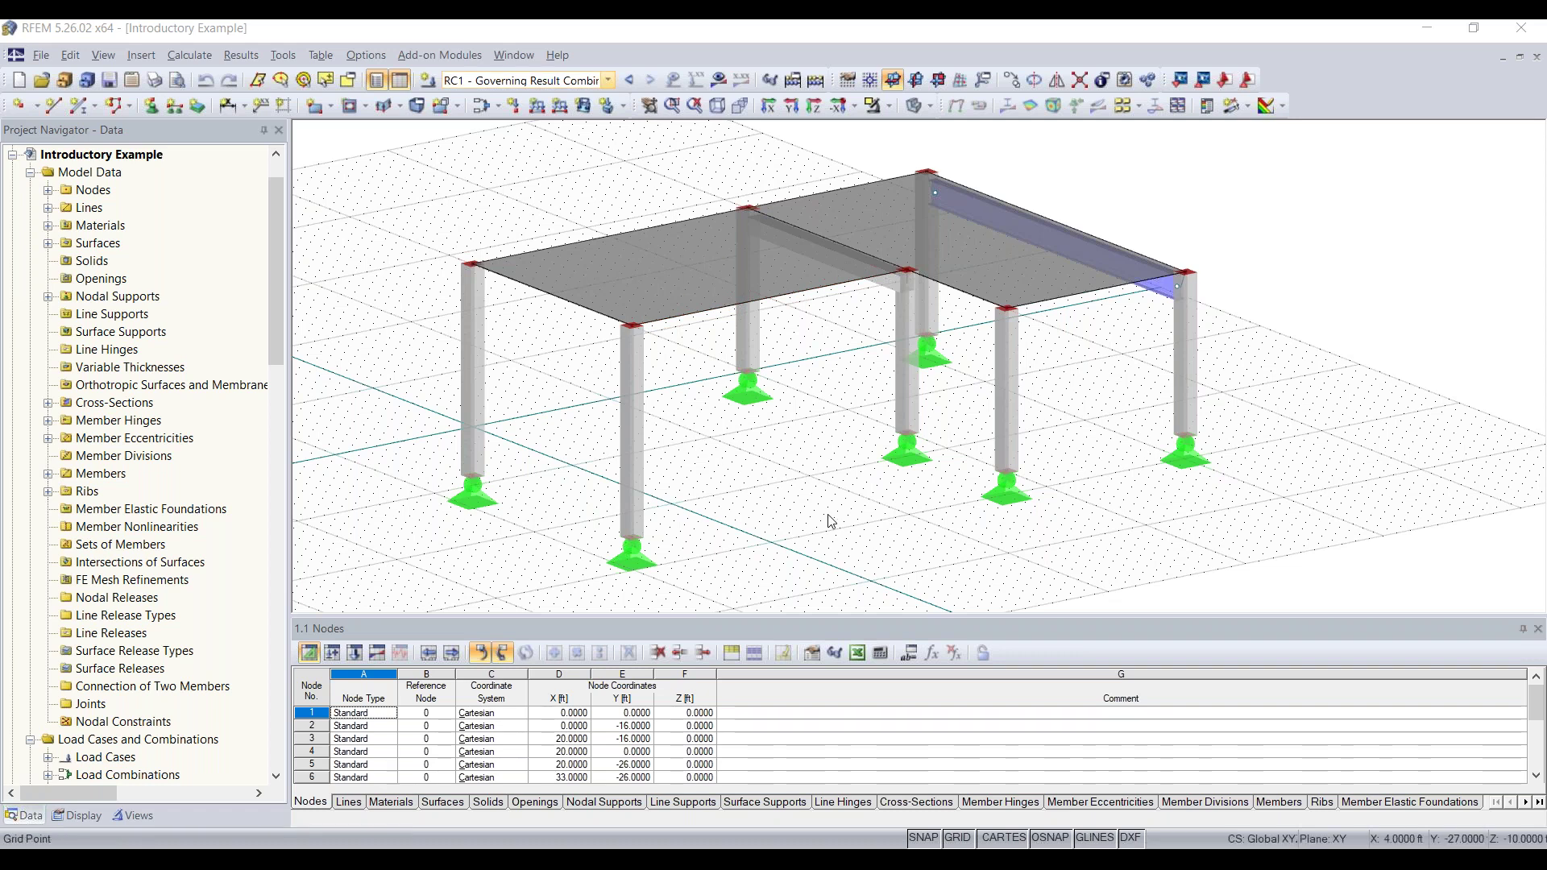
Step: Examine the nodes and materials listed in the project's model data tree
middle_click_drag(830, 453, 883, 446)
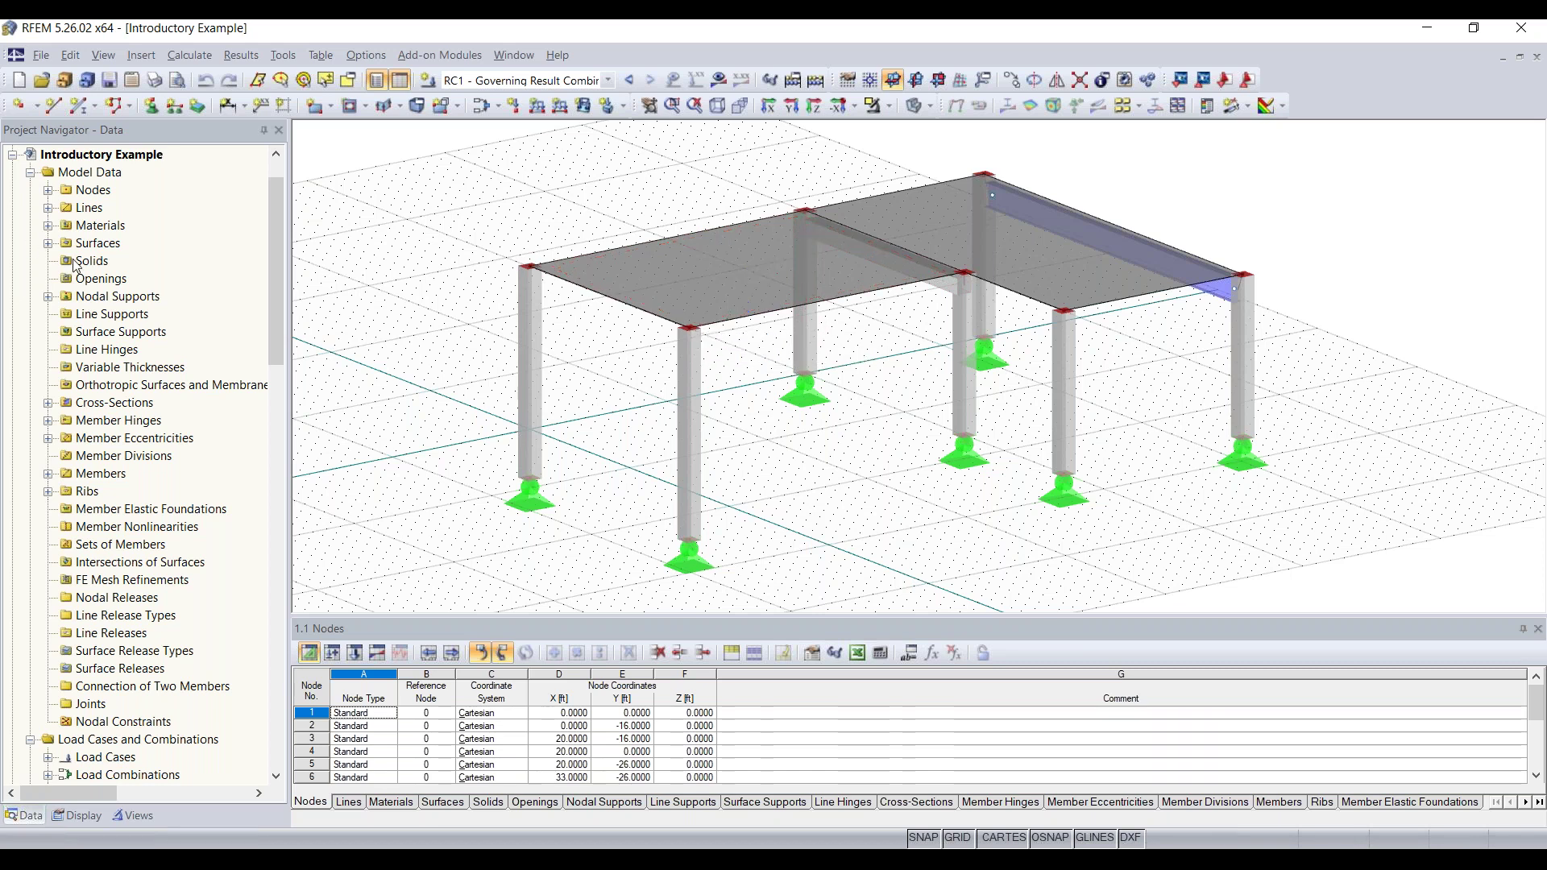
left_click(108, 160)
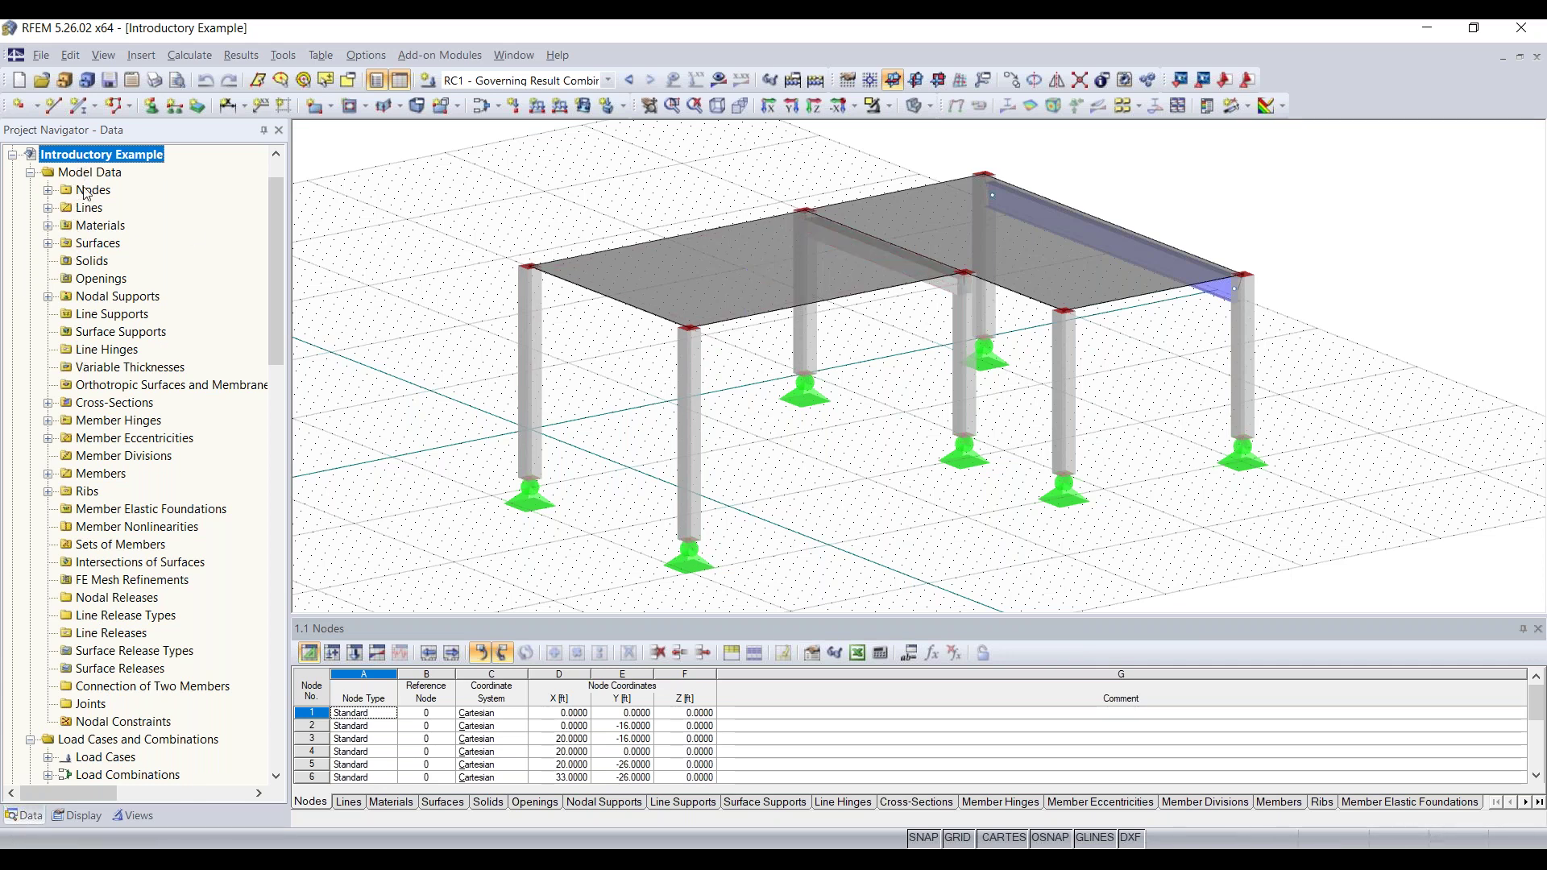
left_click(48, 191)
left_click(48, 192)
left_click(49, 226)
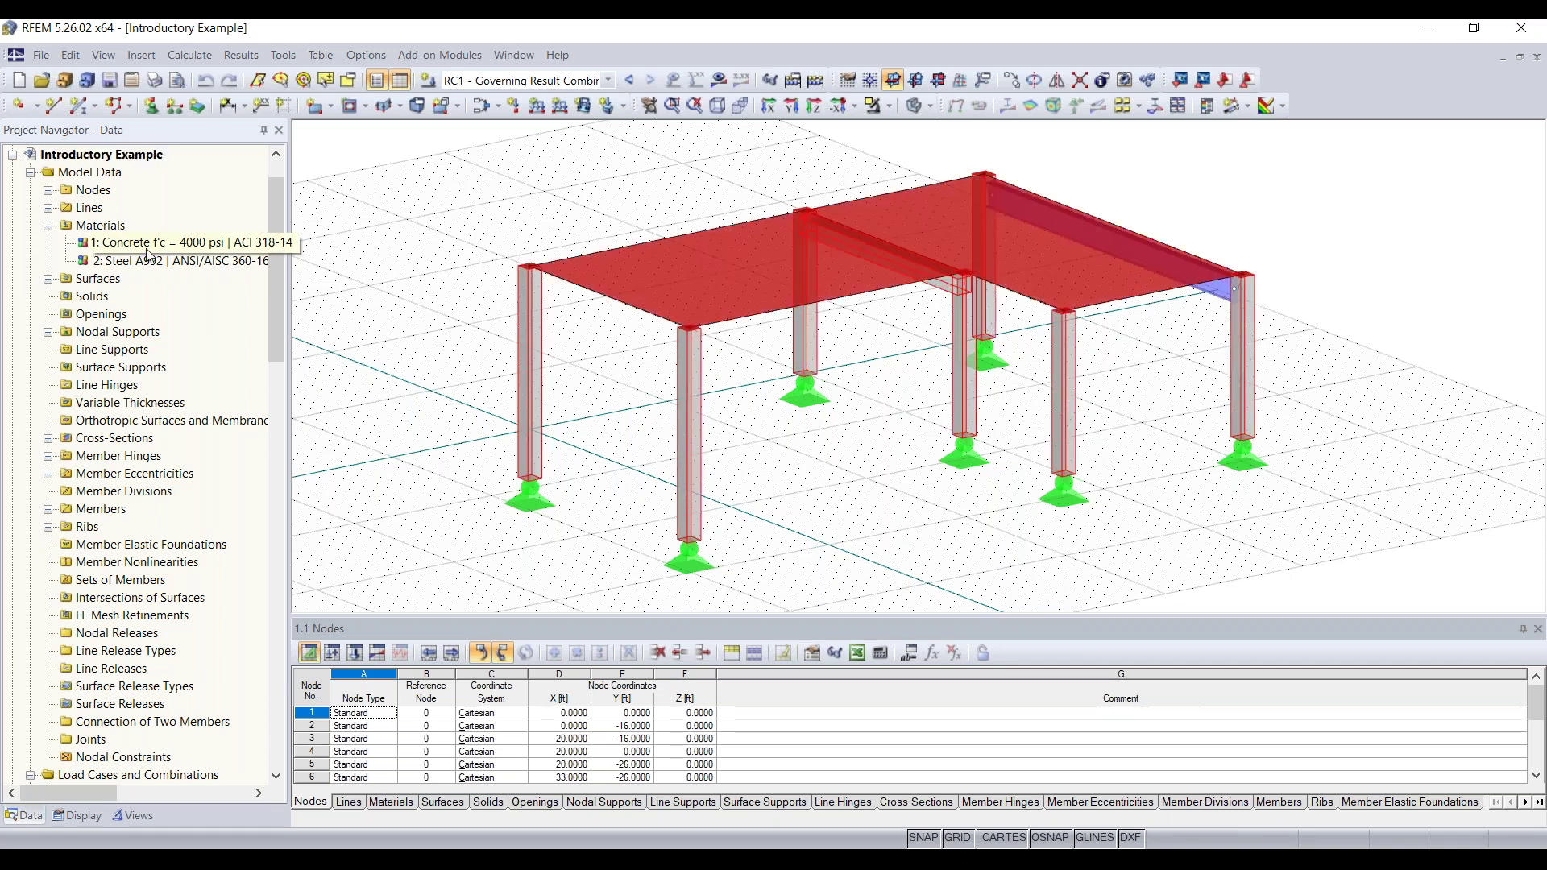
left_click(49, 226)
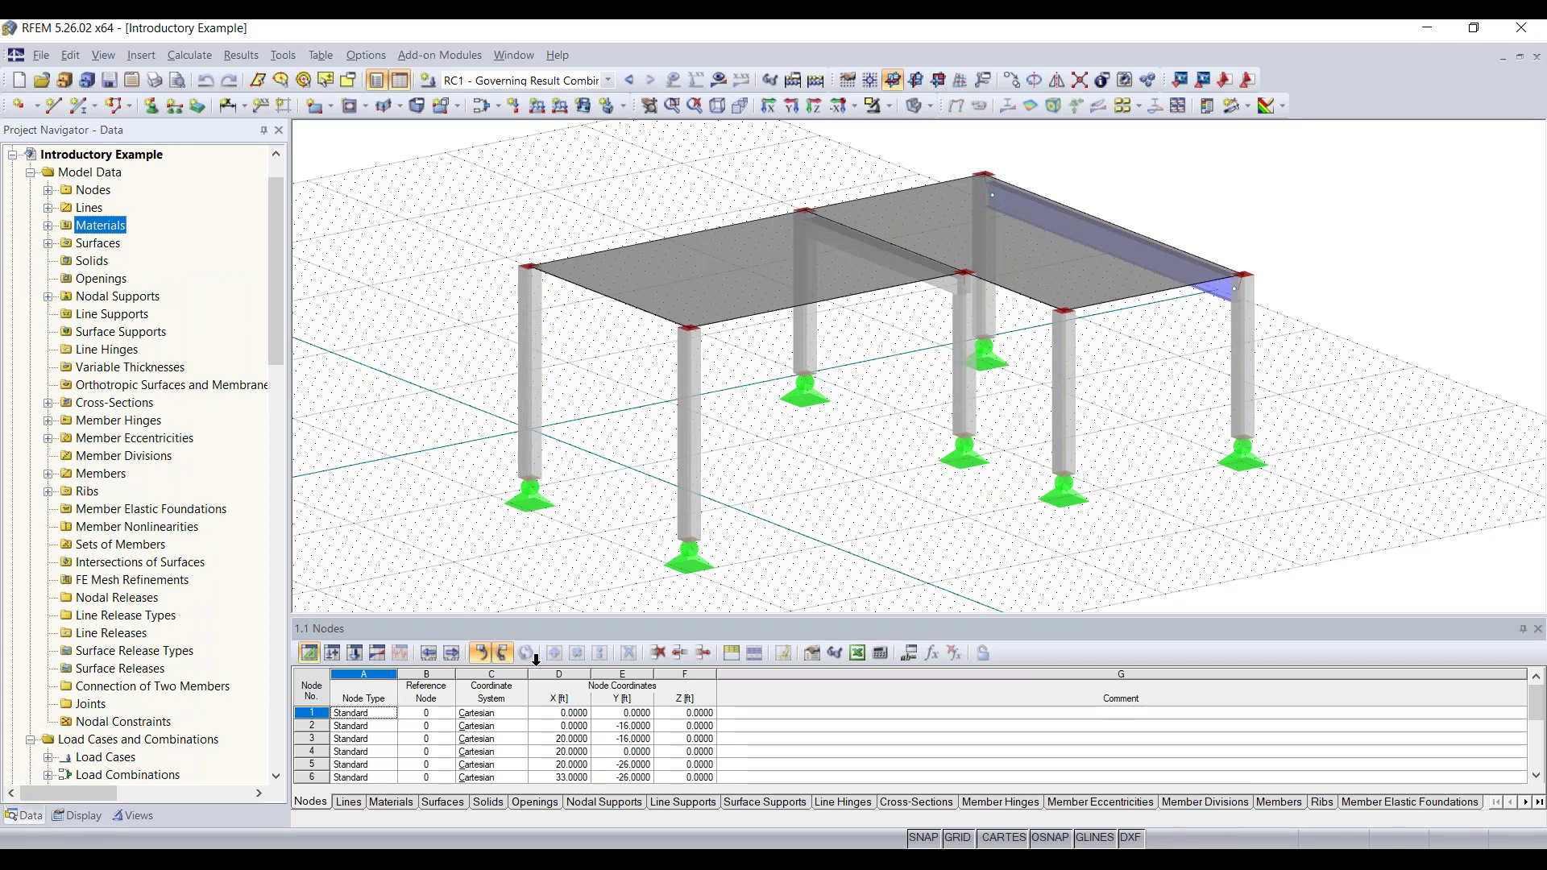
Step: Enlarge the table area to examine all node coordinates in the Nodes table, keeping the whole model in view
left_click_drag(529, 616, 529, 446)
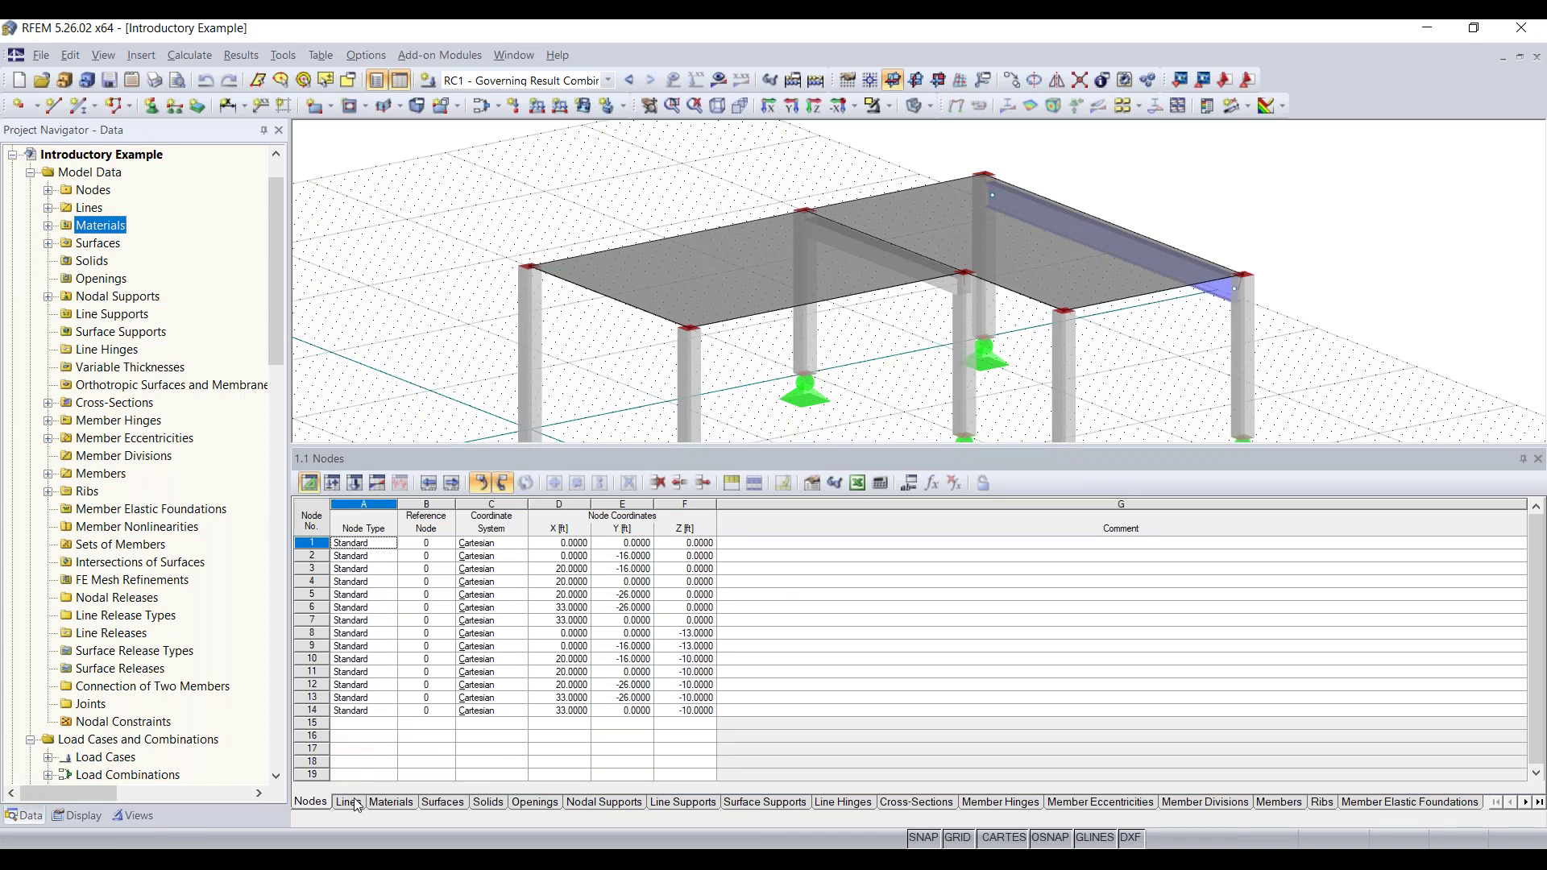
left_click(658, 801)
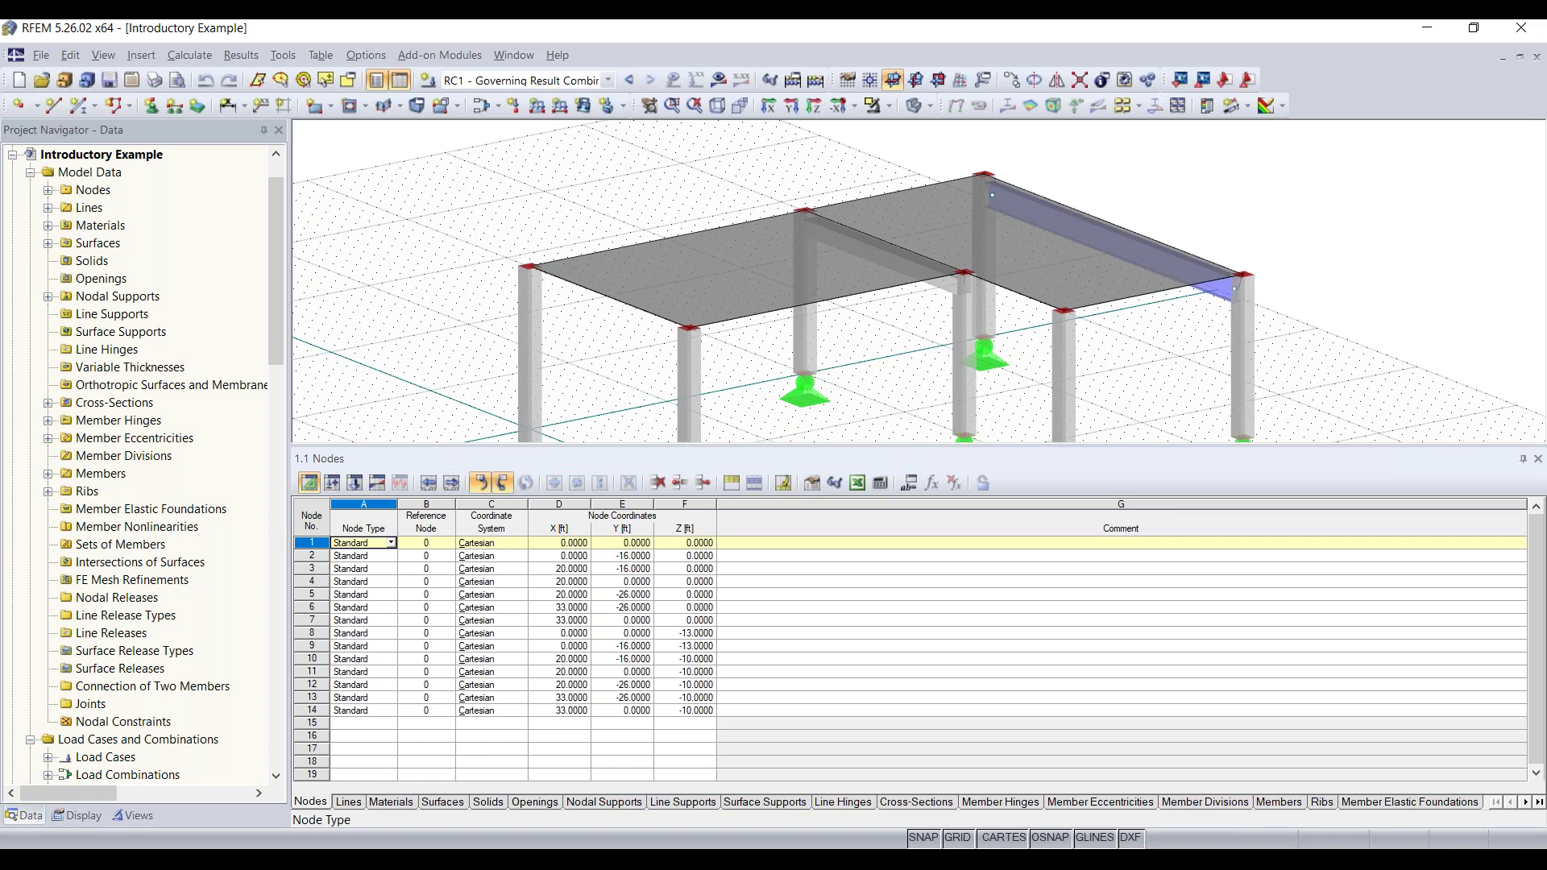
left_click(308, 804)
scroll(737, 368, "down", 1)
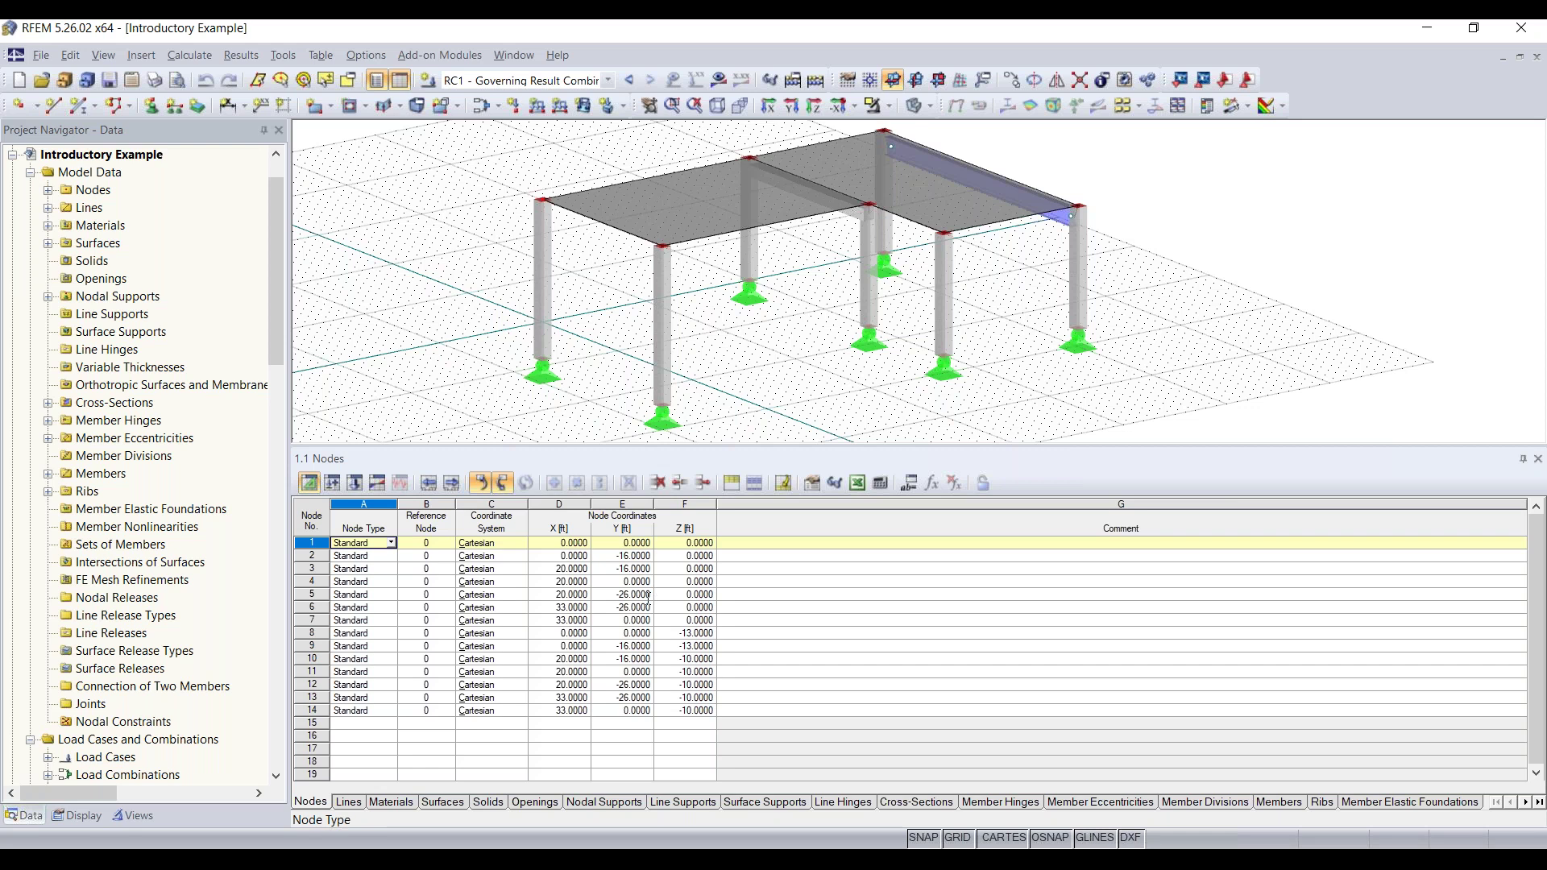
middle_click_drag(927, 214, 1009, 239)
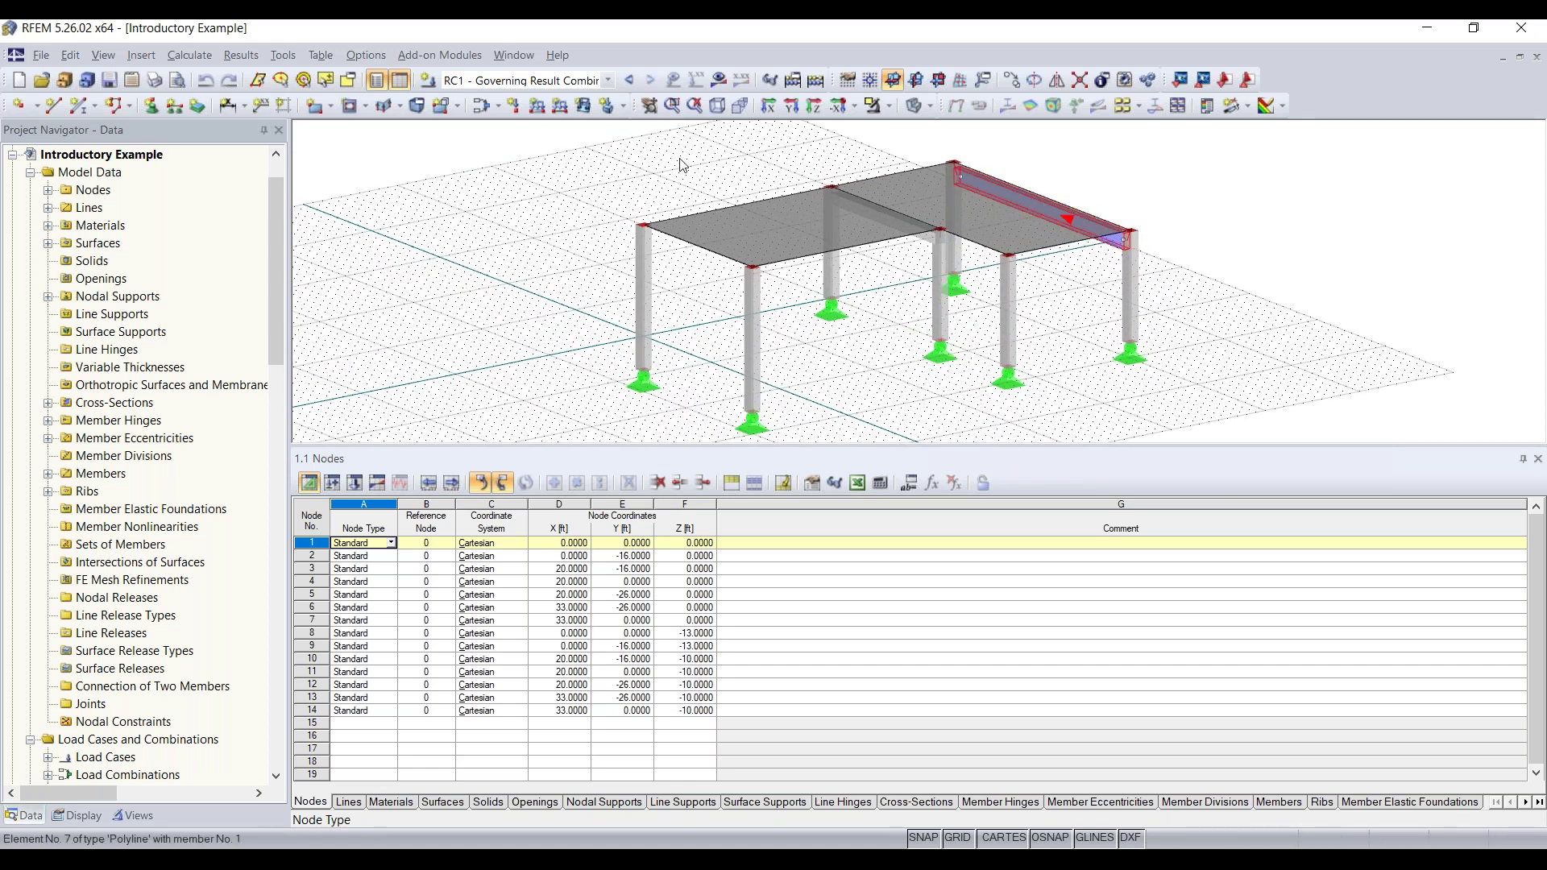
Step: Apply the "Standard with black background" display configuration
left_click(369, 55)
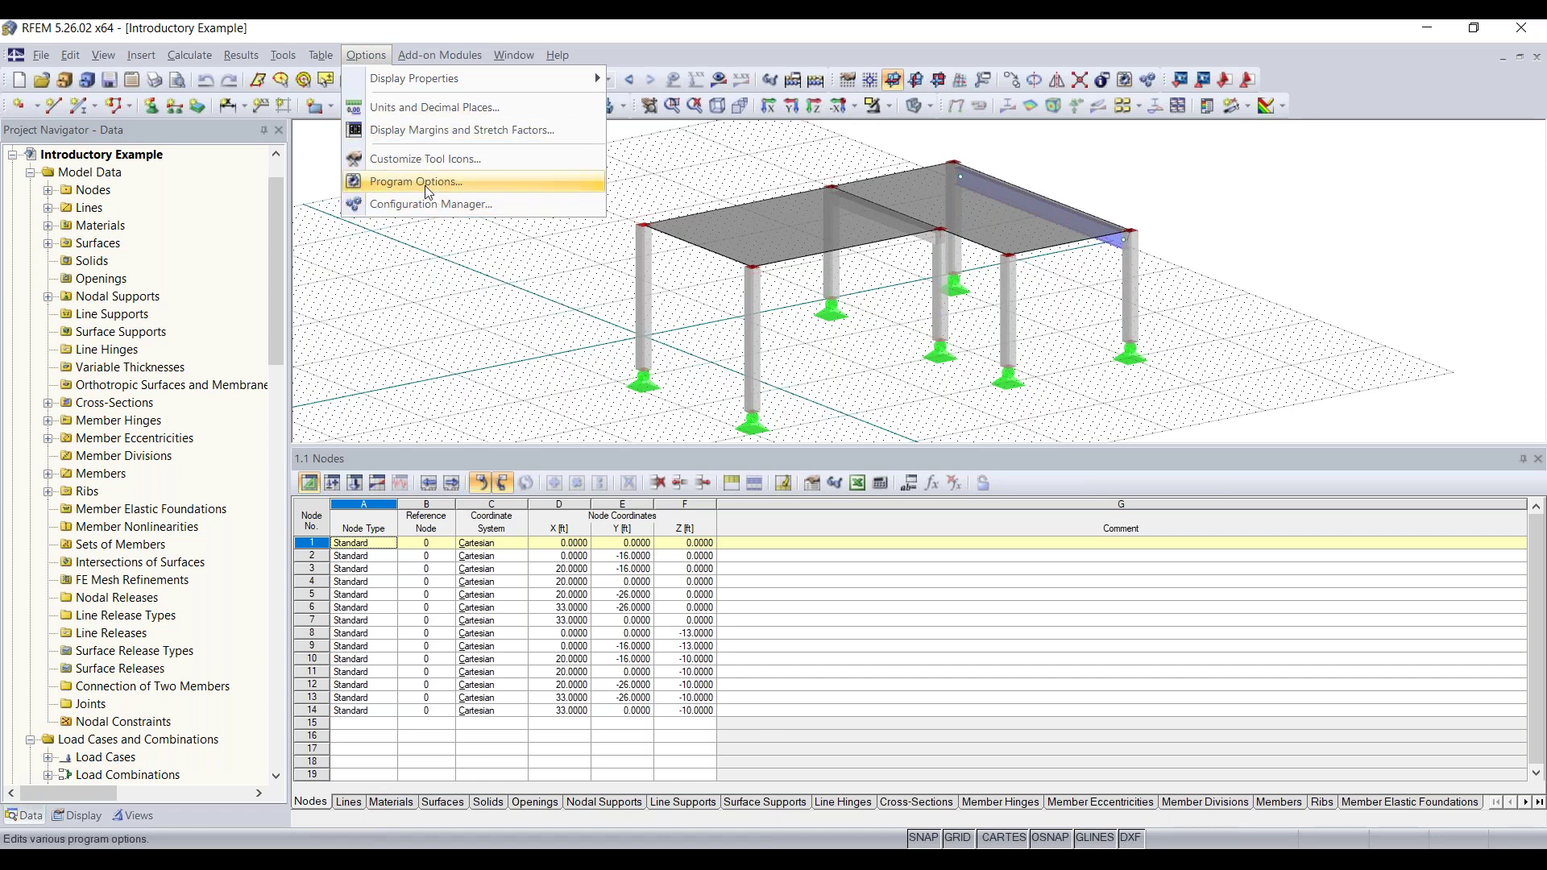
left_click(428, 206)
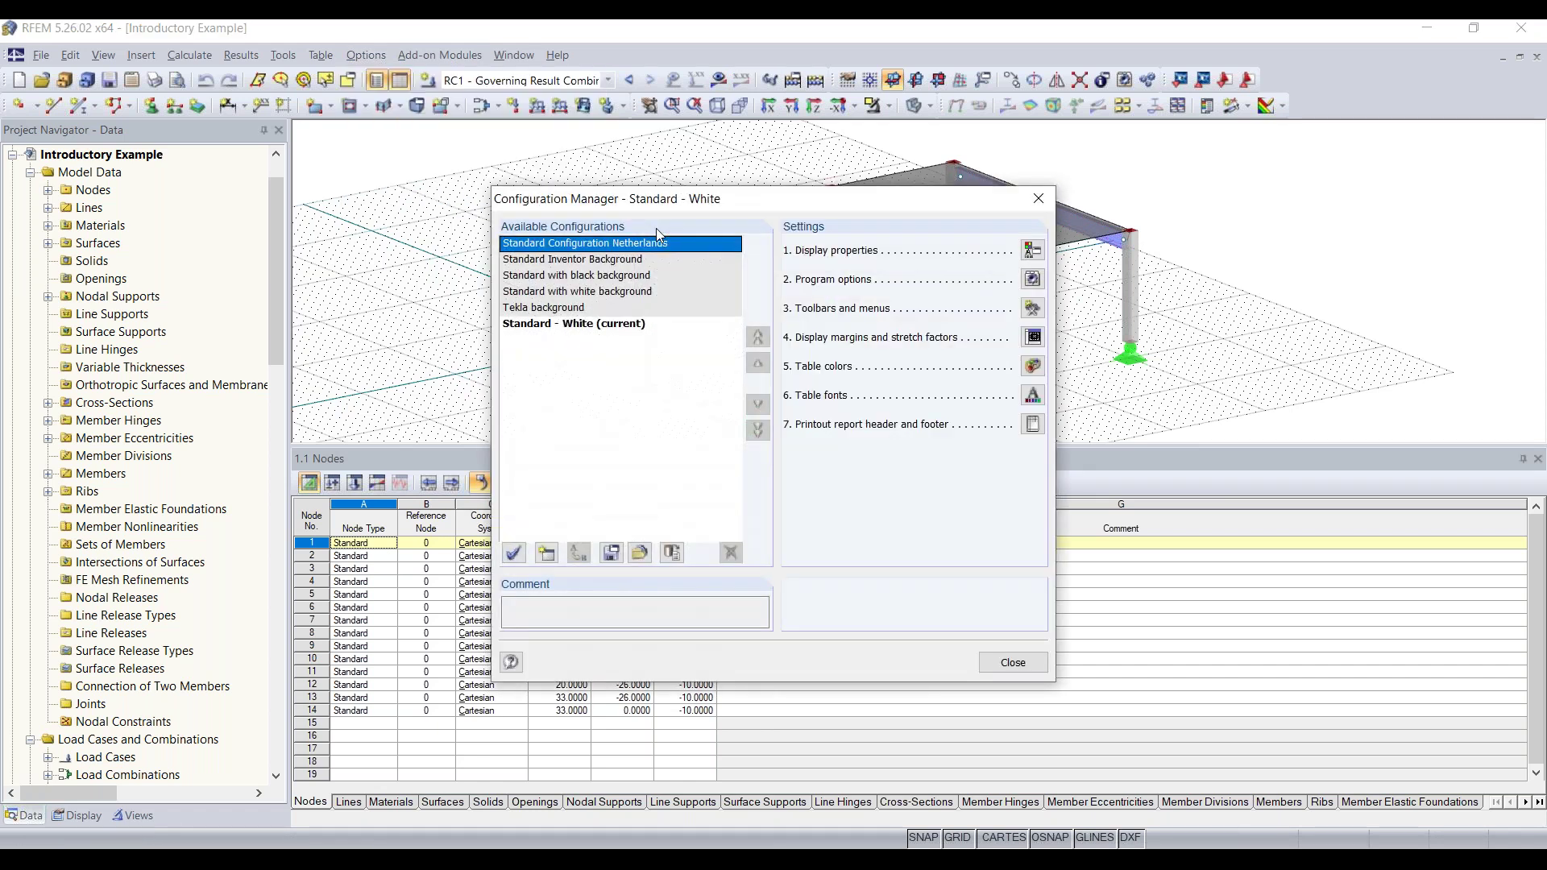
left_click(589, 278)
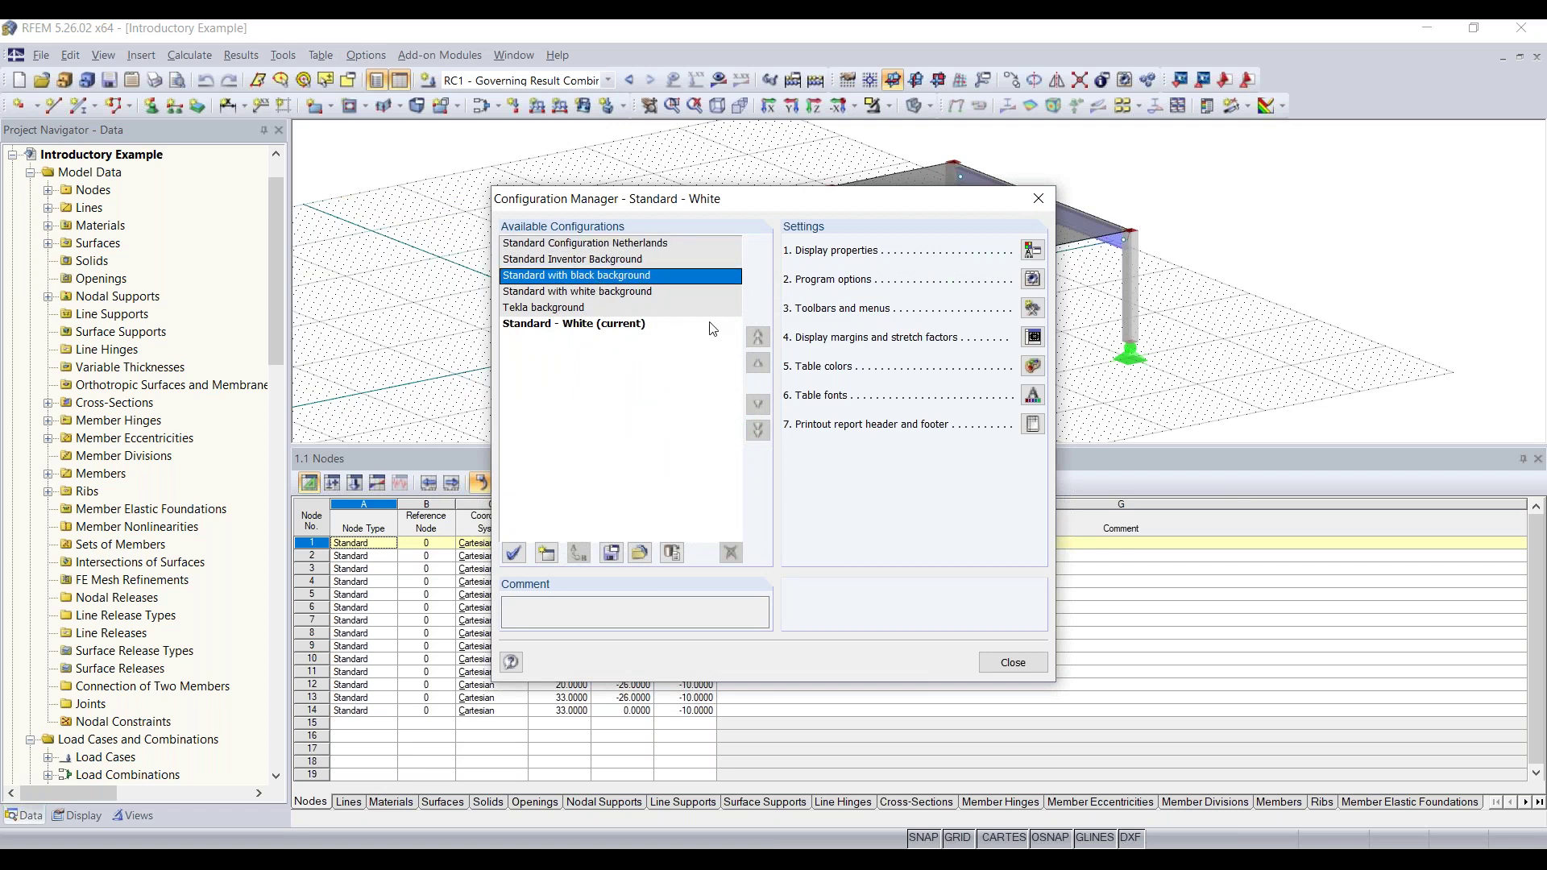
left_click(514, 553)
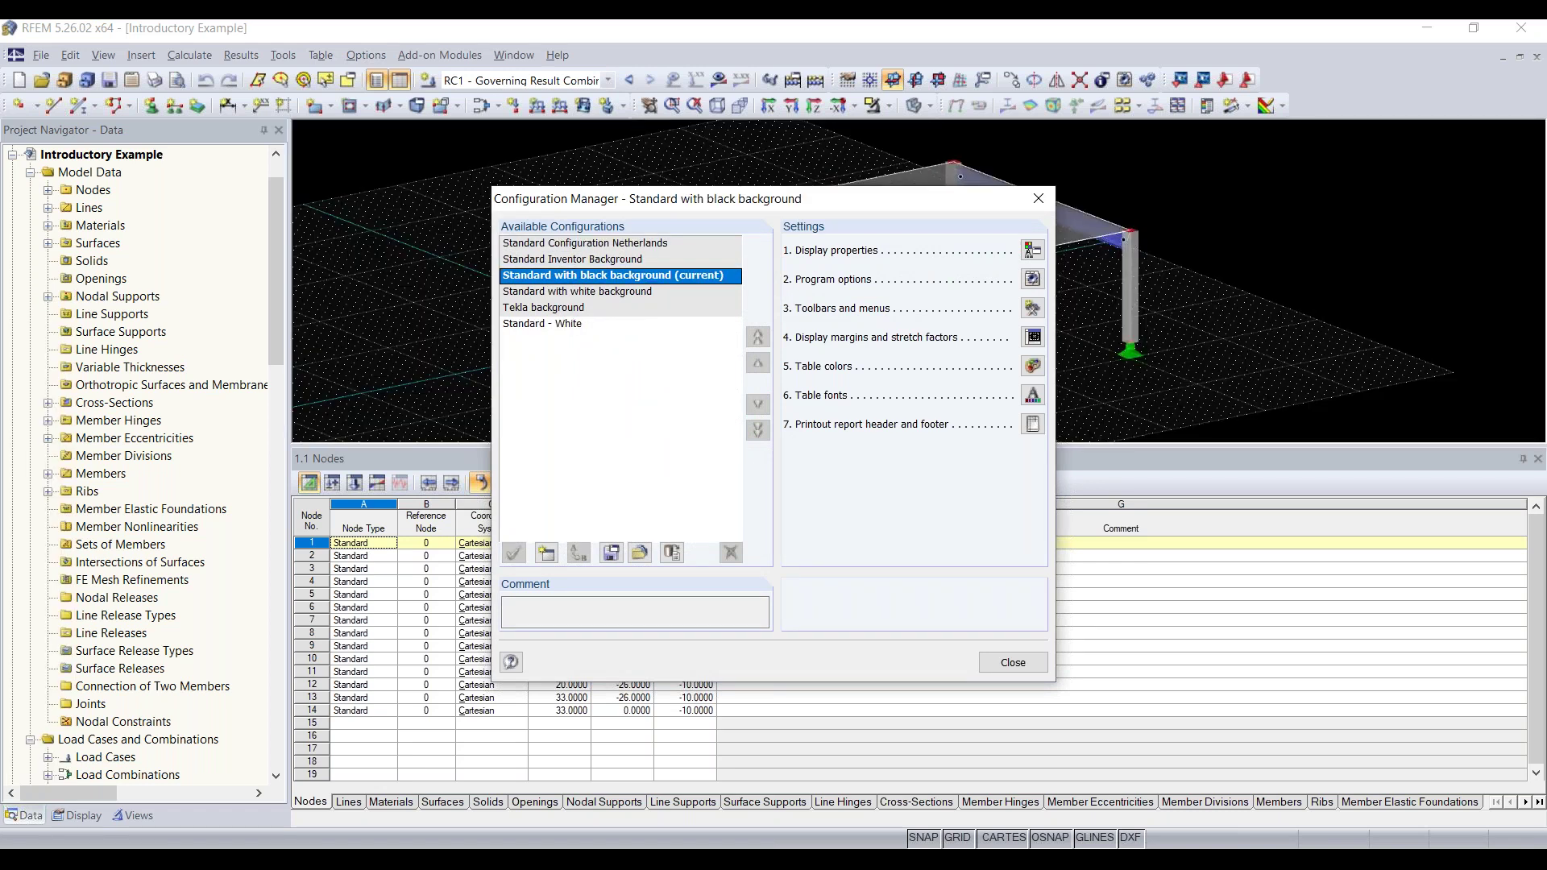
Step: Switch the display configuration back to "Standard - White" and close the Configuration Manager
left_click(528, 325)
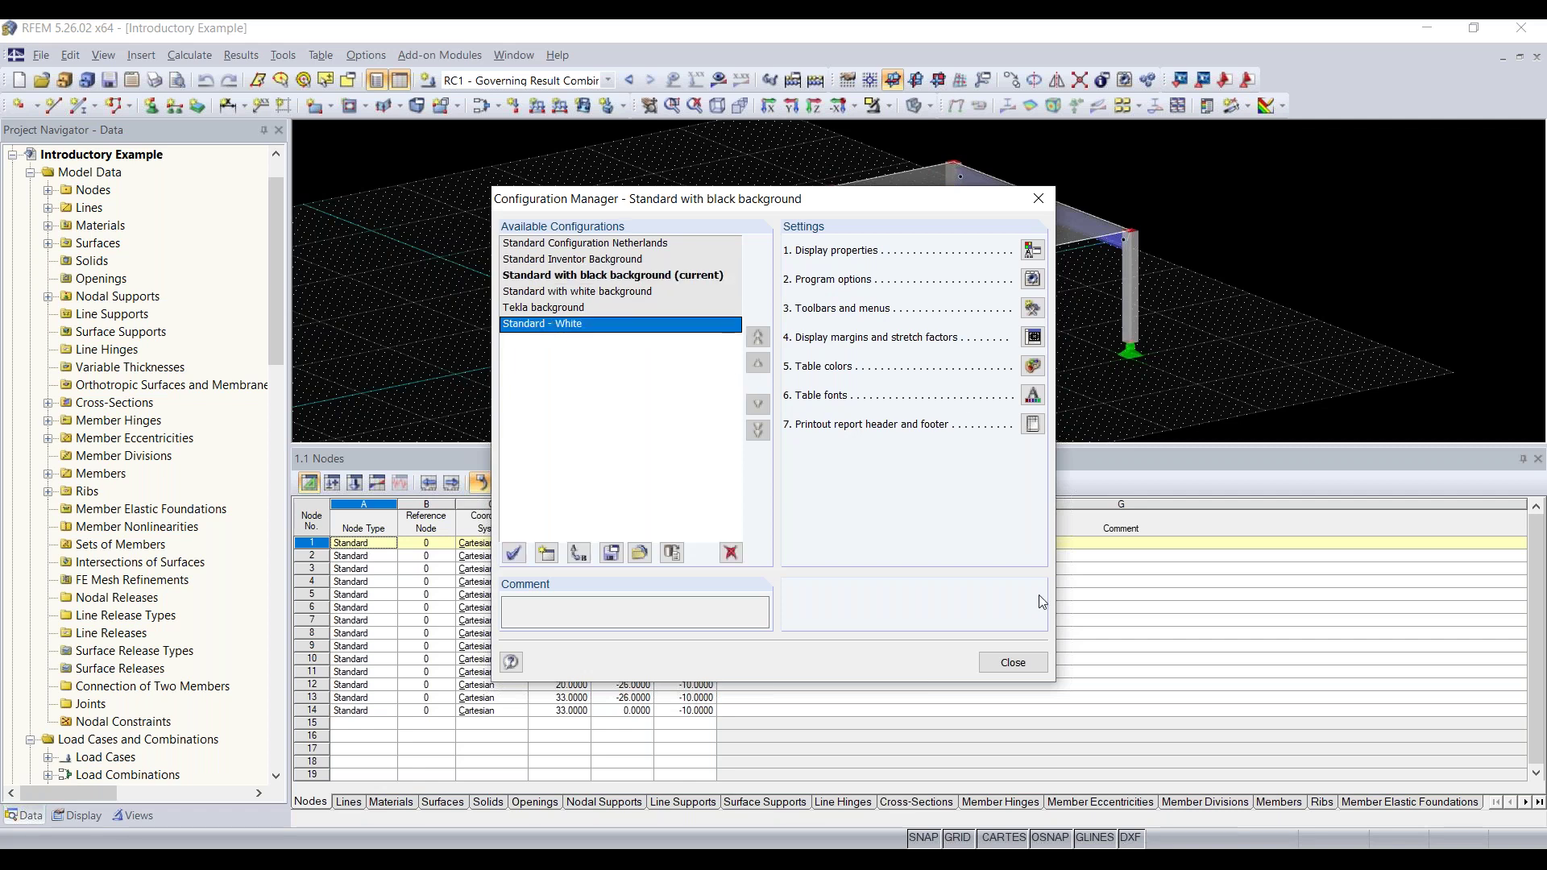
left_click(1013, 664)
left_click(1013, 663)
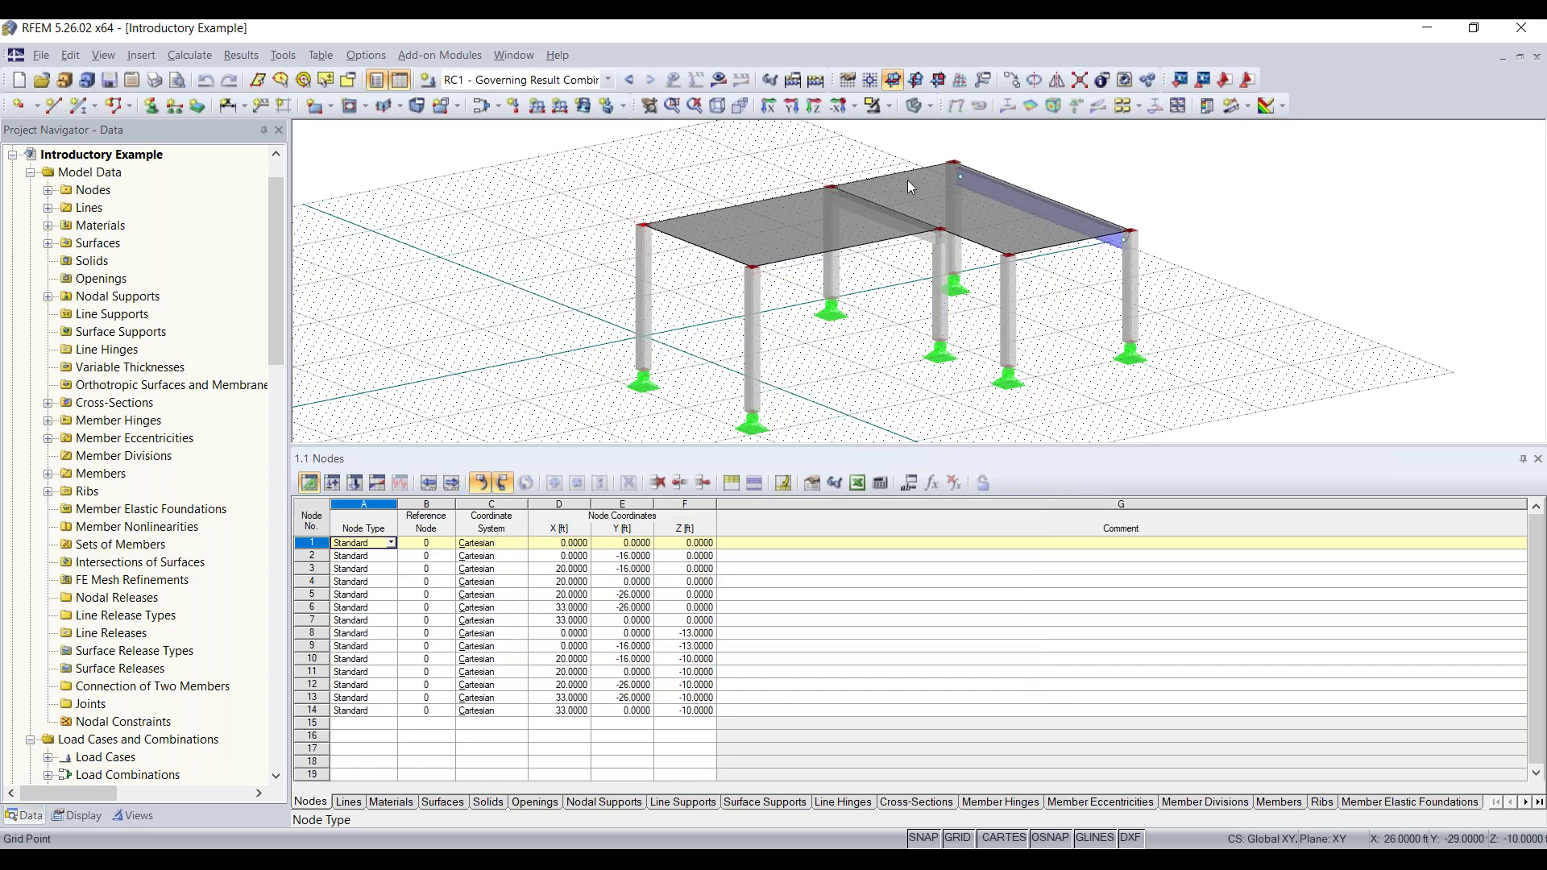
Step: Examine the commands for inserting model data, including the surface types, and the list of available toolbars
left_click(139, 55)
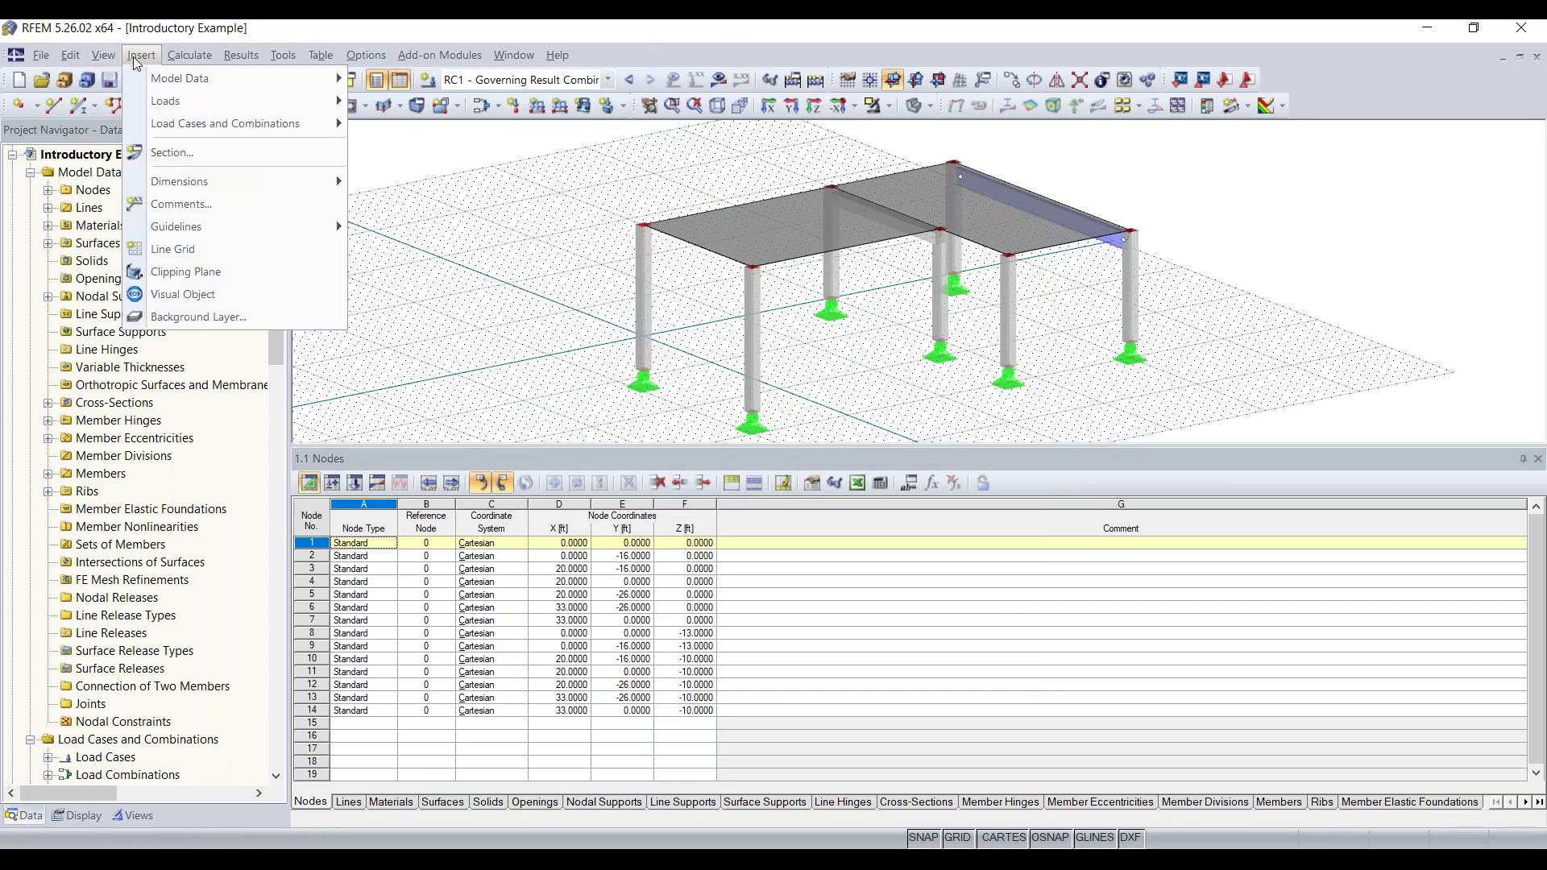
mouse_move(164, 78)
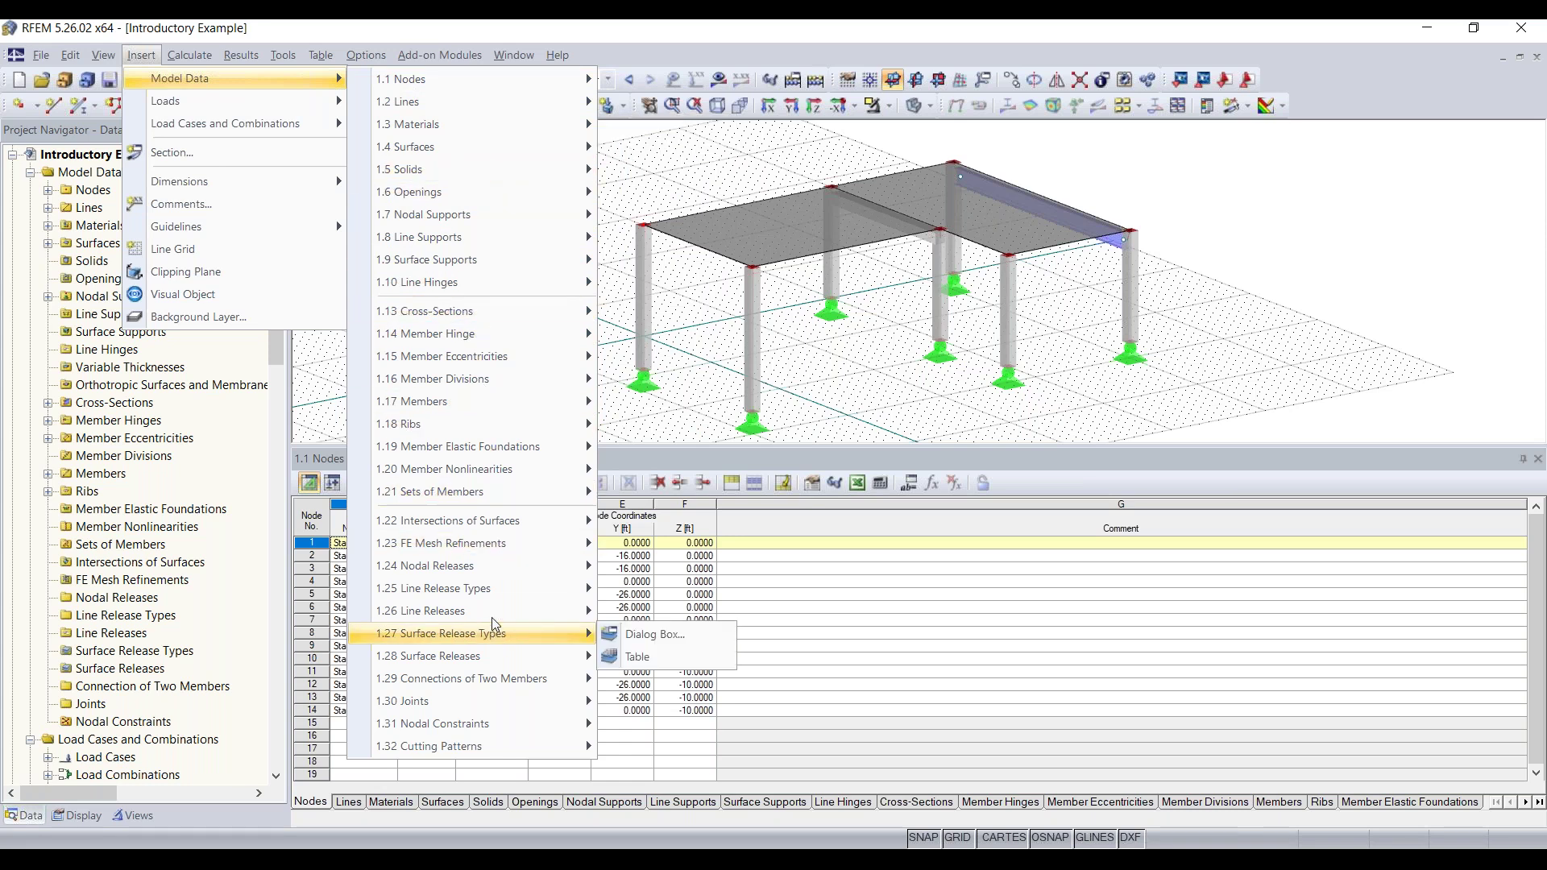
mouse_move(514, 166)
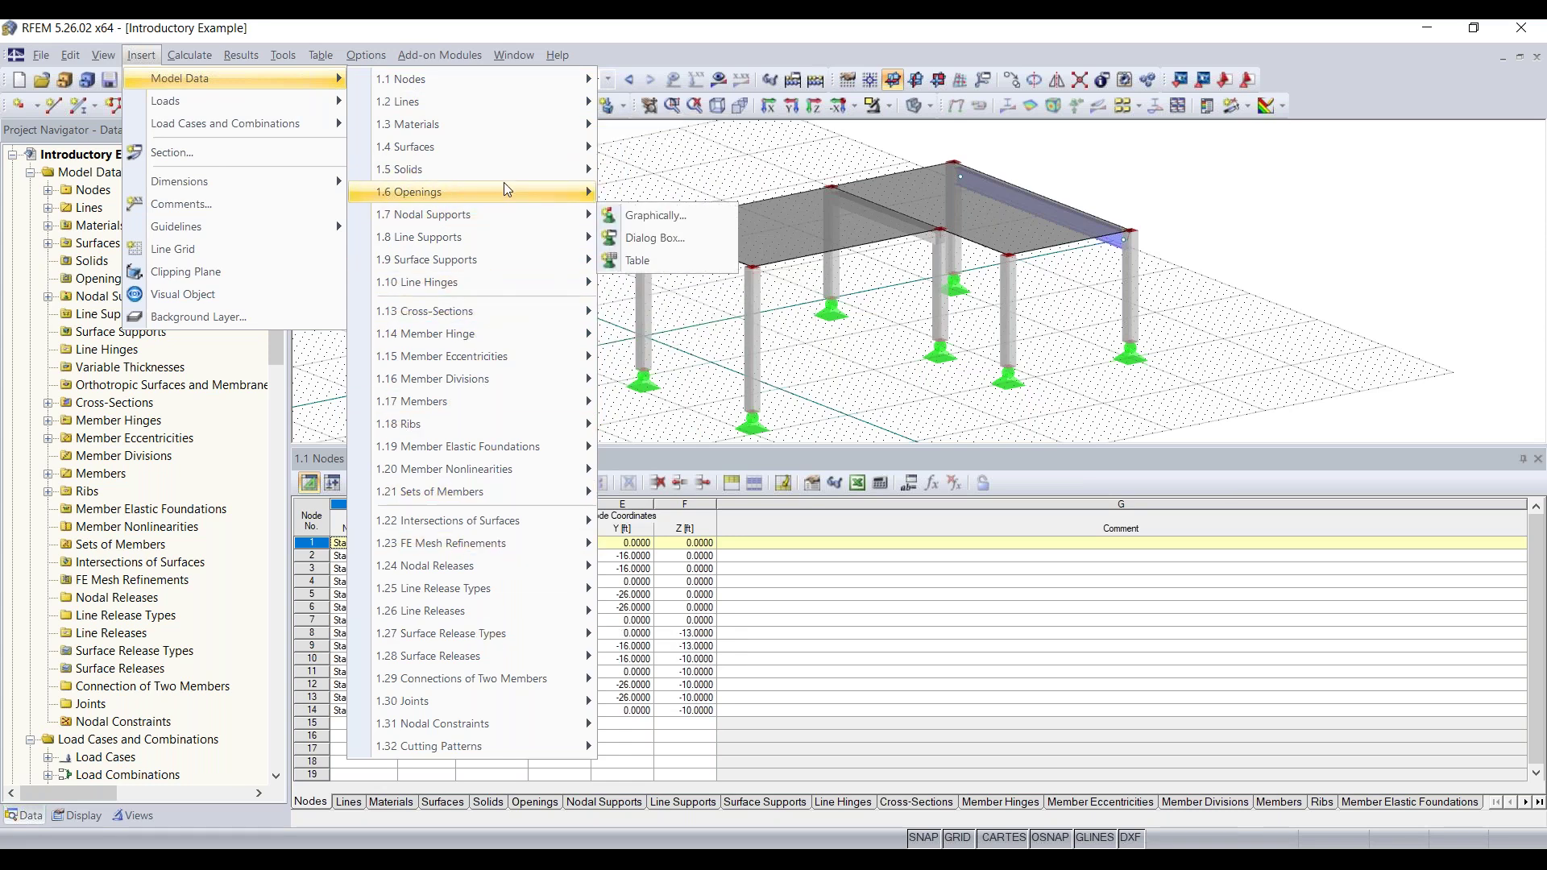
mouse_move(653, 305)
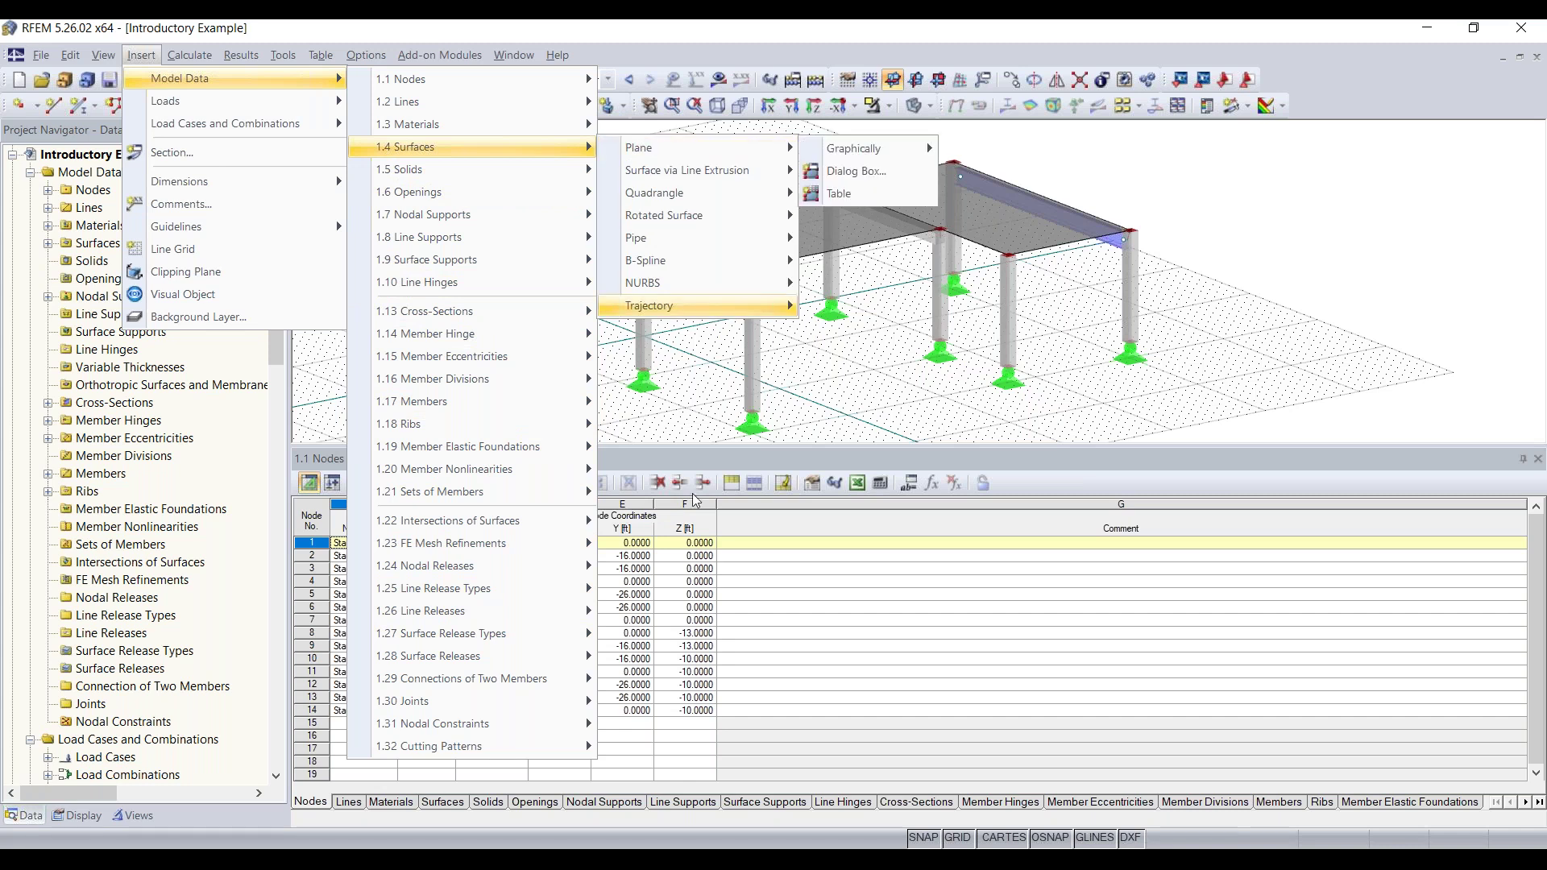
left_click(713, 396)
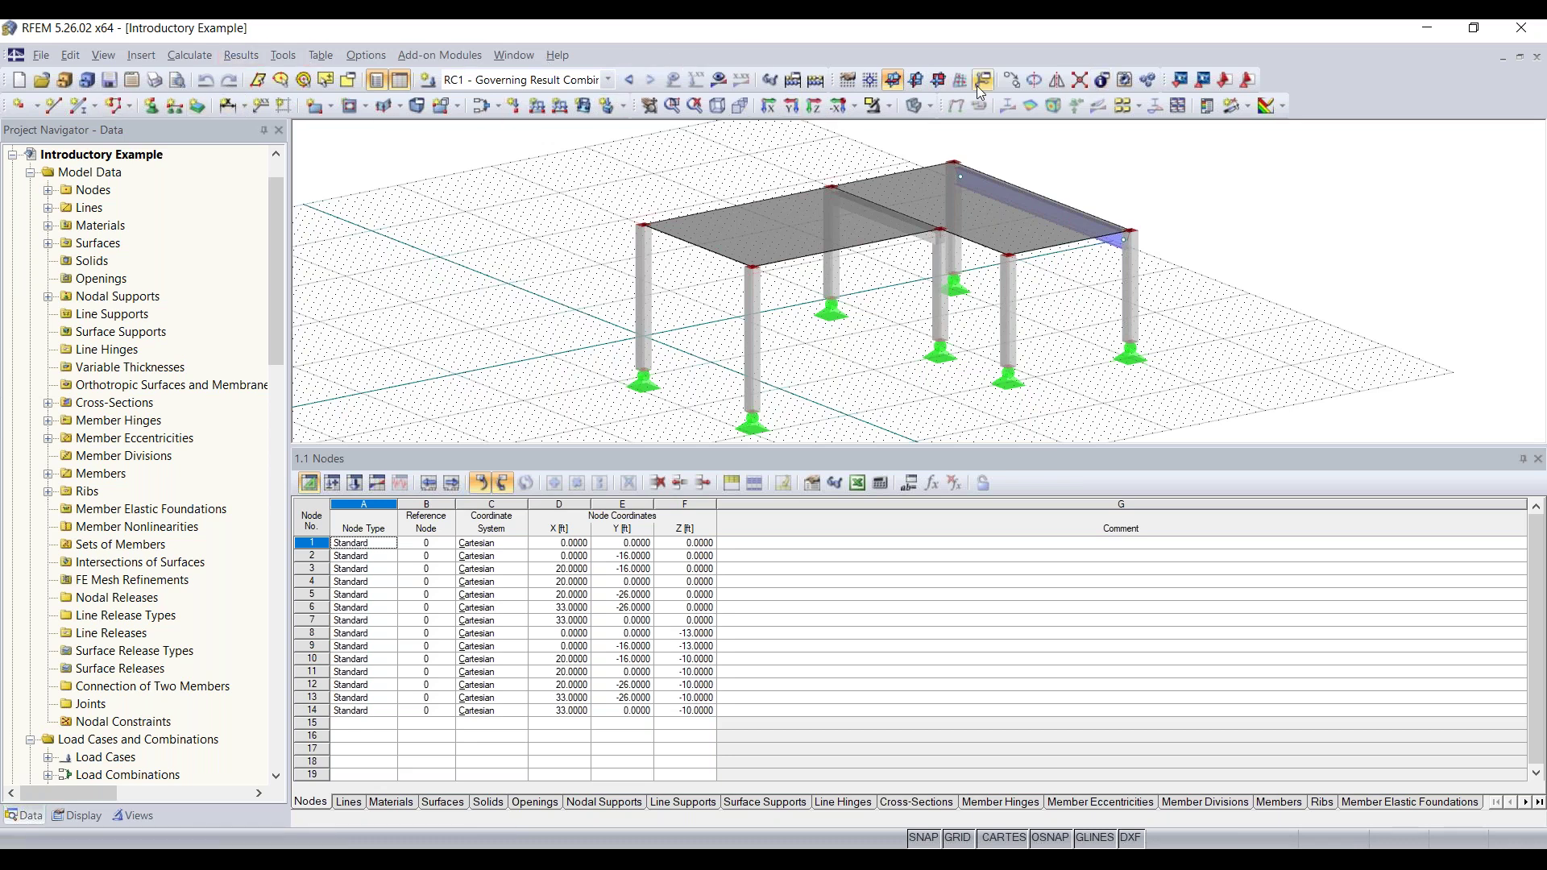
left_click(849, 81)
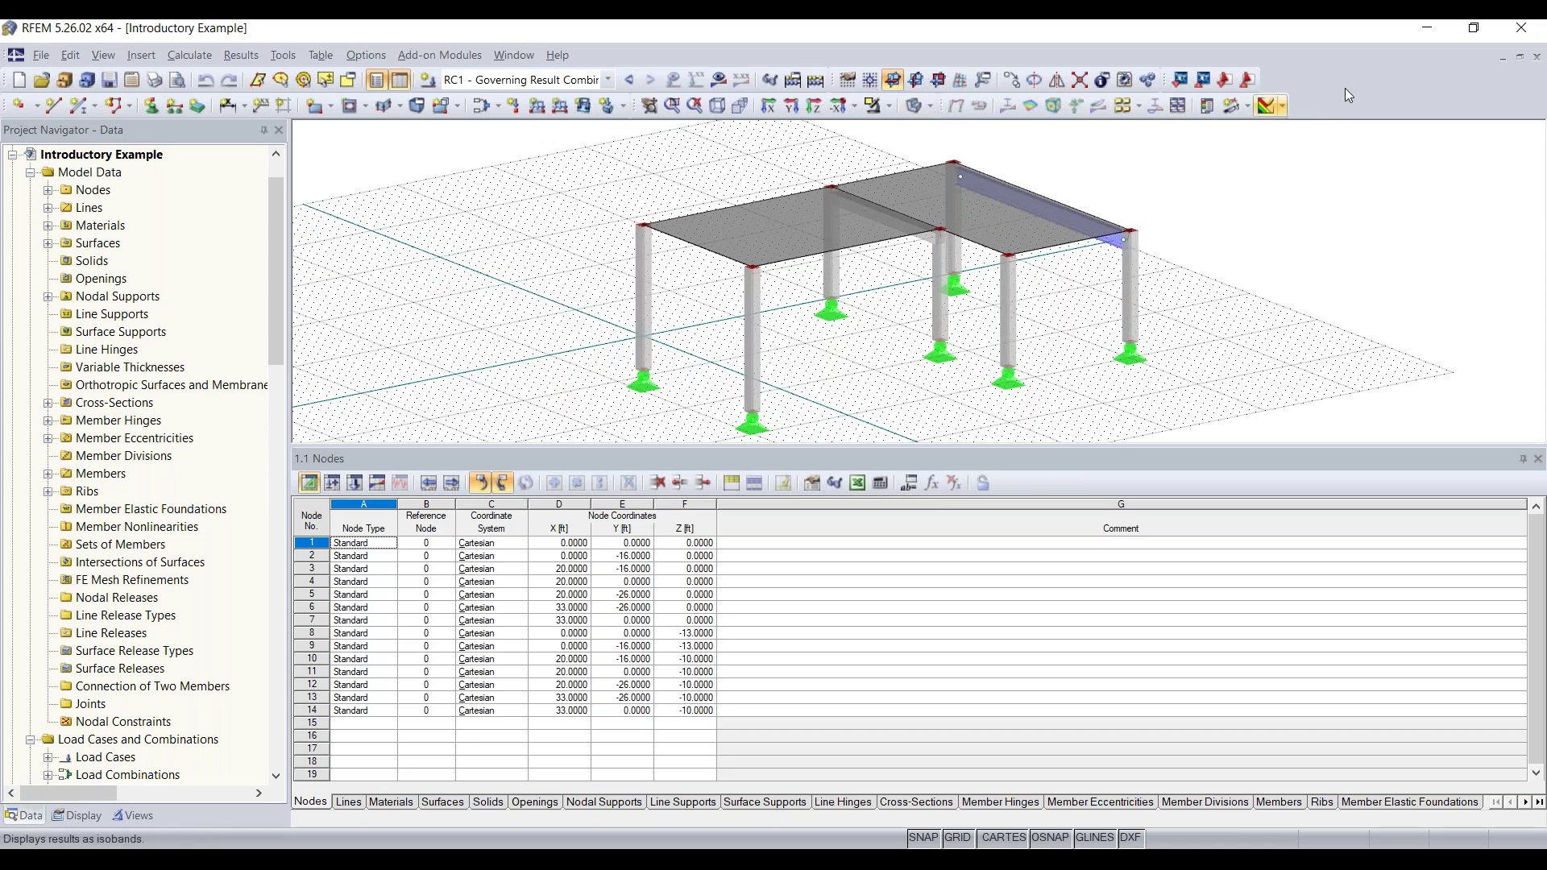
right_click(1324, 86)
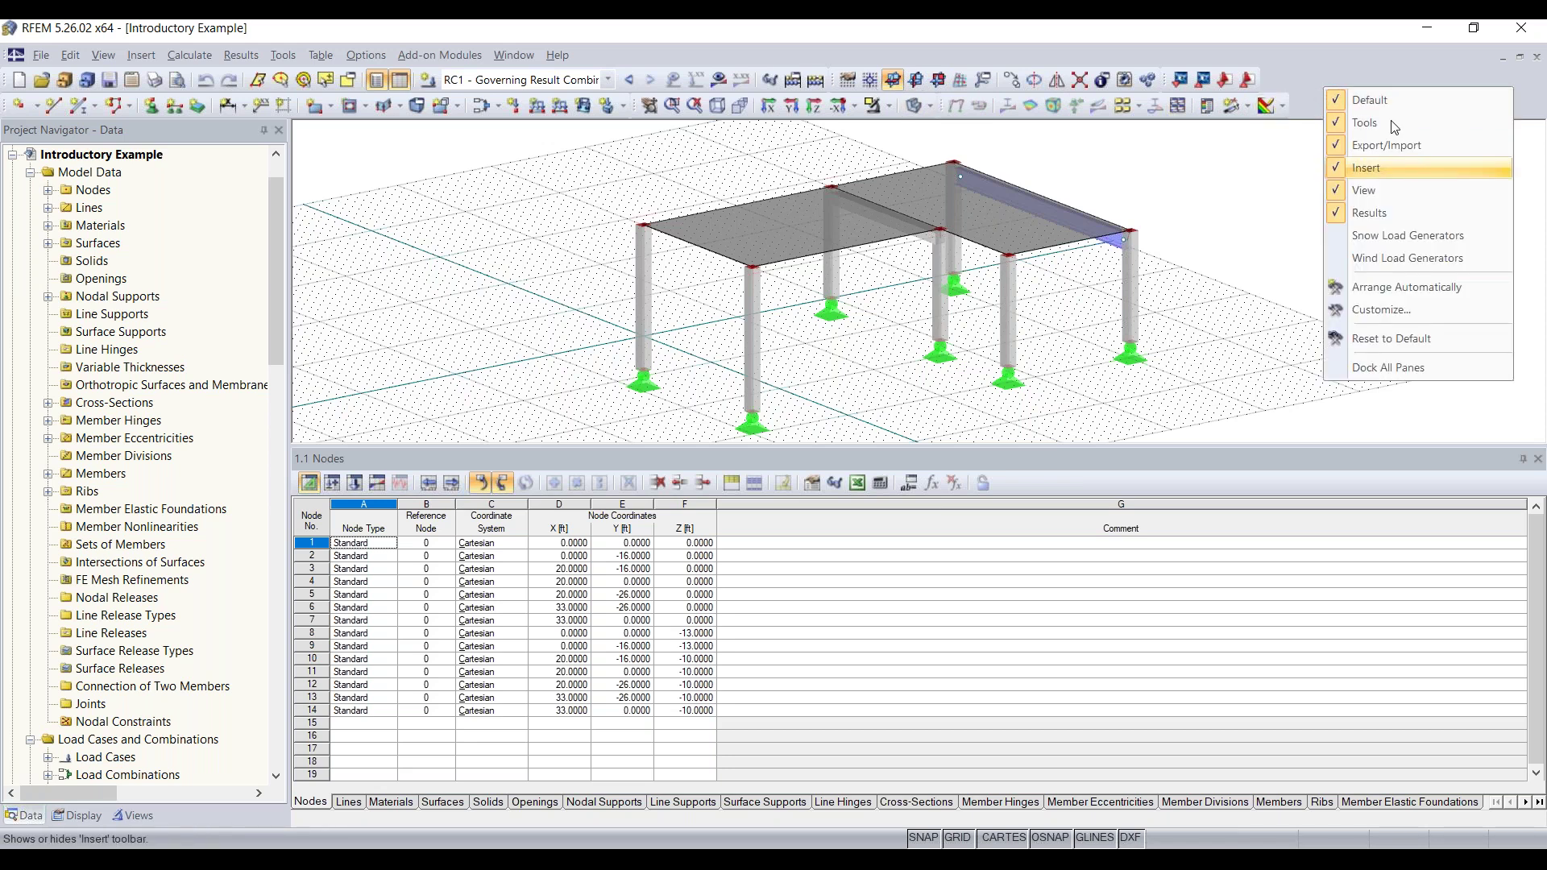
left_click(1404, 337)
left_click(743, 477)
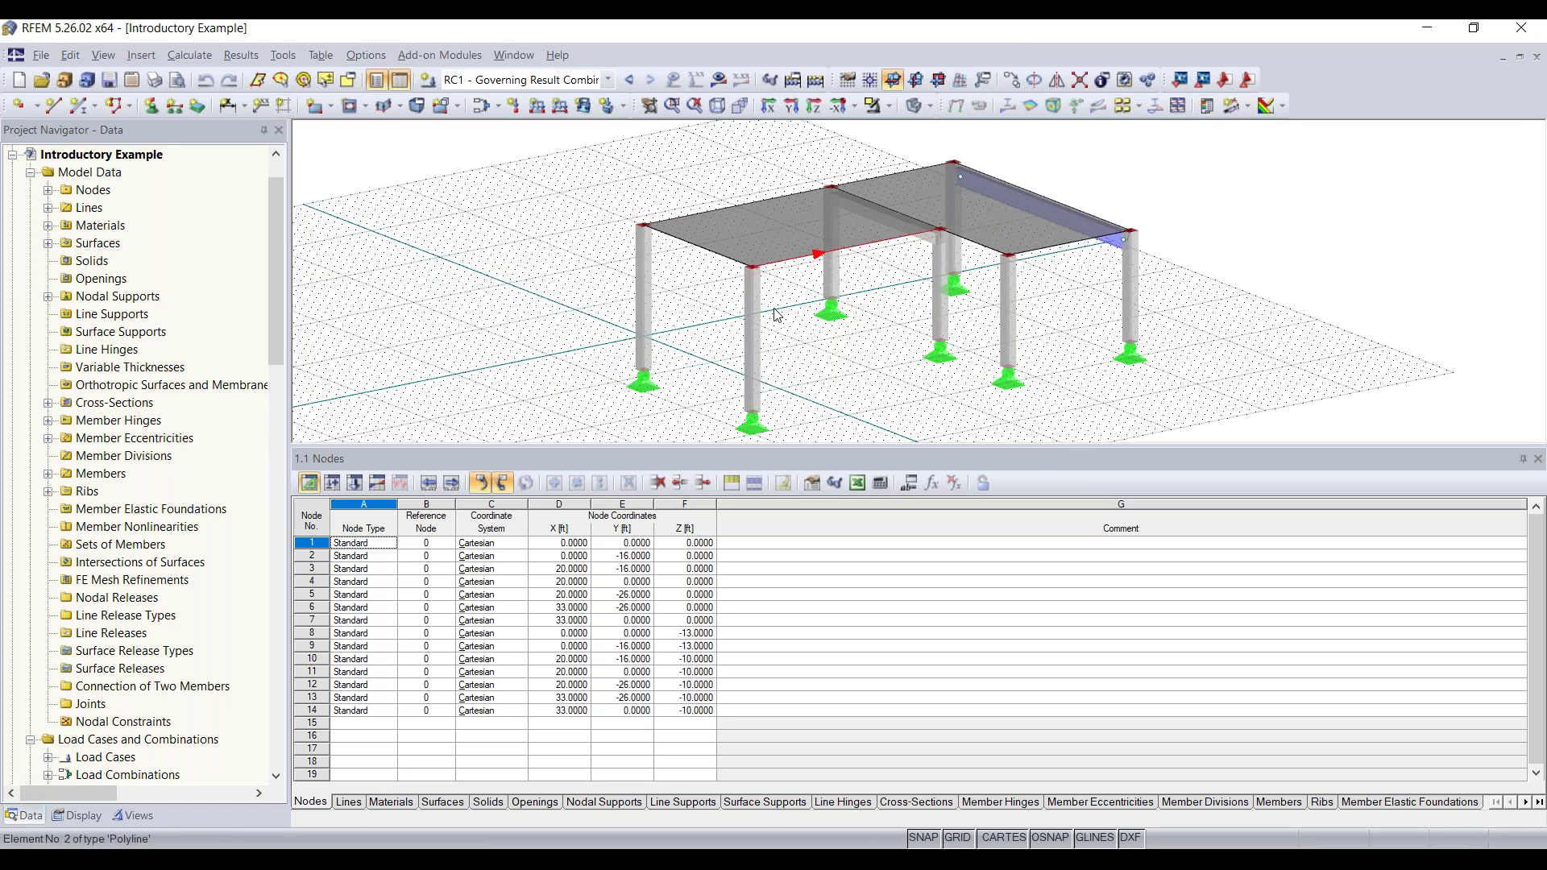
Step: Enlarge the model's work area and show the model in the Y-direction, Z-direction and isometric views
left_click_drag(711, 459, 712, 582)
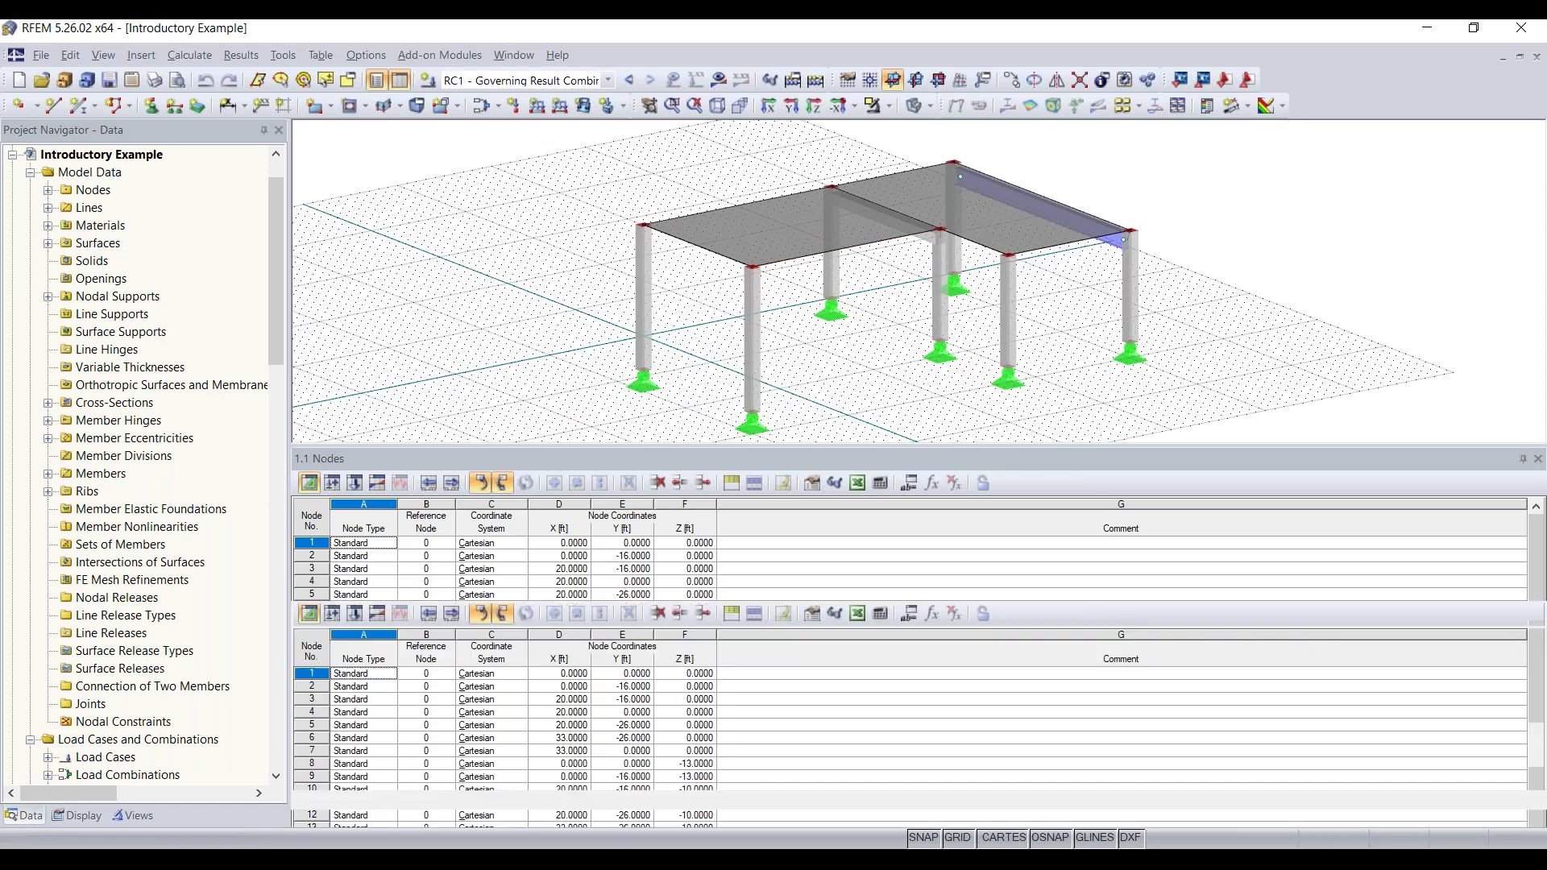
left_click(783, 109)
left_click(817, 110)
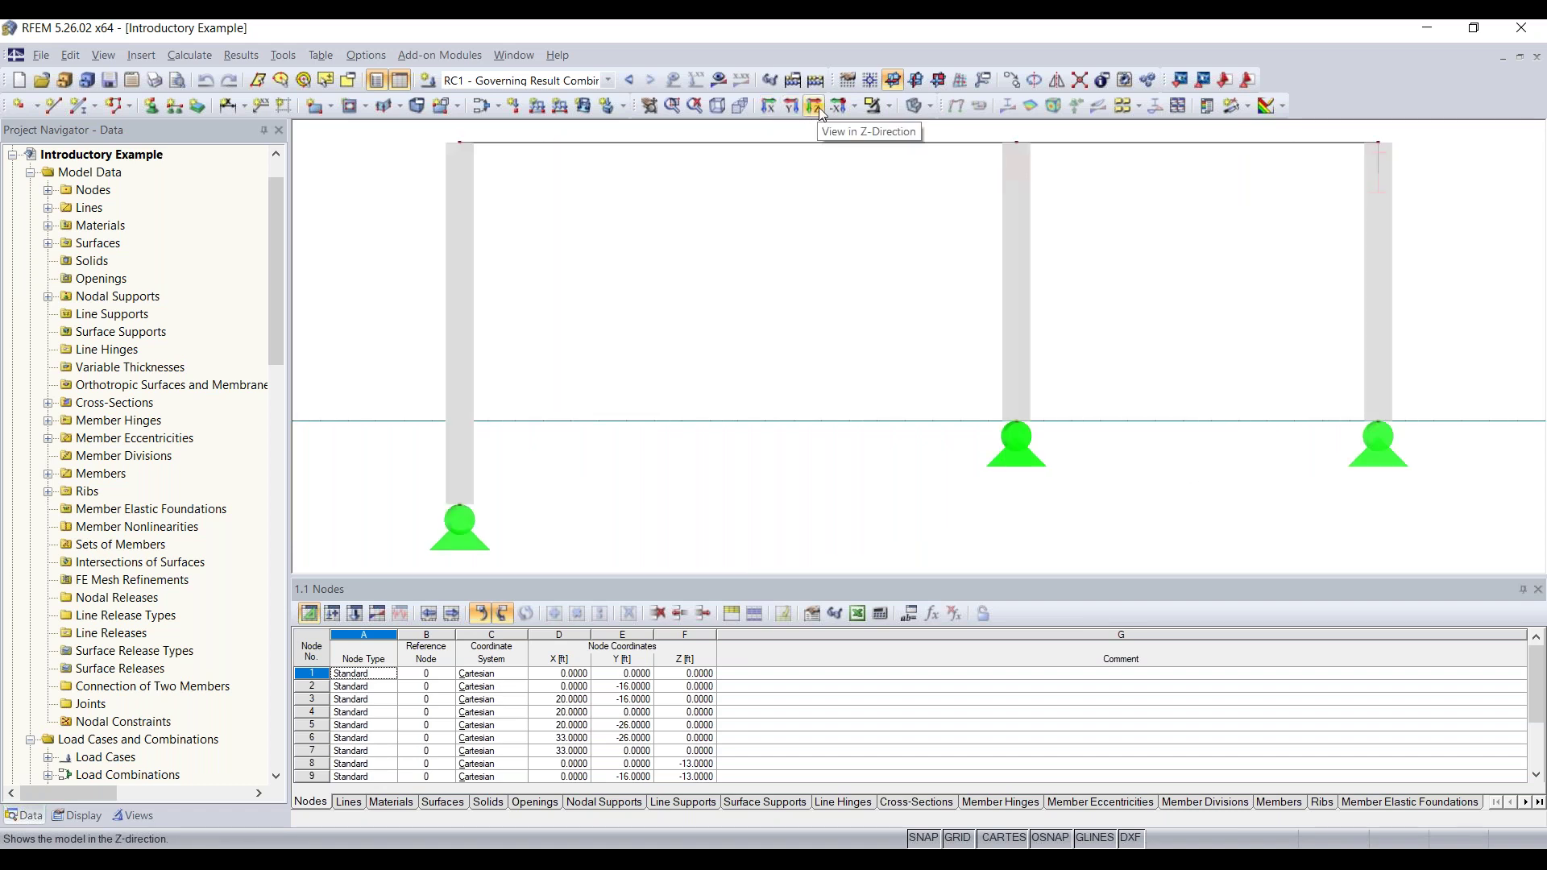
left_click(817, 109)
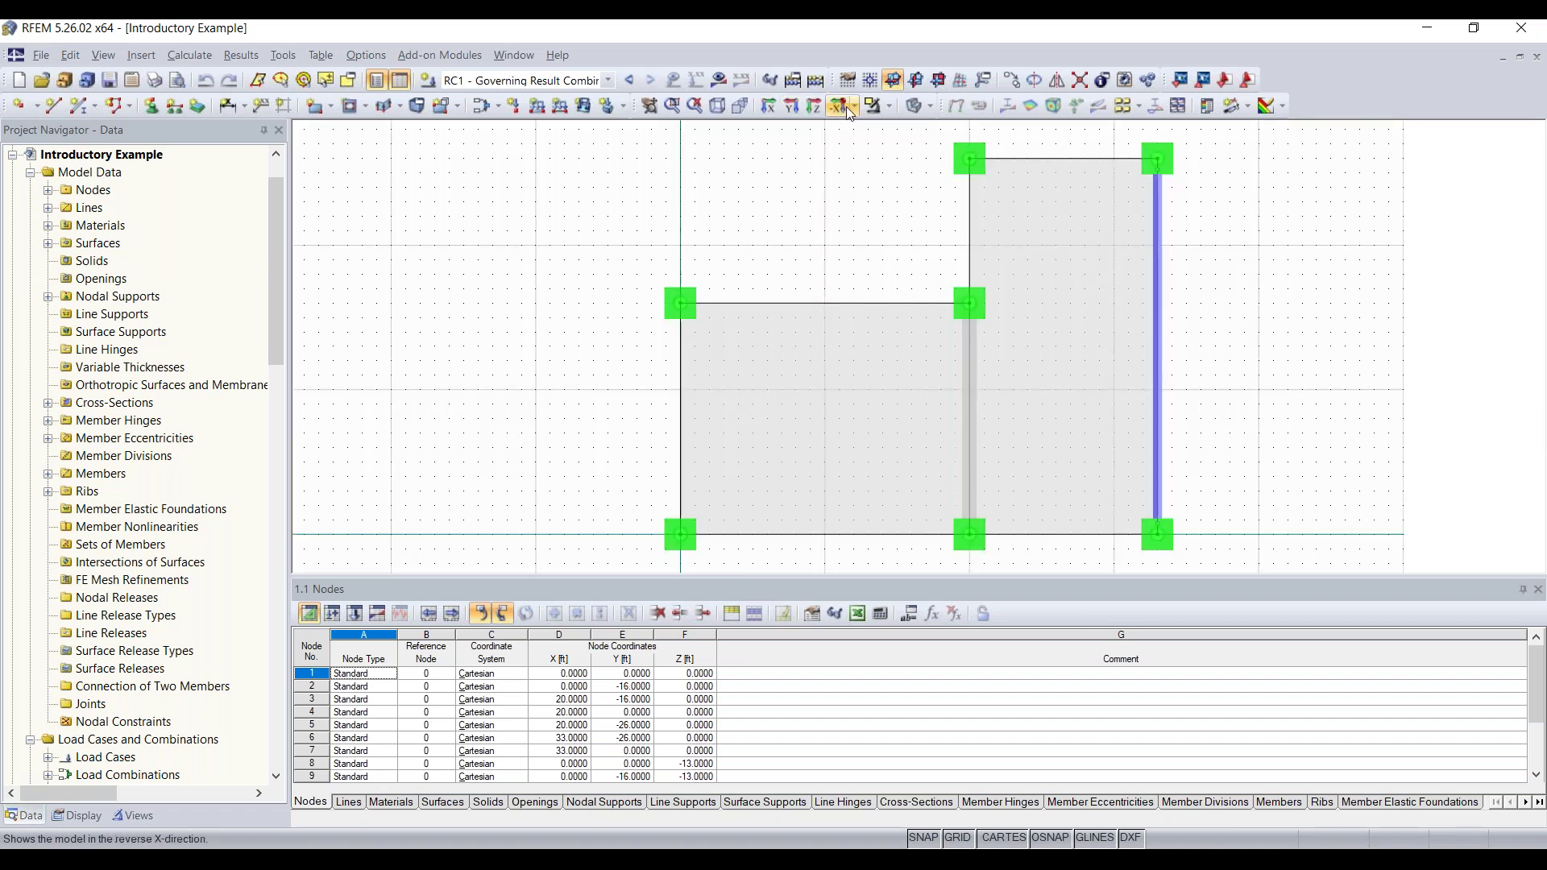
left_click(855, 108)
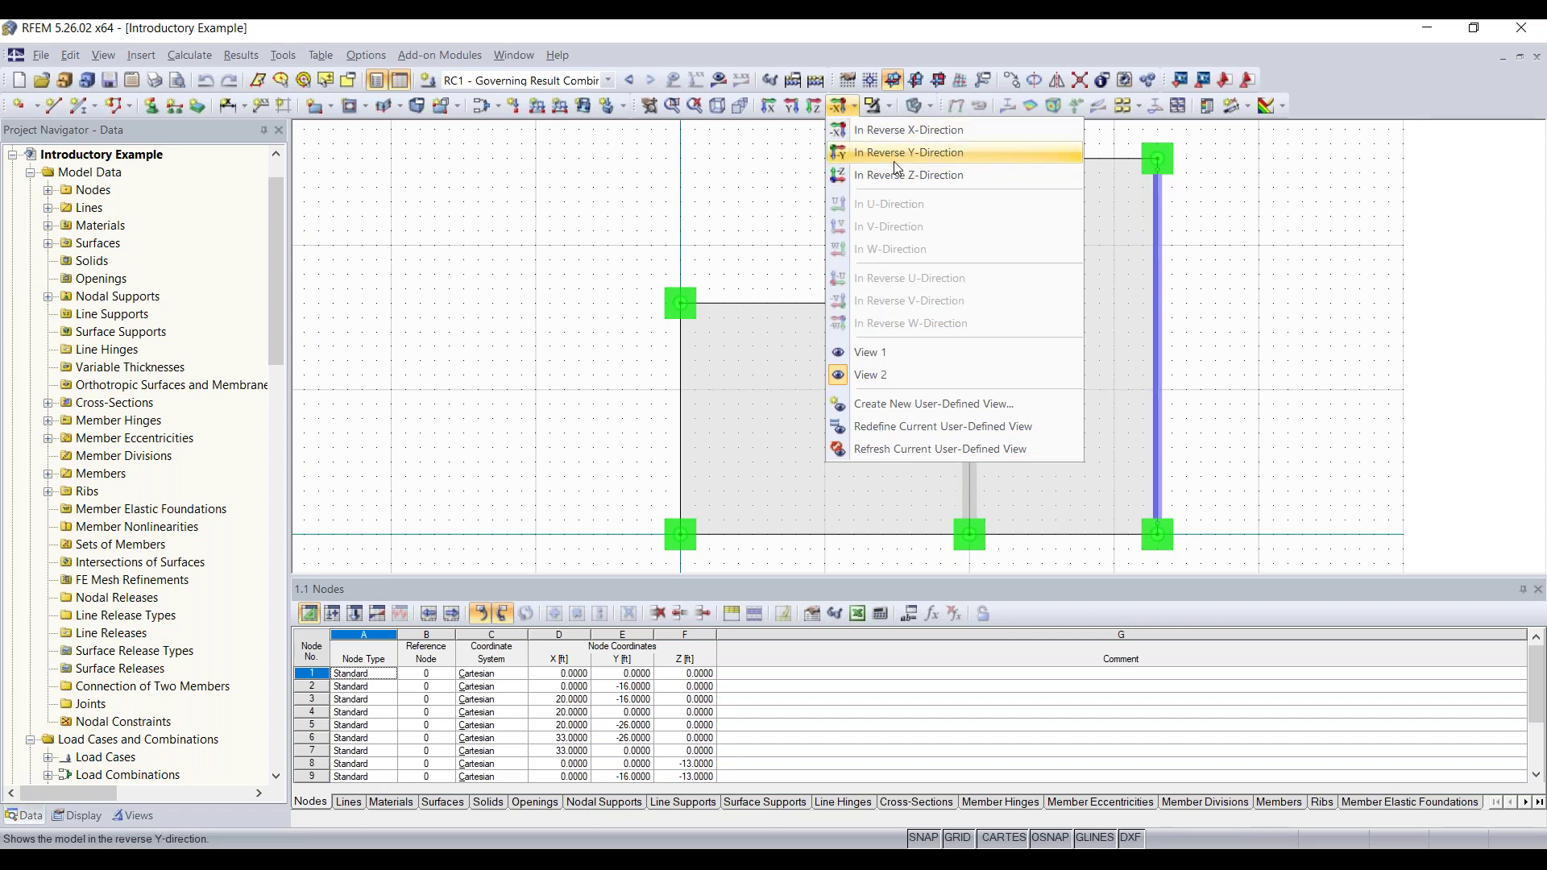
left_click(787, 151)
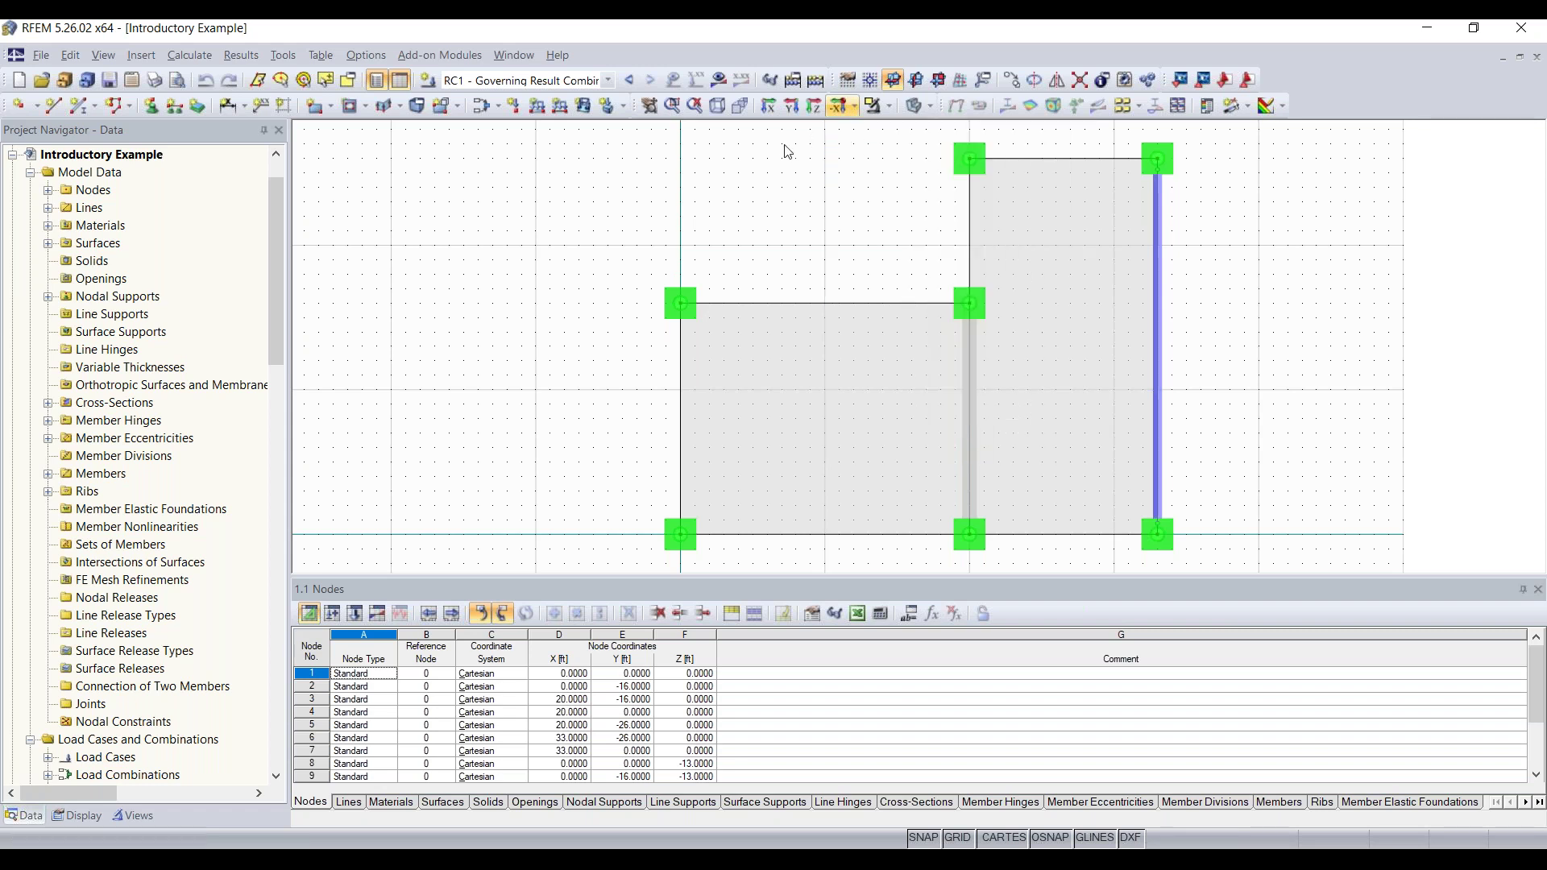
left_click(719, 111)
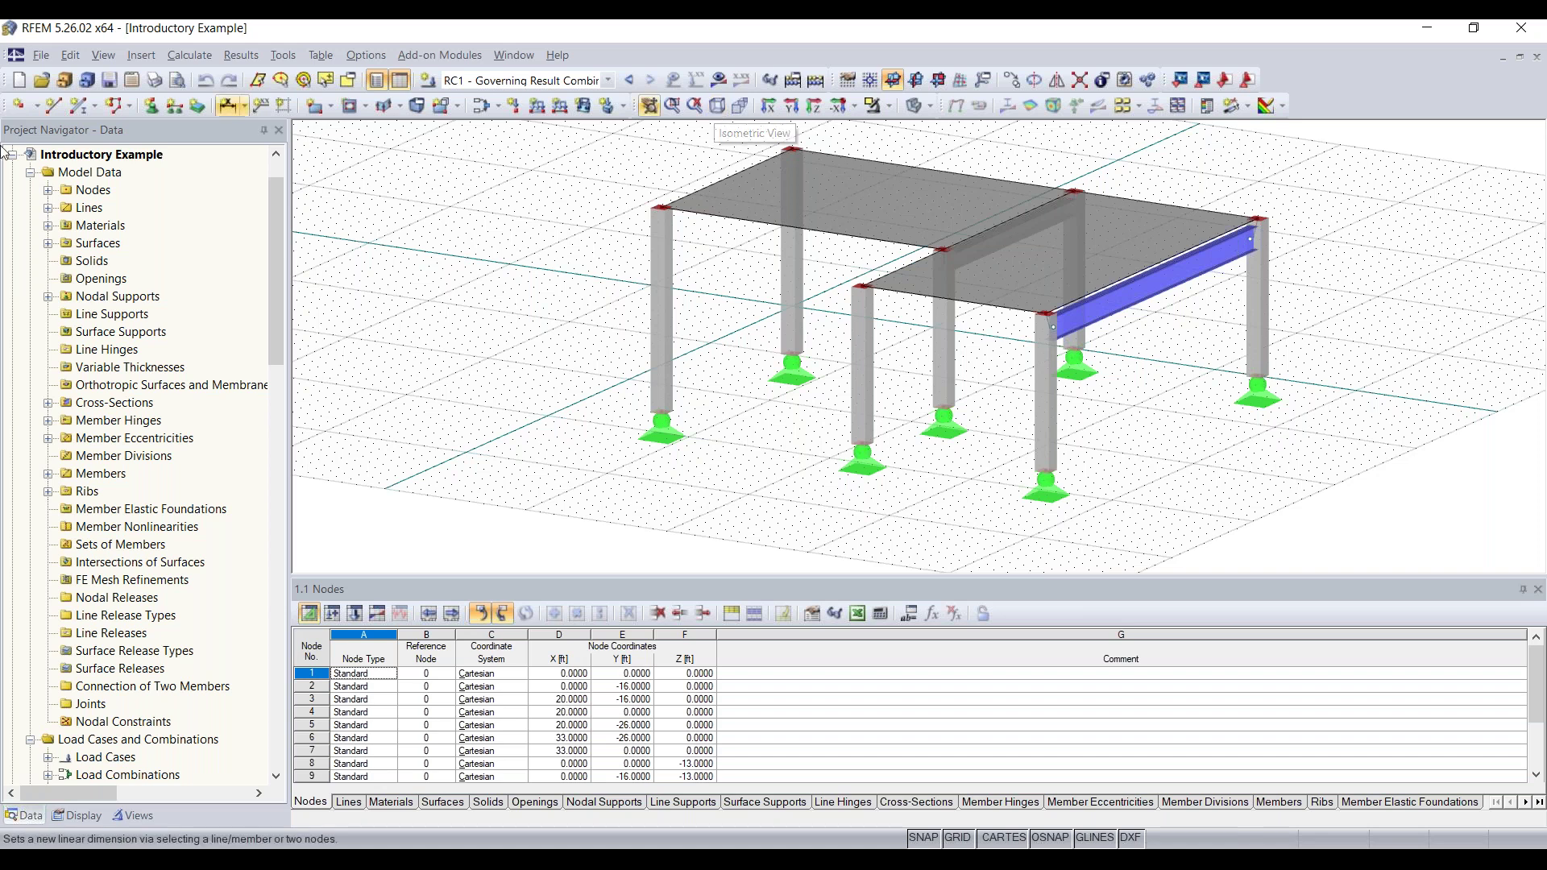
Step: Examine the load cases and combinations and the steel, concrete and timber add-on modules in the project's data tree
scroll(153, 325, "down", 11)
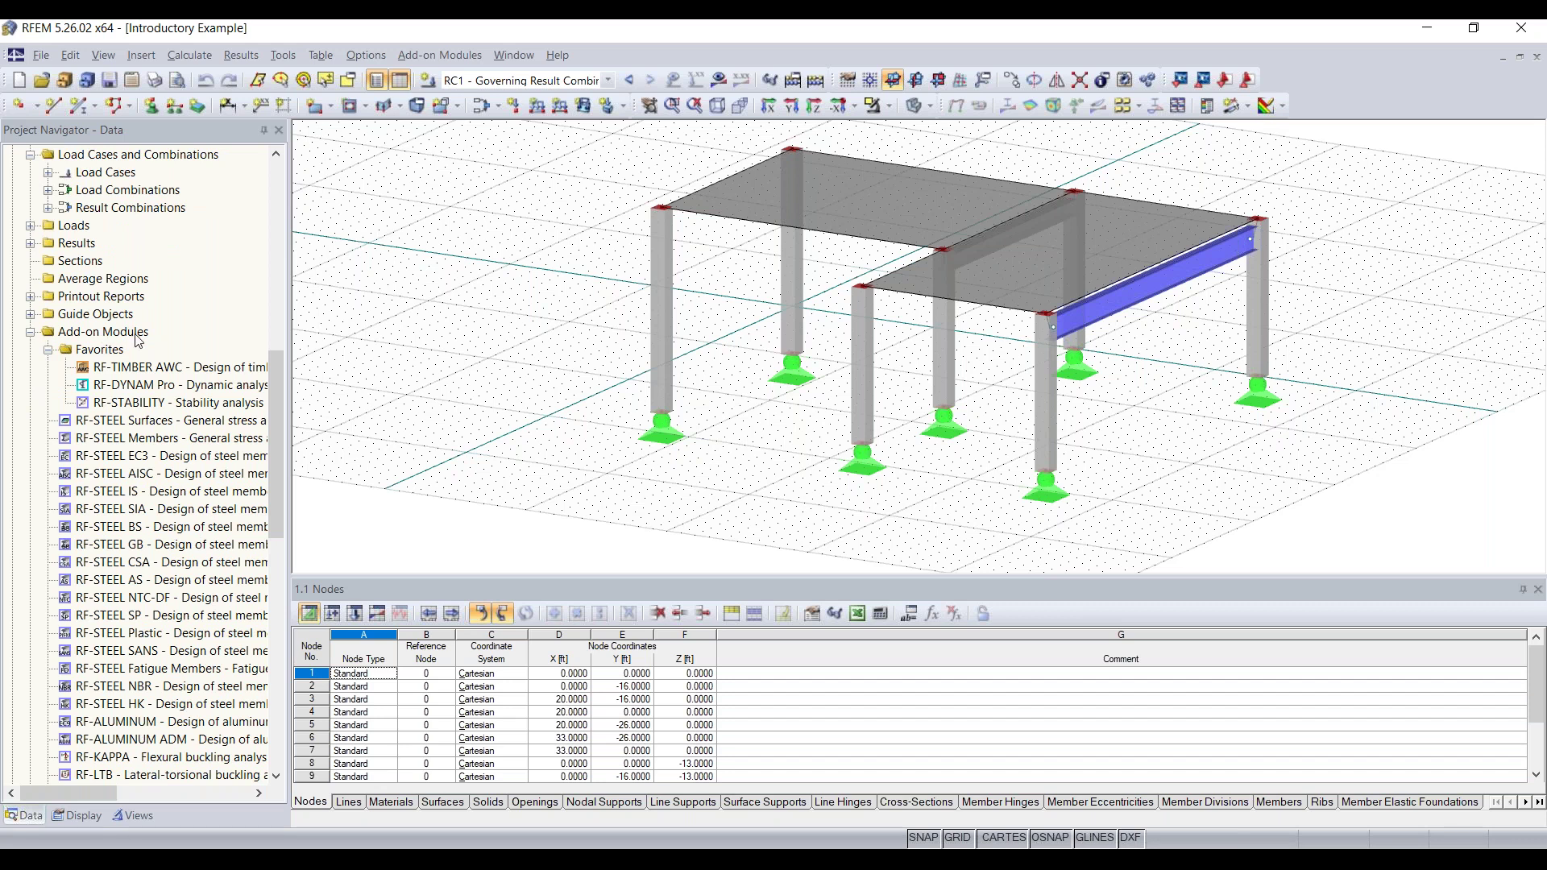
left_click(792, 339)
left_click(727, 292)
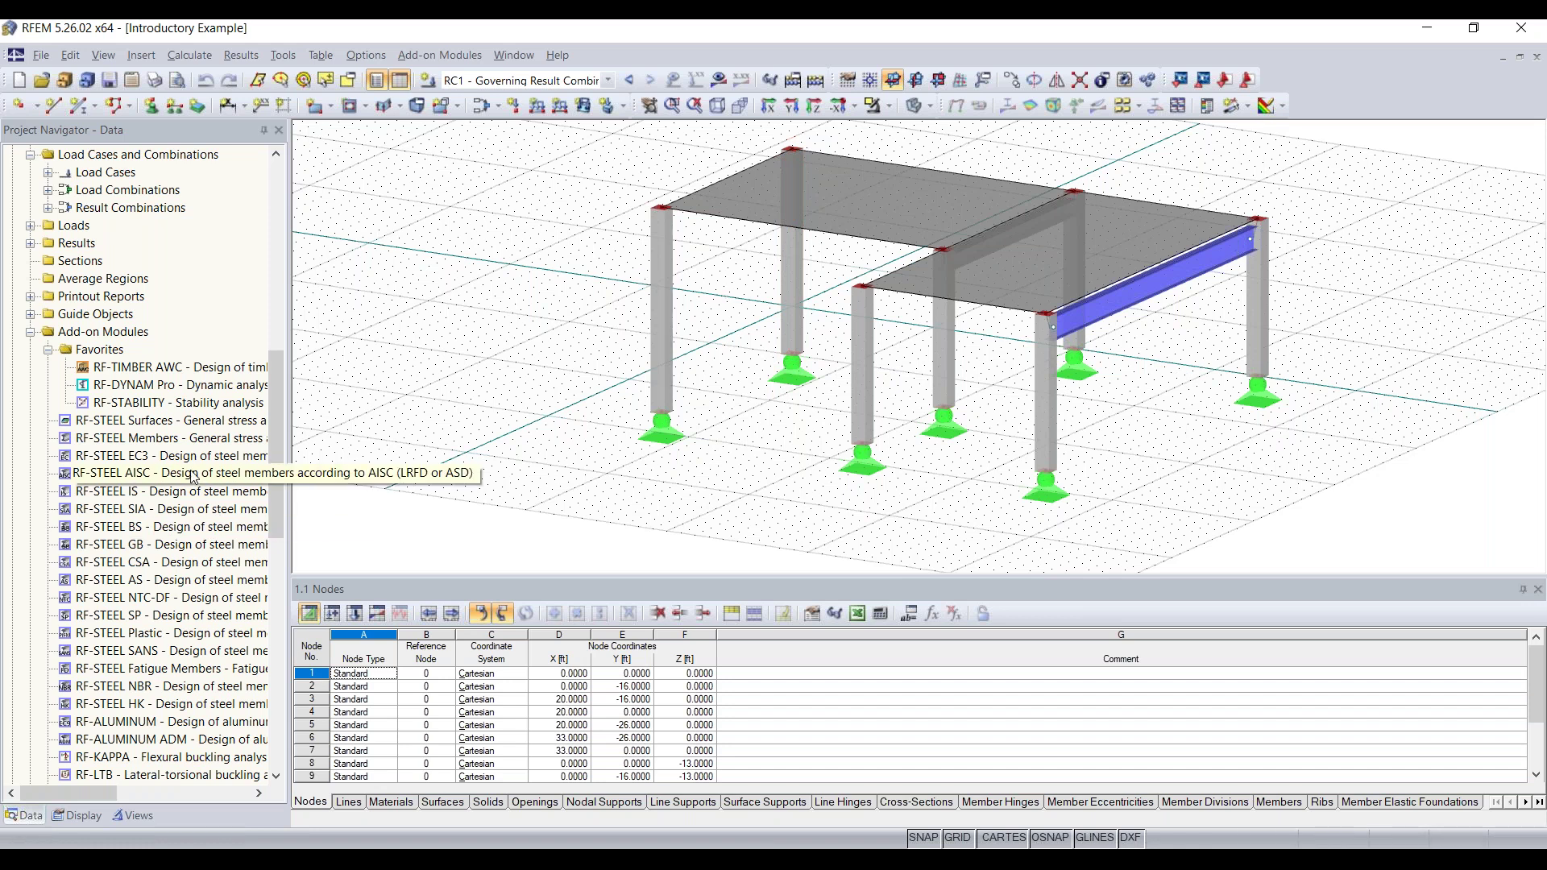
scroll(193, 477, "down", 3)
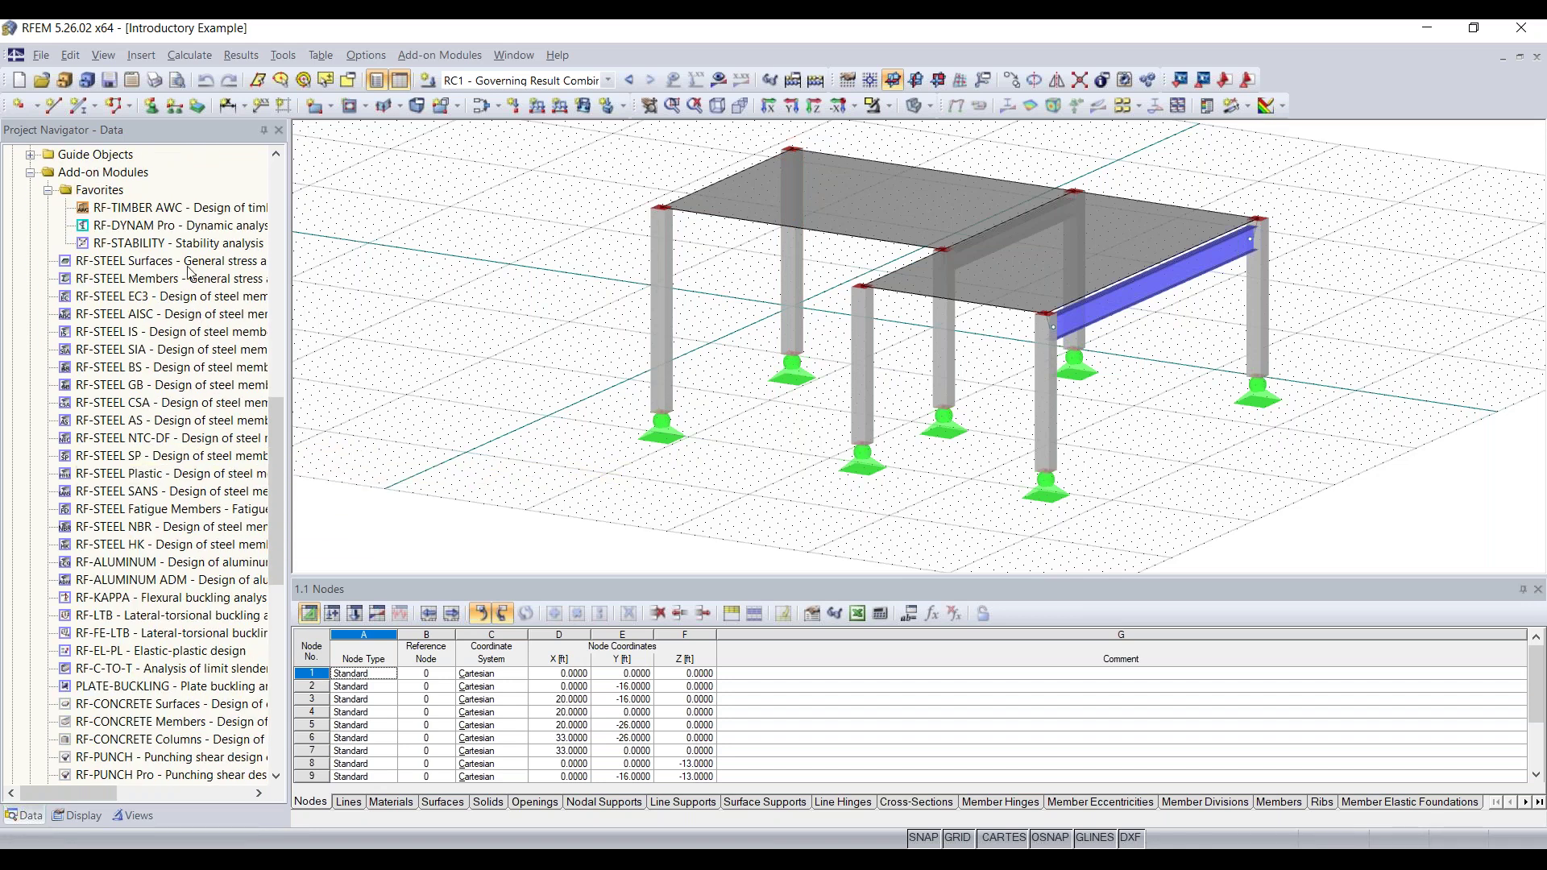
scroll(189, 272, "down", 1)
scroll(189, 272, "down", 4)
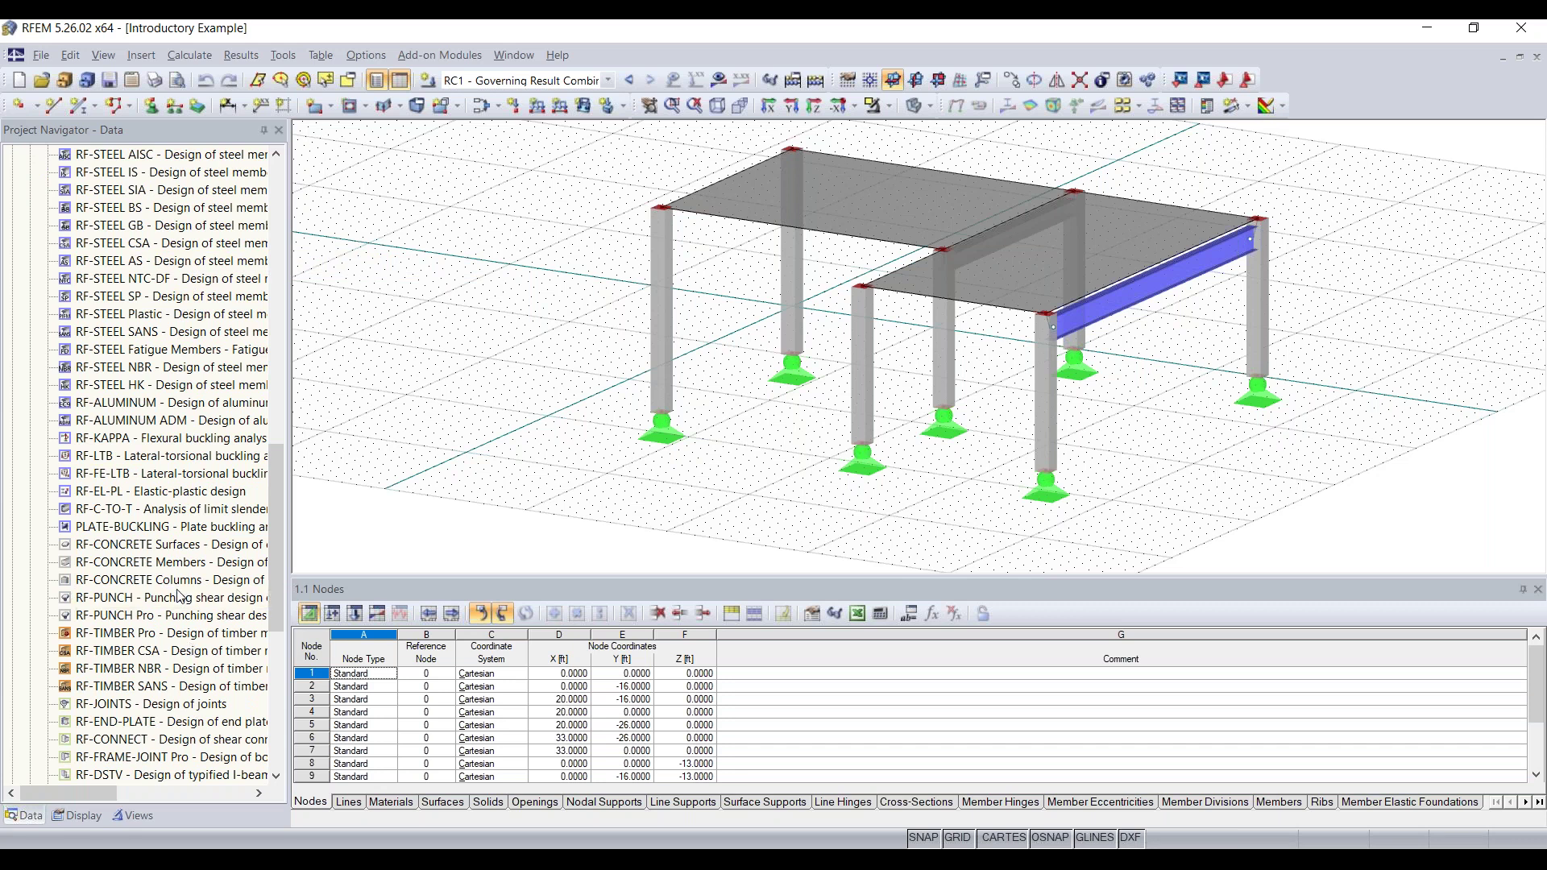
scroll(167, 440, "up", 4)
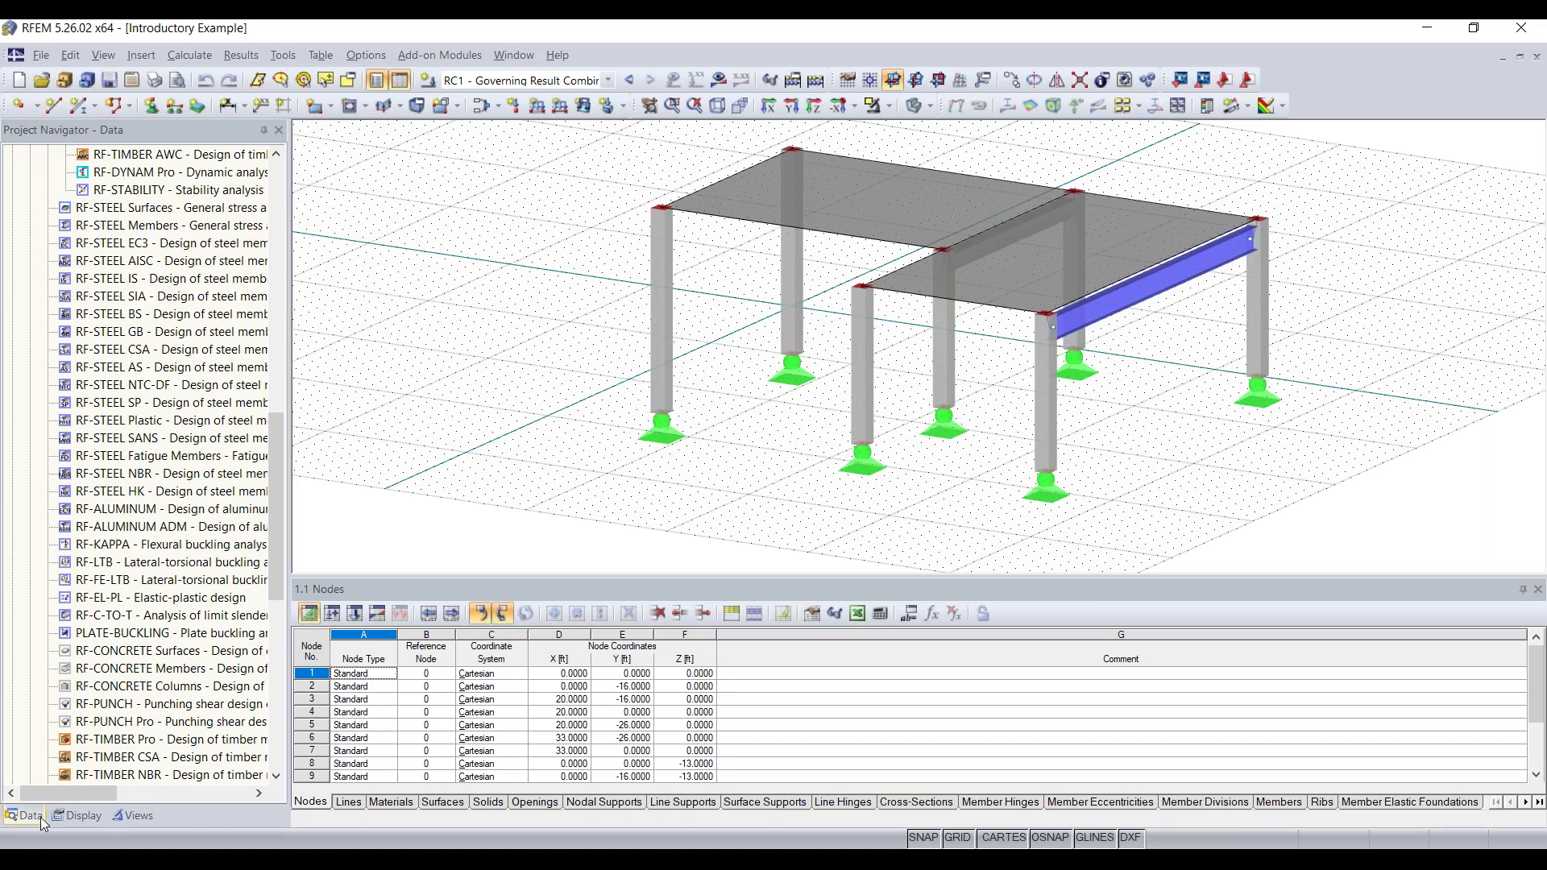
Step: Examine the display settings for the model objects, loads and results in the project navigator's display tree
left_click(80, 817)
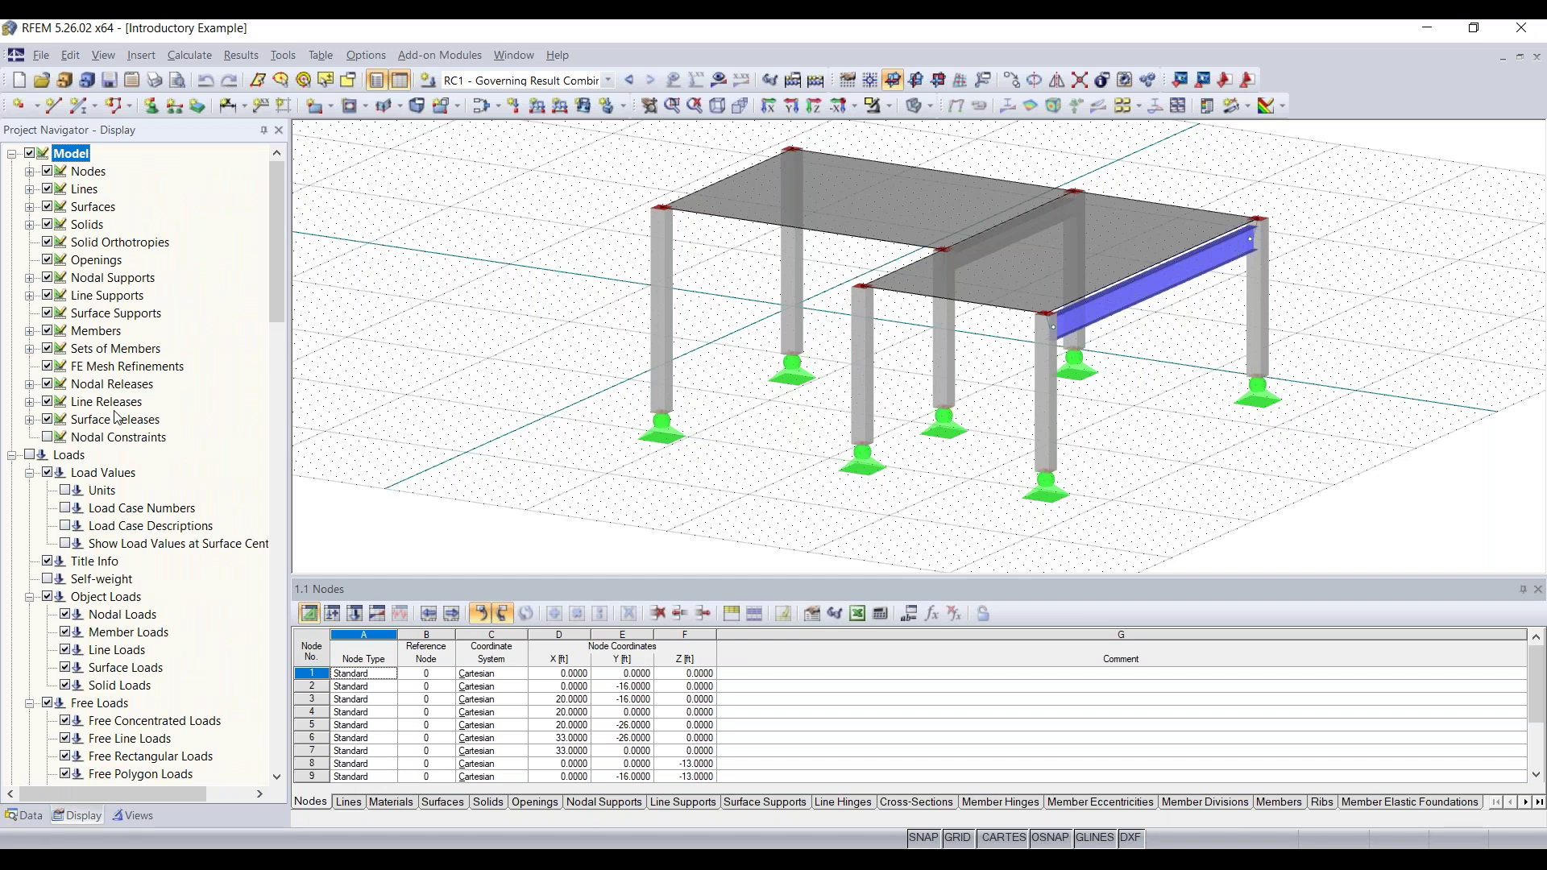
scroll(160, 345, "down", 5)
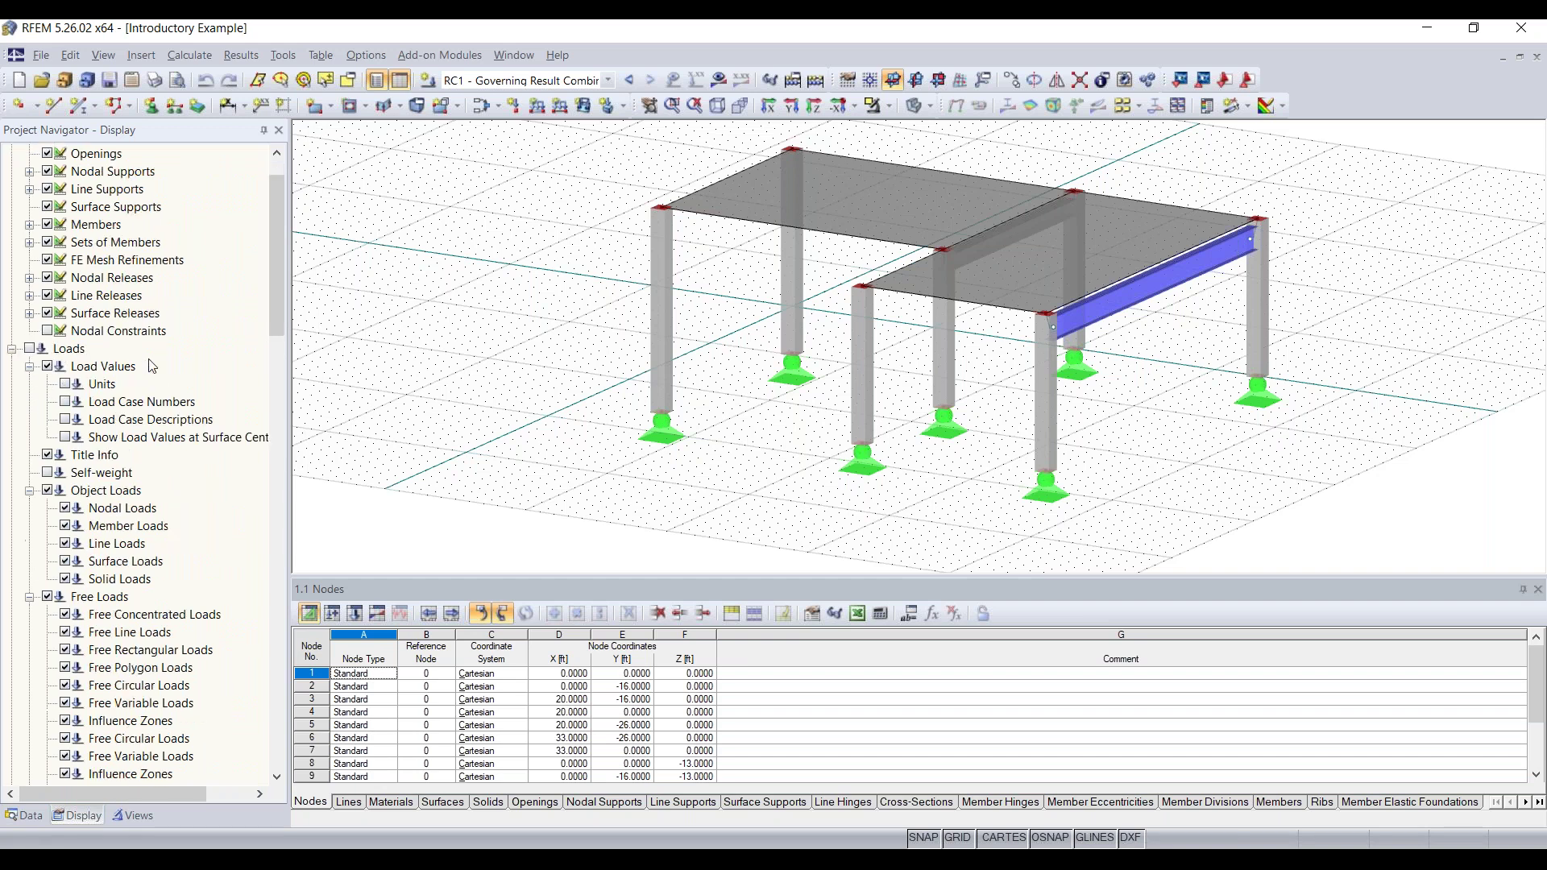
scroll(101, 678, "down", 3)
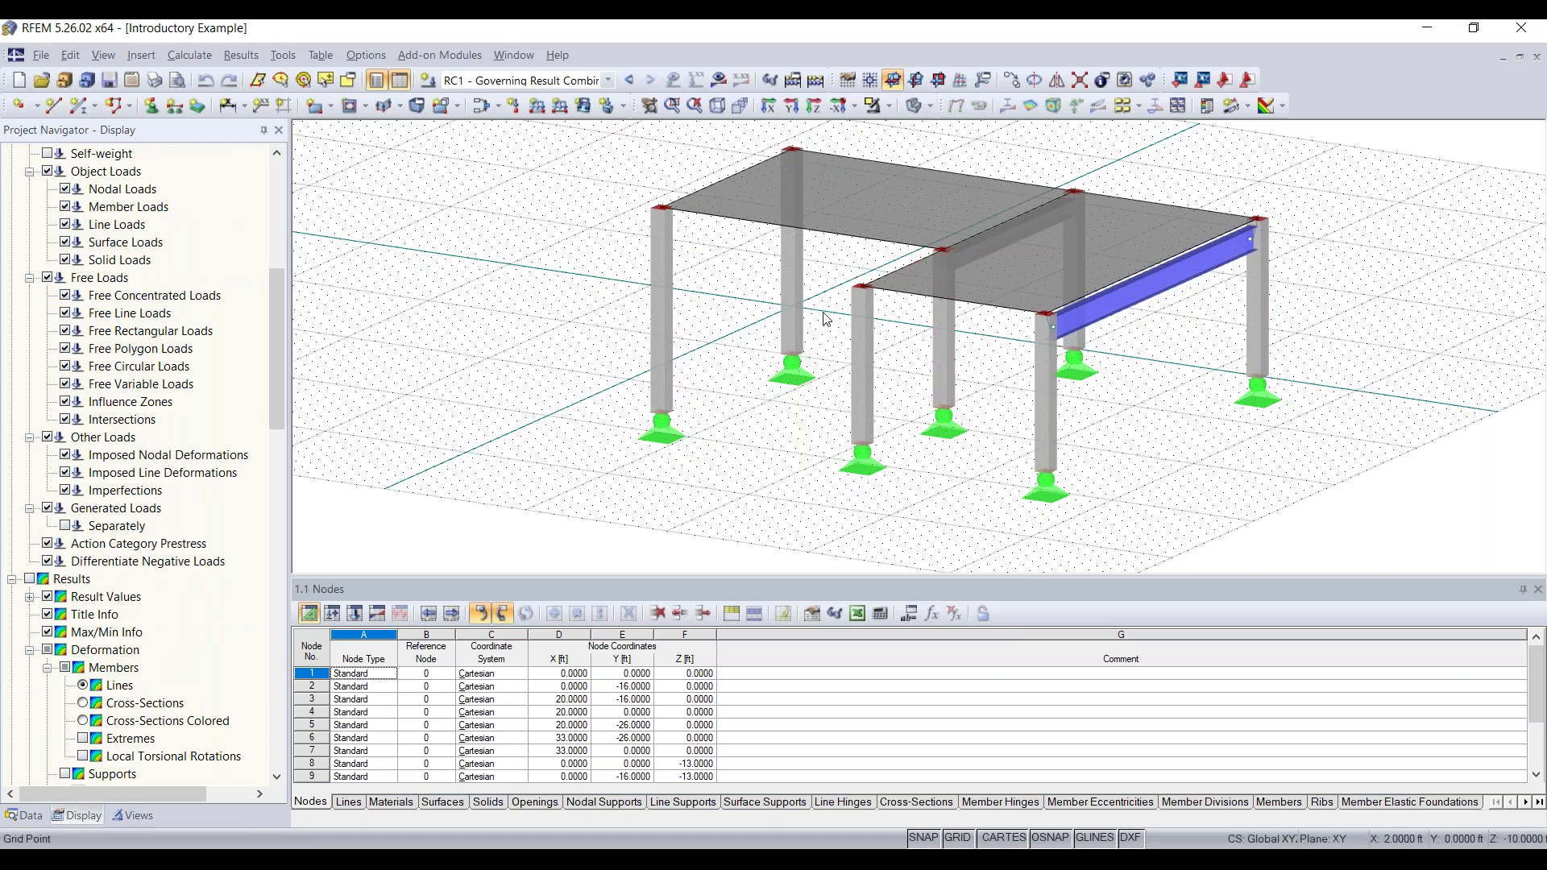
scroll(106, 494, "down", 2)
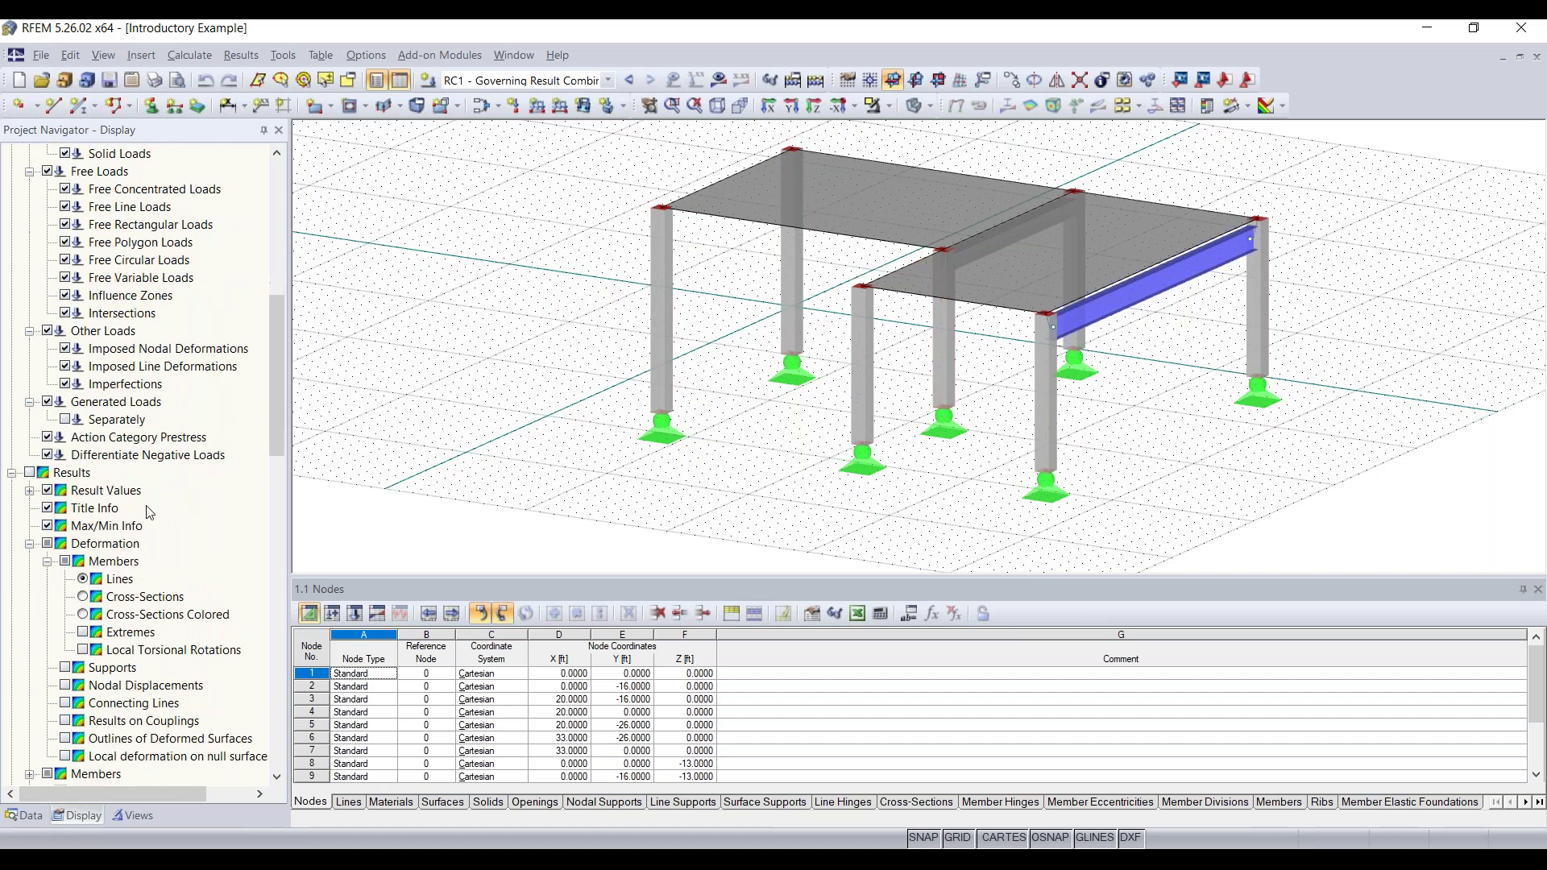
scroll(120, 489, "up", 9)
scroll(119, 489, "up", 1)
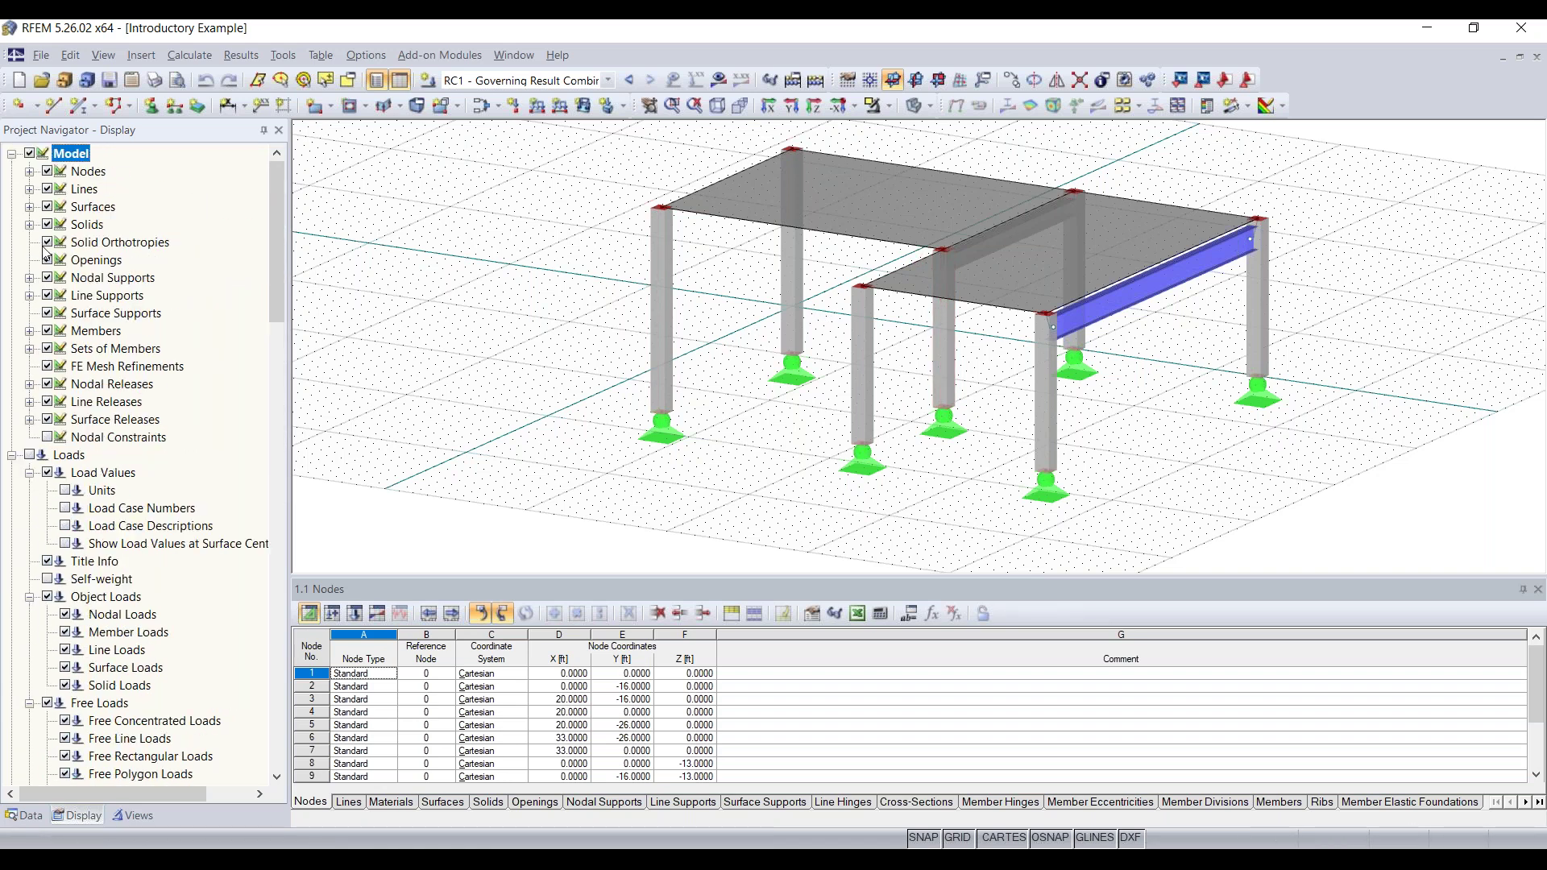
Step: Hide the model's surfaces through the display settings and show them again
left_click(46, 206)
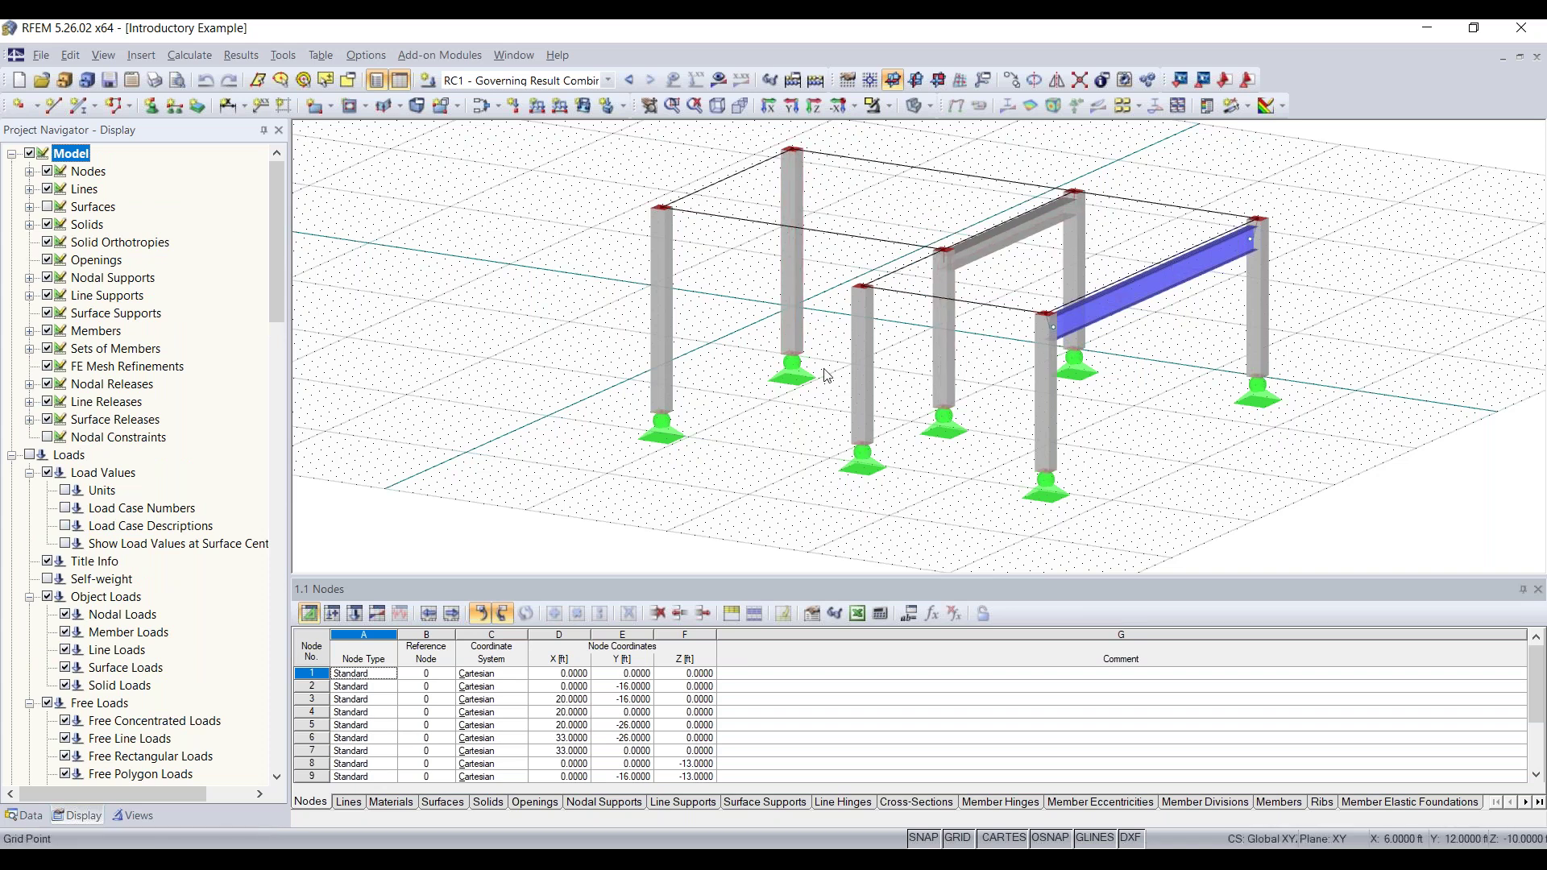
middle_click_drag(832, 227, 646, 242)
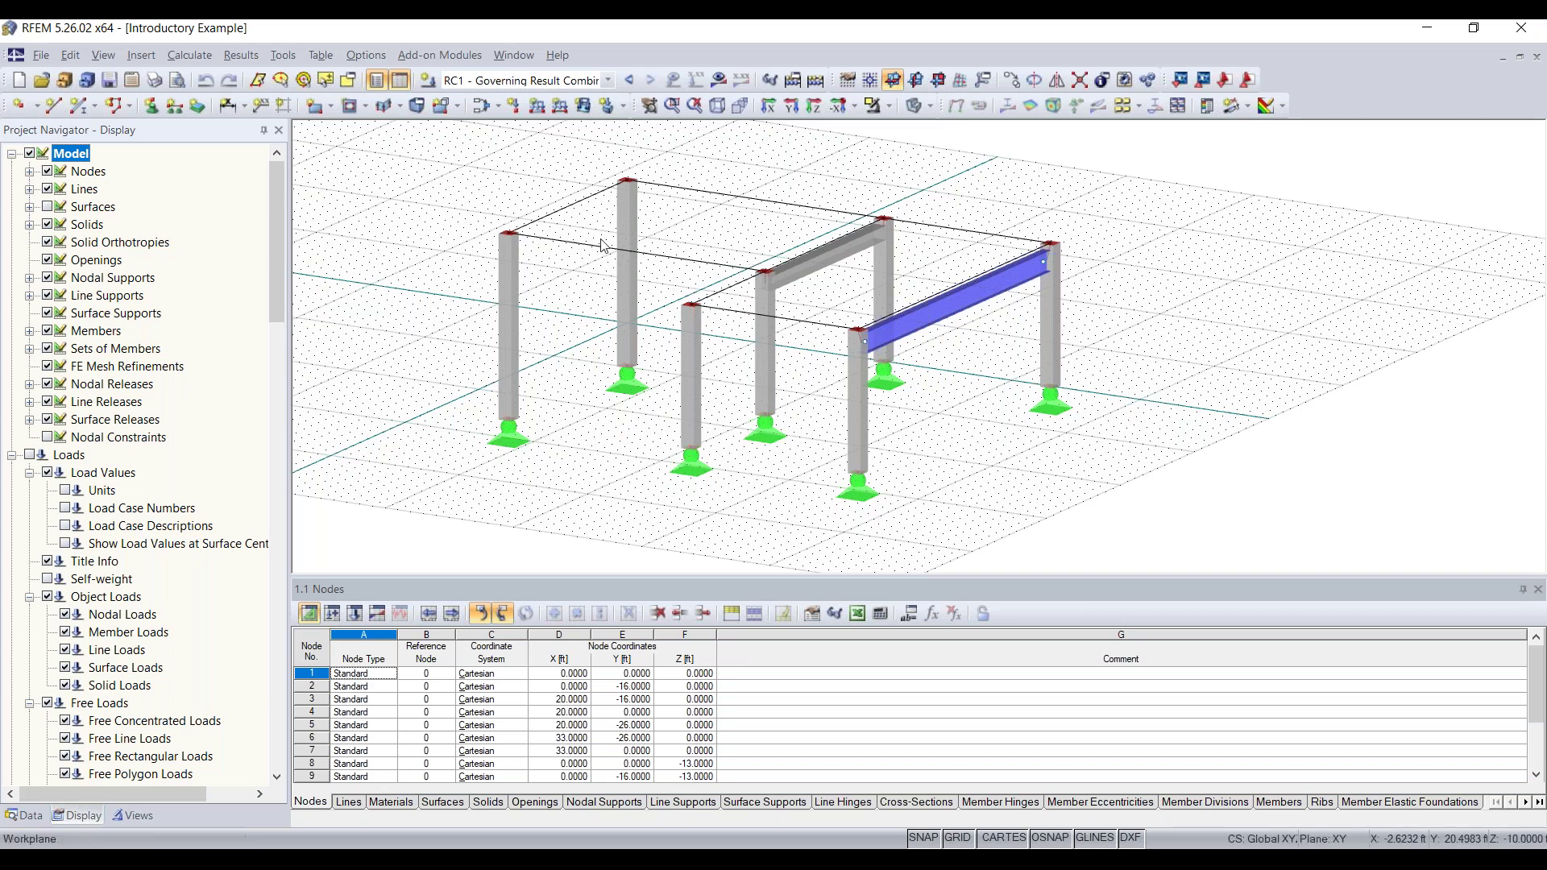
left_click(47, 207)
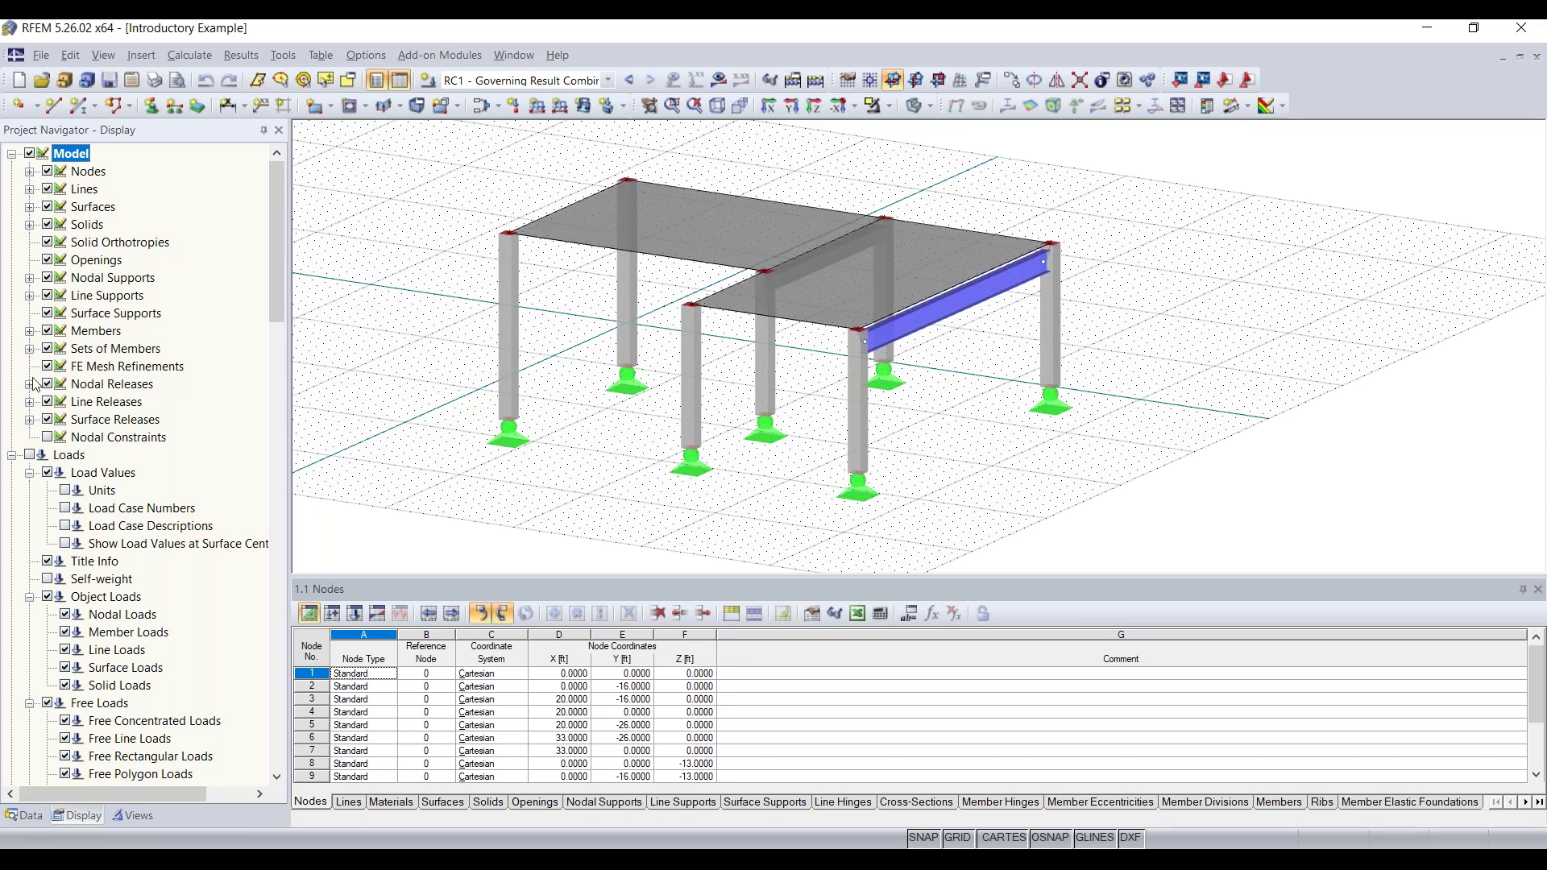
Step: Review the load and result display categories, including the deformation options for members
scroll(125, 286, "down", 6)
scroll(159, 398, "down", 6)
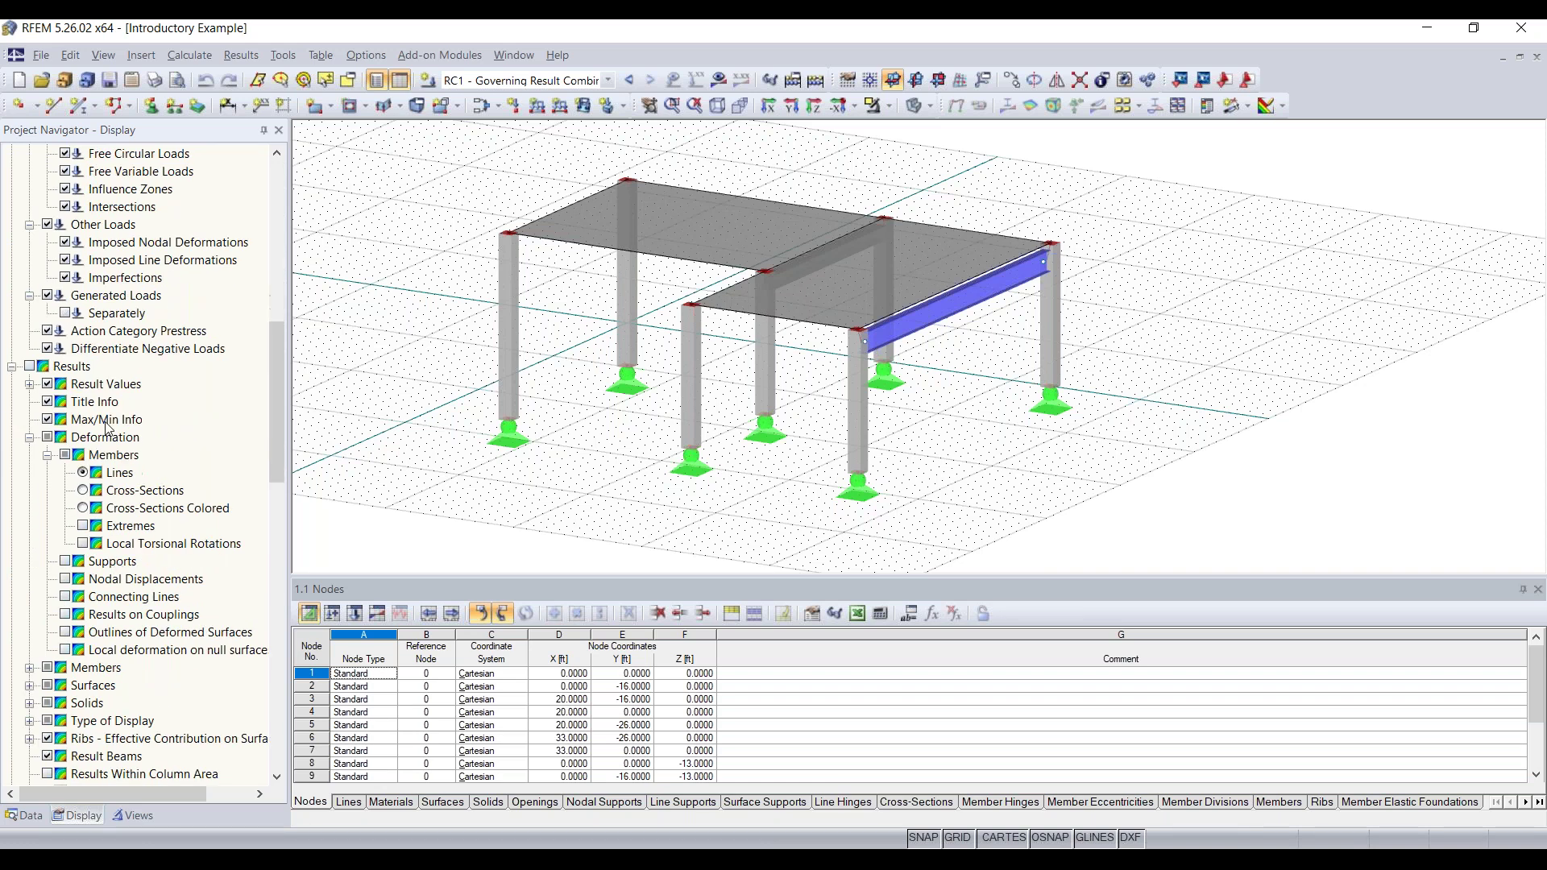
scroll(127, 471, "down", 3)
scroll(63, 314, "up", 15)
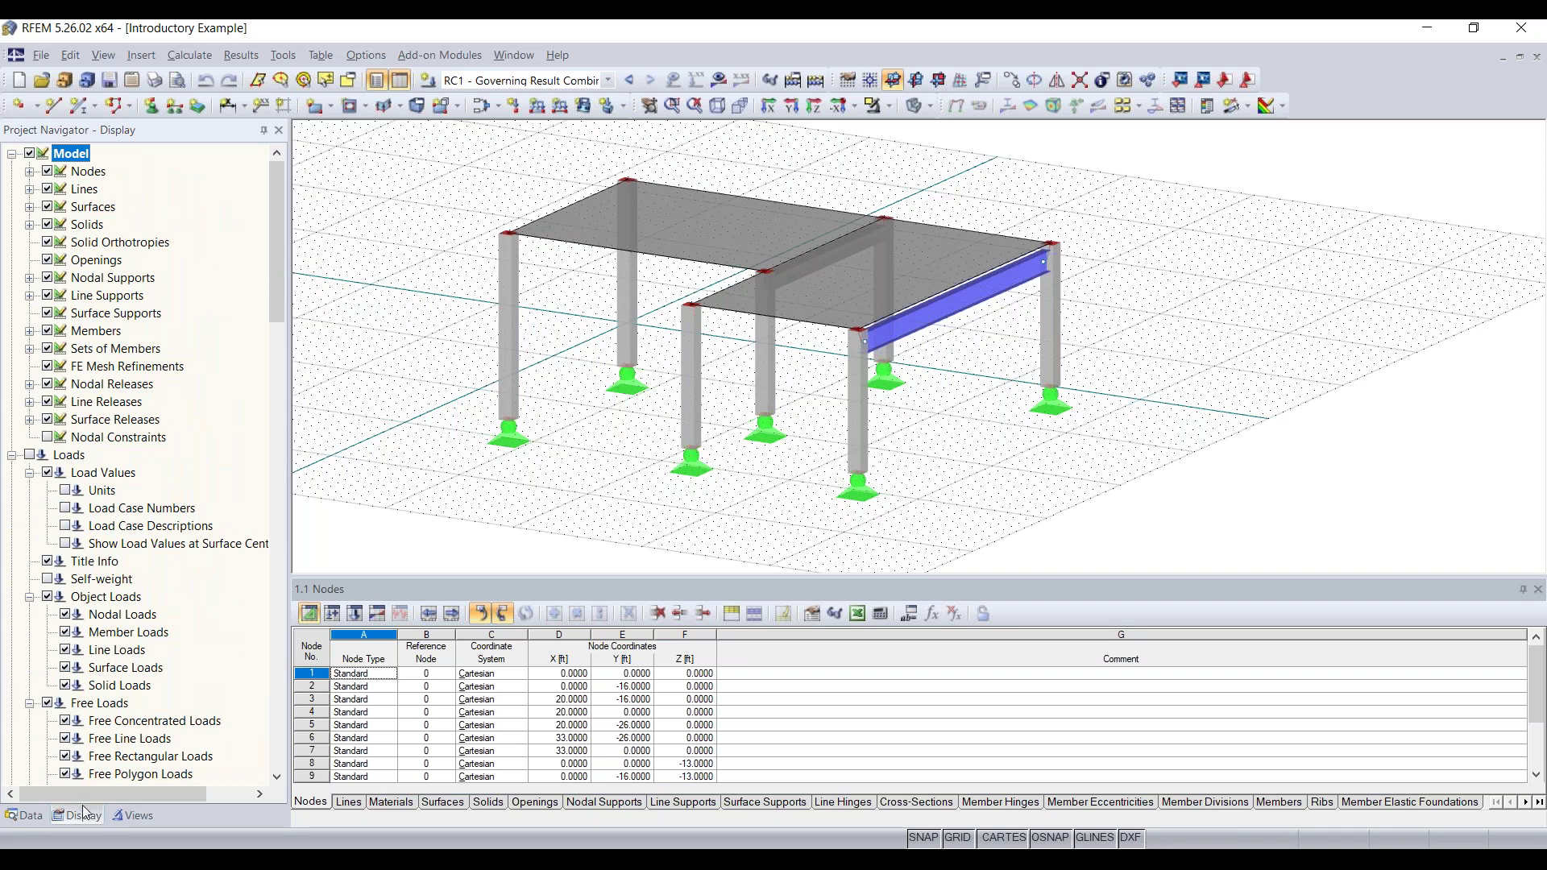
Step: Activate the visibility mode to isolate the W 18x50 member, expand the members by cross-section, and view it from several angles
left_click(131, 815)
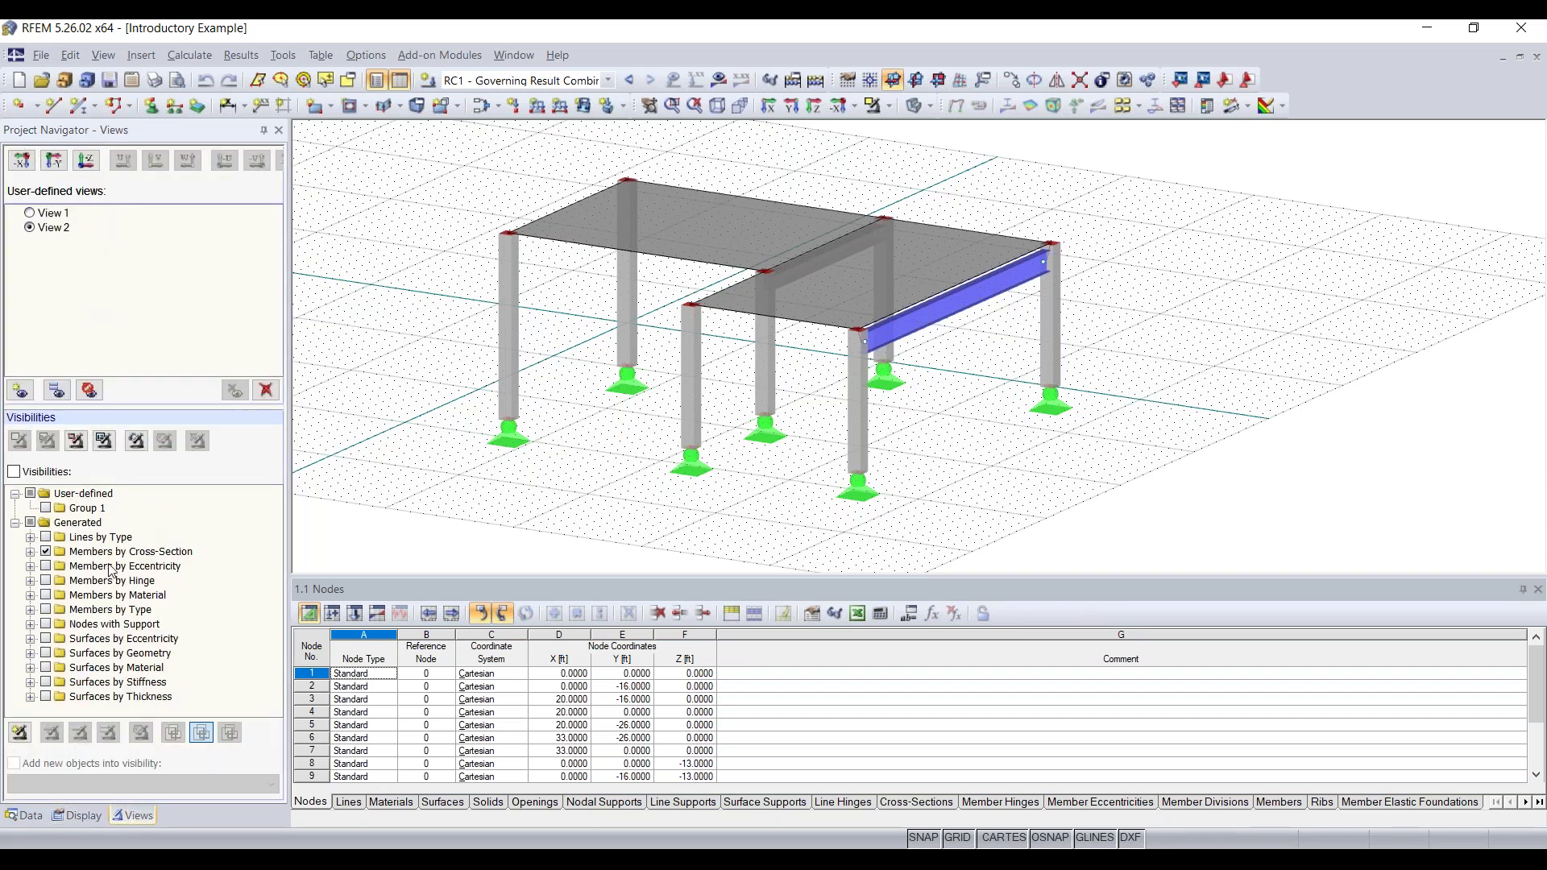
left_click(37, 472)
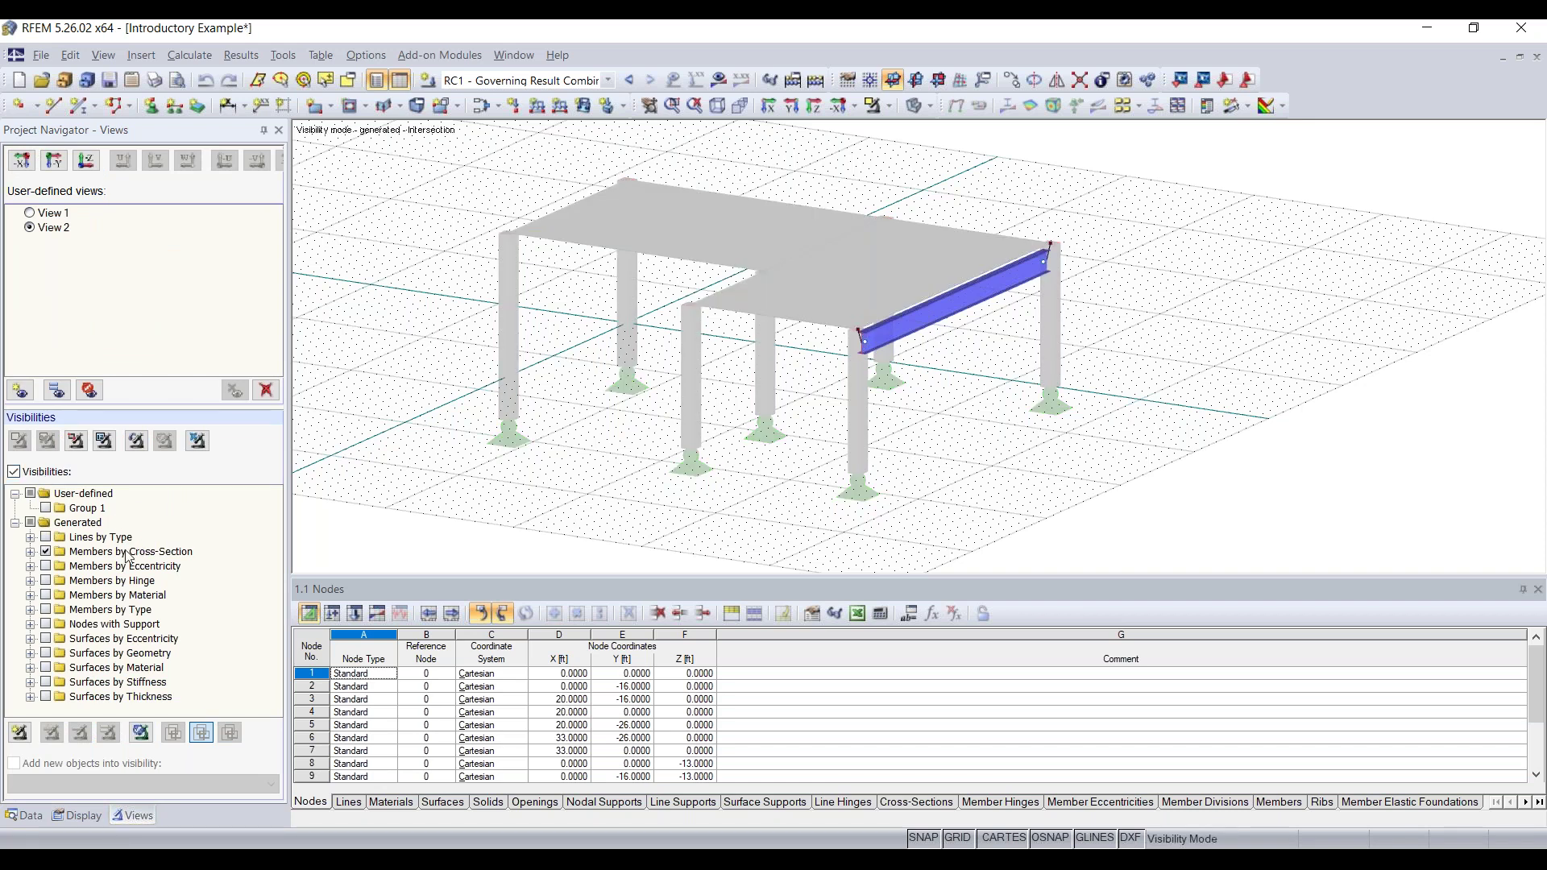
left_click(32, 552)
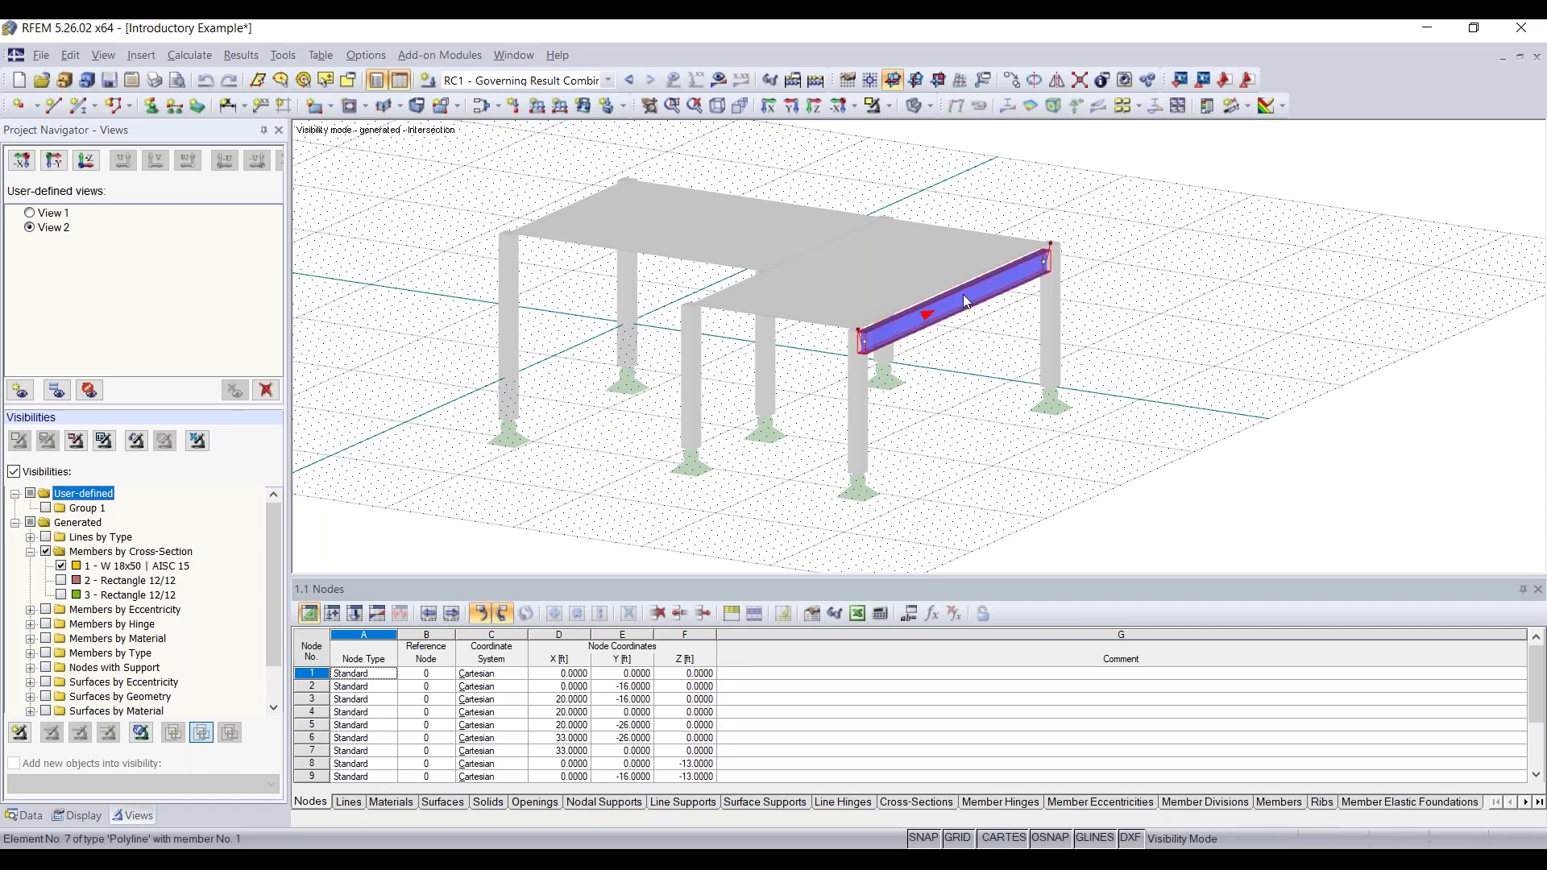
middle_click_drag(1008, 363, 1037, 336, "ctrl")
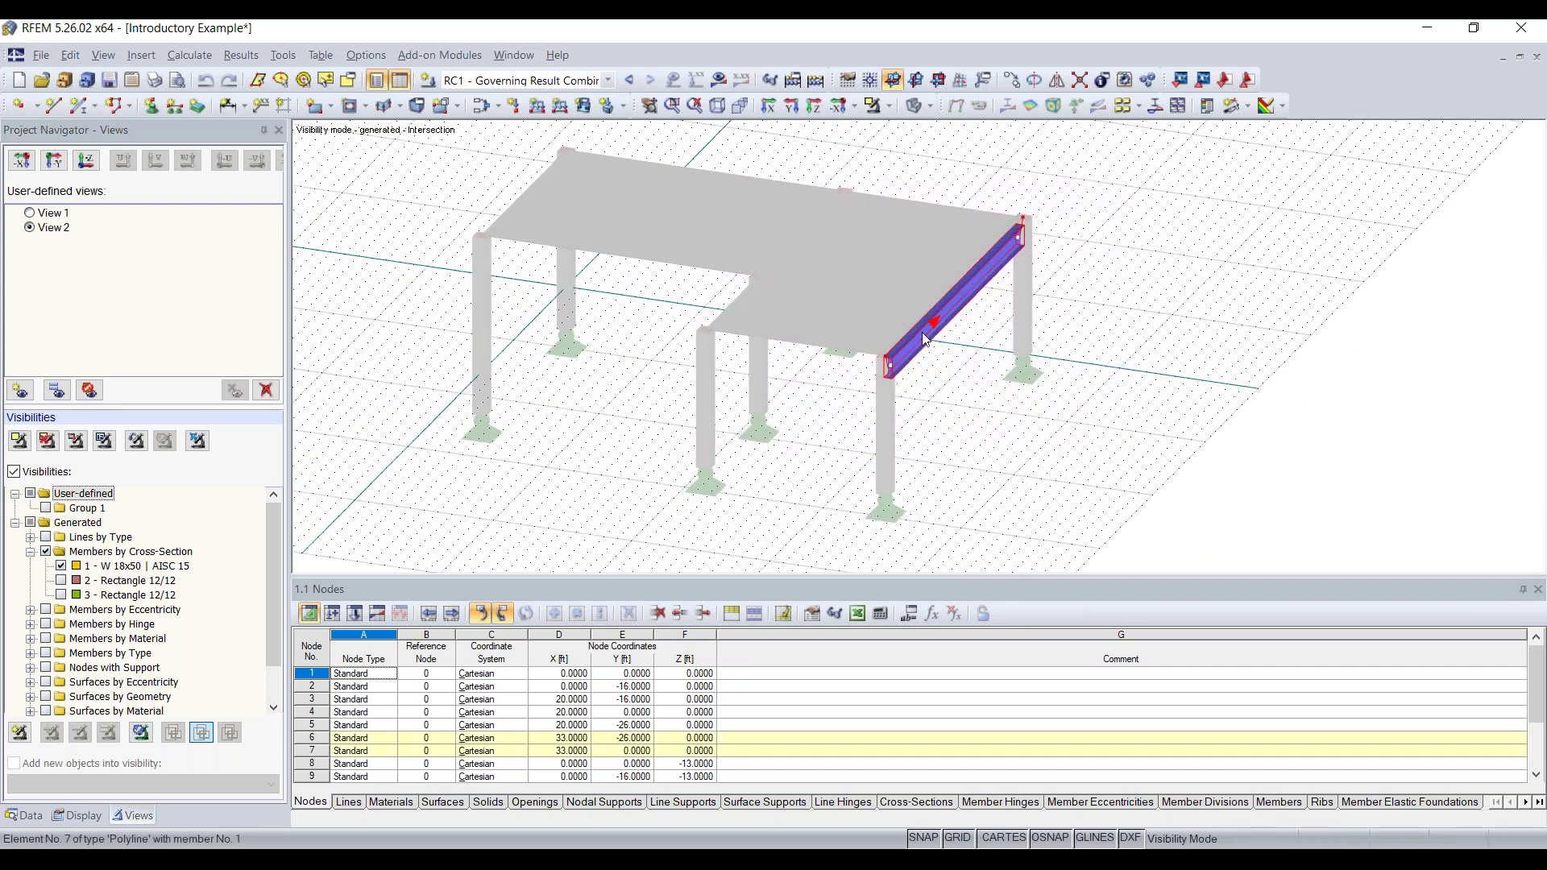
middle_click_drag(1100, 347, 1039, 314, "ctrl")
right_click(1040, 314)
left_click(1109, 316)
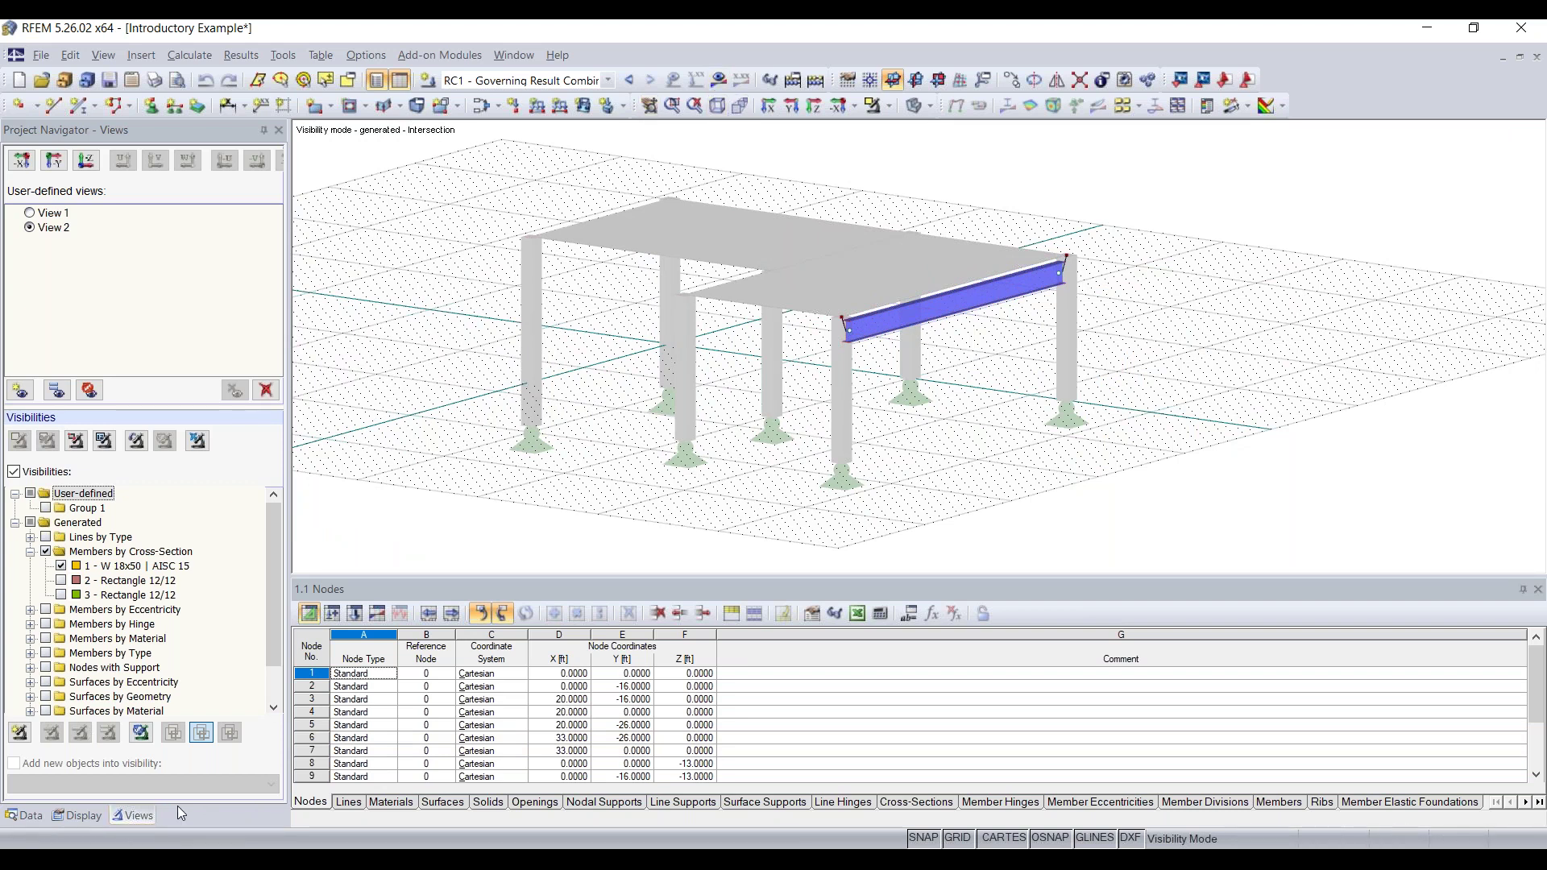
Step: Display the results of the governing result combination RC1 and turn the visibility mode off to show the whole model
left_click(720, 81)
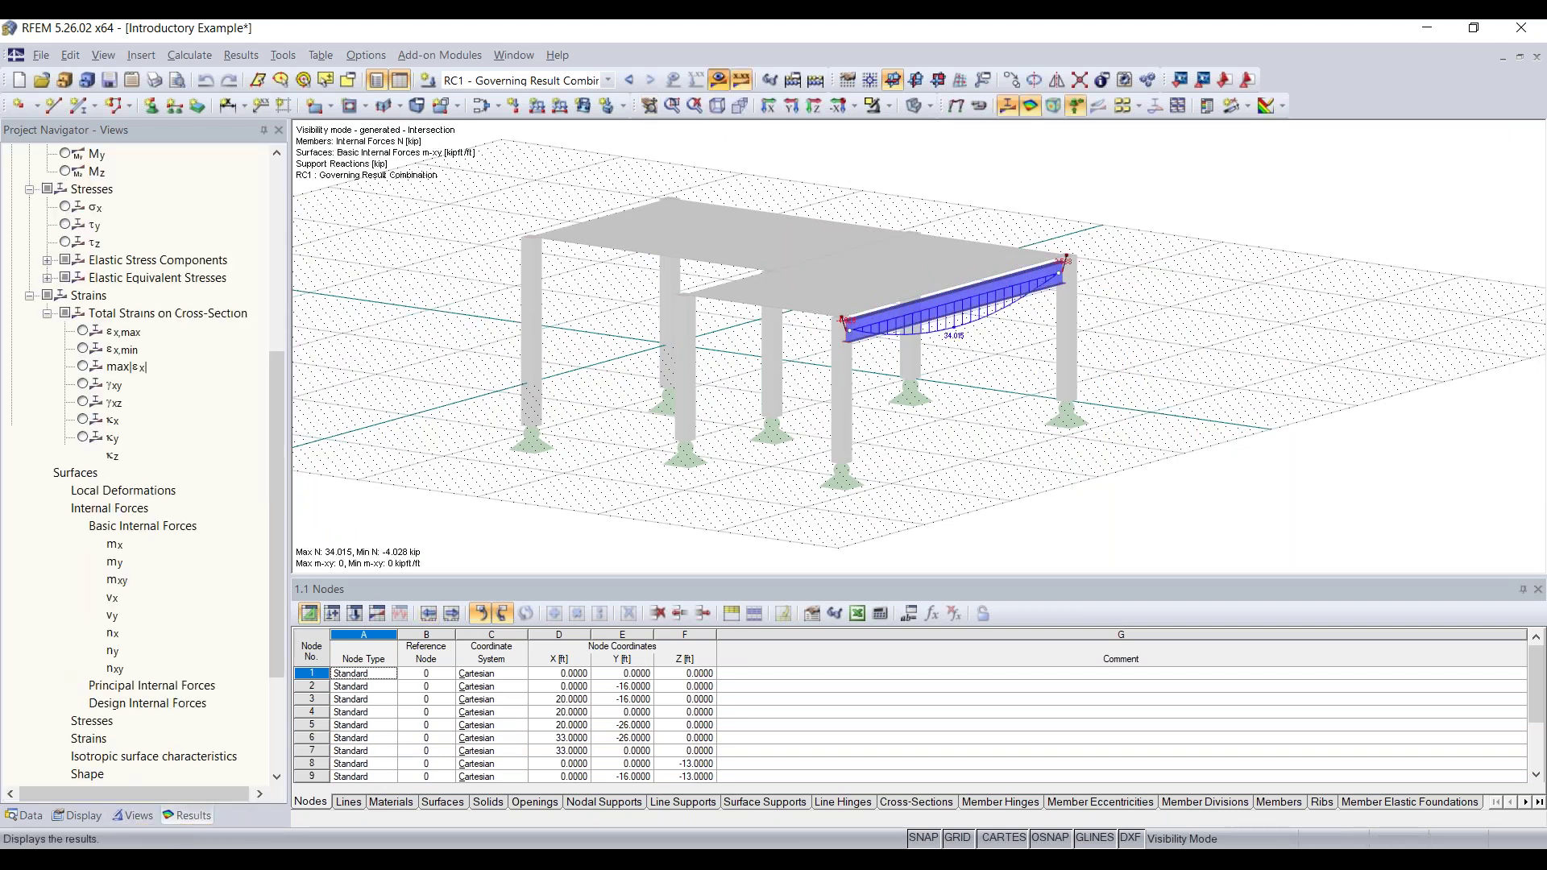
left_click(133, 816)
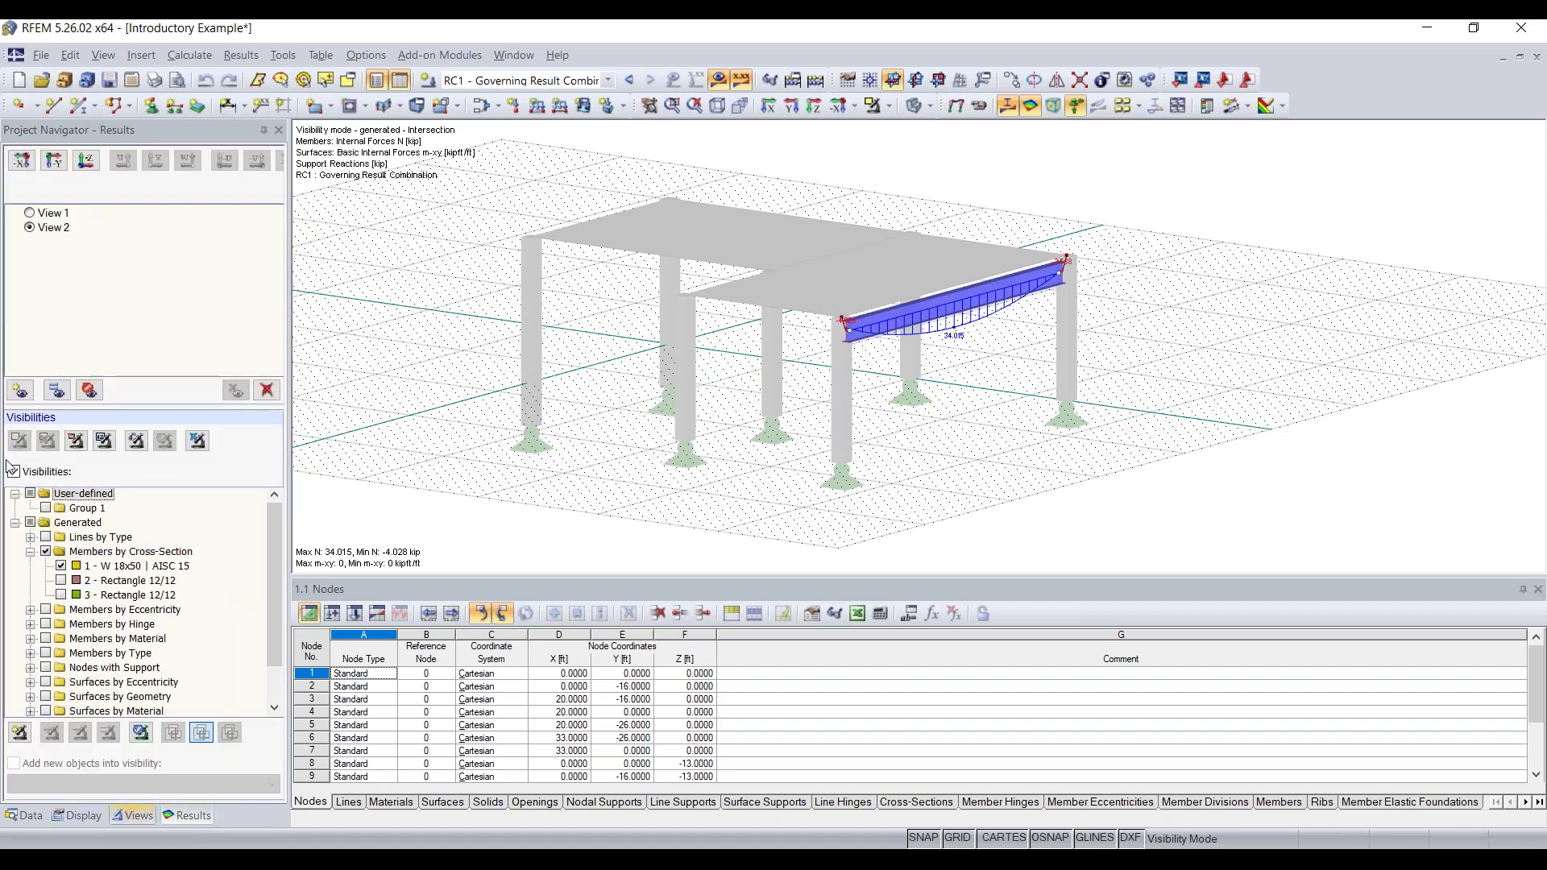
left_click(30, 227)
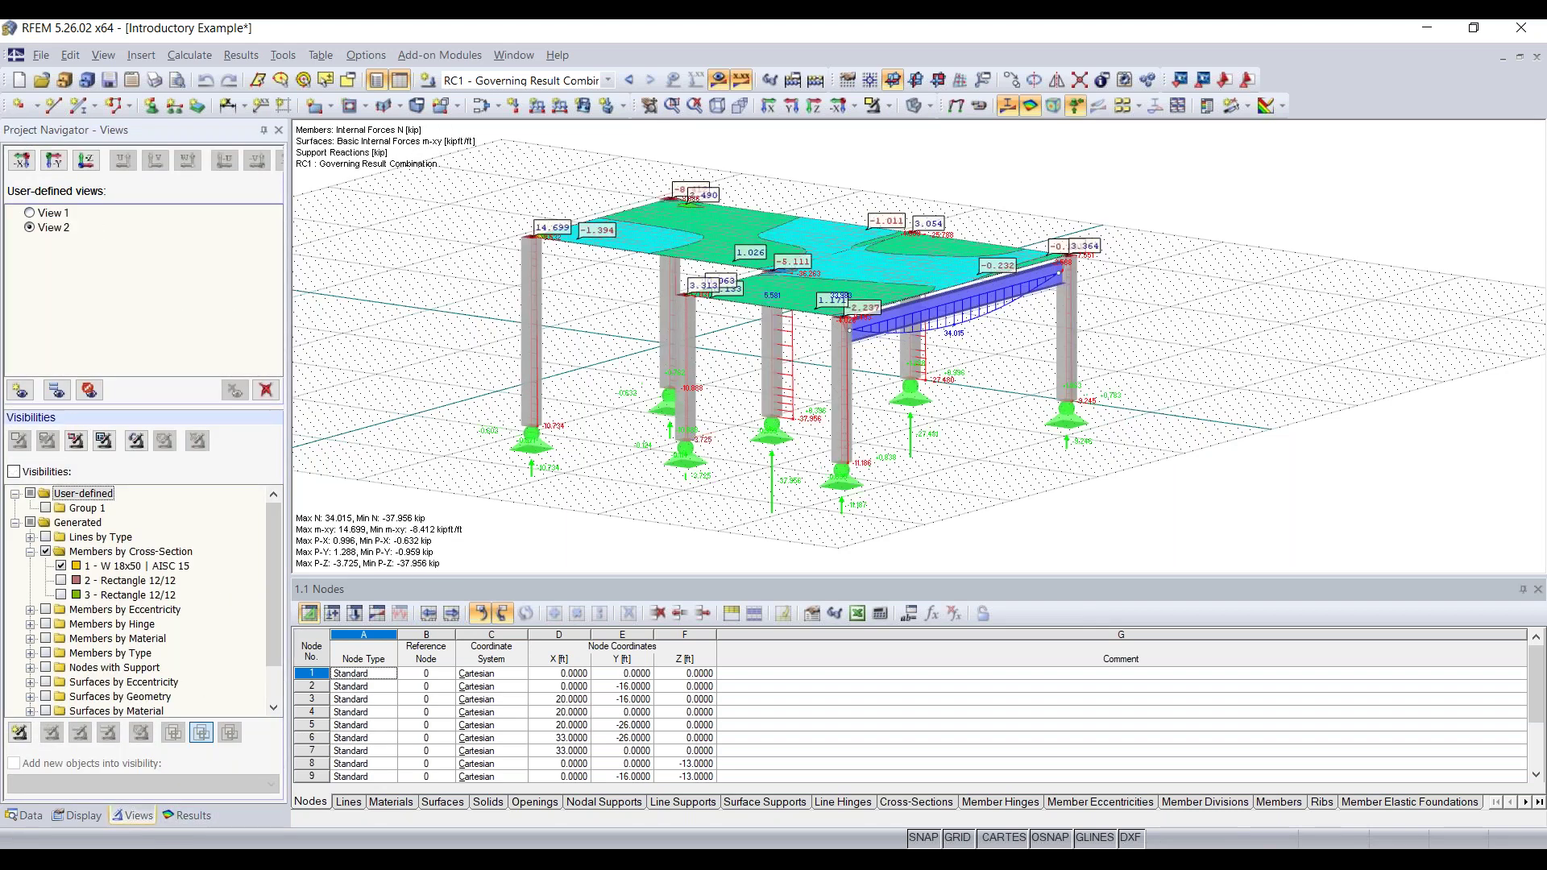
Step: Expand the member results in the results tree and examine the available local deformations, internal forces and strains
left_click(187, 816)
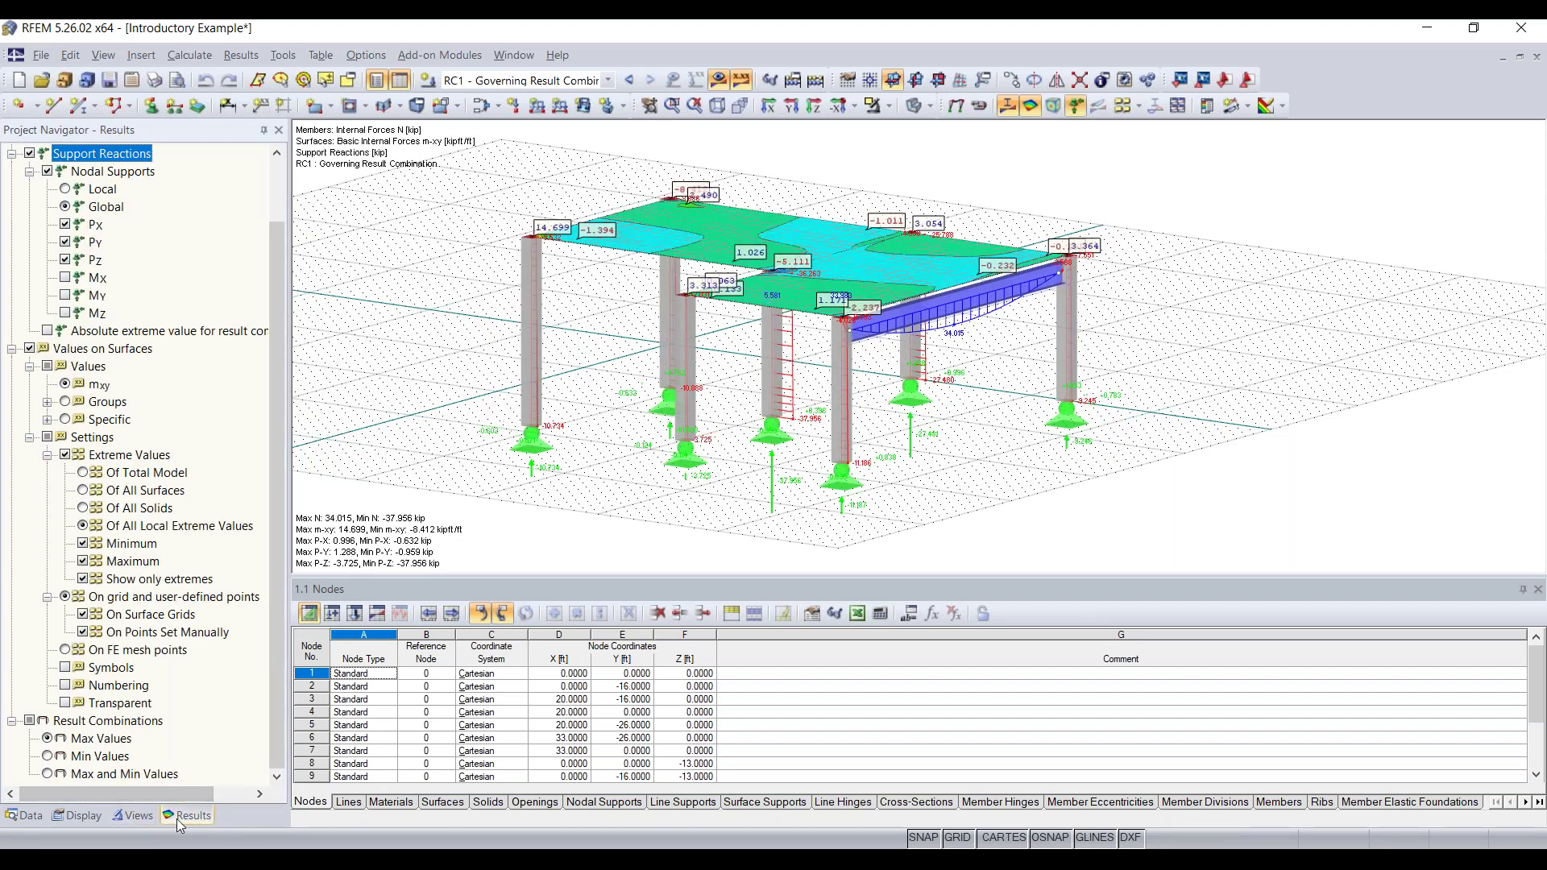
scroll(115, 485, "up", 2)
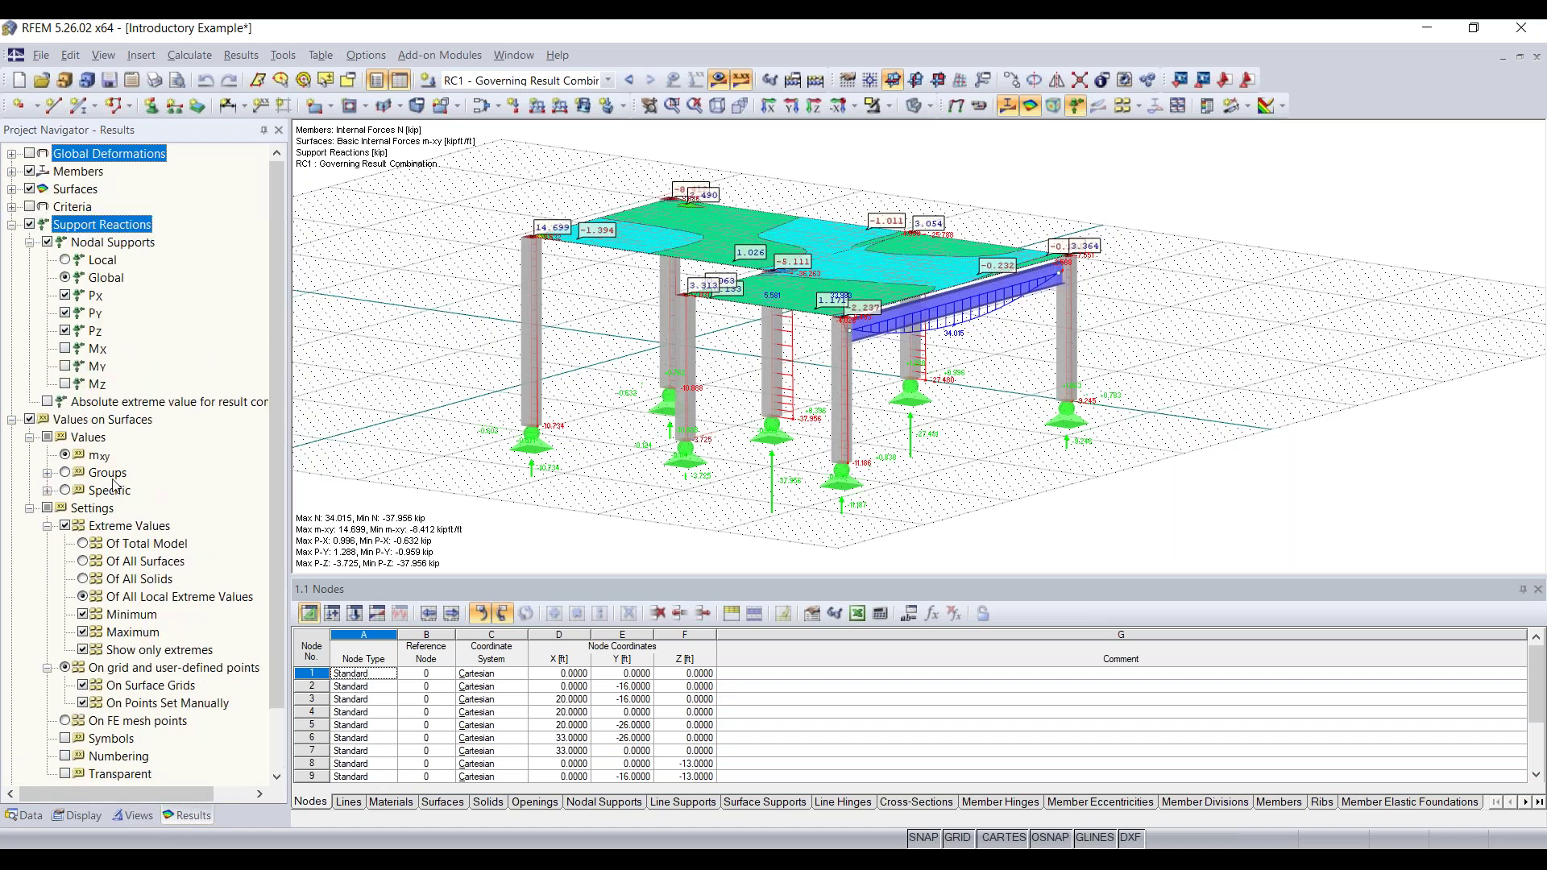
left_click(12, 171)
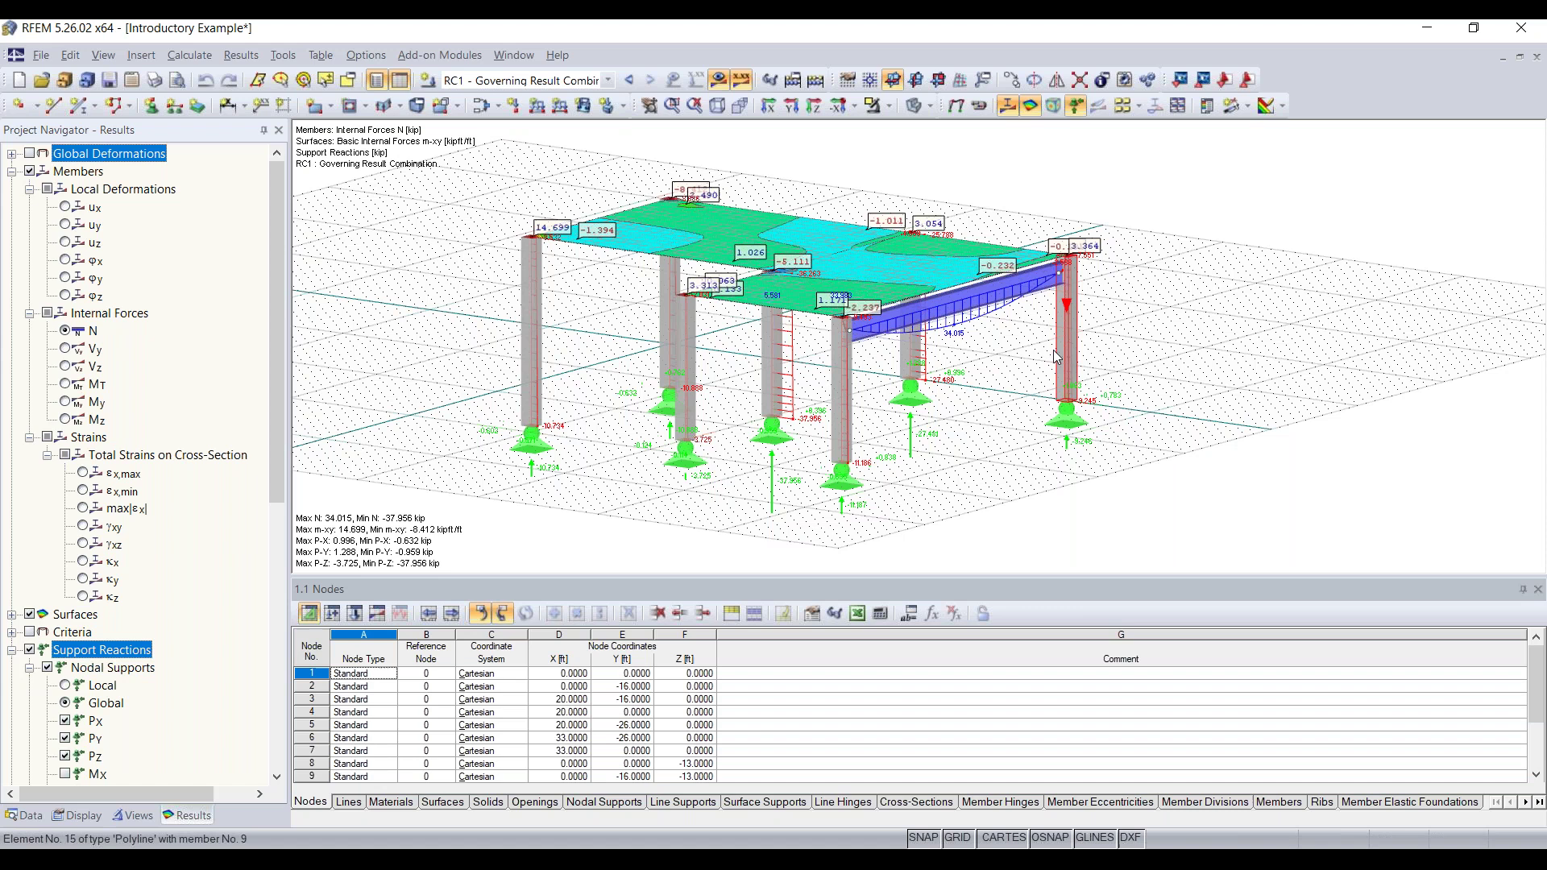
middle_click_drag(1012, 355, 46, 238, "ctrl")
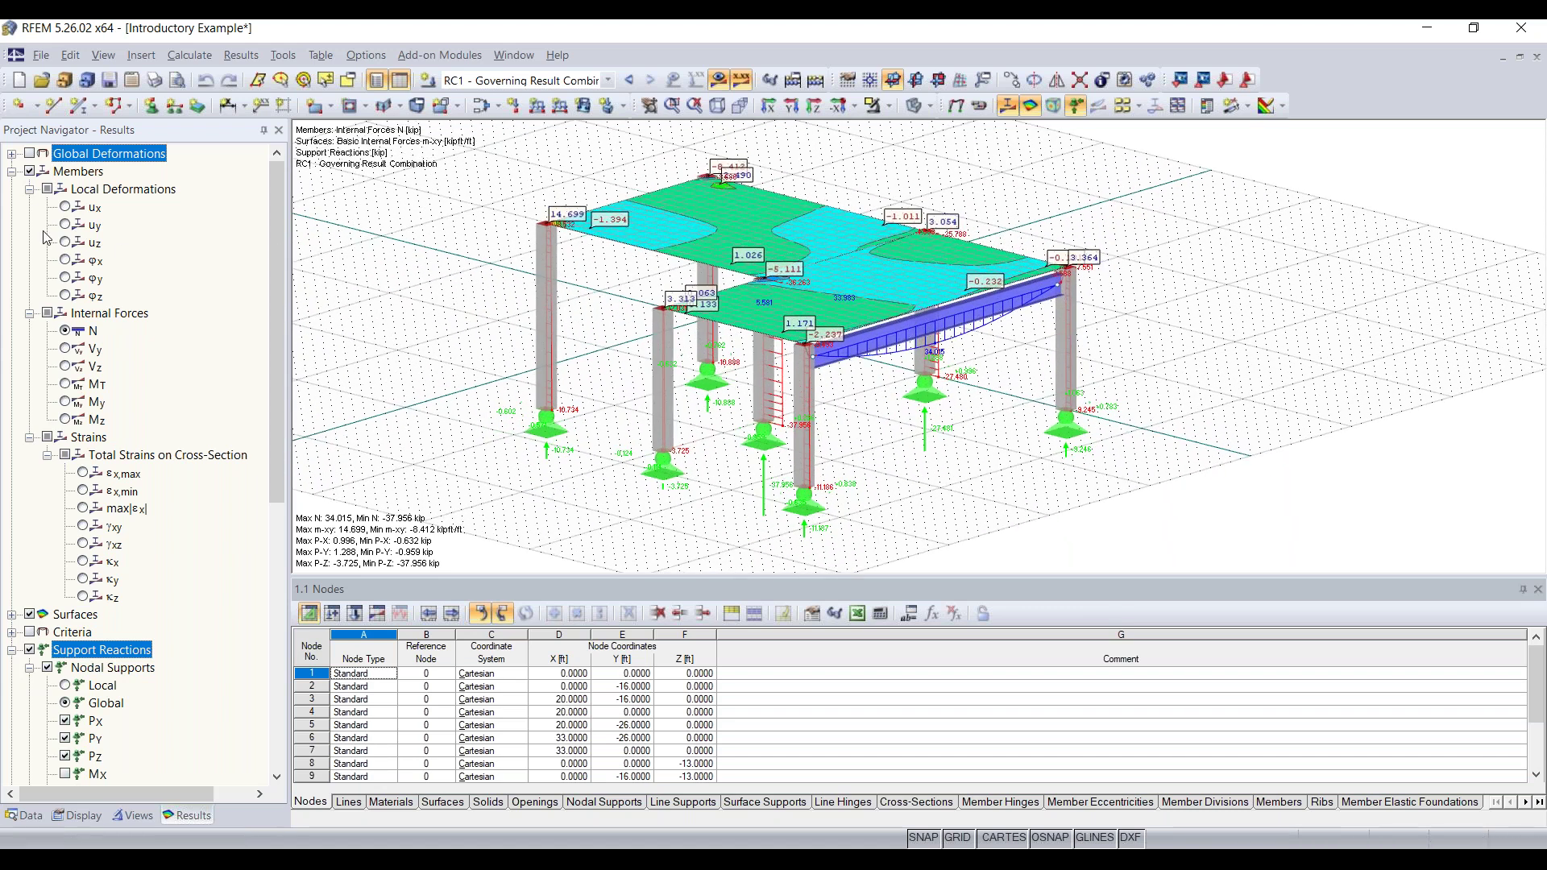
Step: Display the global deformations u on the model and look through the remaining result categories
left_click(31, 154)
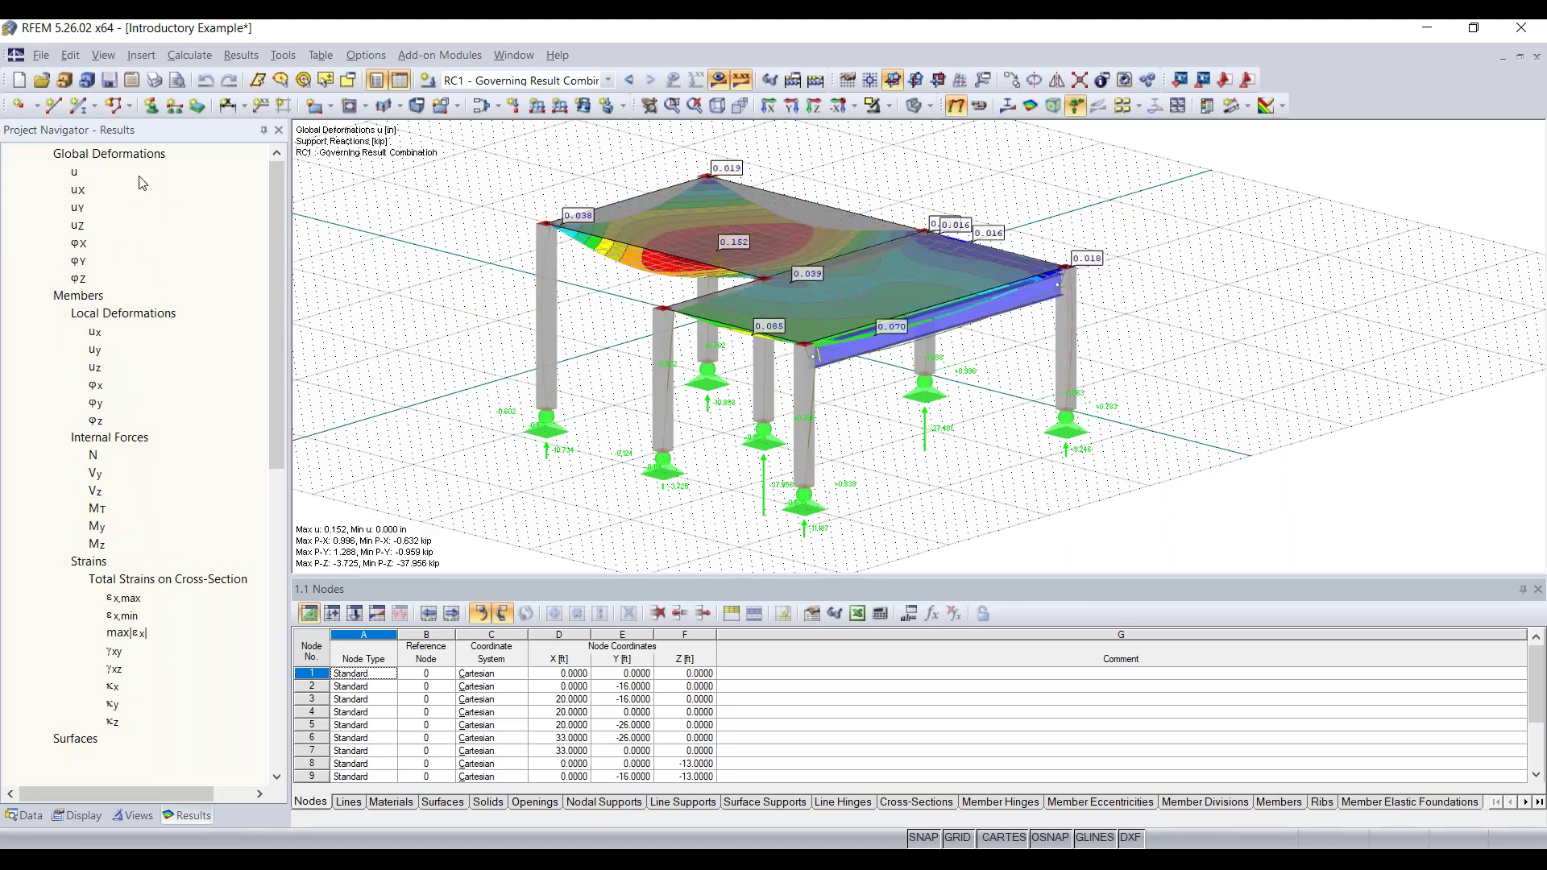
middle_click_drag(953, 486, 1017, 410, "ctrl")
right_click(985, 405)
left_click(752, 367)
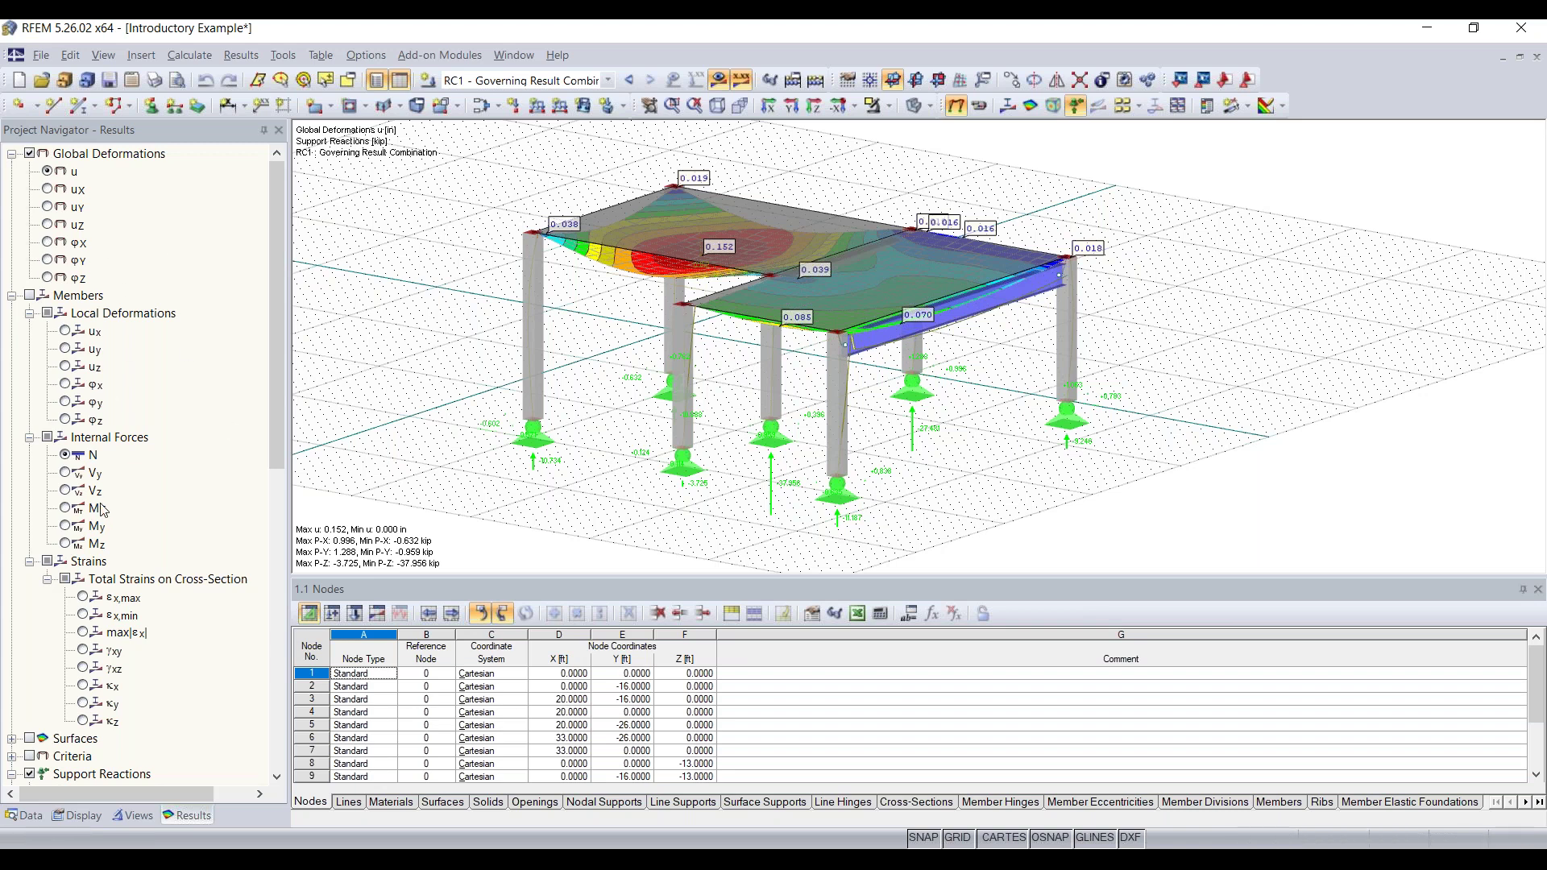
scroll(102, 526, "down", 2)
scroll(102, 525, "up", 2)
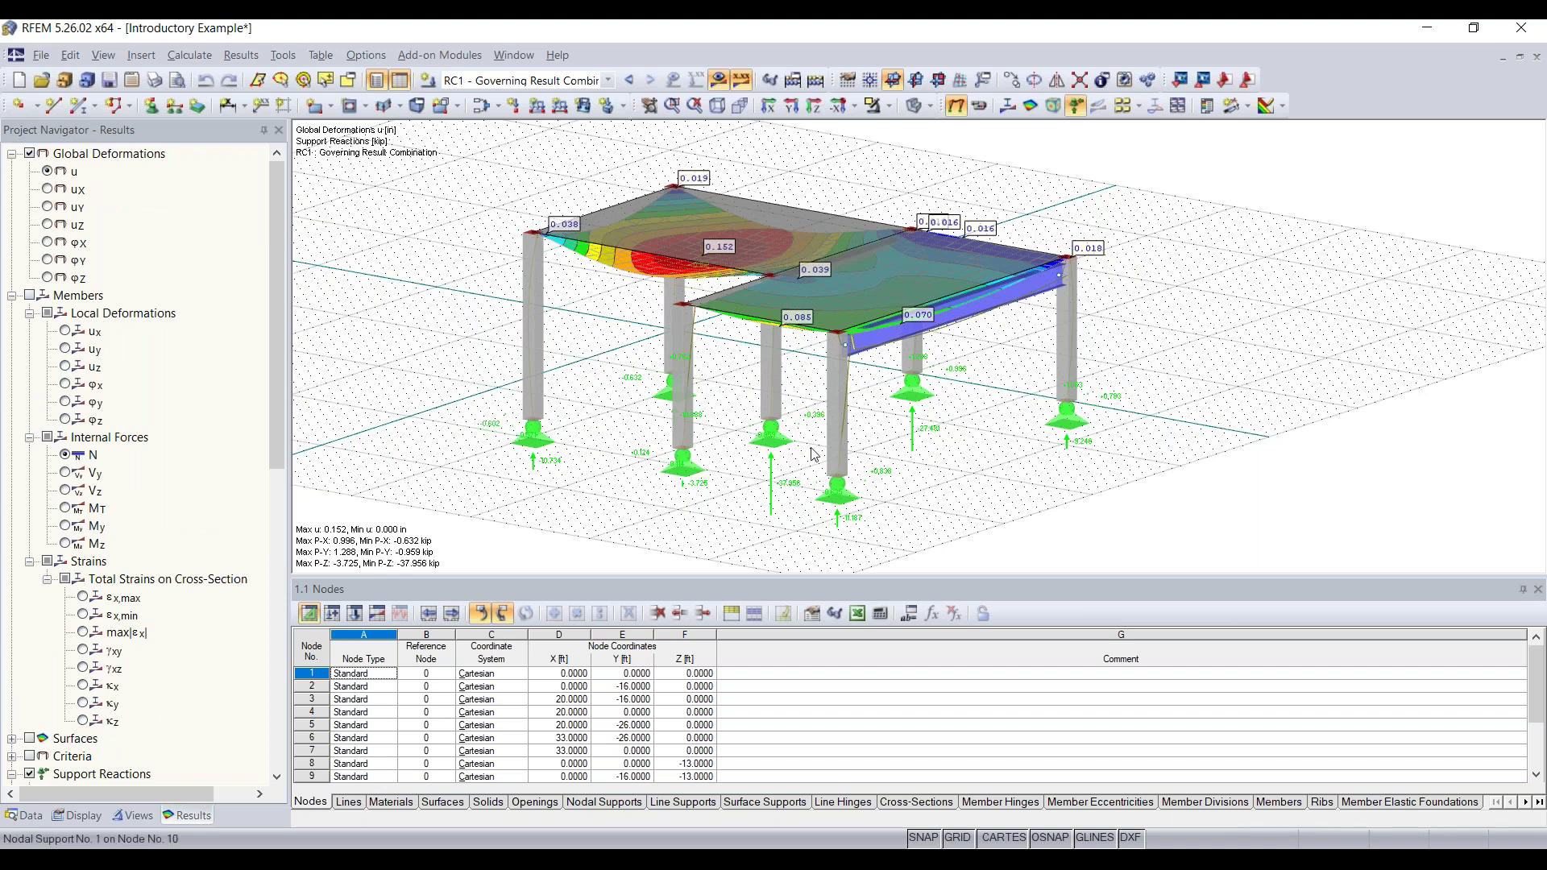
Step: Pan the deformed model around the work area, zoom in and out on it, and rotate it slightly
middle_click_drag(1032, 442, 918, 449)
scroll(923, 452, "up", 1)
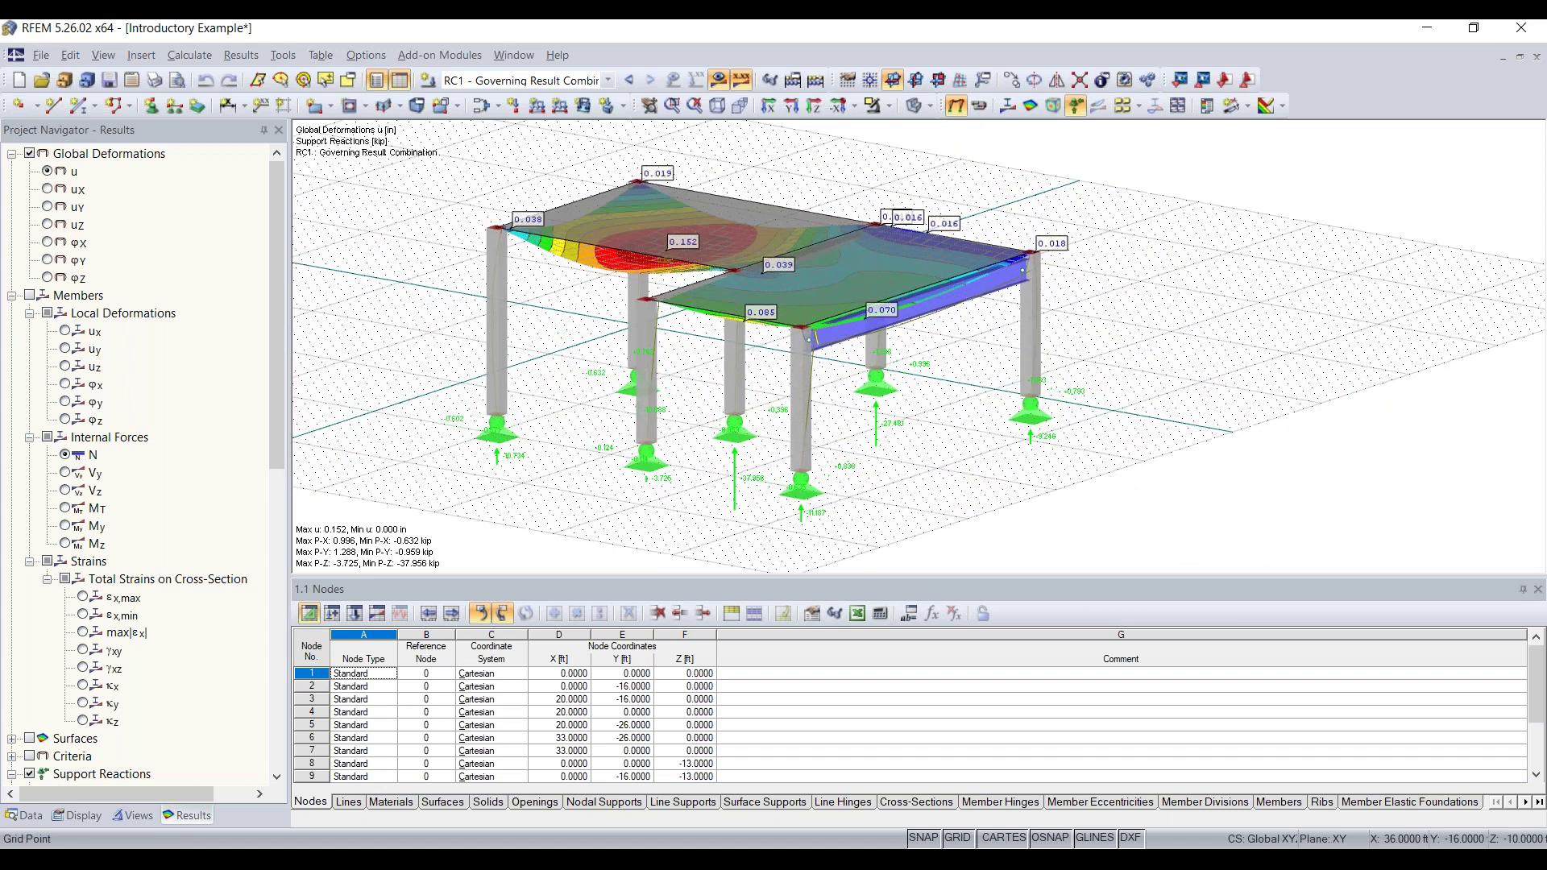
middle_click_drag(921, 451, 947, 430)
scroll(967, 423, "down", 1)
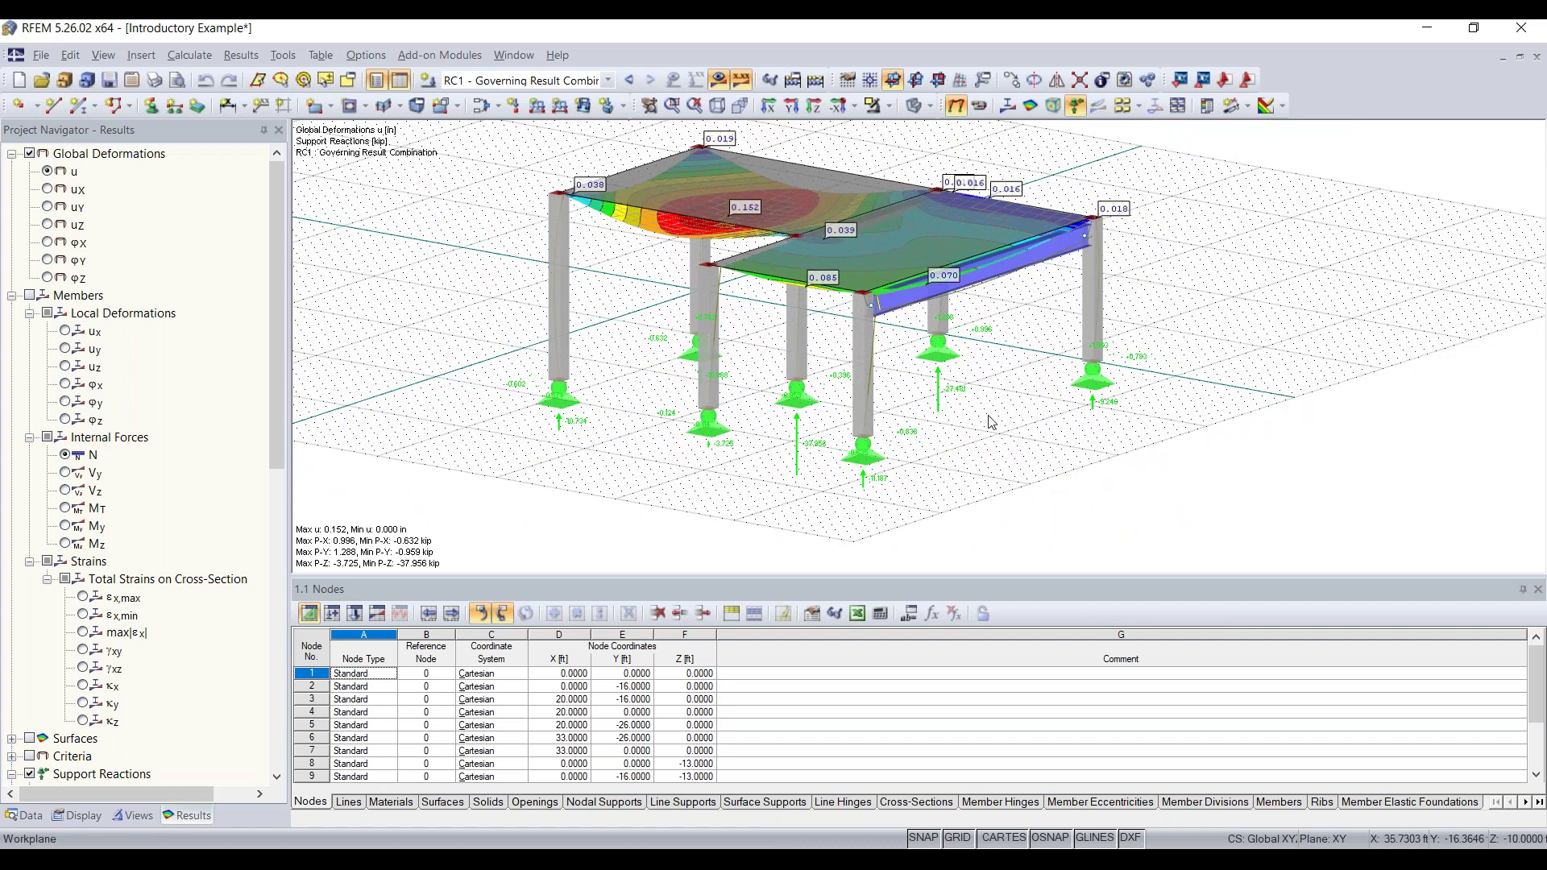
scroll(1033, 432, "down", 2)
scroll(1028, 423, "up", 3)
scroll(1019, 415, "down", 3)
scroll(1006, 404, "up", 2)
scroll(1004, 404, "down", 2)
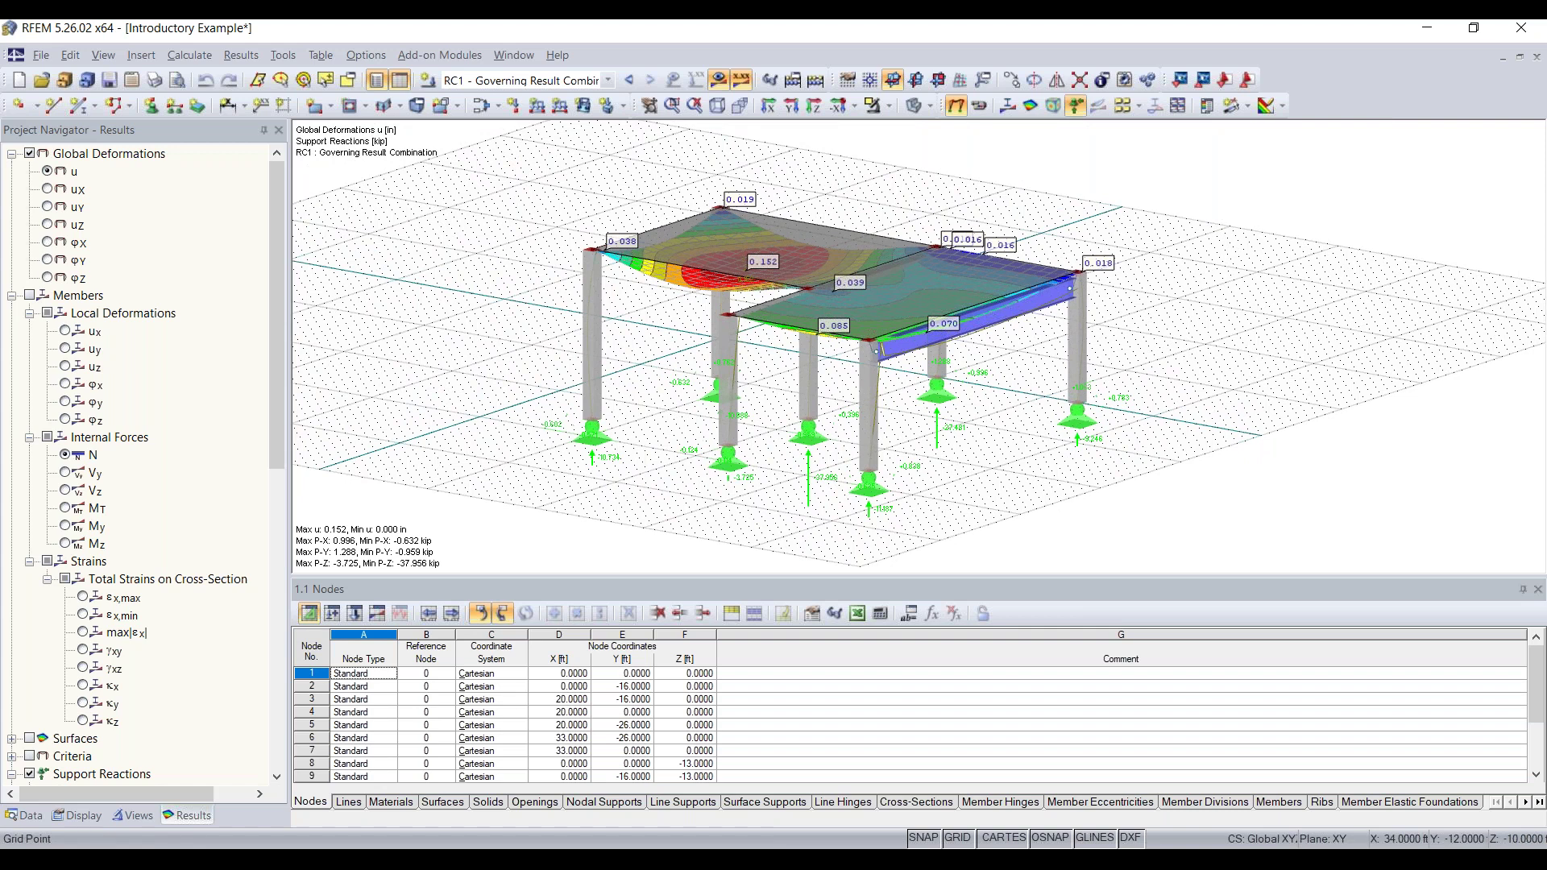
mouse_move(1006, 438)
middle_mouse_down("ctrl")
mouse_move(1105, 321)
mouse_move(1047, 362)
mouse_move(870, 387)
mouse_move(982, 436)
middle_mouse_up("ctrl")
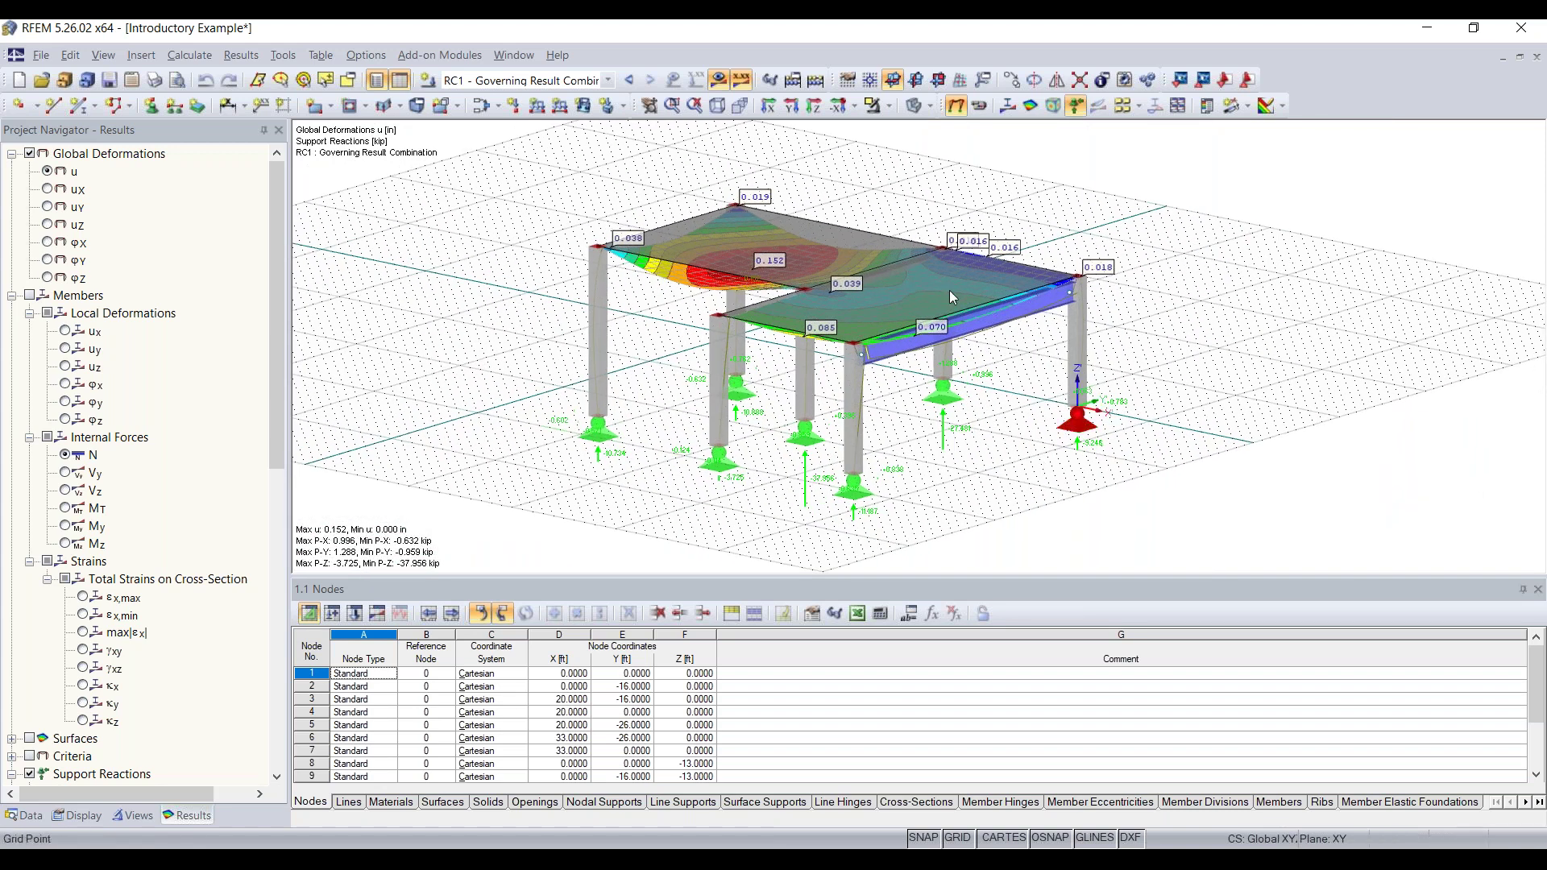
Step: Shift the model view sideways in both directions and upward in fixed increments
key("Left")
key("Right")
key("Right")
key("Right")
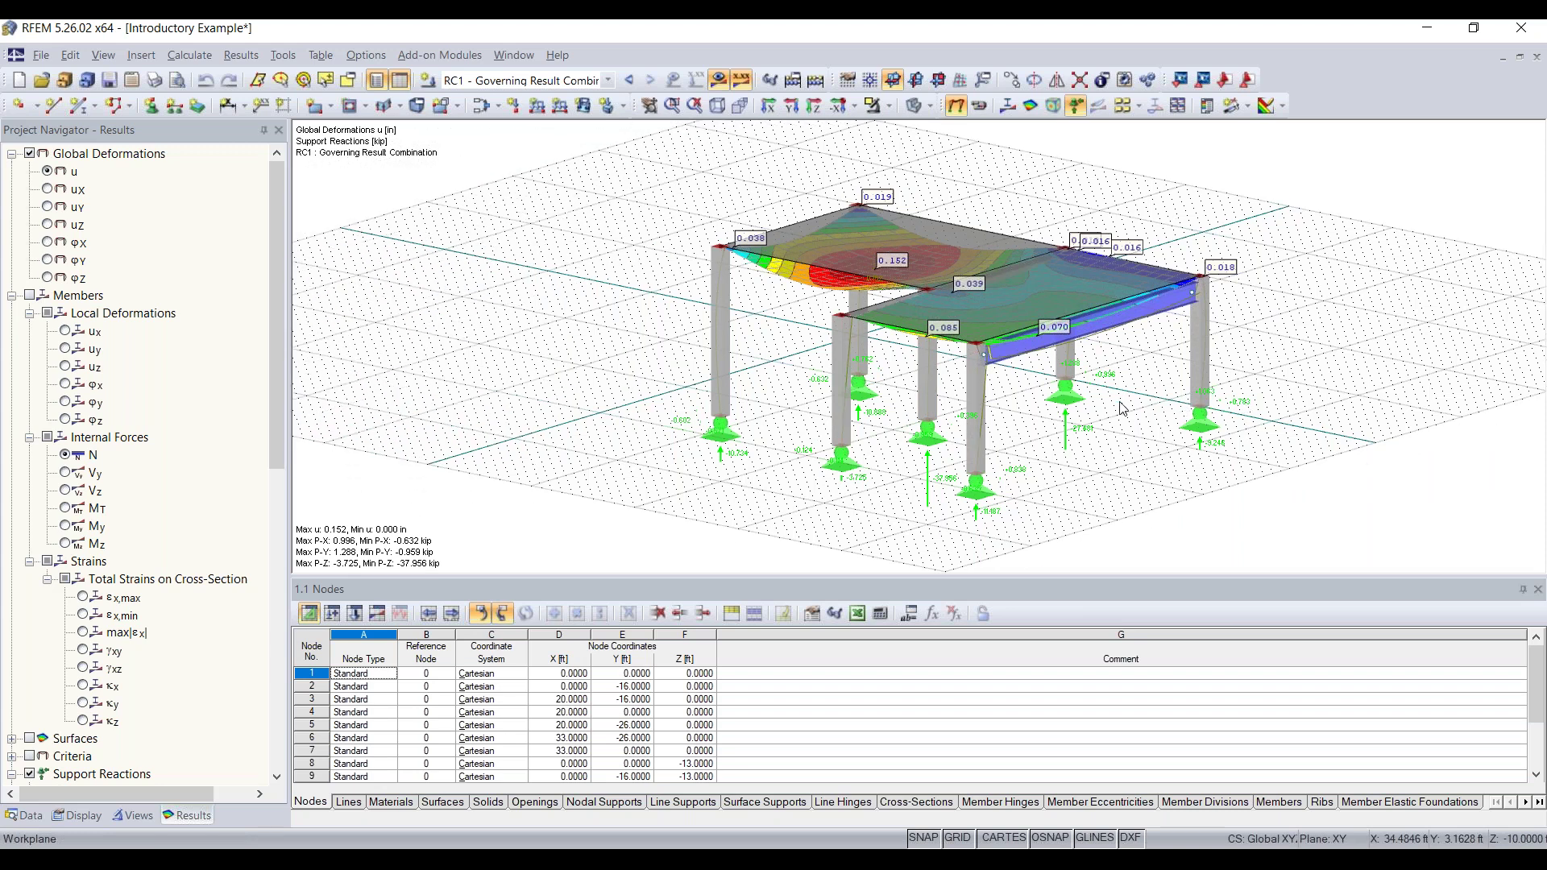
key("Left")
key("Left")
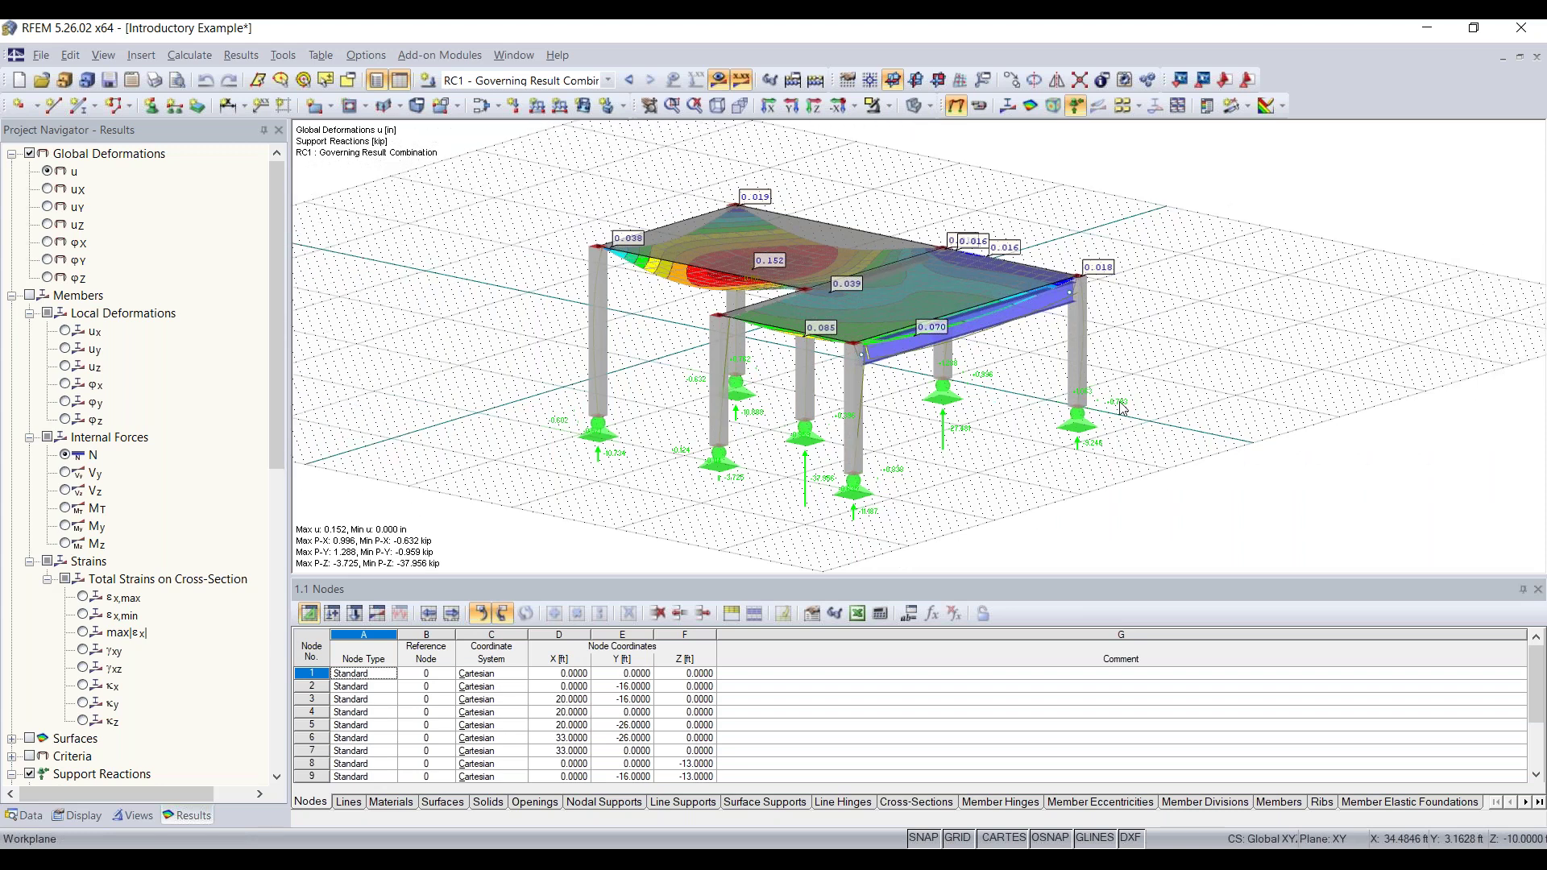
key("Up")
key("Right")
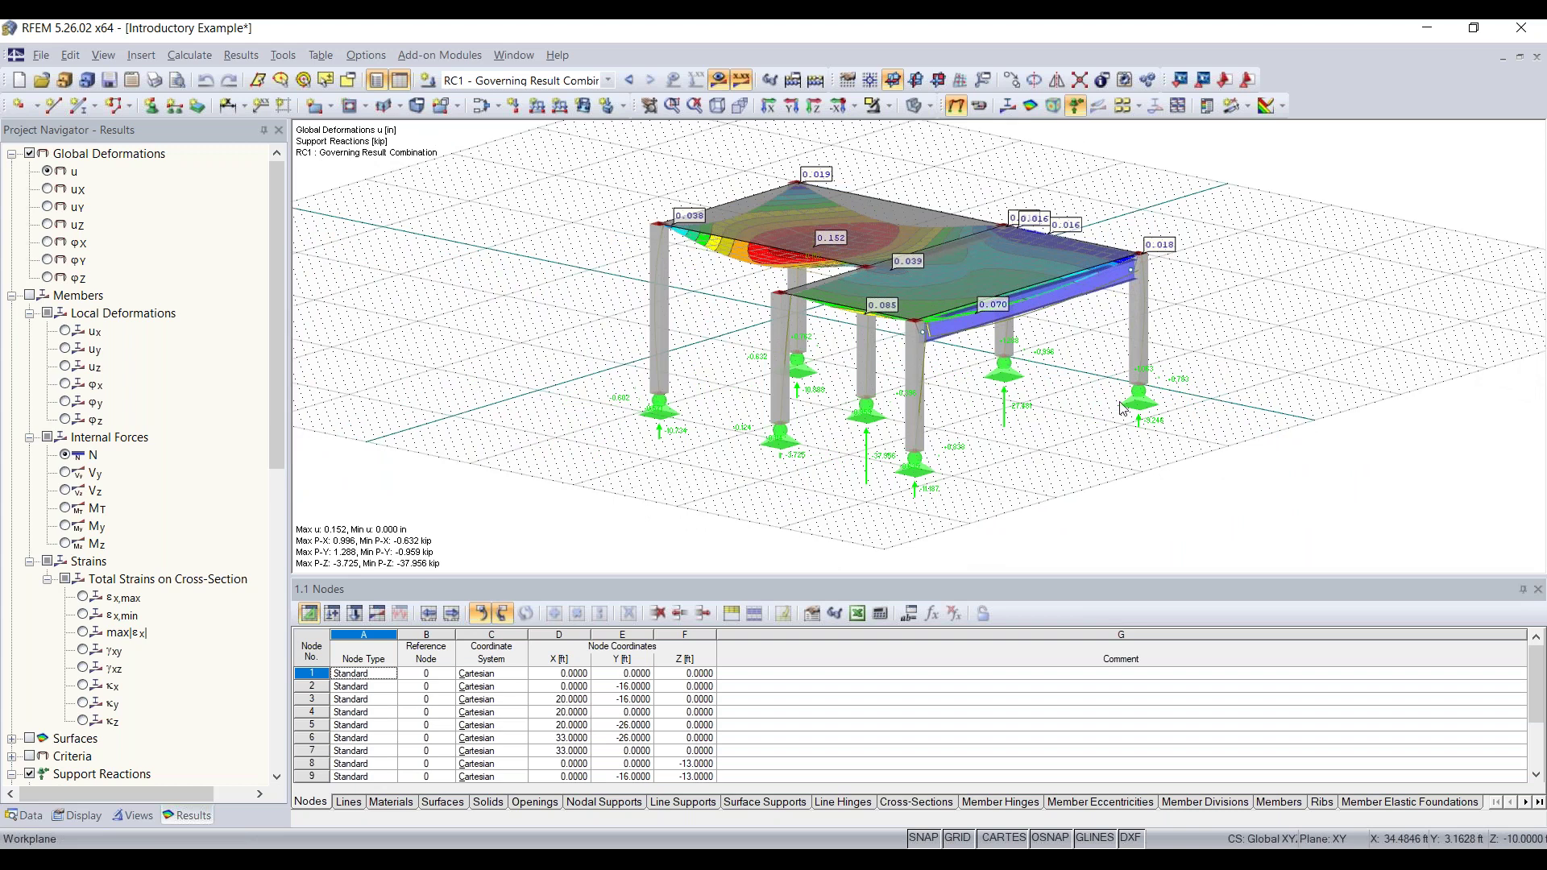
Step: Rotate the model view incrementally sideways and tilt it up and down
key("ctrl+Right")
key("ctrl+Right")
key("ctrl+Right")
key("ctrl+Right")
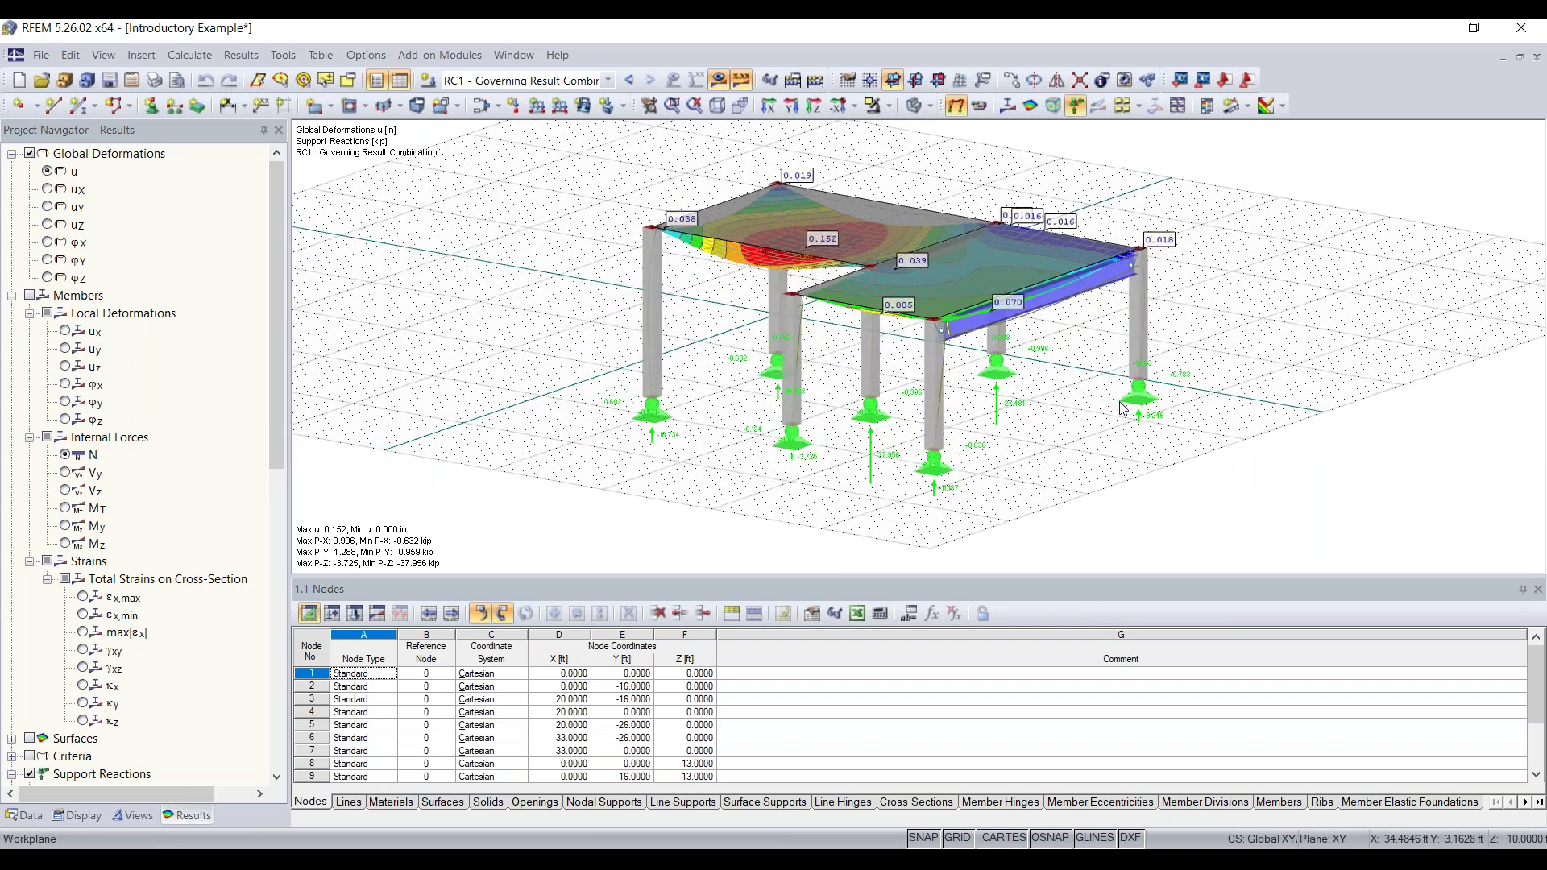
key("ctrl+Up")
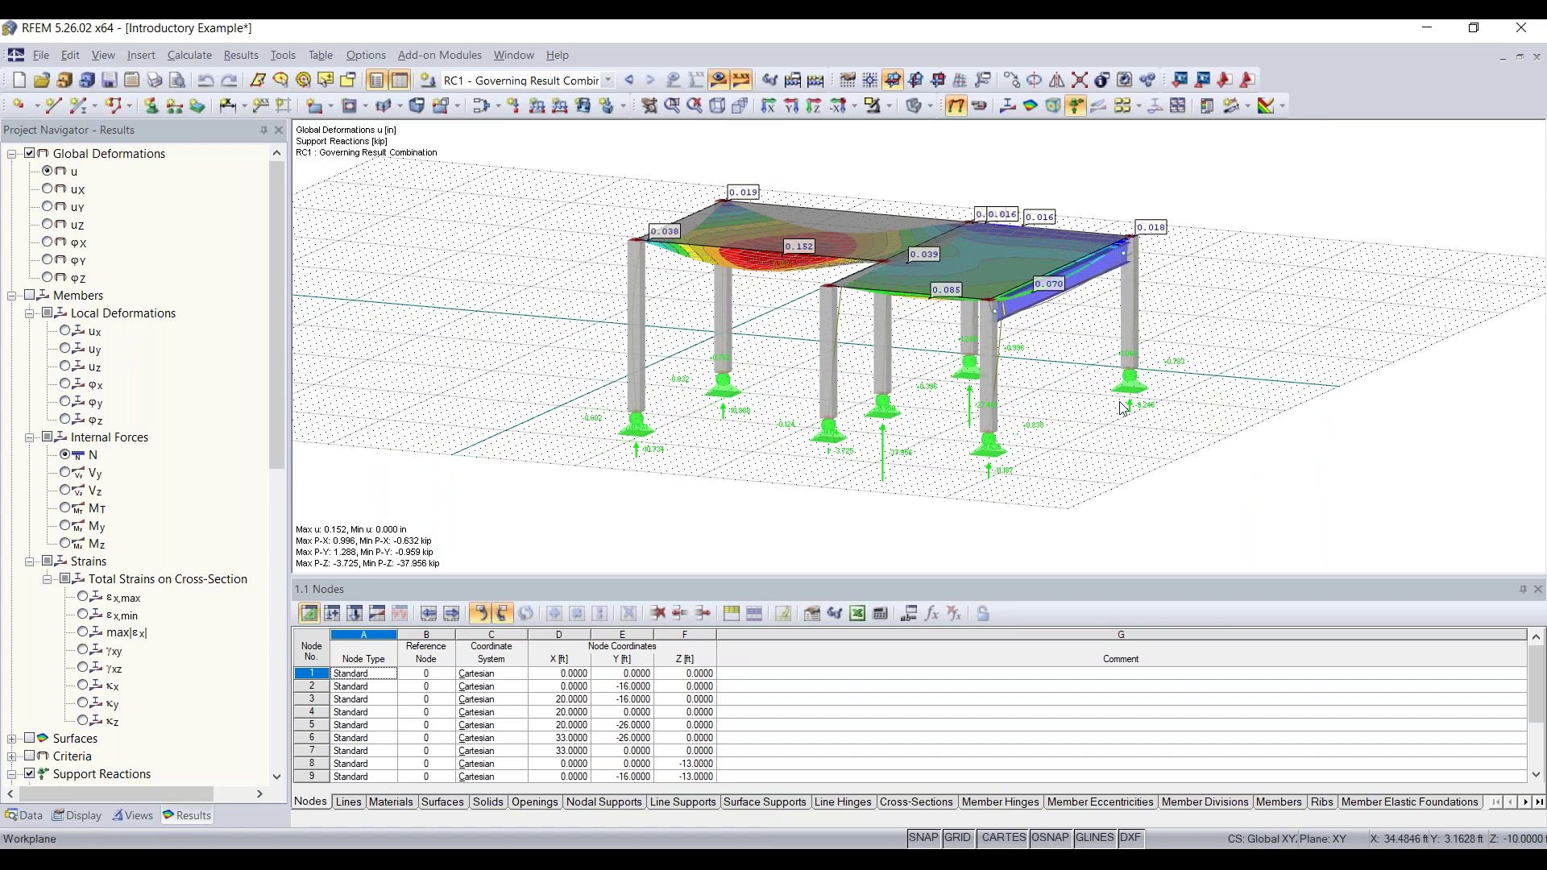
key("ctrl+Down")
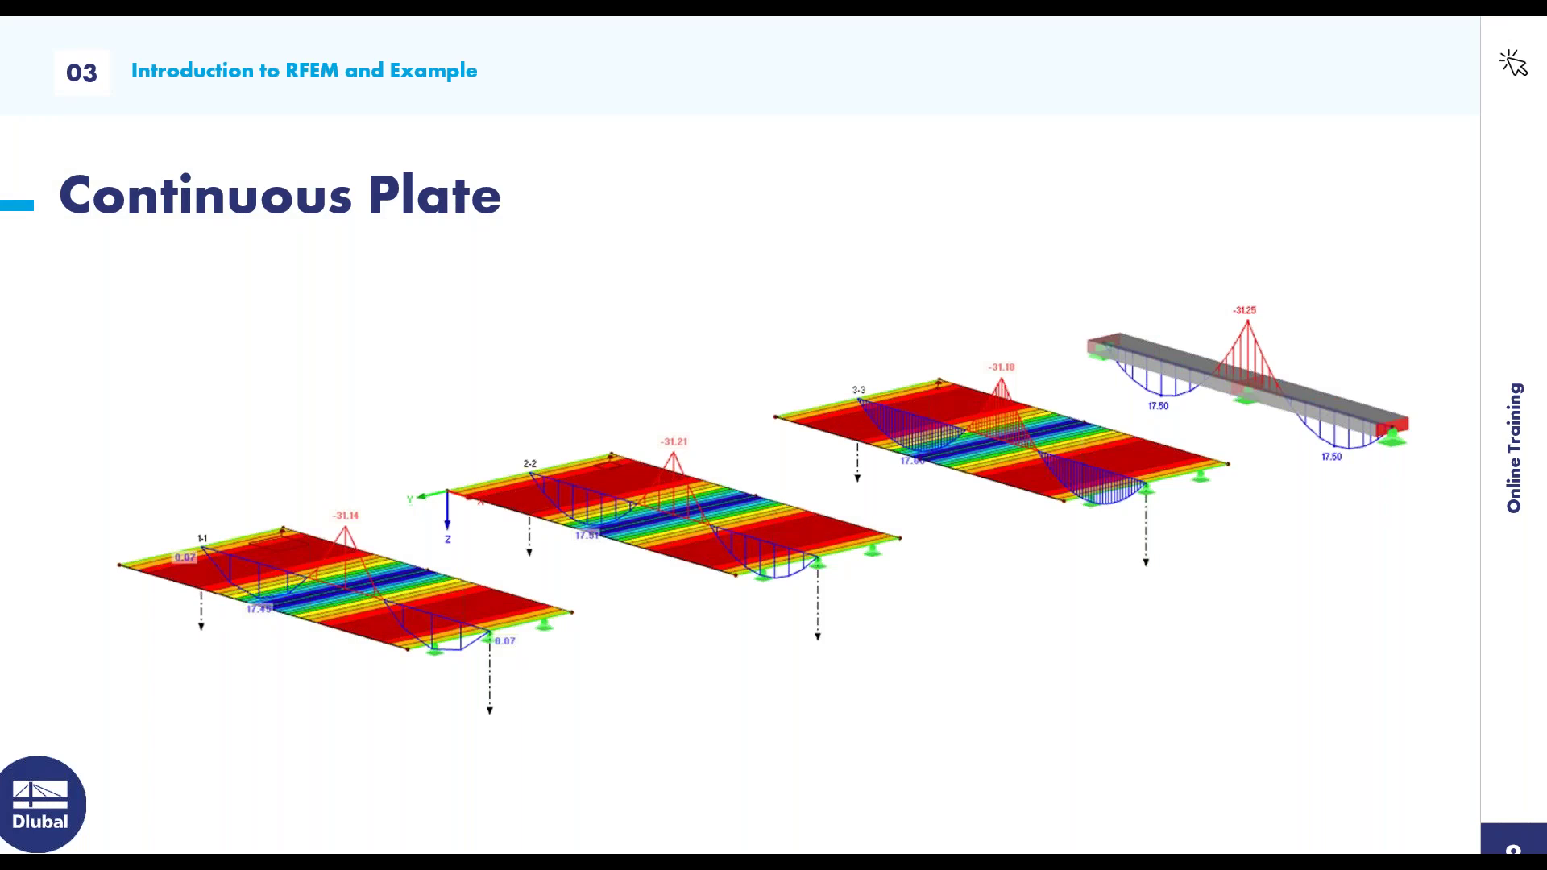
key("Right")
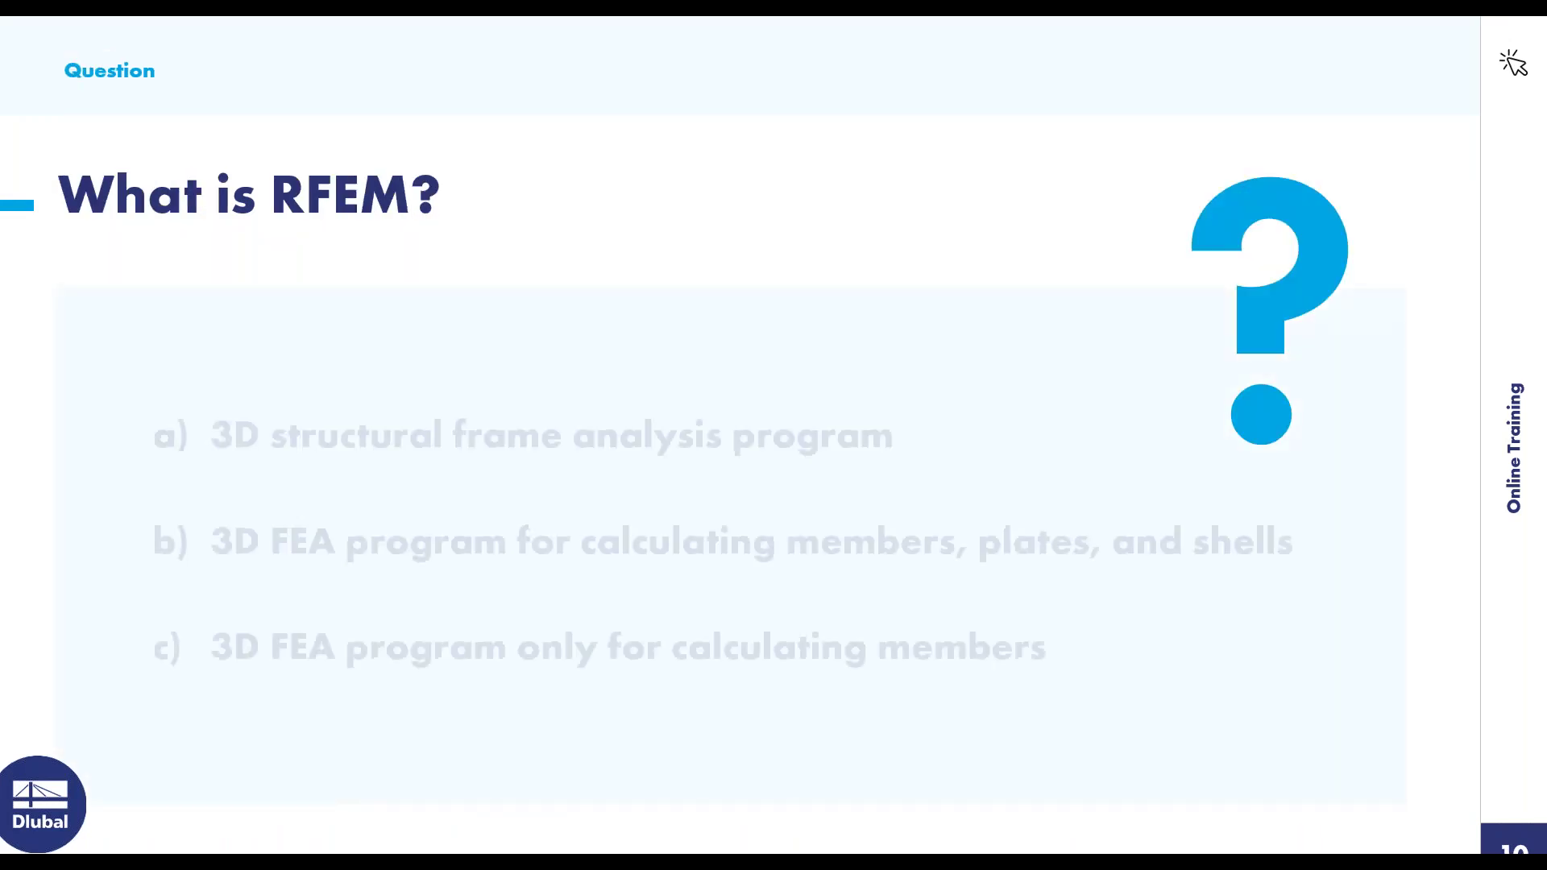
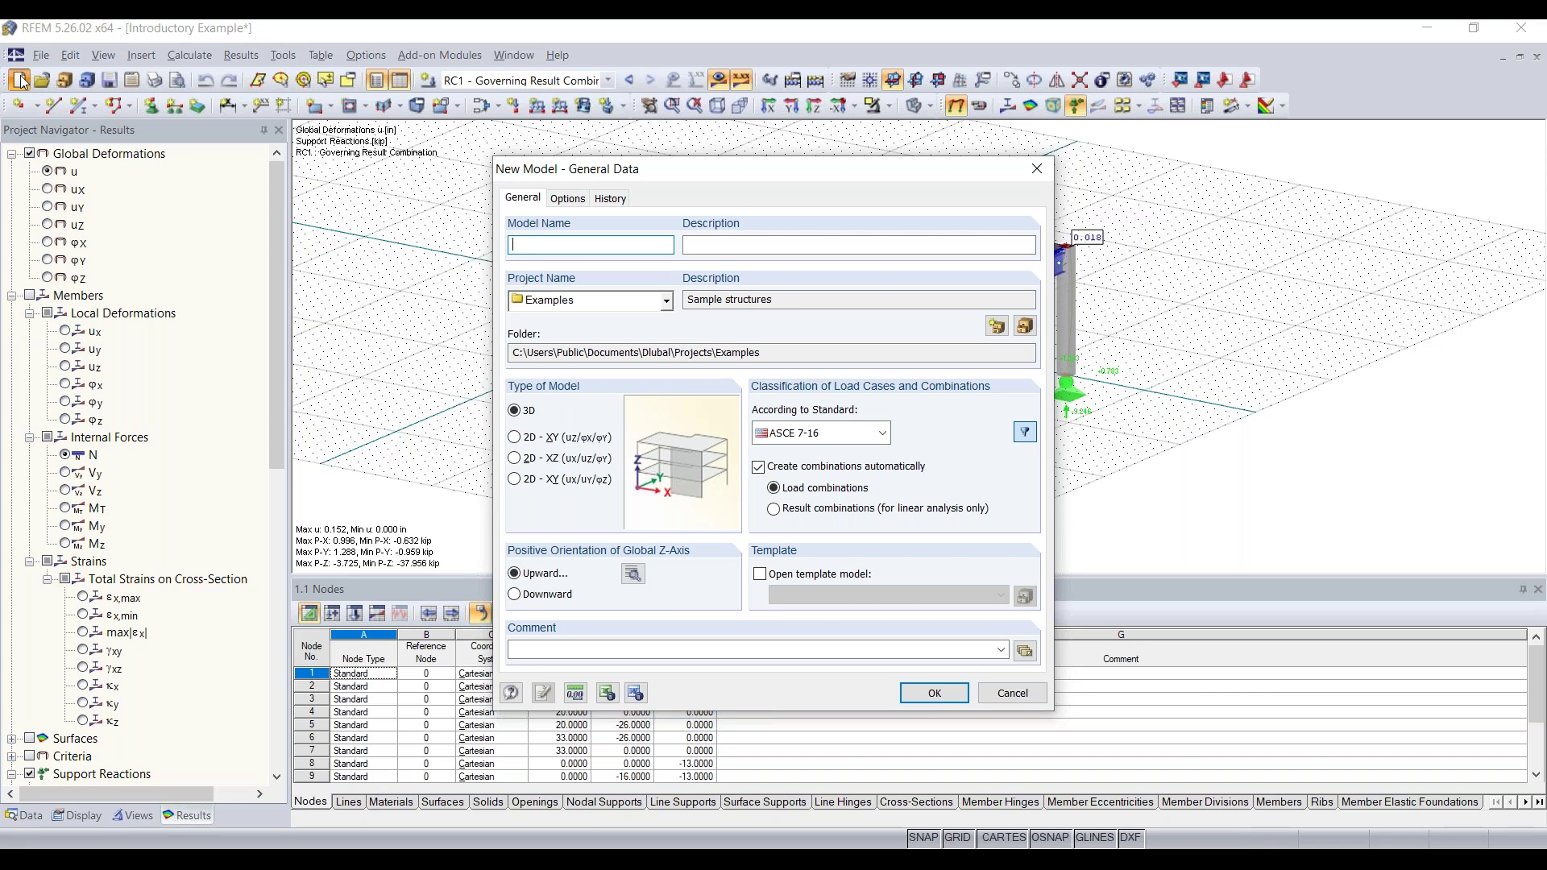
Step: Name the new model "Continous Plate 20" and classify load cases and combinations according to ASCE 7-16
type("Continous Plate 20")
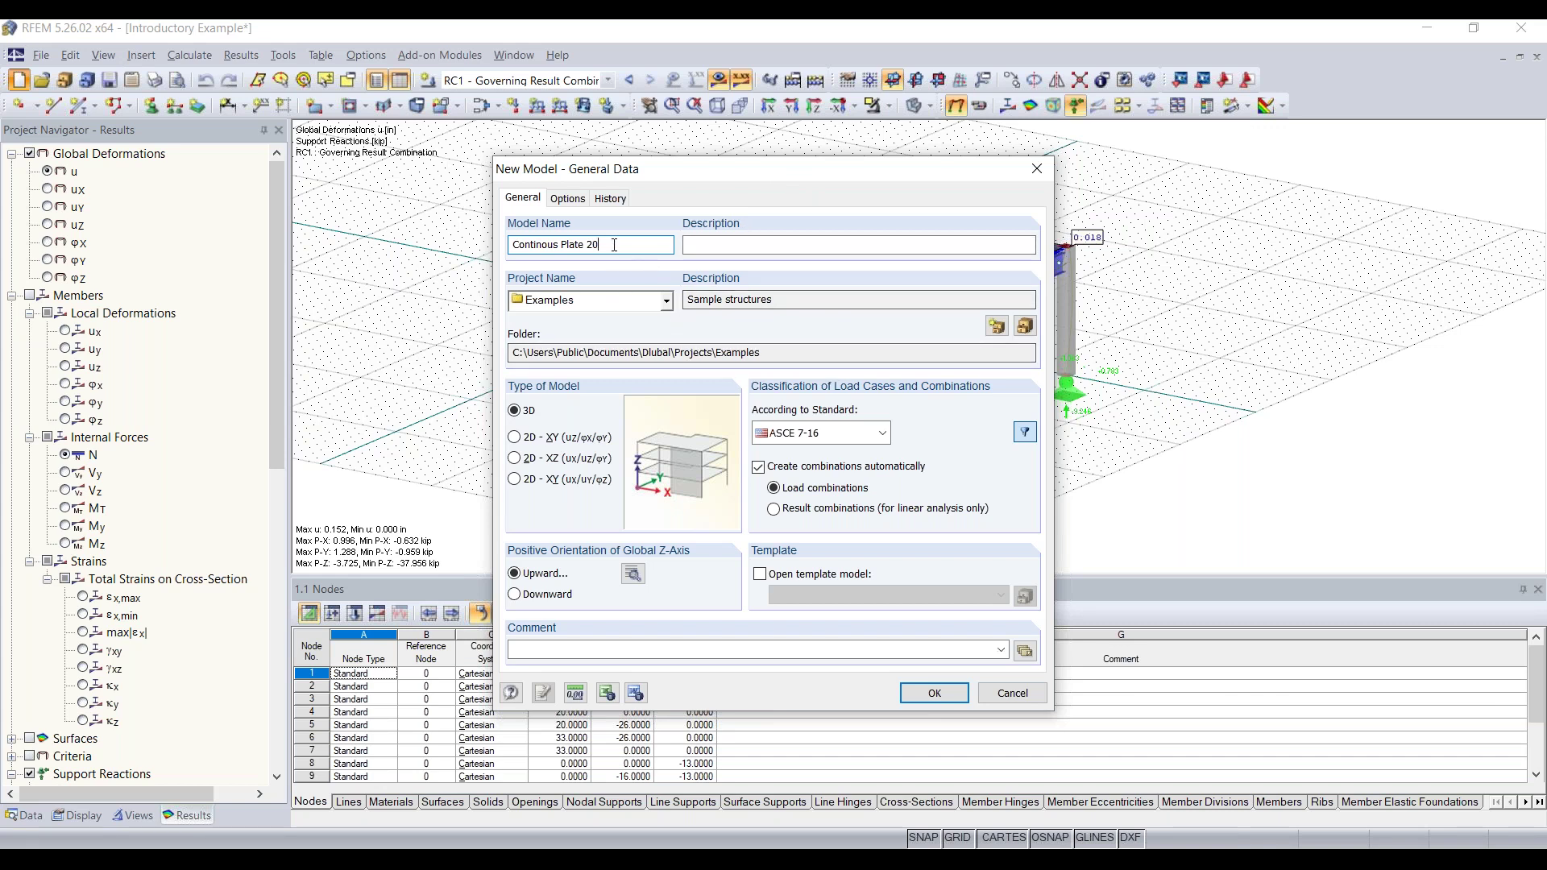
left_click(730, 244)
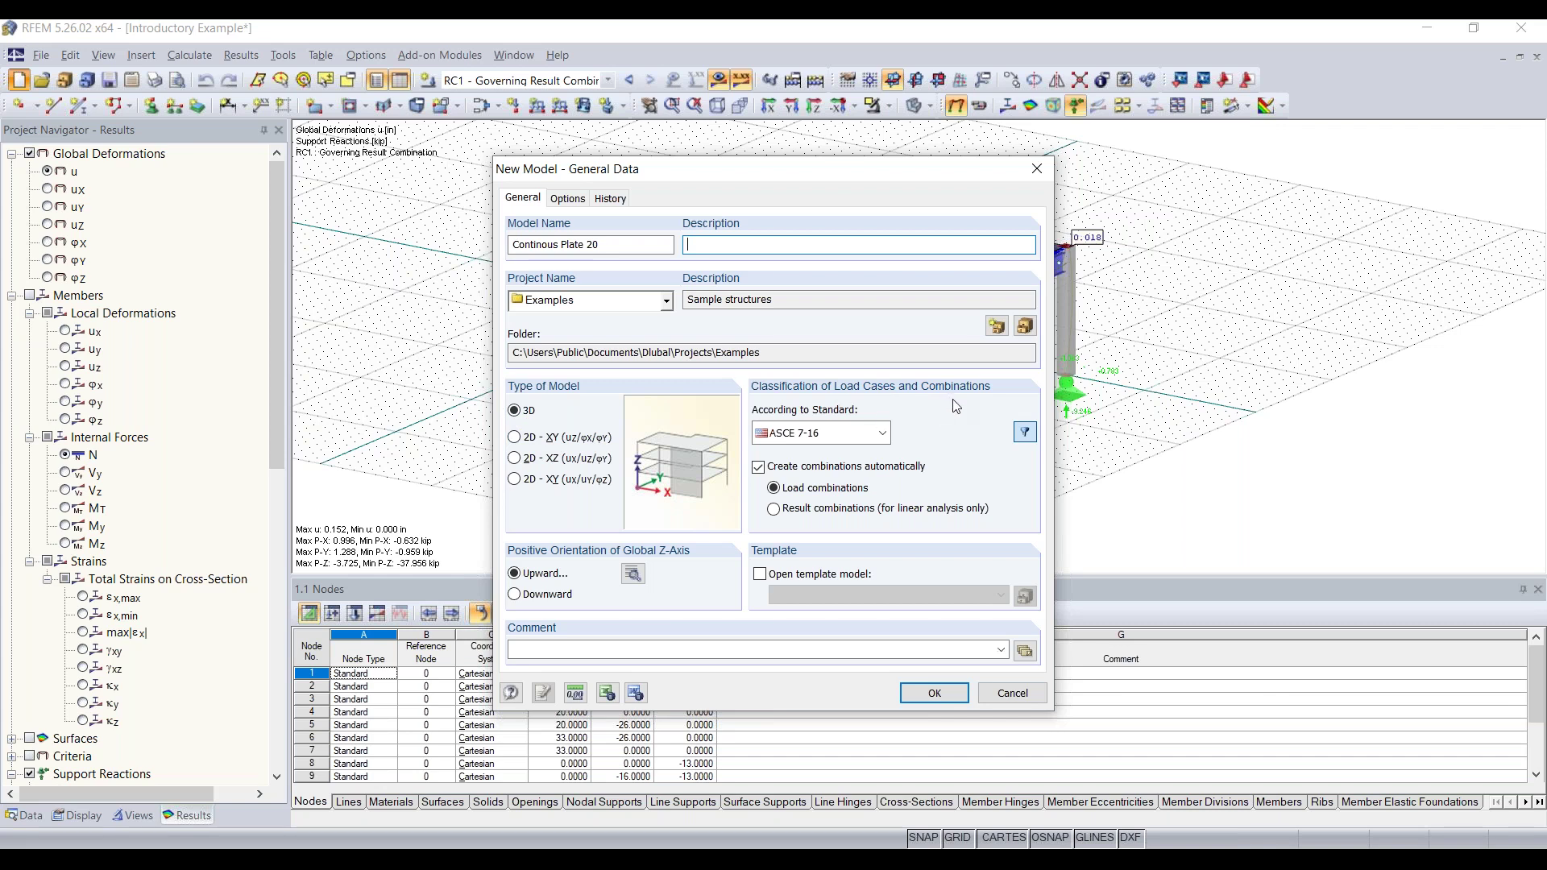
left_click(885, 437)
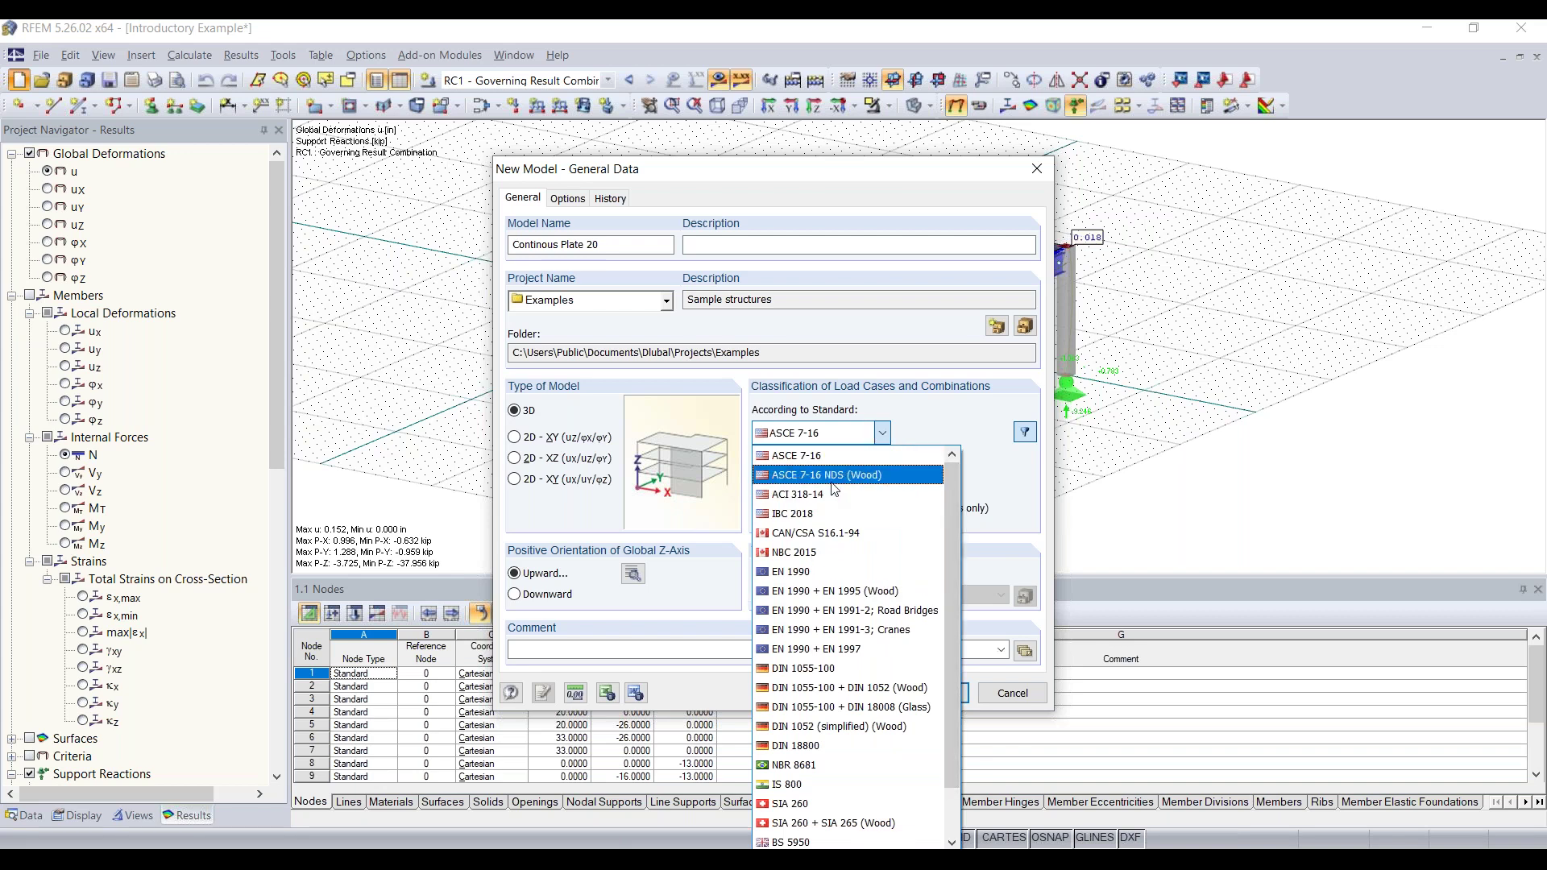
scroll(887, 596, "down", 1)
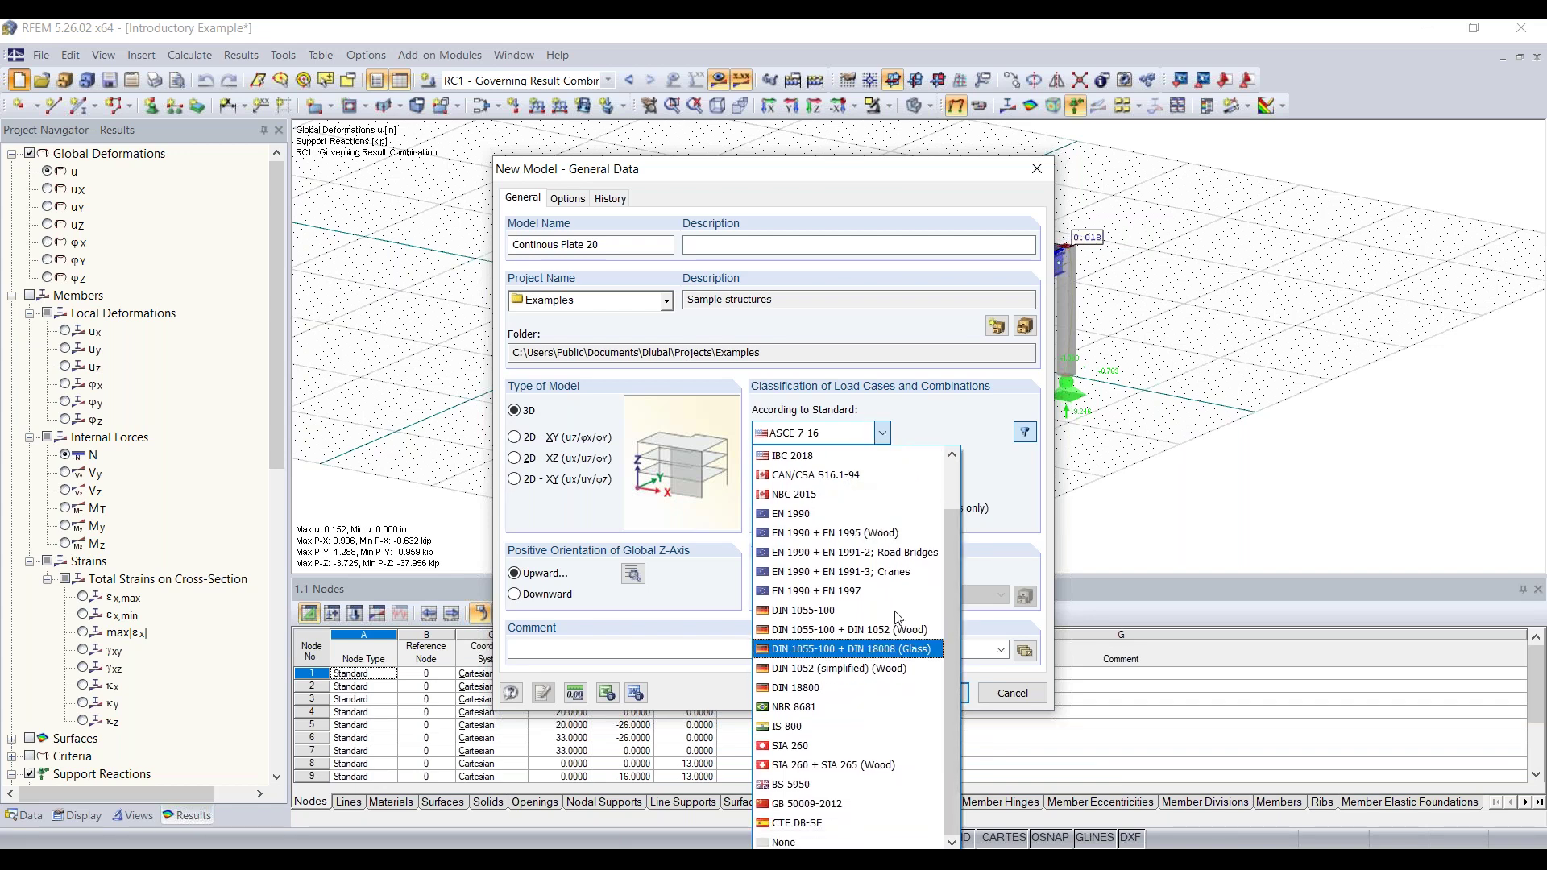
scroll(890, 596, "up", 1)
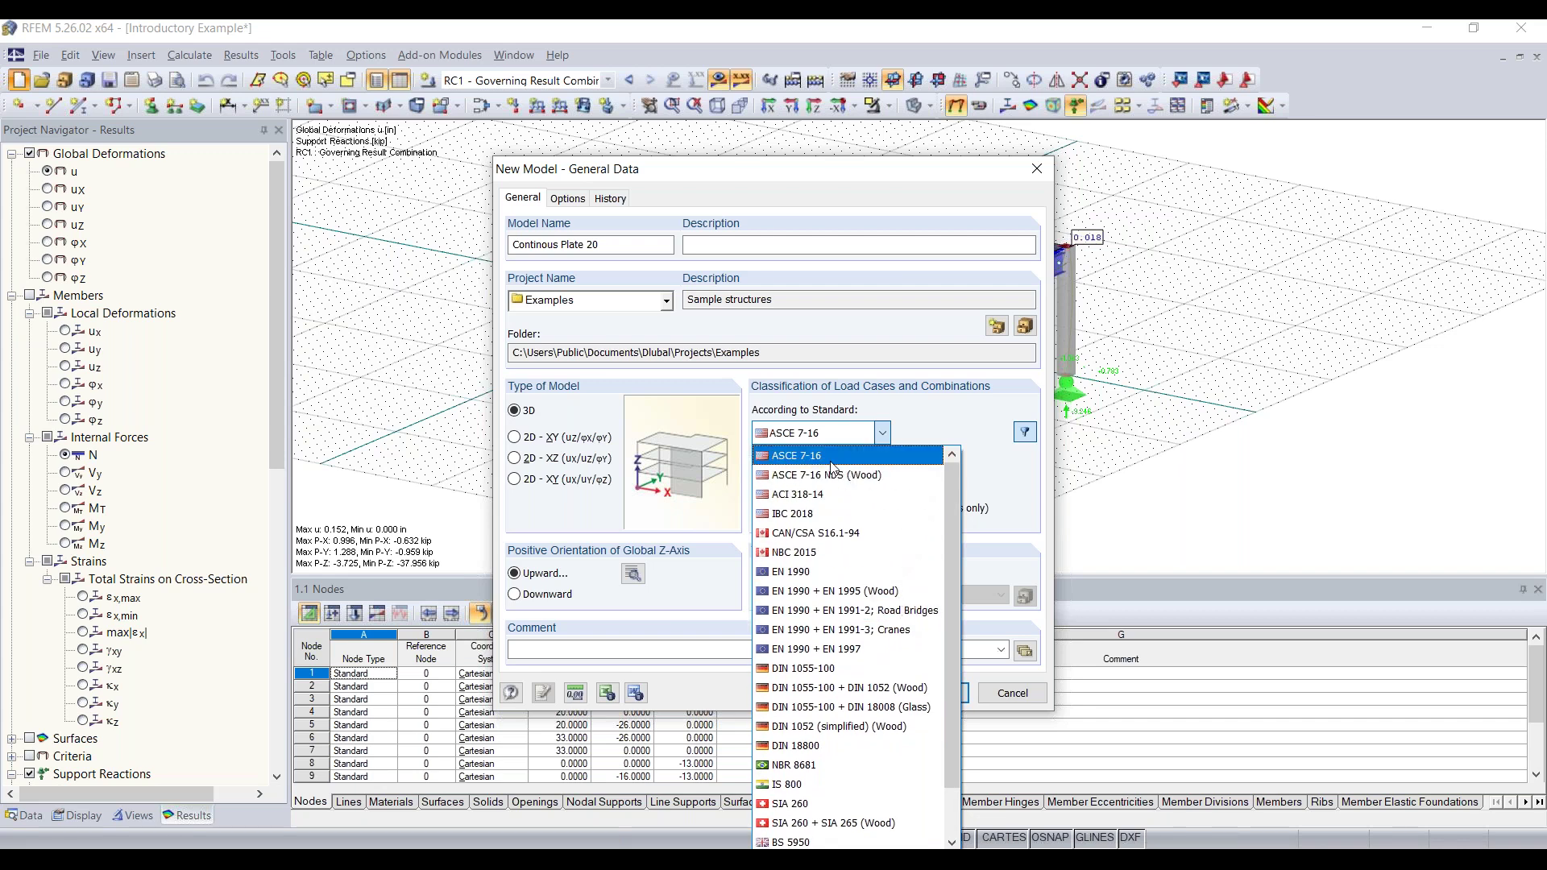
left_click(832, 458)
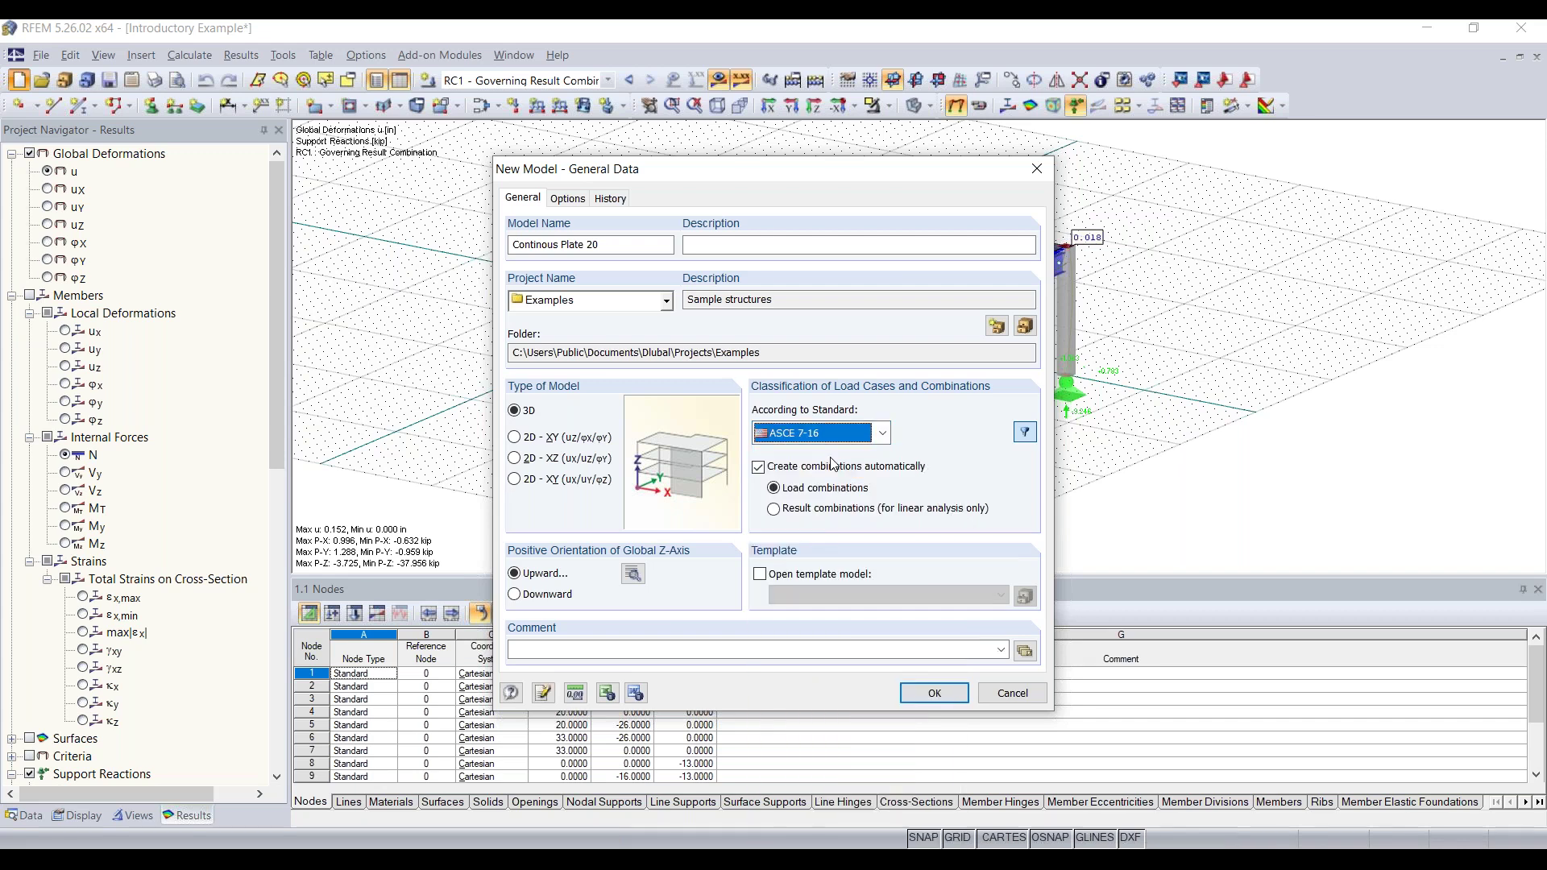
left_click(882, 433)
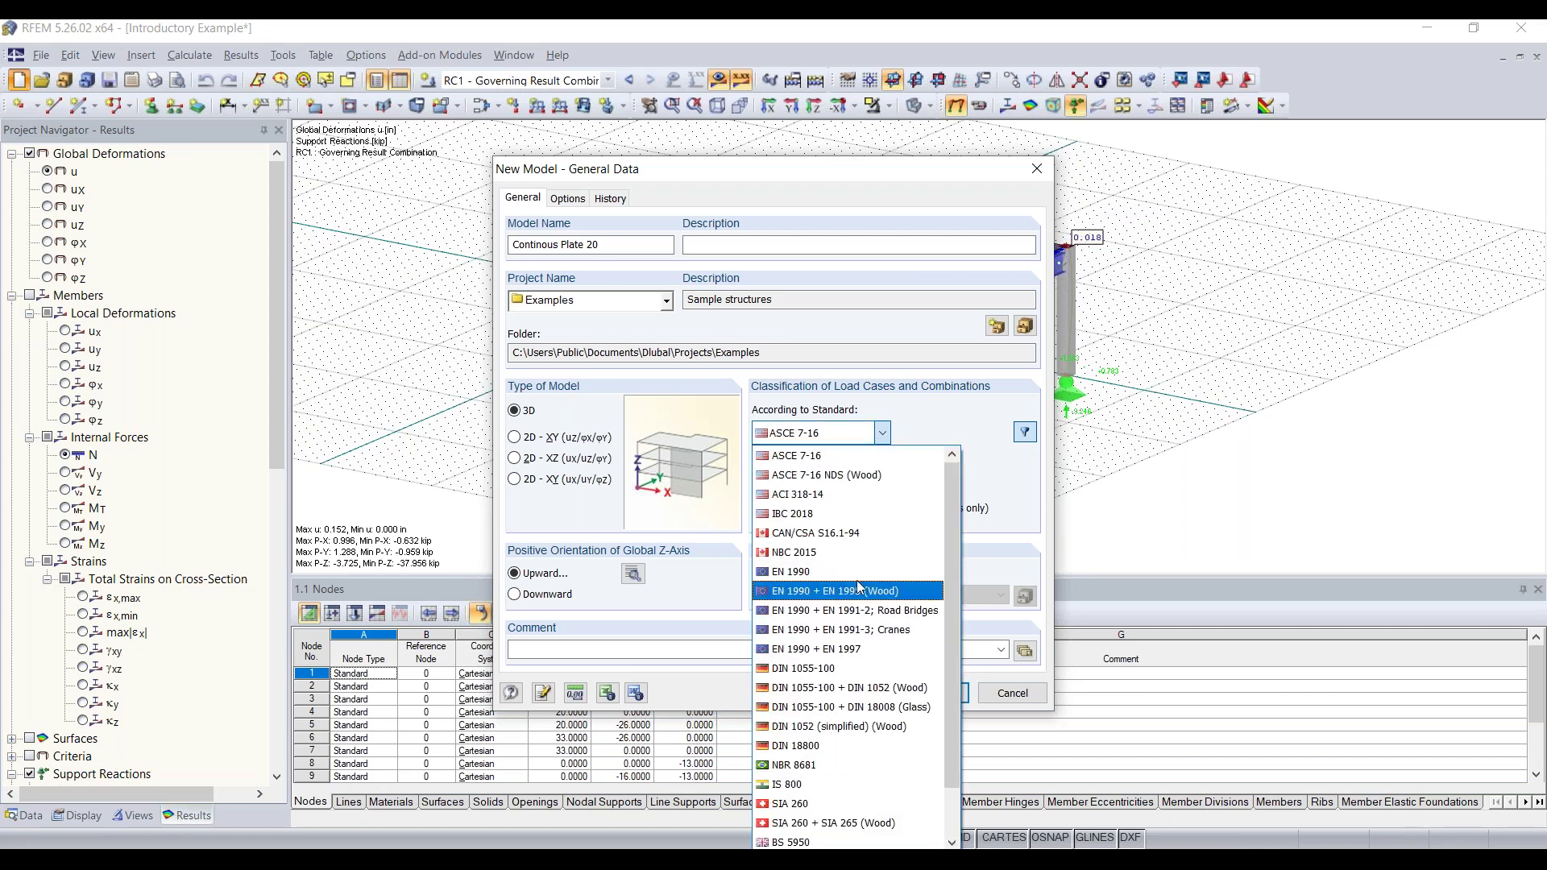
left_click(793, 456)
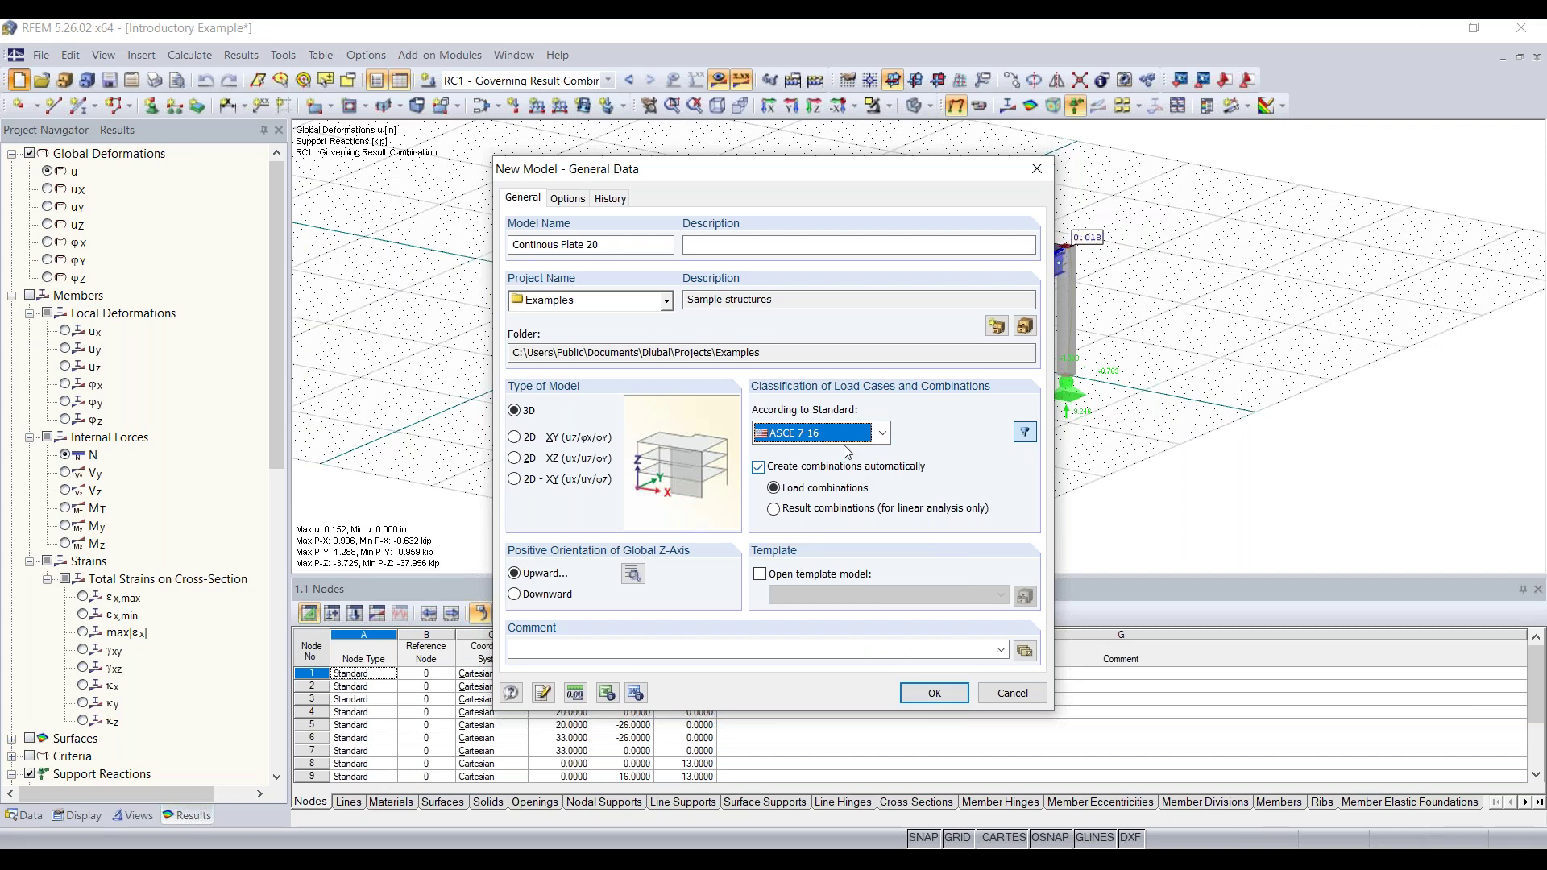
Step: Confirm the downward local z-axis orientation for the upward global Z-axis and create the 3D model
left_click_drag(797, 176, 756, 126)
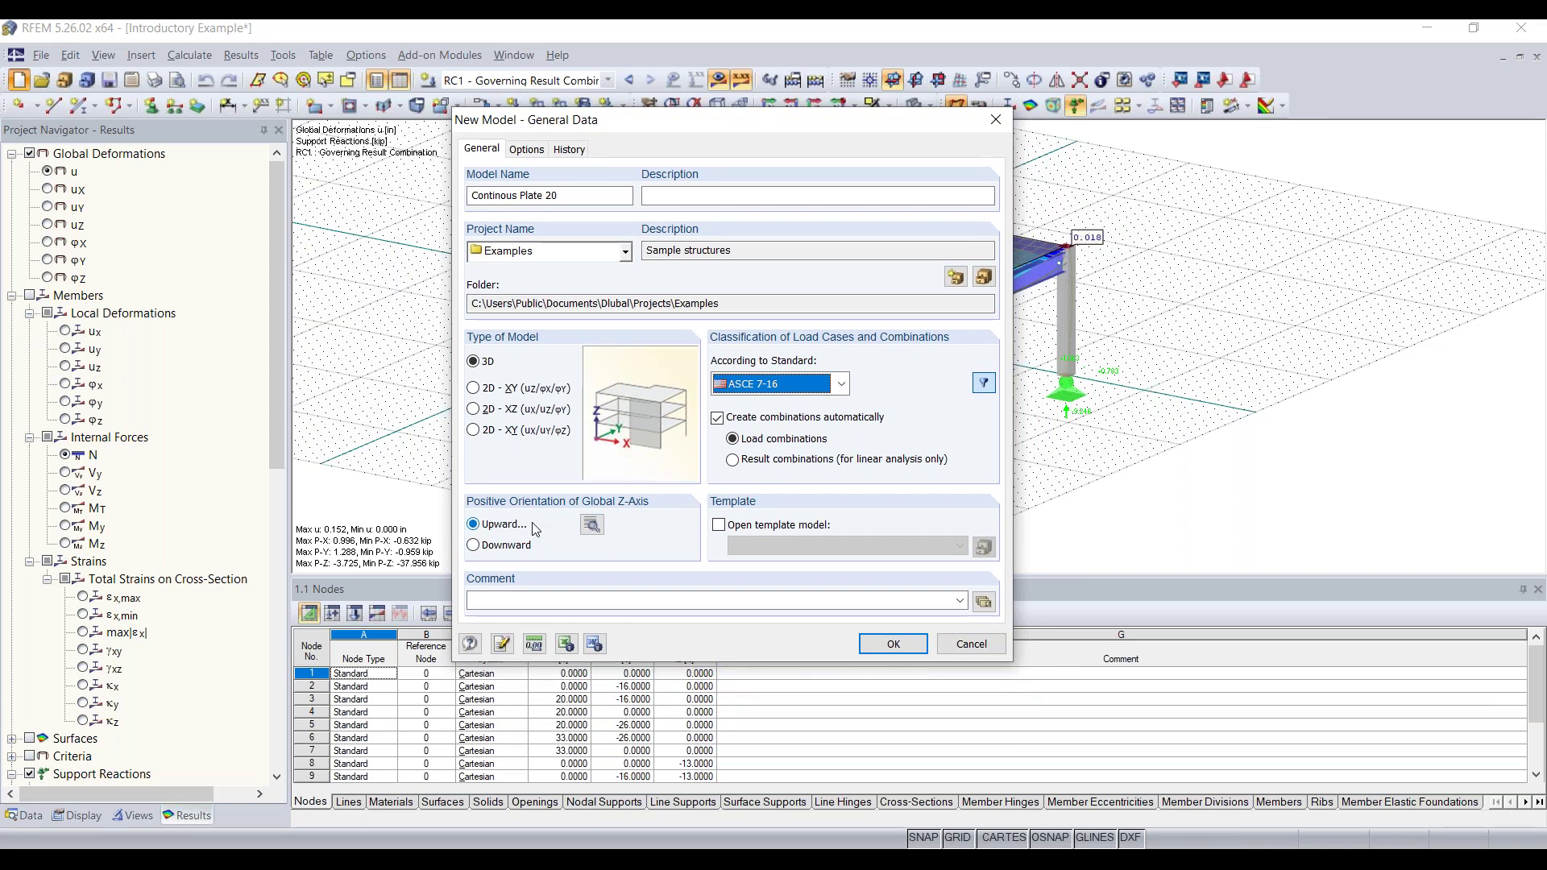
left_click(597, 525)
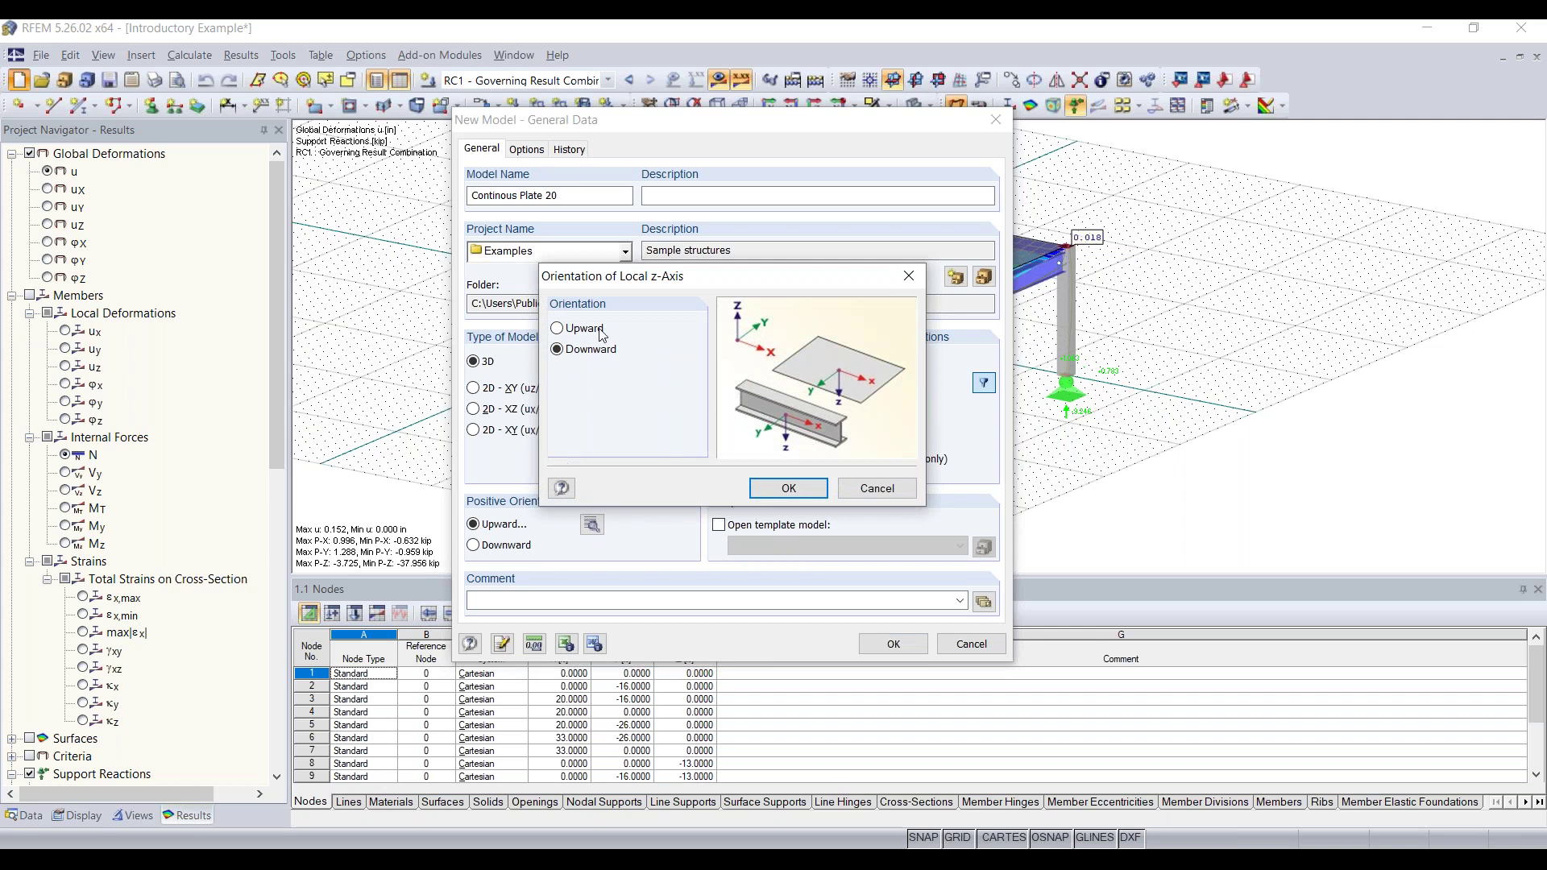
left_click_drag(699, 284, 676, 294)
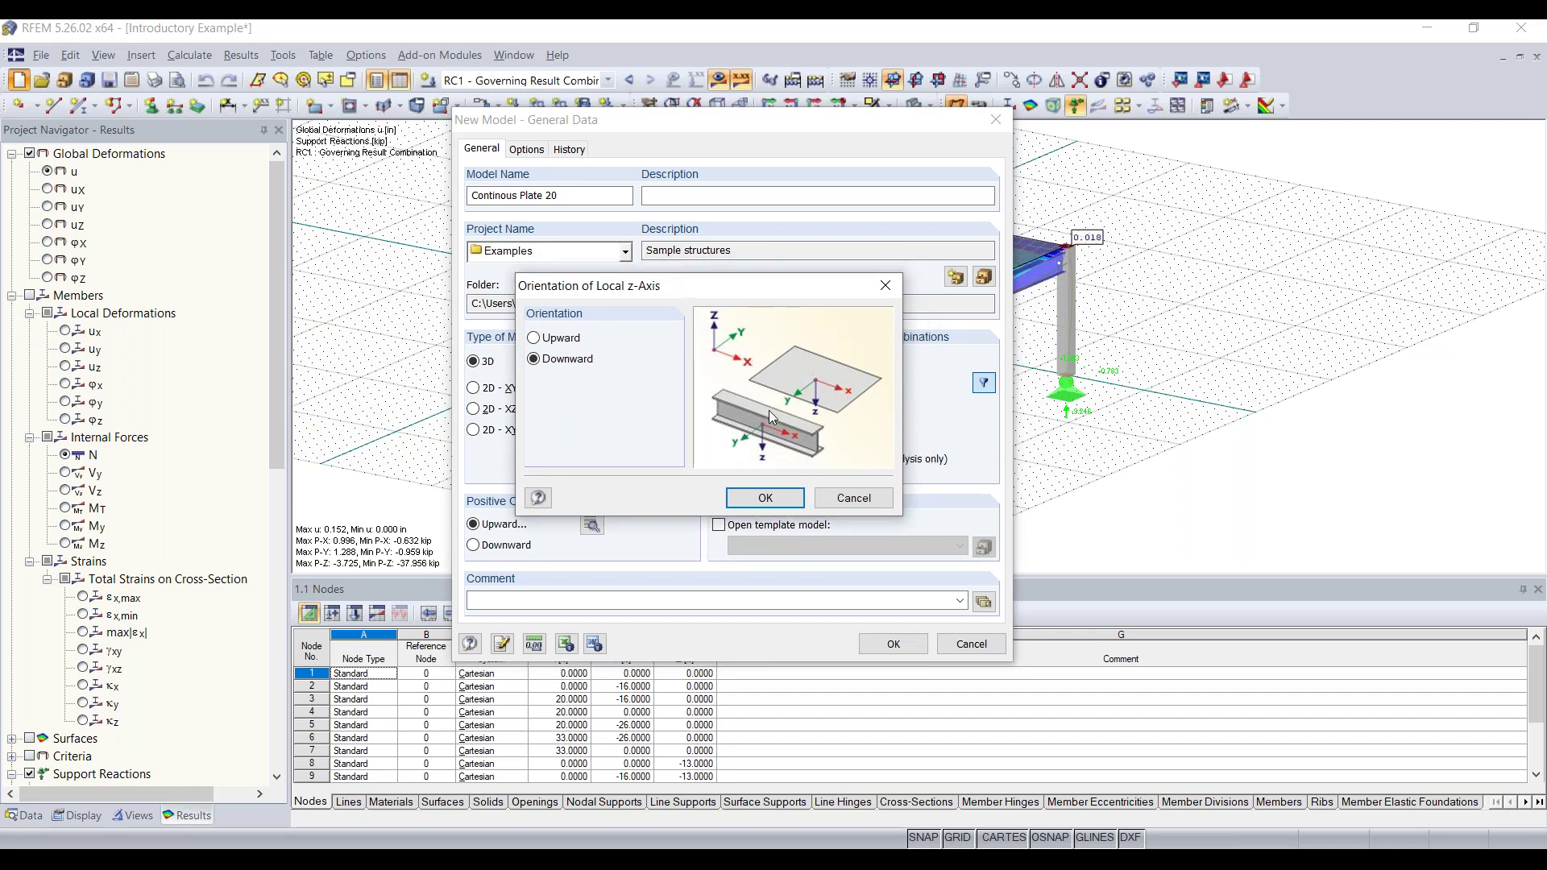
left_click(767, 496)
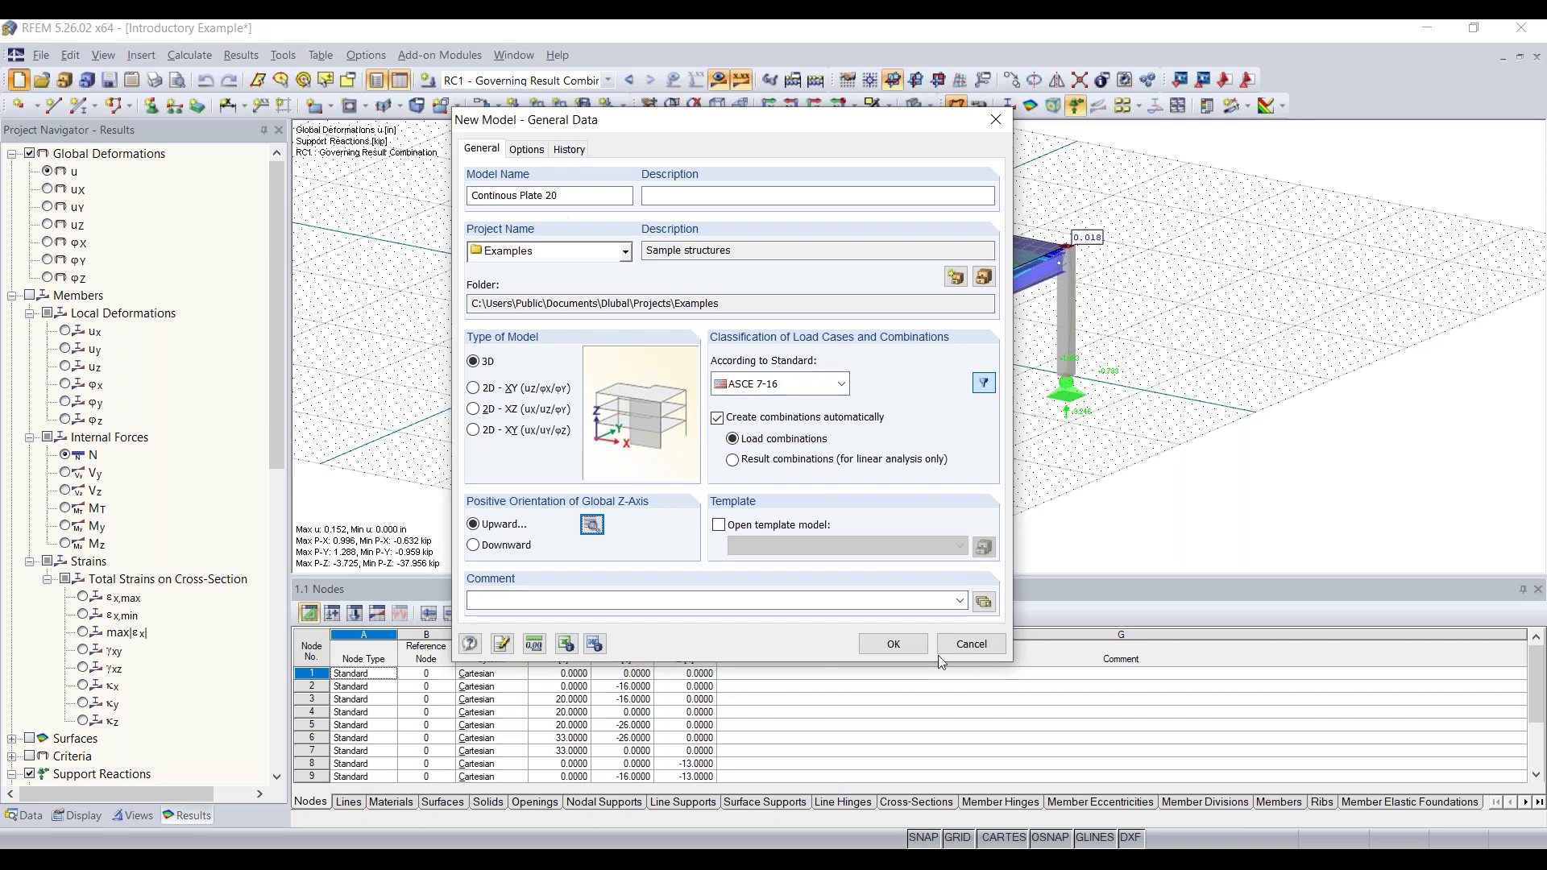
left_click(893, 643)
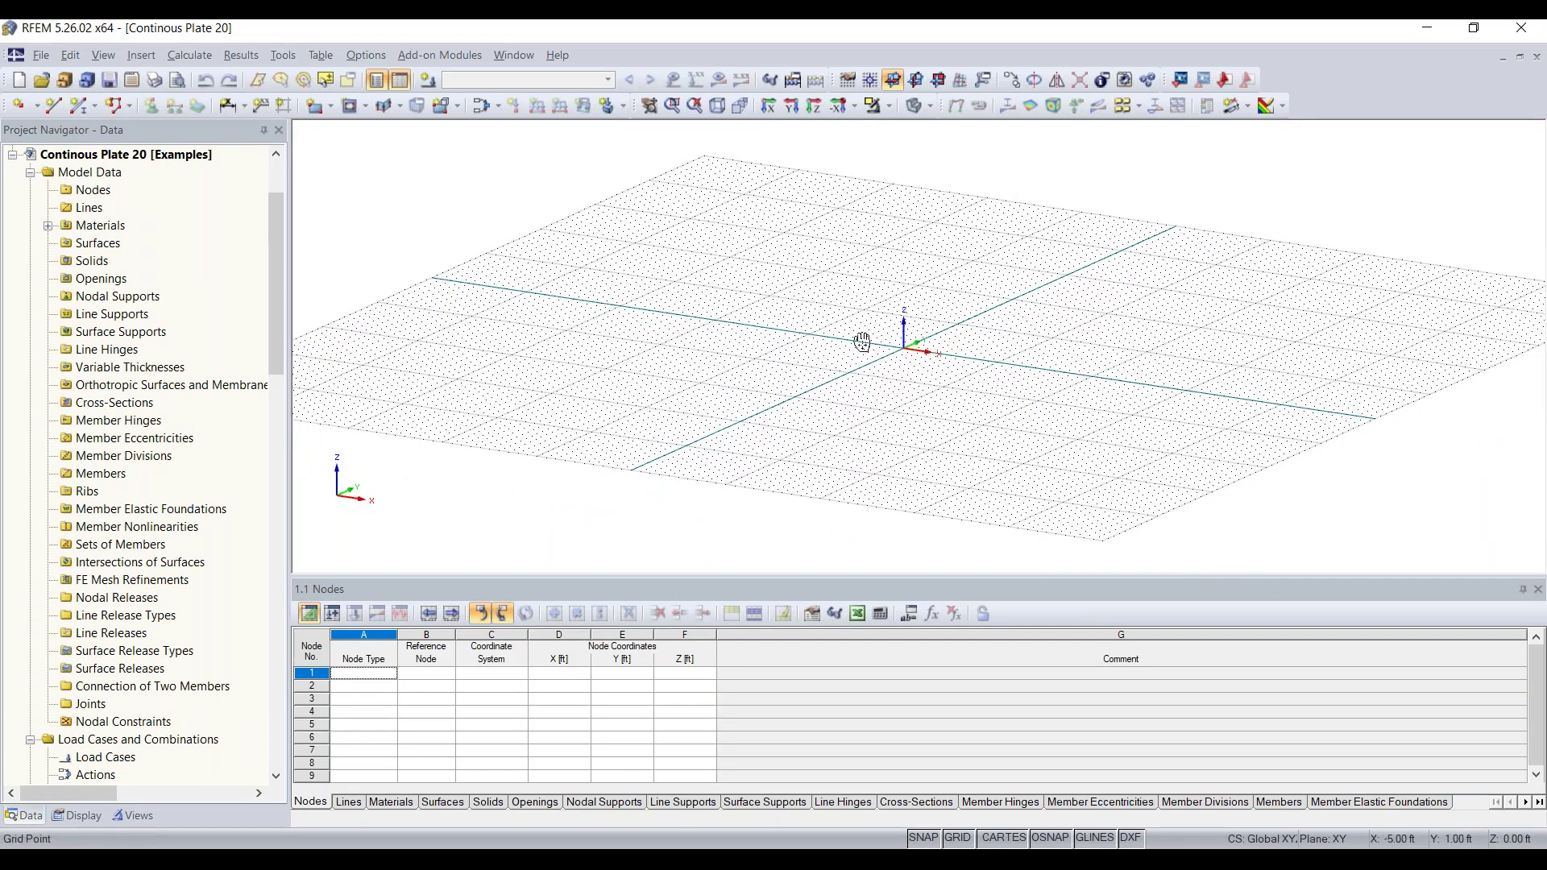
Step: Load the Metric profile for the model's units and decimal places
left_click(368, 53)
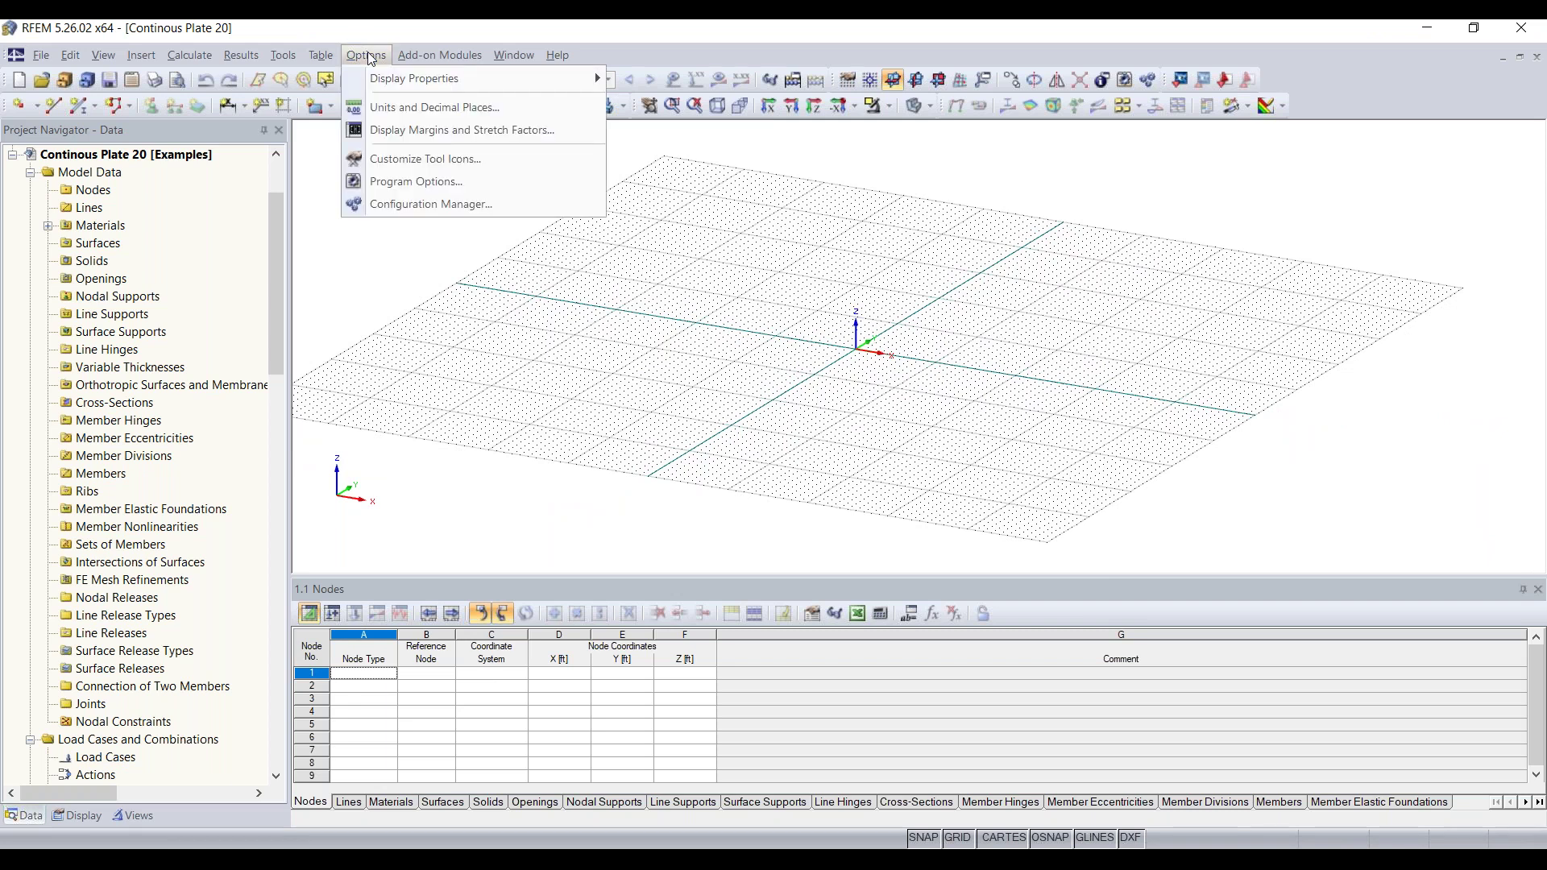
left_click(427, 111)
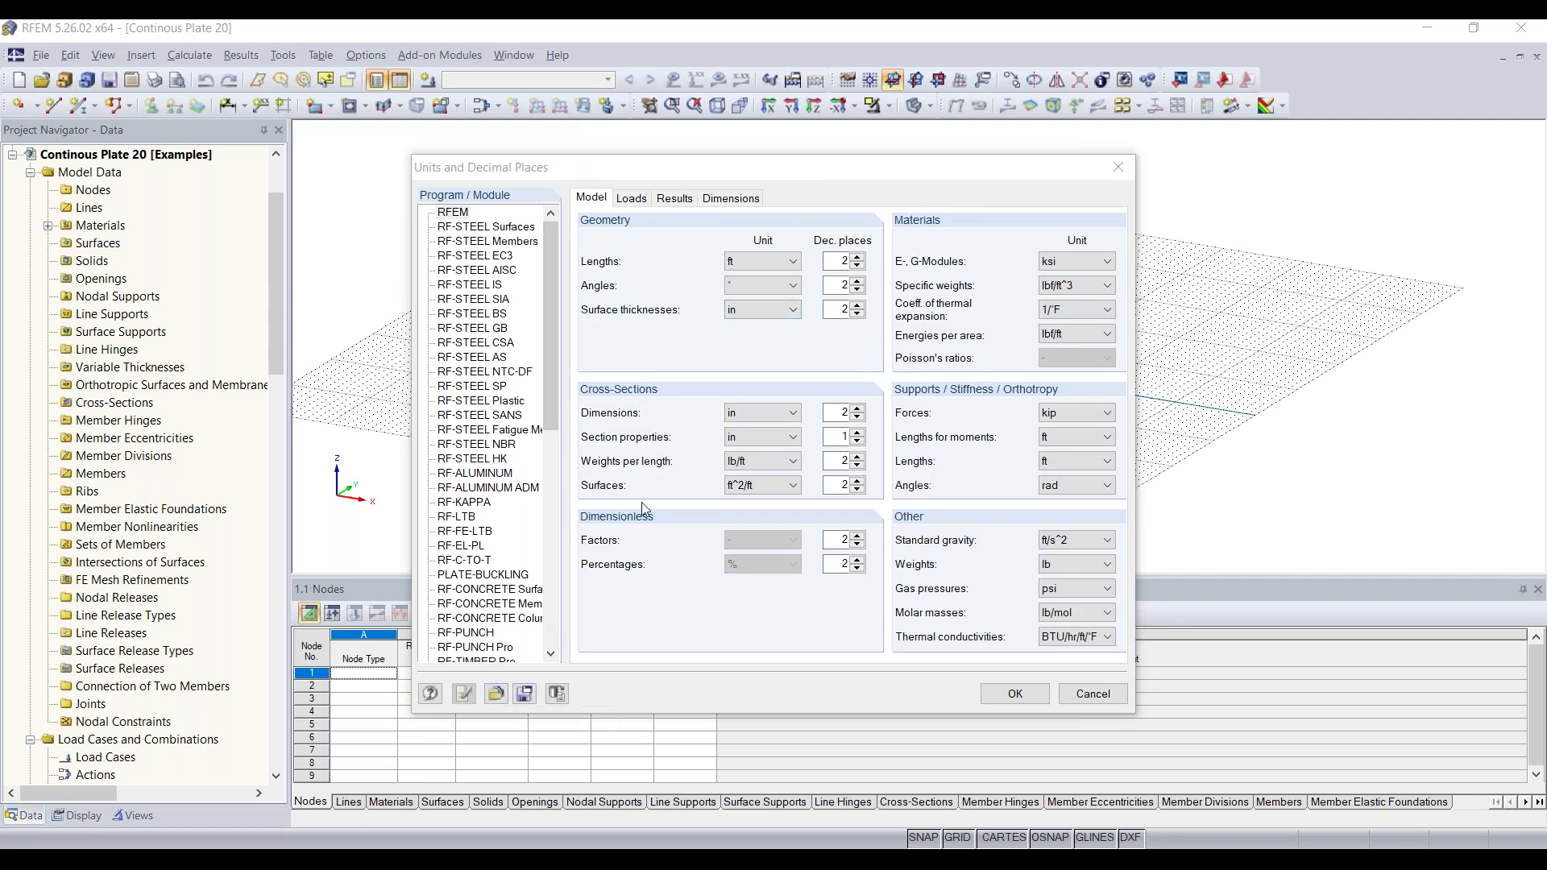
left_click(497, 694)
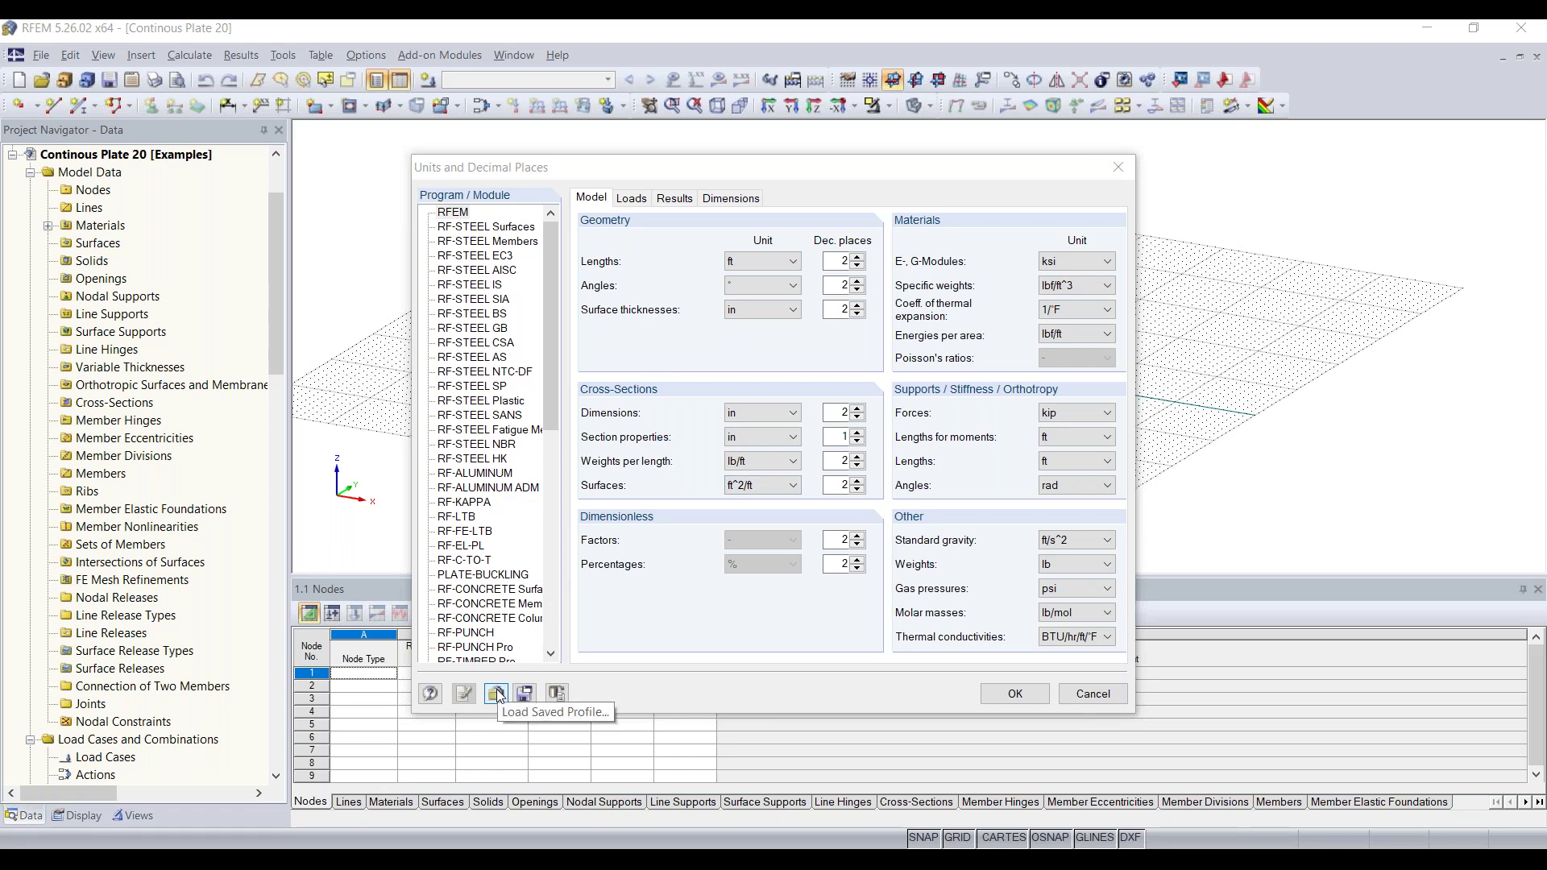
left_click(497, 694)
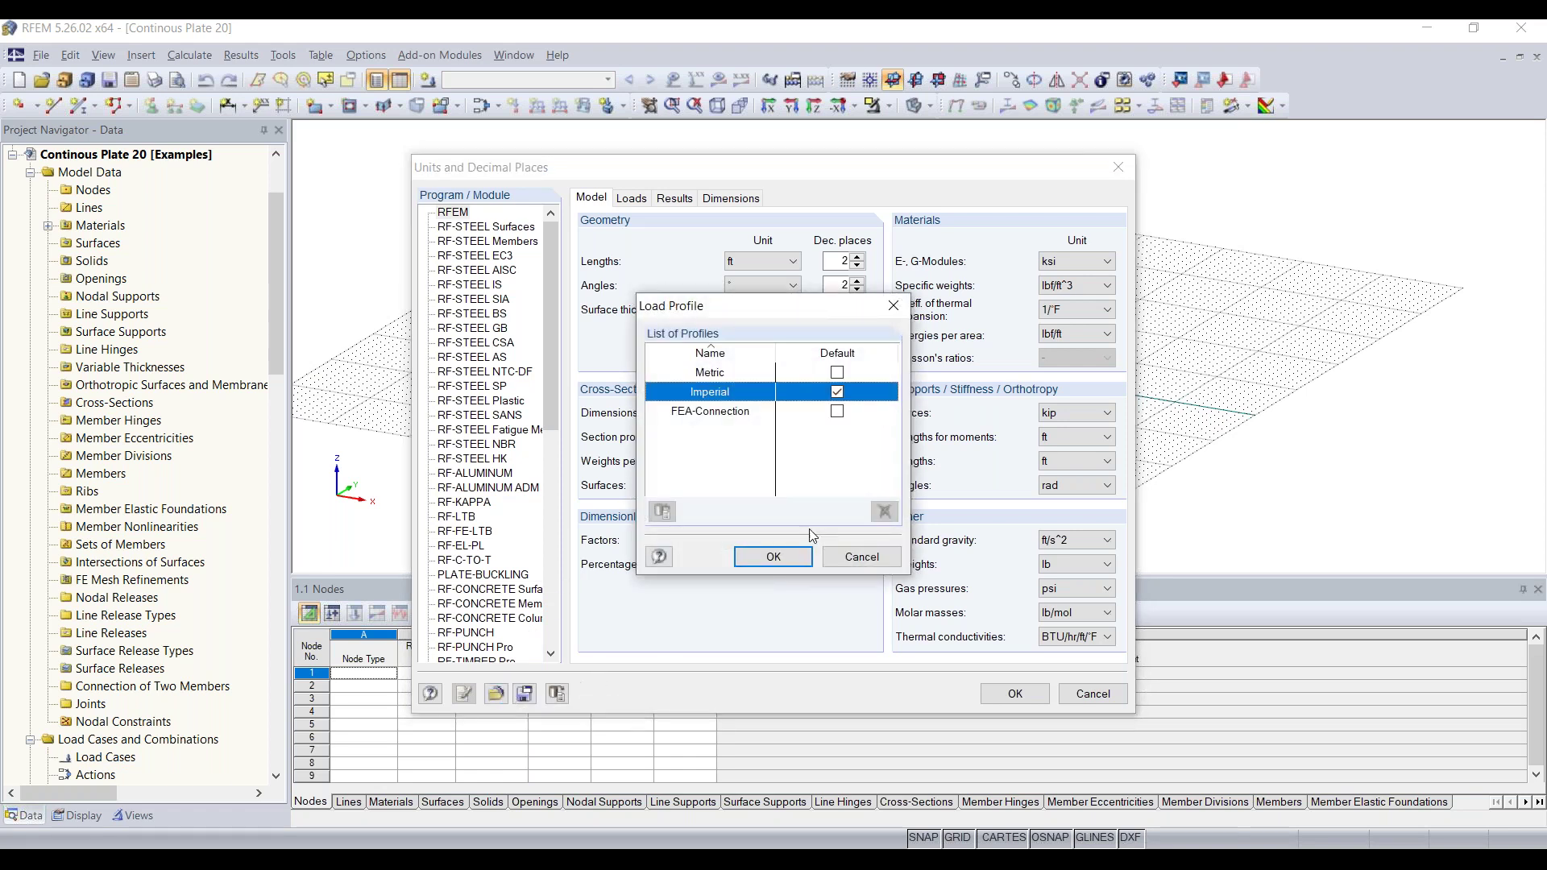
double_click(719, 373)
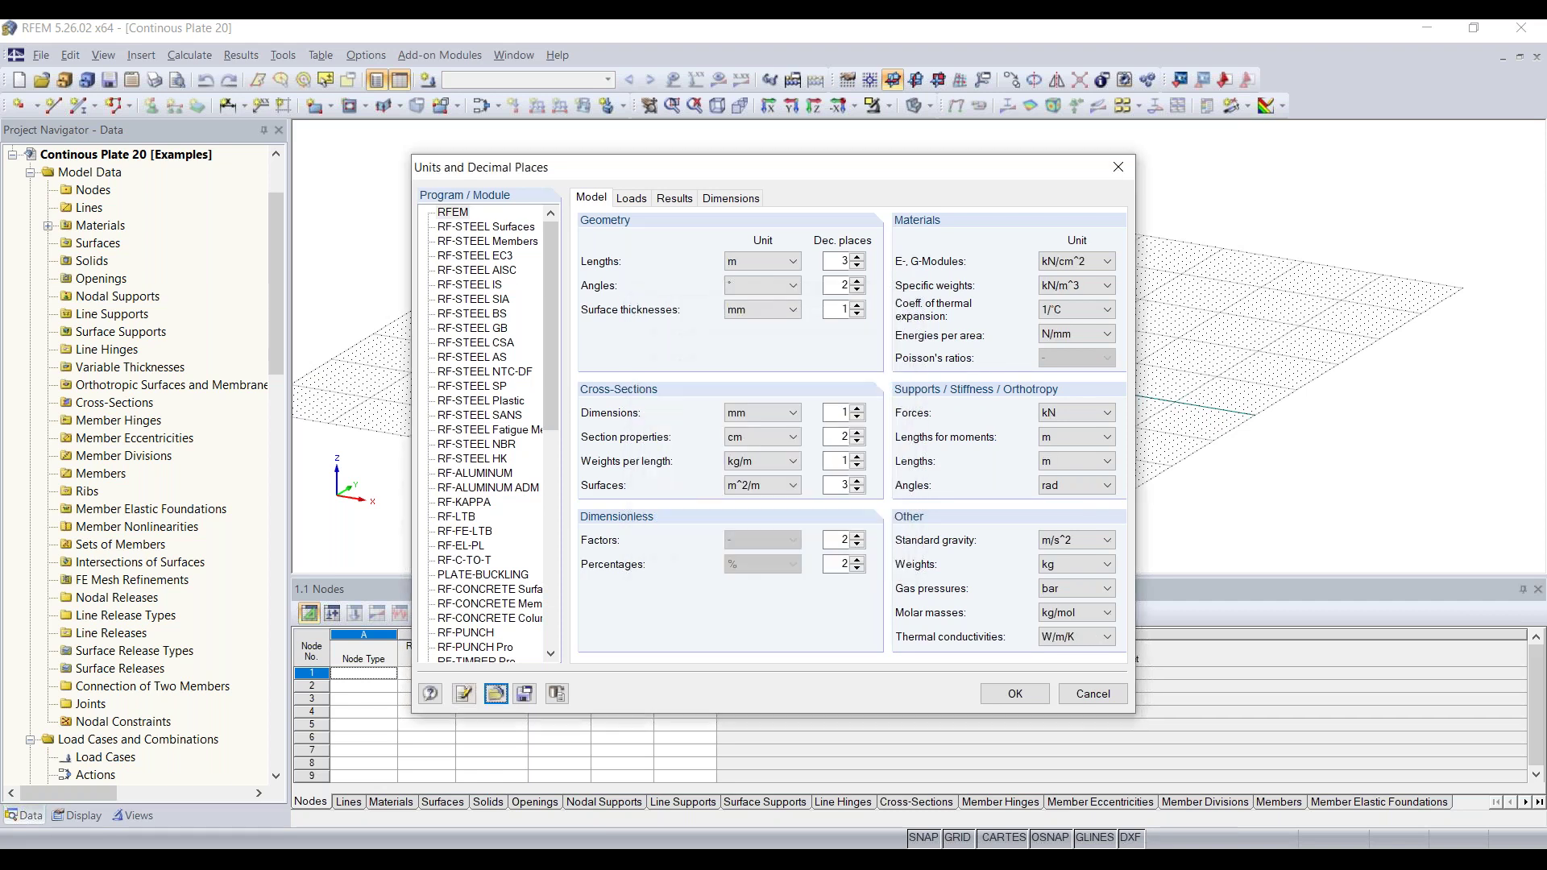
Step: Load the Imperial profile for the units and decimal places and apply it to the model
left_click(497, 693)
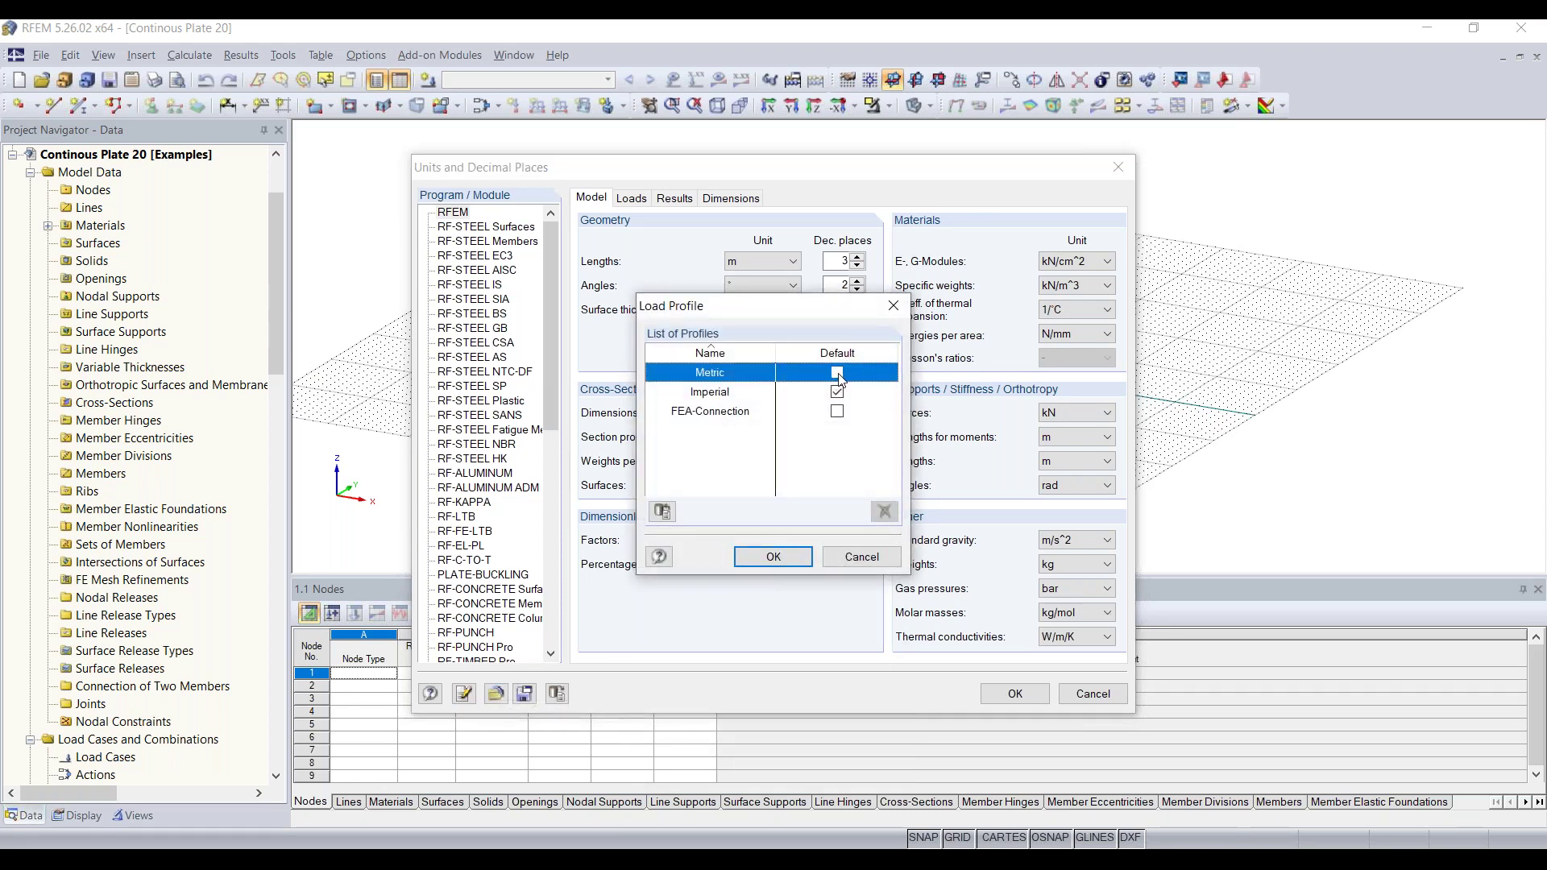
double_click(720, 395)
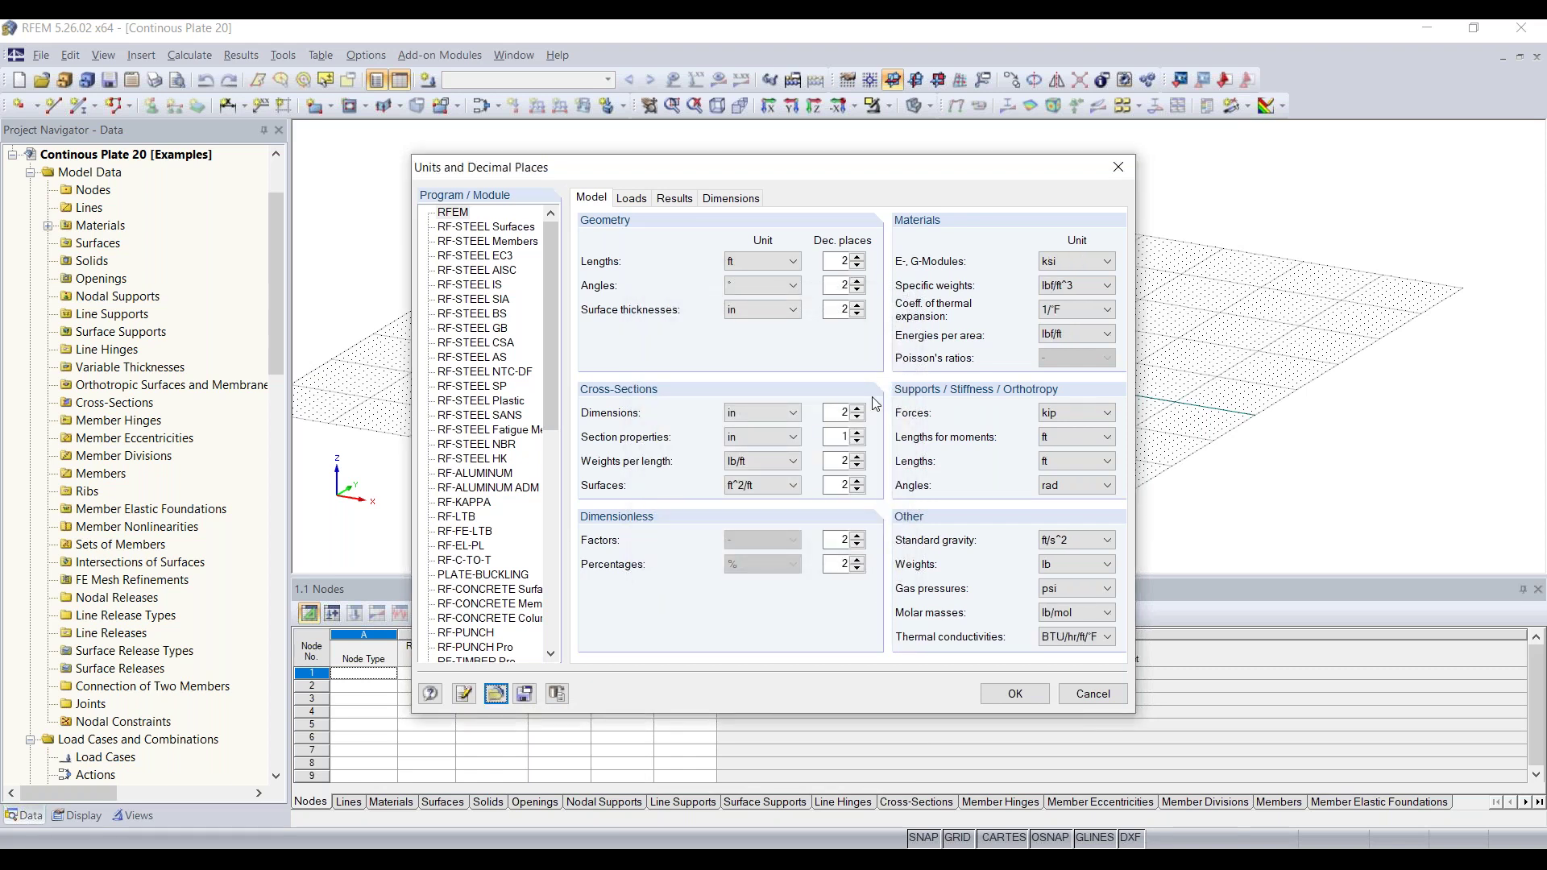
left_click(1018, 698)
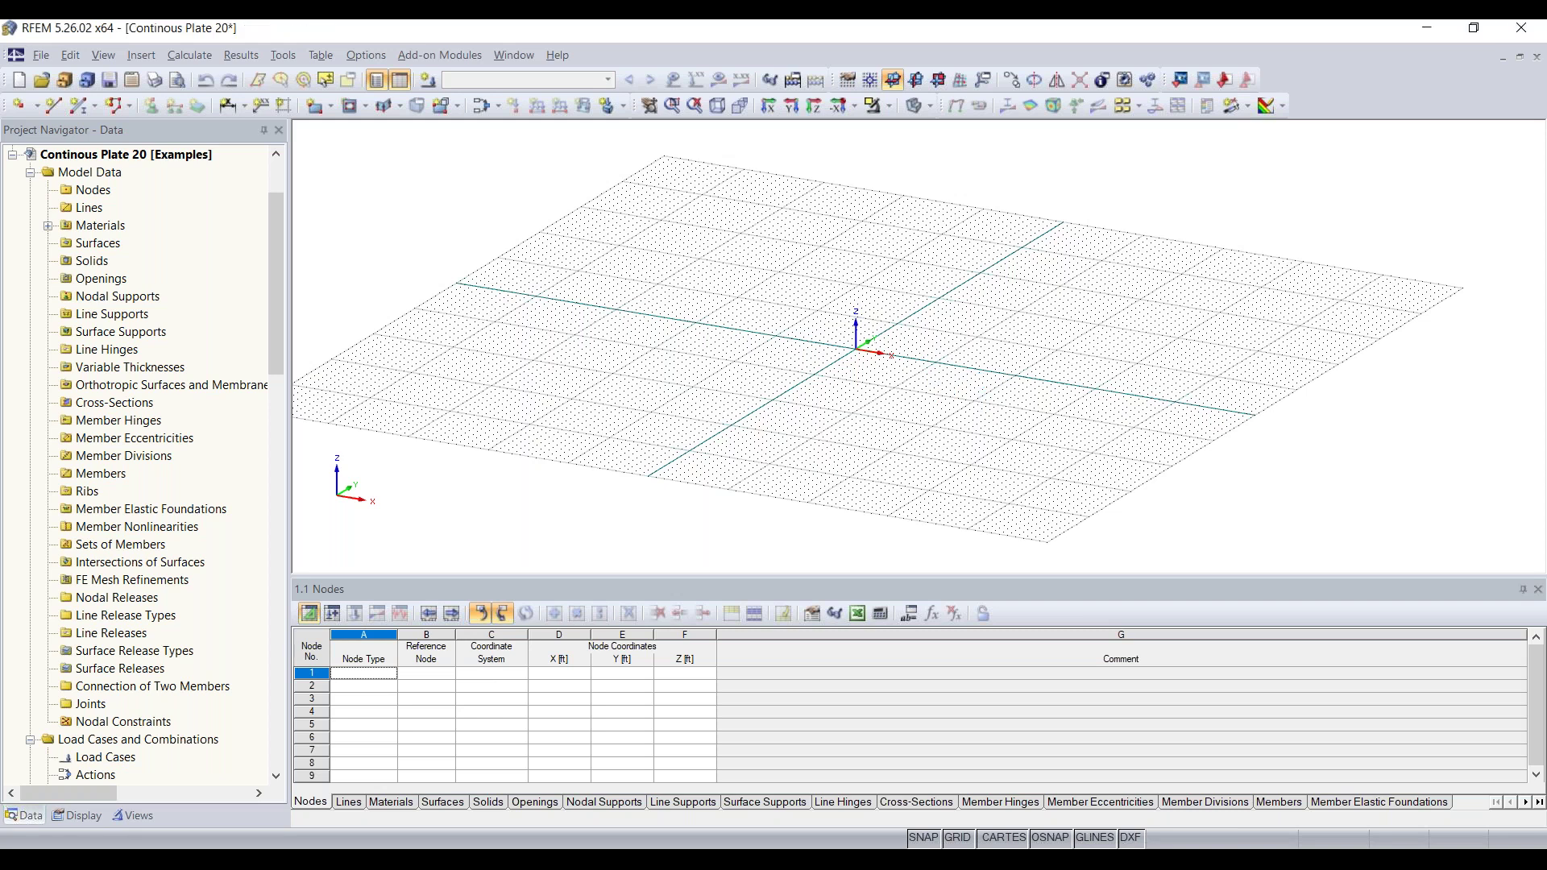
Step: Examine the work plane grid and its grid and snap settings, especially the grid point spacing in both directions
scroll(926, 403, "up", 2)
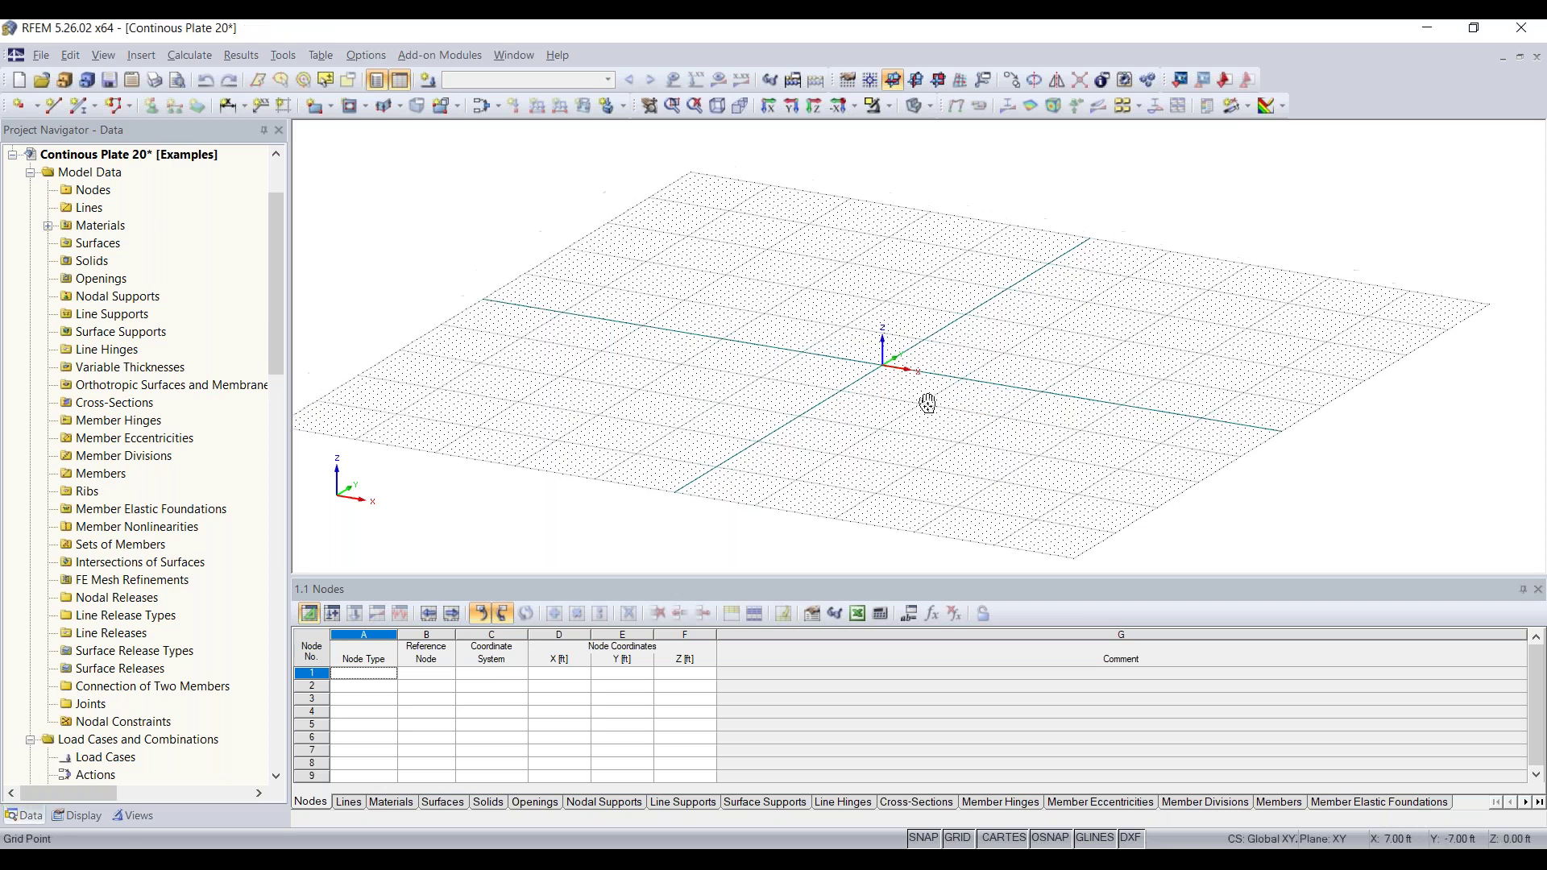
scroll(926, 323, "down", 4)
scroll(919, 349, "up", 3)
middle_click_drag(923, 346, 888, 432)
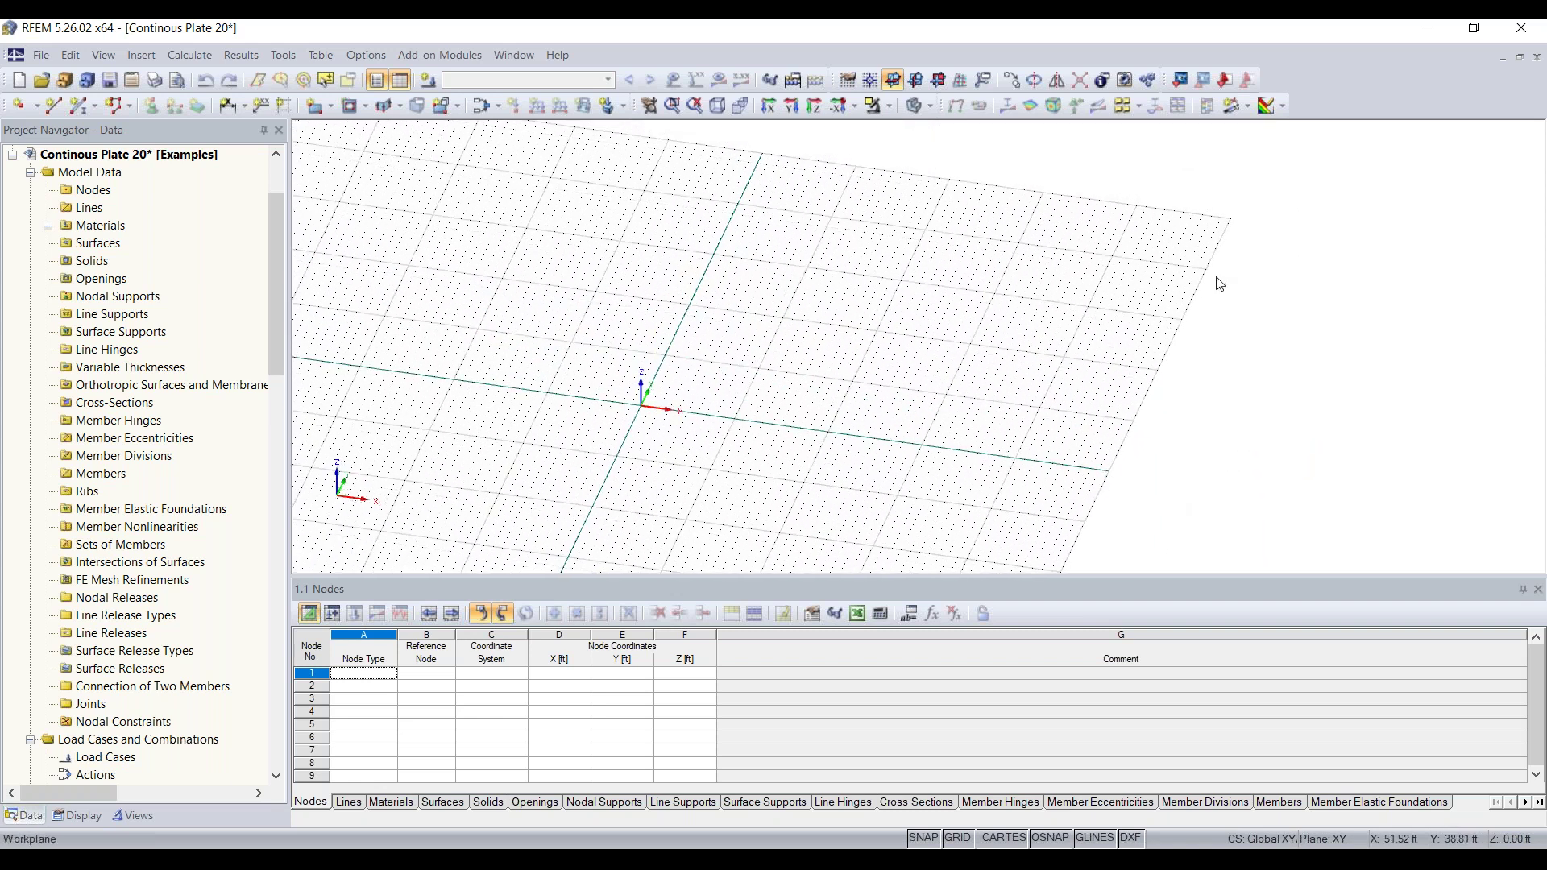
scroll(695, 423, "up", 3)
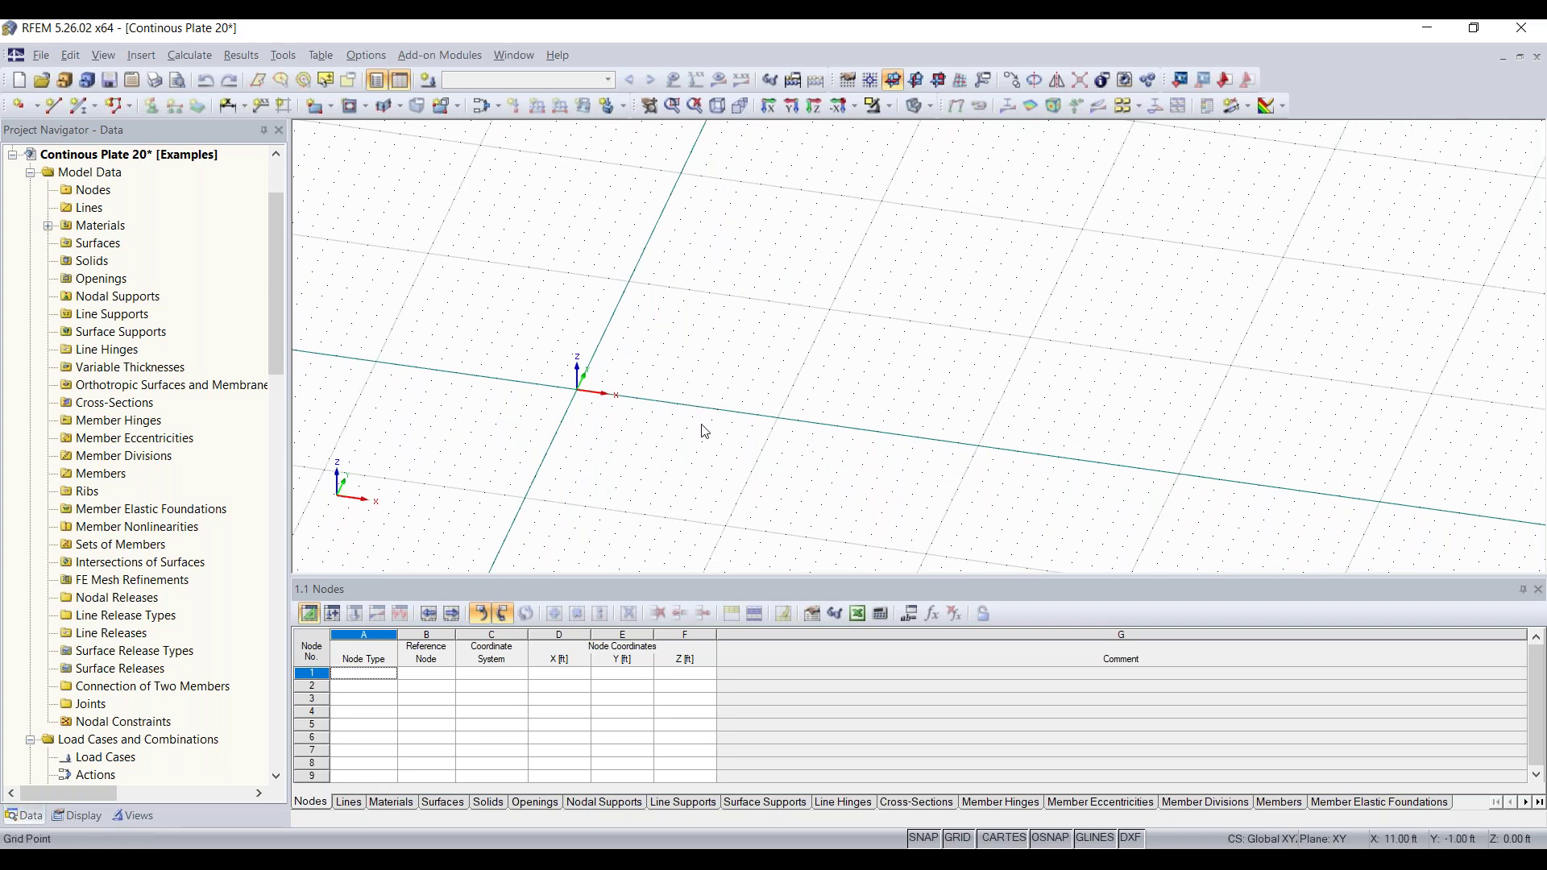
left_click(847, 83)
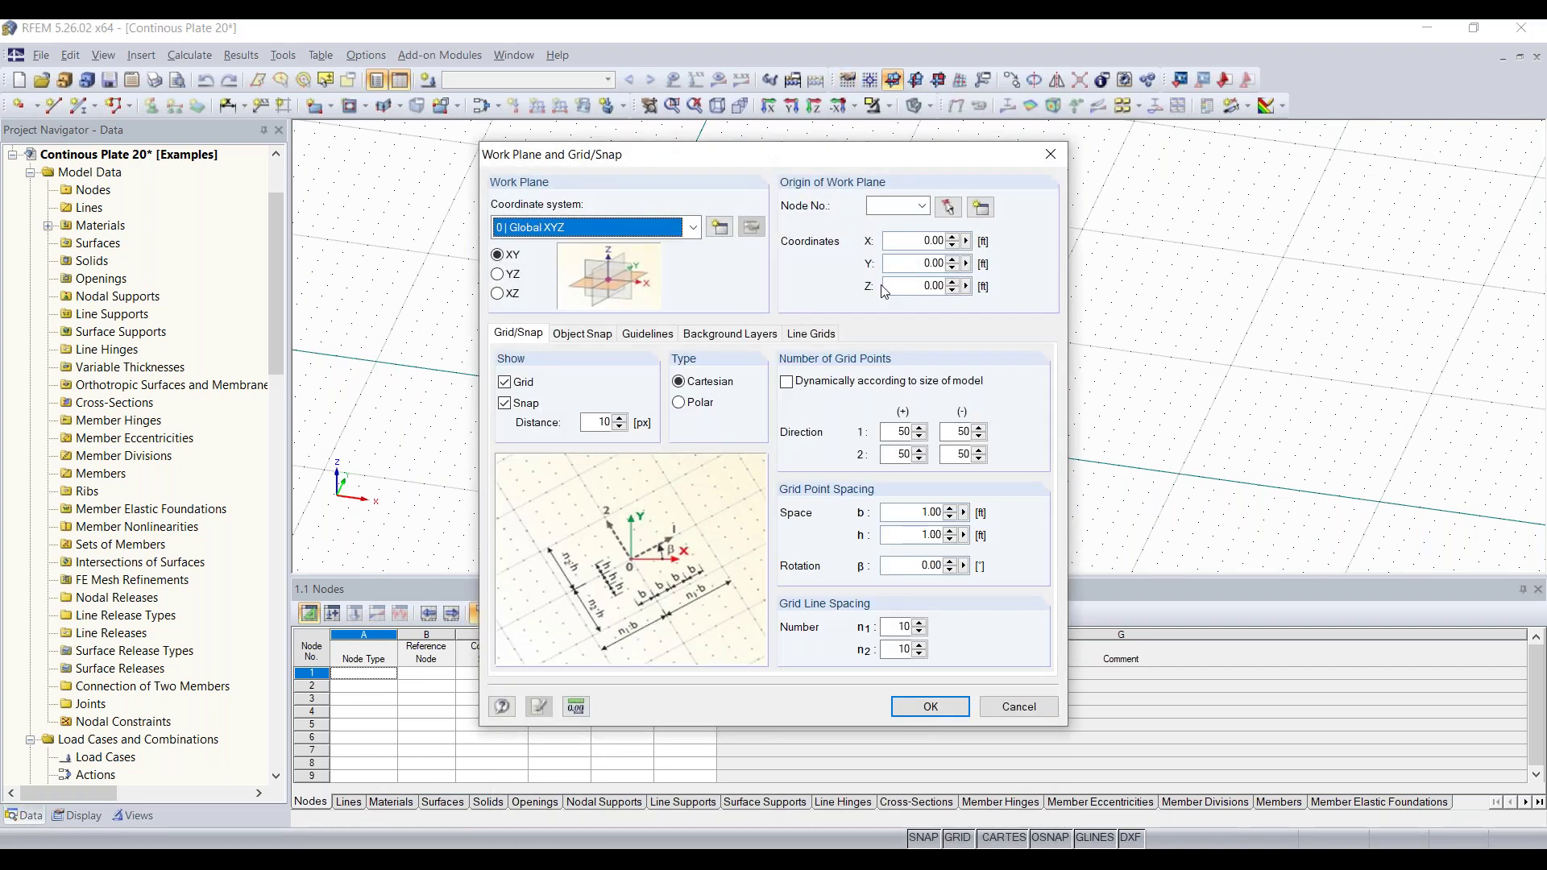
left_click_drag(869, 159, 809, 150)
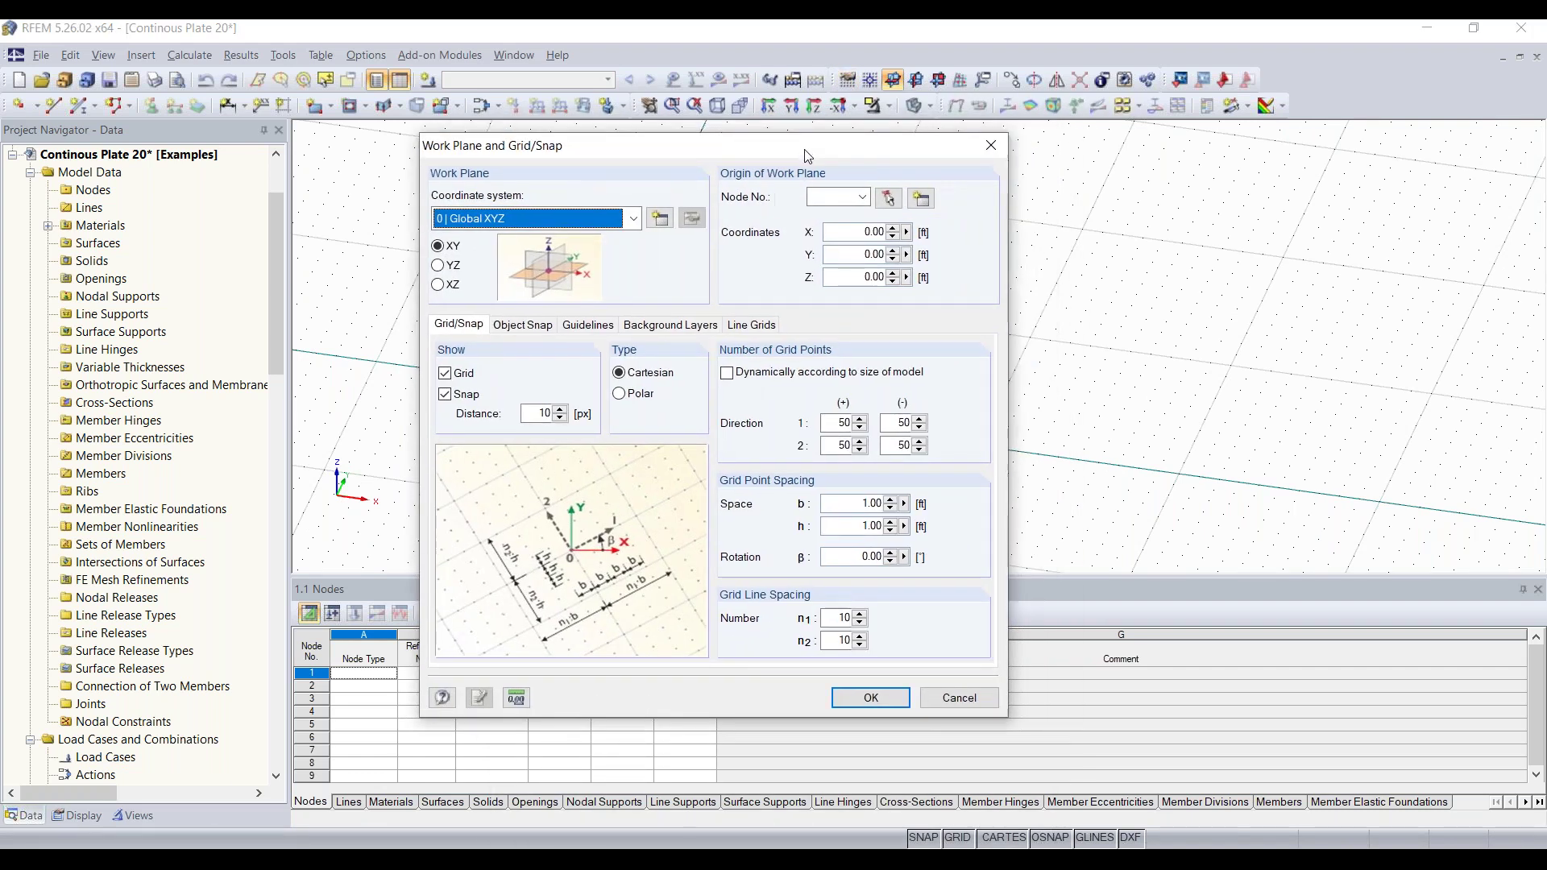
left_click(863, 504)
double_click(881, 504)
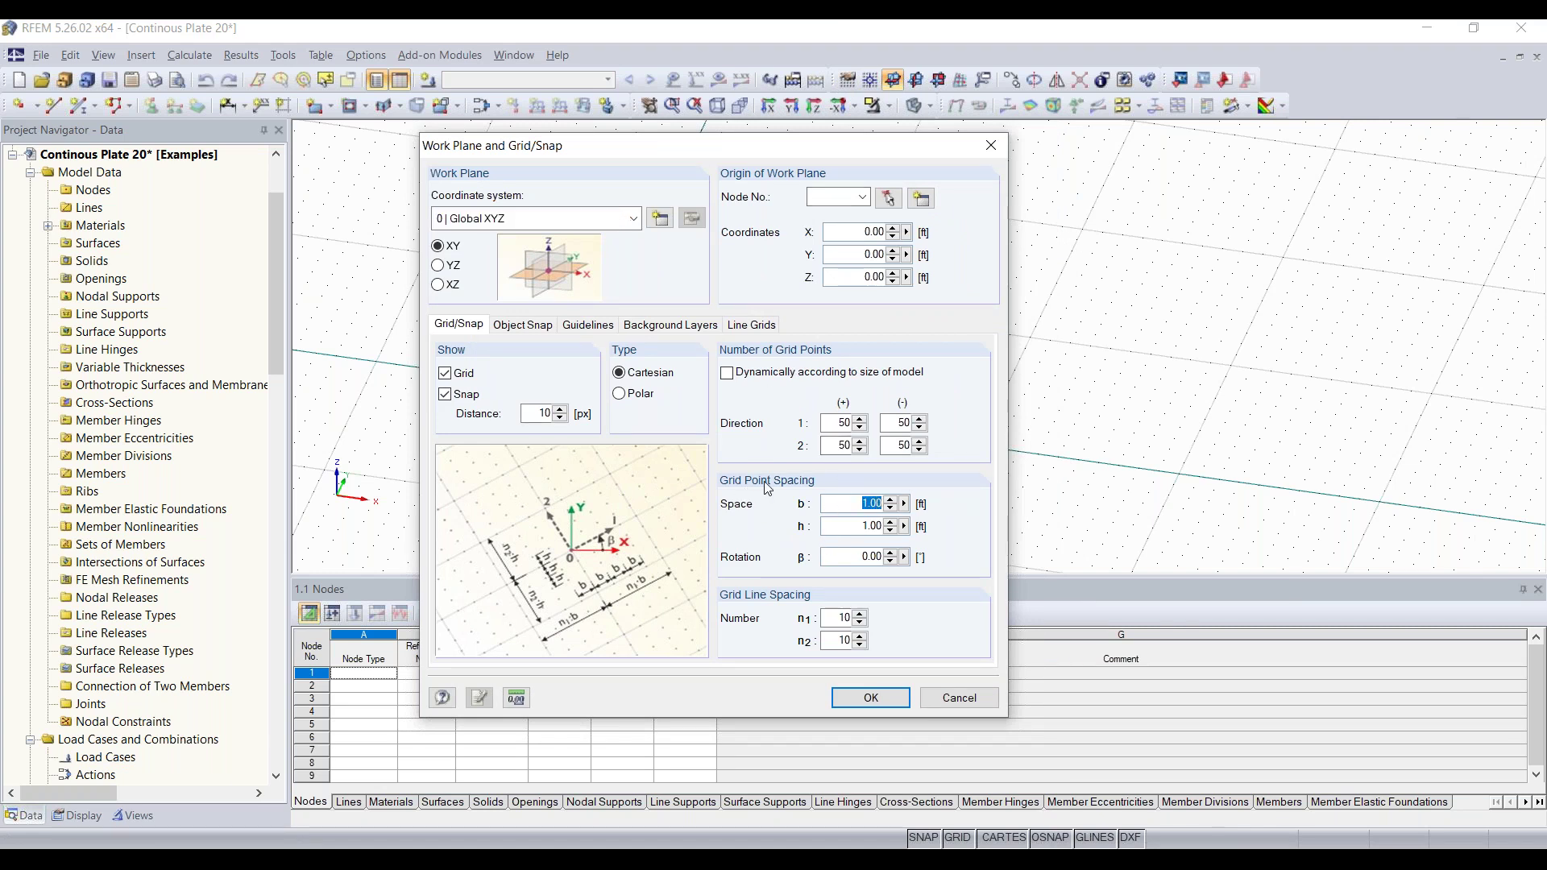
double_click(859, 526)
key("shift+Tab")
key("shift+Tab")
key("shift+Tab")
key("shift+Tab")
key("shift+Tab")
left_click(997, 146)
Step: Start a new plane rectangular surface and open the material library to define a new material for it
scroll(949, 344, "down", 3)
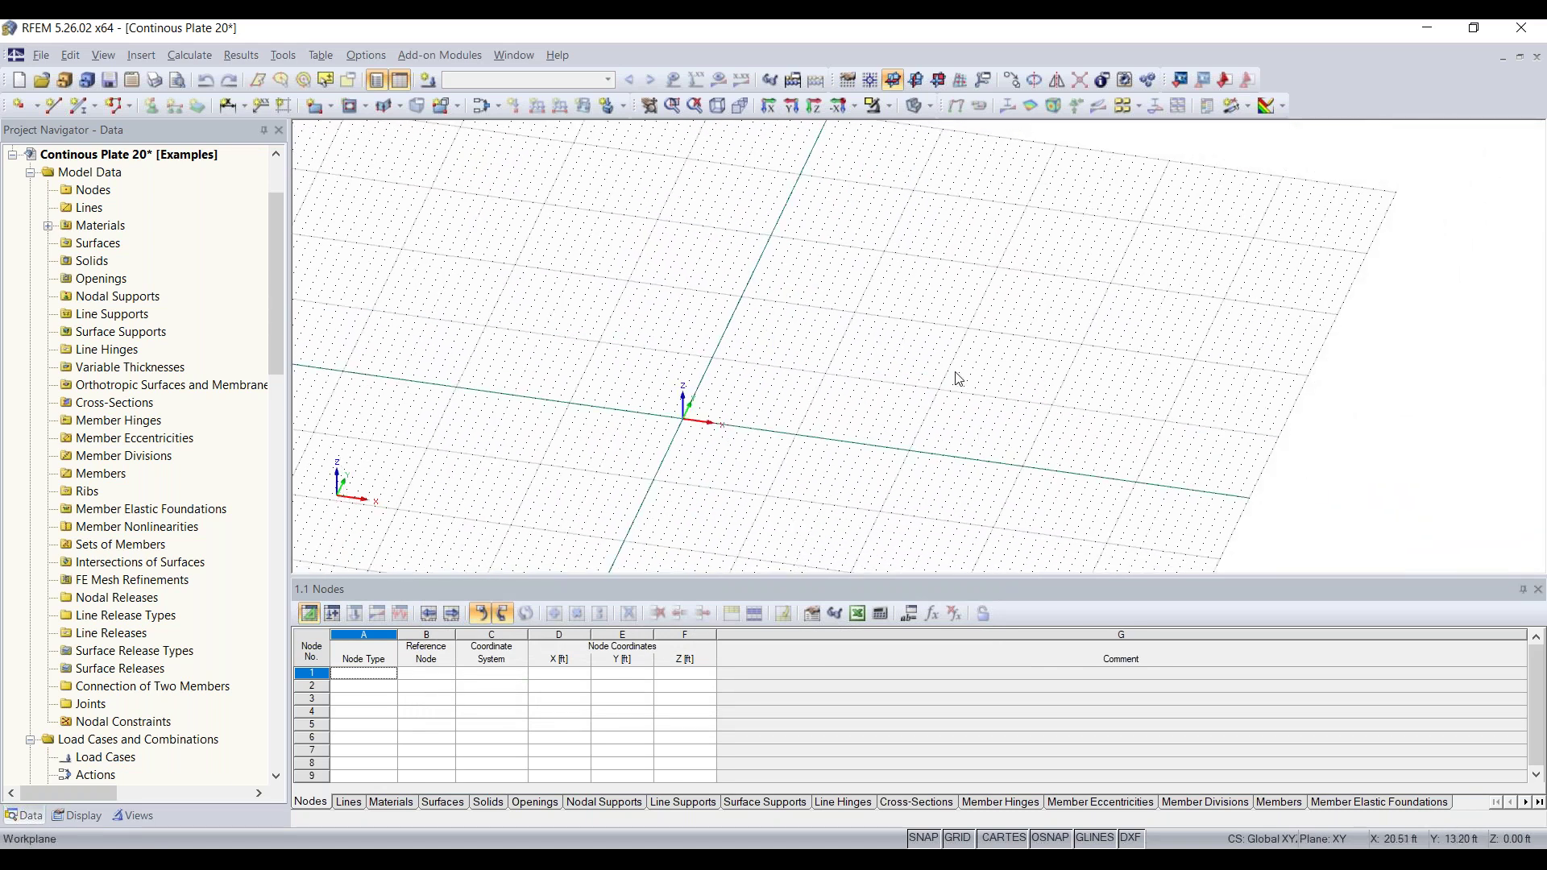
middle_click_drag(795, 390, 642, 439, "ctrl")
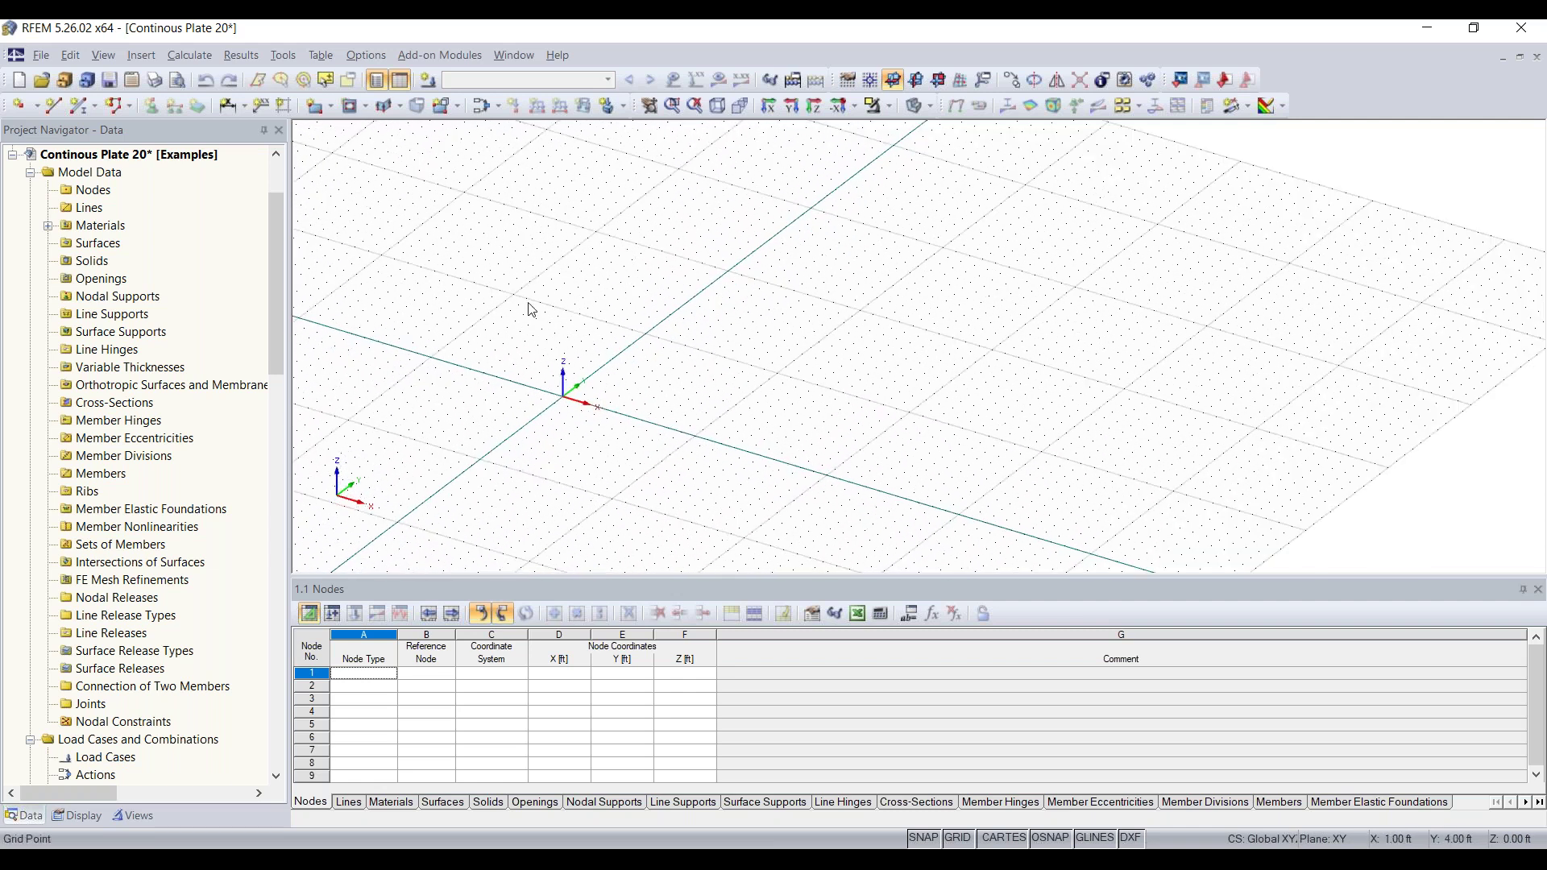
left_click(316, 107)
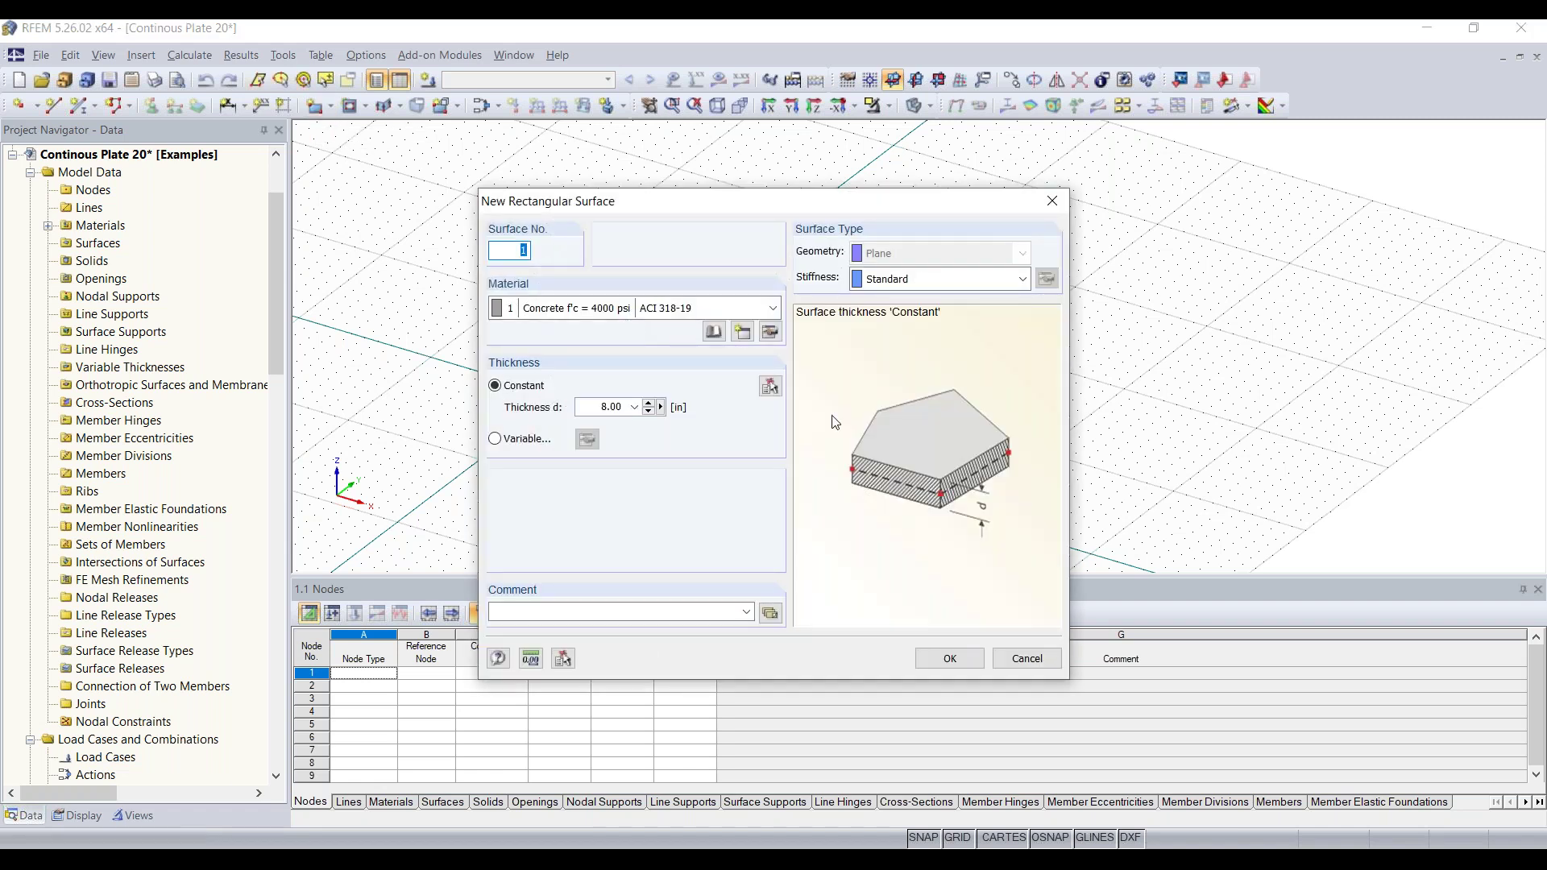
left_click_drag(755, 211, 729, 184)
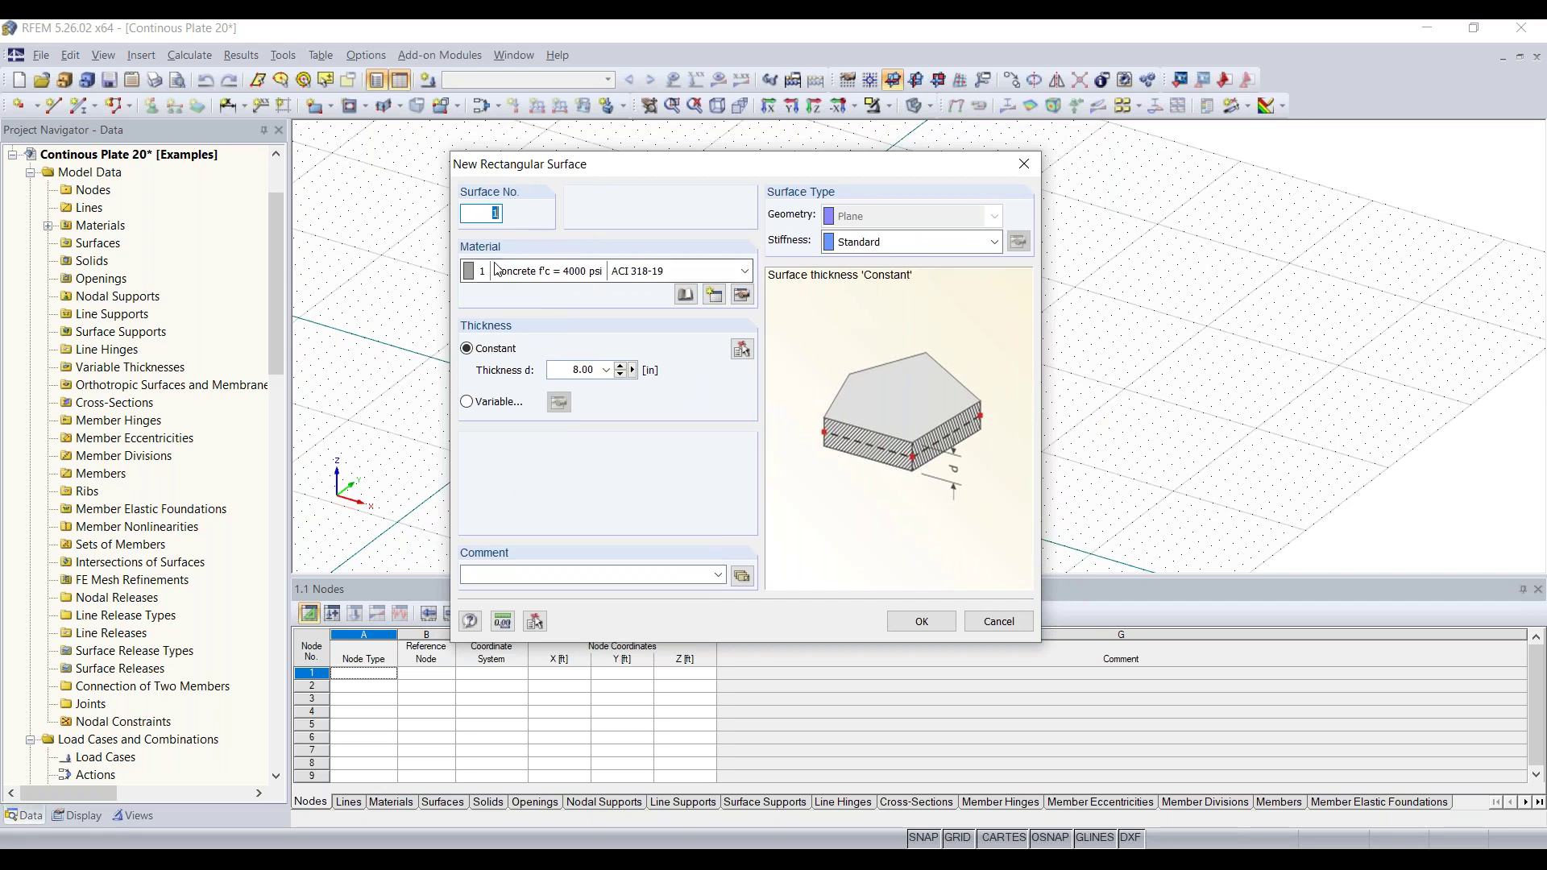
left_click(638, 279)
left_click(637, 290)
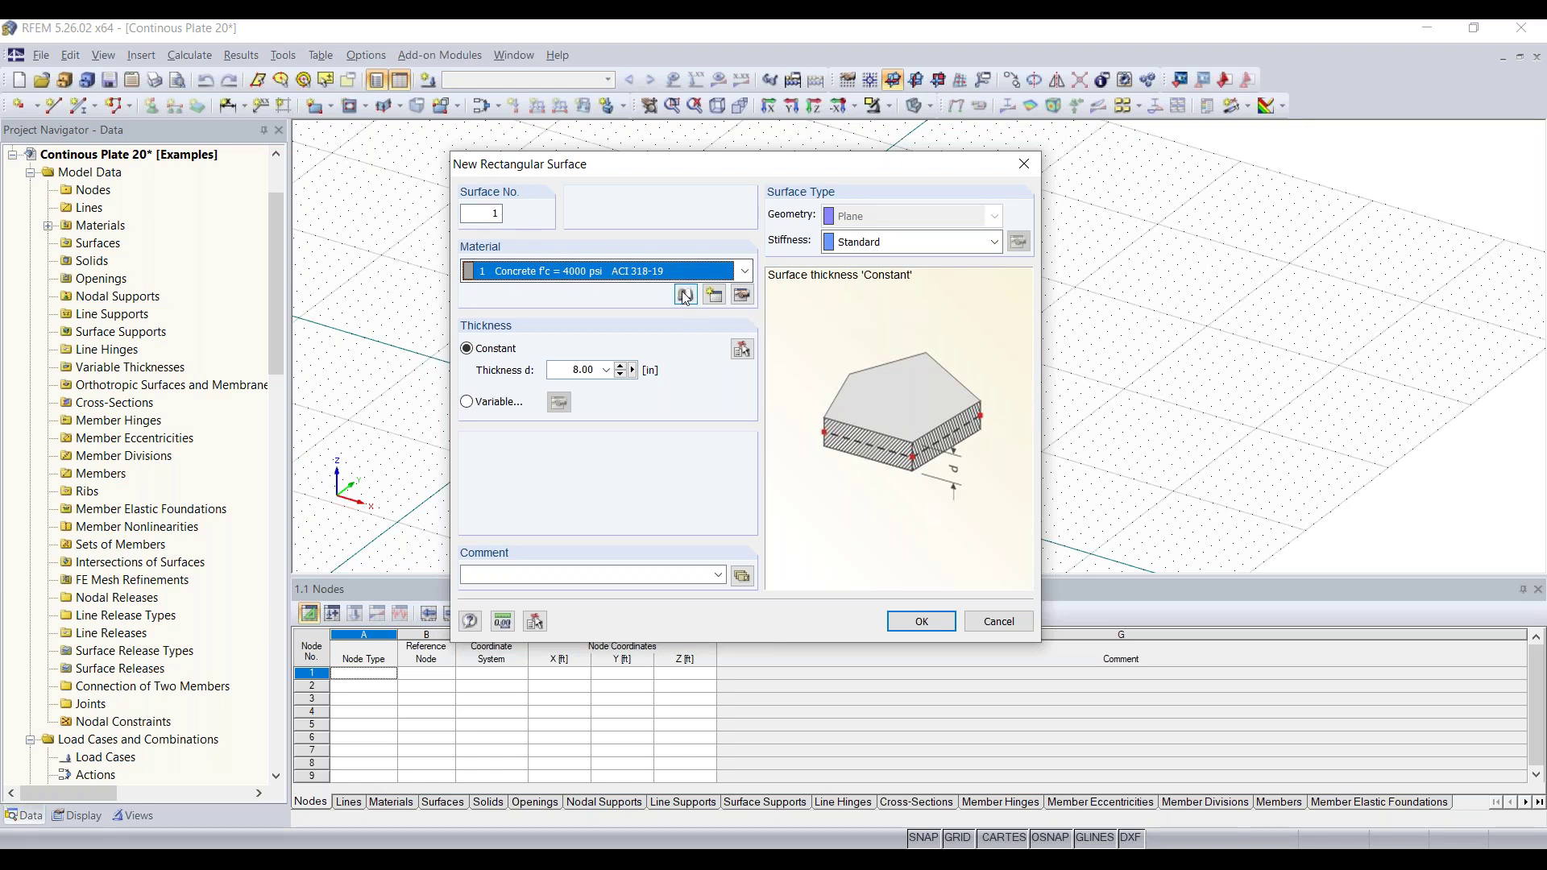
left_click(715, 295)
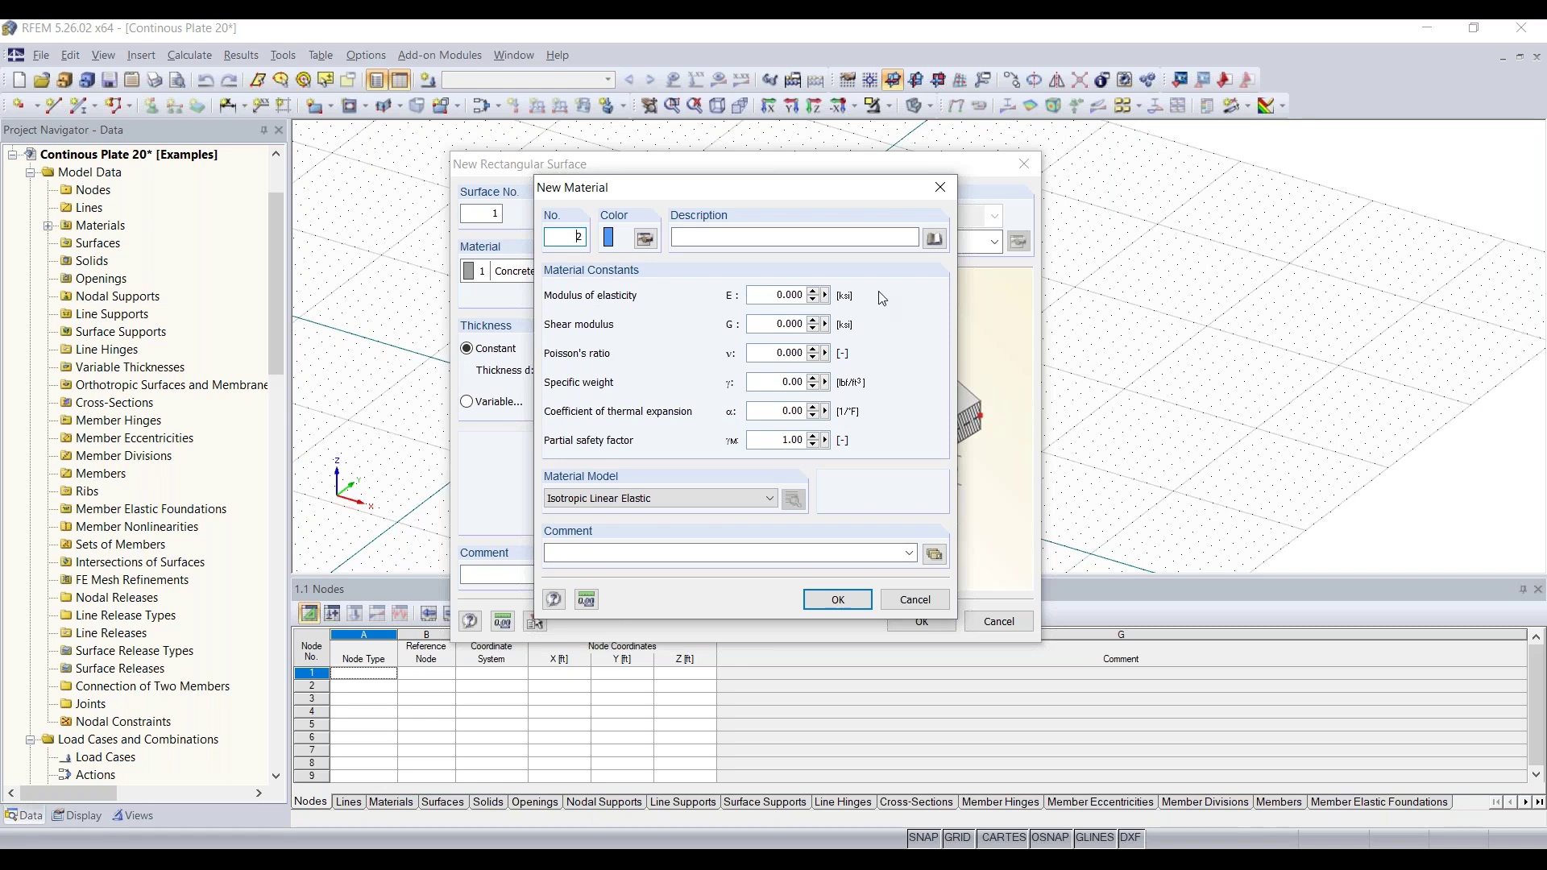
left_click(939, 244)
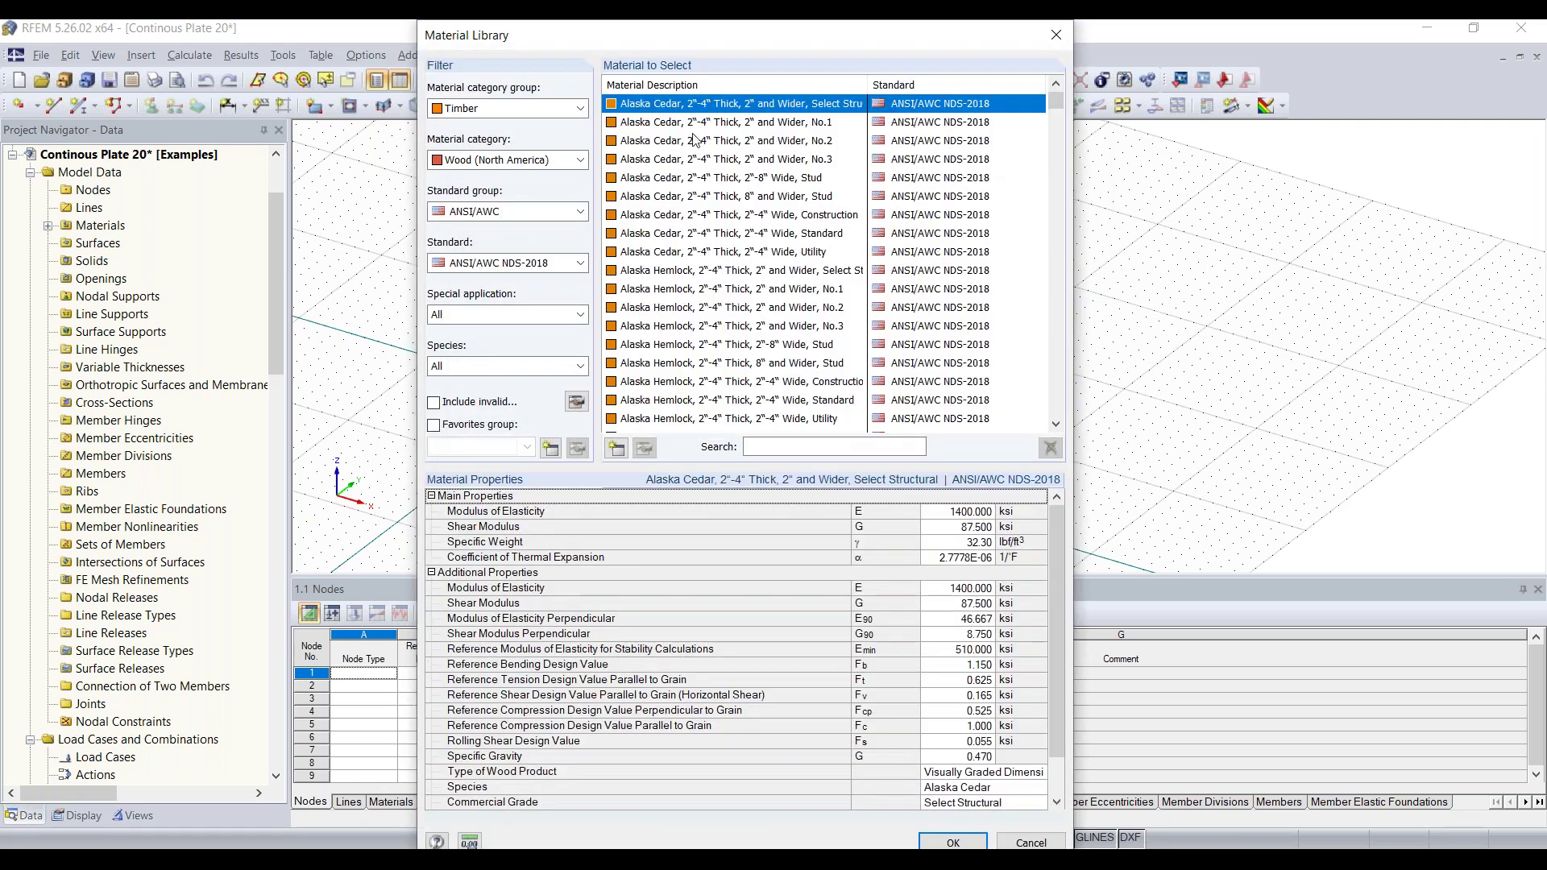
Step: Filter the material library to the Concrete group, Concrete category, ACI standard group and ACI 318-19 standard
left_click(579, 109)
left_click(579, 110)
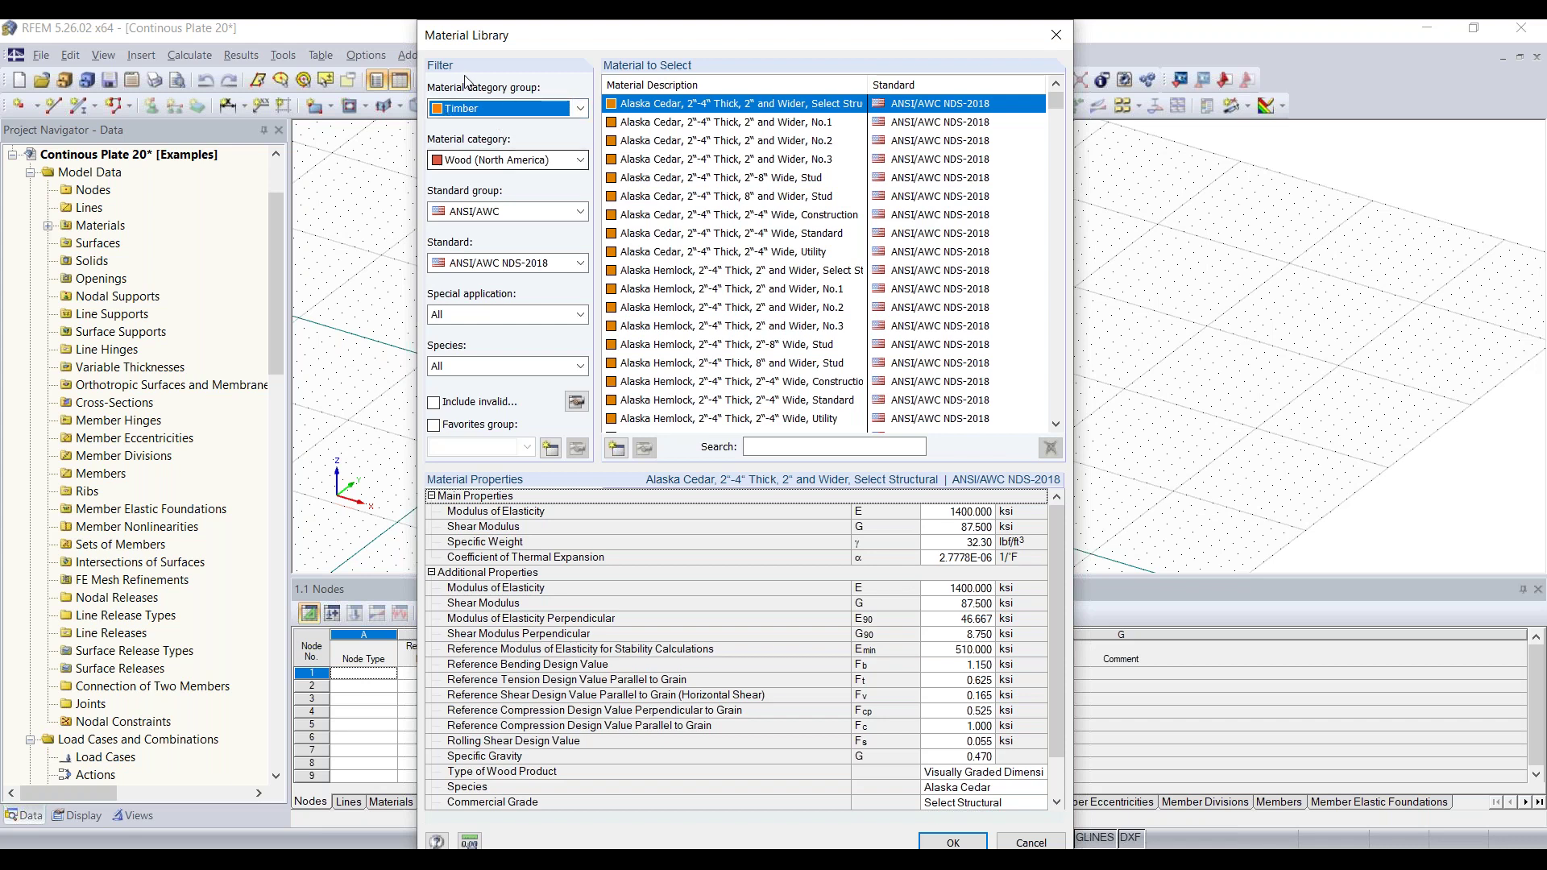
left_click(580, 108)
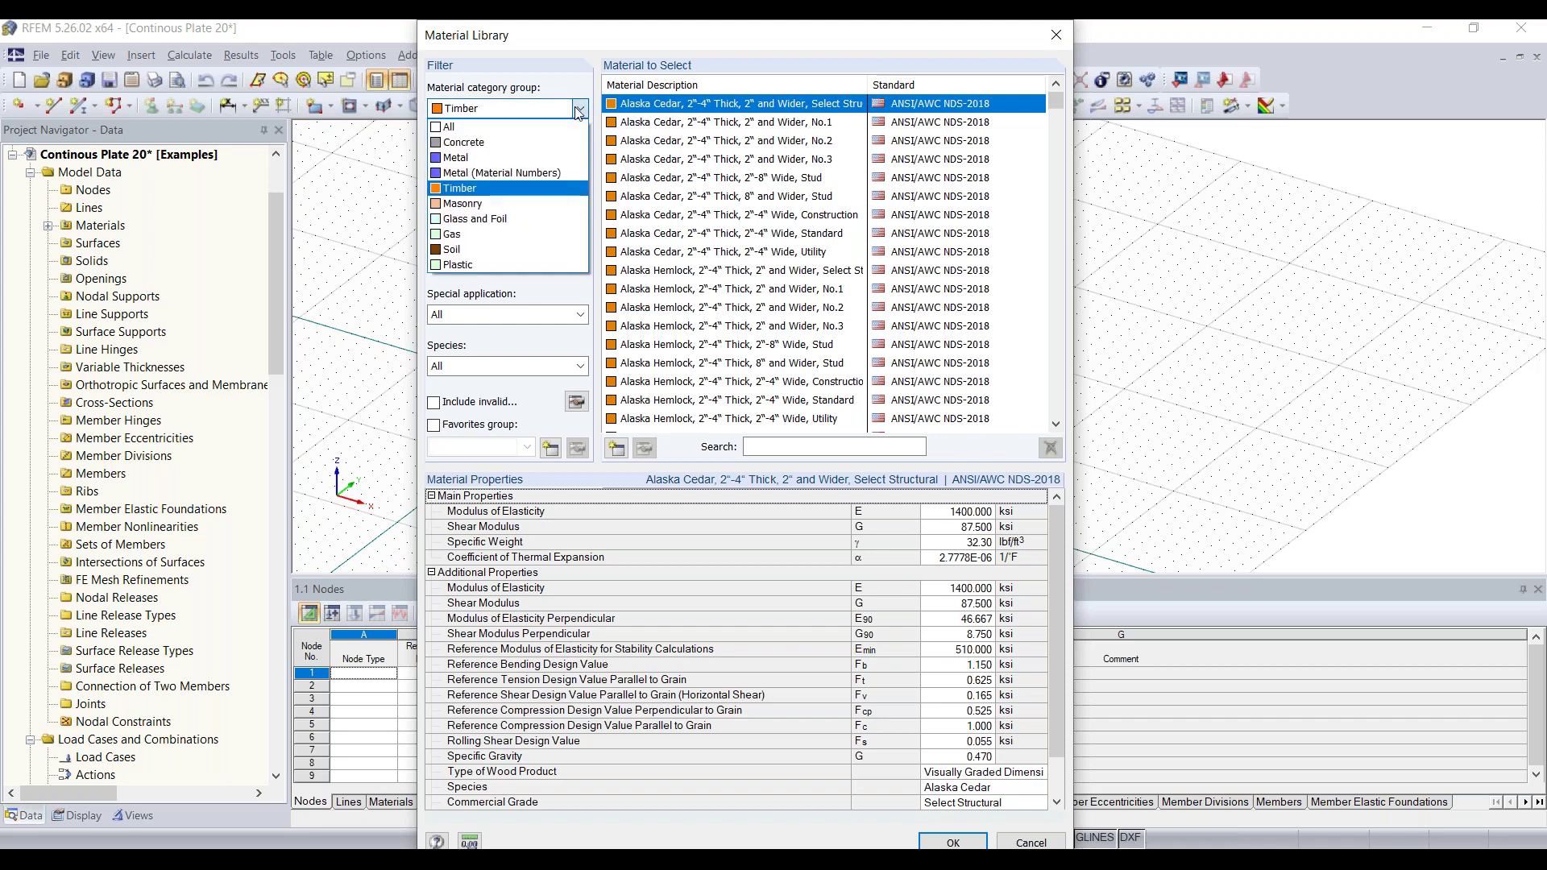
left_click(499, 141)
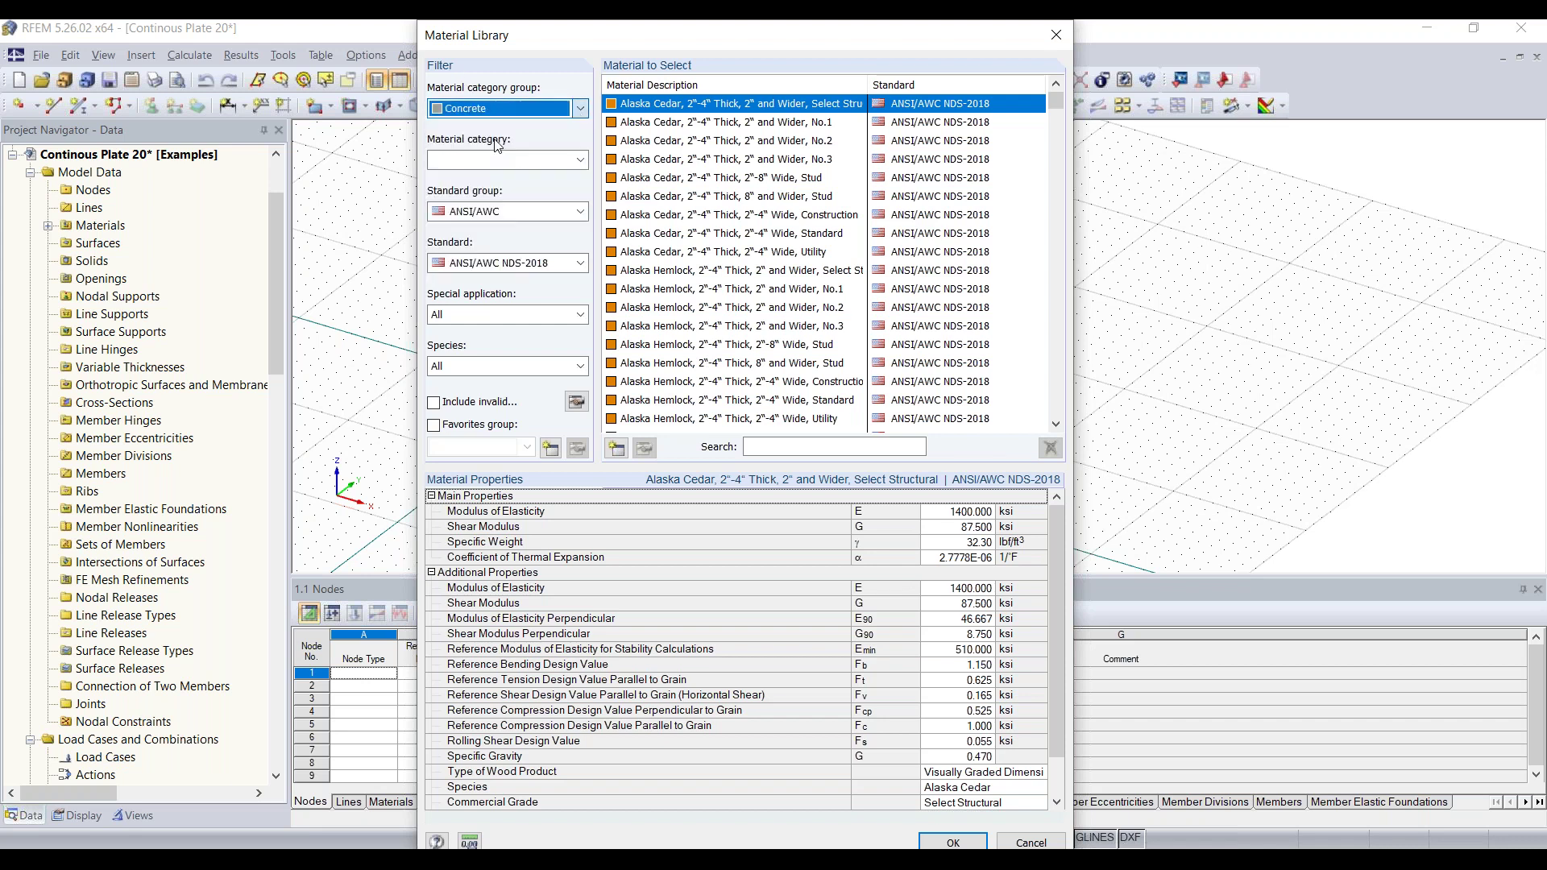
left_click(536, 160)
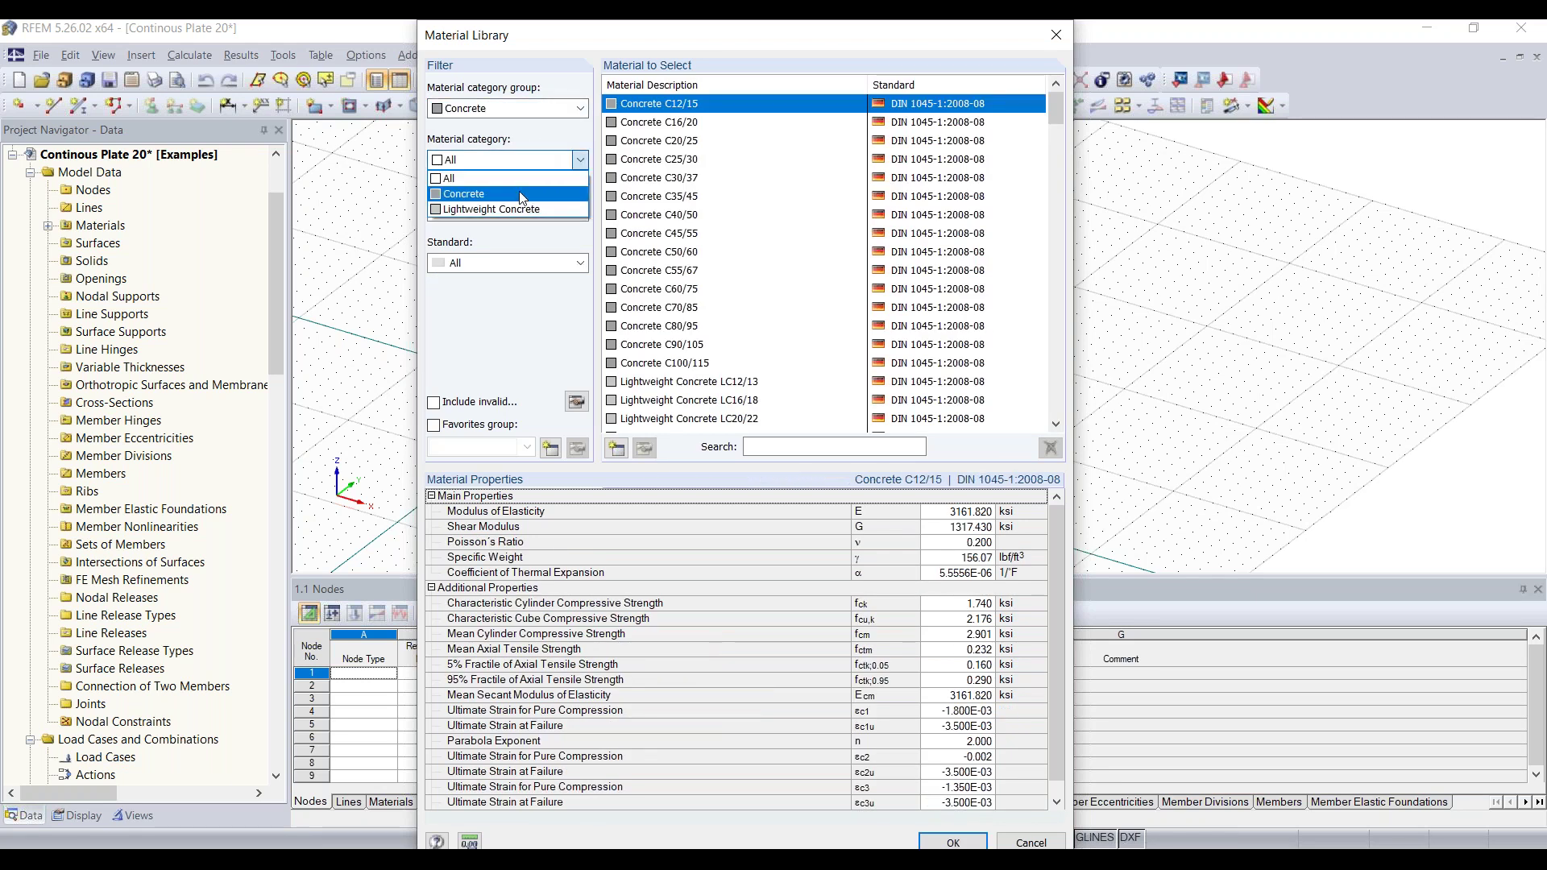
left_click(519, 194)
left_click(517, 212)
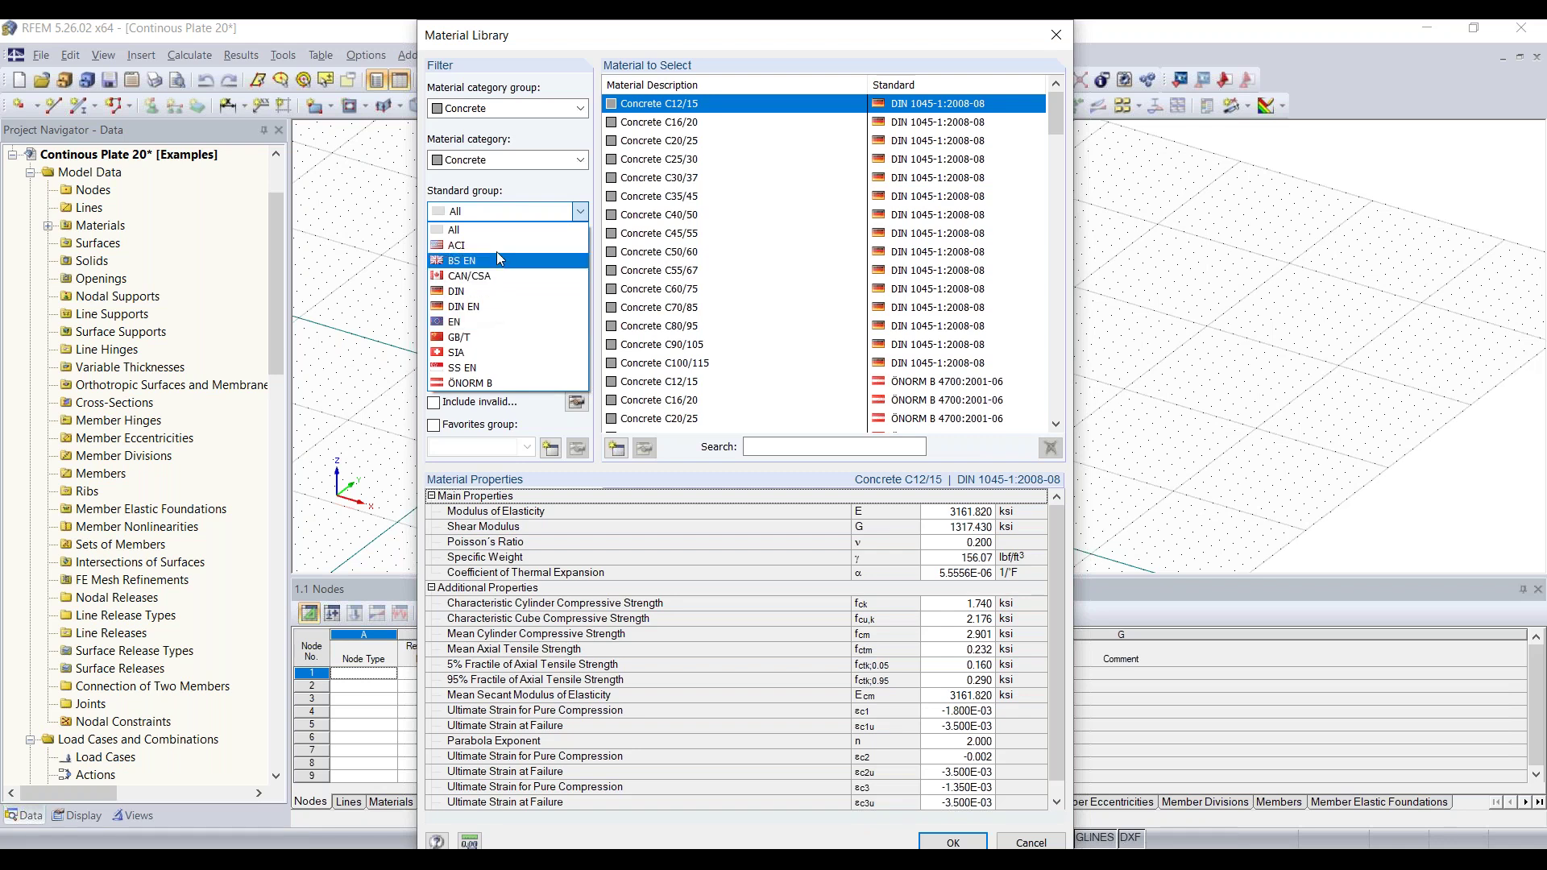
left_click(468, 245)
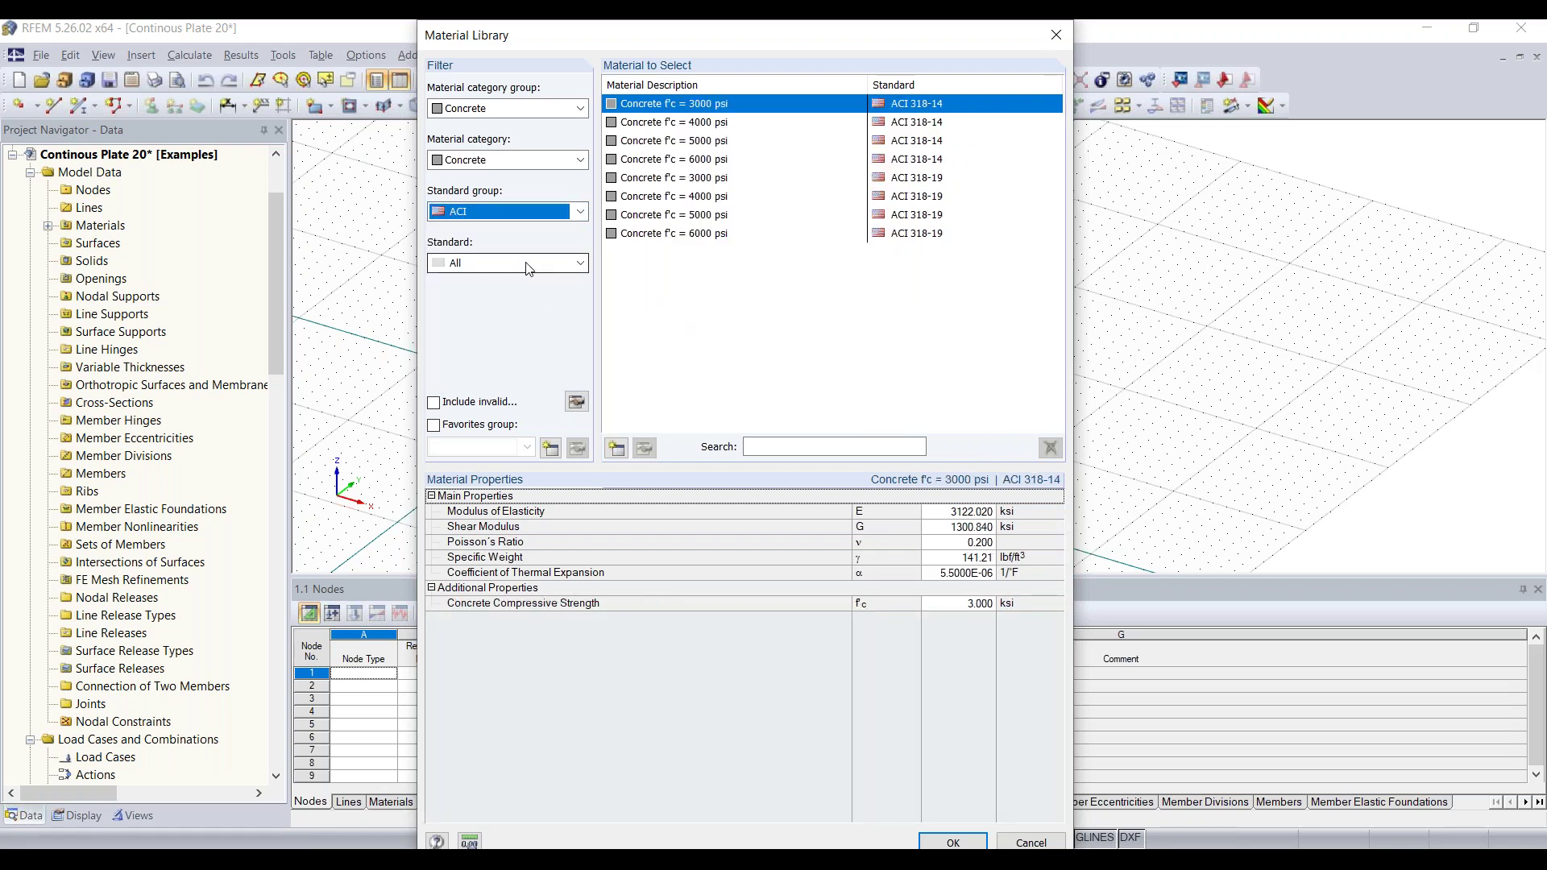
left_click(557, 263)
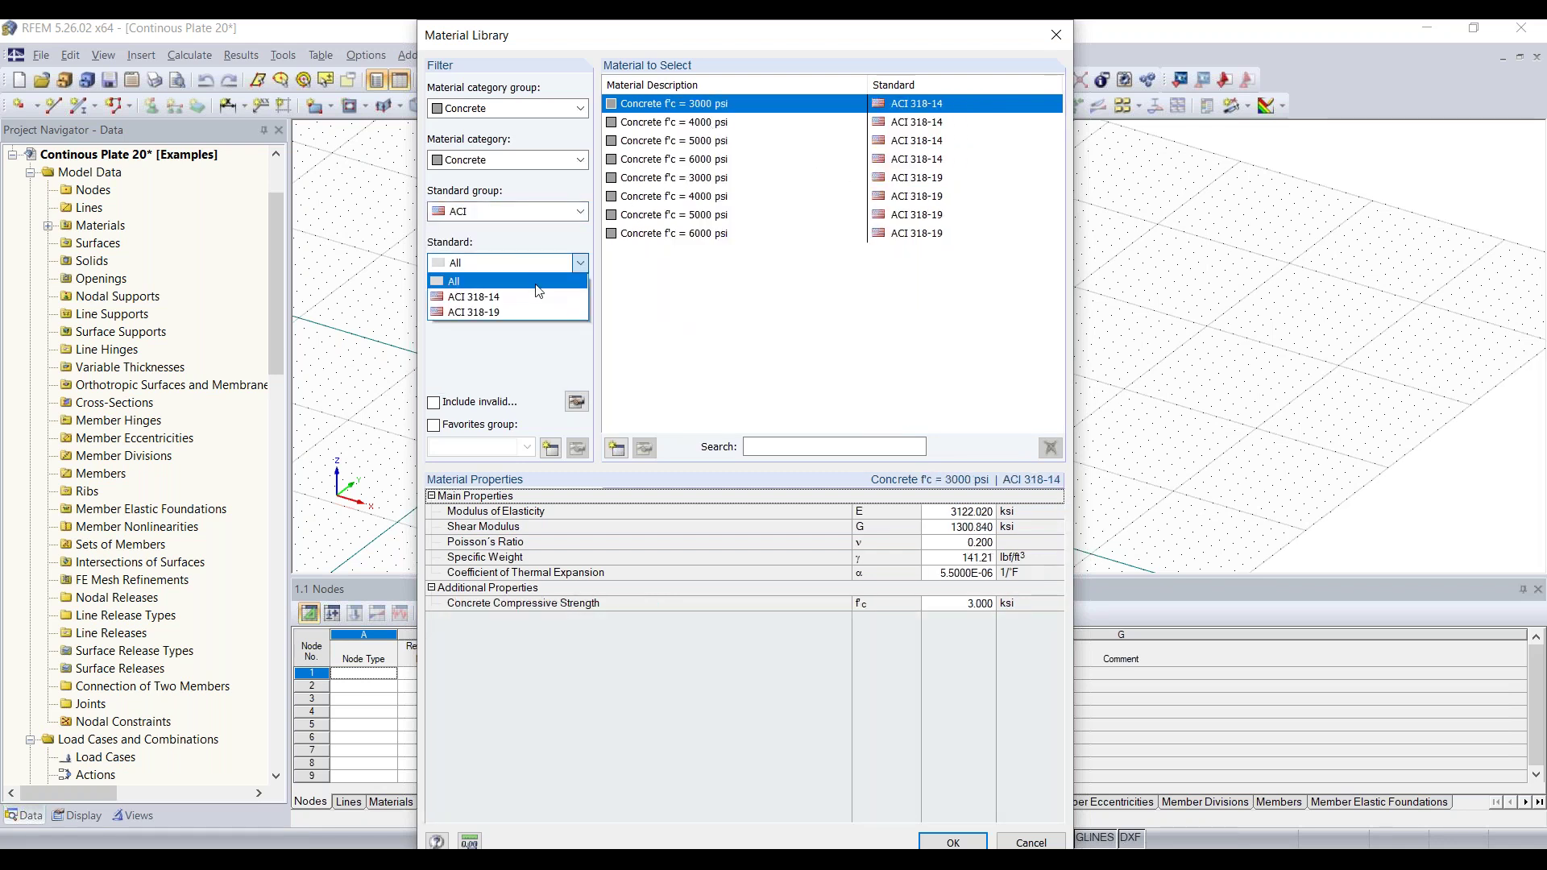
left_click(537, 313)
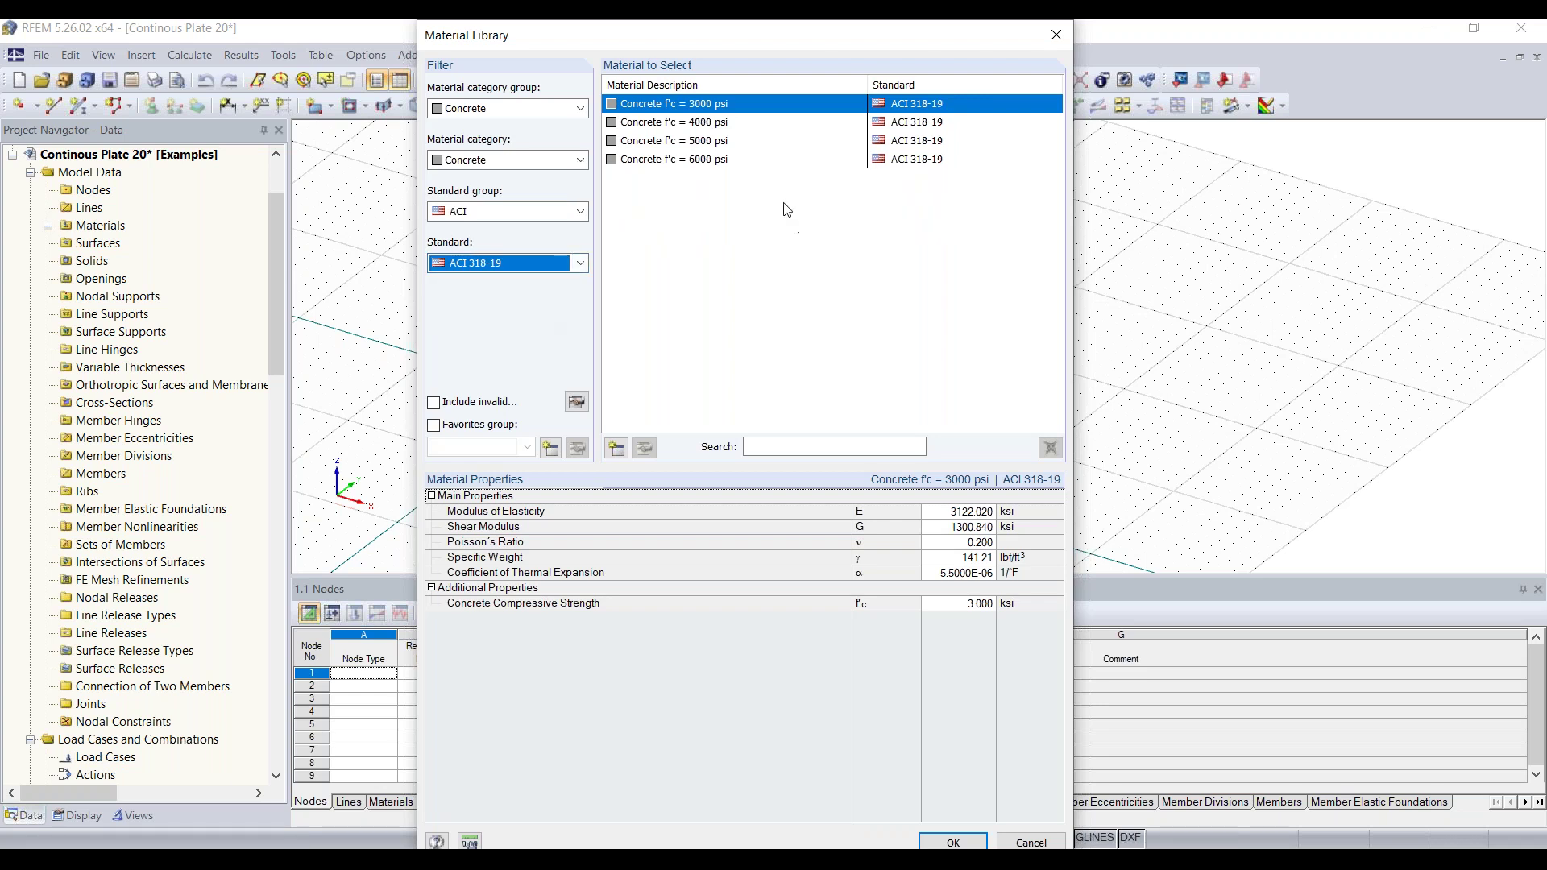
Step: Choose Concrete f'c = 4000 psi and assign it as the new surface's material
left_click(715, 123)
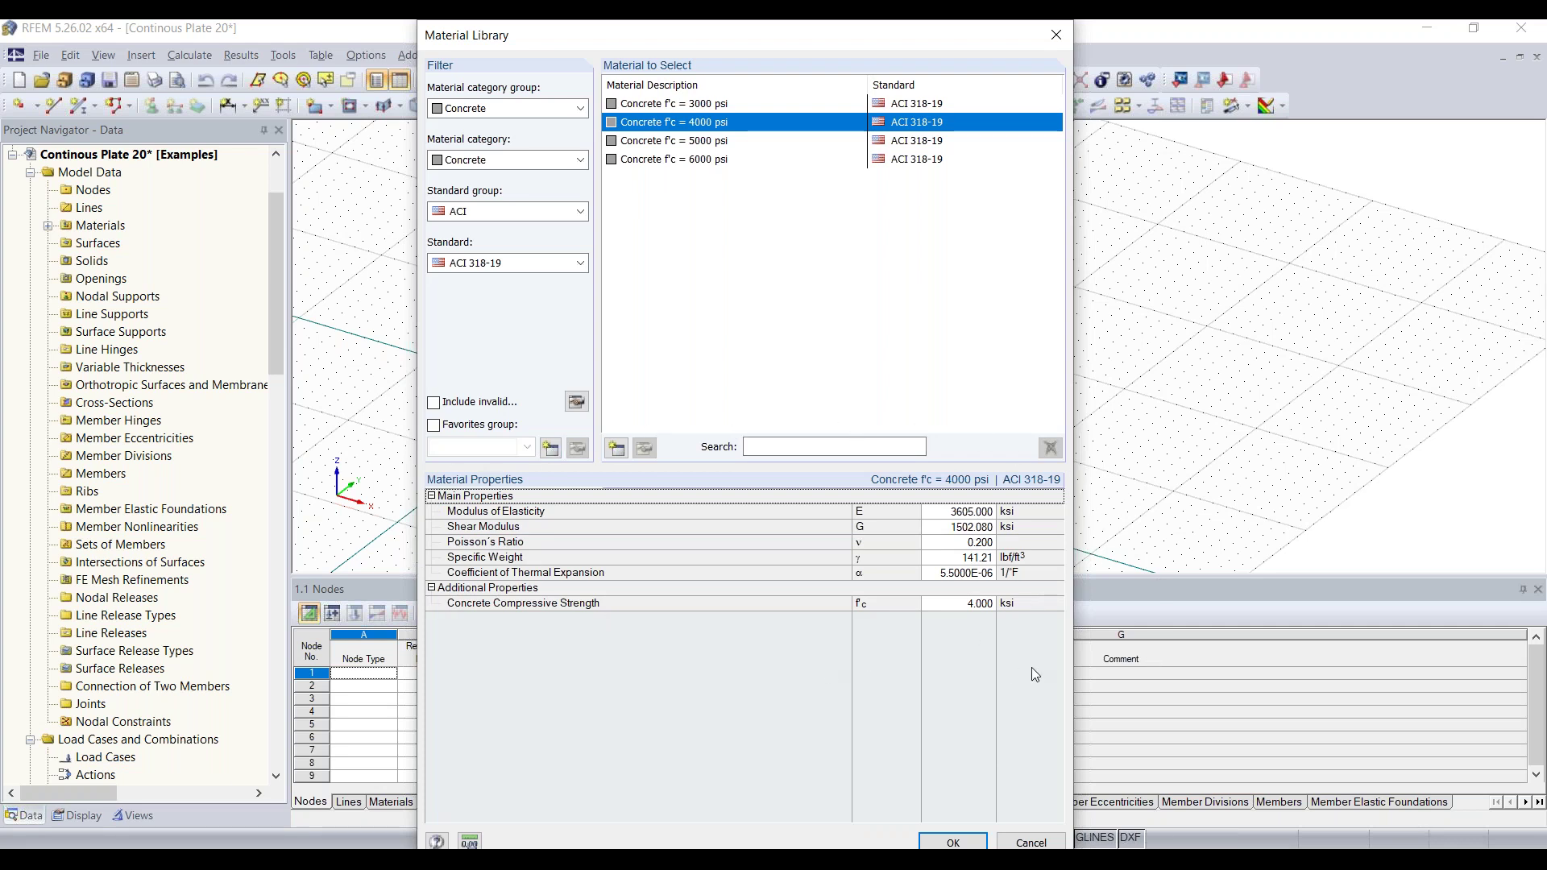
left_click(965, 838)
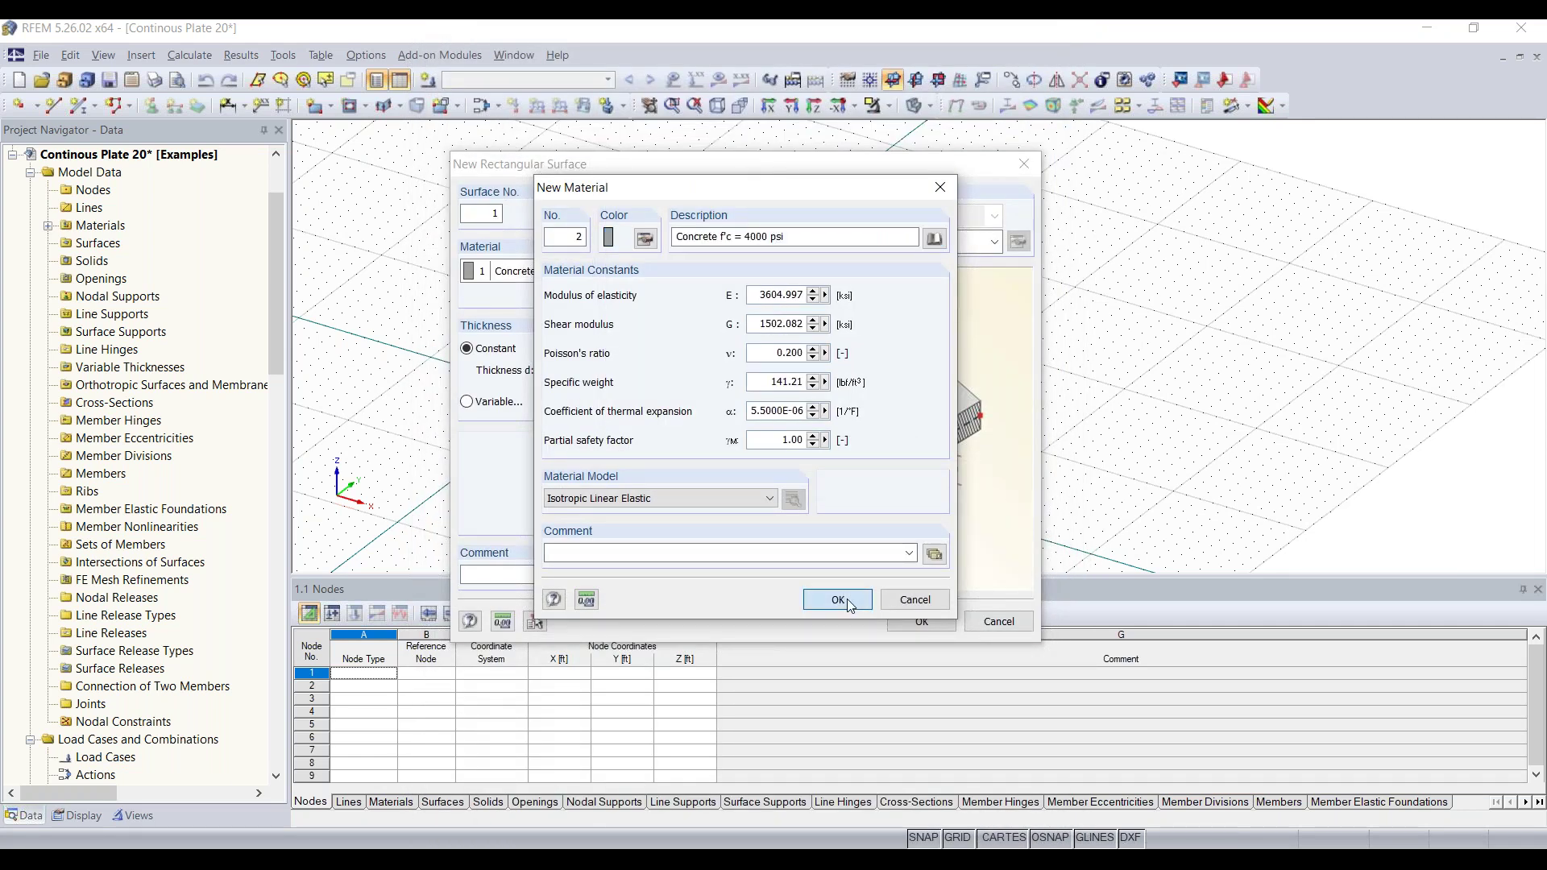
left_click(848, 599)
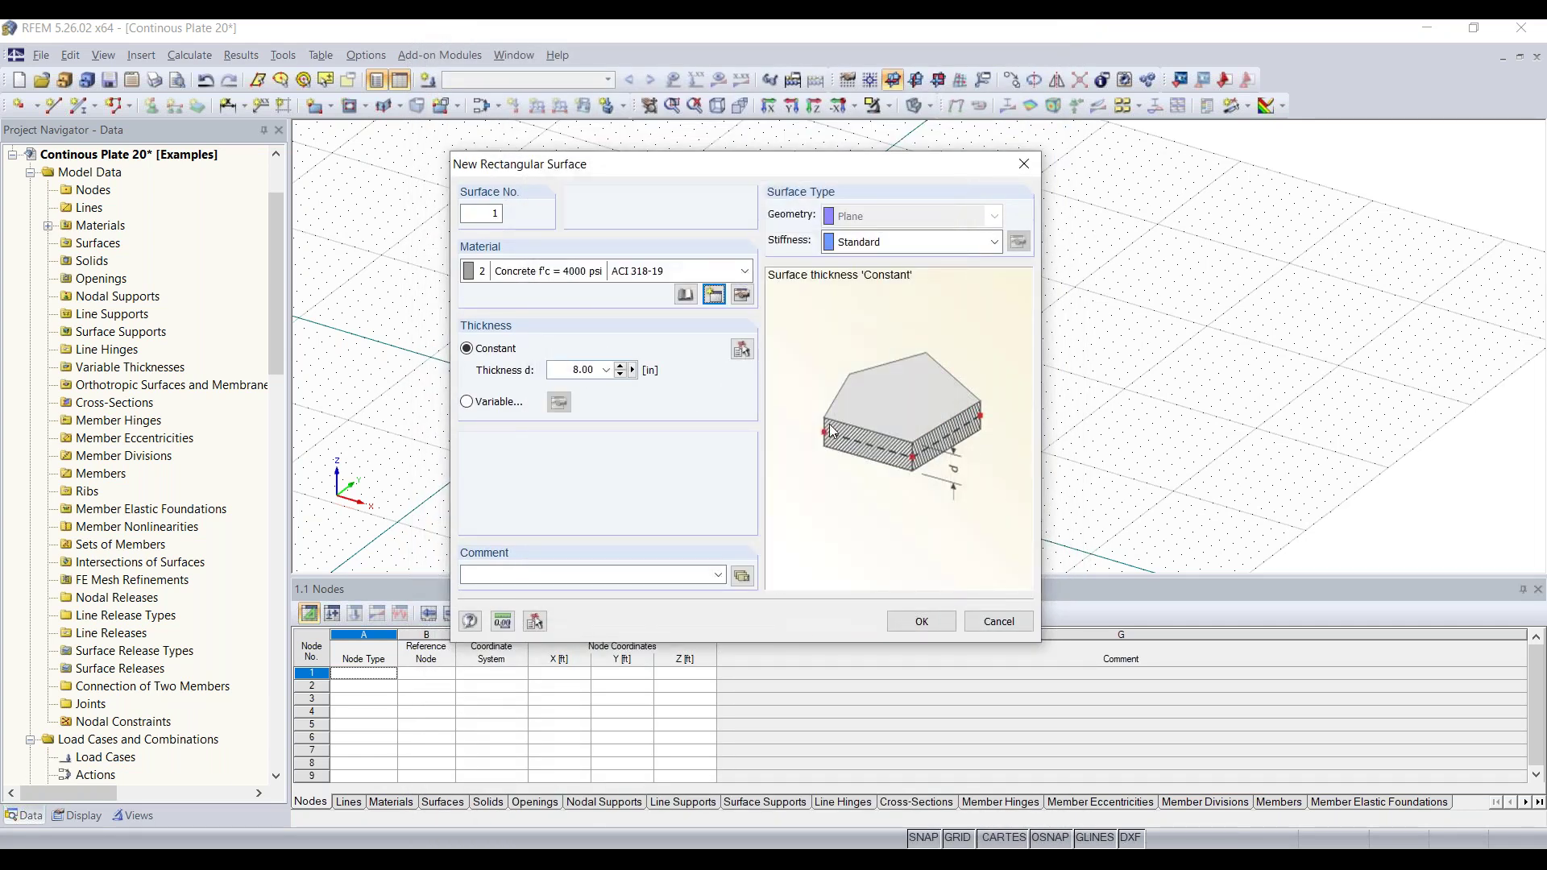
Step: Set the surface's constant thickness to 12 in and accept the surface properties
left_click(565, 369)
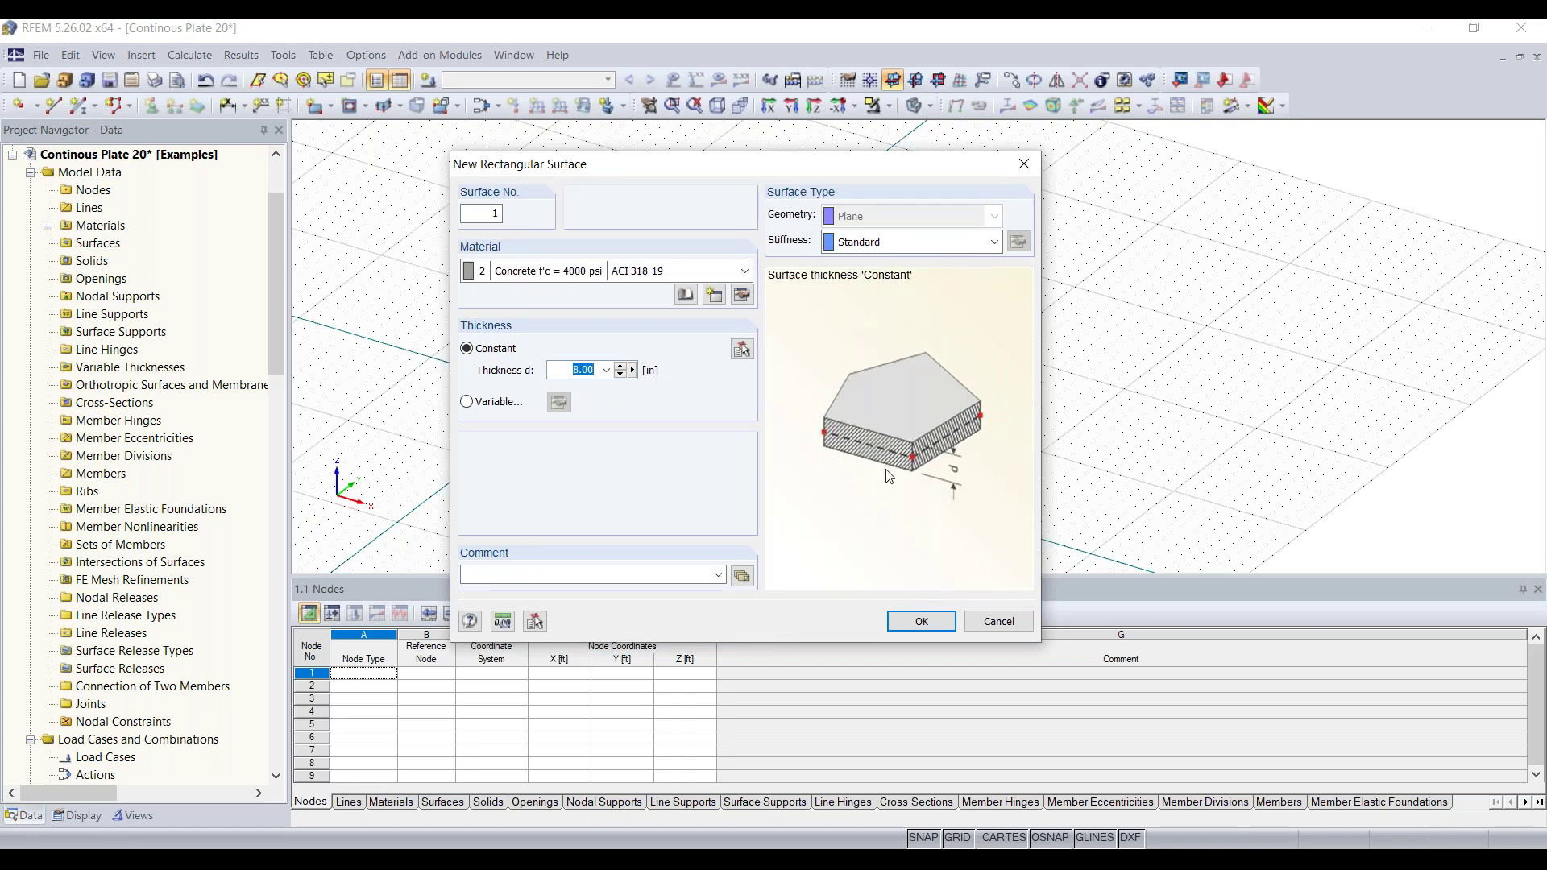
type("12")
left_click(922, 621)
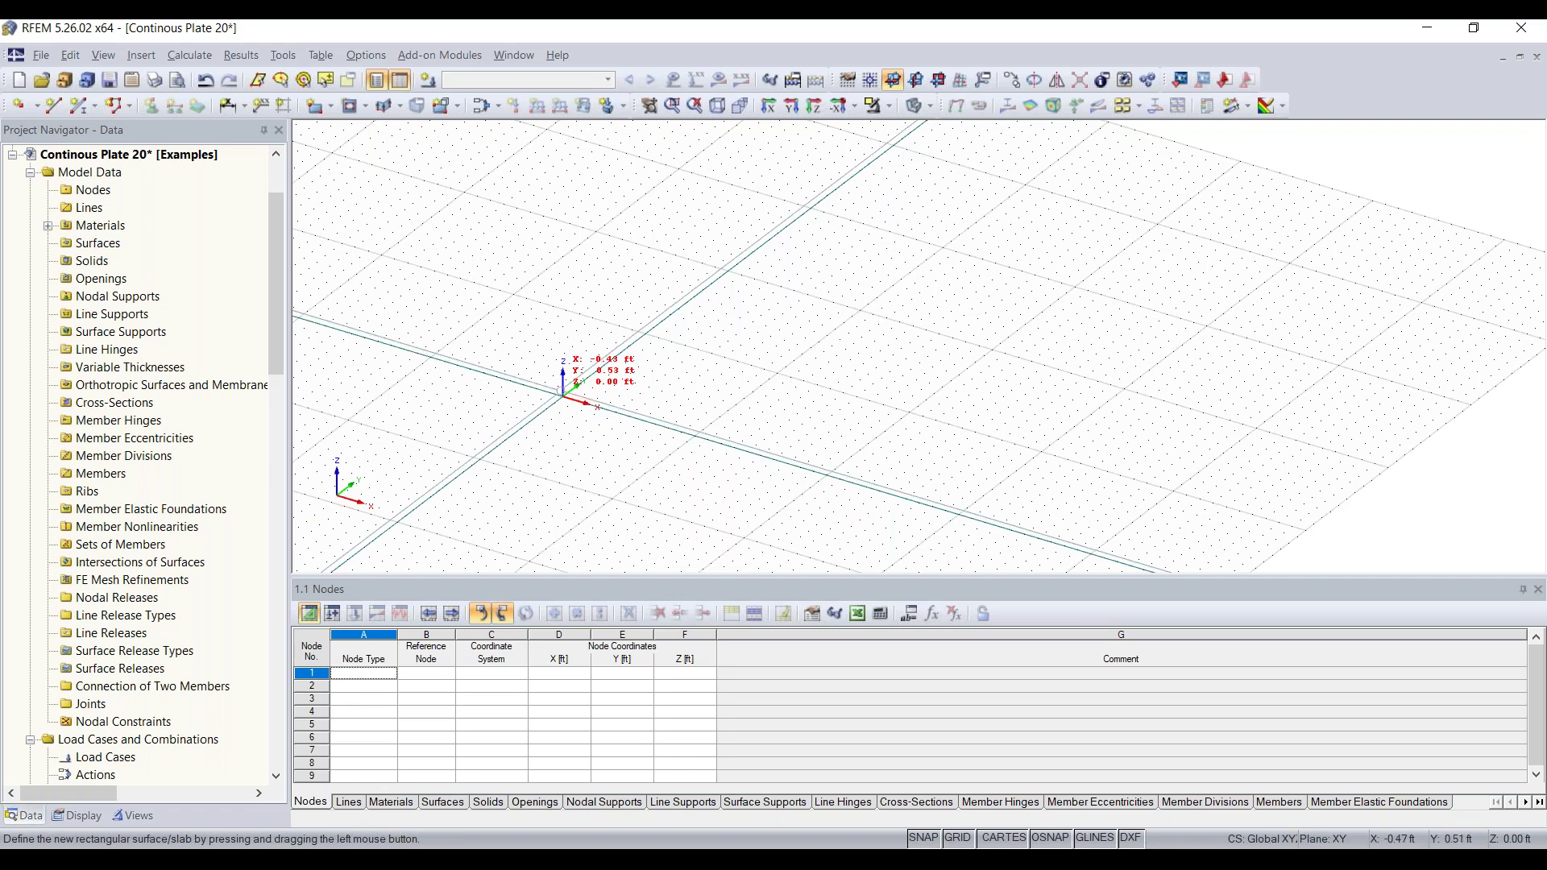
Step: Draw the rectangular plate from the origin to X 32 ft, Y 16 ft, and end the surface command
left_click(563, 397)
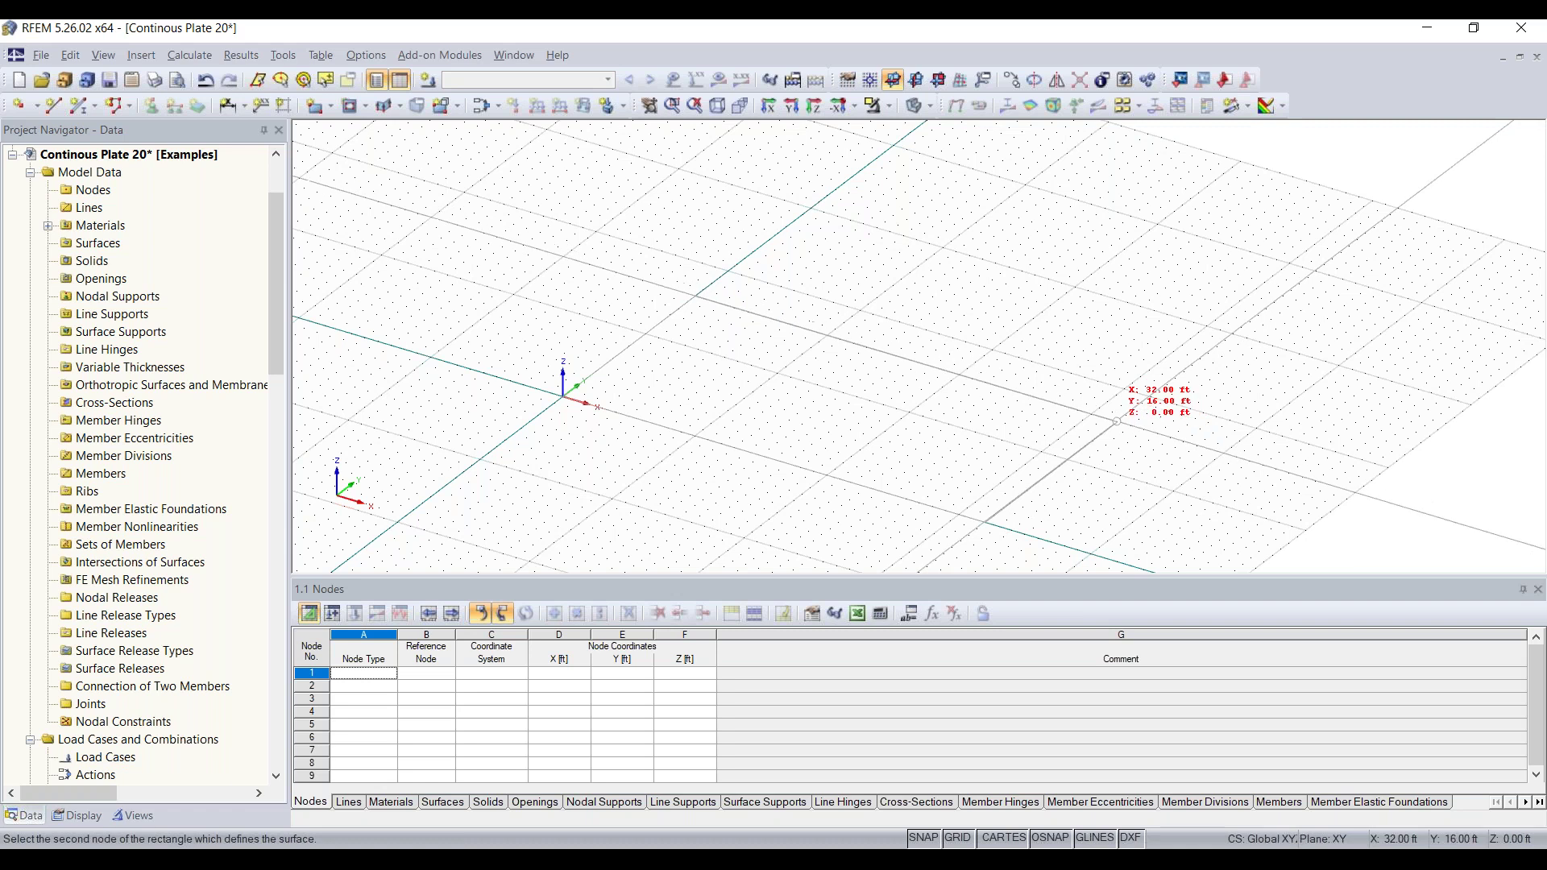
left_click(1117, 421)
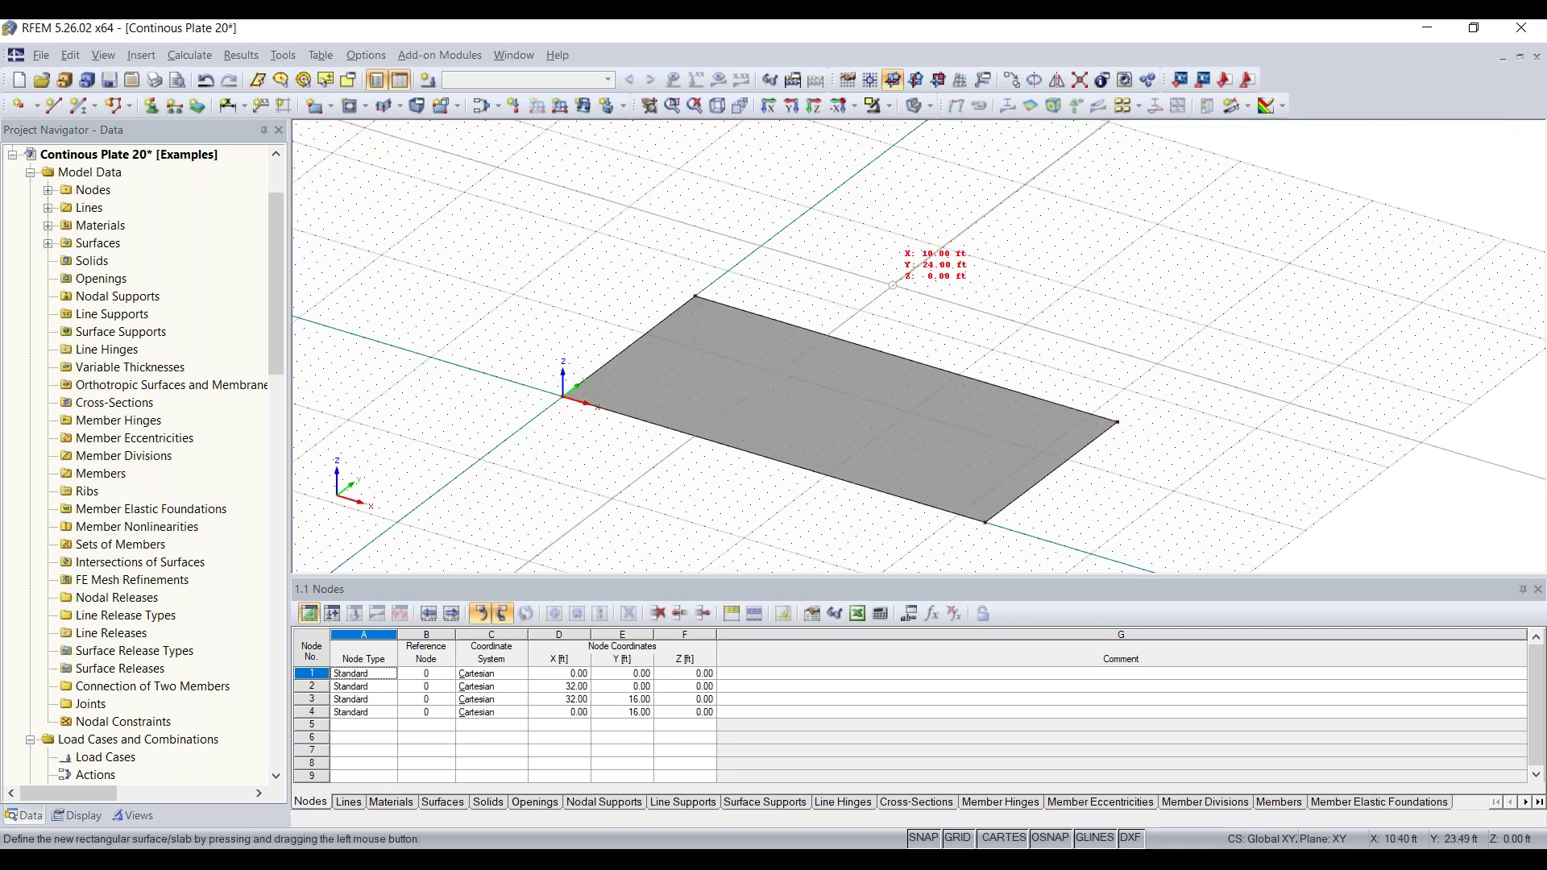
scroll(976, 318, "down", 1)
middle_click_drag(977, 318, 819, 320)
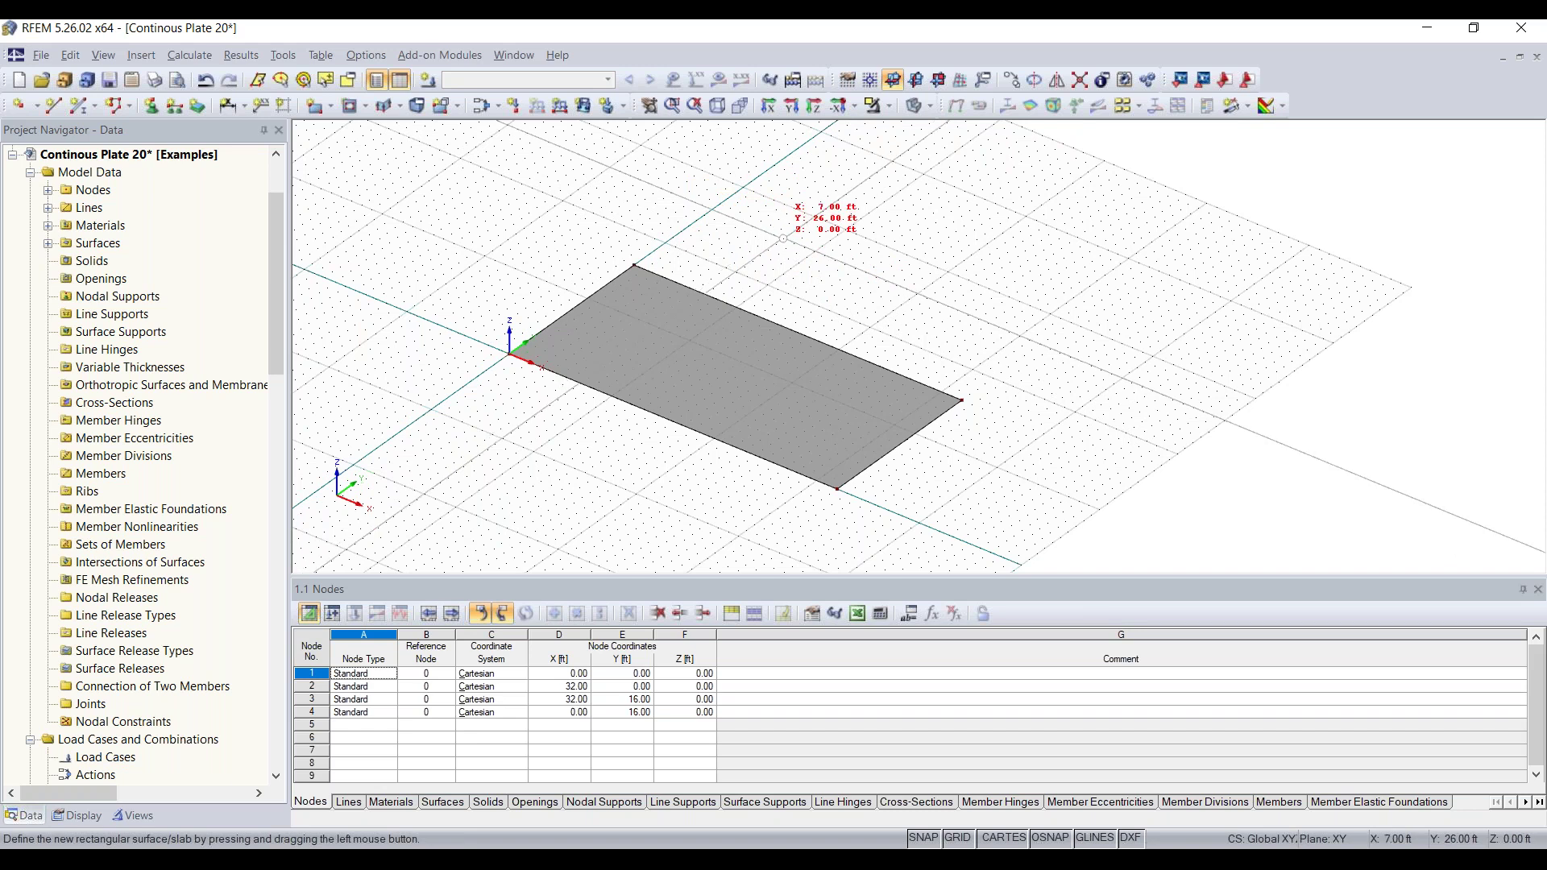
key("Escape")
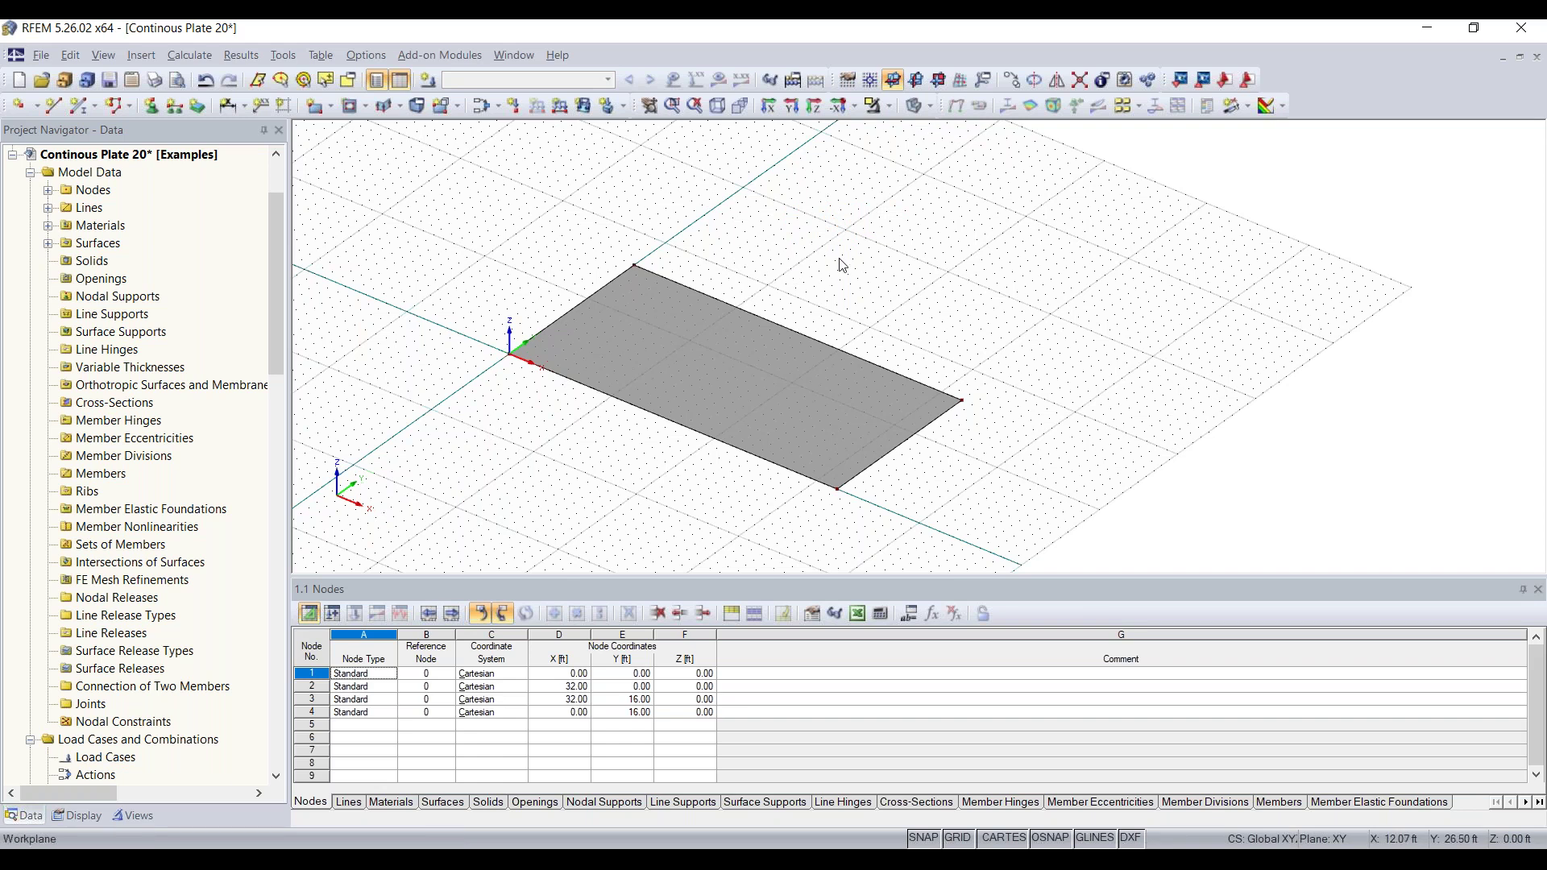
Step: Select the whole plate and copy it 21 ft along the positive Y direction by its origin corner
scroll(916, 300, "down", 1)
left_click_drag(1044, 240, 455, 510)
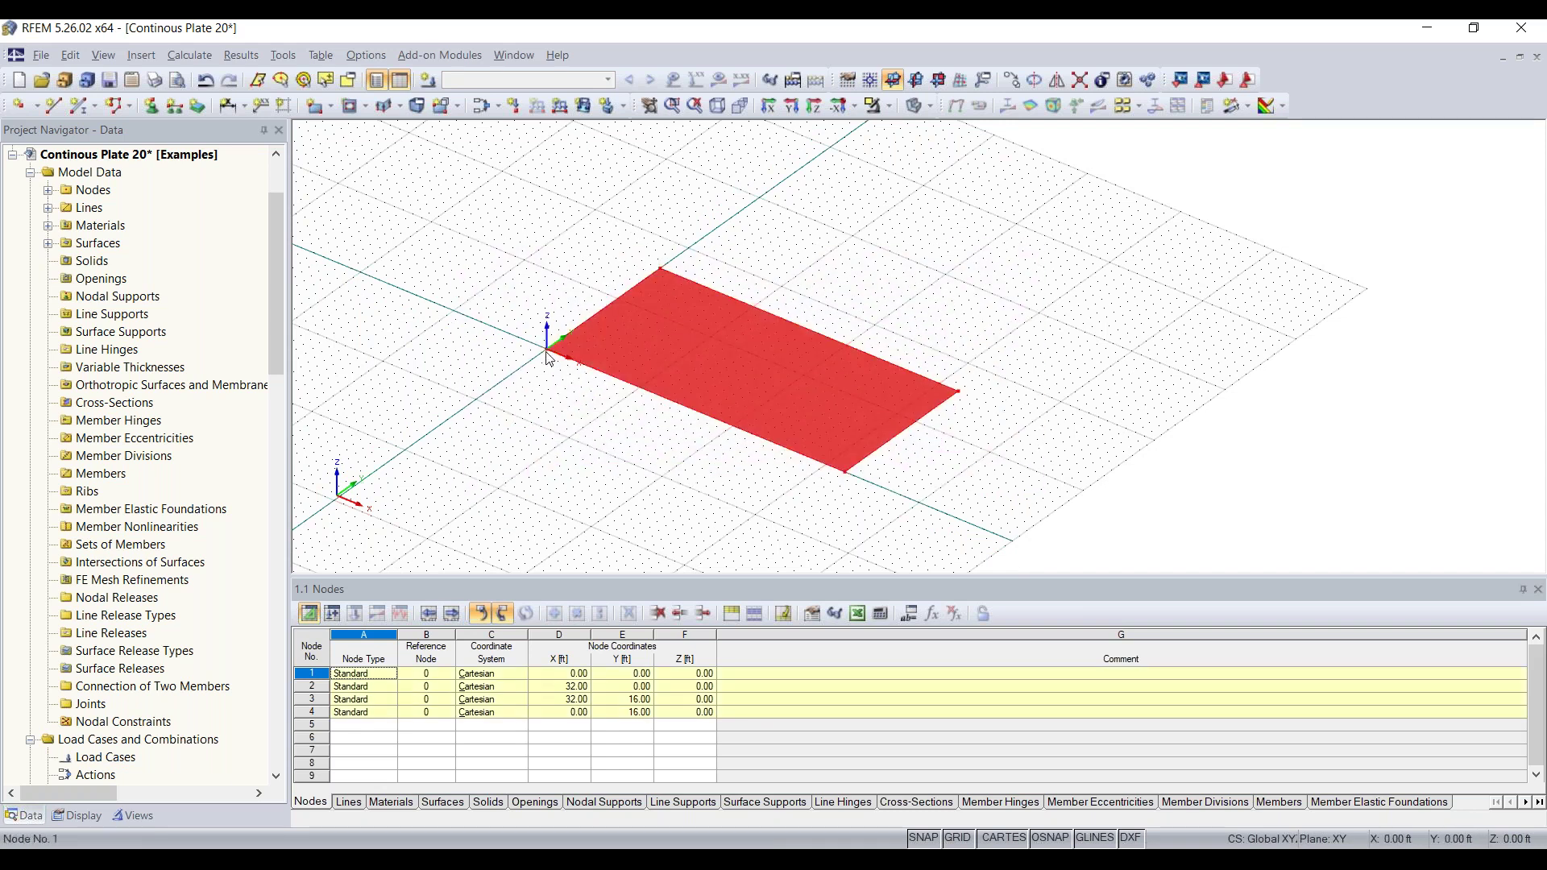
left_click_drag(547, 354, 698, 249, "ctrl")
left_click_drag(698, 249, 698, 249, "ctrl")
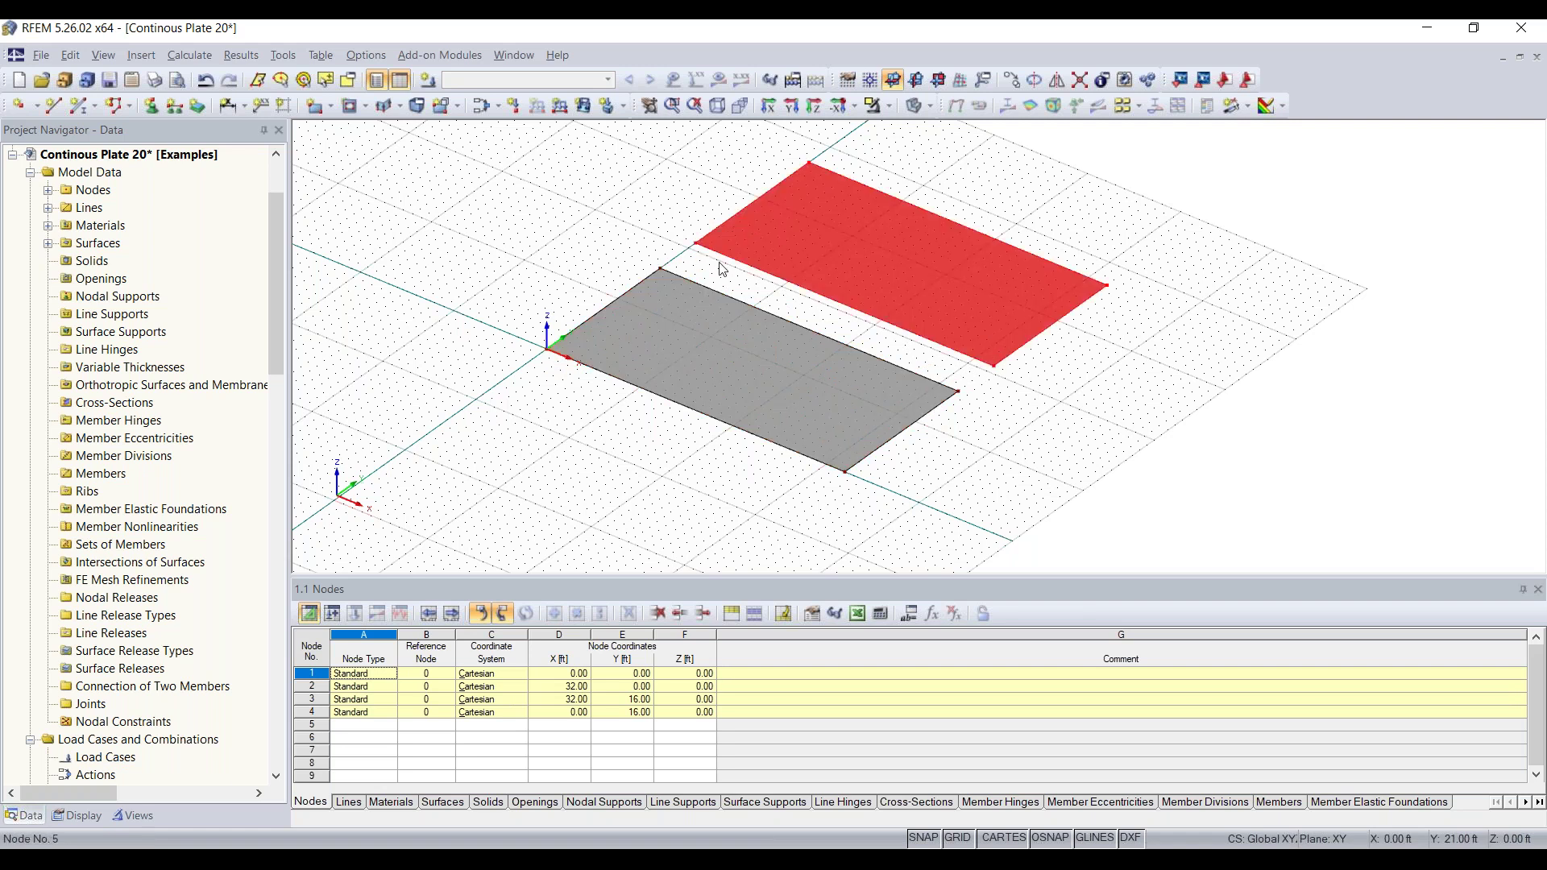
left_click(839, 322)
Step: Create one copy of the second plate with a displacement of 21 ft in Y, and clear the selection
middle_click_drag(1085, 427, 950, 470)
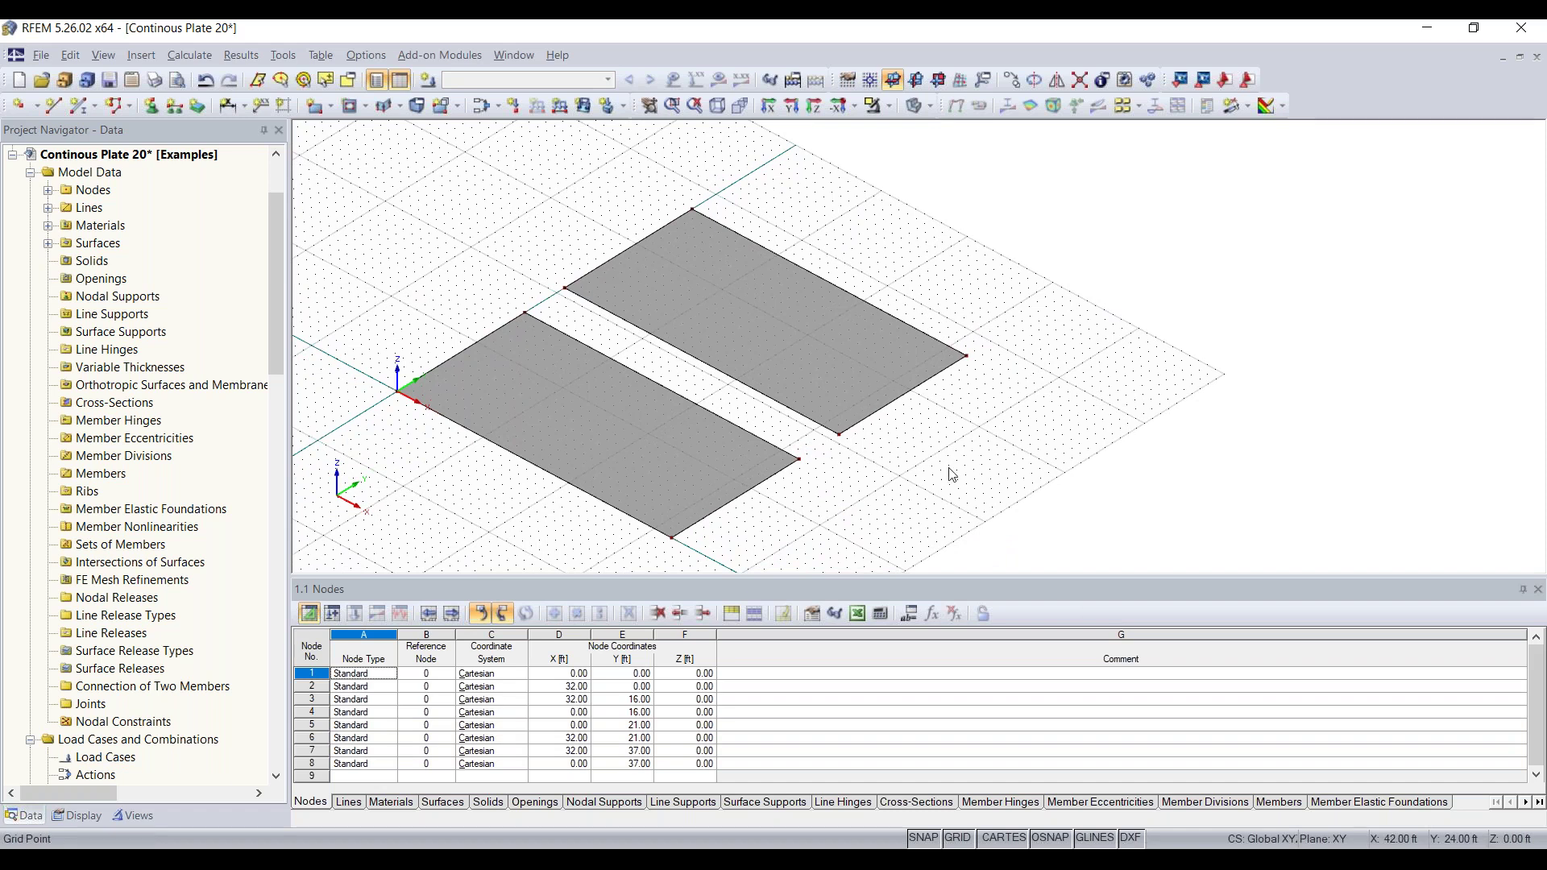
middle_click_drag(647, 391, 827, 462, "ctrl")
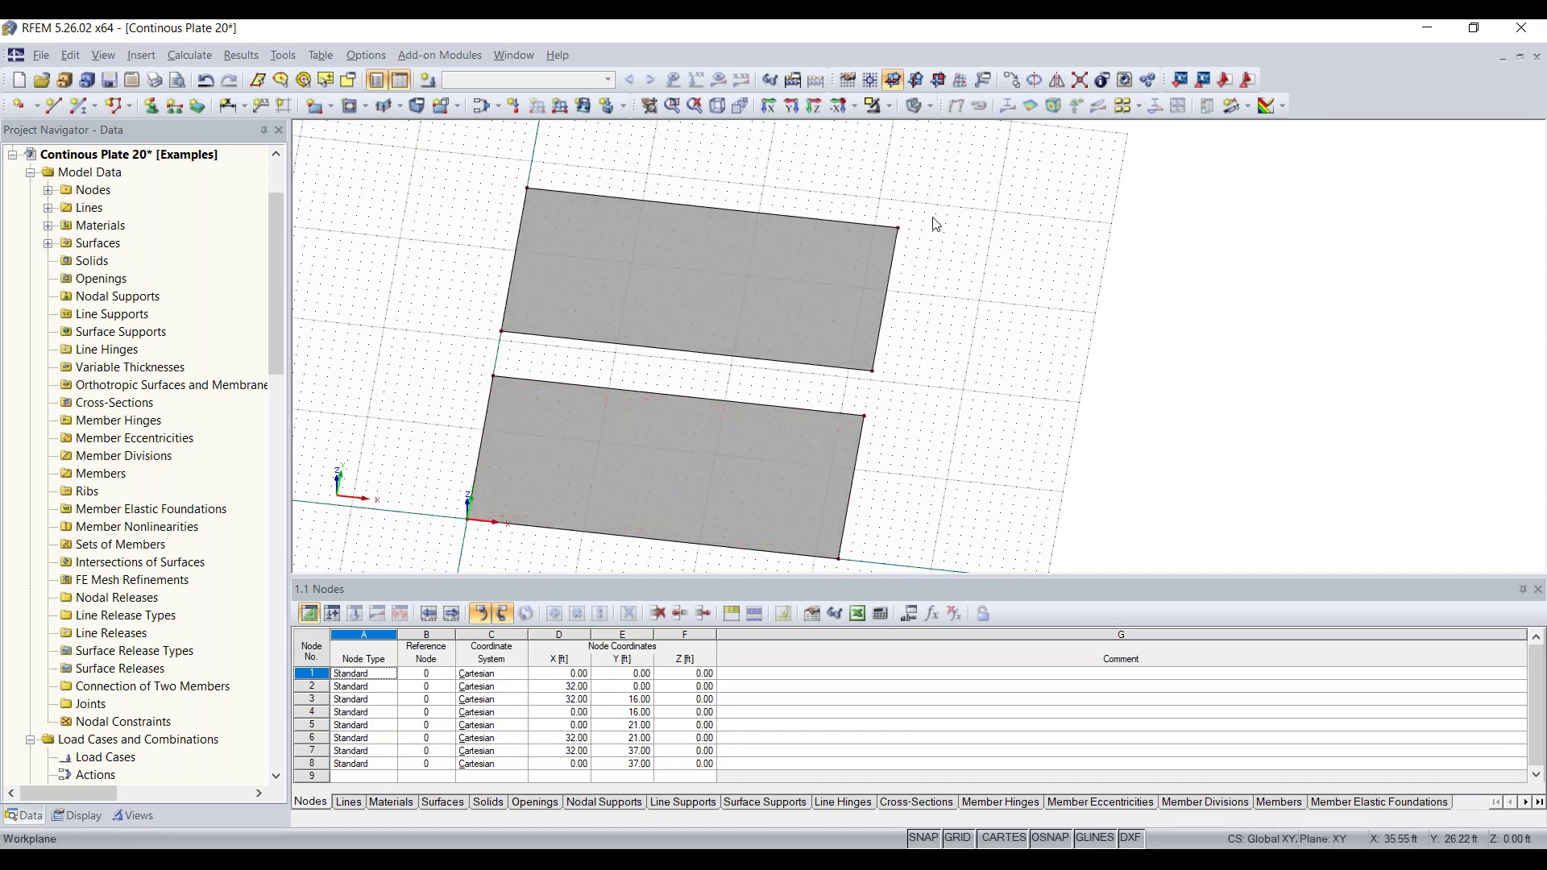
middle_click_drag(933, 275, 1004, 260, "ctrl")
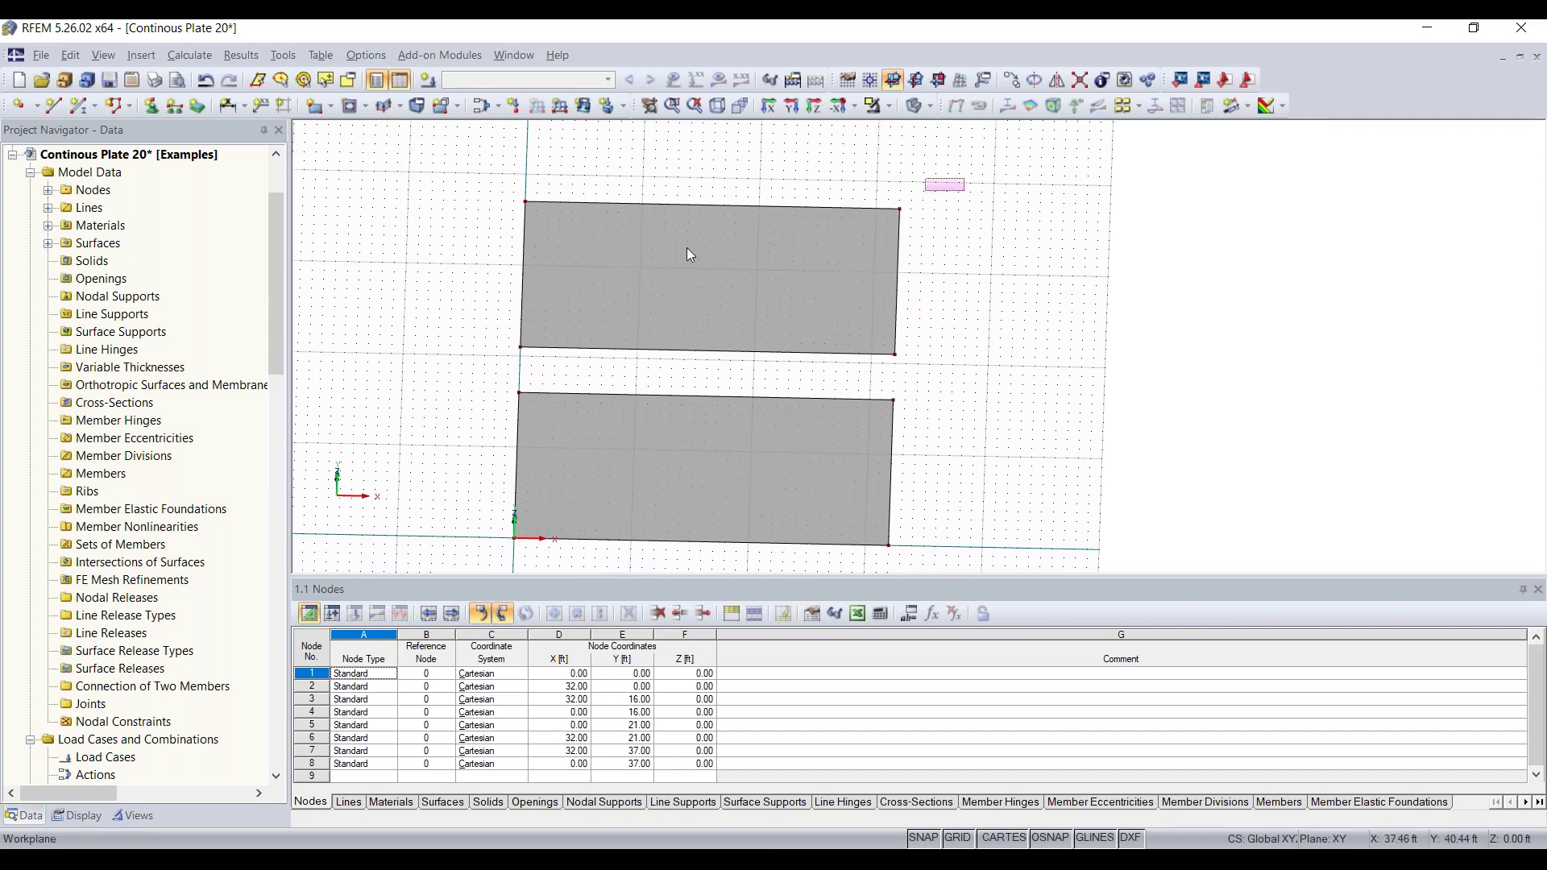
left_click(755, 303)
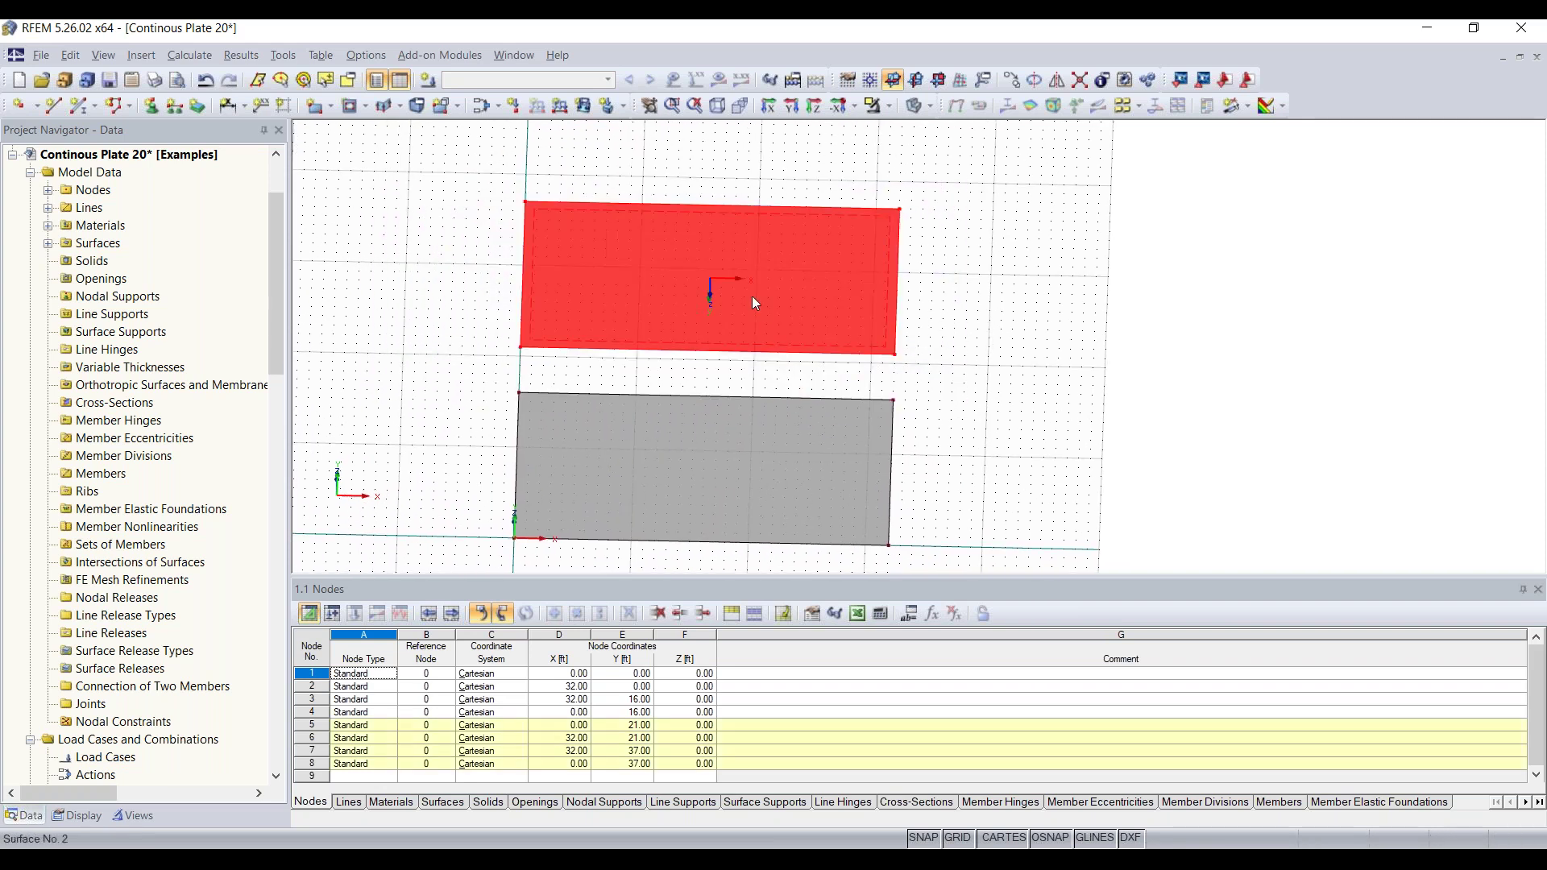
left_click(1012, 80)
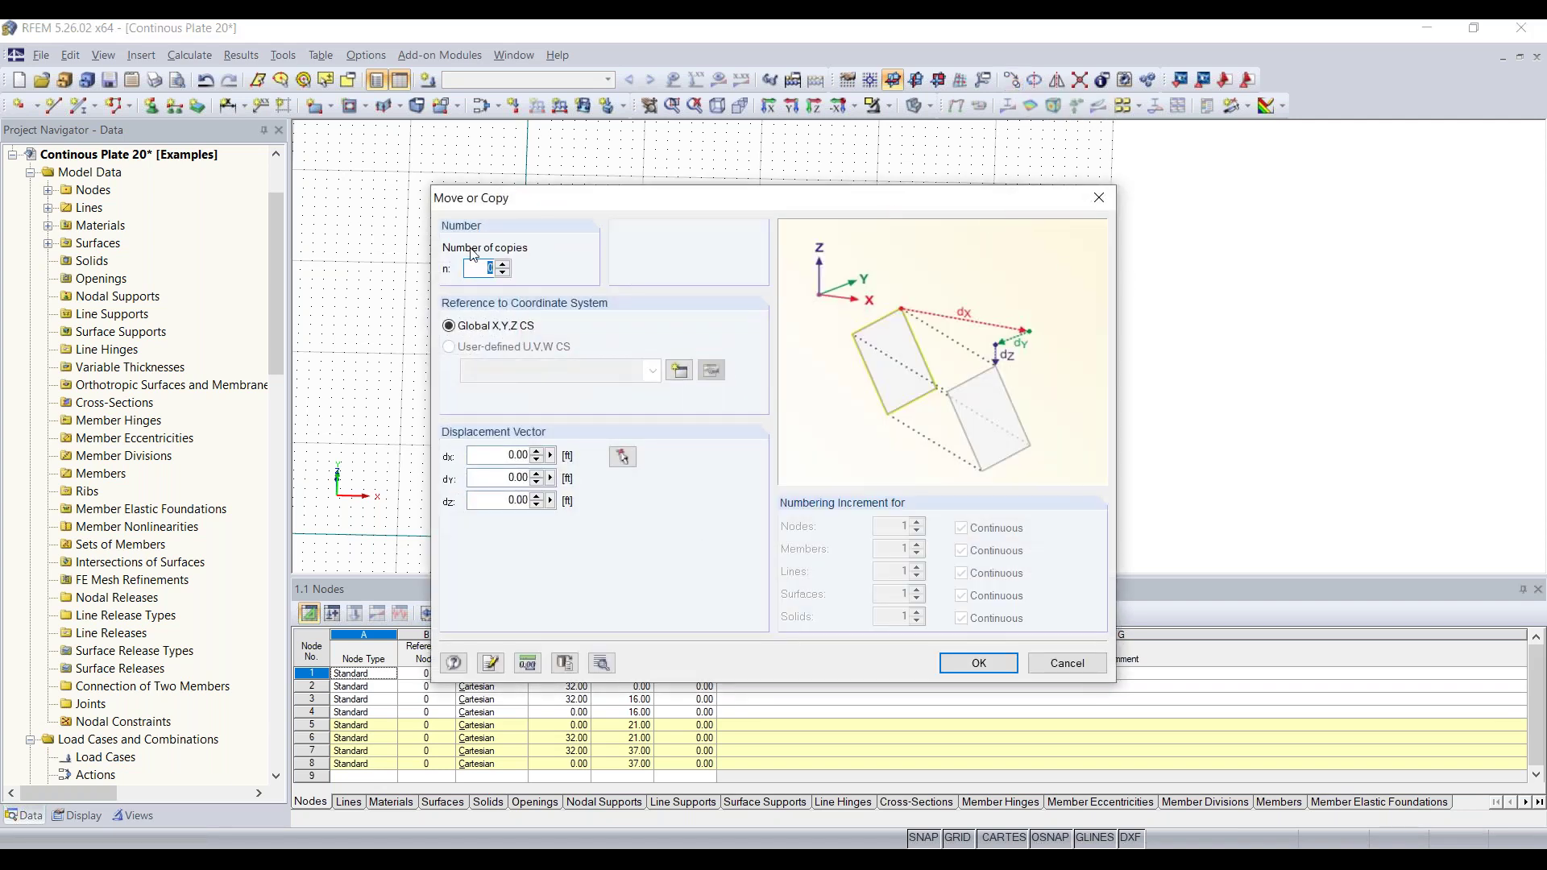
type("1")
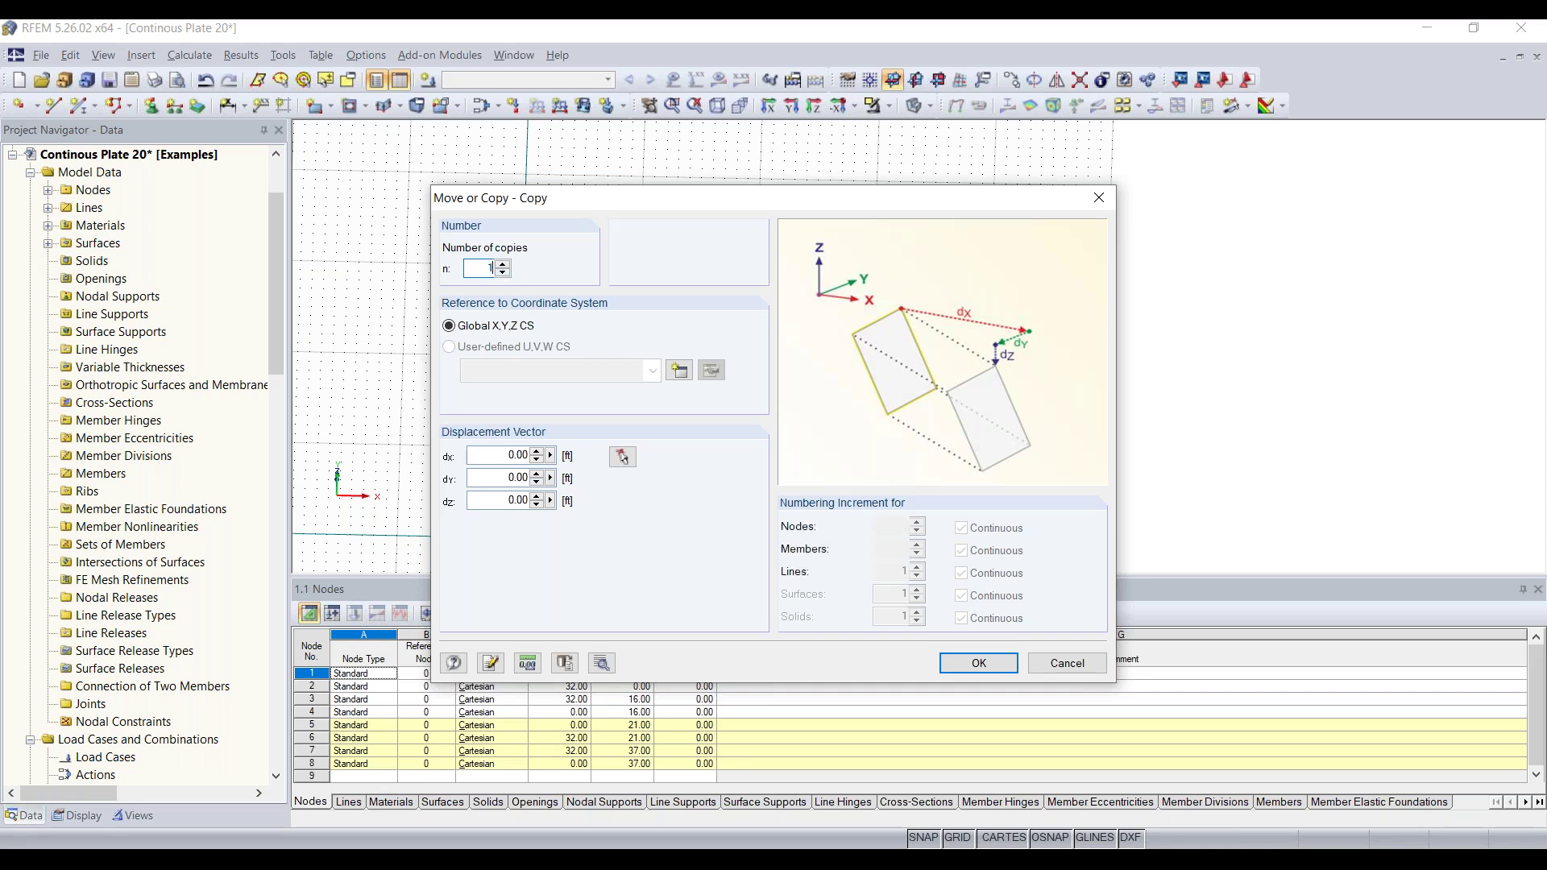
left_click(494, 481)
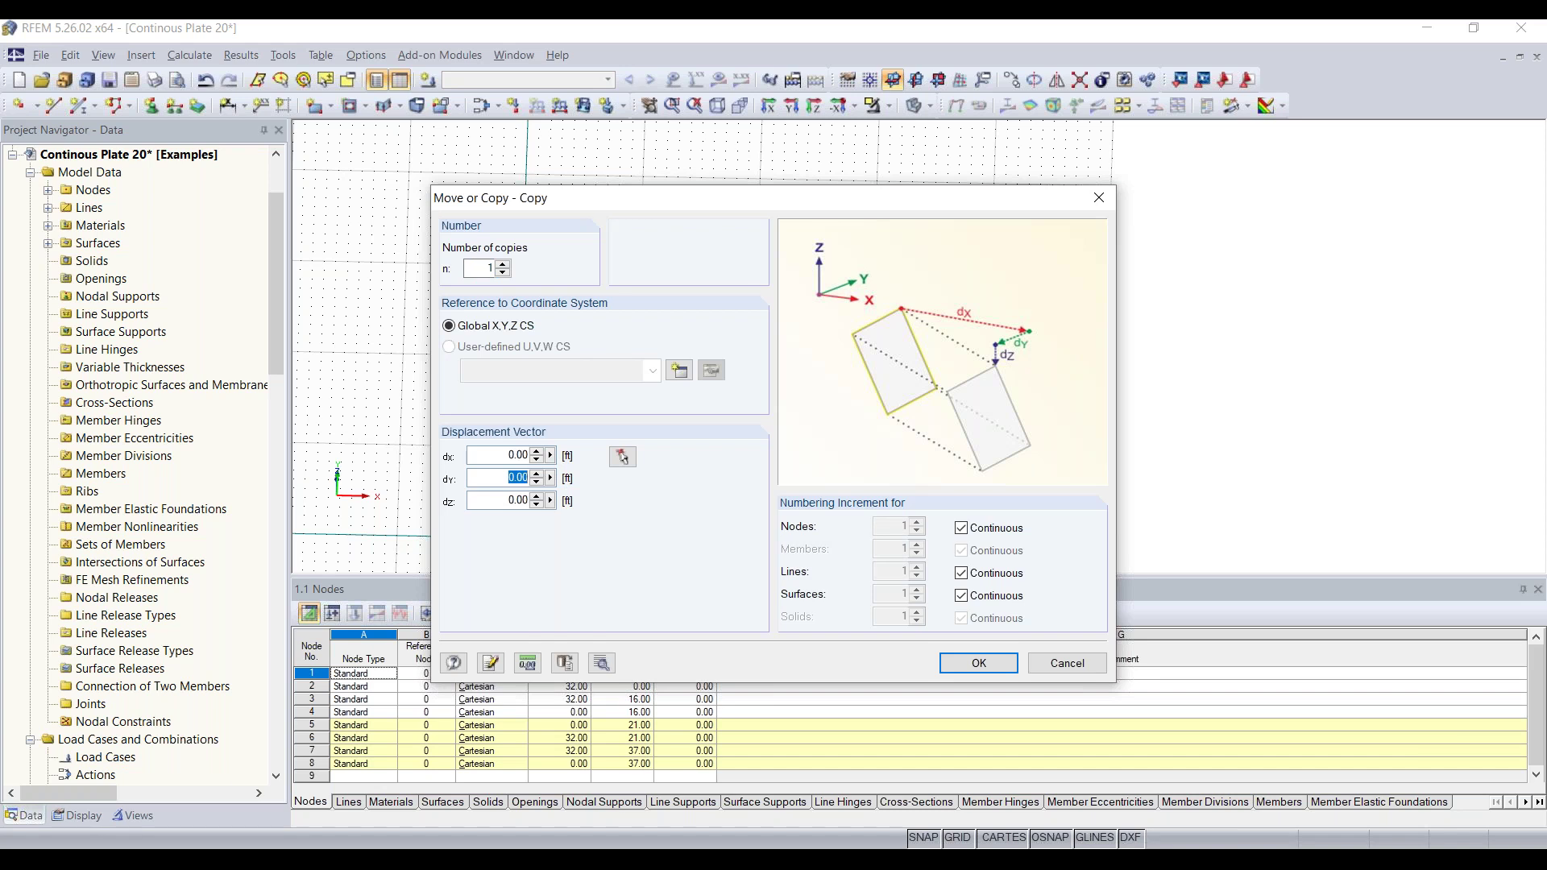
type("21")
left_click(979, 664)
middle_click_drag(926, 355, 756, 317, "ctrl")
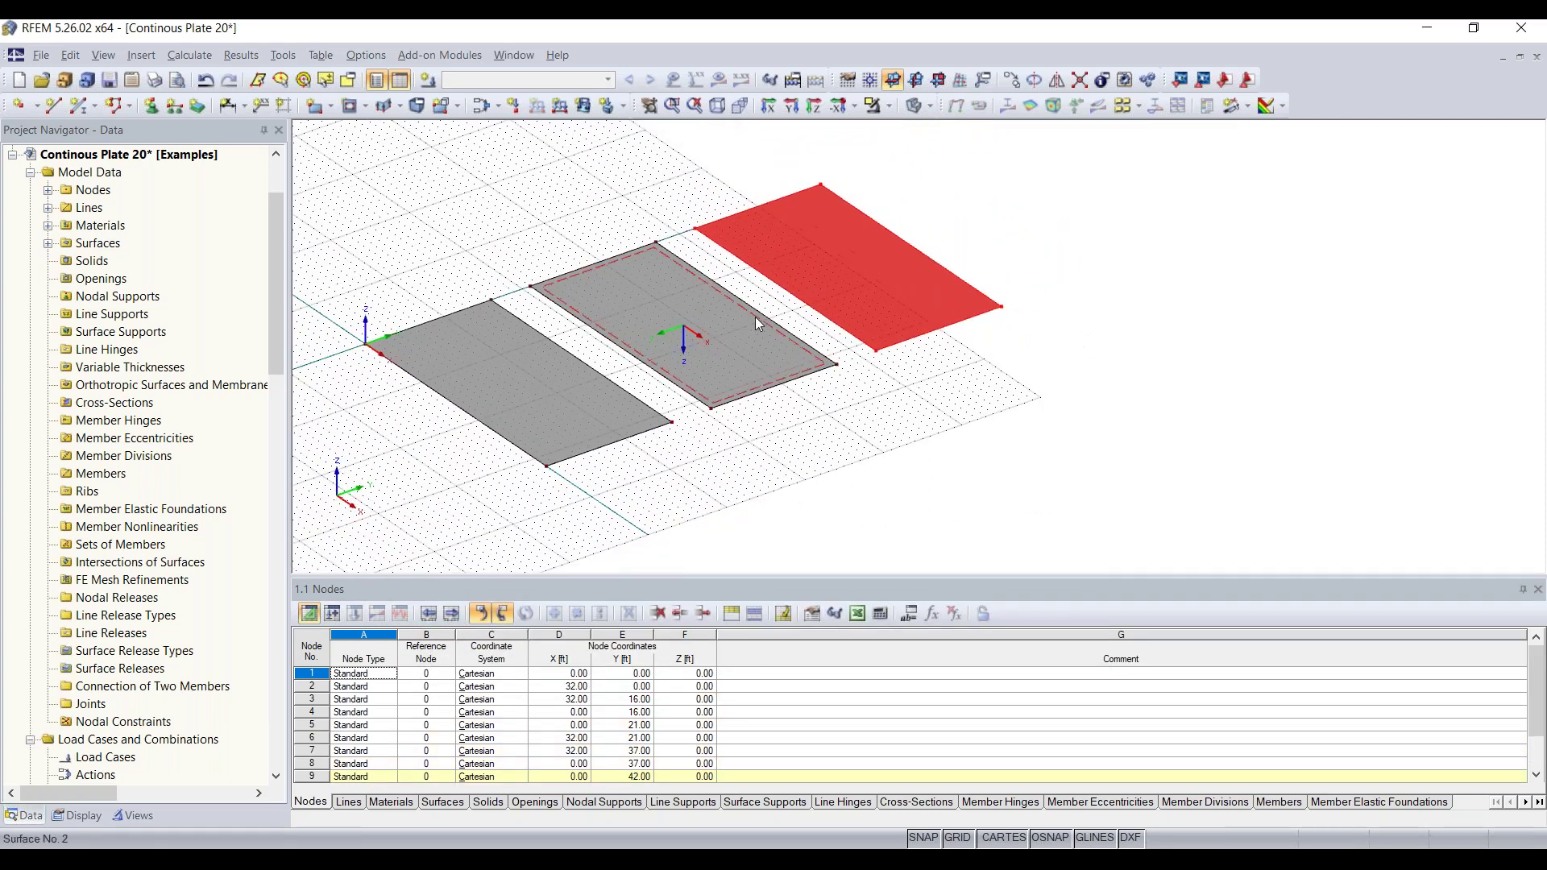
key("Escape")
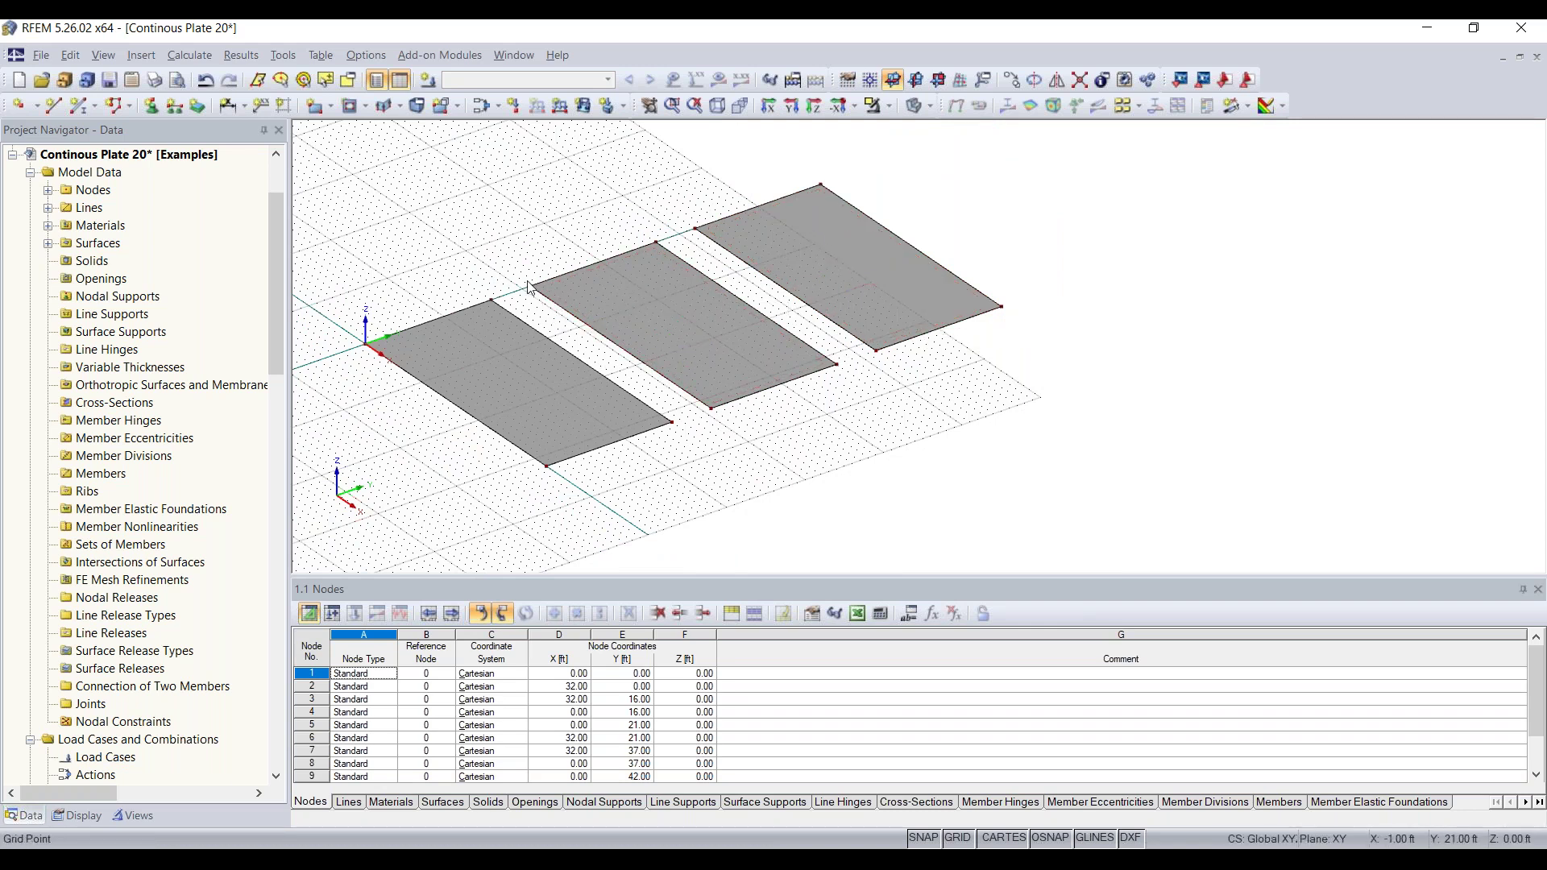
Step: Select all three plates and move them so the second plate's origin-side corner lies at 0,0, then clear the selection
scroll(532, 292, "up", 1)
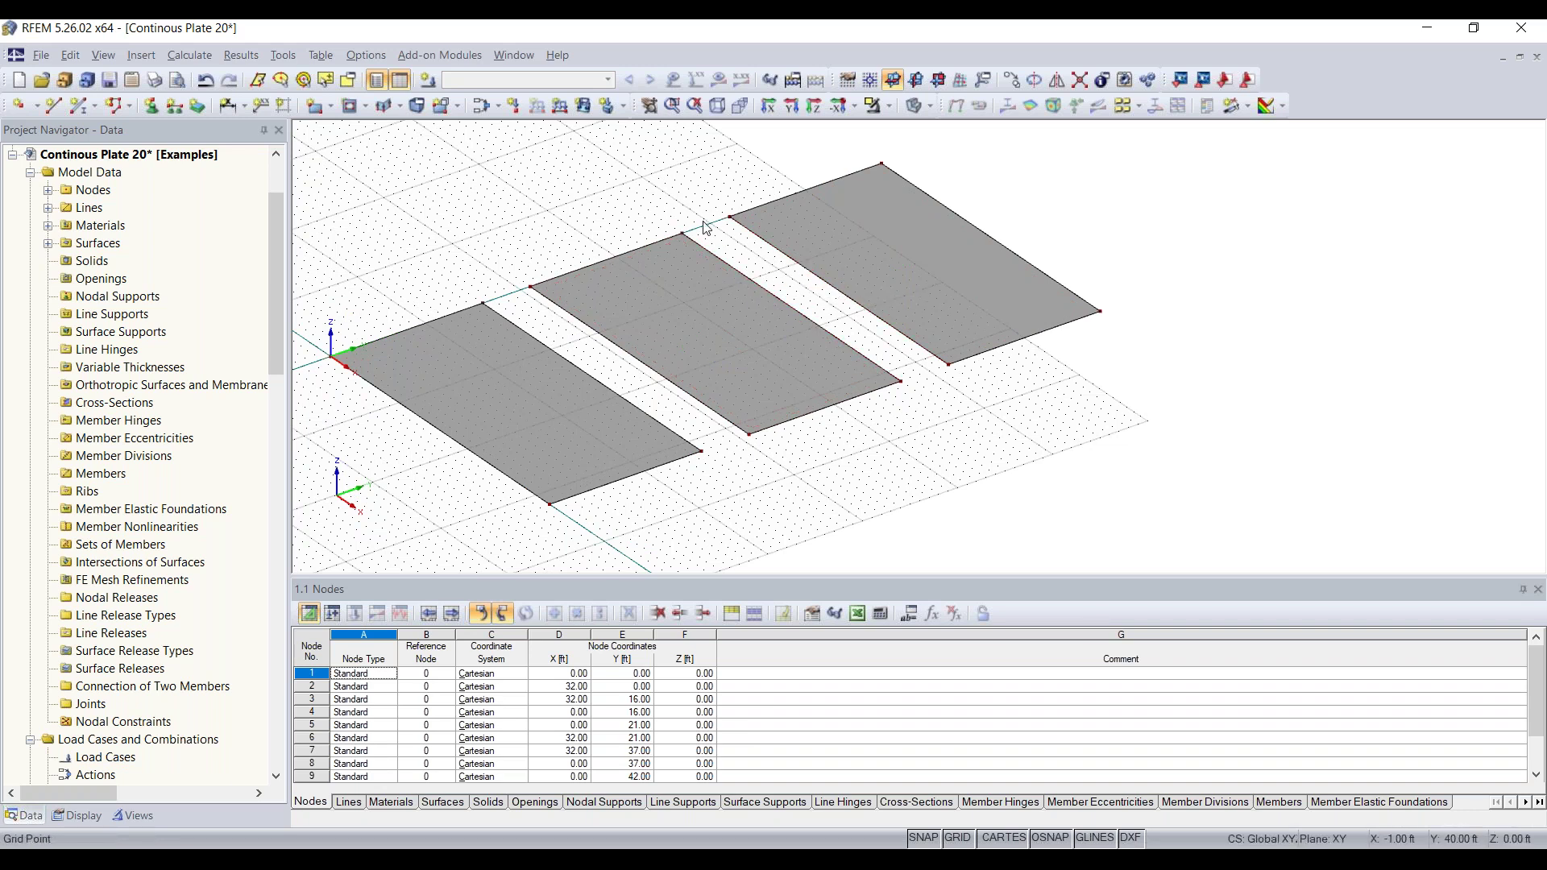
middle_click_drag(897, 489, 843, 256, "ctrl")
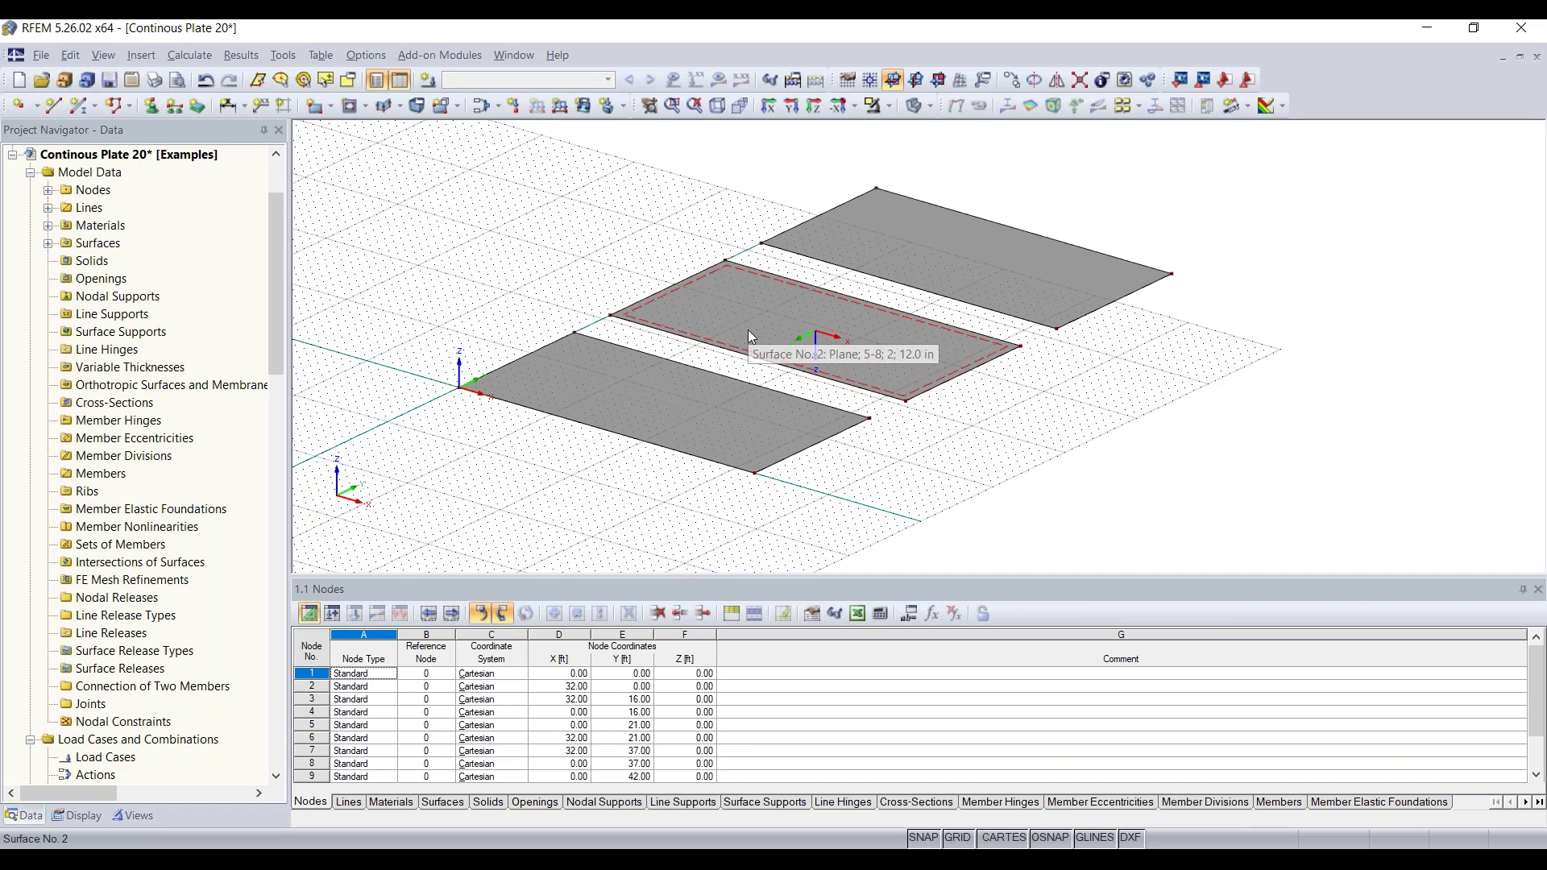
middle_click_drag(748, 330, 806, 403, "ctrl")
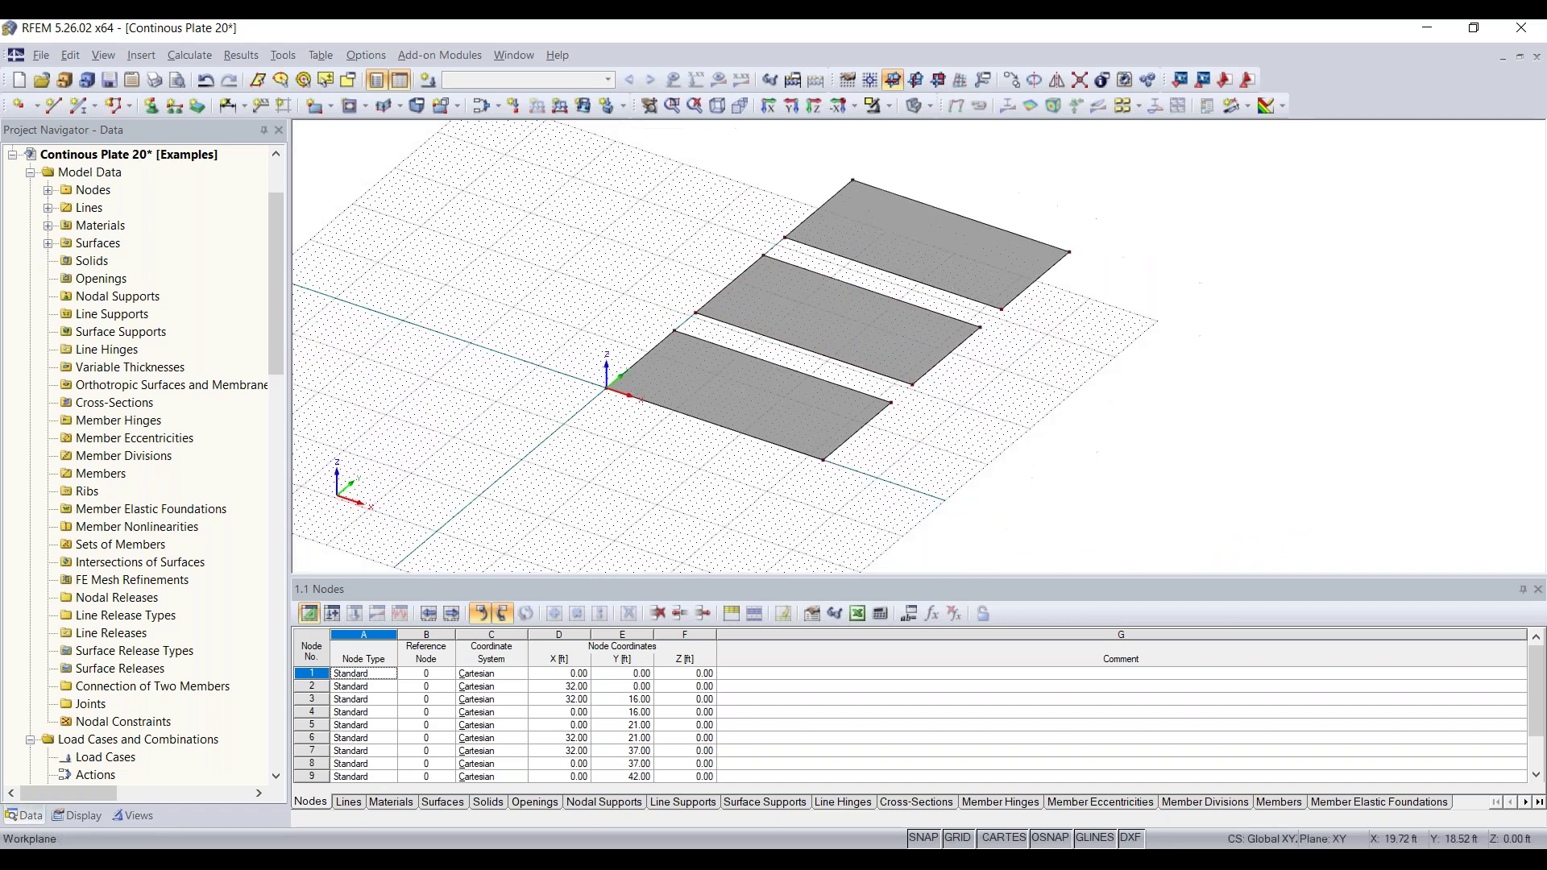
left_click_drag(1152, 196, 500, 548)
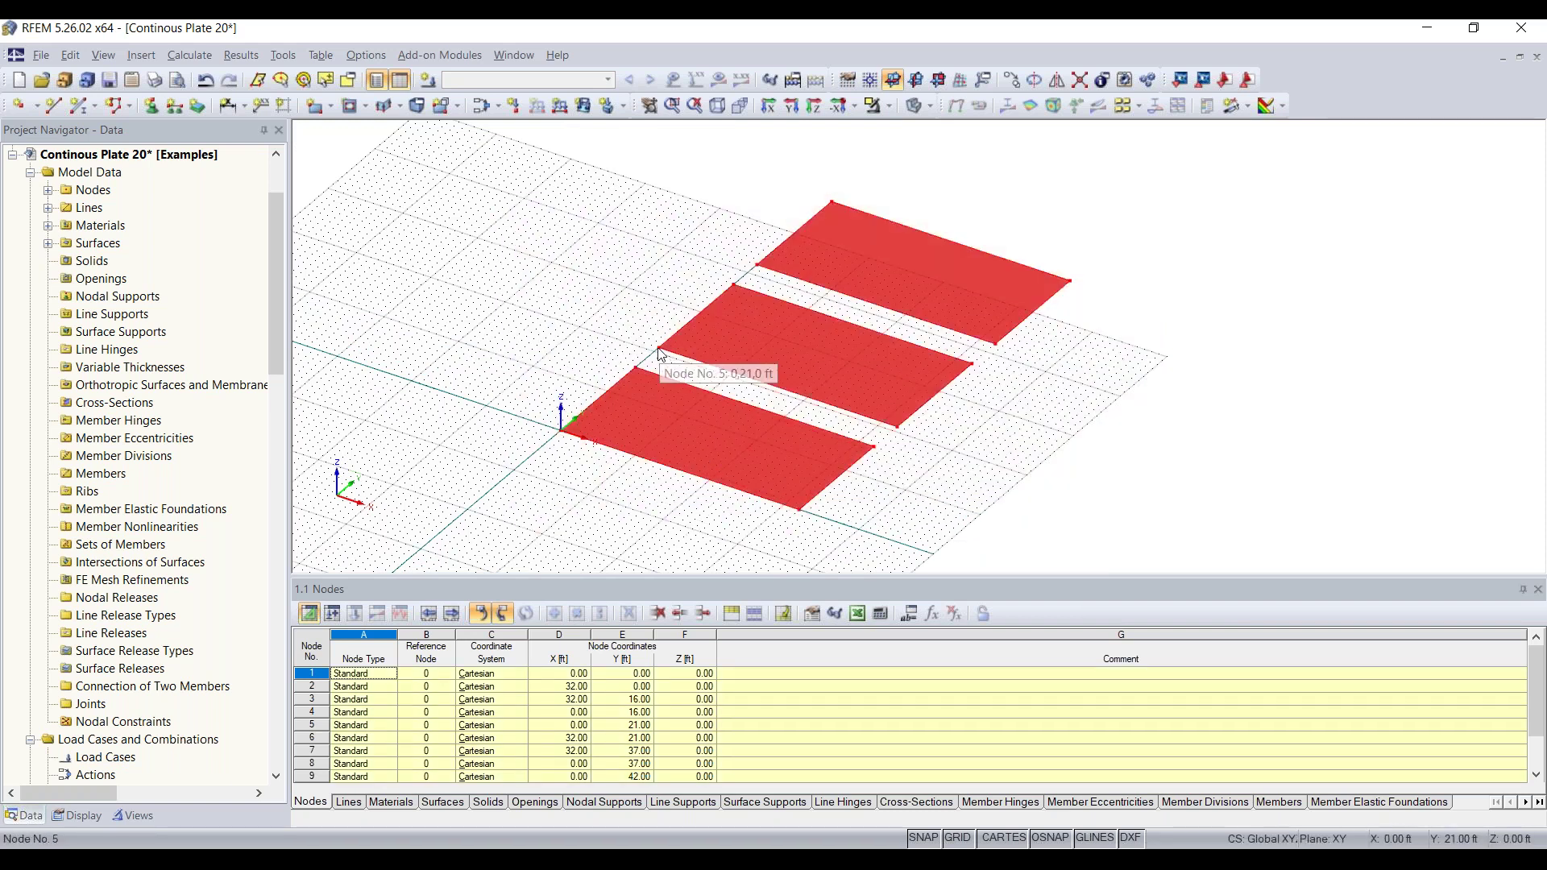
left_click_drag(659, 352, 561, 431)
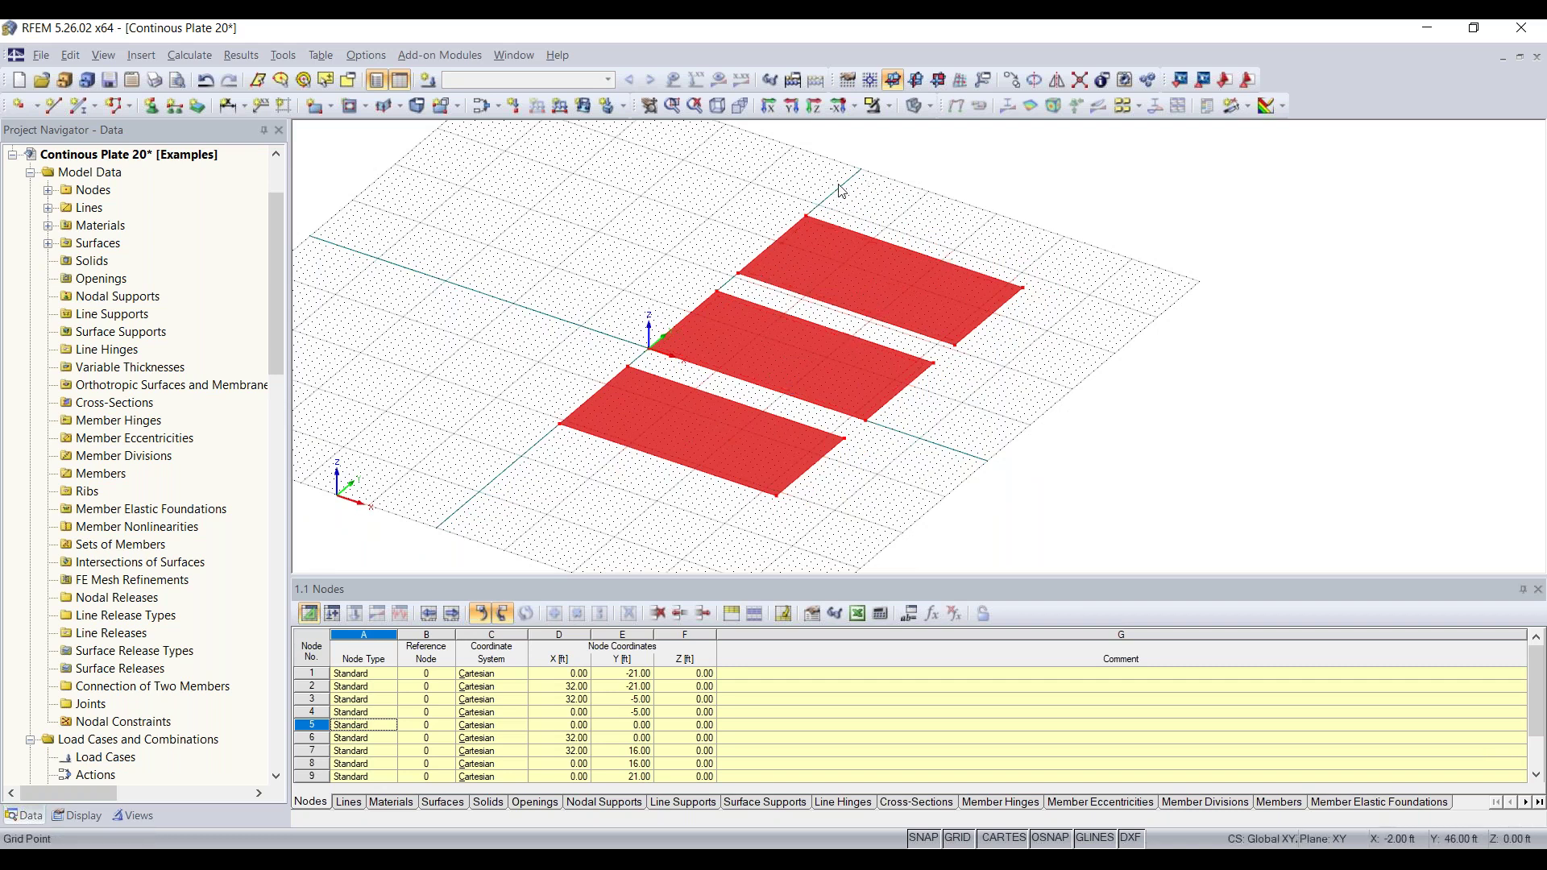
left_click(1084, 293)
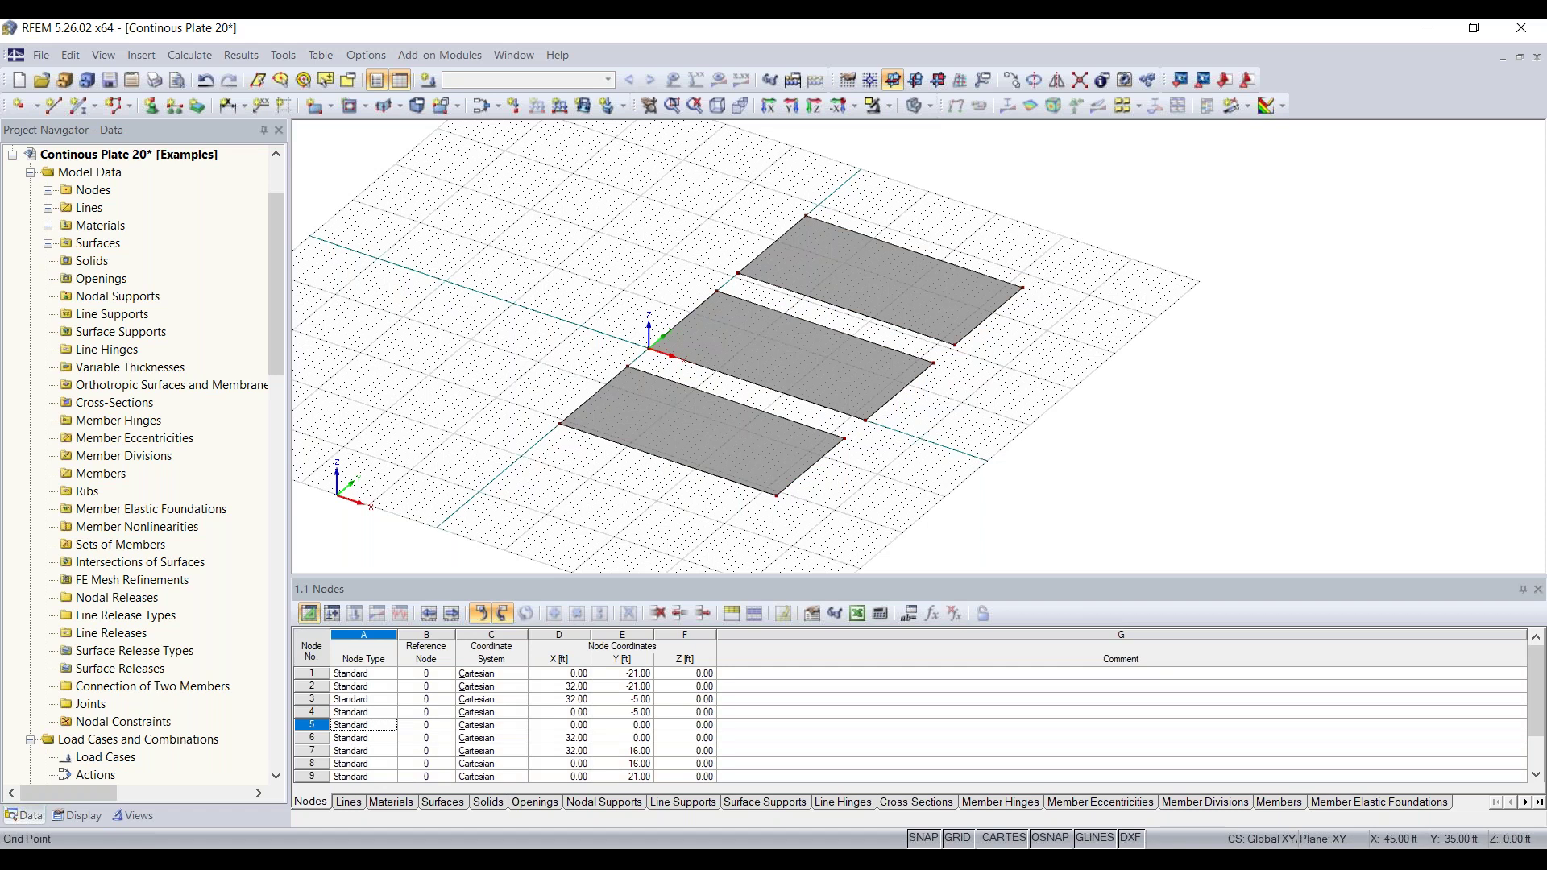
Step: Start a single beam member and create its solid rectangular concrete cross-section with b 40 in and h 12 in
left_click(86, 107)
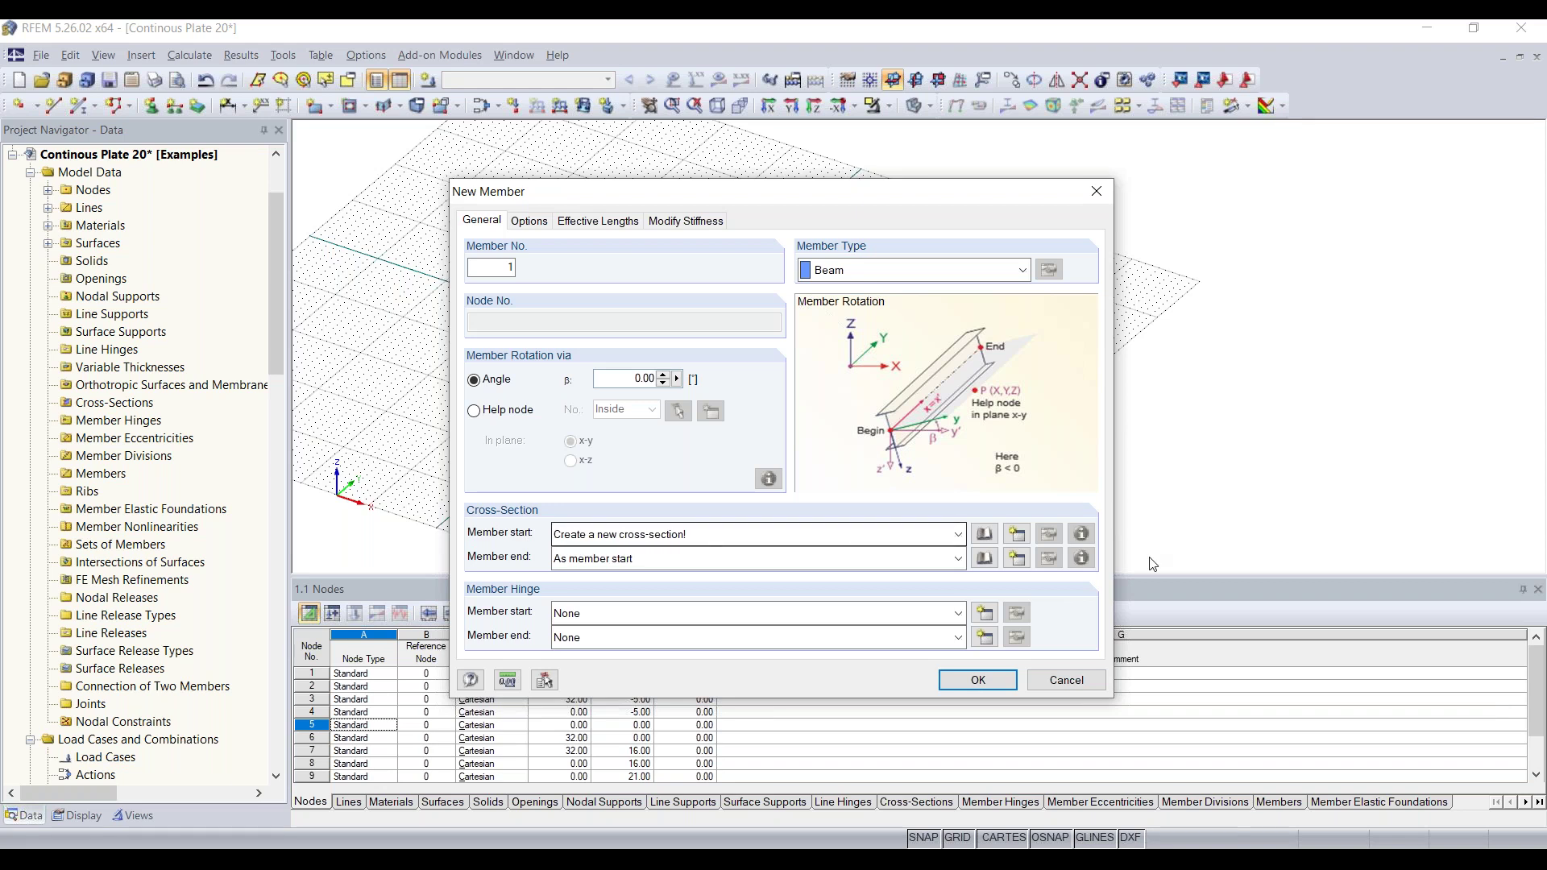
left_click(1018, 535)
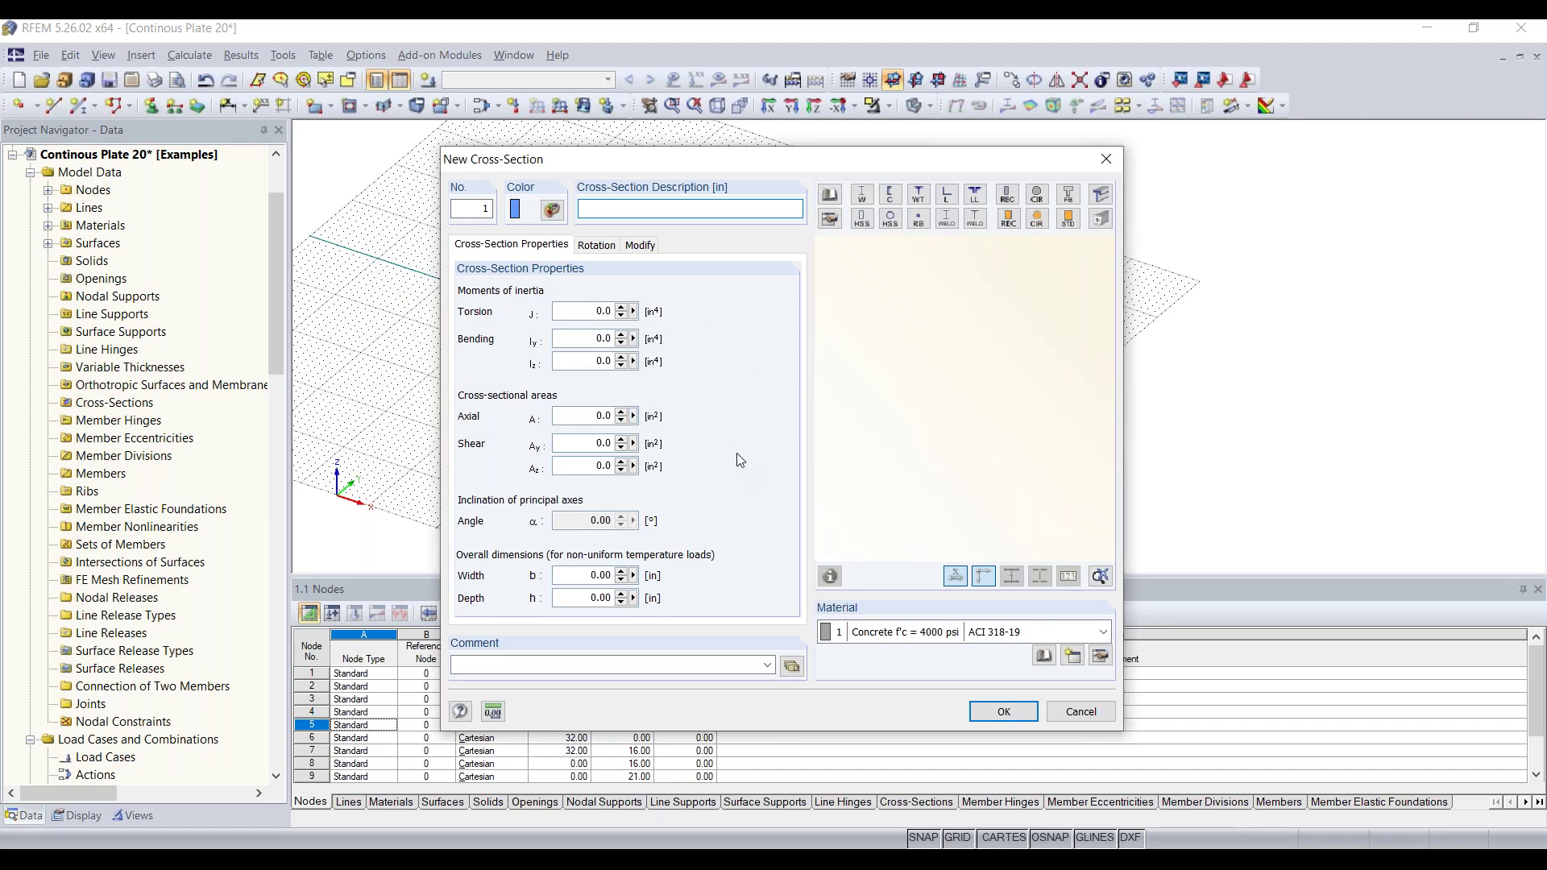
left_click(830, 195)
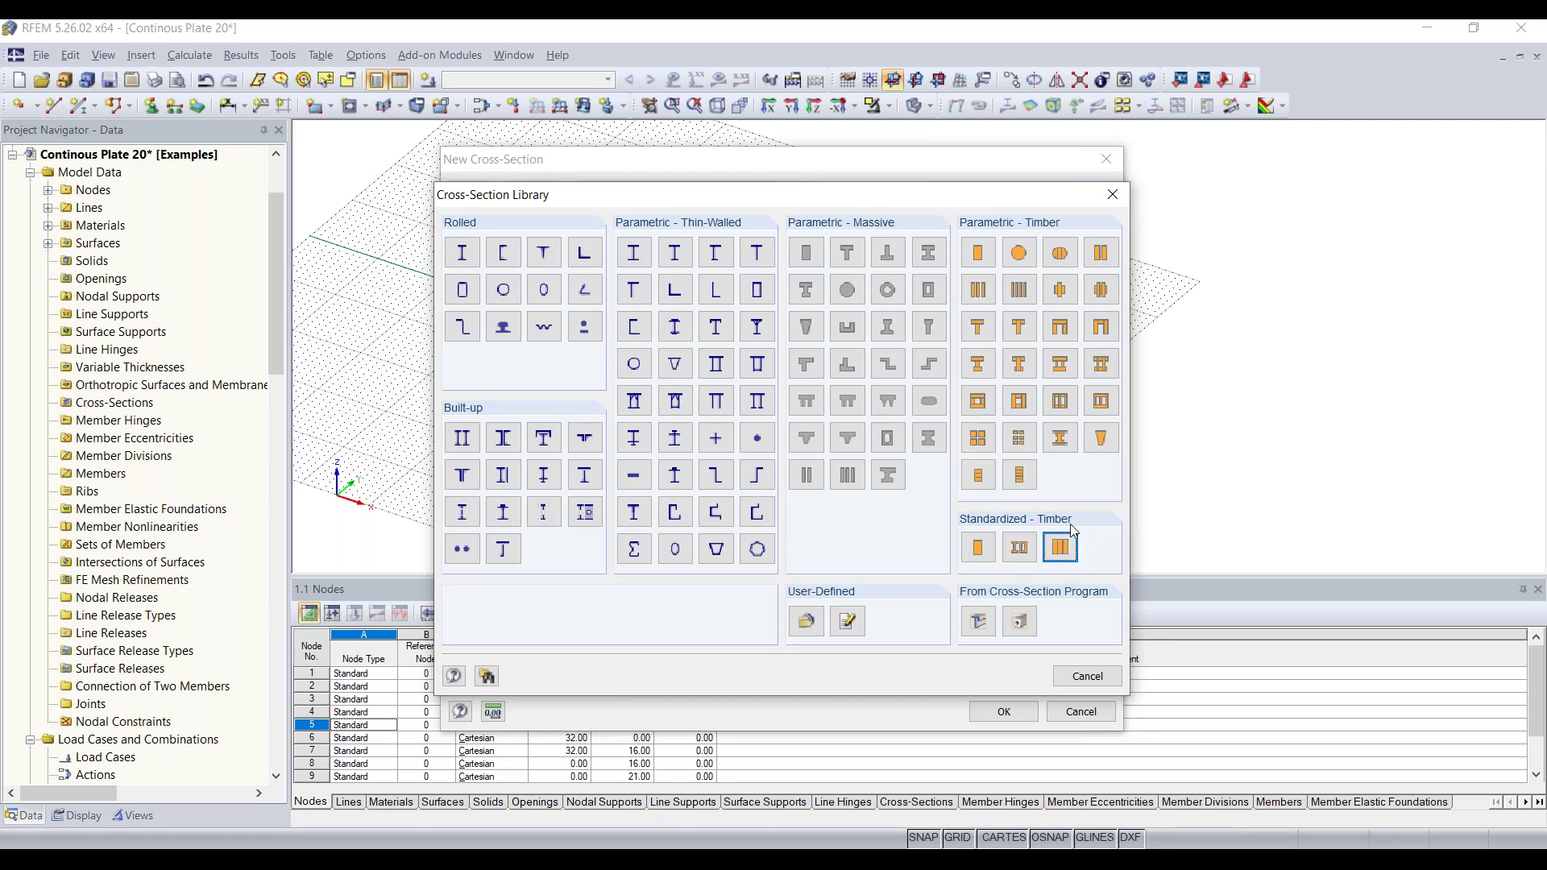
left_click(807, 255)
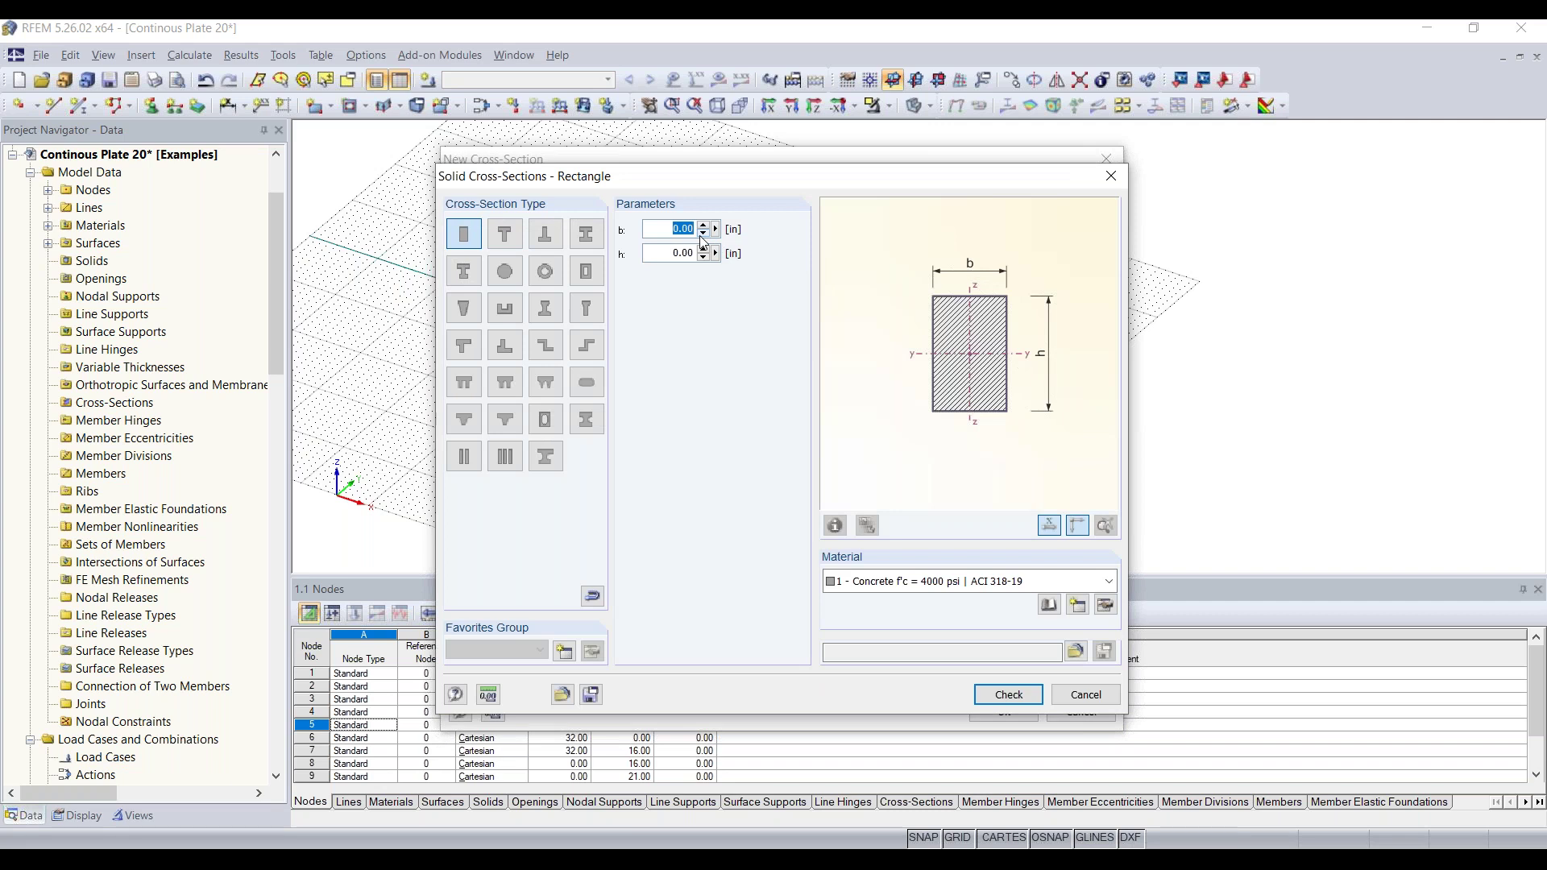
type("40")
key("Tab")
type("1")
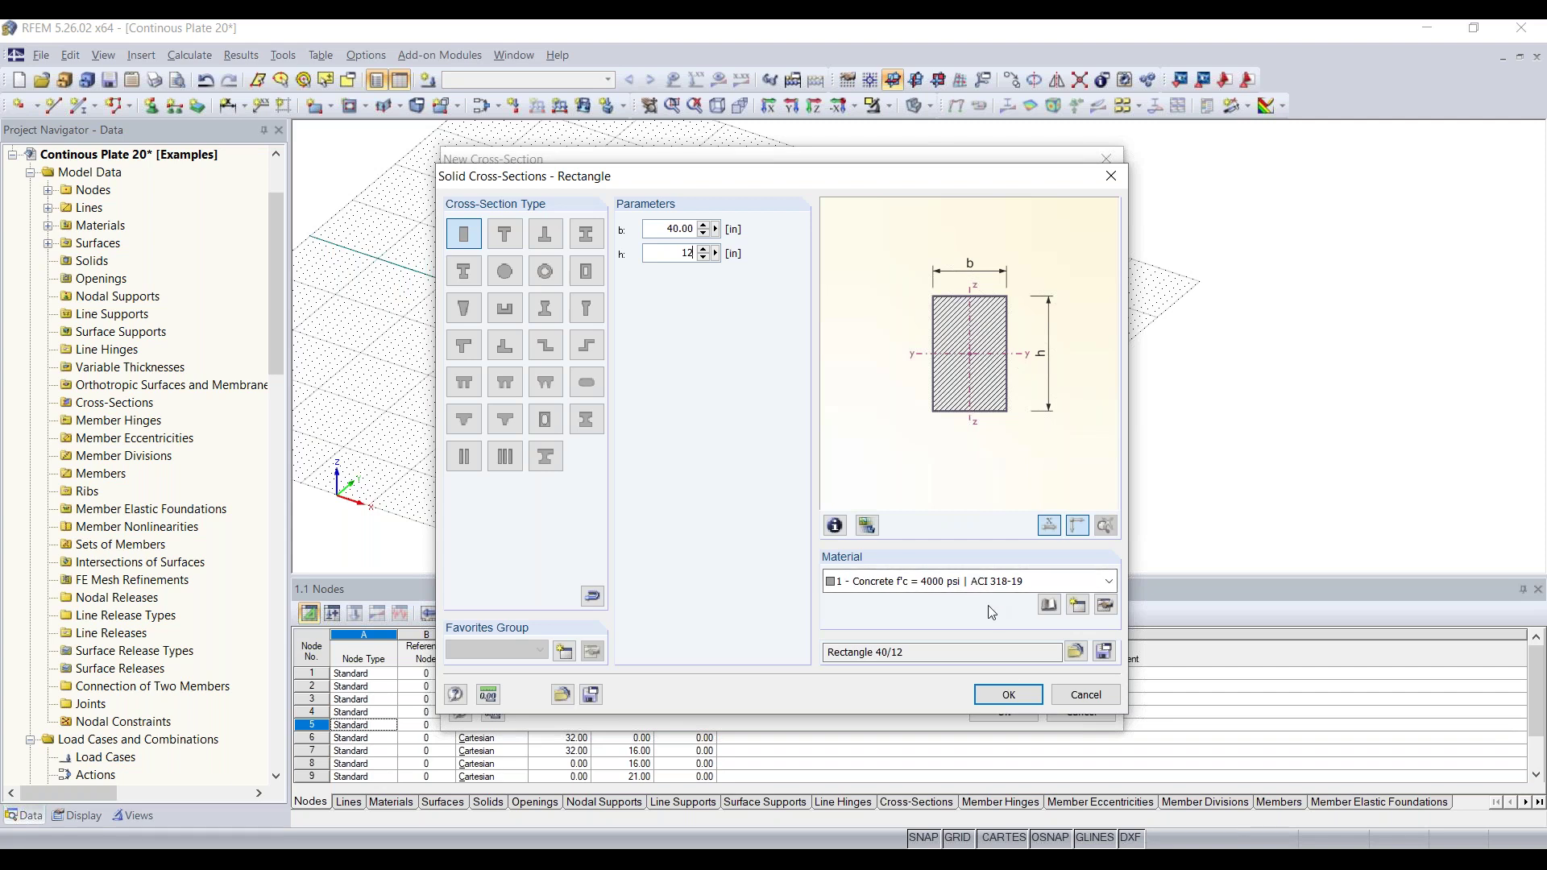
left_click(1009, 695)
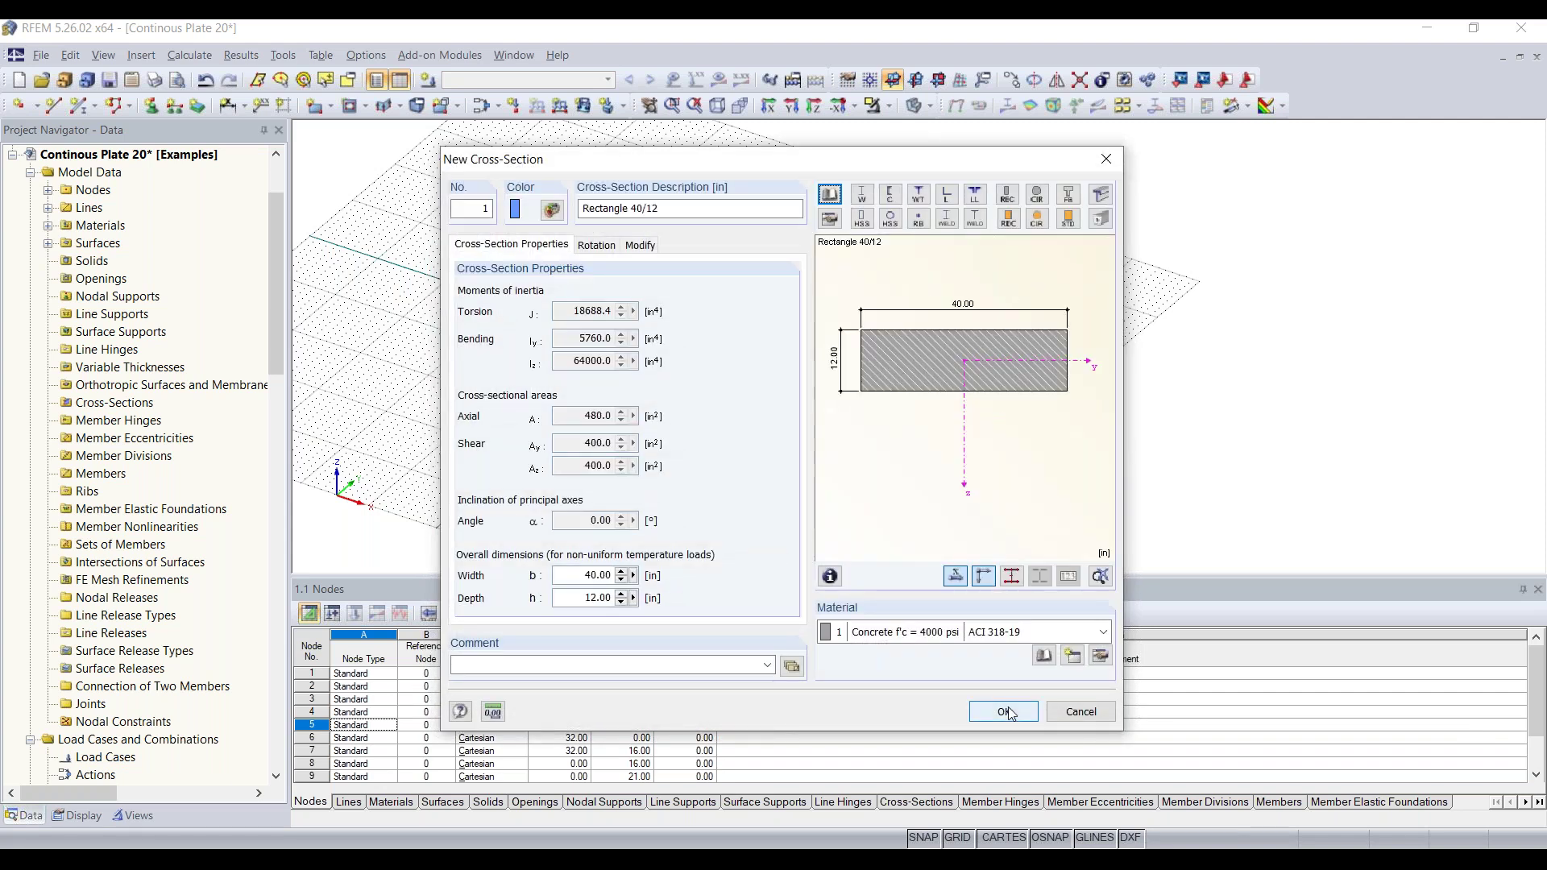
left_click(1009, 713)
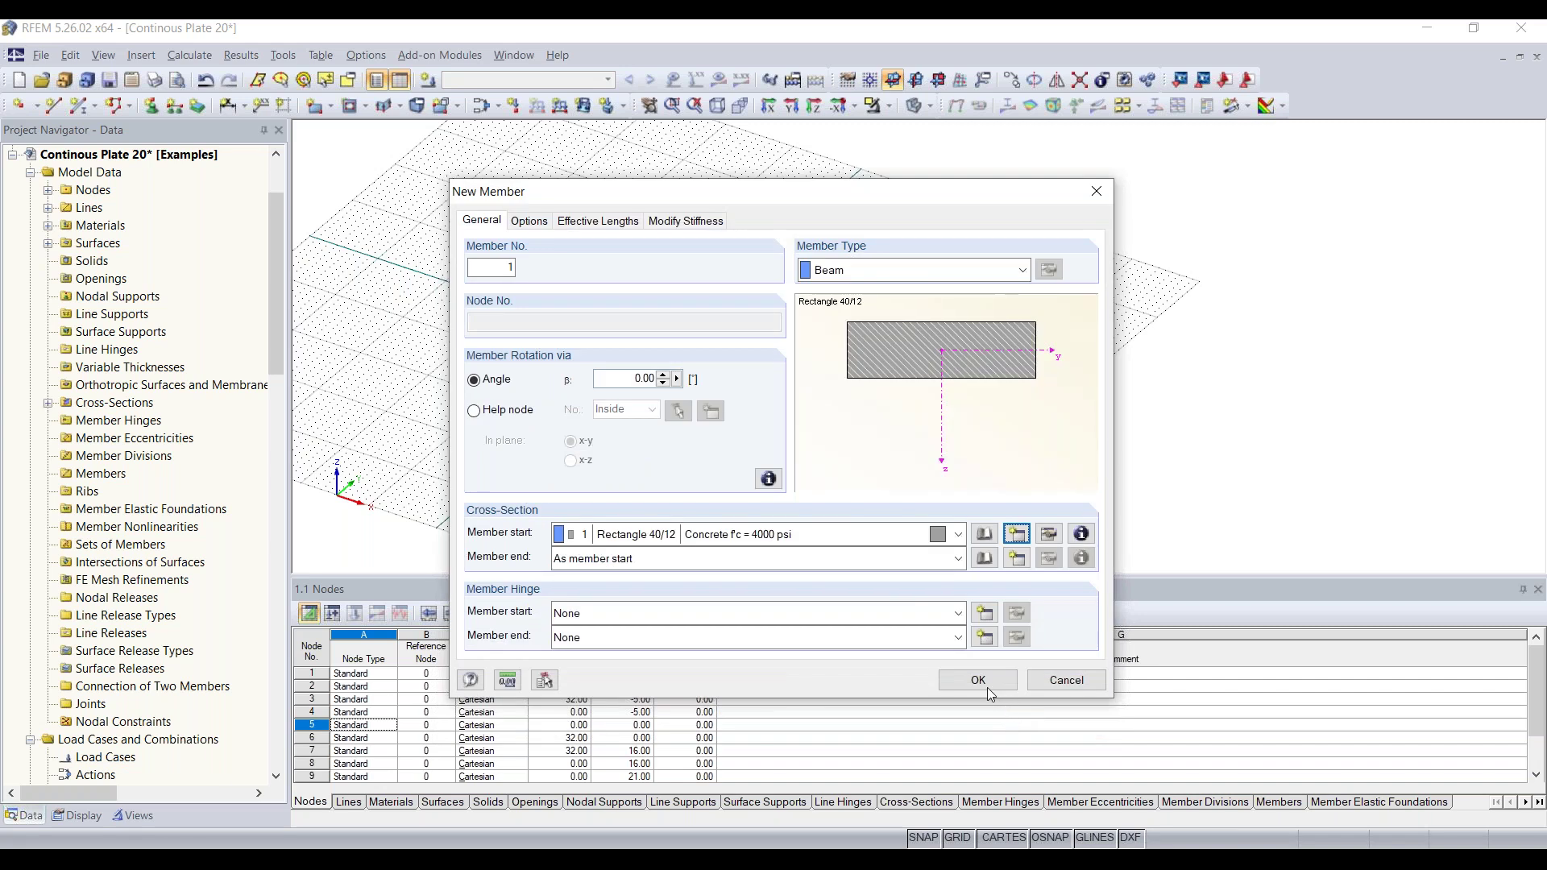
Step: Accept the member properties and draw the beam from X 0, Y 42 ft to X 32, Y 42 ft, ending the command
left_click(980, 682)
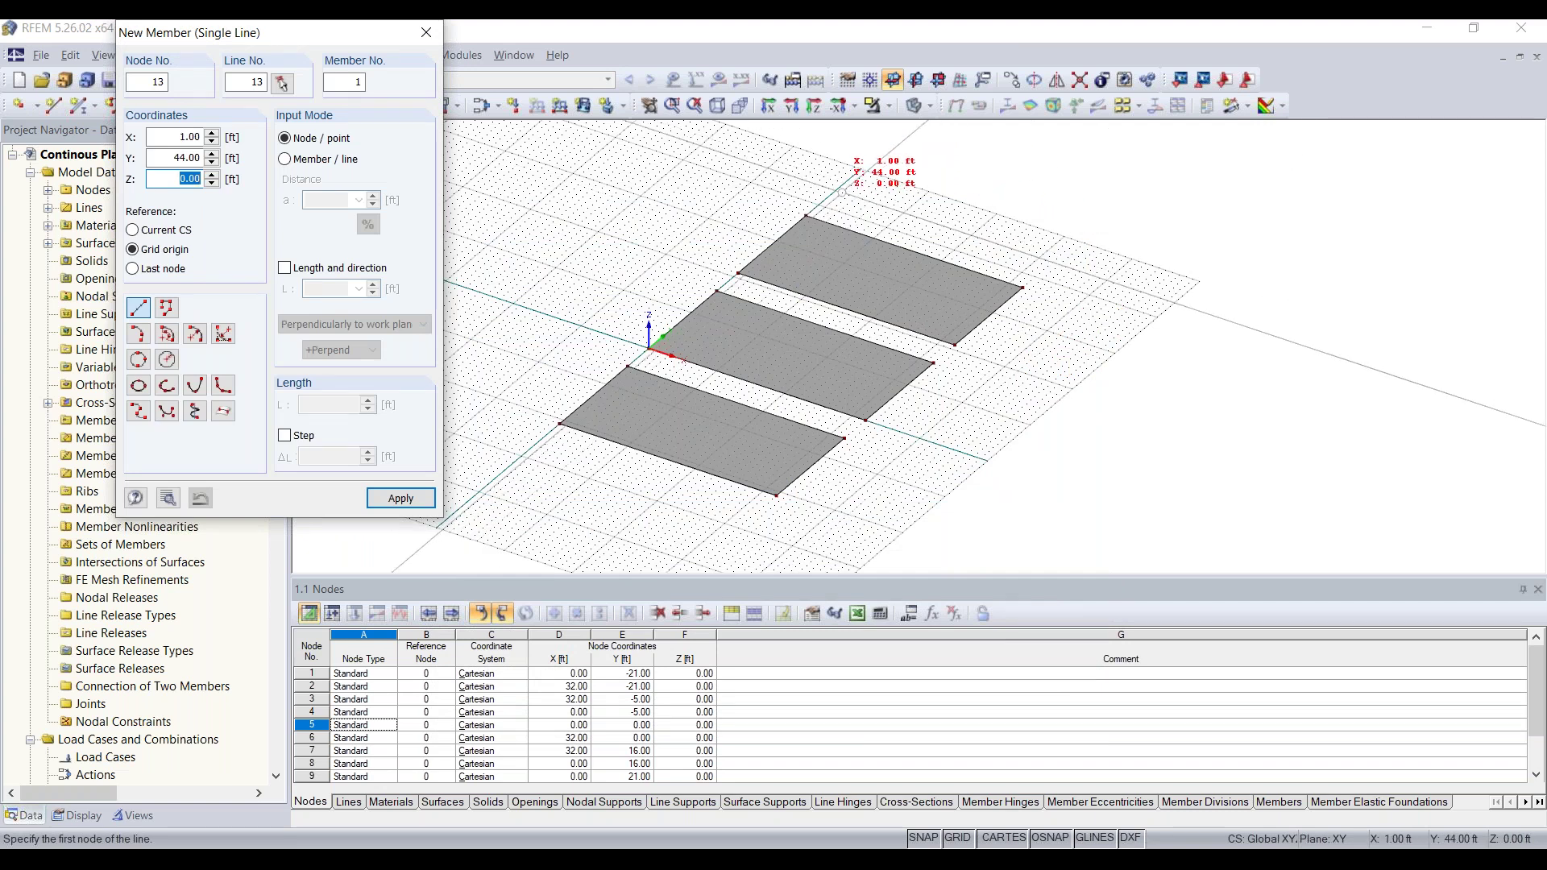
middle_click_drag(827, 195, 796, 238)
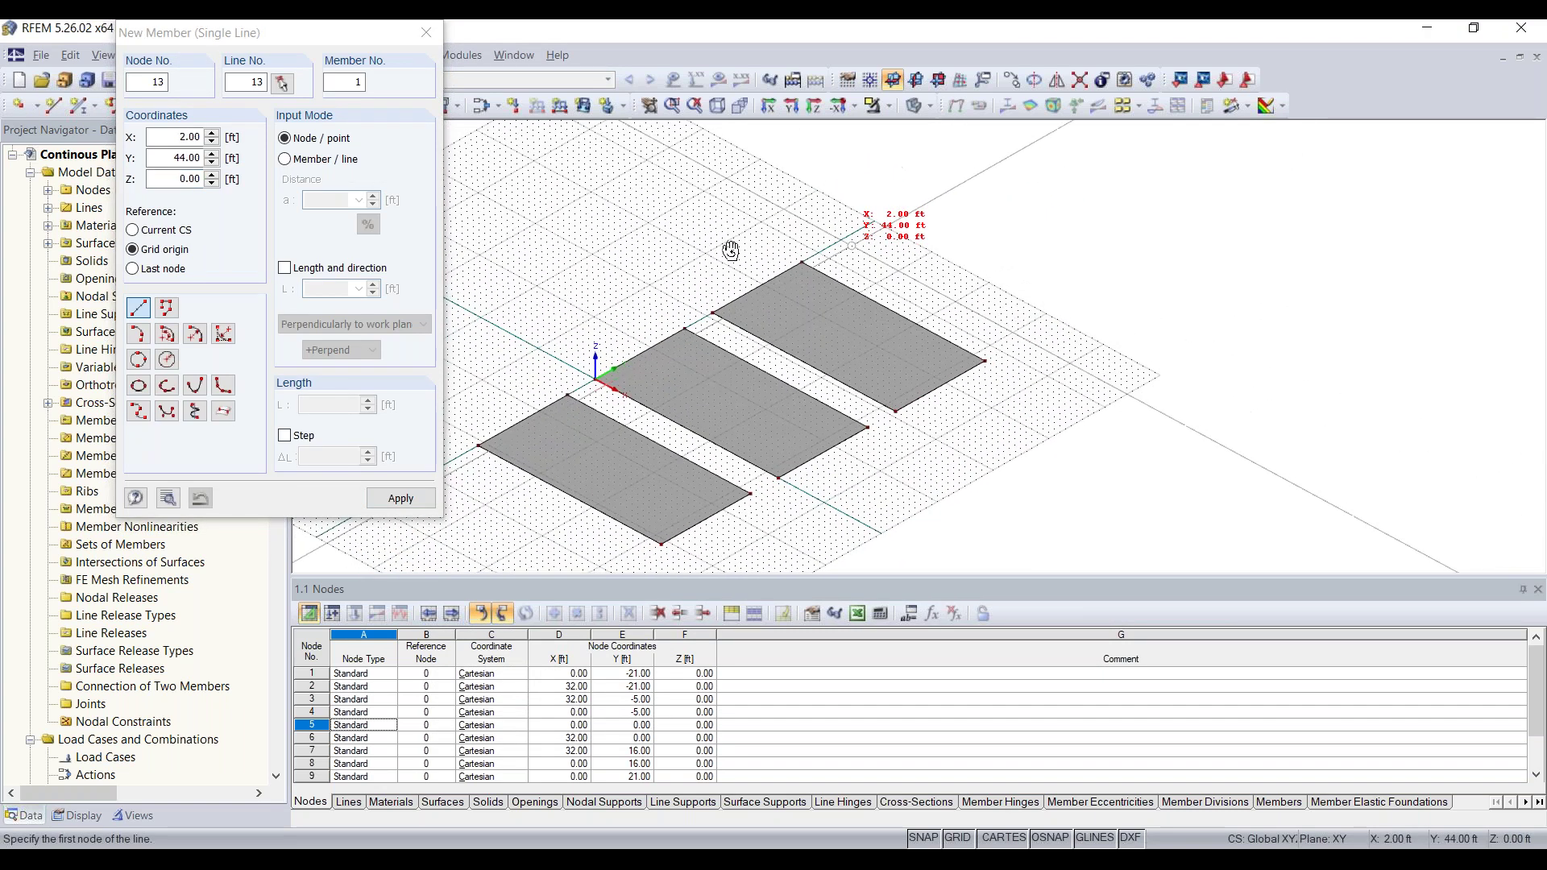
scroll(774, 282, "up", 3)
scroll(766, 295, "up", 3)
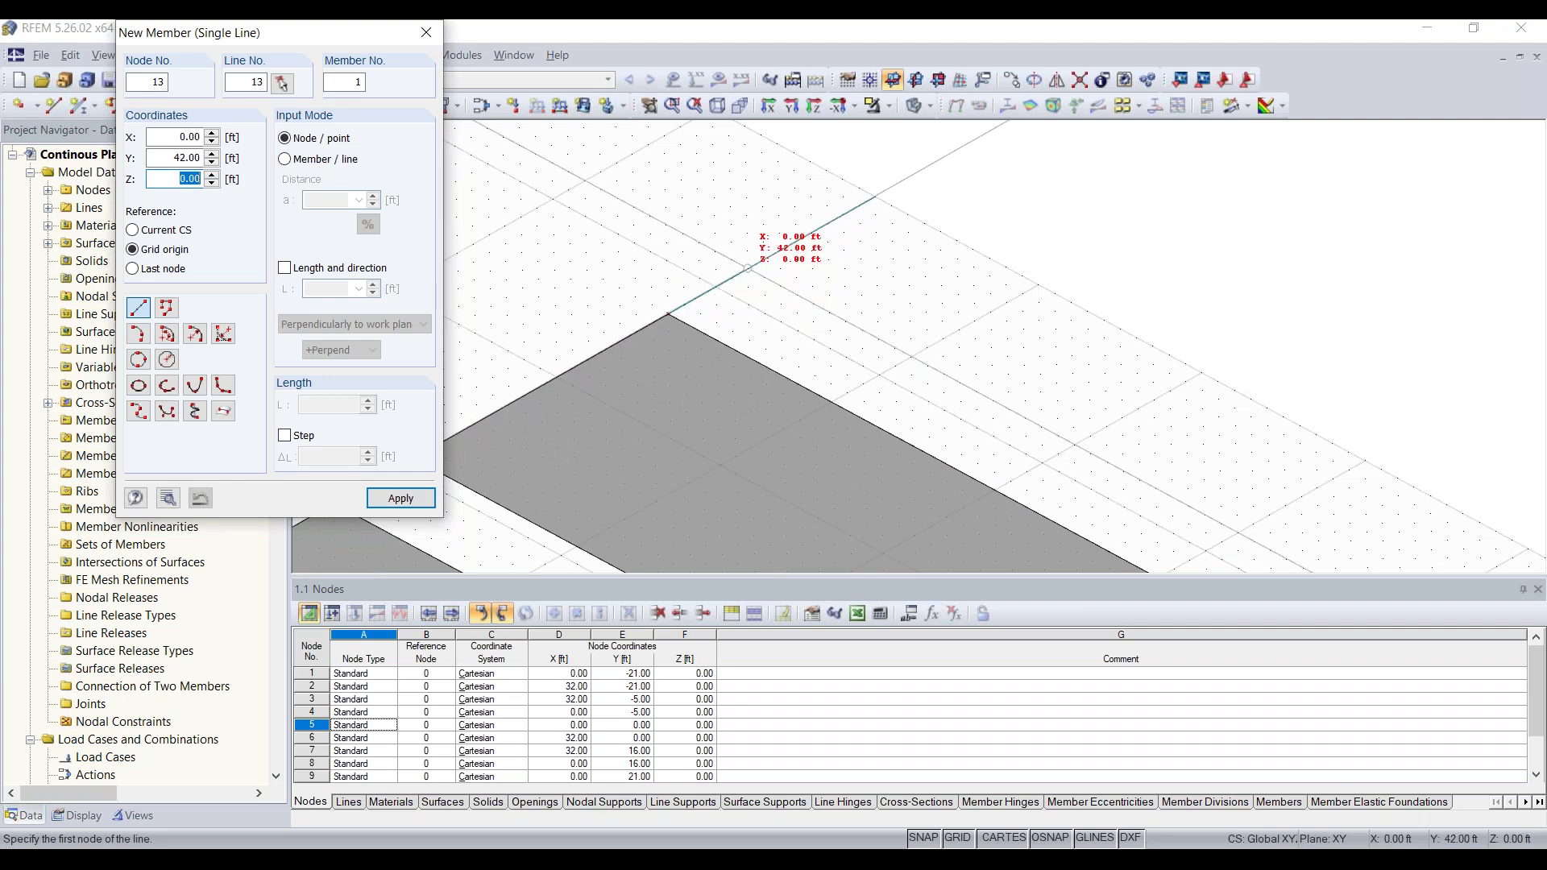
left_click(748, 268)
scroll(873, 348, "down", 2)
middle_click_drag(925, 365, 591, 289)
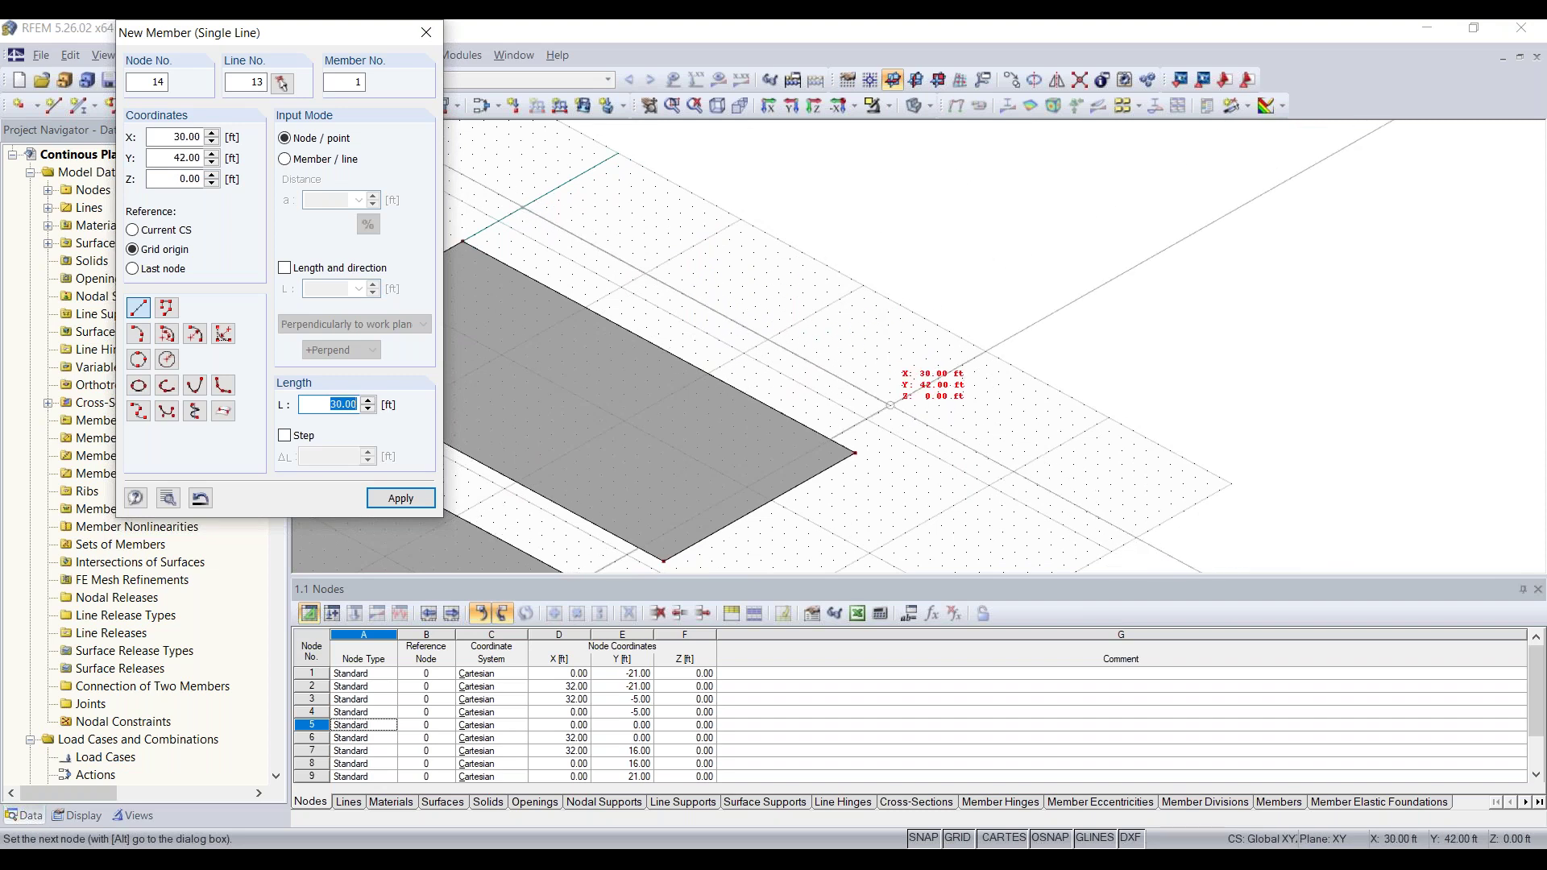
left_click(915, 418)
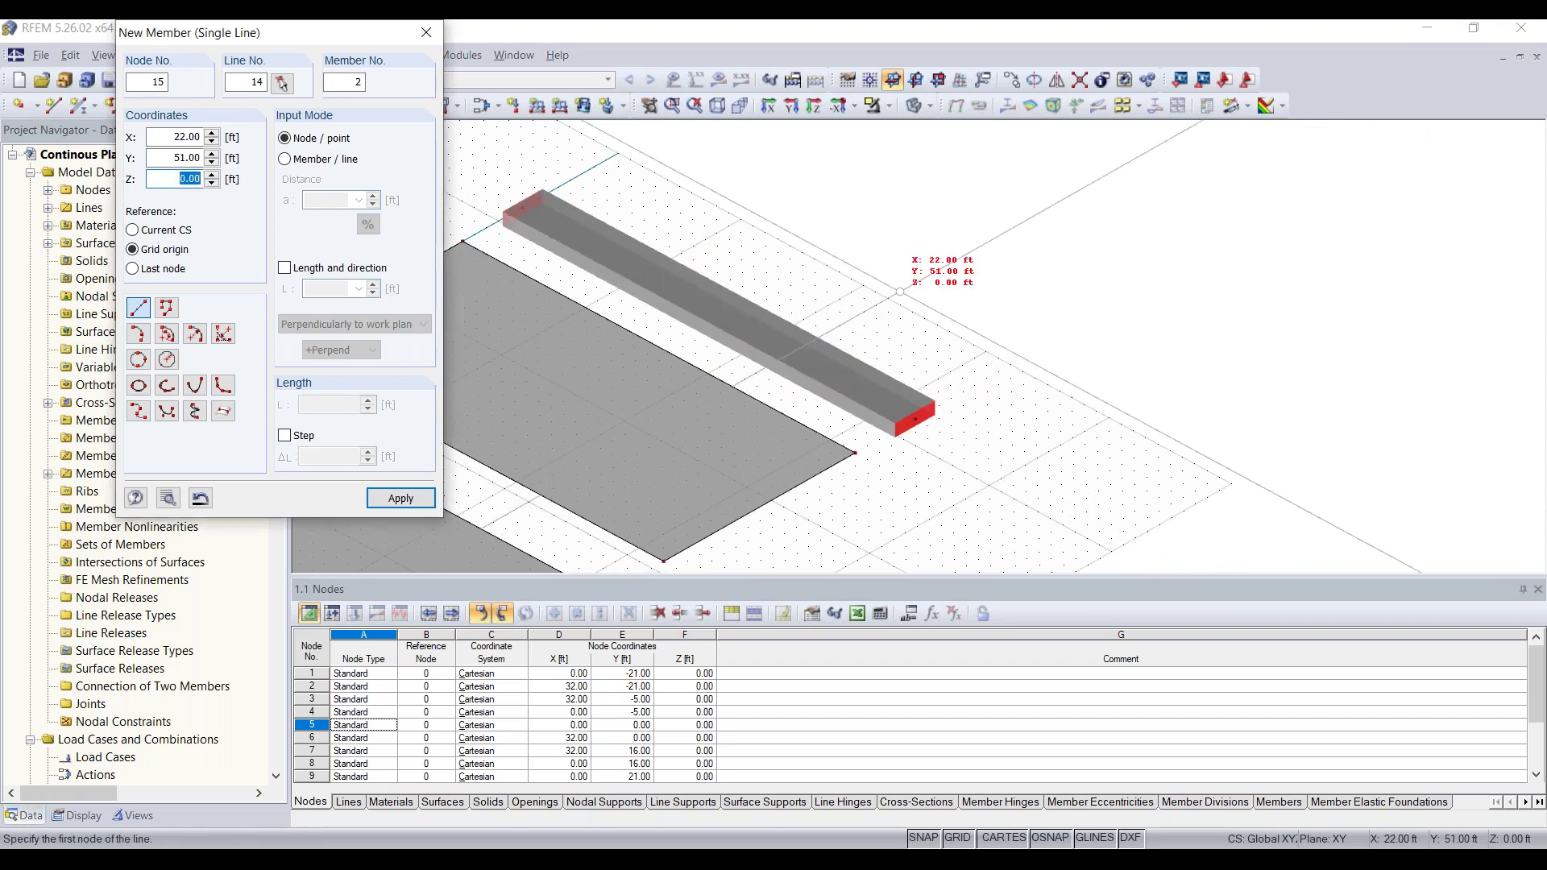
key("Escape")
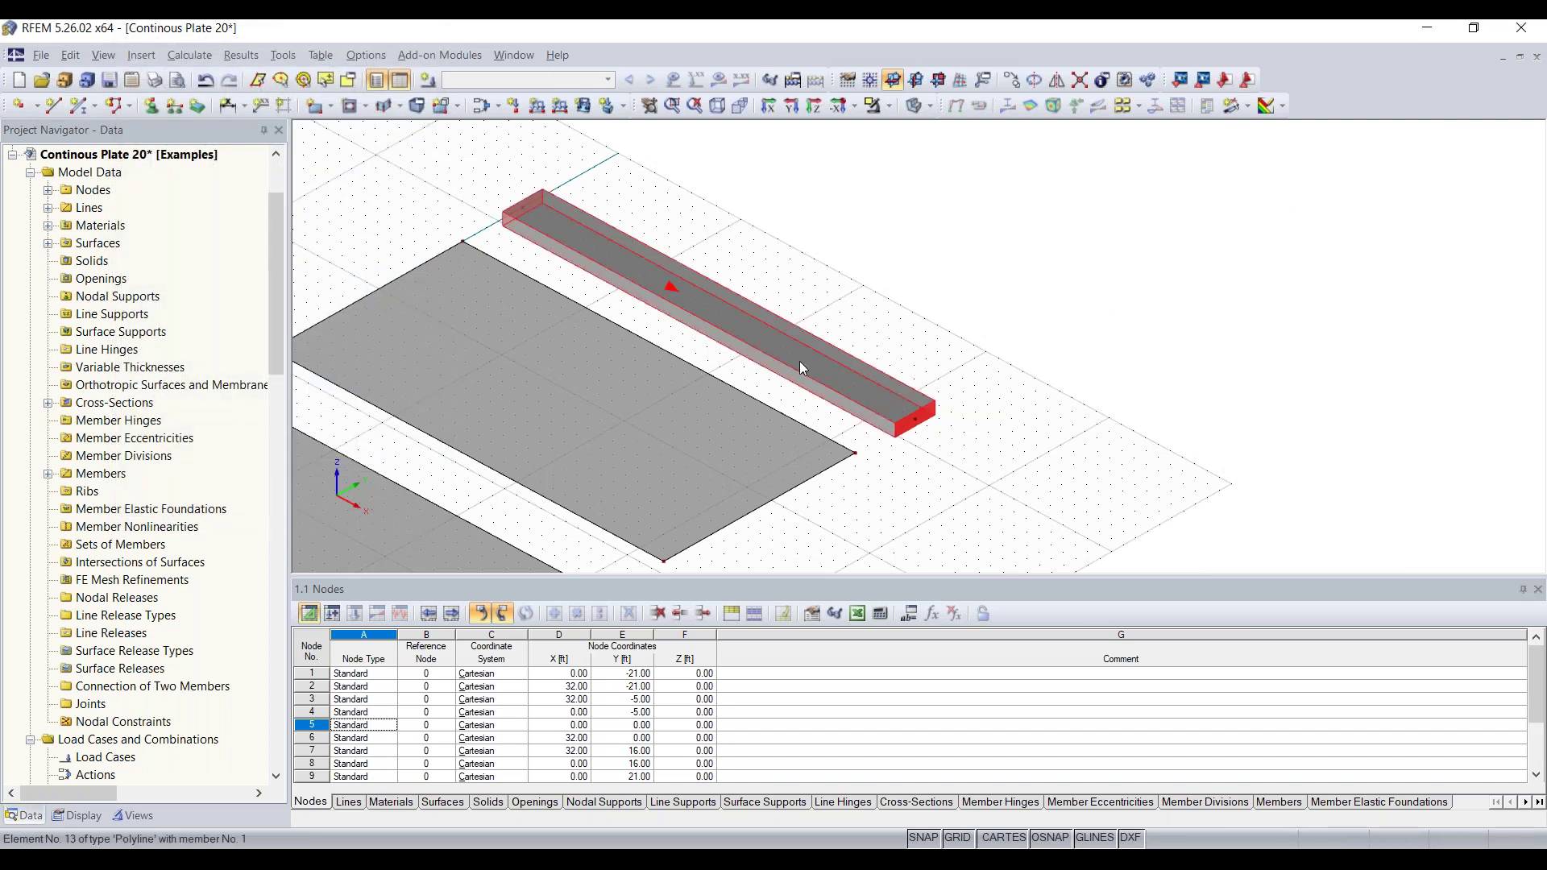
Step: Divide both long edges of the first plate graphically at their midpoints, 16 ft along each line
middle_click_drag(950, 349, 806, 345, "ctrl")
key("F7")
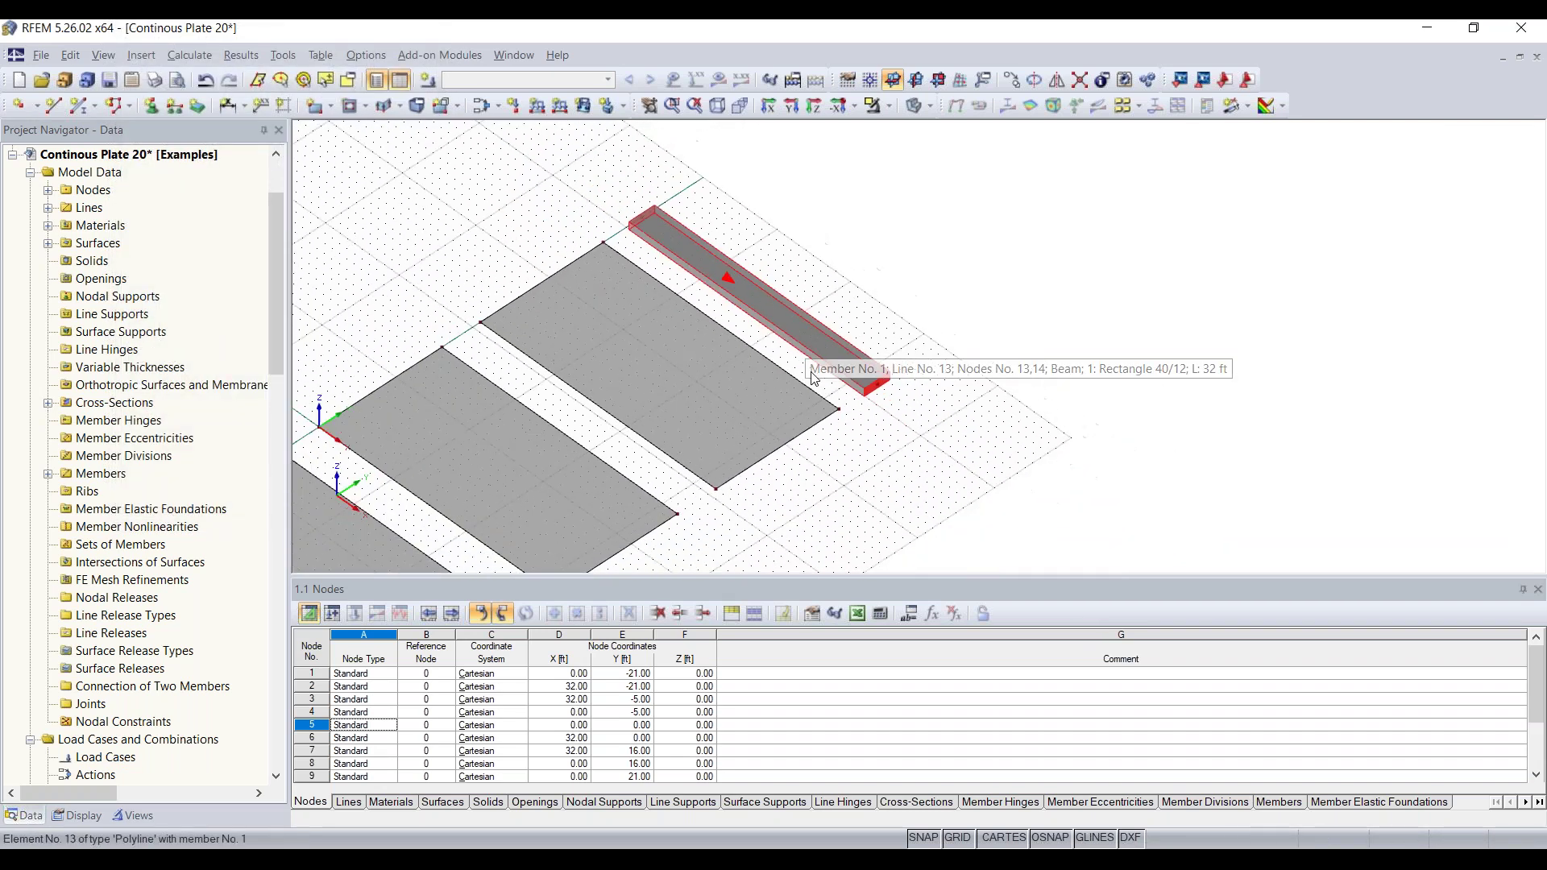
scroll(860, 482, "down", 3)
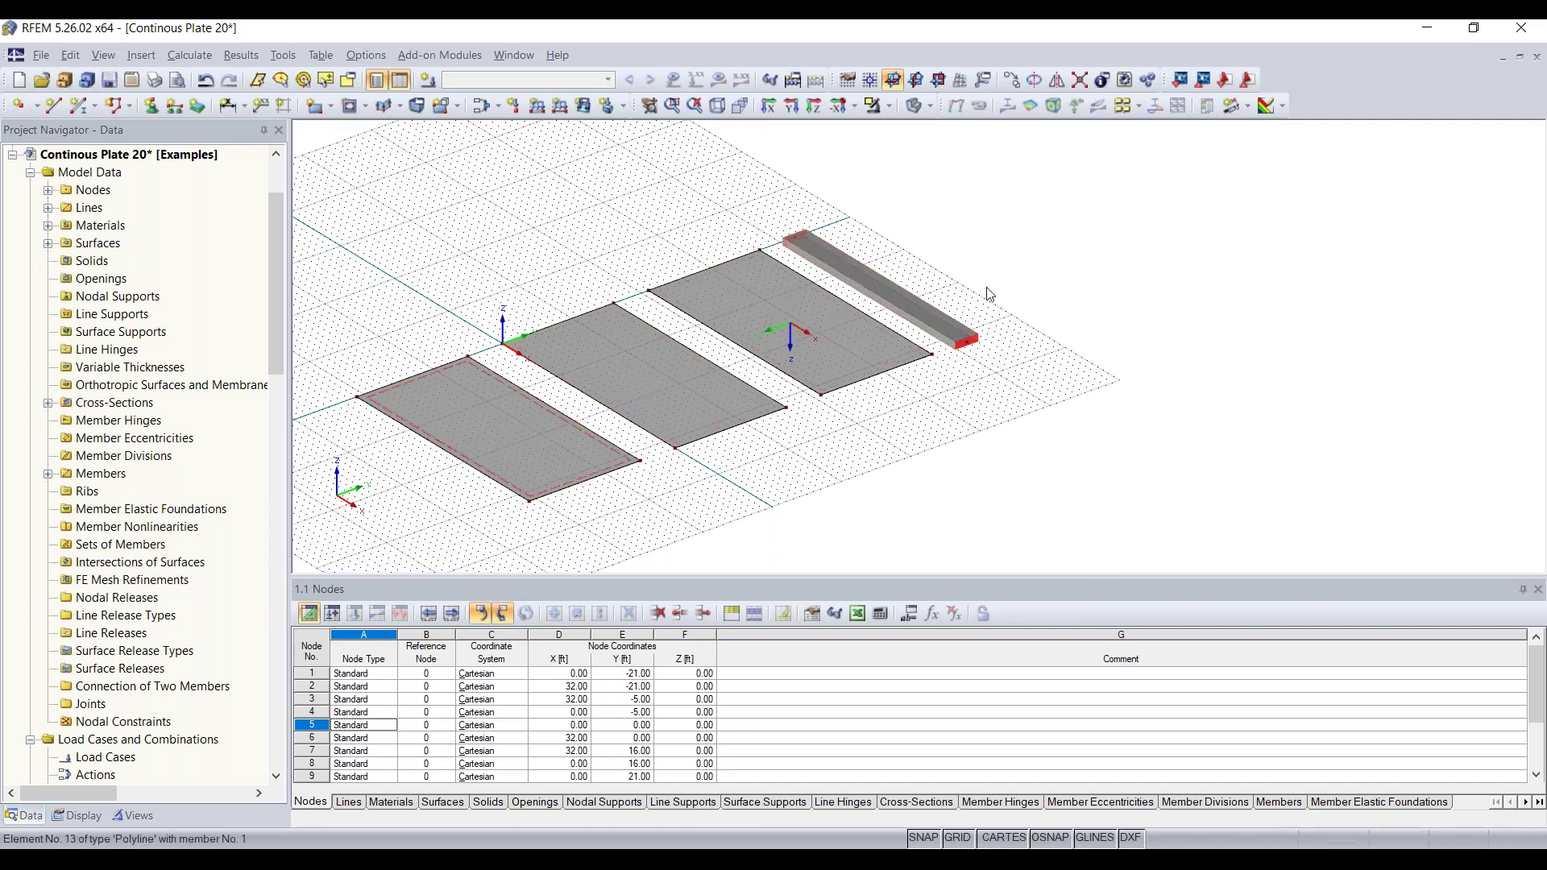
middle_click_drag(815, 489, 885, 466)
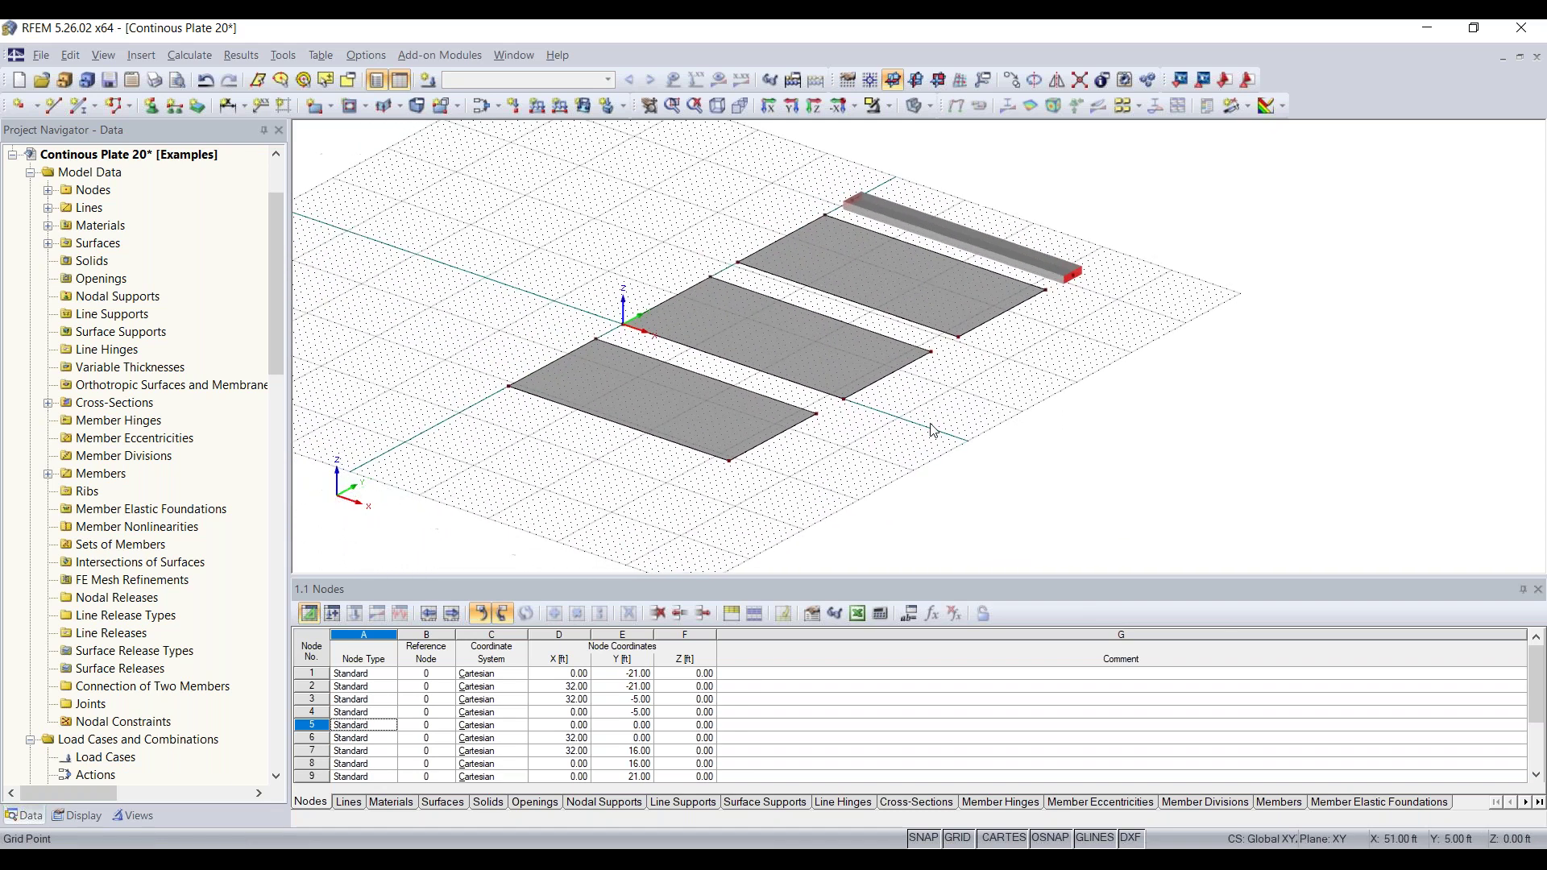
scroll(635, 411, "up", 3)
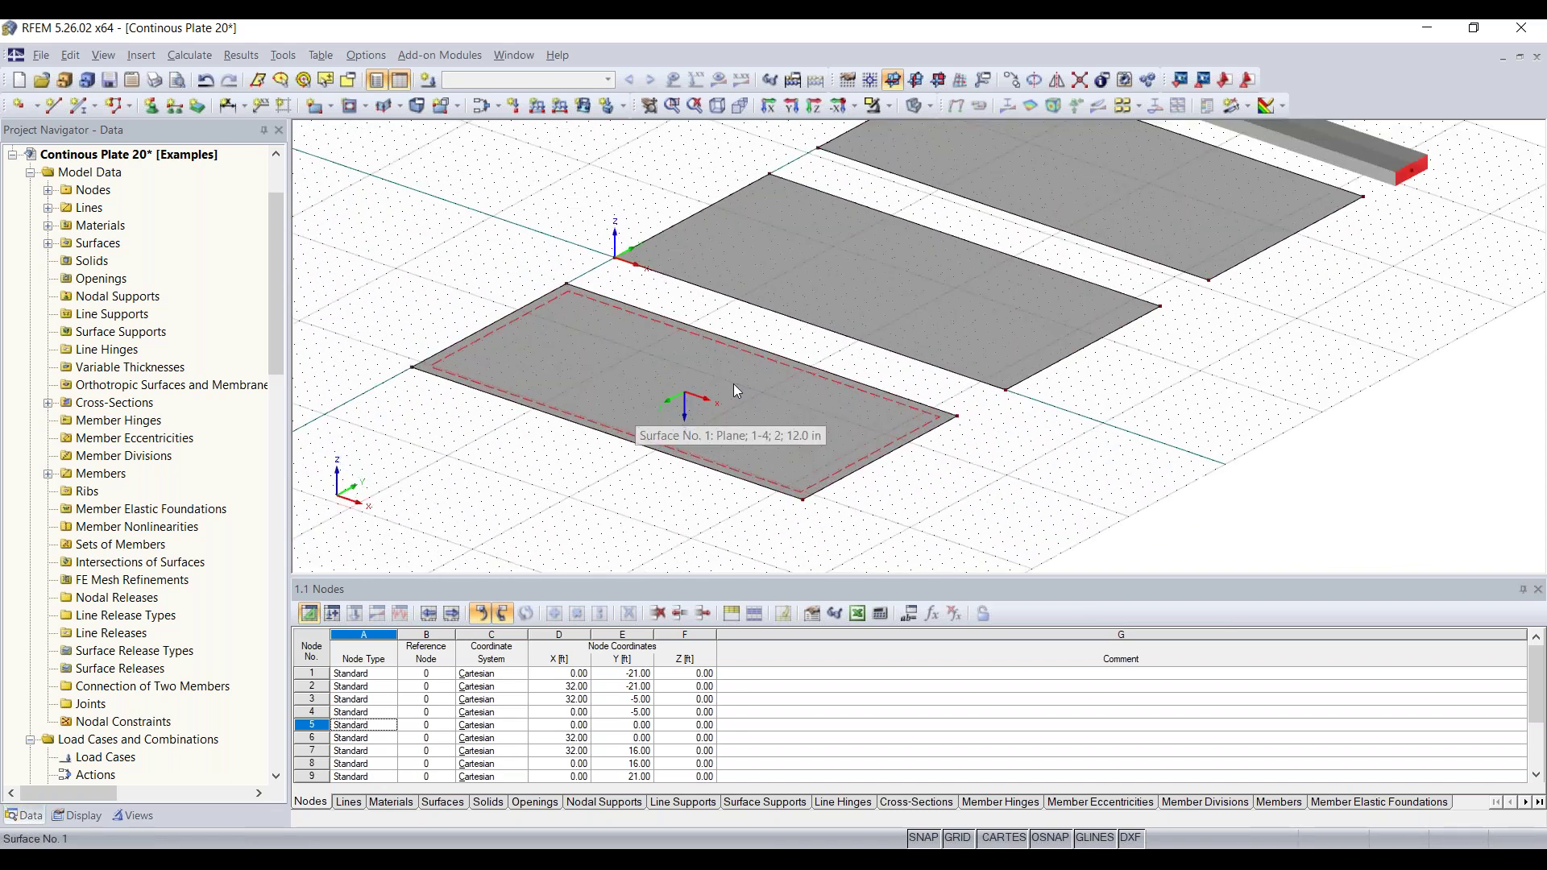
right_click(614, 440)
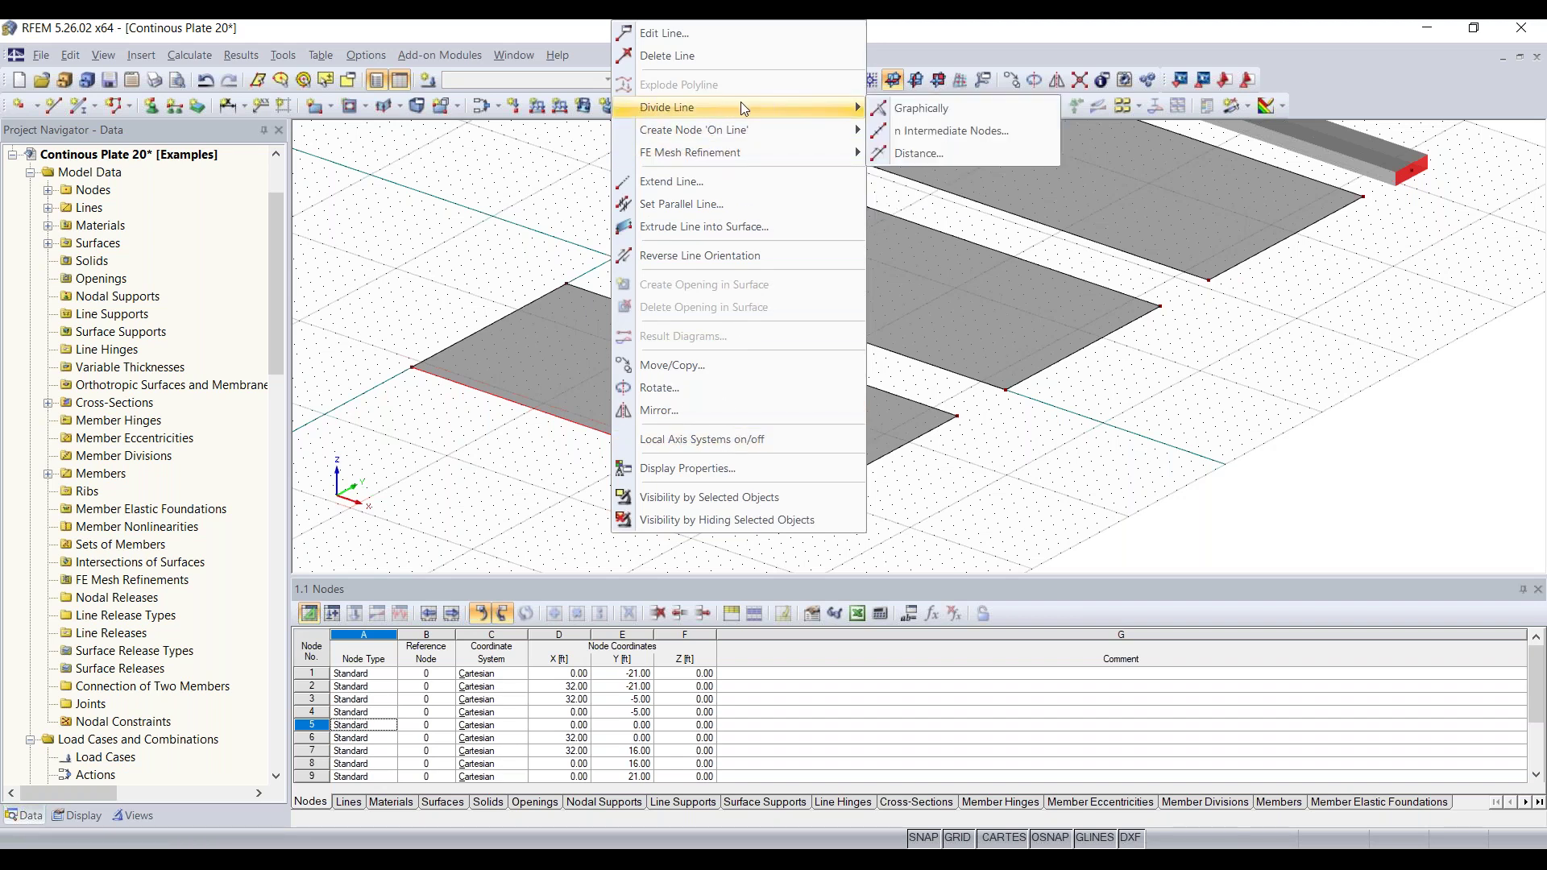
left_click(990, 108)
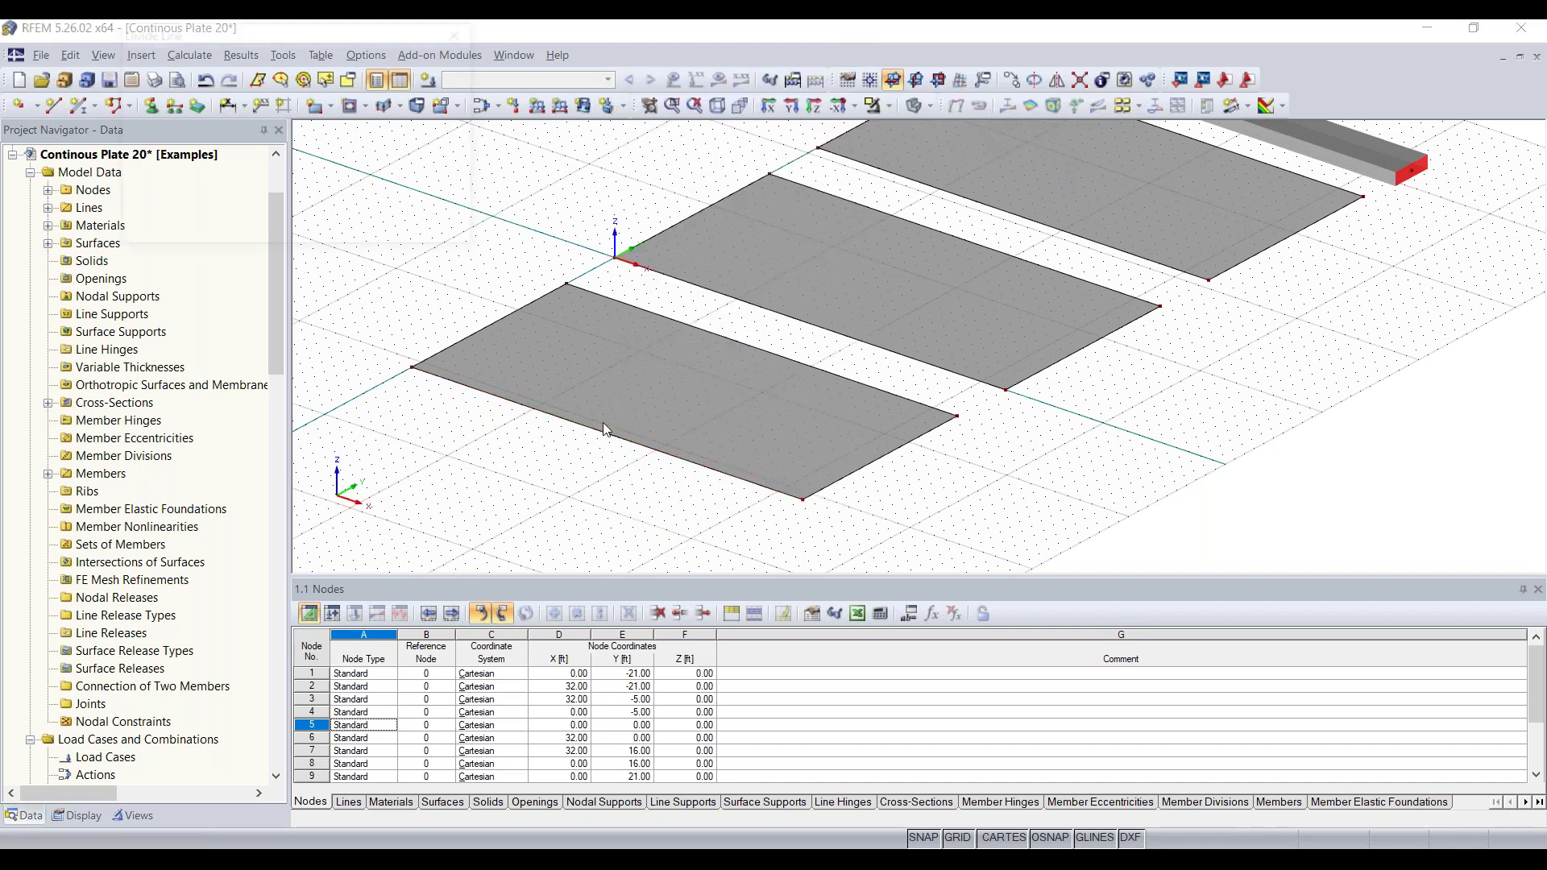
left_click(621, 438)
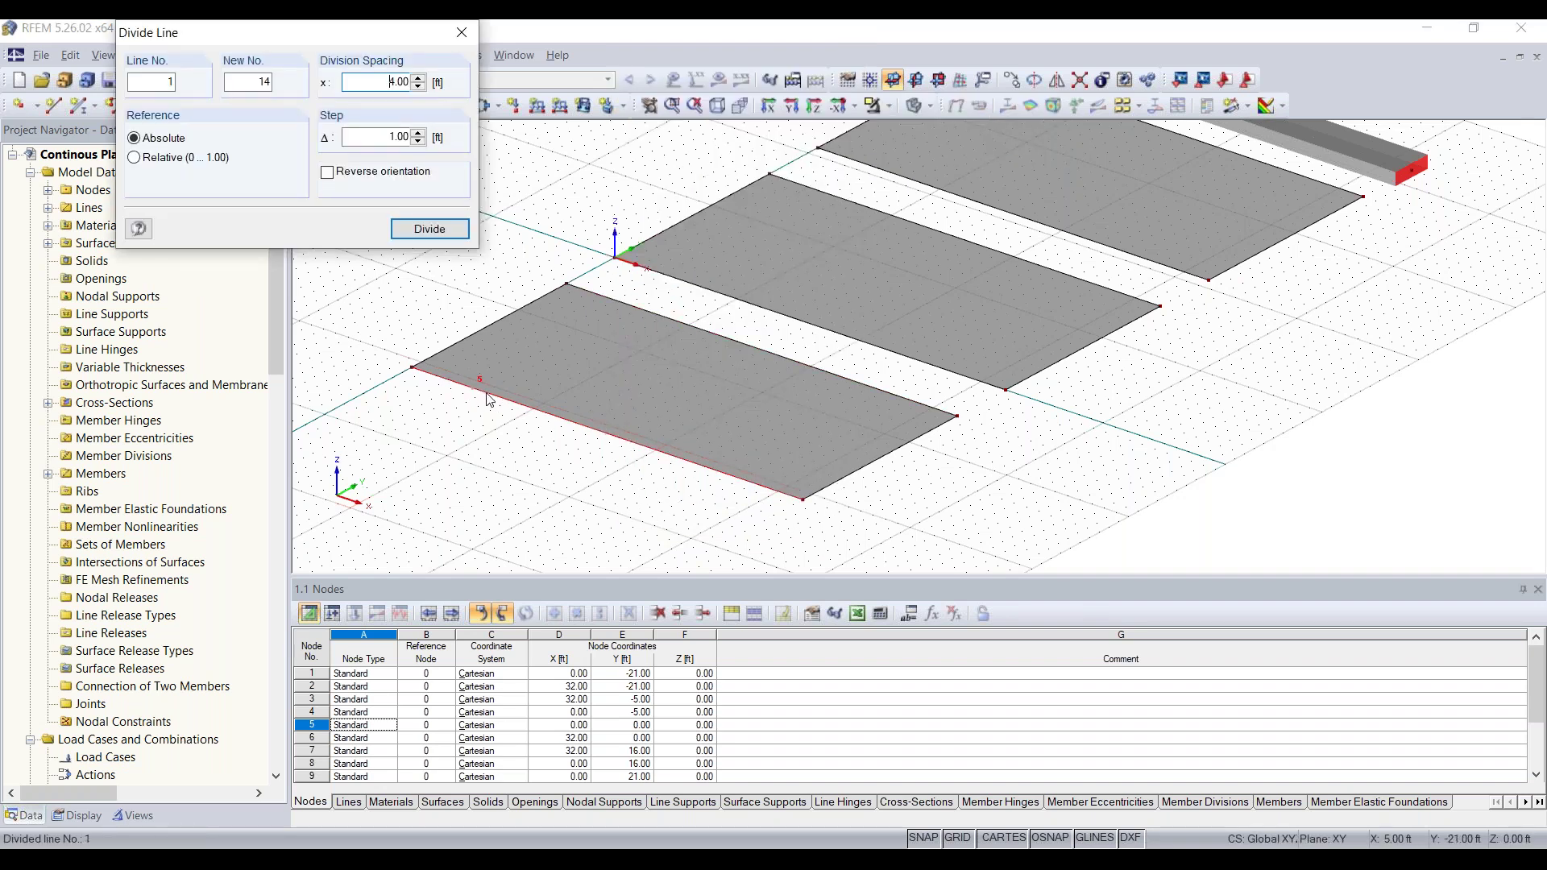
left_click(608, 444)
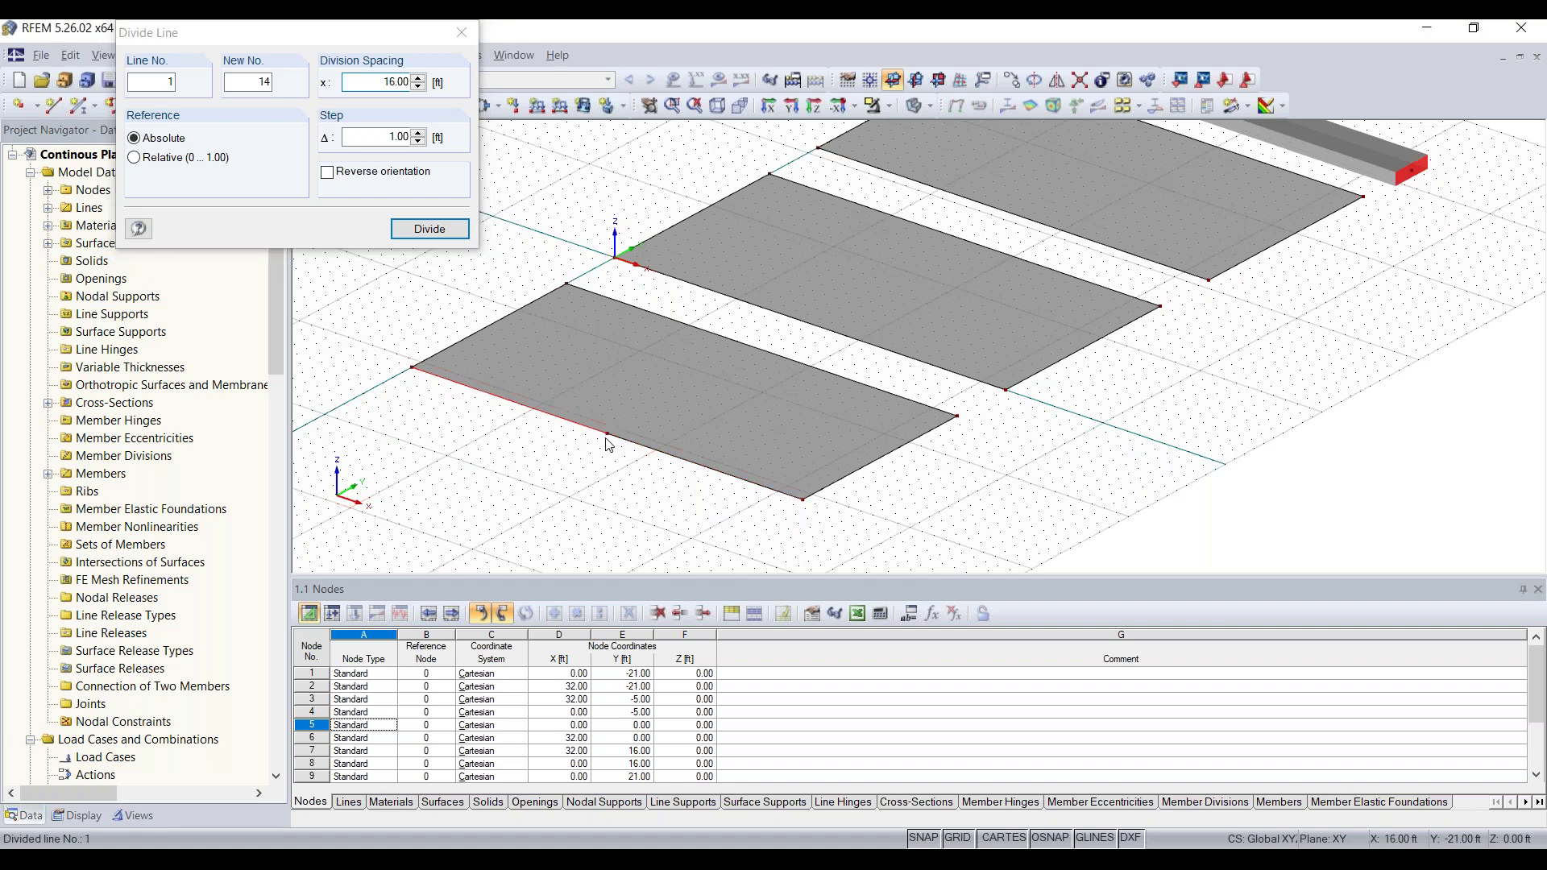
left_click(756, 352)
key("Escape")
Step: Divide the second plate's long edge at the origin with one intermediate node and clear the selection
middle_click_drag(820, 351, 796, 338, "ctrl")
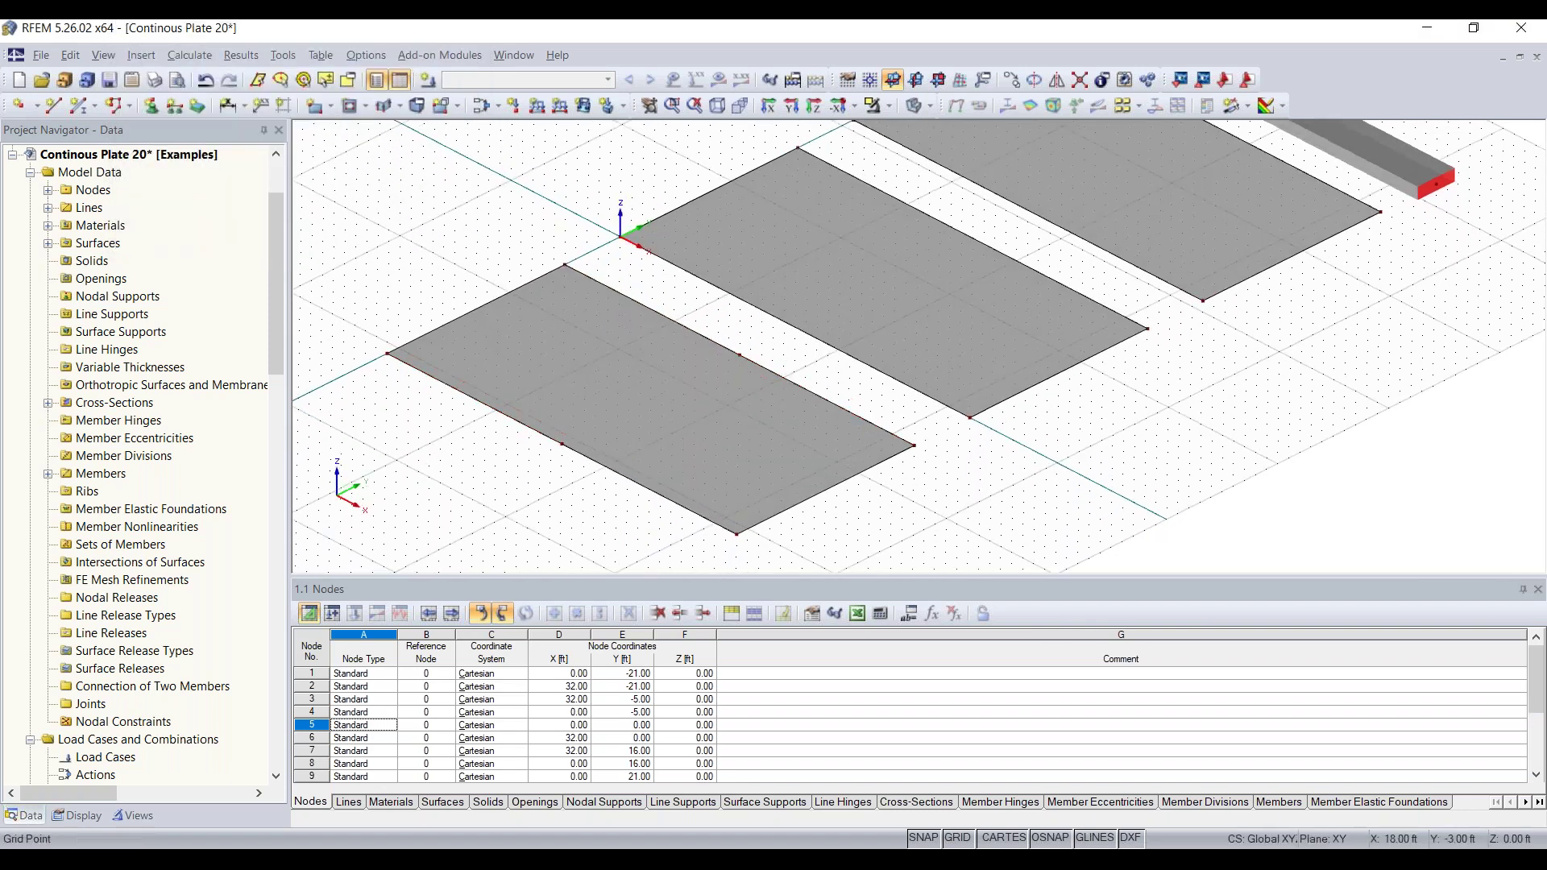
right_click(794, 332)
mouse_move(899, 413)
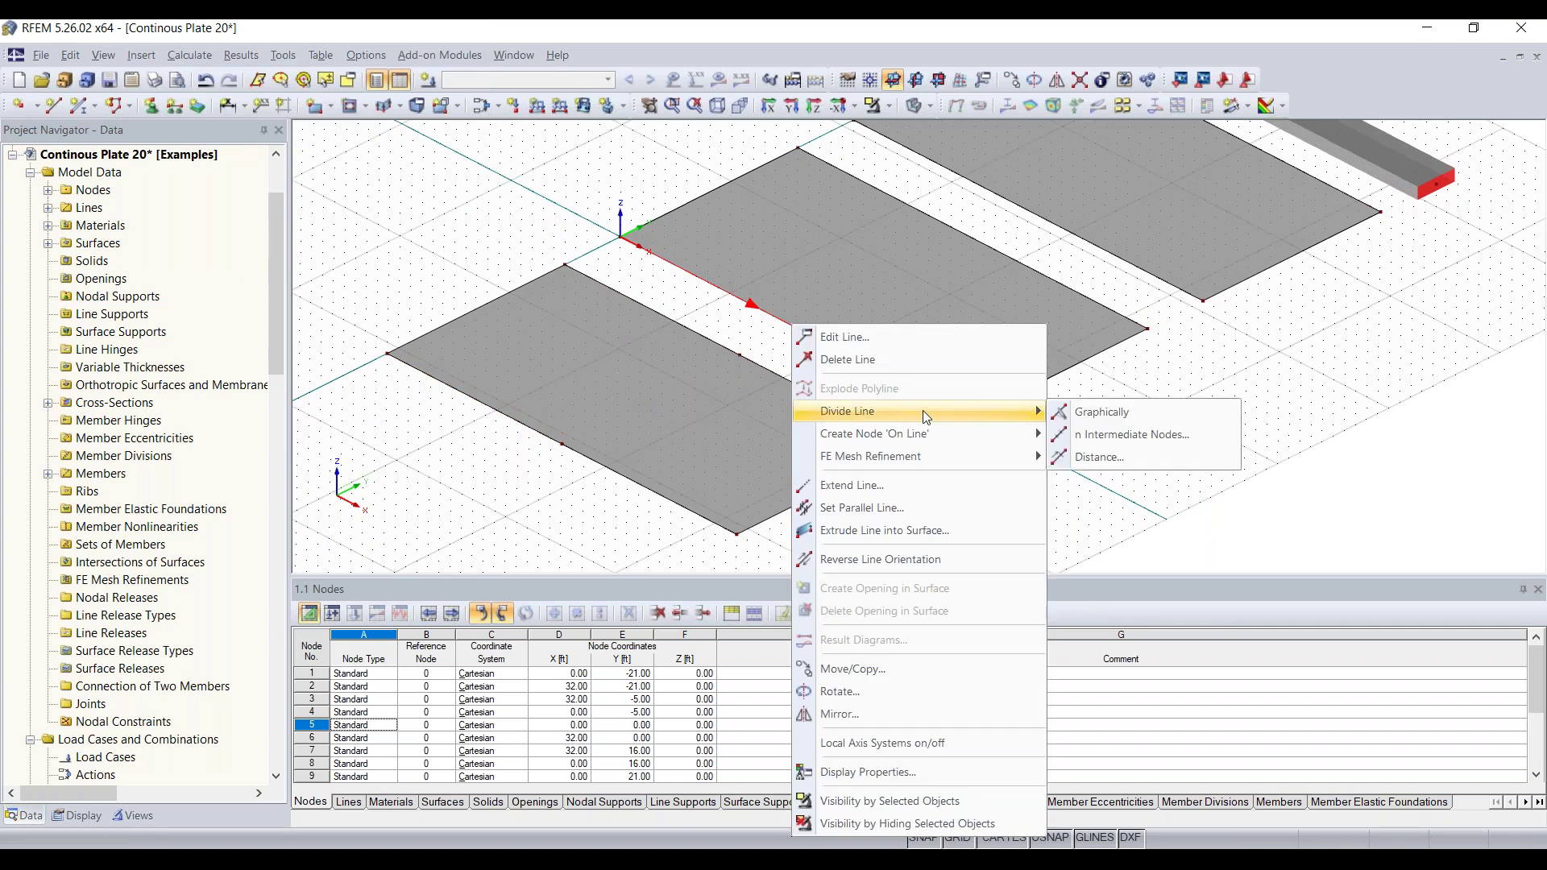
left_click(1113, 433)
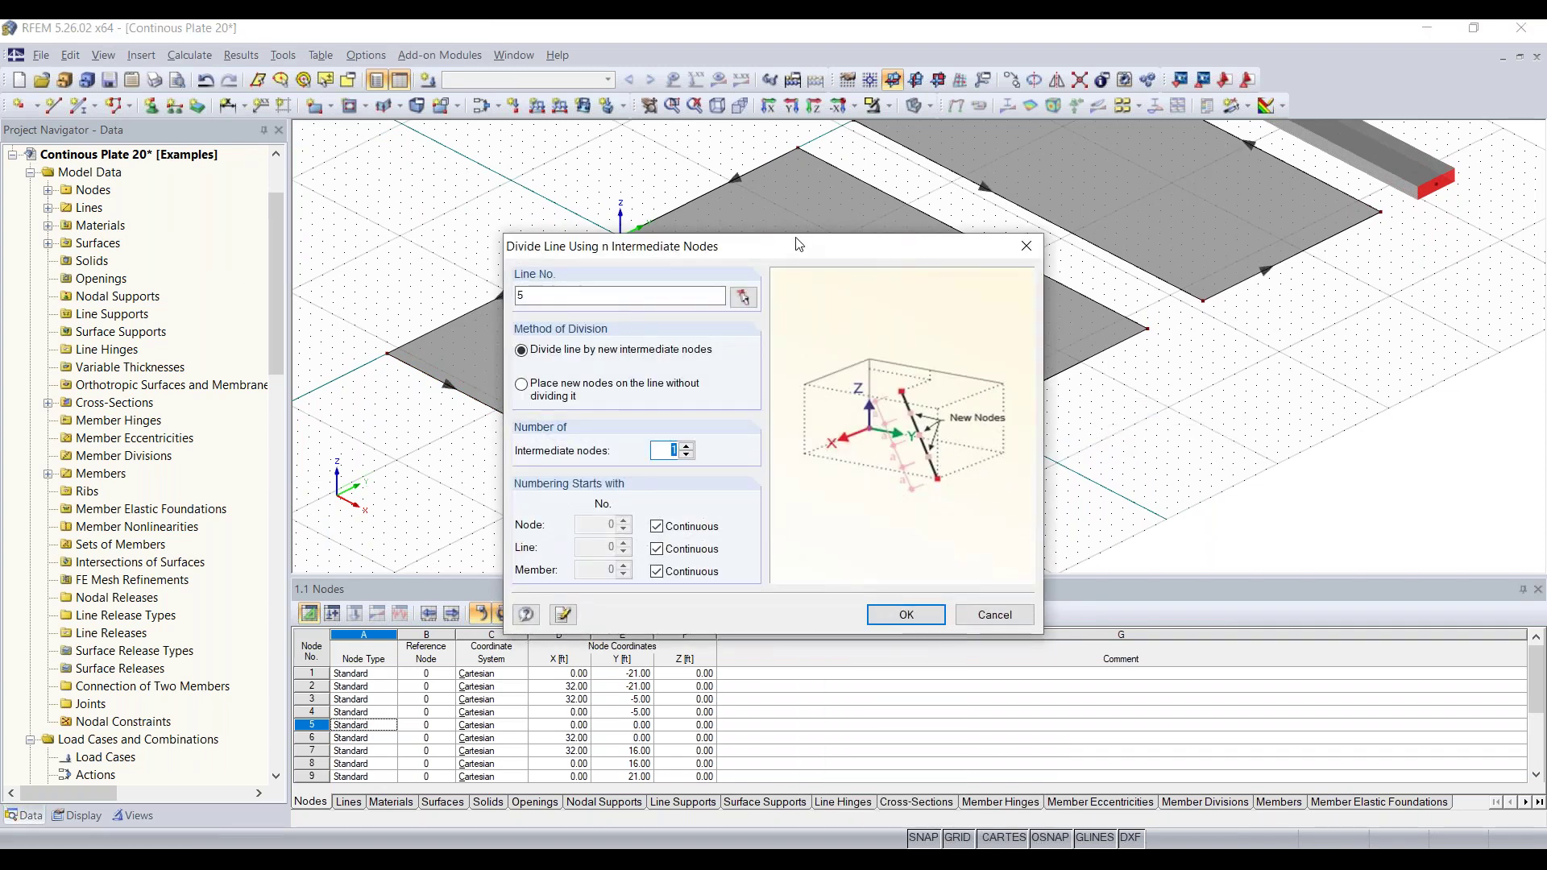
left_click_drag(798, 243, 385, 167)
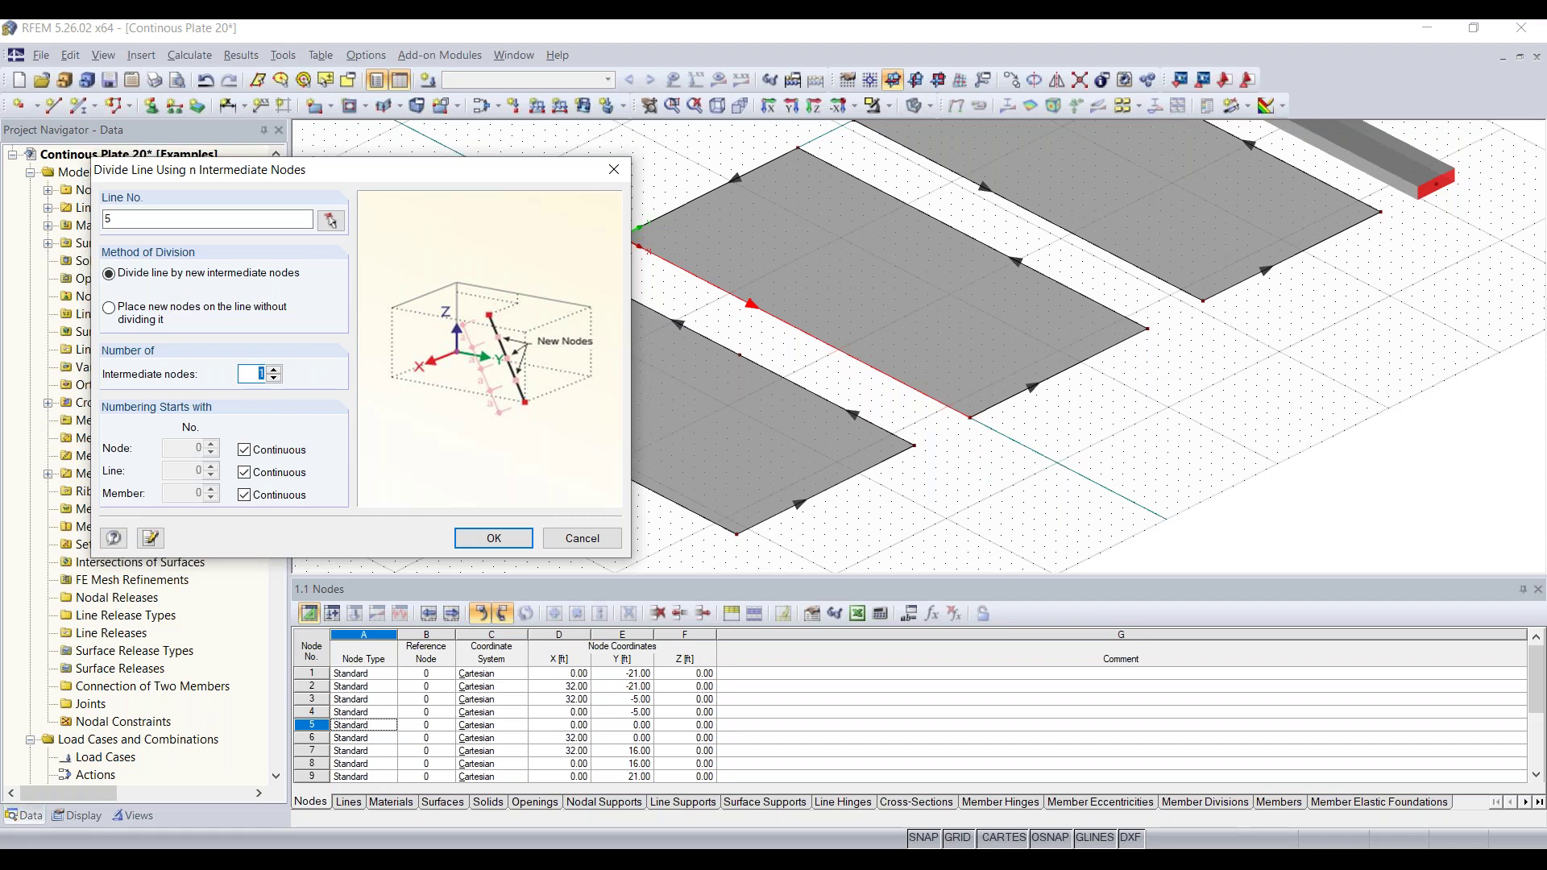
left_click(494, 538)
left_click(918, 367)
Step: Divide the second plate's undivided long edge by distance, with a new intermediate node 16 ft (50%) from the line start
middle_click_drag(802, 419, 625, 508)
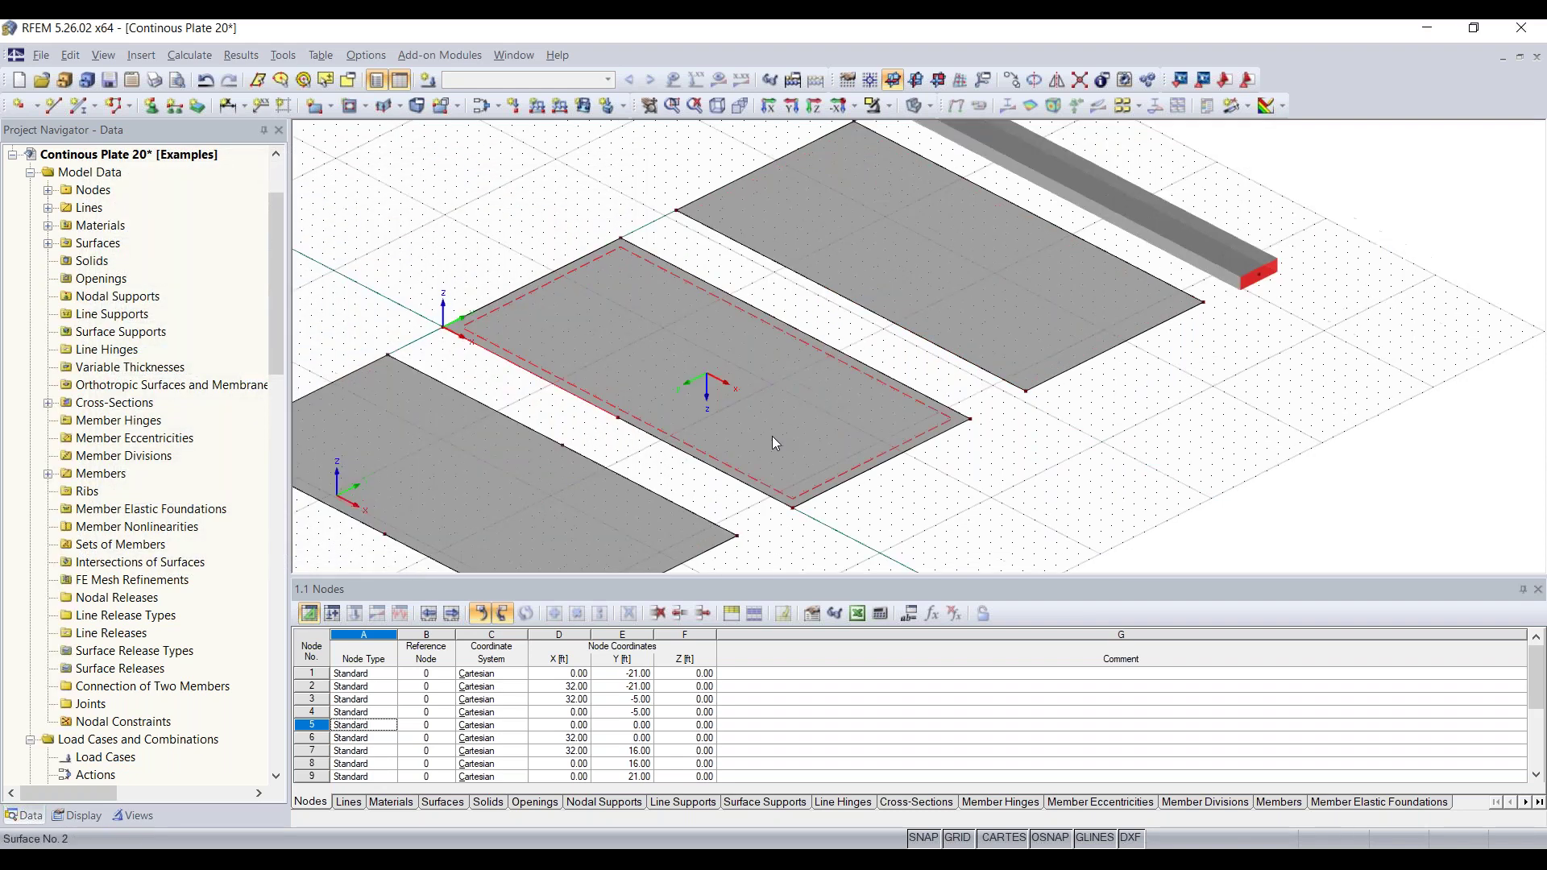
left_click(800, 326)
right_click(800, 326)
mouse_move(1012, 414)
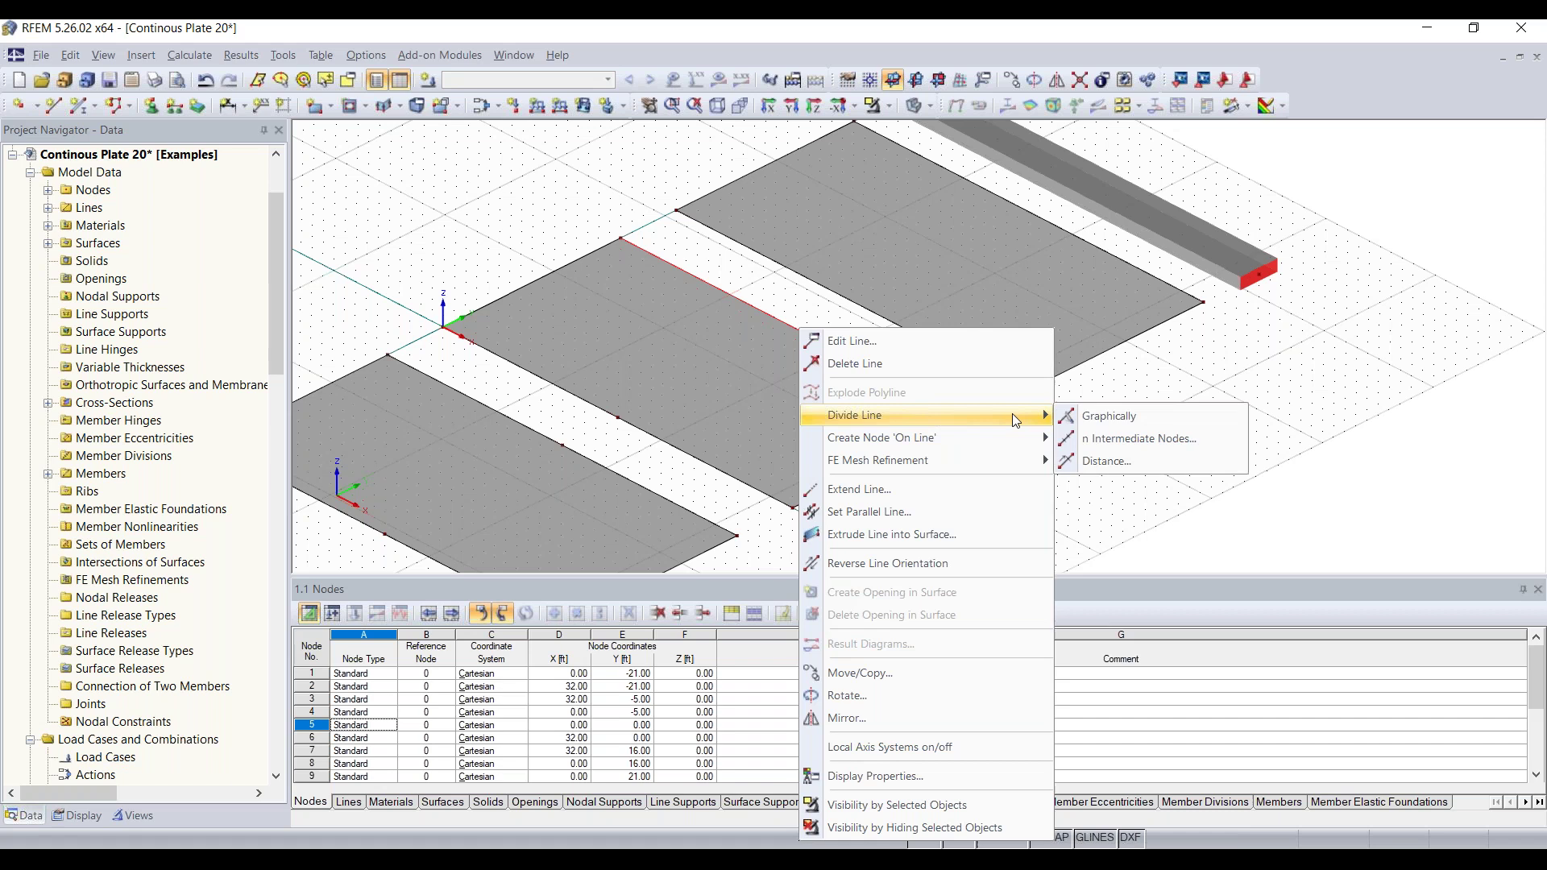
left_click(1122, 463)
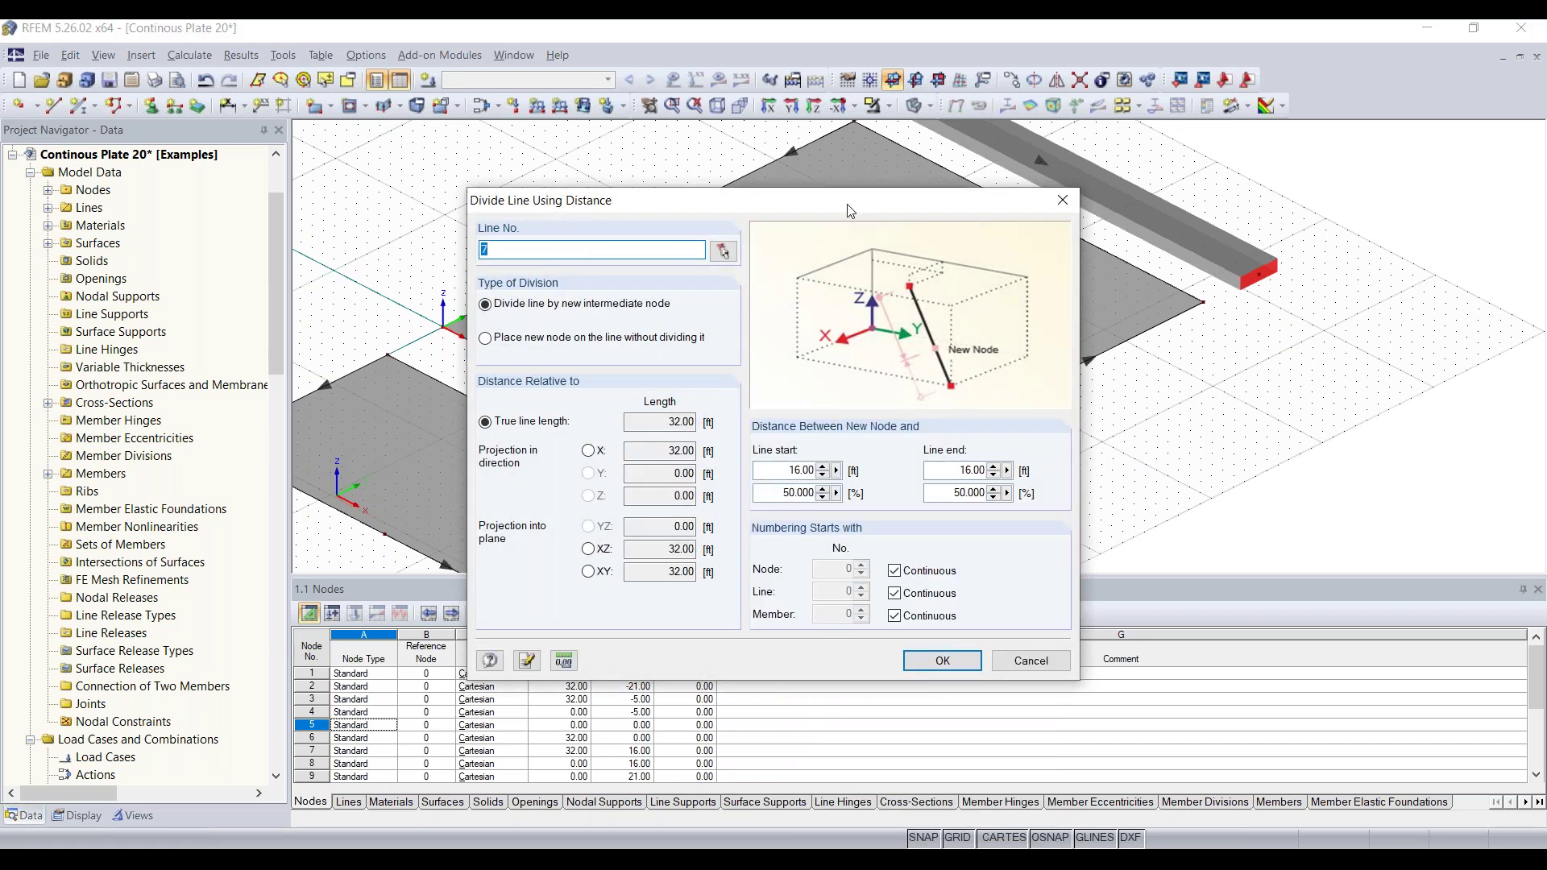
left_click_drag(792, 387, 408, 168)
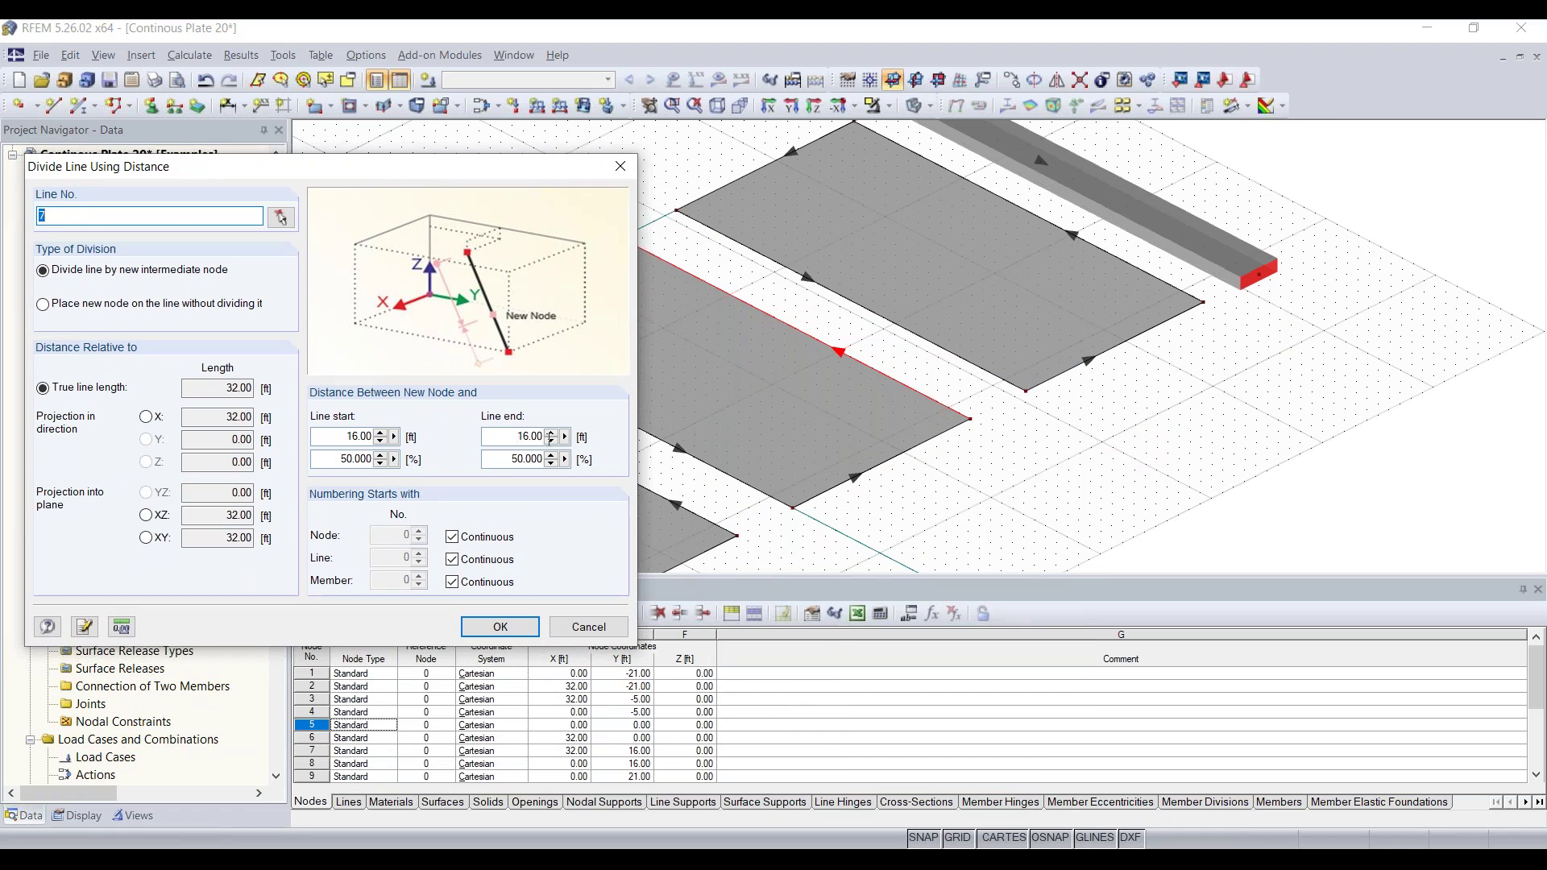
double_click(331, 457)
left_click(522, 459)
left_click(500, 628)
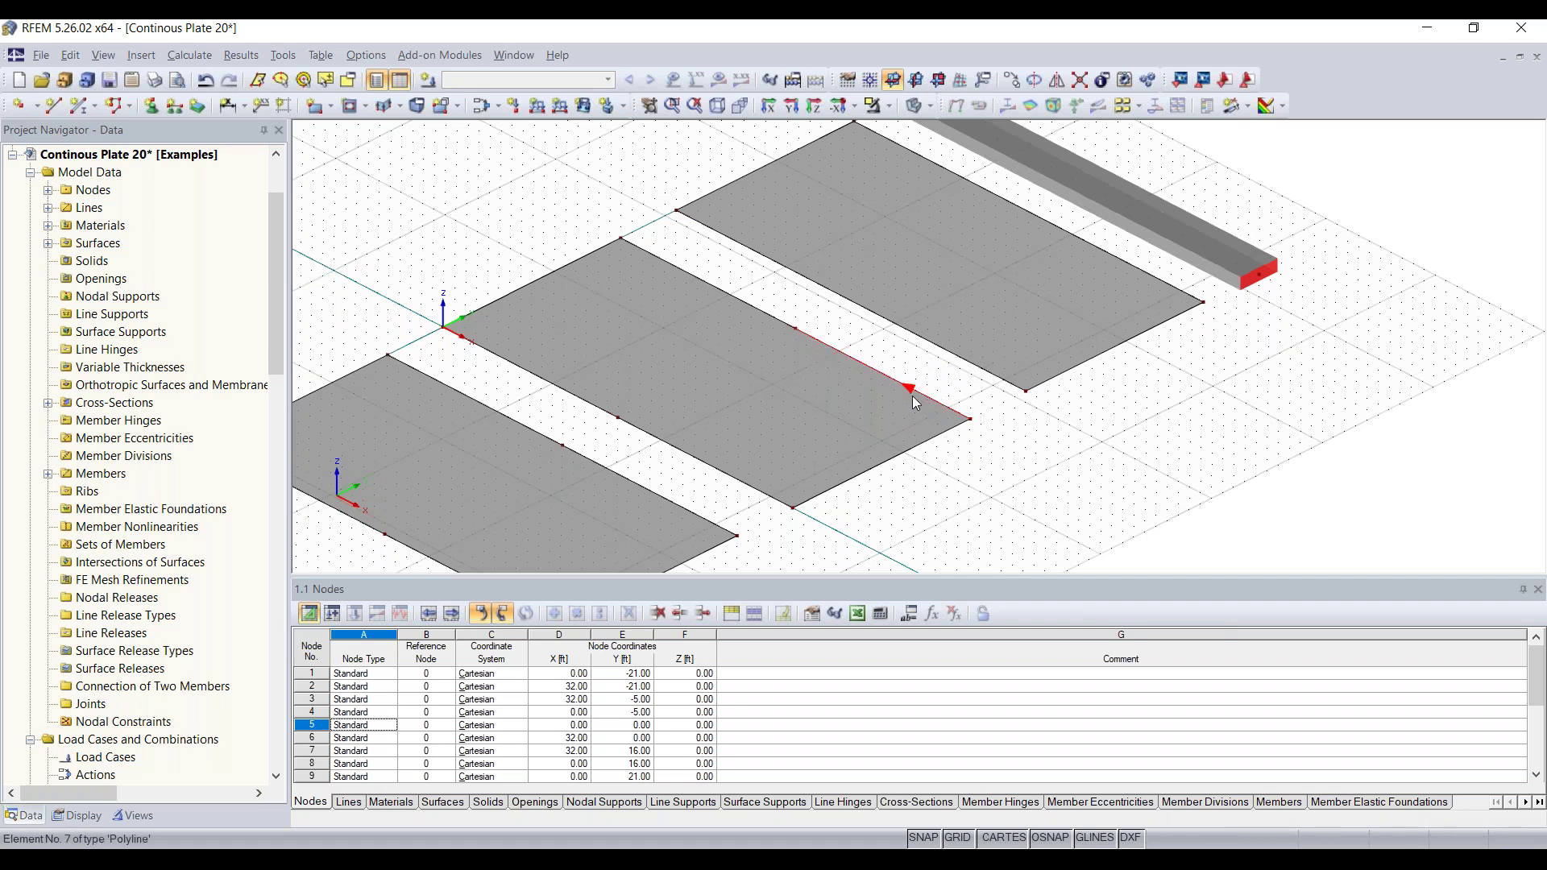
Step: Divide both long edges of the third plate graphically at their midpoints, 16 ft along each line
scroll(914, 387, "up", 2)
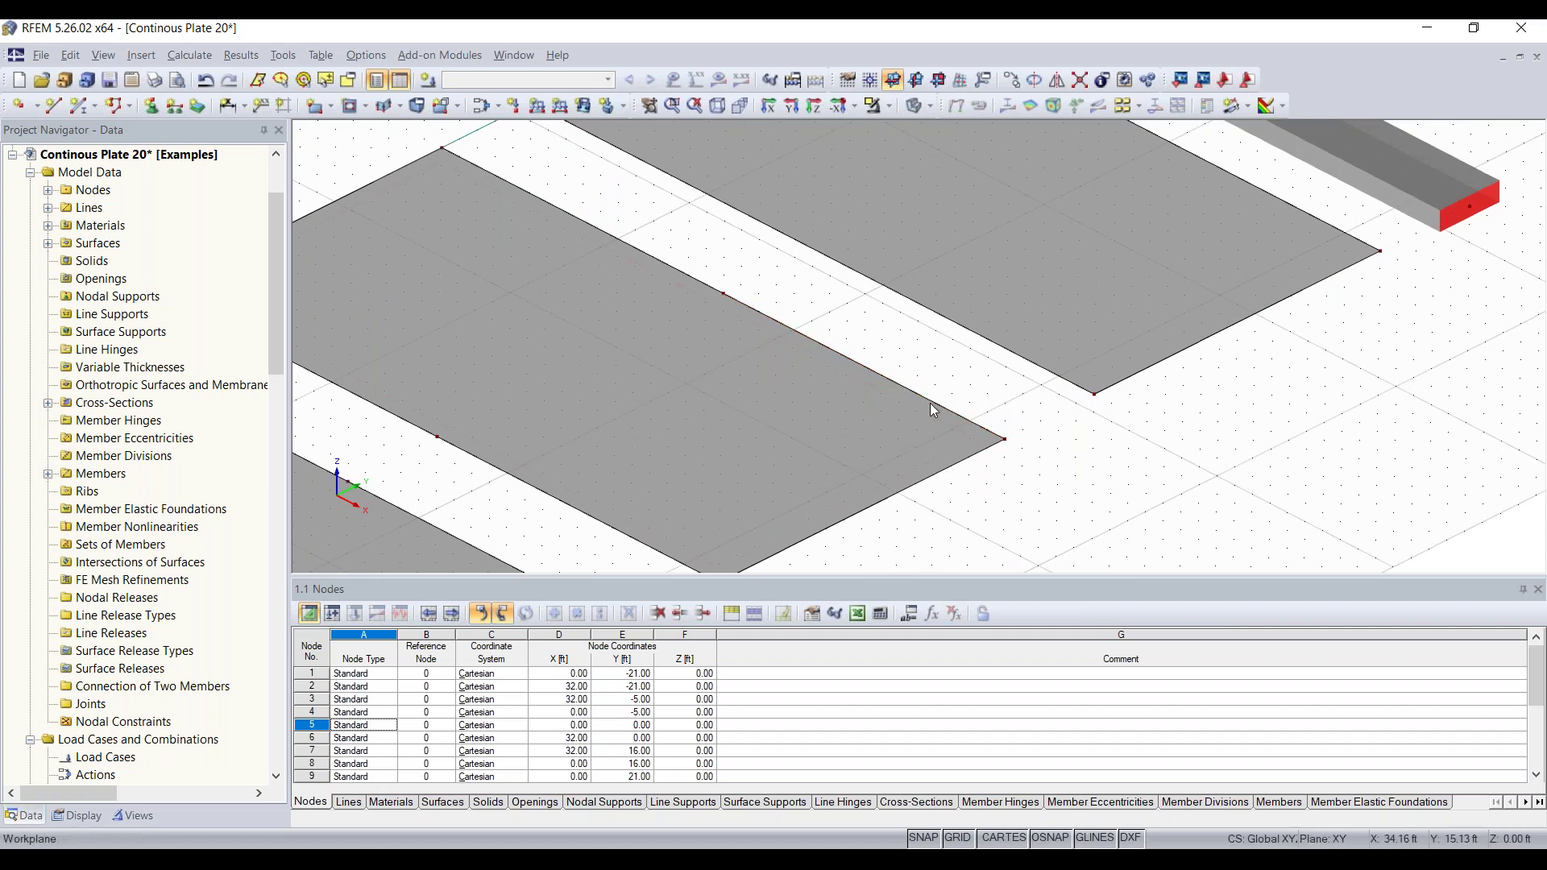
scroll(789, 427, "down", 3)
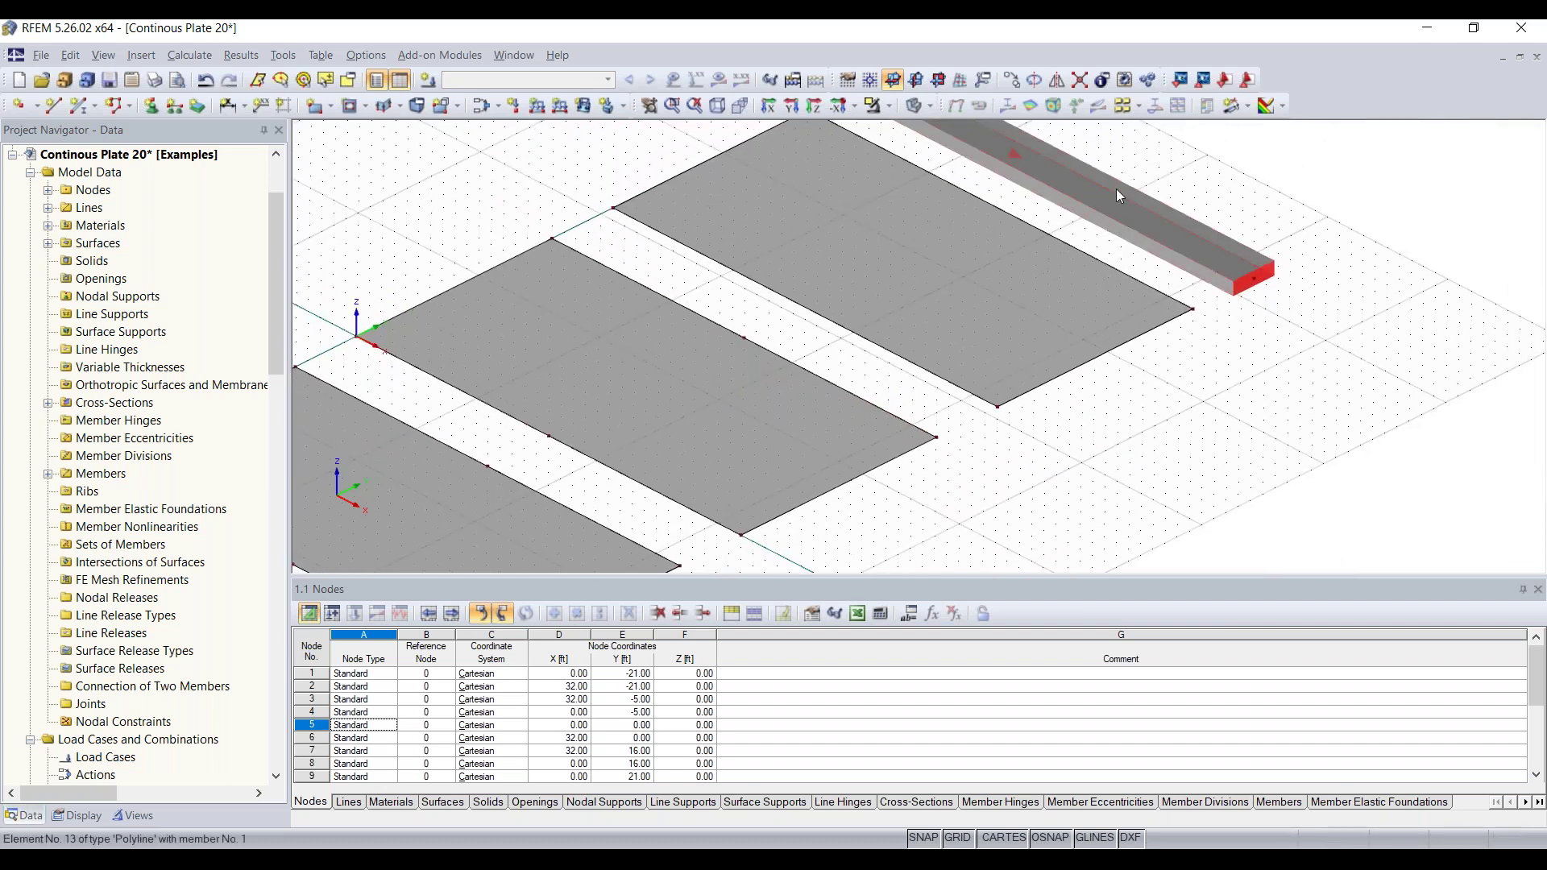
scroll(1119, 193, "down", 2)
scroll(926, 234, "up", 1)
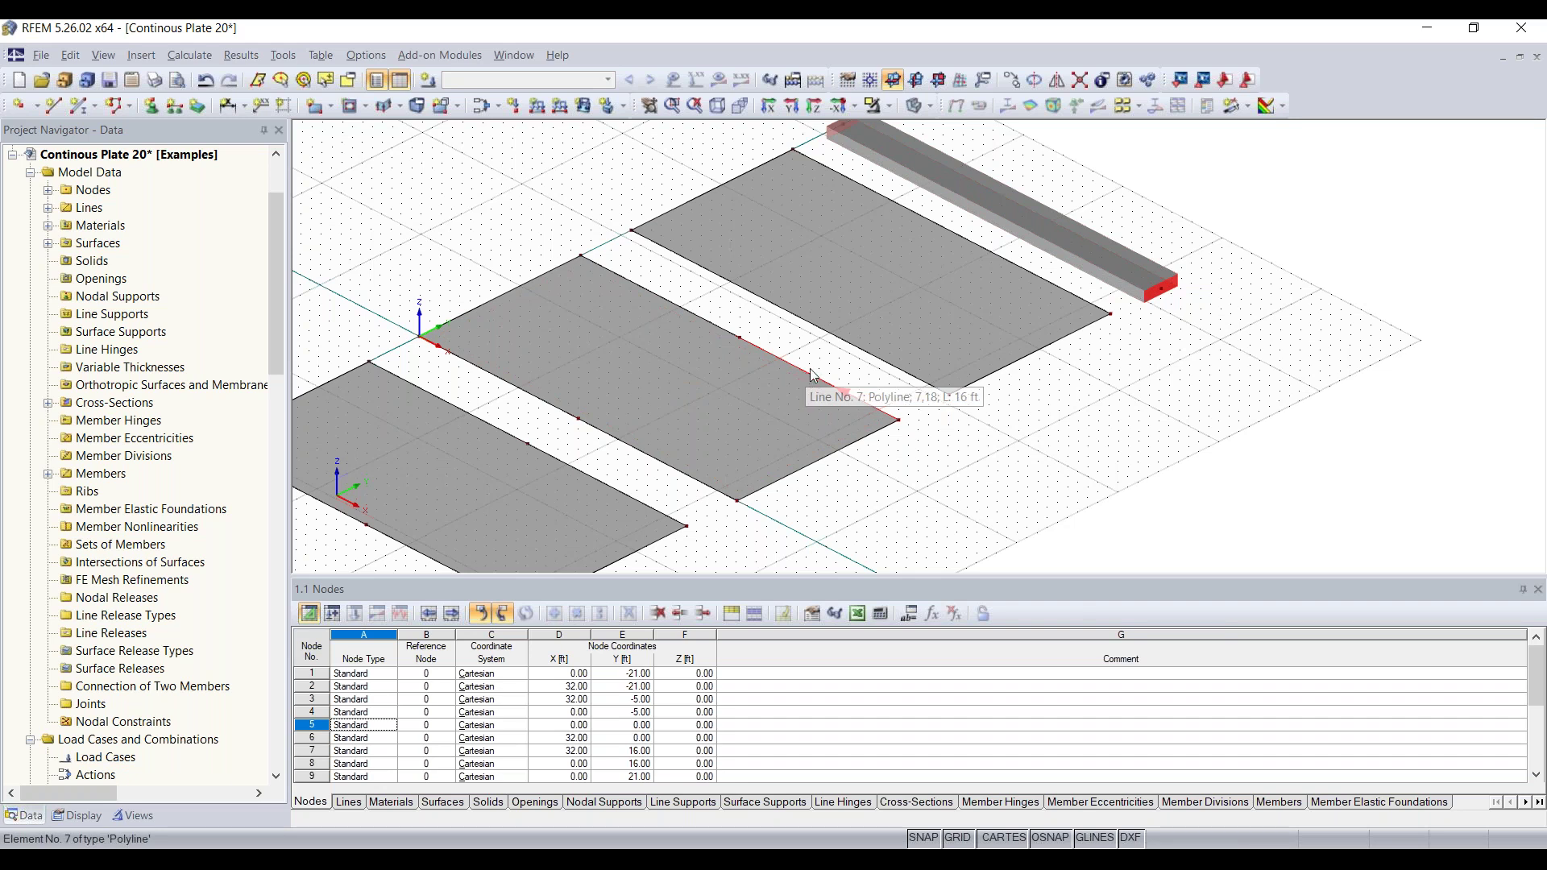
right_click(831, 335)
mouse_move(904, 421)
left_click(1136, 423)
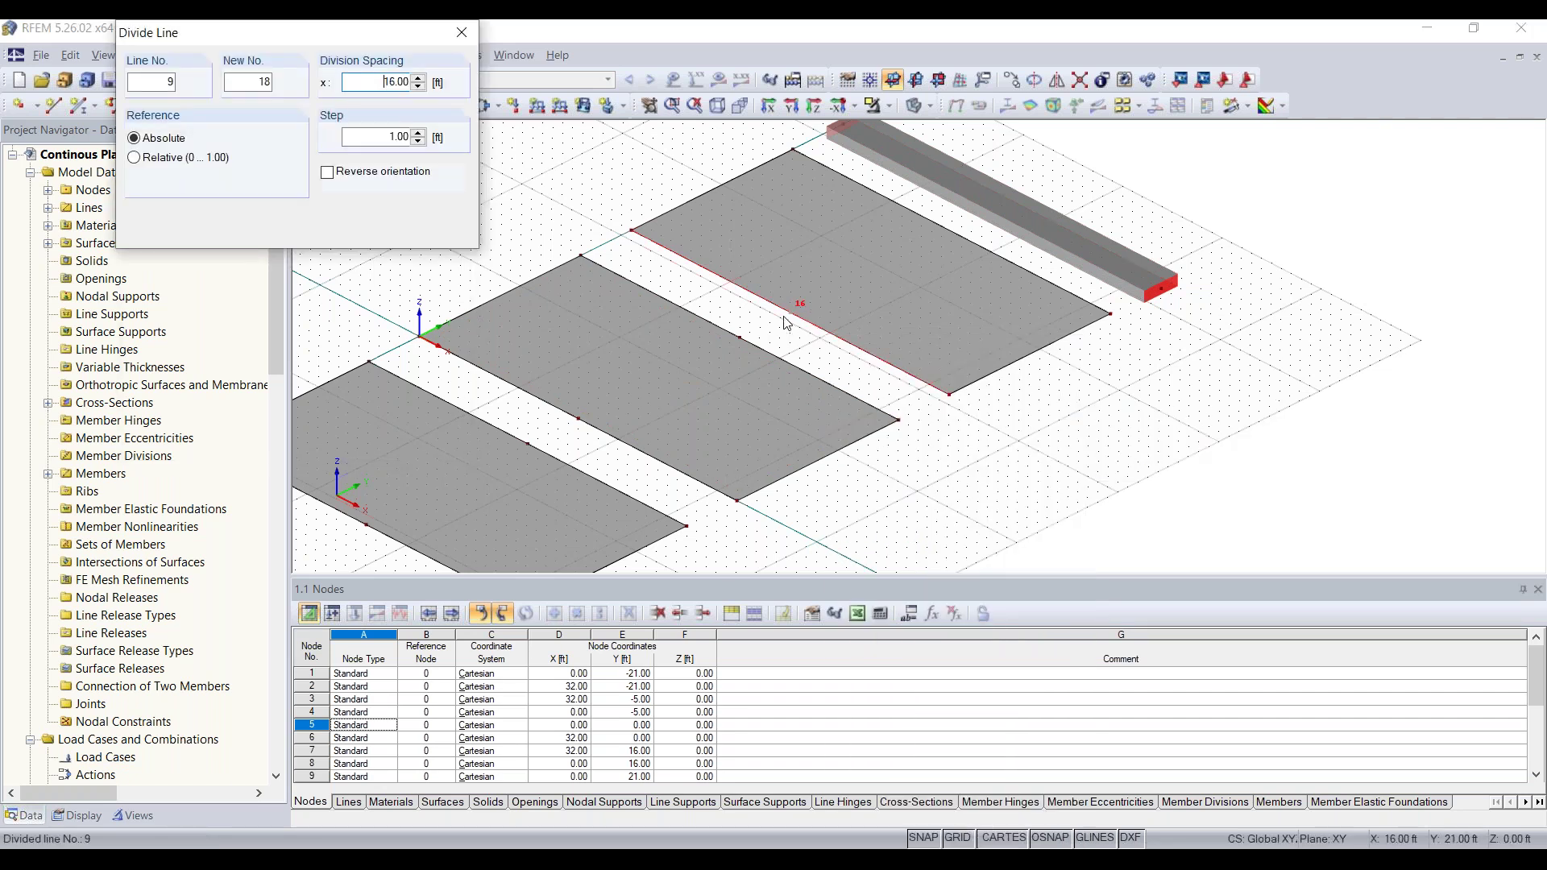
left_click(953, 232)
key("Return")
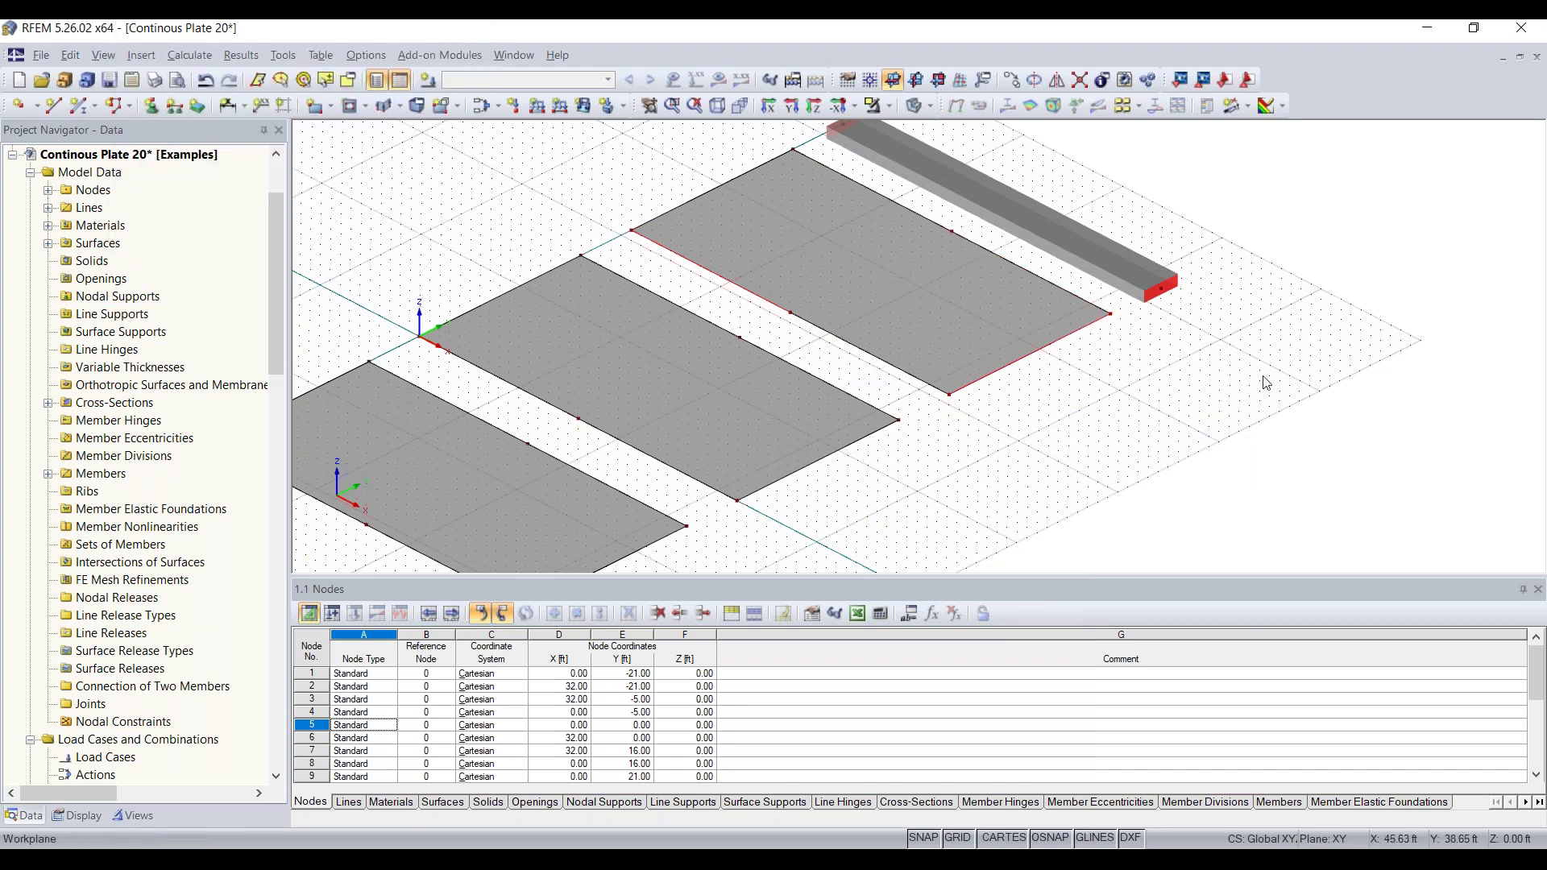
Step: Divide the beam member into two equal halves using one intermediate node
right_click(981, 210)
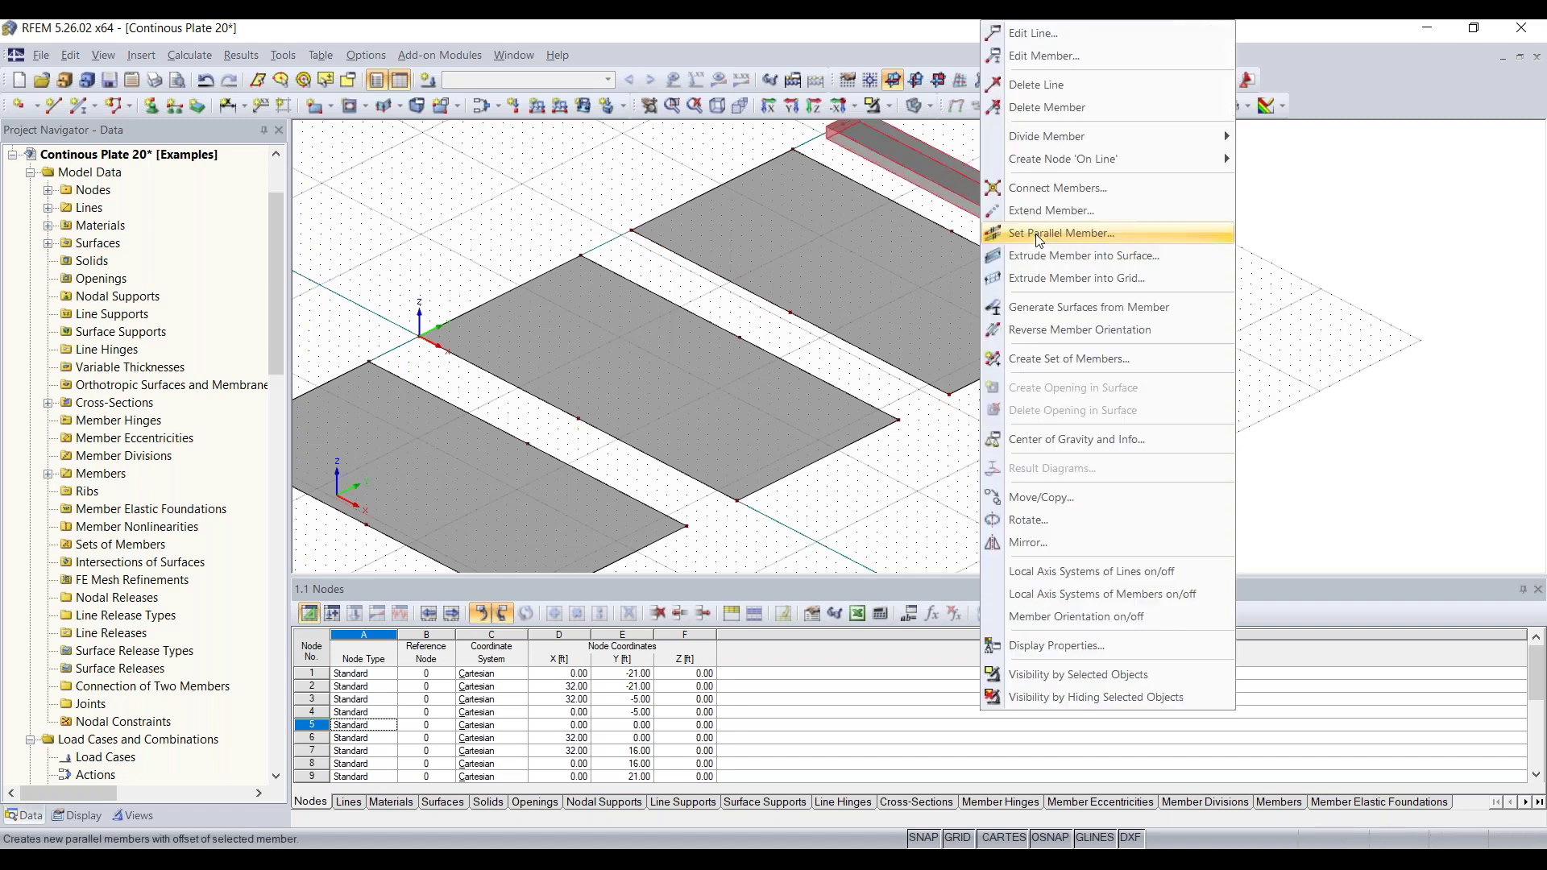
mouse_move(1088, 137)
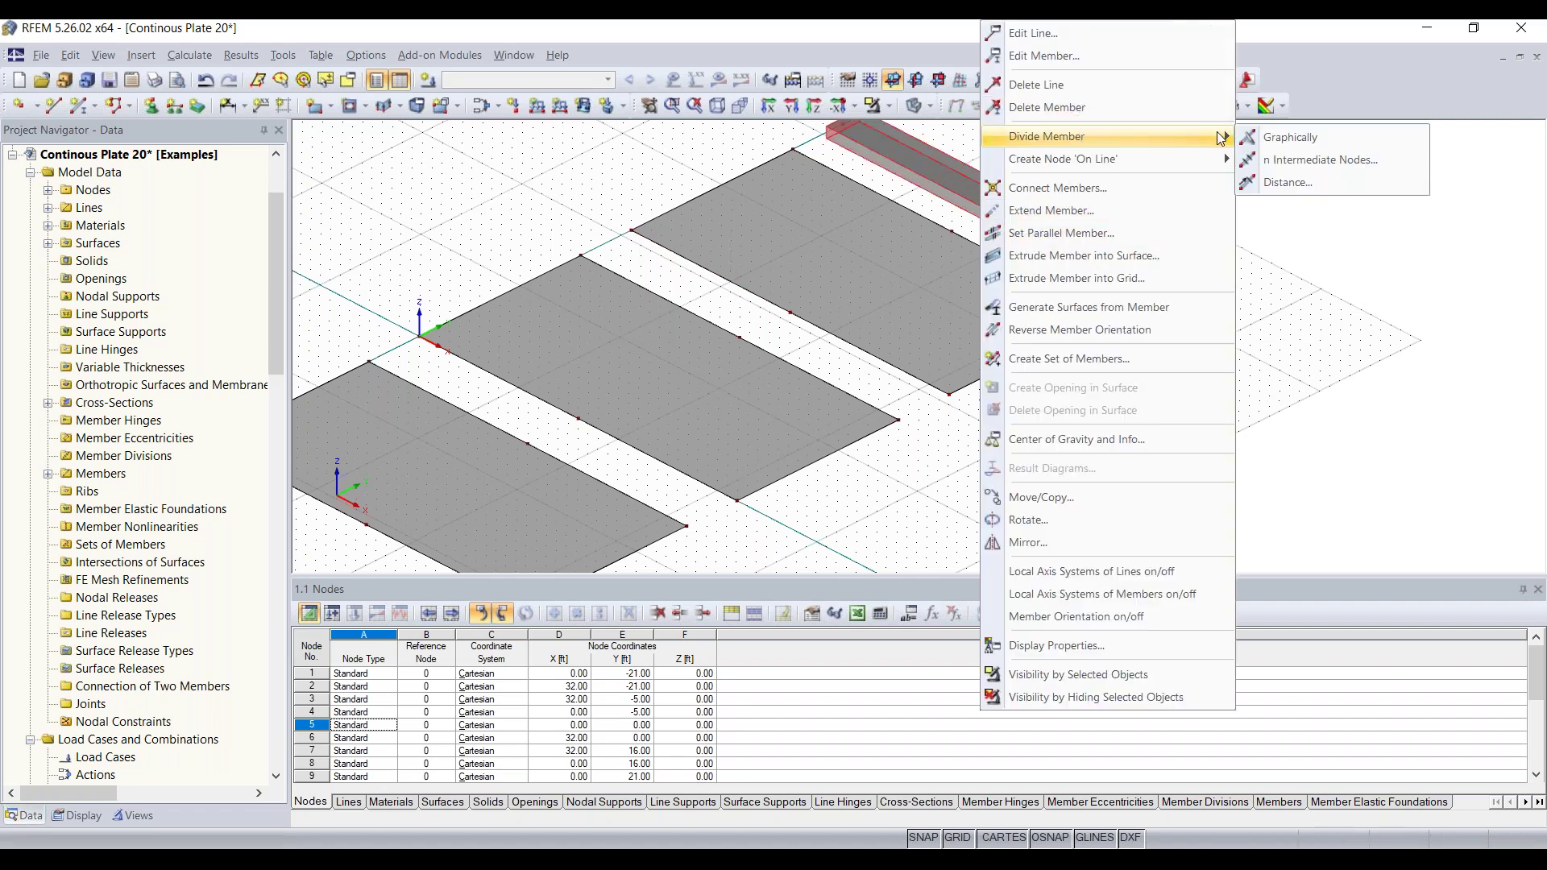
left_click(1289, 158)
left_click(899, 617)
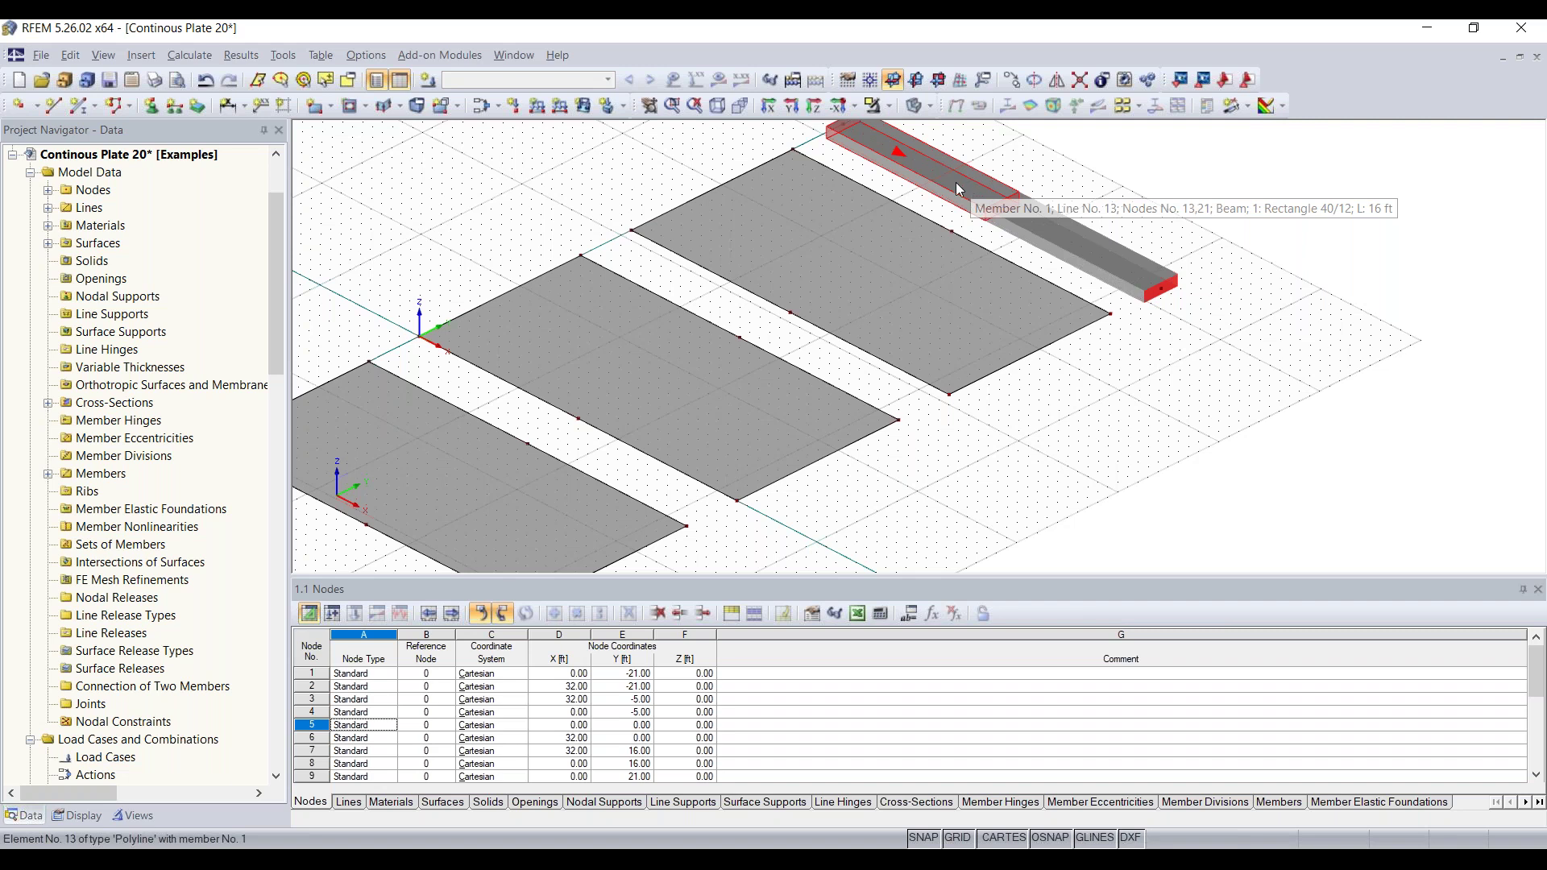
Step: Draw a line across each of the three plates between the midpoint nodes of its long edges, ending the command
scroll(818, 506, "down", 1)
middle_click_drag(819, 506, 919, 414, "ctrl")
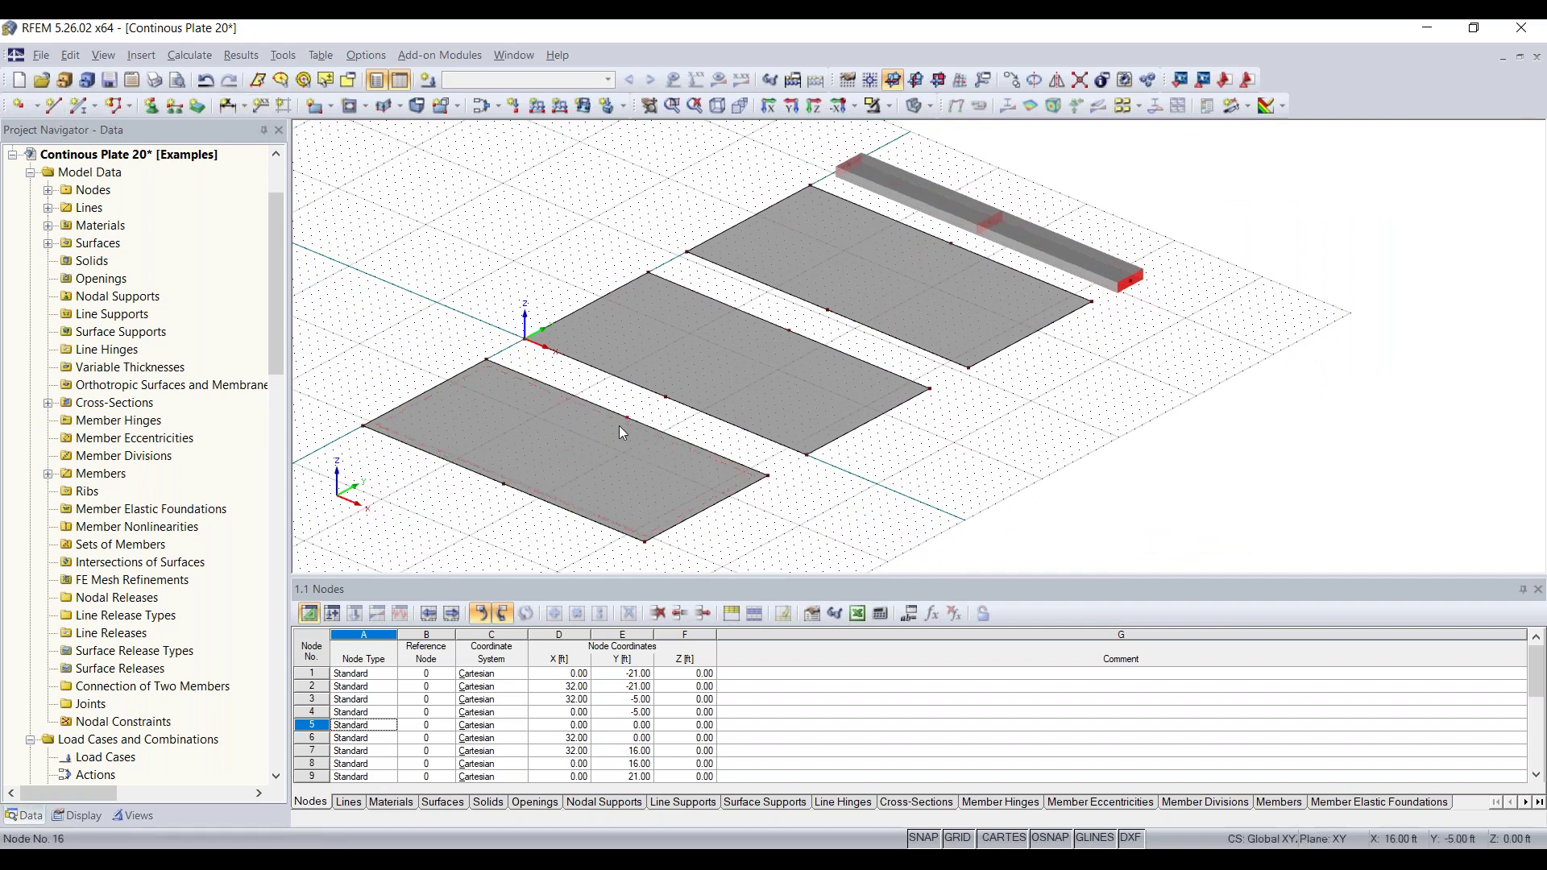
left_click(54, 106)
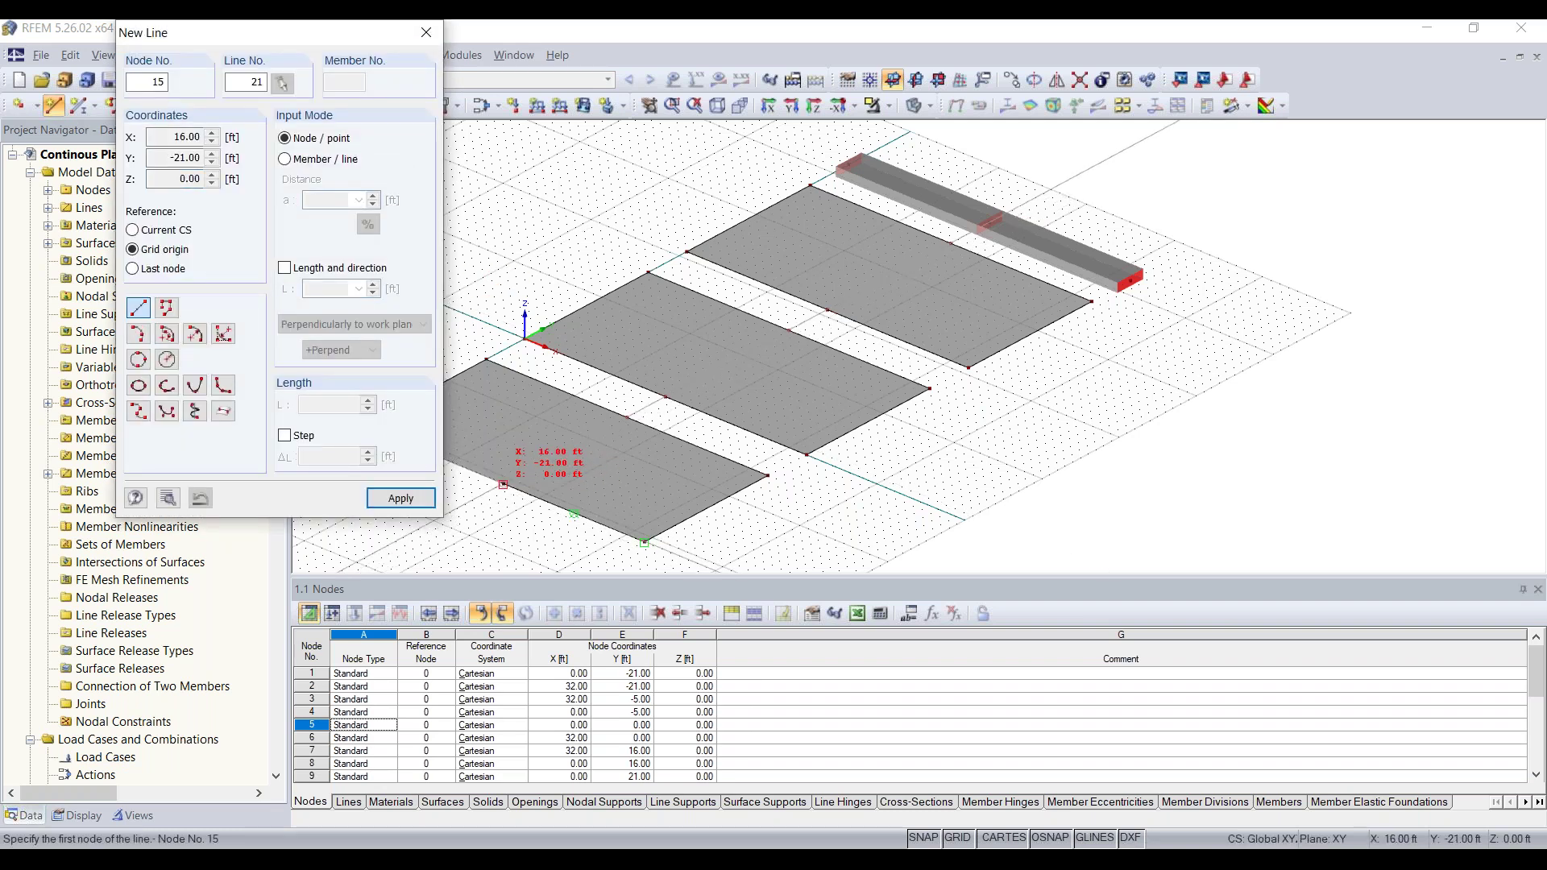
left_click(503, 484)
left_click(627, 418)
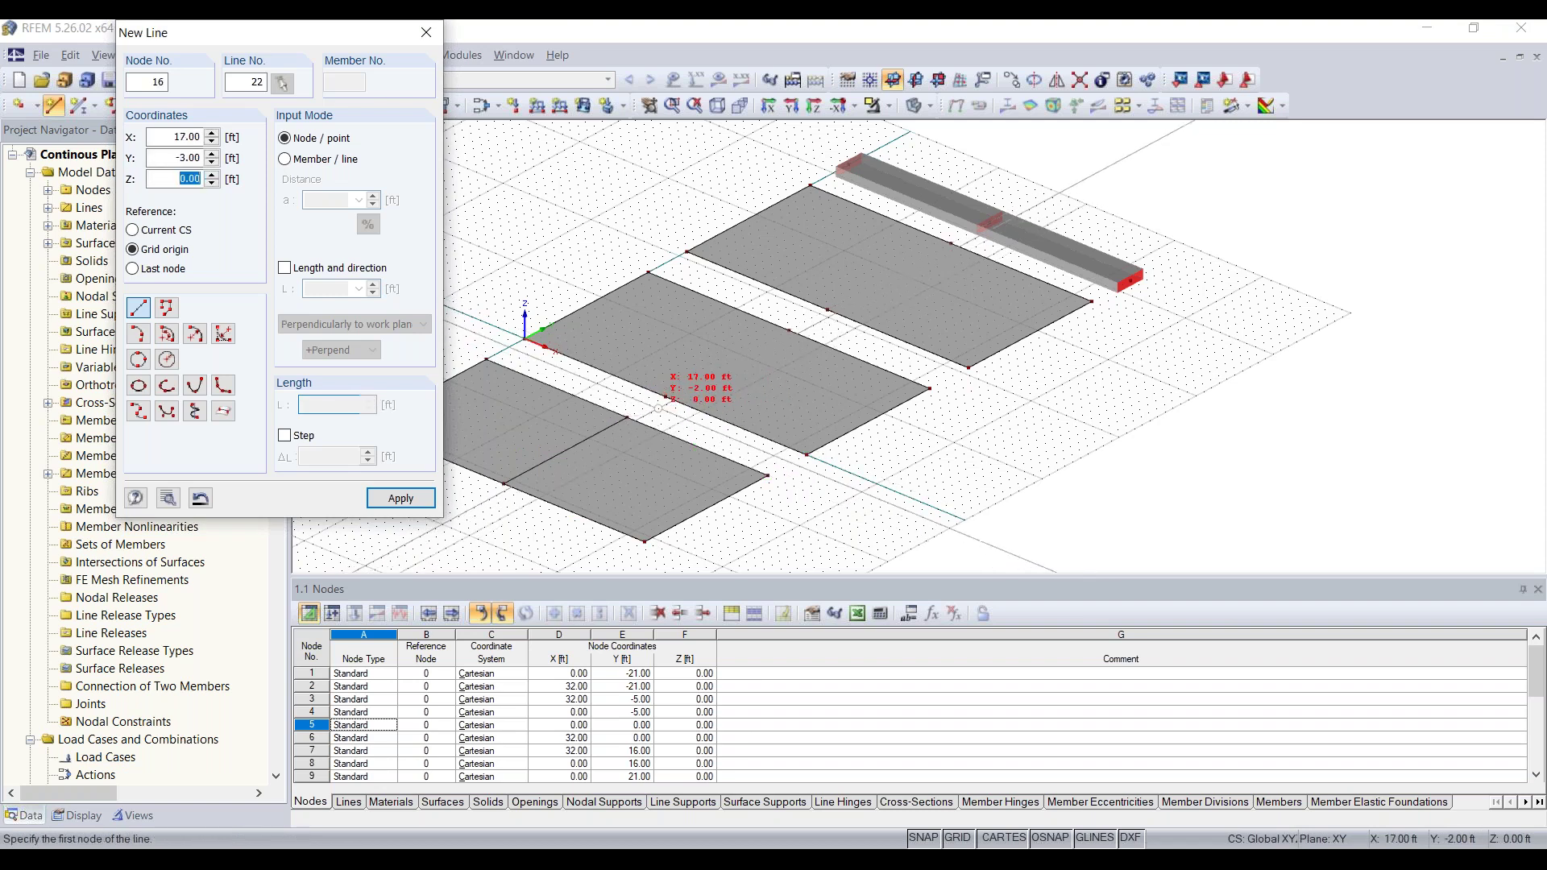
left_click(789, 330)
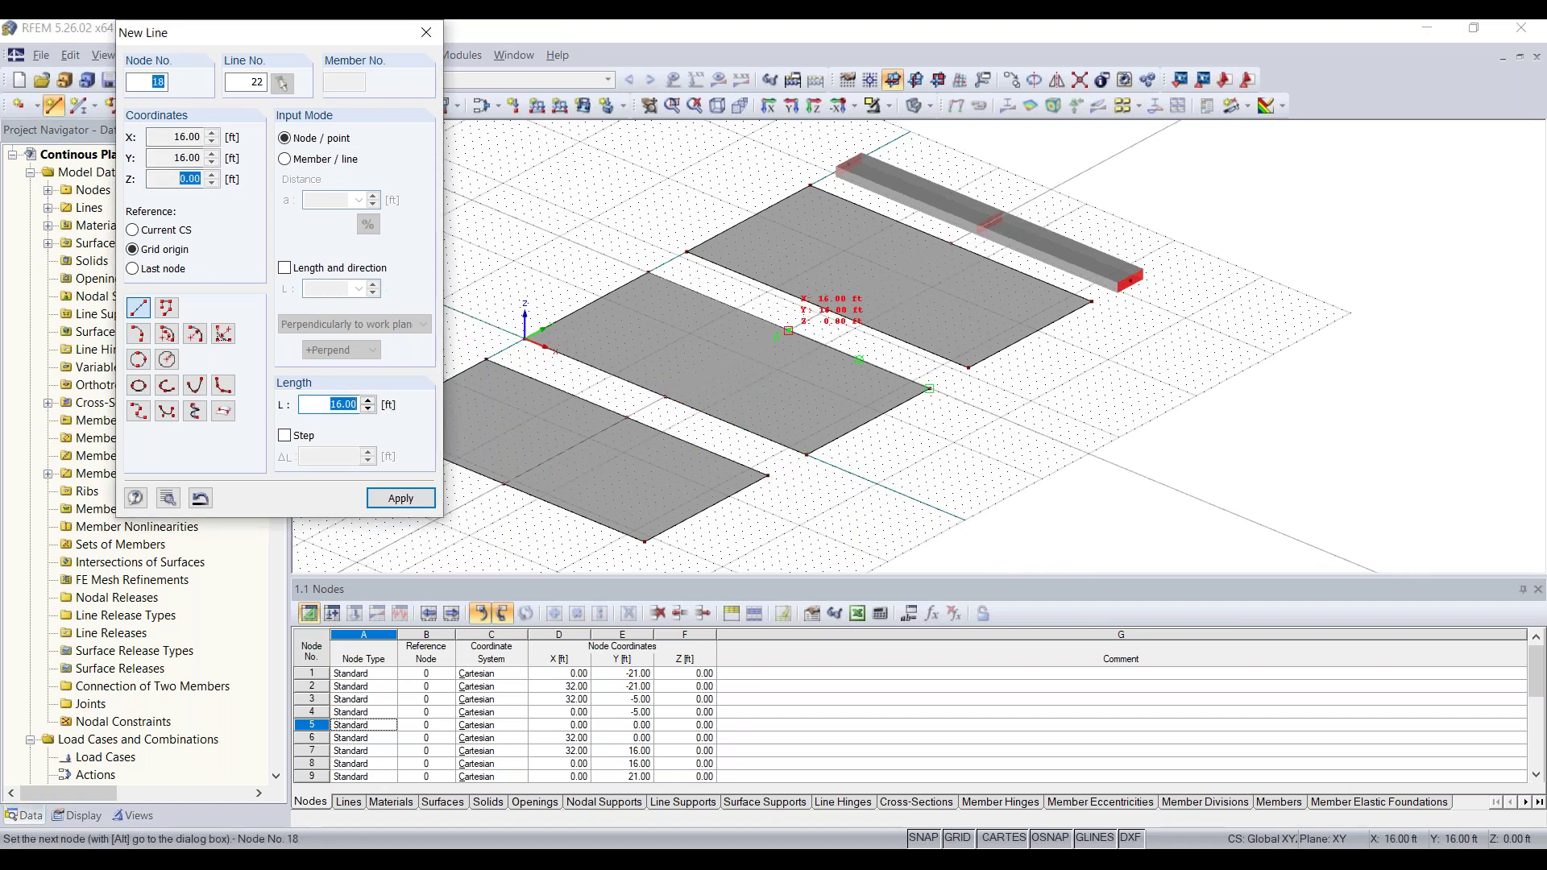
left_click(827, 311)
left_click(828, 310)
left_click(951, 243)
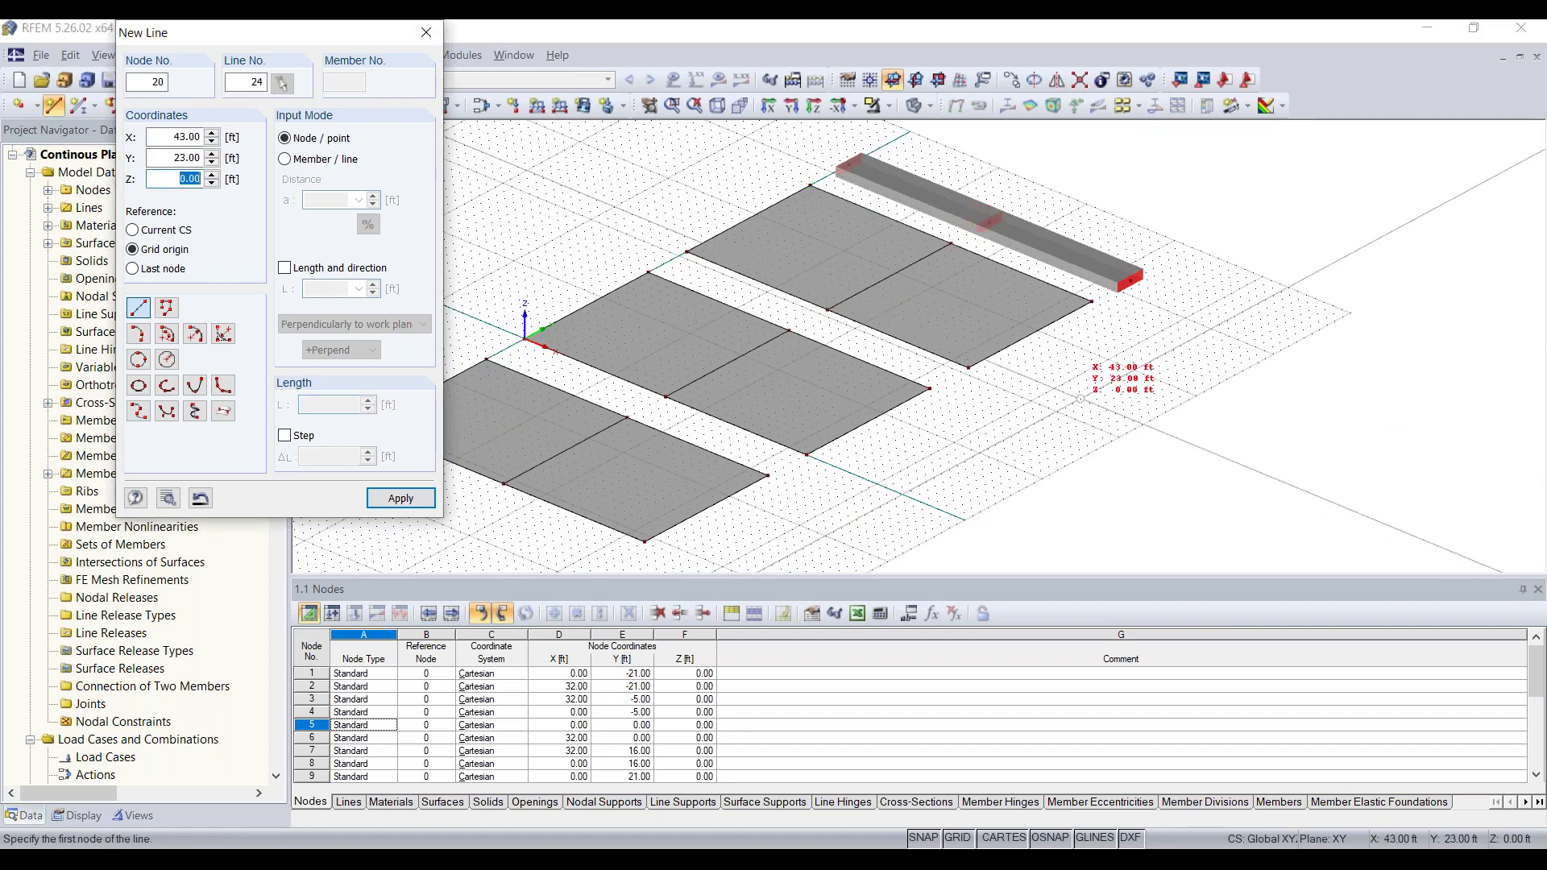
key("Escape")
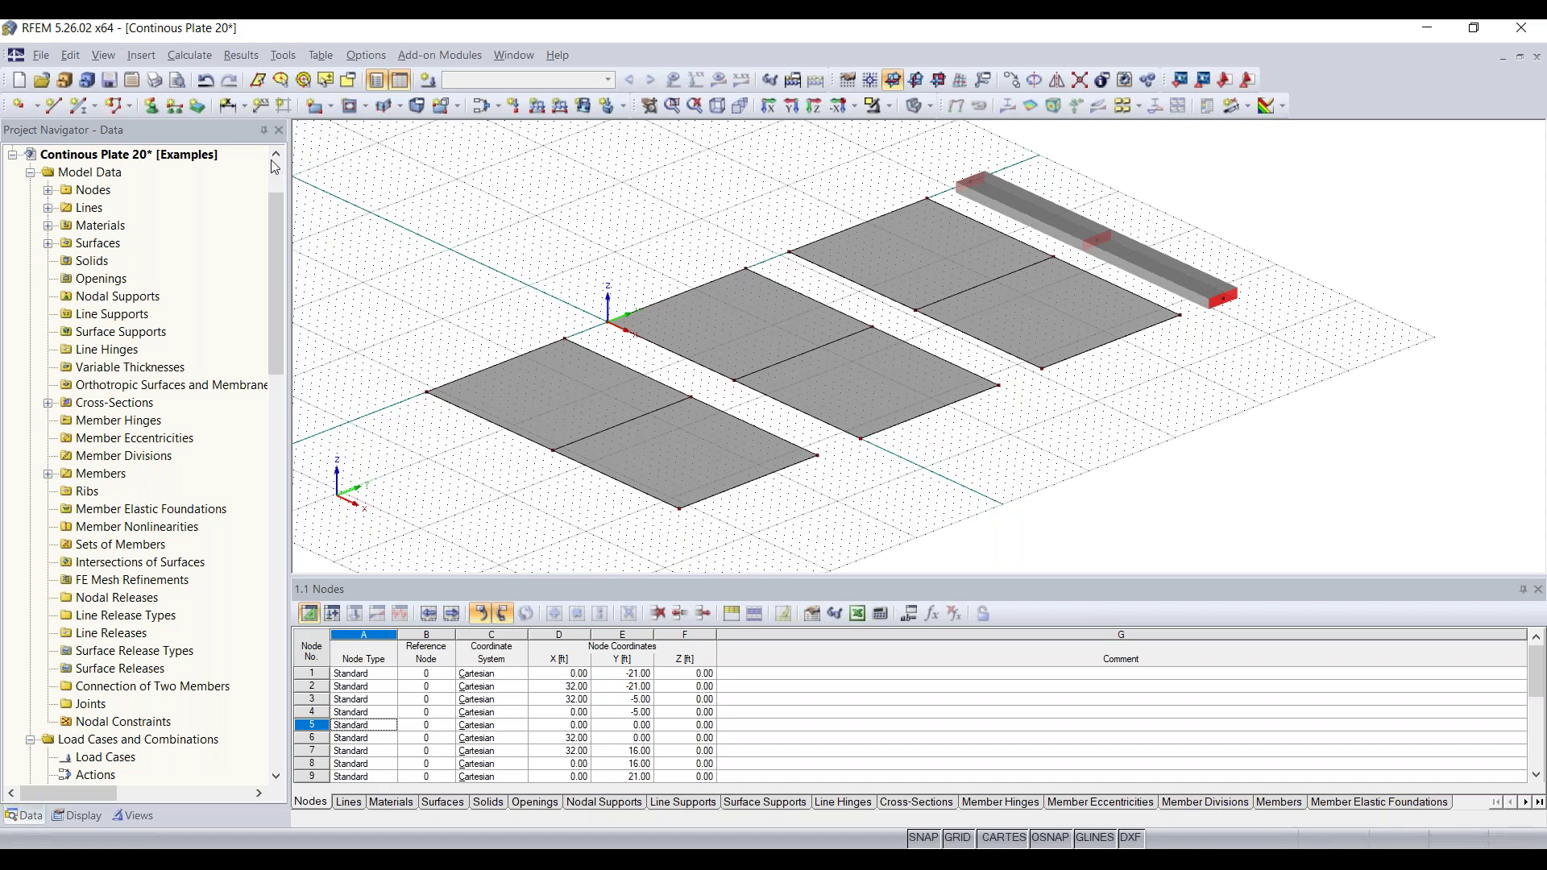
Step: Create a hinged line support in global axes with uX, uY and uZ supported and no rotational restraints, and accept it
left_click(176, 106)
left_click(173, 105)
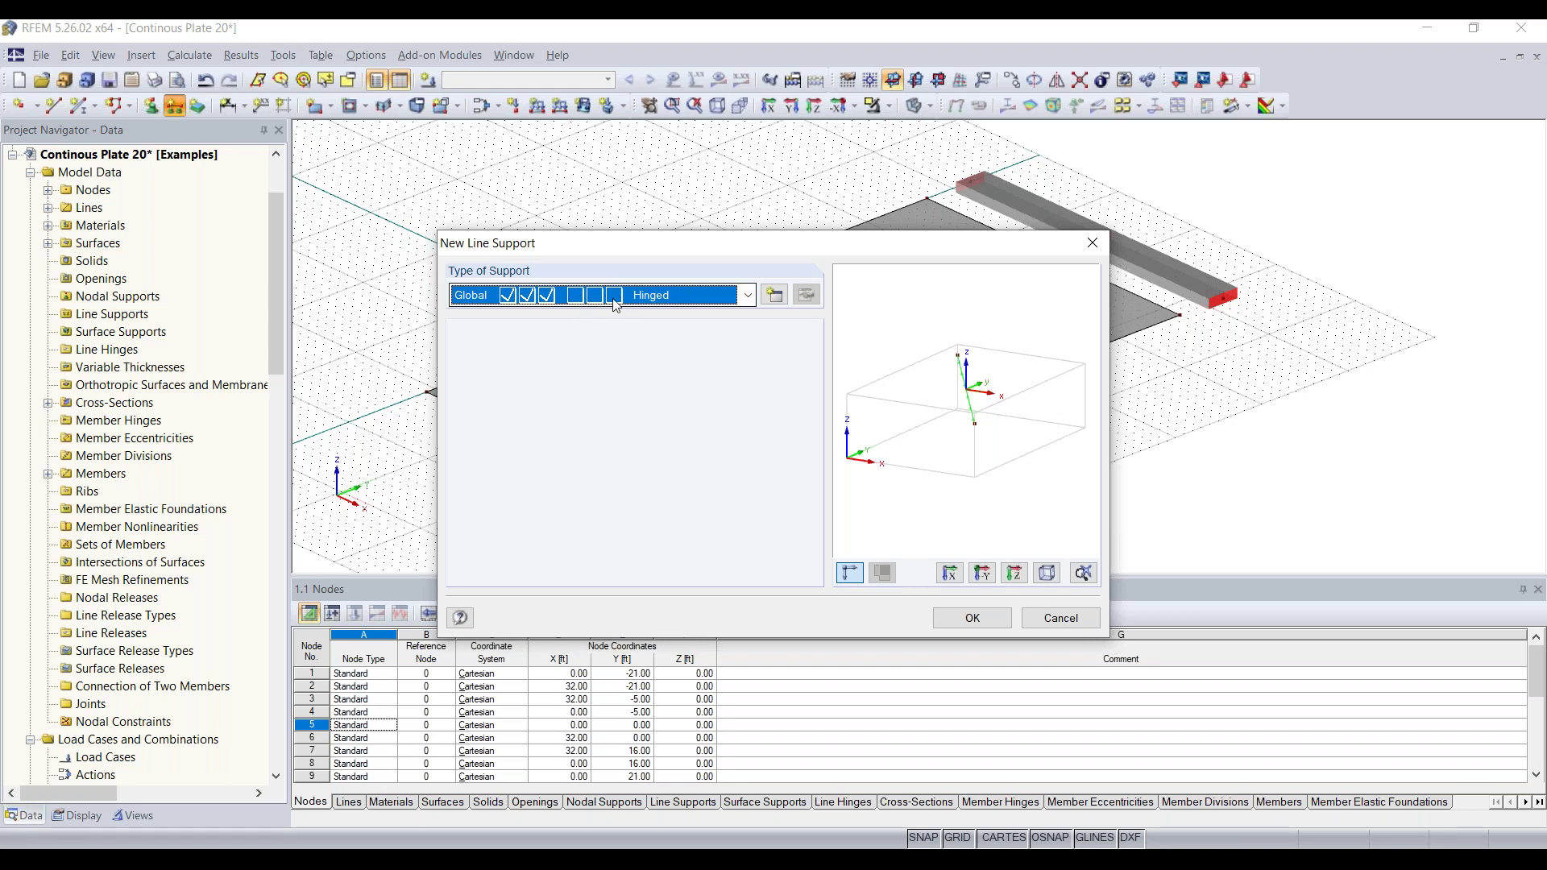
left_click(747, 295)
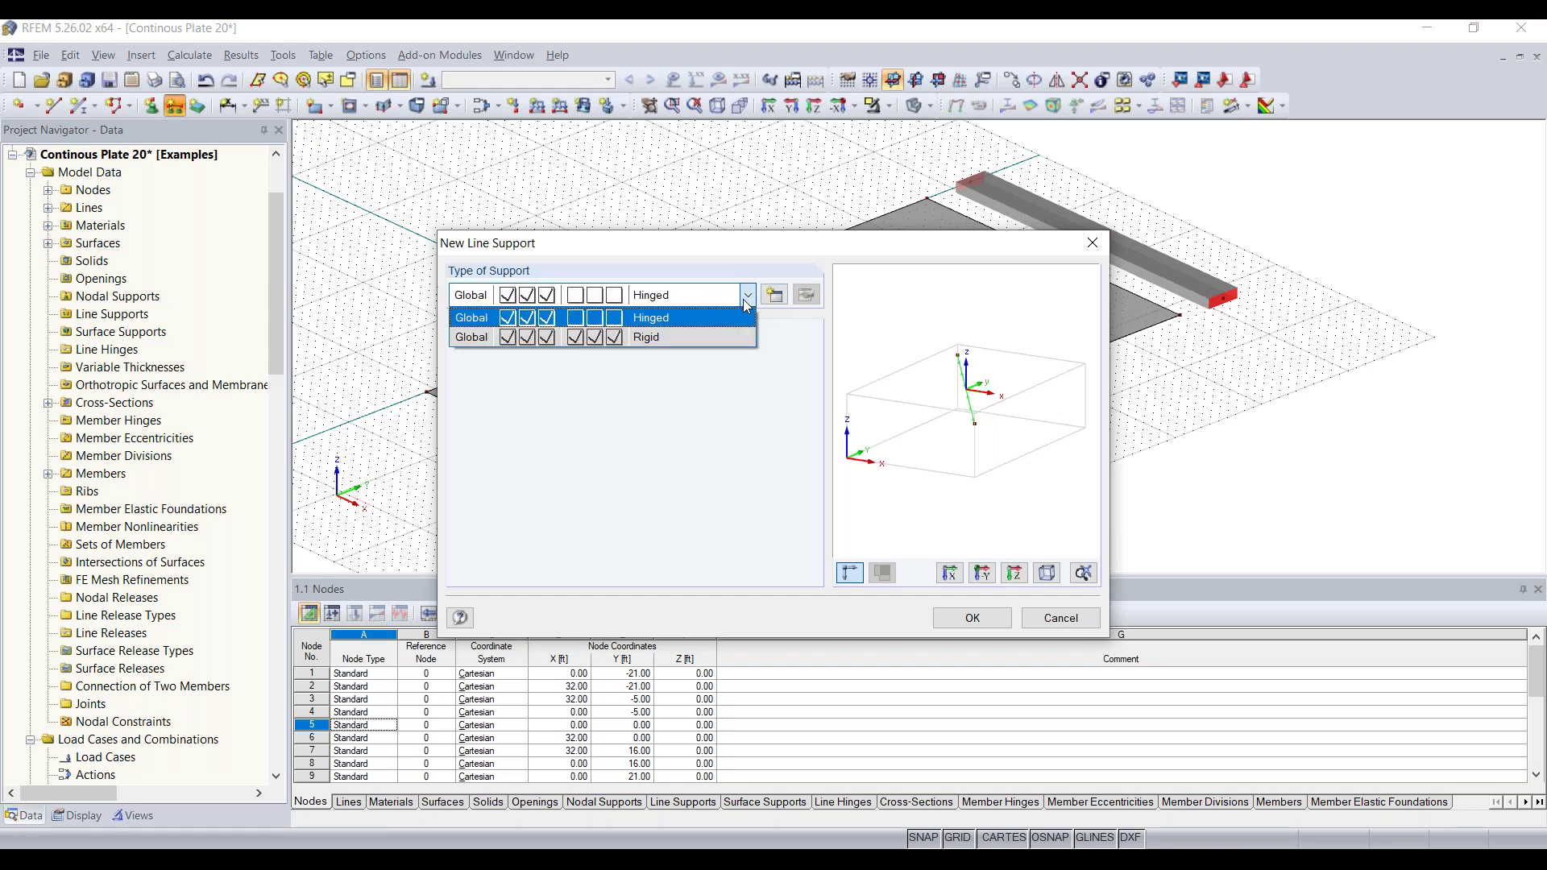
left_click(747, 296)
left_click(748, 296)
left_click(693, 317)
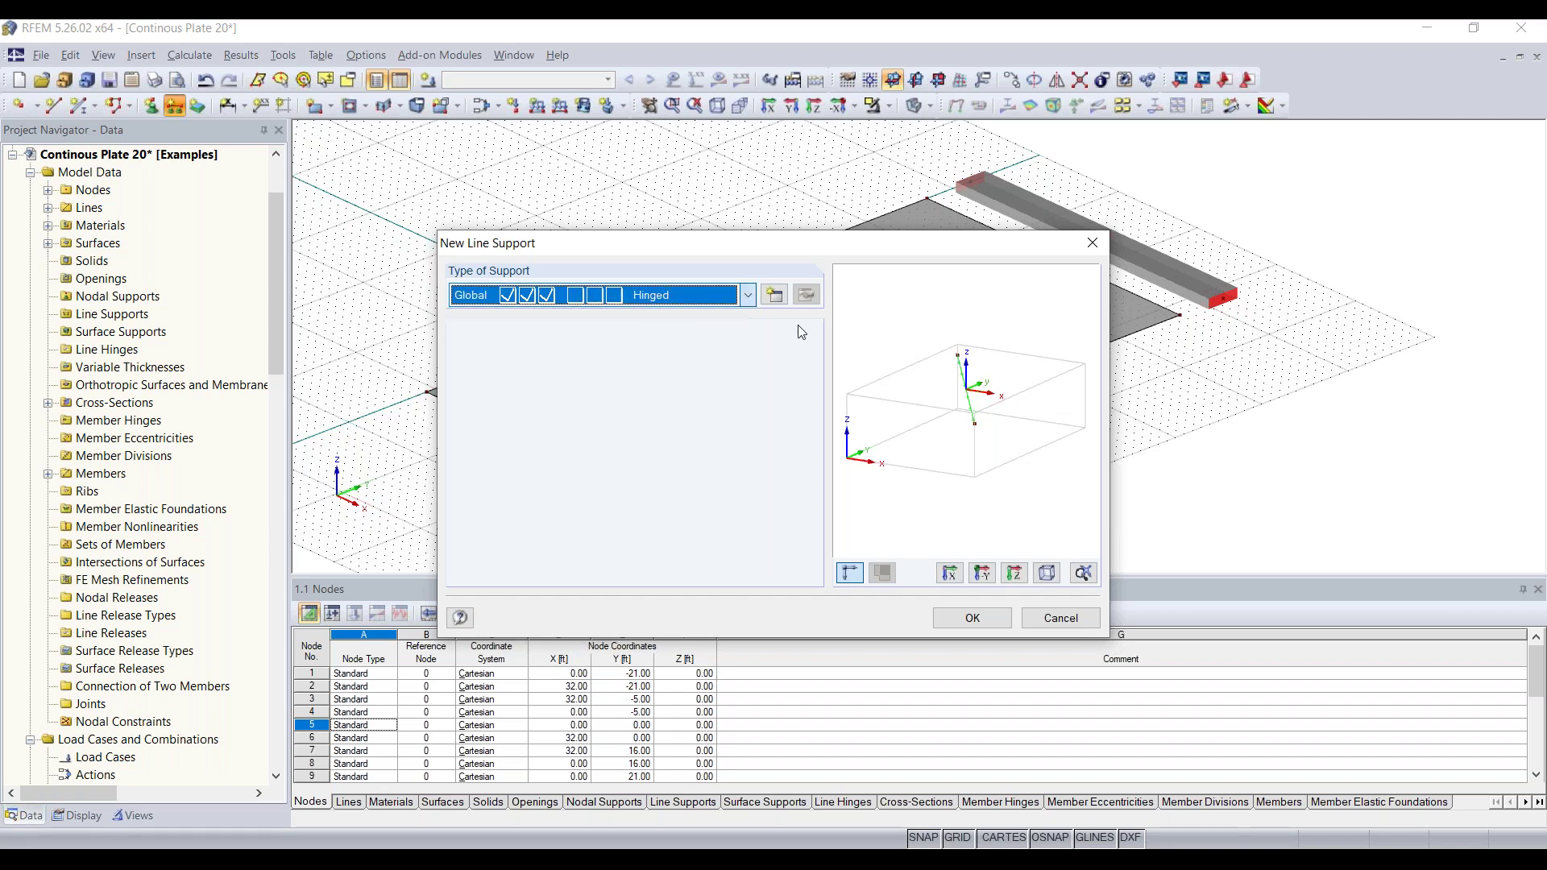
left_click(778, 302)
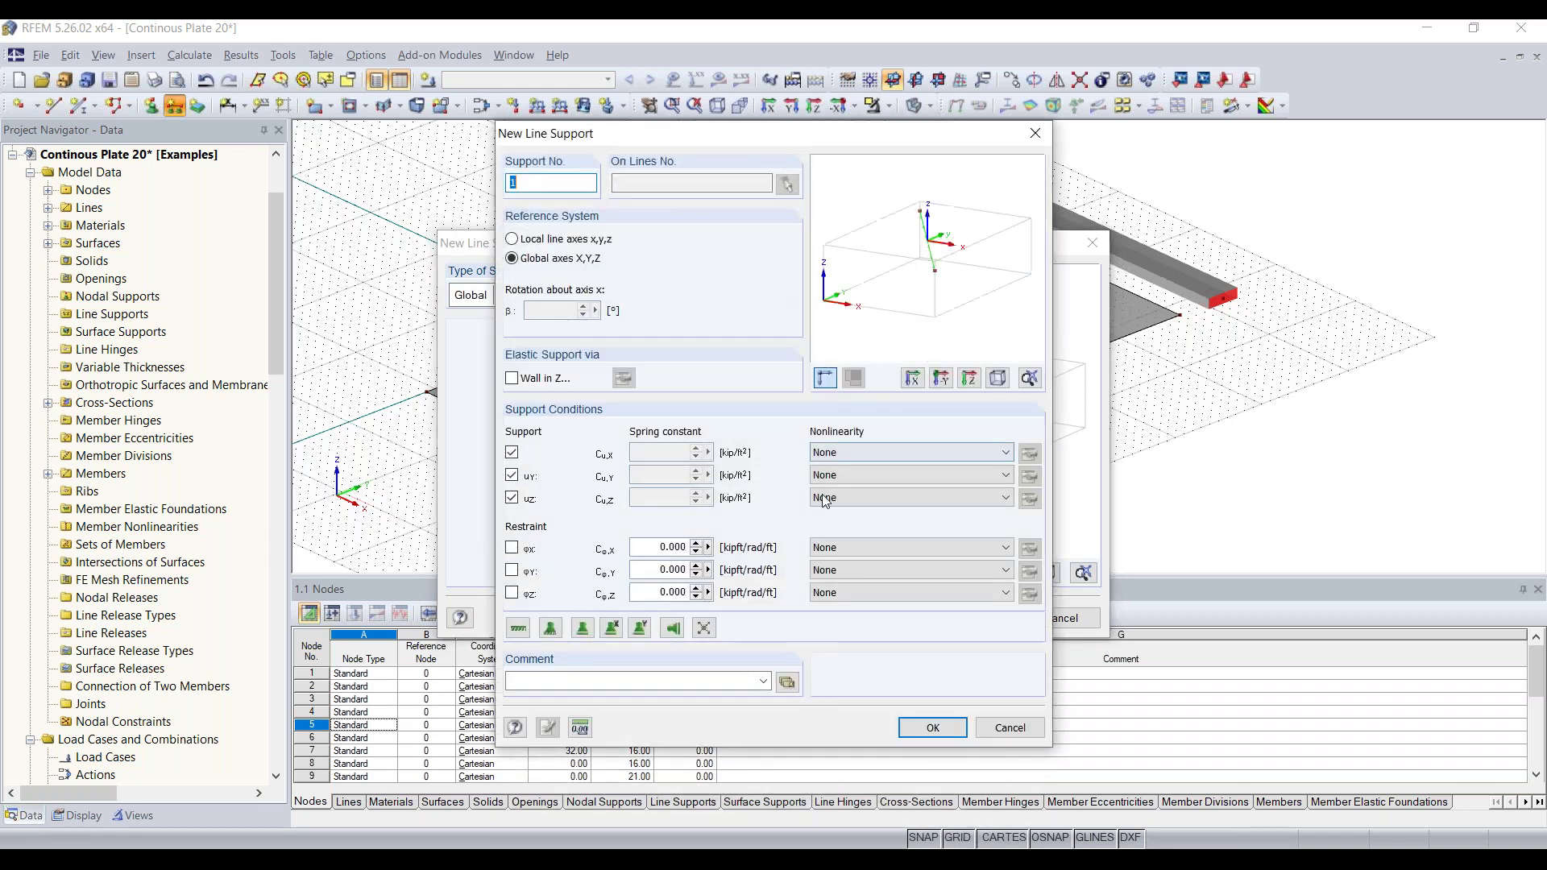
left_click(513, 455)
left_click(513, 455)
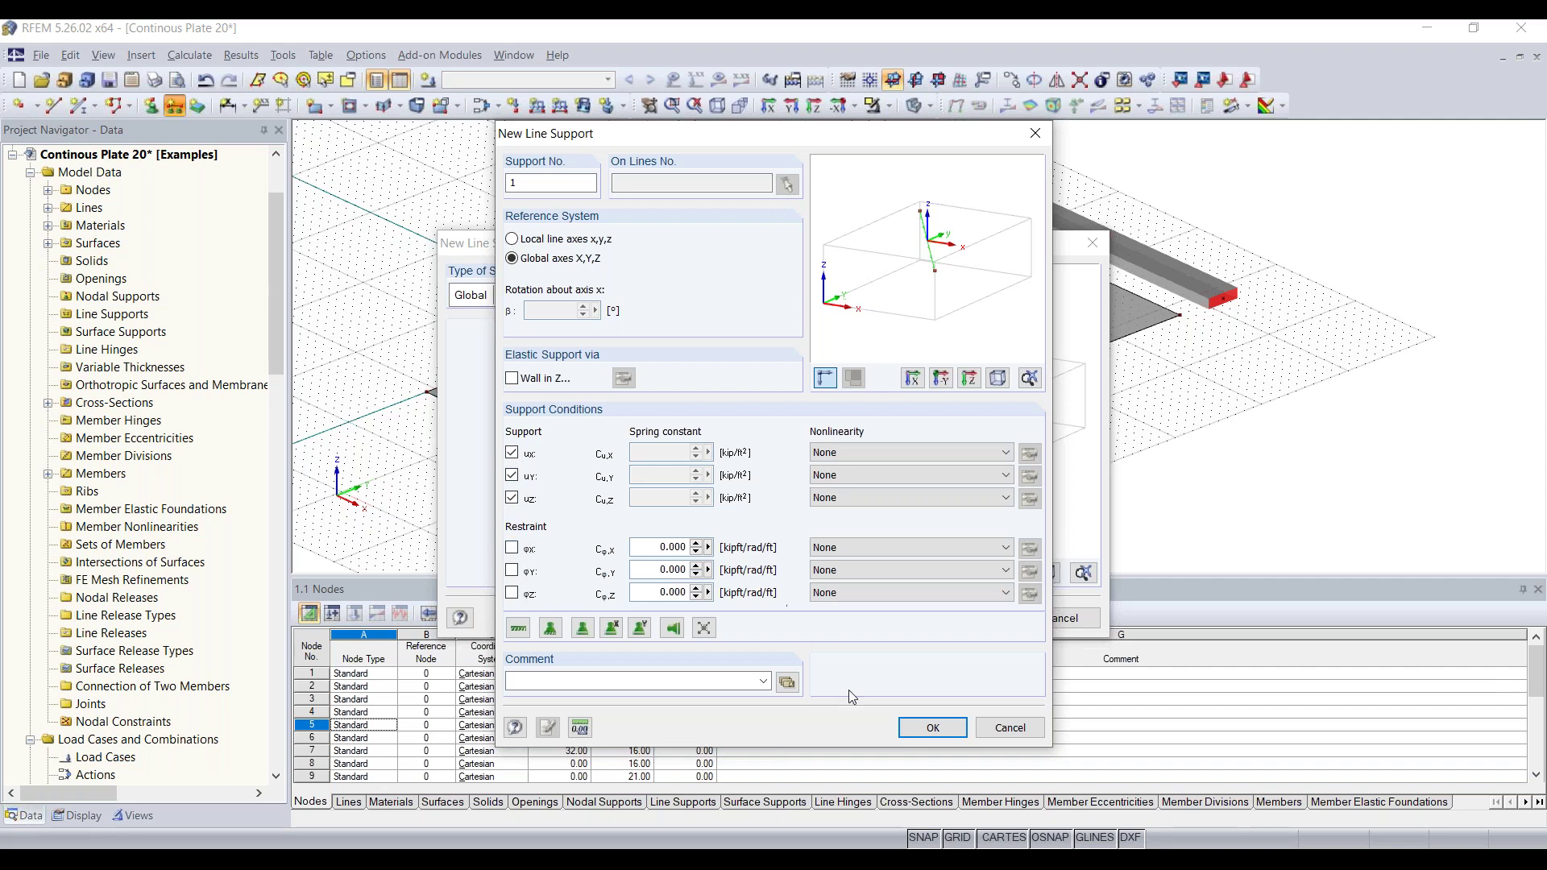
left_click(933, 728)
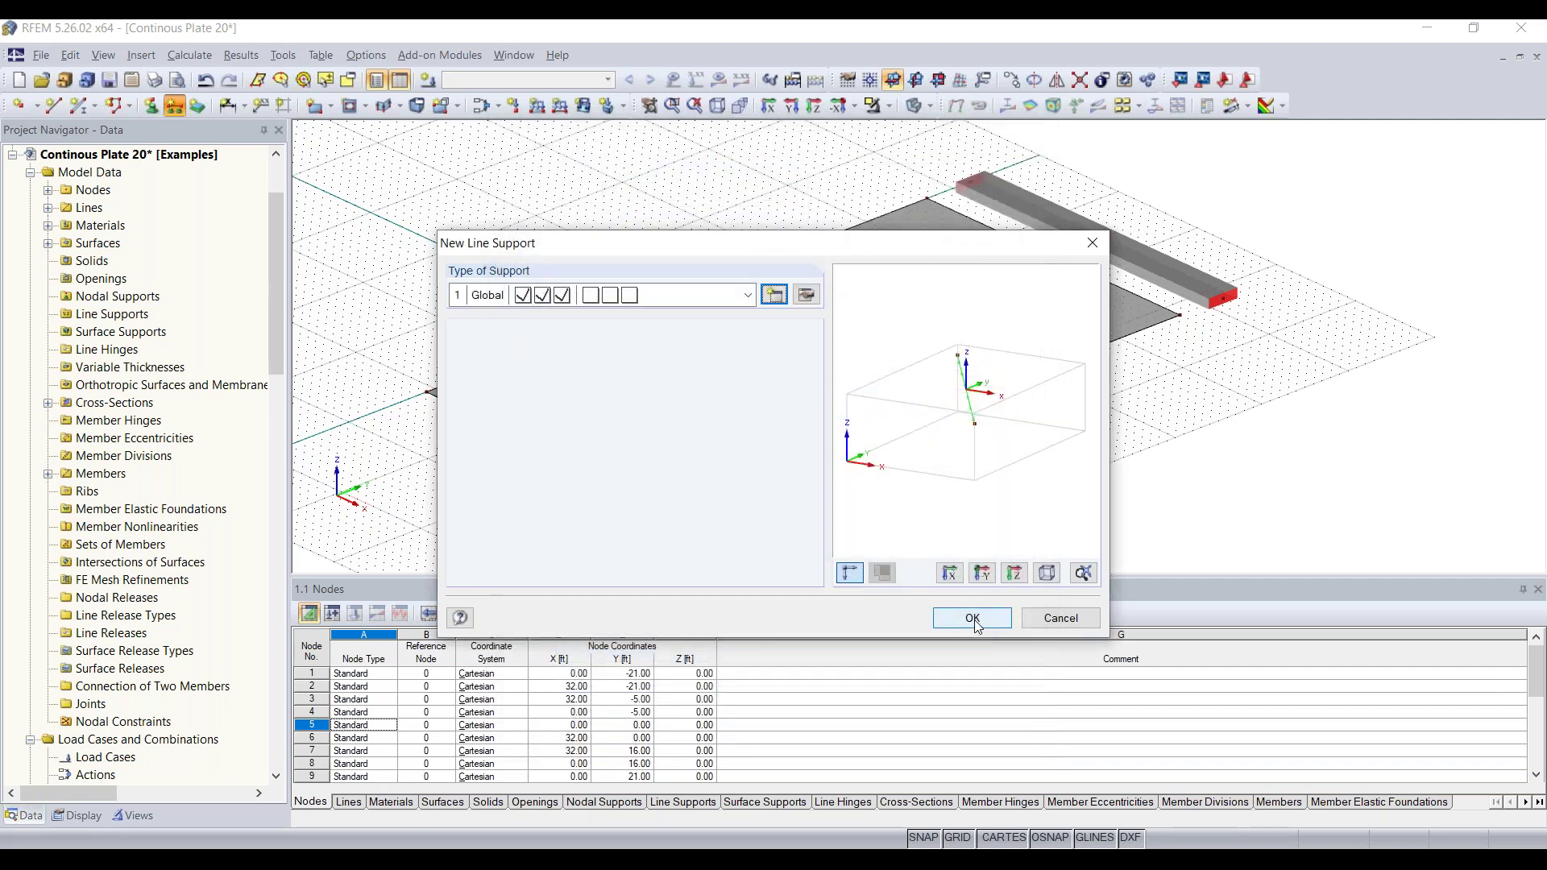
left_click(972, 618)
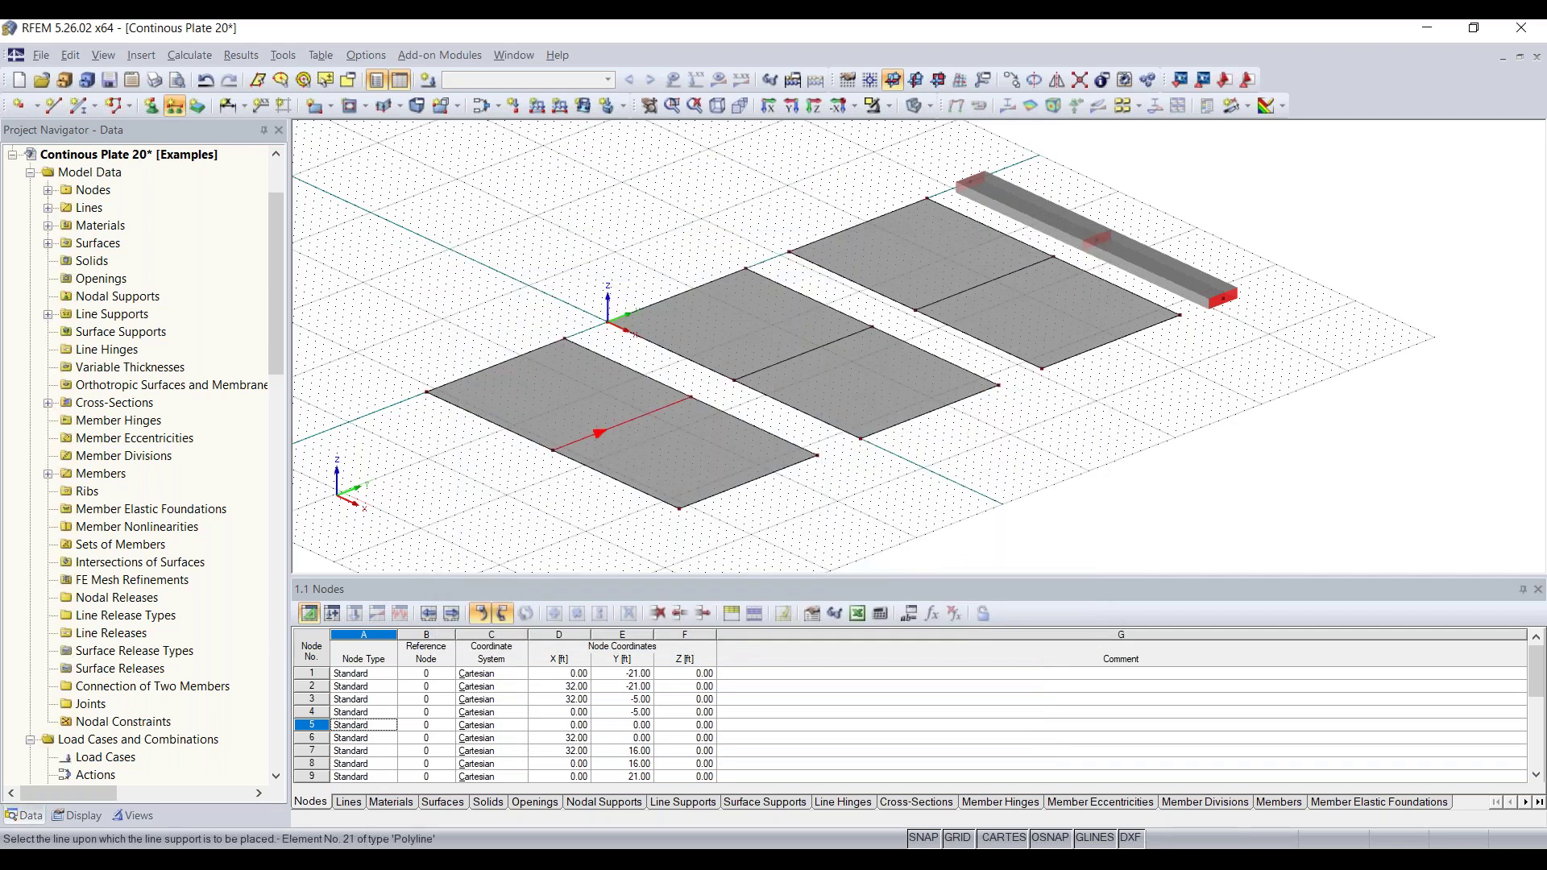
Step: Assign the hinged line support to the middle cross line and both short edges of all three plates
left_click(621, 428)
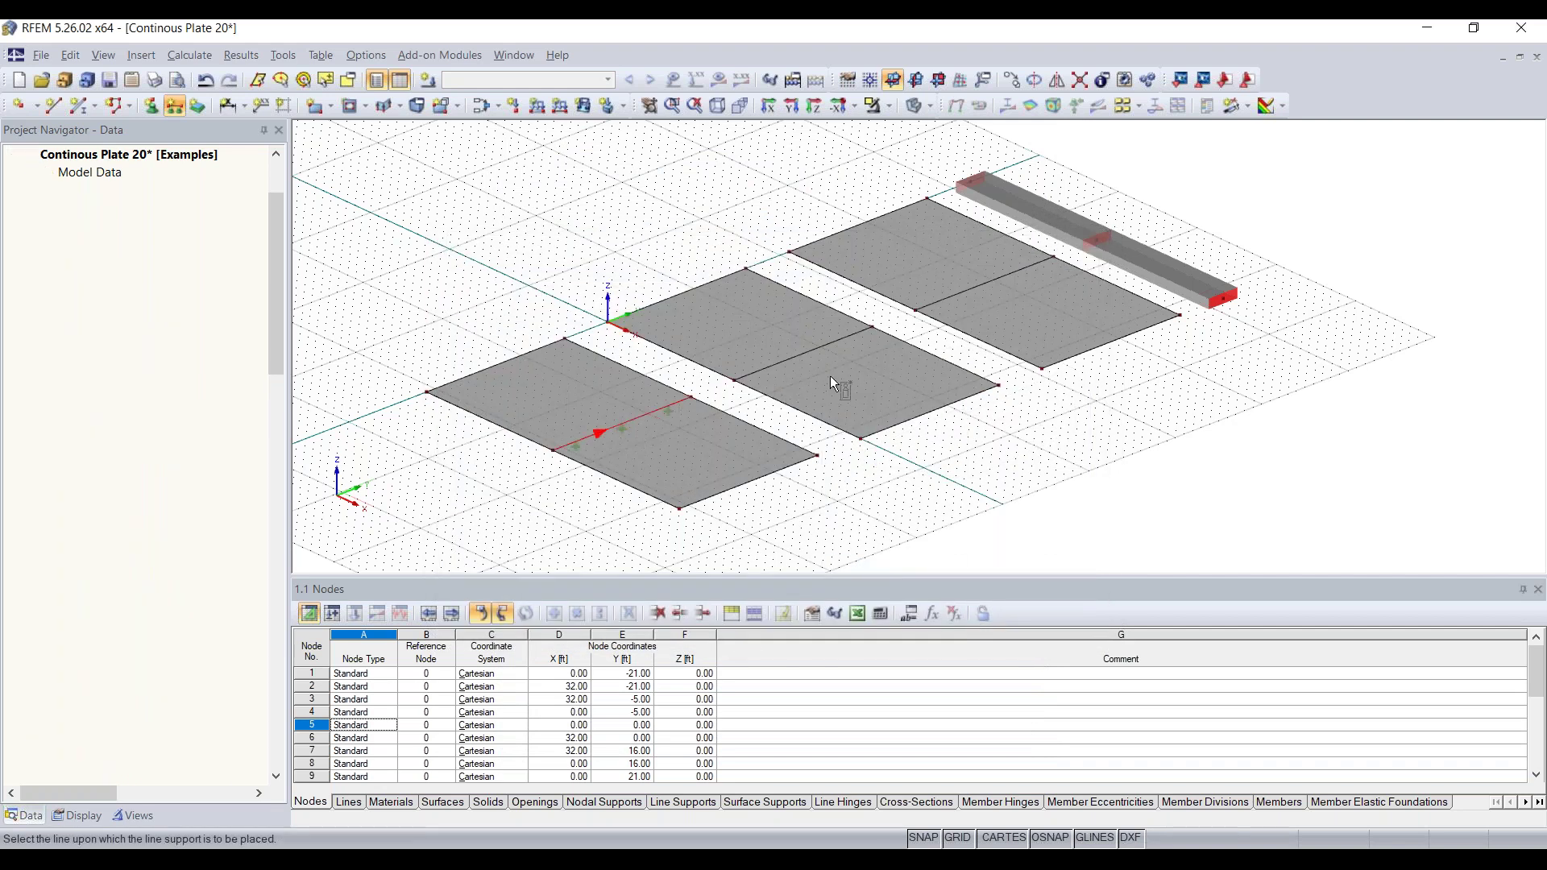
left_click(941, 307)
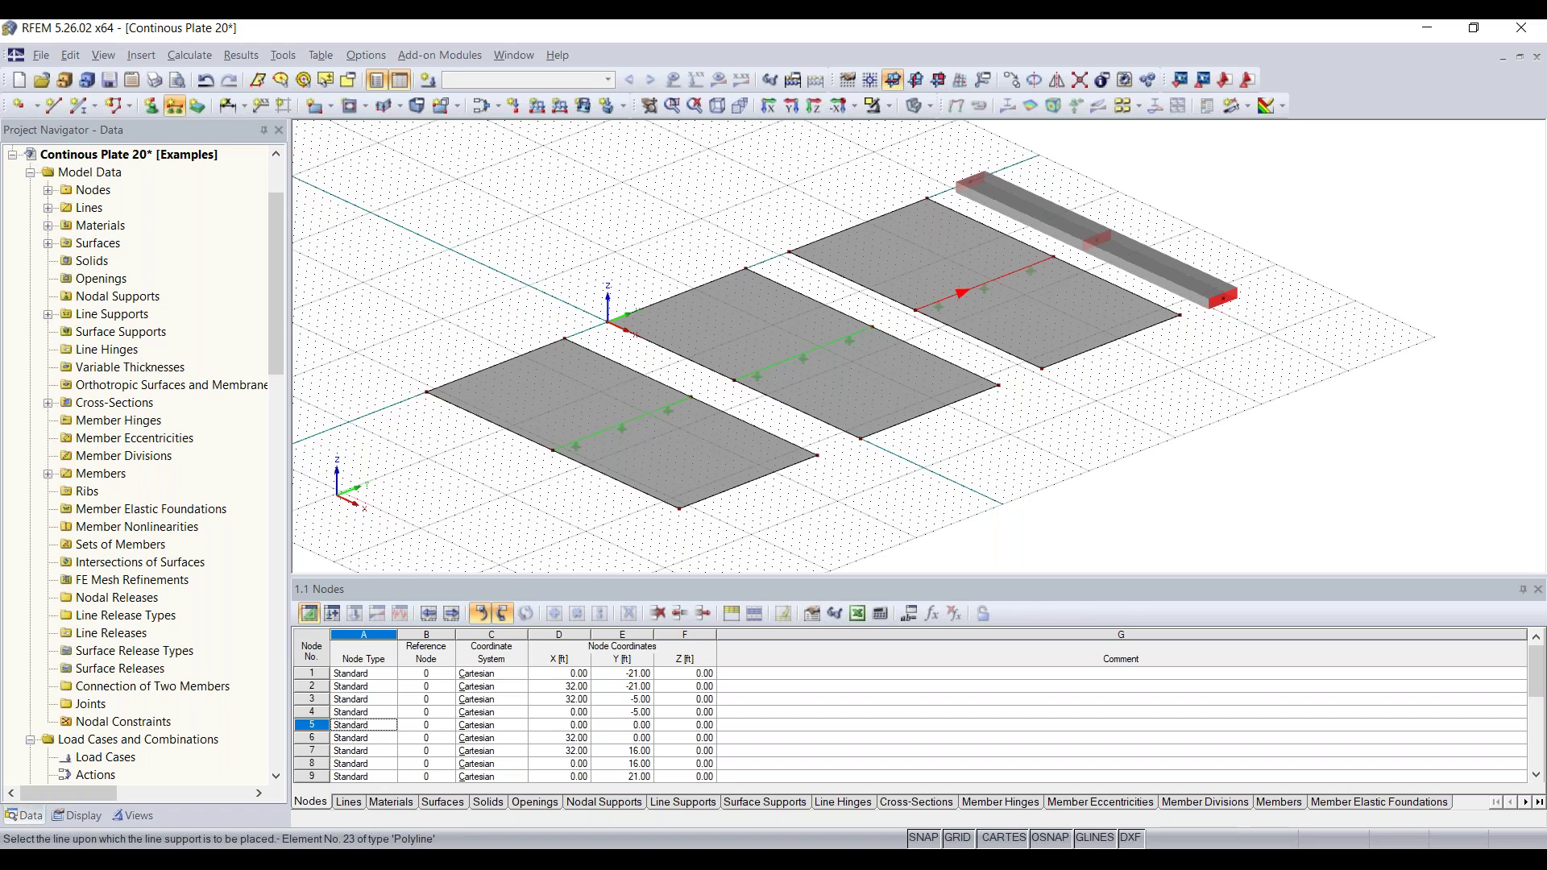
left_click(985, 282)
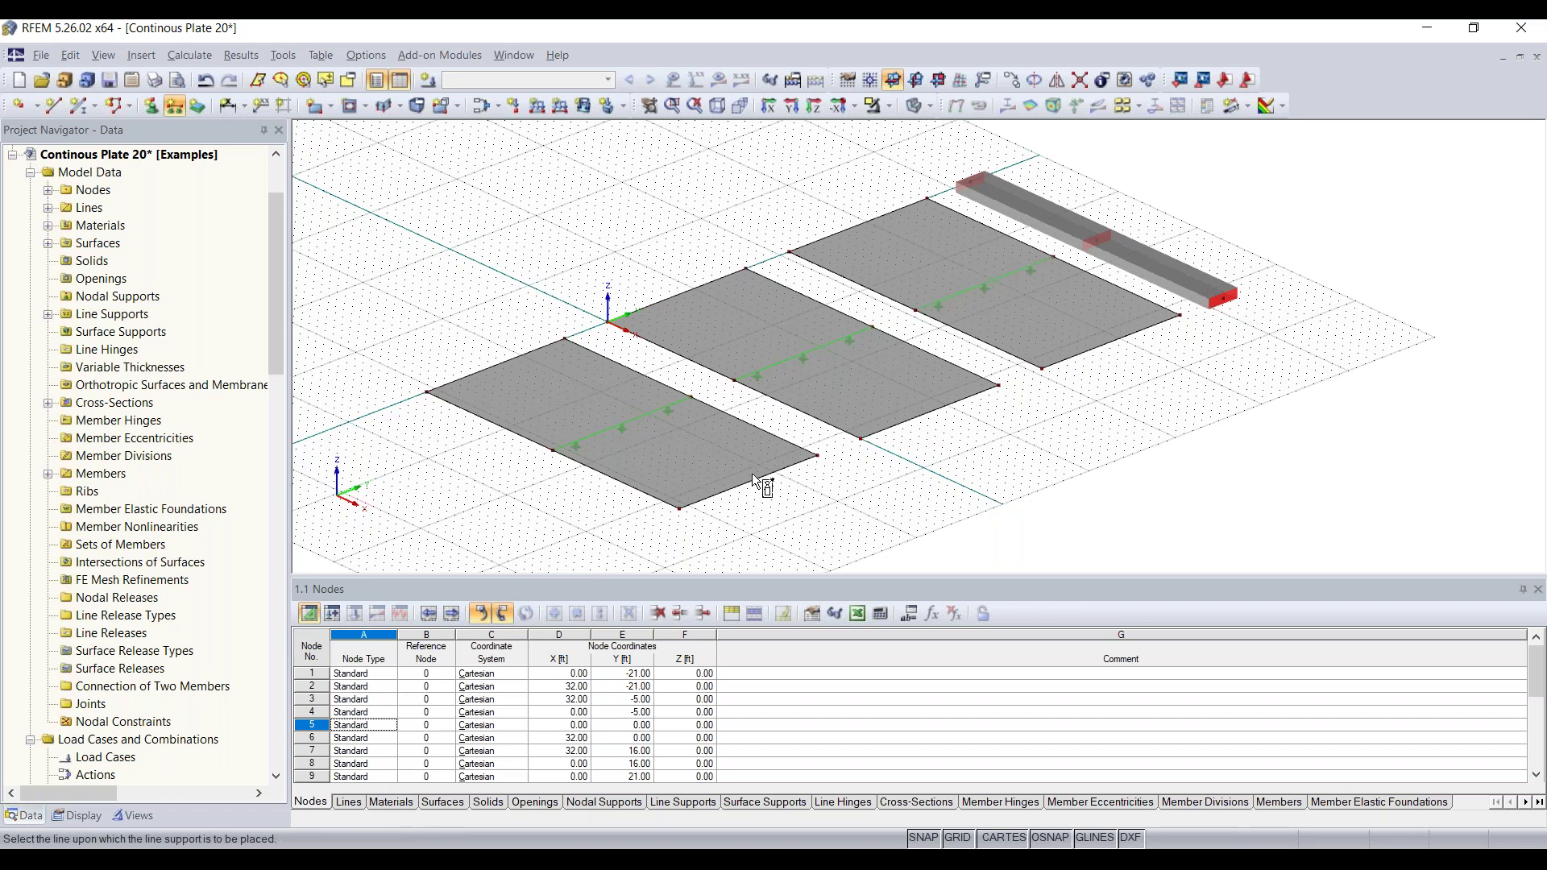
left_click(517, 357)
left_click(656, 303)
left_click(927, 414)
left_click(1106, 340)
left_click(858, 226)
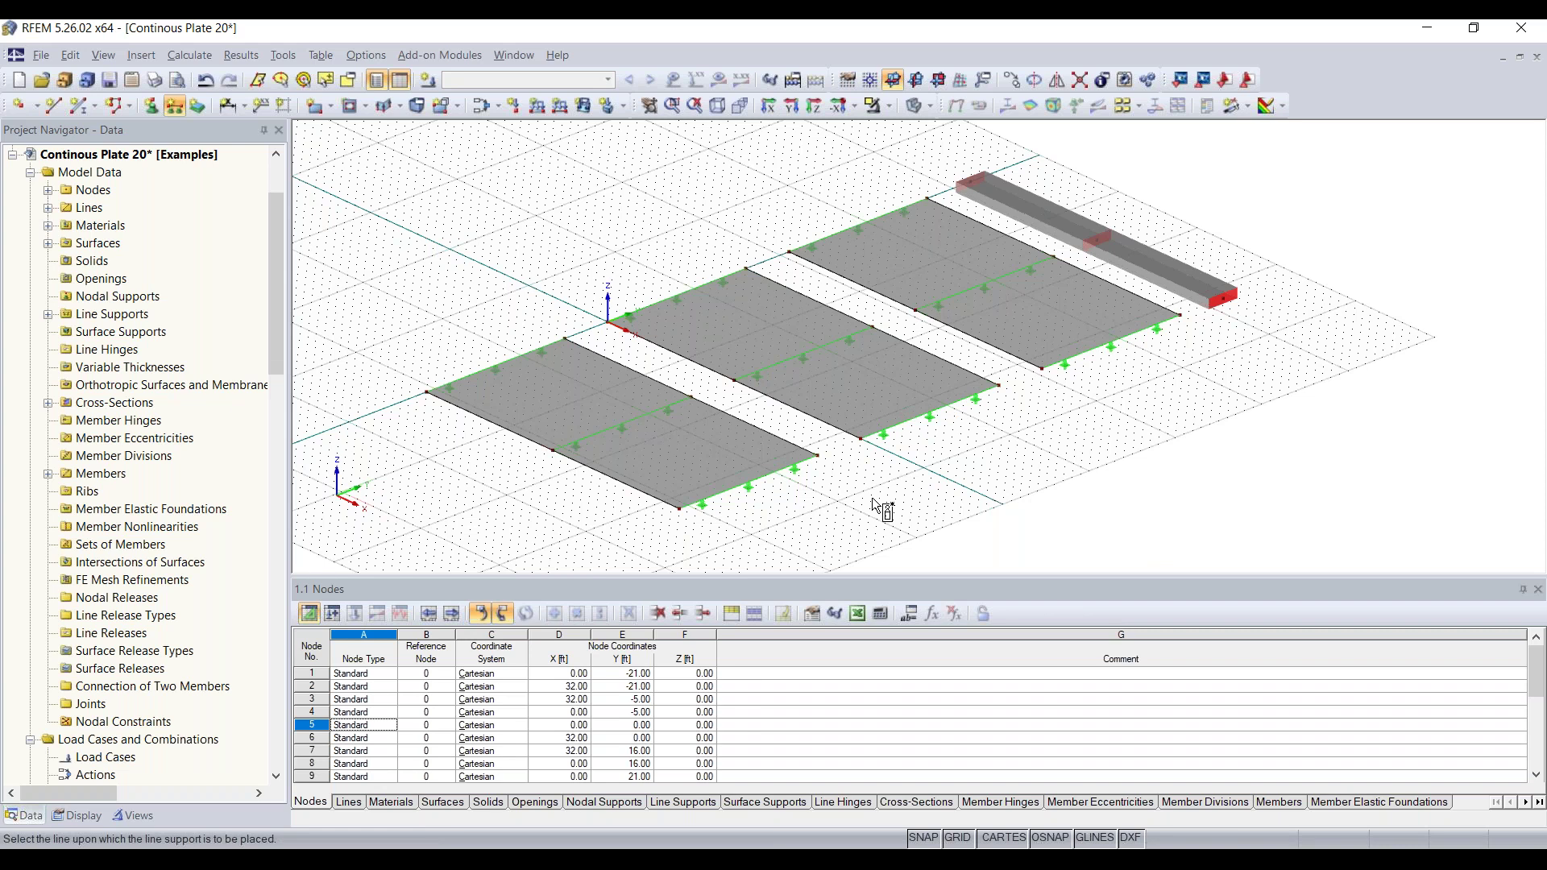
Step: Place hinged nodal supports at the beam's start node at X 0 and its middle node, ending the command
middle_click_drag(1289, 404, 1148, 469)
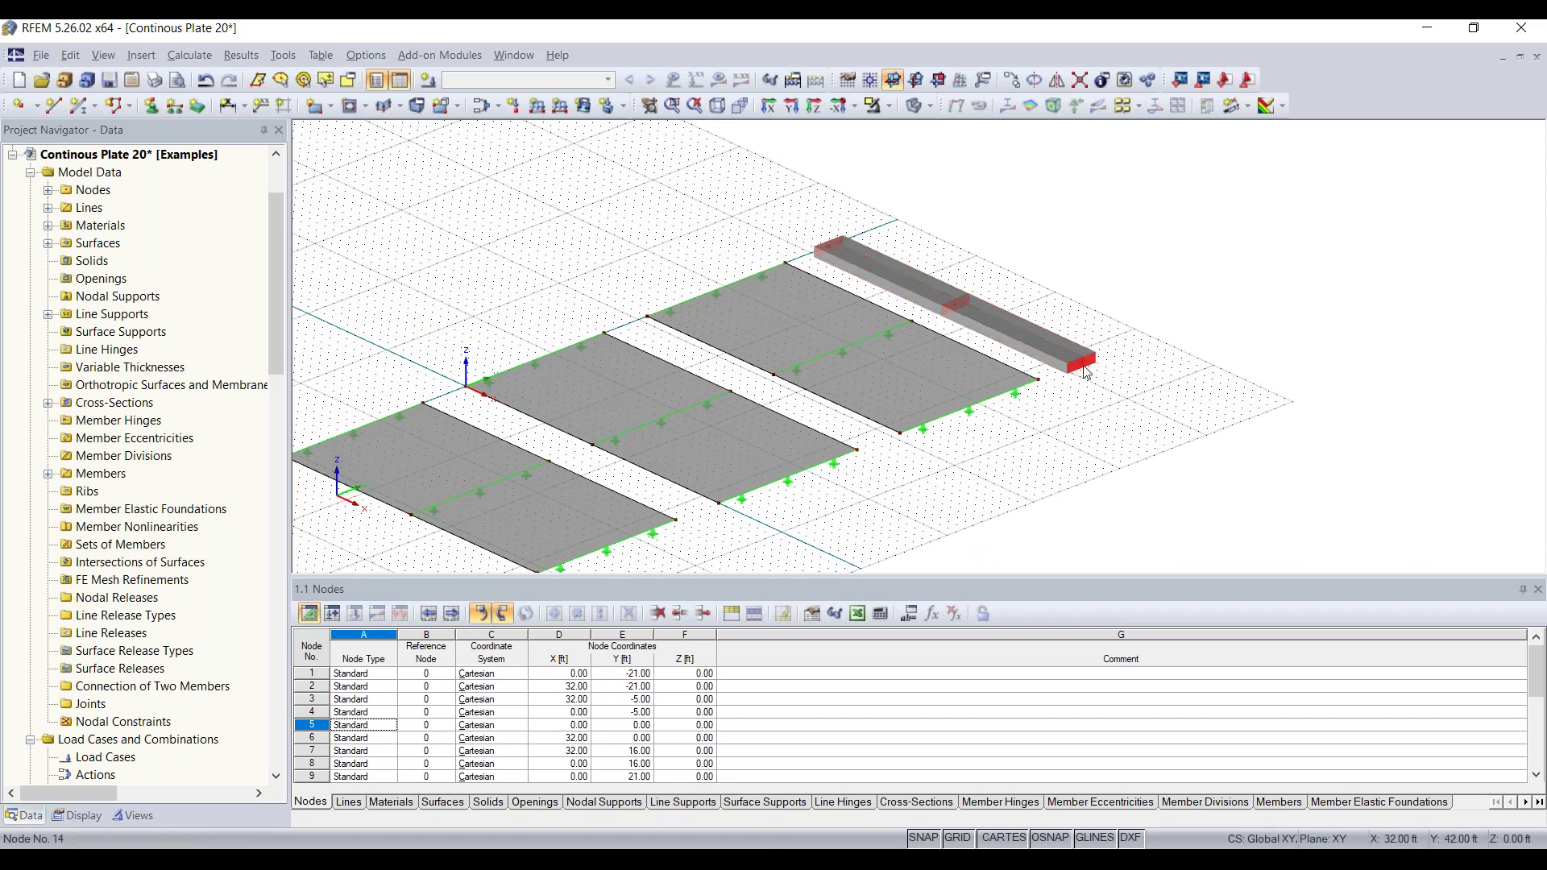
left_click(153, 108)
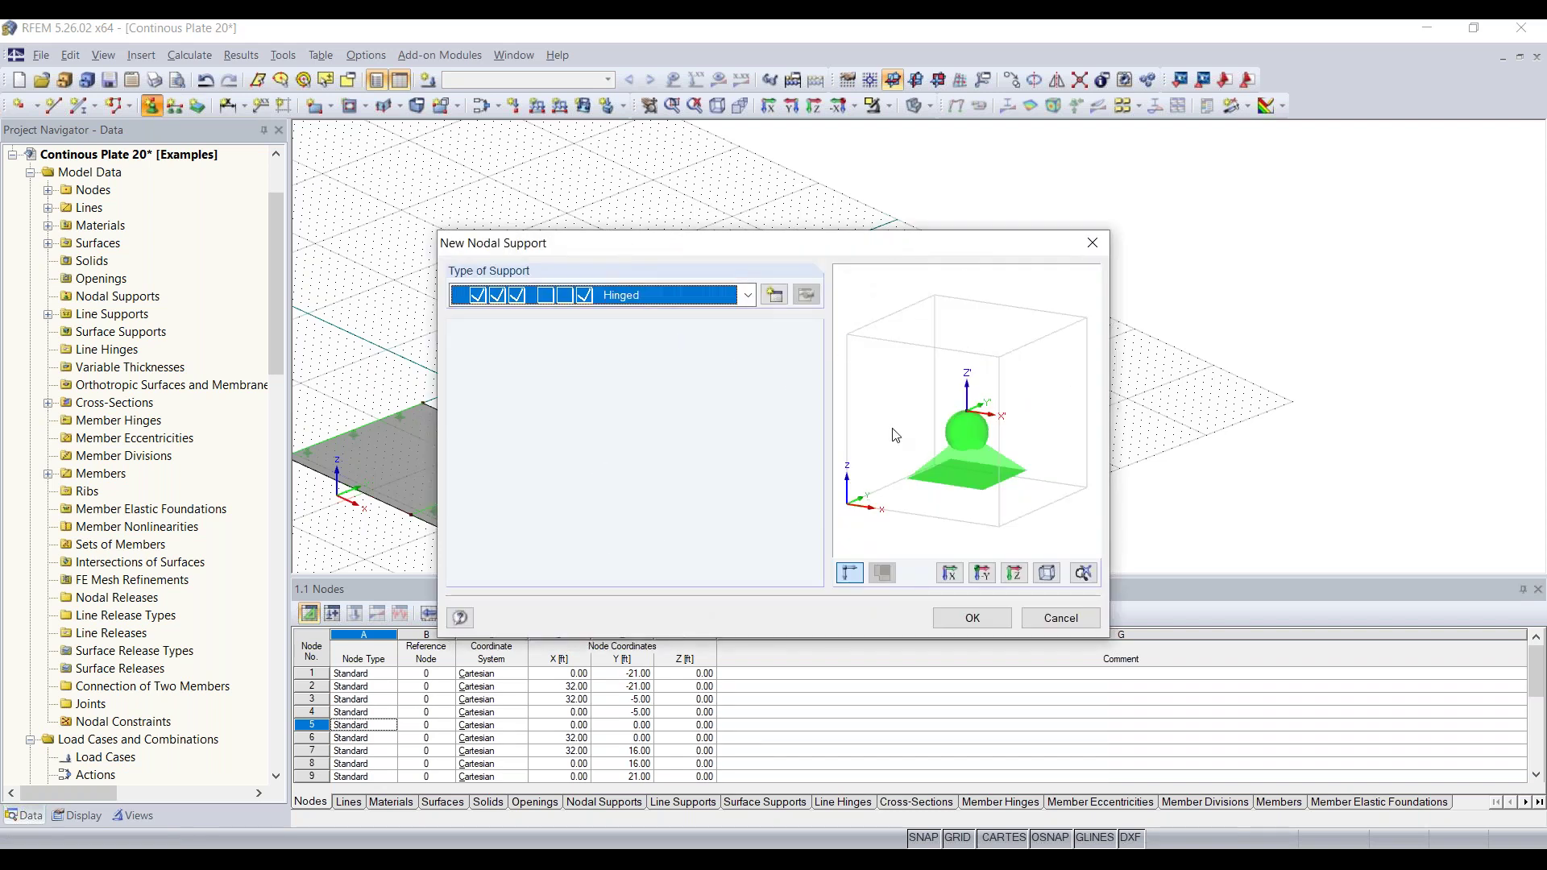
left_click(971, 619)
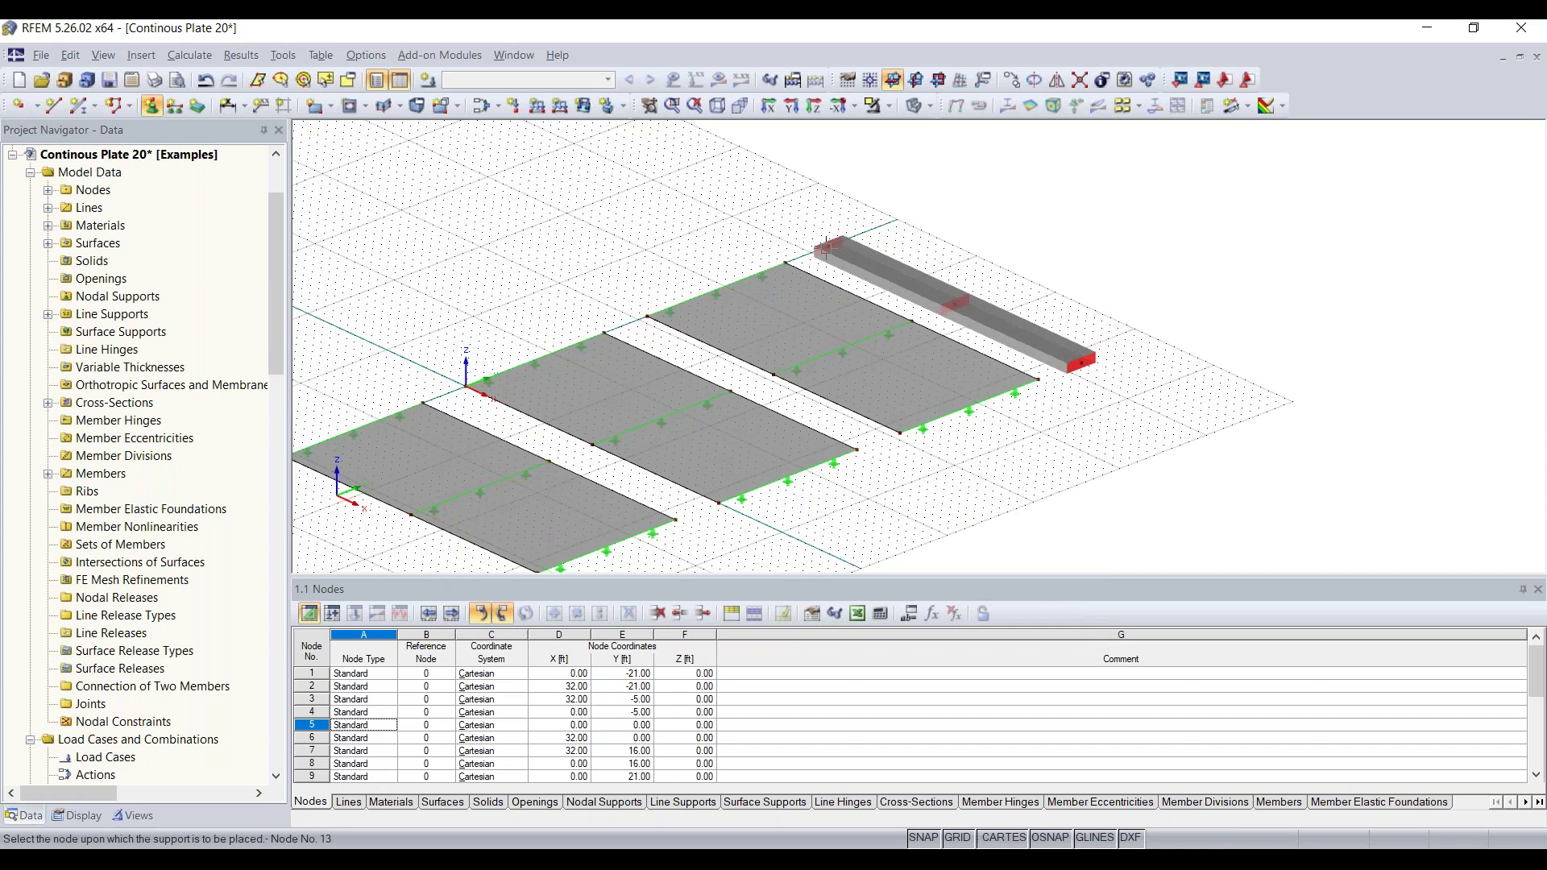
left_click(826, 247)
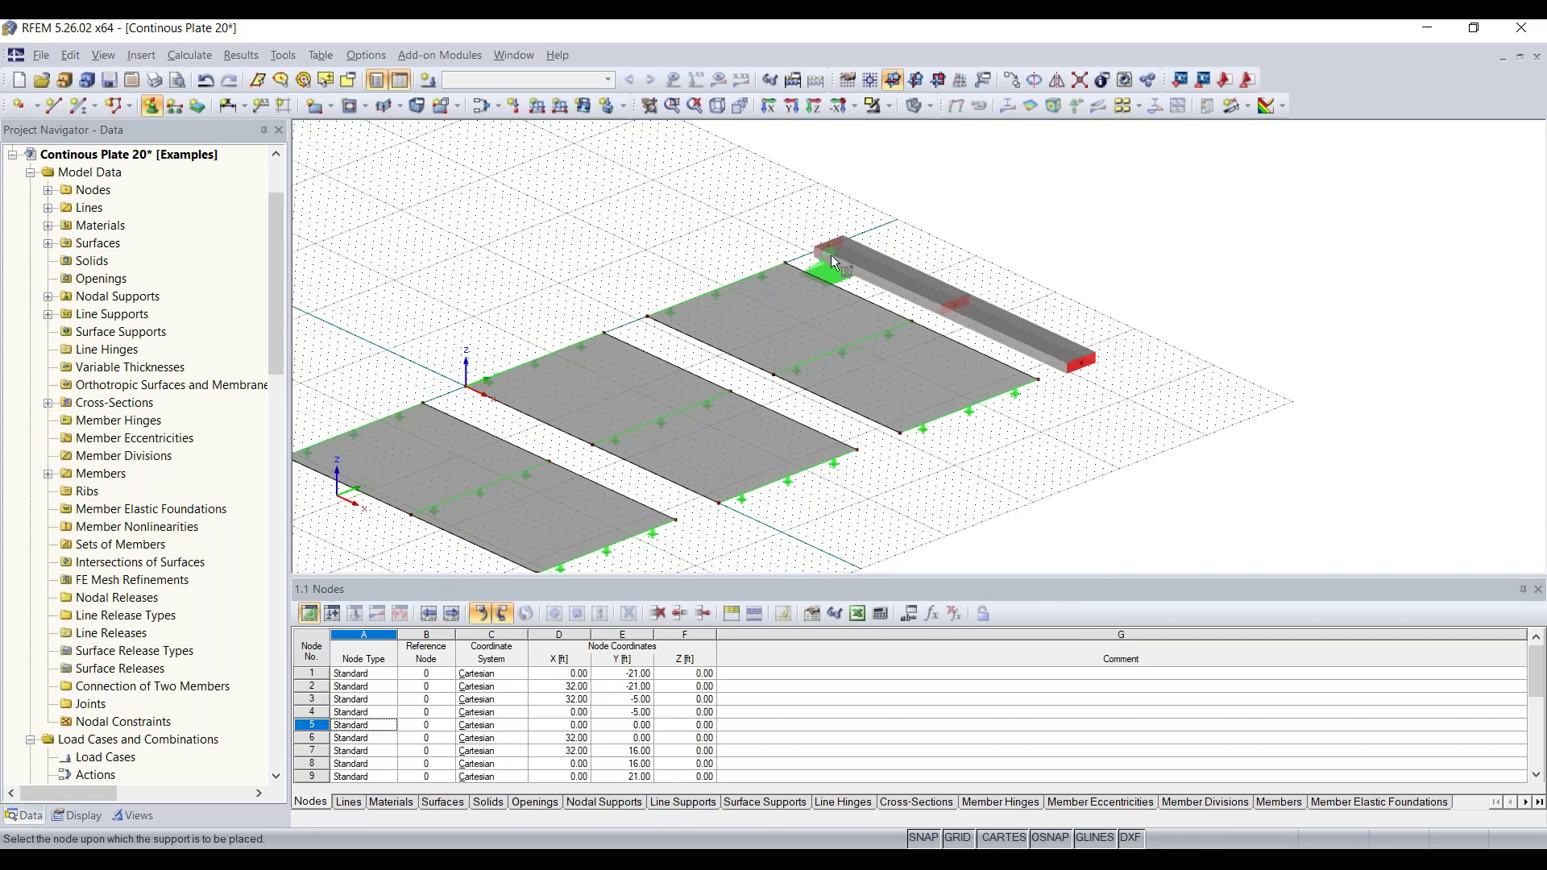
left_click(954, 303)
key("Escape")
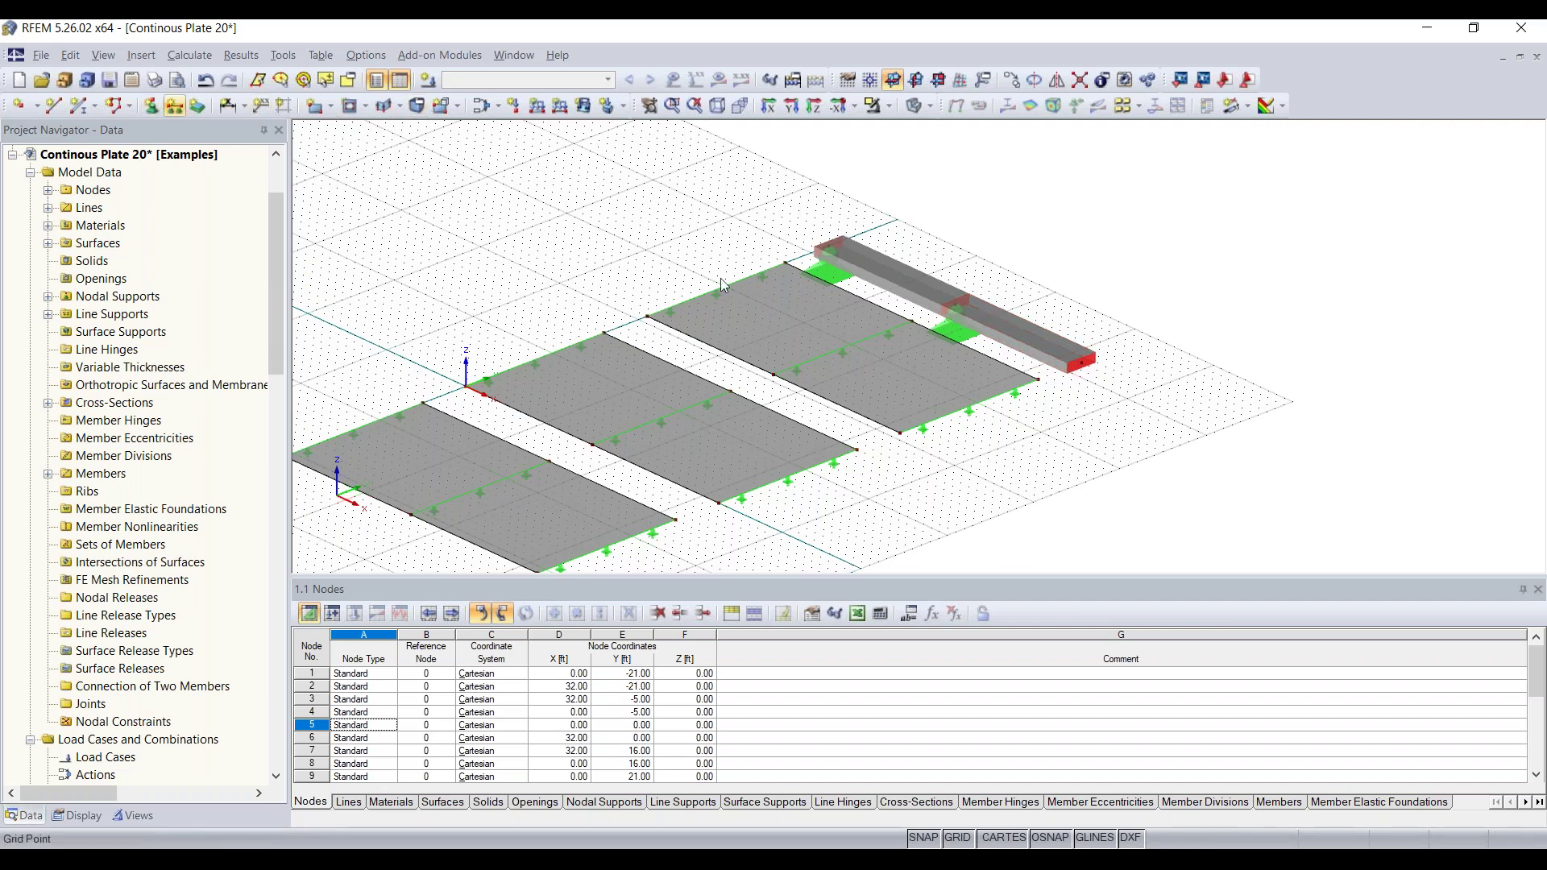
Step: Show the local axis systems of members on the beam, switching the local axis systems of lines off again
scroll(1112, 390, "up", 2)
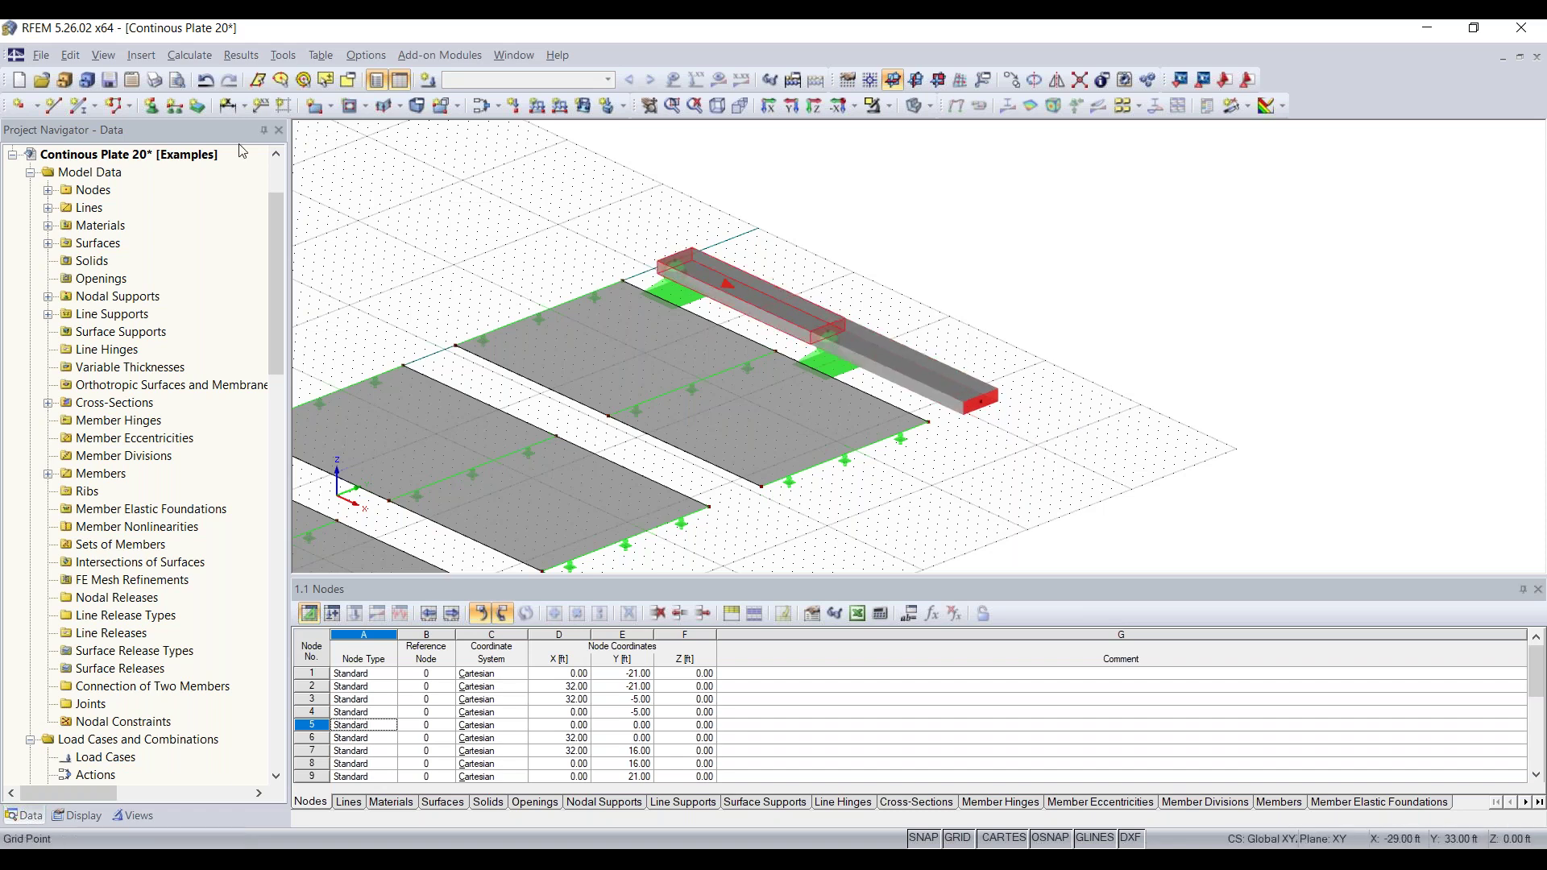
right_click(941, 375)
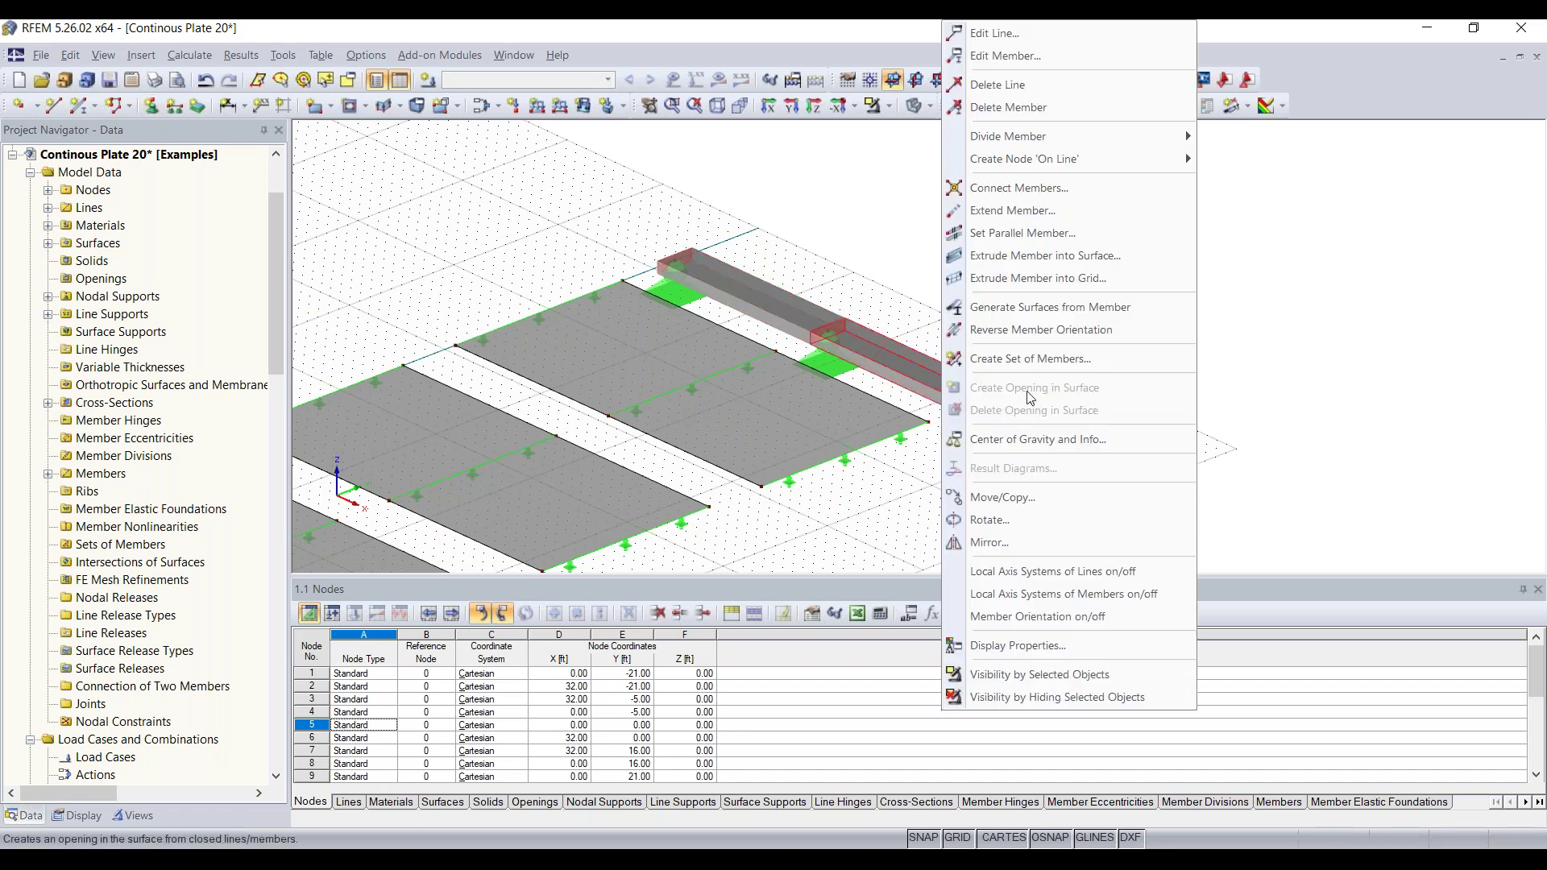
left_click(1056, 572)
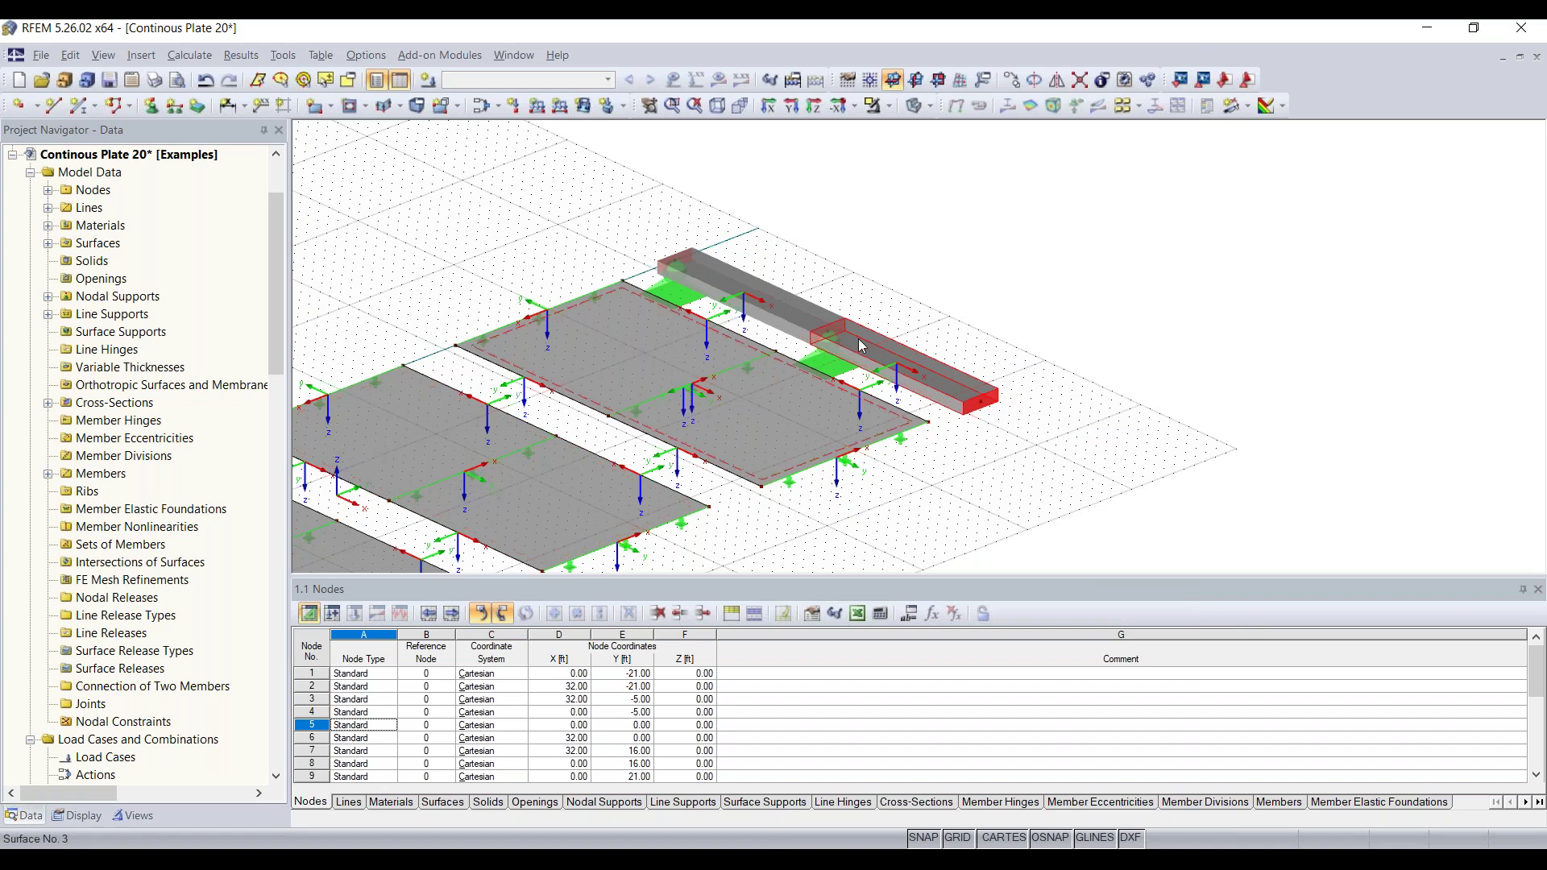
right_click(924, 380)
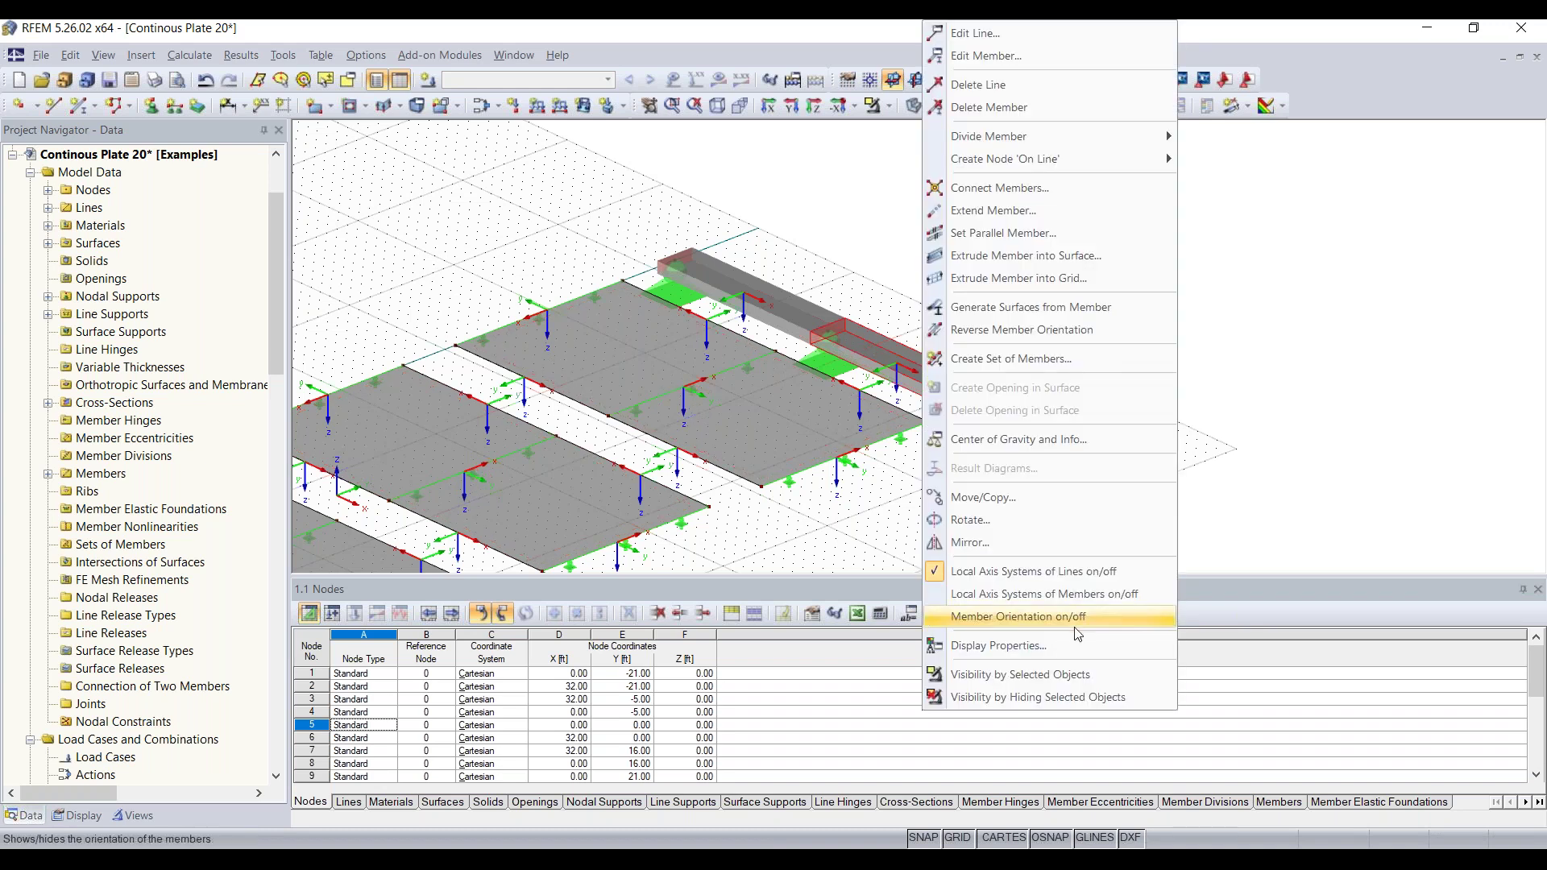
left_click(1032, 594)
right_click(929, 407)
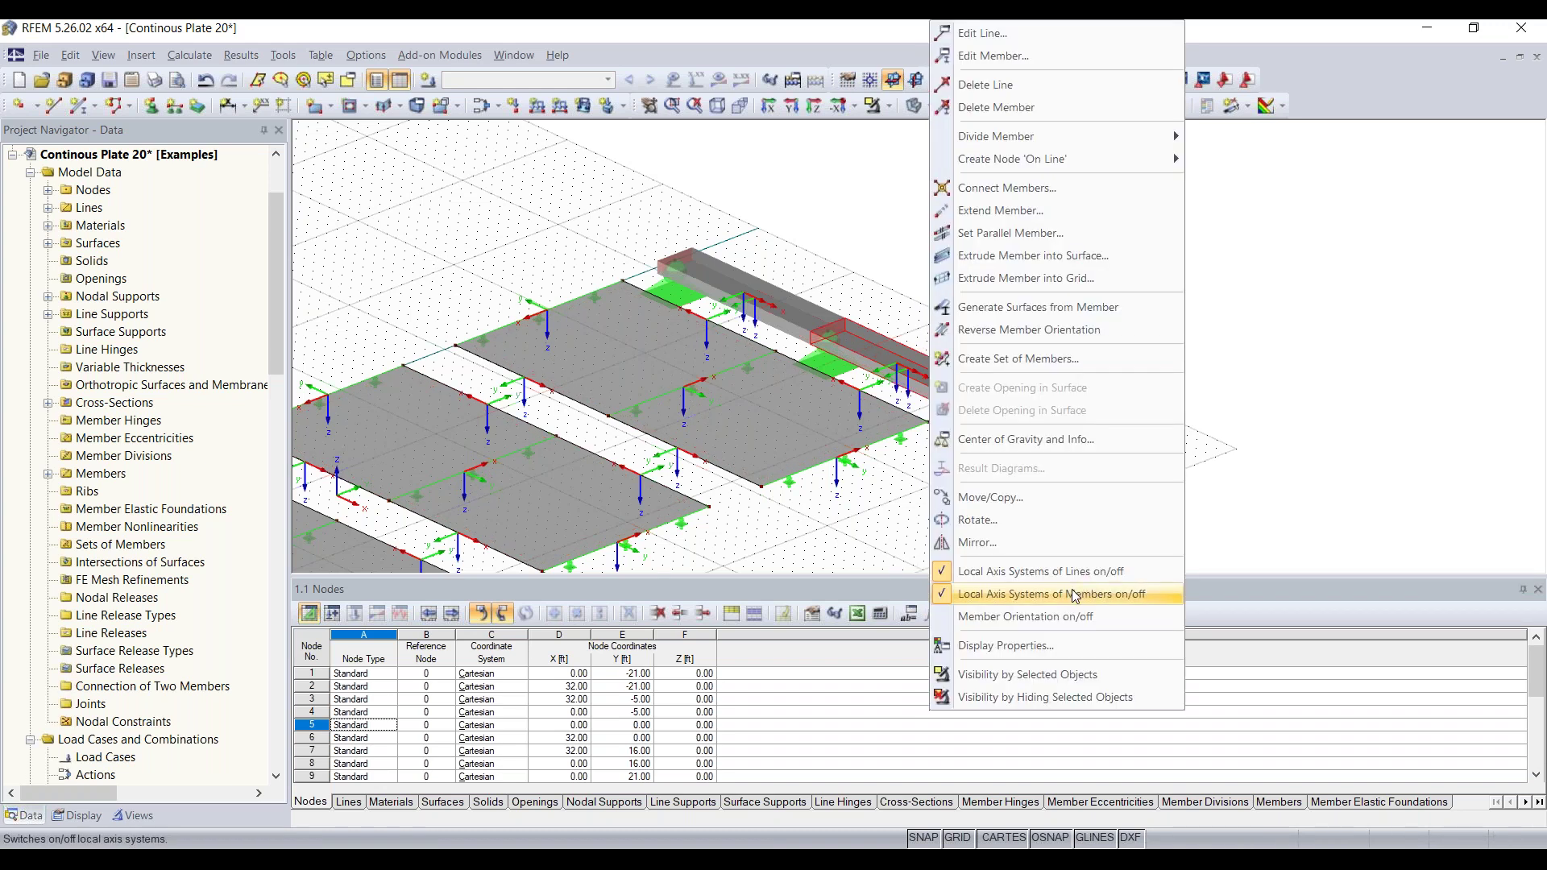
left_click(1039, 562)
scroll(914, 393, "up", 4)
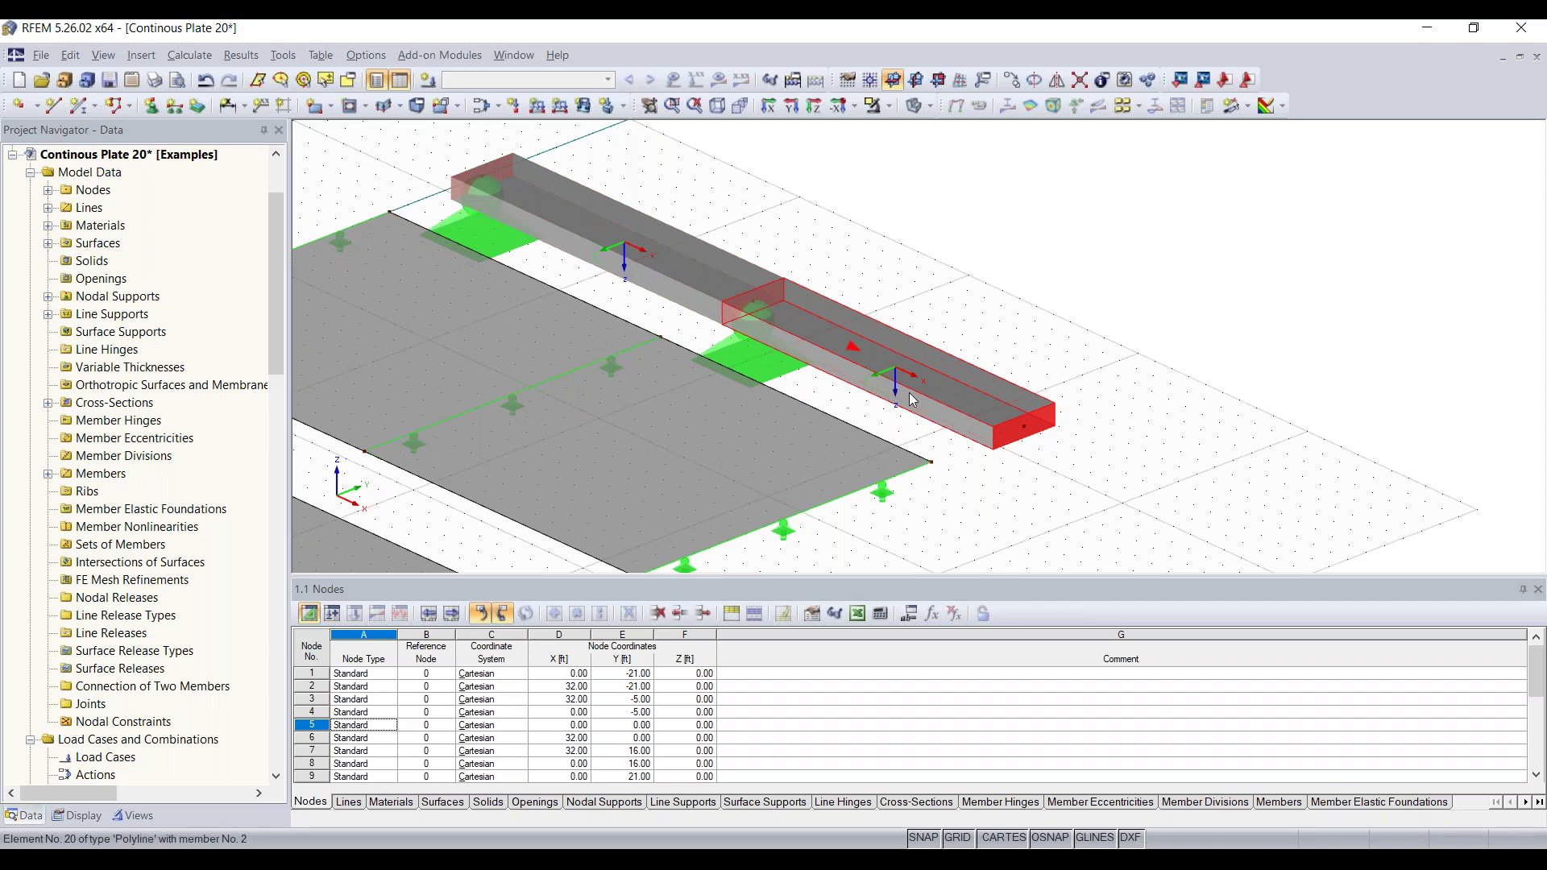
scroll(714, 279, "down", 2)
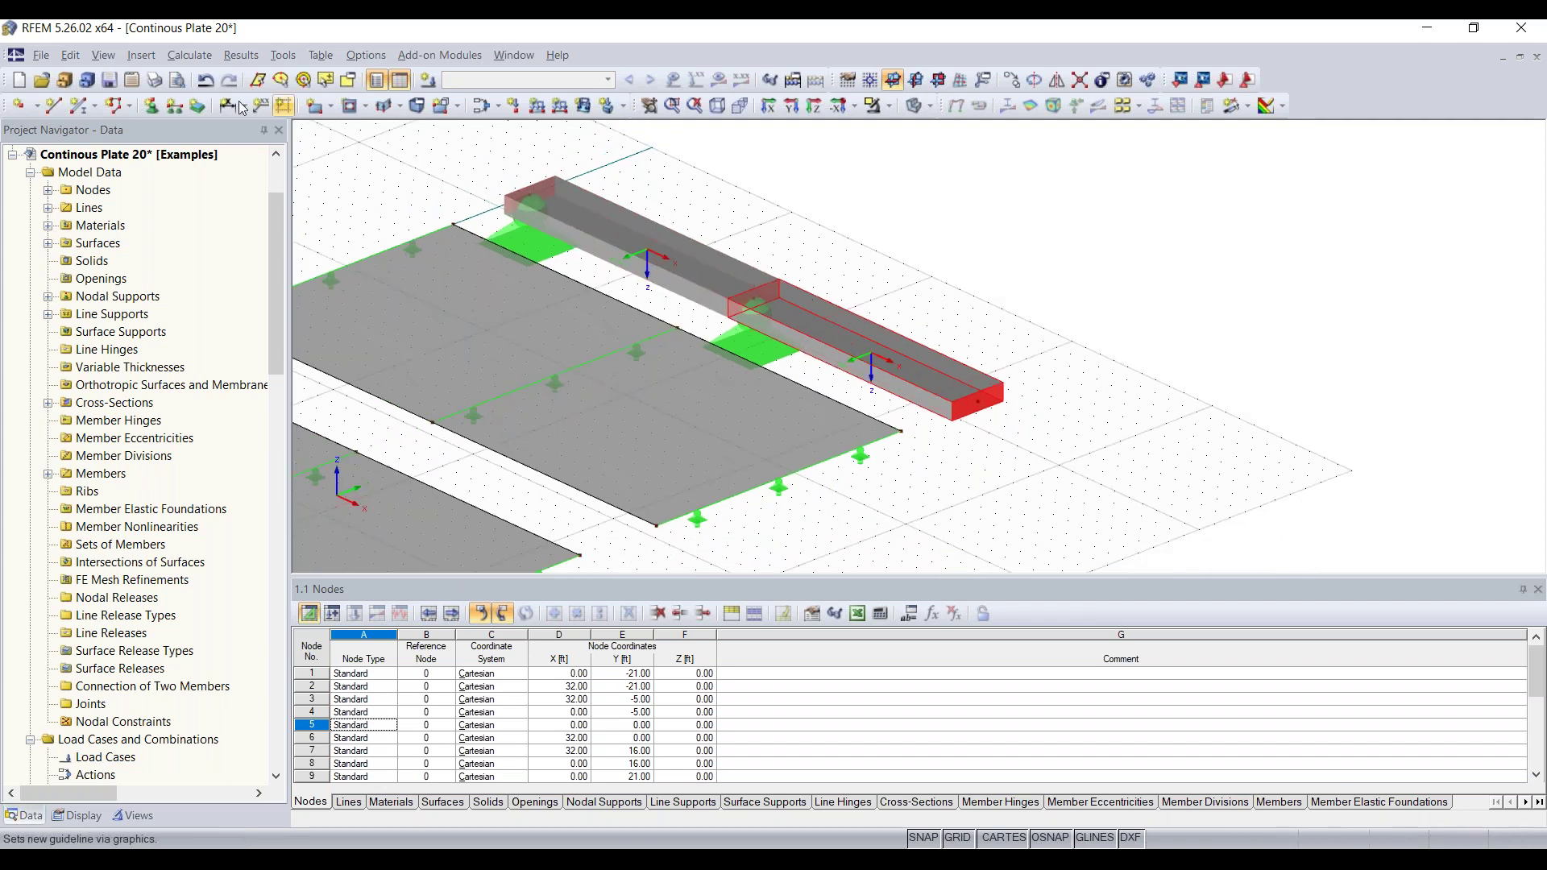
Step: Create a nodal support type in global axes with uX, uY, uZ, φX and φZ fixed and φY free, and accept it
left_click(149, 109)
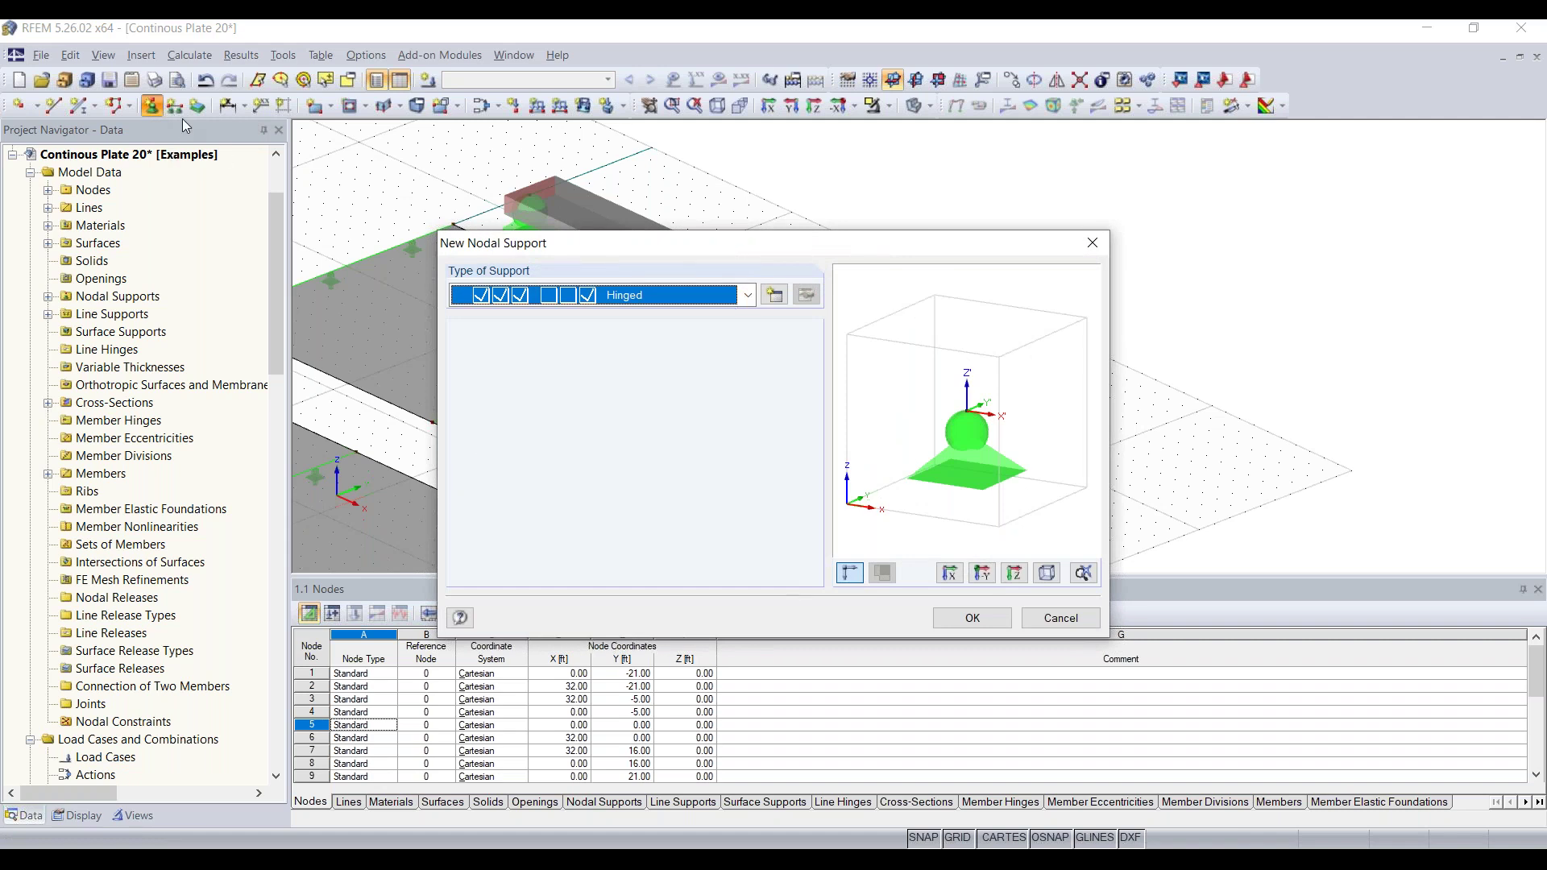
left_click(775, 296)
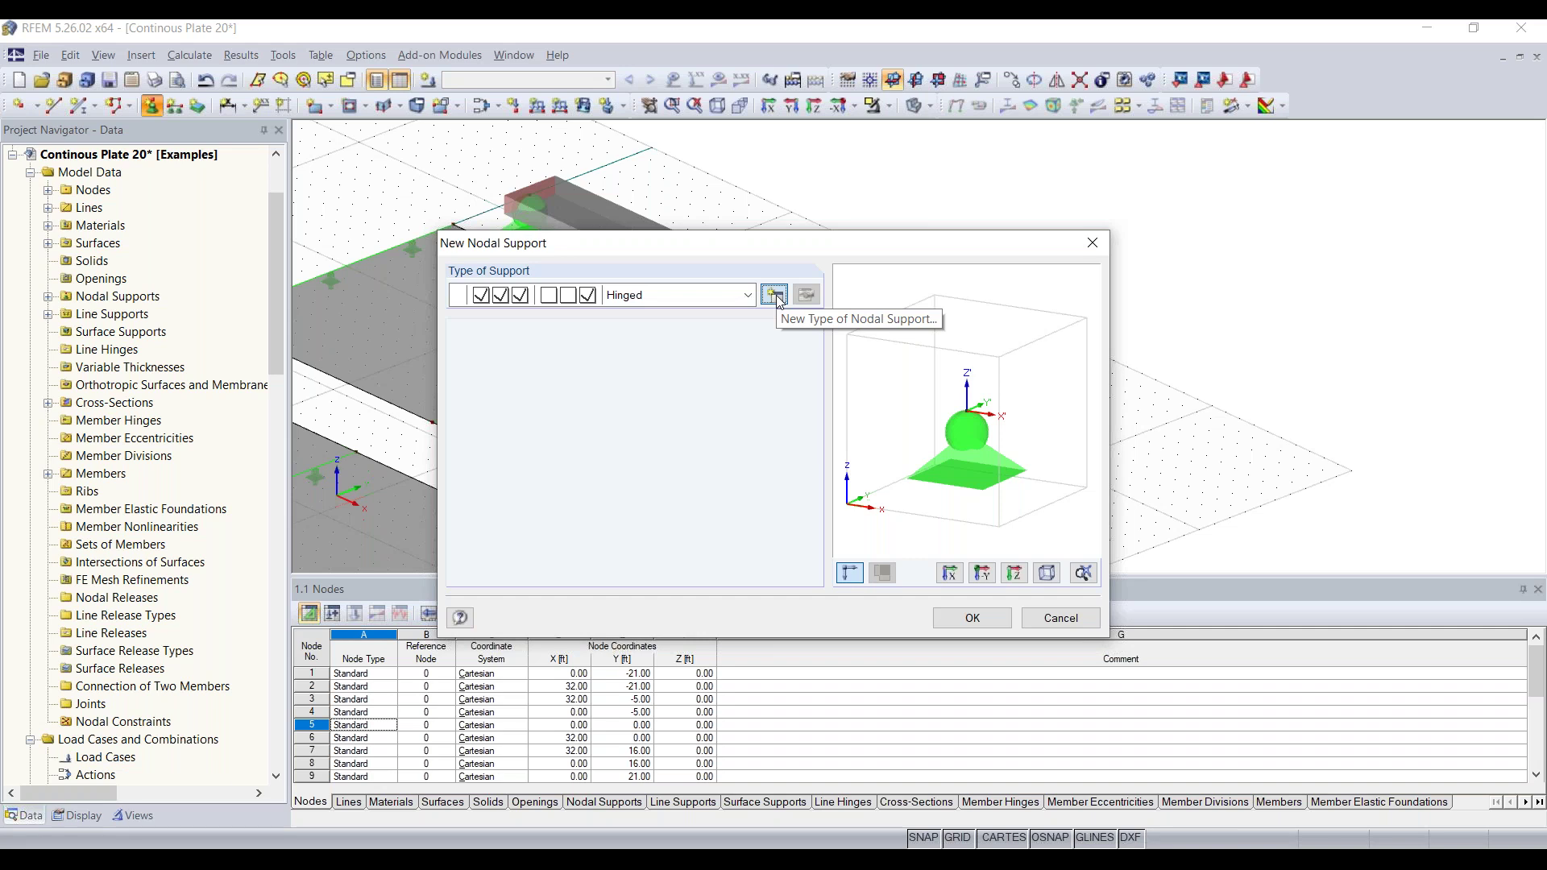
left_click(774, 295)
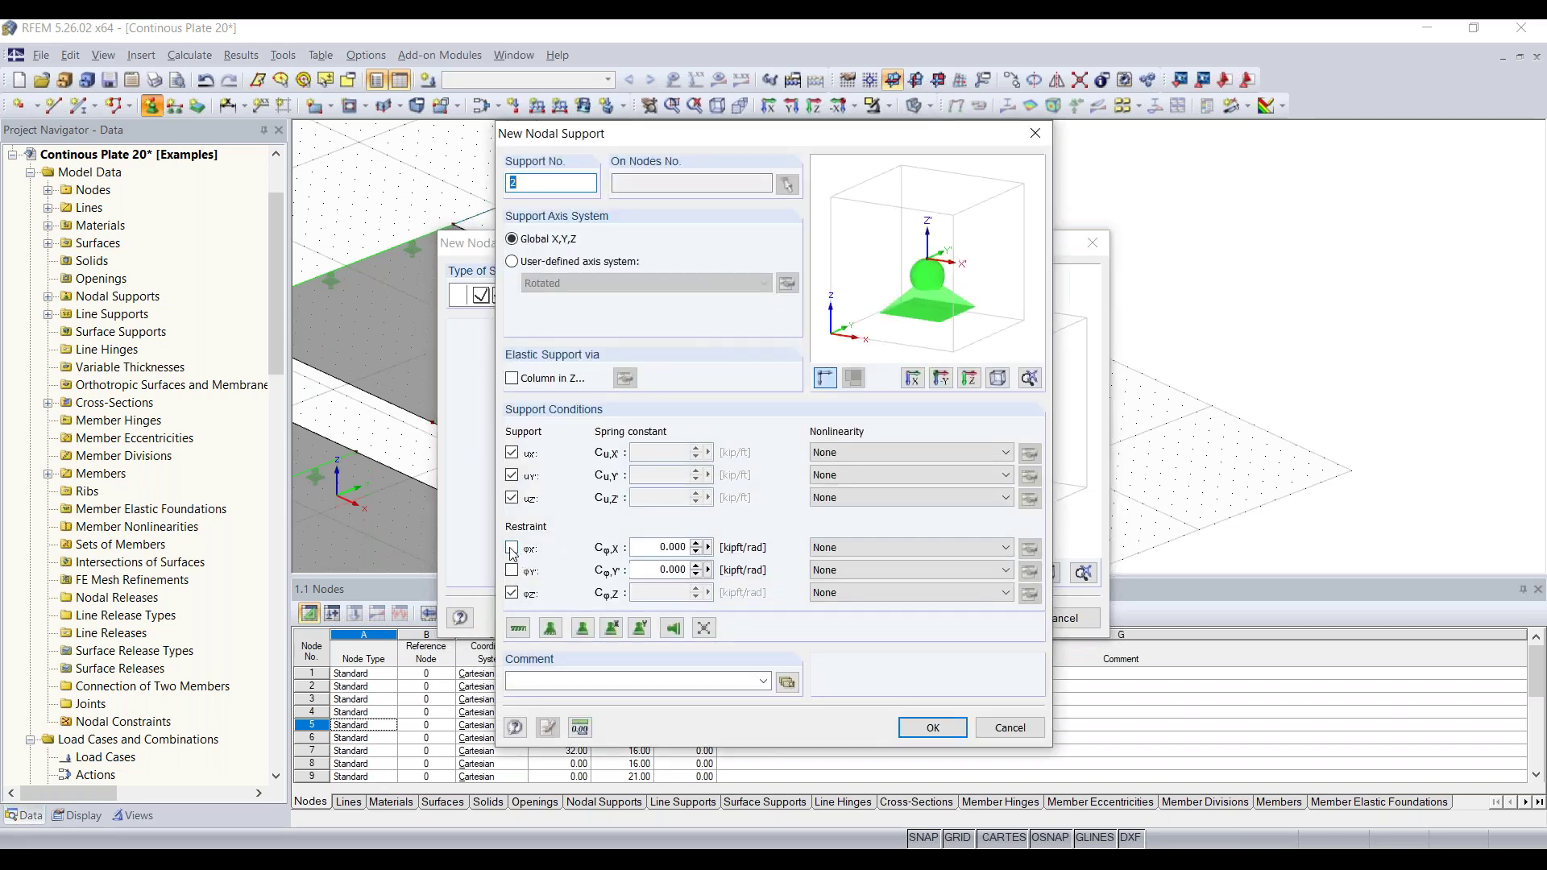
left_click(512, 549)
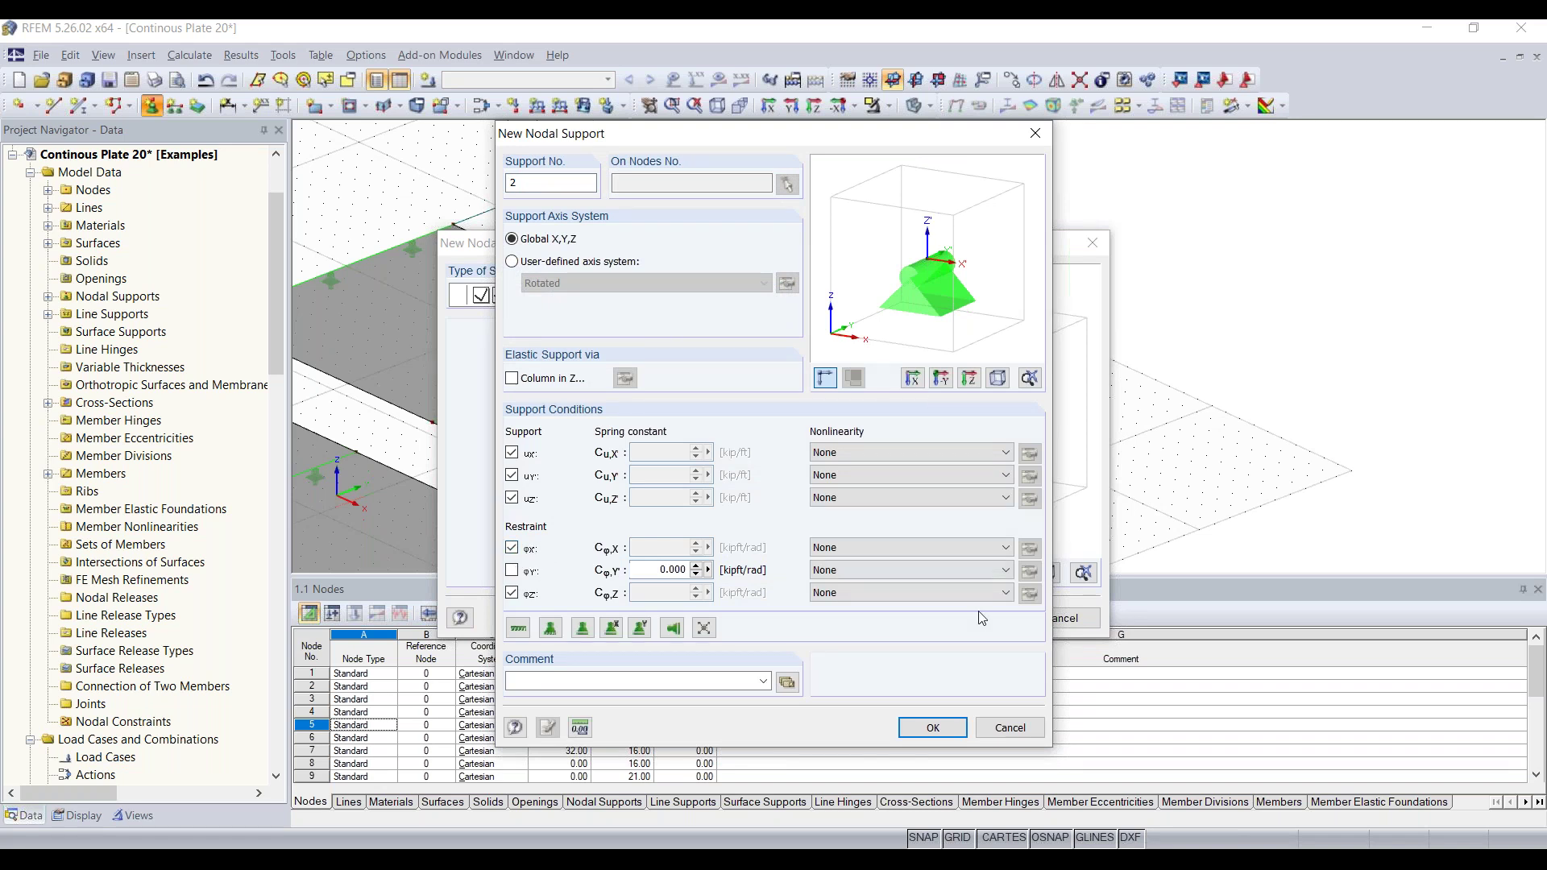
left_click(933, 727)
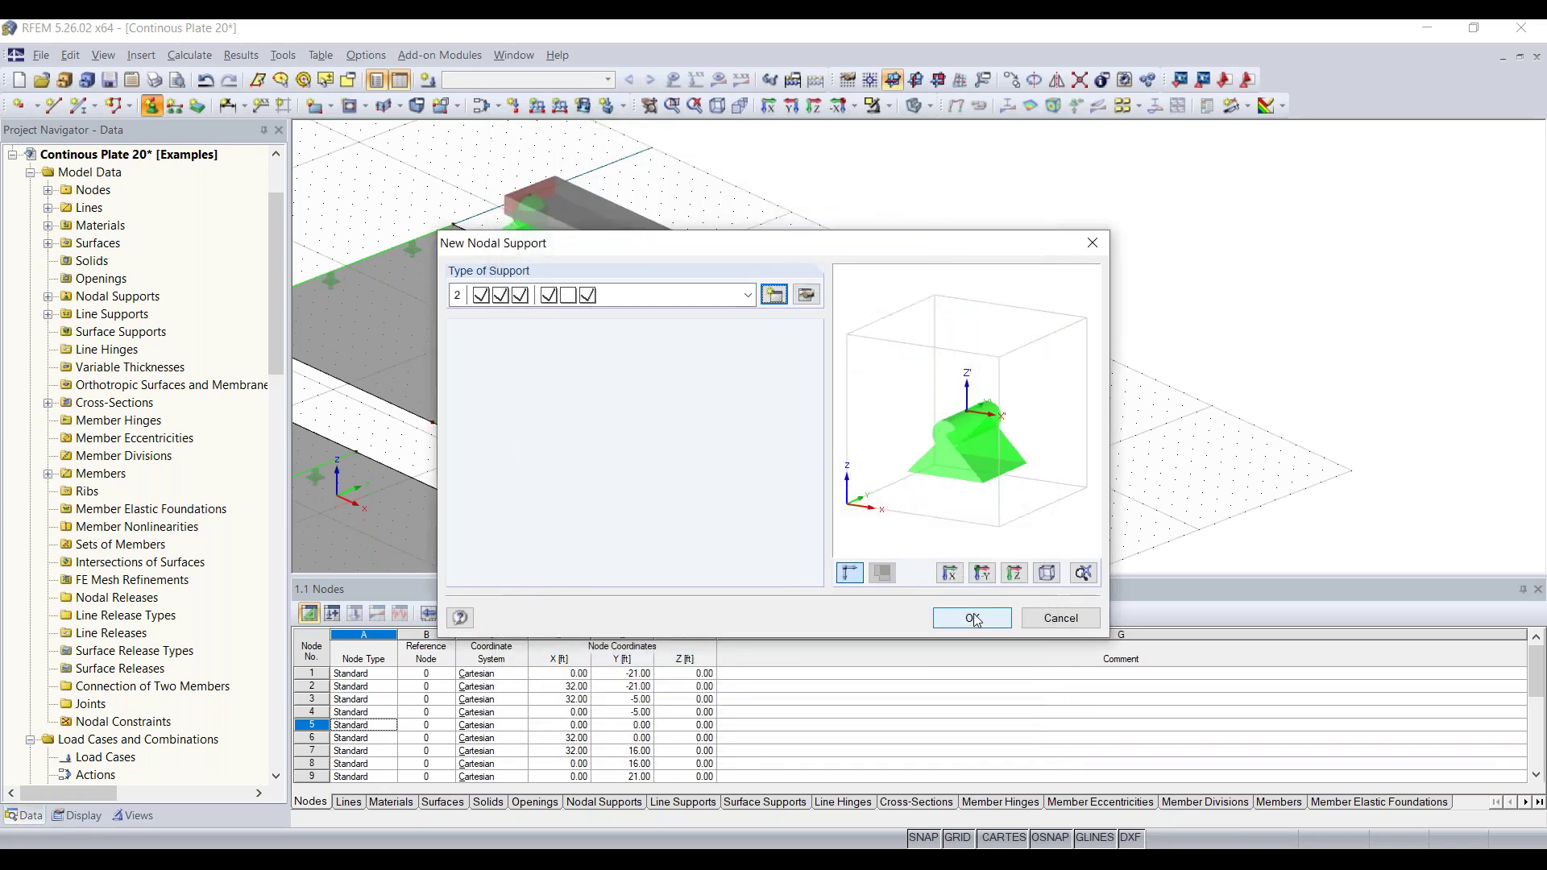
left_click(972, 617)
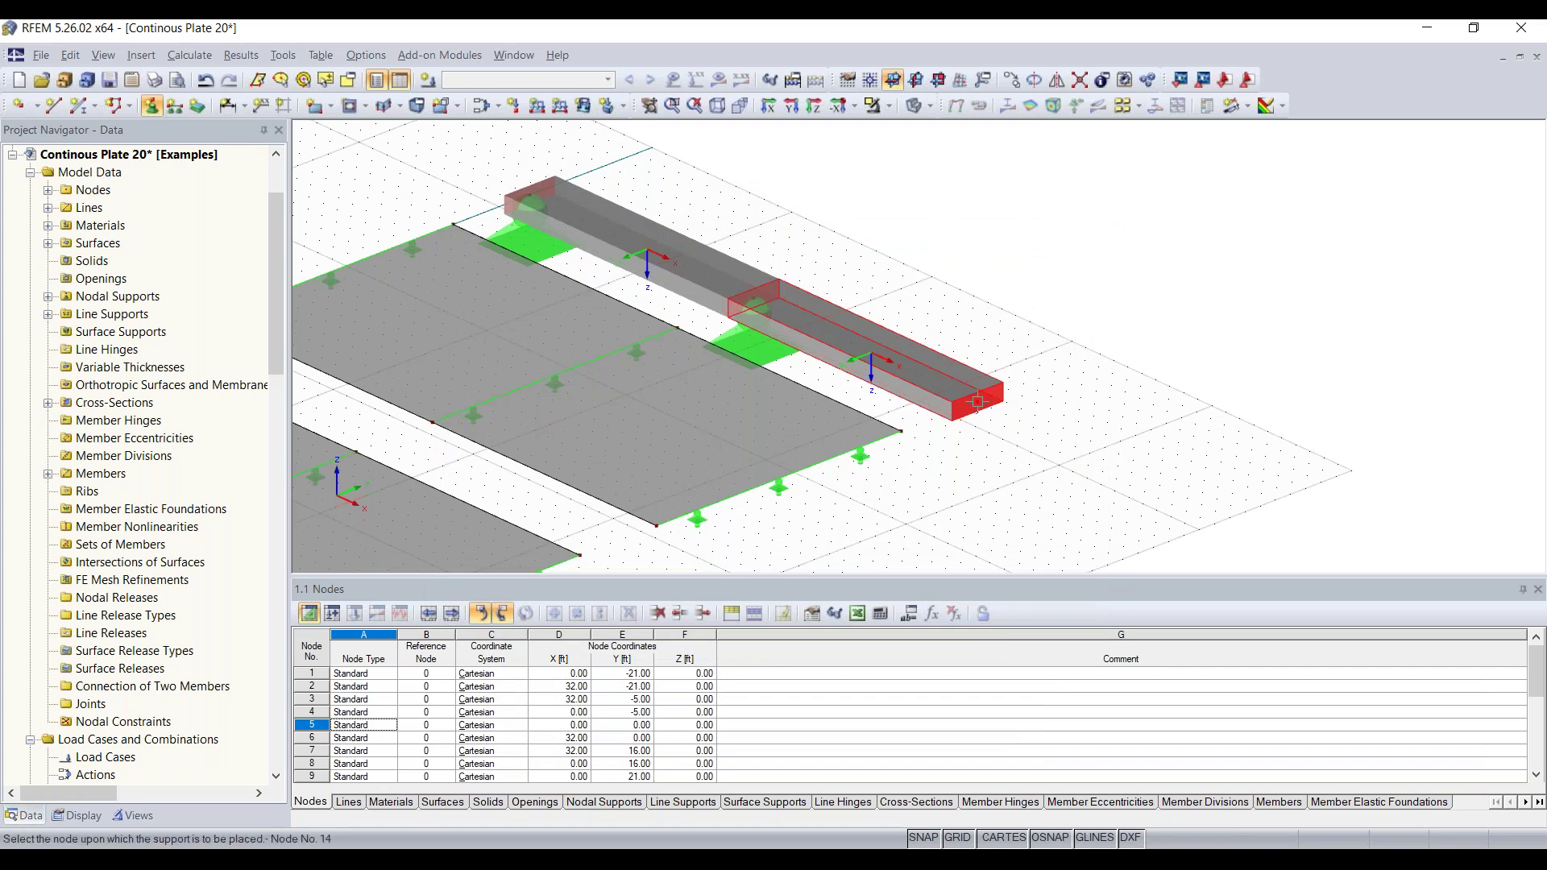
Step: Place the new nodal support on the beam's unsupported end node and inspect the beam supports from another angle
left_click(978, 401)
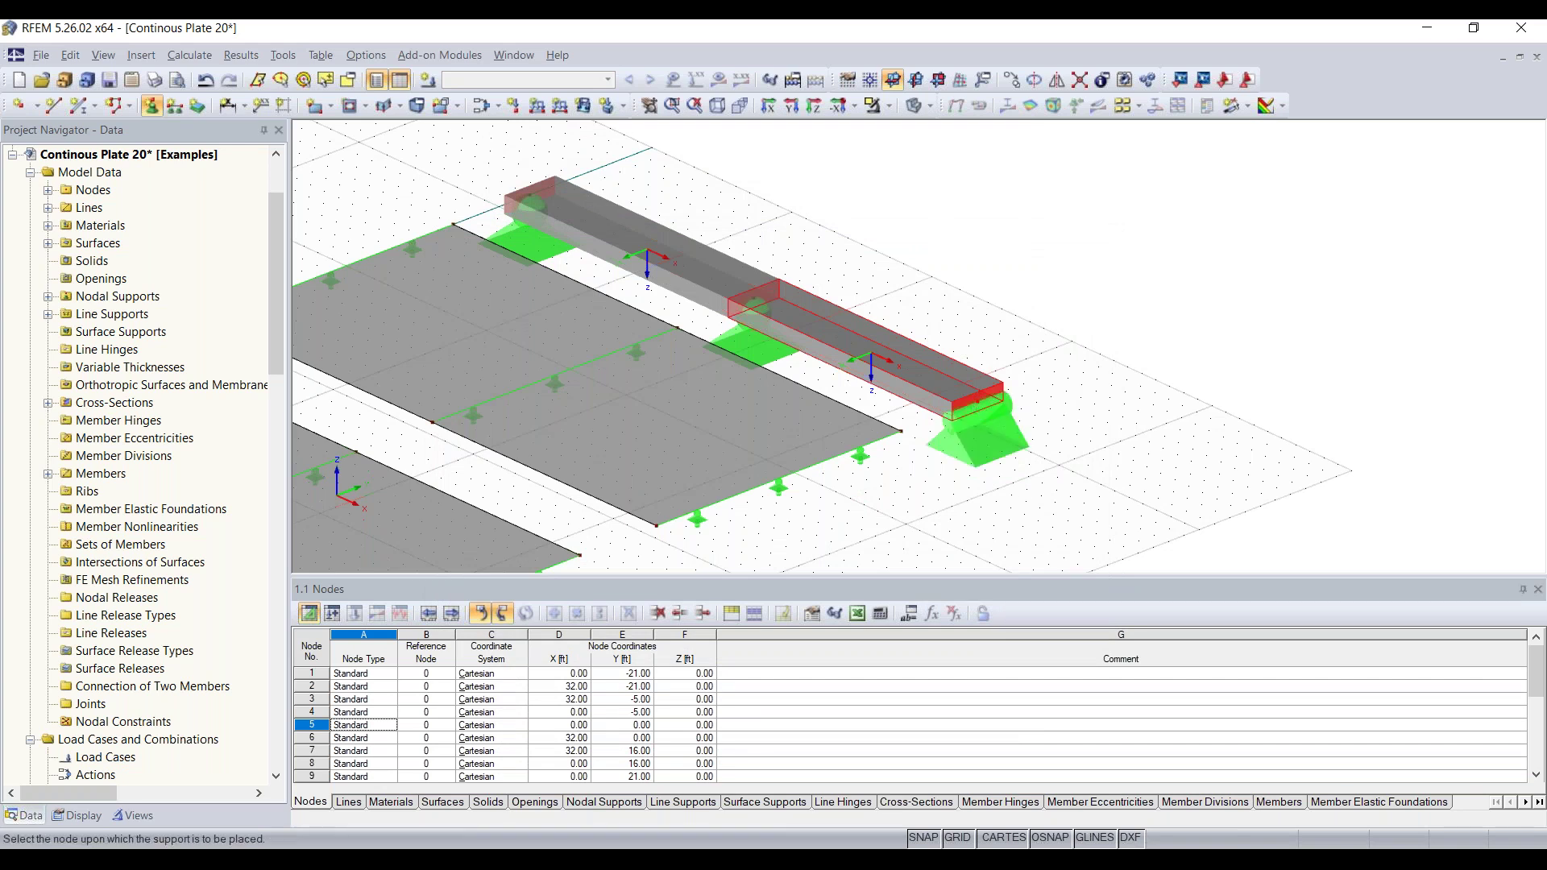
middle_click_drag(1136, 428, 612, 338, "ctrl")
scroll(736, 239, "down", 3)
scroll(732, 439, "up", 6)
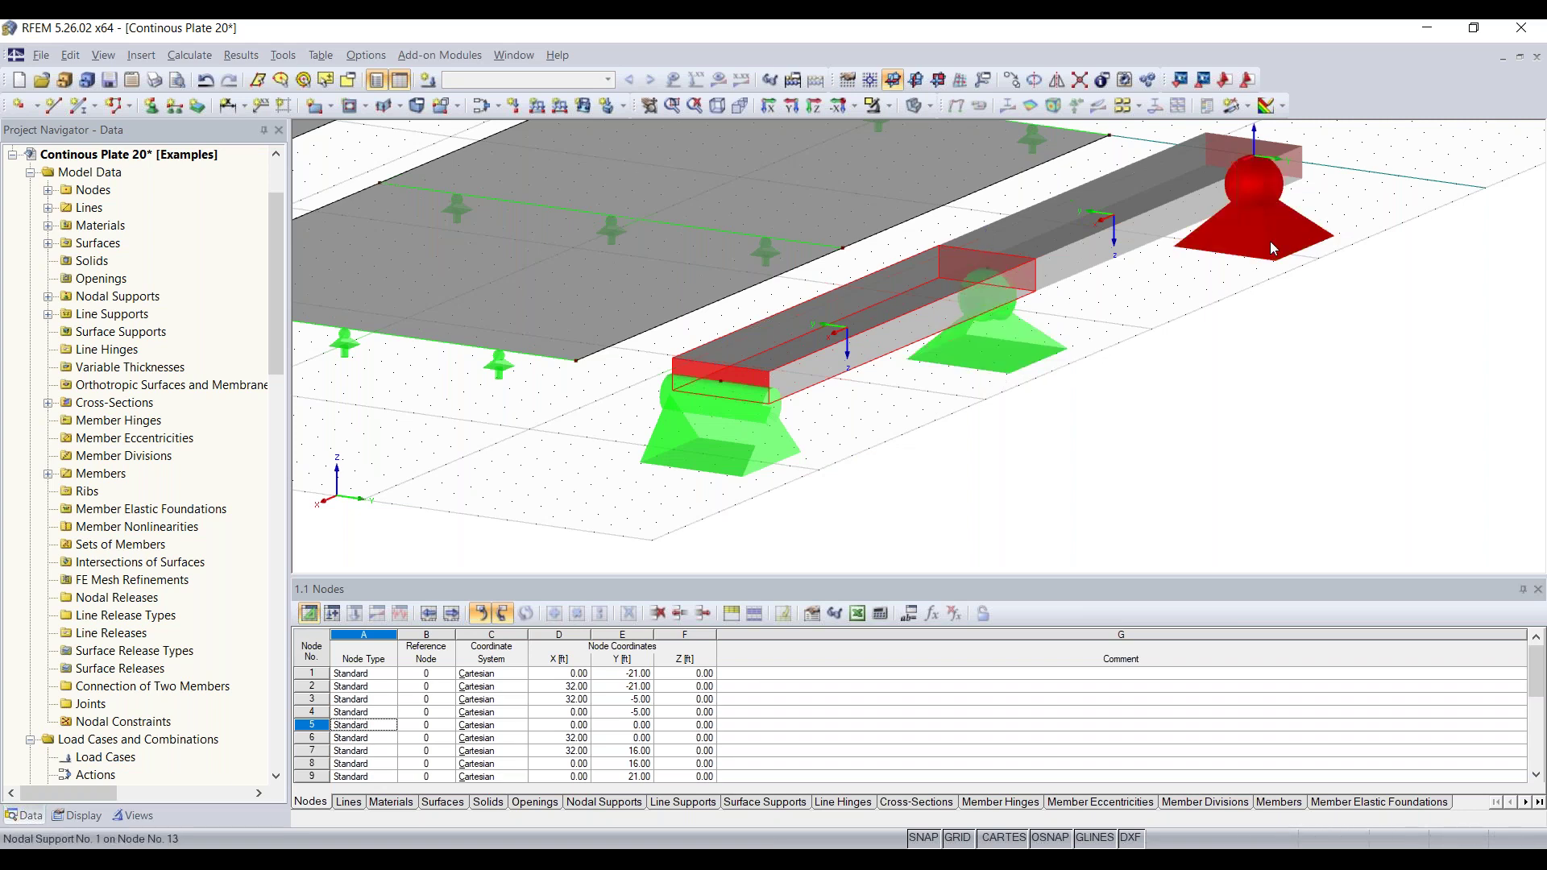
scroll(901, 418, "down", 3)
middle_click_drag(622, 446, 484, 491, "ctrl")
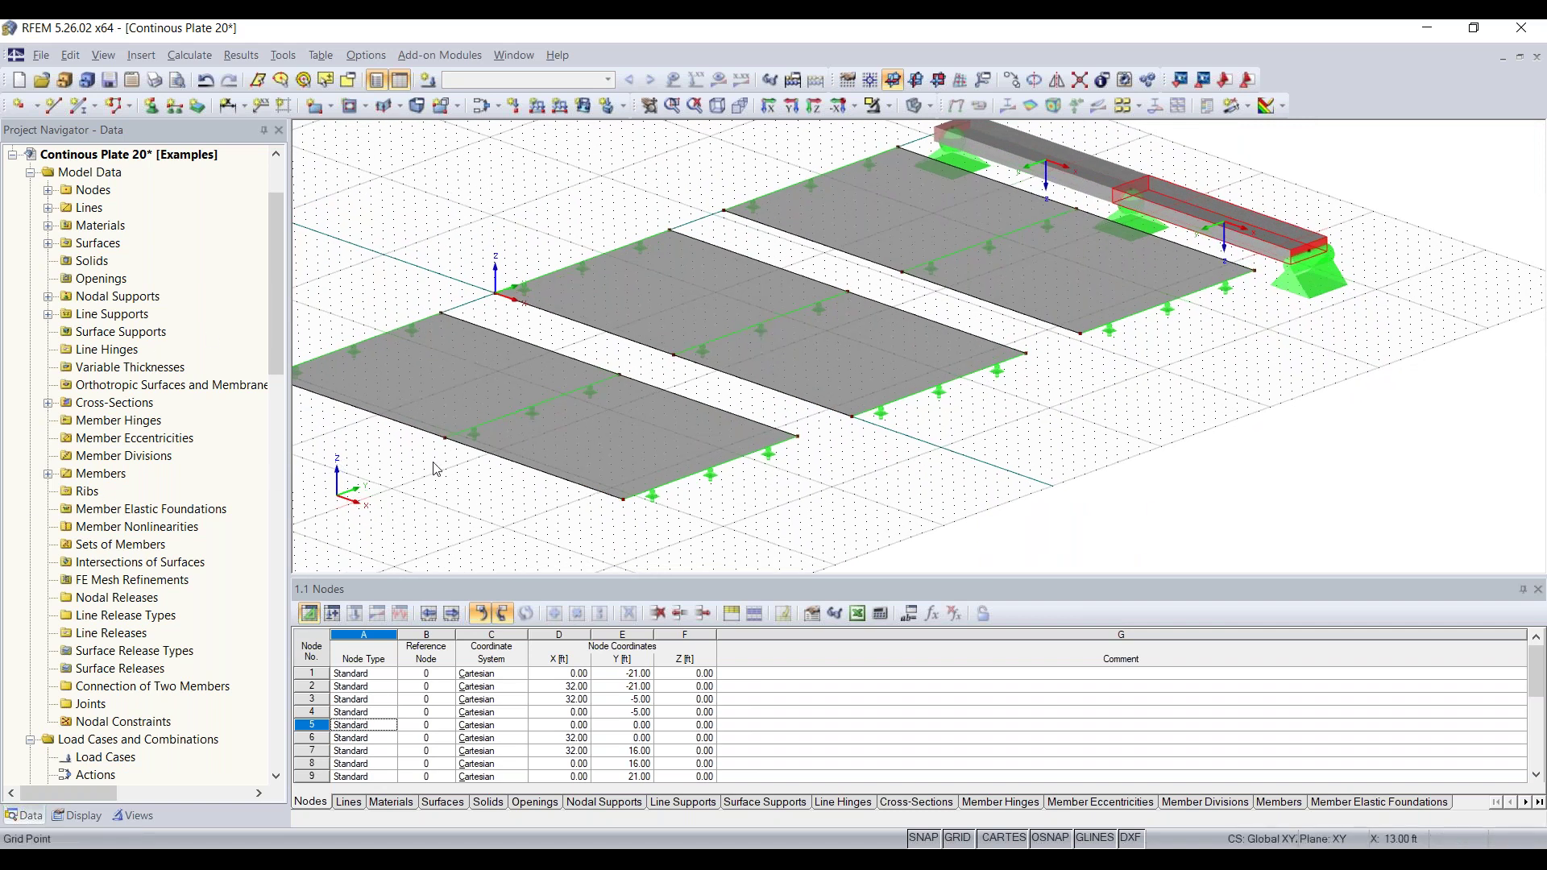
scroll(810, 419, "down", 1)
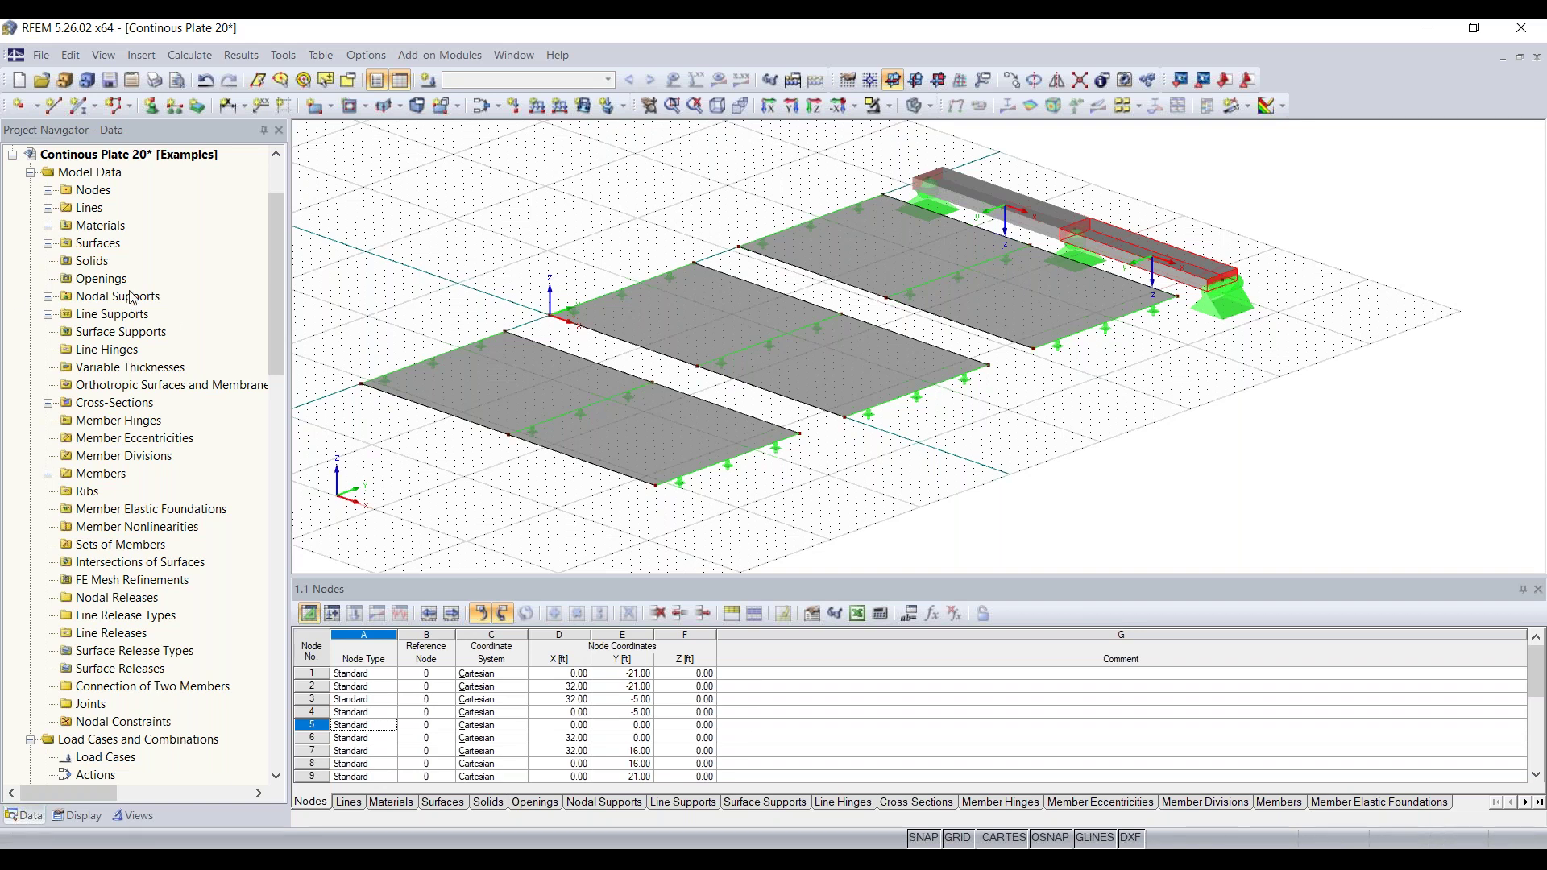
Step: Define load case LC1 as Test in the Dead action category with self-weight inactive, and accept it
left_click(428, 84)
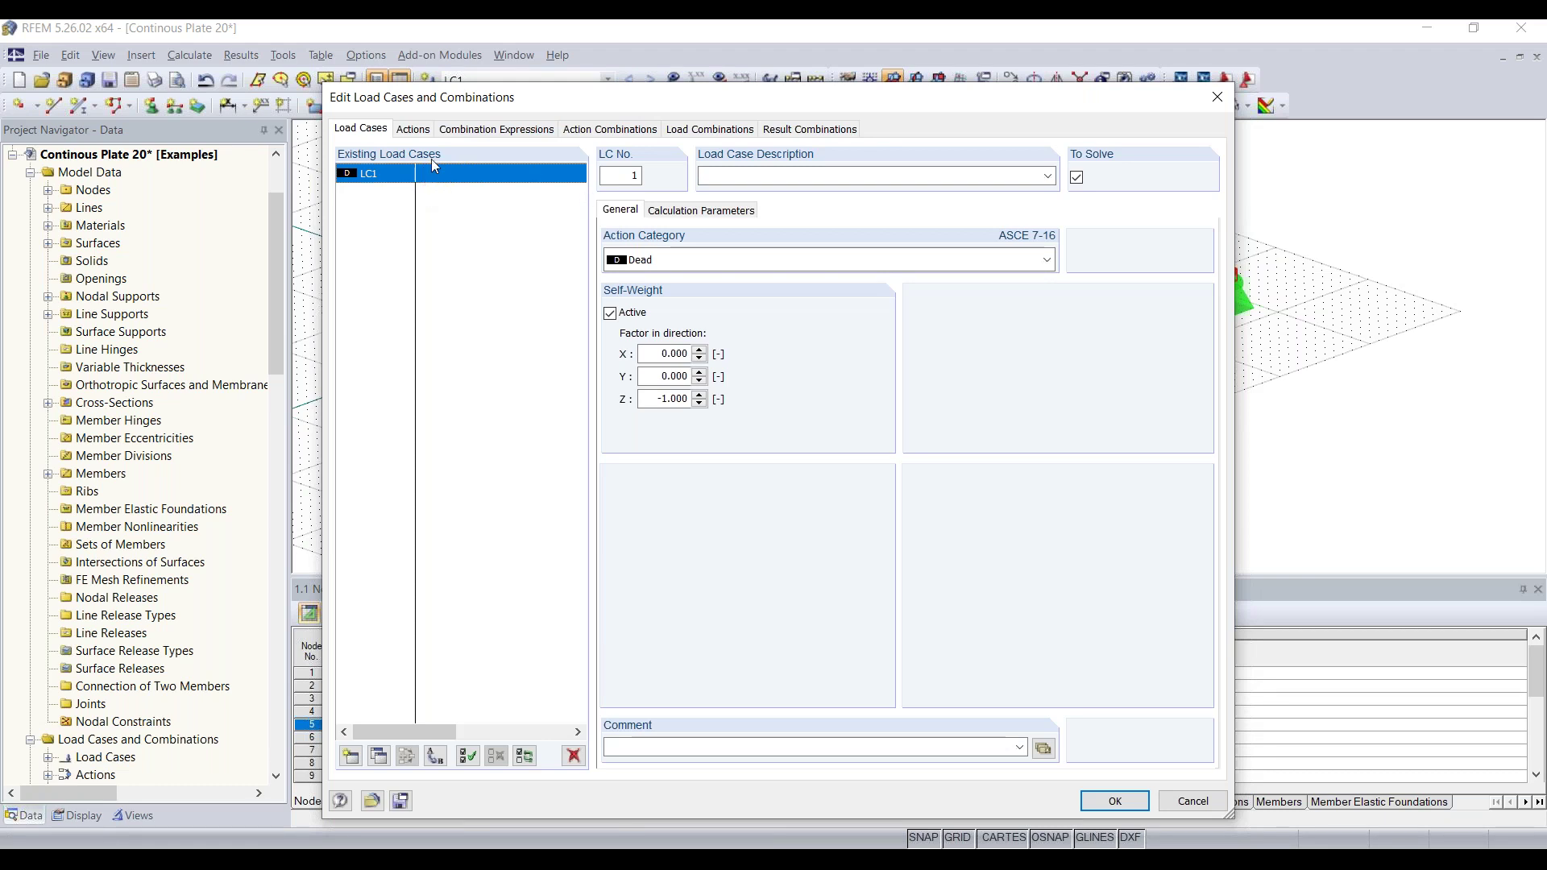
left_click(773, 177)
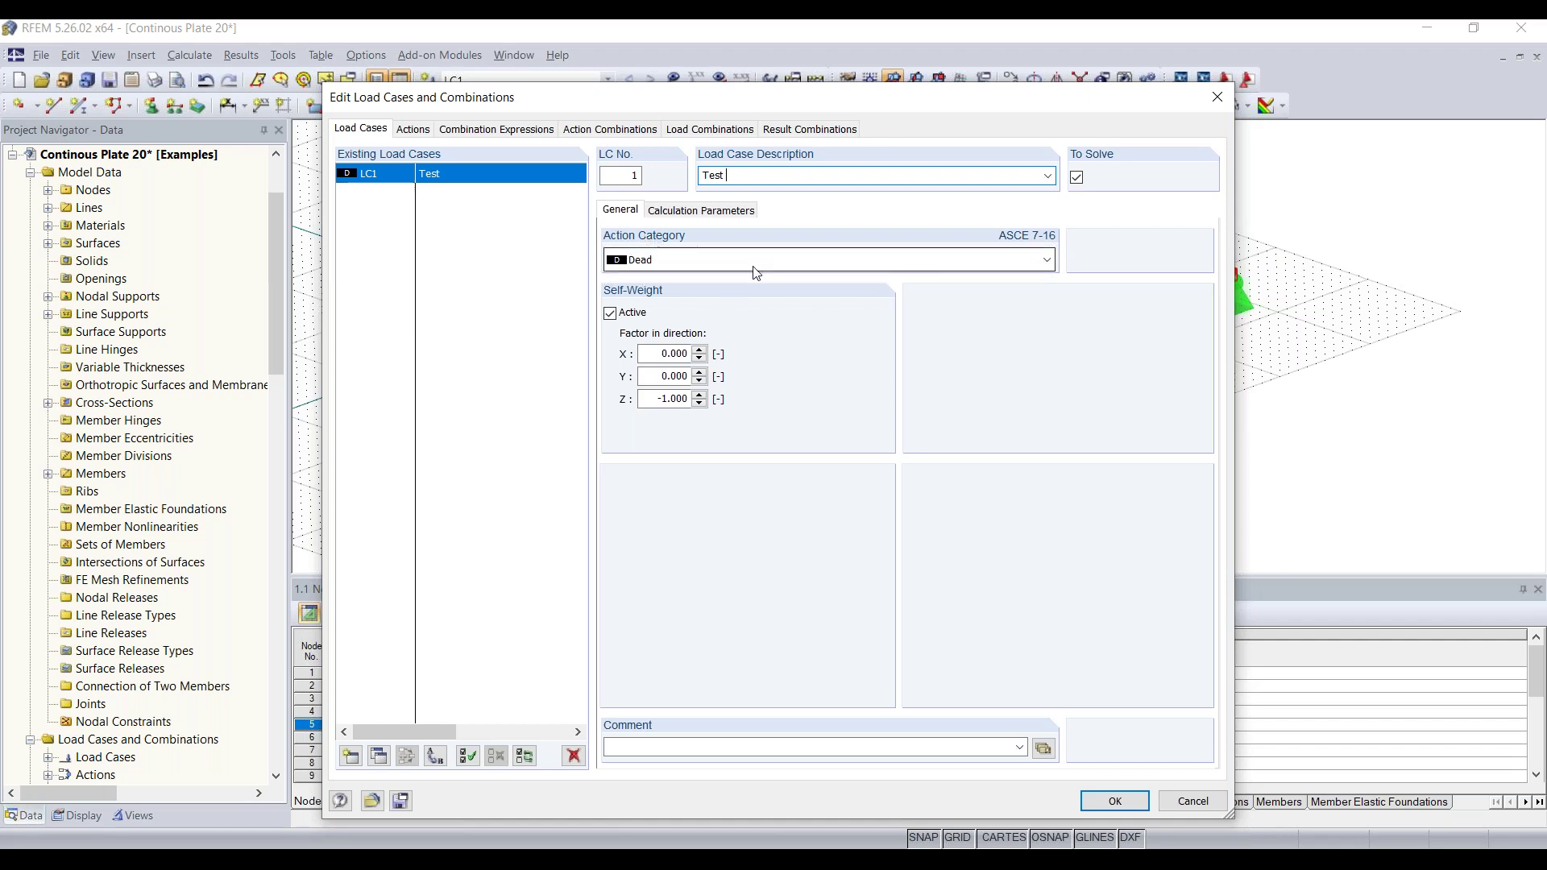
mouse_move(671, 99)
left_mouse_down()
mouse_move(671, 362)
mouse_move(652, 92)
mouse_move(669, 92)
left_mouse_up()
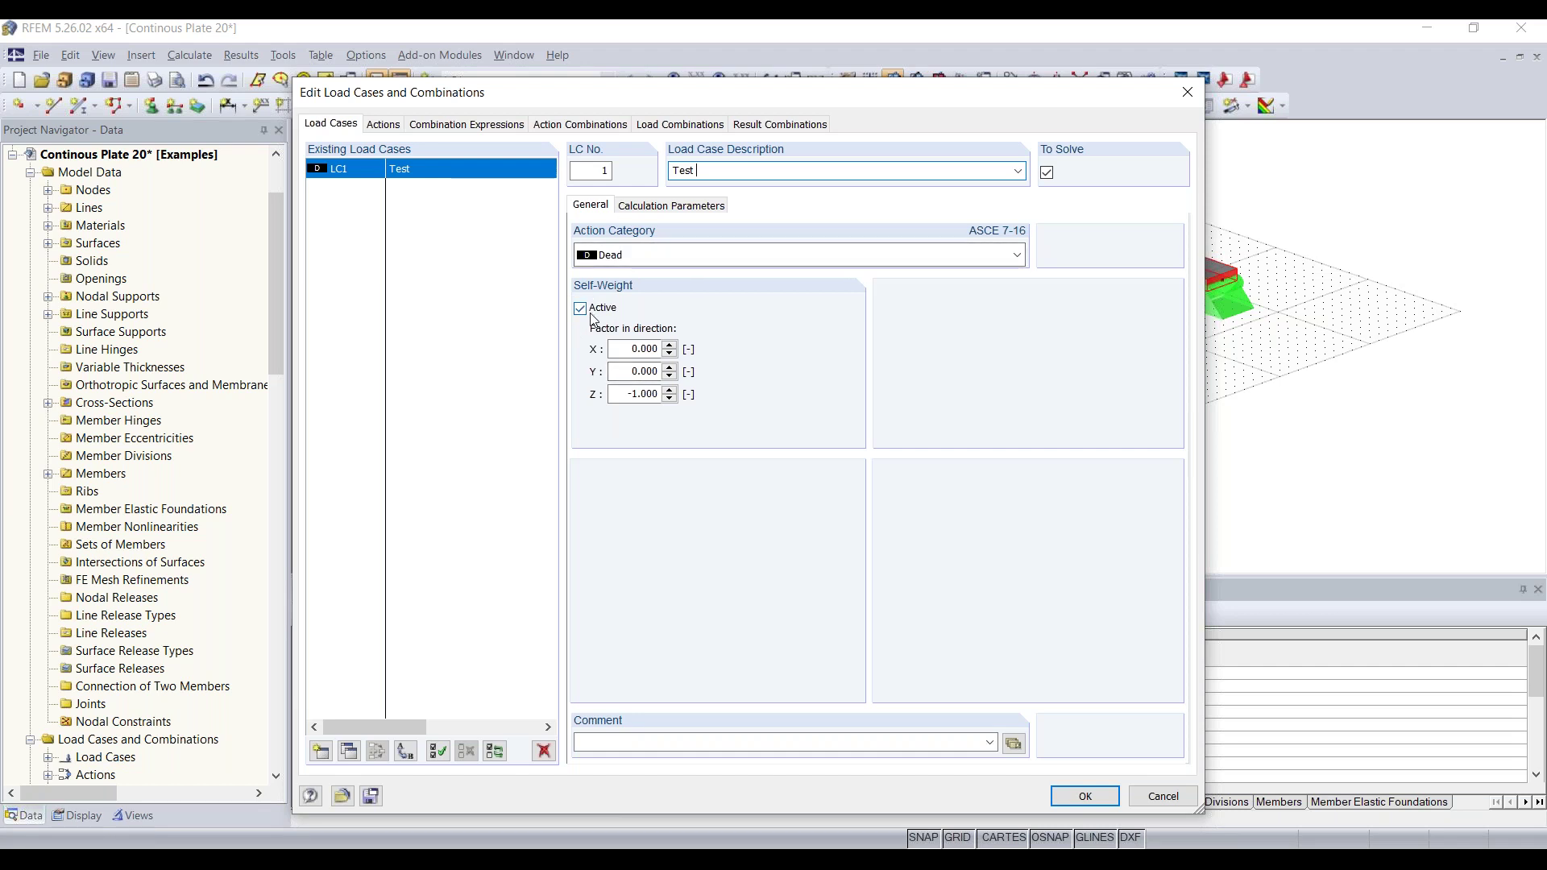
left_click_drag(876, 91, 803, 103)
left_click(565, 316)
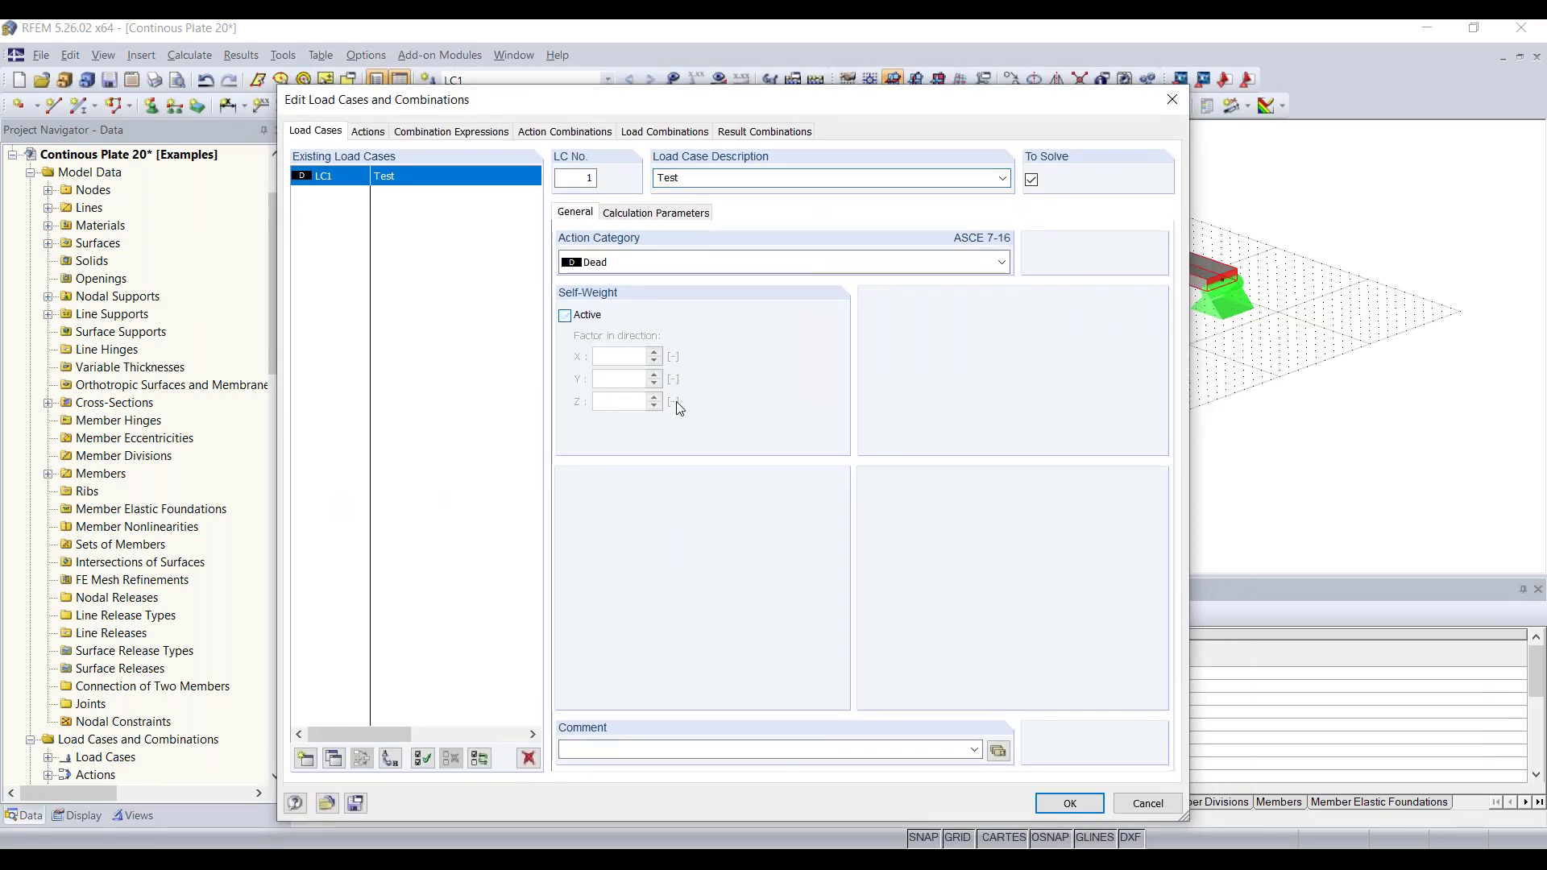
left_click(1071, 803)
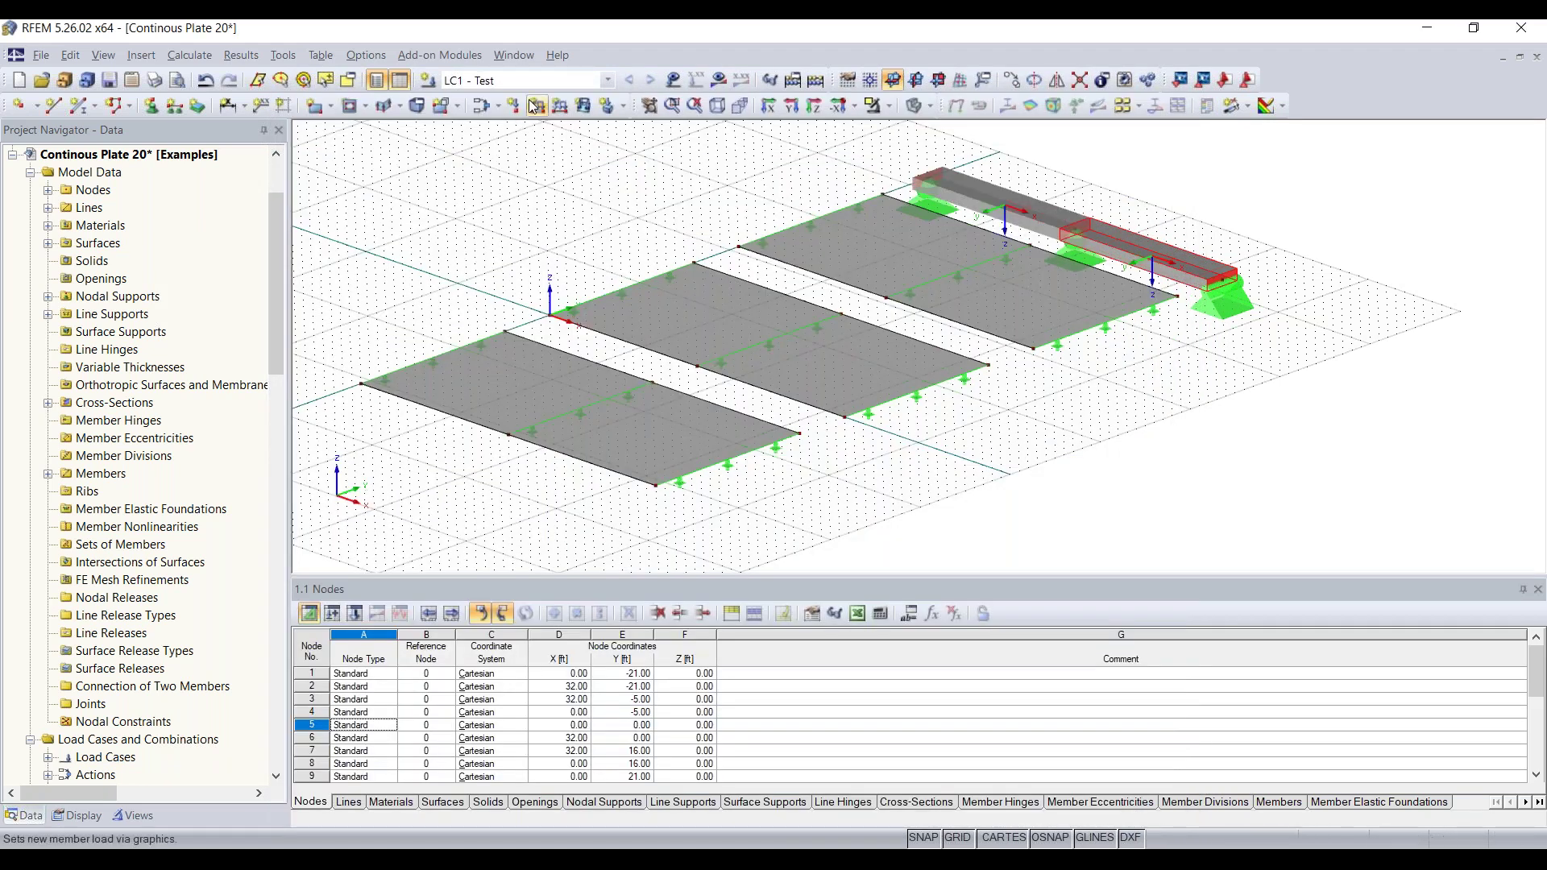
key("ctrl+F5")
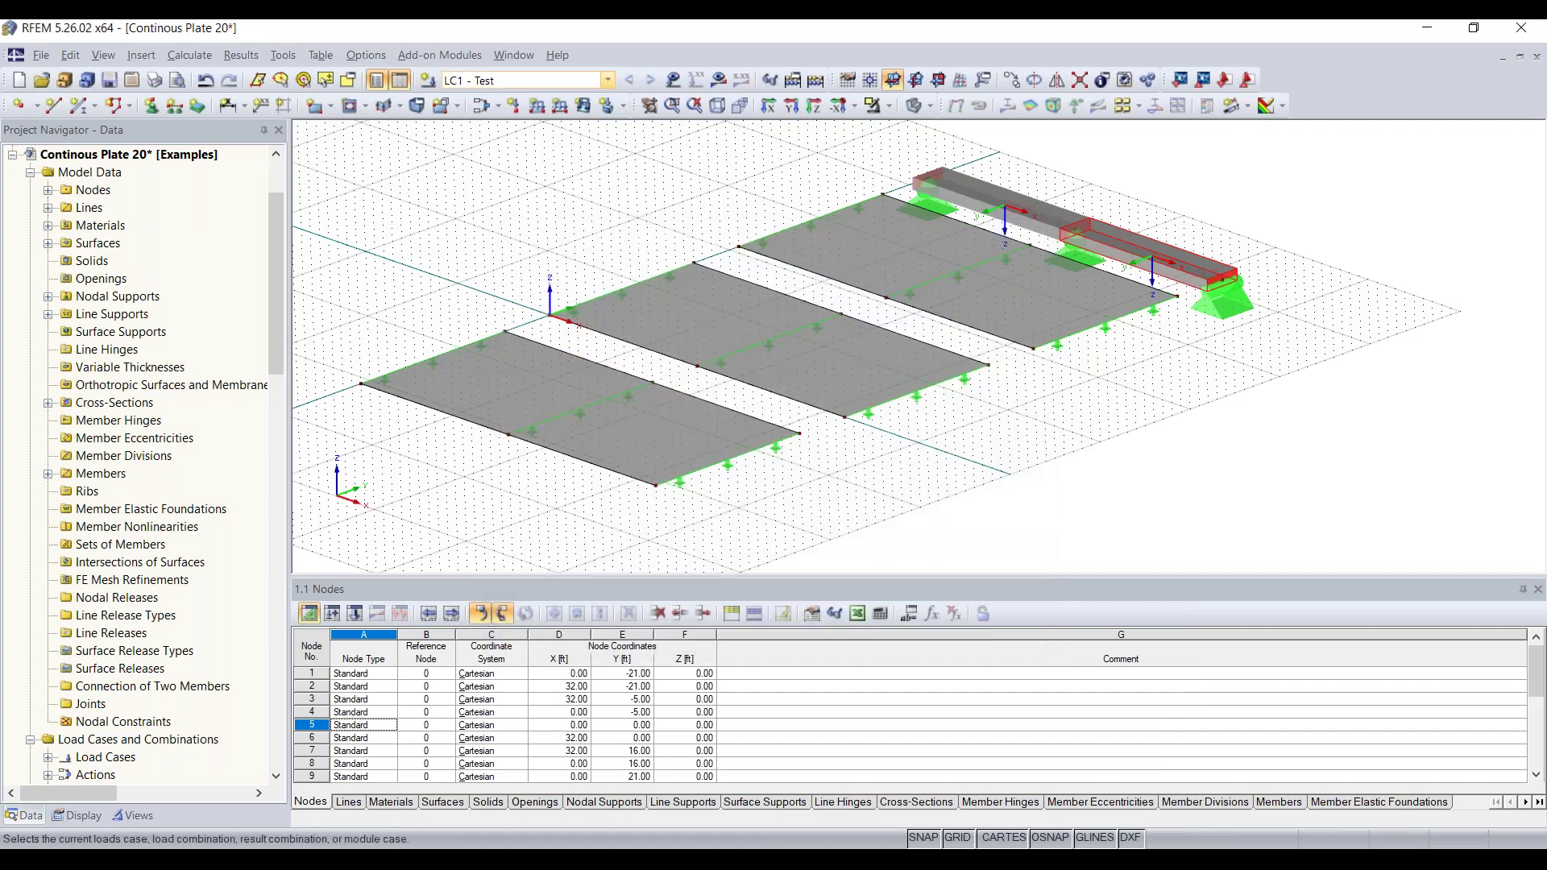
left_click(498, 84)
left_click(498, 84)
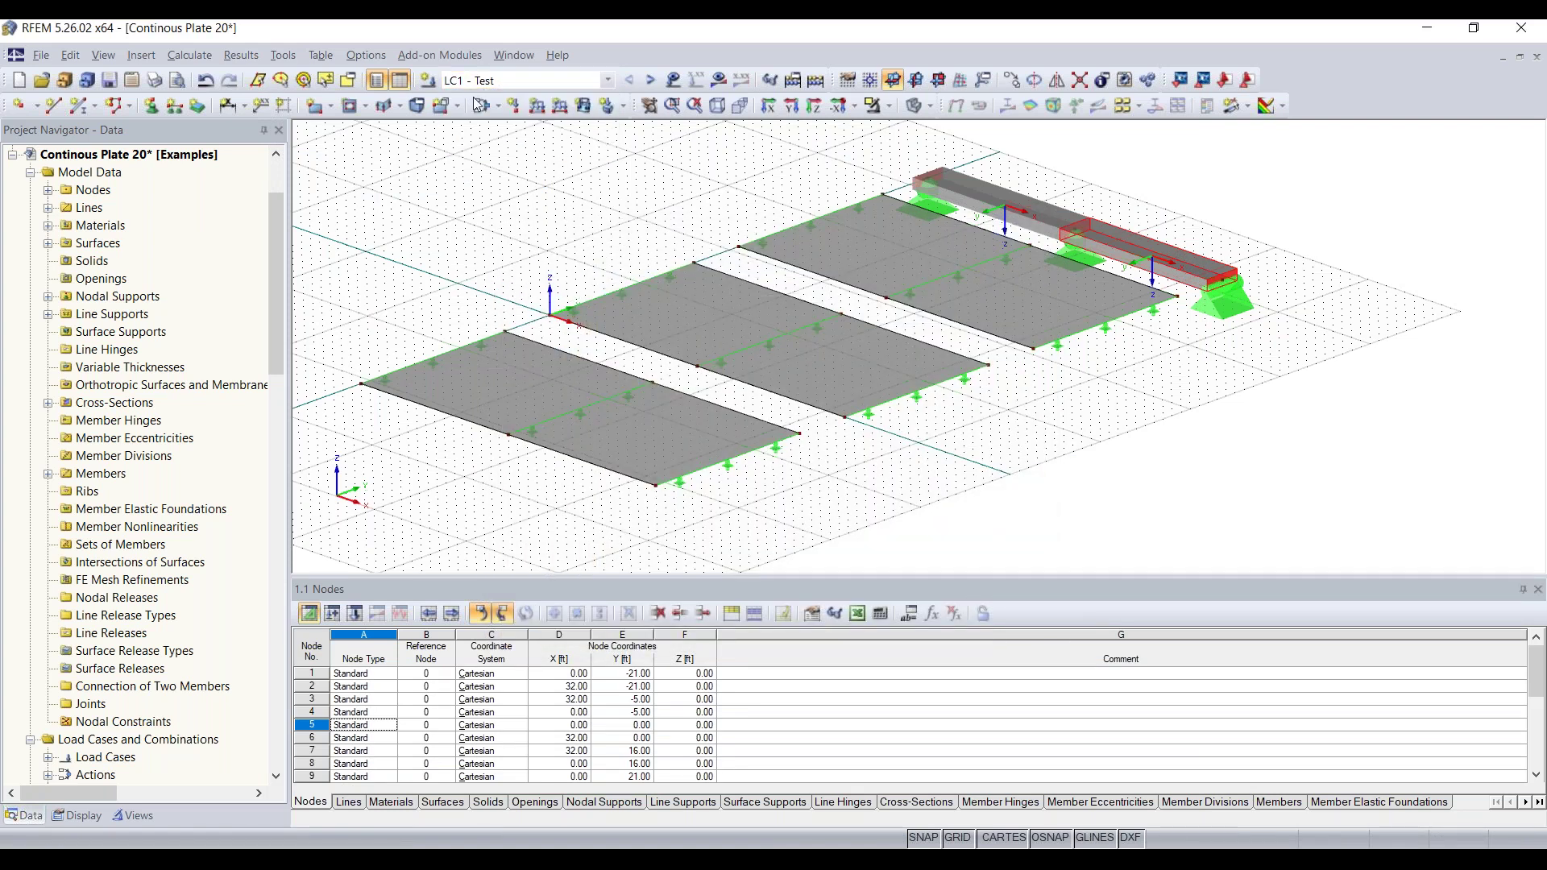
Step: Define a uniform force surface load of 0.210 ksf acting downward in the global ZL direction, and accept it
middle_click_drag(587, 240, 754, 300, "ctrl")
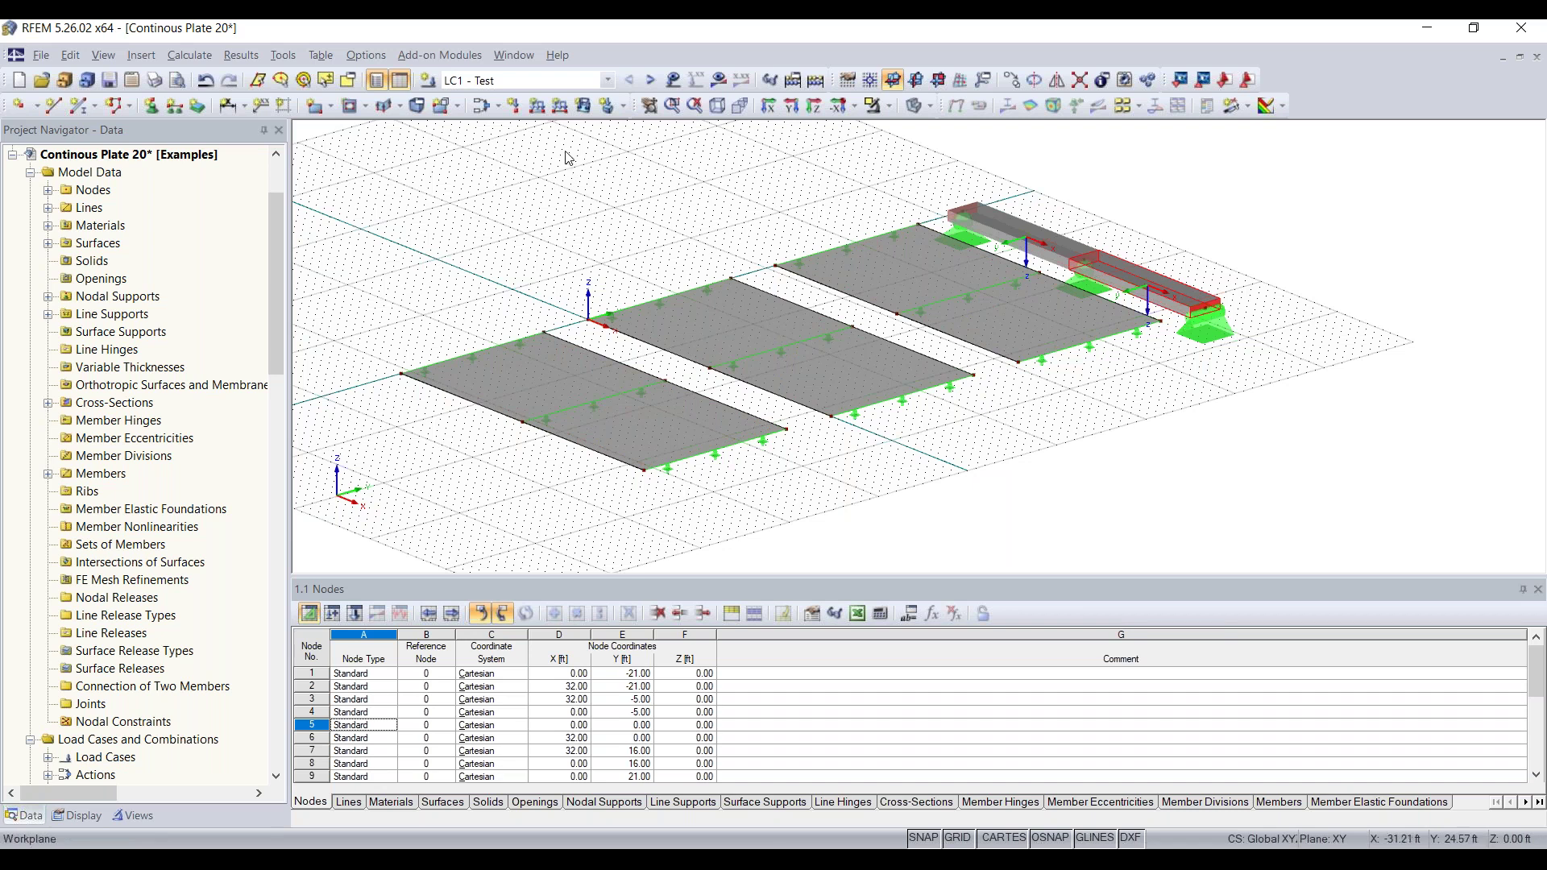
left_click(582, 106)
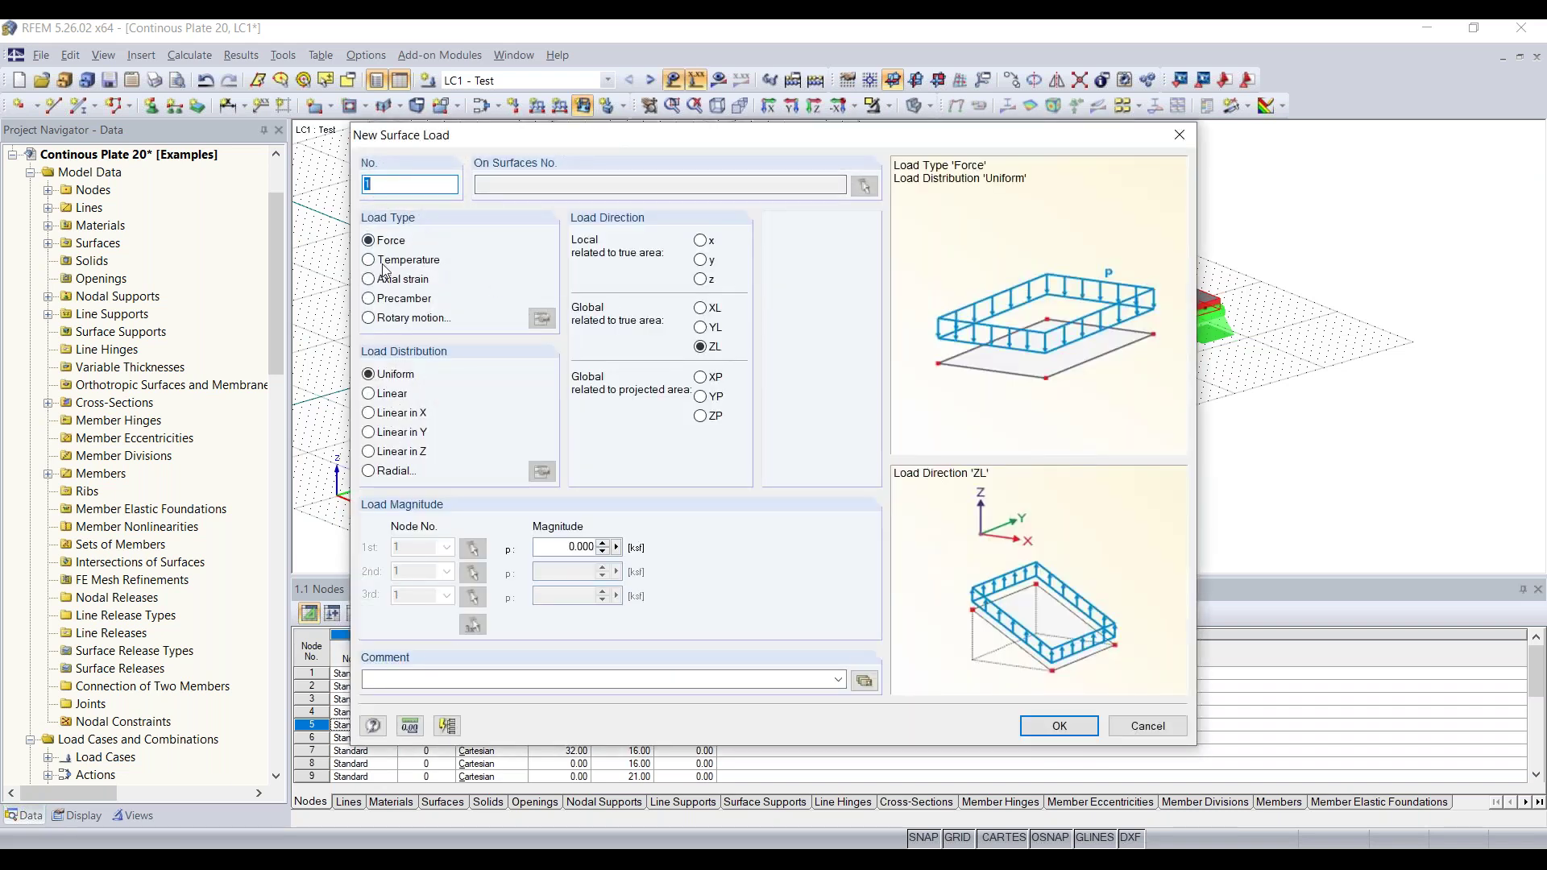
mouse_move(572, 149)
left_mouse_down()
mouse_move(597, 159)
mouse_move(566, 157)
left_mouse_up()
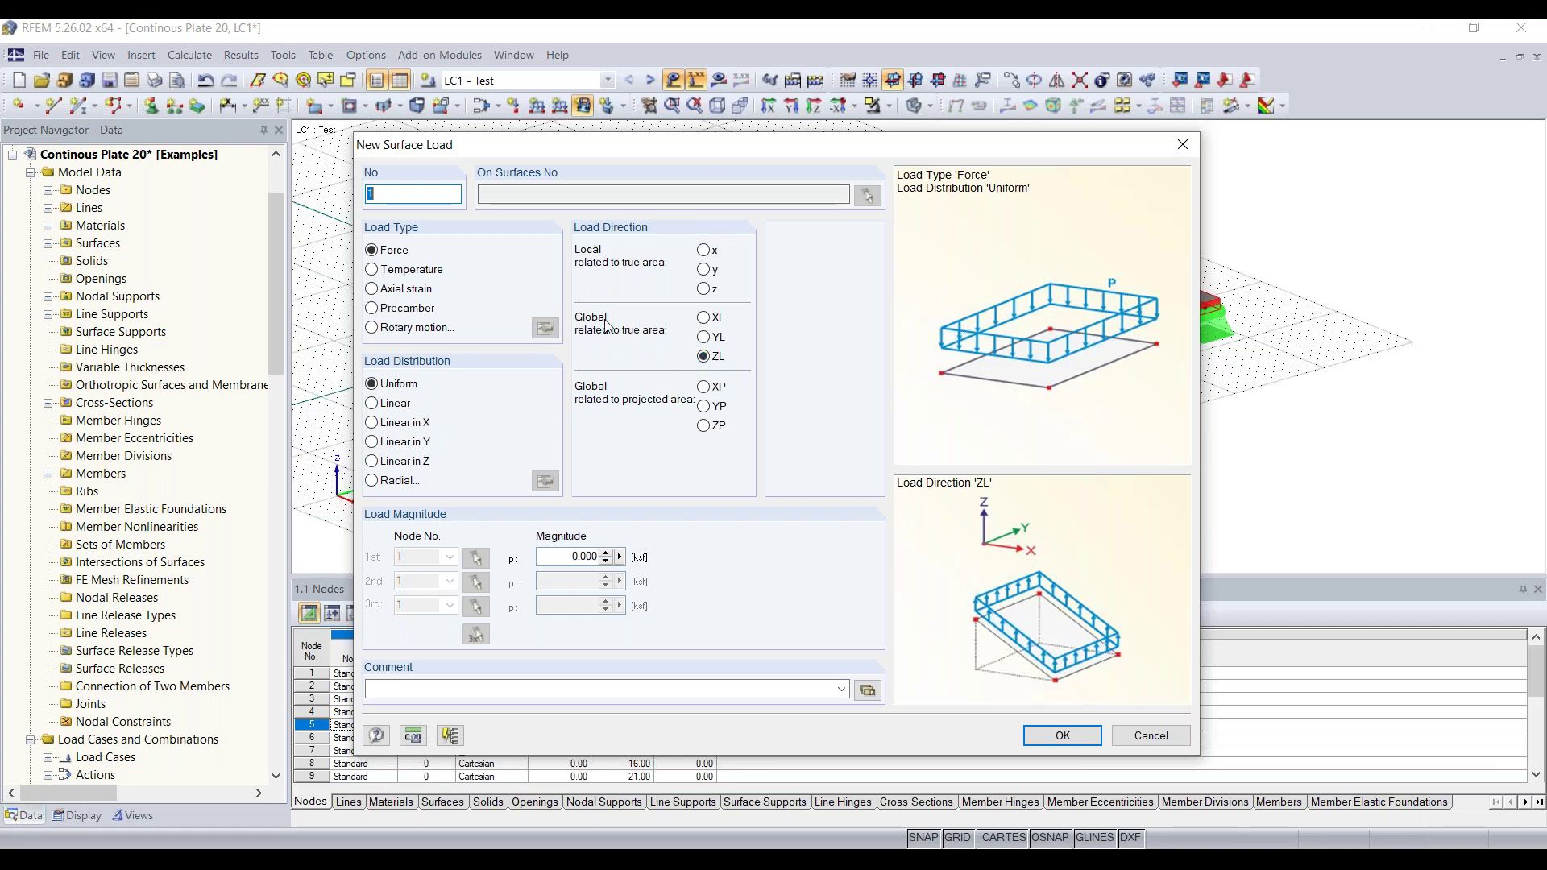
left_click(580, 557)
key("BackSpace")
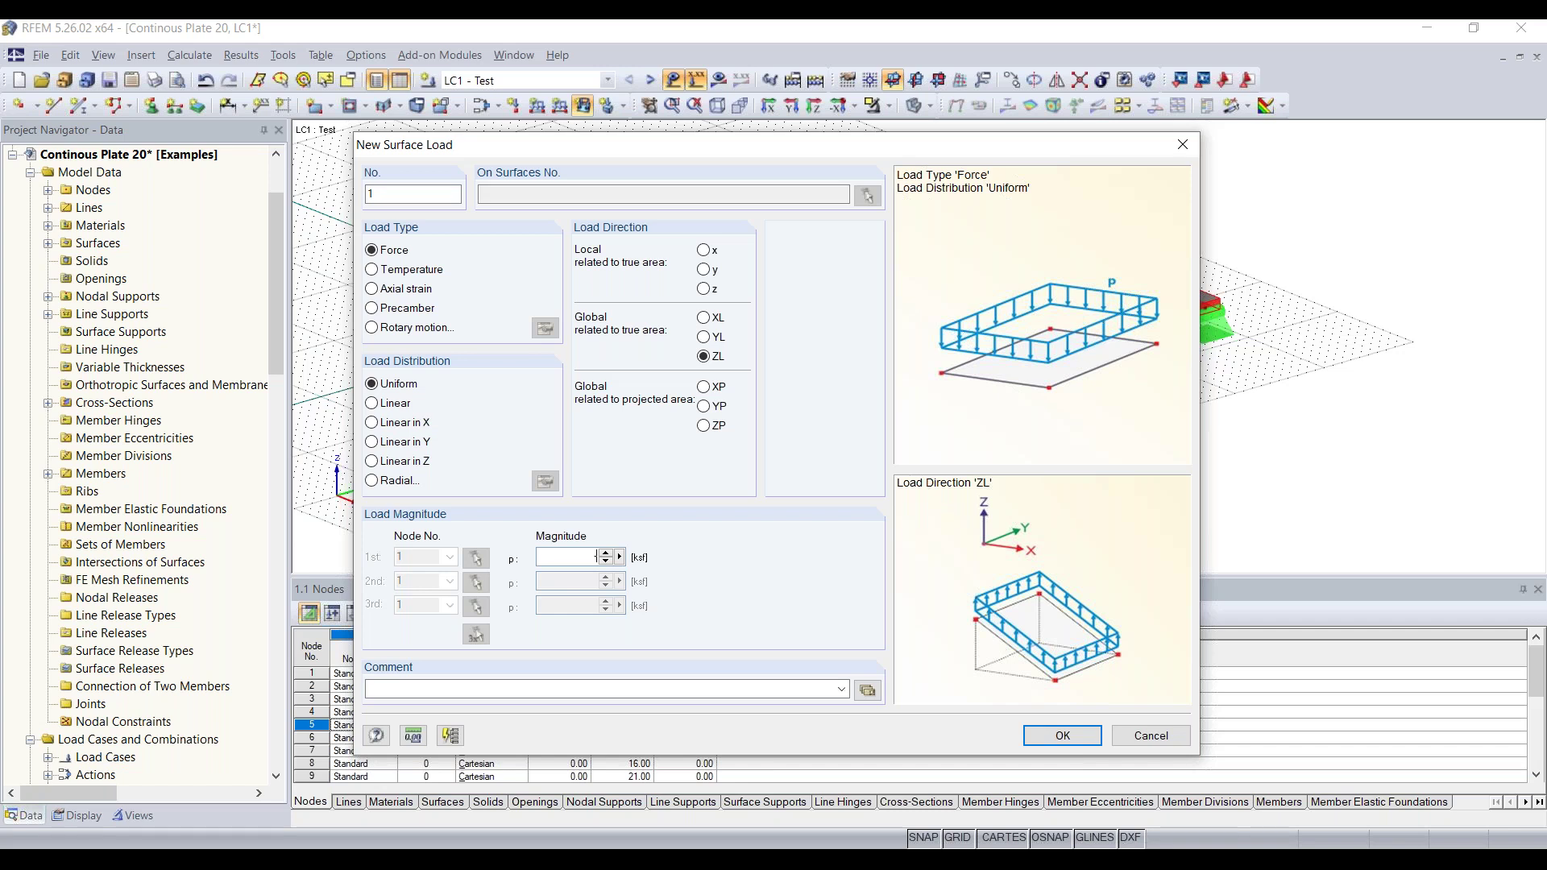
type(".210")
left_click(1048, 737)
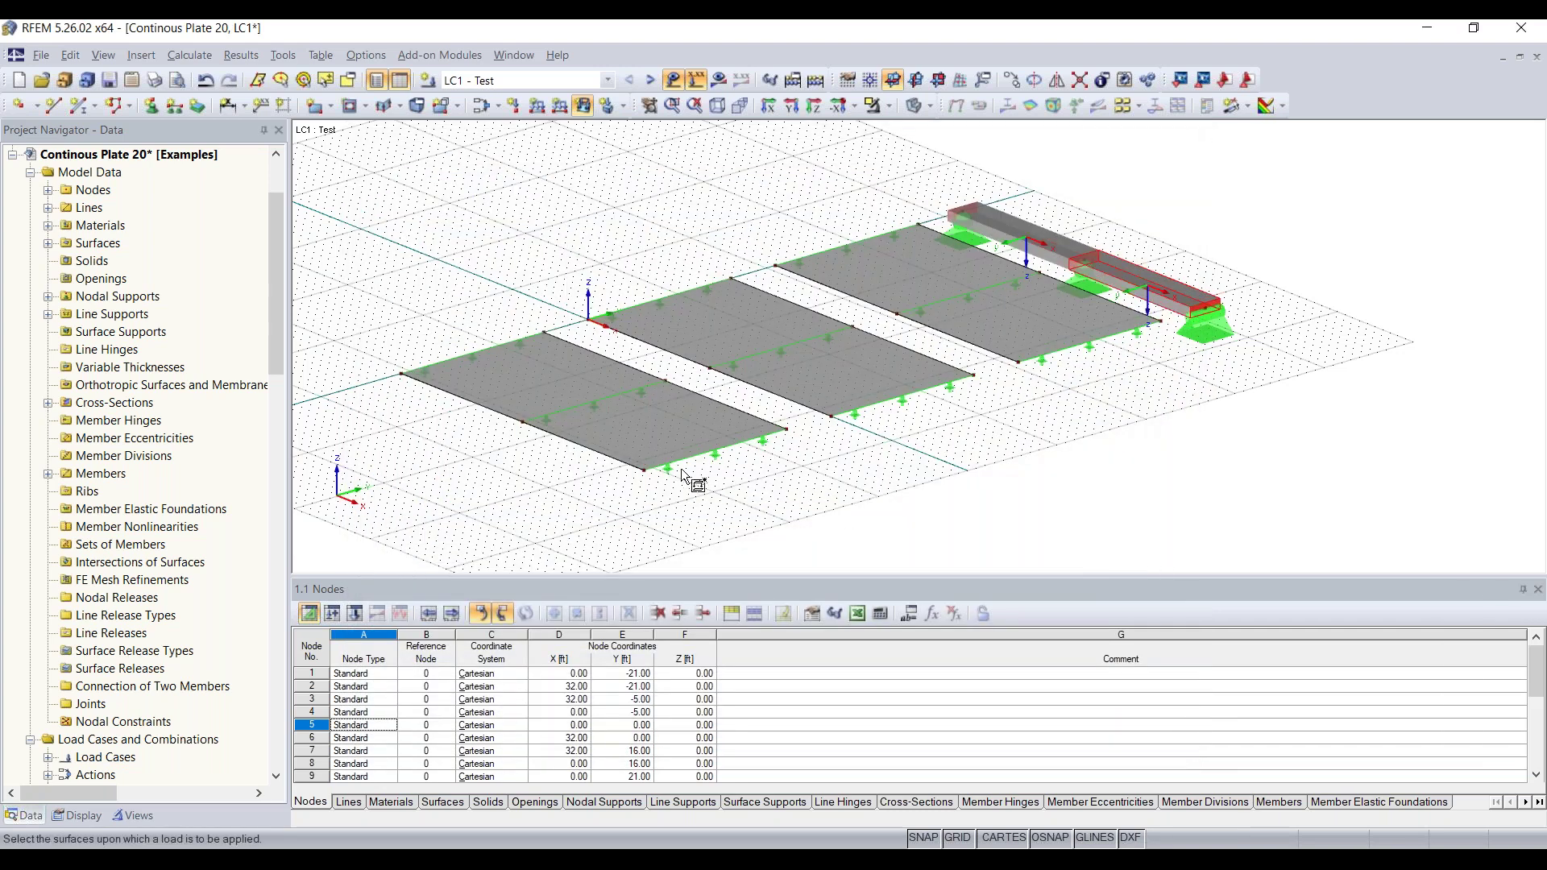
Step: Apply the surface load to all three plates, ending the command
left_click(653, 409)
left_click(875, 392)
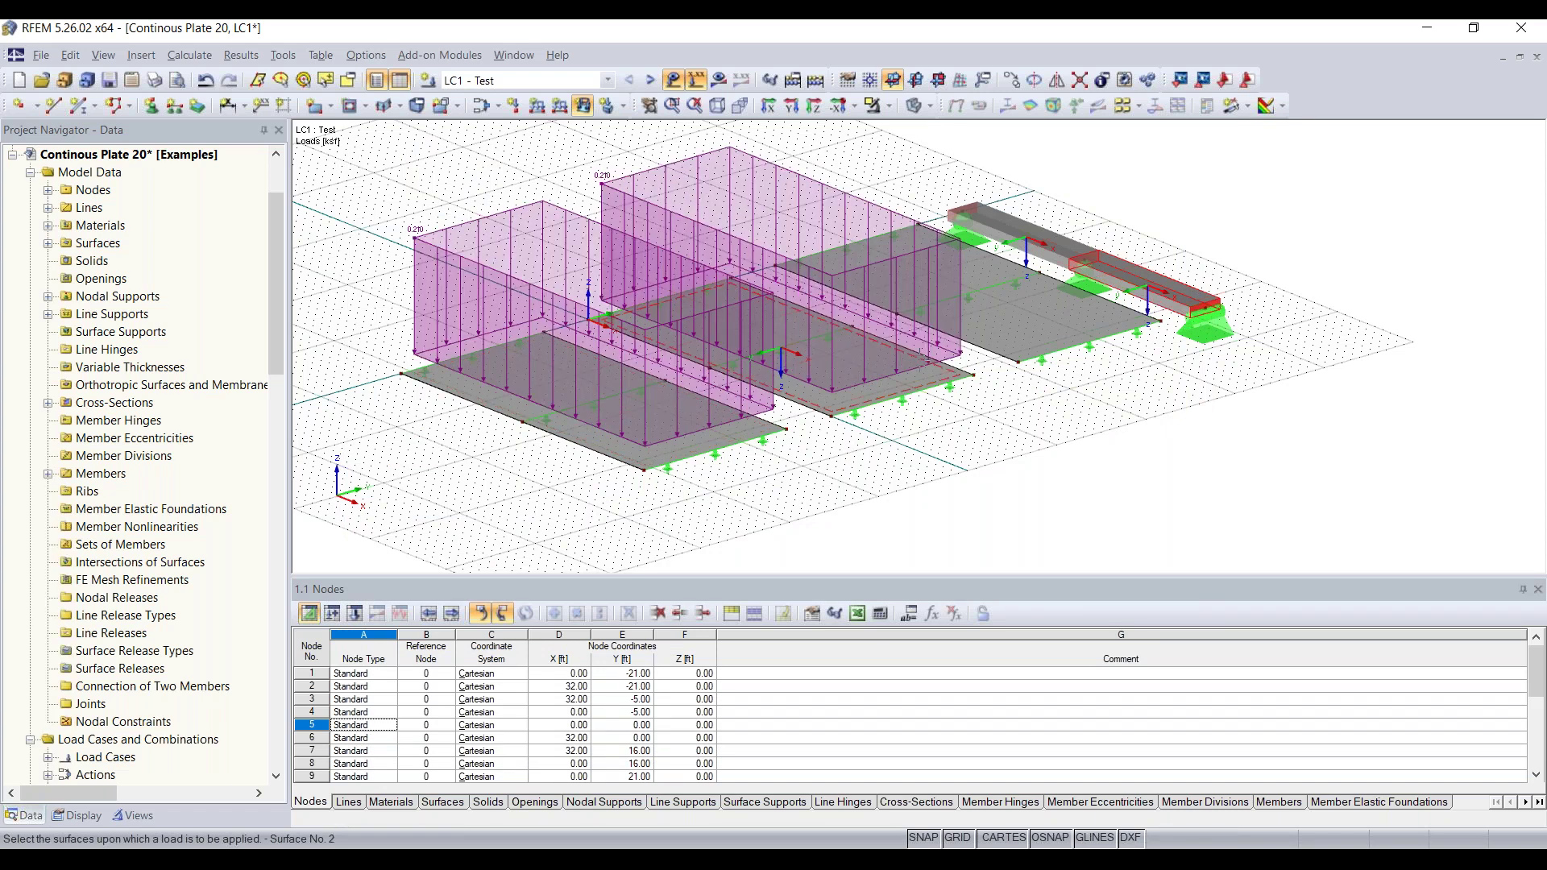
left_click(1022, 326)
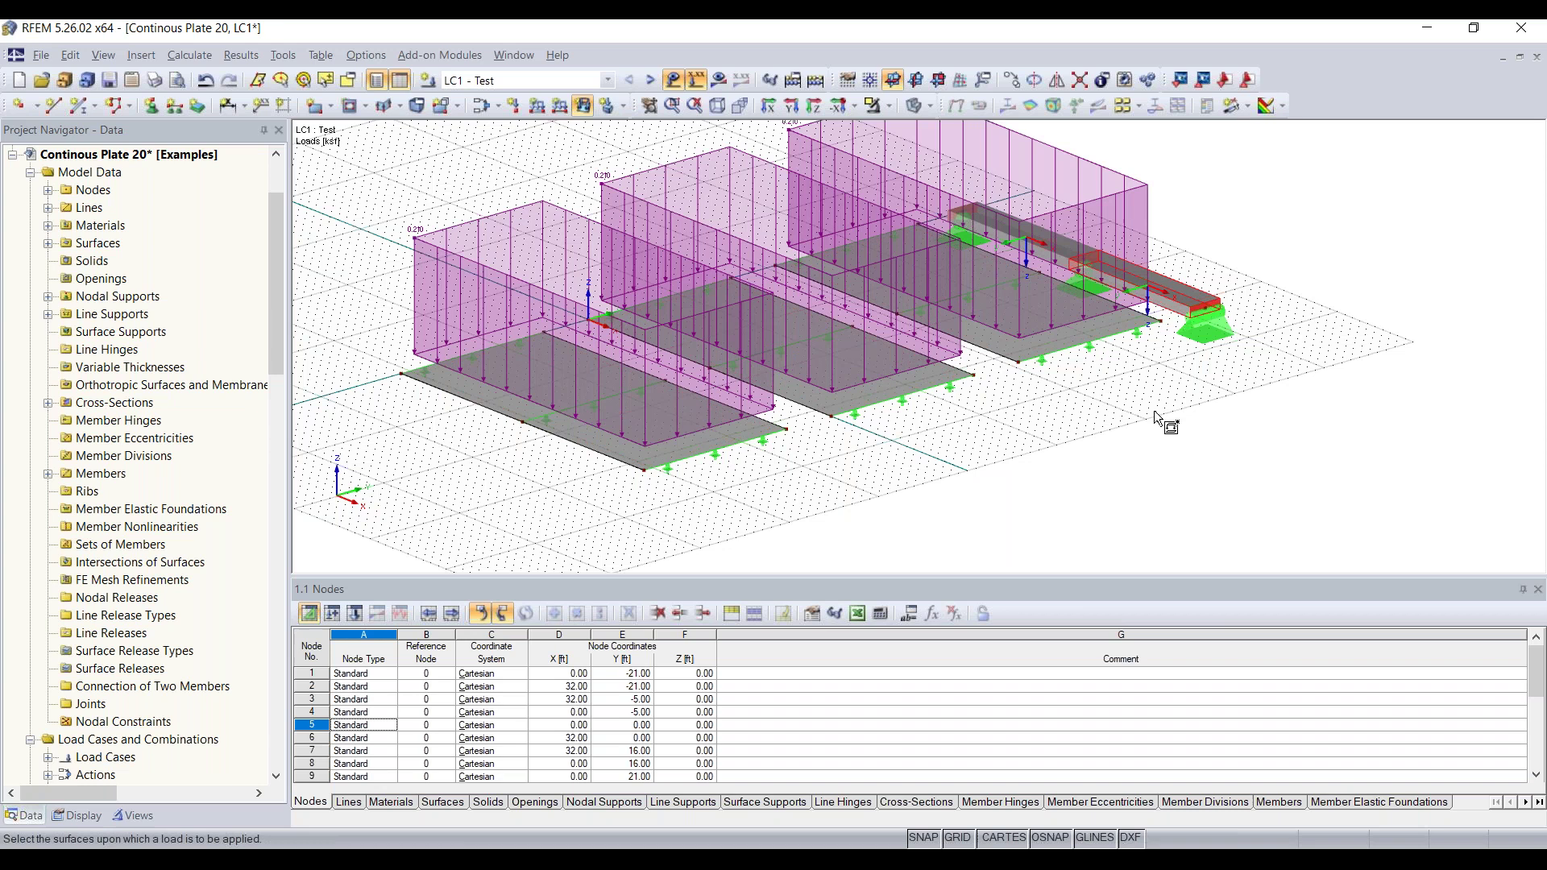
key("Escape")
Step: Define a uniform force member load of -0.210 kip/ft in the global ZL direction, and accept it
right_click_drag(1270, 400, 714, 466)
left_click(1112, 538)
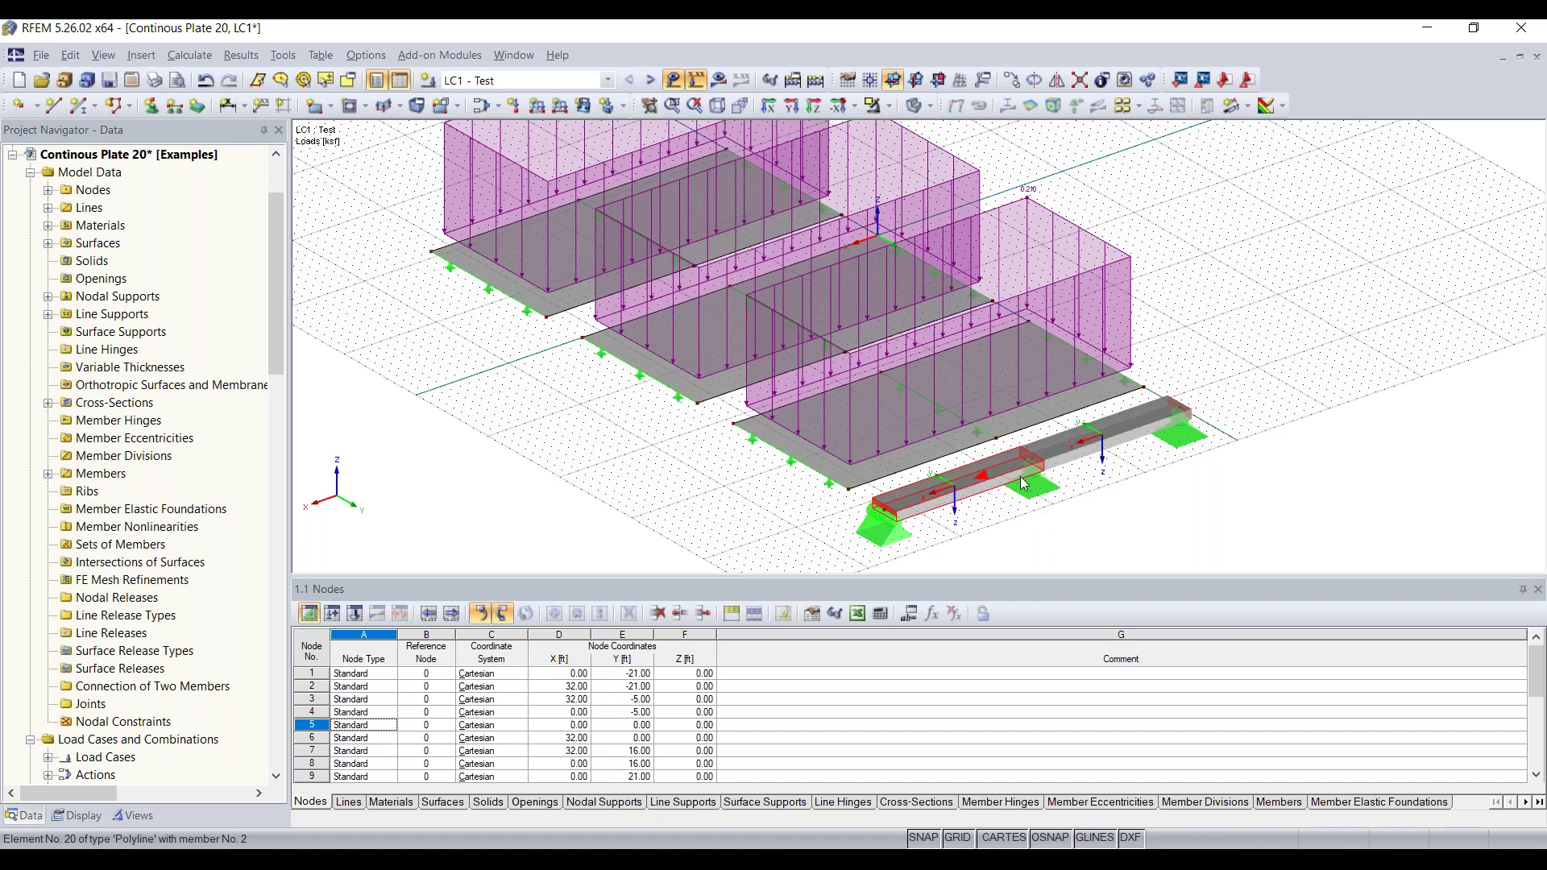
scroll(1081, 471, "up", 2)
middle_click_drag(1081, 471, 1050, 427)
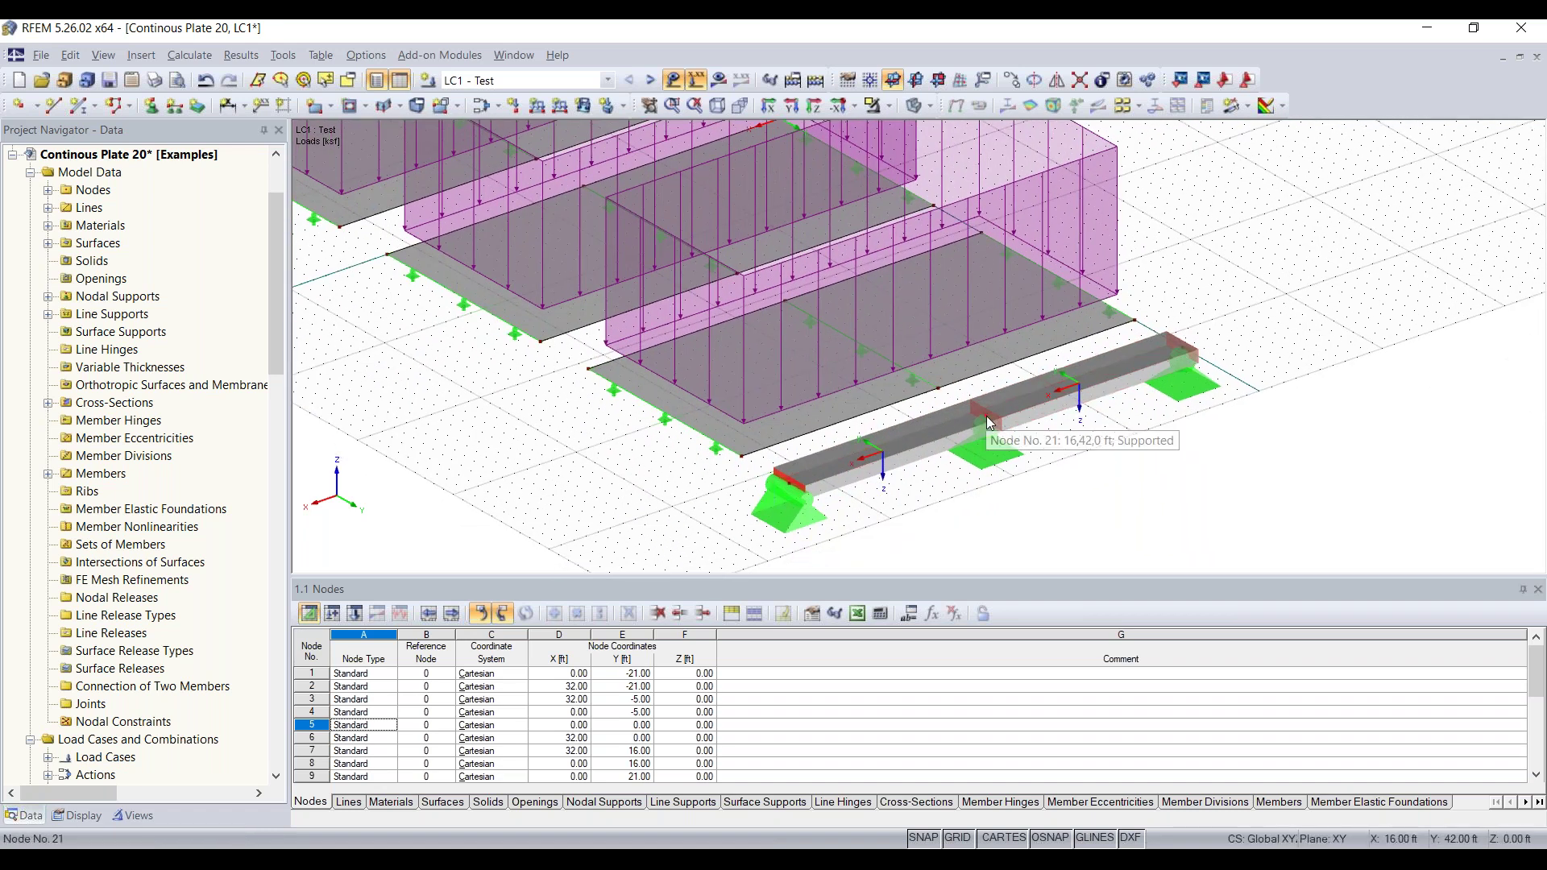
left_click(536, 110)
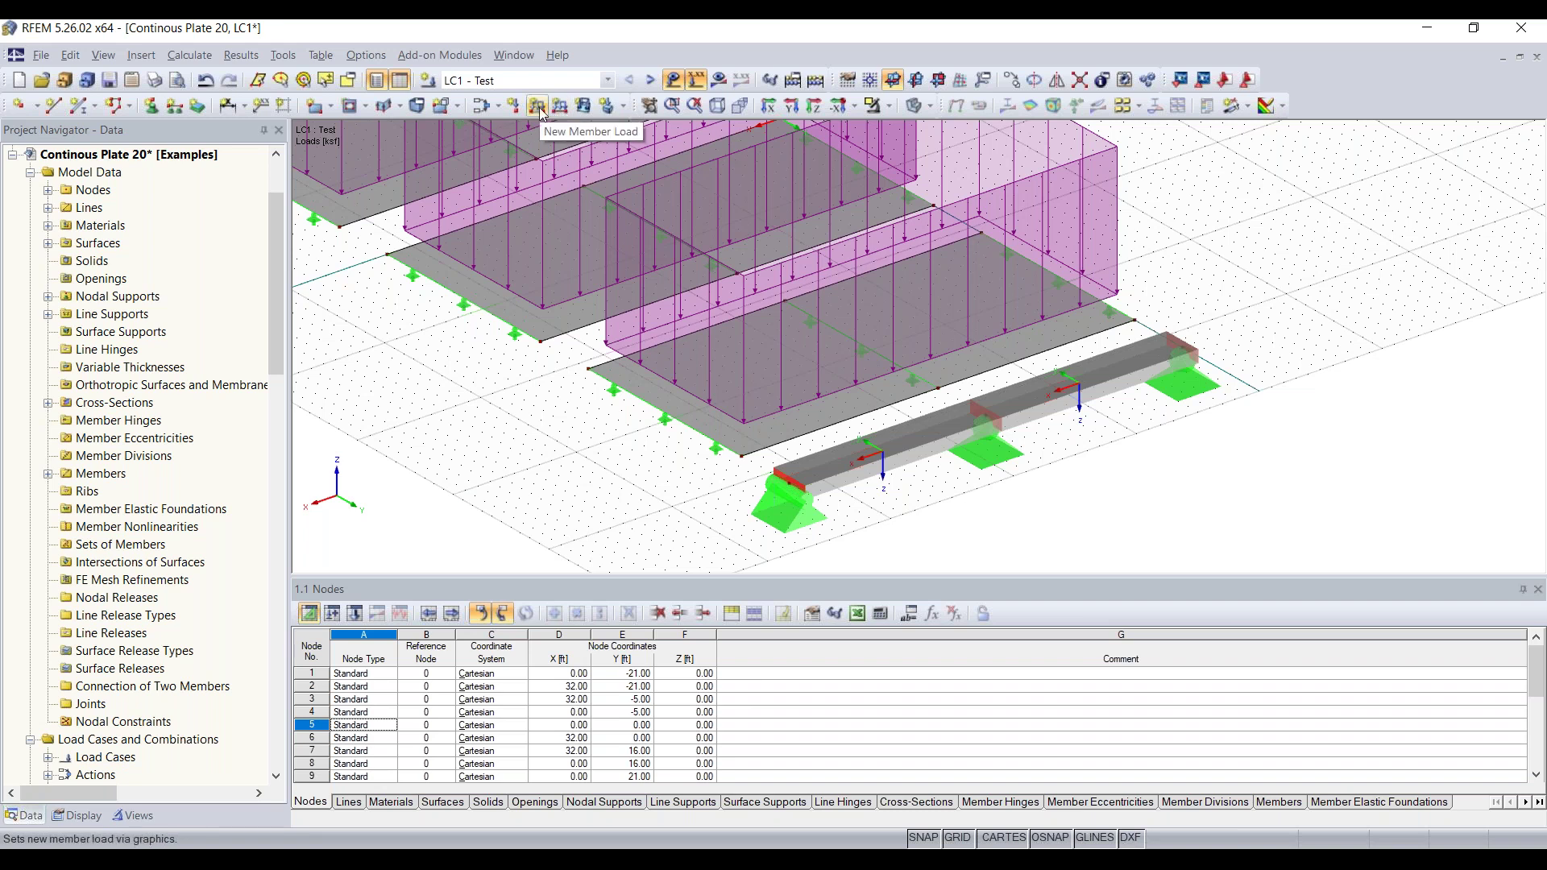
left_click(539, 108)
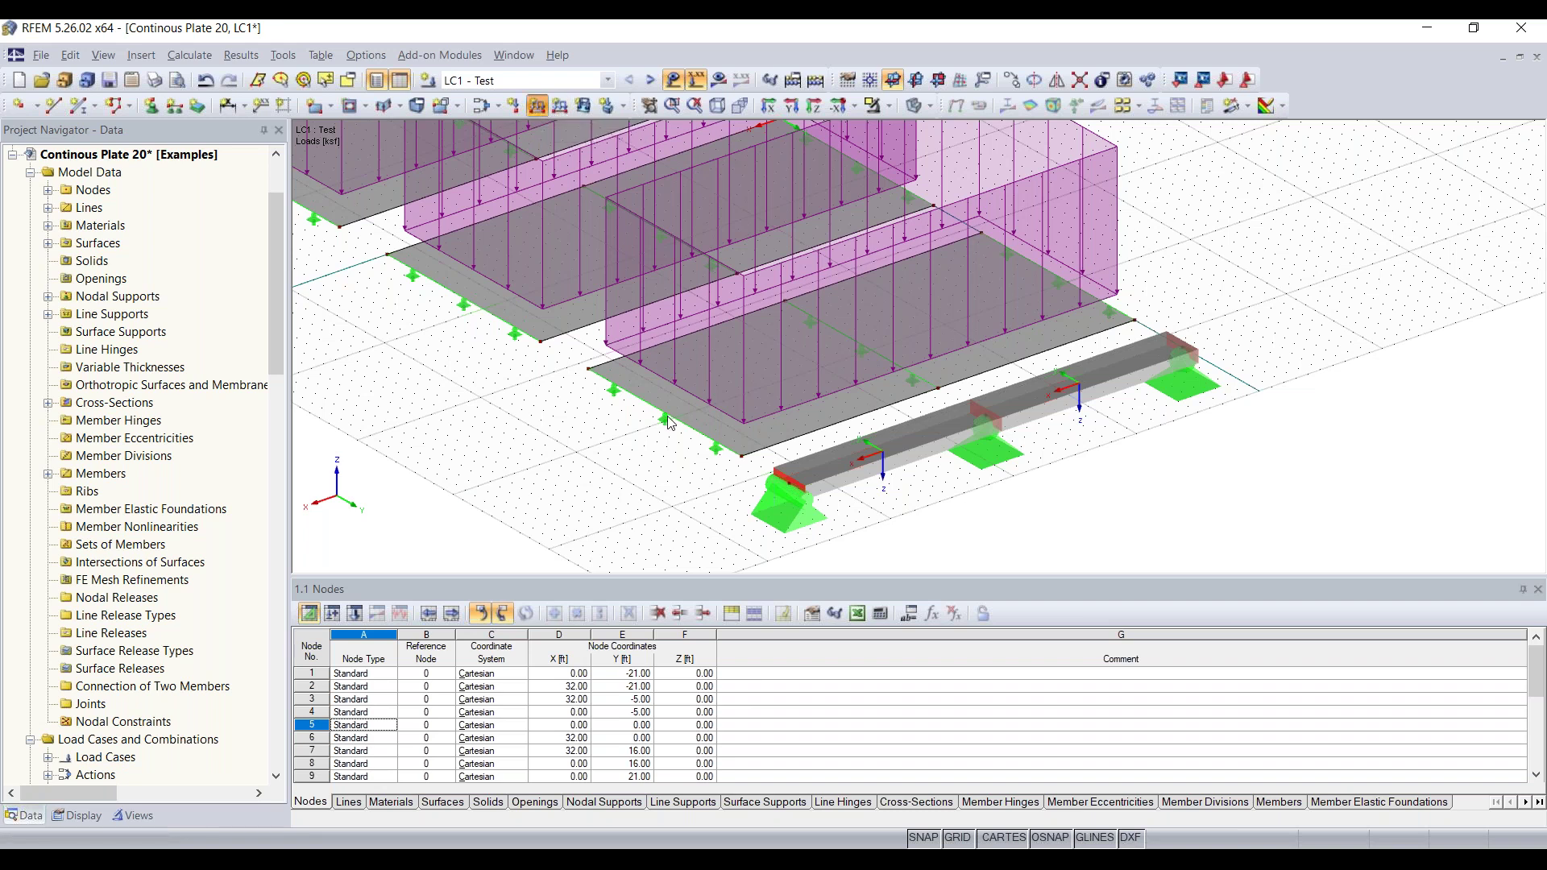
left_click(713, 394)
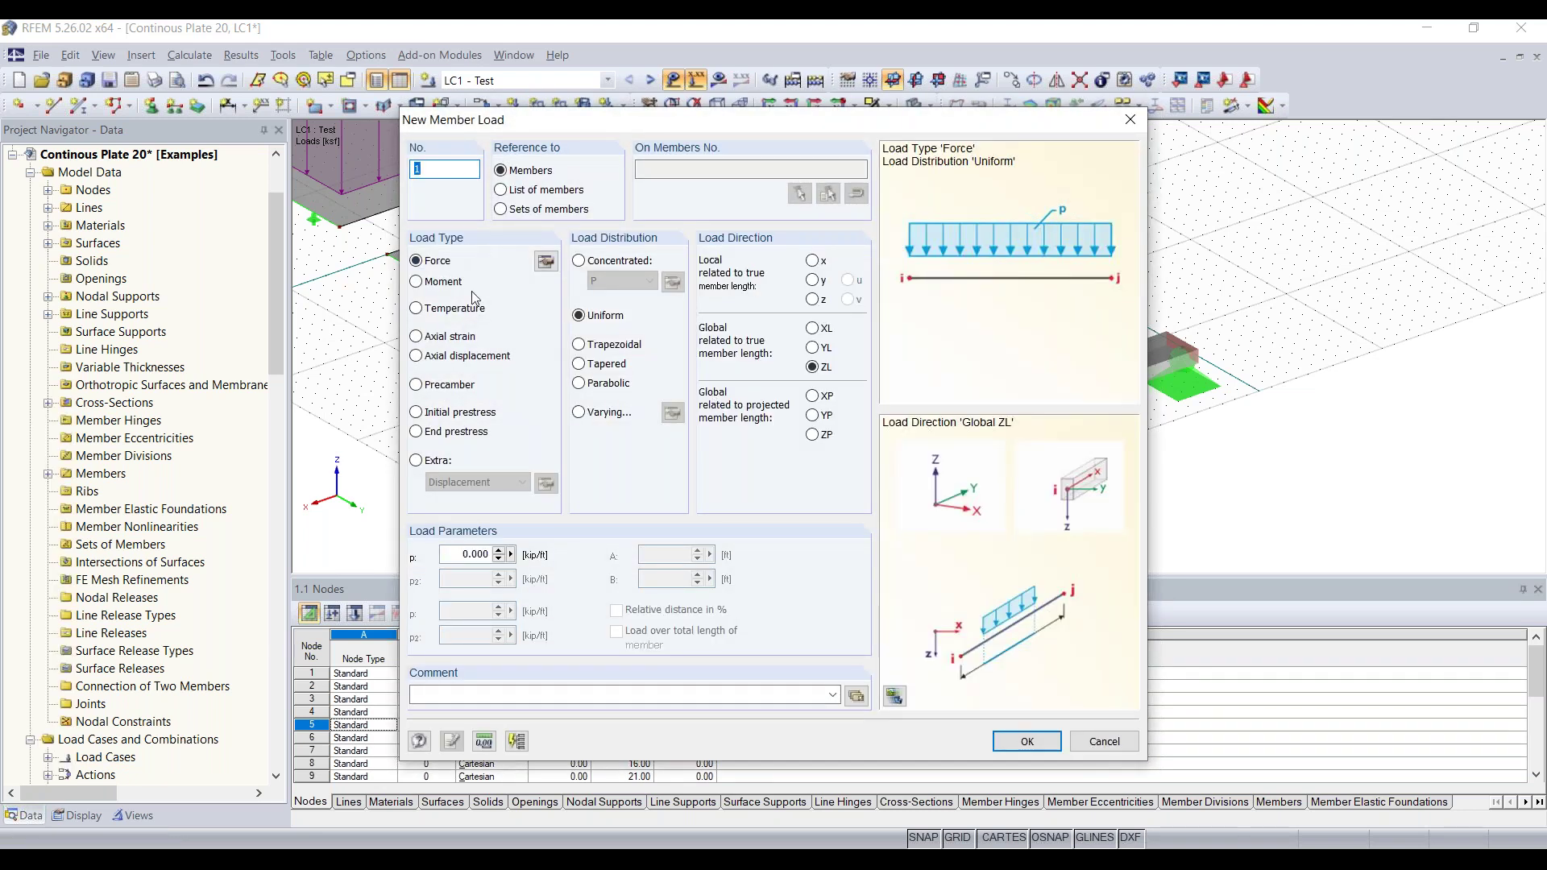
mouse_move(659, 121)
left_mouse_down()
mouse_move(642, 263)
mouse_move(642, 118)
left_mouse_up()
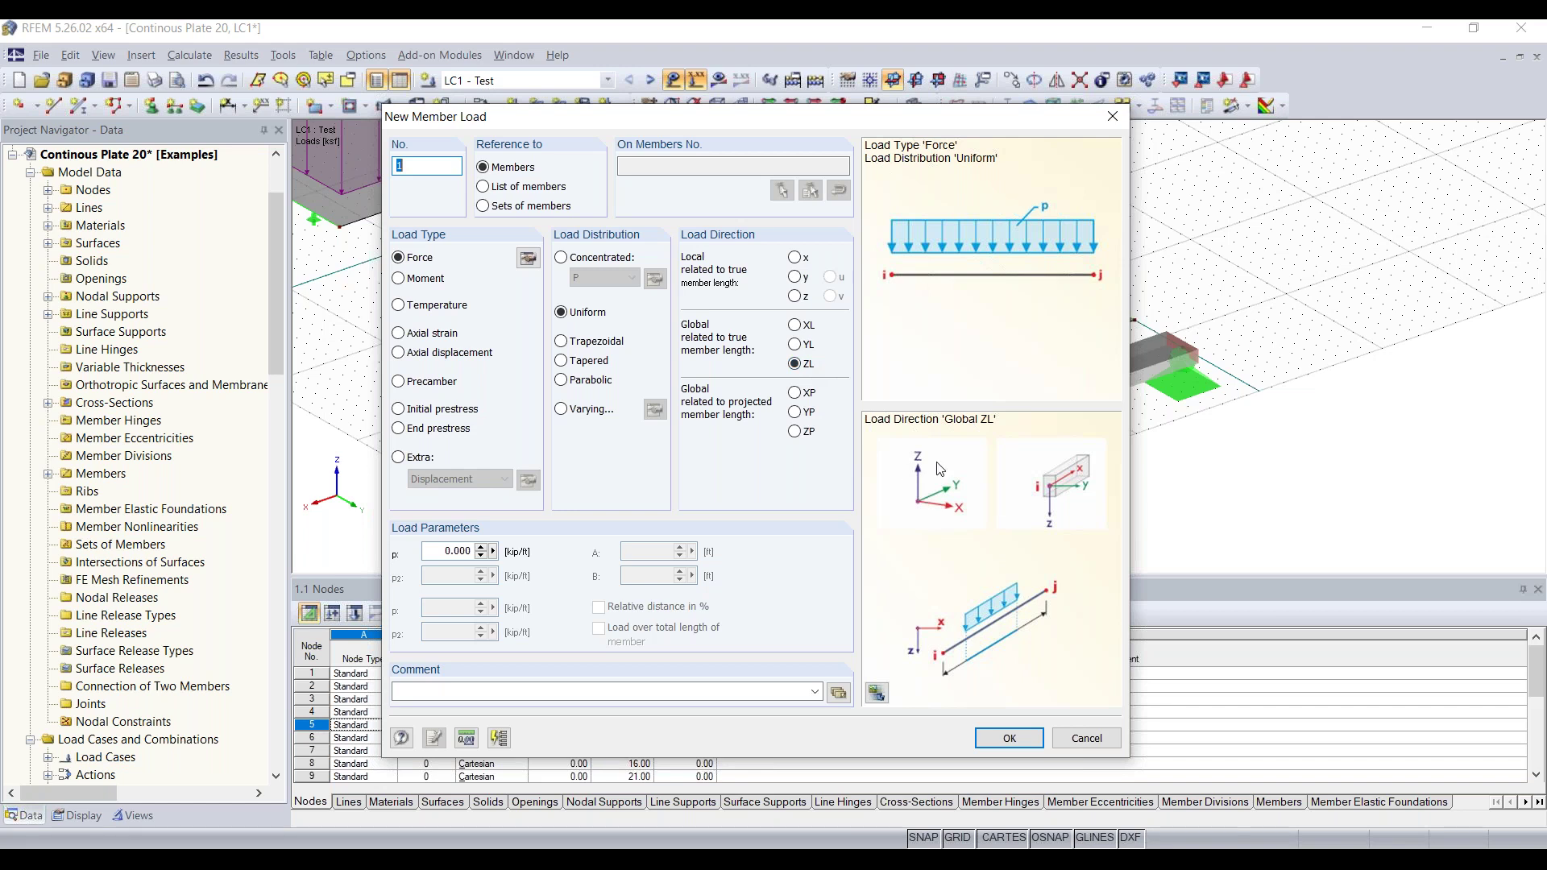
left_click(458, 551)
type("-")
type("0.210")
left_click(1009, 738)
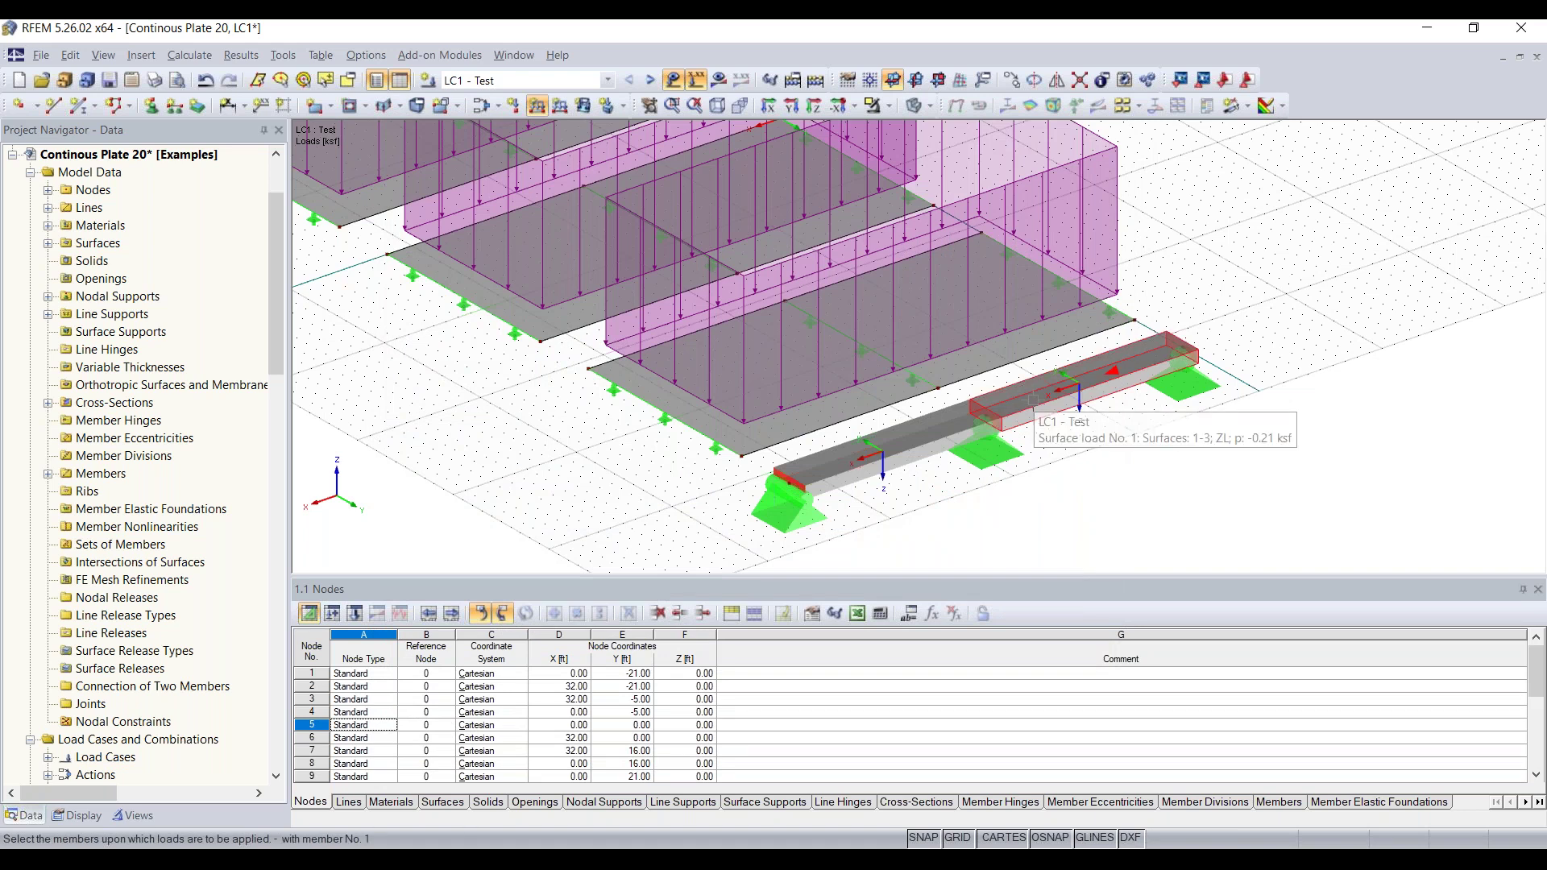
Step: Apply the member load to both beam members, end the command, and inspect the loads from another angle
left_click(1034, 400)
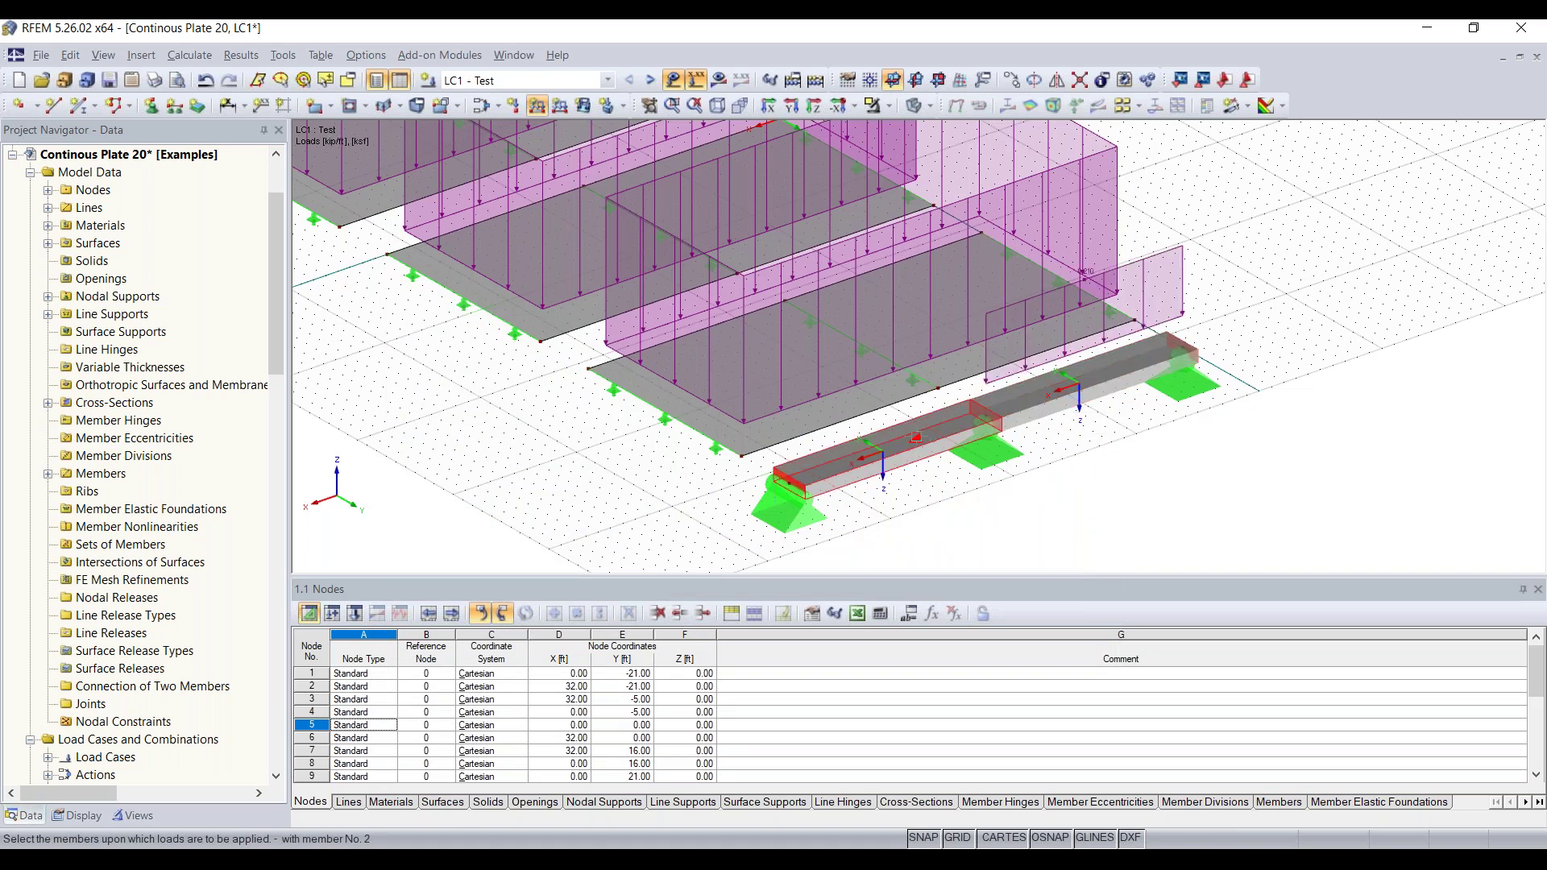
left_click(916, 437)
key("Escape")
middle_click_drag(959, 524, 1000, 379, "ctrl")
scroll(999, 379, "up", 2)
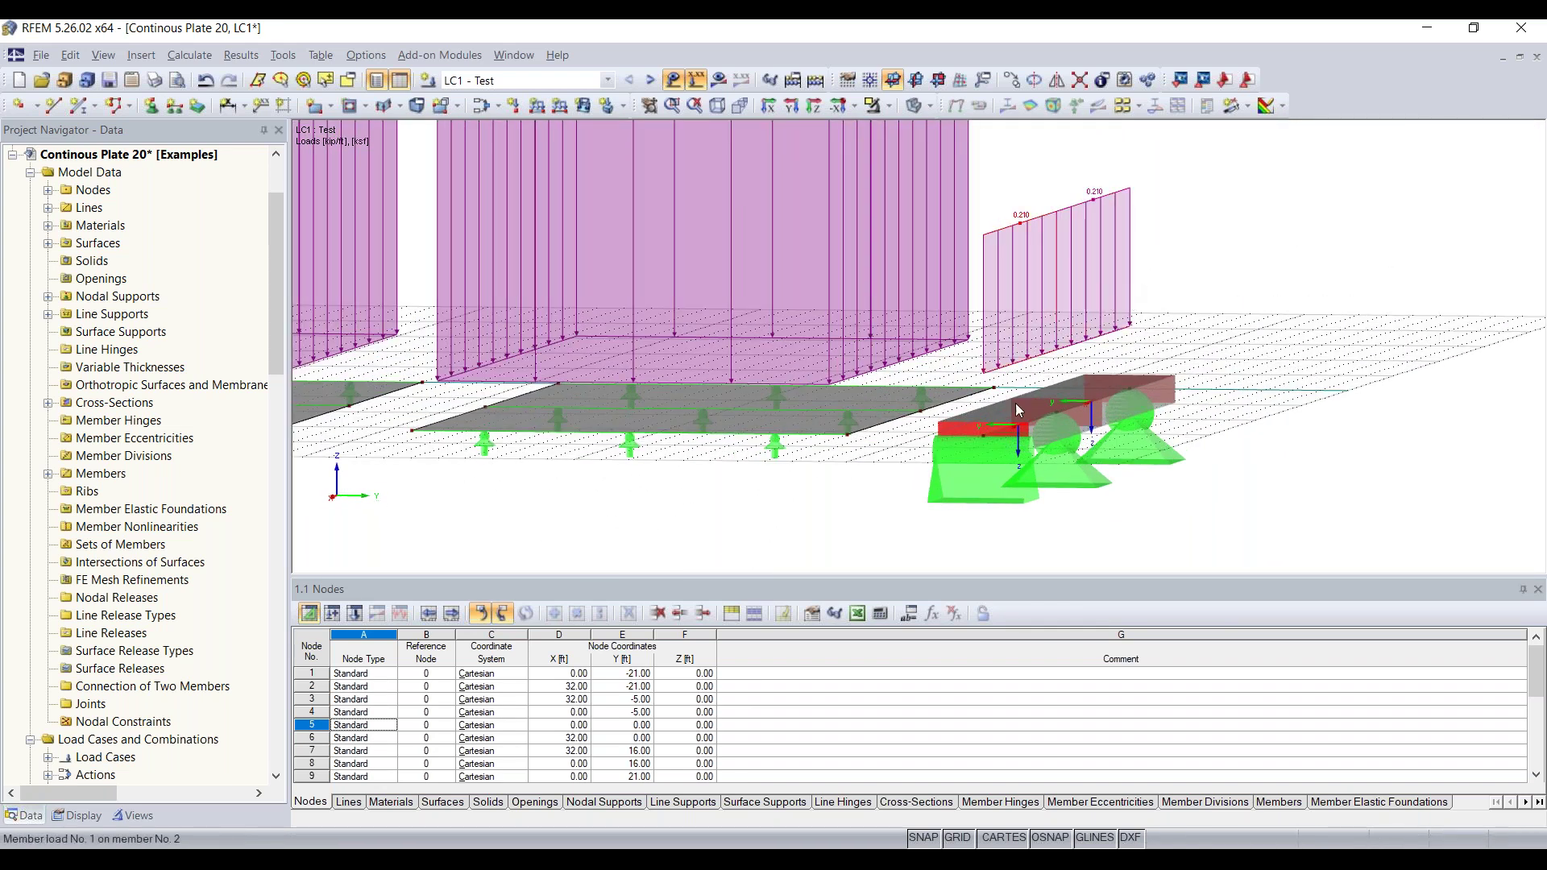
scroll(1016, 403, "up", 1)
middle_click_drag(1272, 460, 1177, 483, "ctrl")
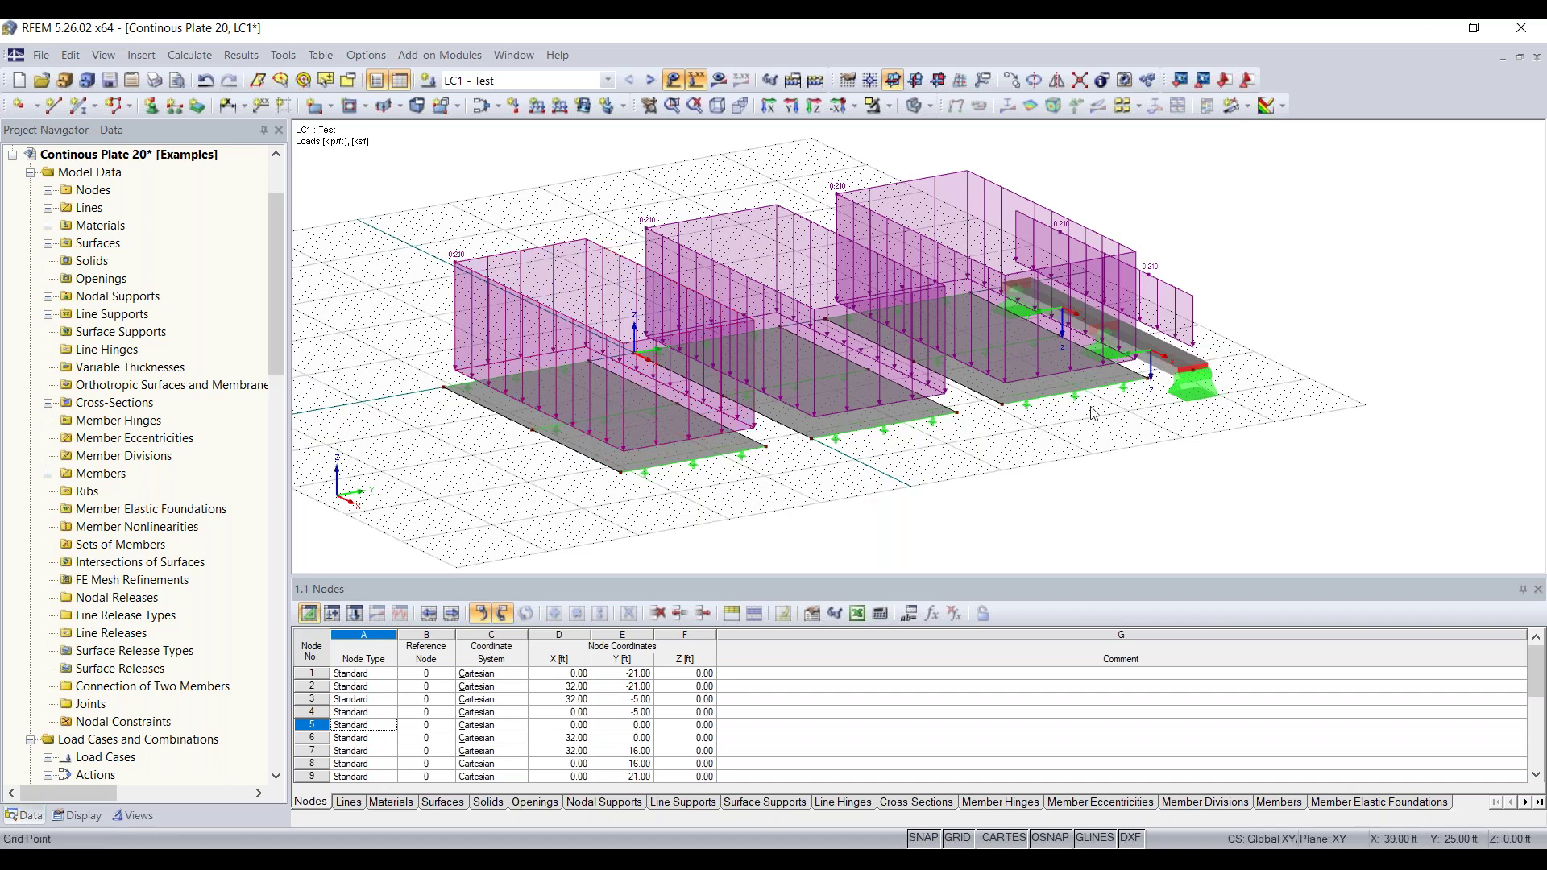
Step: Turn off the display of the loads on the plates and beam
left_click(674, 82)
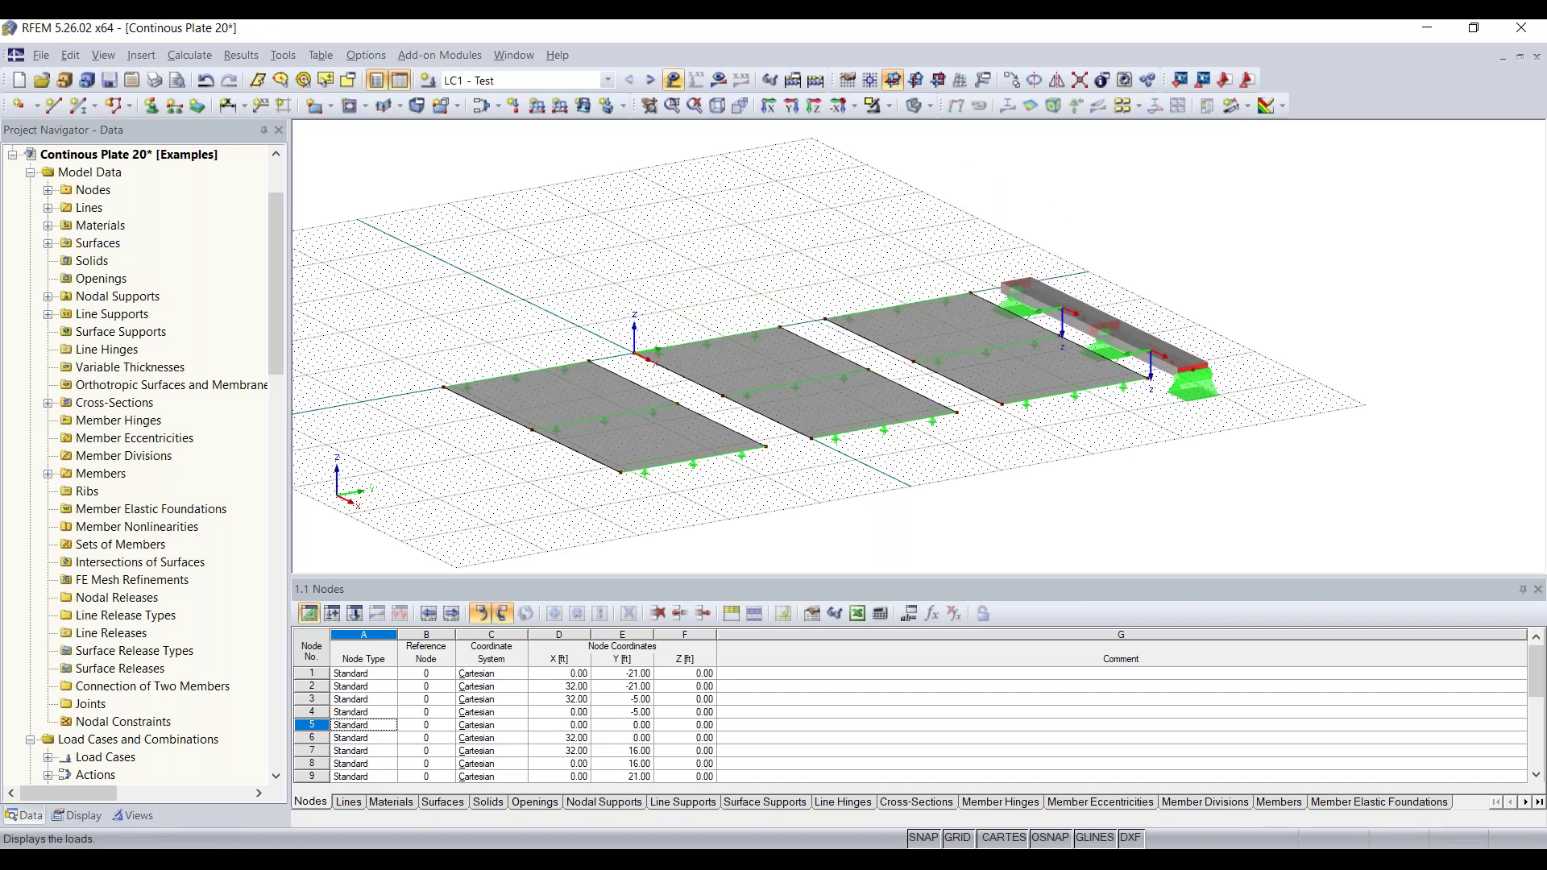
middle_click_drag(991, 480, 1054, 482, "ctrl")
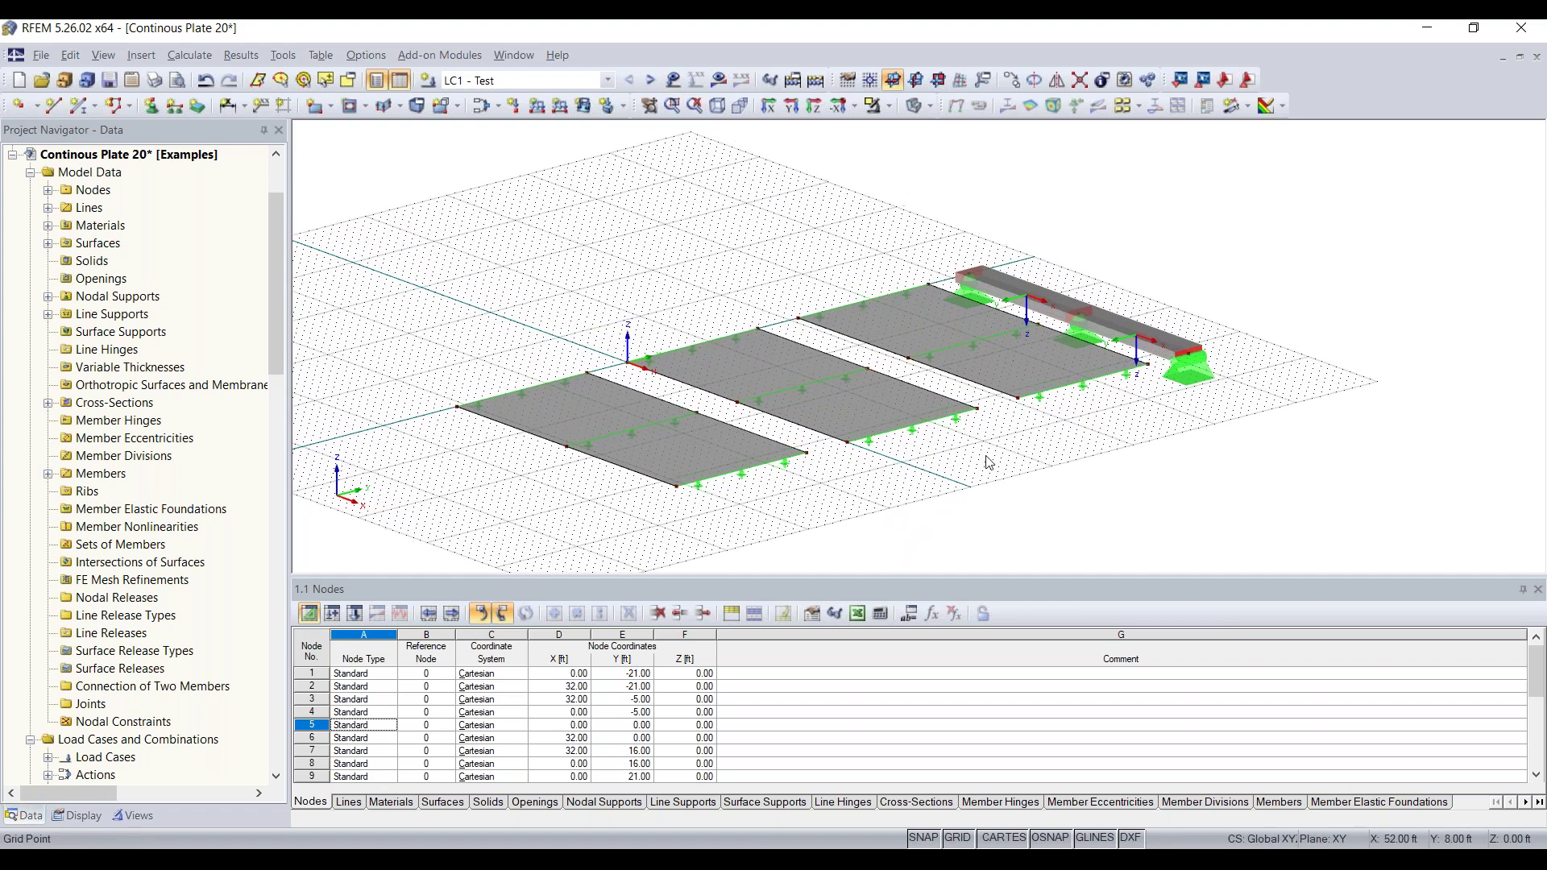
scroll(685, 440, "up", 4)
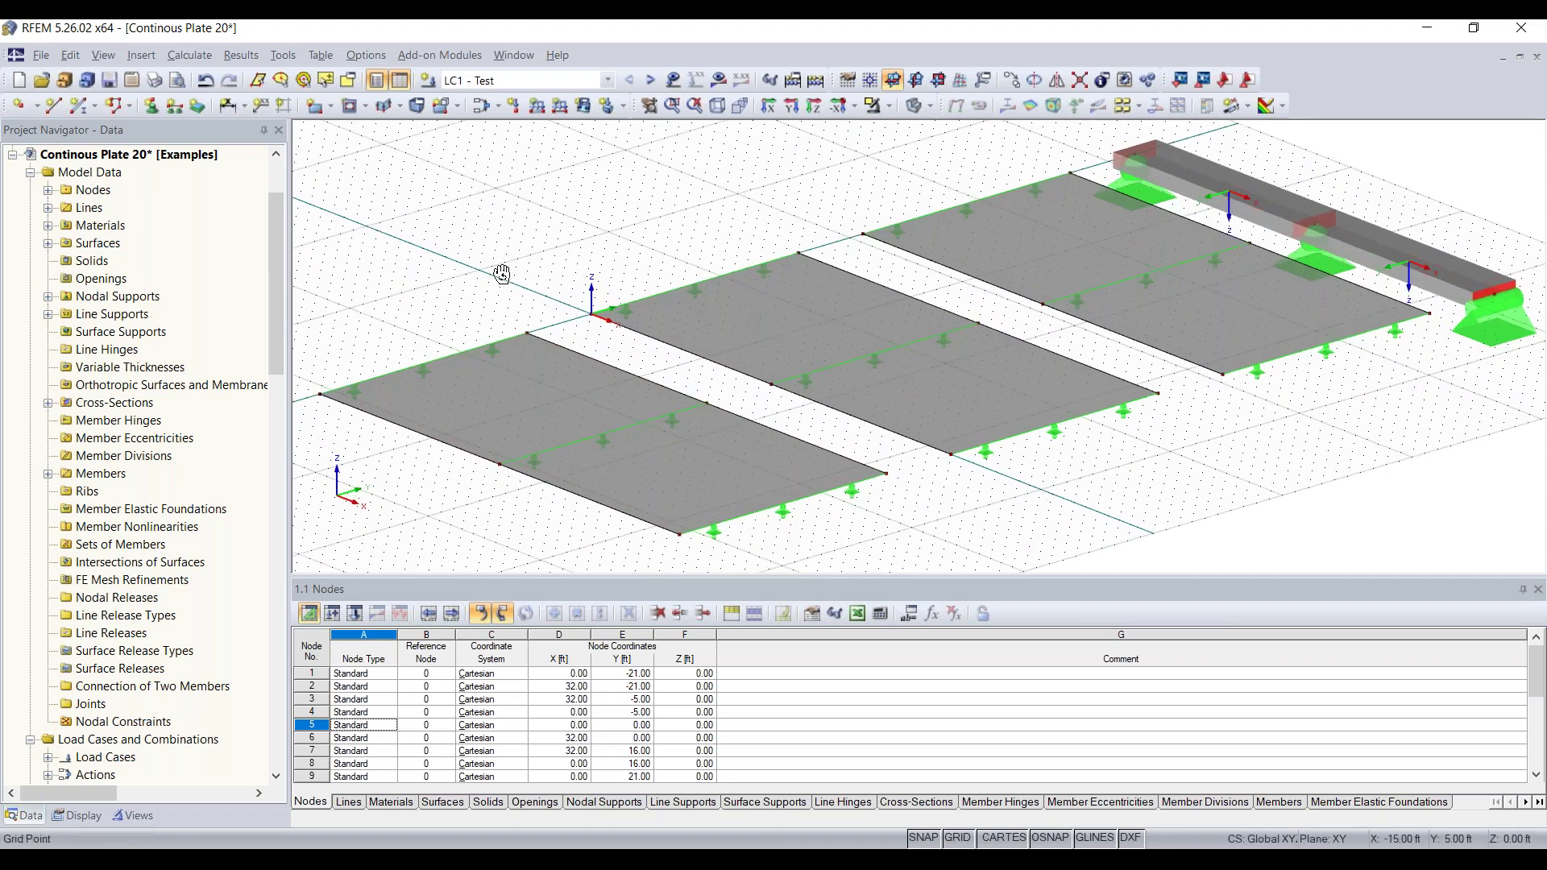
scroll(501, 278, "down", 2)
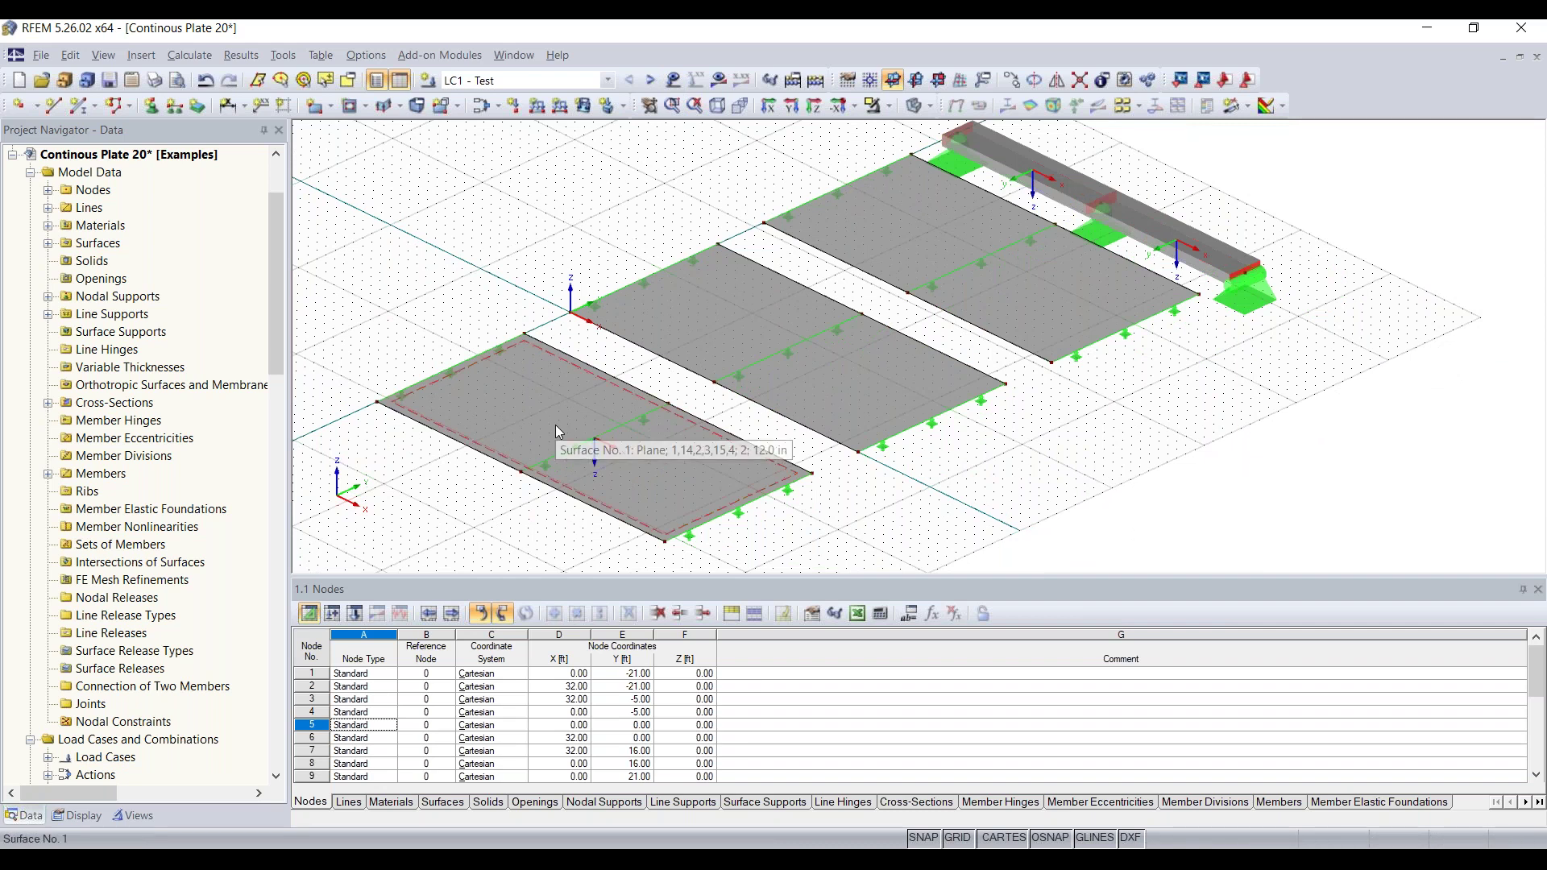
Step: Create an FE mesh refinement with a 0.20 ft target FE length on surface 1 and inspect its corner
right_click(518, 406)
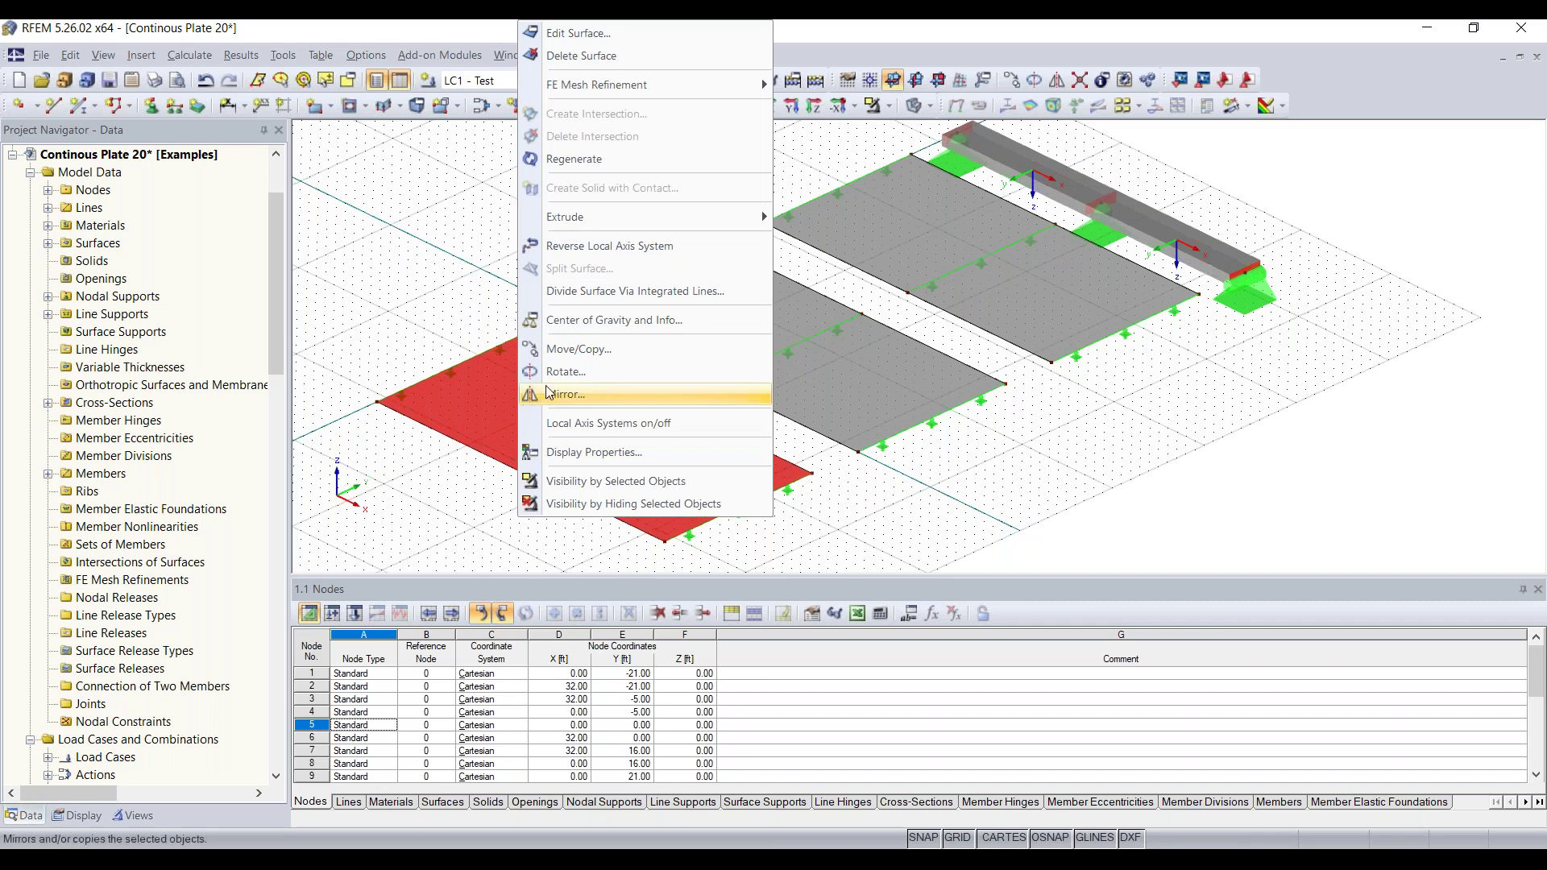
mouse_move(609, 88)
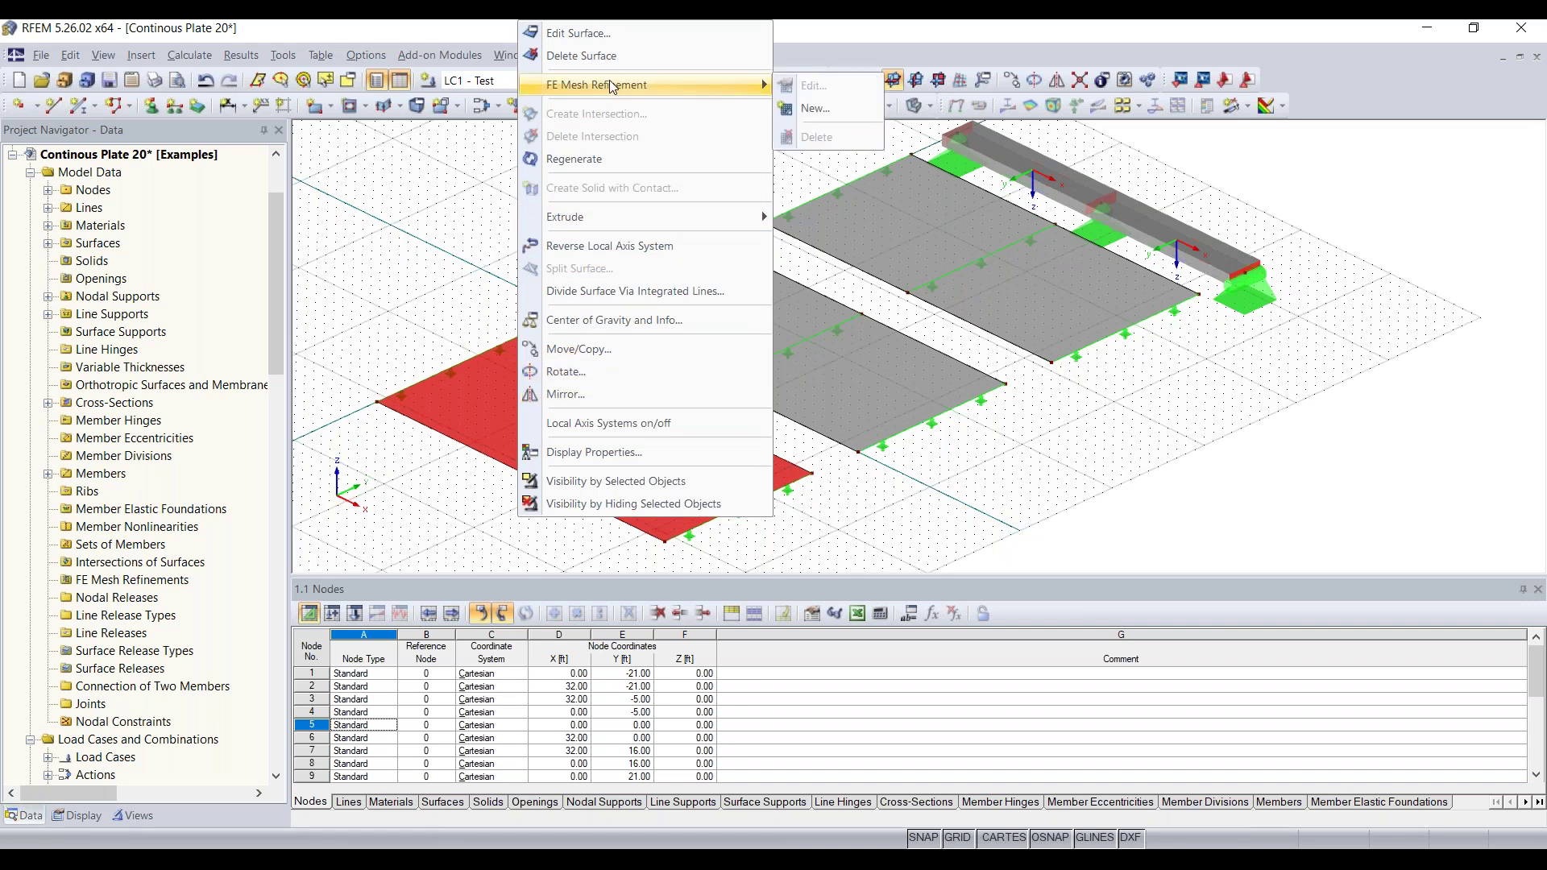
left_click(841, 107)
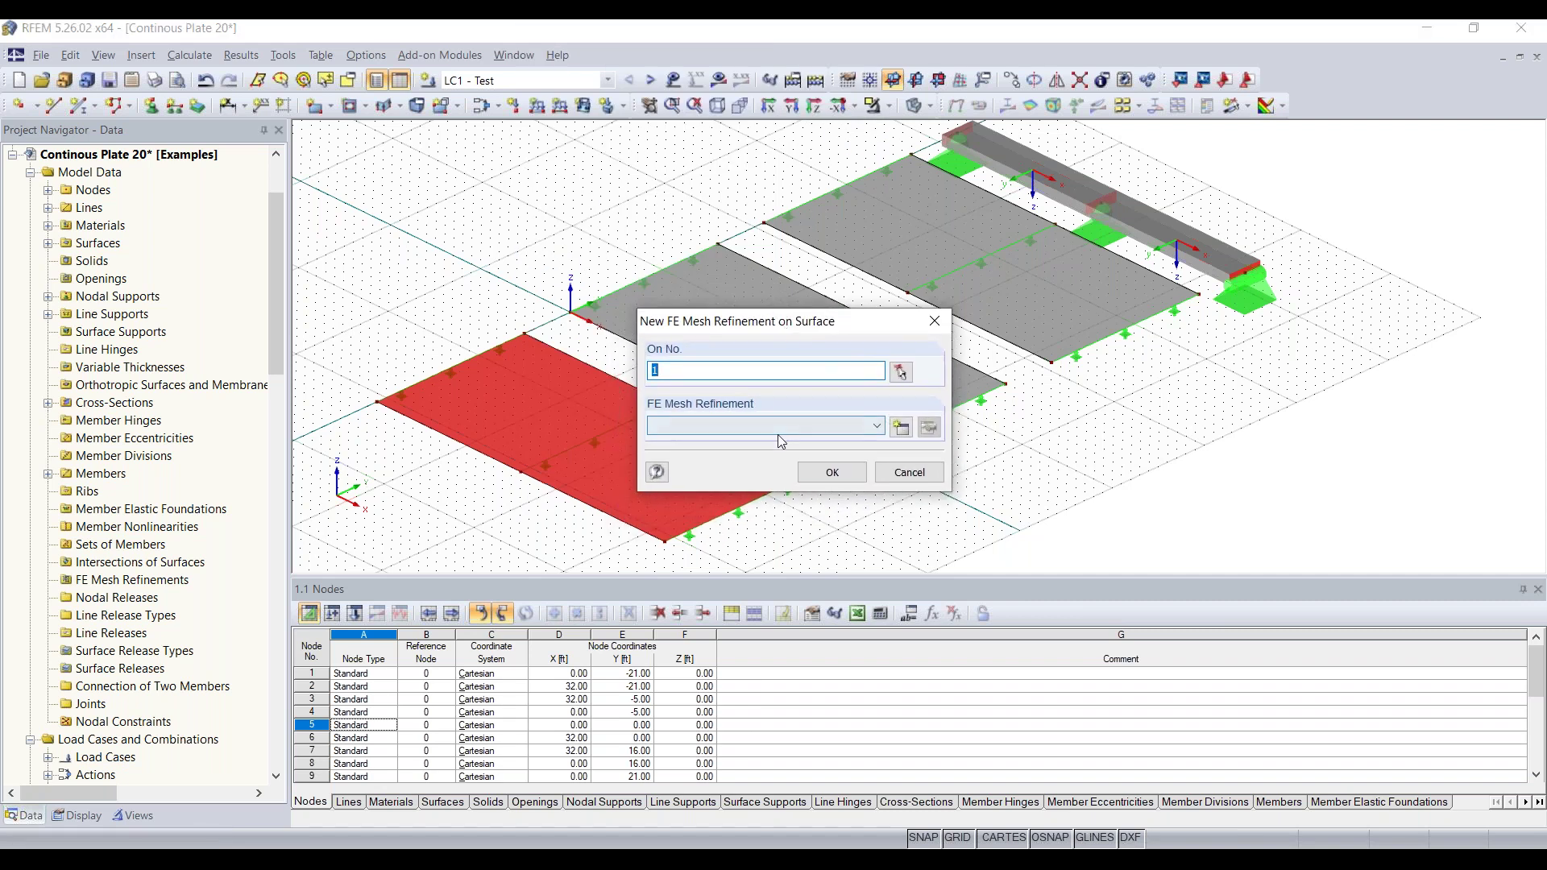
left_click(905, 430)
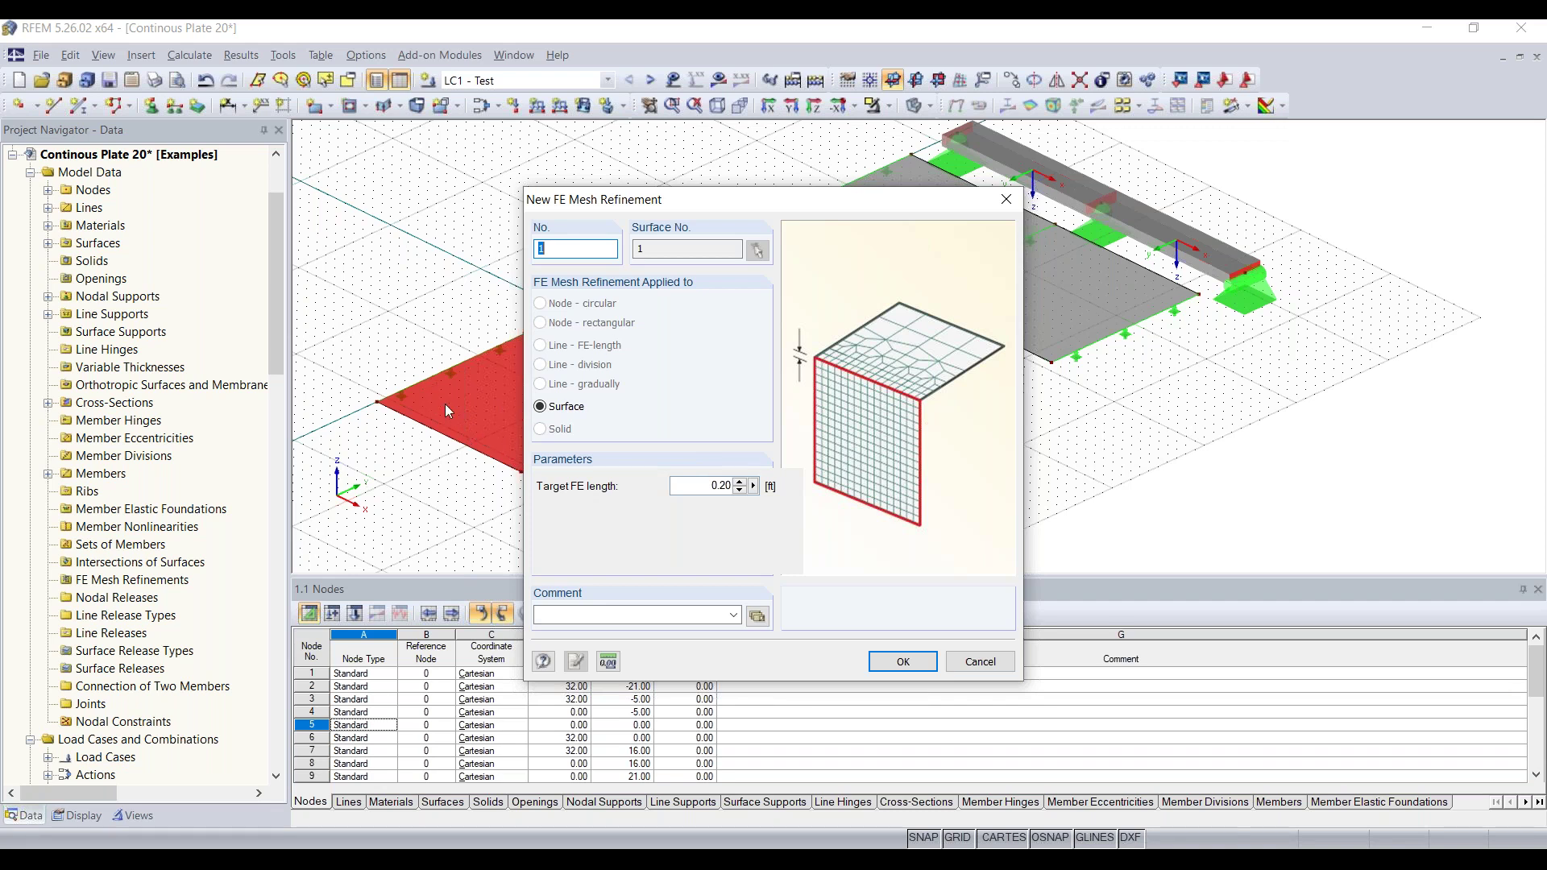
left_click_drag(708, 486, 818, 487)
left_click(904, 664)
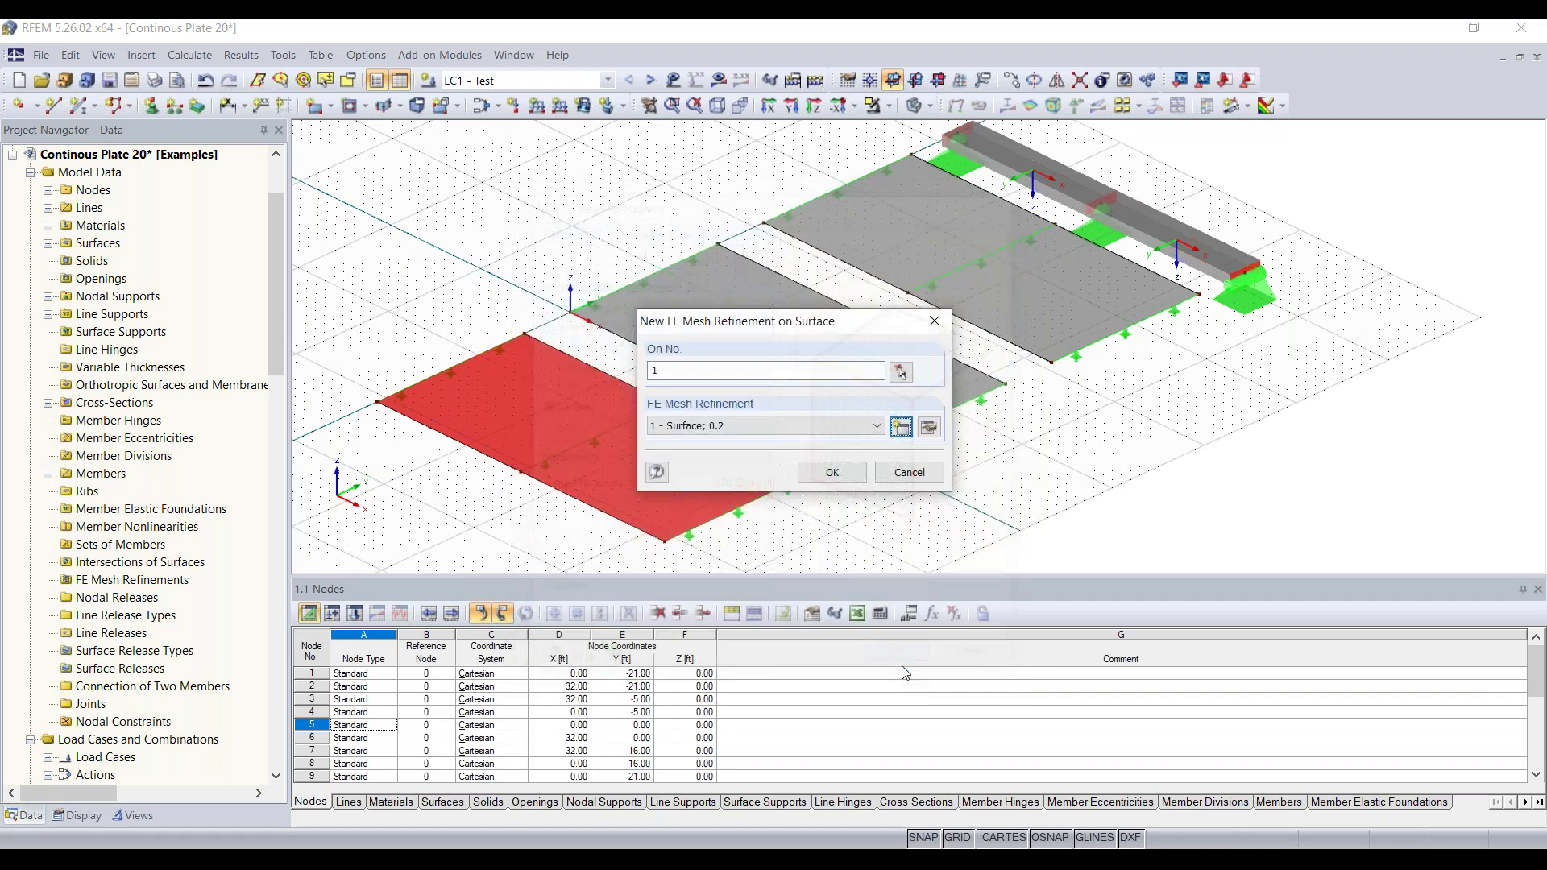
left_click(832, 473)
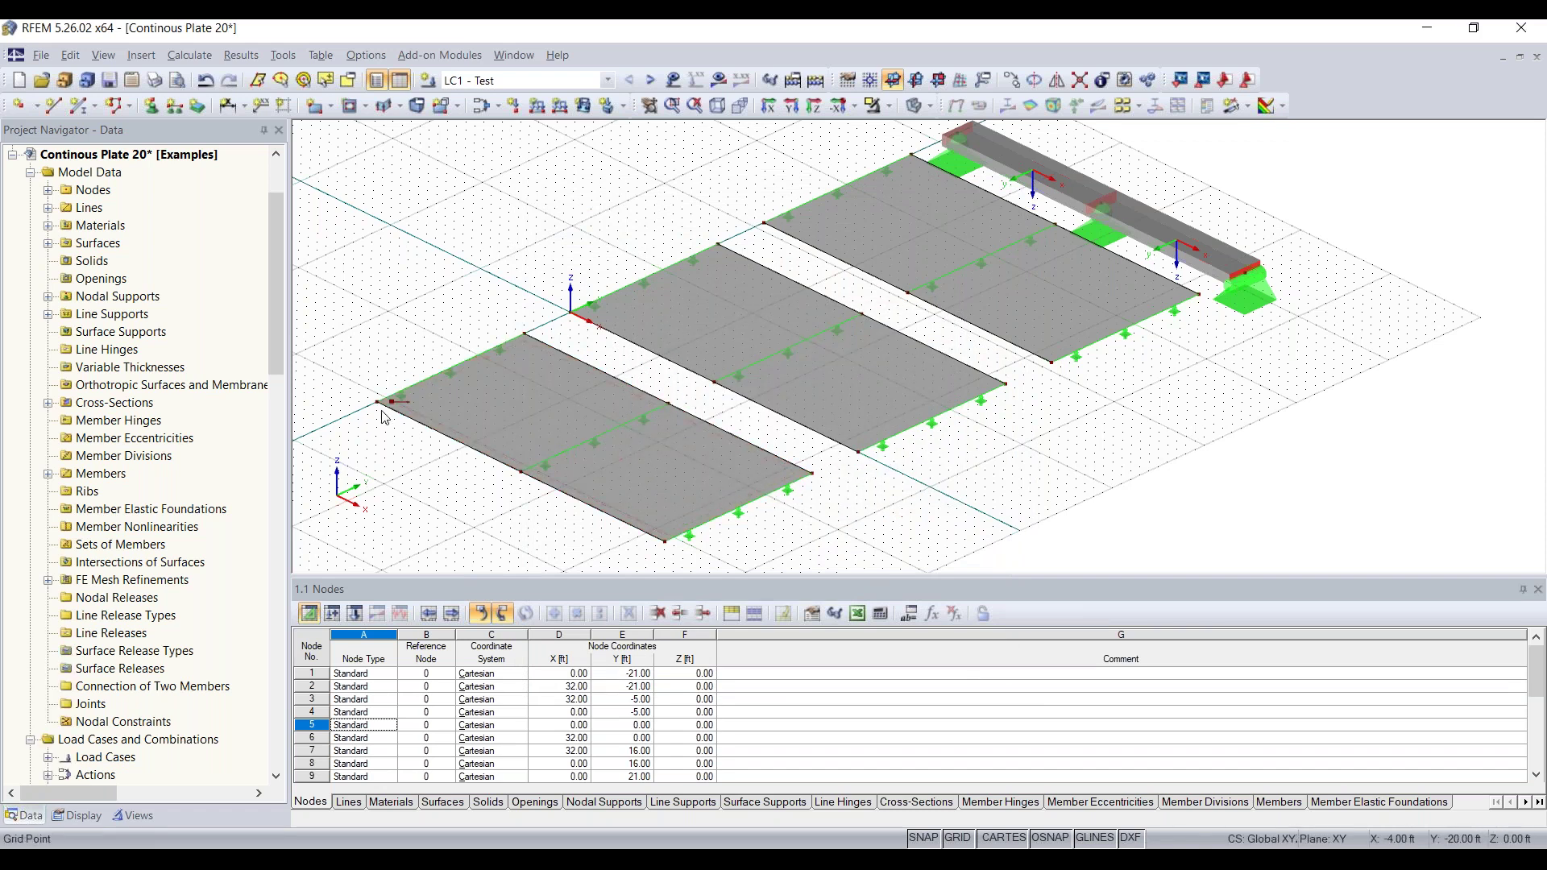
scroll(383, 417, "up", 8)
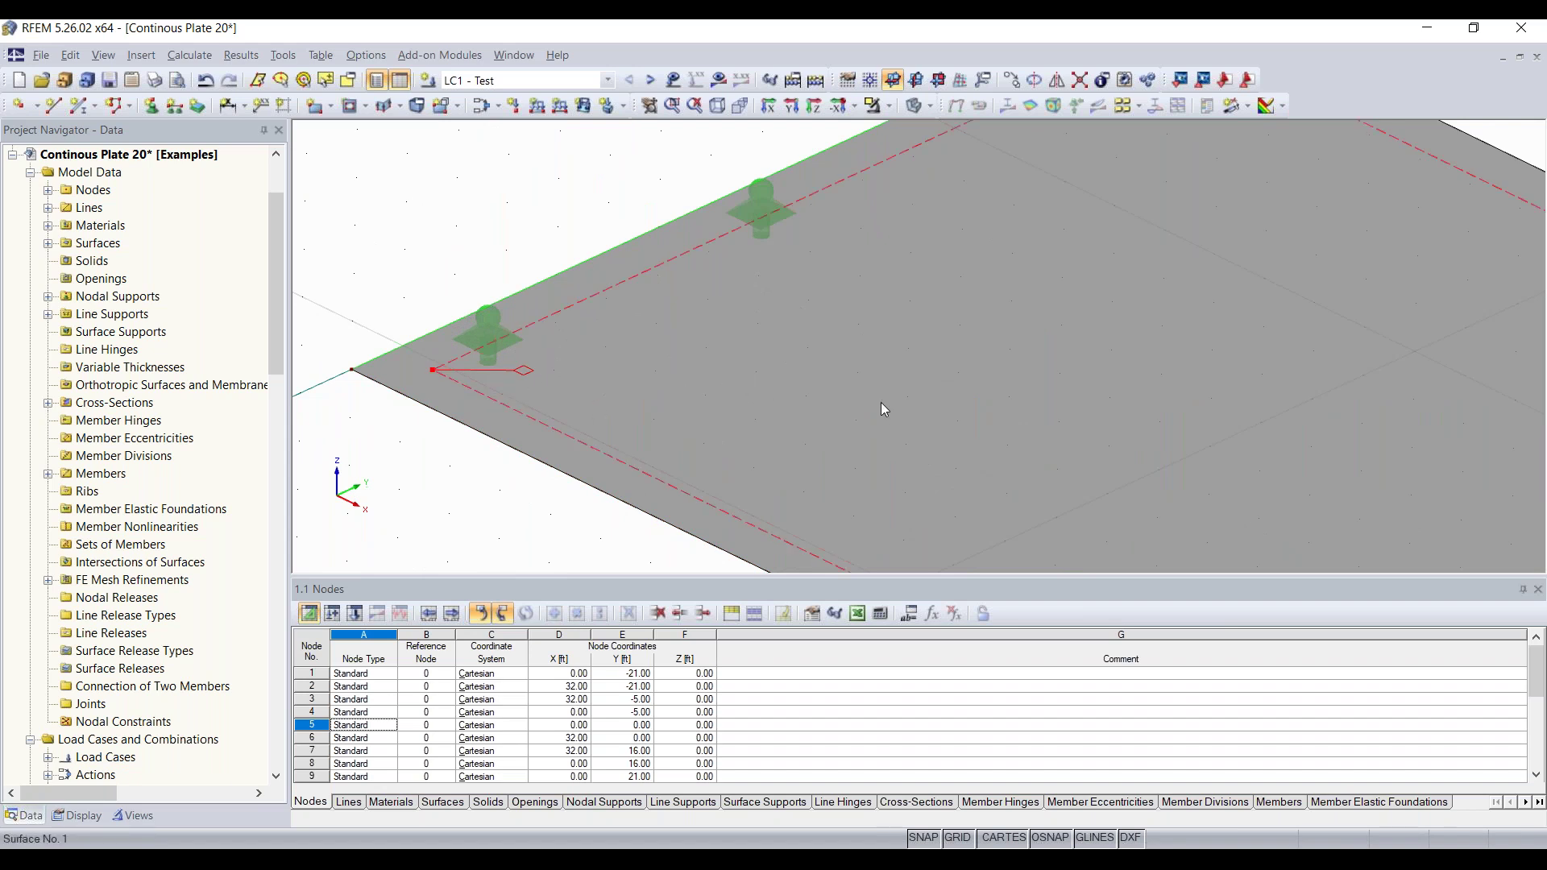
scroll(714, 382, "down", 4)
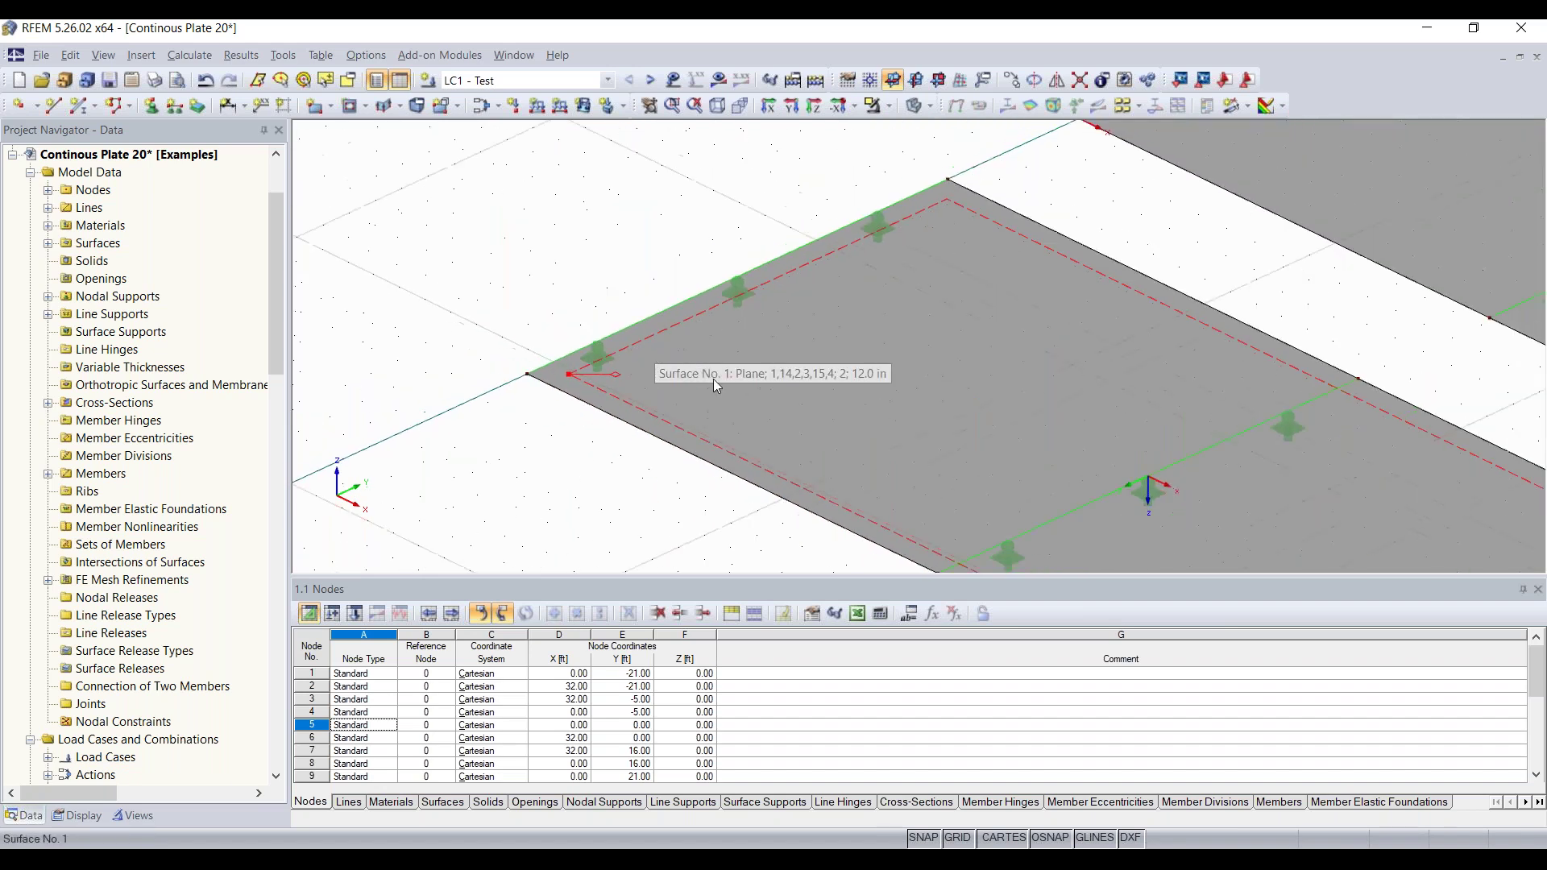
scroll(717, 377, "down", 5)
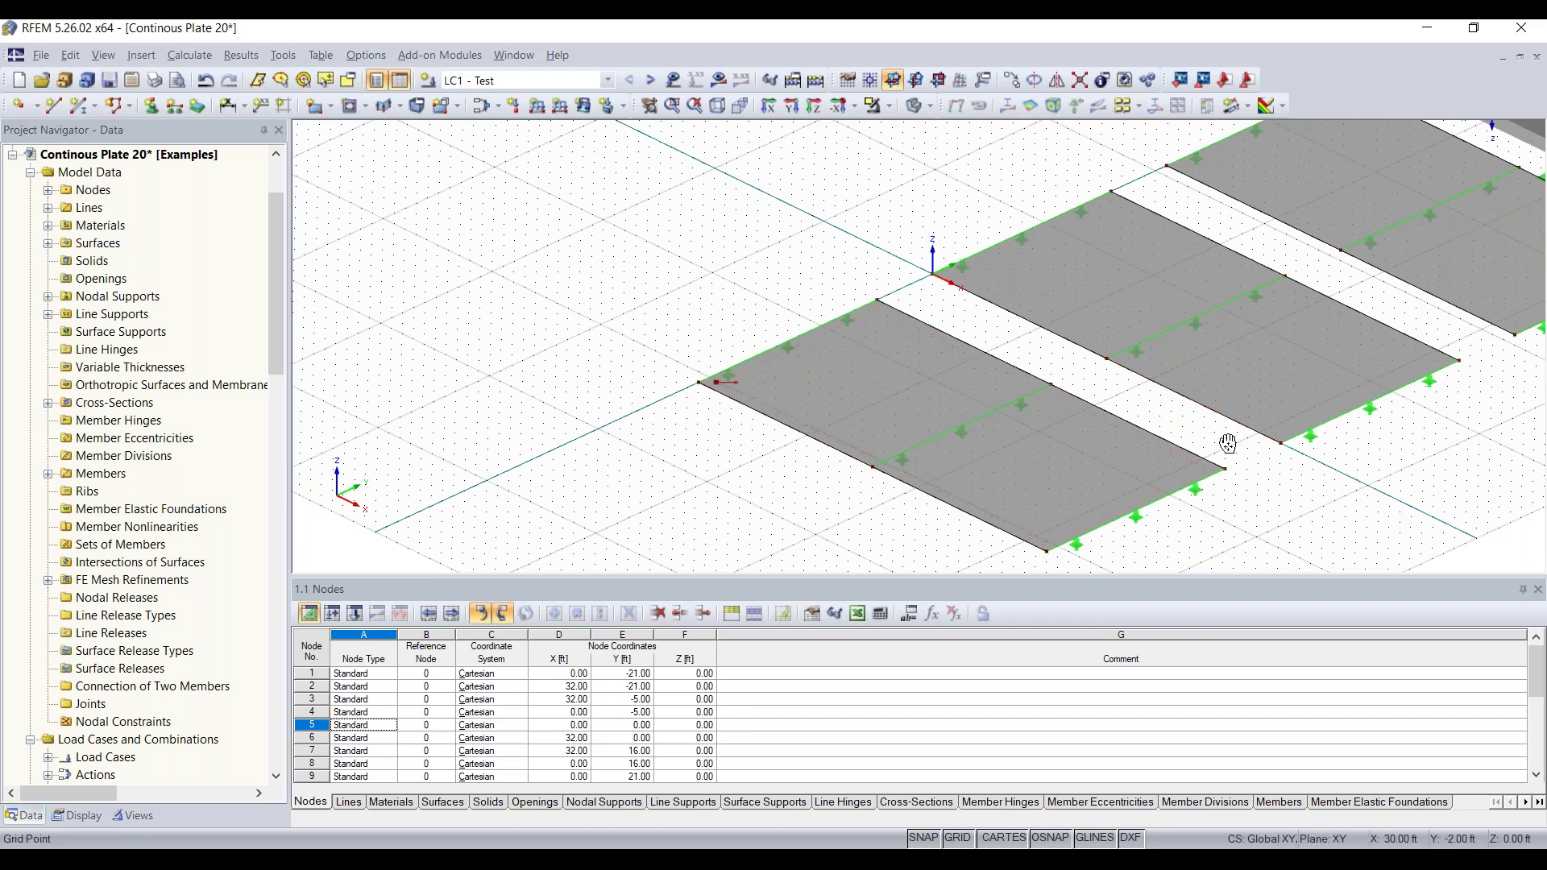
Step: Create a separate FE mesh refinement with a 0.4 ft target FE length and assign it to the middle plate, surface 2
middle_click_drag(1228, 443, 863, 445)
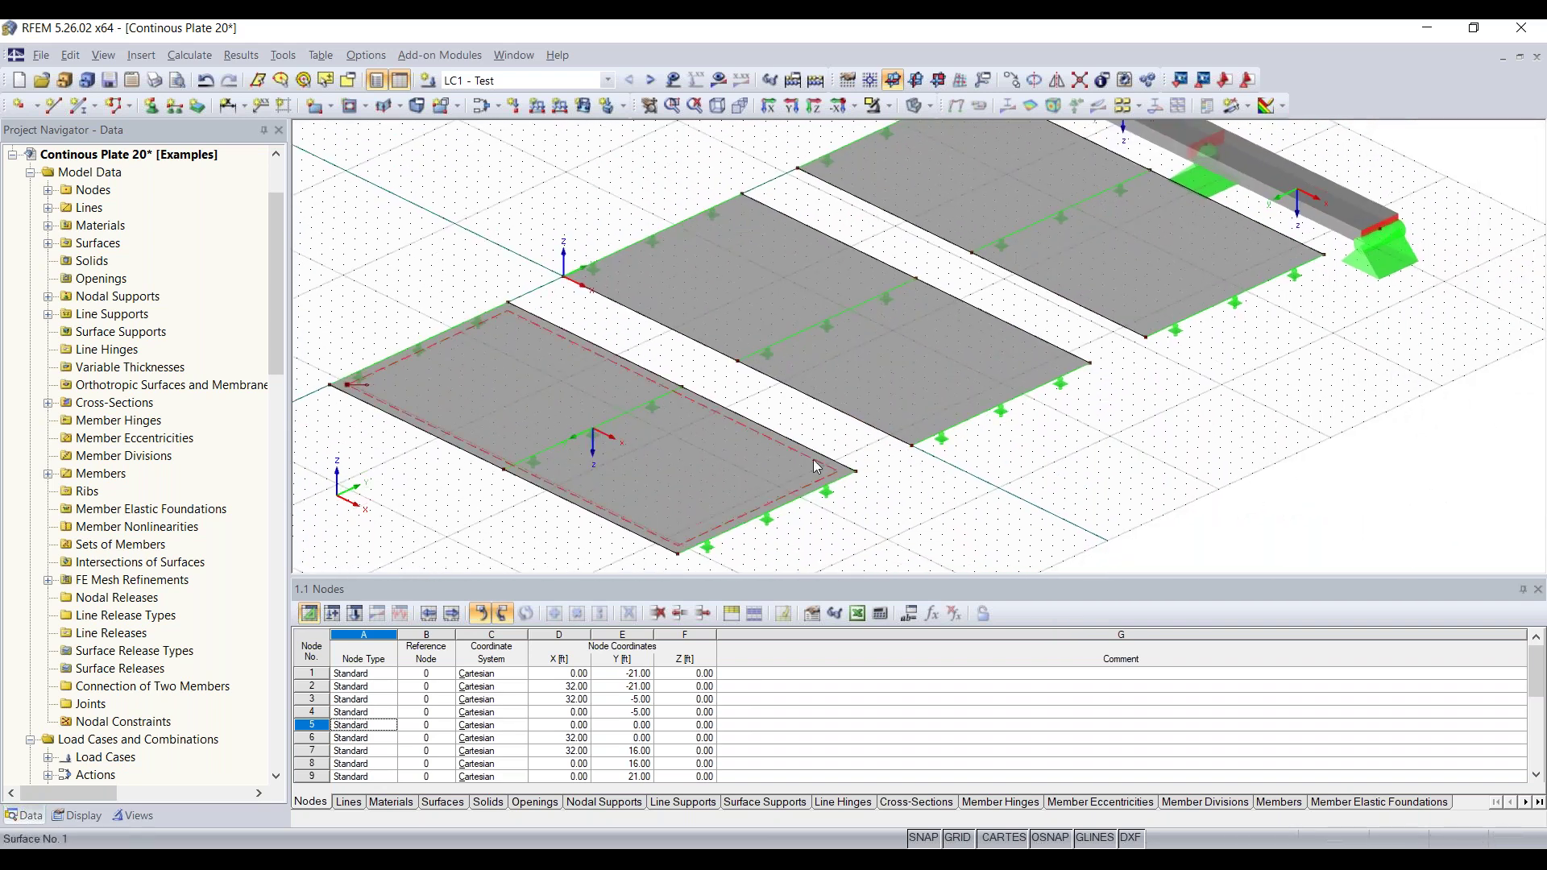
middle_click_drag(1047, 443, 903, 403, "ctrl")
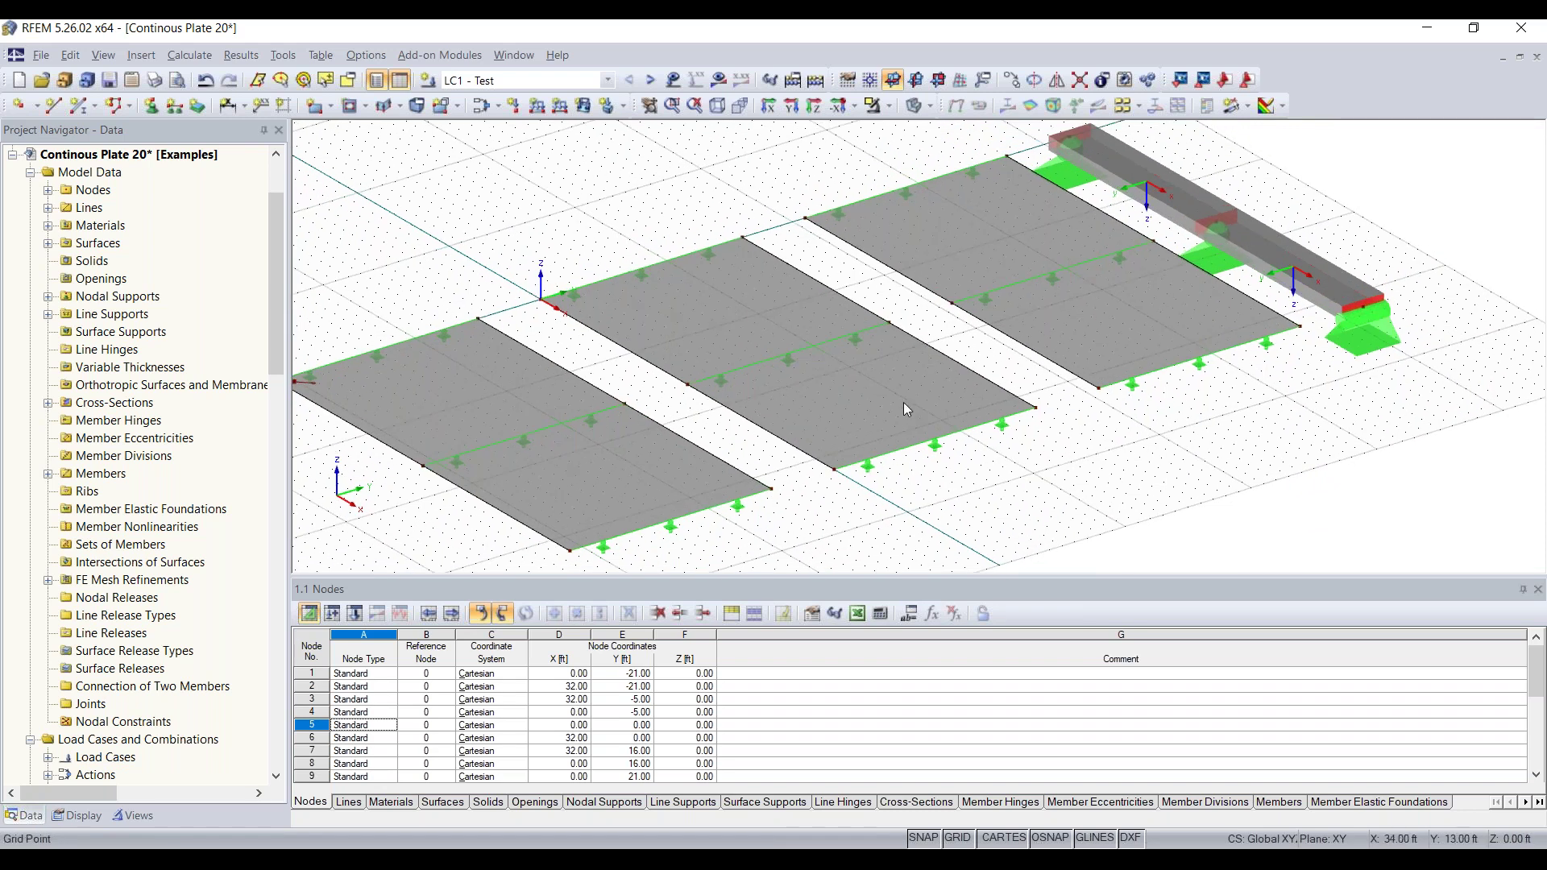
right_click(850, 382)
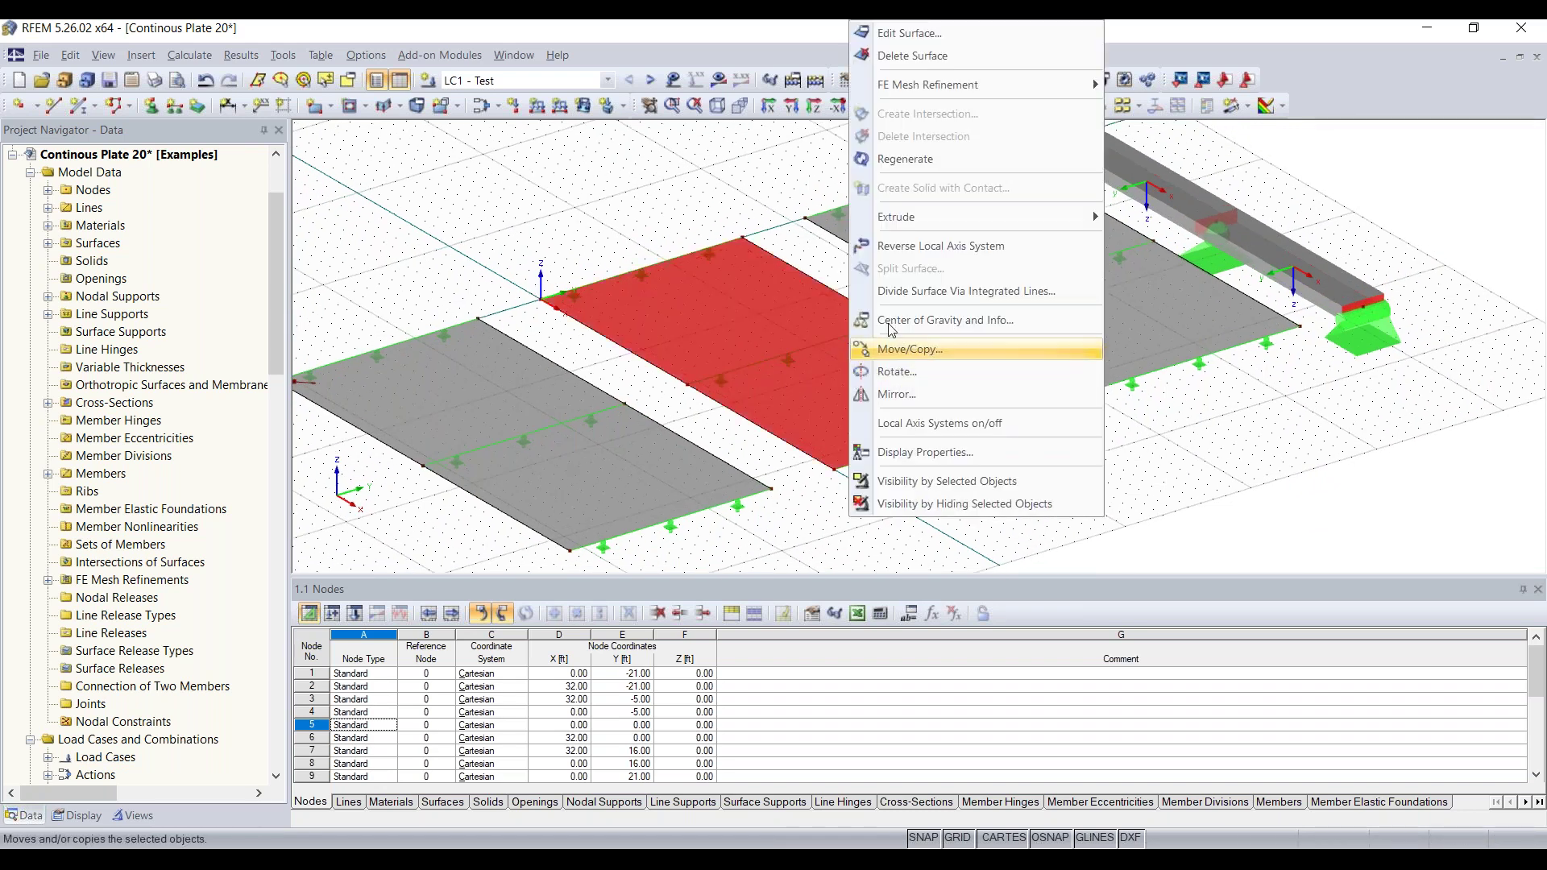
mouse_move(945, 85)
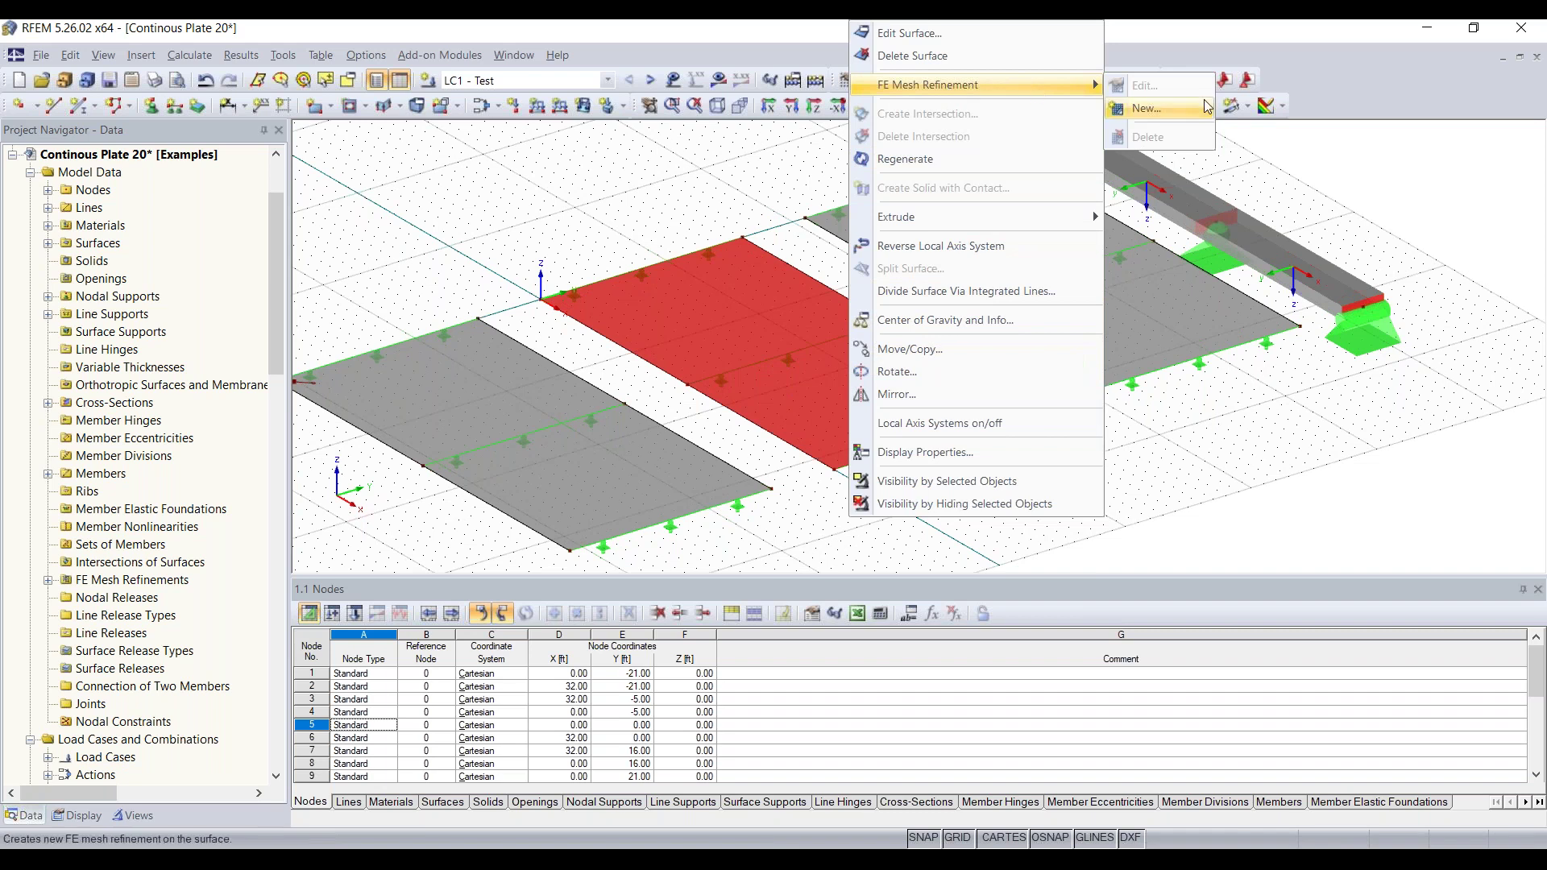
left_click(1176, 108)
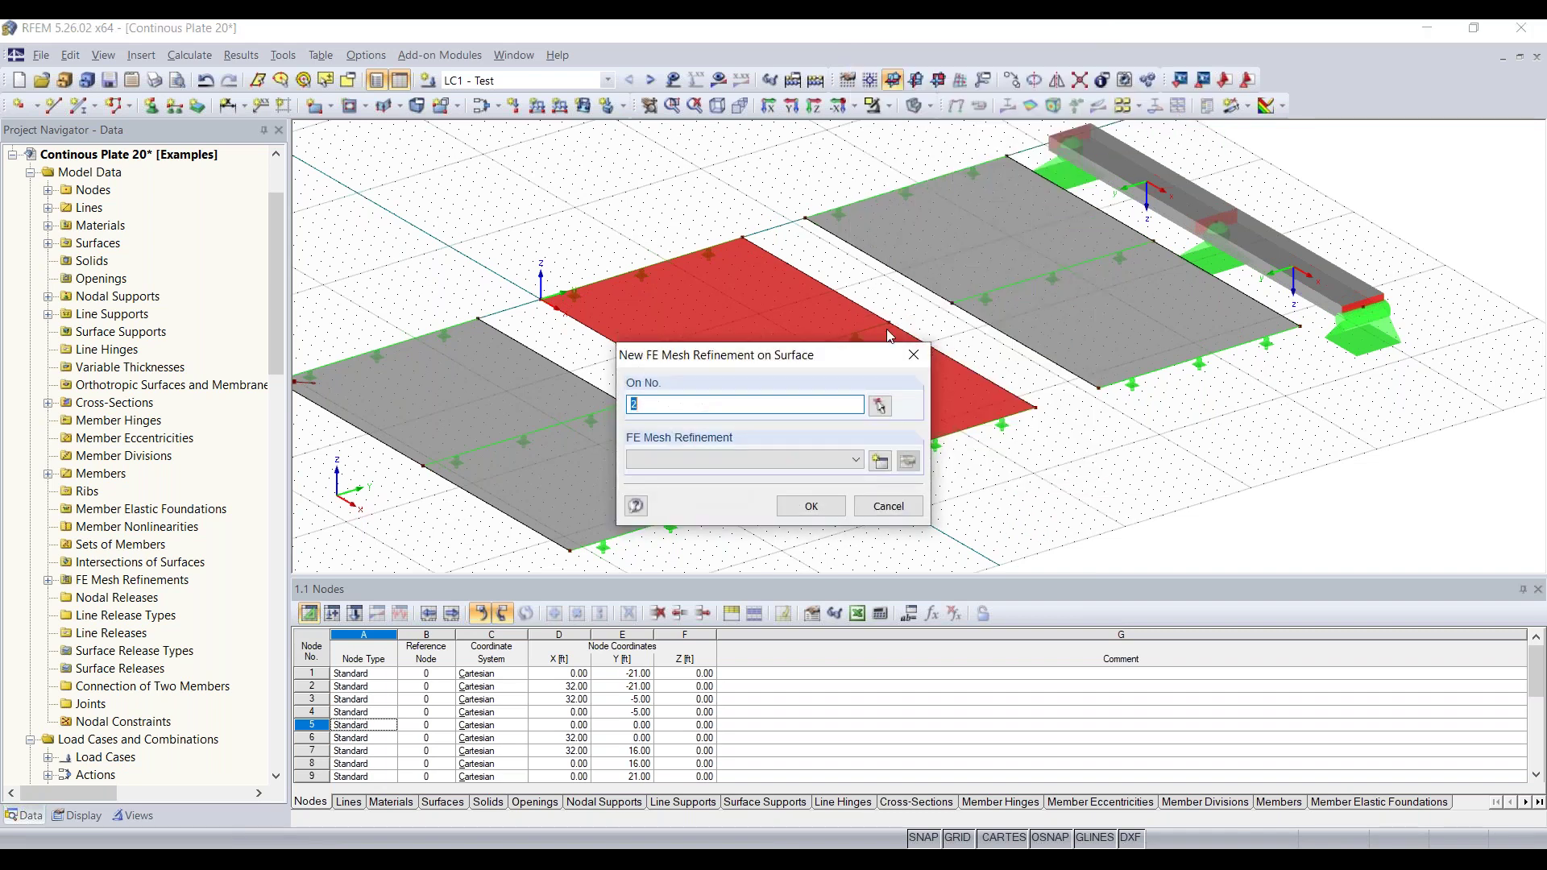
left_click(855, 463)
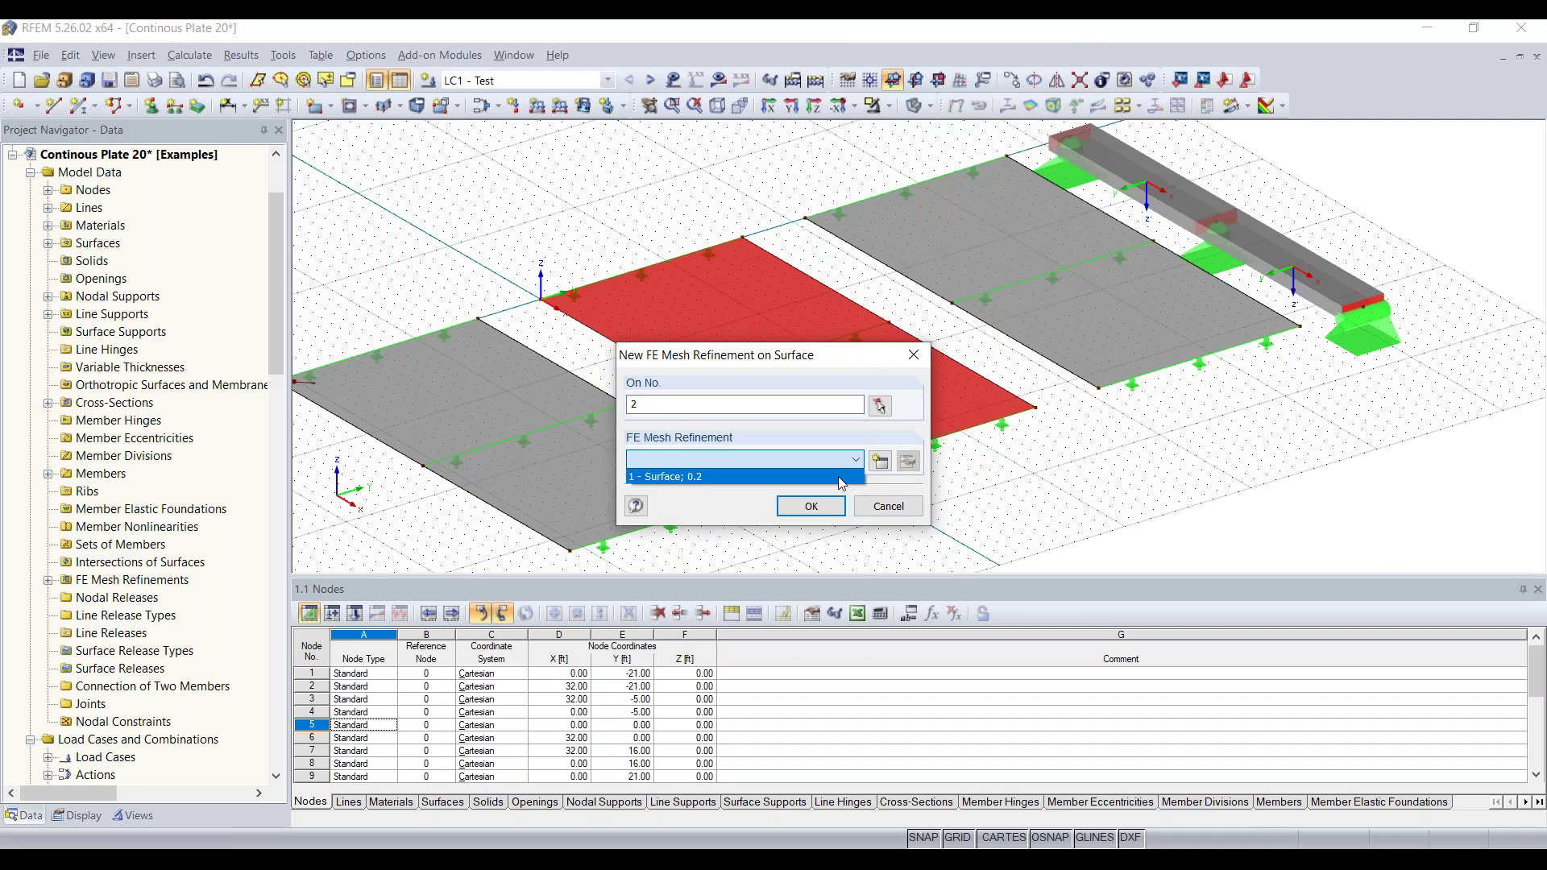
left_click(851, 462)
left_click(907, 461)
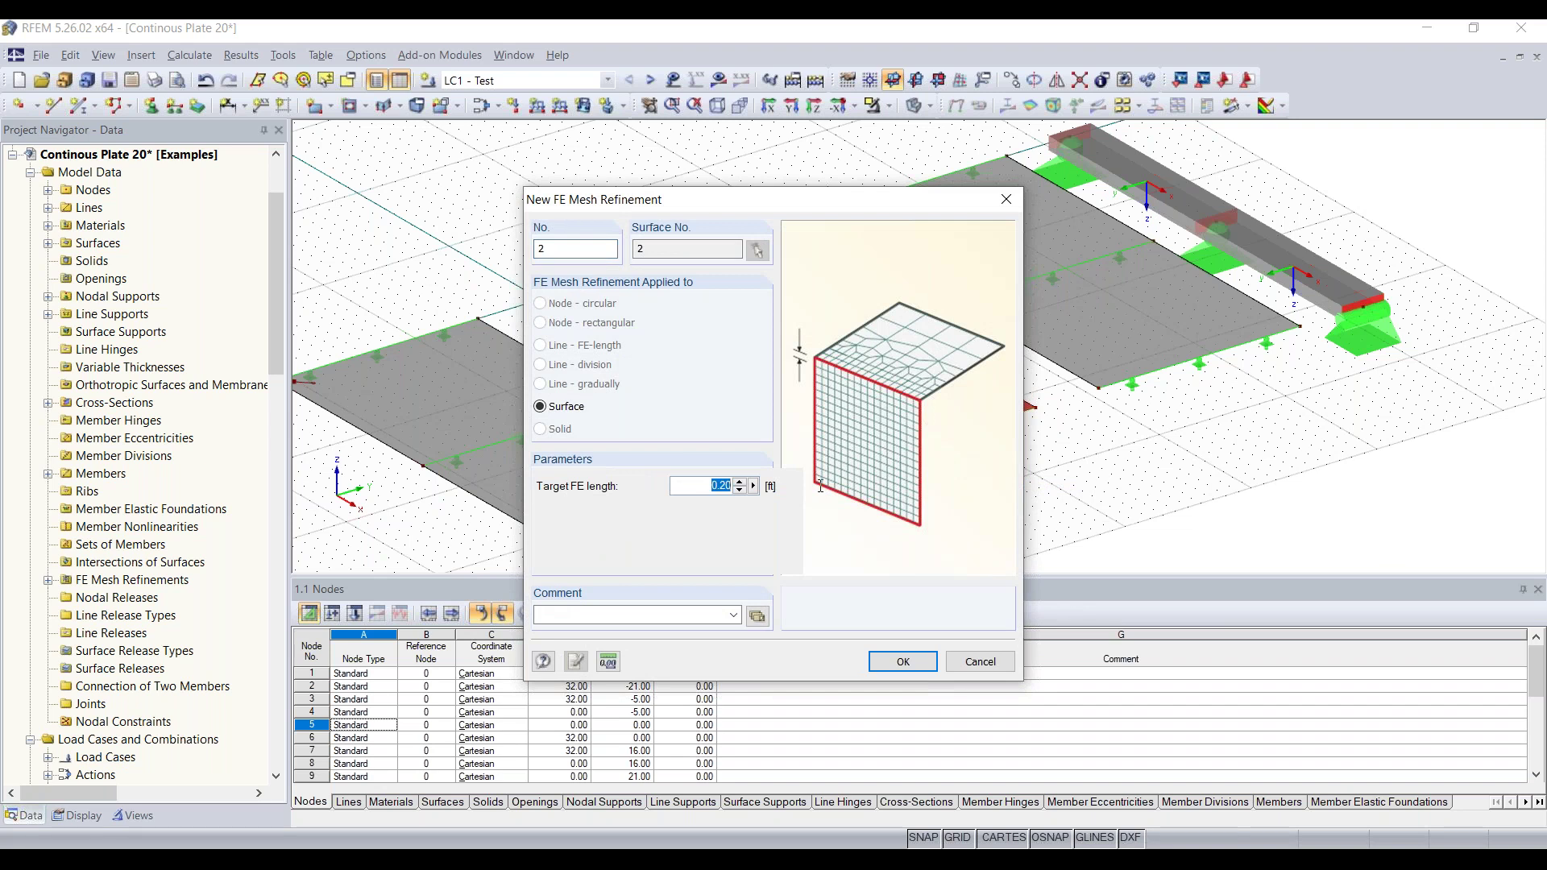
type("0.4")
left_click(918, 661)
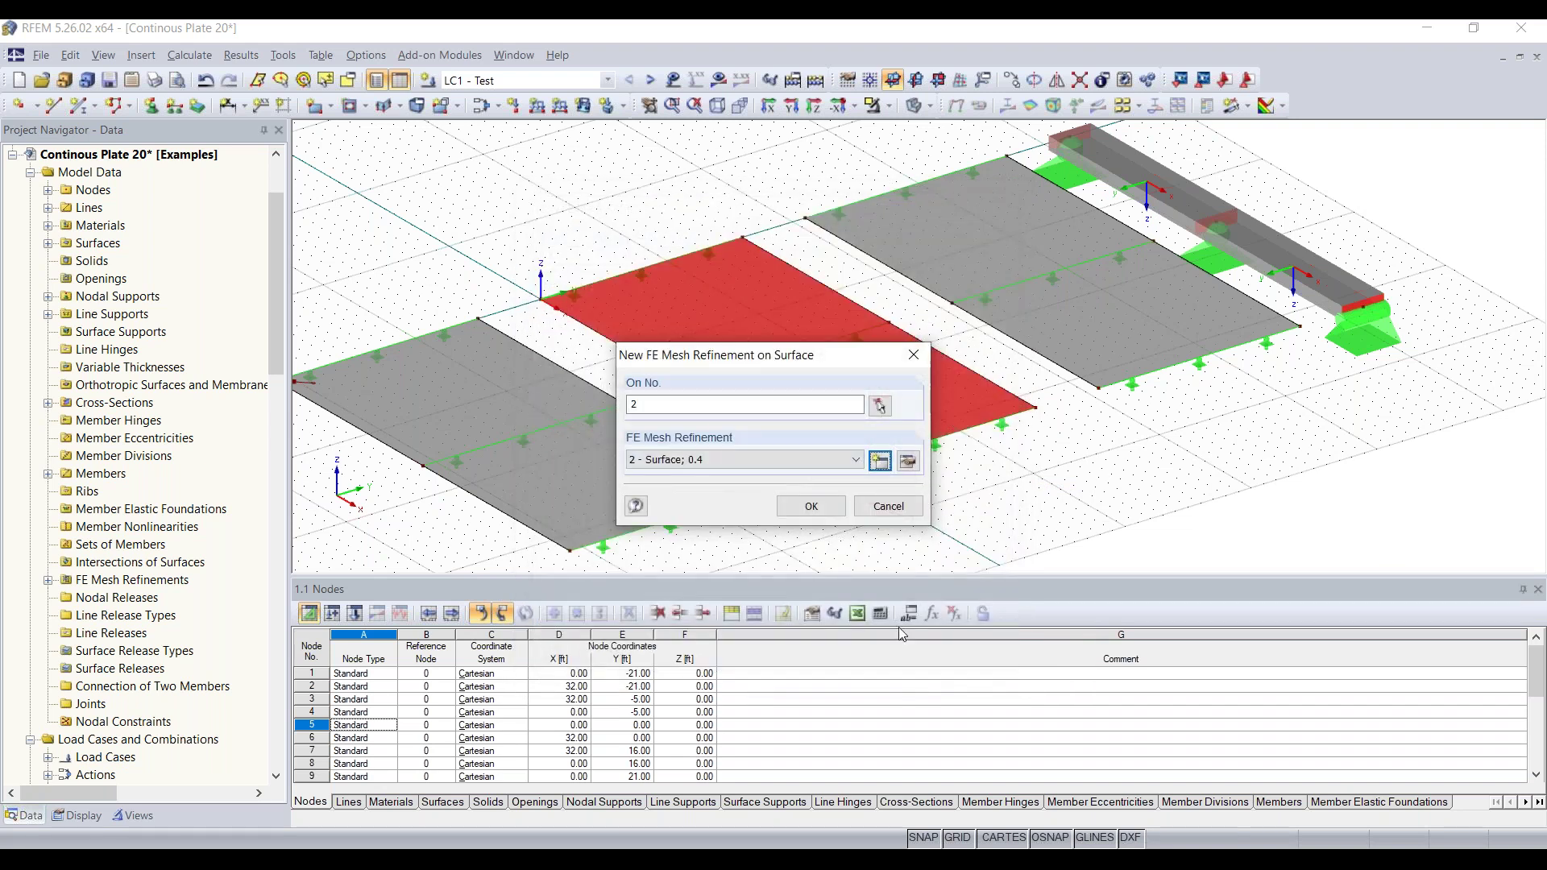
left_click(812, 505)
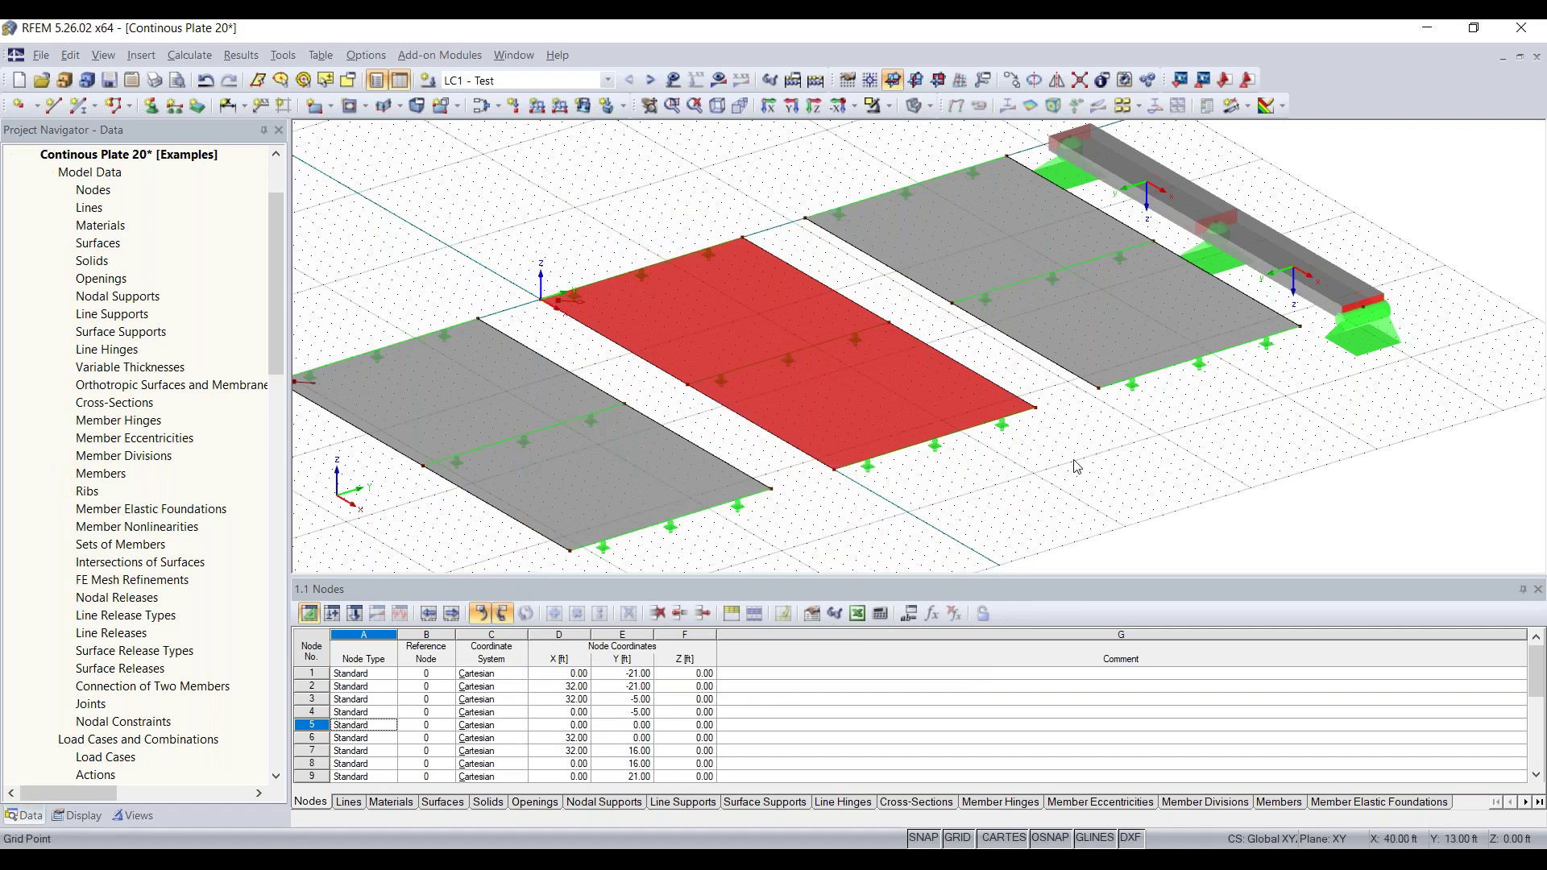
Step: Start a new surface FE mesh refinement with a target FE length of 0.6 ft
right_click(1110, 323)
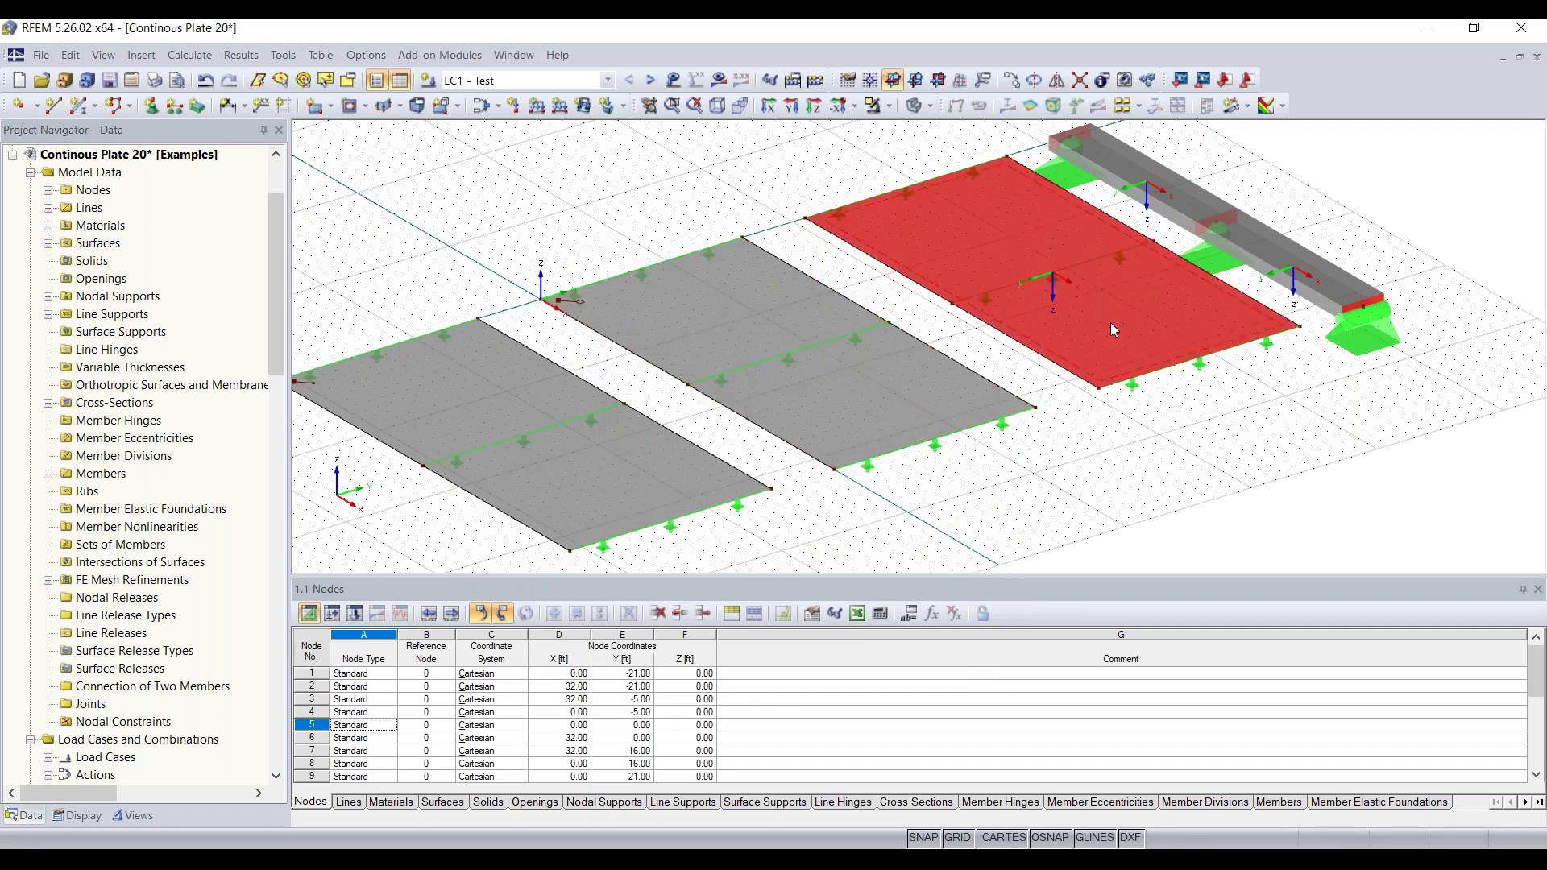
left_click(1094, 427)
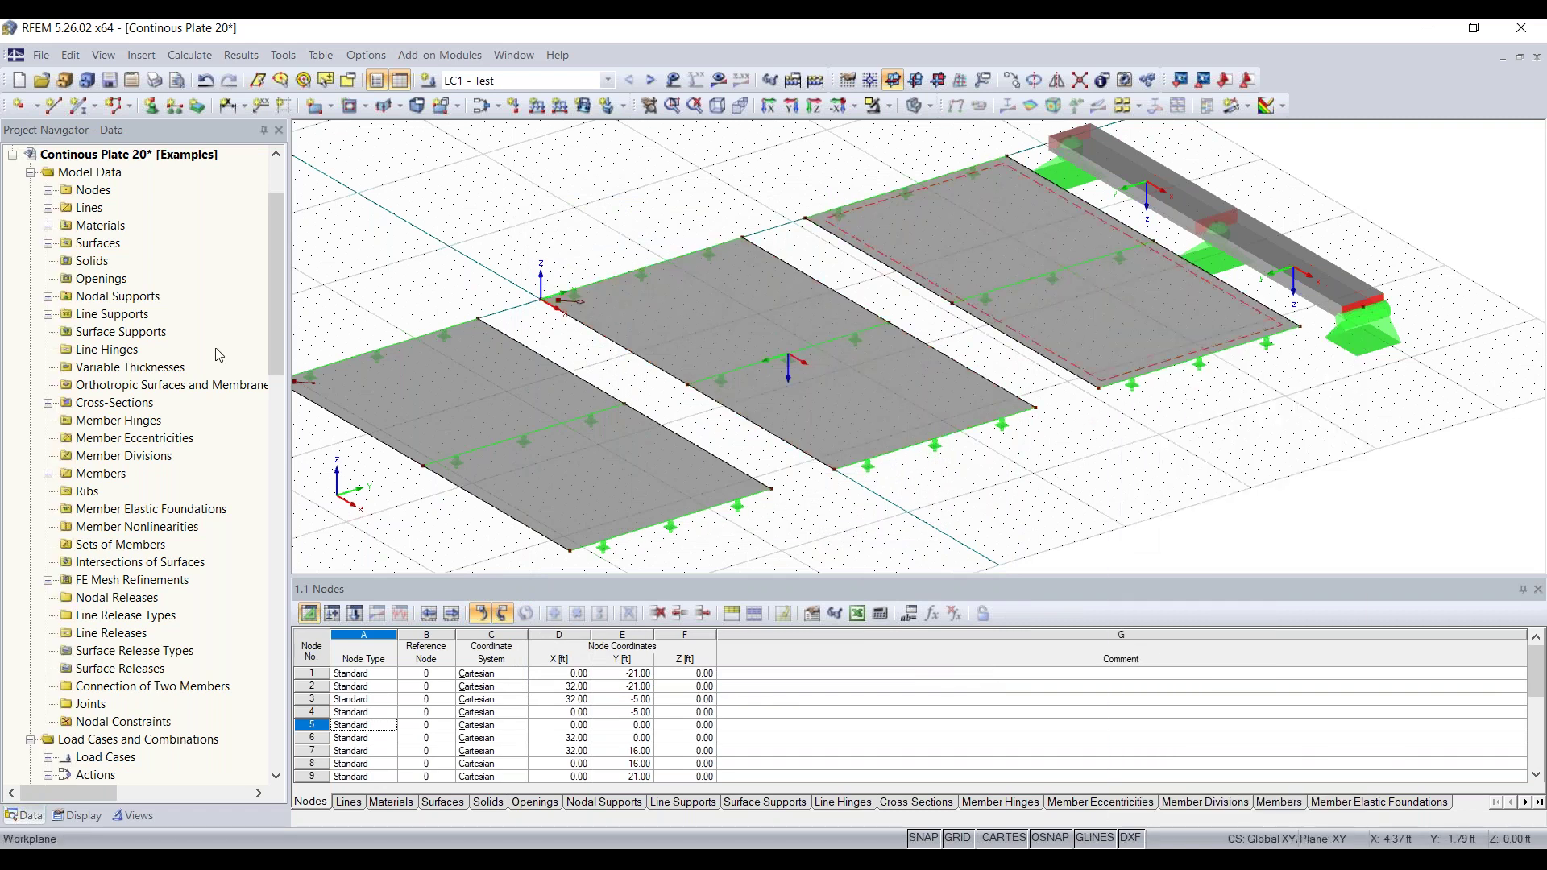
scroll(112, 444, "down", 1)
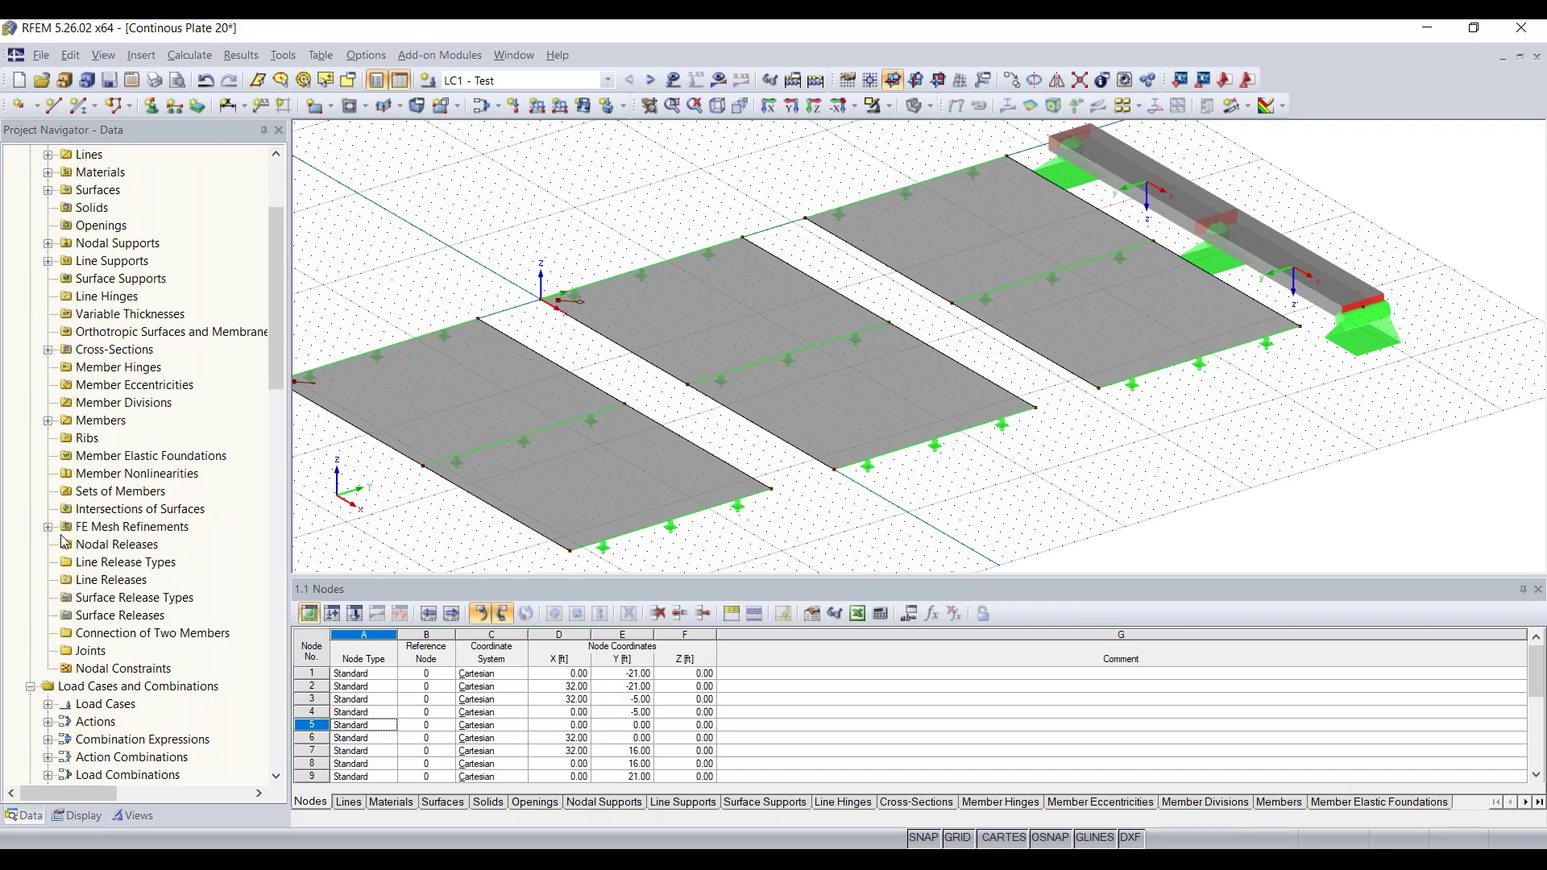
left_click(89, 532)
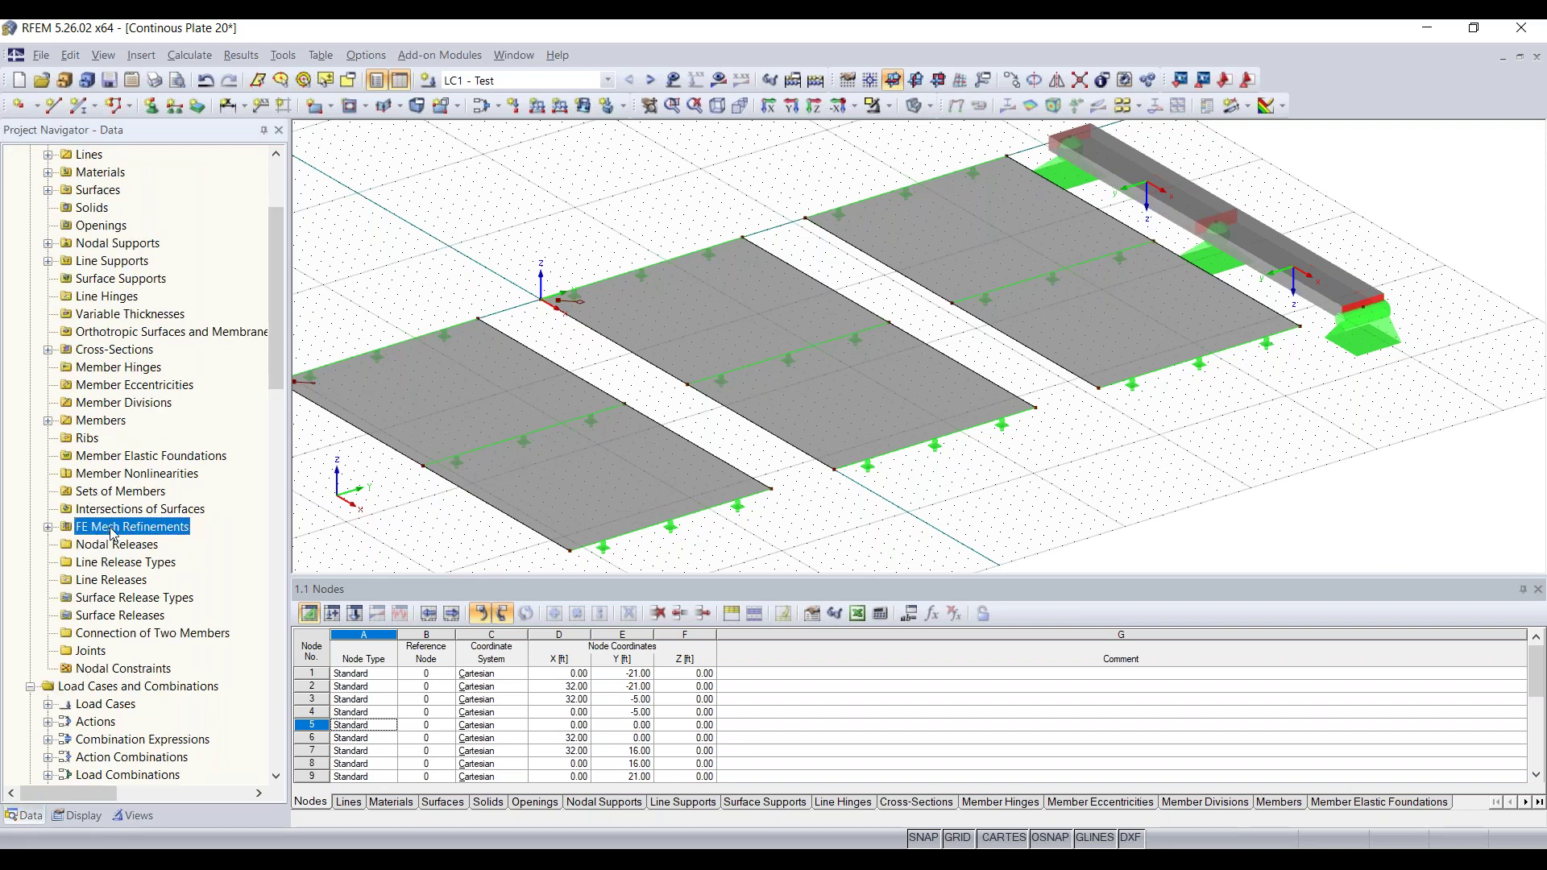
left_click(49, 528)
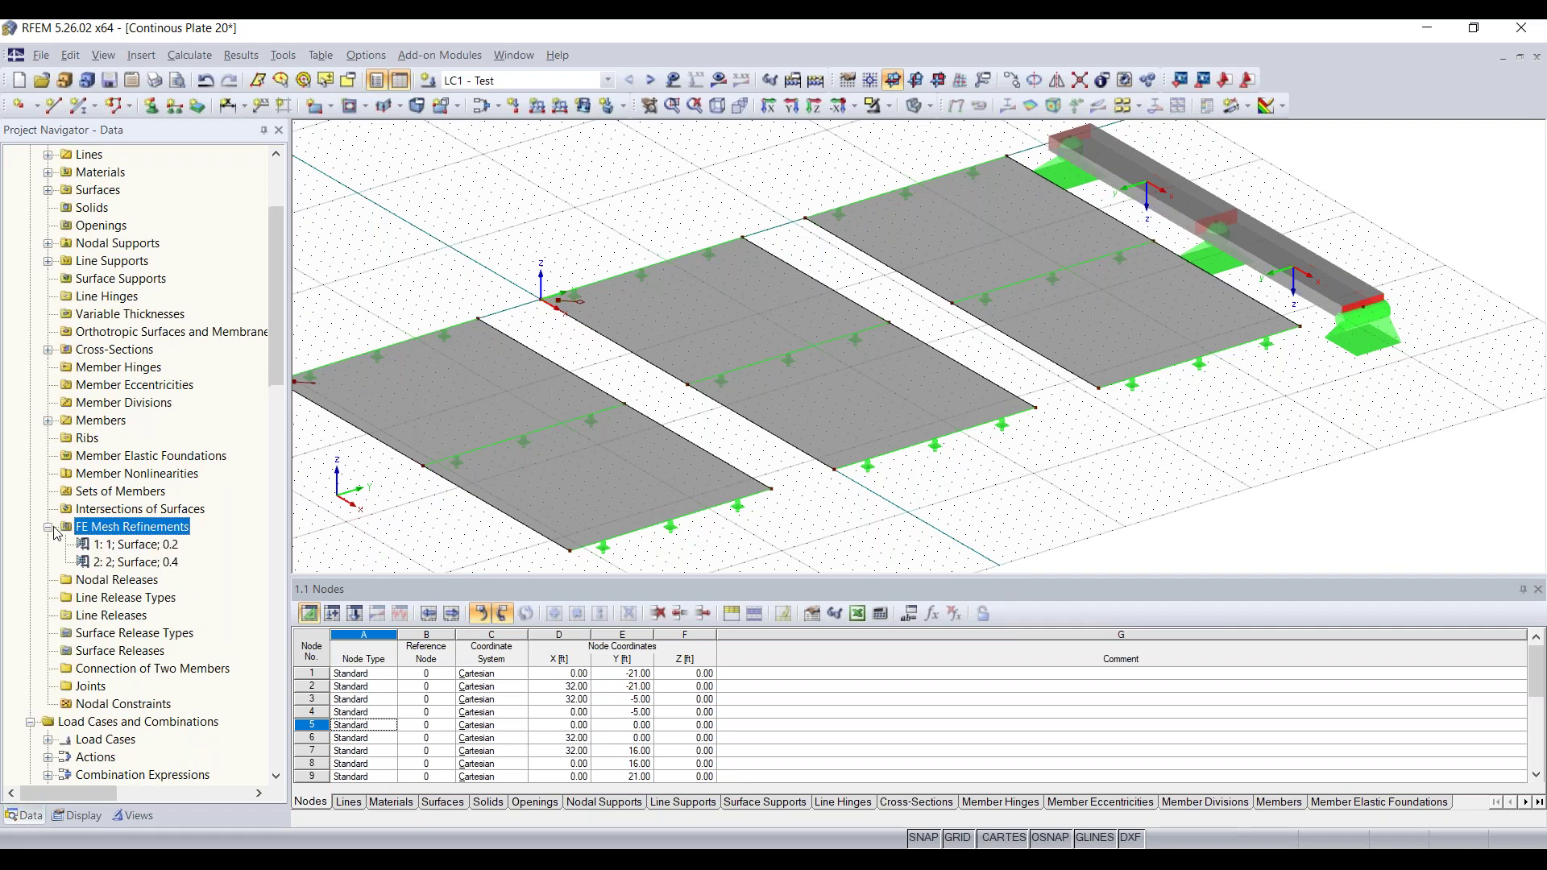
right_click(145, 532)
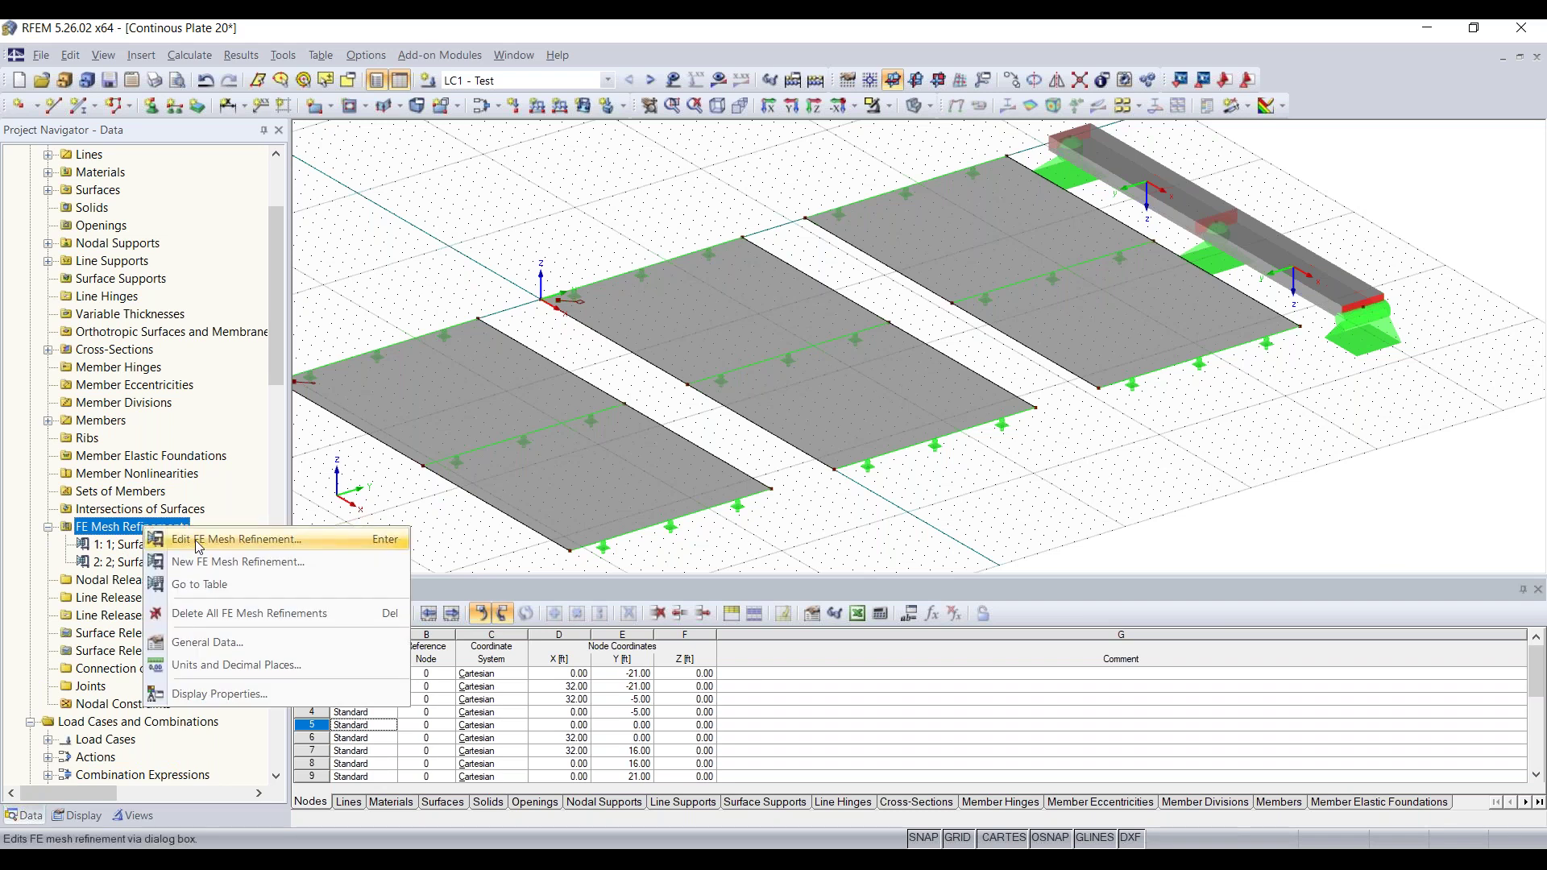
left_click(234, 562)
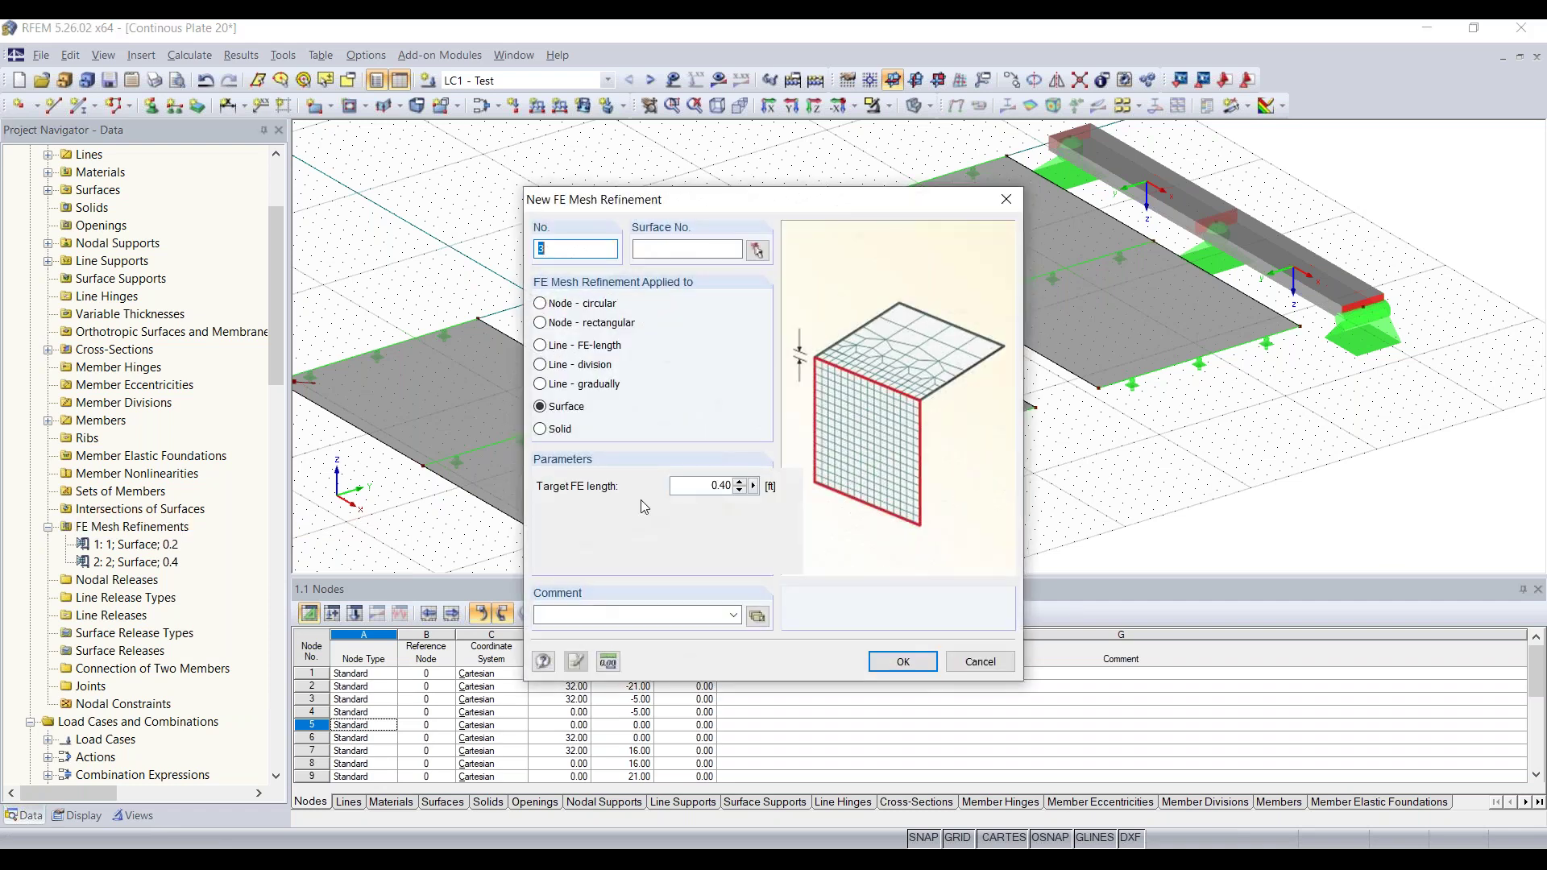
left_click_drag(706, 486, 774, 486)
type("0.6")
Step: Assign the new FE mesh refinement to surface 3, the plate nearest the beam, and create it
left_click(903, 662)
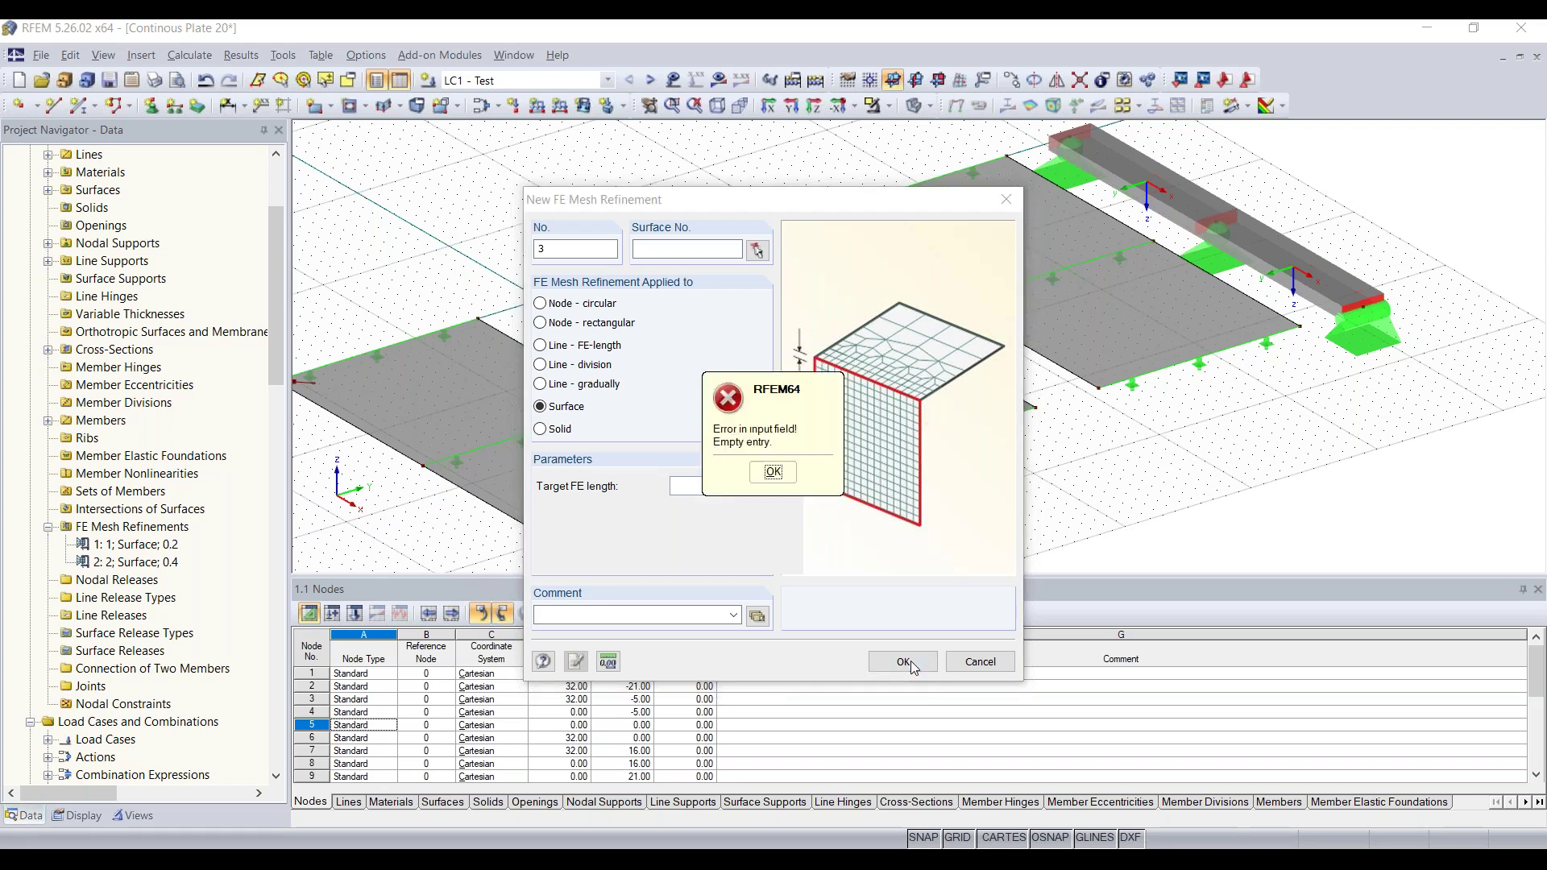
left_click(771, 474)
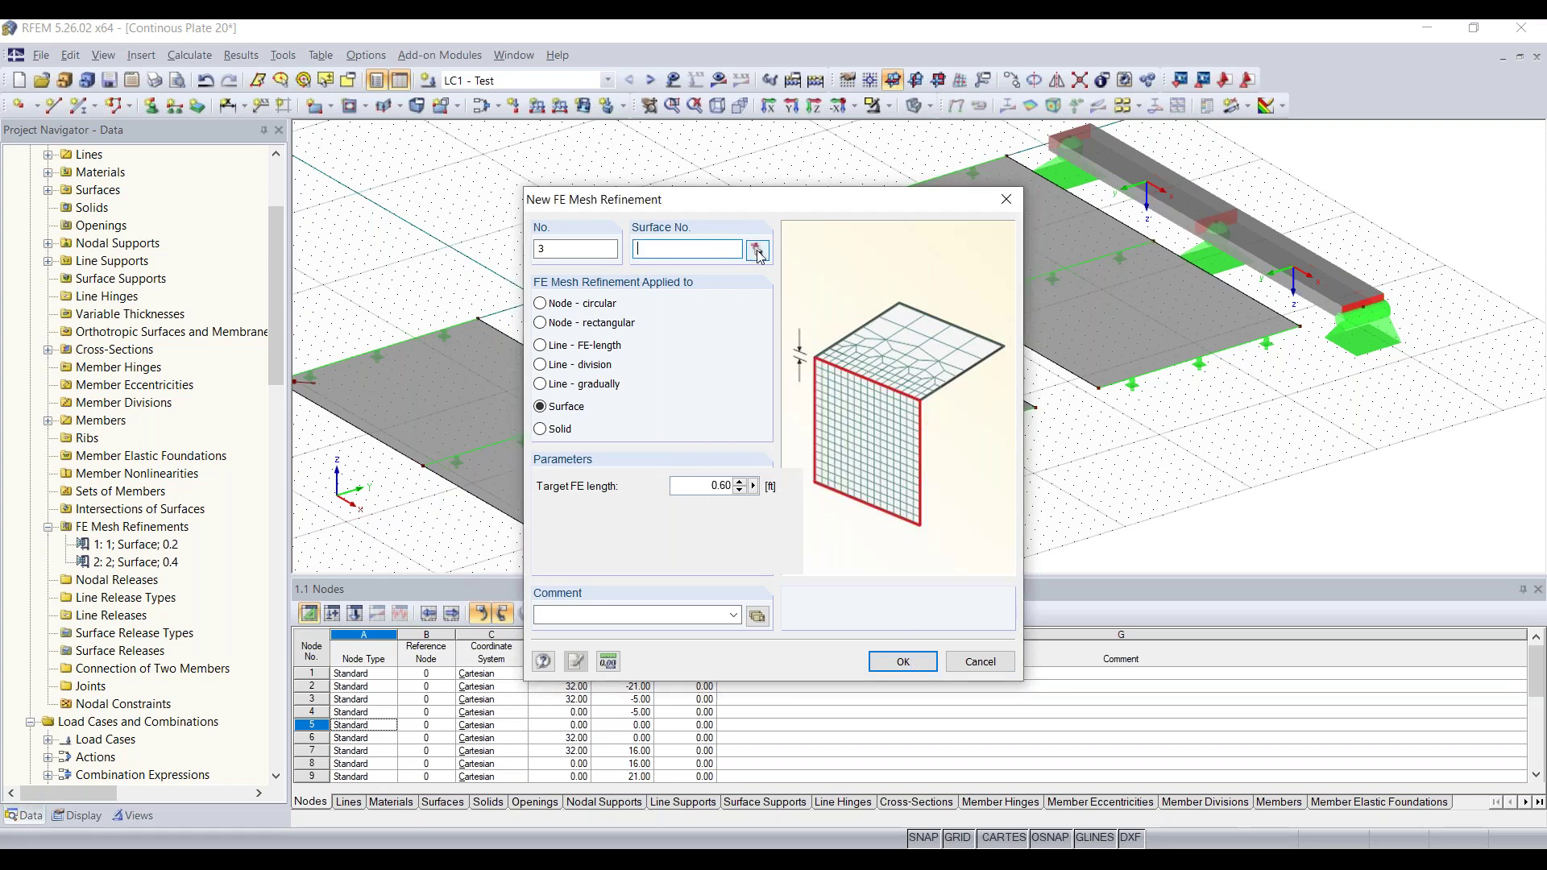
left_click(712, 250)
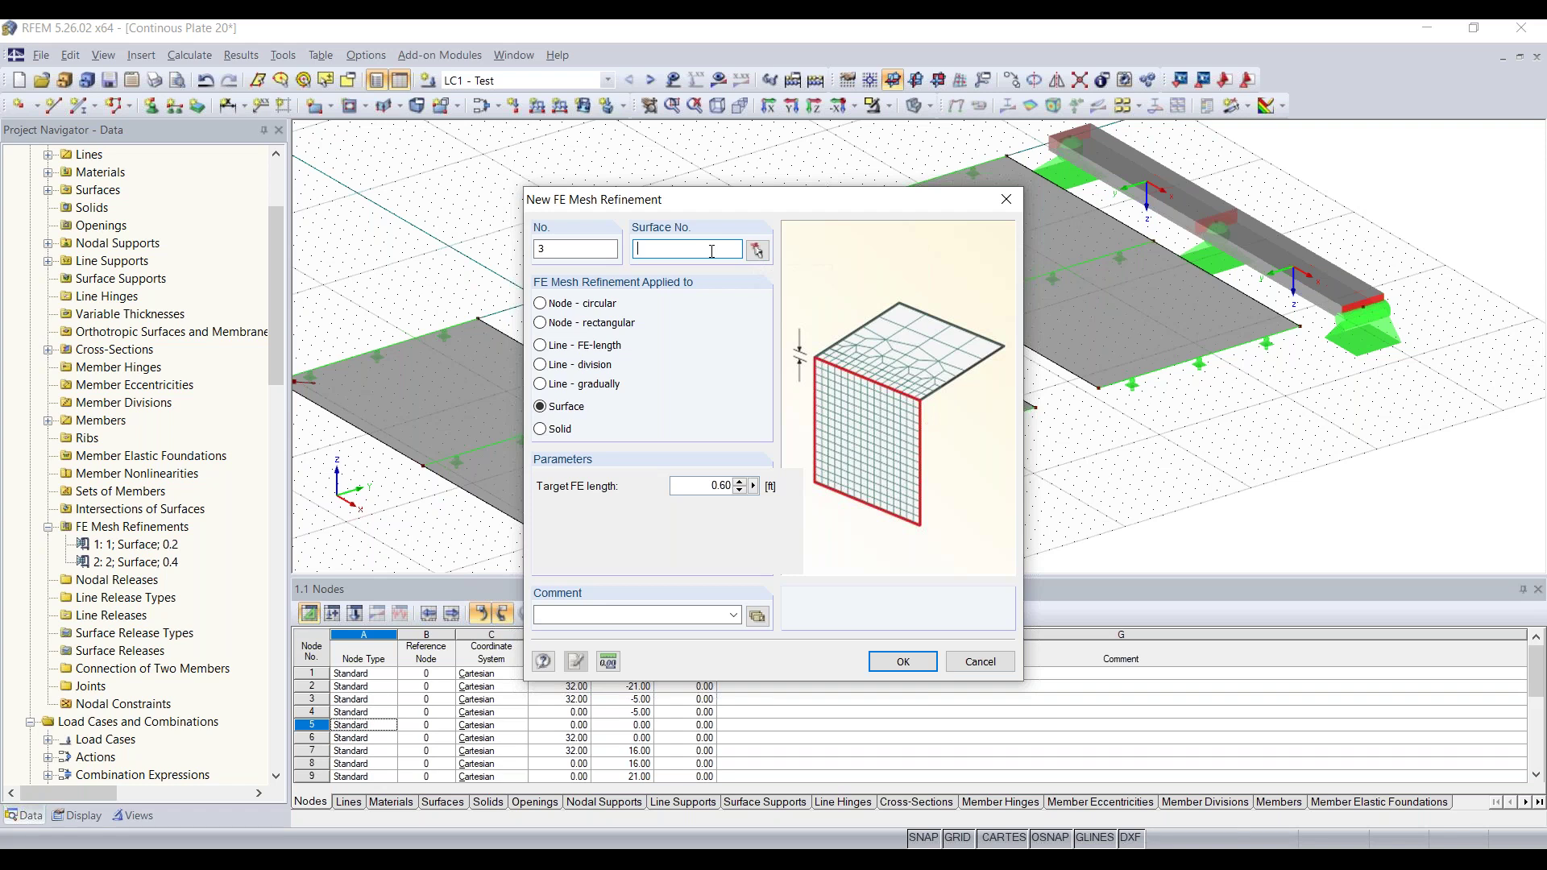
left_click(758, 253)
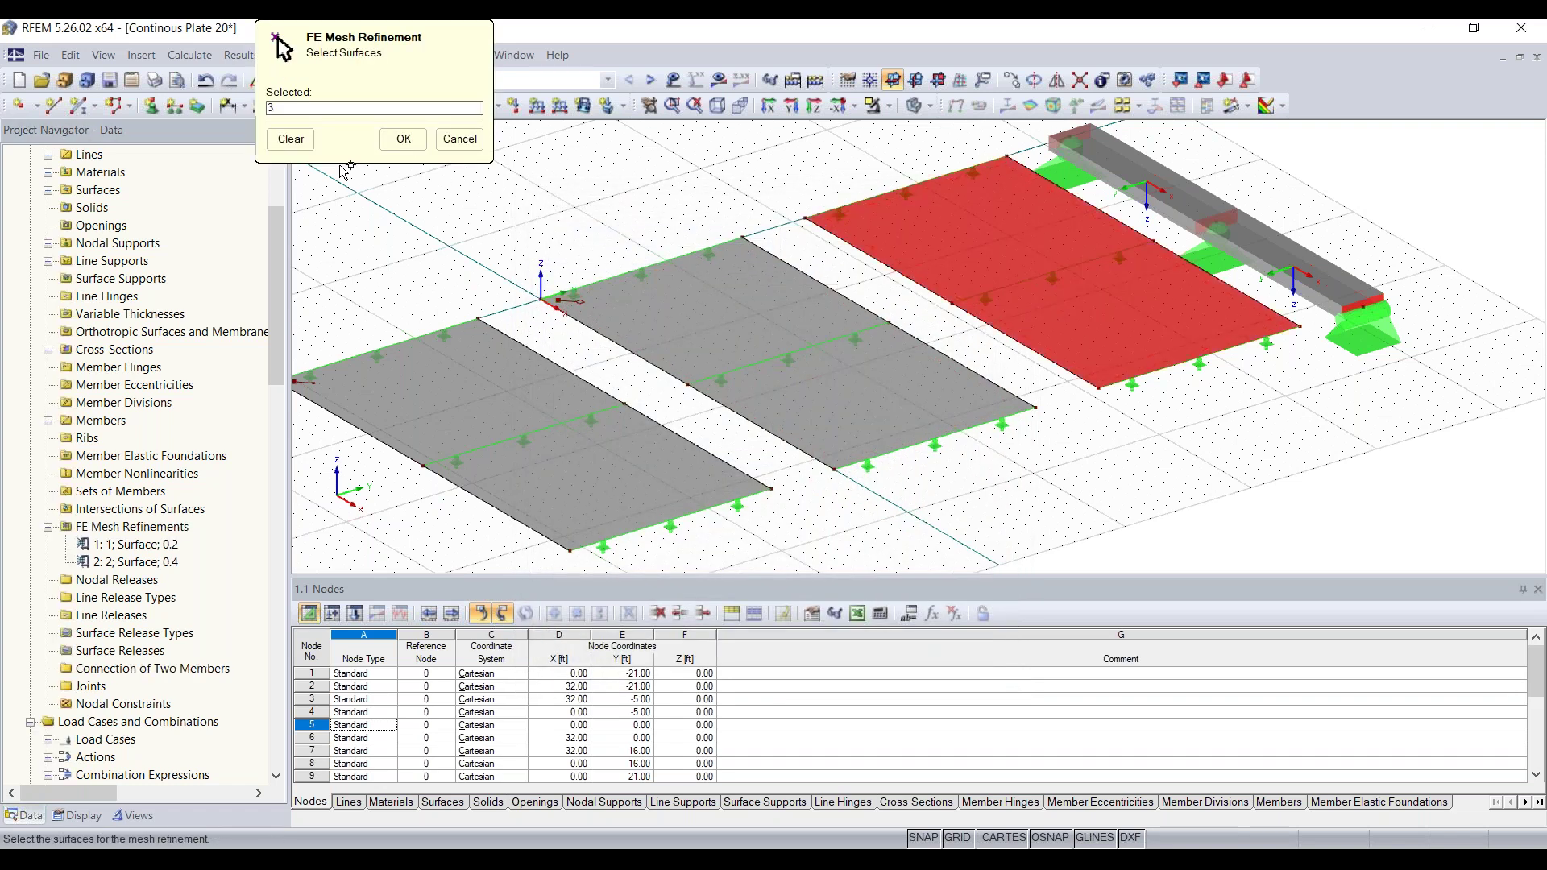
left_click(404, 138)
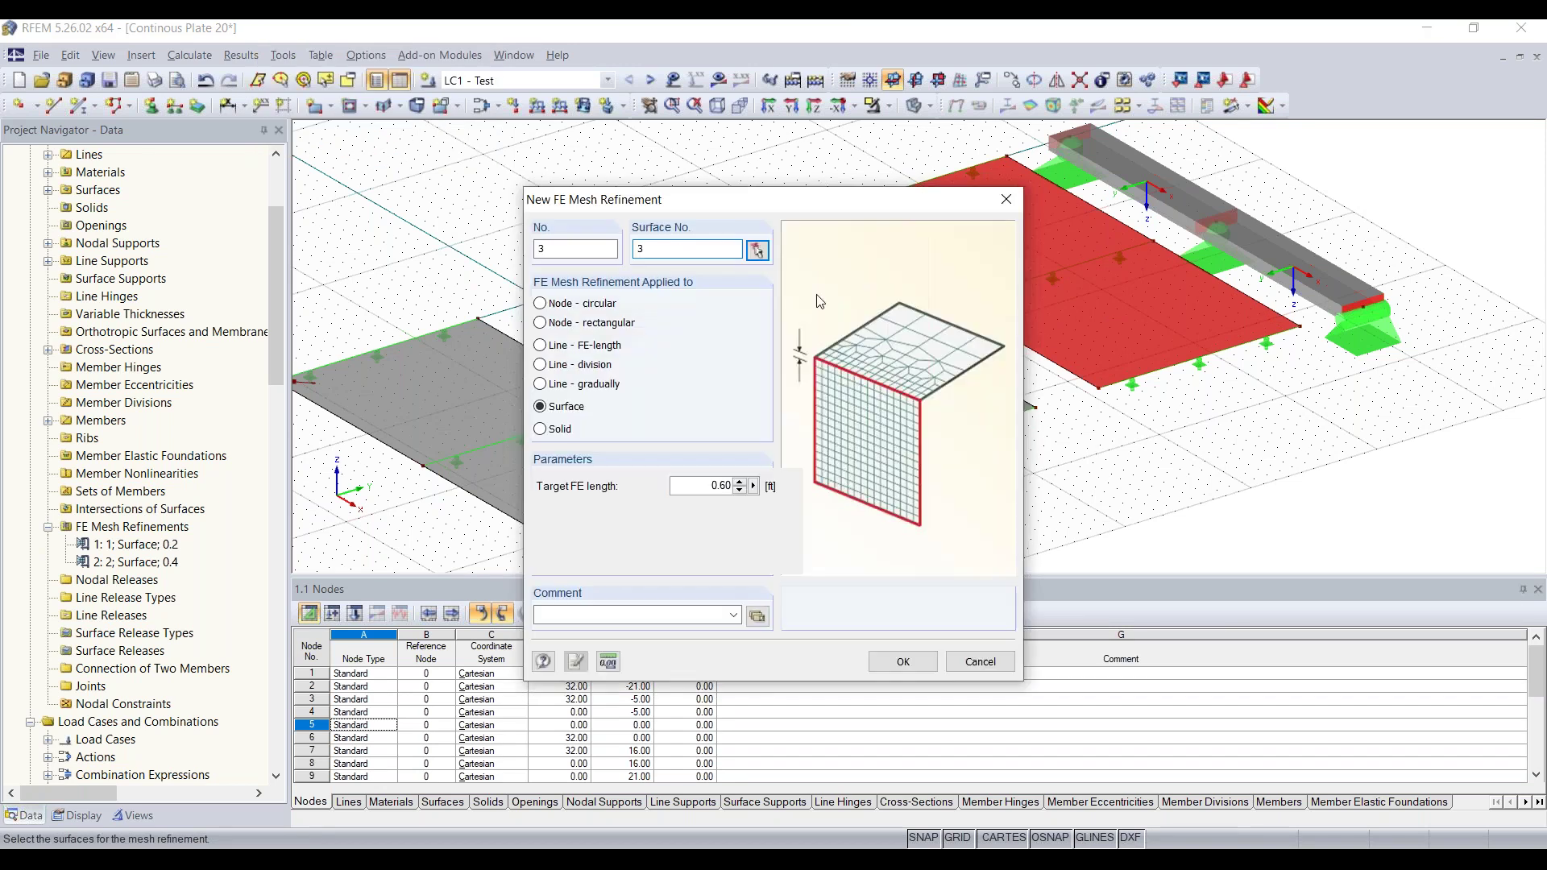
left_click(903, 662)
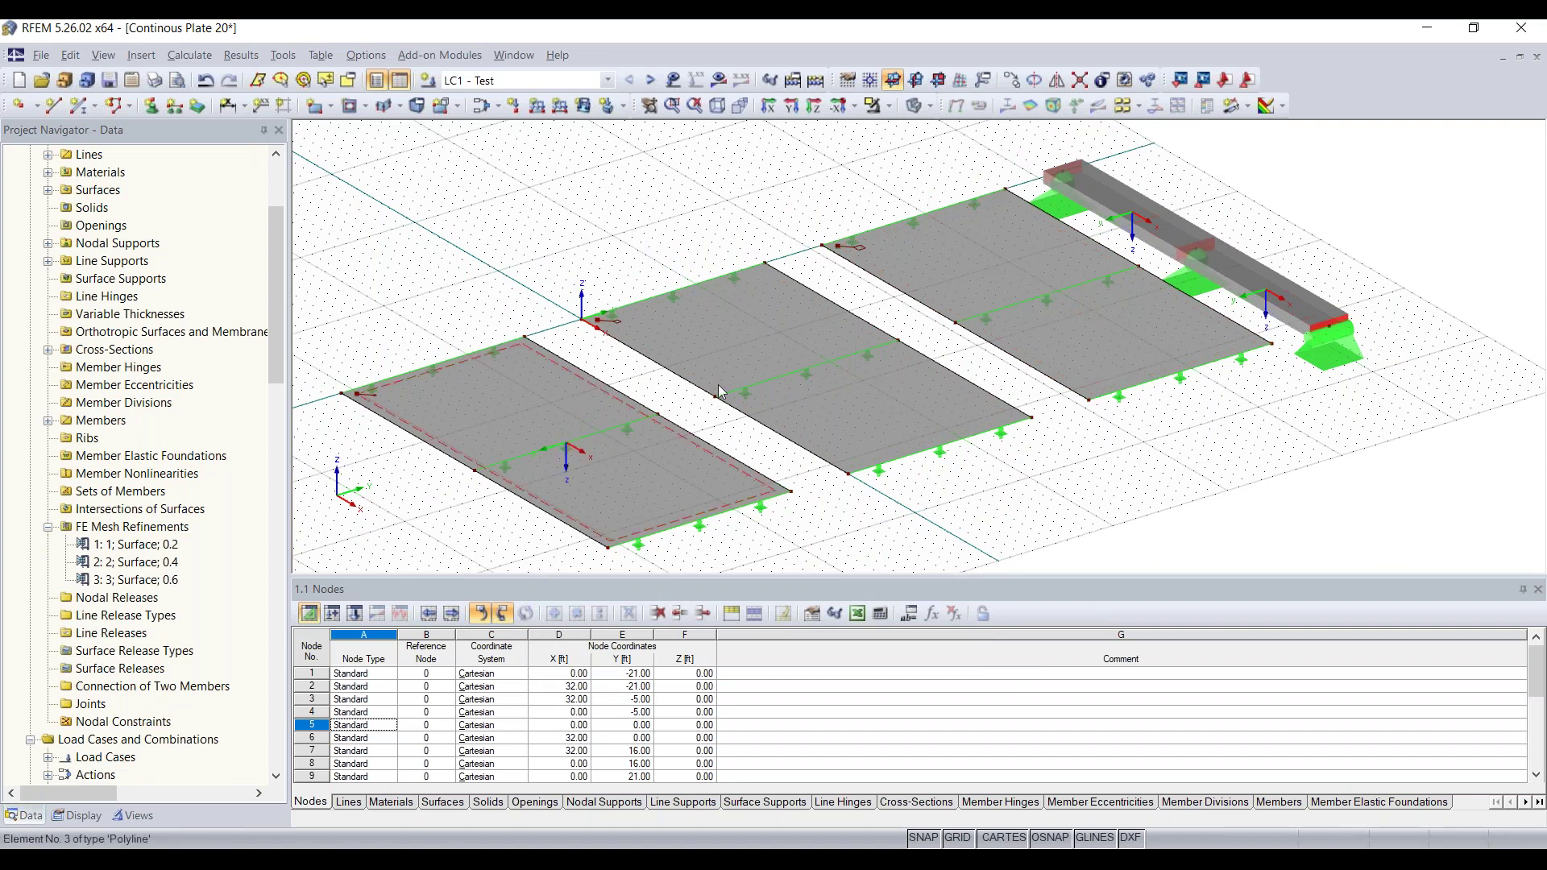
Step: Create section AA numerically through the first plate's midwidth, from X 0, Y -13 ft to X 32, Y -13 ft
middle_click_drag(1191, 398, 1058, 476, "ctrl")
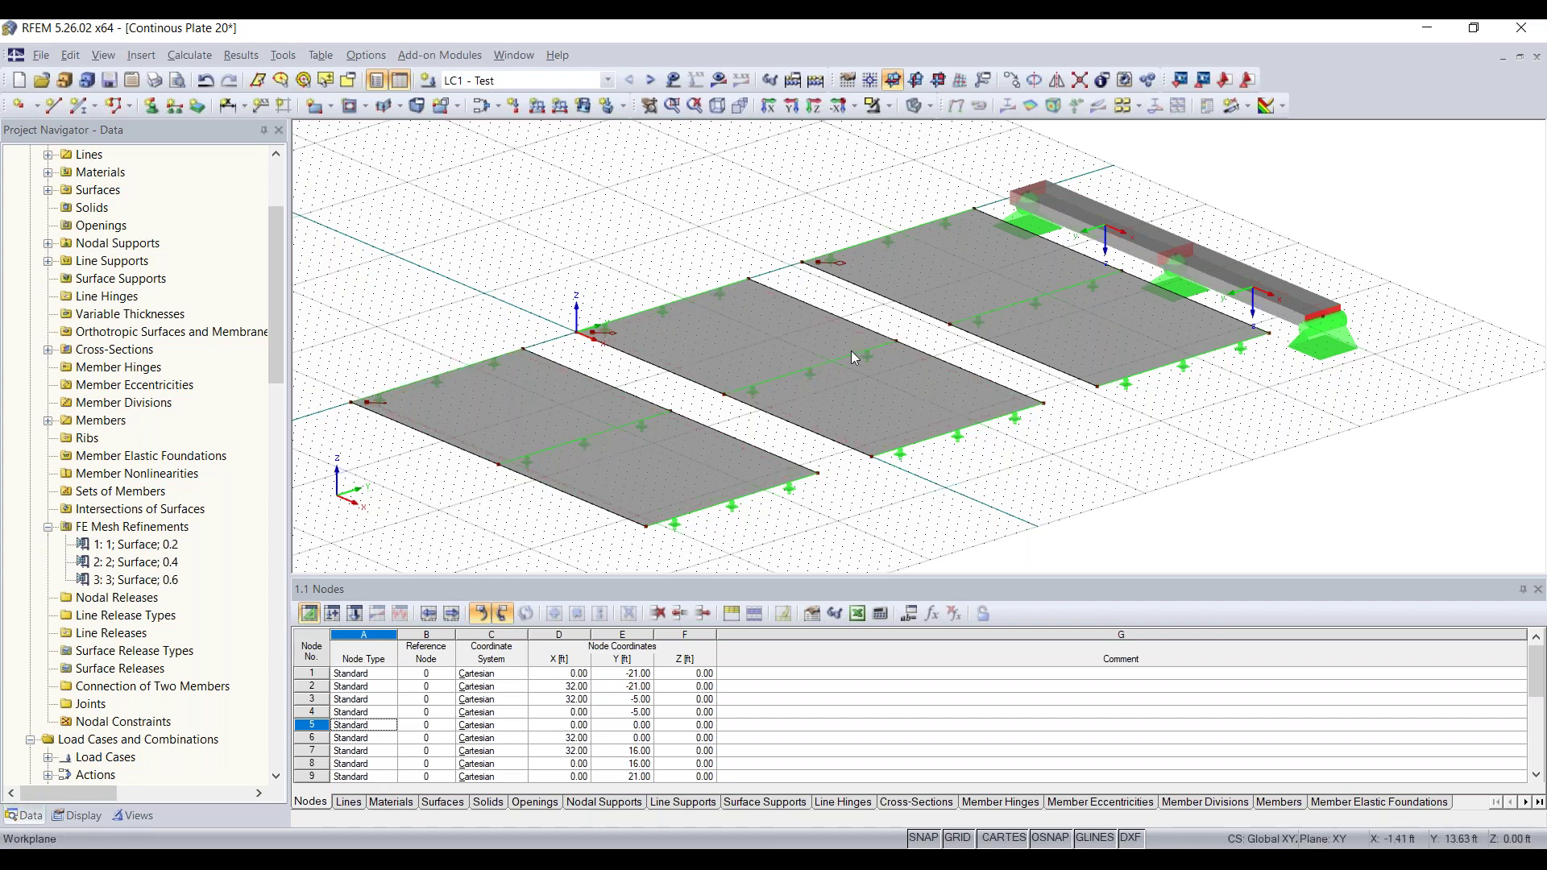
mouse_move(699, 209)
middle_mouse_down()
mouse_move(757, 199)
mouse_move(725, 202)
middle_mouse_up()
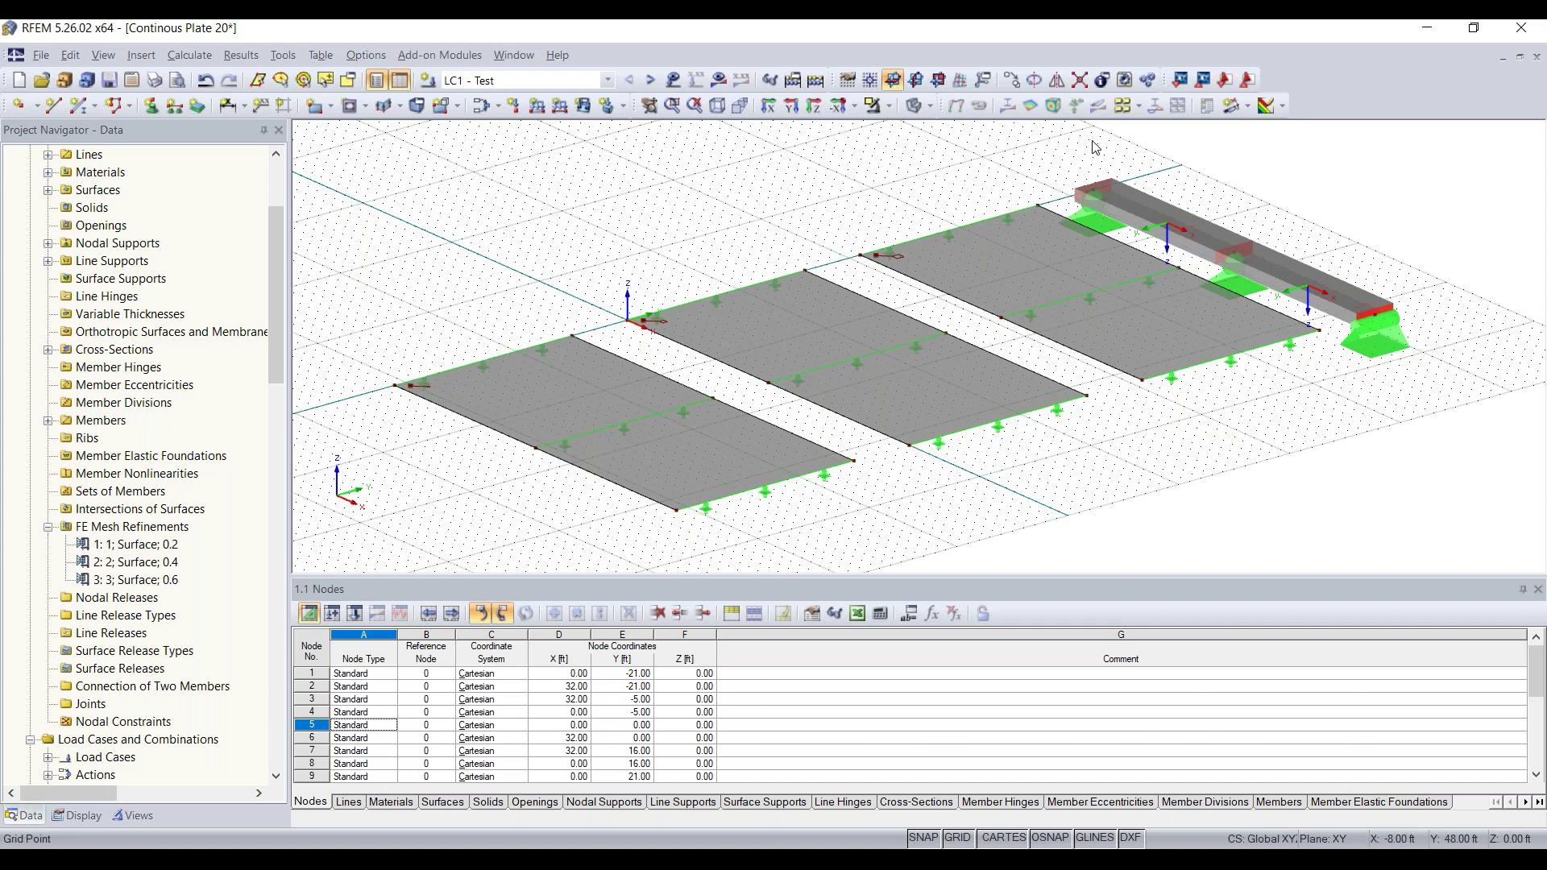
left_click(1251, 106)
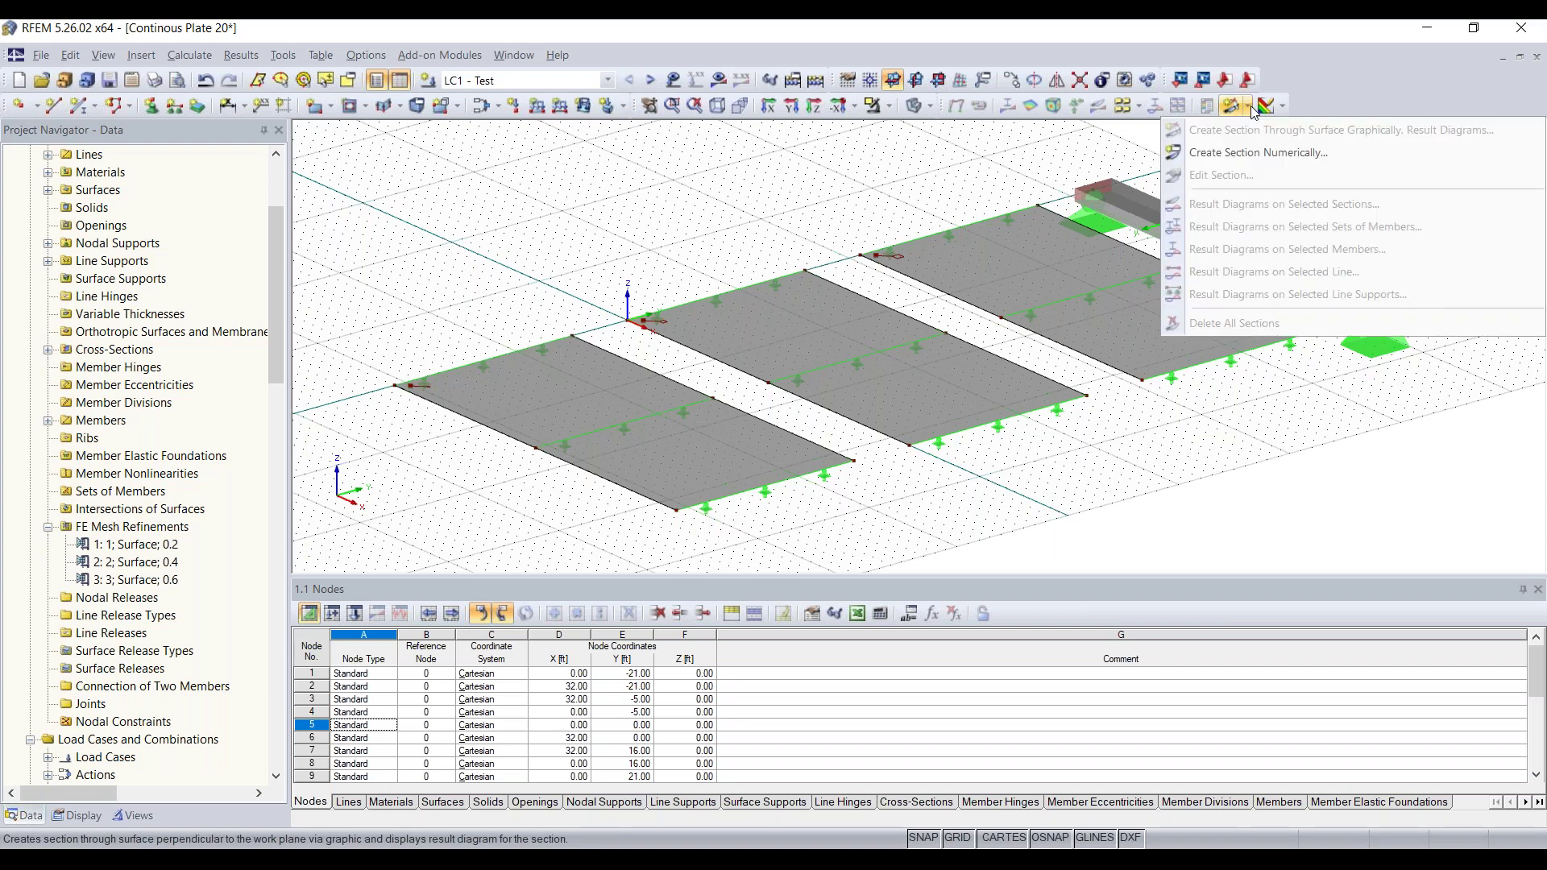
left_click(1251, 153)
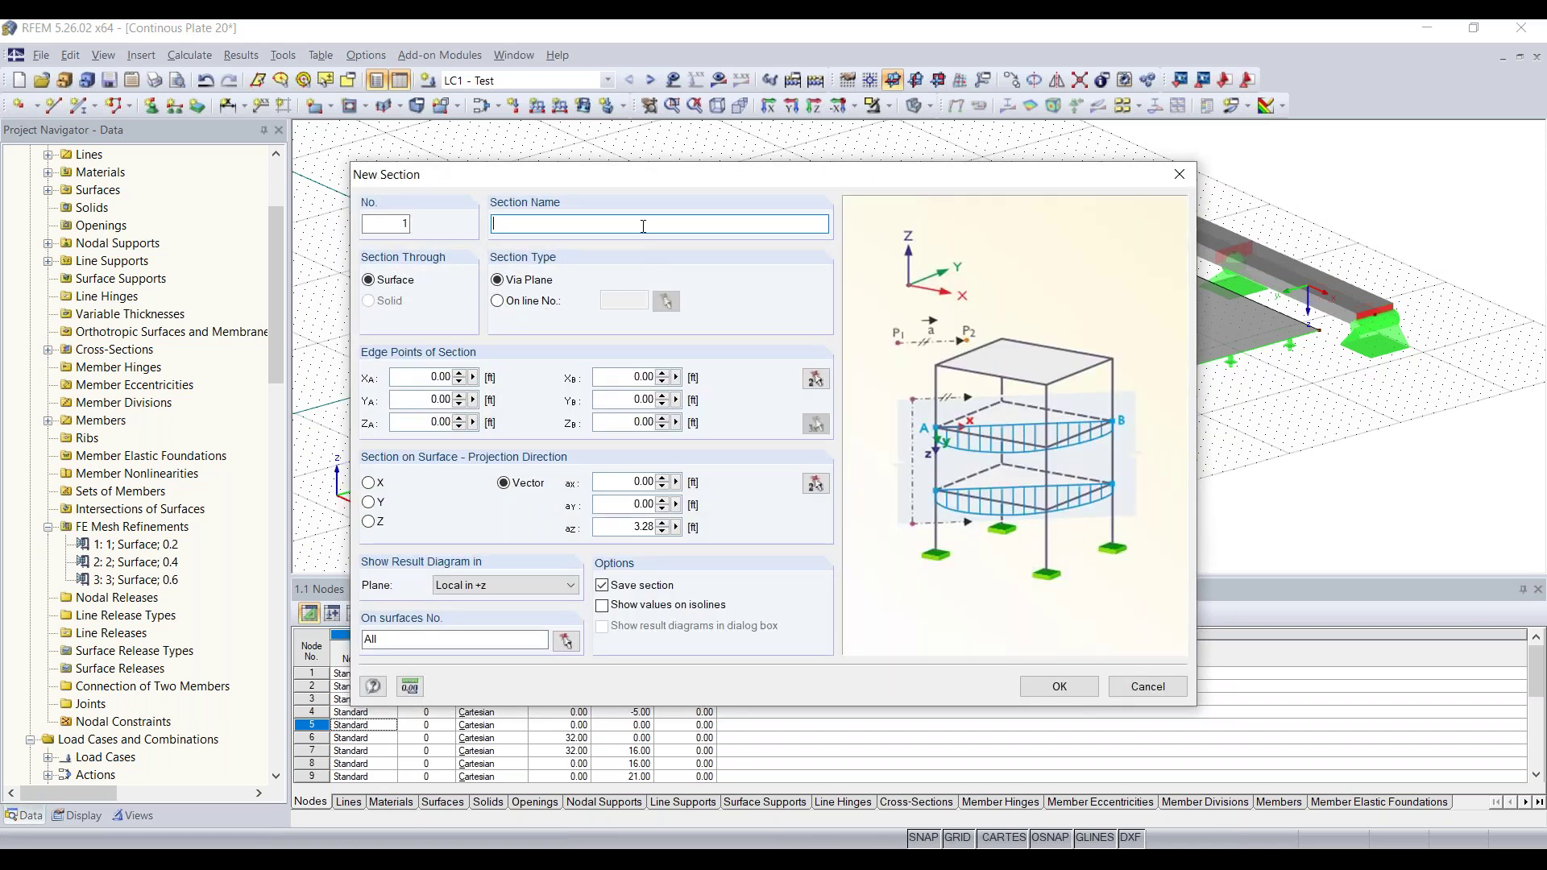
type("AA")
left_click(816, 379)
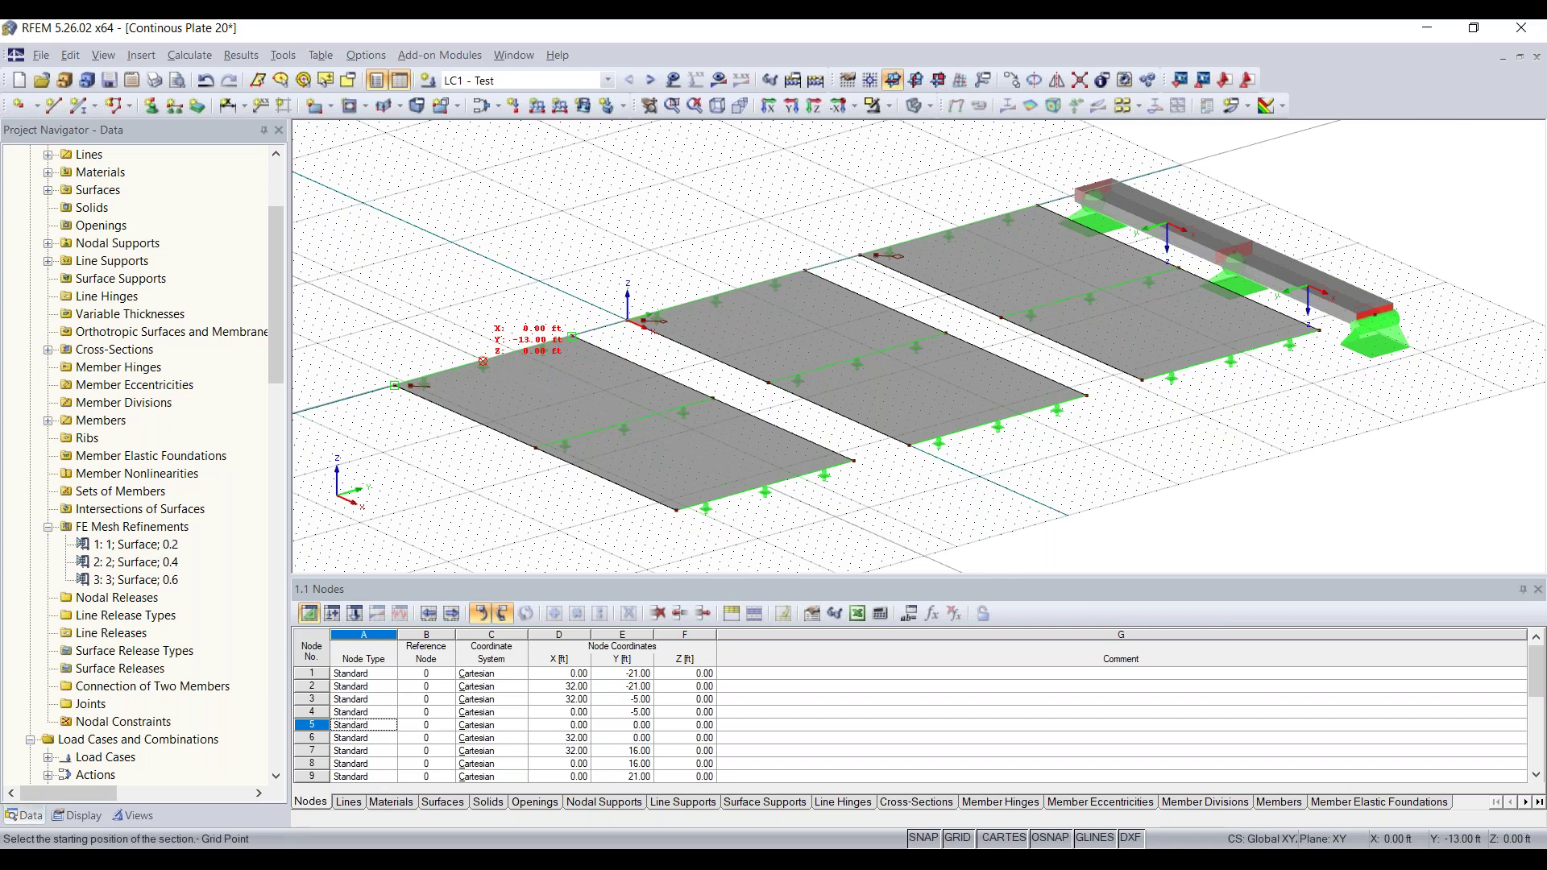
left_click(483, 362)
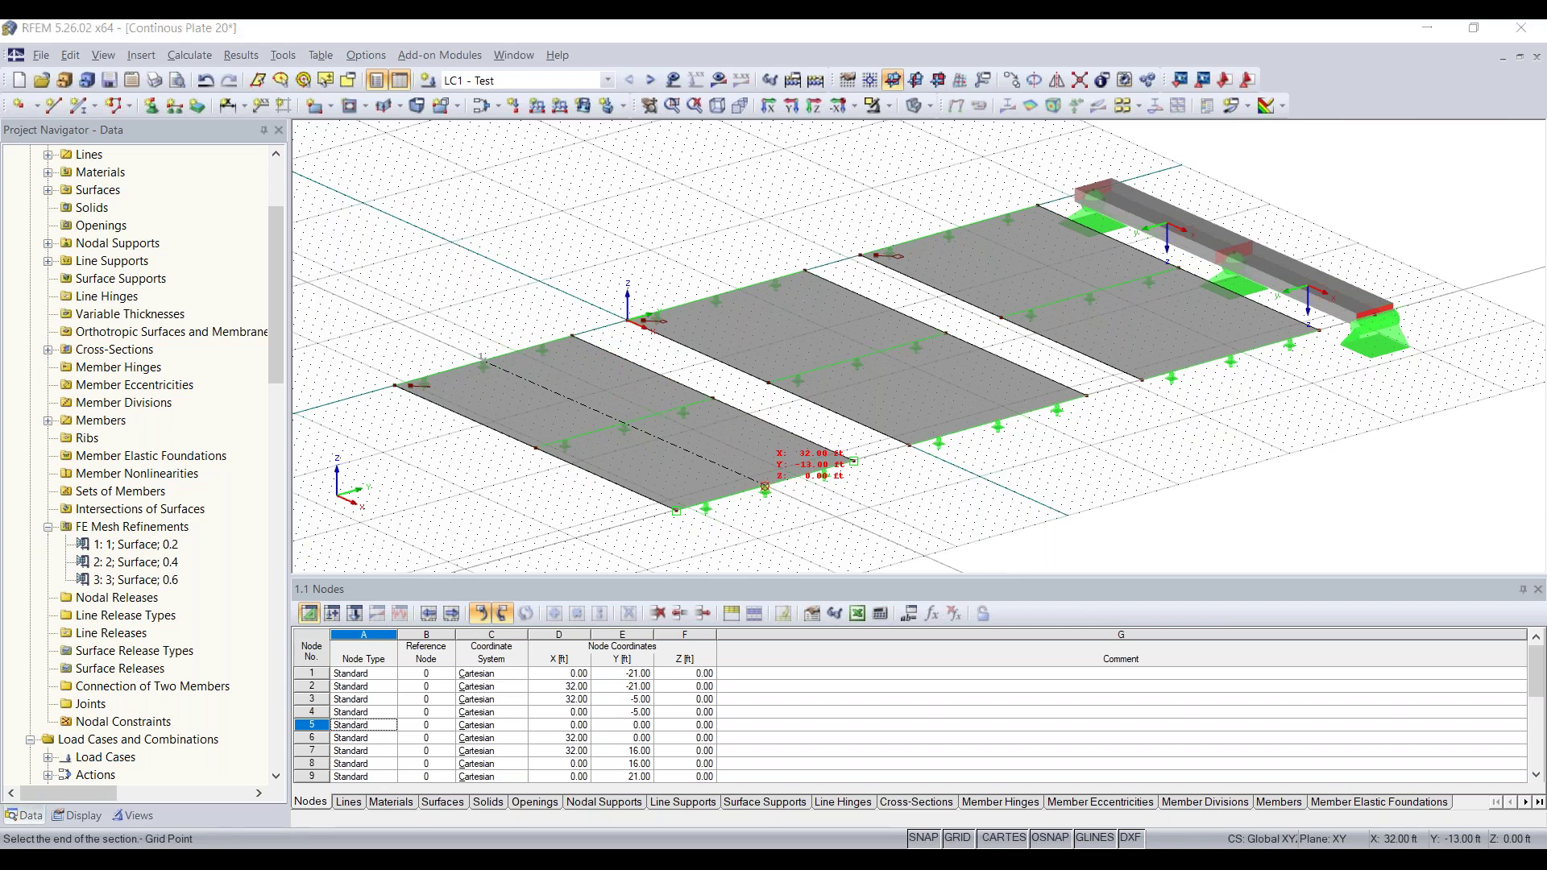
left_click(766, 487)
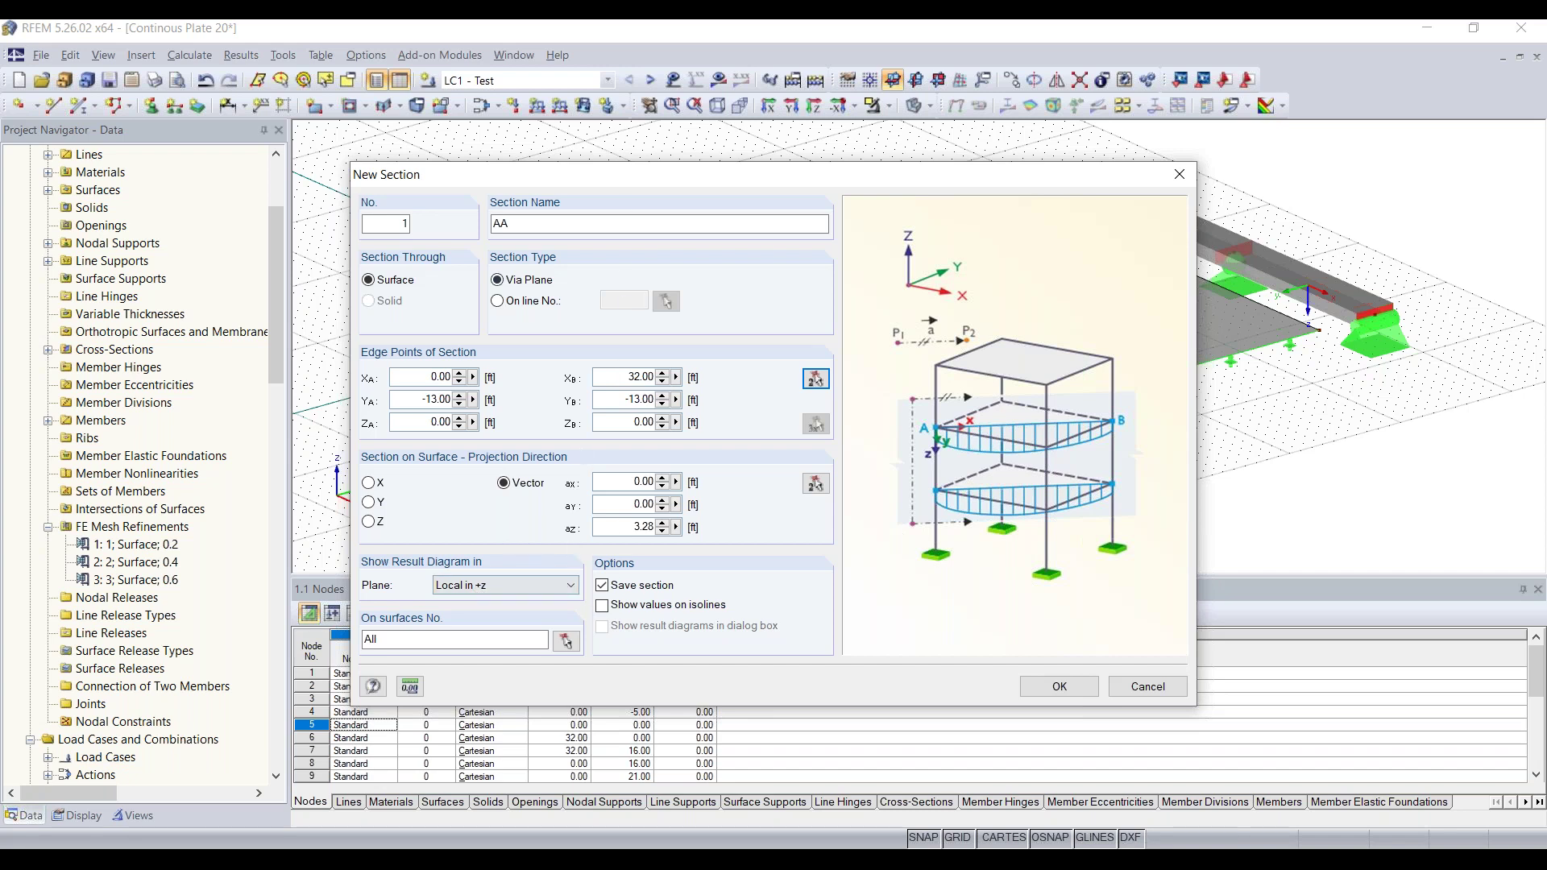
left_click(1060, 687)
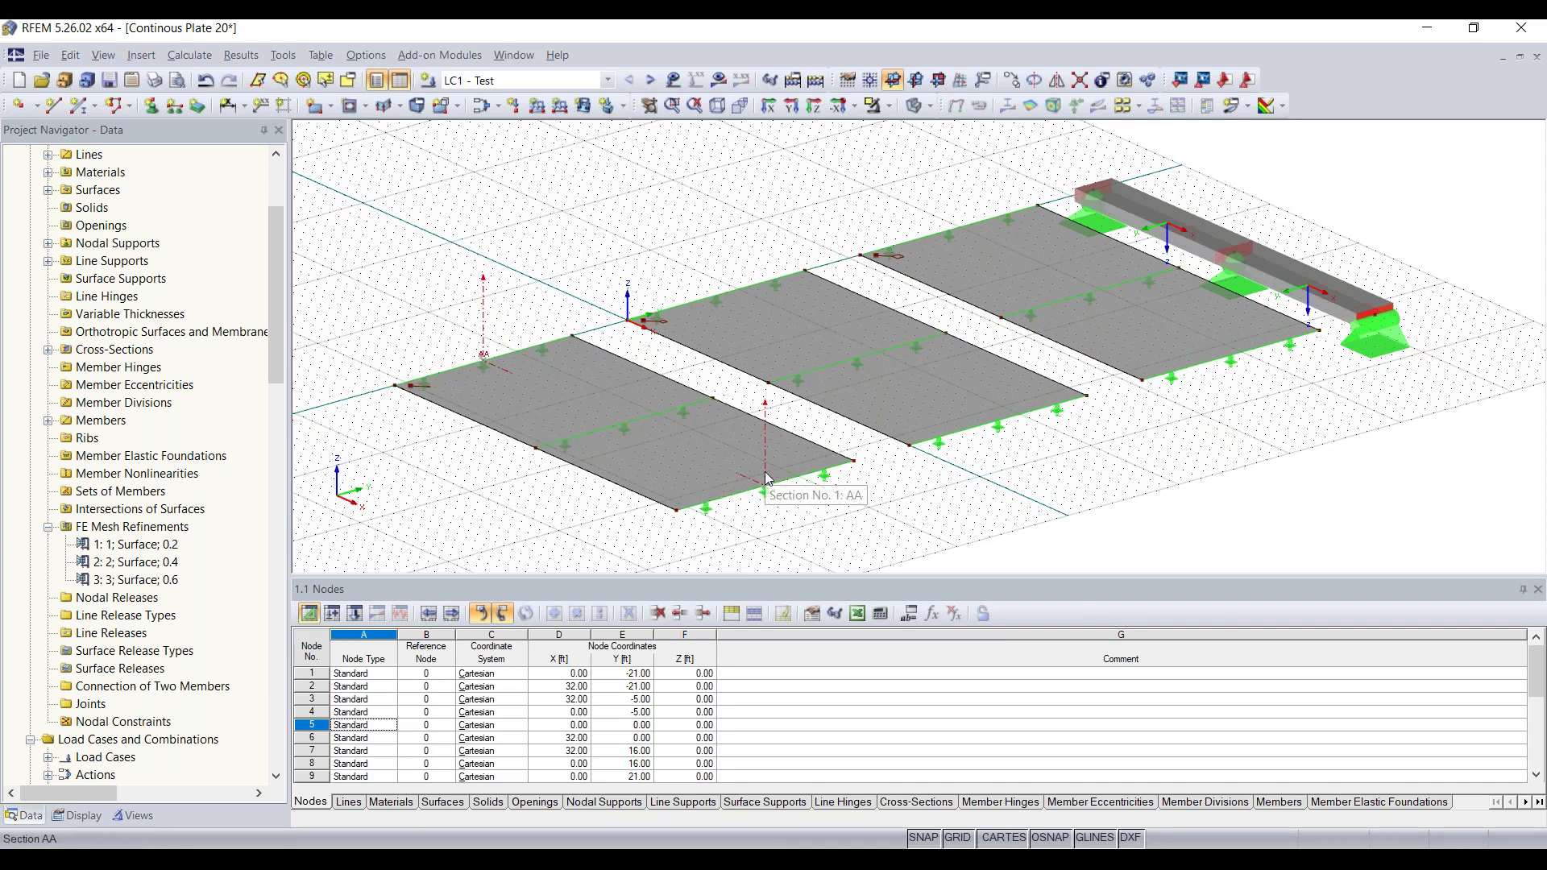
Step: Copy section AA onto the other two plates, at Y 8 ft and Y 29 ft, and inspect the copies
left_click(633, 435)
left_click_drag(903, 430, 999, 420, "ctrl")
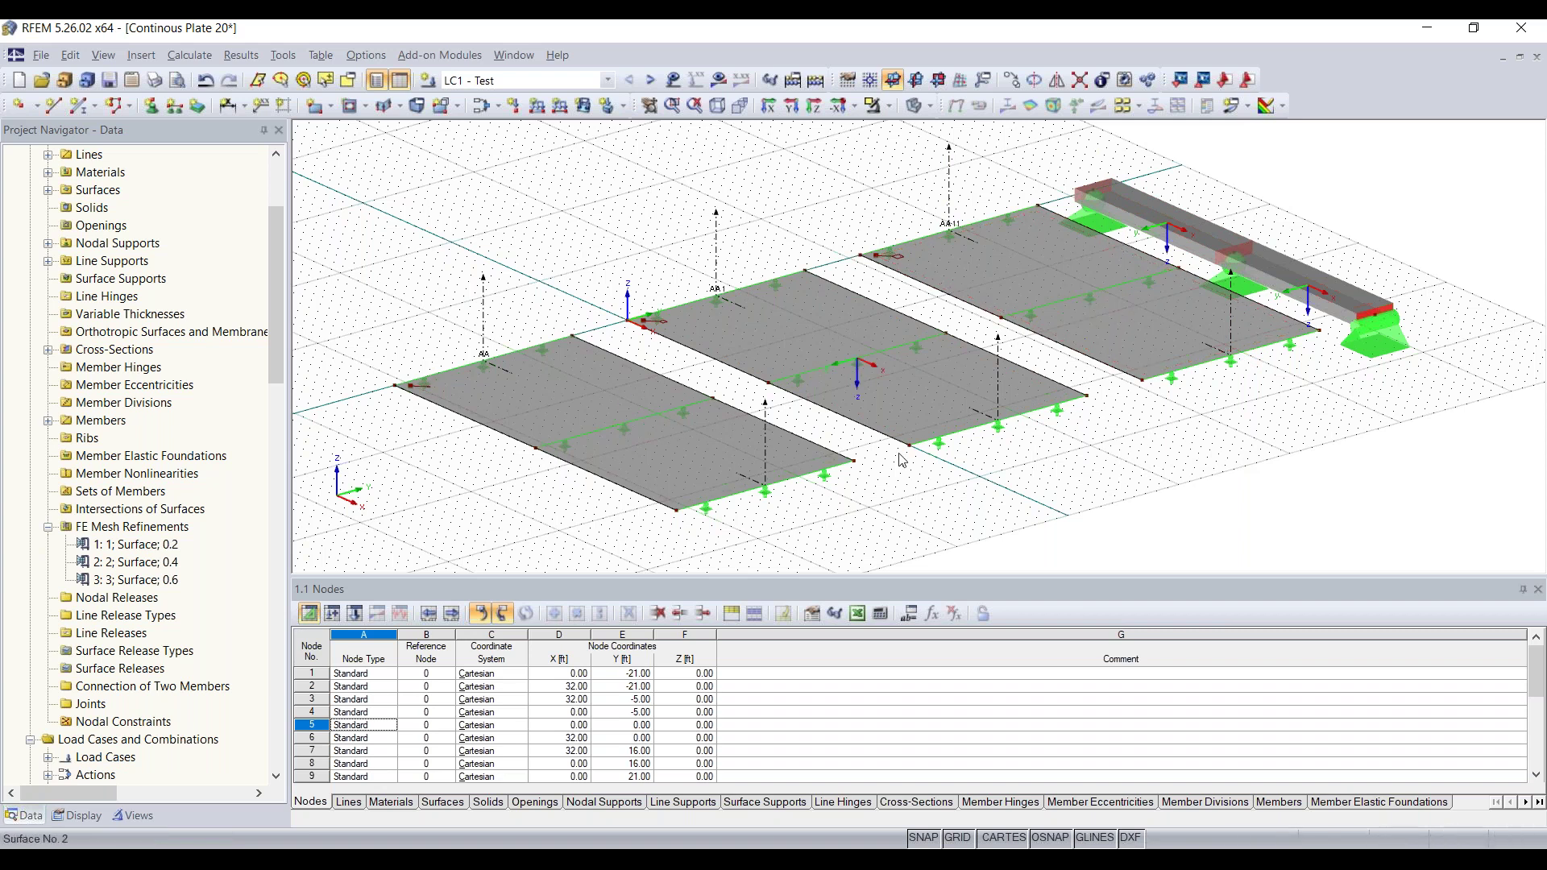
scroll(710, 282, "up", 3)
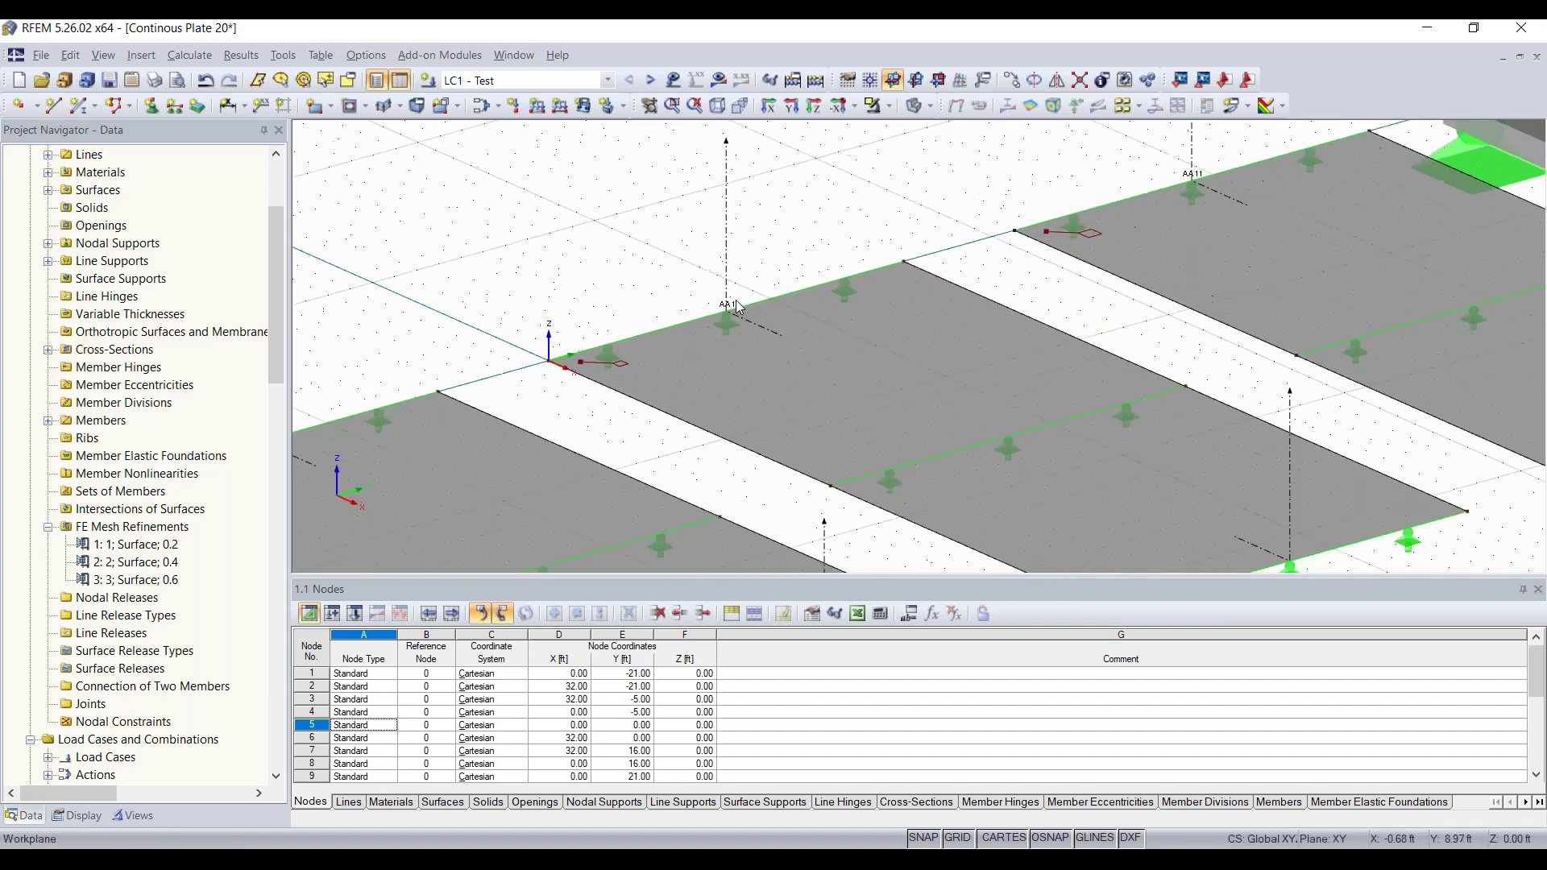
scroll(736, 306, "down", 3)
scroll(825, 260, "up", 1)
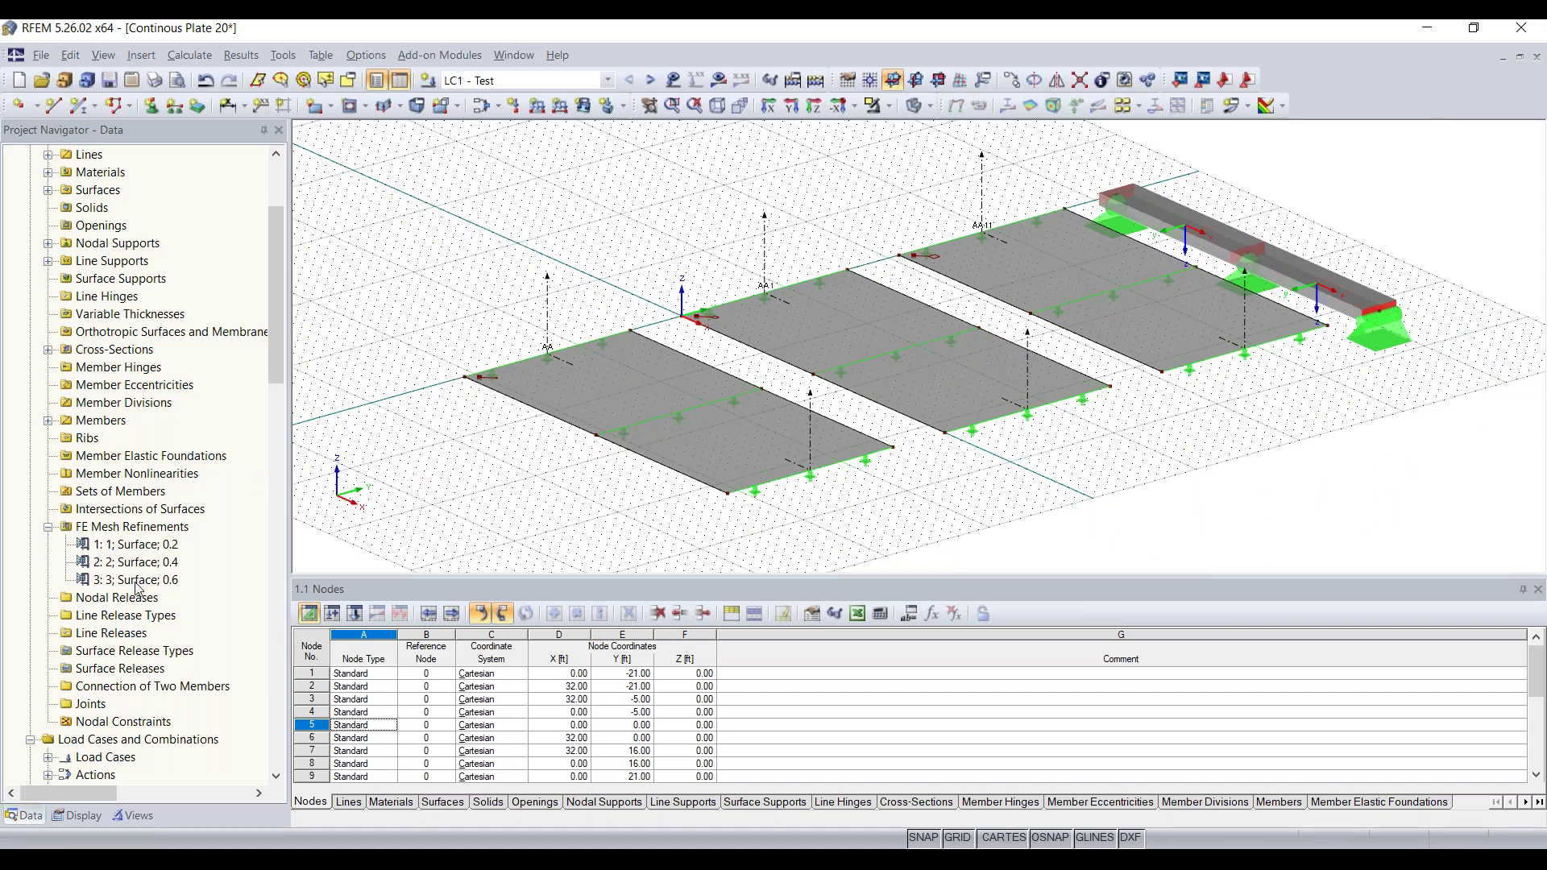
Step: Rename the copied section on the middle plate as AB
scroll(137, 591, "down", 4)
scroll(129, 556, "up", 3)
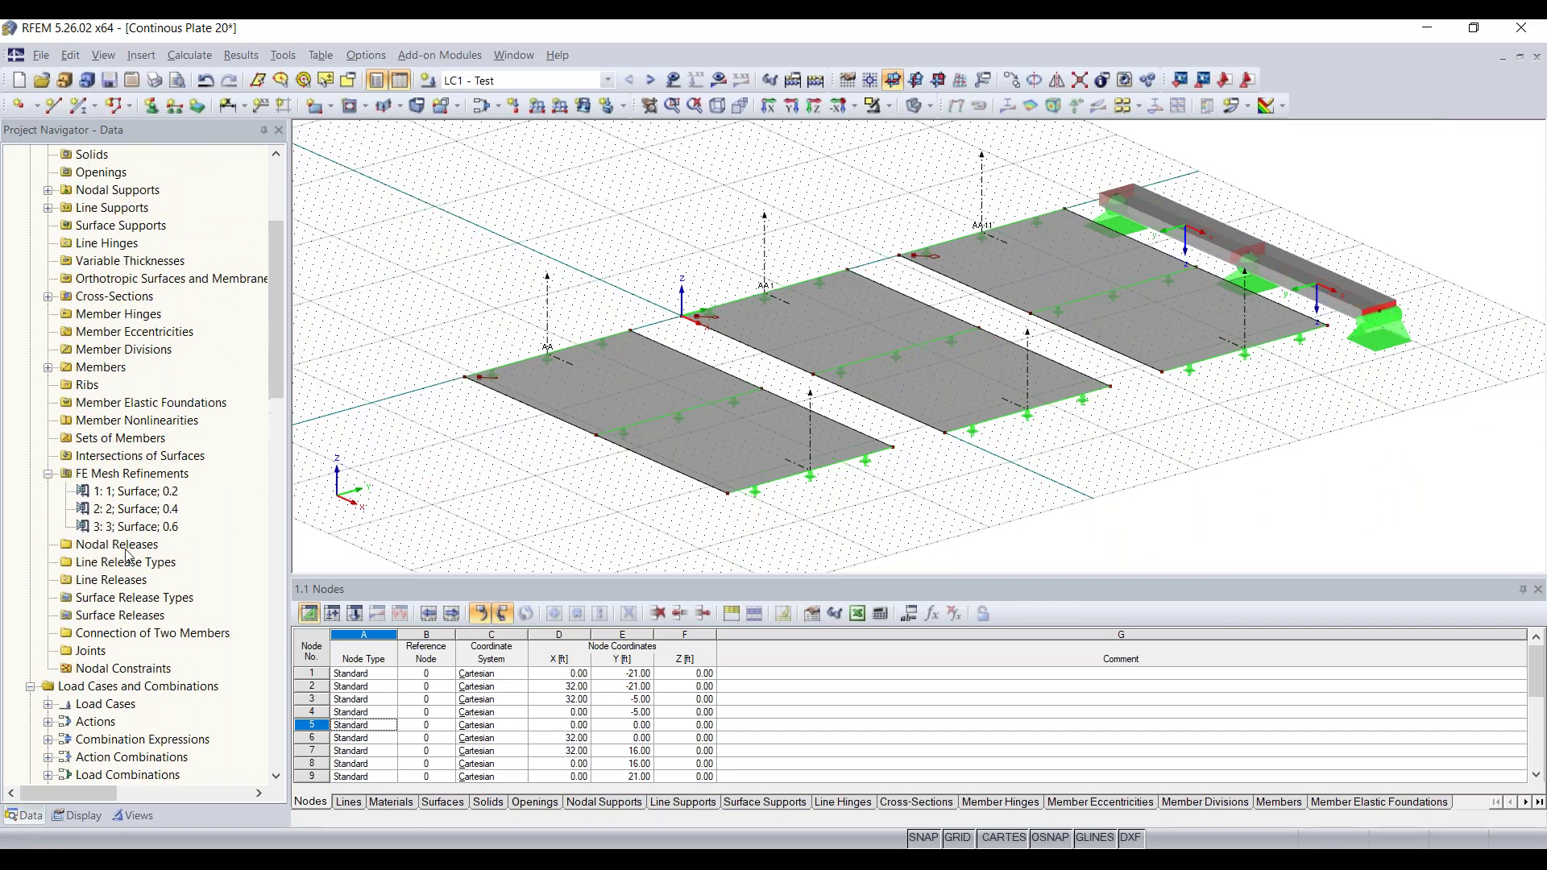
scroll(93, 378, "up", 2)
scroll(109, 363, "down", 7)
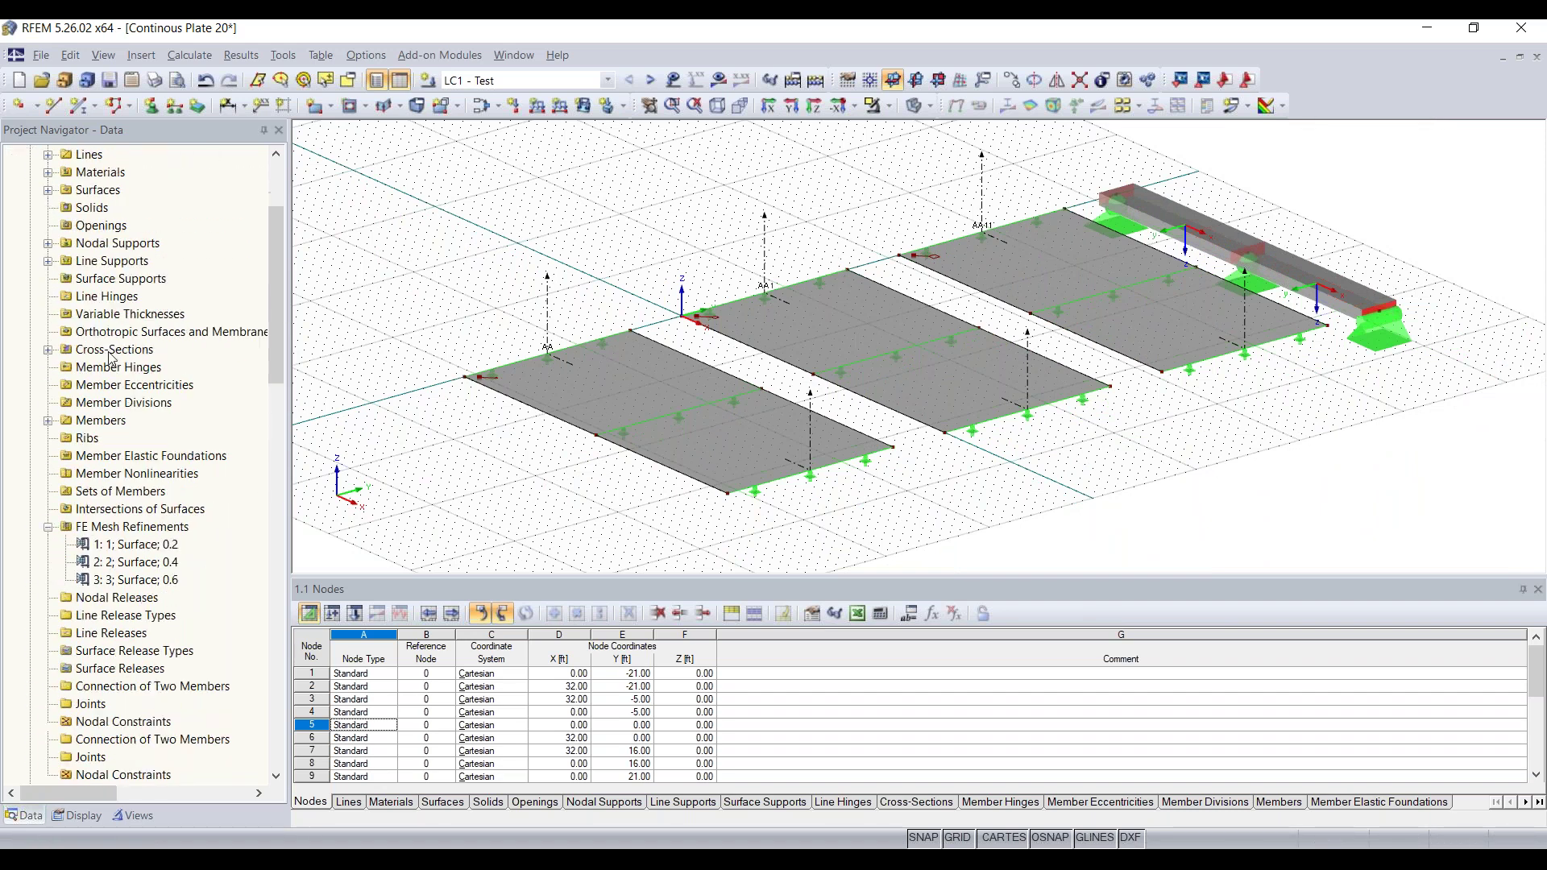
scroll(110, 360, "down", 2)
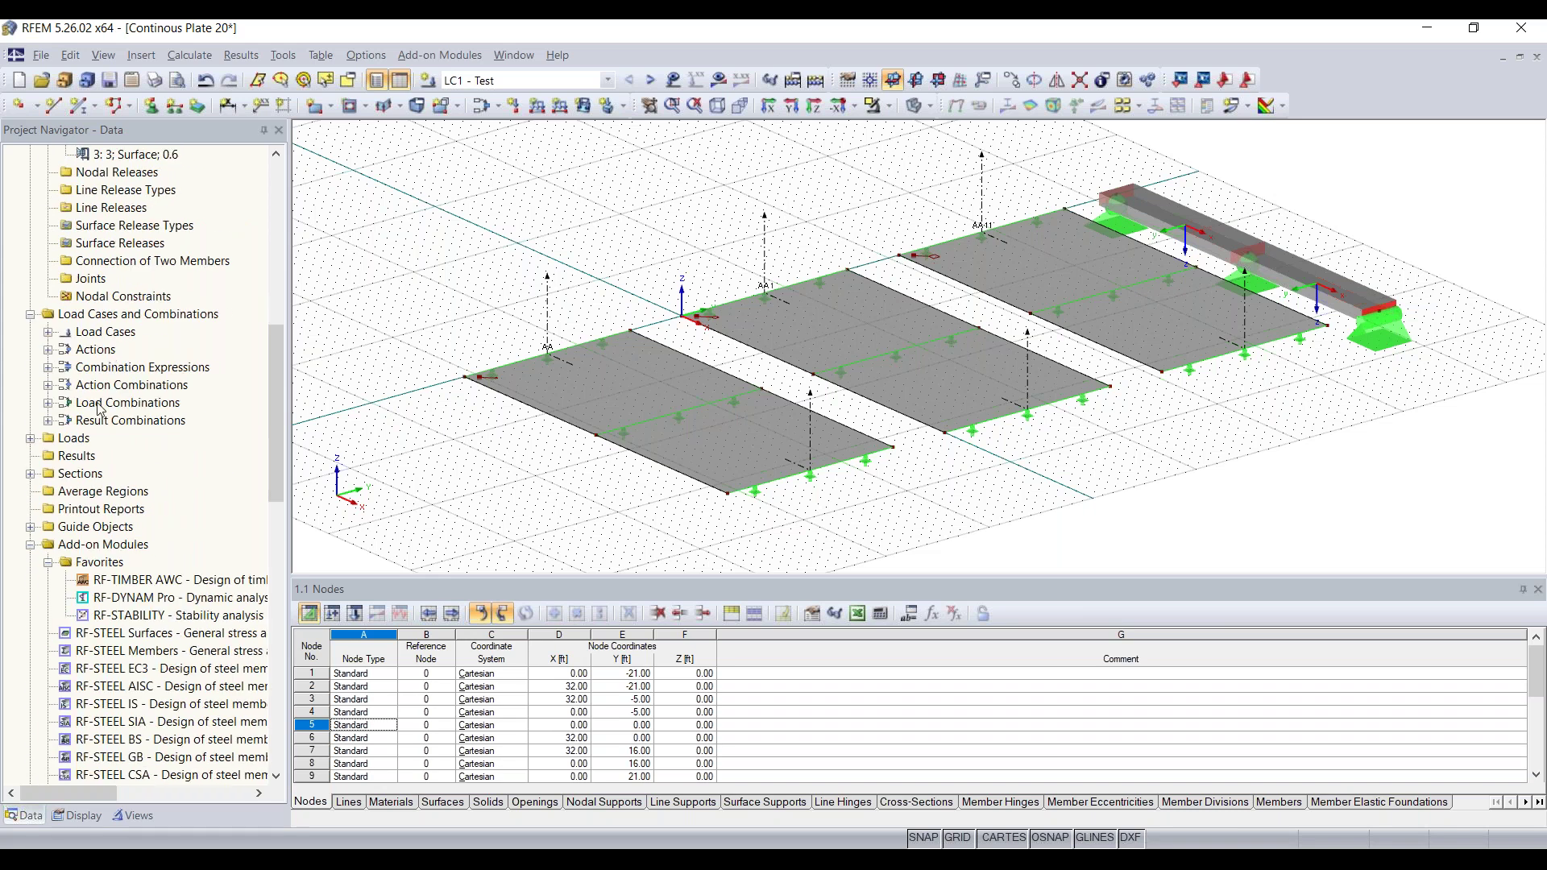
left_click(29, 474)
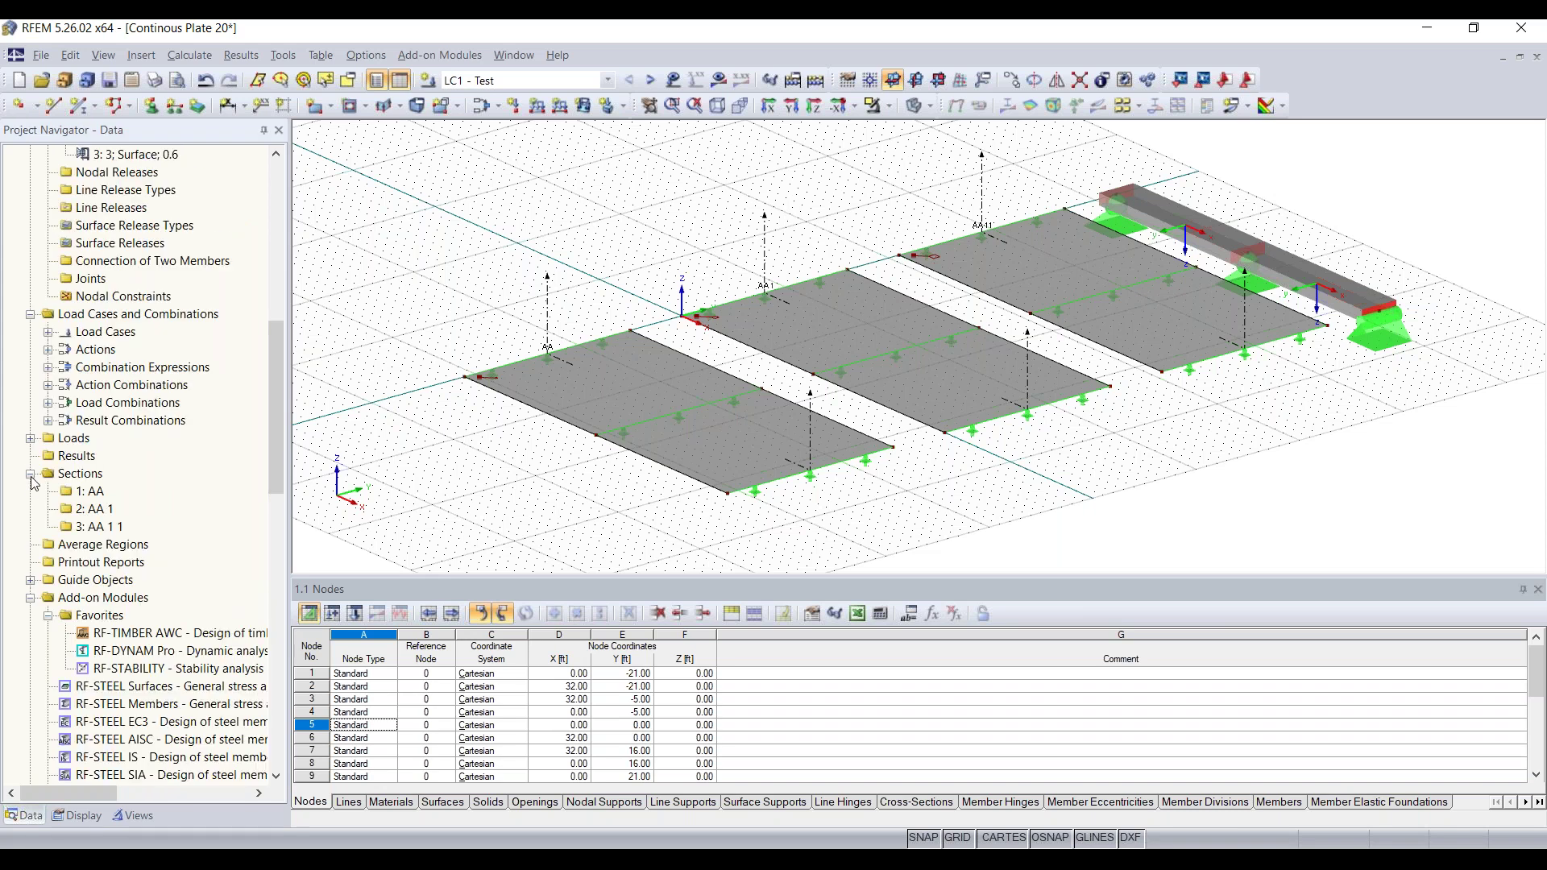
left_click(94, 510)
double_click(94, 509)
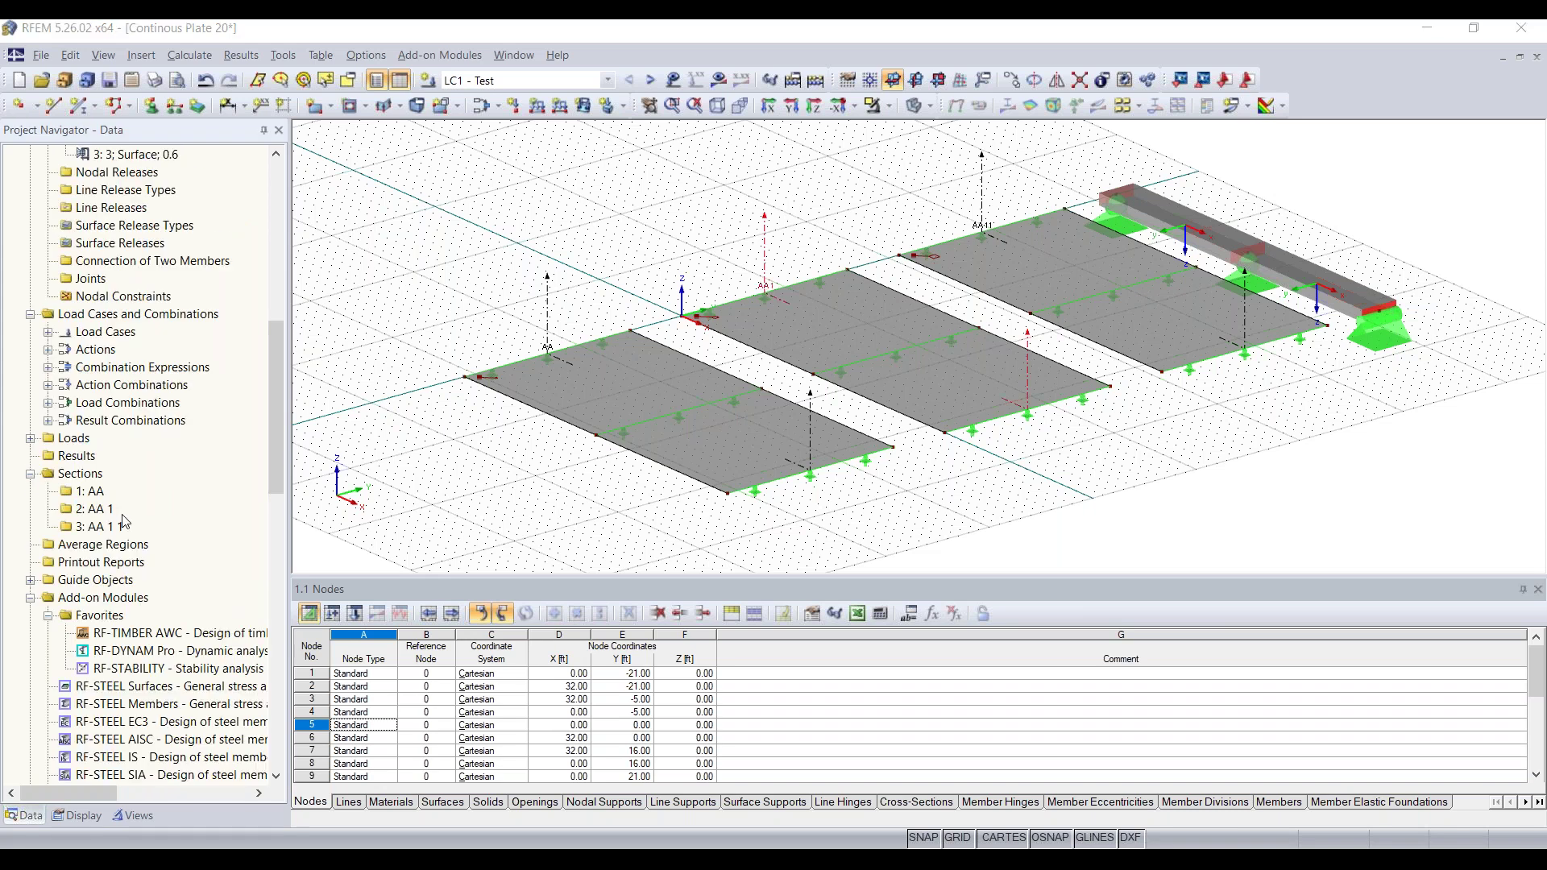
left_click(598, 227)
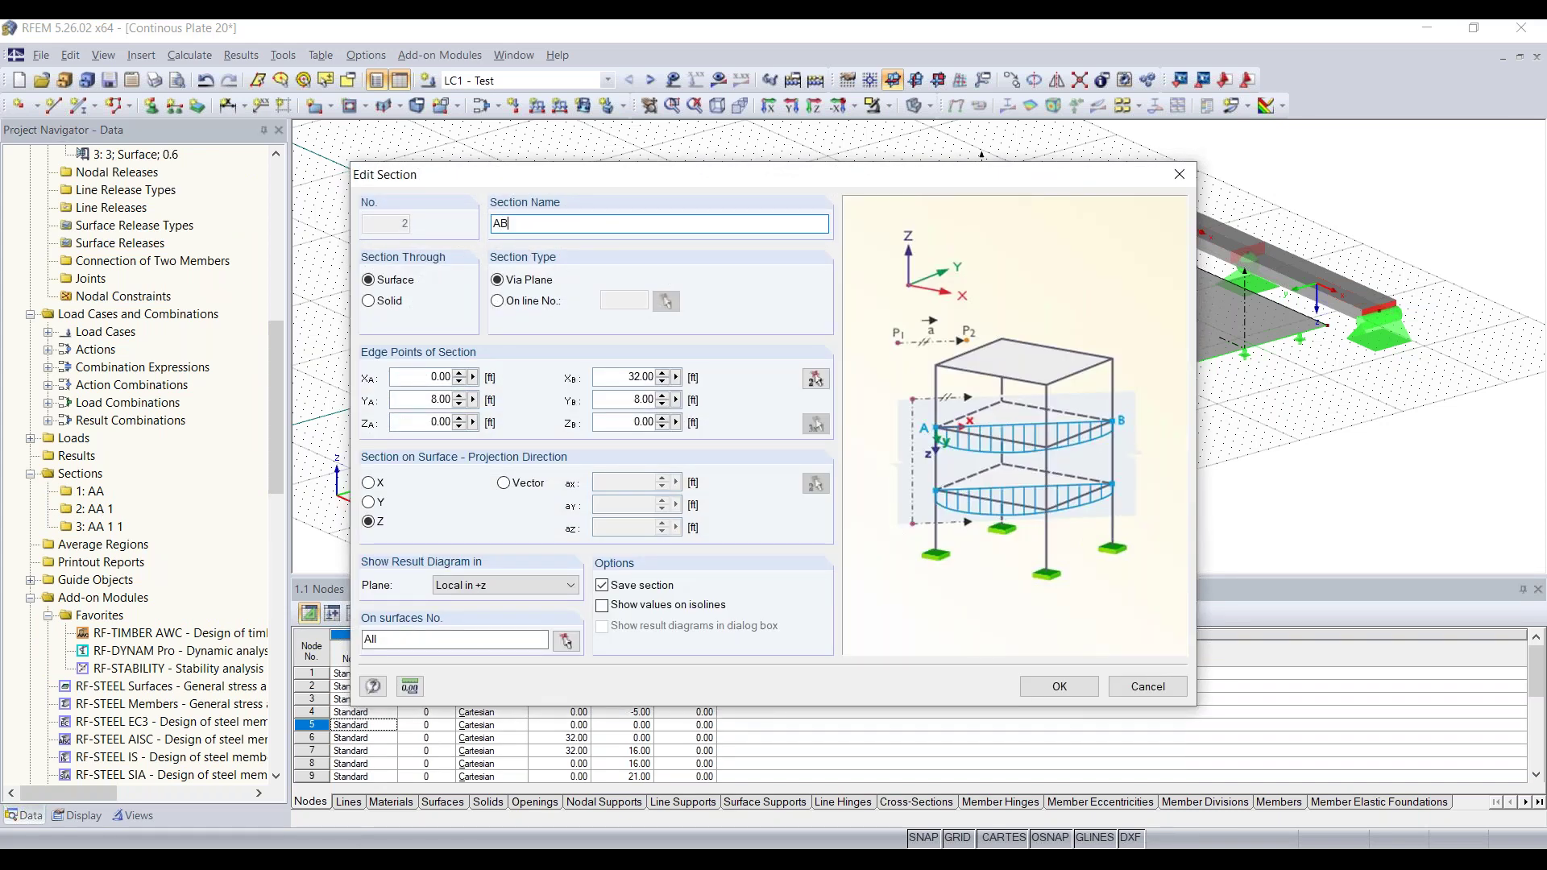
left_click(1045, 693)
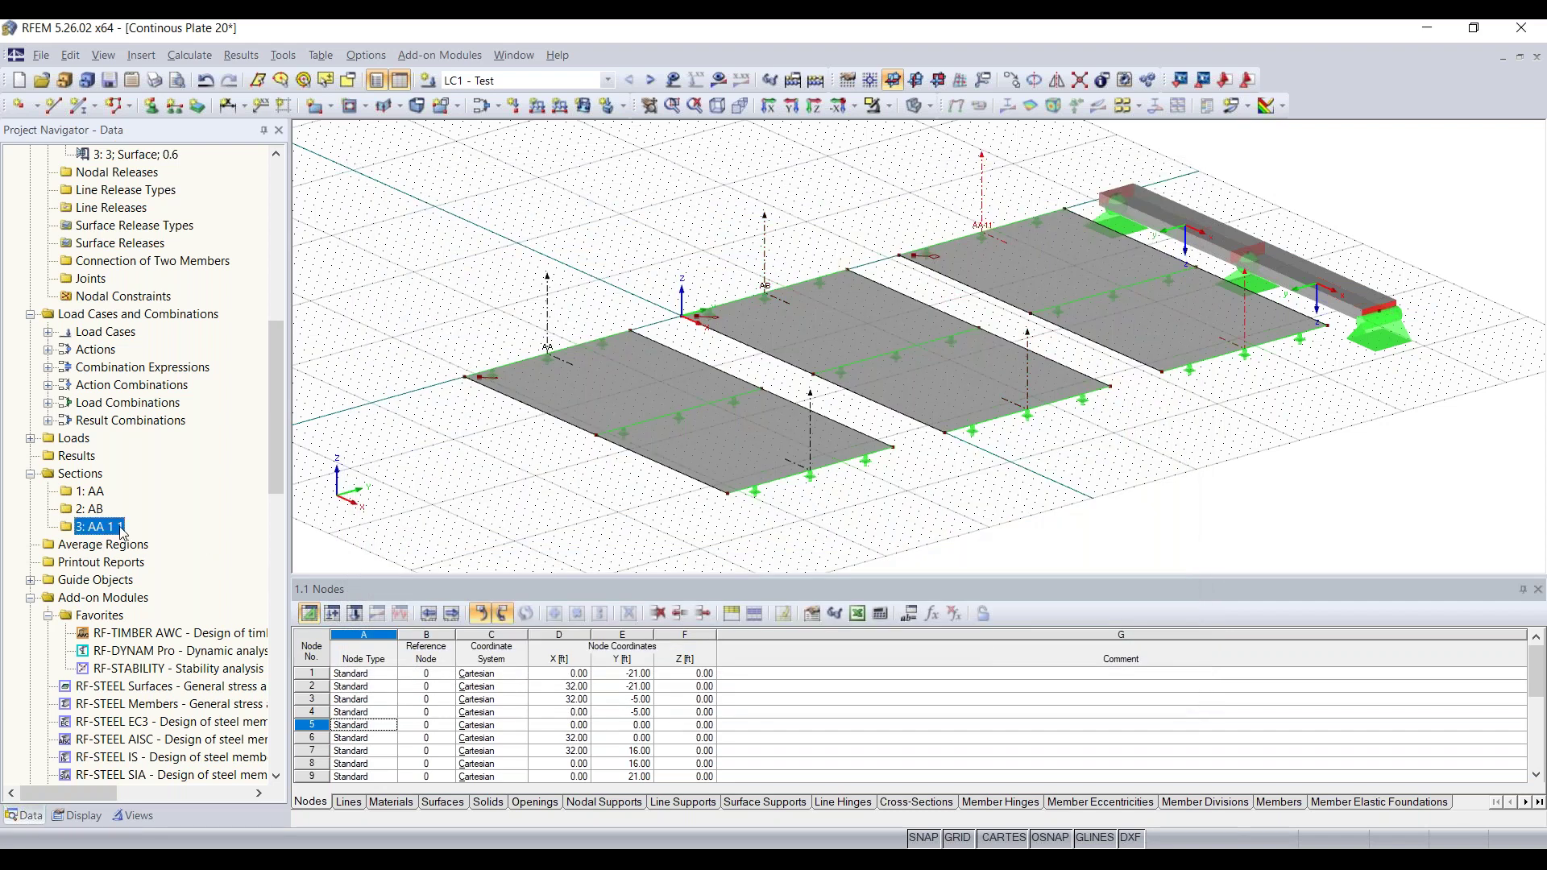
Step: Rename the section on the plate nearest the beam as AC
double_click(736, 306)
left_click(595, 229)
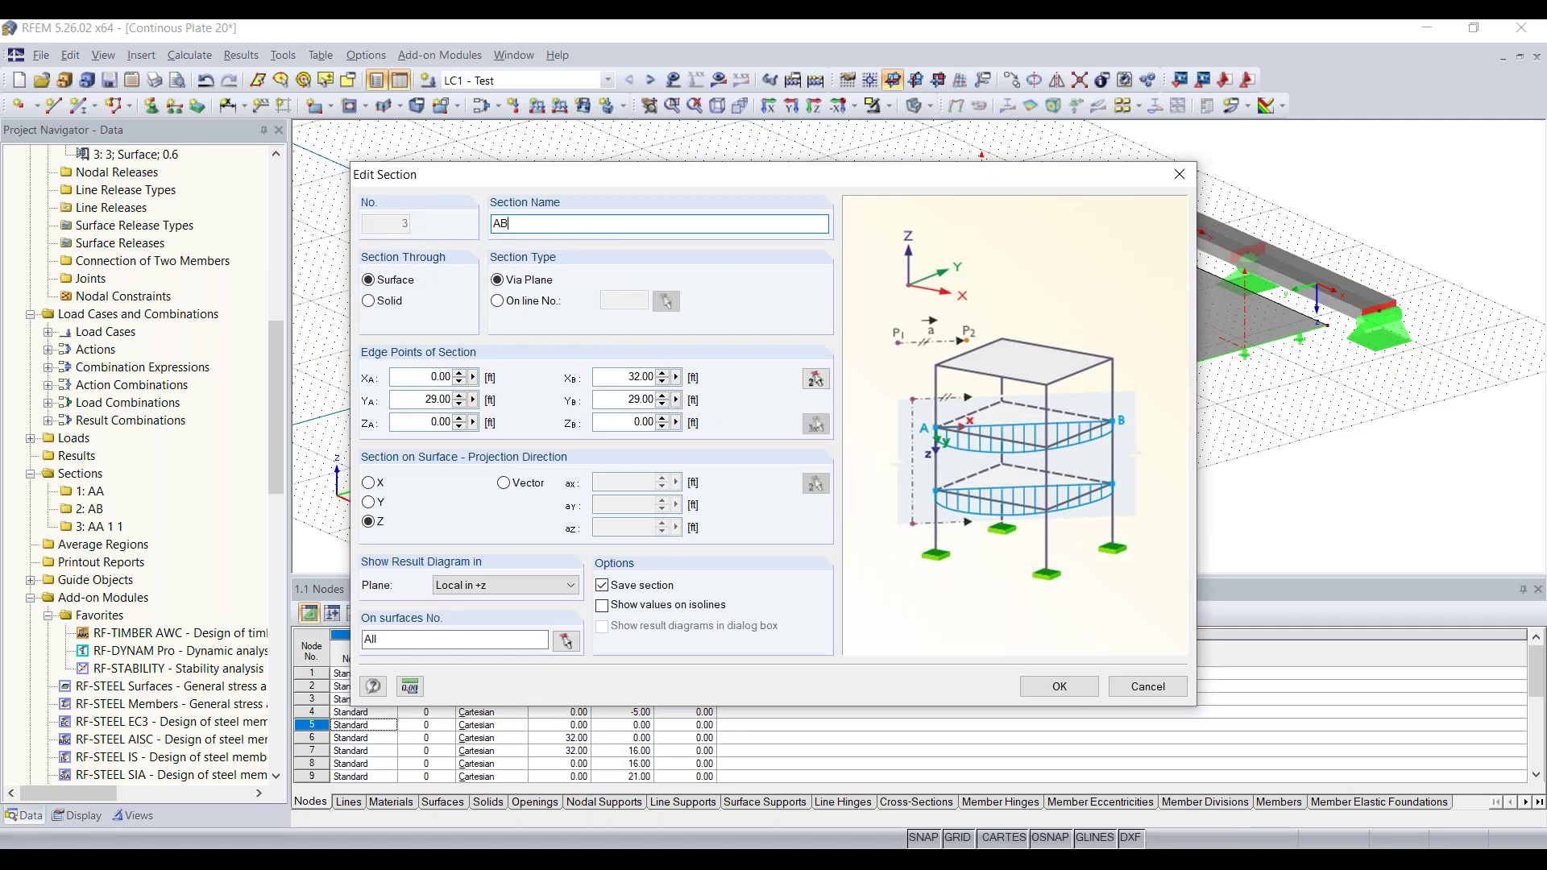
type("C")
left_click(1060, 687)
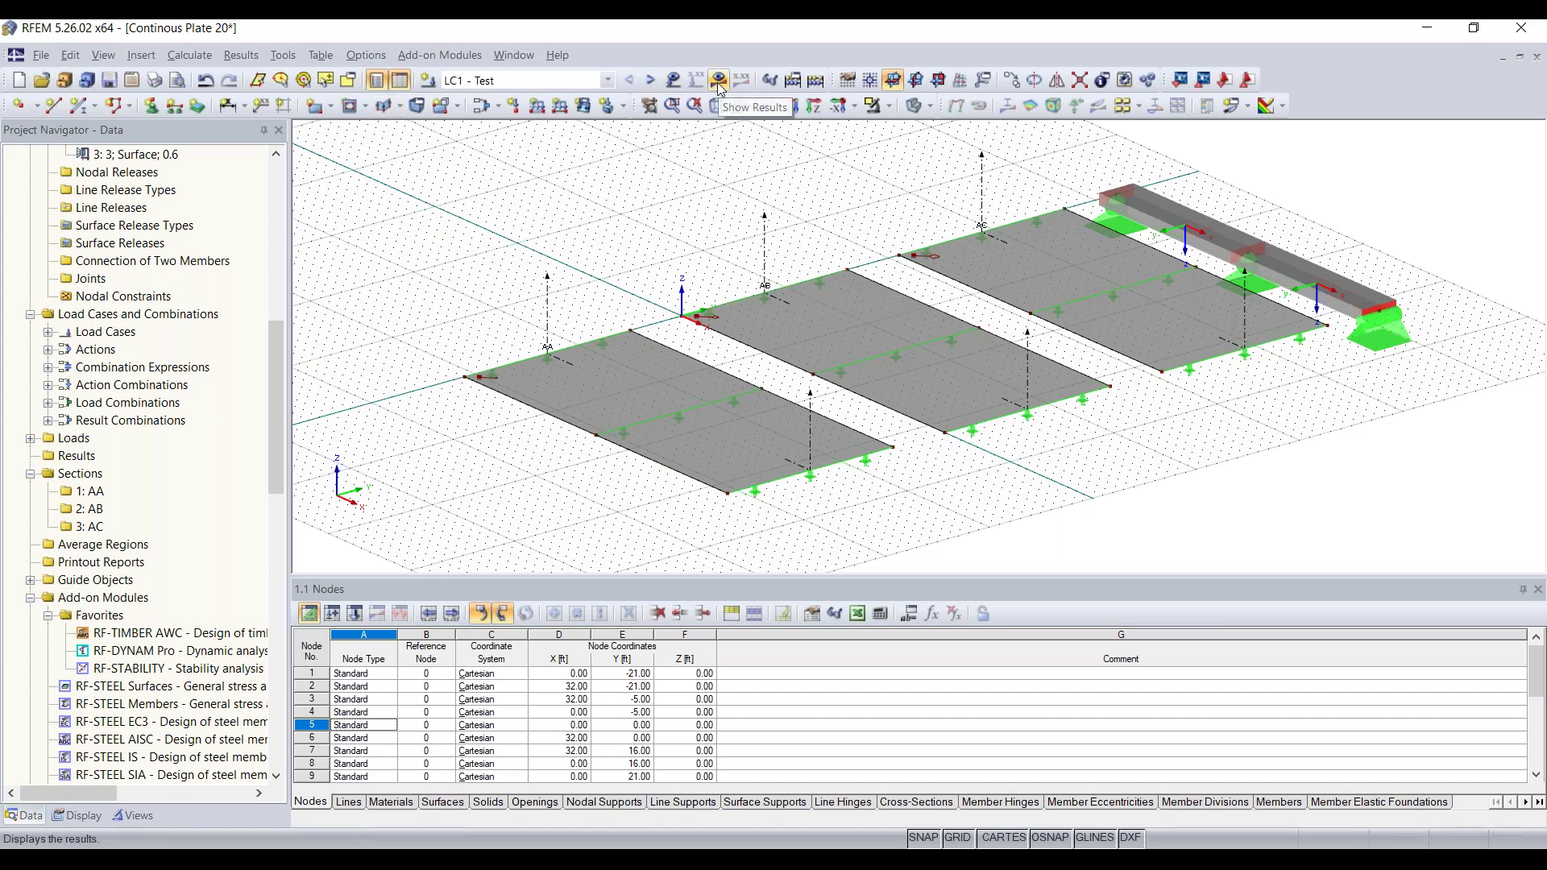
Step: Keep load case LC1 - Test active, run the calculation and display its results
left_click(525, 81)
left_click(525, 80)
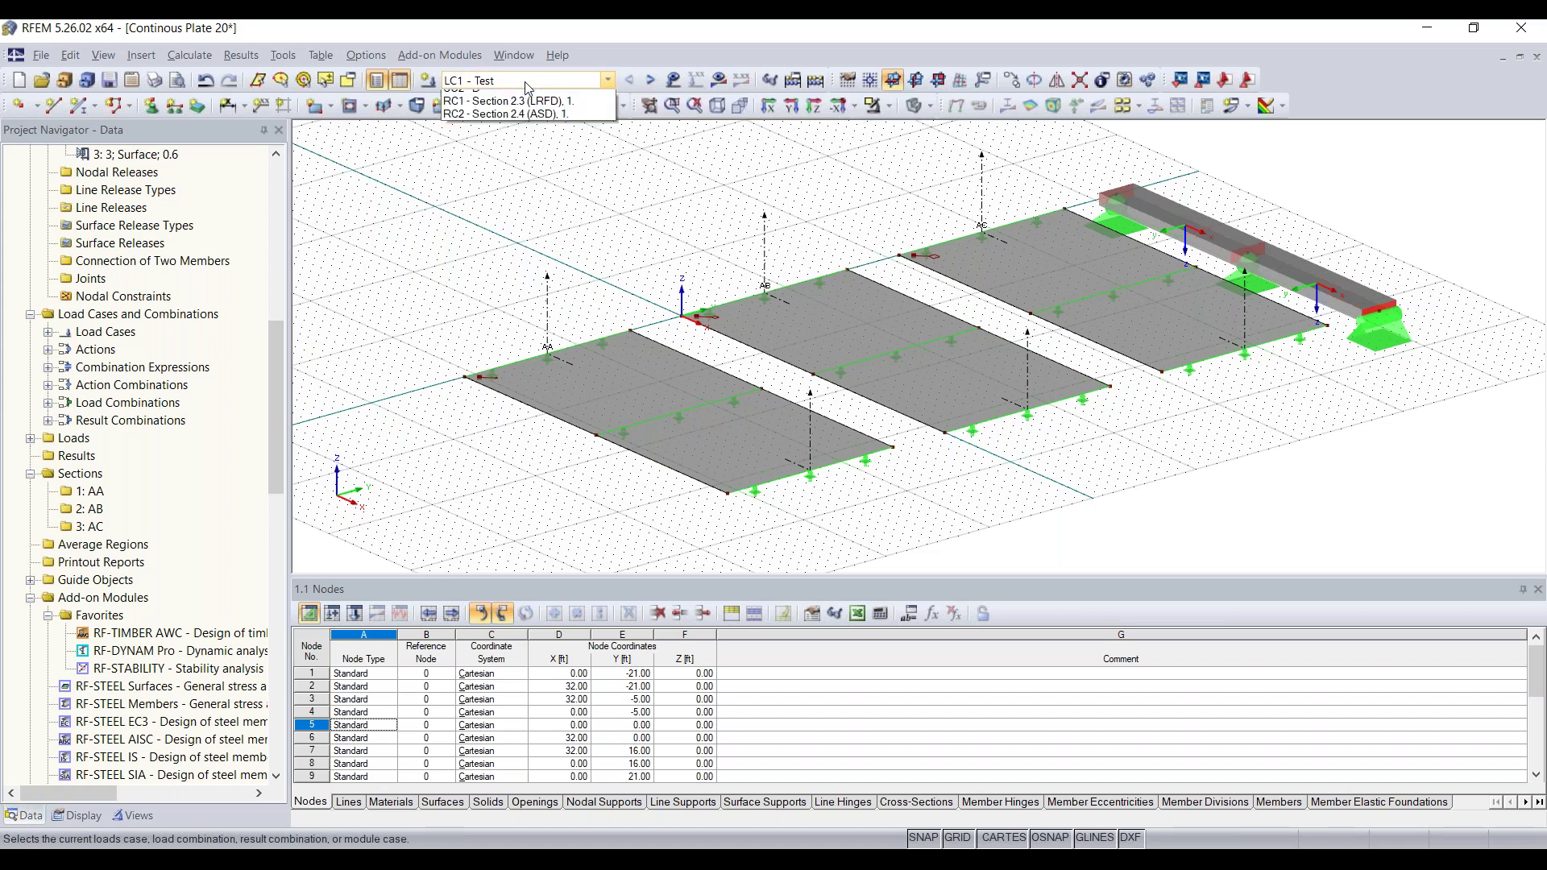
left_click(524, 81)
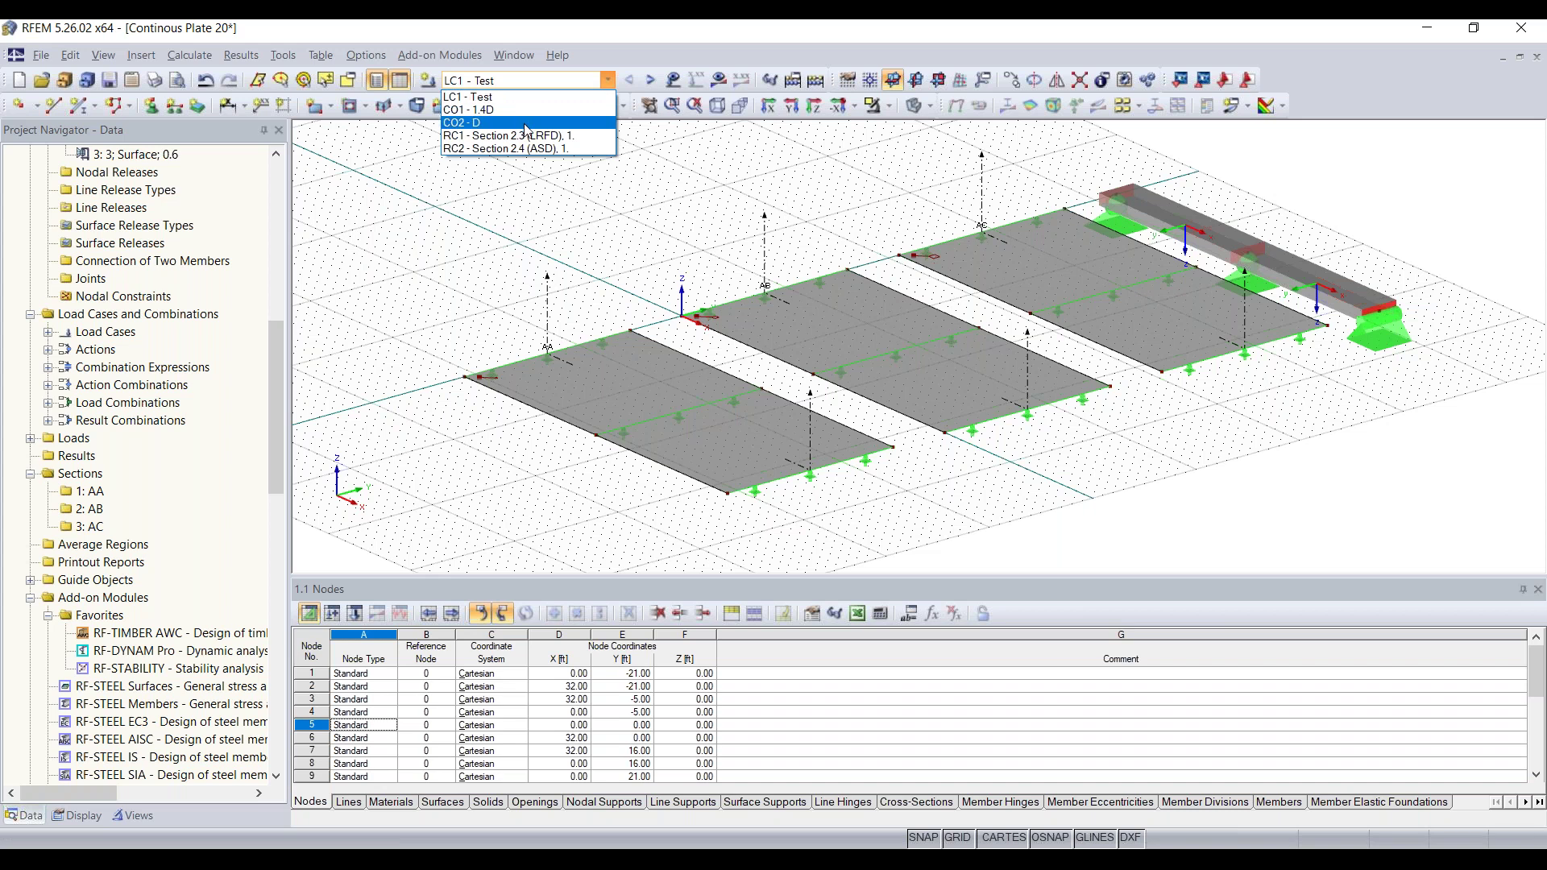
left_click(544, 79)
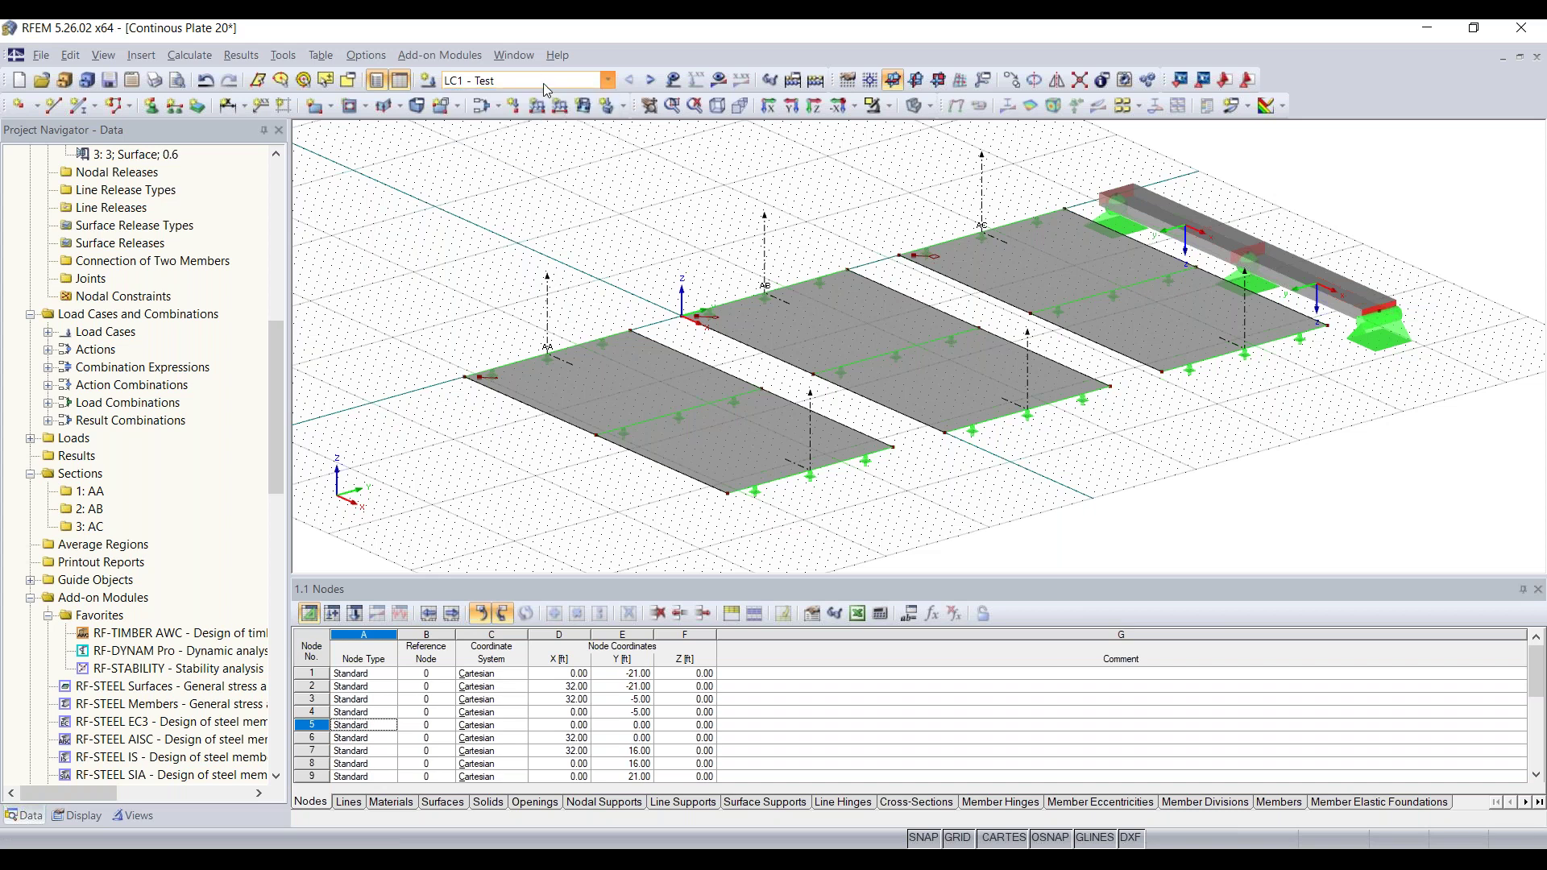
left_click(817, 80)
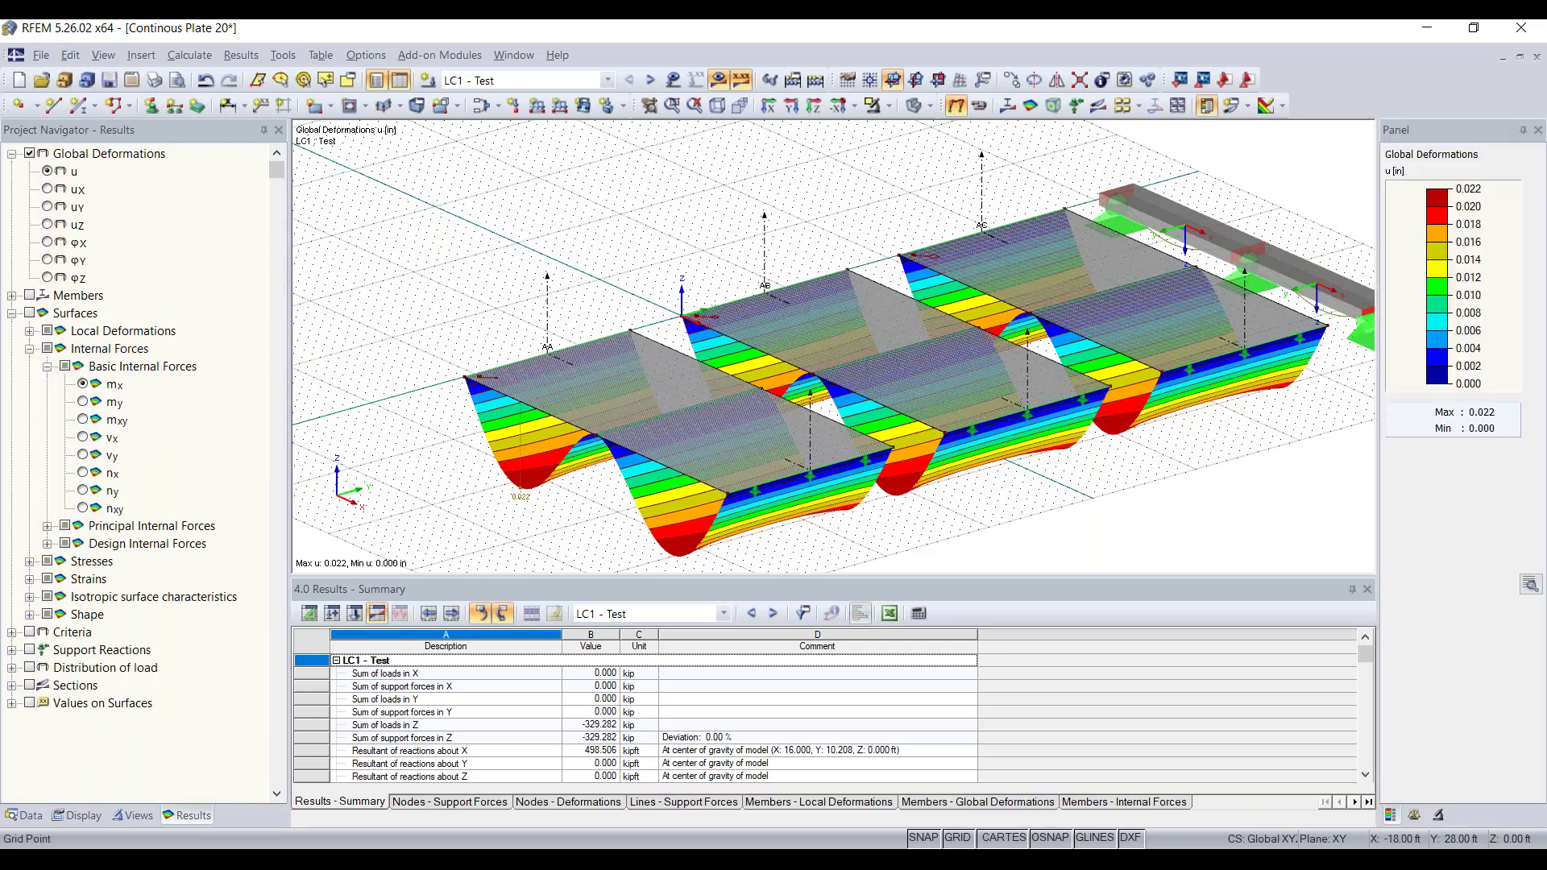
Step: Examine the global deformation u of the three plates and the two-span beam
scroll(994, 353, "down", 1)
scroll(1241, 277, "down", 1)
scroll(1193, 322, "up", 3)
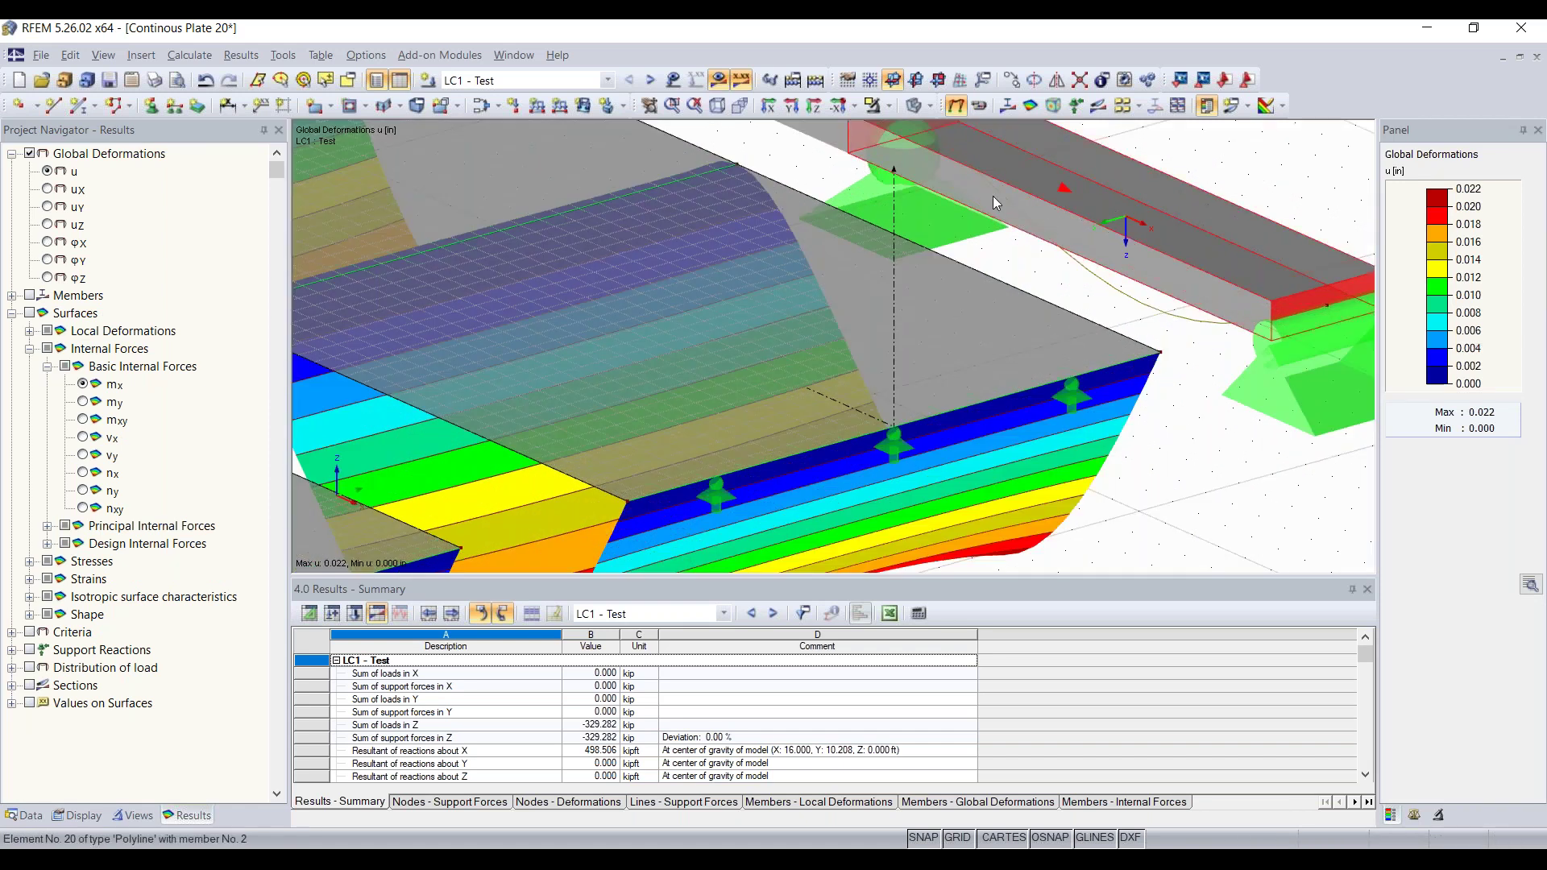
middle_click_drag(1208, 405, 1220, 547)
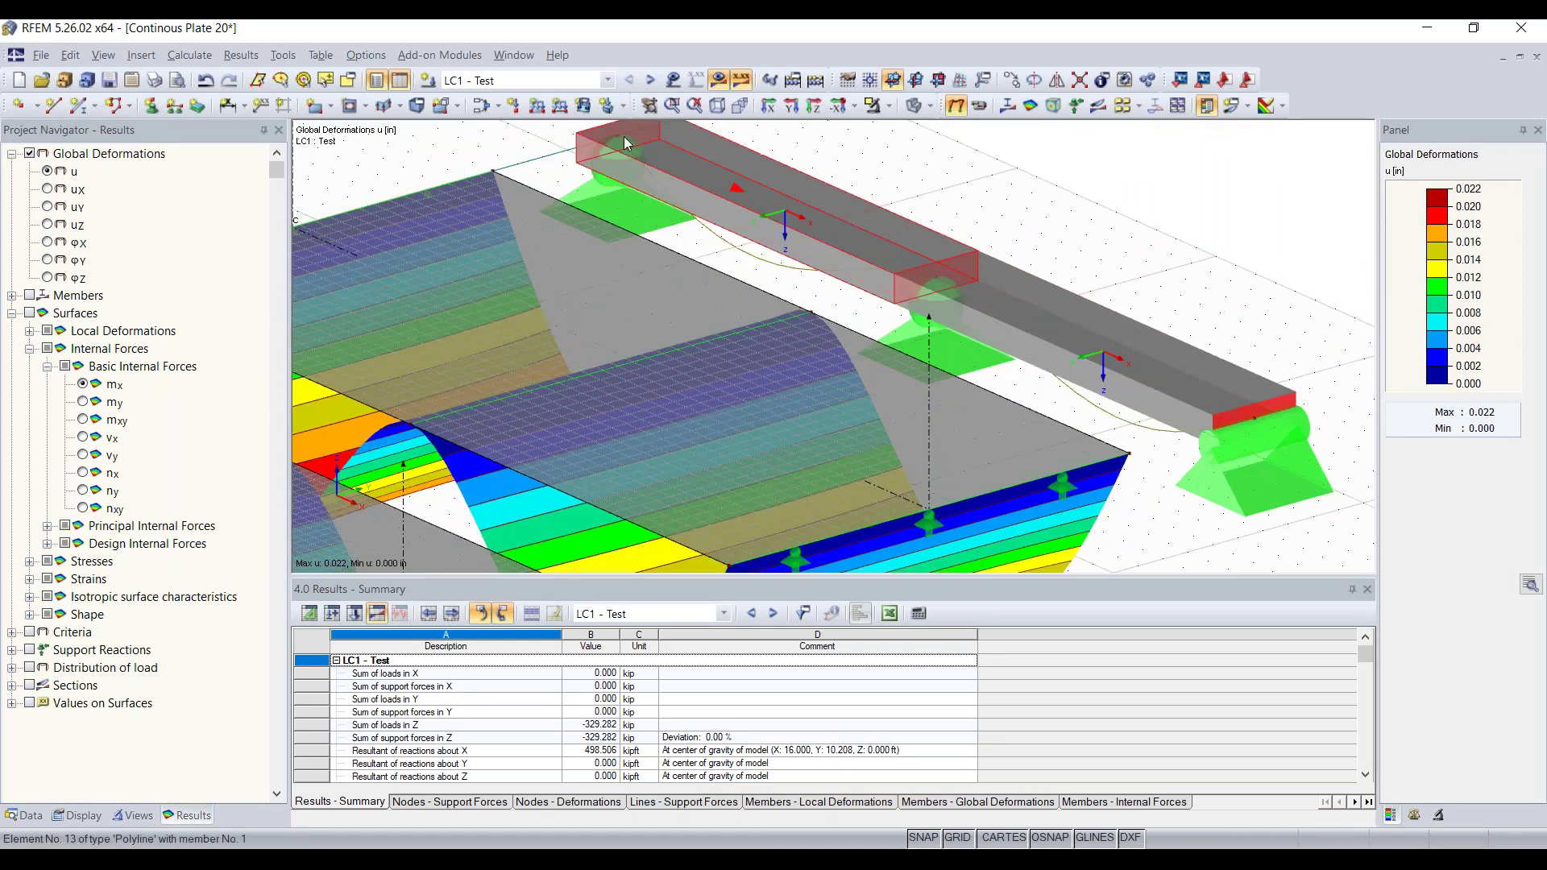
scroll(1161, 448, "down", 4)
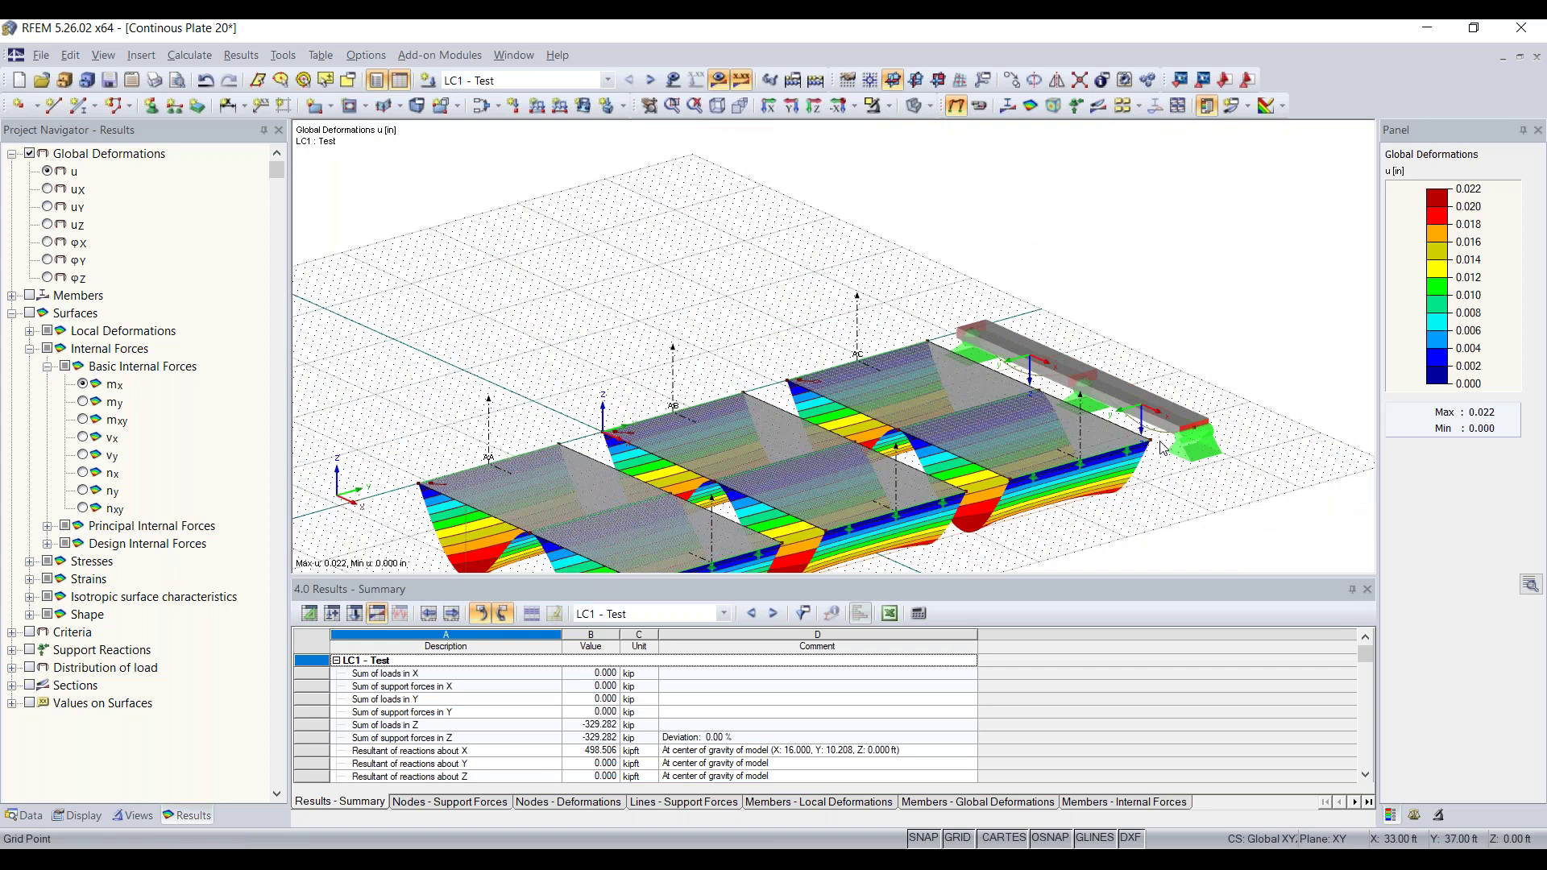
scroll(835, 467, "down", 1)
middle_click_drag(835, 468, 809, 366)
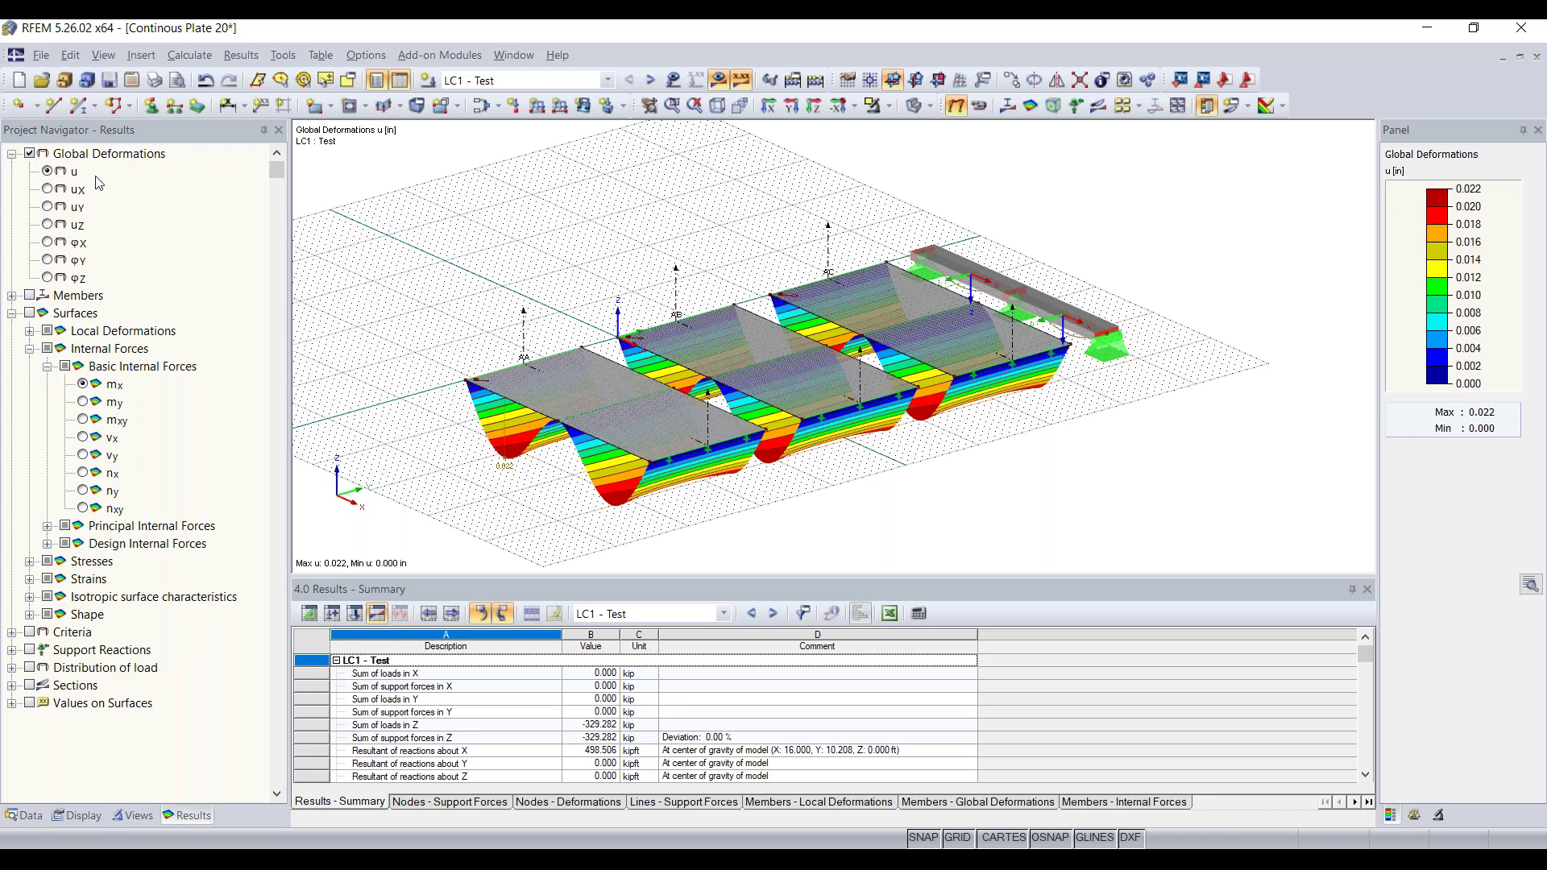
Step: View the global deformation components uX and uY, and return to the total deformation u
left_click(49, 190)
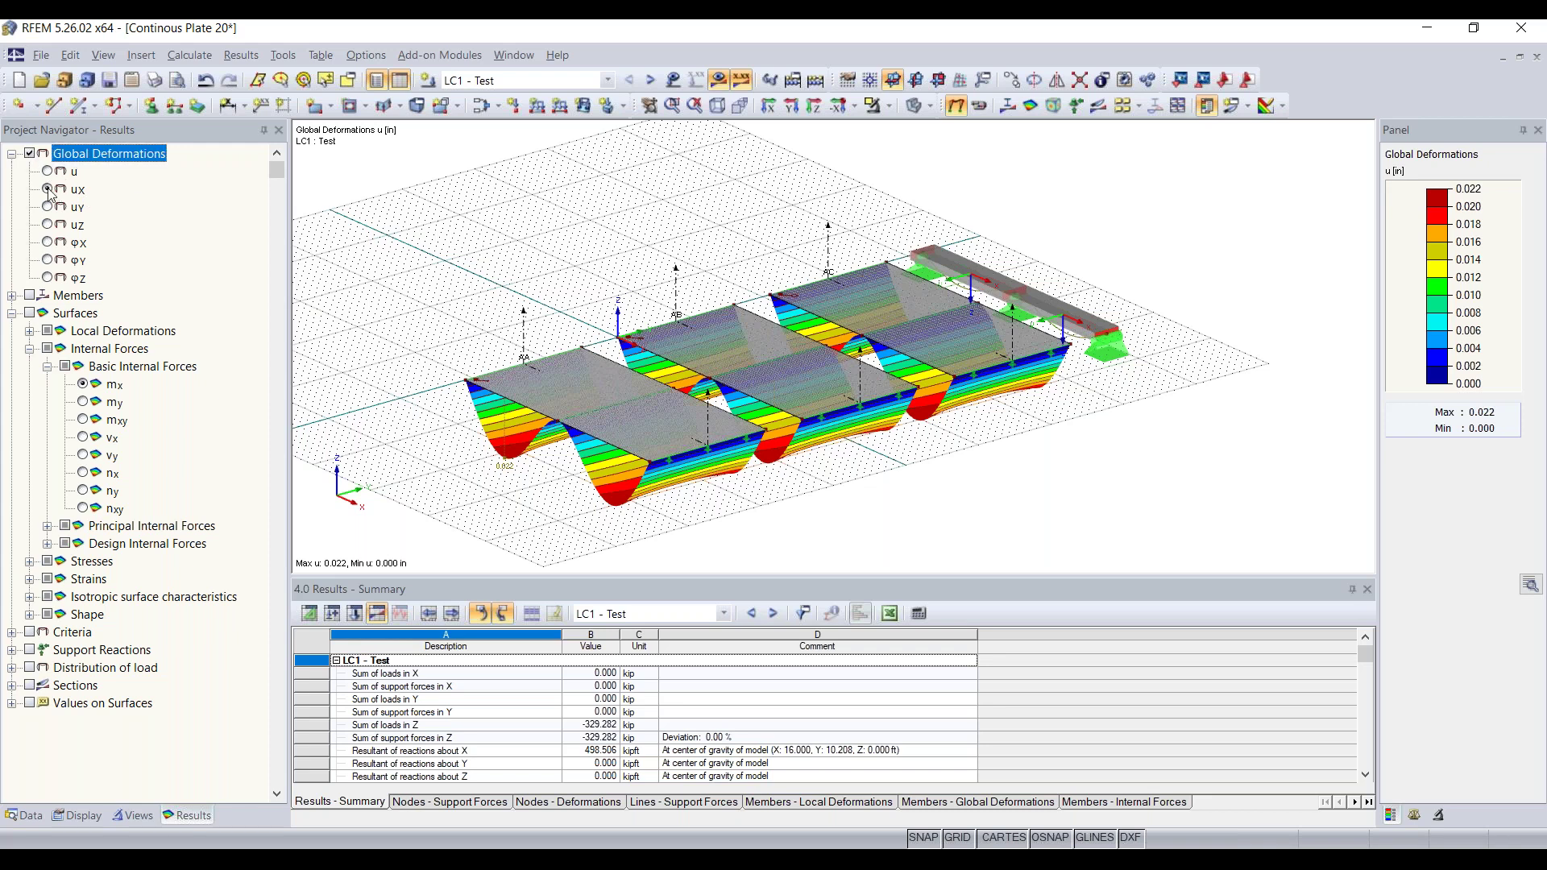
left_click(48, 207)
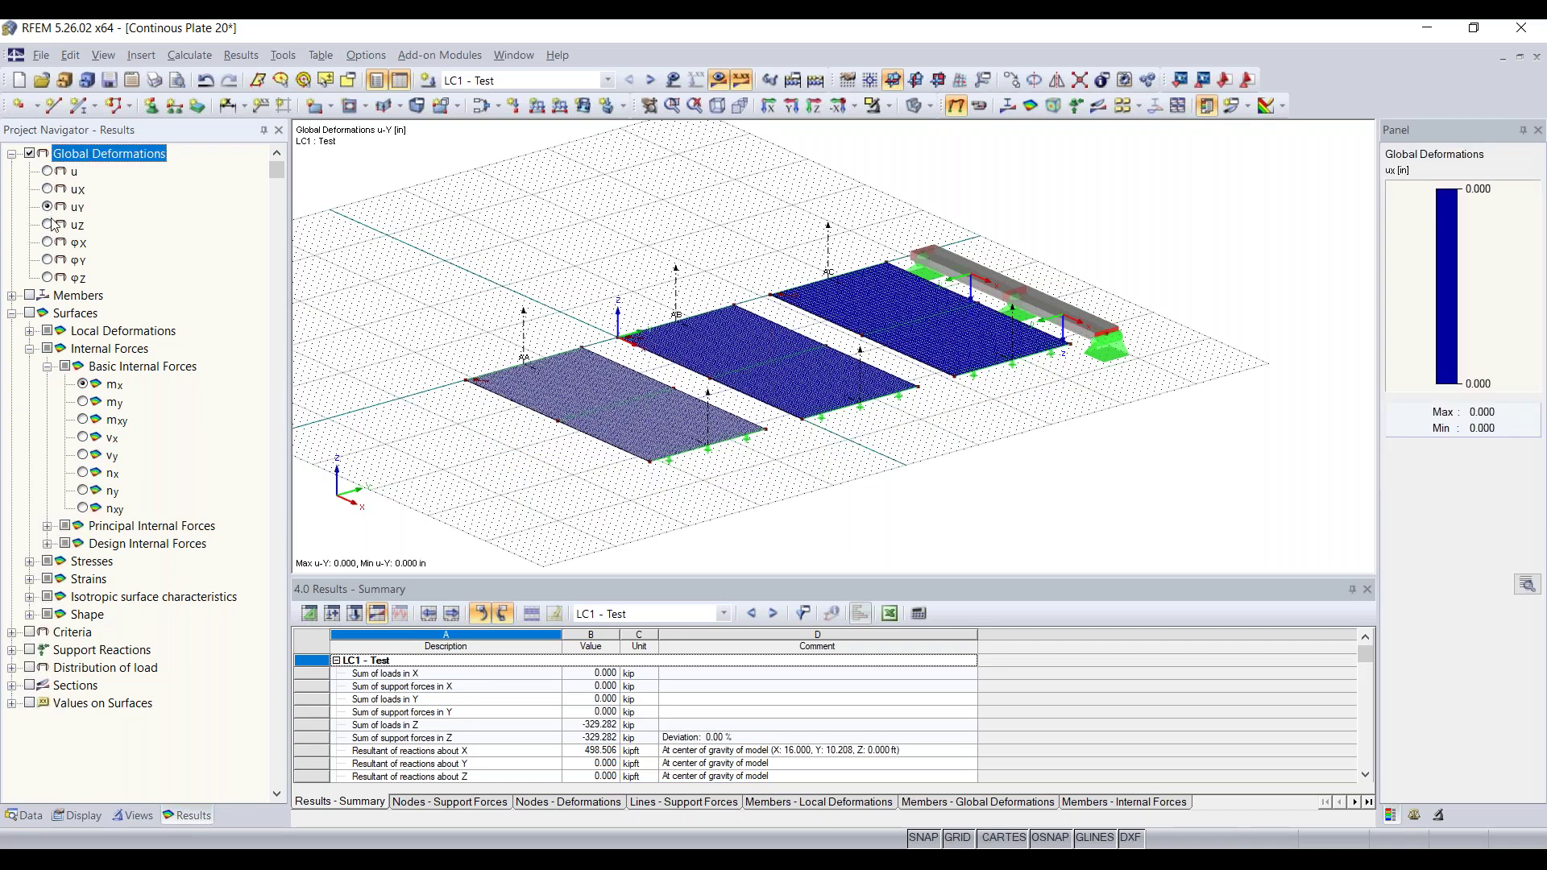
left_click(48, 172)
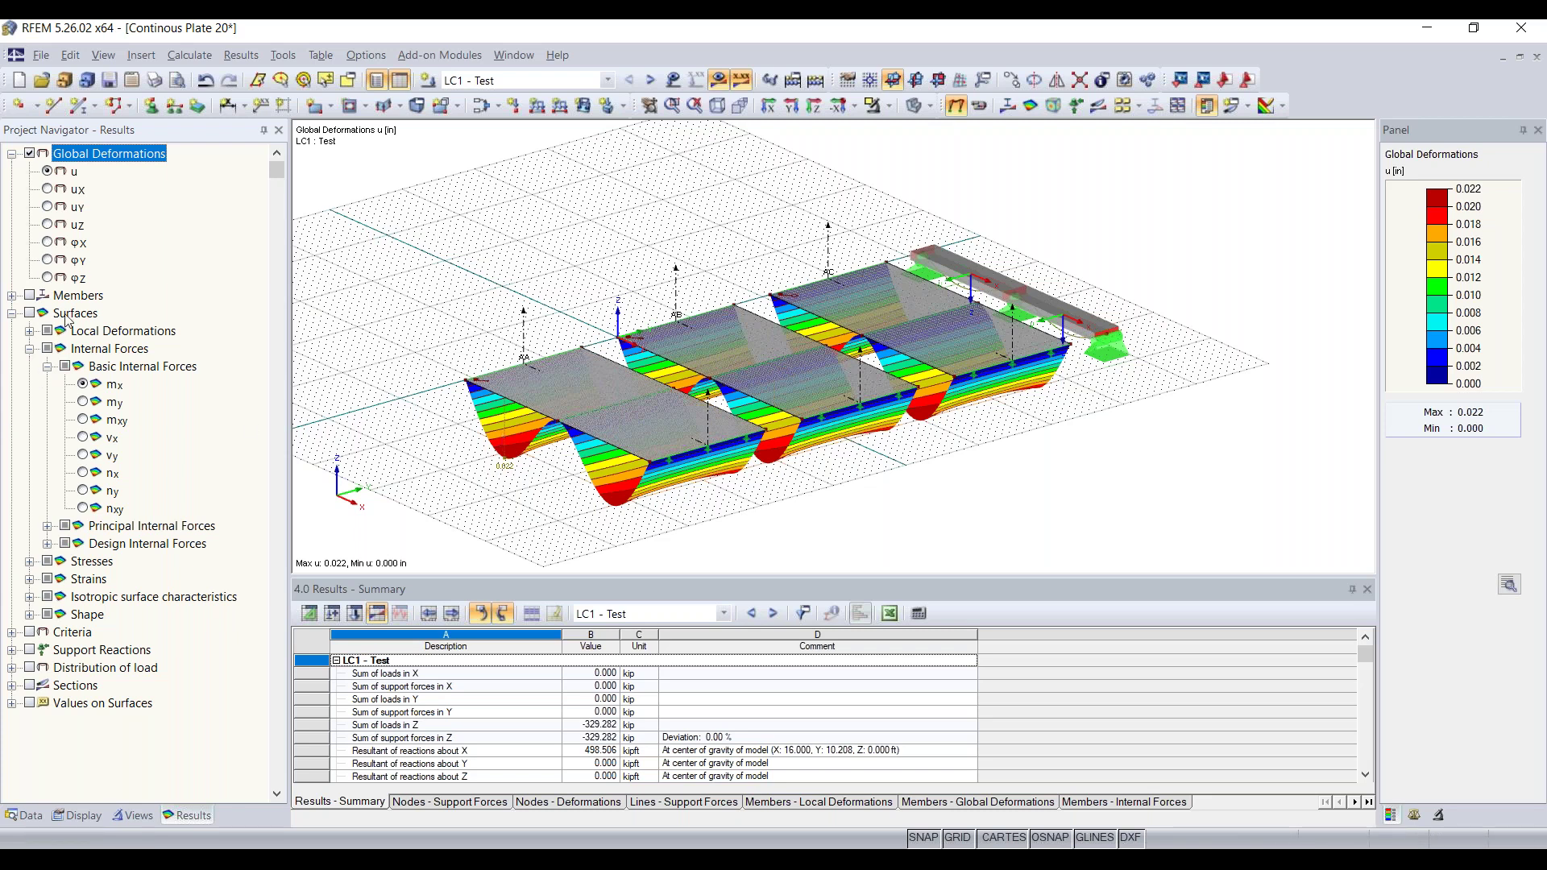
Step: Display the member internal force My on the beam in place of the global deformations
left_click(11, 295)
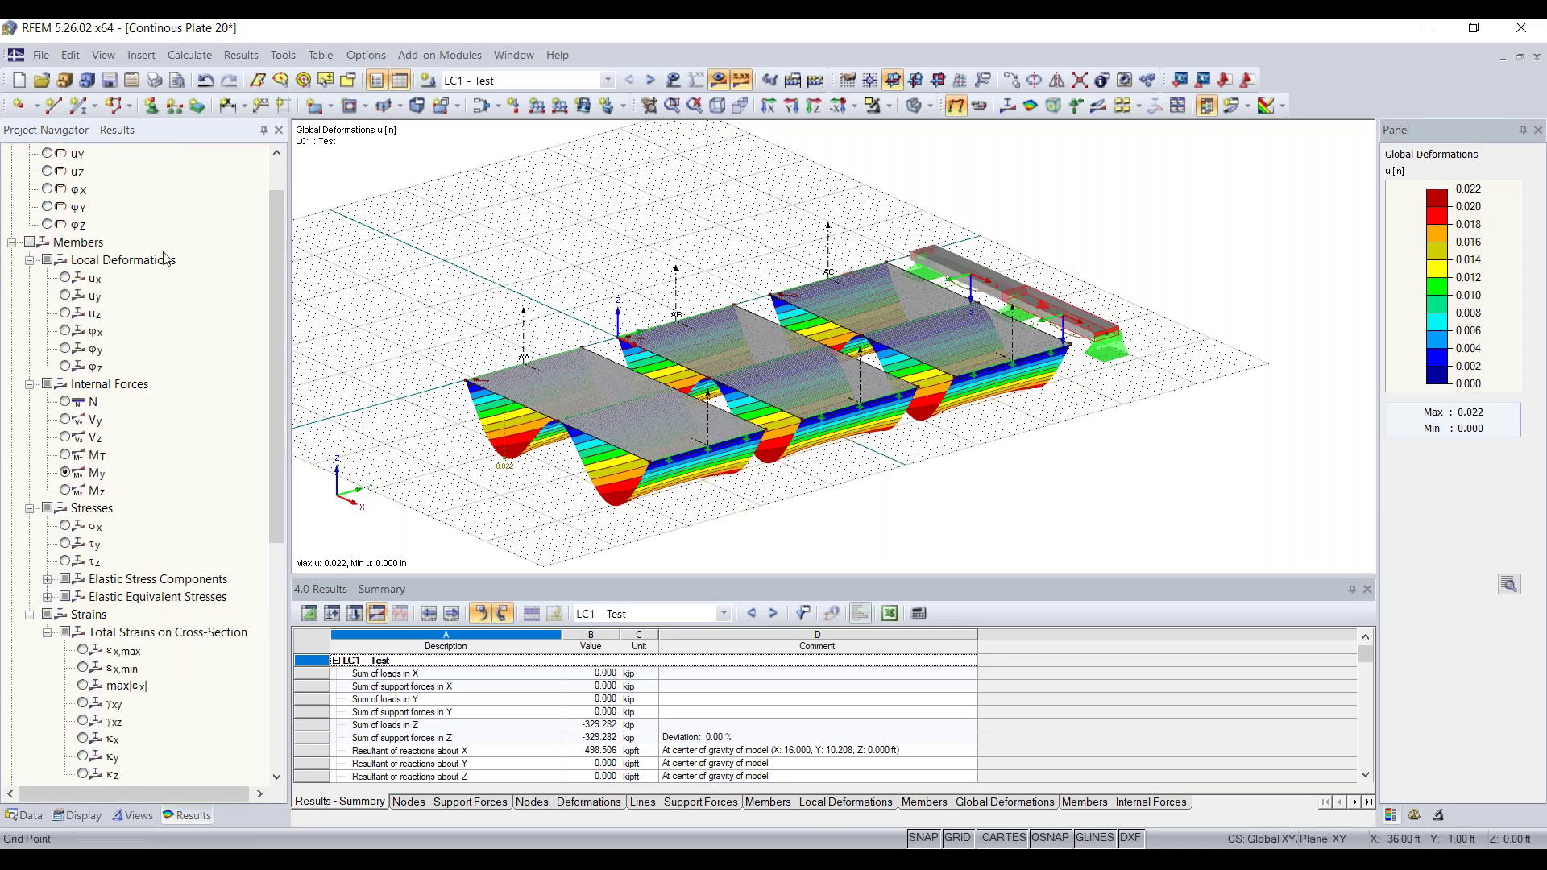
left_click(30, 242)
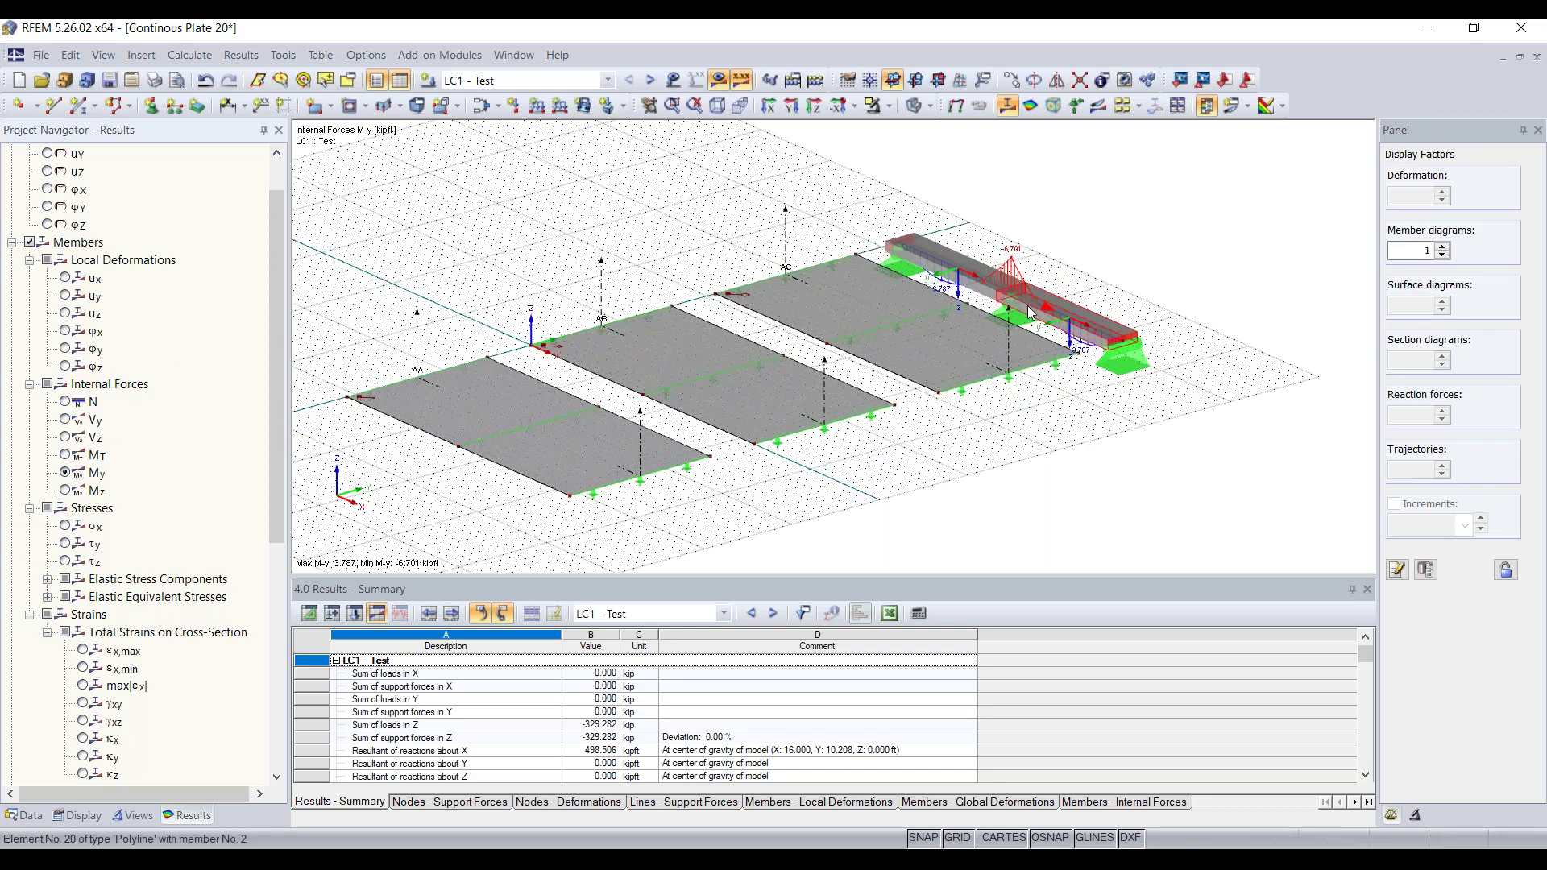
scroll(1030, 312, "up", 2)
scroll(1030, 313, "up", 1)
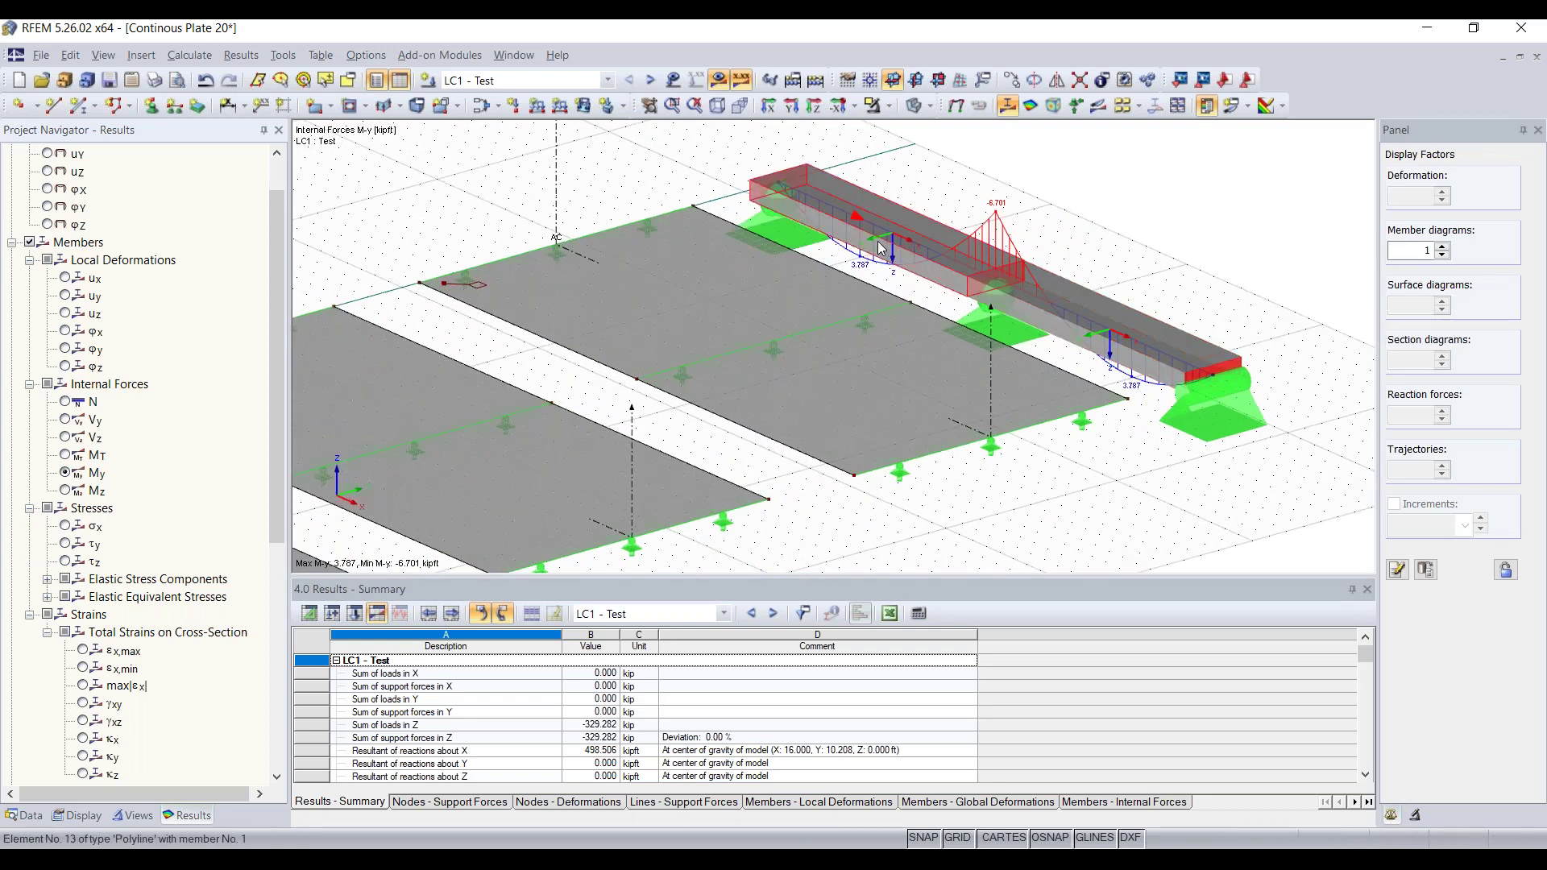
middle_click_drag(1110, 260, 647, 290, "ctrl")
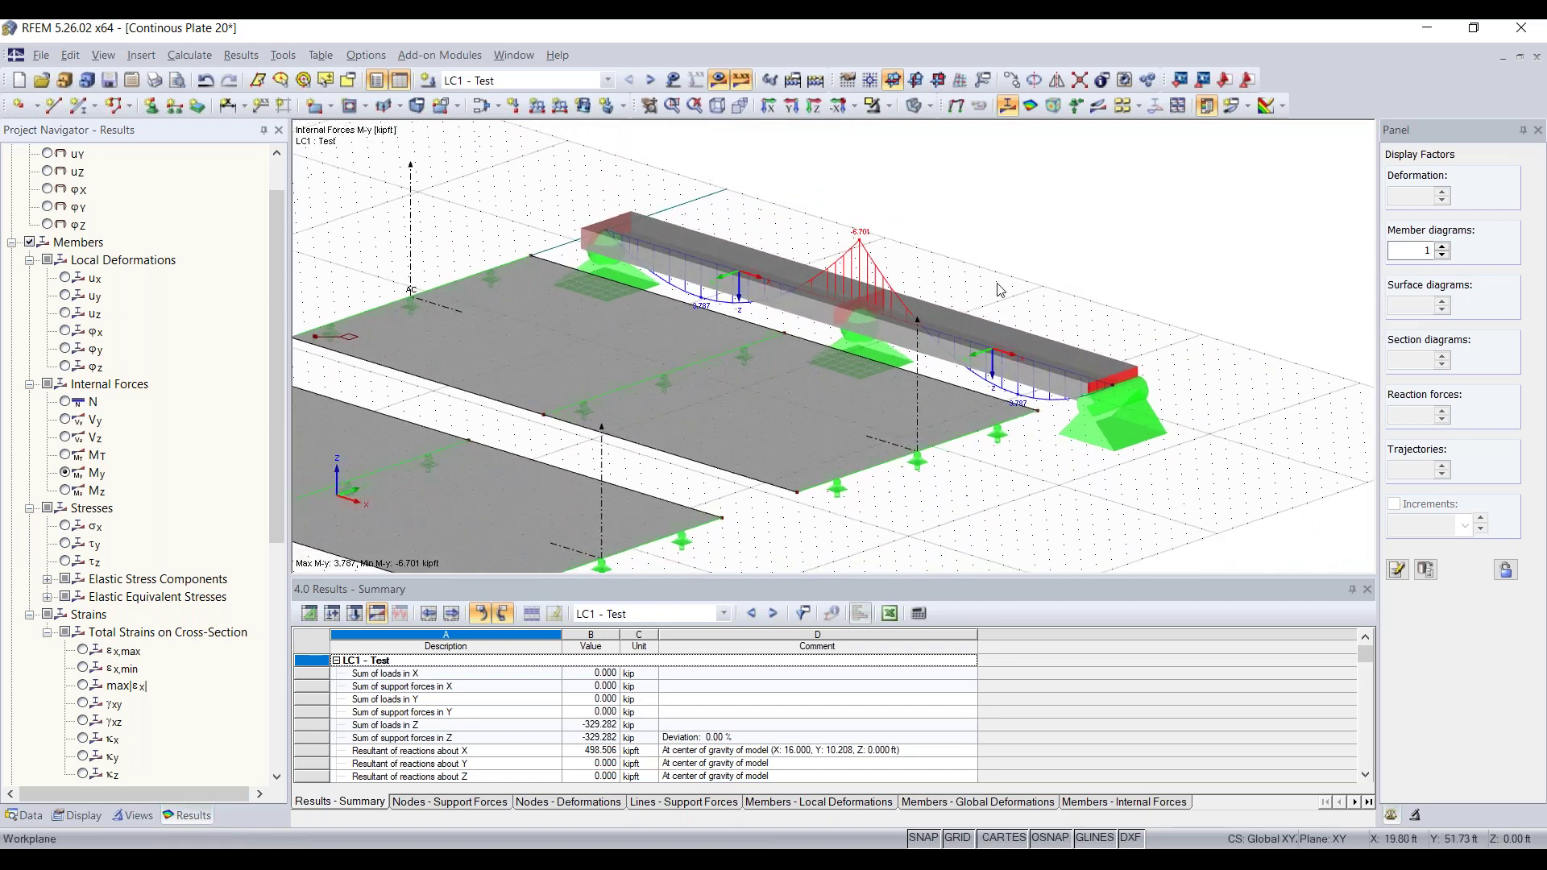
scroll(647, 290, "up", 1)
scroll(849, 300, "down", 1)
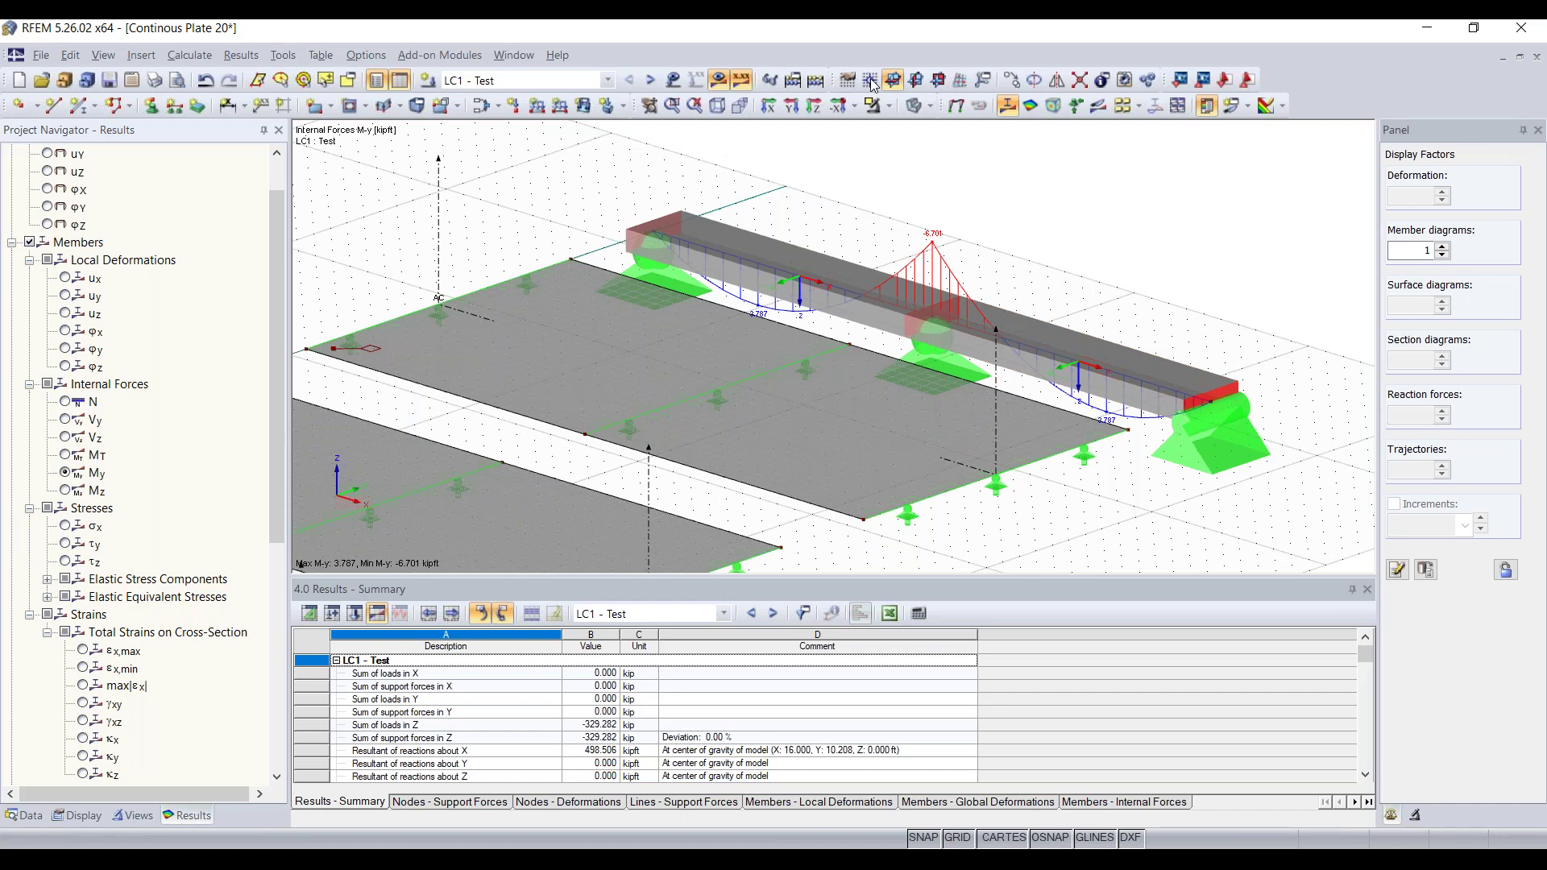
Step: Show the model as a wireframe and examine the beam's My diagram over the middle support and spans
left_click(915, 108)
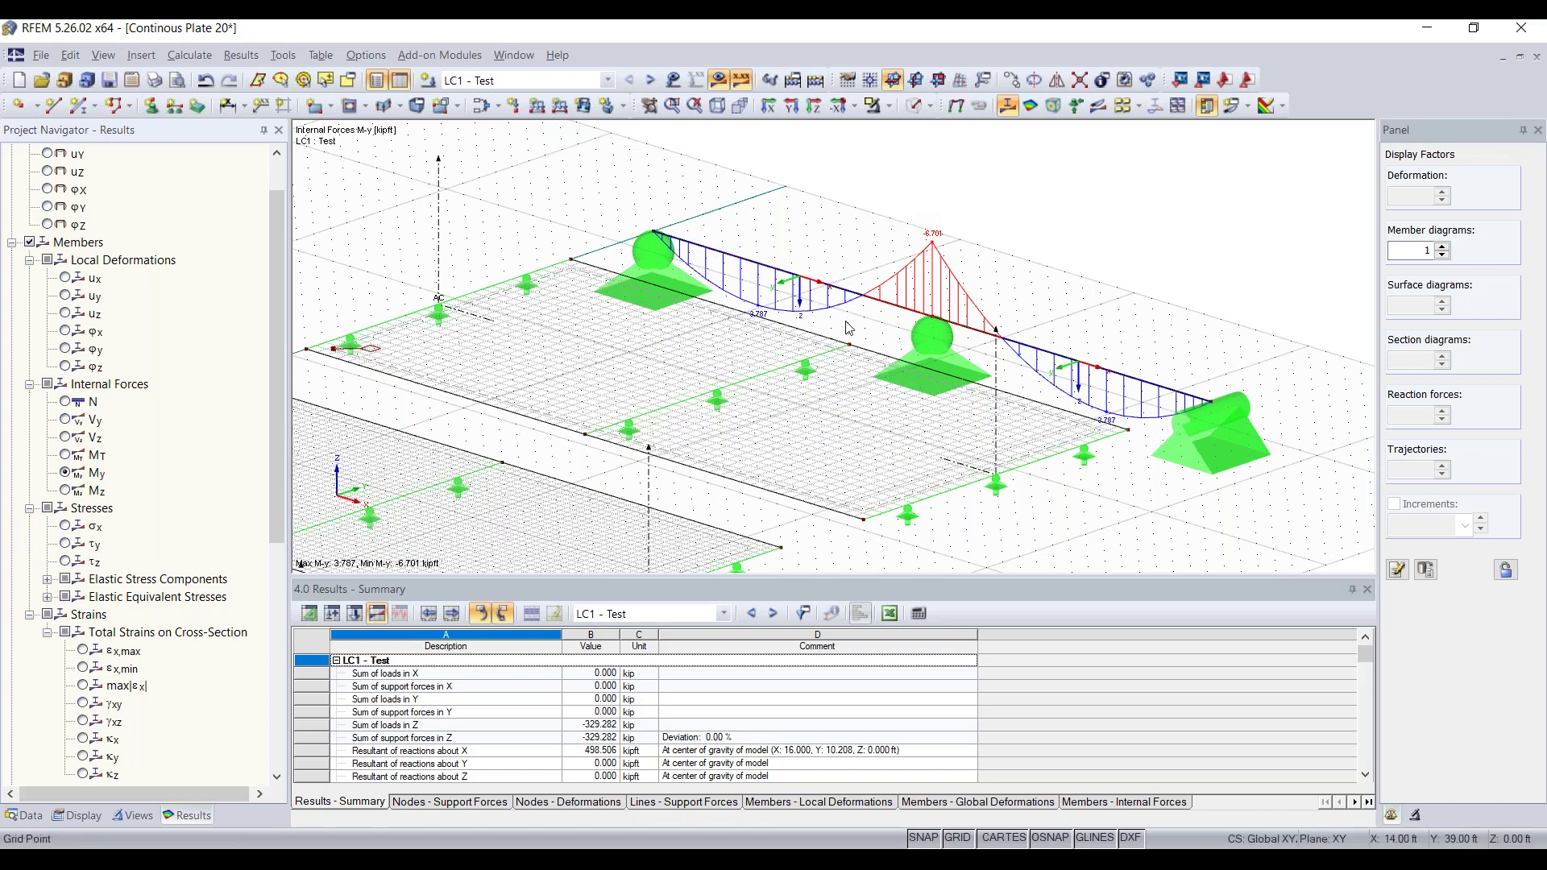
middle_click_drag(847, 326, 778, 282, "ctrl")
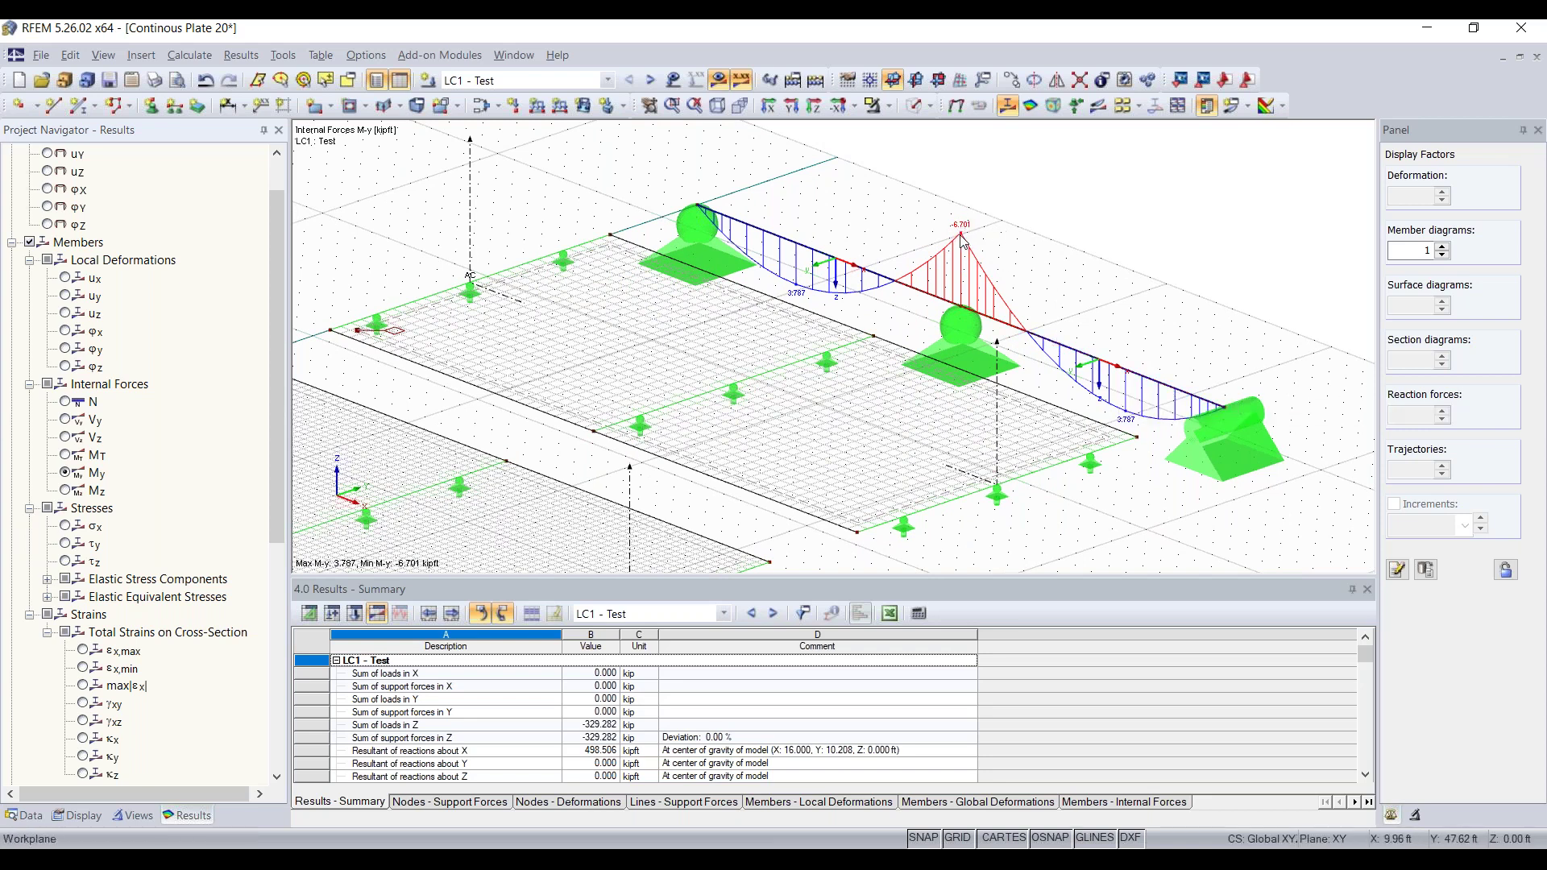
scroll(962, 236, "up", 3)
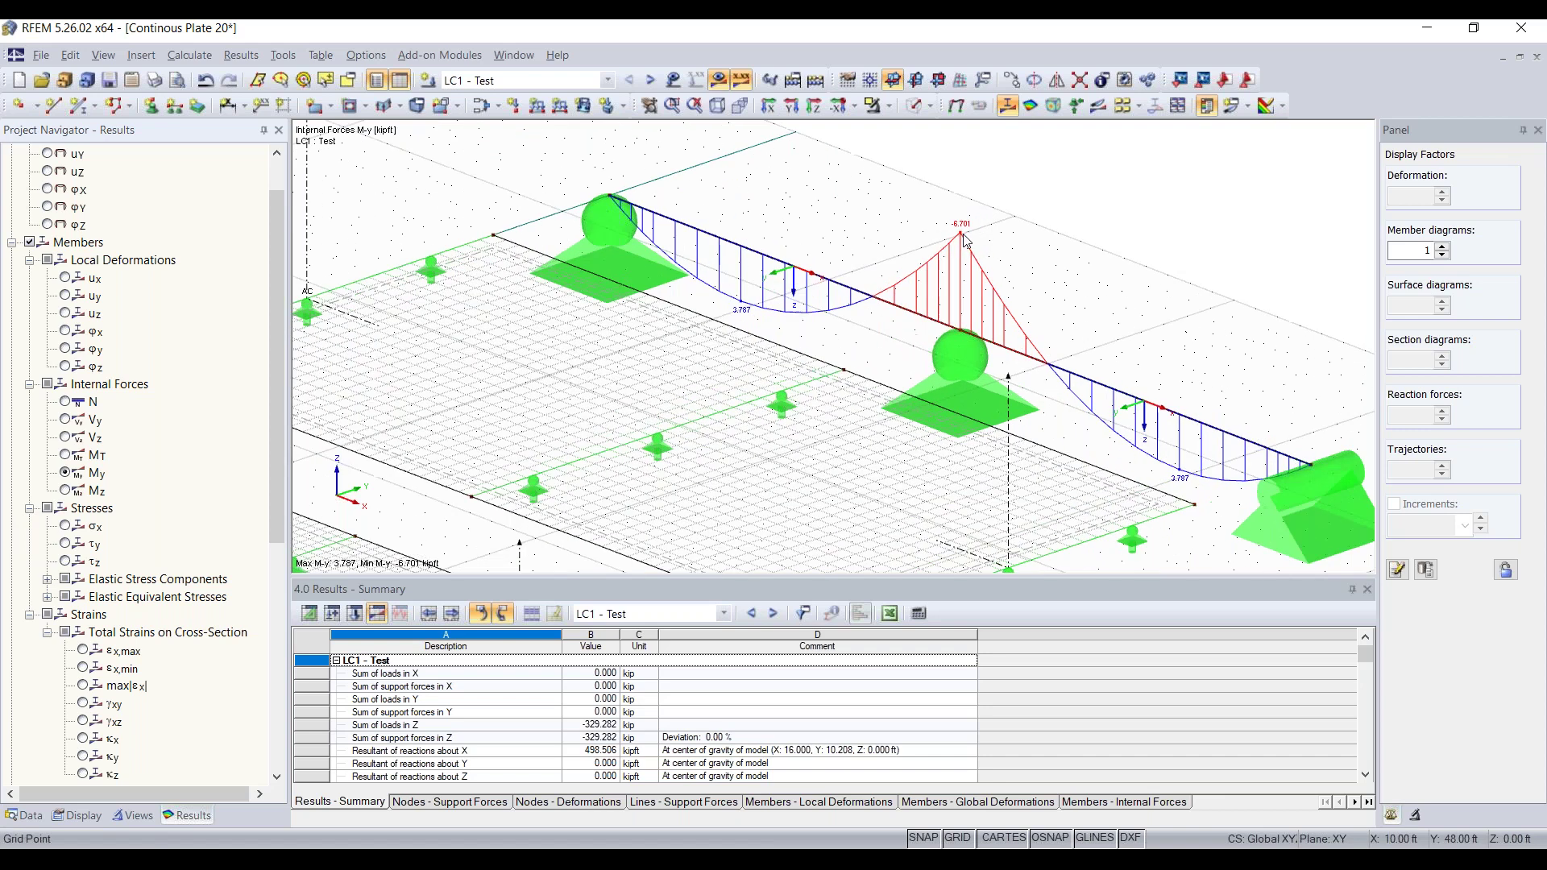
scroll(965, 239, "down", 2)
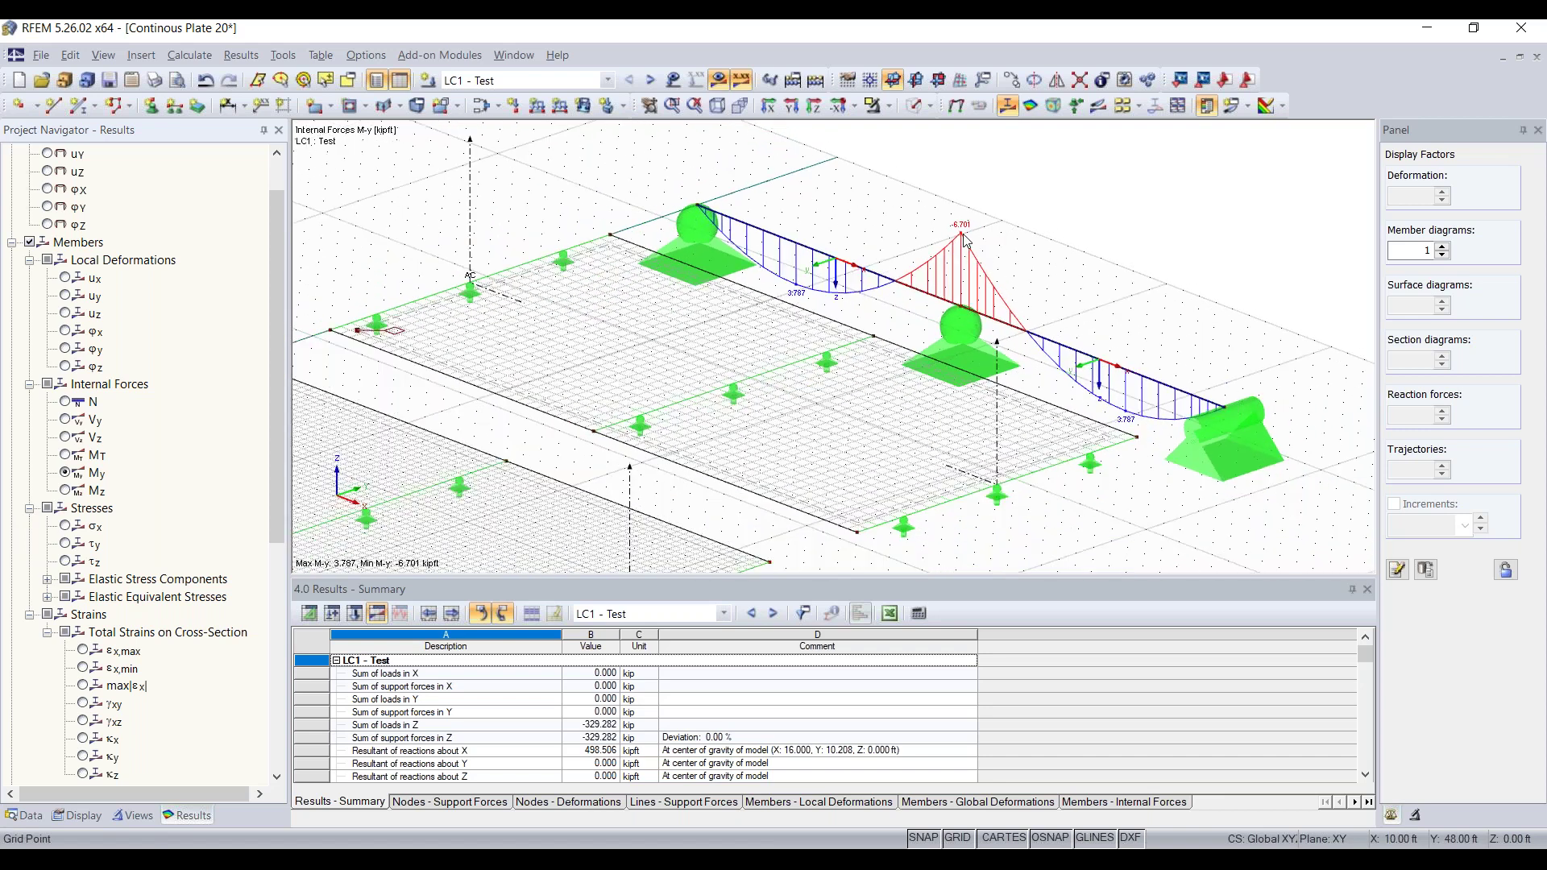
scroll(619, 319, "down", 3)
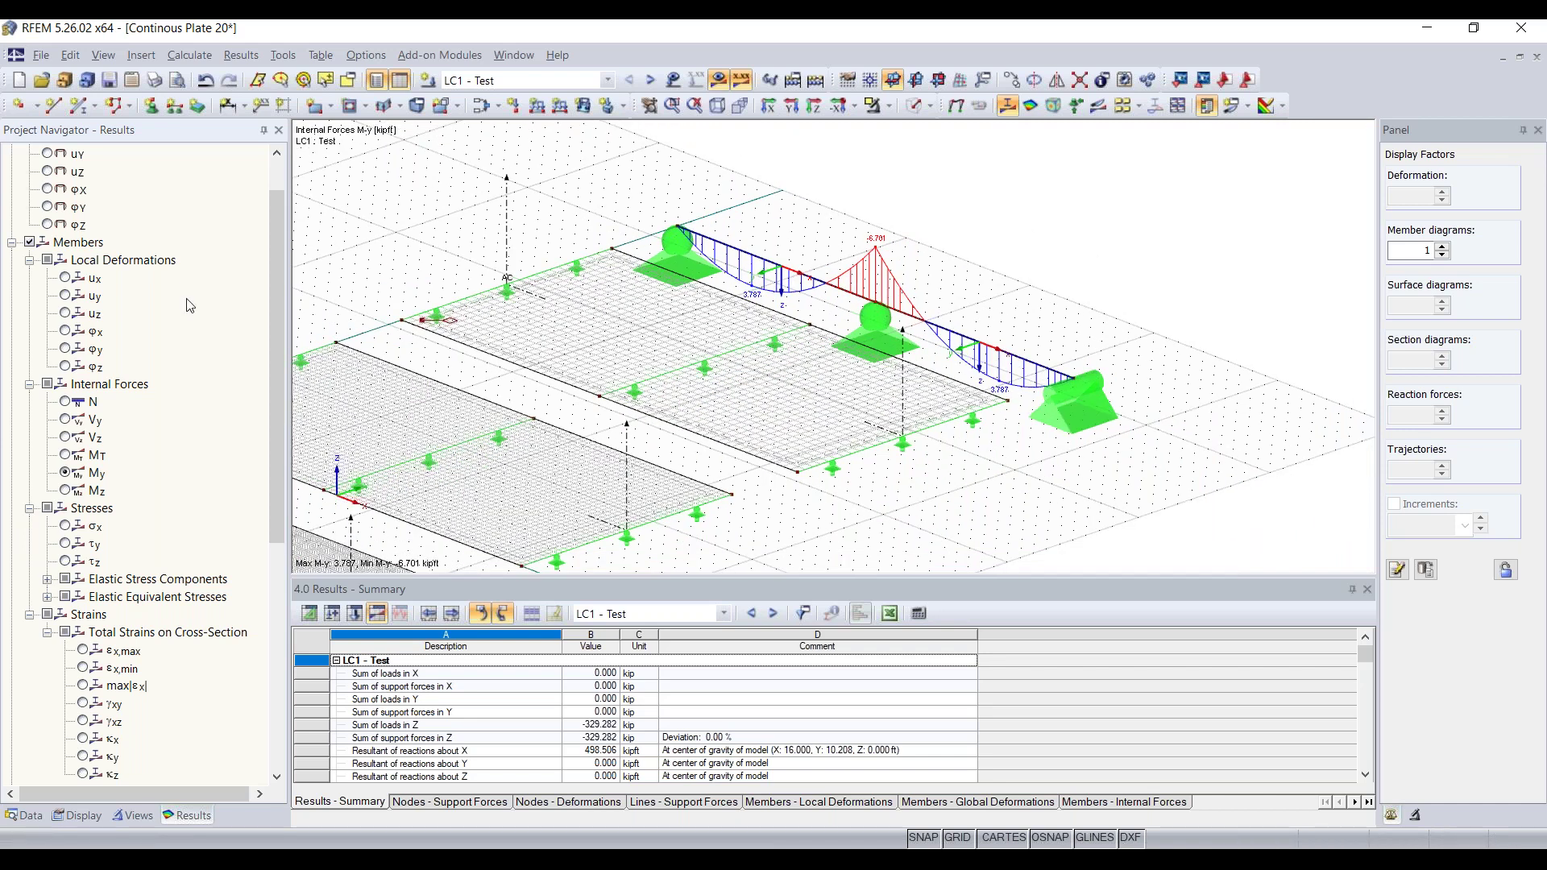
Step: Display the basic internal force mx on the plate surfaces together with the beam's My diagram
scroll(85, 286, "down", 8)
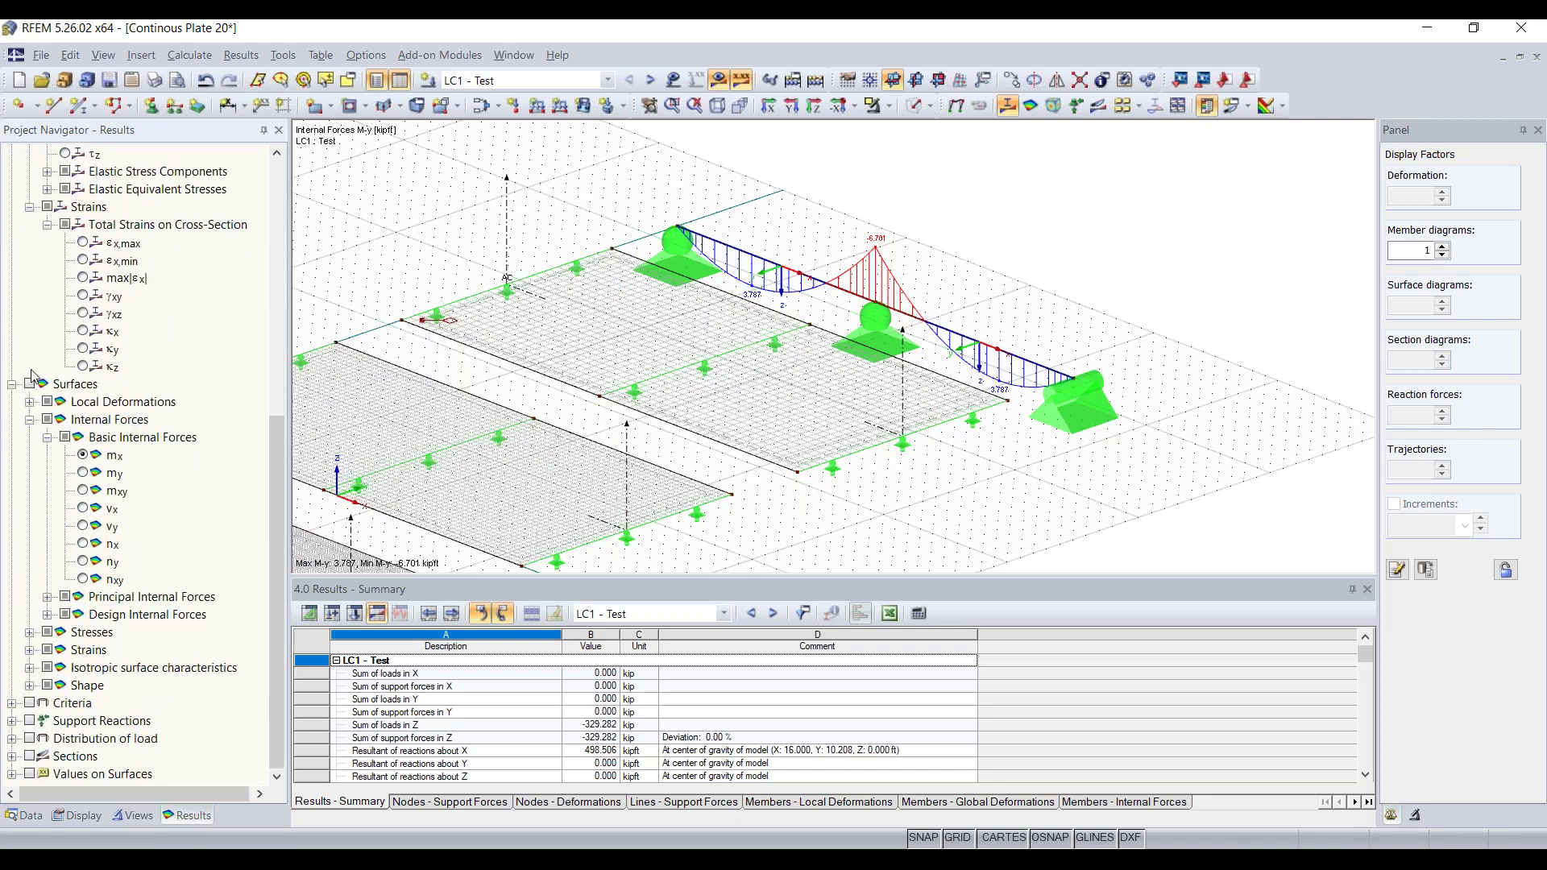
left_click(30, 385)
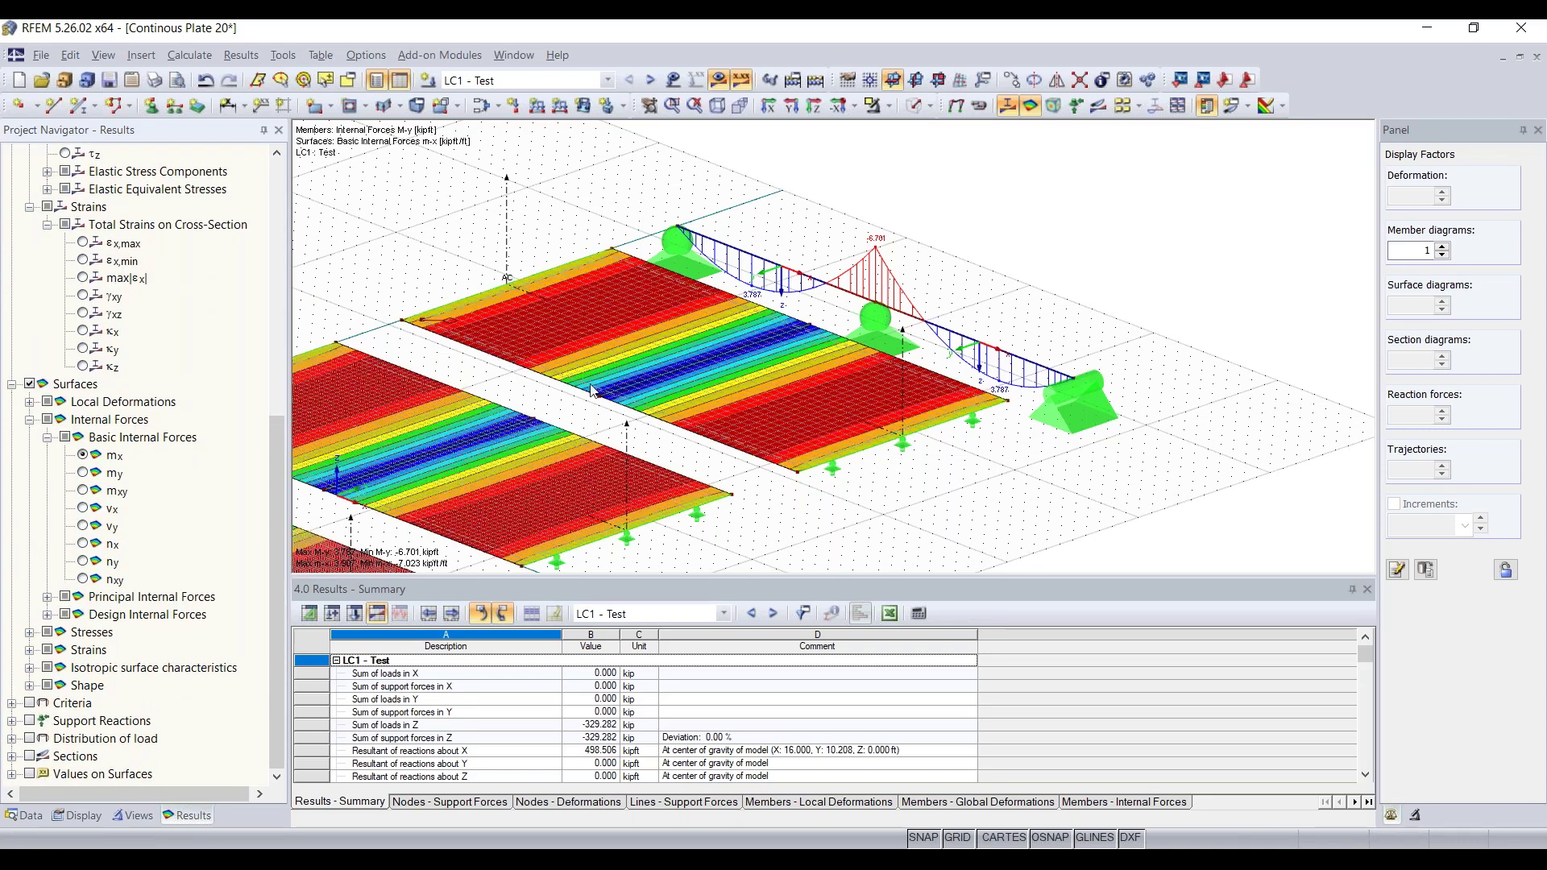
scroll(568, 412, "down", 5)
scroll(750, 372, "up", 4)
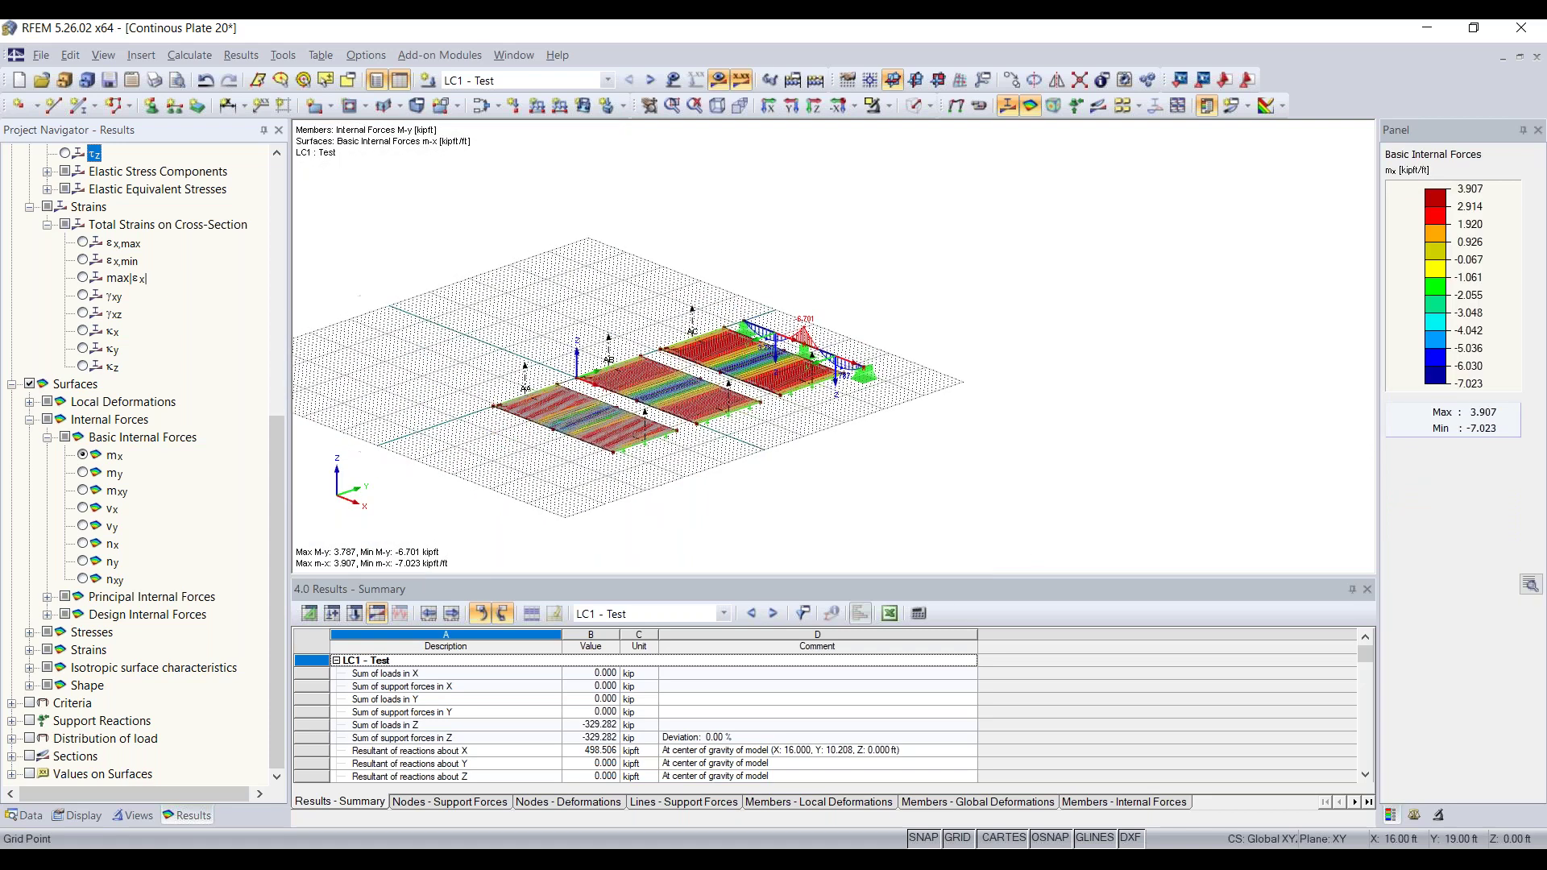
middle_click_drag(750, 372, 800, 340)
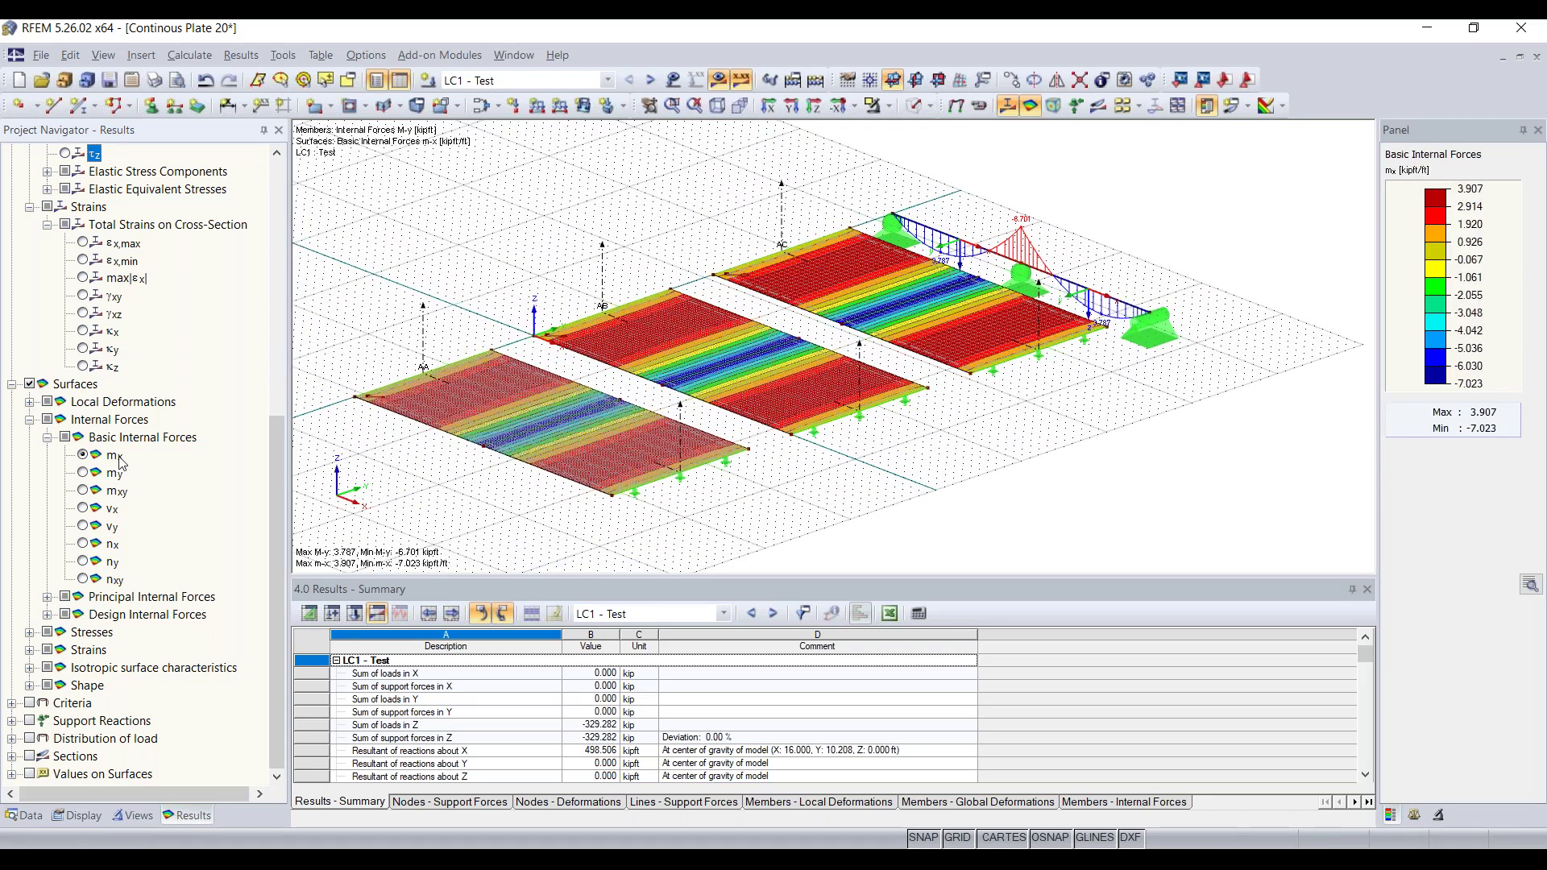
scroll(119, 461, "up", 4)
scroll(118, 460, "down", 4)
scroll(101, 331, "up", 5)
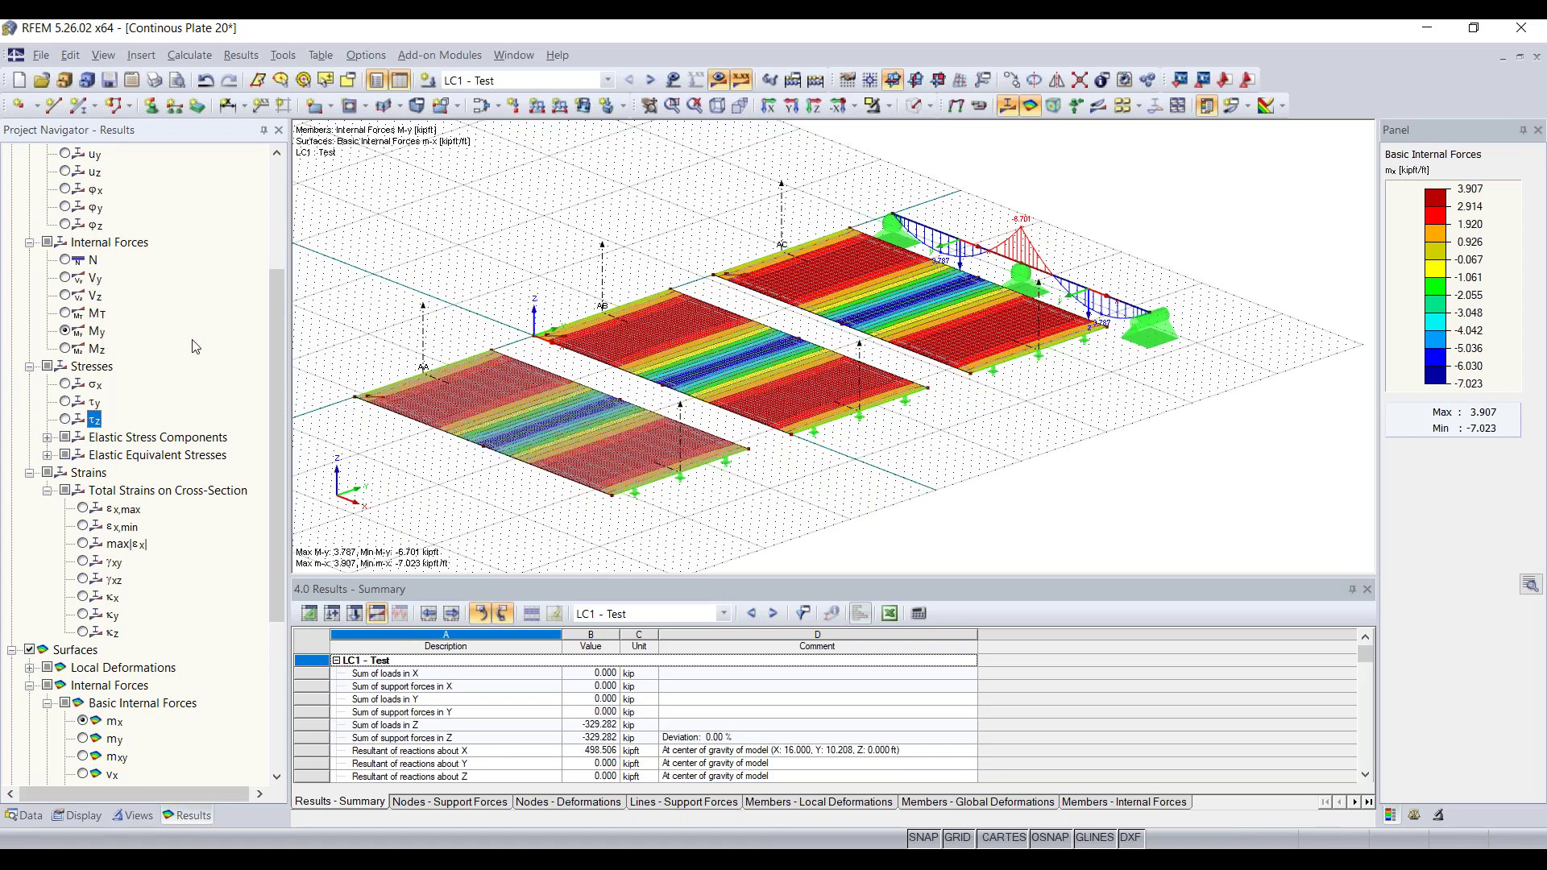
scroll(577, 433, "up", 2)
right_click(582, 433)
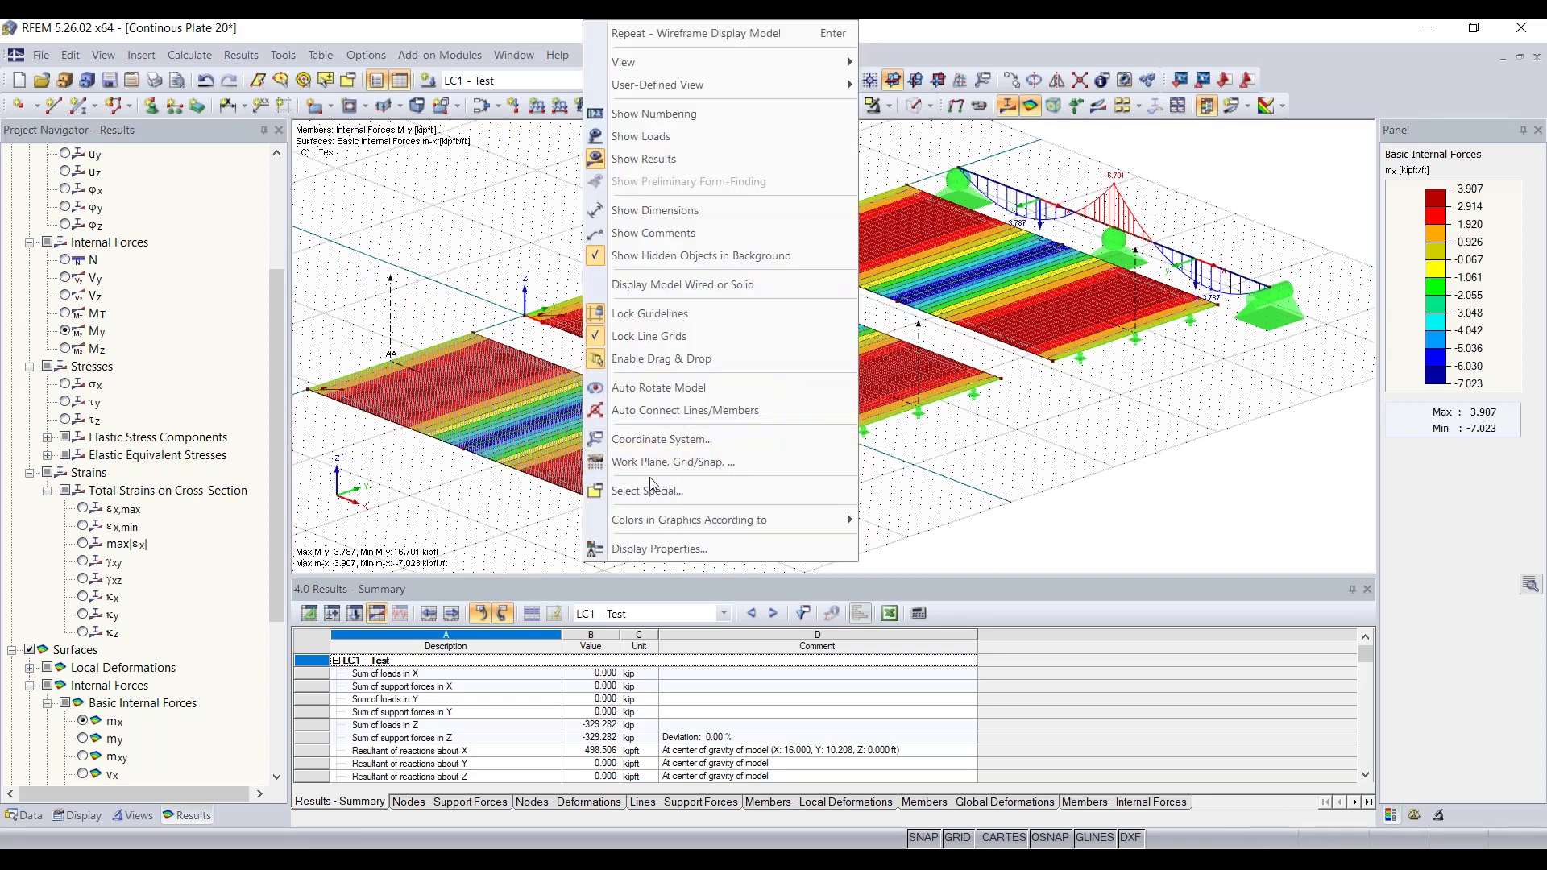
left_click(508, 449)
right_click(493, 453)
right_click(500, 466)
key("Escape")
Step: Return the model to solid display and turn on the local axis systems of the surfaces
left_click(915, 106)
left_click(915, 105)
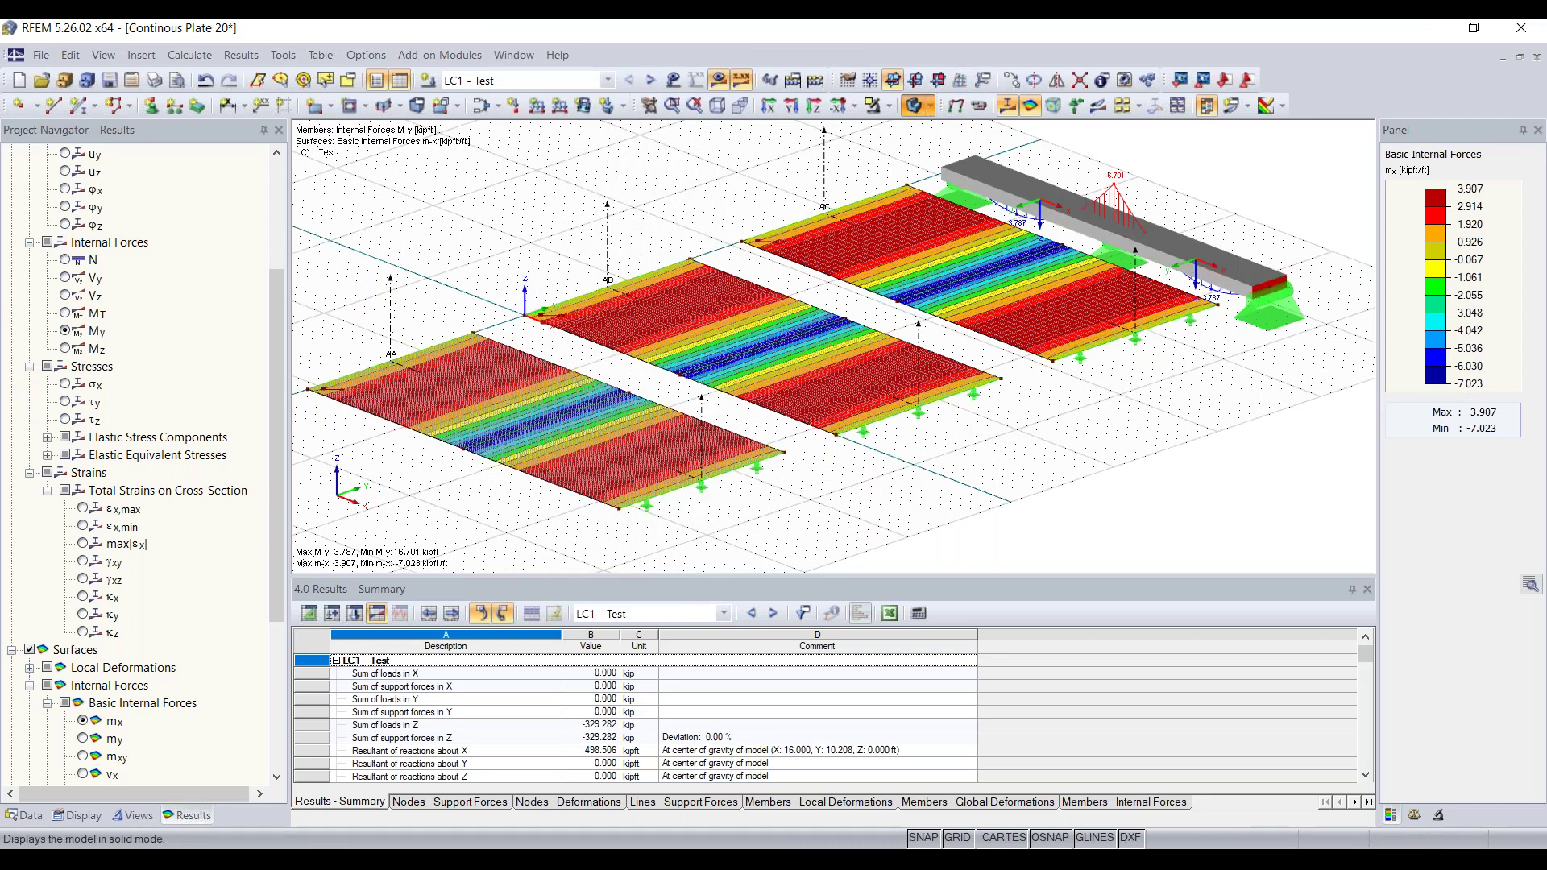
right_click(588, 464)
mouse_move(675, 395)
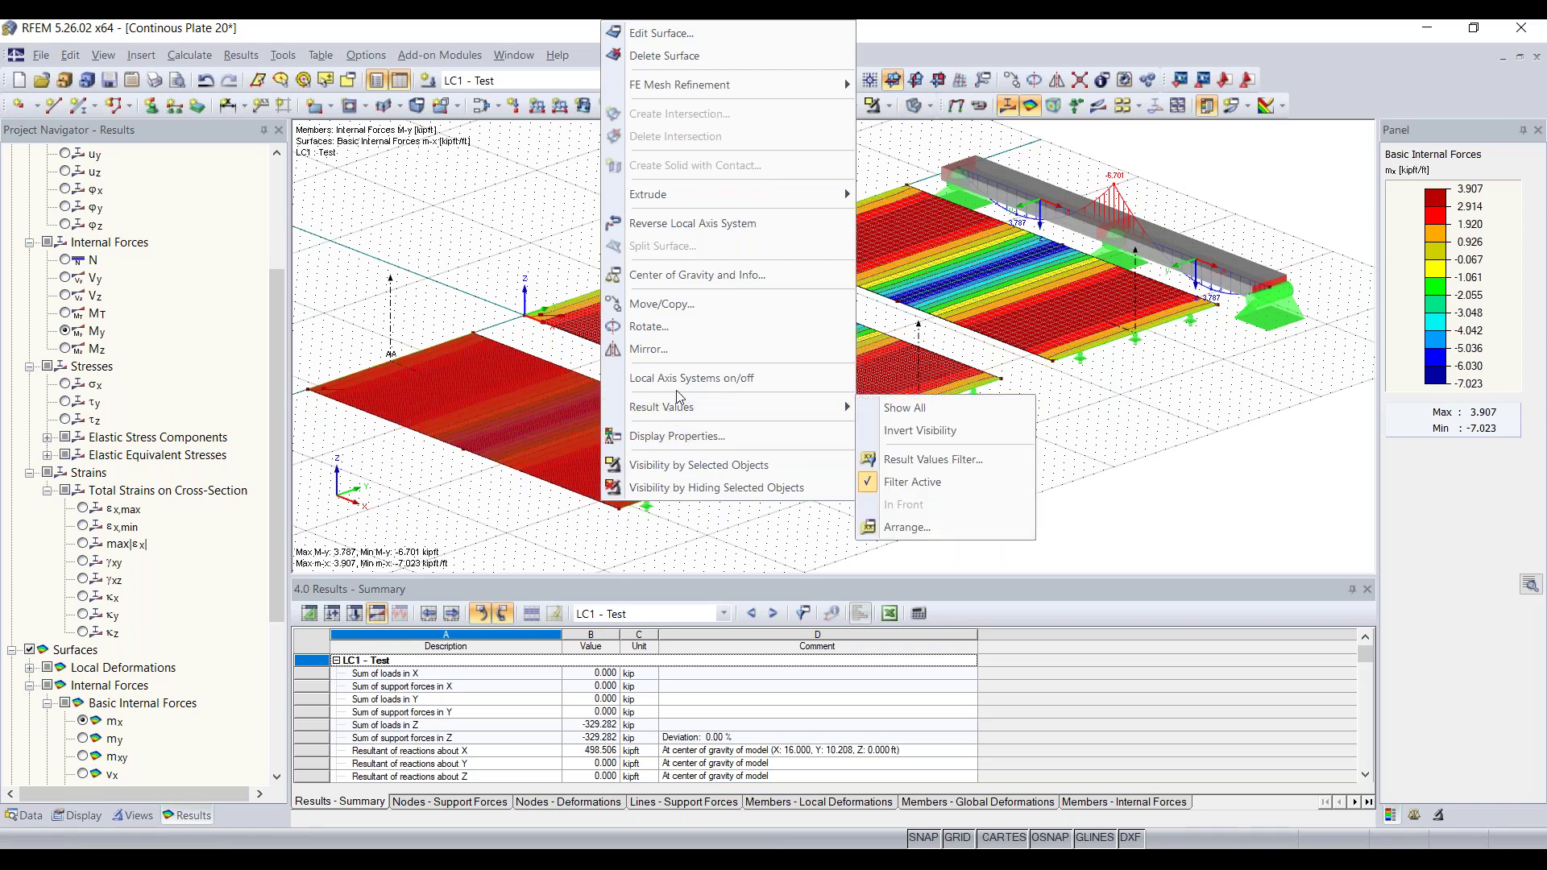
left_click(681, 384)
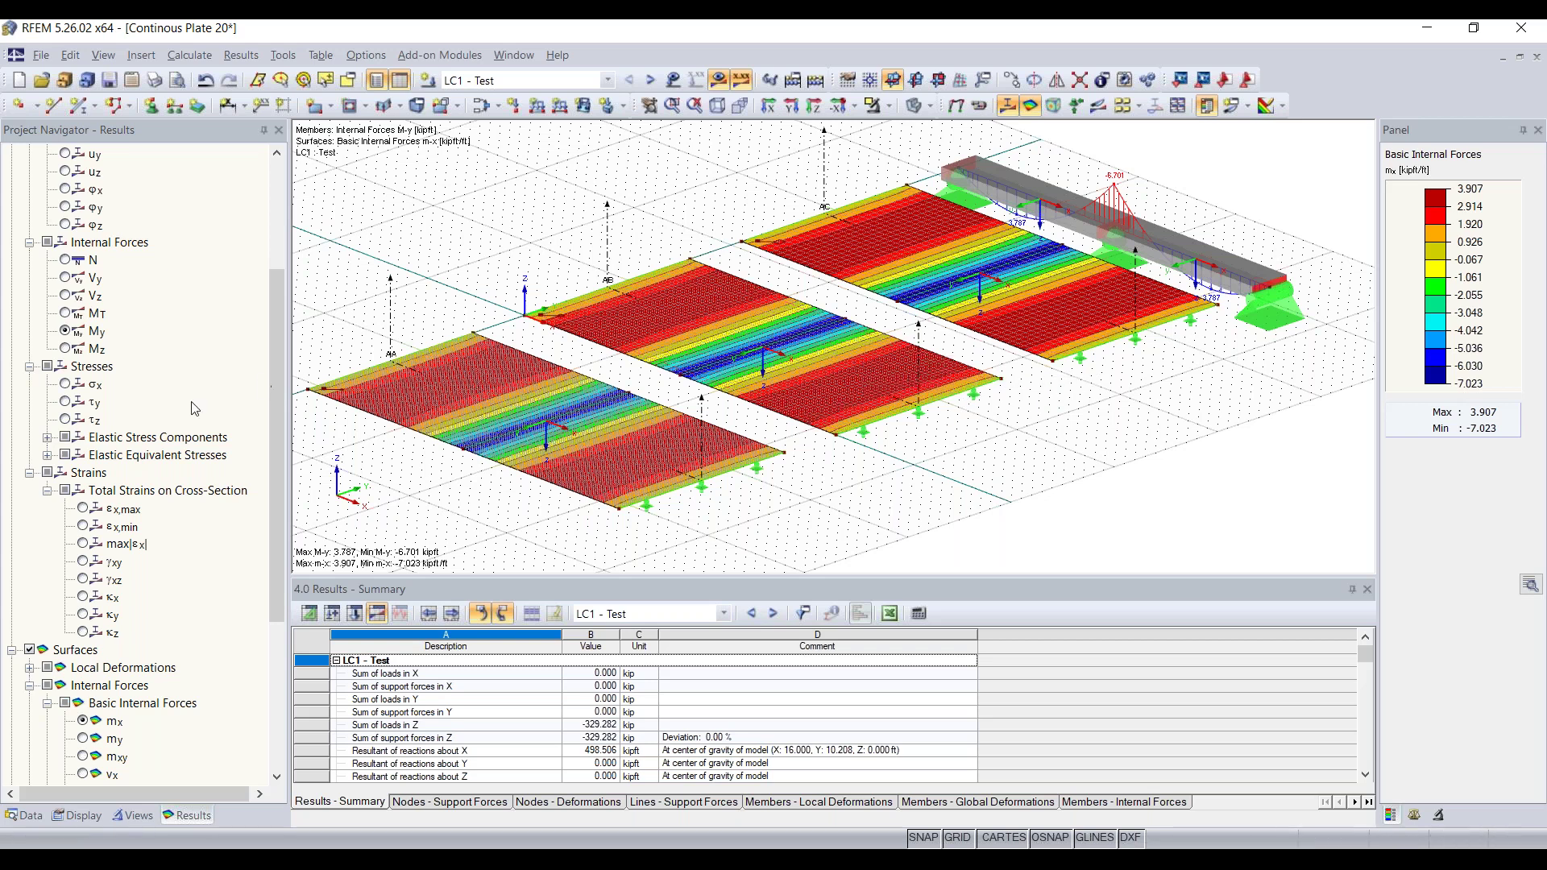
Step: Display the mx diagrams along sections AA, AB and AC and compare them with the beam's My diagram
scroll(193, 416, "down", 5)
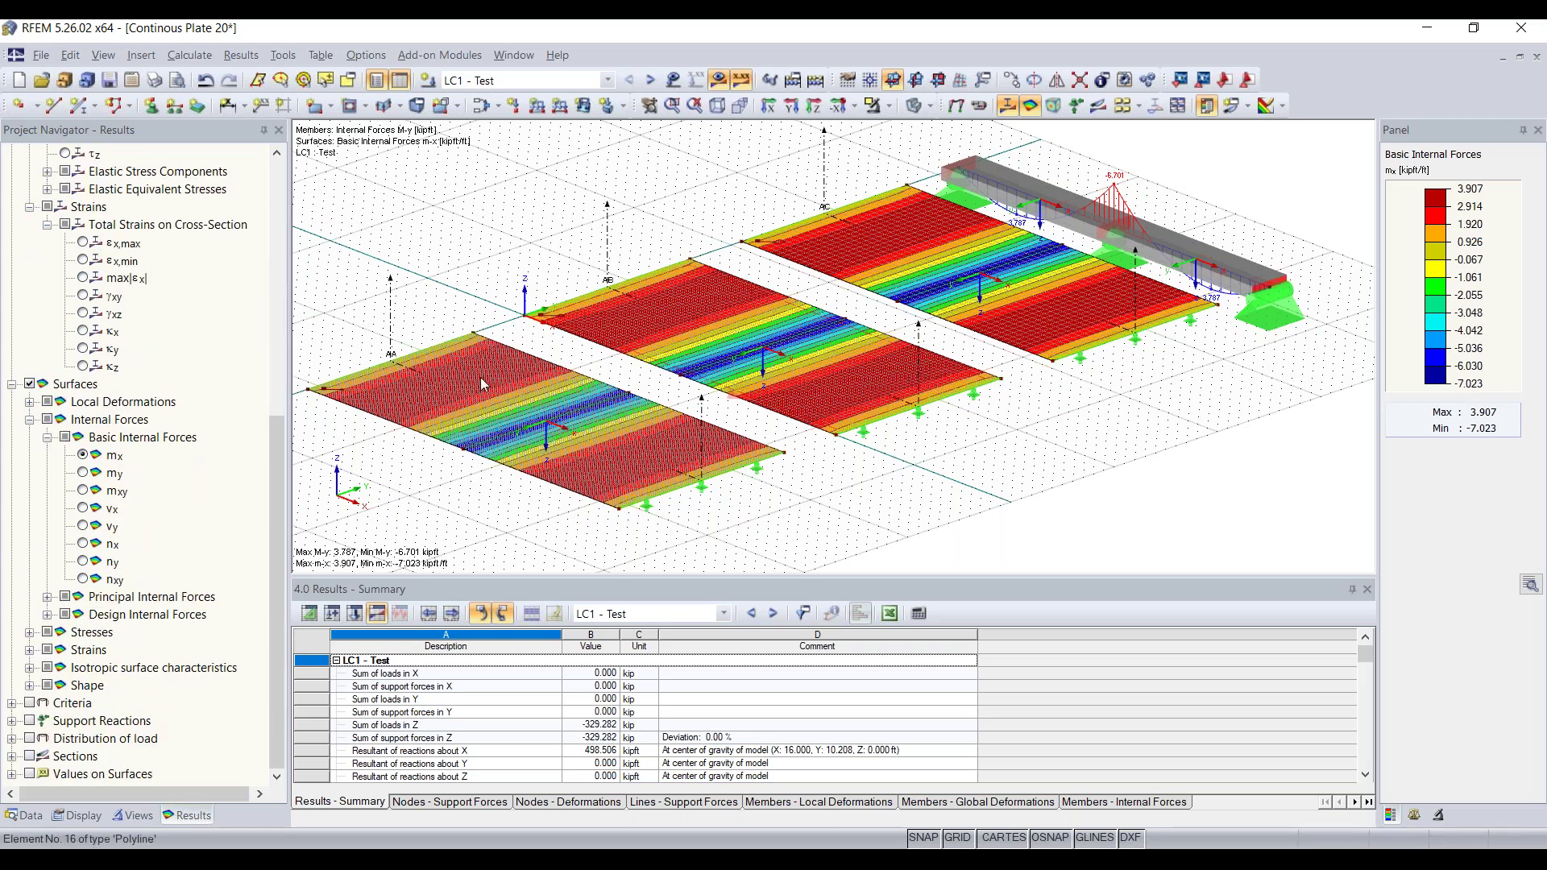
left_click(30, 758)
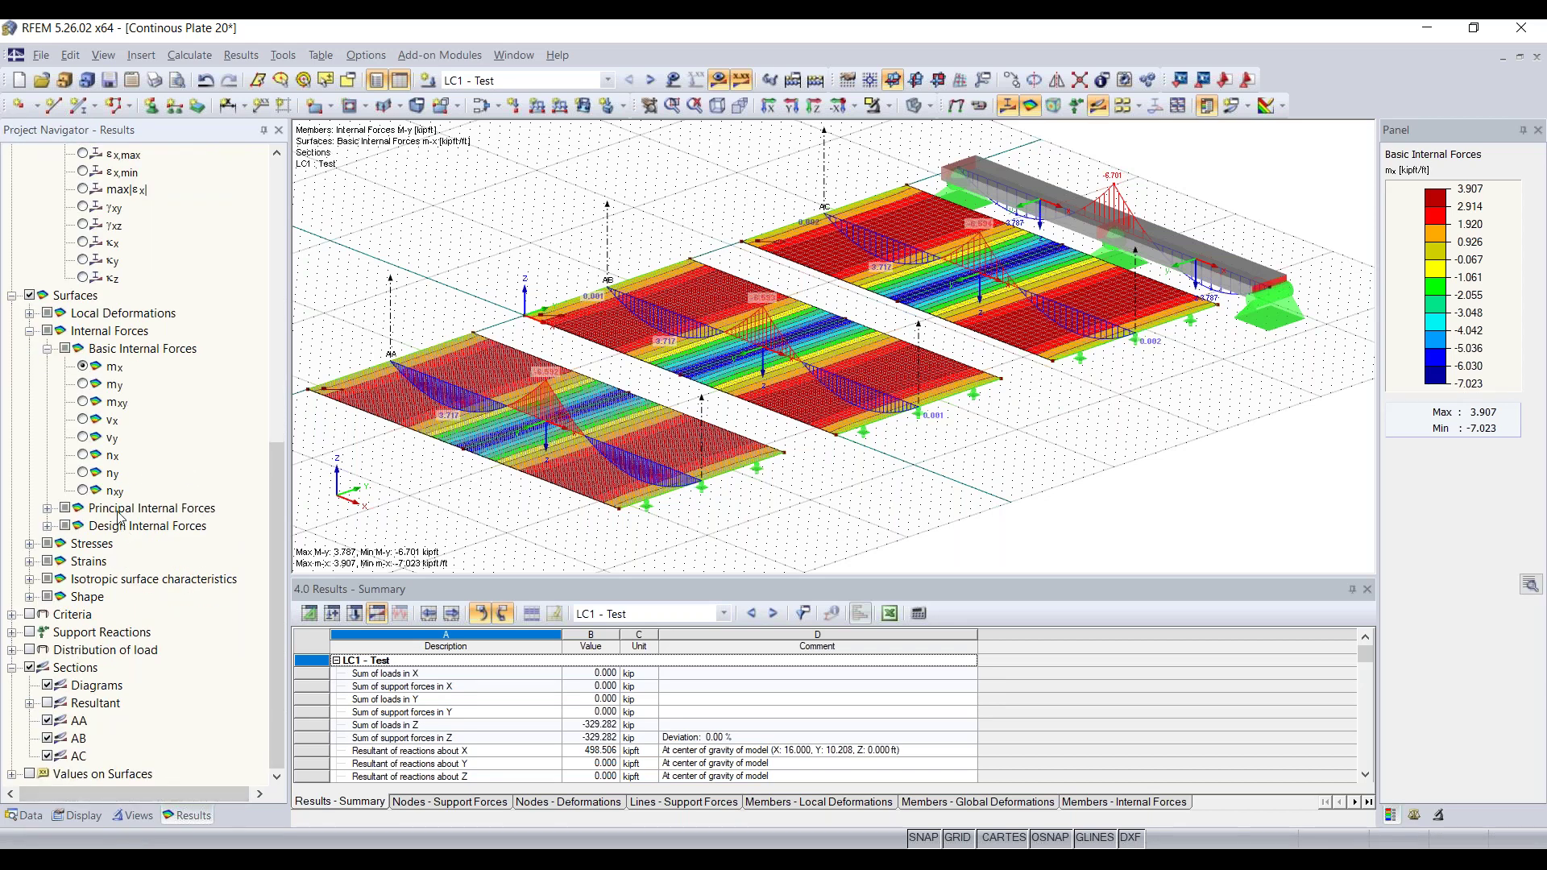
scroll(121, 517, "up", 10)
scroll(121, 517, "down", 10)
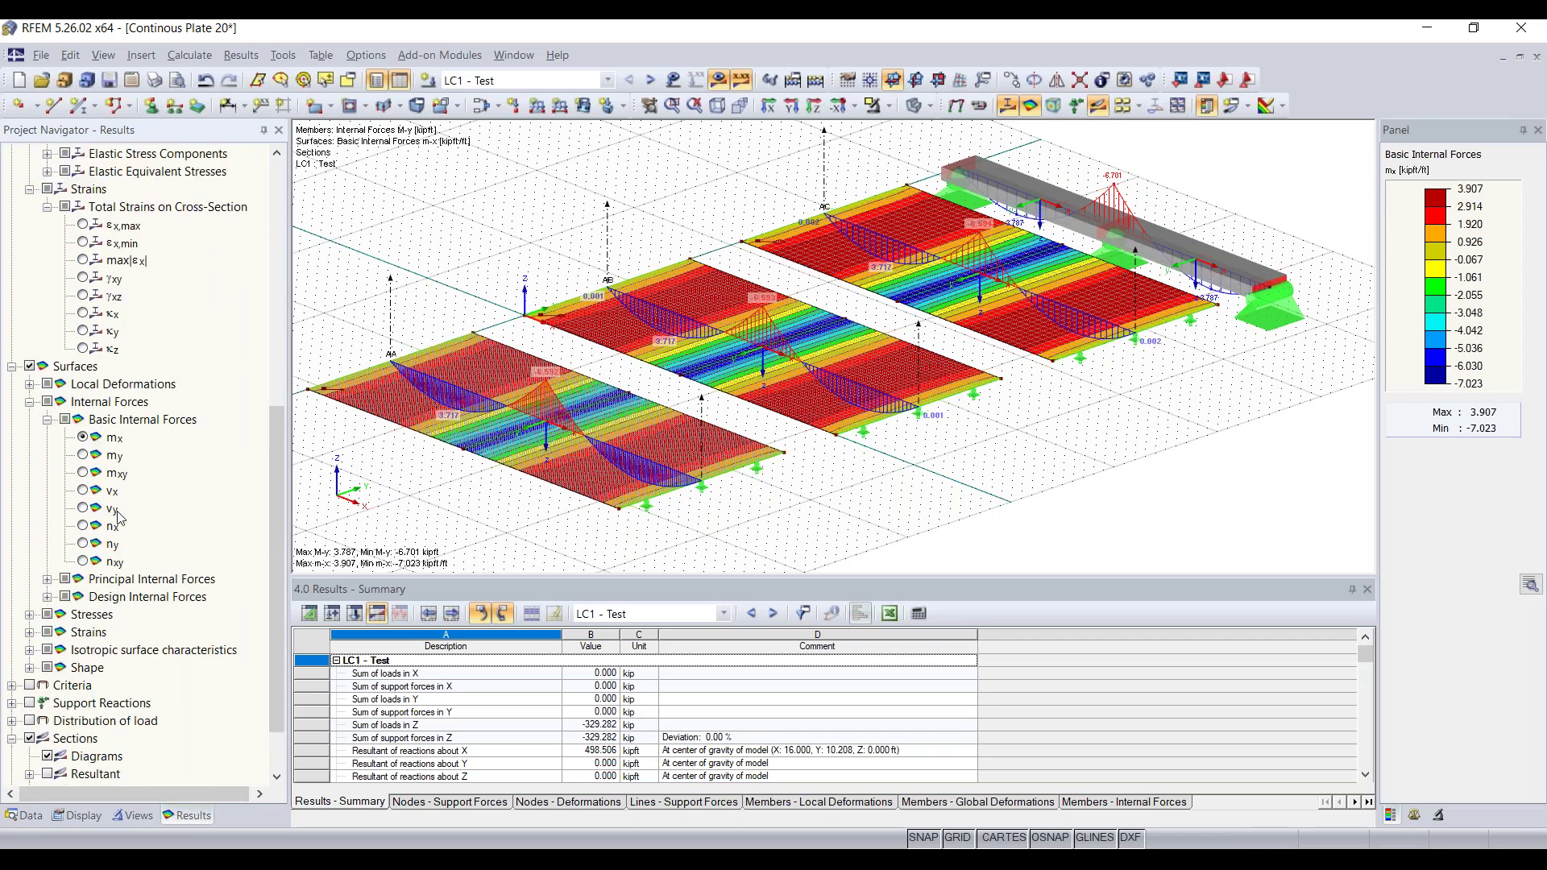
left_click(54, 675)
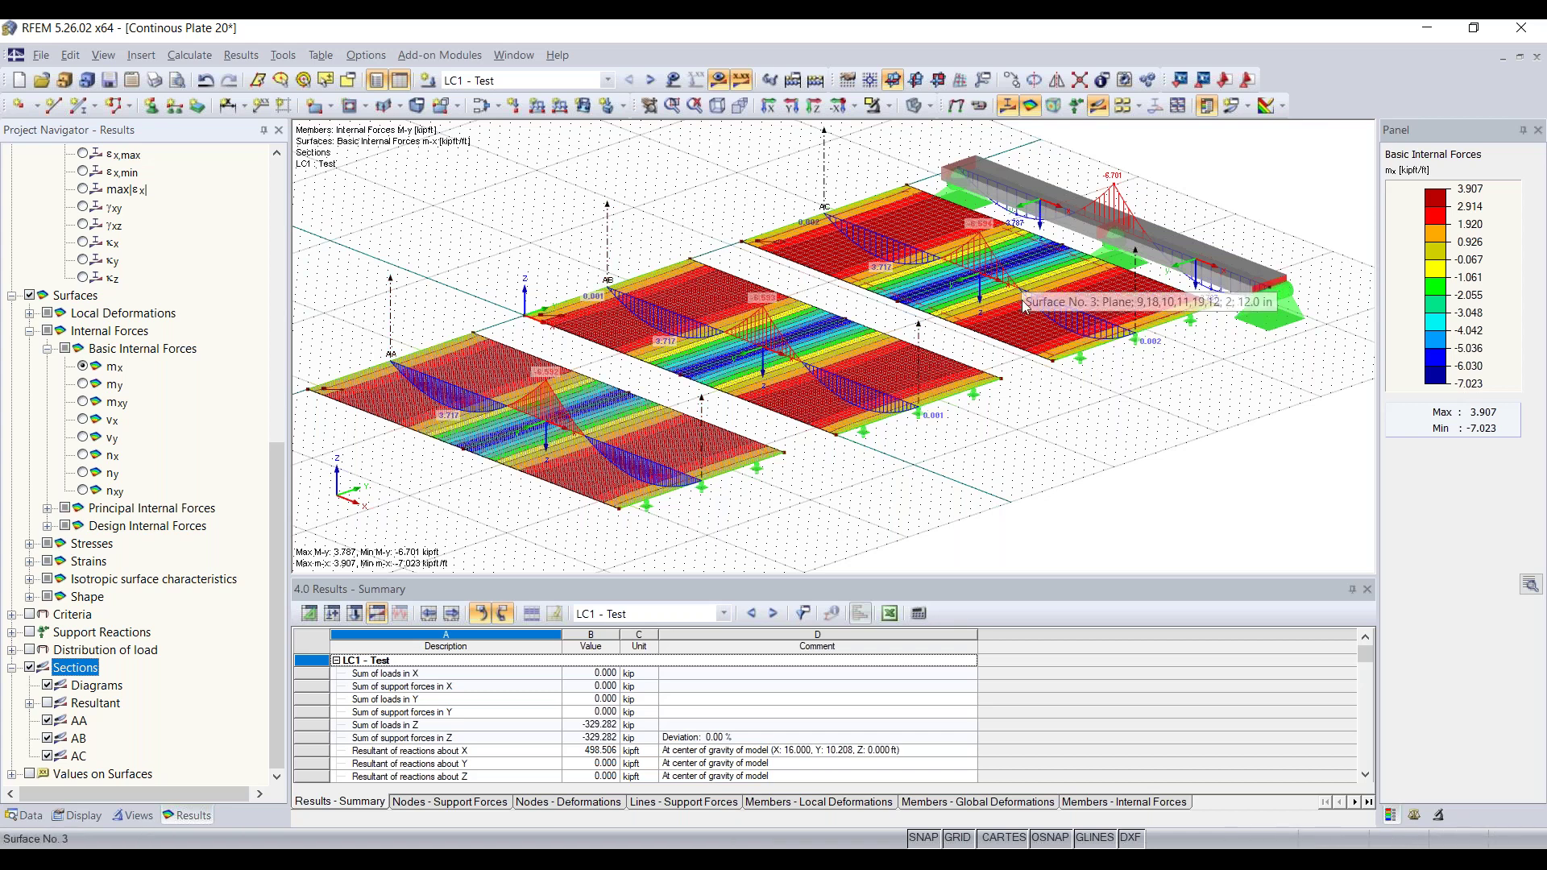
middle_click_drag(1057, 436, 982, 381)
middle_click_drag(970, 335, 739, 367, "ctrl")
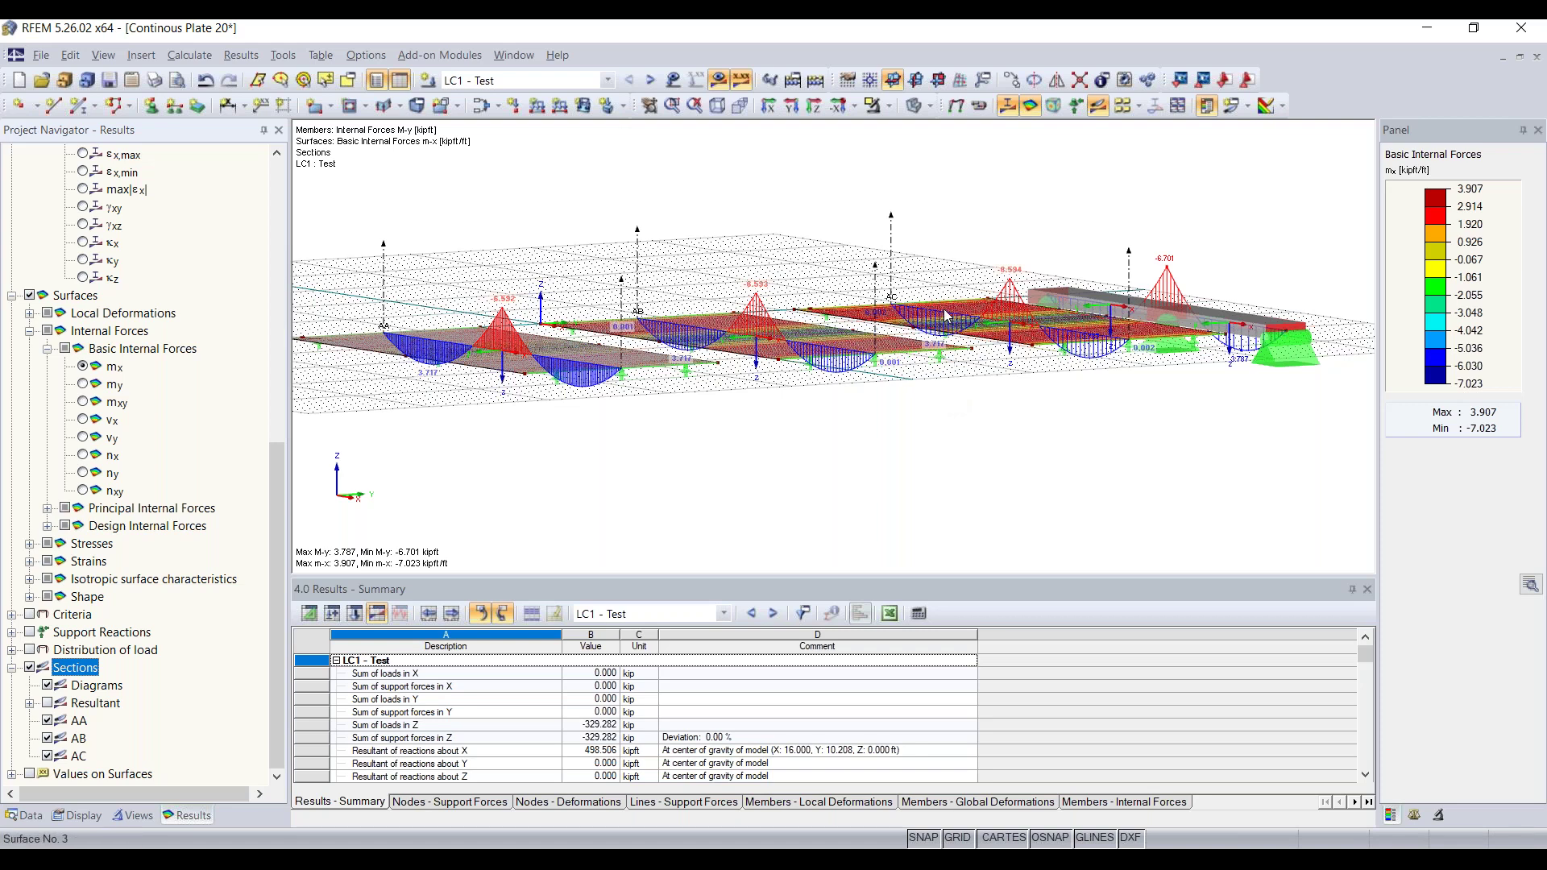
Step: Examine the target length of finite elements in the FE mesh settings
middle_click_drag(714, 225, 1047, 319, "ctrl")
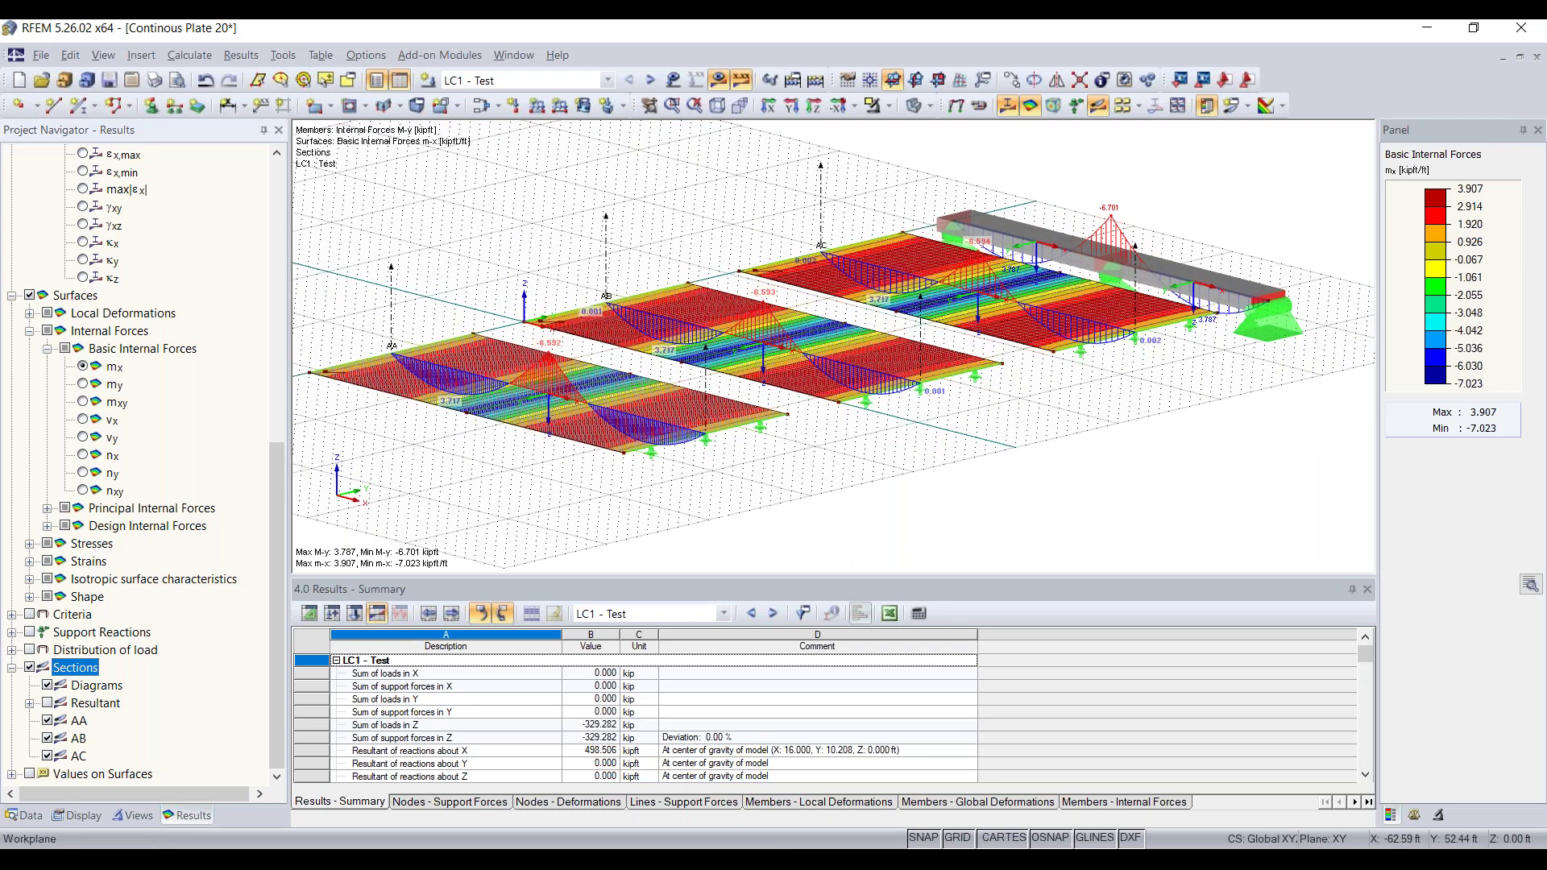
left_click(195, 65)
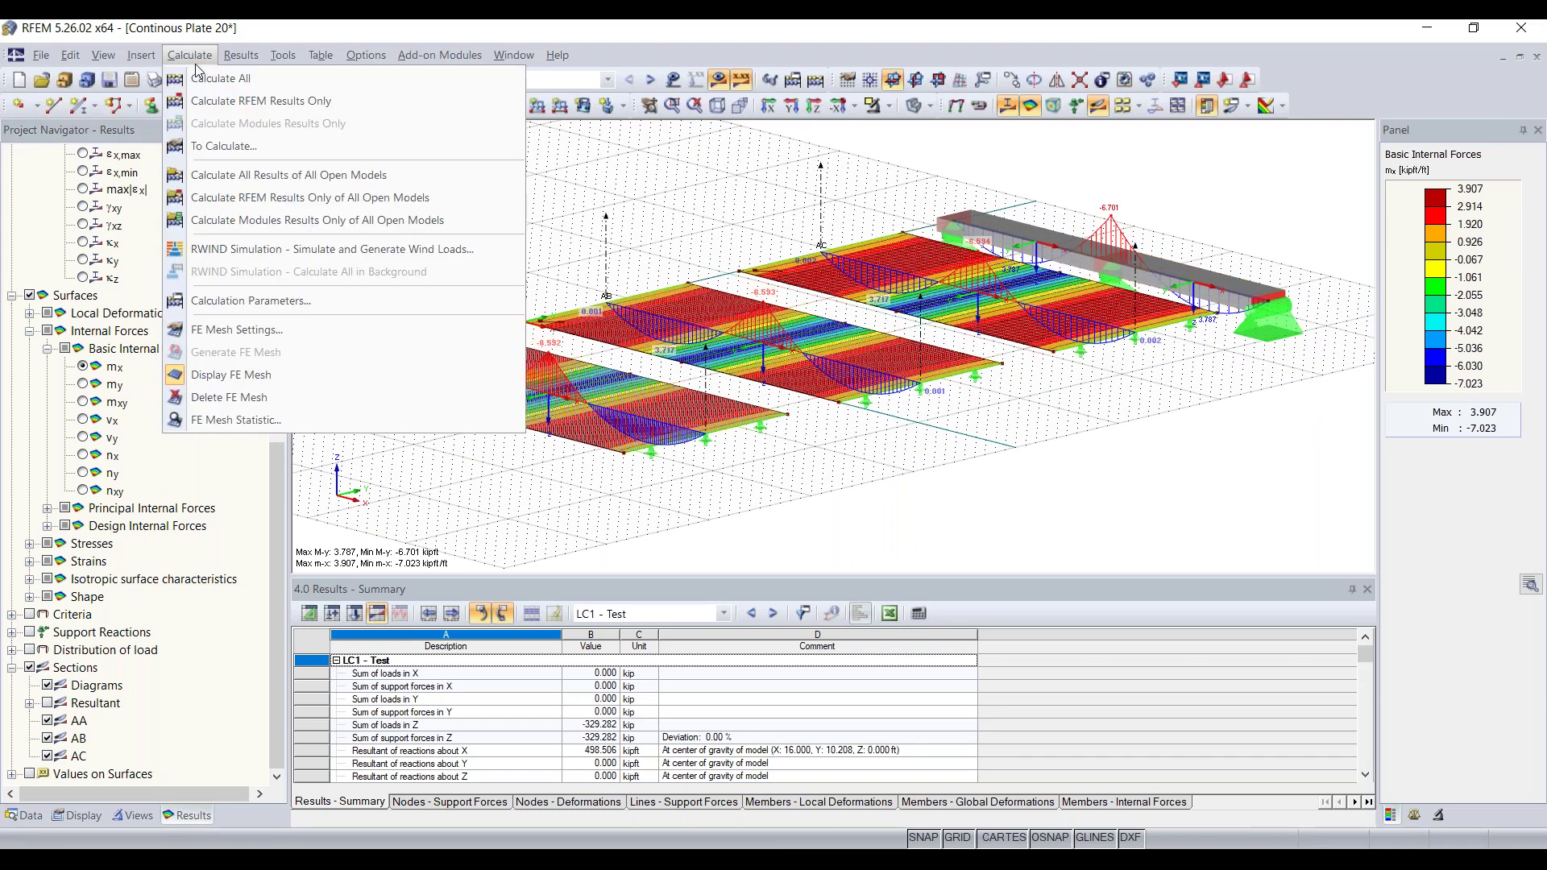
left_click(269, 330)
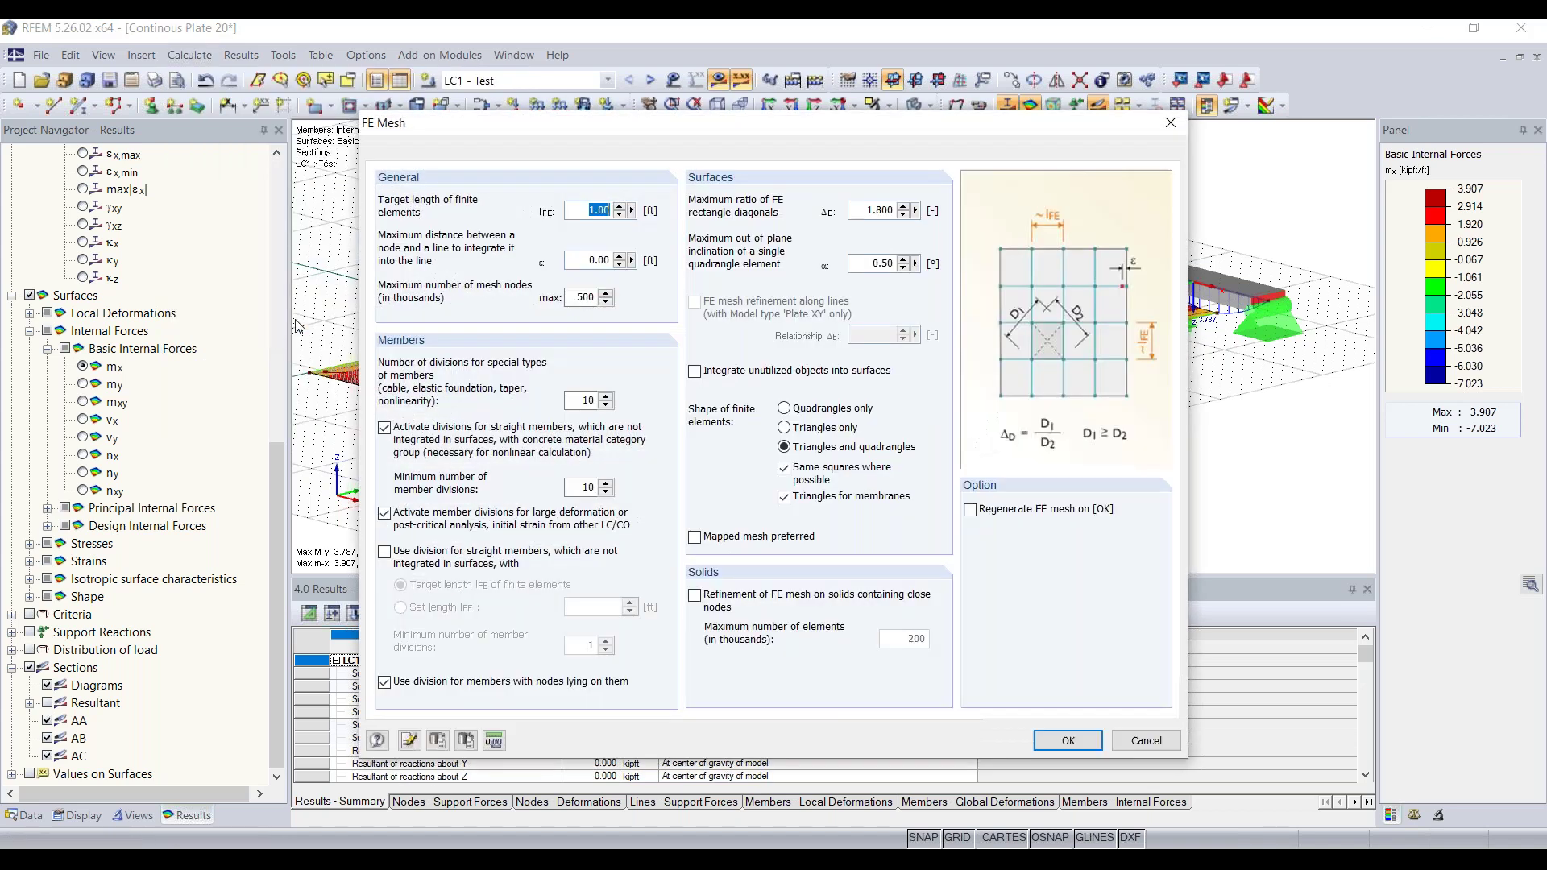
double_click(603, 211)
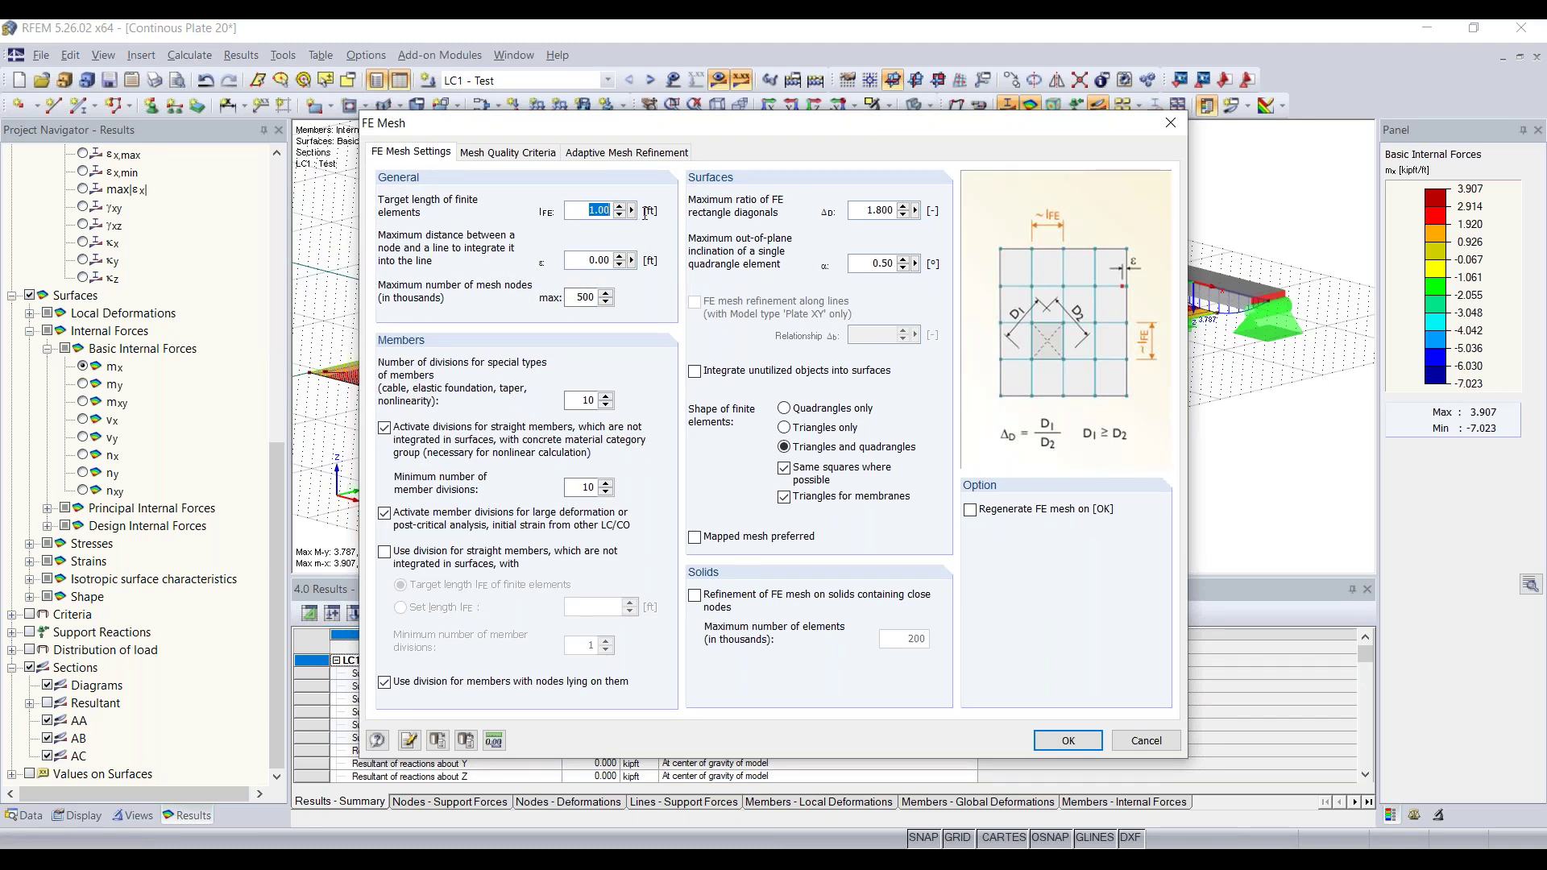
left_click_drag(690, 124, 772, 262)
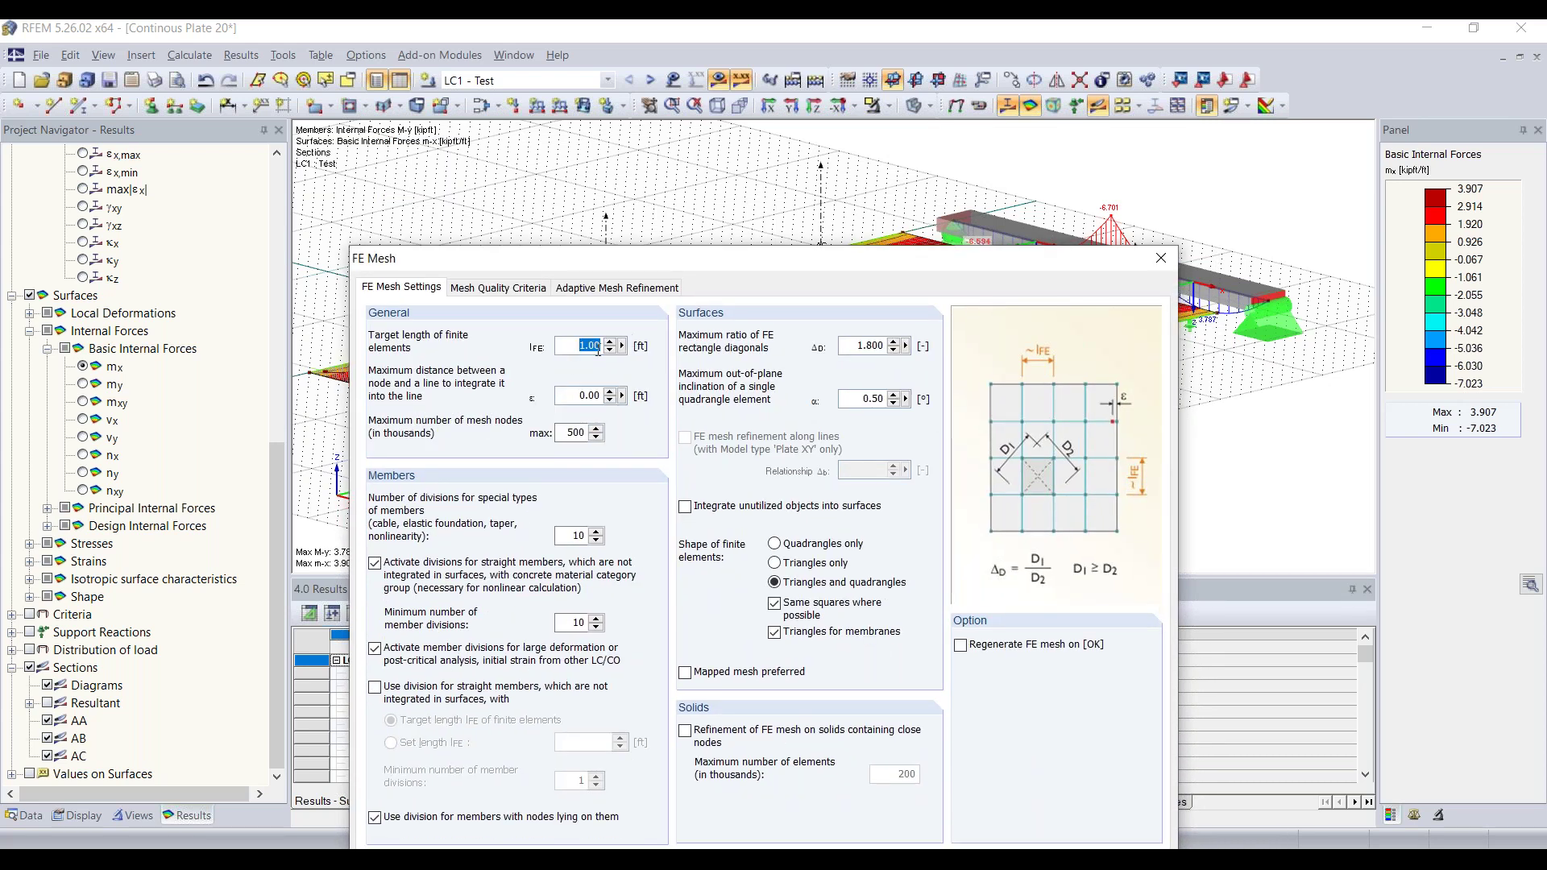
left_click_drag(751, 264, 695, 132)
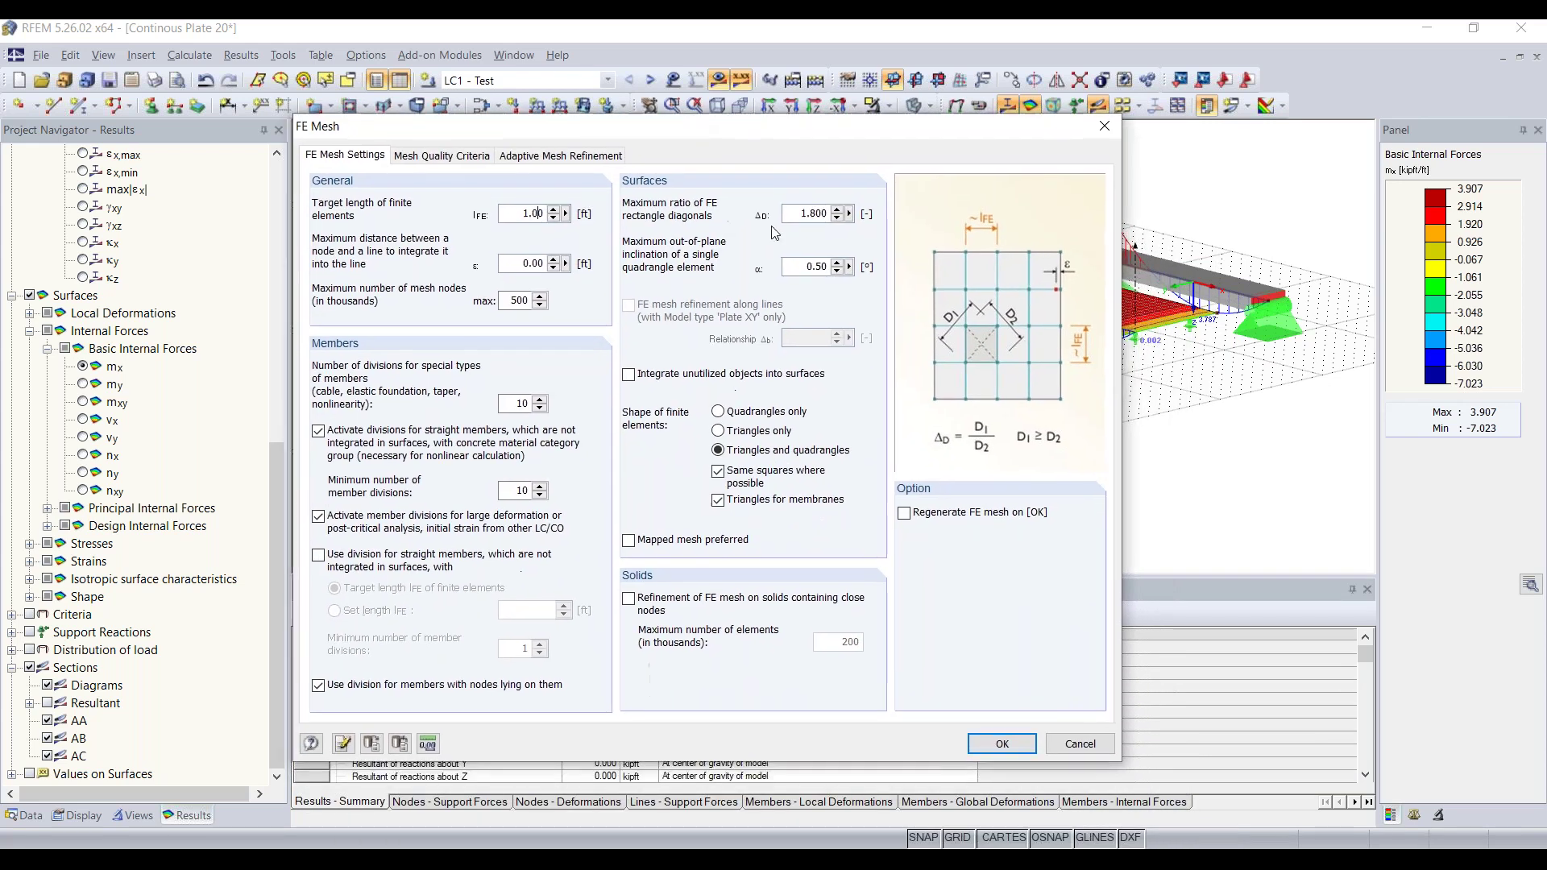
left_click(1007, 743)
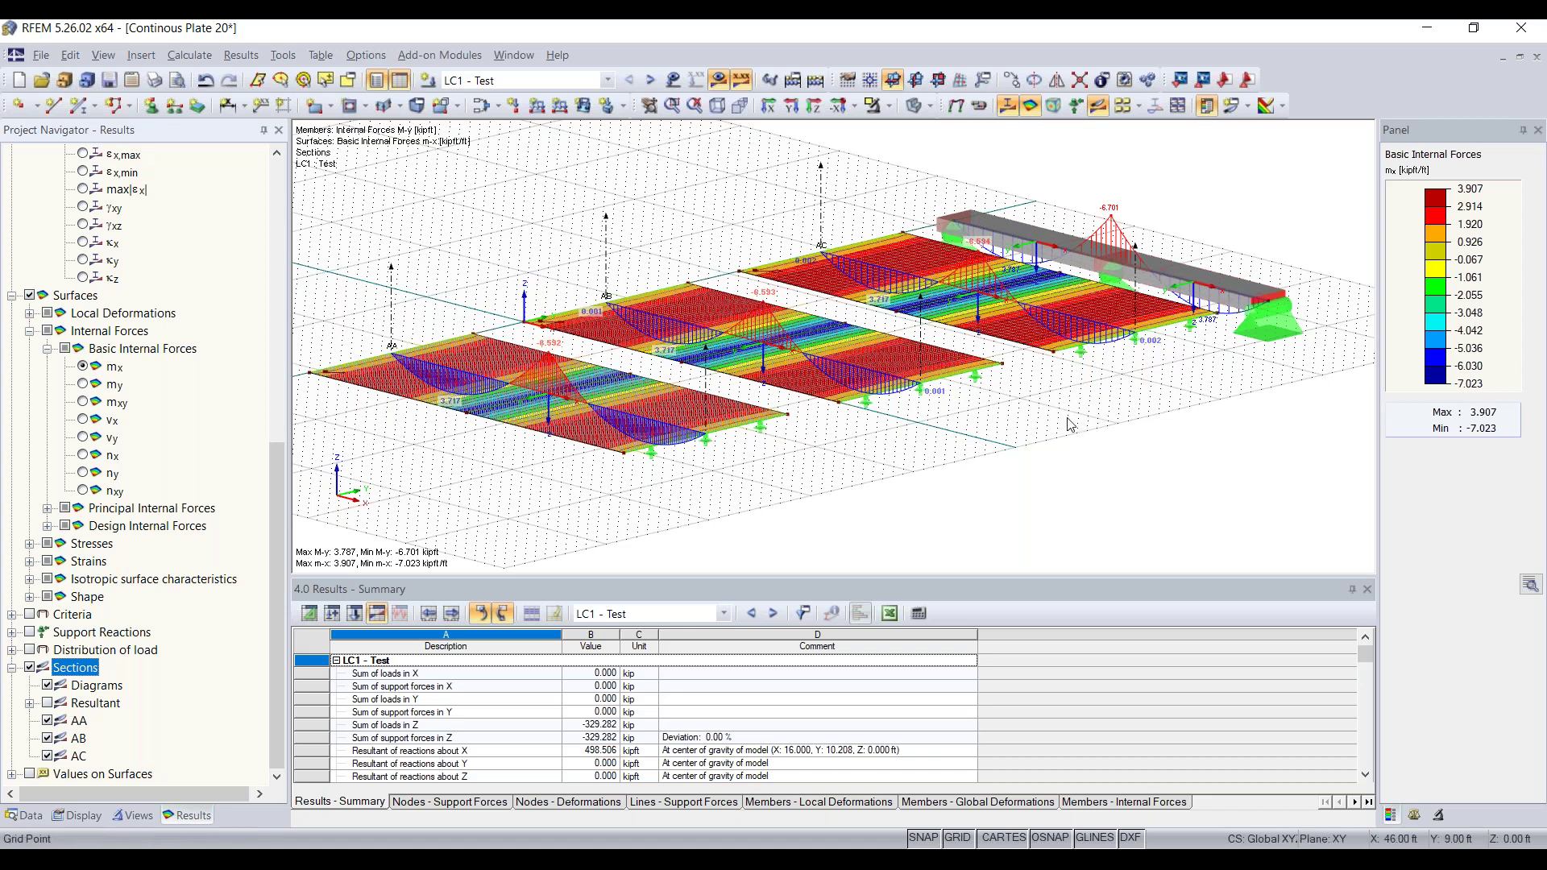
Step: Deactivate the shear stiffness of members (cross-sectional areas Ay, Az) in the global calculation parameters and apply the change
left_click(205, 61)
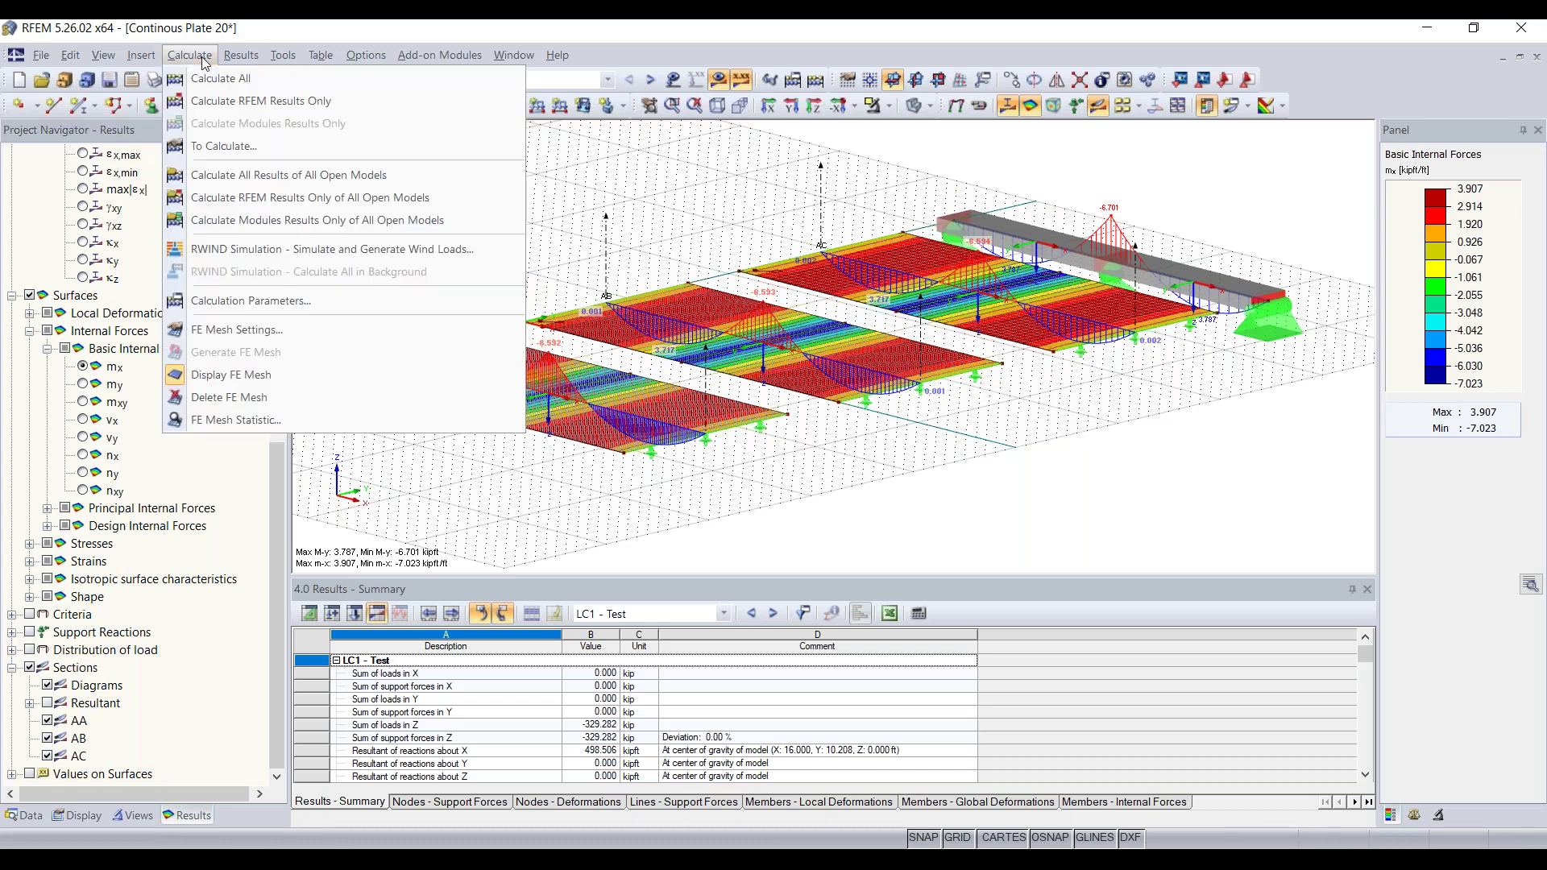
left_click(272, 307)
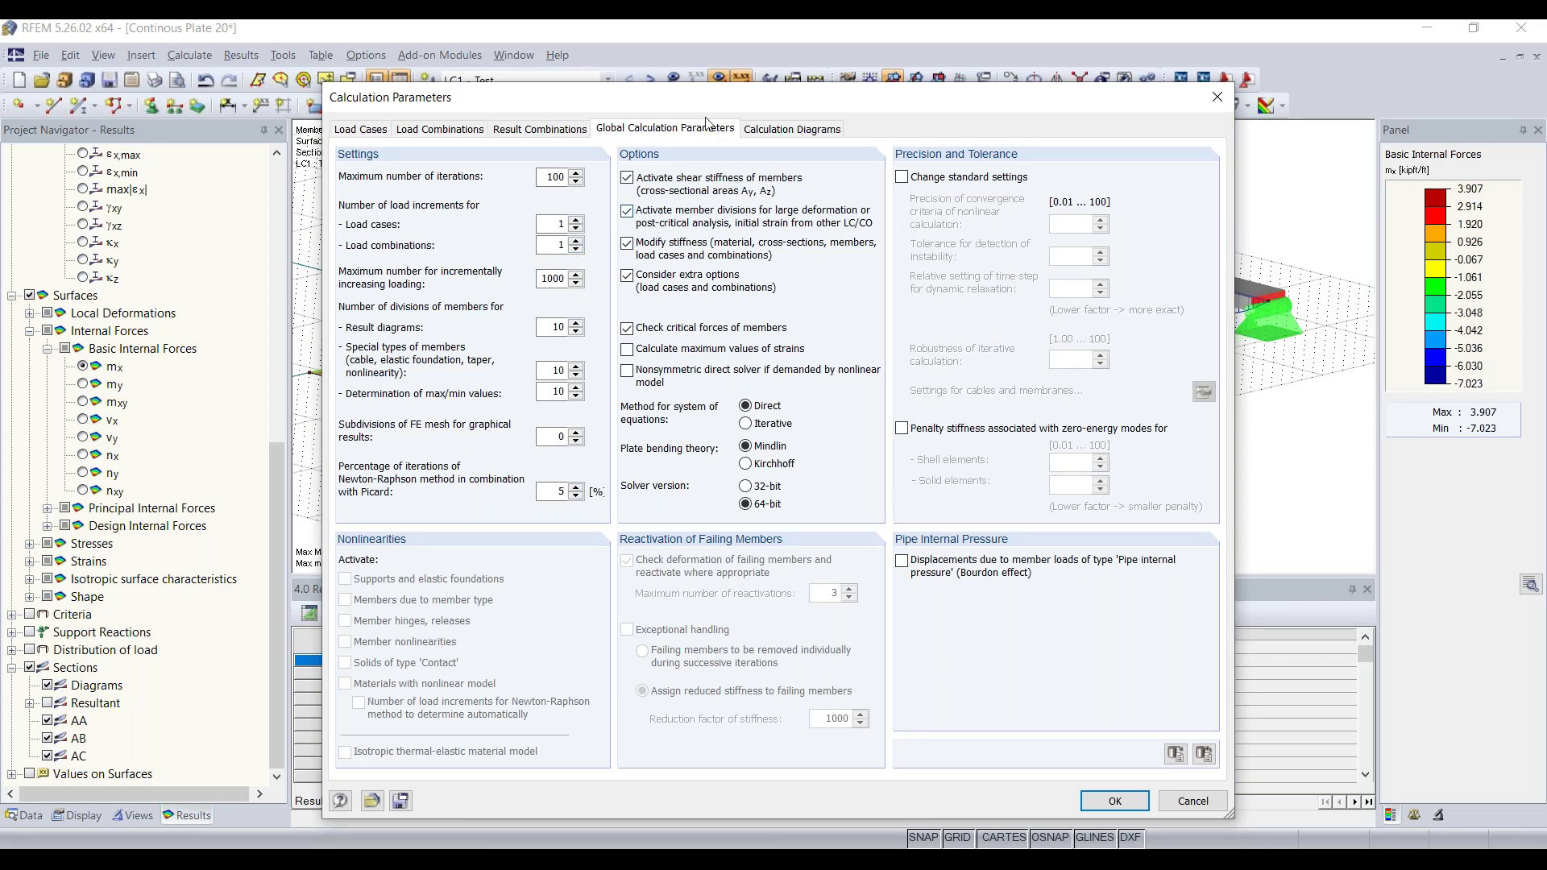
left_click_drag(702, 98, 670, 173)
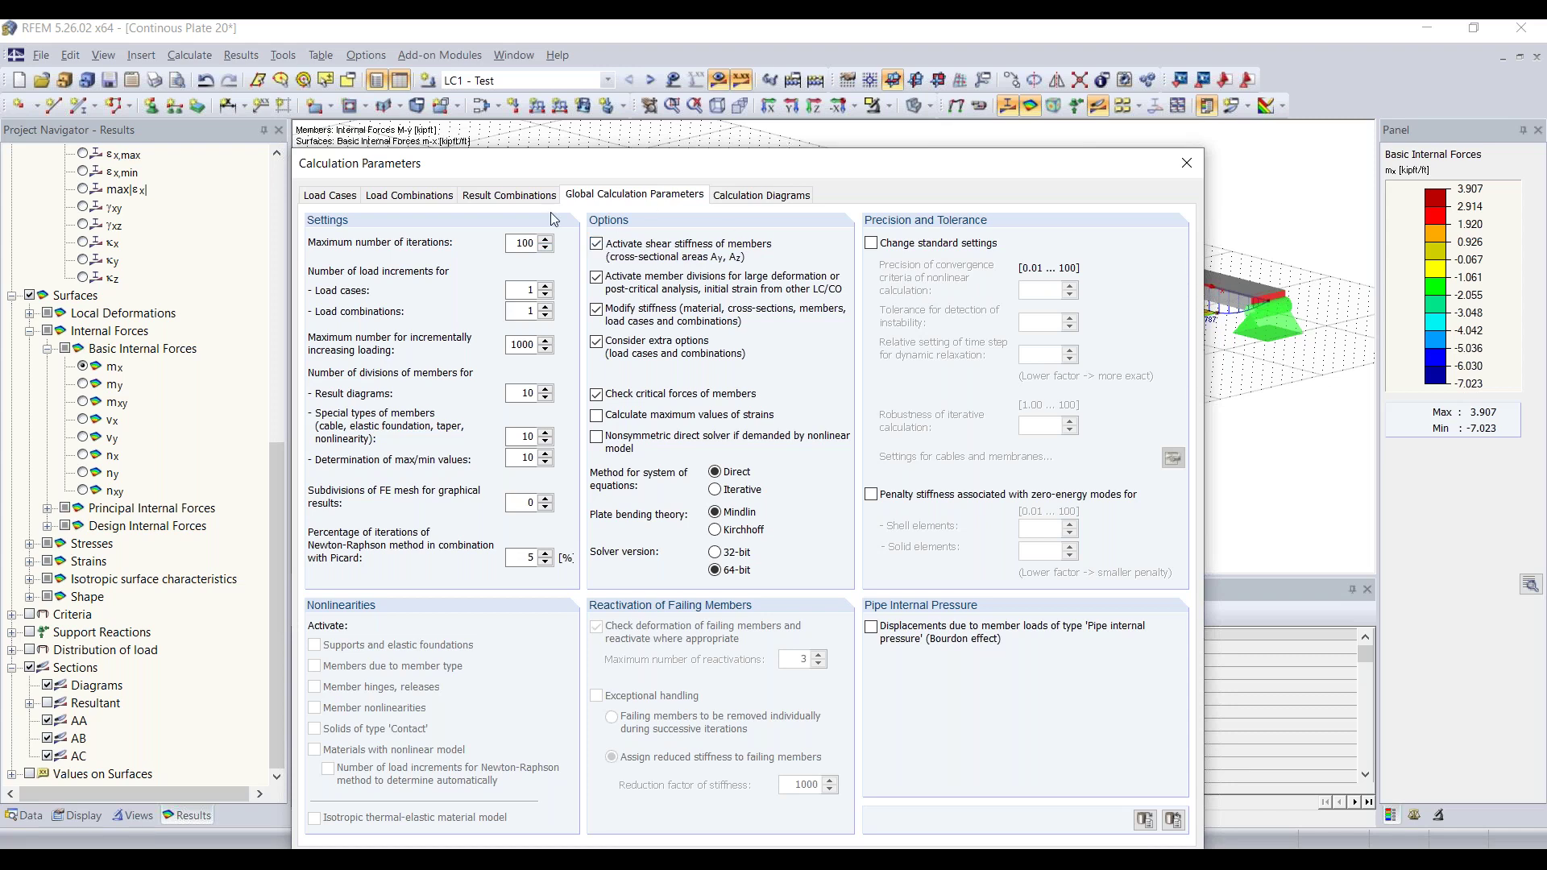
left_click(597, 244)
mouse_move(719, 168)
left_mouse_down()
mouse_move(721, 190)
mouse_move(724, 161)
left_mouse_up()
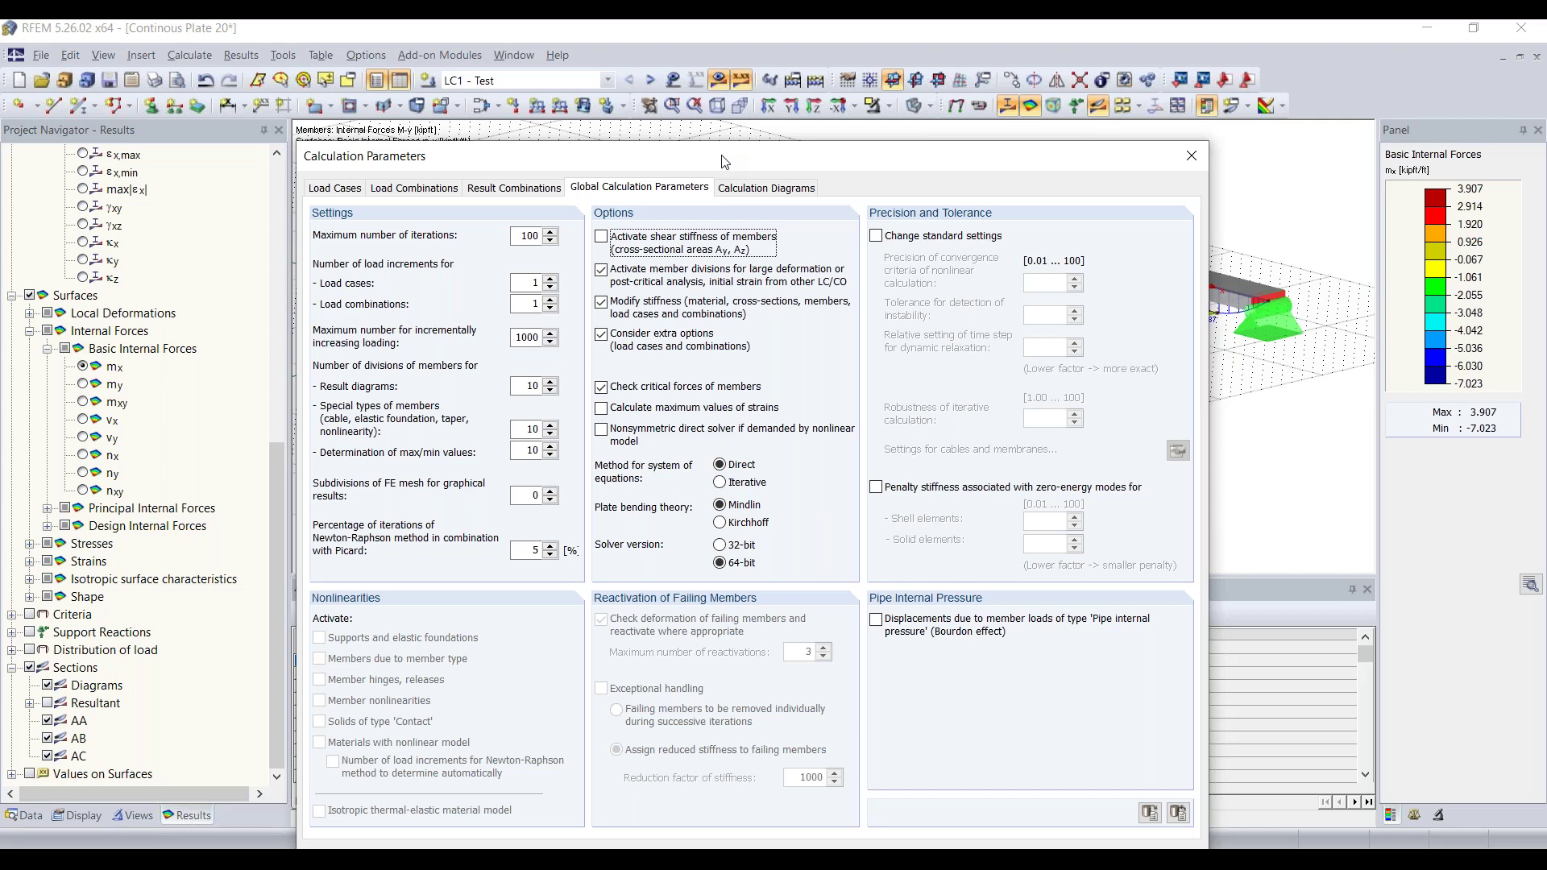
left_click_drag(722, 161, 723, 96)
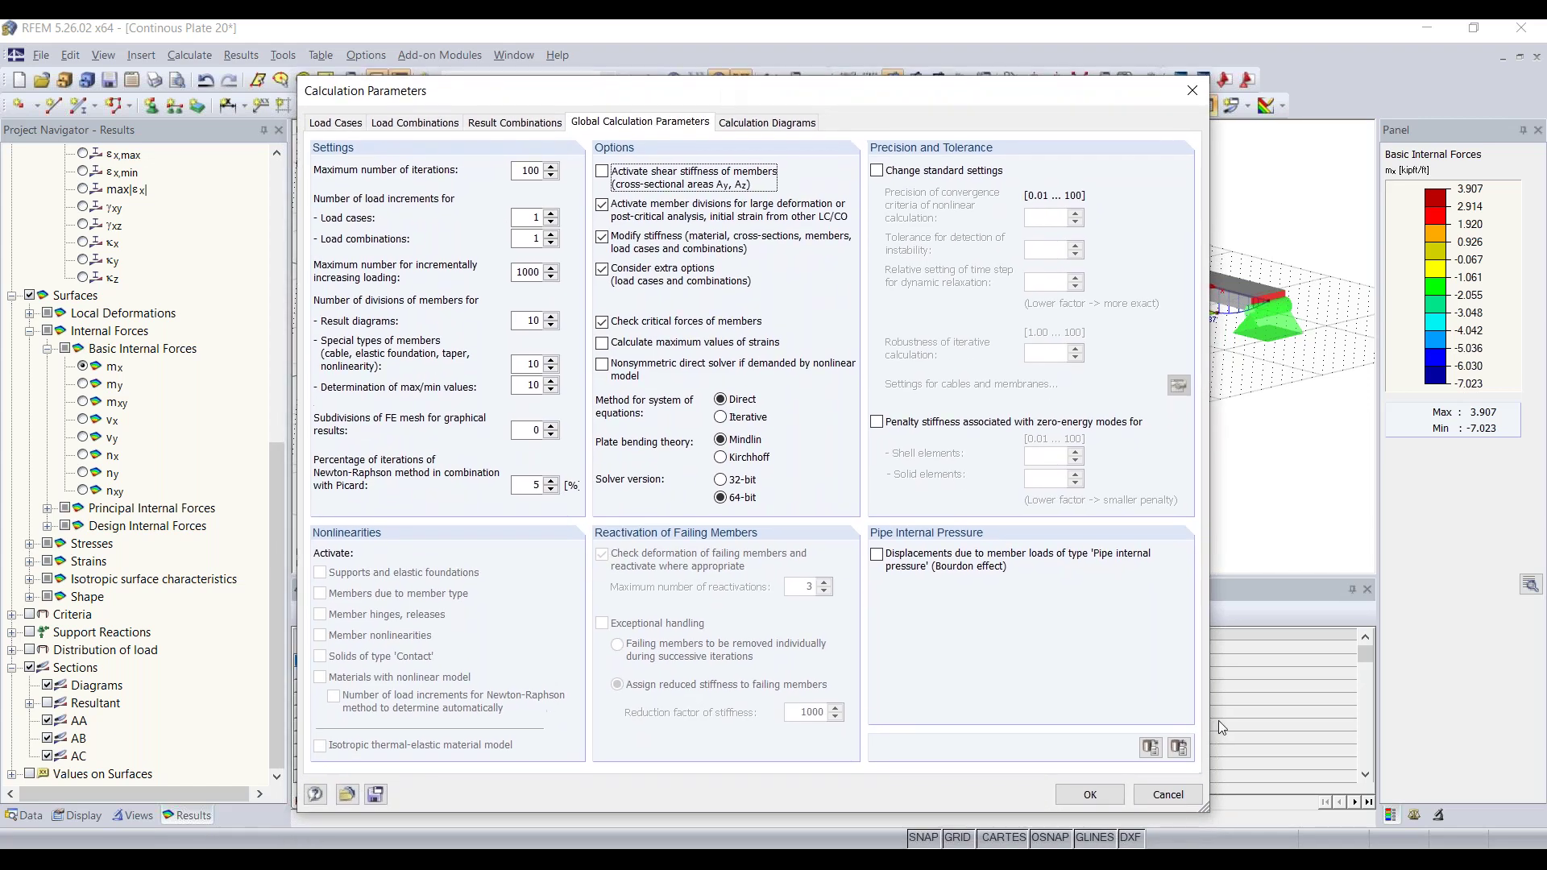
left_click(1091, 796)
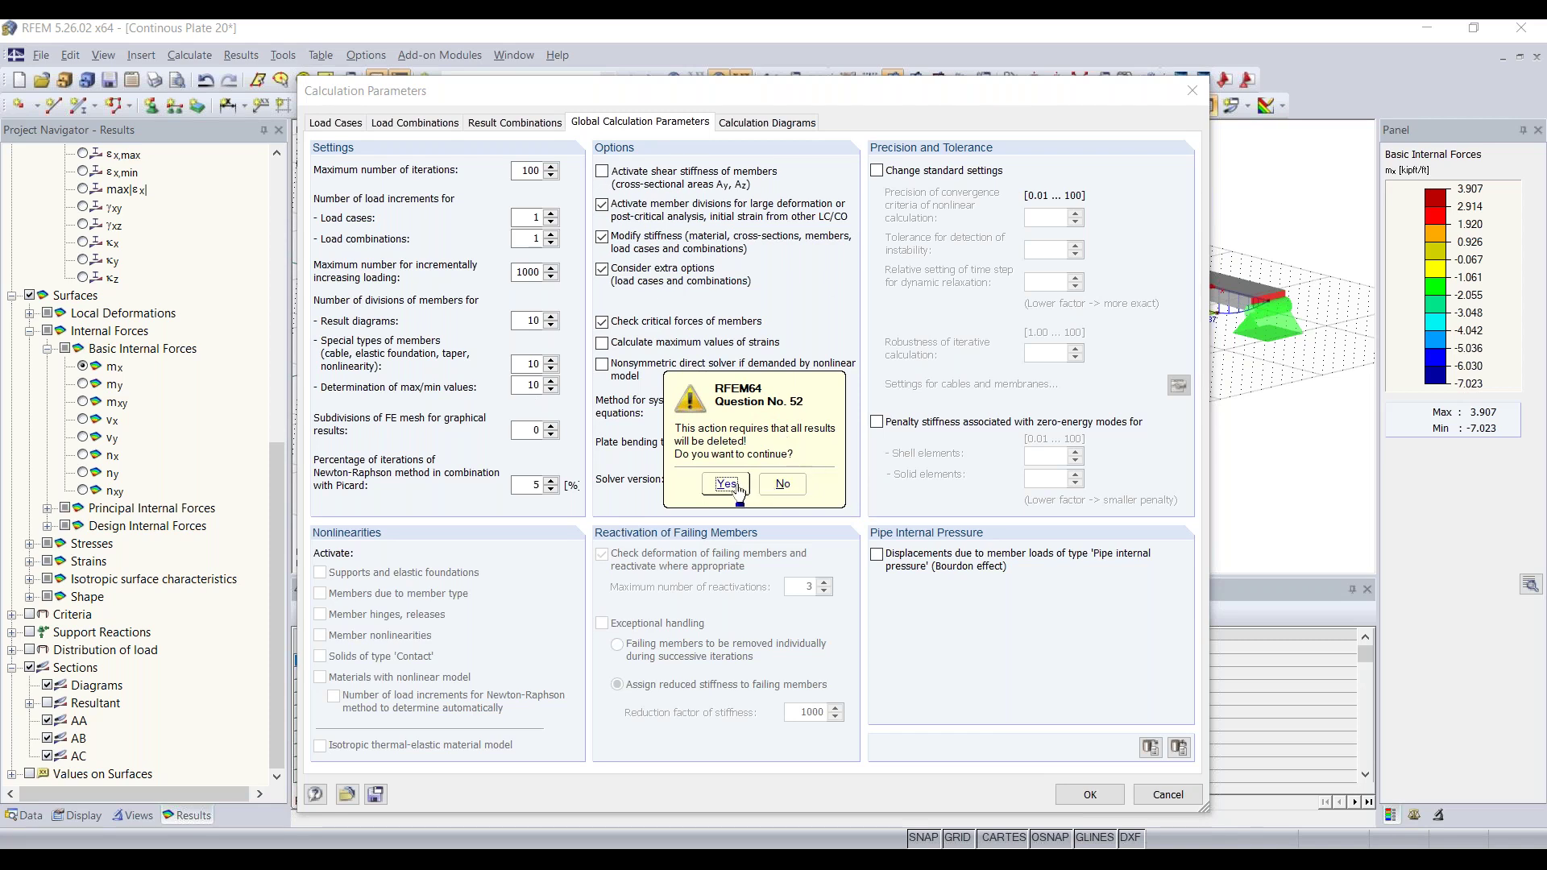
left_click(783, 483)
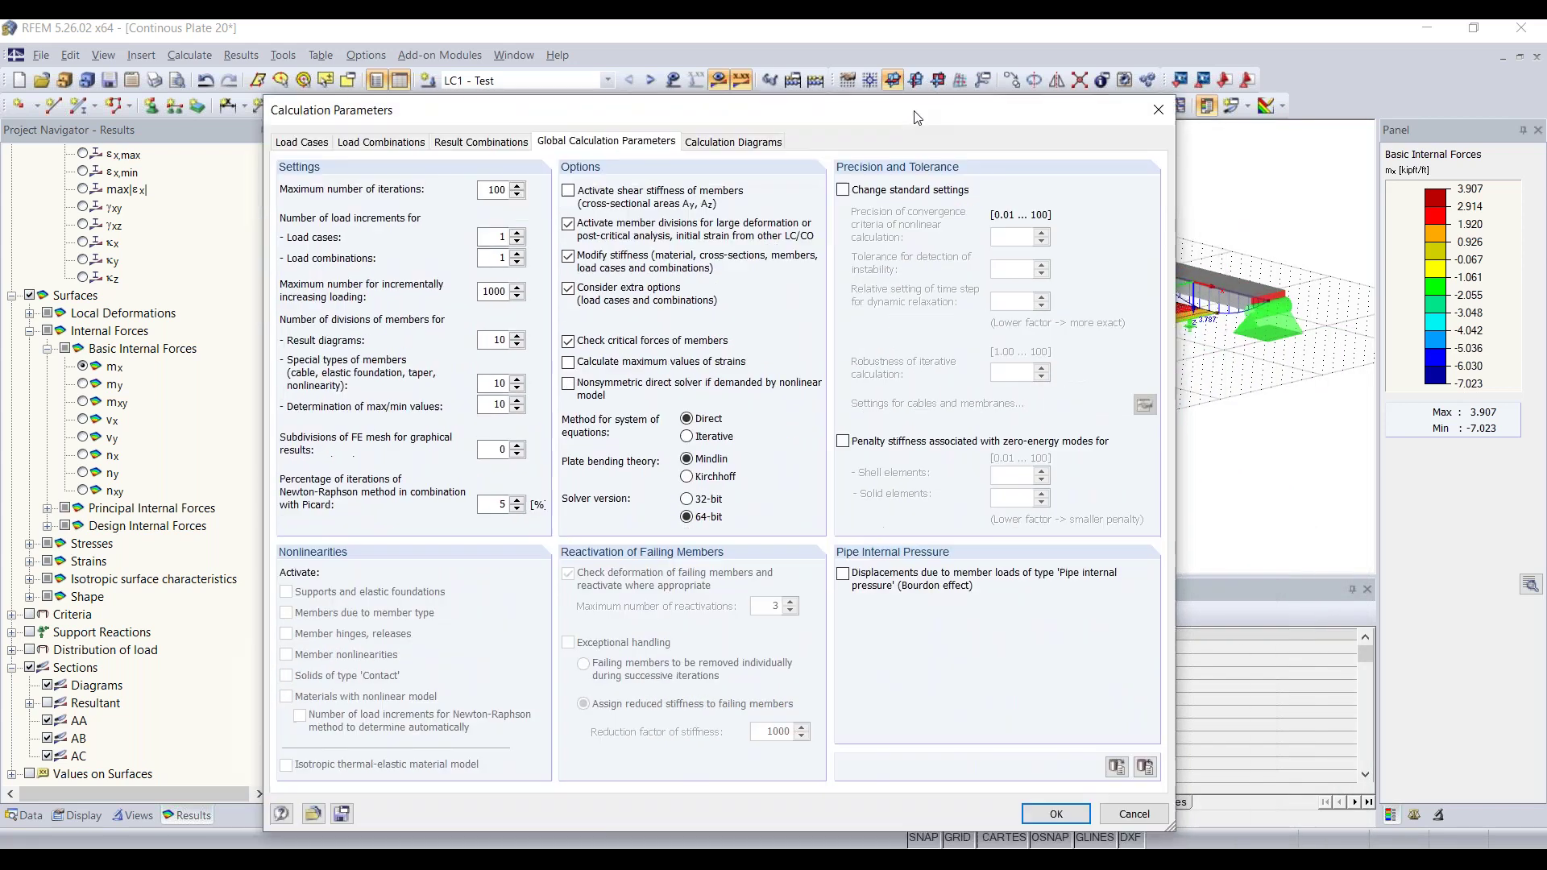
left_click(1071, 817)
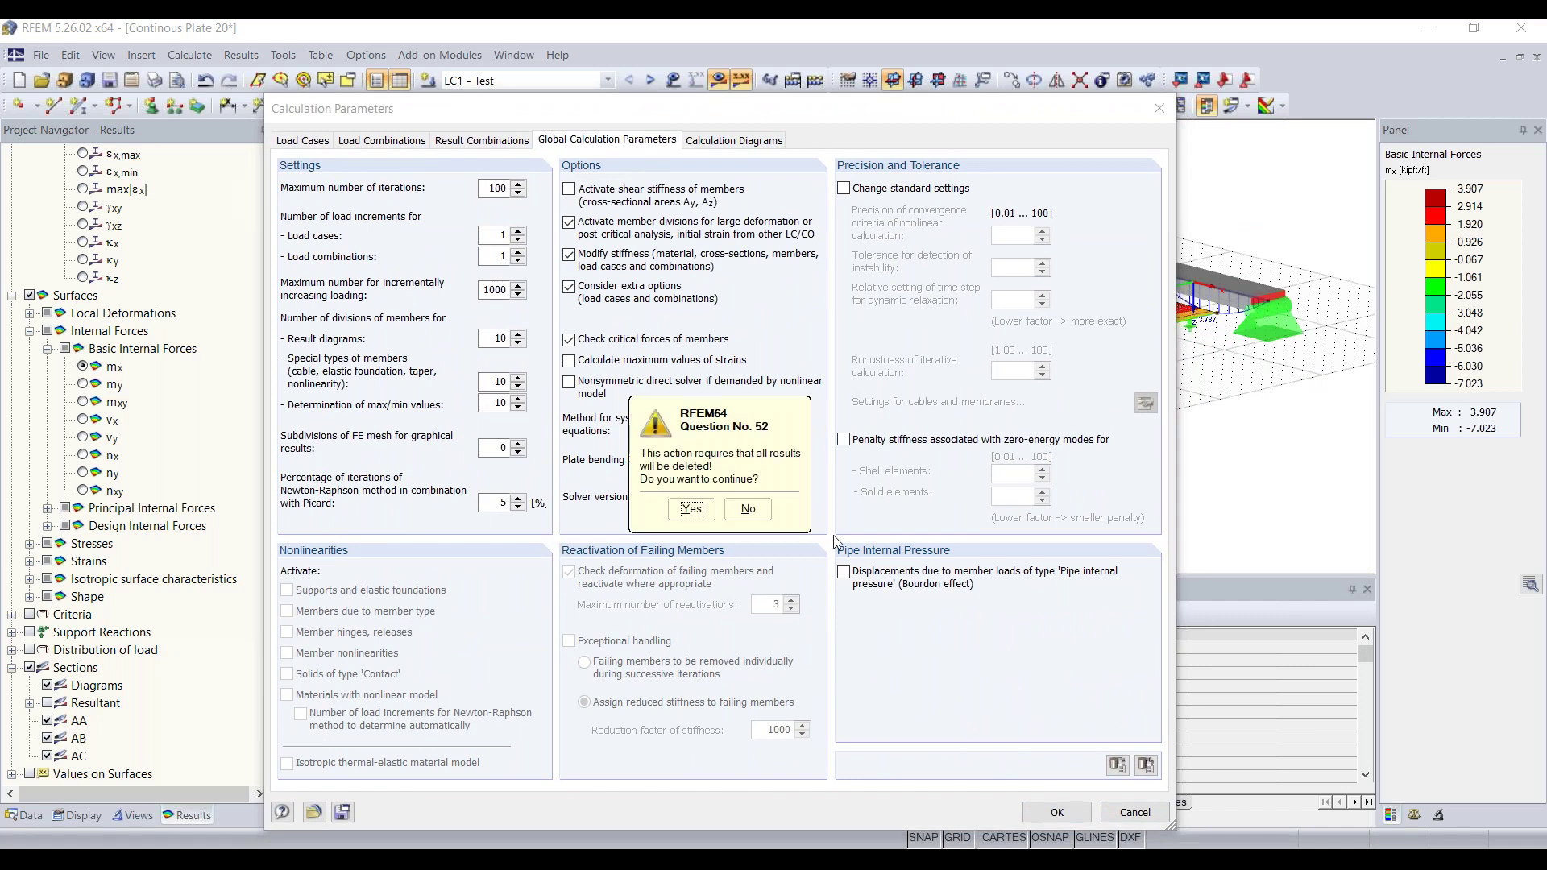
Step: Accept deleting the existing results and recalculate load case LC1 to display the plate and beam internal forces
left_click(691, 508)
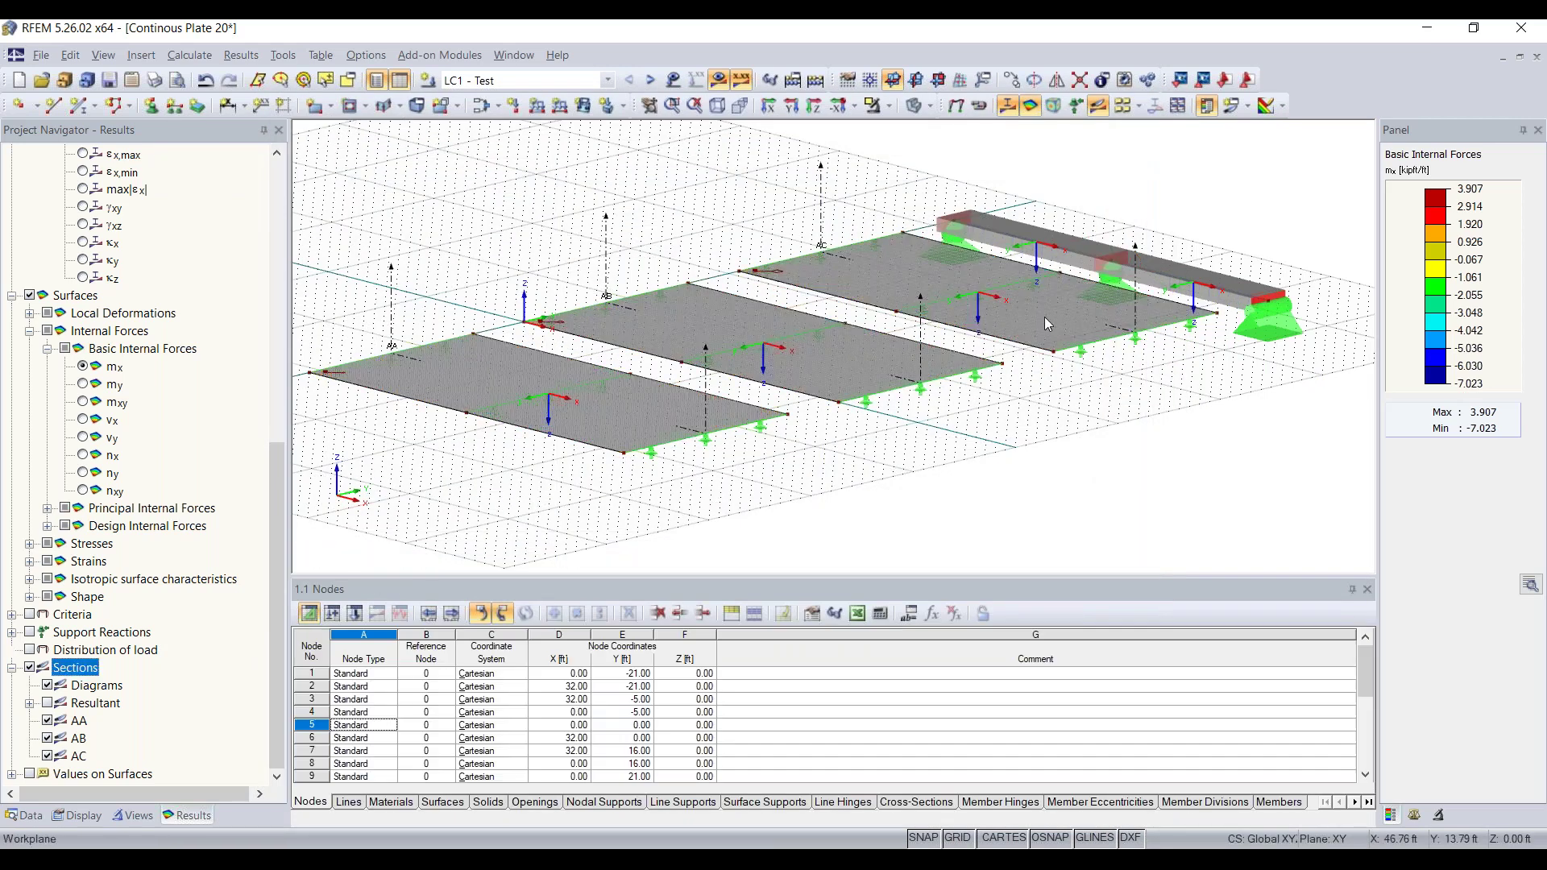
left_click(720, 80)
left_click(735, 482)
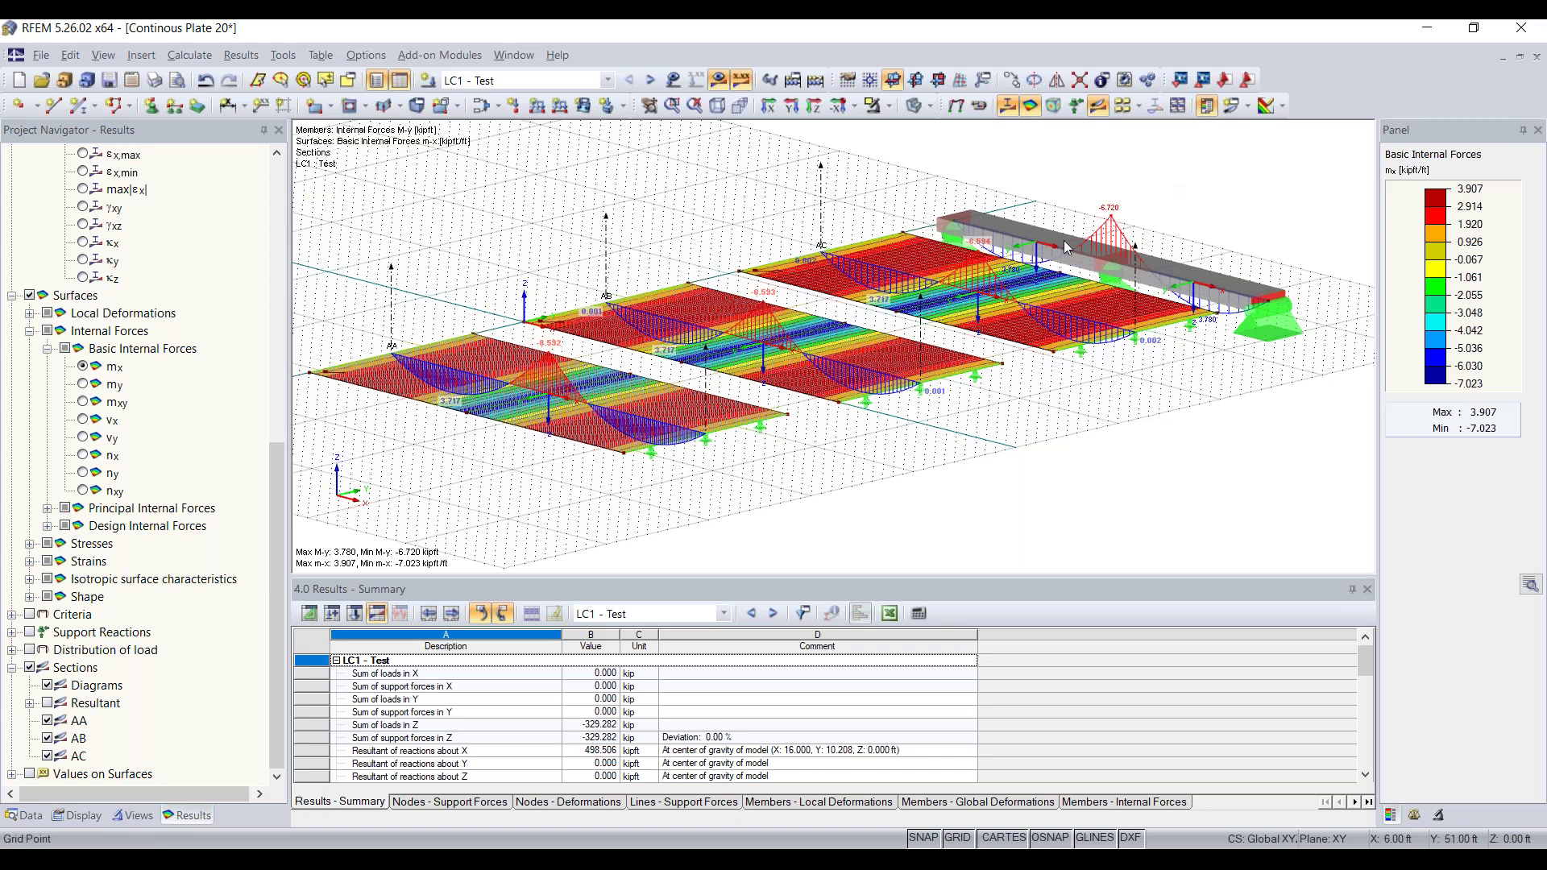
scroll(1245, 431, "down", 1)
mouse_move(1225, 429)
middle_mouse_down("ctrl")
mouse_move(1133, 442)
mouse_move(1210, 425)
middle_mouse_up("ctrl")
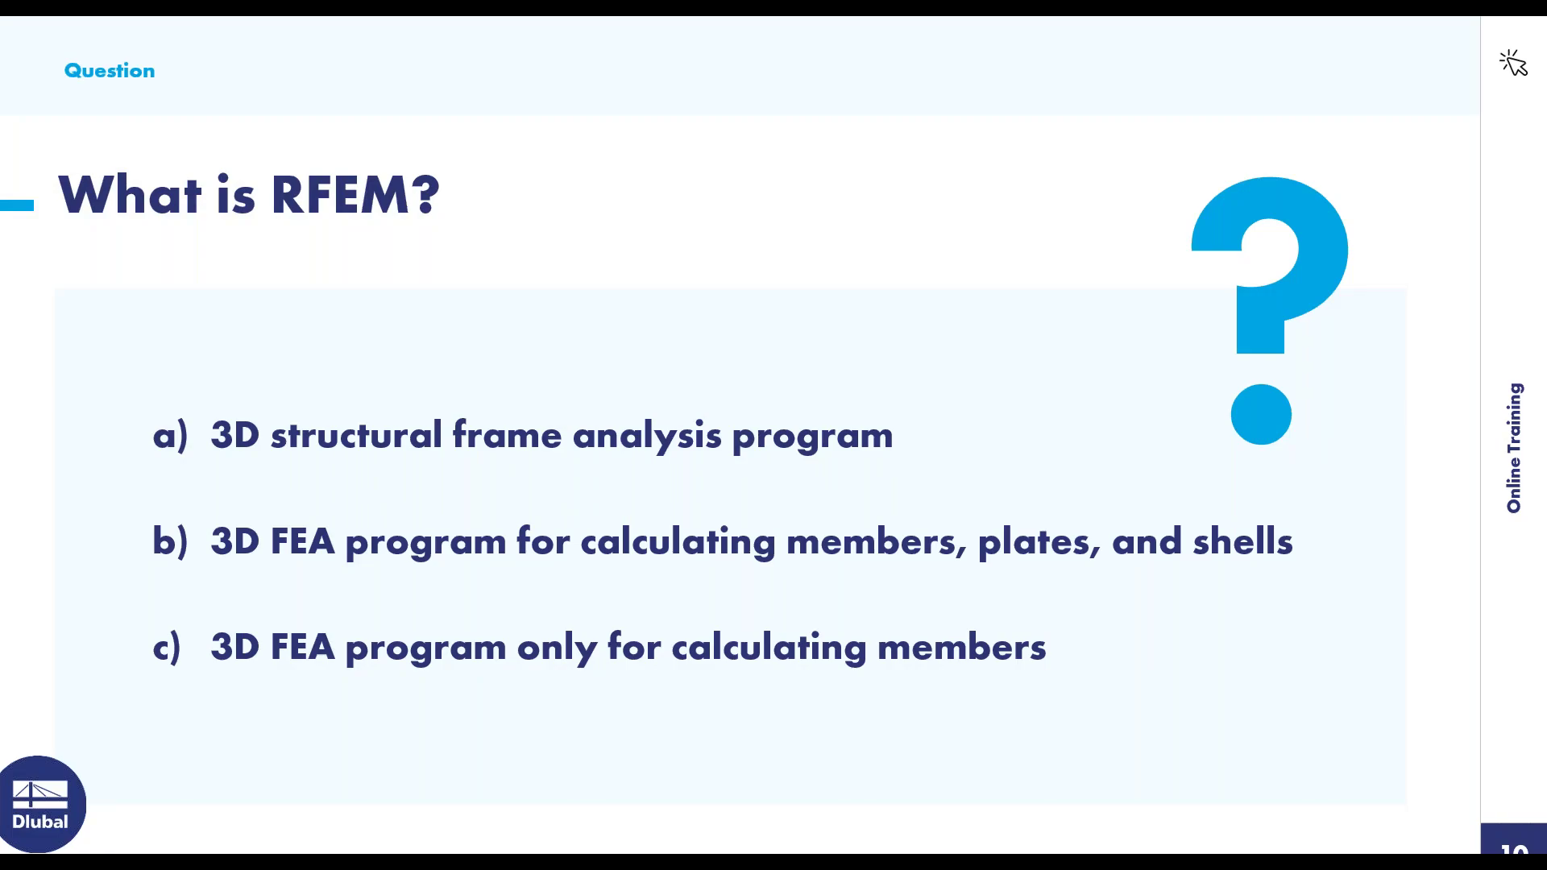
key("Right")
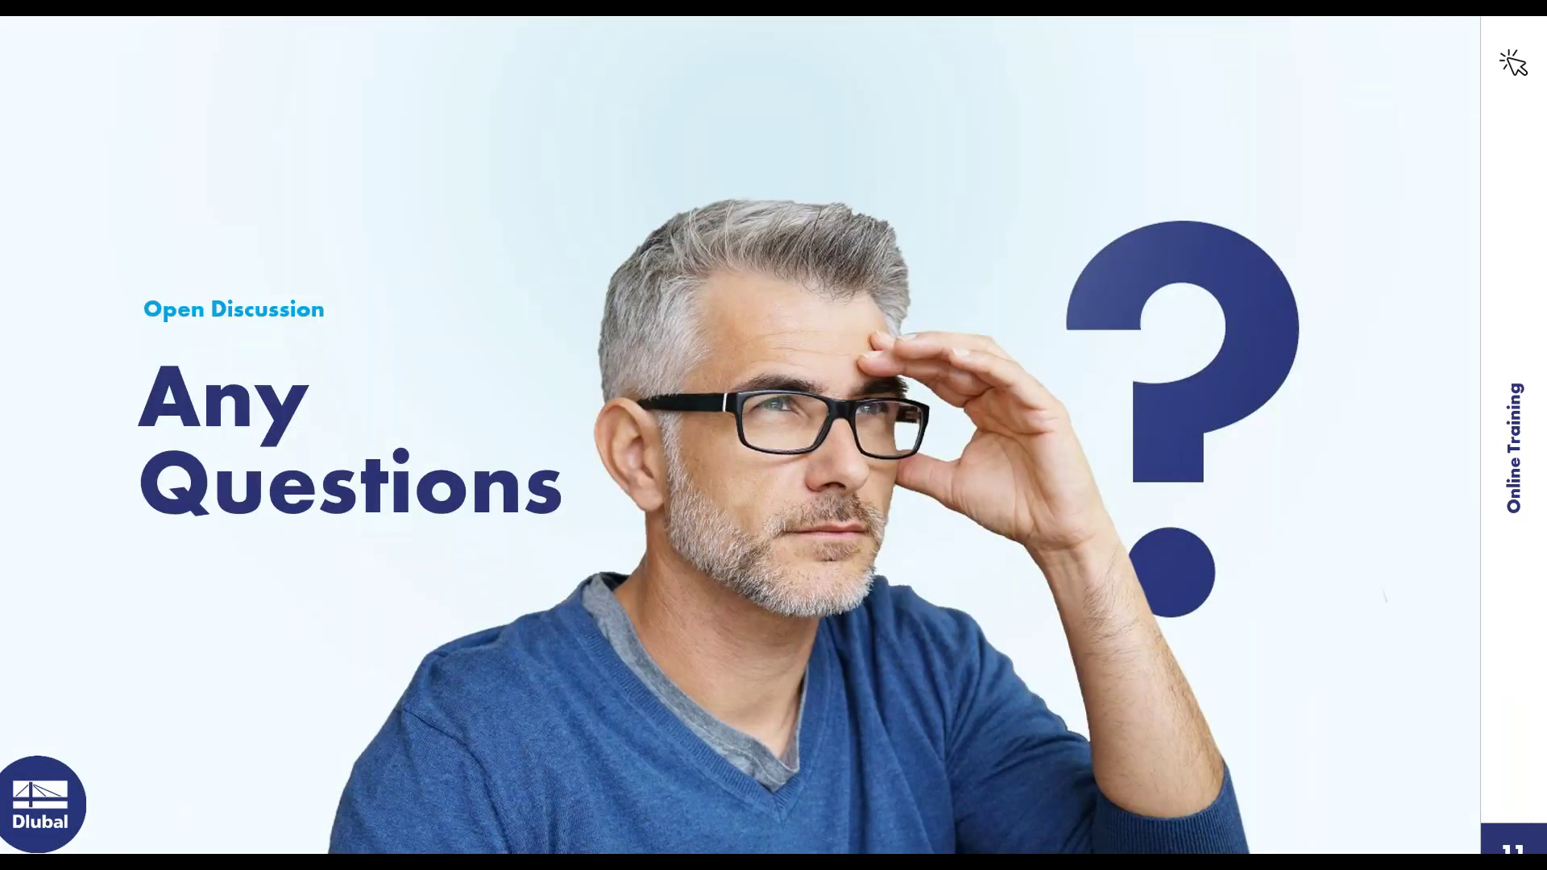
key("Right")
key("Right")
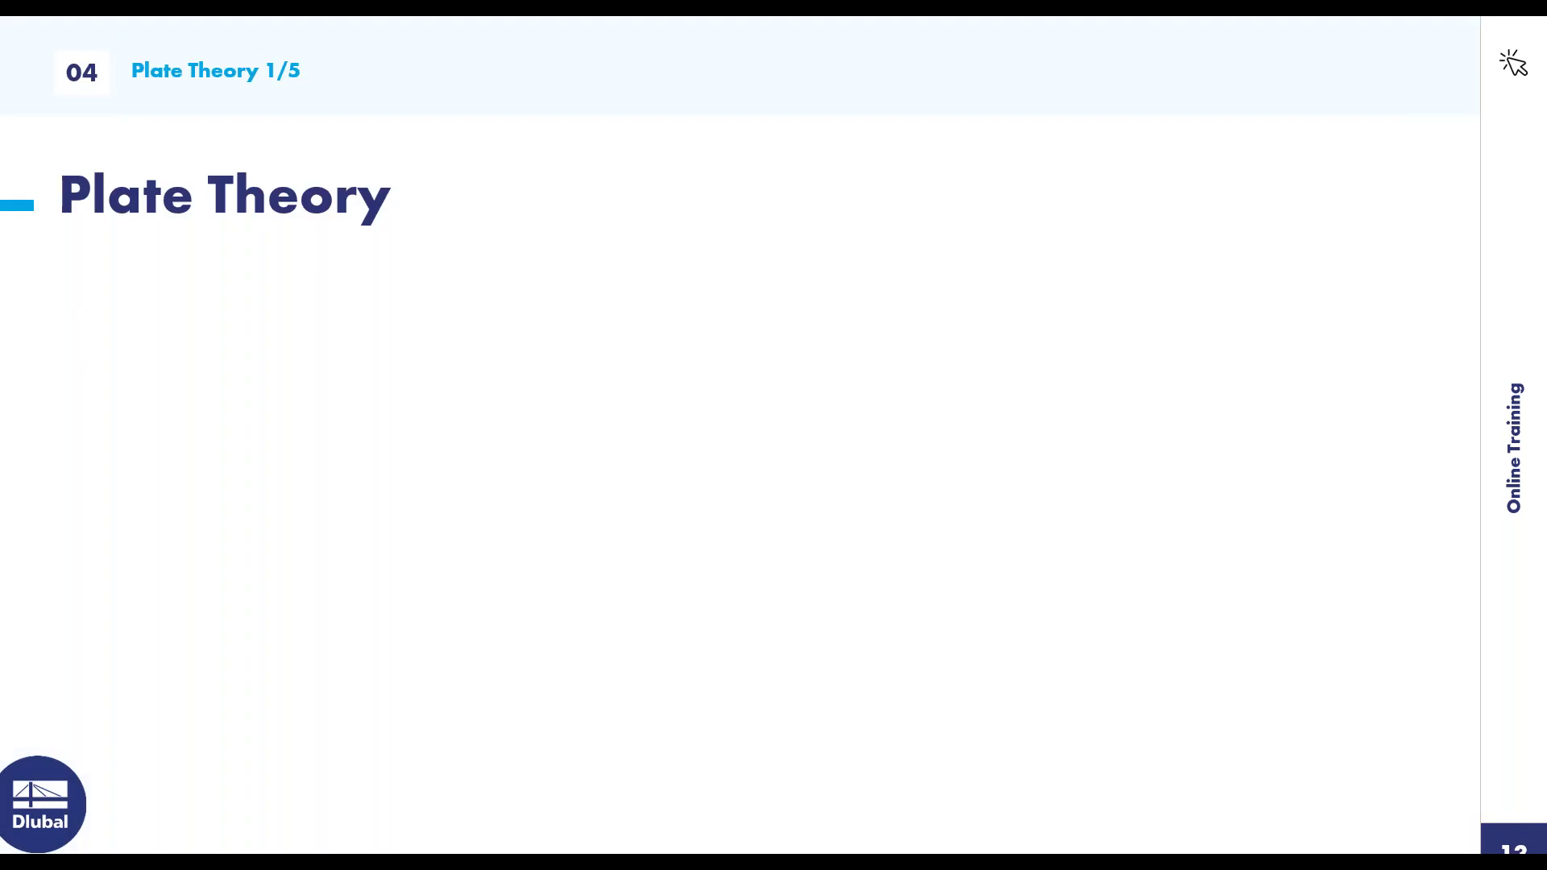
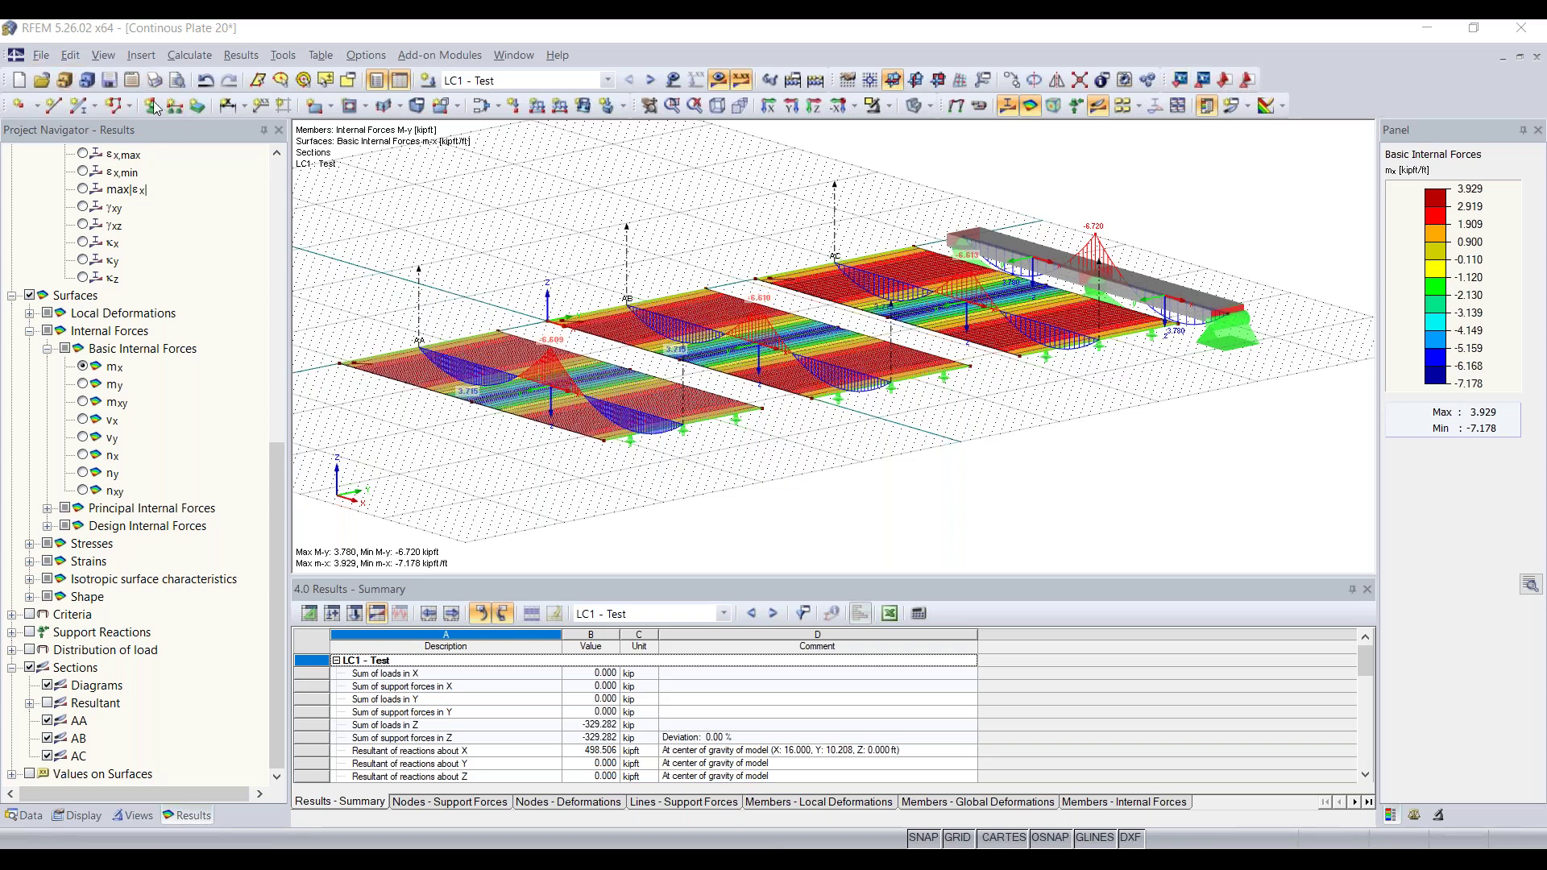
Step: Review the file formats and direct interfaces available for import without importing anything
left_click(41, 55)
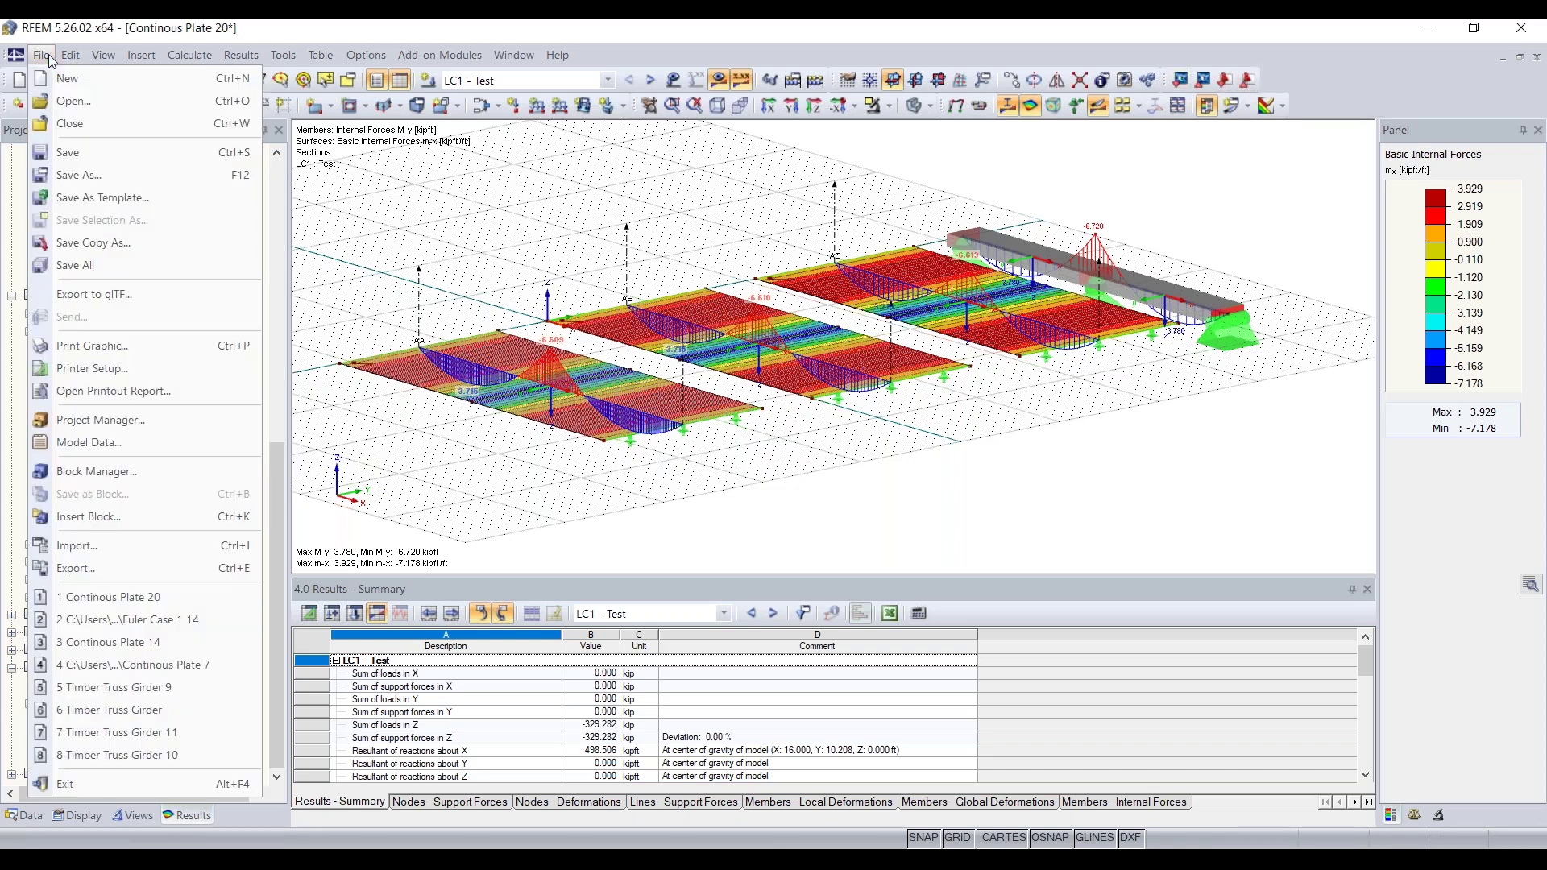
left_click(124, 549)
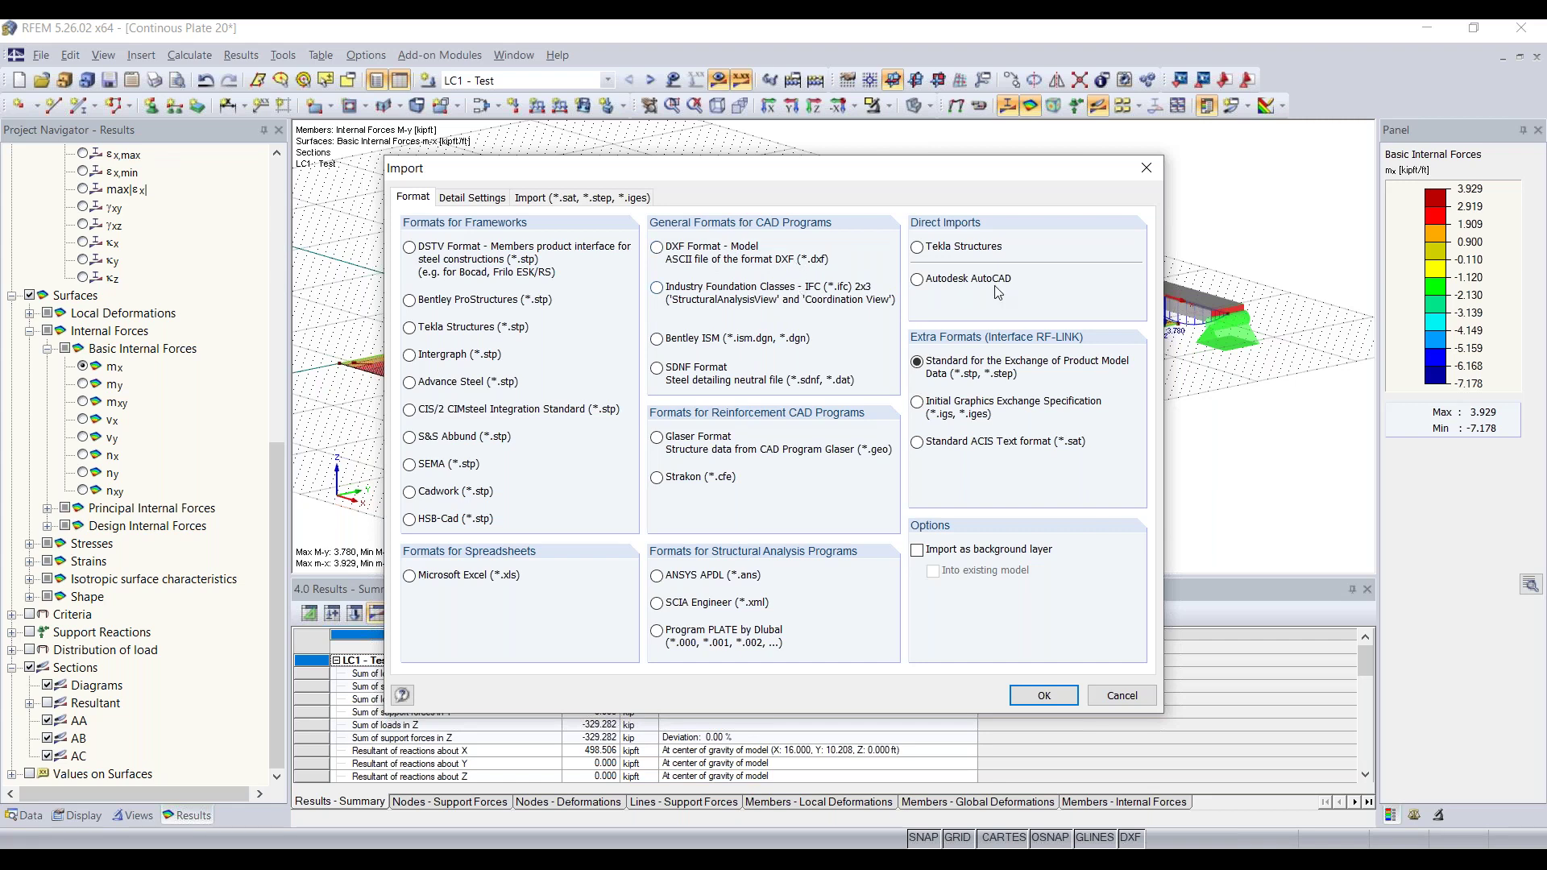
left_click(1144, 172)
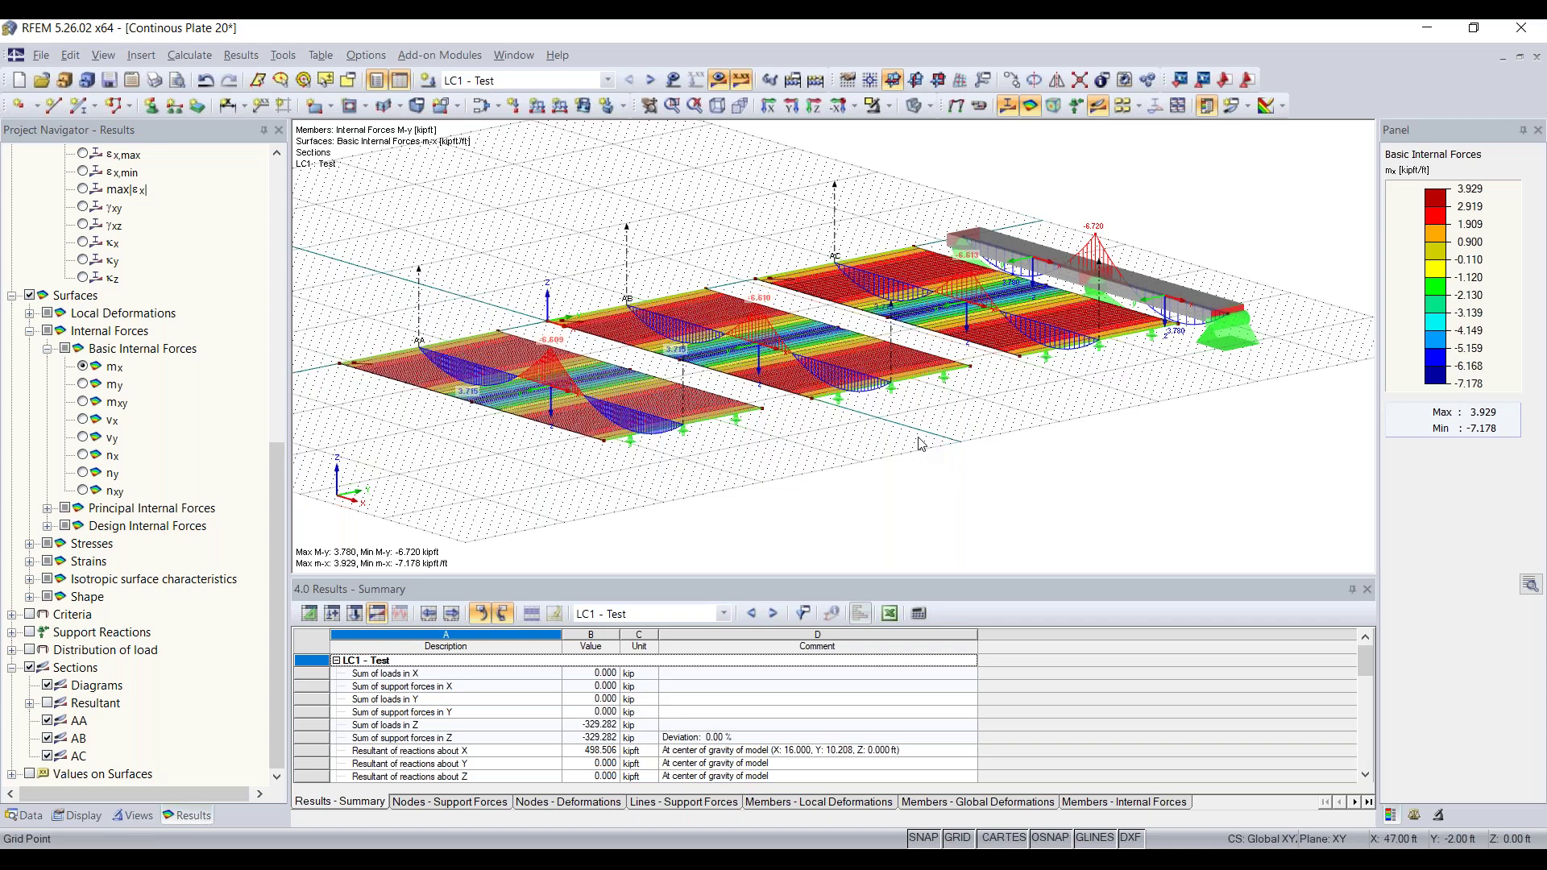
left_click(40, 55)
left_click(95, 545)
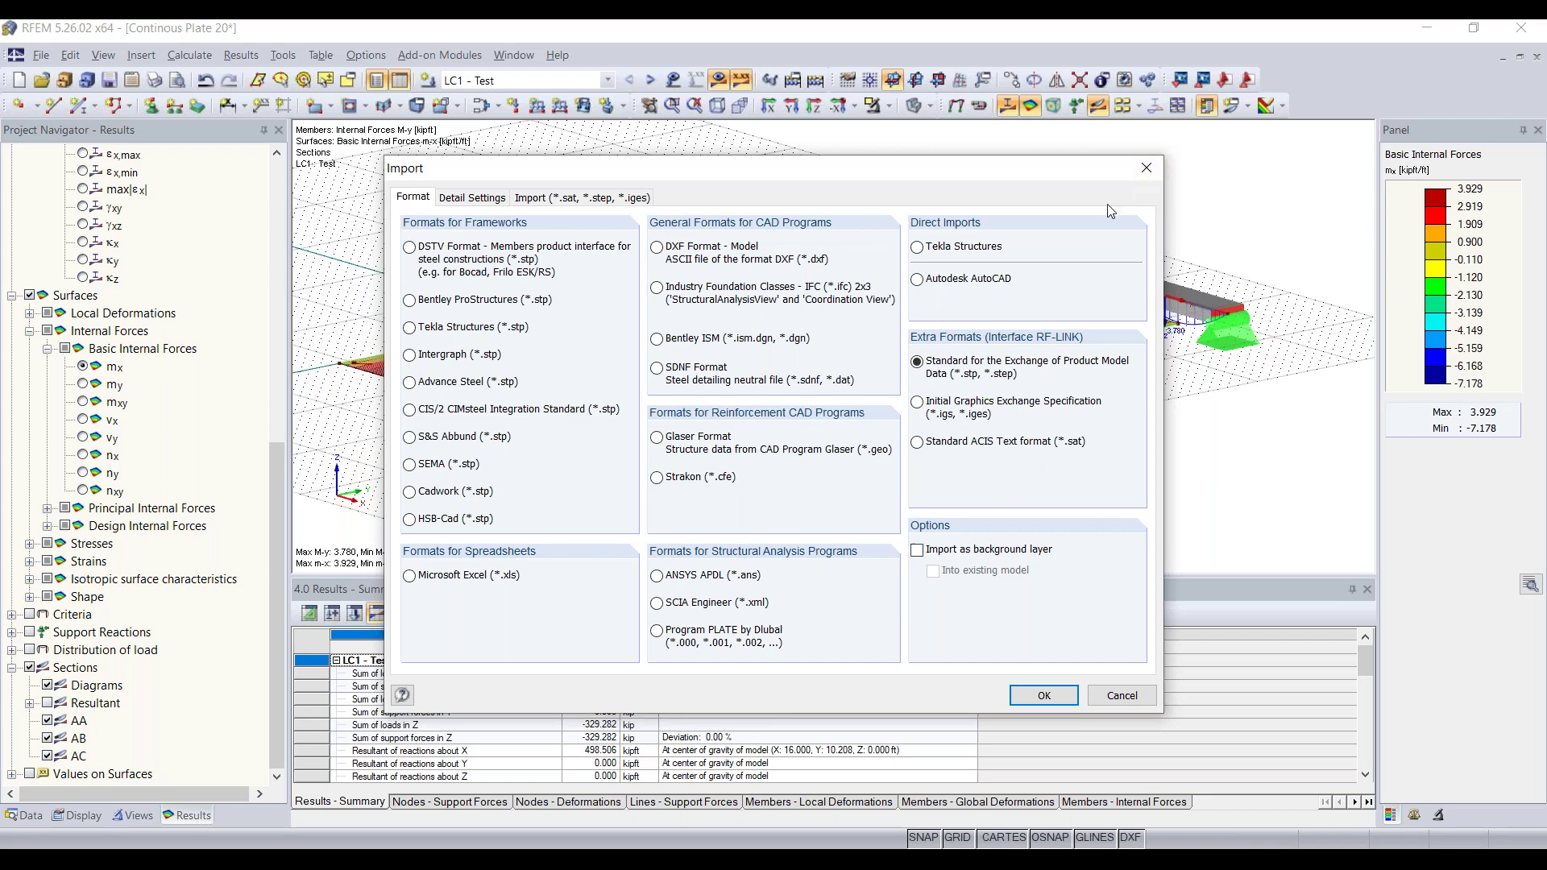
left_click(1144, 173)
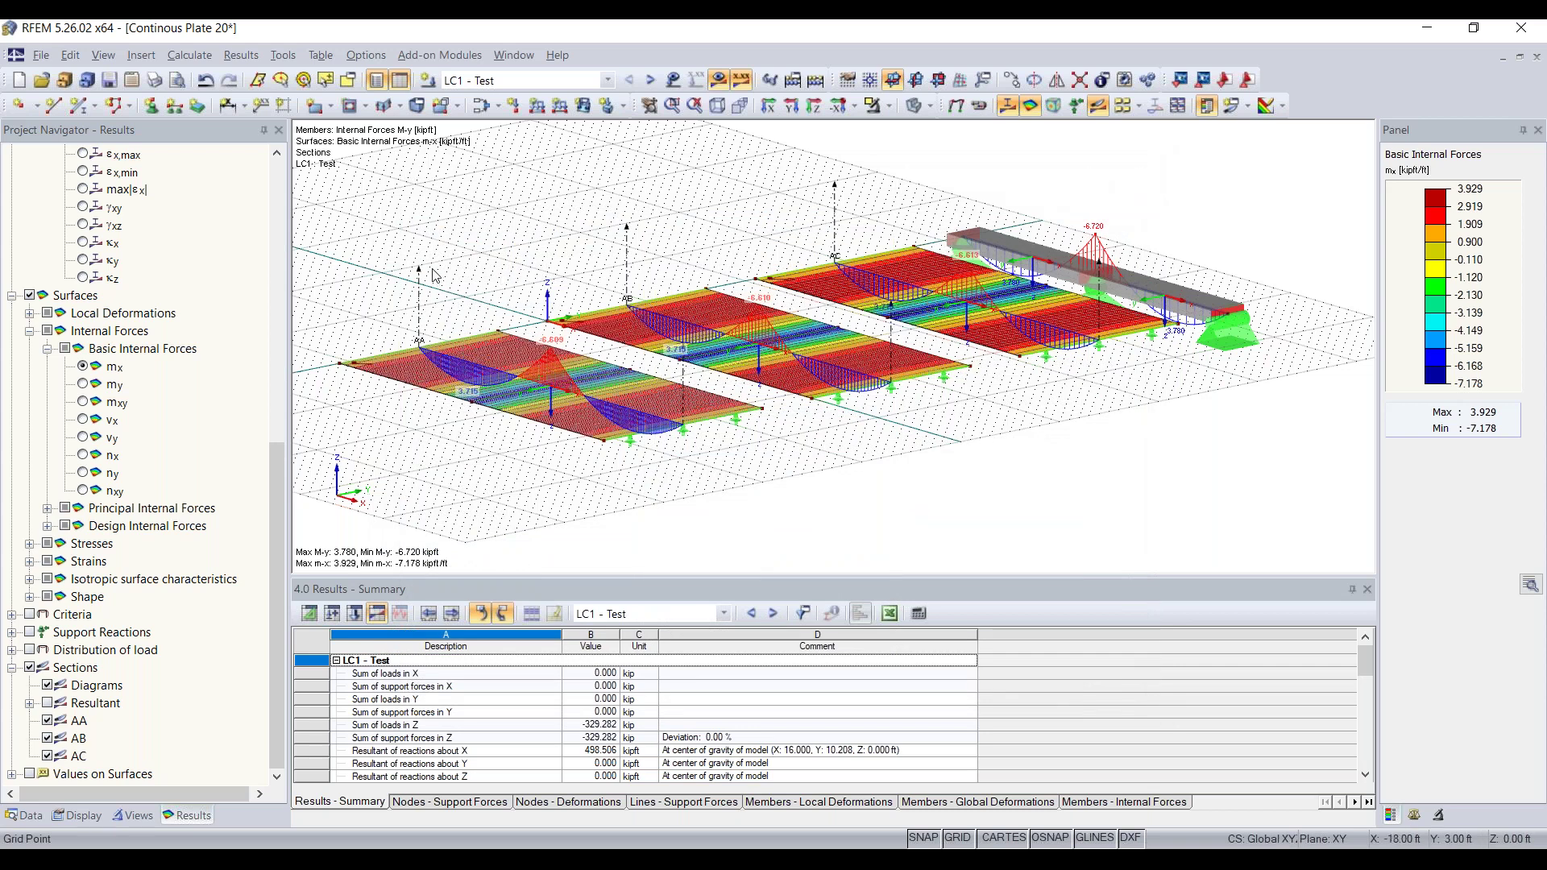
Step: Examine the local z-axis orientation options in the general data of Continous Plate 20, discarding any changes
left_click(25, 816)
left_click_drag(280, 439, 279, 274)
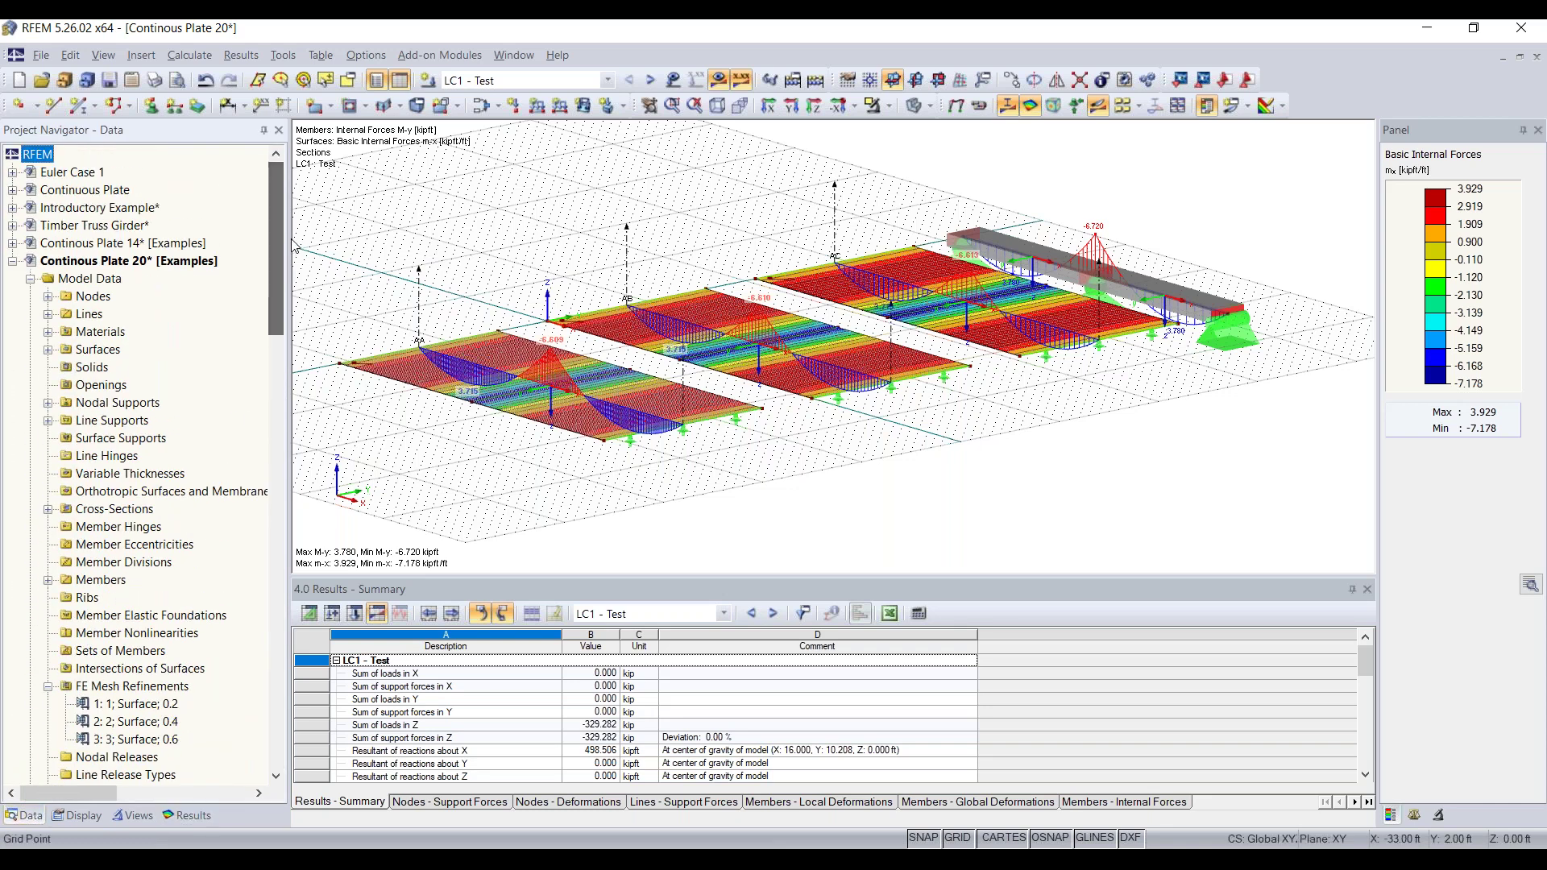
right_click(203, 262)
left_click(233, 271)
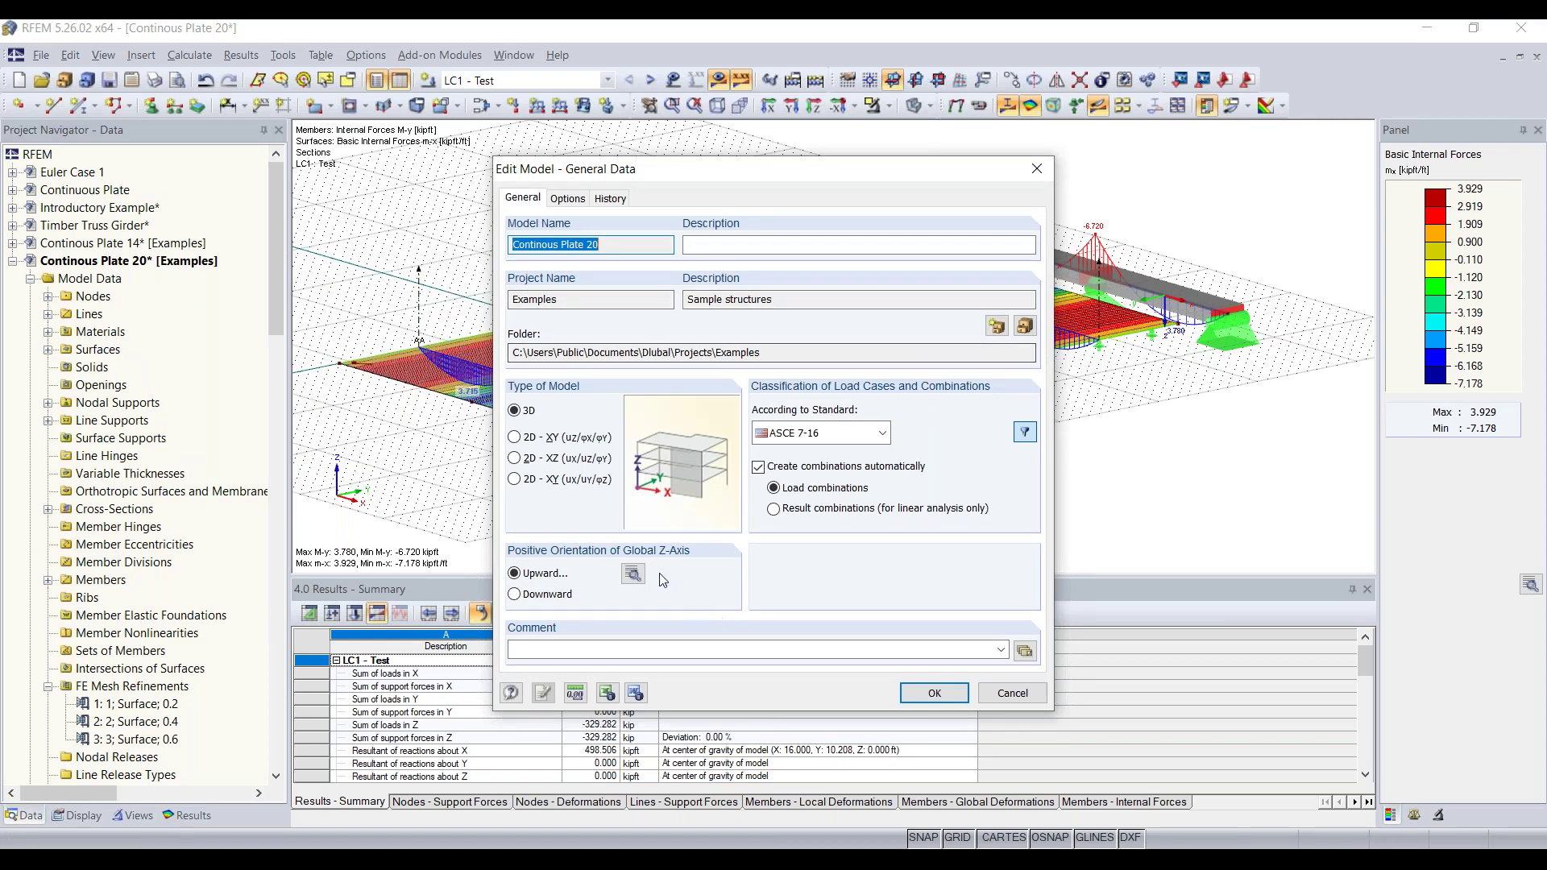
left_click(635, 571)
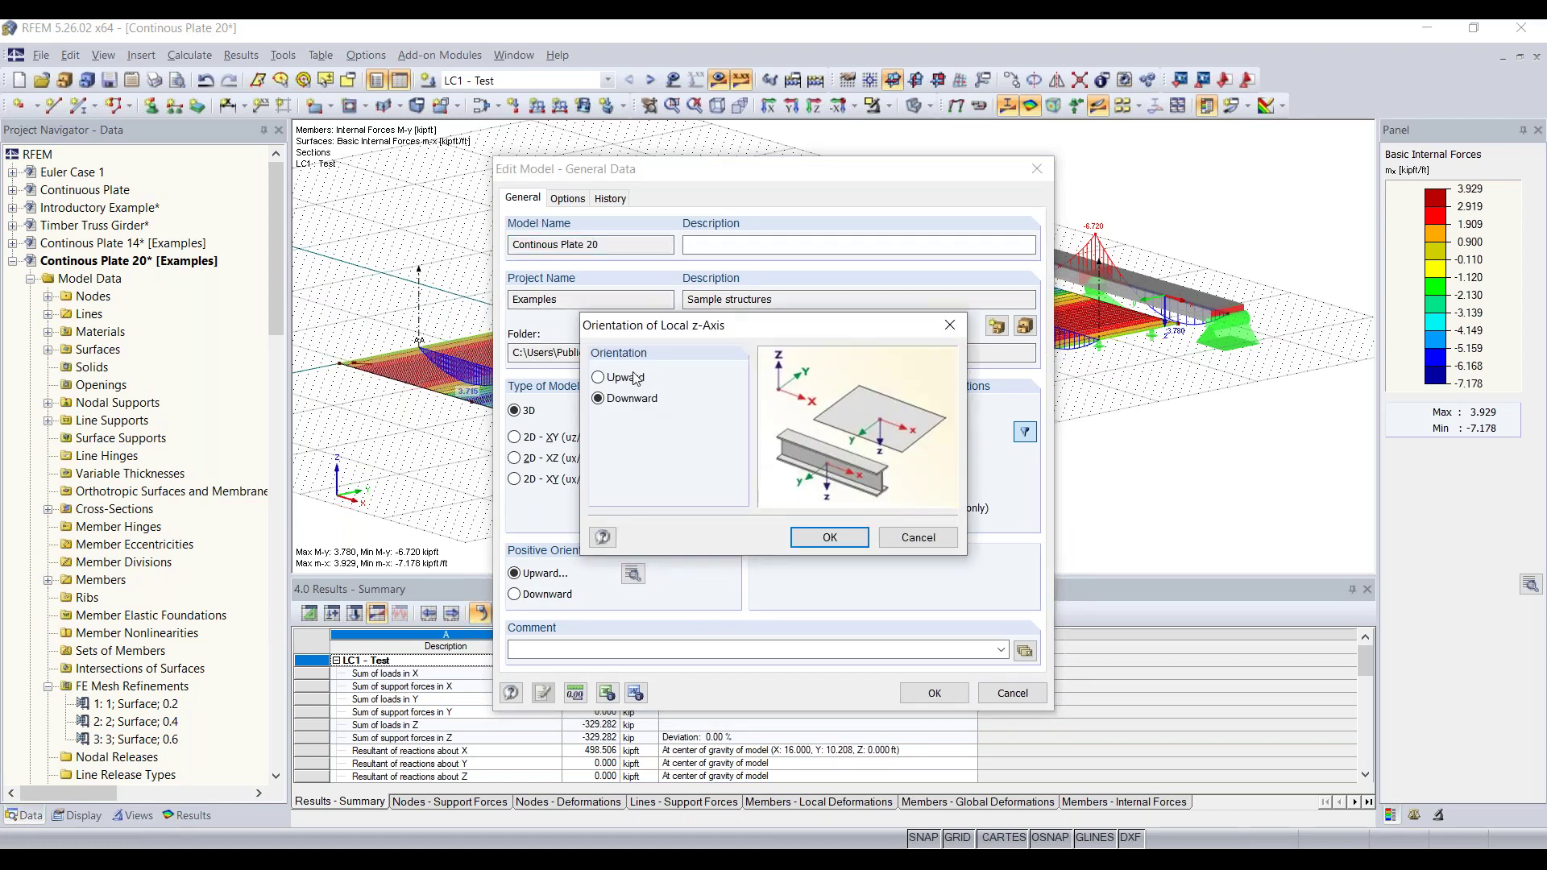
left_click(635, 379)
left_click(634, 402)
left_click(949, 326)
left_click(1037, 177)
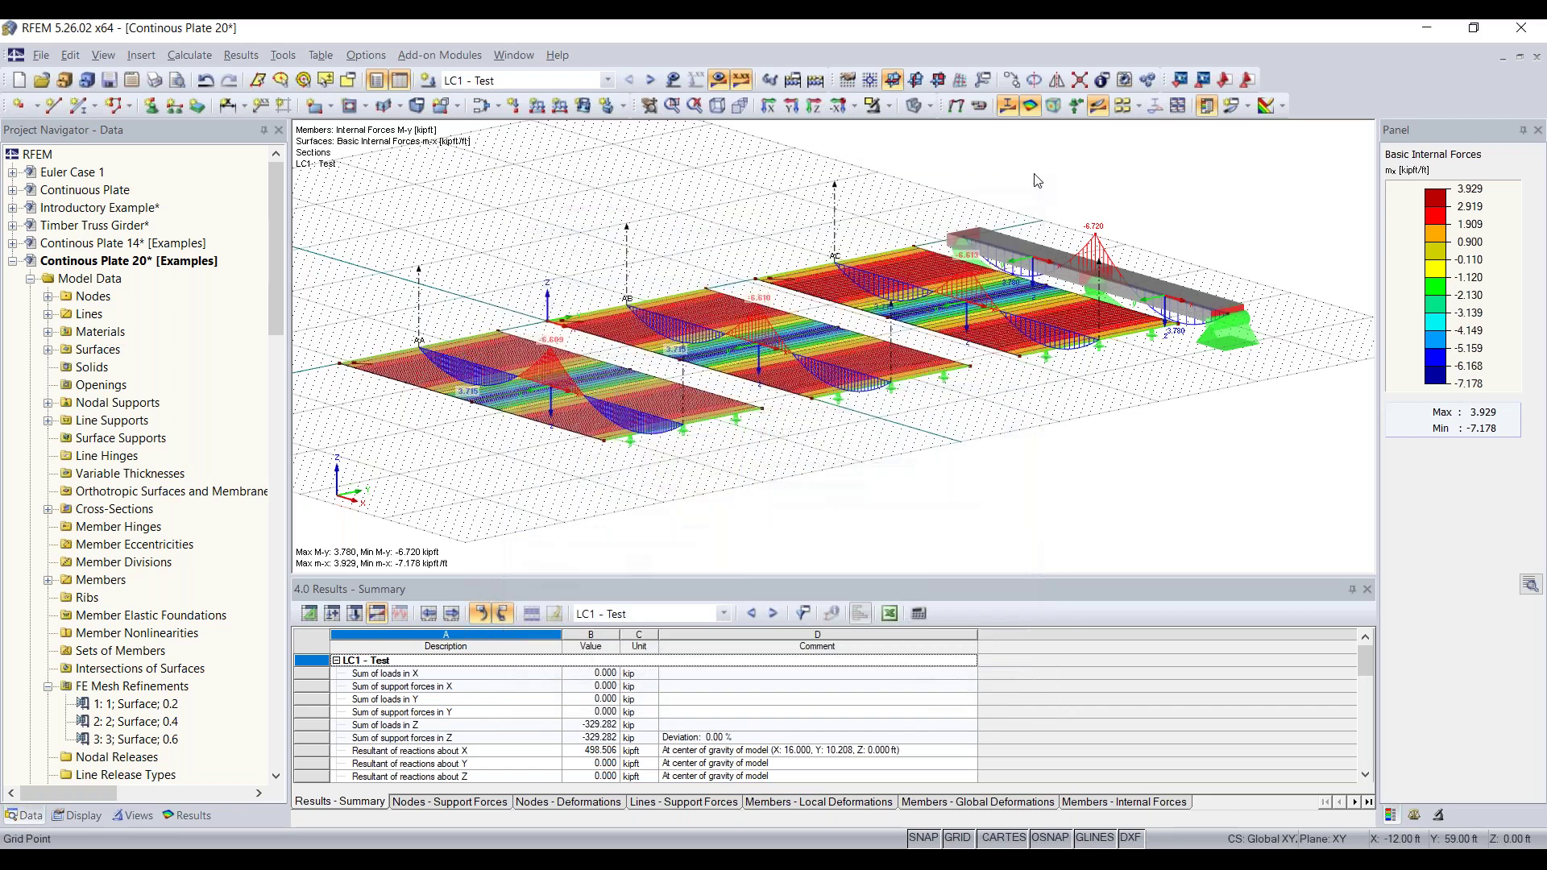
scroll(240, 565, "down", 3)
scroll(241, 564, "down", 12)
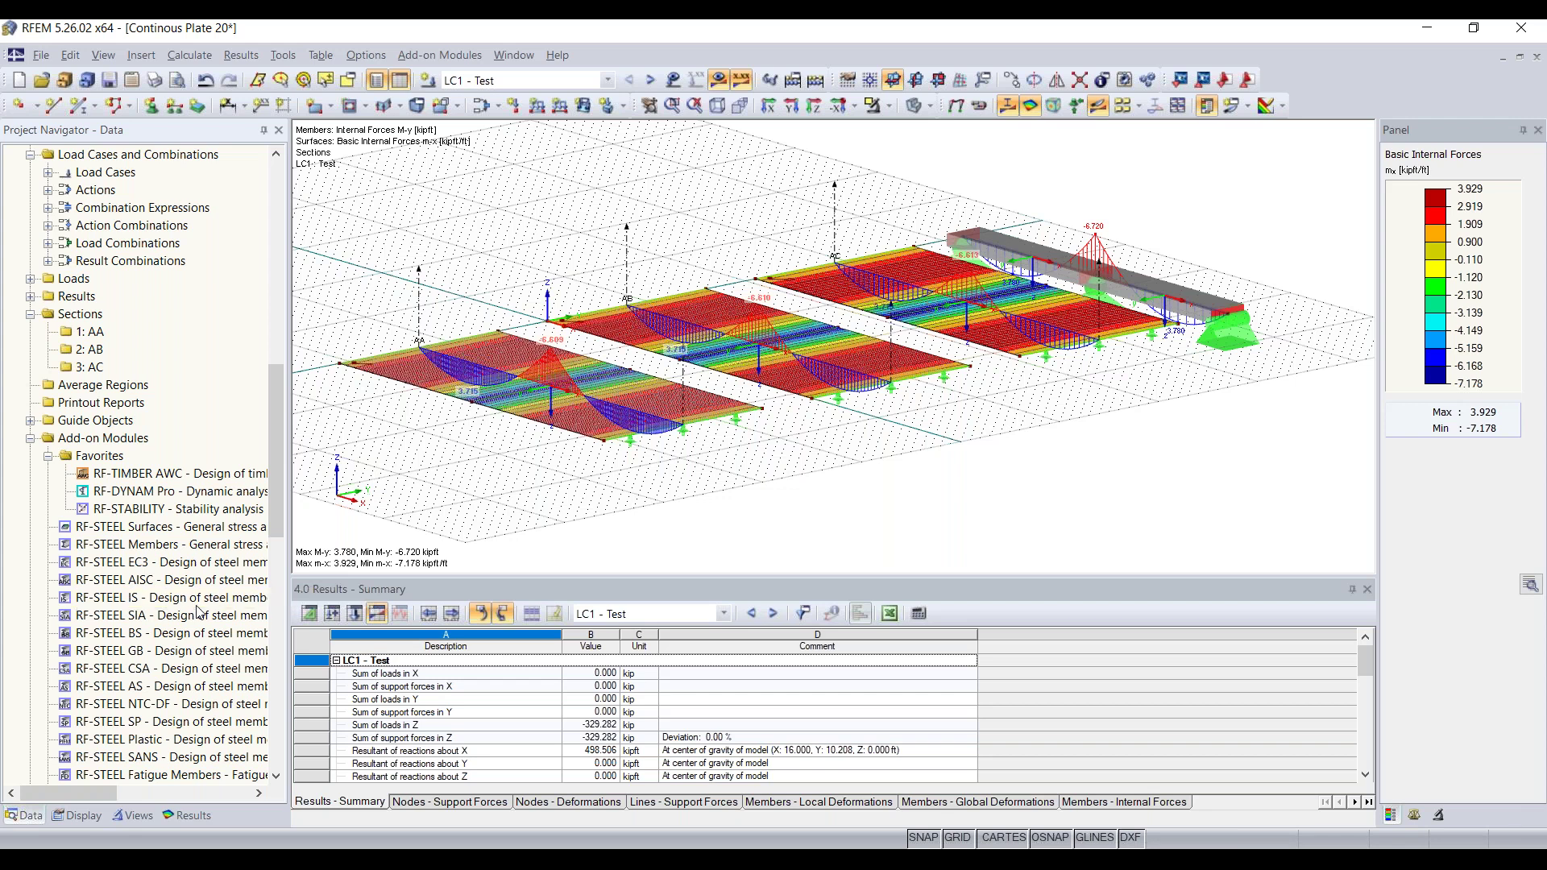
scroll(197, 612, "down", 1)
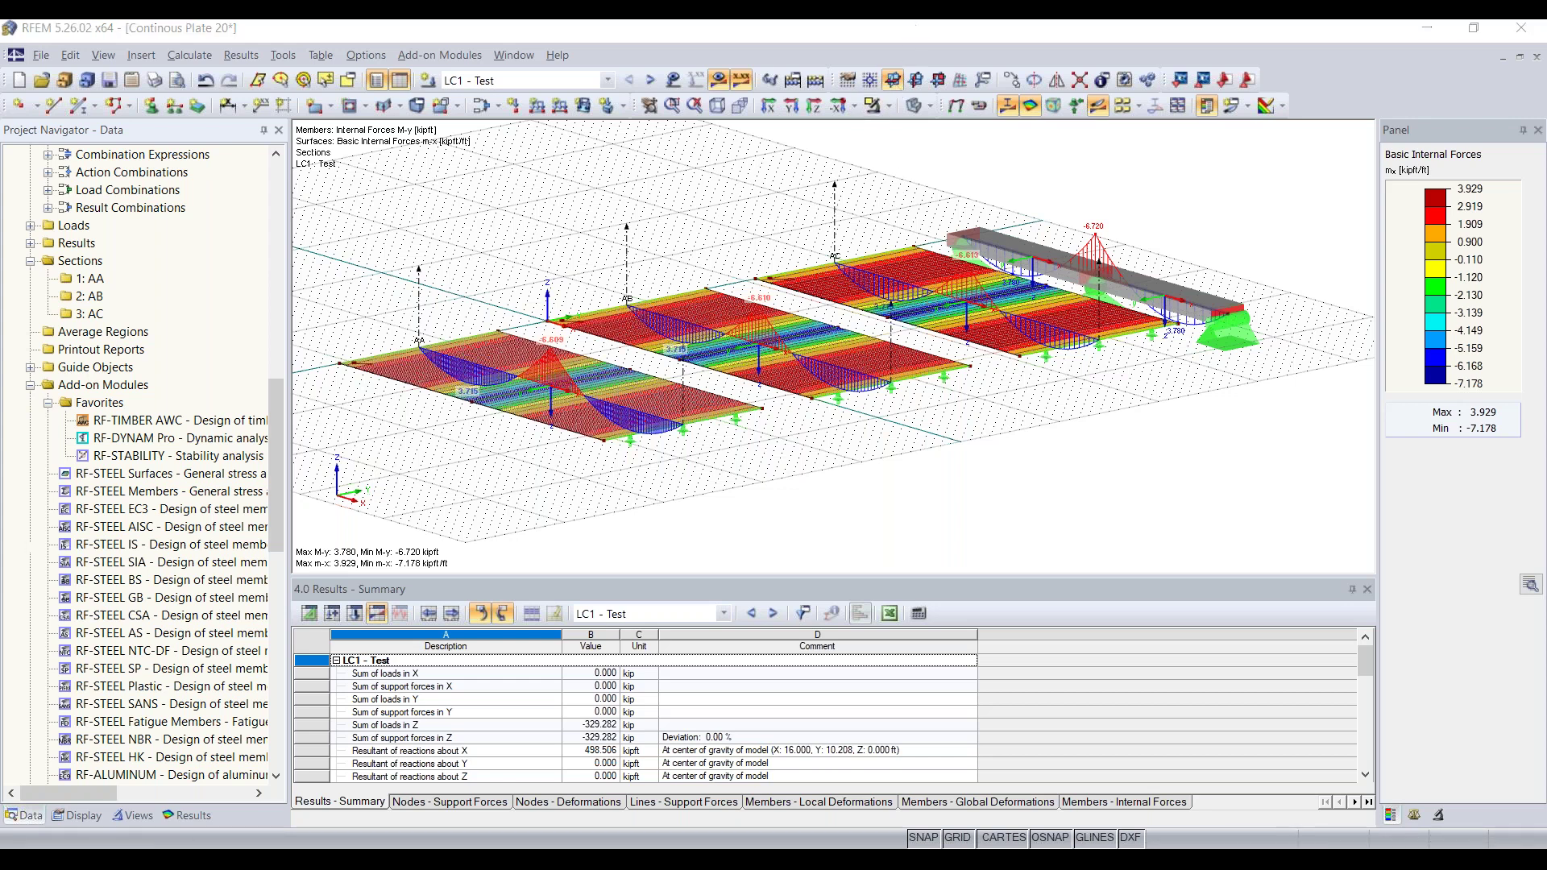
left_click(1100, 809)
left_click(642, 833)
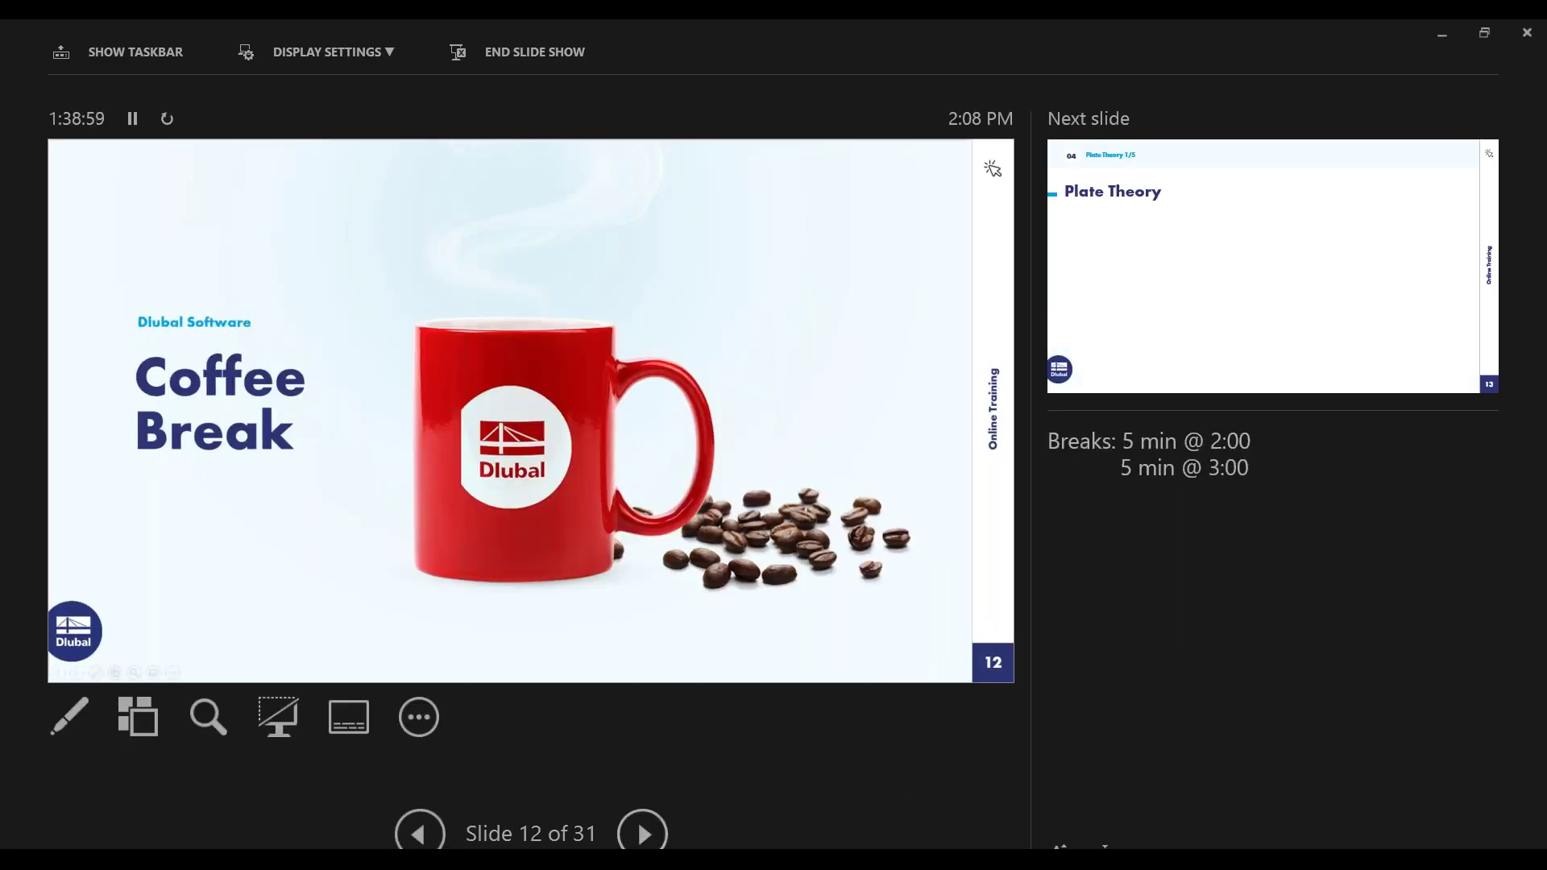
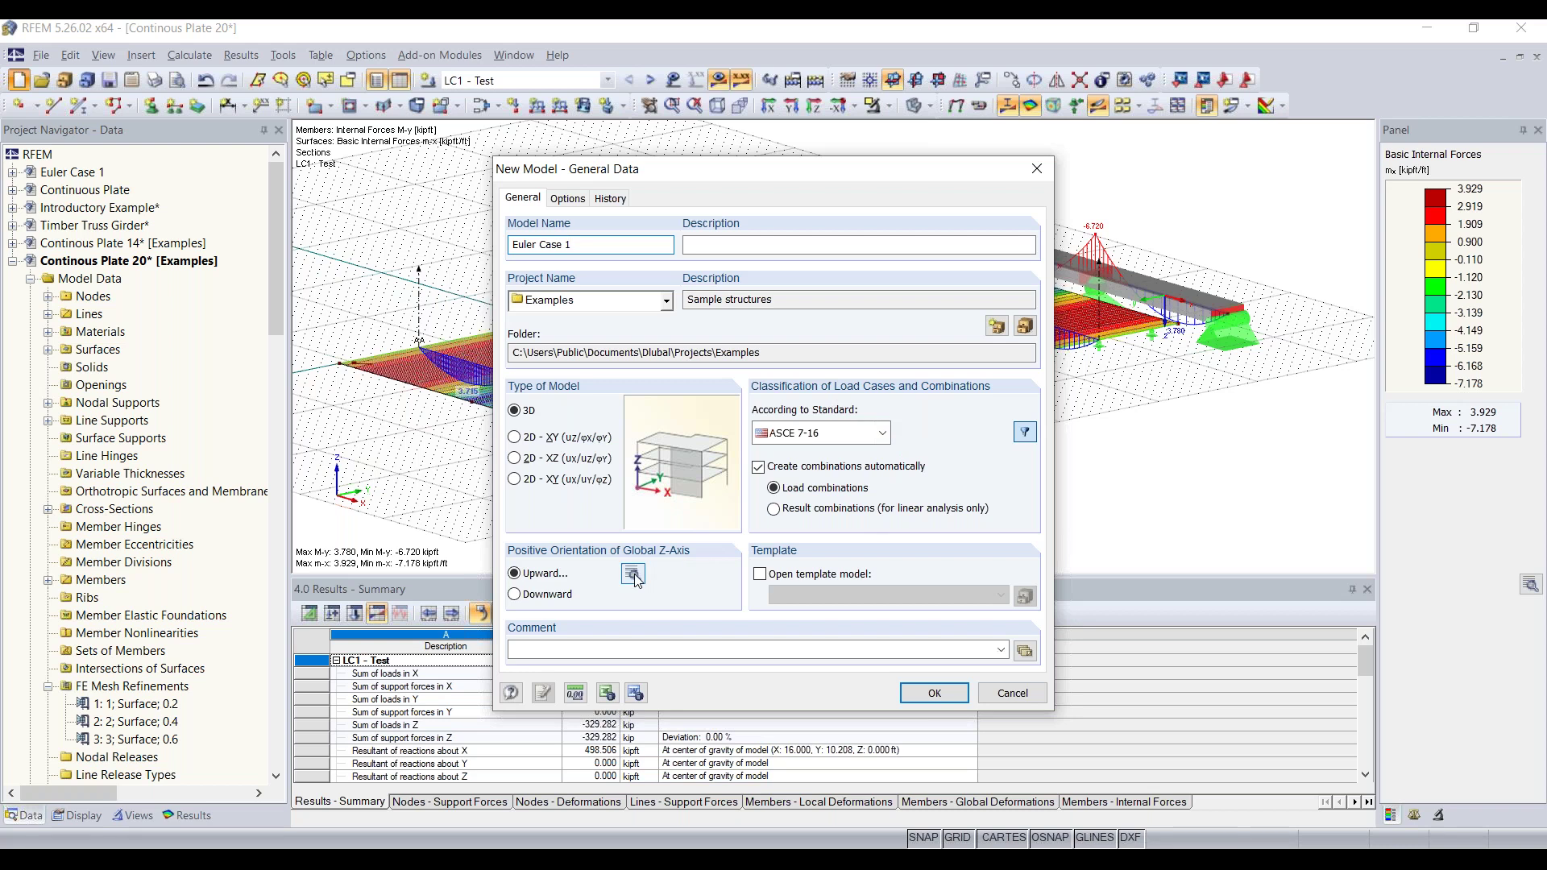
Step: Confirm the local z-axis orientation and create the 3D model Euler Case 1 with ASCE 7-16 and the global Z-axis upward
left_click(849, 544)
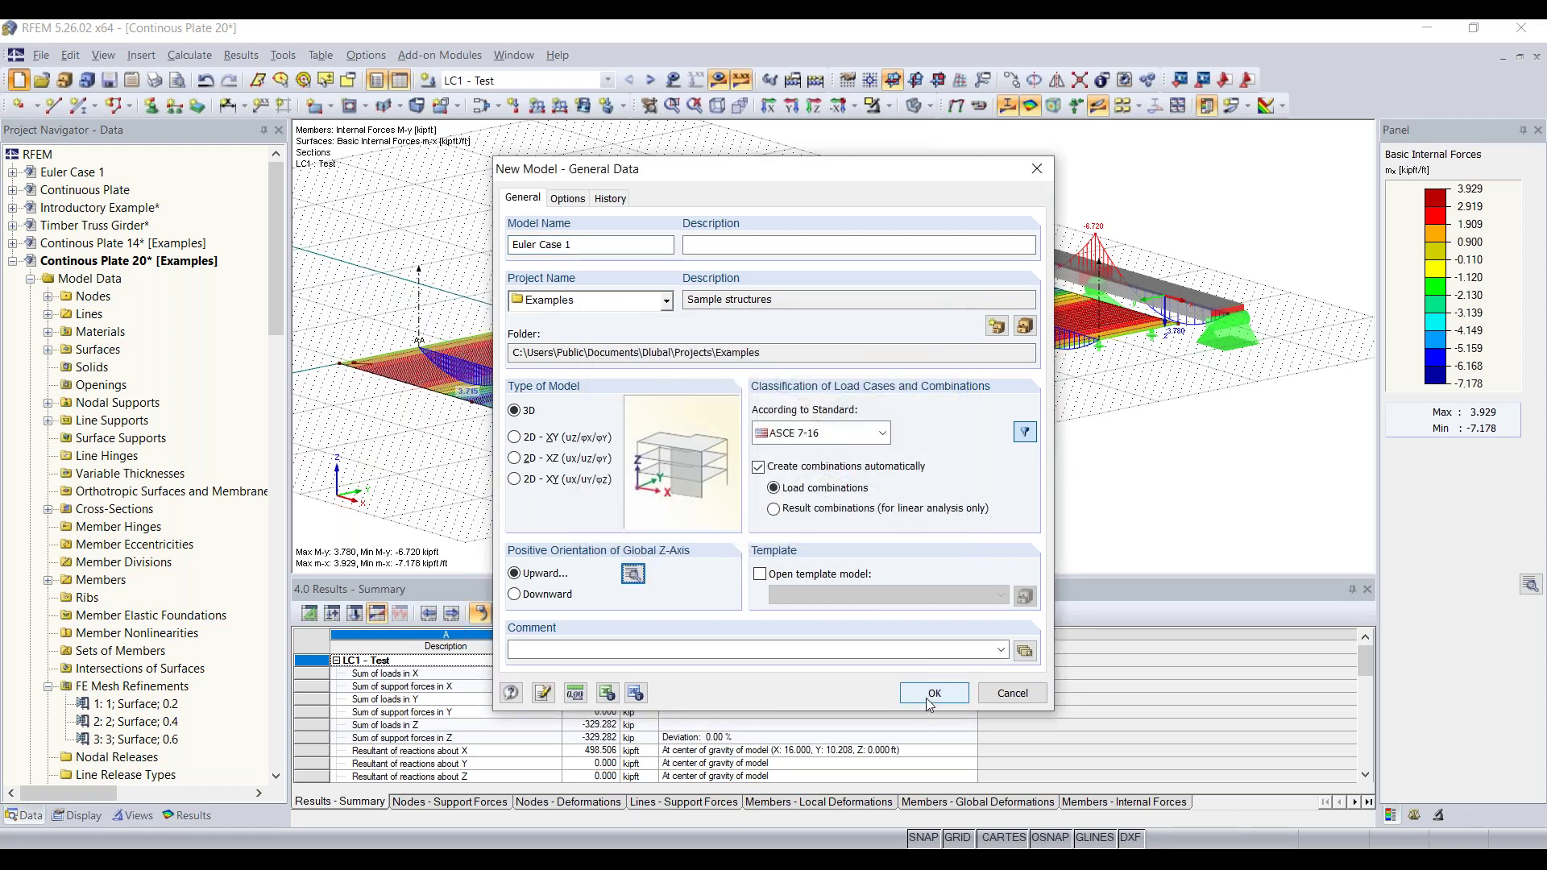
left_click(923, 695)
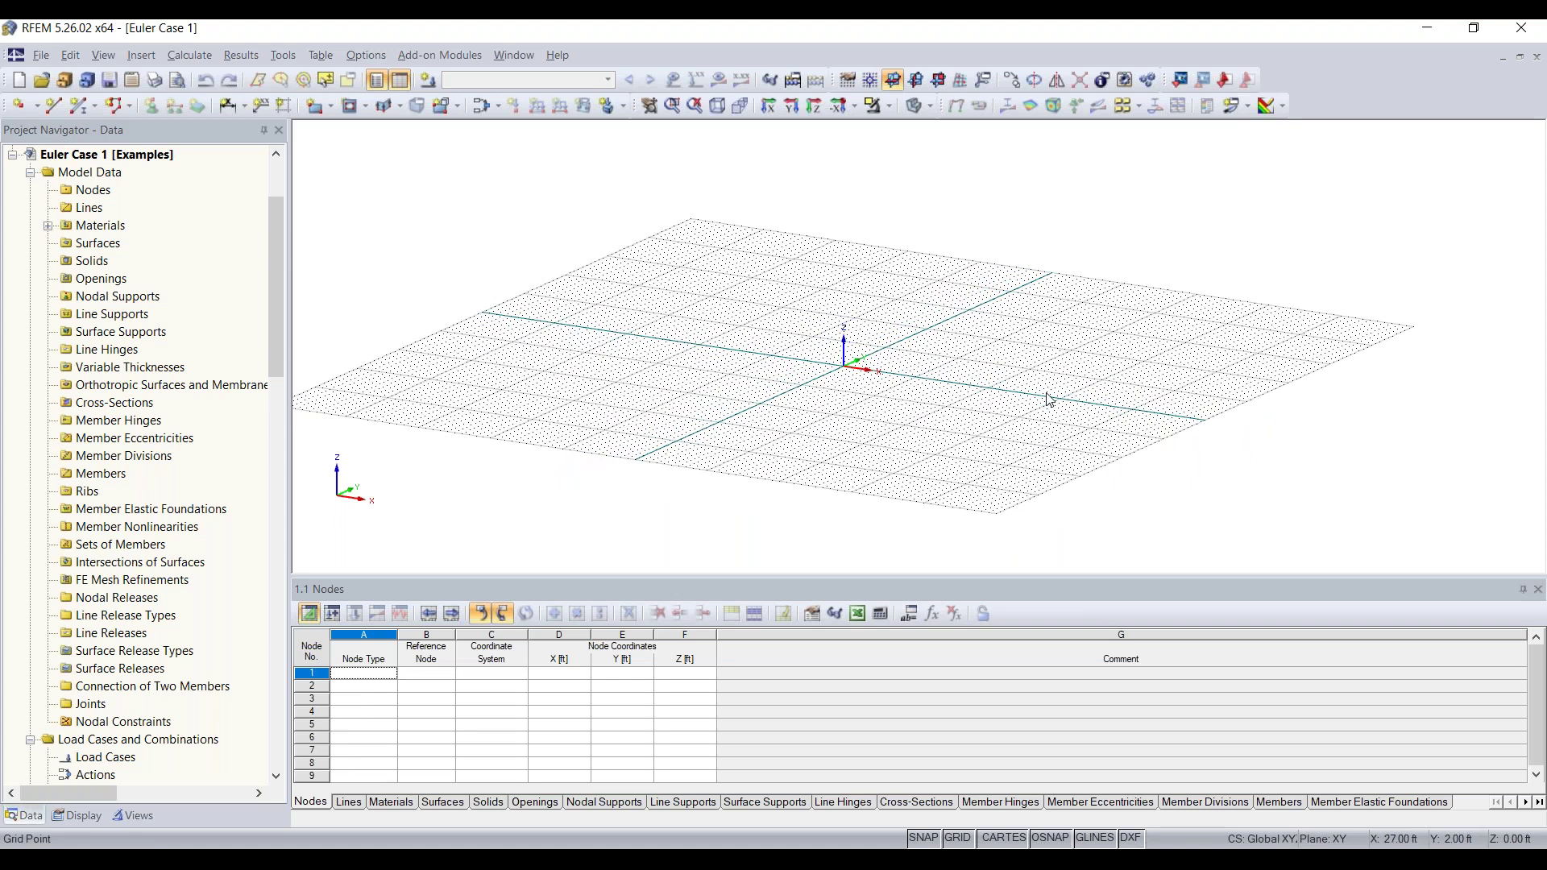
Step: Start a new beam member with a new rolled I-section, filtering the section library to AISC 15 W shapes
left_click(81, 105)
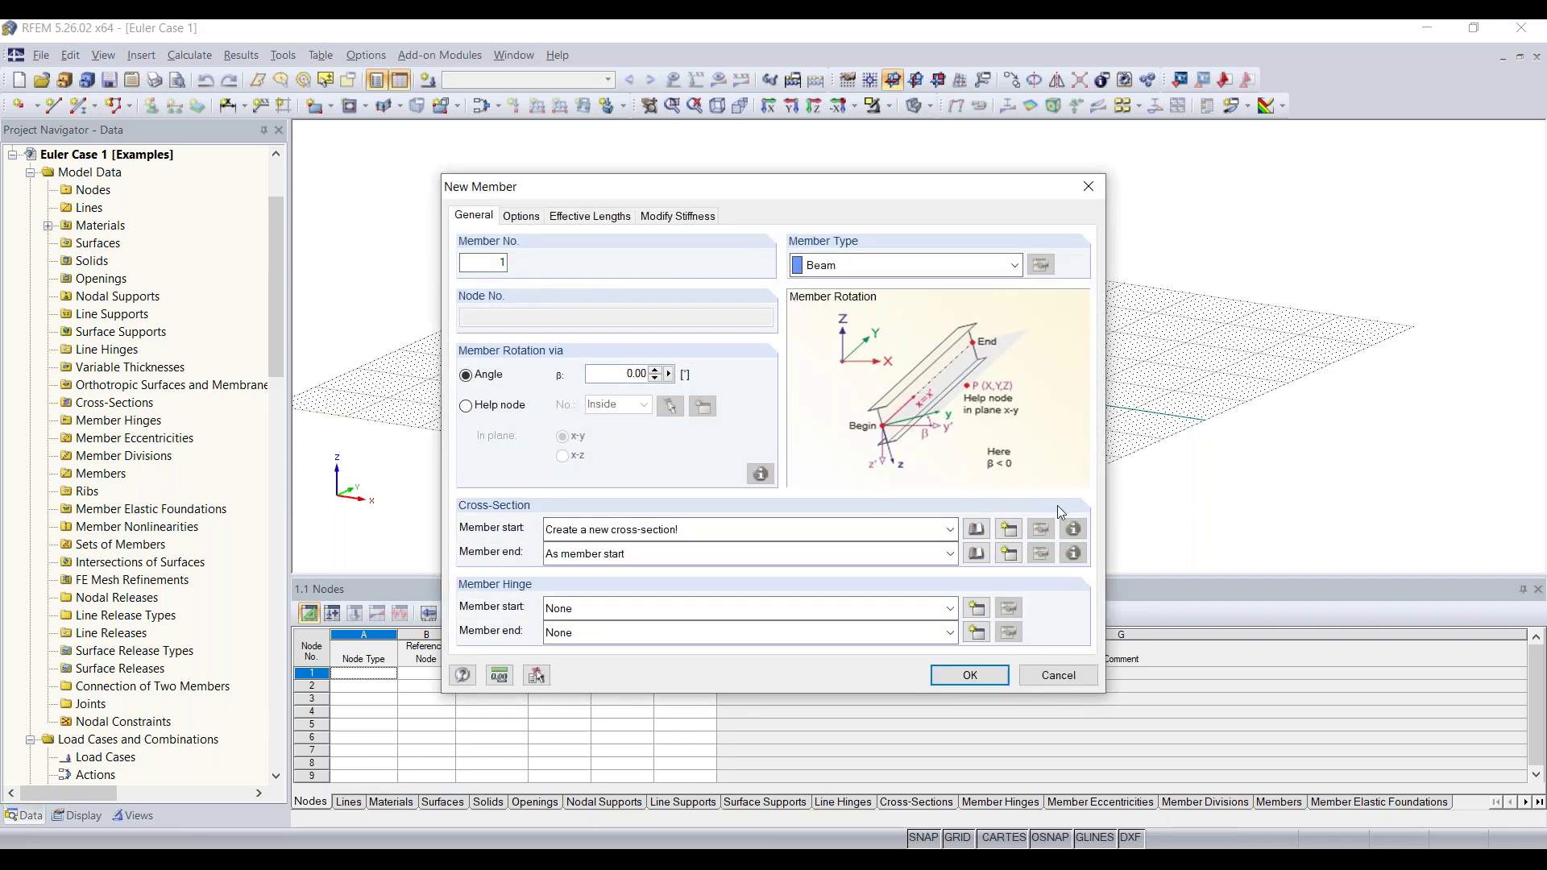
left_click(1009, 530)
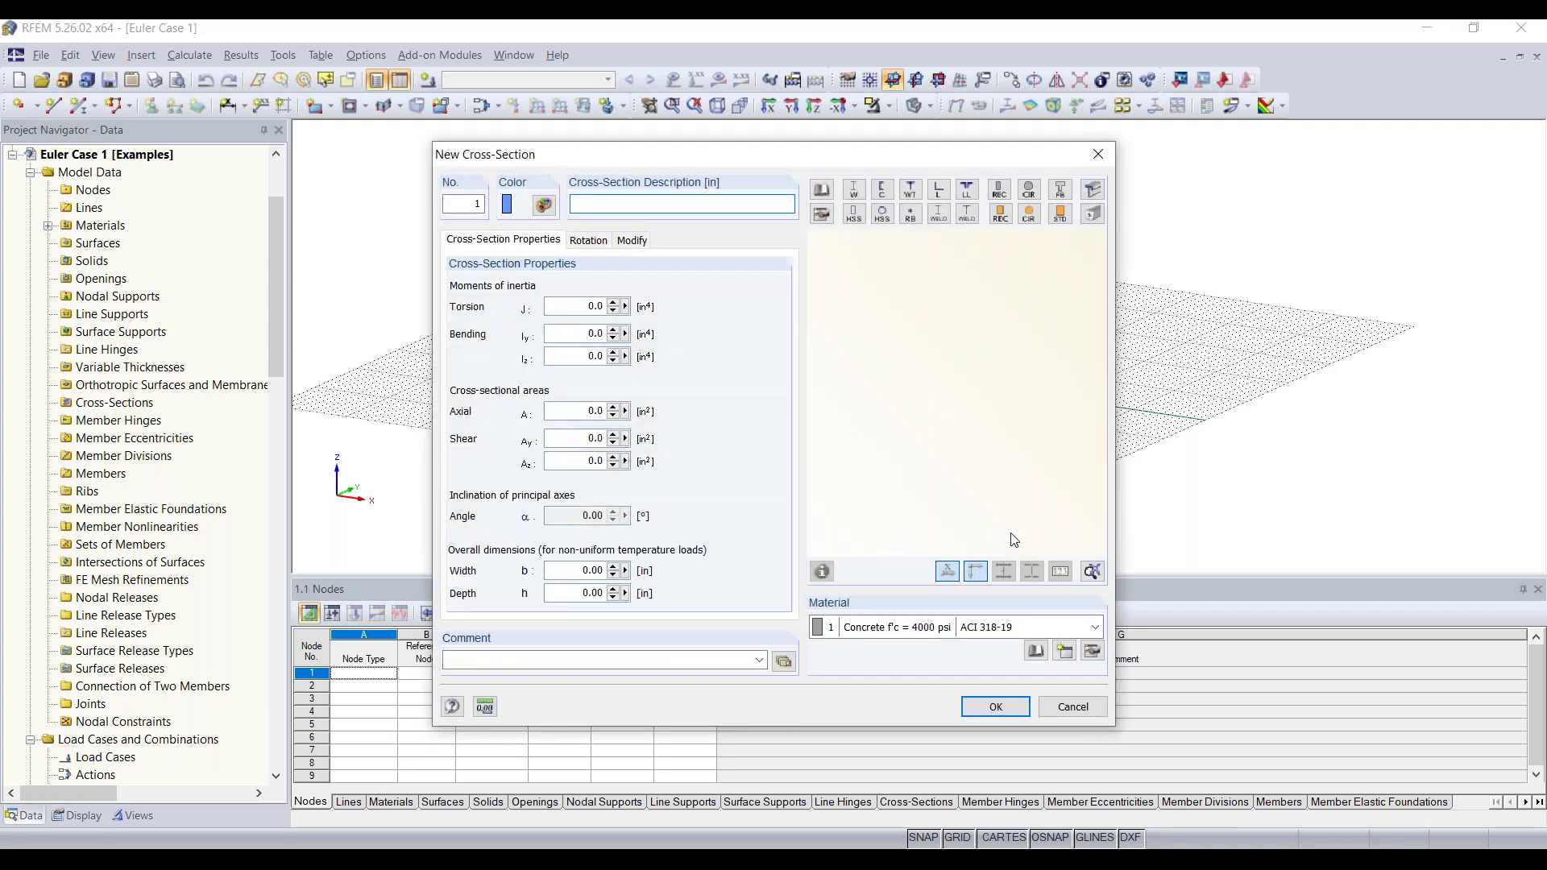
left_click(856, 191)
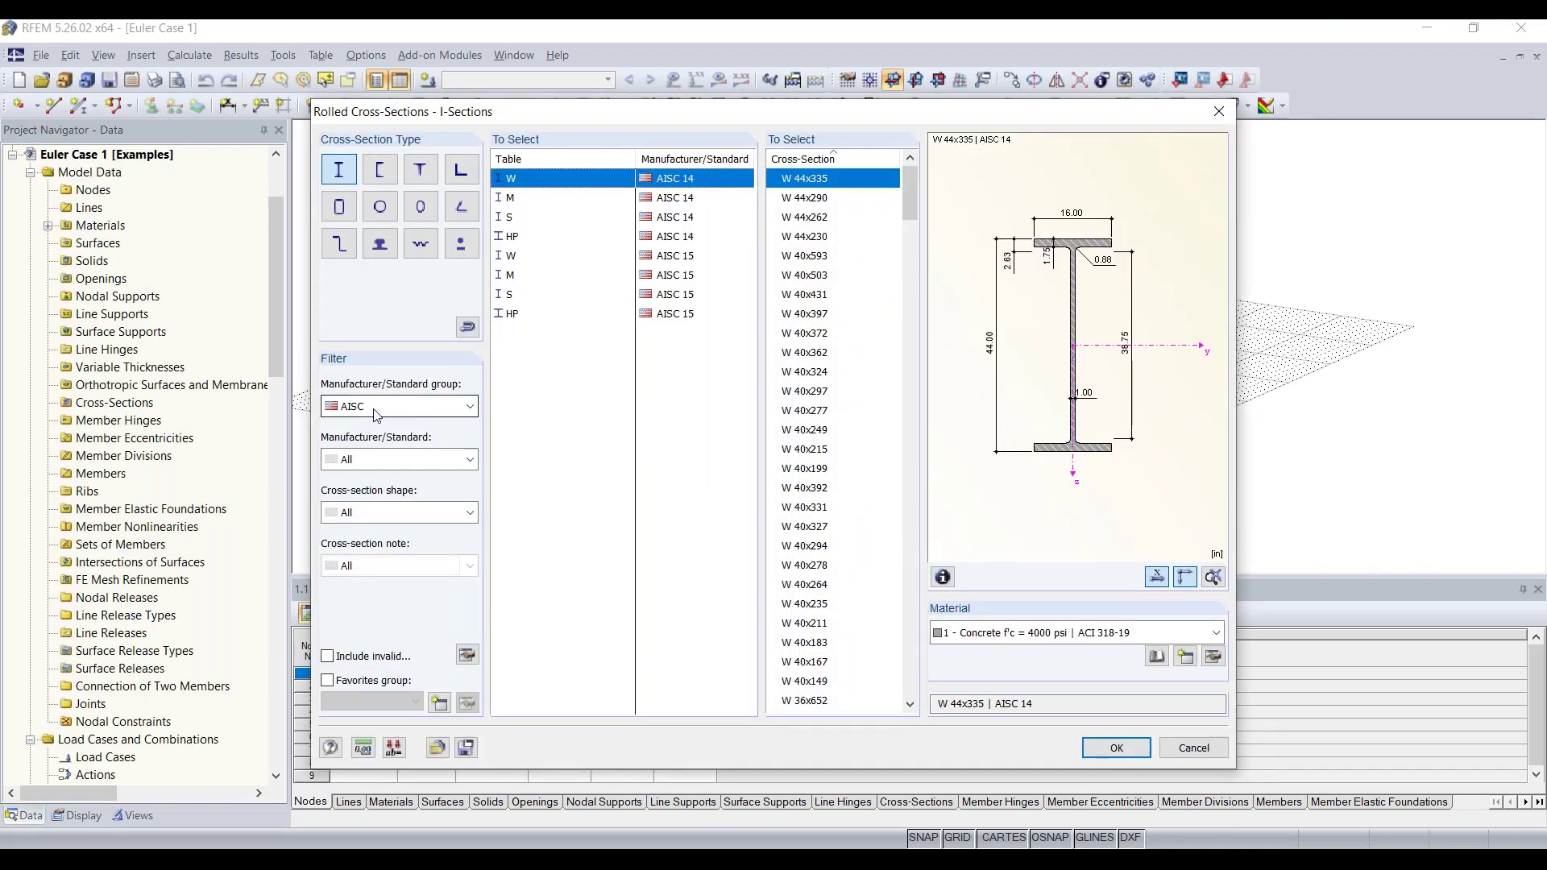
left_click(375, 406)
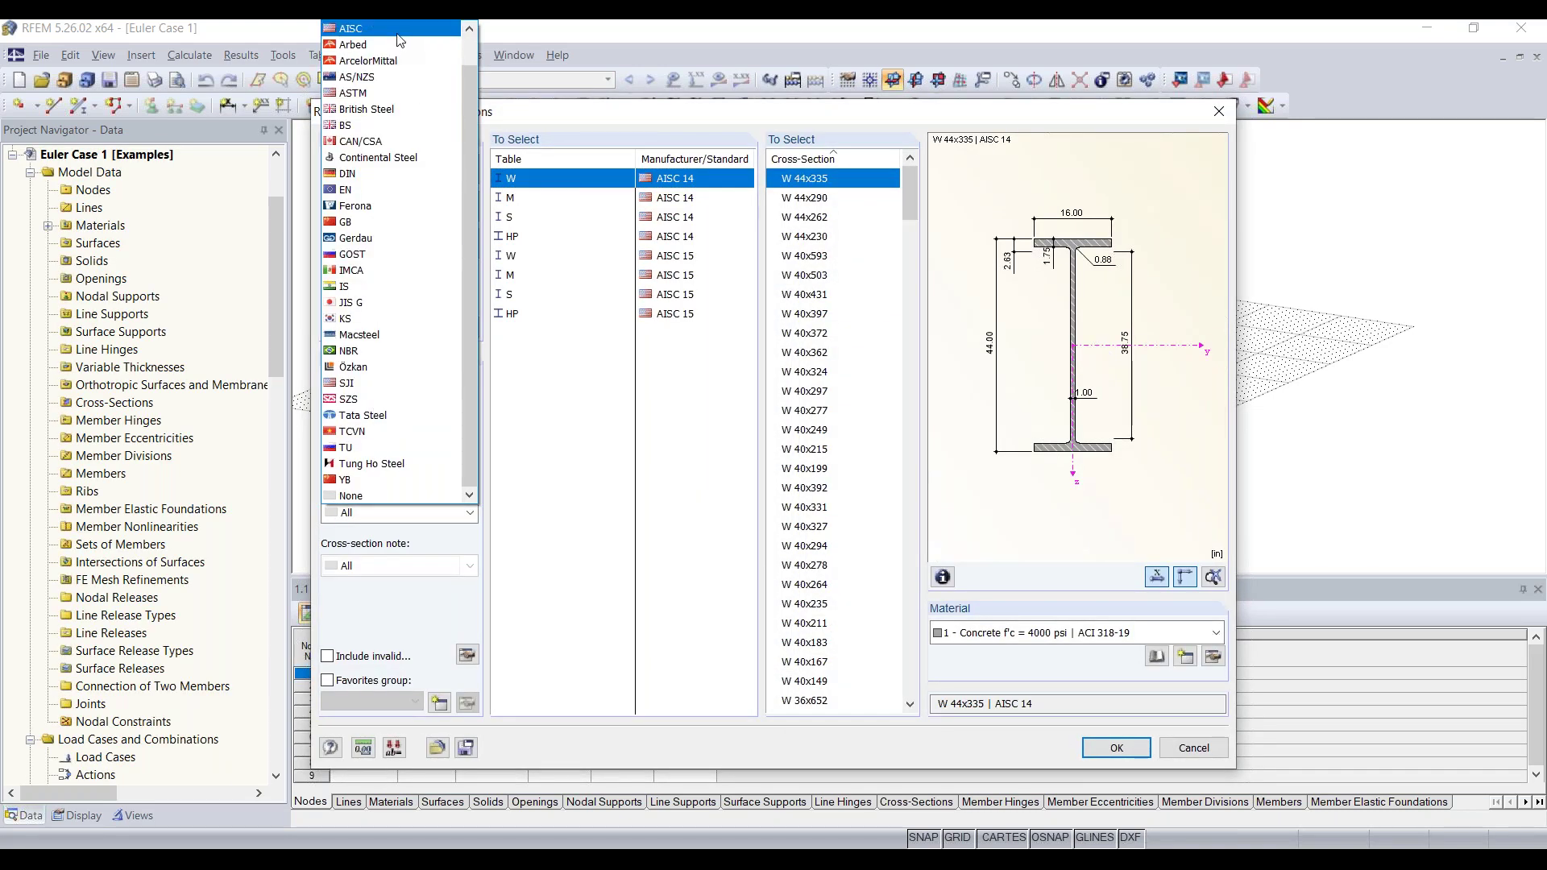
left_click(366, 482)
left_click(375, 466)
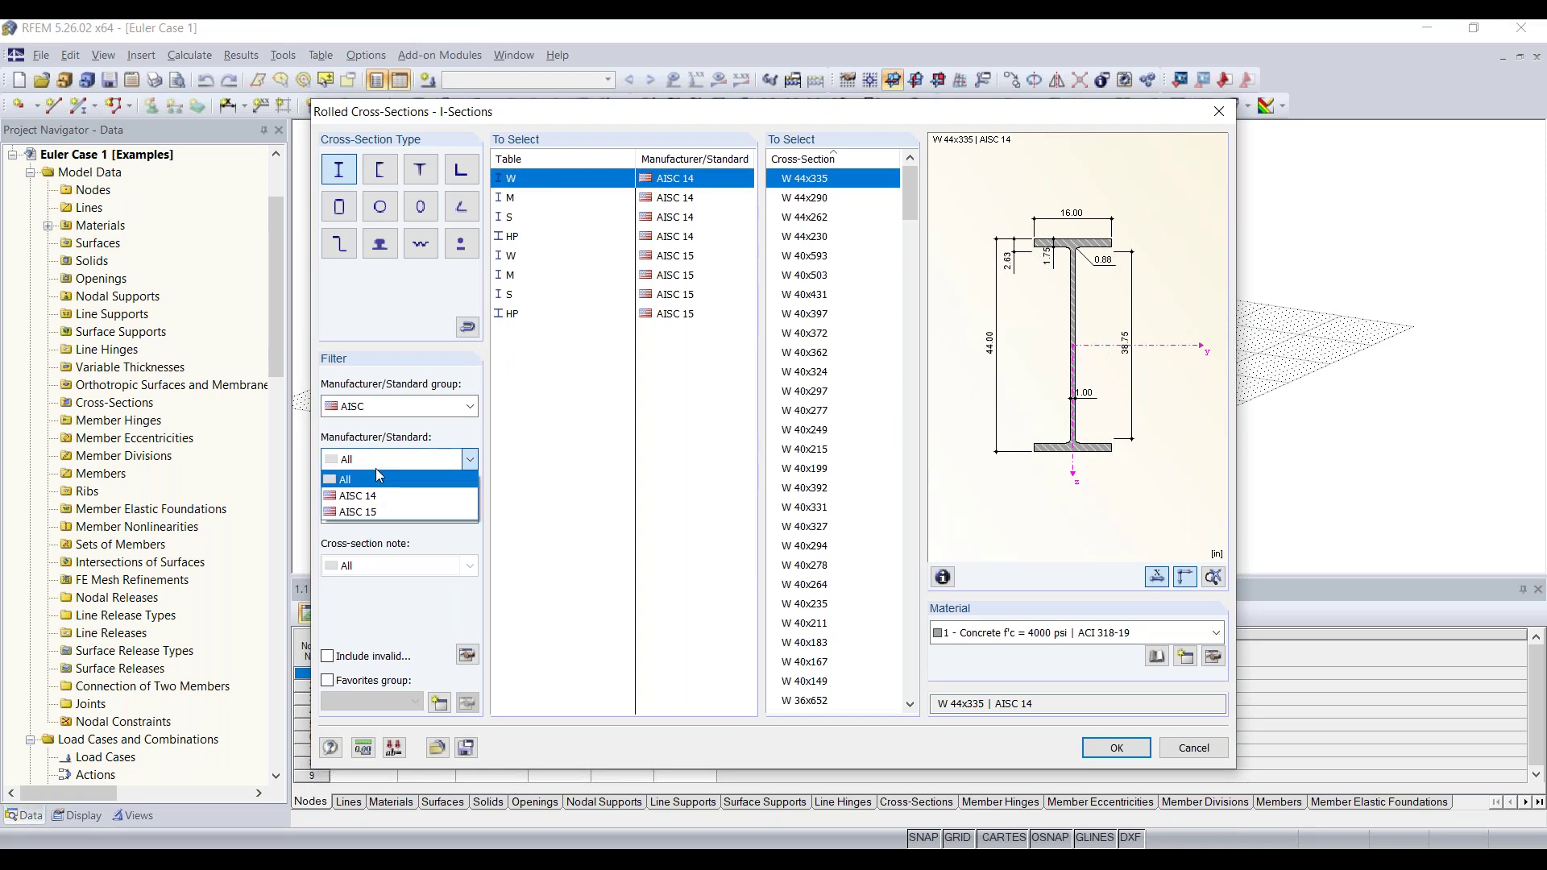
left_click(359, 505)
left_click(379, 512)
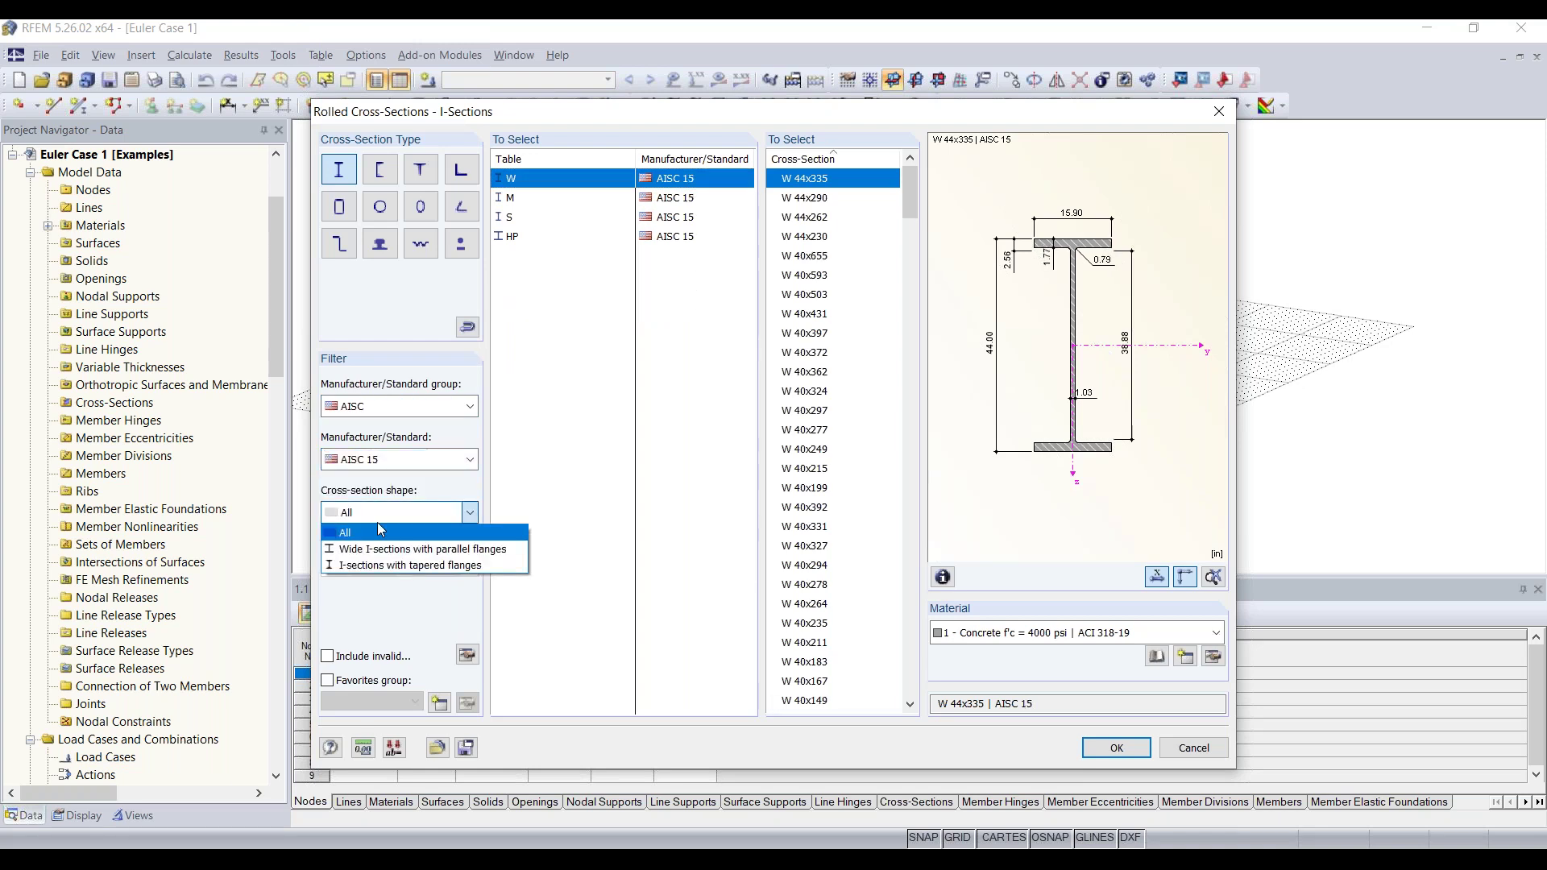
left_click(393, 531)
left_click(515, 185)
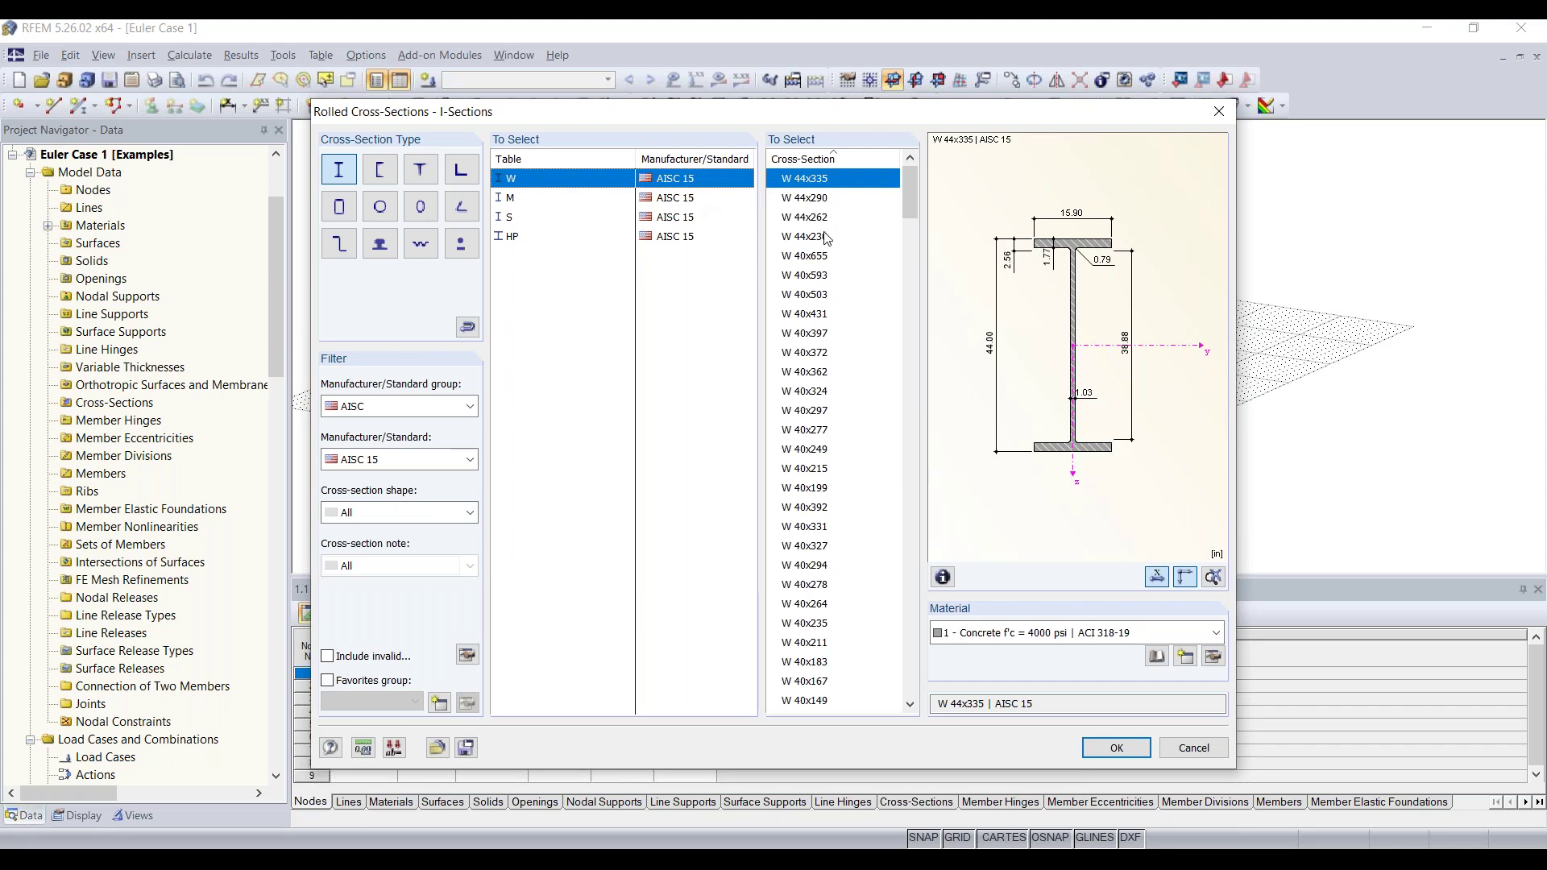
Step: Choose W 12x35 as the member's cross-section
scroll(830, 250, "down", 15)
scroll(834, 260, "down", 20)
scroll(835, 259, "down", 20)
scroll(838, 338, "down", 1)
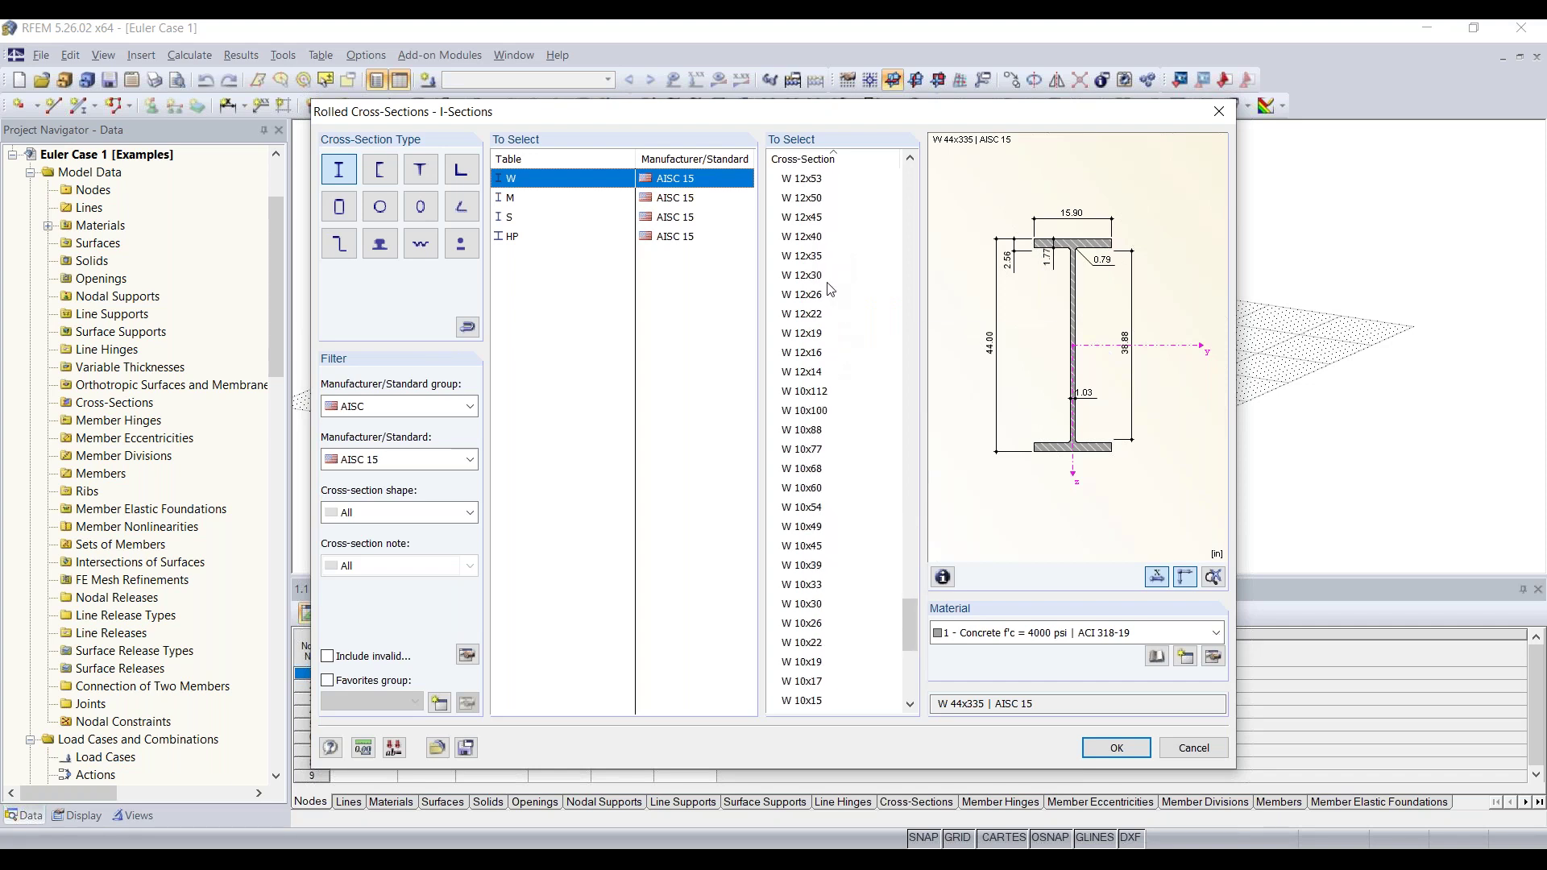
left_click(814, 257)
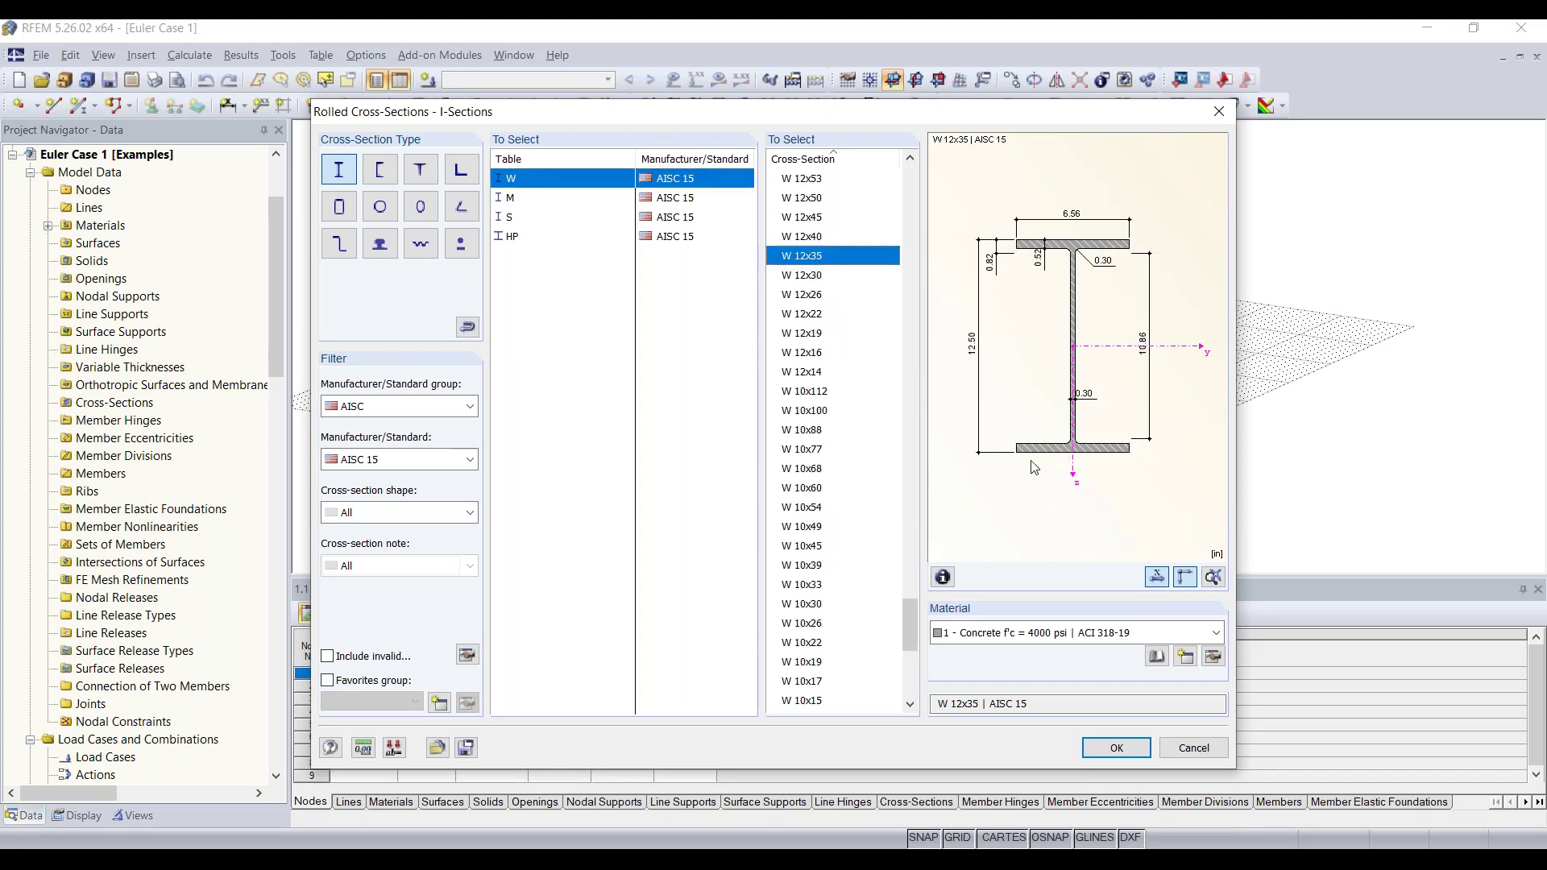
Step: Open the material library for the W 12x35 section and filter the steels to ASTM, standard ANSI/AISC 360-16:2016
left_click(1093, 639)
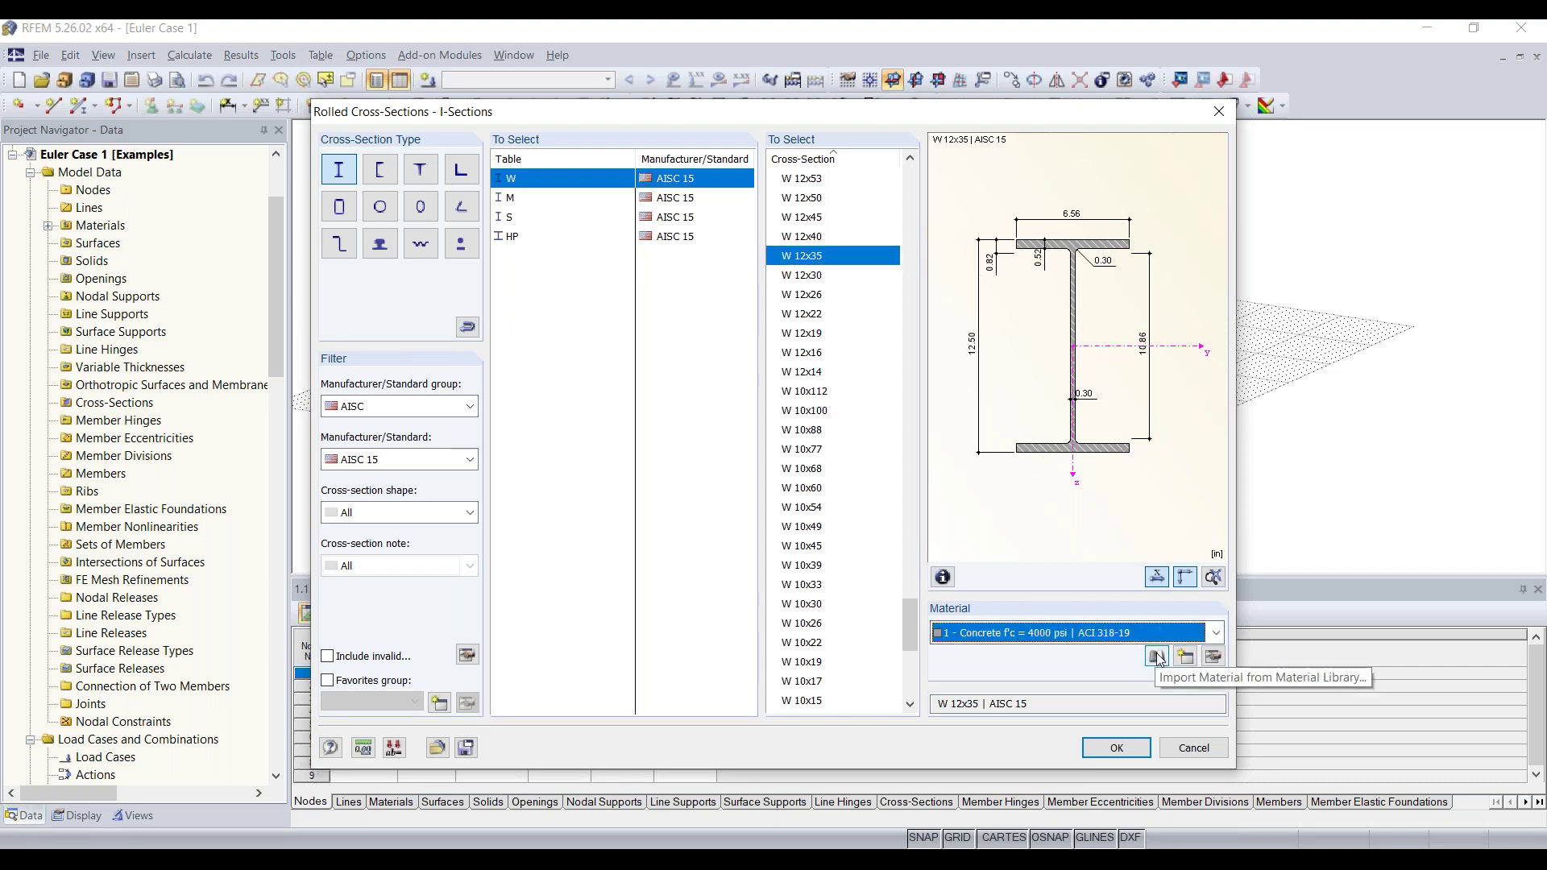
left_click(1158, 658)
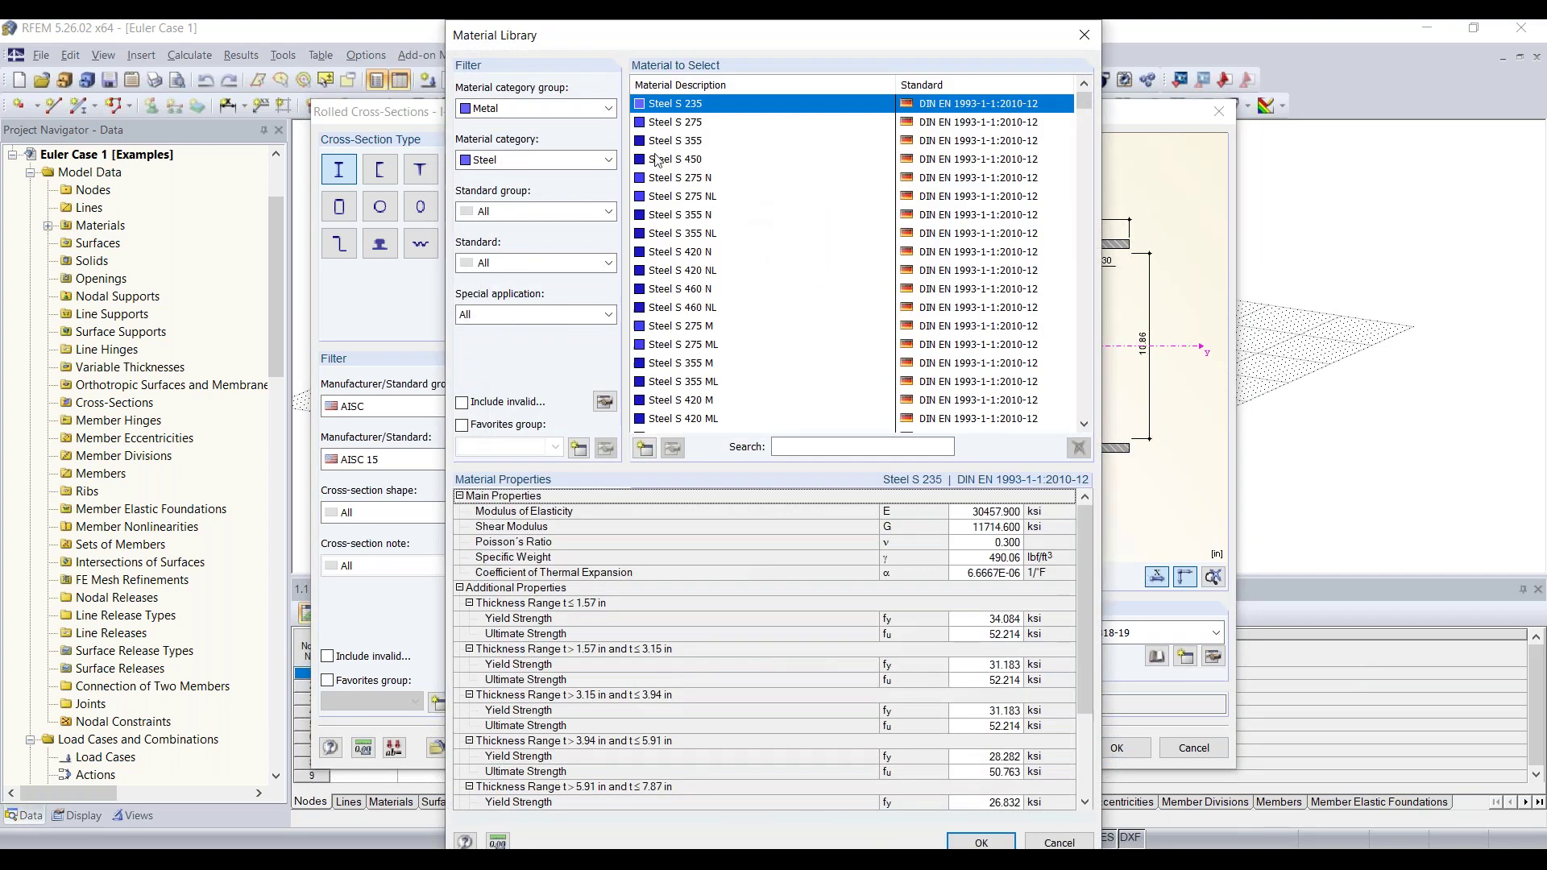
left_click(514, 161)
left_click(513, 193)
left_click(516, 211)
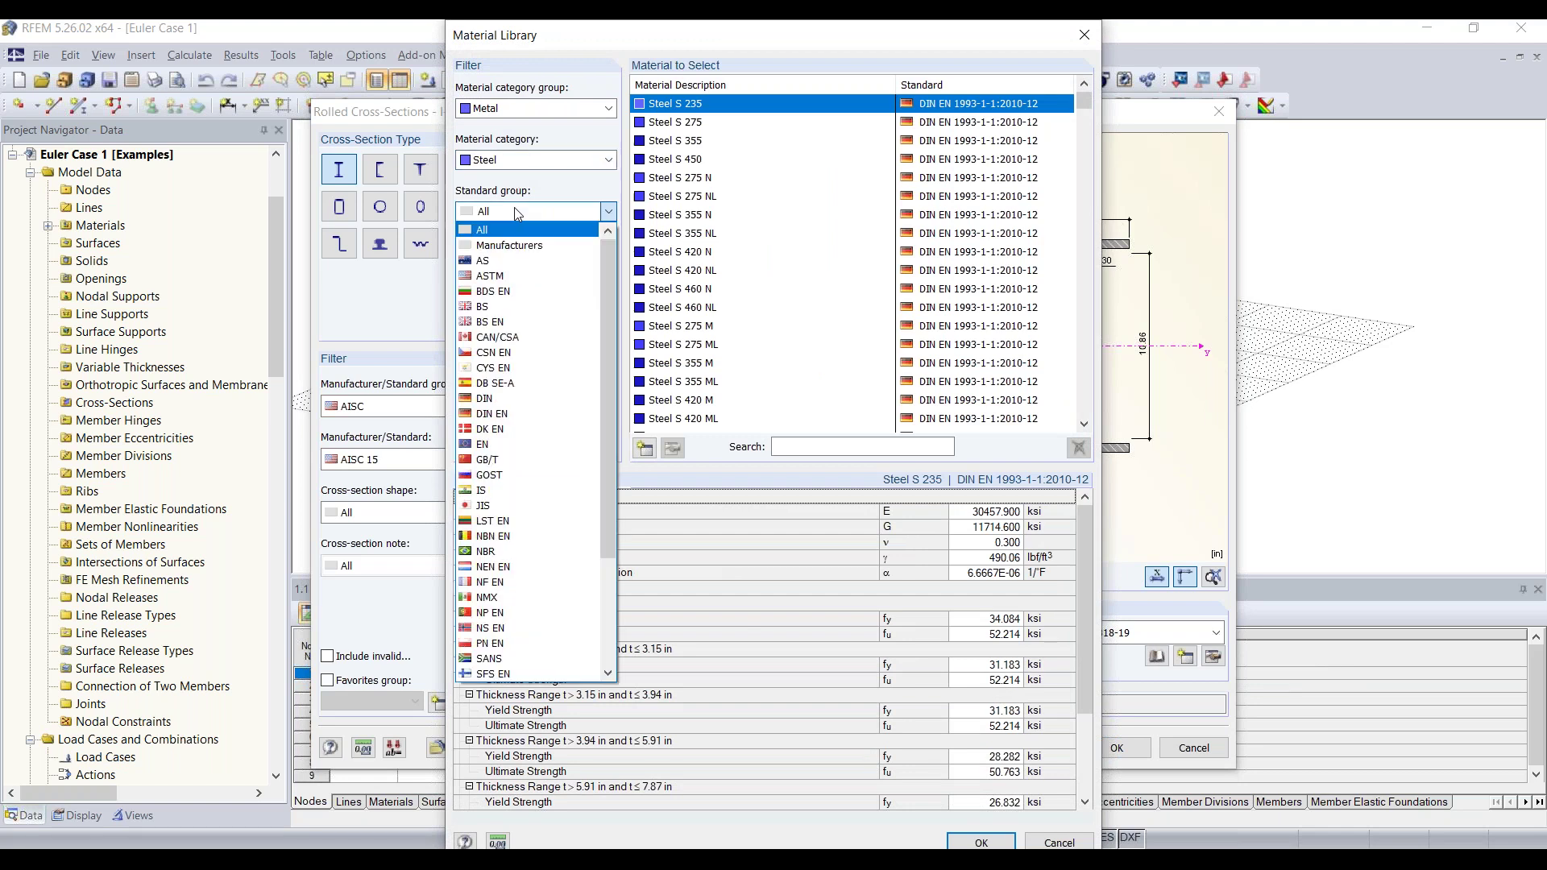
left_click(509, 276)
left_click(512, 266)
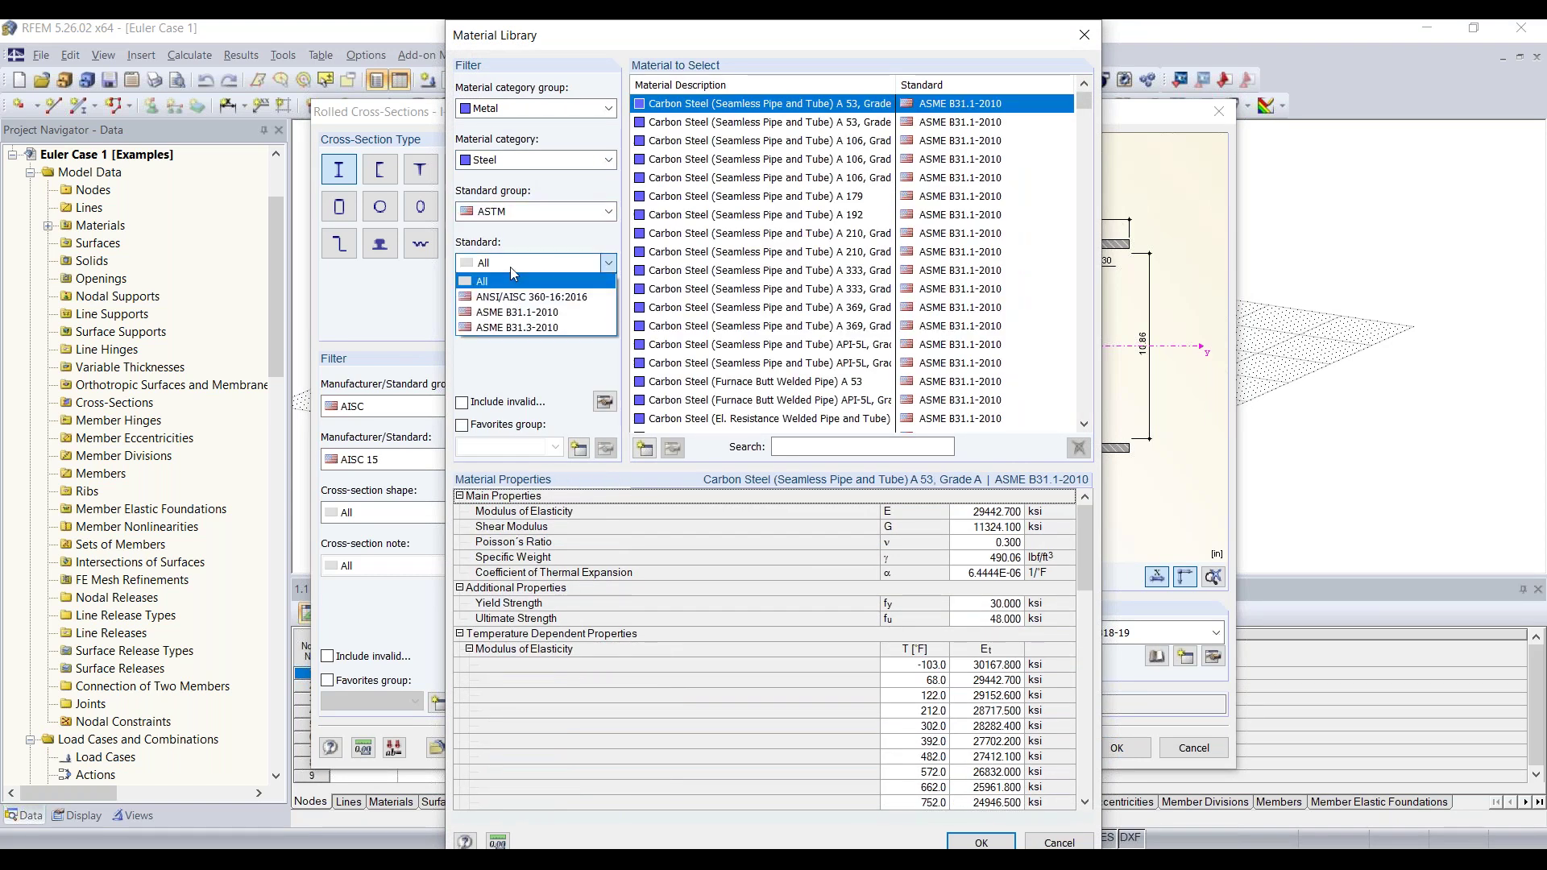
left_click(528, 296)
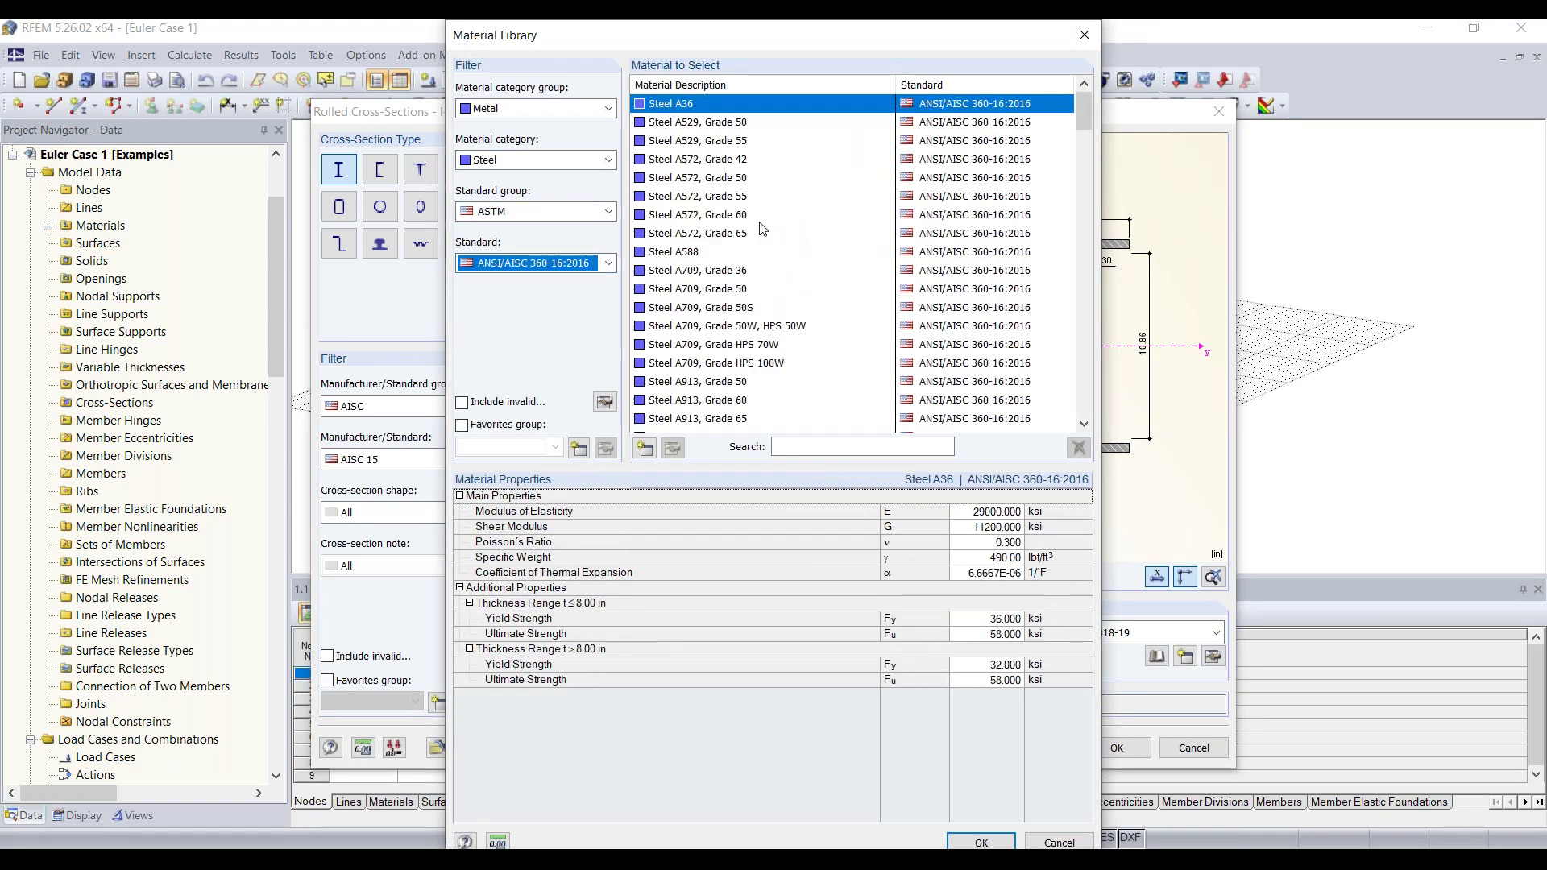
Step: Assign Steel A992 to the W 12x35 section and accept the cross-section and beam member definitions
scroll(751, 232, "down", 5)
left_click(683, 177)
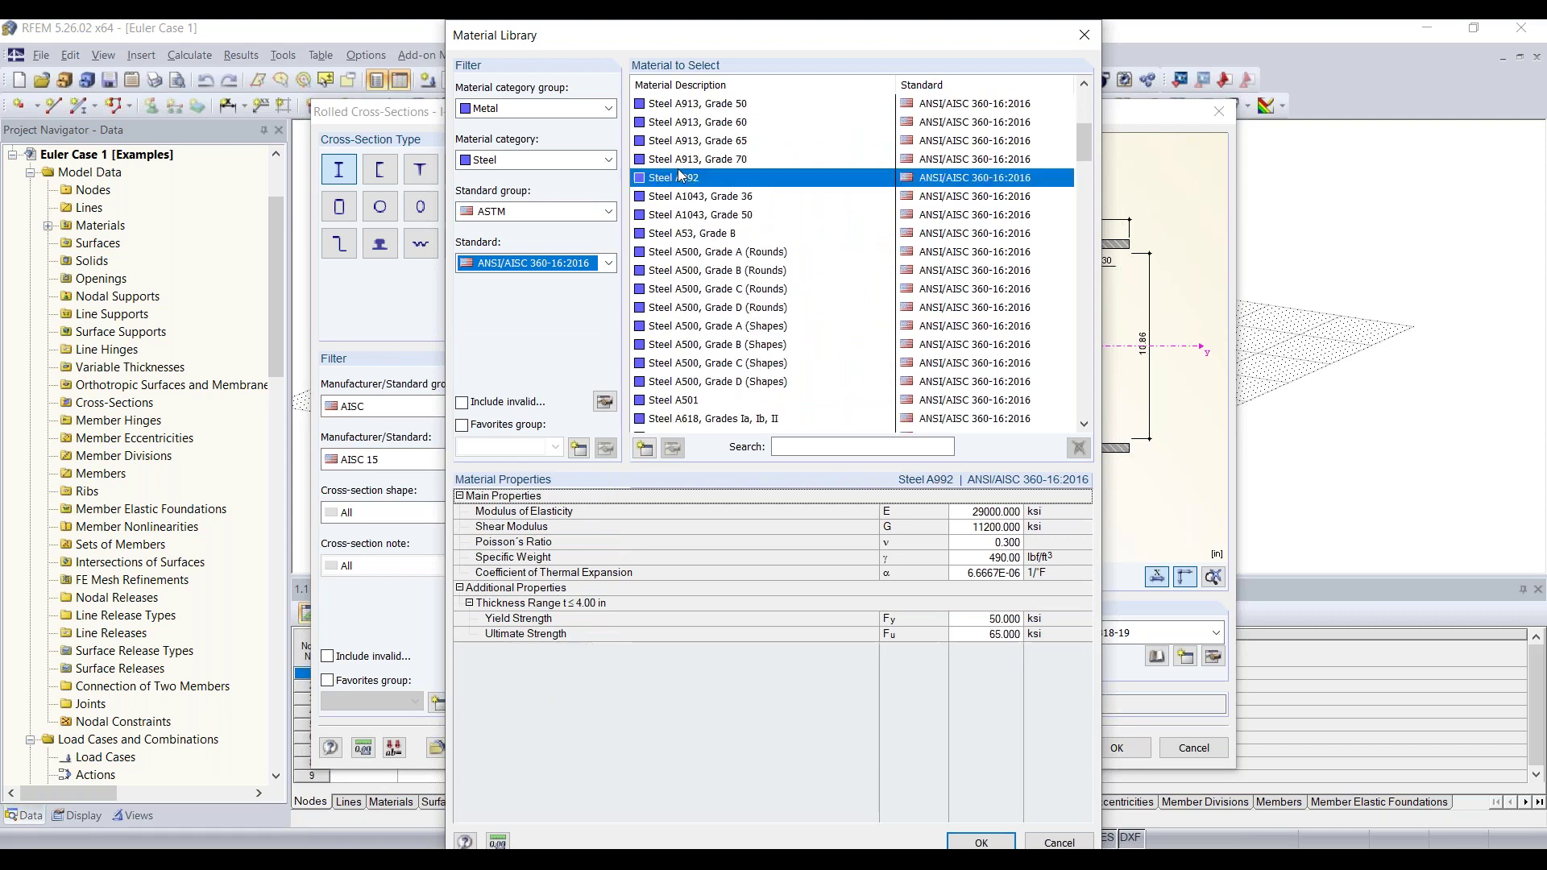
left_click(981, 842)
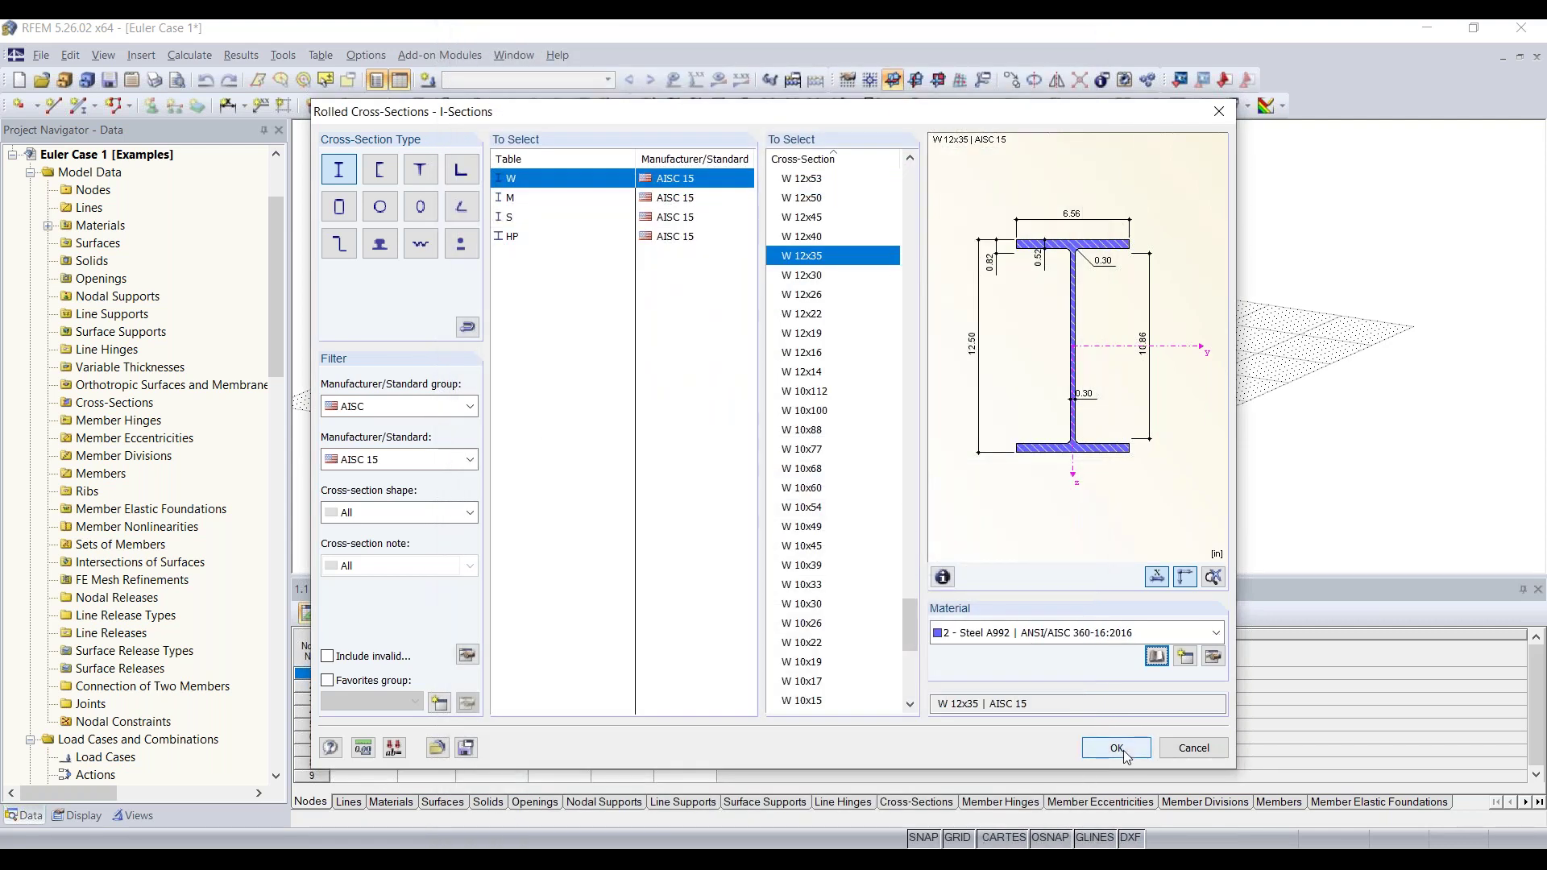
left_click(1117, 748)
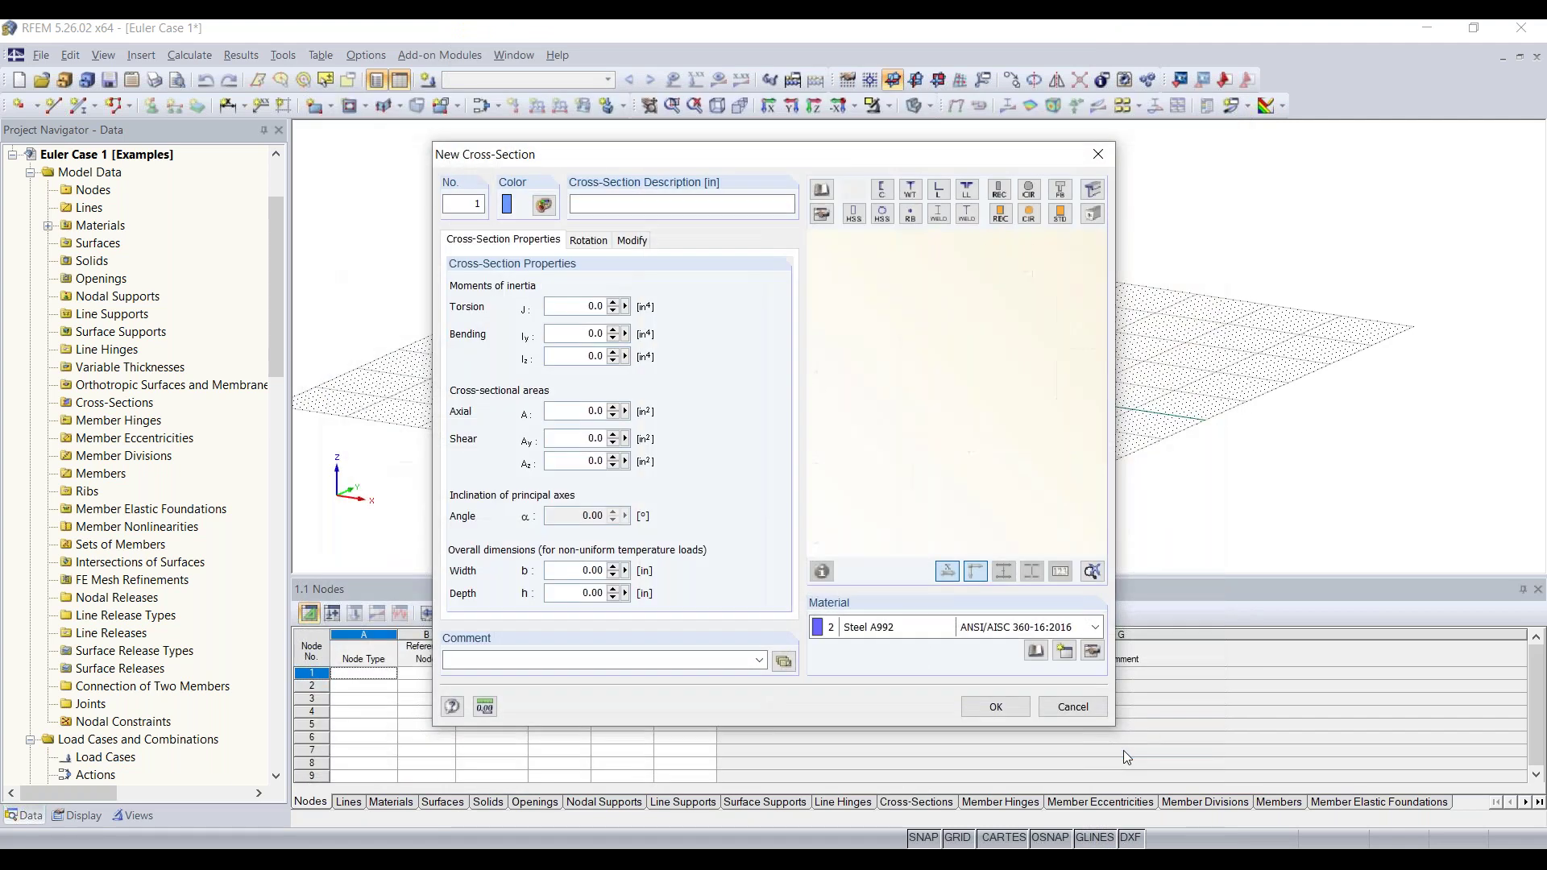
left_click(980, 708)
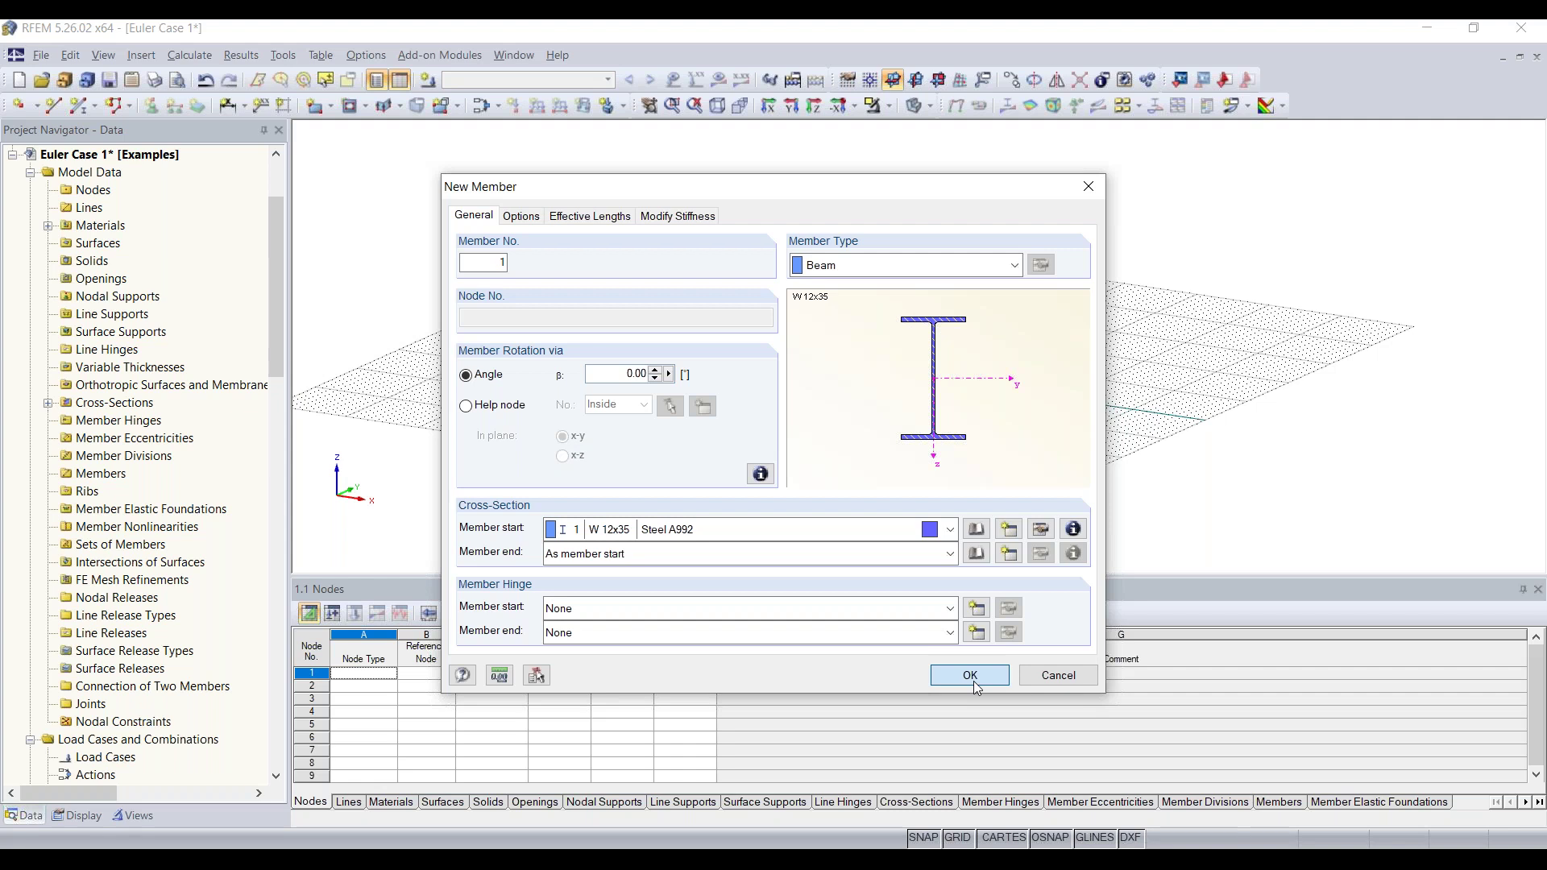
left_click(972, 677)
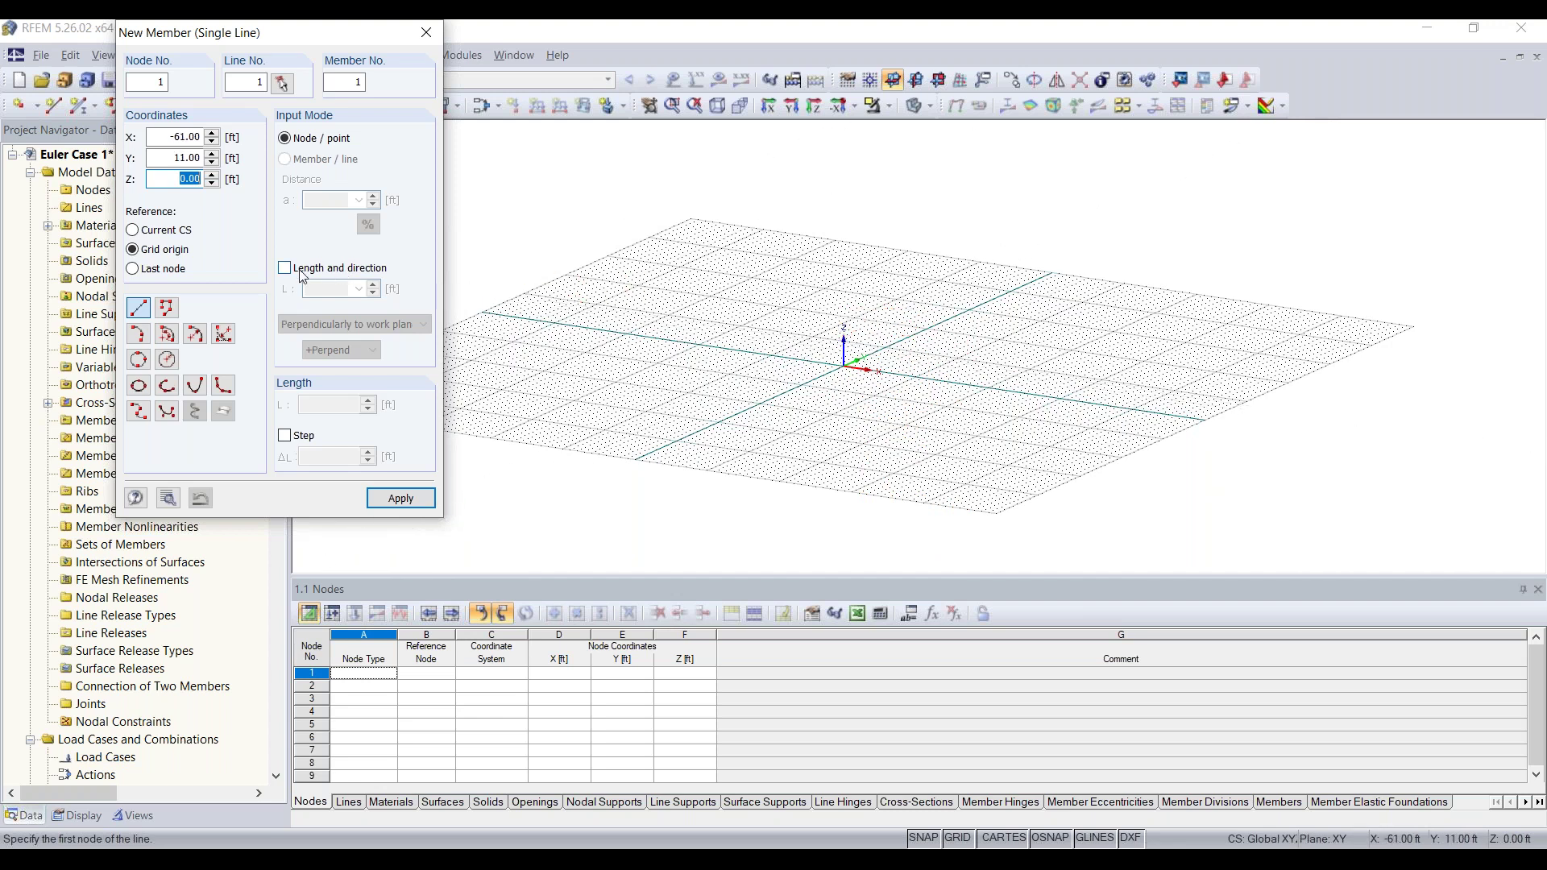
Step: Place one 30 ft member at the grid origin, running perpendicular to the XY work plane in the positive direction
left_click_drag(266, 32, 242, 130)
left_click(292, 365)
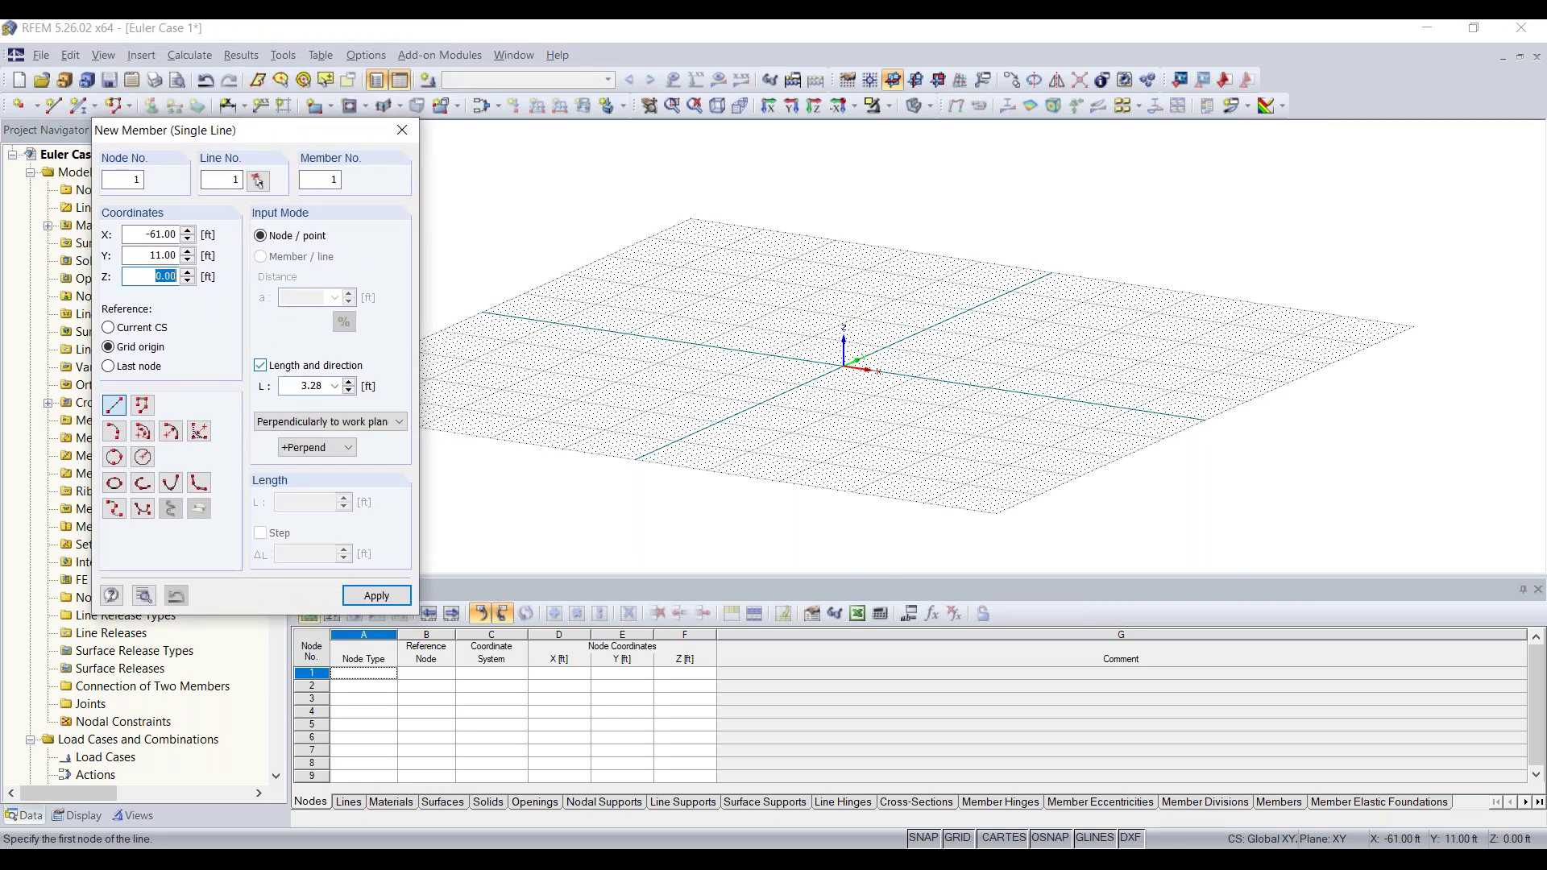
type("30")
left_click(356, 427)
left_click(361, 433)
left_click(820, 441)
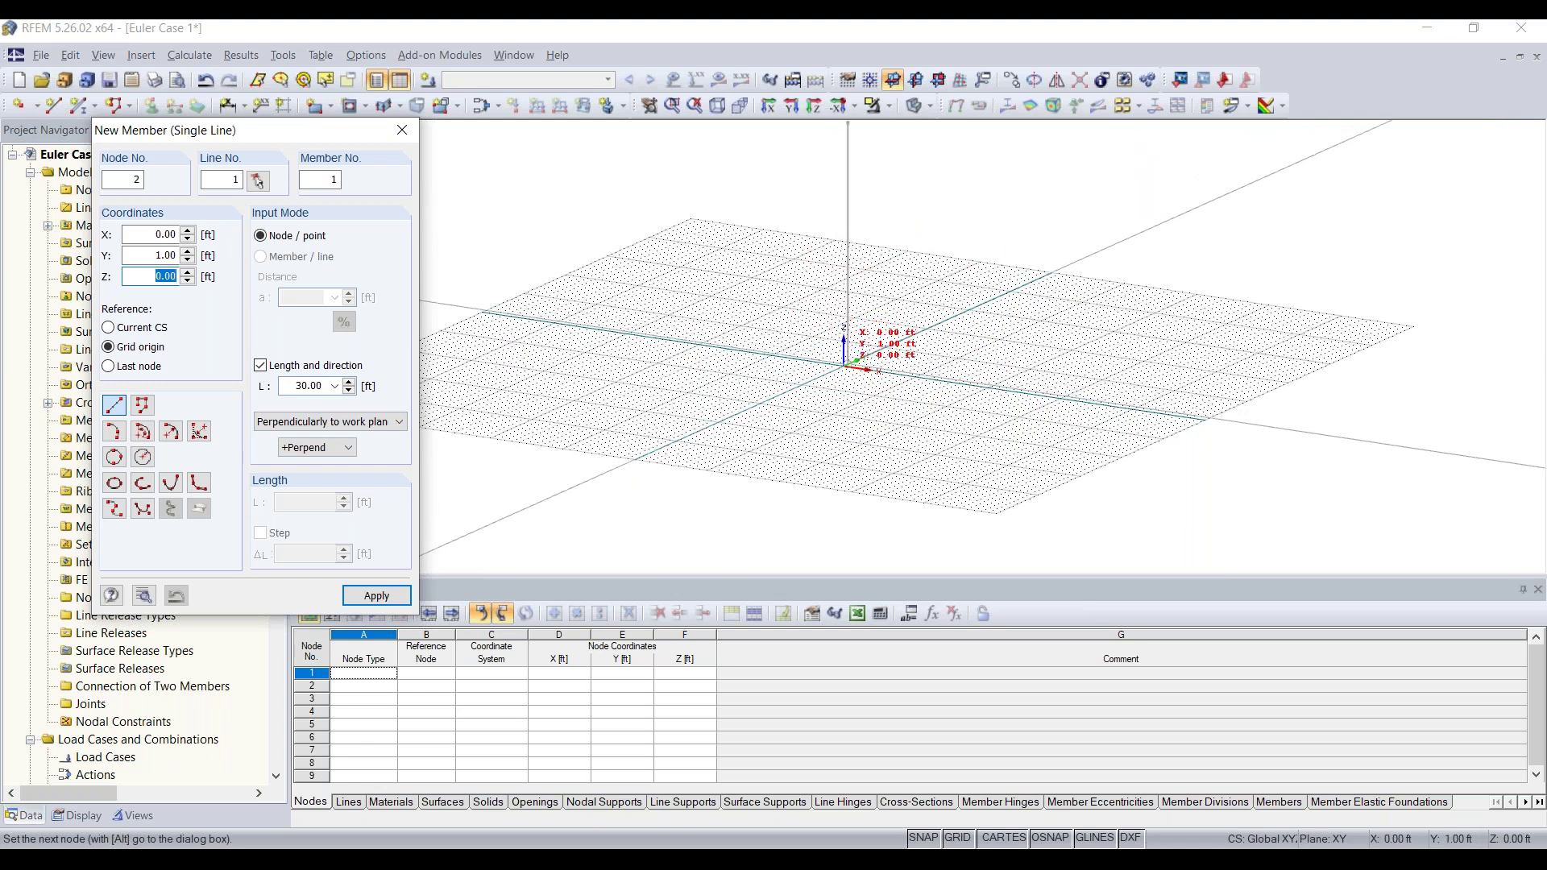
key("alt")
left_click(844, 365)
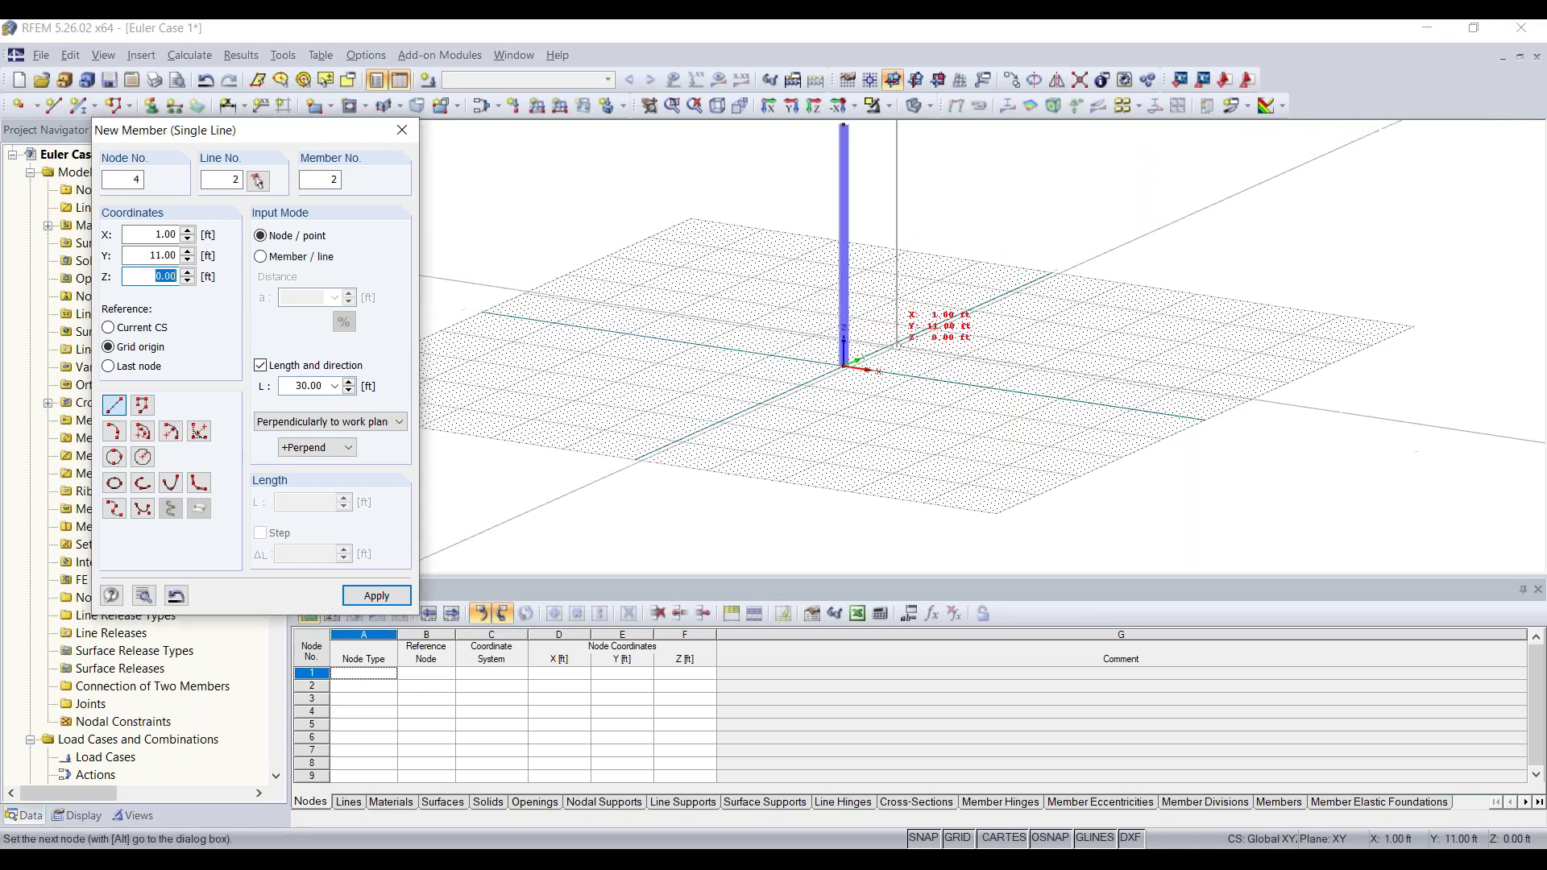
middle_click_drag(881, 360, 818, 432)
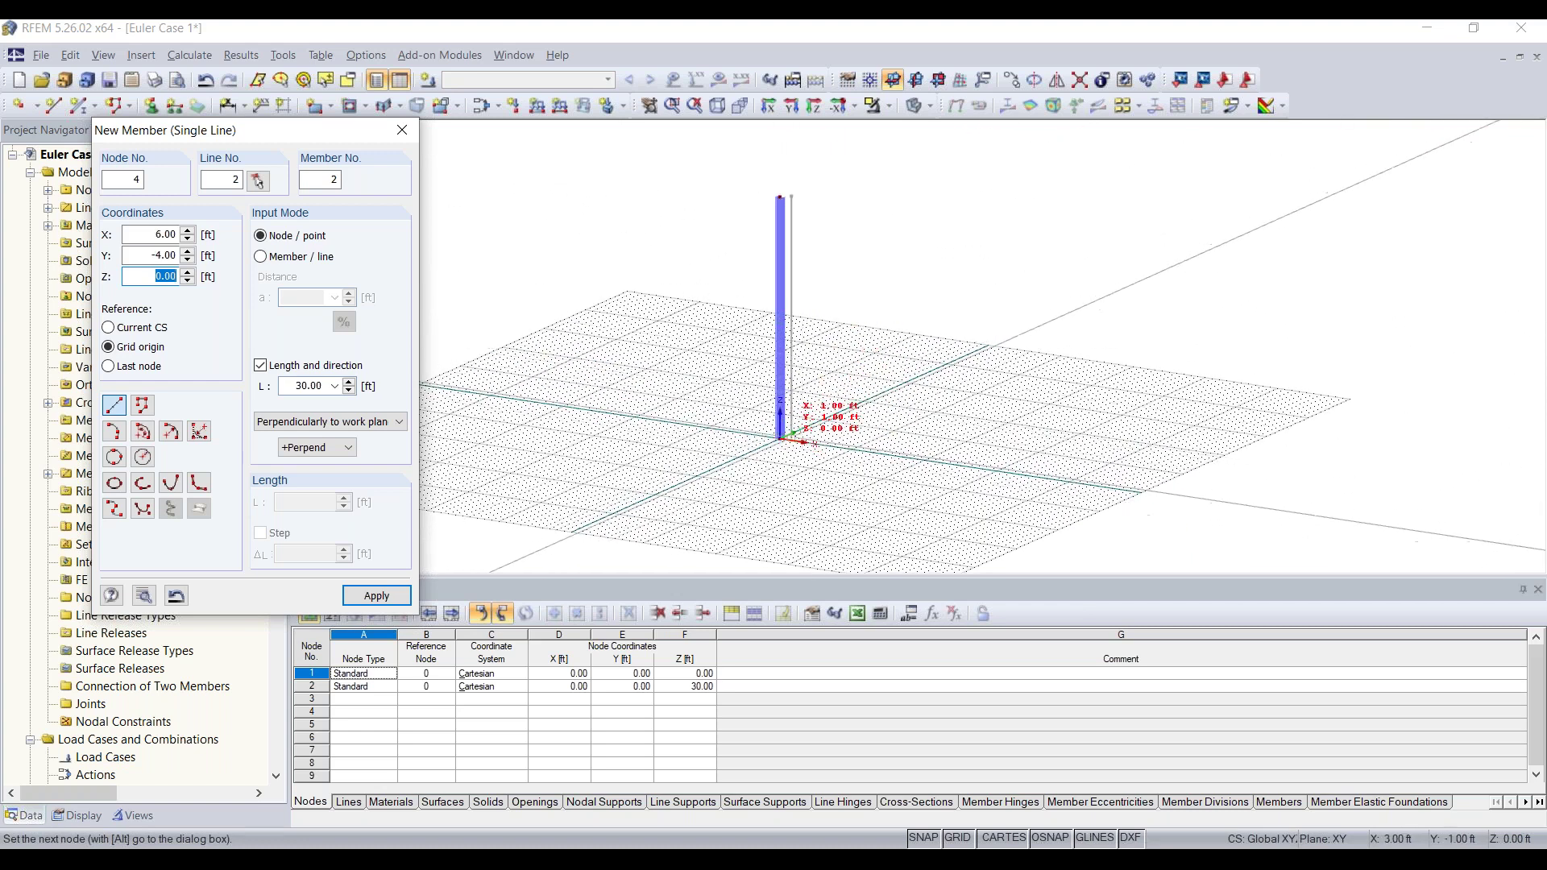
key("Escape")
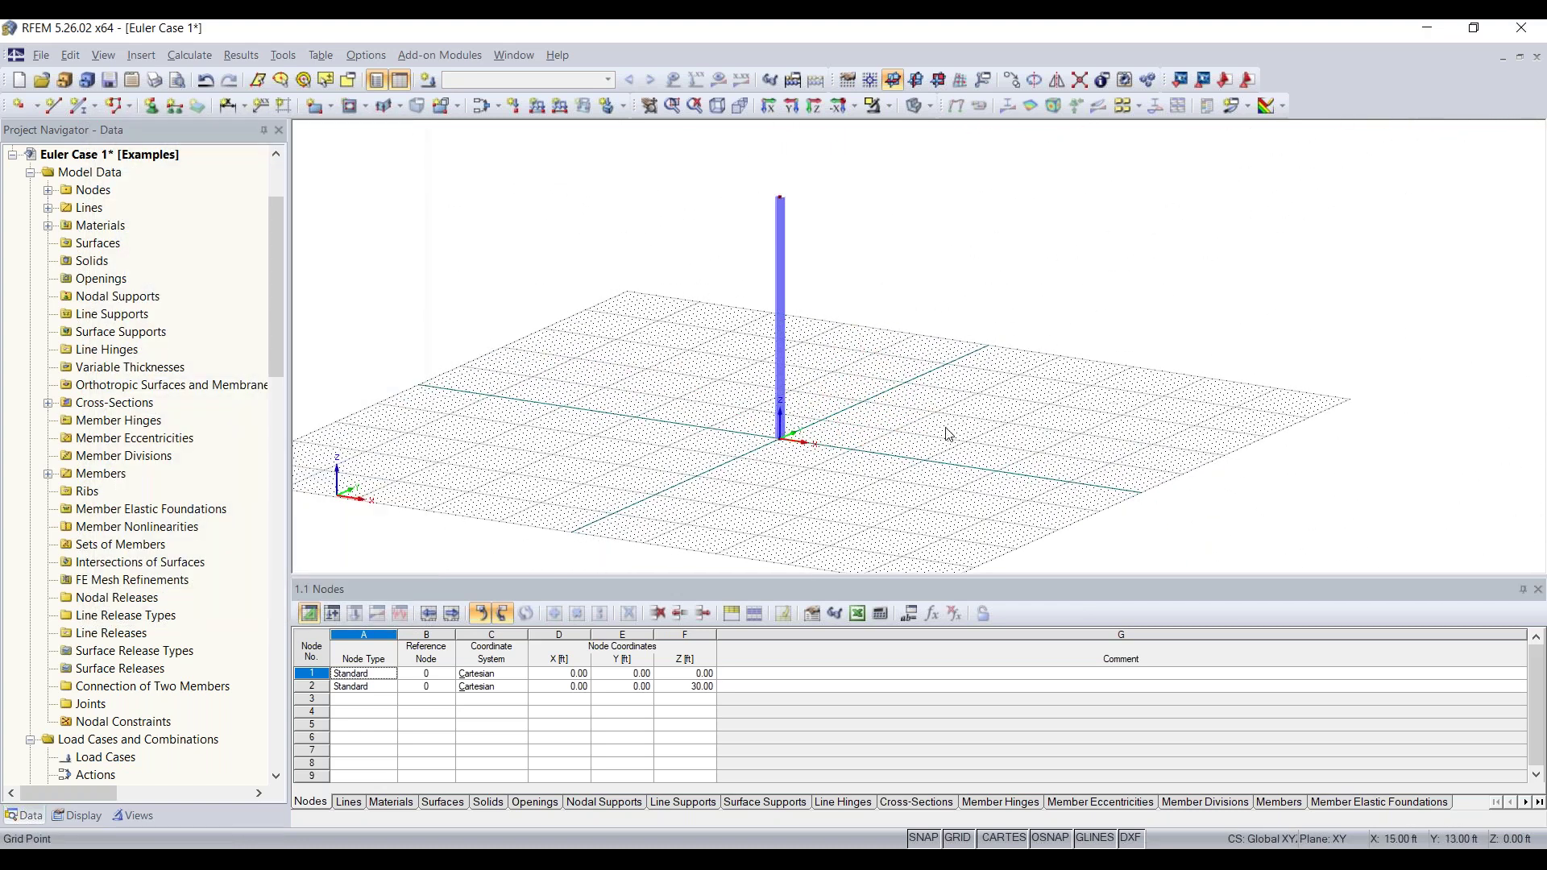
Step: Switch the work plane to YZ and XZ, and return it to XY
left_click(918, 81)
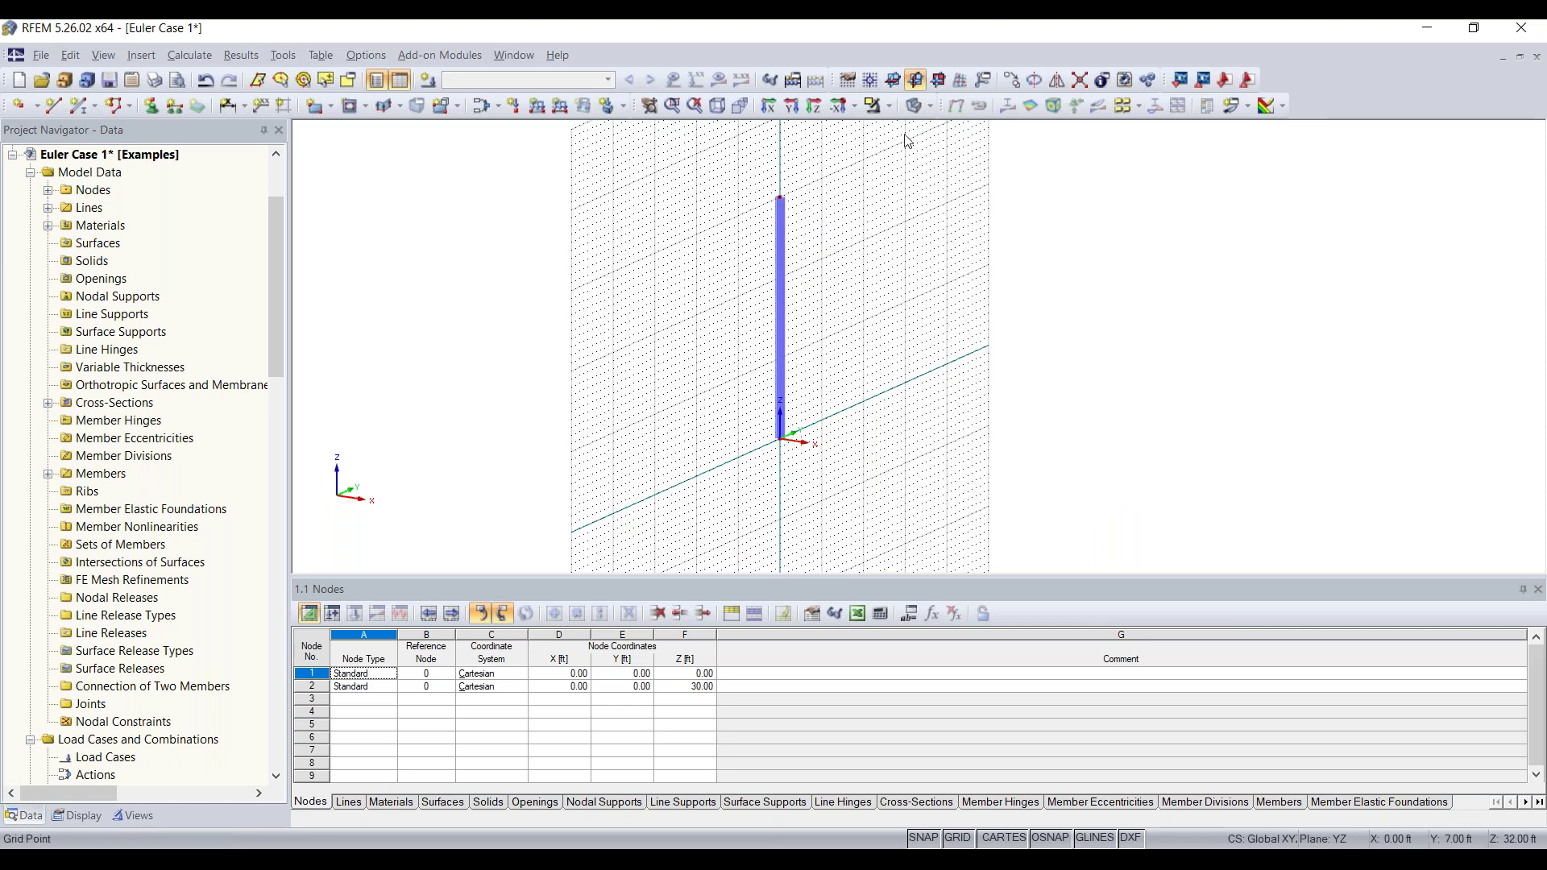
left_click(938, 84)
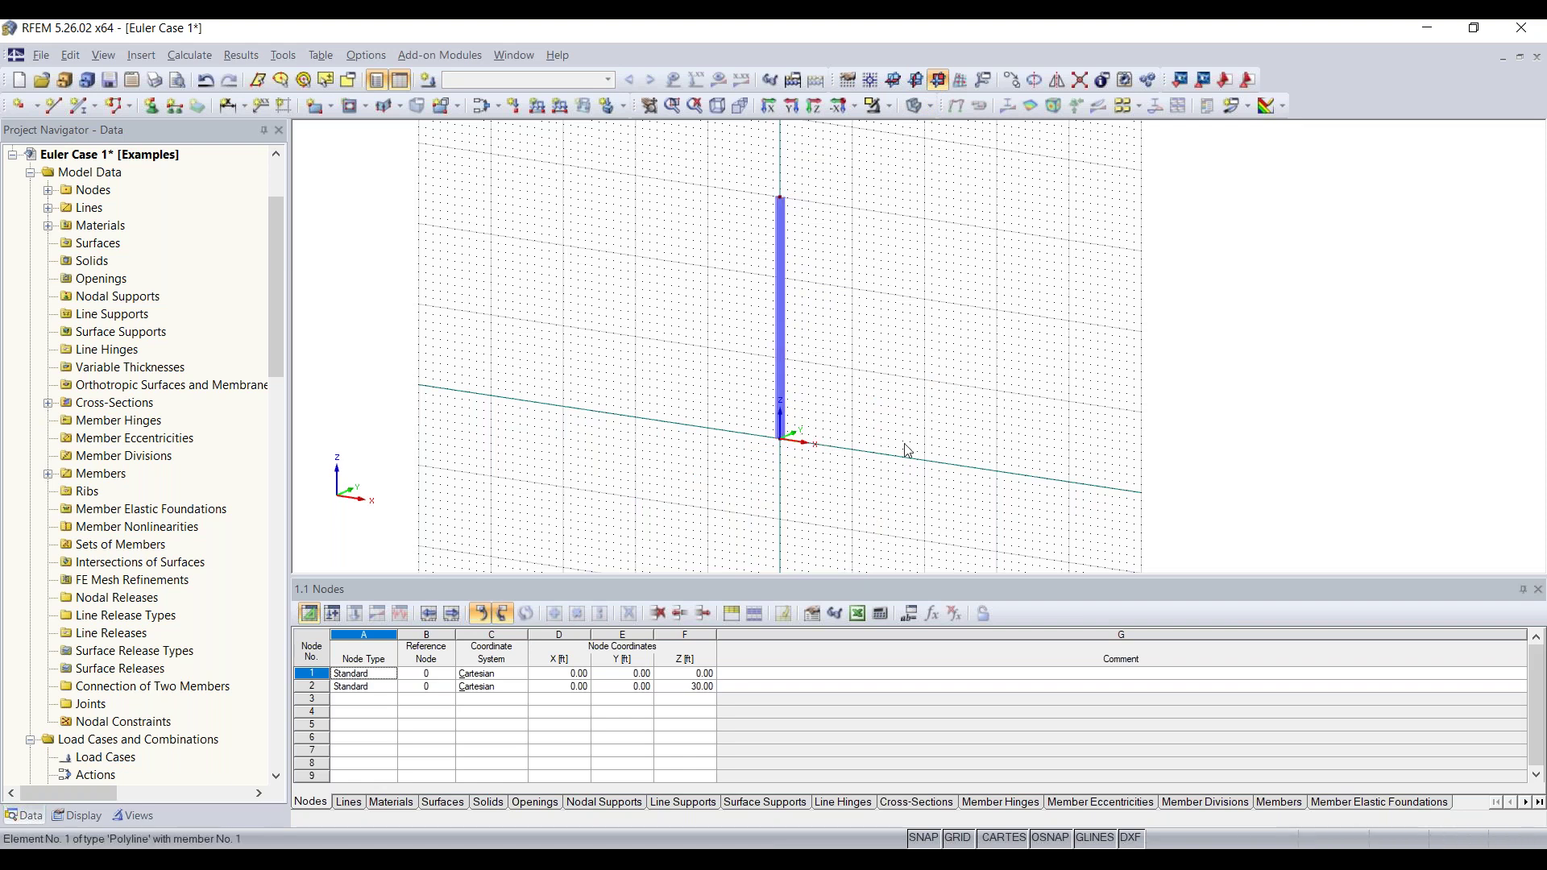
left_click(893, 79)
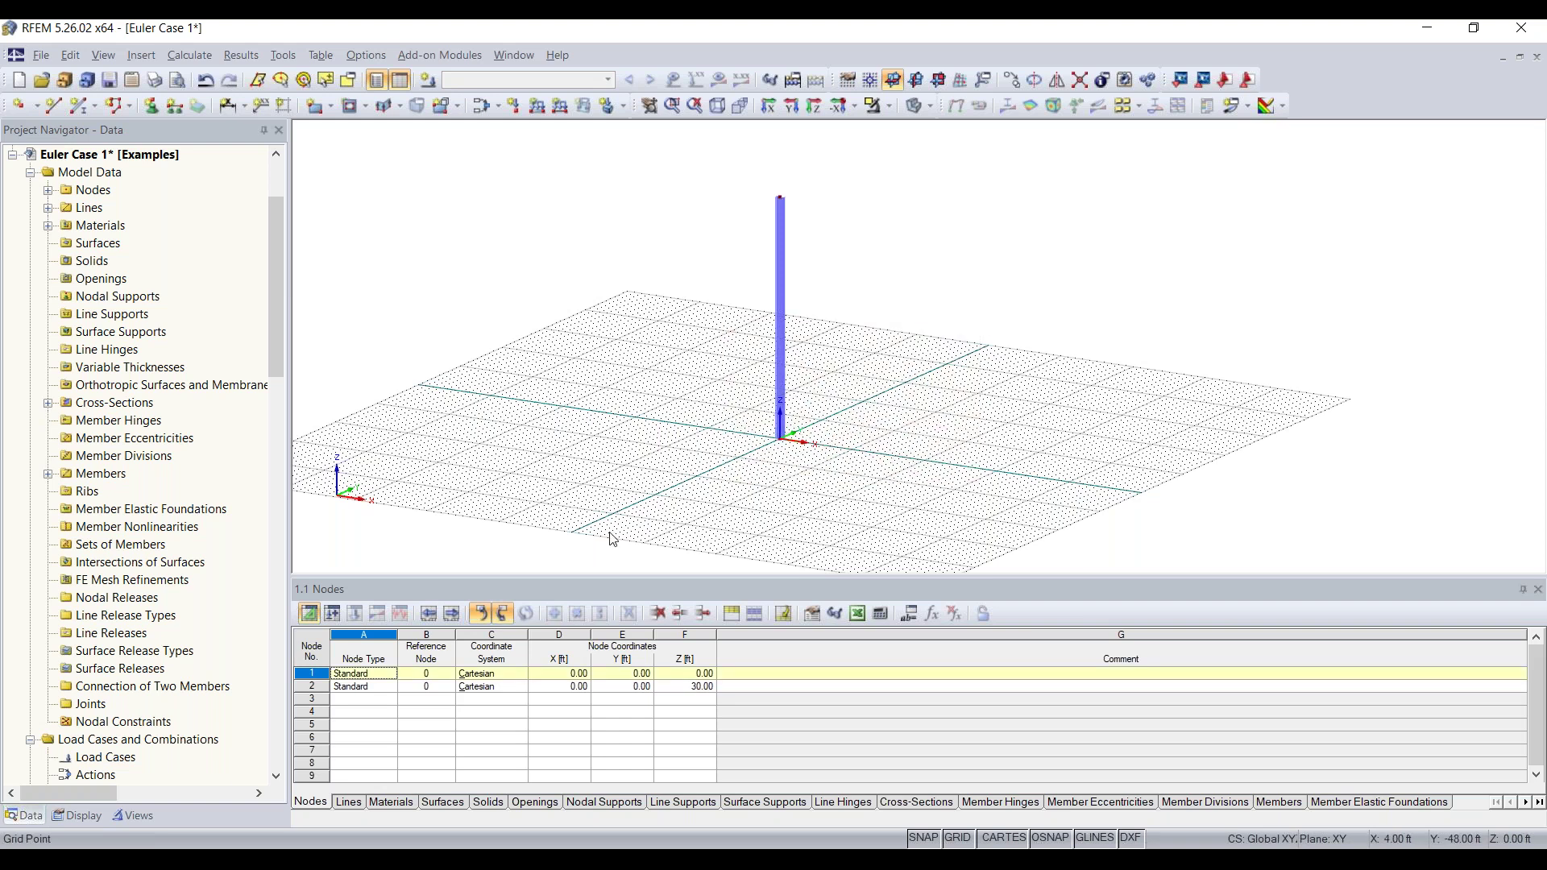
Step: Assign a rigid nodal support to the column's base node
left_click_drag(721, 516, 899, 353)
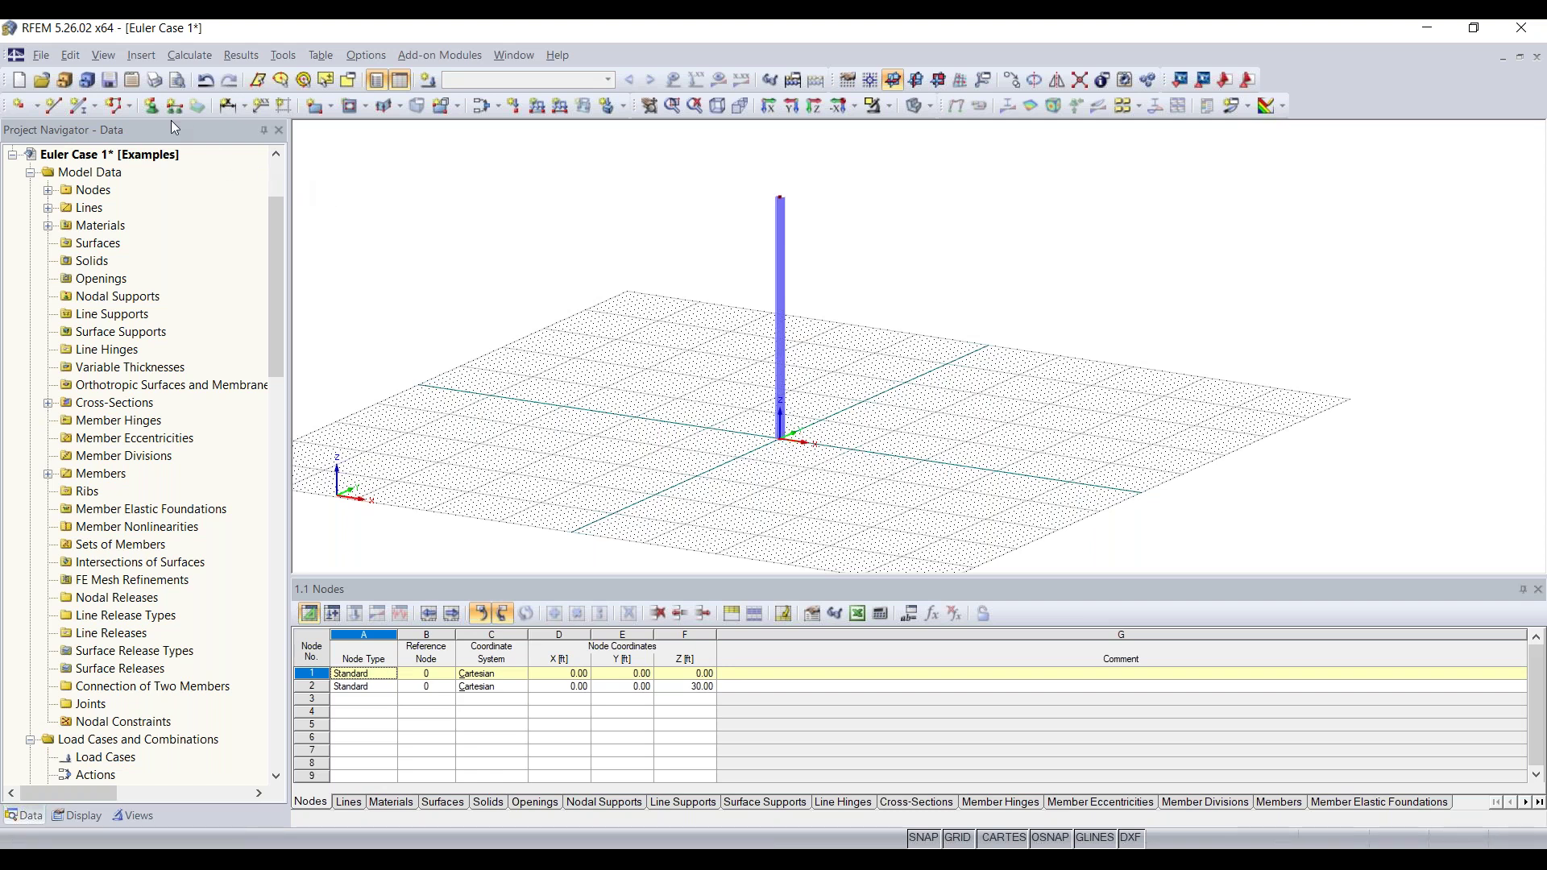
left_click(150, 110)
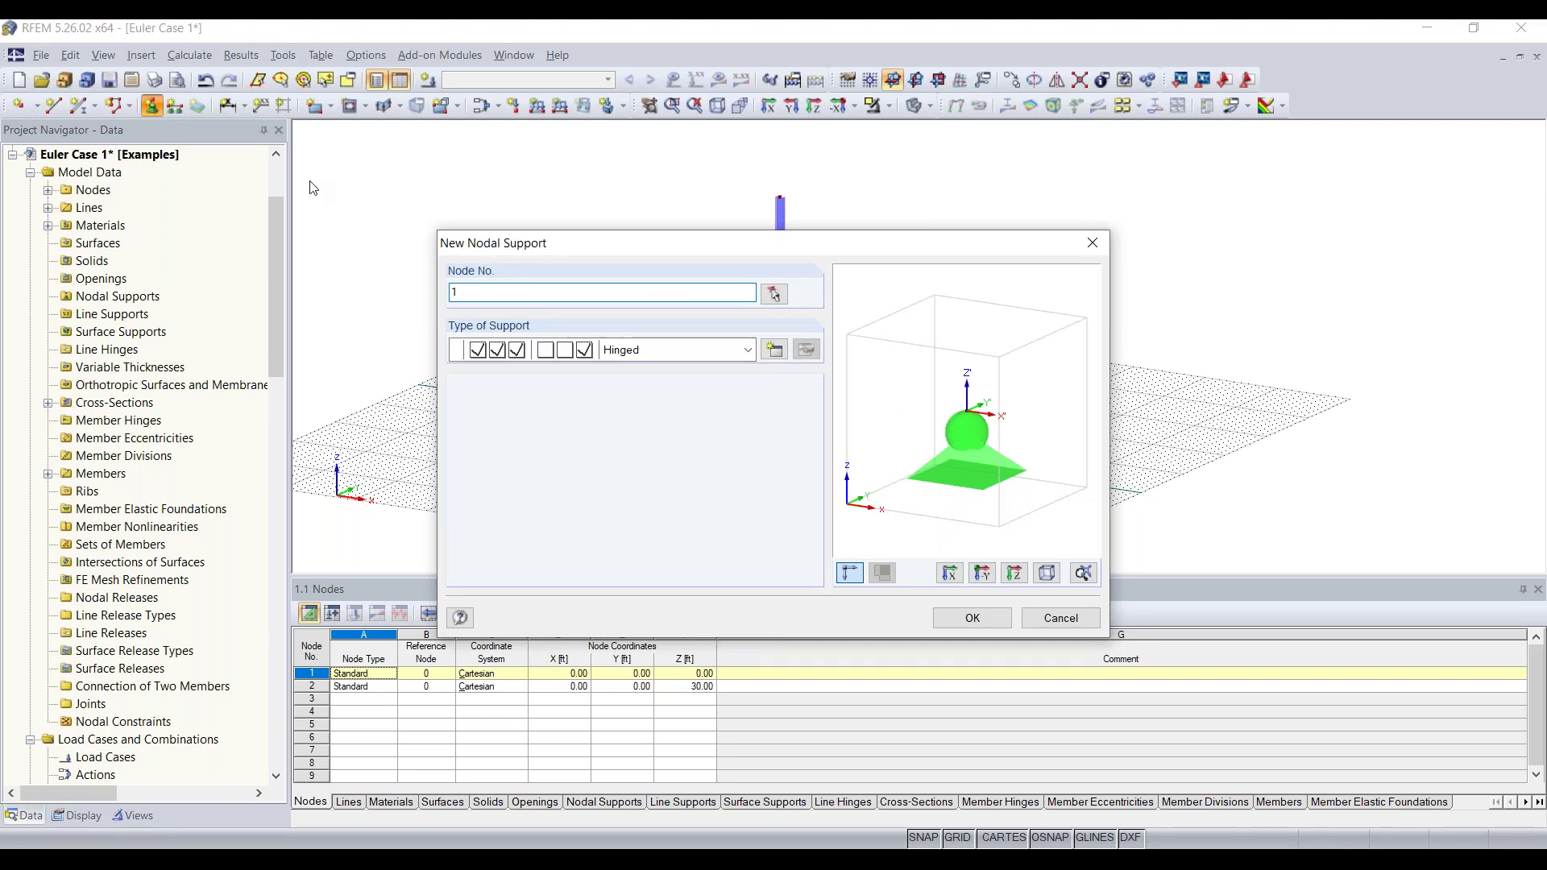
left_click(748, 351)
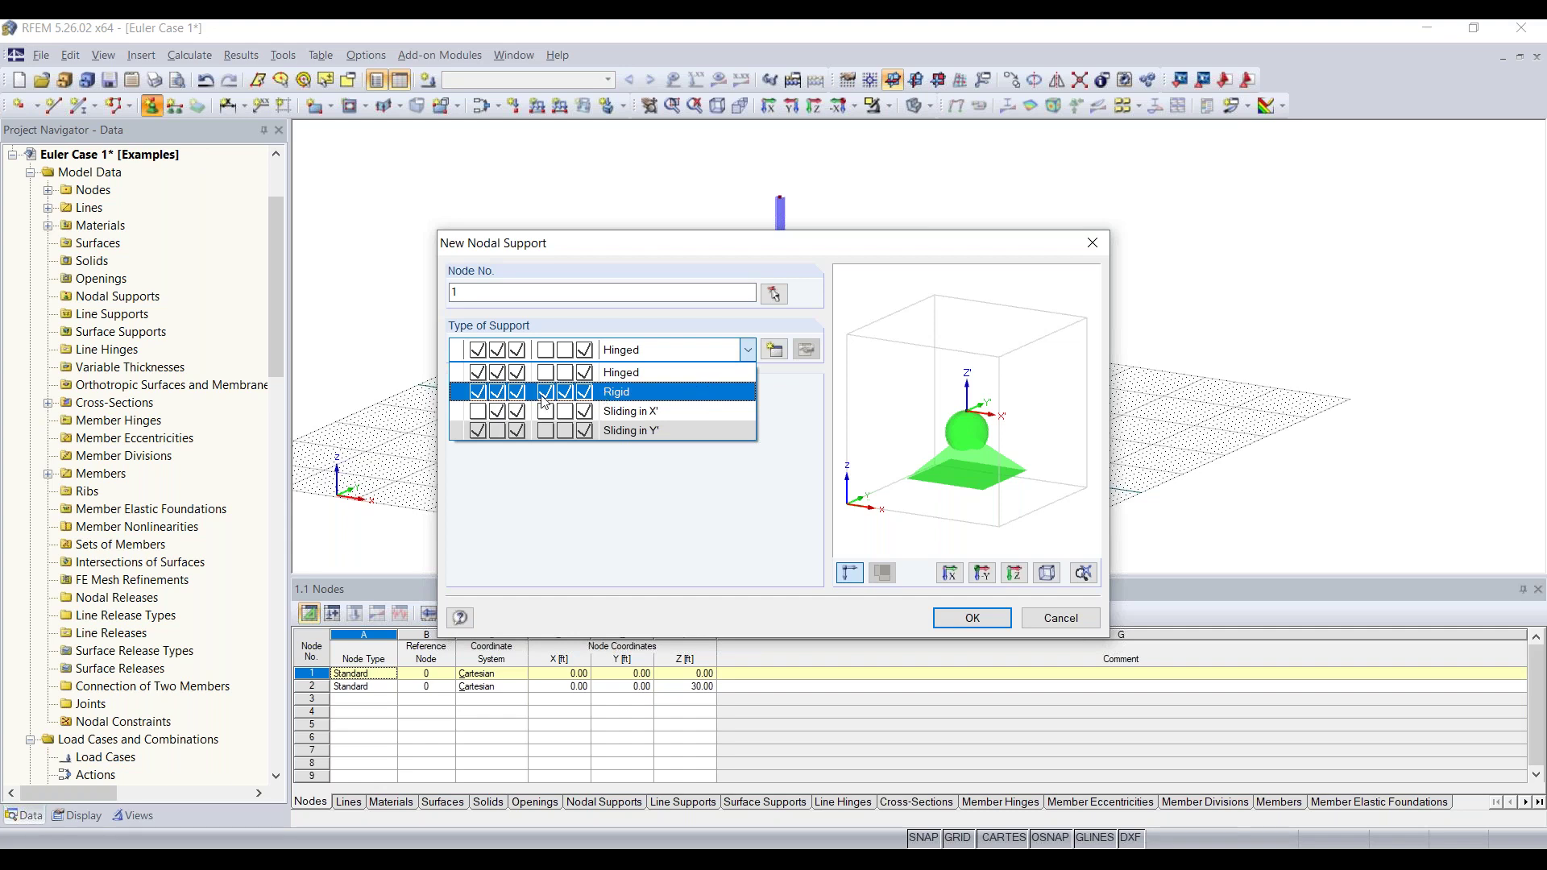
left_click(613, 399)
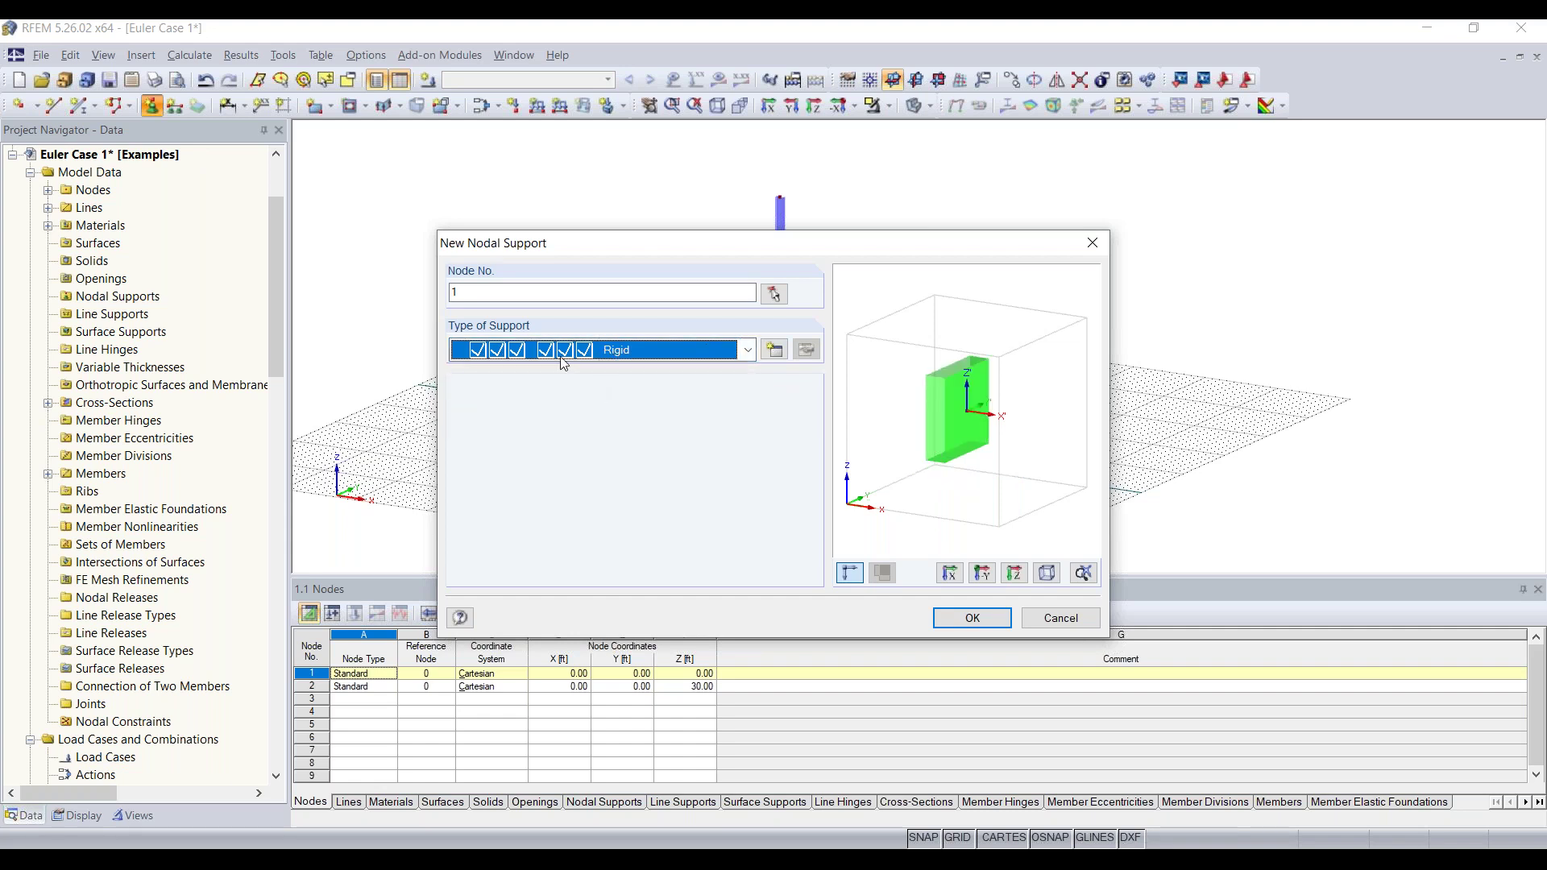
left_click(971, 617)
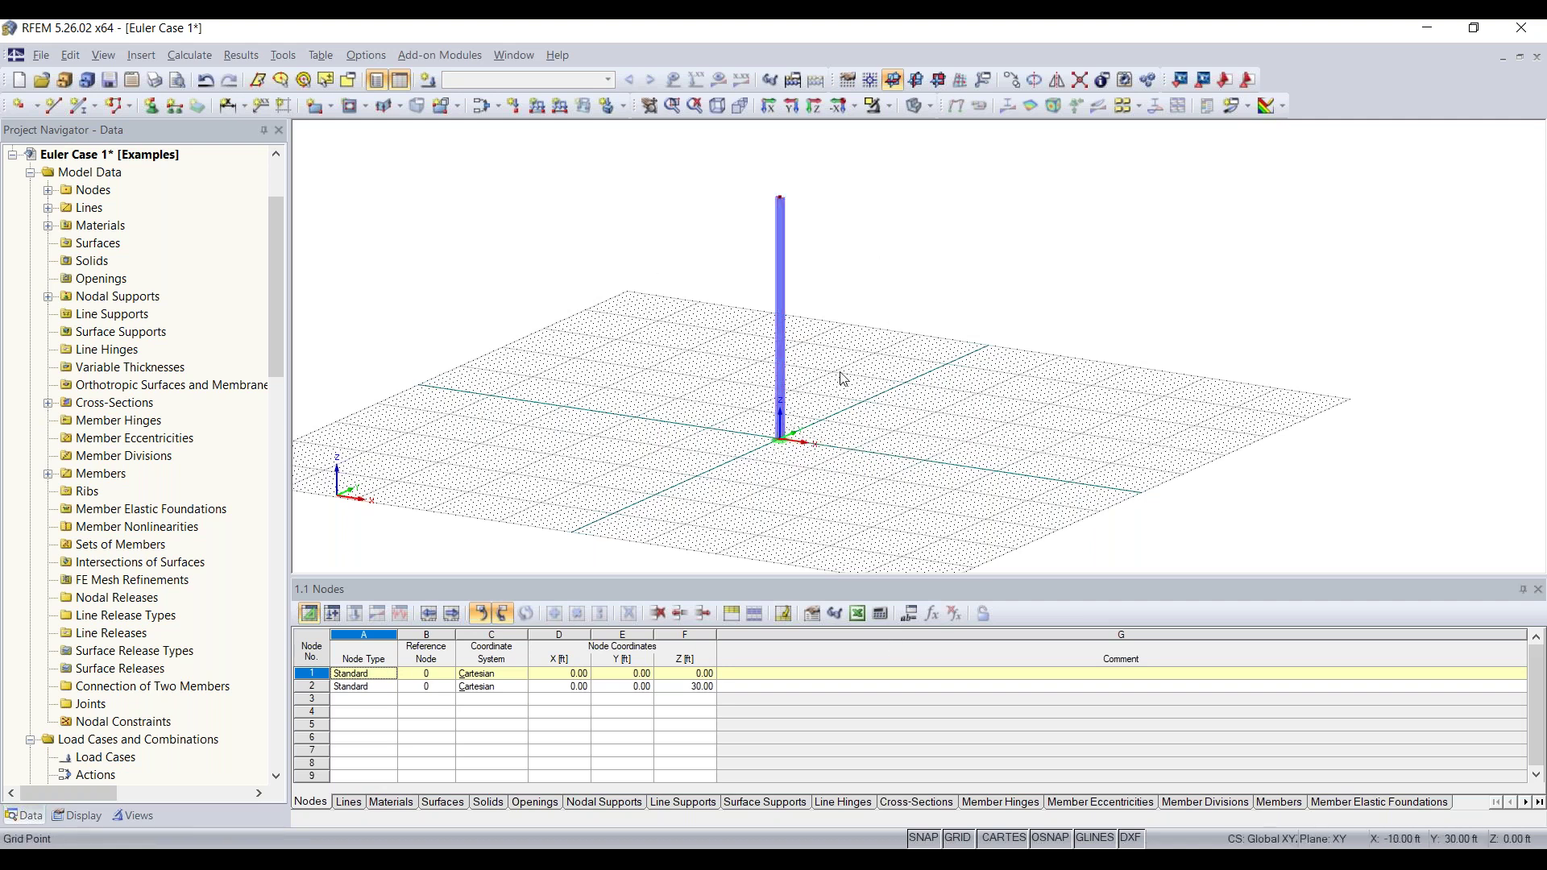
Step: Create a dead load case named Test with its self-weight deactivated
scroll(842, 379, "up", 3)
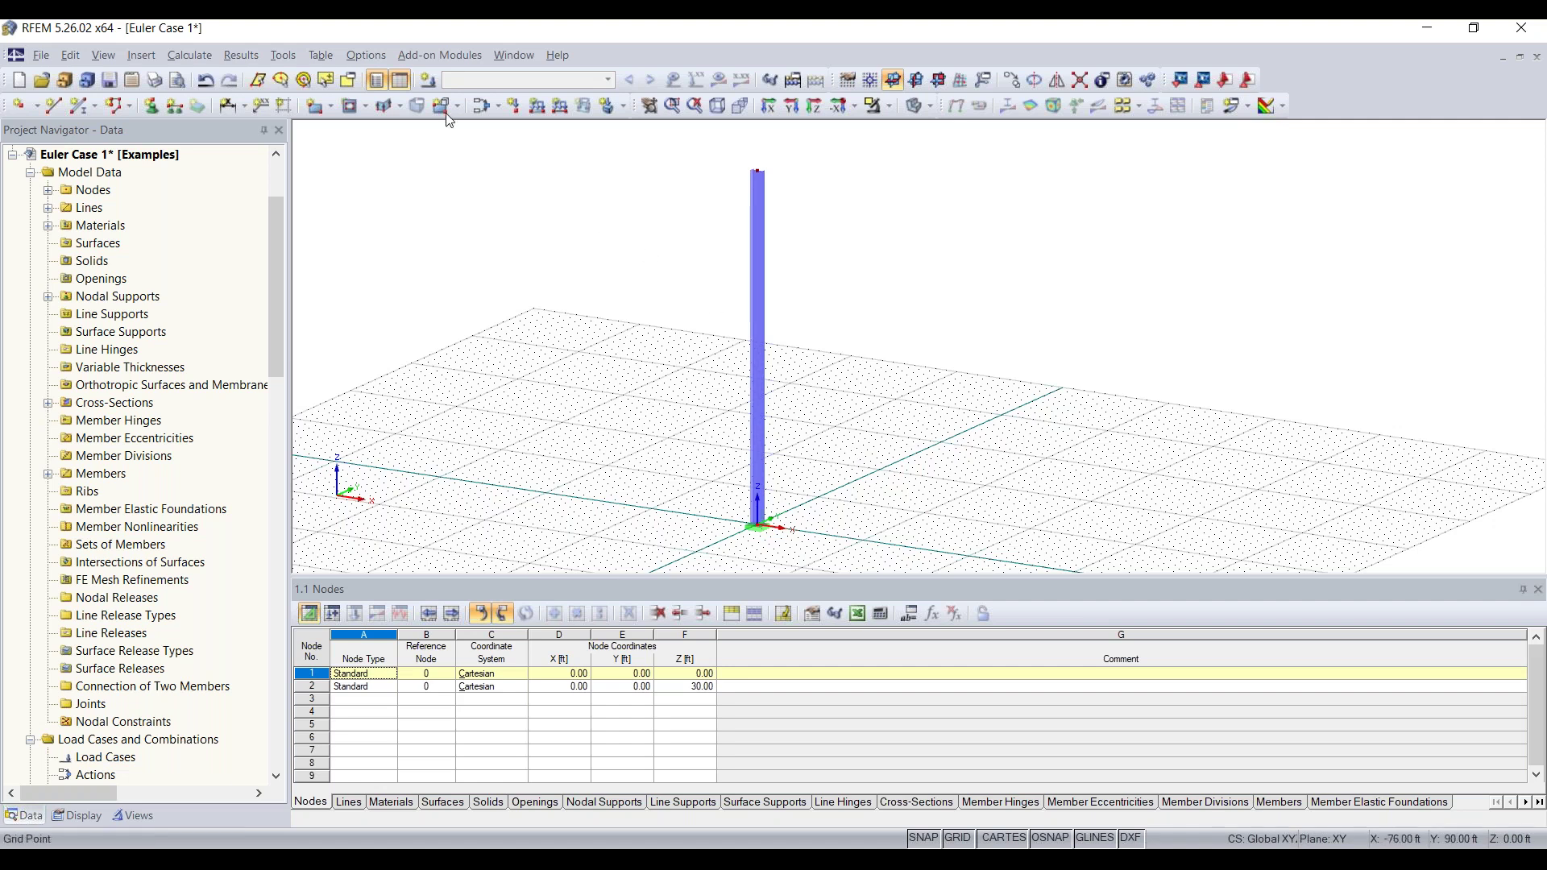
left_click(431, 82)
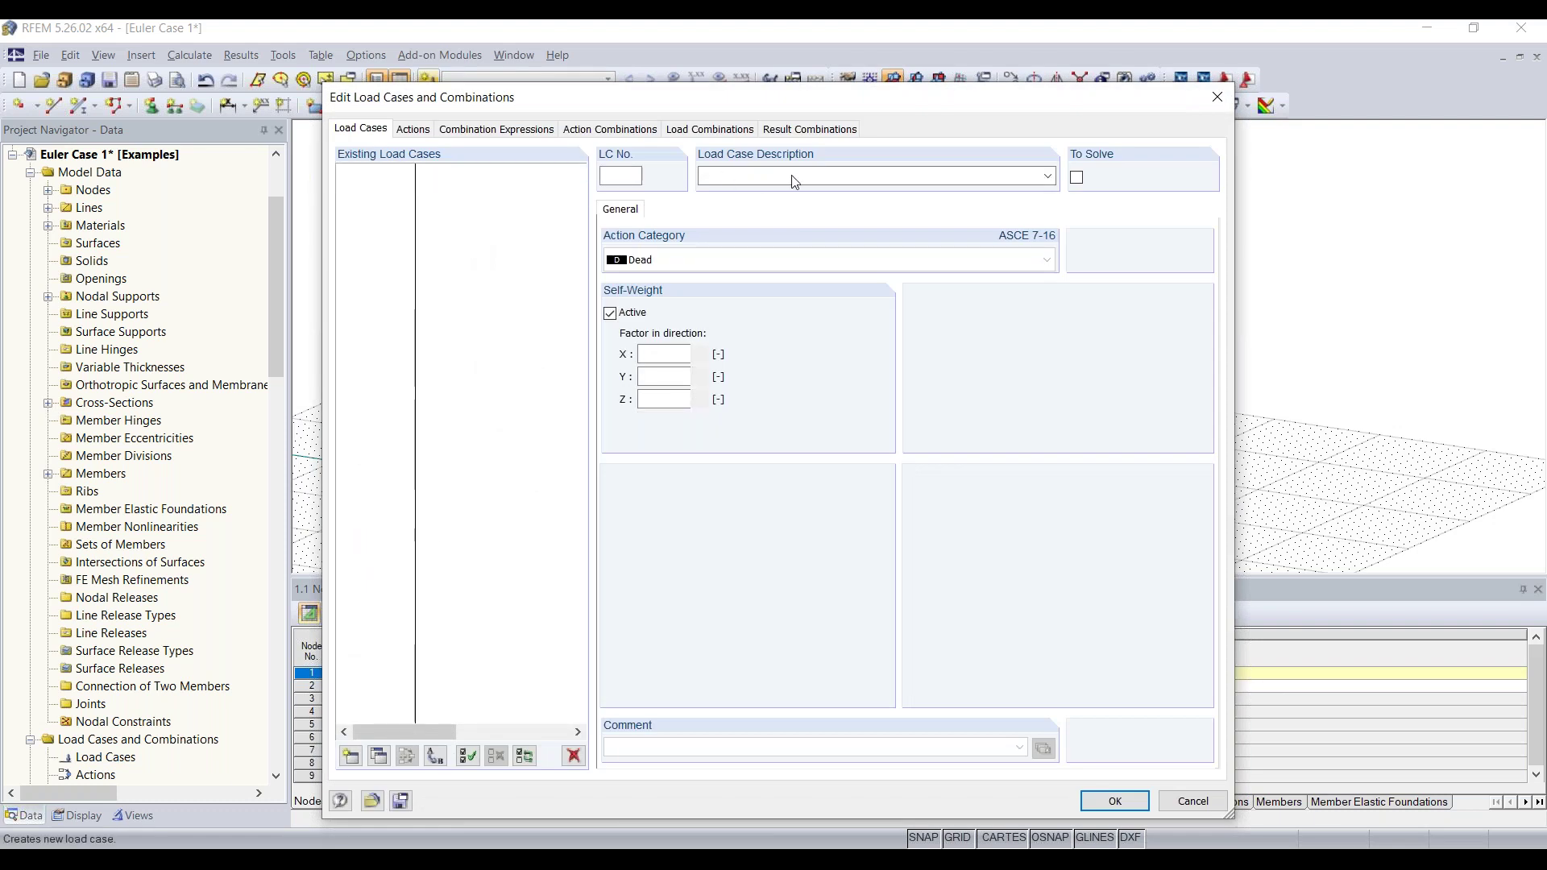
type("Test")
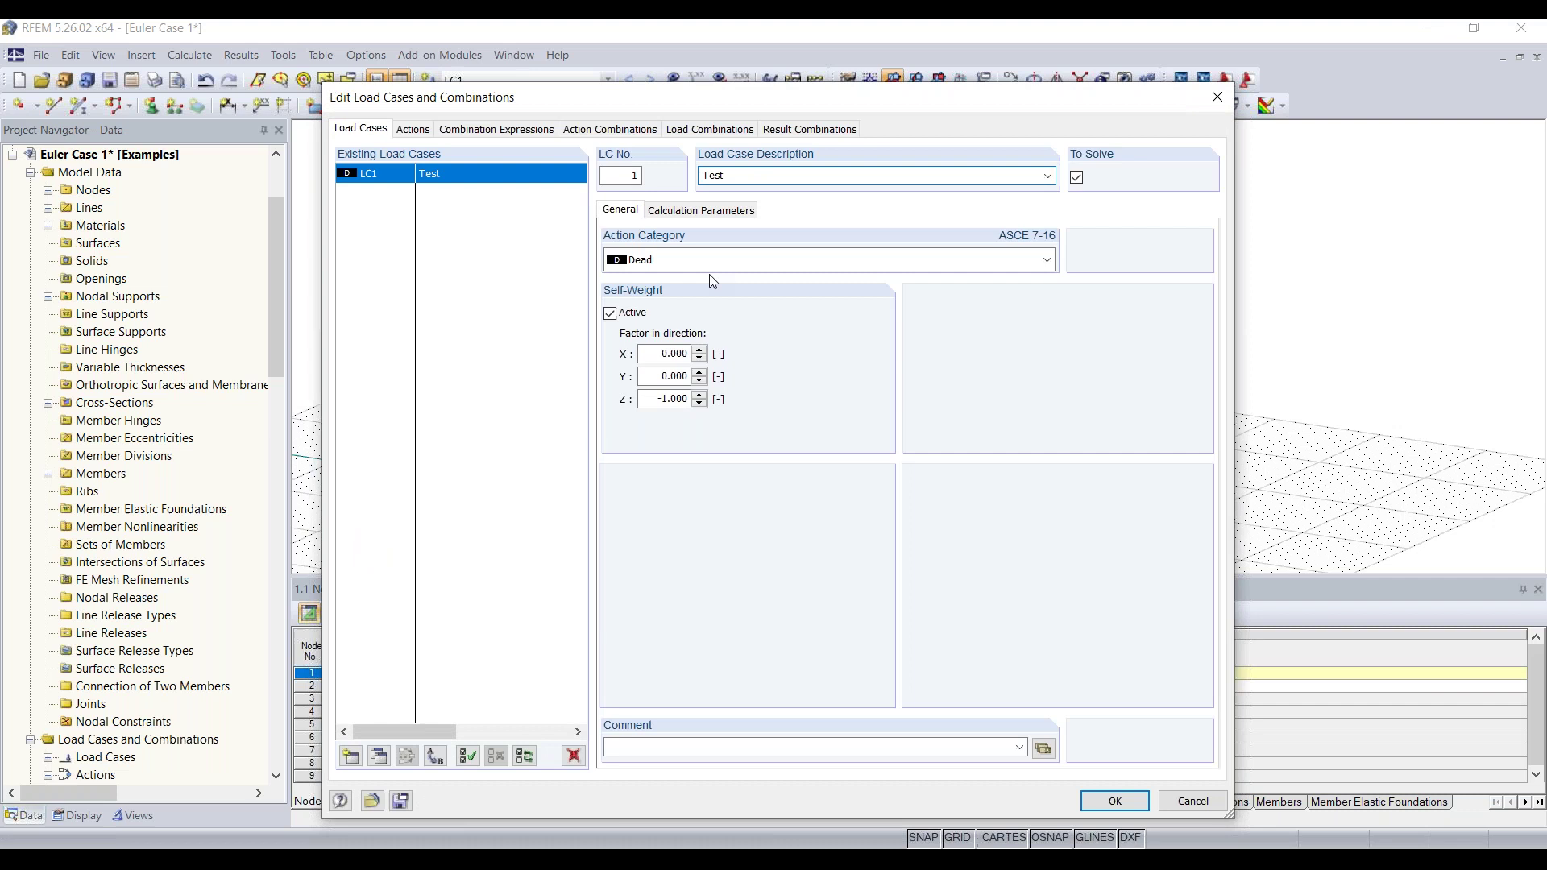
left_click(614, 314)
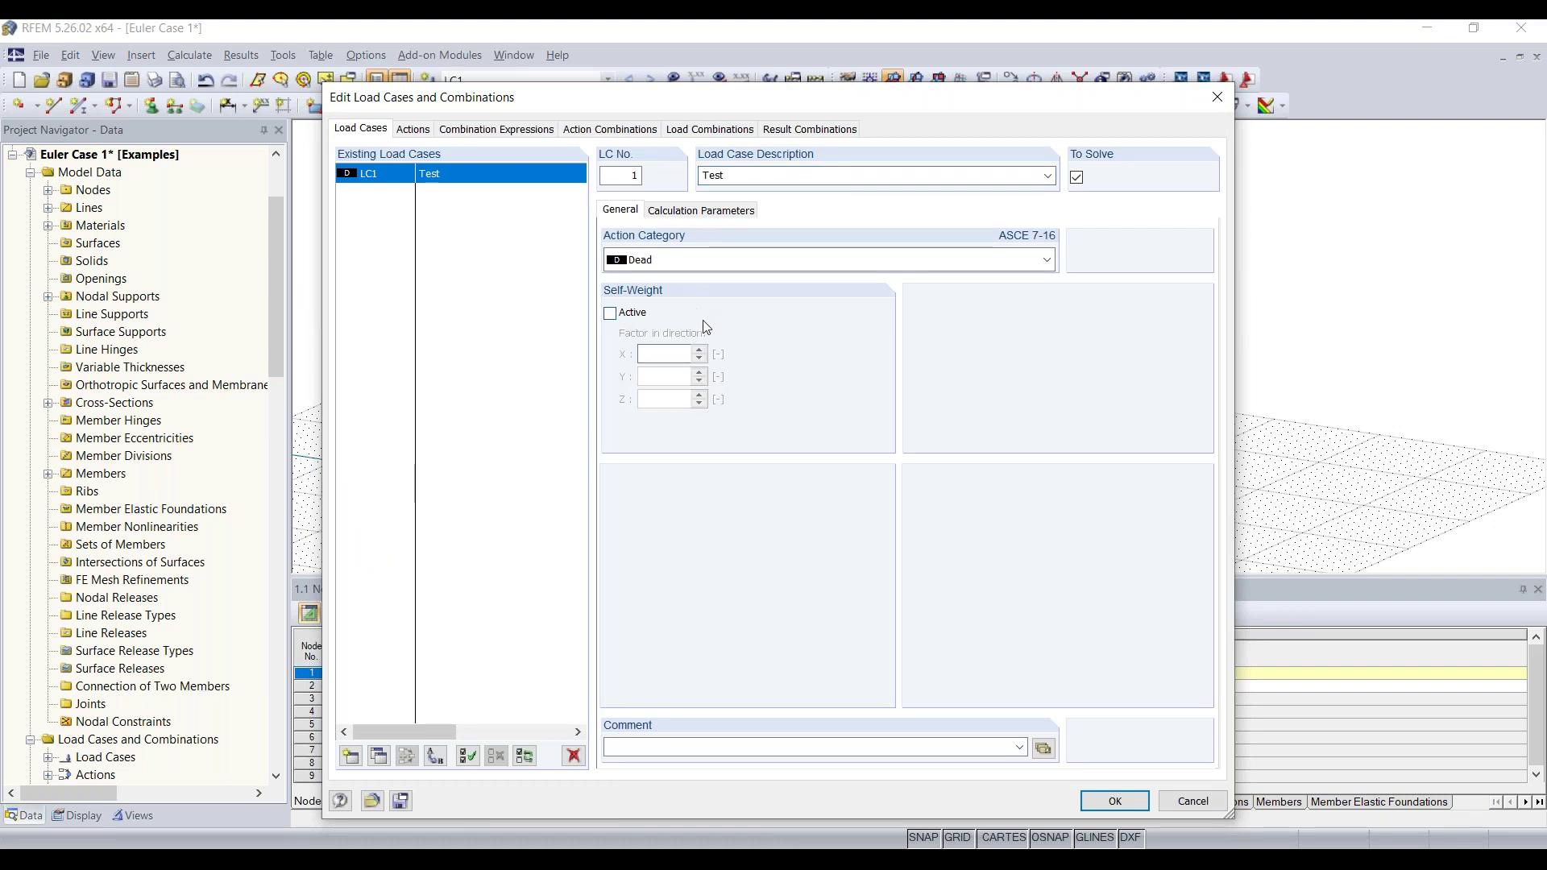
left_click(1113, 803)
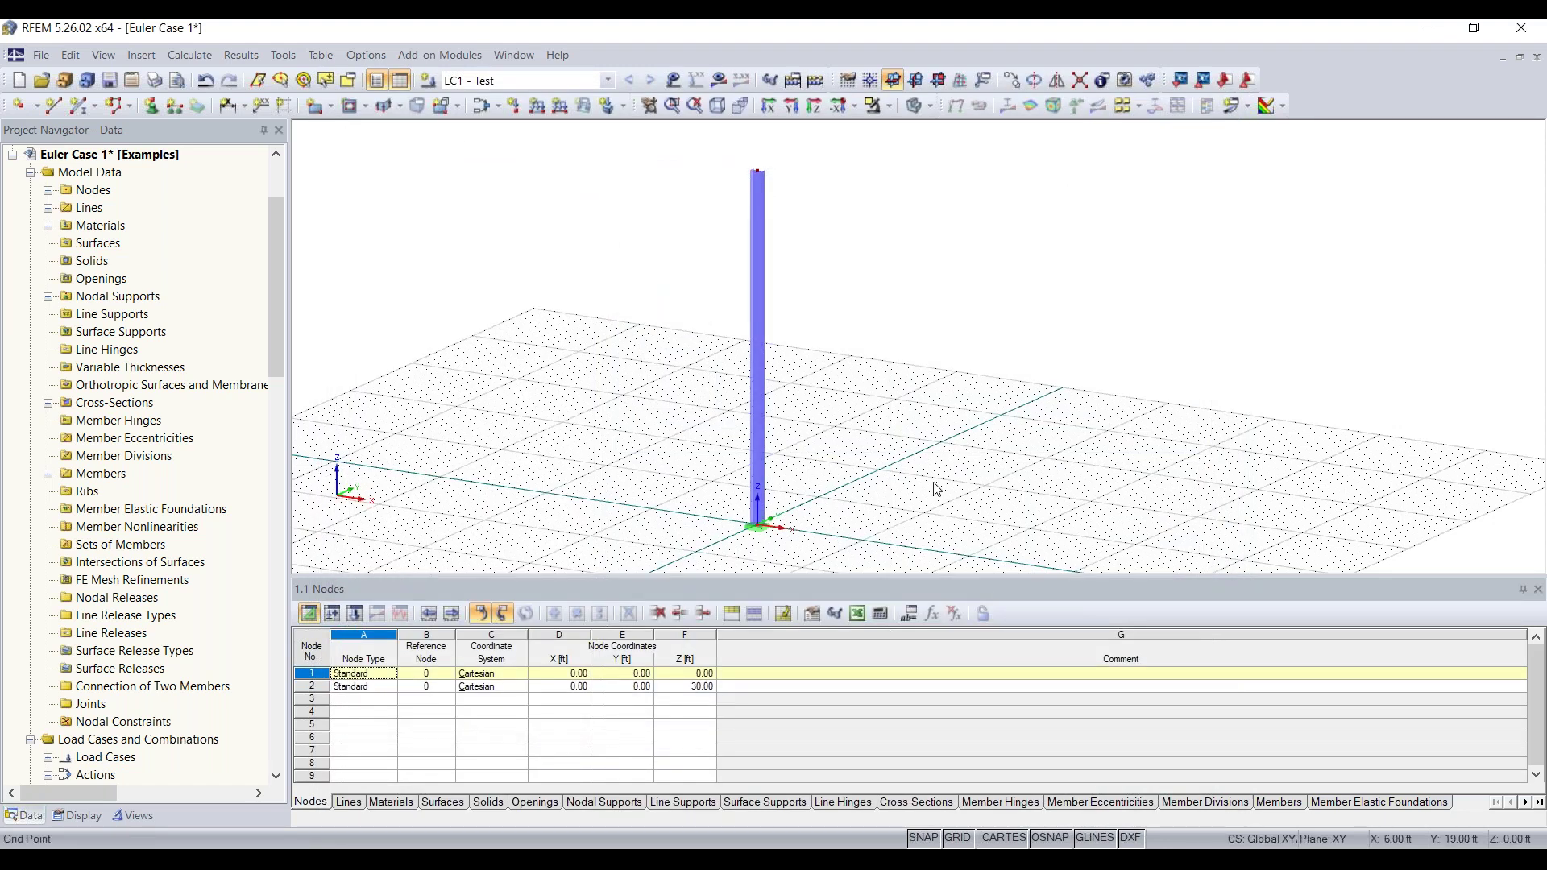
Step: Apply a nodal load to the column's top node with PX of 2 kip and PZ of -5 kip
scroll(886, 461, "down", 2)
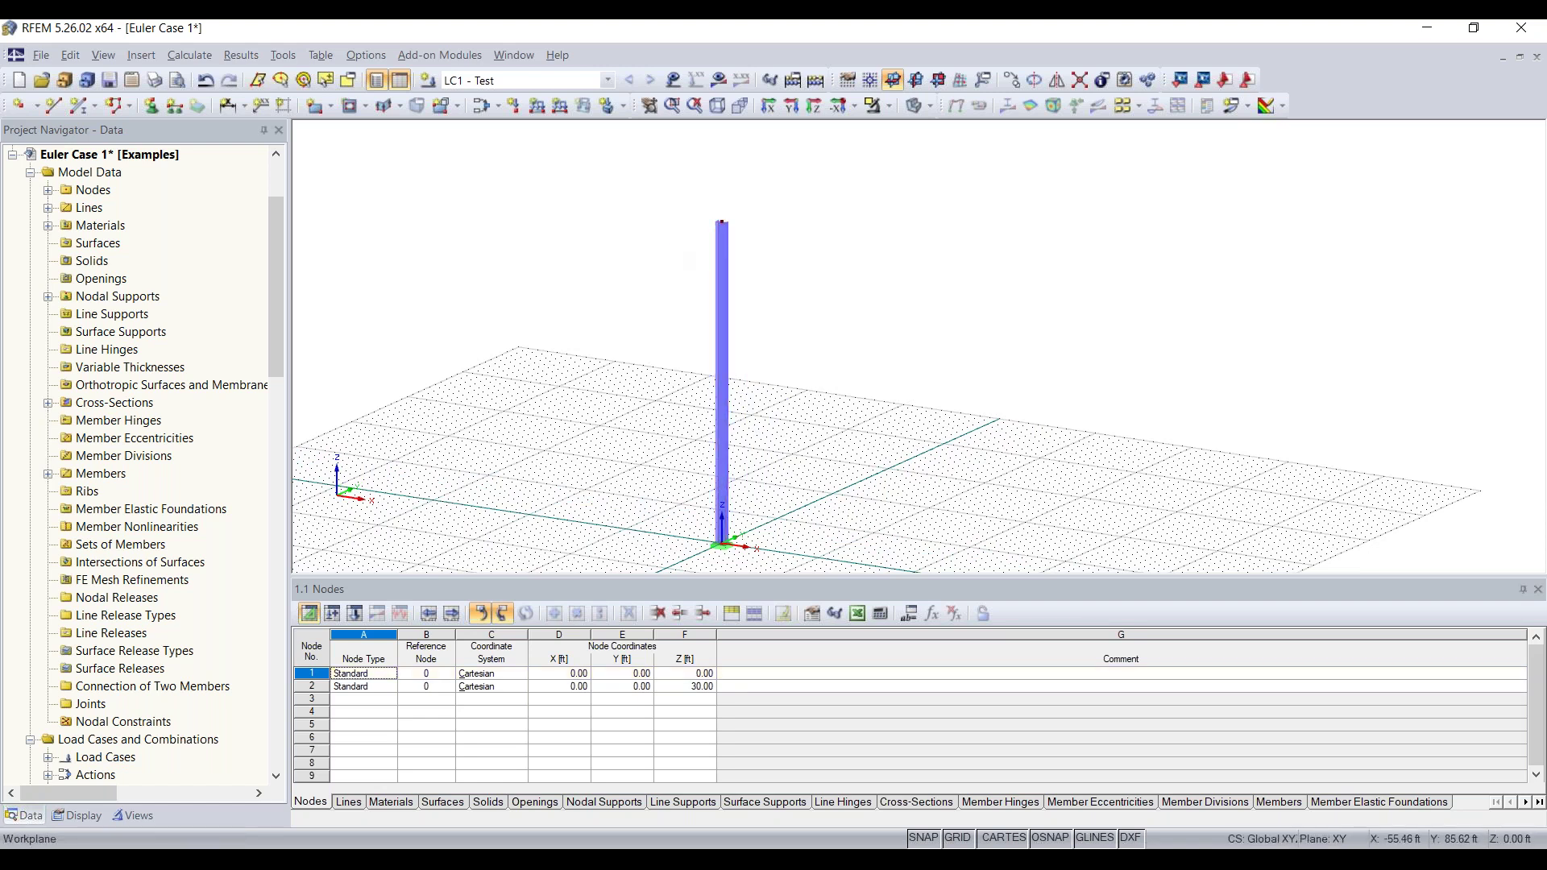
left_click(515, 108)
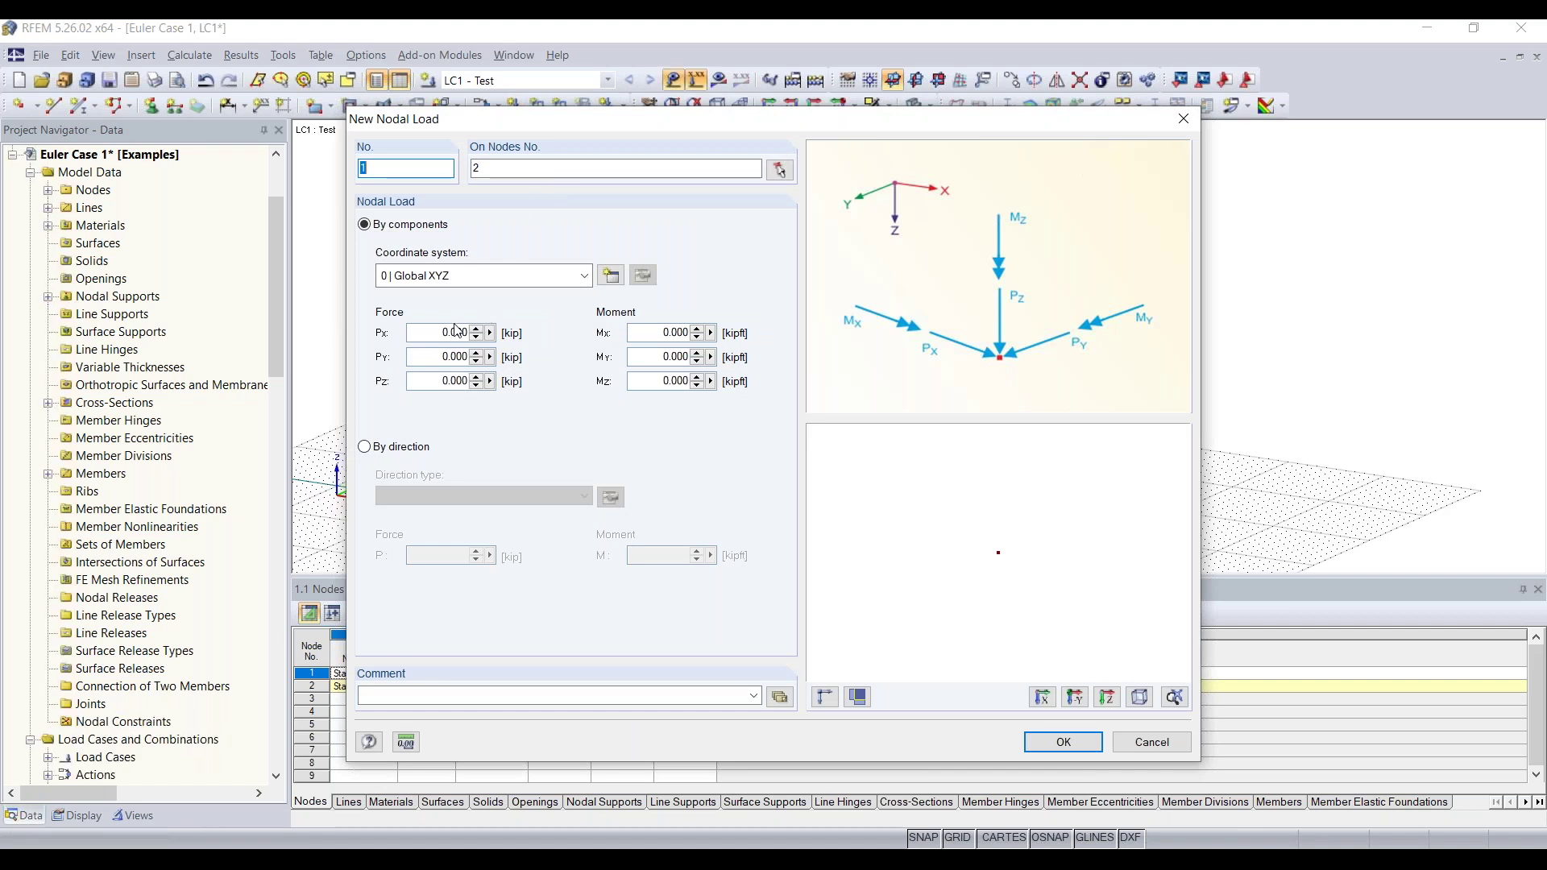
left_click(429, 380)
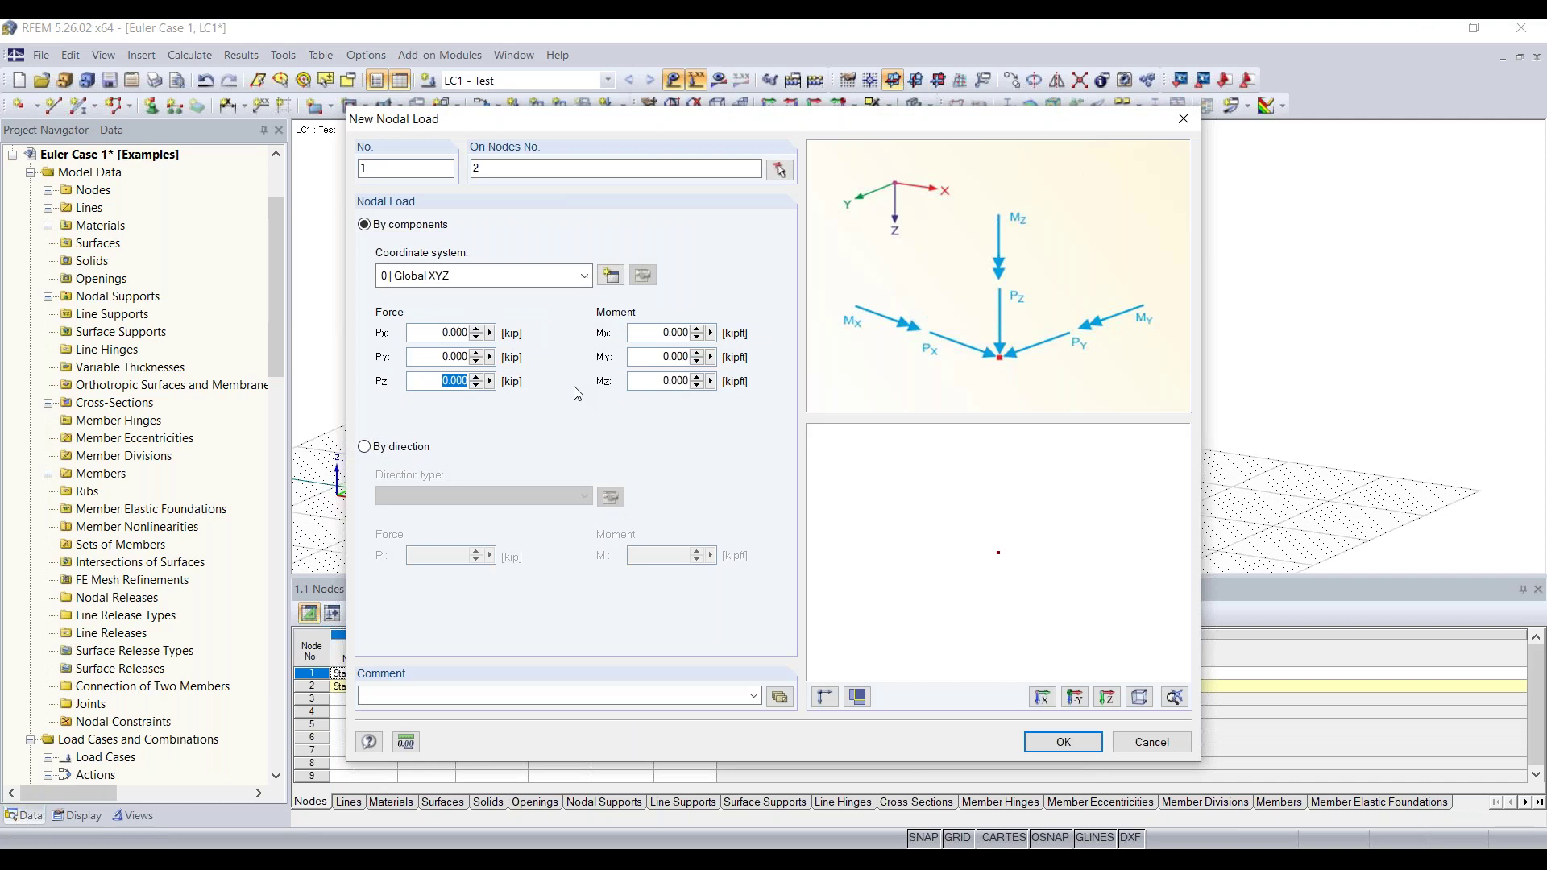
type("-5")
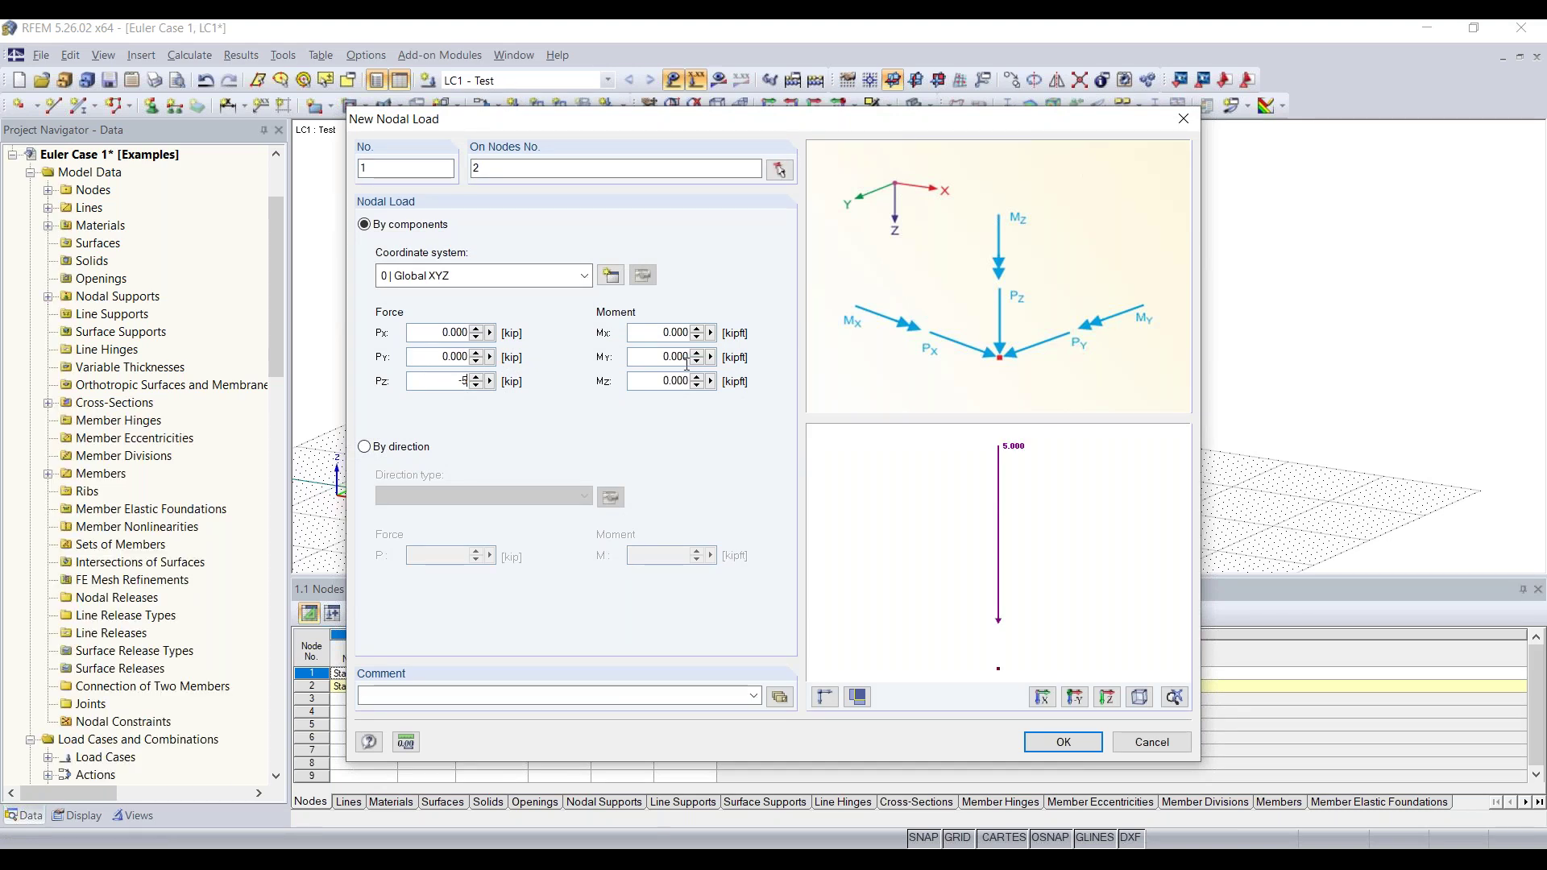
left_click(658, 333)
double_click(424, 333)
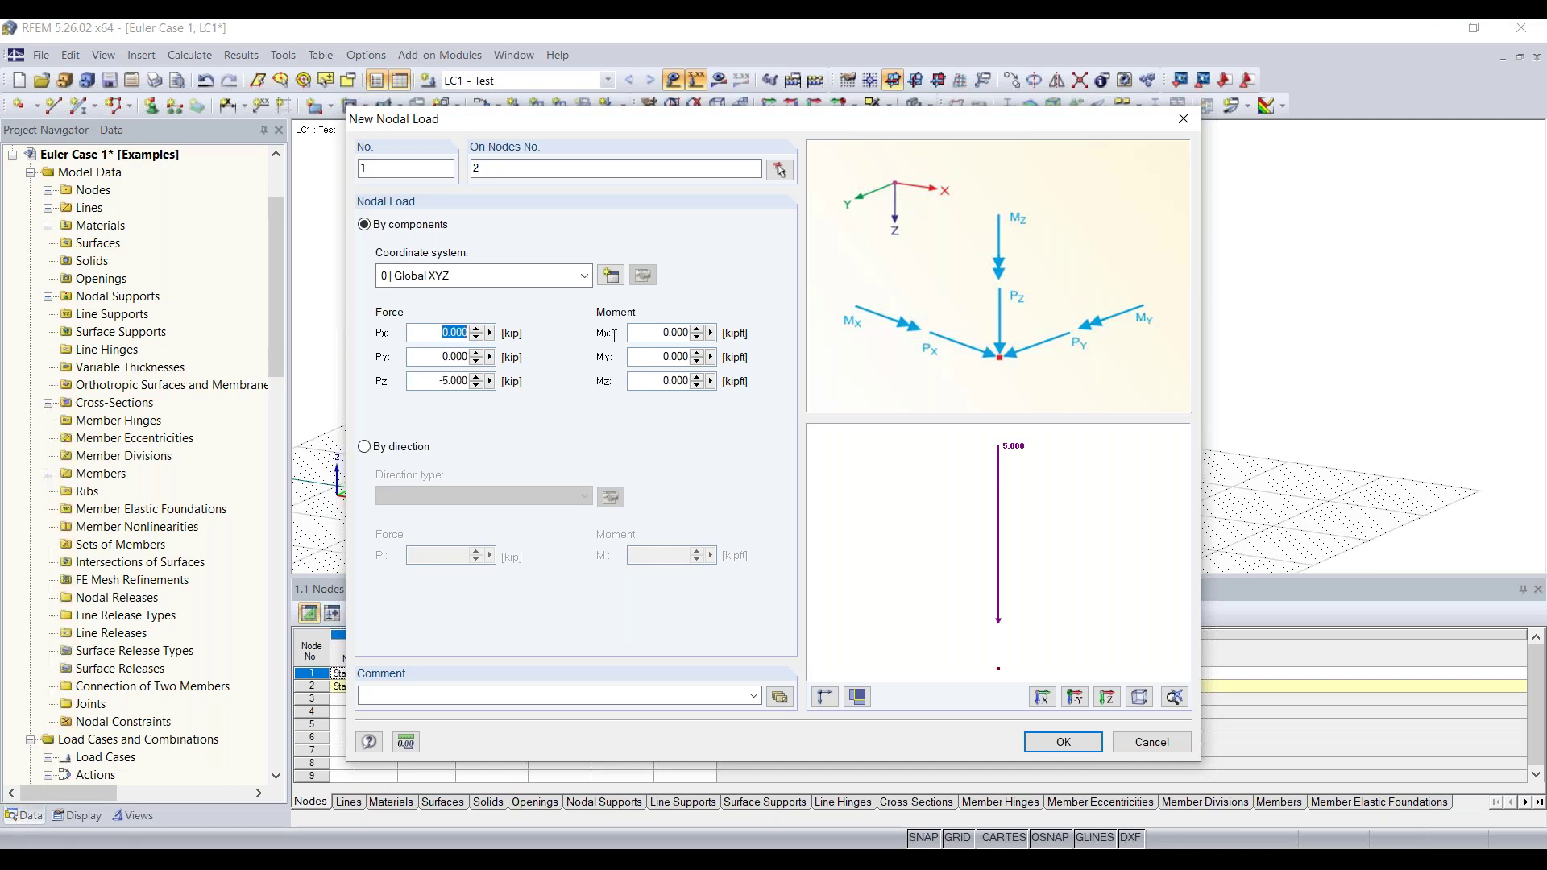
type("2")
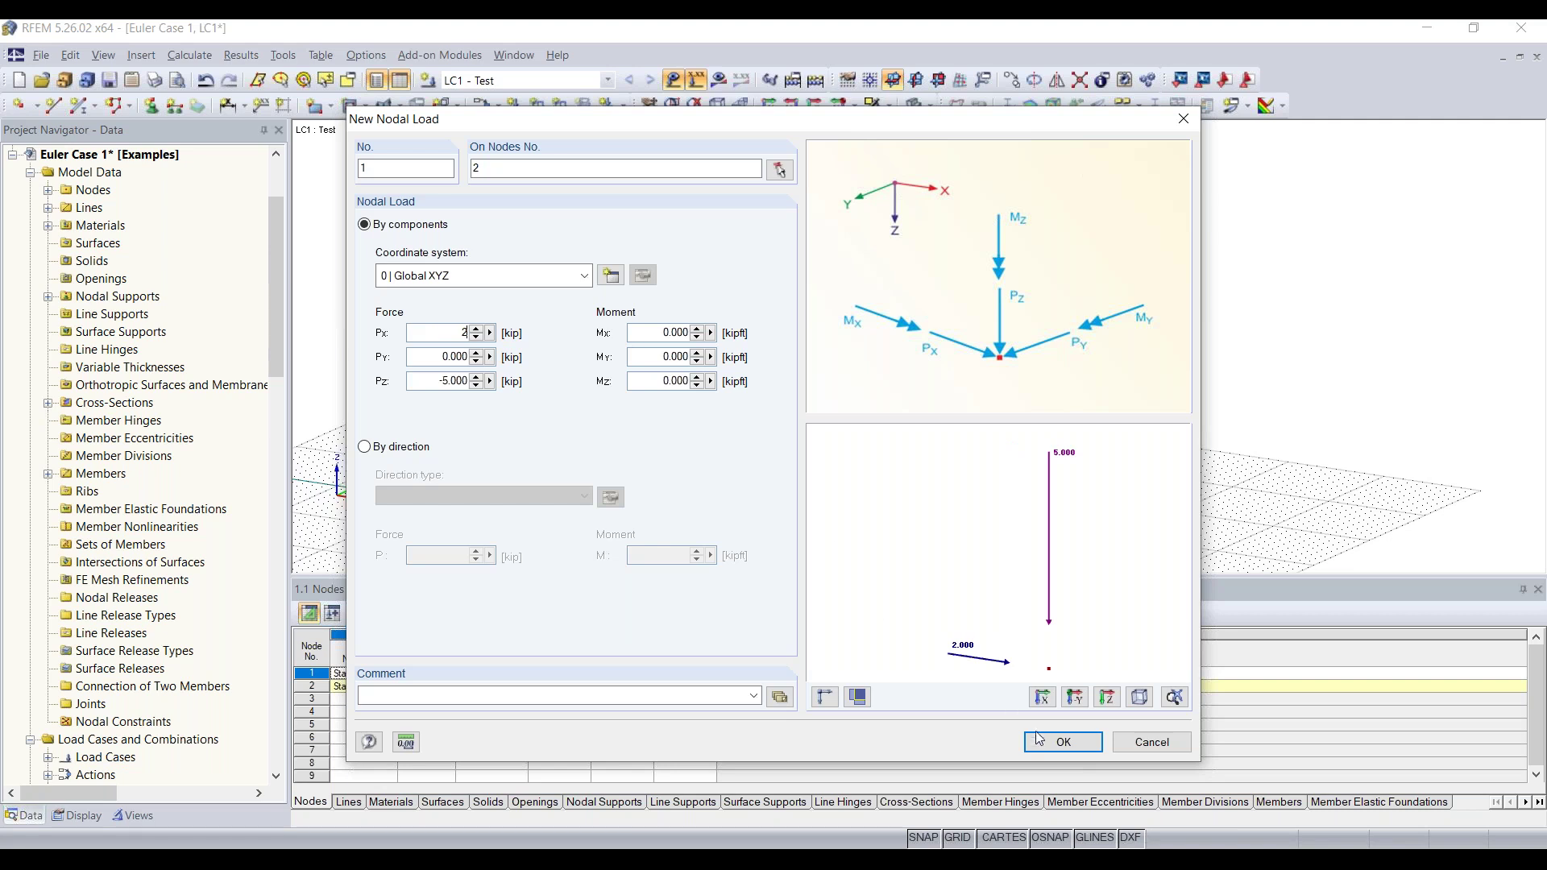
left_click(1064, 742)
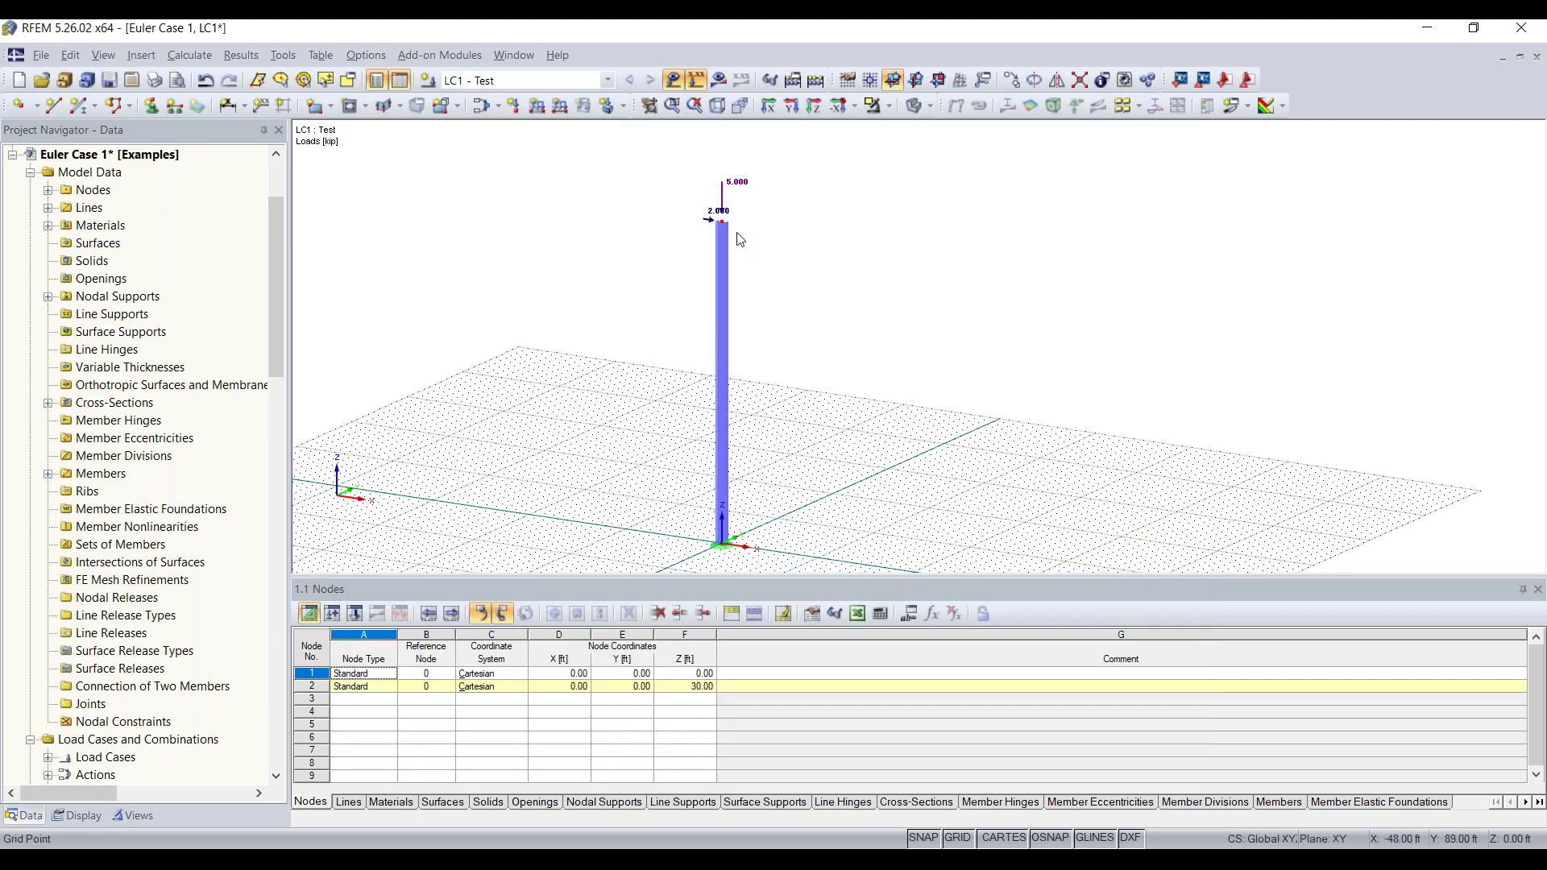
Step: Calculate the results for all load cases and combinations of the column model
scroll(722, 219, "up", 5)
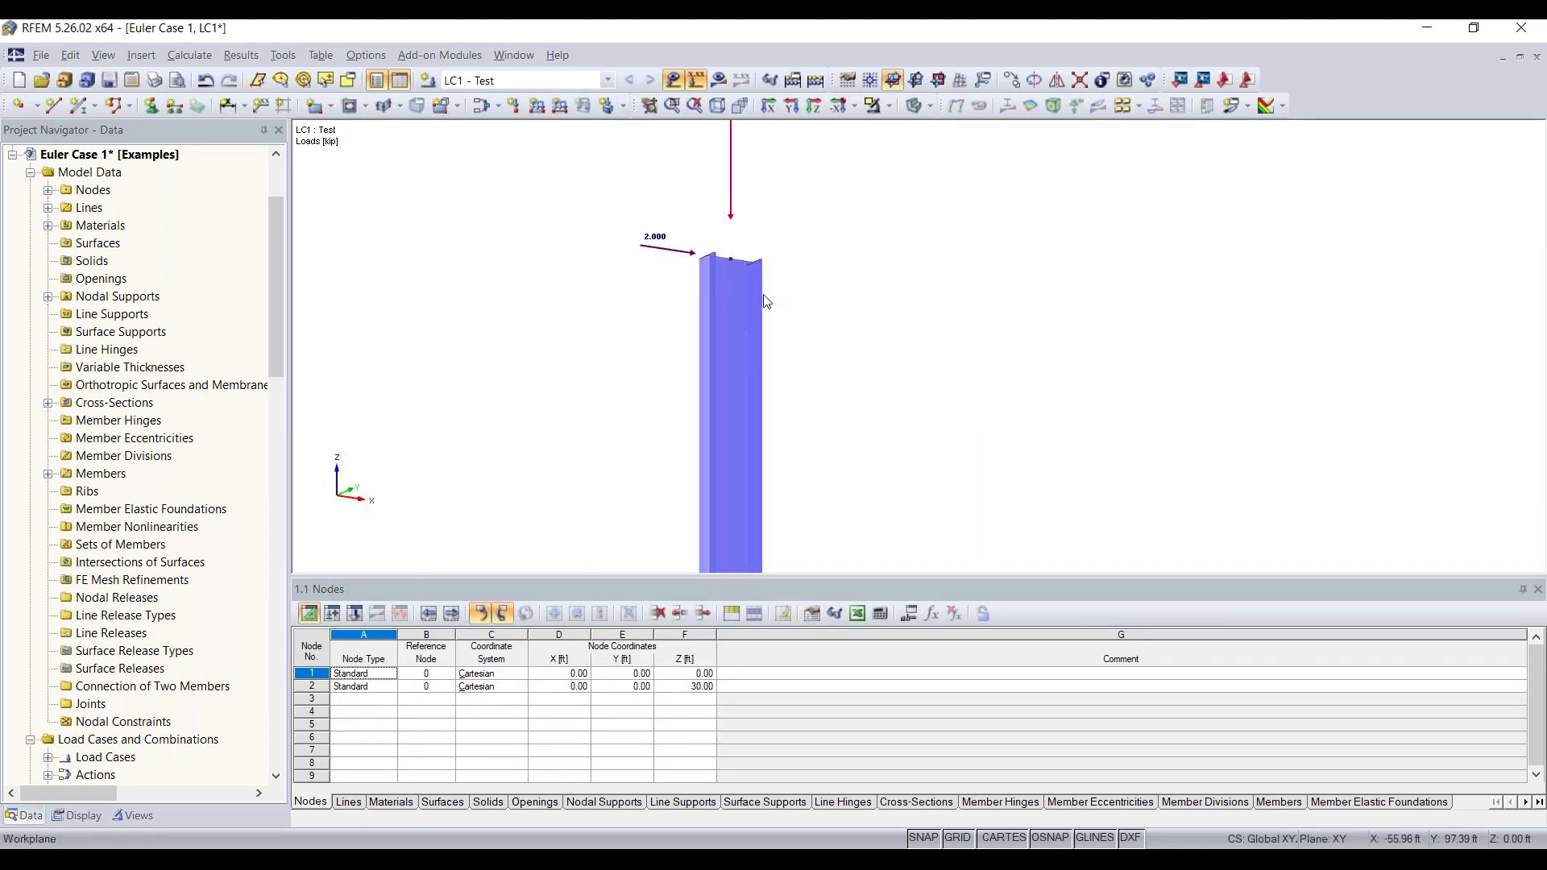
middle_click_drag(749, 226, 782, 342)
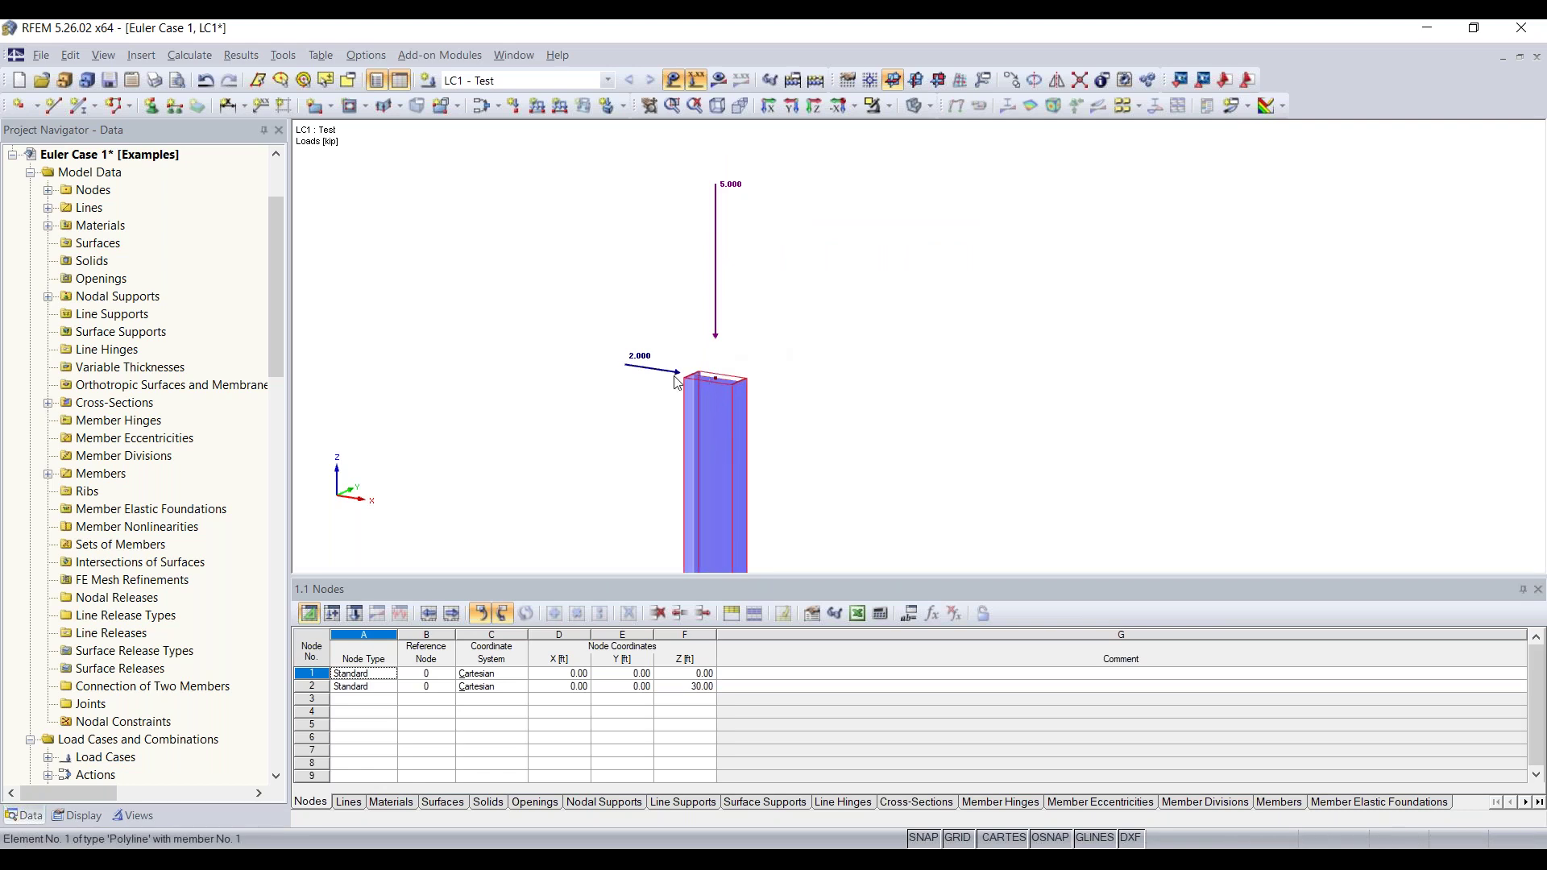
scroll(848, 378, "down", 1)
scroll(848, 378, "down", 1)
scroll(854, 379, "down", 1)
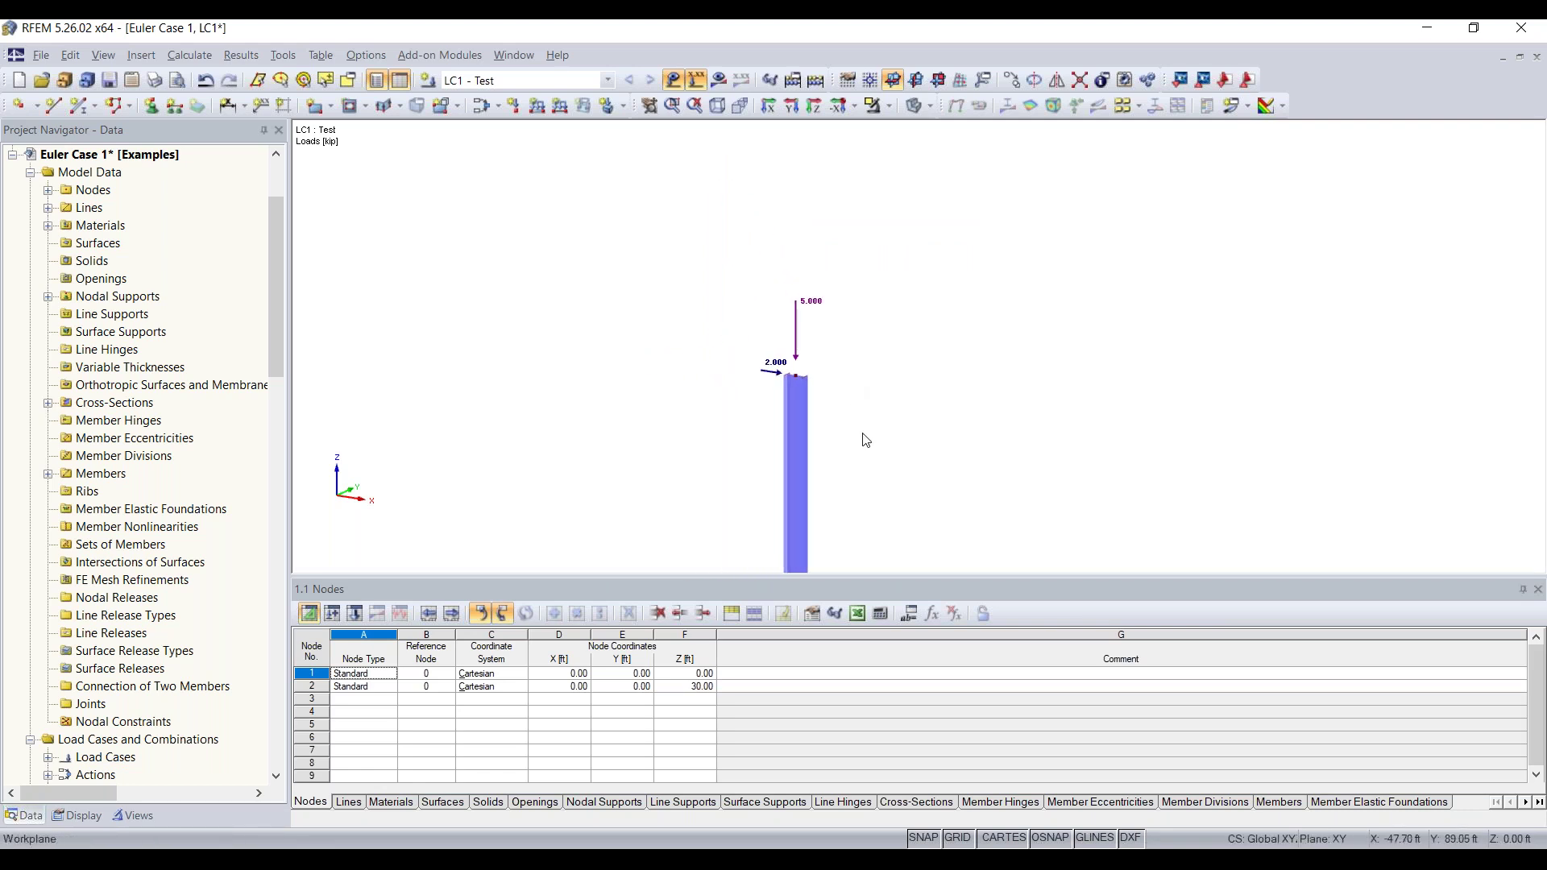
middle_click_drag(847, 353, 866, 318)
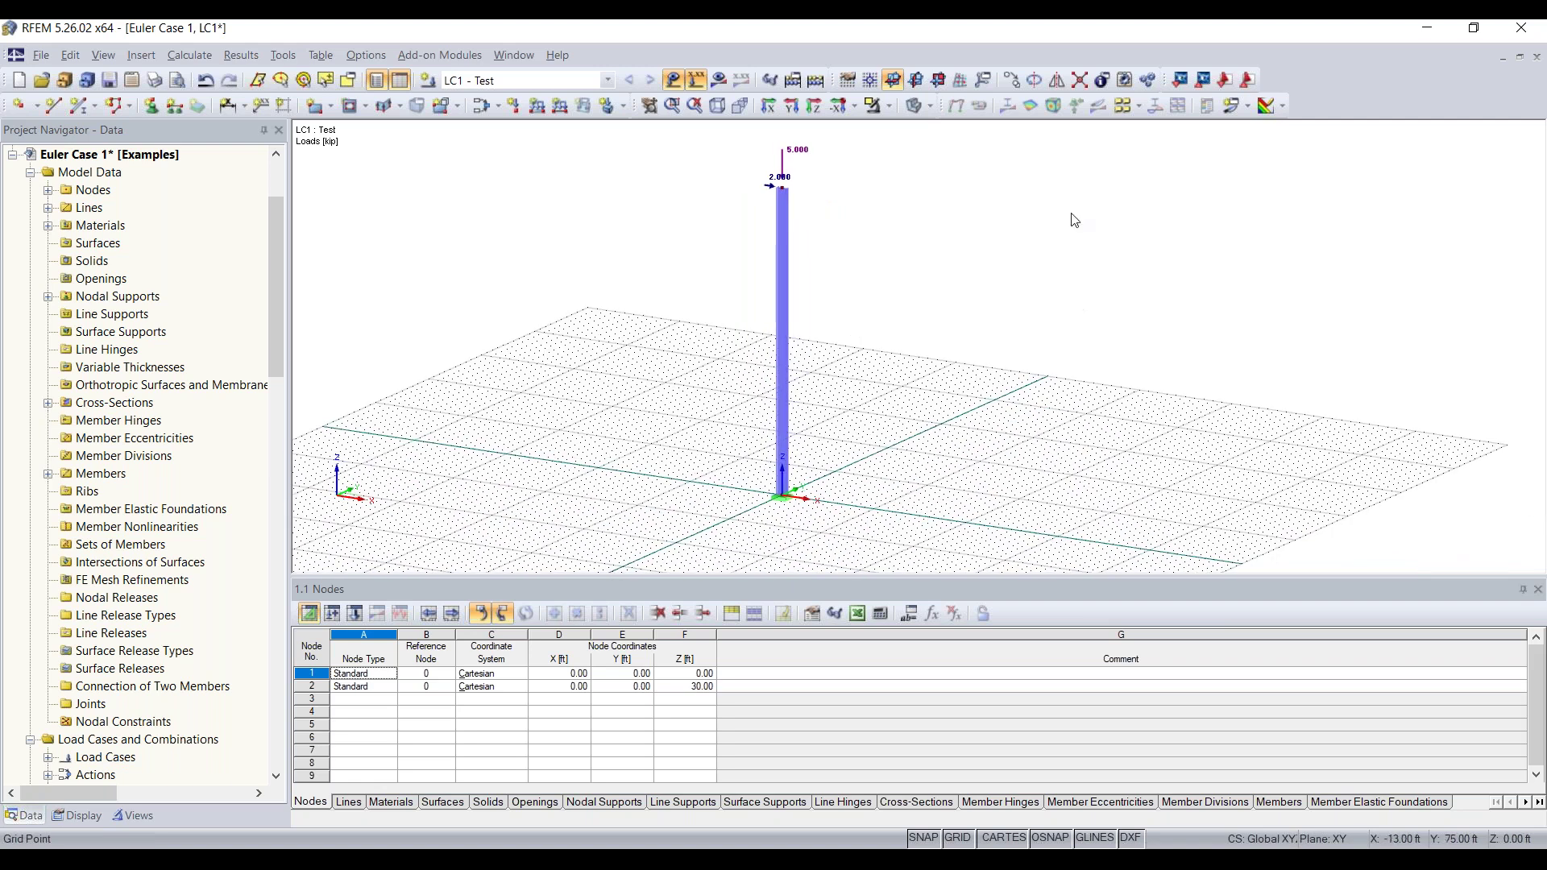
left_click(814, 82)
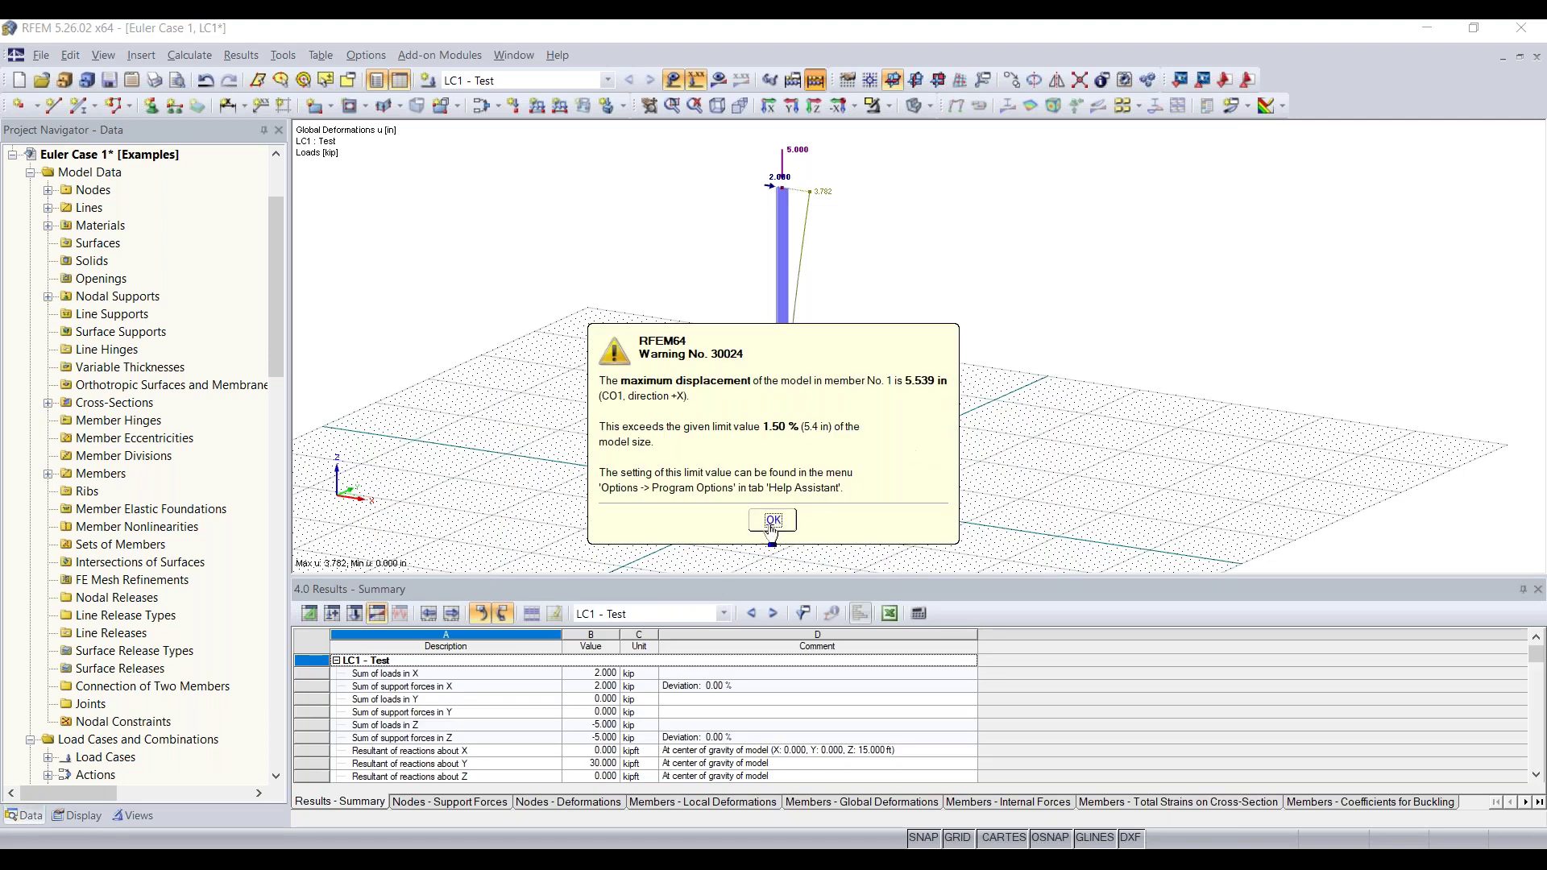
left_click(772, 522)
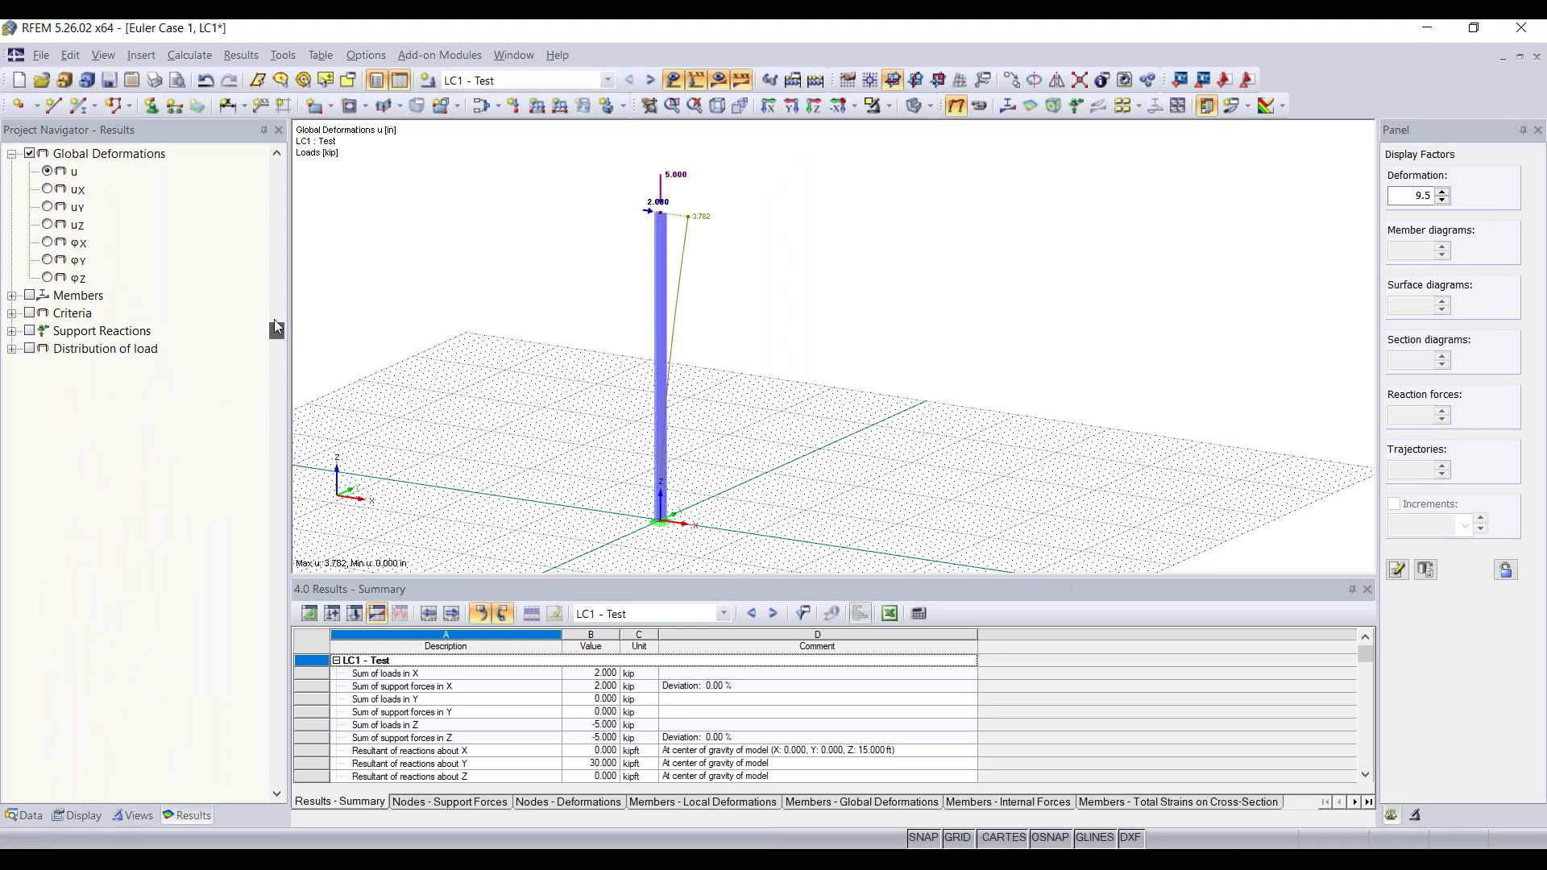
Step: View the column in elevation in the XZ plane and display its member deformations as Cross-Sections Colored
middle_click_drag(805, 318, 809, 195, "ctrl")
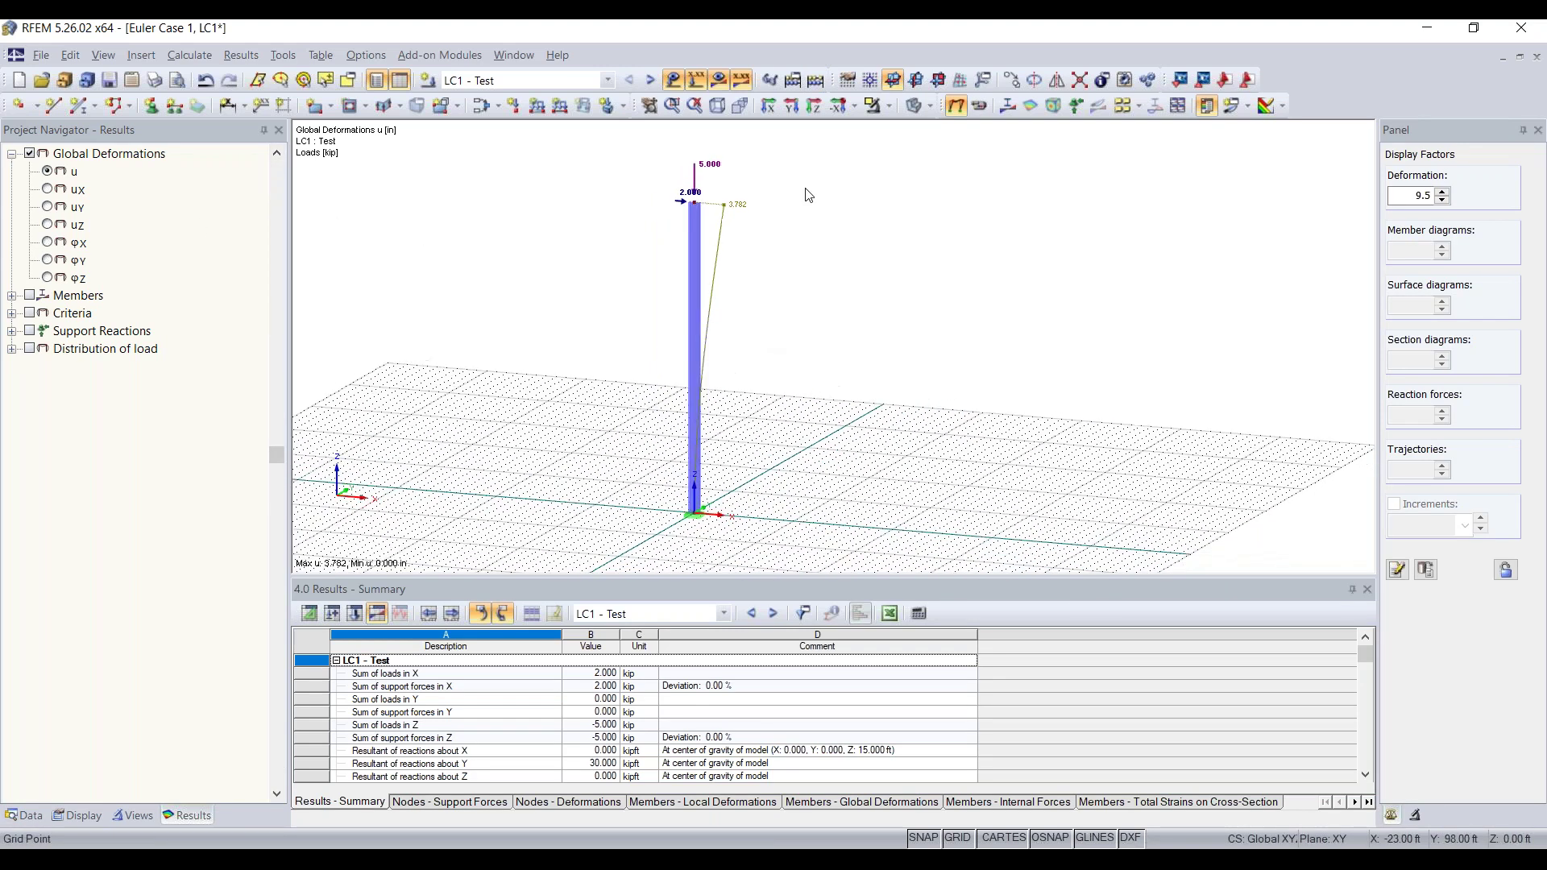
left_click(793, 109)
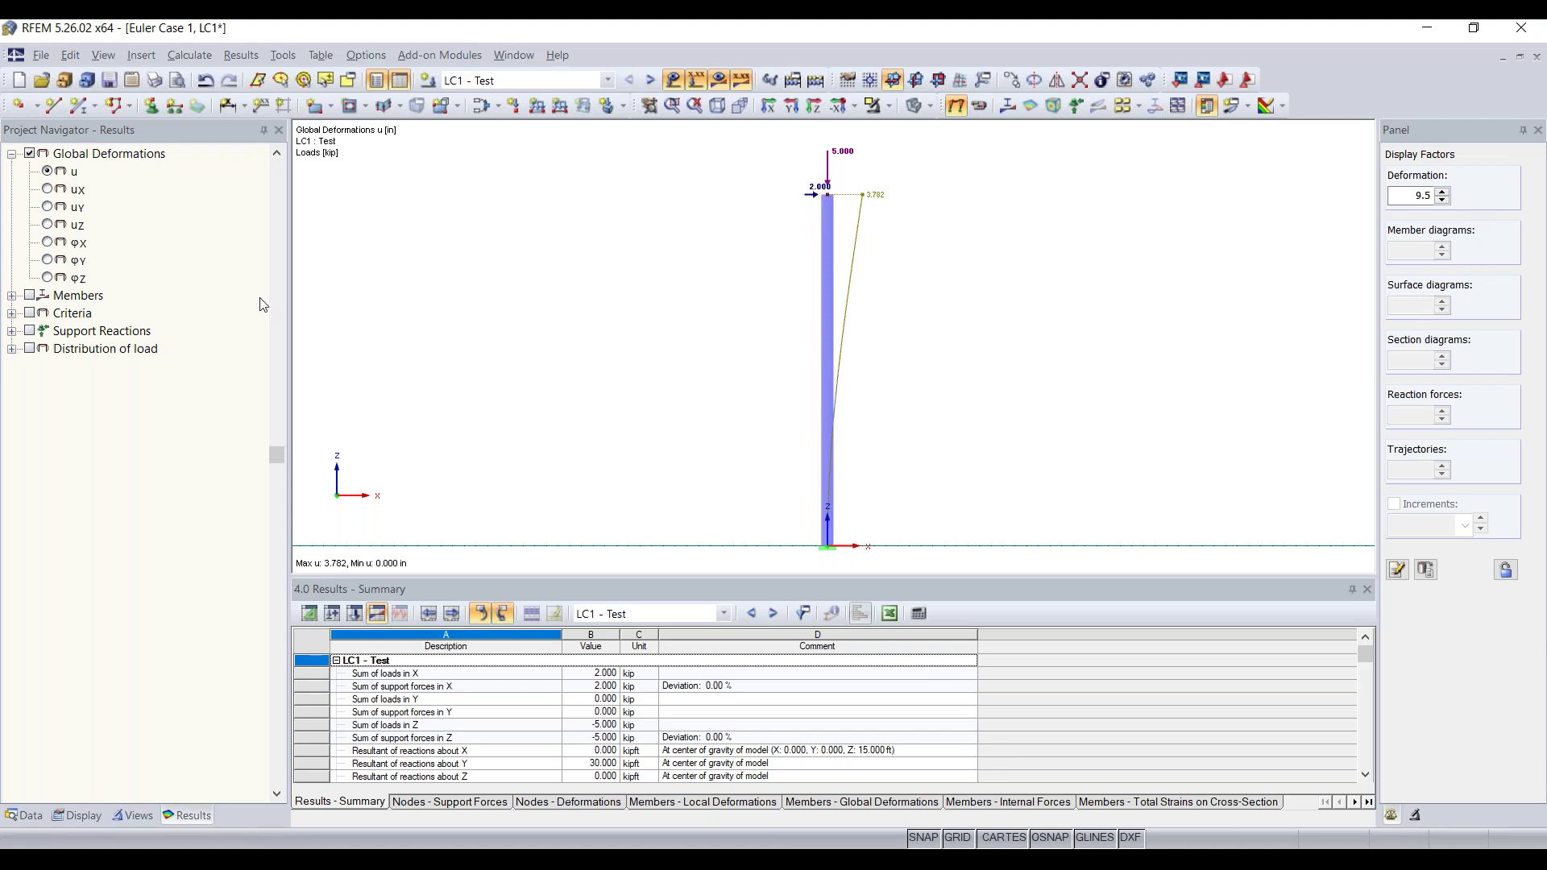
left_click(90, 817)
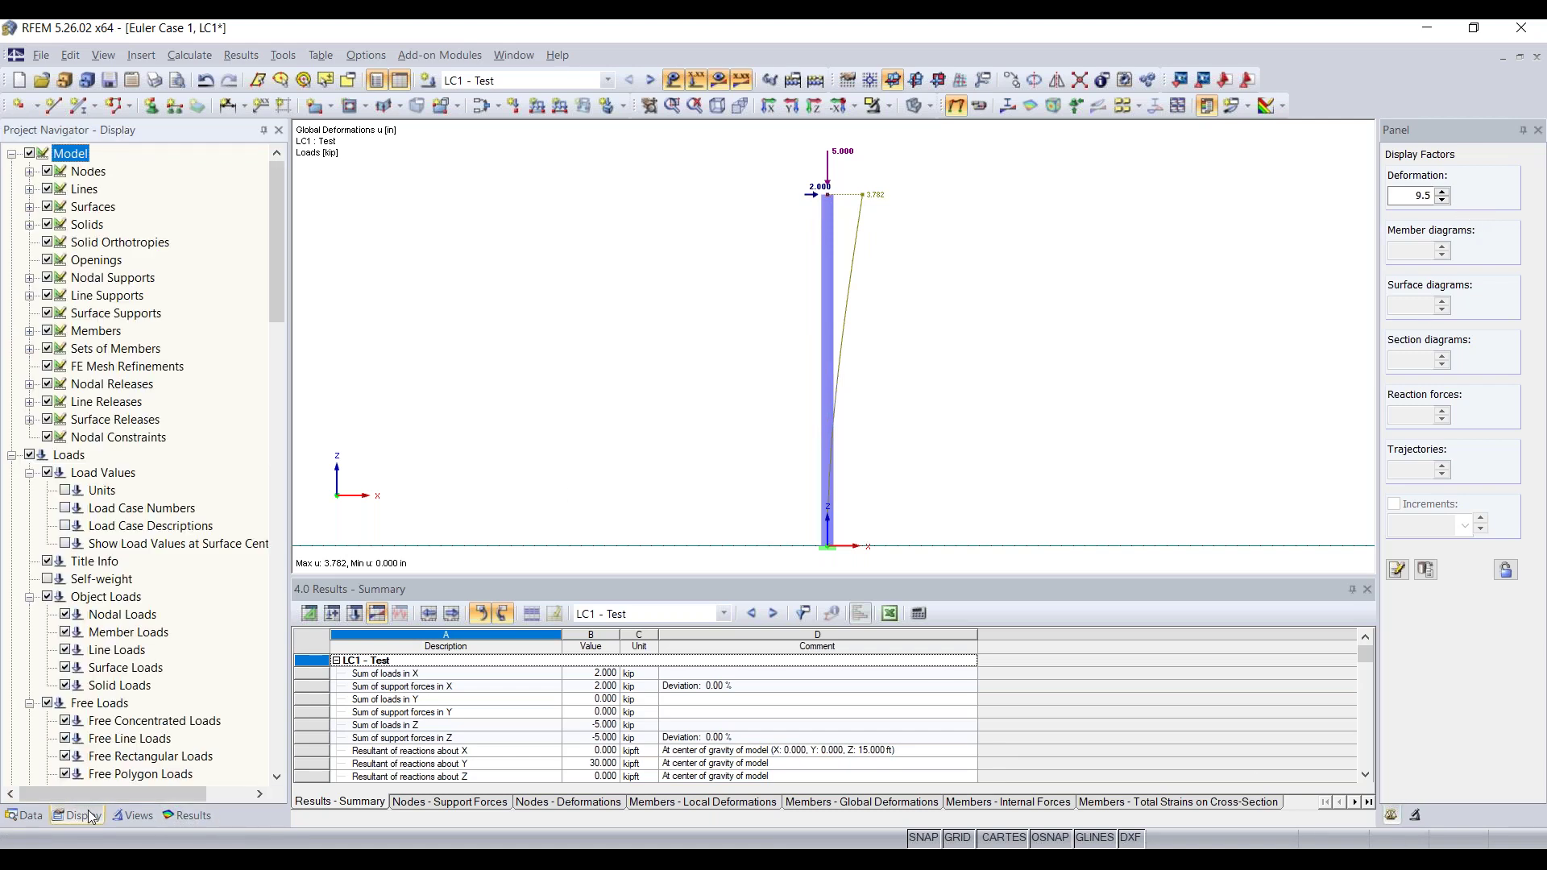
scroll(150, 547, "down", 5)
scroll(149, 546, "down", 6)
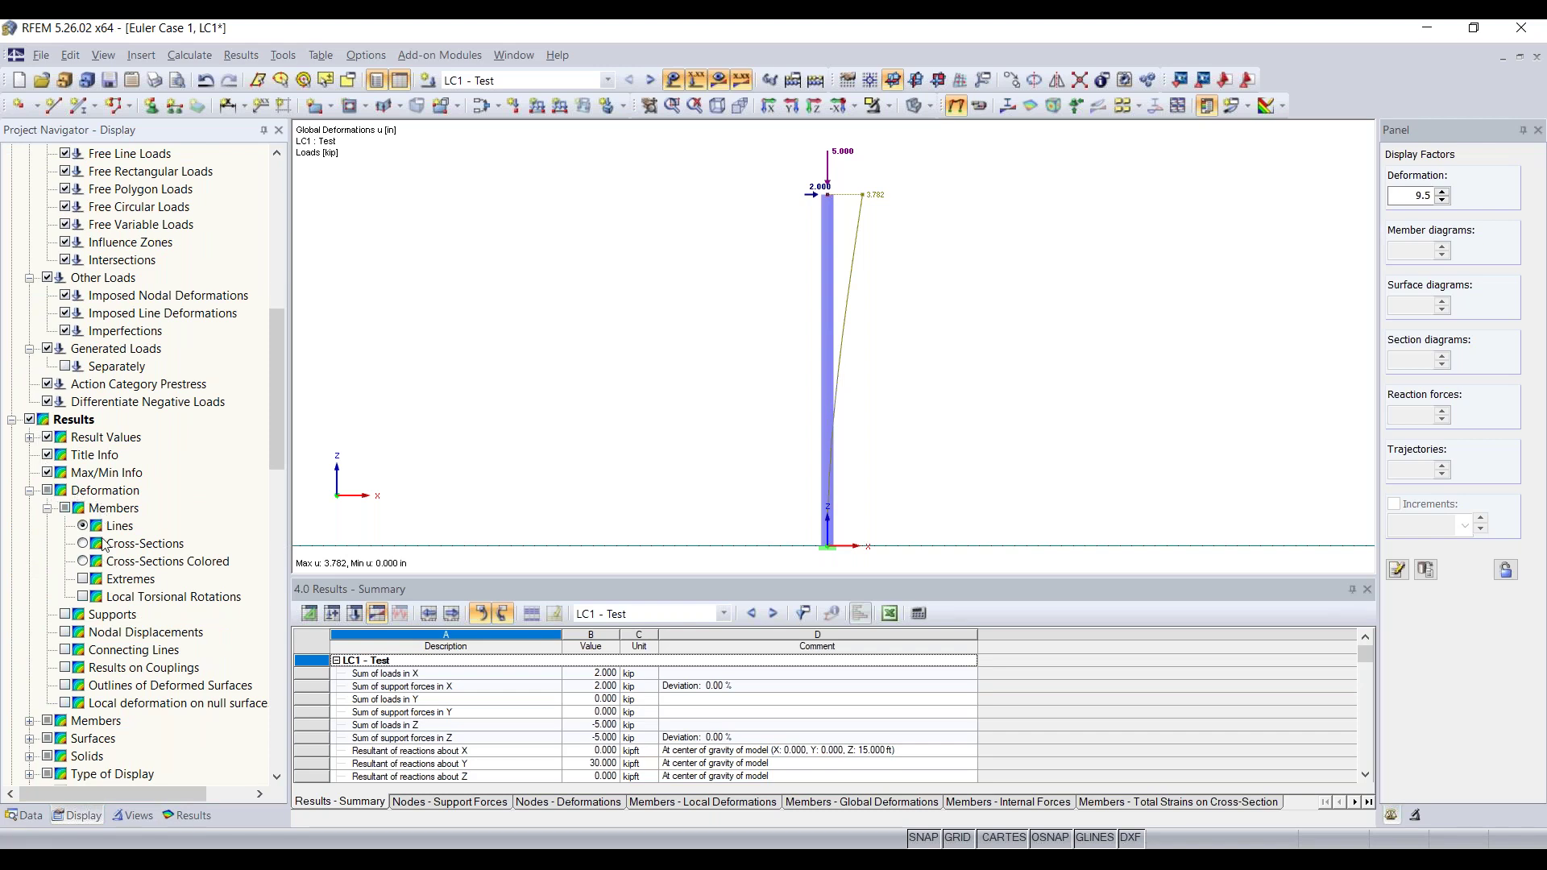
left_click(83, 562)
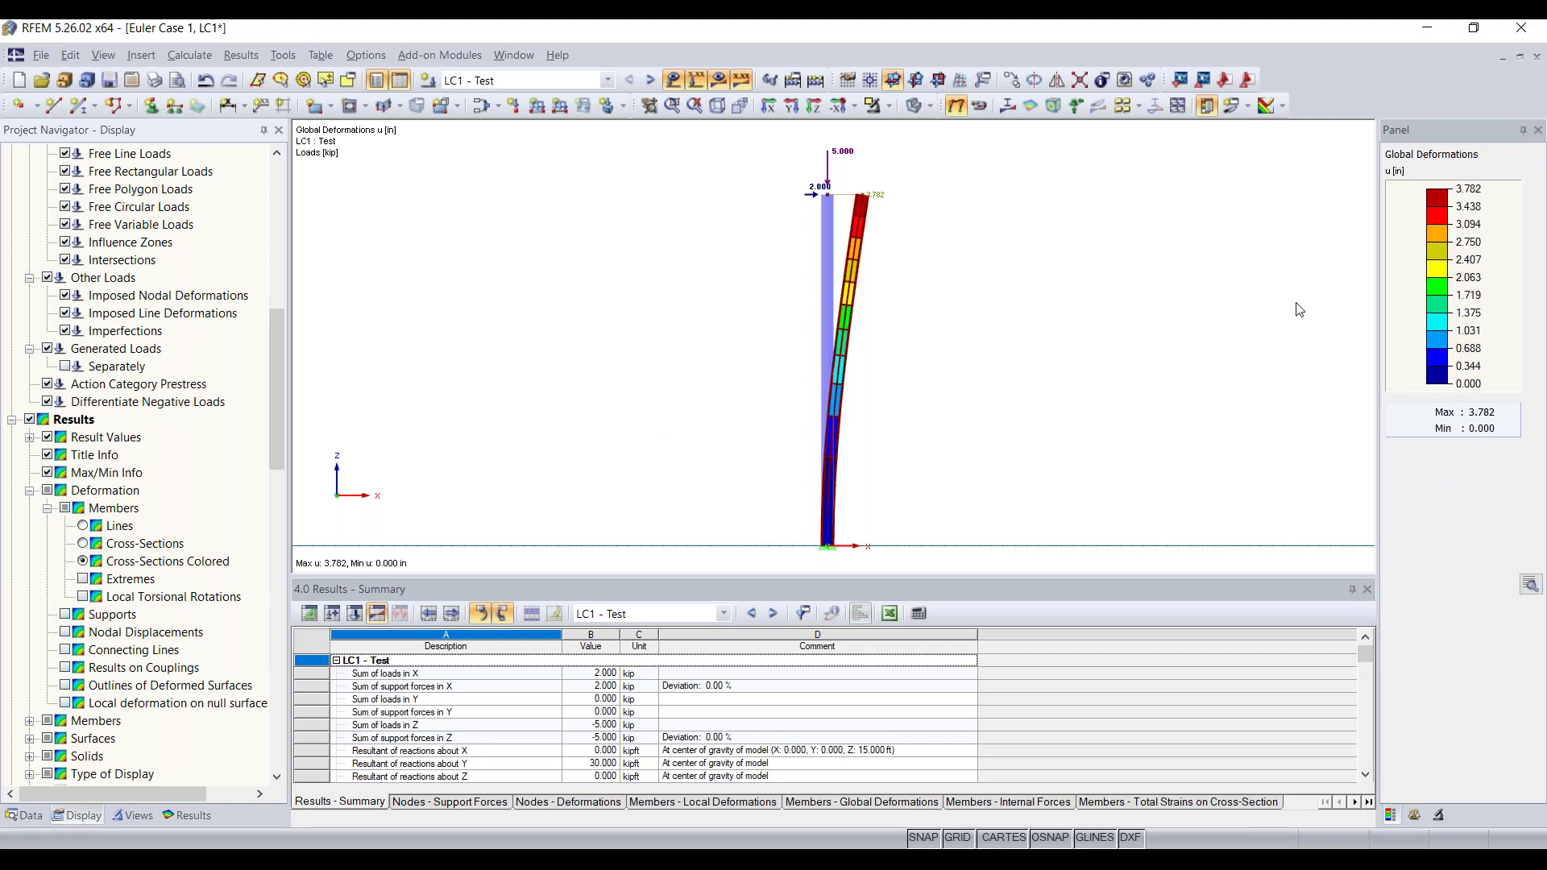
Step: Display the members' internal force diagram for My and examine the moment at the column base
left_click(186, 815)
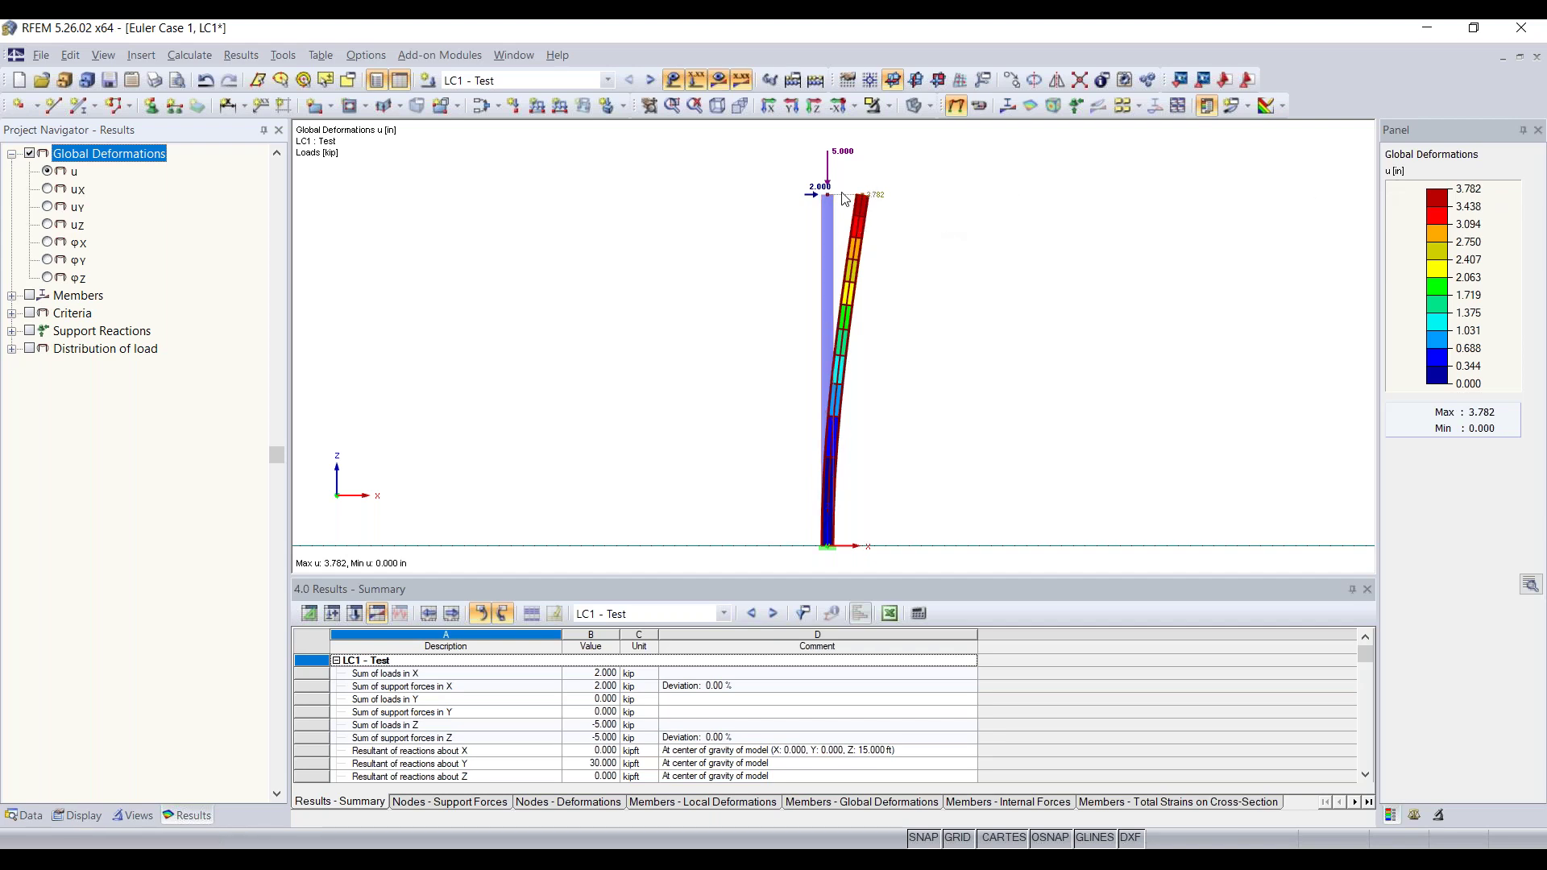
scroll(848, 201, "up", 1)
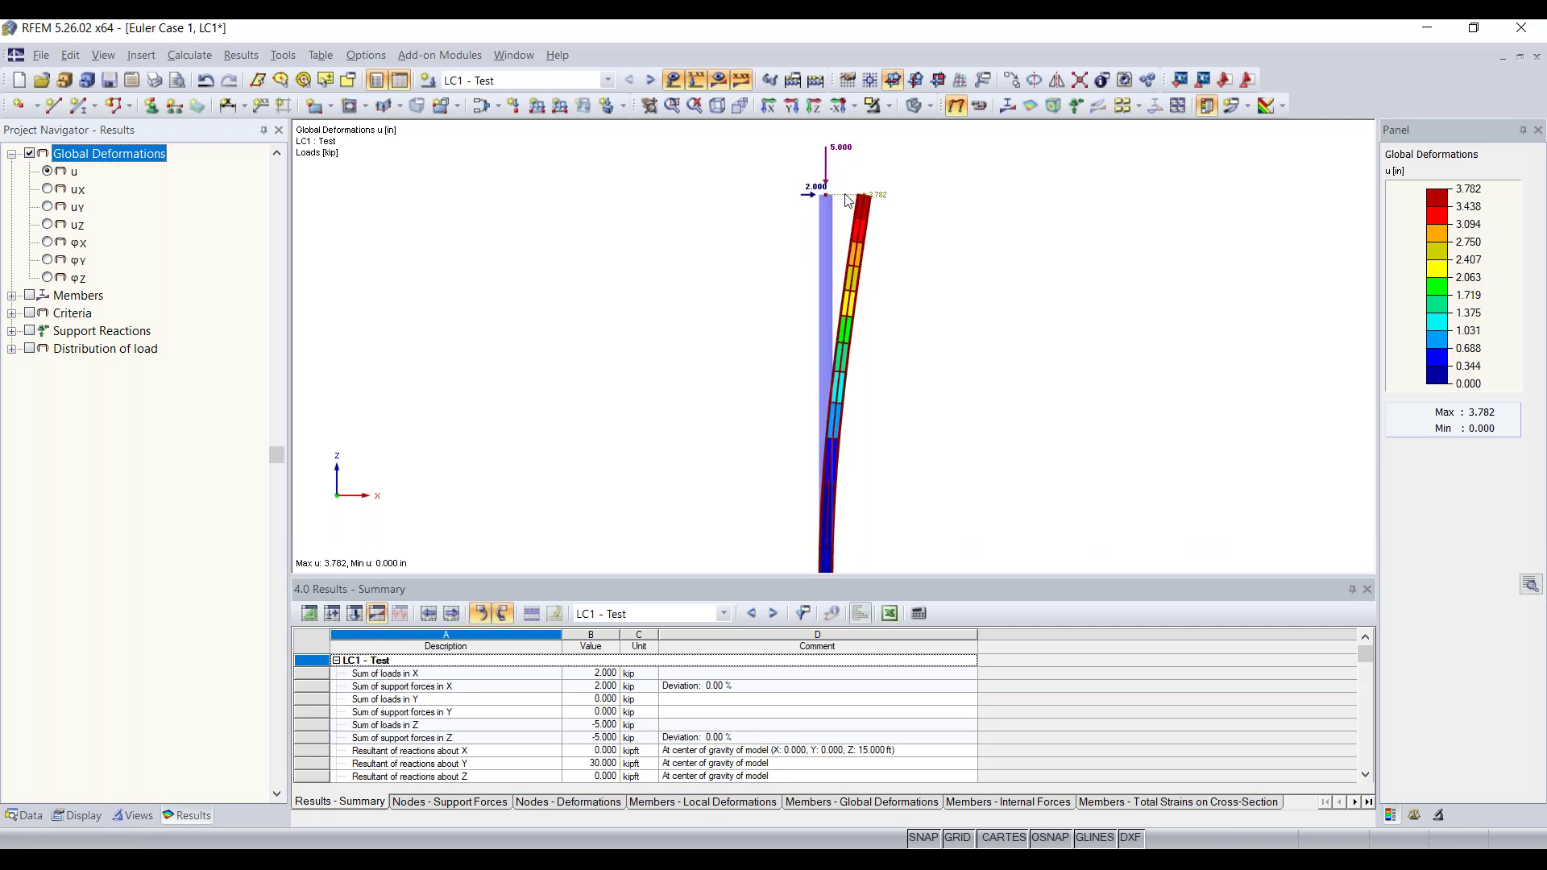
left_click(11, 296)
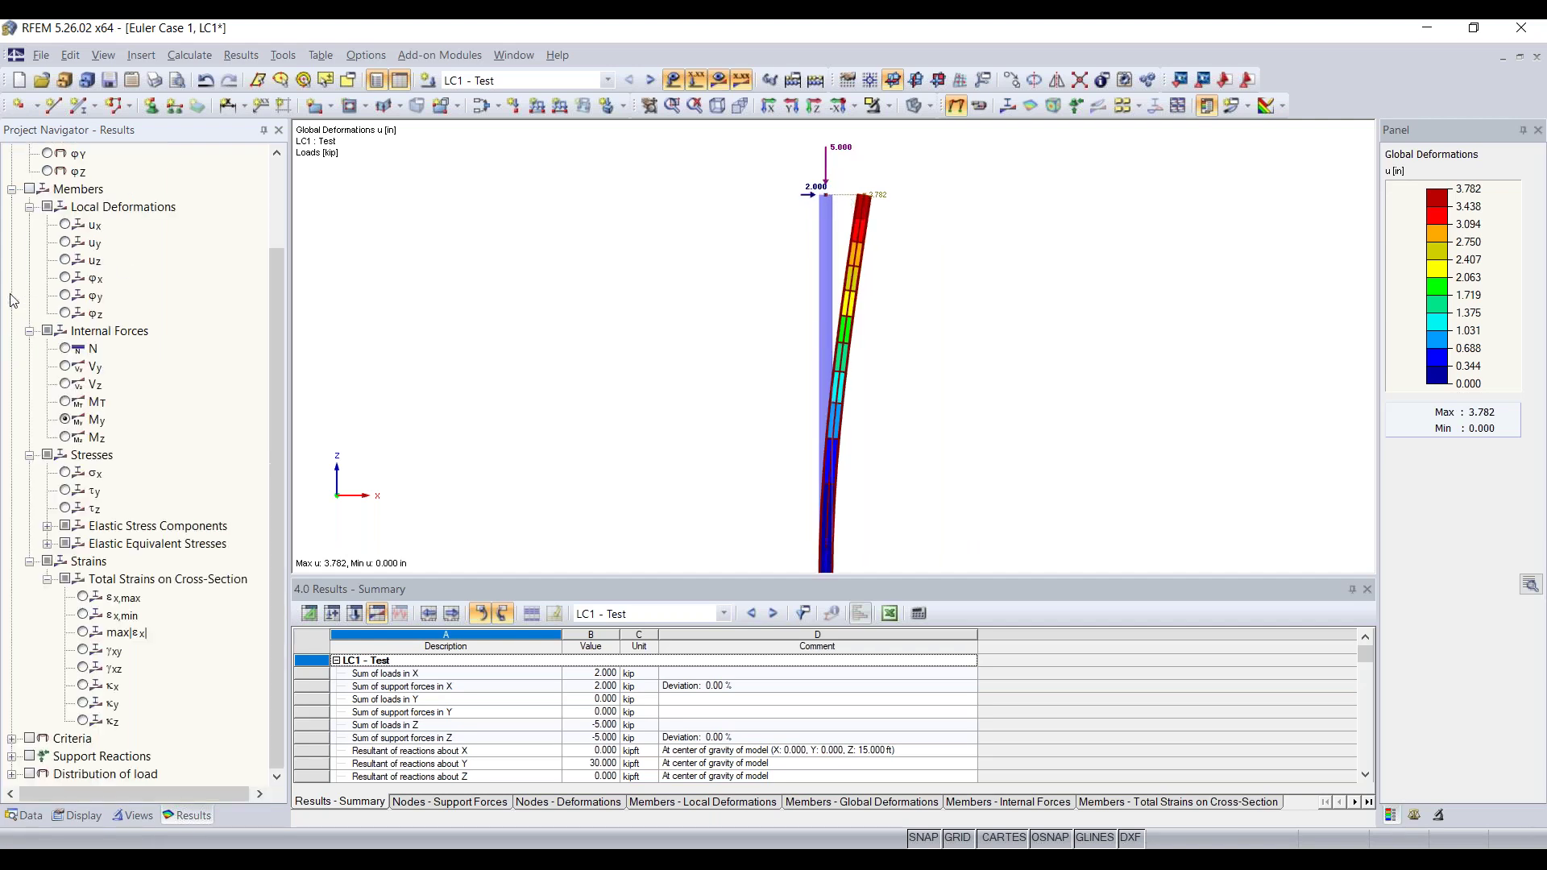
left_click(29, 190)
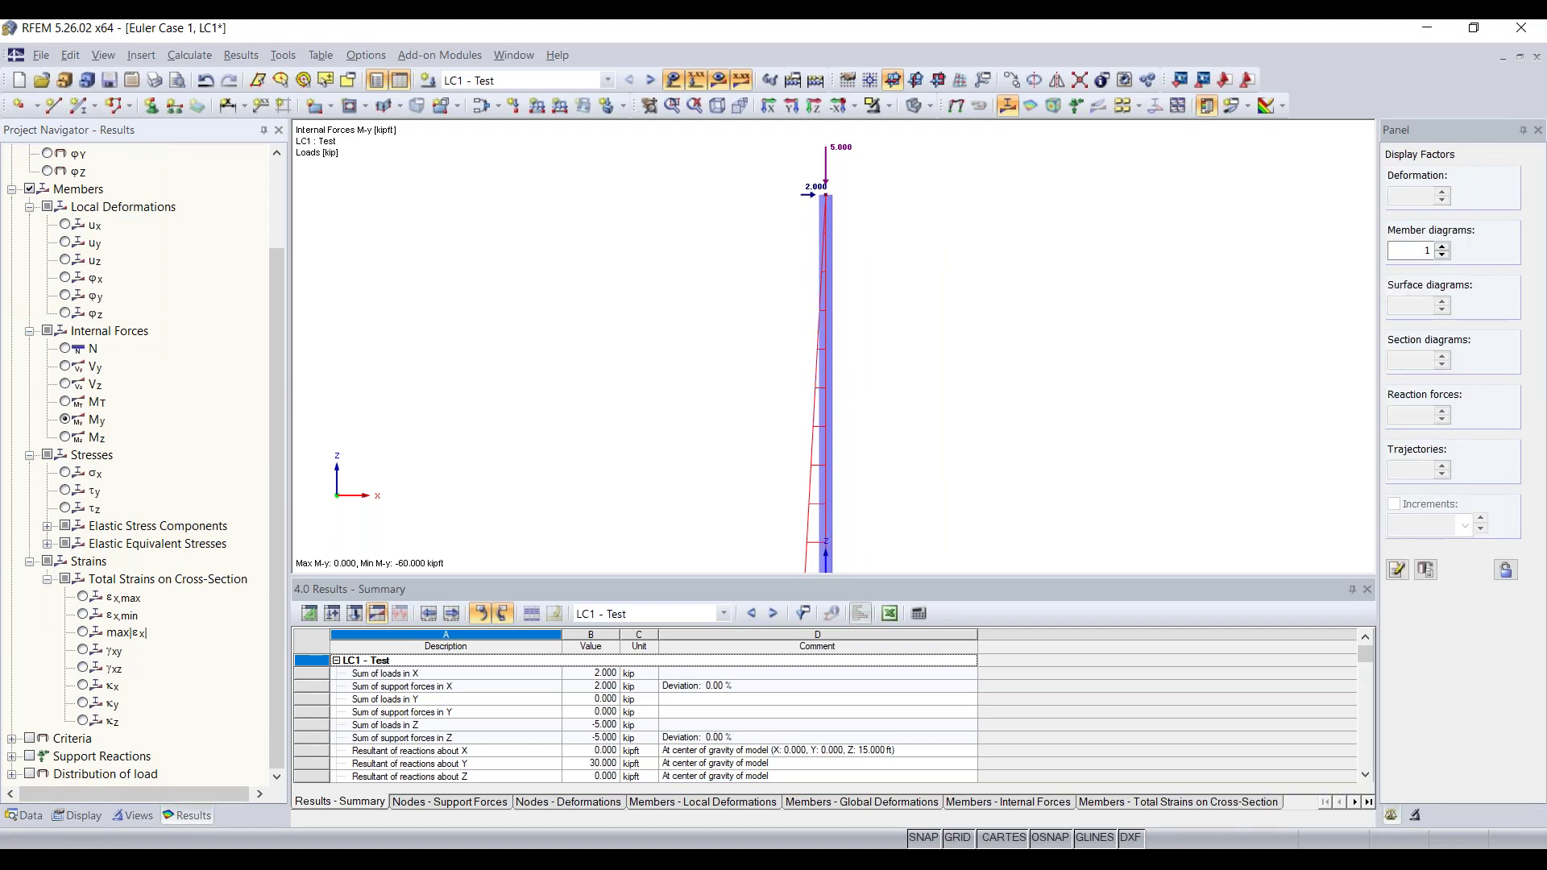
left_click(95, 332)
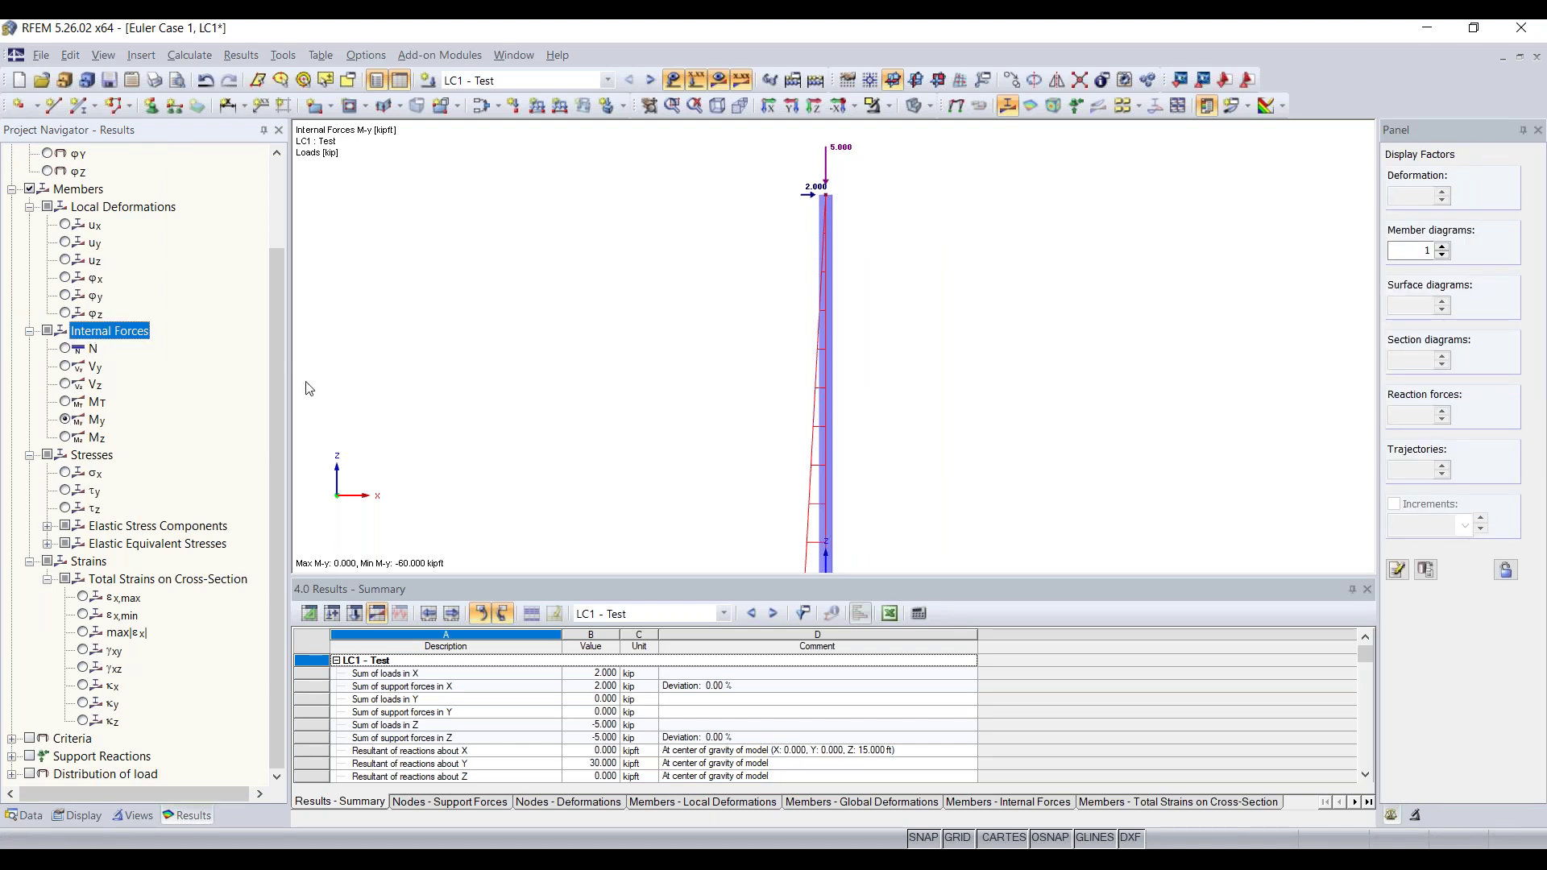
scroll(595, 442, "down", 3)
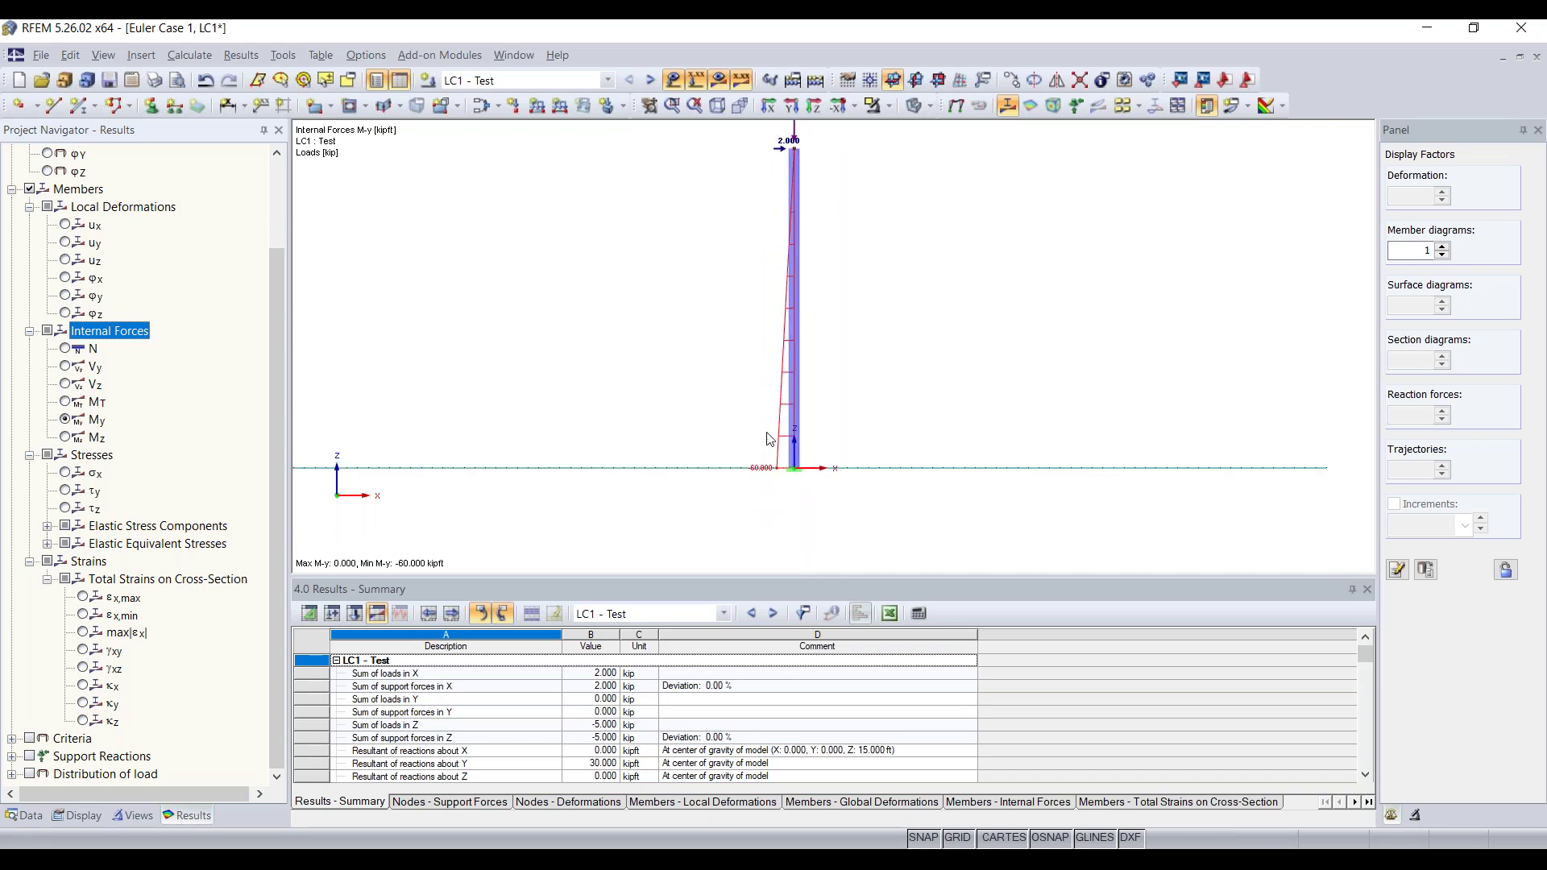
scroll(777, 476, "up", 3)
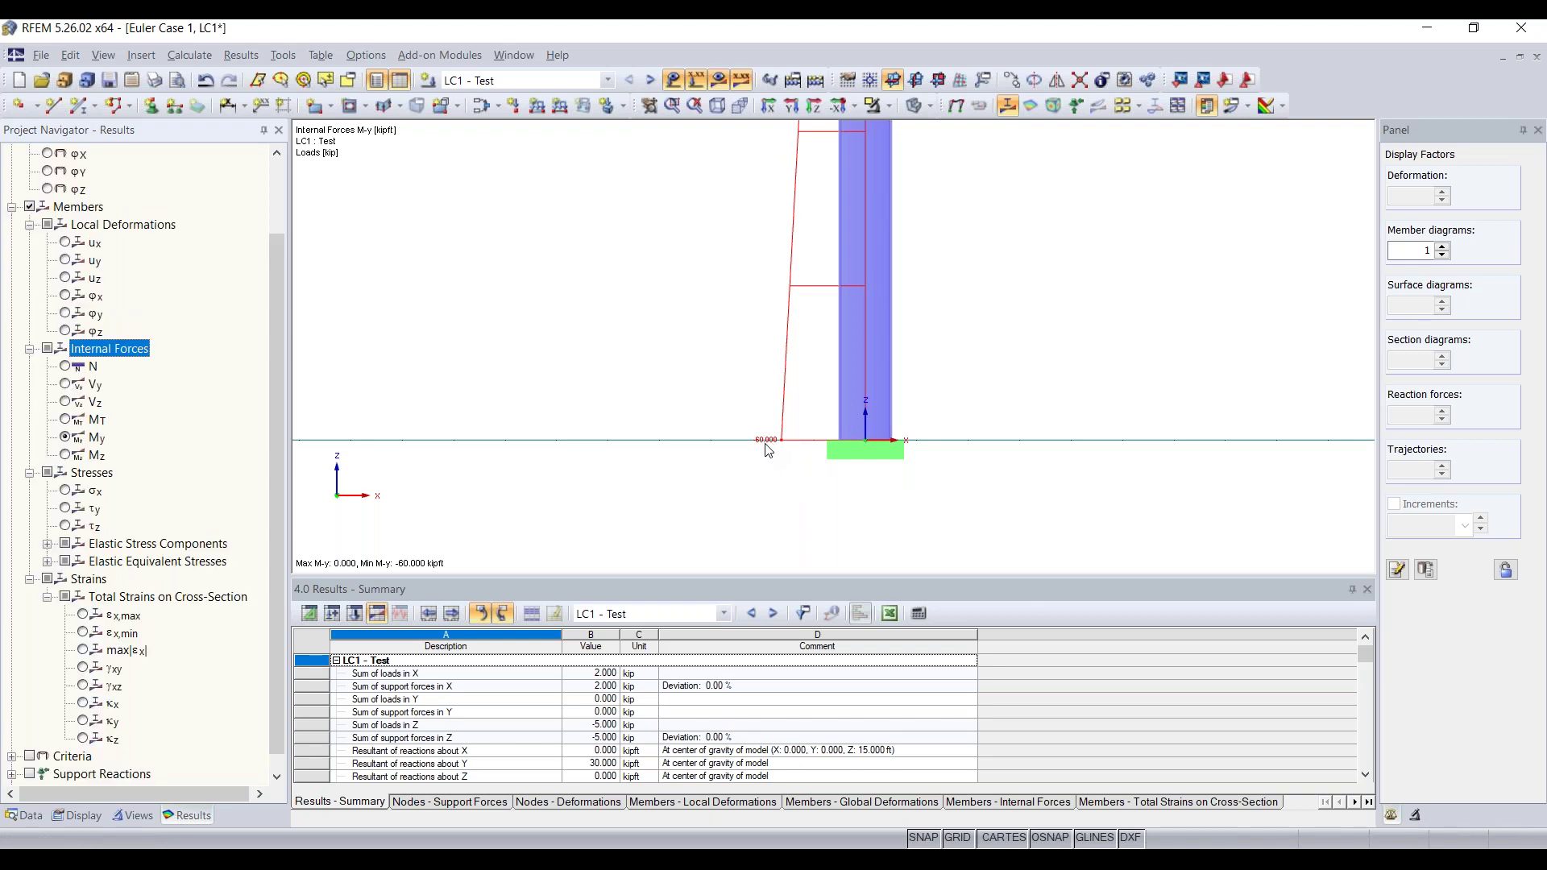
scroll(768, 451, "down", 1)
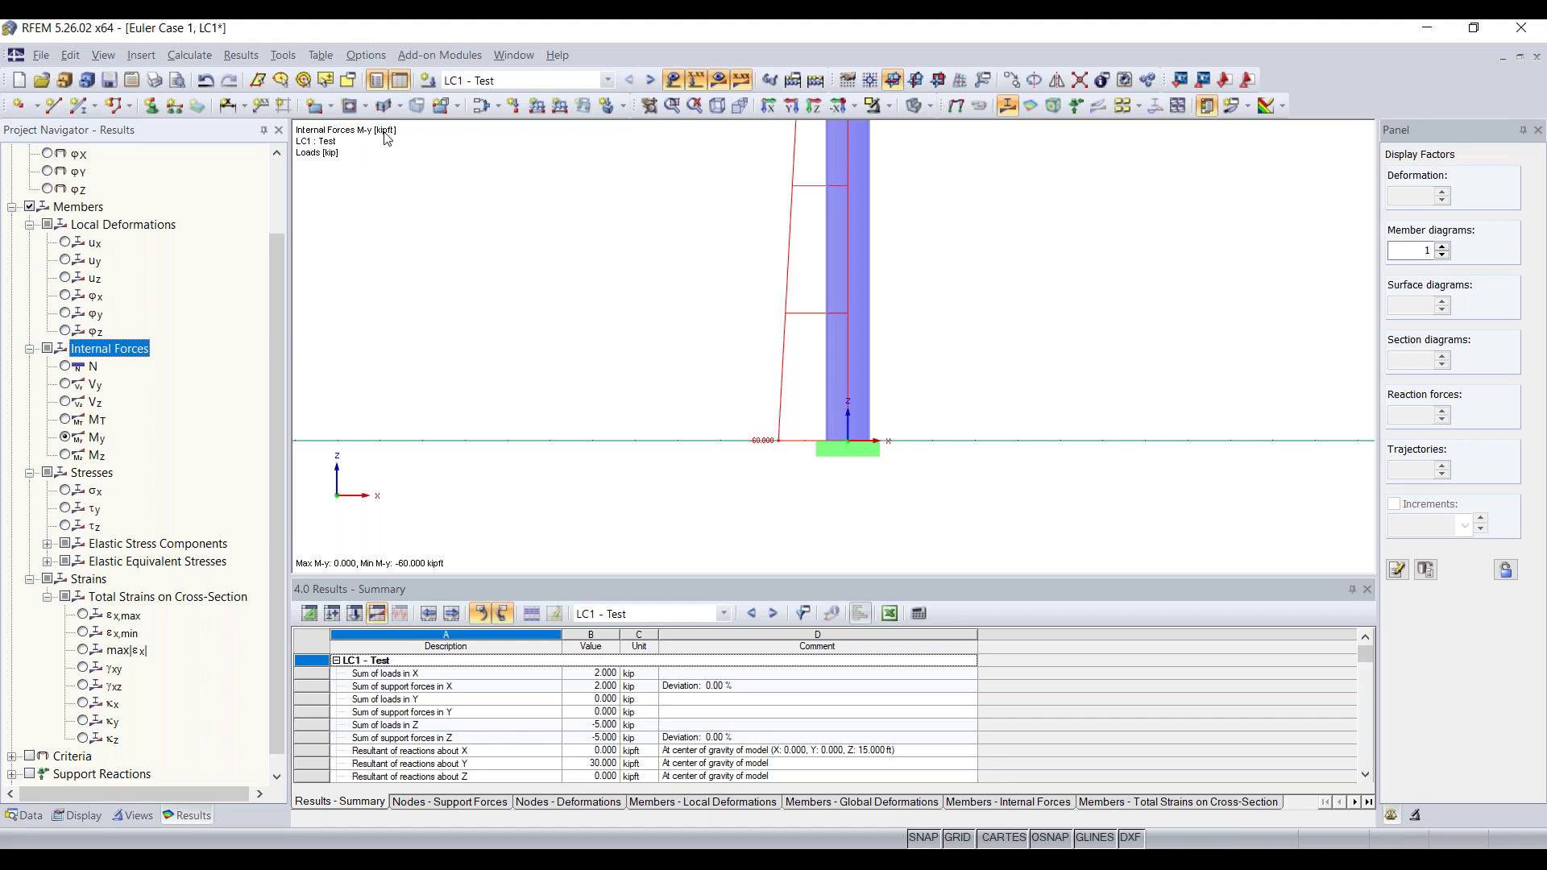
scroll(891, 395, "down", 3)
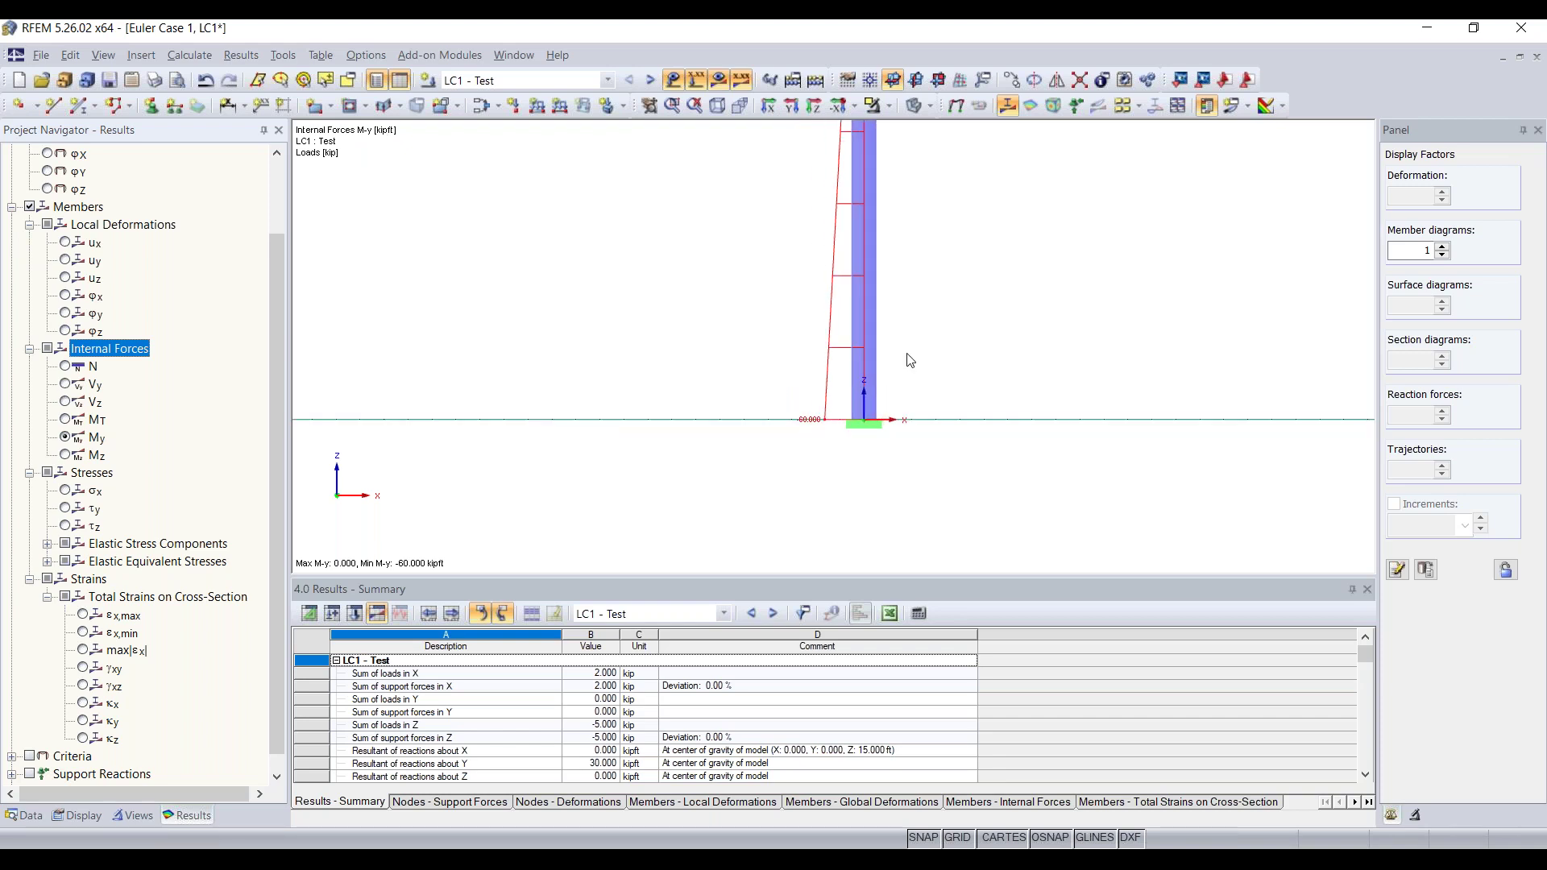
middle_click_drag(954, 201, 874, 387)
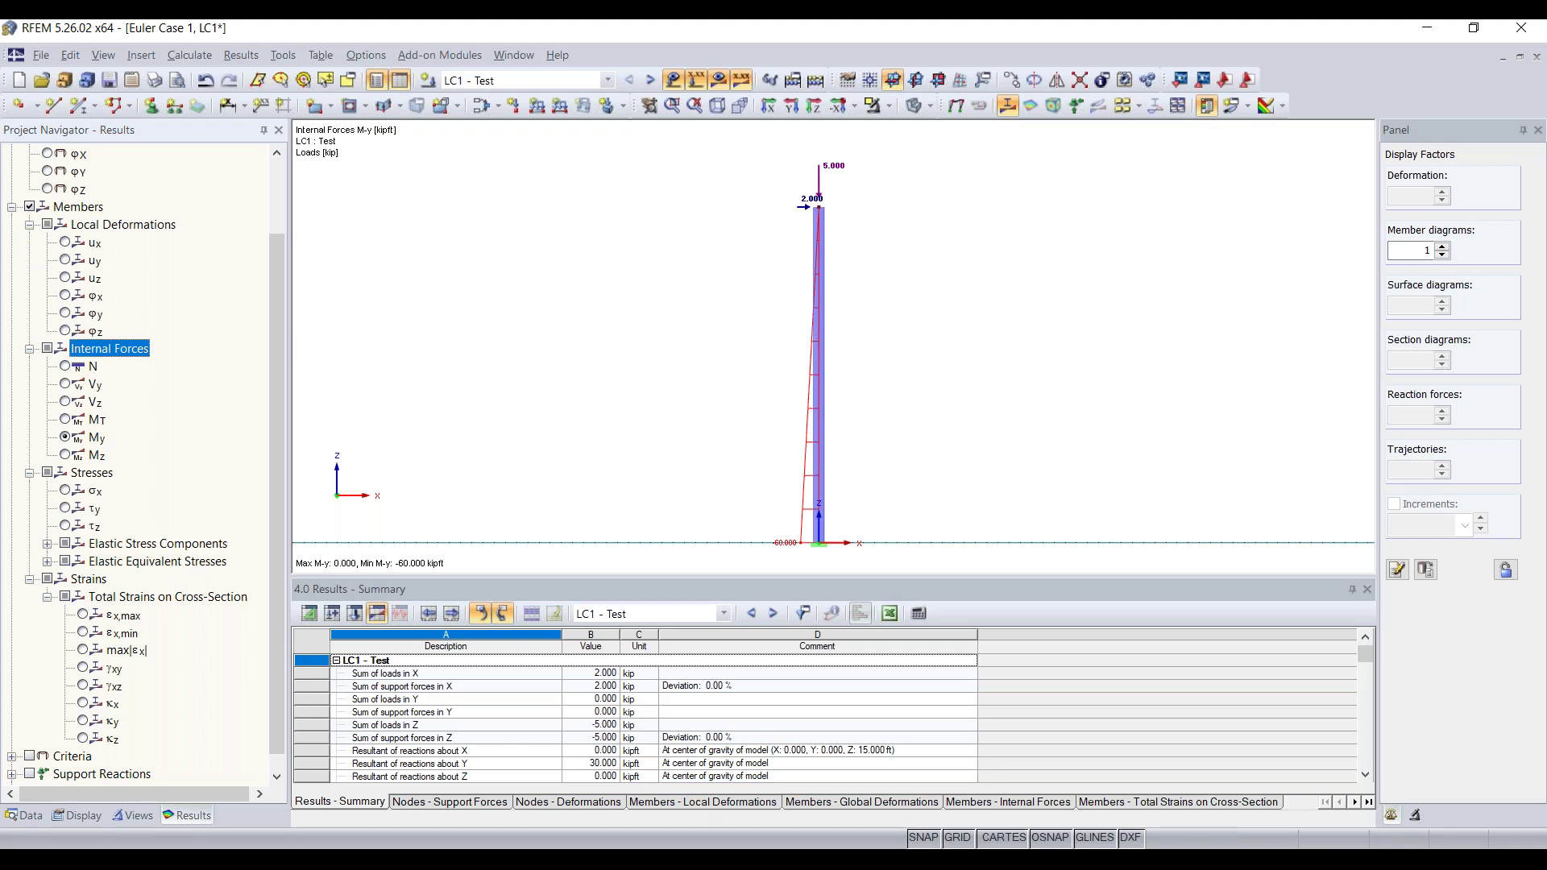
Step: Display the global deformation uX of the column instead of its internal forces
scroll(213, 427, "up", 2)
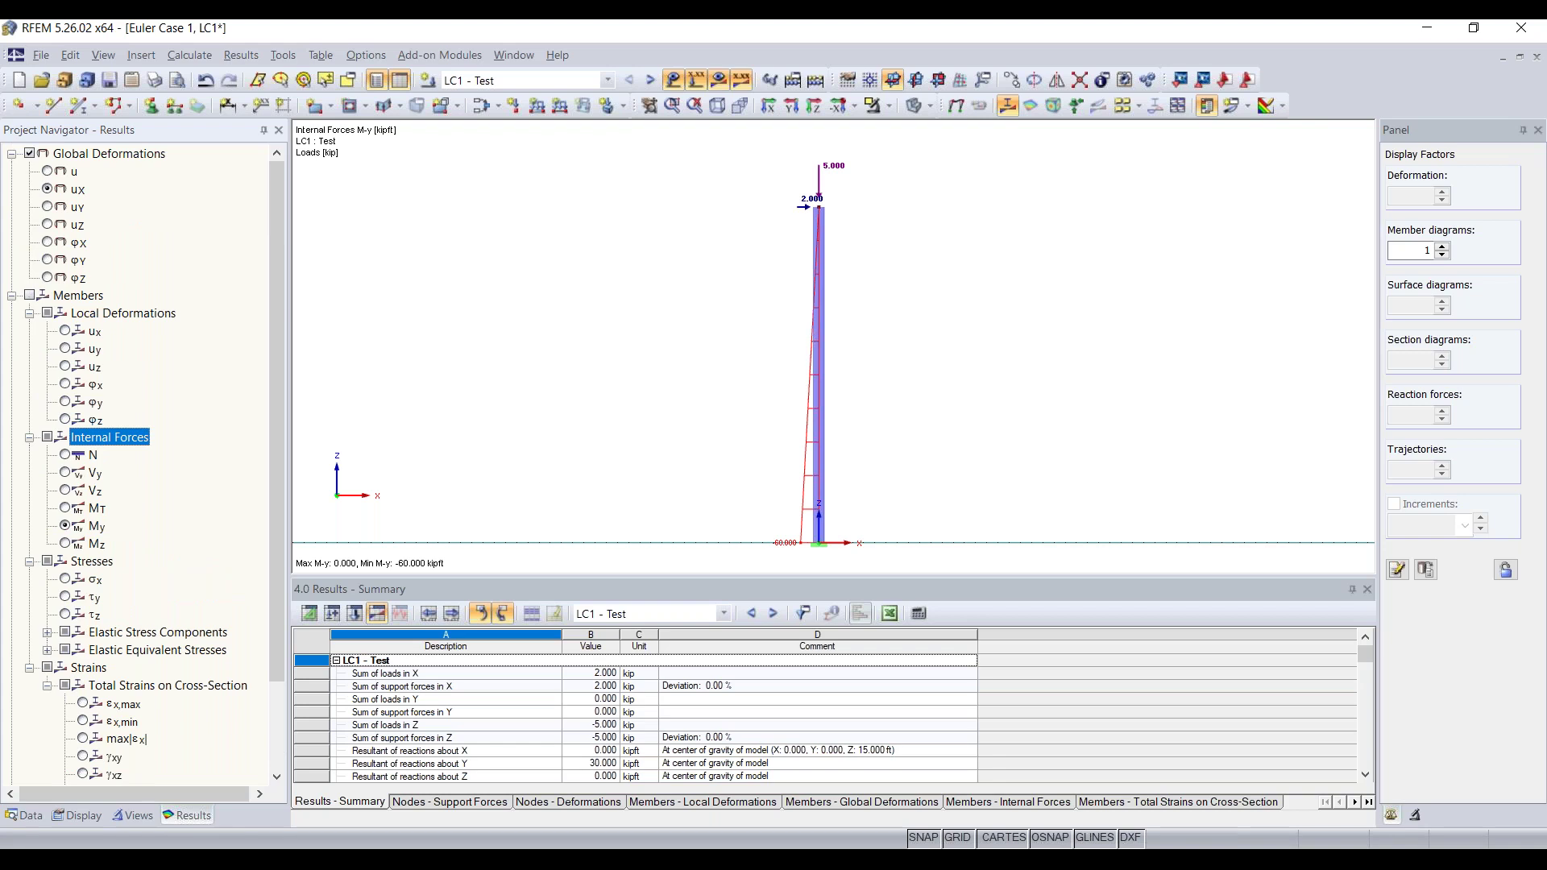
left_click(47, 188)
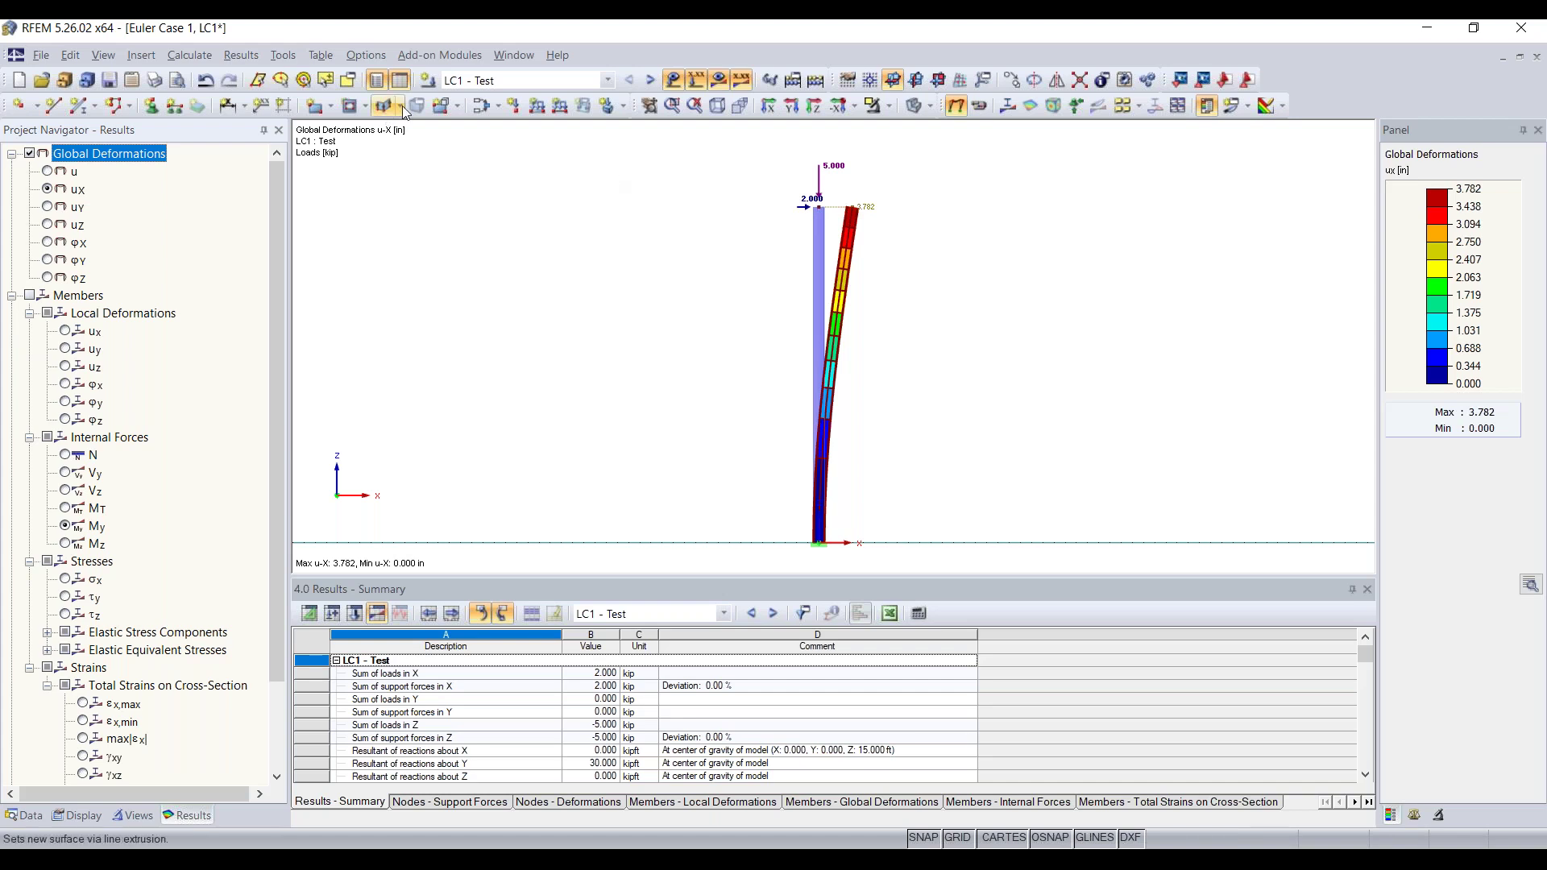
Step: Check the calculation parameters of LC1 and CO1, and set LC1's method of analysis to Second-order analysis (P-Delta / P-delta)
left_click(485, 110)
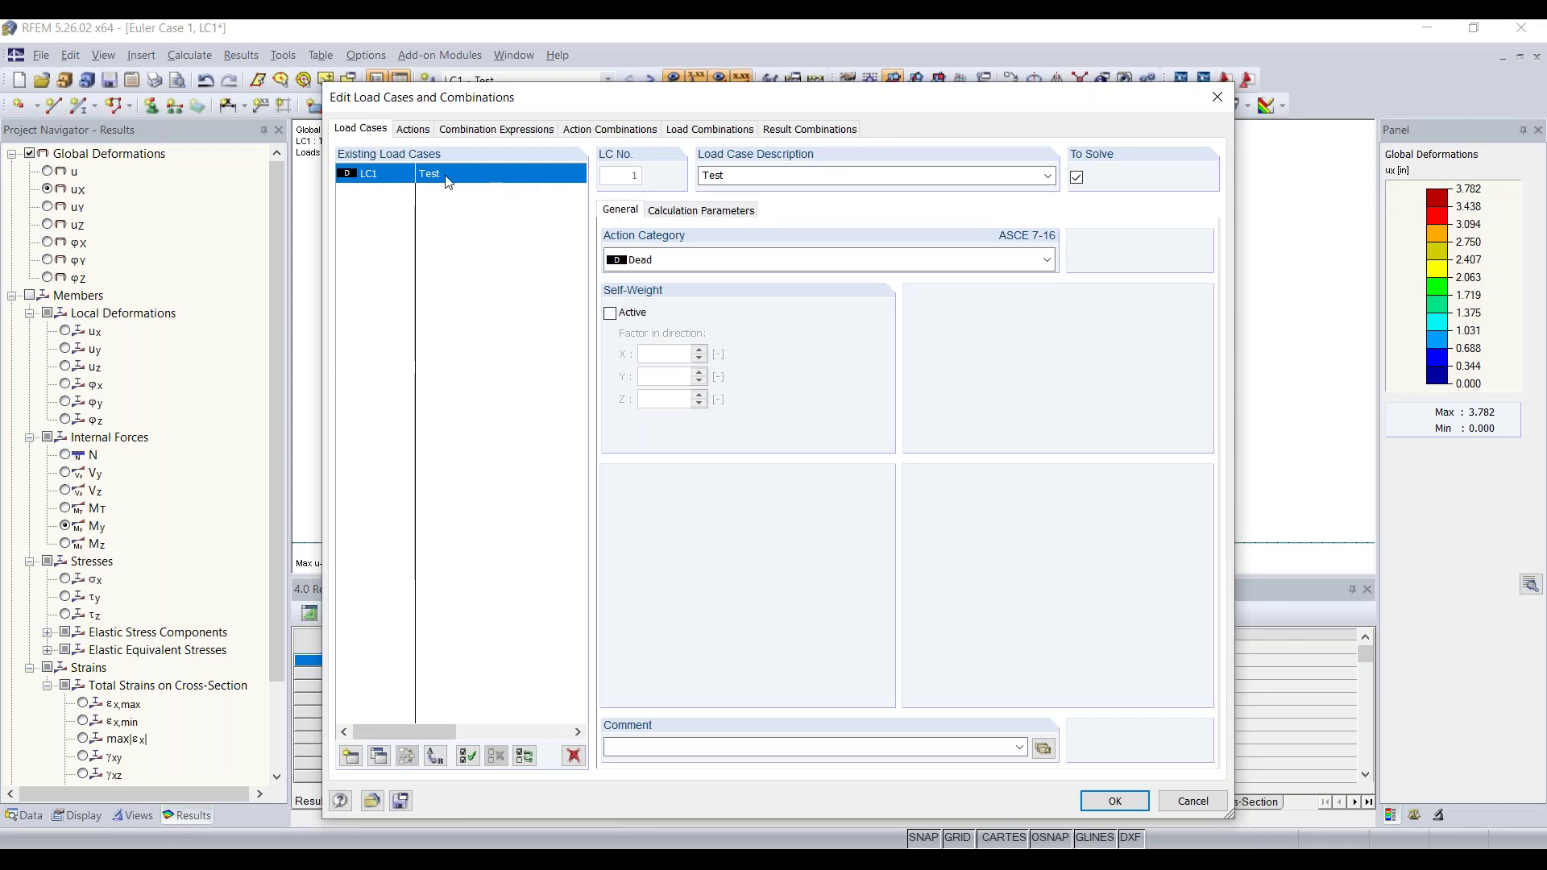
left_click(697, 212)
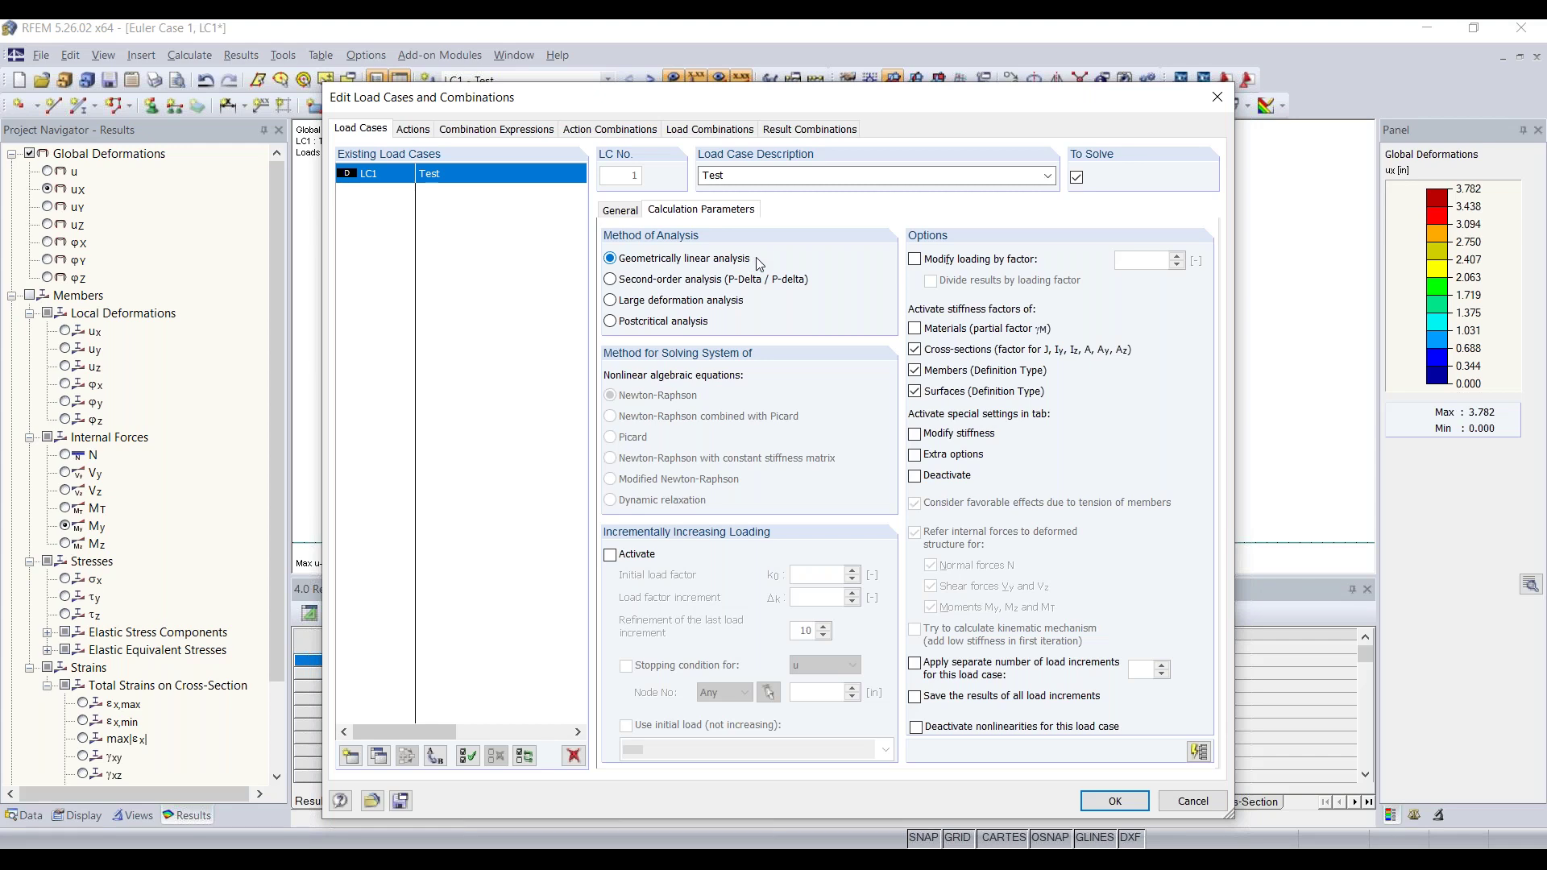
left_click(698, 132)
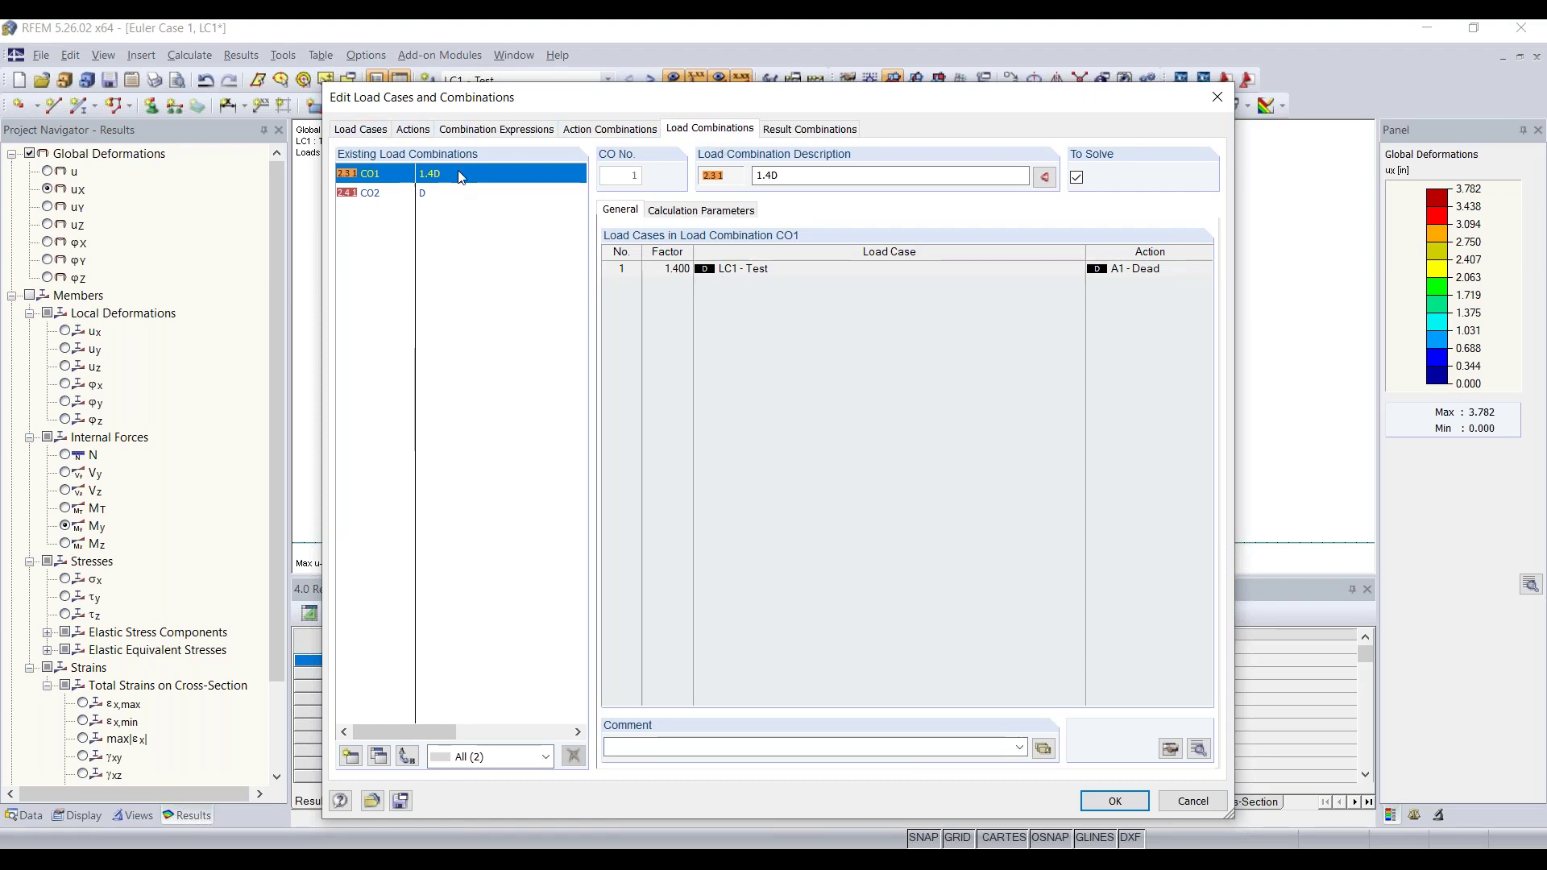
left_click(696, 212)
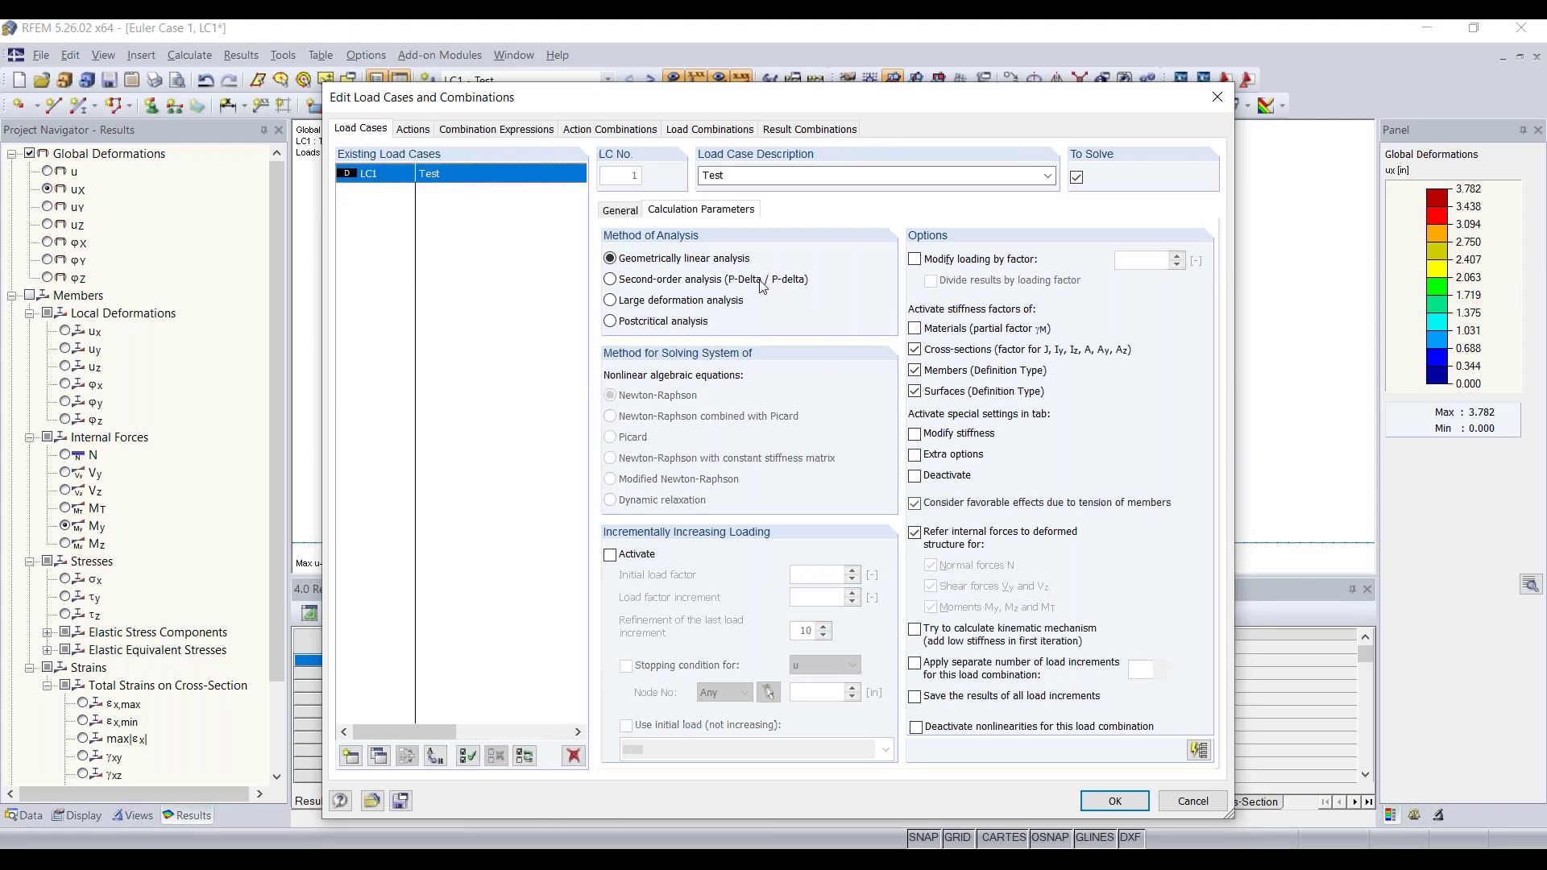
left_click(696, 280)
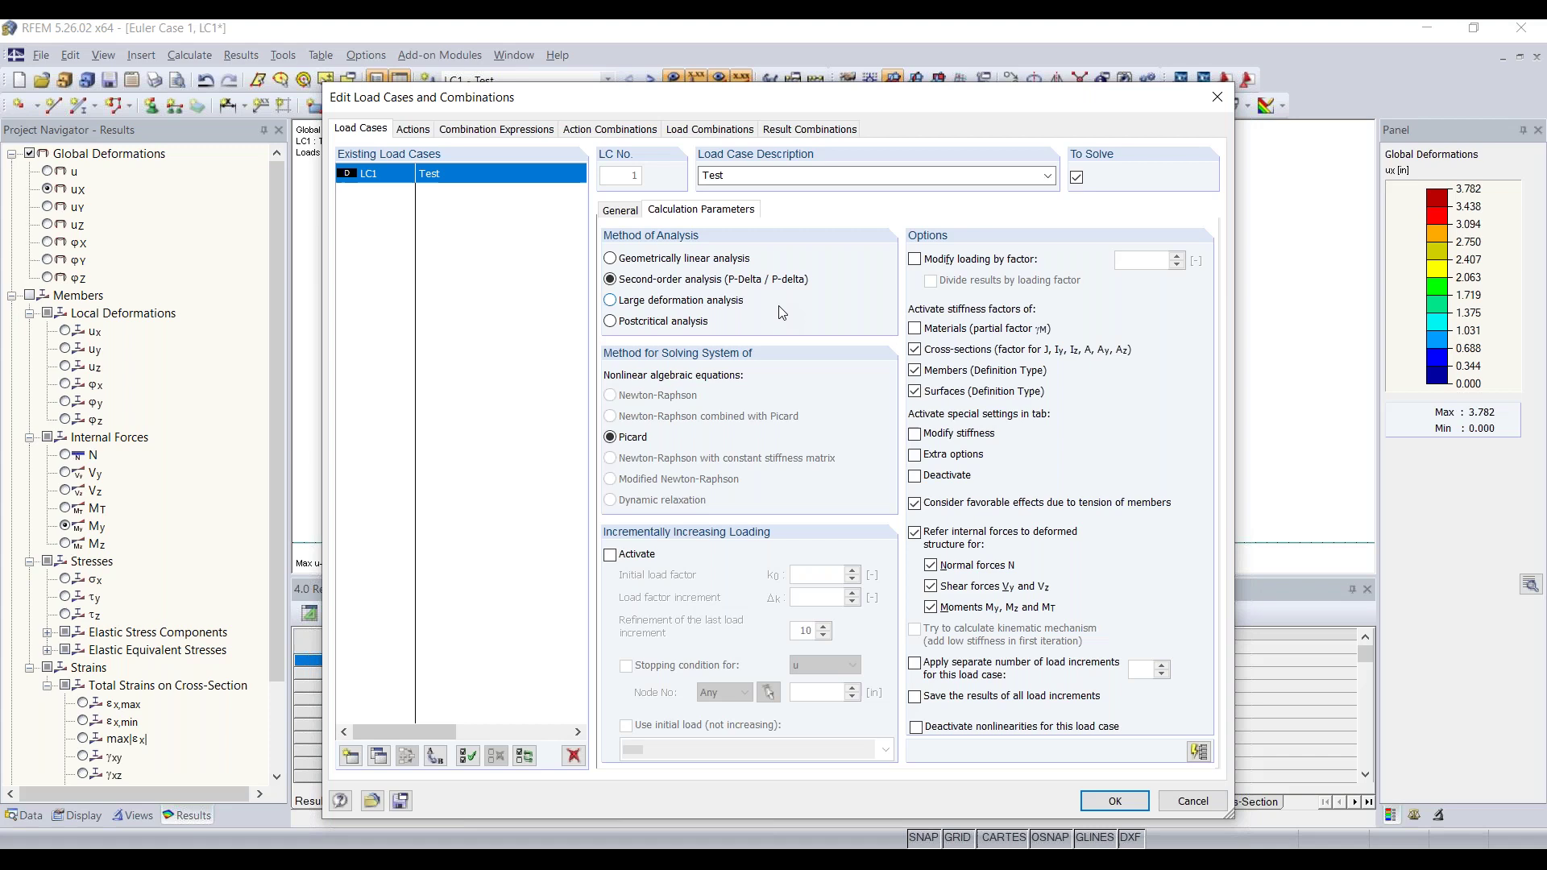
left_click(1115, 801)
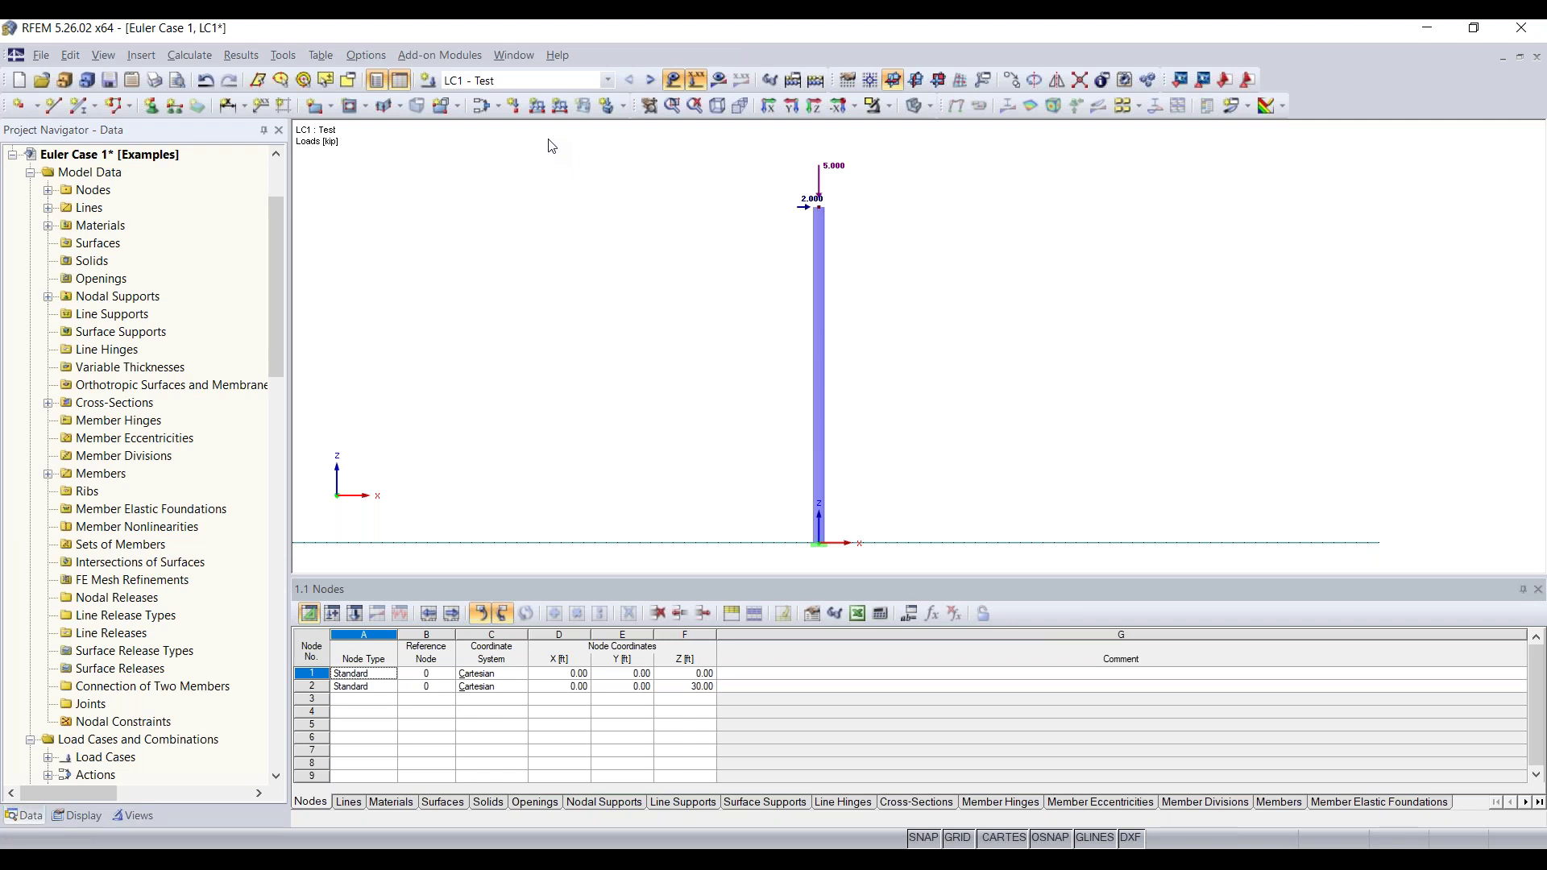
Step: Recalculate load case LC1 and display the column's My moment diagram from the results
left_click(720, 82)
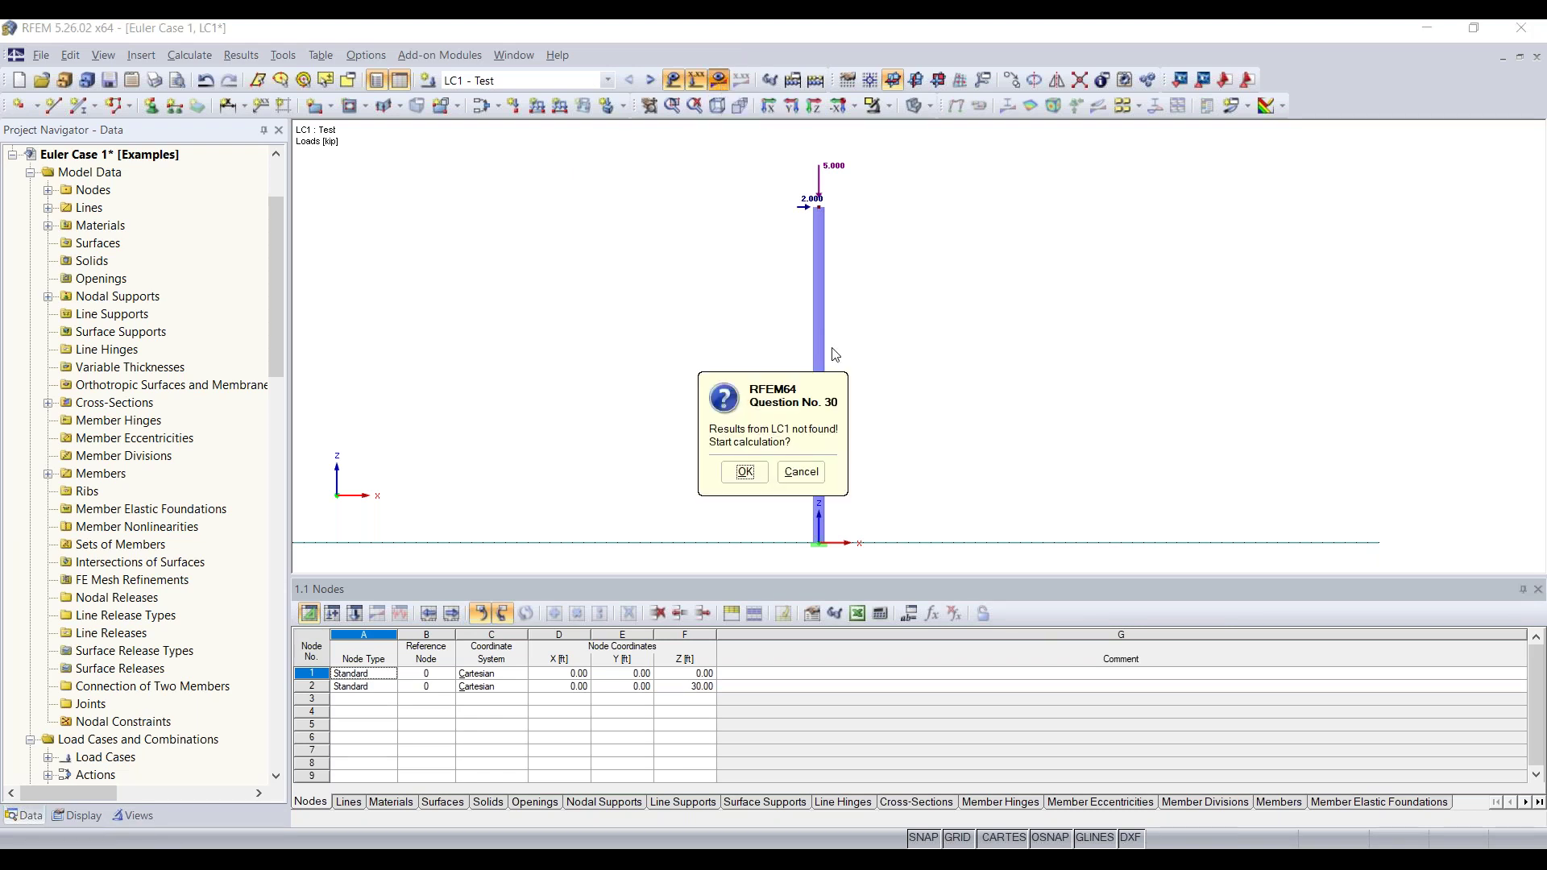
left_click(745, 472)
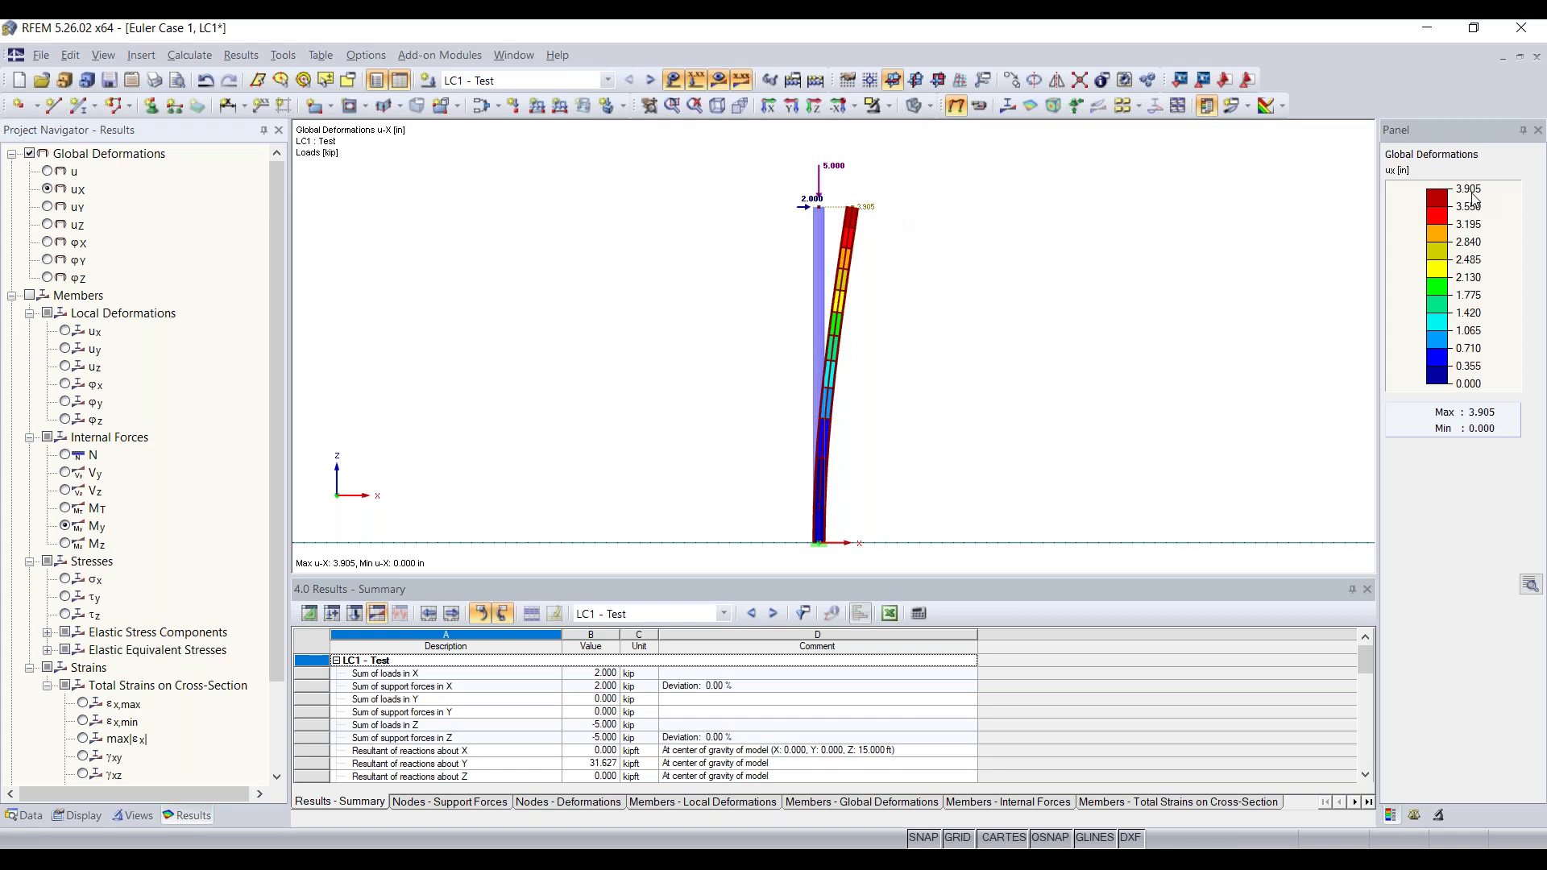
left_click(30, 297)
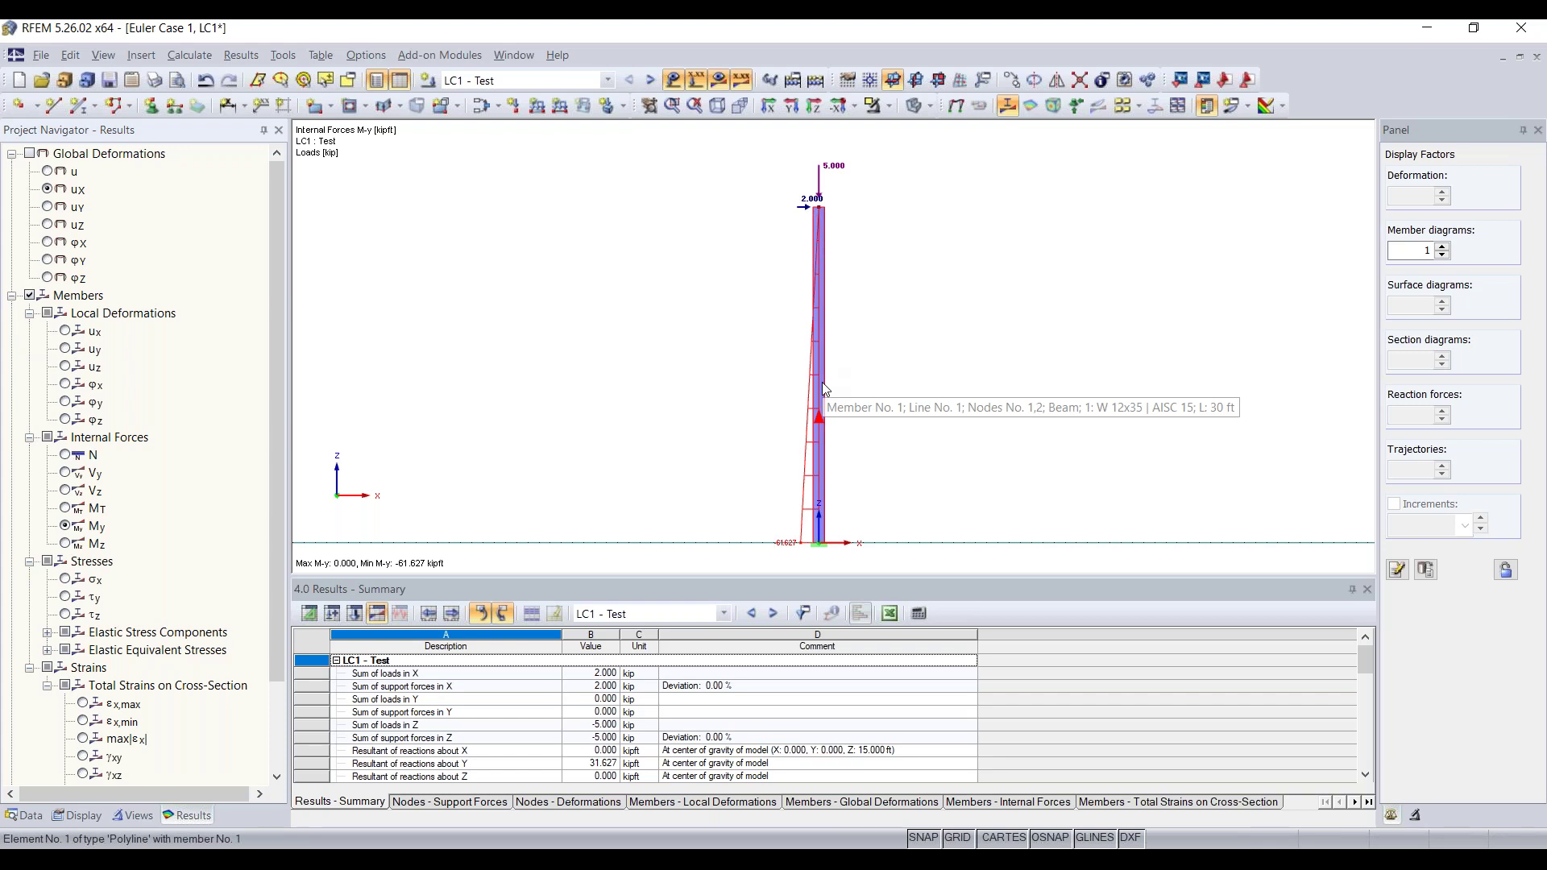
Step: Check the column's member type and cross-section in its member properties without changing them
double_click(819, 274)
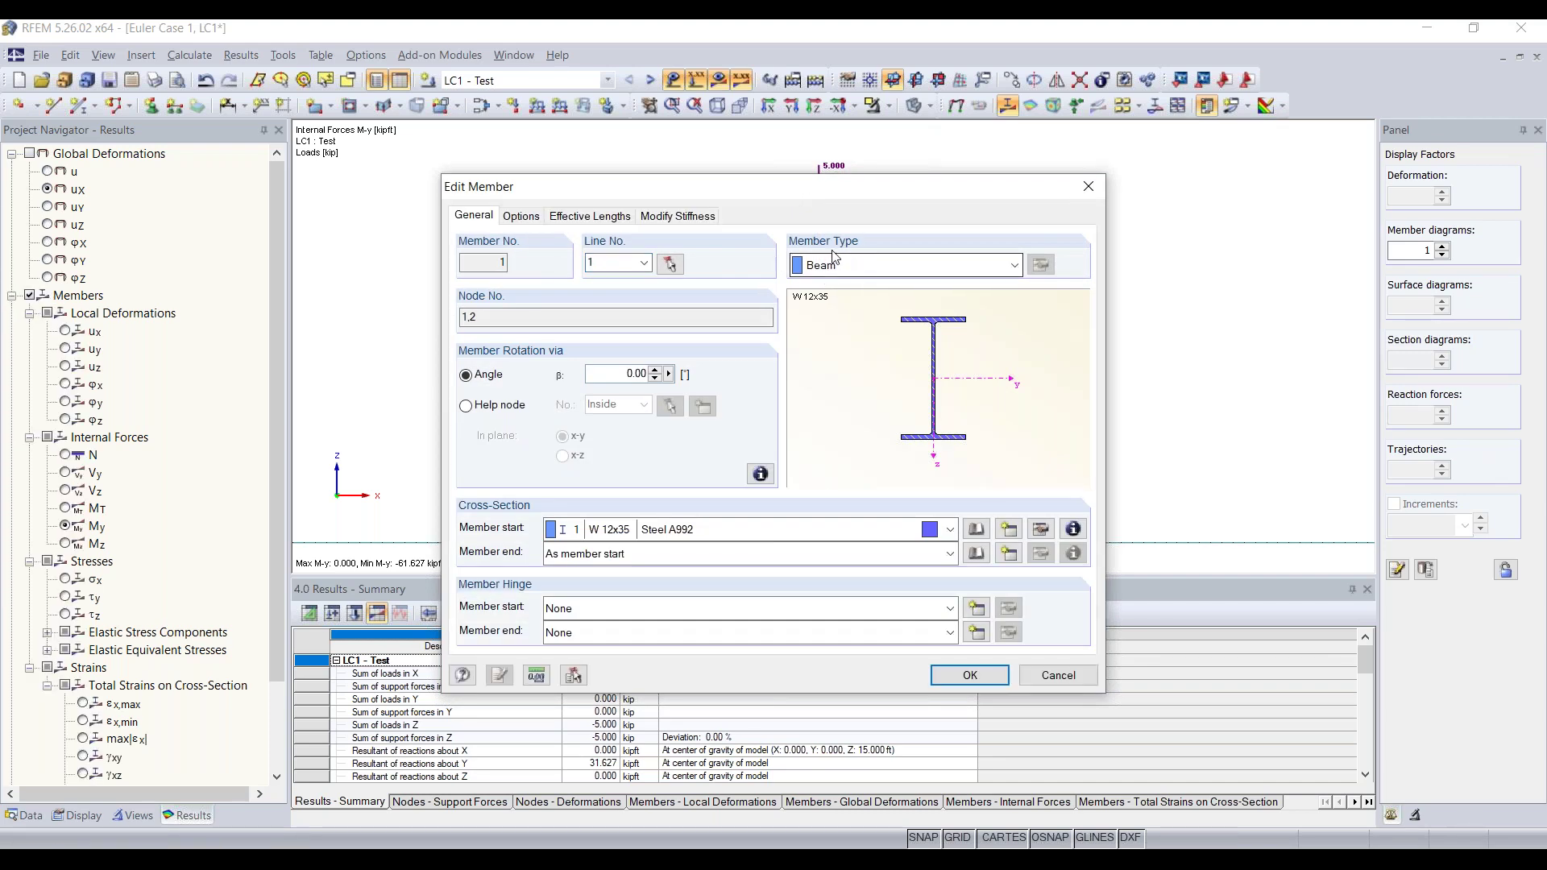
left_click(852, 264)
left_click(858, 264)
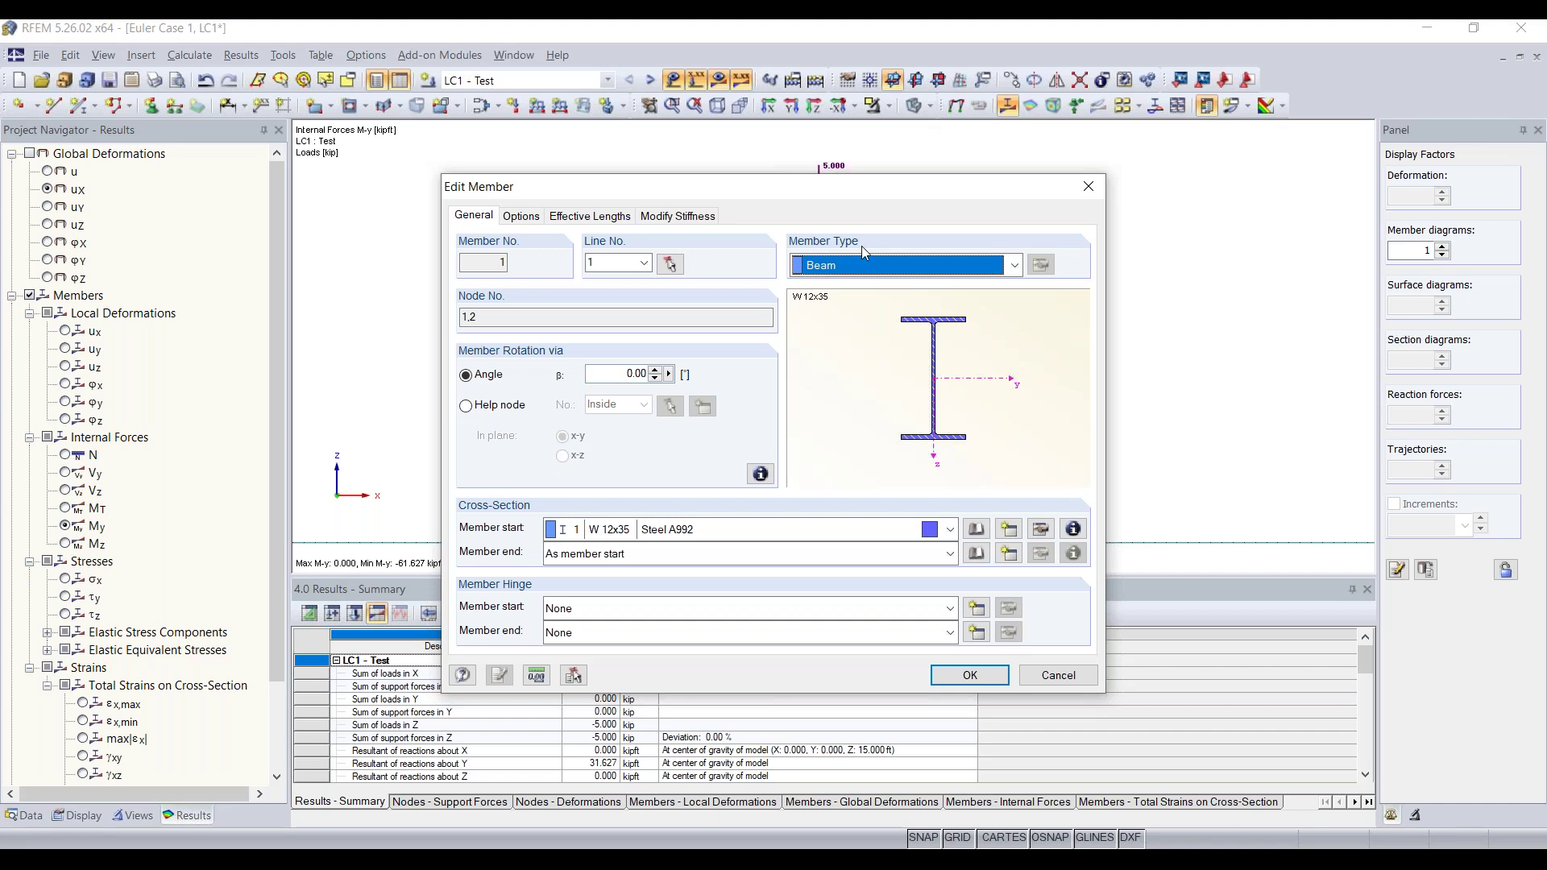
left_click_drag(923, 190, 844, 173)
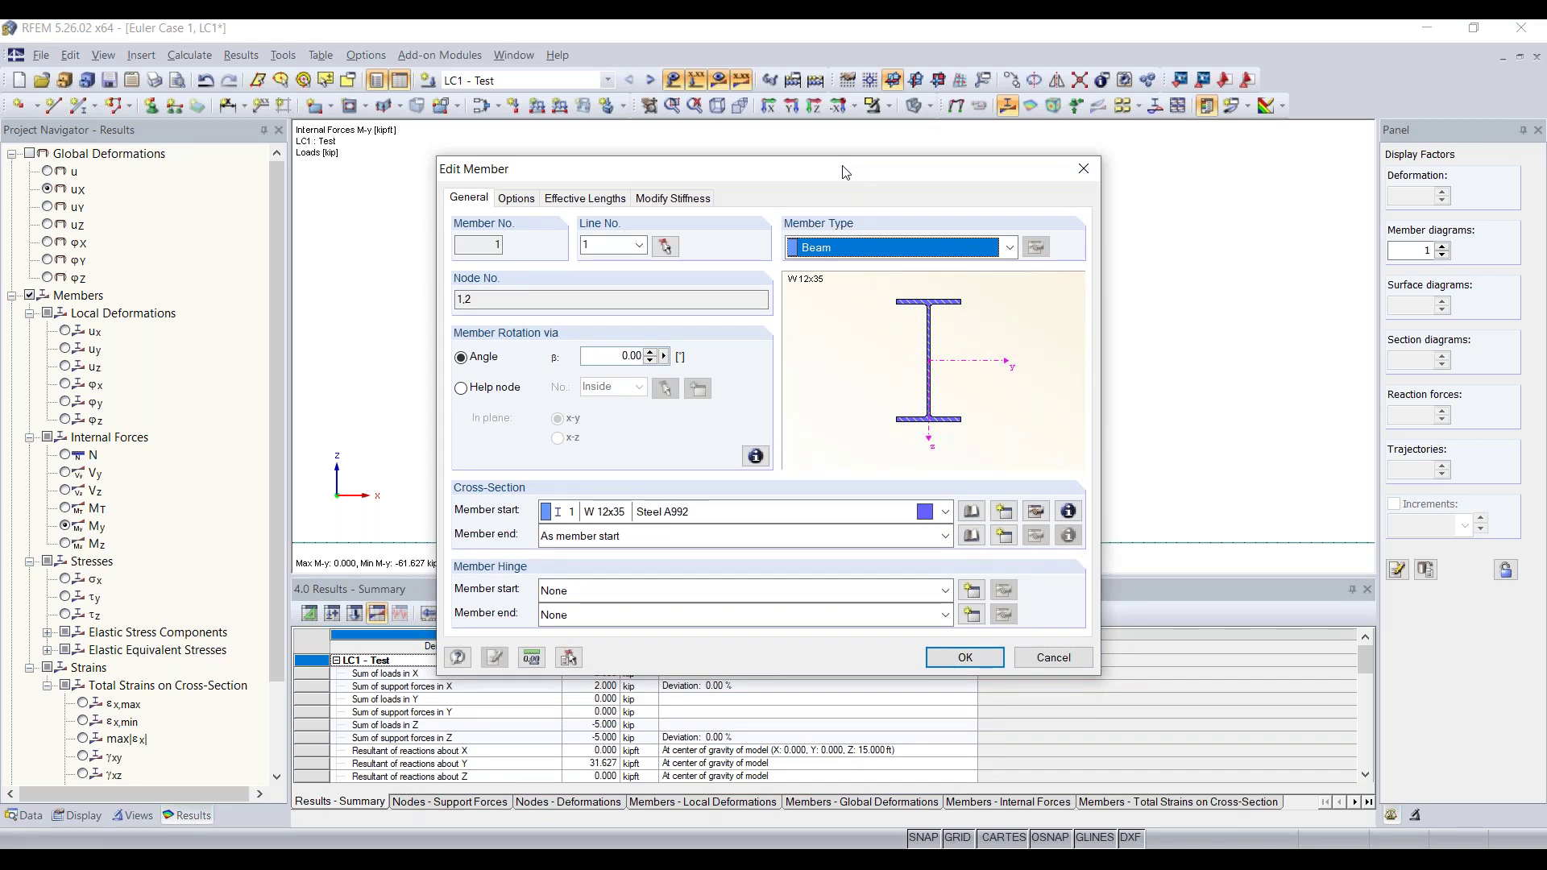
left_click(1084, 169)
Step: Change the nodal load at the column top to PX 0 and a downward PZ force of 0.100 kip
left_click_drag(748, 246, 912, 146)
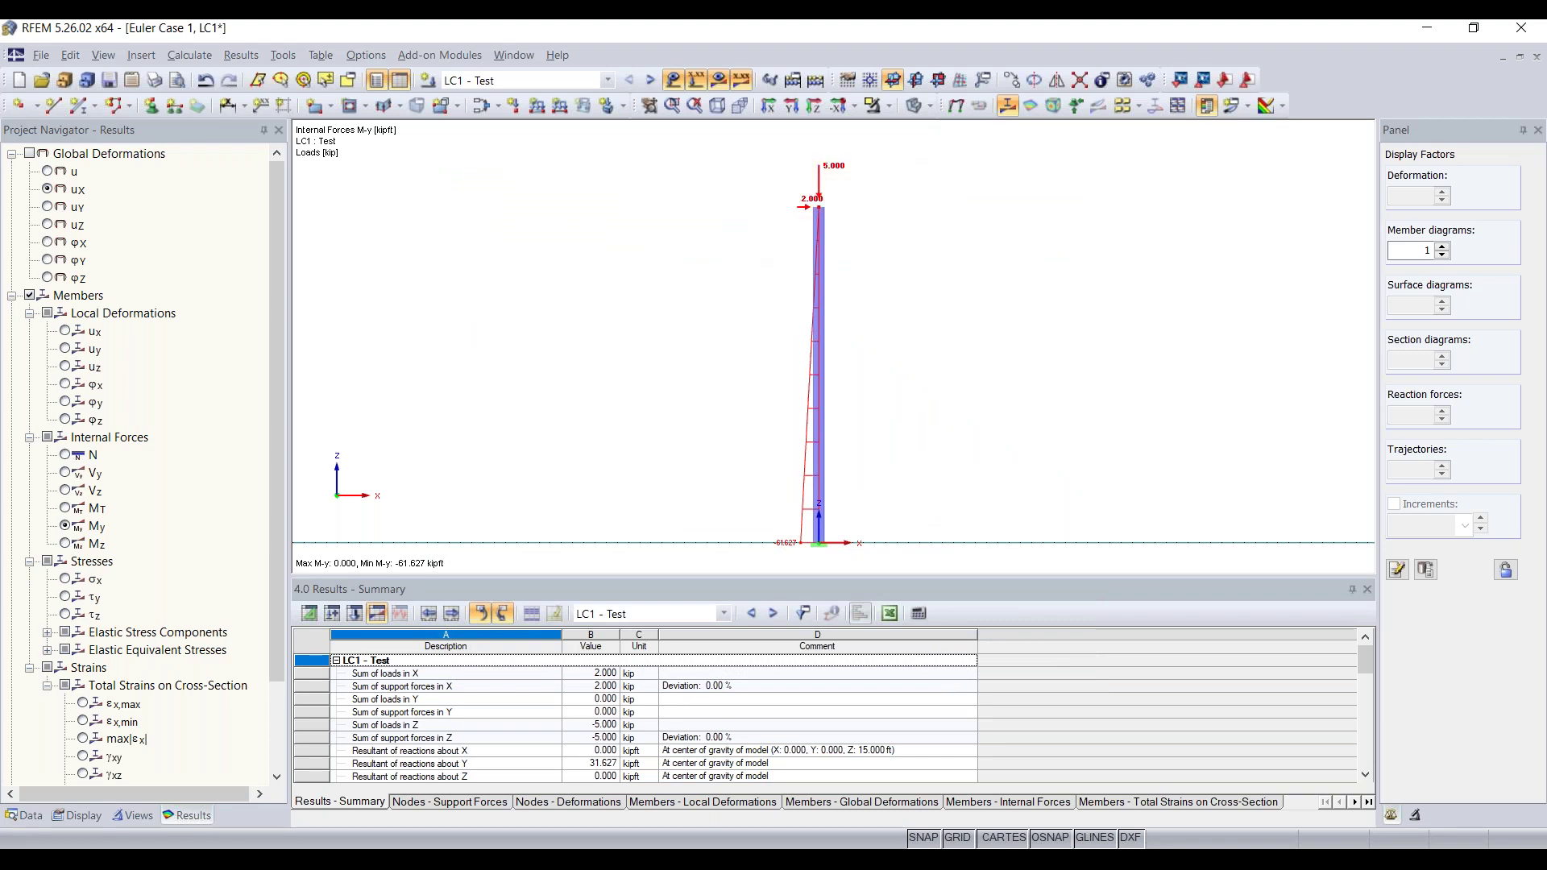
double_click(832, 172)
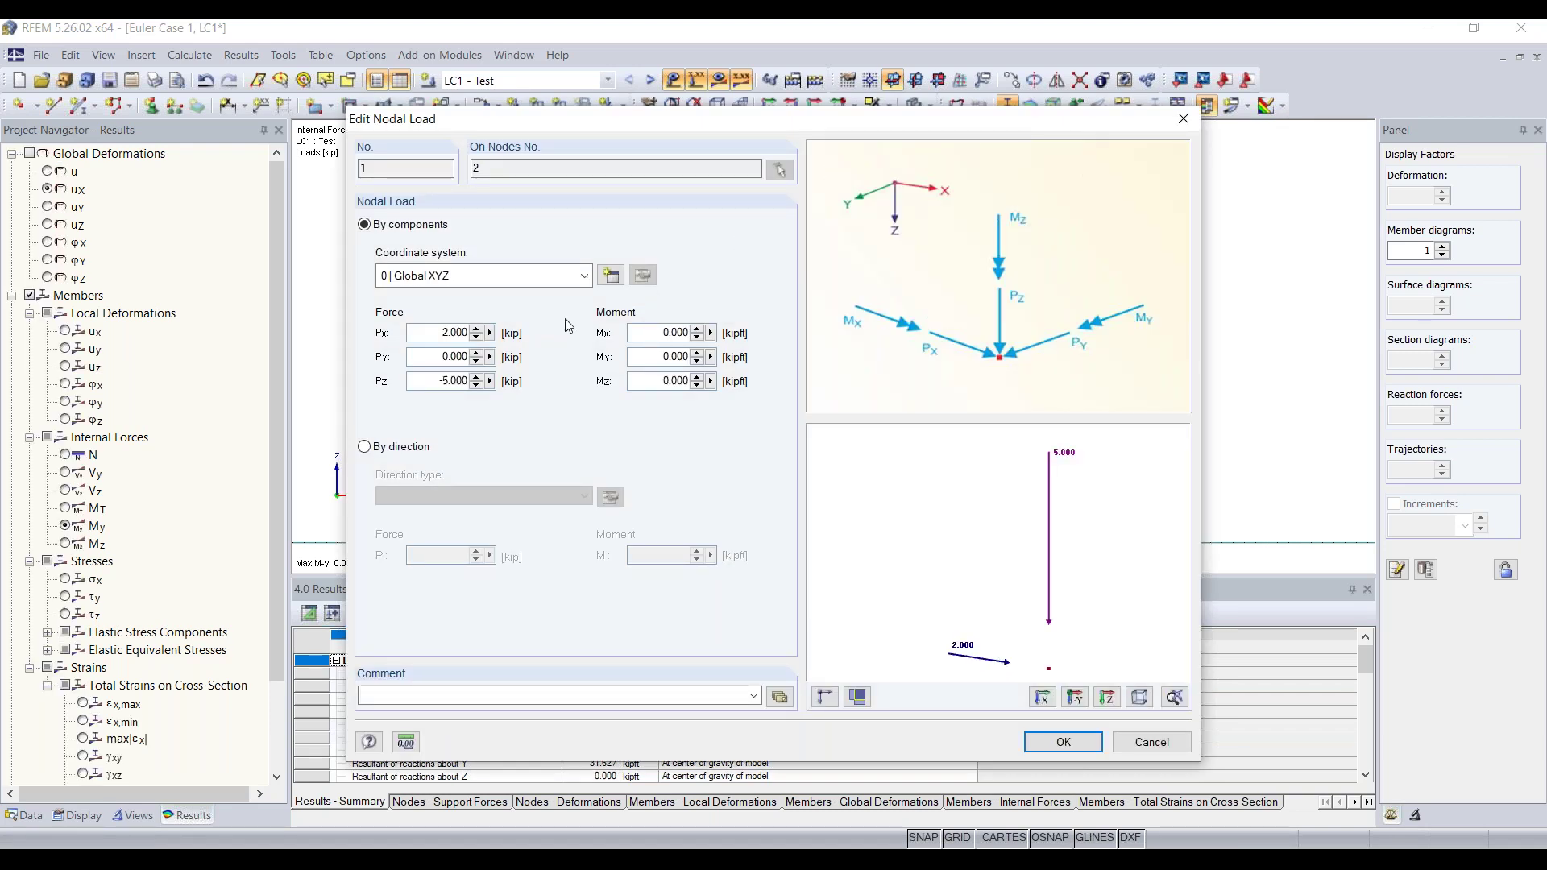
left_click_drag(431, 381, 587, 385)
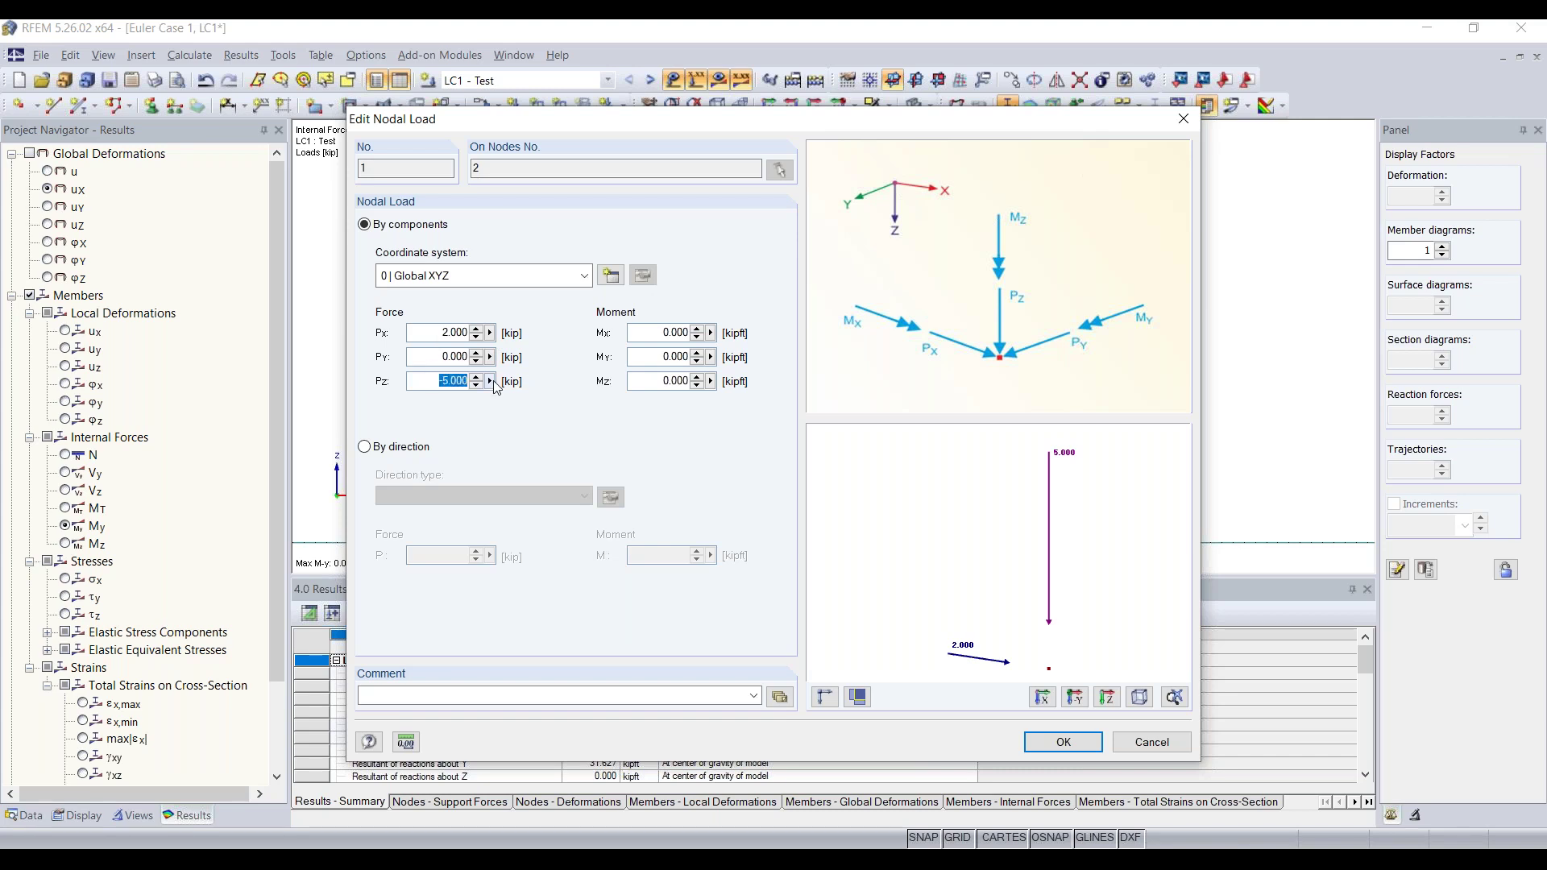
type("0")
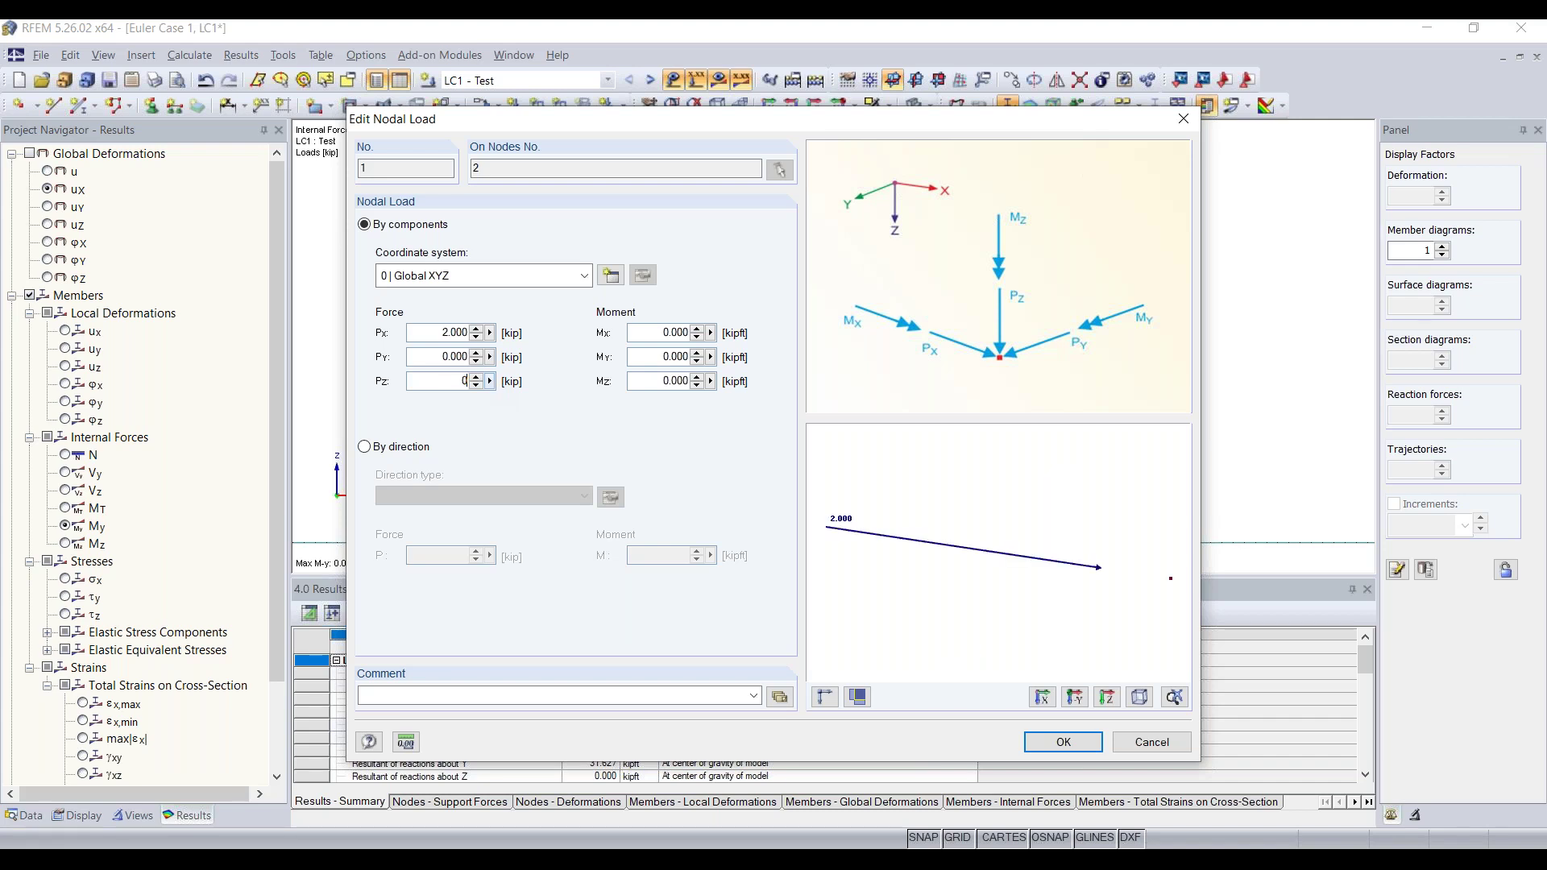
type(".100")
double_click(427, 334)
type("0")
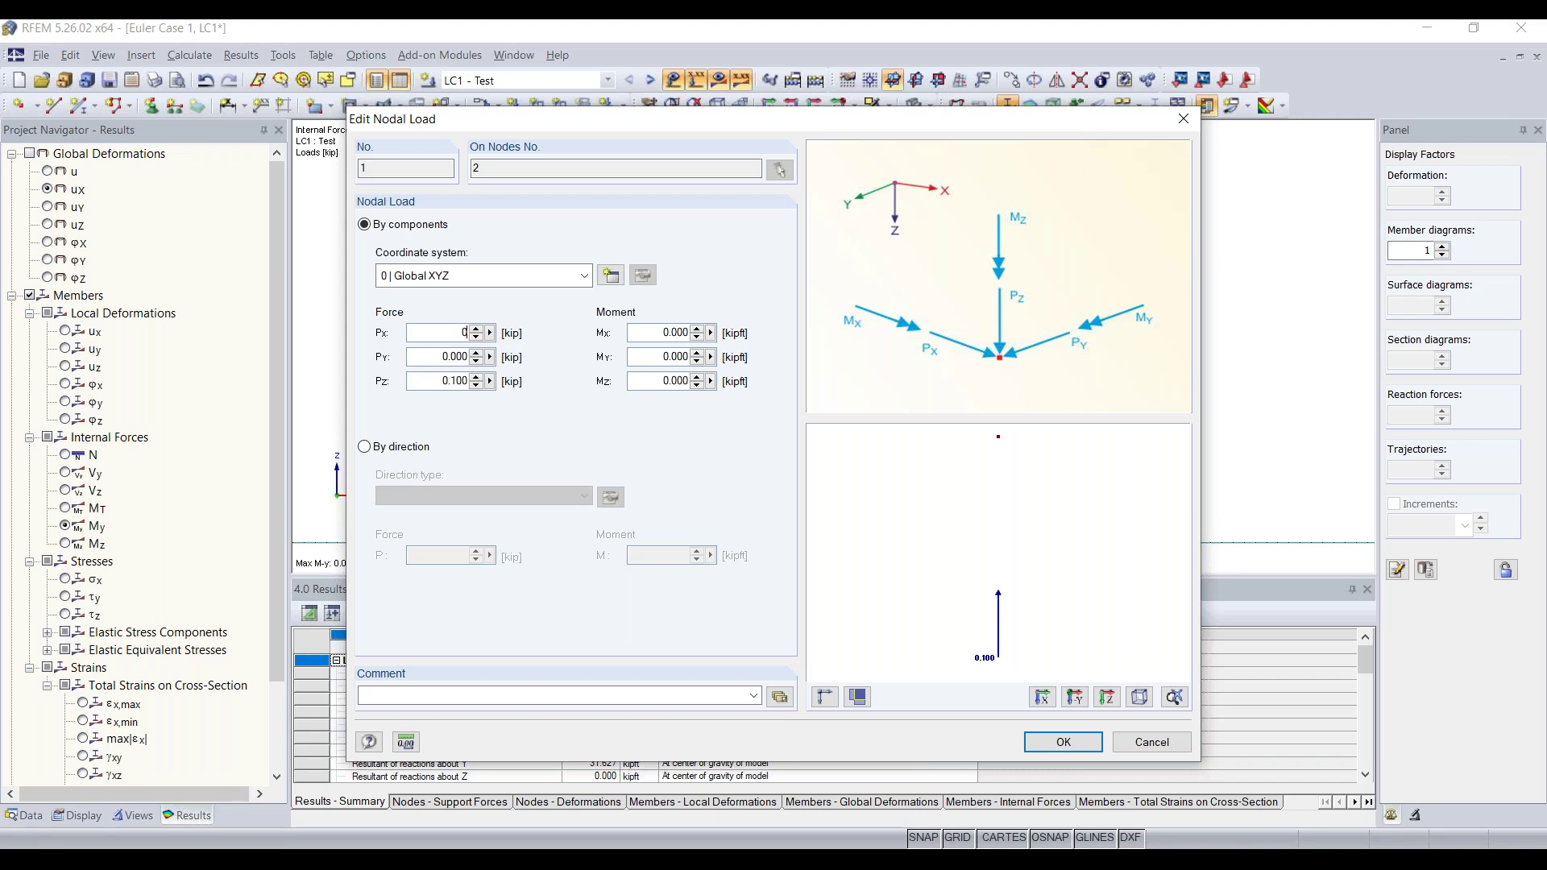
left_click(1061, 742)
left_click(1064, 742)
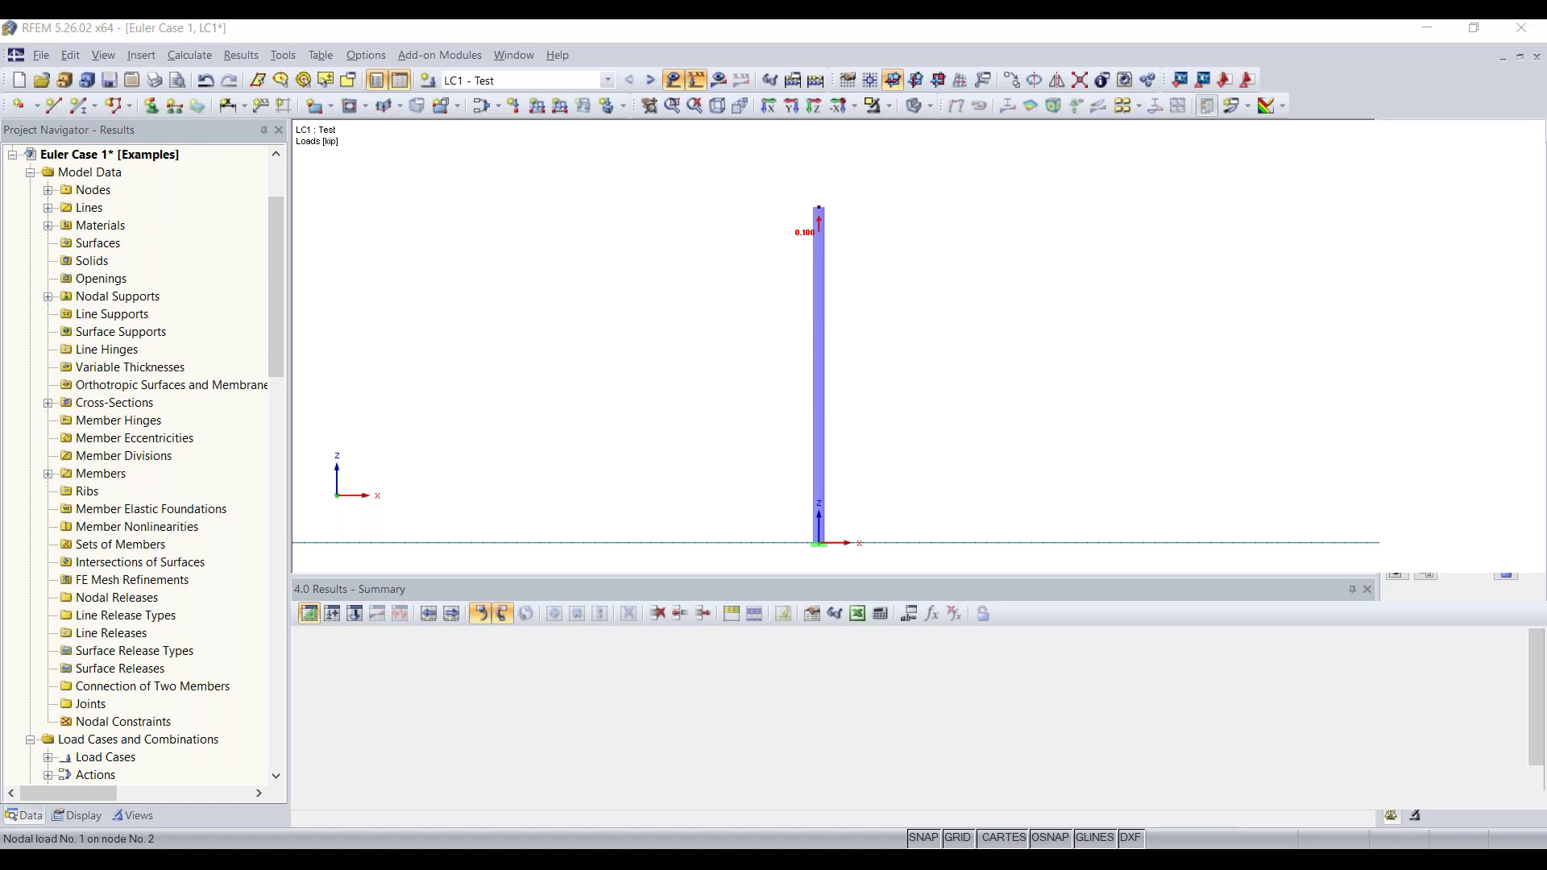
double_click(819, 220)
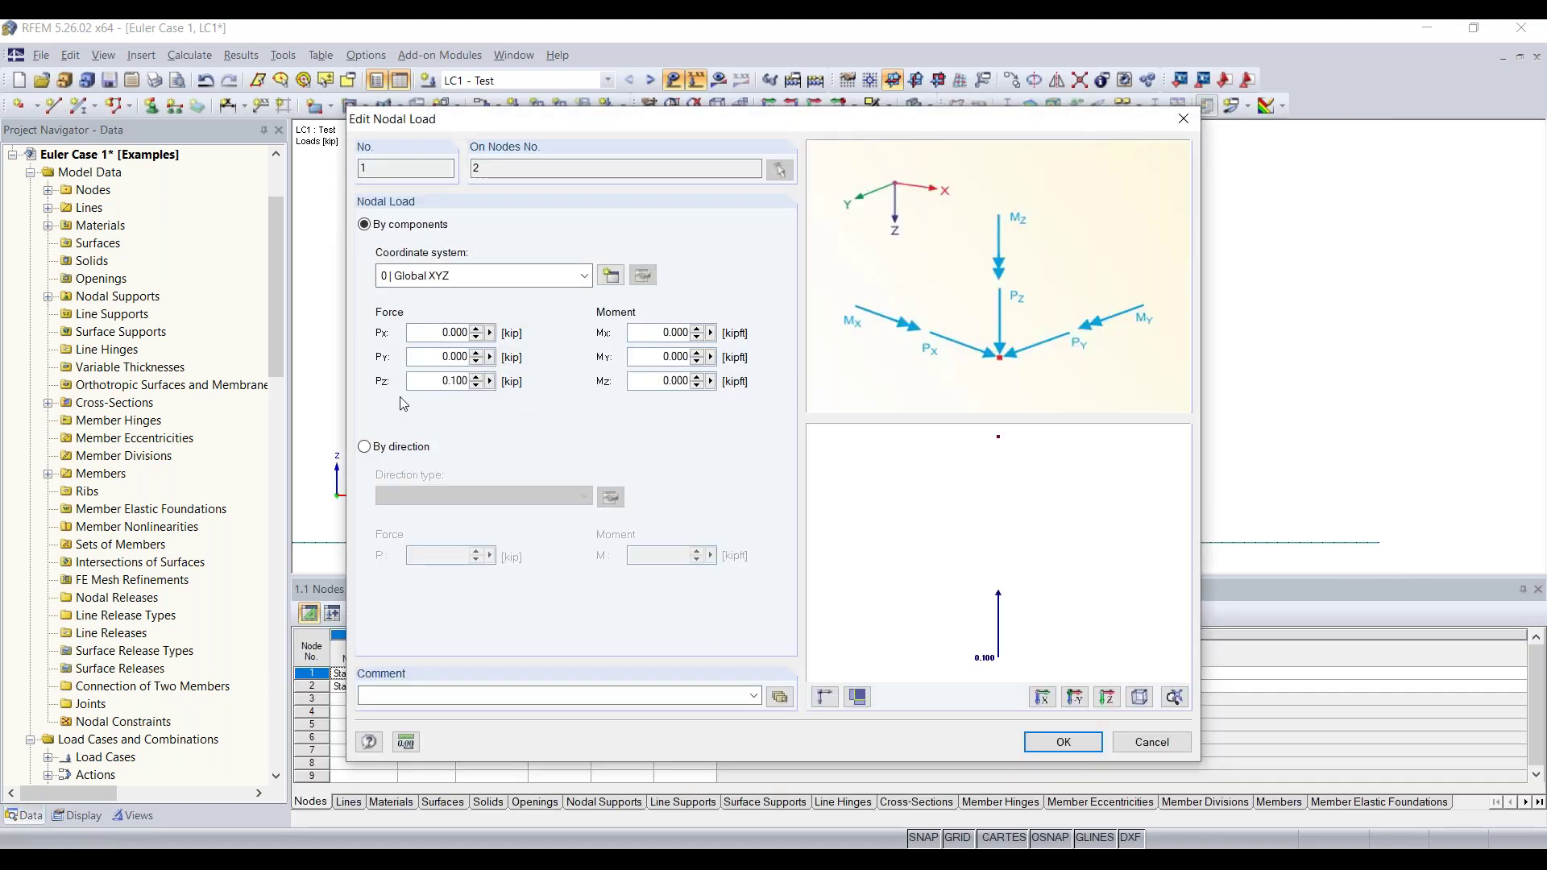
key("Return")
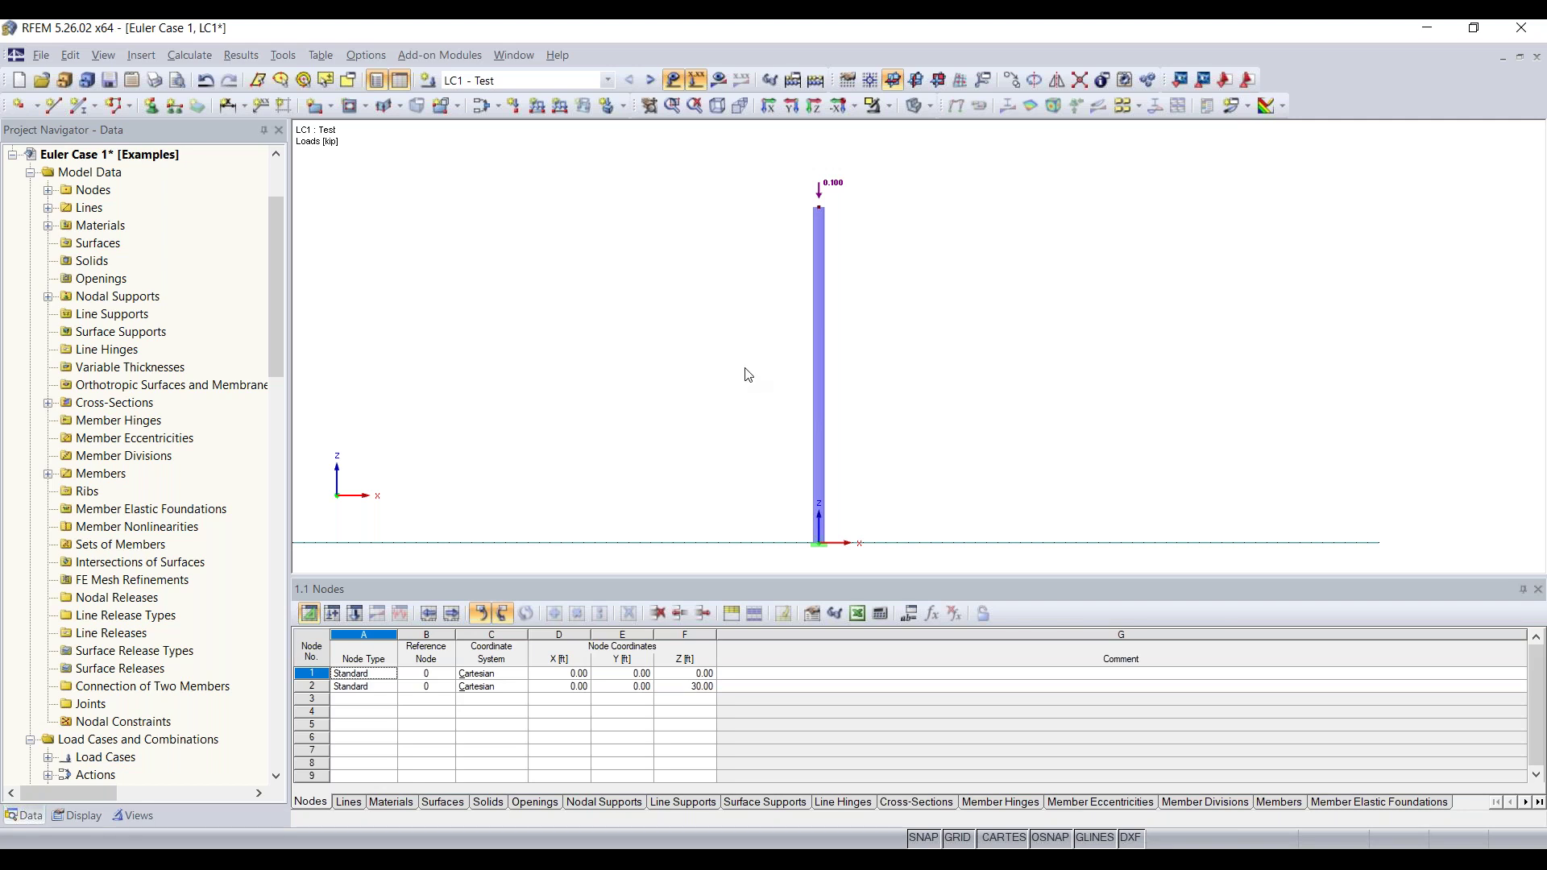
Step: Open the RF-STABILITY add-on module for a stability analysis of the column
scroll(208, 345, "down", 1)
scroll(210, 345, "down", 1)
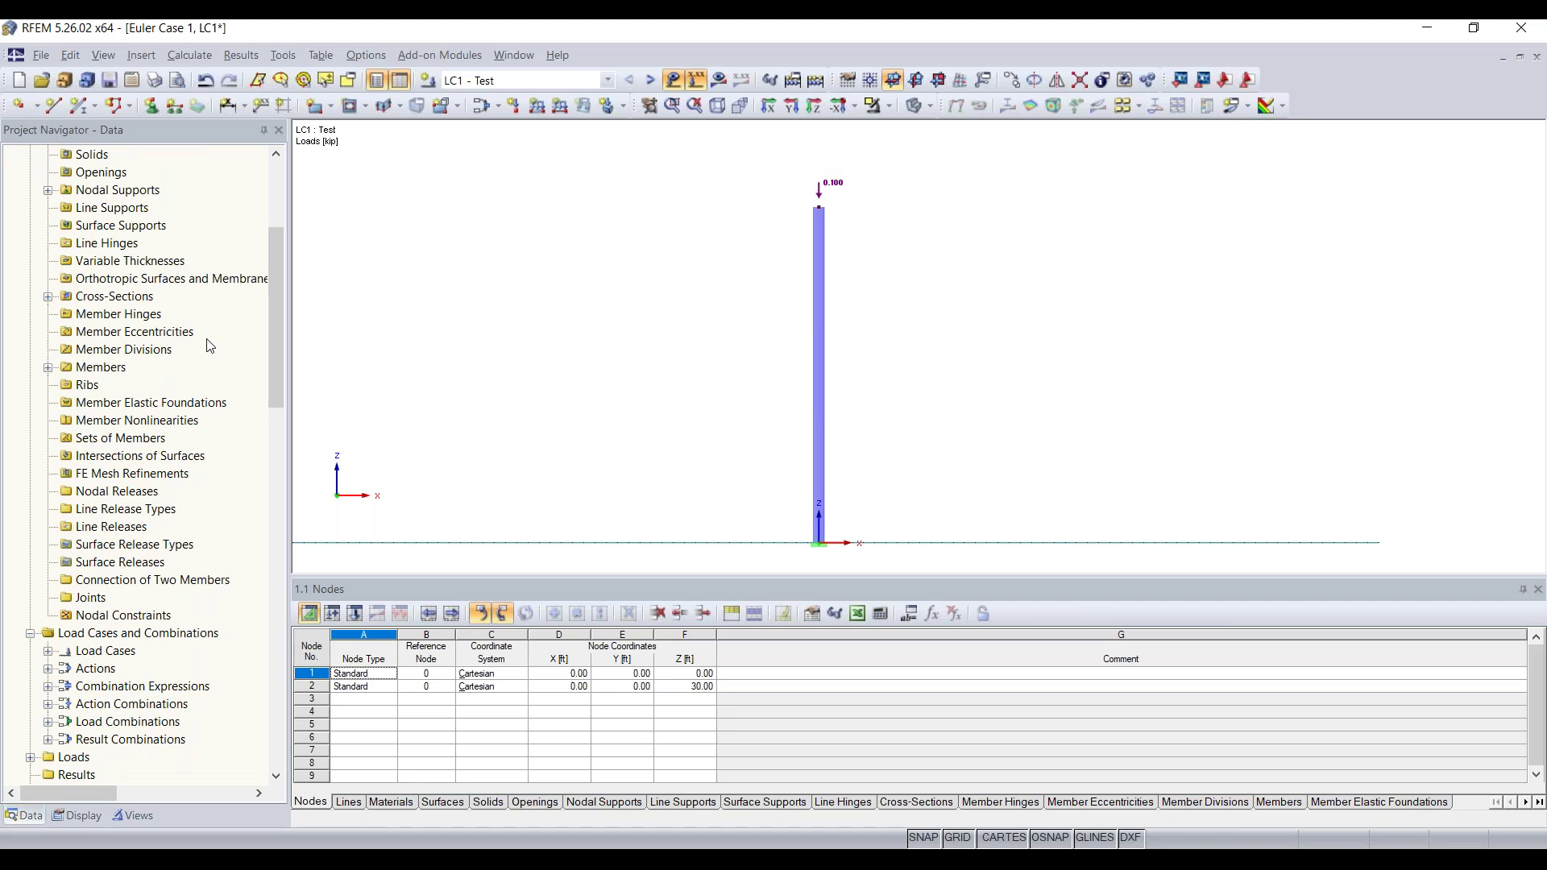
scroll(210, 347, "down", 2)
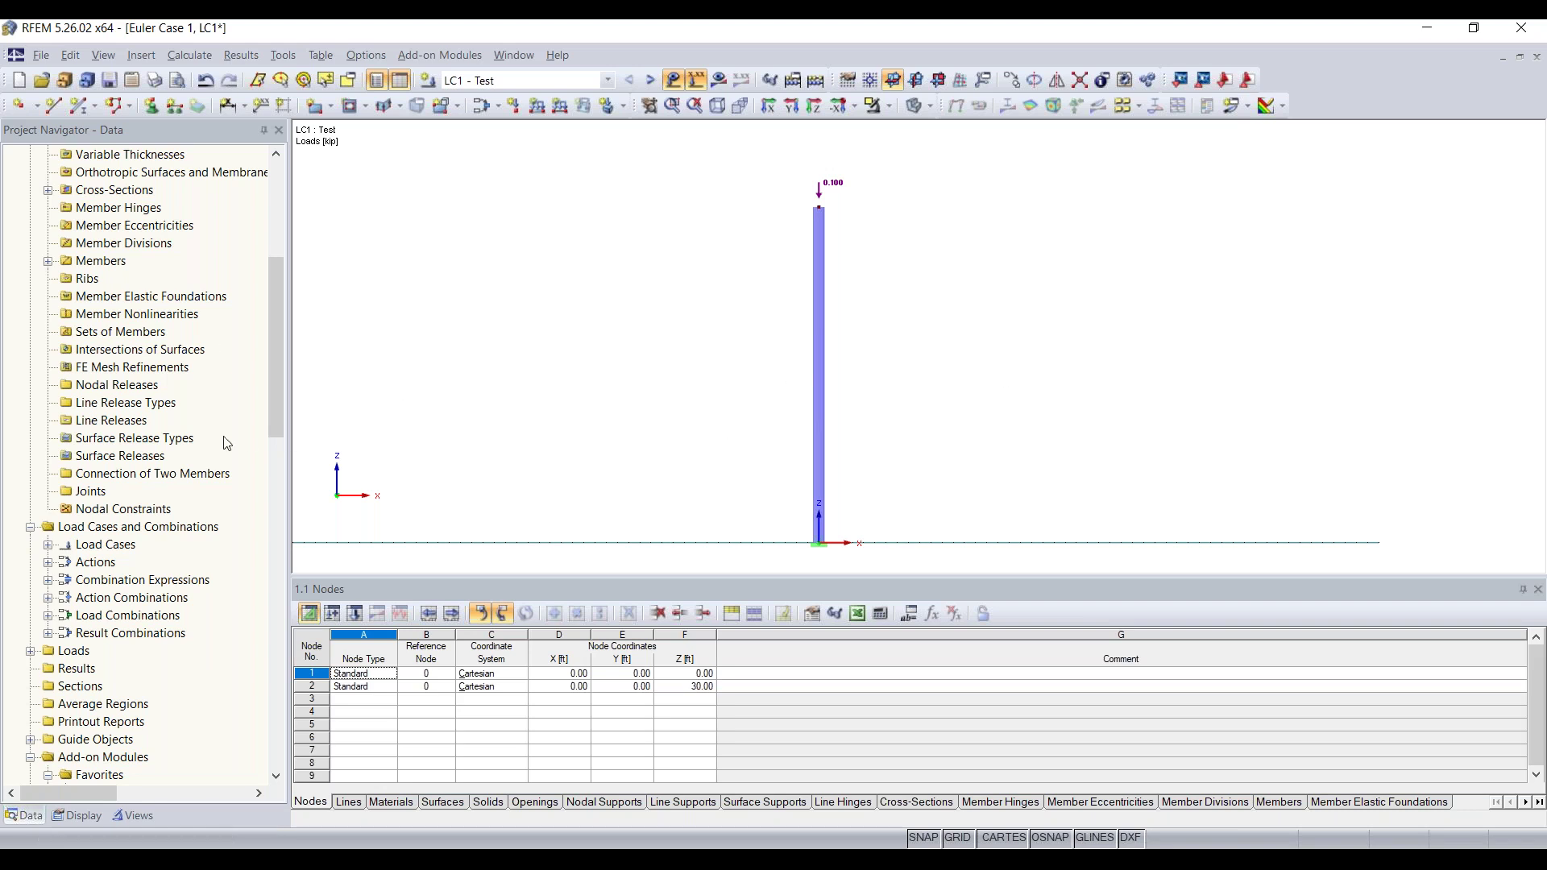
scroll(227, 443, "down", 9)
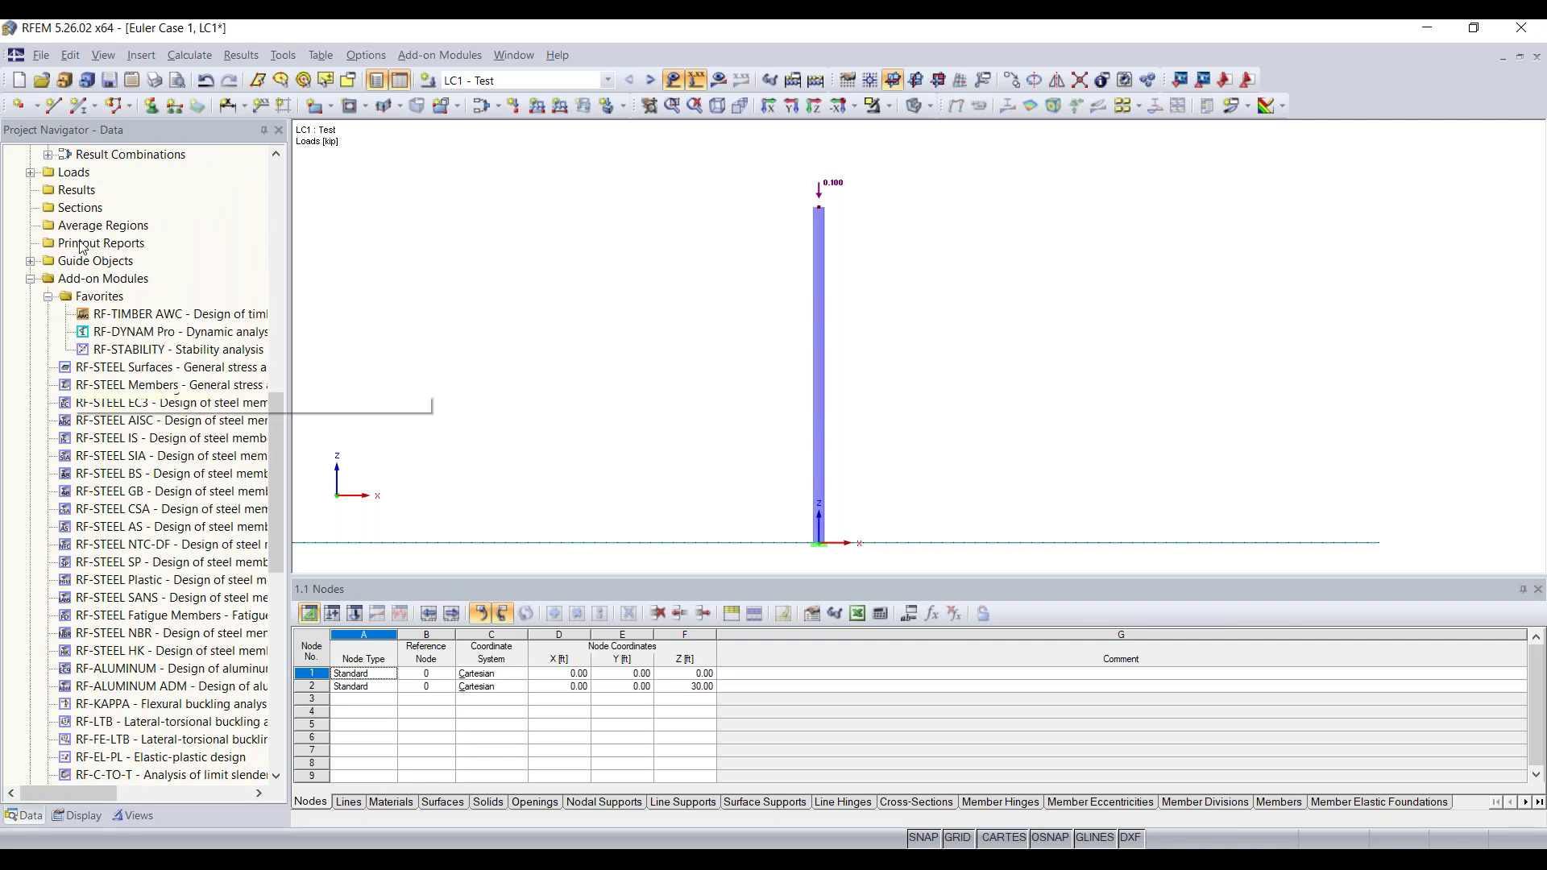
left_click(117, 283)
scroll(153, 451, "down", 4)
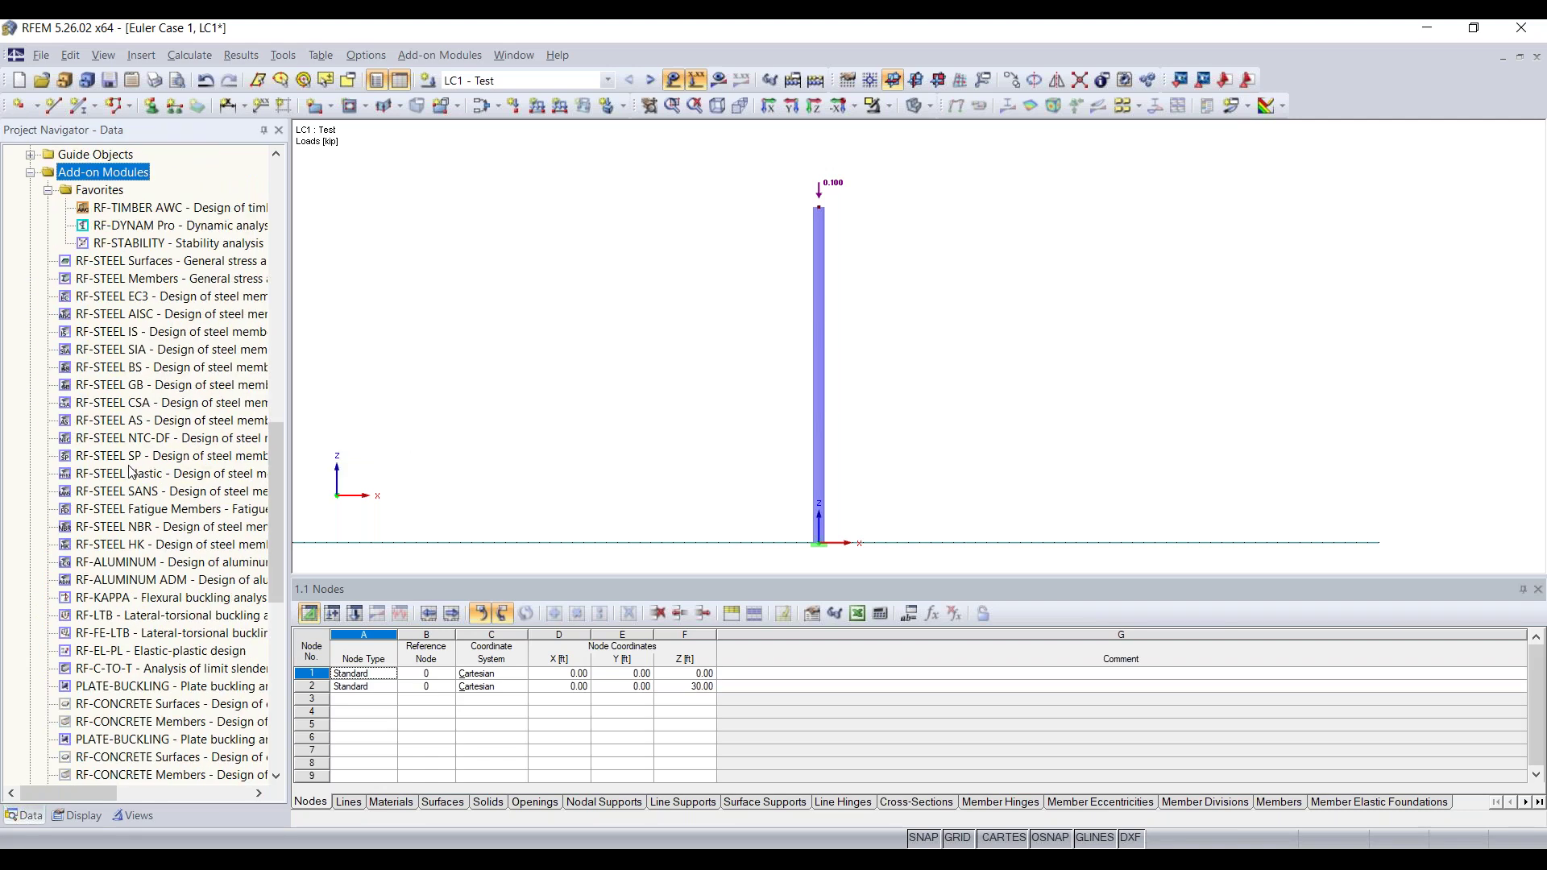
scroll(169, 439, "up", 3)
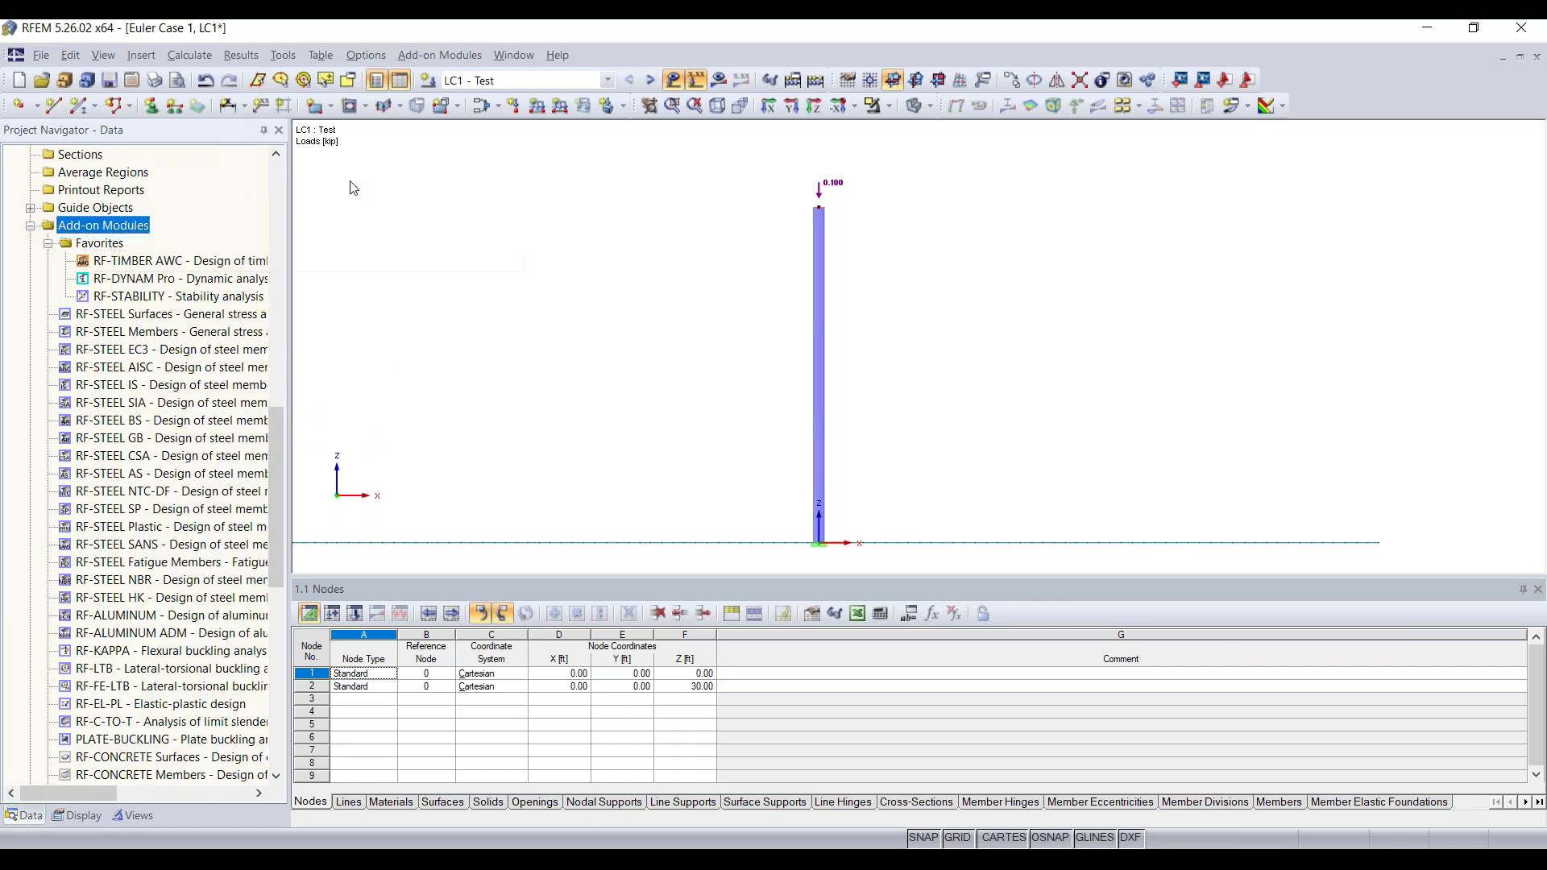
left_click(374, 56)
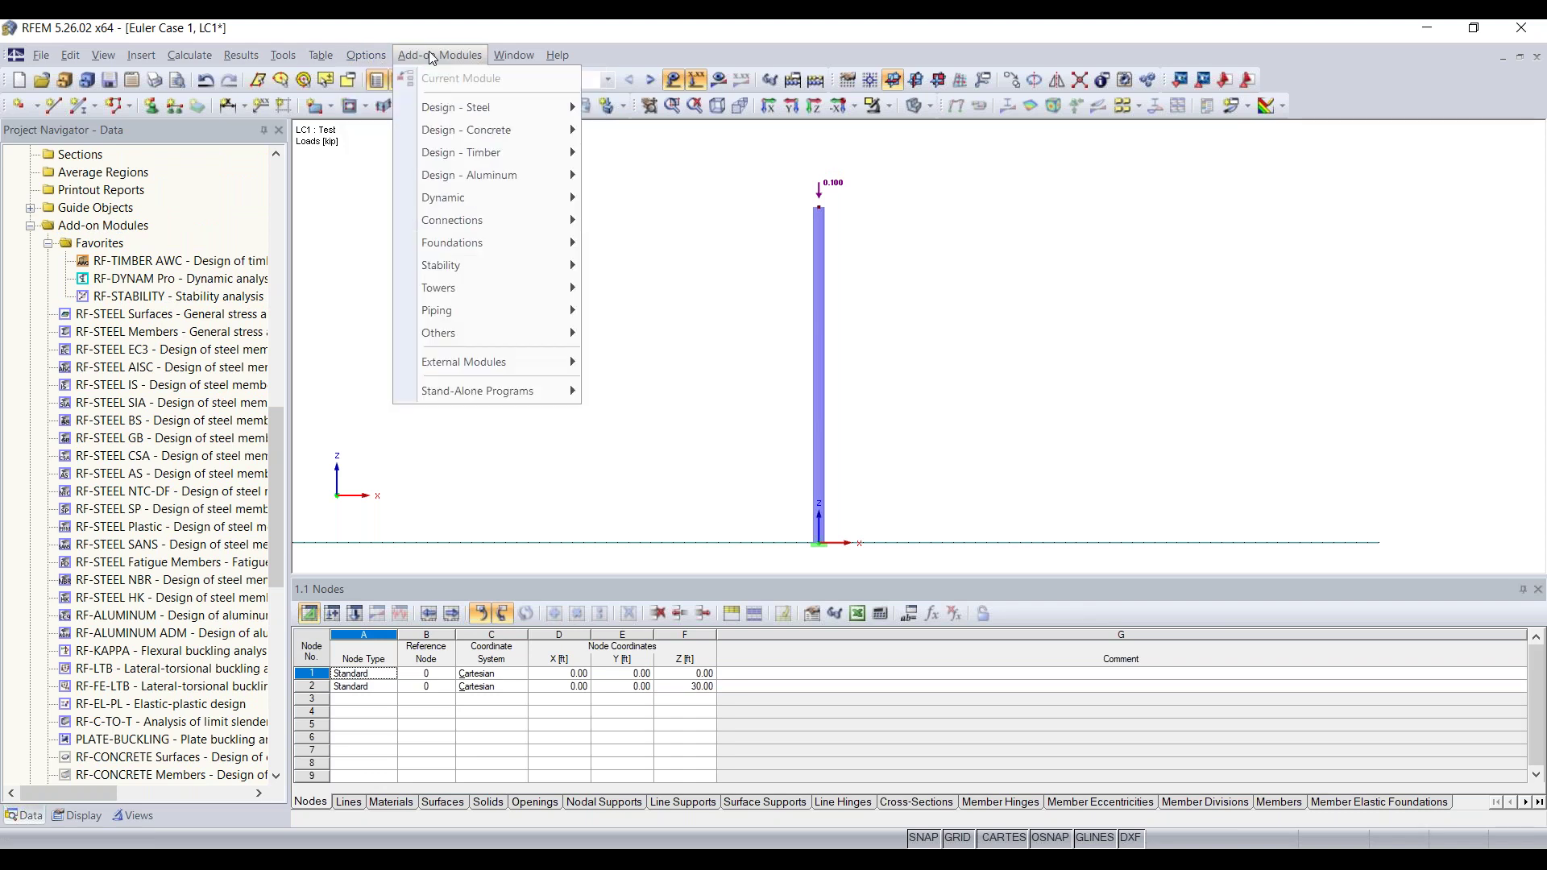
mouse_move(468, 265)
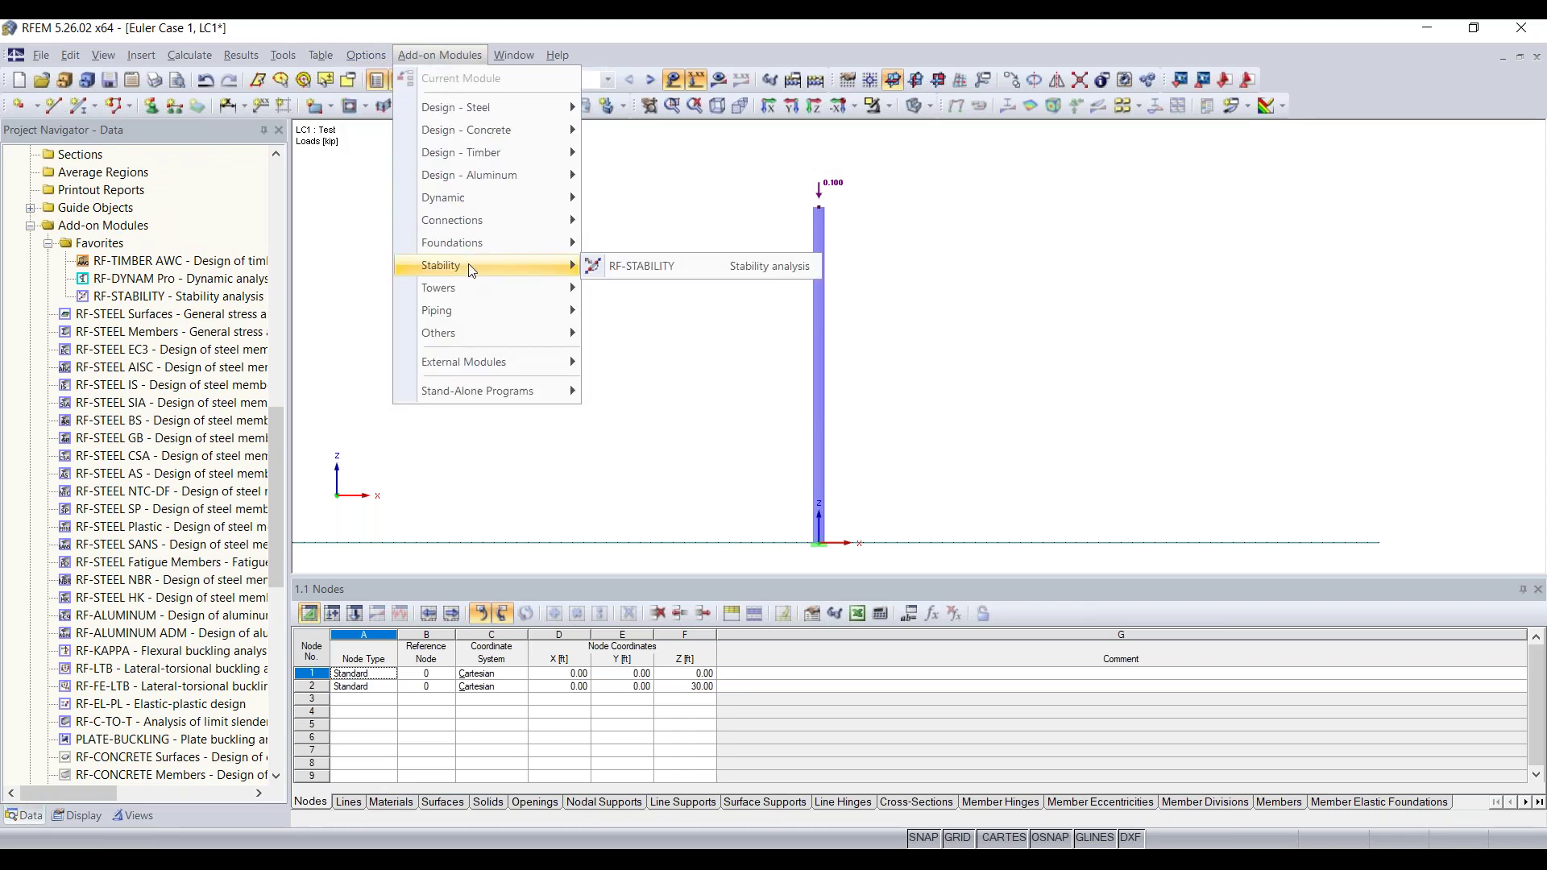
left_click(661, 276)
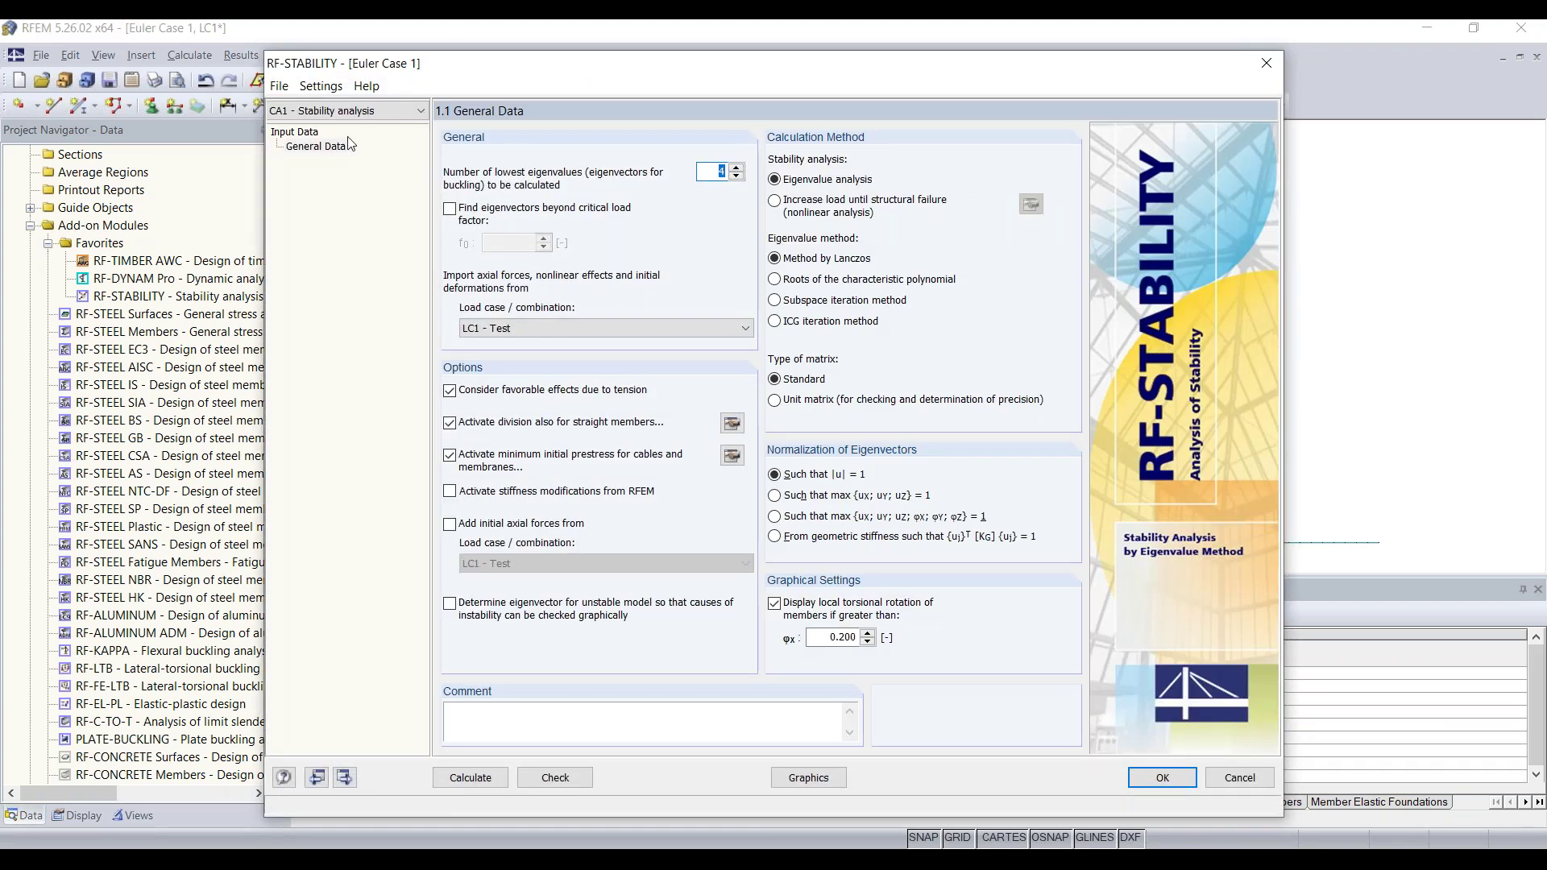
Step: Set the minimum number of divisions for straight members to 10 in the stability analysis's FE mesh settings
left_click(304, 147)
mouse_move(653, 77)
left_mouse_down()
mouse_move(655, 91)
mouse_move(667, 55)
left_mouse_up()
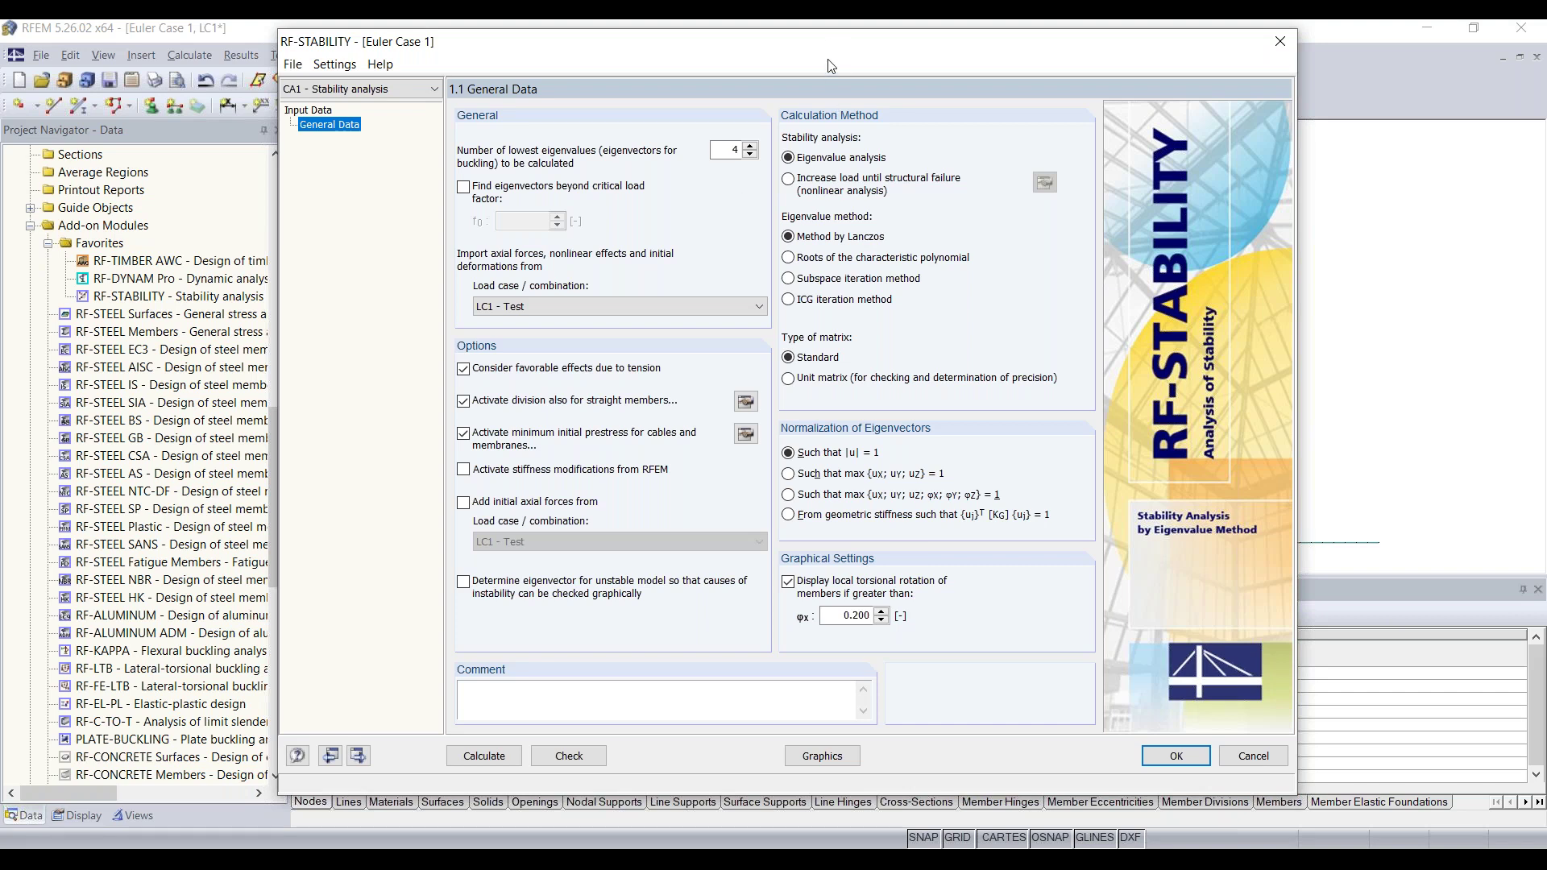
left_click_drag(814, 46, 807, 68)
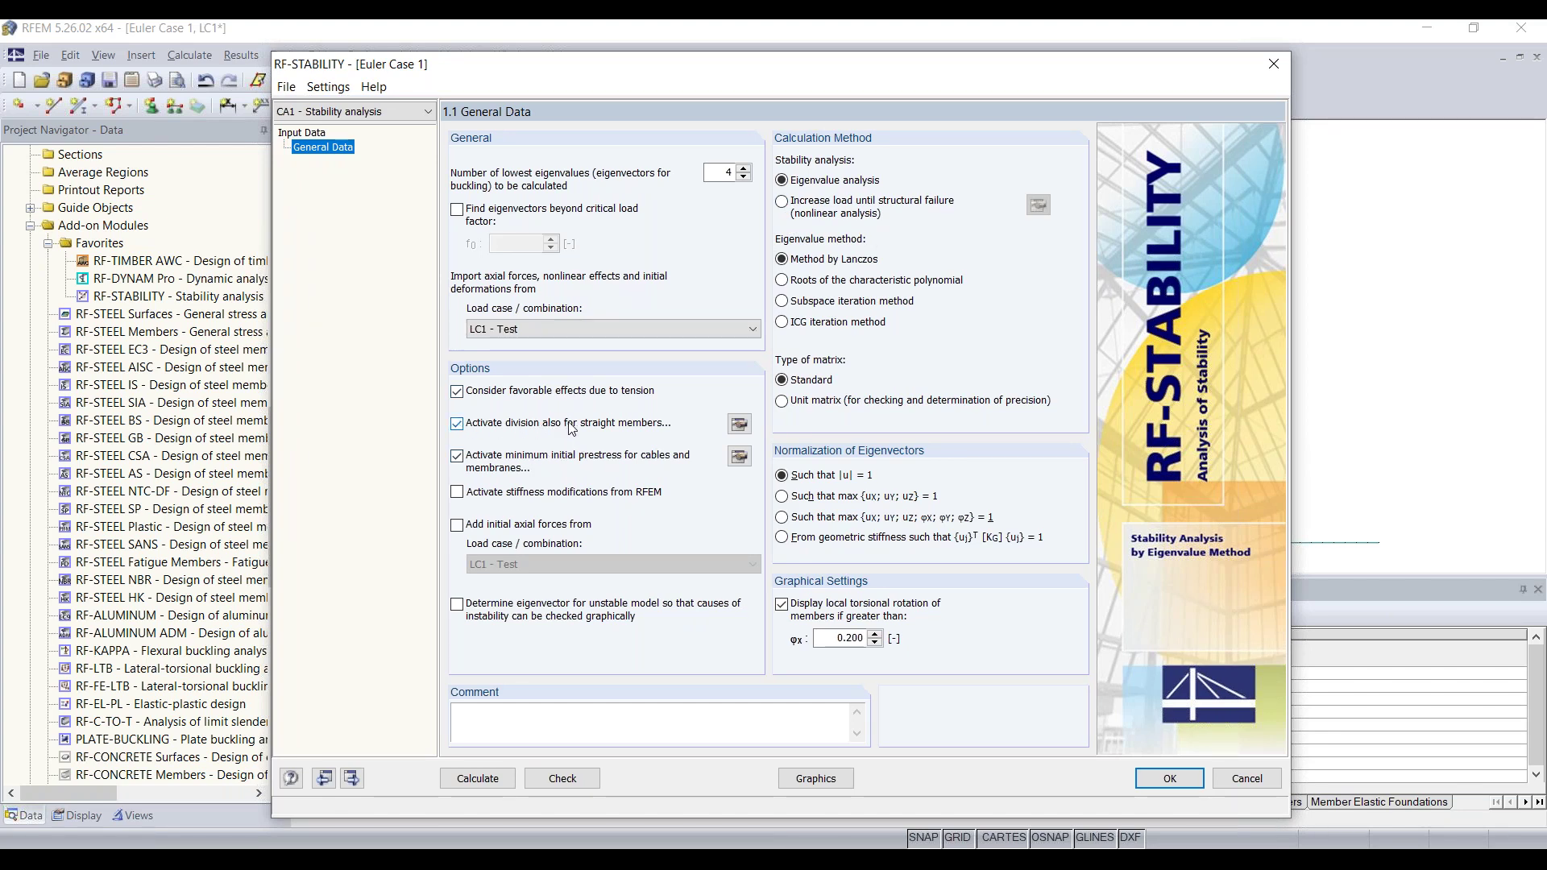
left_click(740, 425)
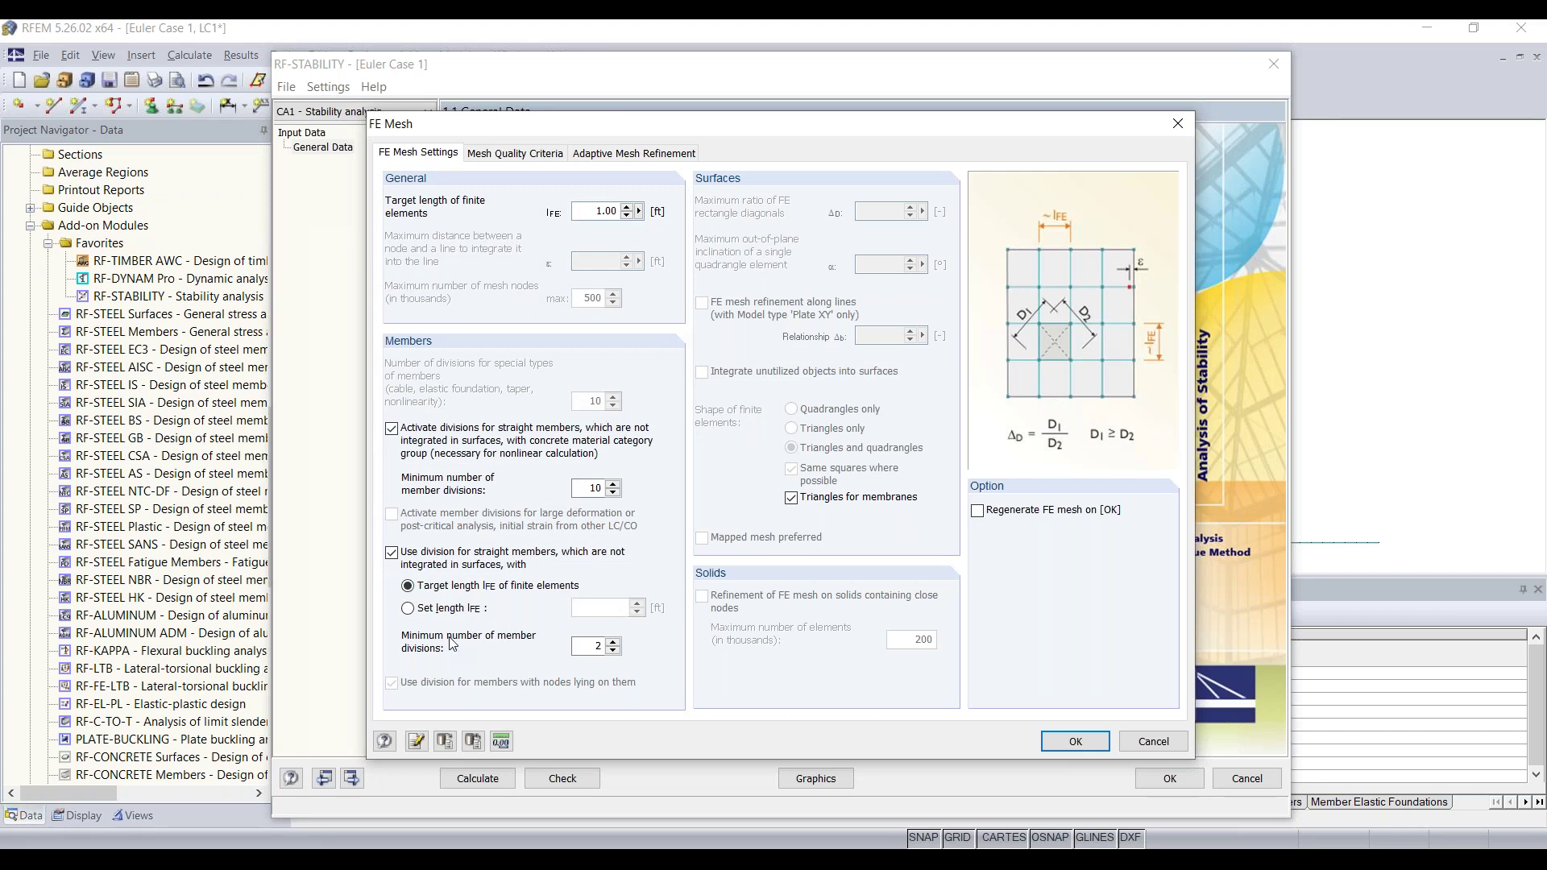
double_click(598, 646)
type("10")
left_click(1090, 742)
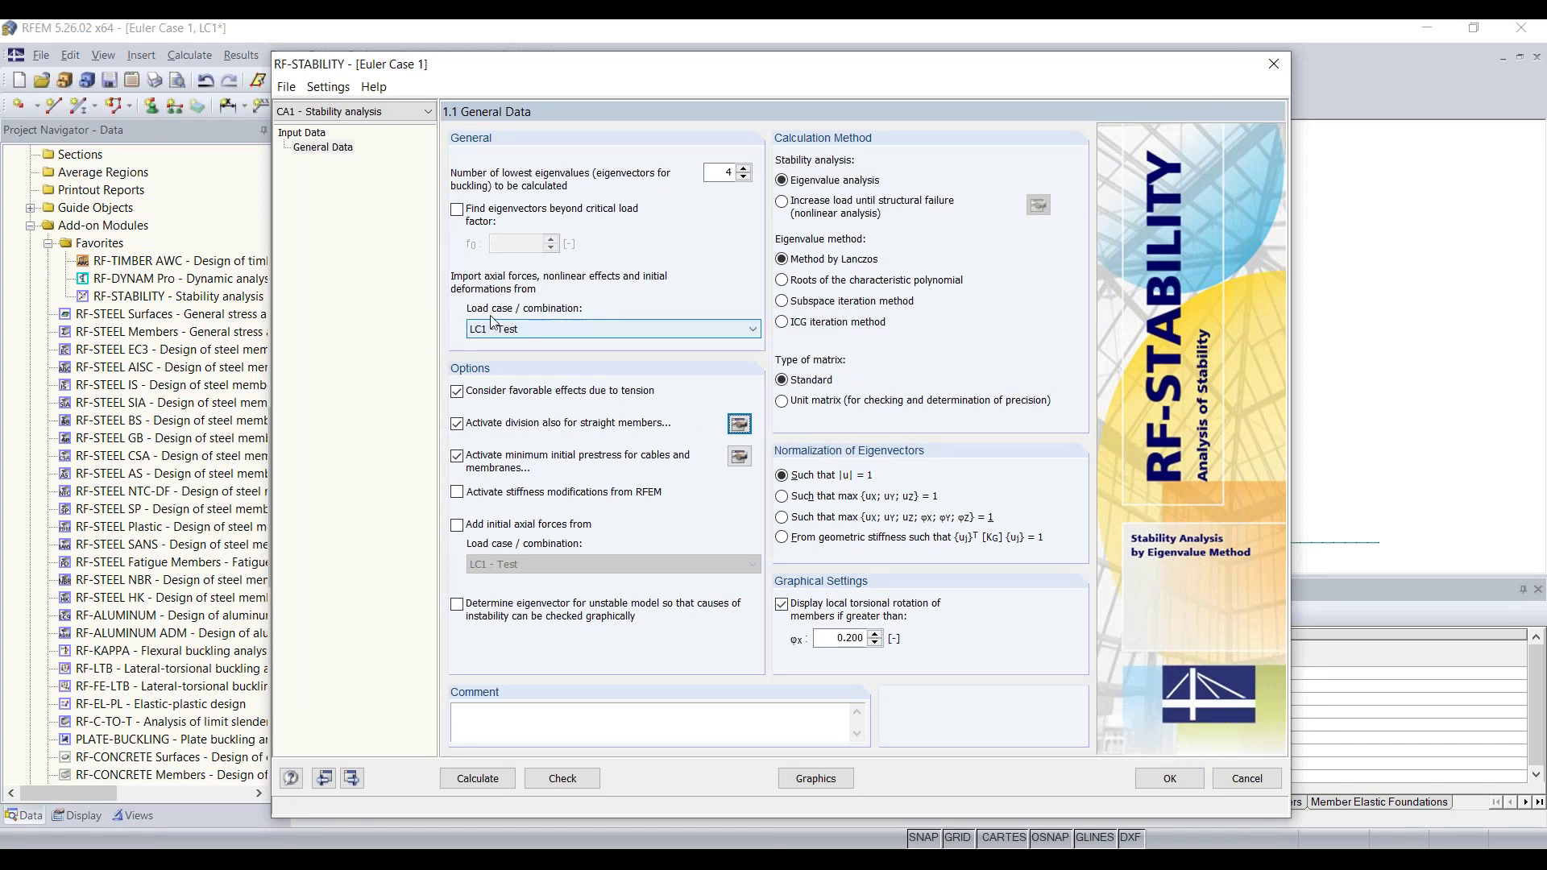
Step: Calculate the stability analysis for LC1 - Test with the four lowest eigenvalues
left_click(522, 327)
left_click(522, 327)
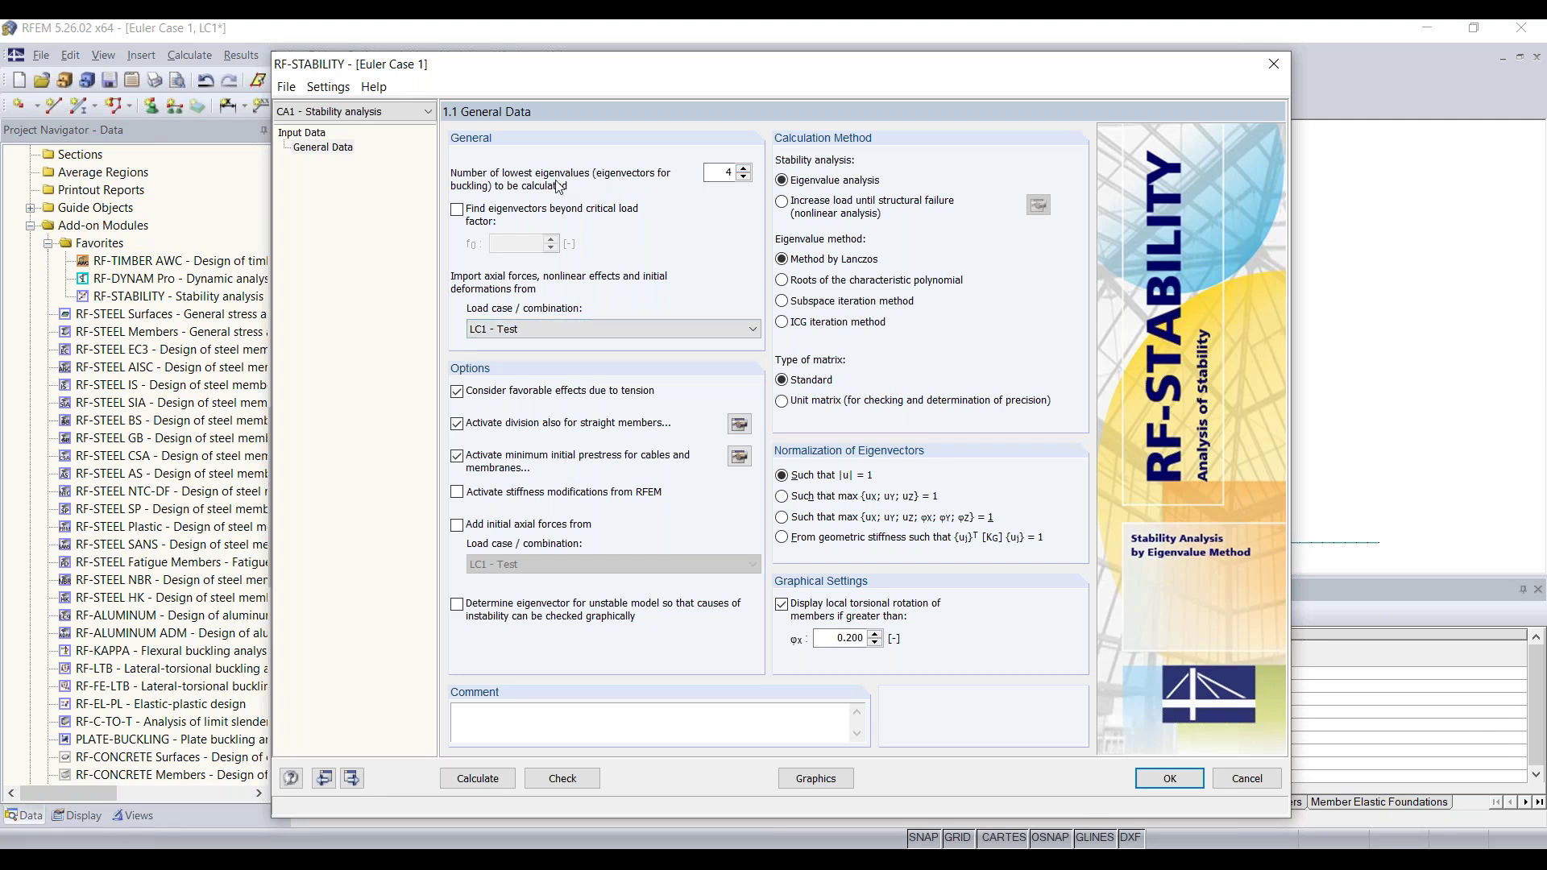
double_click(723, 172)
left_click(495, 786)
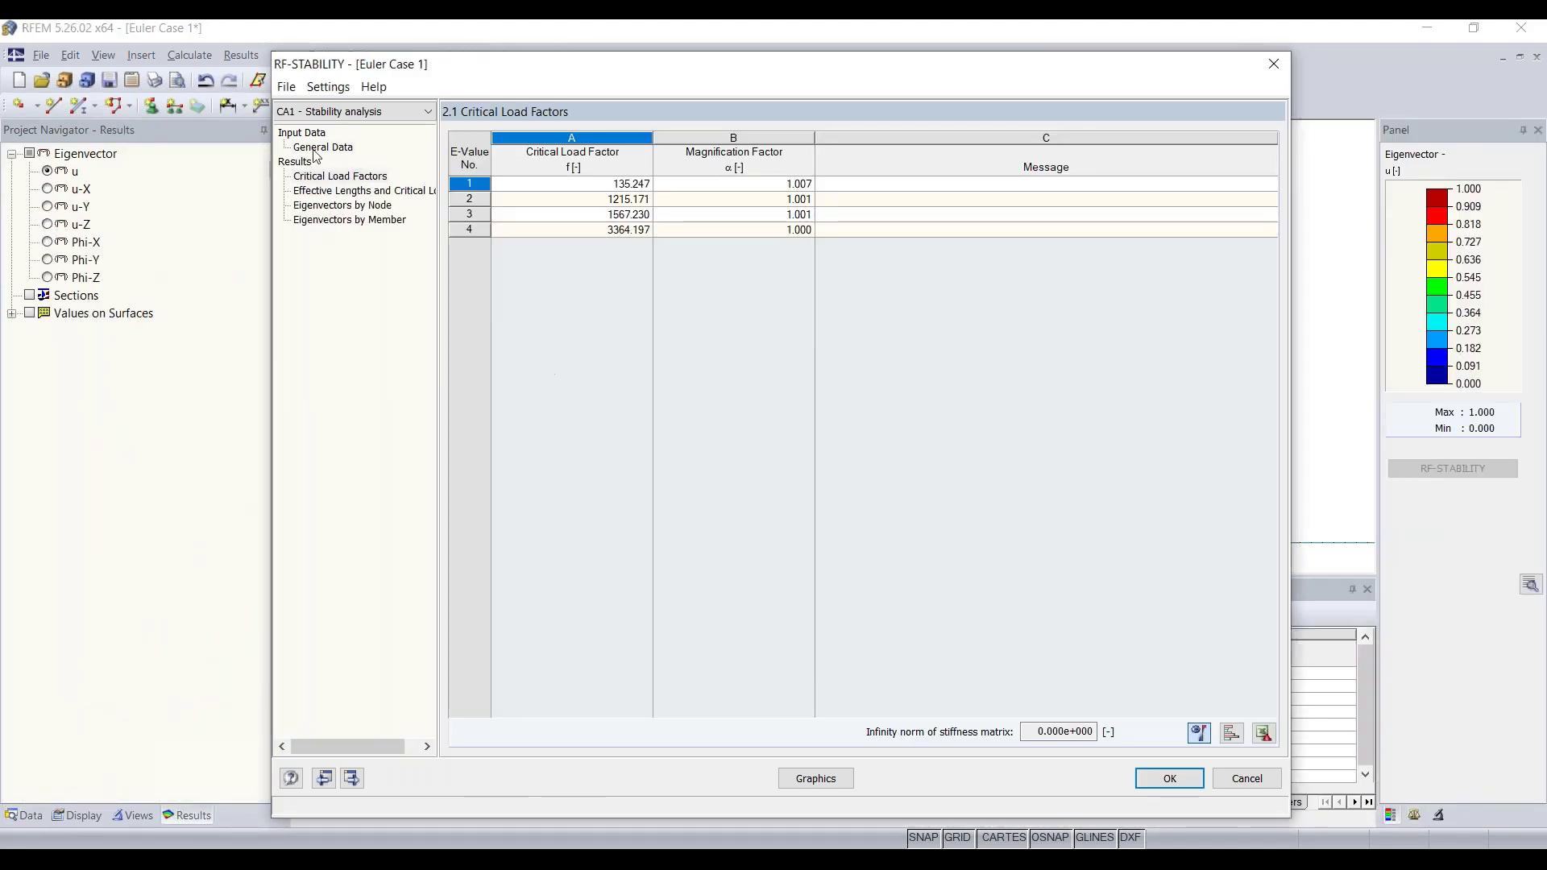
Step: Examine the critical load factors and the column's effective lengths and critical loads in the stability results
left_click(307, 178)
left_click(475, 182)
left_click(624, 188)
left_click_drag(647, 67, 651, 321)
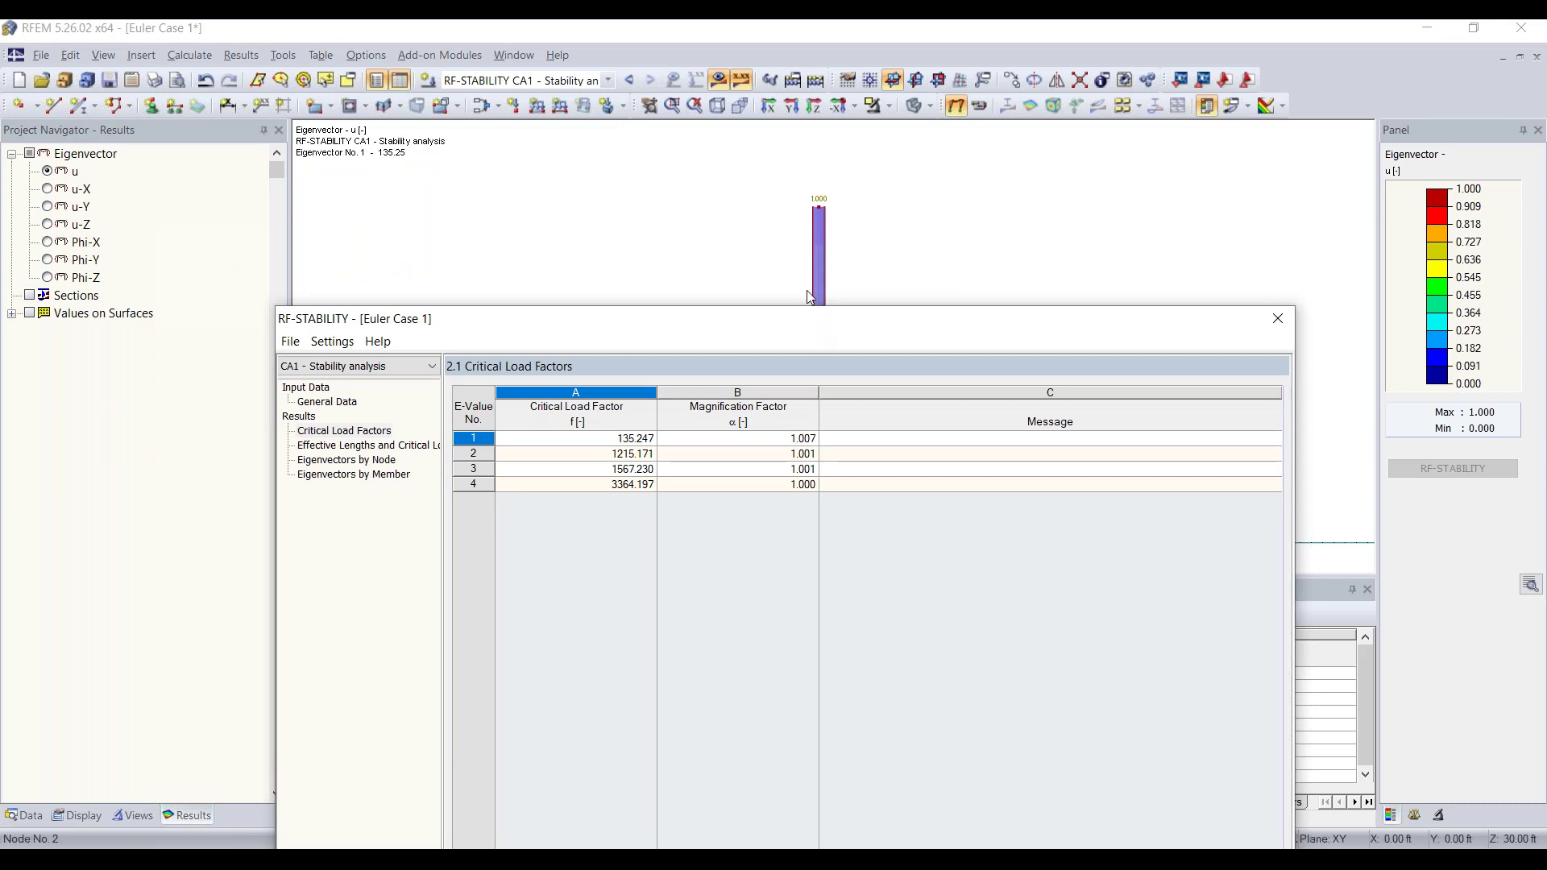
left_click_drag(773, 318, 776, 206)
left_click_drag(766, 135, 756, 92)
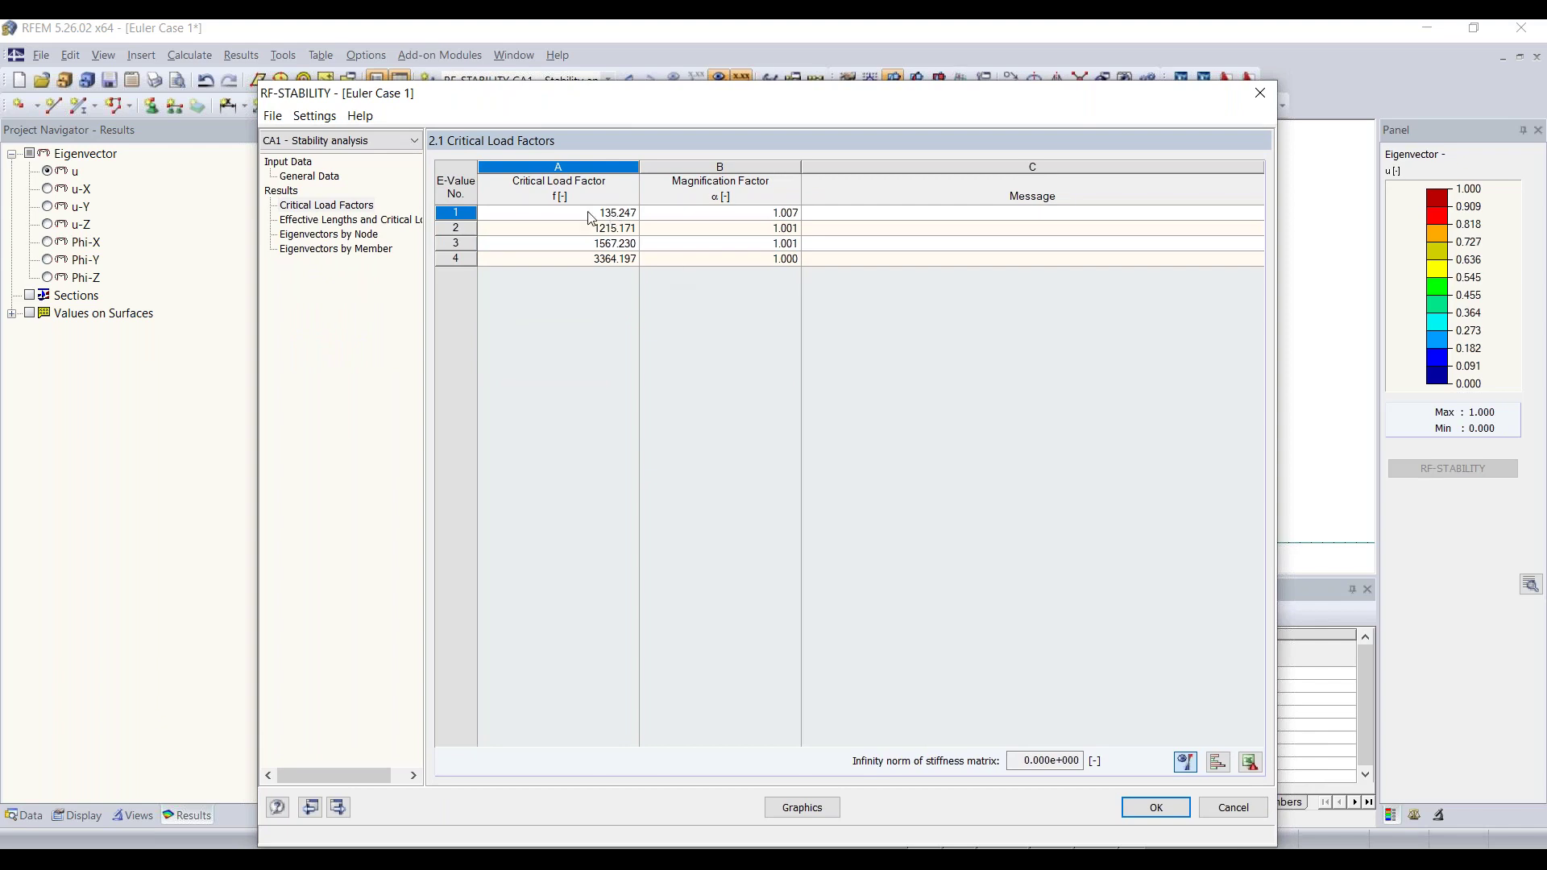
left_click_drag(742, 93, 884, 311)
left_click_drag(774, 325, 764, 124)
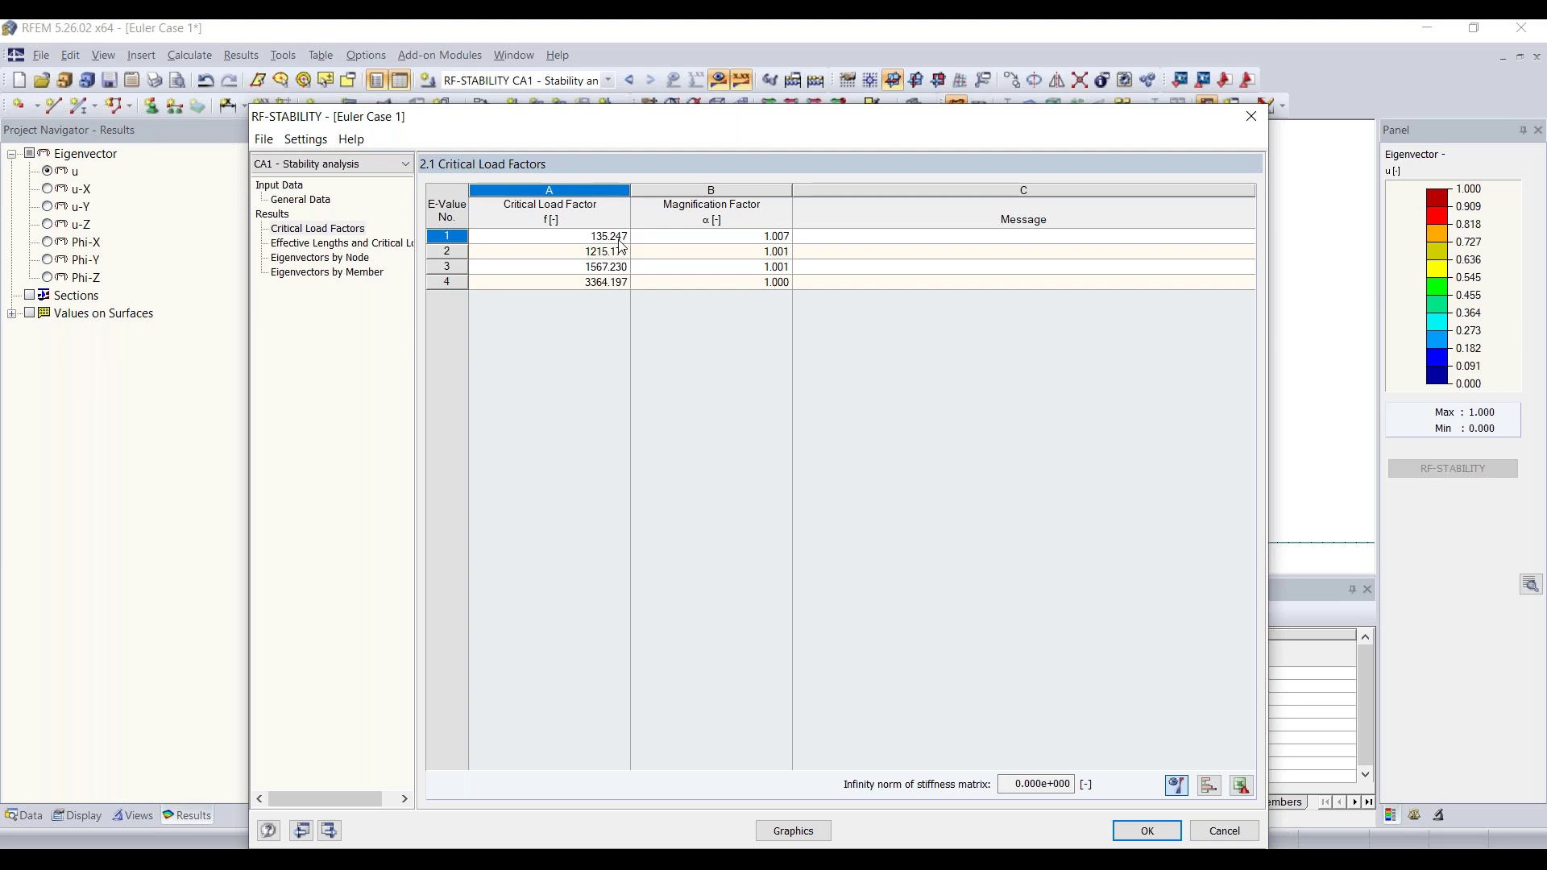
left_click(377, 244)
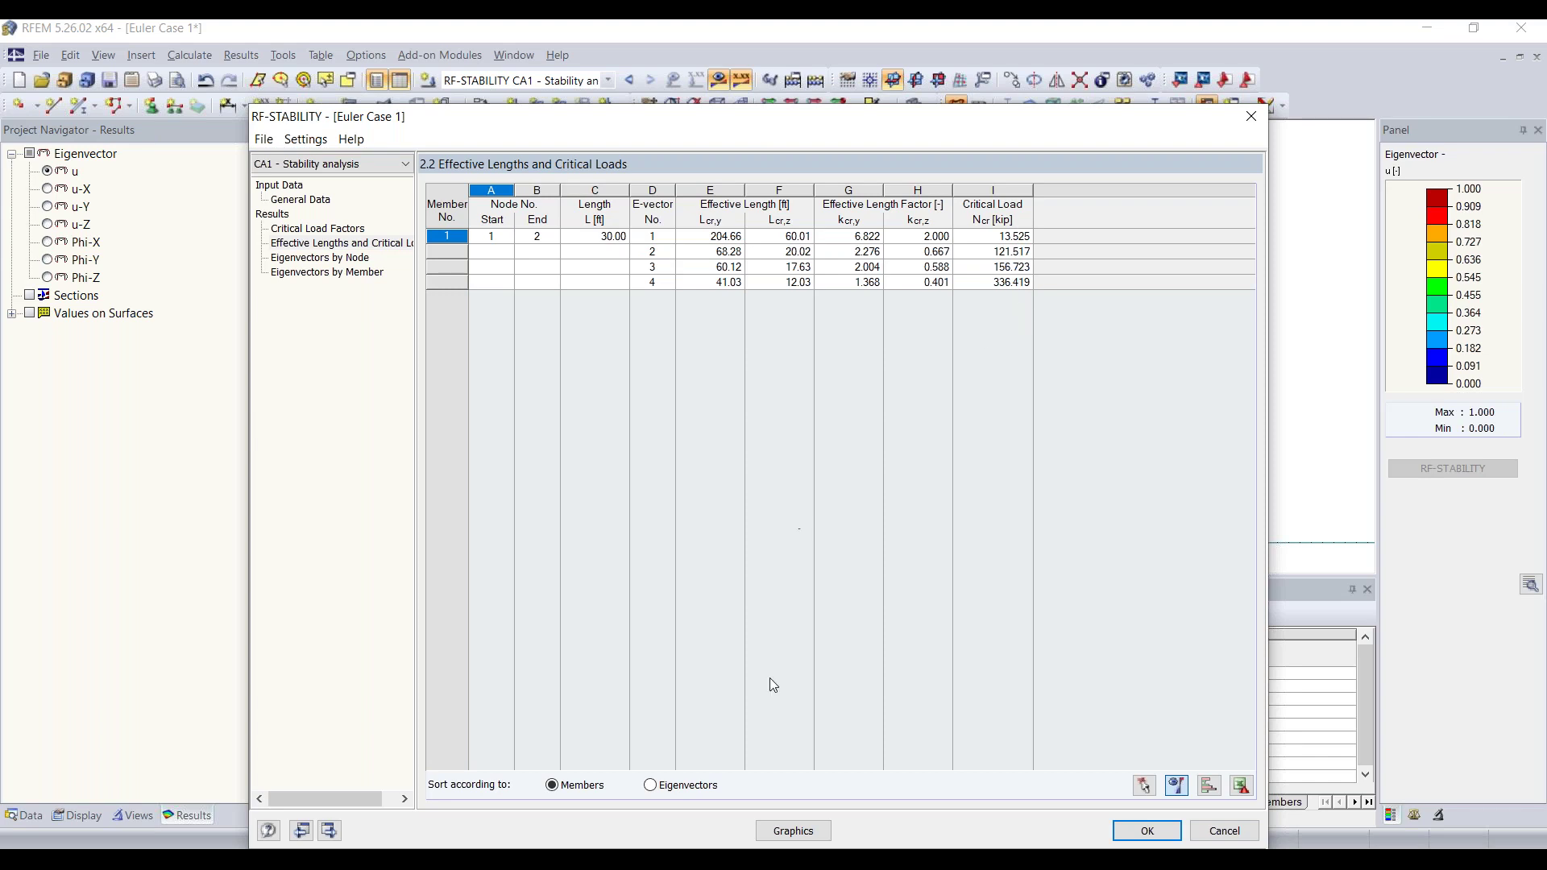
Step: Display the column's buckling shapes graphically and compare eigenvectors 2, 3 and 4, finishing on eigenvector 1
left_click(784, 838)
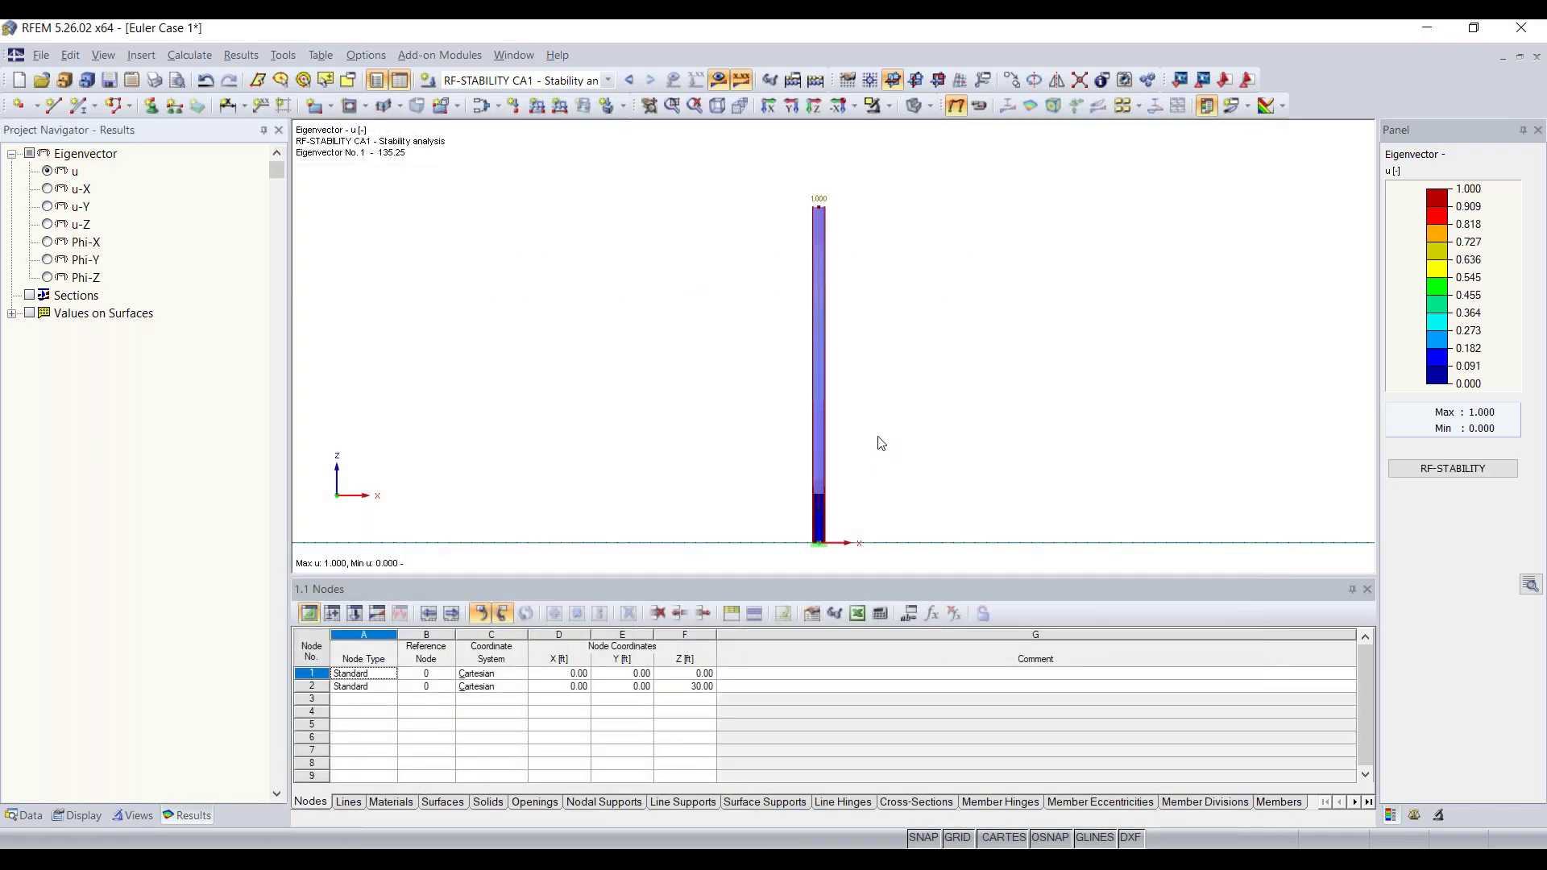
mouse_move(770, 339)
middle_mouse_down("ctrl")
mouse_move(1071, 321)
mouse_move(1037, 359)
mouse_move(1064, 387)
middle_mouse_up("ctrl")
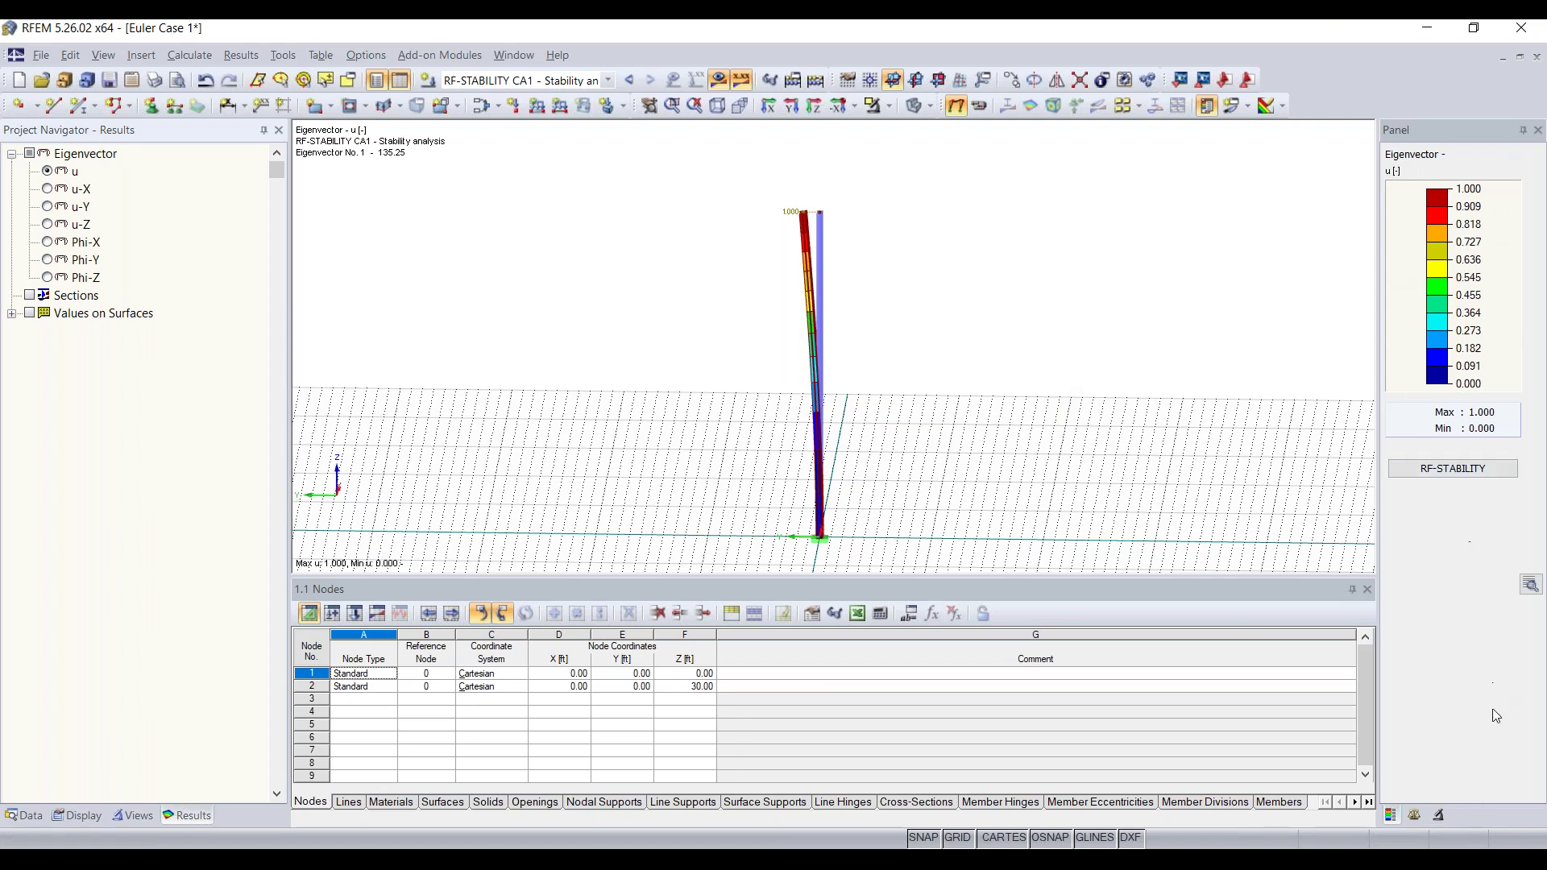
left_click(1439, 815)
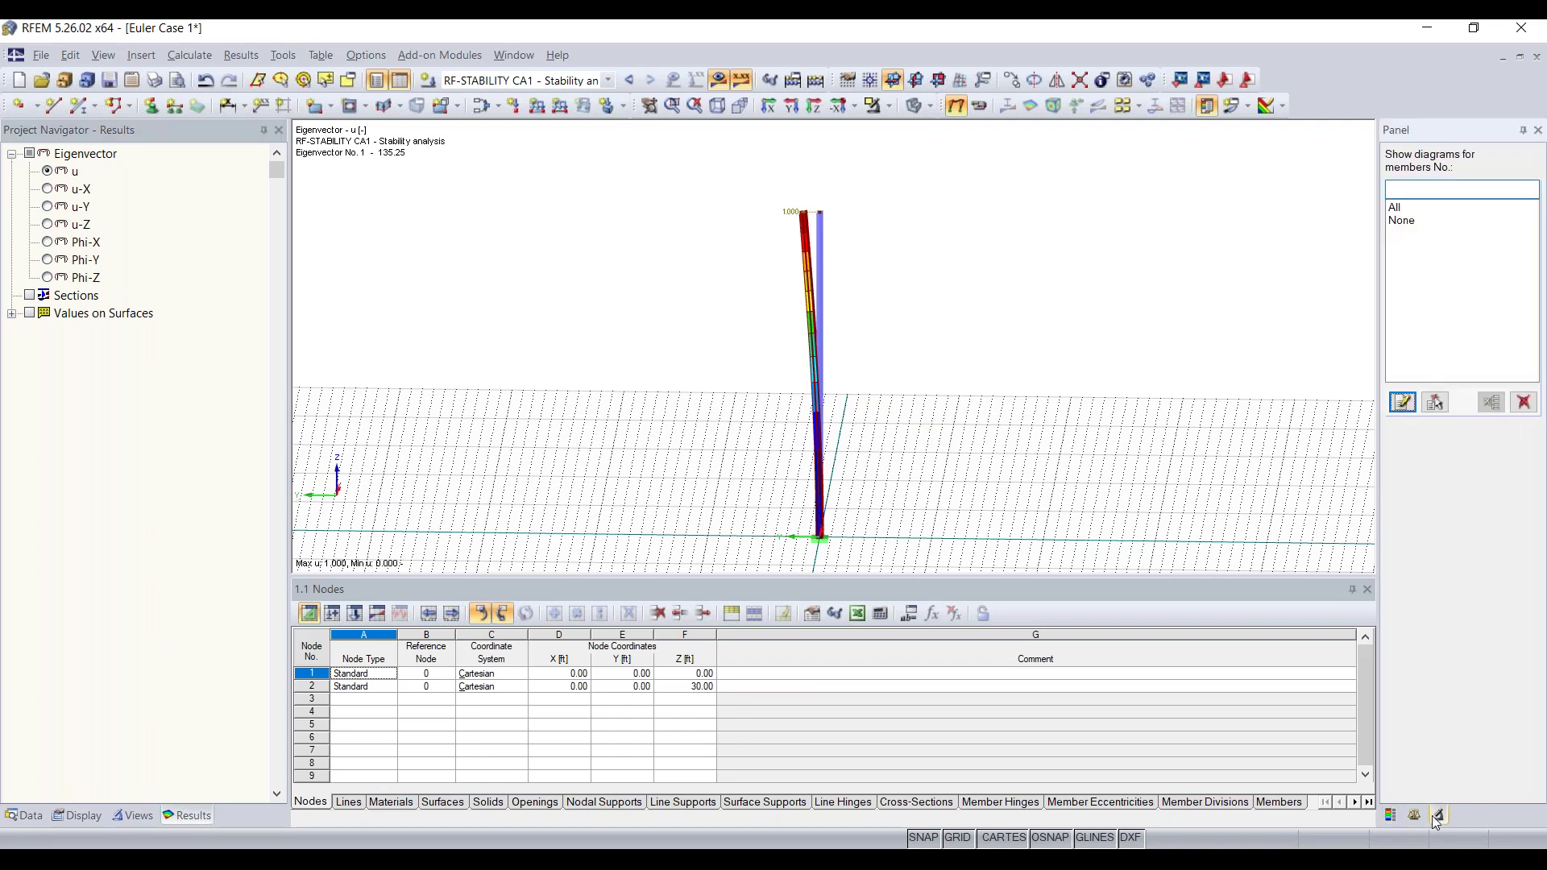
left_click(1414, 815)
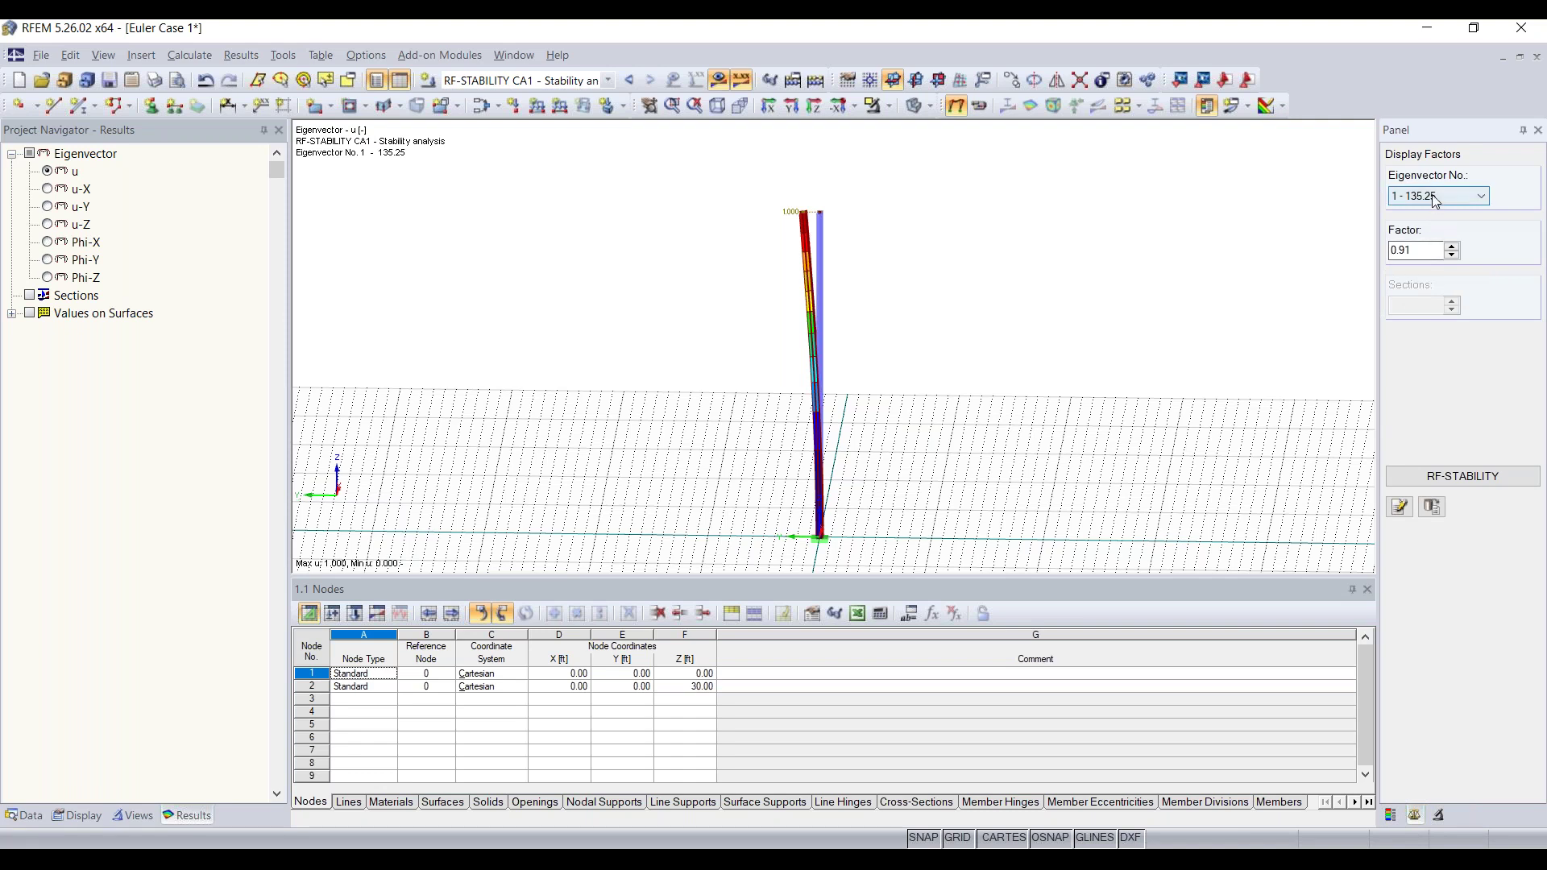
left_click(1456, 195)
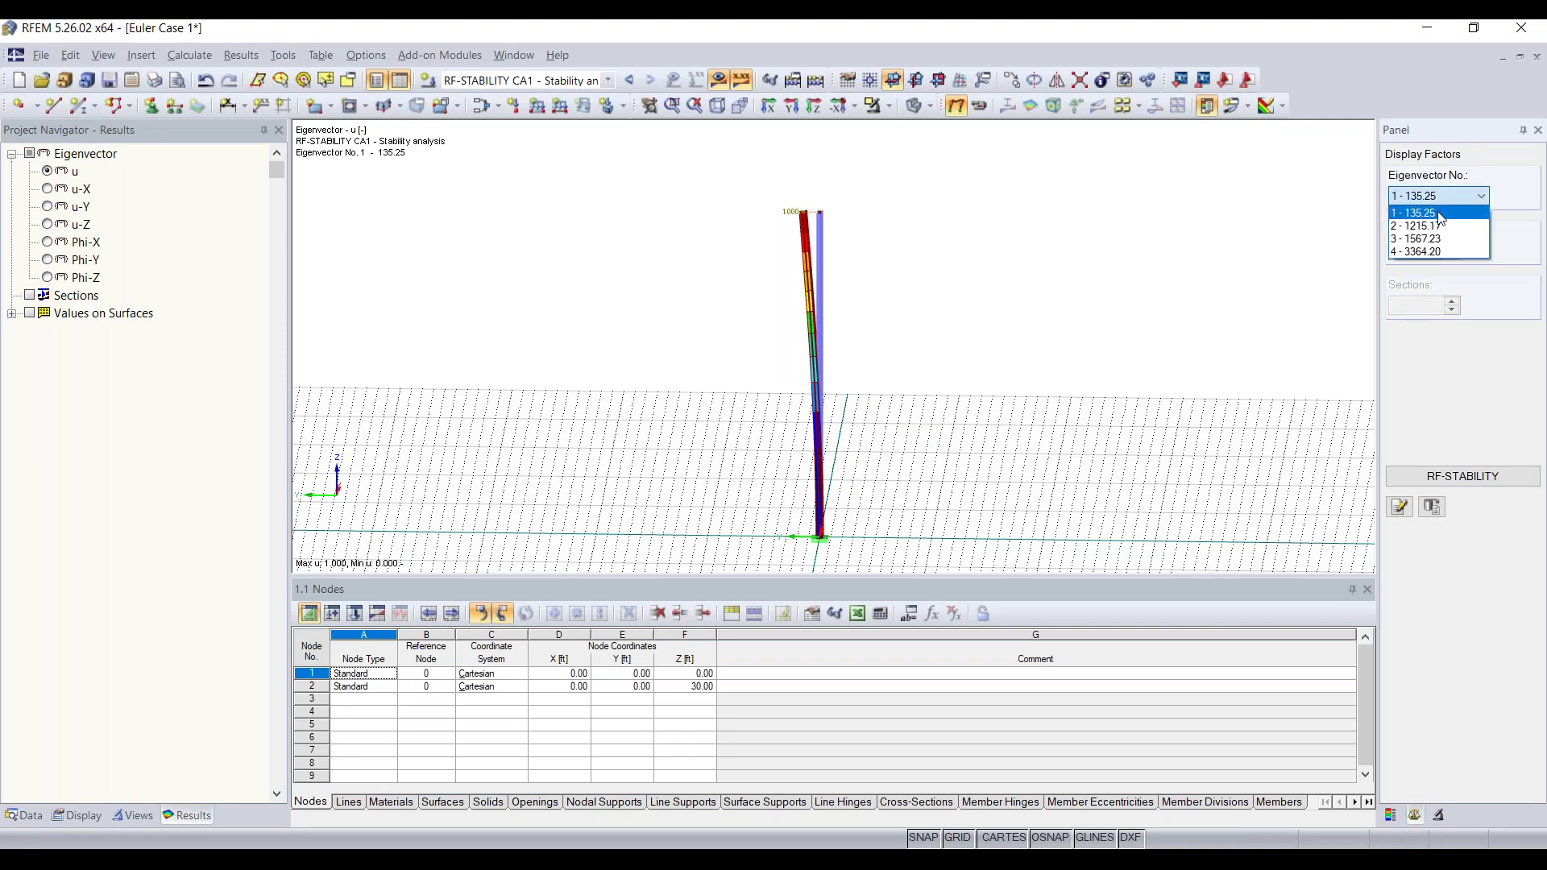
left_click(1441, 226)
left_click(1434, 197)
left_click(1430, 239)
left_click(1434, 197)
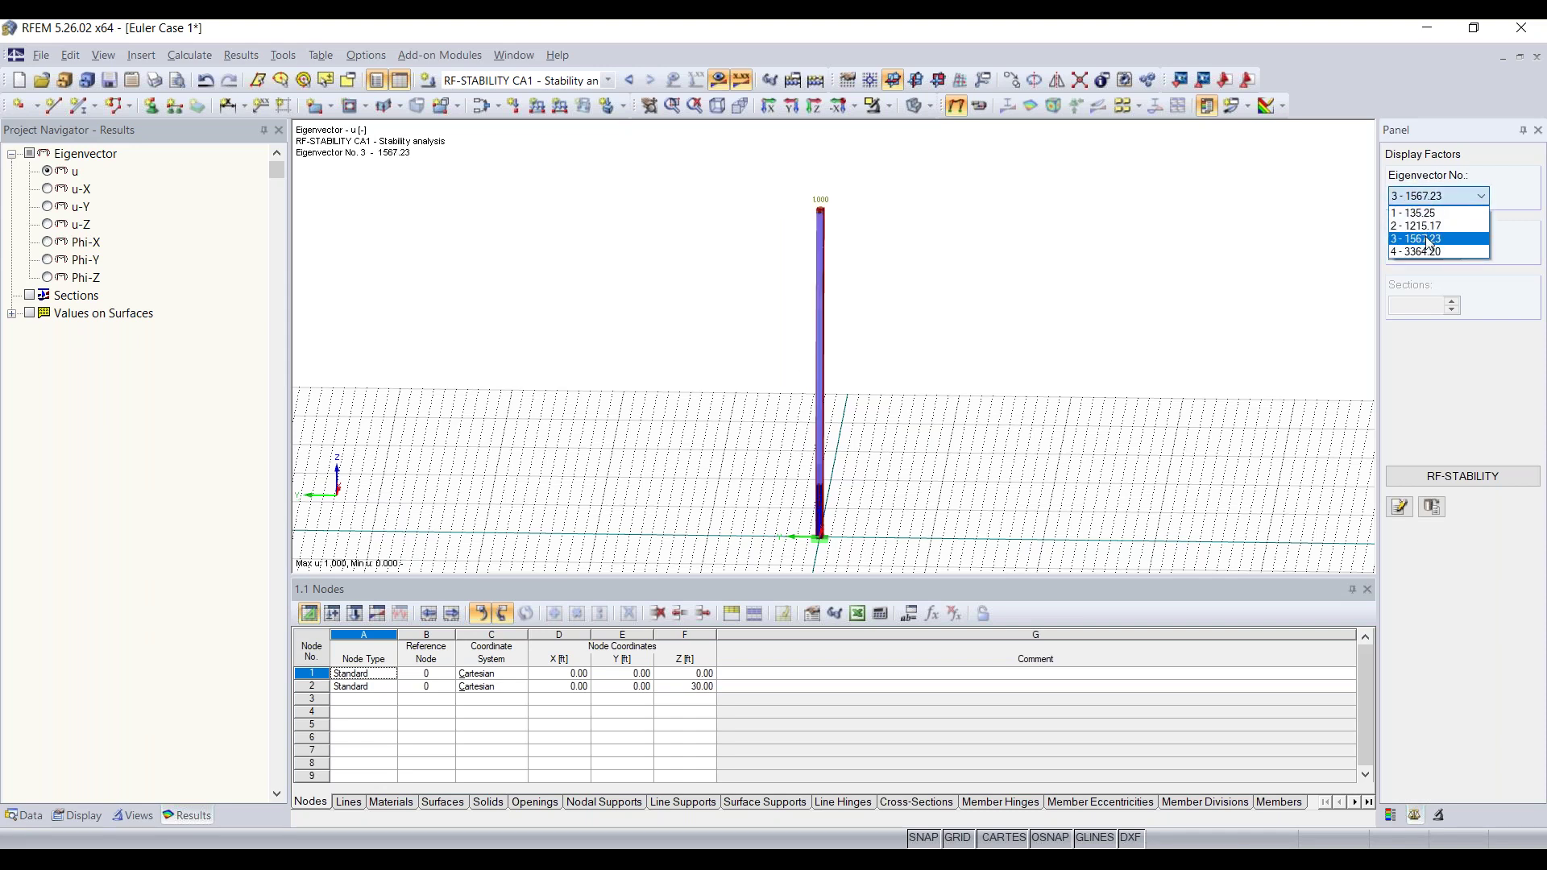
left_click(1430, 253)
left_click(1435, 197)
left_click(1431, 214)
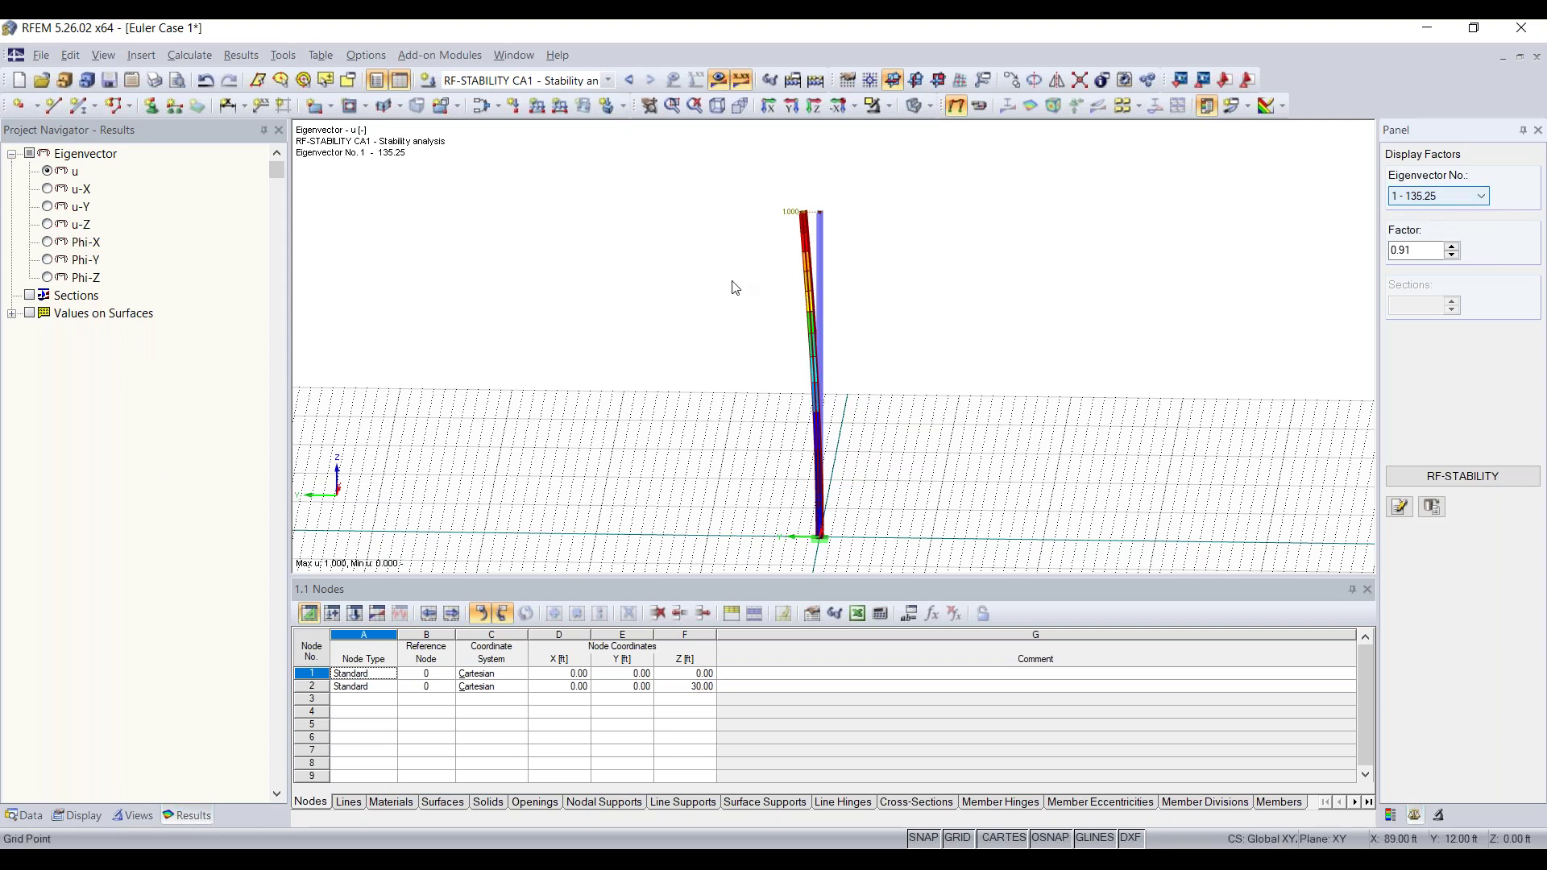
Step: Inspect the column's W 12x35 cross-section properties, checking the moment of inertia about the z-axis, and leave the member unchanged
middle_click_drag(695, 299, 867, 331, "ctrl")
right_click(863, 332)
left_click(719, 250)
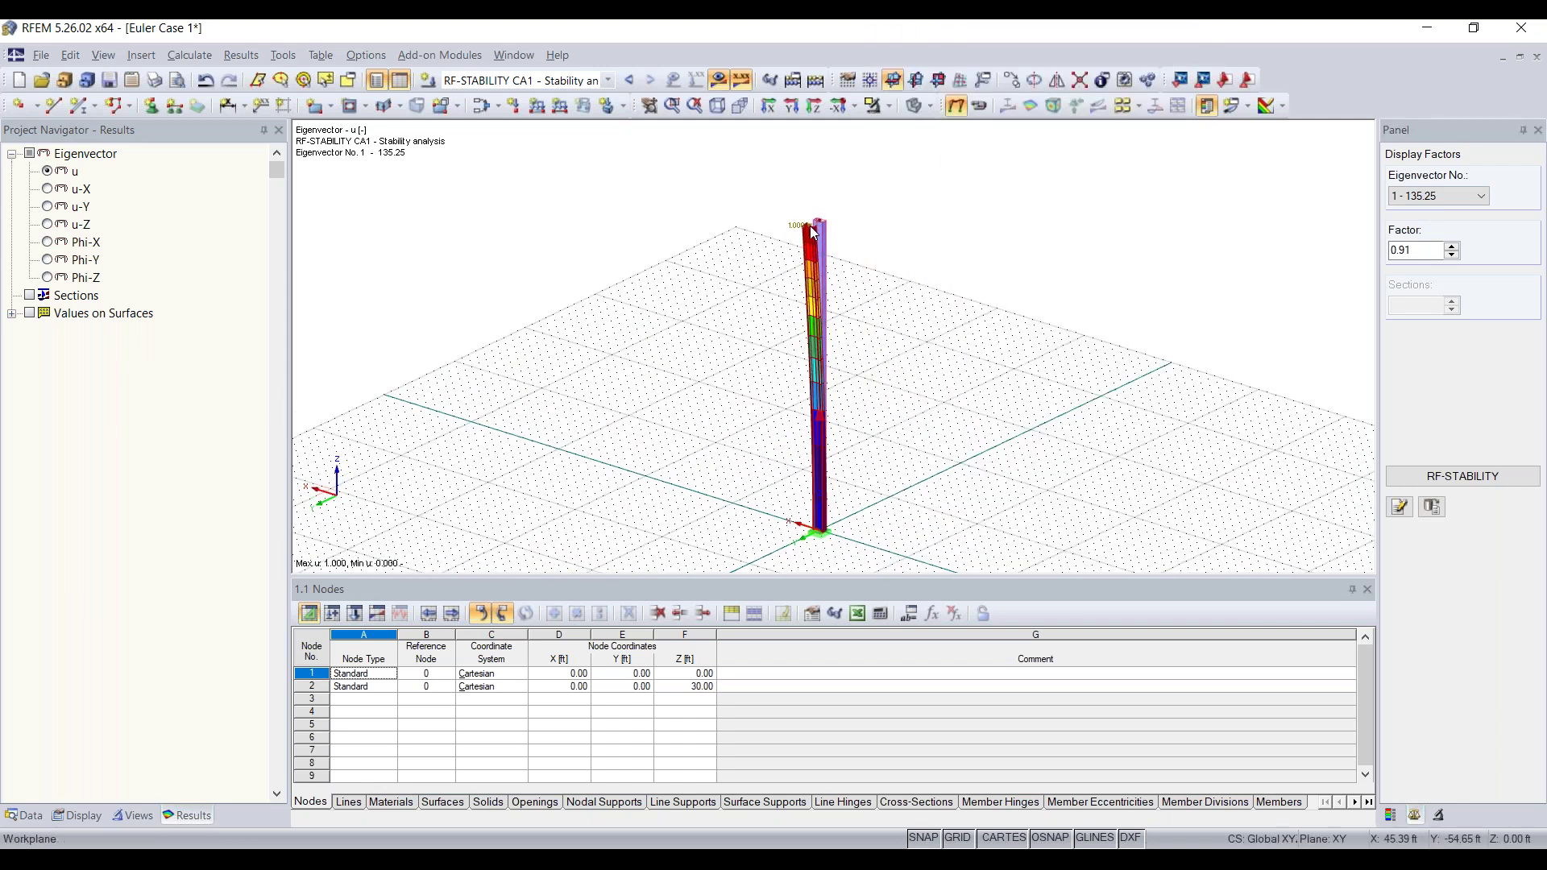
scroll(814, 222, "up", 3)
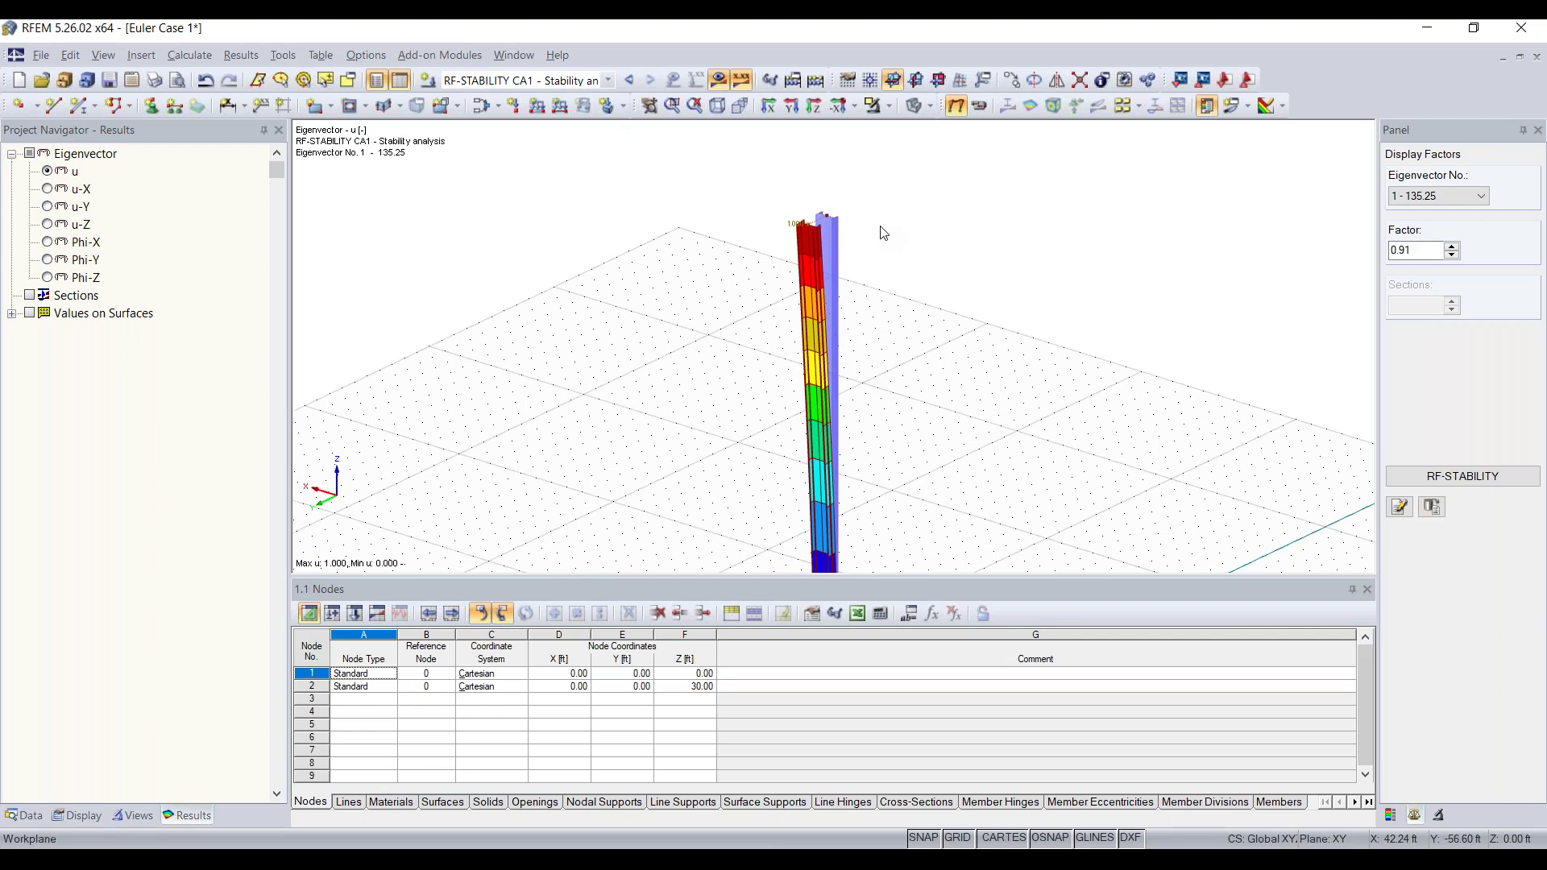
double_click(830, 268)
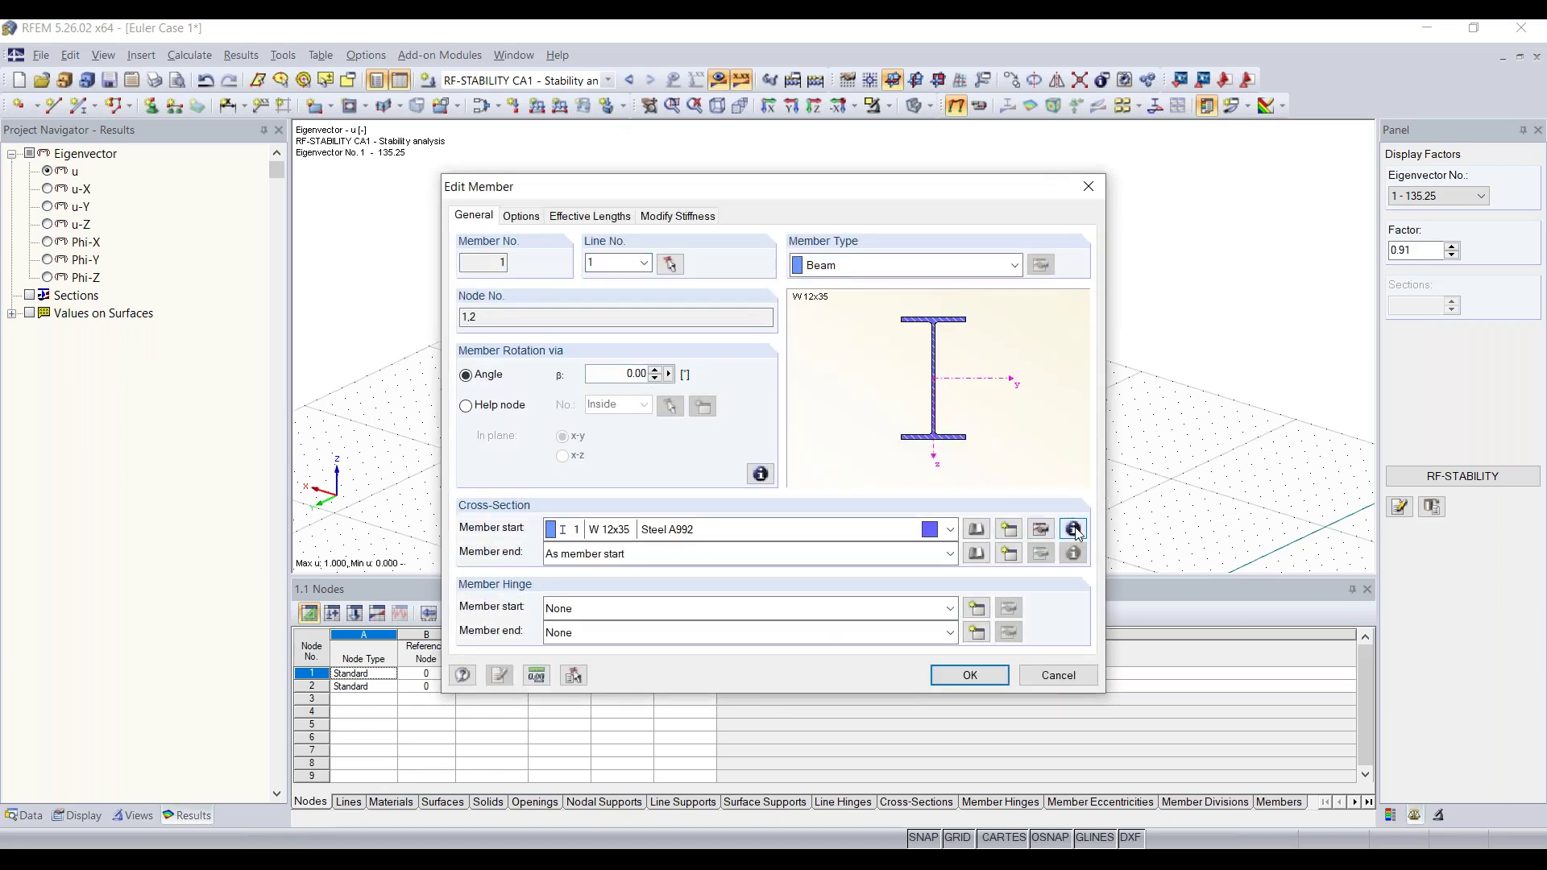
left_click(1075, 531)
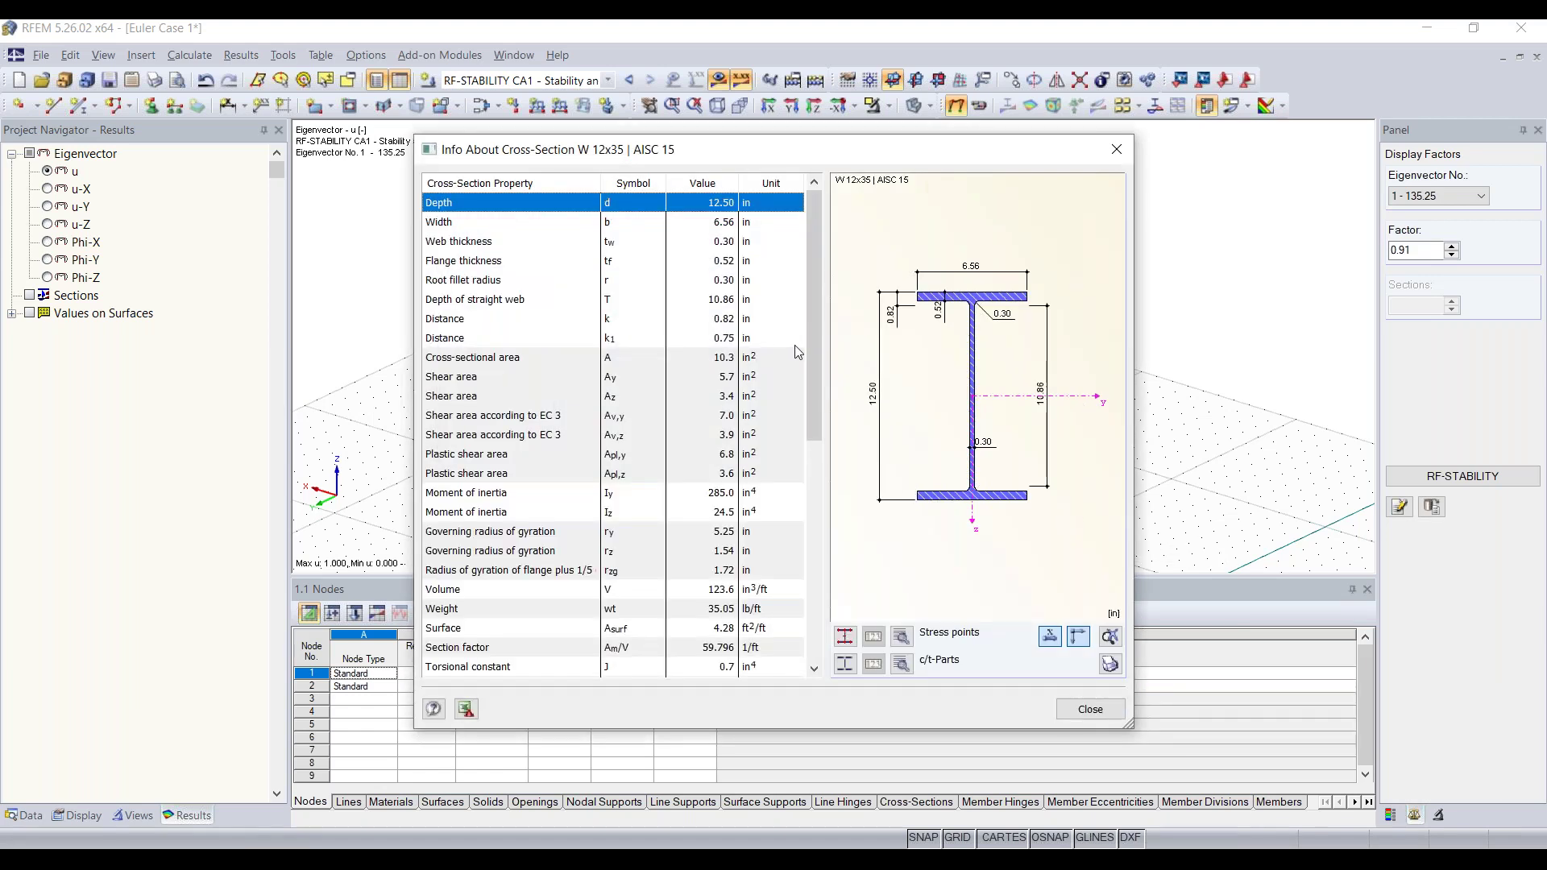
left_click(625, 516)
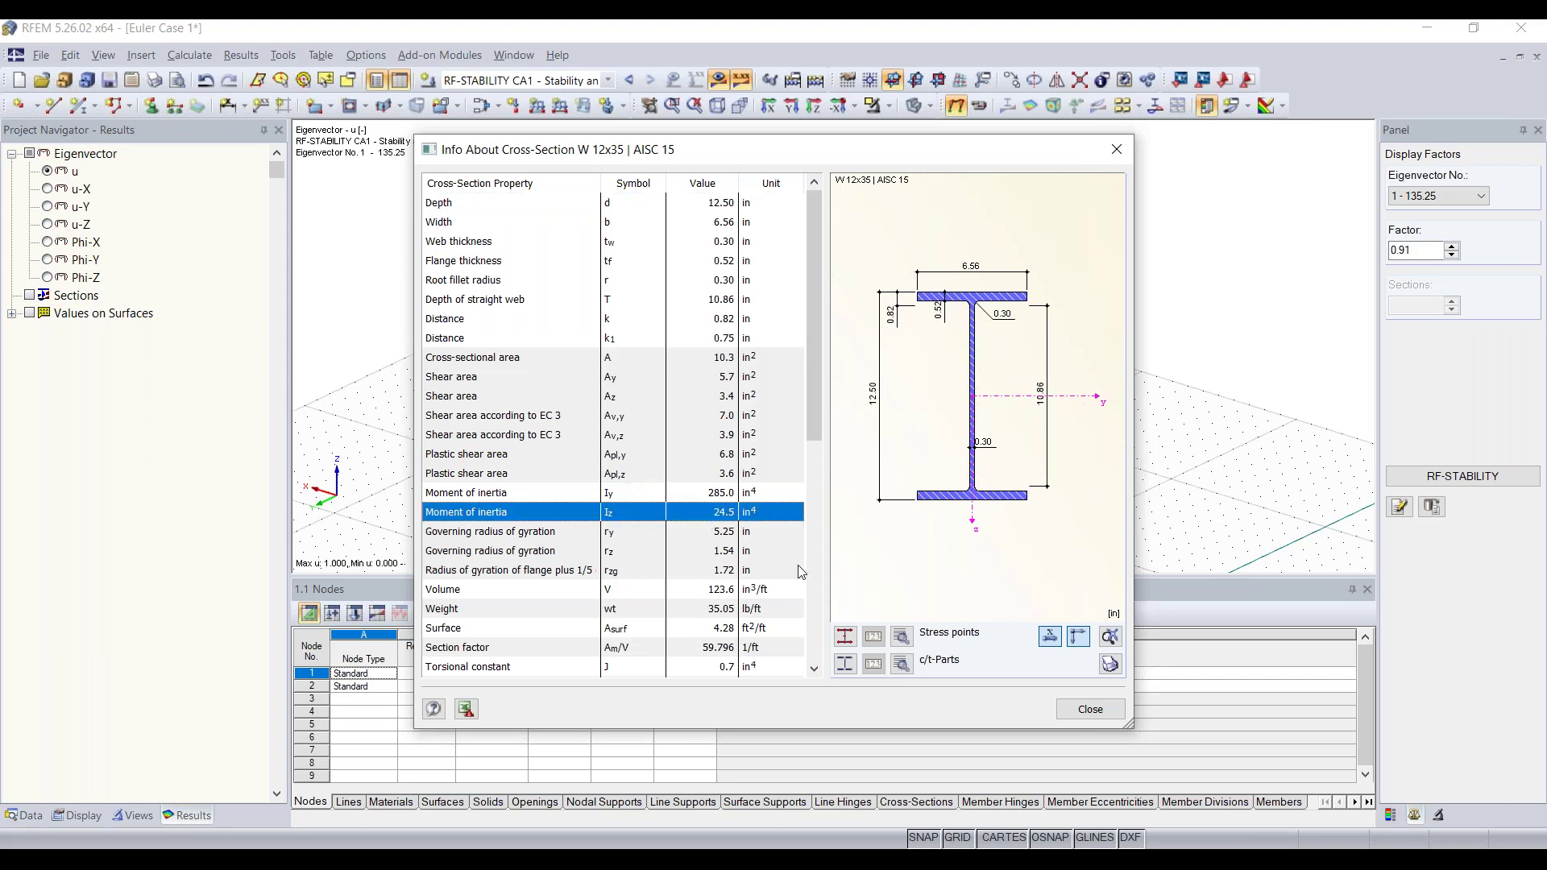
left_click(1118, 151)
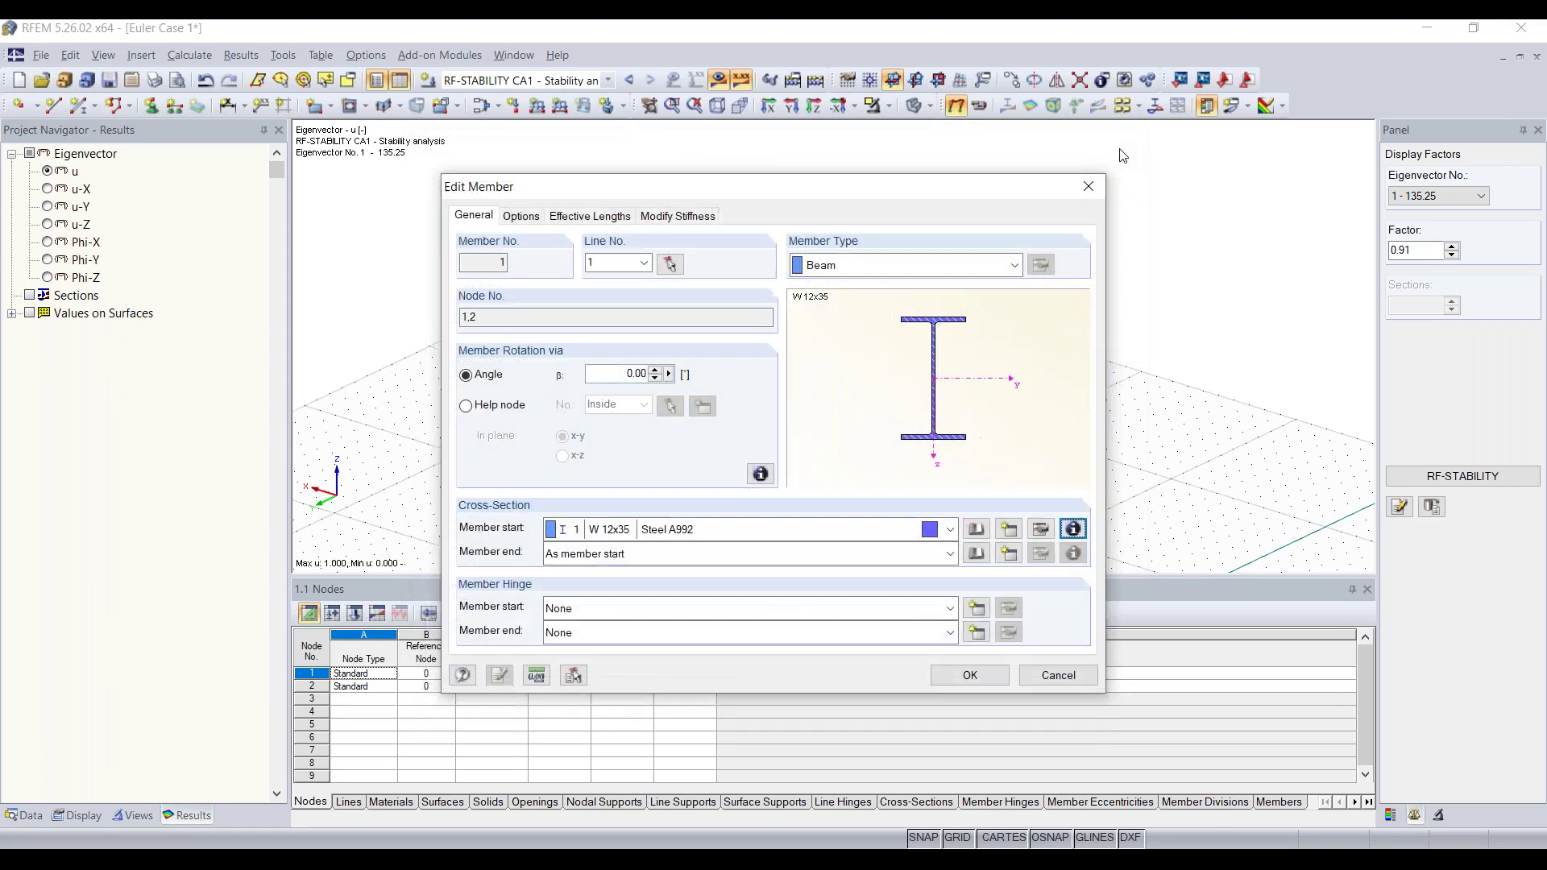
left_click(1084, 183)
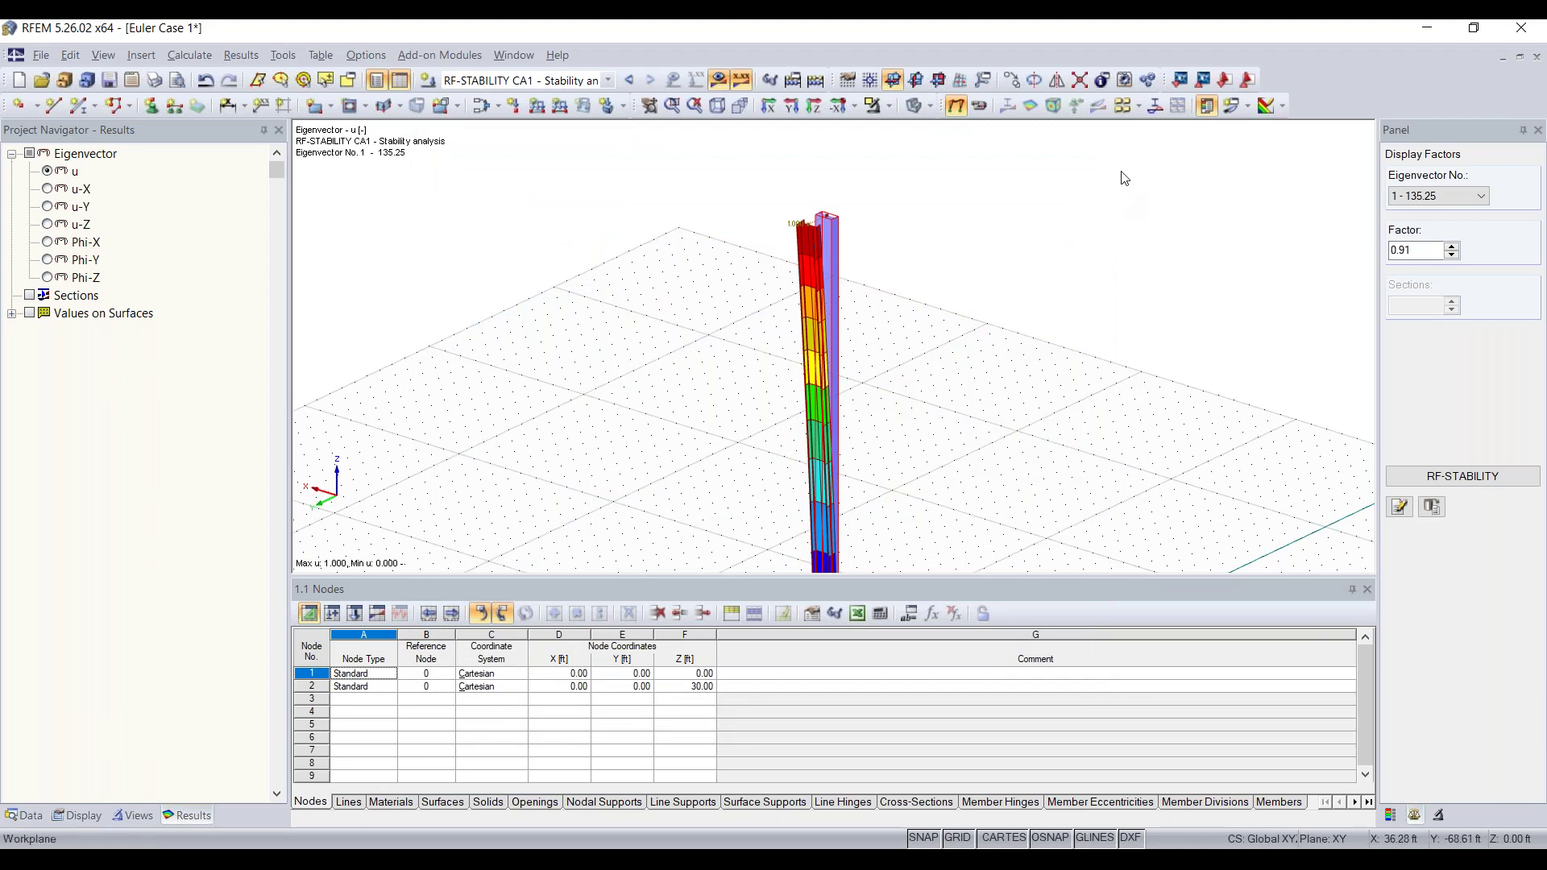
Step: Reopen the RF-STABILITY results and review the critical load factors, effective lengths and critical loads of the column
left_click(582, 80)
left_click(524, 164)
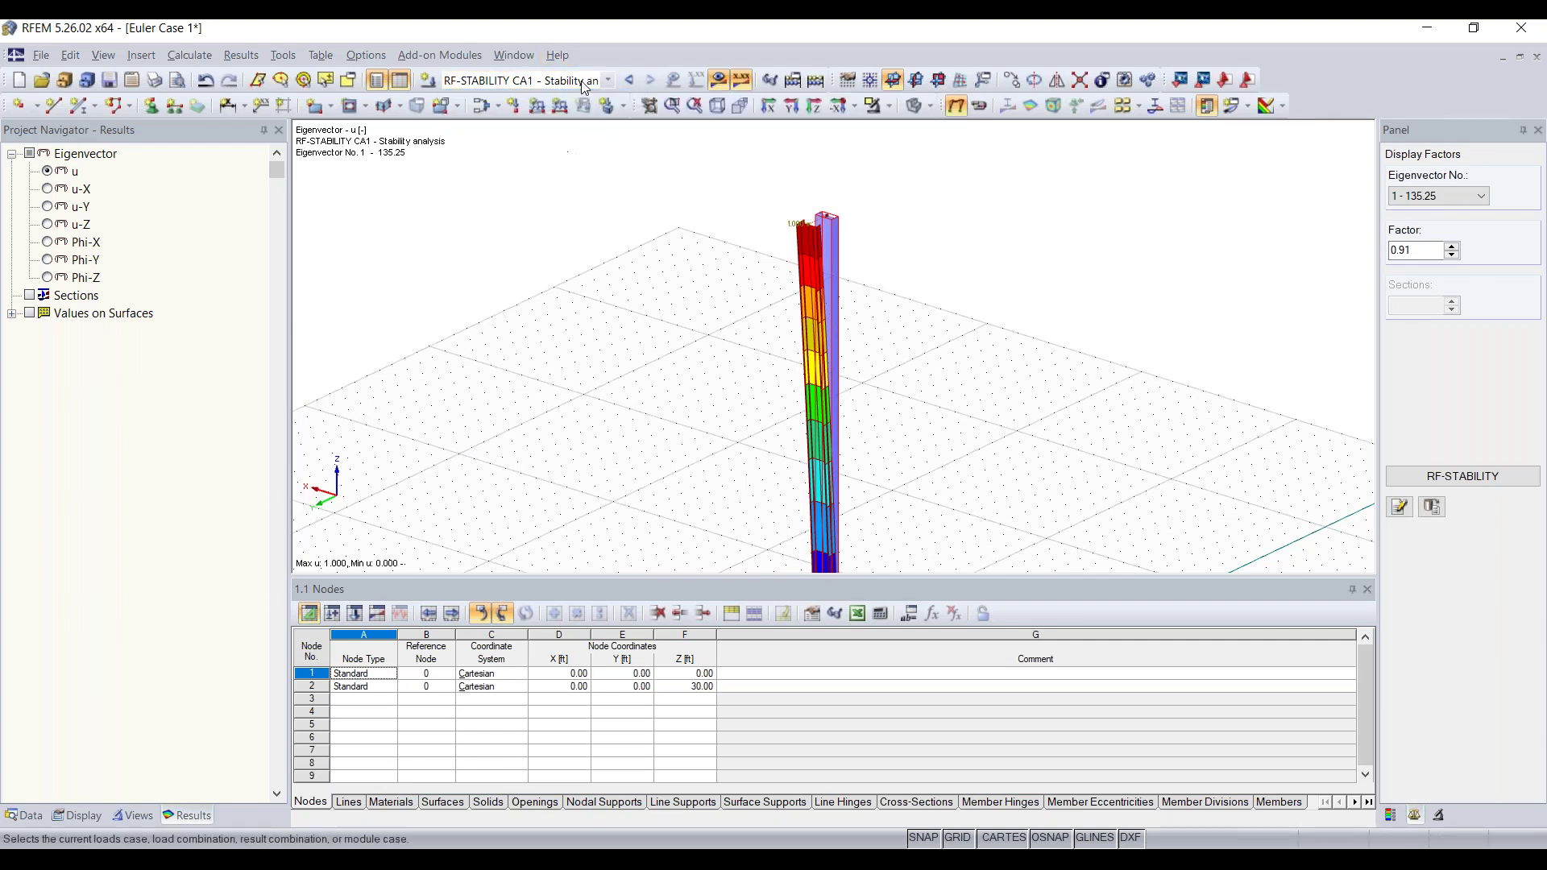
left_click(1392, 816)
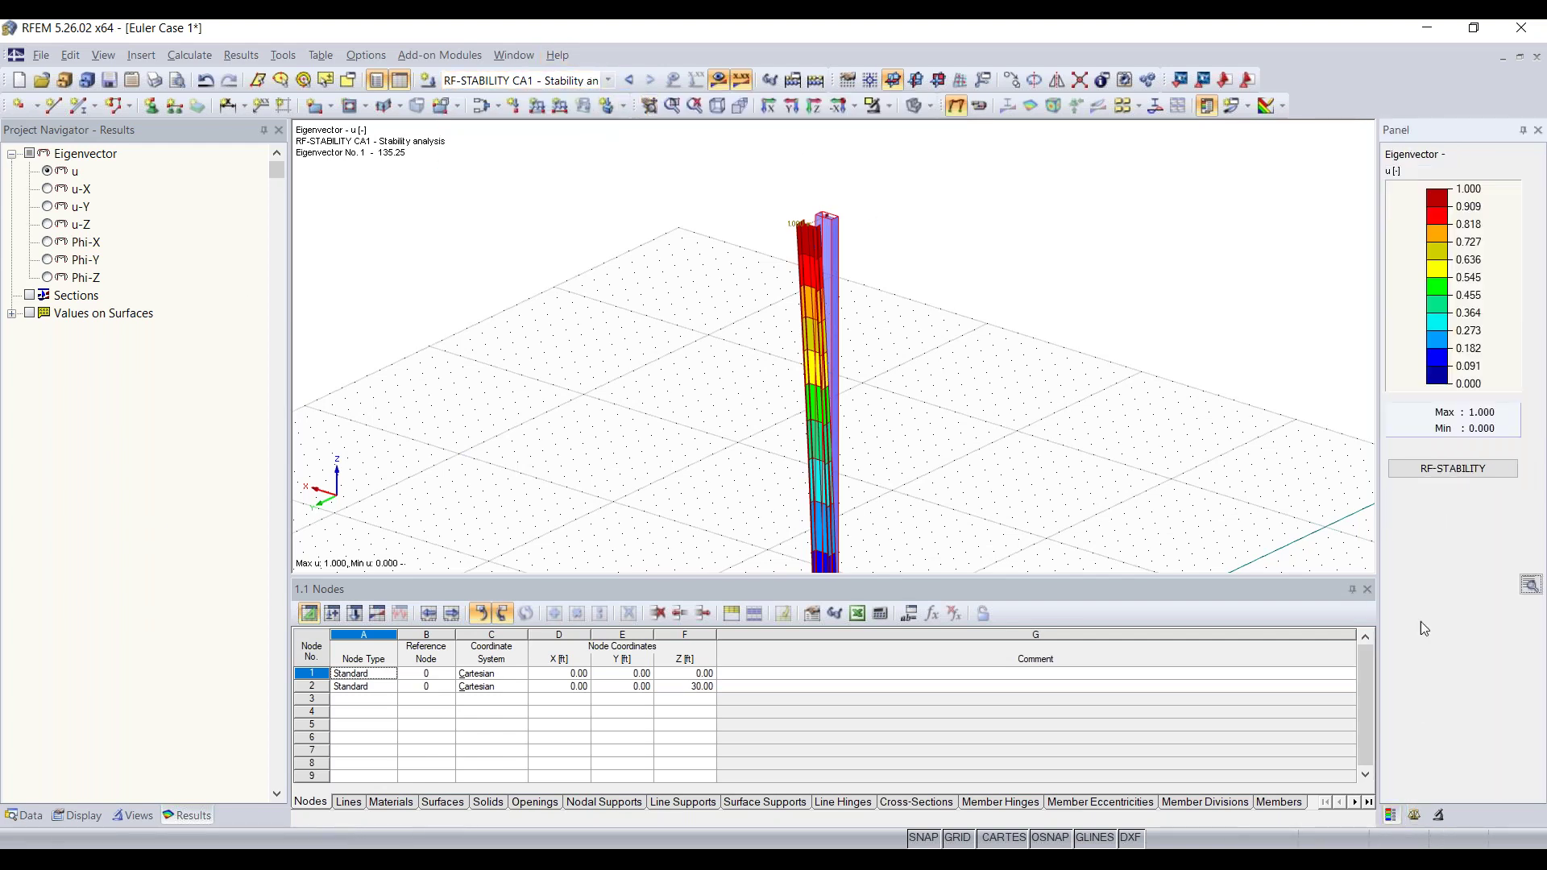
left_click(1458, 467)
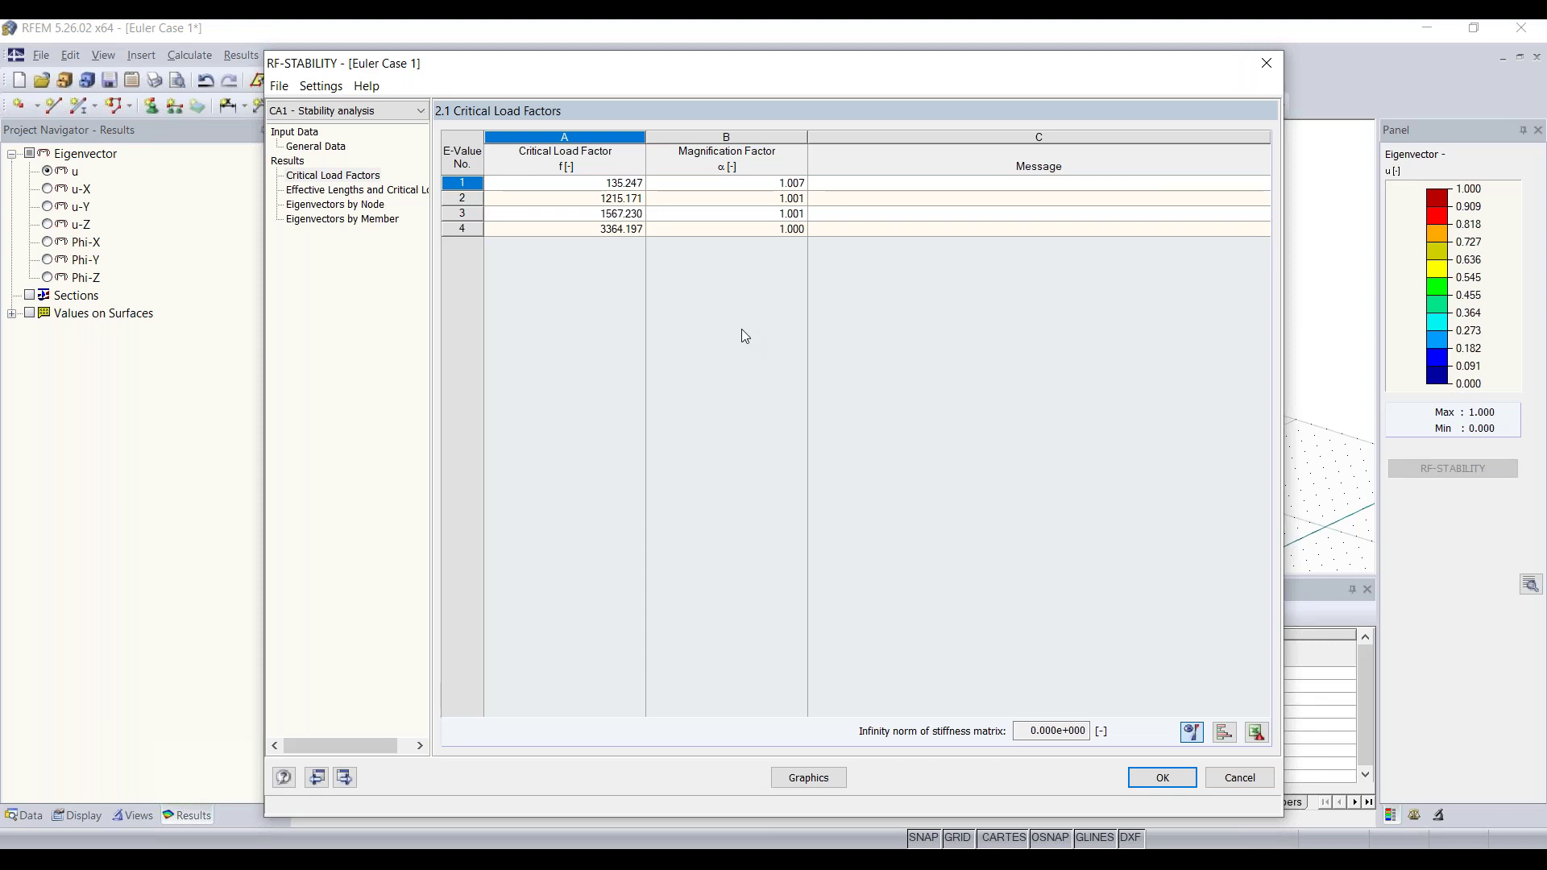
left_click(356, 196)
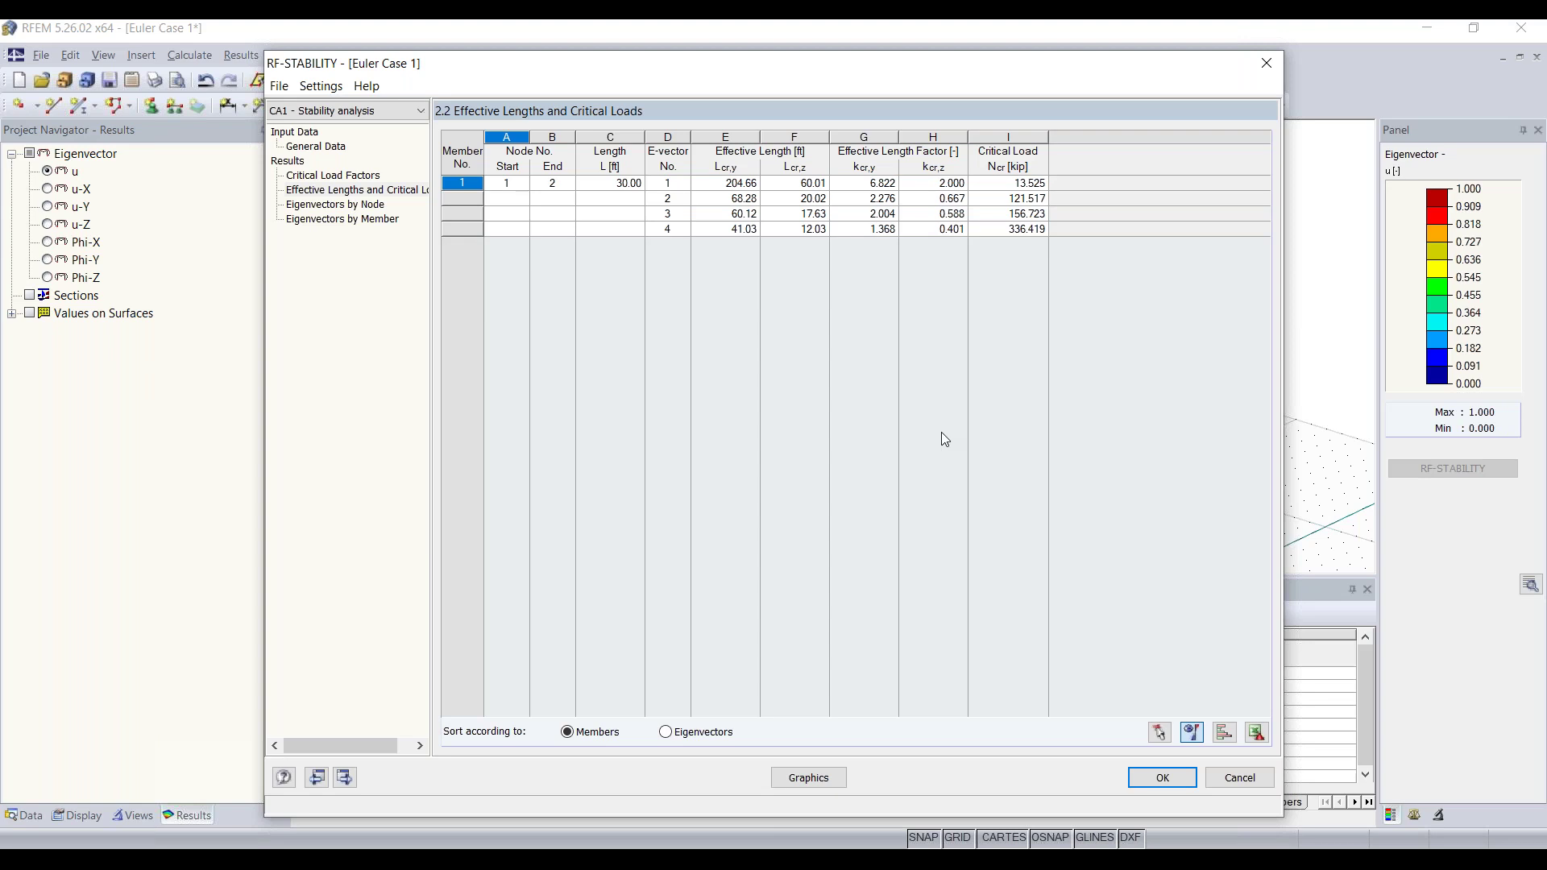
left_click(1266, 64)
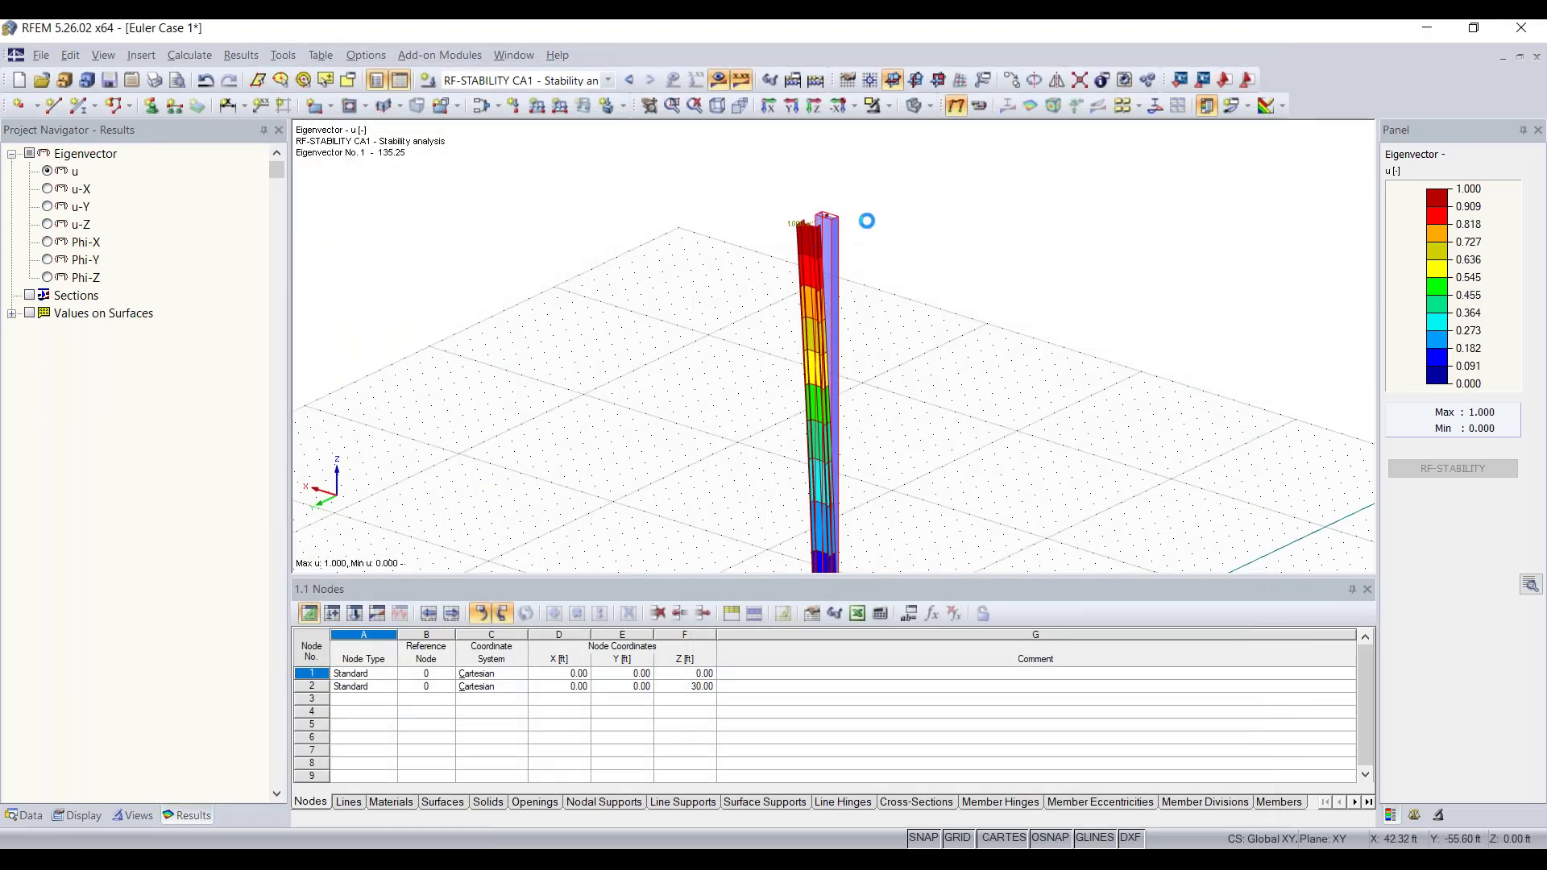
Step: Switch to load case LC1 - Test and set the nodal load PZ at node 2 to -14 kip
left_click(574, 81)
left_click(540, 95)
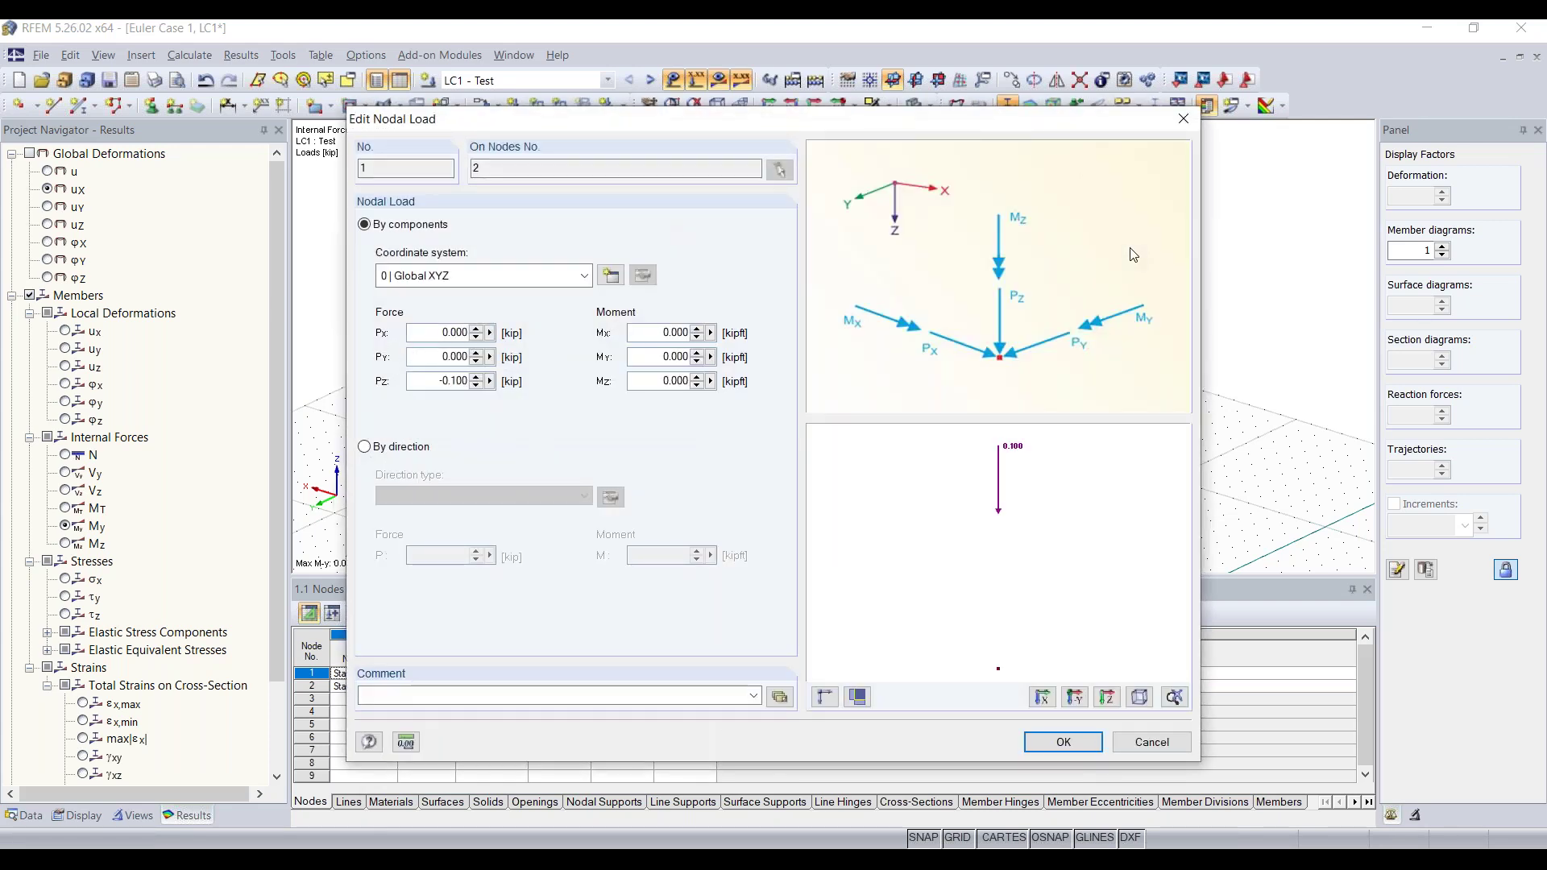
left_click_drag(432, 384, 531, 395)
key("BackSpace")
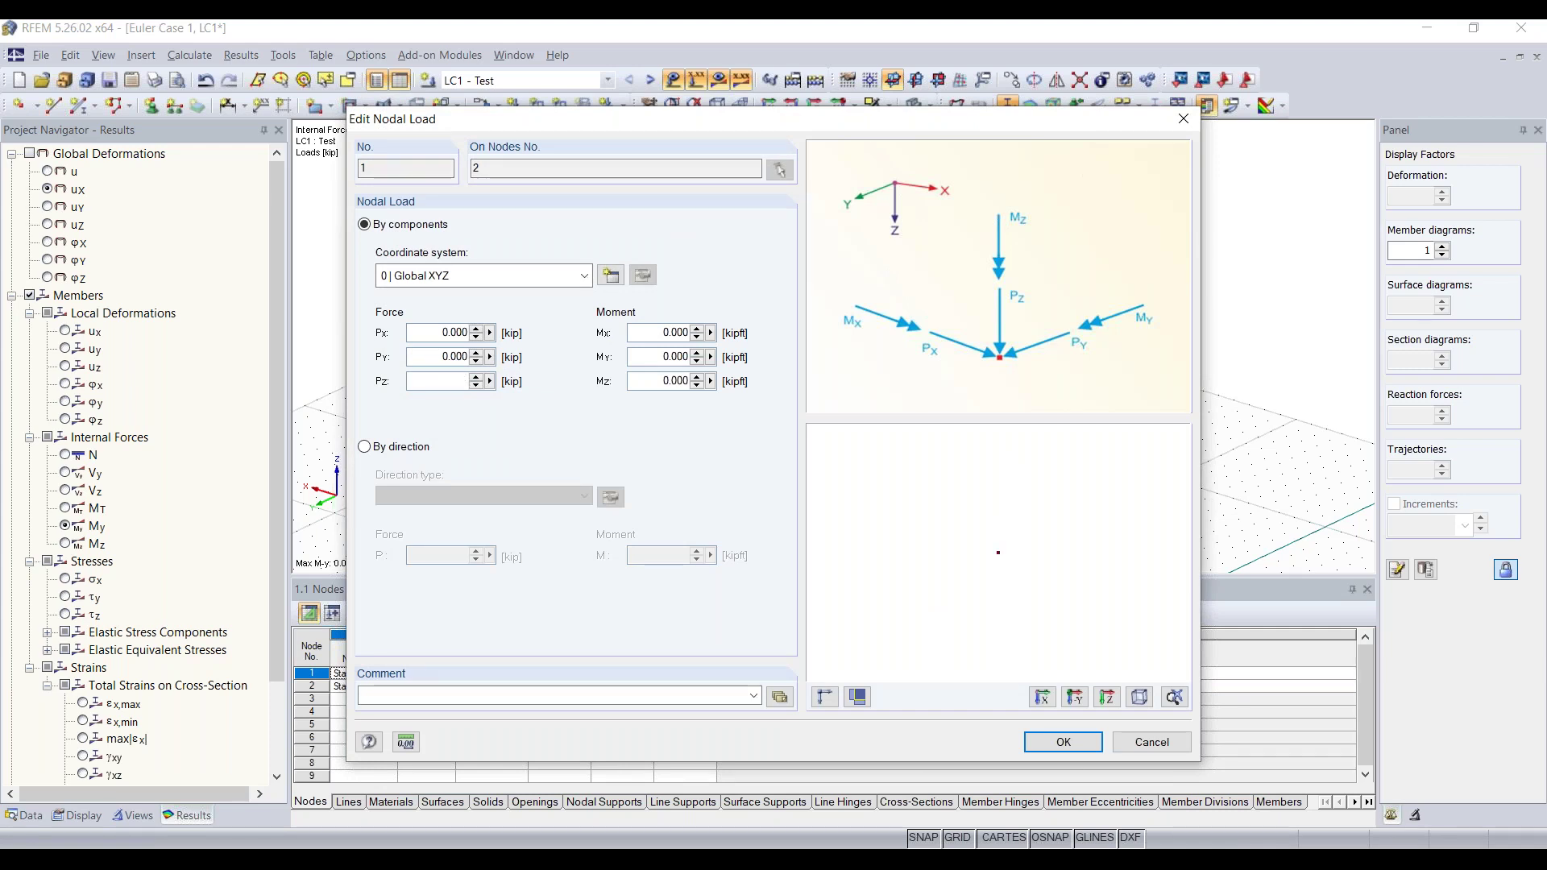
type("-14")
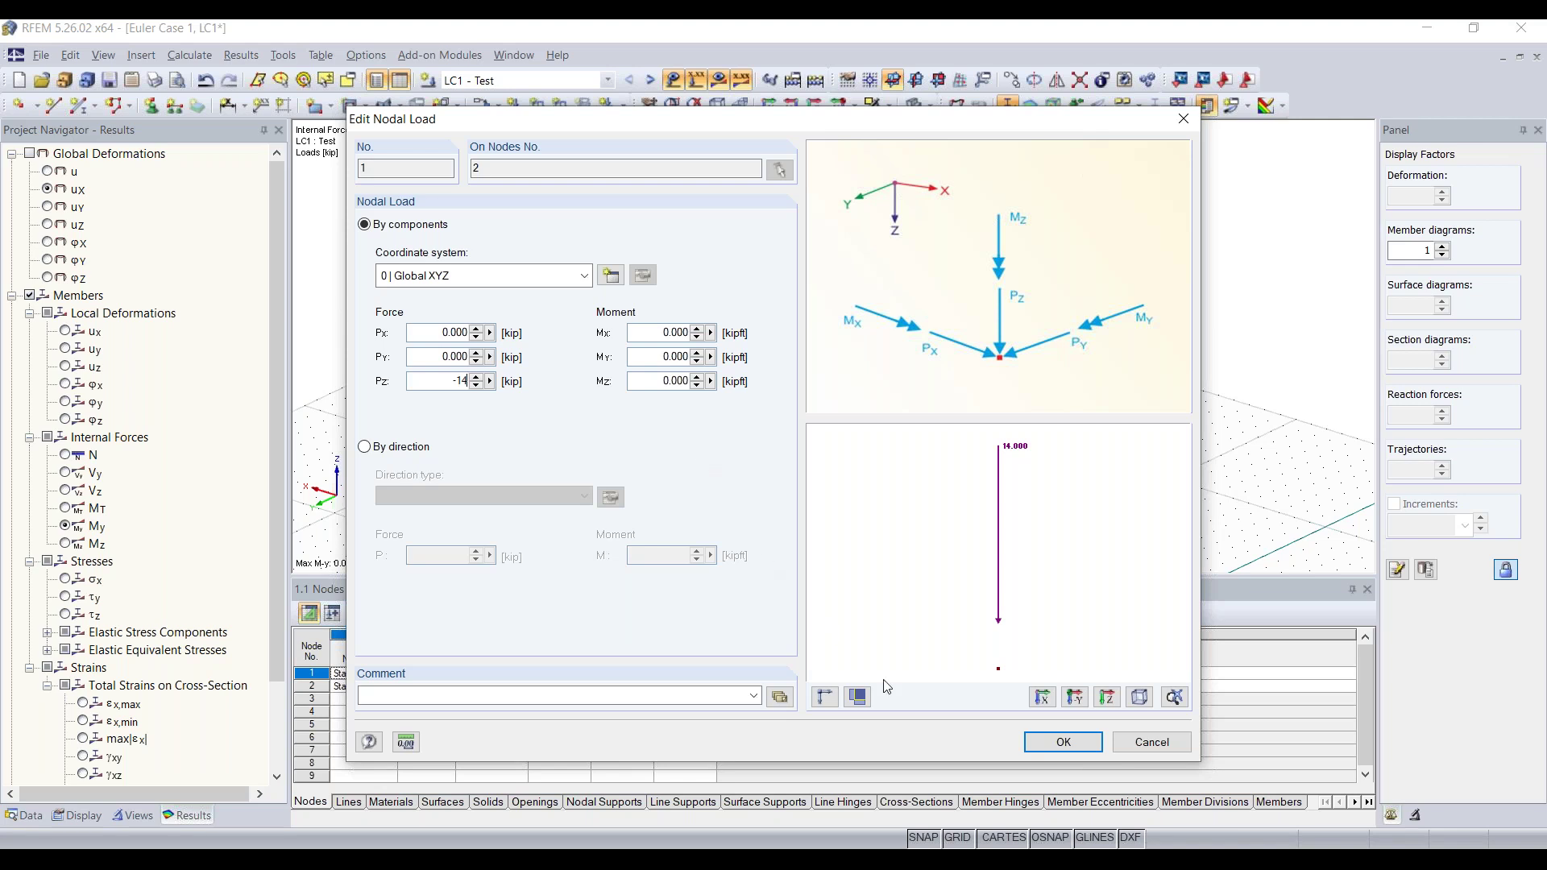
left_click(1063, 742)
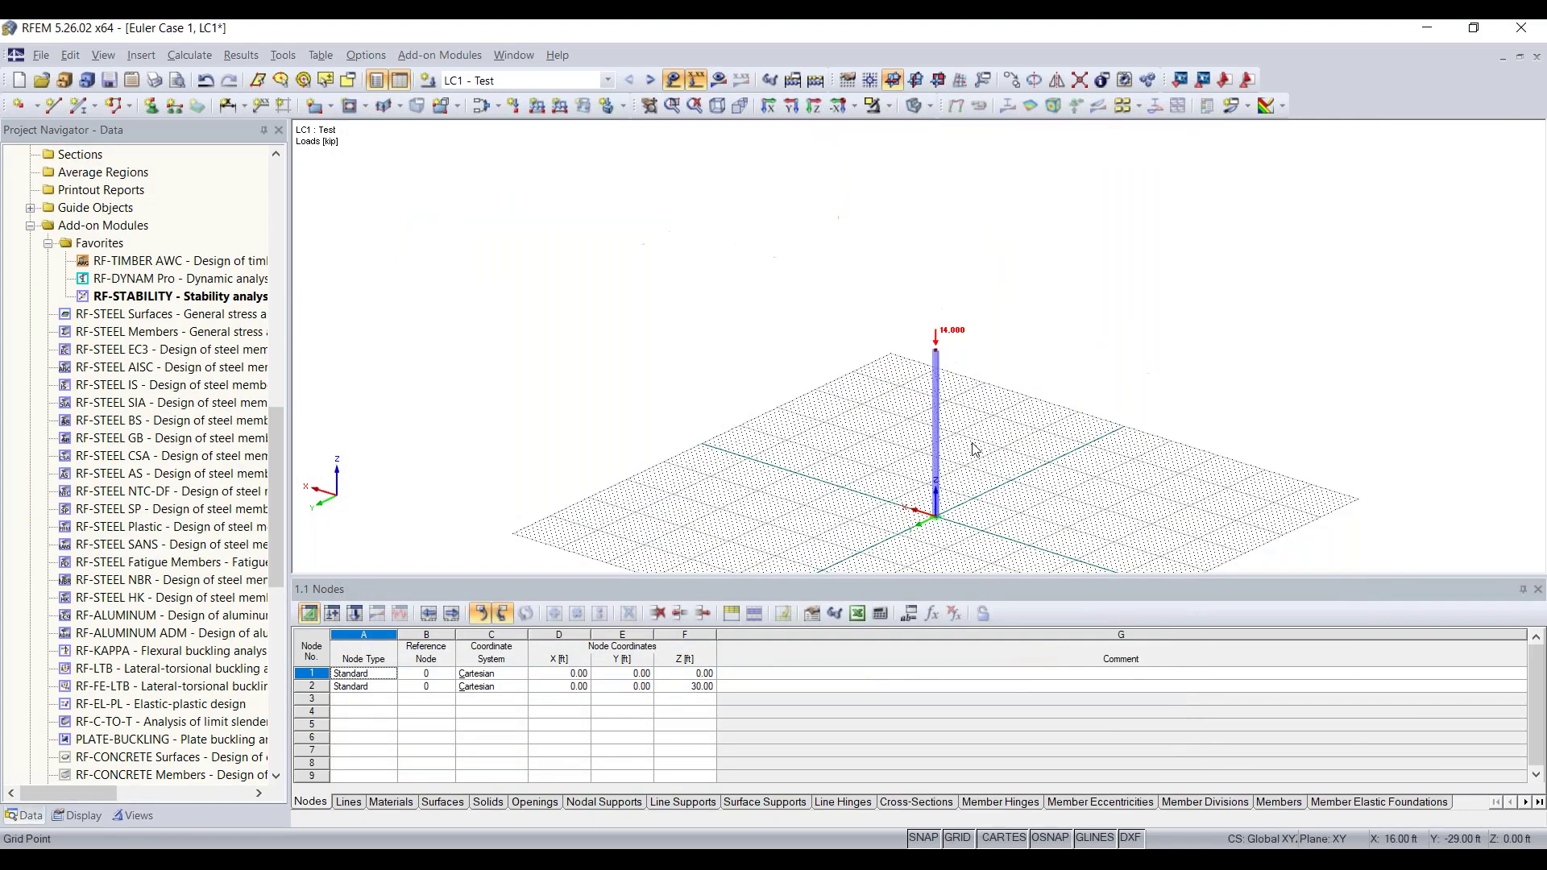
Step: Set the method of analysis for LC1 to geometrically linear analysis in its calculation parameters
scroll(834, 395, "up", 5)
middle_click_drag(839, 397, 806, 393)
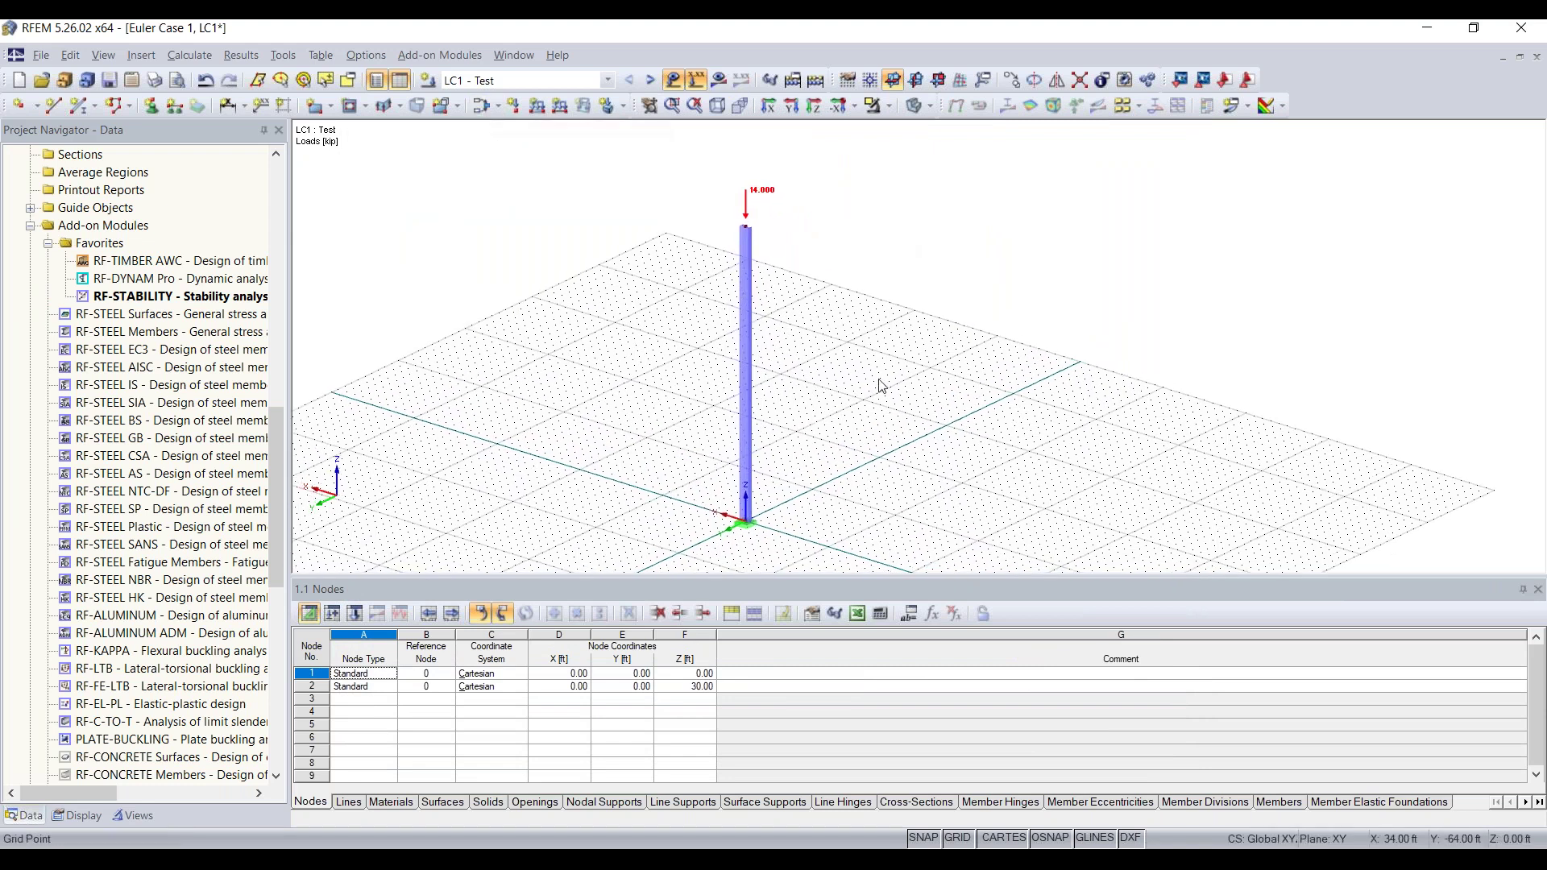
left_click(498, 106)
left_click(503, 121)
left_click(496, 107)
left_click(499, 129)
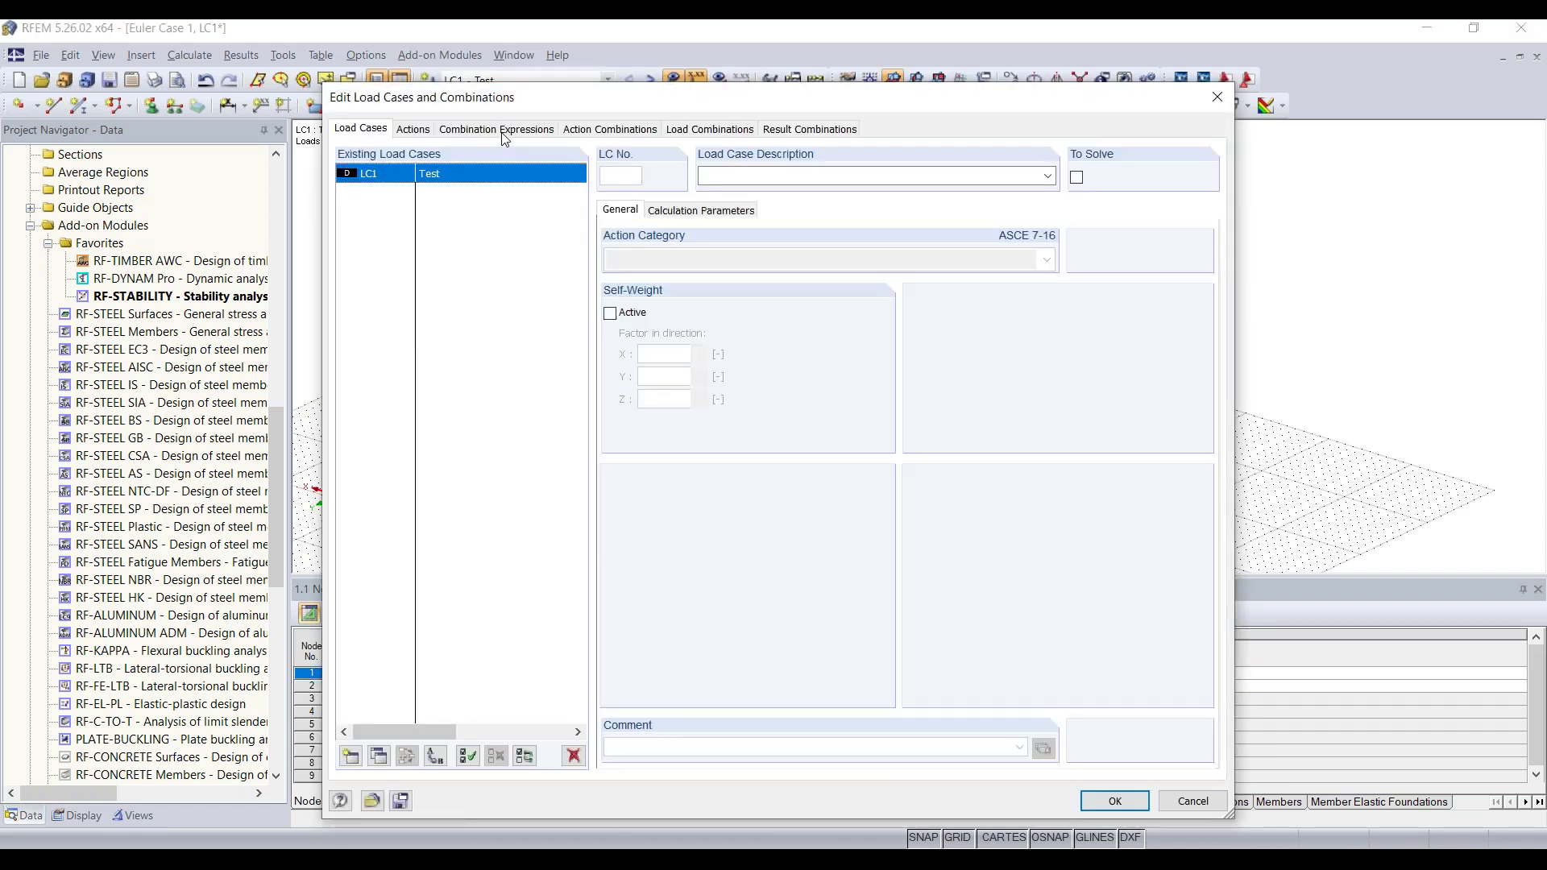
left_click(681, 213)
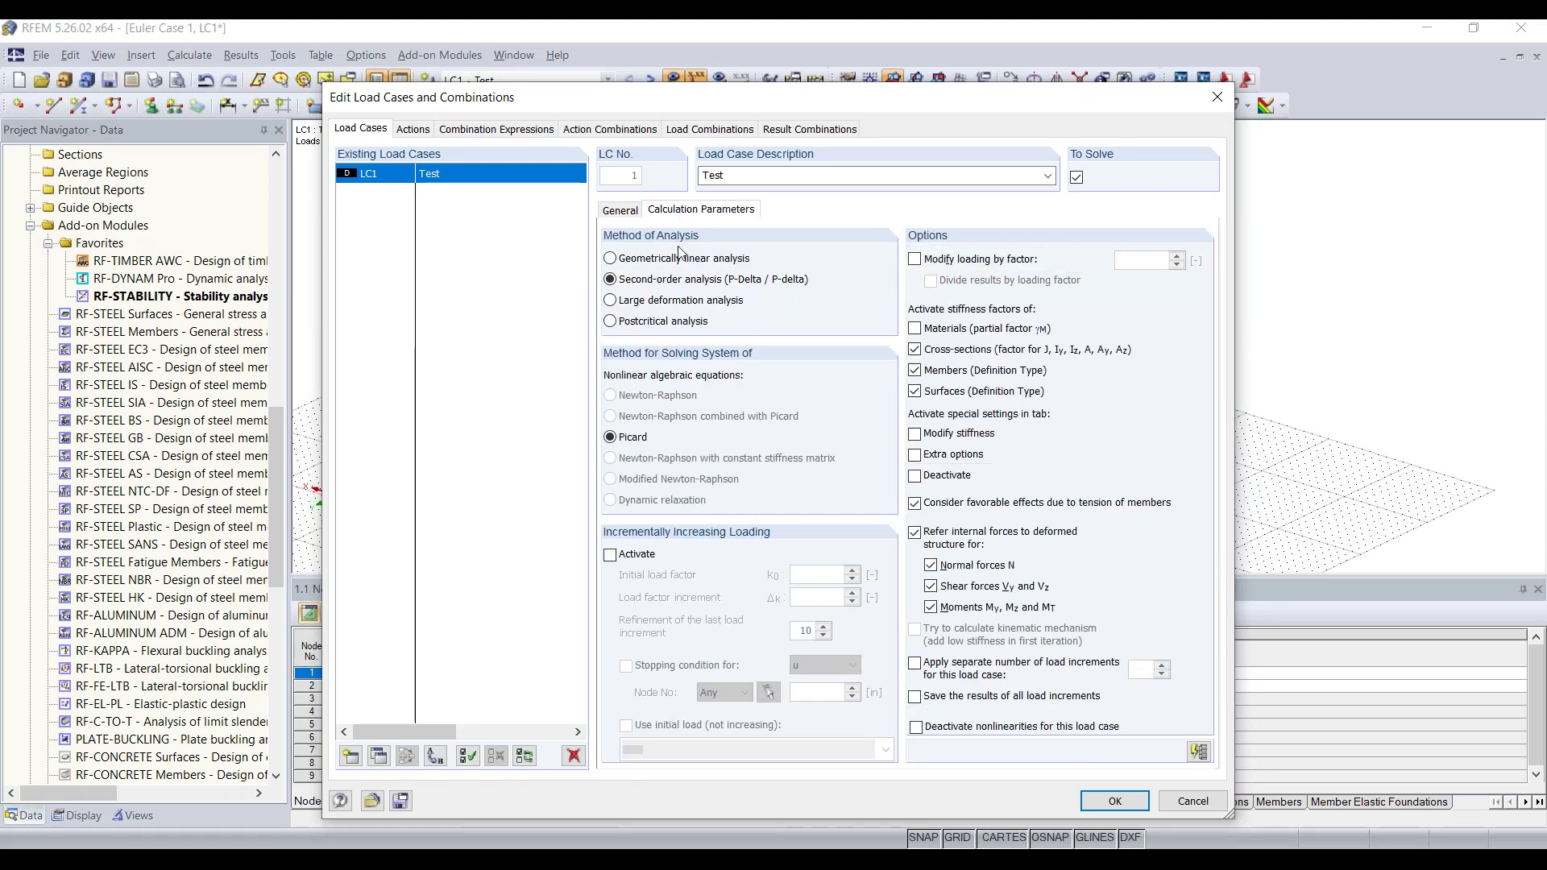
left_click(668, 264)
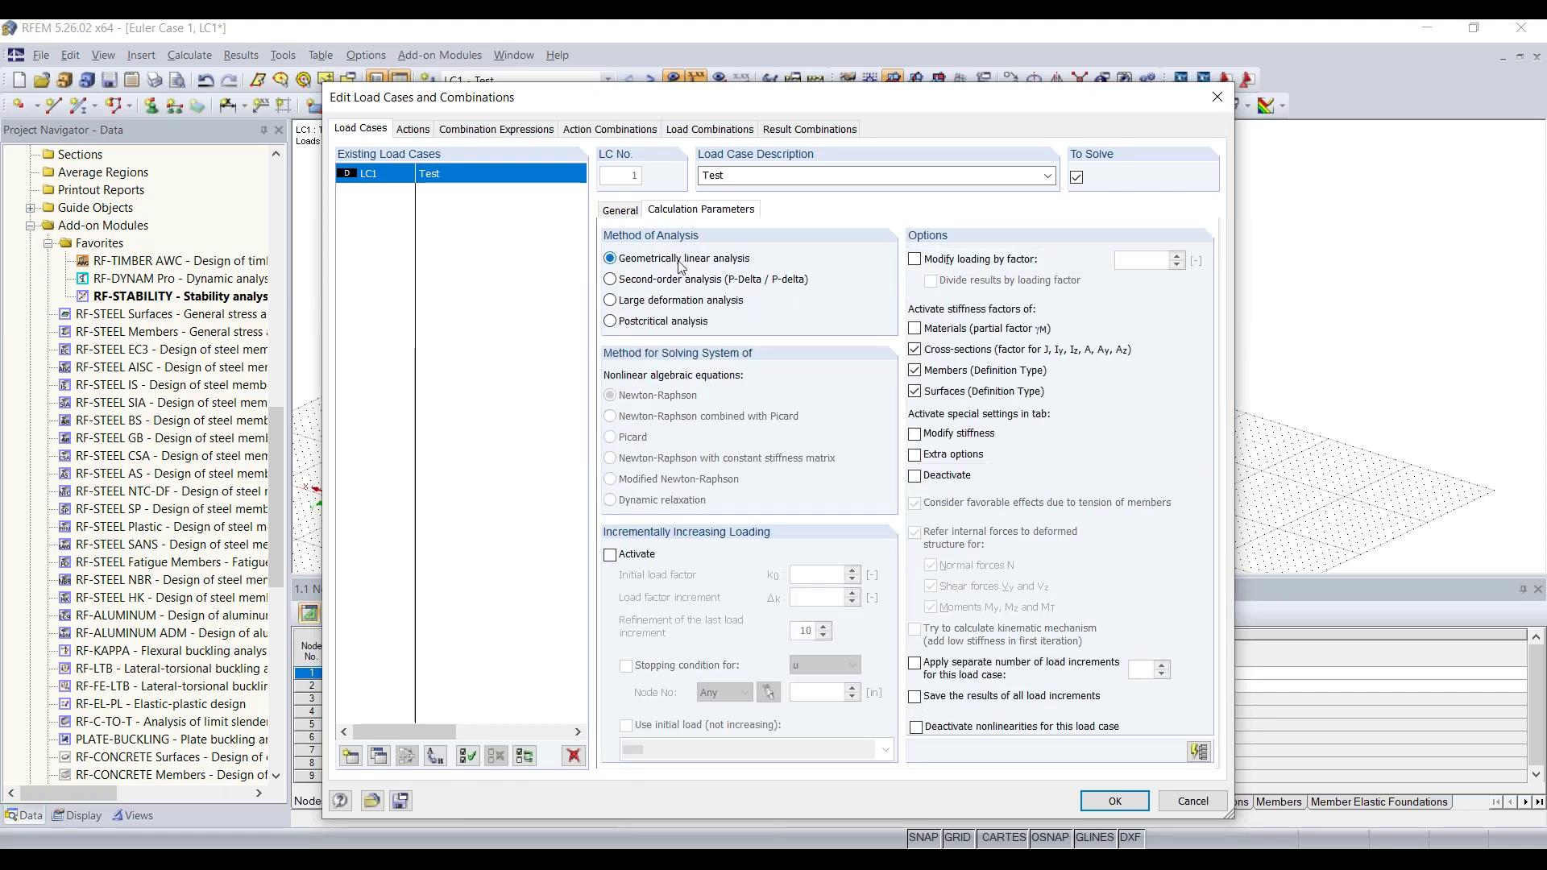
left_click(1110, 801)
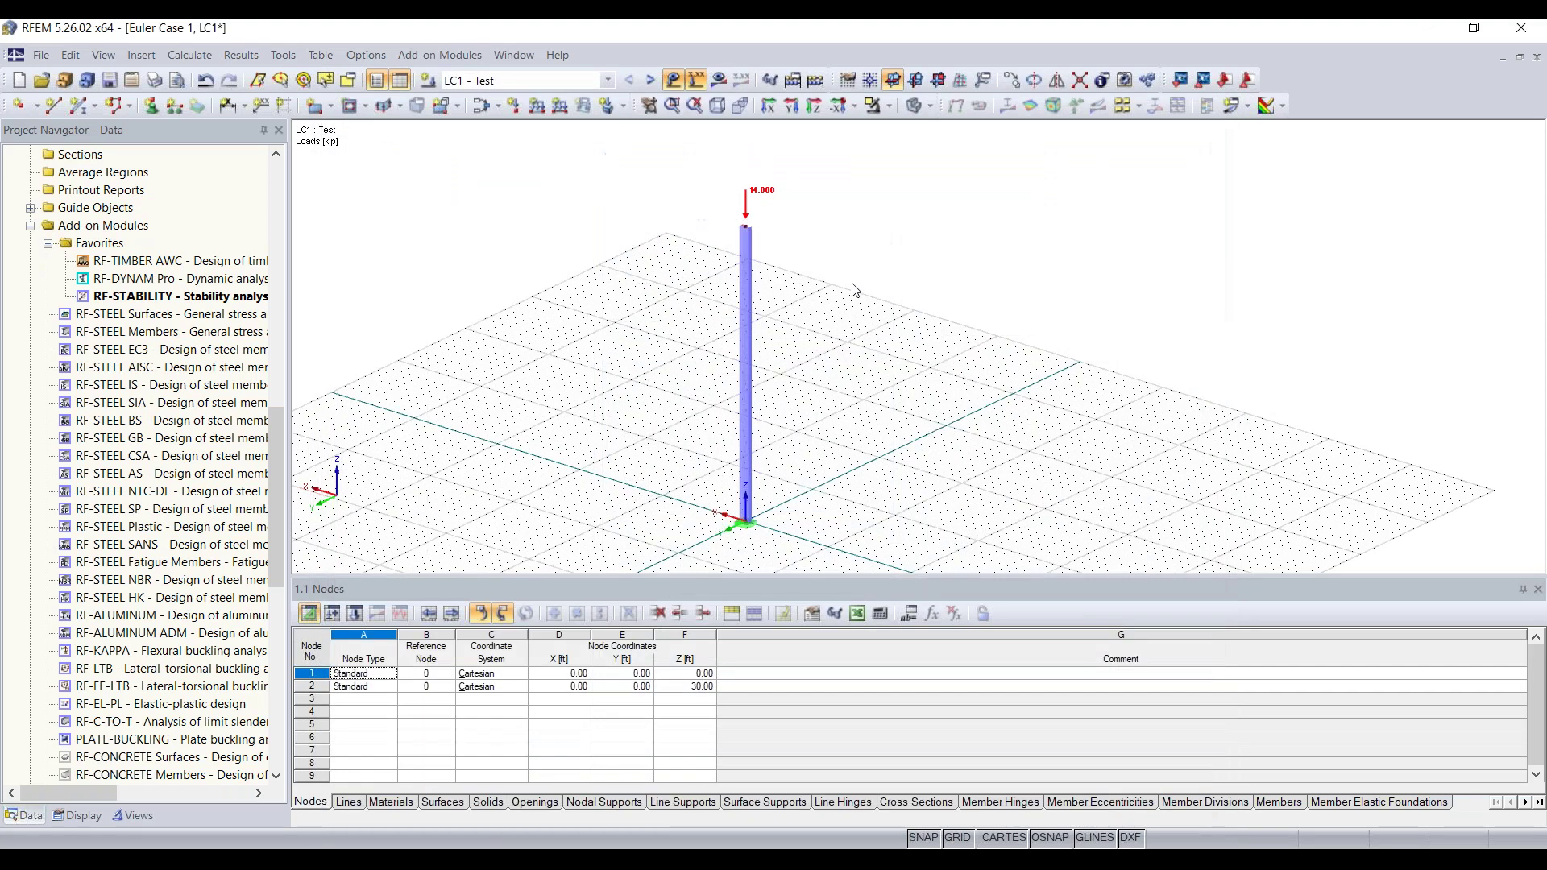
Step: Recalculate the RF-STABILITY eigenvalue analysis for LC1 - Test and examine the critical load factor of the first eigenvalue
double_click(170, 296)
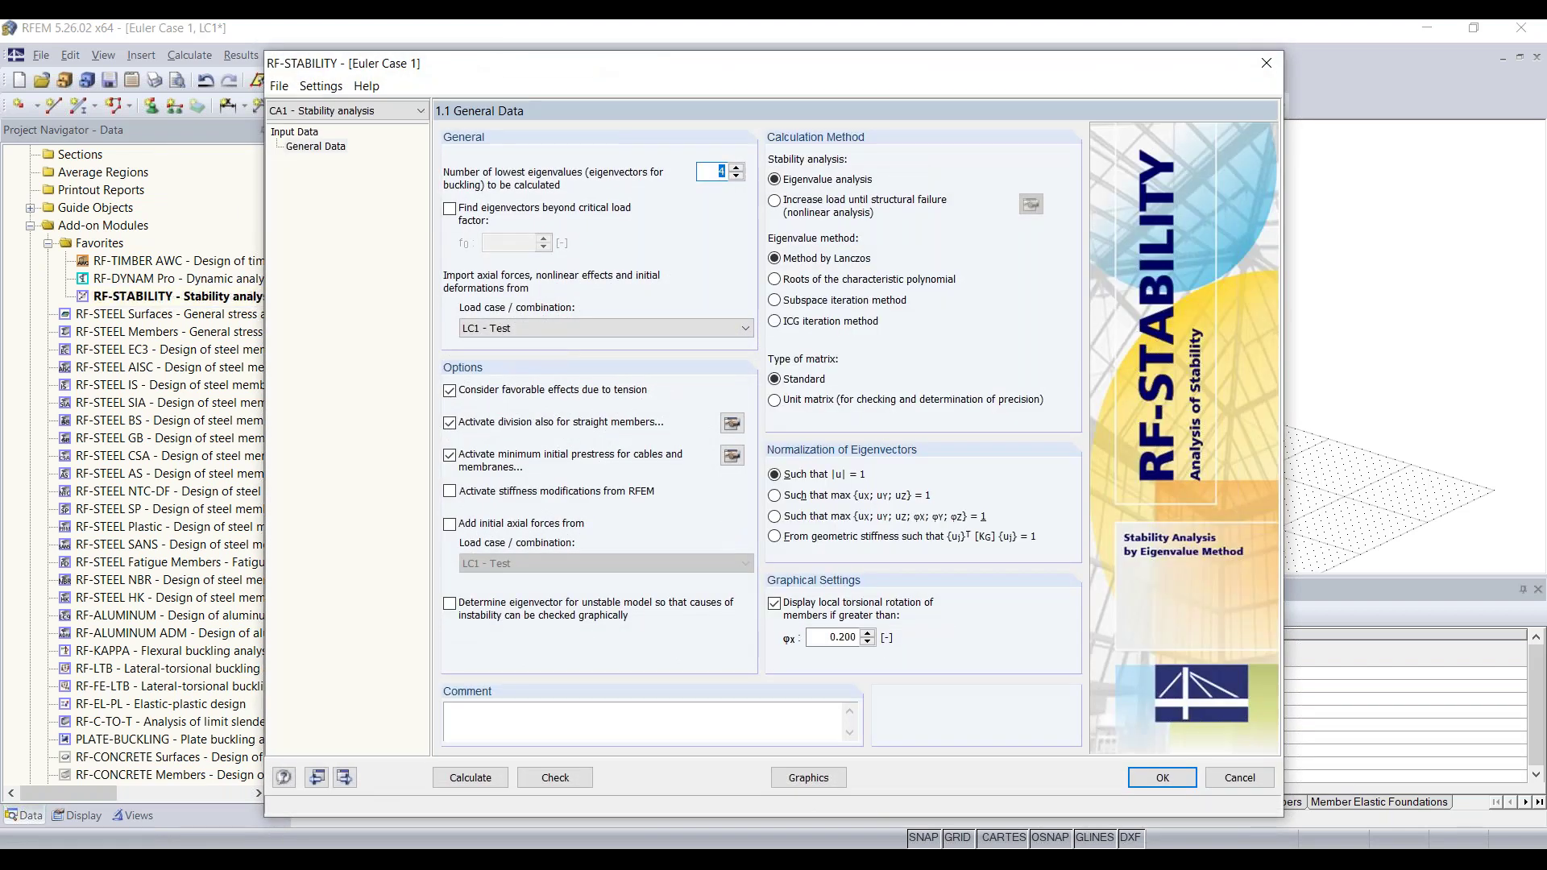
left_click(484, 778)
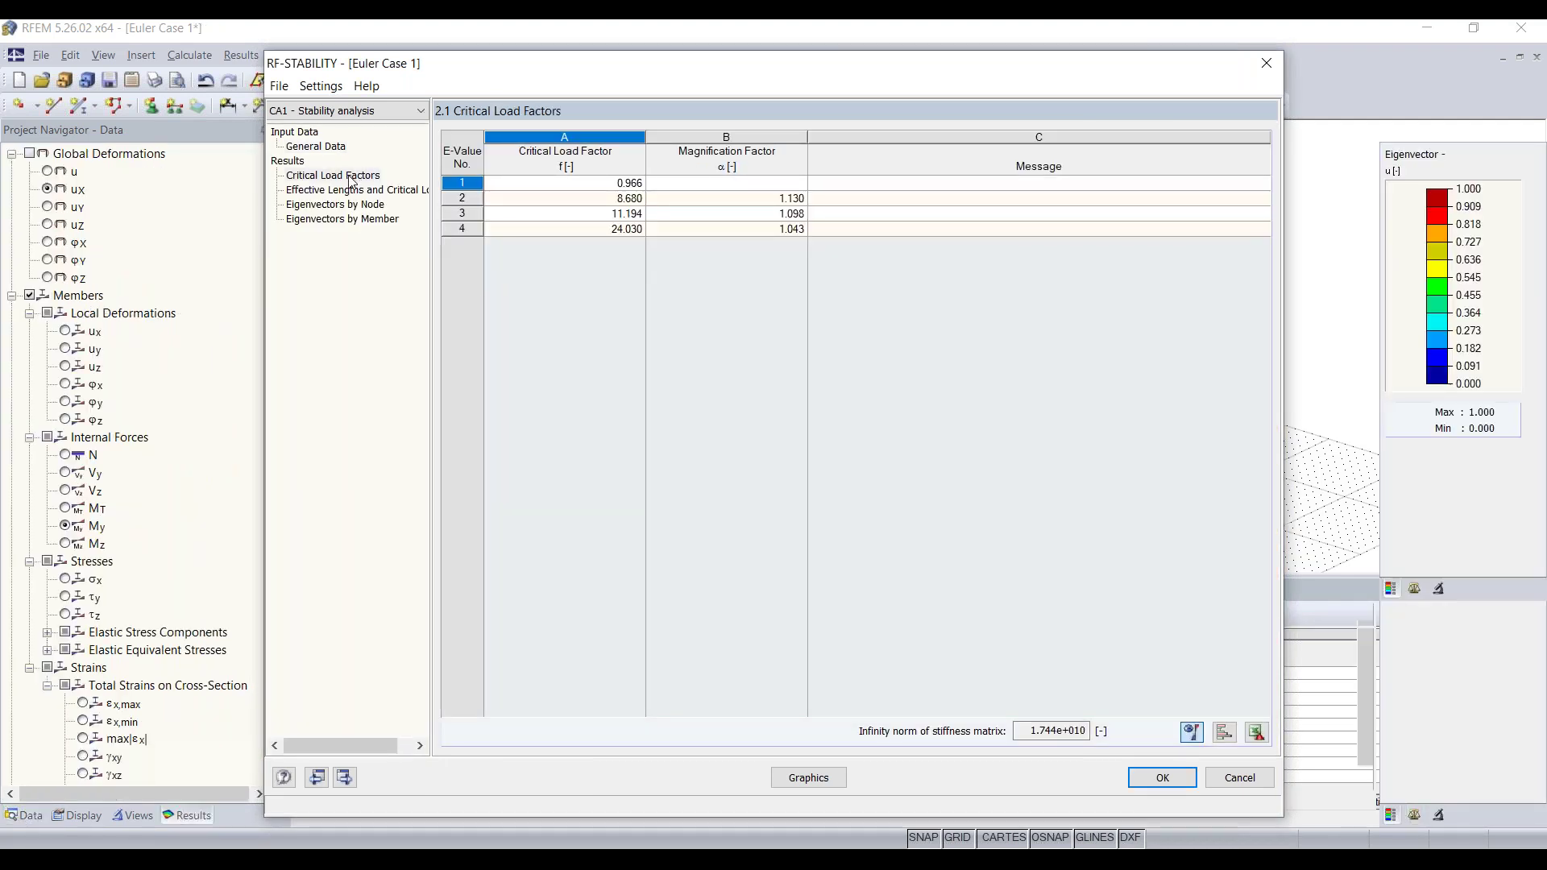
left_click(353, 177)
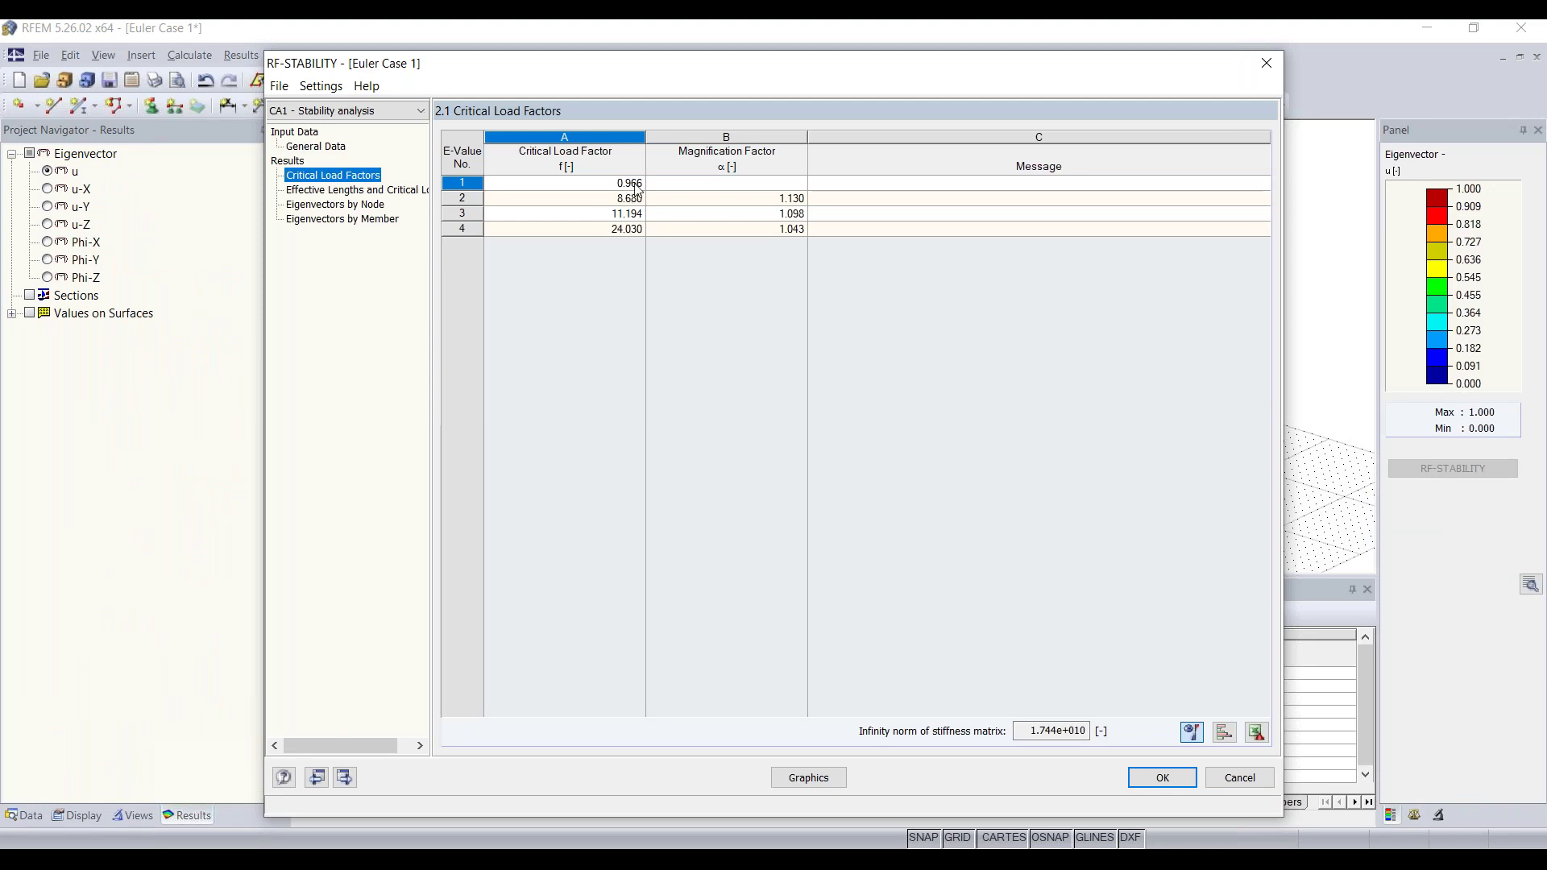
left_click(622, 186)
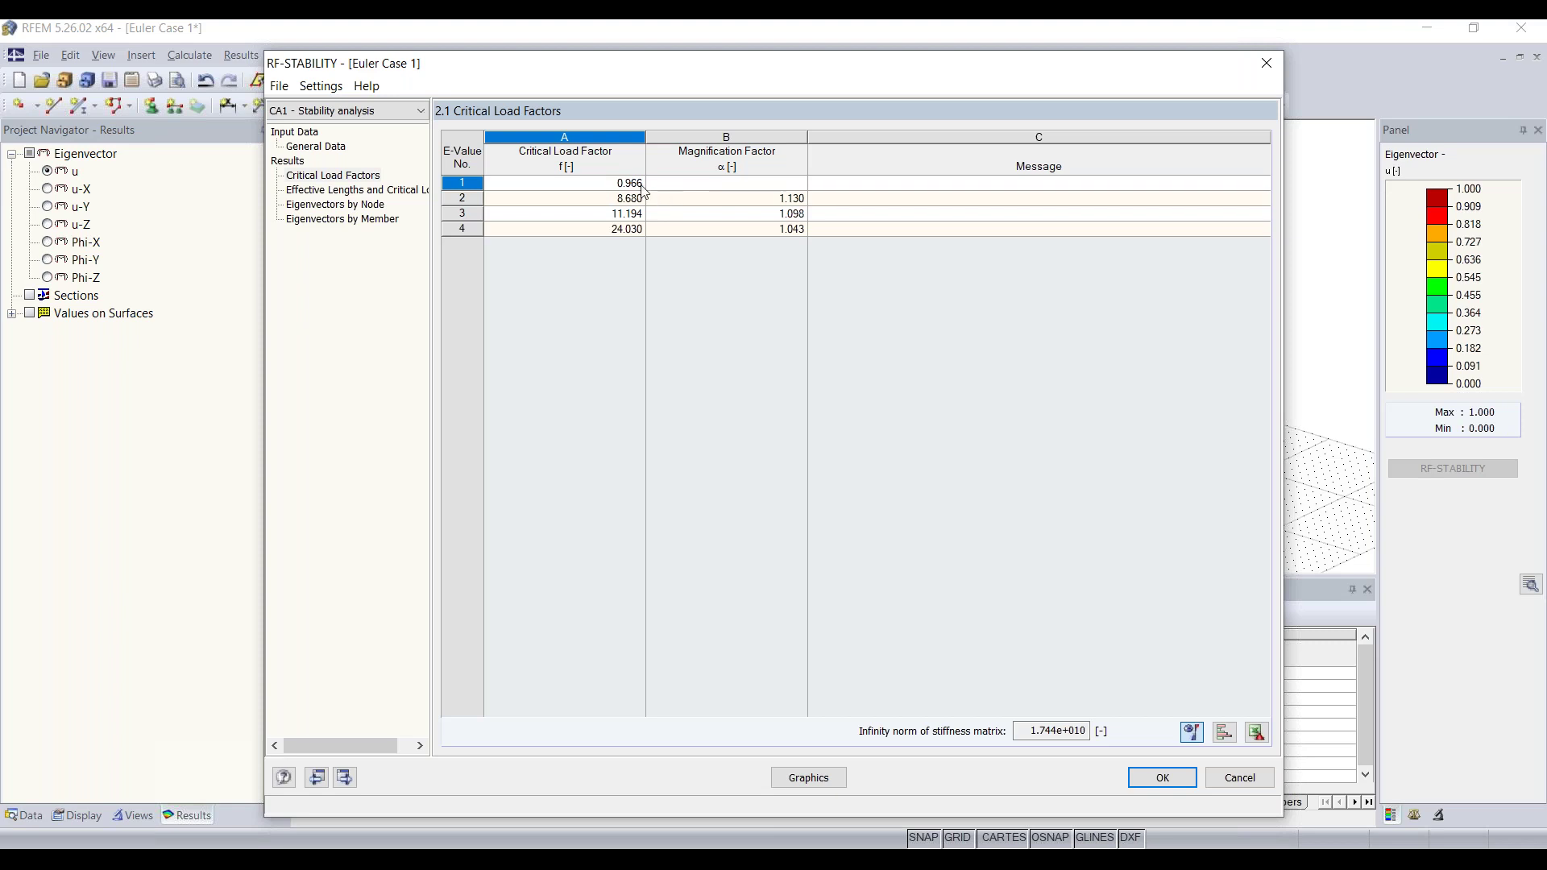
left_click_drag(680, 70, 578, 76)
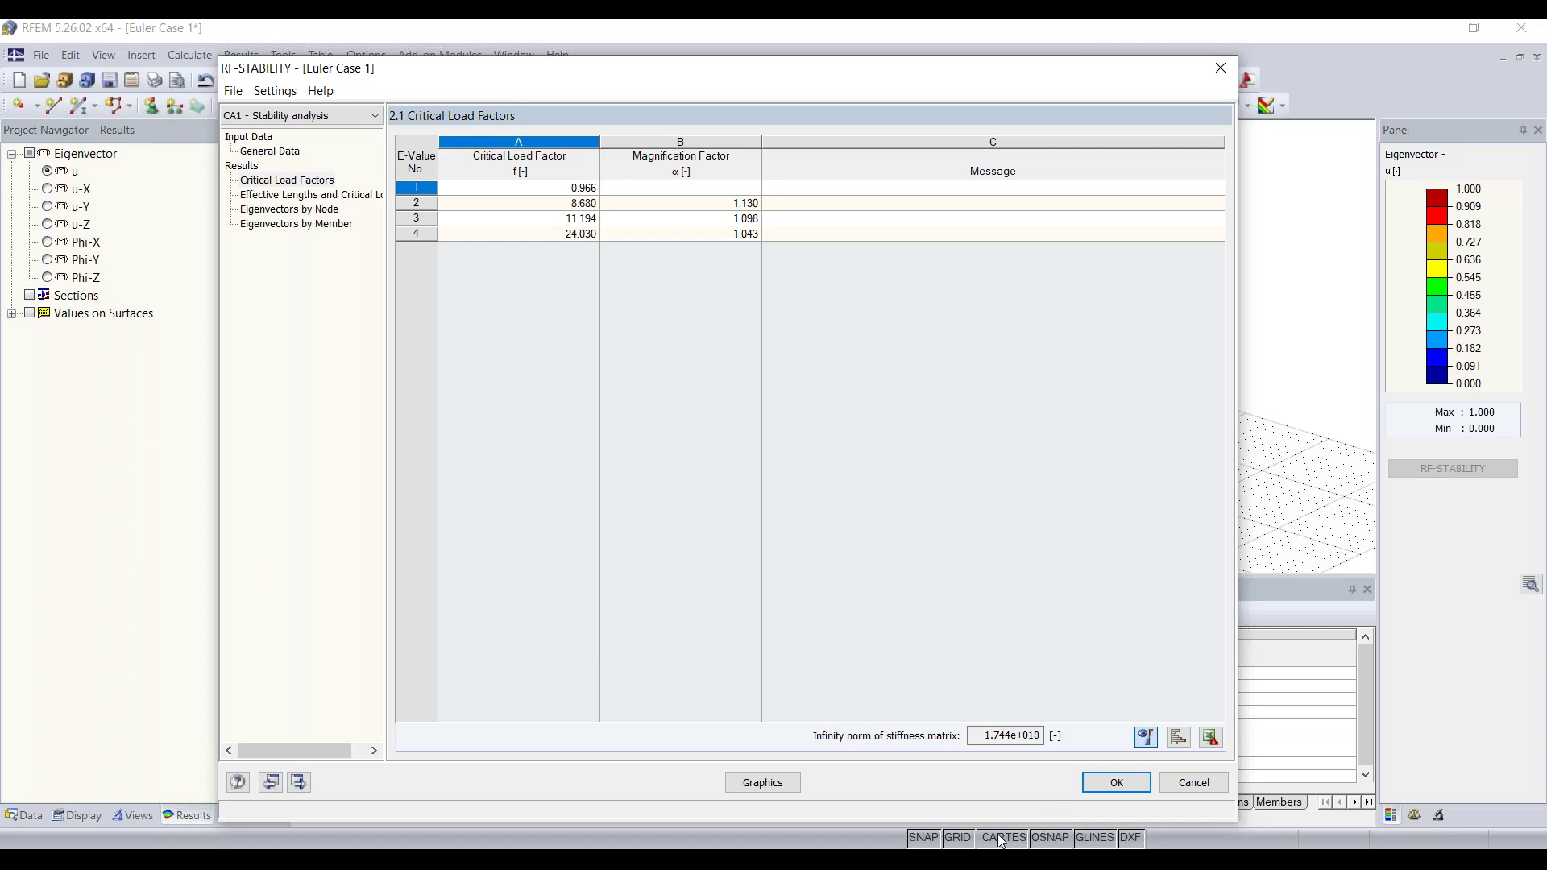
mouse_move(971, 861)
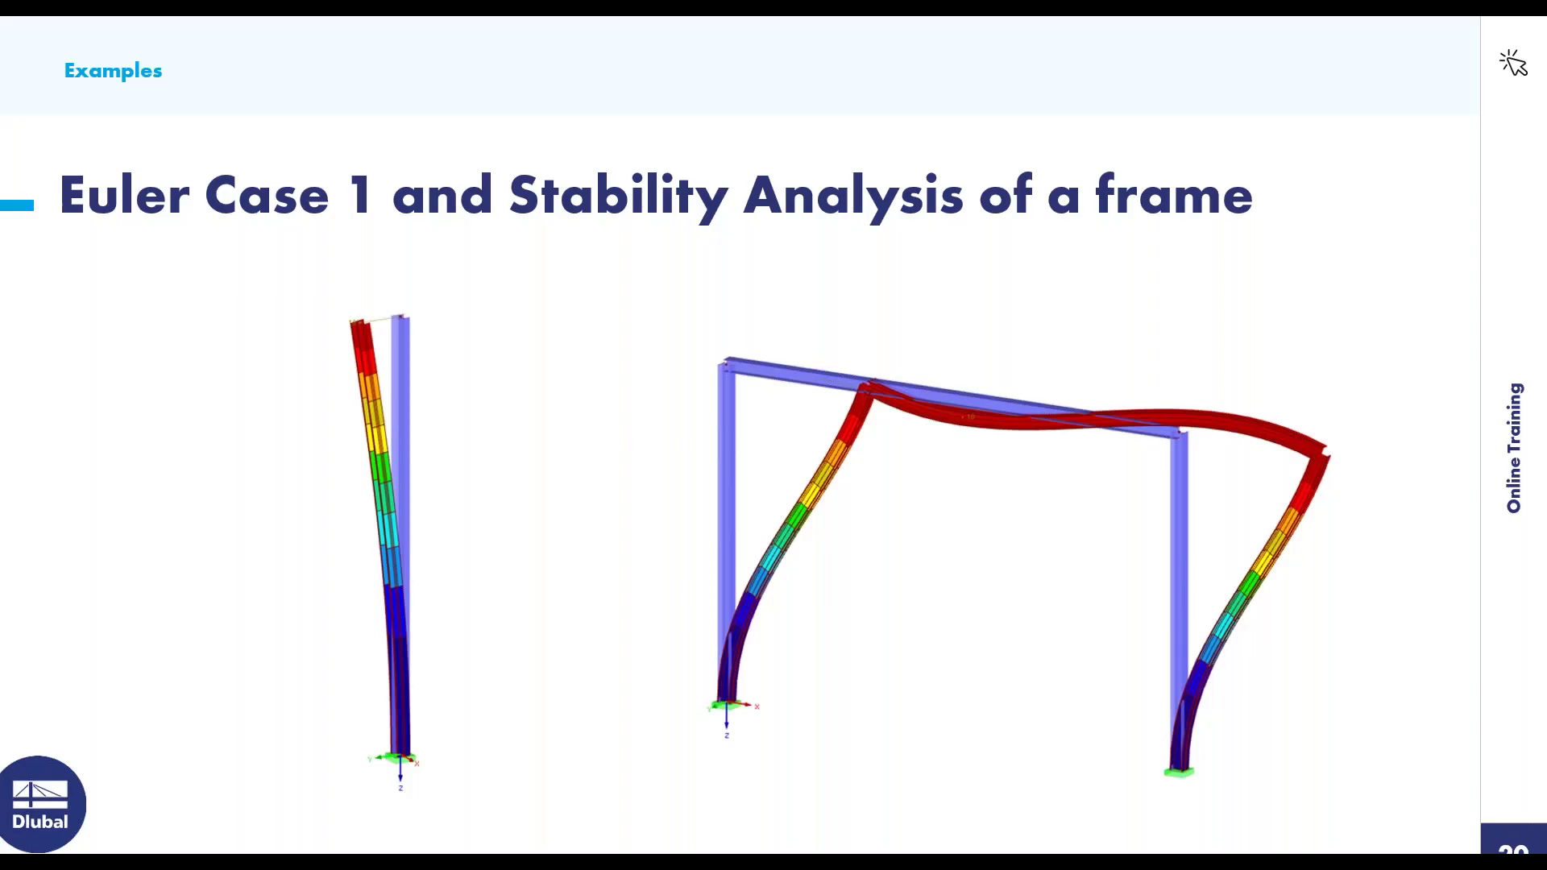
key("Right")
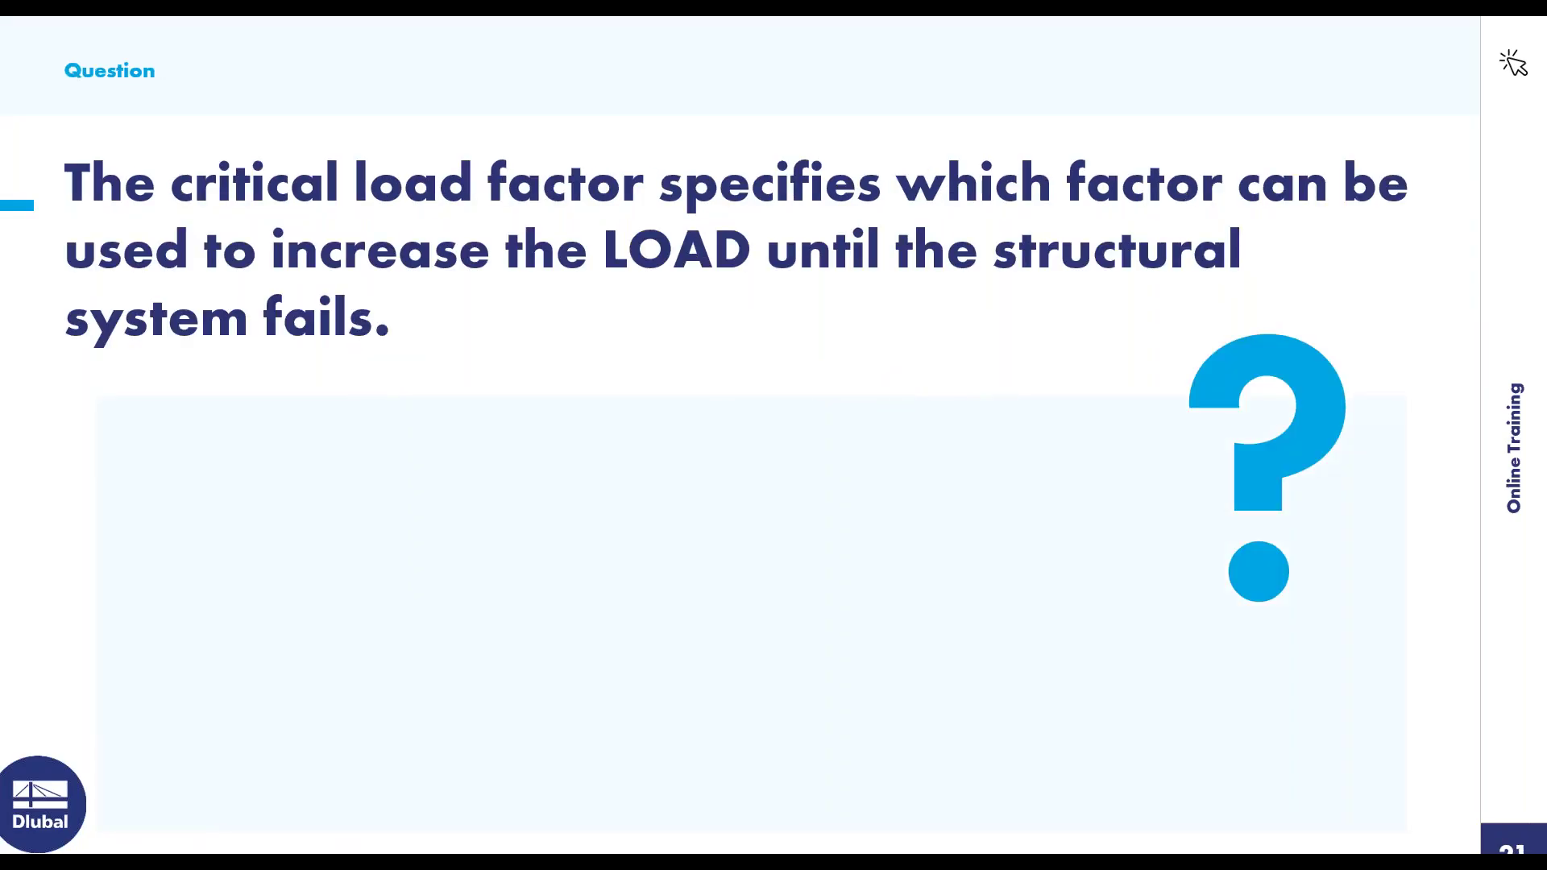
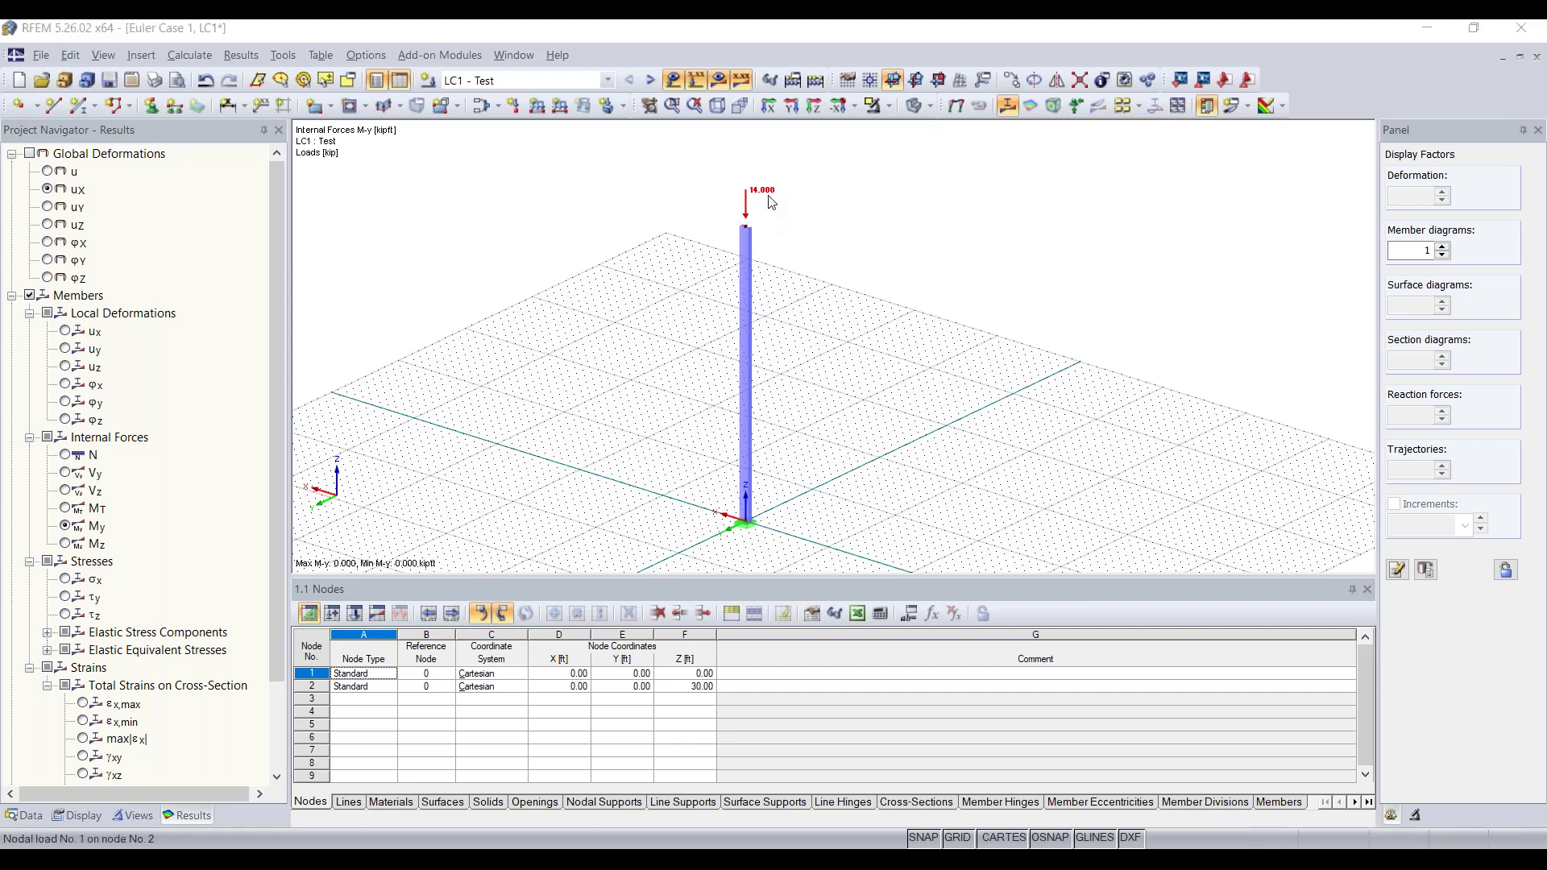
Step: Set the nodal load PZ at node 2 of the column to -5 kip
double_click(770, 199)
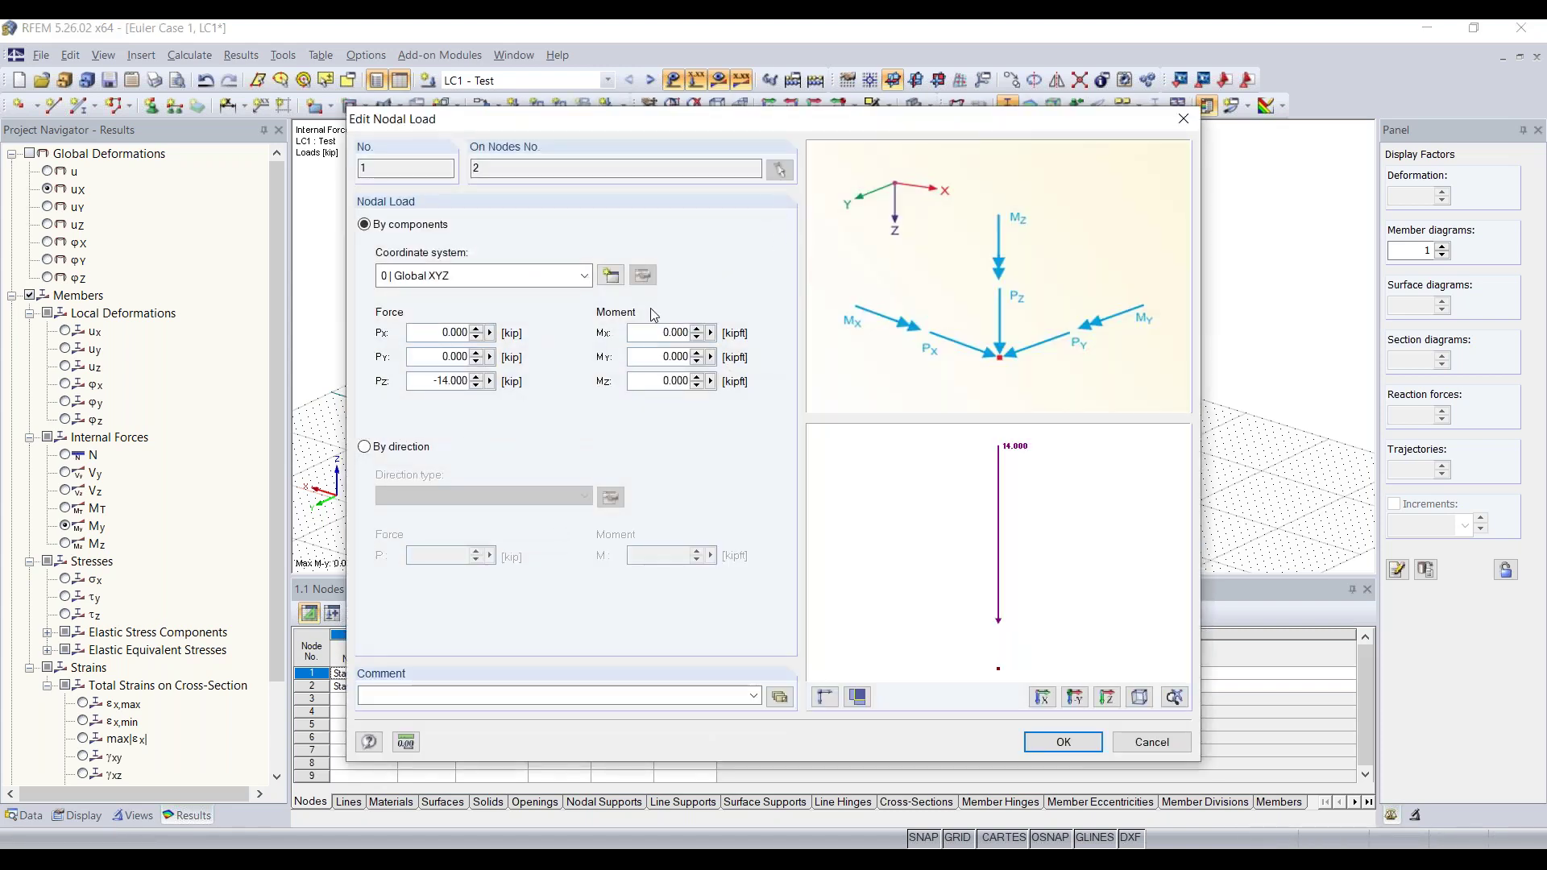
left_click(424, 383)
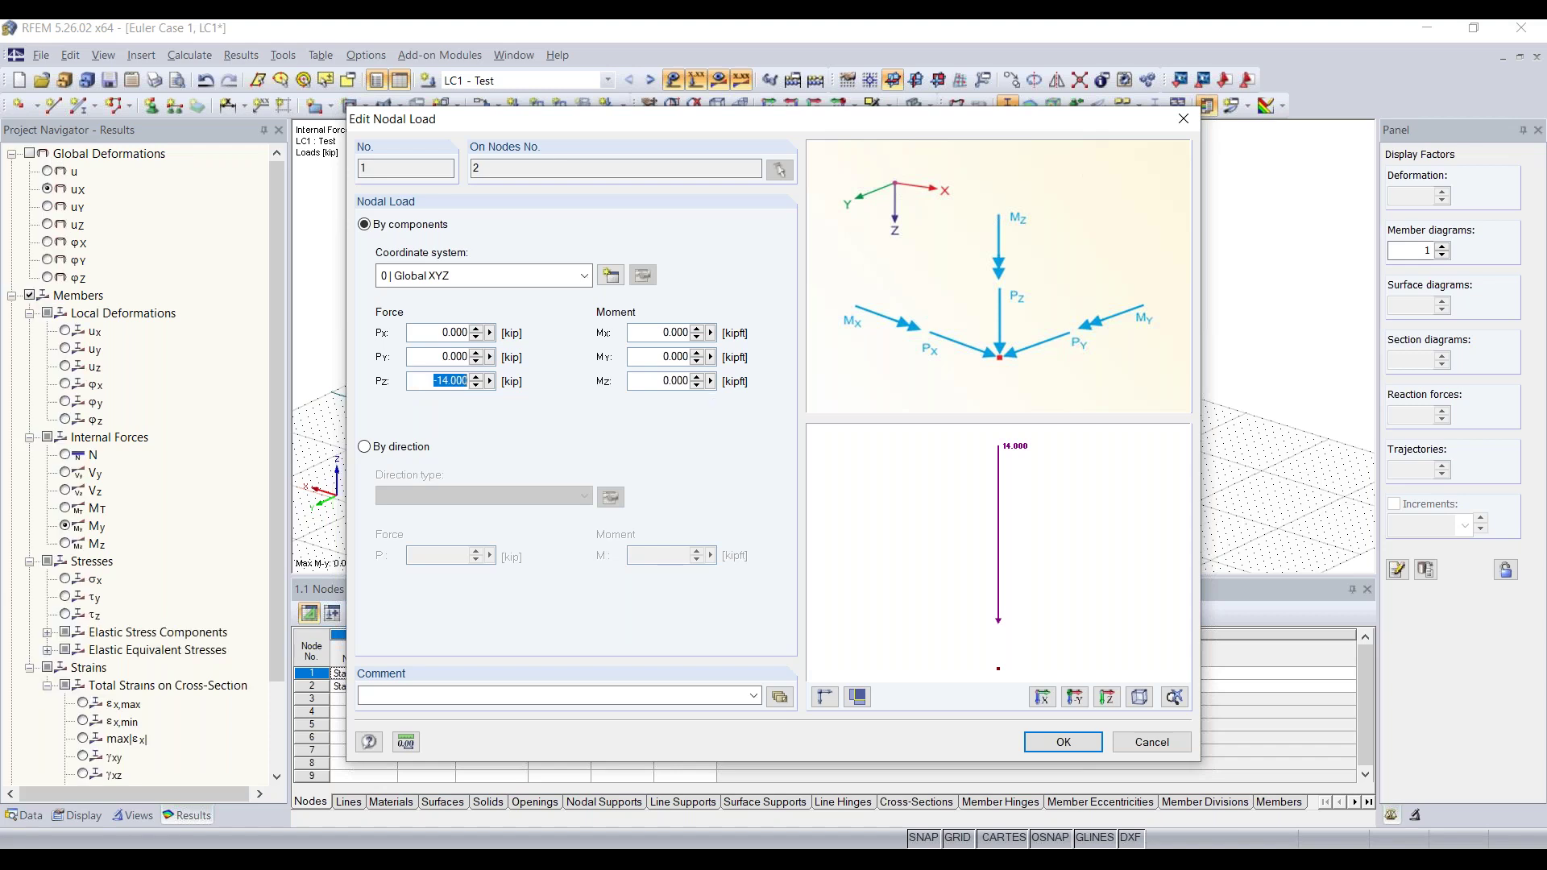
type("-5")
left_click_drag(1066, 740, 1088, 662)
key("Return")
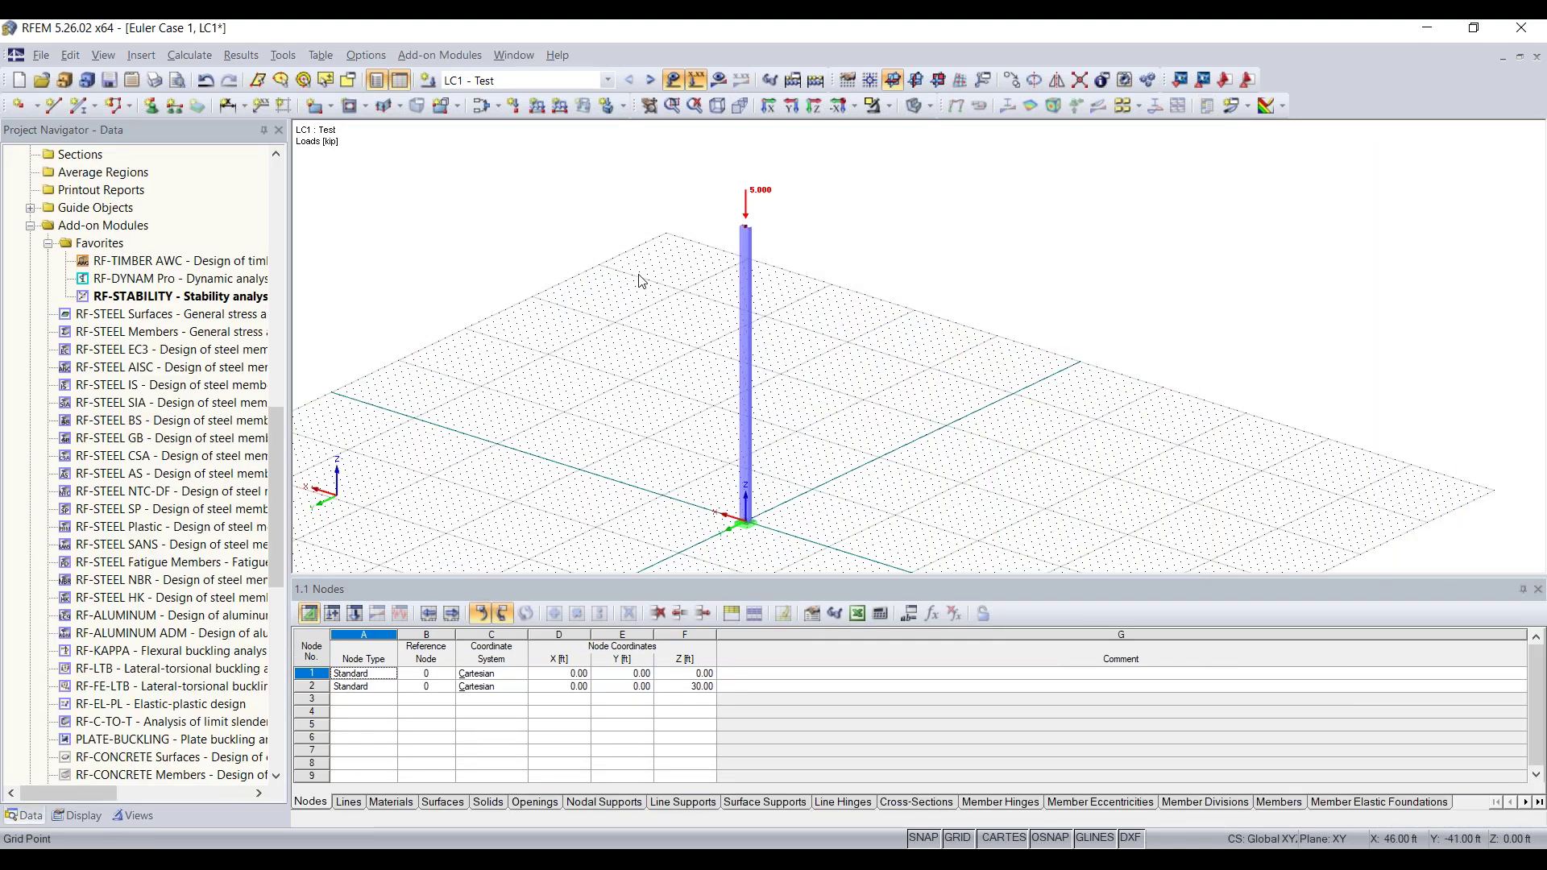
Step: Copy the column with its support and load along the X-axis so the copy's base is at X = -10 ft
middle_click_drag(640, 281, 672, 477, "ctrl")
left_click_drag(599, 513, 742, 153)
middle_click_drag(735, 508, 750, 387)
scroll(600, 377, "up", 2)
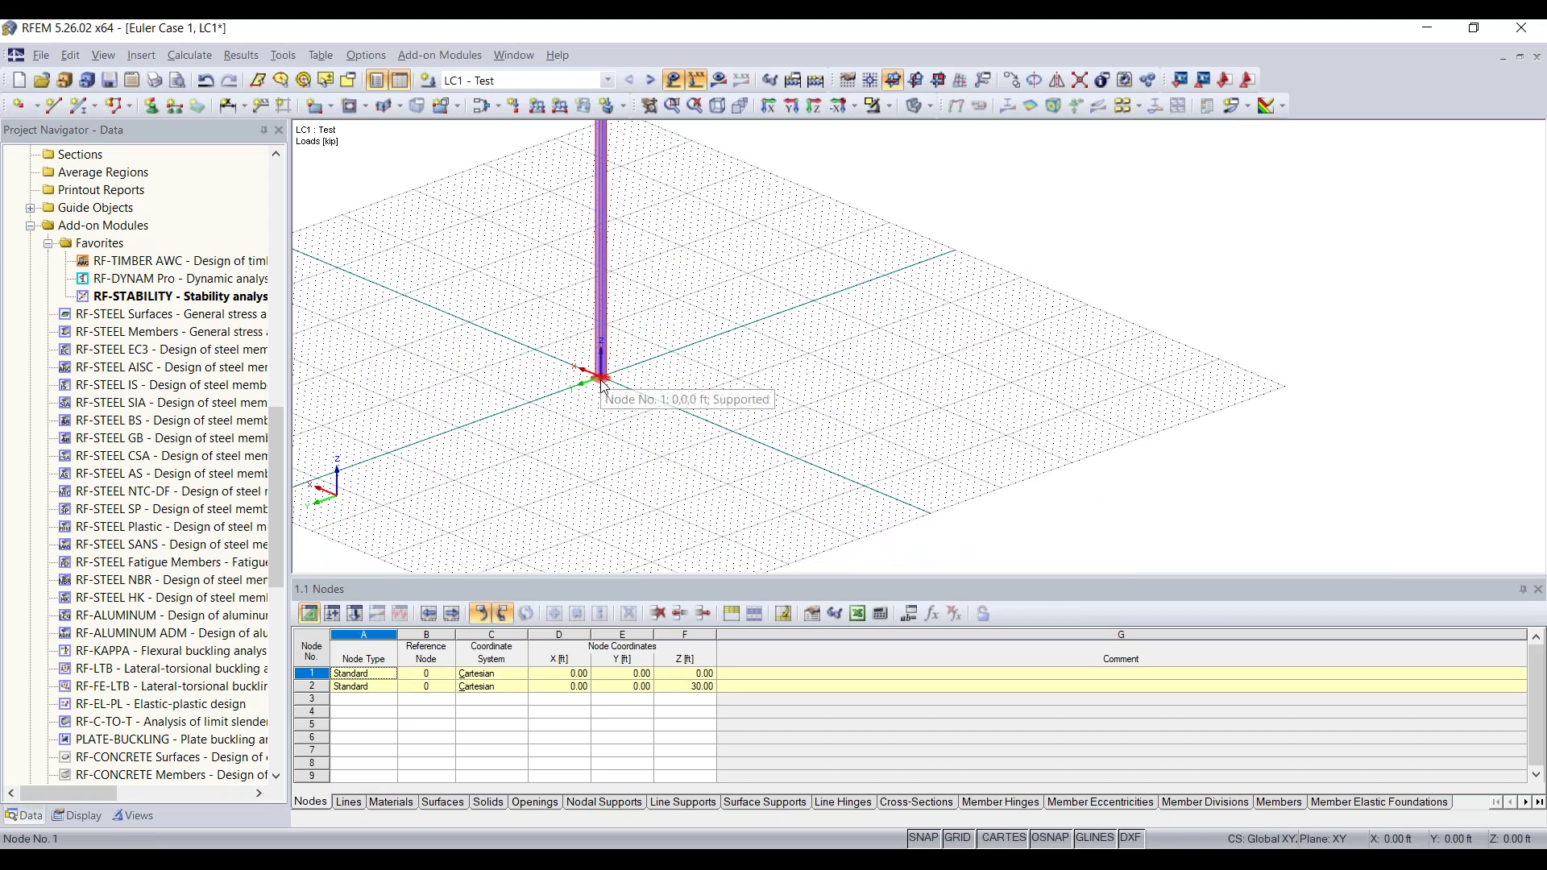
left_click_drag(604, 382, 666, 412, "ctrl")
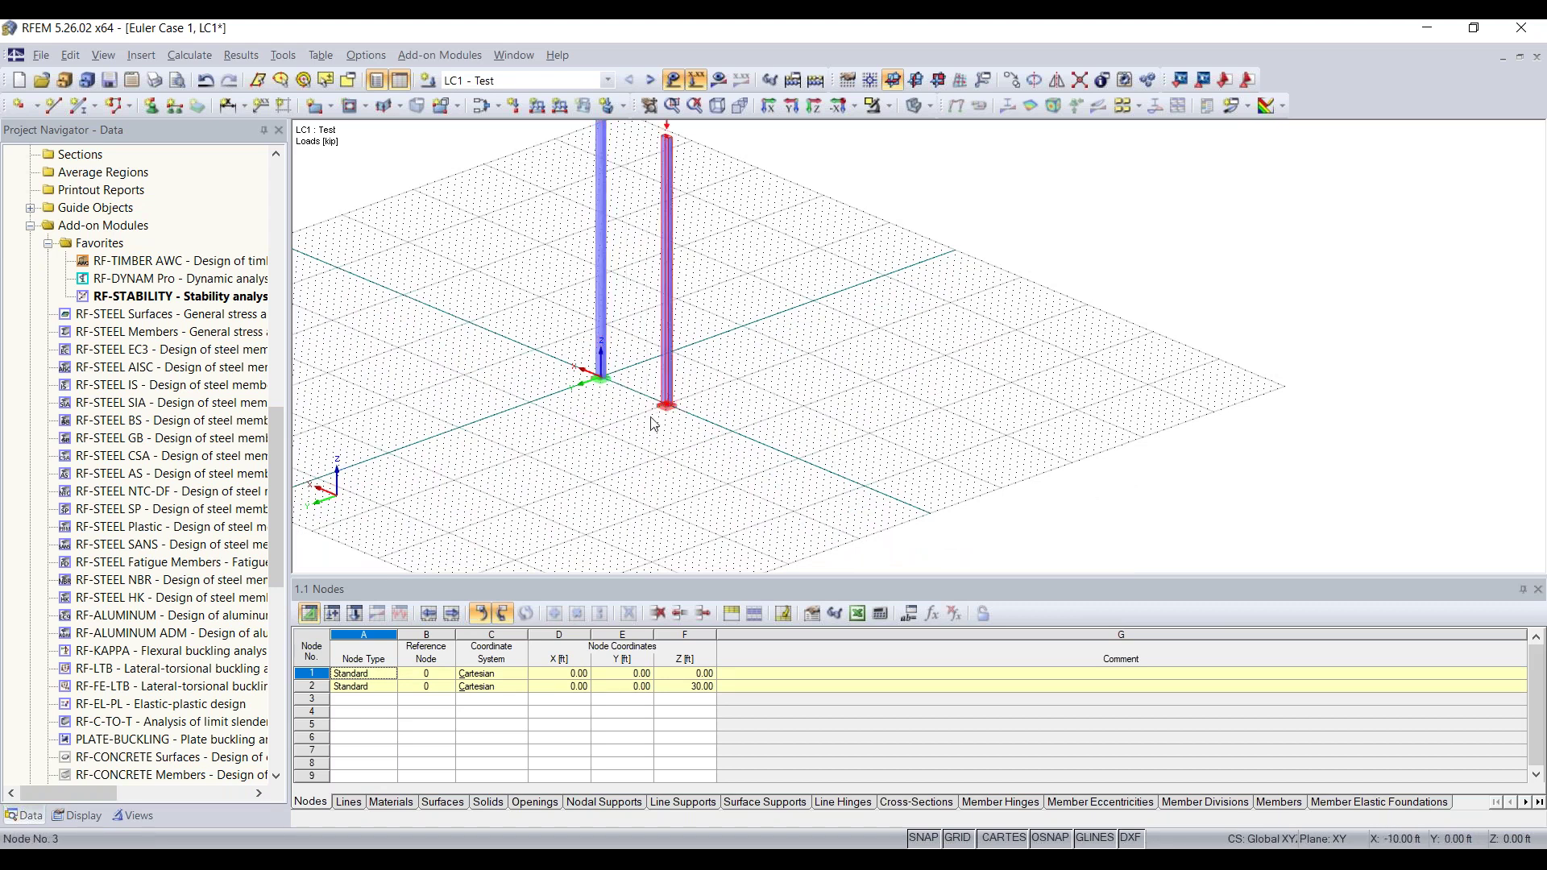
Step: Select the top nodes of both columns and switch the work plane to XZ
scroll(654, 424, "up", 1)
scroll(654, 423, "down", 2)
middle_click_drag(653, 424, 1060, 378, "ctrl")
left_click_drag(741, 271, 1067, 130)
left_click_drag(714, 267, 1064, 134)
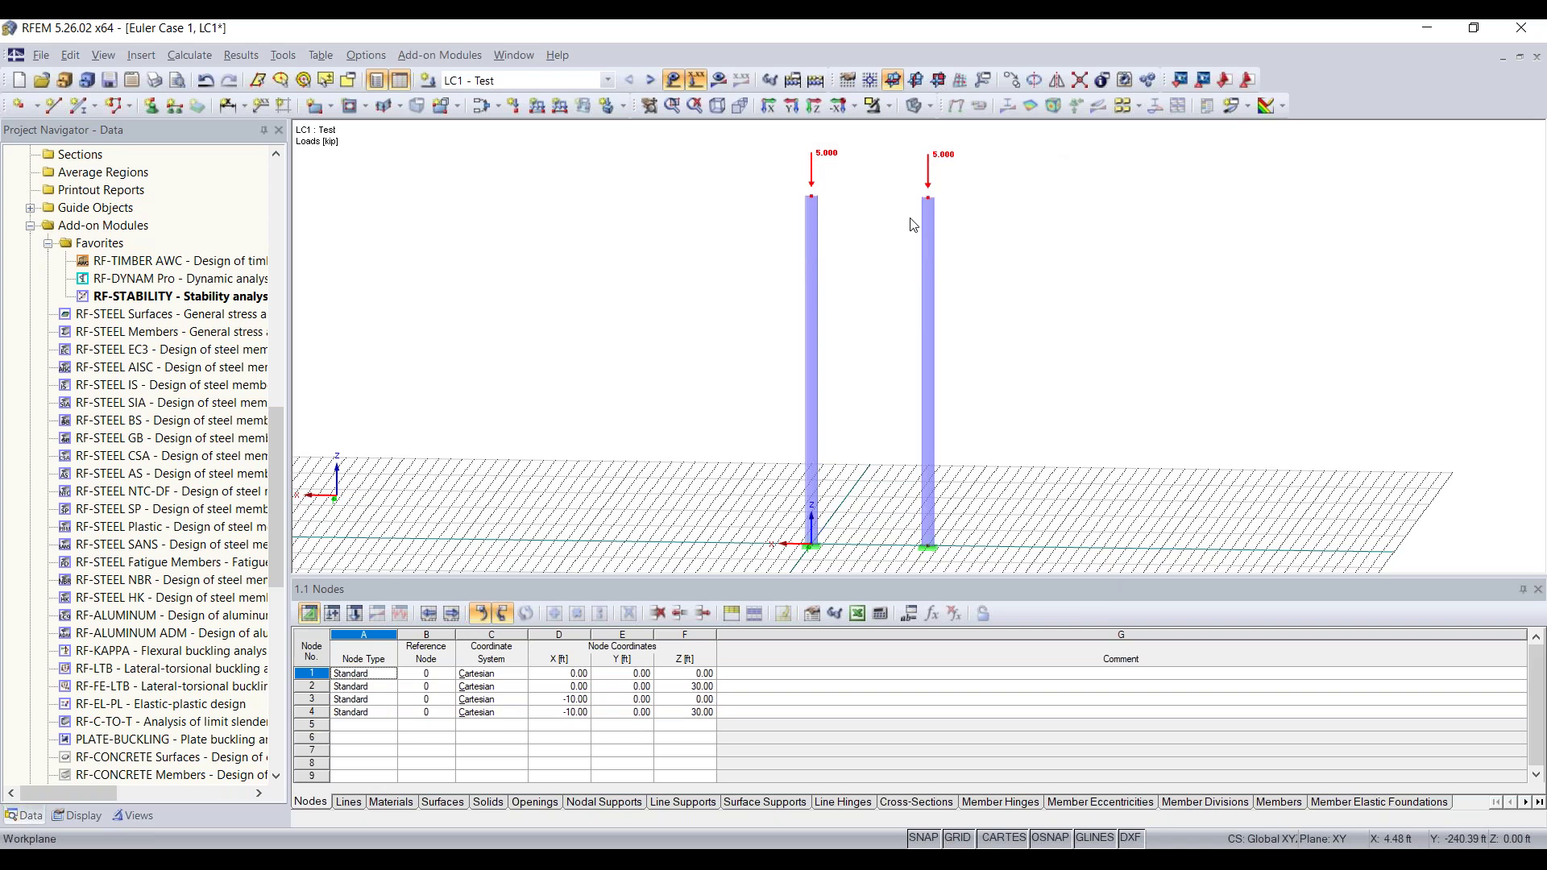
left_click(916, 80)
left_click(938, 80)
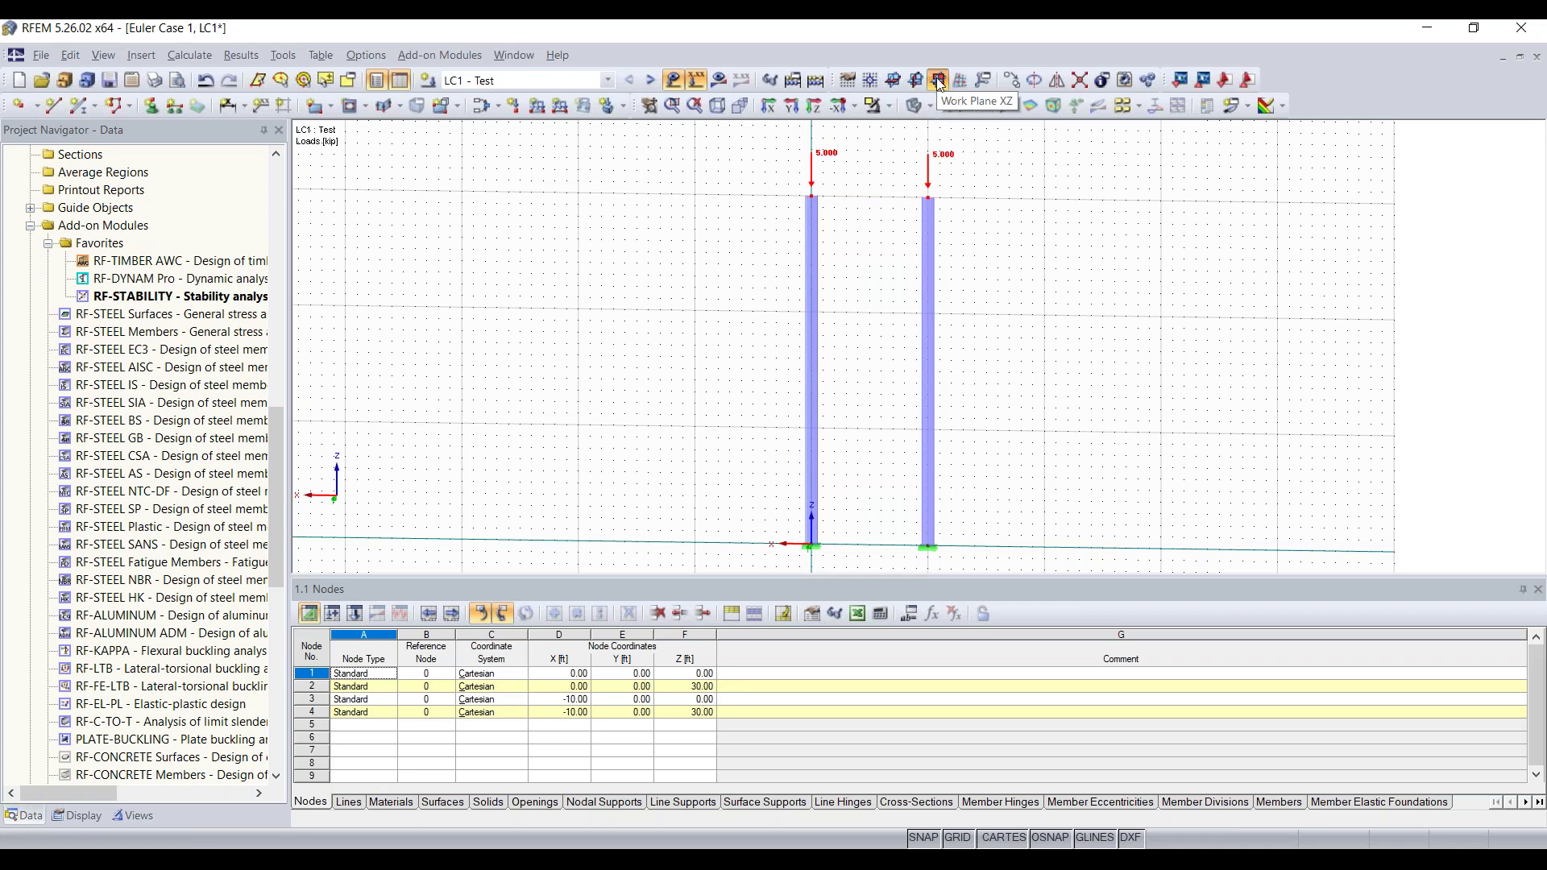
Step: Move the top nodes of both columns down to Z = 10 ft
middle_click_drag(862, 286, 797, 261)
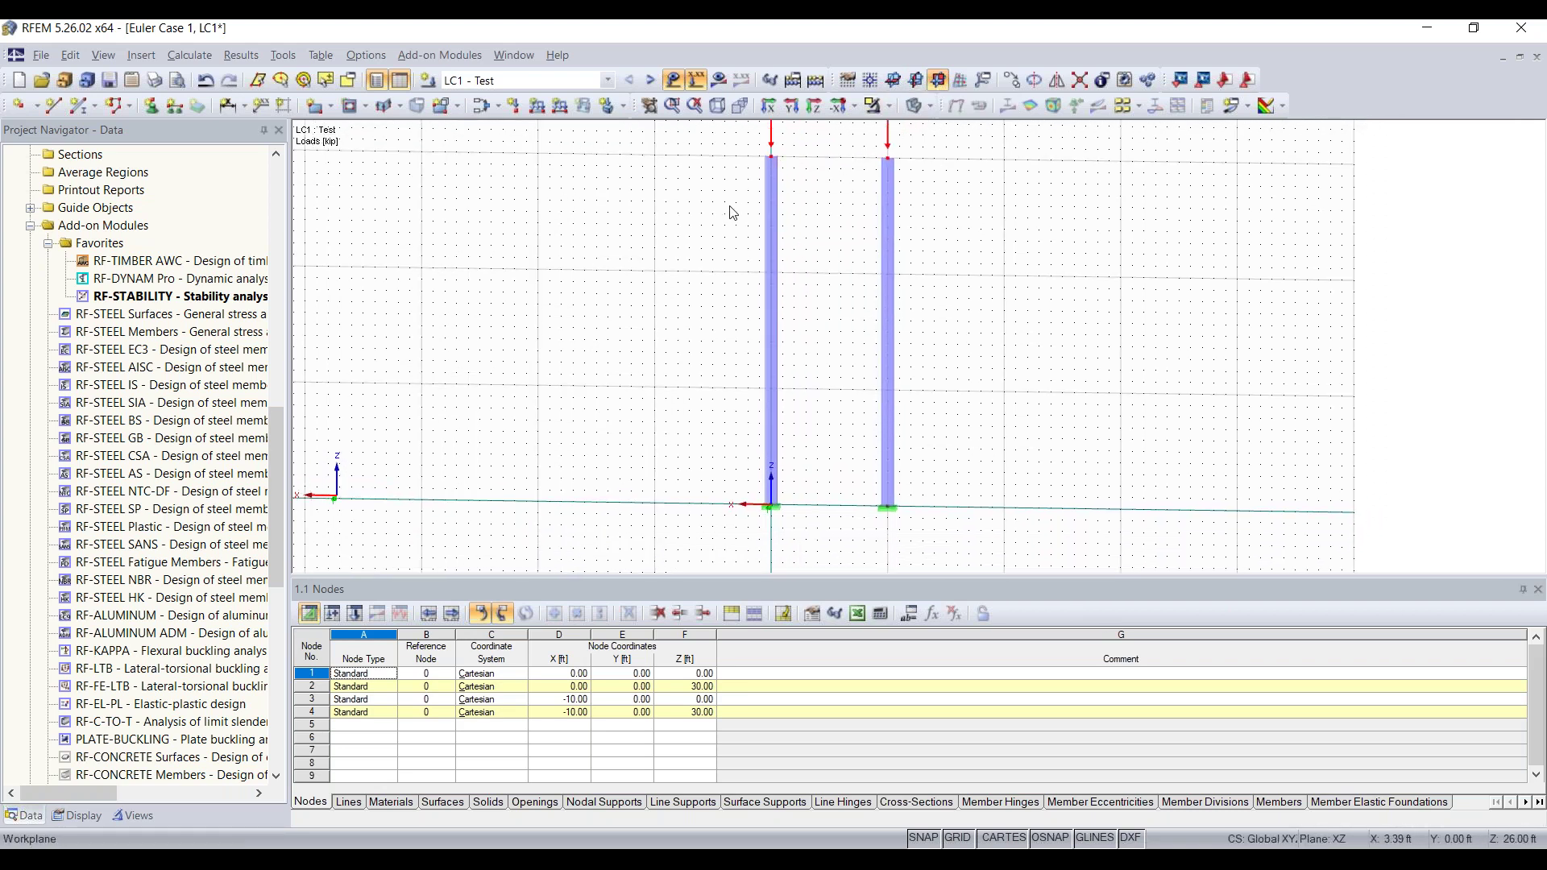
middle_click_drag(692, 290, 832, 266)
left_click_drag(833, 266, 932, 201)
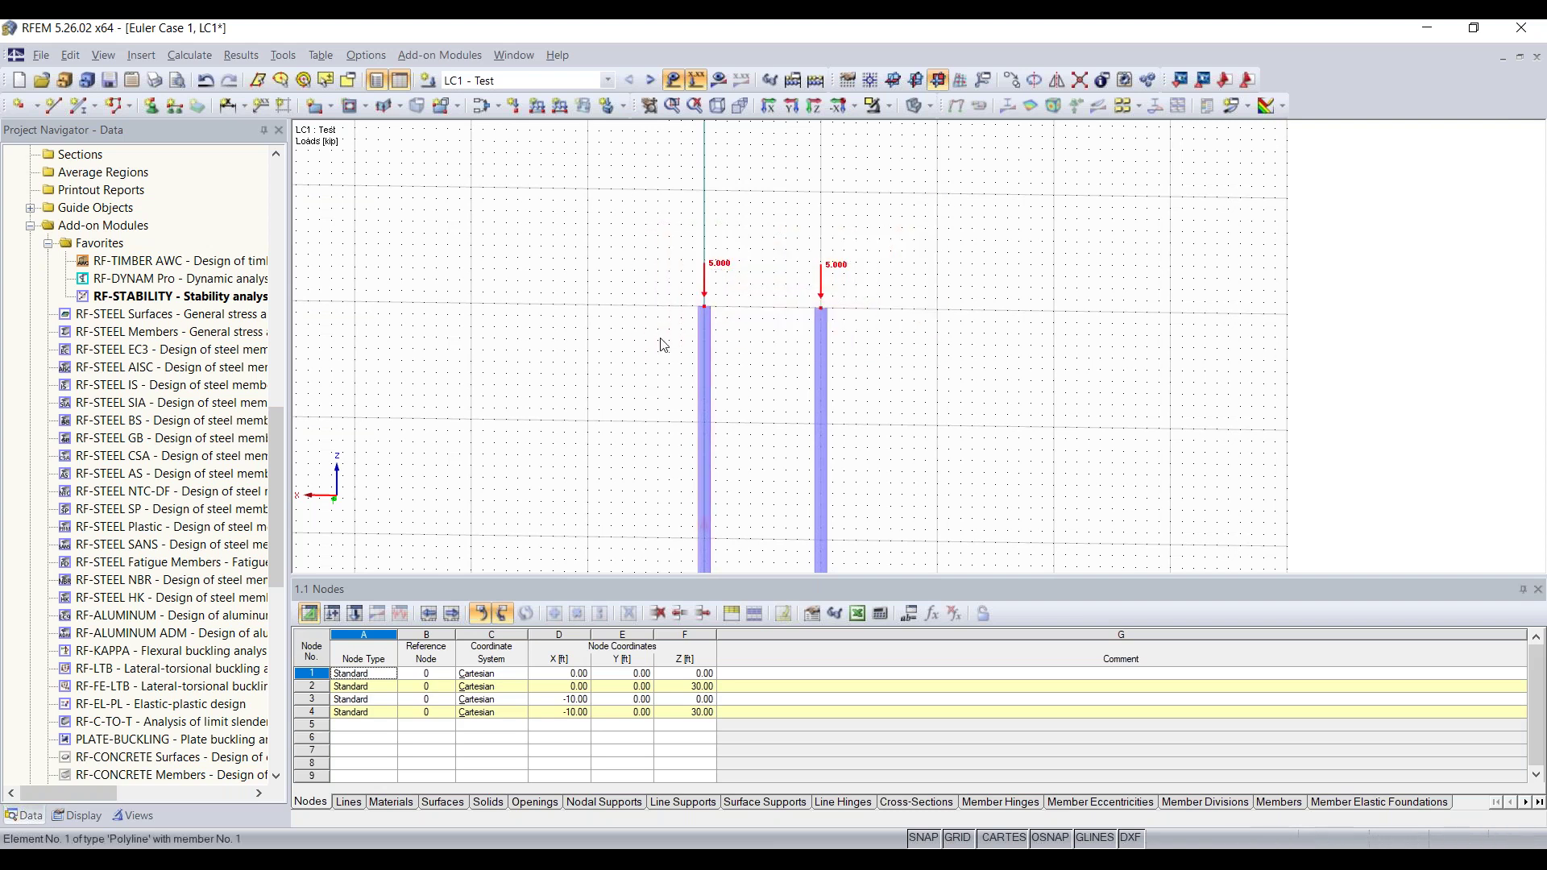
middle_click_drag(746, 310, 779, 181)
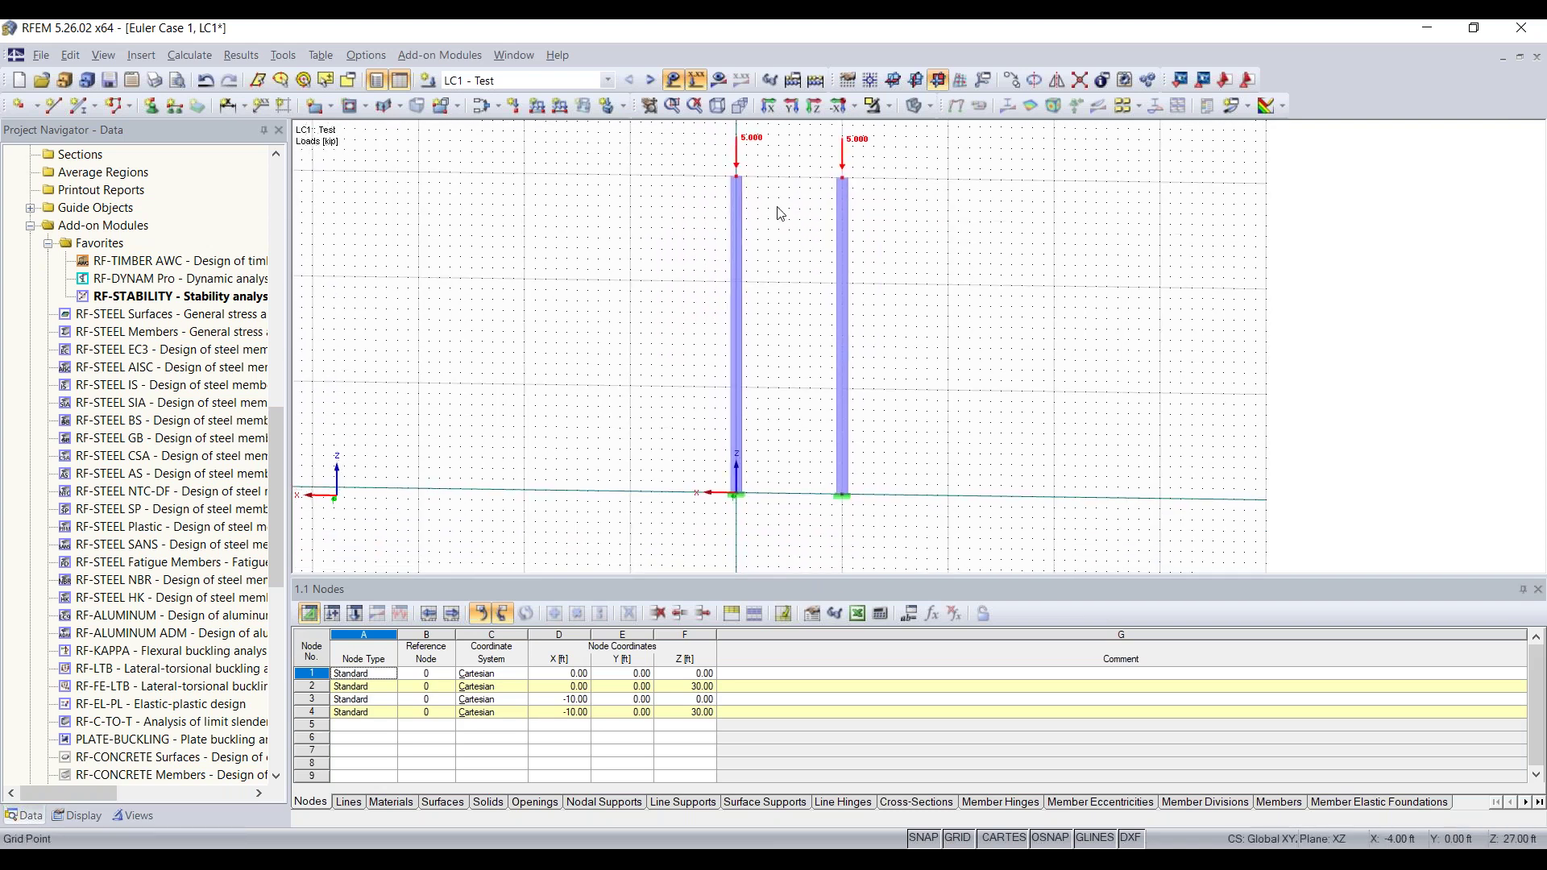
left_click(738, 182)
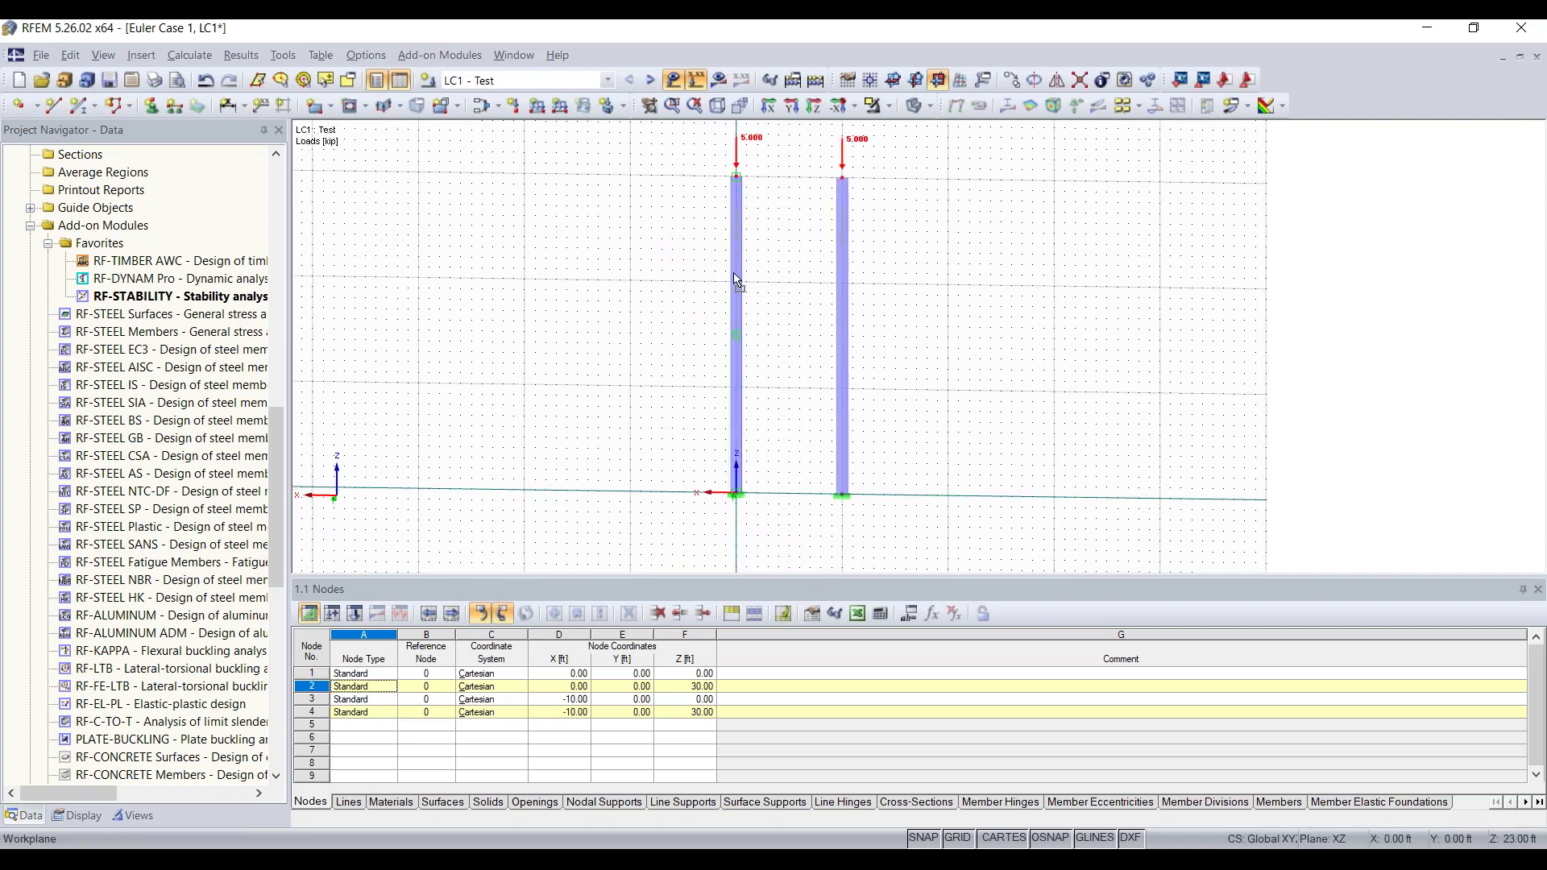
left_click_drag(739, 395, 803, 386)
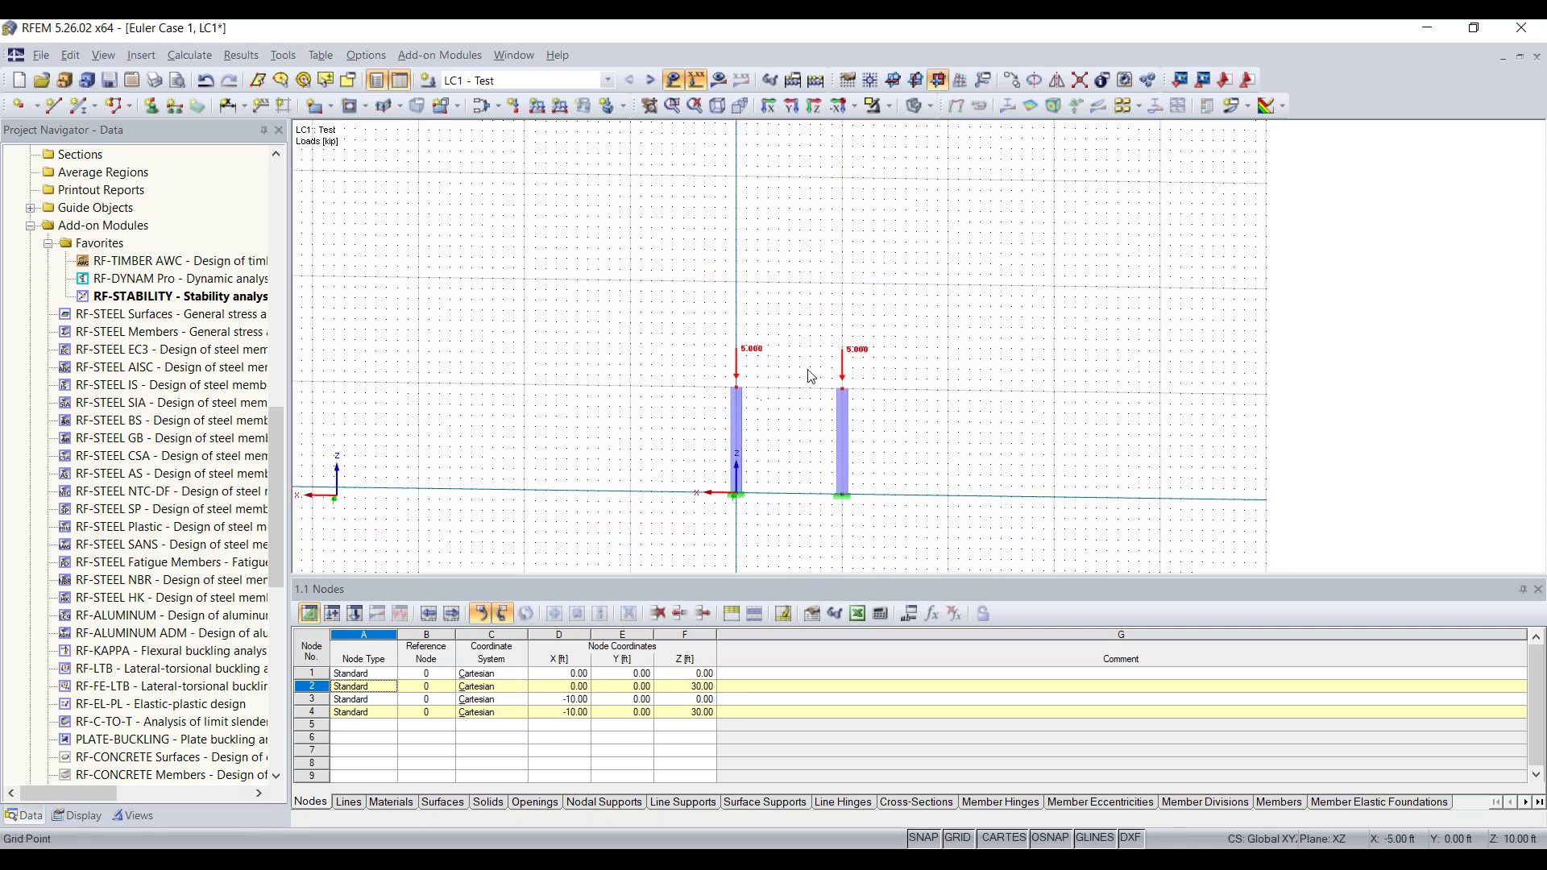
scroll(806, 402, "up", 3)
scroll(803, 431, "down", 1)
middle_click_drag(801, 438, 800, 315)
scroll(823, 297, "down", 1)
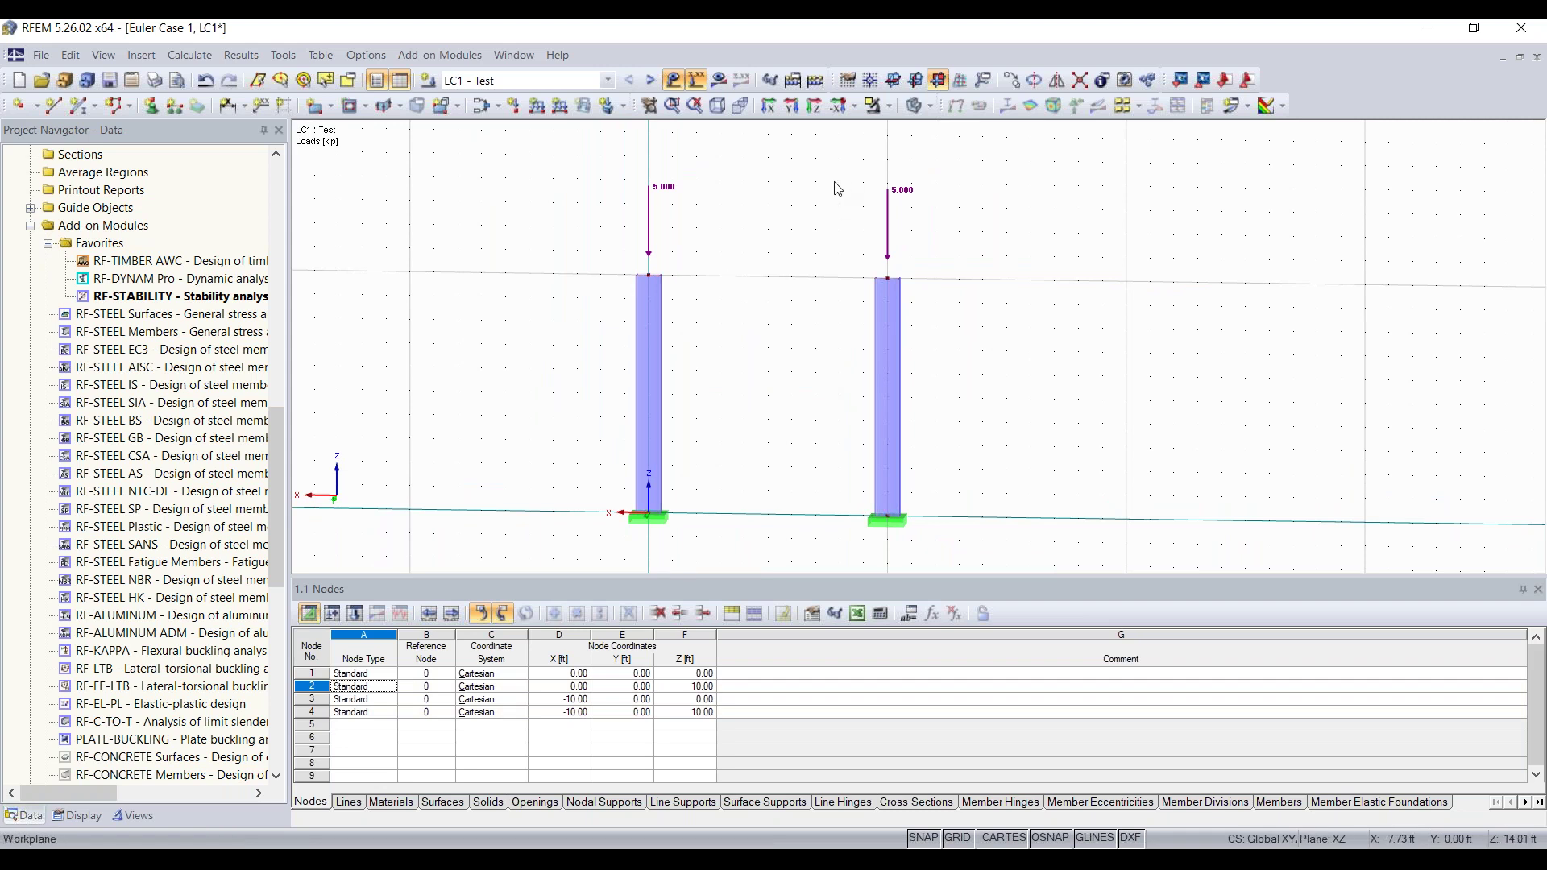
Step: Start a new beam member and define its cross-section as W 8x15 from AISC 14 in Steel A992
left_click(85, 106)
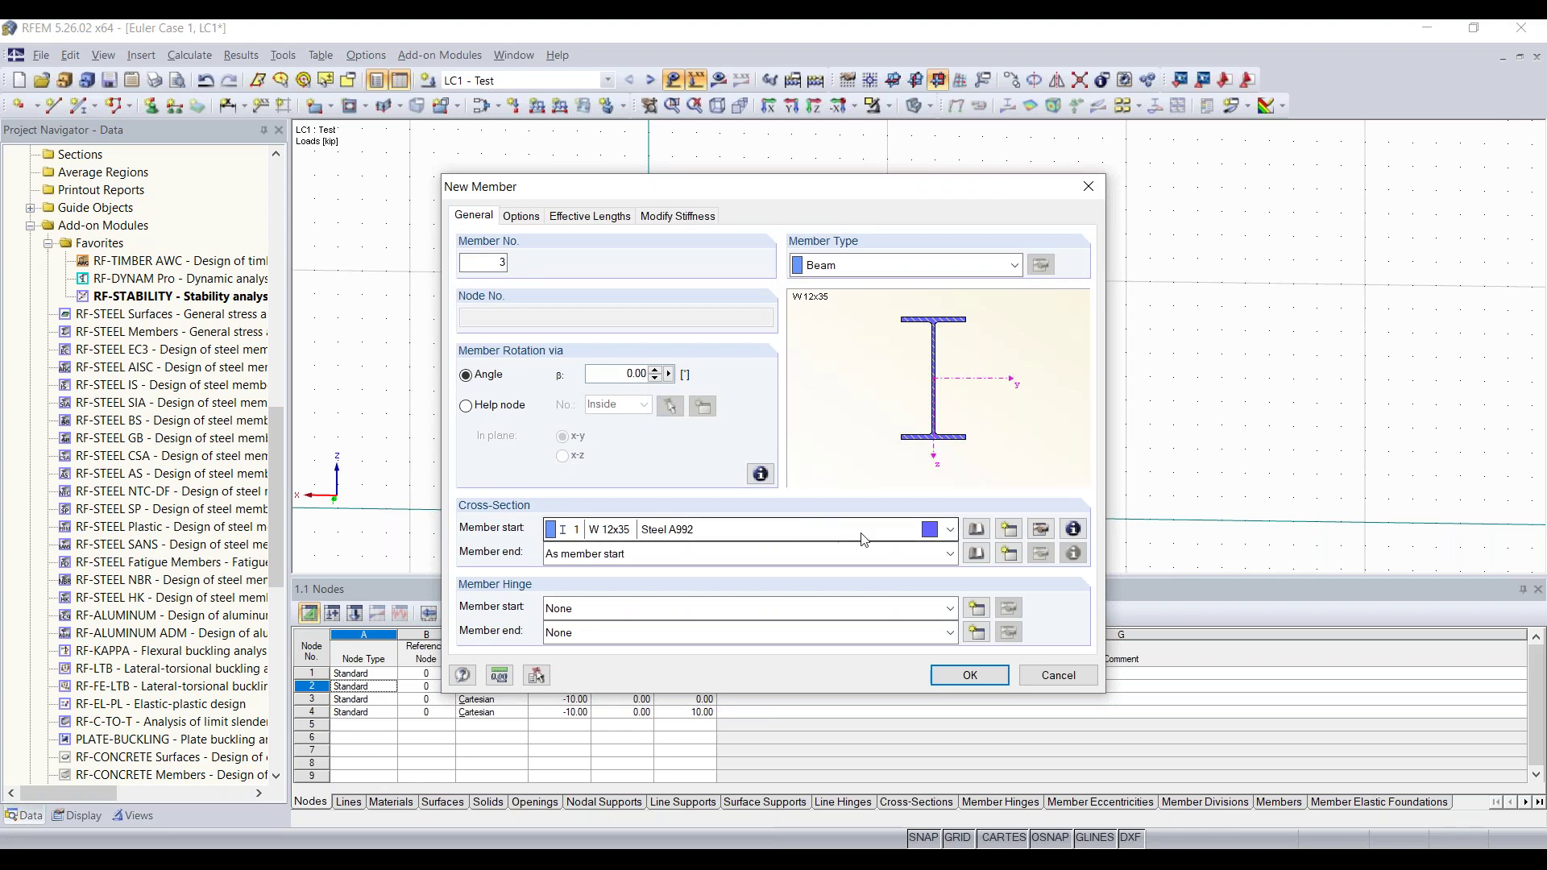
left_click(1008, 534)
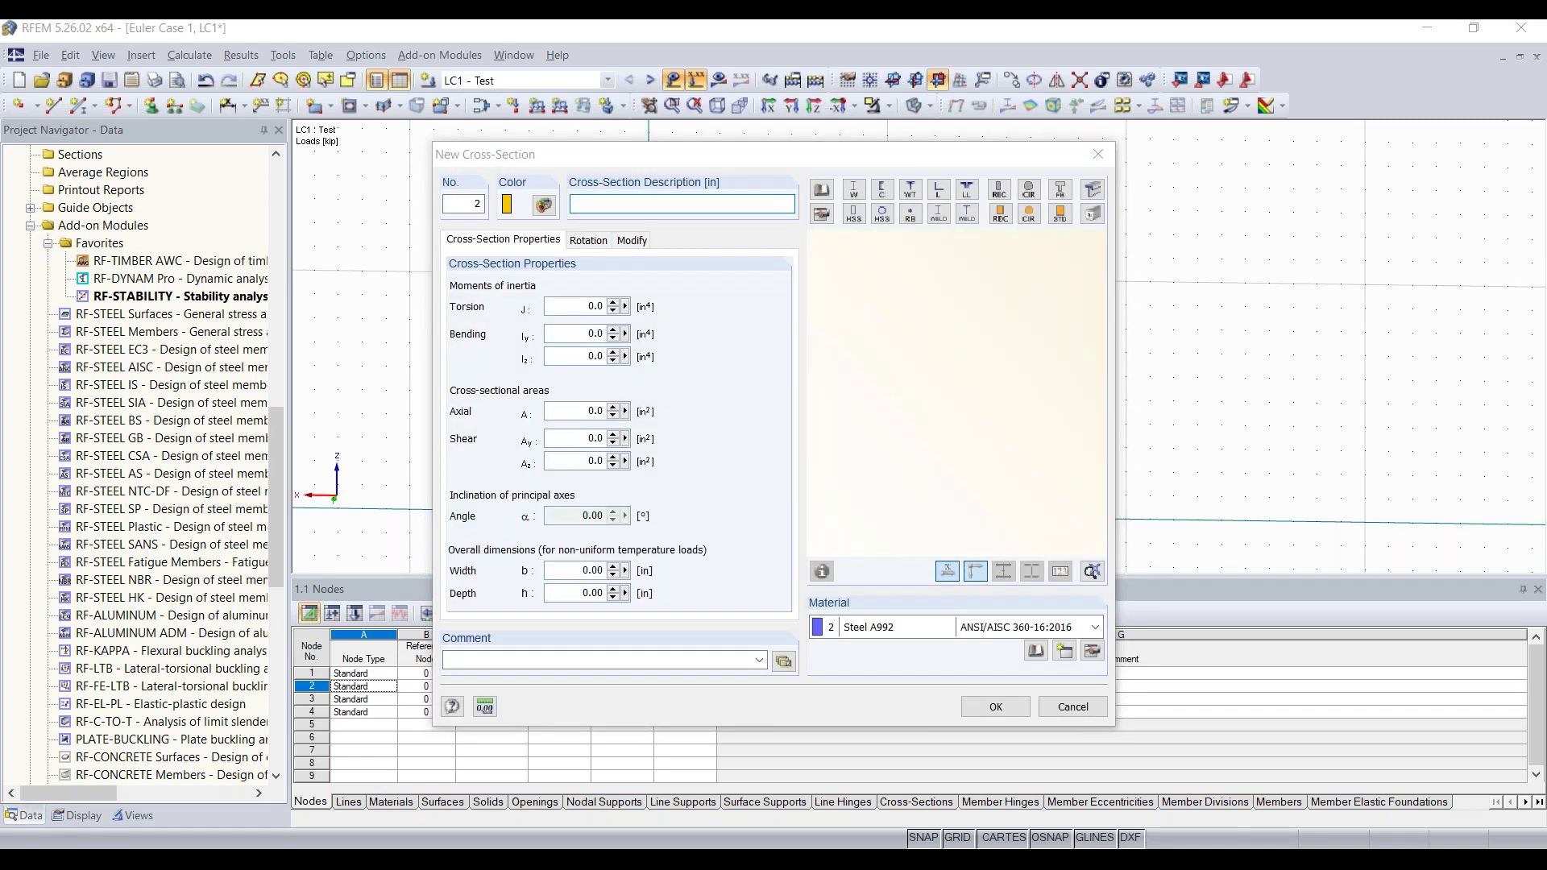
scroll(830, 355, "down", 20)
scroll(830, 361, "down", 16)
scroll(832, 364, "down", 12)
scroll(832, 369, "down", 15)
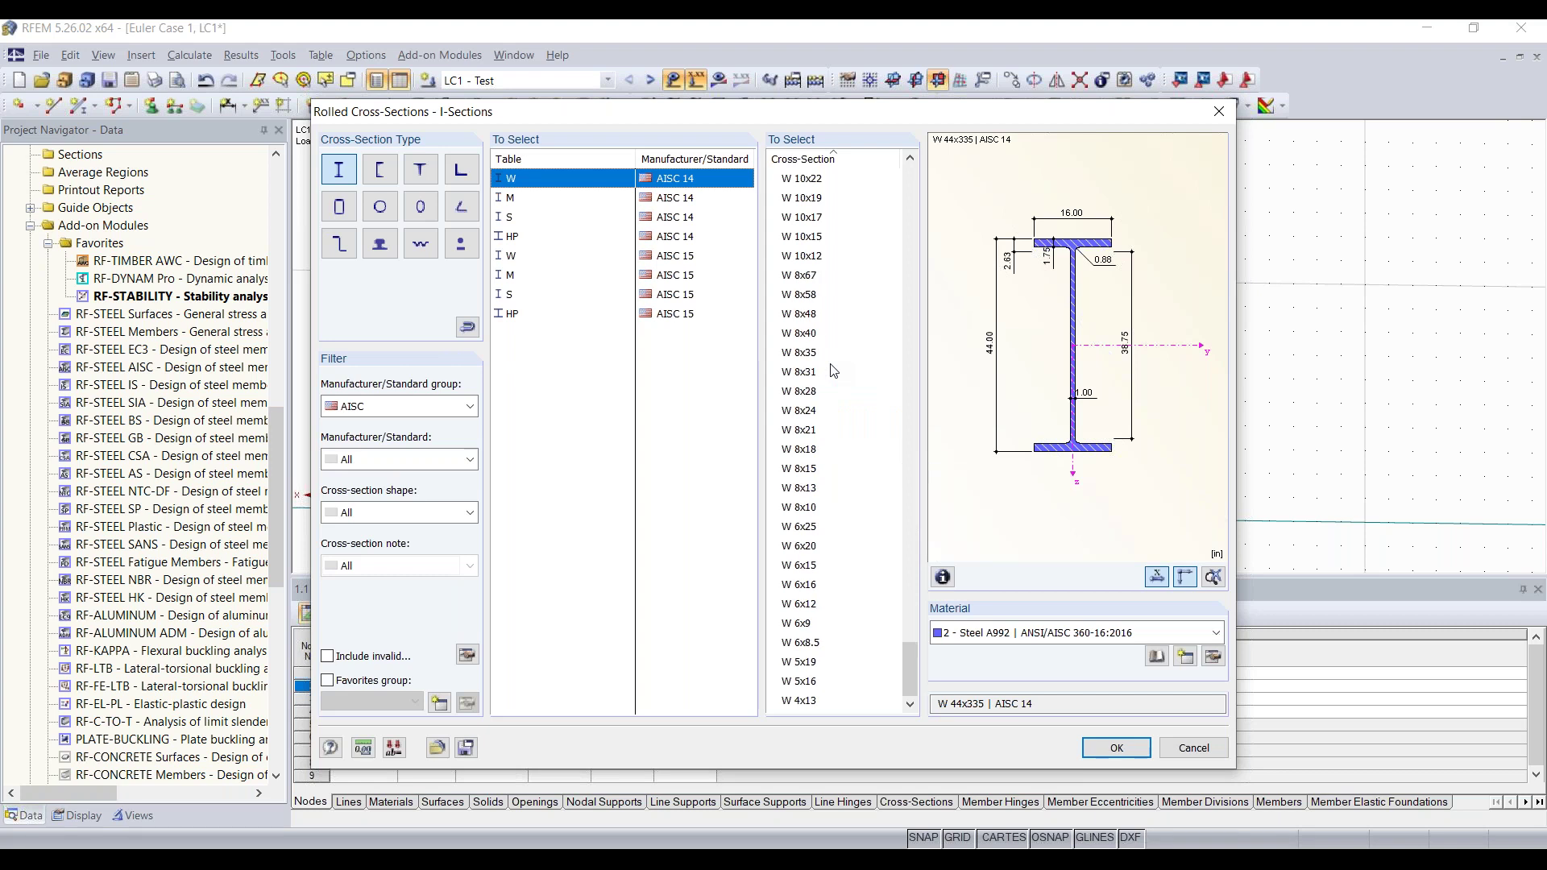
left_click(816, 470)
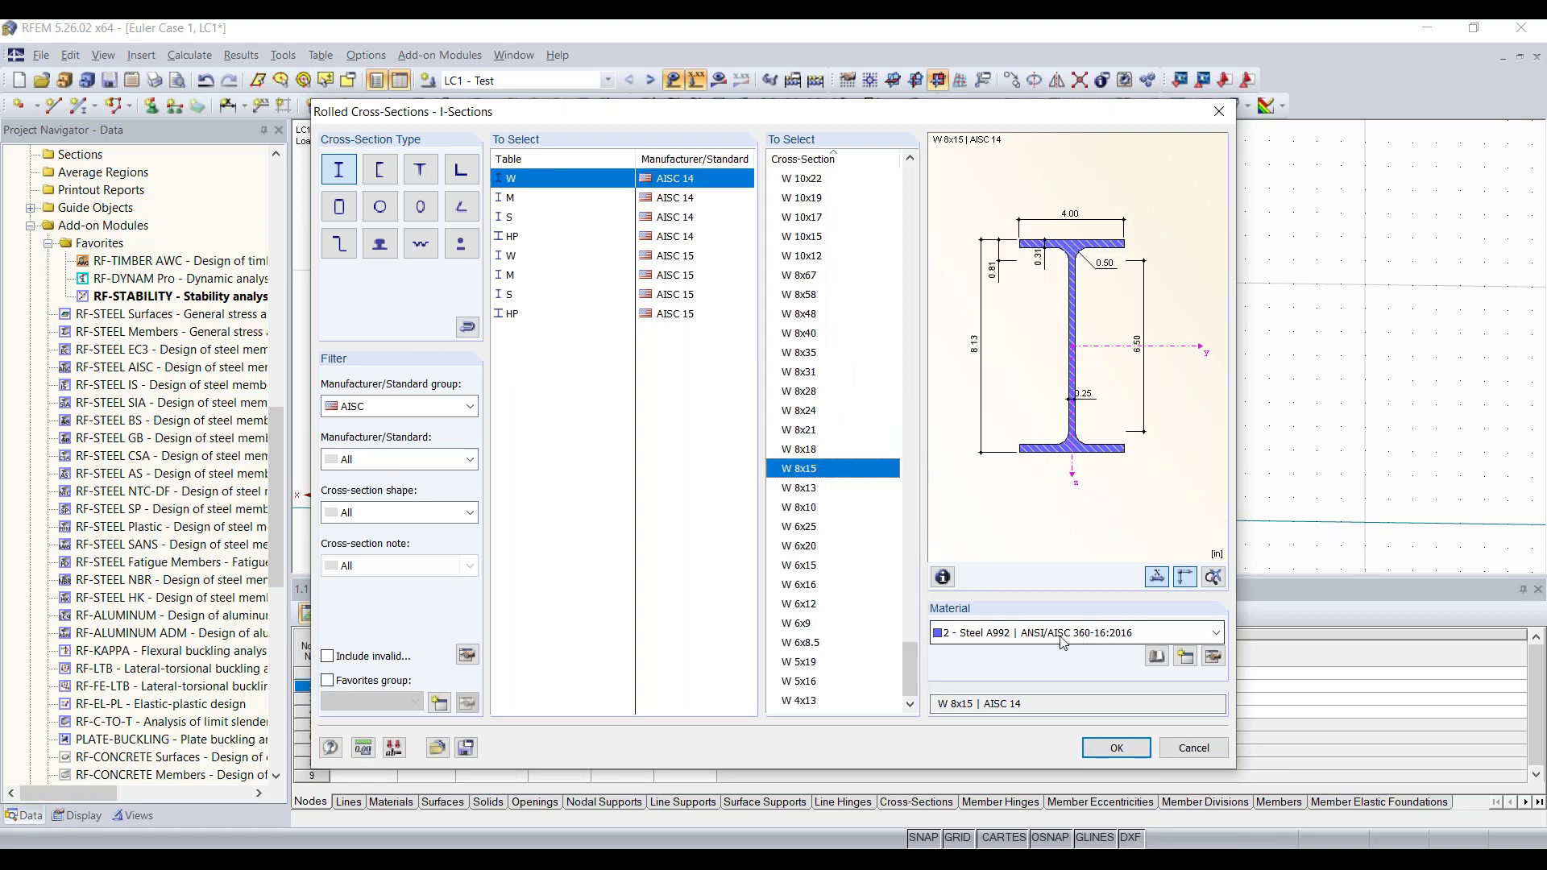
left_click(1116, 748)
left_click(996, 706)
Step: Place the beam between the two column tops, from node 2 to node 4
left_click(984, 682)
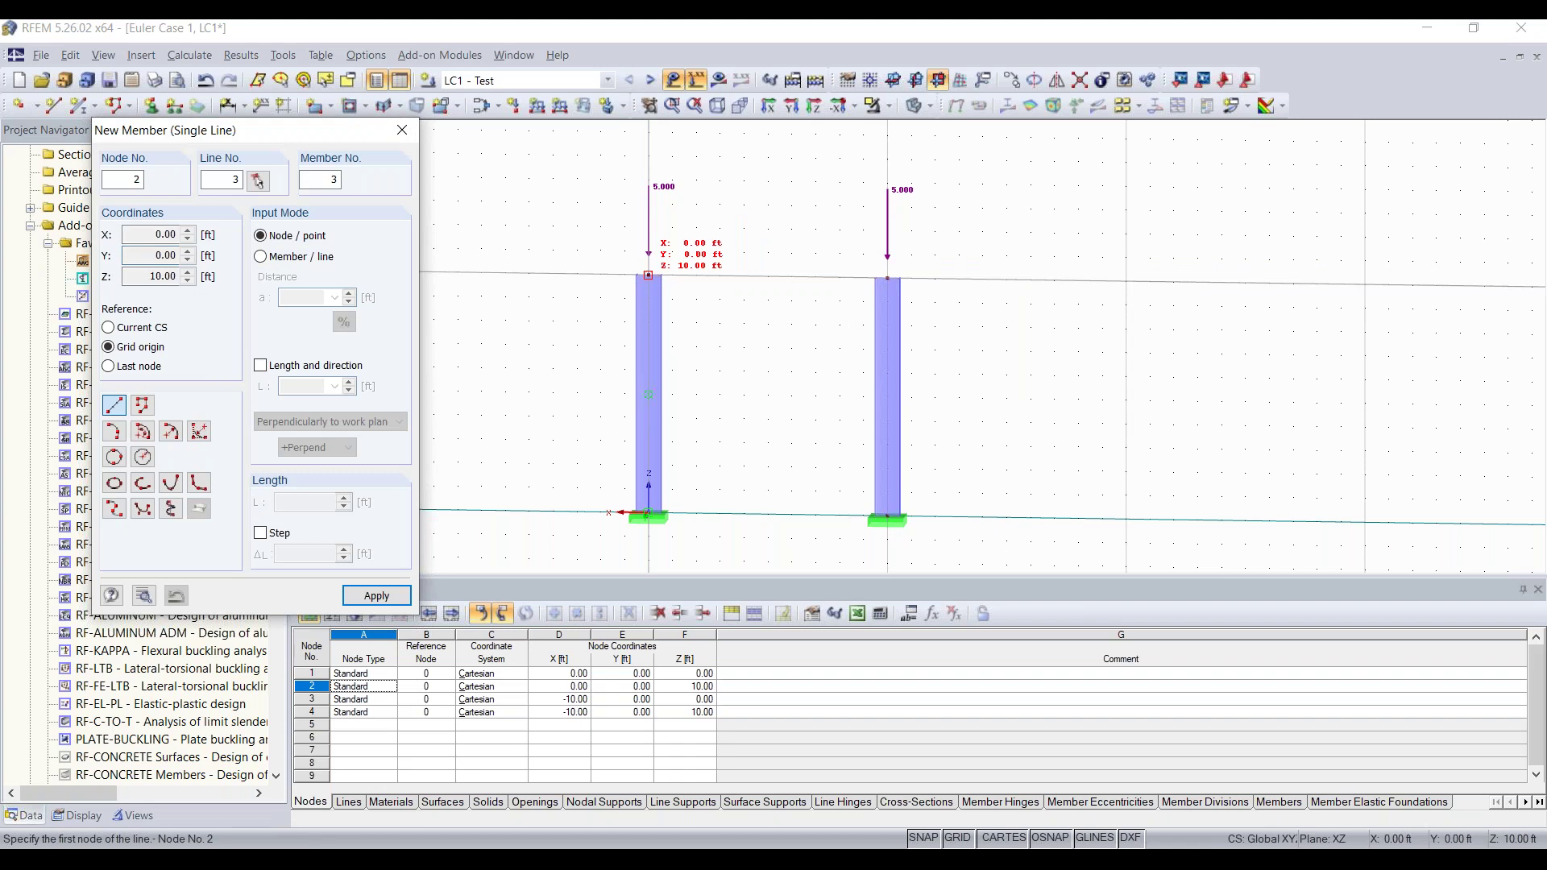
left_click(649, 276)
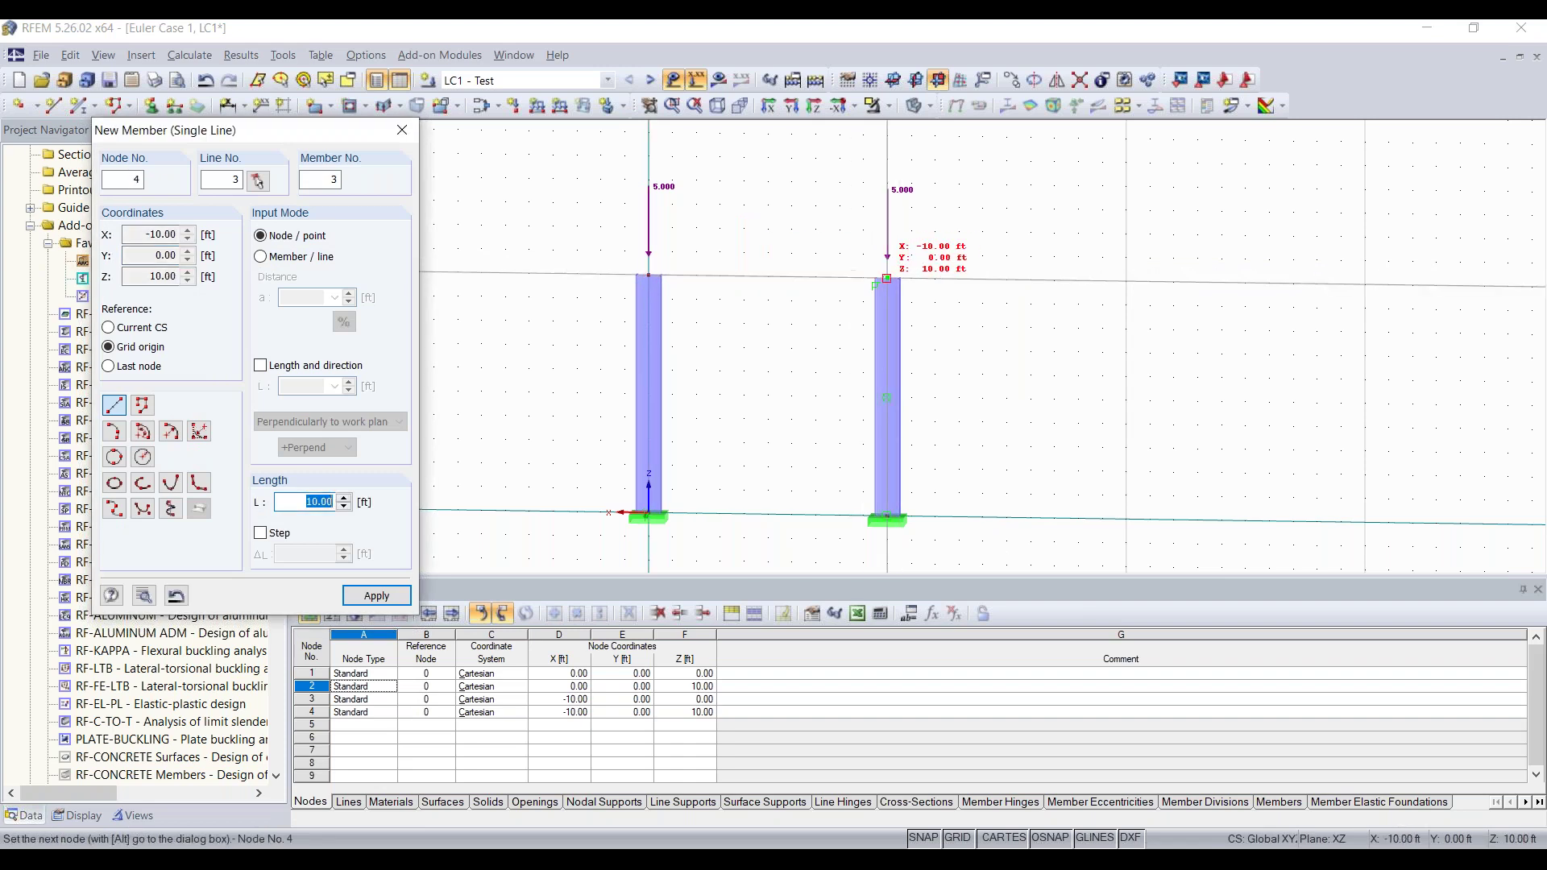
left_click(887, 278)
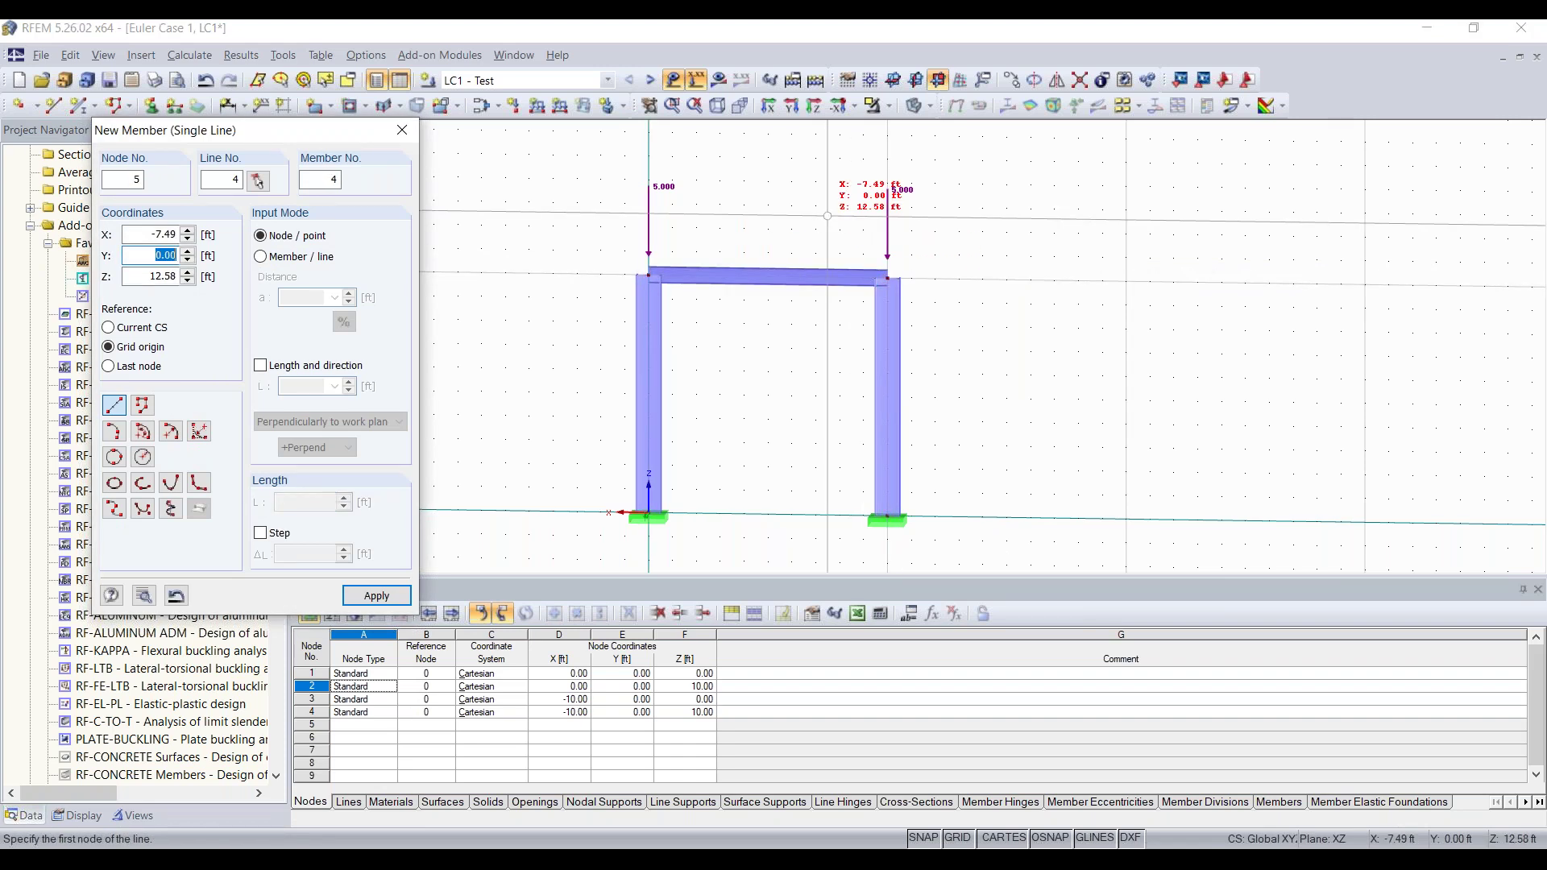
key("Escape")
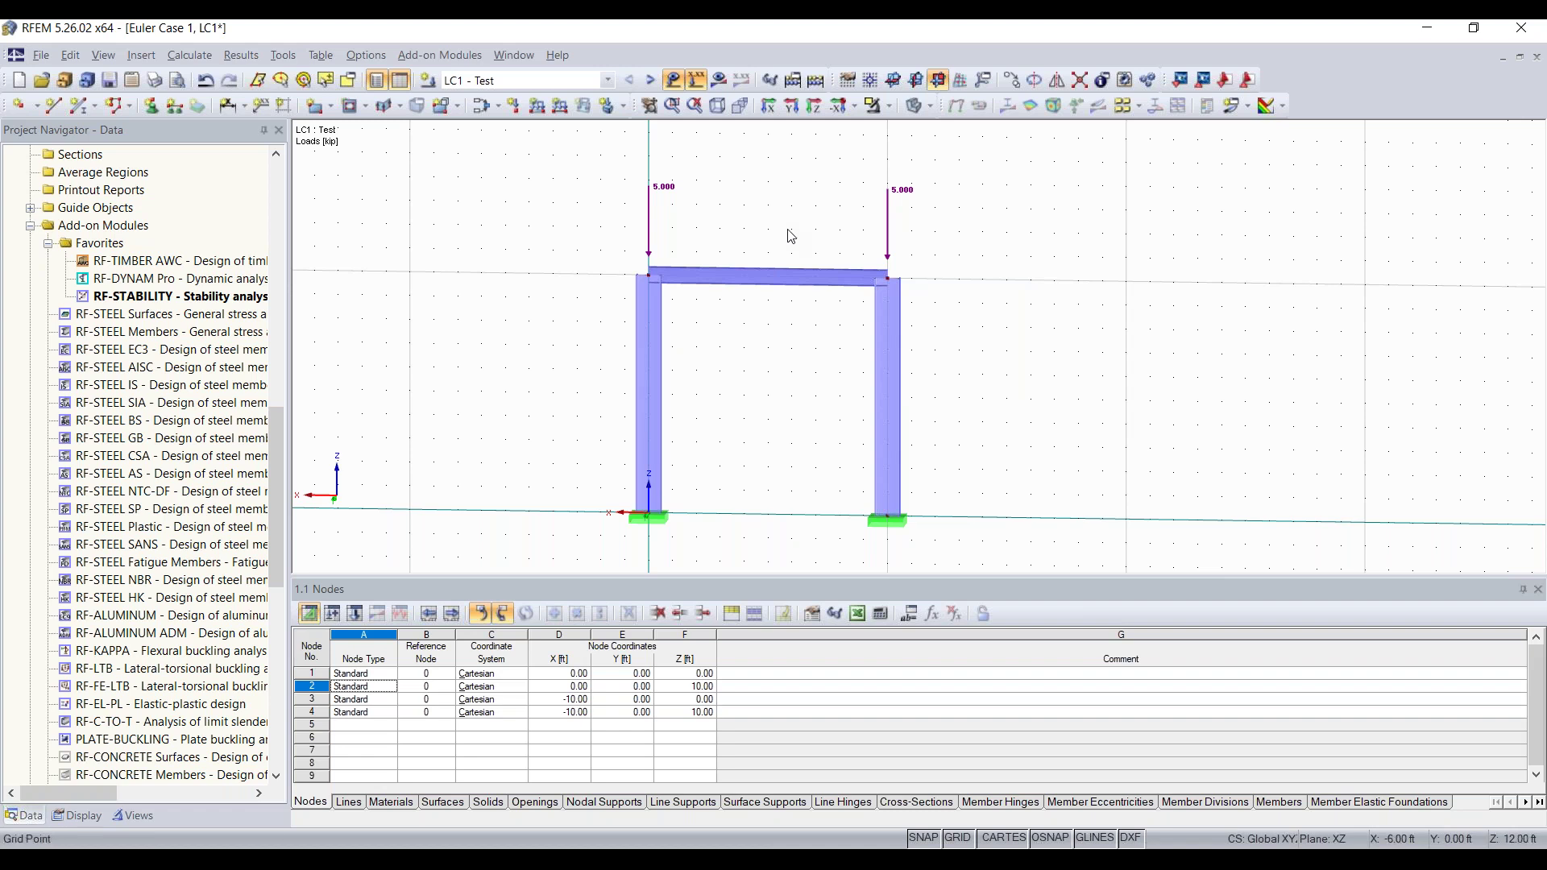
Step: Apply a uniform member load of -3 kip/ft in global ZL to the horizontal beam
left_click(539, 107)
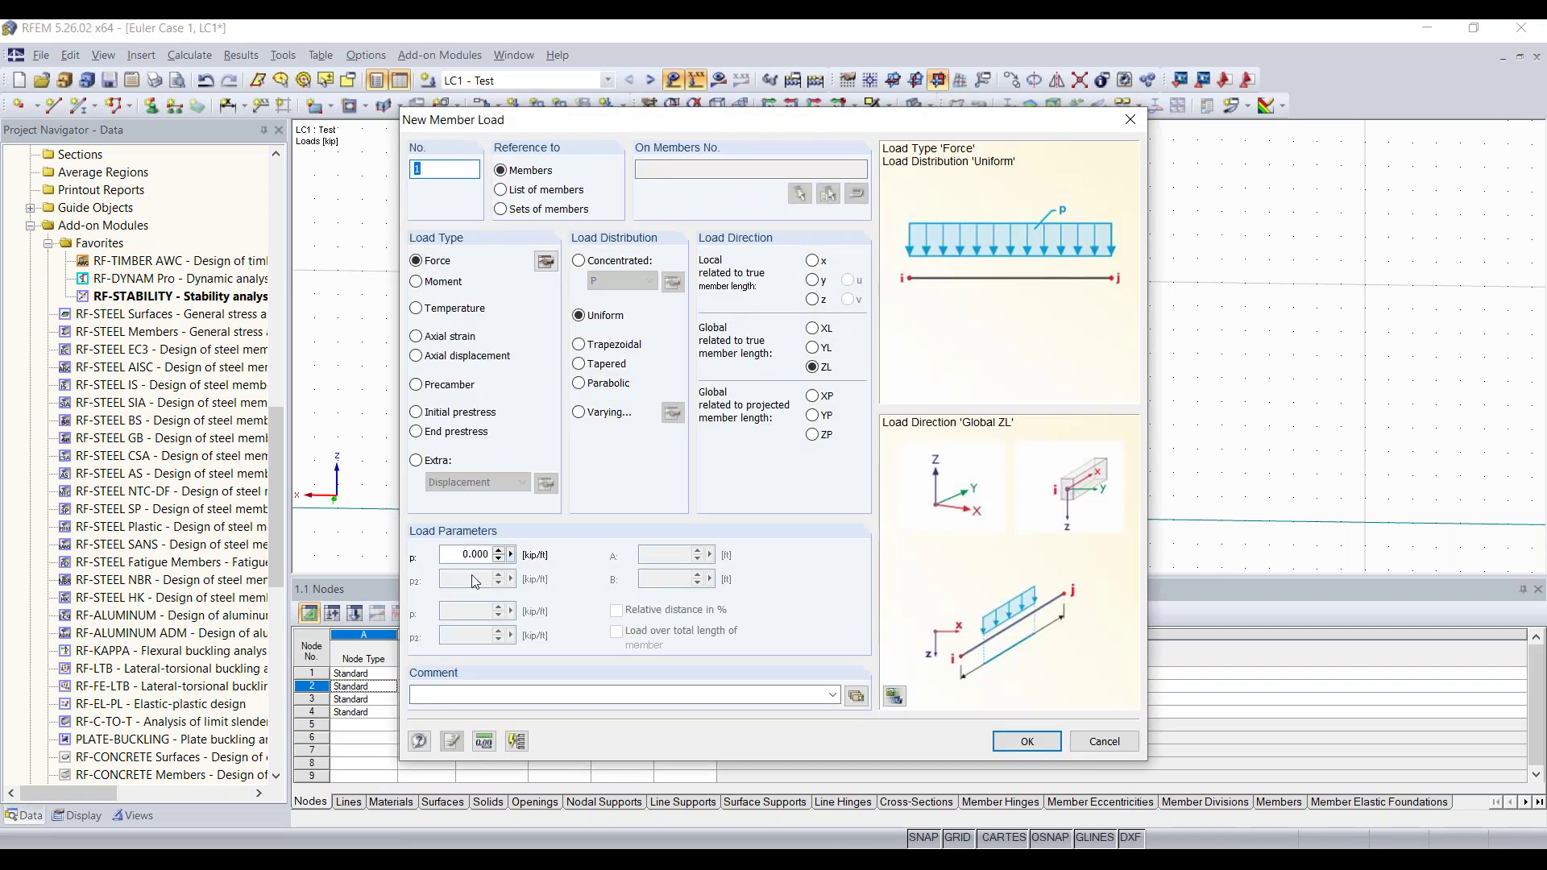
left_click(441, 555)
type("-3")
left_click(1030, 740)
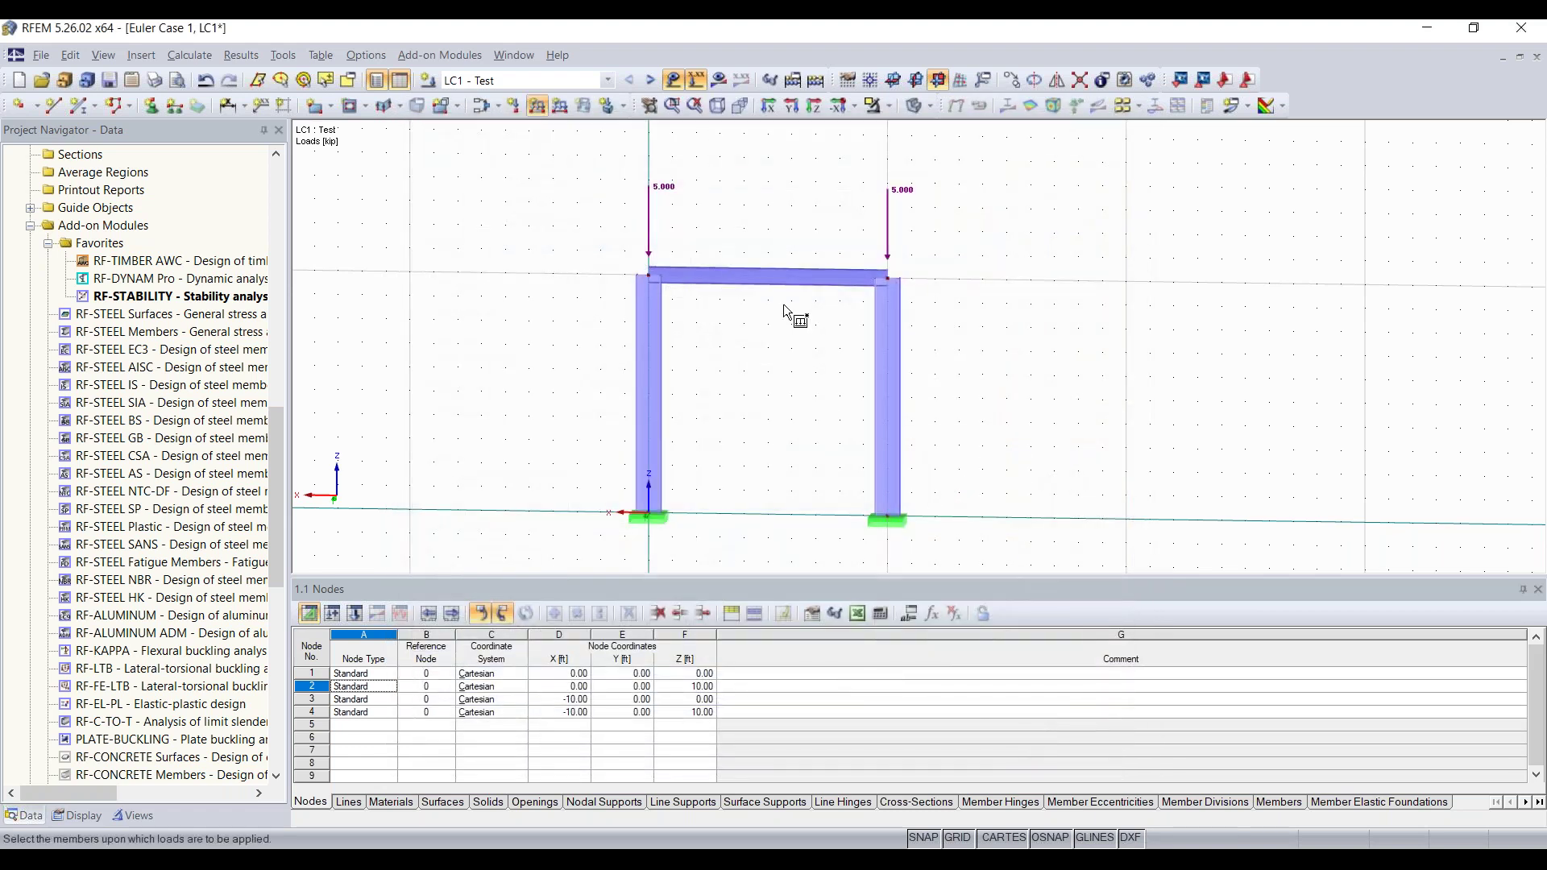
left_click(753, 278)
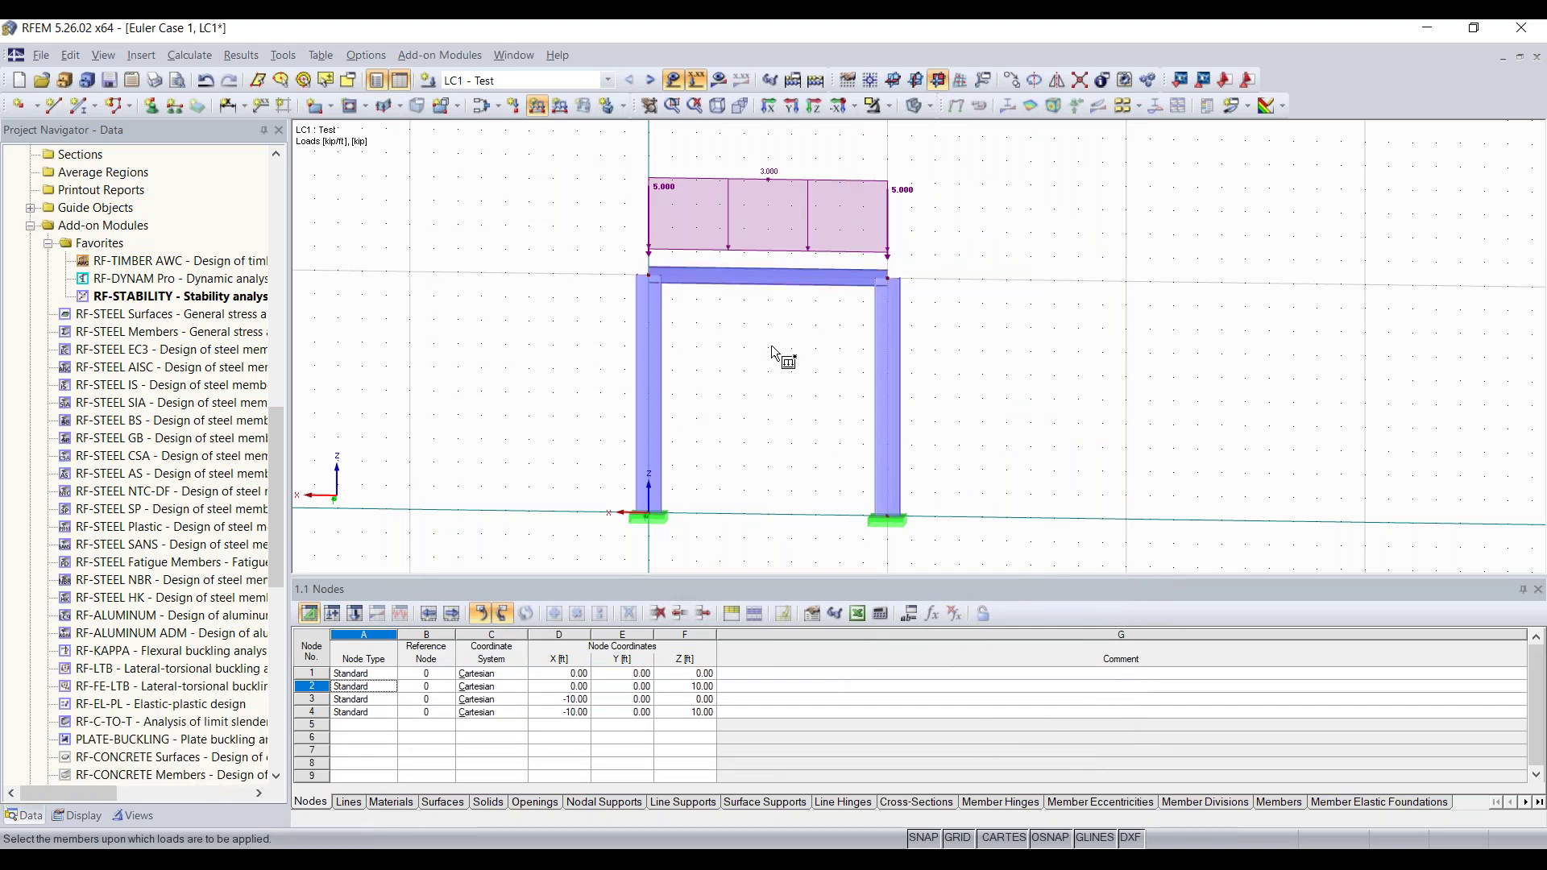
key("Escape")
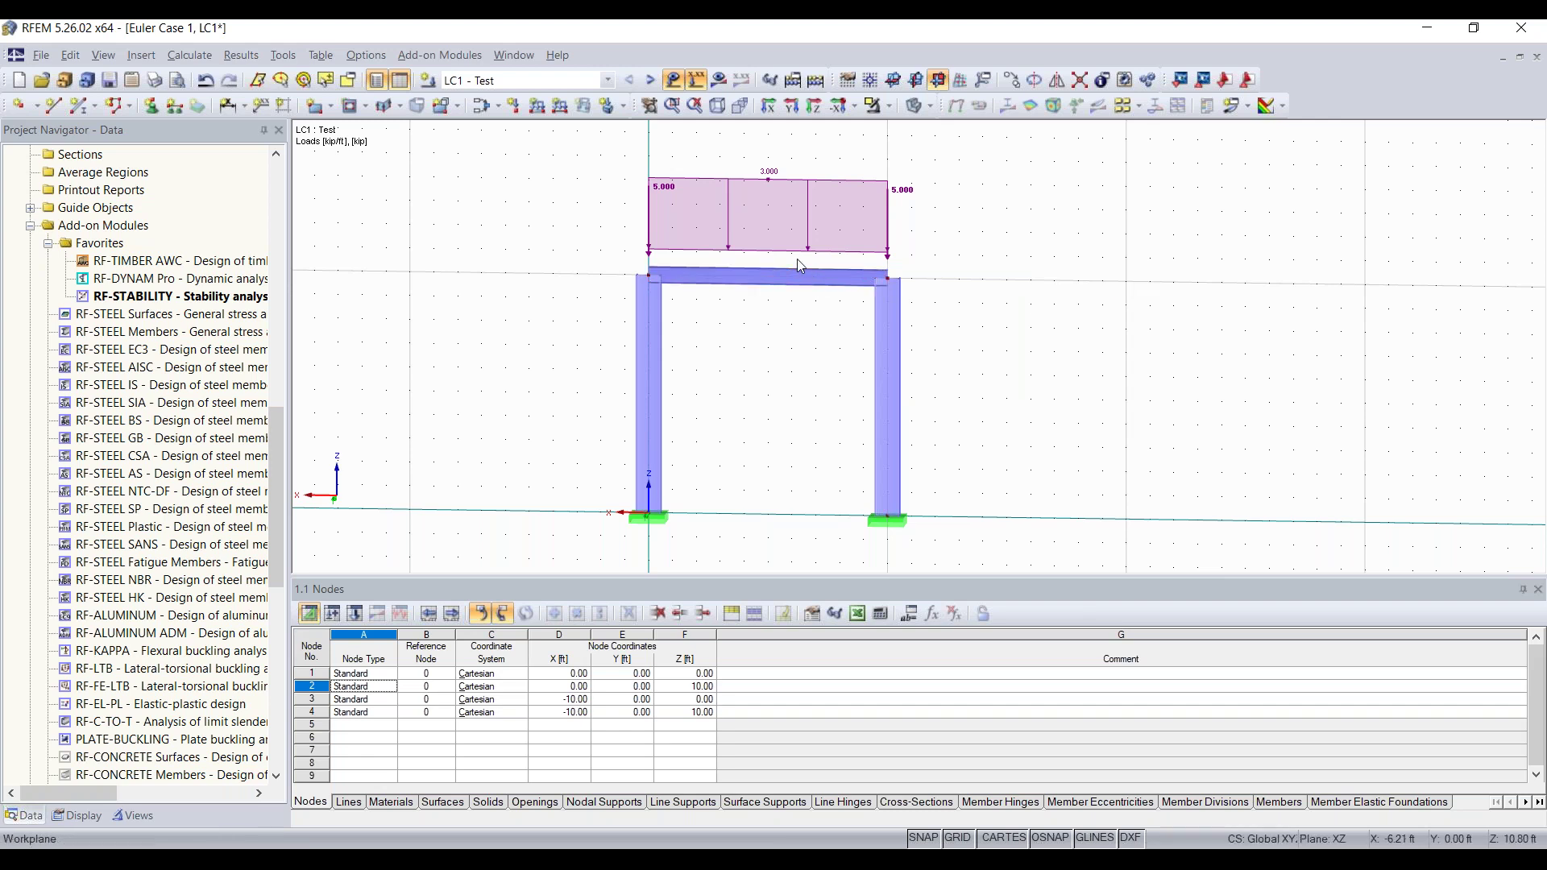
Step: Calculate LC1 - Test and review the frame's global deformations and its member moments My
left_click(816, 80)
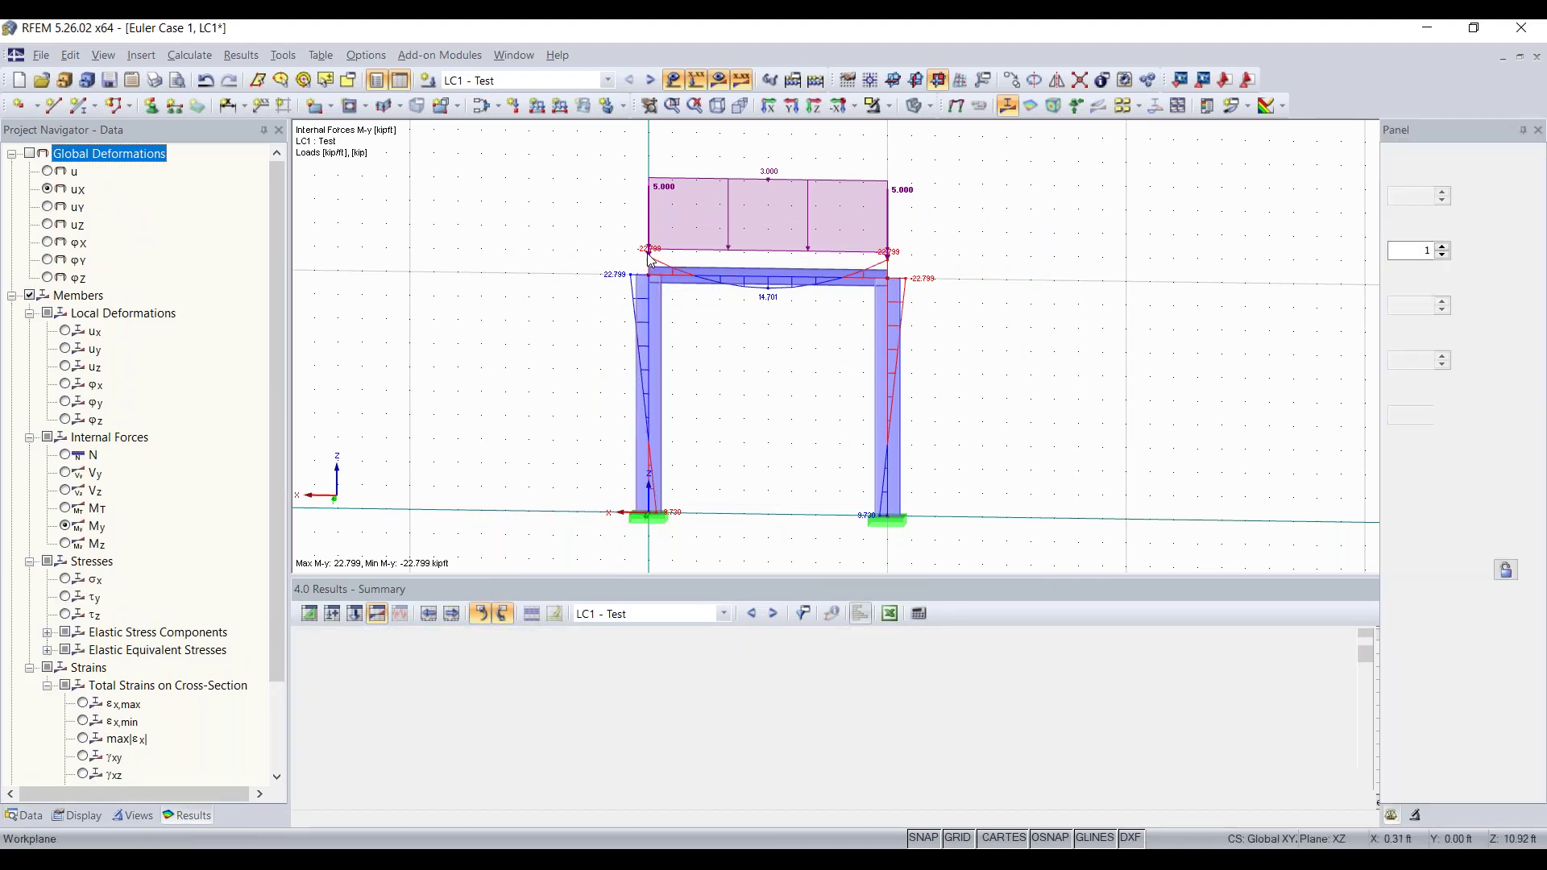
left_click(42, 154)
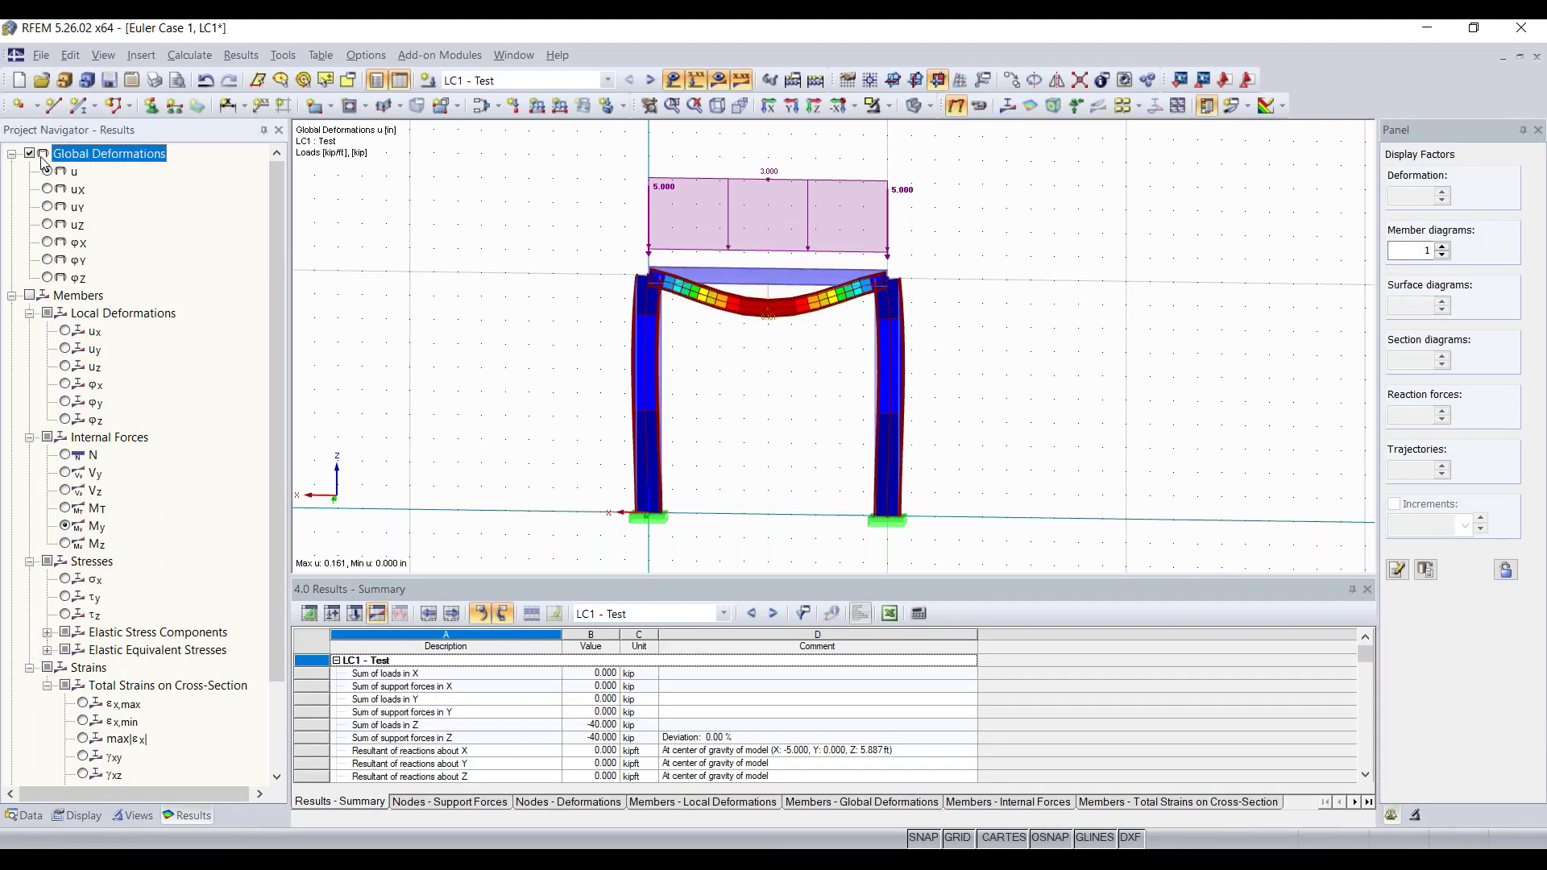
middle_click_drag(797, 370, 720, 377, "ctrl")
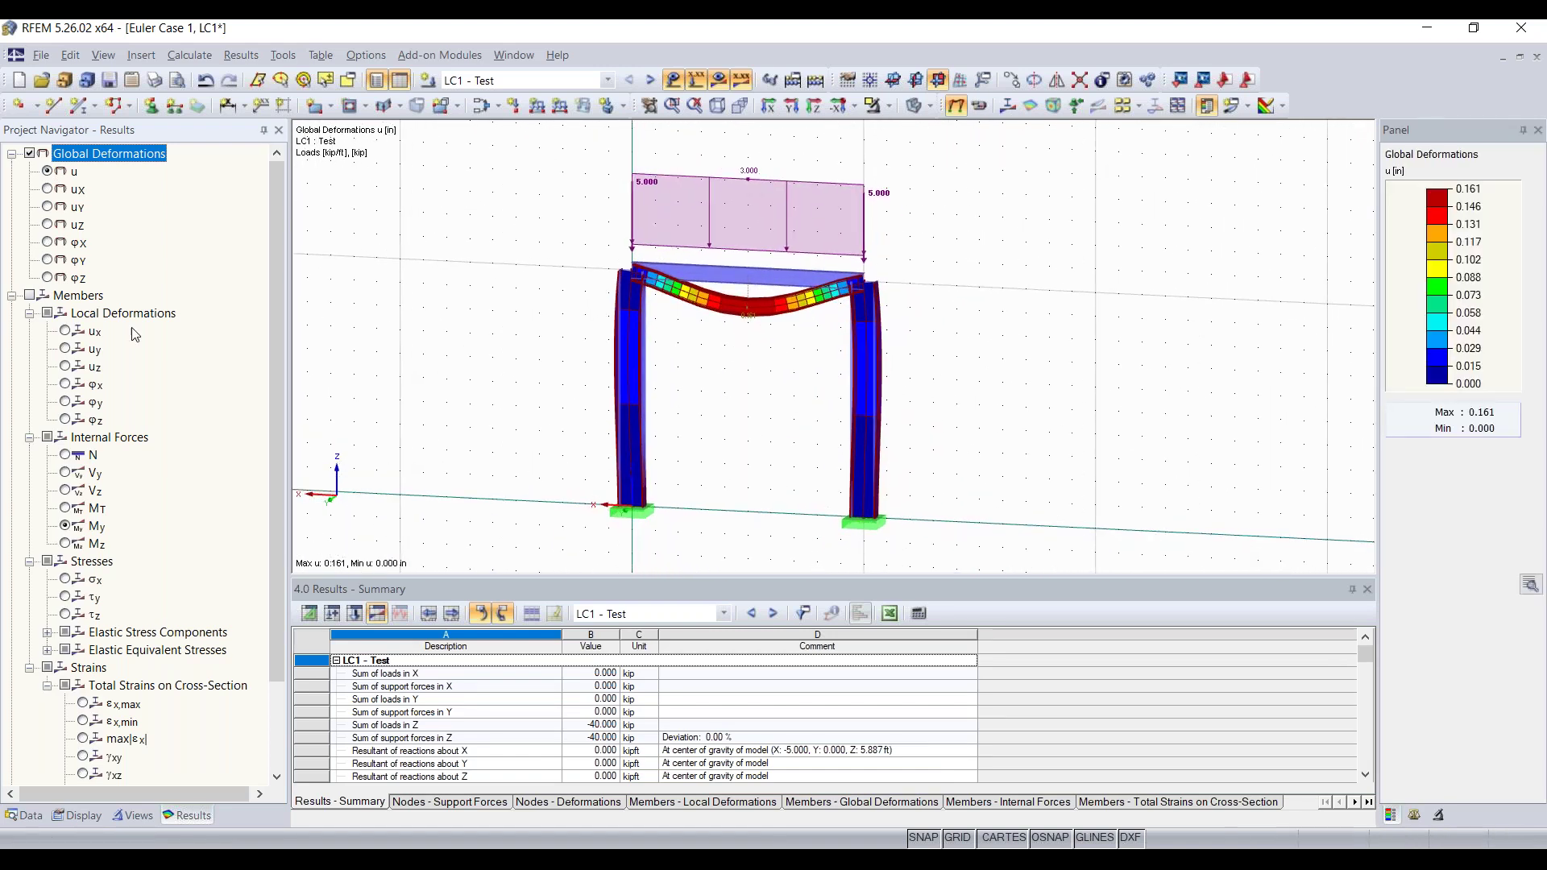
left_click(40, 299)
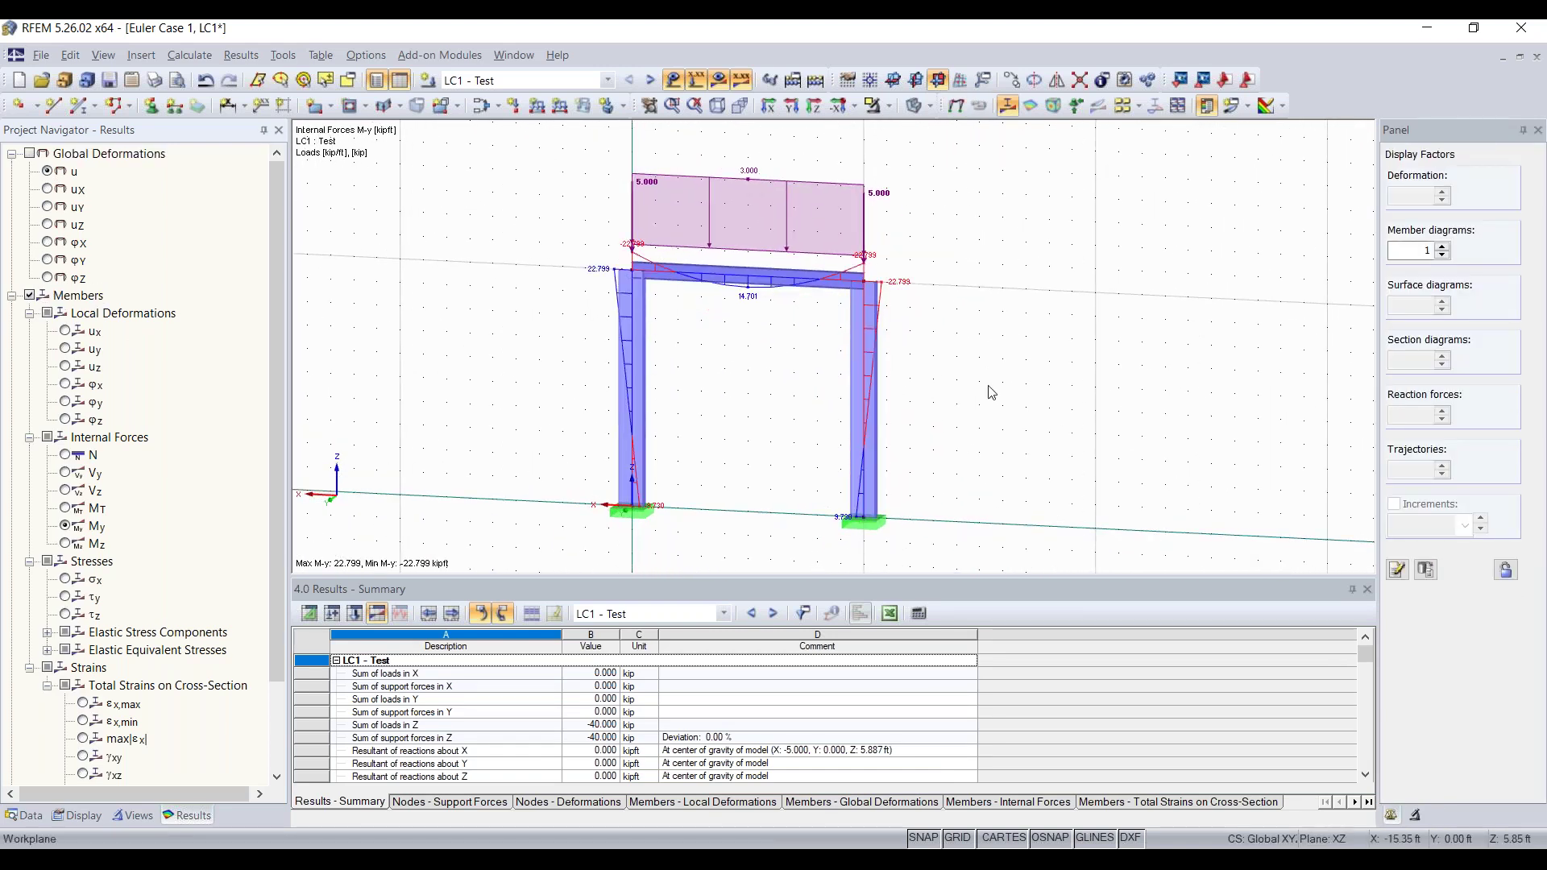
Step: Display the RF-STABILITY CA1 eigenvector results on the portal frame together with their display factors
left_click(568, 80)
left_click(560, 160)
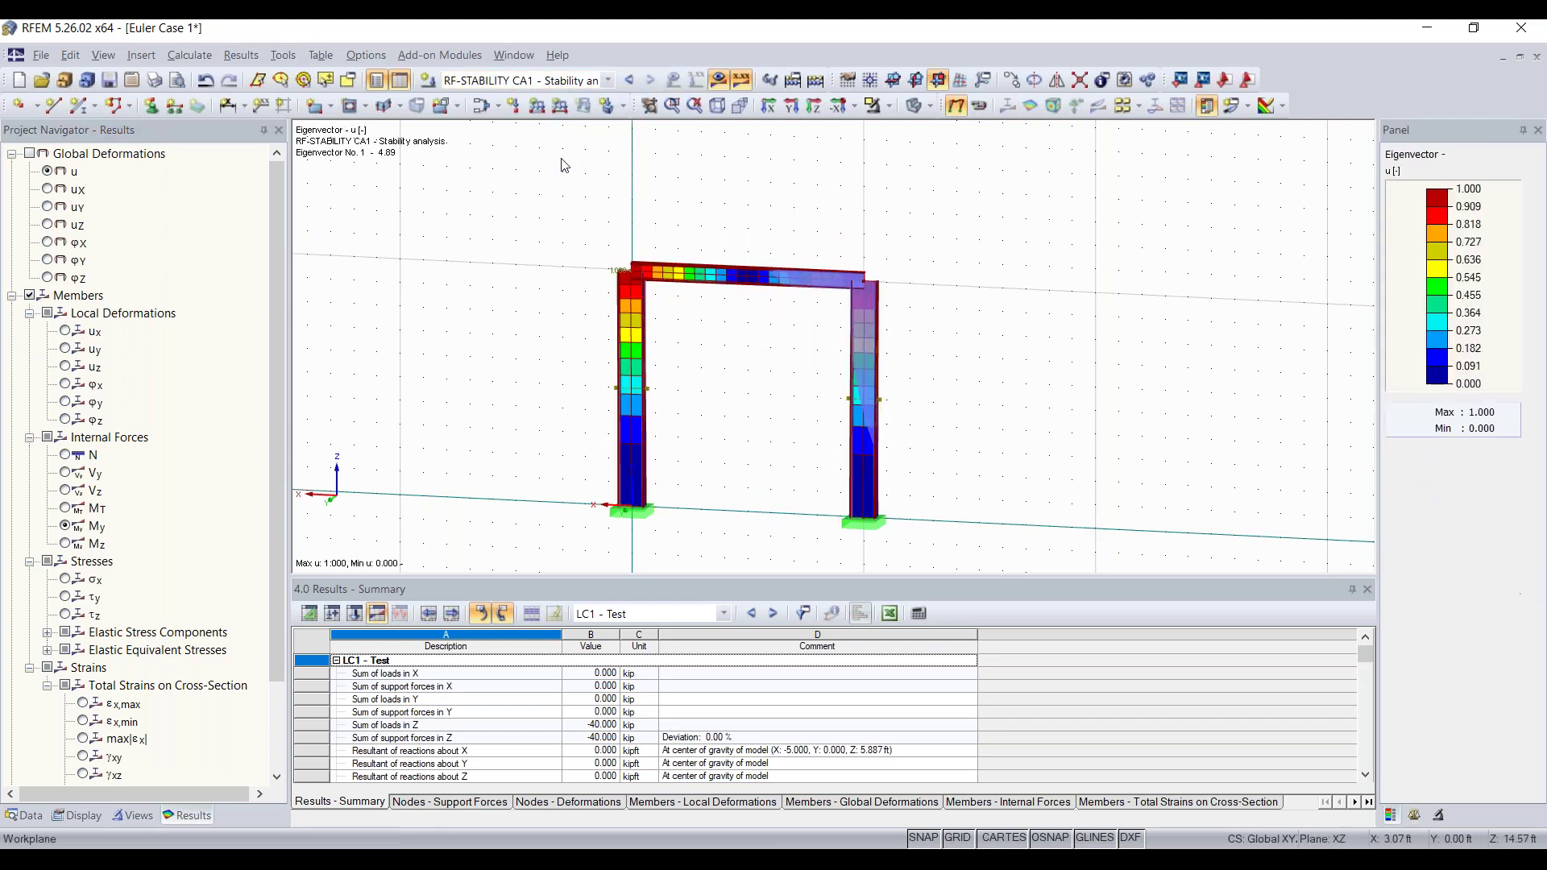
middle_click_drag(977, 238, 881, 242, "ctrl")
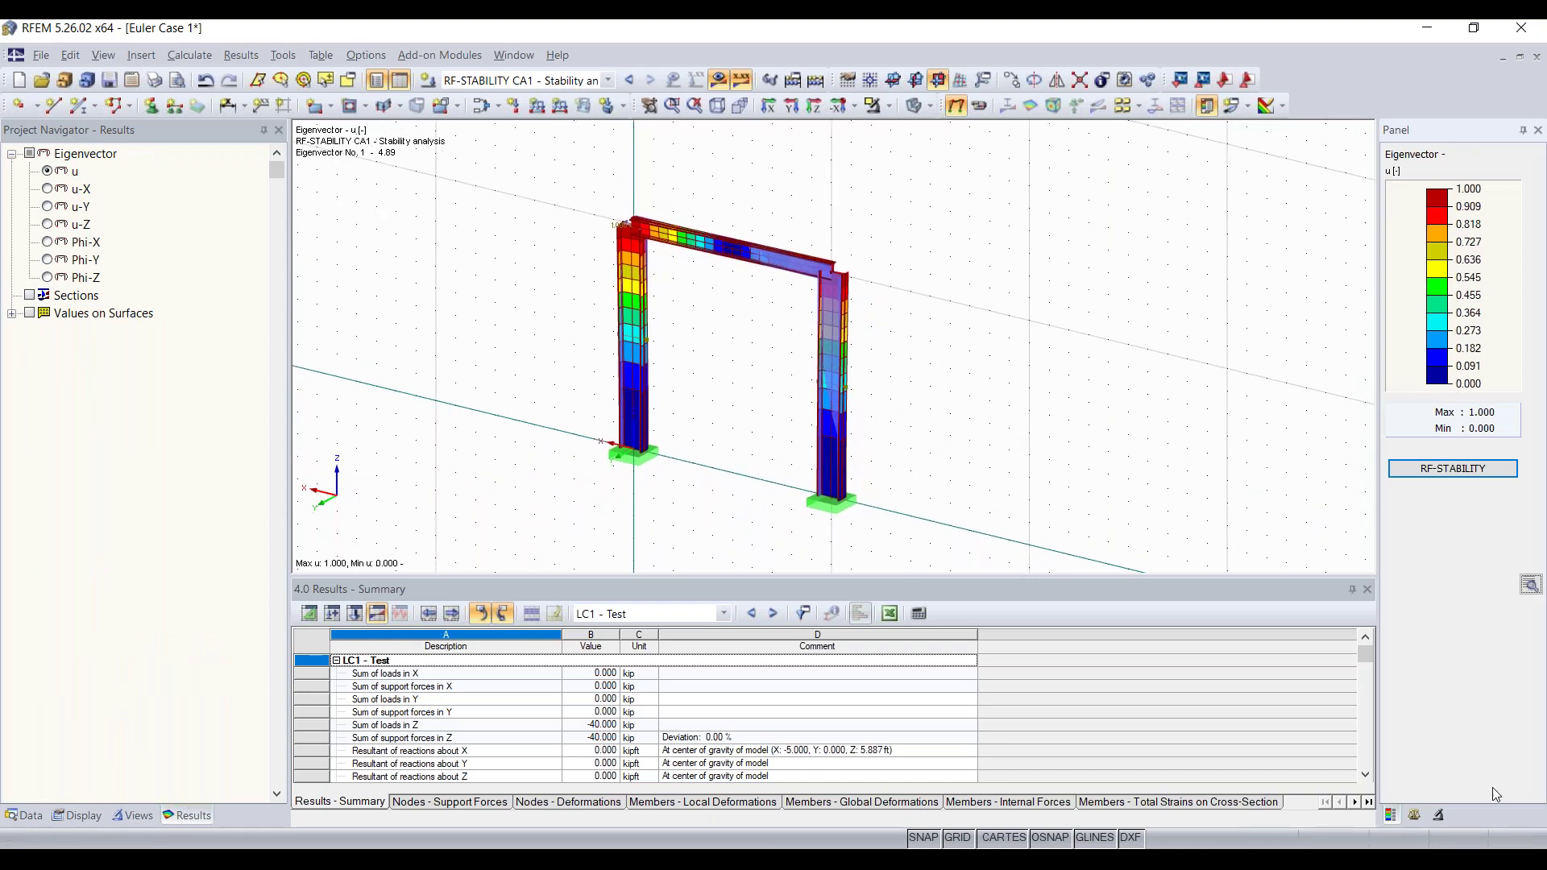
left_click(1440, 815)
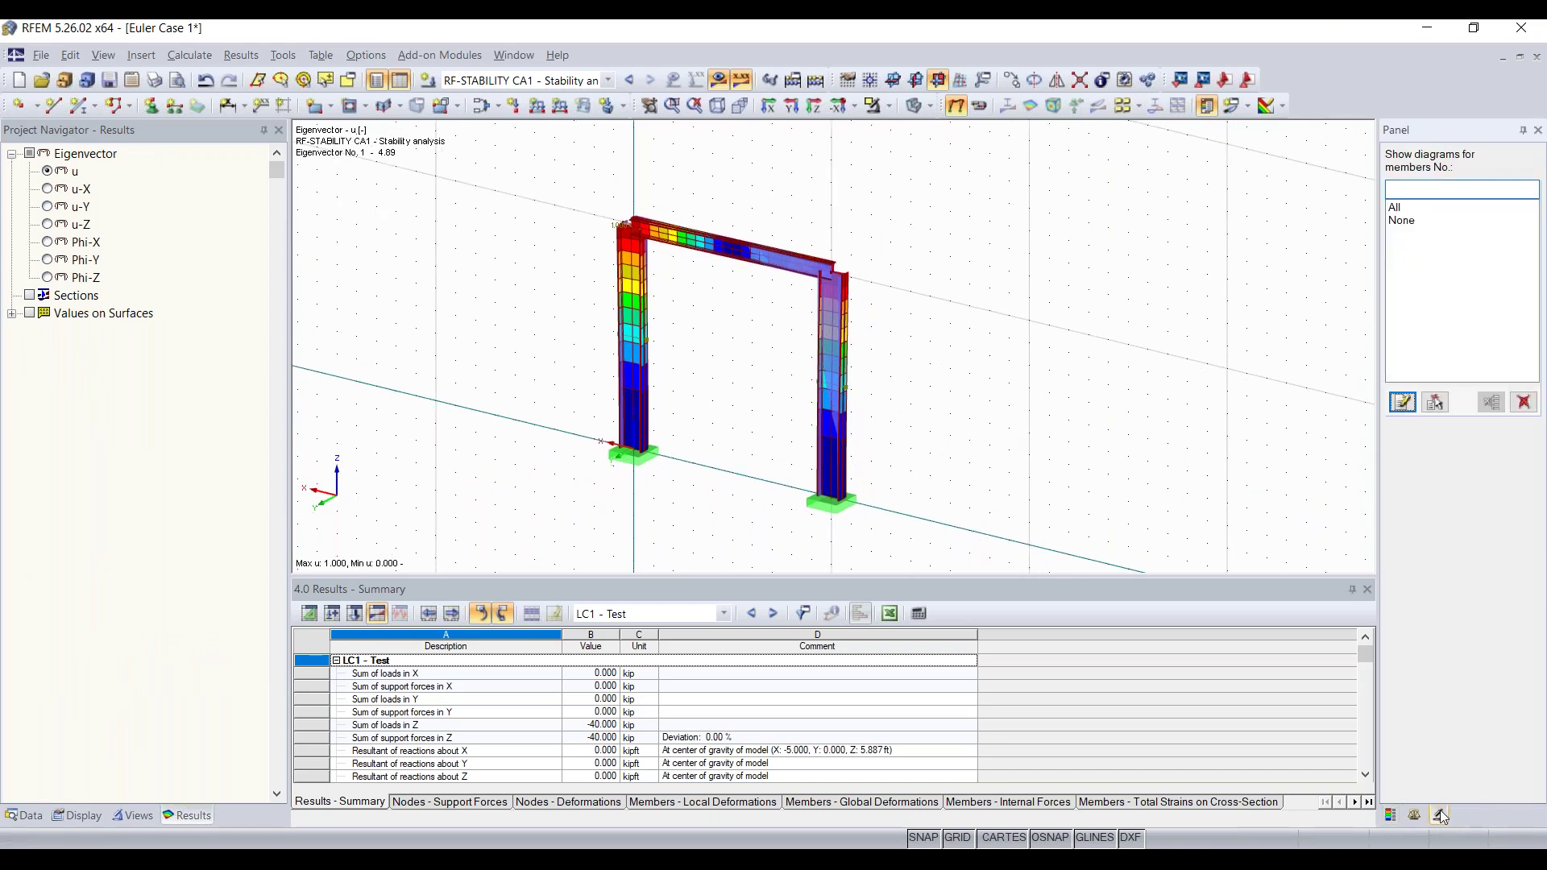
left_click(1423, 816)
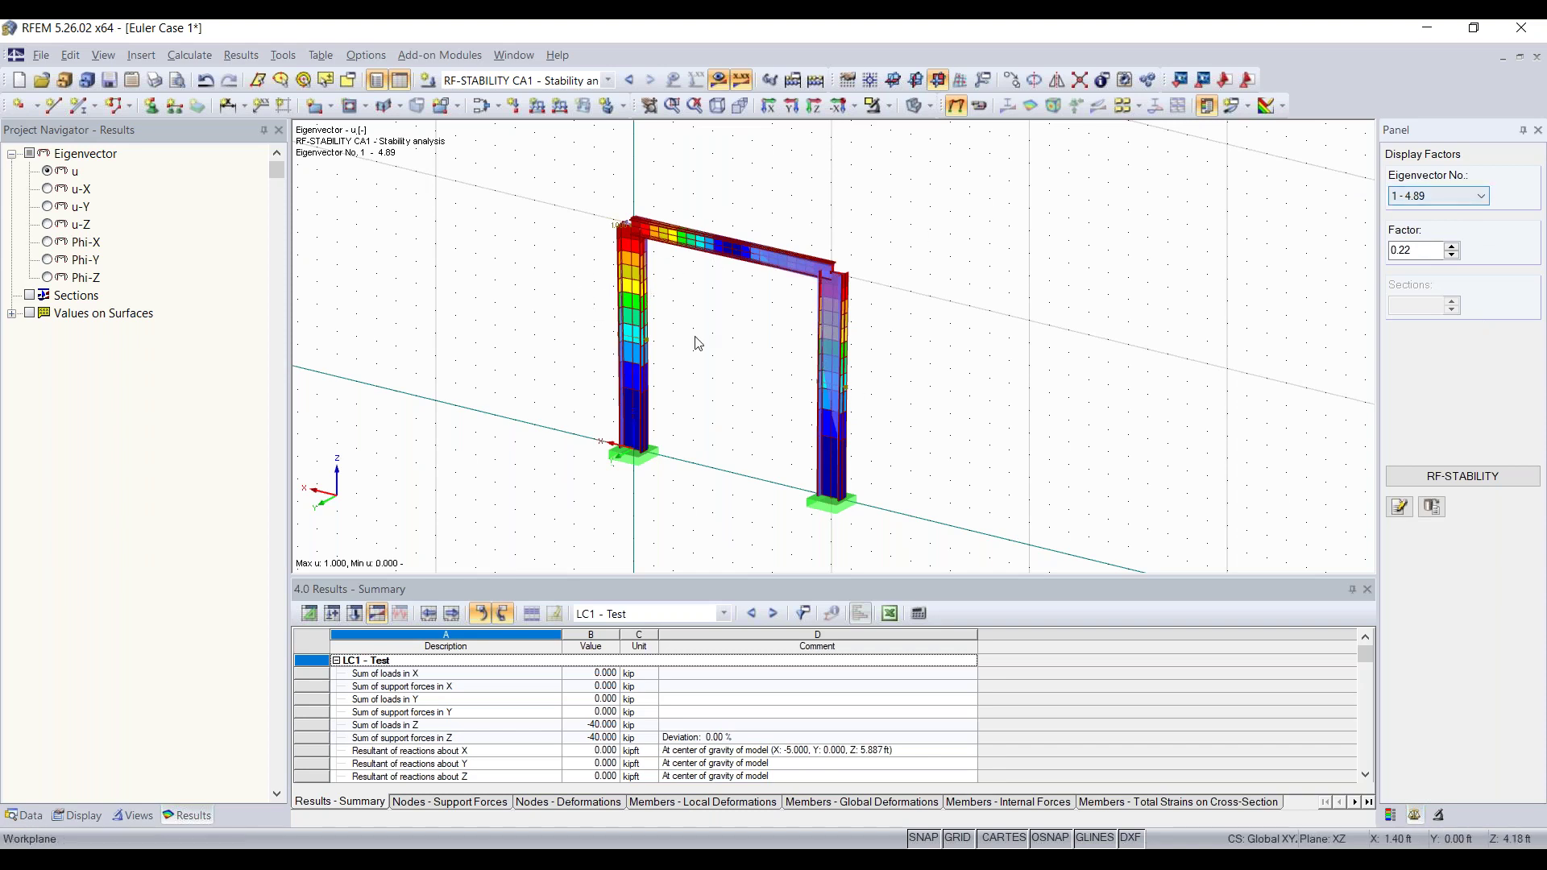
Step: Review the frame's mode shapes for eigenvectors 2 to 4 and return to eigenvector 1
left_click(1445, 197)
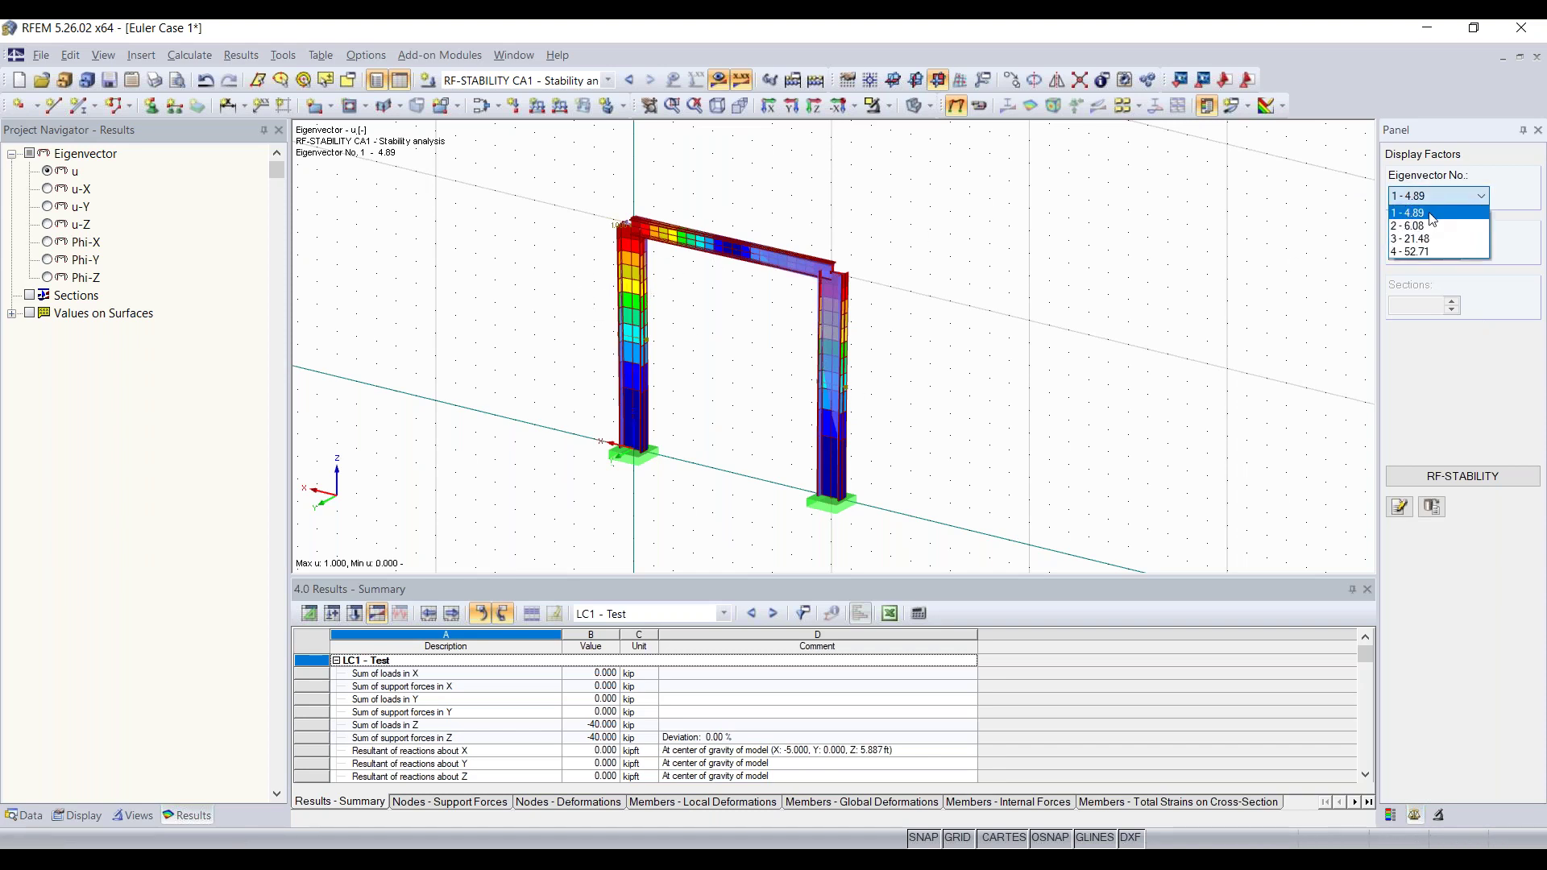
left_click(1427, 228)
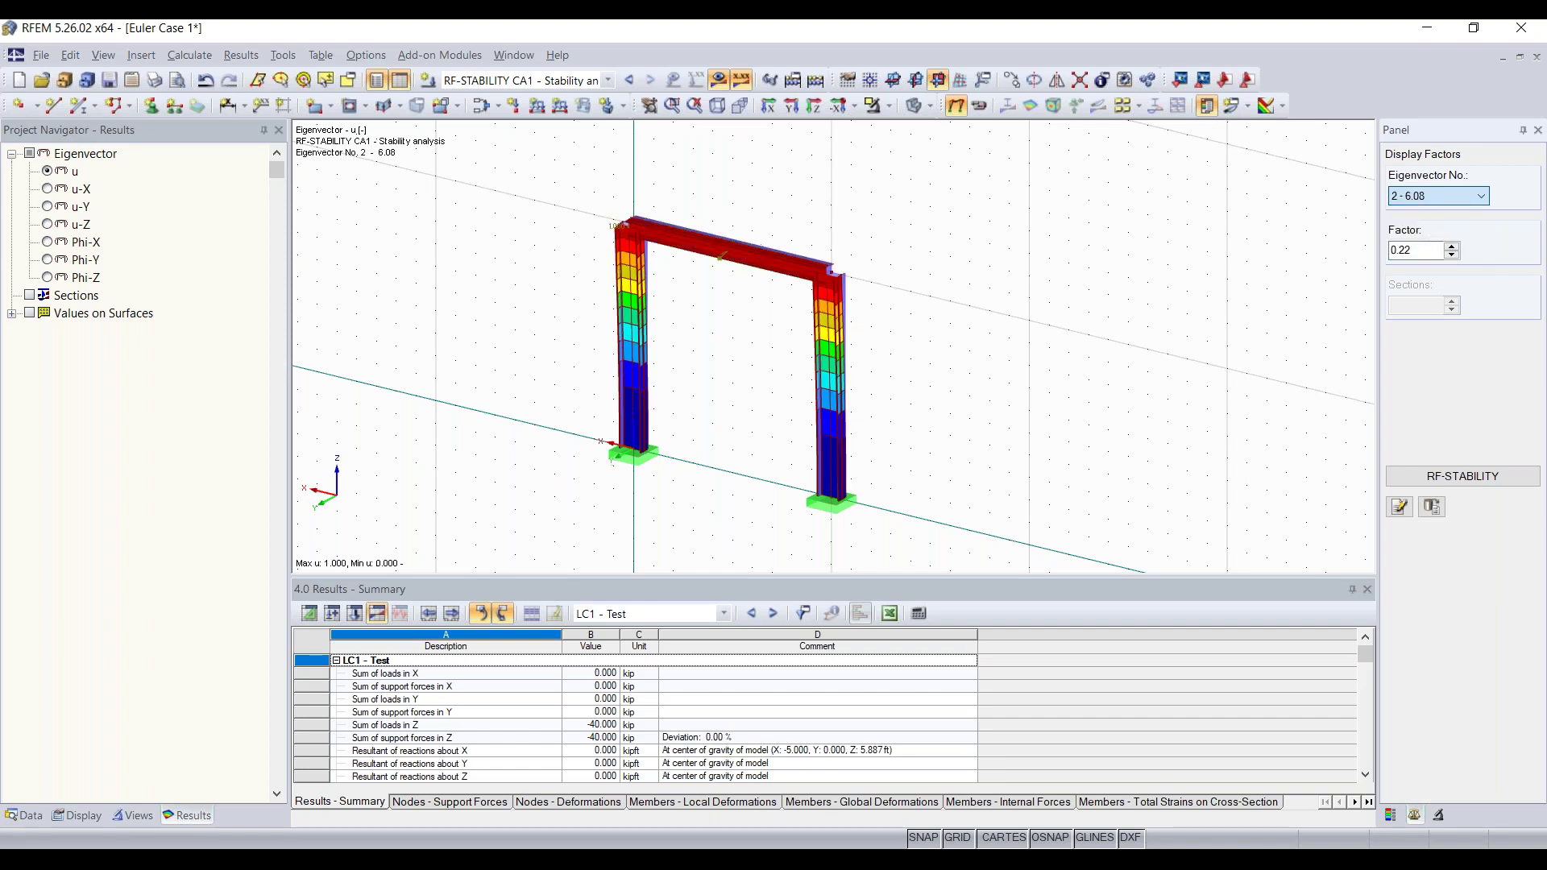
key("Down")
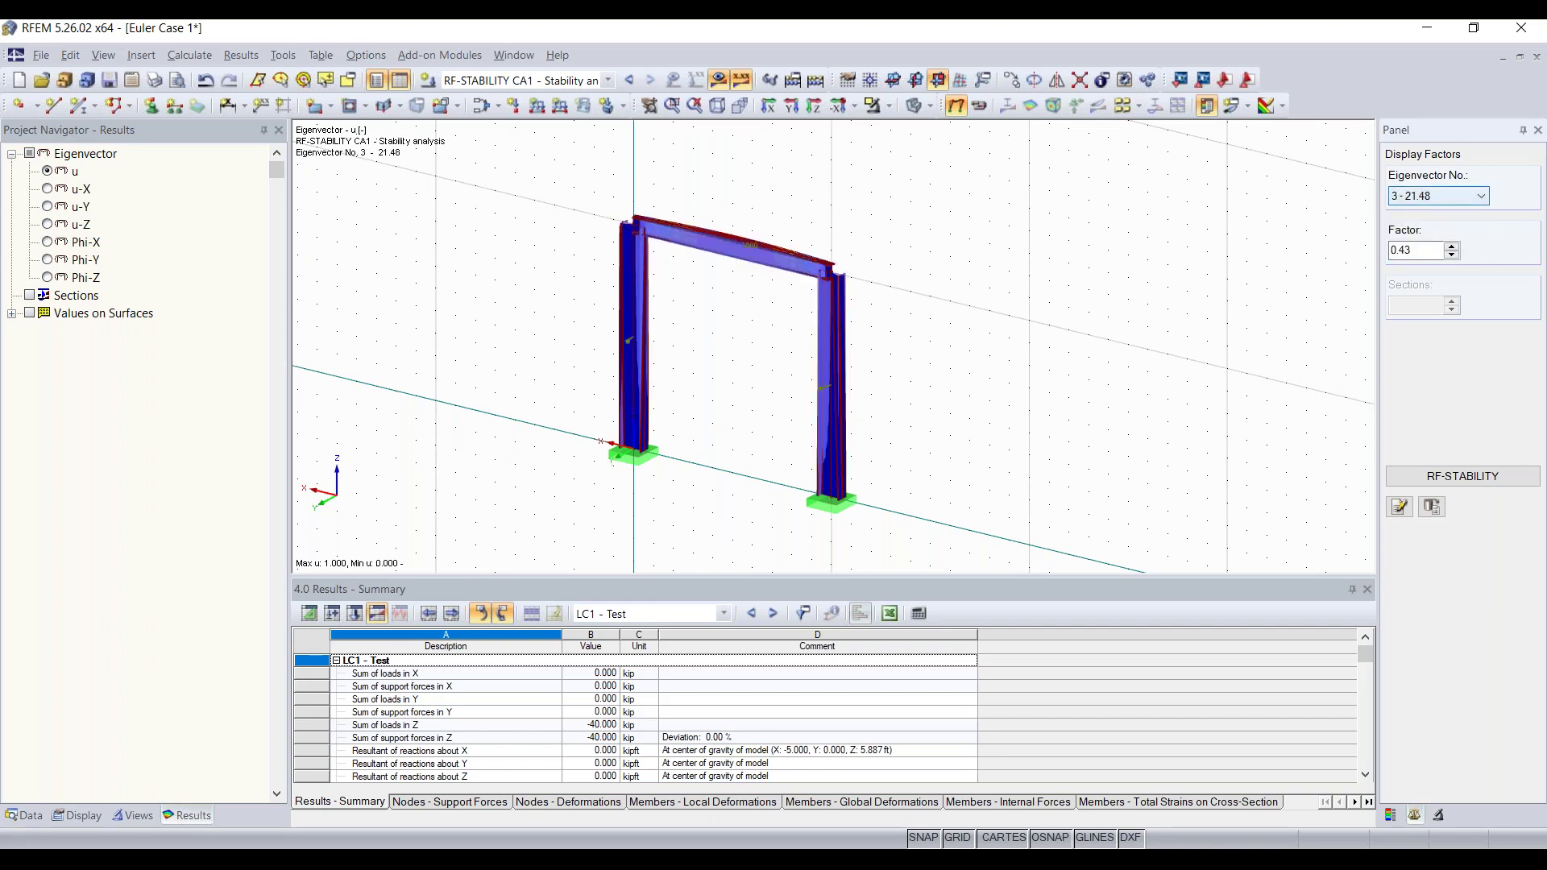
key("Down")
key("Up")
key("Up")
key("Up")
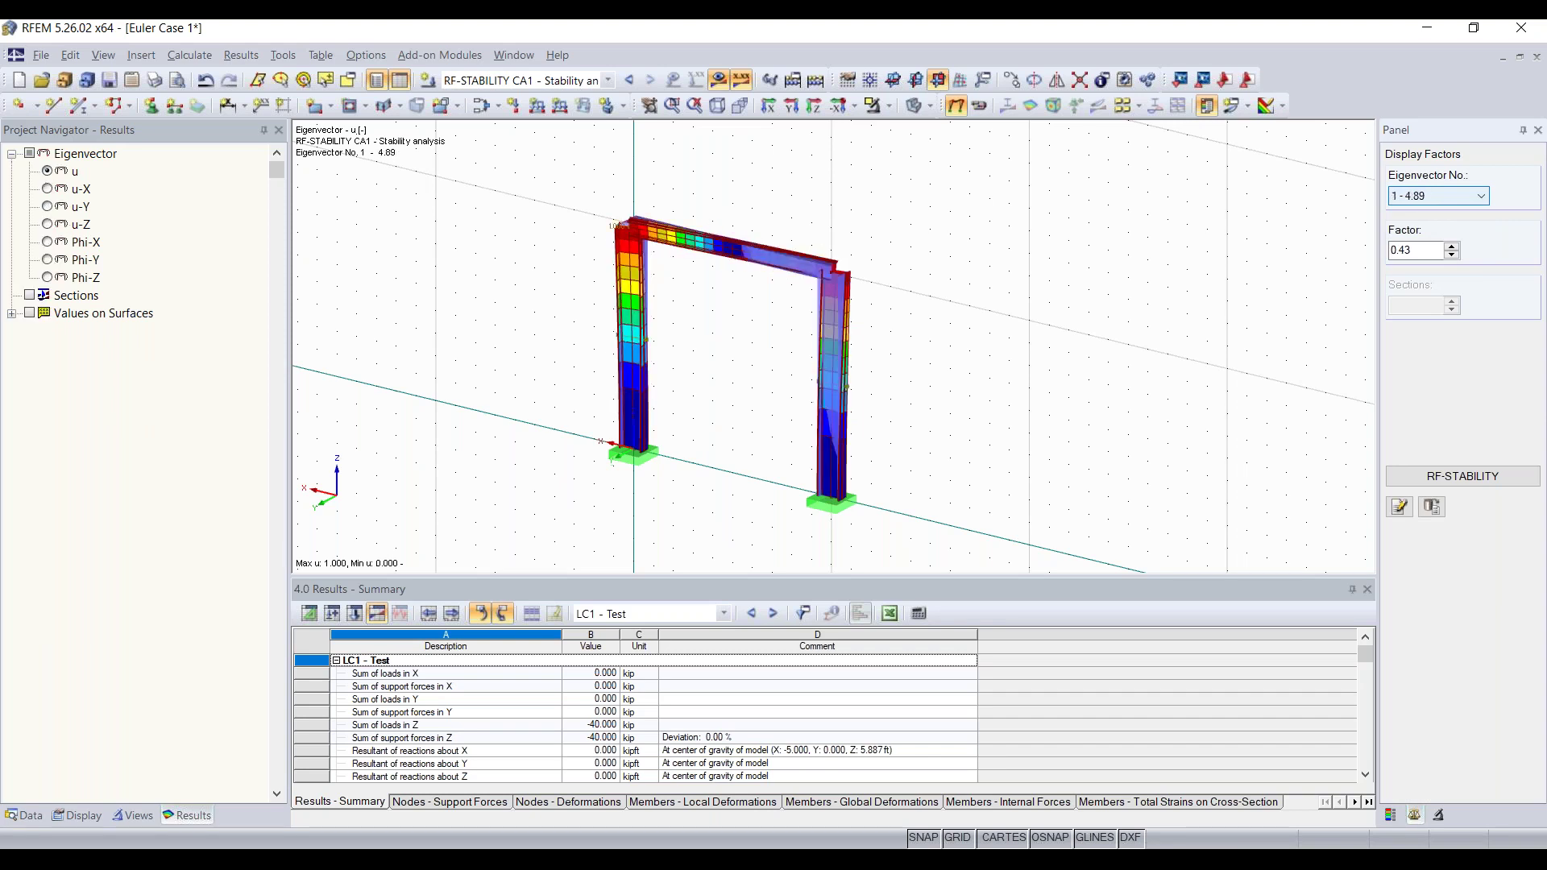
Step: Exaggerate the first mode shape up to a display factor of 3.86 to examine it, and reduce the factor to 1.68
left_click(1435, 349)
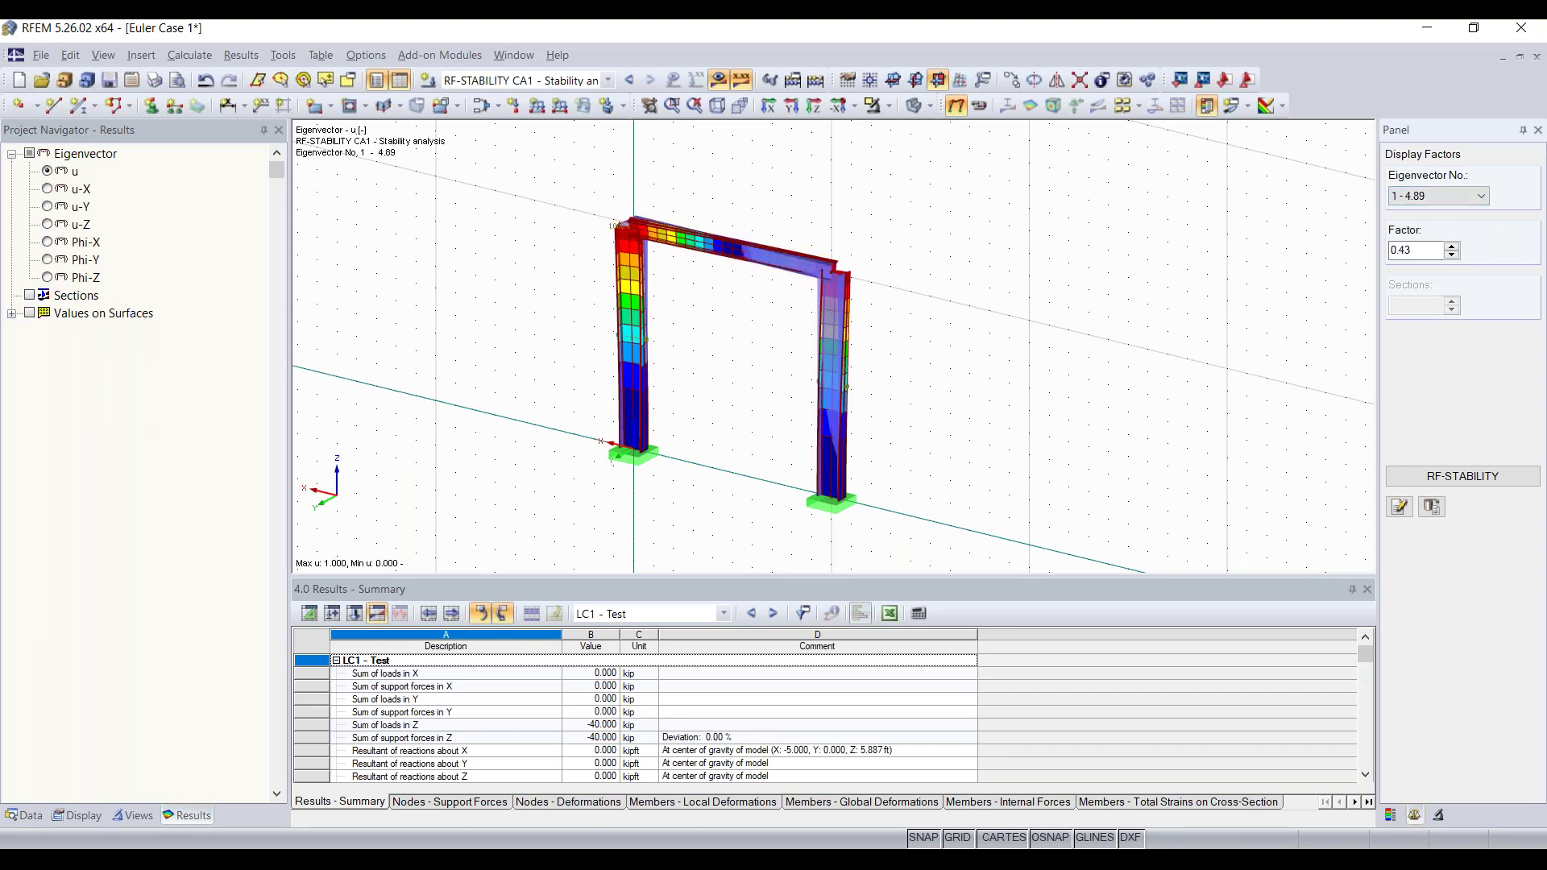
left_click(1392, 816)
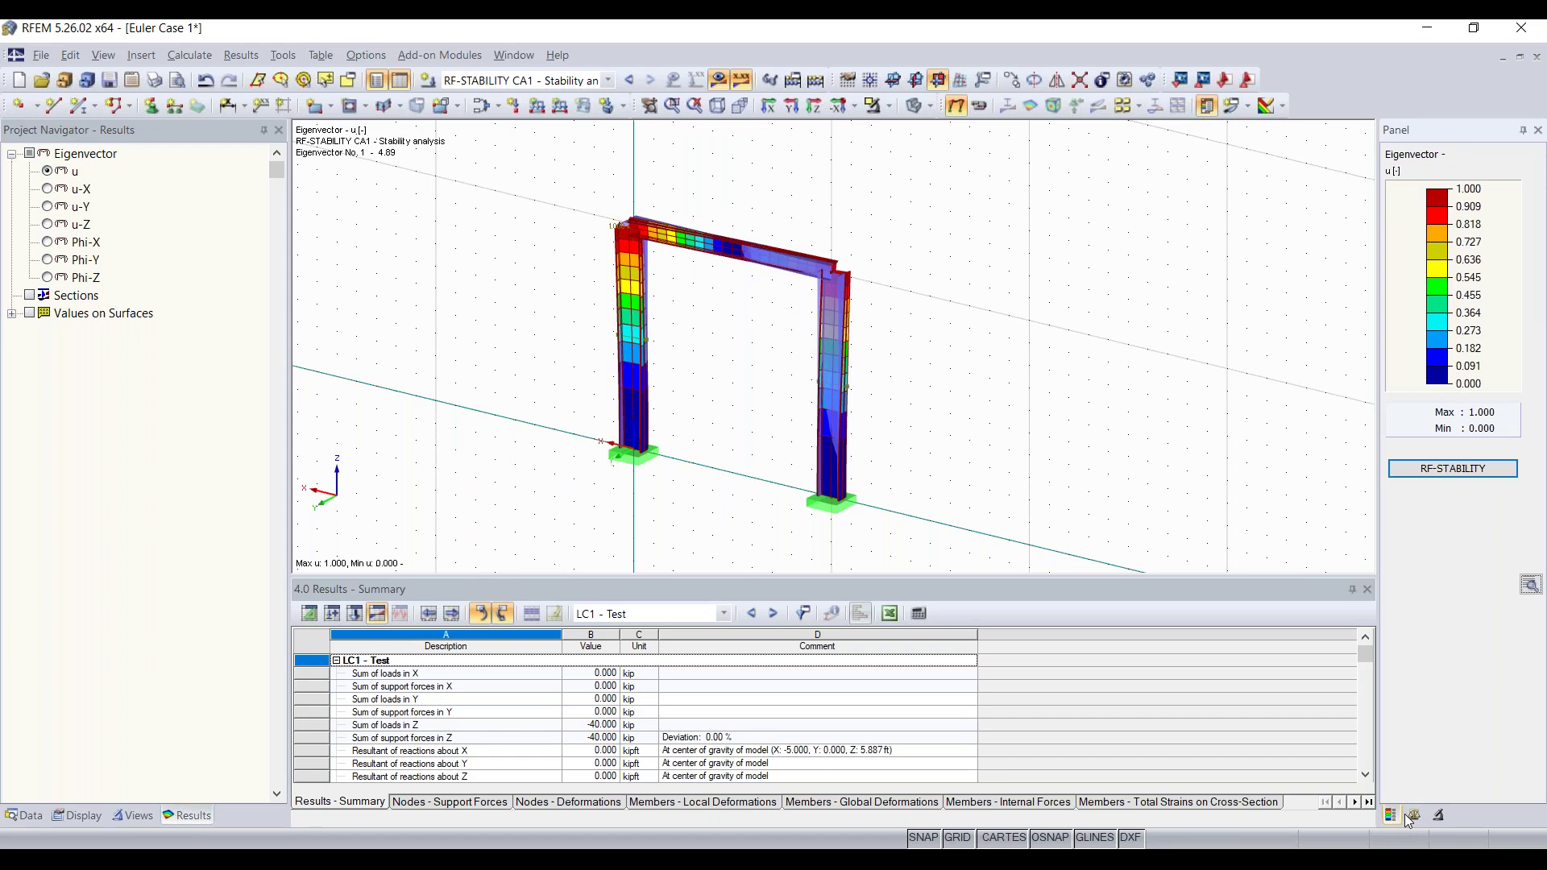
left_click(1415, 816)
left_click(1440, 816)
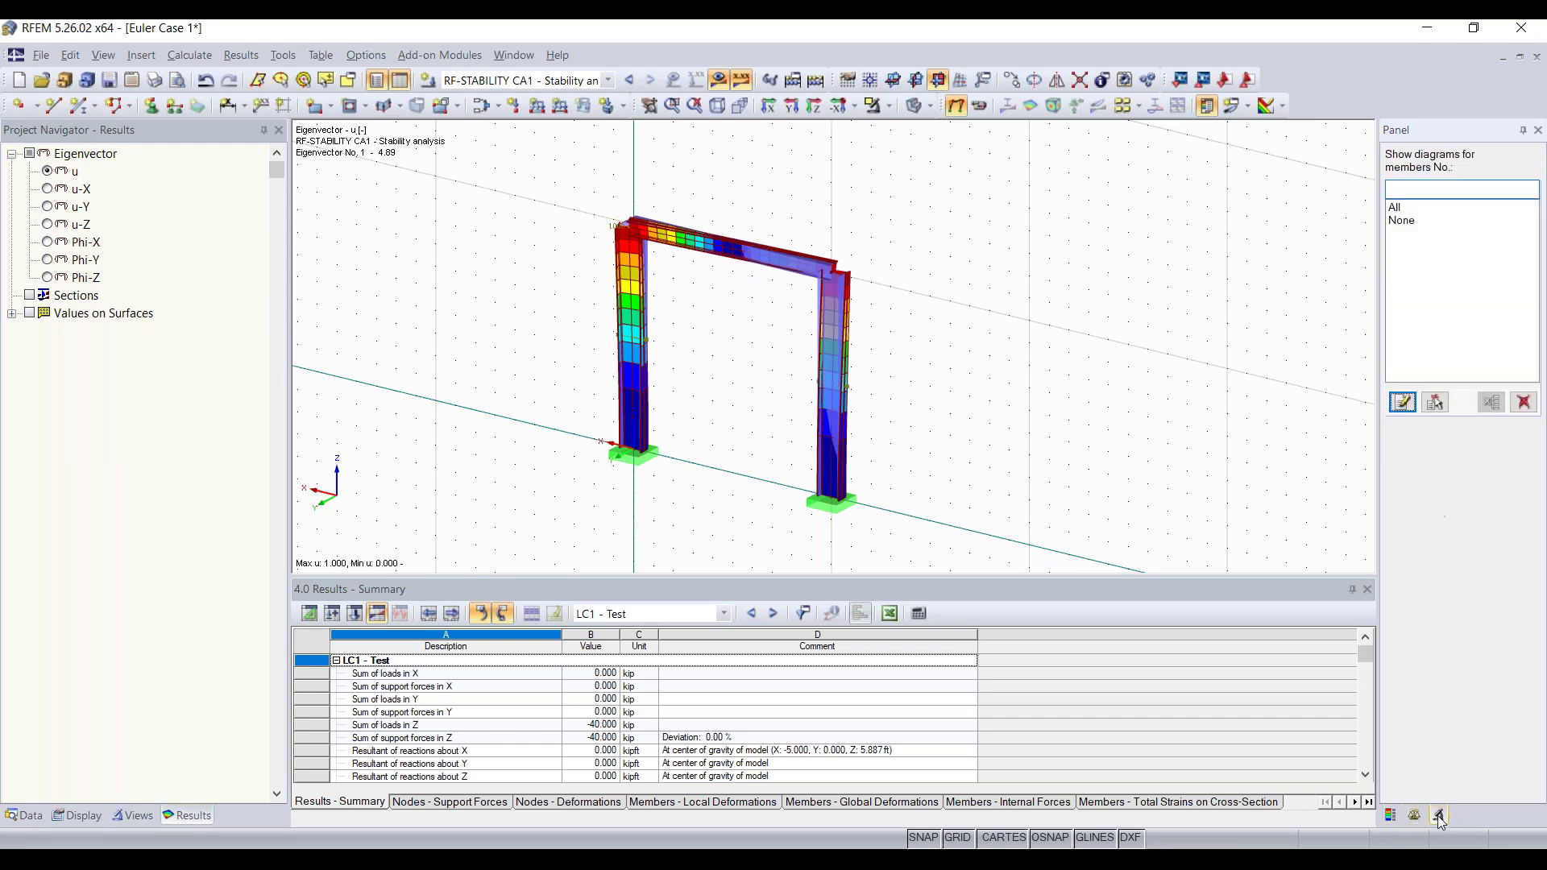
left_click(1416, 815)
left_click(1451, 246)
left_click(1451, 245)
left_click(1451, 246)
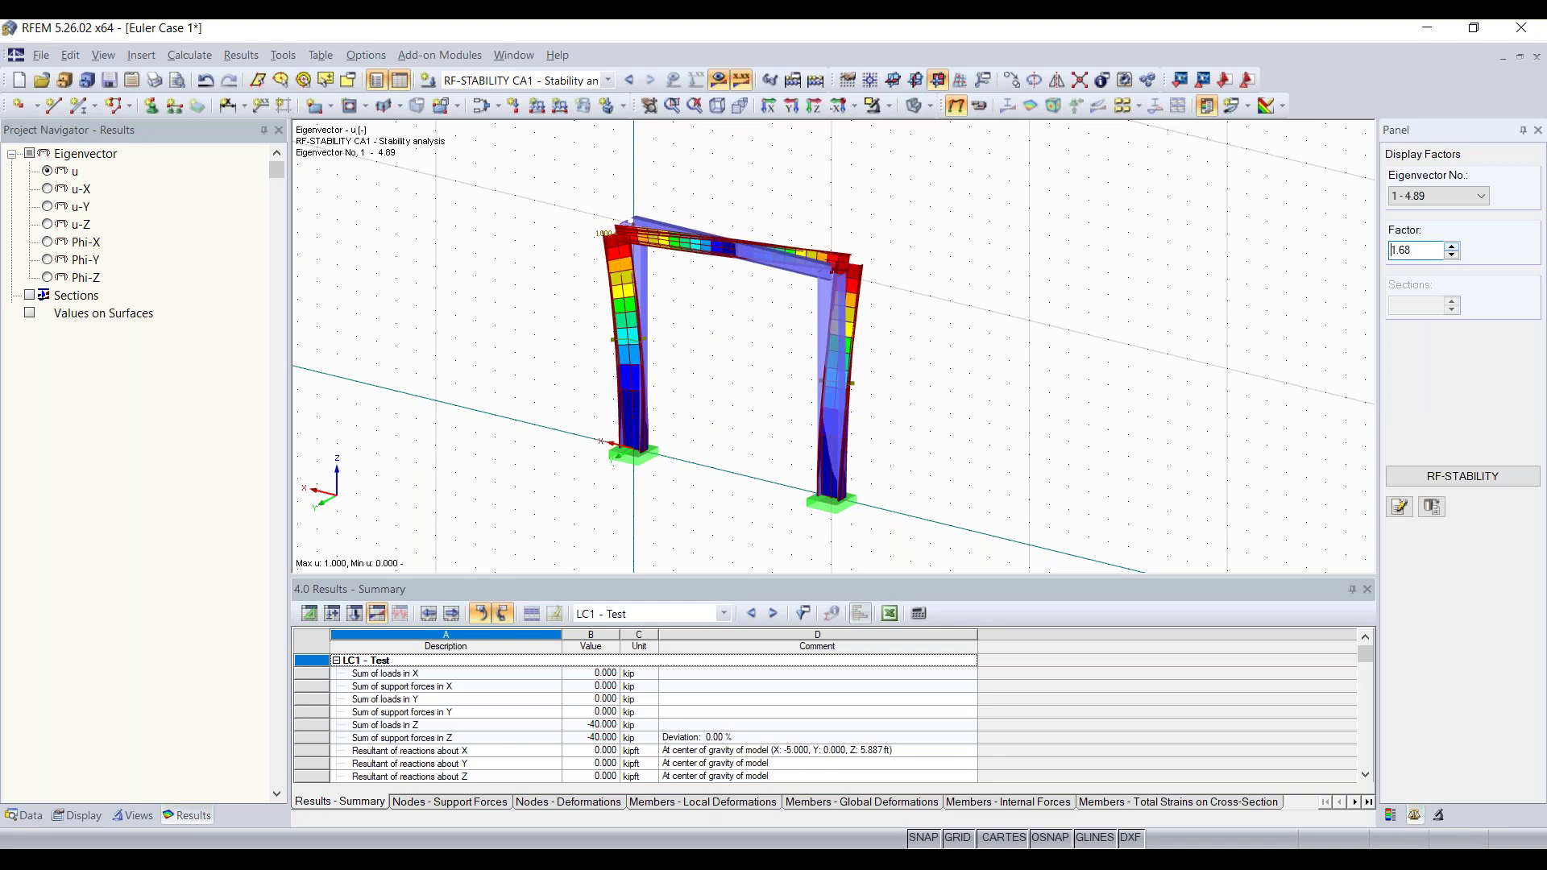
left_click(1452, 246)
mouse_move(931, 306)
middle_mouse_down("ctrl")
mouse_move(1040, 310)
mouse_move(932, 306)
middle_mouse_up("ctrl")
right_click_drag(931, 307, 949, 304, "ctrl")
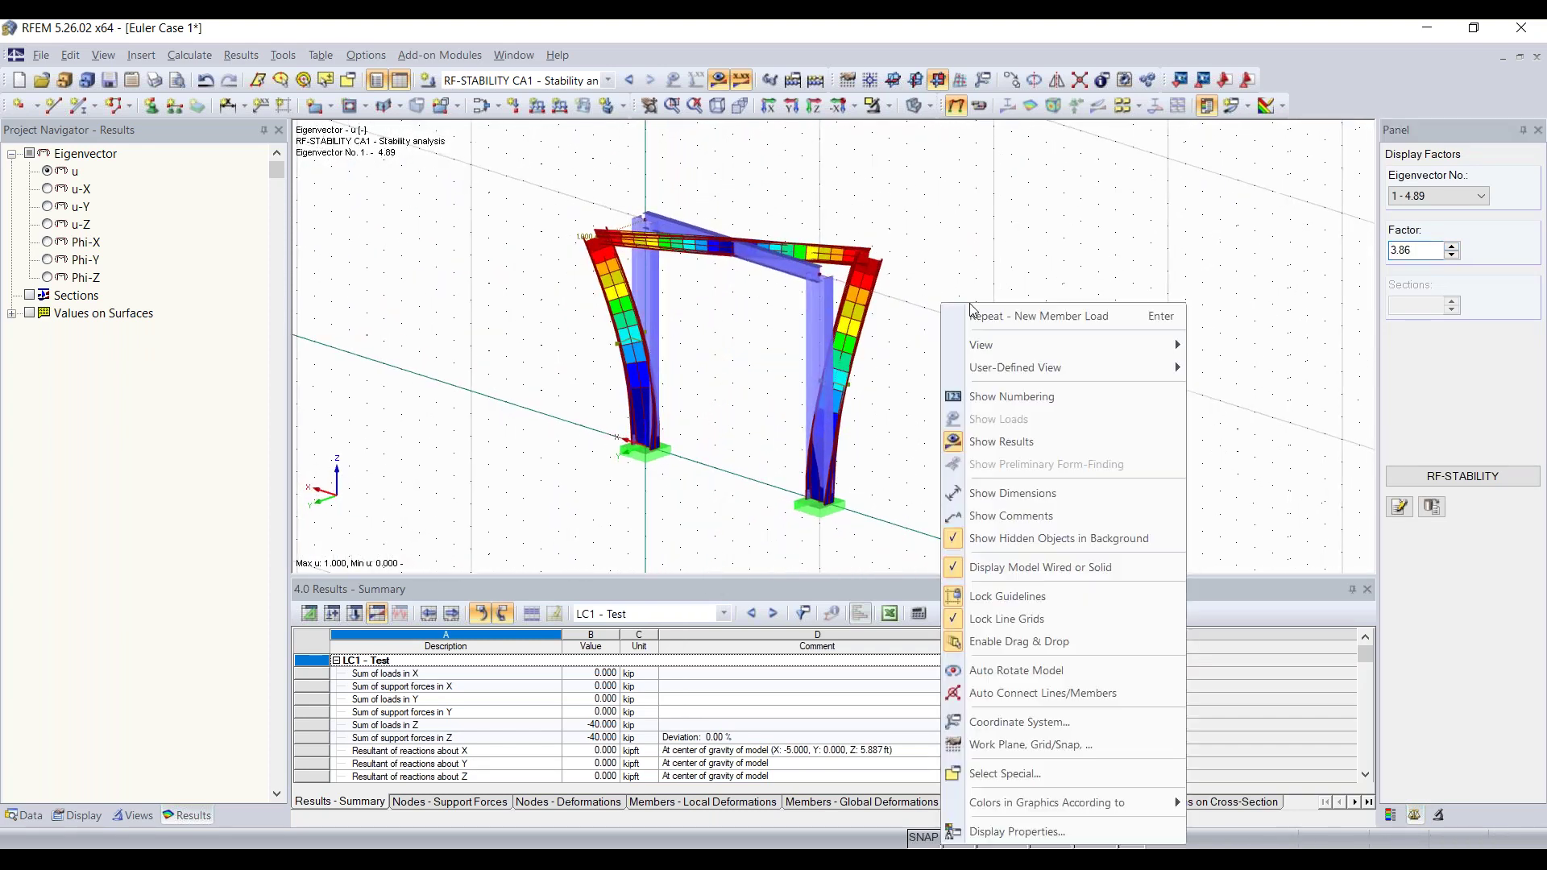
key("Escape")
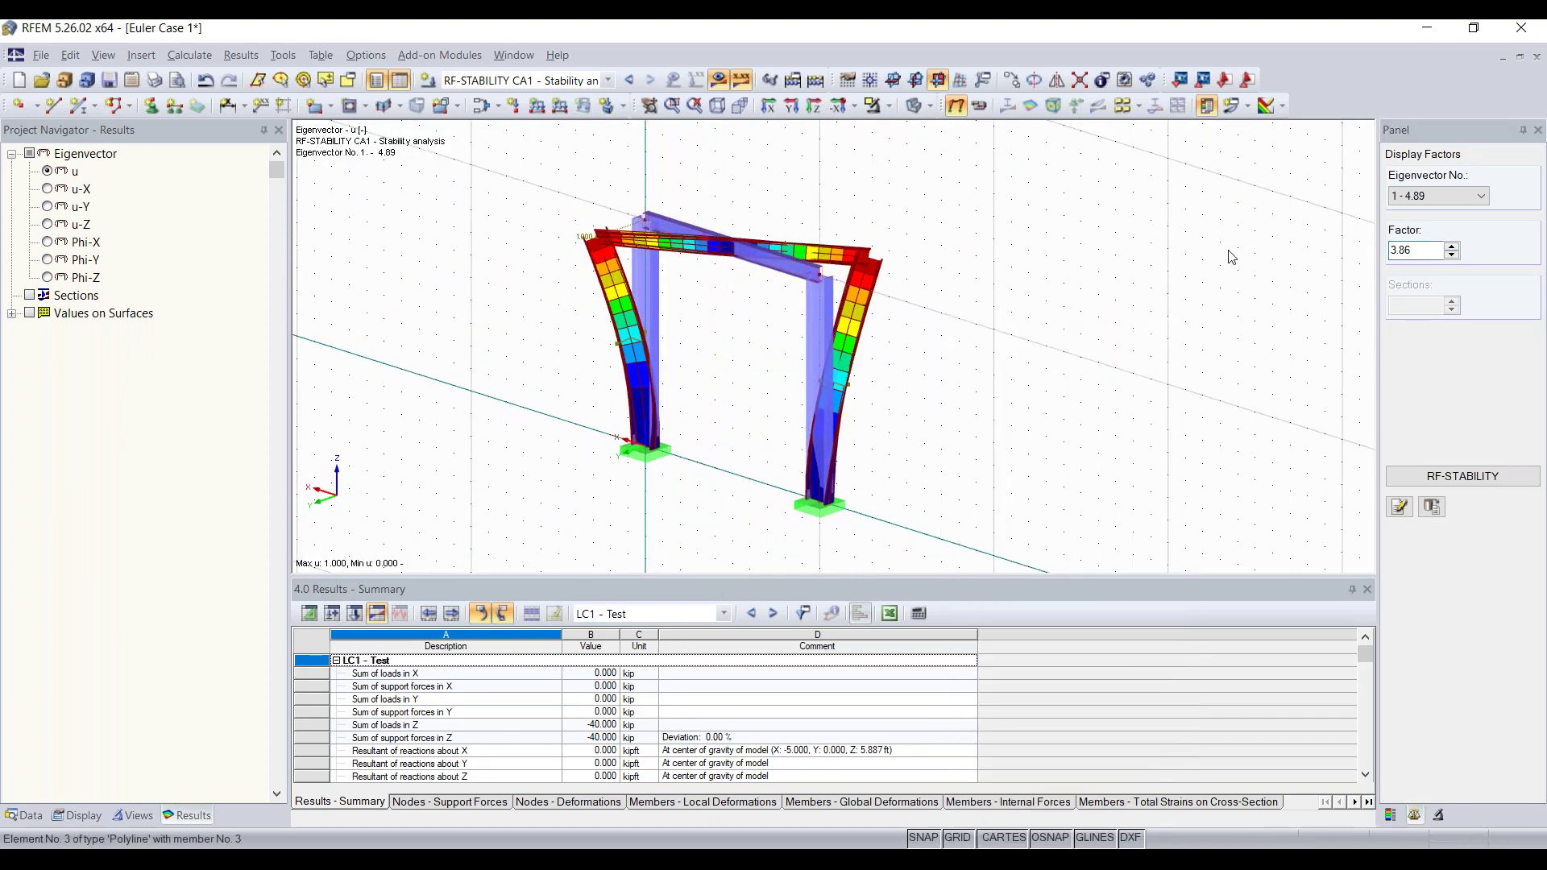
left_click(1453, 256)
left_click(1453, 255)
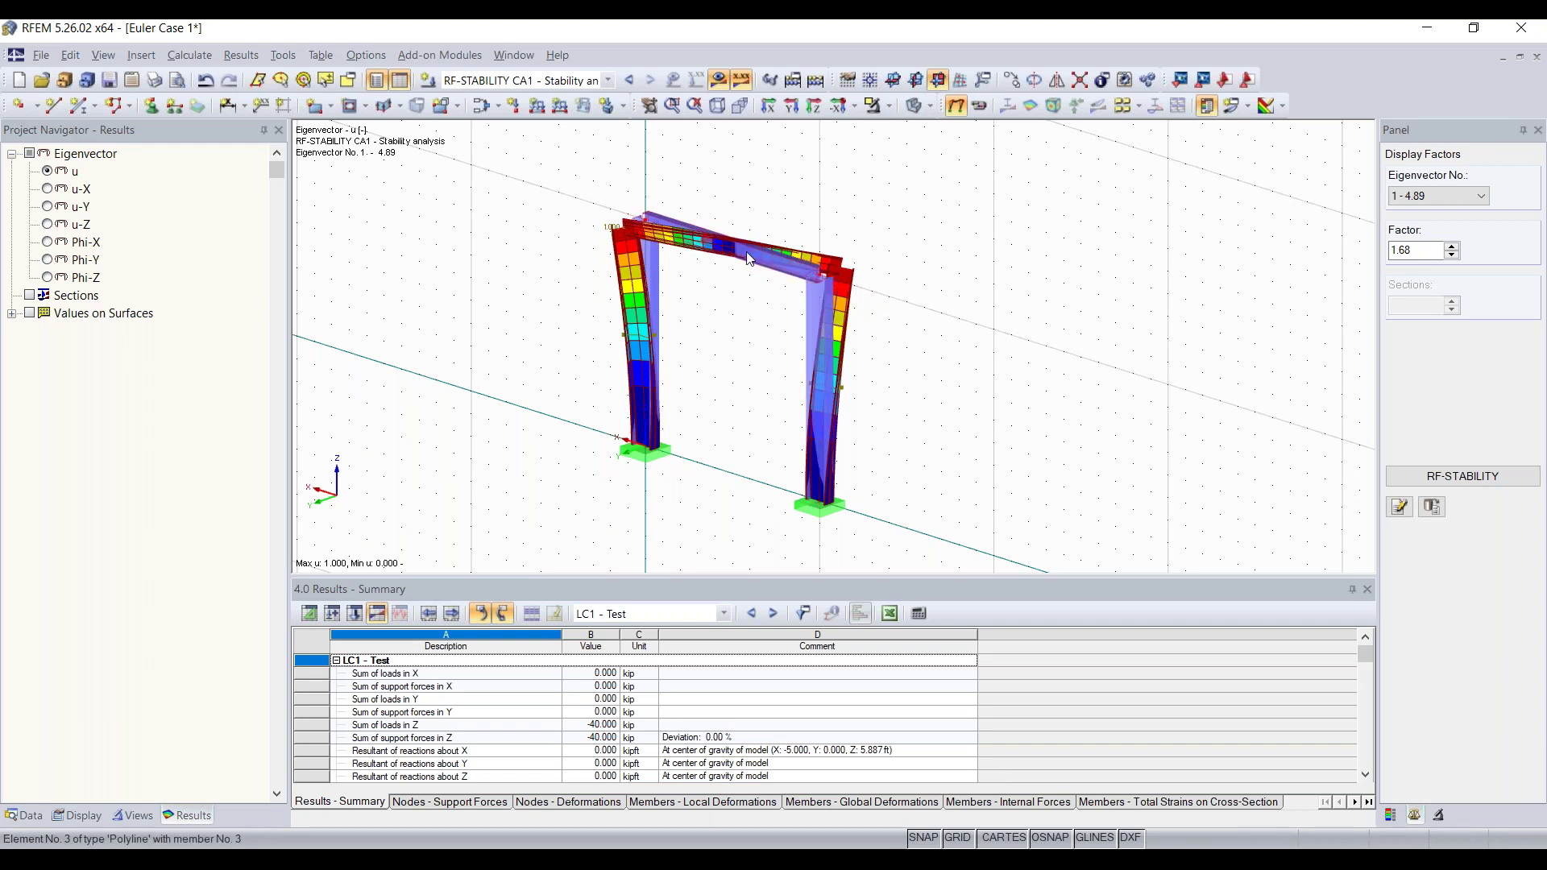
Step: Add a nodal support at the two column tops, nodes 2 and 4, fixing only the uY displacement
left_click(153, 106)
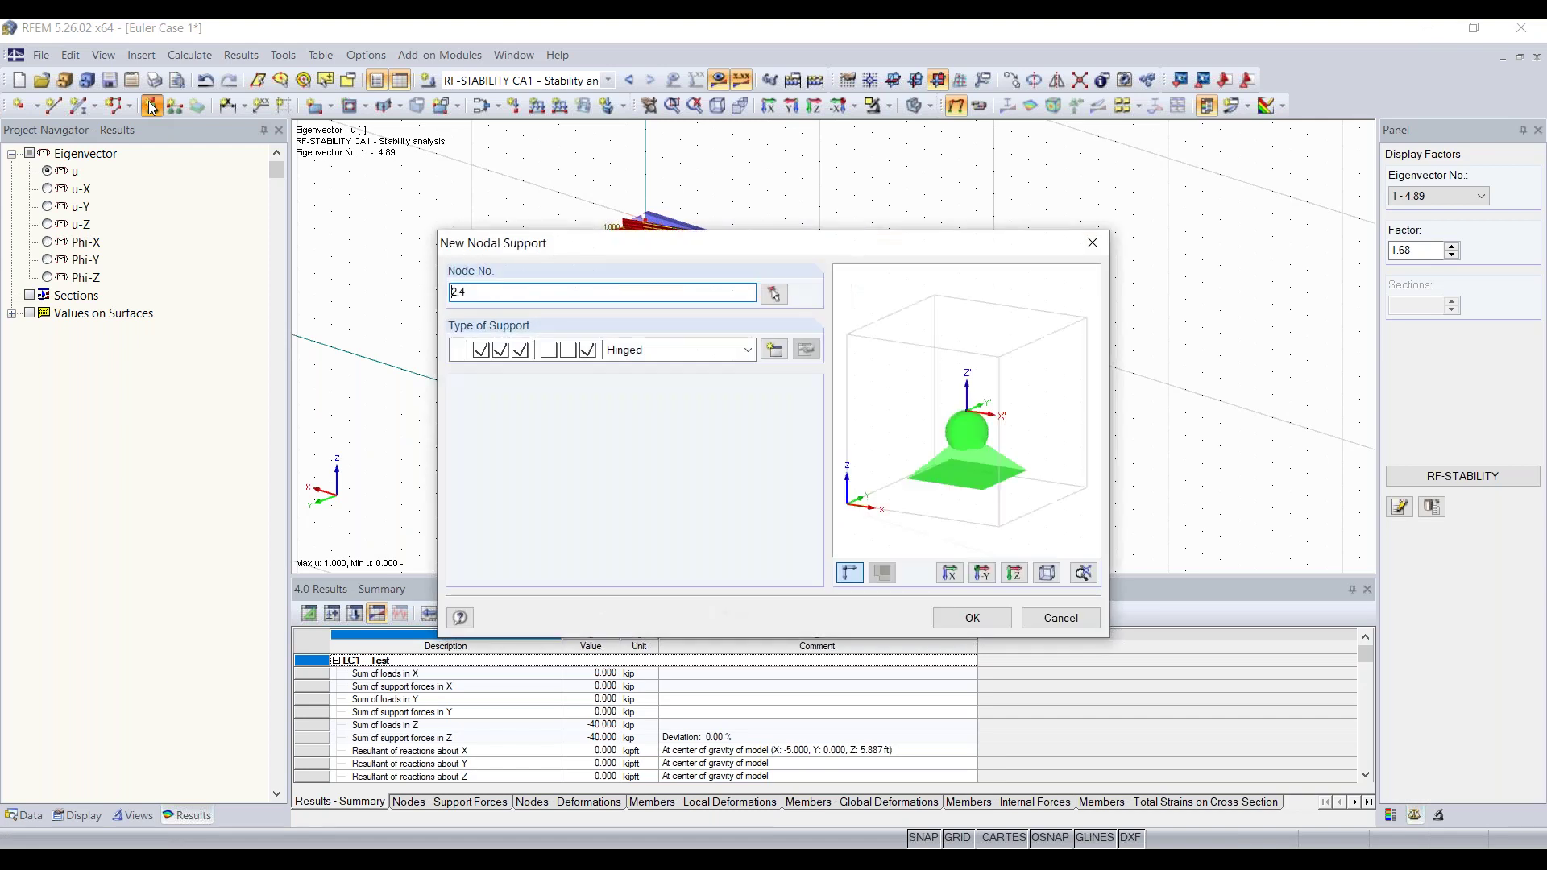
left_click(775, 350)
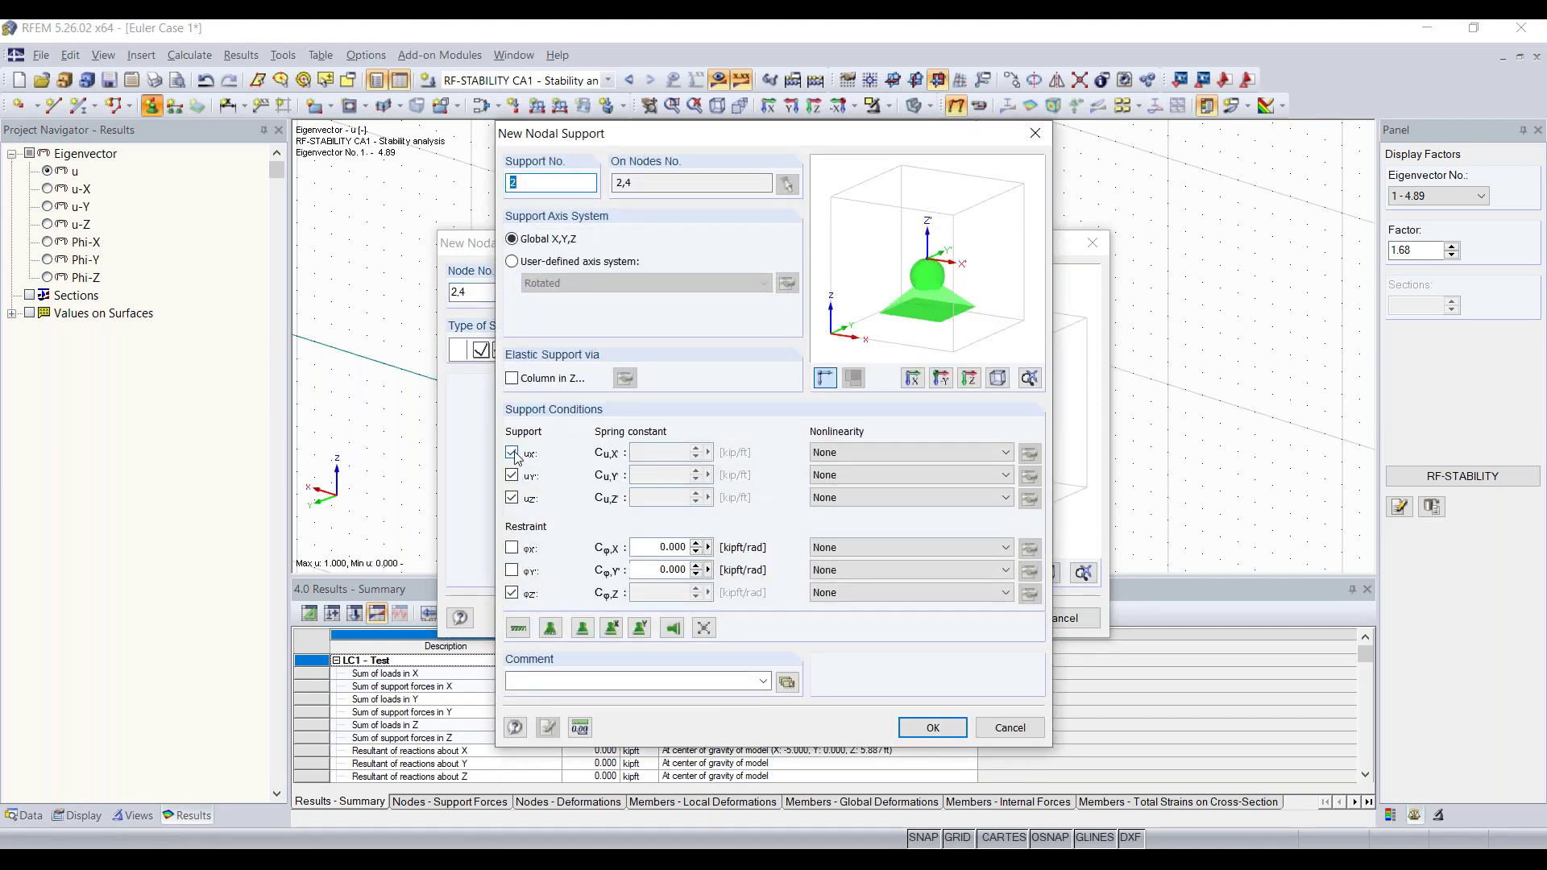
left_click(512, 593)
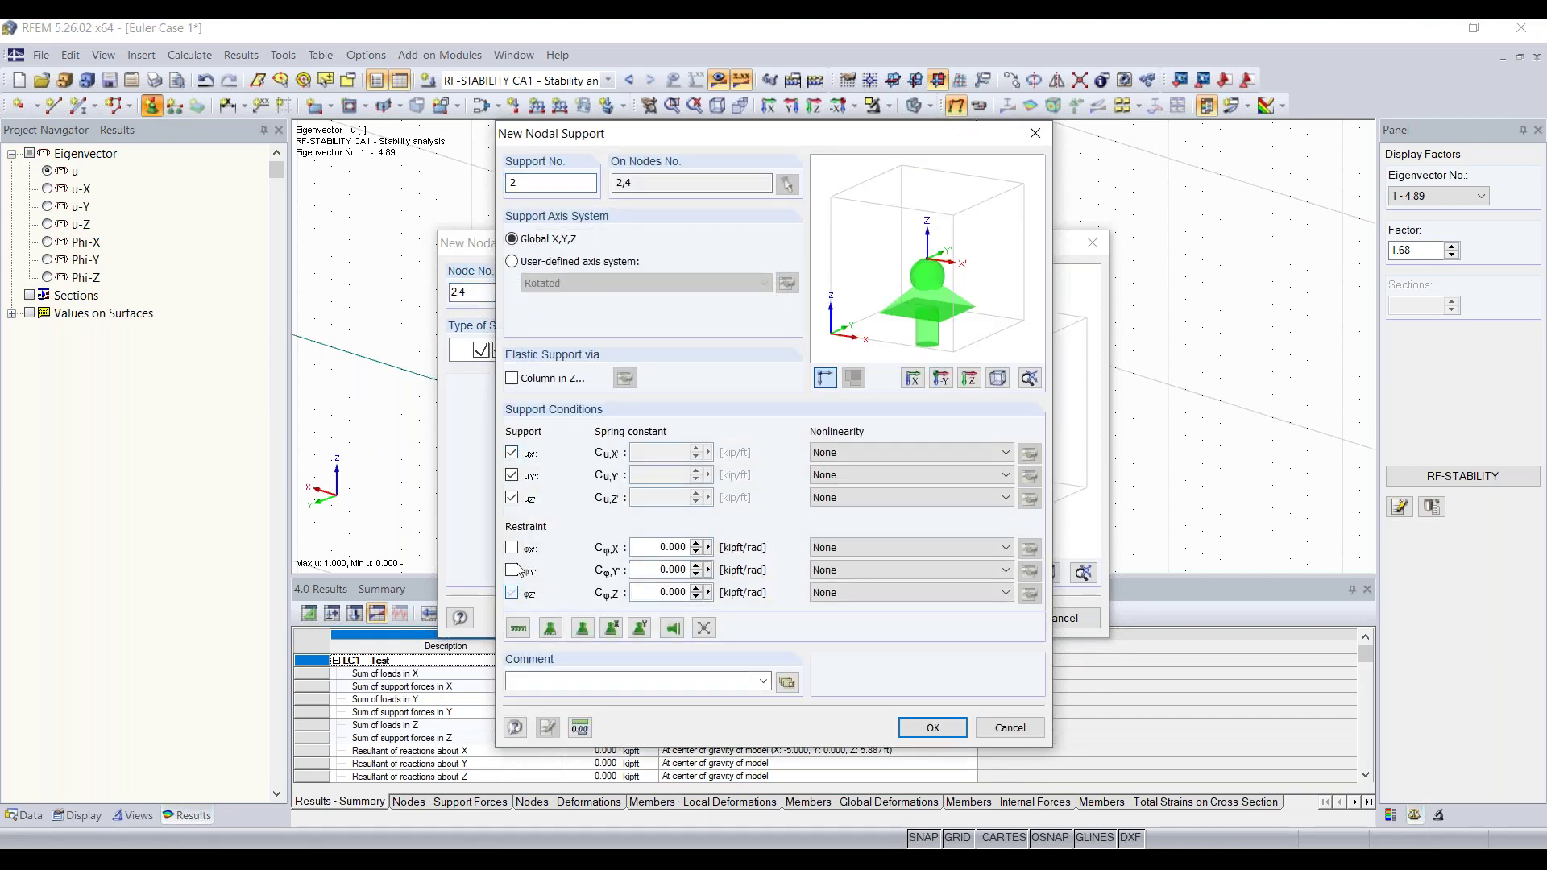
left_click(512, 499)
left_click(513, 453)
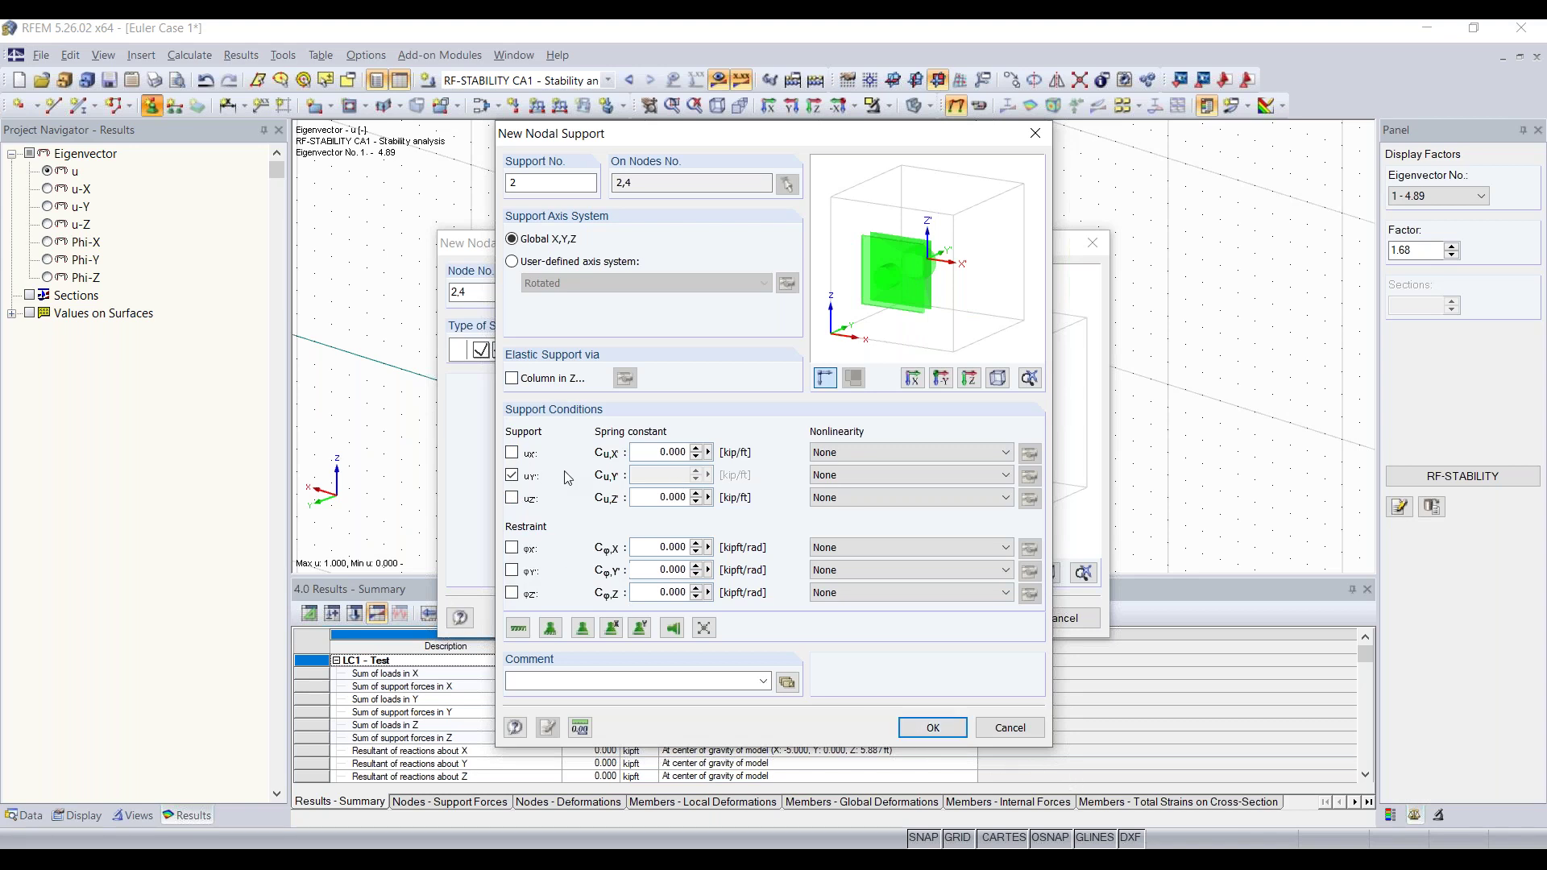
left_click(939, 728)
left_click(972, 618)
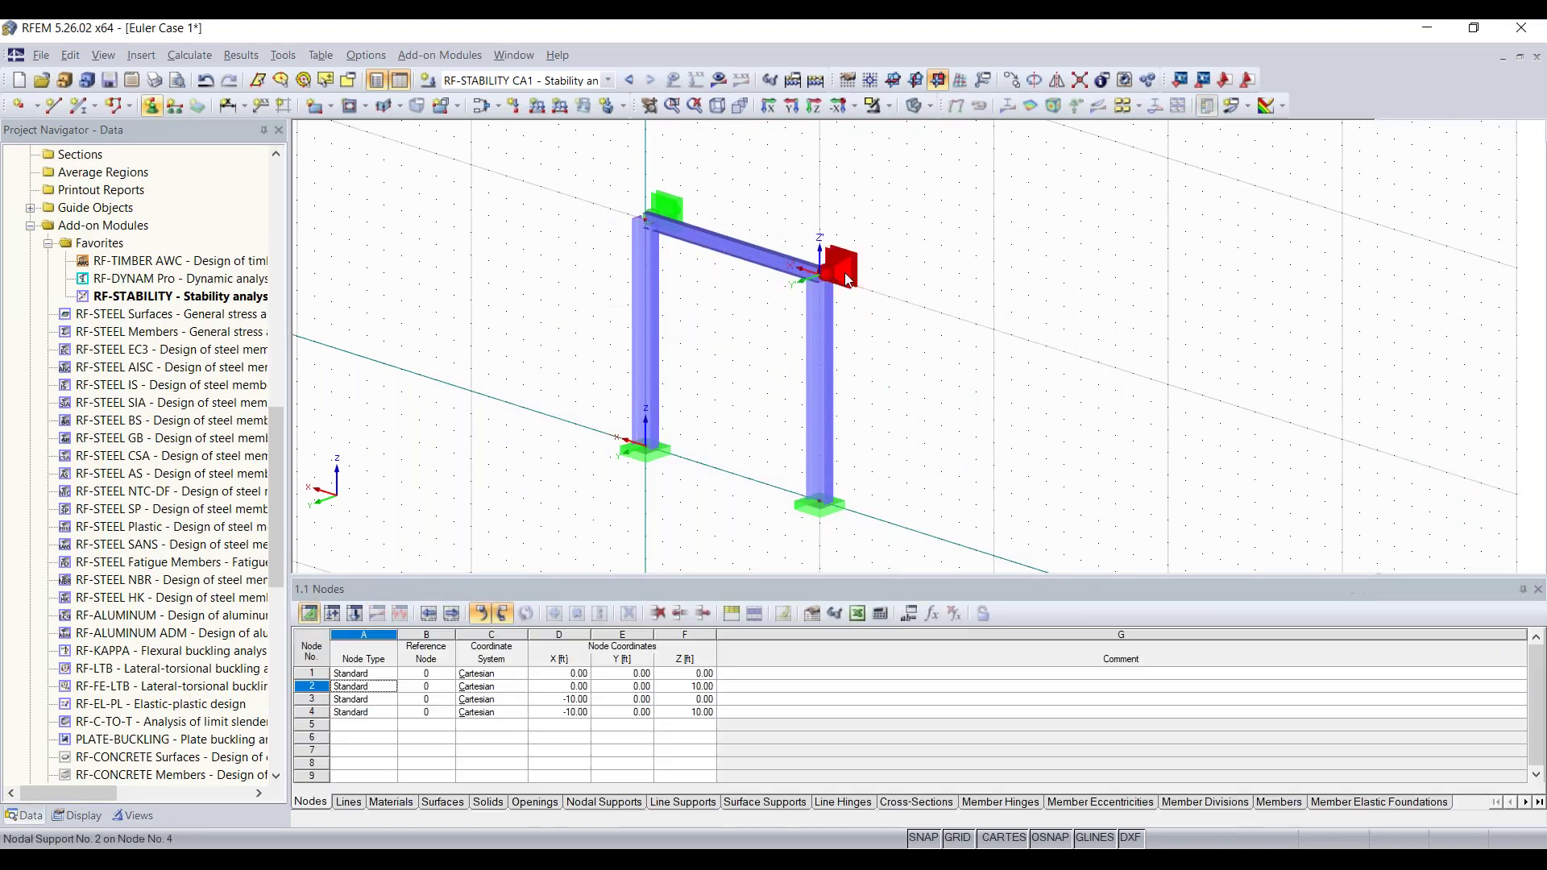
key("Escape")
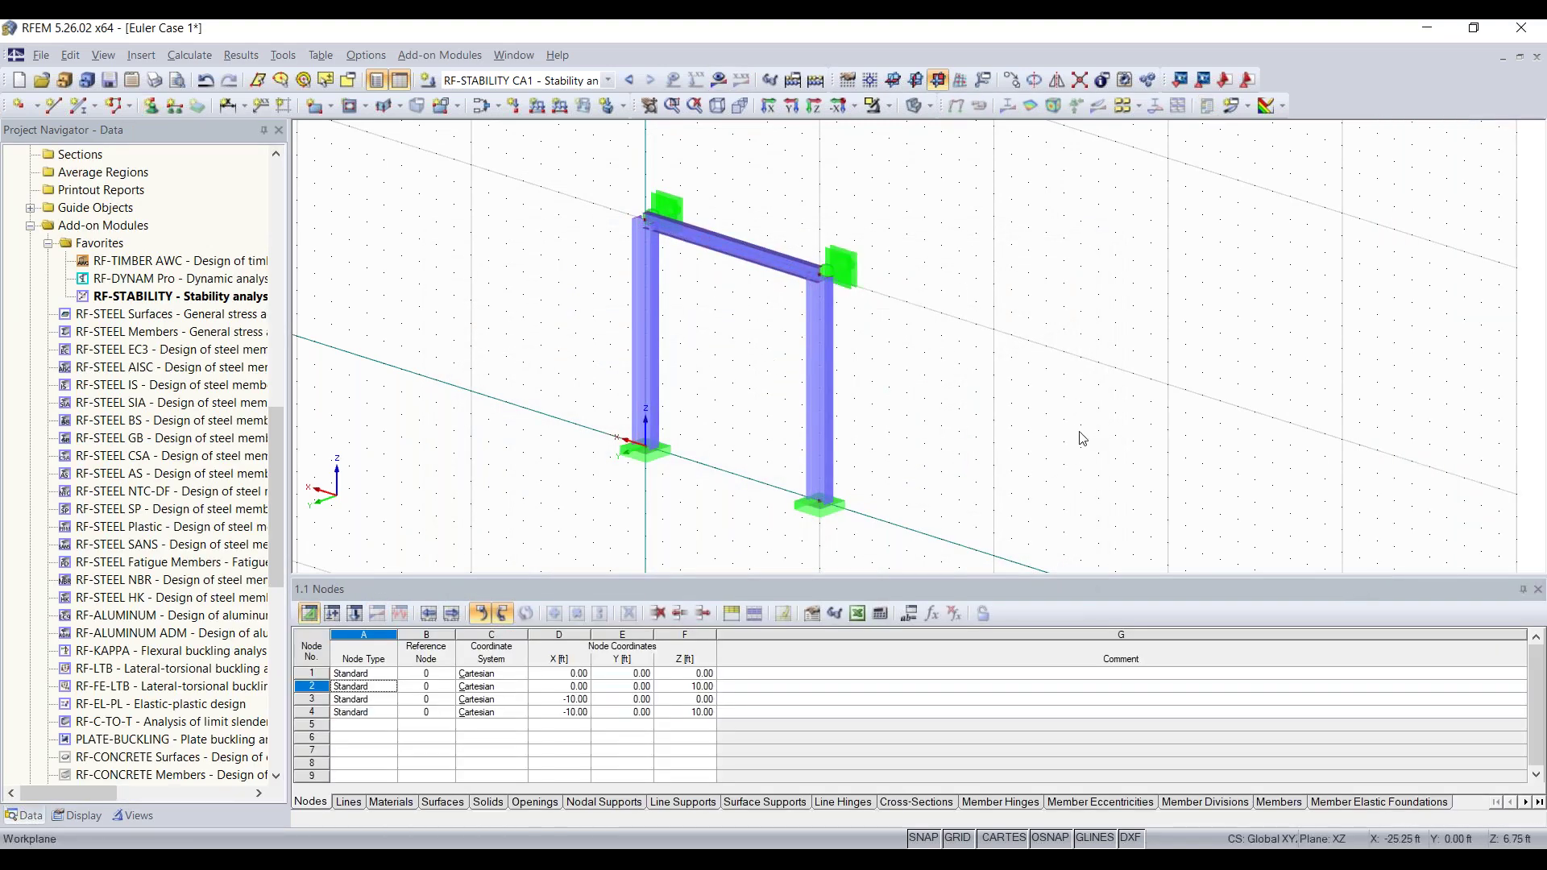
Step: Recalculate the laterally supported frame and enlarge its first RF-STABILITY mode shape to a display factor of 1.43
left_click(817, 80)
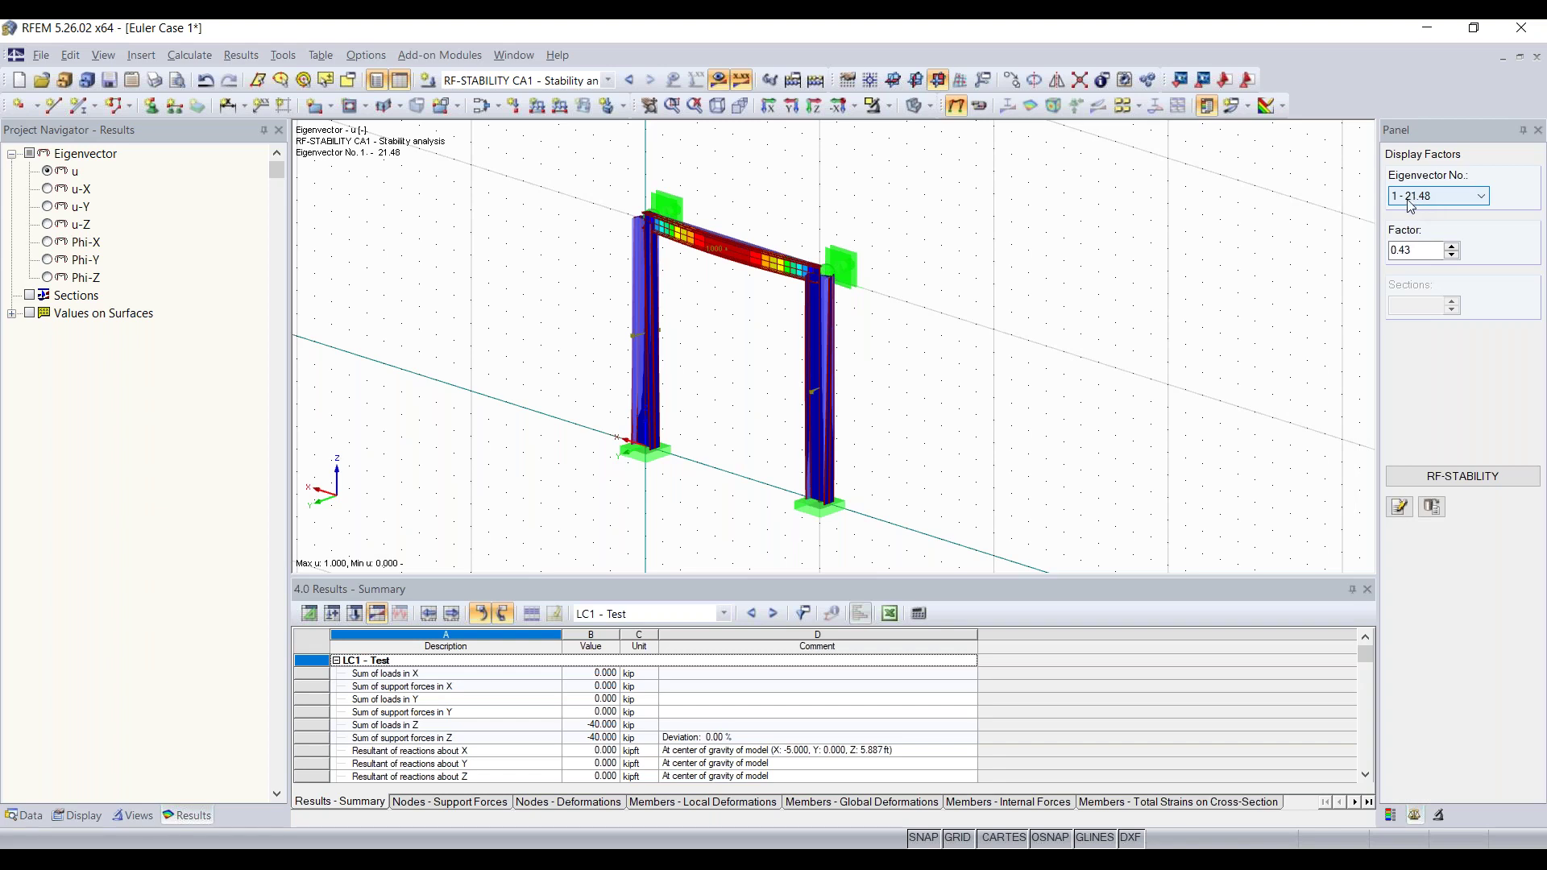
right_click_drag(998, 303, 951, 302)
left_click(1402, 251)
left_click(1453, 246)
left_click(1453, 246)
left_click(1453, 246)
left_click(1453, 246)
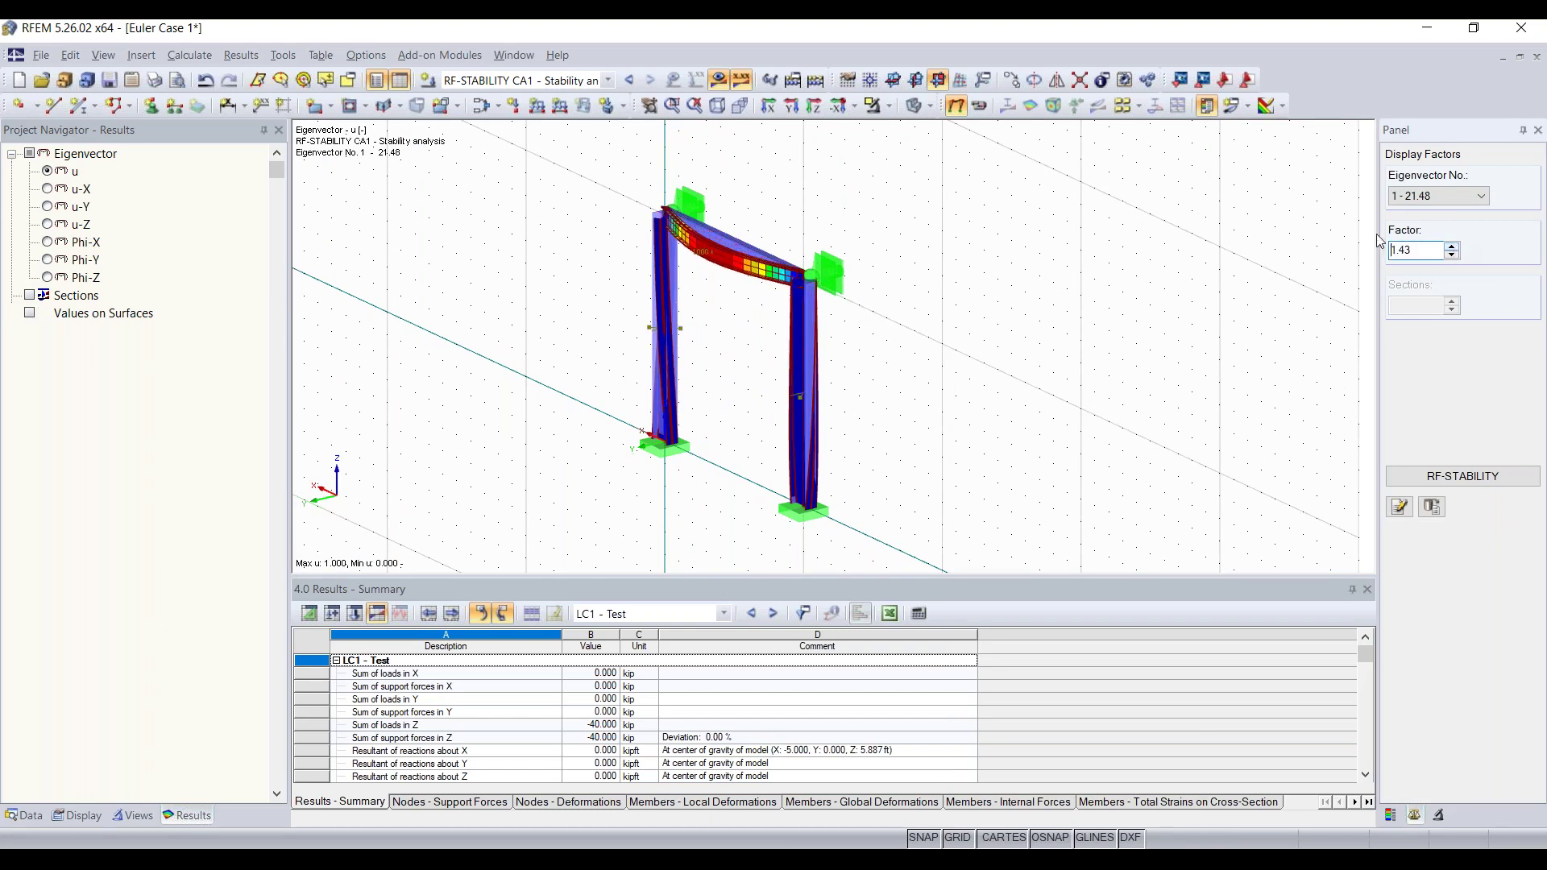
Step: Review the laterally supported frame's mode shapes for eigenvectors 2 to 4 and return to eigenvector 1
left_click(1464, 203)
left_click(1432, 223)
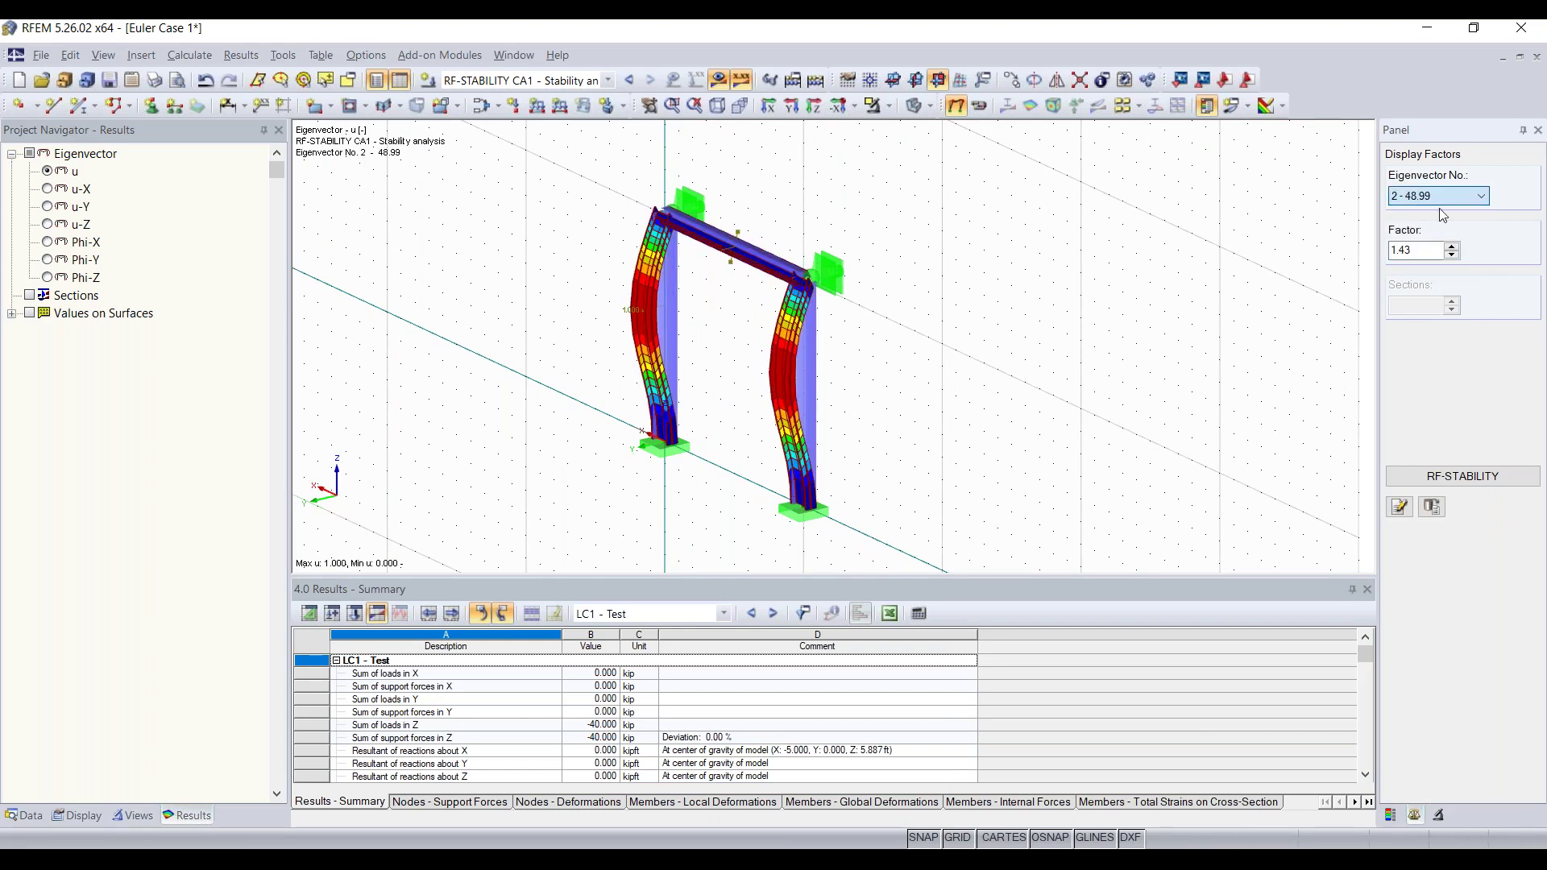
scroll(1448, 195, "down", 2)
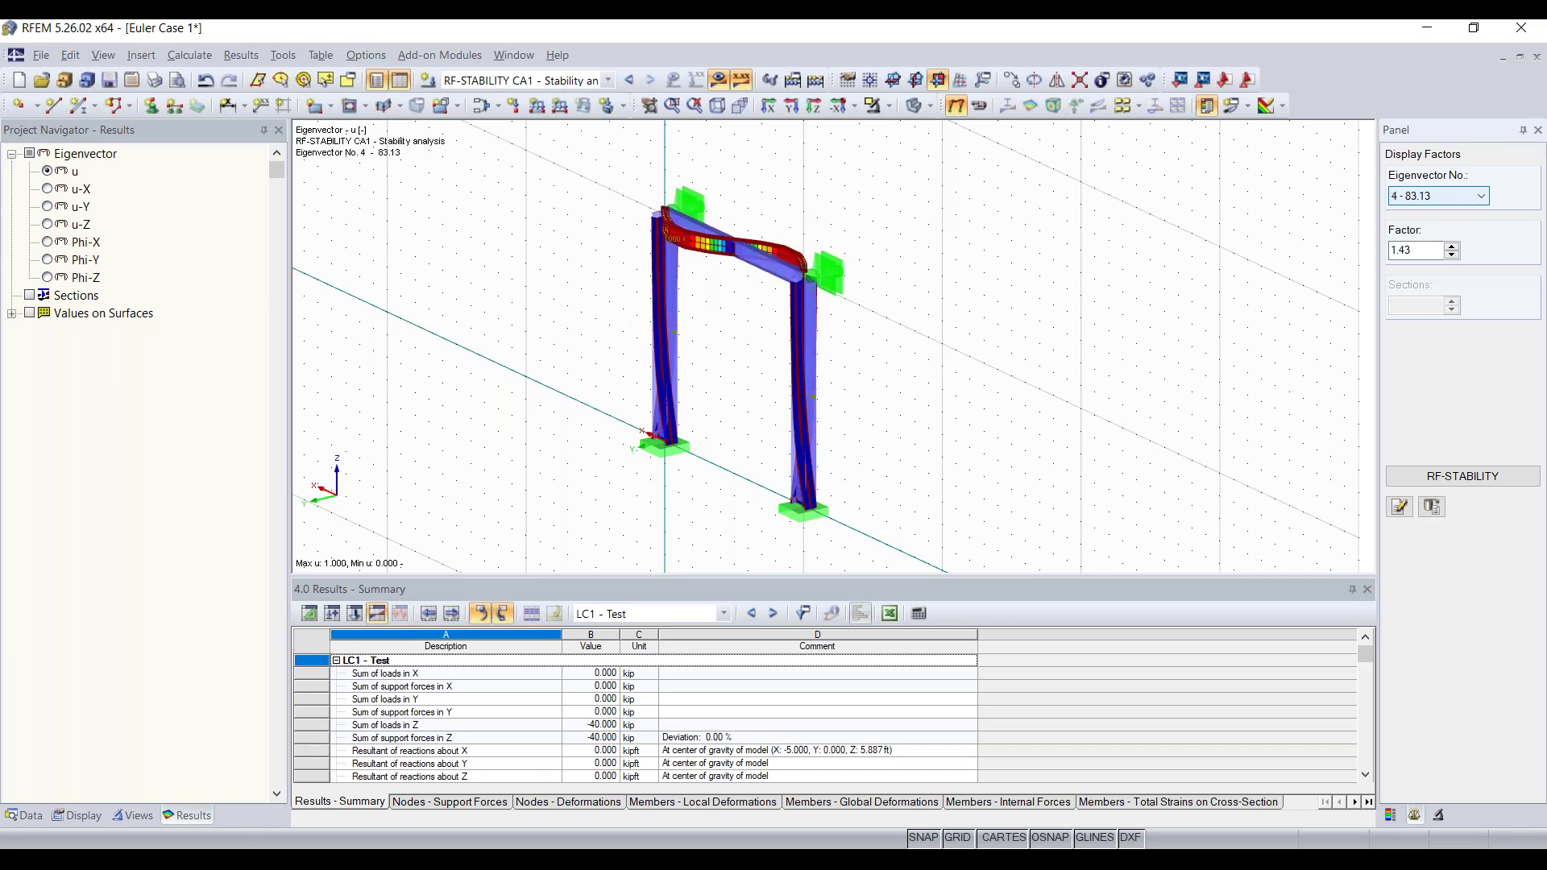
scroll(1447, 195, "up", 3)
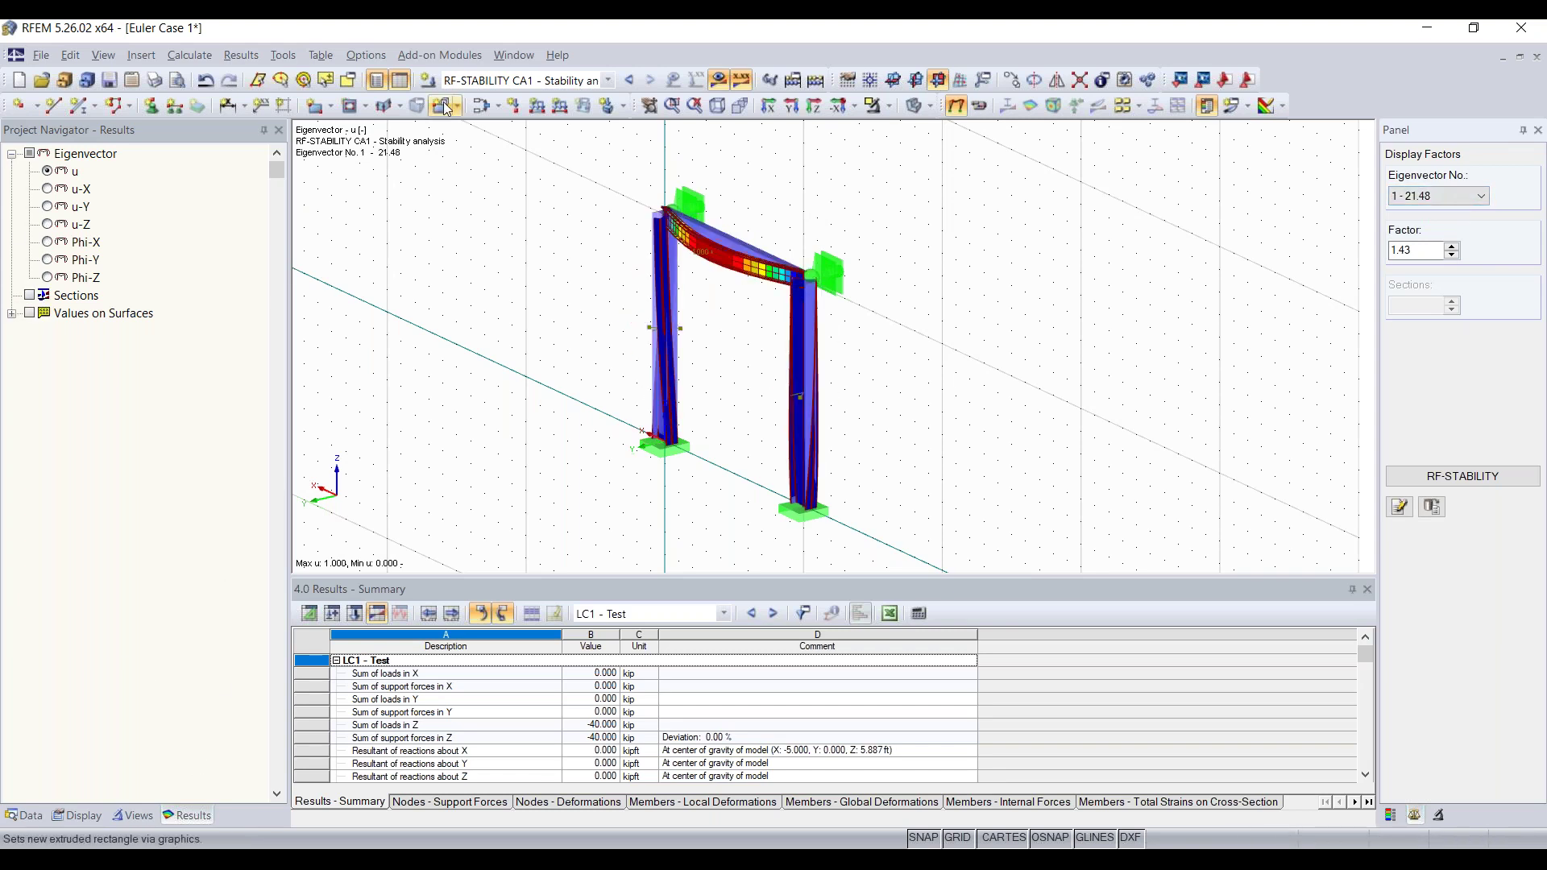
Step: Examine the support reactions of LC1 - Test with the loads hidden, and turn off the results display
left_click(607, 80)
left_click(487, 97)
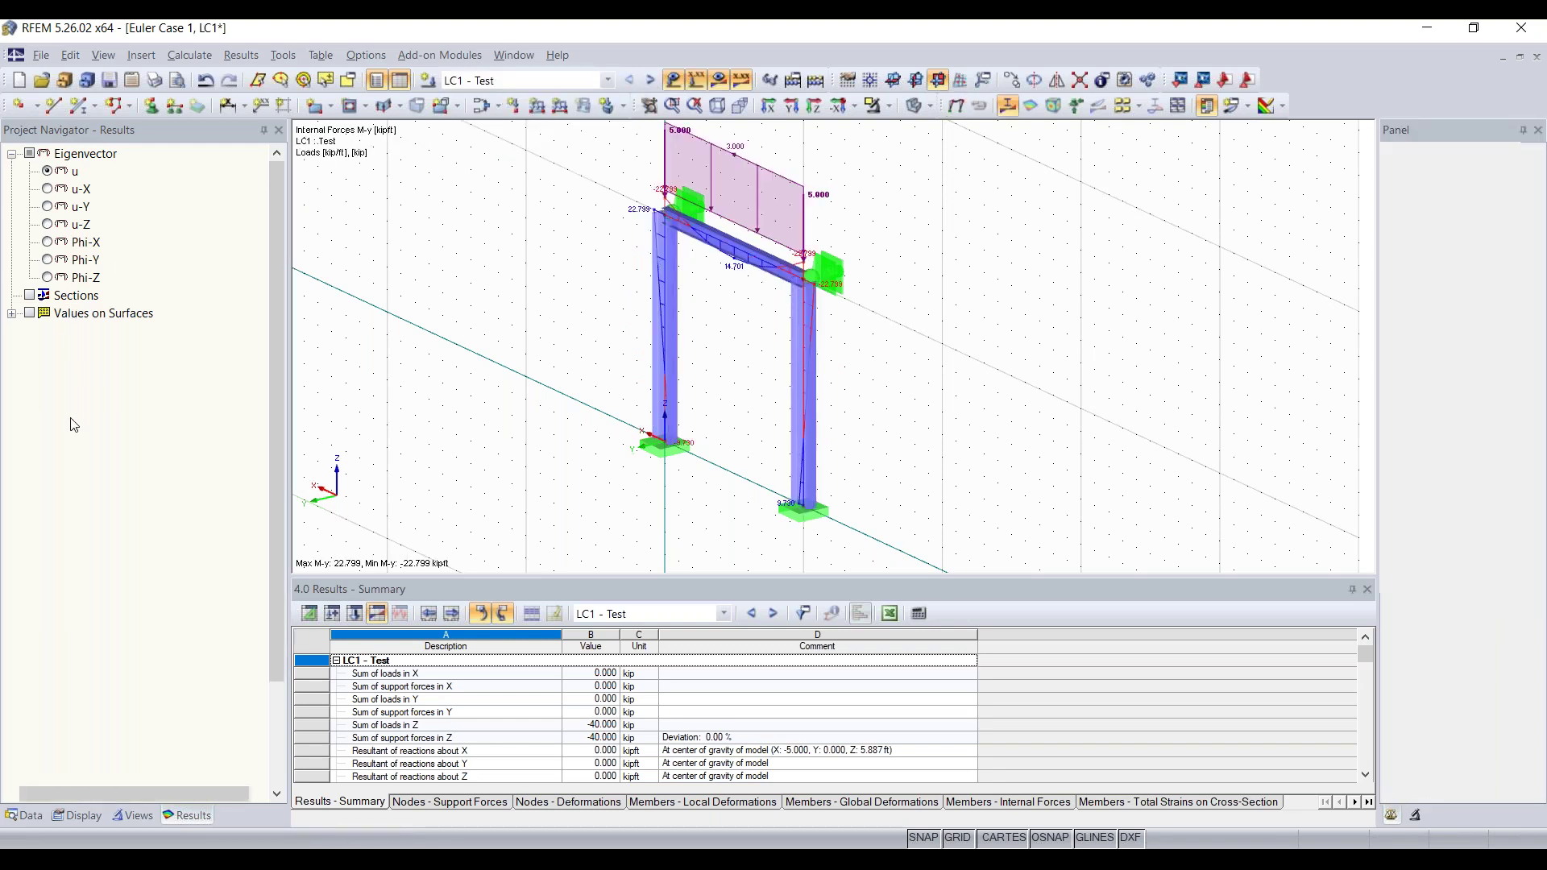
scroll(71, 552, "down", 3)
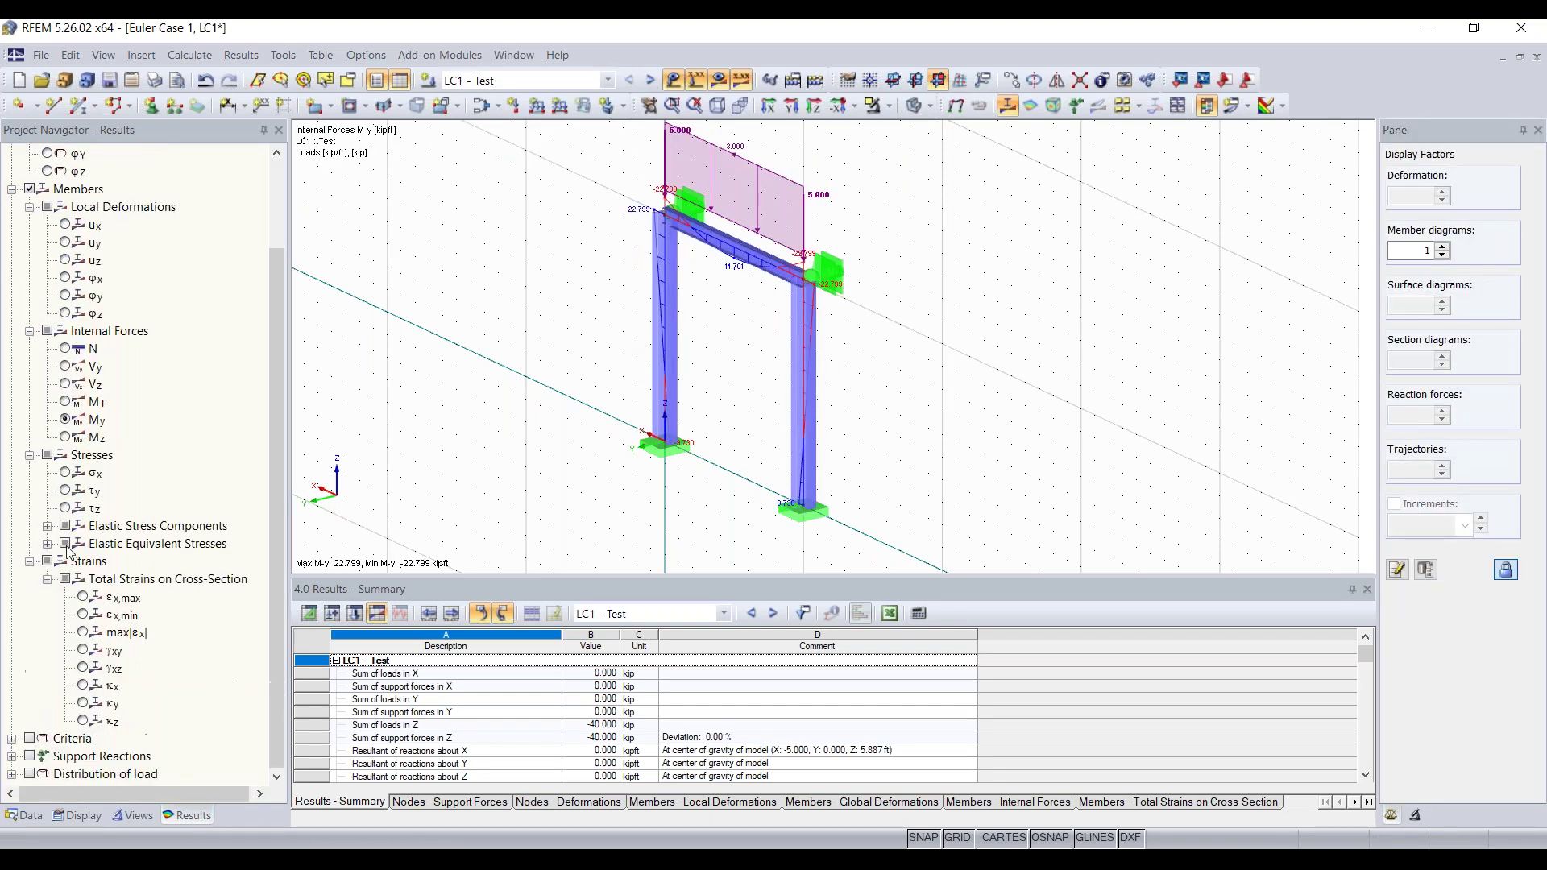
left_click(29, 756)
scroll(697, 476, "up", 2)
middle_click_drag(696, 475, 789, 335)
scroll(849, 300, "down", 2)
scroll(875, 333, "down", 1)
left_click(696, 79)
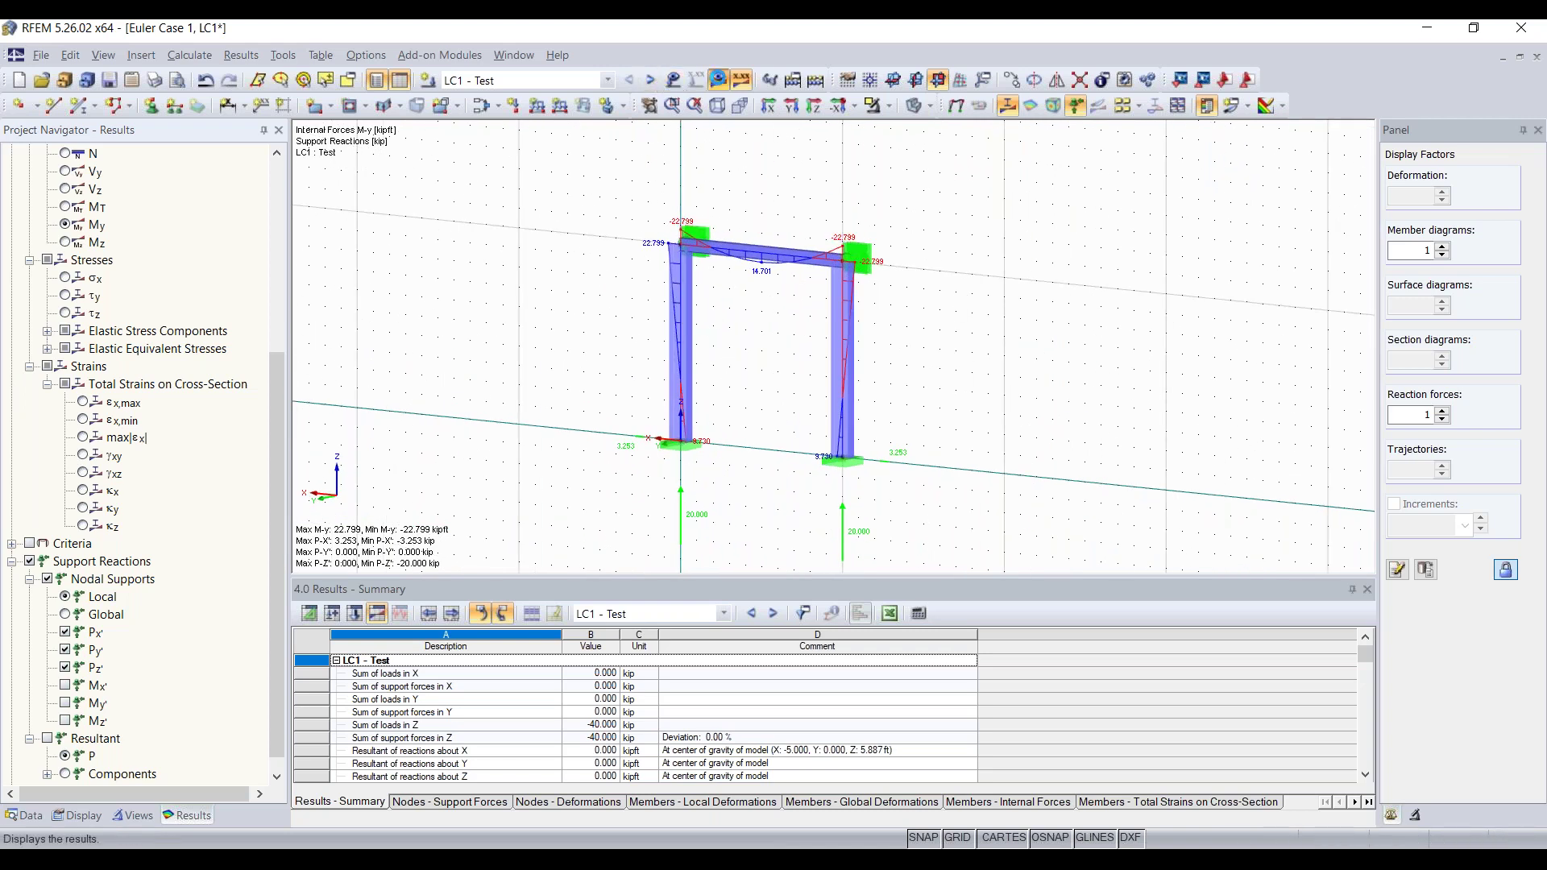
left_click(718, 79)
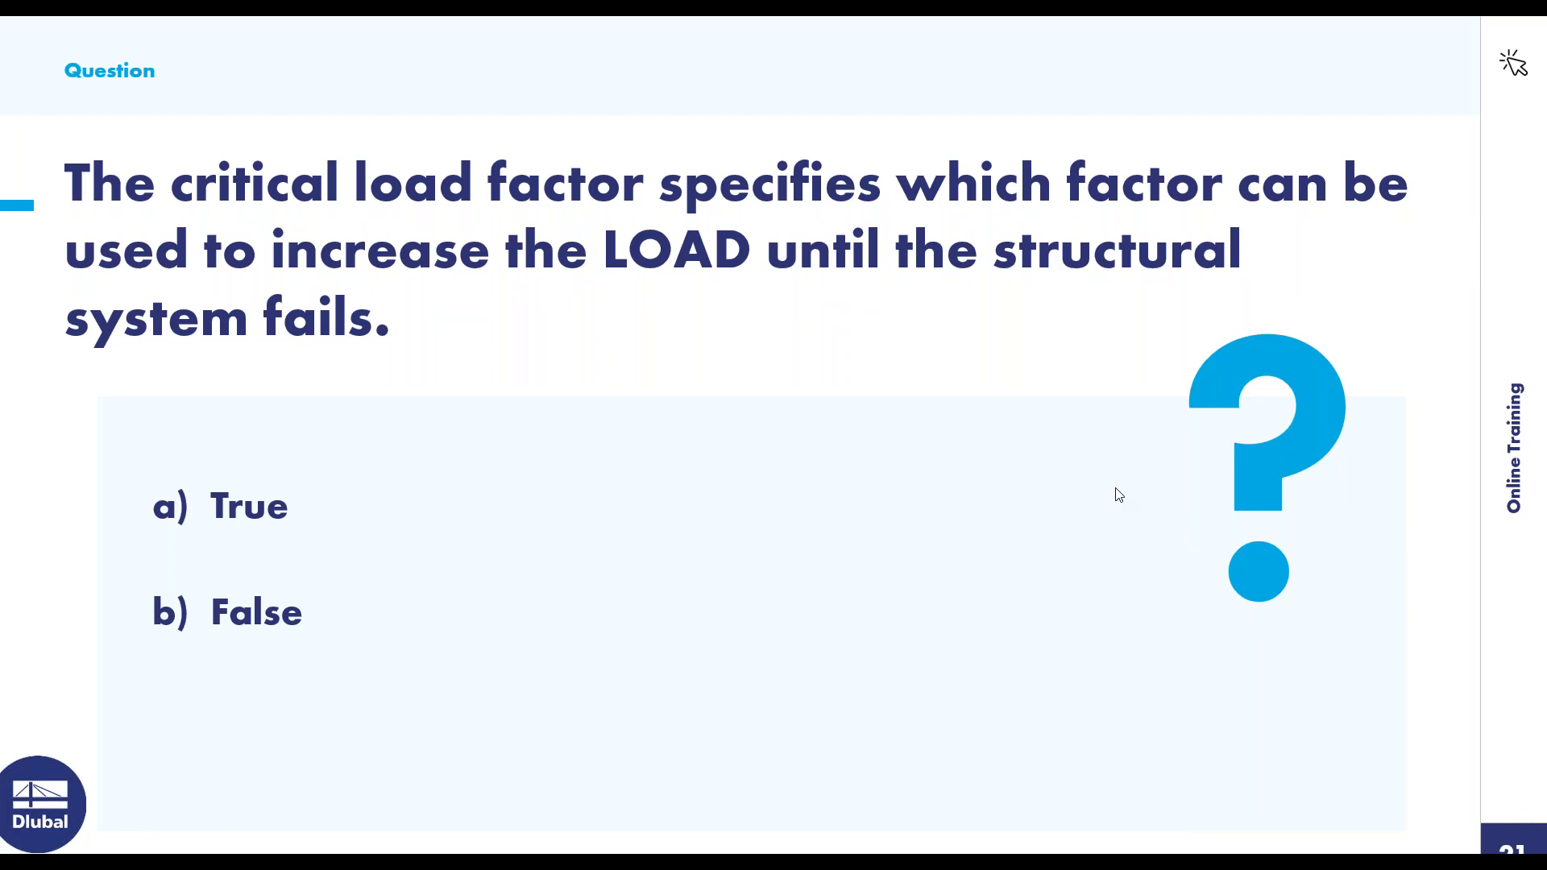
key("Right")
key("Right")
key("Right")
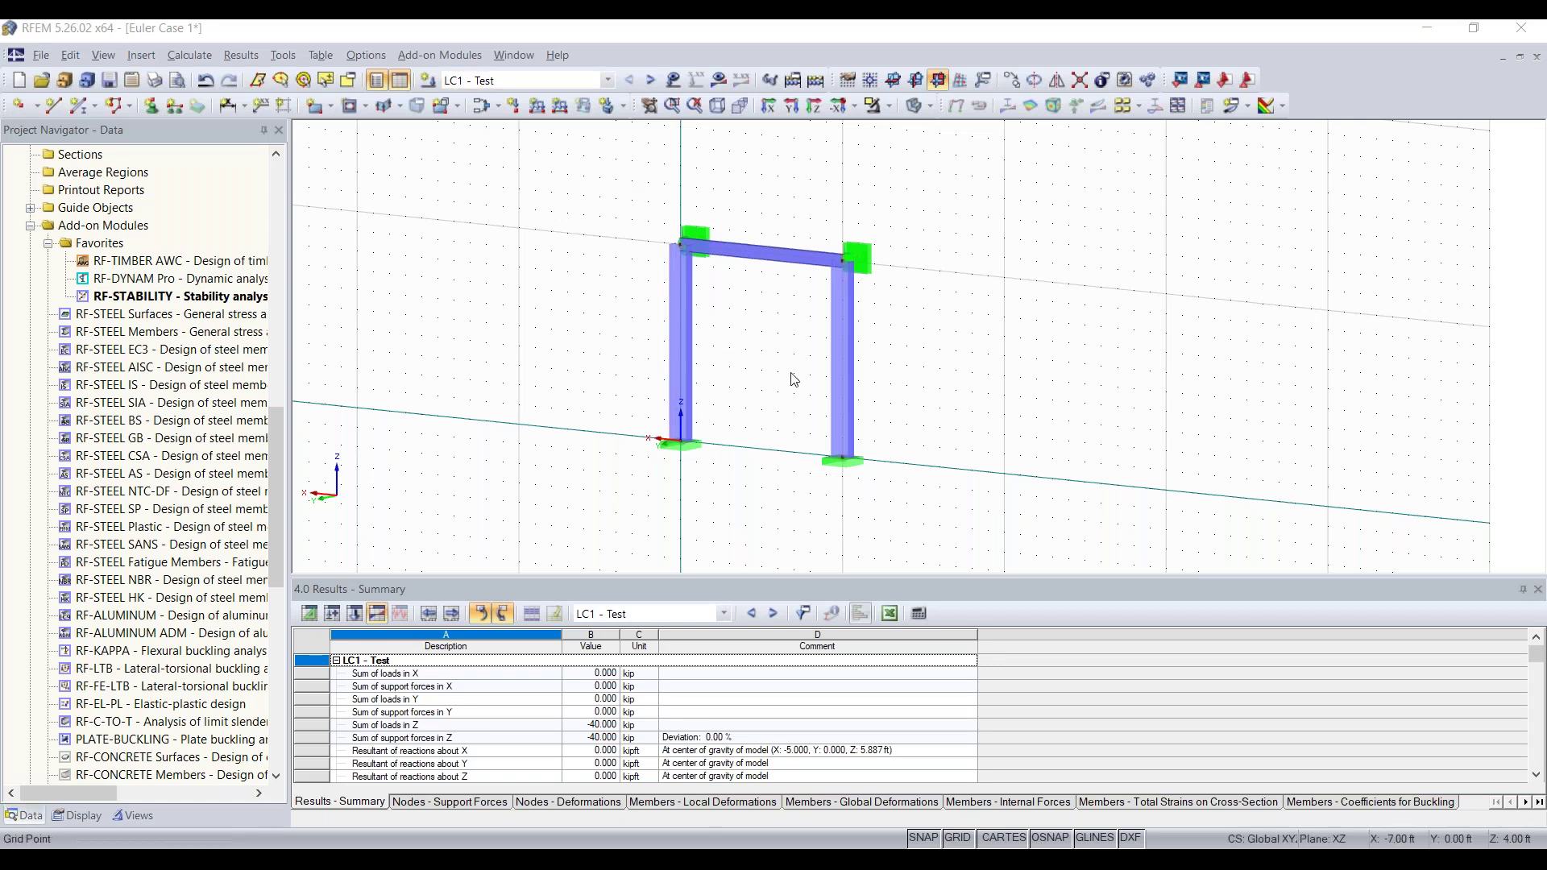
Step: Create a new 2D - XZ model named Timber Truss Girder 15, using the ASCE 7-16 NDS (Wood) standard
left_click(20, 83)
left_click(19, 81)
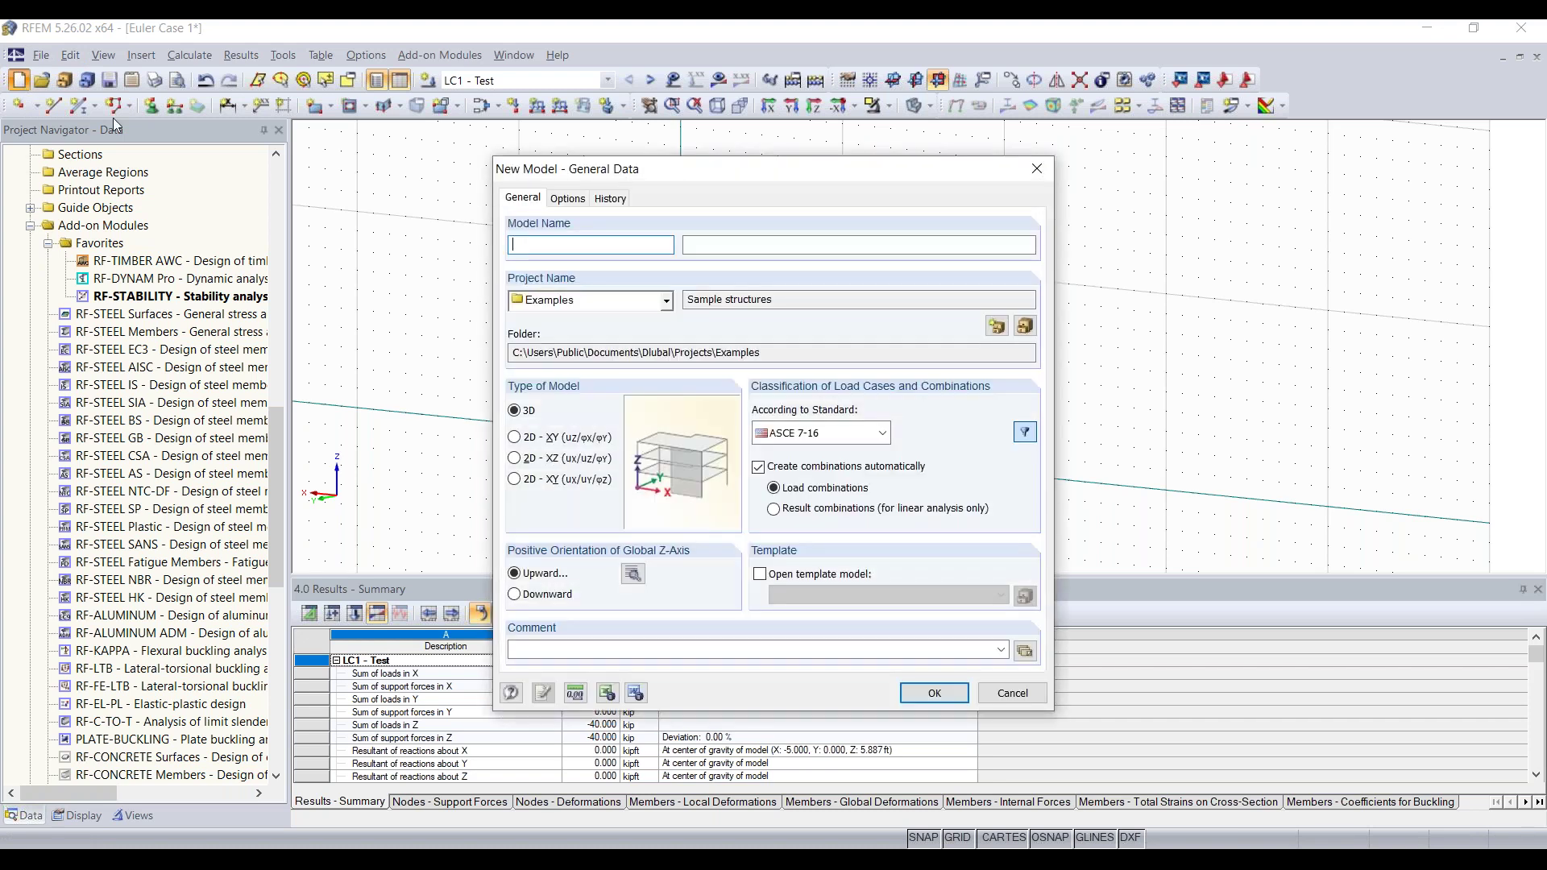
type("Timber Truss Girder")
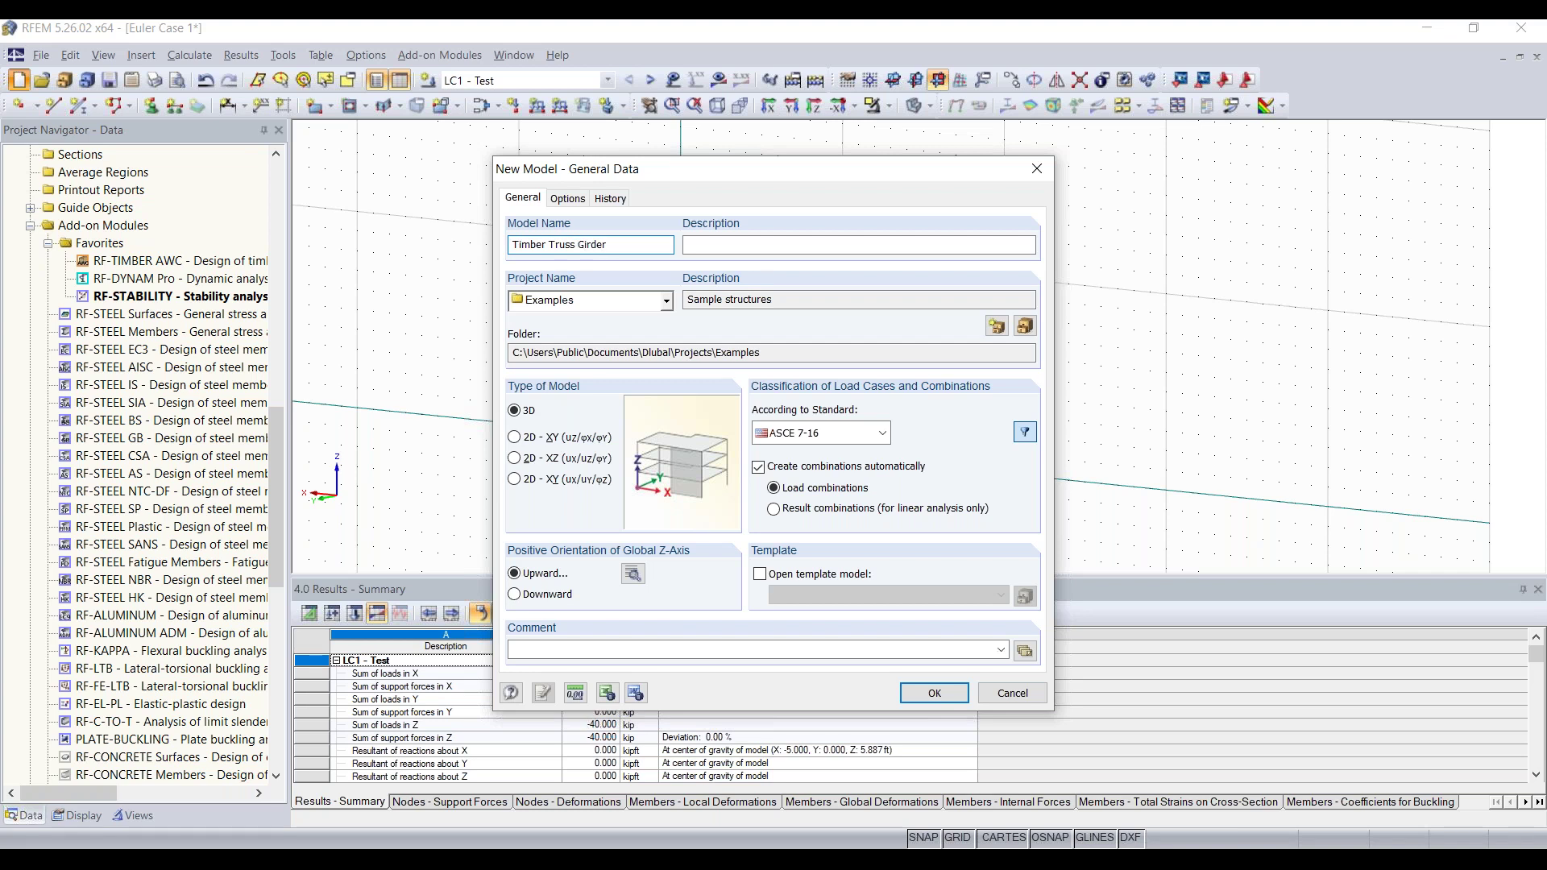
type(" 15")
left_click(577, 461)
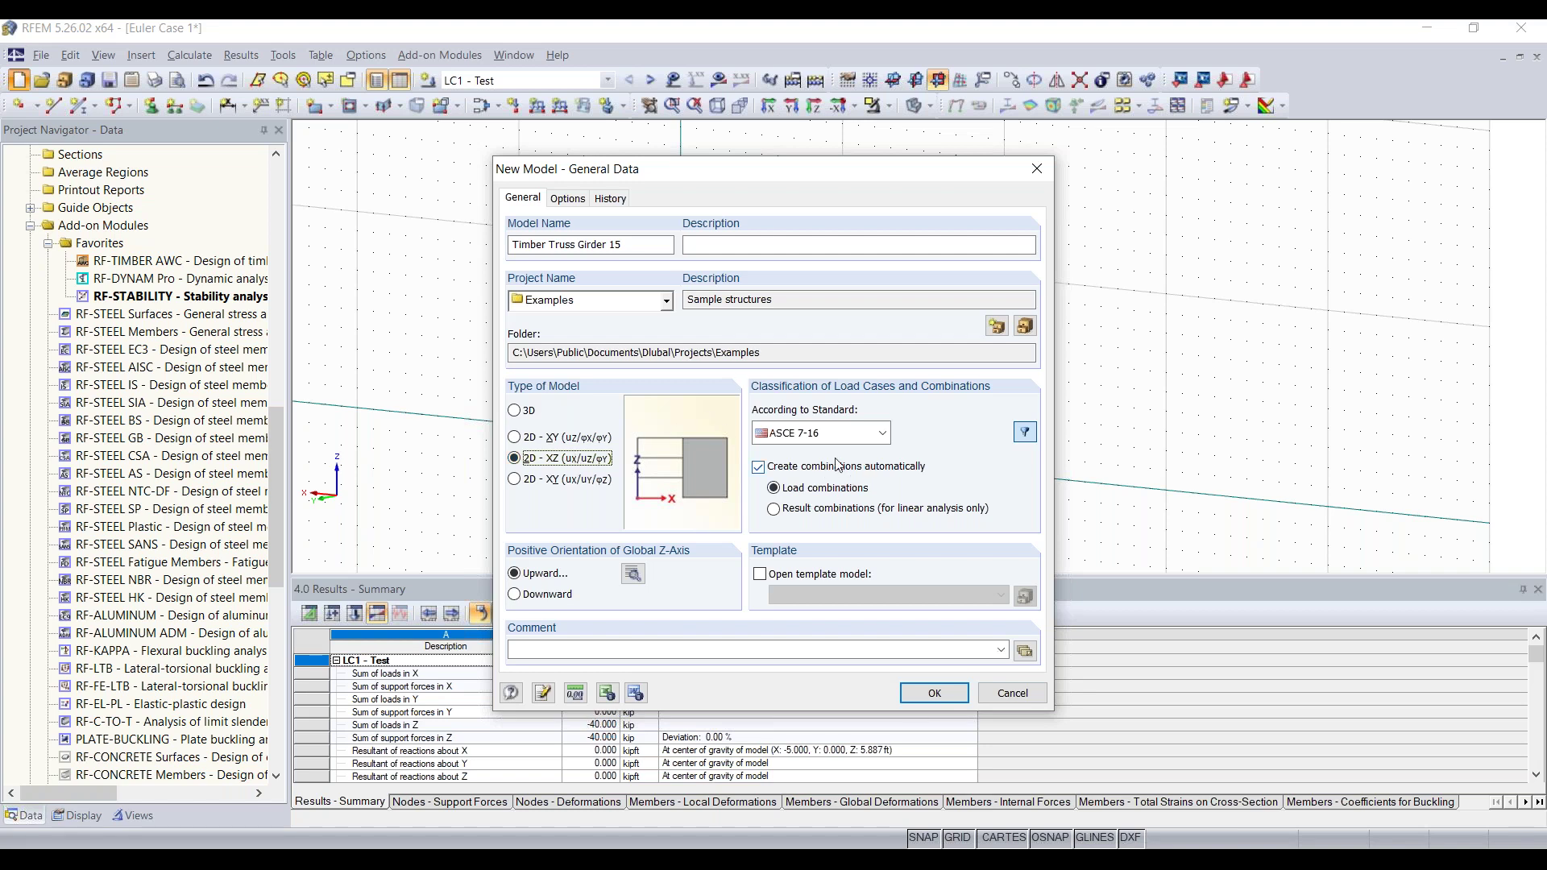
left_click(851, 433)
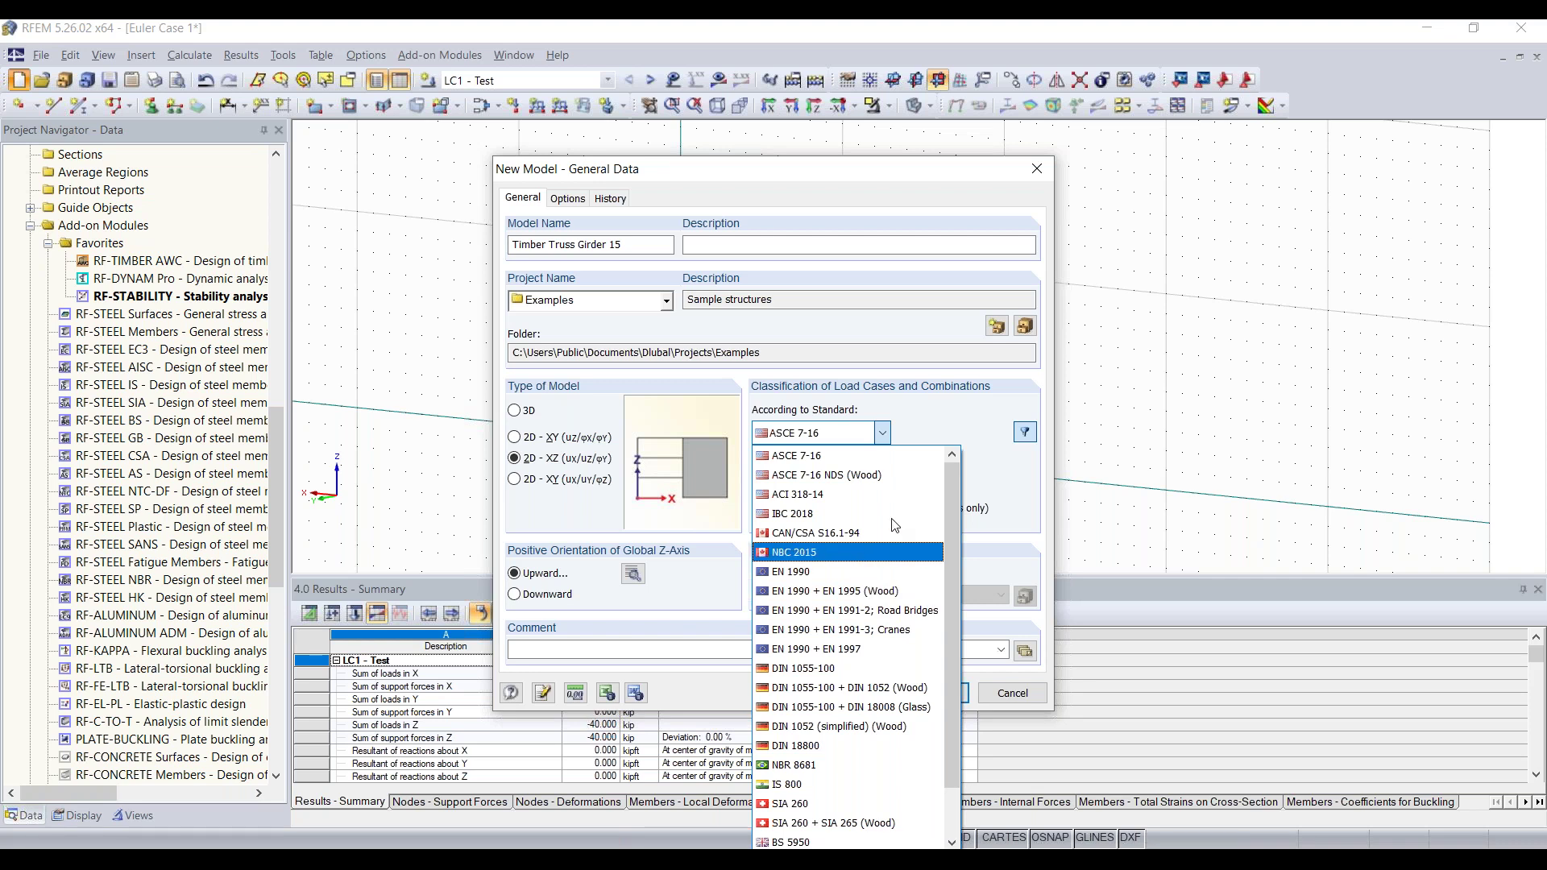
left_click(891, 476)
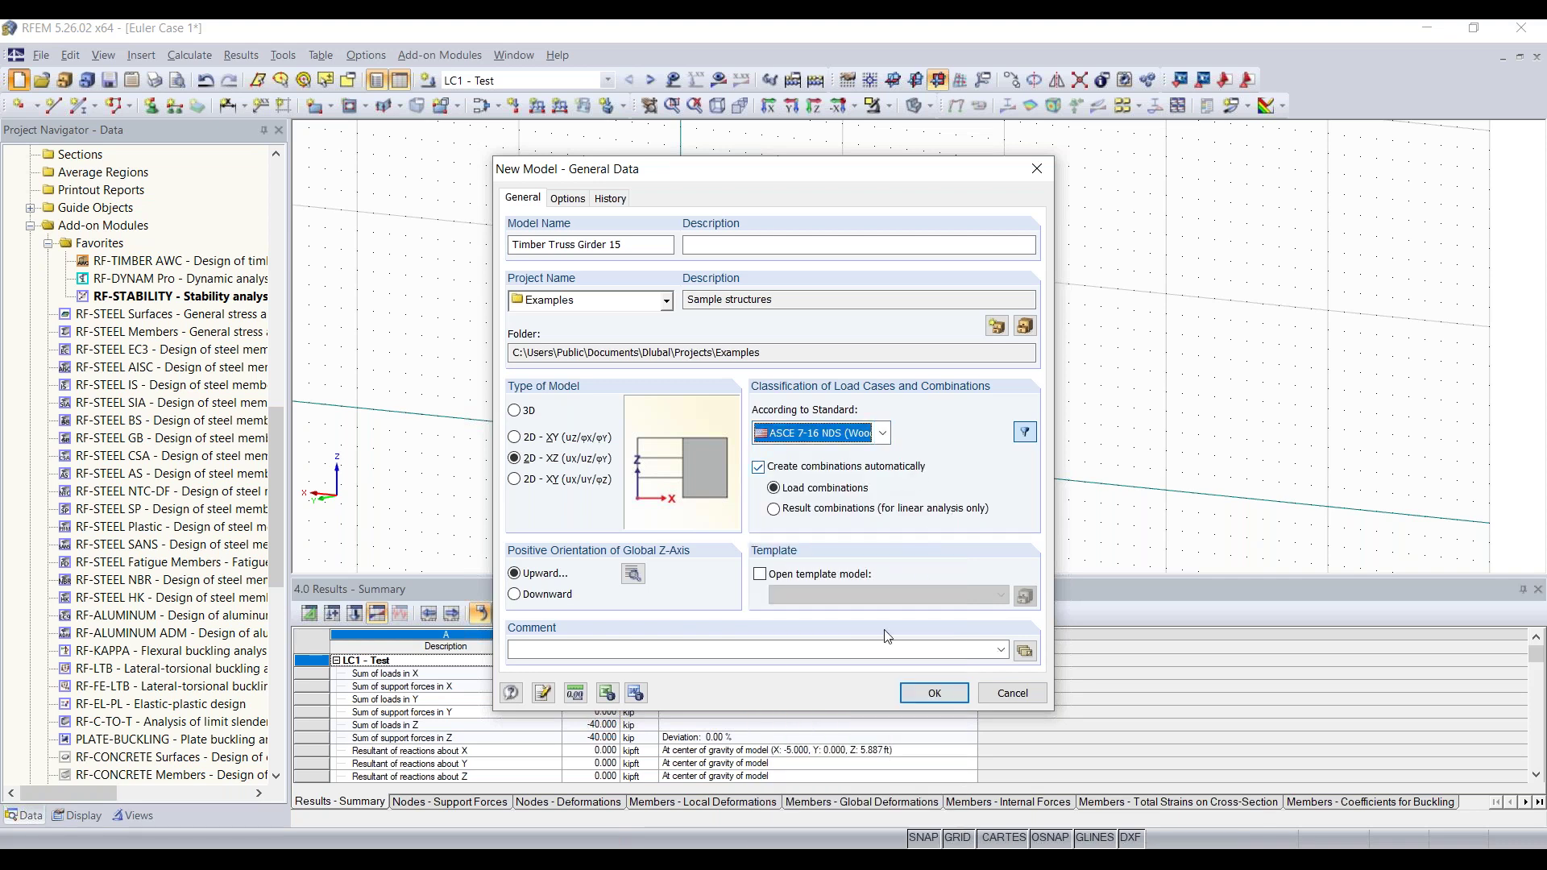
left_click(944, 696)
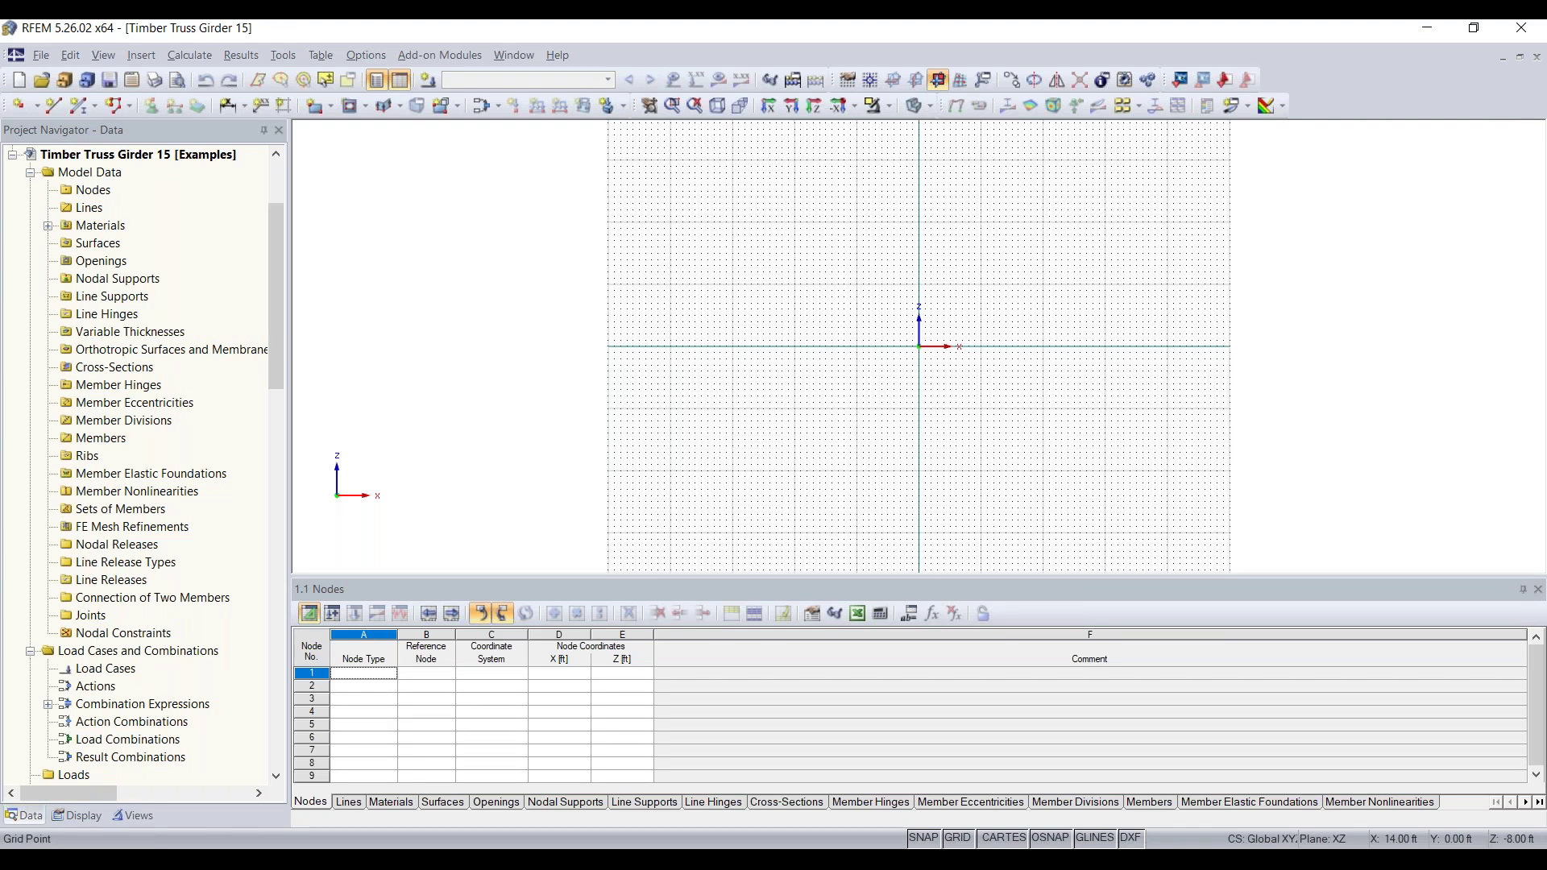
Step: Open the 2D truss generator for members with the XZ work plane active
scroll(1009, 404, "down", 3)
scroll(945, 332, "down", 1)
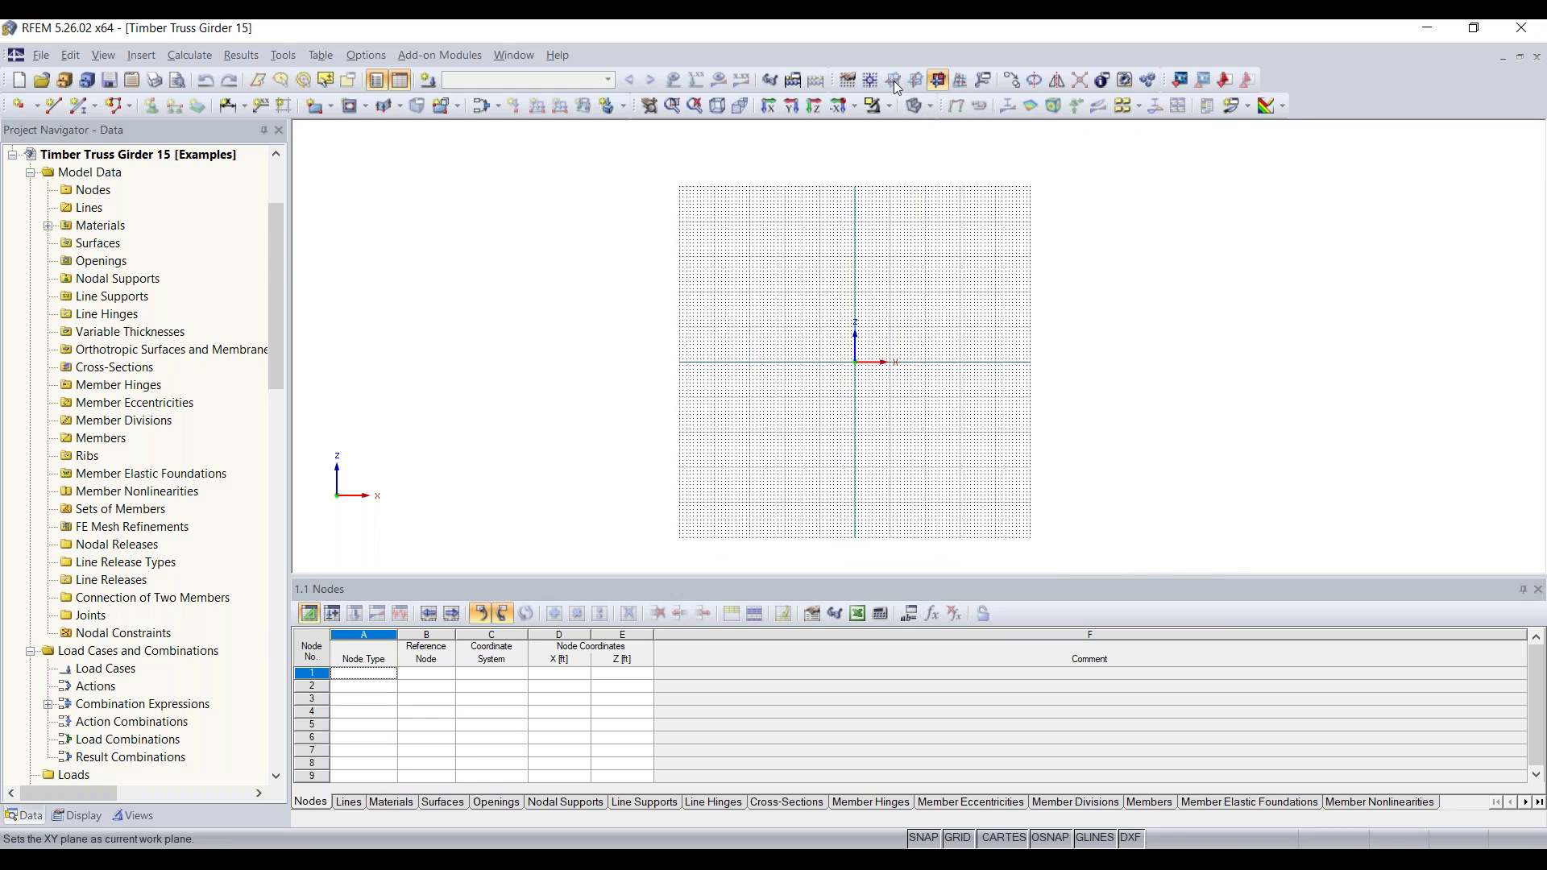
left_click(938, 80)
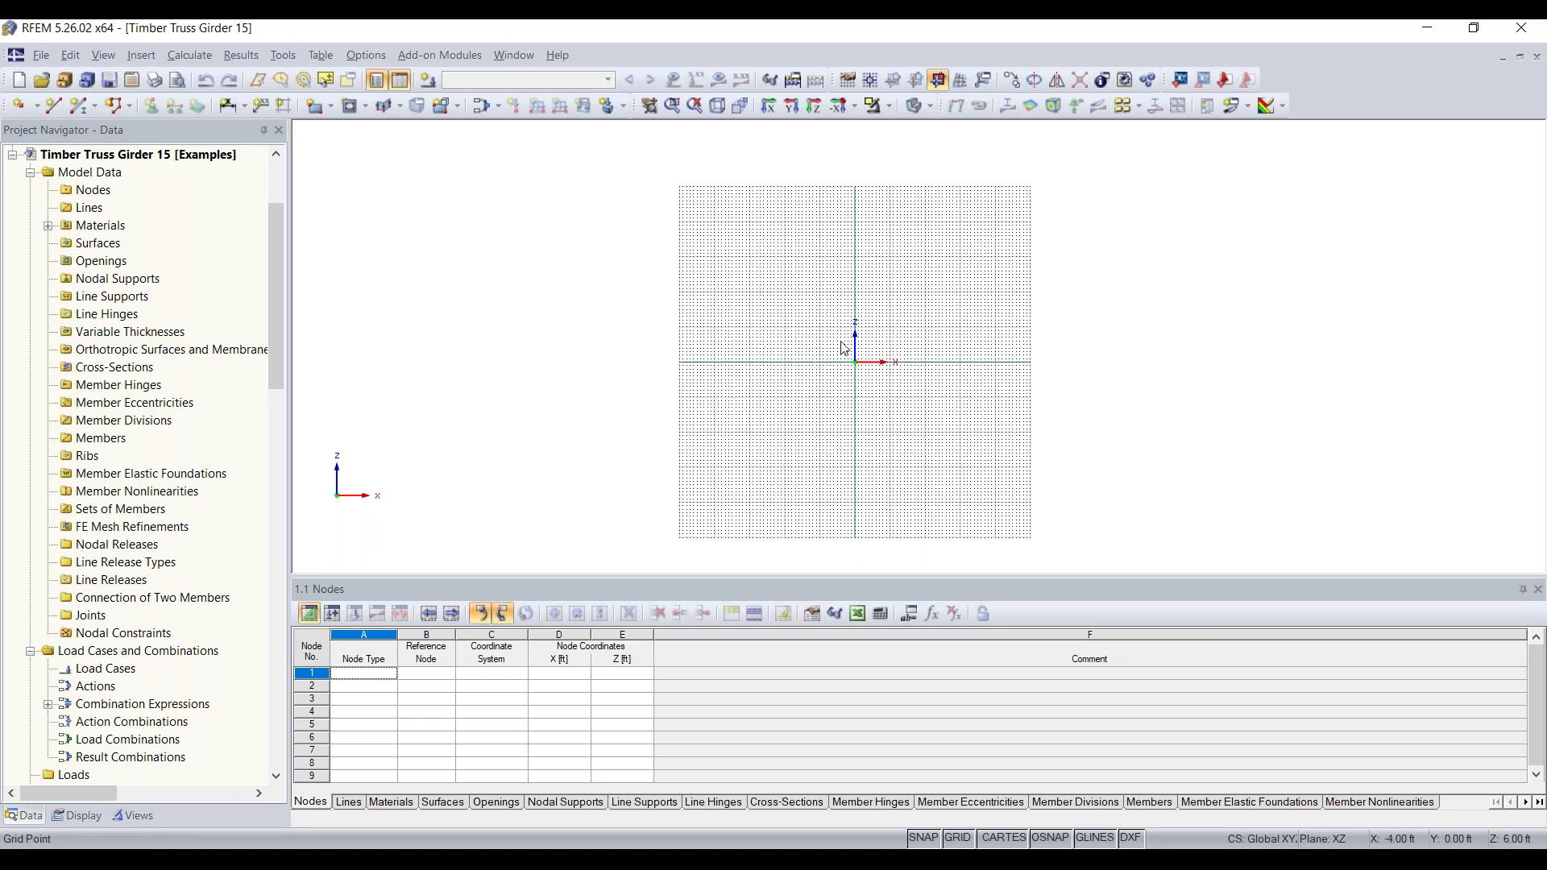
scroll(891, 363, "up", 3)
scroll(964, 355, "up", 1)
middle_click_drag(955, 349, 805, 390)
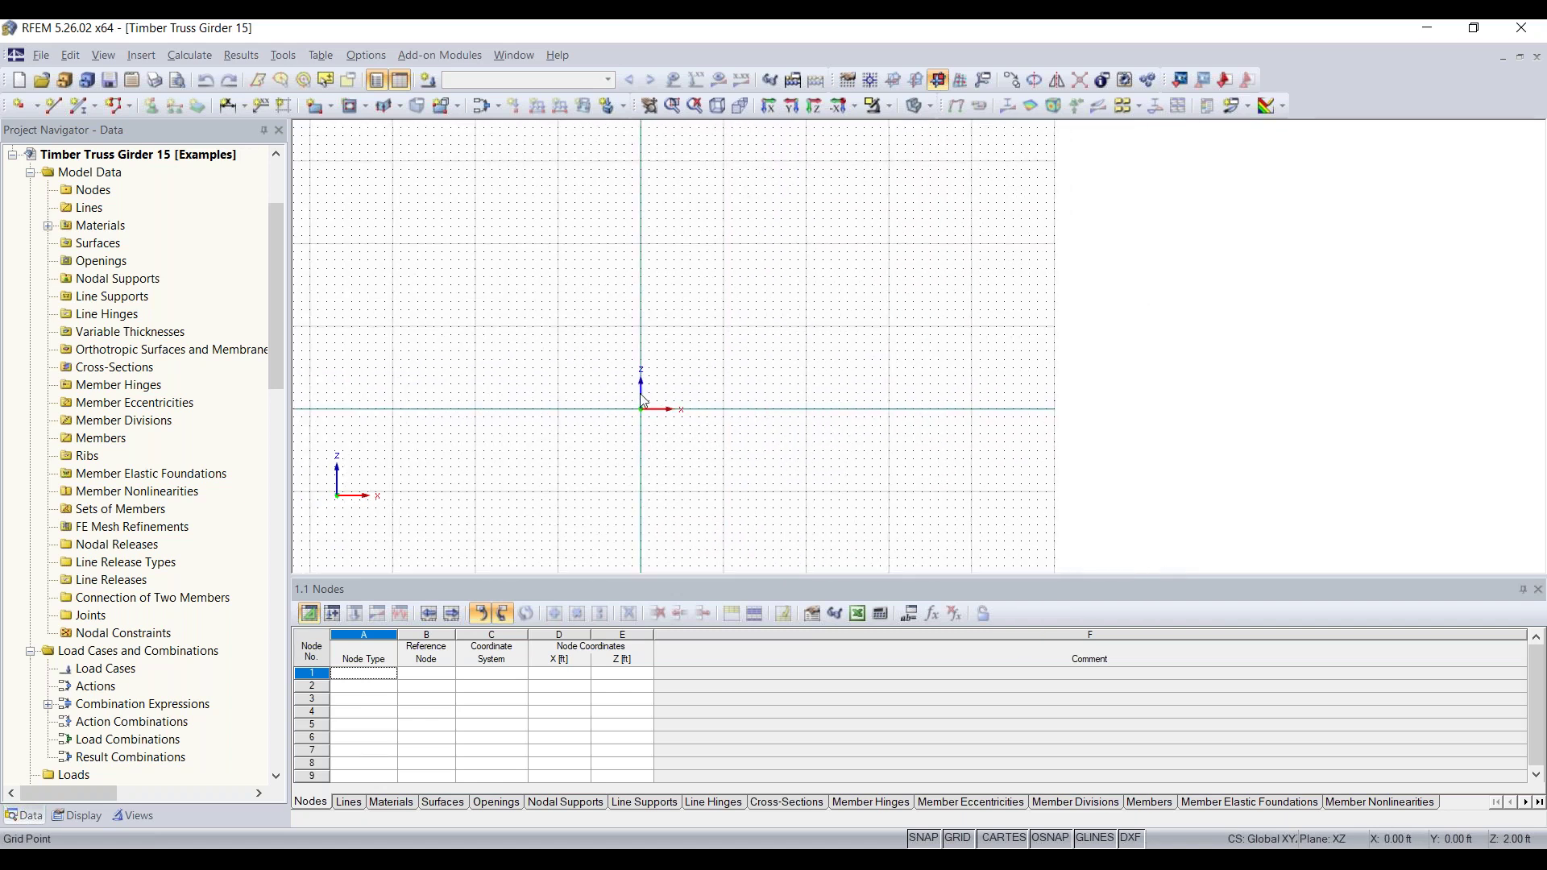
left_click(54, 106)
left_click(286, 57)
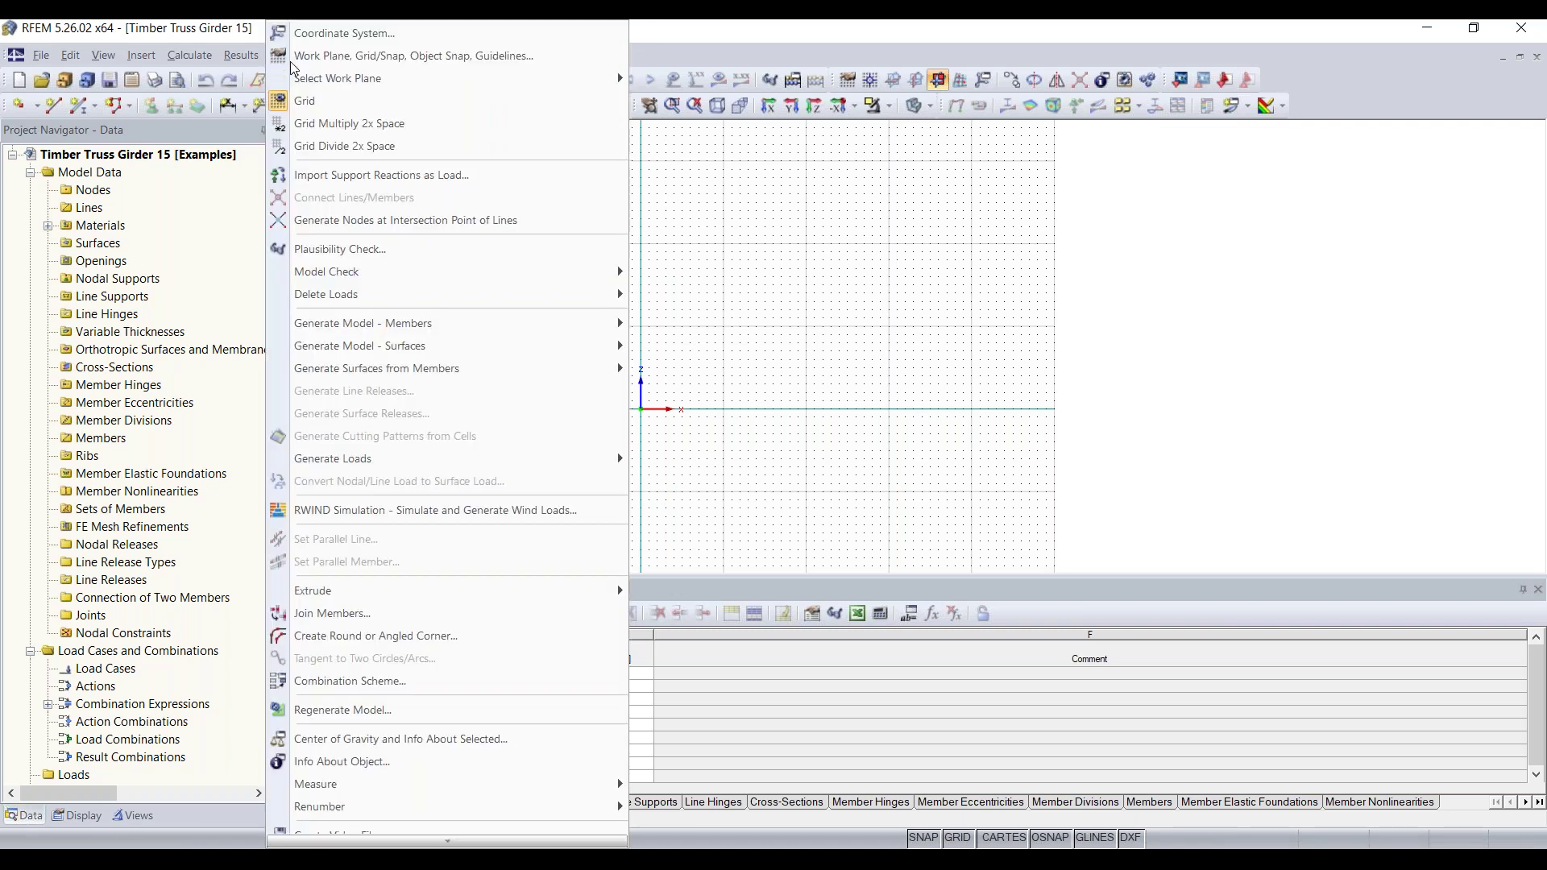
mouse_move(425, 327)
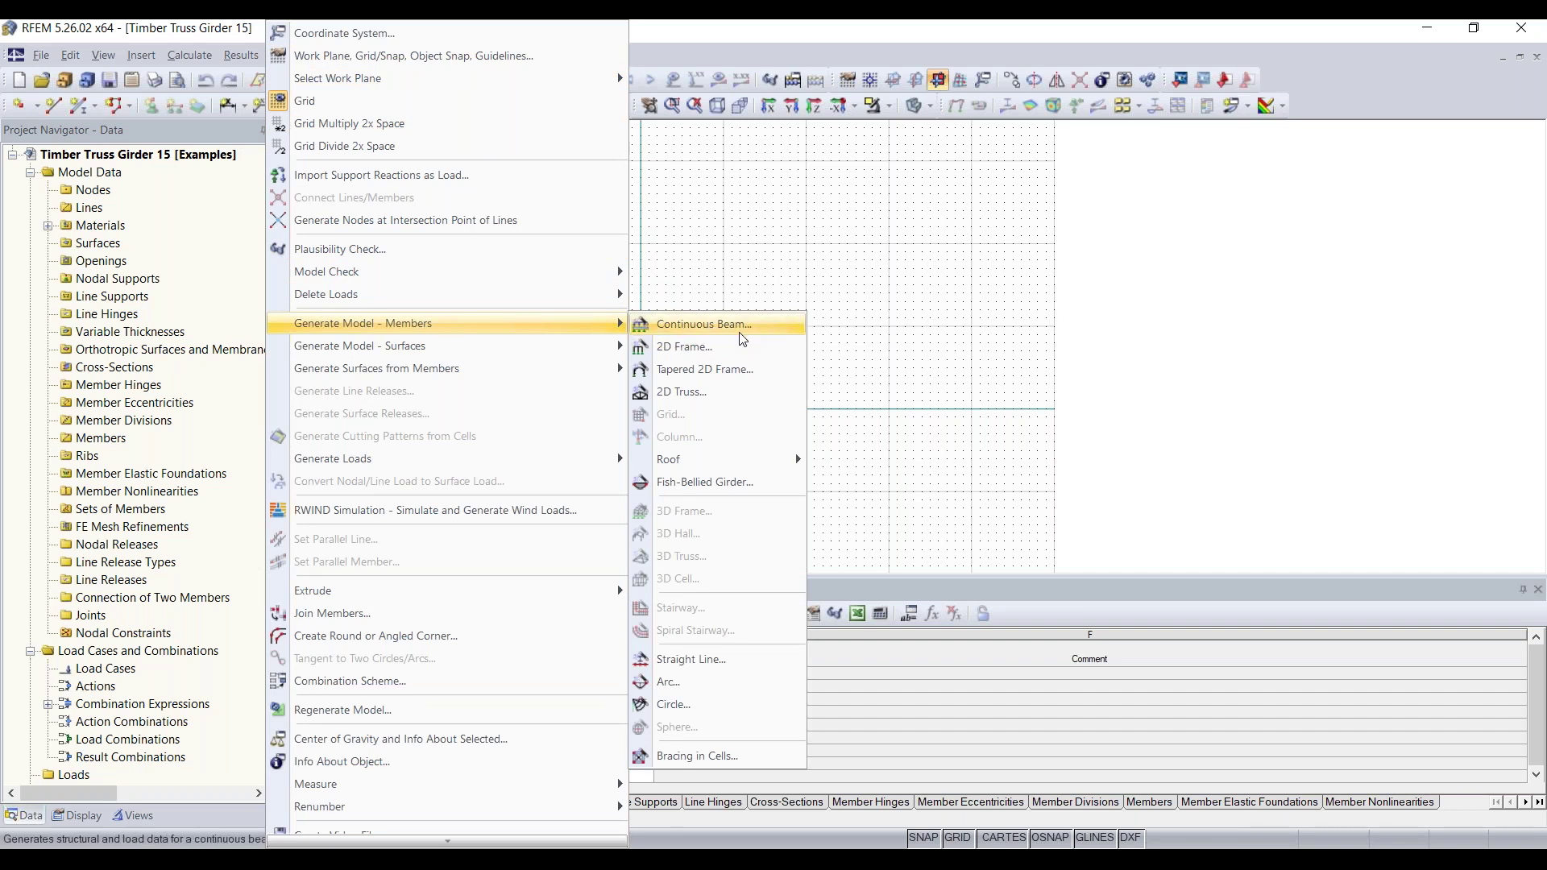
left_click(751, 392)
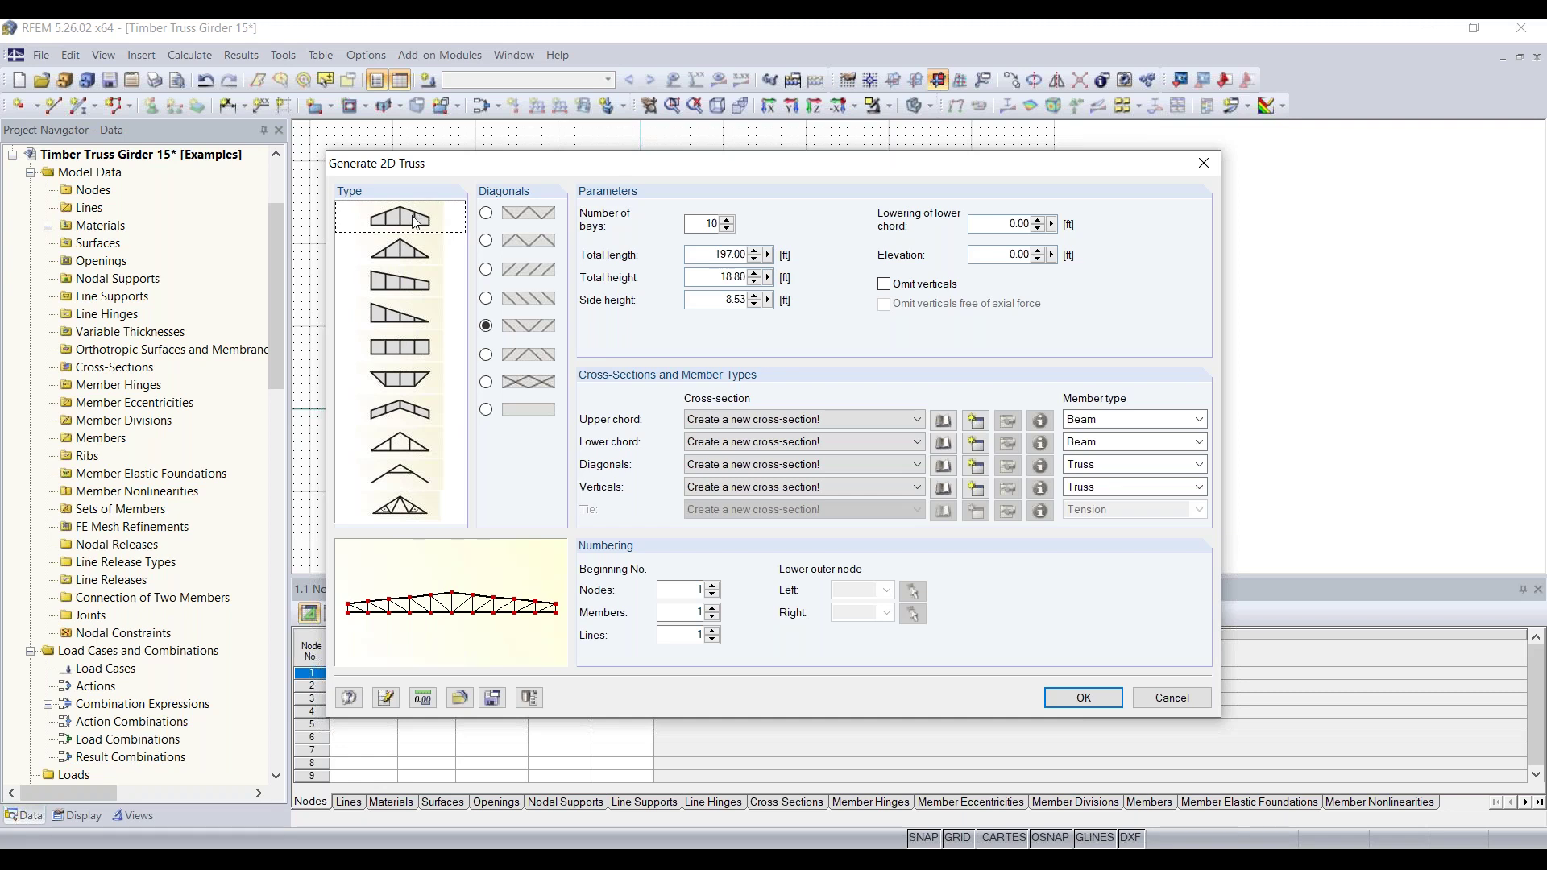
Step: Compare the first two truss types, return to the first one and check its number of bays, total length, total height and side height
left_click(417, 246)
left_click(418, 226)
double_click(707, 223)
left_click_drag(713, 254, 785, 250)
left_click_drag(714, 275, 765, 278)
left_click_drag(708, 299, 785, 296)
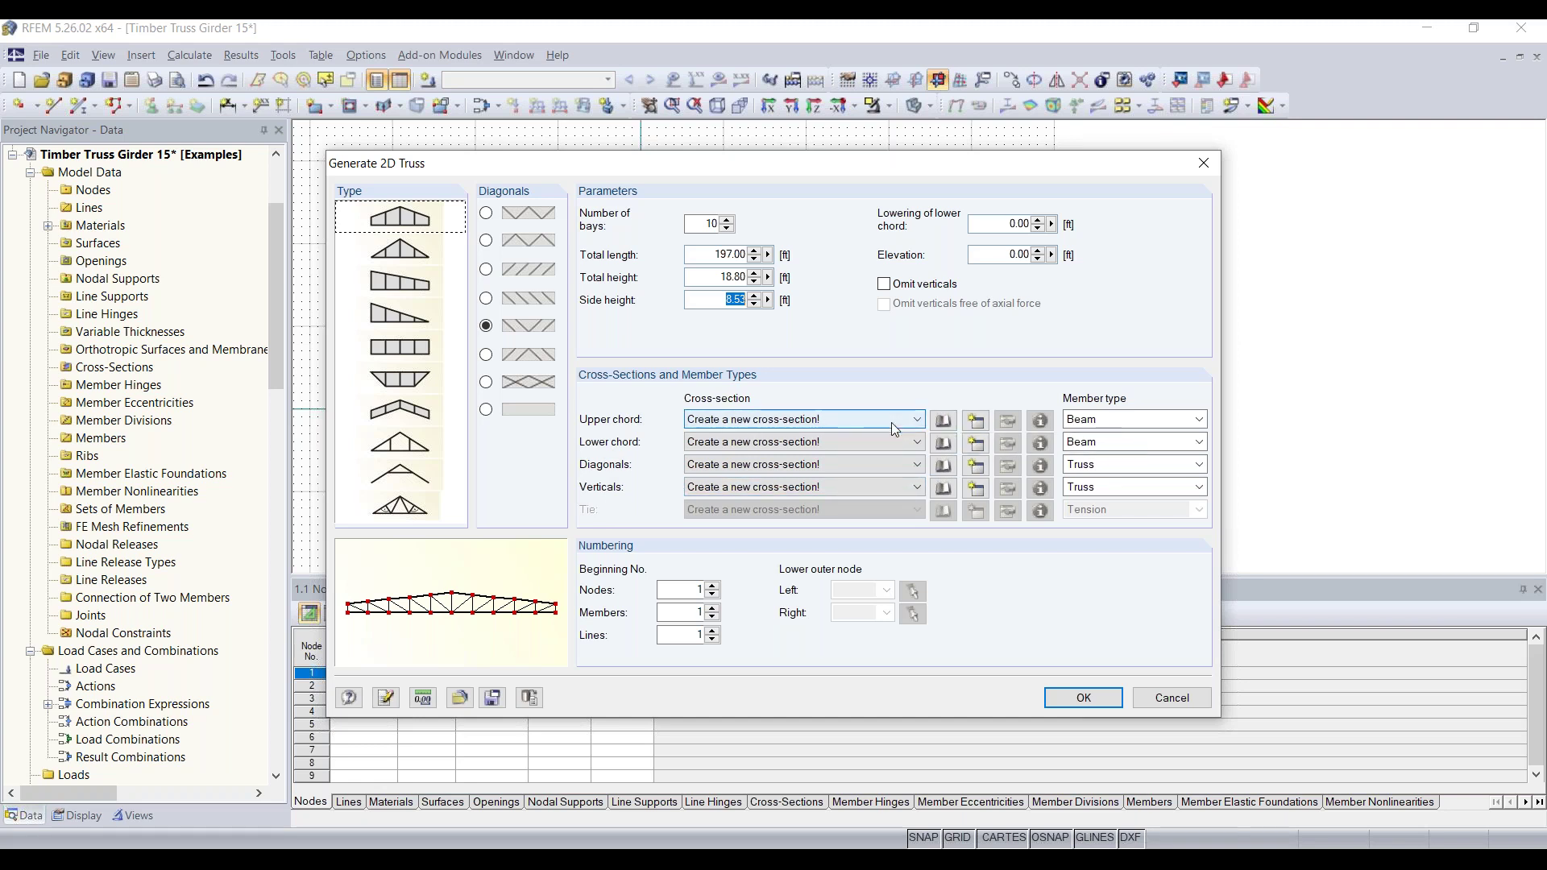
Step: Create a rectangular timber cross-section for the upper chord, 9 in wide and 20 in deep
left_click(971, 428)
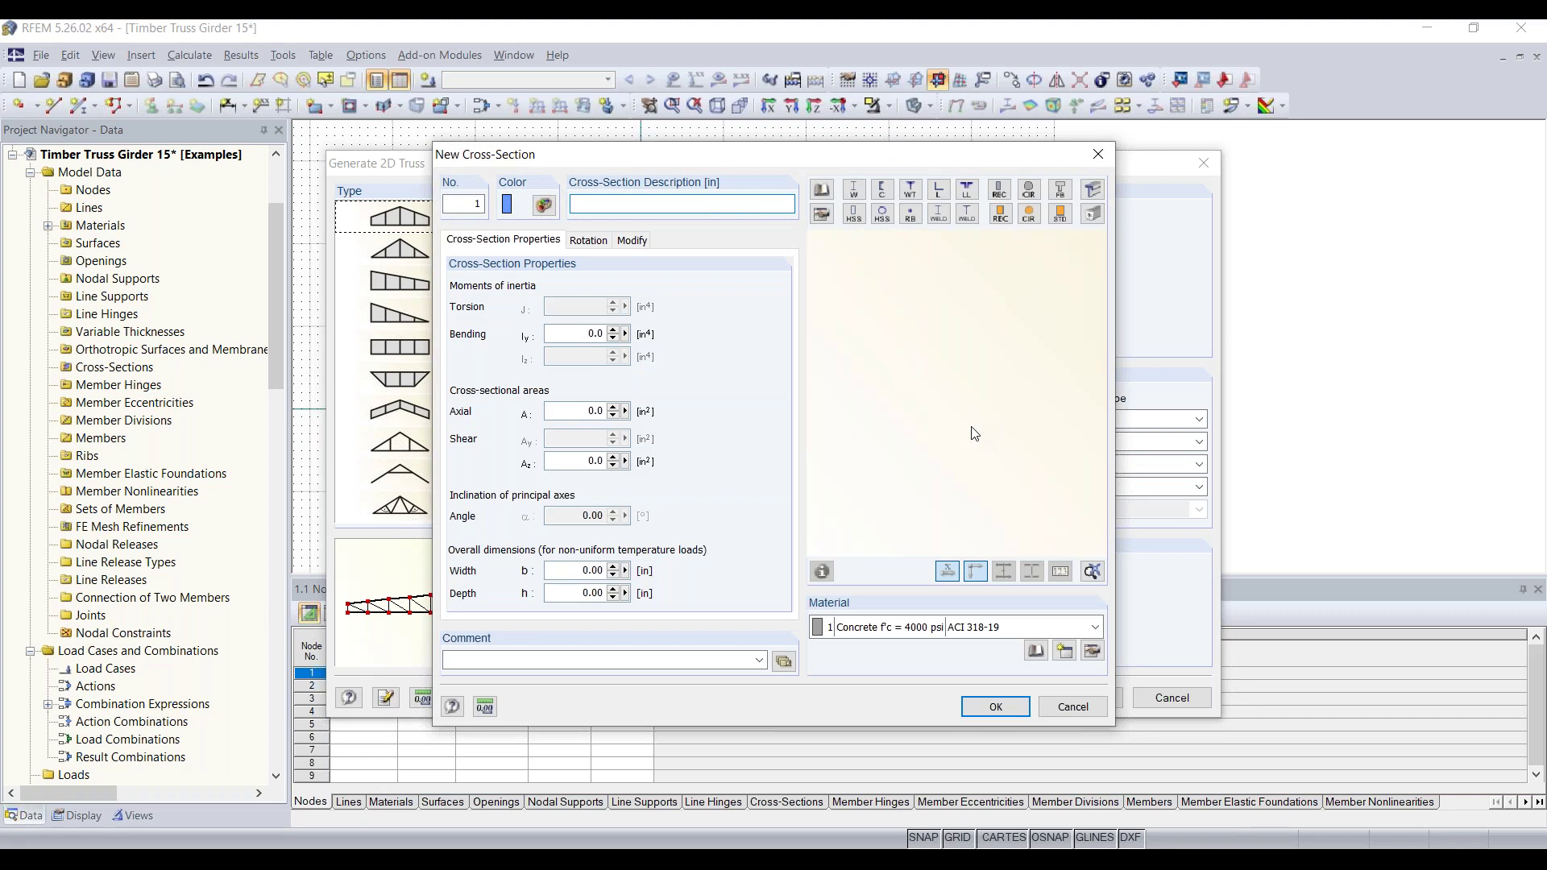
left_click(1003, 216)
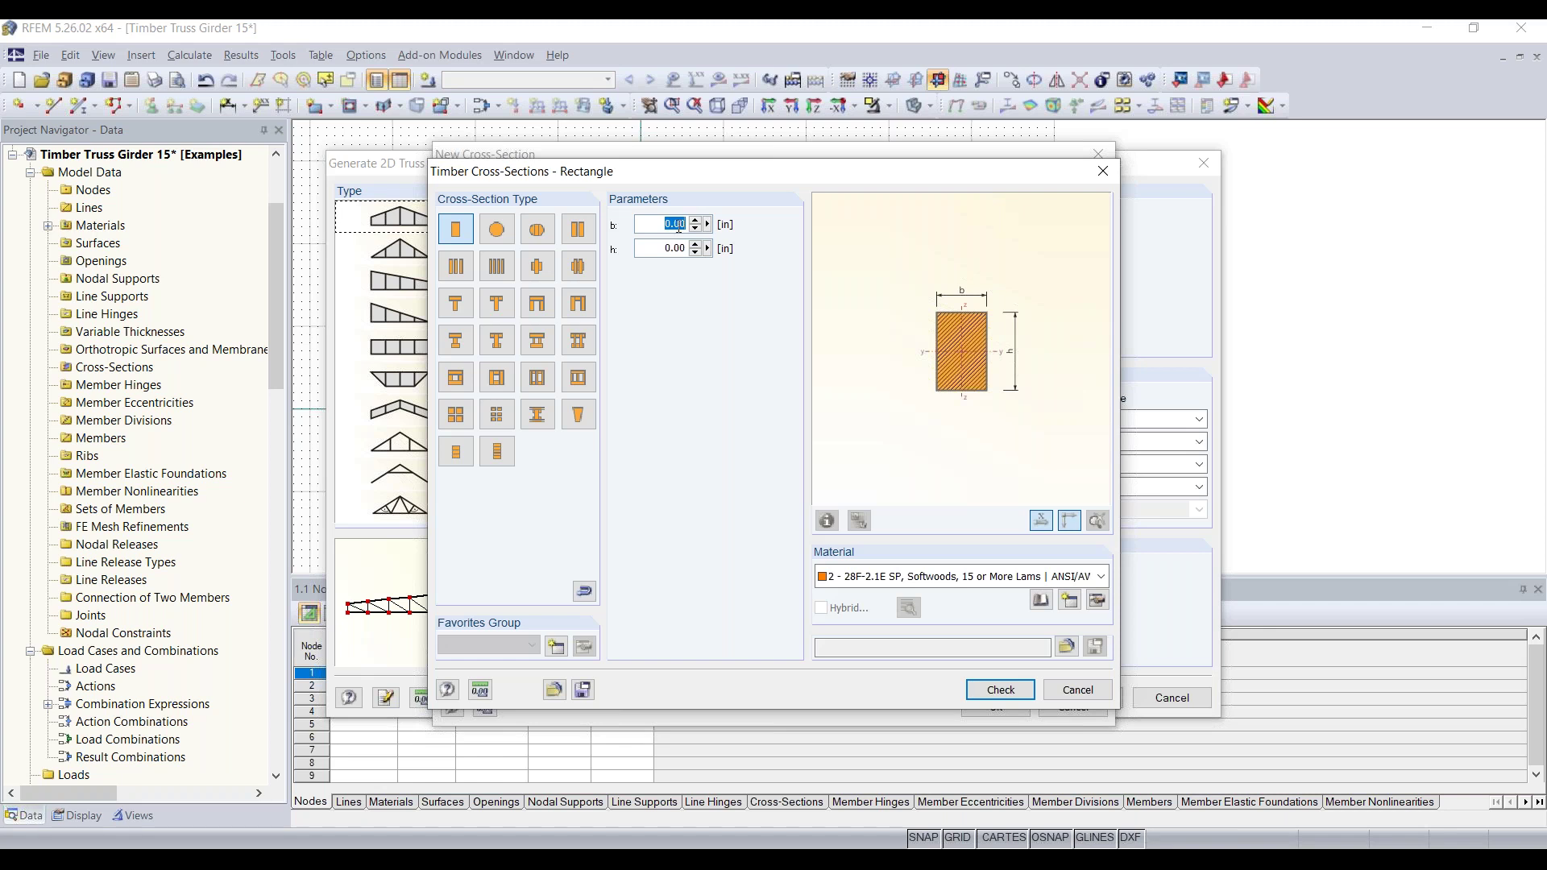
type("9")
key("Tab")
type("20")
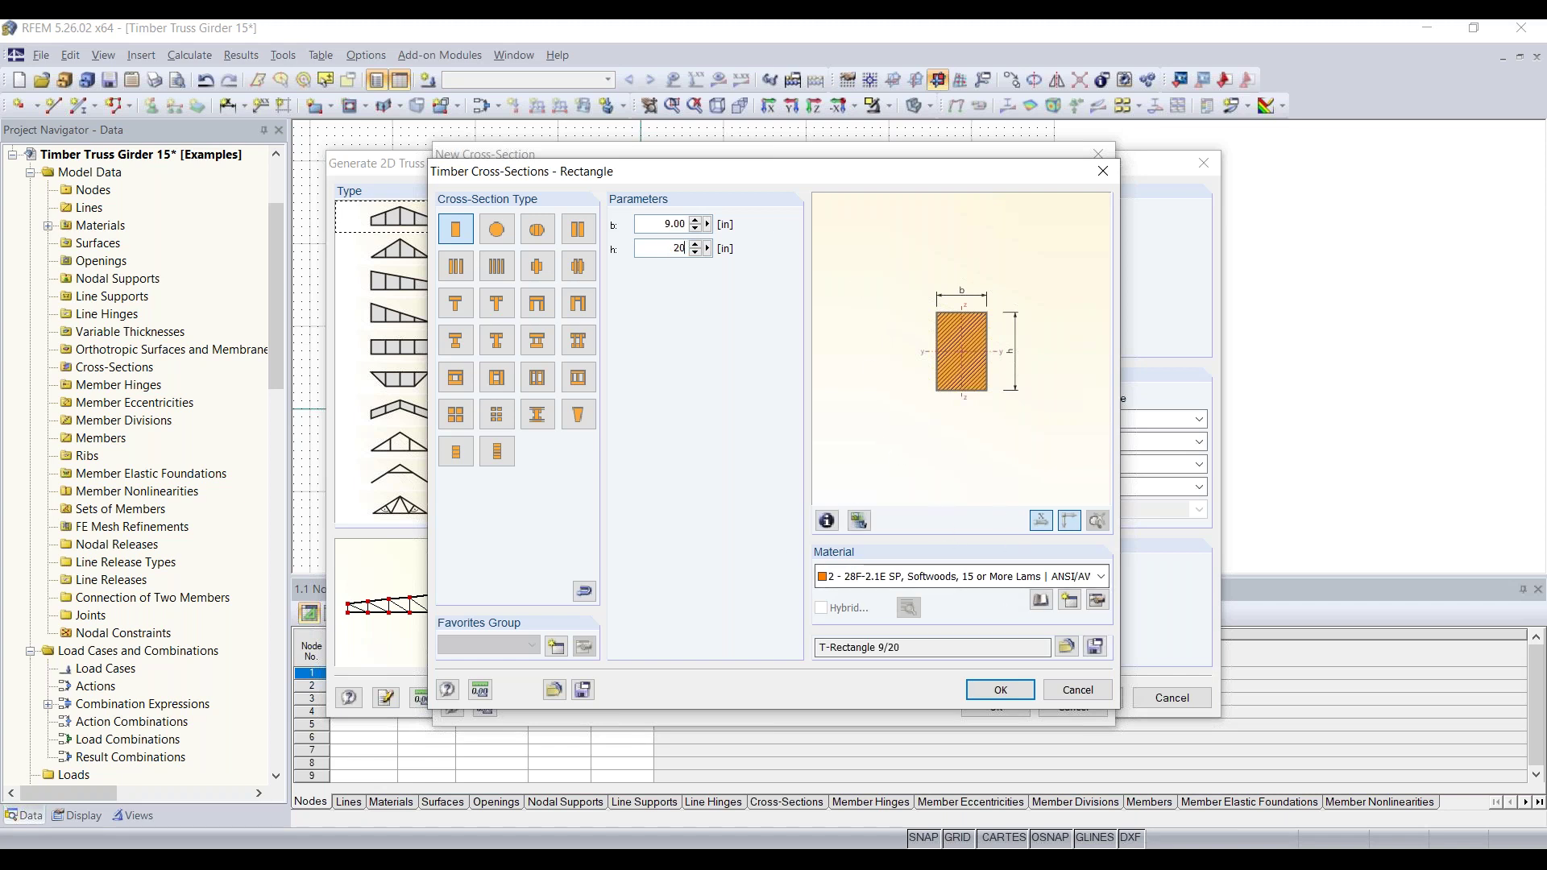
Step: Import 28F-2.1E SP, Softwoods, 15 or More Lams from the material library and apply it to the upper chord's rectangular section
left_click(1032, 577)
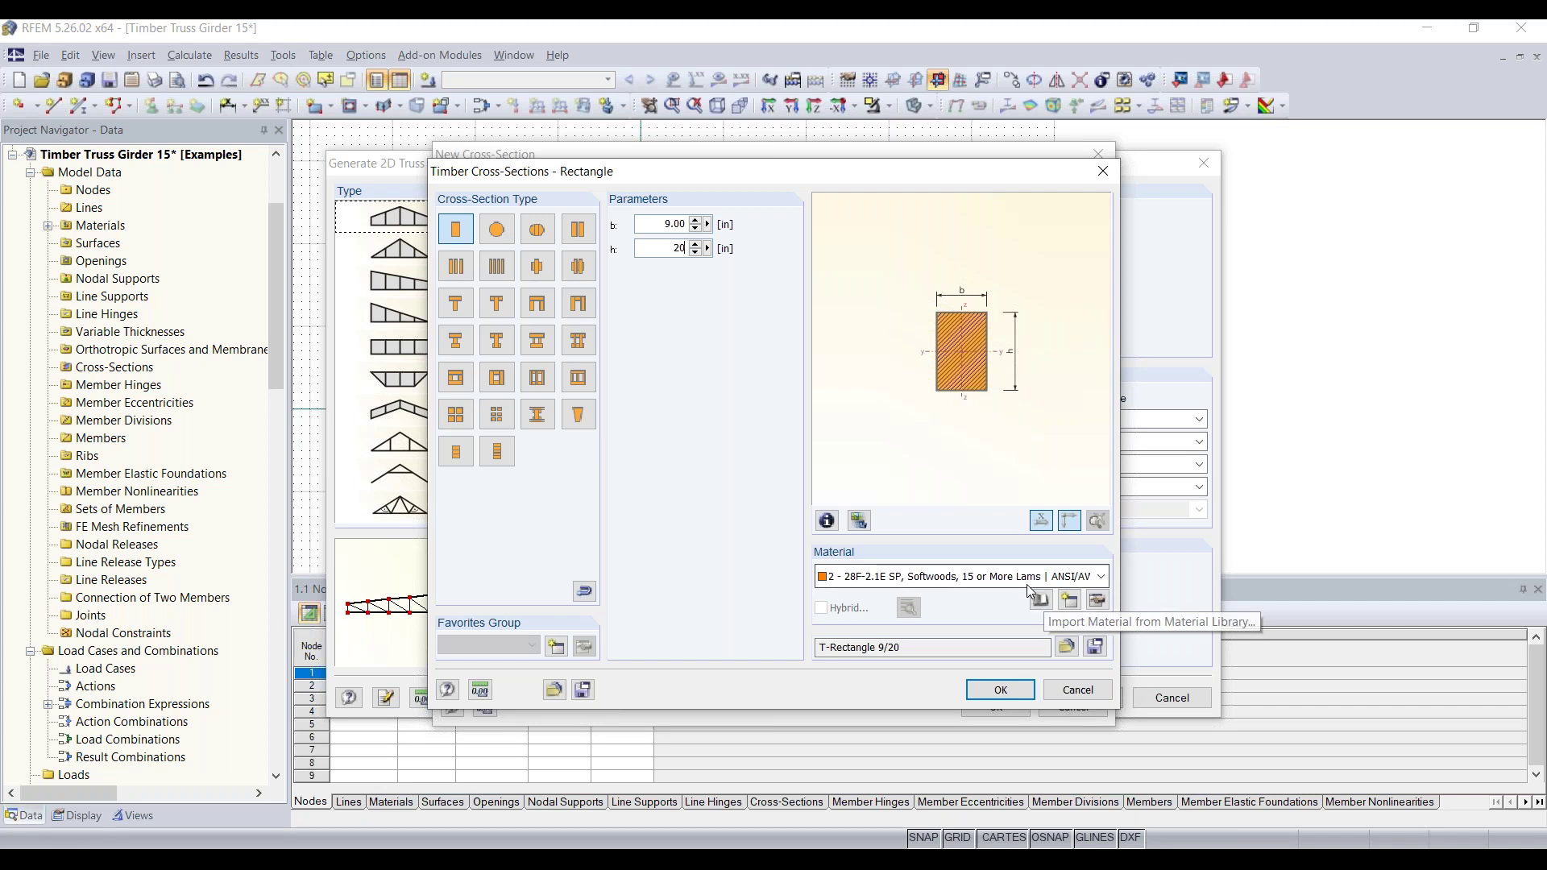
left_click(1028, 587)
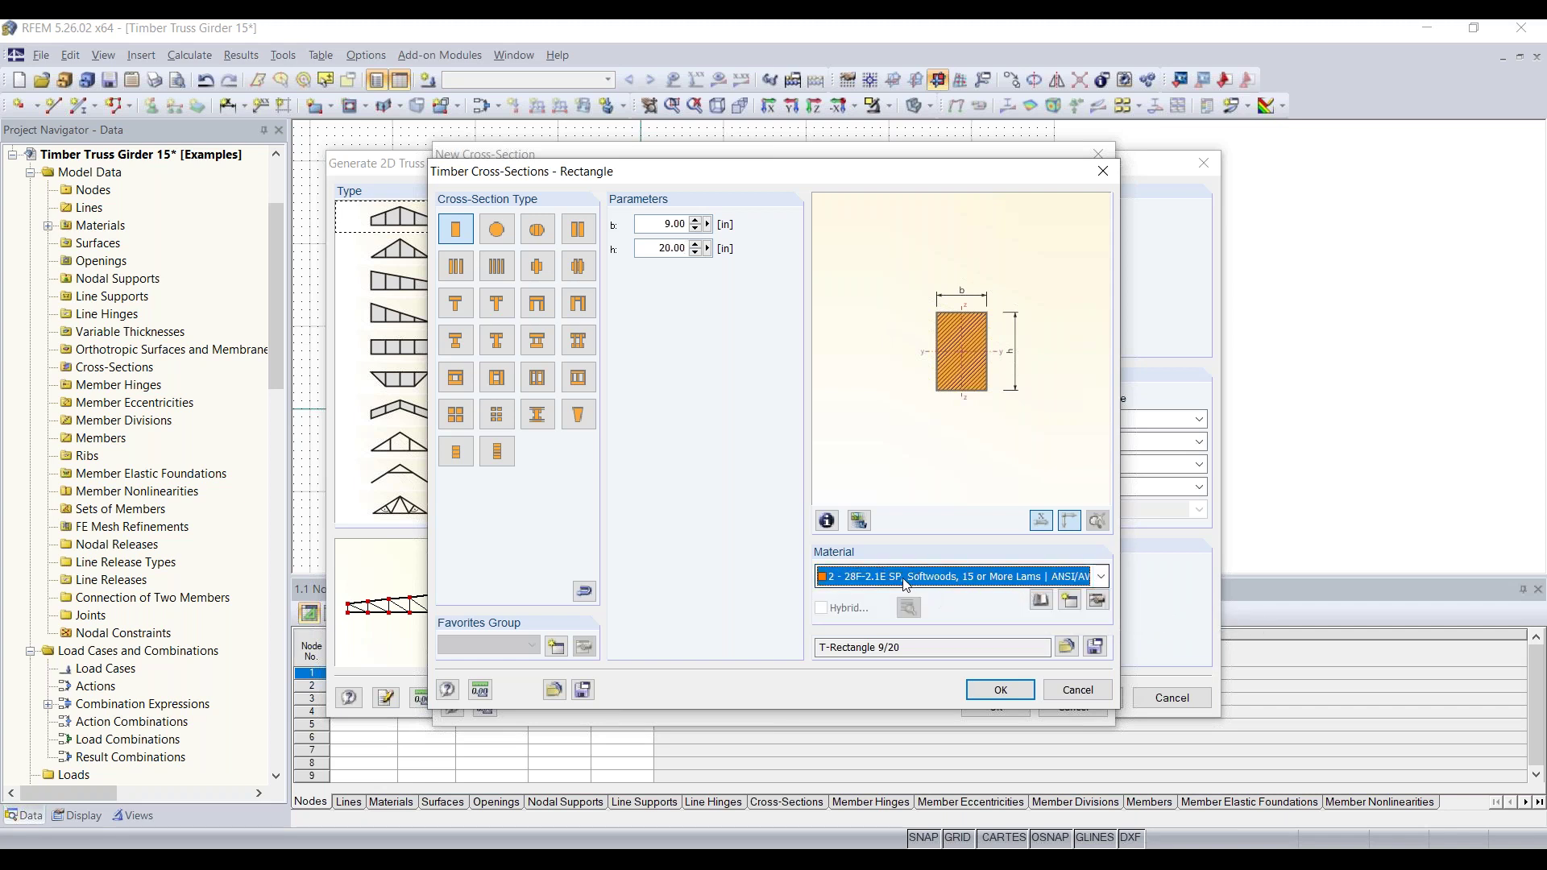
left_click(1045, 605)
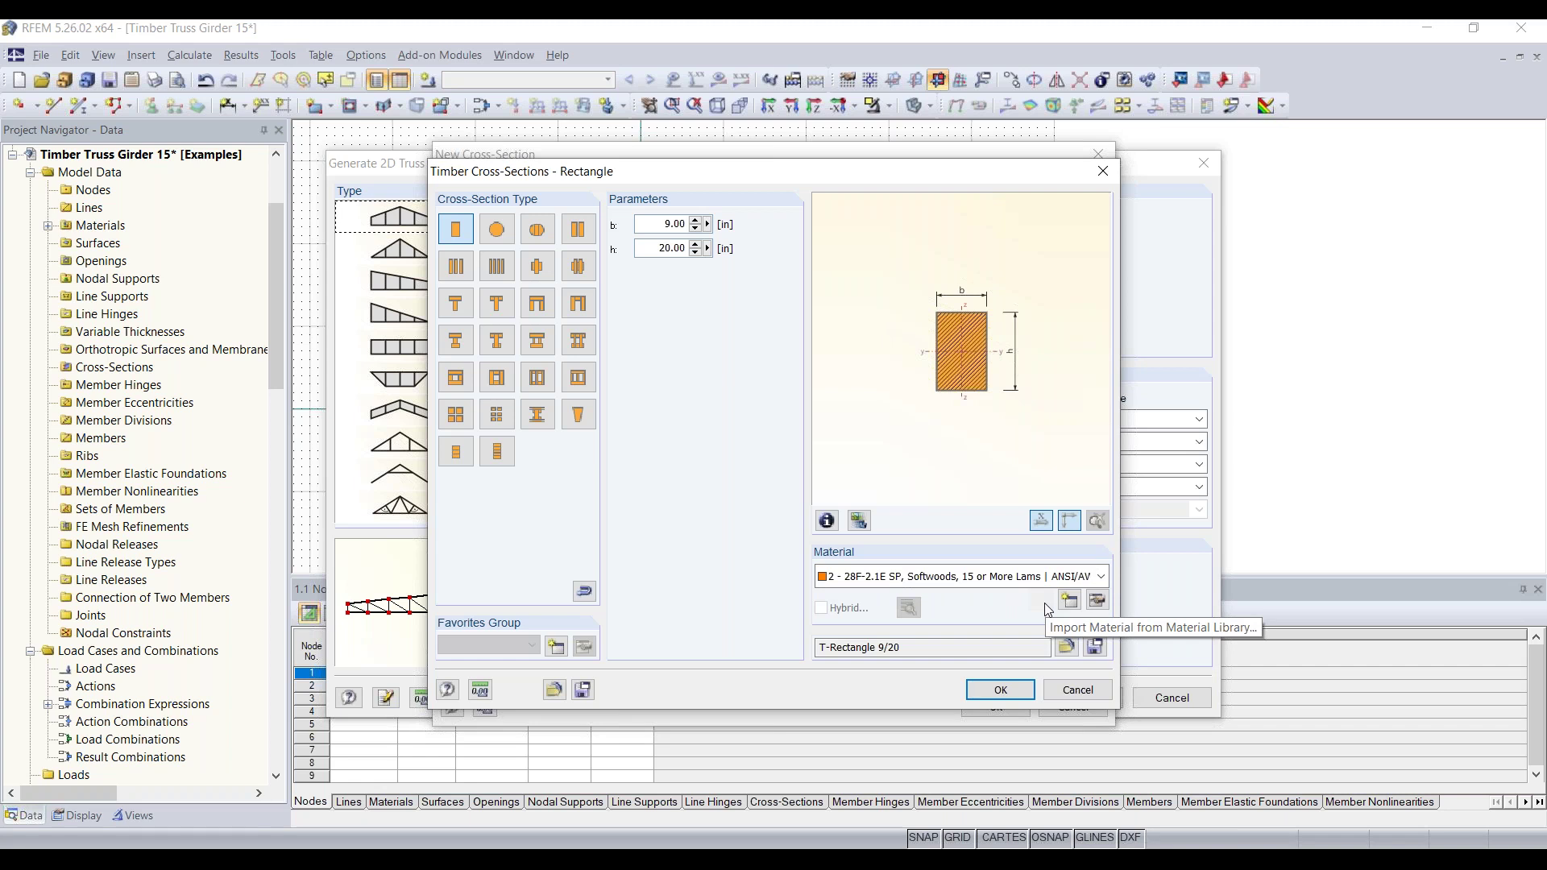
left_click(1046, 604)
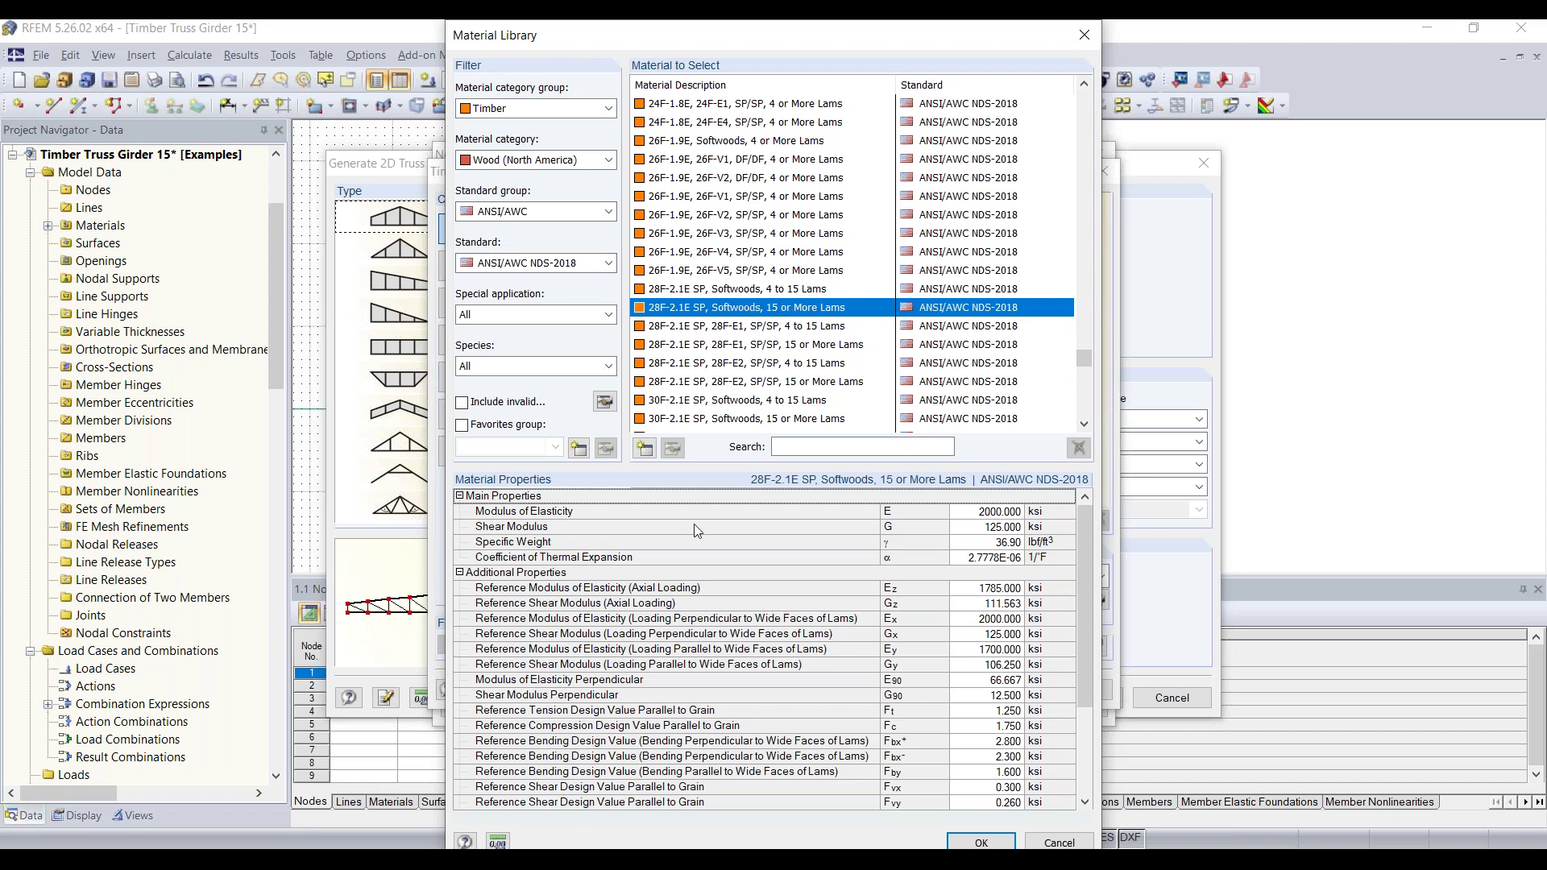
scroll(704, 645, "down", 3)
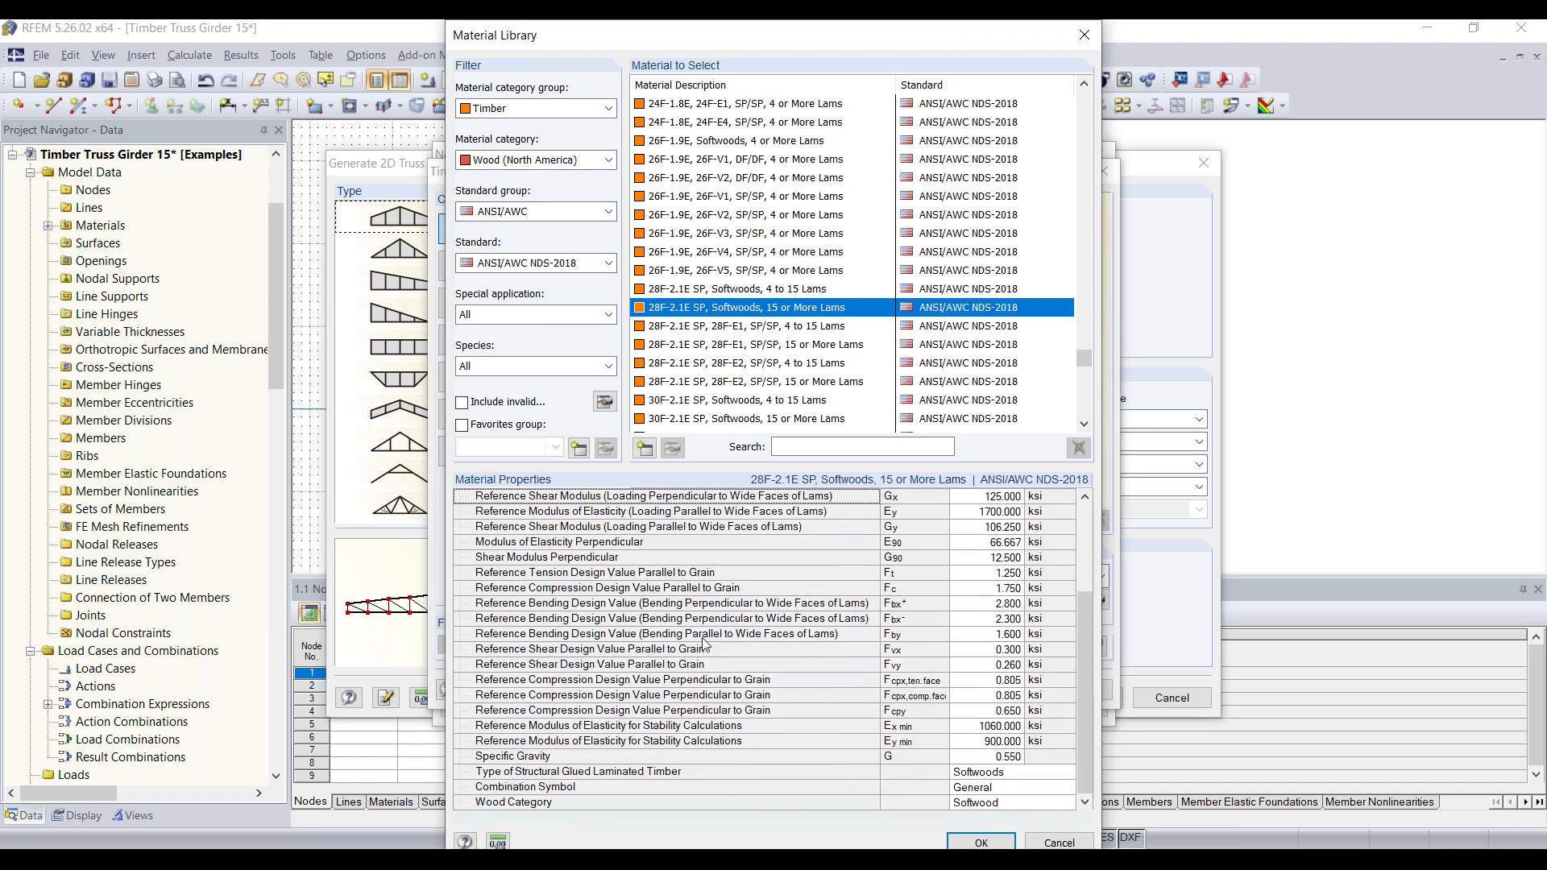
scroll(738, 638, "up", 3)
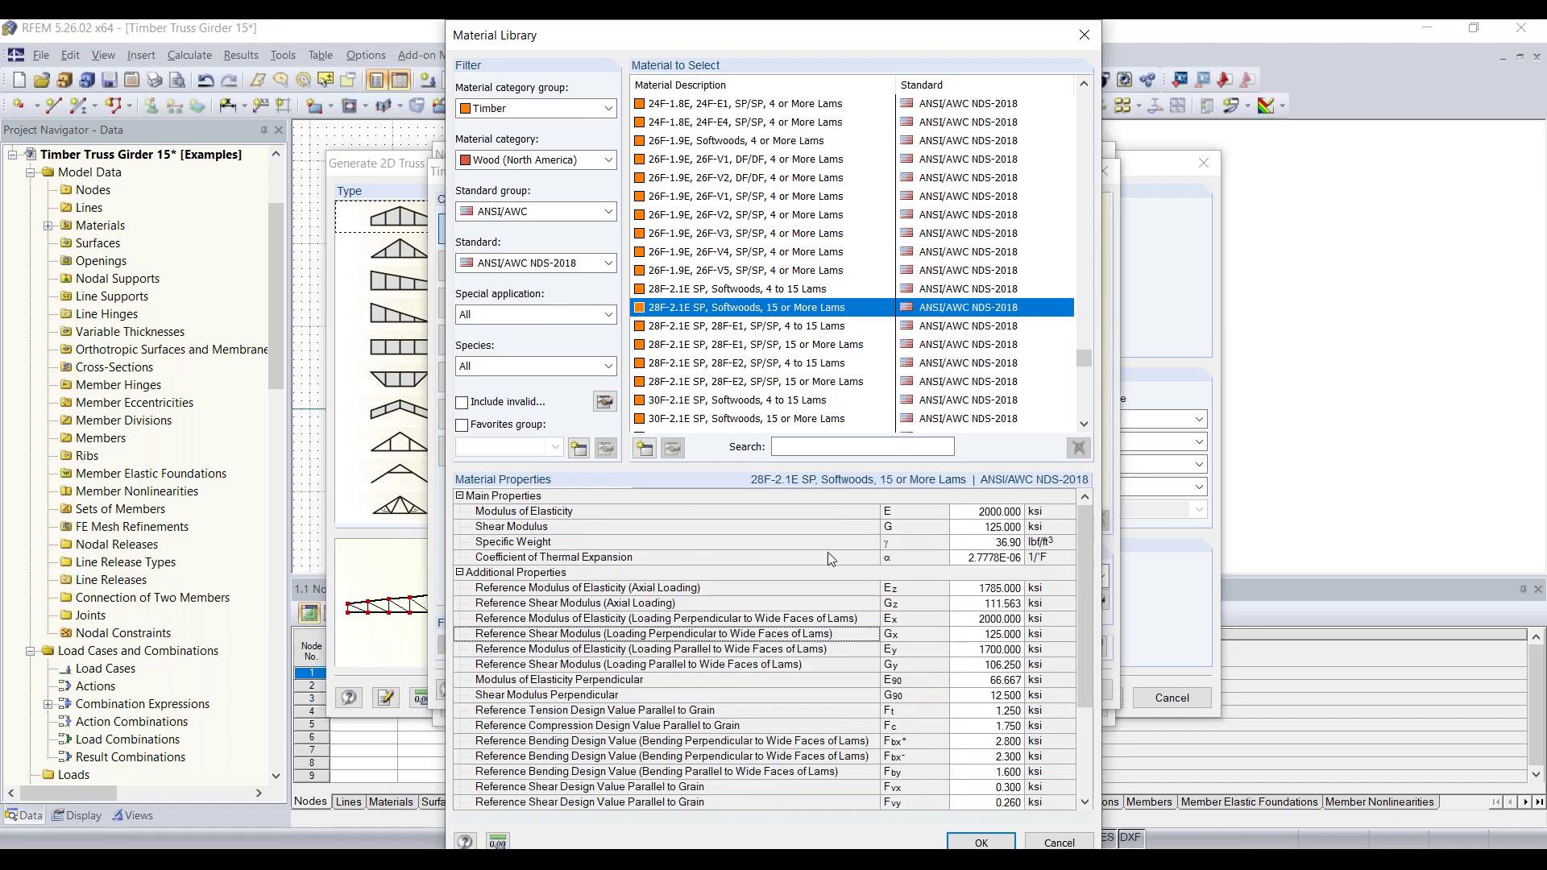
scroll(836, 636, "down", 3)
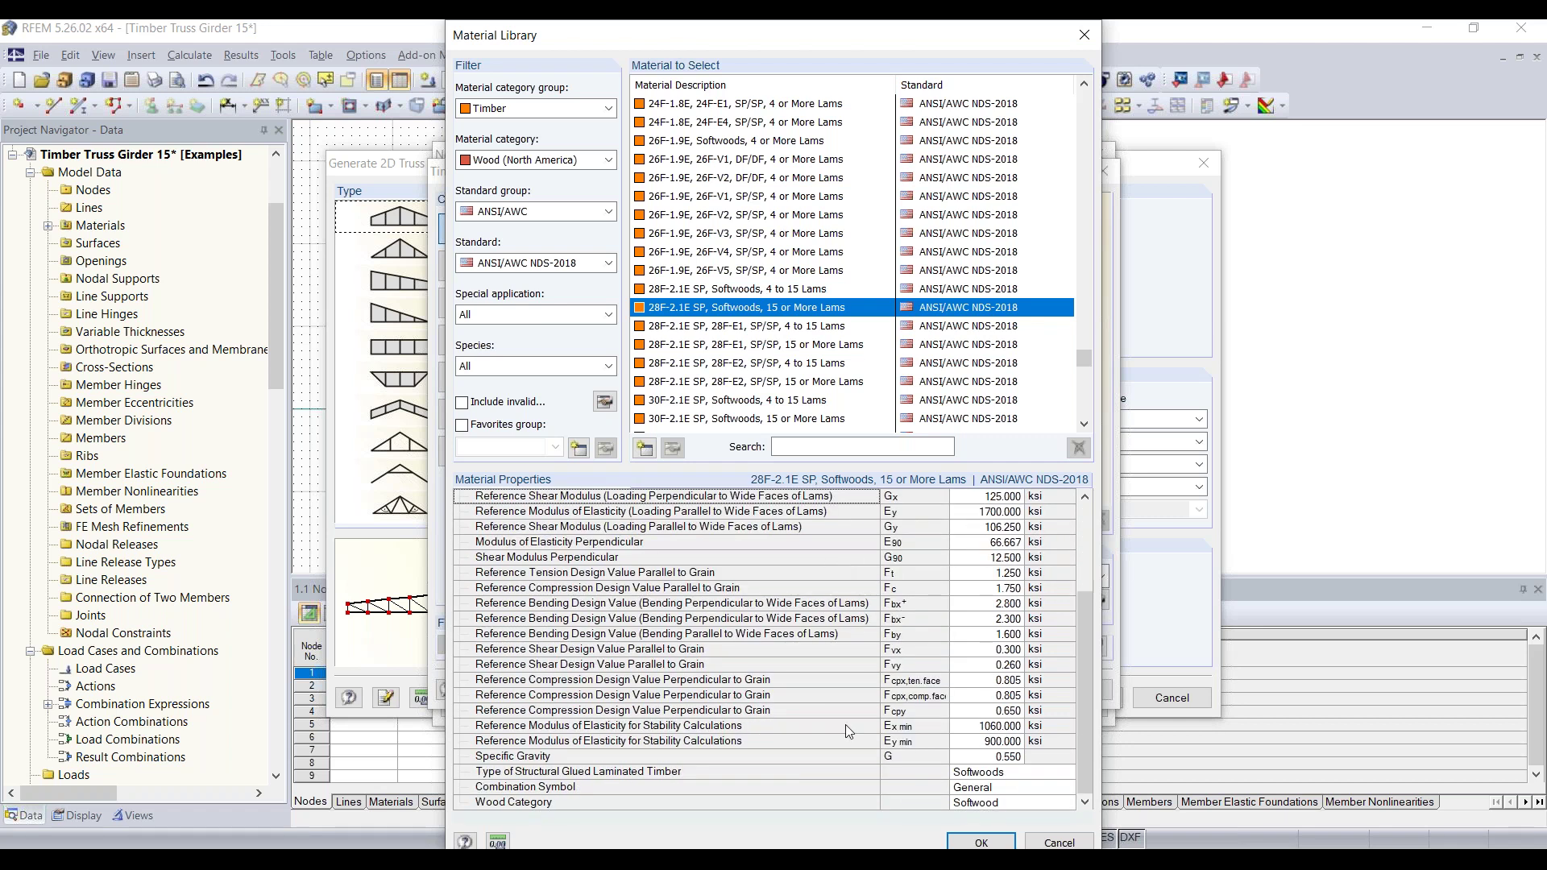
left_click(981, 843)
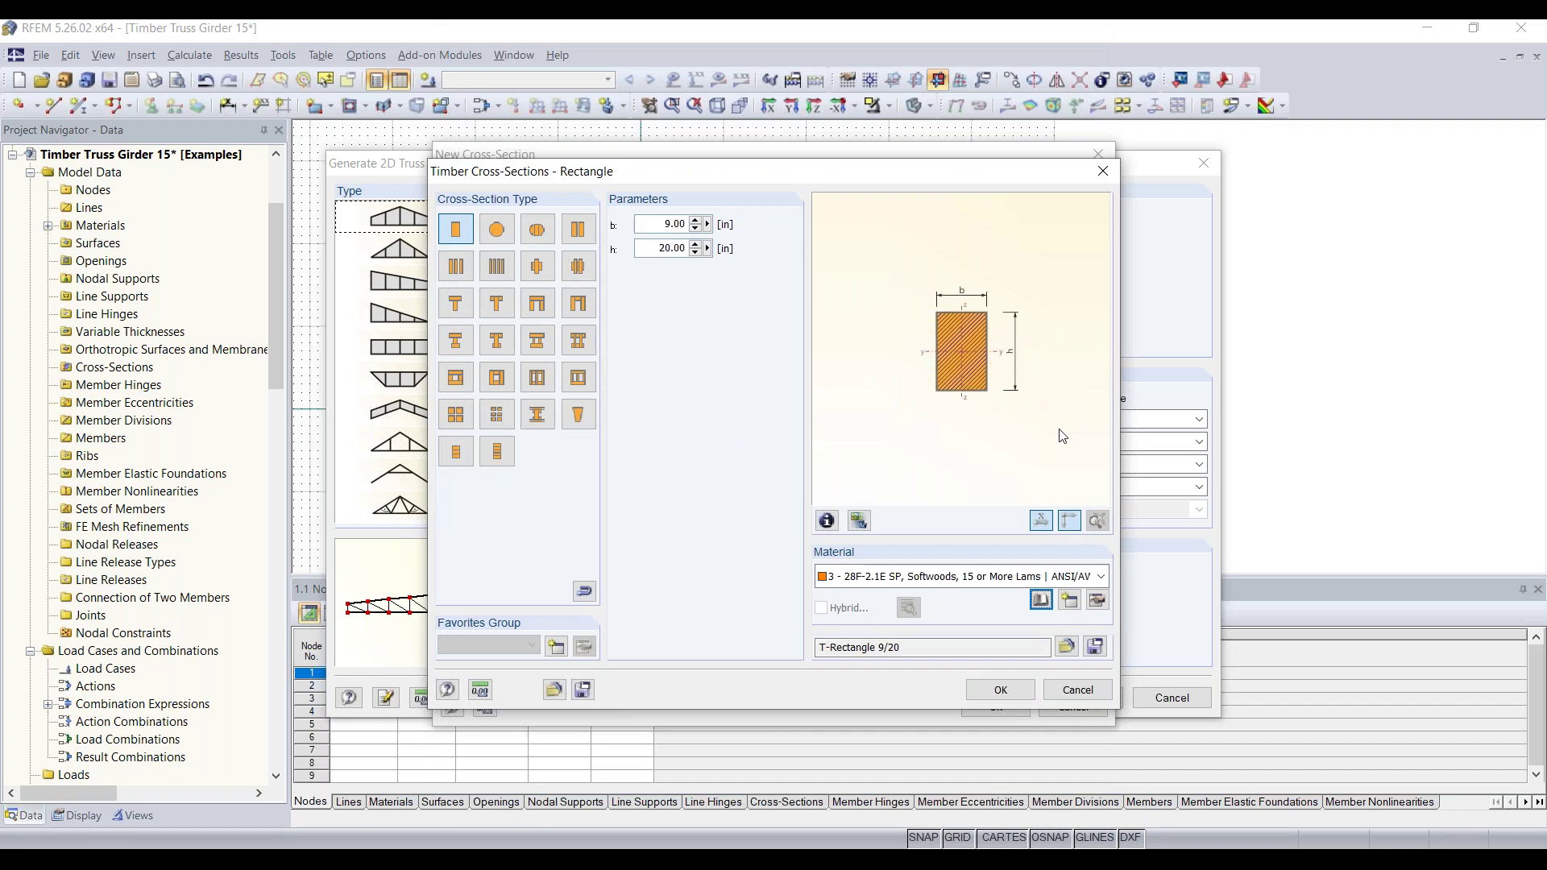
left_click(1000, 690)
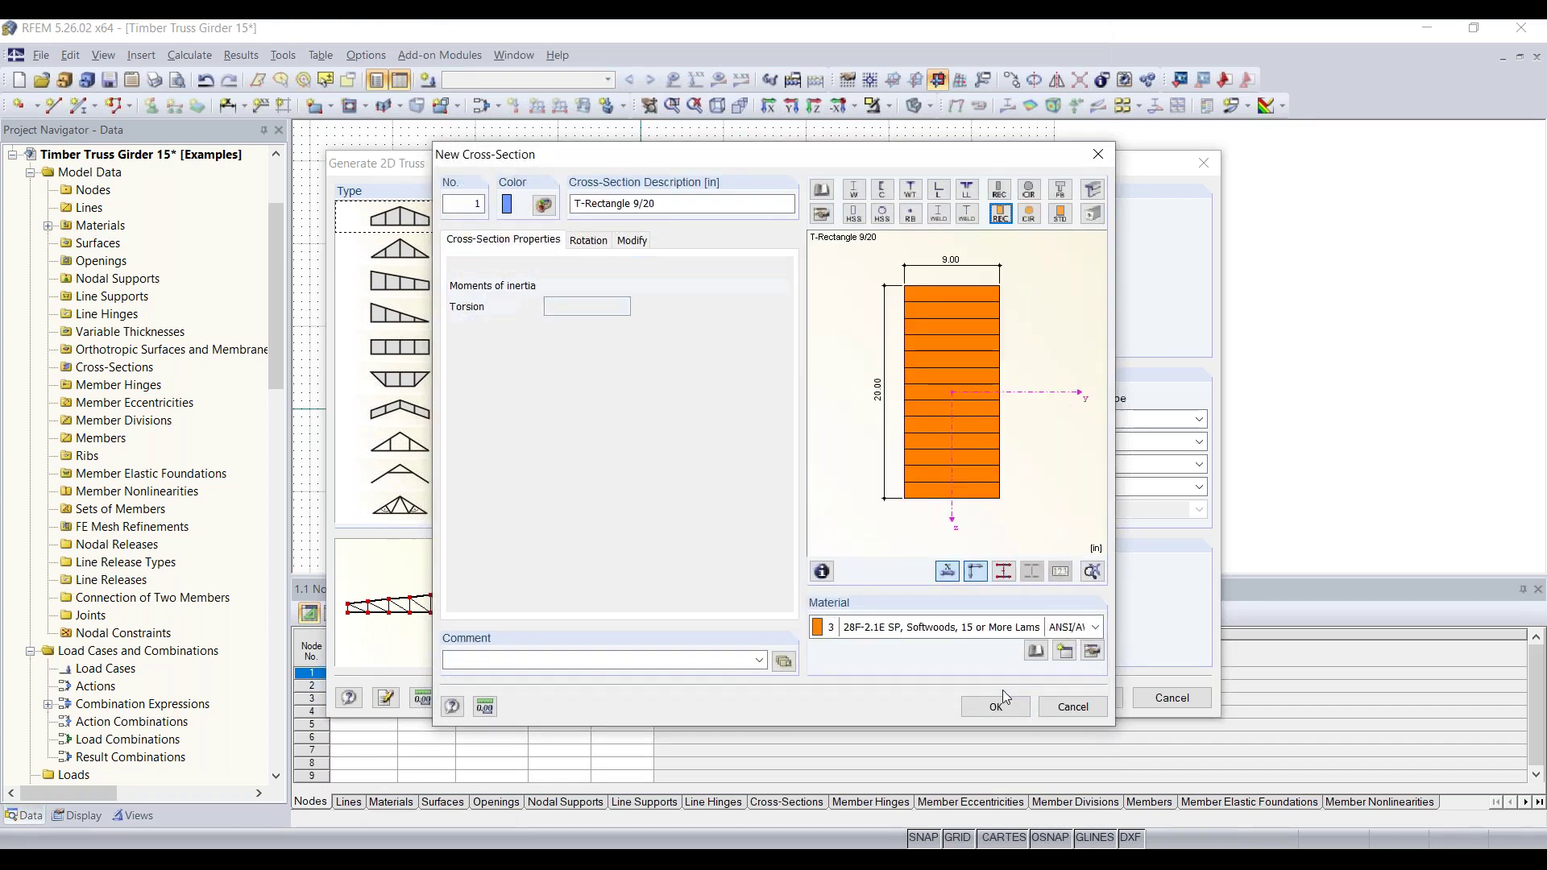
Step: Copy the section description T-Rectangle 9/20 for reuse and accept the upper chord cross-section
left_click(692, 205)
double_click(692, 205)
key("ctrl+c")
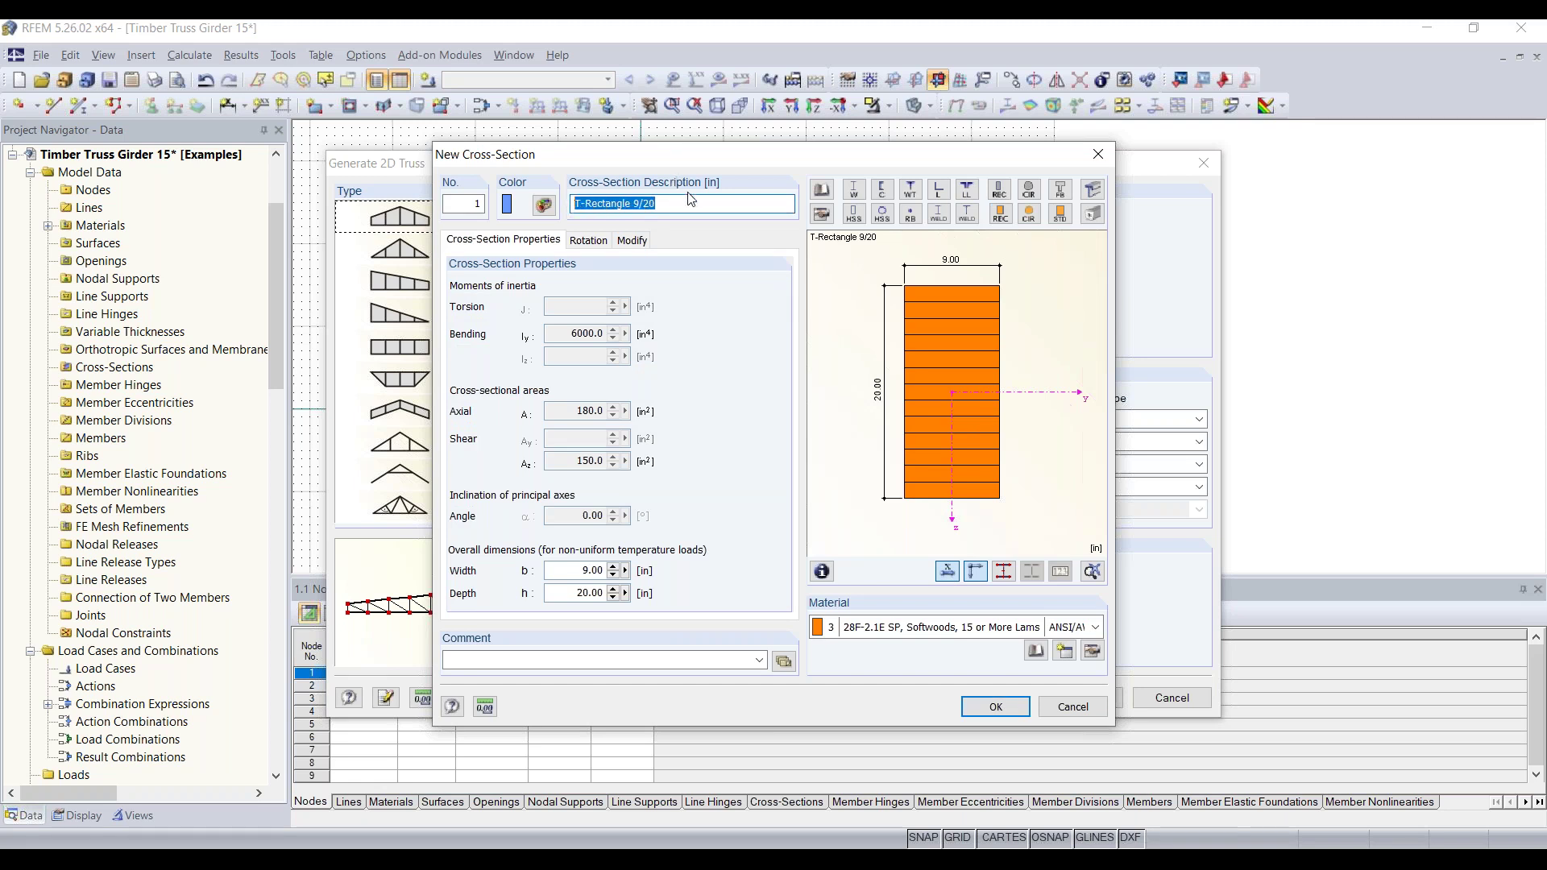
left_click(994, 708)
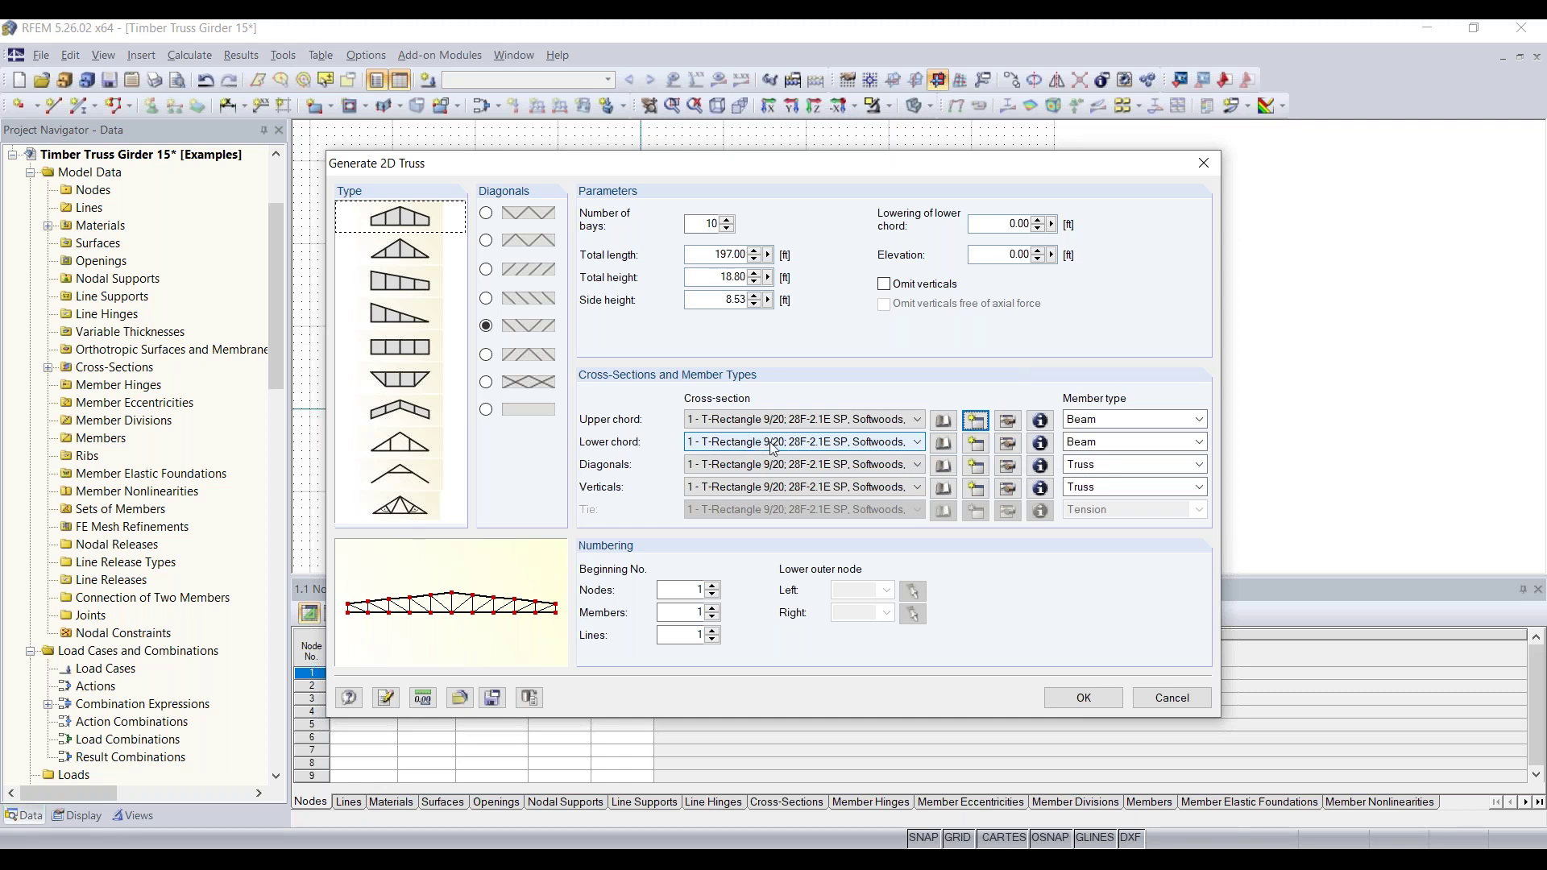
Step: Create the lower chord cross-section T-Rectangle 9/22 from the copied description, with material 2, 28F-2.1E SP, Softwoods, 15 or More Lams
left_click(974, 445)
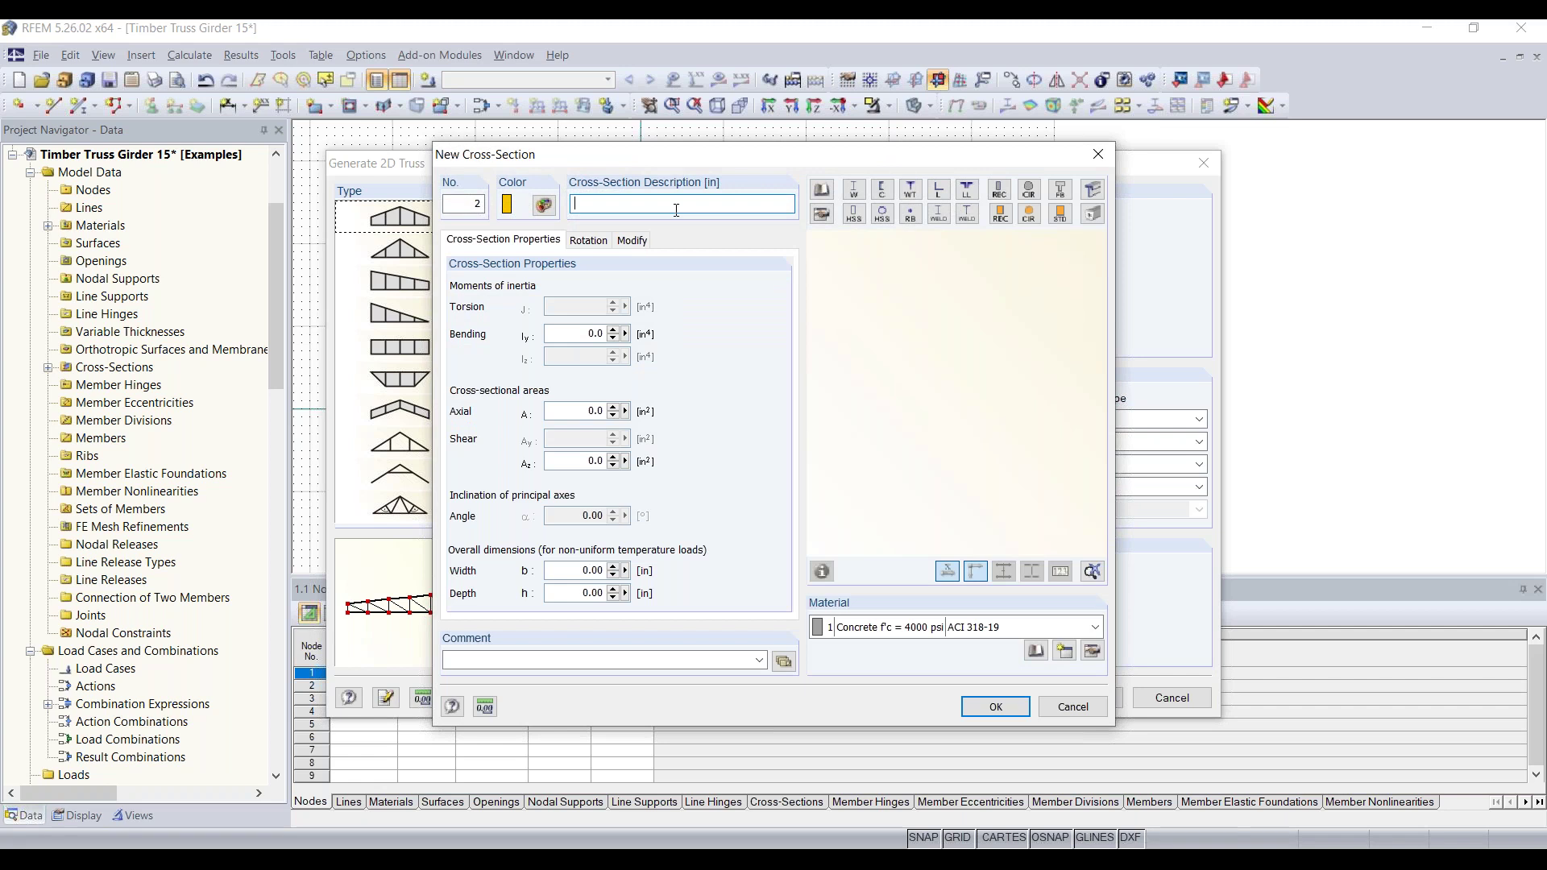
key("ctrl+v")
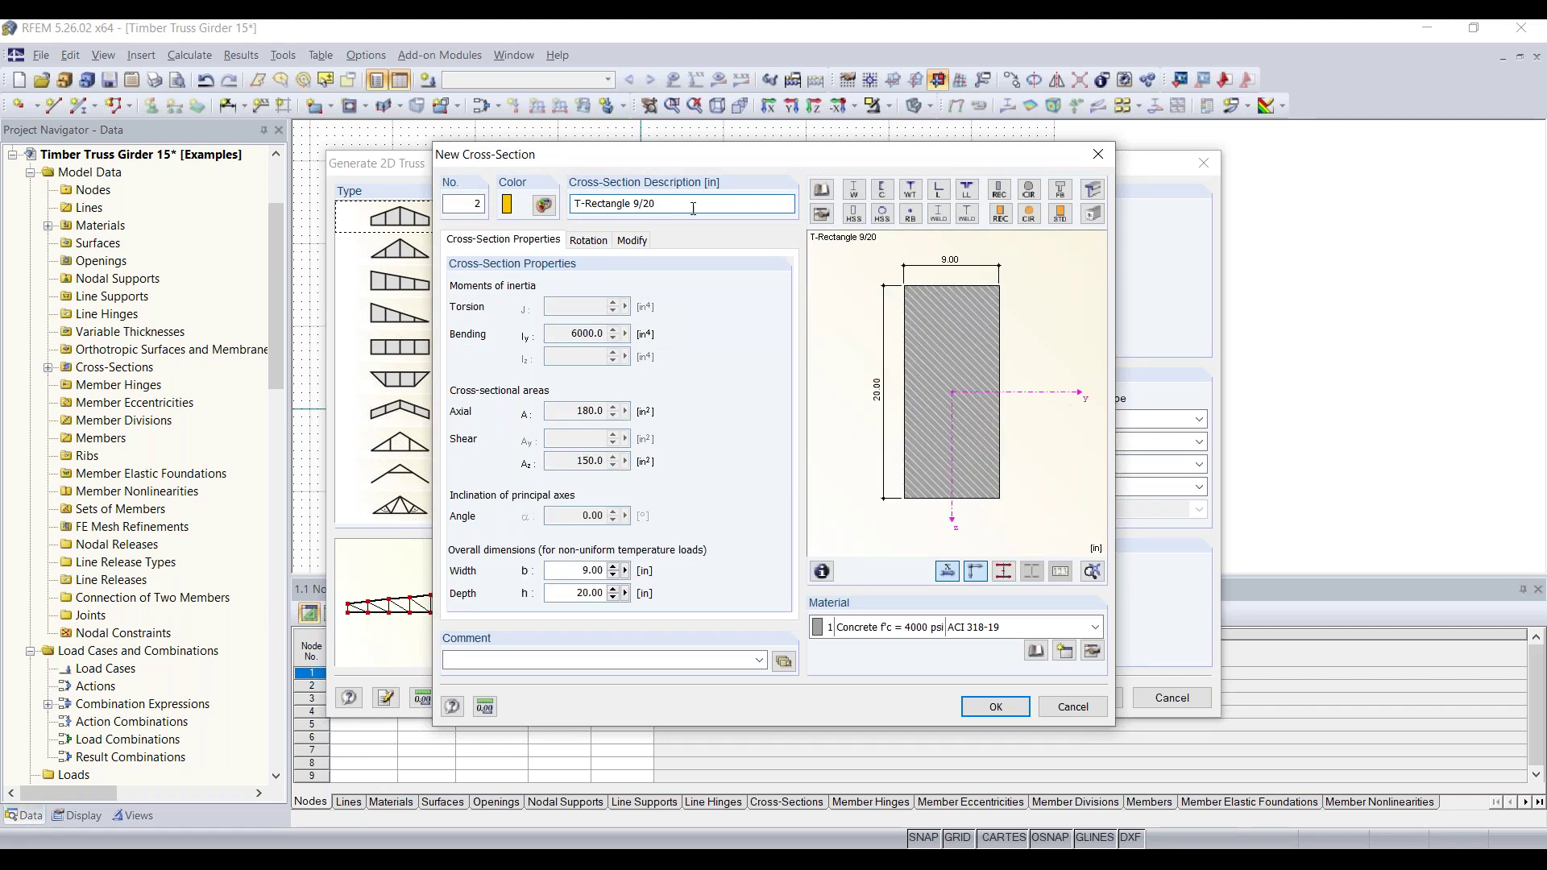
left_click(926, 627)
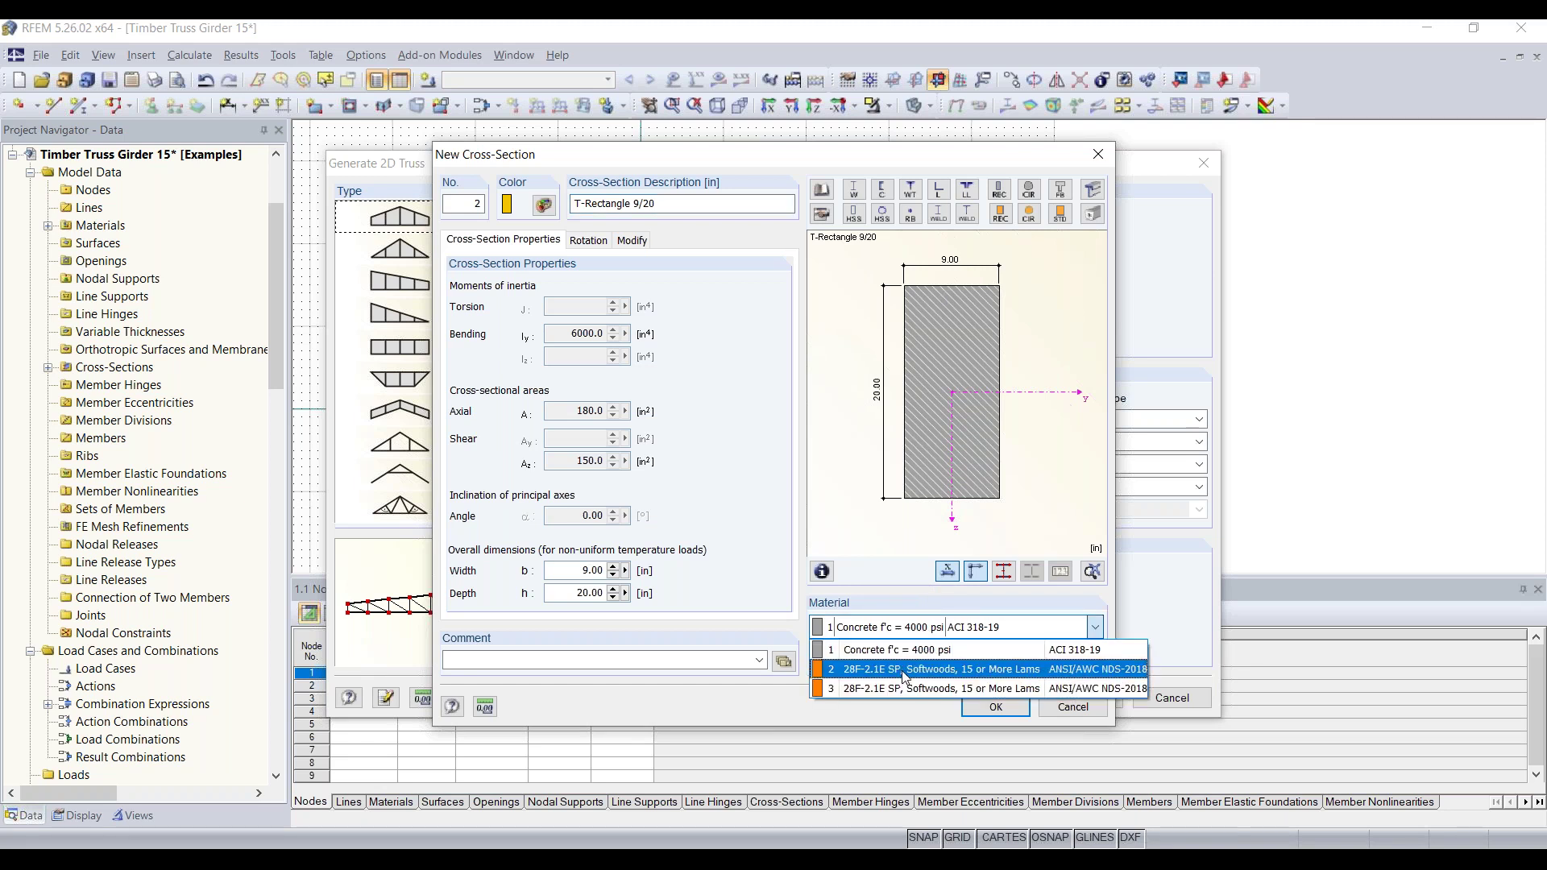
left_click(904, 671)
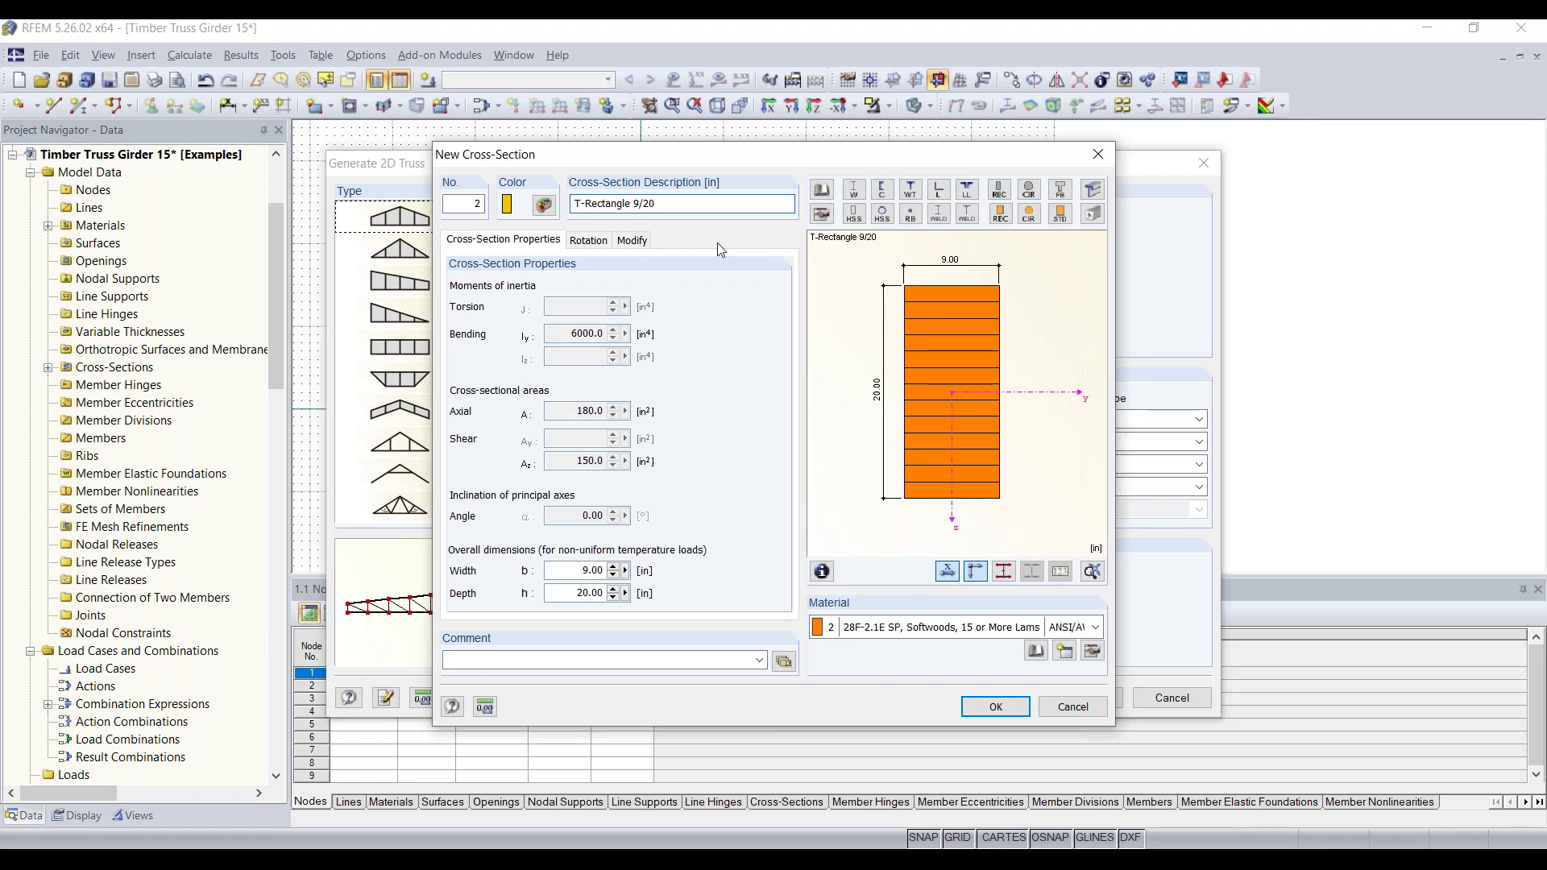
key("BackSpace")
key("BackSpace")
type("22")
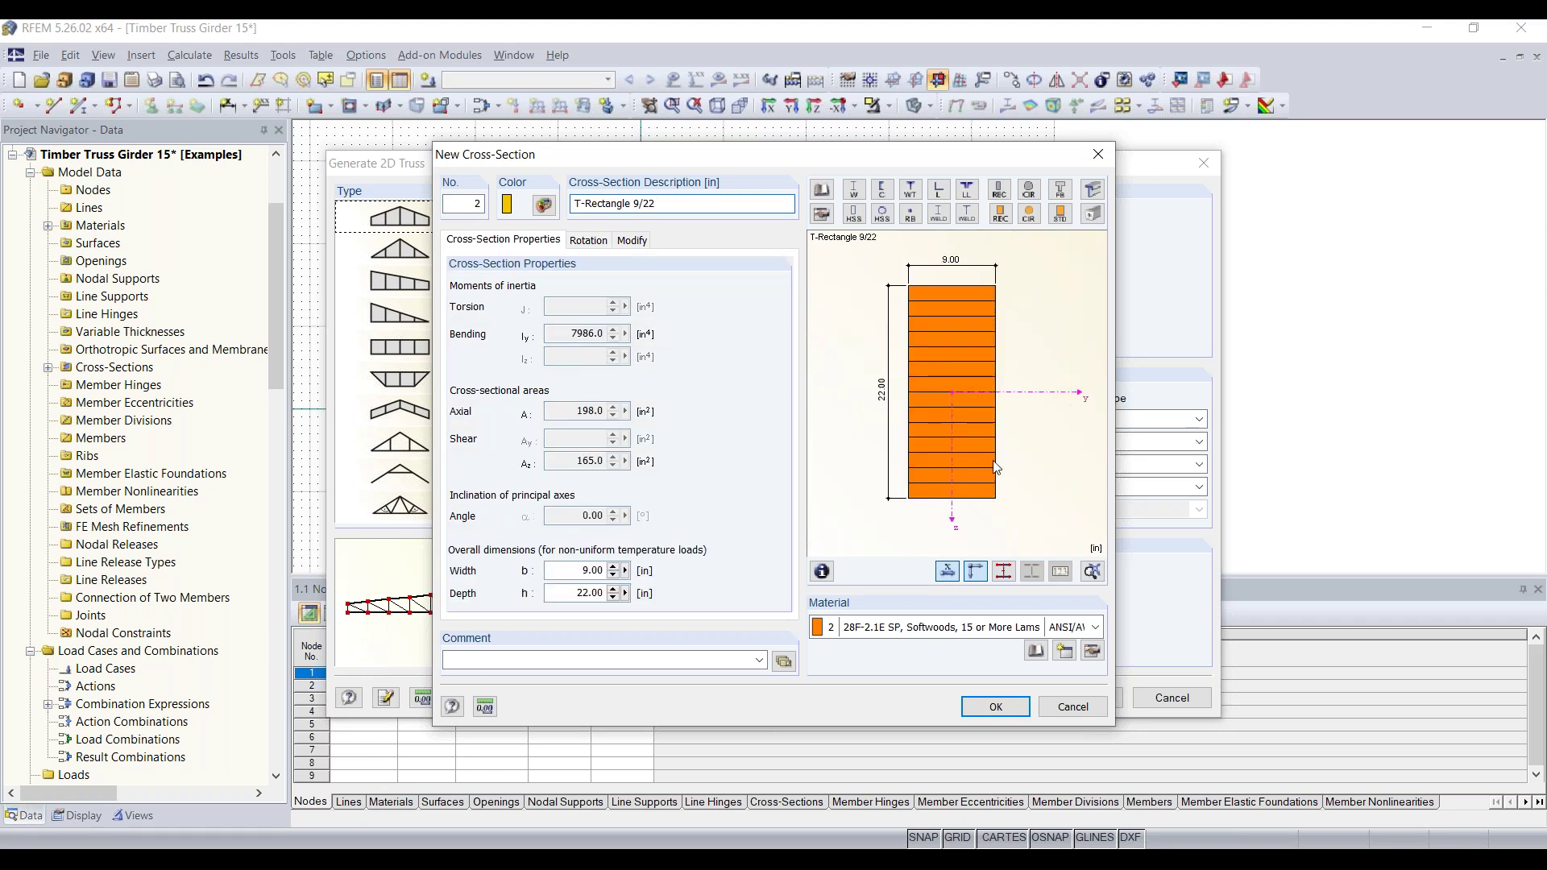
left_click(1005, 708)
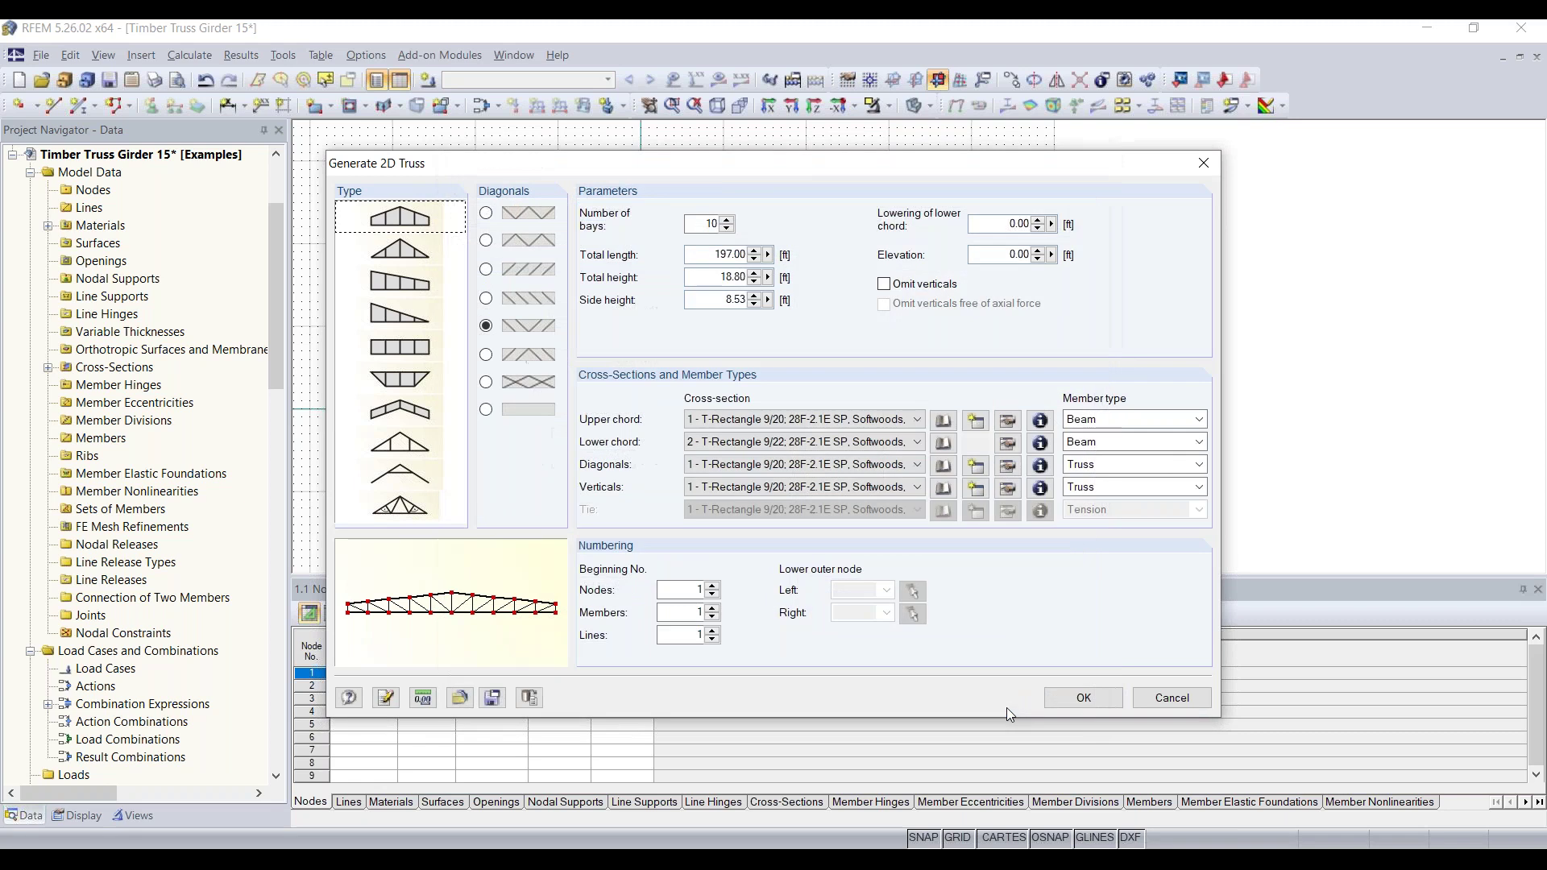
Step: Create the diagonals cross-section T-Rectangle 8/8 from the copied description, with material 2, 28F-2.1E SP, Softwoods, 15 or More Lams
left_click(977, 468)
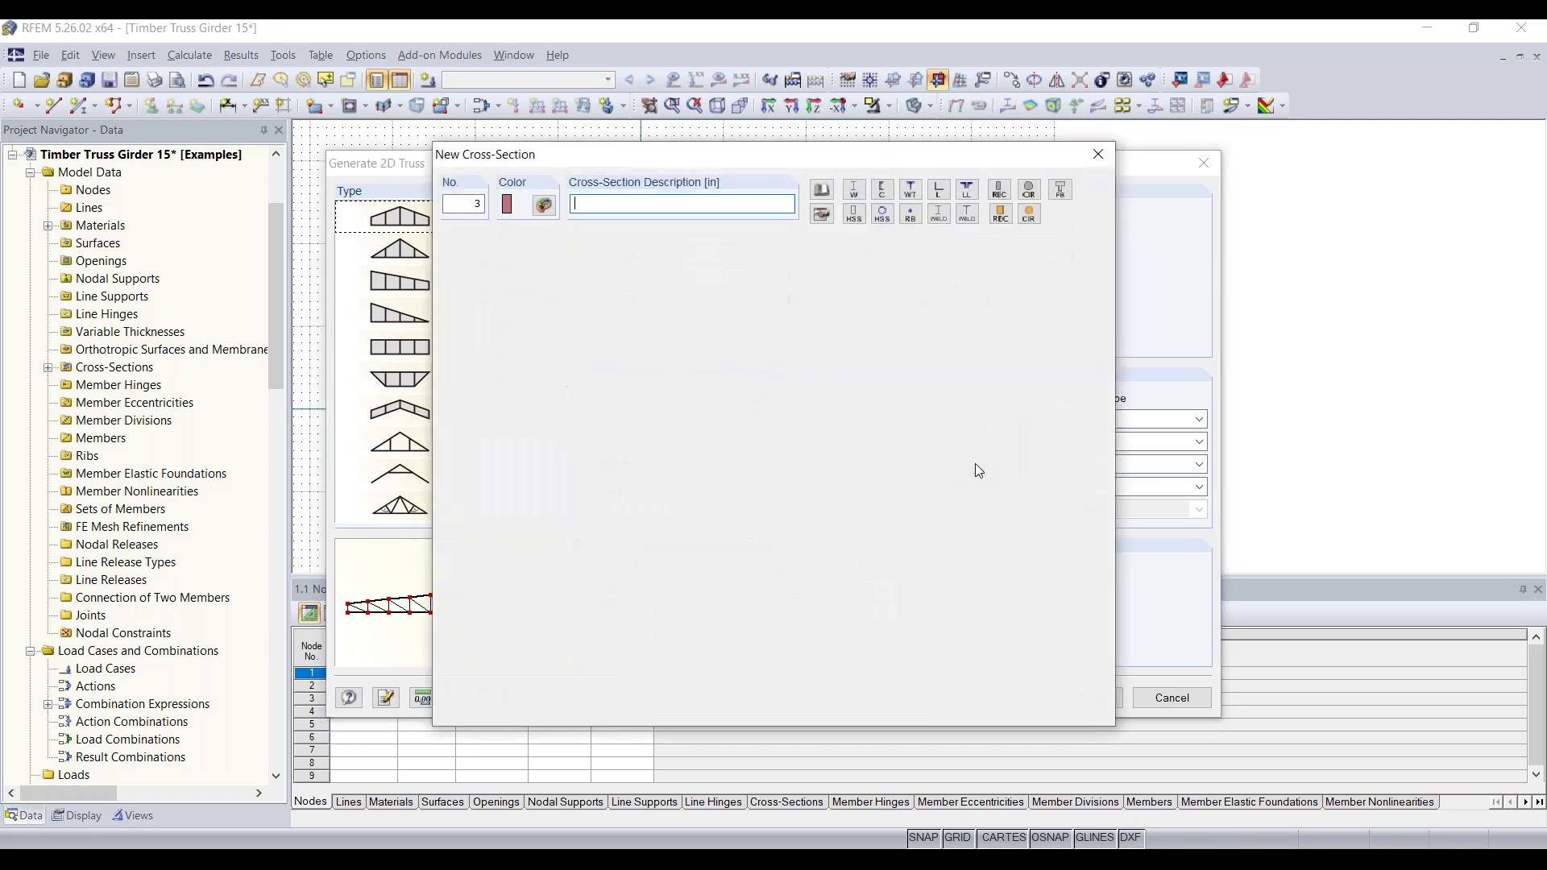
key("ctrl+v")
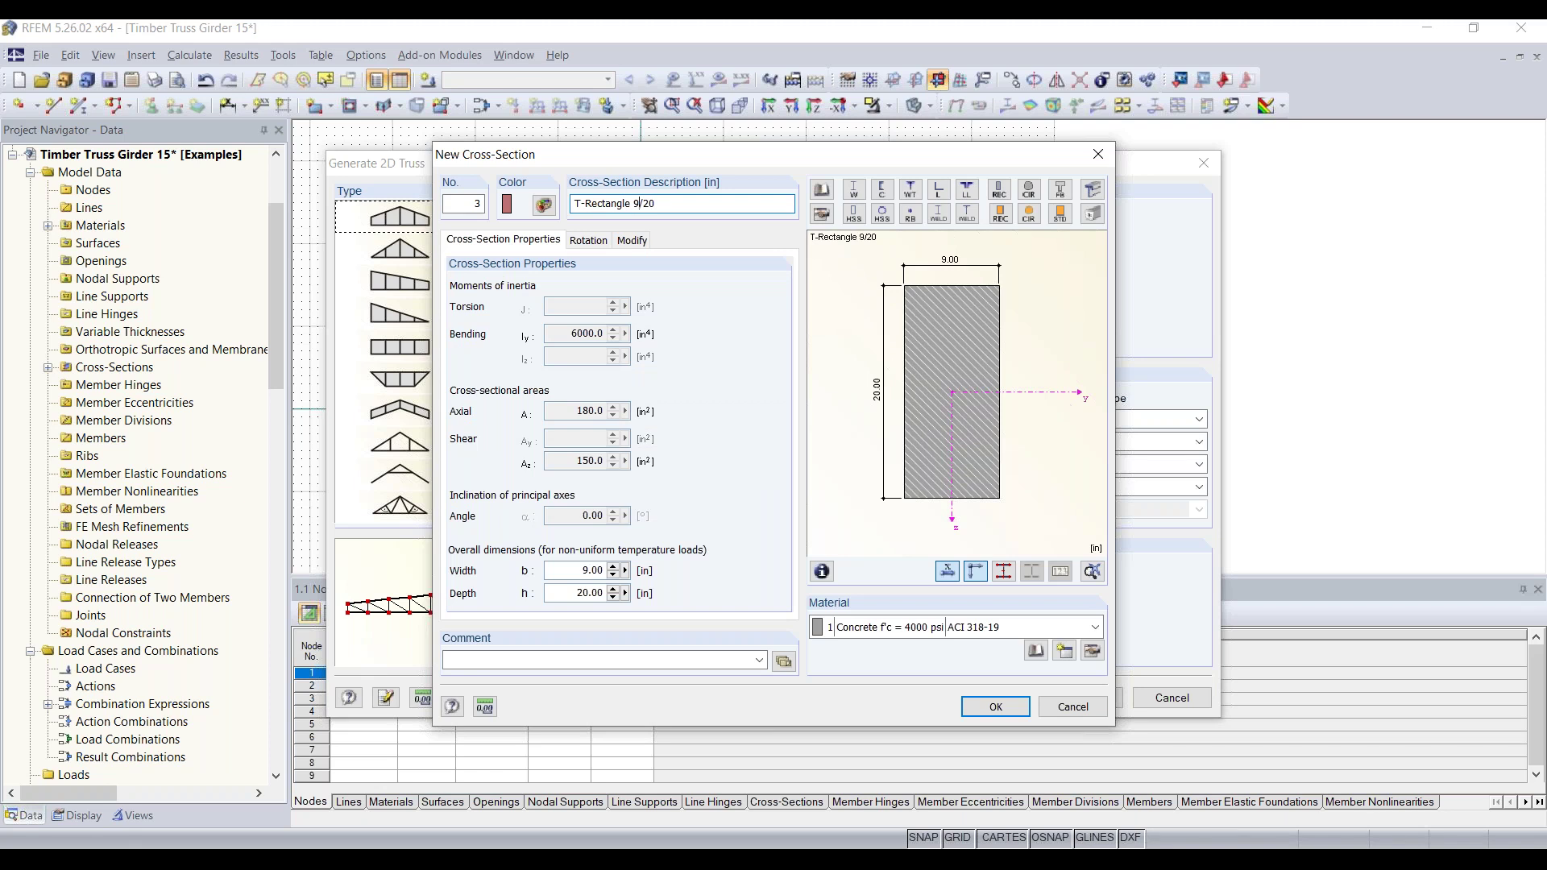
key("BackSpace")
type("8")
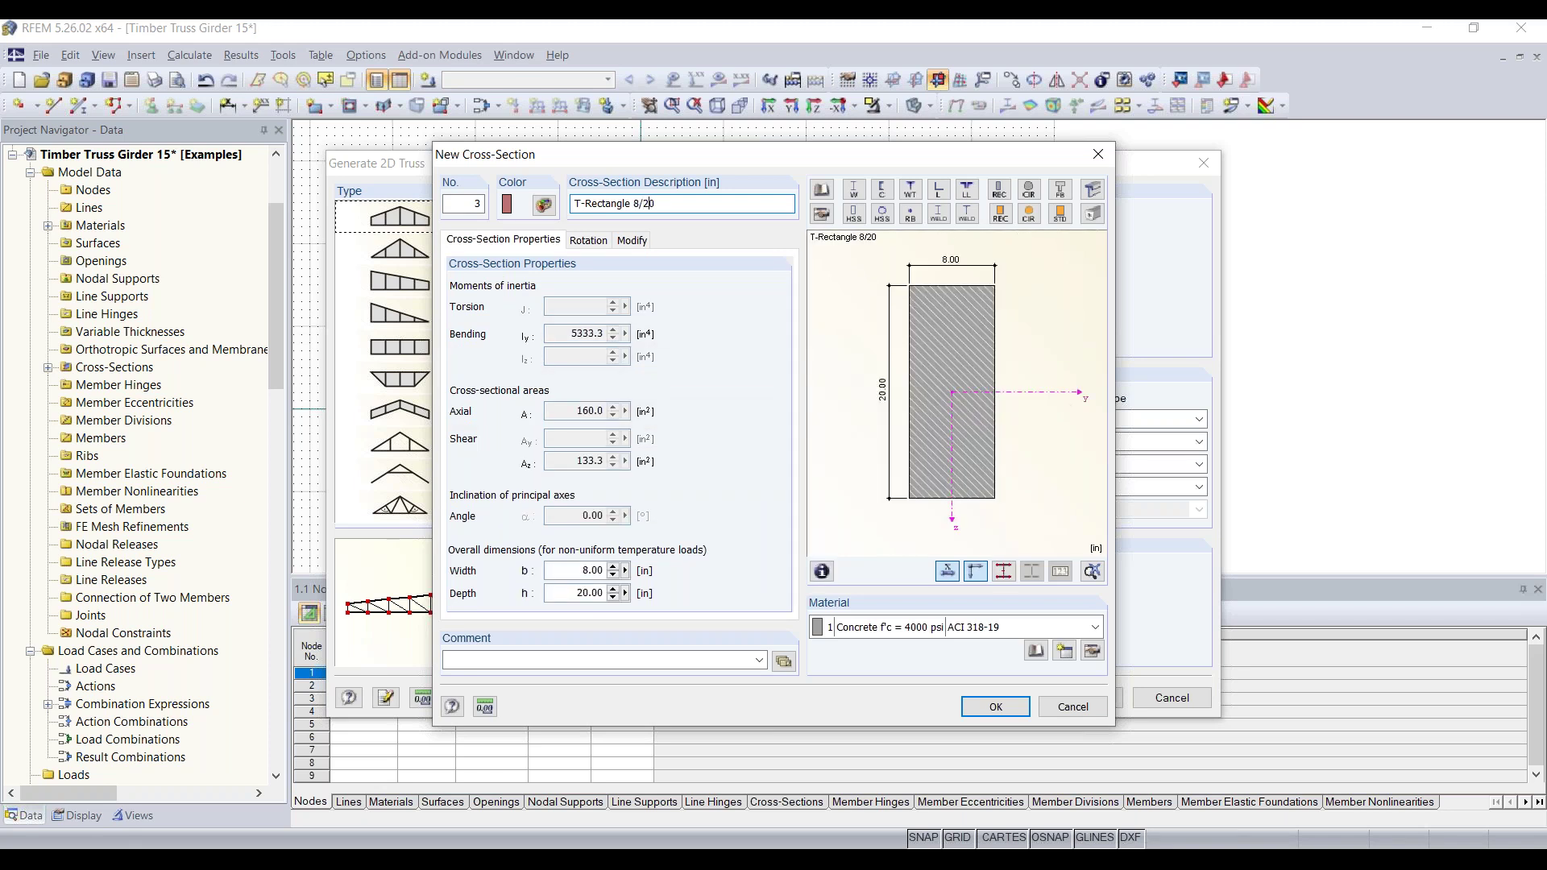
key("BackSpace")
key("BackSpace")
type("/")
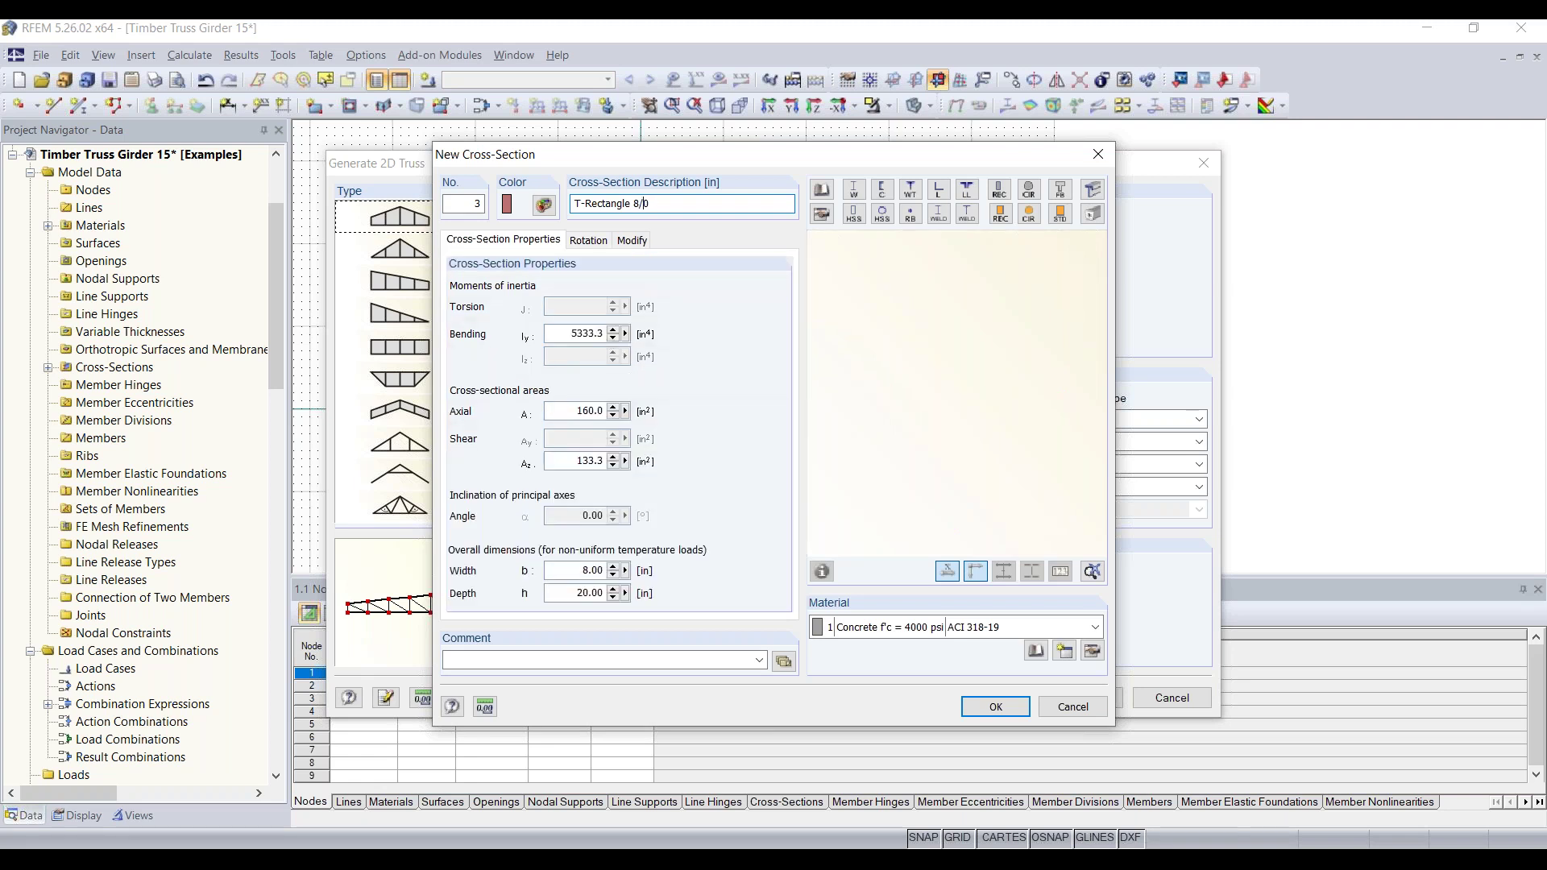
key("BackSpace")
type("8")
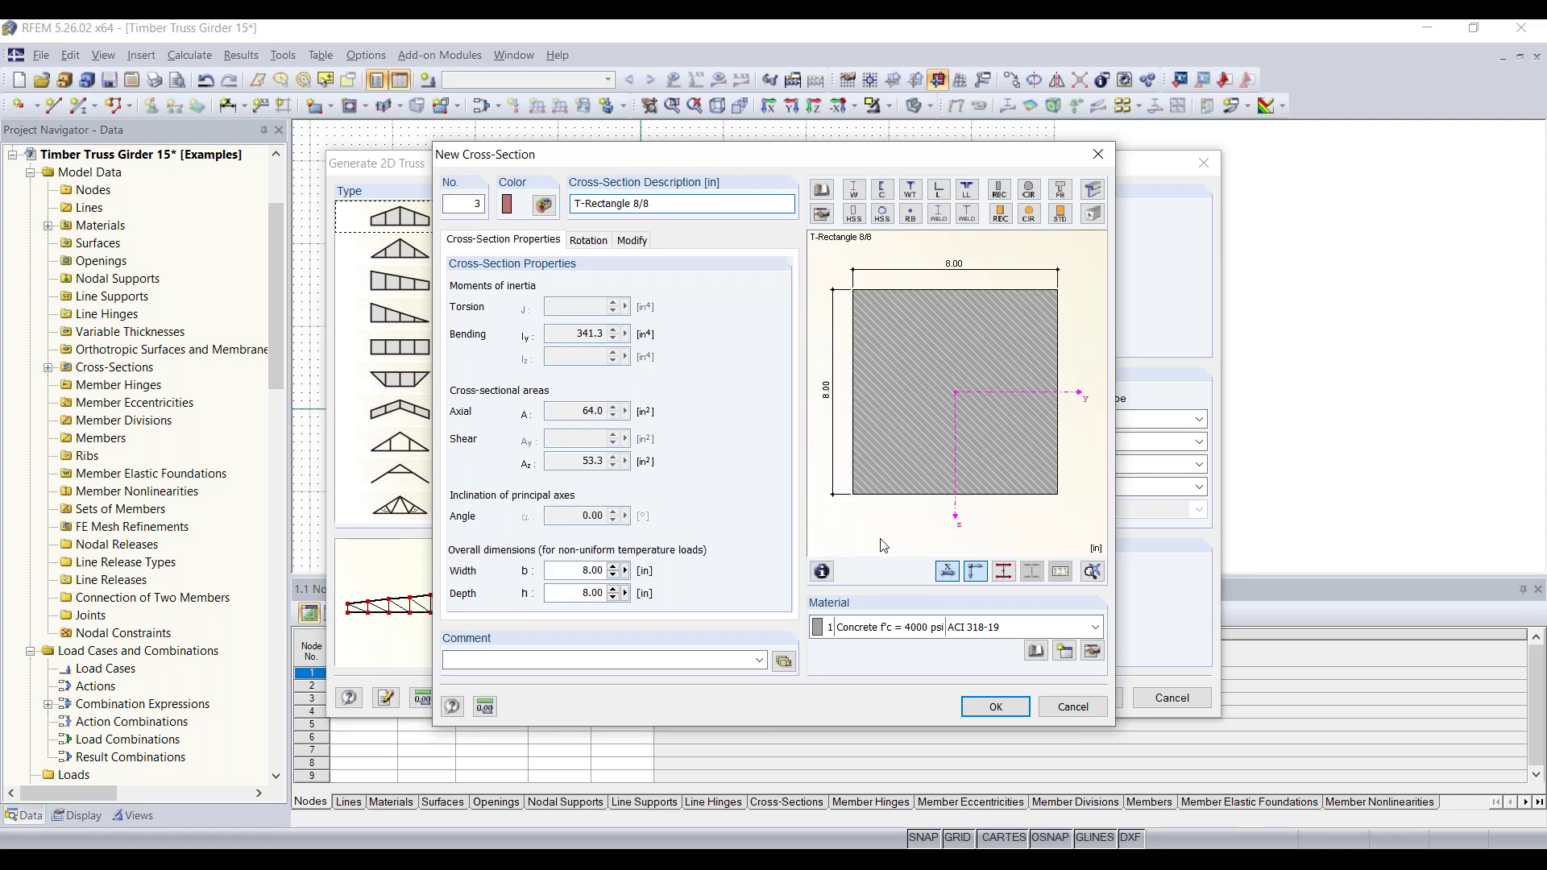
left_click(1016, 629)
left_click(906, 687)
left_click(996, 707)
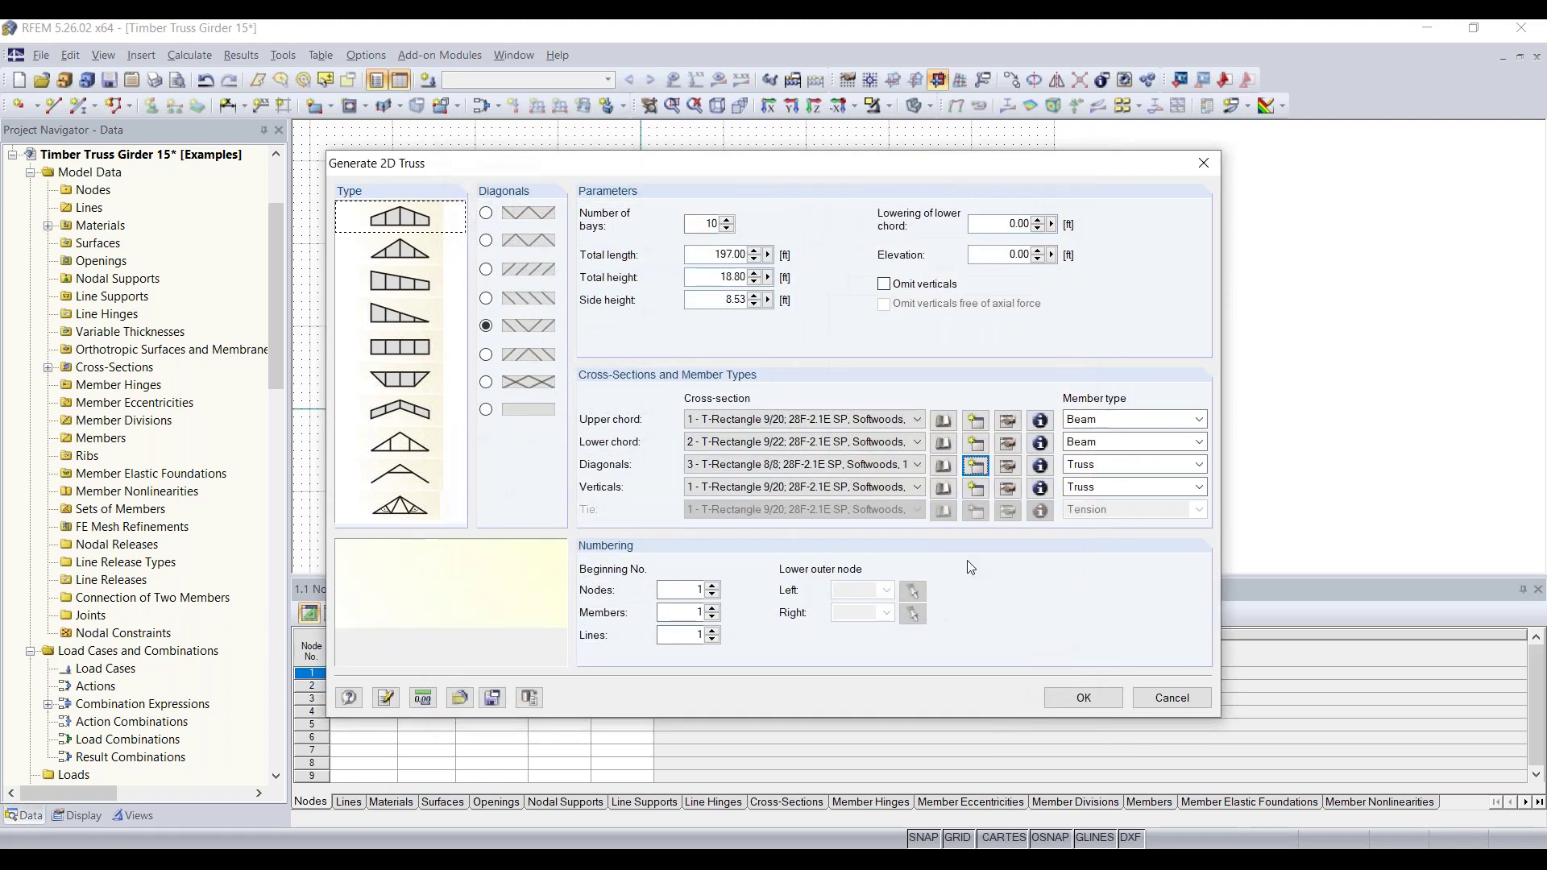
Step: Create the verticals cross-section T-Rectangle 8/4 from the copied description, with material 2, 28F-2.1E SP, Softwoods, 15 or More Lams
left_click(978, 488)
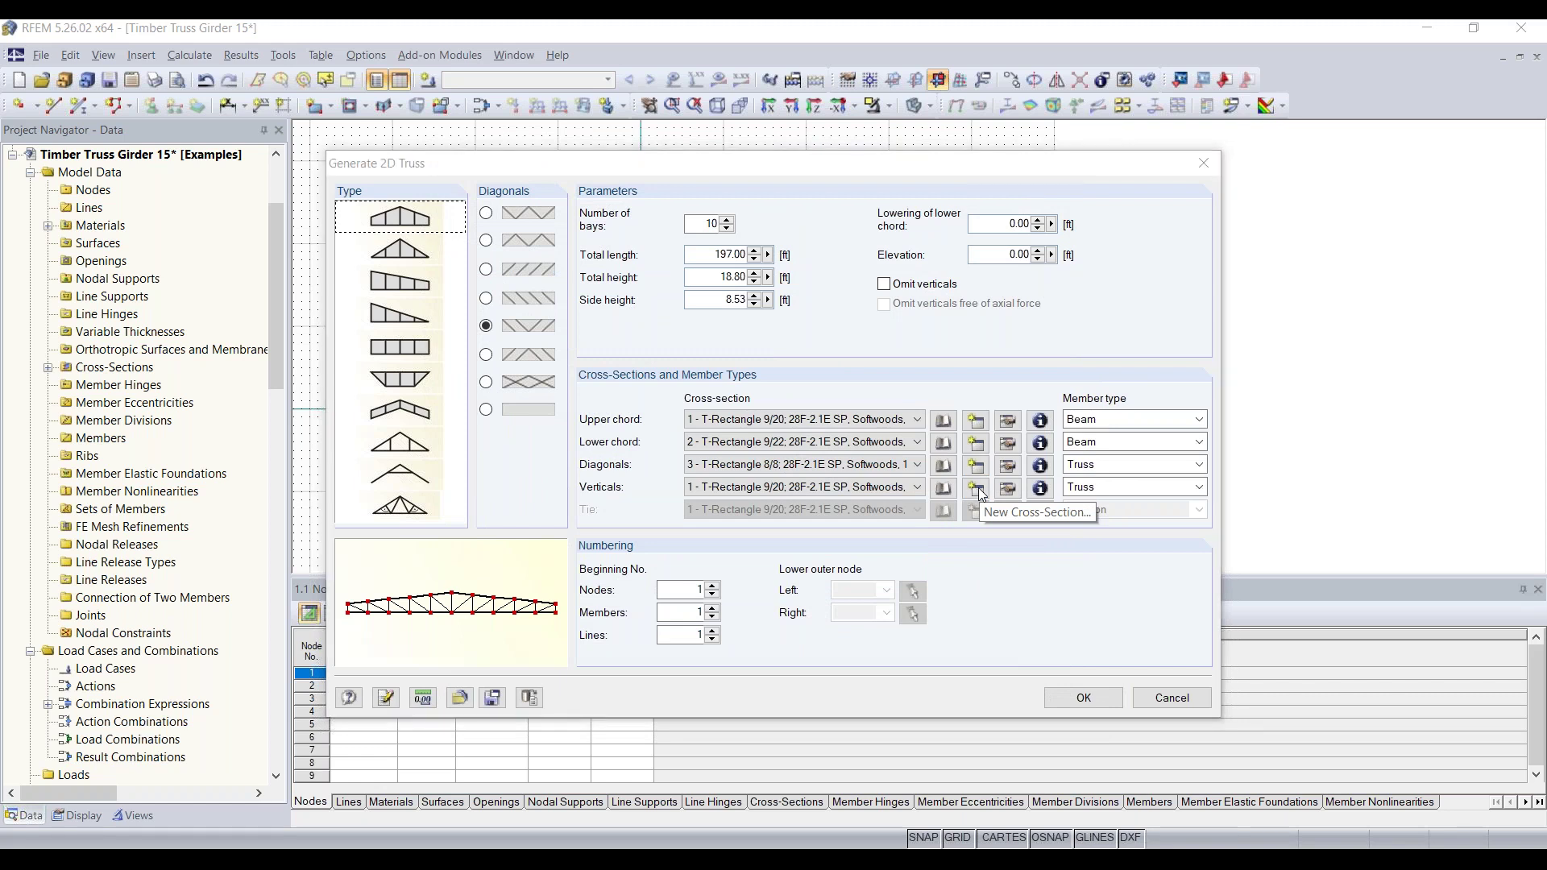
key("ctrl+v")
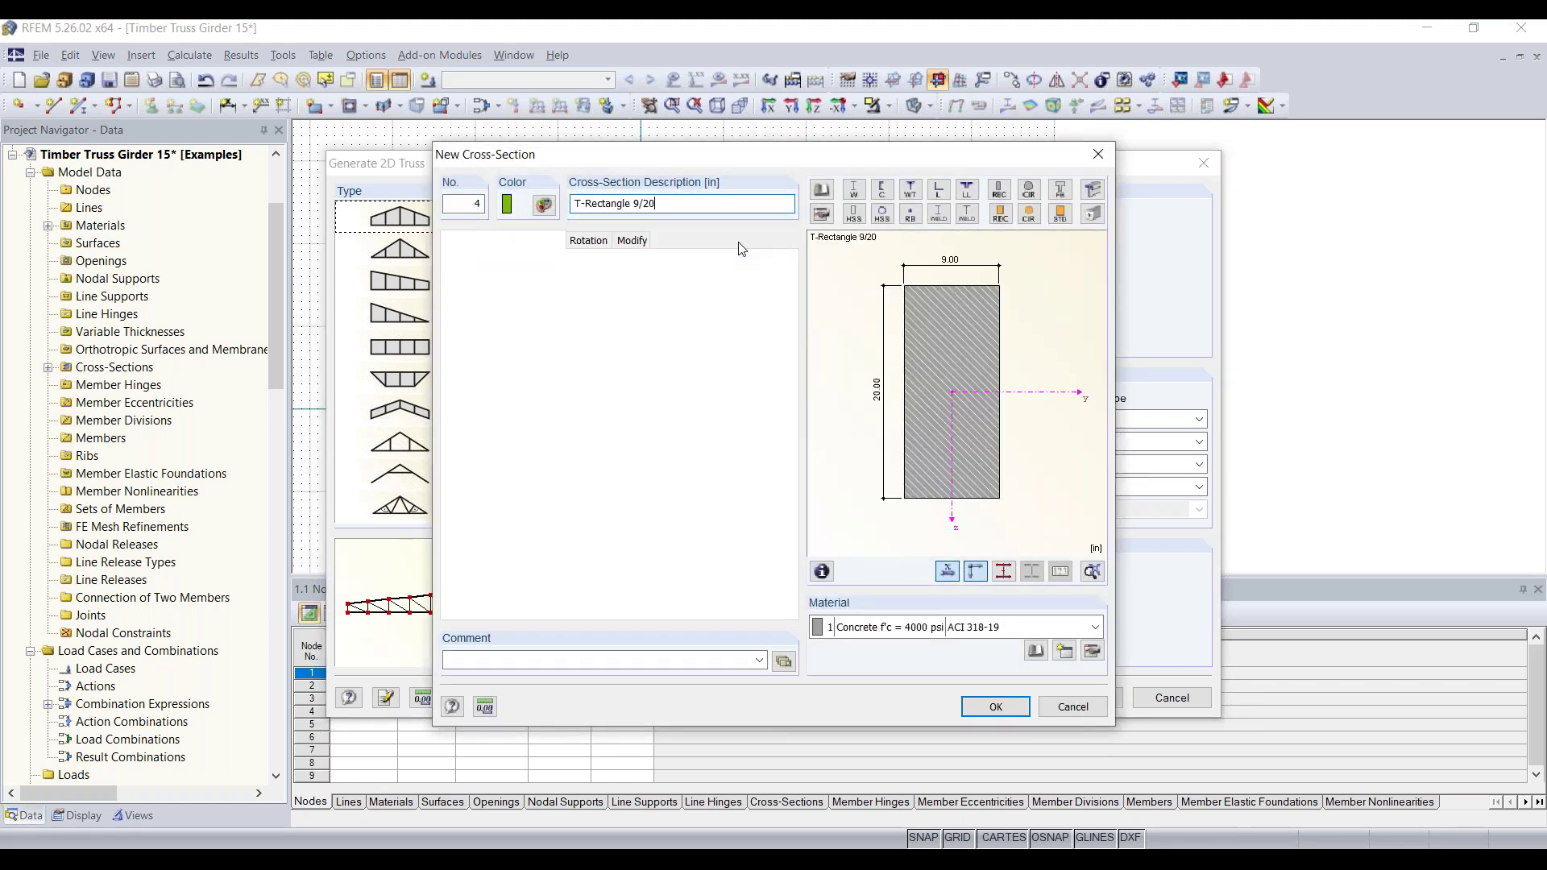
key("BackSpace")
key("BackSpace")
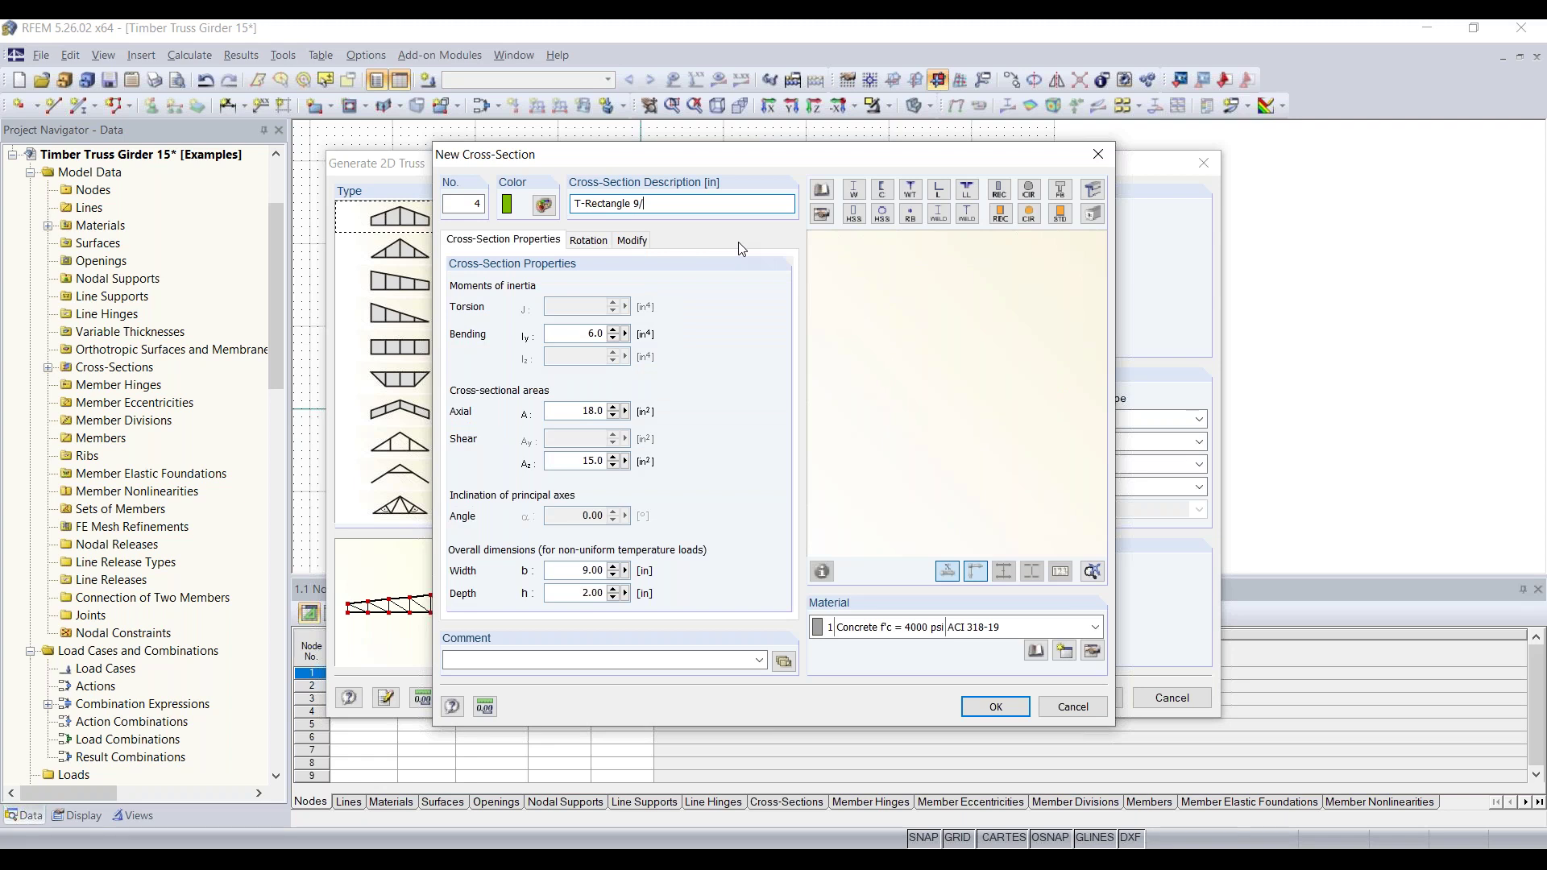
type("8")
key("BackSpace")
type("8")
key("BackSpace")
type("4")
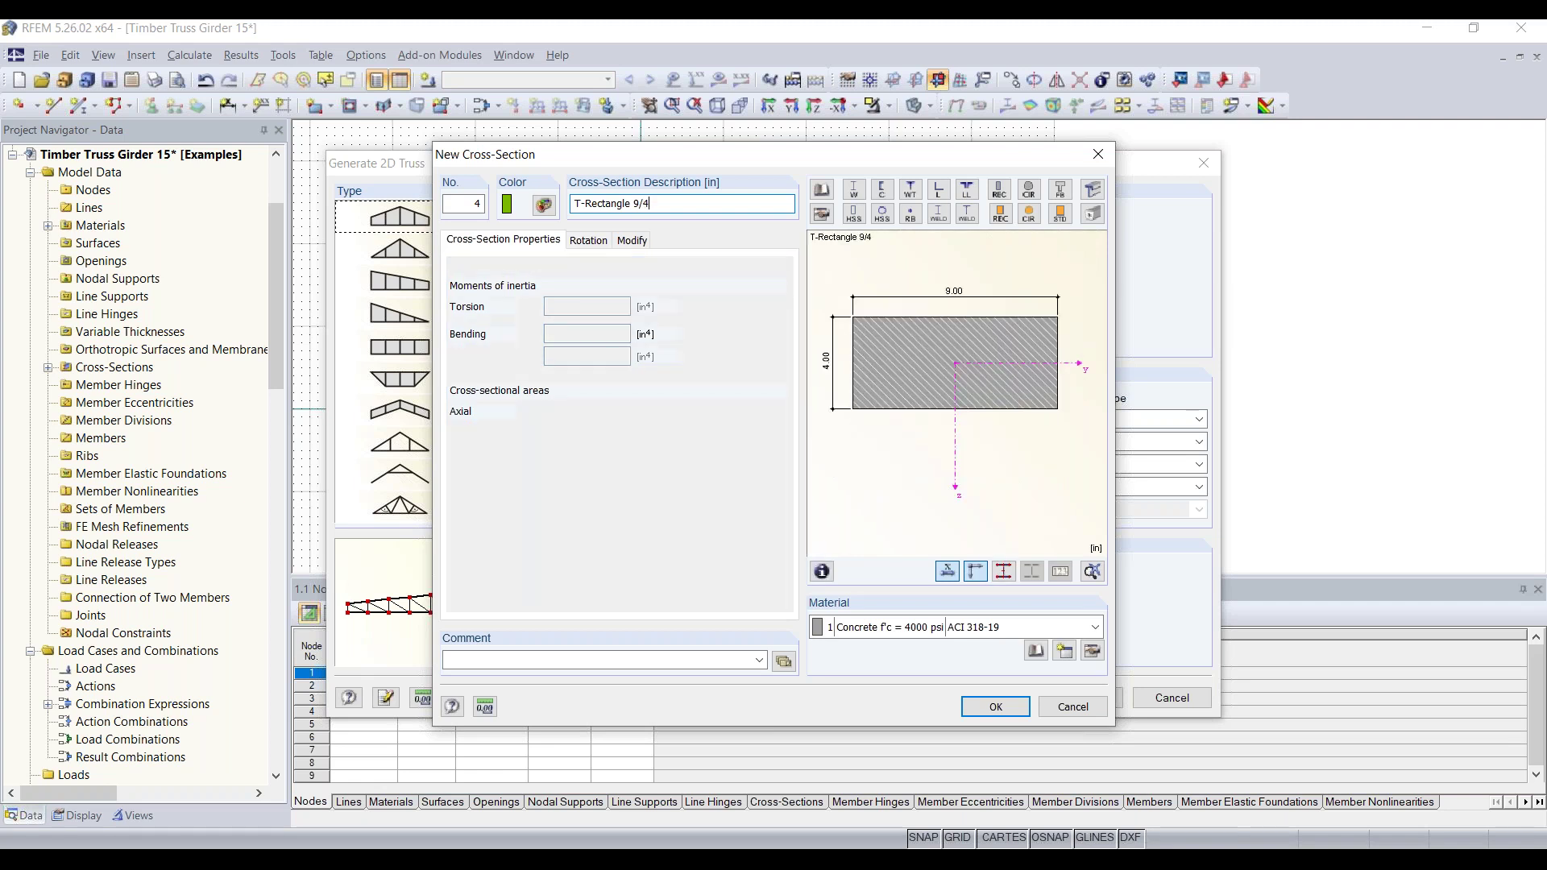
key("BackSpace")
type("8")
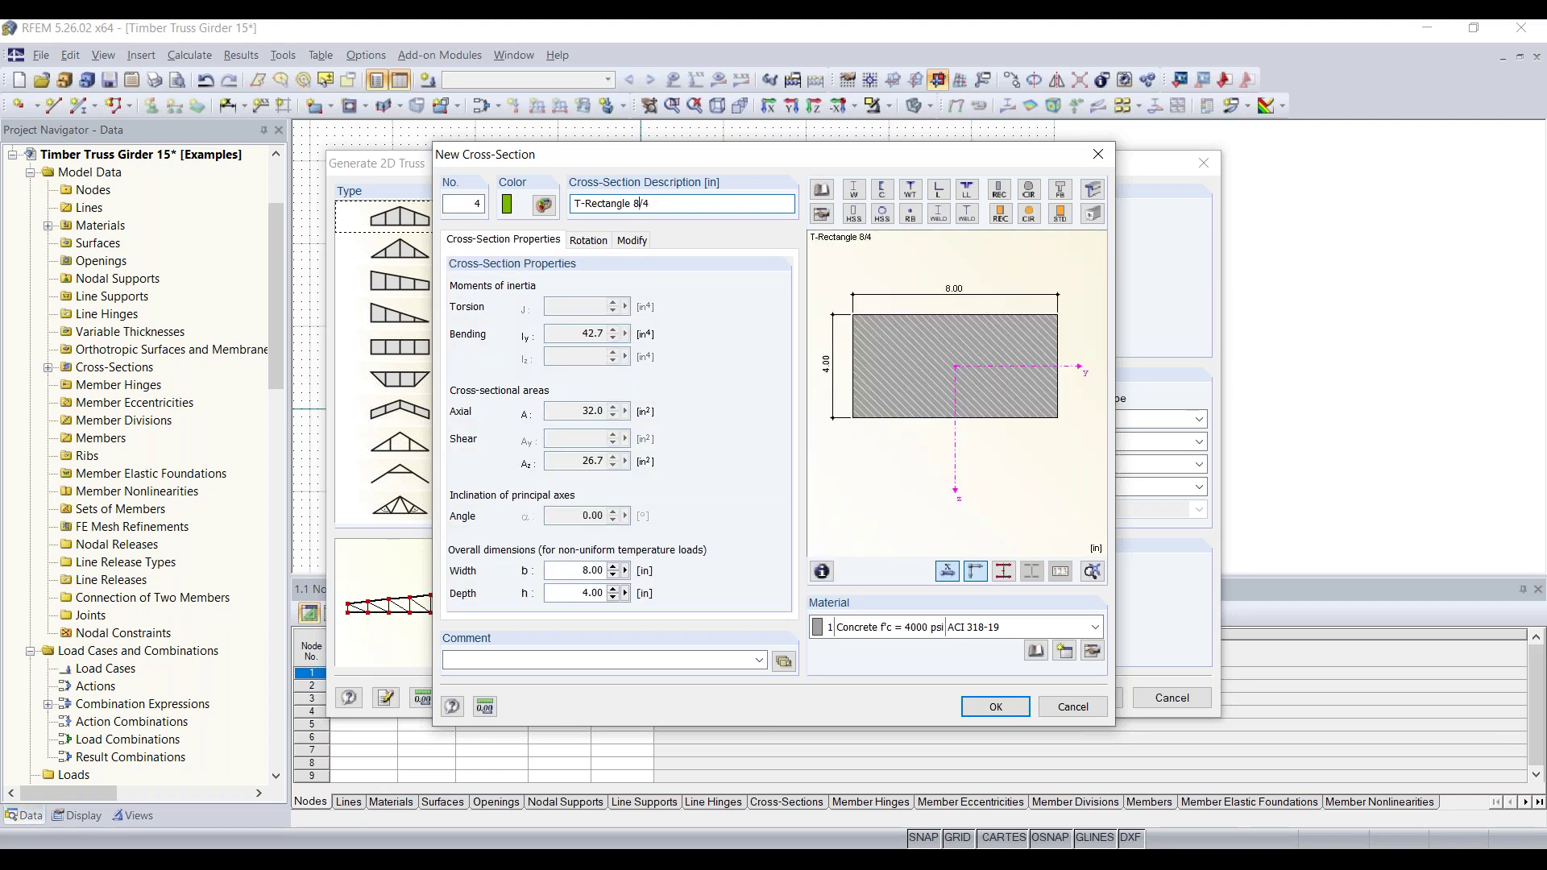
left_click(928, 632)
left_click(926, 662)
left_click(998, 707)
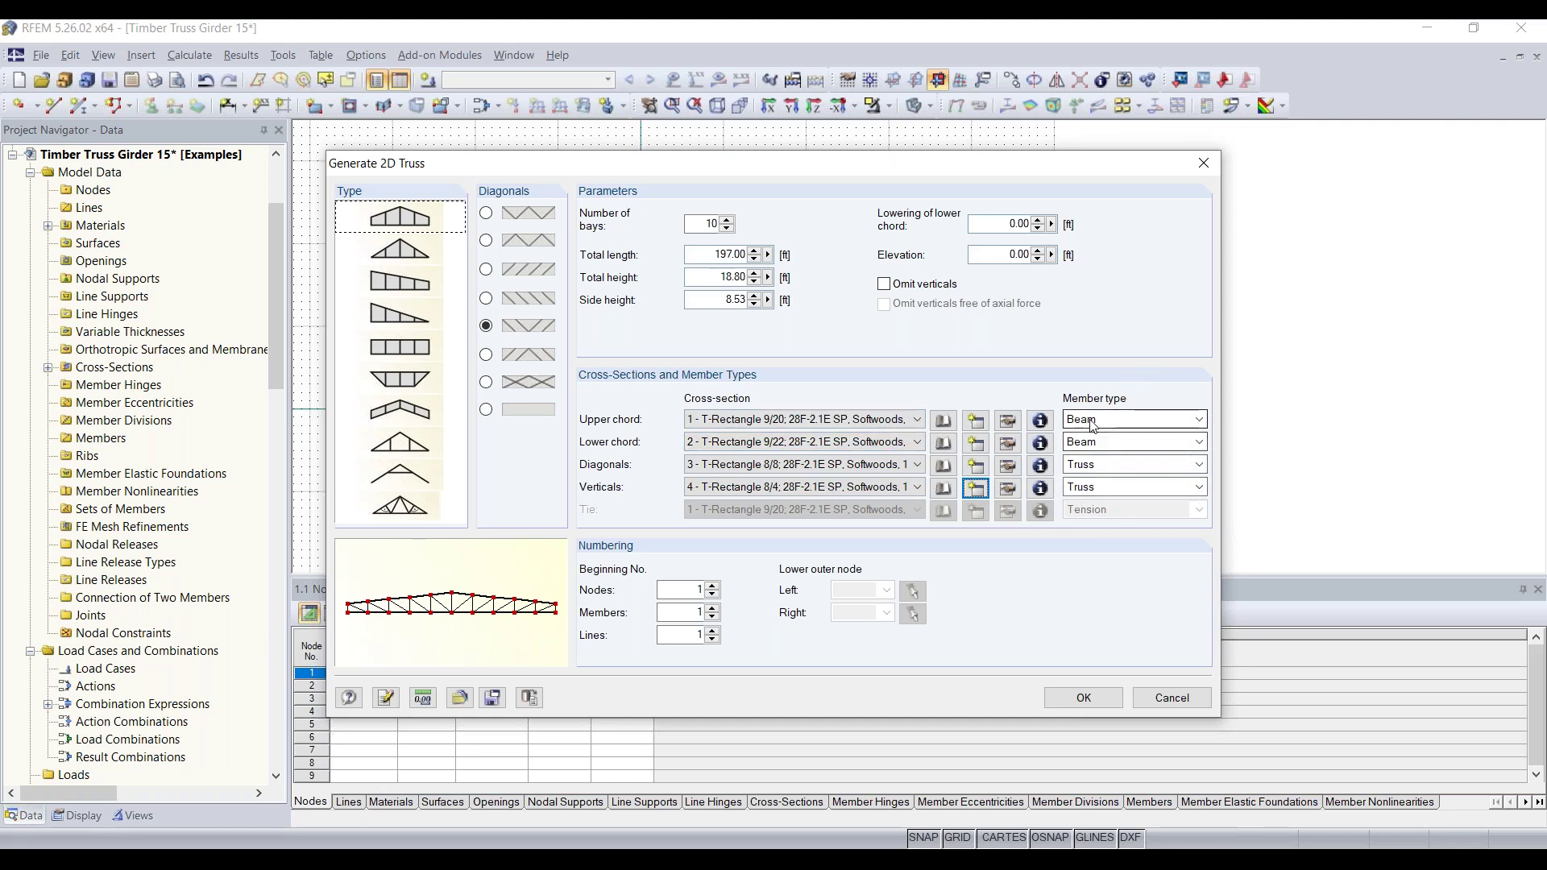
Step: Generate the 2D truss with member type Beam for both chords and Truss for the diagonals and verticals
left_click(1121, 420)
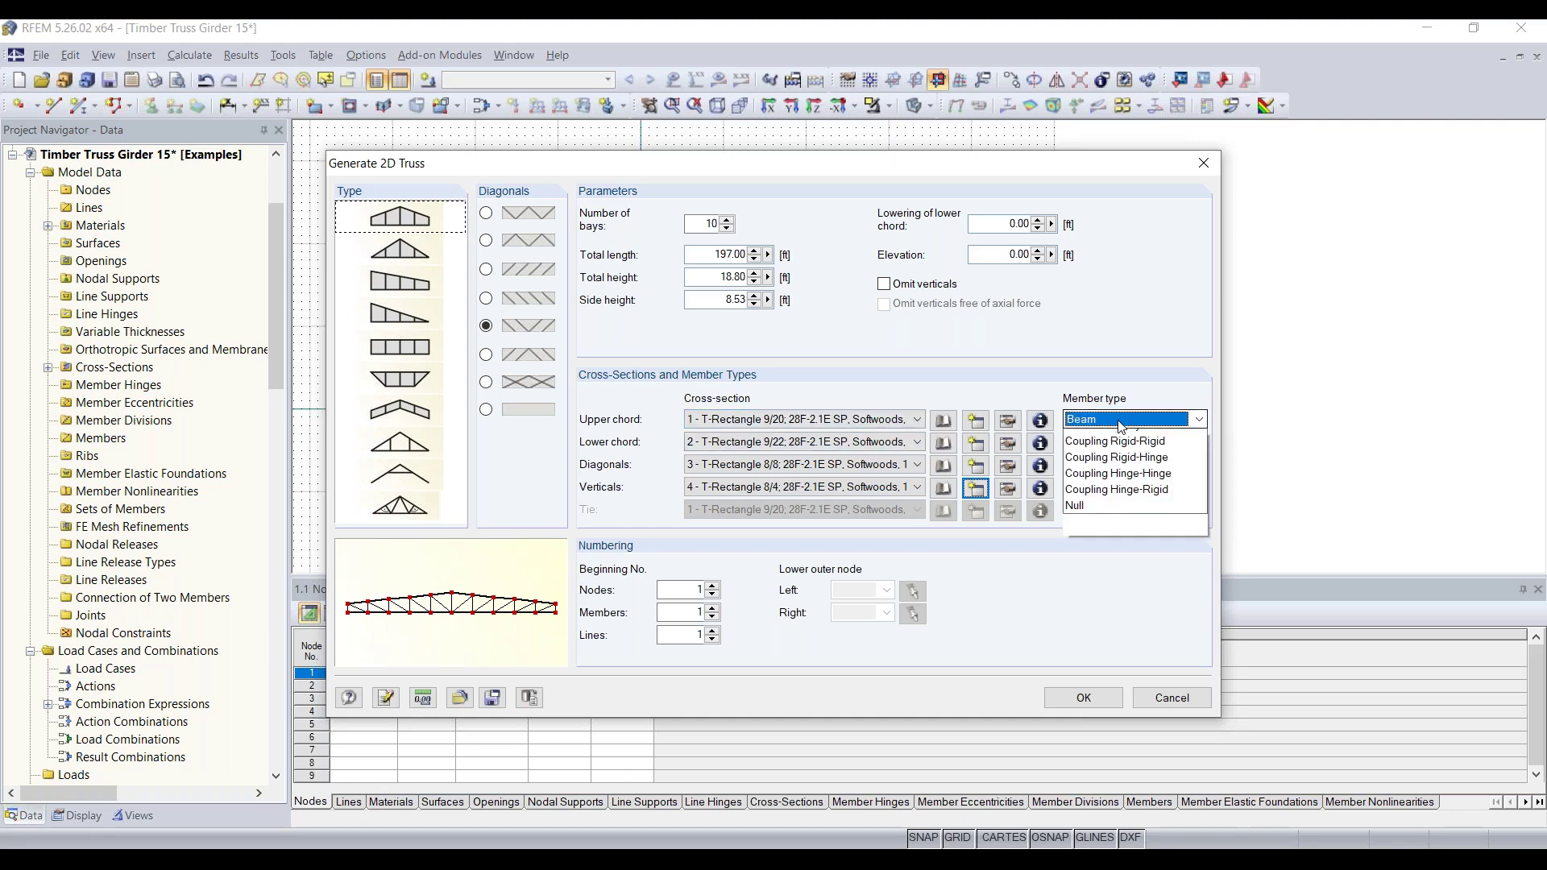
left_click(1118, 419)
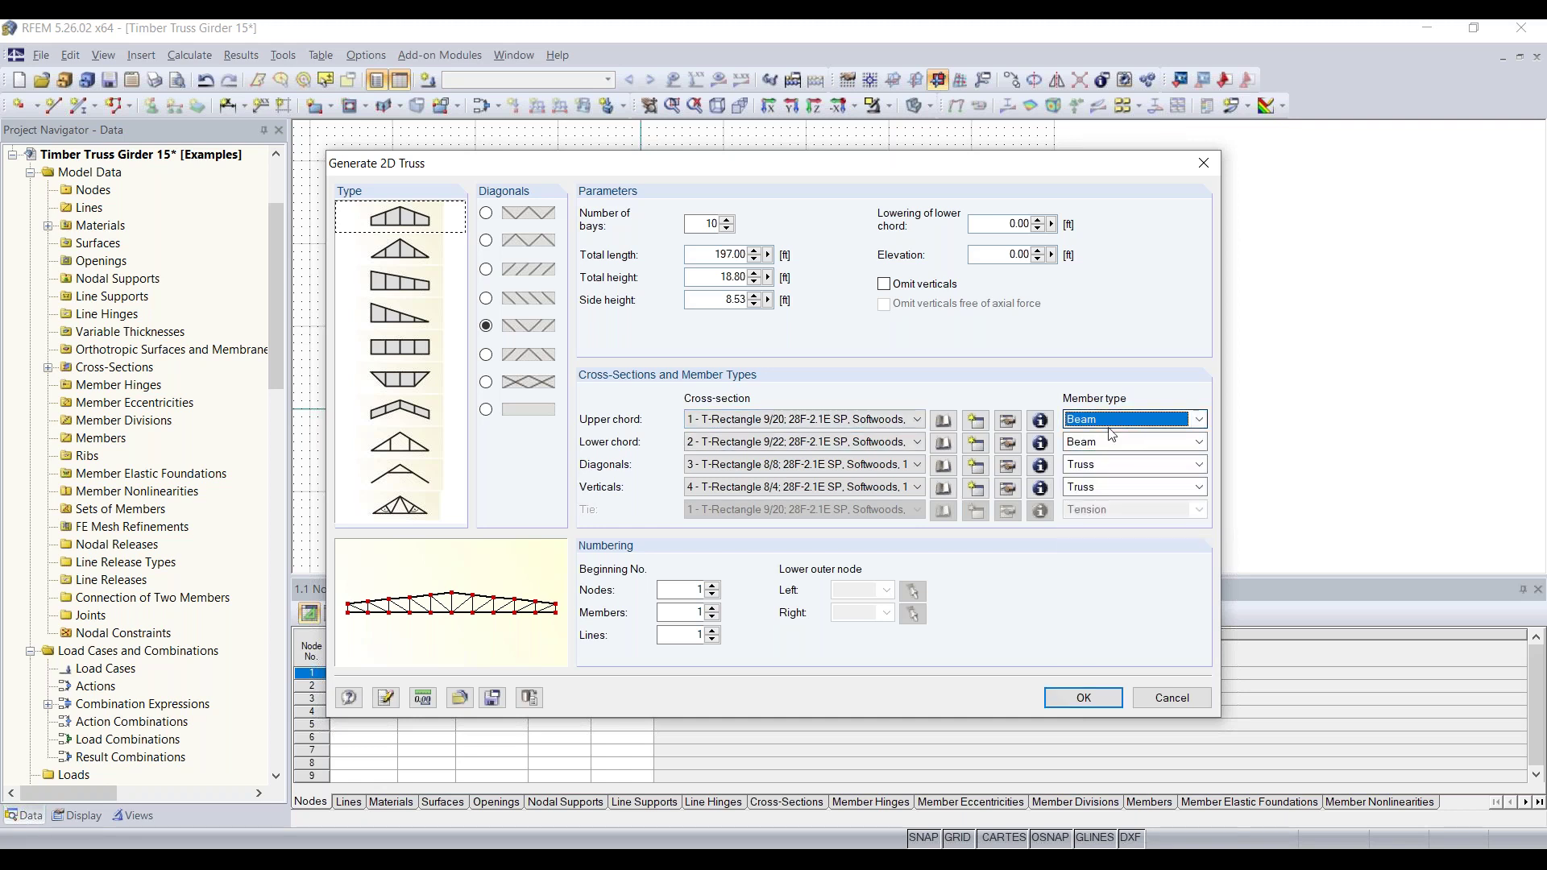
left_click(1118, 473)
left_click(1116, 475)
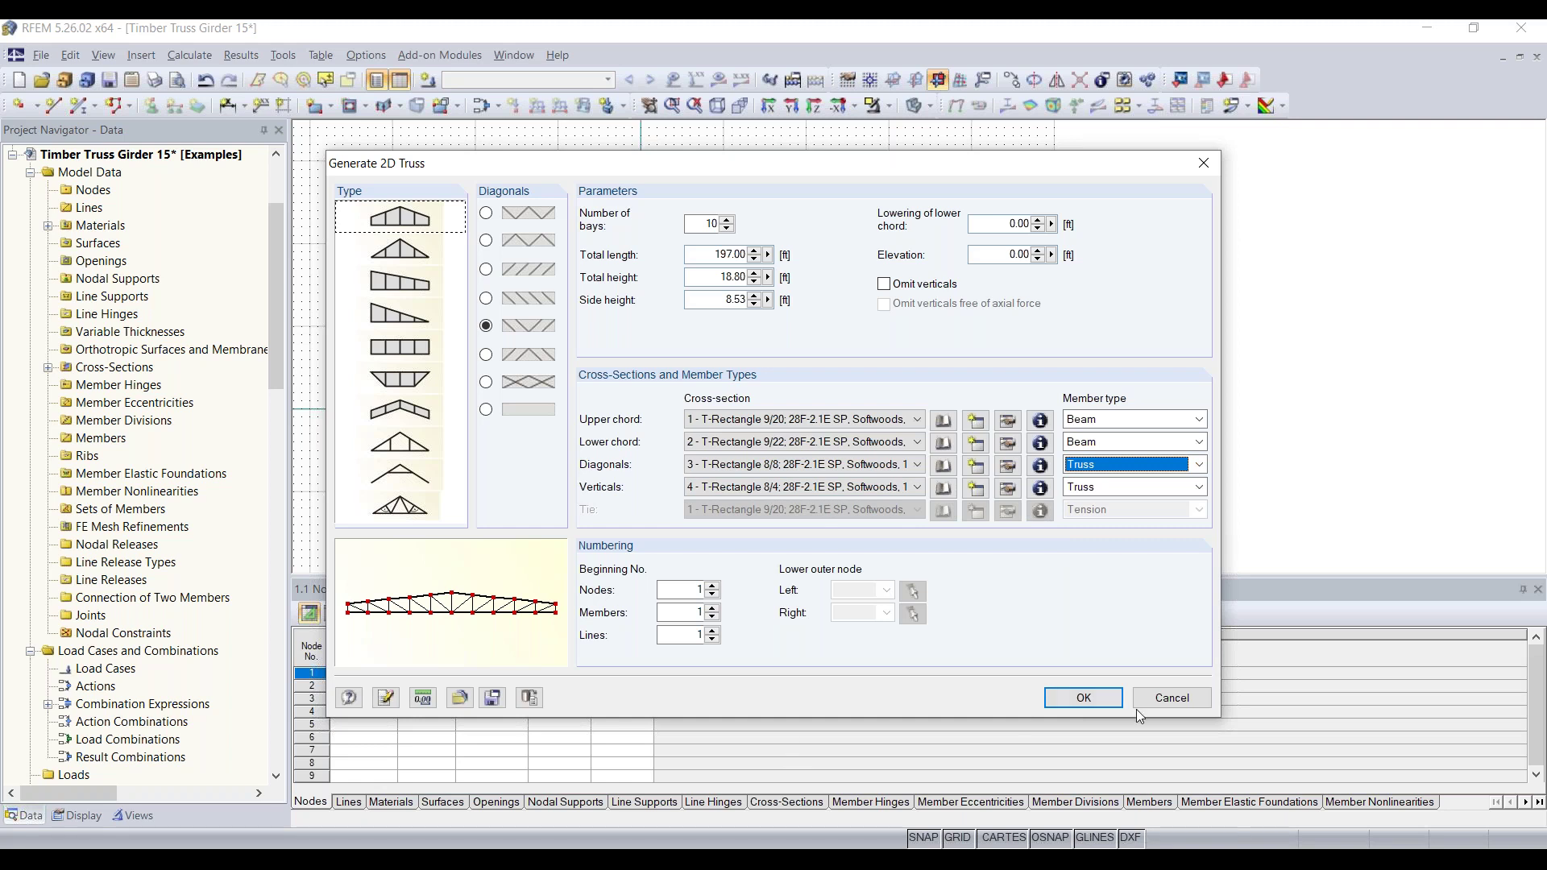
left_click(1088, 696)
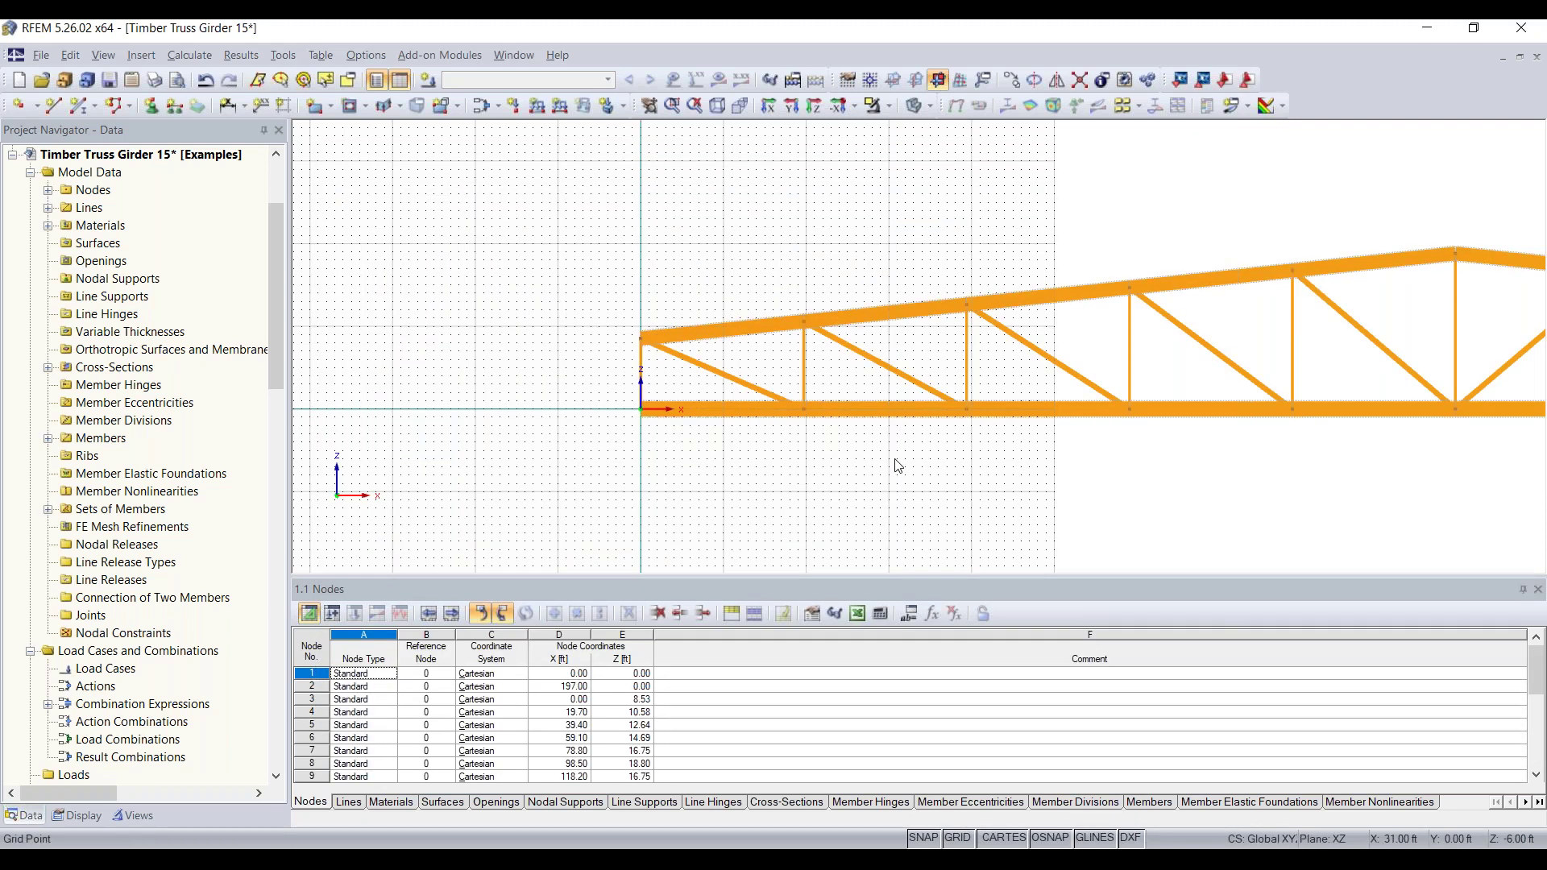
Step: Change the verticals' cross-section no. 4 to T-Rectangle 8/6
scroll(898, 466, "down", 3)
middle_click_drag(1113, 487, 759, 443)
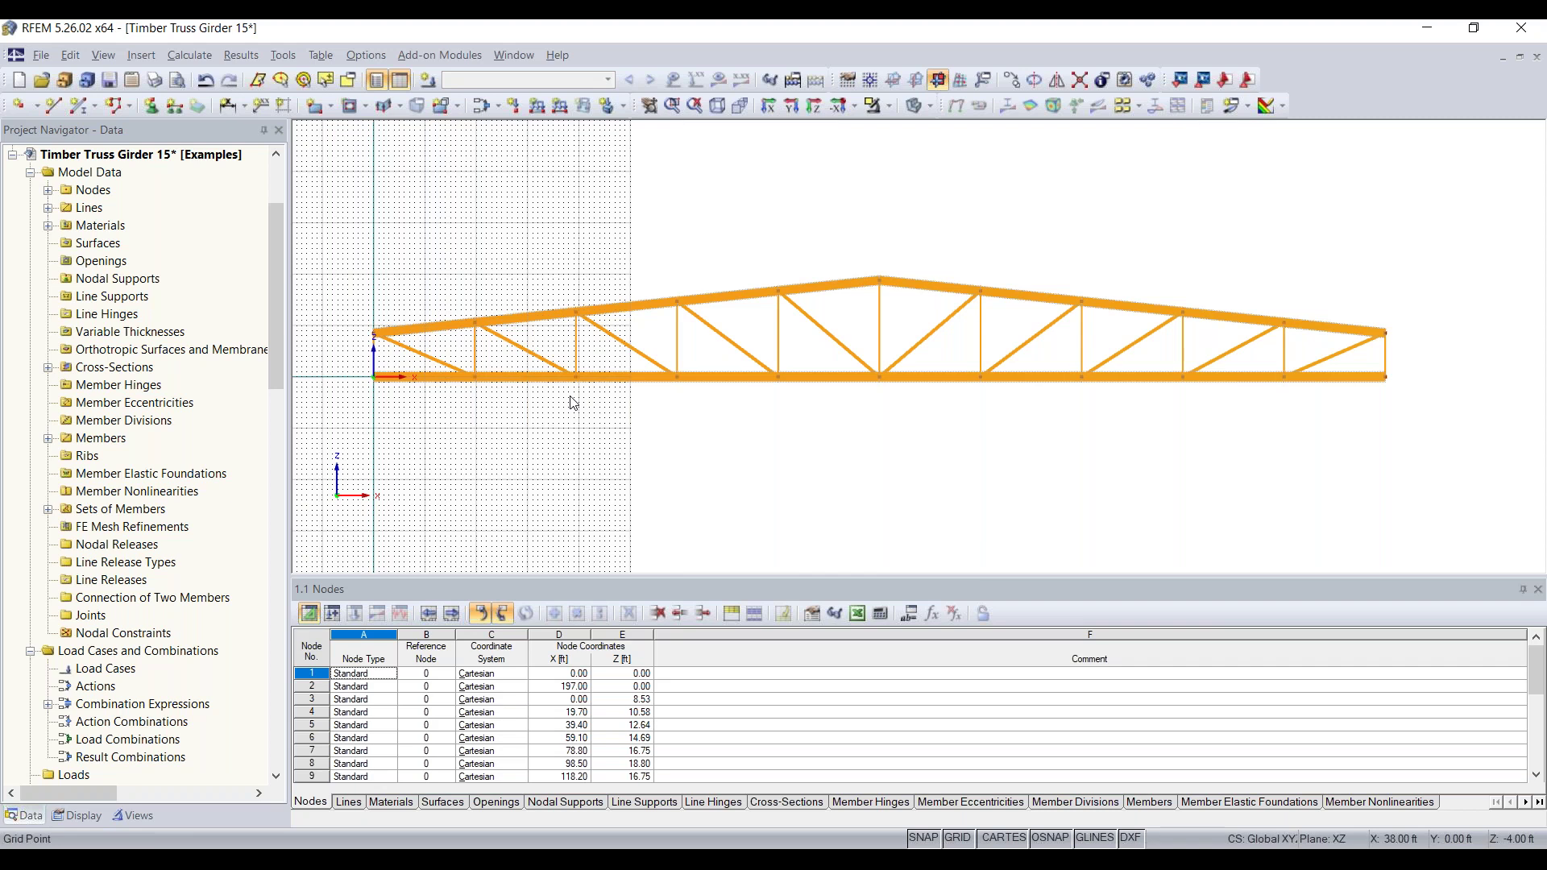
left_click(519, 345)
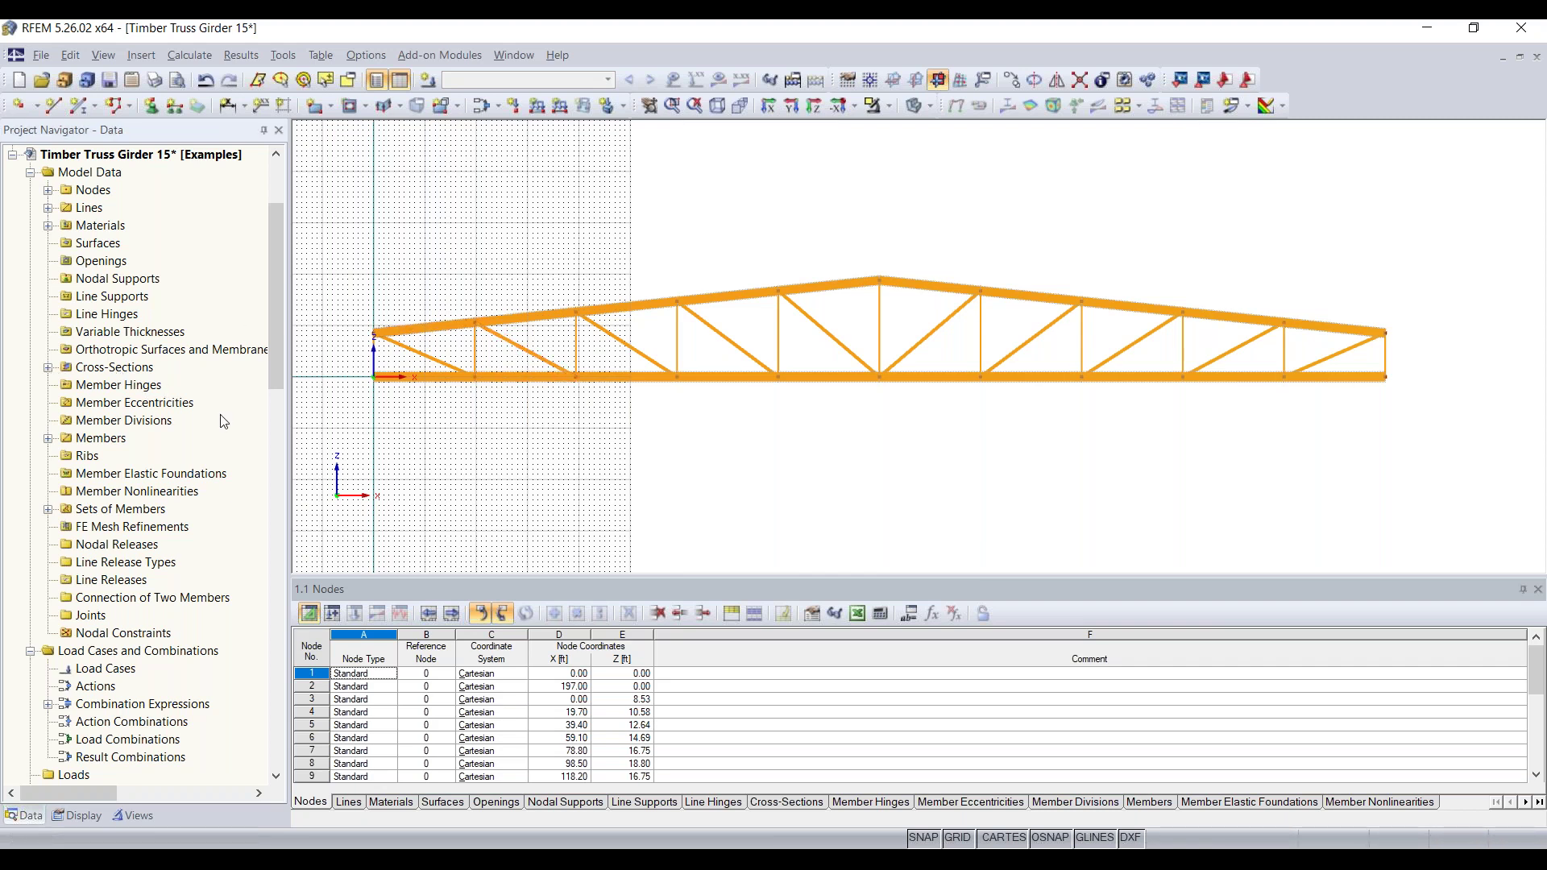
left_click(48, 367)
left_click(256, 442)
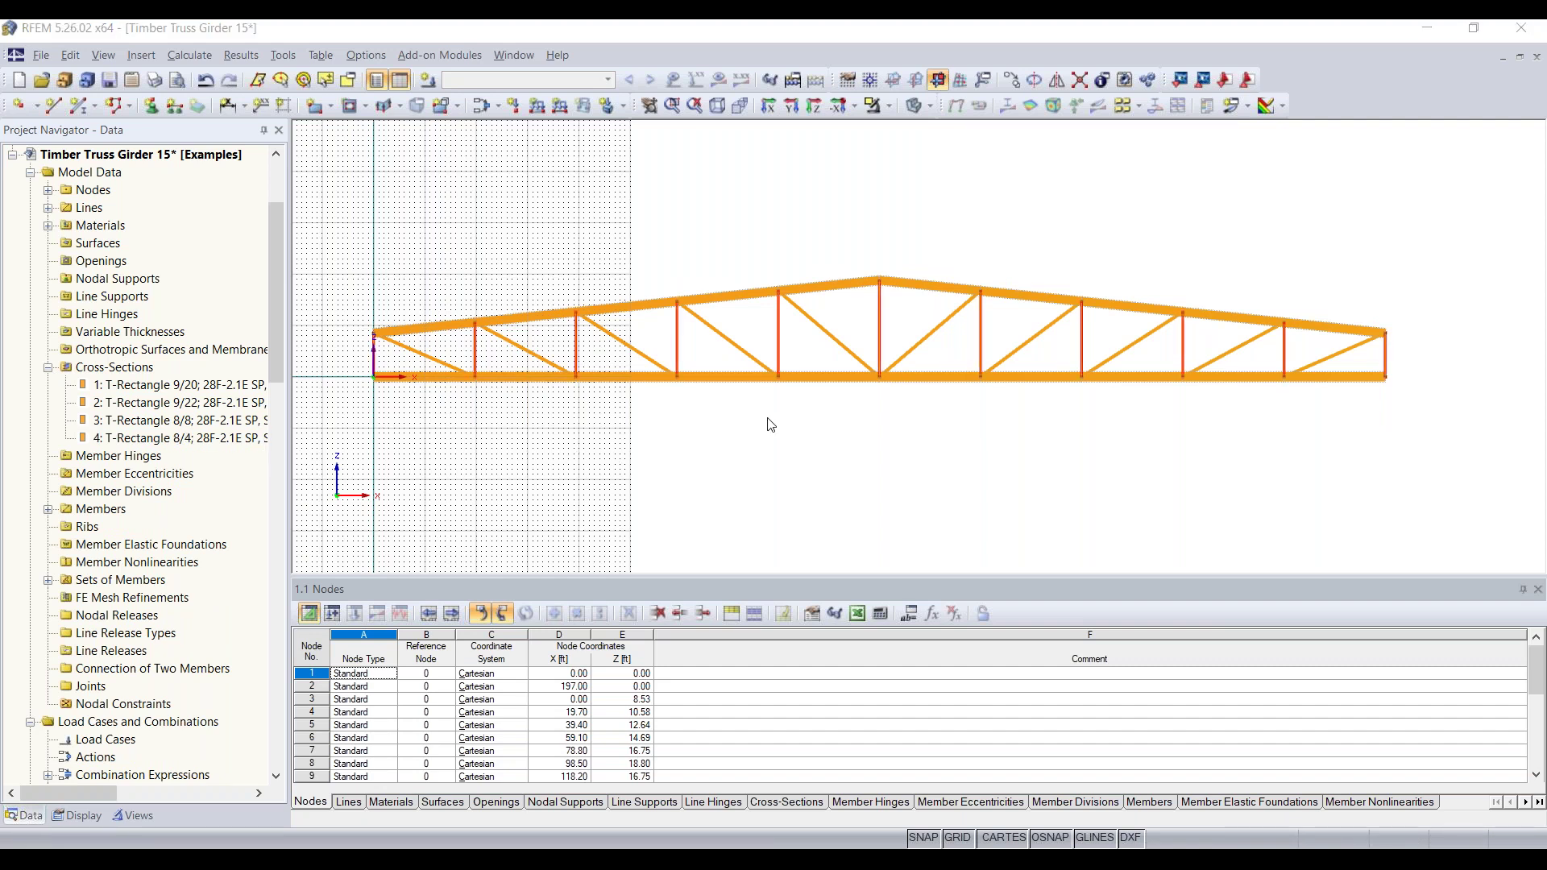
key("Return")
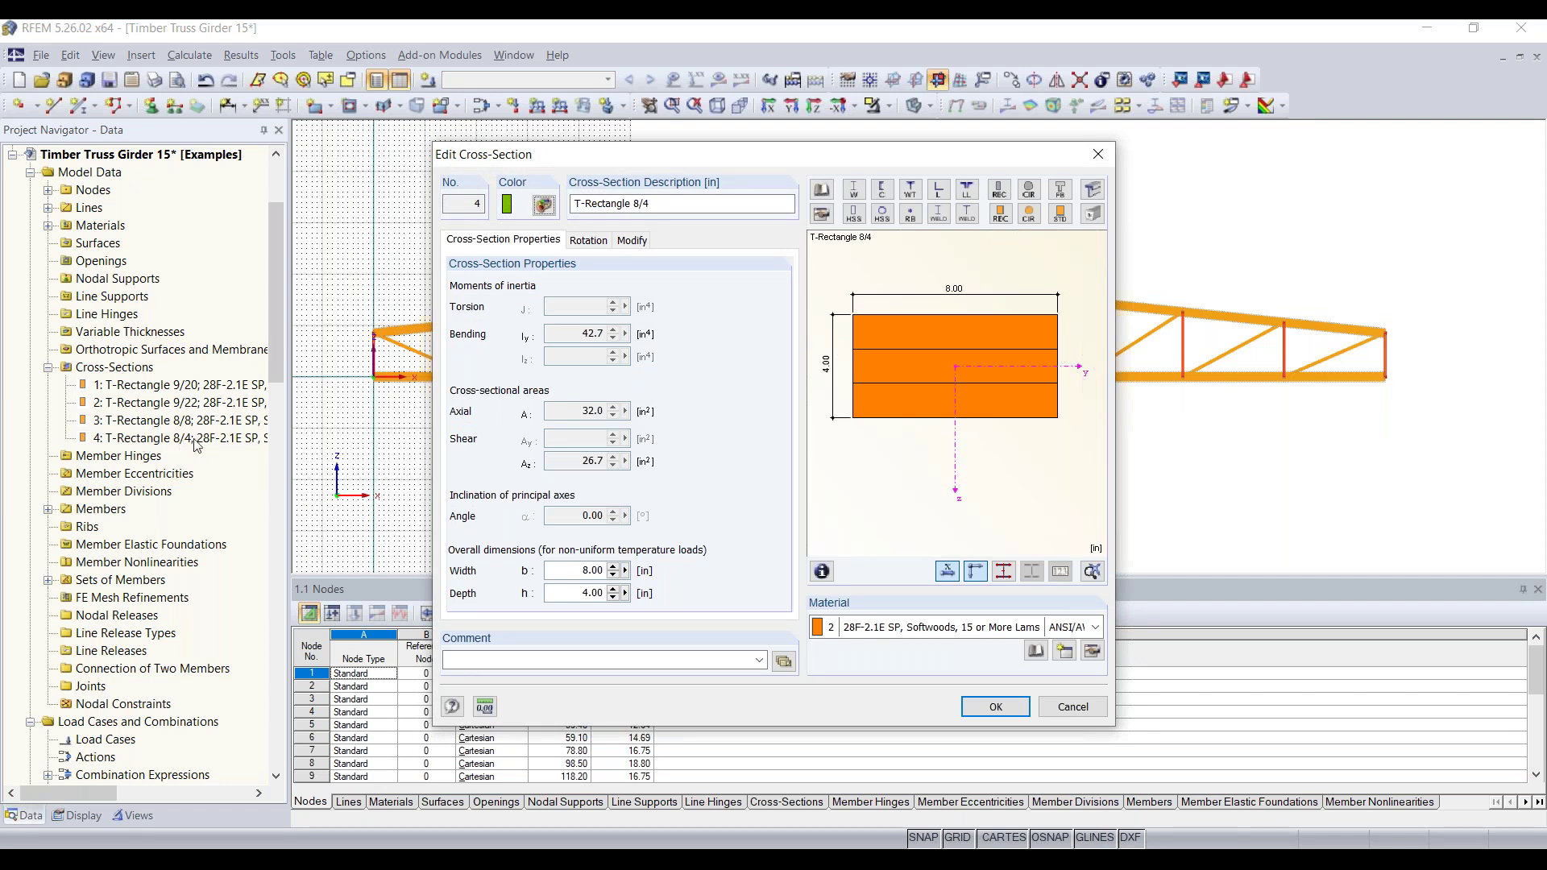
left_click(665, 204)
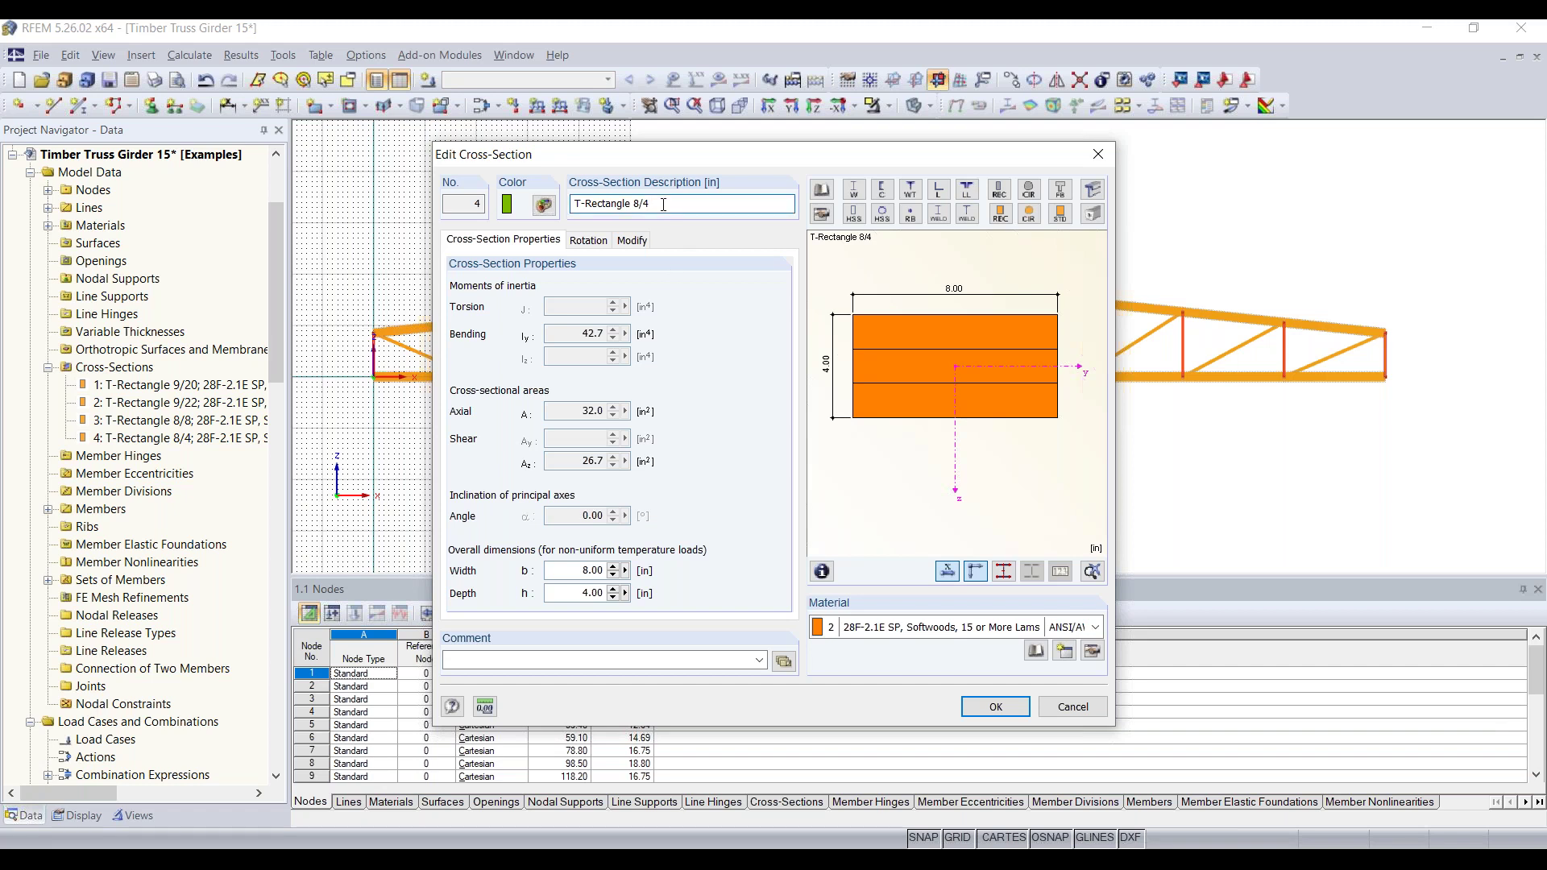
key("BackSpace")
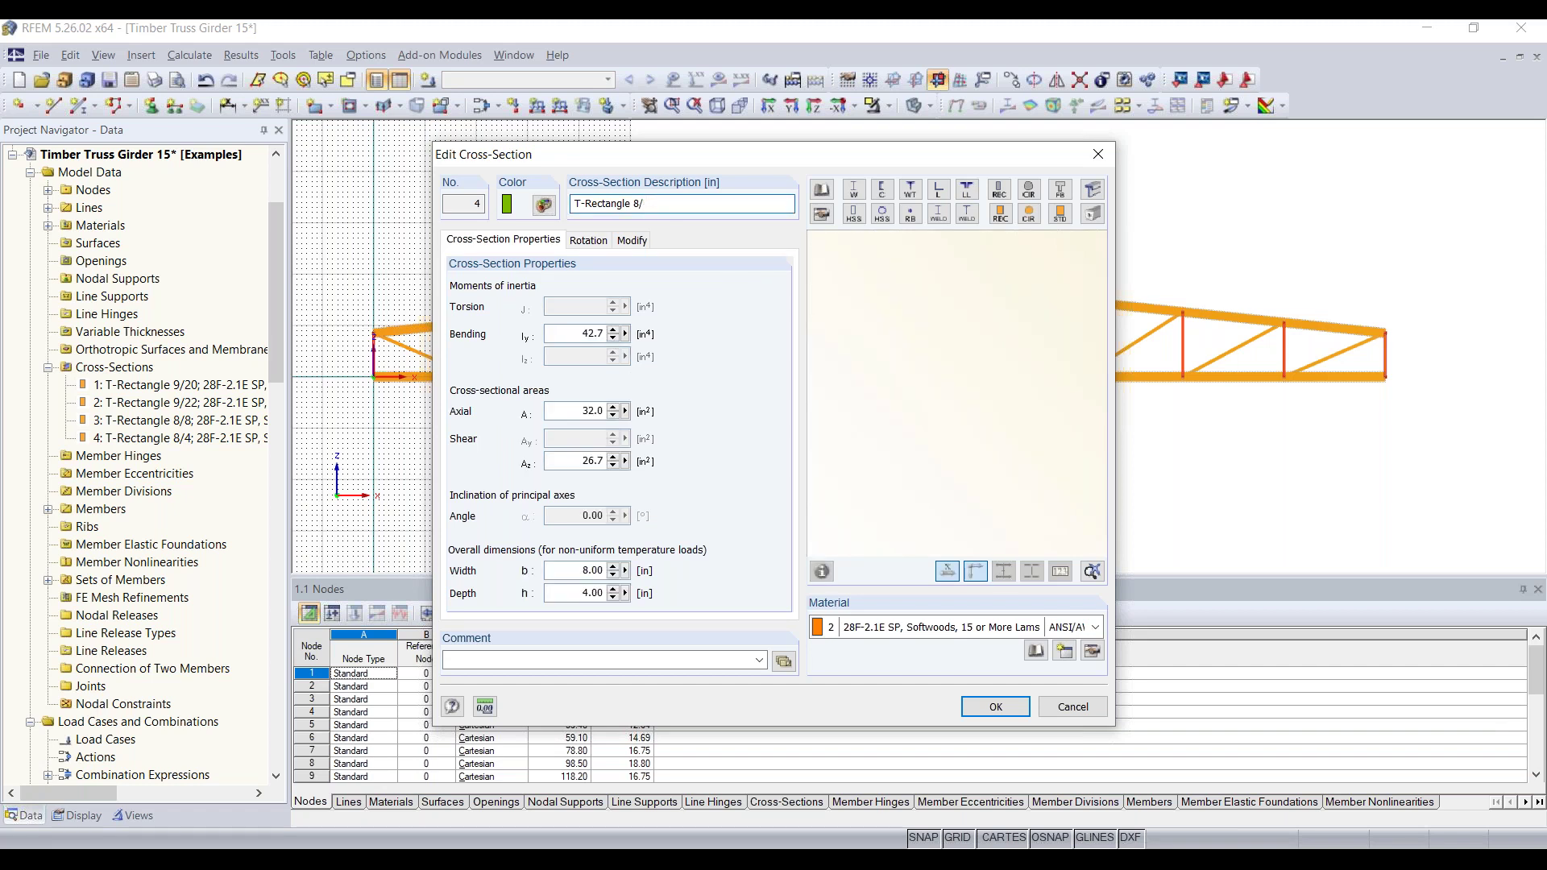
type("6")
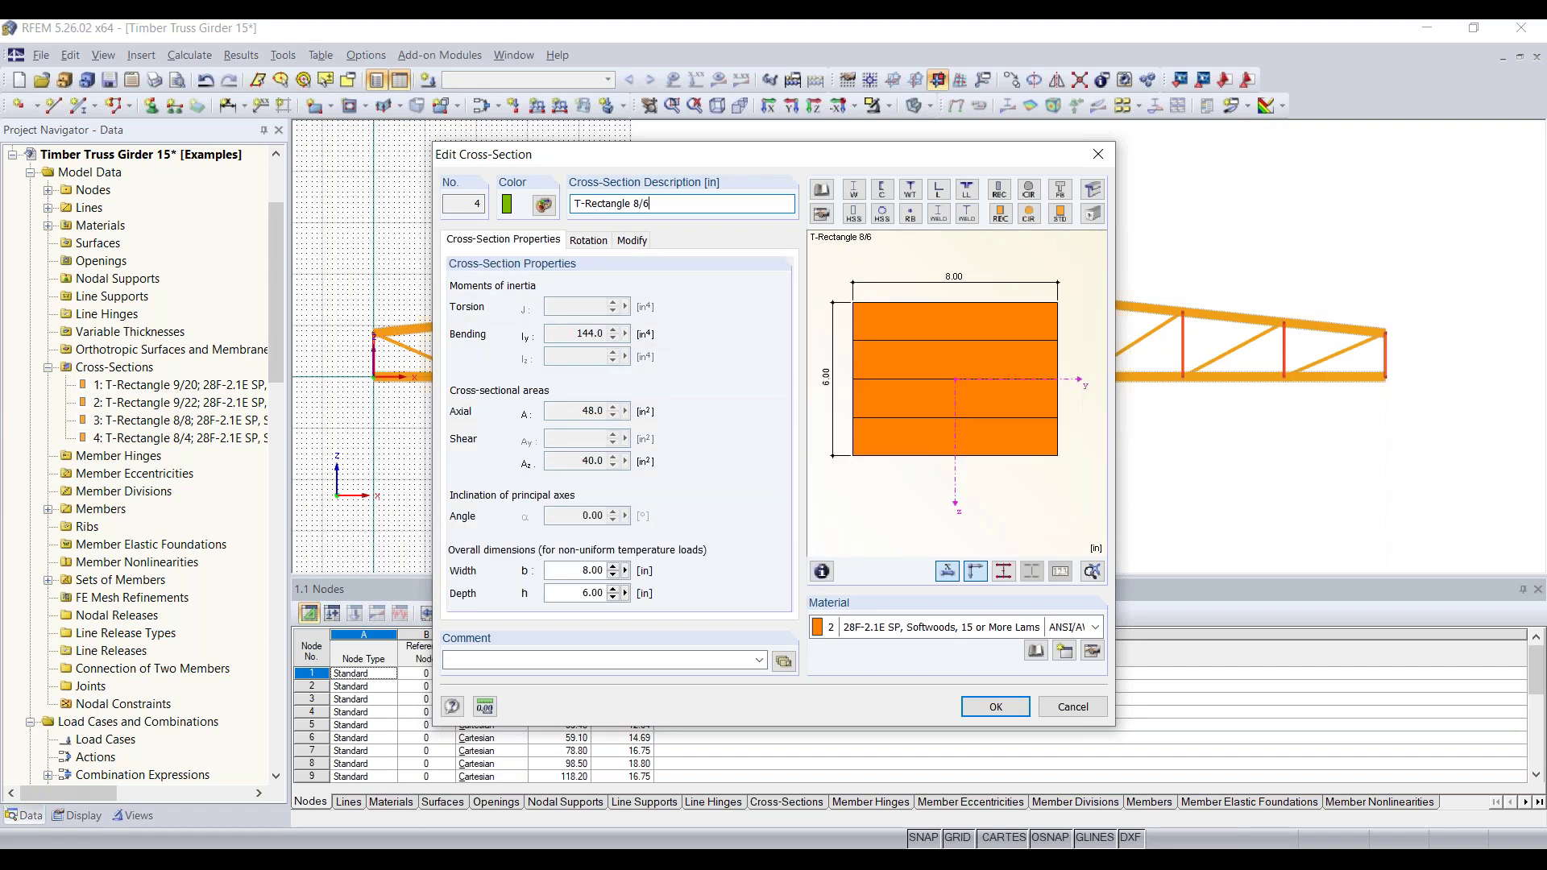
left_click(997, 707)
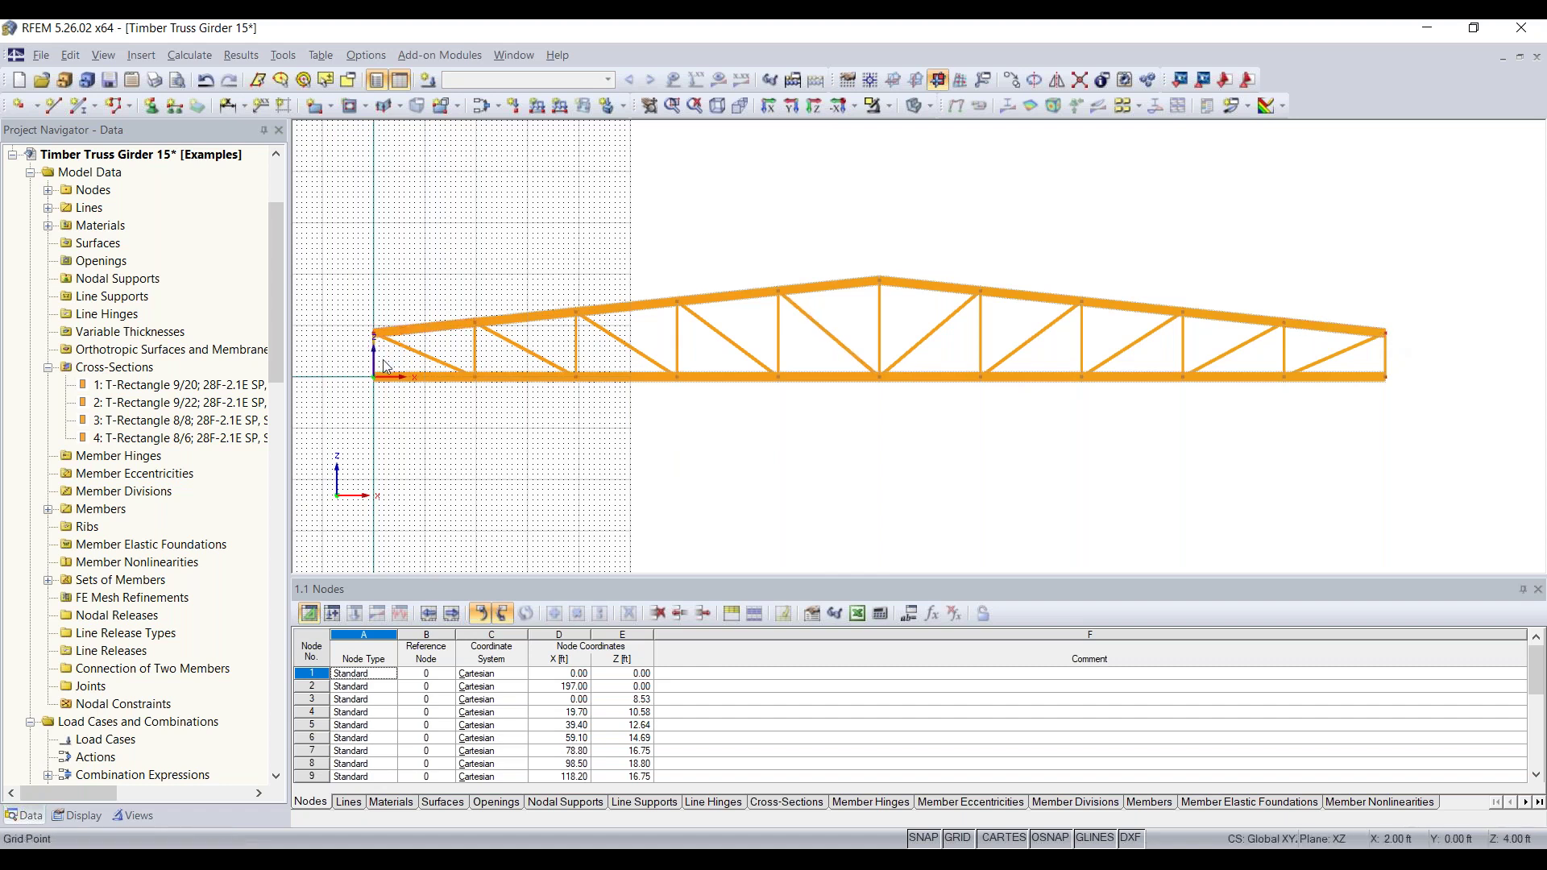
Step: Delete the outermost lower chord member and the end vertical at both ends of the truss
scroll(383, 359, "up", 2)
scroll(382, 368, "up", 1)
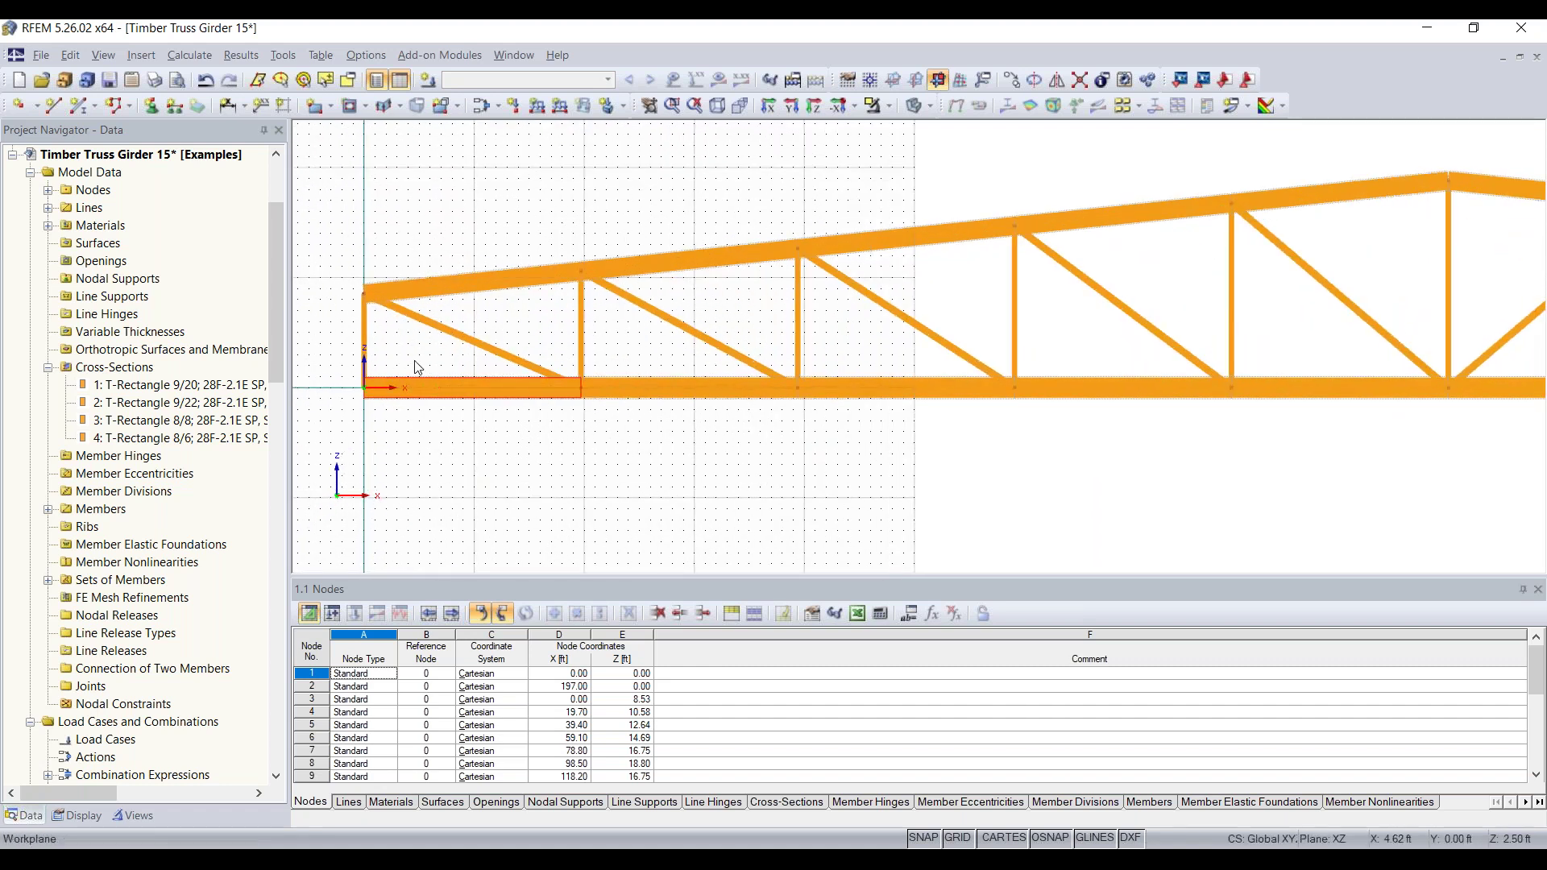
scroll(439, 383, "down", 3)
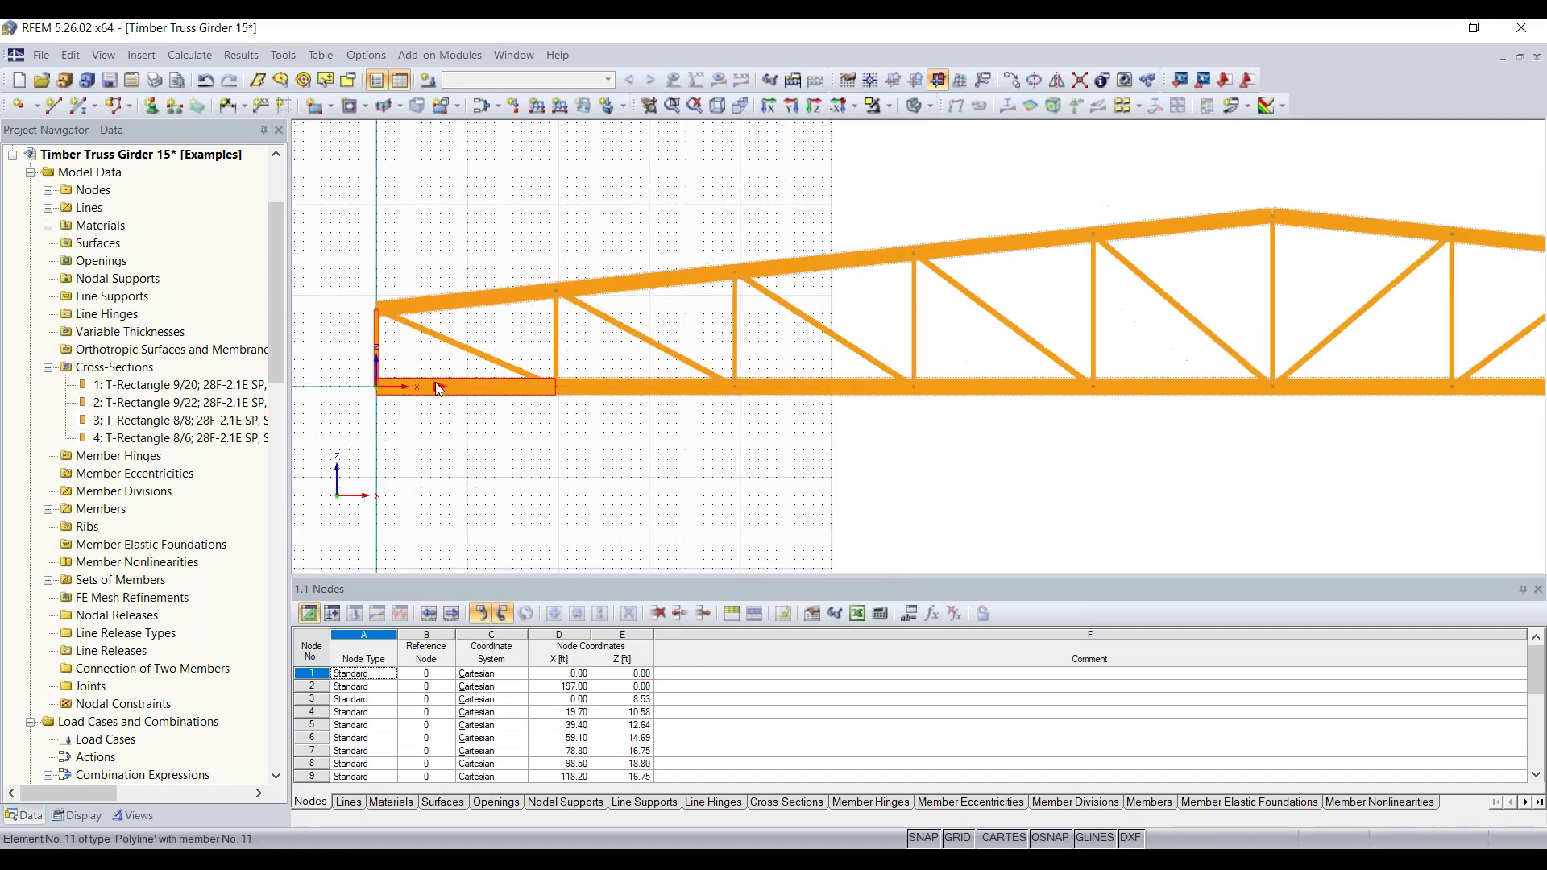
scroll(700, 439, "up", 1)
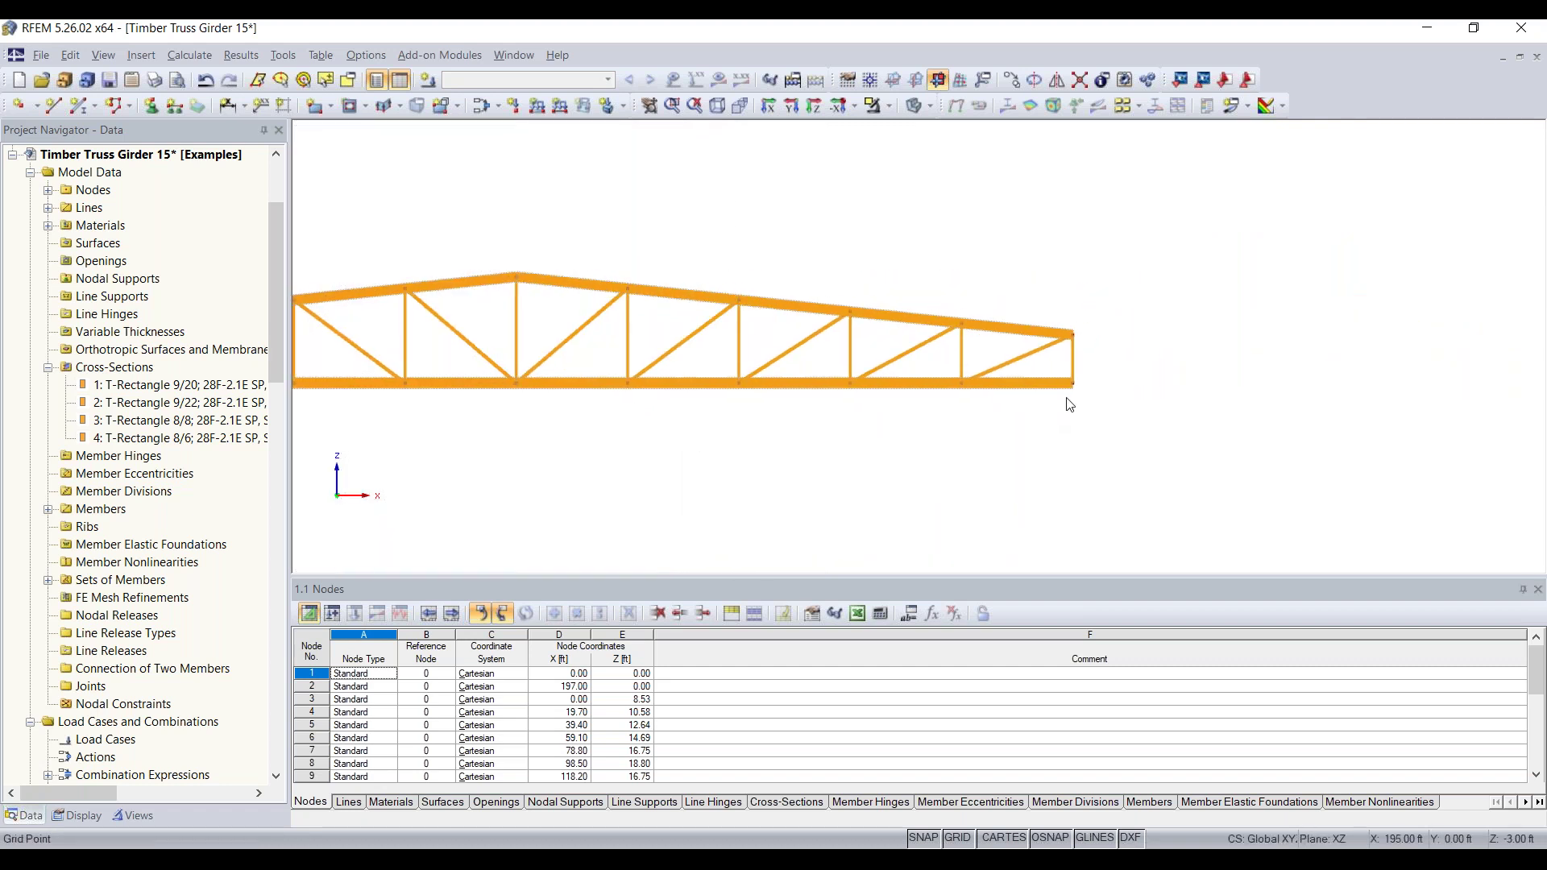
scroll(1070, 400, "up", 2)
left_click(1060, 374)
left_click(1078, 322, "ctrl")
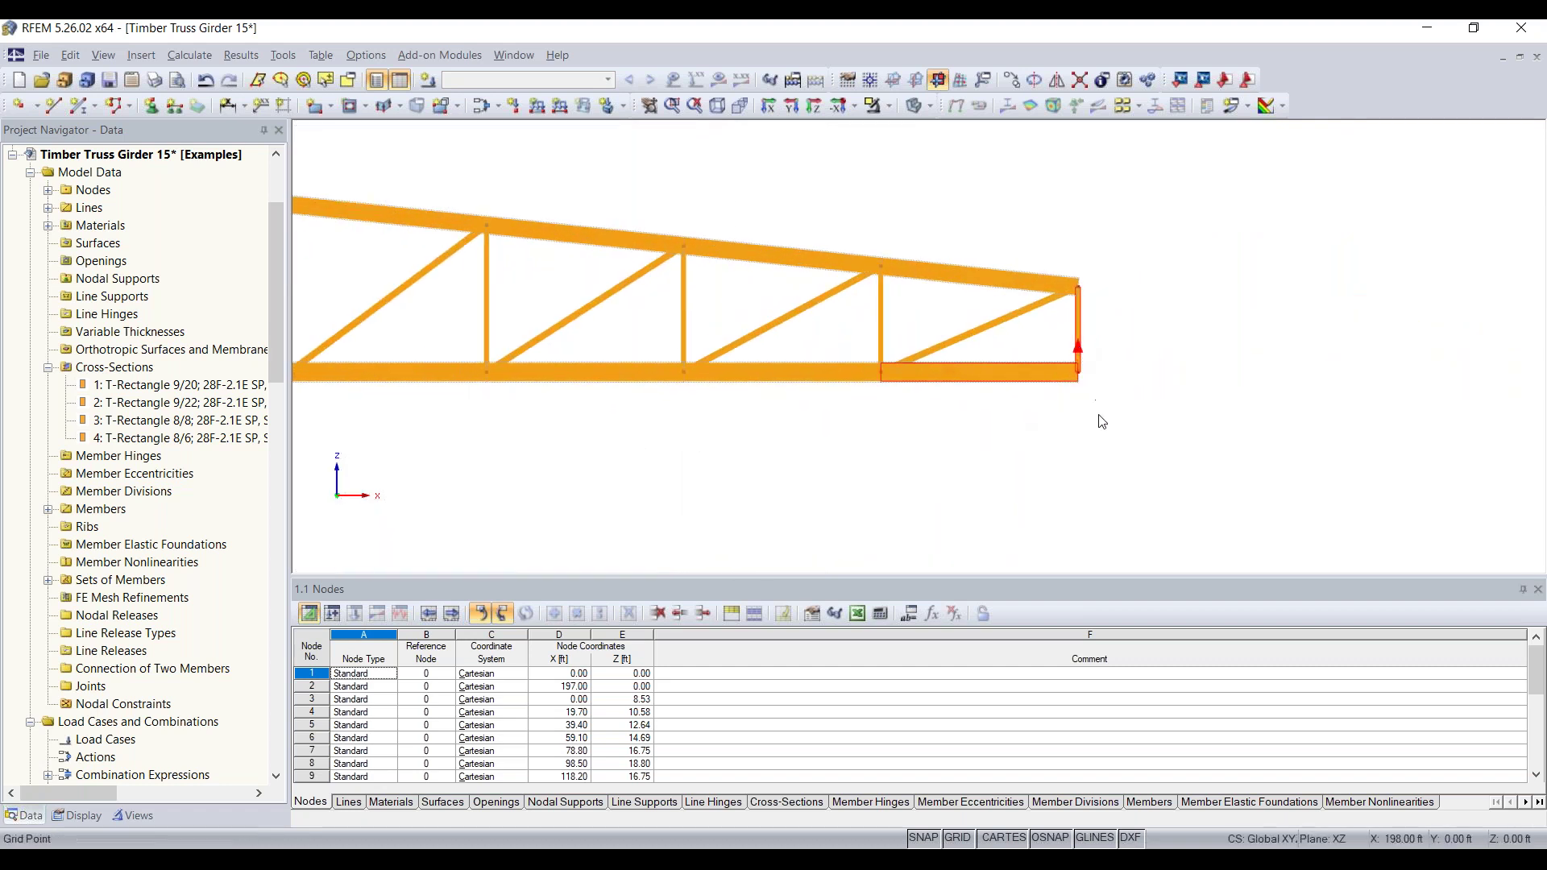
key("Delete")
Step: Delete the leftover lower corner nodes 1 and 2 at the two ends of the truss
left_click(1079, 339)
key("Delete")
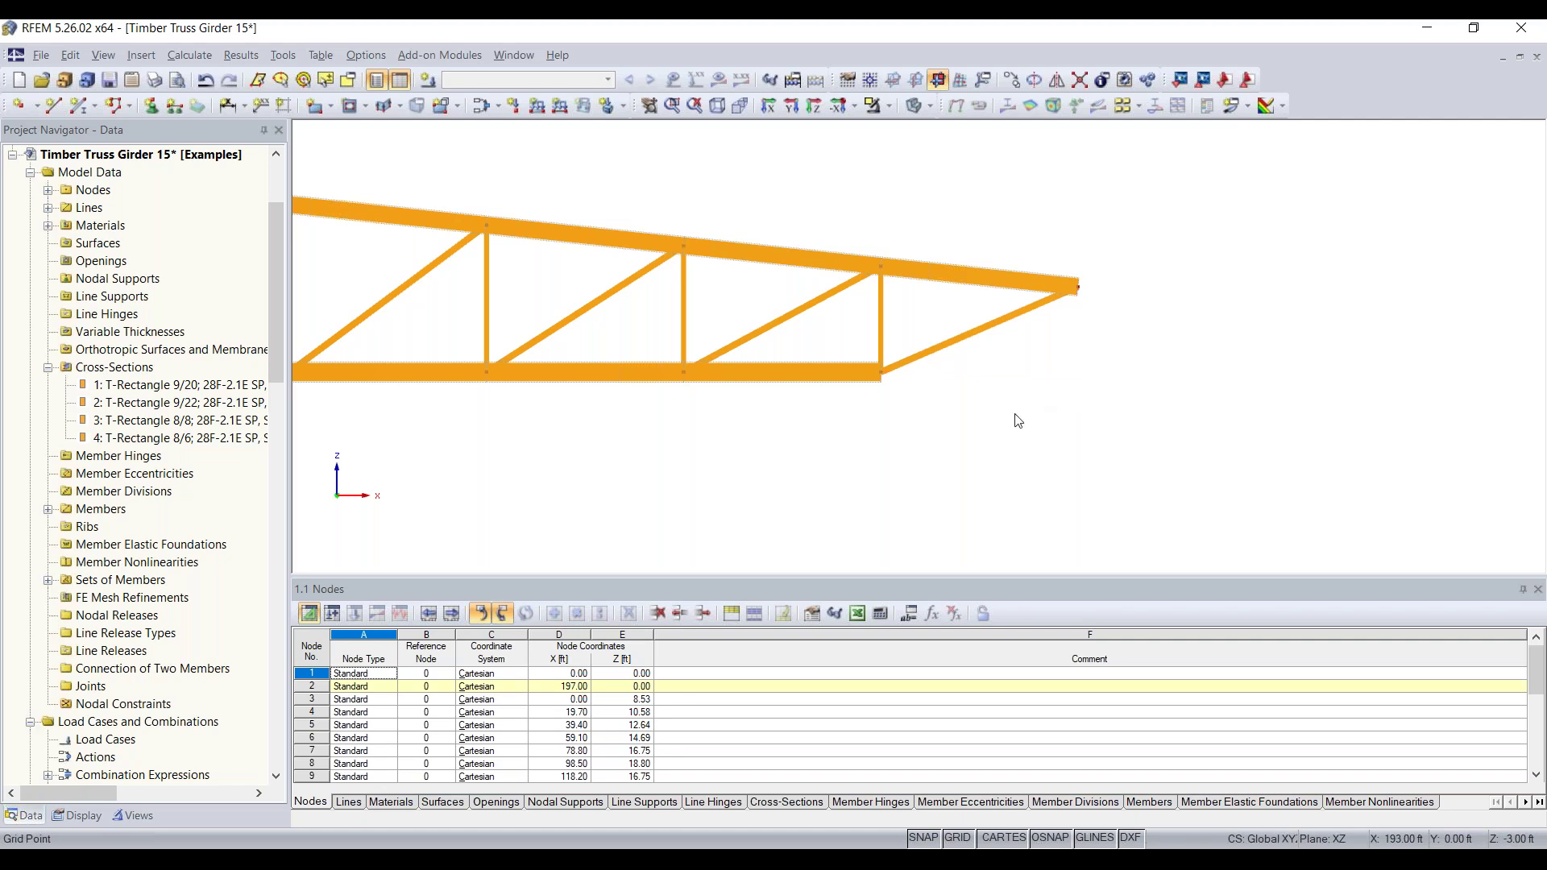
scroll(652, 438, "down", 2)
scroll(967, 438, "down", 1)
scroll(666, 439, "up", 3)
scroll(667, 439, "up", 1)
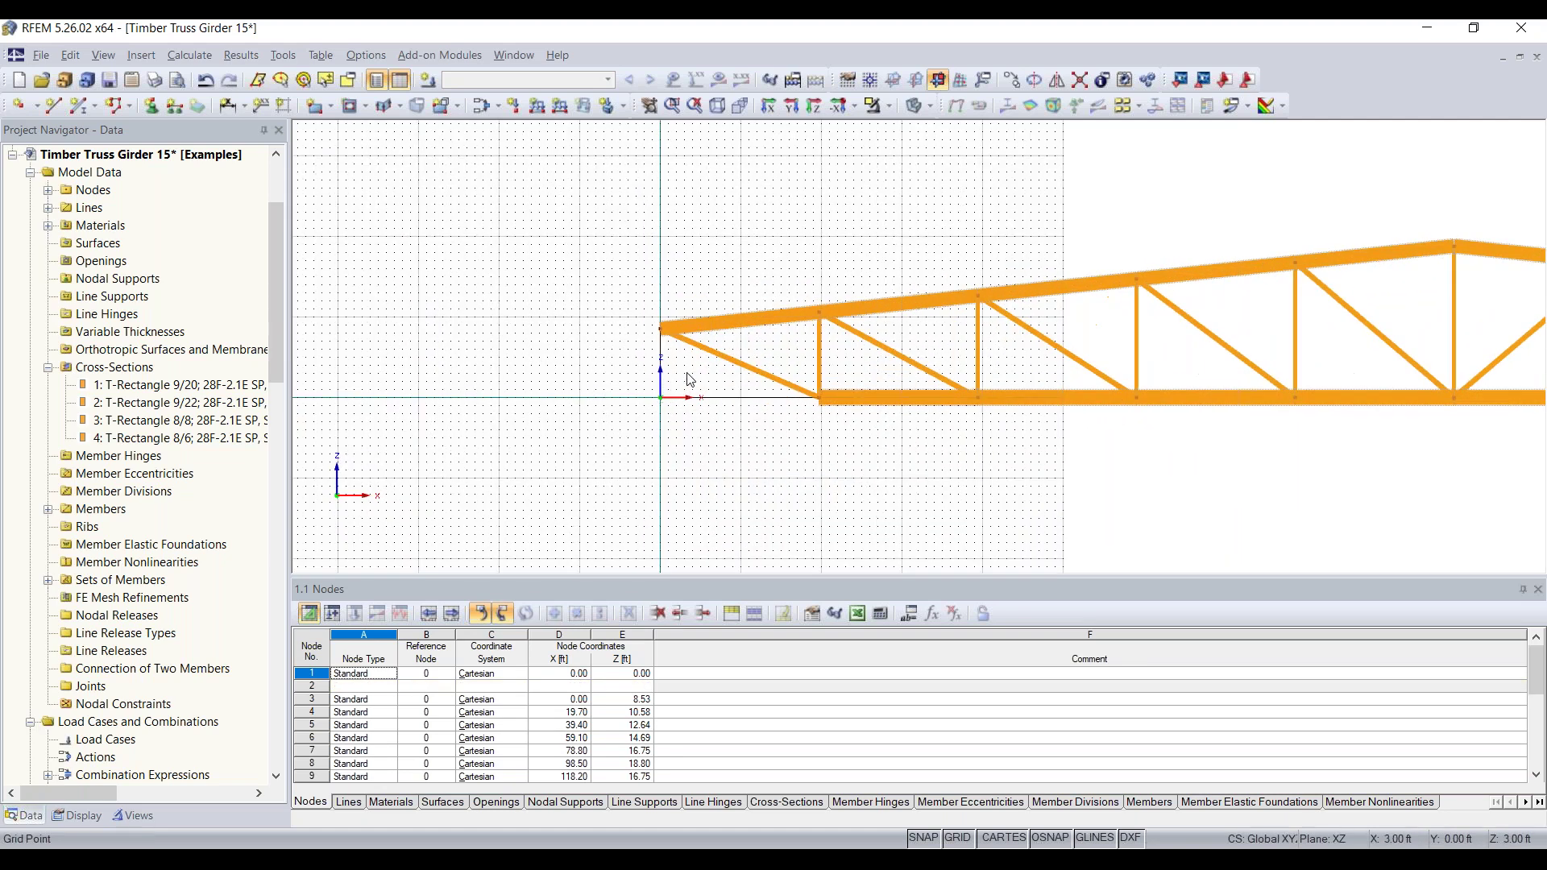
key("Delete")
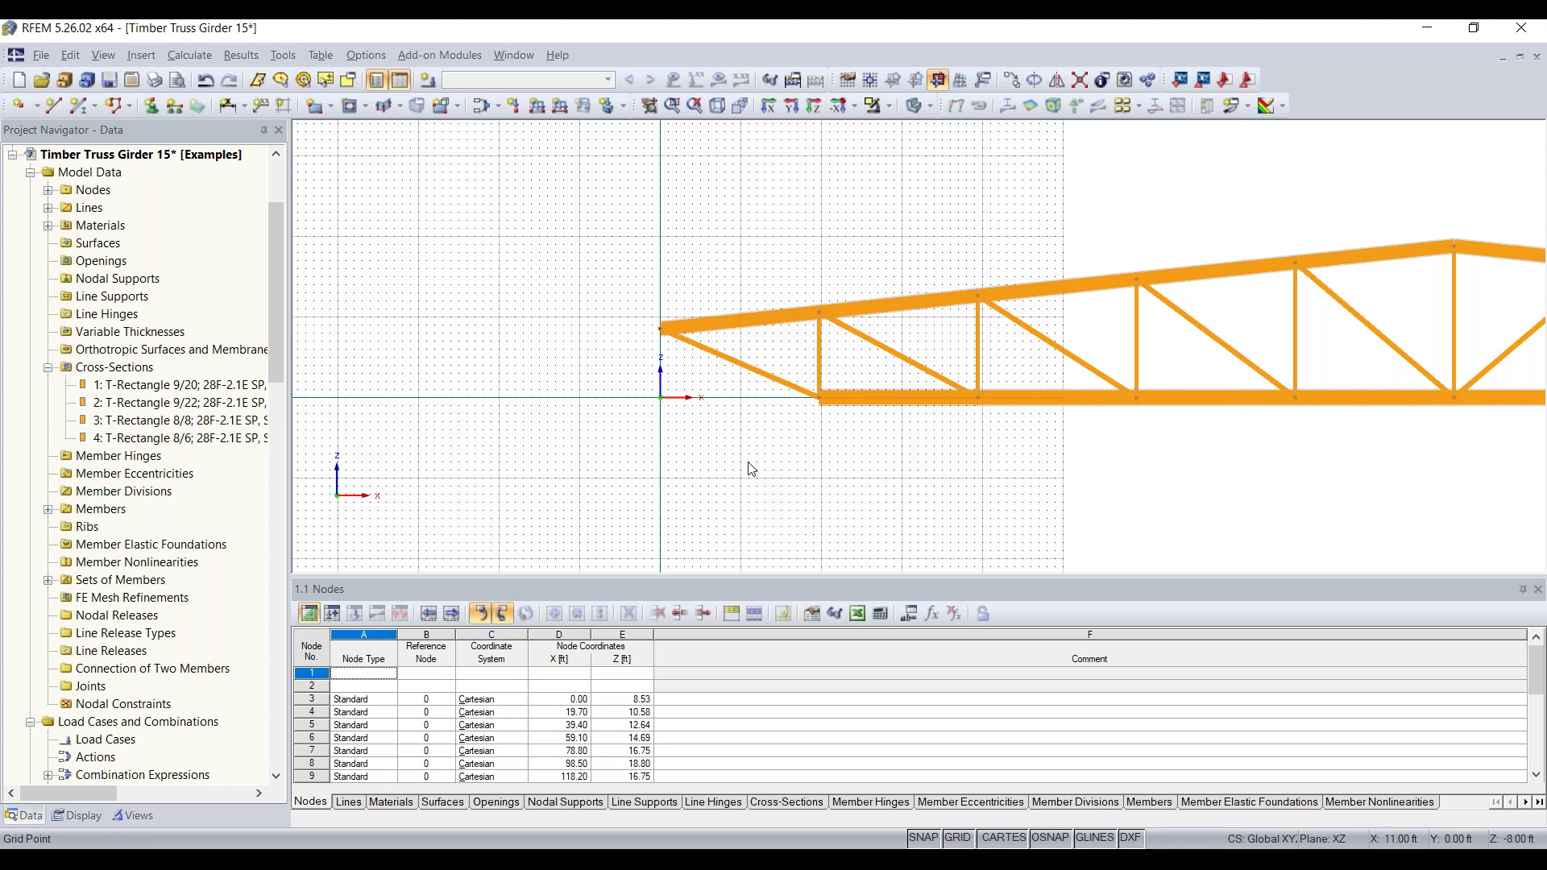
Step: Change the member type of the two sloping end diagonals, members 21 and 30, from Truss to Beam
scroll(811, 430, "down", 1)
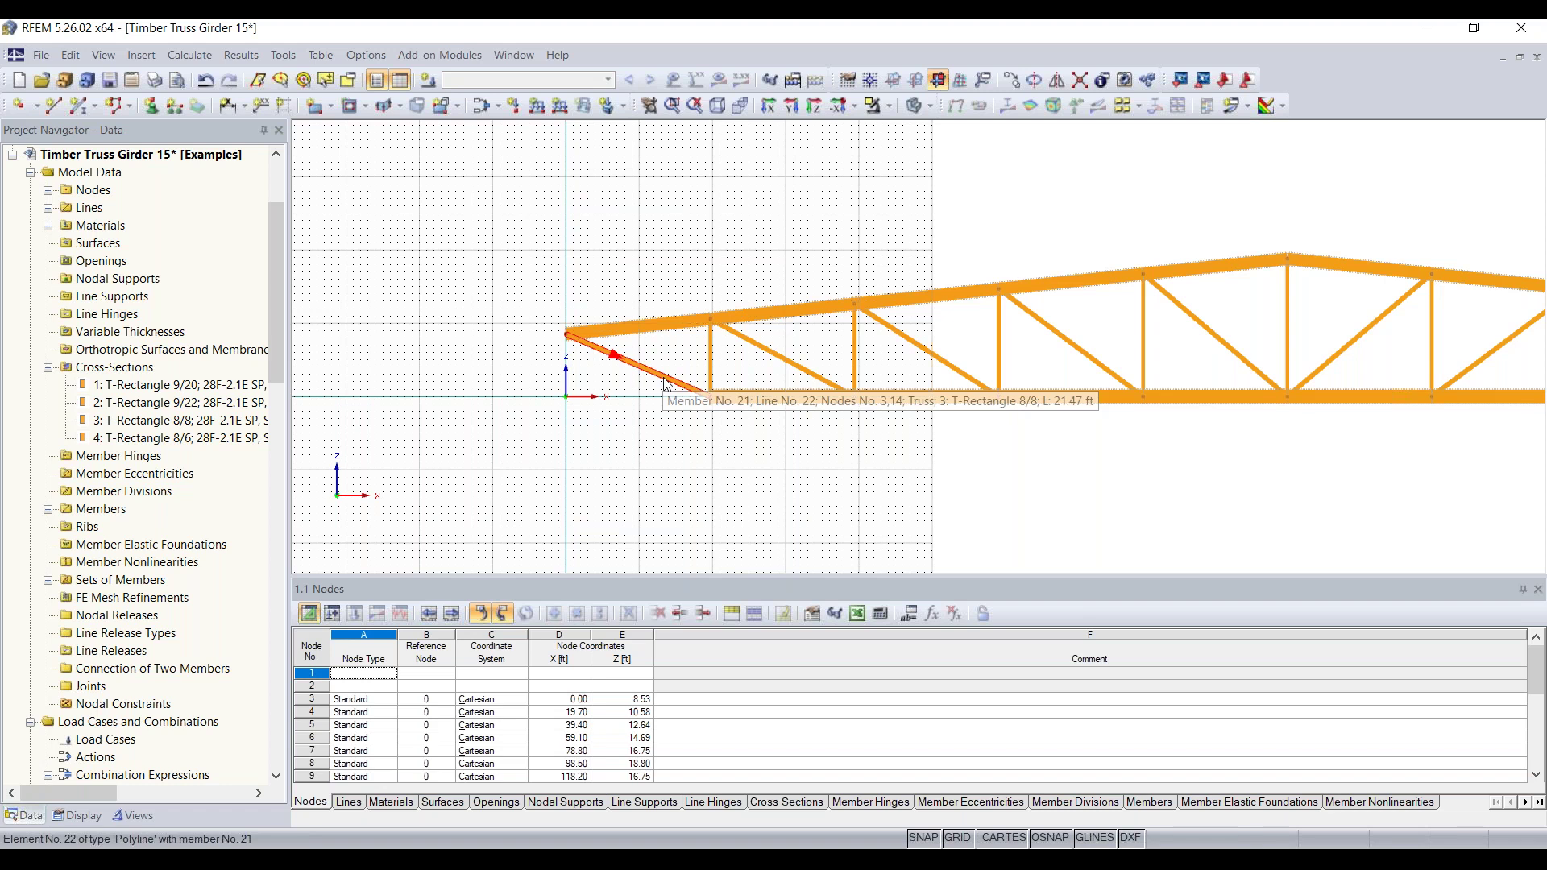
middle_click_drag(691, 393, 594, 390)
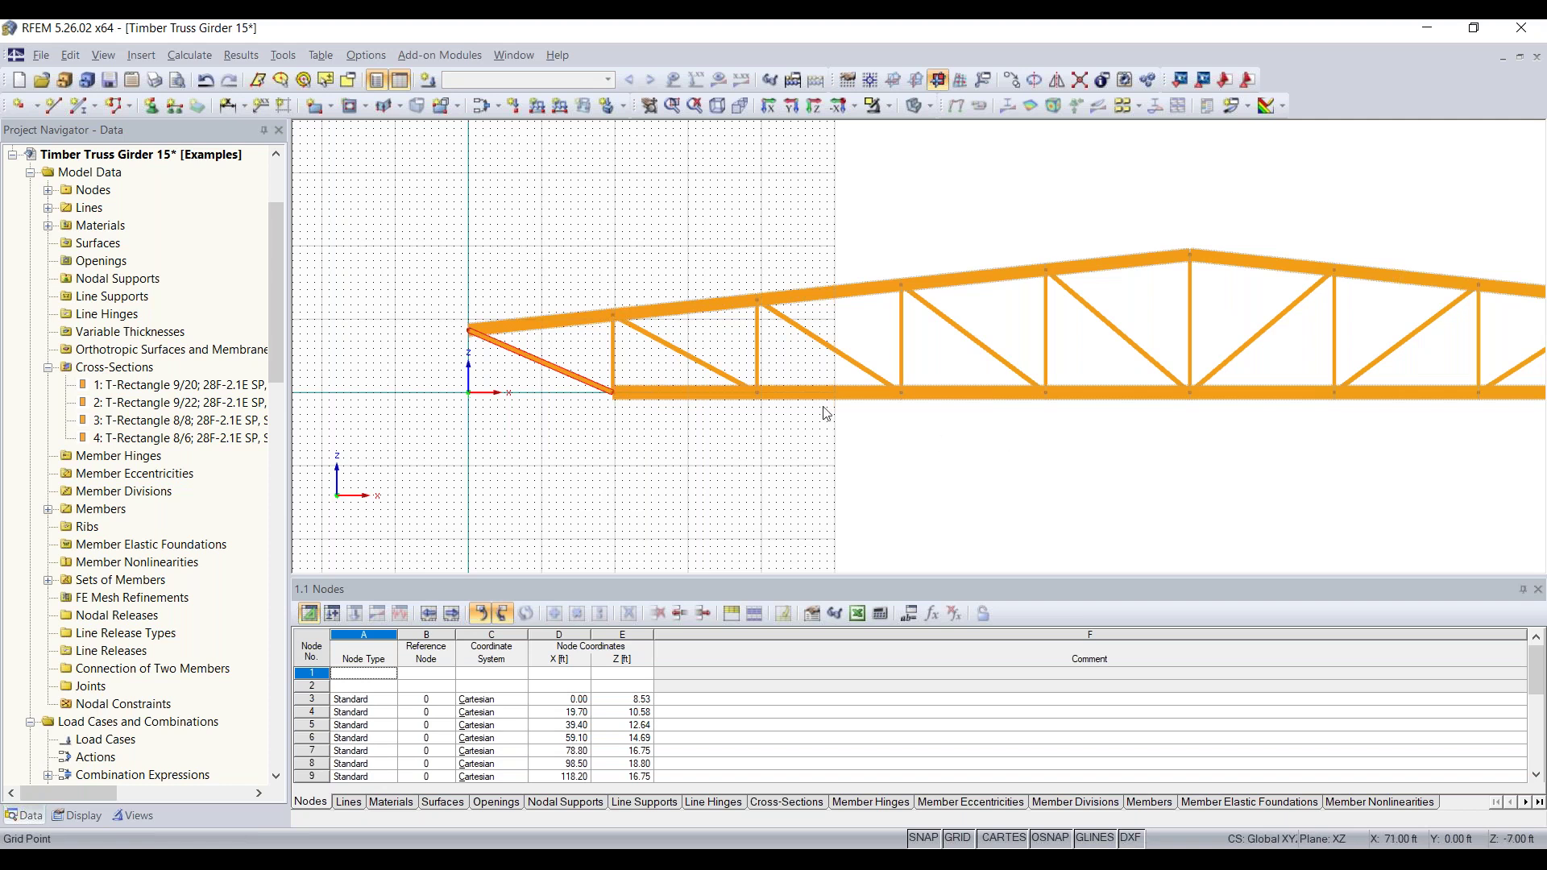
scroll(598, 302, "down", 2)
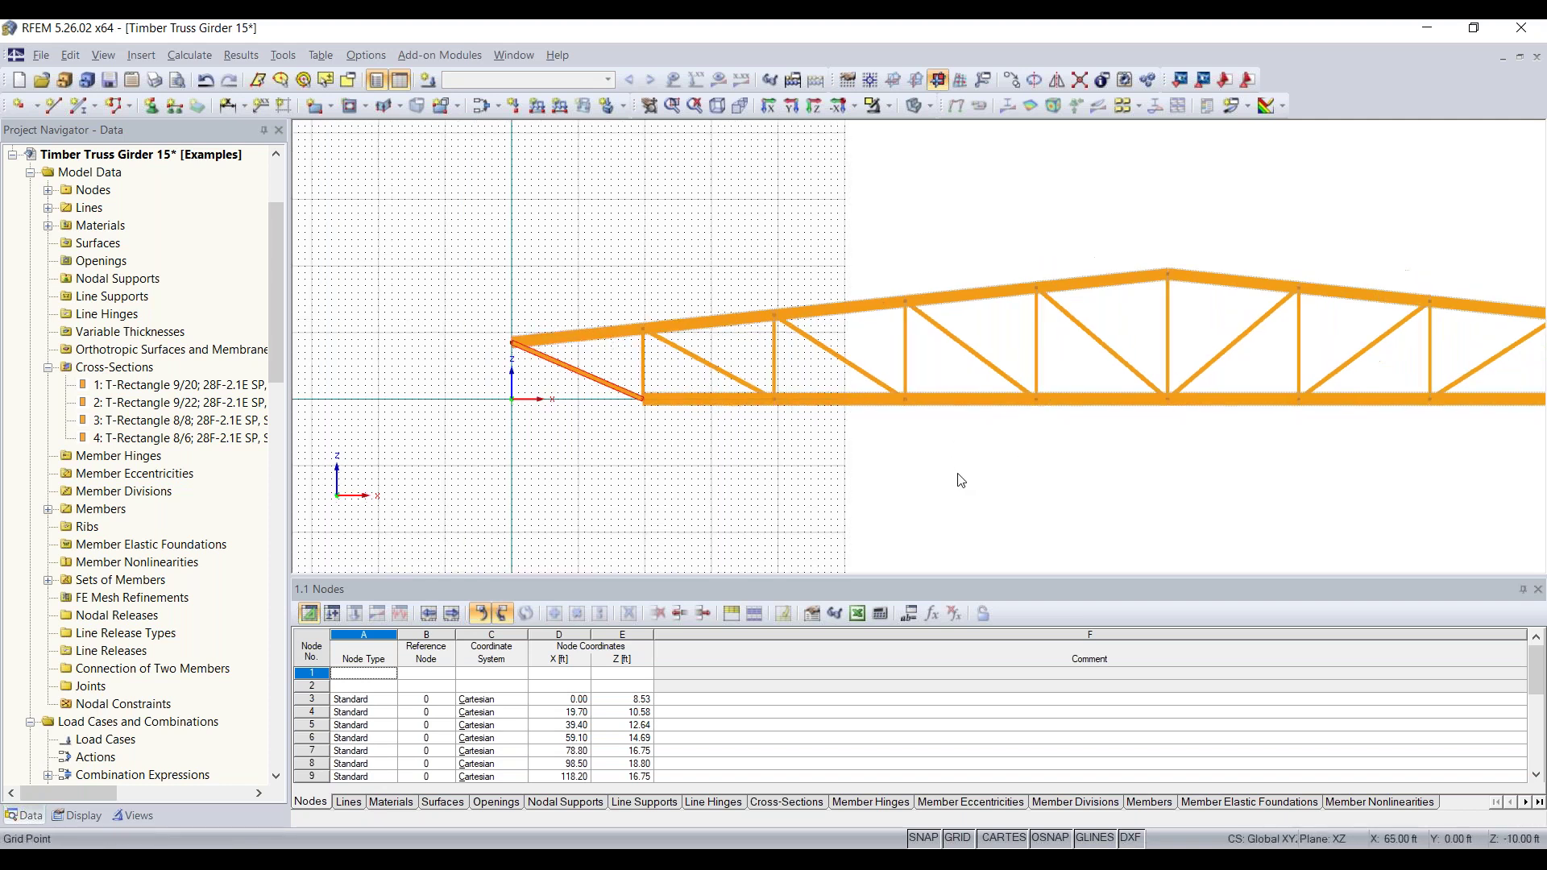
double_click(1348, 368)
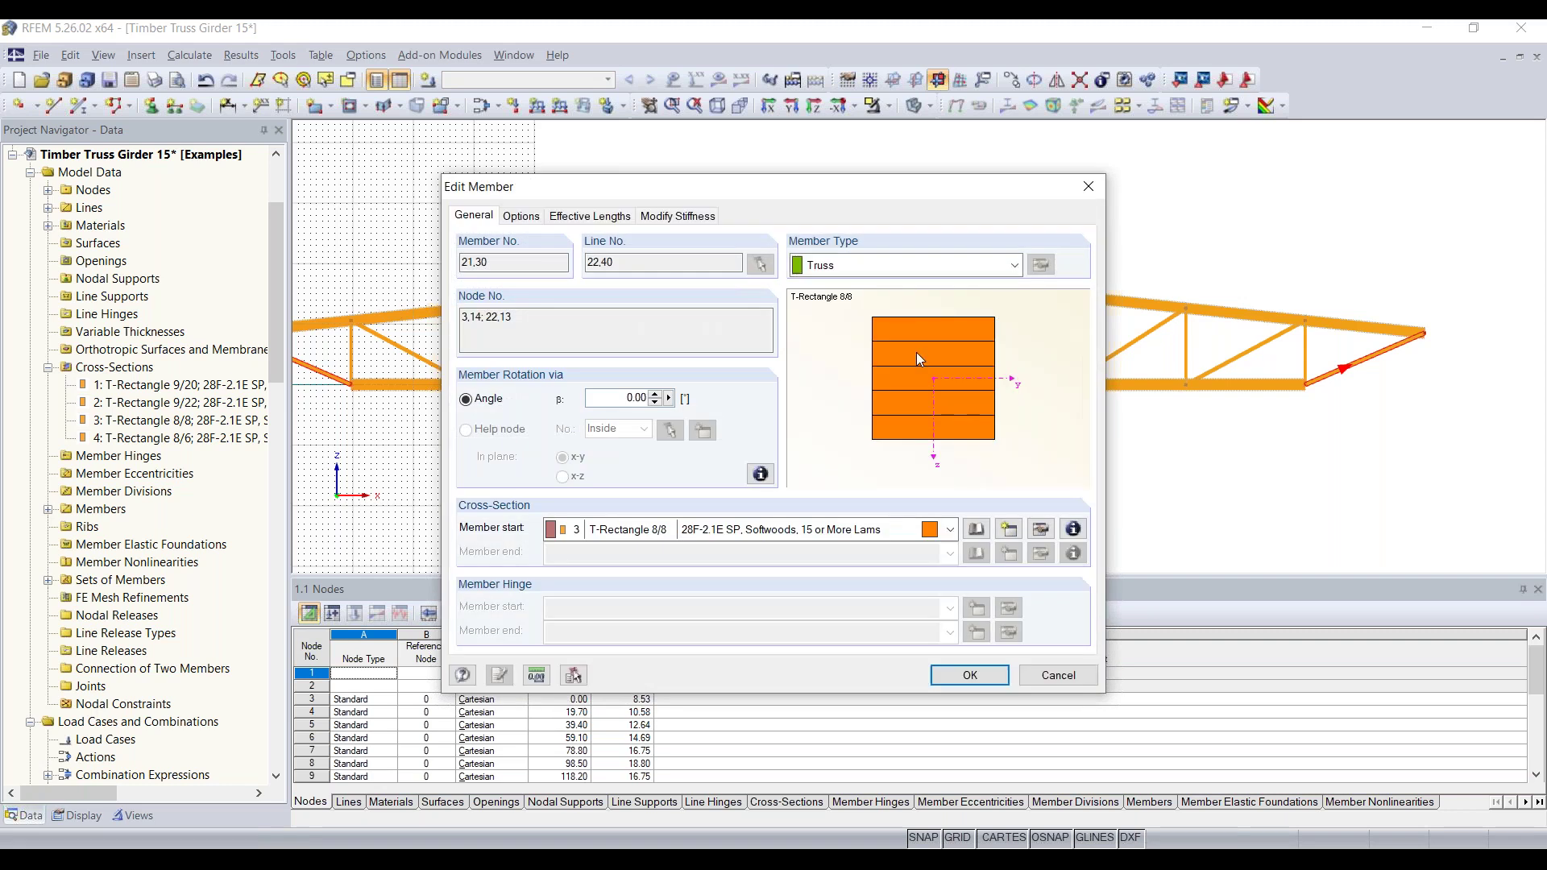
left_click(885, 276)
scroll(879, 297, "up", 1)
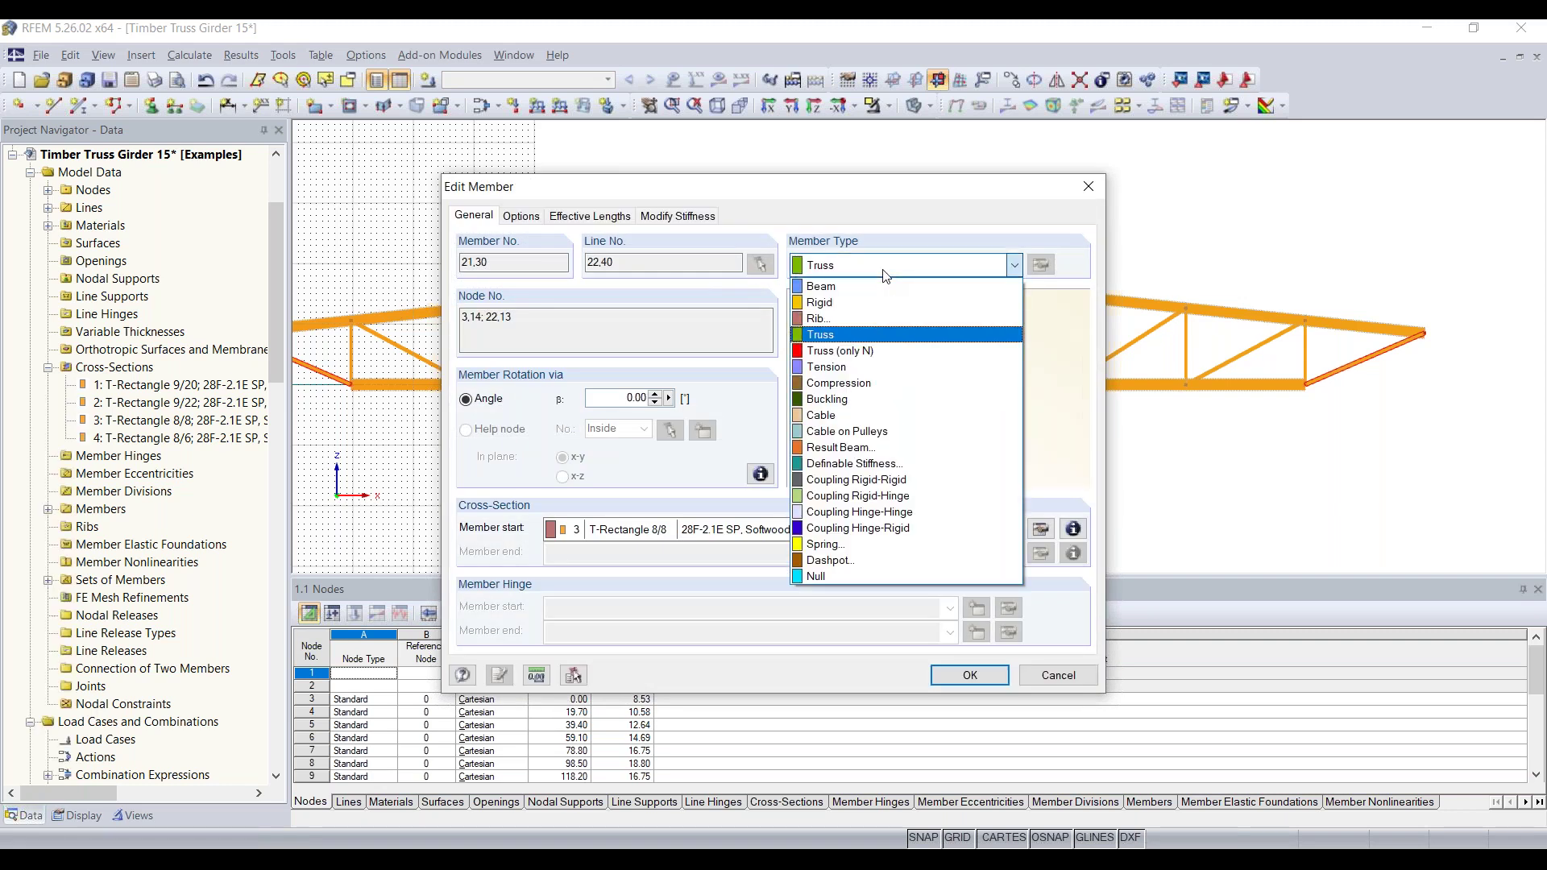
left_click(877, 295)
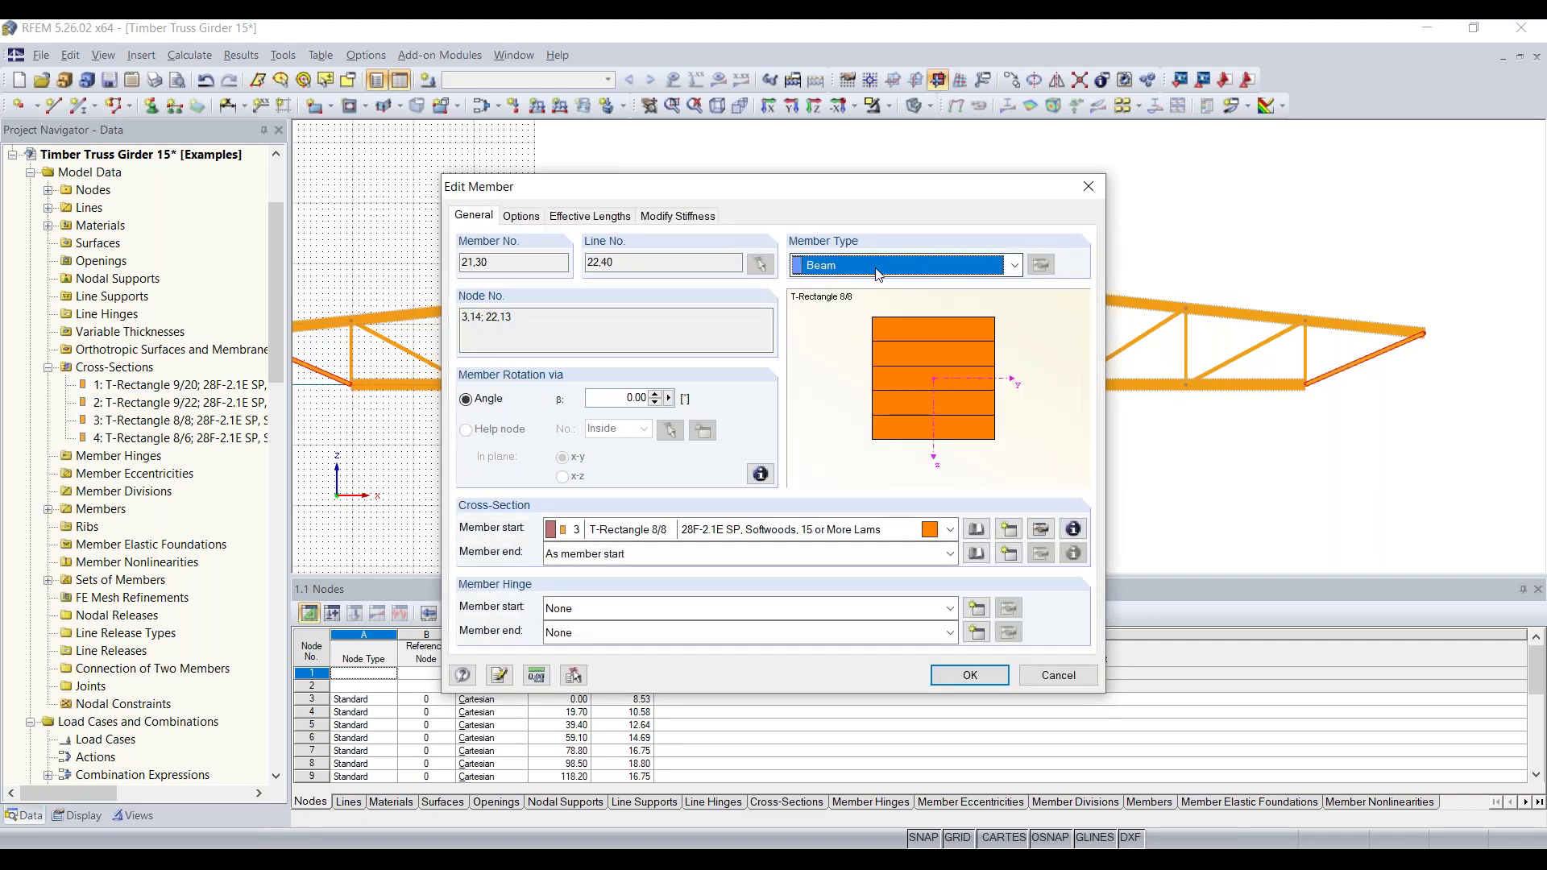
left_click(882, 271)
left_click(856, 334)
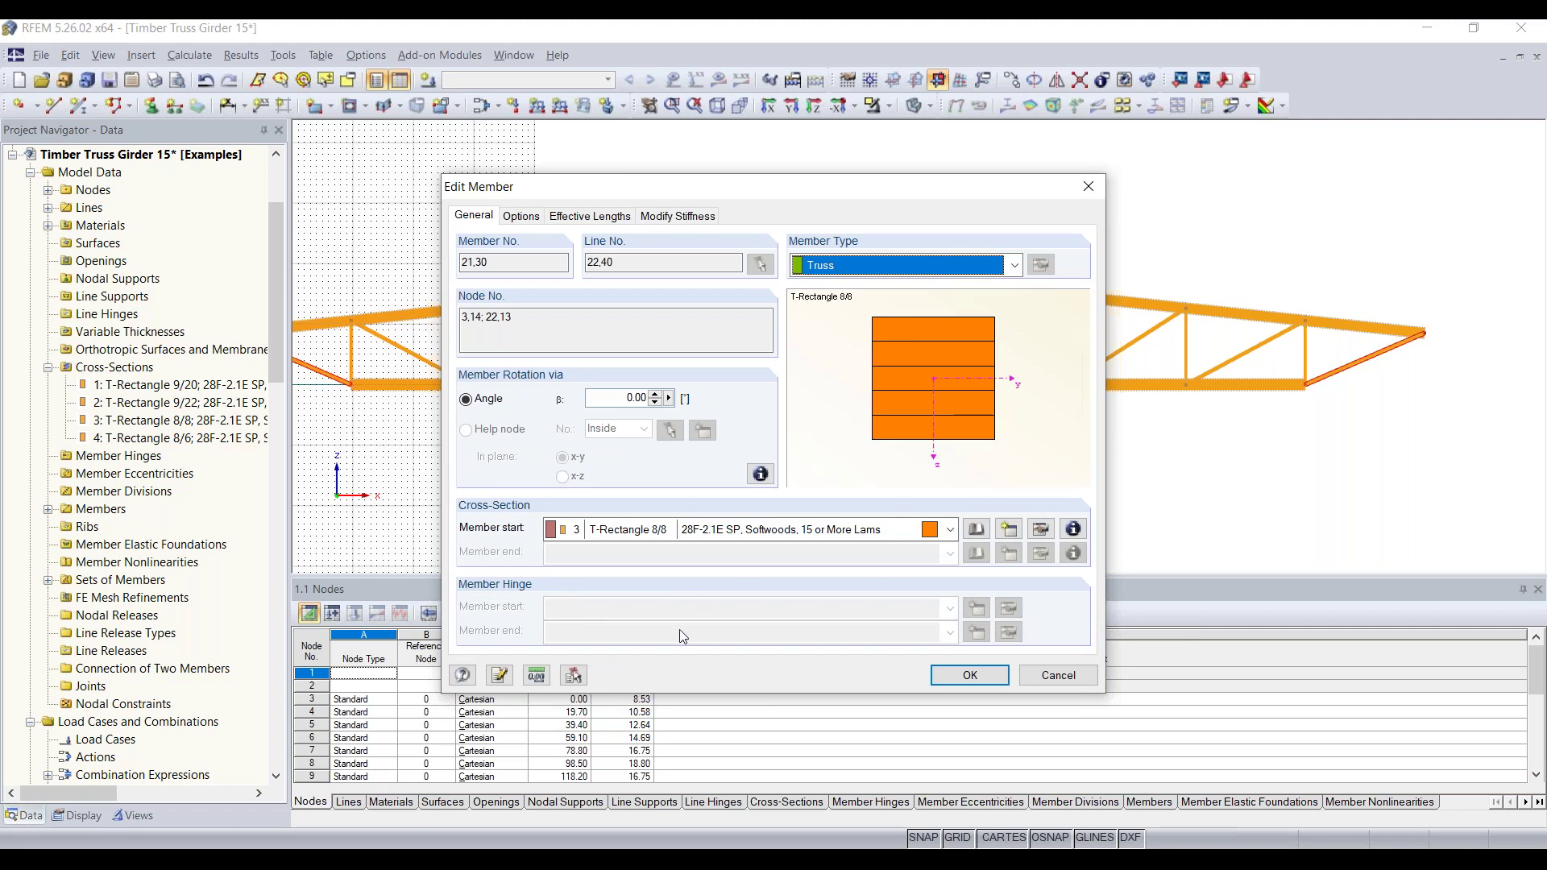
left_click(856, 266)
left_click(856, 288)
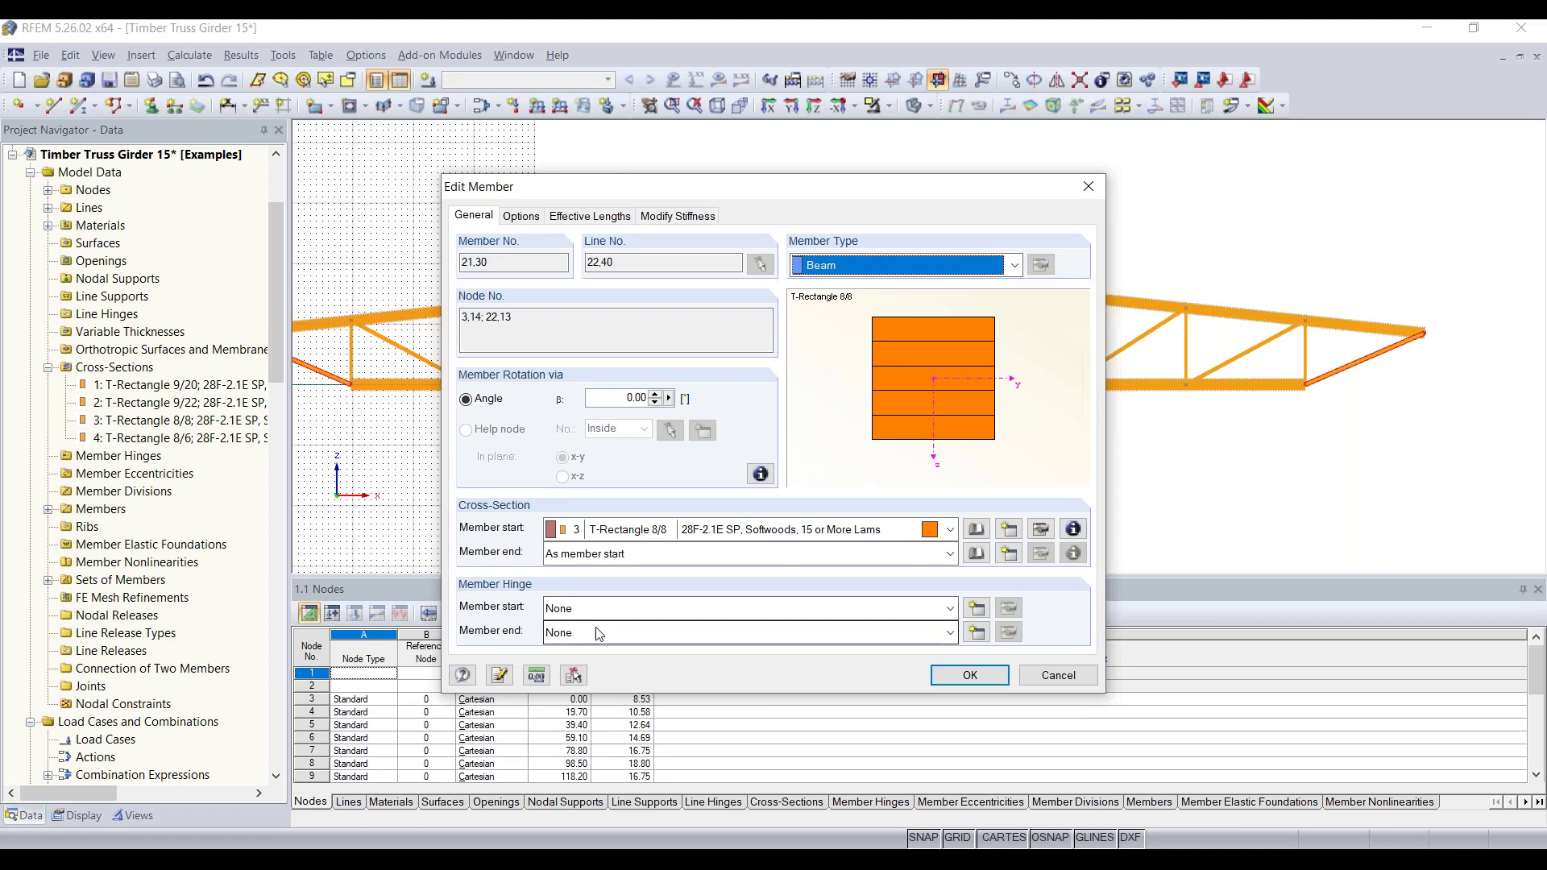
left_click(988, 670)
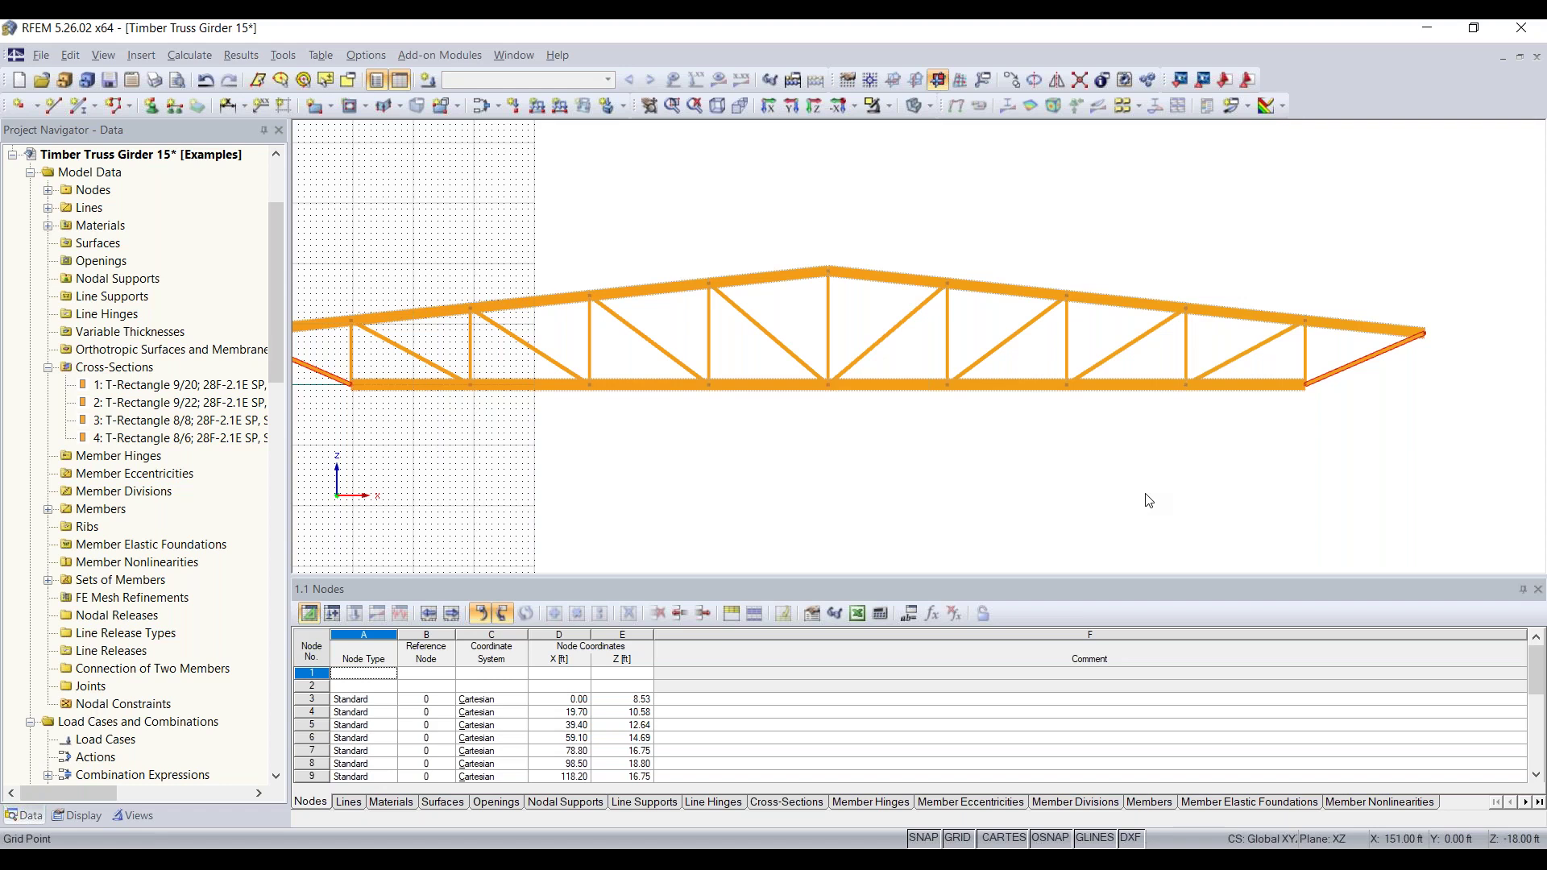
key("Escape")
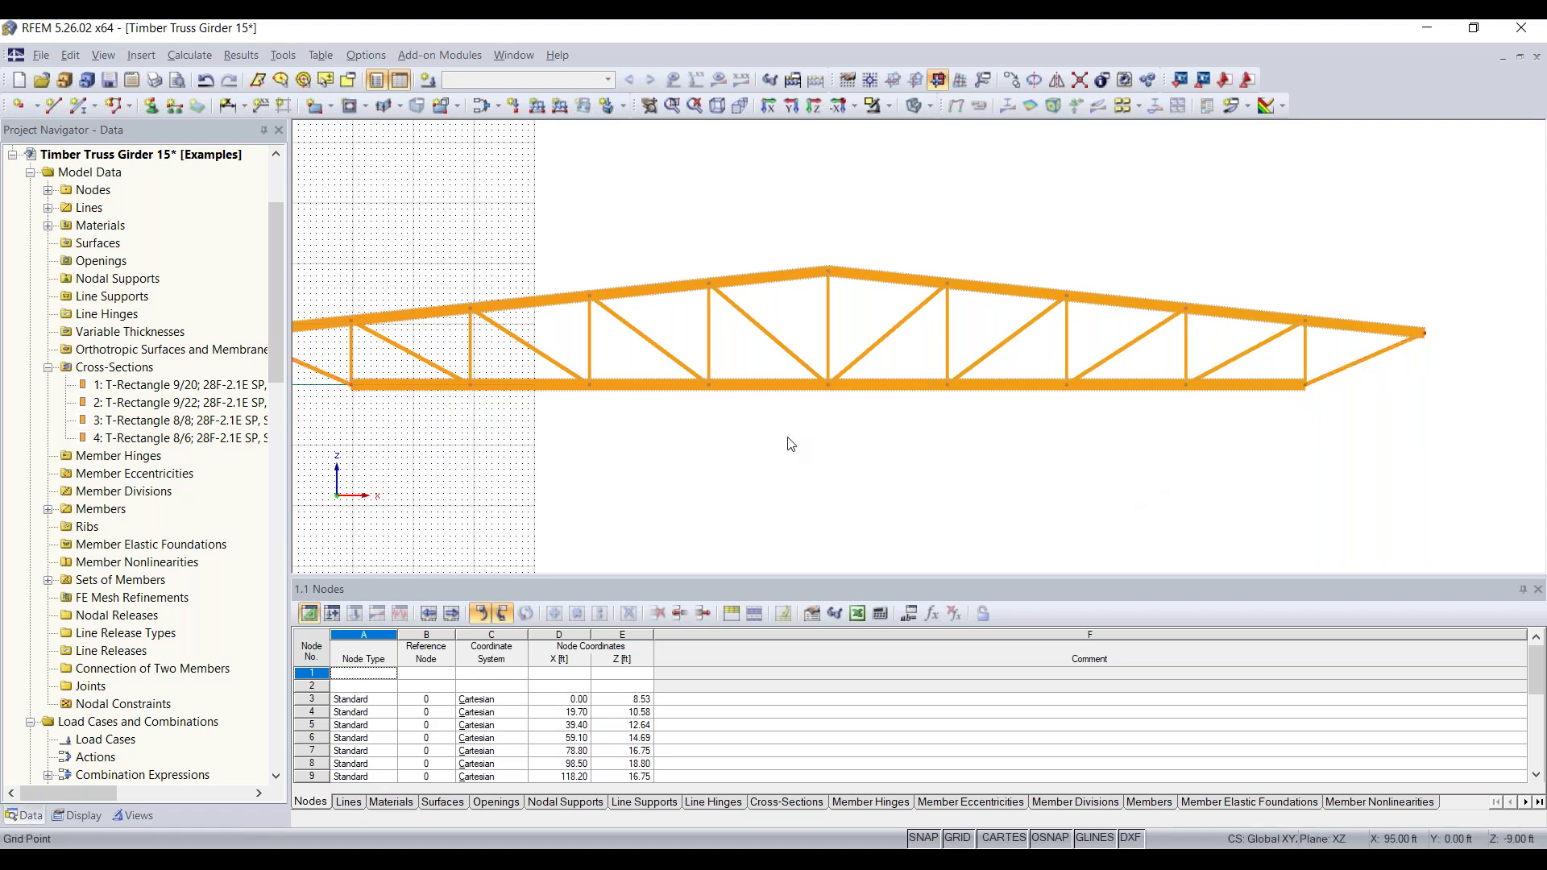
Step: Switch the truss to wireframe display and inspect the upper chord's set of members along its length
scroll(790, 444, "down", 2)
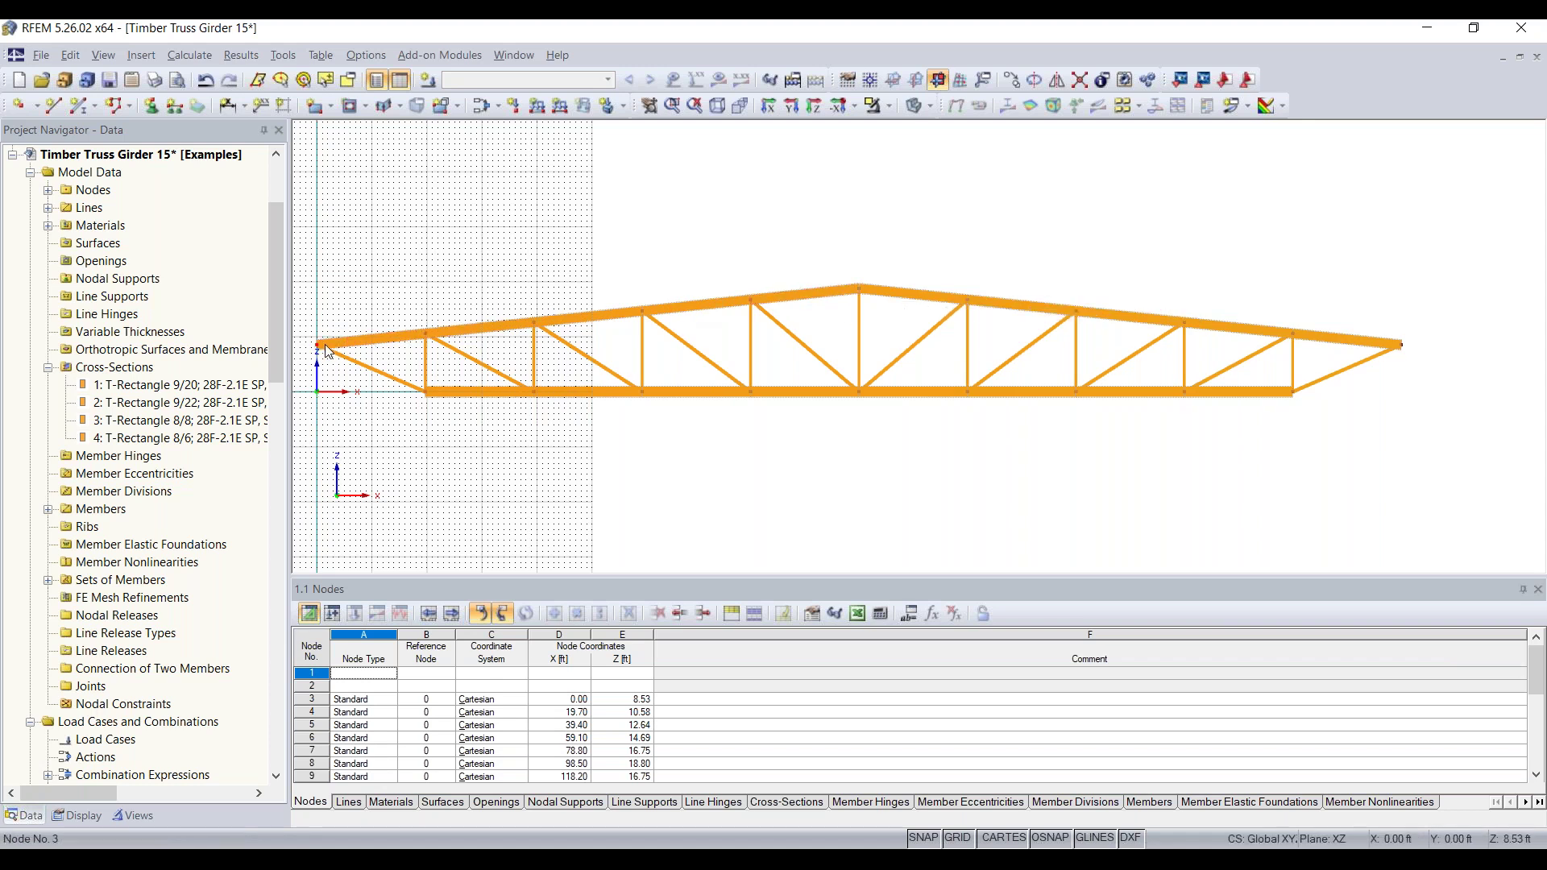
left_click(917, 105)
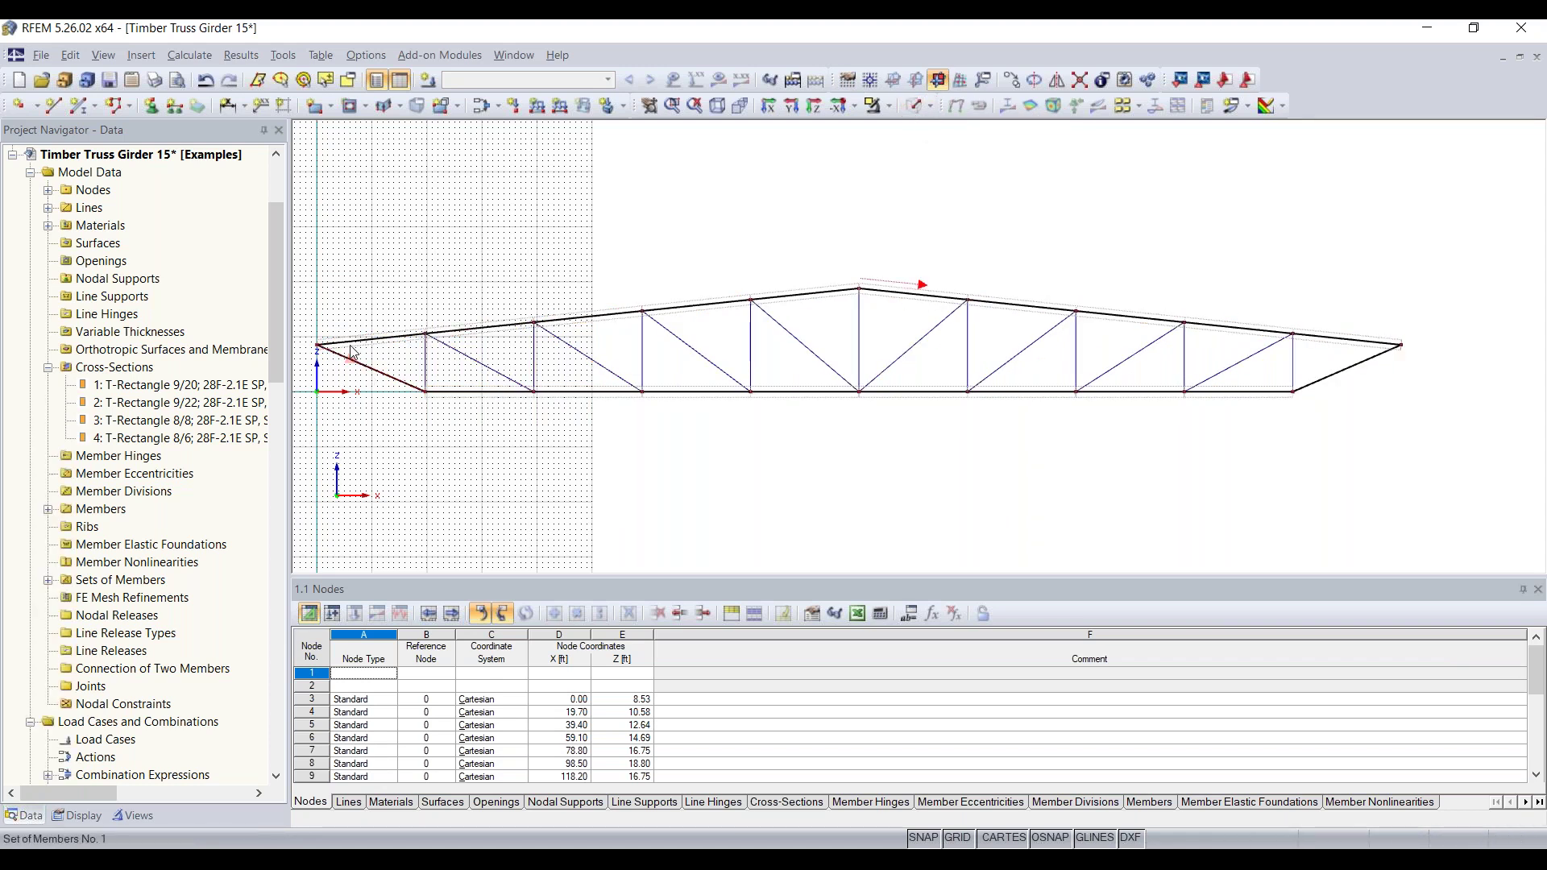
scroll(351, 345, "up", 2)
scroll(823, 328, "up", 3)
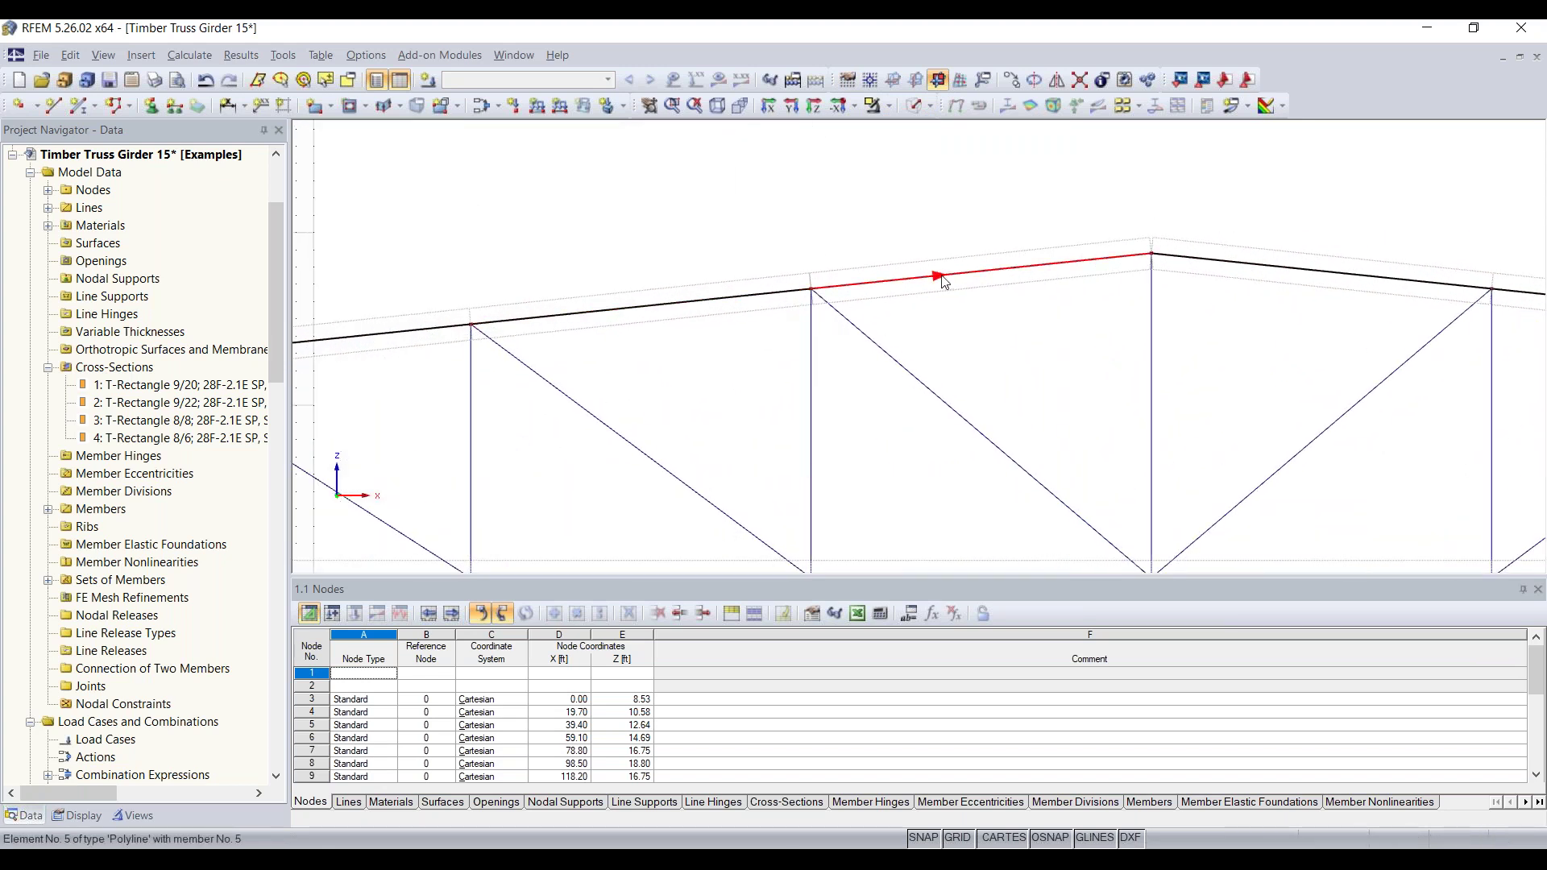
left_click(1017, 290)
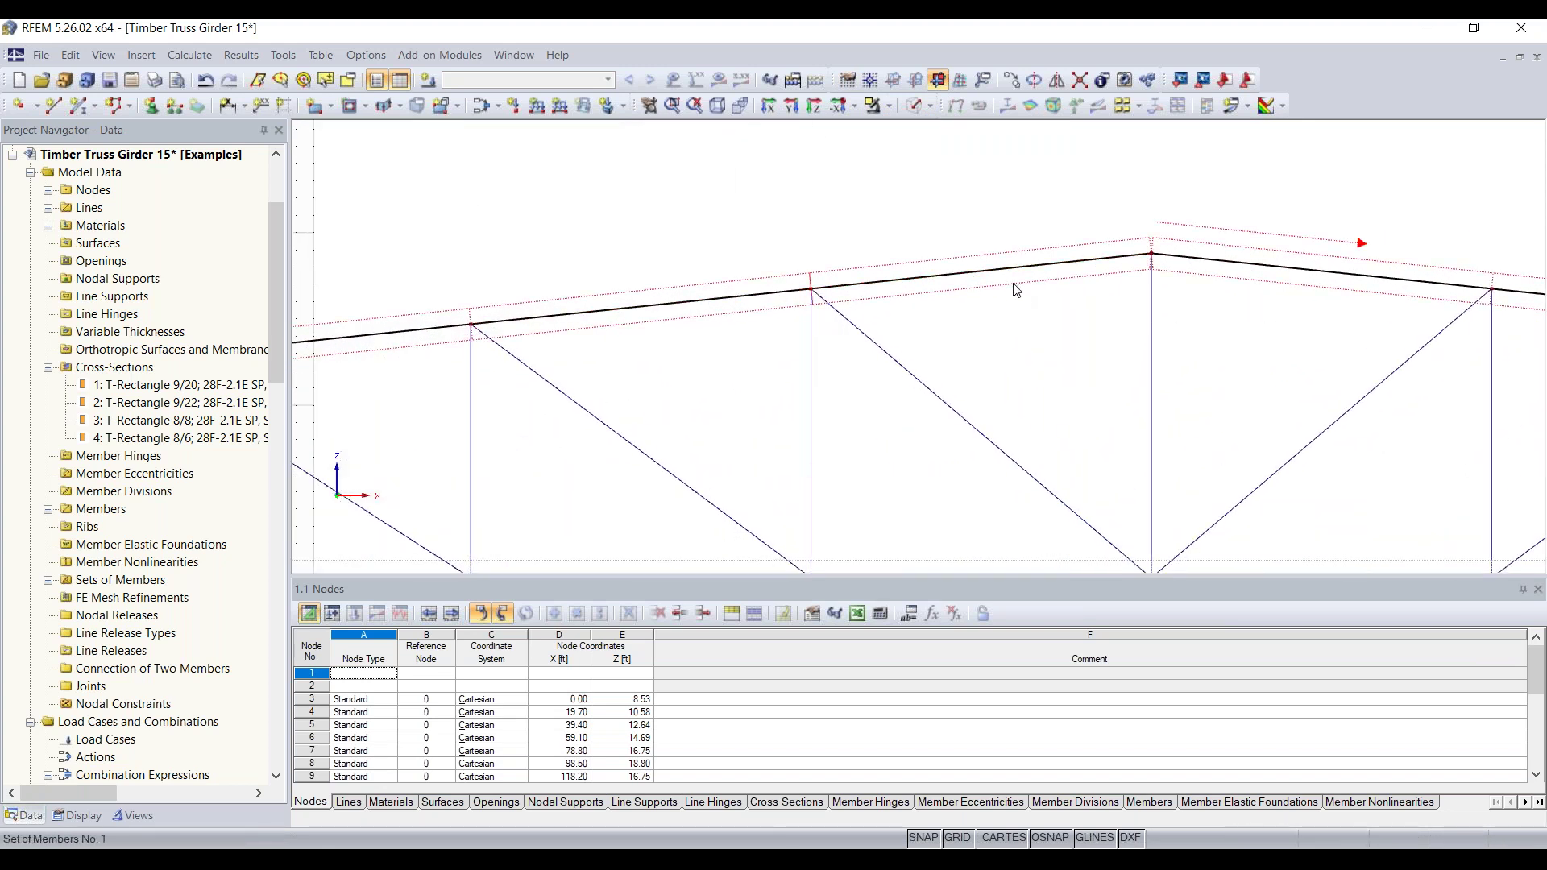
scroll(1044, 290, "down", 3)
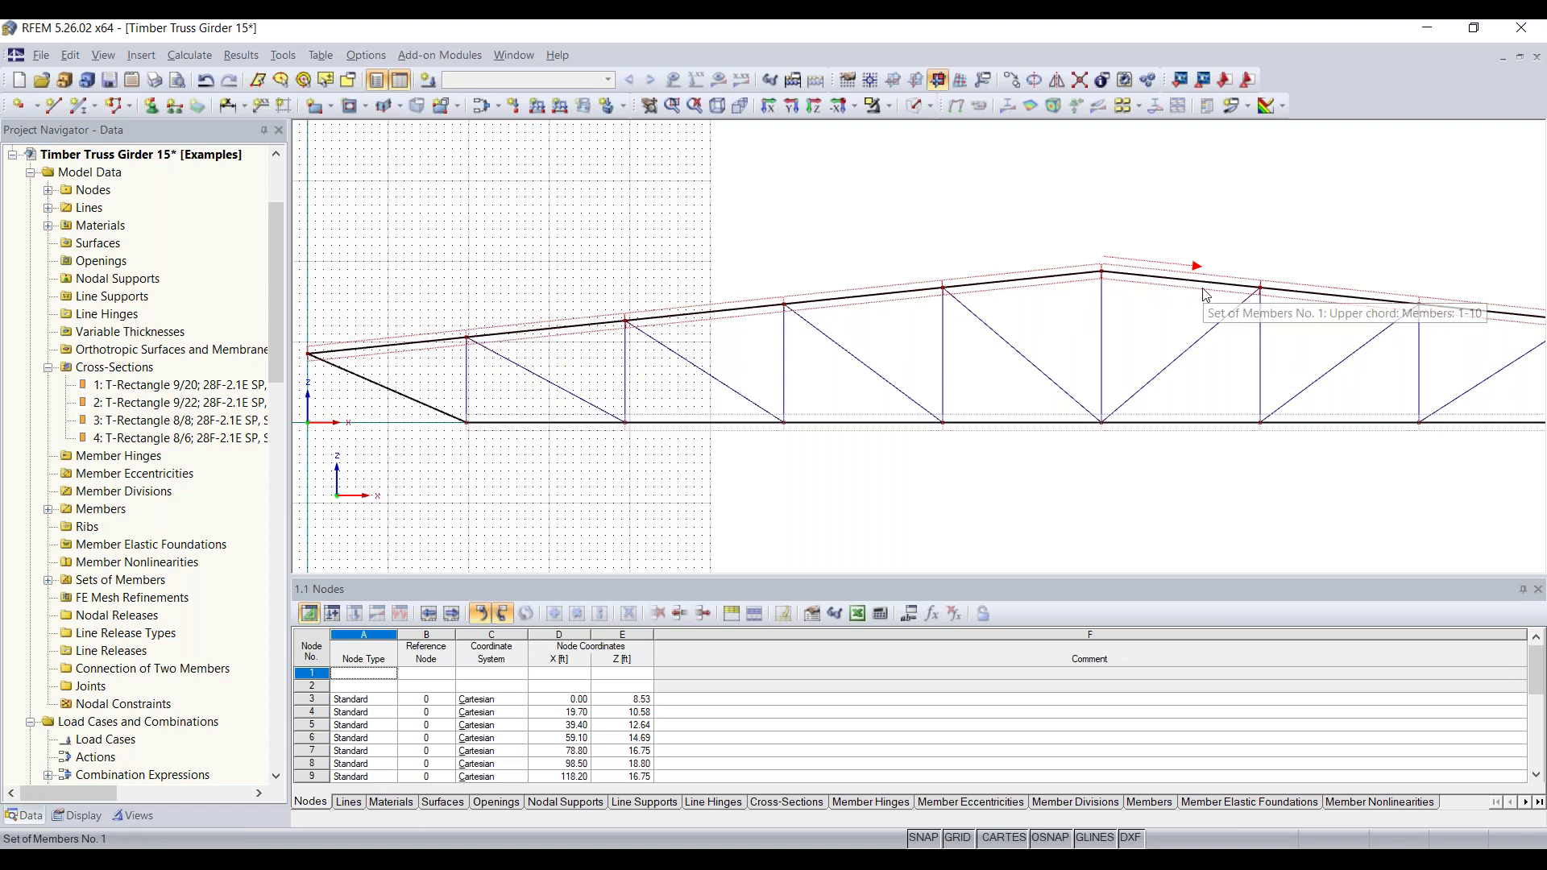
scroll(1215, 313, "down", 2)
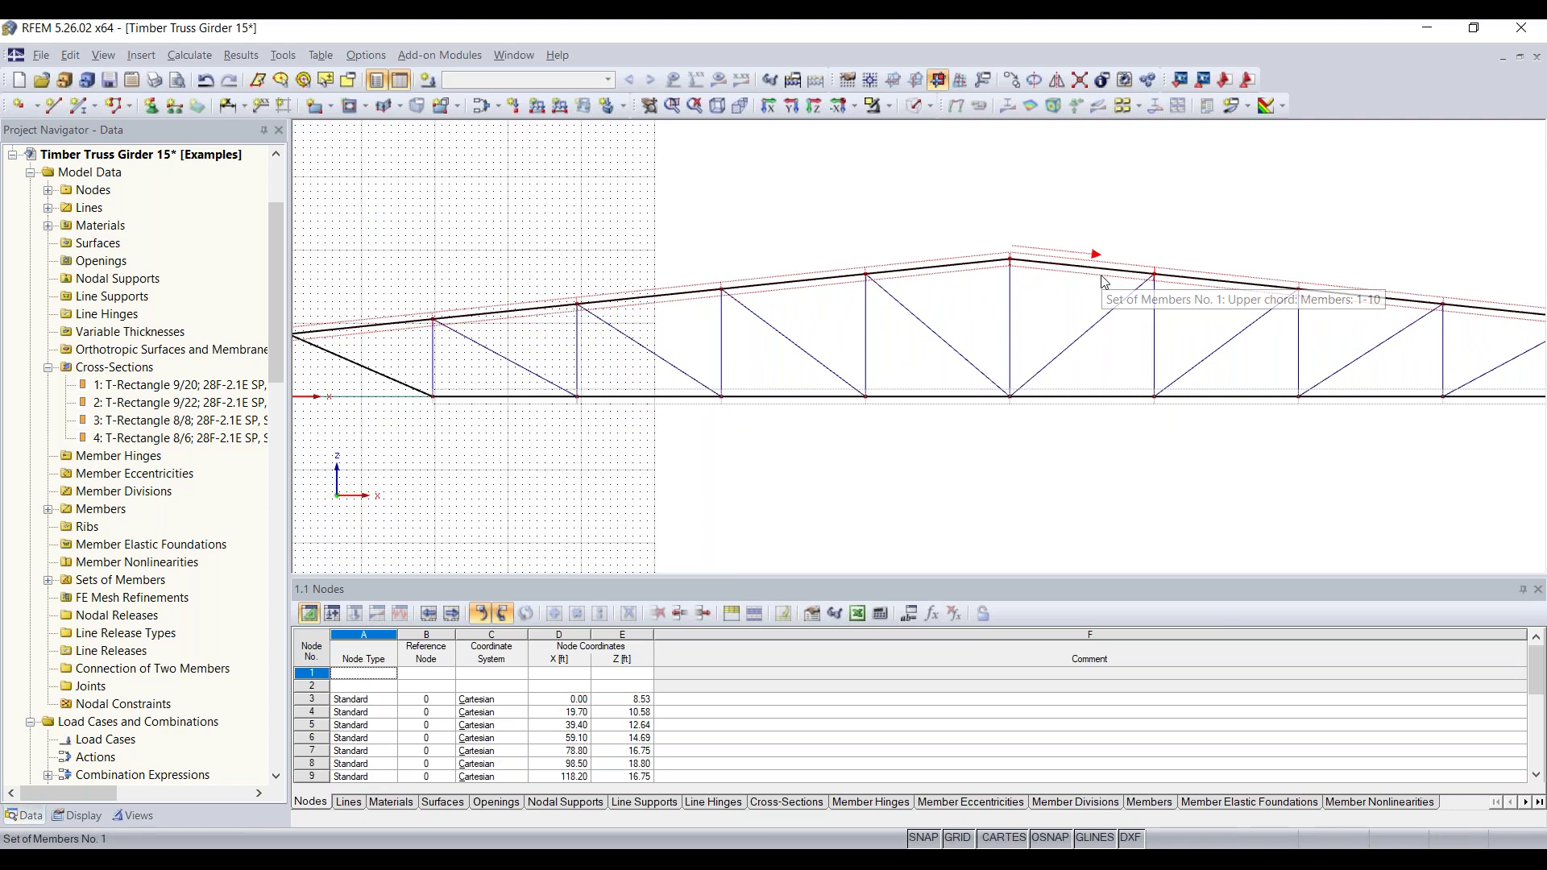
scroll(1104, 282, "down", 1)
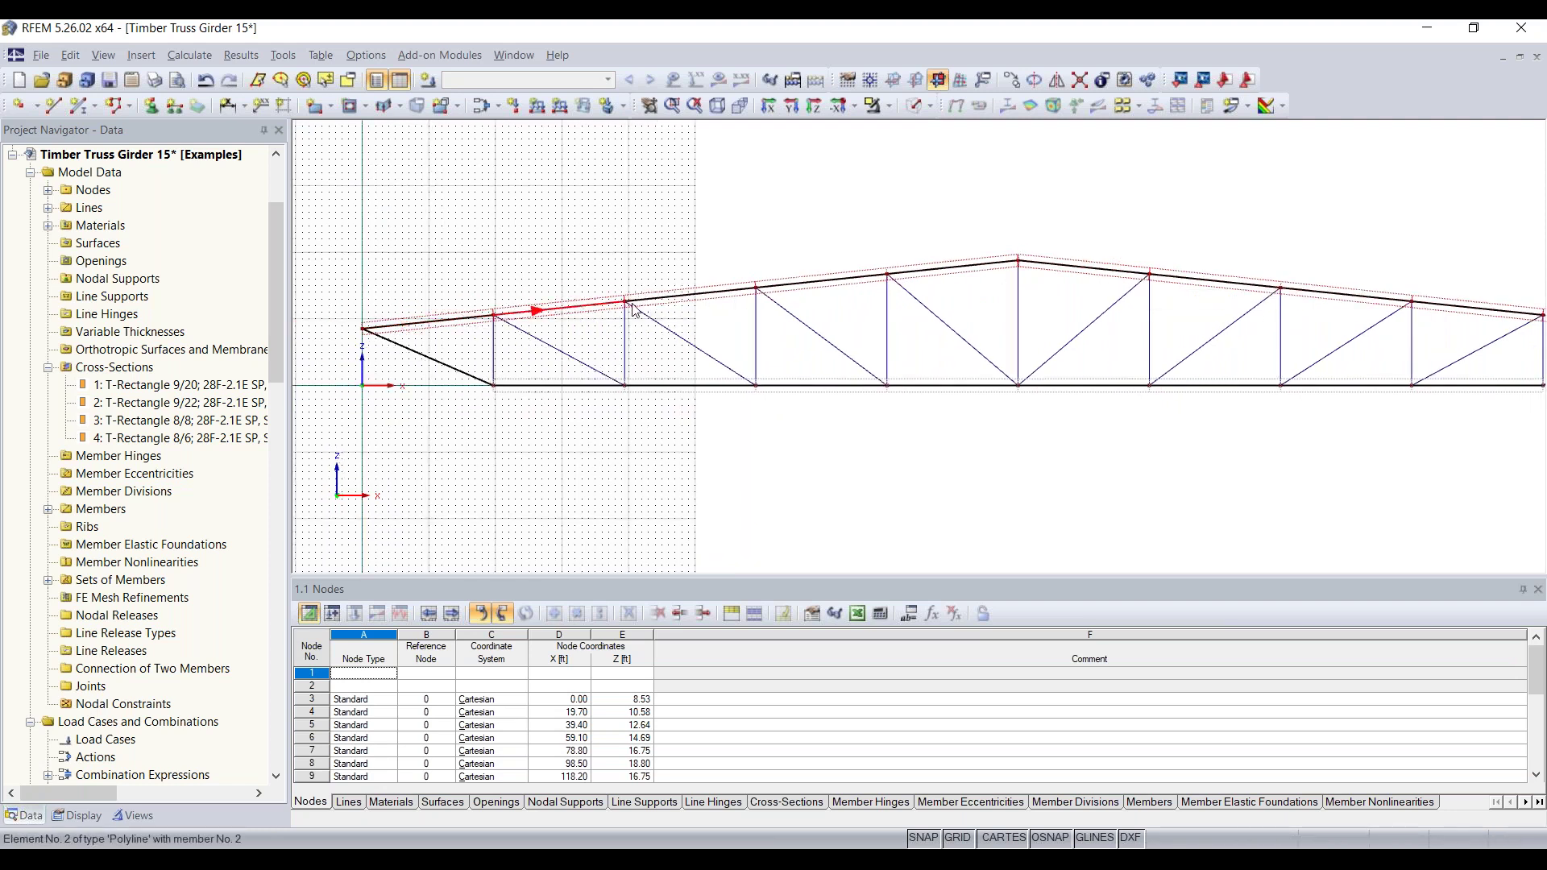
scroll(1368, 326, "down", 1)
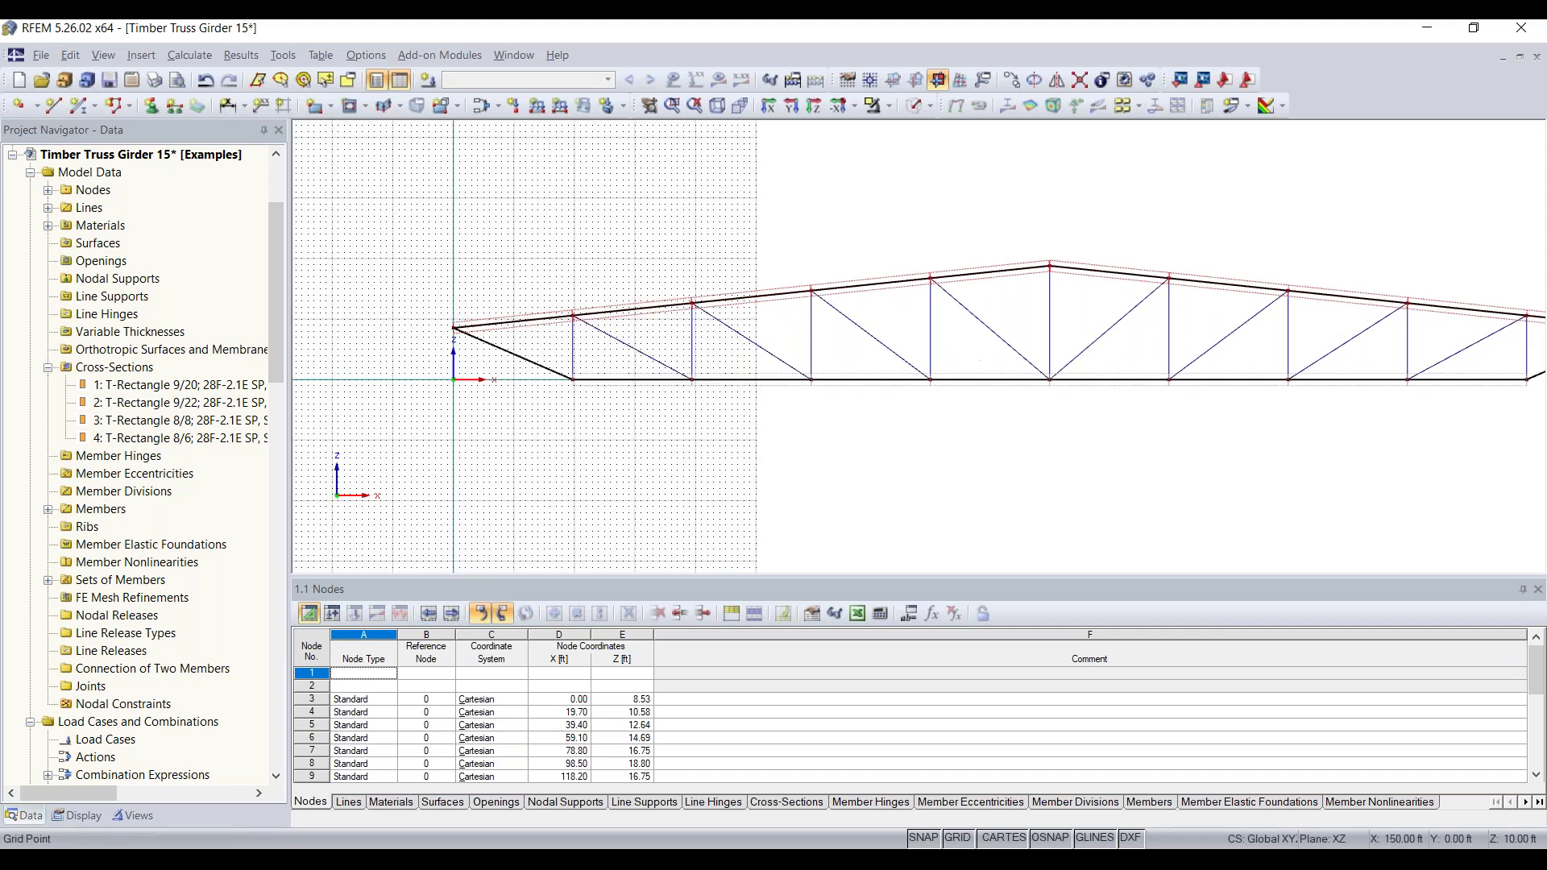
scroll(1289, 318, "down", 1)
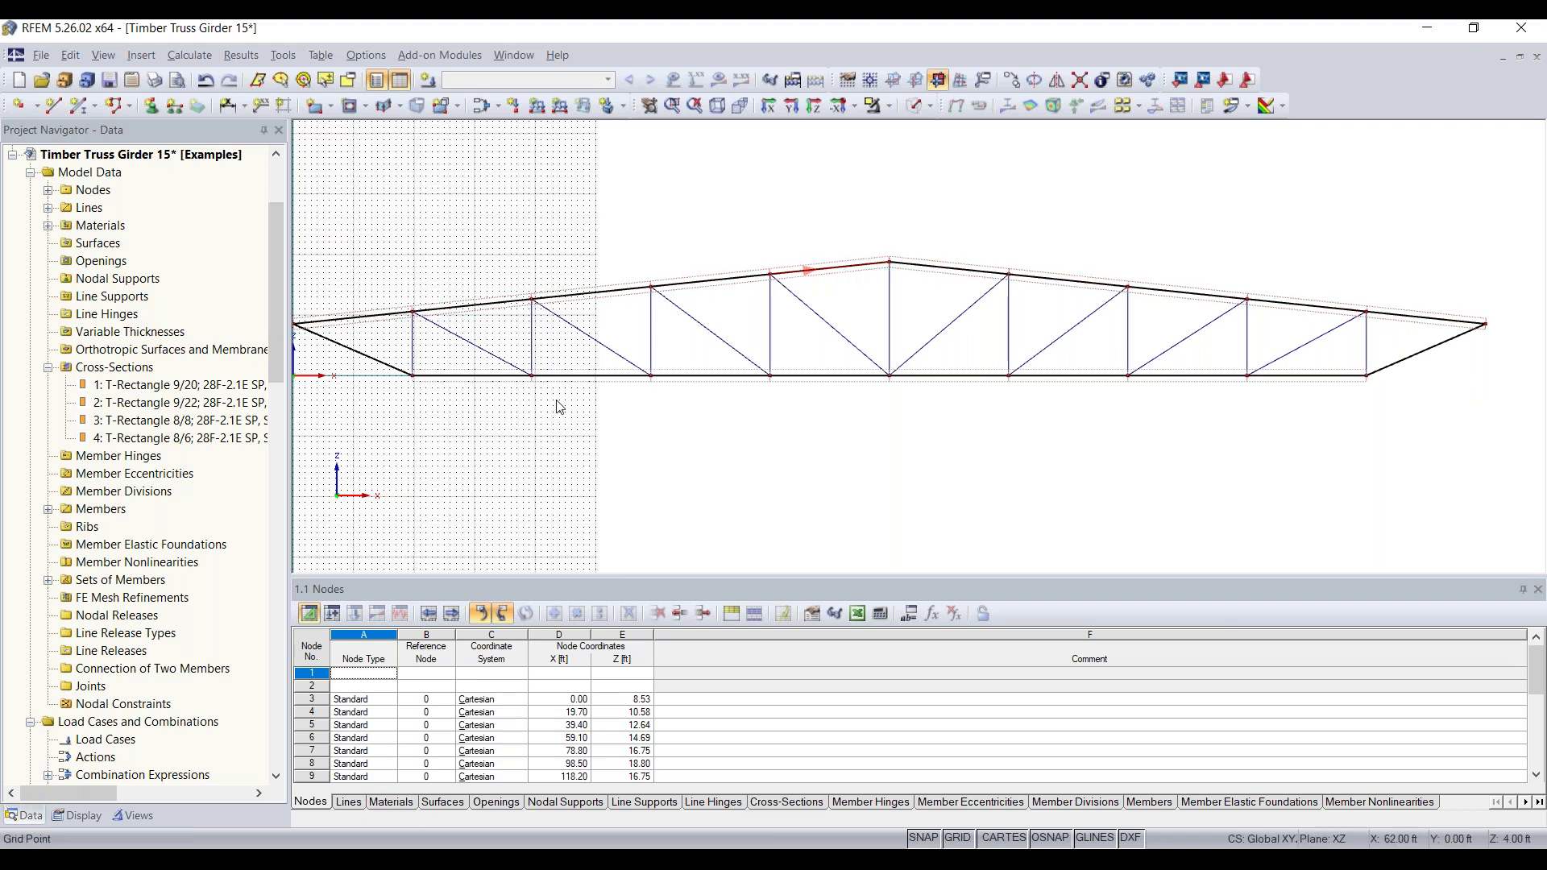
Step: Open the lower chord's set of members for editing and review its description and member list
scroll(418, 389, "up", 1)
middle_click_drag(1175, 419, 898, 432)
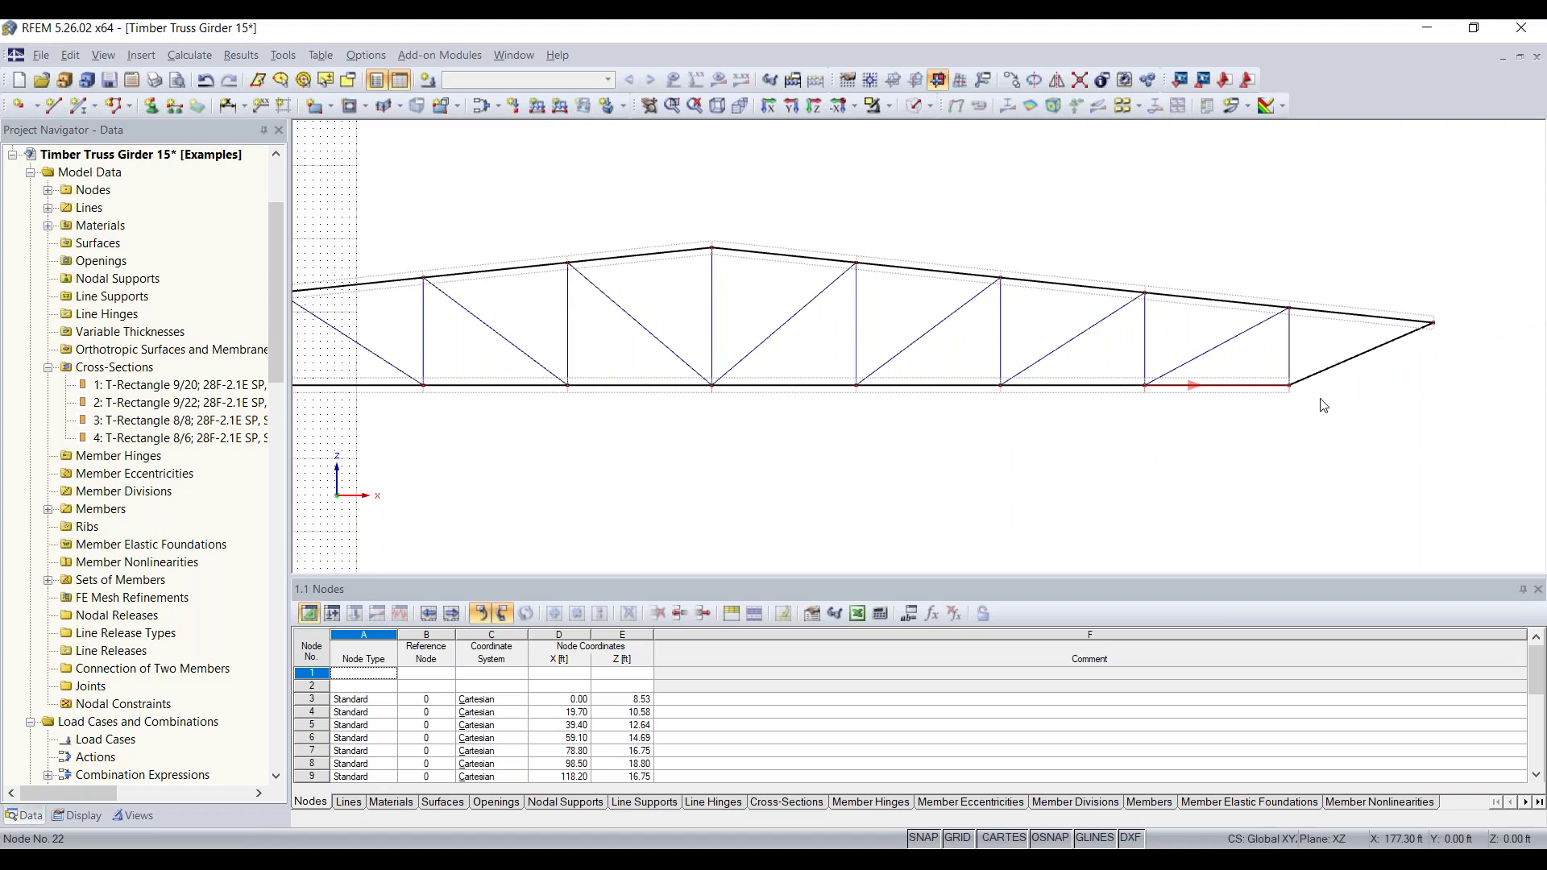
scroll(1321, 378, "up", 3)
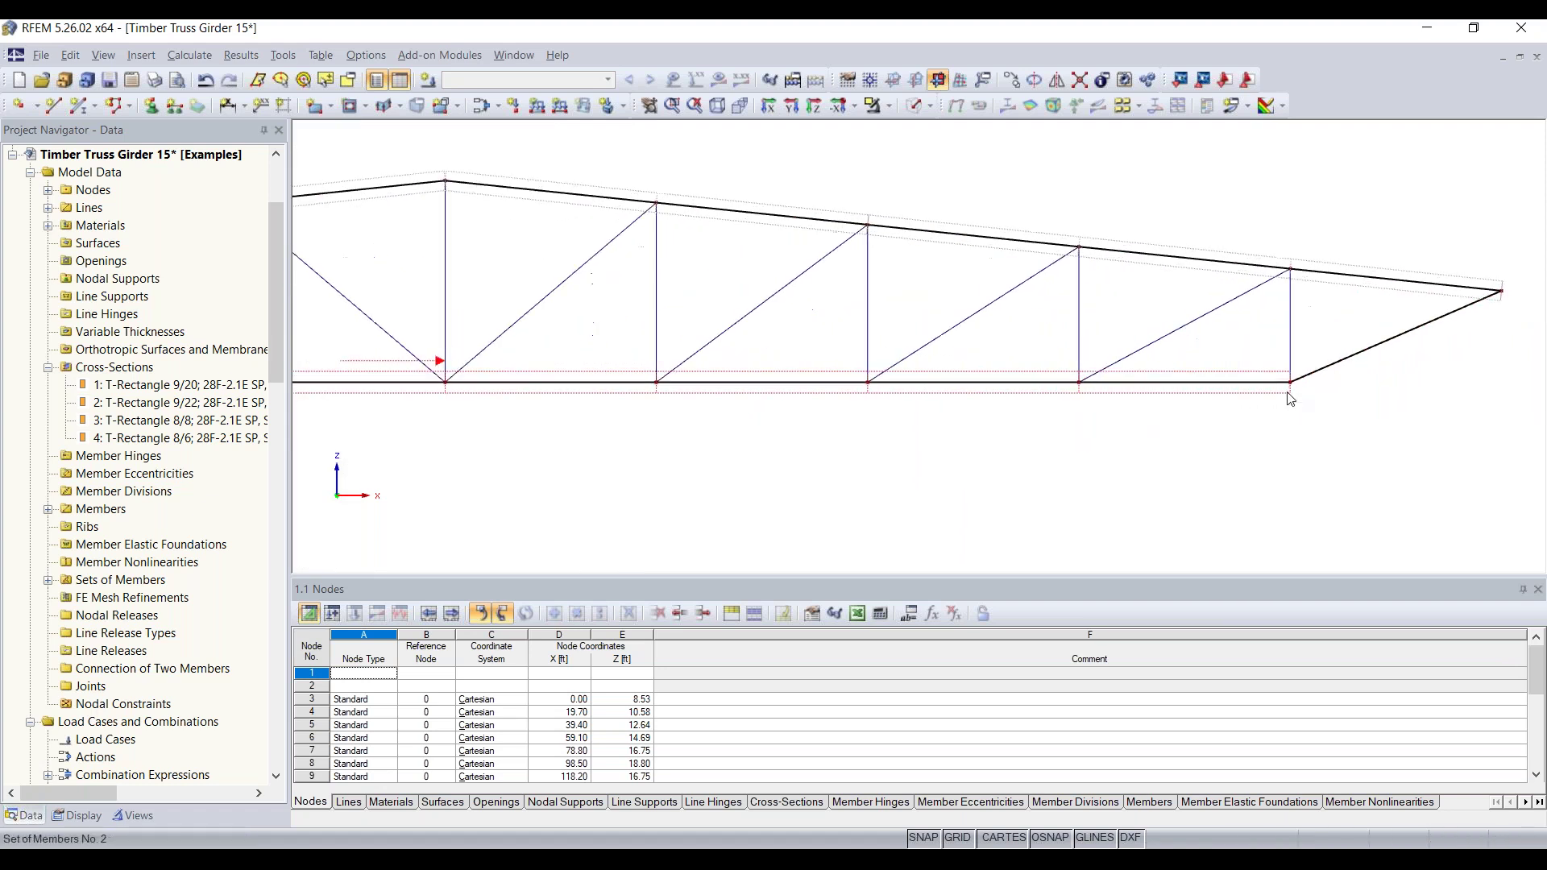
scroll(1233, 371, "up", 1)
middle_click_drag(1185, 371, 1012, 375)
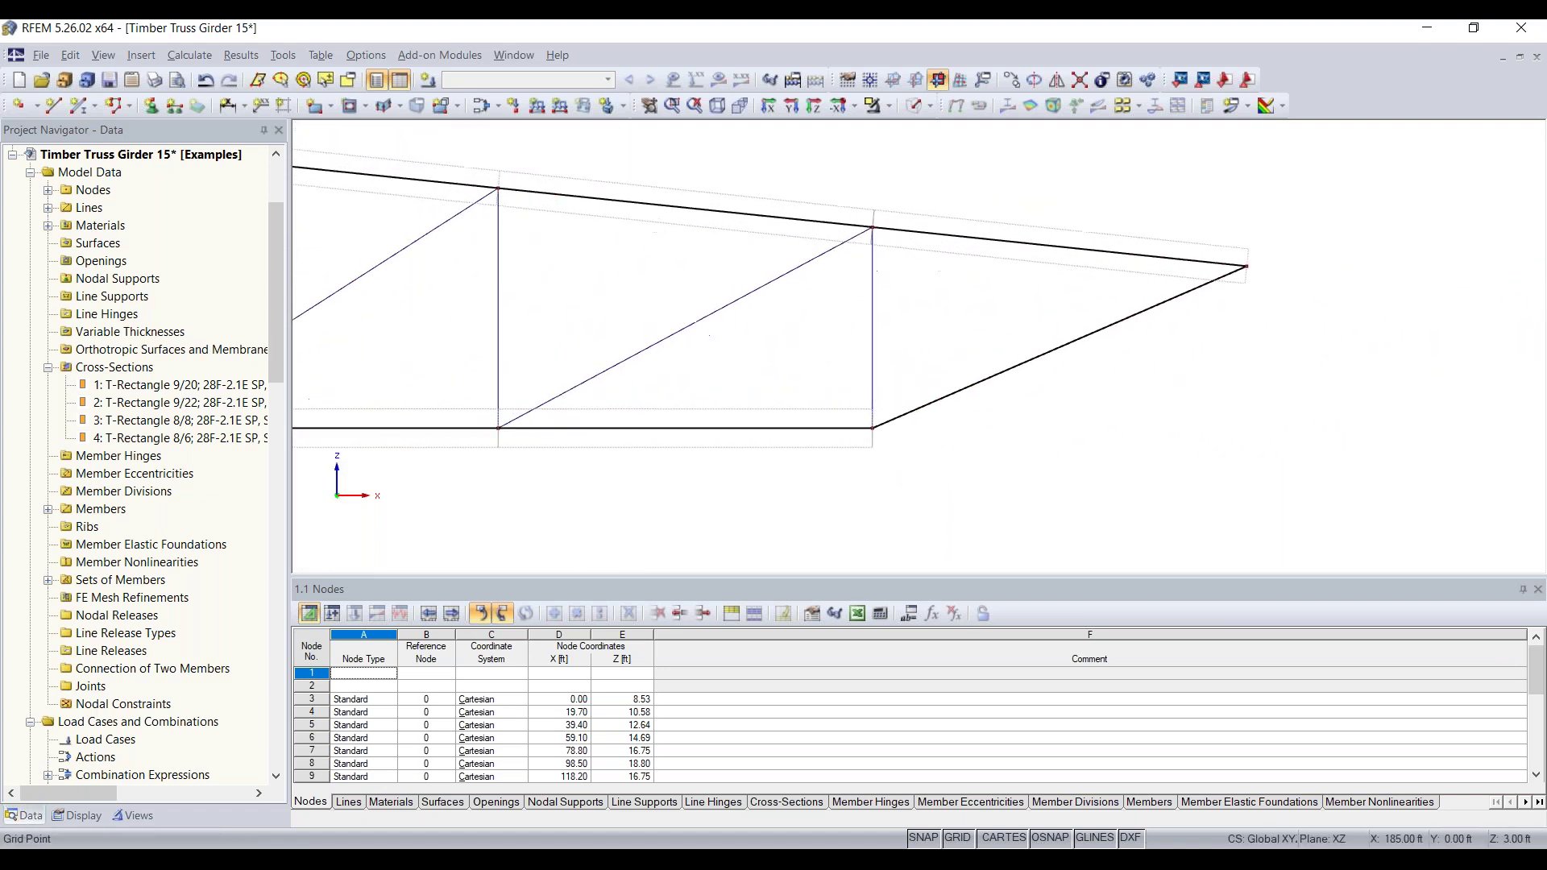
double_click(871, 442)
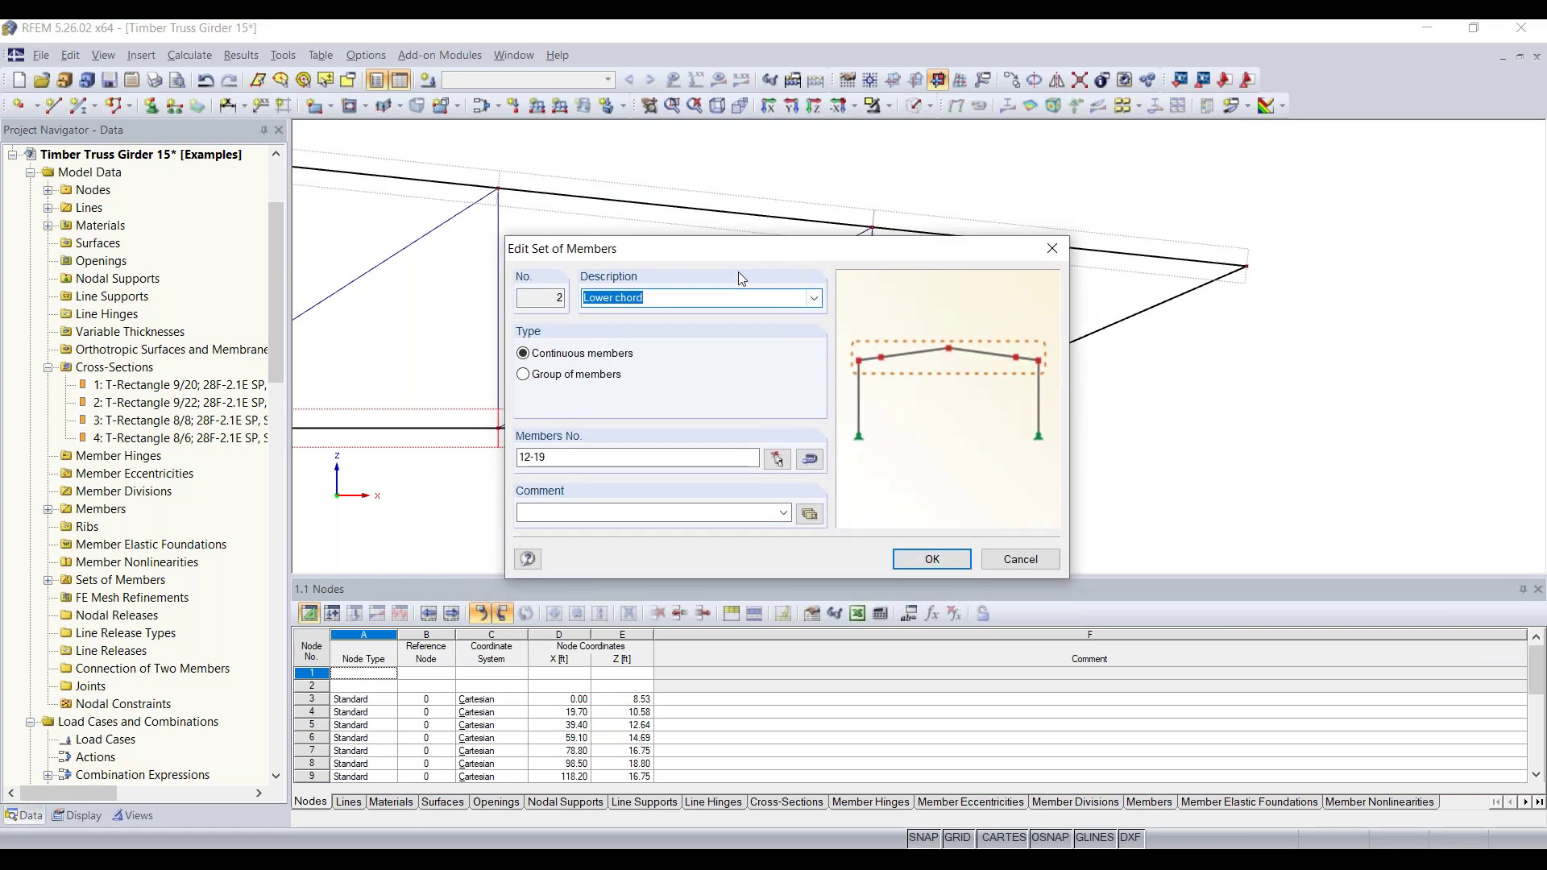
left_click(637, 458)
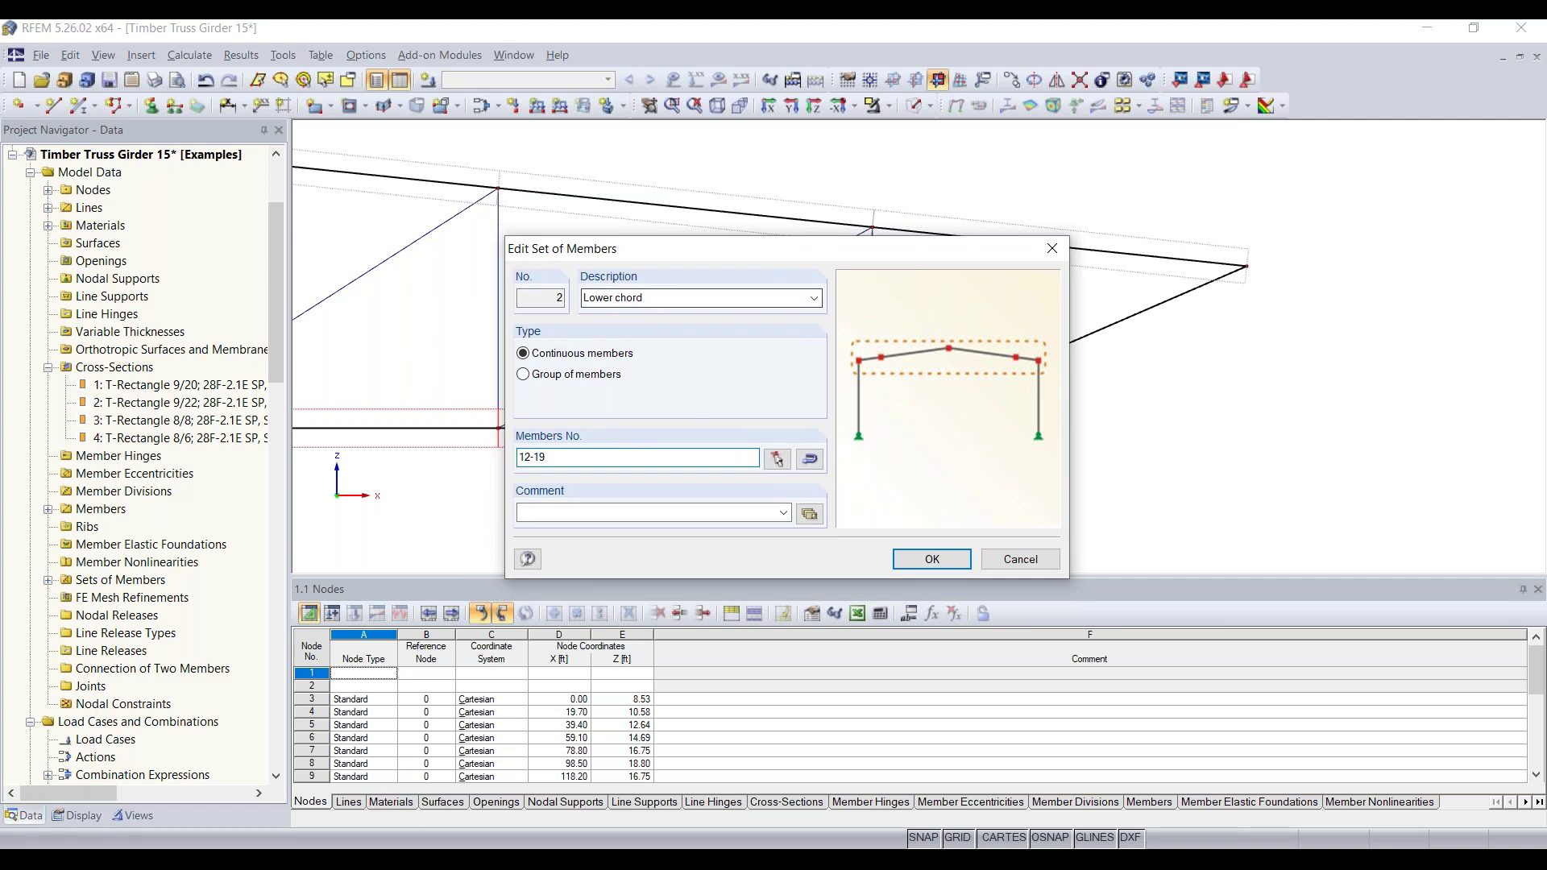
double_click(560, 299)
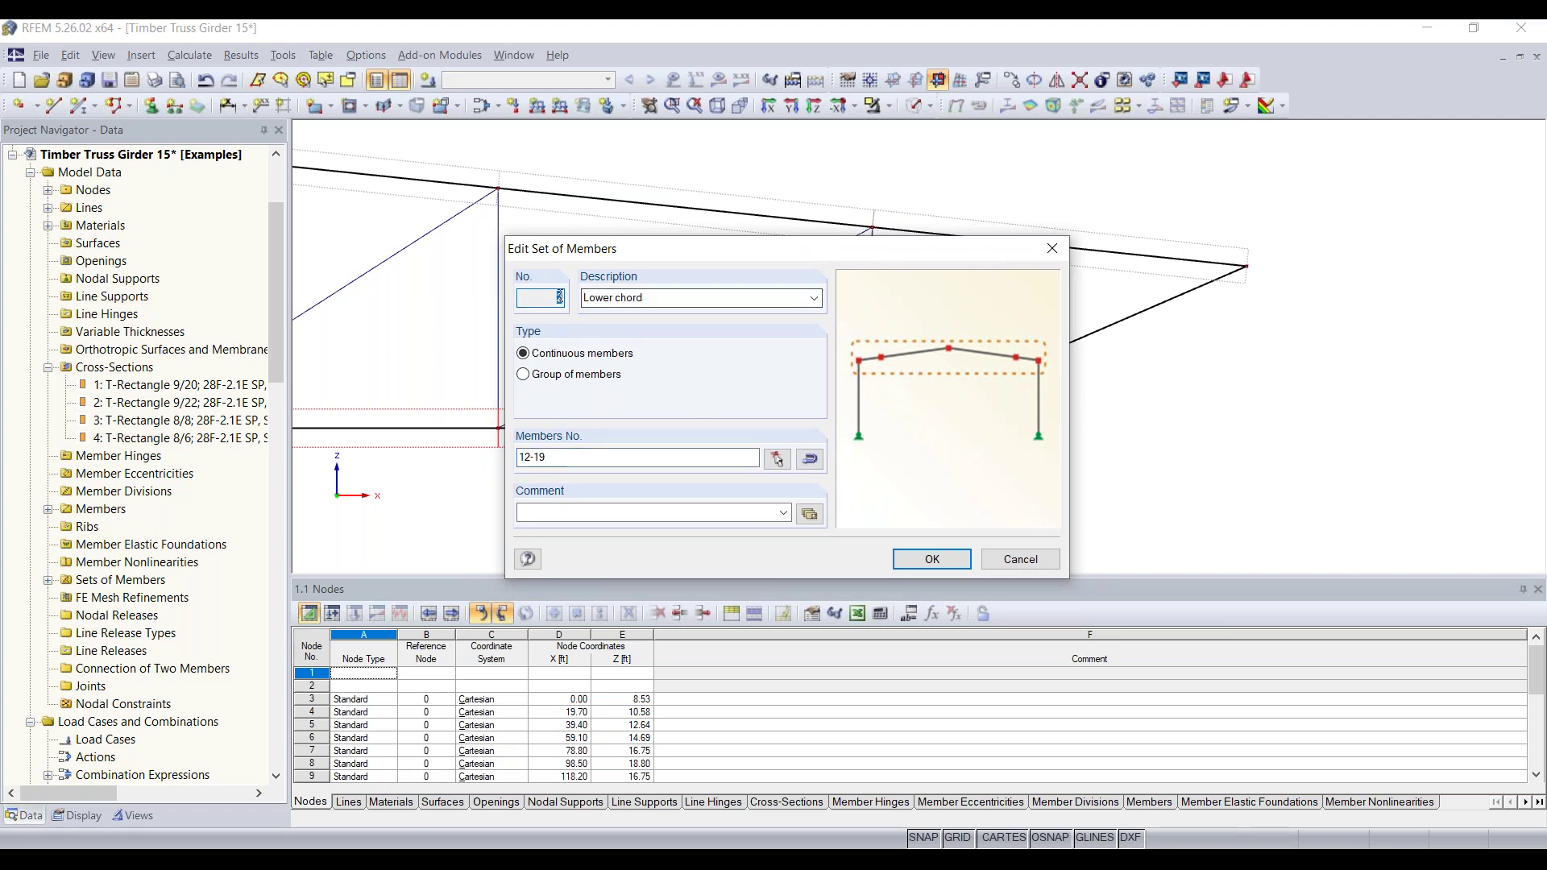
left_click(653, 299)
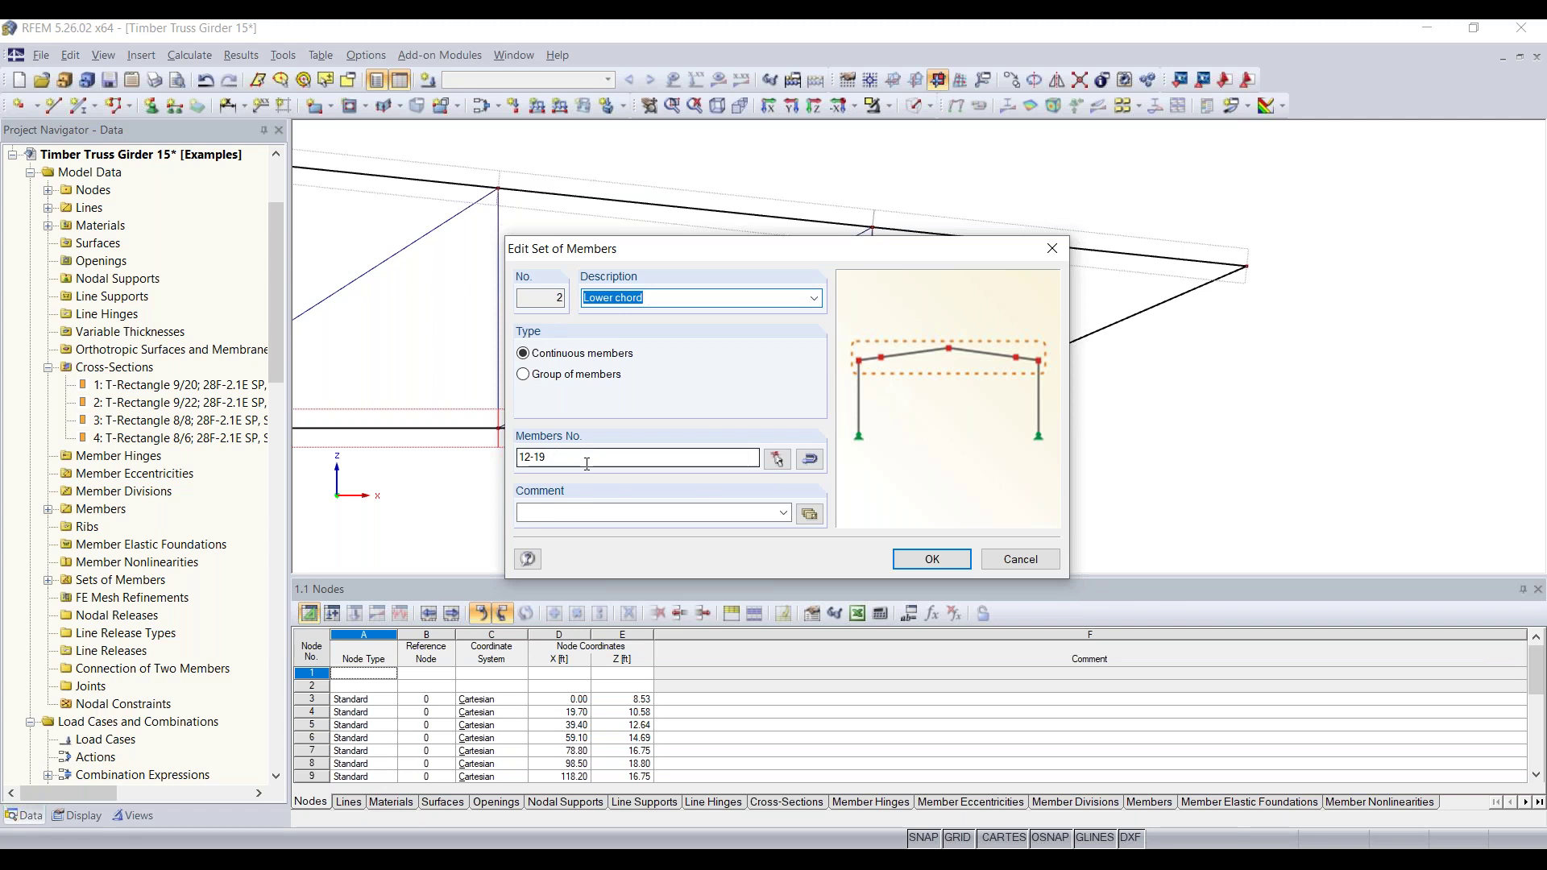
left_click(544, 459)
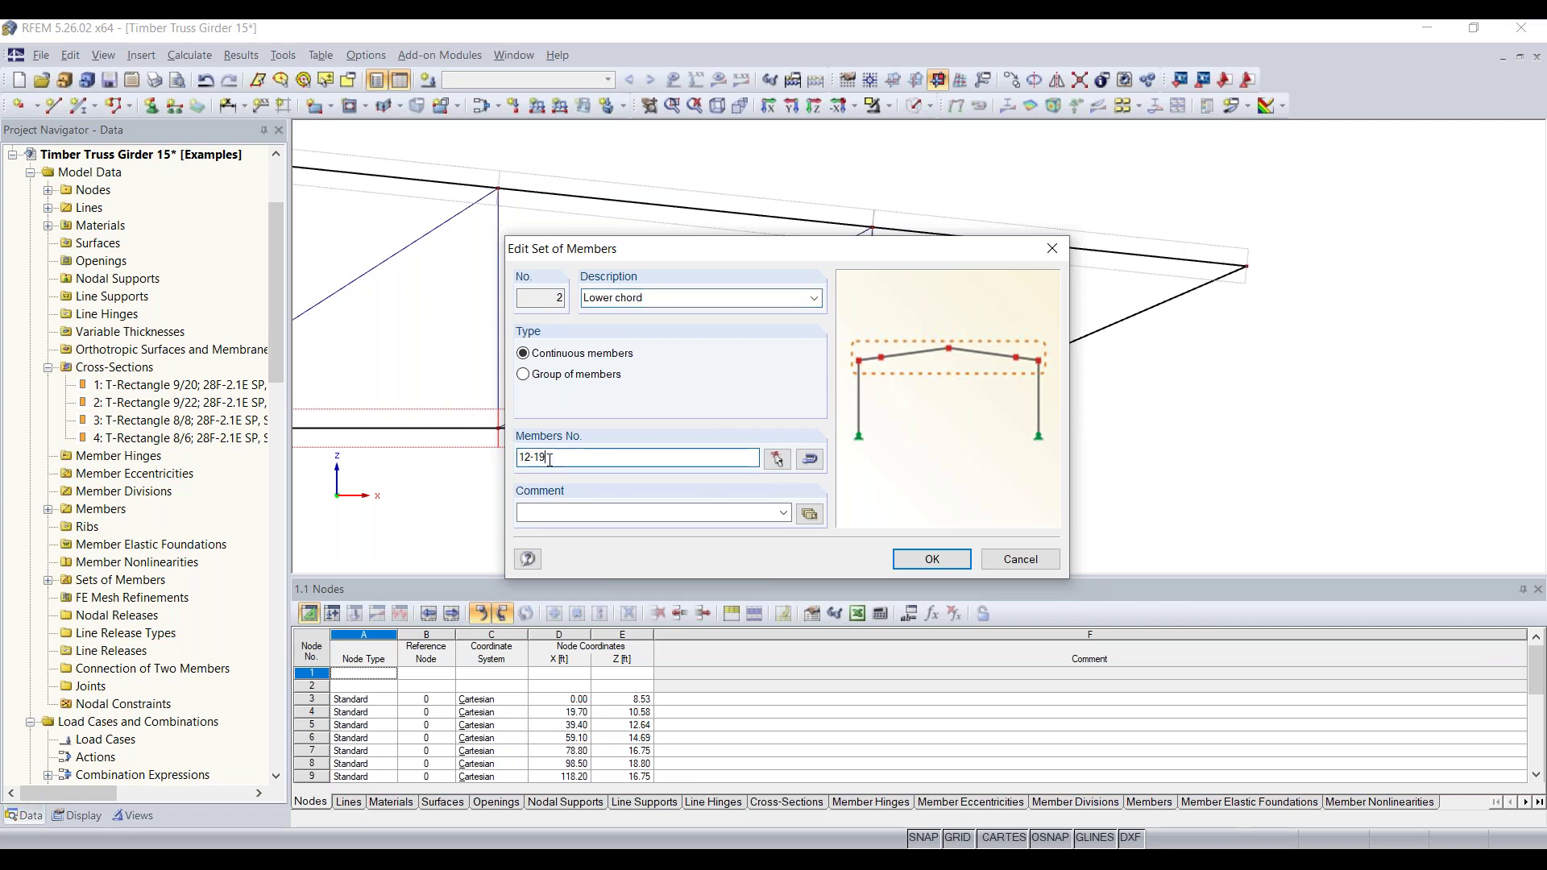
Step: Add end diagonals 21 and 30 to the lower chord's set of members by picking them at both truss ends
left_click(778, 459)
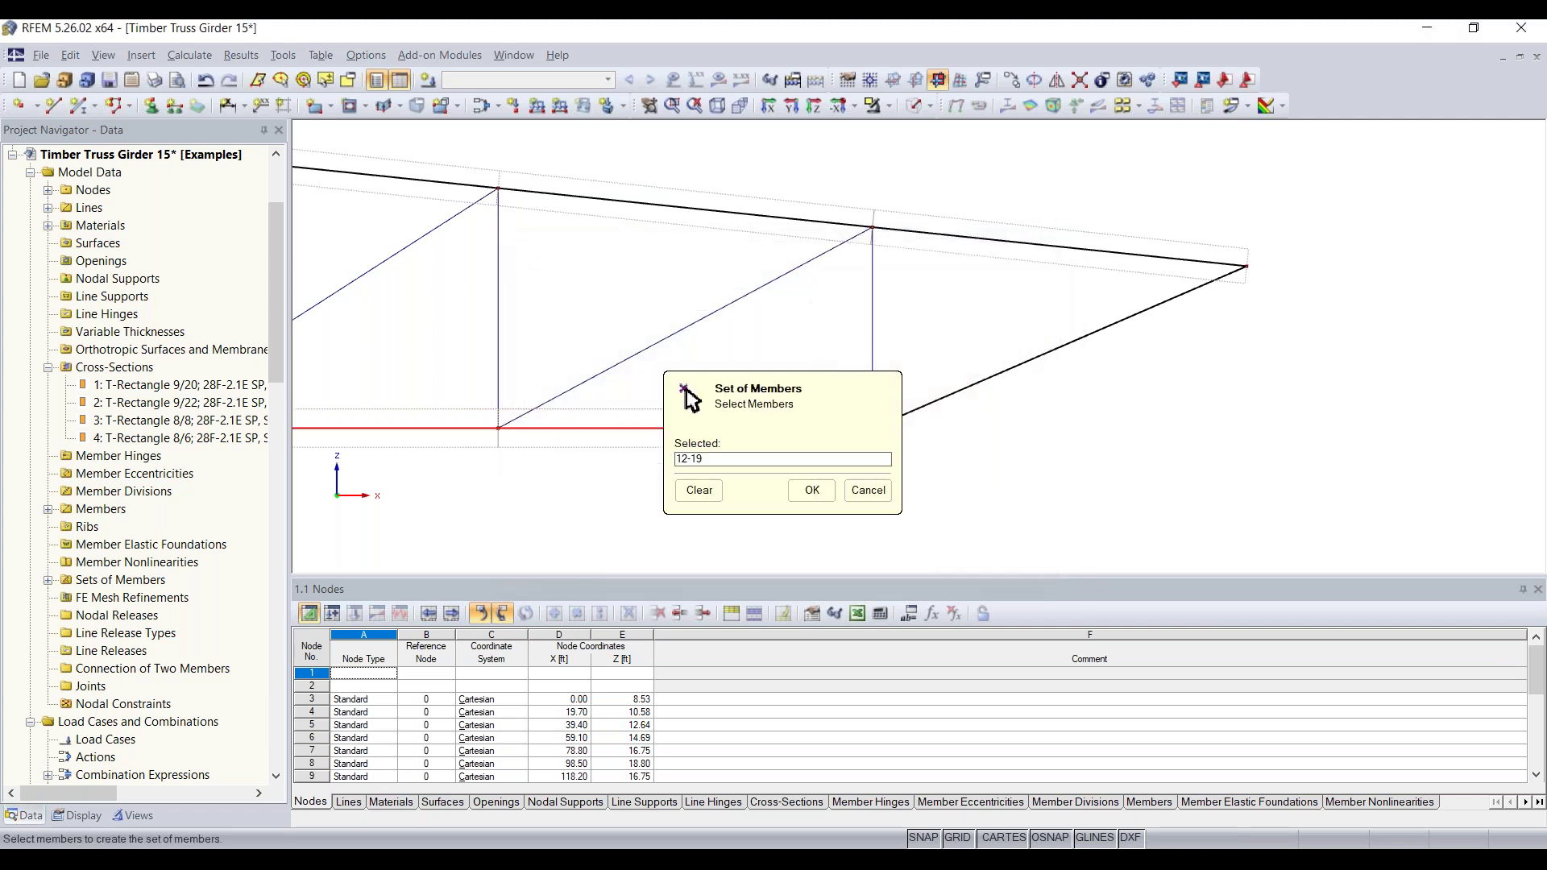
left_click(1013, 369)
scroll(635, 452, "down", 3)
middle_click_drag(535, 473, 1184, 466)
scroll(798, 473, "up", 5)
left_click(642, 391)
left_click(691, 264)
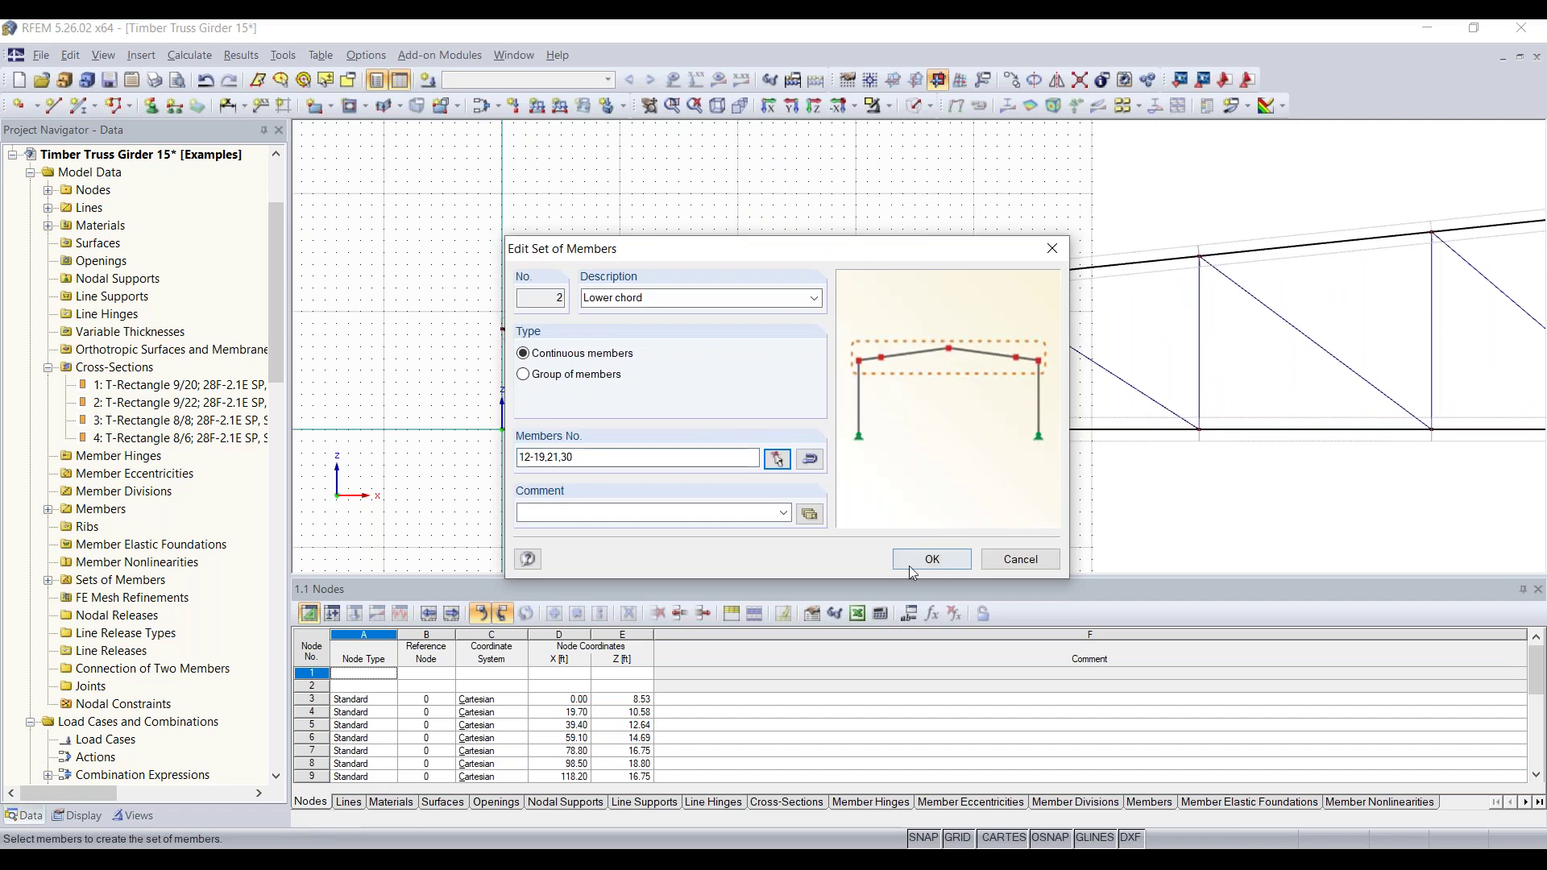
left_click(933, 559)
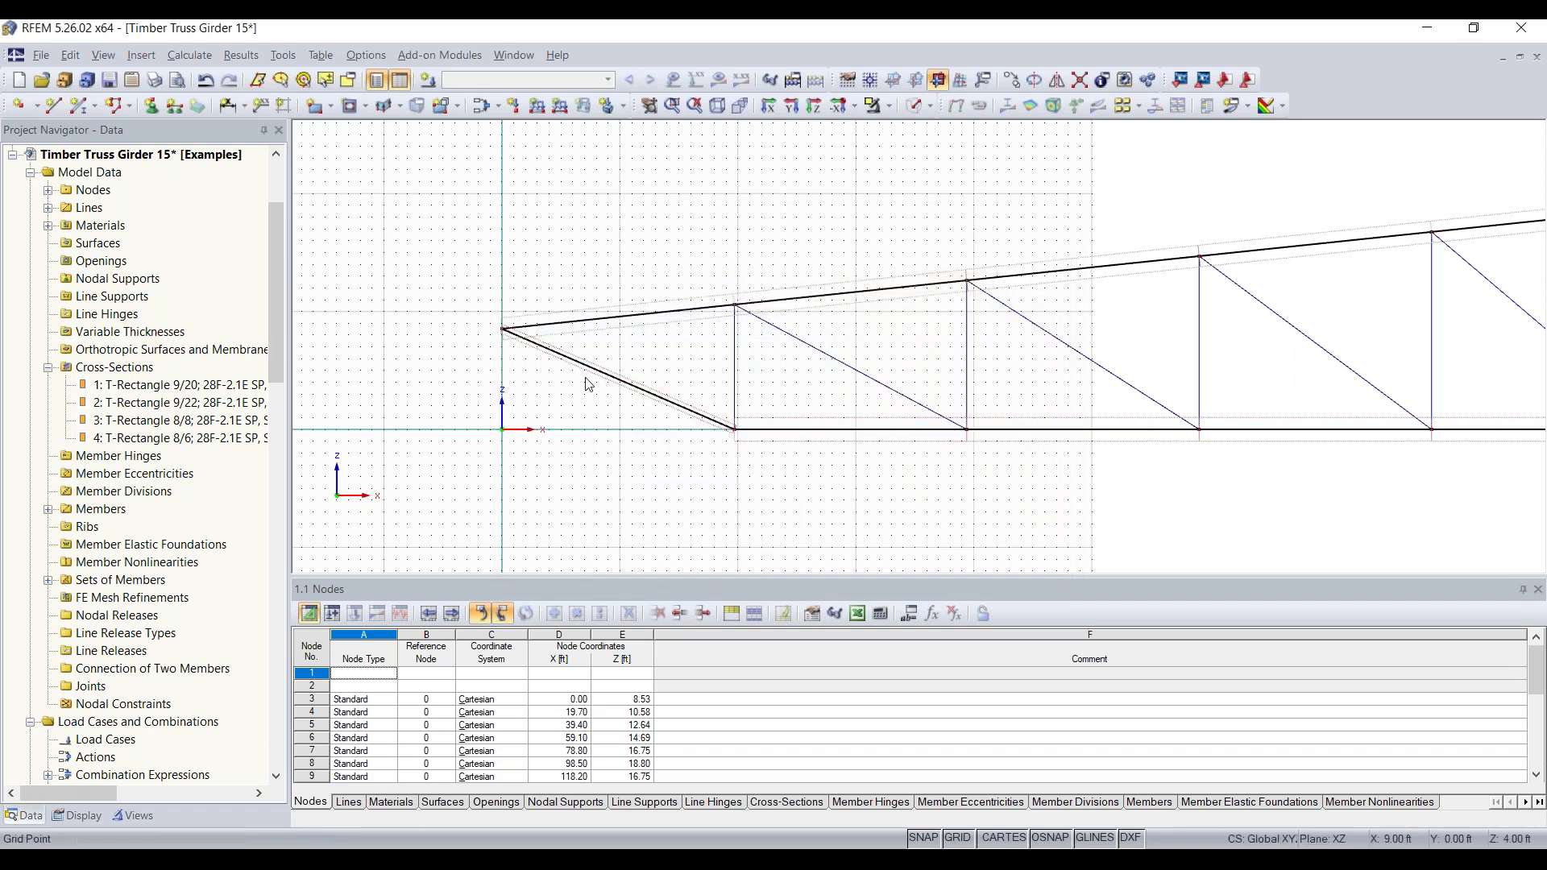
Step: Check the extent of the lower chord's set of members at both ends of the truss
scroll(595, 382, "up", 2)
left_click(693, 407)
scroll(830, 482, "down", 4)
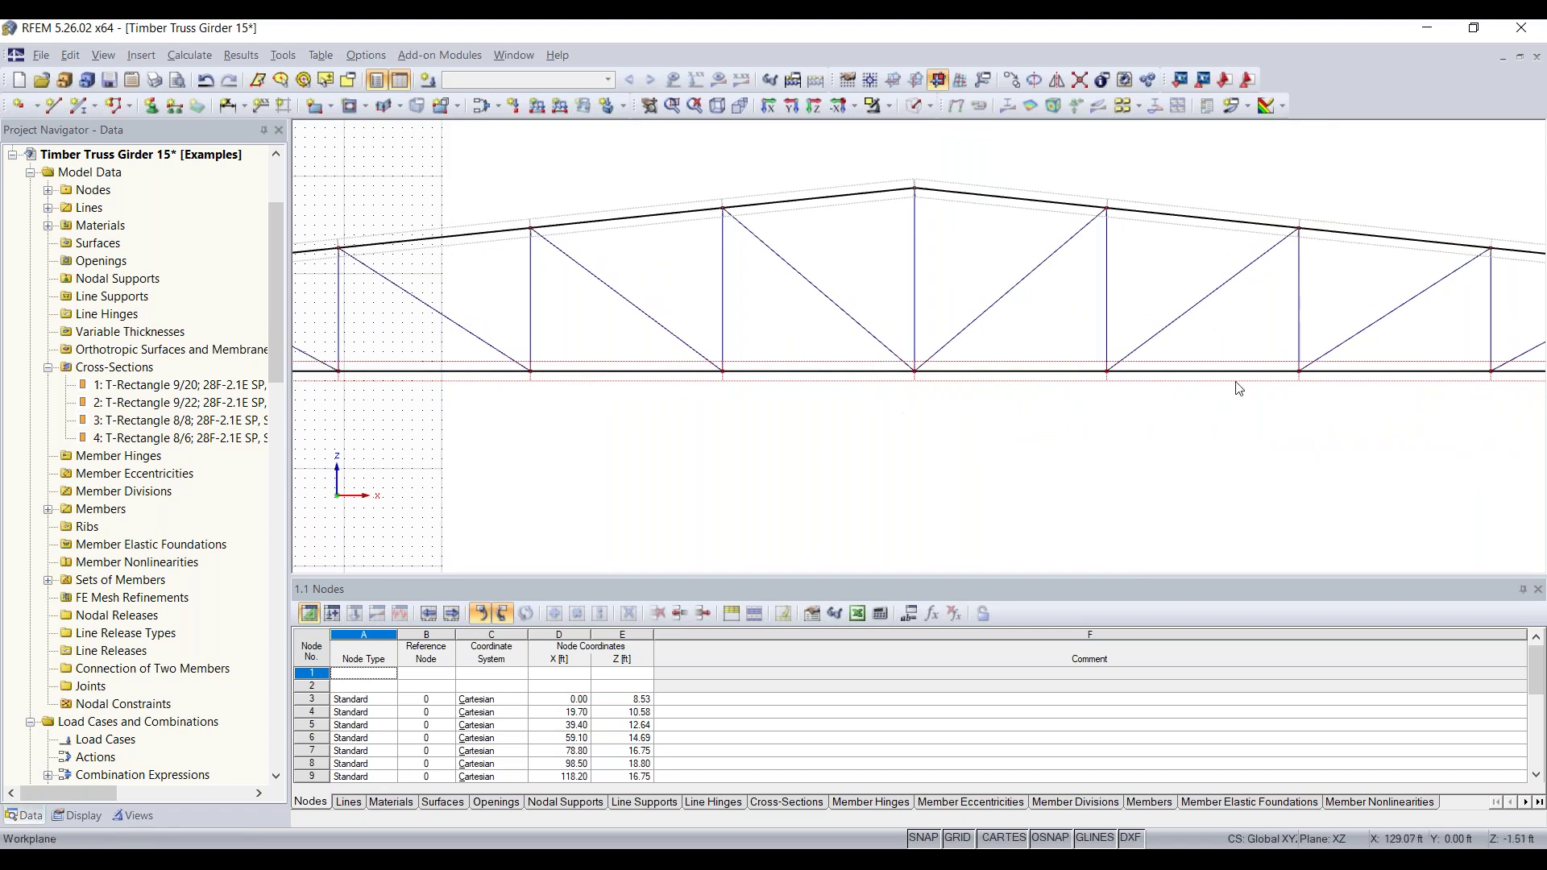
scroll(1039, 378, "up", 2)
left_click(1193, 403)
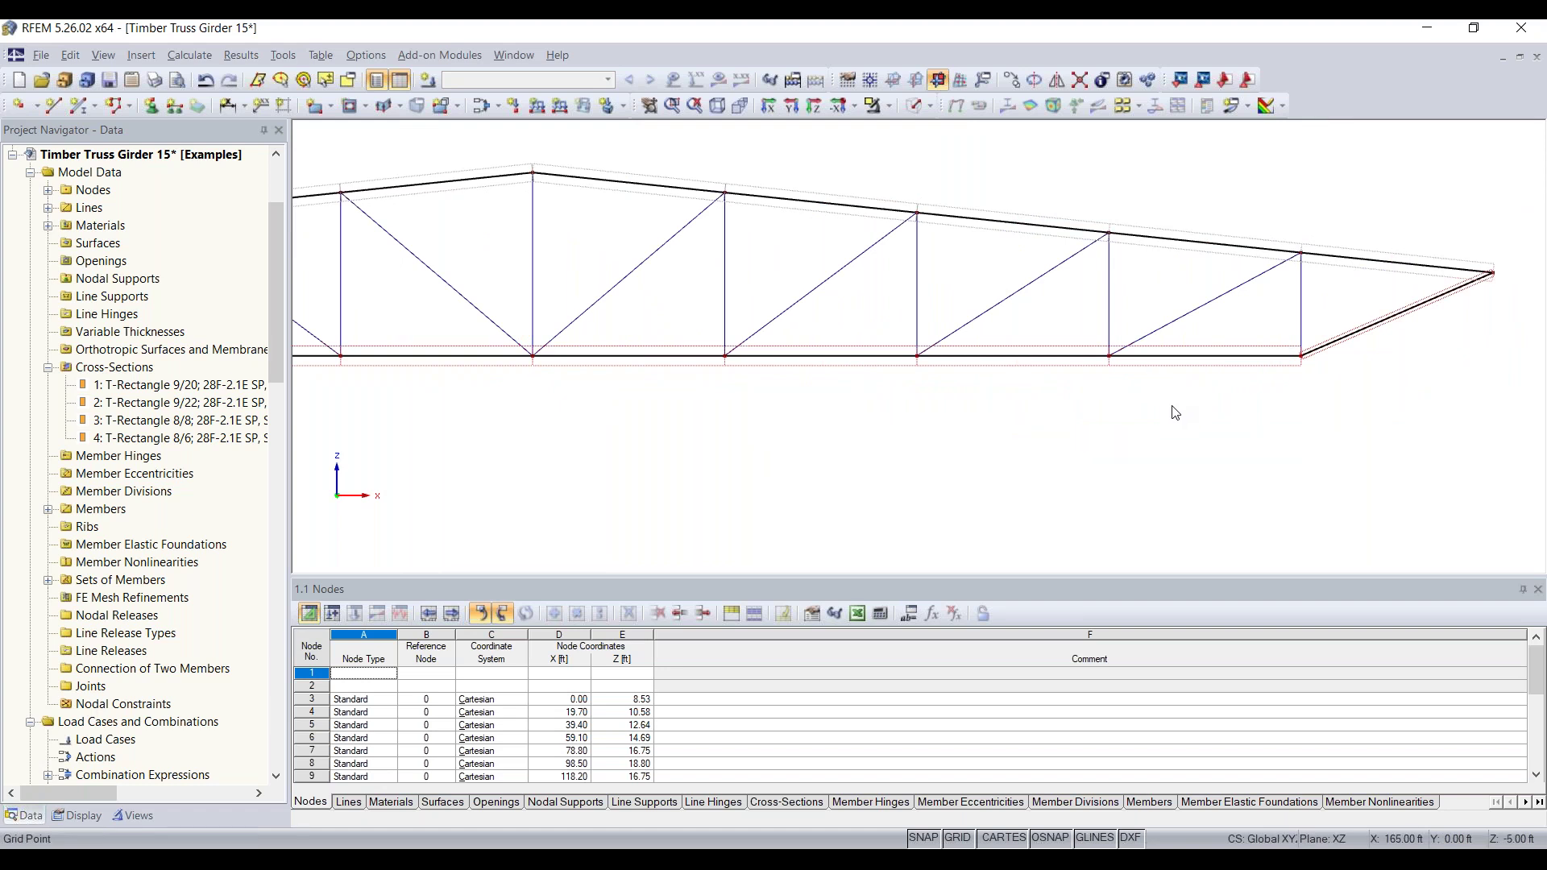
Step: Place a hinged nodal support on the truss's left end node, where the upper chord meets the end diagonal
scroll(1175, 413, "down", 2)
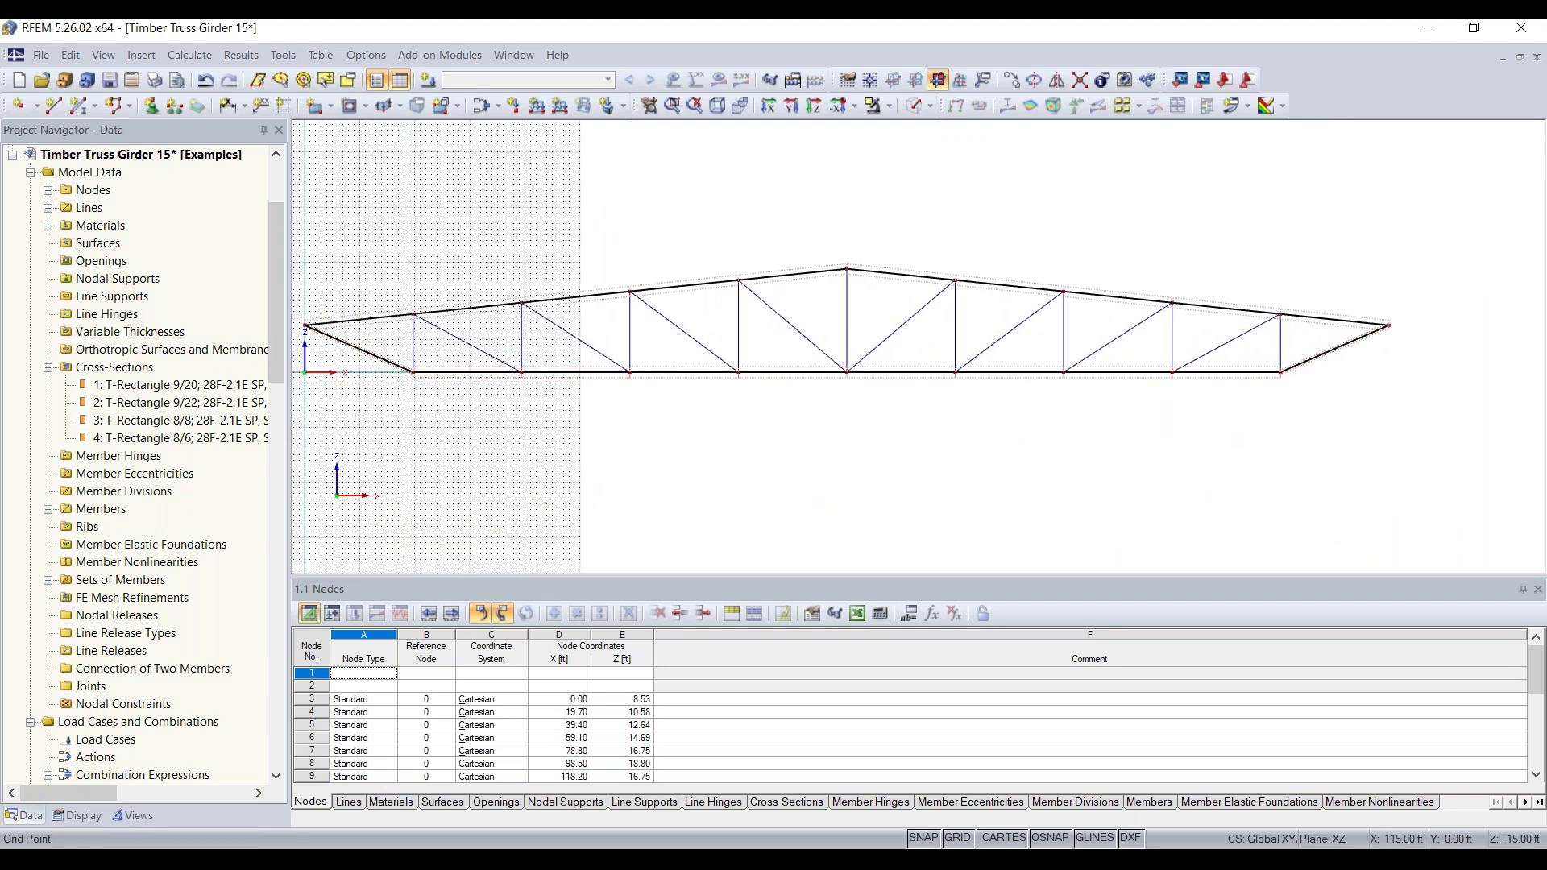
middle_click_drag(667, 453, 829, 453)
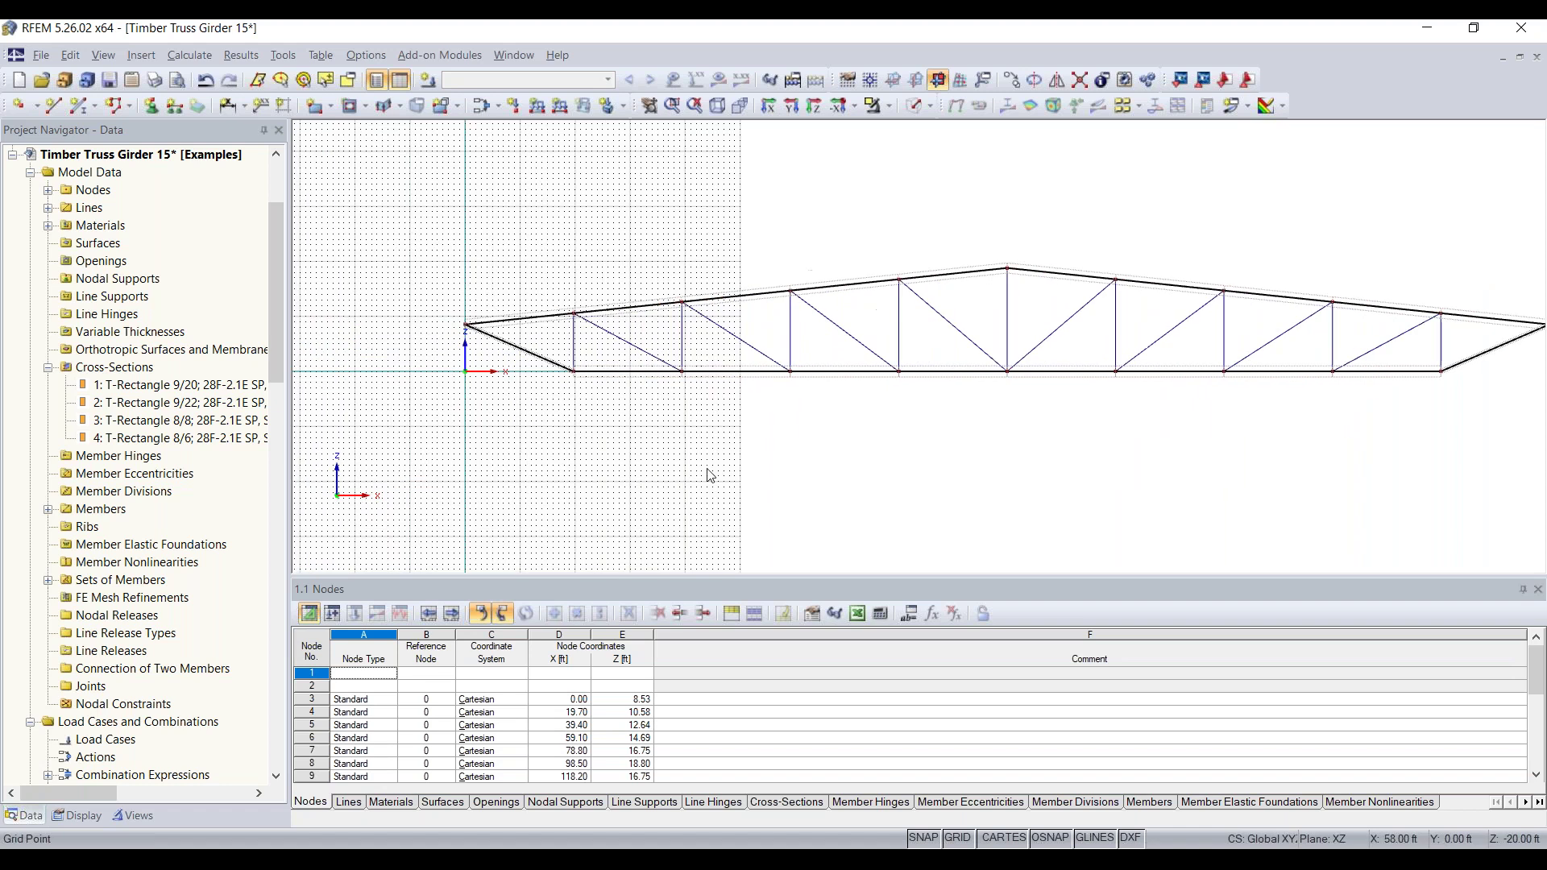
left_click(153, 108)
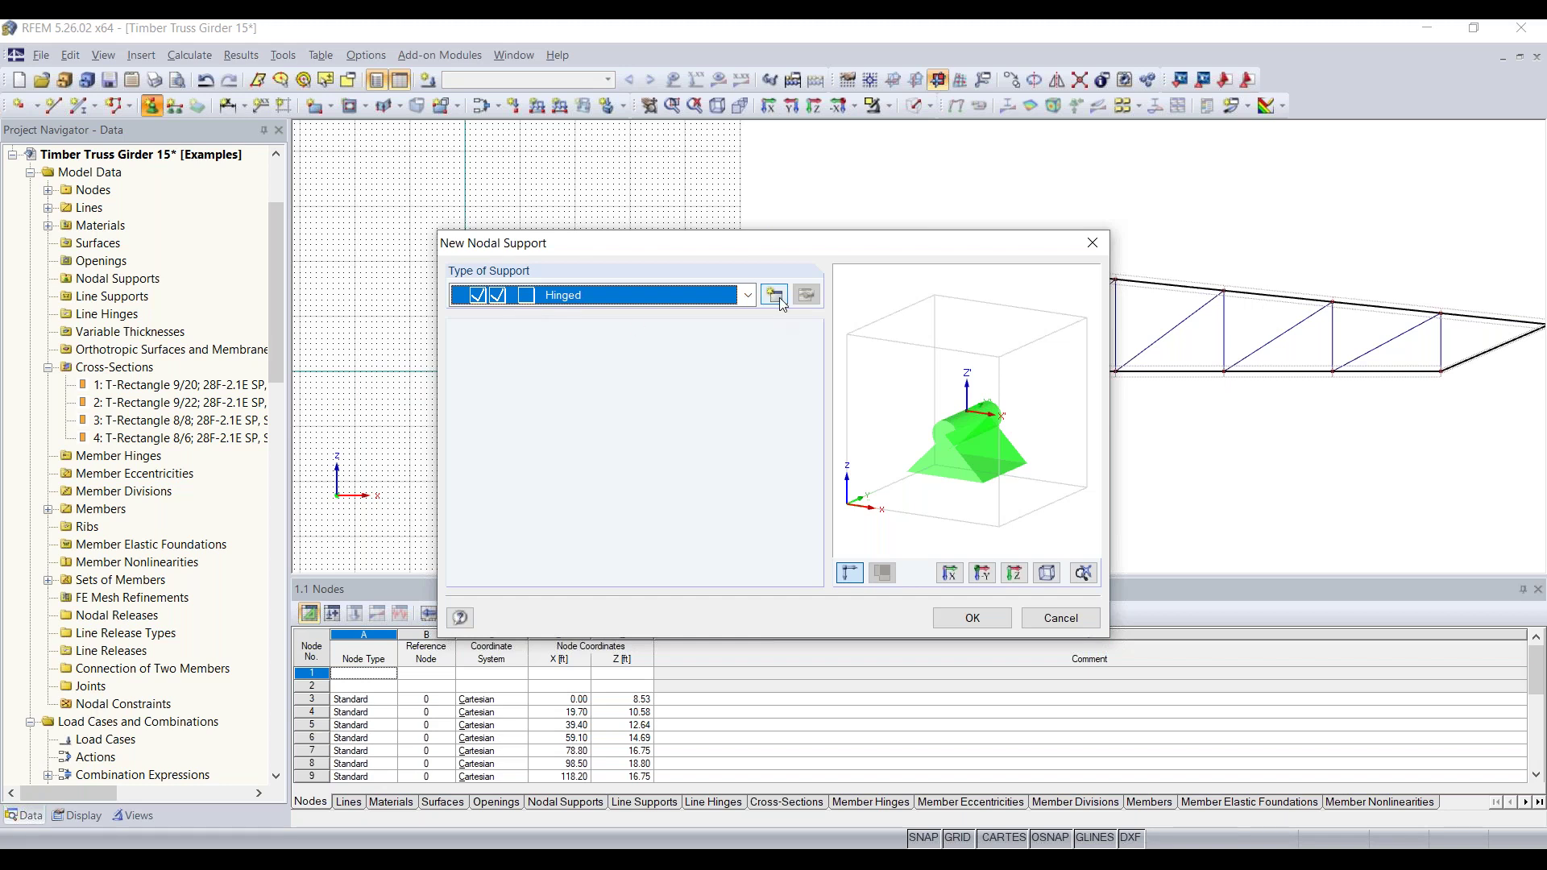
left_click(748, 295)
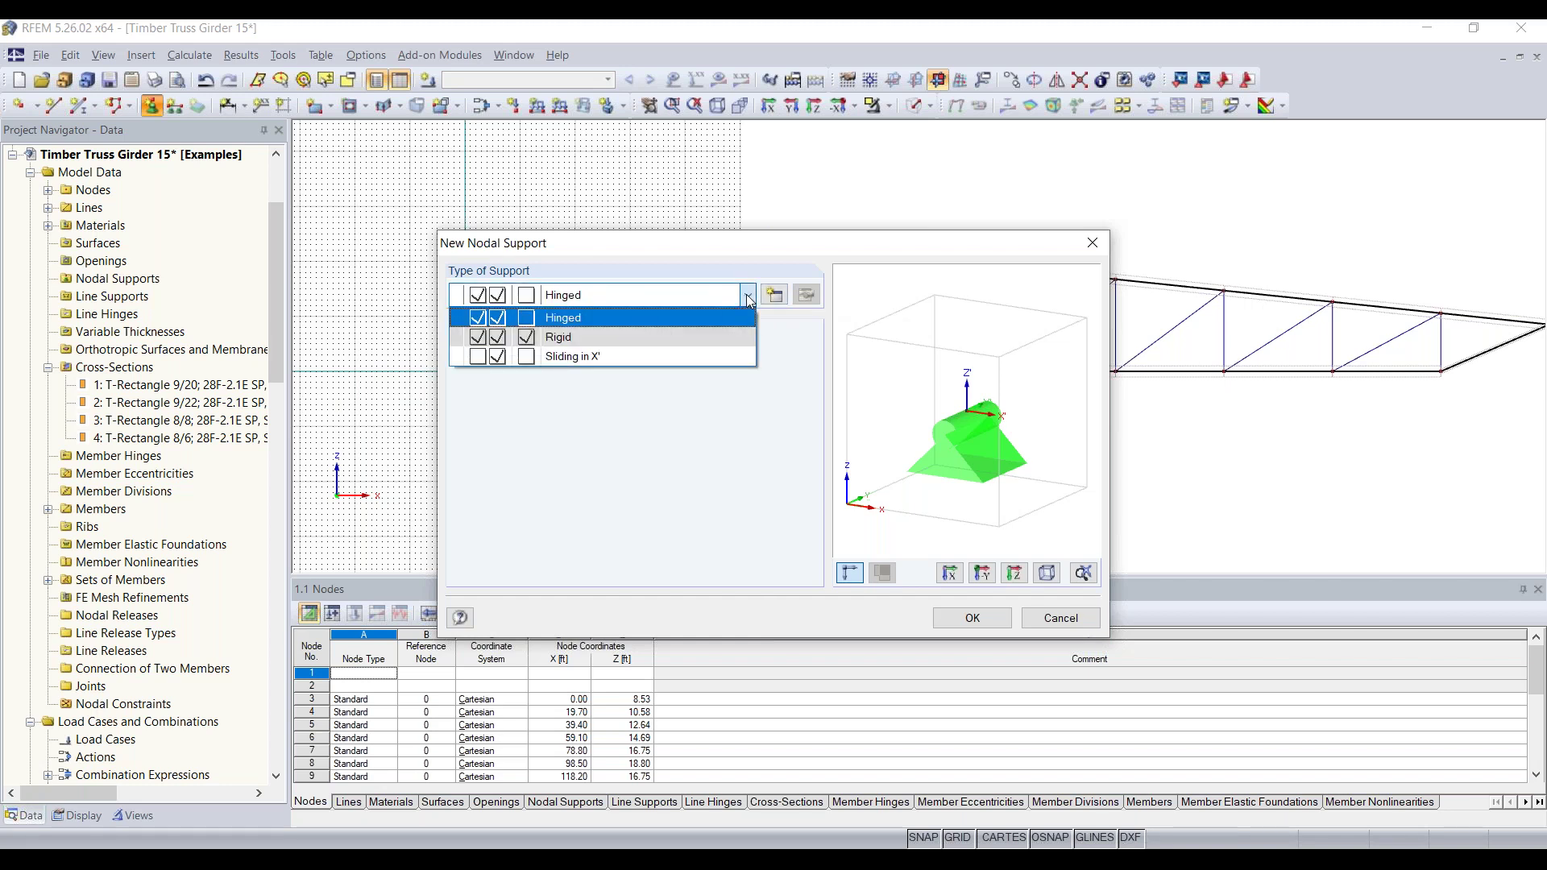
left_click(730, 320)
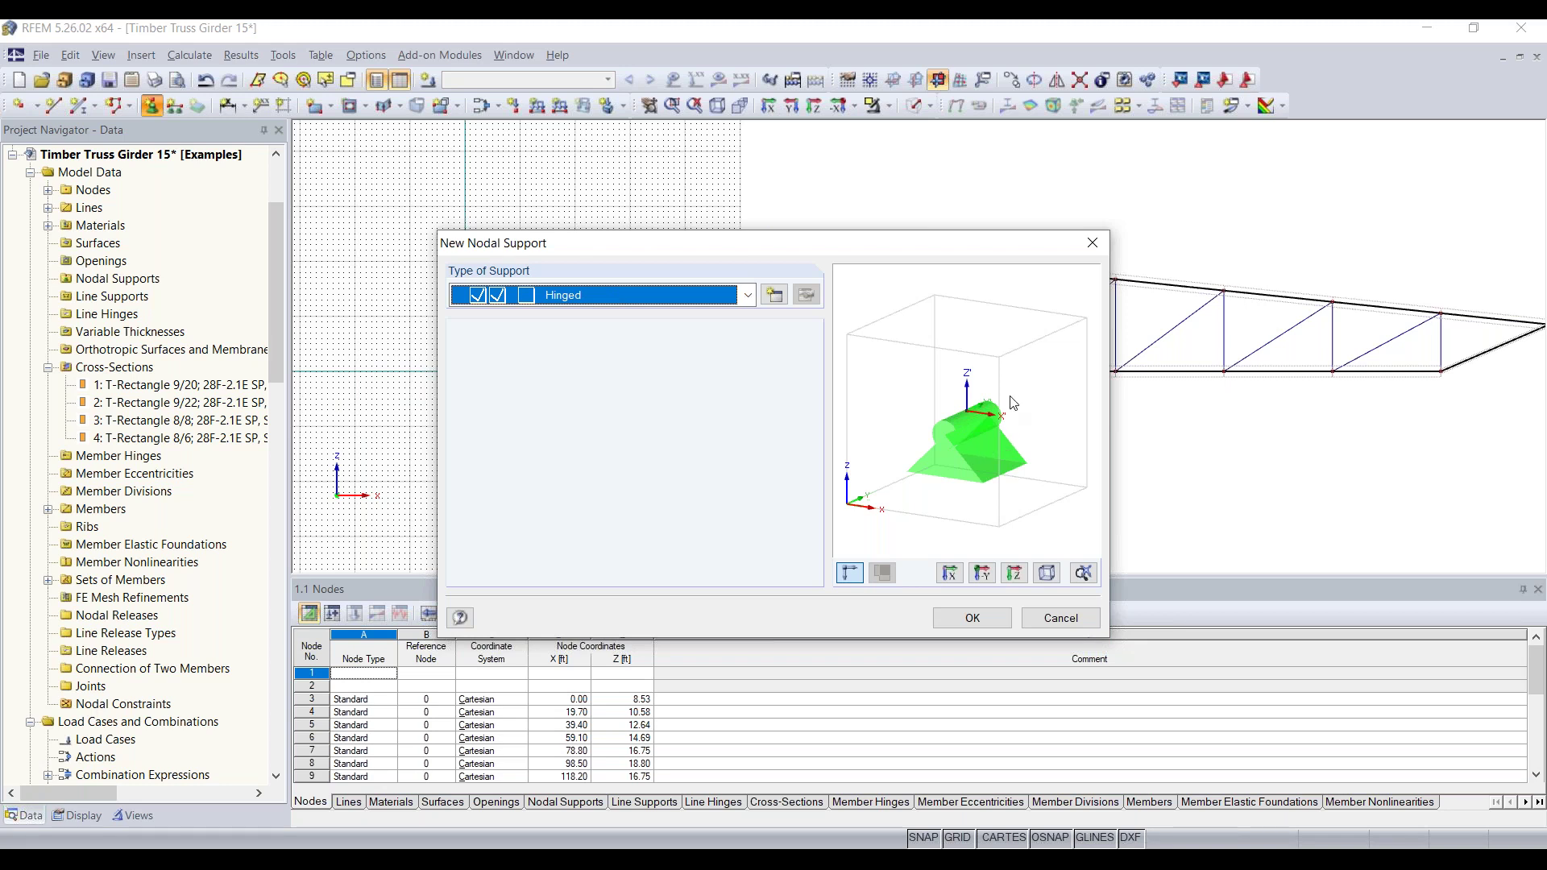
left_click(964, 627)
left_click(464, 324)
scroll(465, 327, "up", 2)
scroll(467, 327, "up", 3)
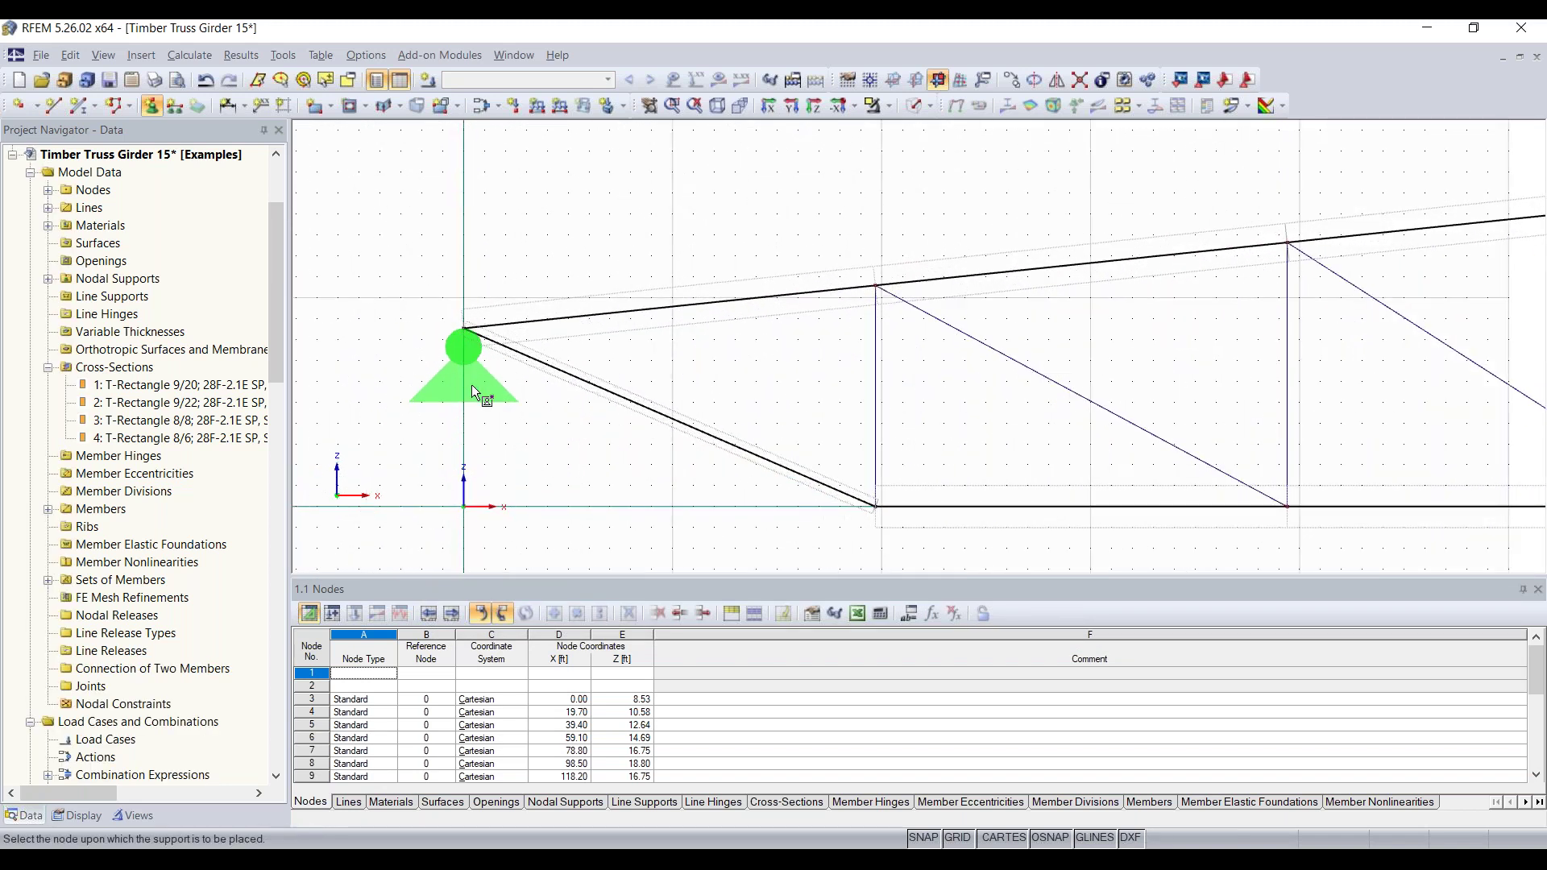
scroll(471, 385, "down", 5)
key("Escape")
Step: Define a new nodal support with uX released and uZ kept fixed, and place it on the truss's right end node
middle_click_drag(1150, 489, 490, 442)
left_click(158, 110)
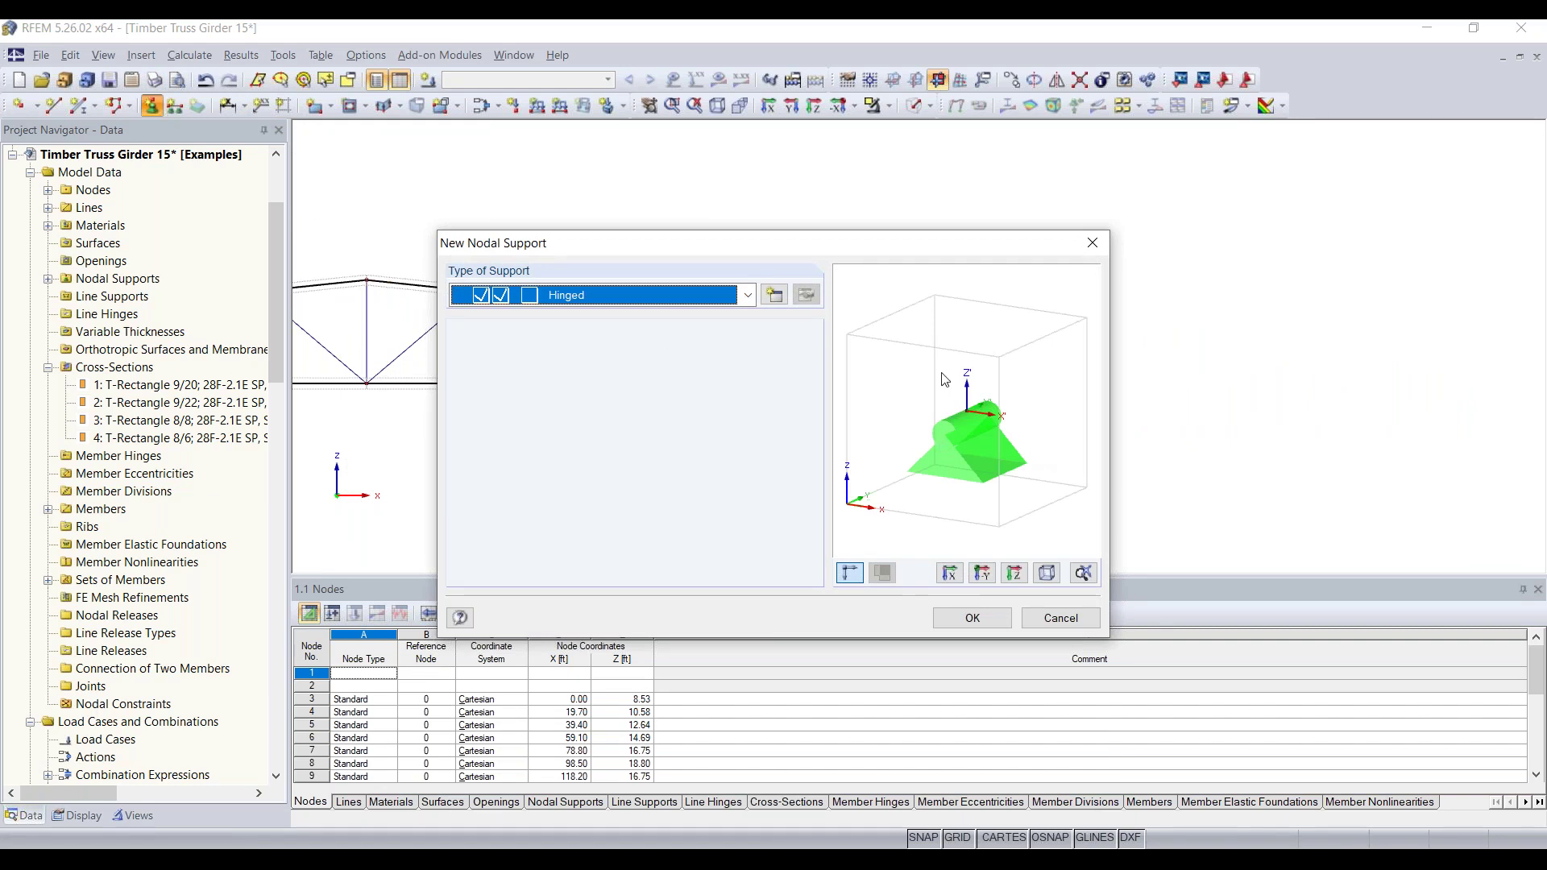
left_click(780, 298)
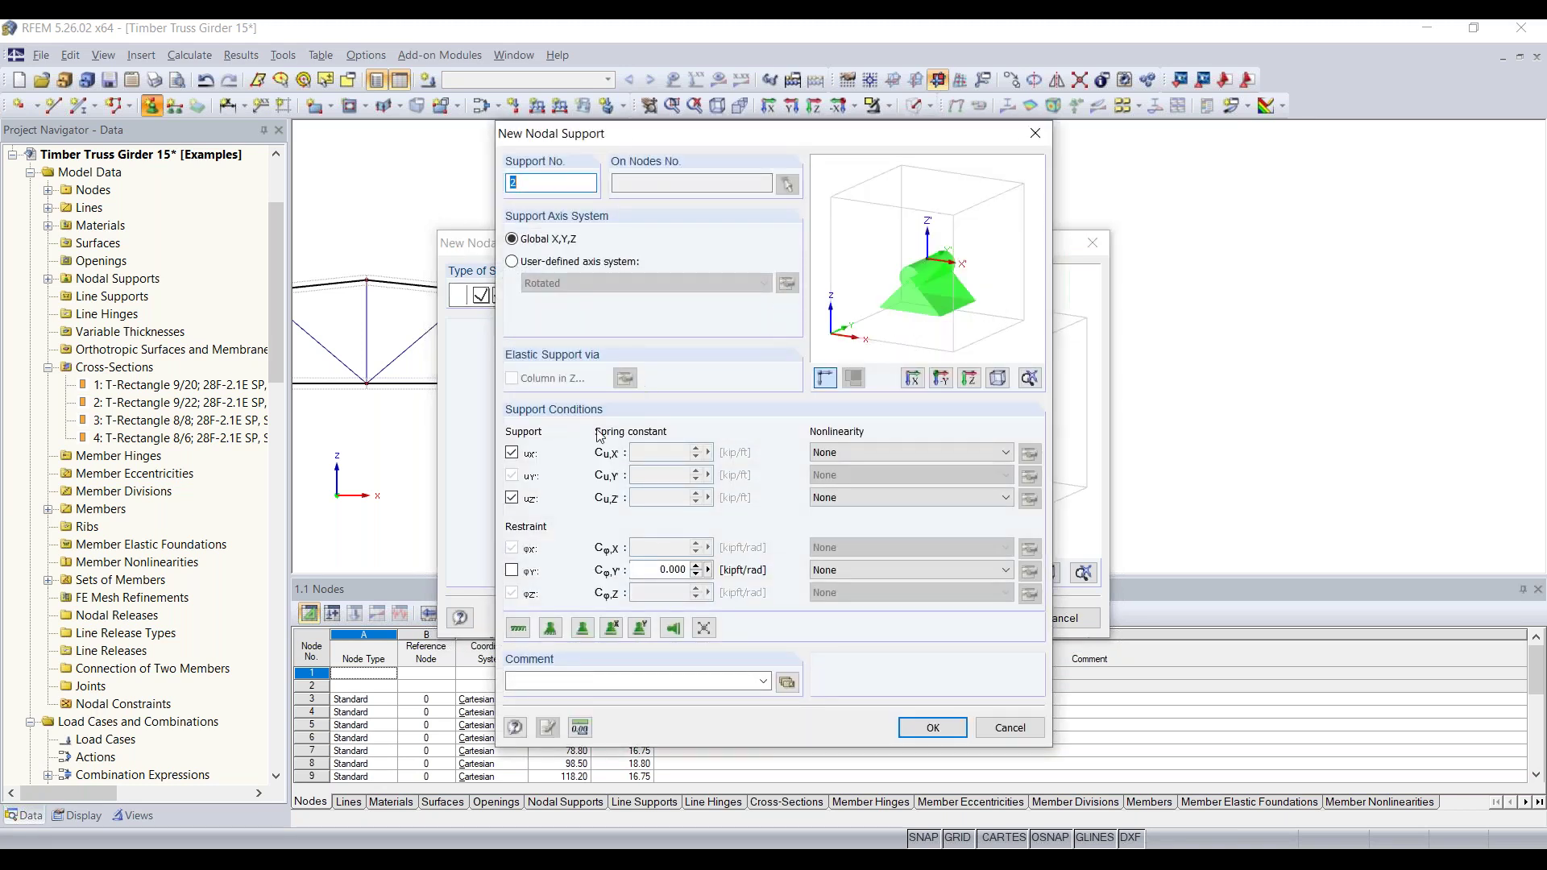
left_click(512, 453)
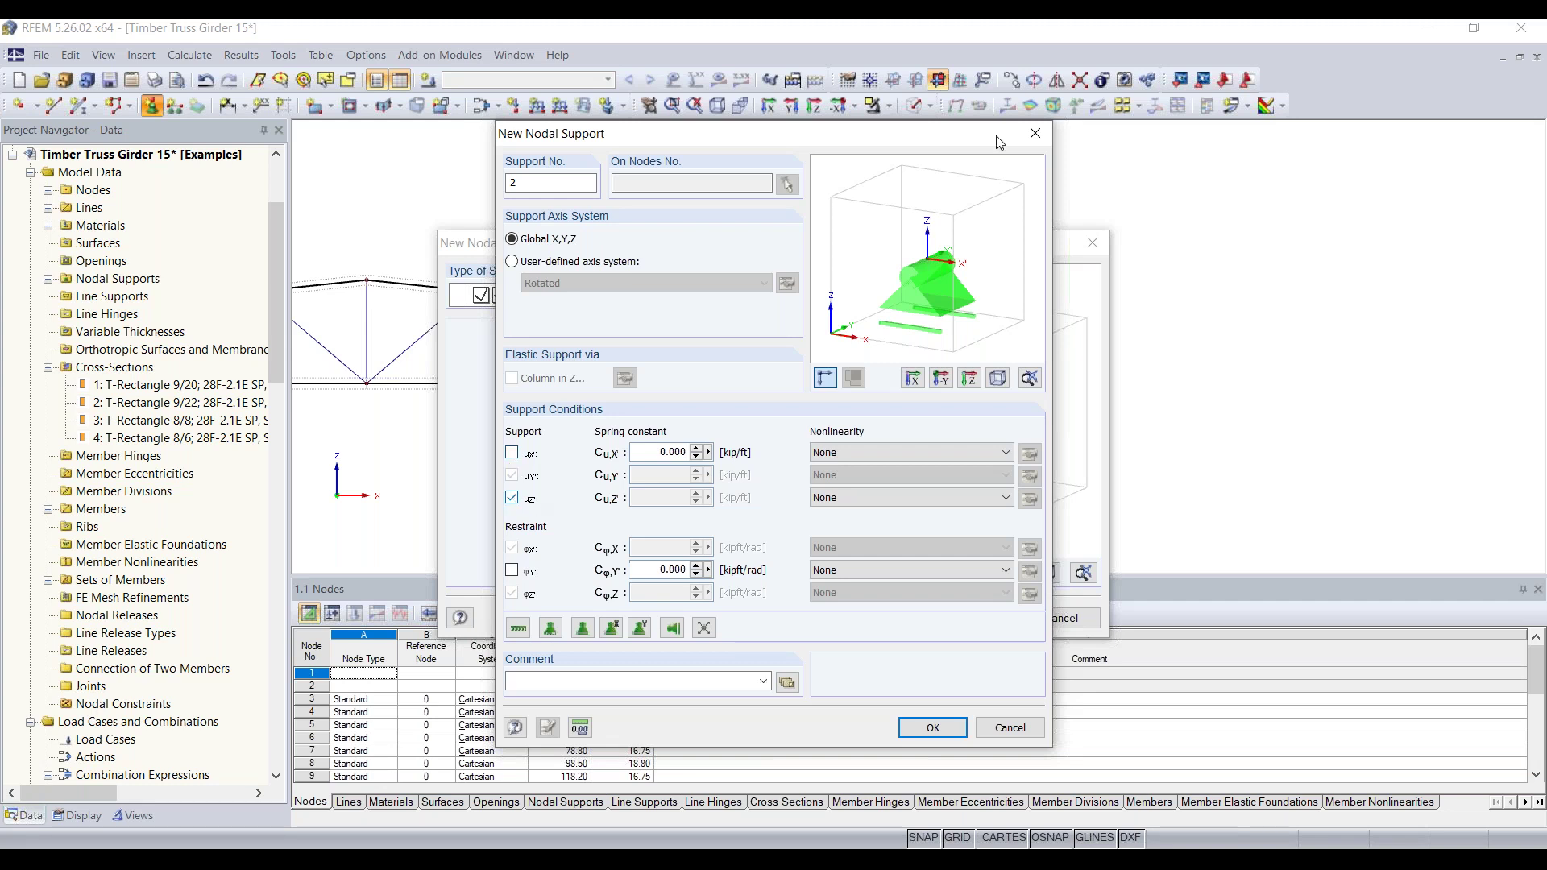
left_click(935, 725)
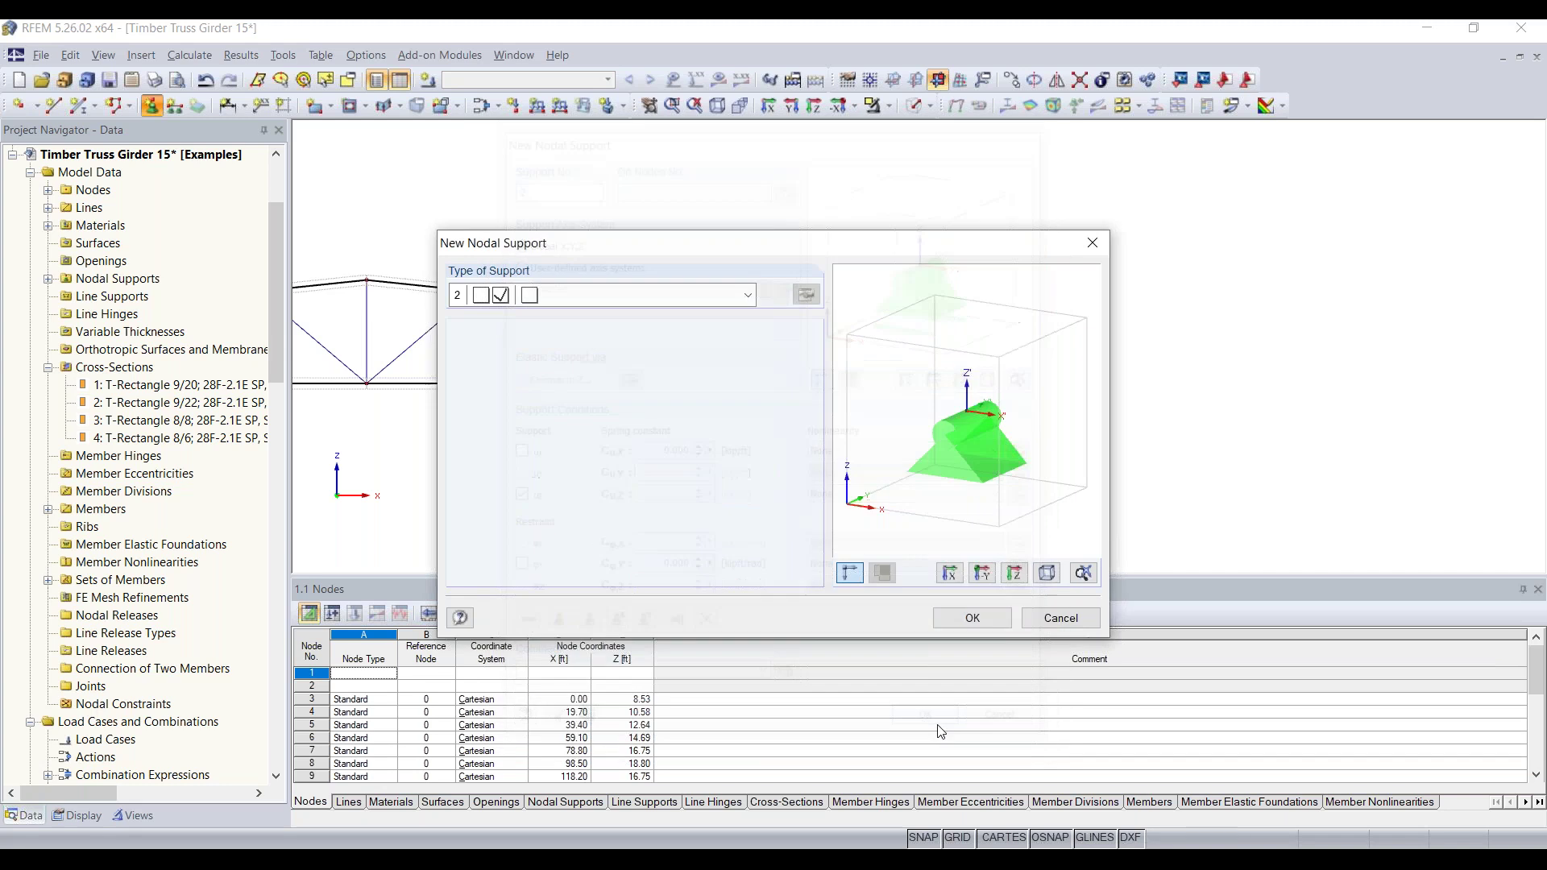
left_click(975, 622)
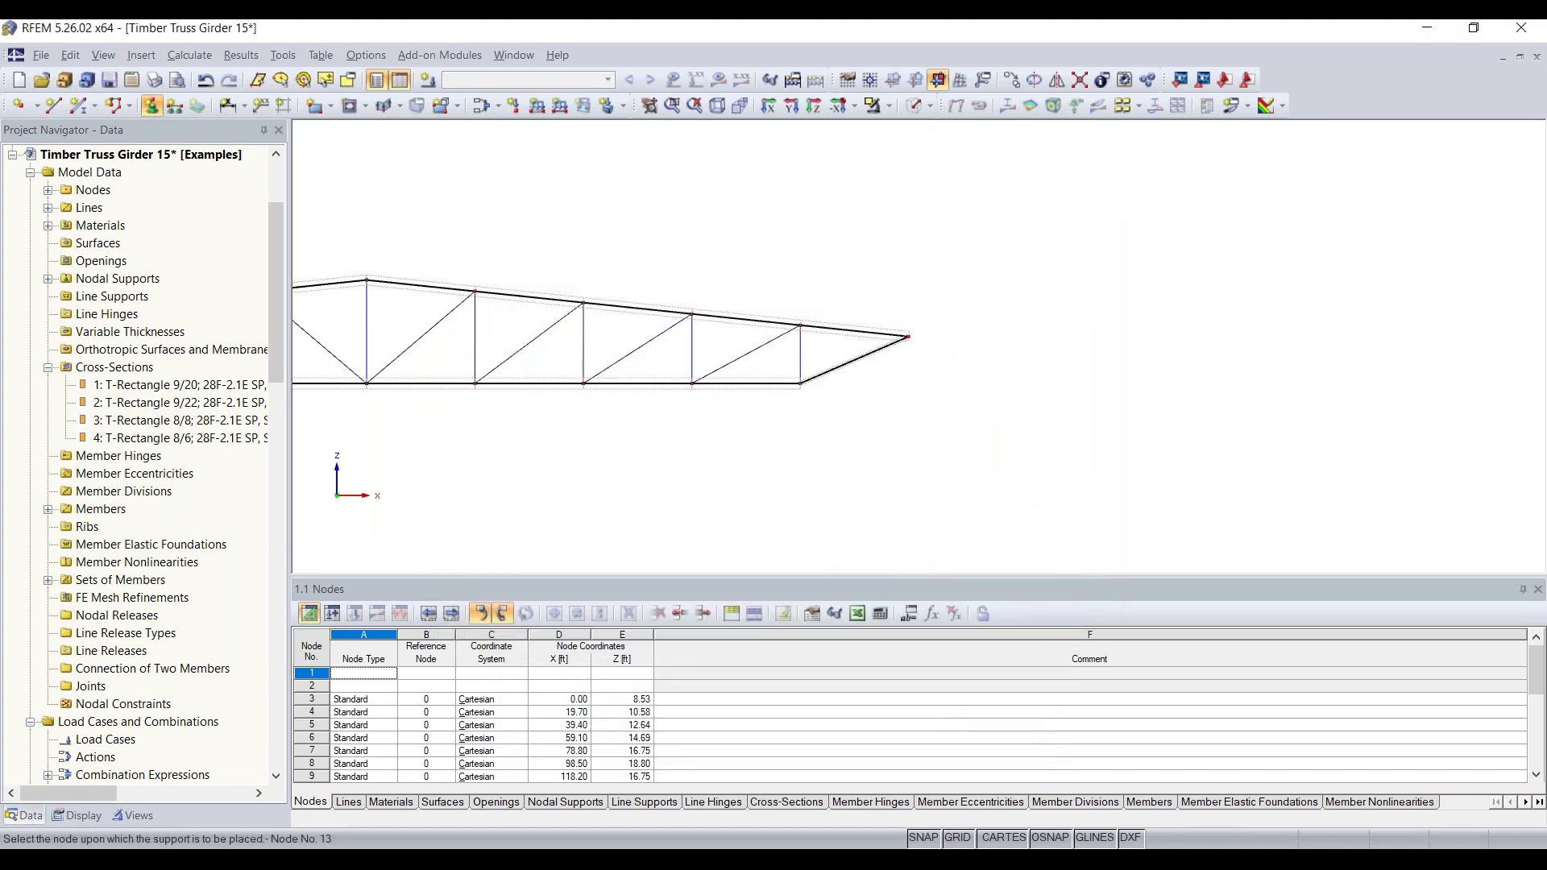
scroll(901, 355, "up", 3)
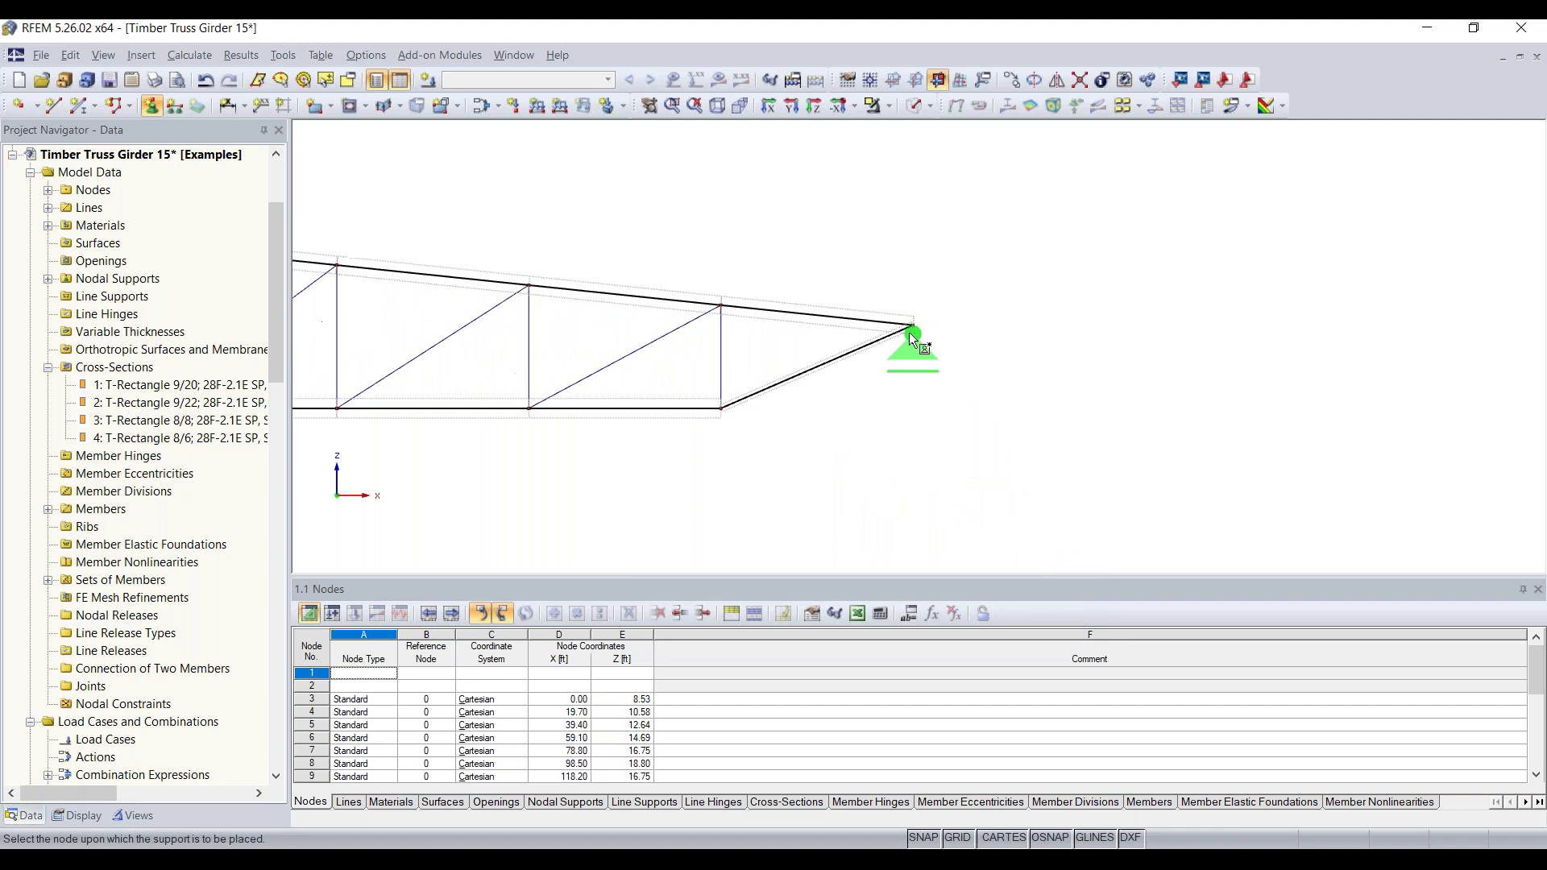
scroll(915, 326, "down", 3)
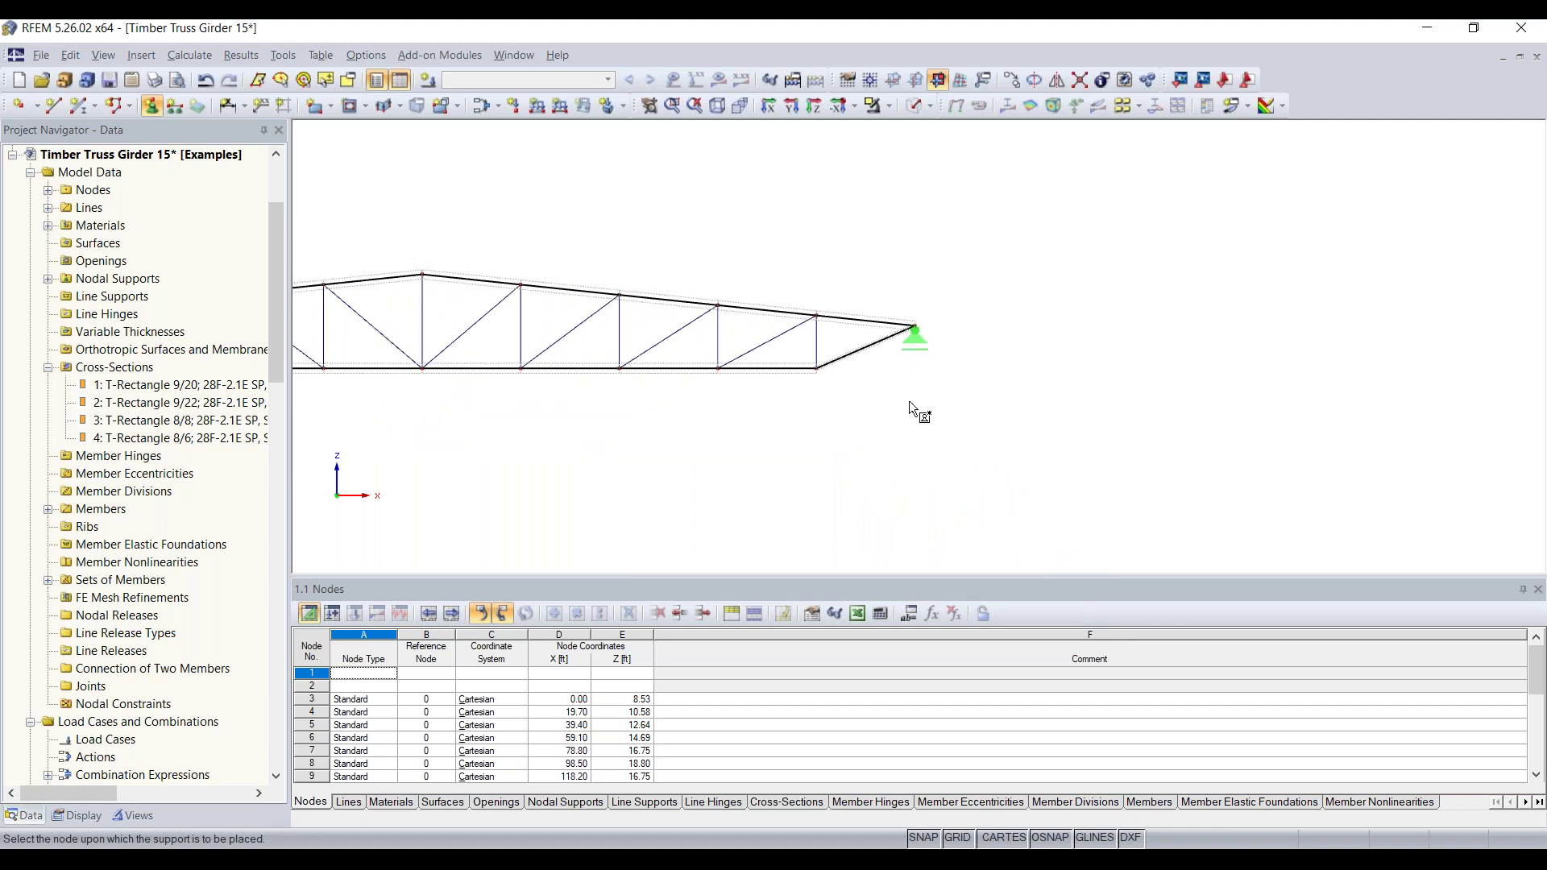
key("Escape")
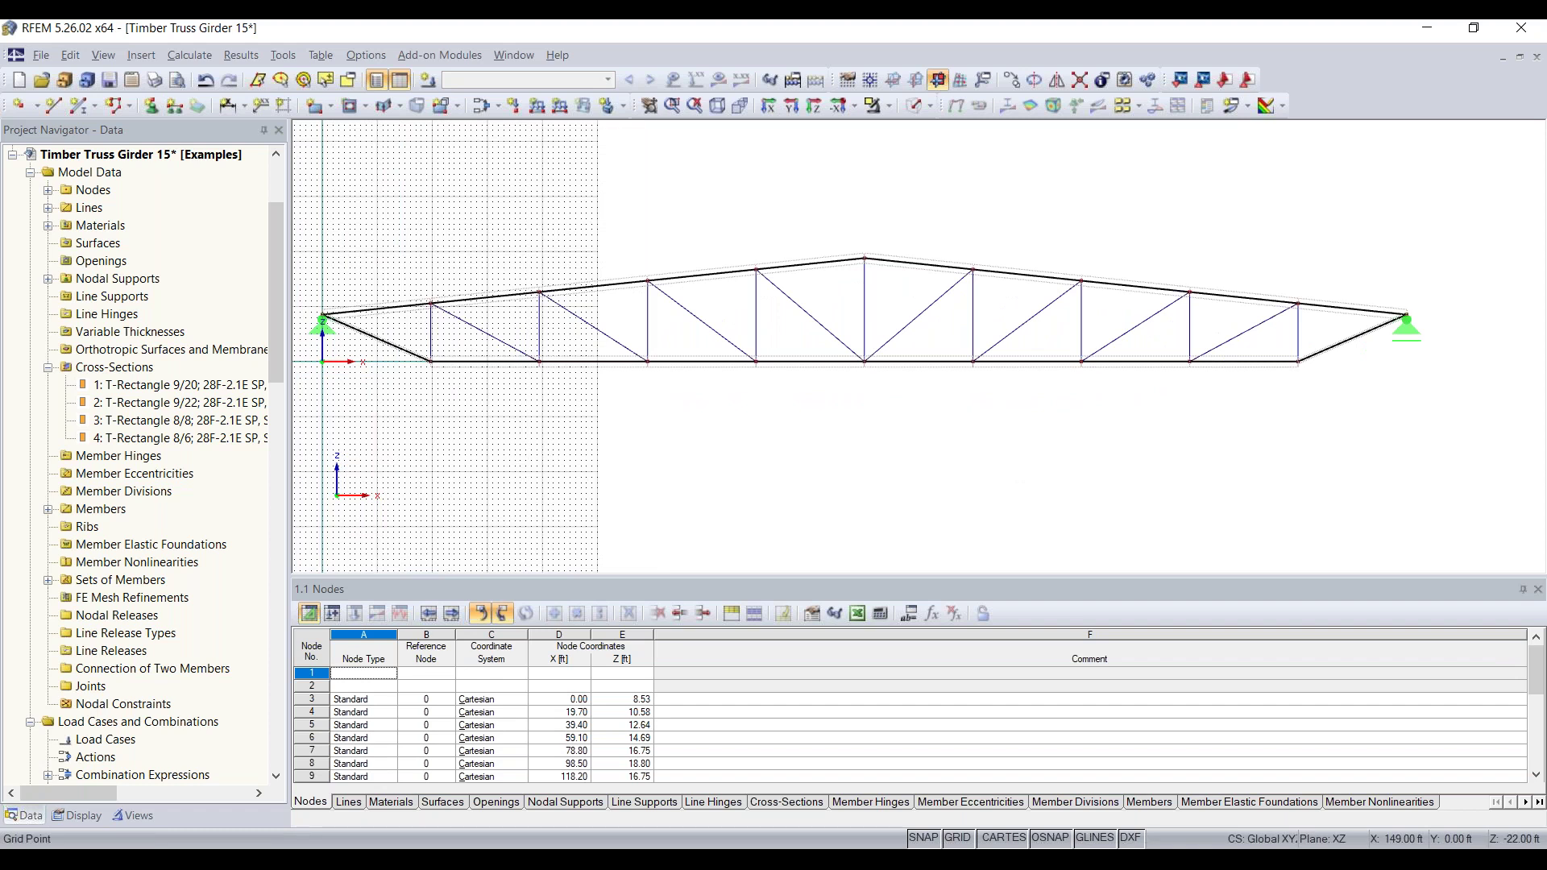
scroll(564, 457, "down", 2)
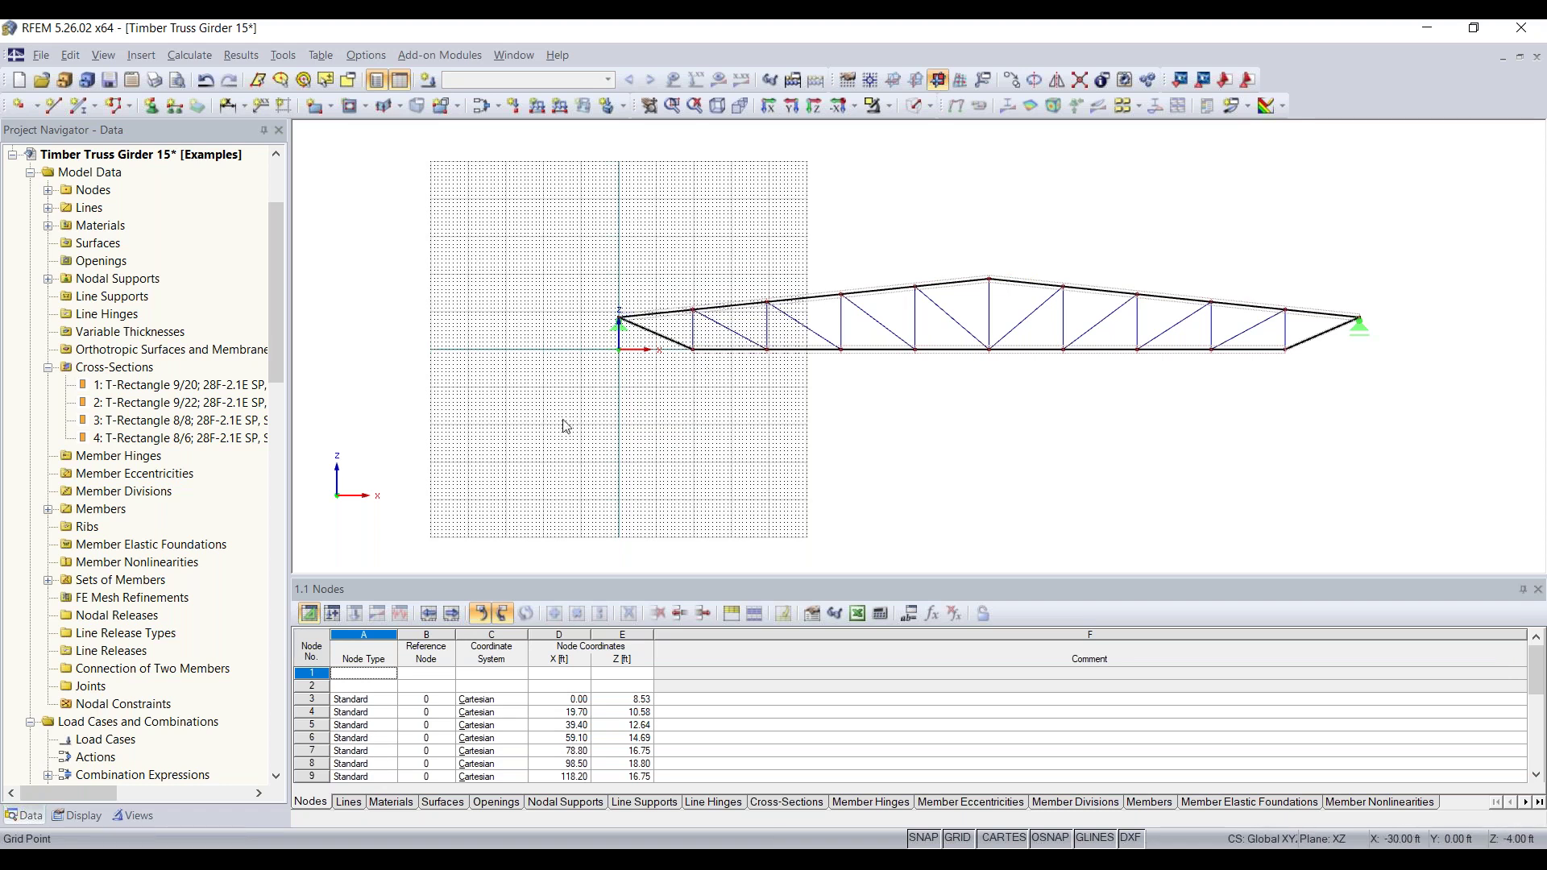
left_click(710, 321)
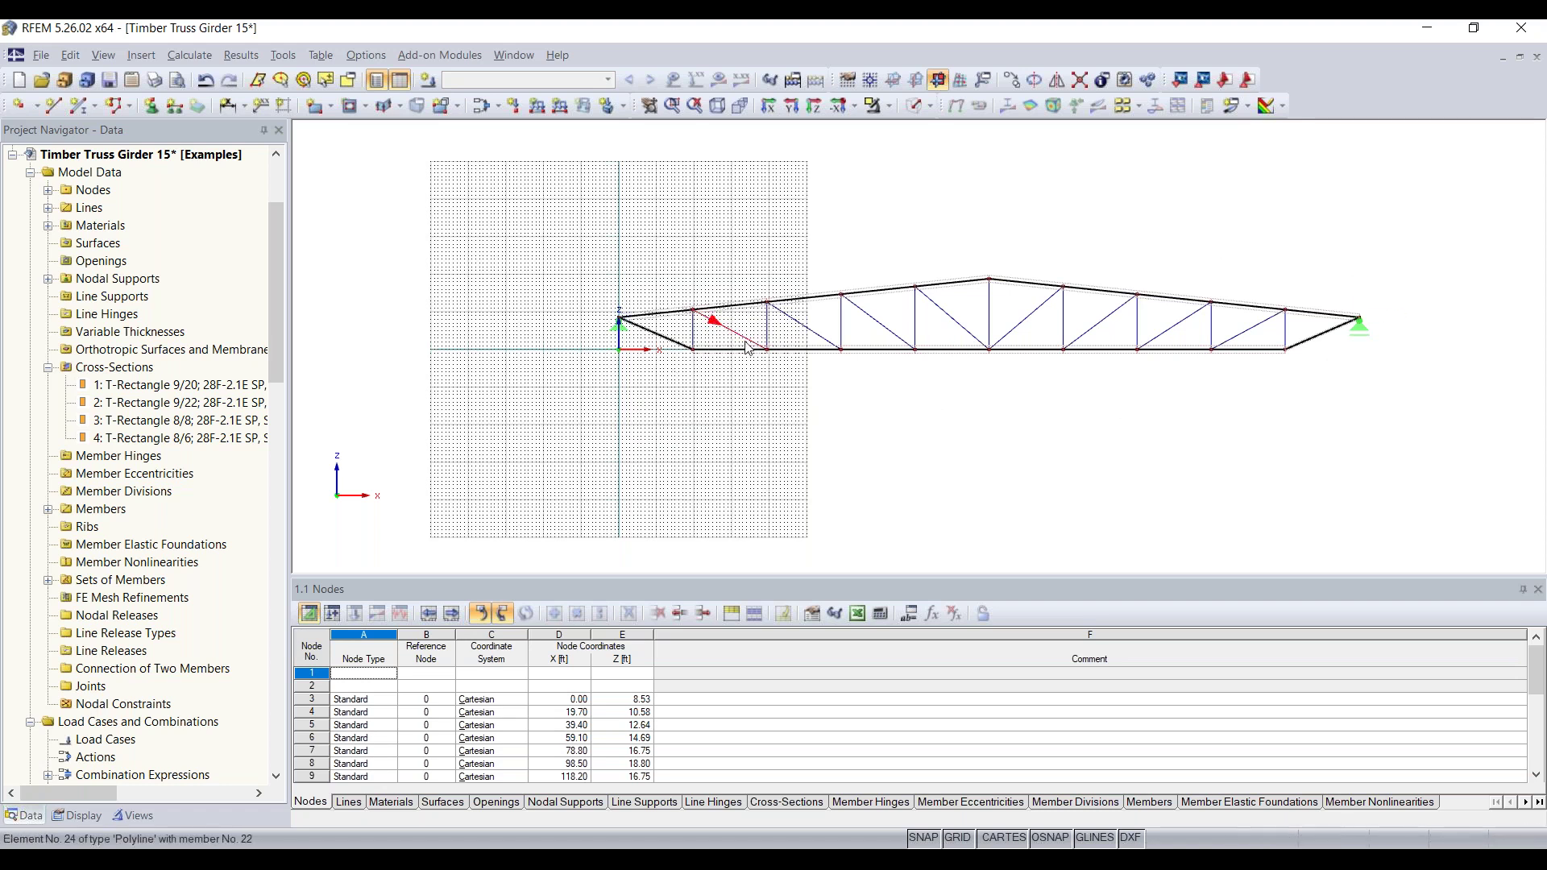
left_click(788, 228)
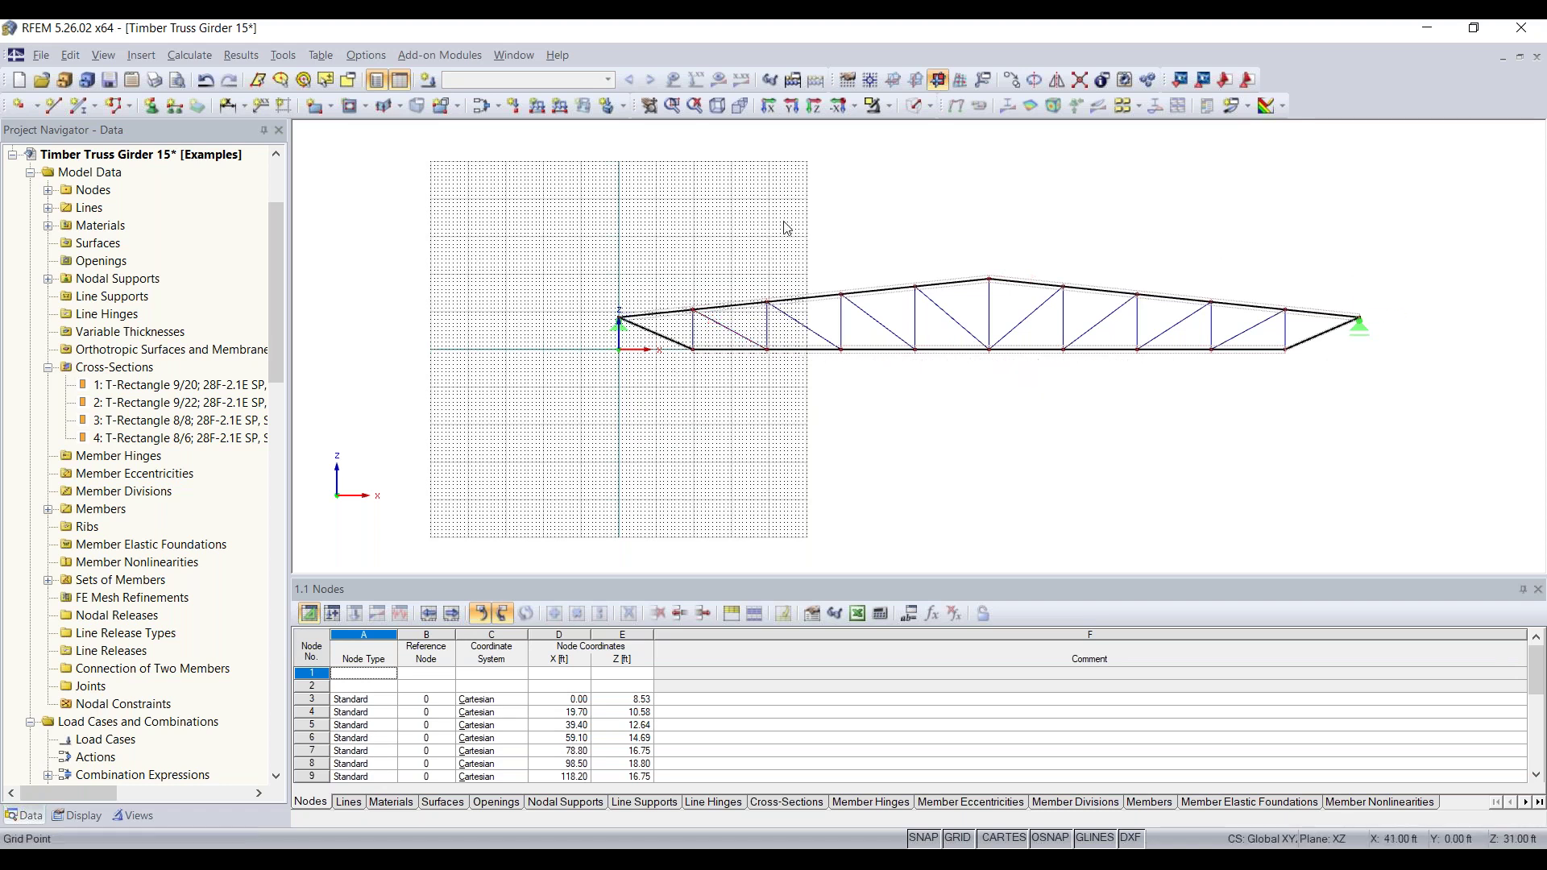
Step: Set the work plane's number of grid points dynamically according to model size, and display the truss as a solid rendered model
left_click(849, 87)
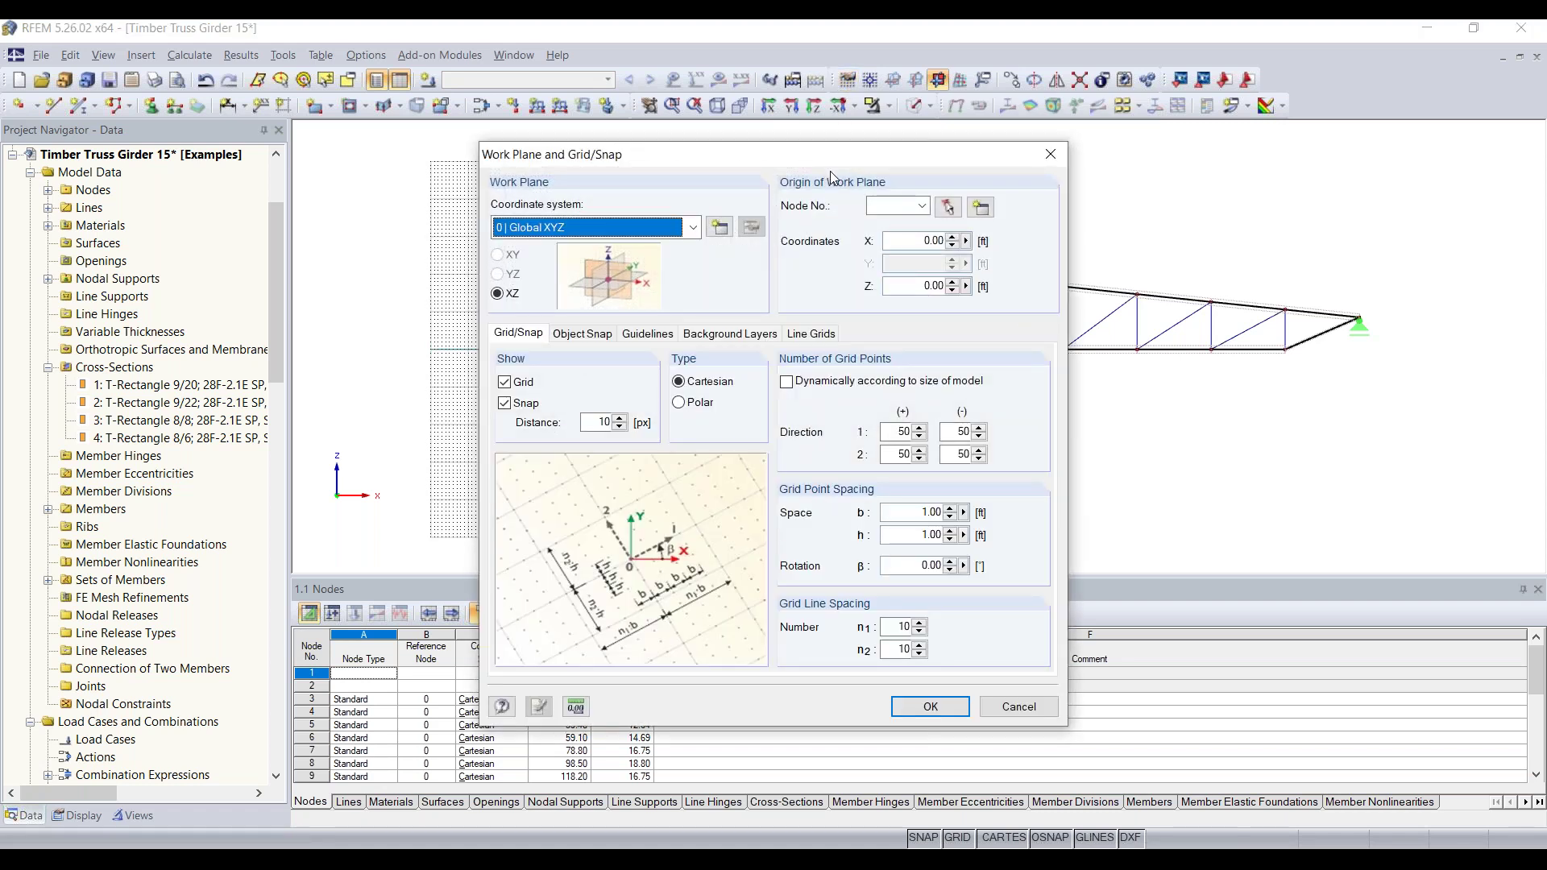
left_click_drag(816, 161, 814, 145)
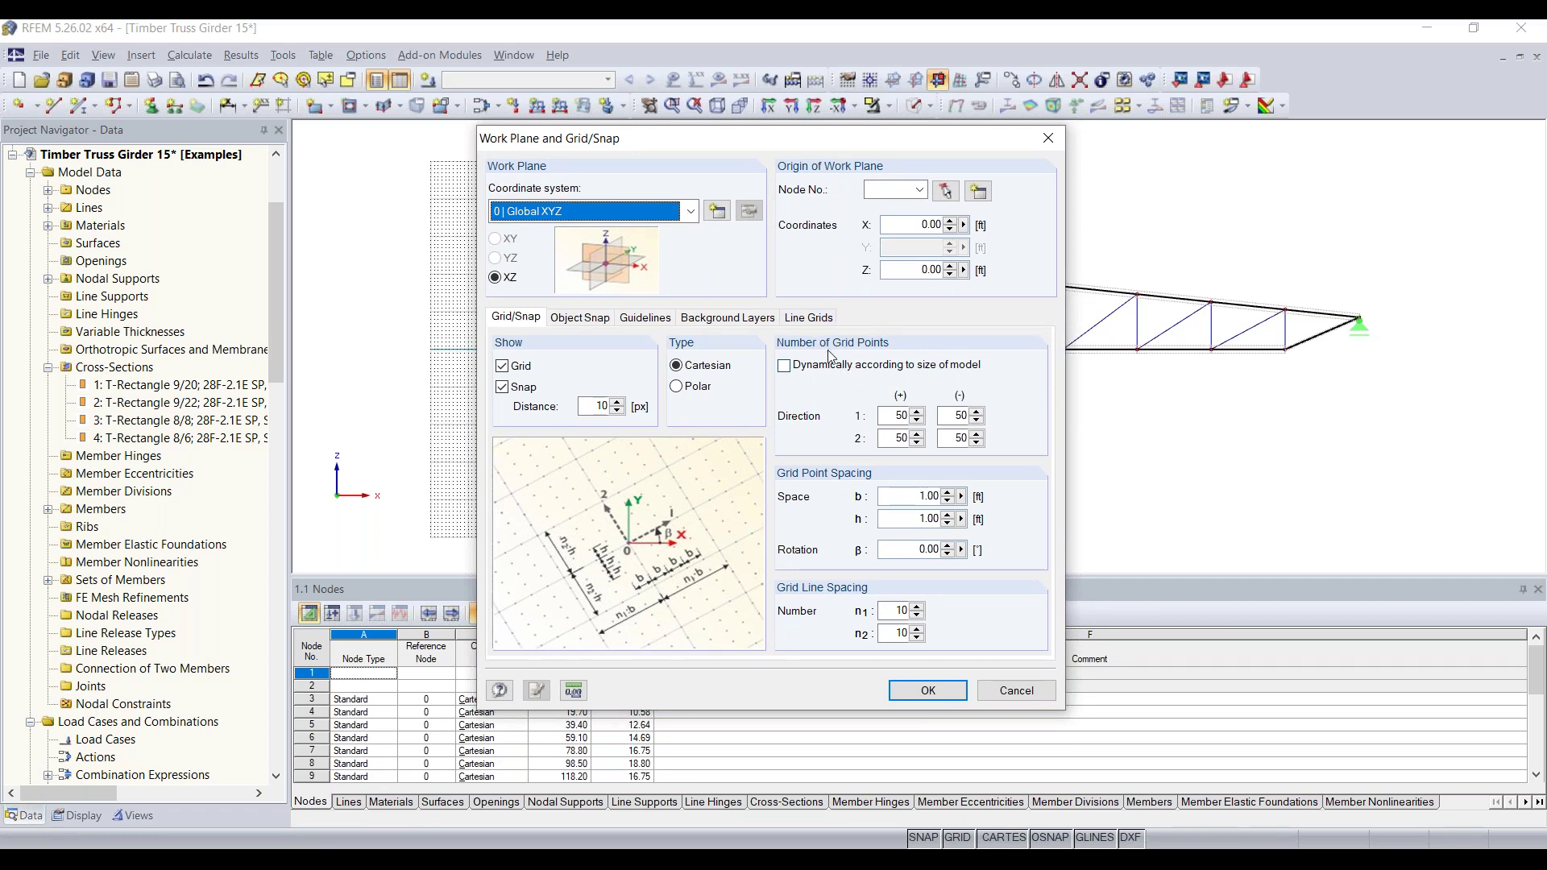
left_click(884, 372)
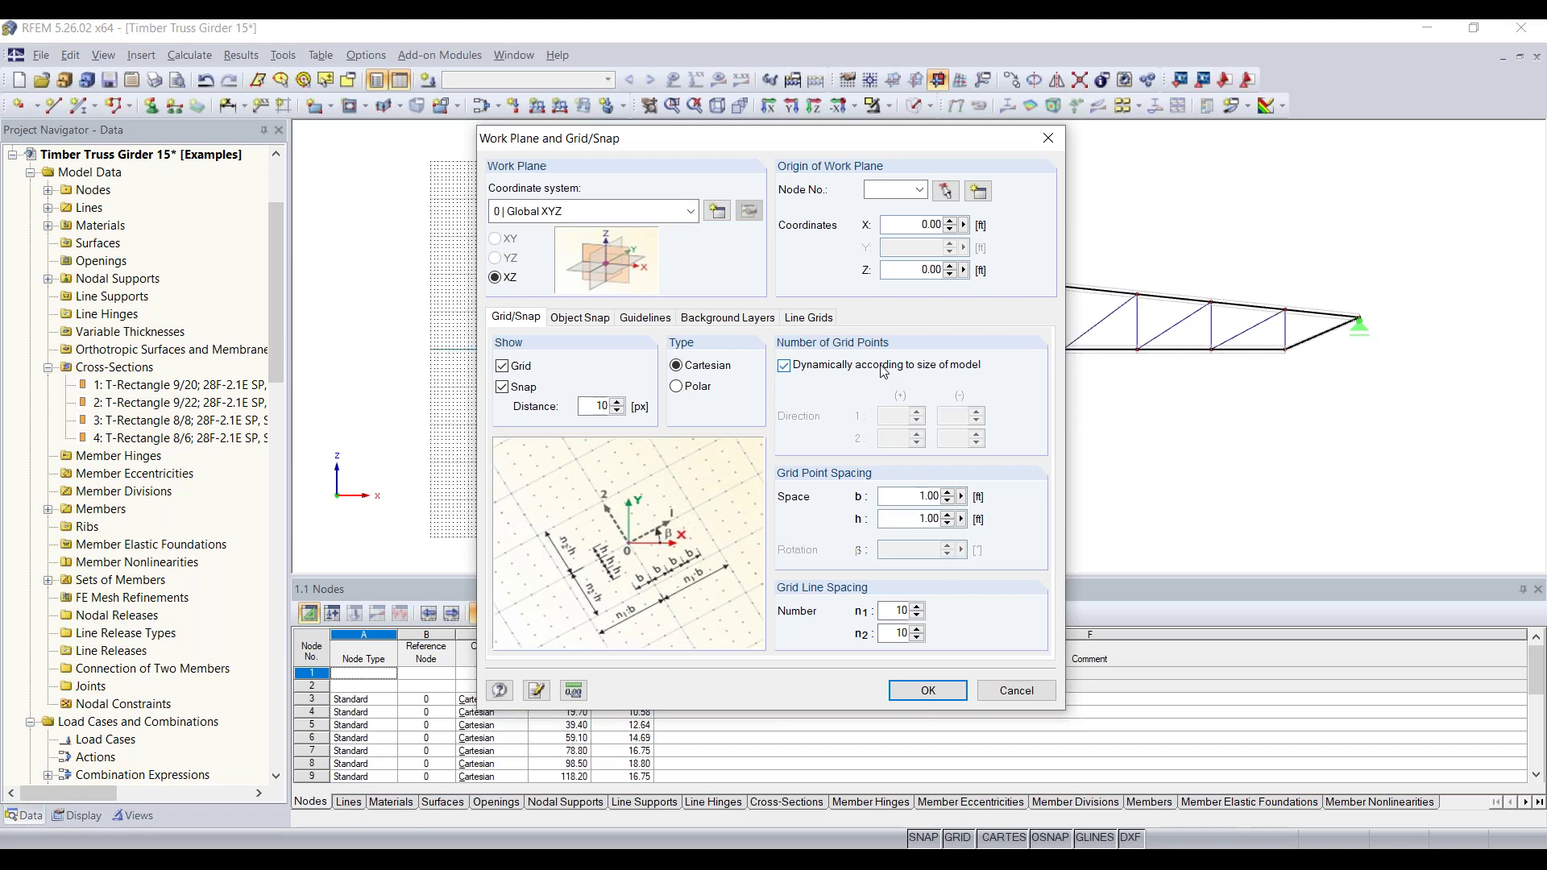
left_click(936, 689)
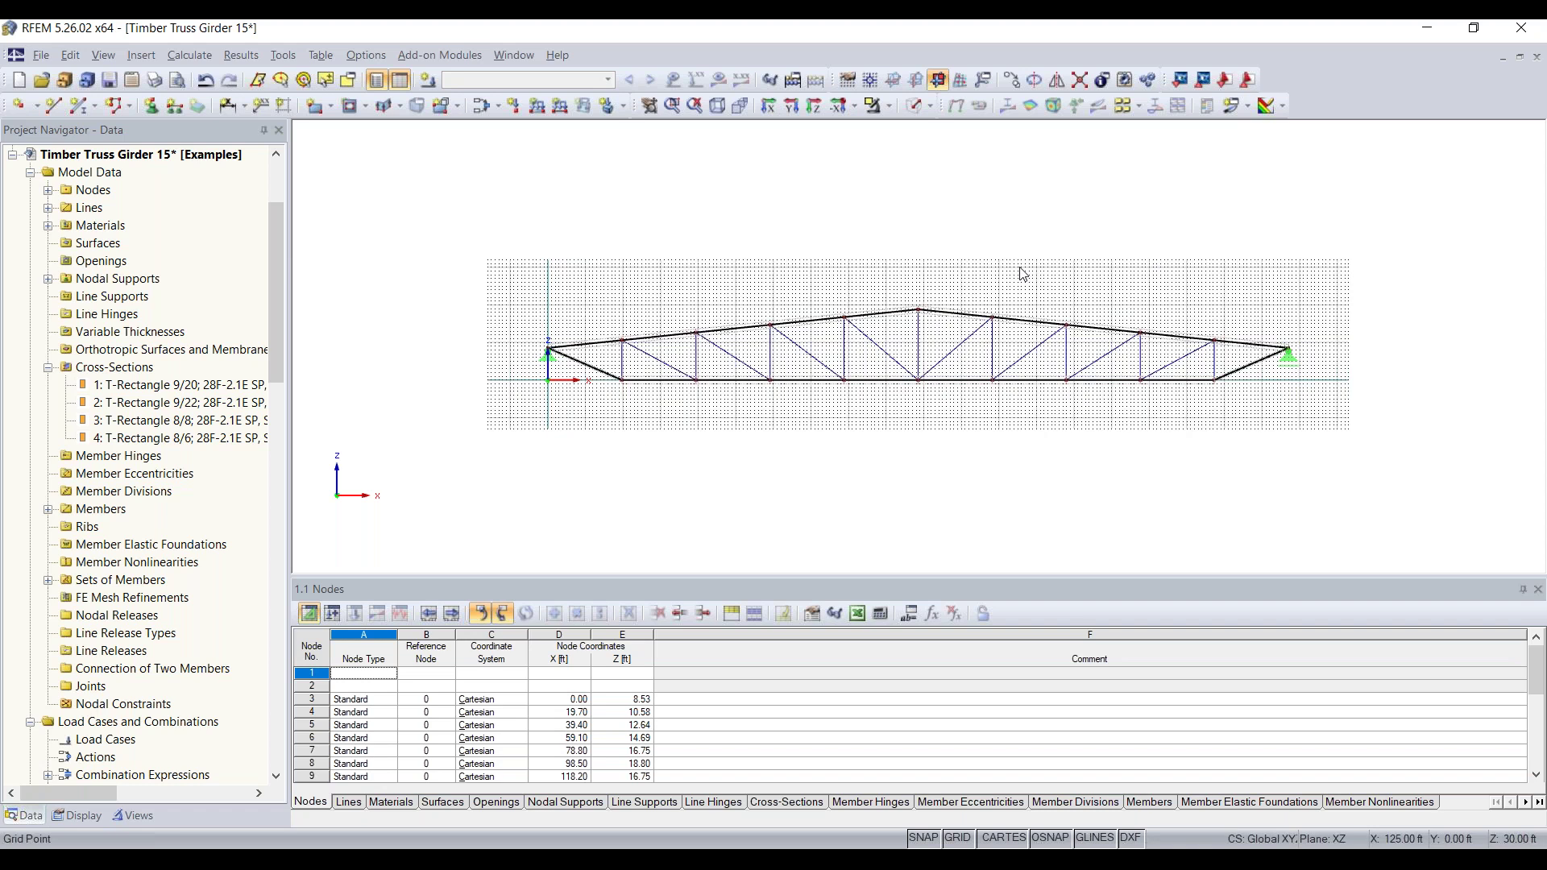
left_click(914, 105)
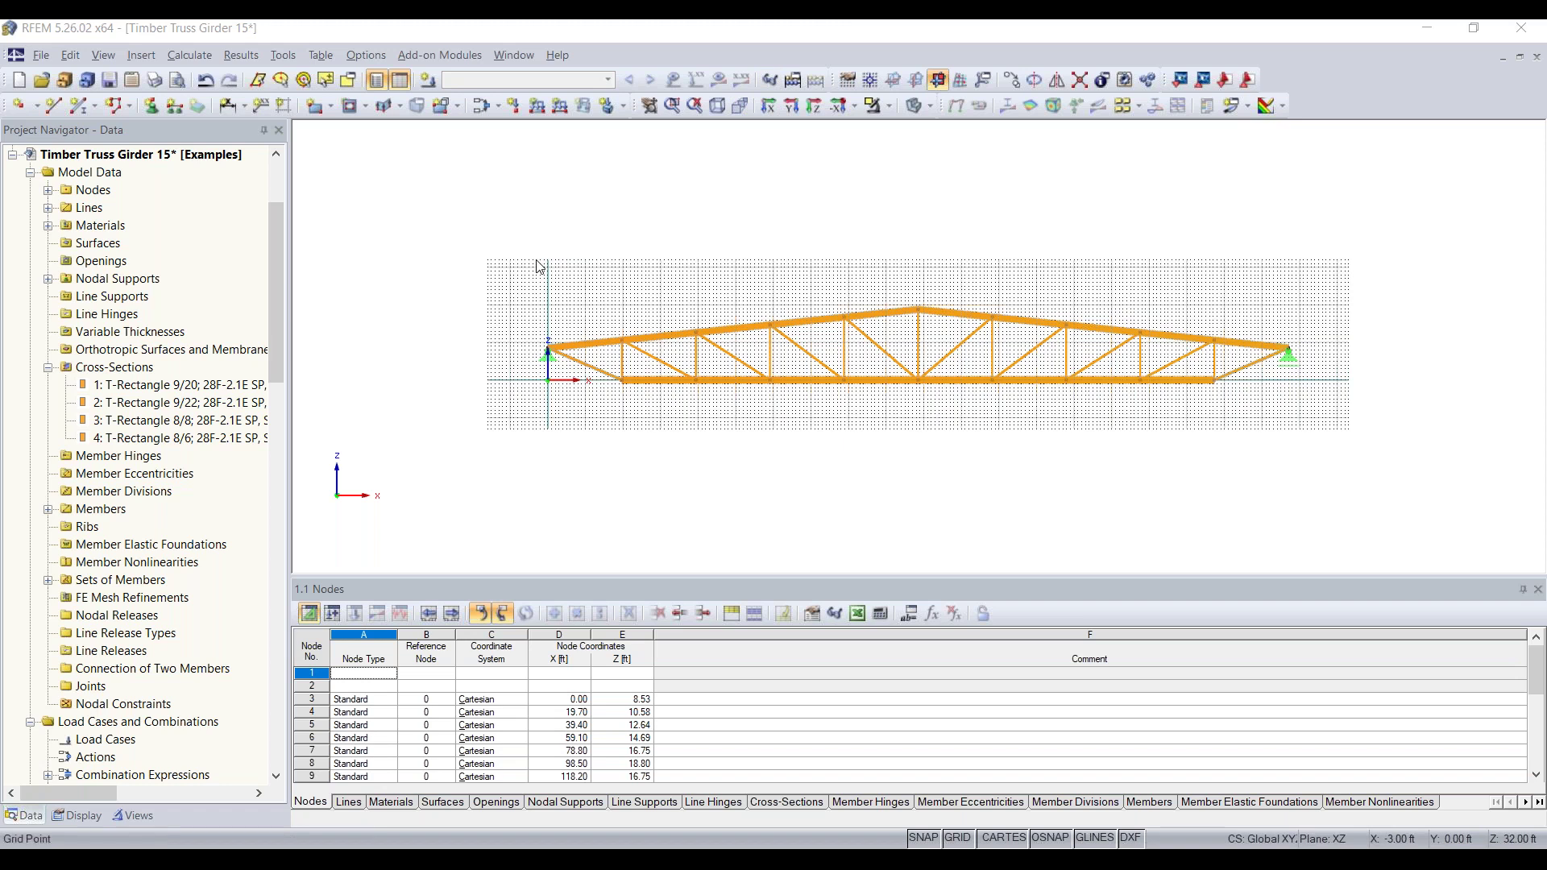
Step: Switch to the Continous Plate 20 model and look through its model data toward the load cases and combinations
scroll(196, 294, "up", 3)
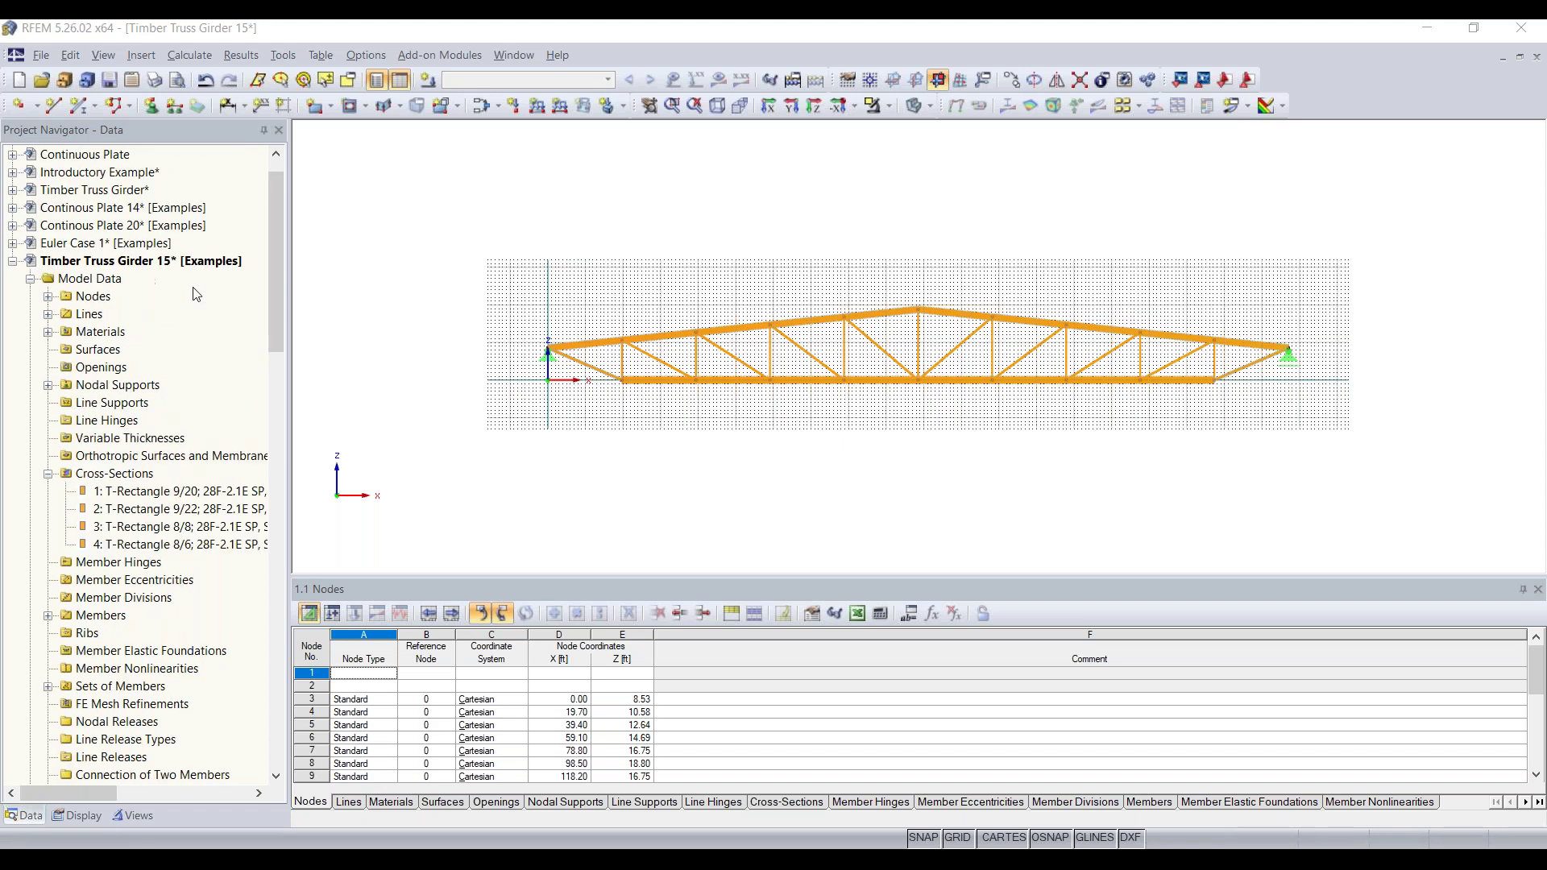
double_click(165, 266)
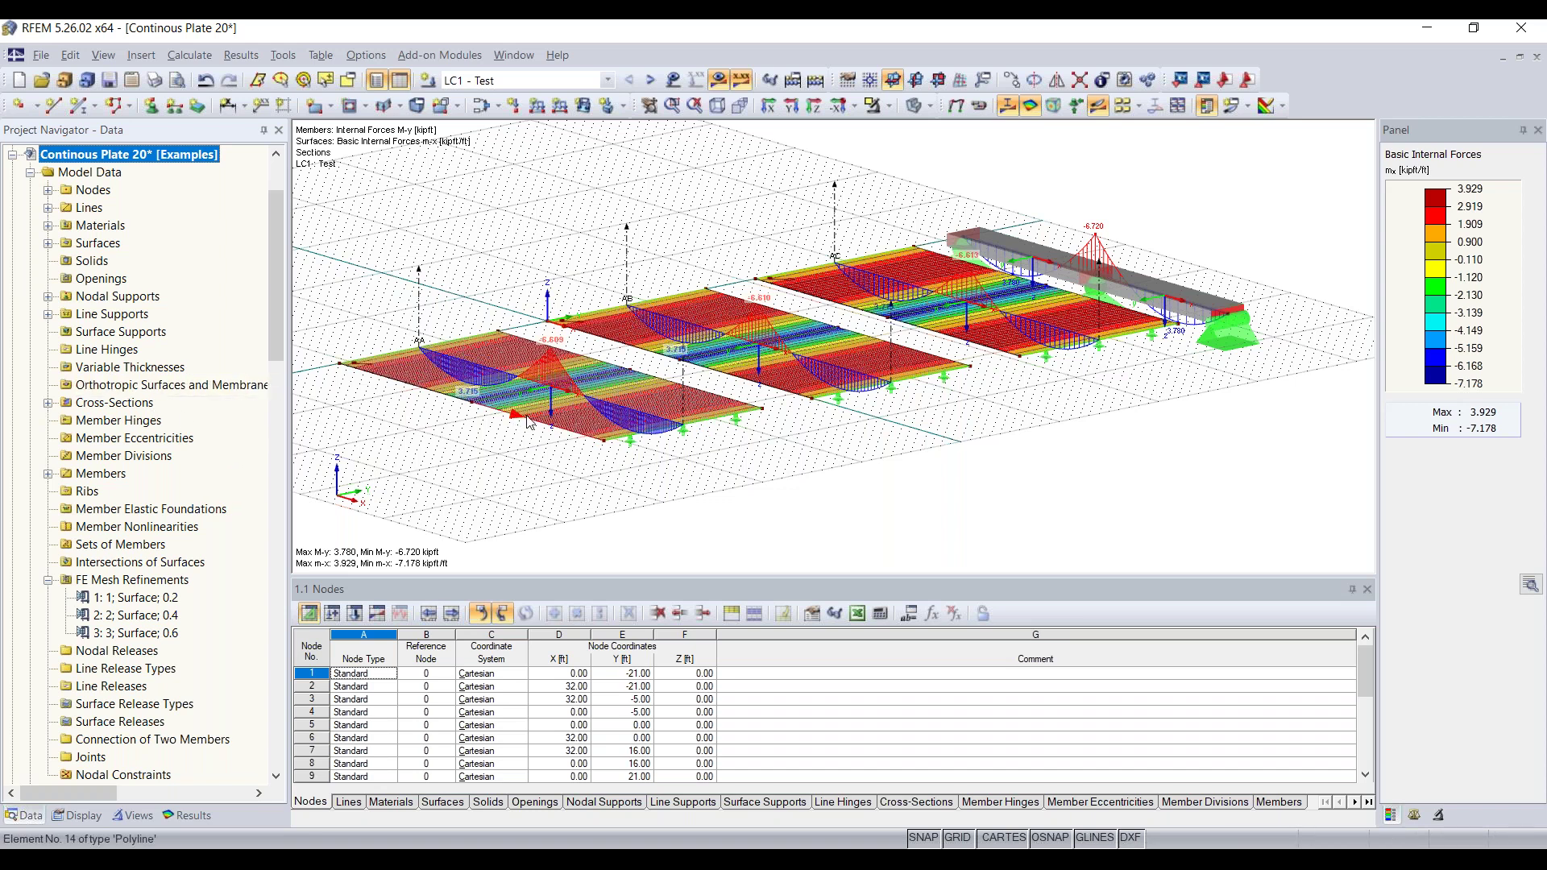
scroll(129, 473, "down", 3)
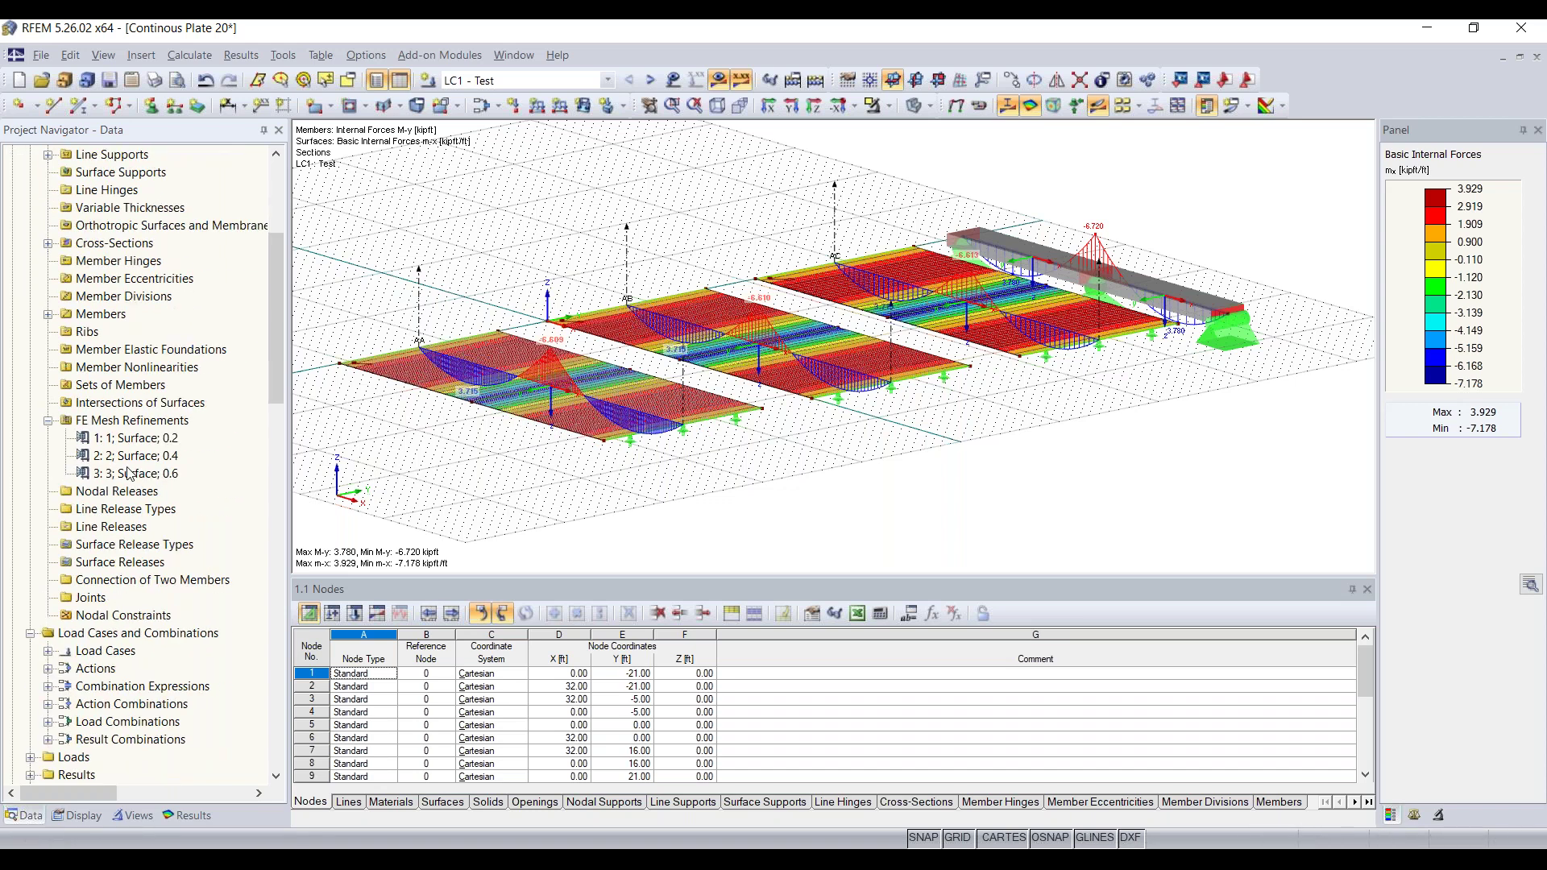
Step: Examine the settings for a new line release and a new line release type, and close them without creating either
scroll(125, 532, "up", 2)
scroll(129, 516, "down", 2)
left_click(115, 533)
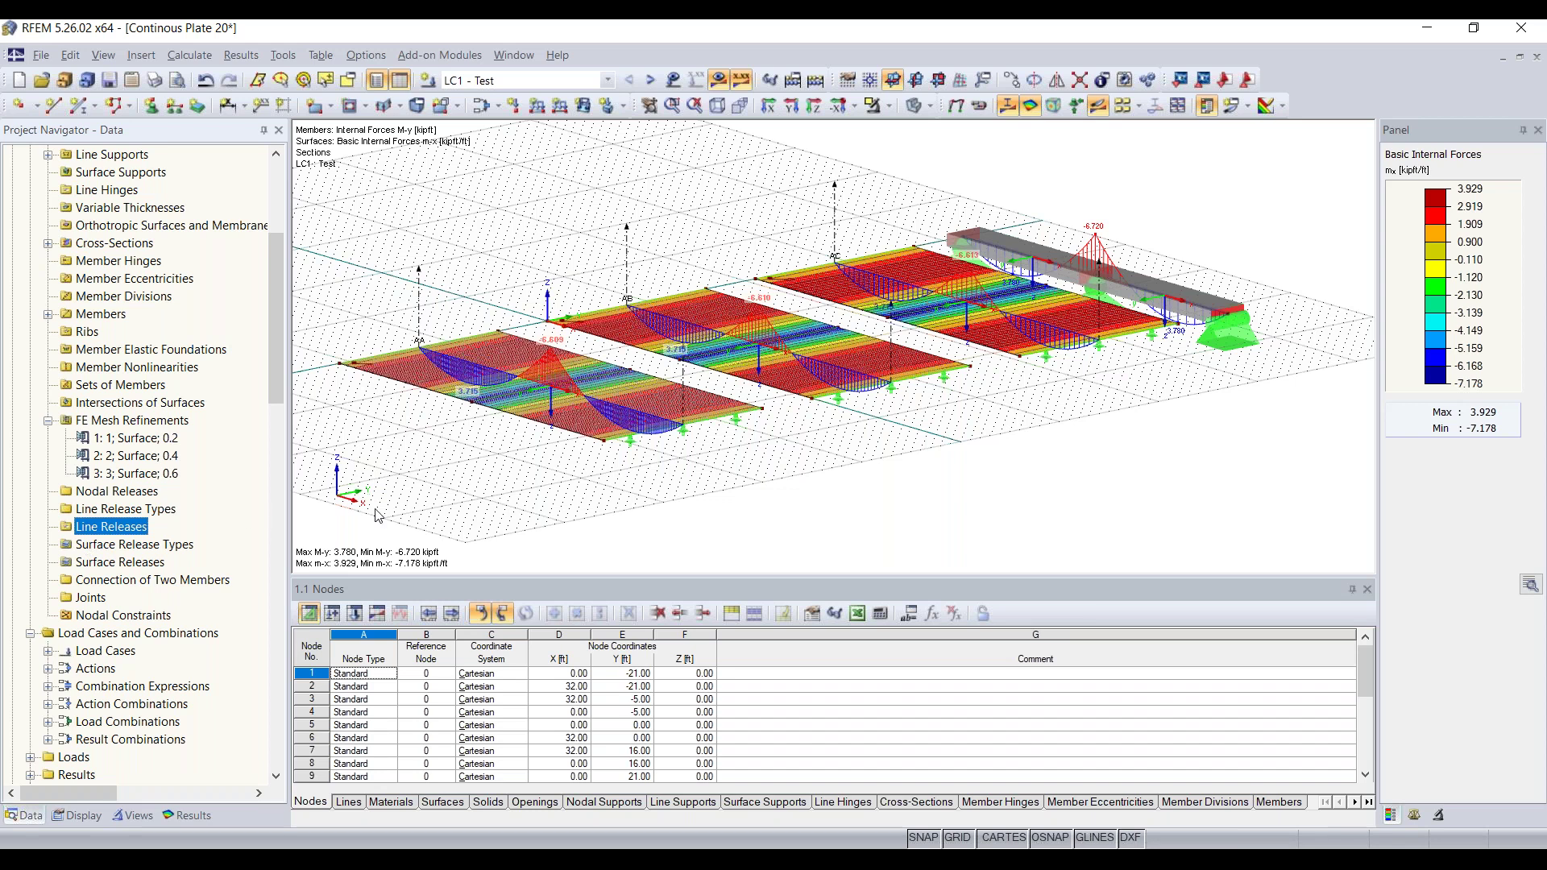
right_click(115, 533)
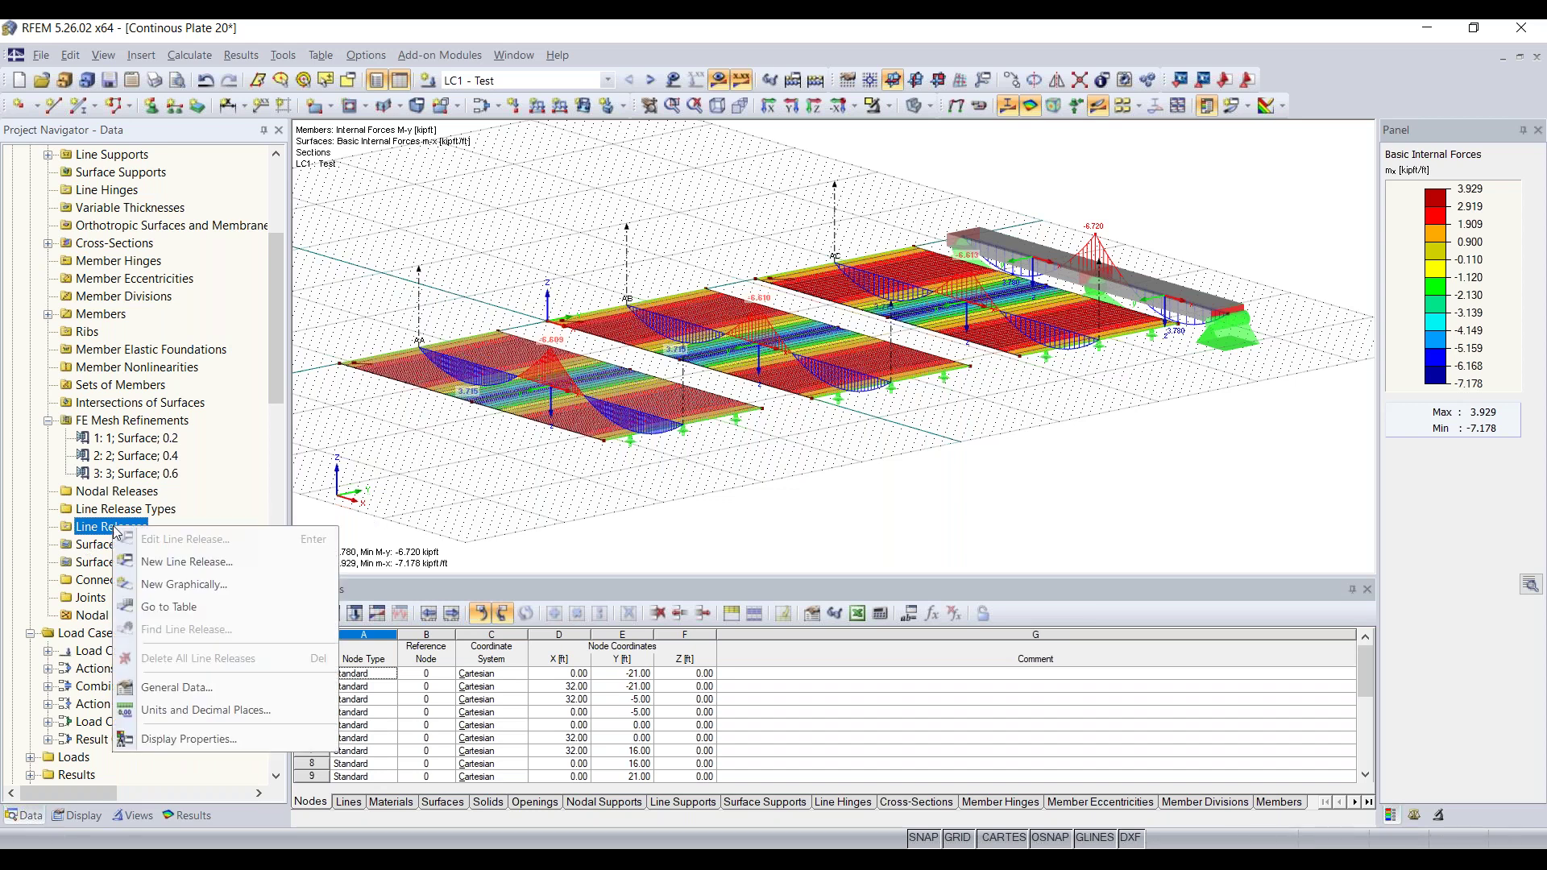
left_click(173, 564)
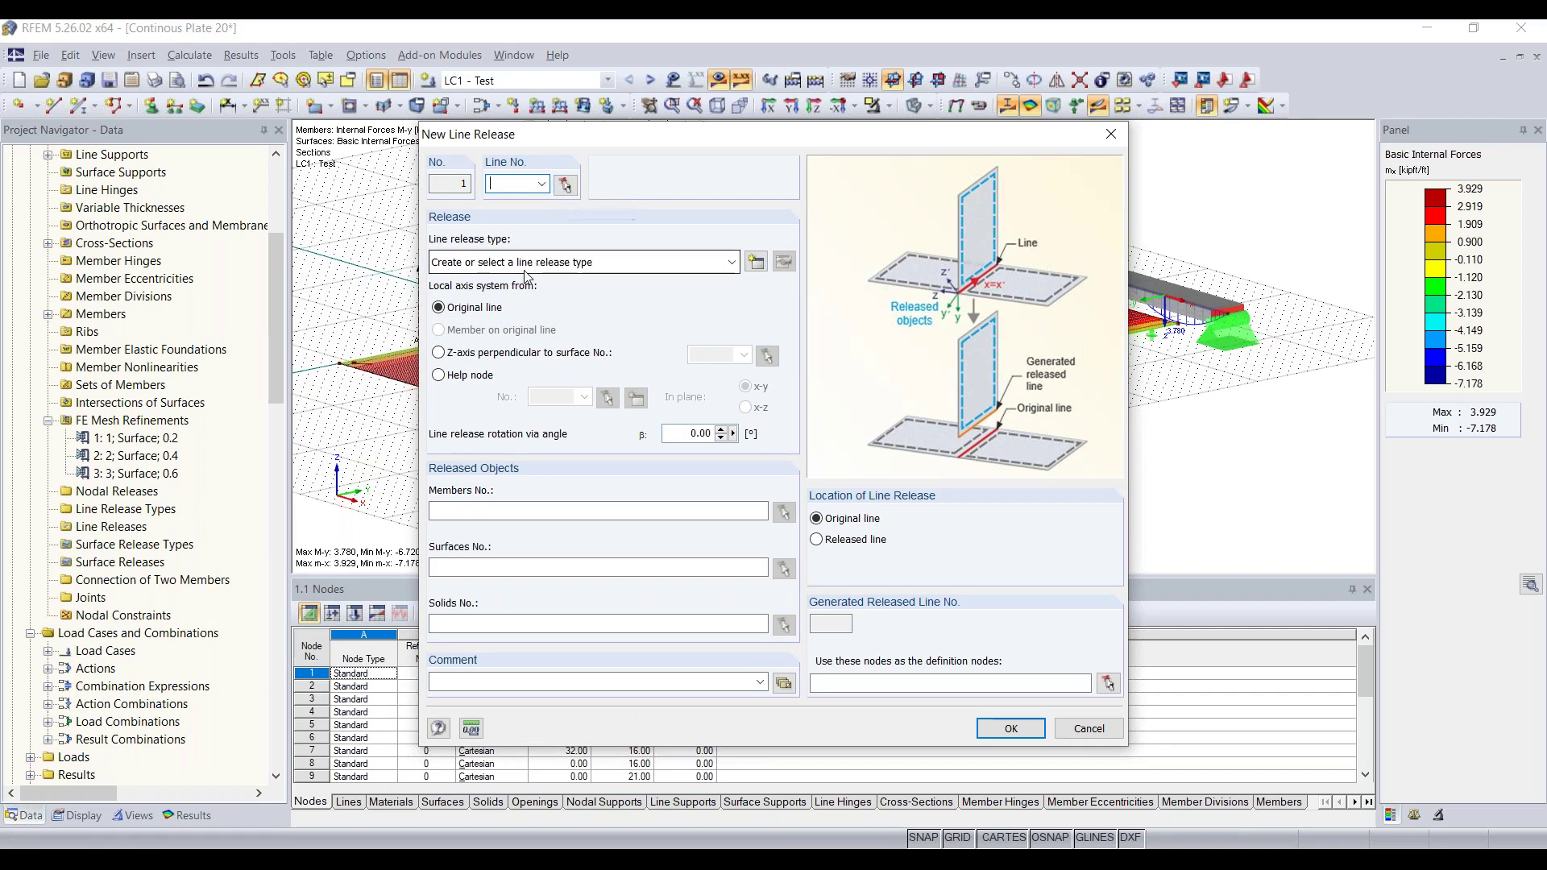
left_click(757, 262)
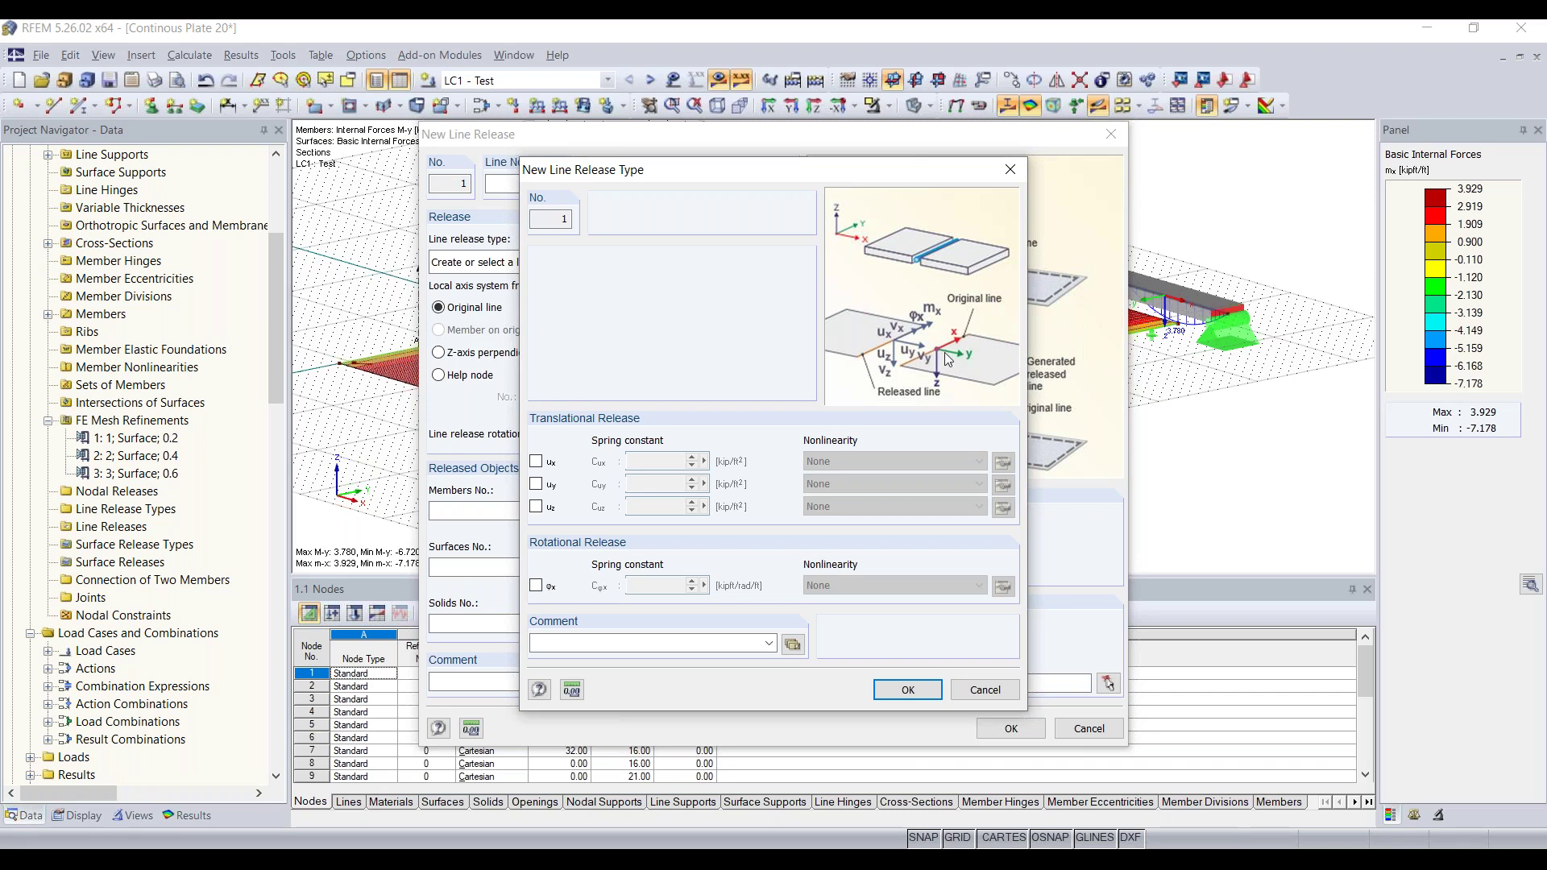
left_click(1010, 170)
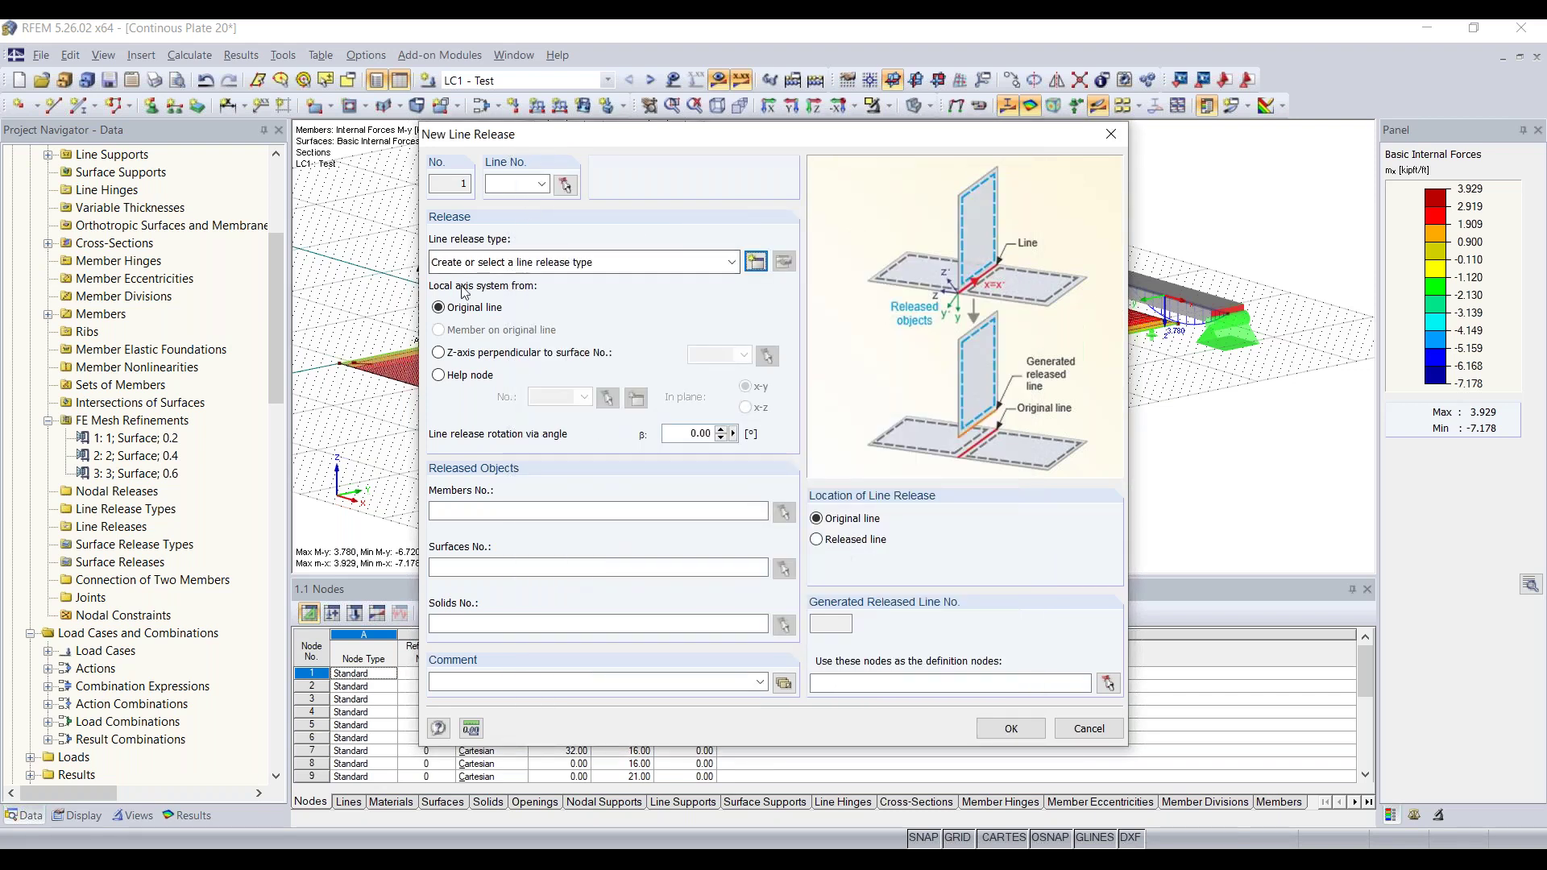
left_click(526, 564)
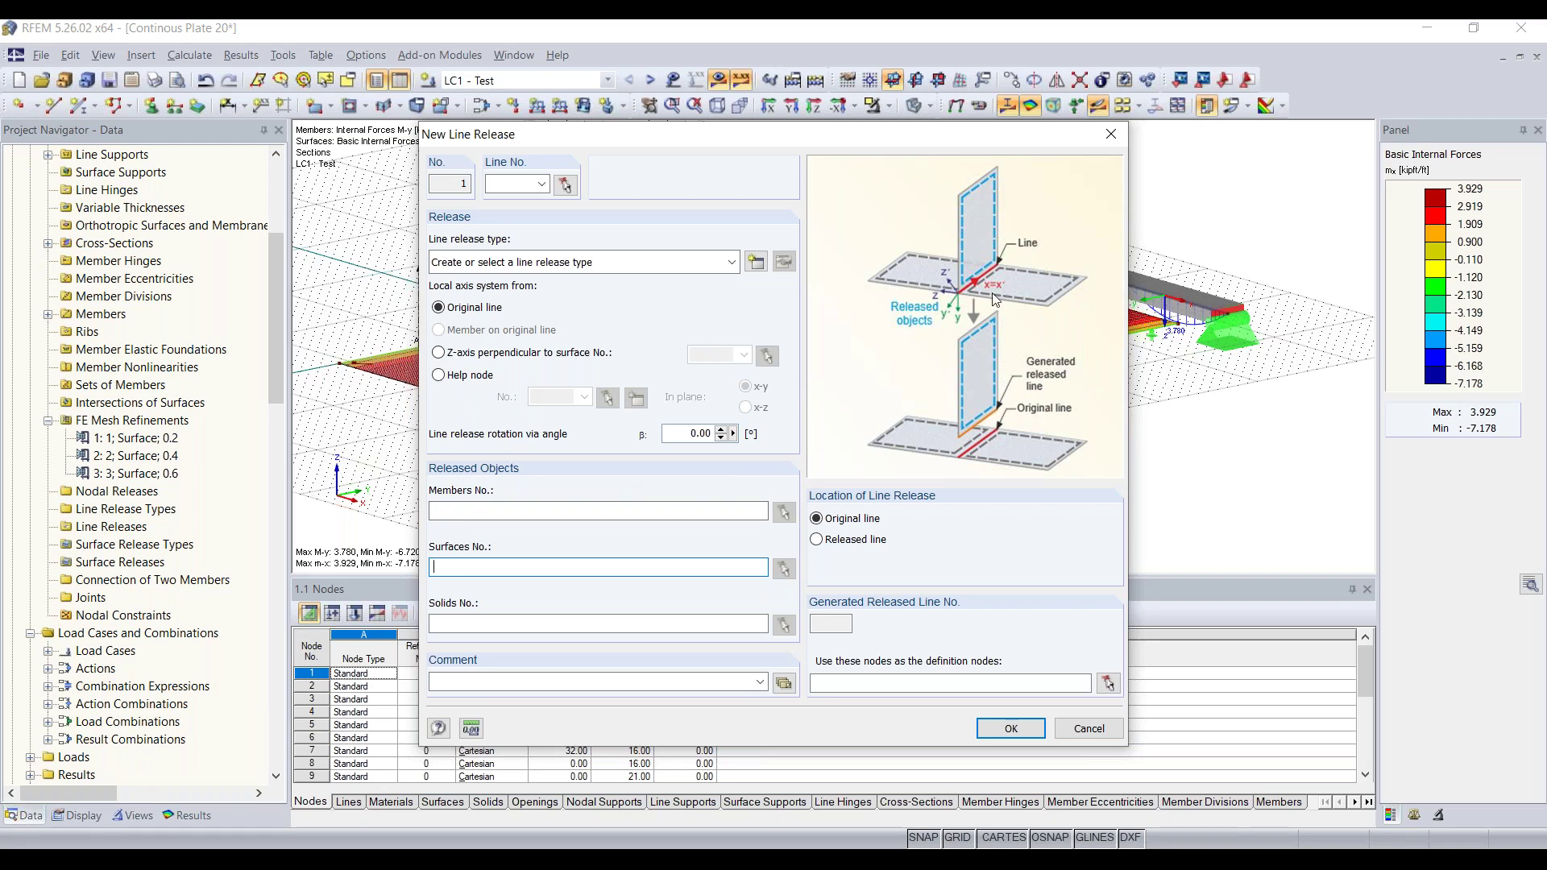
left_click(1112, 137)
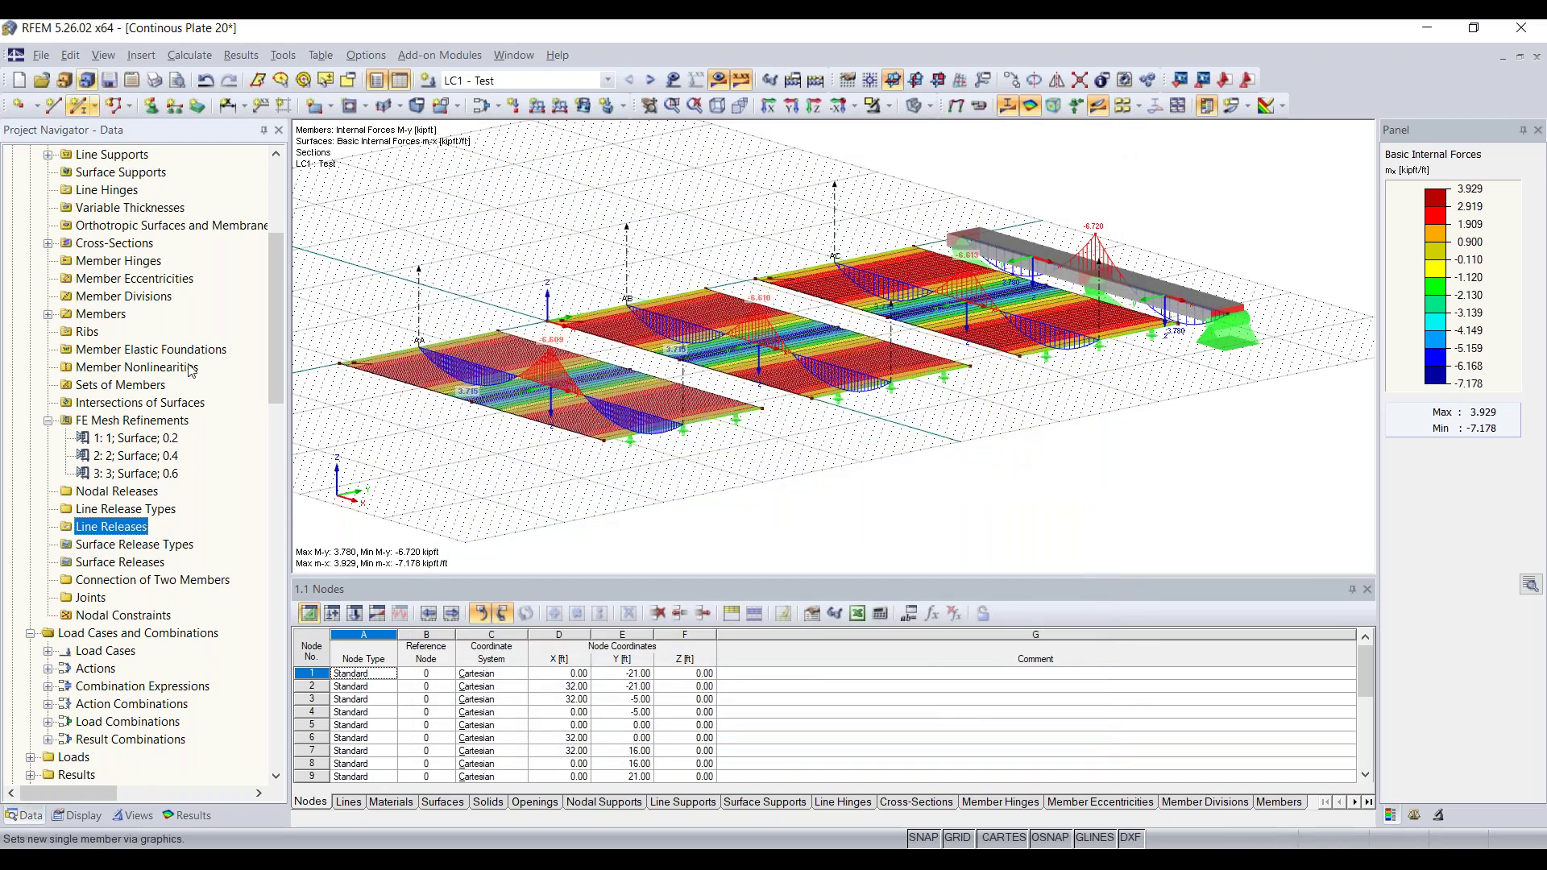
Step: Switch to the Timber Truss Girder 15 model and bring up its user-defined views and visibilities
scroll(149, 250, "up", 5)
left_click(12, 261)
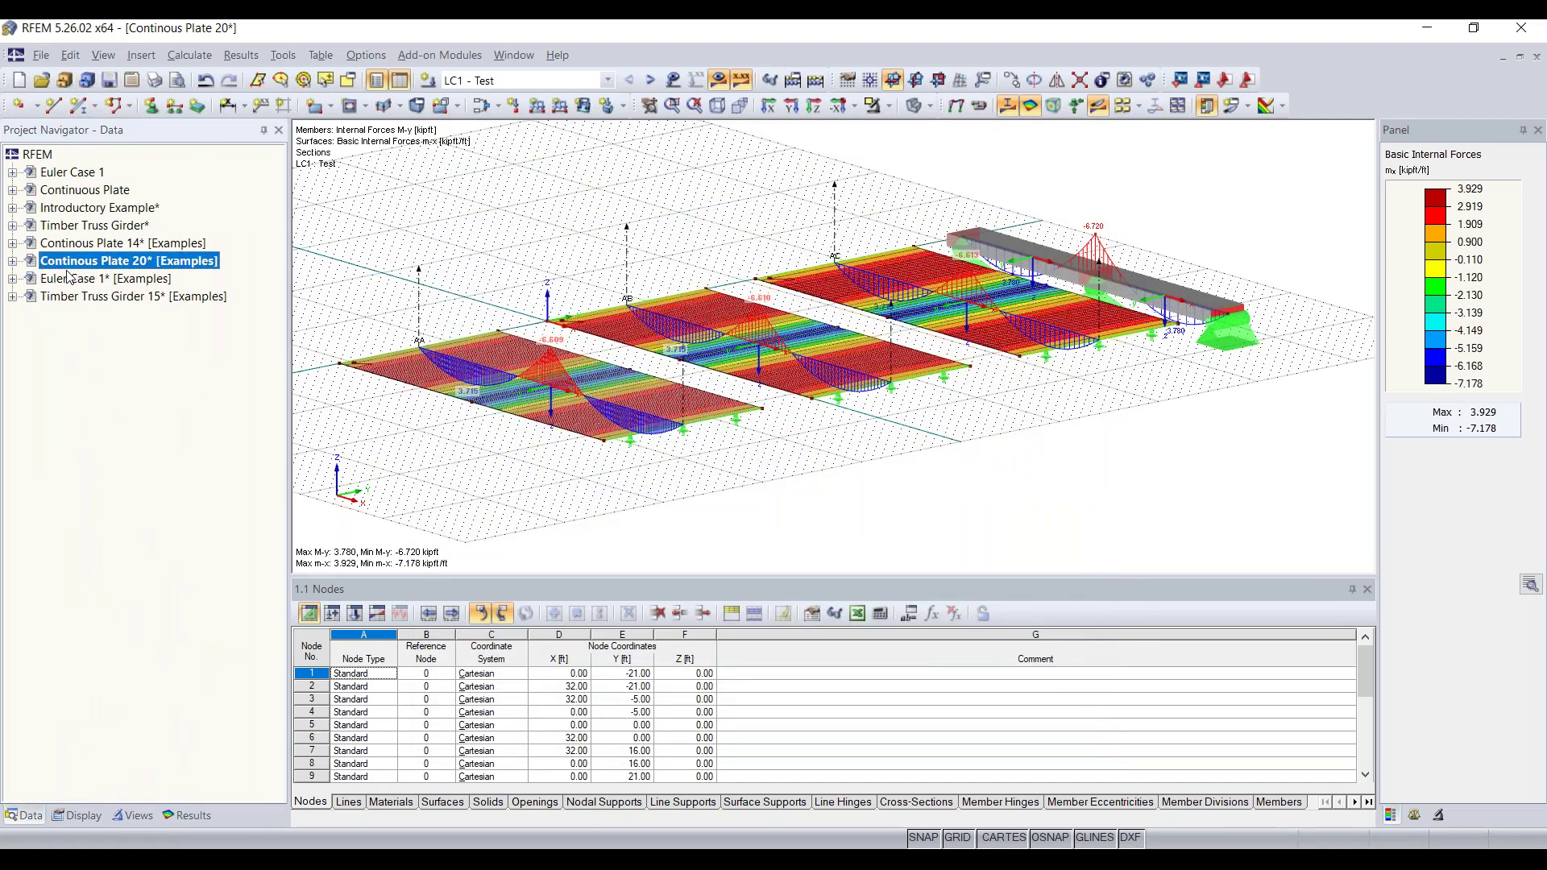
double_click(119, 297)
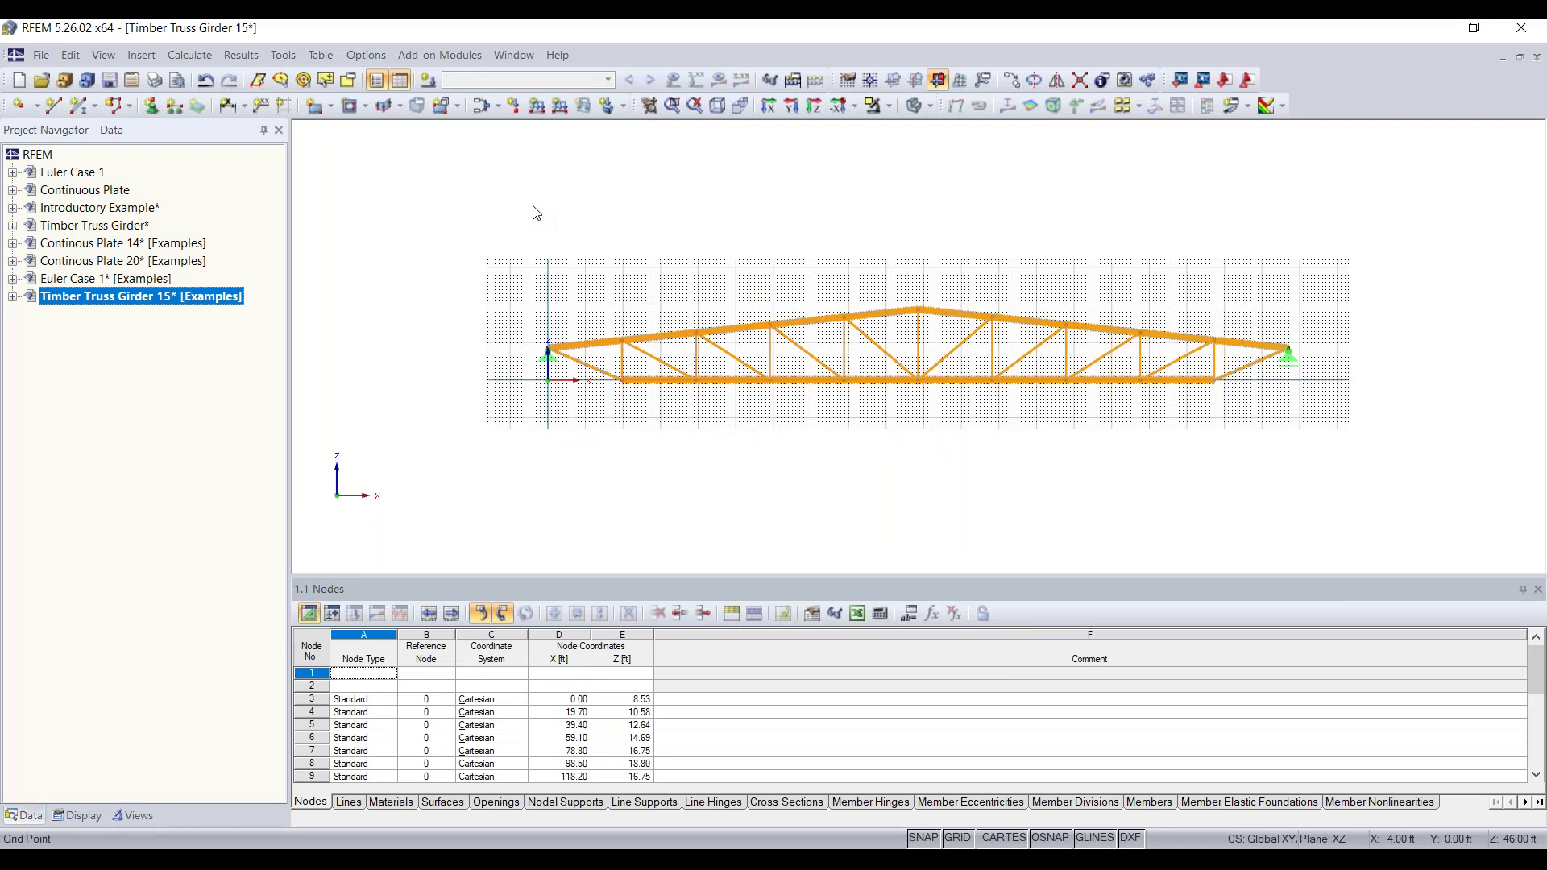
left_click(12, 297)
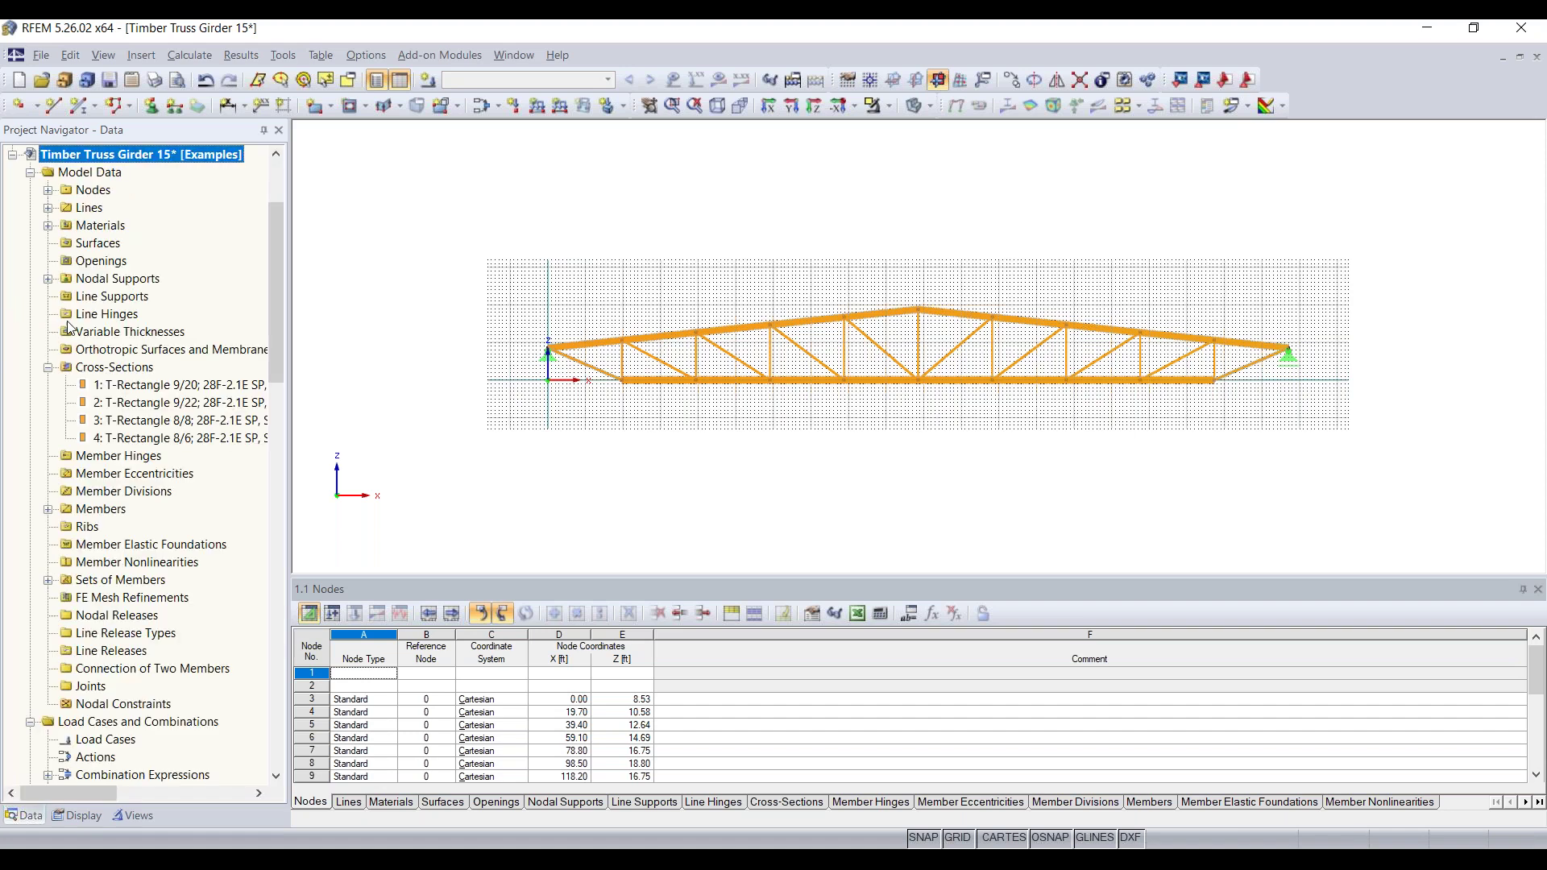
scroll(88, 339, "down", 4)
scroll(136, 383, "up", 7)
scroll(135, 382, "down", 2)
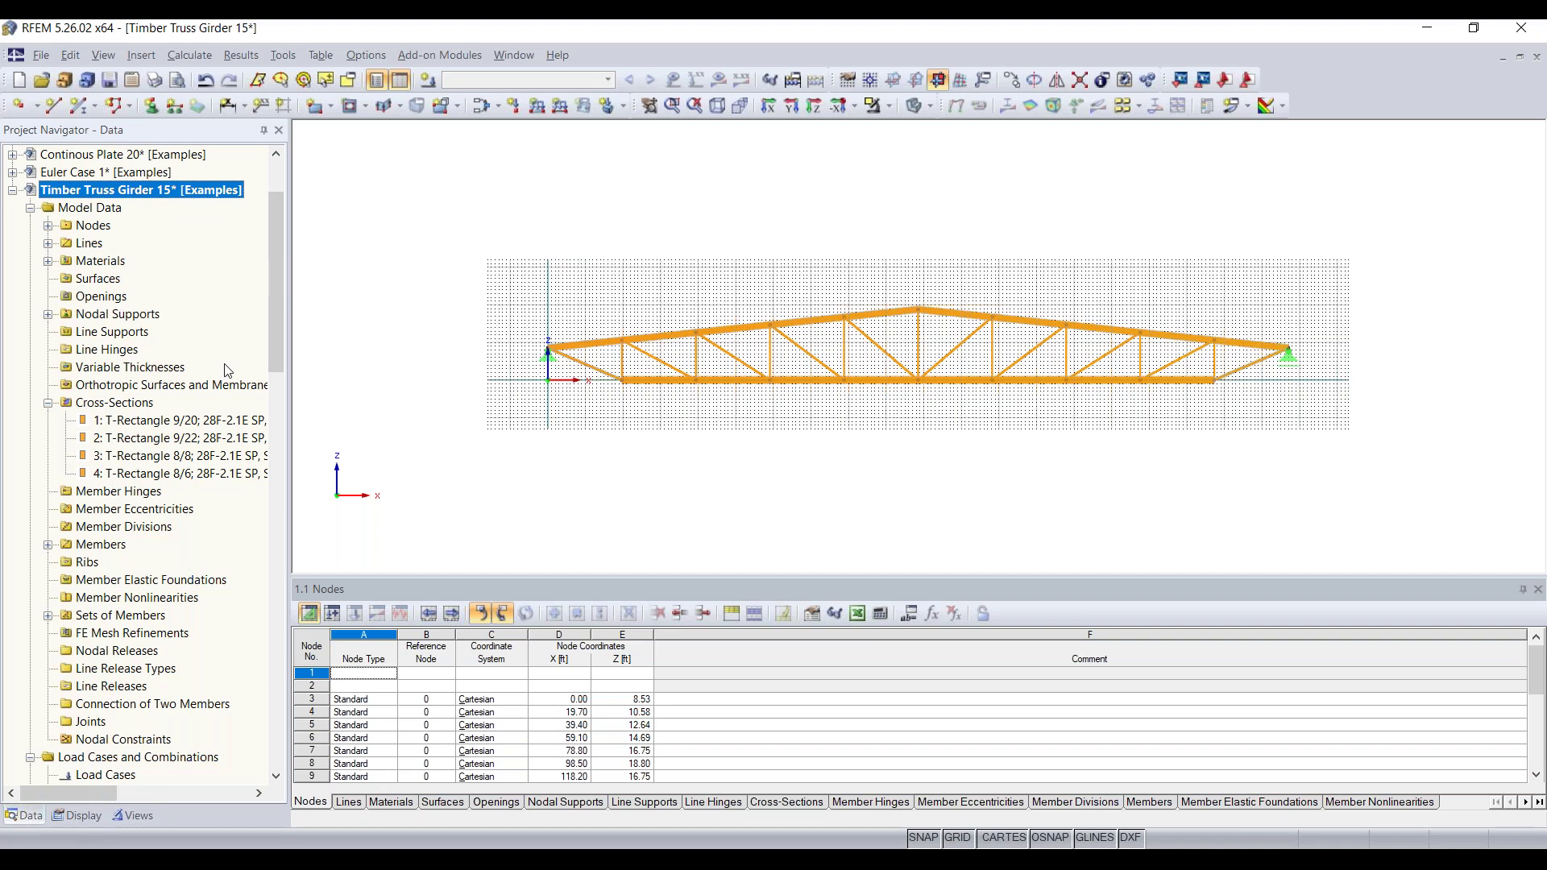
left_click(80, 817)
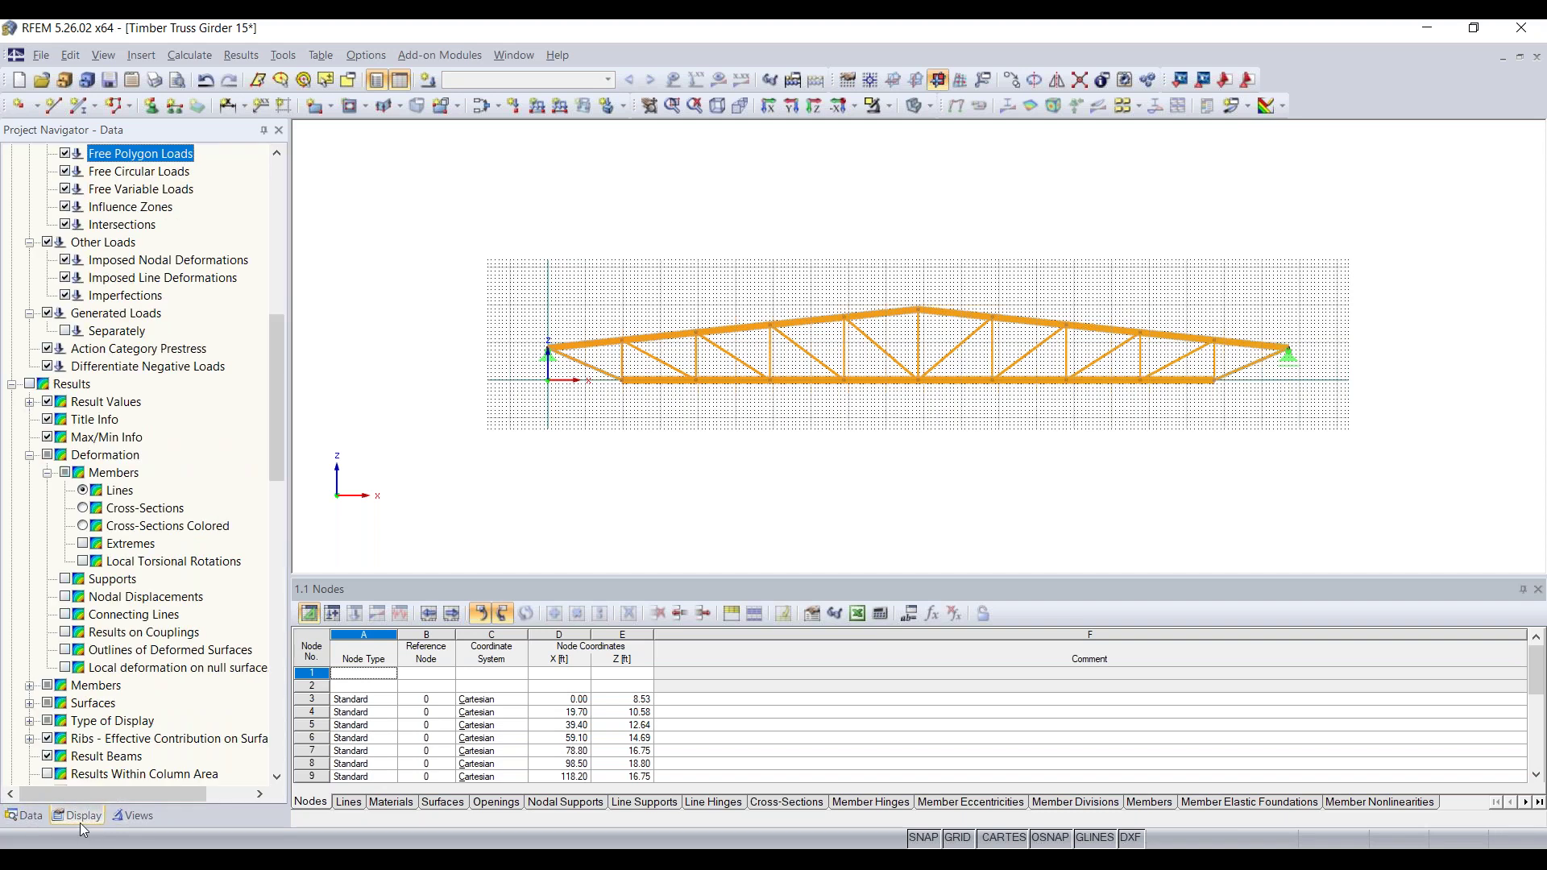
left_click(133, 817)
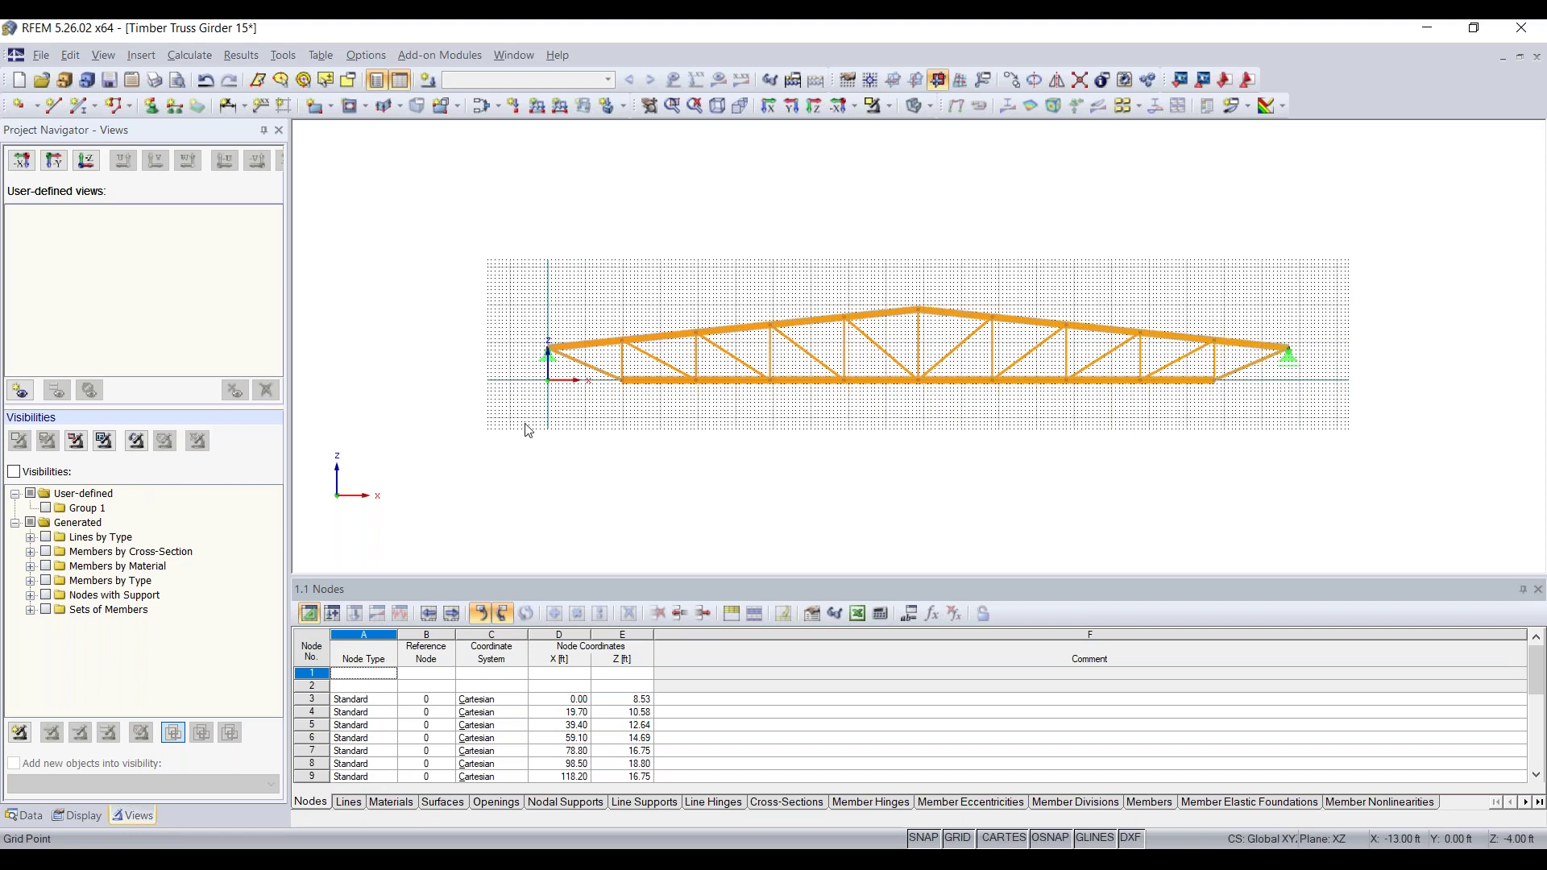
Step: Select the members and support of the truss's first bay at the origin and turn on the visibilities
scroll(536, 387, "up", 1)
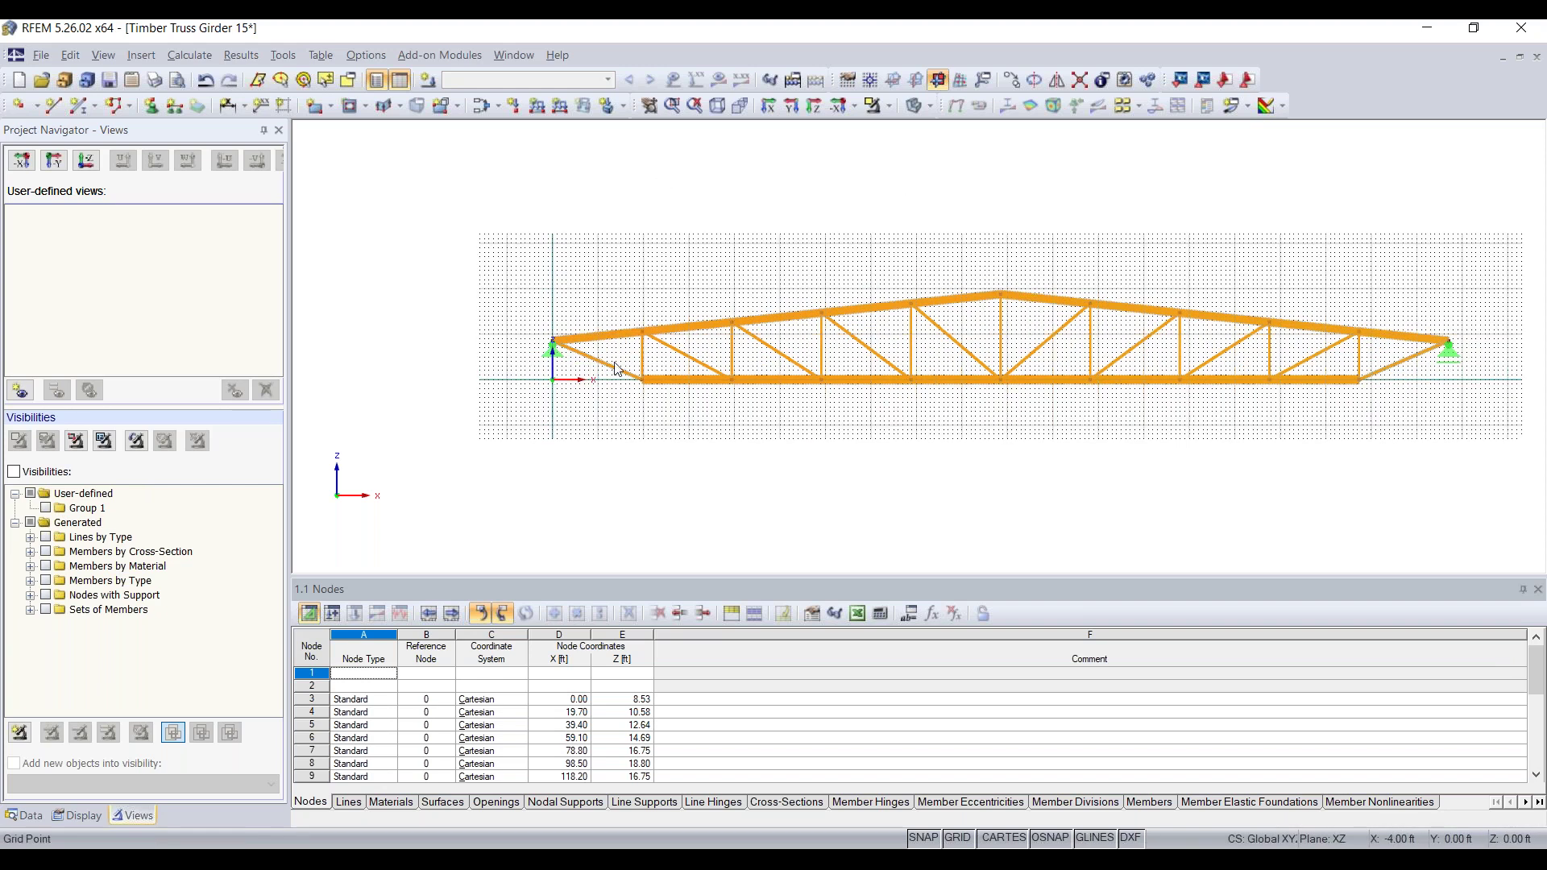
scroll(580, 377, "up", 1)
scroll(606, 378, "up", 1)
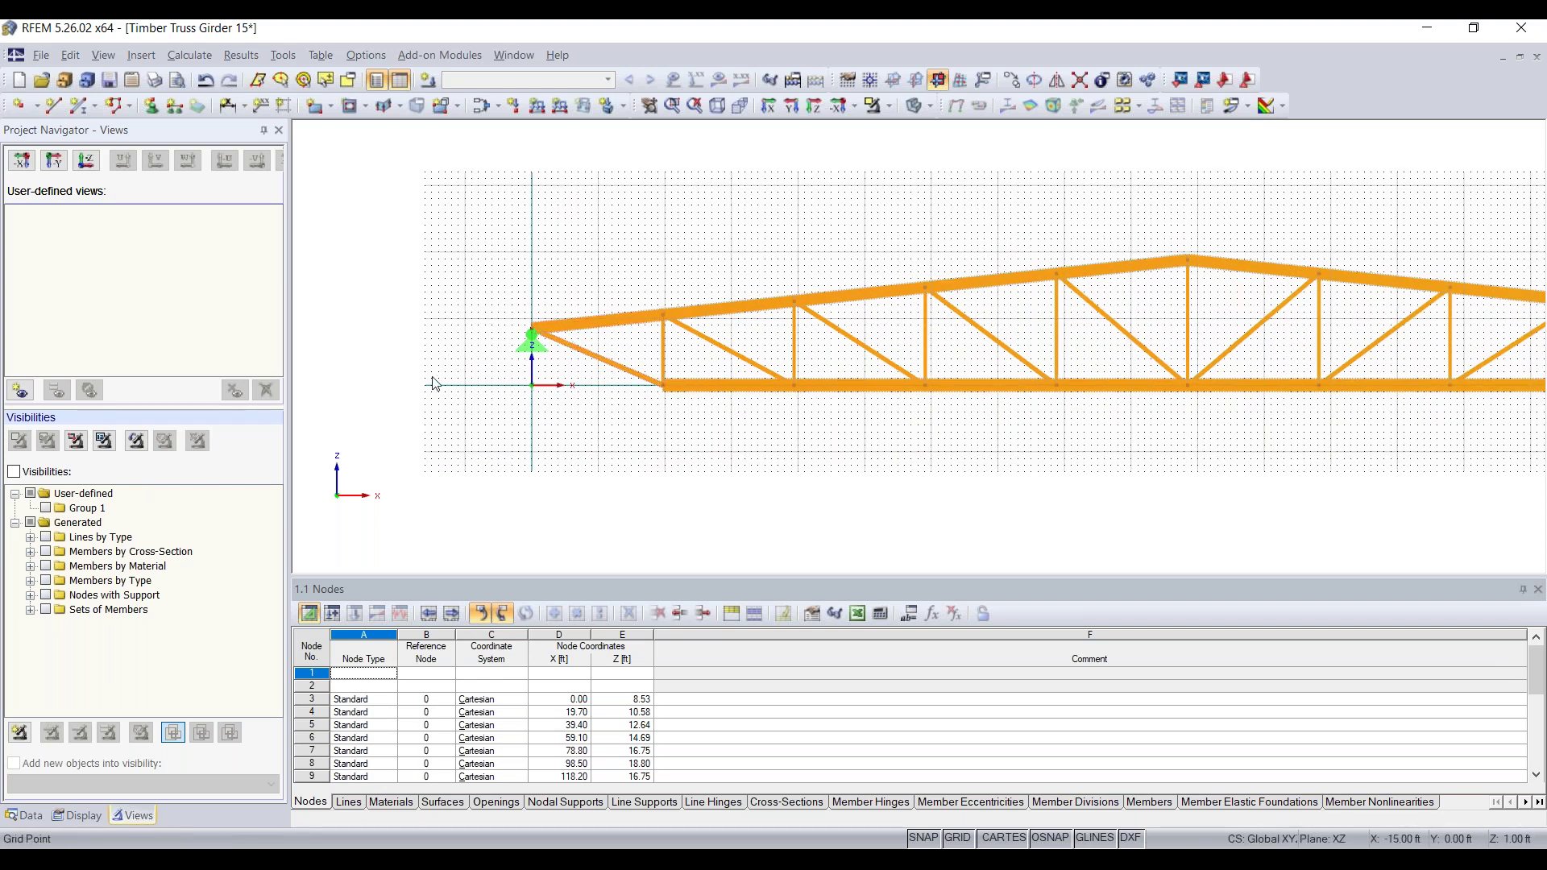
left_click_drag(485, 437, 486, 307)
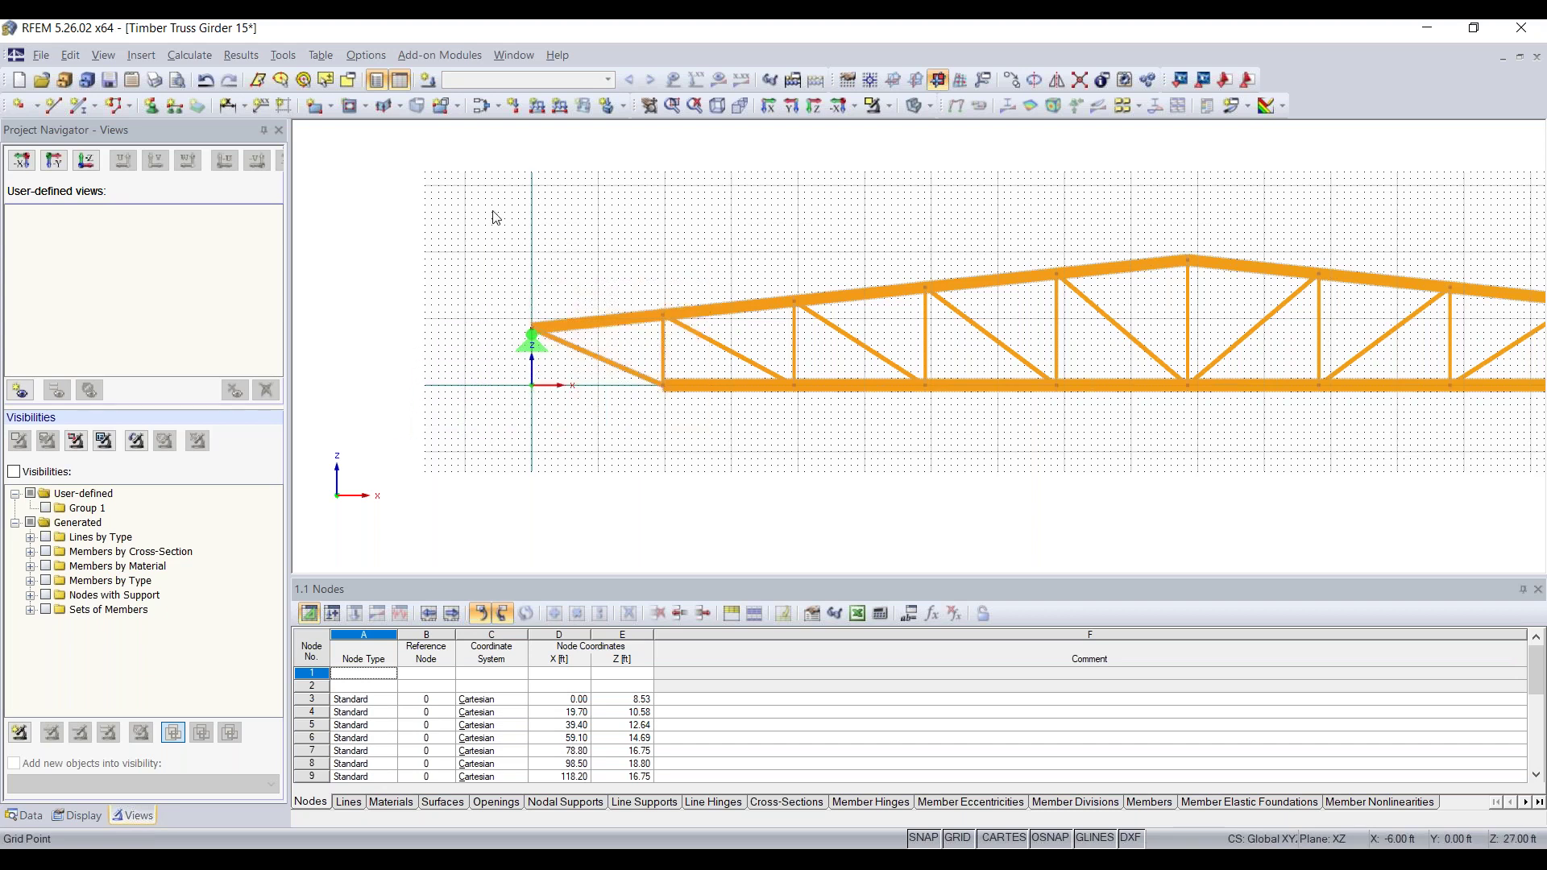
left_click_drag(466, 440, 723, 265)
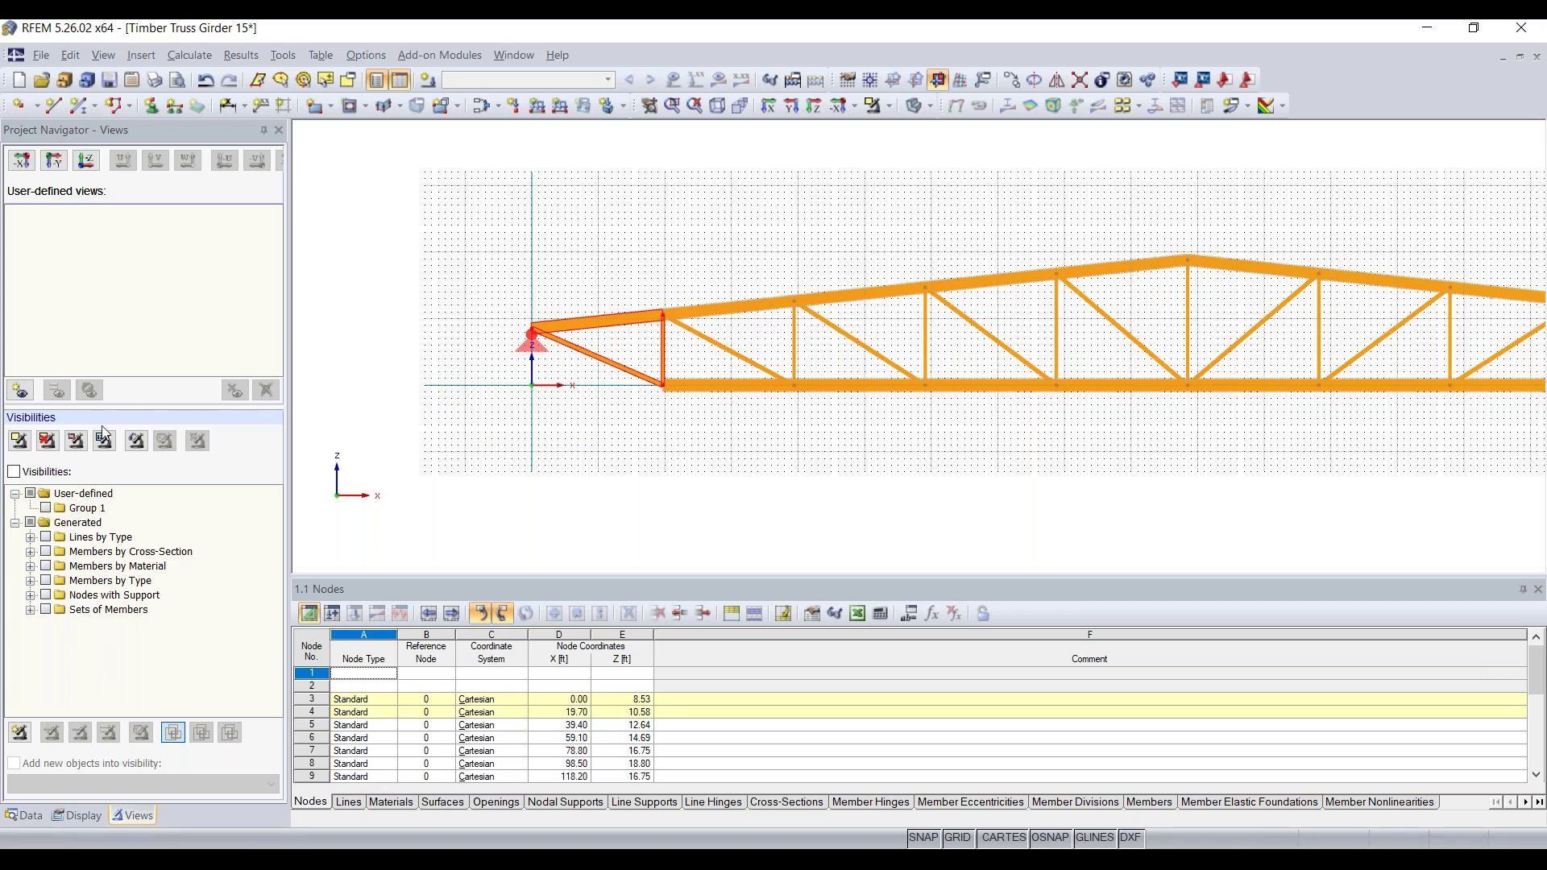
left_click(36, 474)
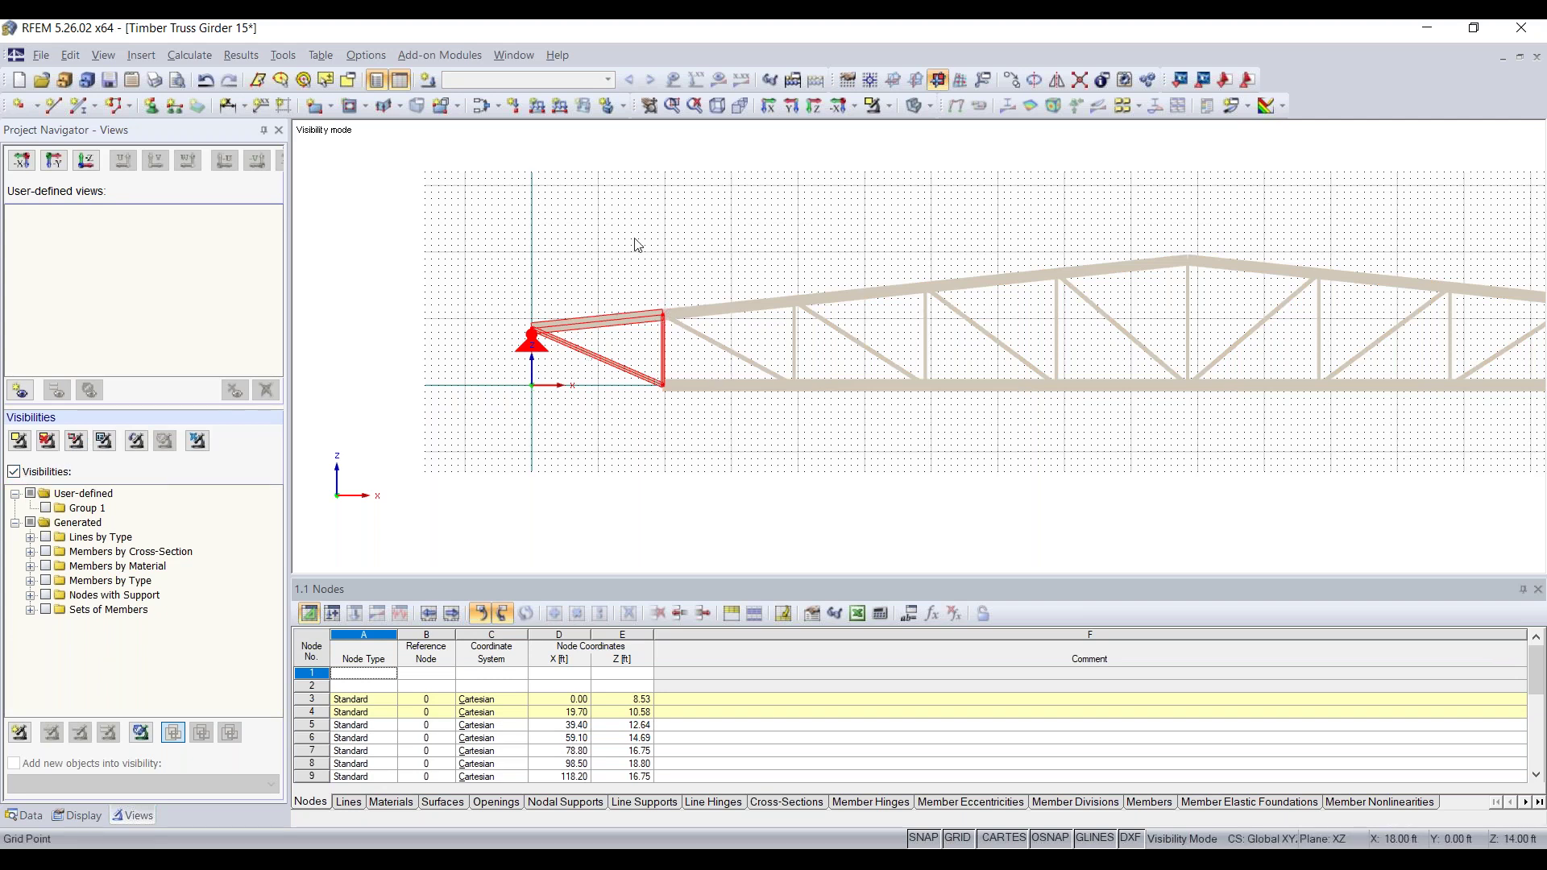
Step: Save the current display as a user-defined view named Story 1
left_click(21, 391)
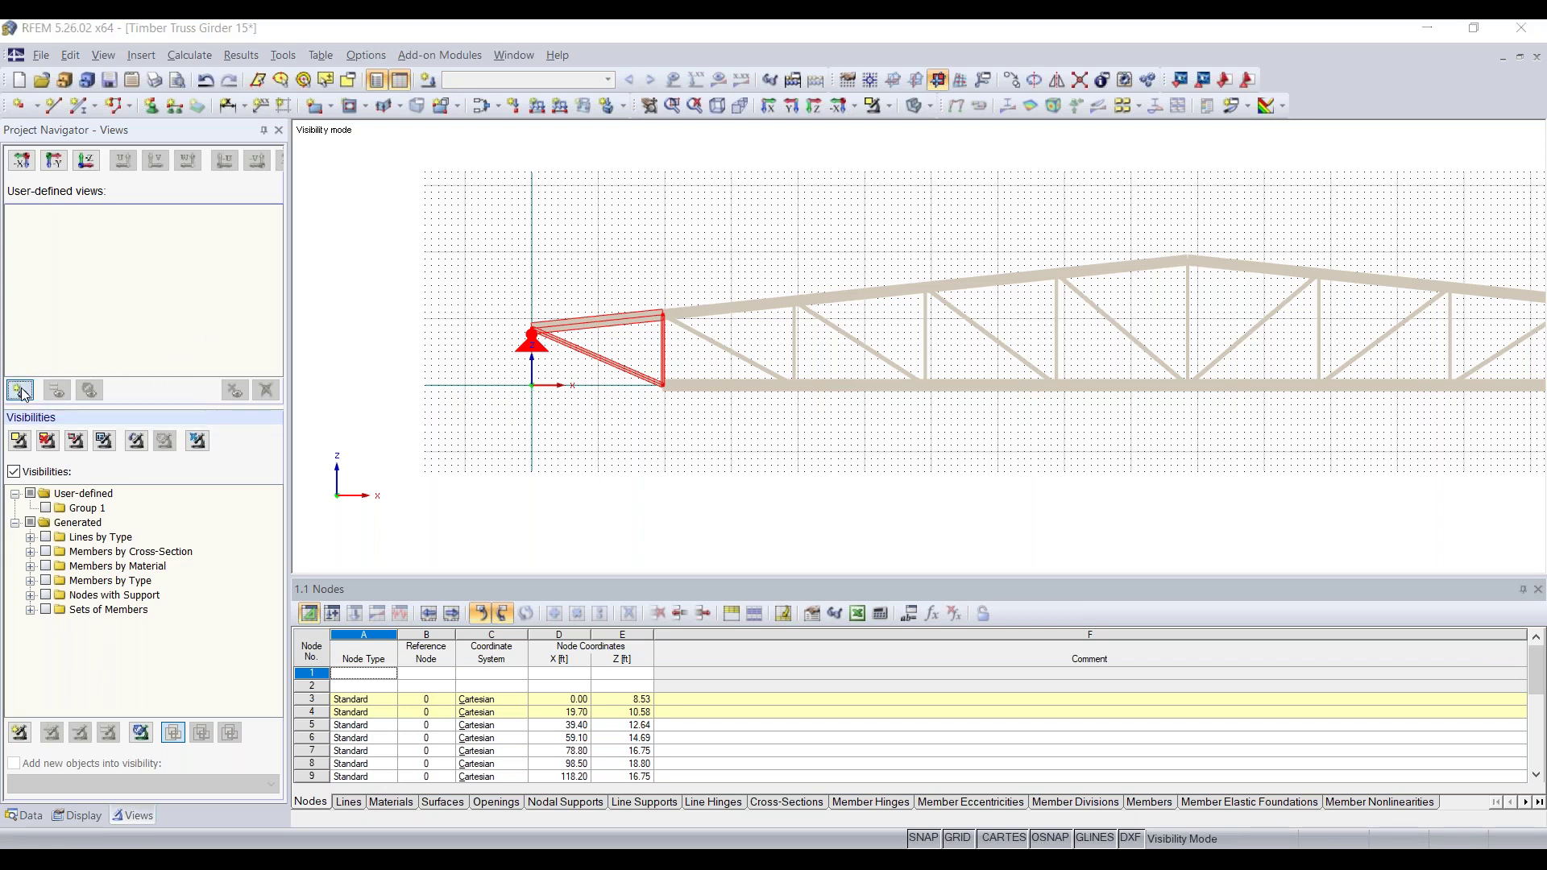
type("Story 1")
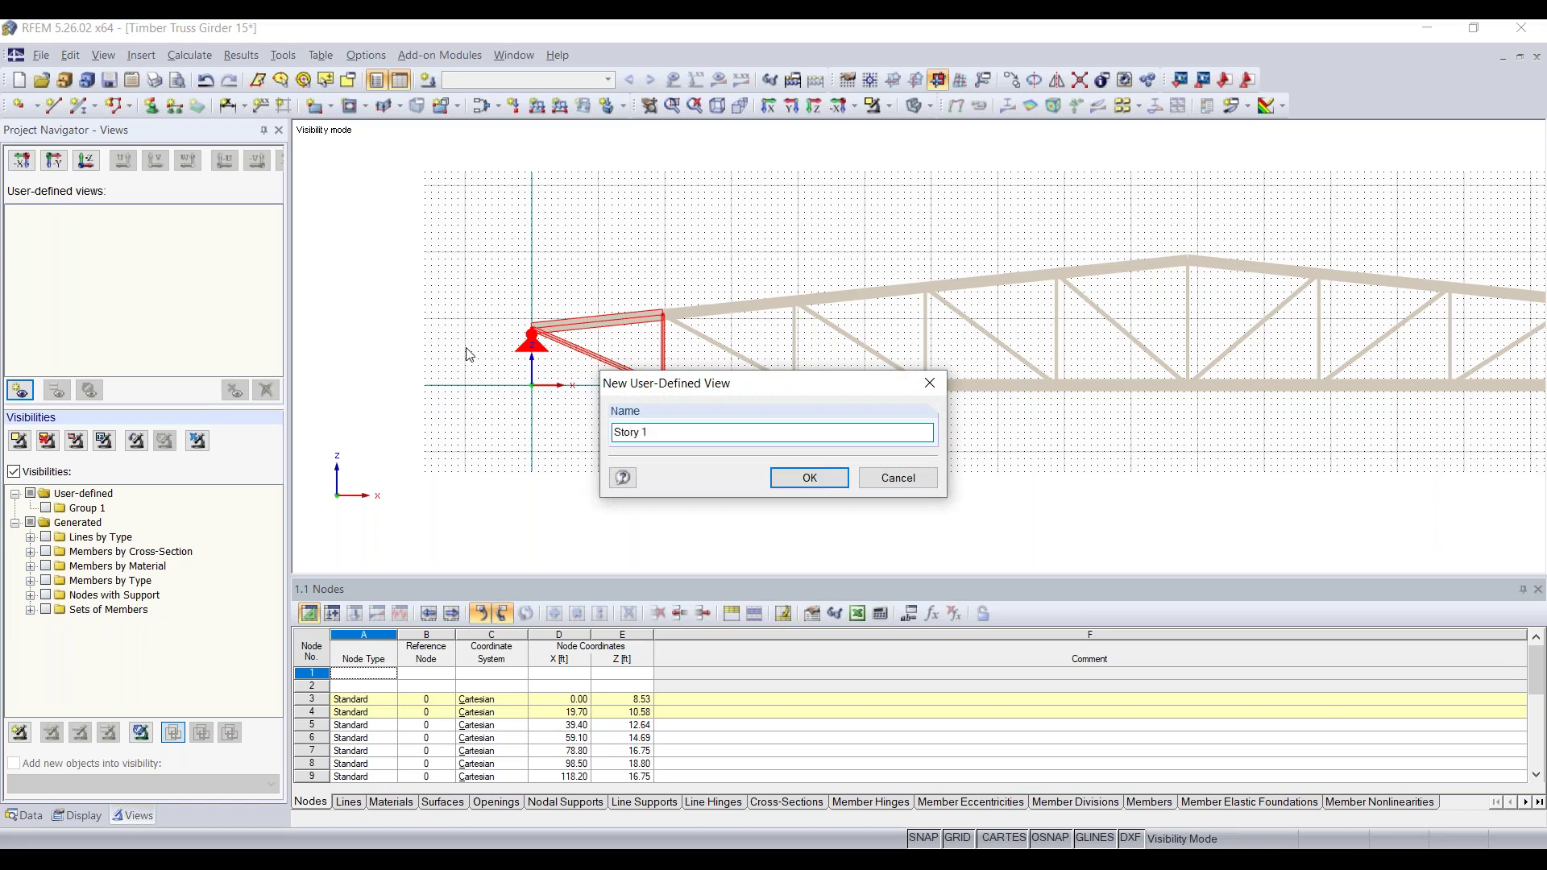
left_click(822, 484)
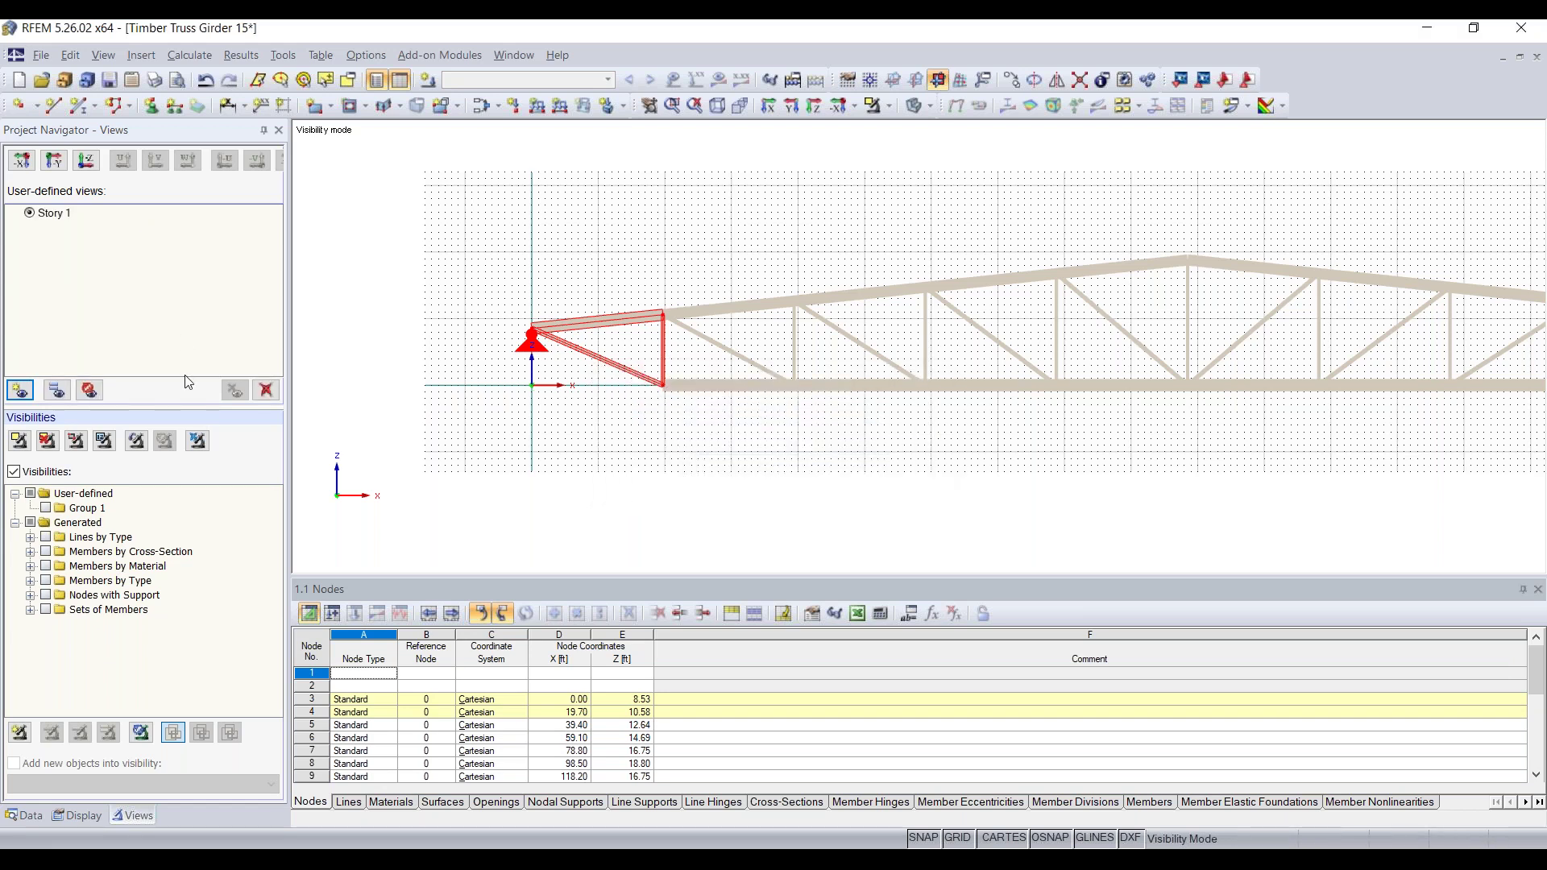
Step: Toggle the hidden background objects and the wired or solid model display off and back on, and clear the selection
right_click(747, 428)
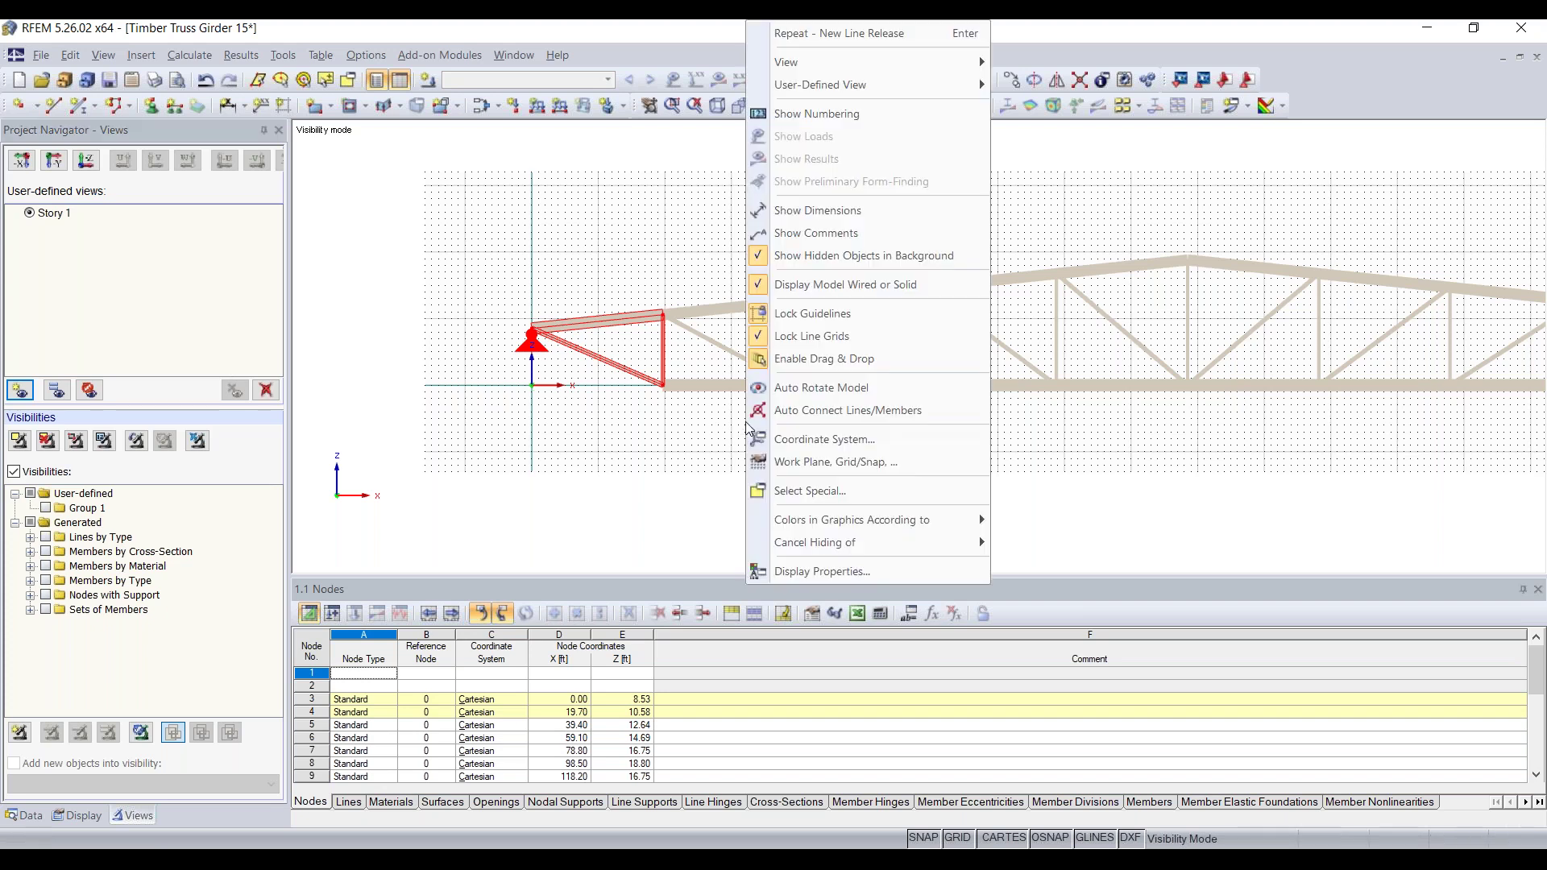
left_click(833, 267)
right_click(741, 286)
left_click(805, 284)
right_click(805, 283)
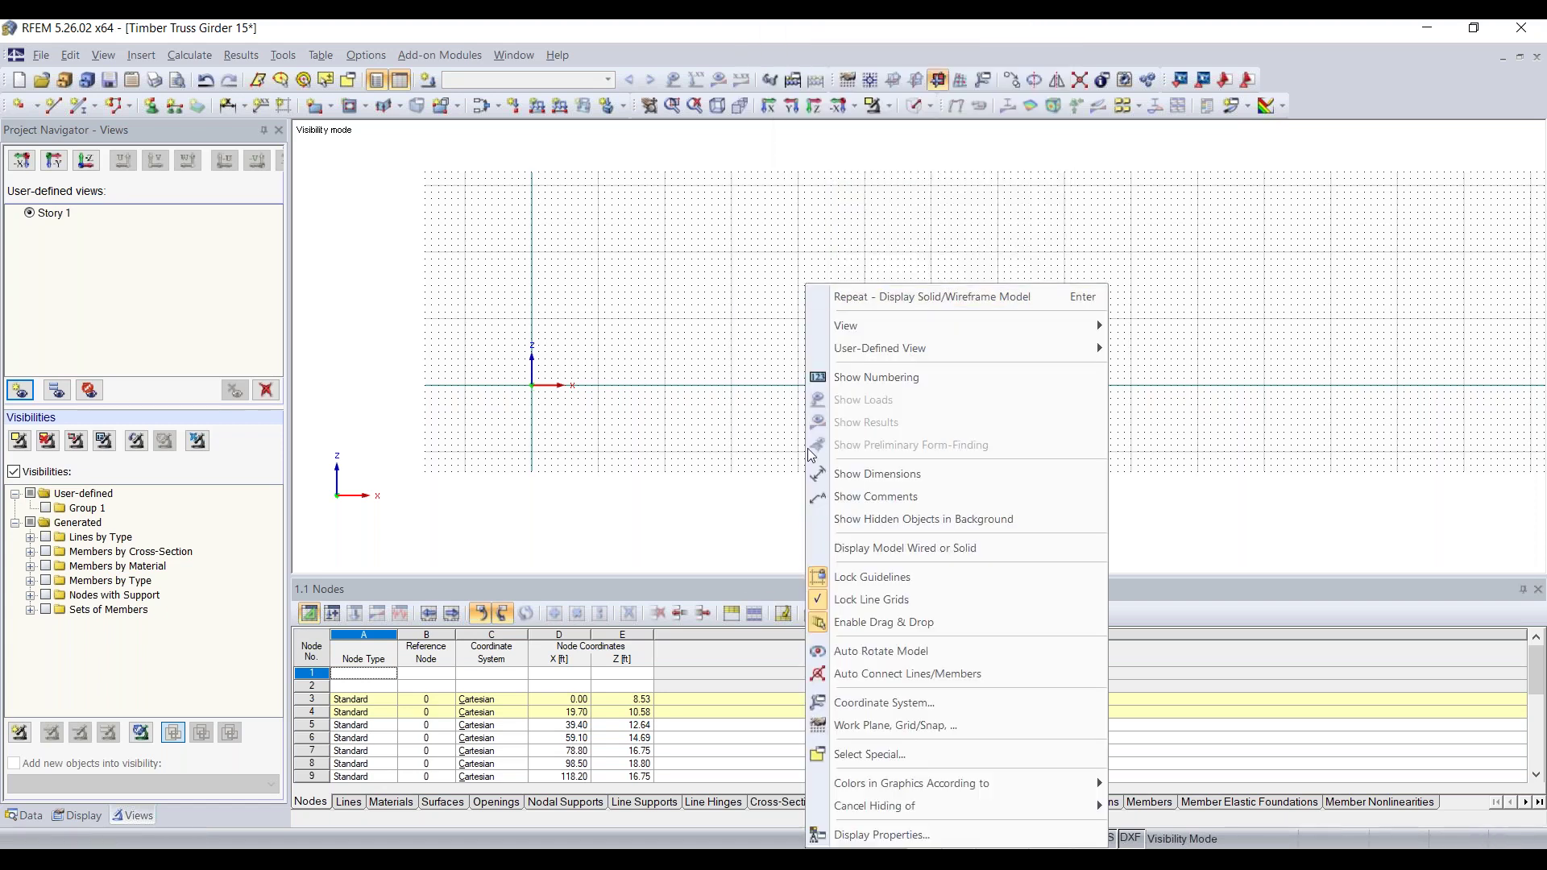
left_click(904, 548)
right_click(742, 381)
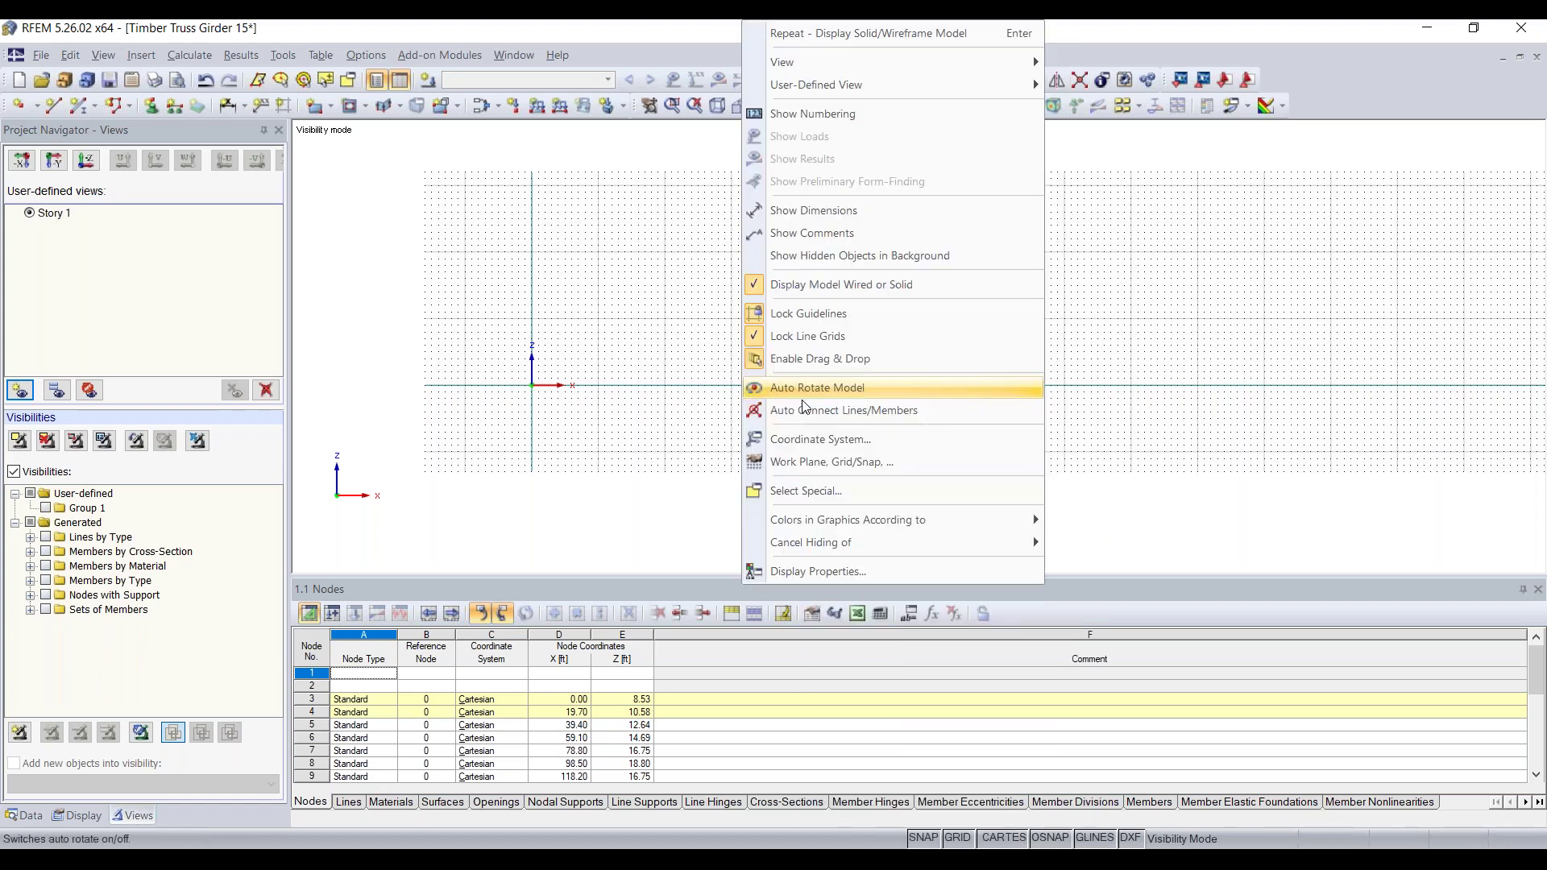
left_click(804, 256)
left_click(628, 454)
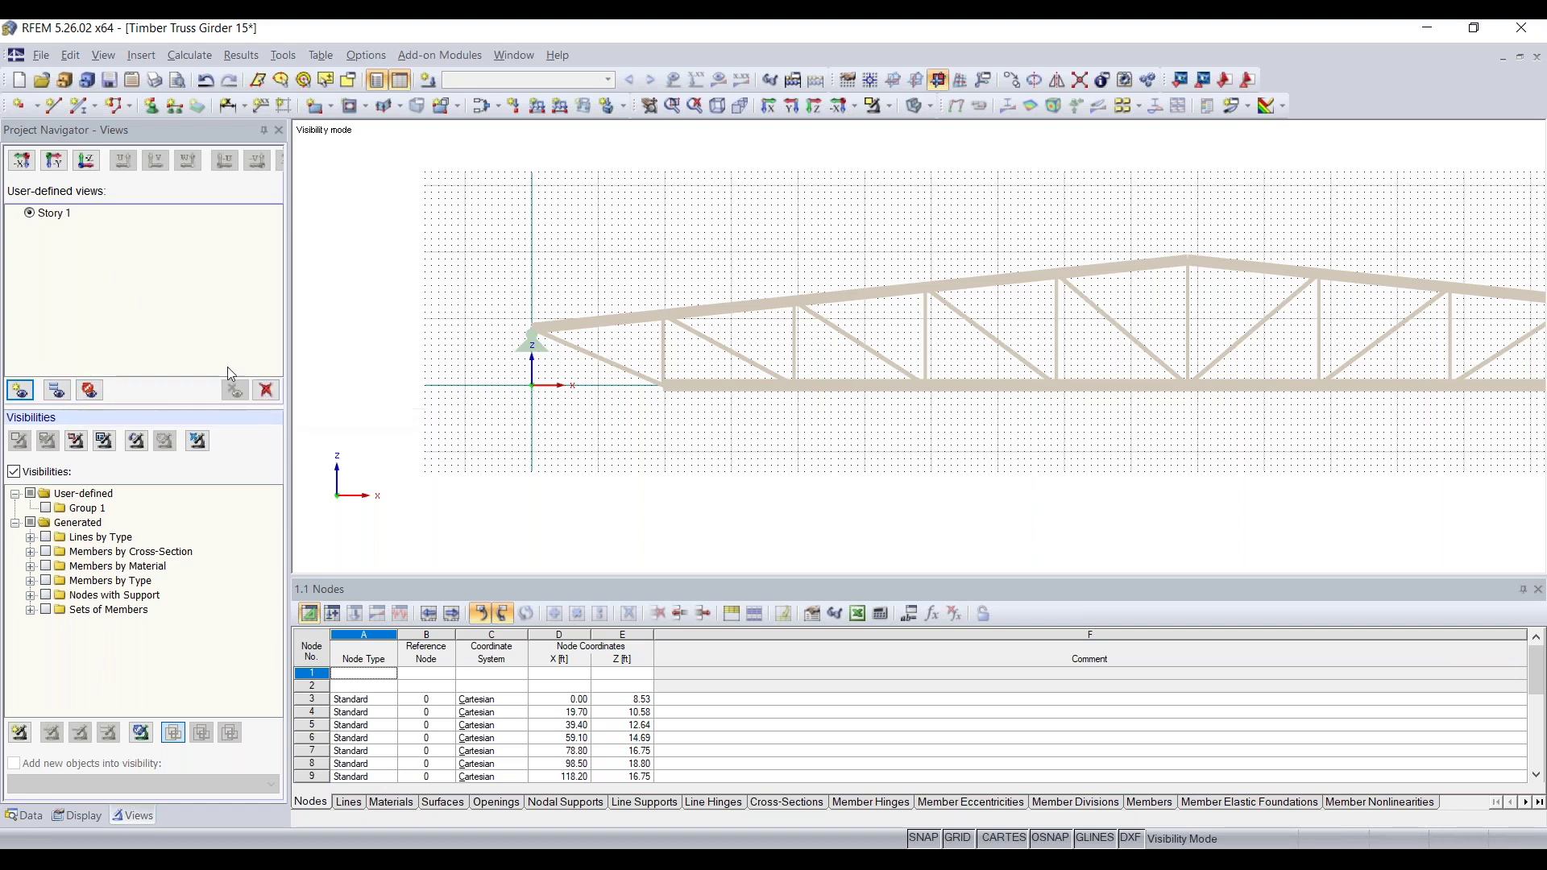
Step: Delete the user-defined view Story 1 and turn off the visibilities to restore the whole truss
left_click(266, 390)
left_click(734, 473)
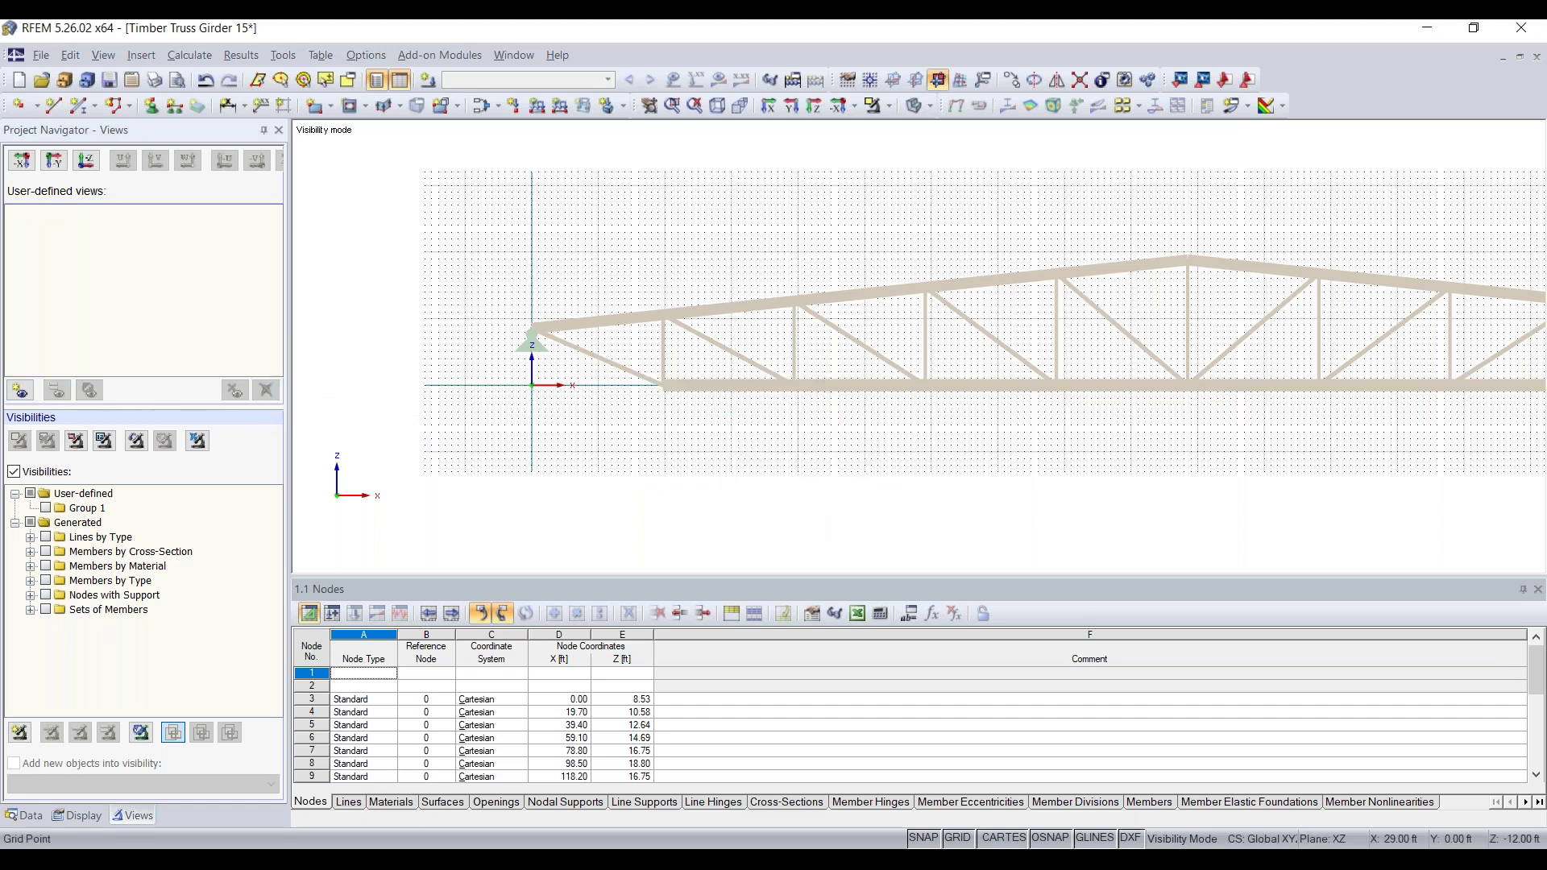
right_click(775, 149)
left_click(528, 273)
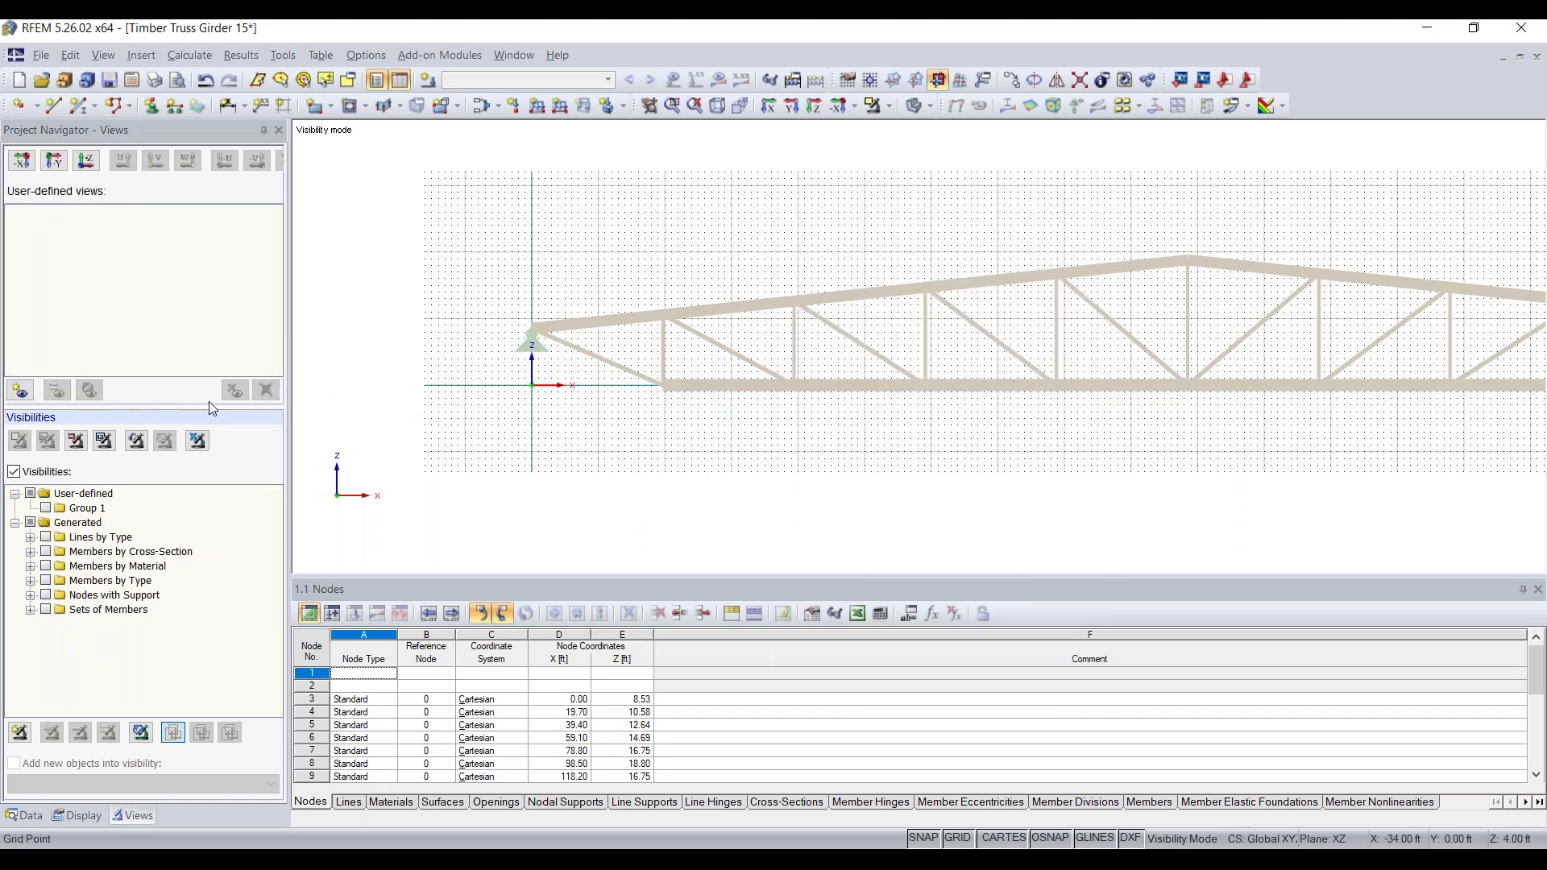
left_click(38, 471)
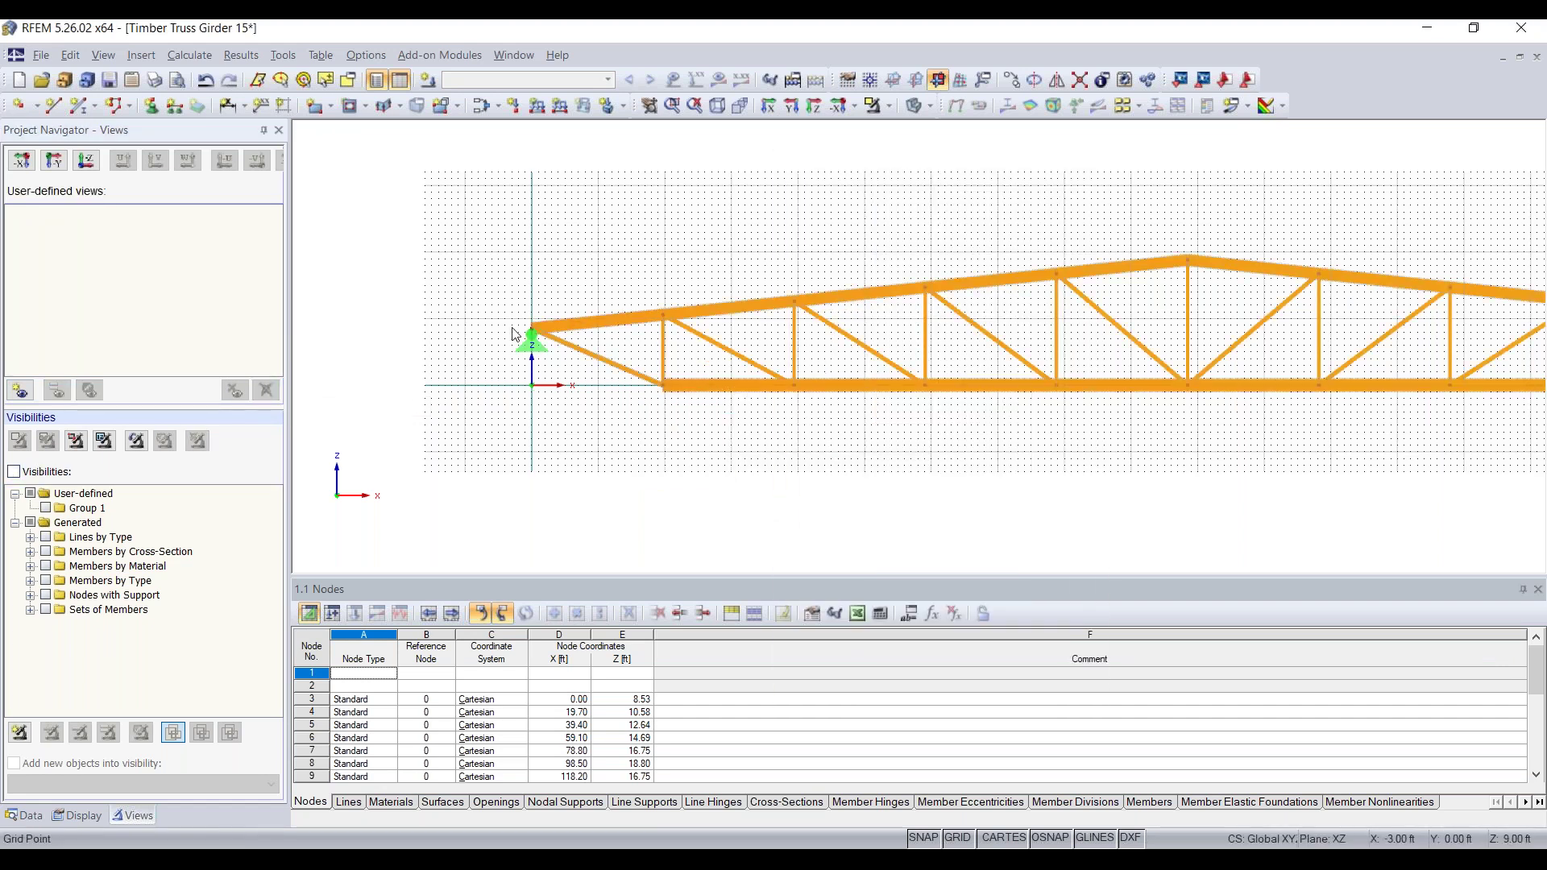
Step: Limit the visibility by window to the truss's first bay at the origin and save it as user-defined view Story 1
left_click(83, 448)
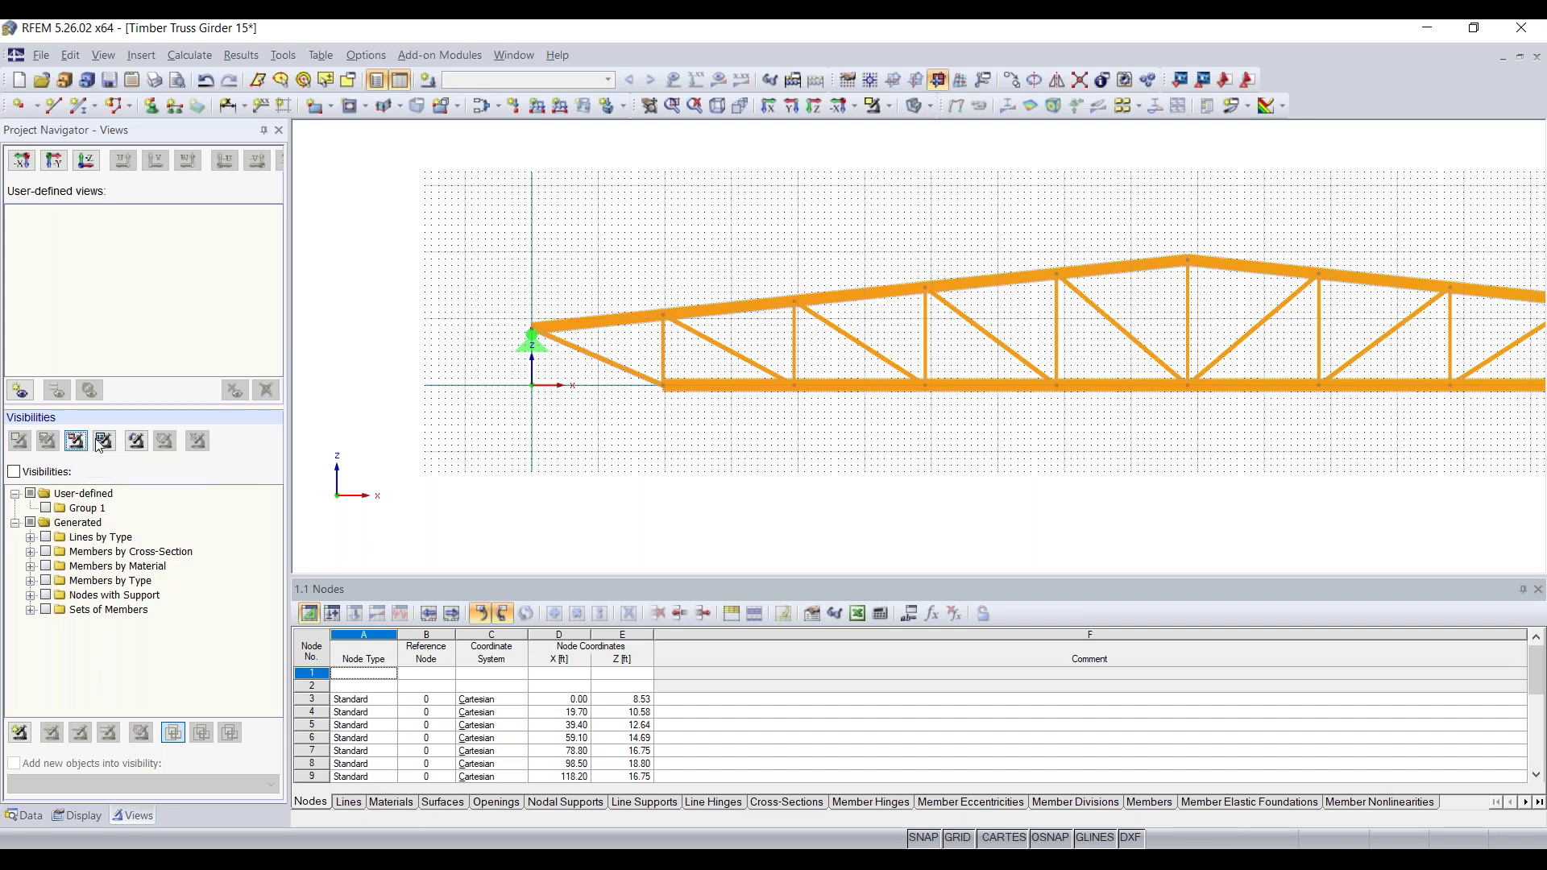
left_click_drag(497, 420, 731, 268)
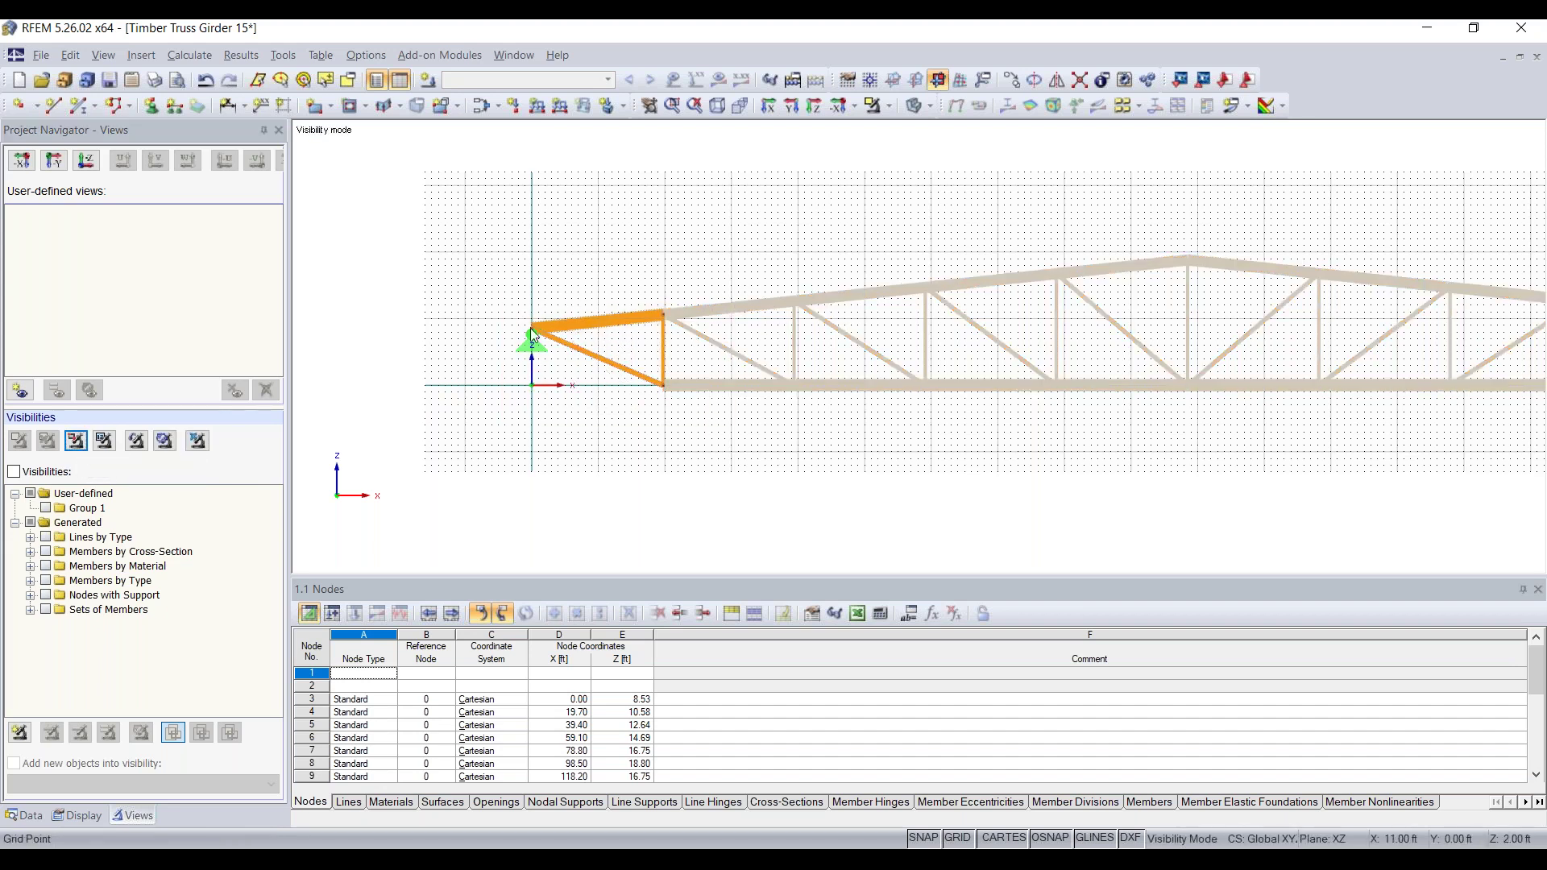
left_click(20, 390)
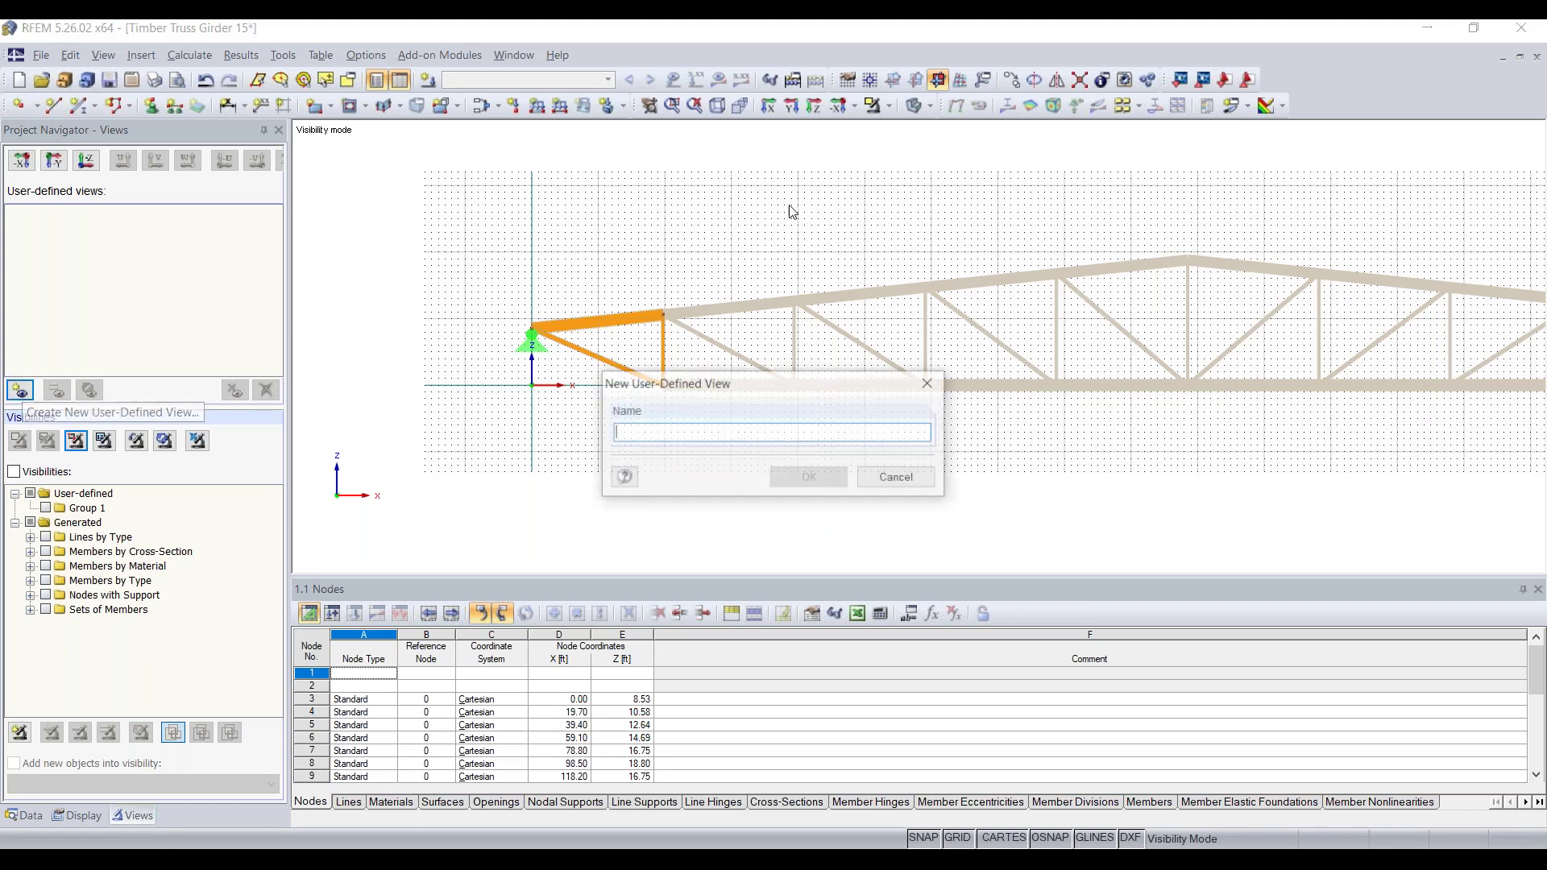
type("Story 1")
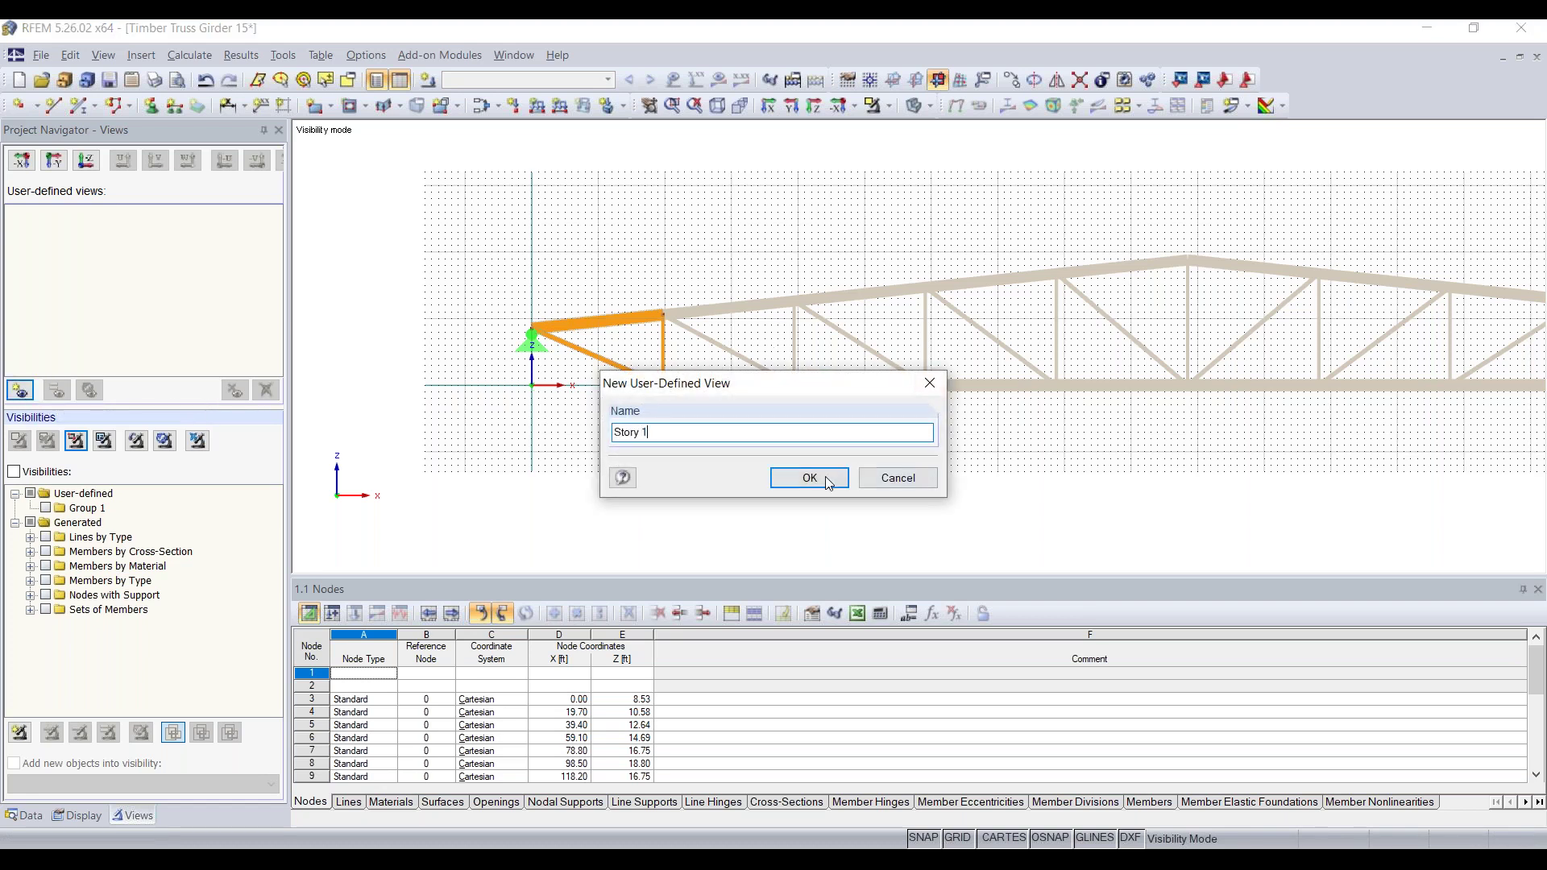
left_click(825, 476)
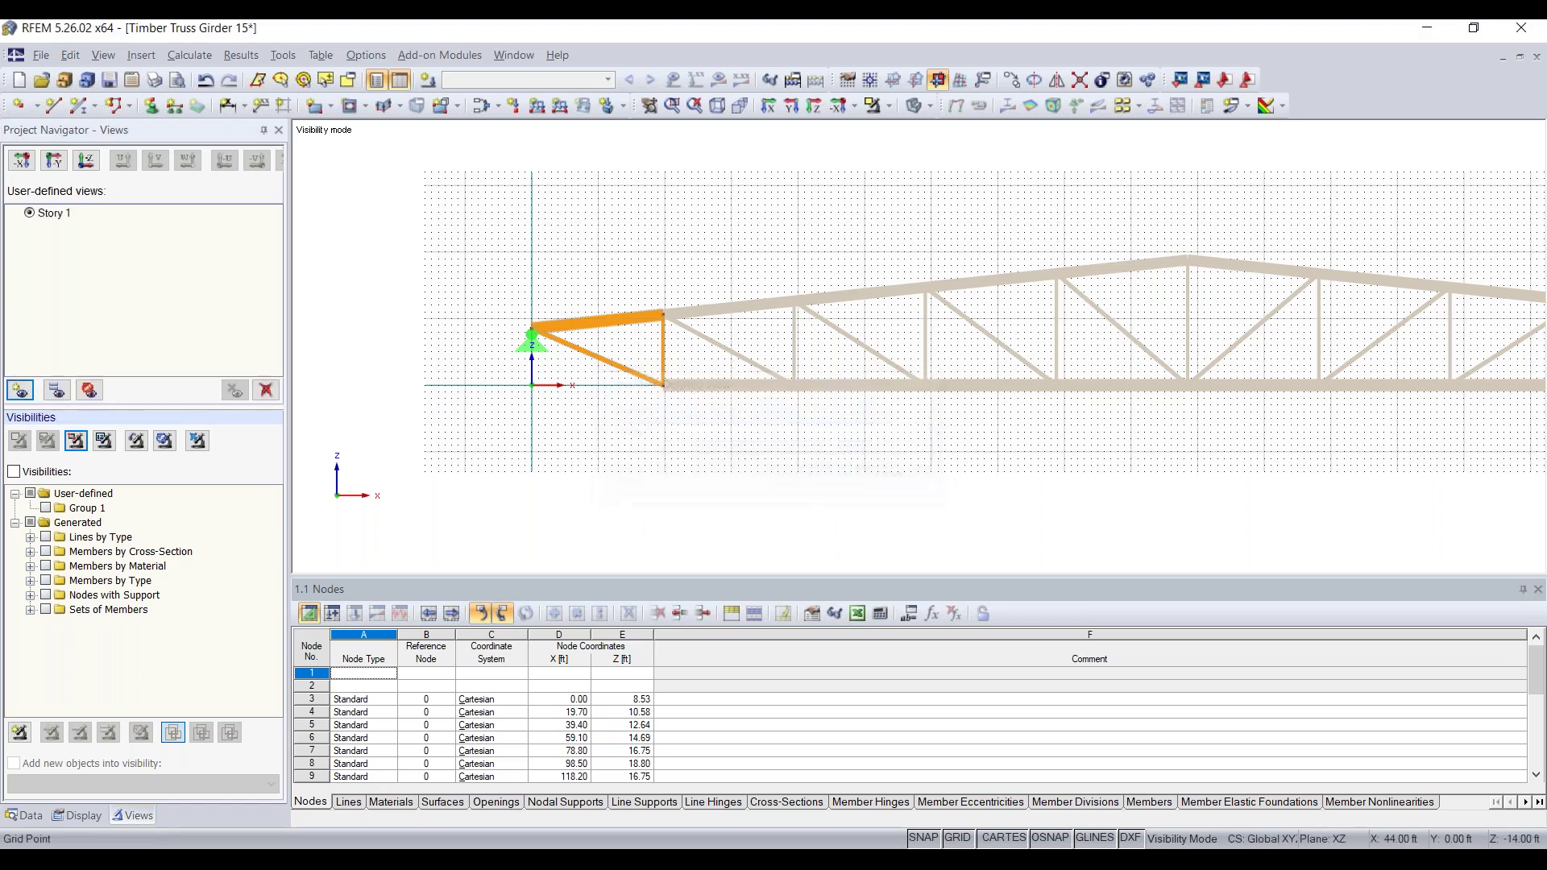
Step: Turn off the display of hidden objects in the background so only the isolated truss bay is drawn
right_click(739, 226)
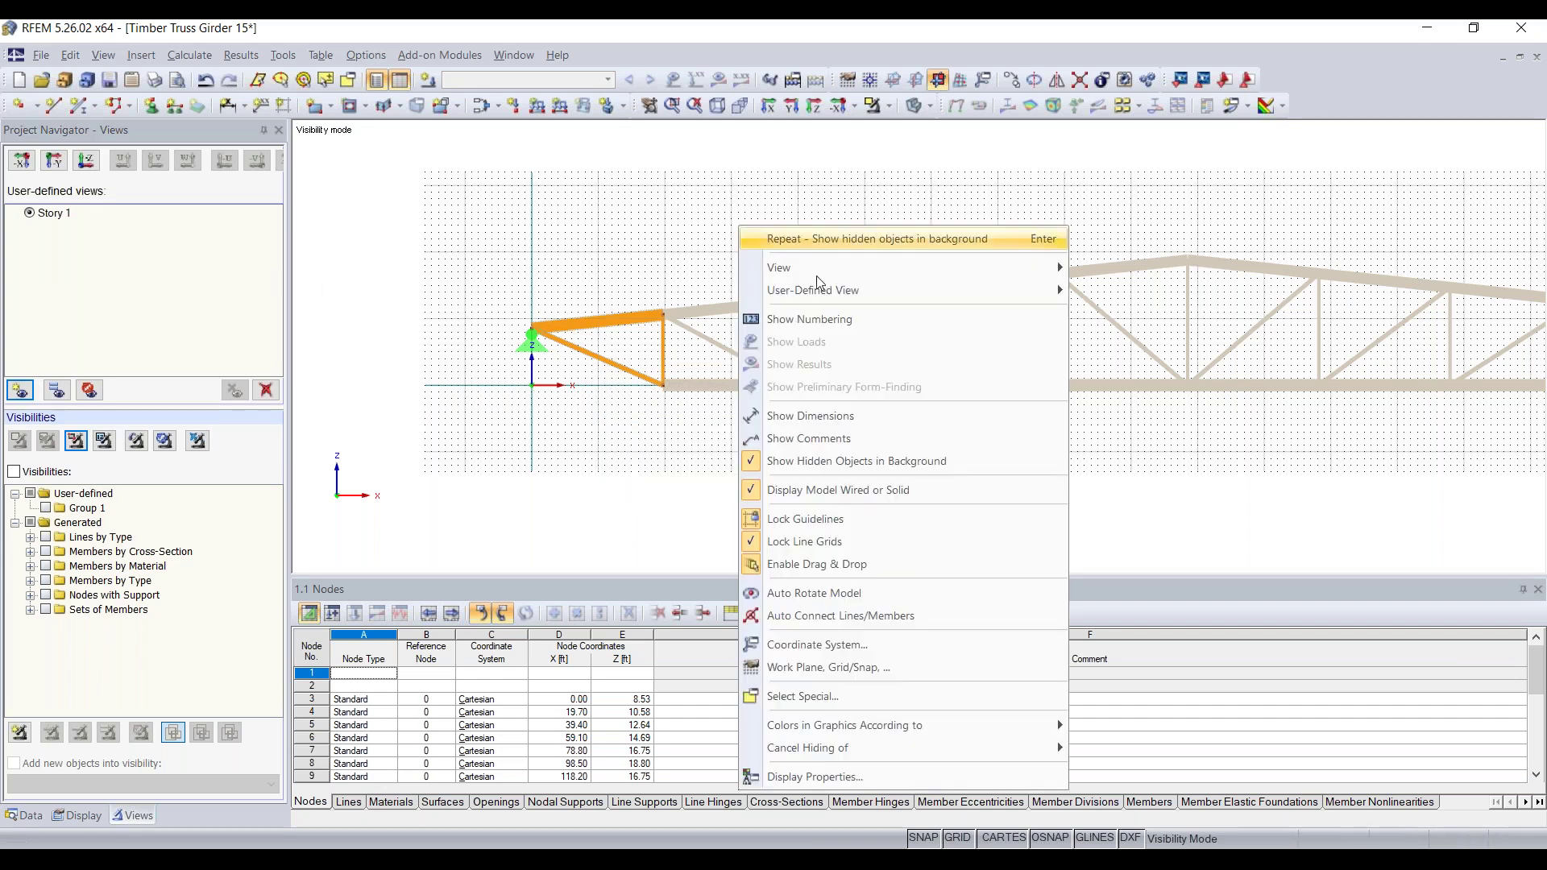
left_click(838, 449)
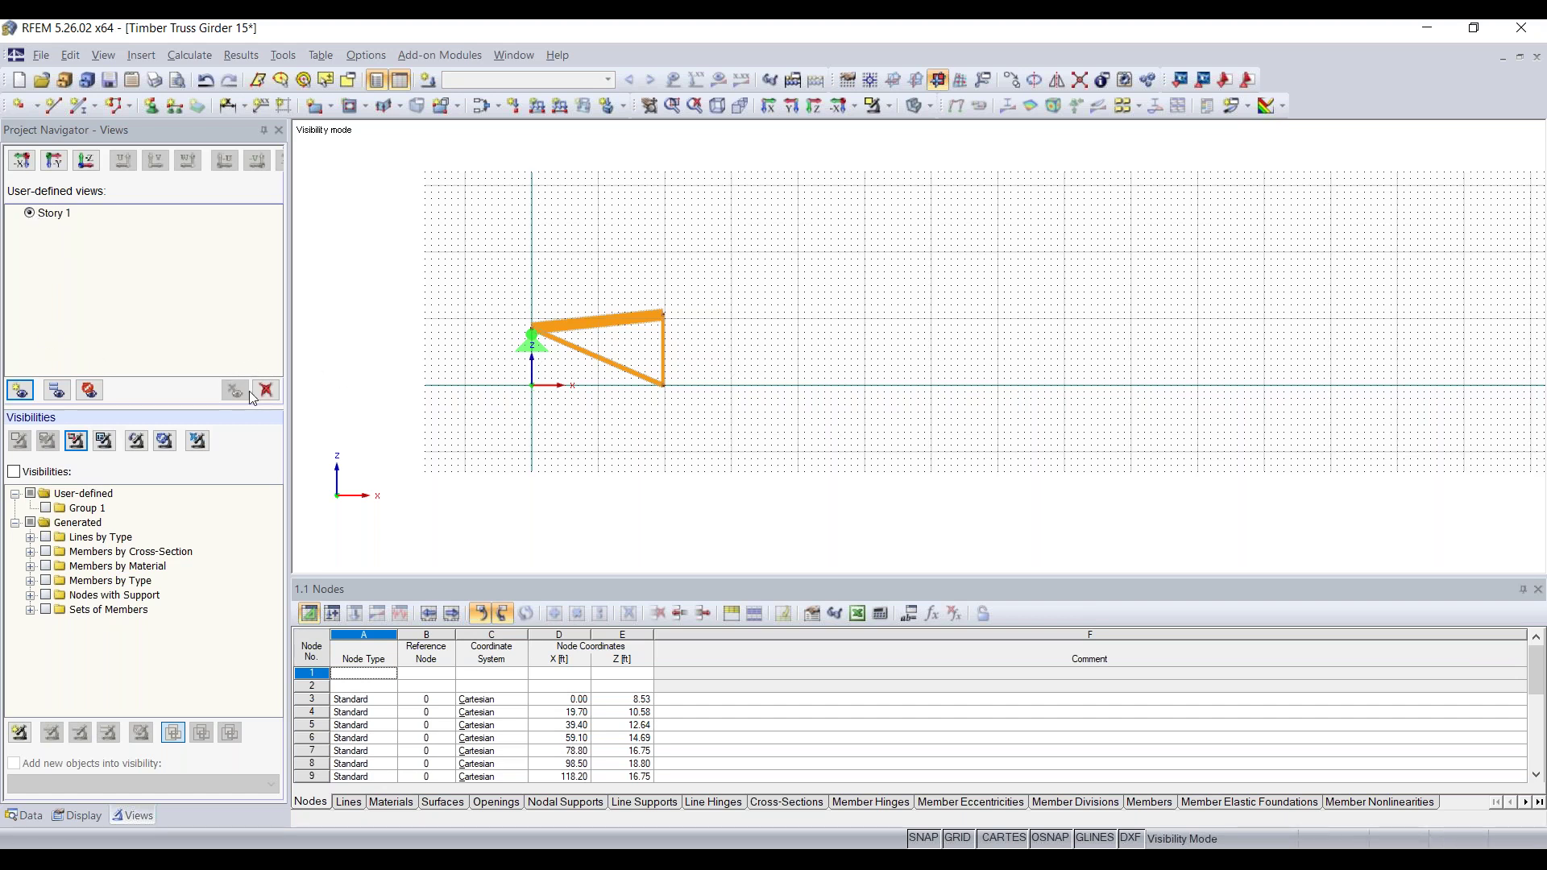
Step: Turn the display of hidden objects in the background back on, toggling it off and on once more
left_click(91, 391)
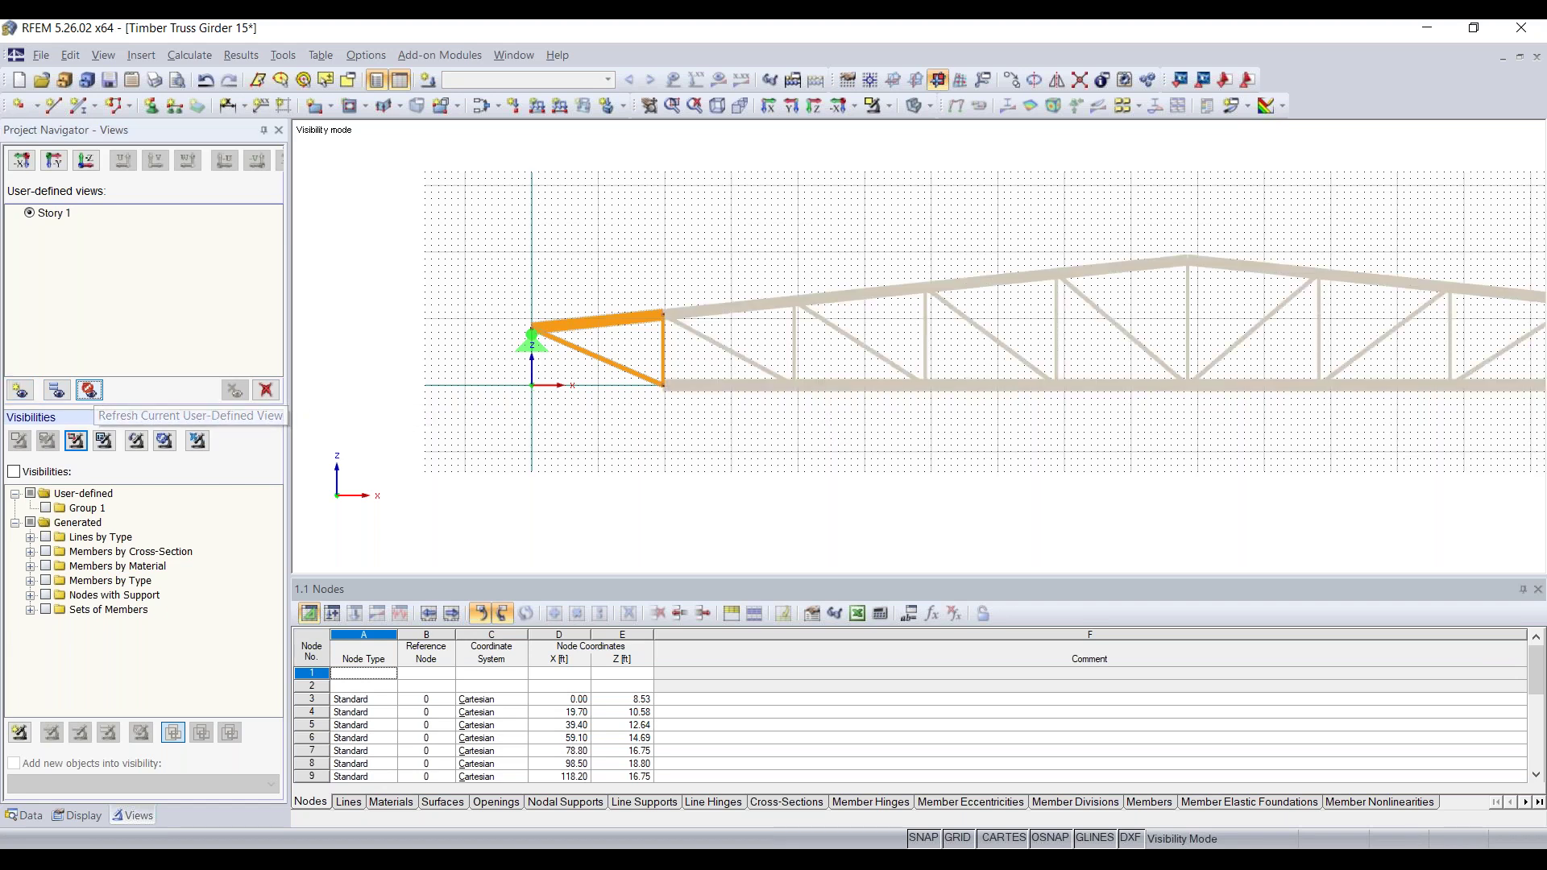
right_click(636, 254)
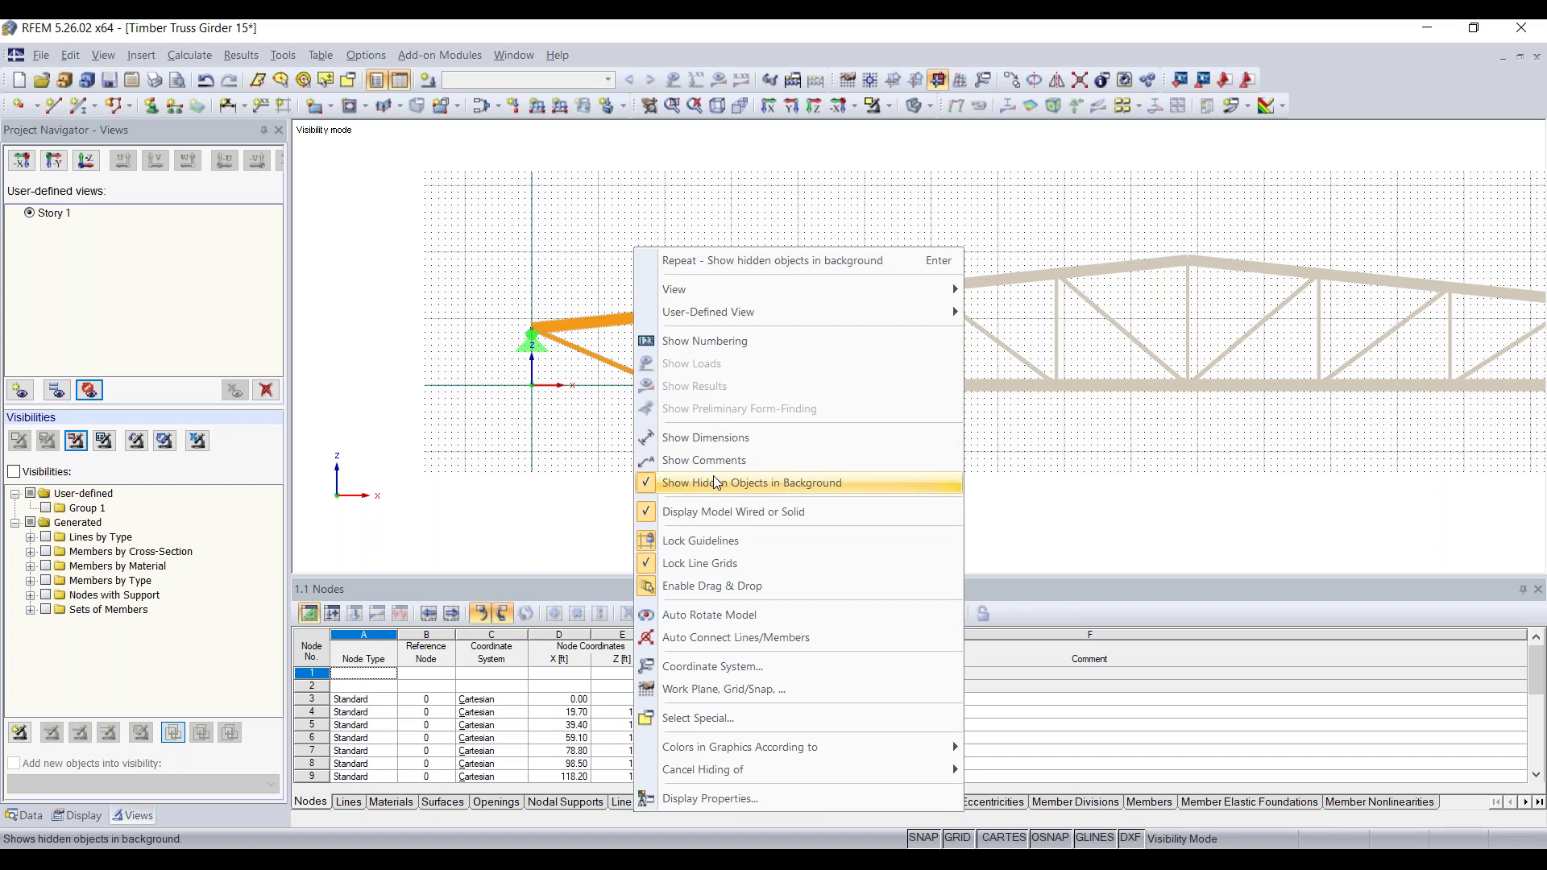
left_click(726, 481)
right_click(640, 254)
left_click(713, 488)
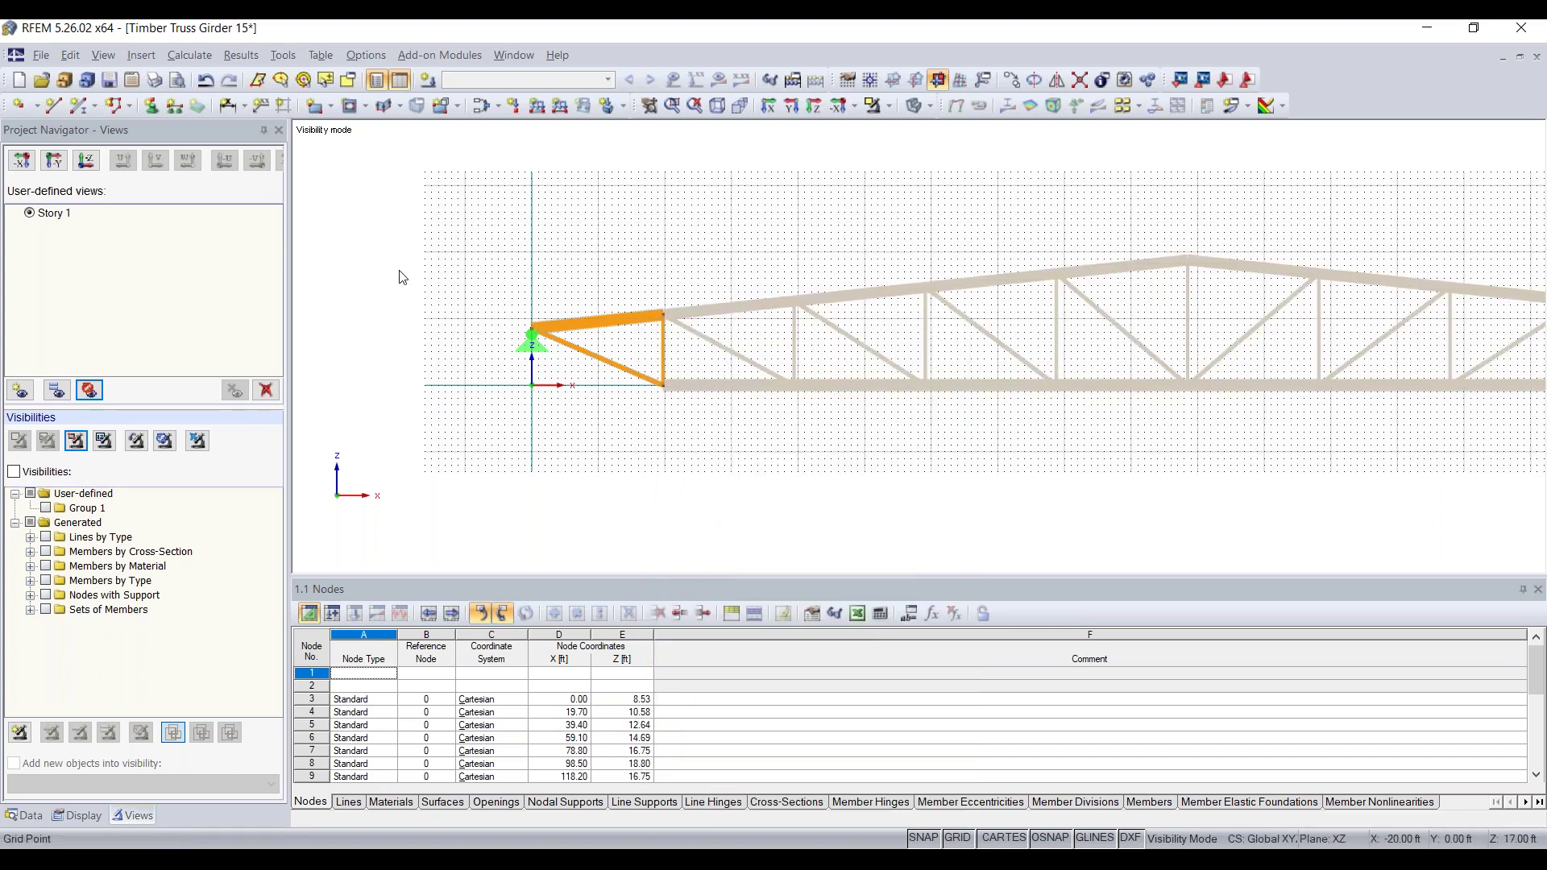
scroll(401, 303, "down", 2)
middle_click_drag(400, 303, 398, 320)
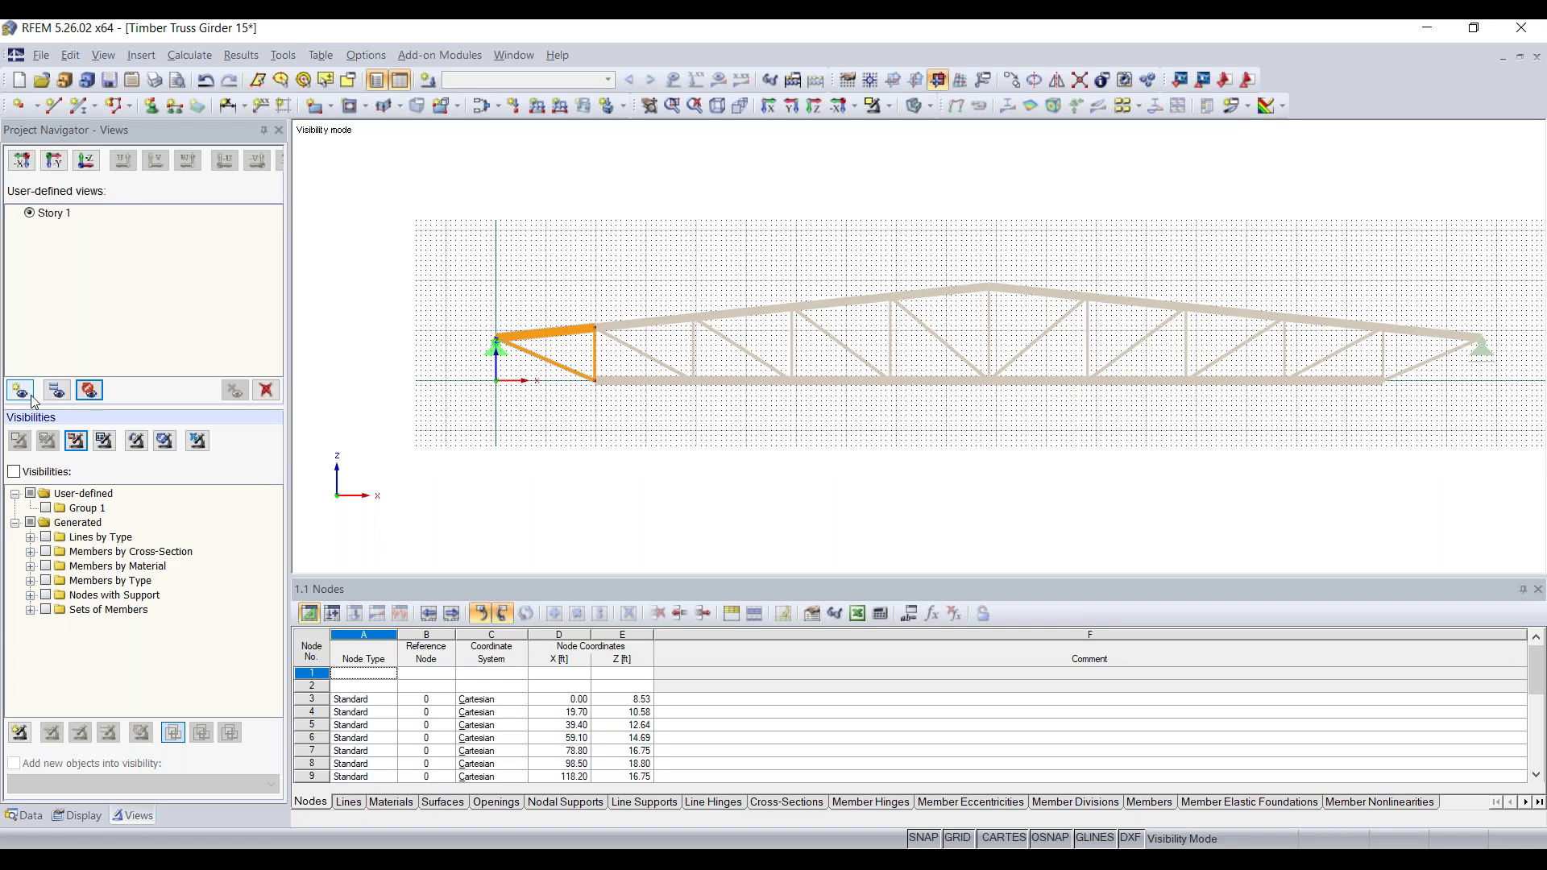
Step: Alternate twice between the full truss and the user-defined view Story 1 by cancelling the visibility mode and reapplying the view
left_click(198, 442)
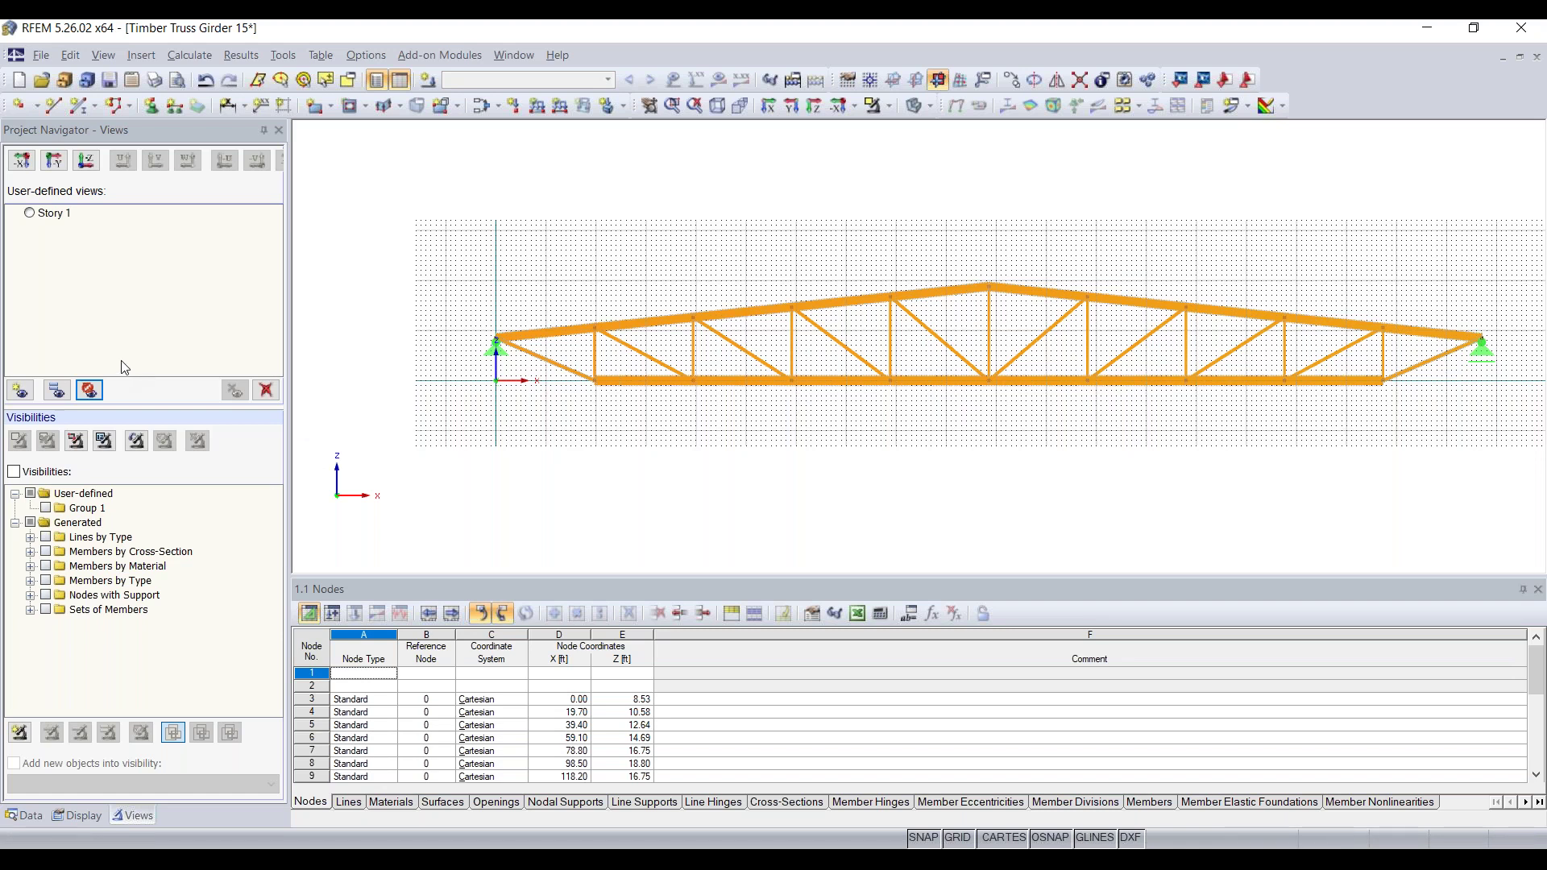
left_click(32, 215)
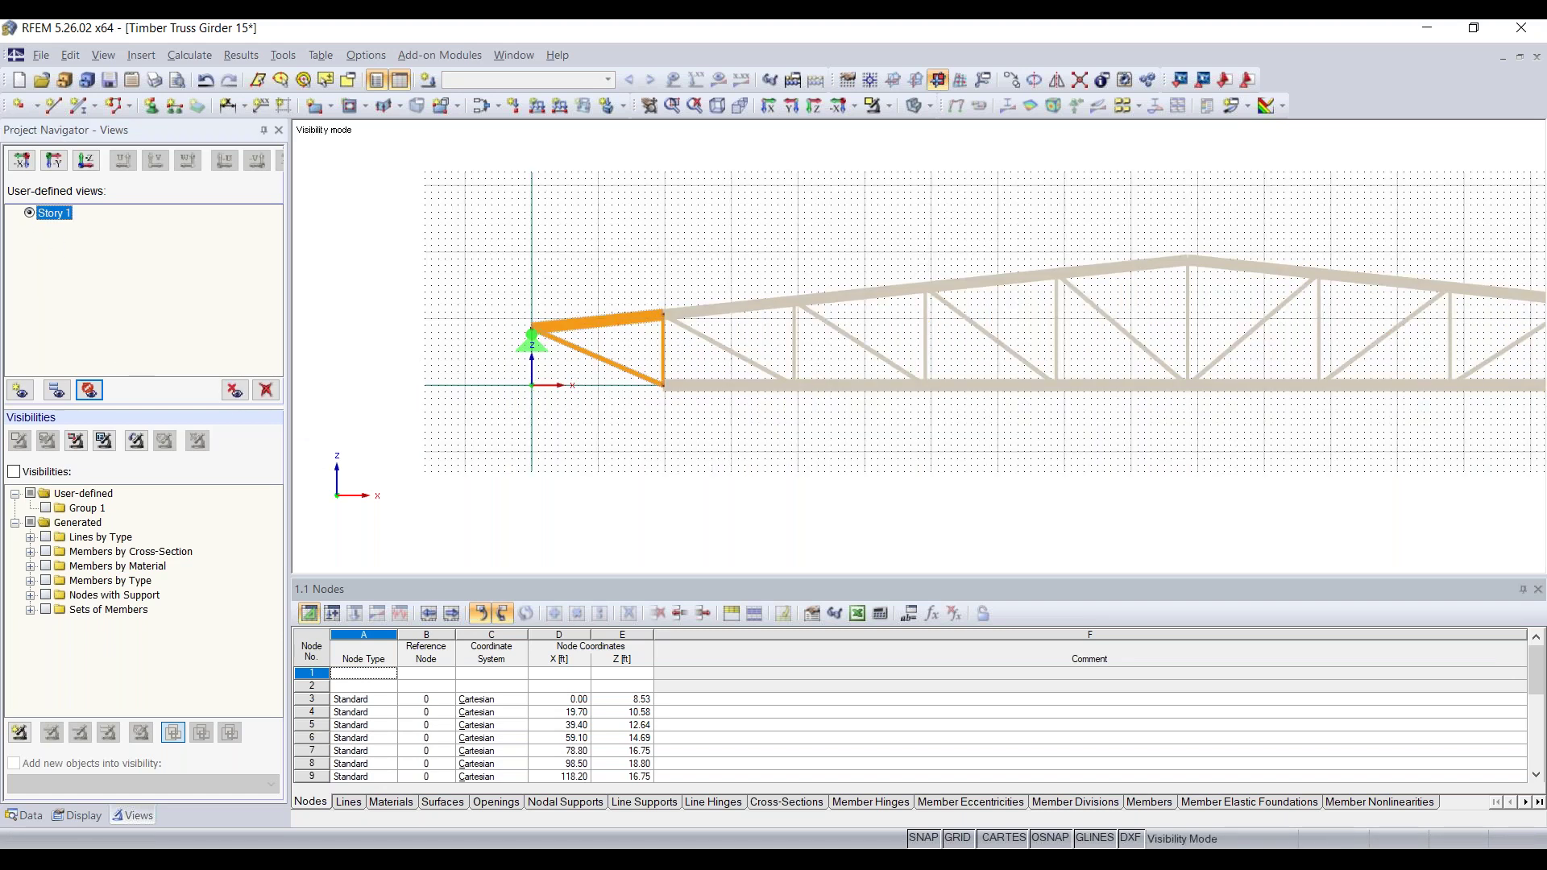
right_click(528, 260)
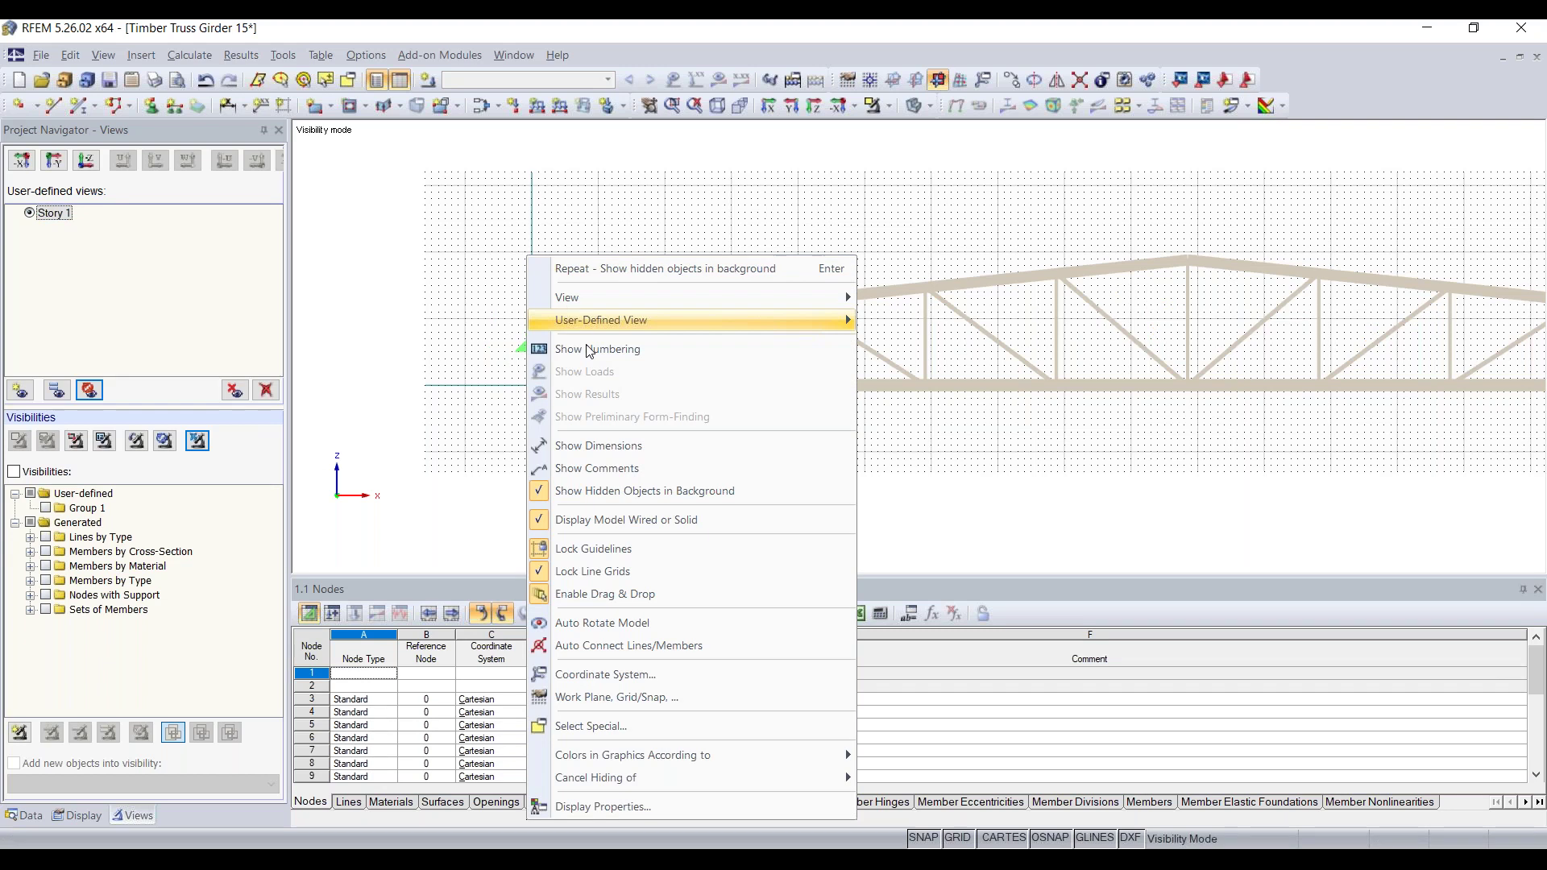
left_click(626, 490)
left_click(198, 441)
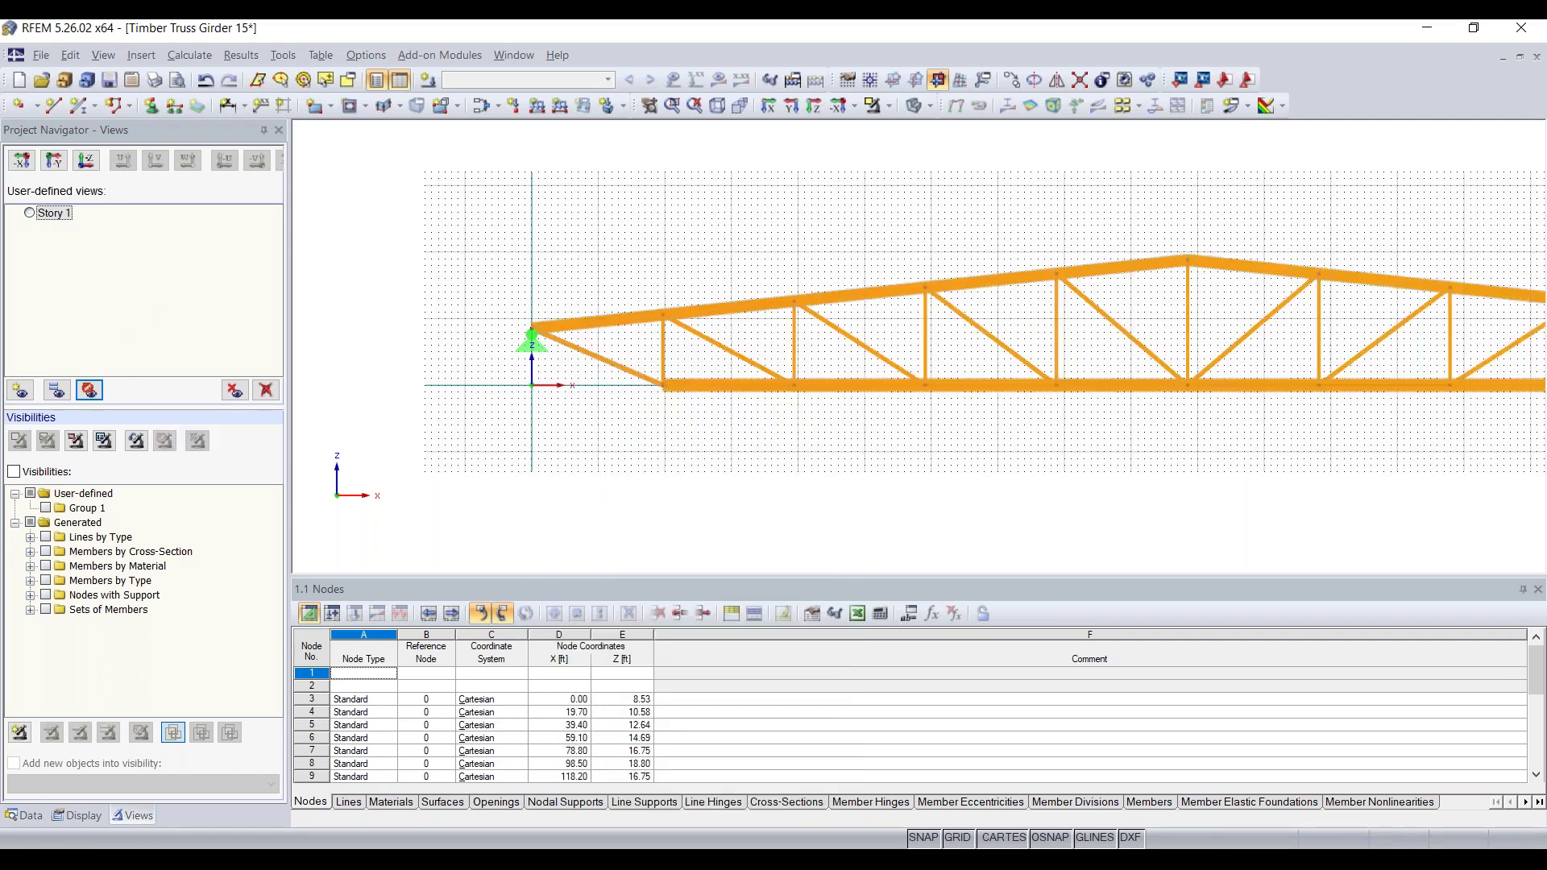
left_click(31, 214)
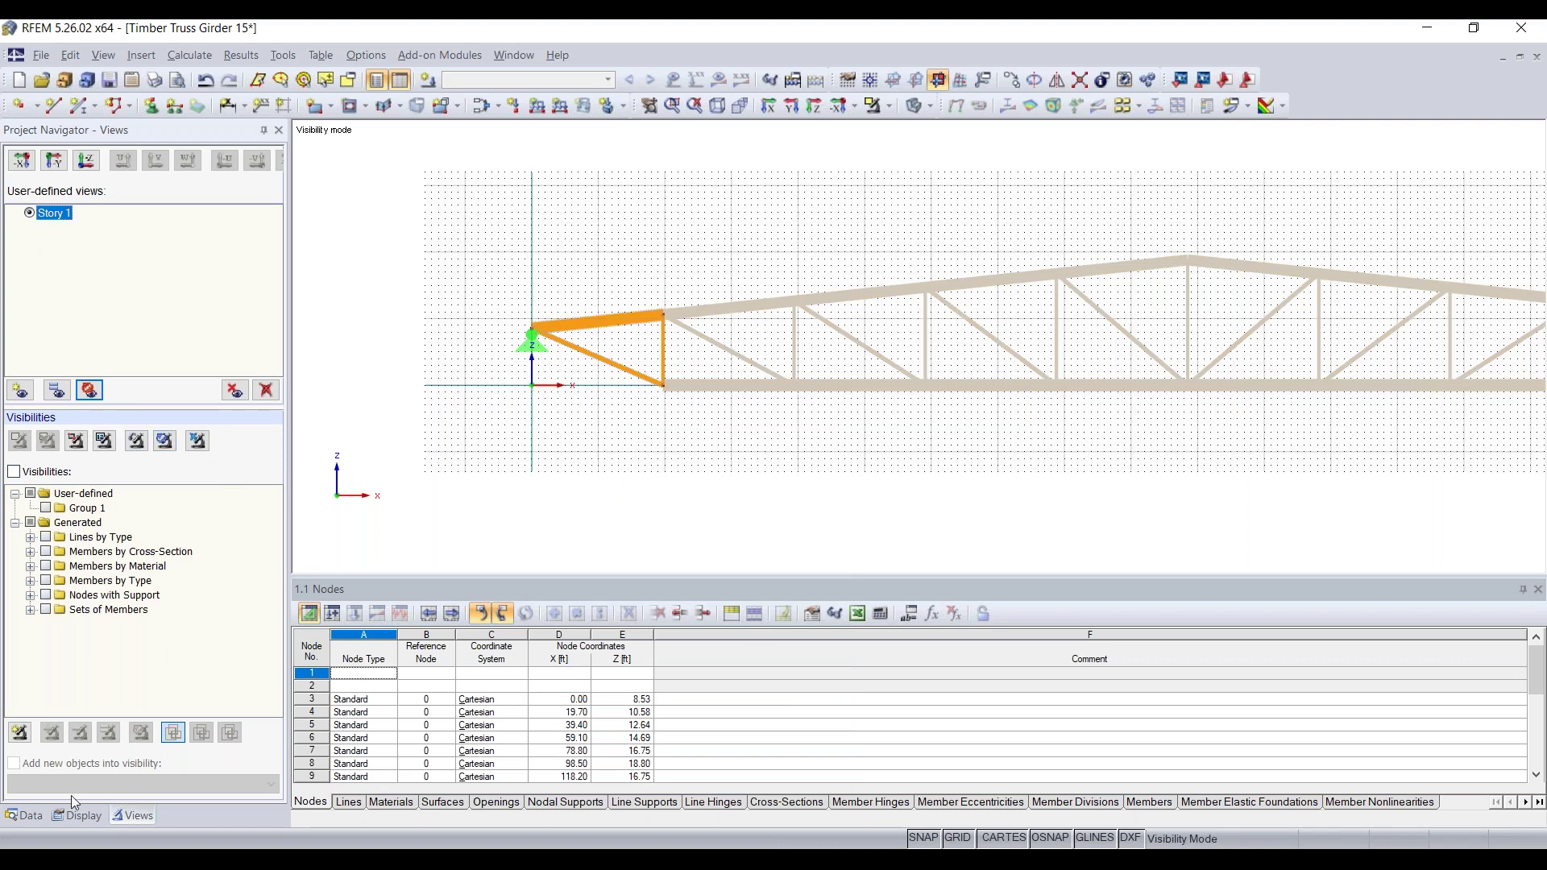
Step: Cancel the visibility mode to restore the whole truss and return to the navigator's model data
left_click(24, 817)
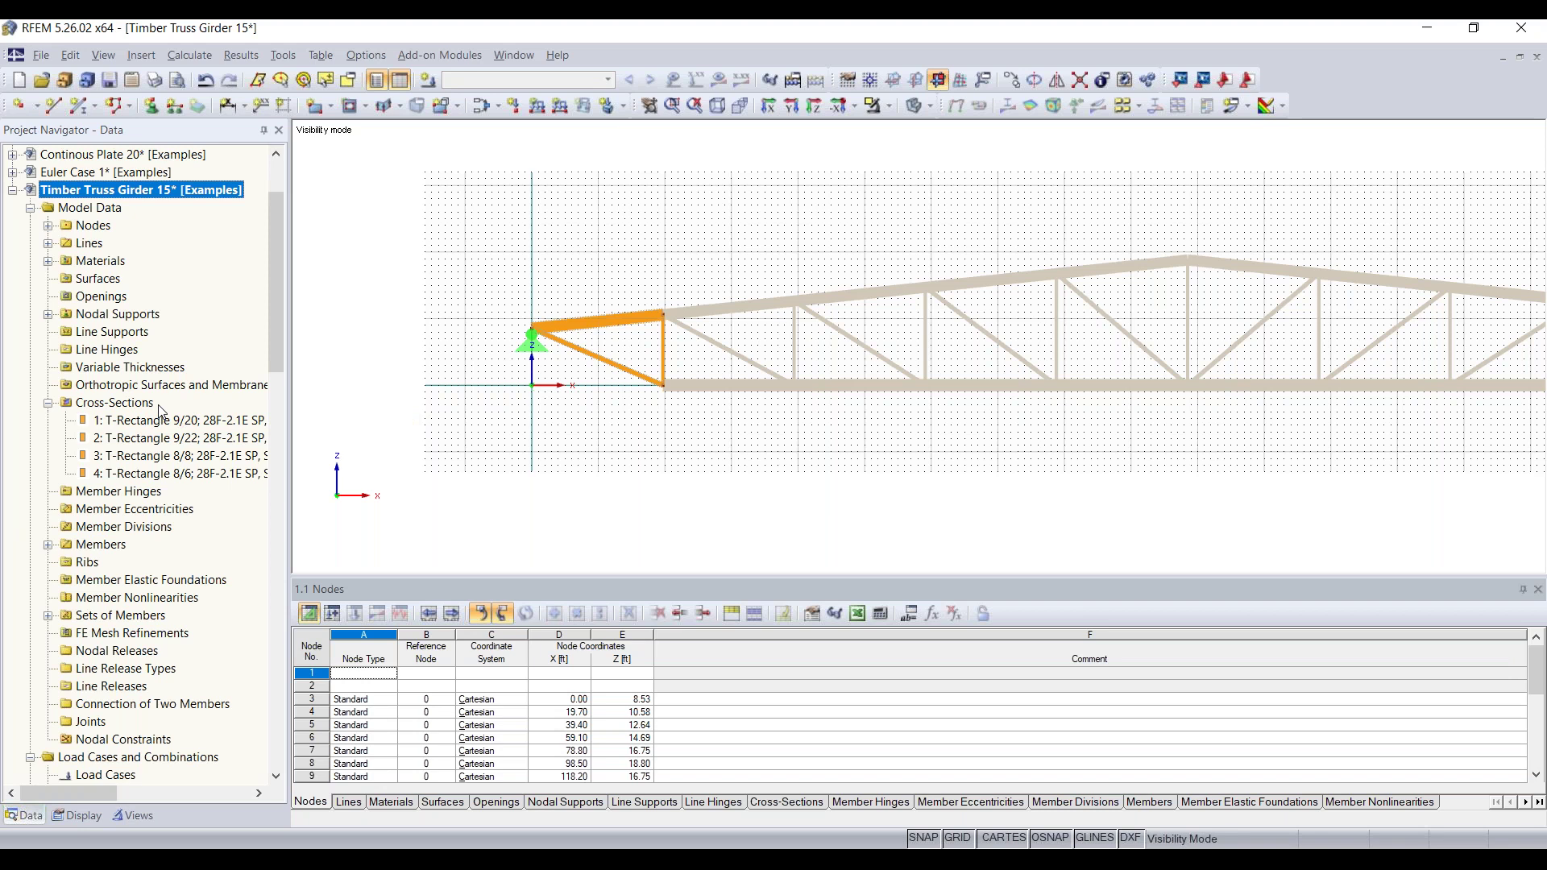
left_click(99, 822)
left_click(124, 817)
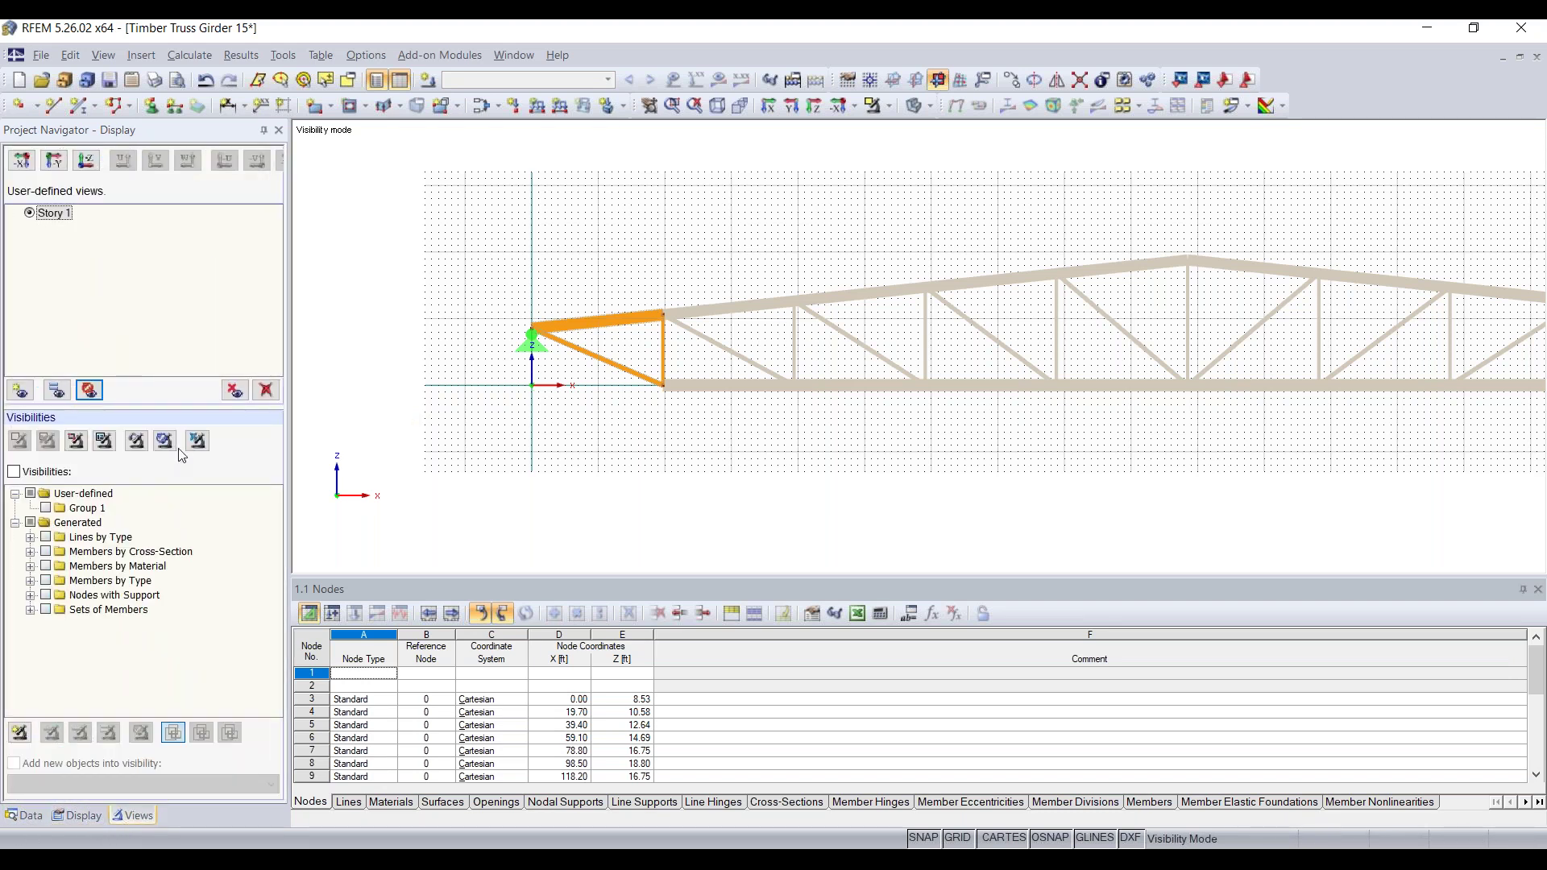
left_click(198, 442)
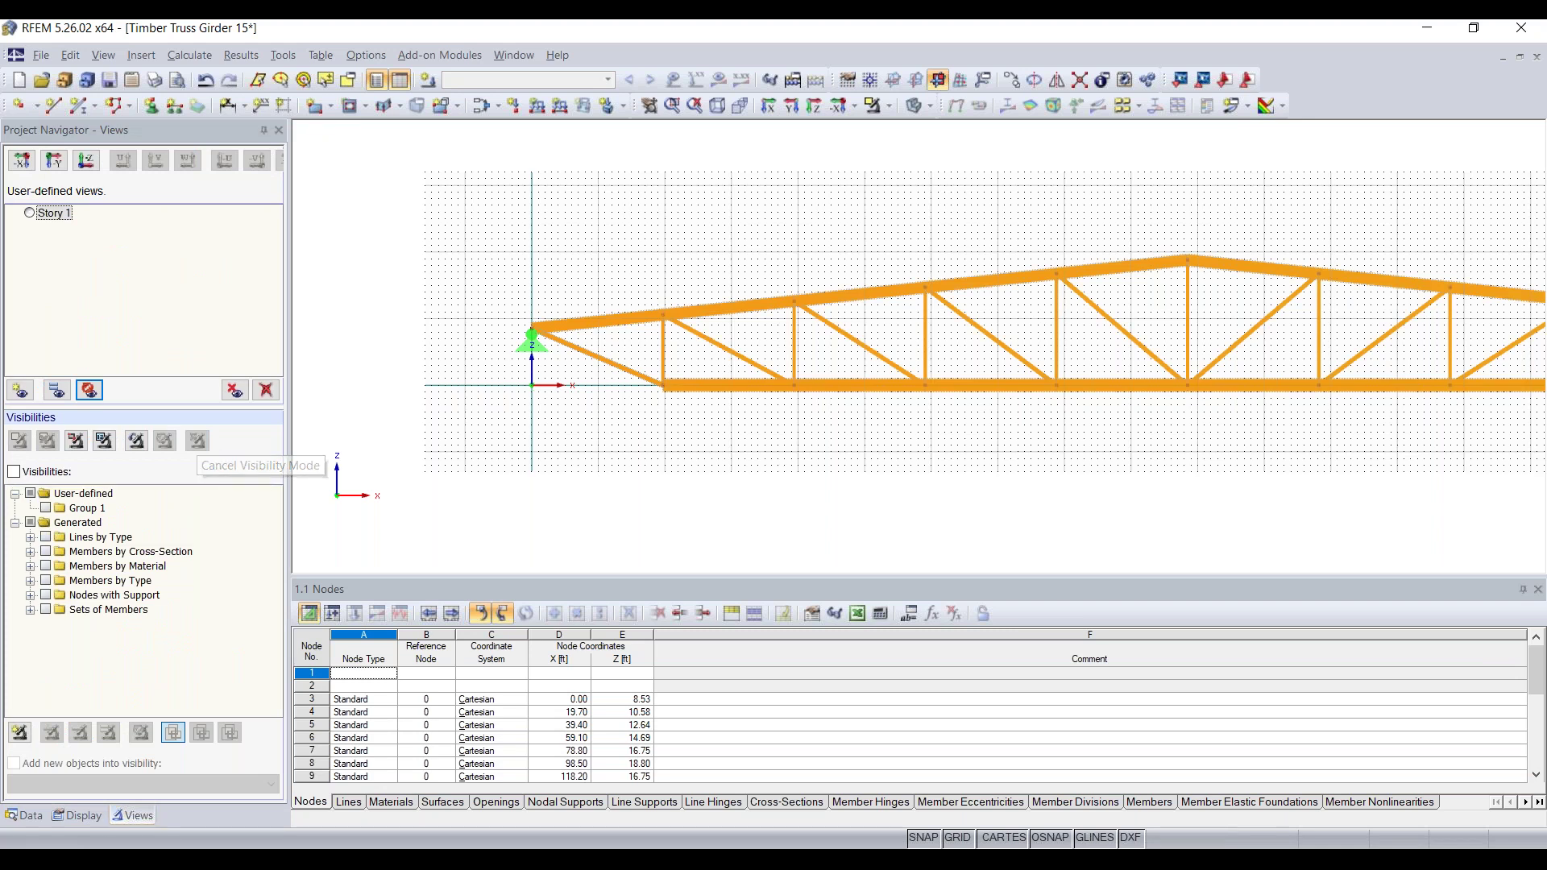
left_click(24, 815)
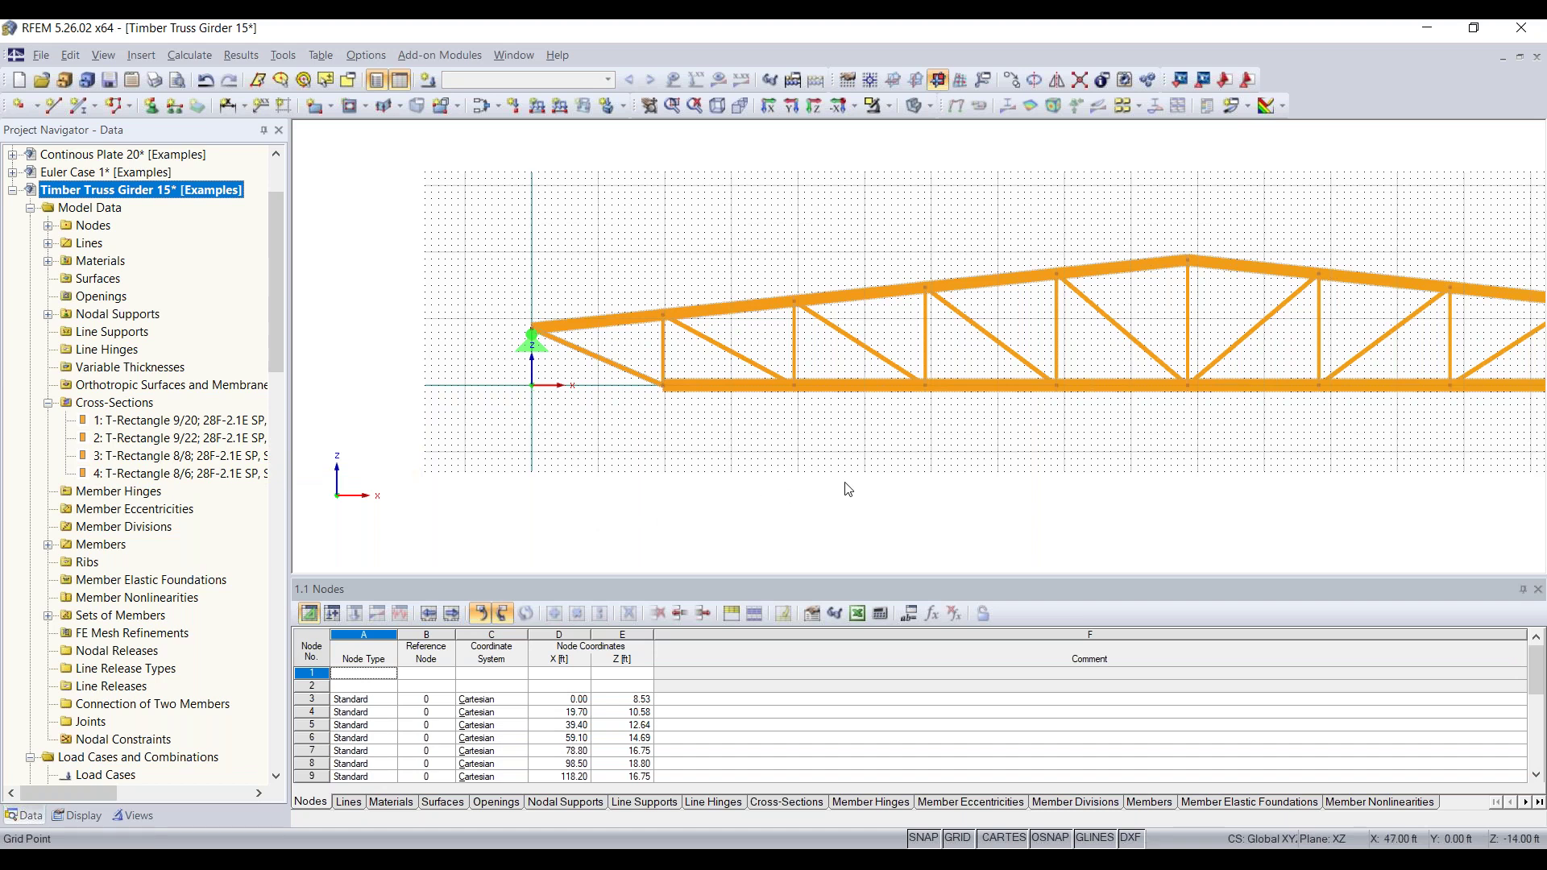
scroll(790, 481, "down", 2)
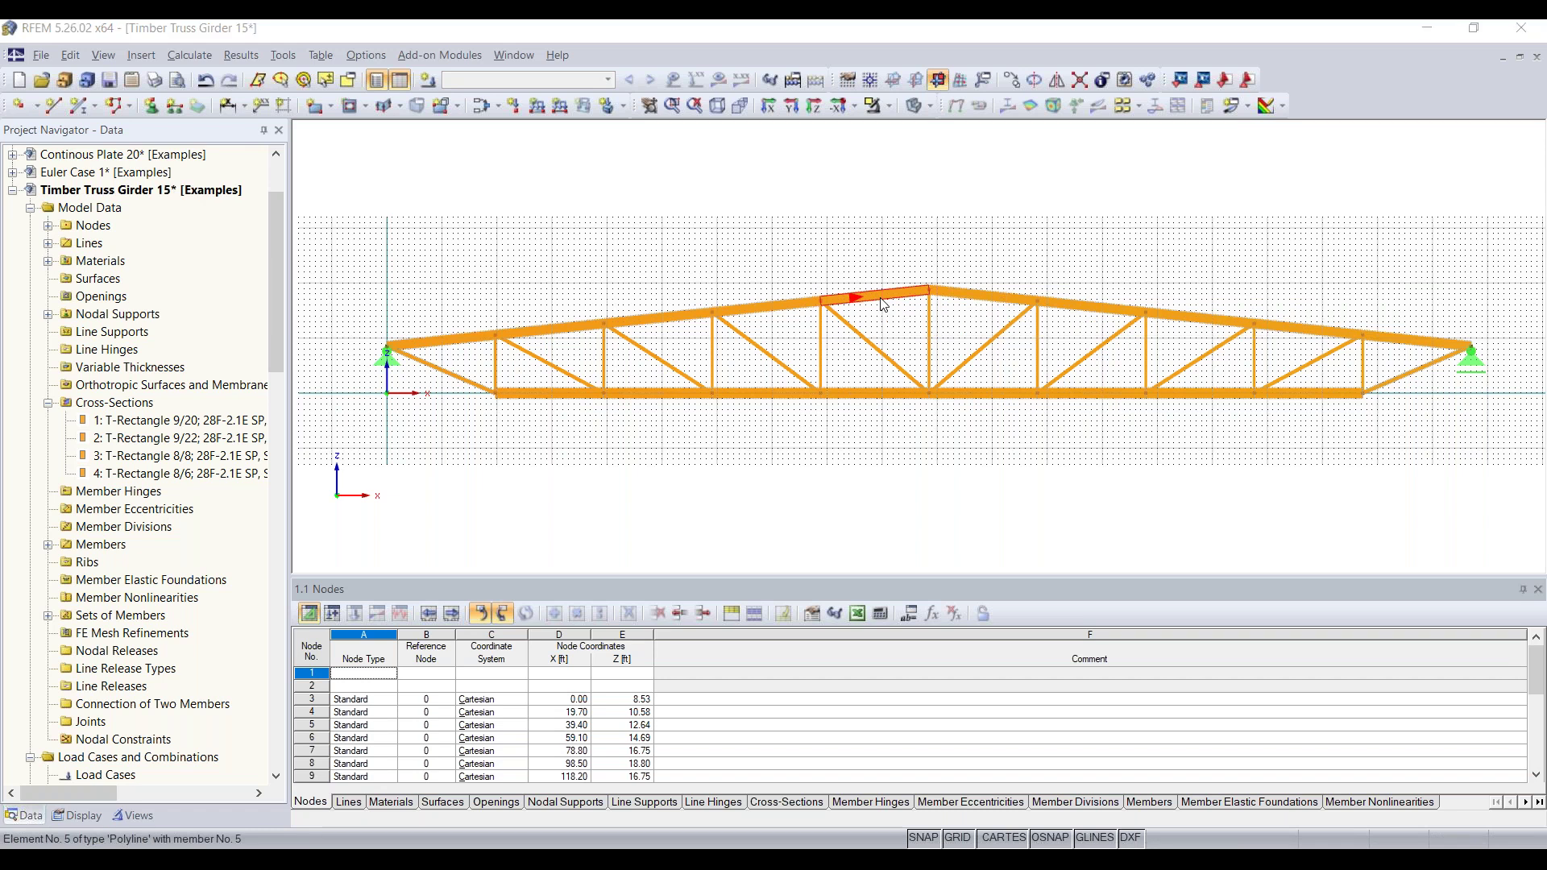
Step: Set the end cross-section of top chord member 5 beside the ridge to T-Rectangle 8/8, giving it a taper
double_click(884, 304)
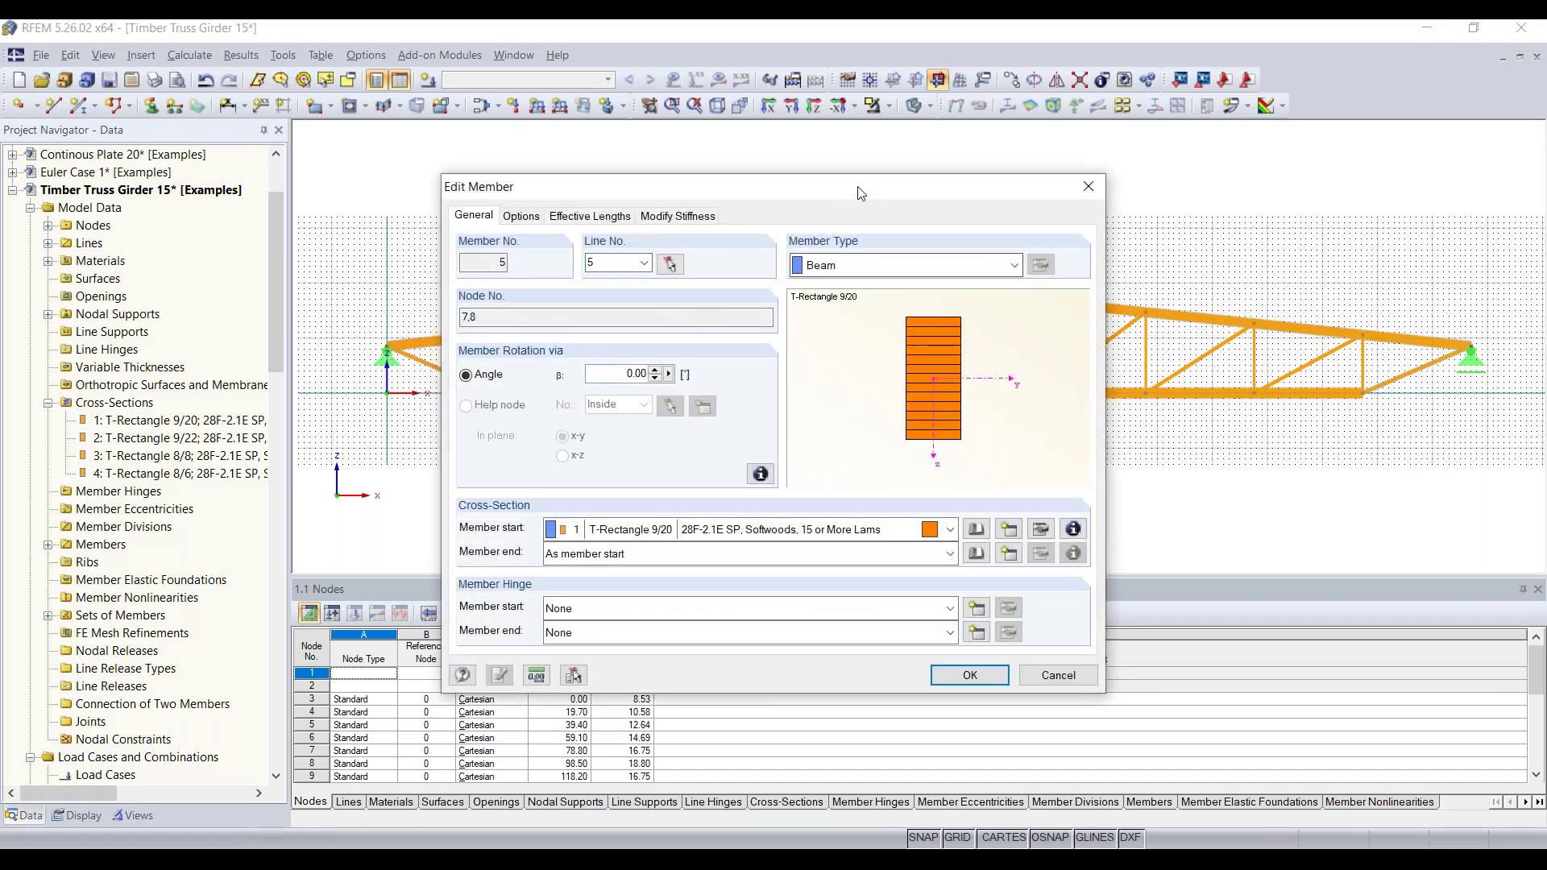
left_click_drag(884, 195, 476, 208)
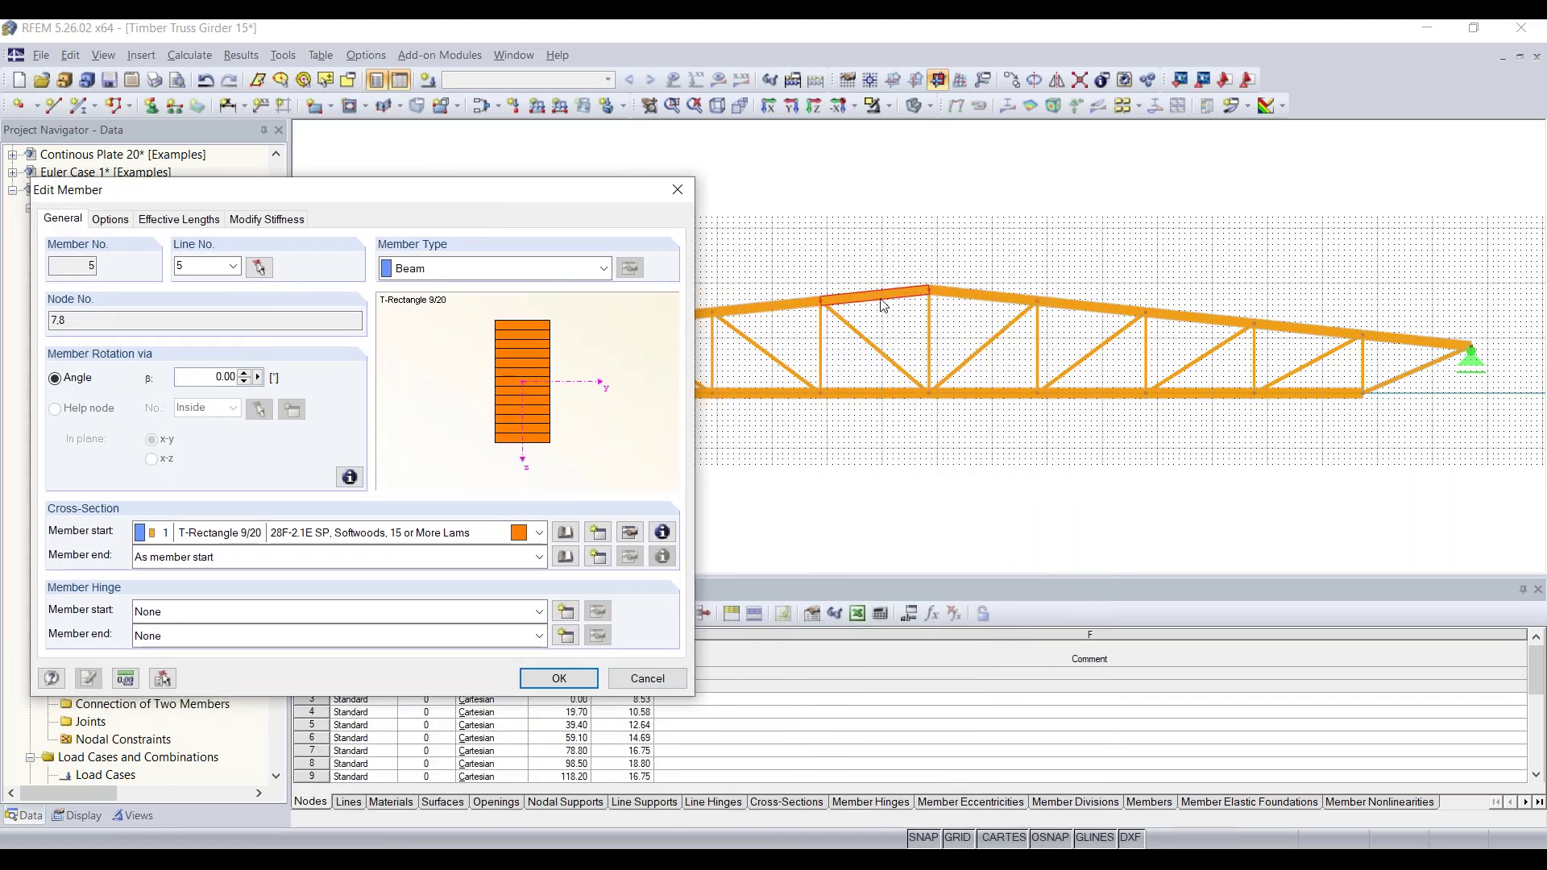
left_click_drag(549, 197, 860, 162)
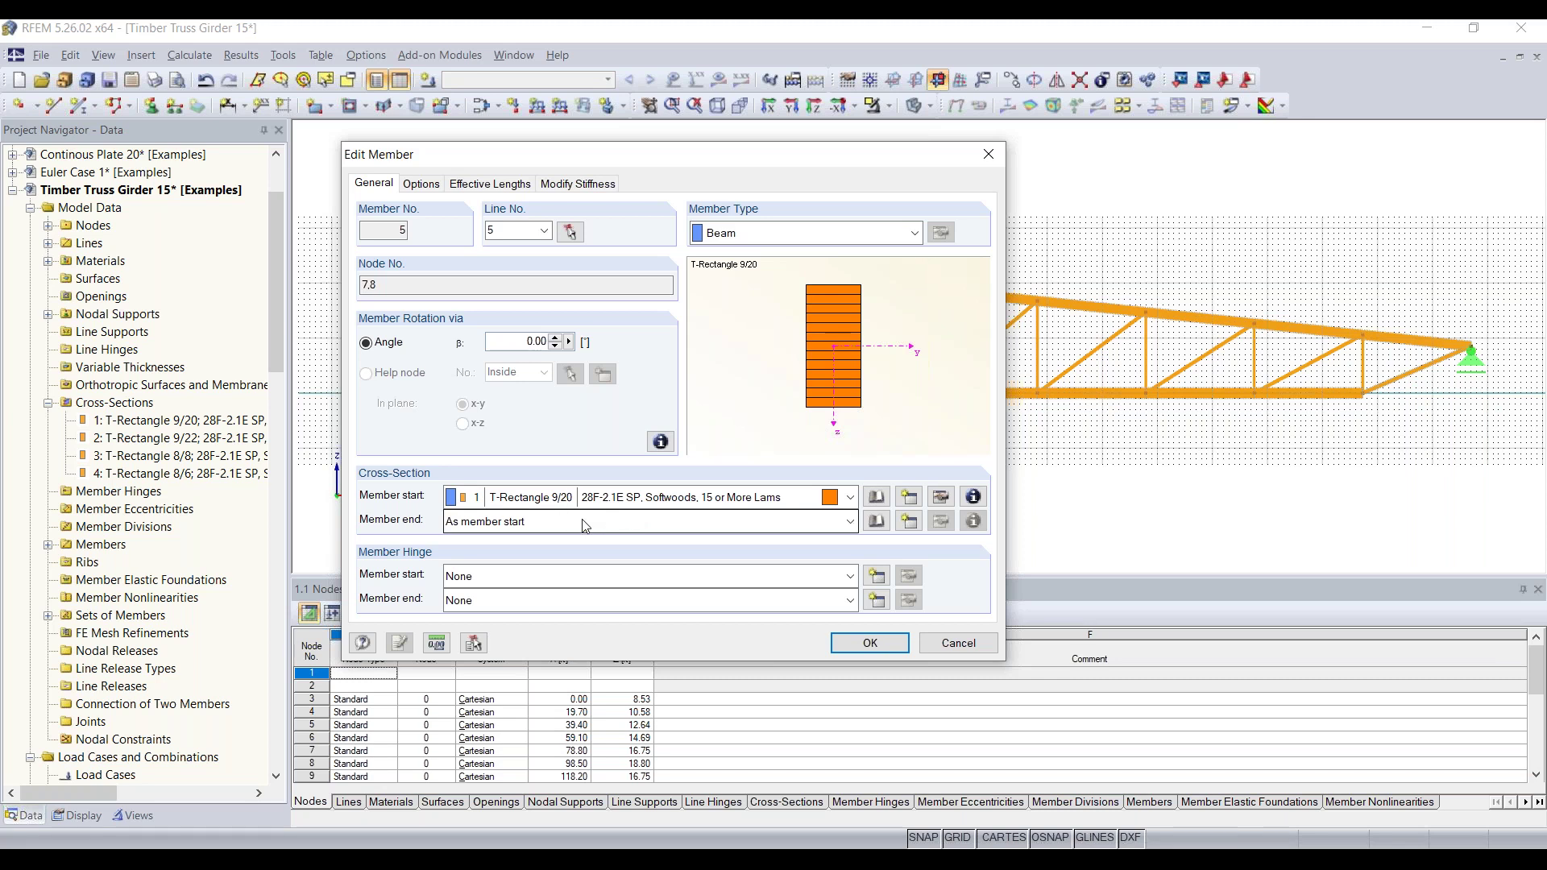
left_click(672, 528)
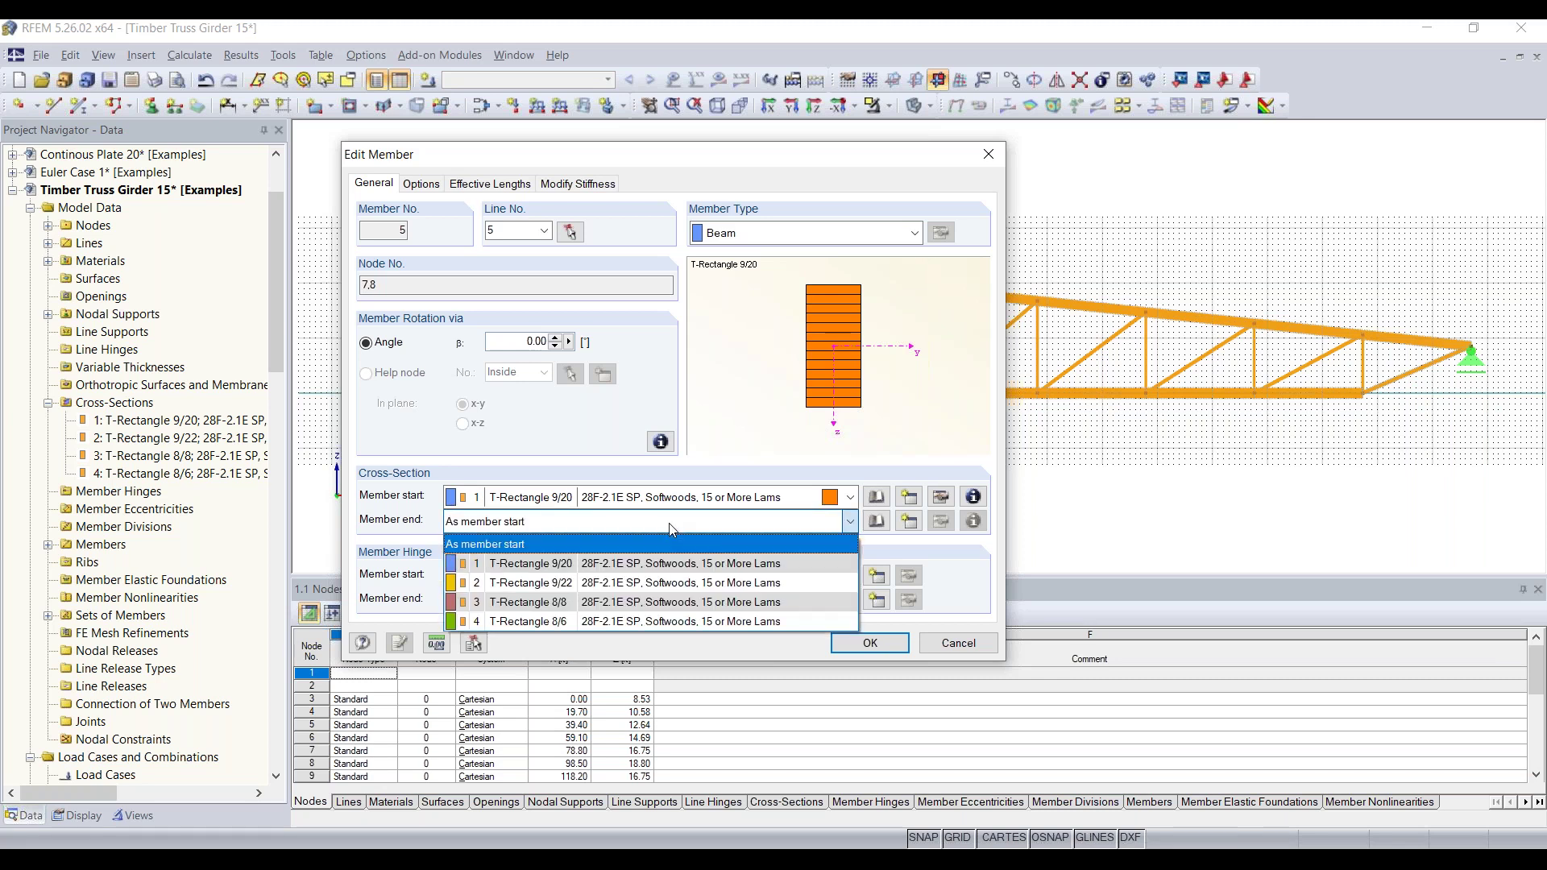
left_click(655, 601)
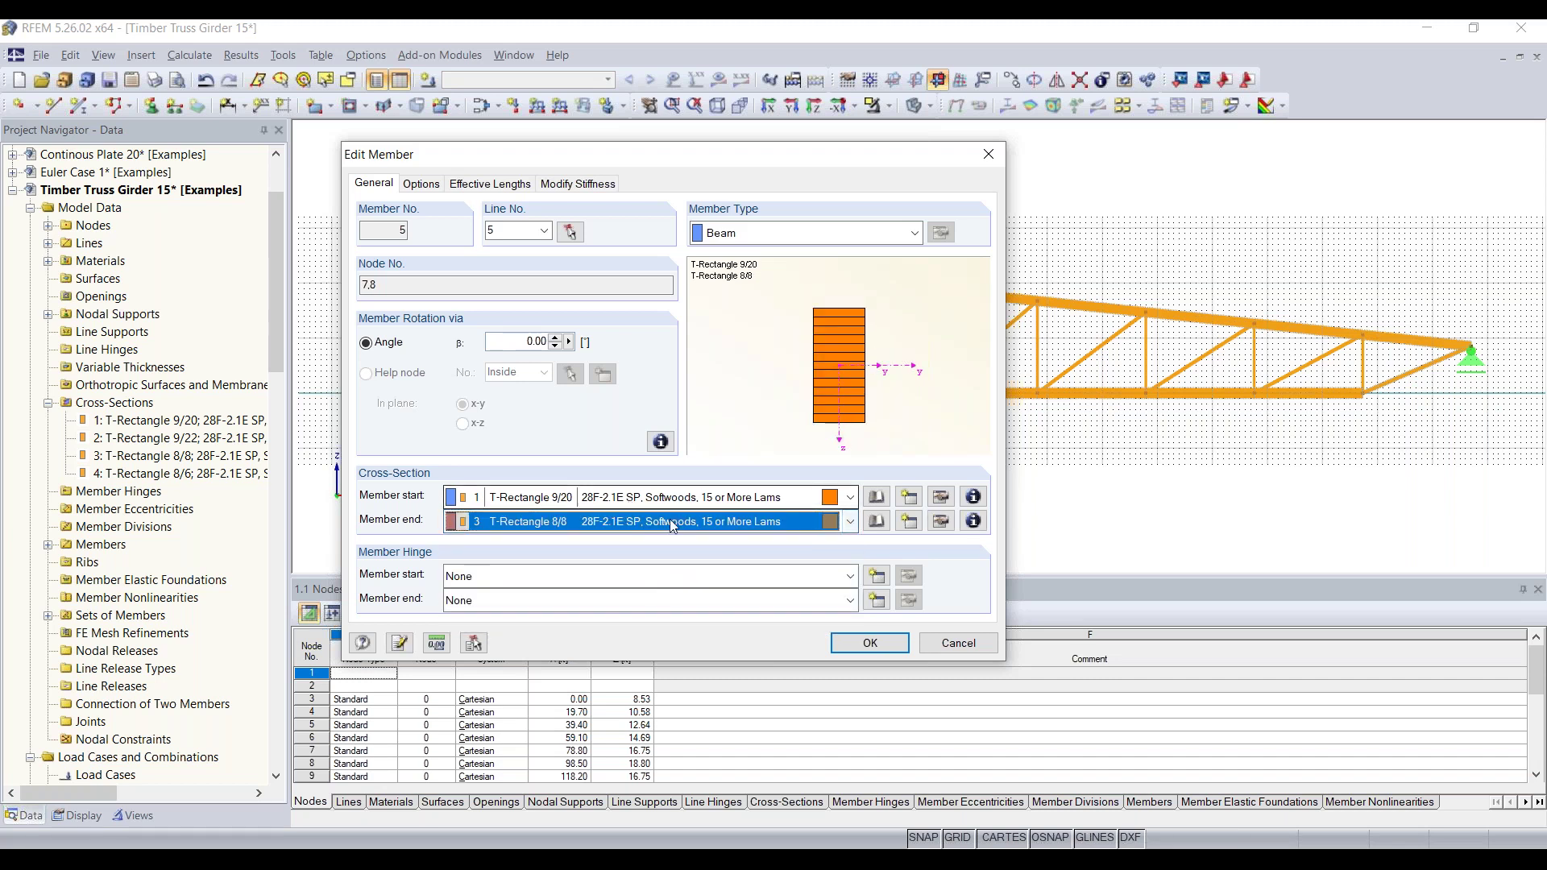
left_click(866, 644)
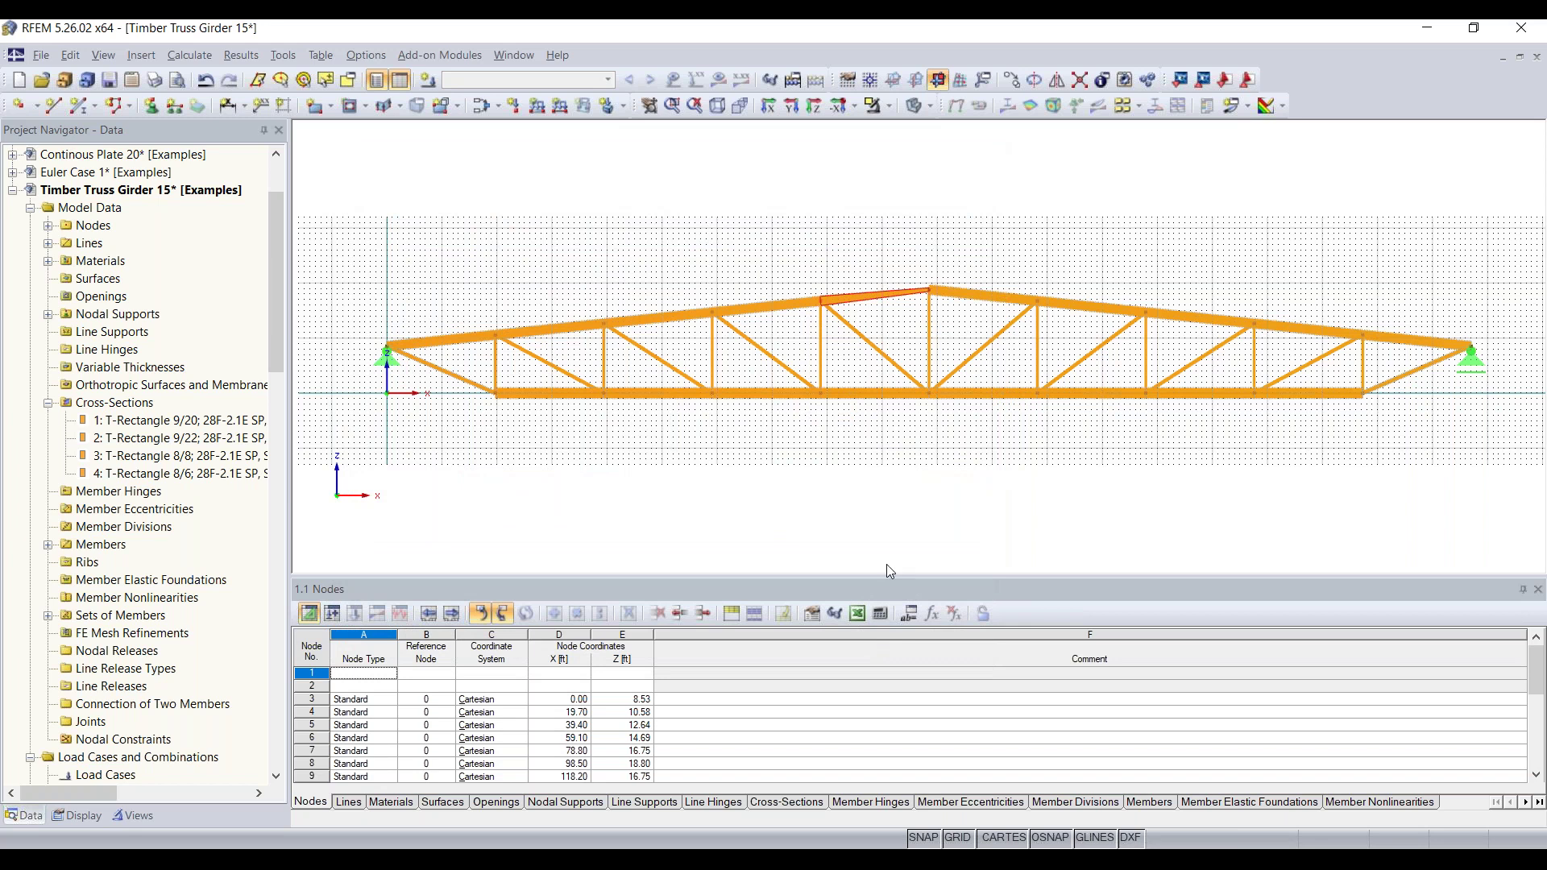
Step: Inspect the tapered top chord member, undo its end cross-section change and clear the selection
scroll(902, 314, "up", 4)
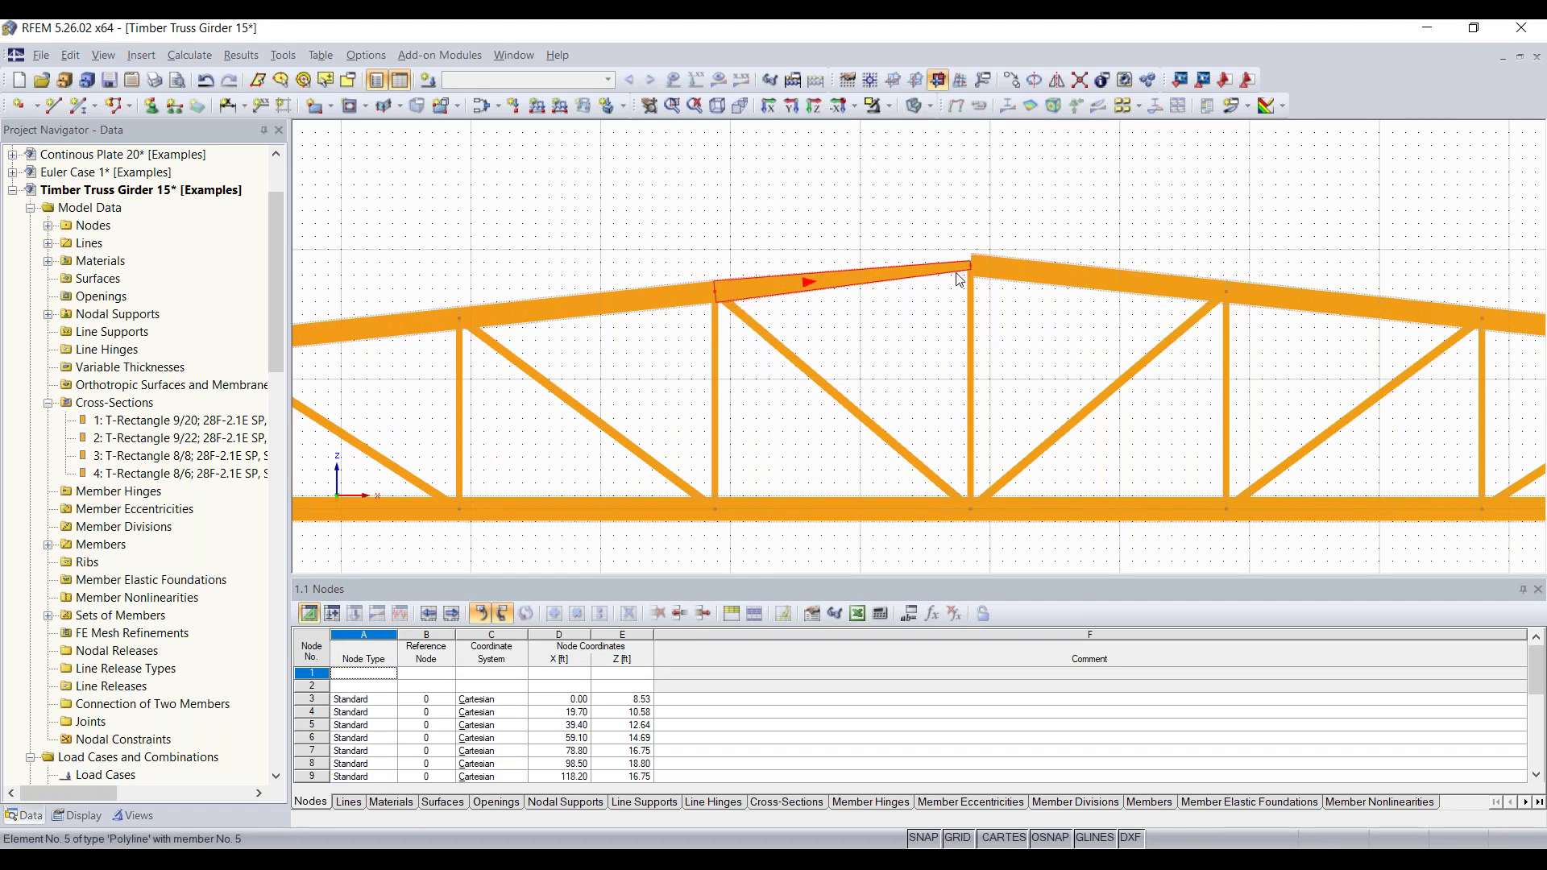
middle_click_drag(1007, 371, 857, 336, "ctrl")
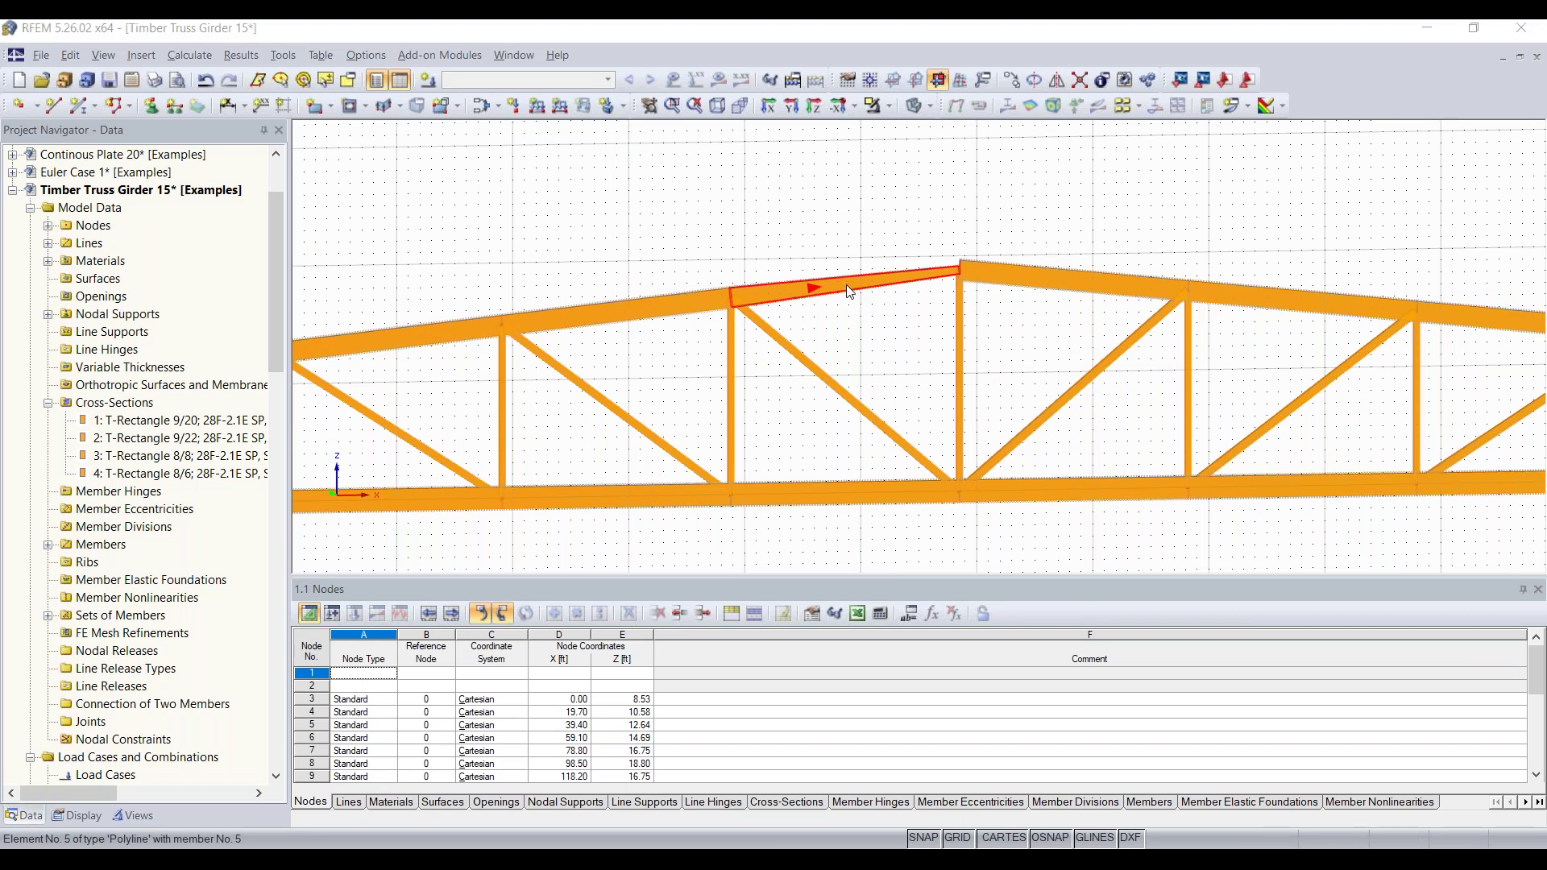
double_click(855, 315)
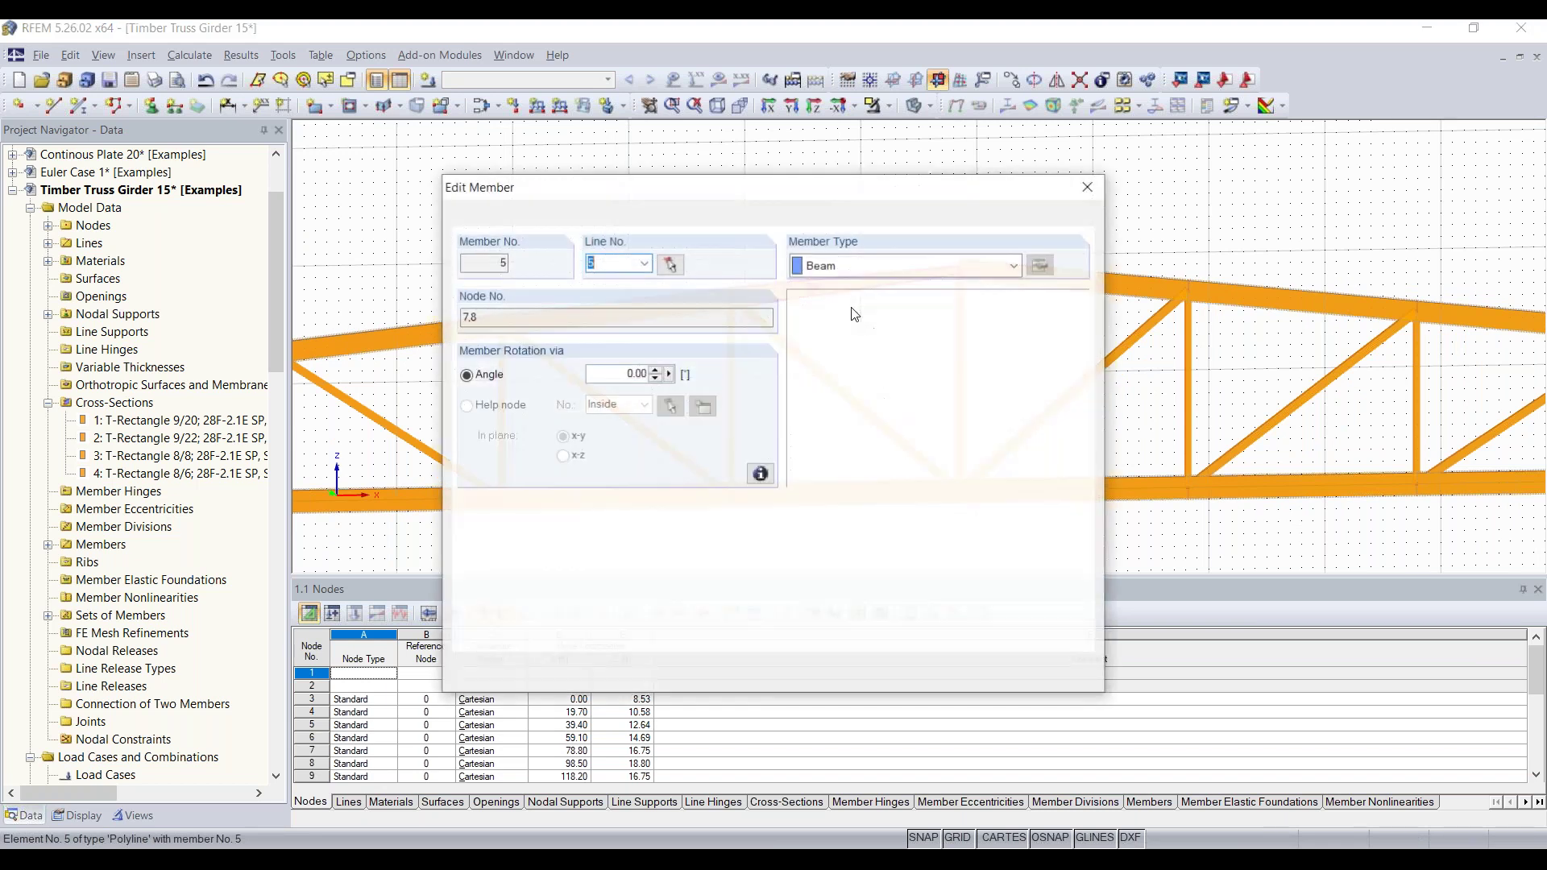
key("Escape")
left_click(206, 80)
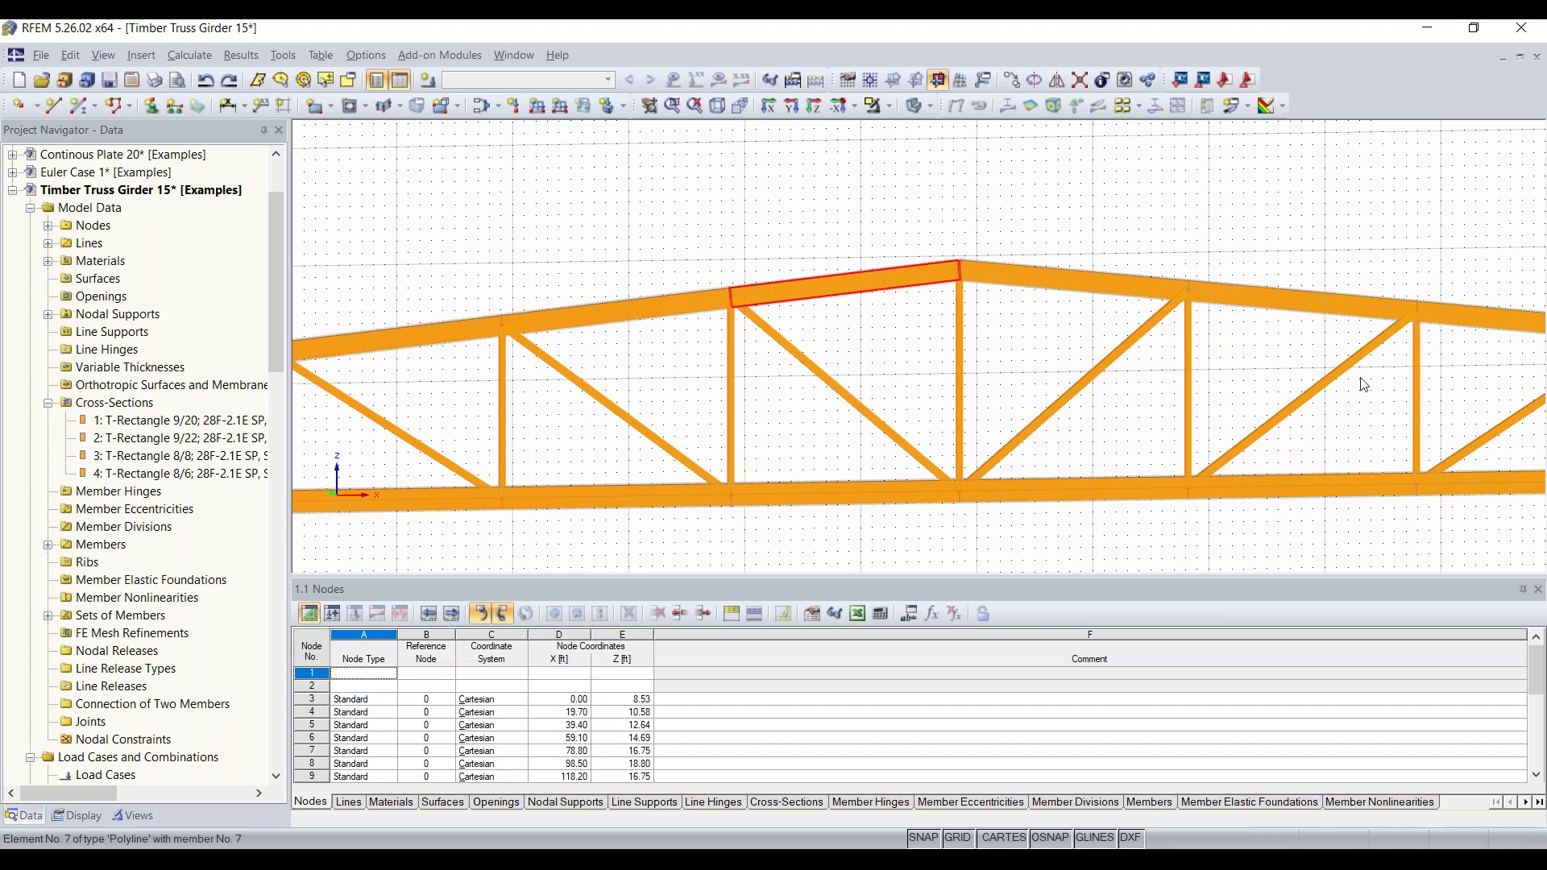
scroll(987, 343, "down", 4)
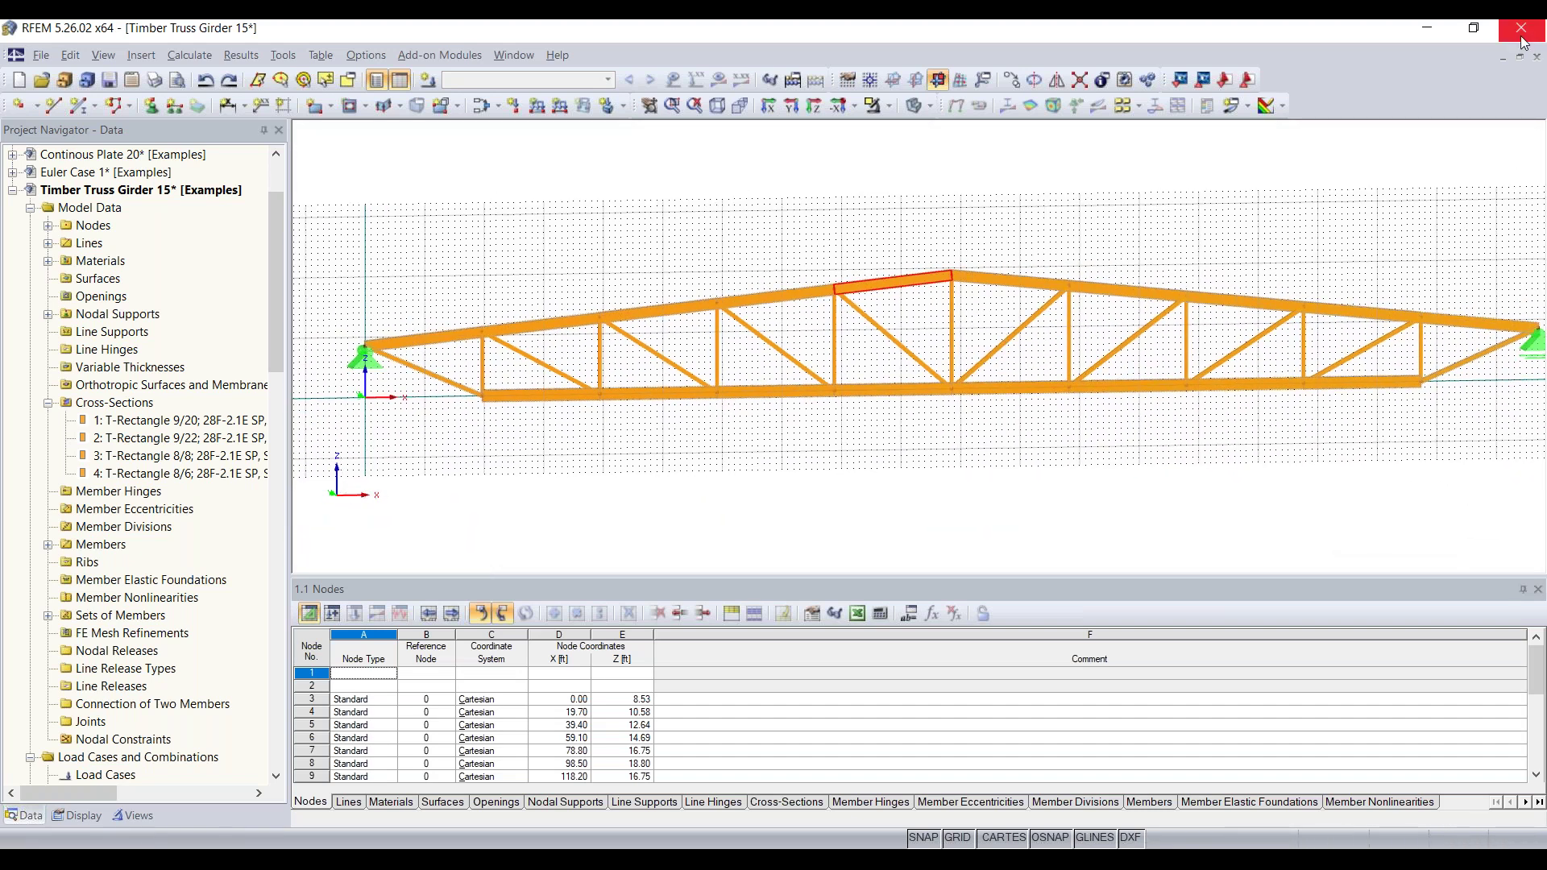
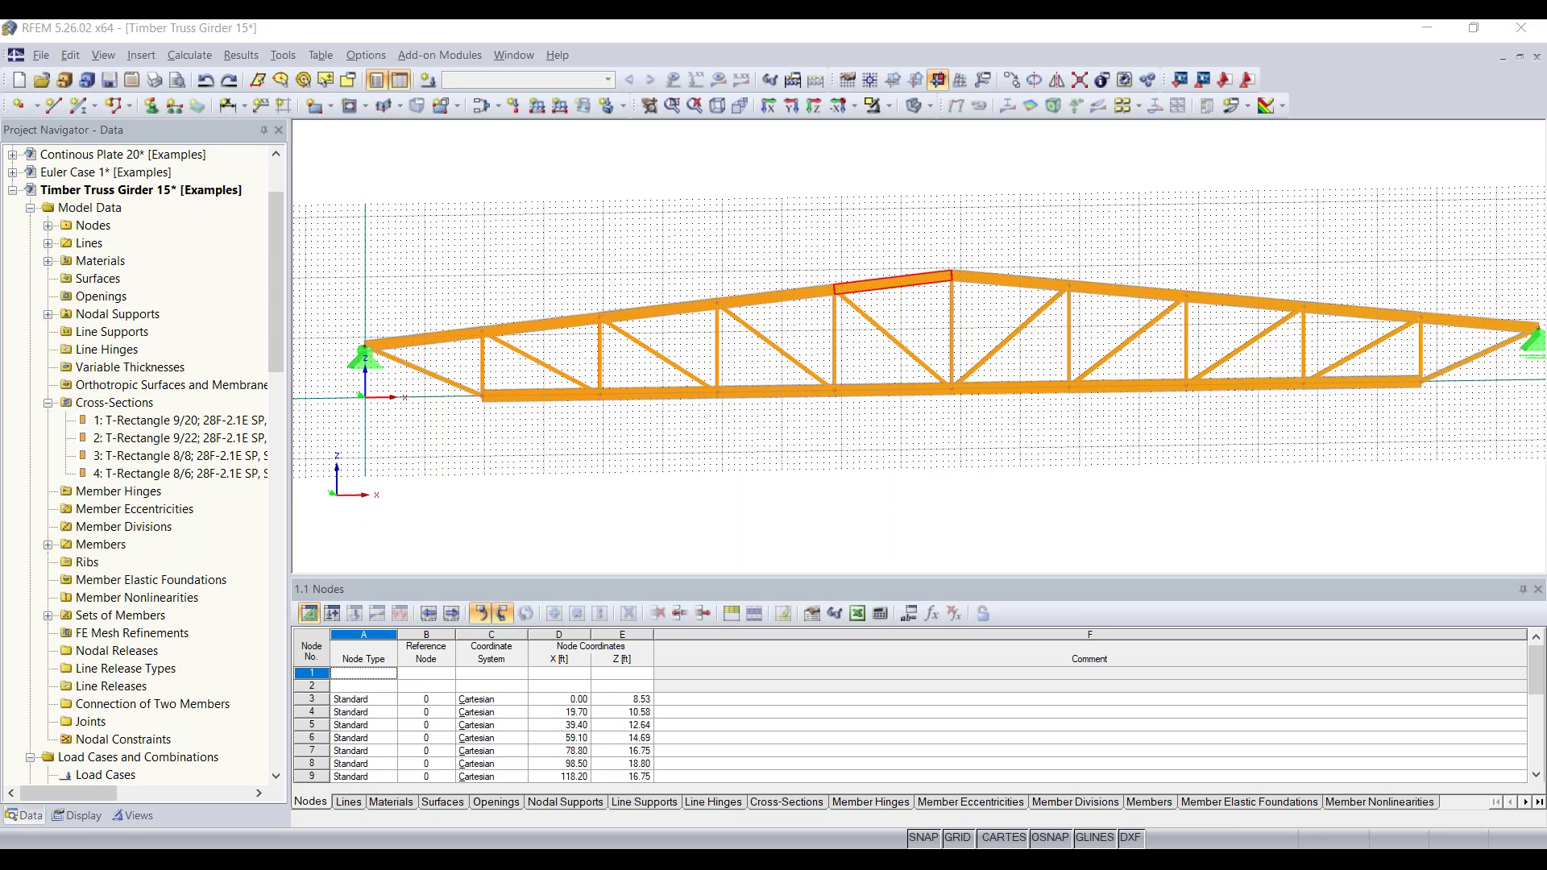
scroll(791, 252, "down", 2)
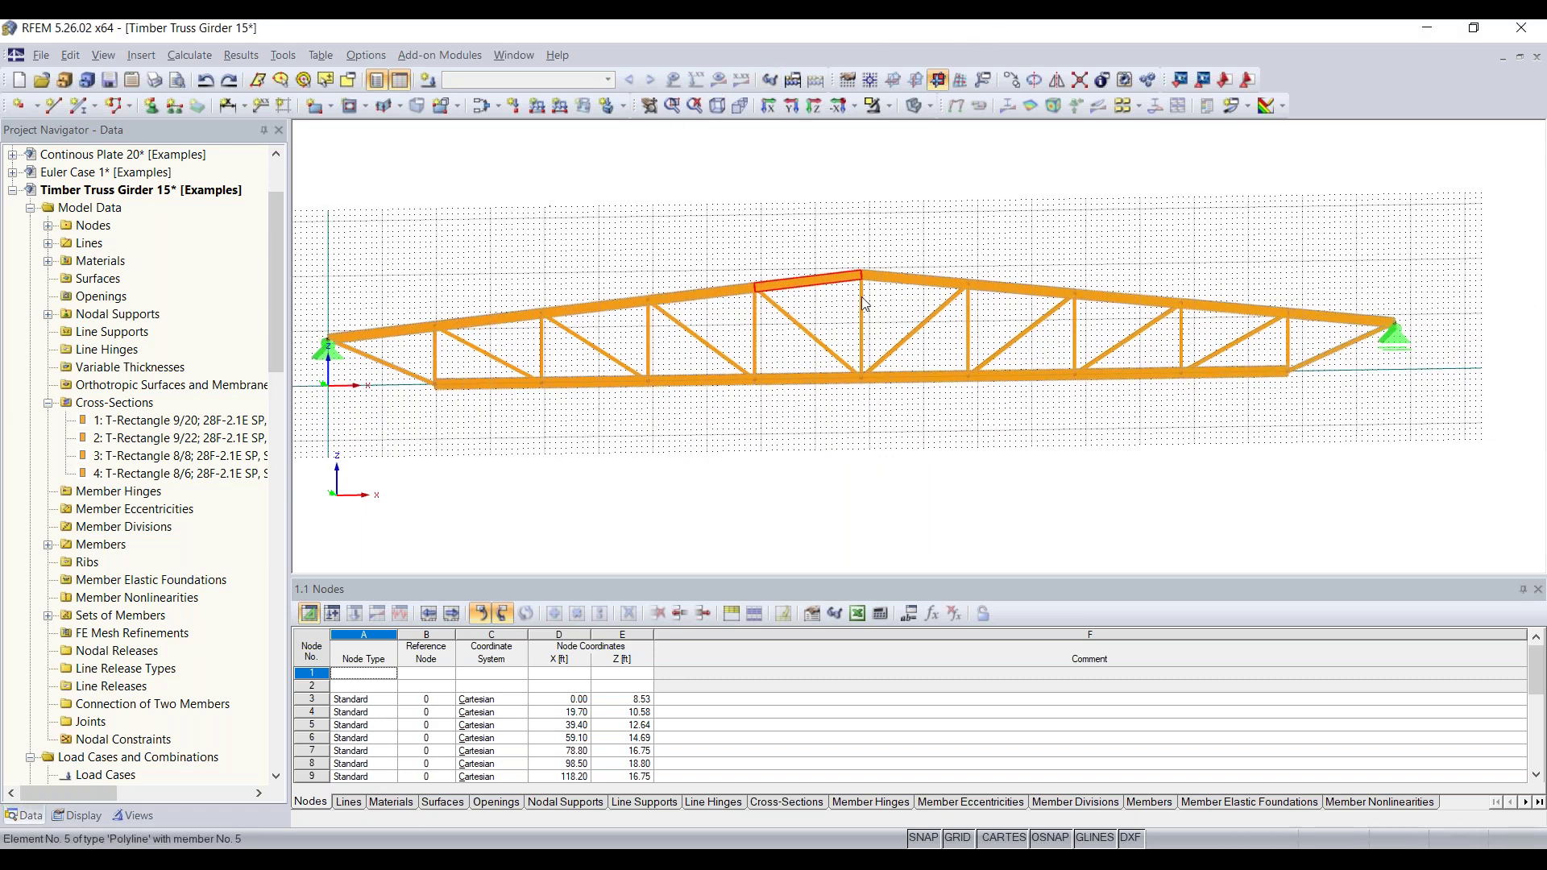
left_click(858, 421)
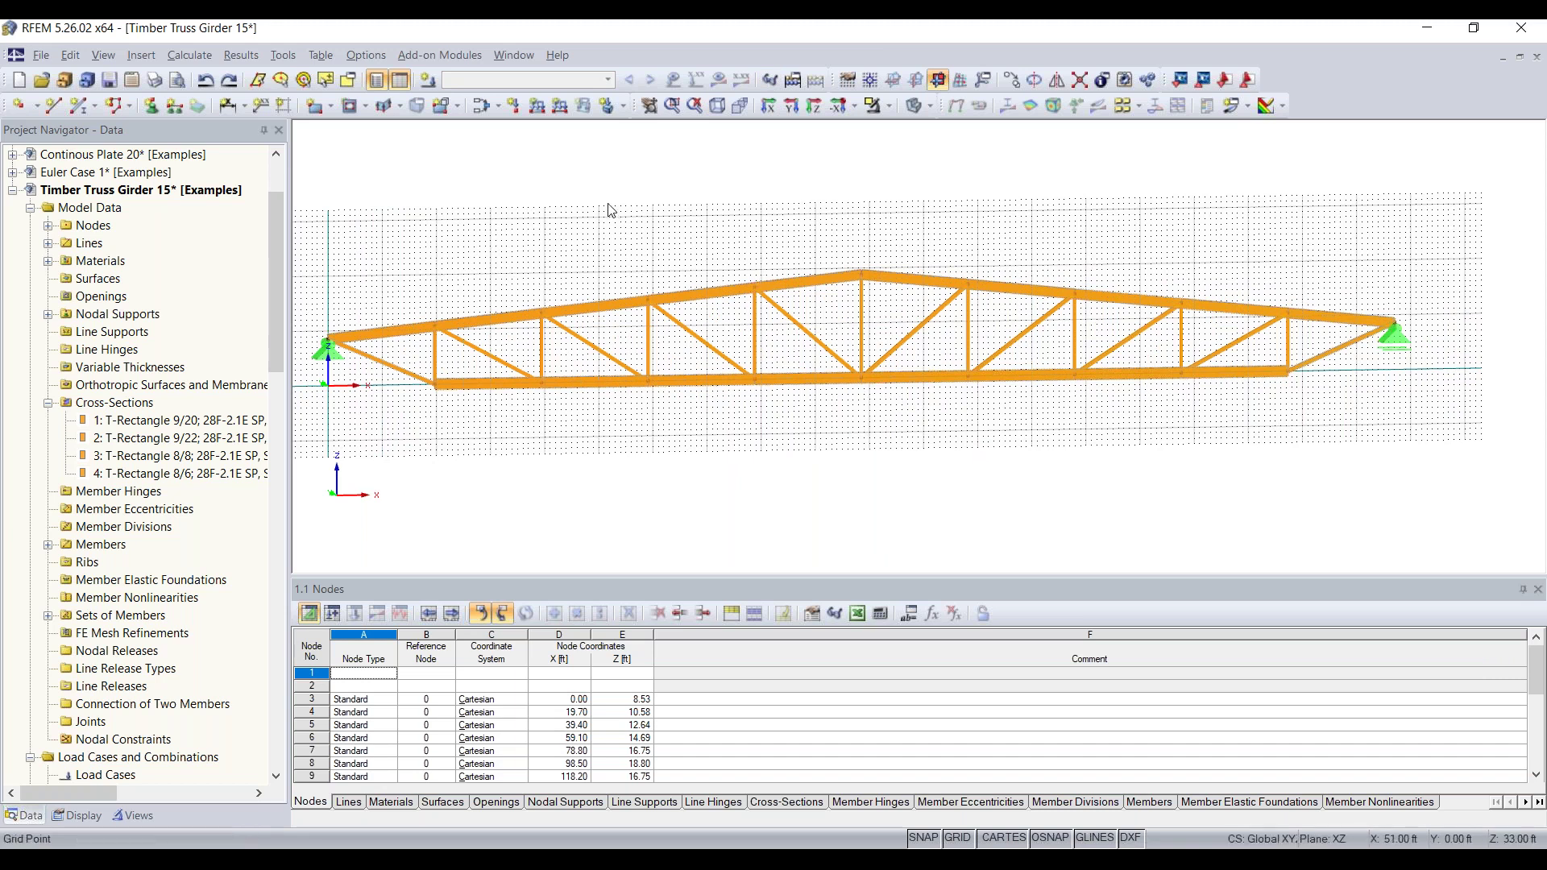
Step: Create the first load case, LC1, and describe it as "Selfweight + roofload"
left_click(427, 79)
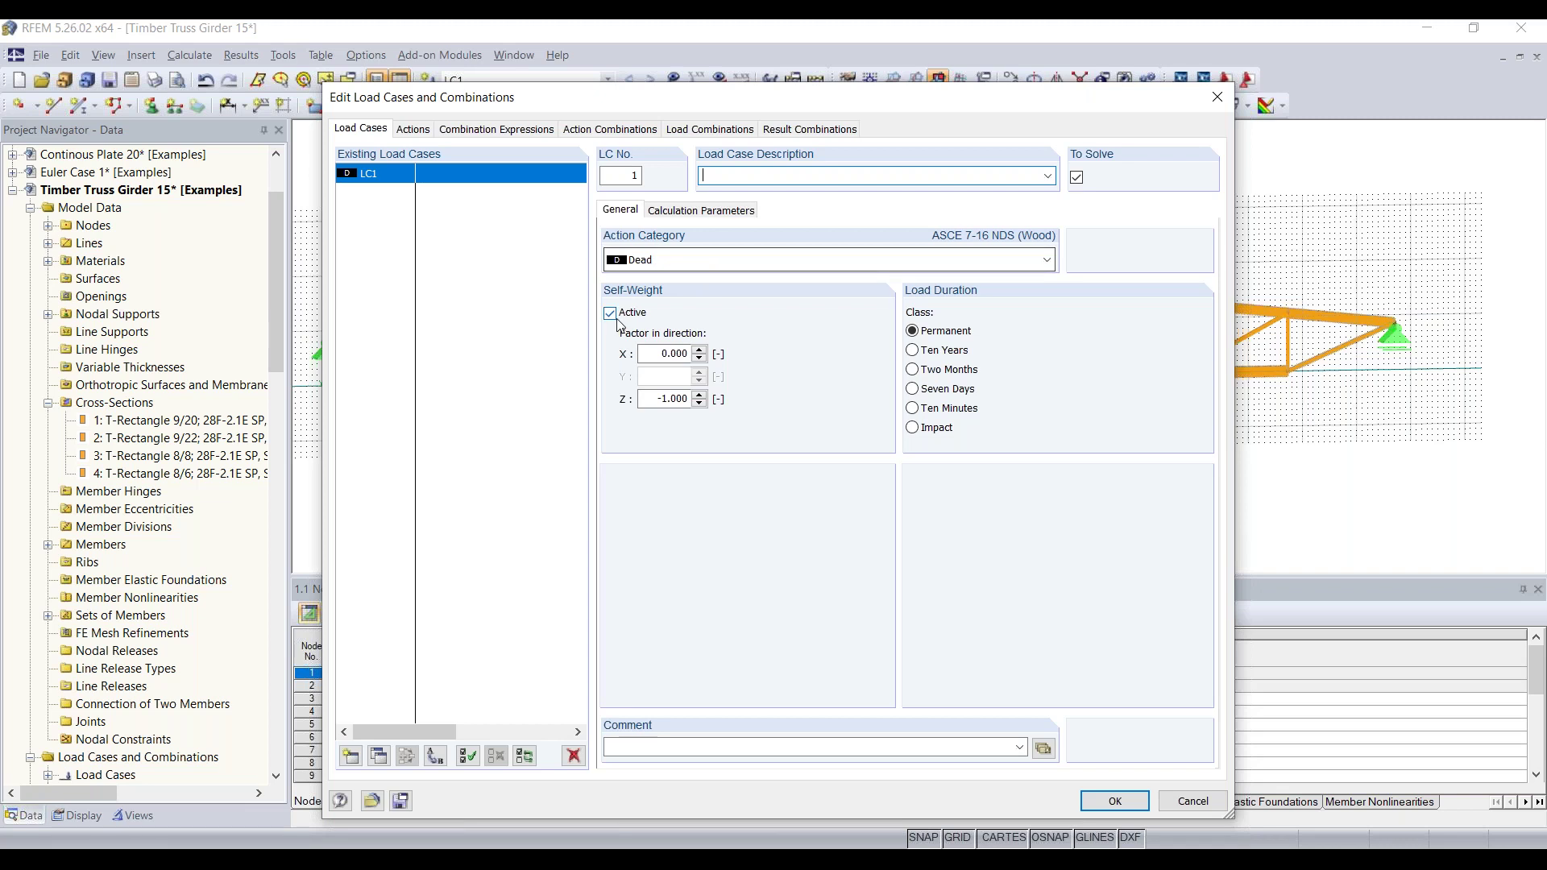
double_click(668, 399)
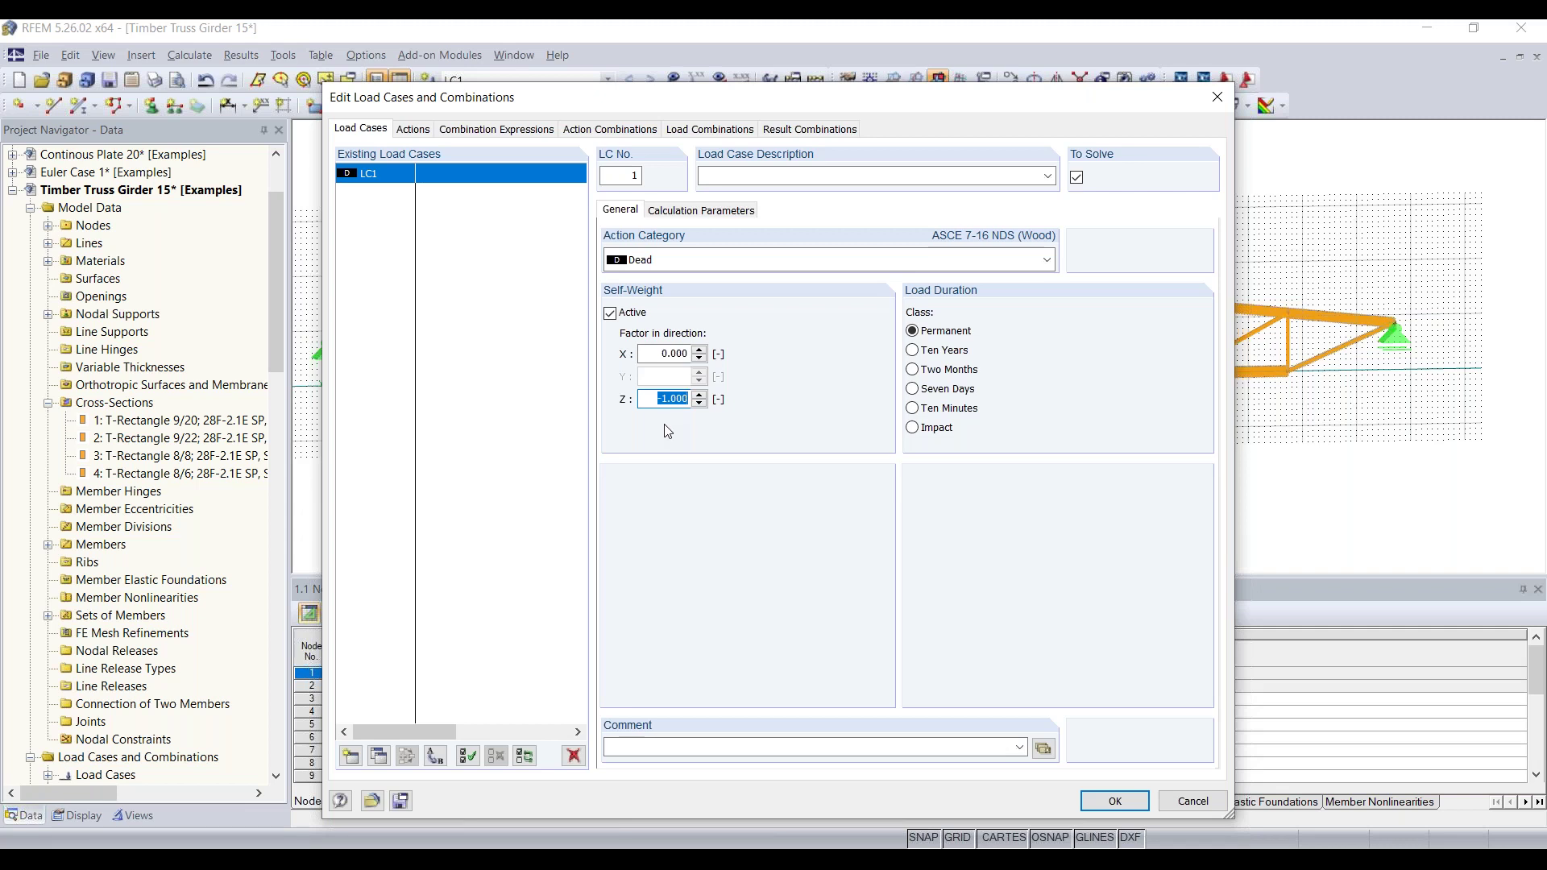
left_click(773, 179)
type("Self")
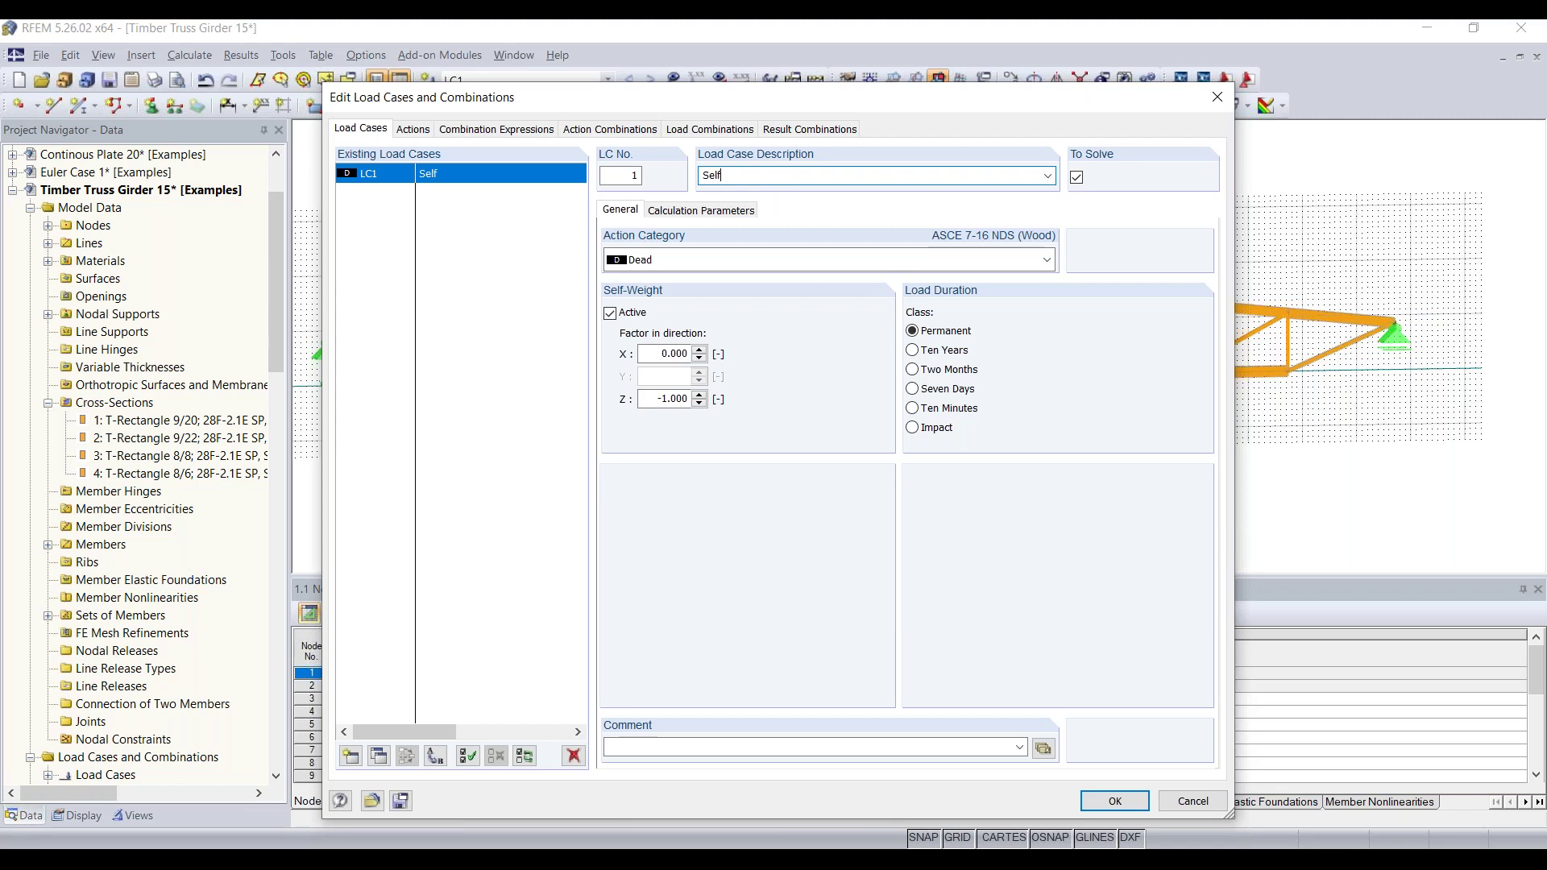
type("-weight")
key("BackSpace")
key("BackSpace")
key("BackSpace")
key("BackSpace")
key("BackSpace")
key("BackSpace")
type("weight + roofload")
Step: Add two Snow load cases, LC2 described as "Snow on left side" and LC3 as "Snow on right side"
left_click(351, 761)
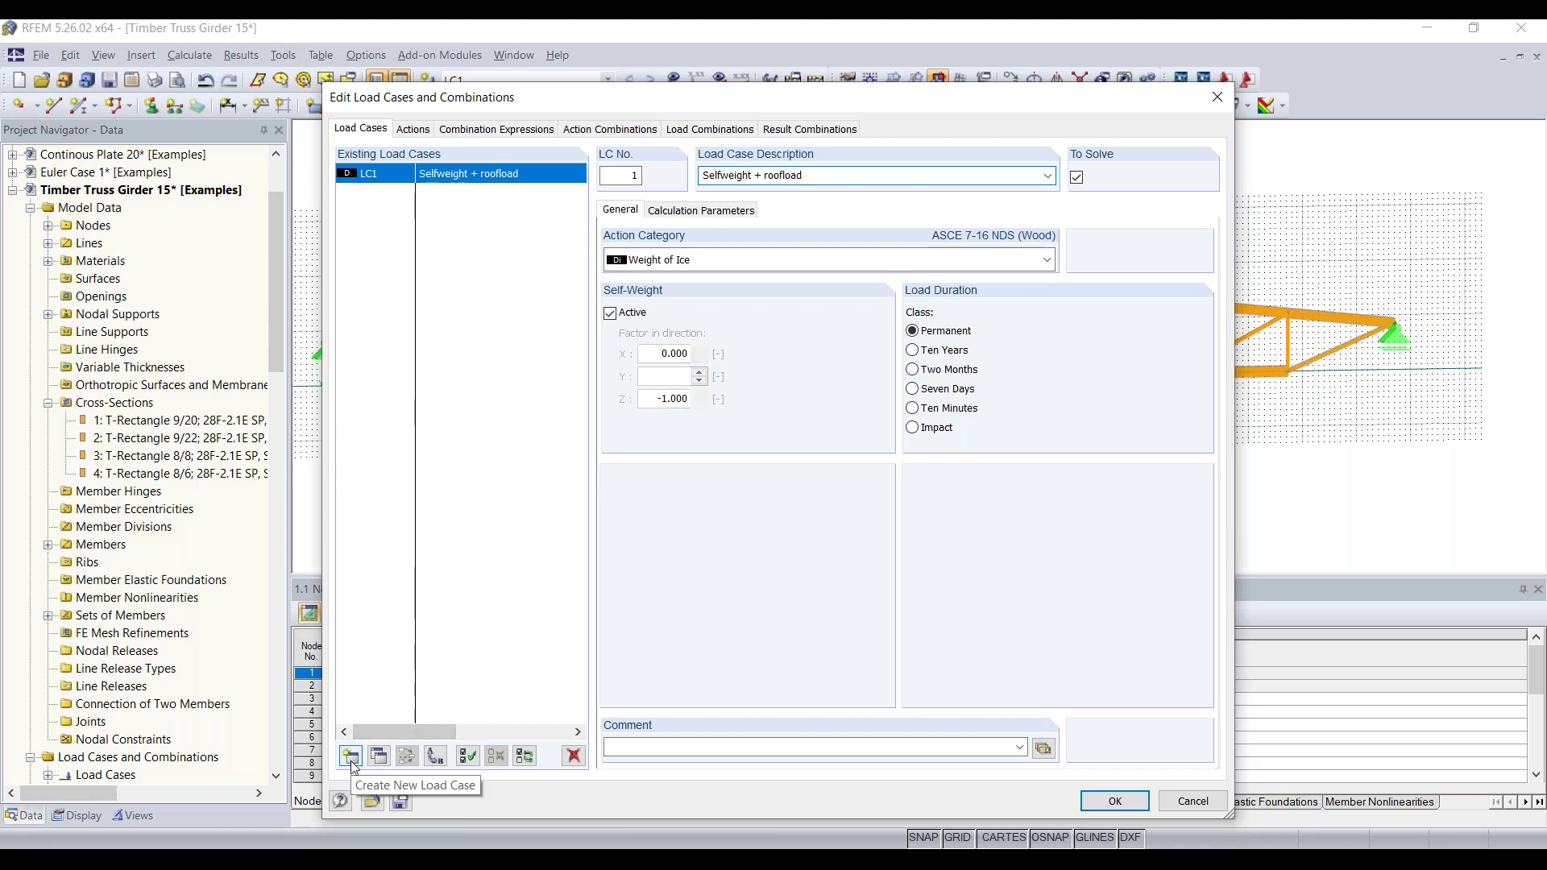
left_click(796, 262)
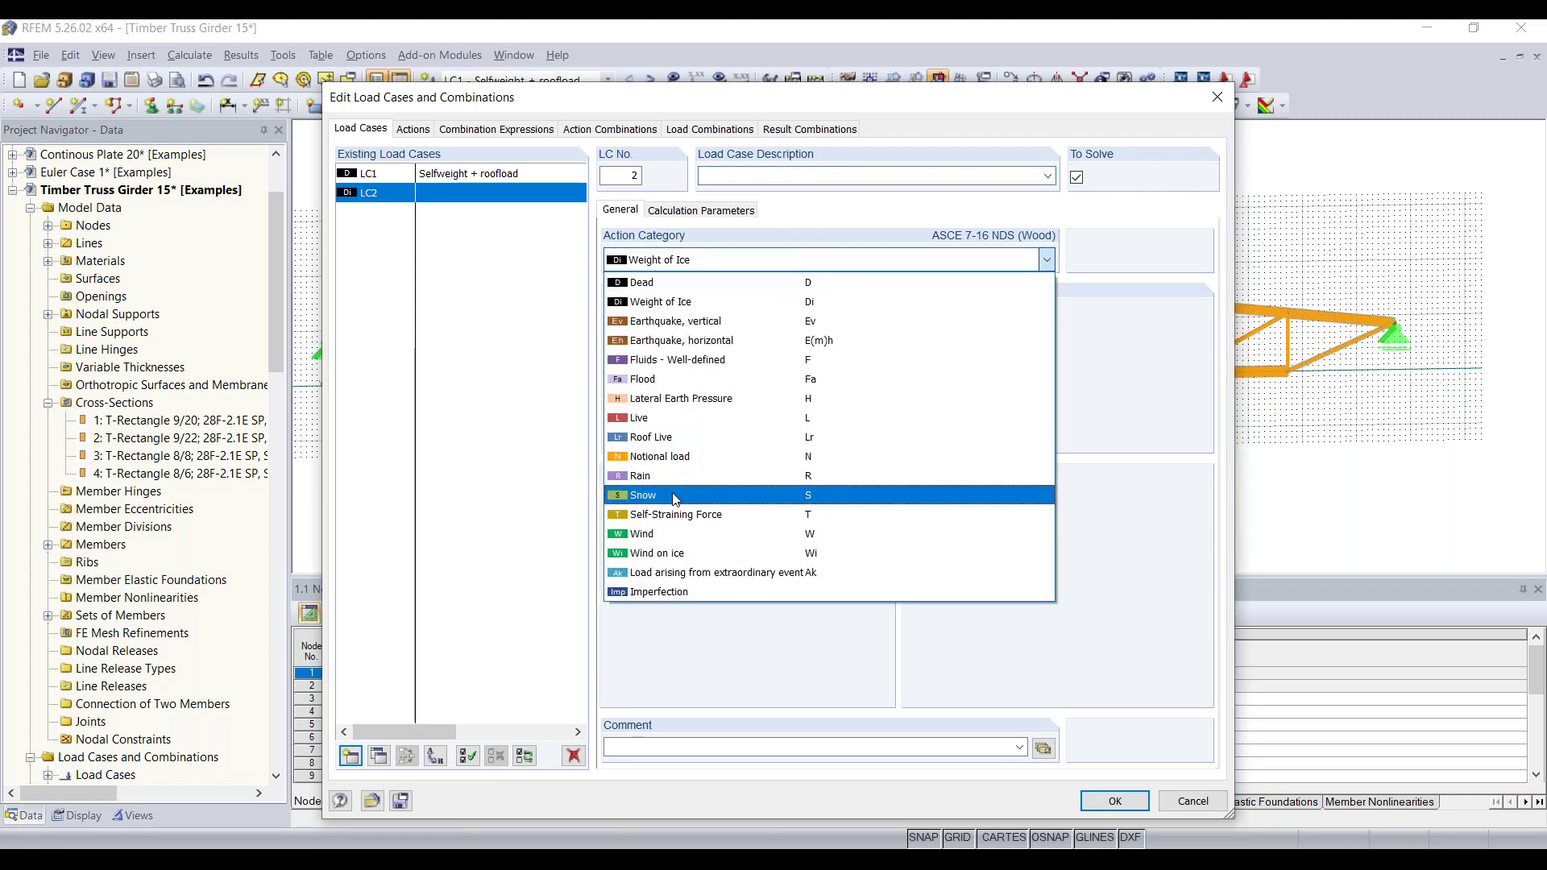
left_click(674, 497)
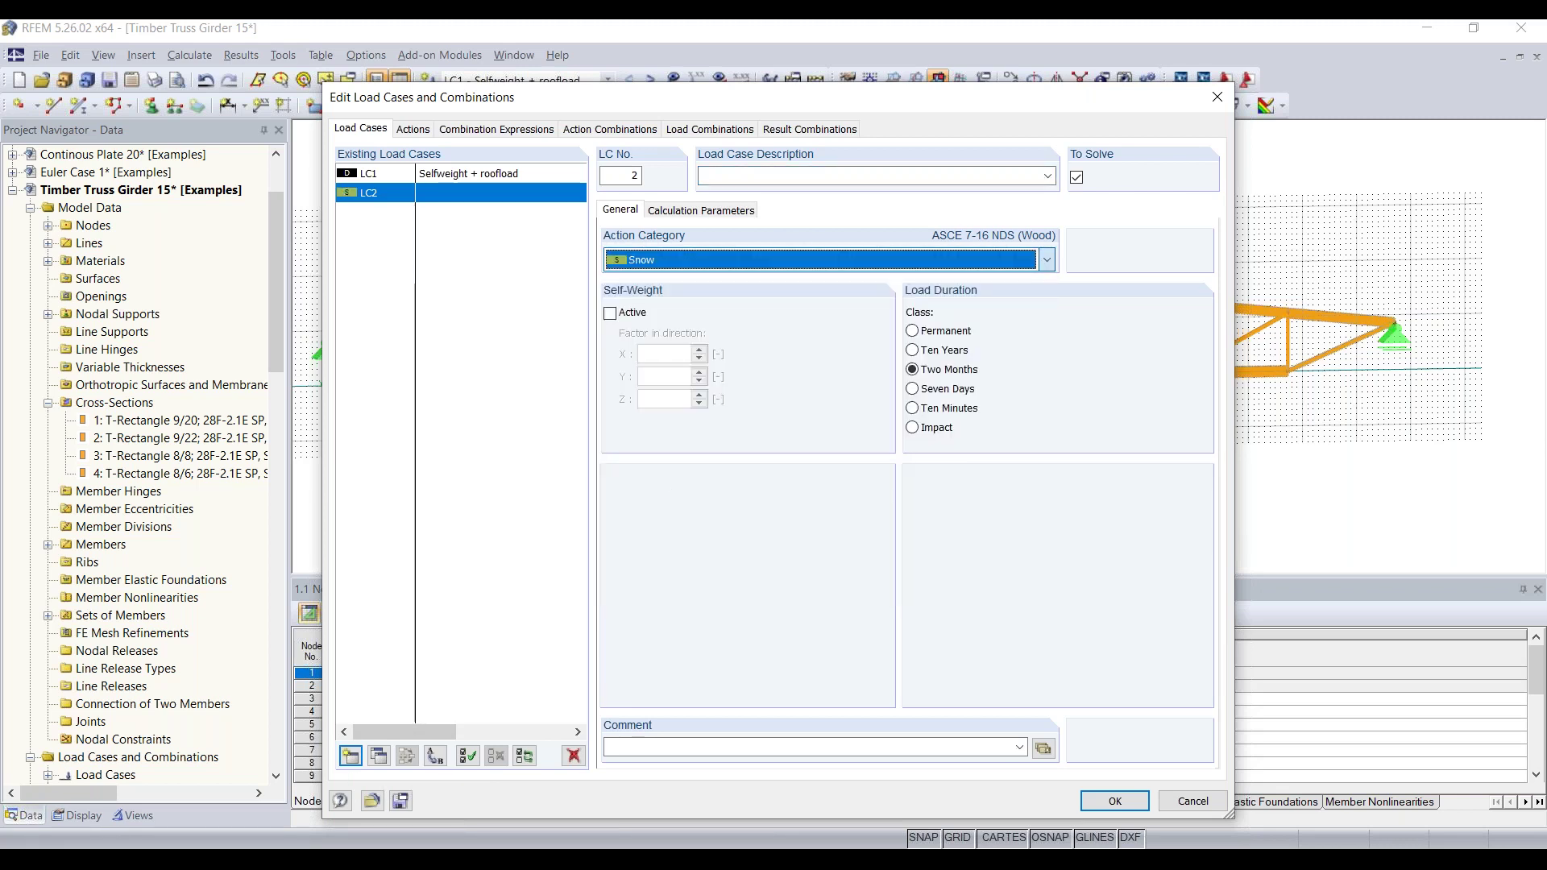
left_click(809, 175)
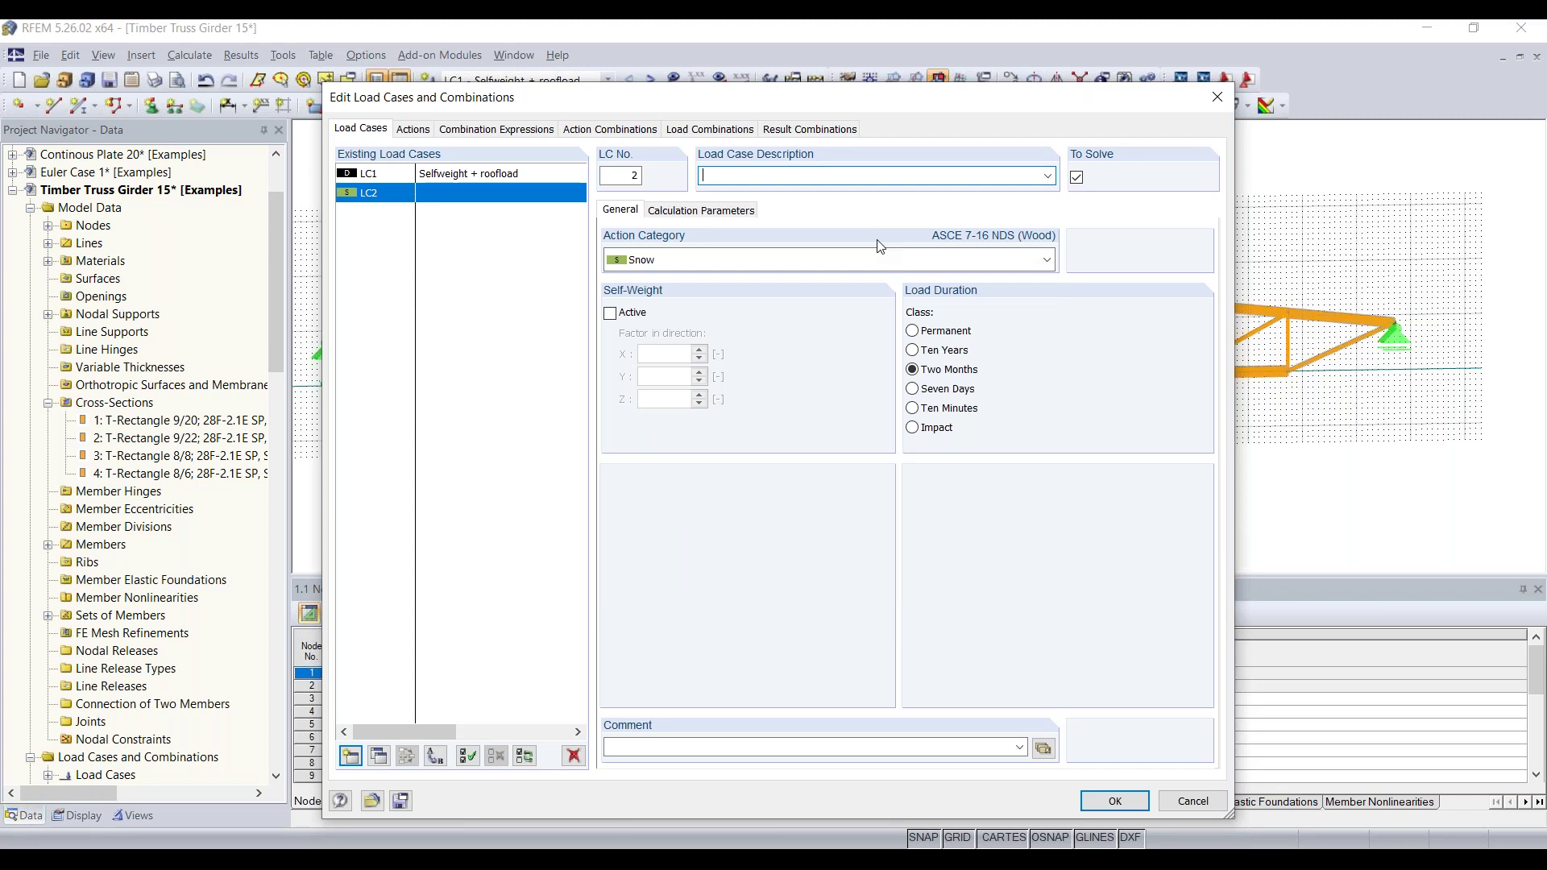
type("Snow on left side")
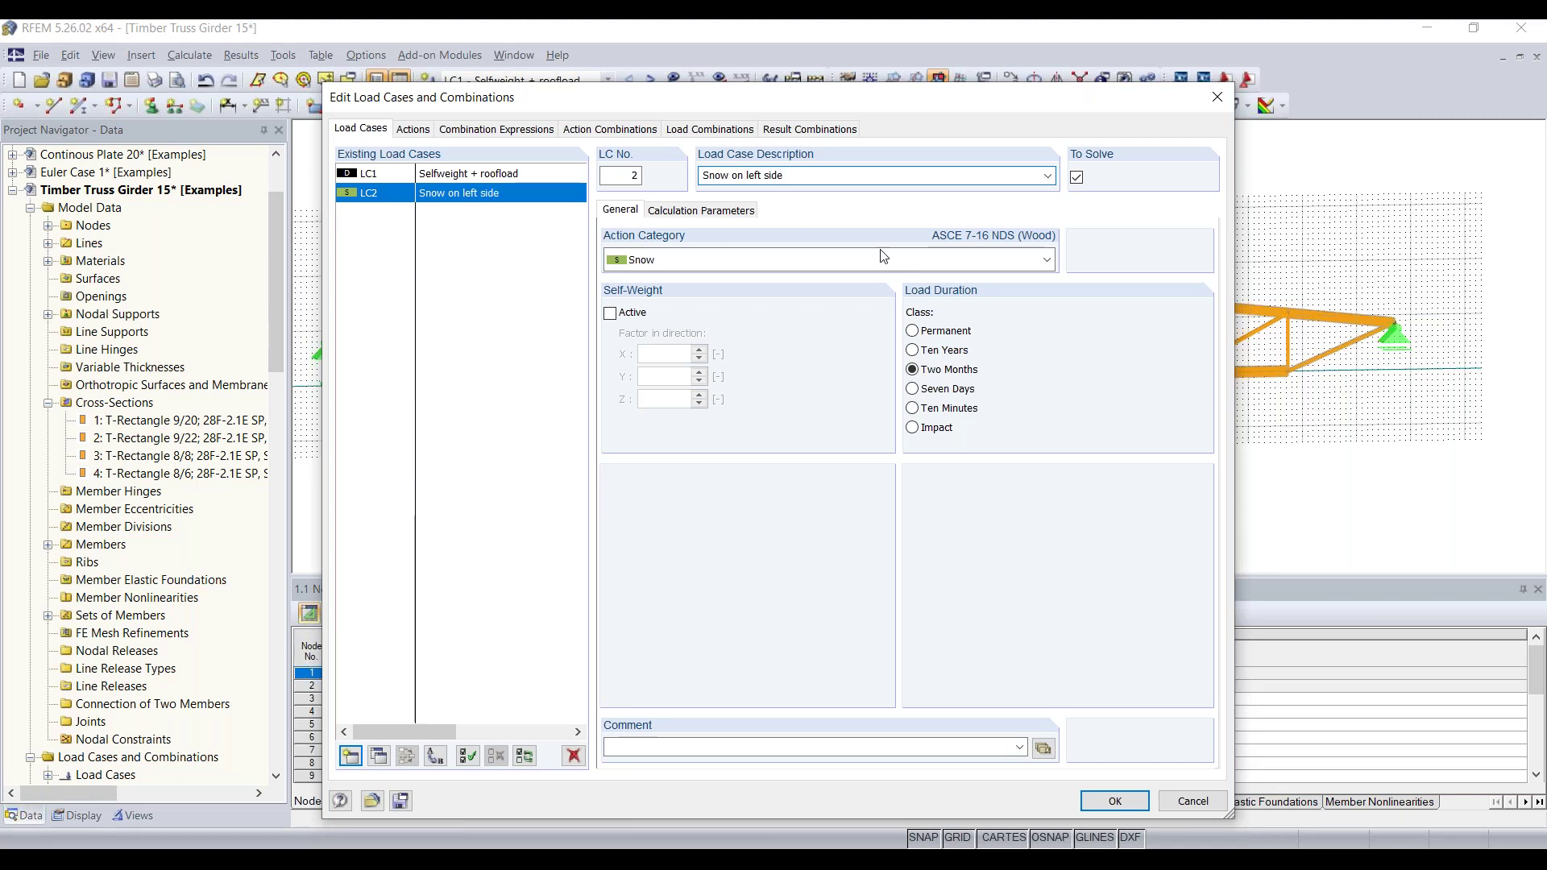
left_click(351, 755)
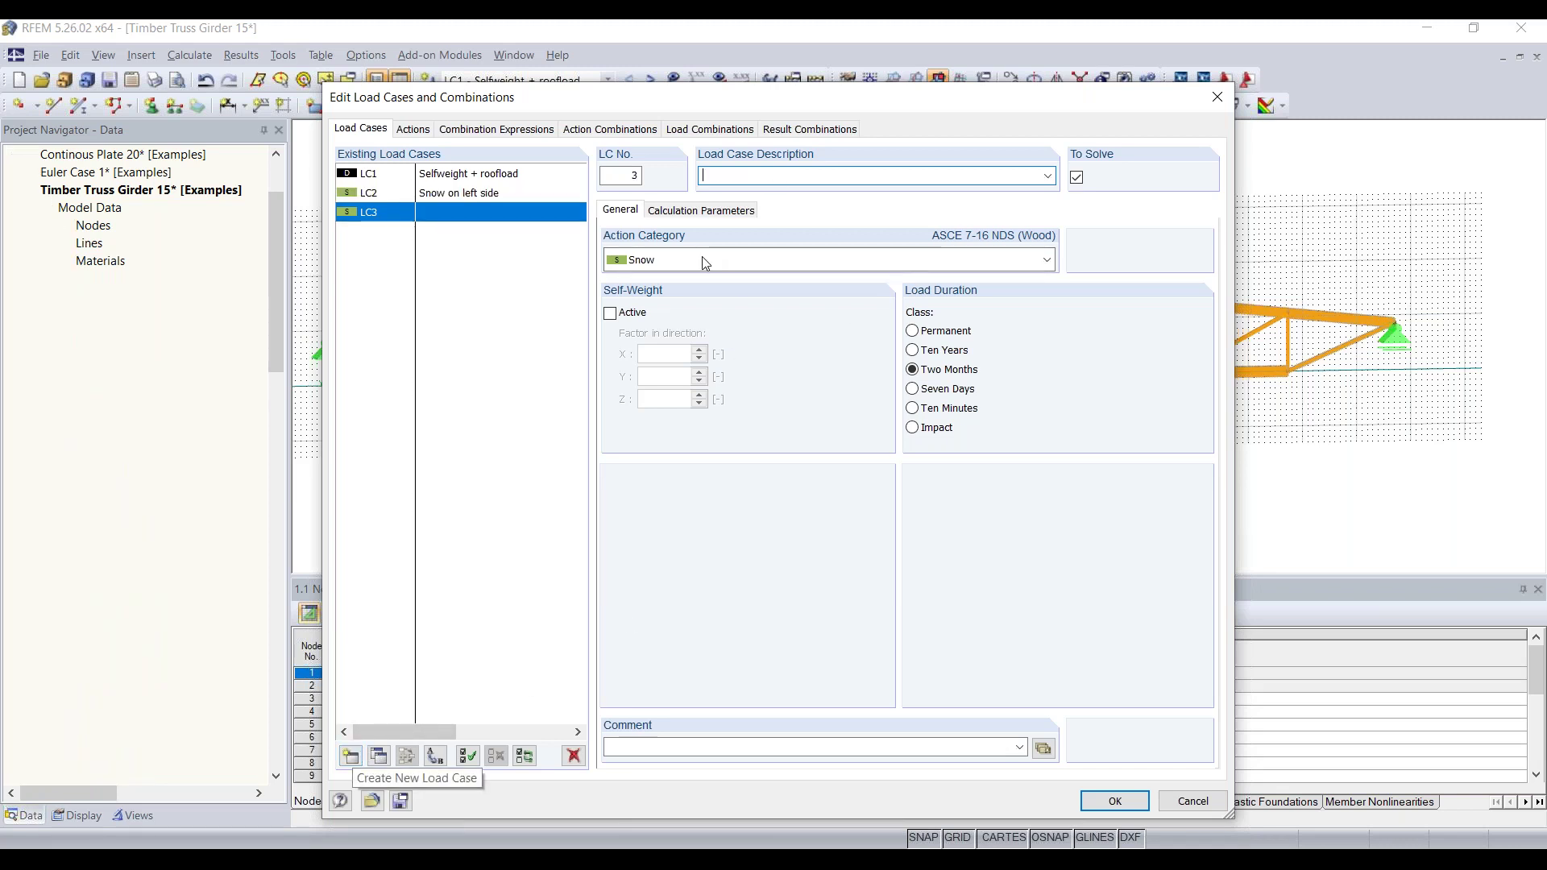
type("Snow on right side")
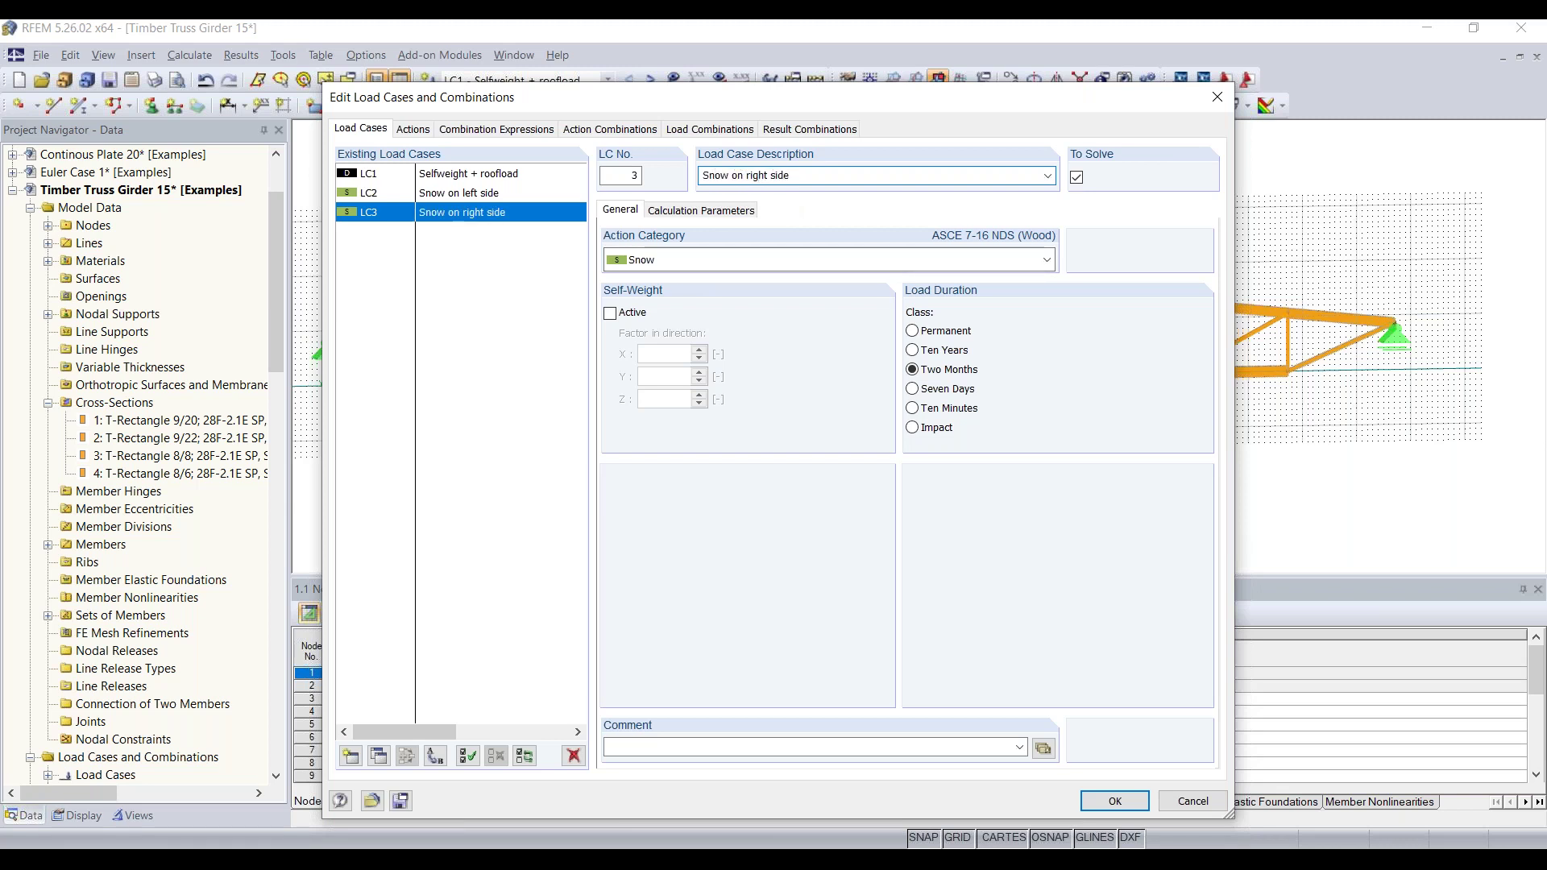
Step: Add load case LC4 described as "Wind uplift" with the Wind action category
left_click(357, 758)
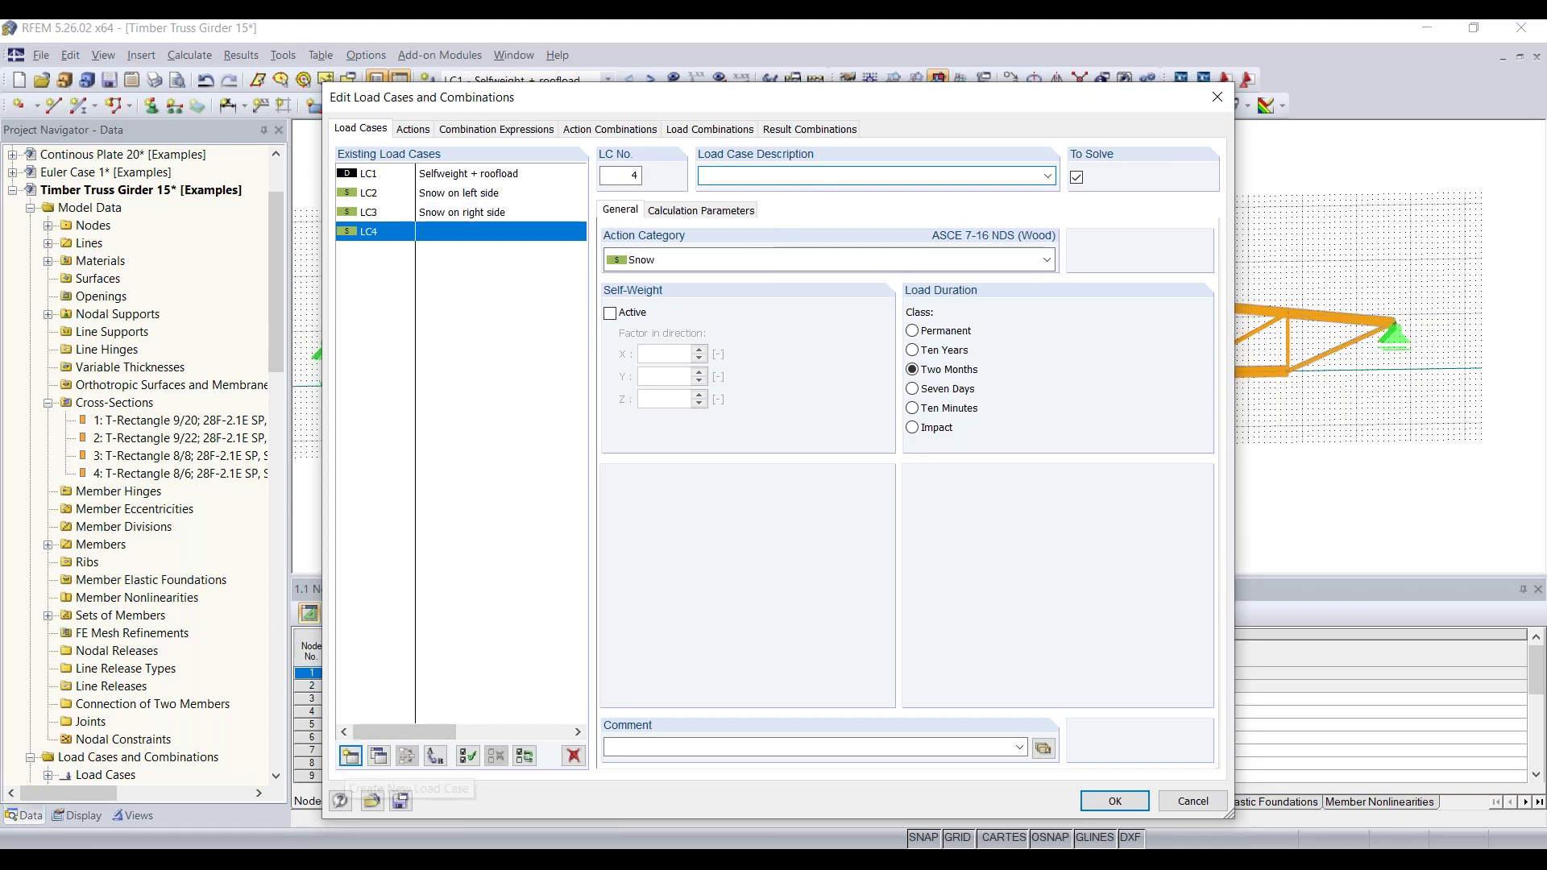
type("Wind on suct")
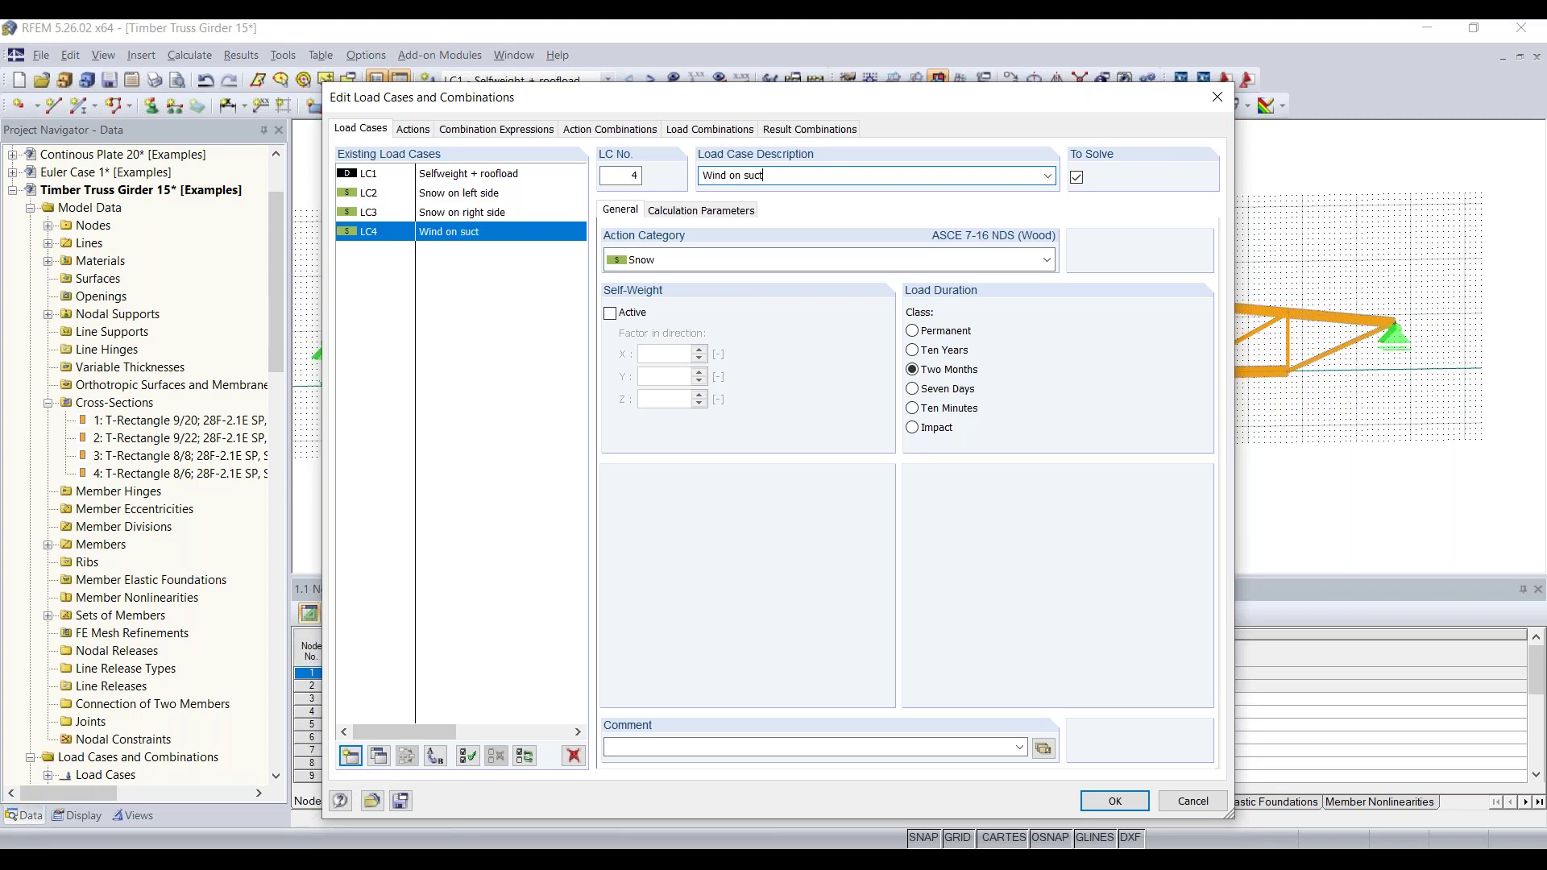
key("BackSpace")
key("BackSpace")
key("BackSpace")
key("BackSpace")
type("uplift")
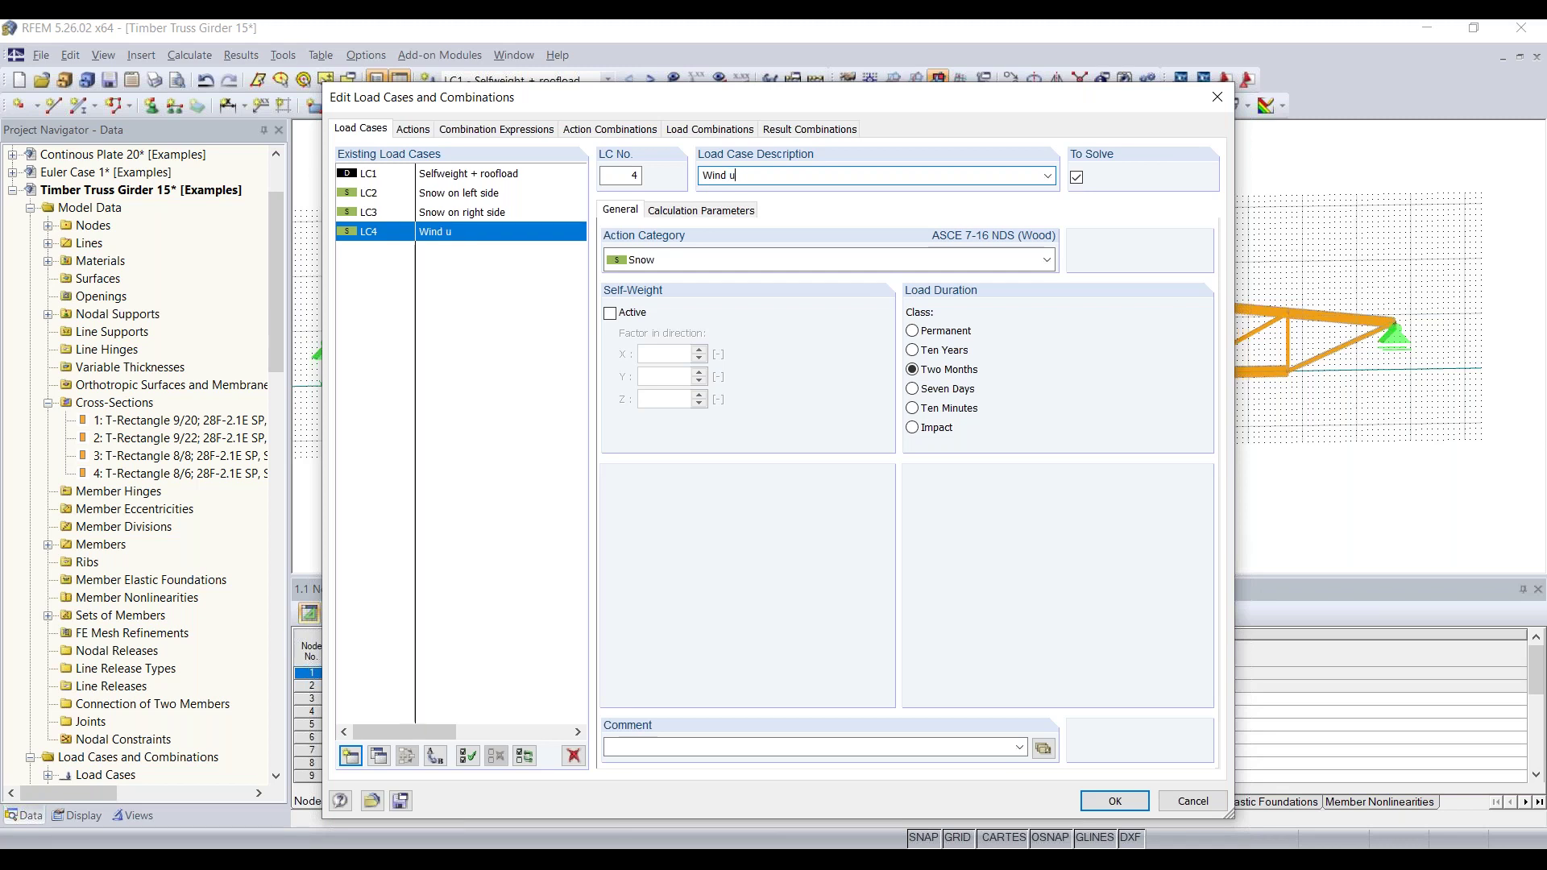
left_click(659, 261)
key("Down")
key("Down")
key("Return")
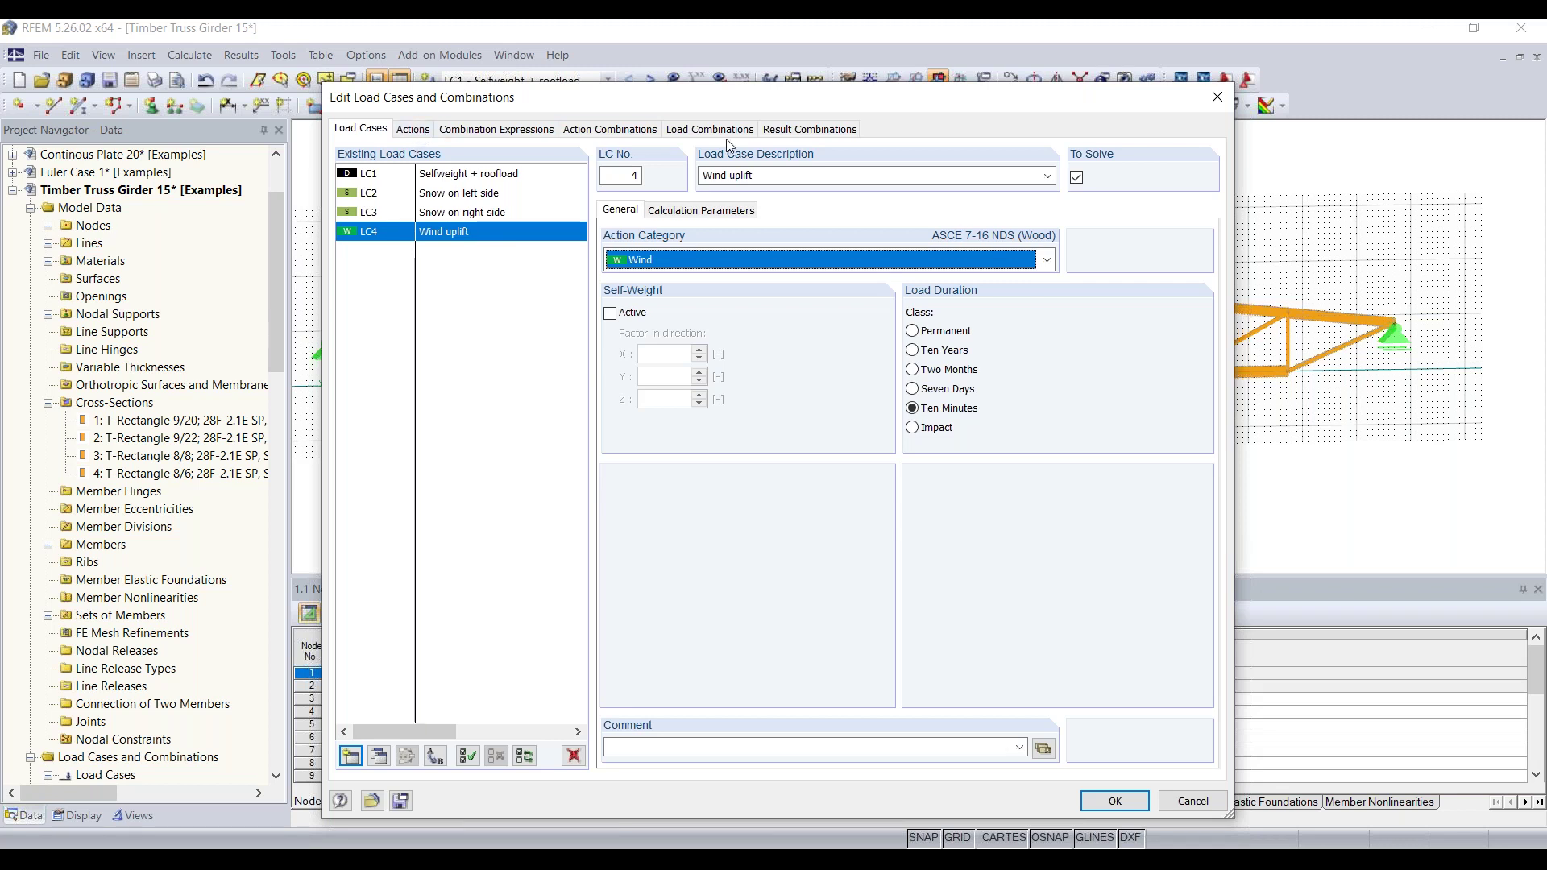
Step: In the actions, set the load cases of the Snow action A2 to act simultaneously
left_click(421, 134)
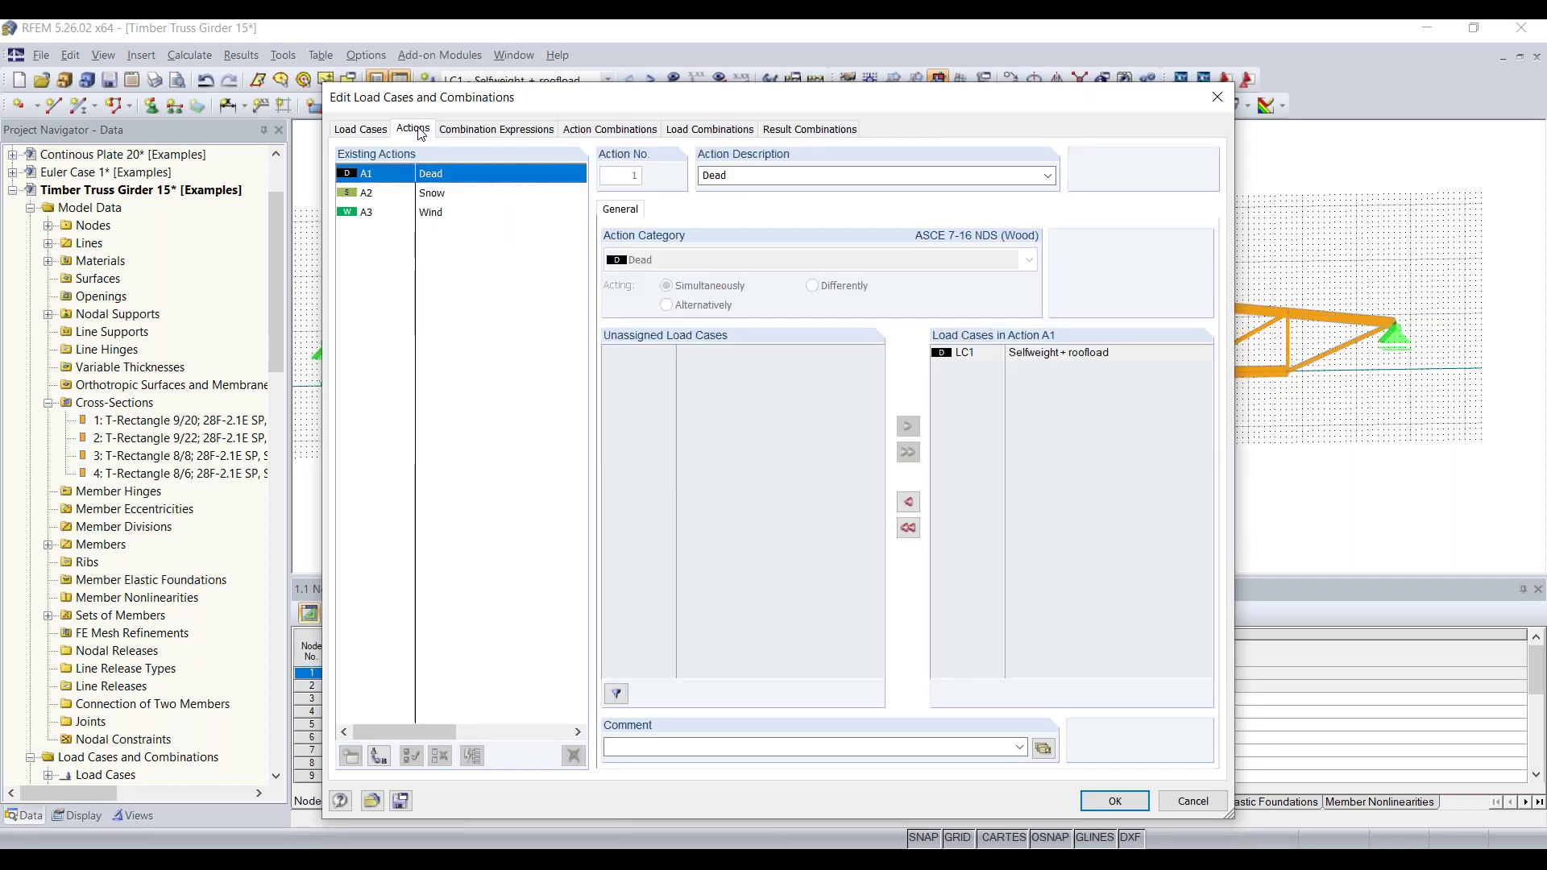
left_click(440, 200)
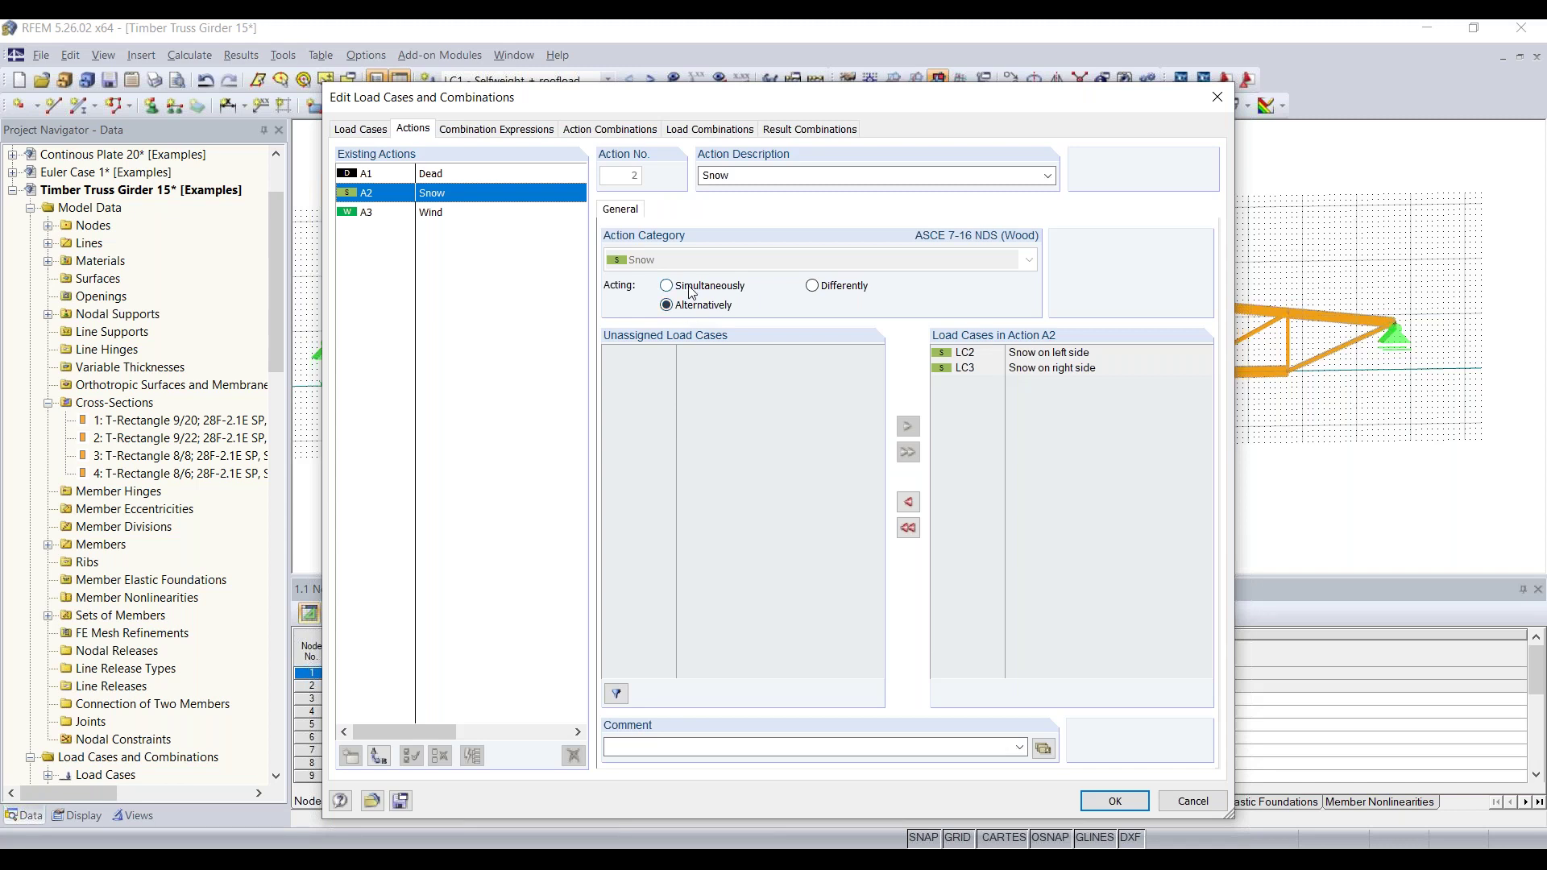
left_click(692, 288)
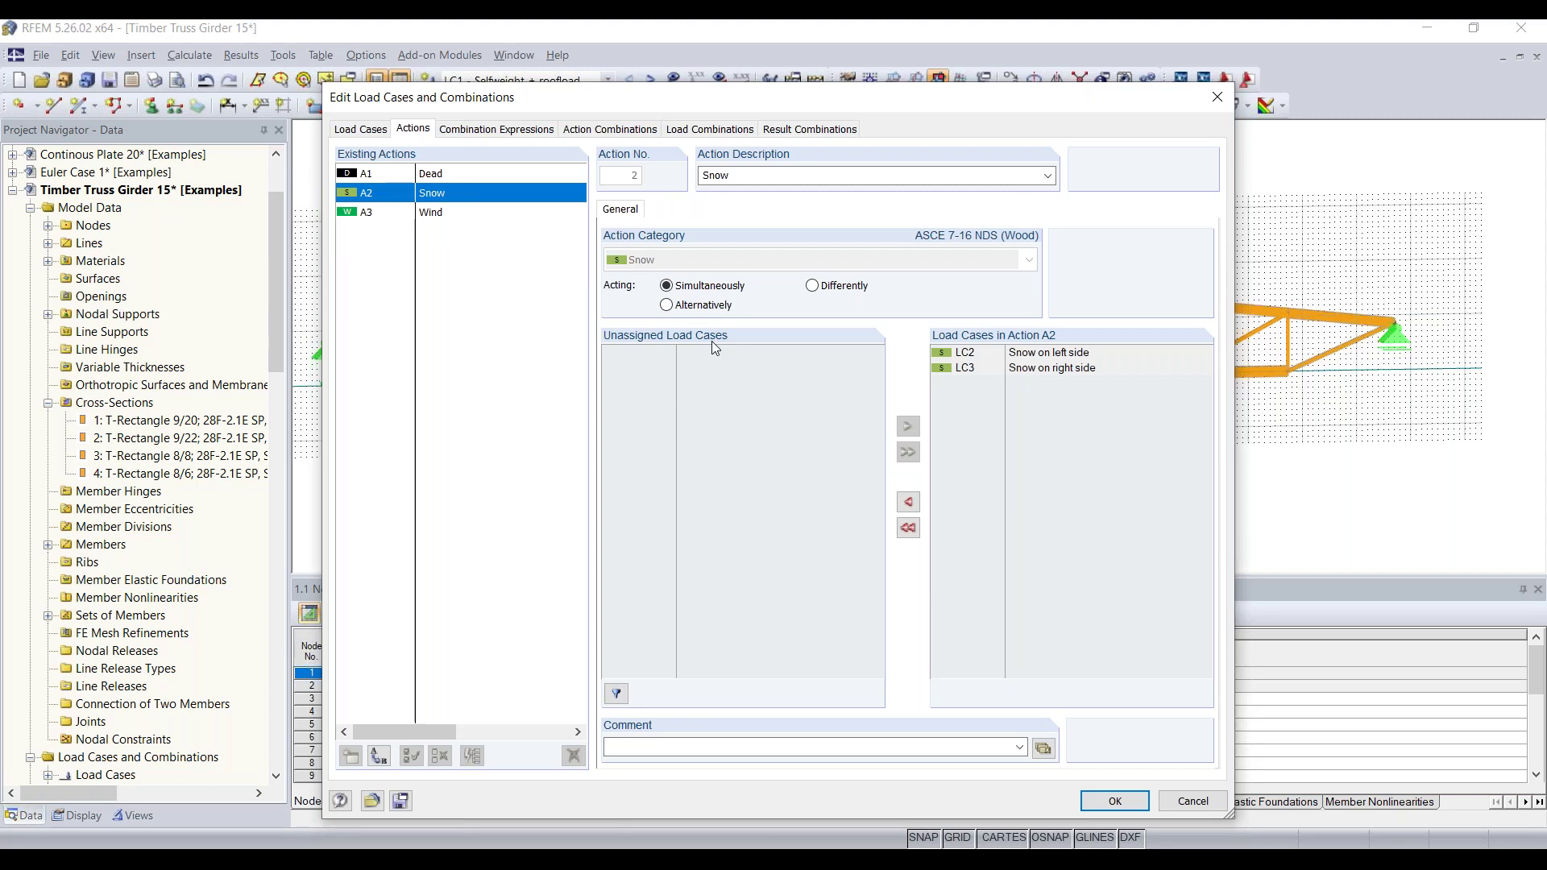
Step: Generate and review the combination expressions, action combinations, load combinations and both result combinations, including the Section 2.3 (LRFD) formulas, and accept the load case definitions
left_click(500, 131)
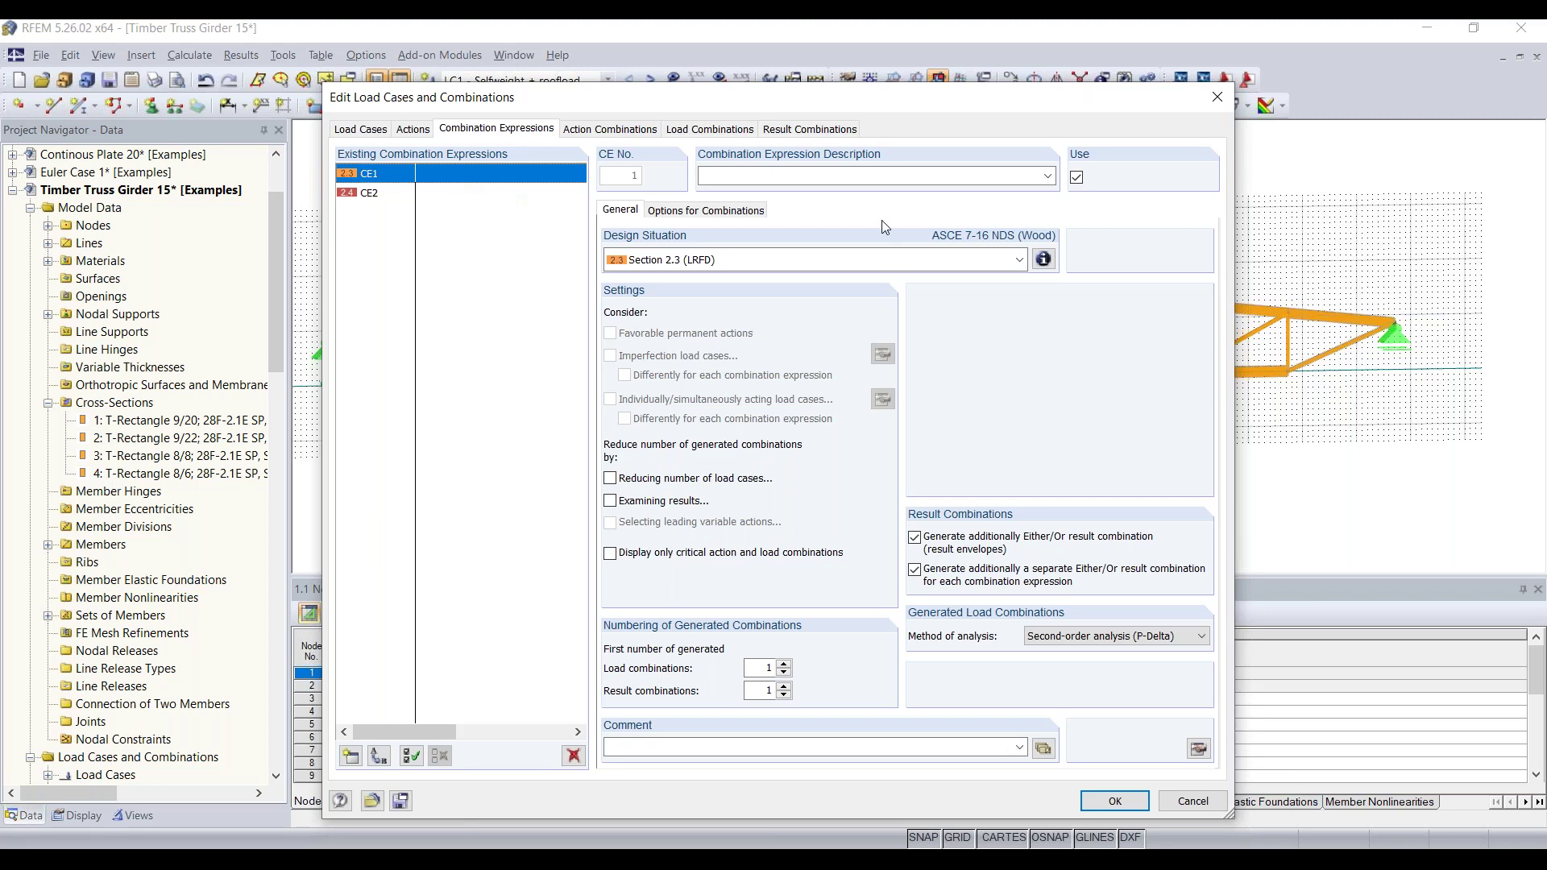
left_click(1043, 260)
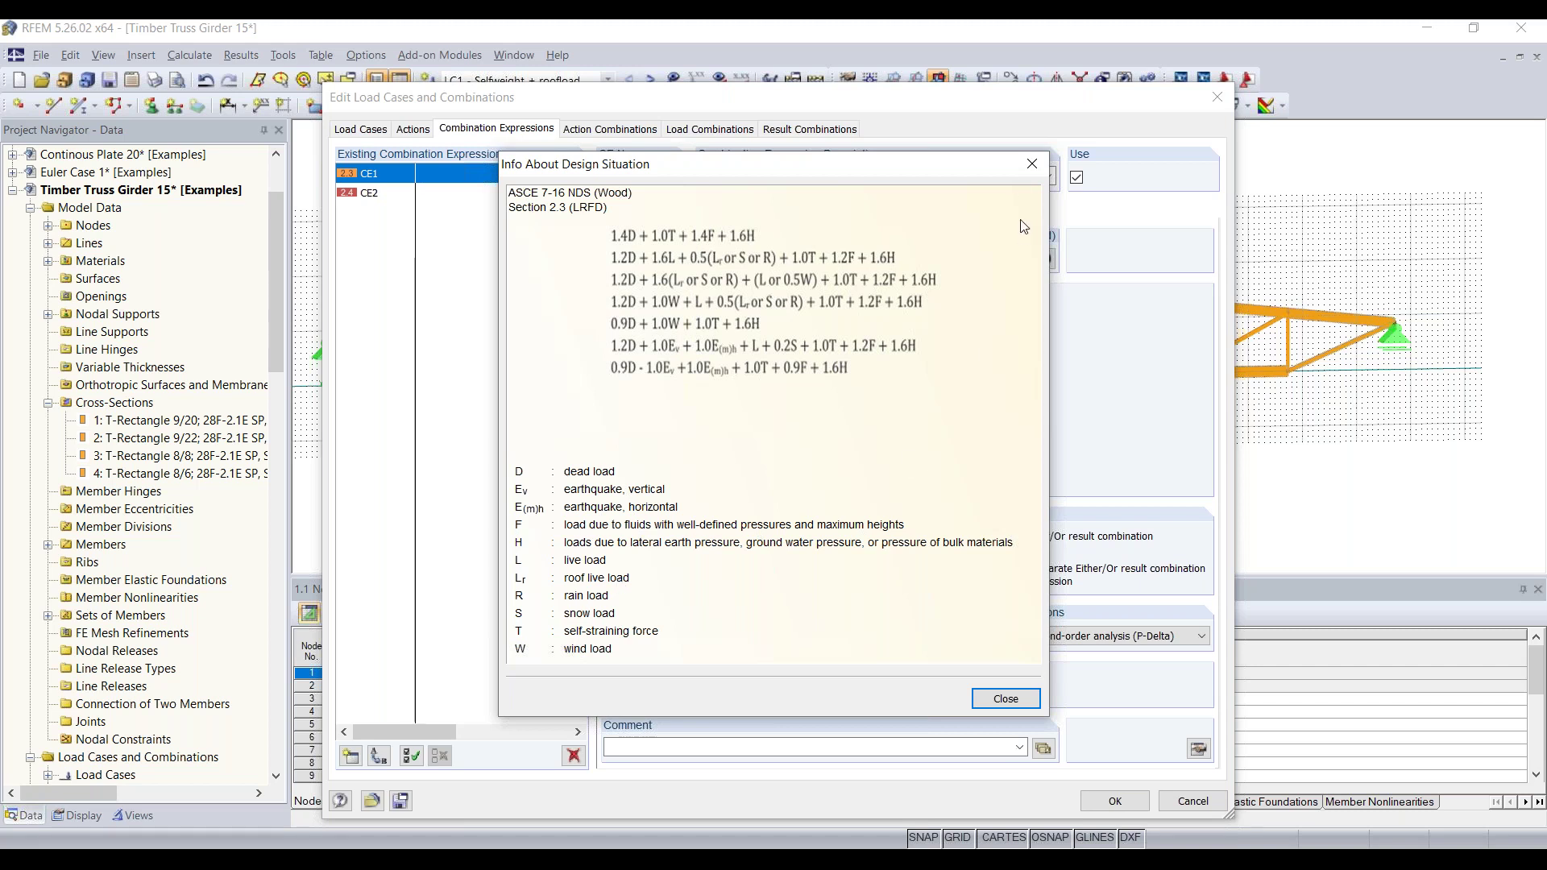
left_click(1031, 168)
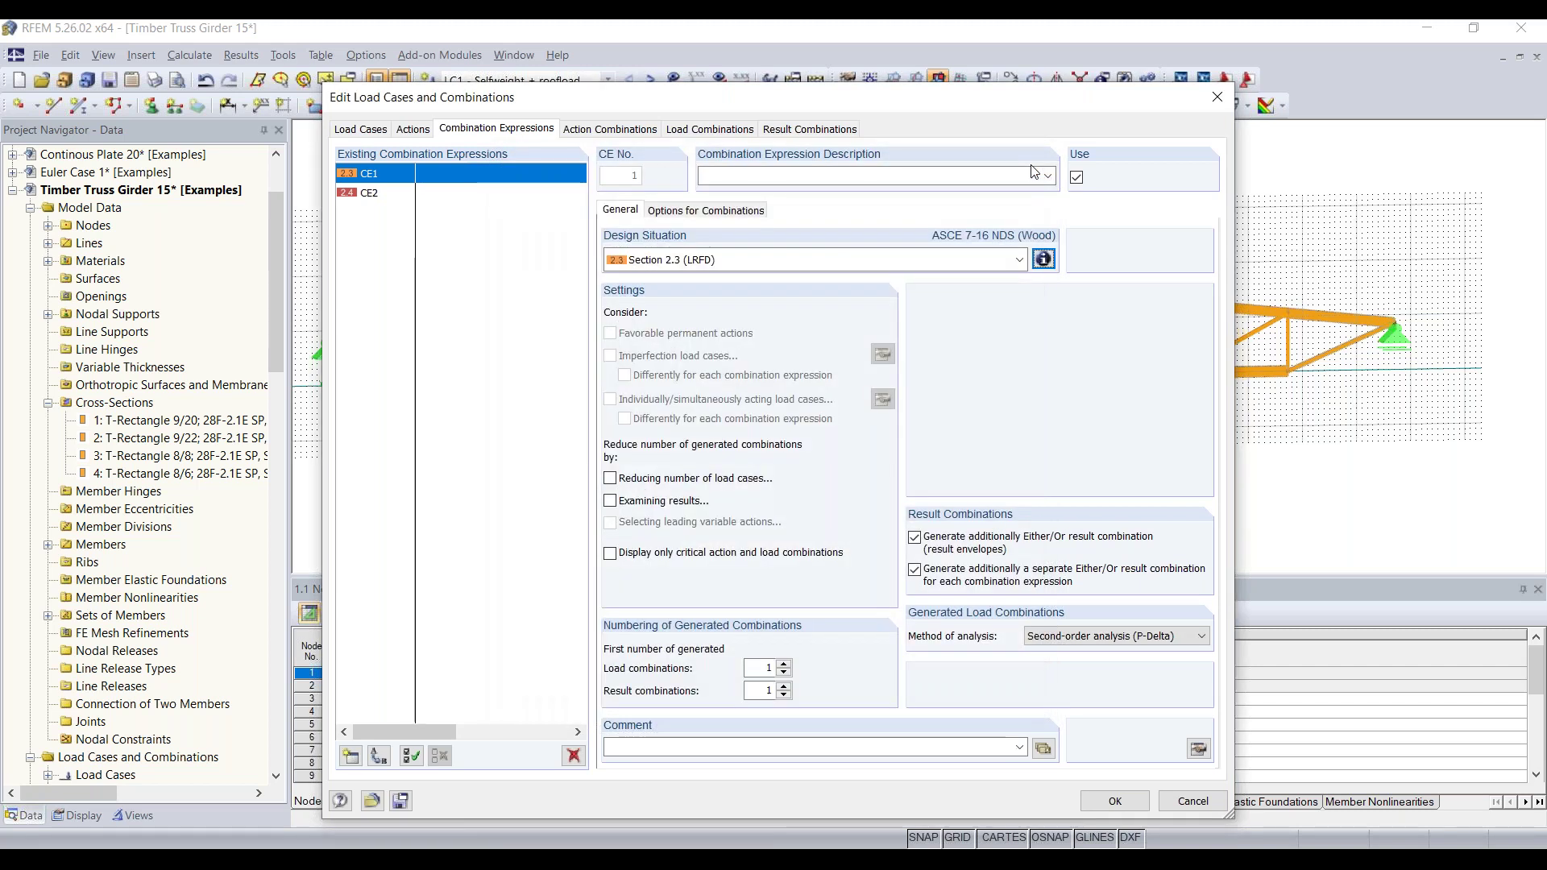
left_click(615, 129)
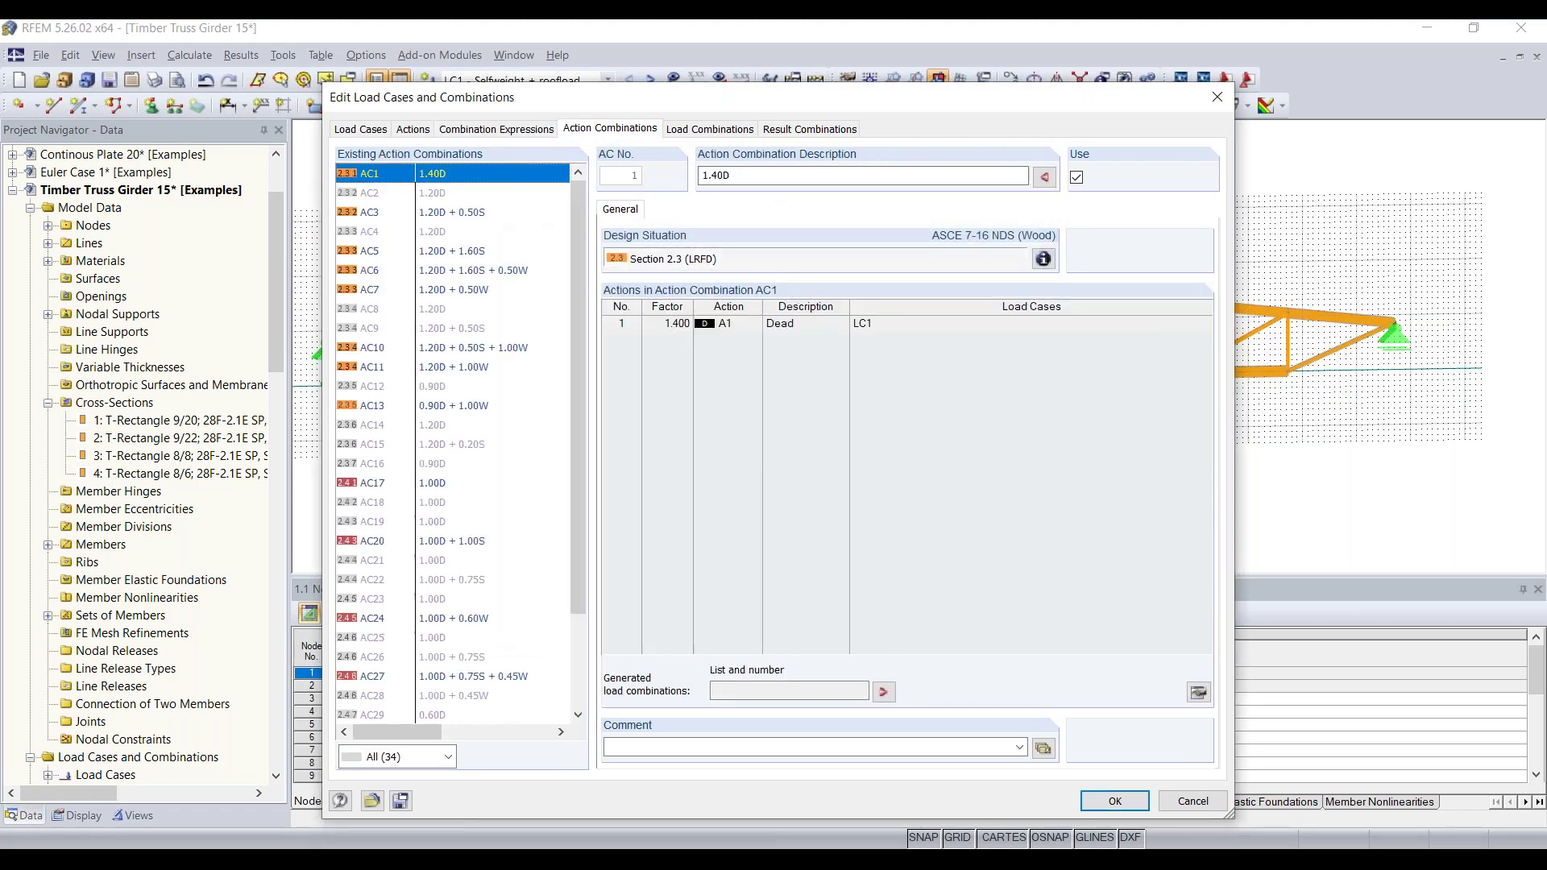
left_click(714, 137)
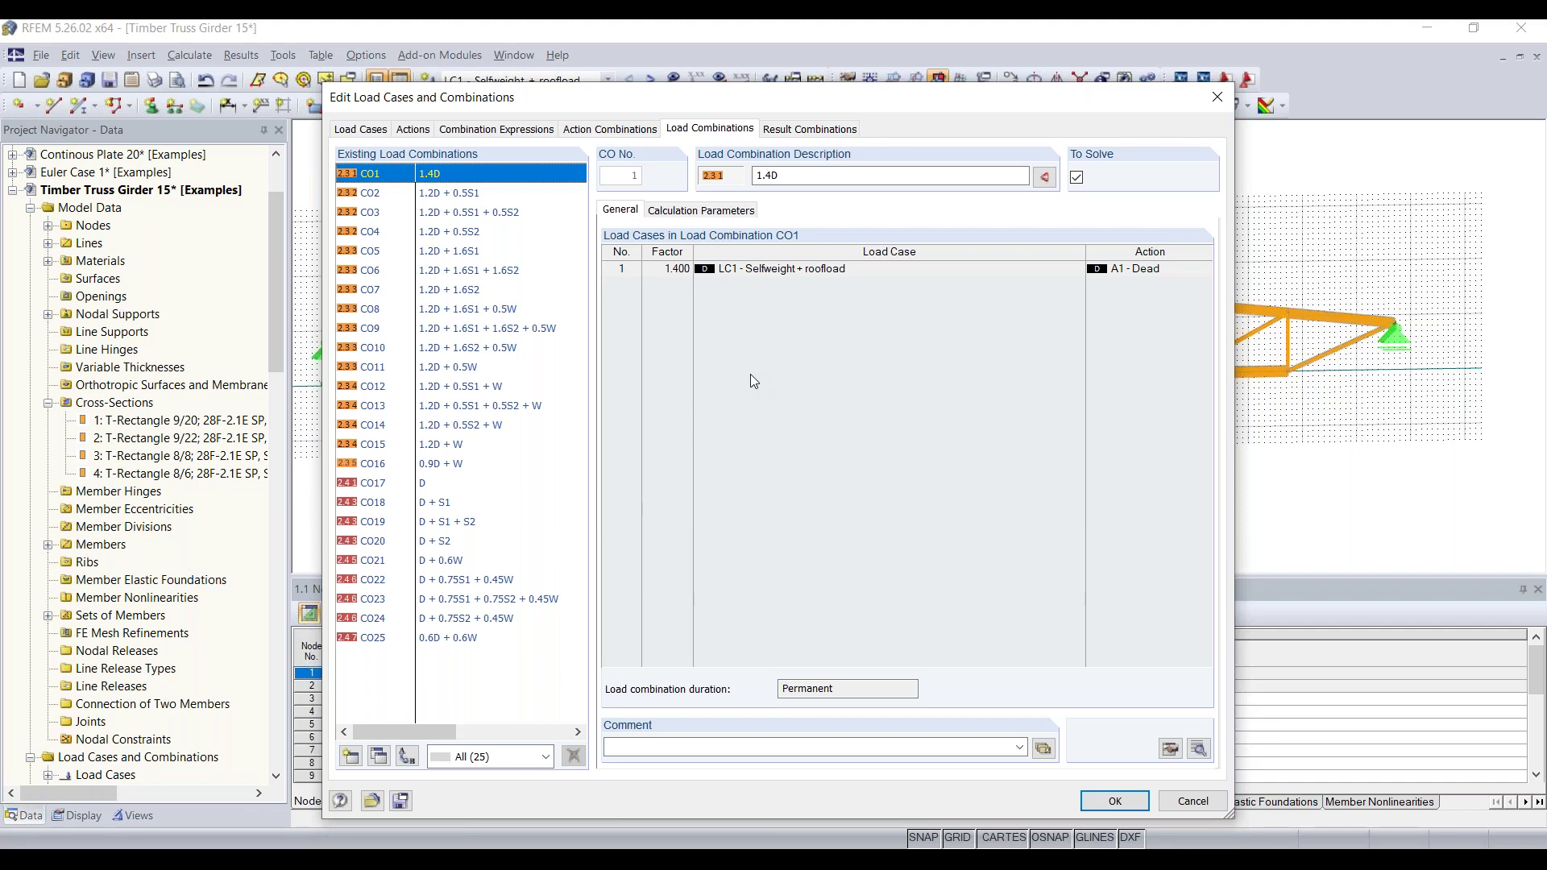
left_click(793, 131)
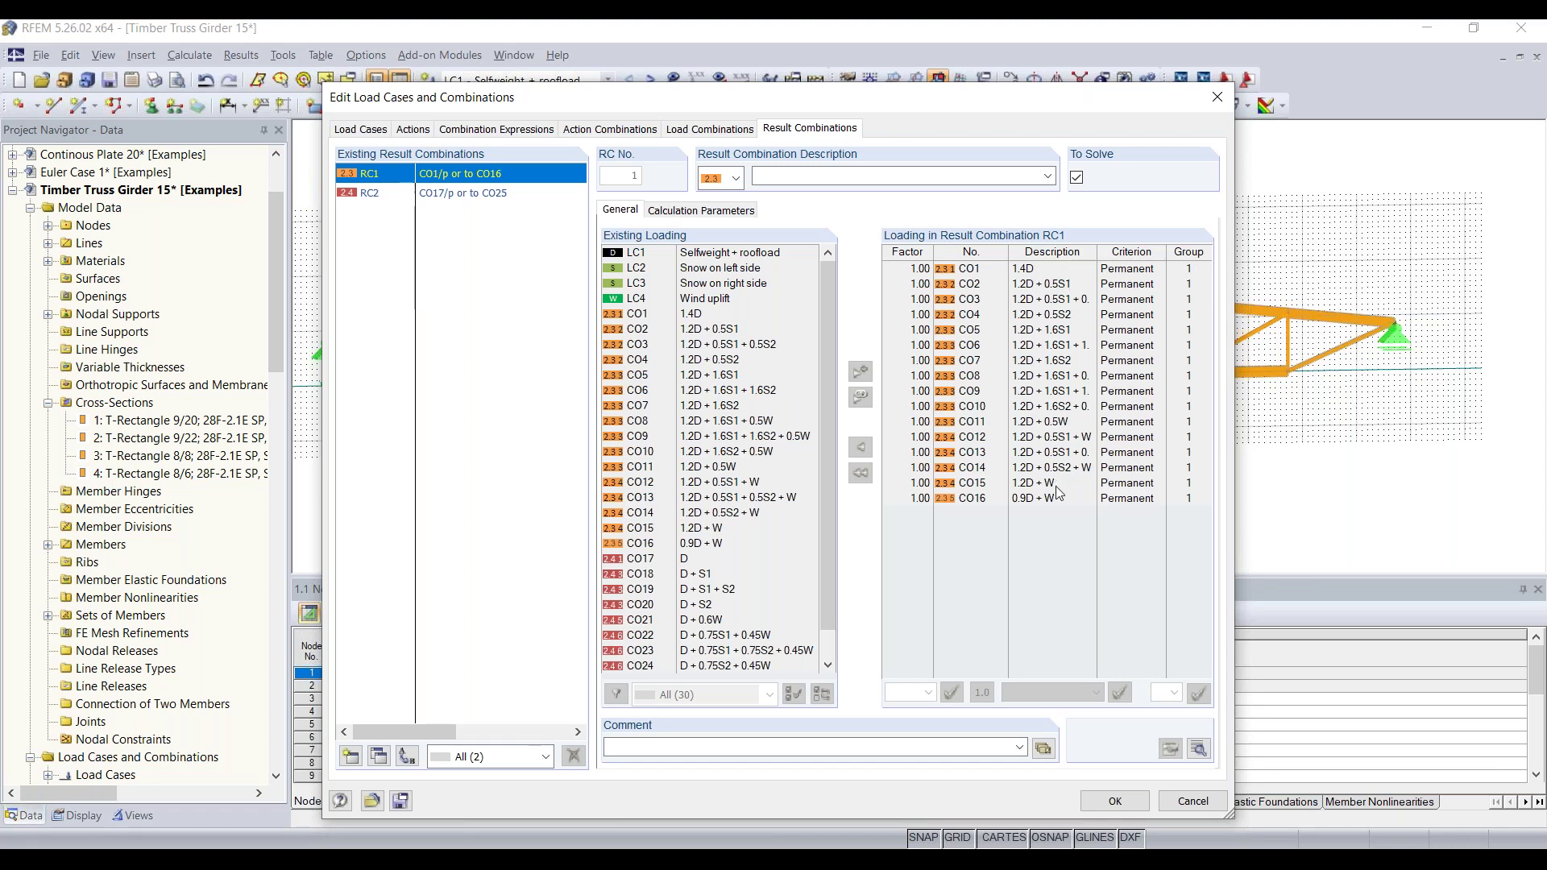
left_click(475, 196)
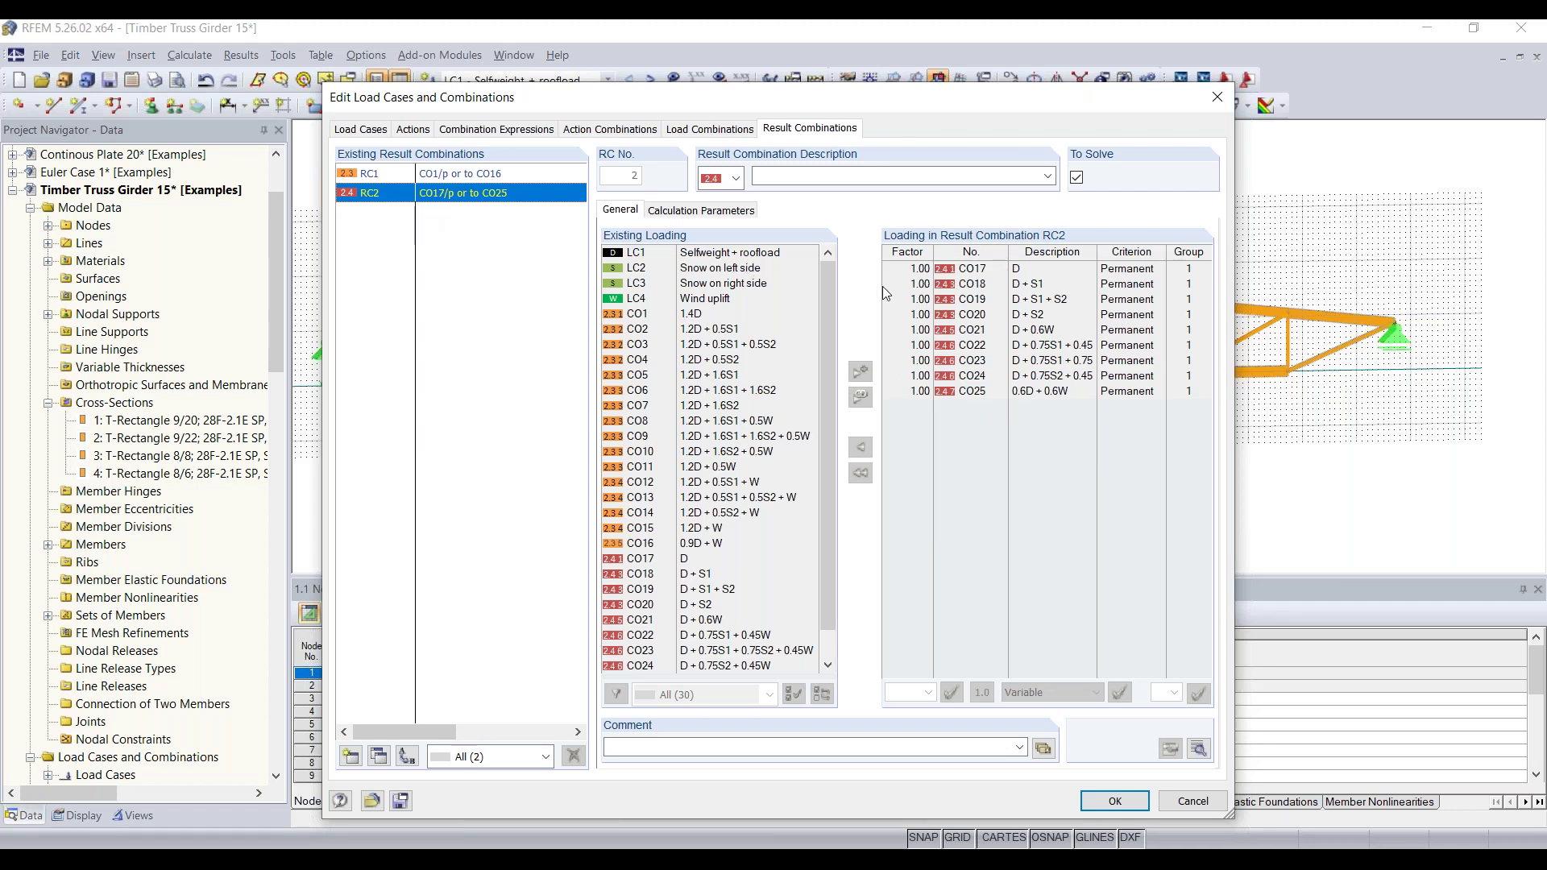
left_click(1120, 804)
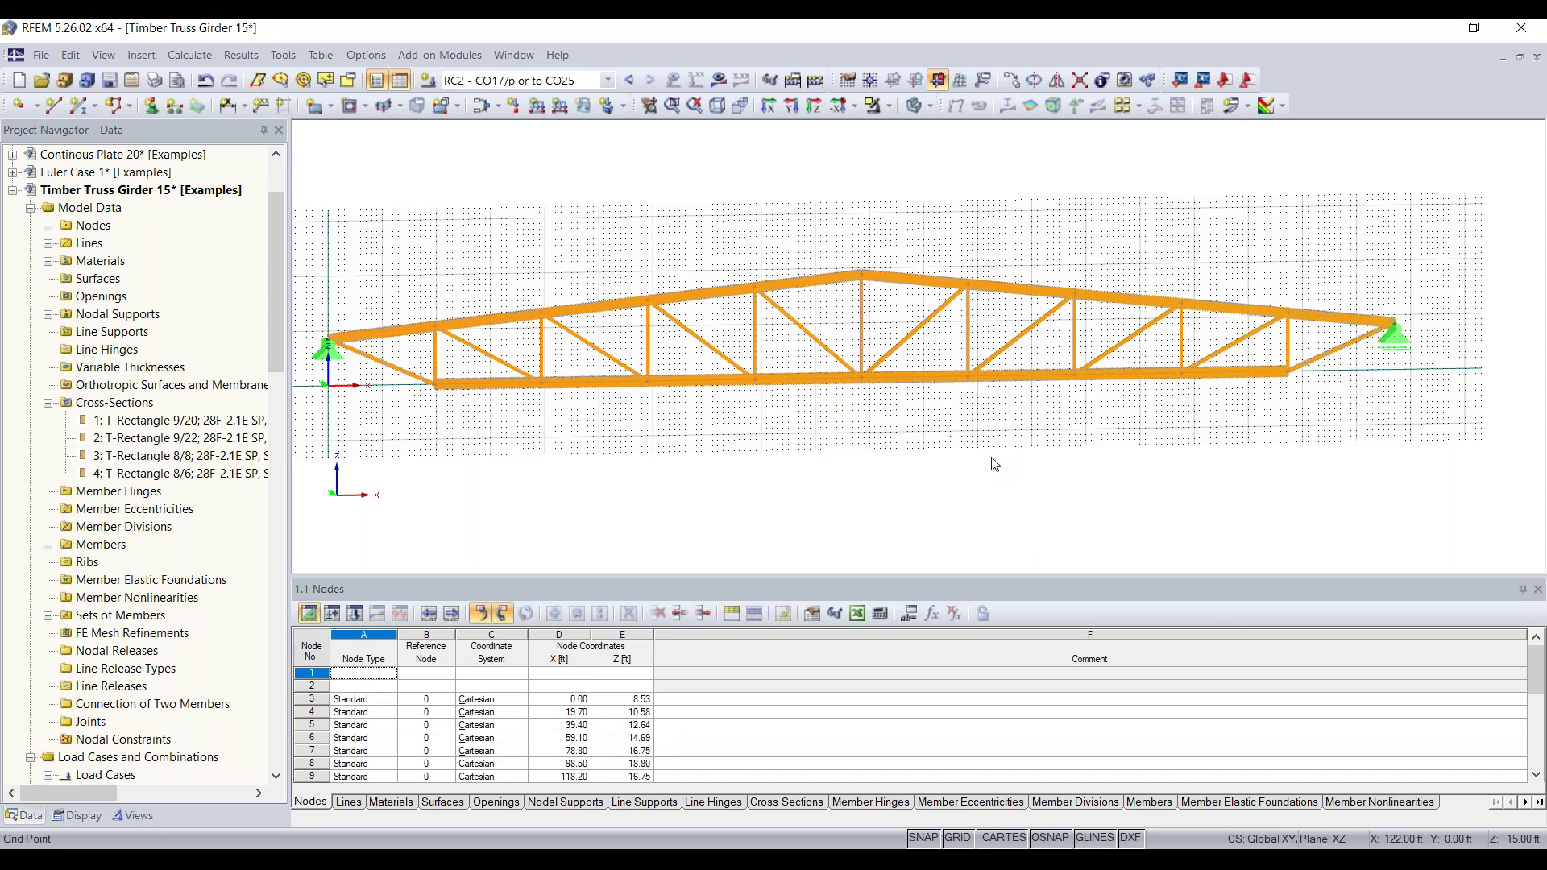
Step: In LC1, apply a uniform -0.2 kip/ft force in global ZL to the top chord's set of members
middle_click_drag(875, 479, 912, 482)
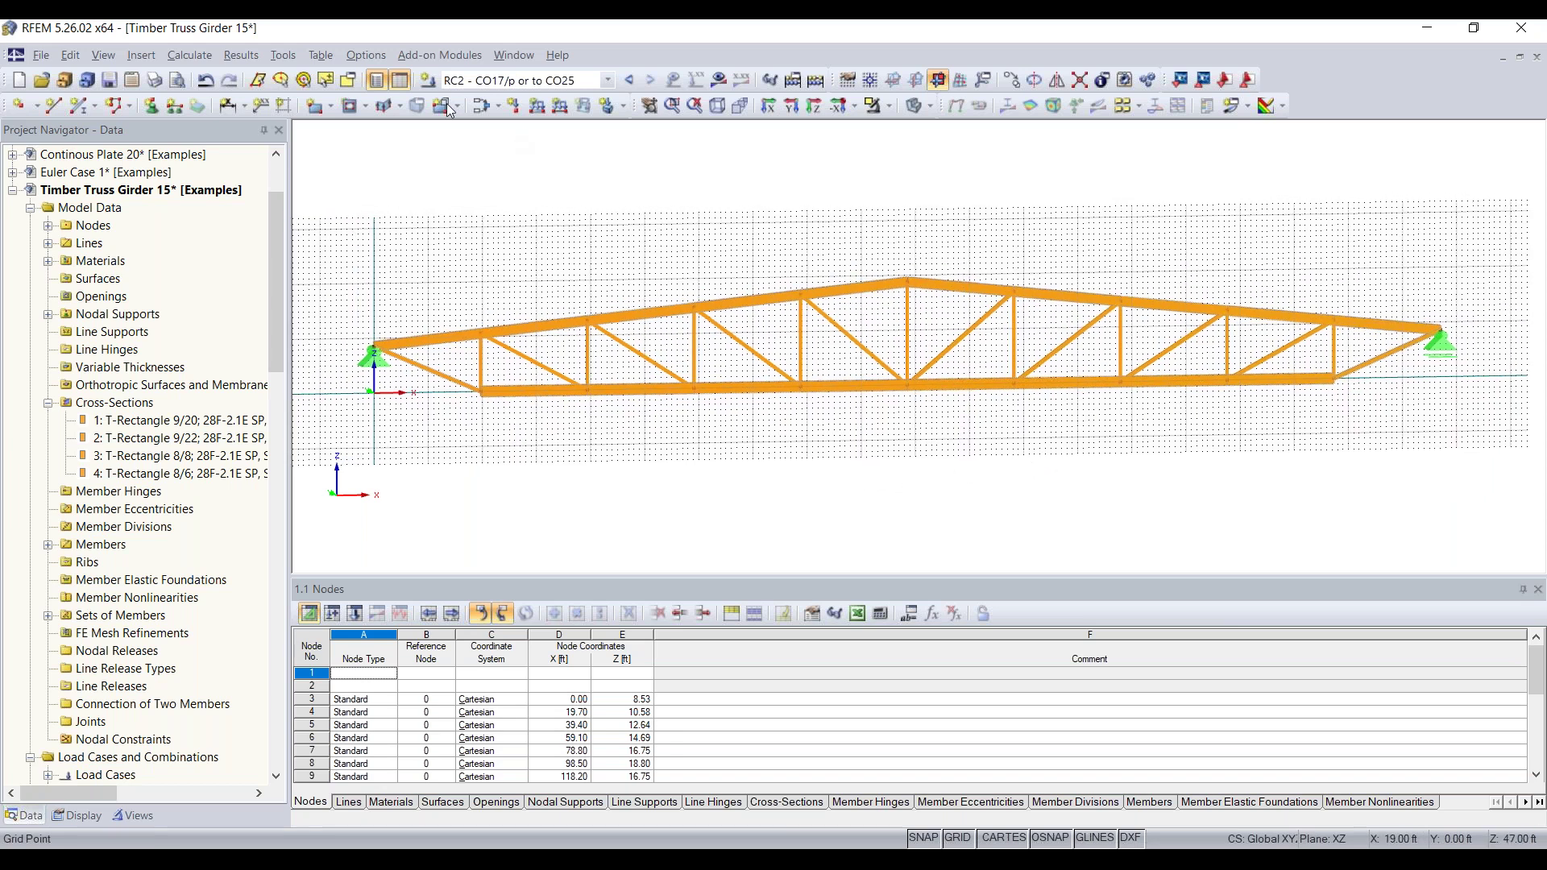
left_click(515, 82)
scroll(522, 101, "up", 2)
left_click(521, 98)
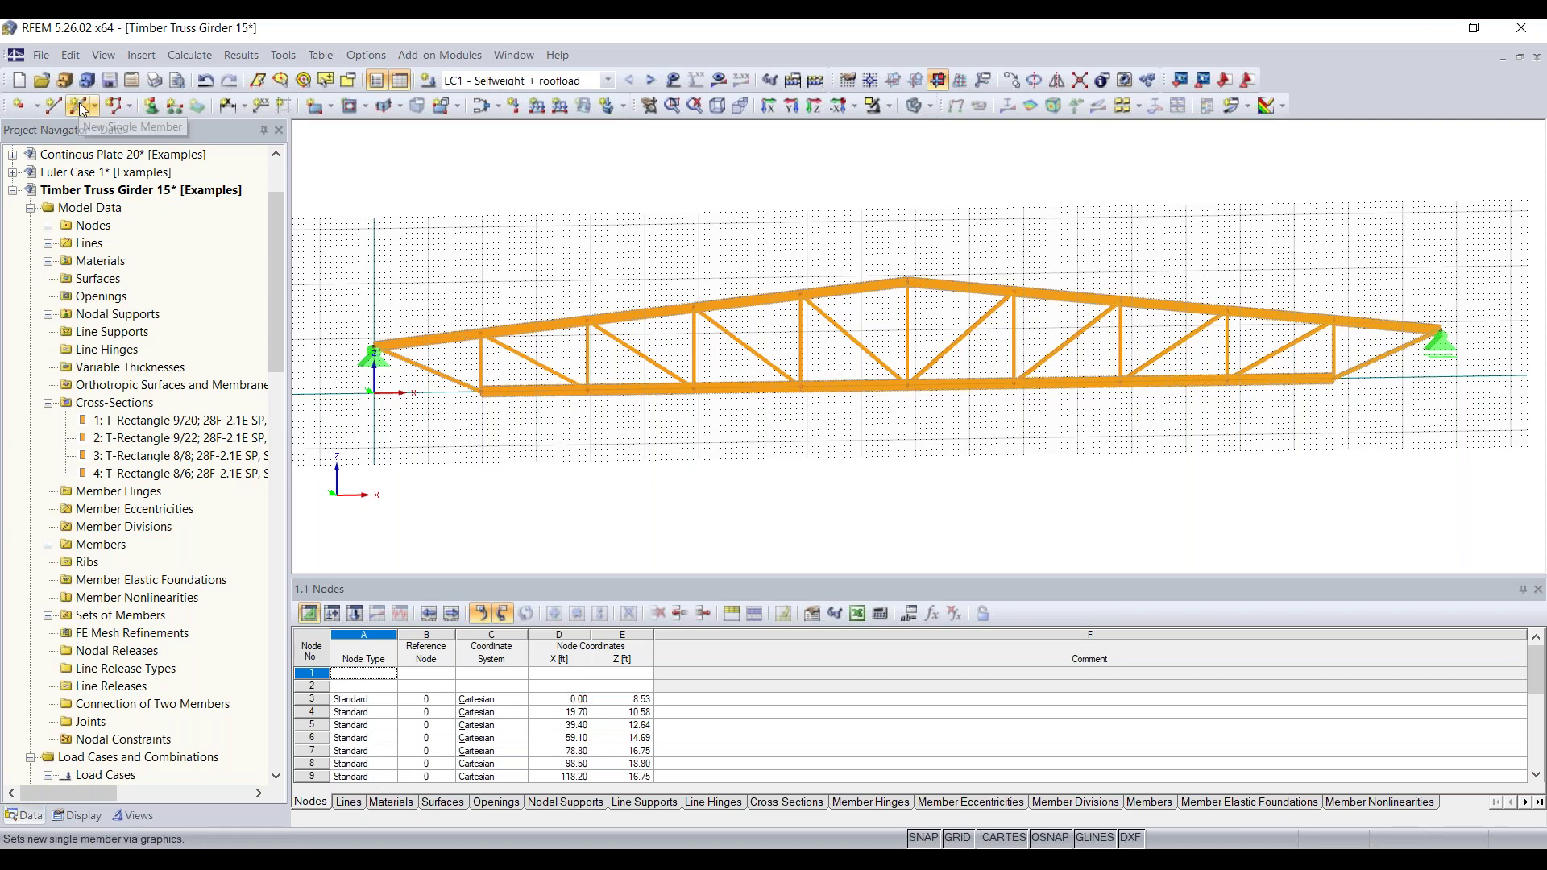
left_click(540, 104)
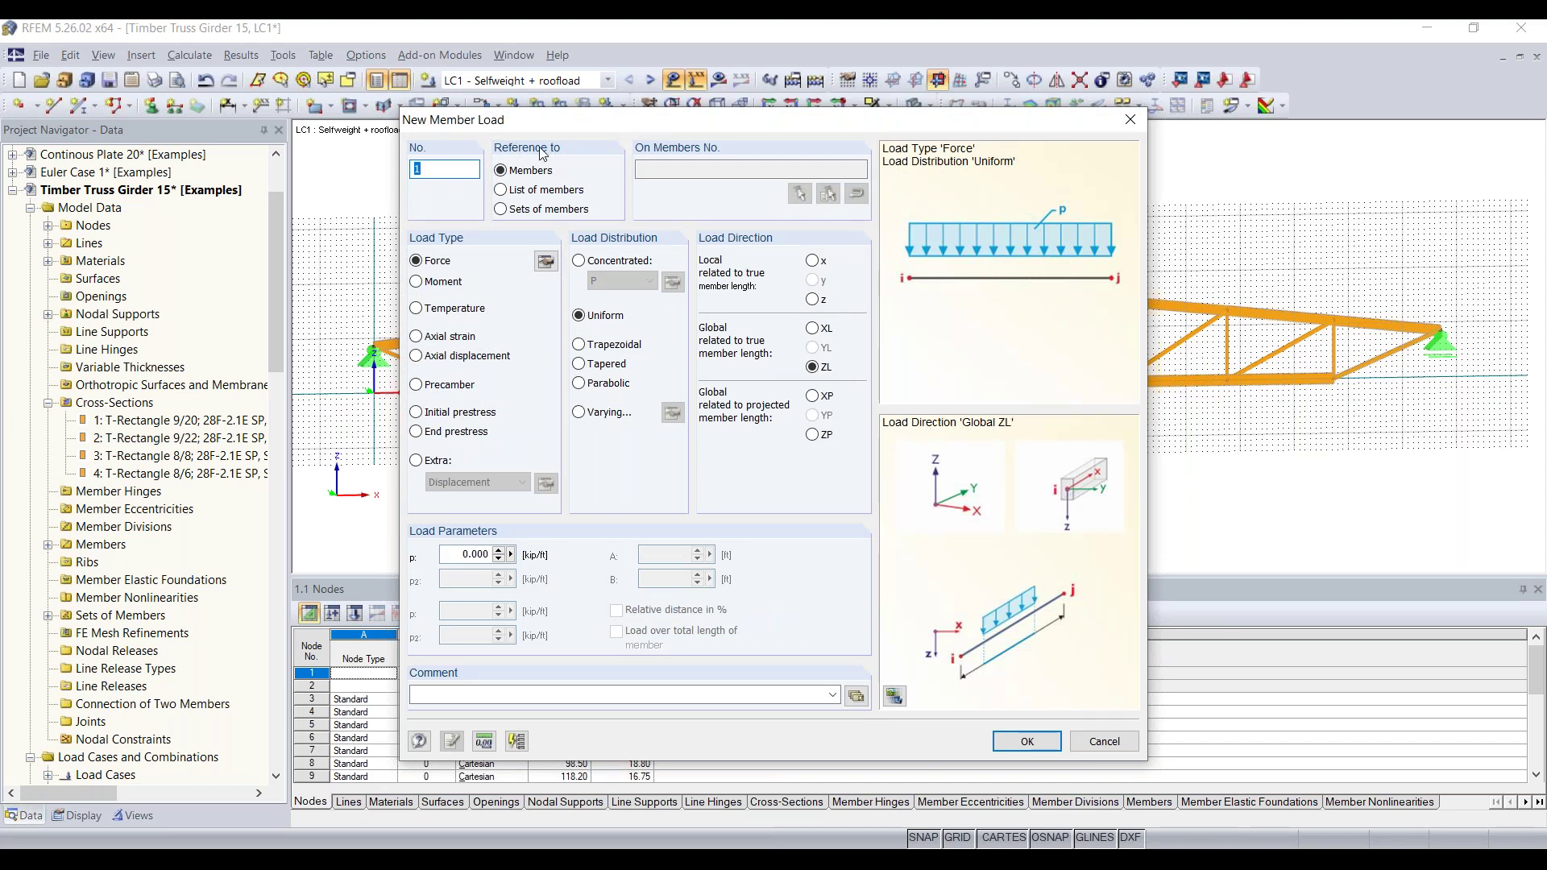
left_click(526, 212)
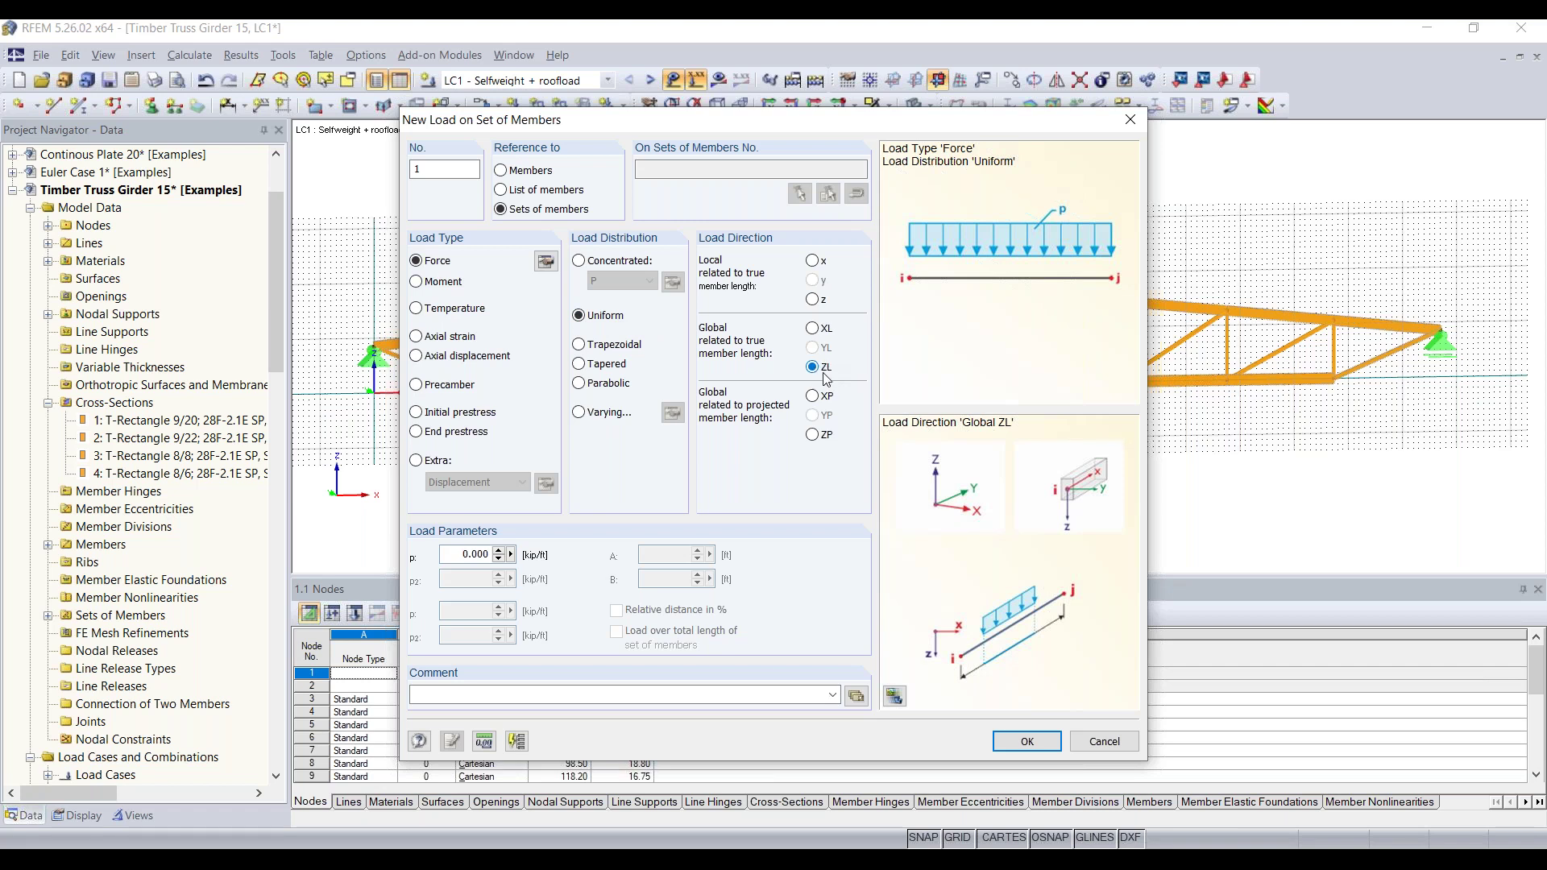
left_click_drag(461, 555, 610, 552)
type("-0.2")
left_click(1027, 742)
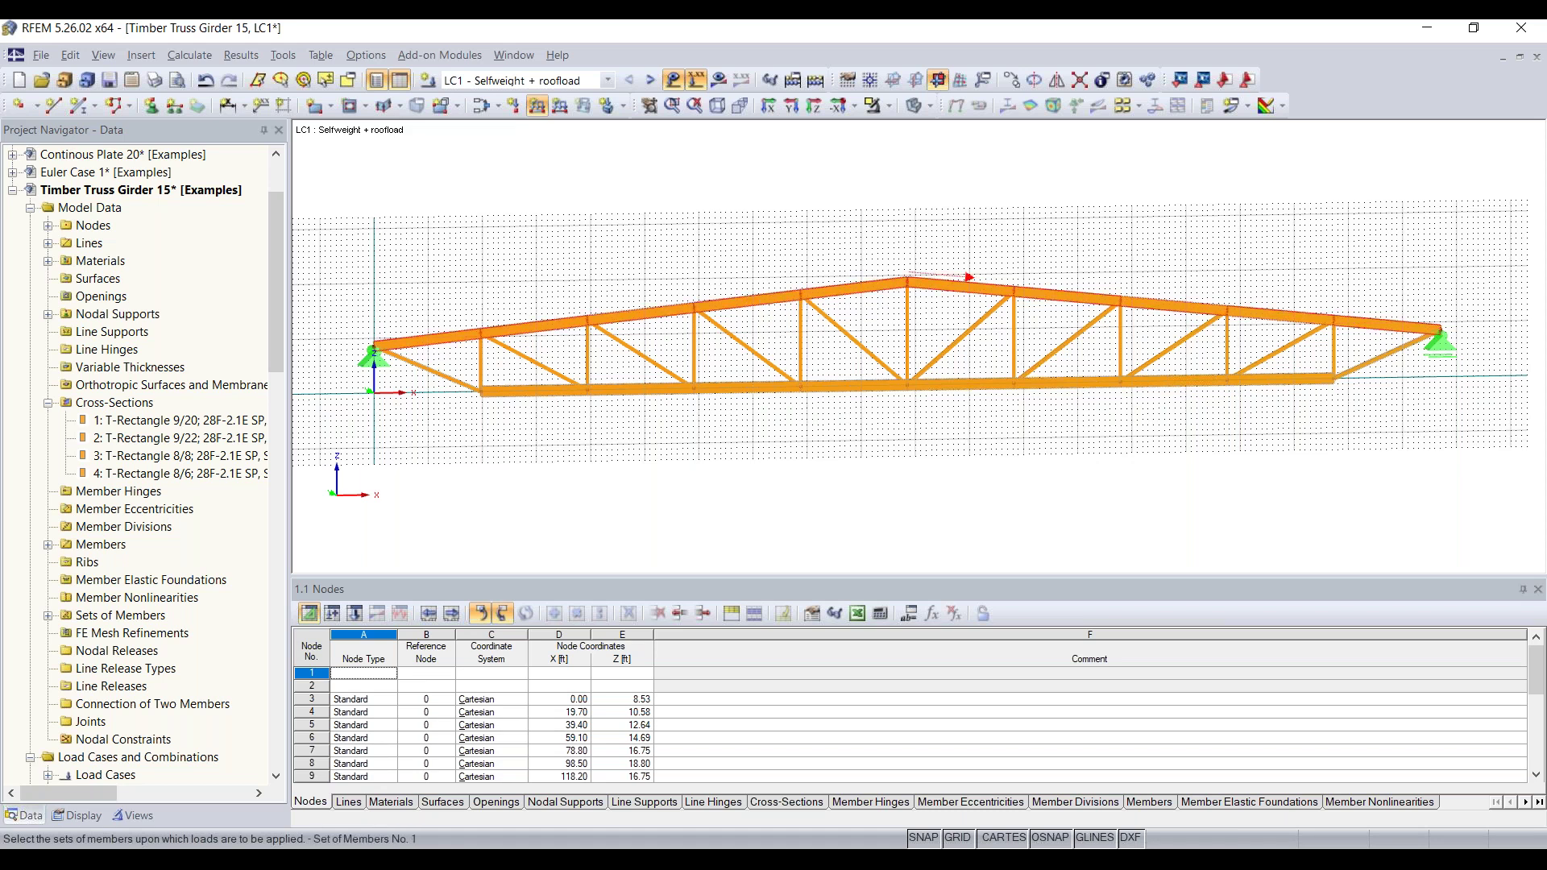
left_click(881, 312)
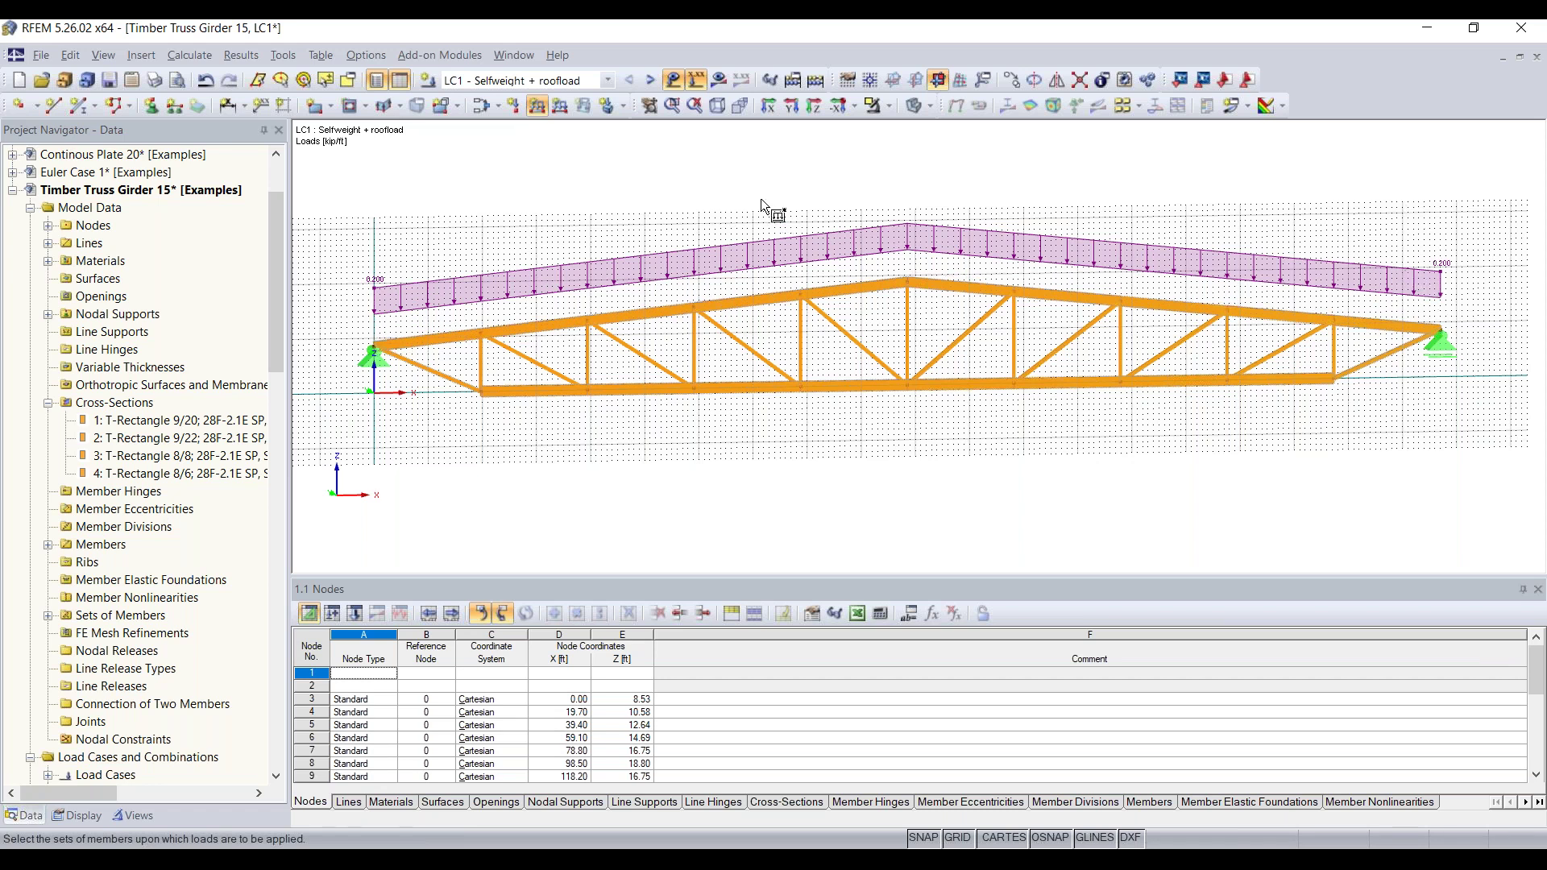
key("Escape")
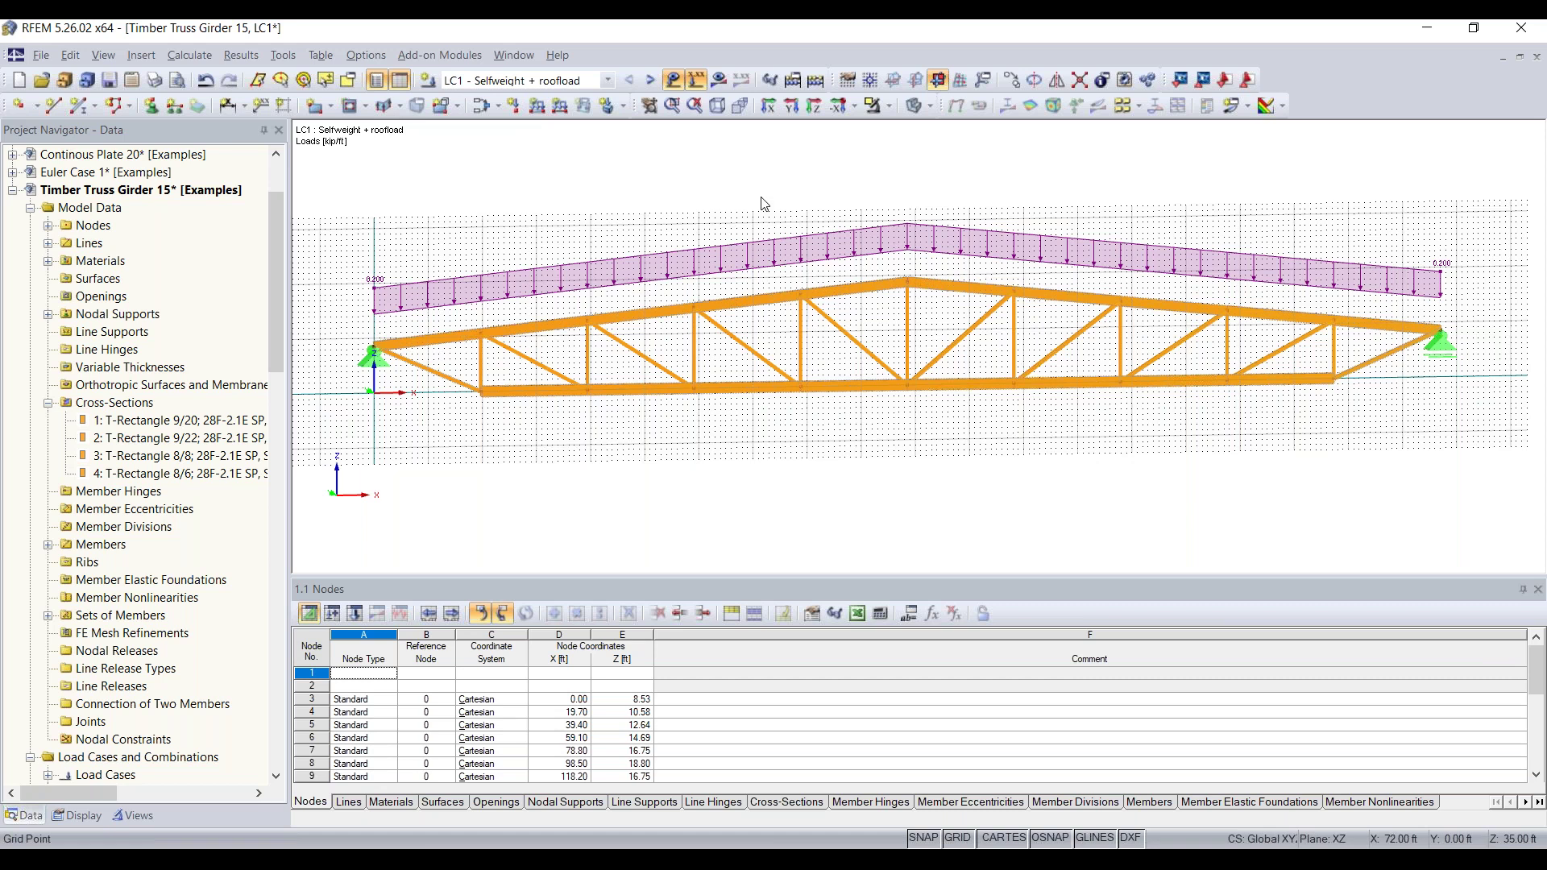
Step: In LC2, apply a uniform -0.3 kip/ft member load in projected direction ZP to the top chord members left of the ridge
left_click(650, 82)
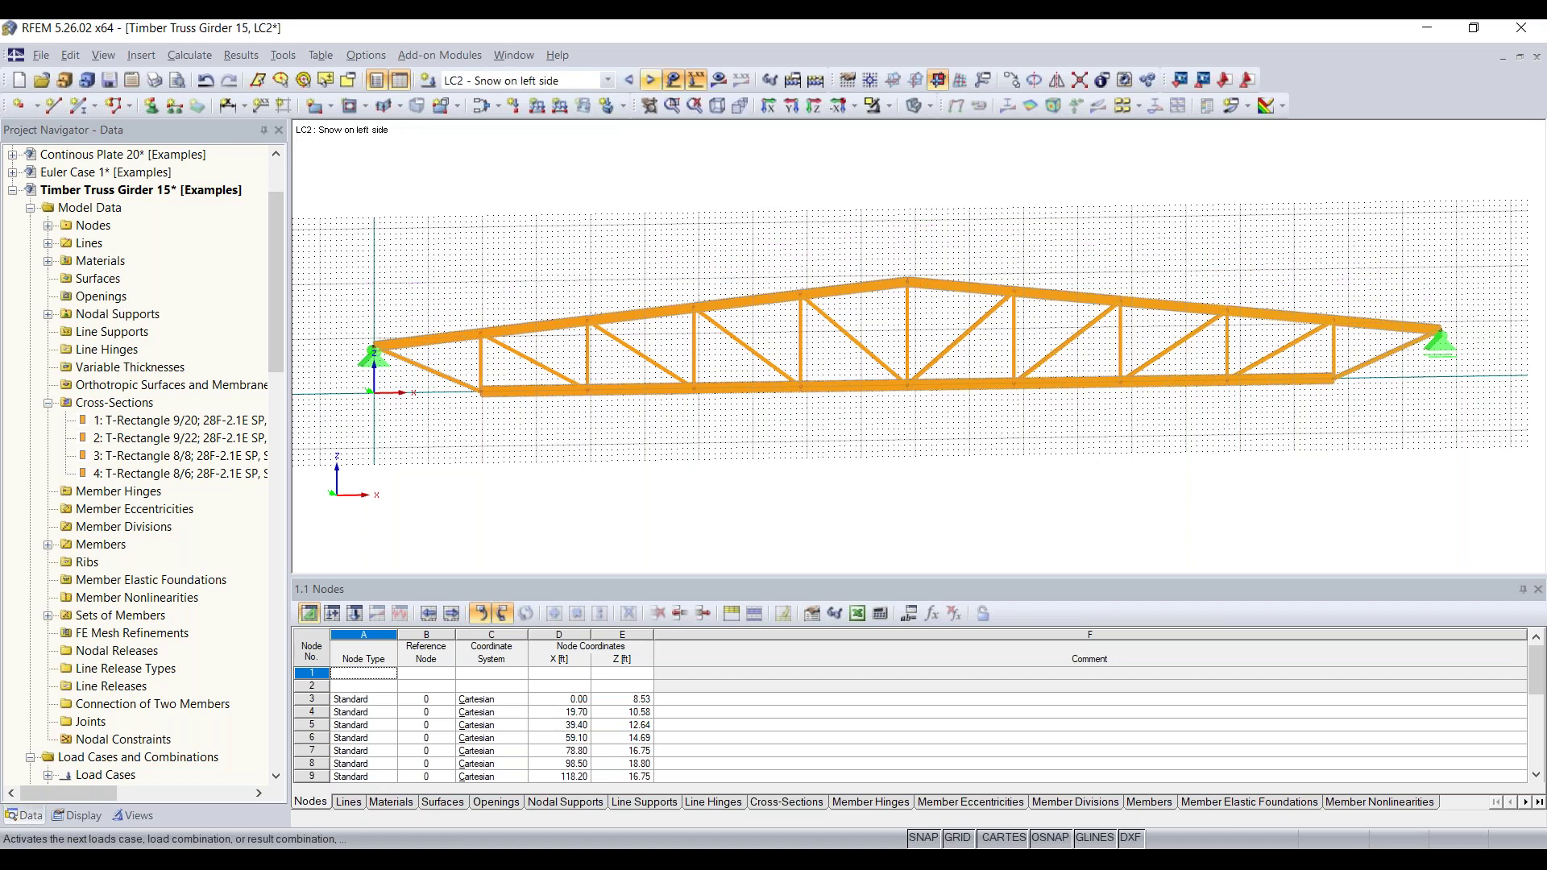
left_click(537, 107)
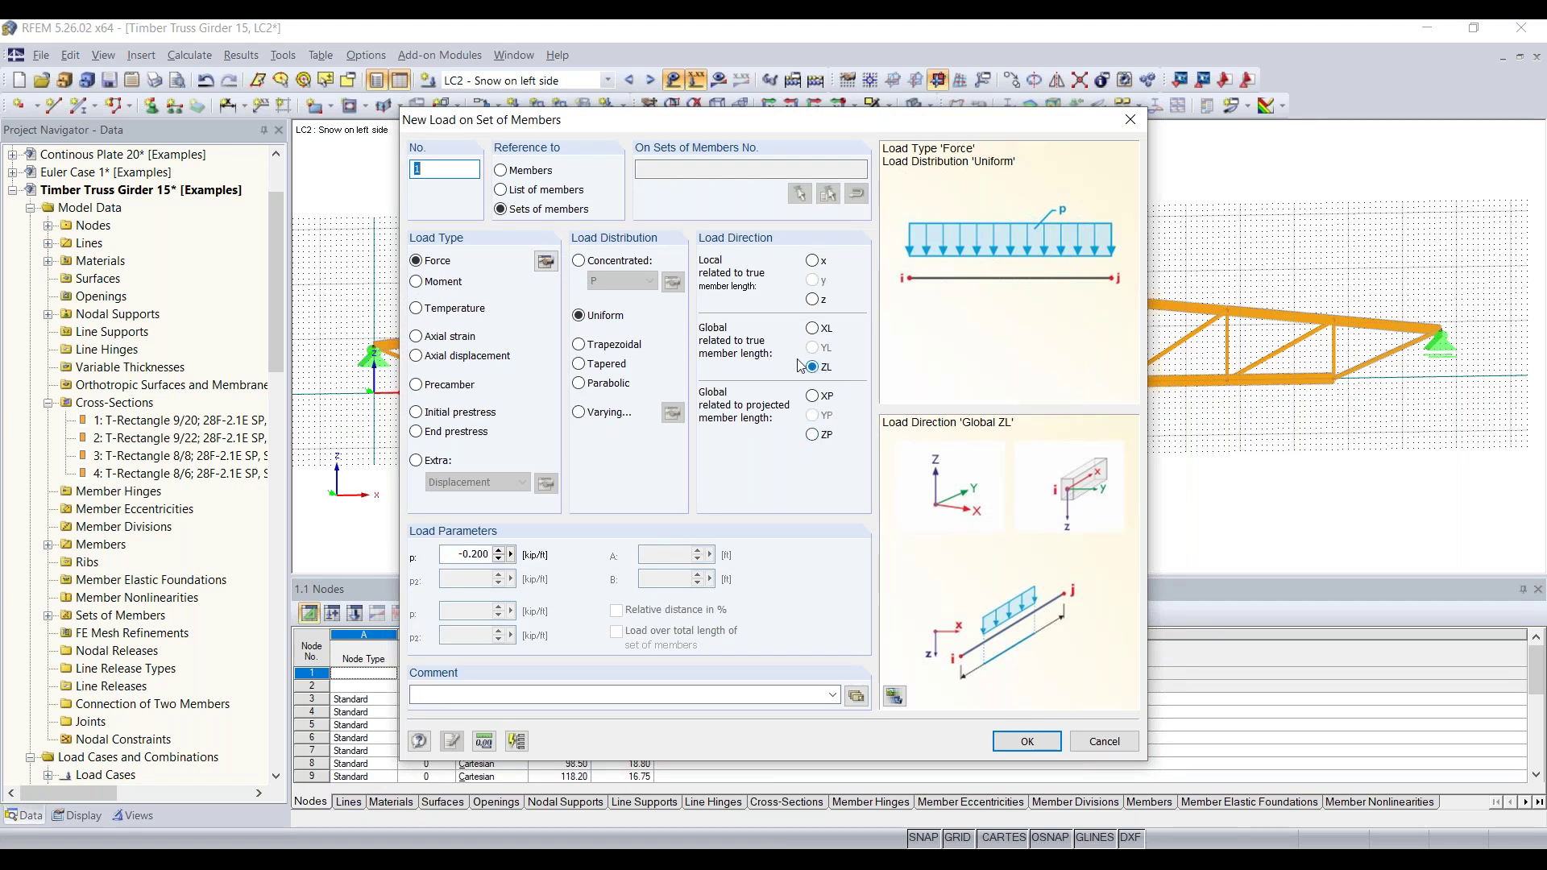
left_click(813, 435)
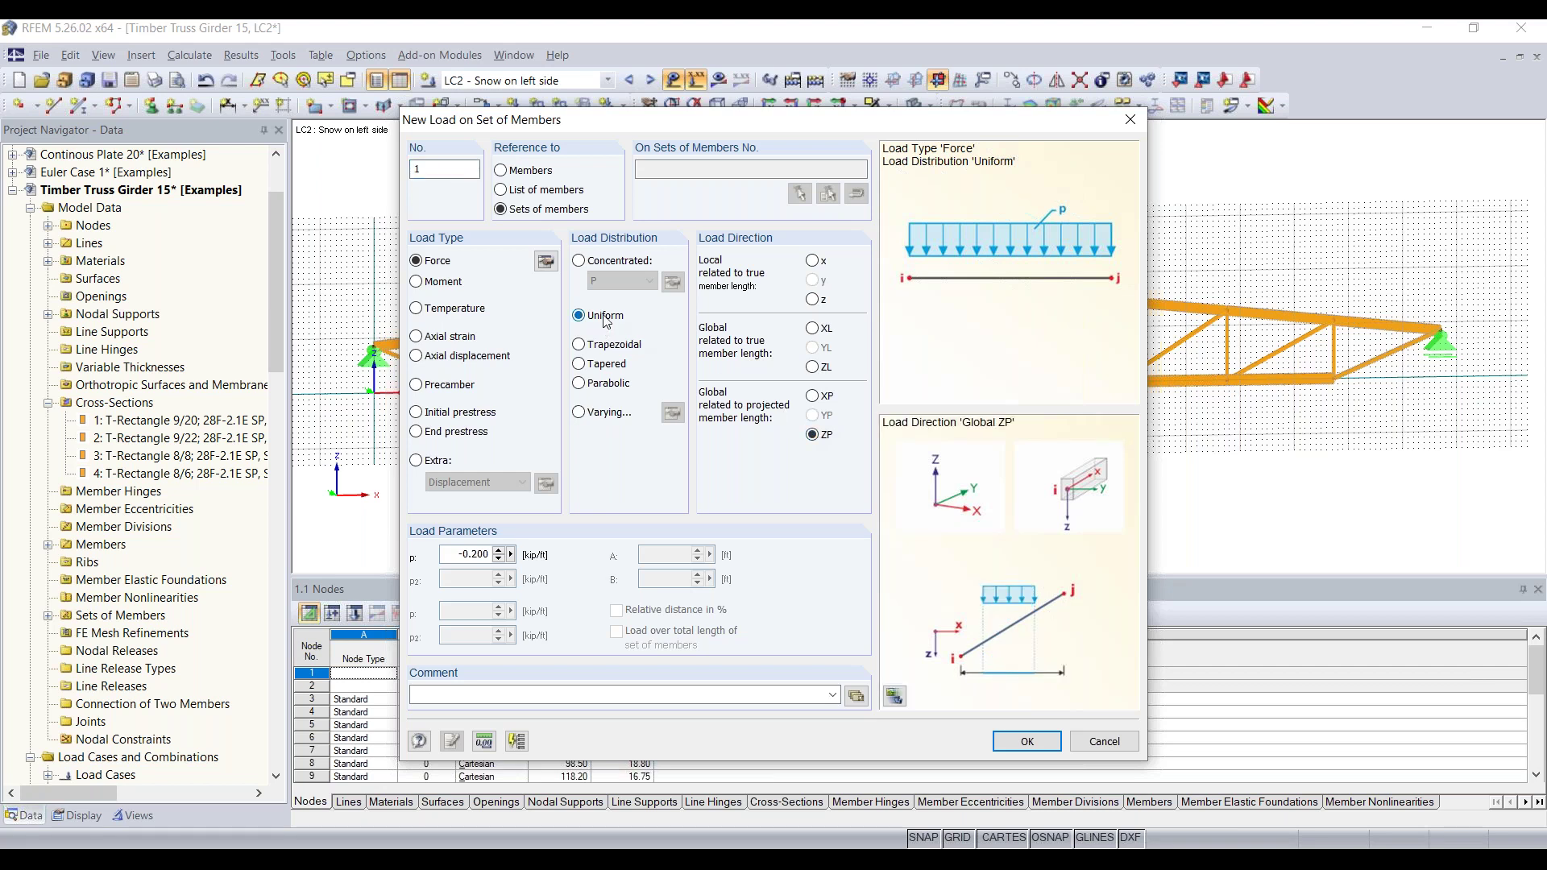
double_click(449, 556)
key("BackSpace")
left_click(1027, 736)
left_click(501, 171)
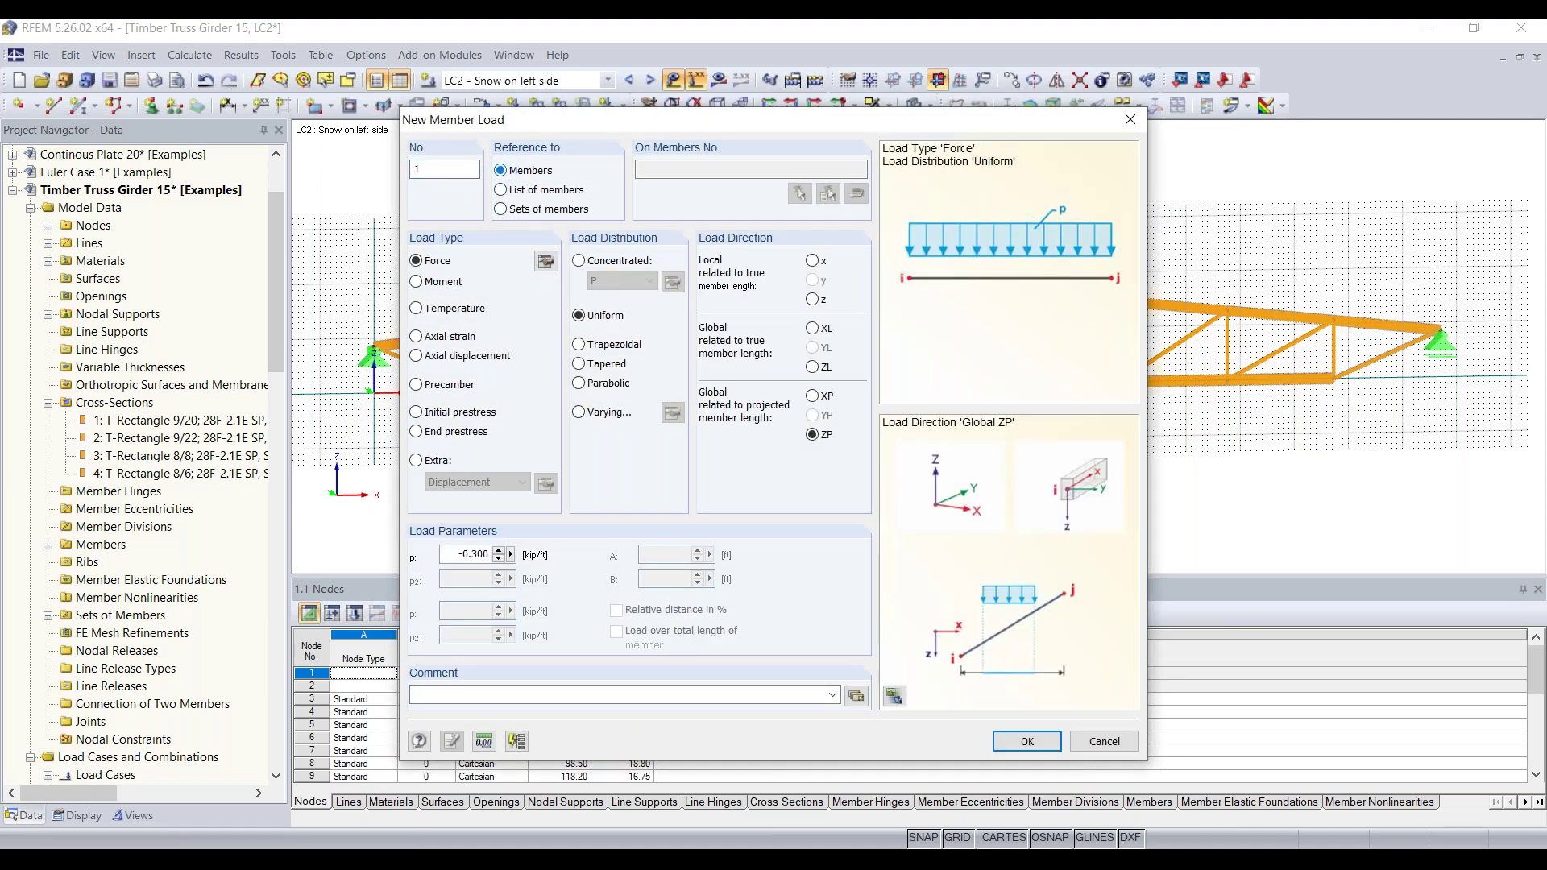
left_click(1032, 742)
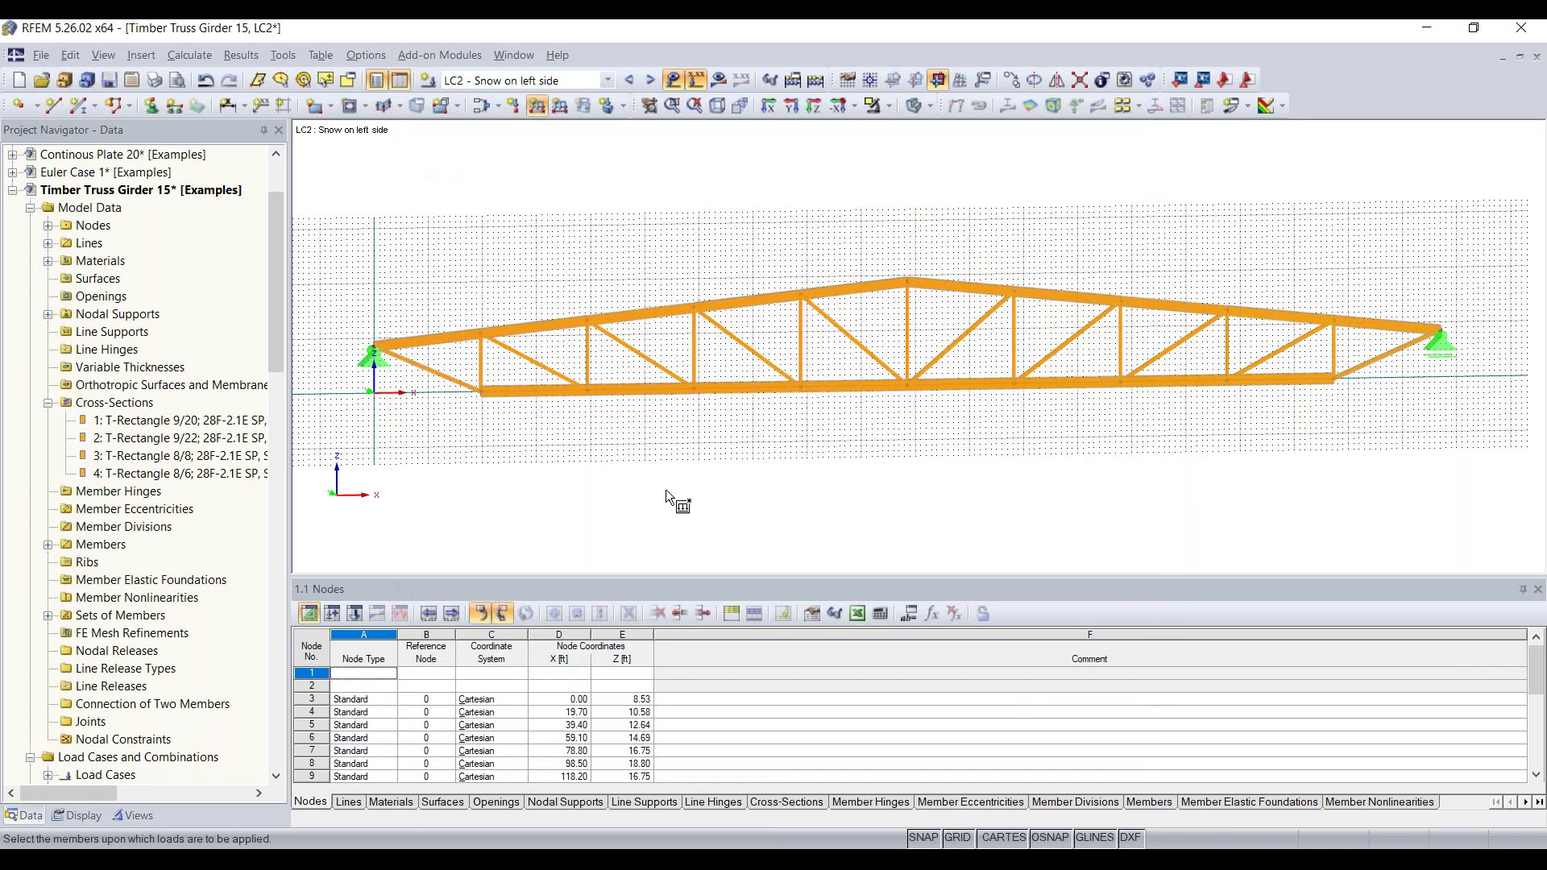
left_click_drag(347, 377, 930, 217)
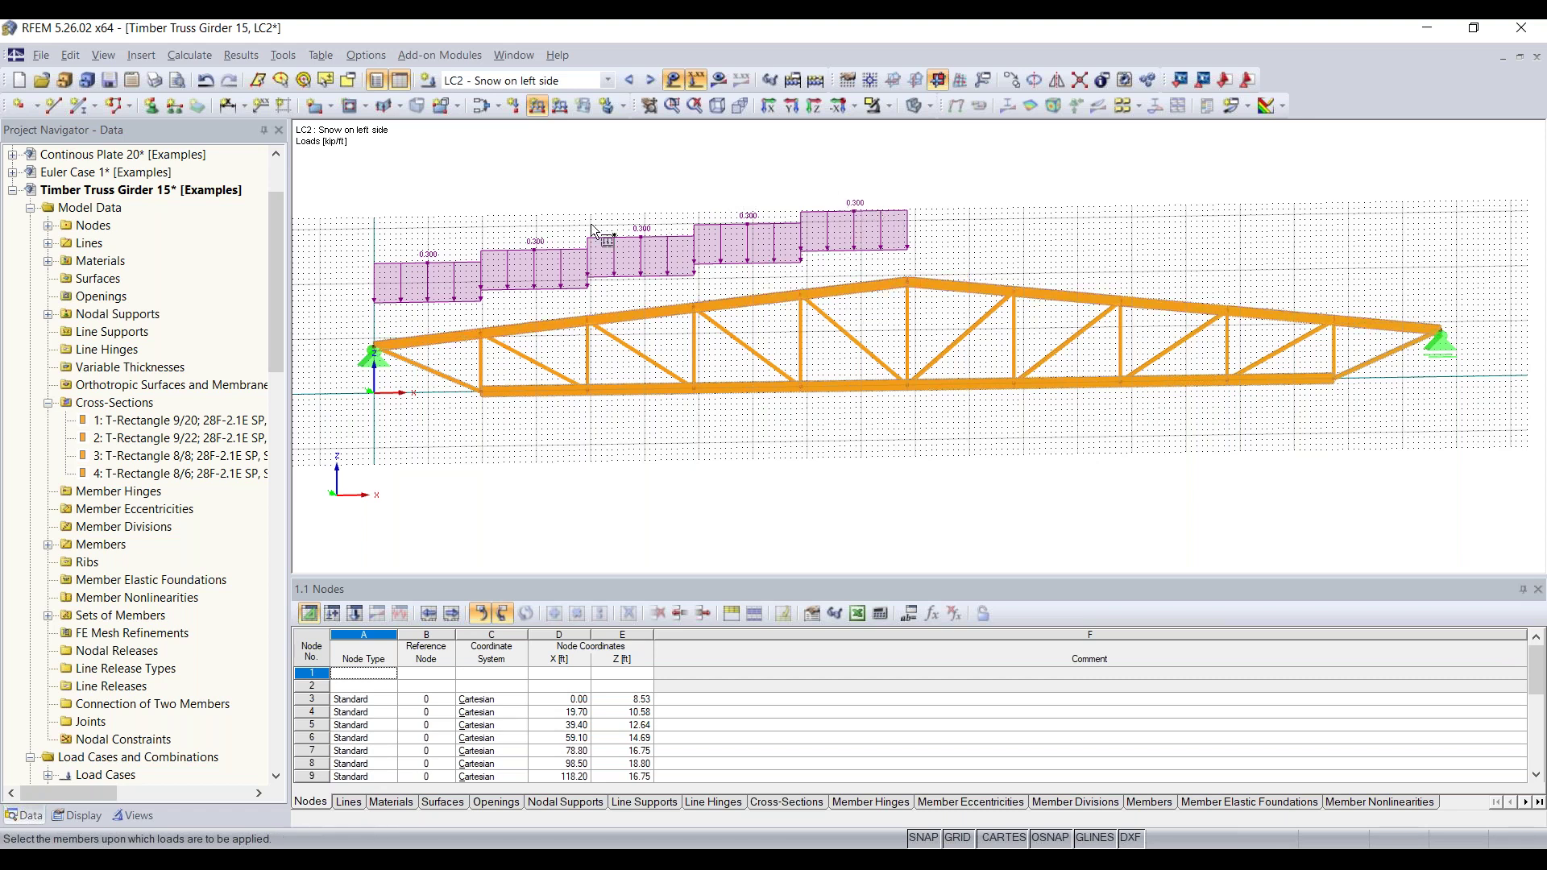
Step: Turn the model to its reverse side and select the unloaded half of the top chord, members 6-10
key("Escape")
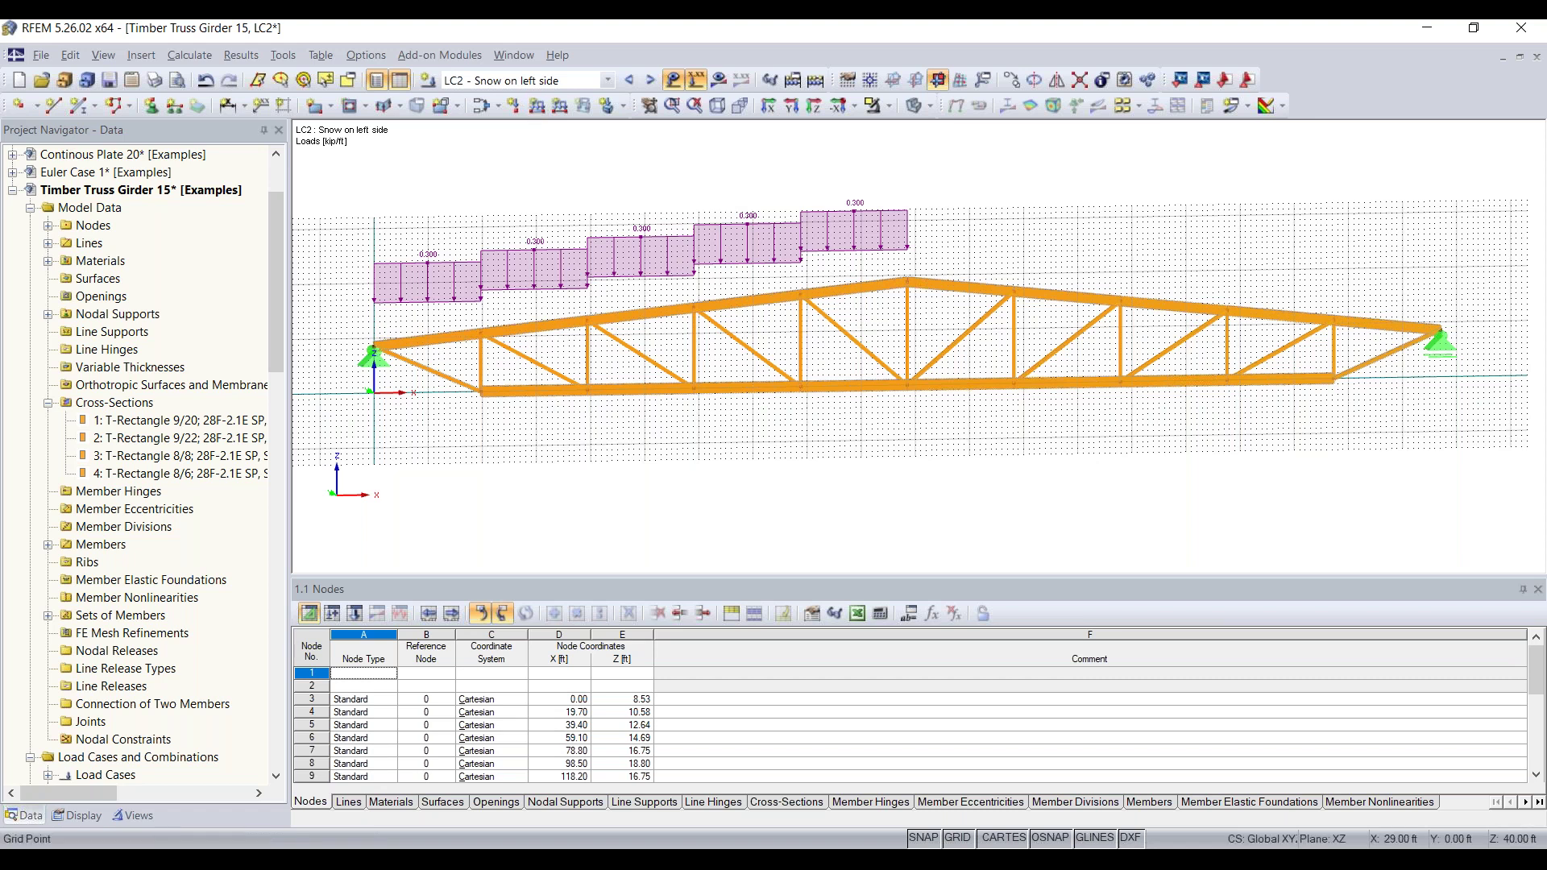
middle_click_drag(500, 472, 418, 372, "ctrl")
right_click(1414, 439)
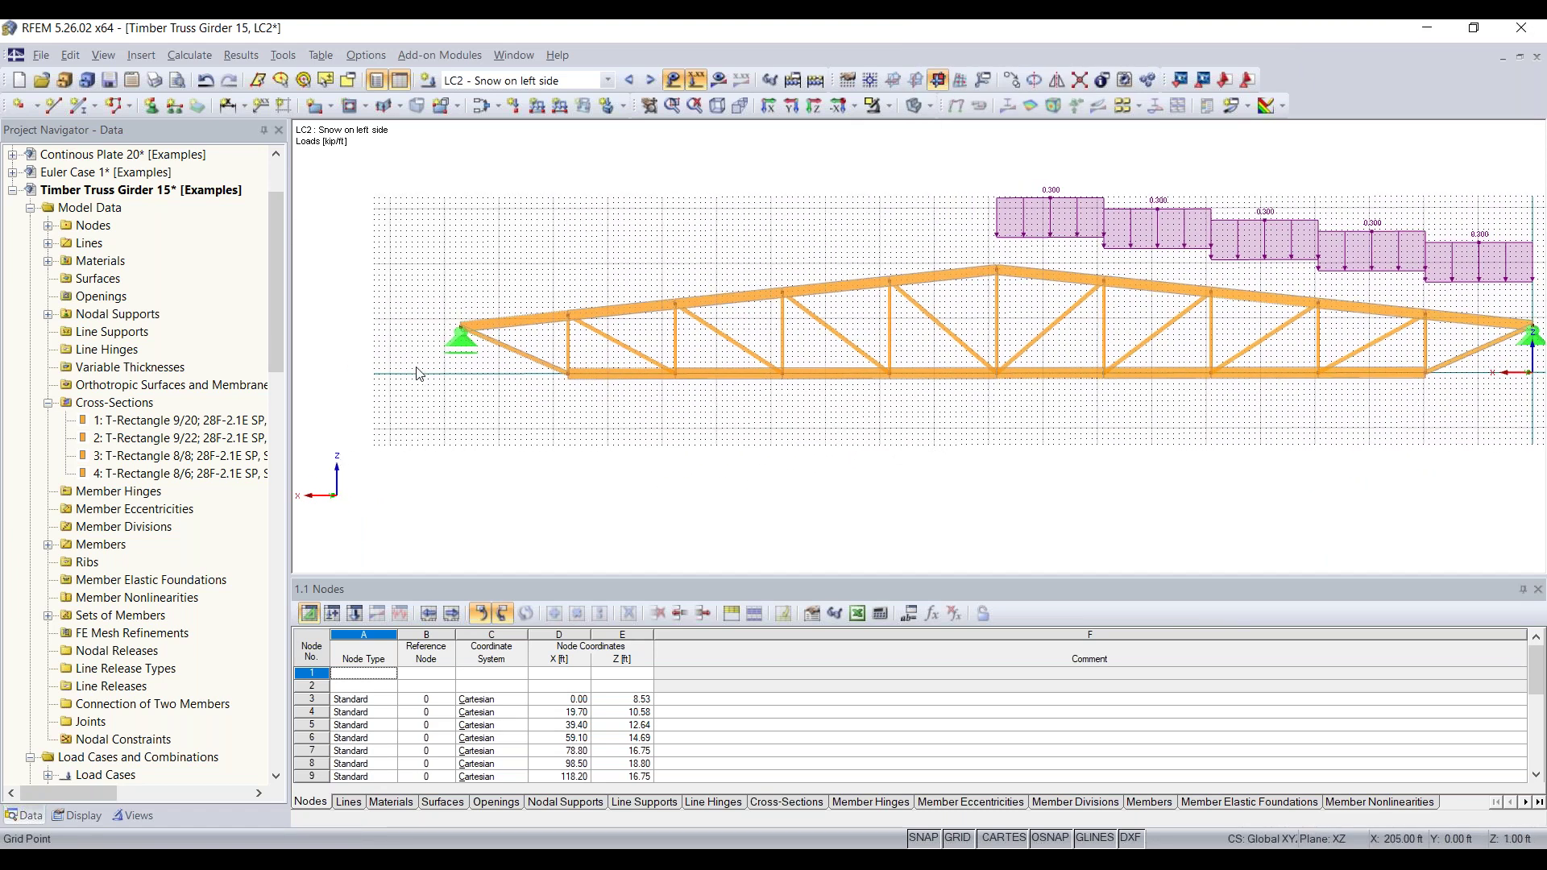
left_click_drag(419, 373, 1029, 234)
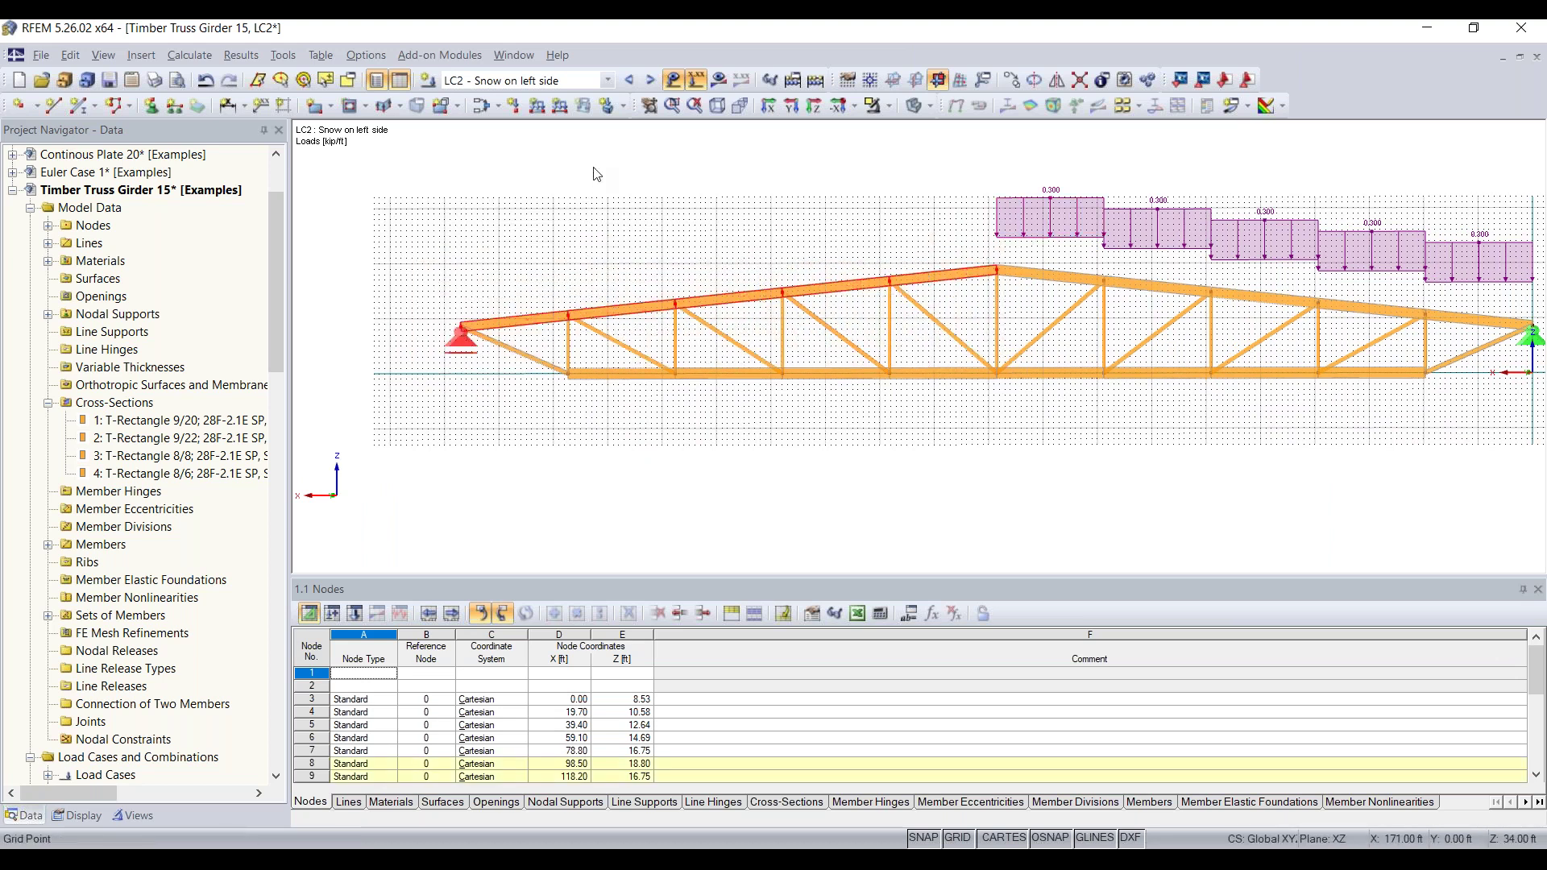
left_click(536, 106)
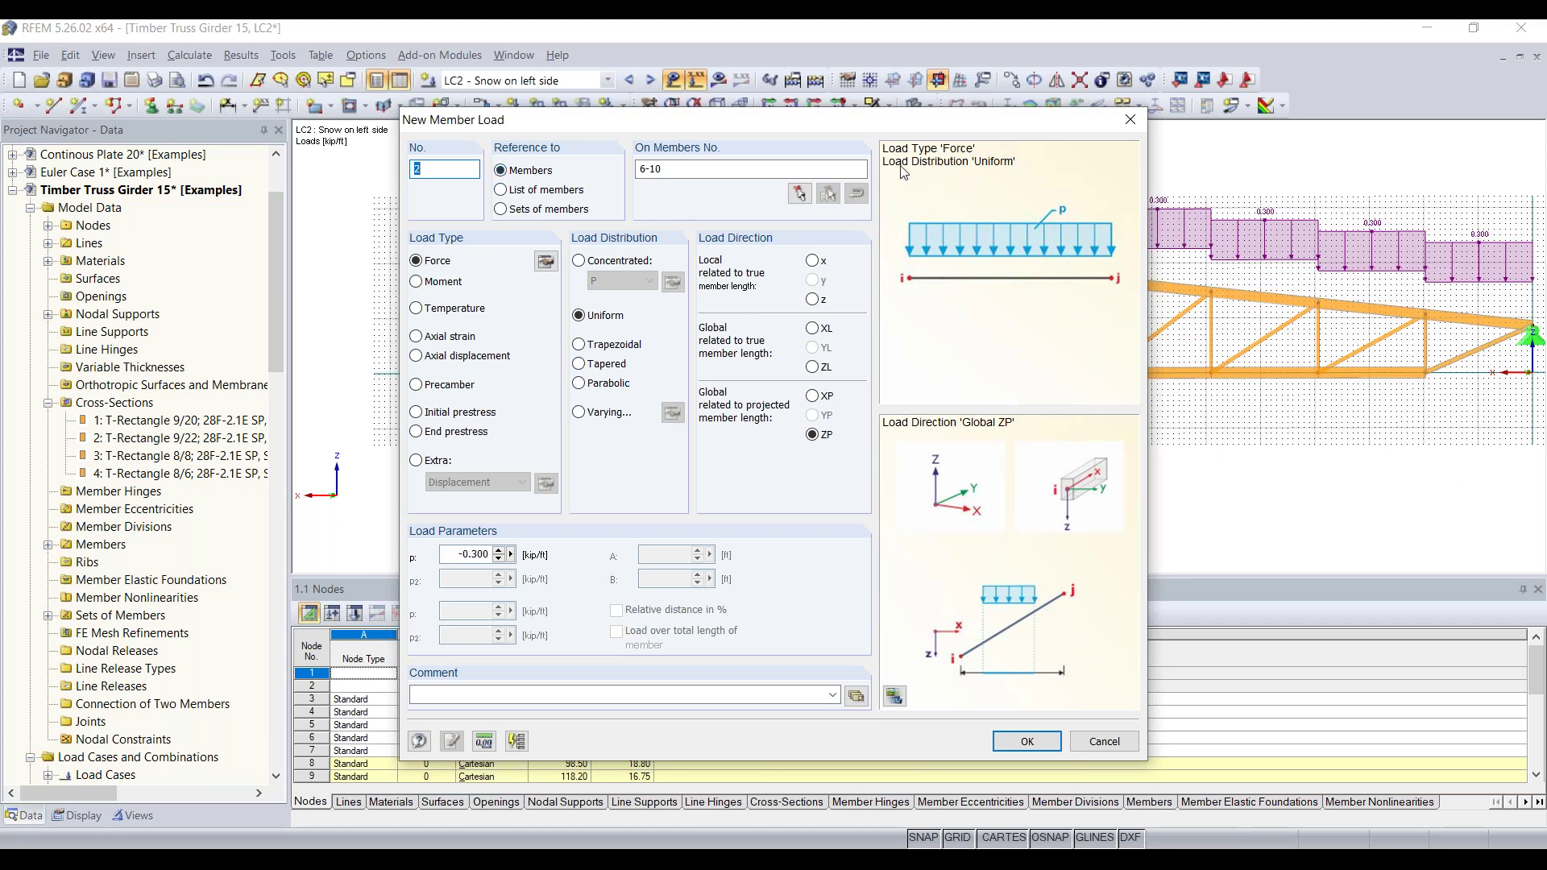
left_click_drag(878, 133, 792, 136)
left_click(979, 728)
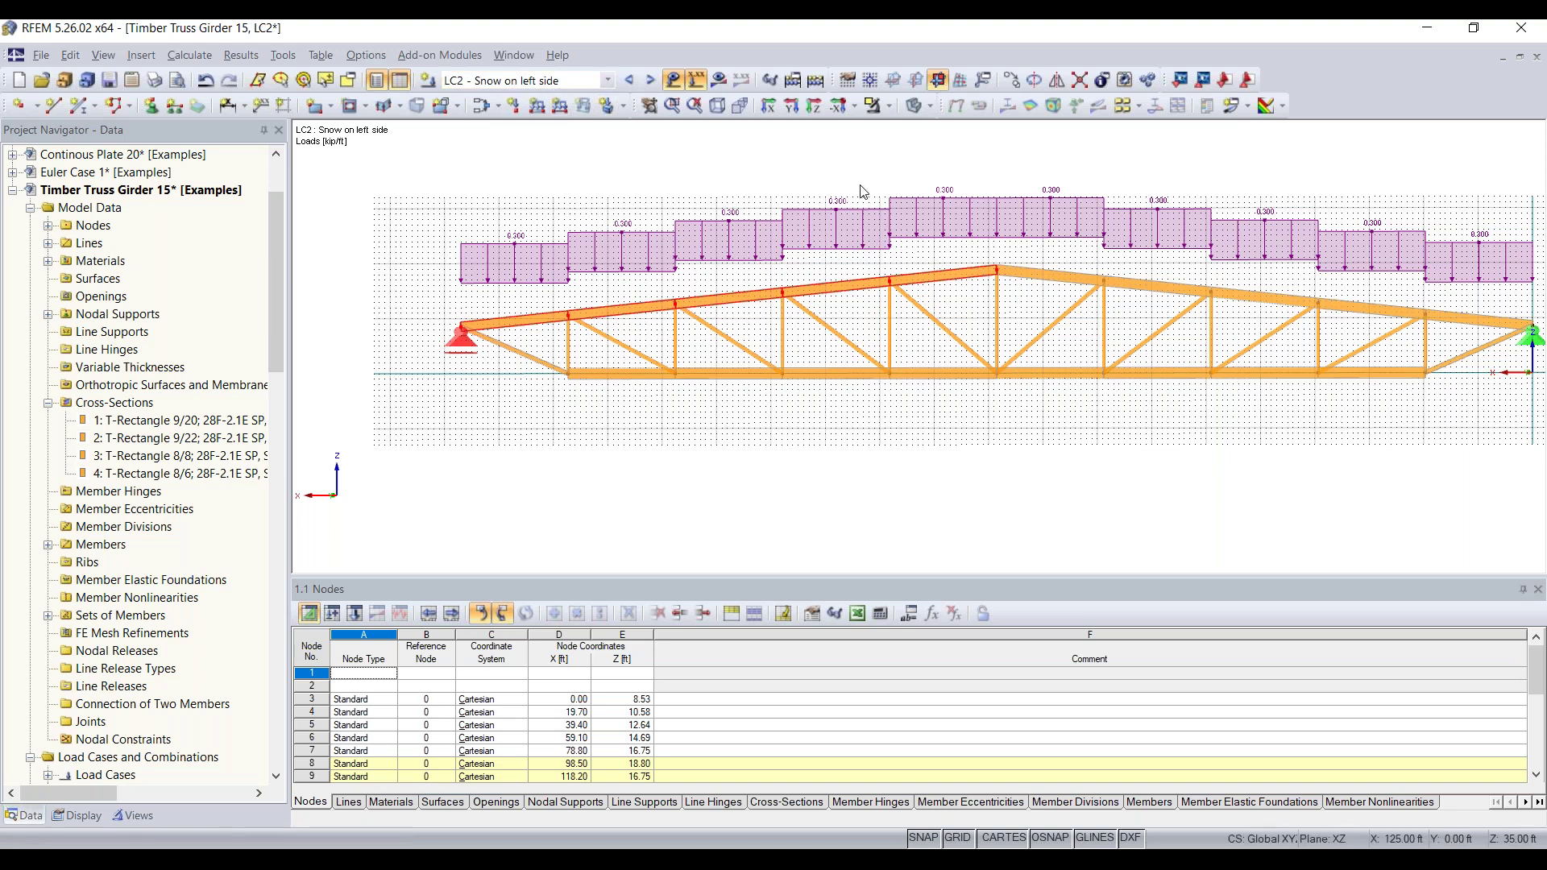
left_click(650, 81)
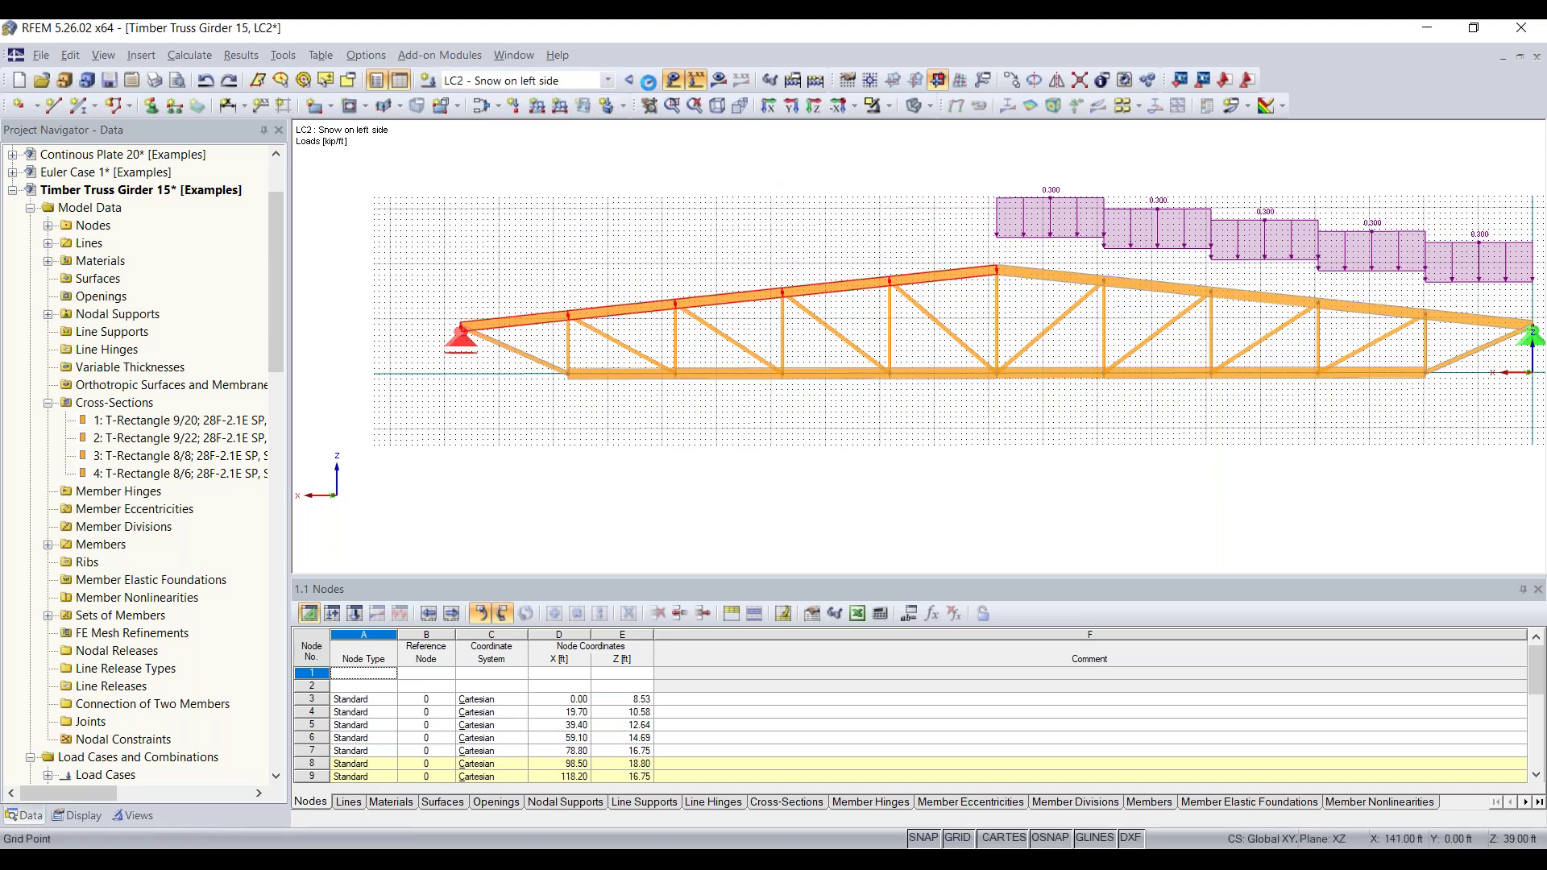
Step: In LC3, apply a uniform -0.3 kip/ft member load in projected direction ZP to the selected top chord members 6-10
left_click(649, 81)
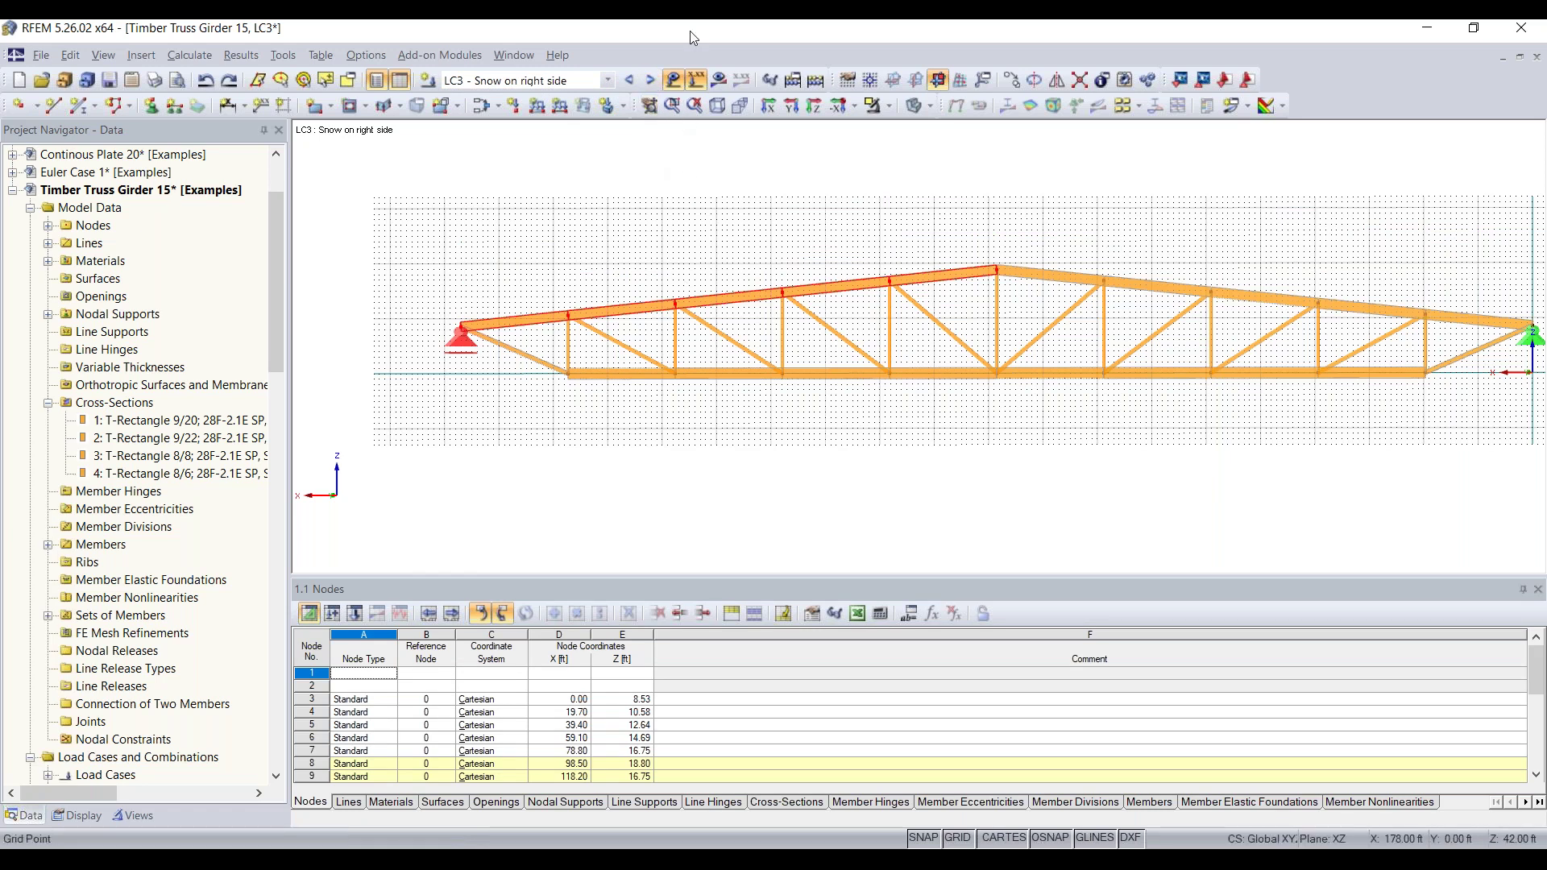
left_click(537, 105)
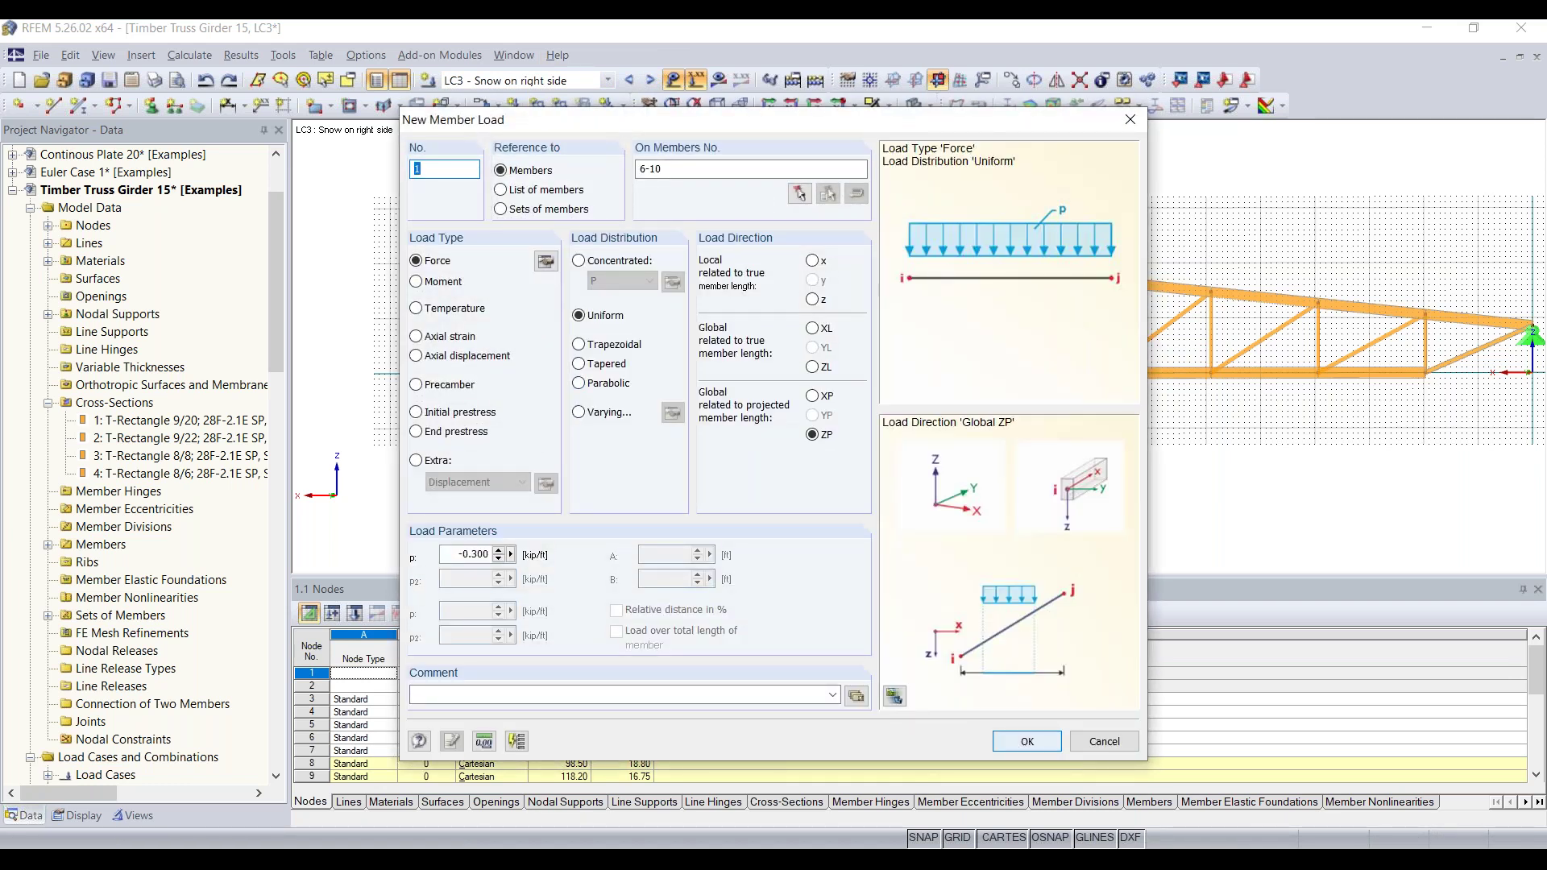
left_click(1027, 741)
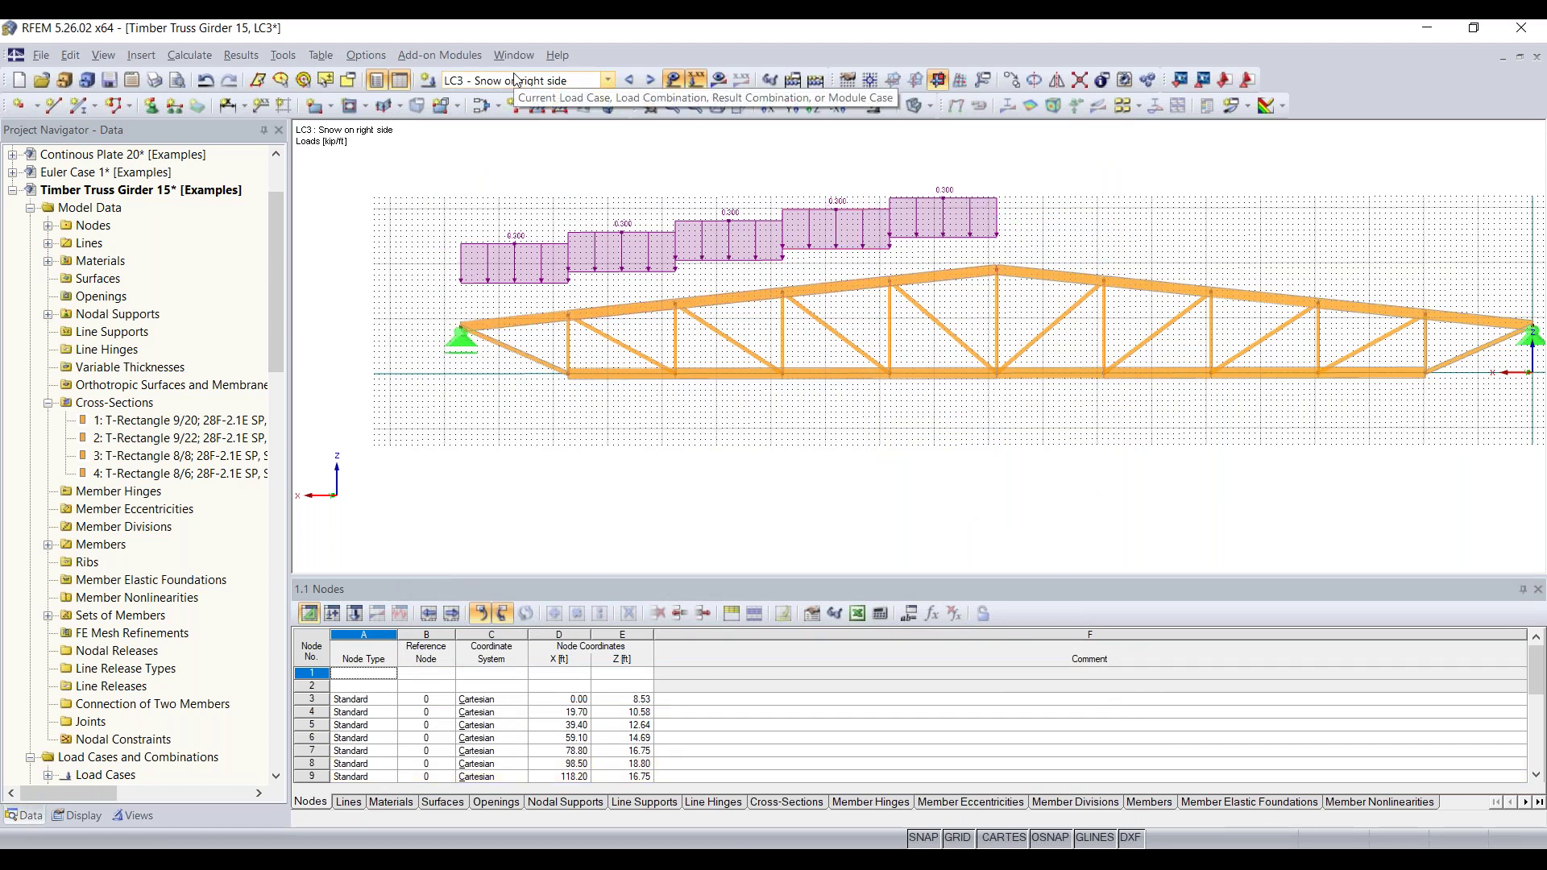
Step: In LC4, apply a uniform -0.035 kip/ft force in local z to the top chord's set of members
left_click(651, 80)
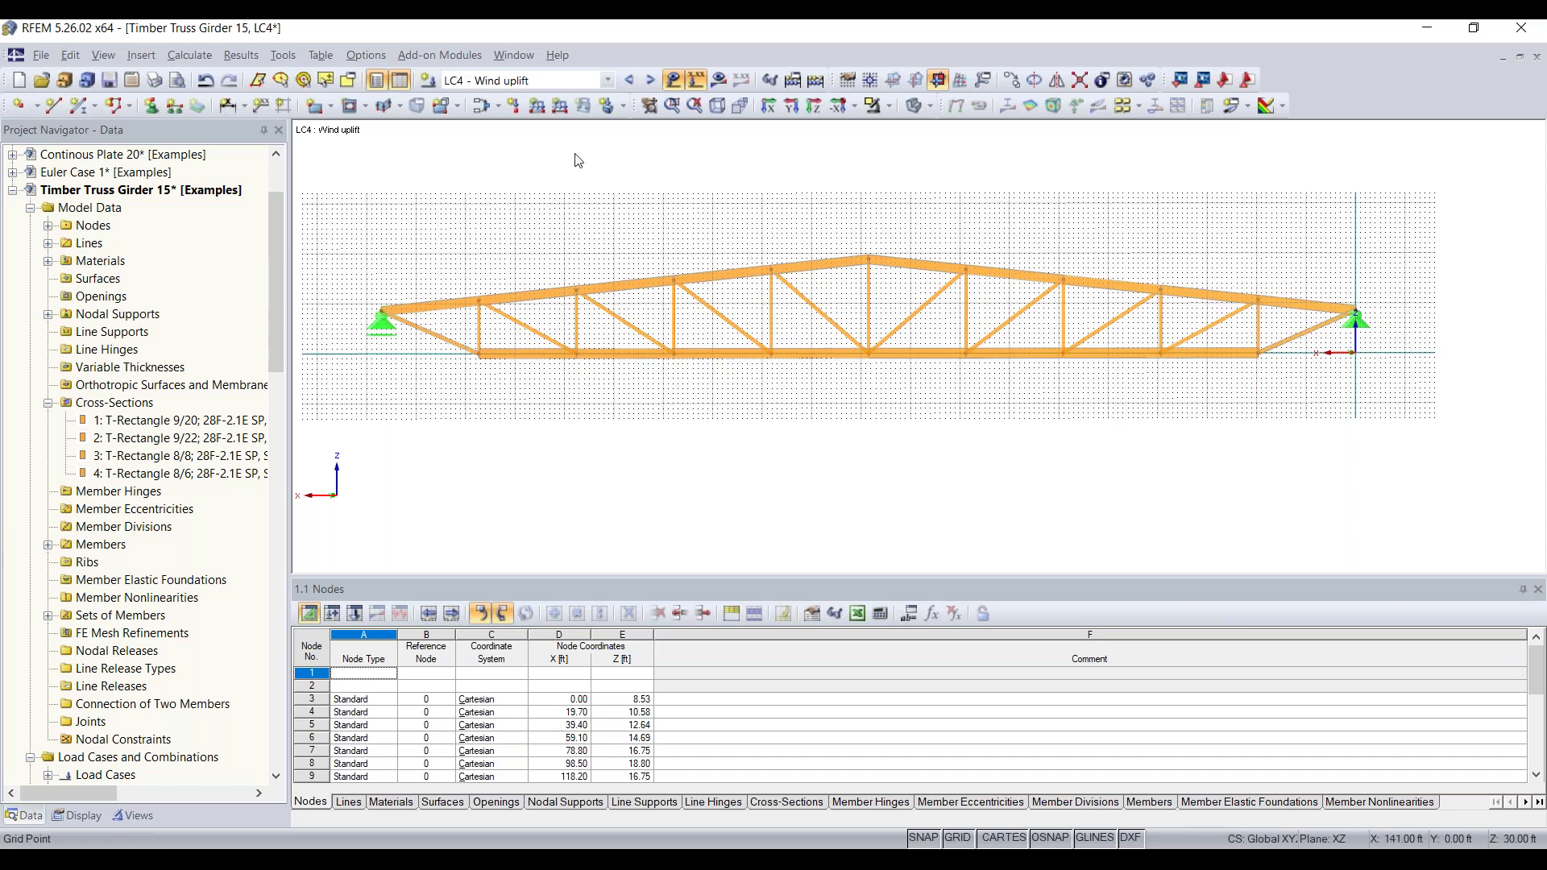
left_click(537, 108)
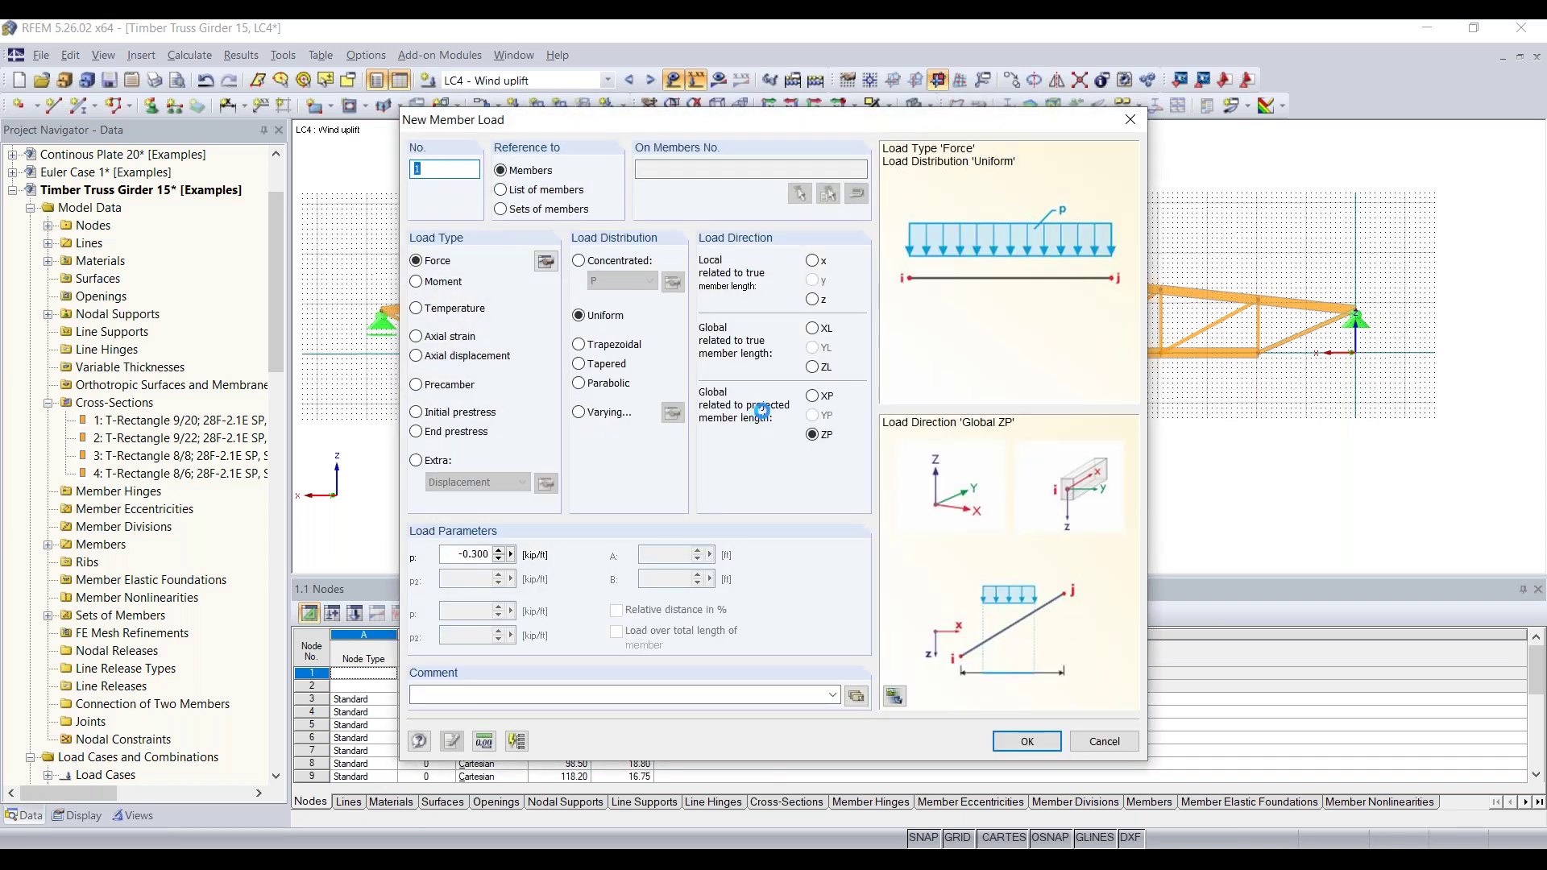
left_click(815, 302)
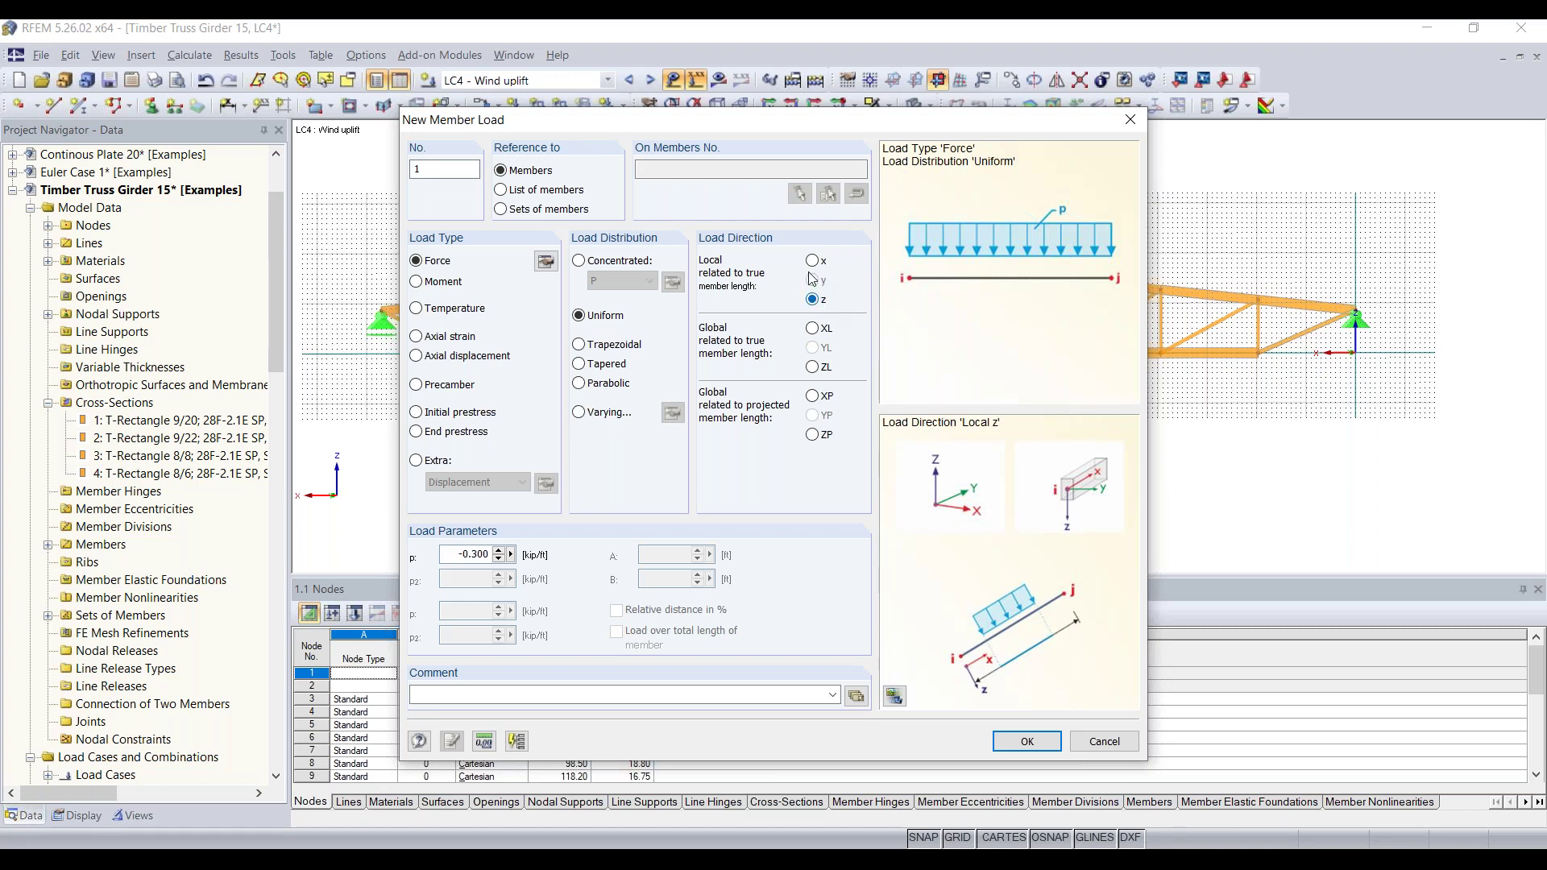
double_click(452, 554)
type("-0.035")
left_click(519, 215)
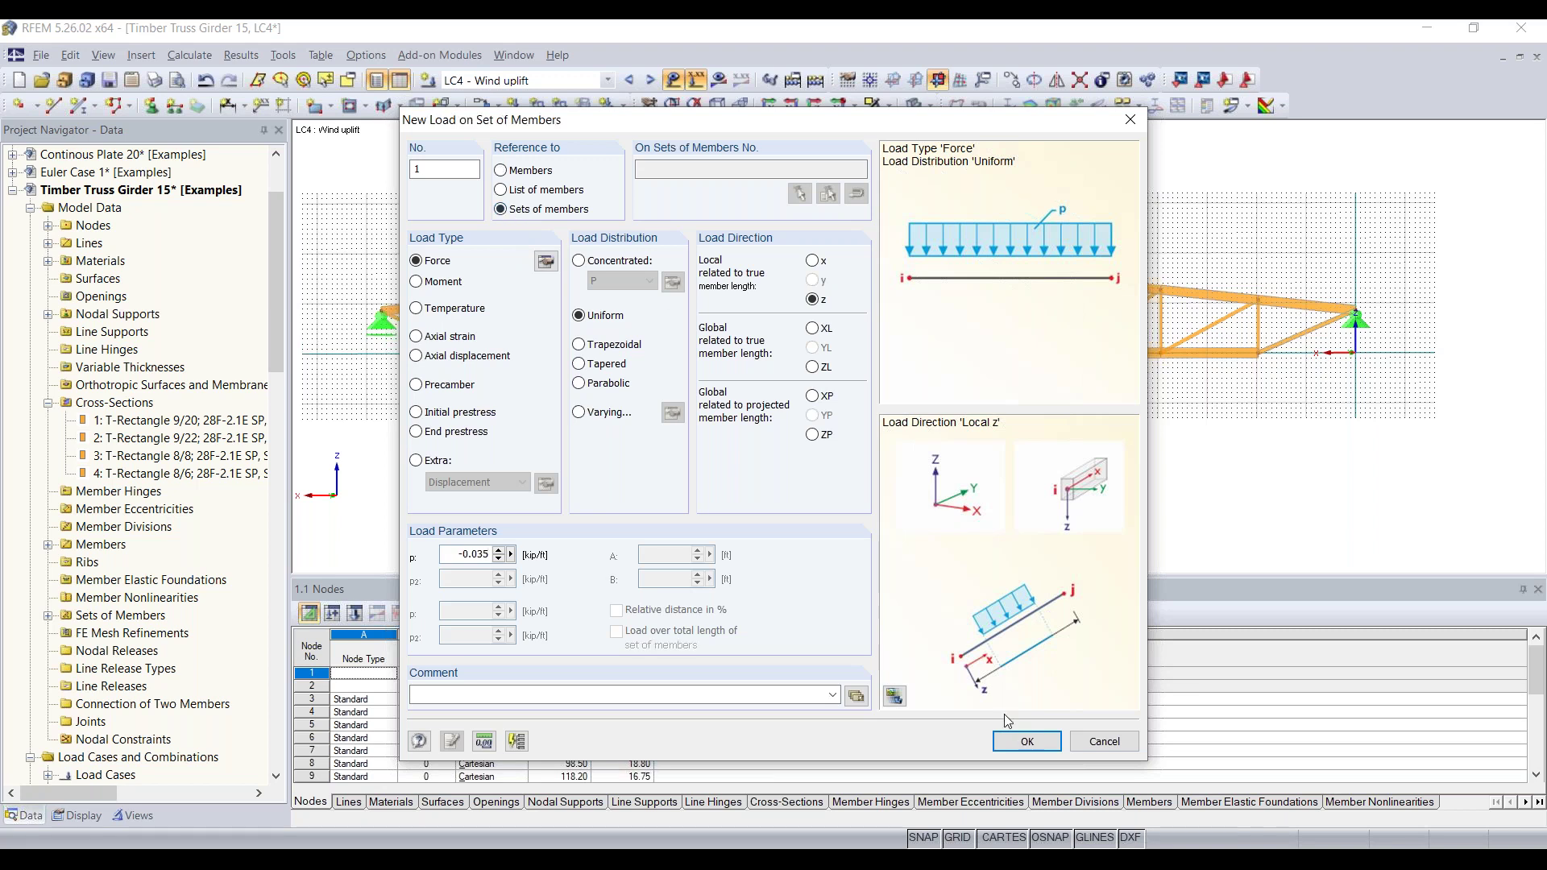
left_click(1026, 739)
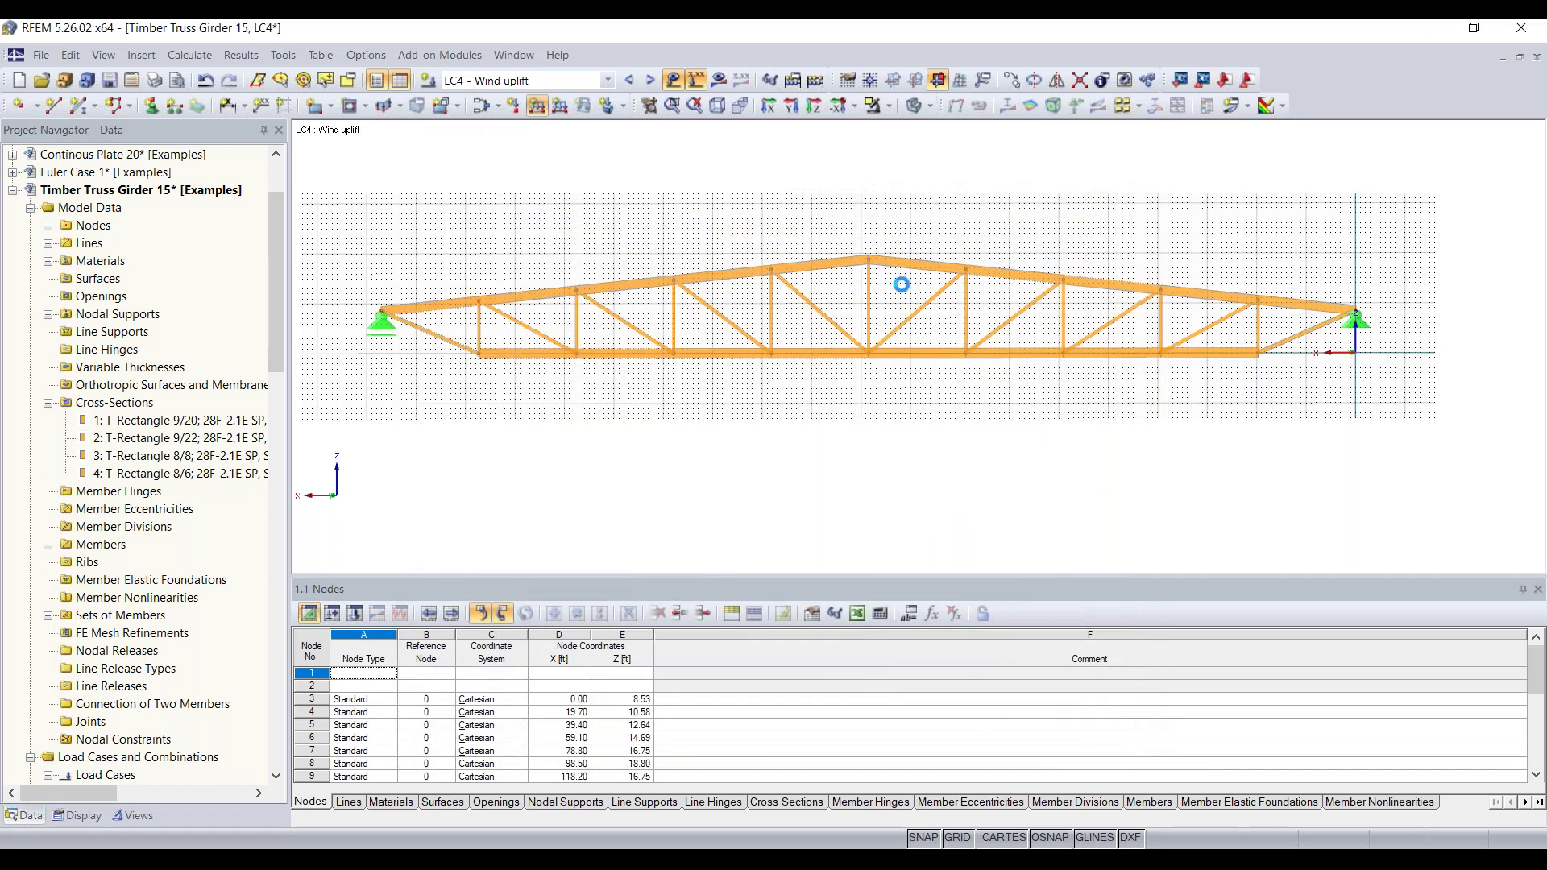
left_click(812, 256)
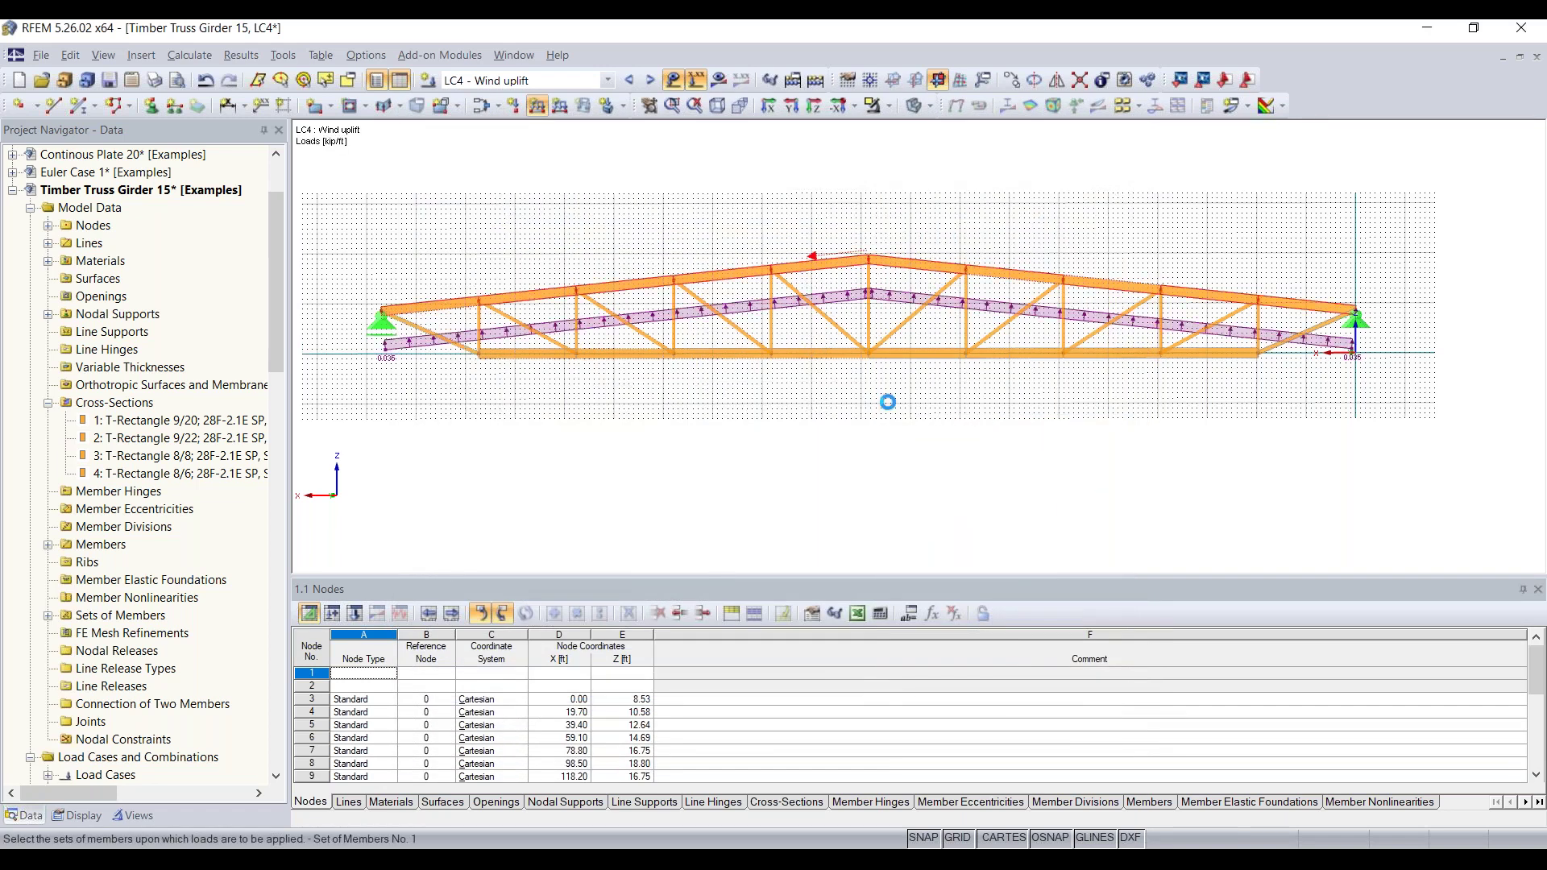
key("Escape")
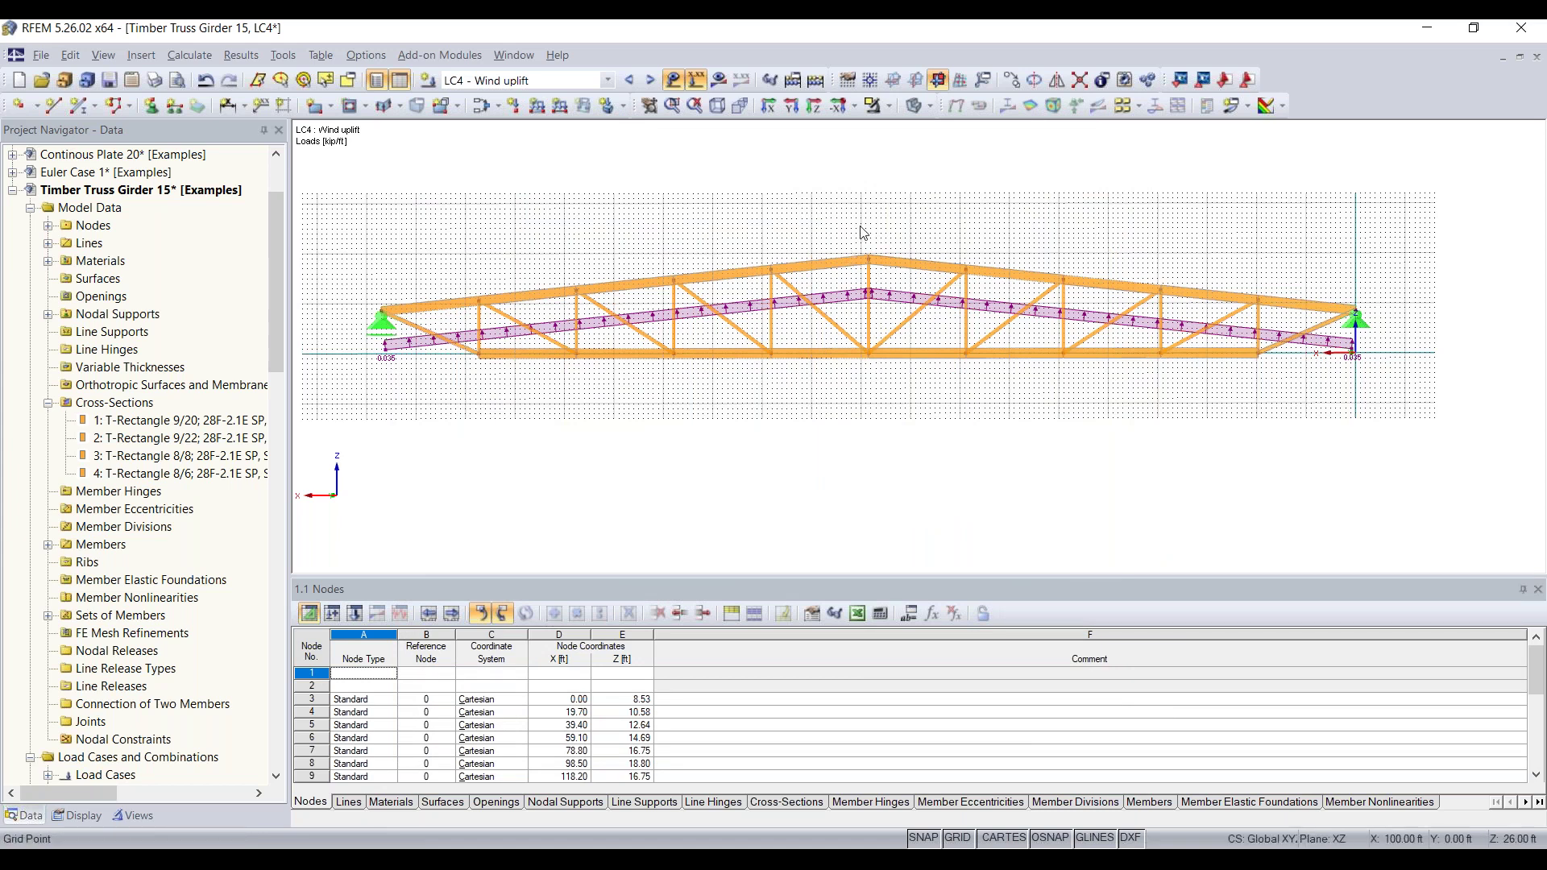
Step: Run the calculation of the truss girder
left_click(817, 81)
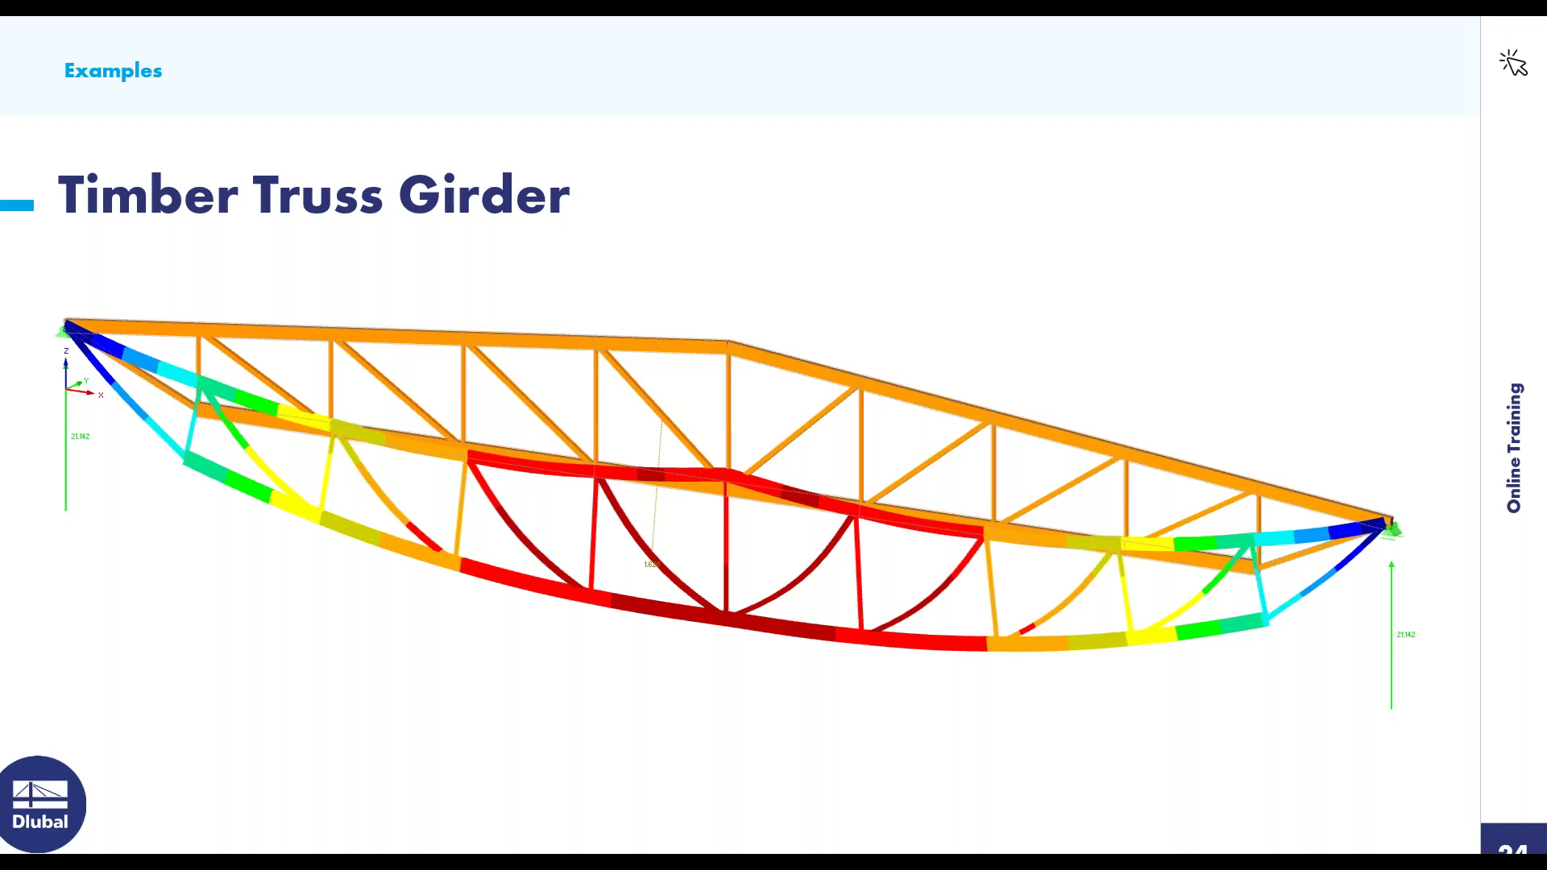
key("Right")
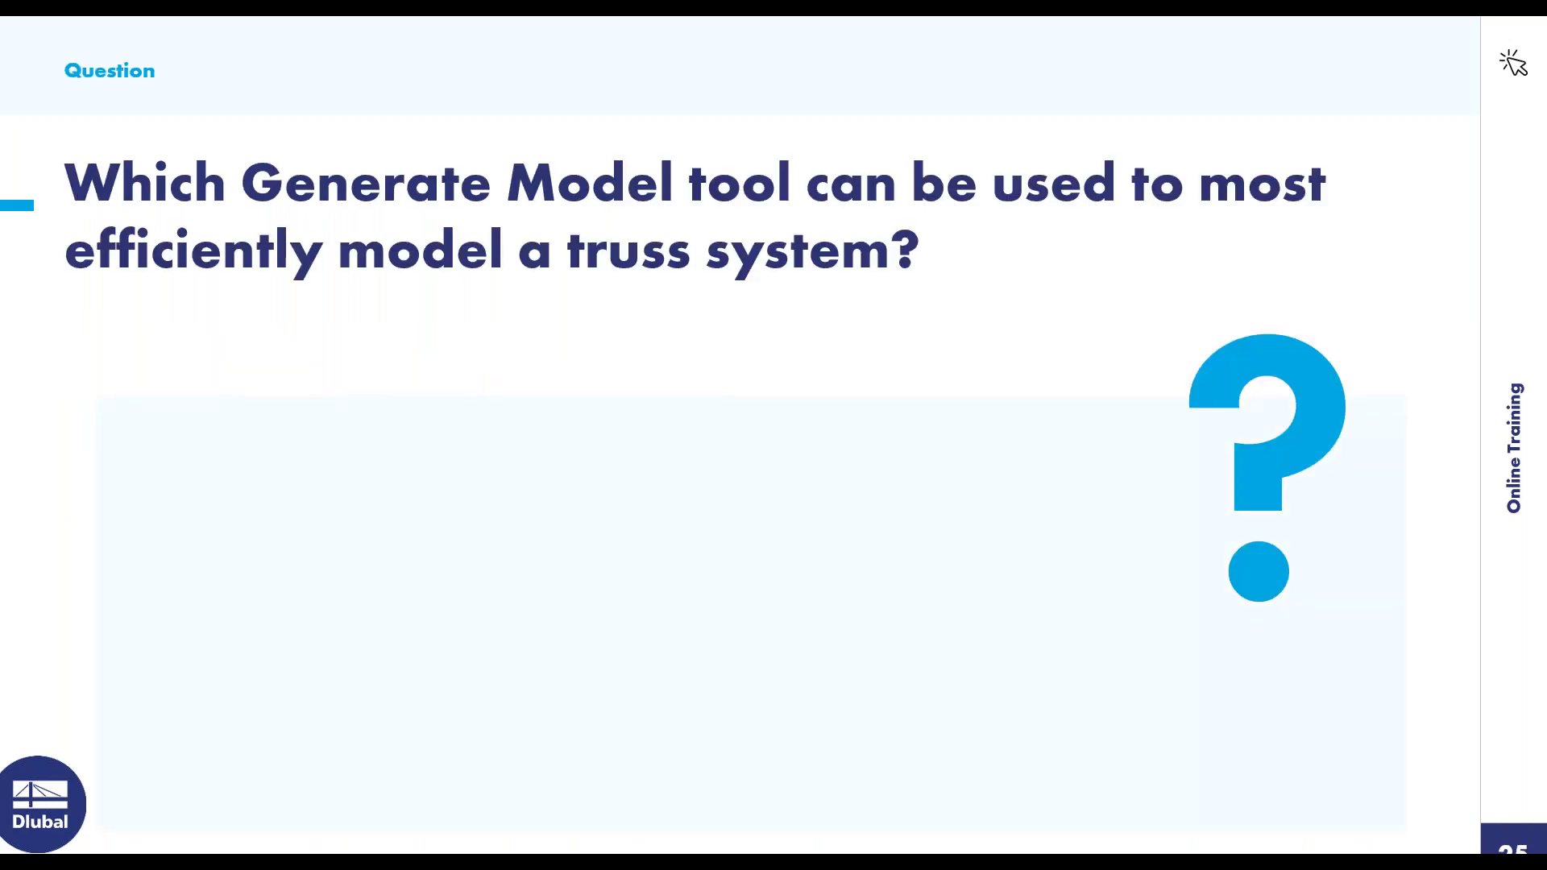
key("Right")
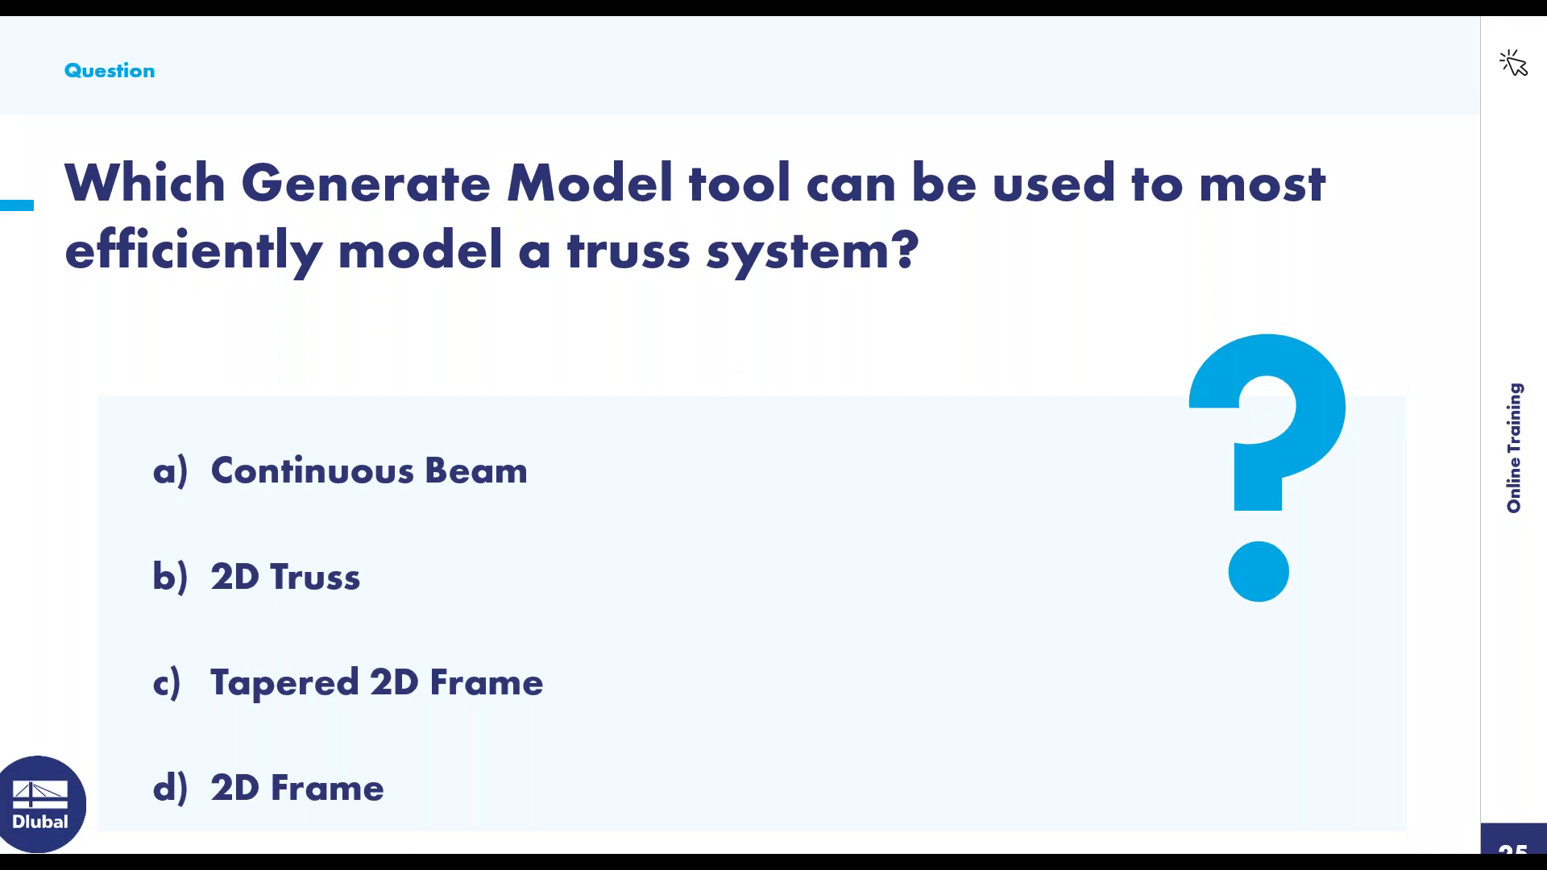
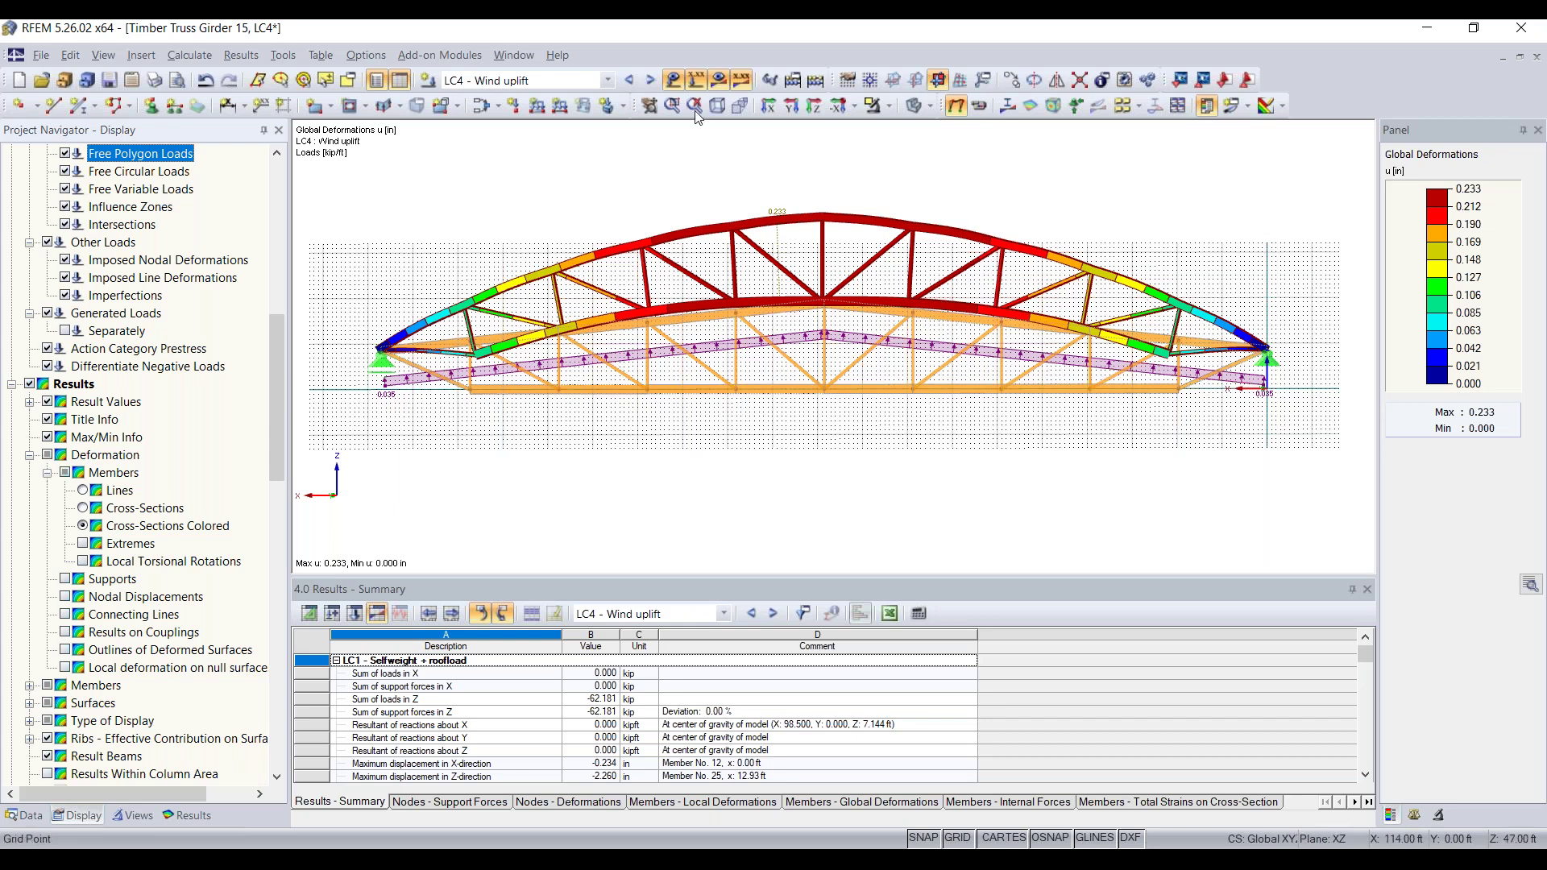
Step: Hide the deformation results and the loads, and display the truss girder as a wireframe model
left_click(718, 80)
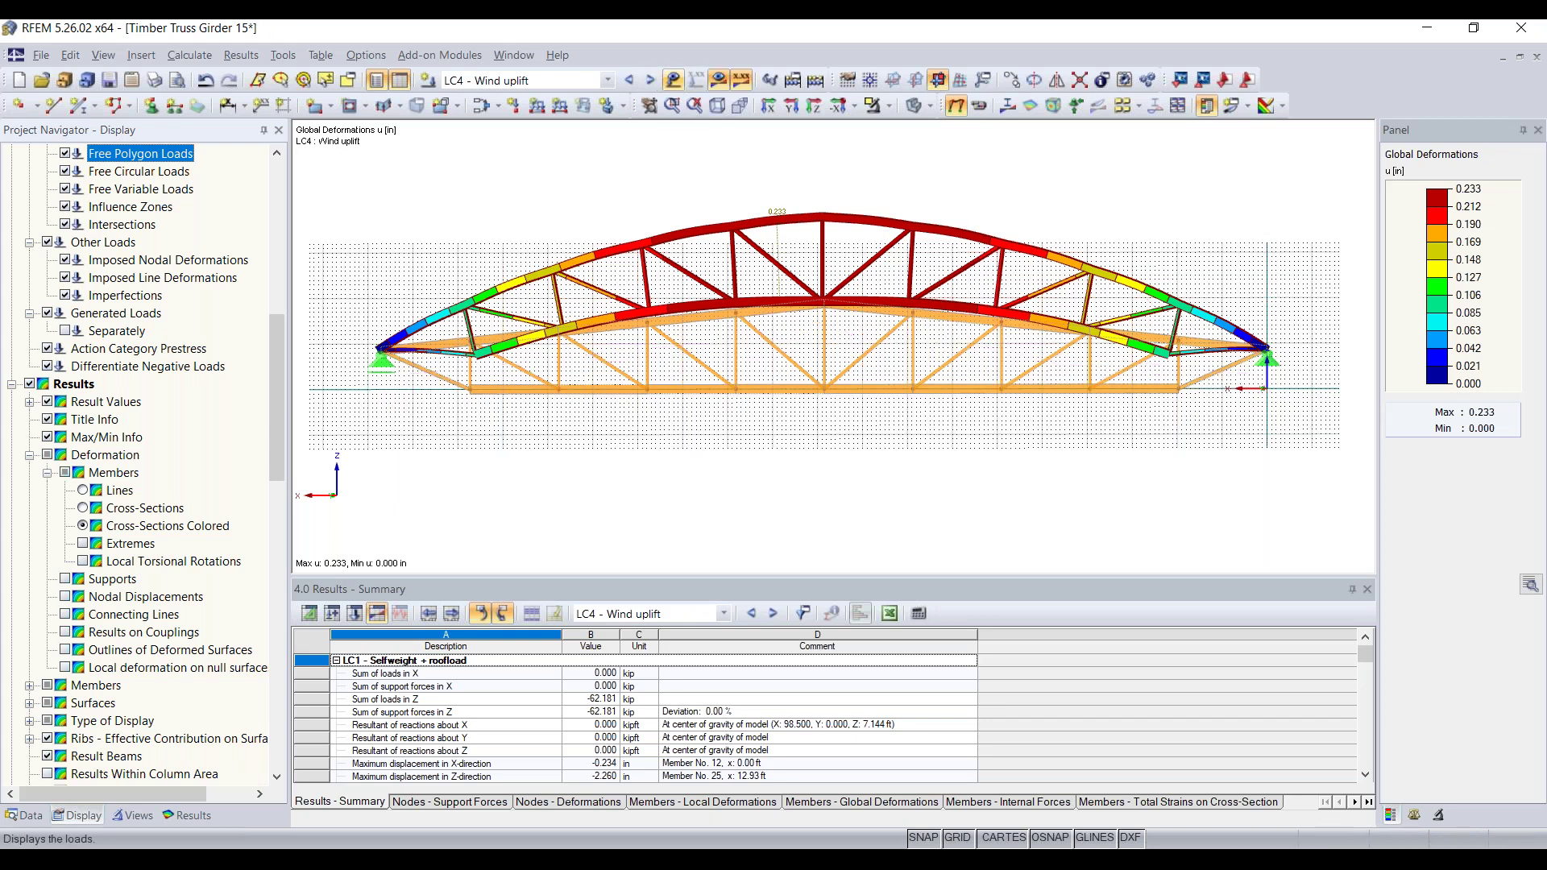
left_click(718, 82)
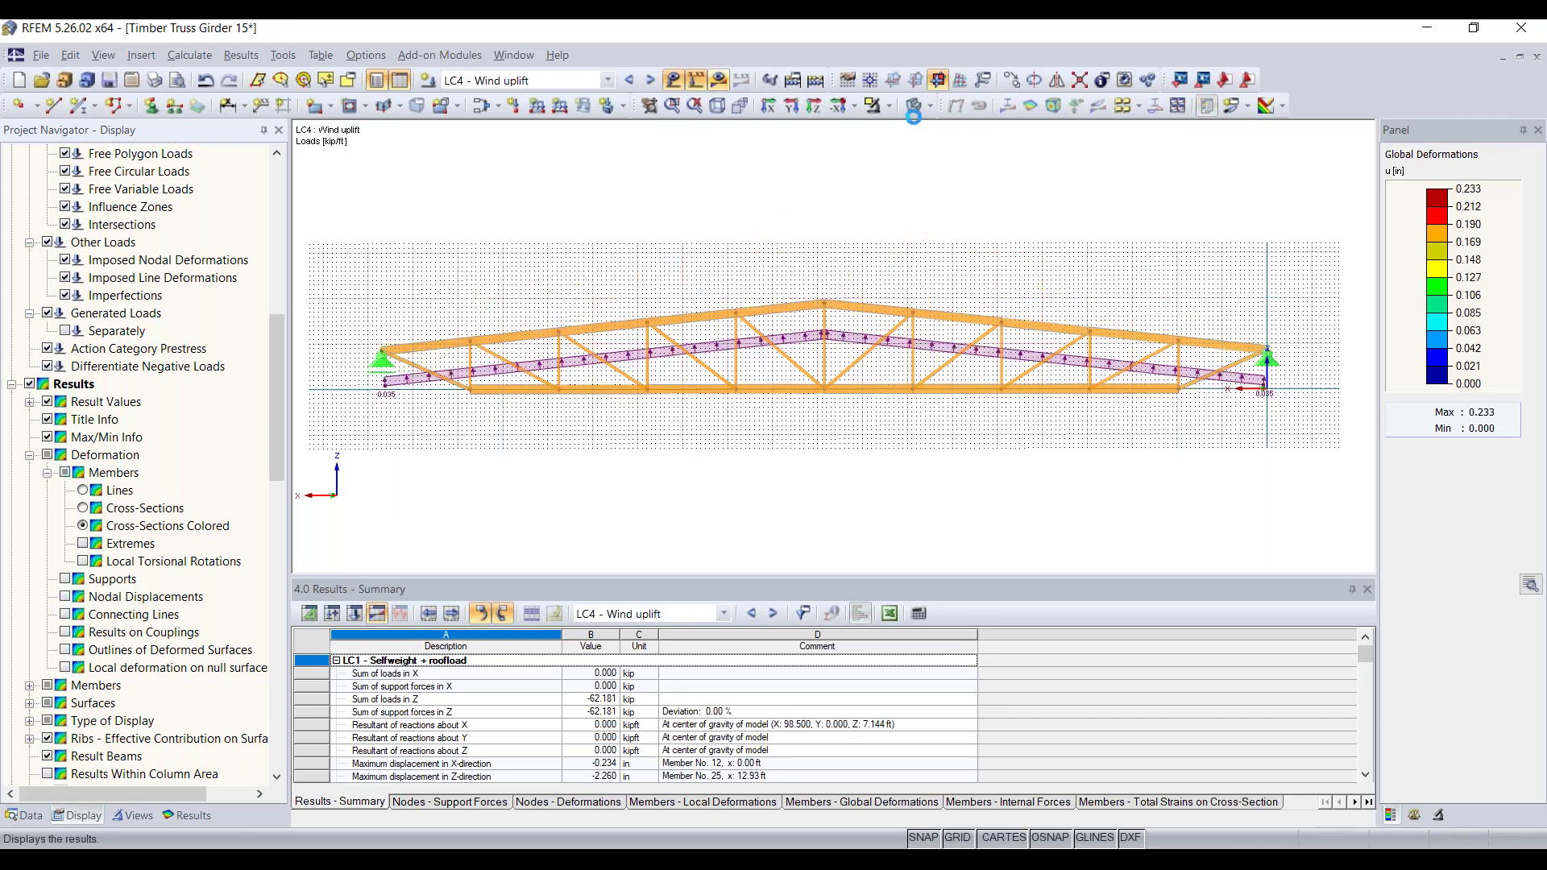
left_click(915, 105)
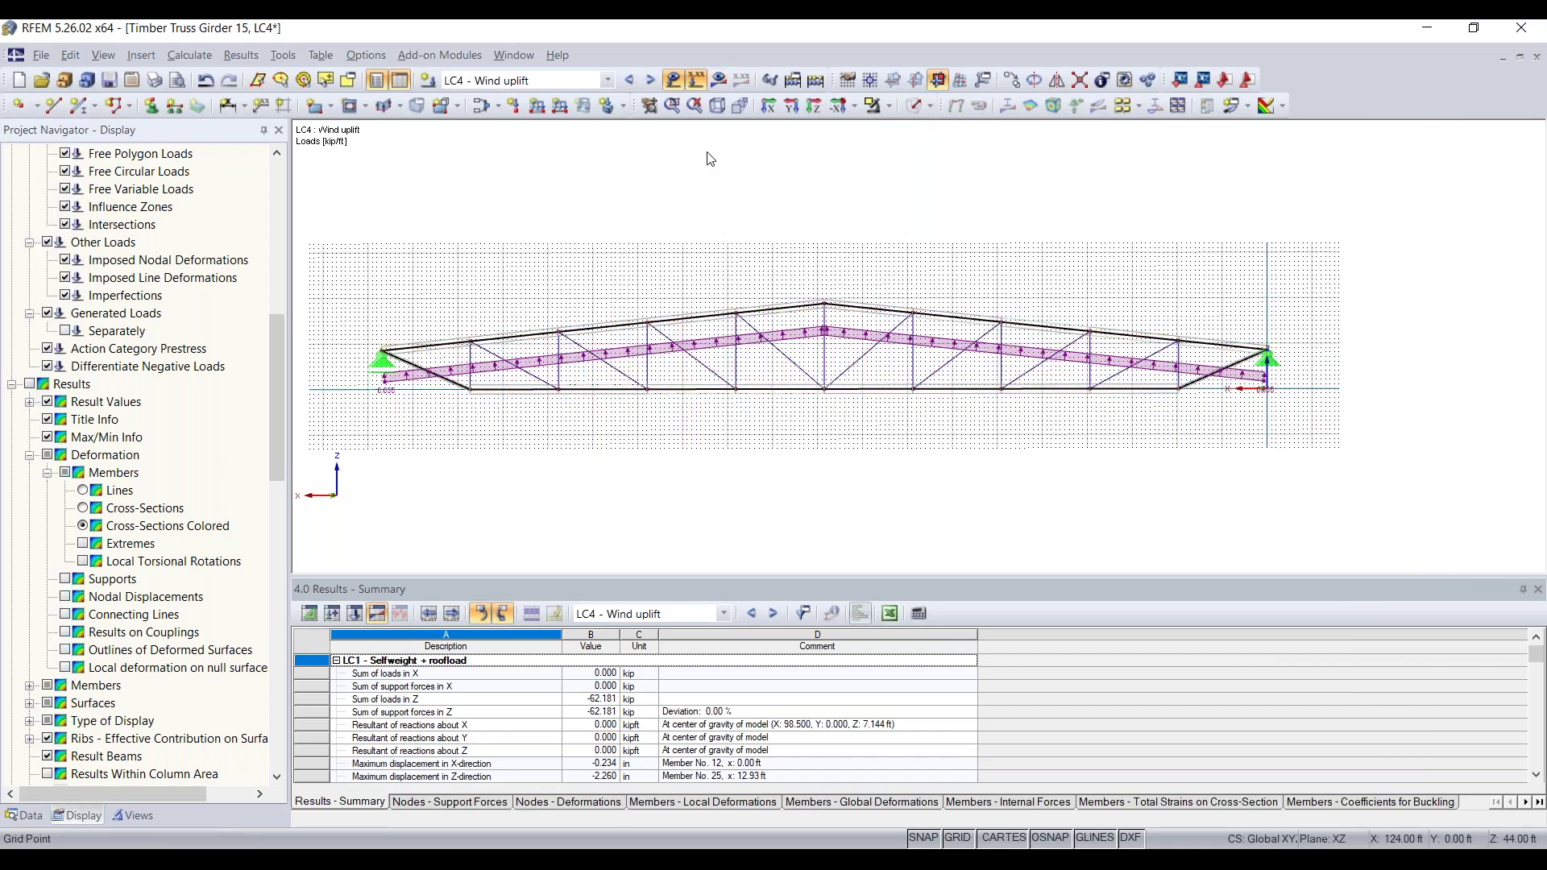
left_click(696, 80)
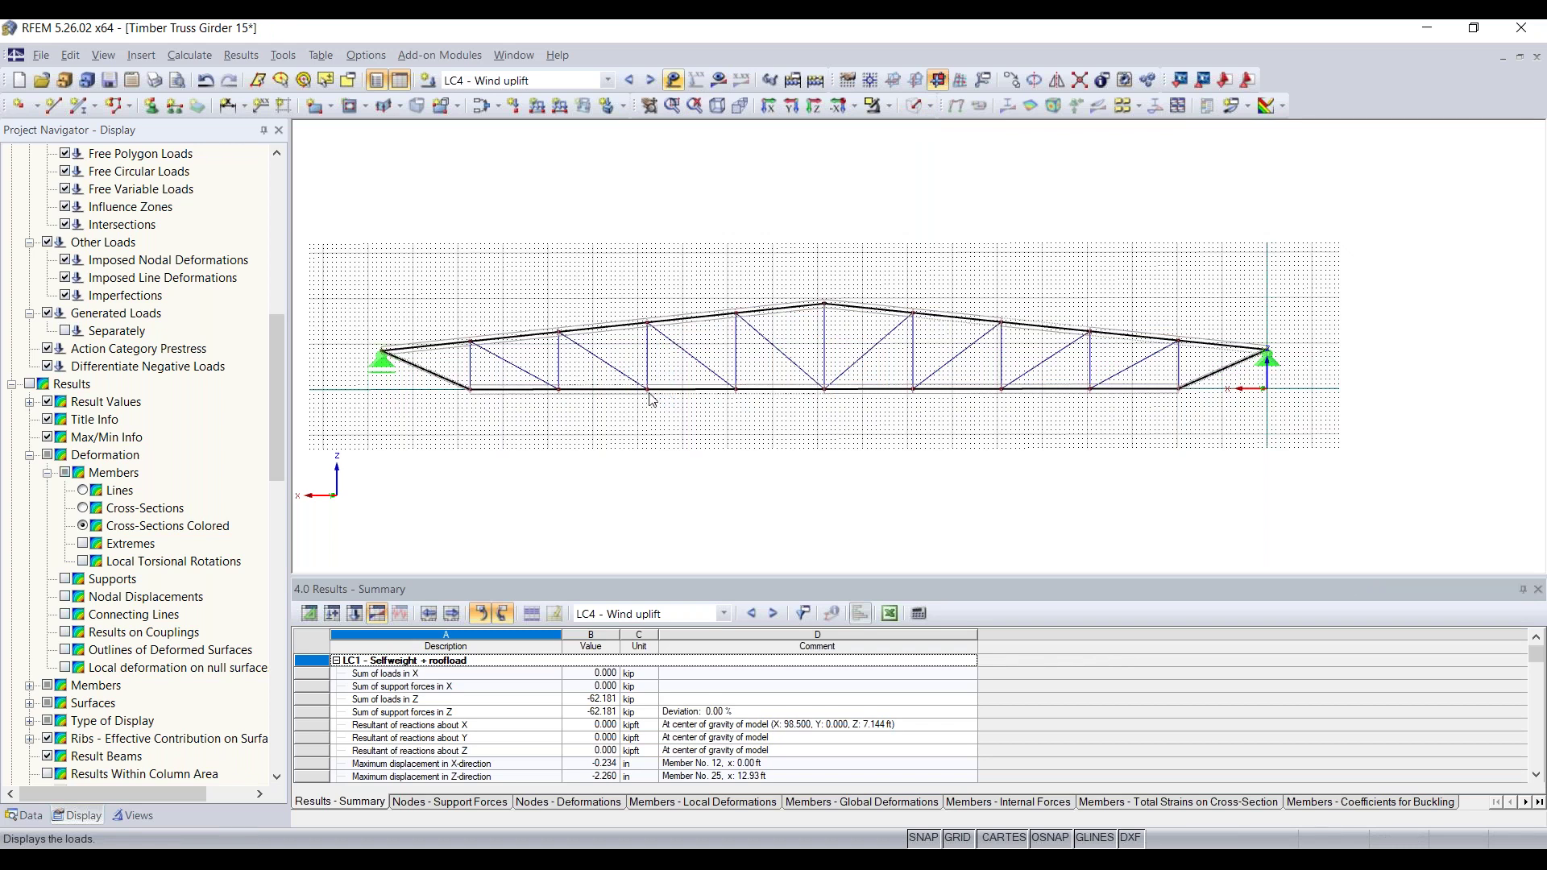
Step: Examine the wireframe truss panels and the joint where the end diagonal and first vertical meet the bottom chord
scroll(653, 399, "up", 5)
middle_click_drag(679, 276, 763, 416)
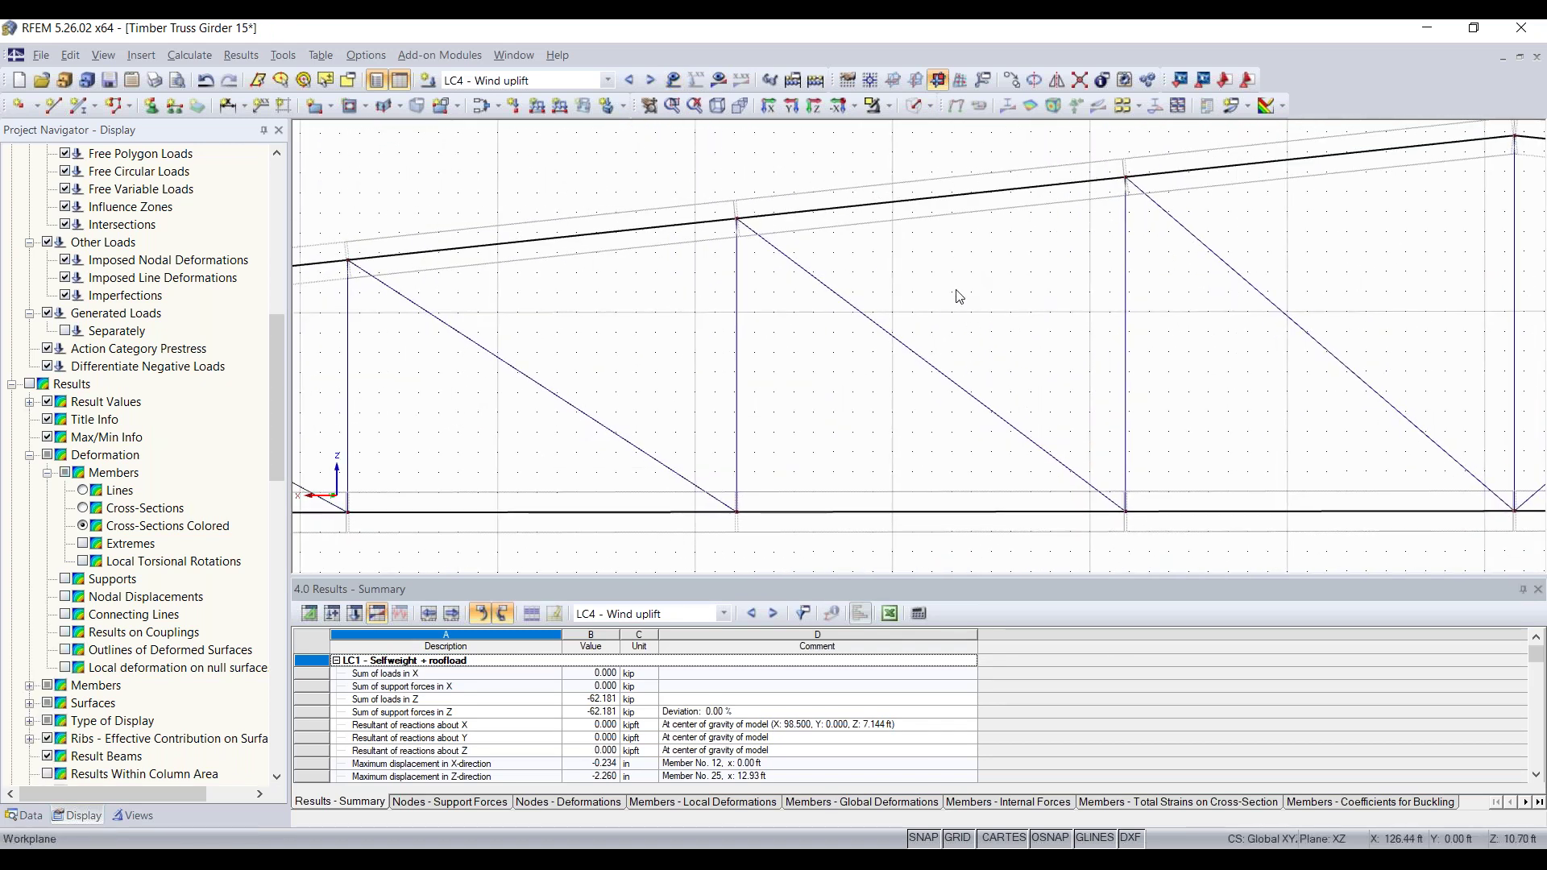
middle_click_drag(483, 359, 718, 368)
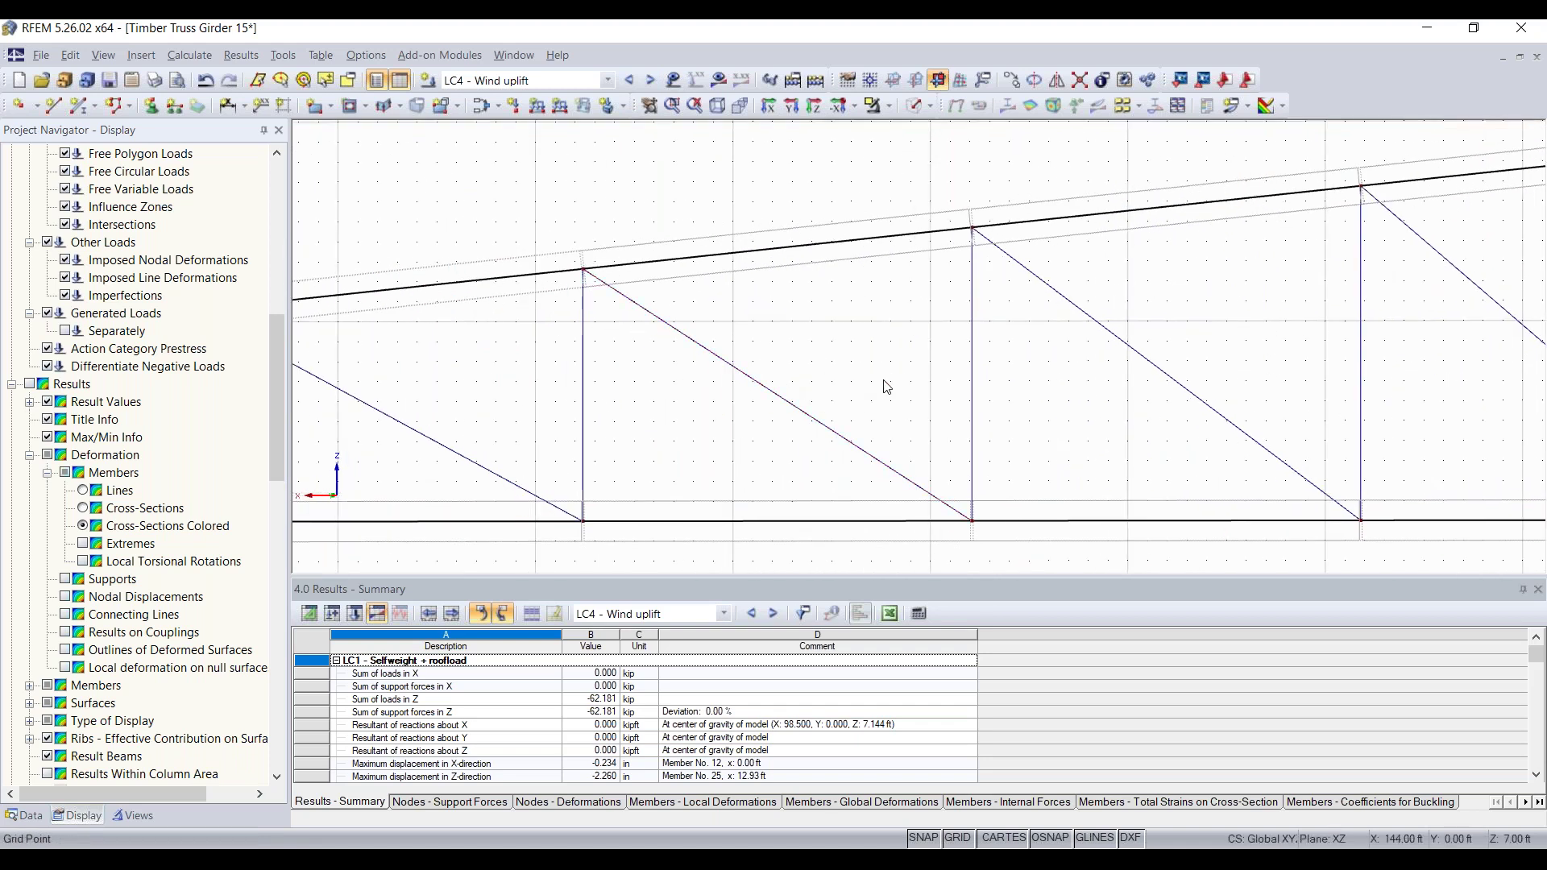
scroll(887, 386, "down", 2)
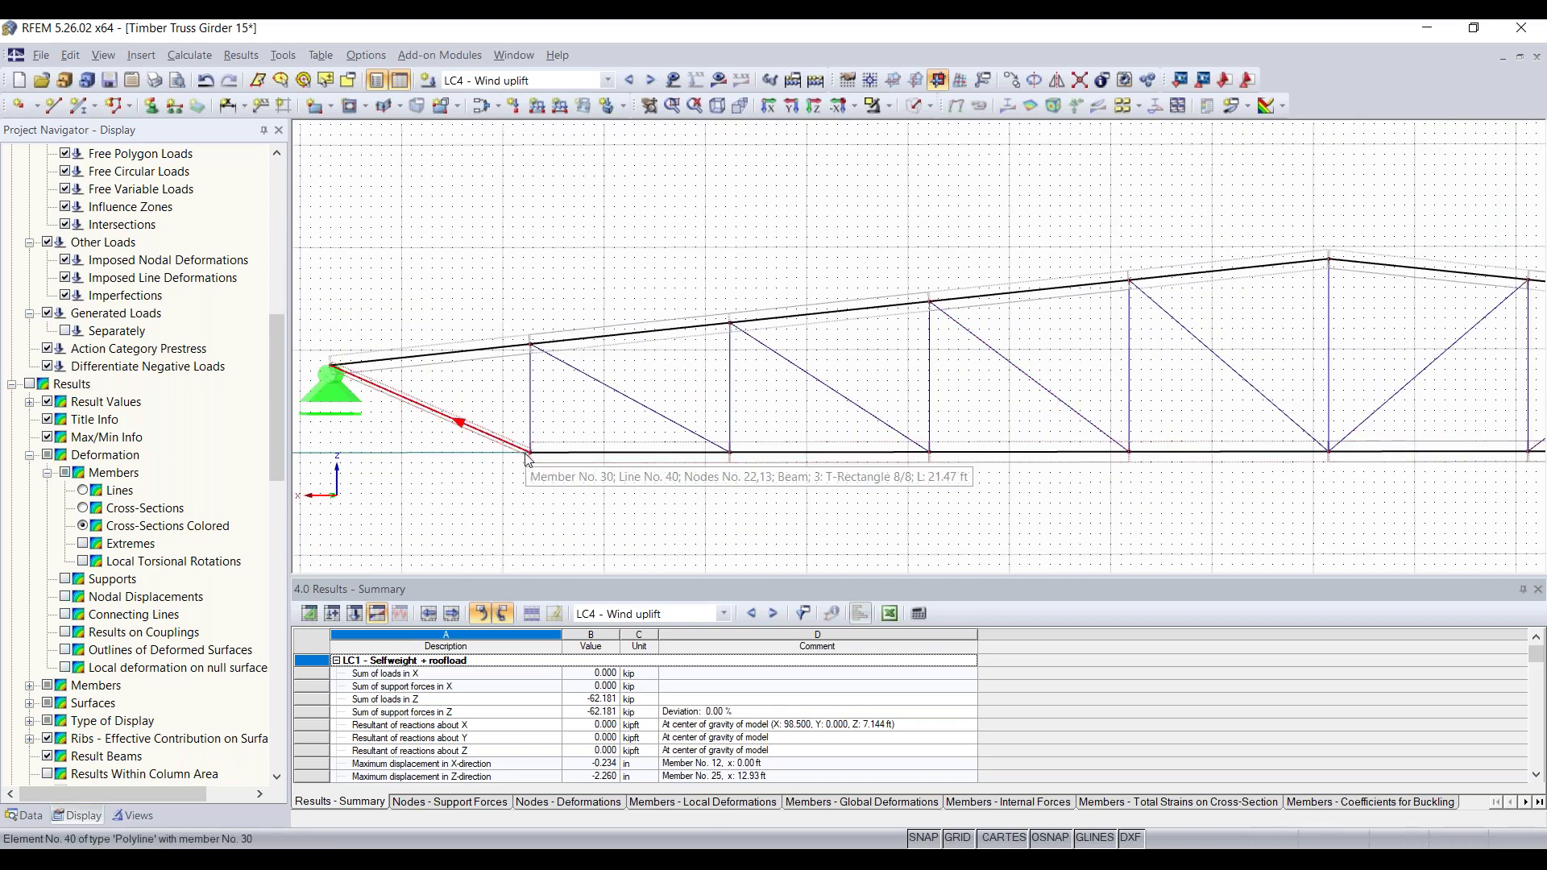
scroll(527, 458, "up", 5)
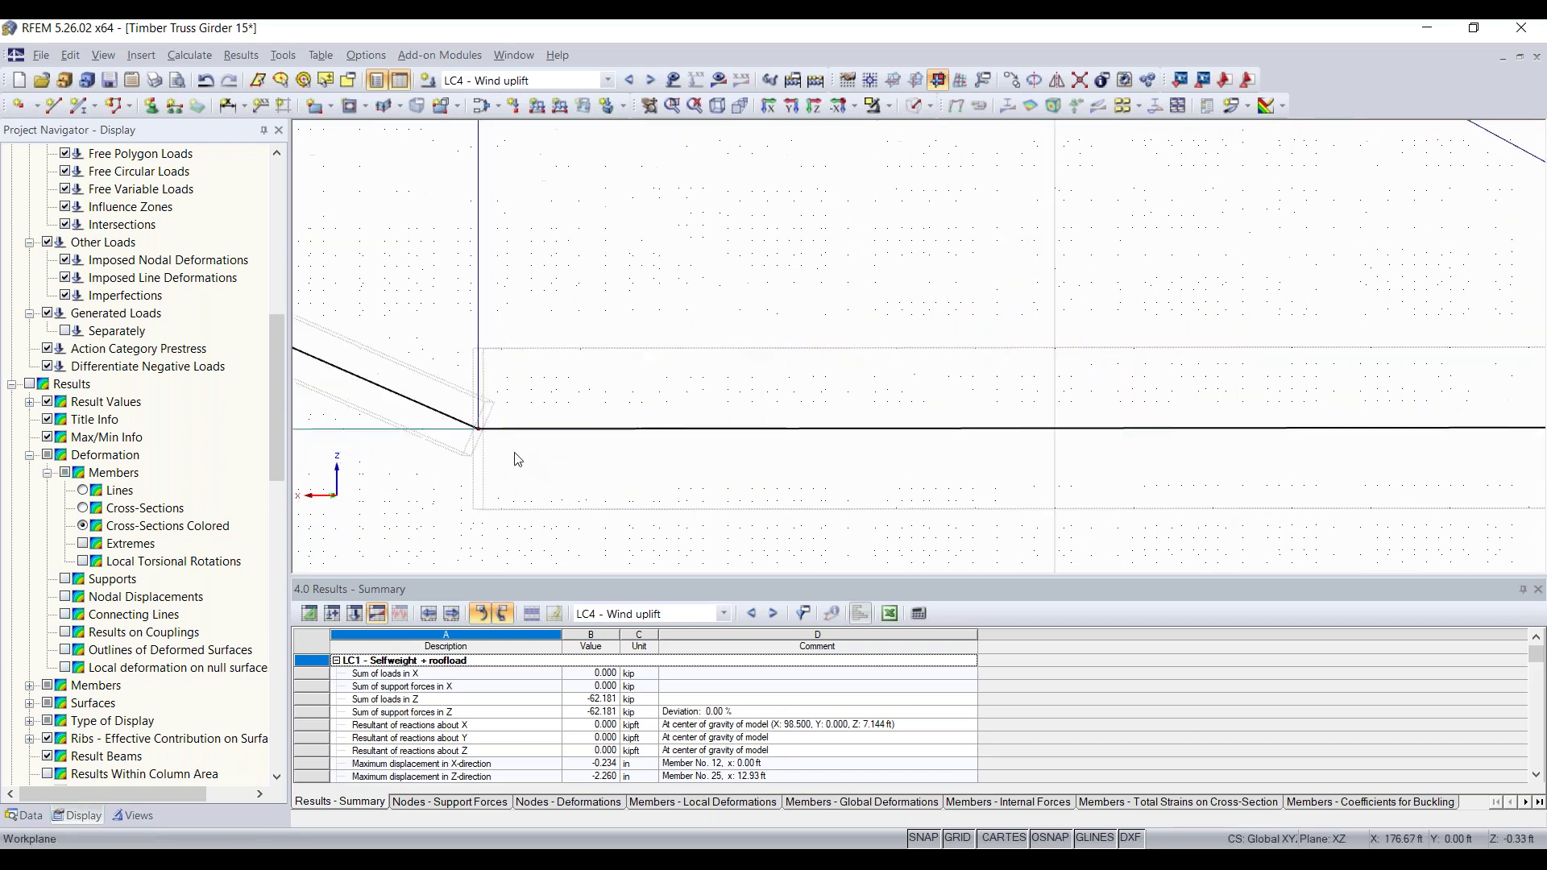
scroll(486, 433, "up", 5)
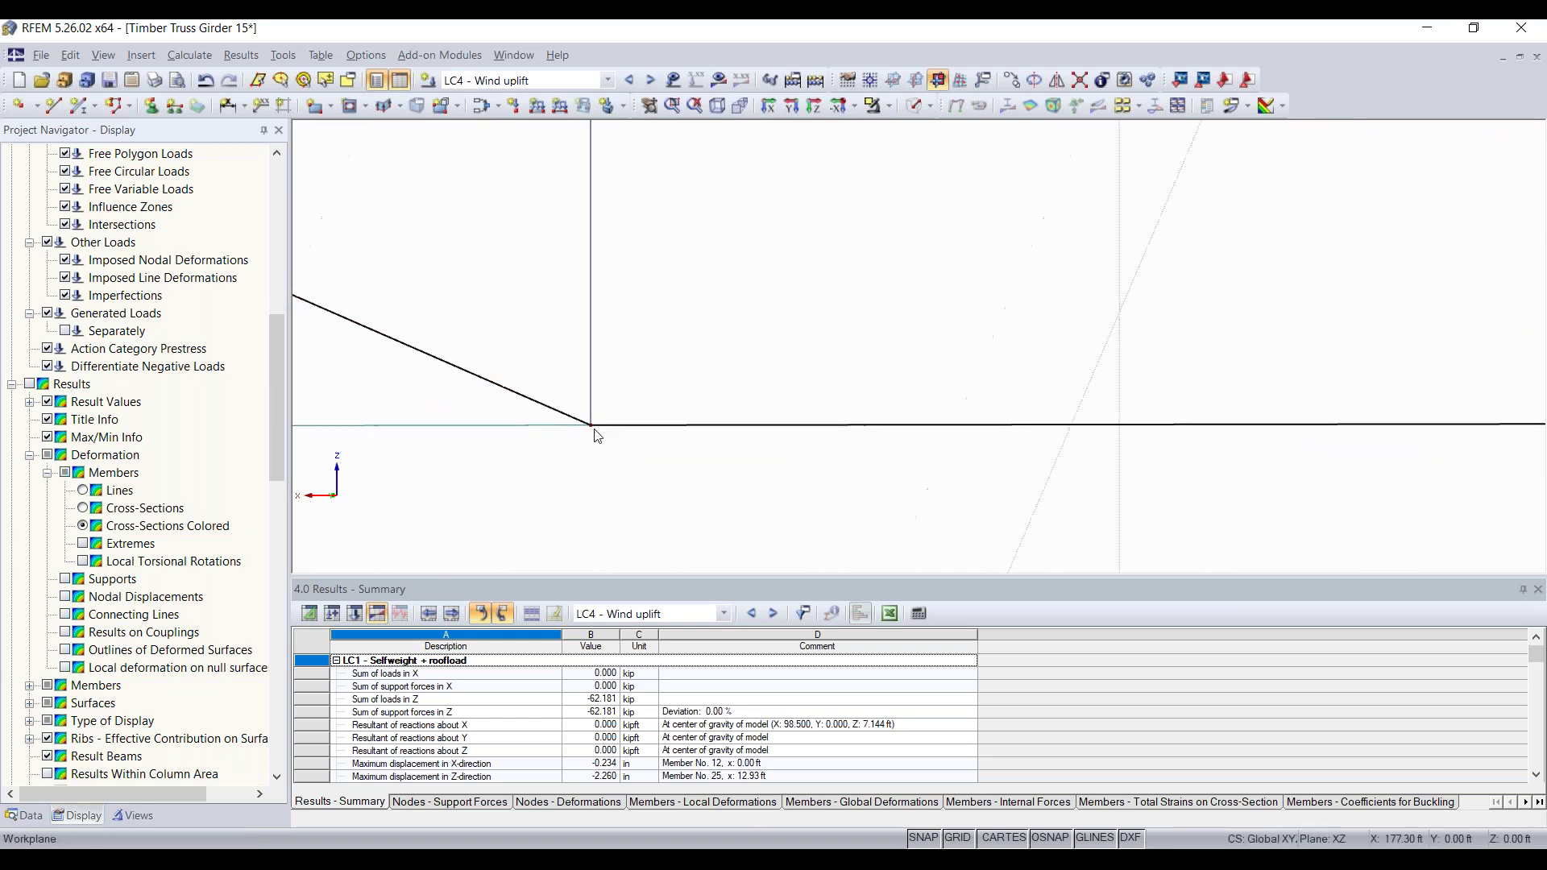
scroll(577, 403, "up", 5)
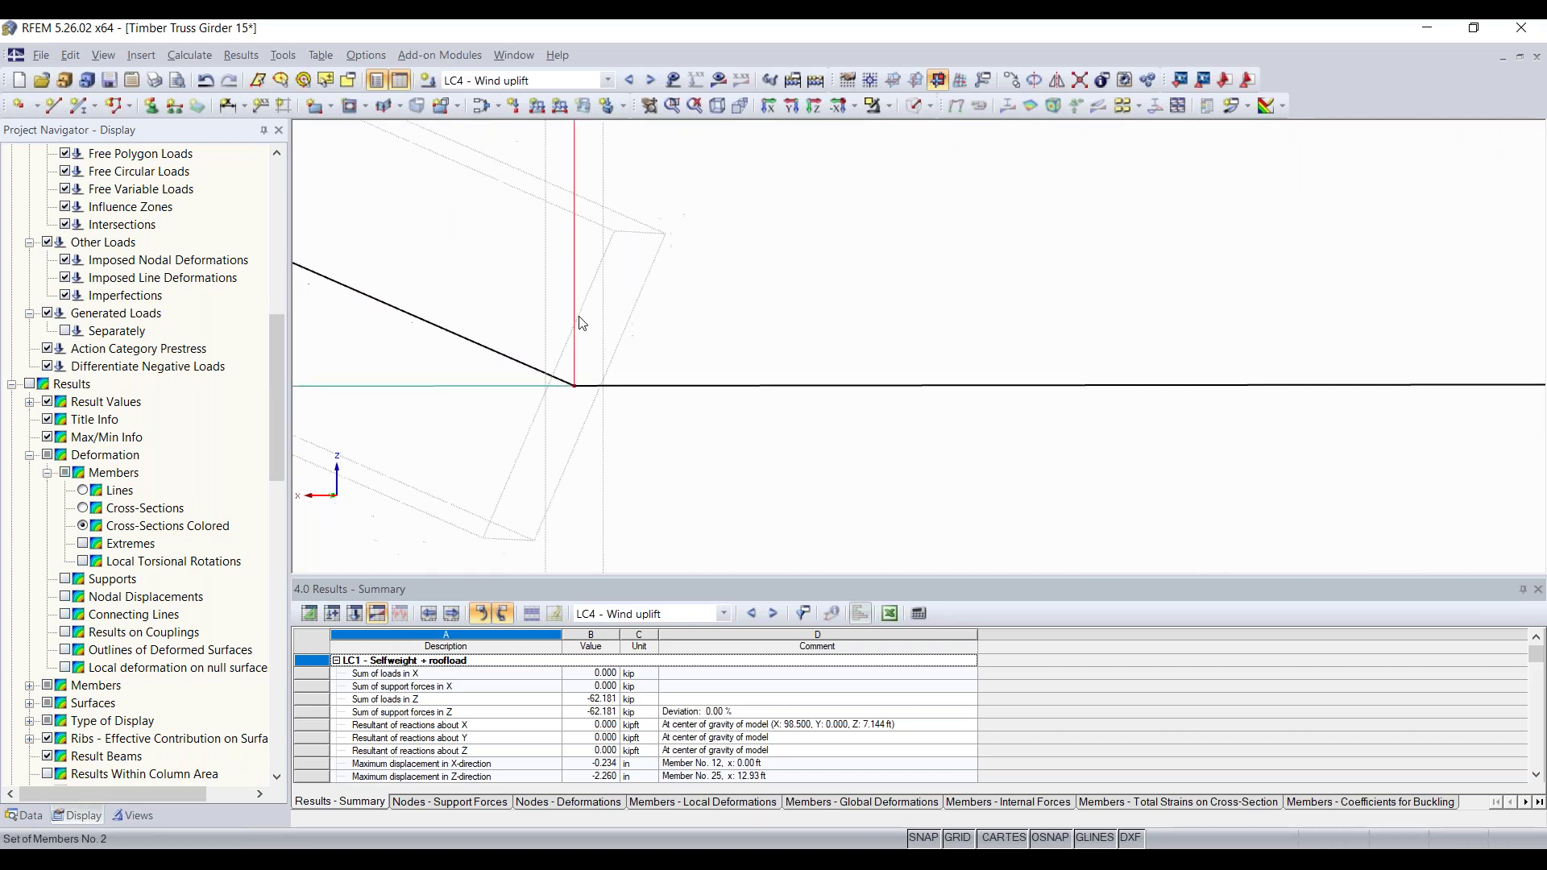
Step: Examine how the first vertical and diagonal connect to the top chord's centerline at node 12 and along the neighbouring joints
scroll(608, 201, "down", 6)
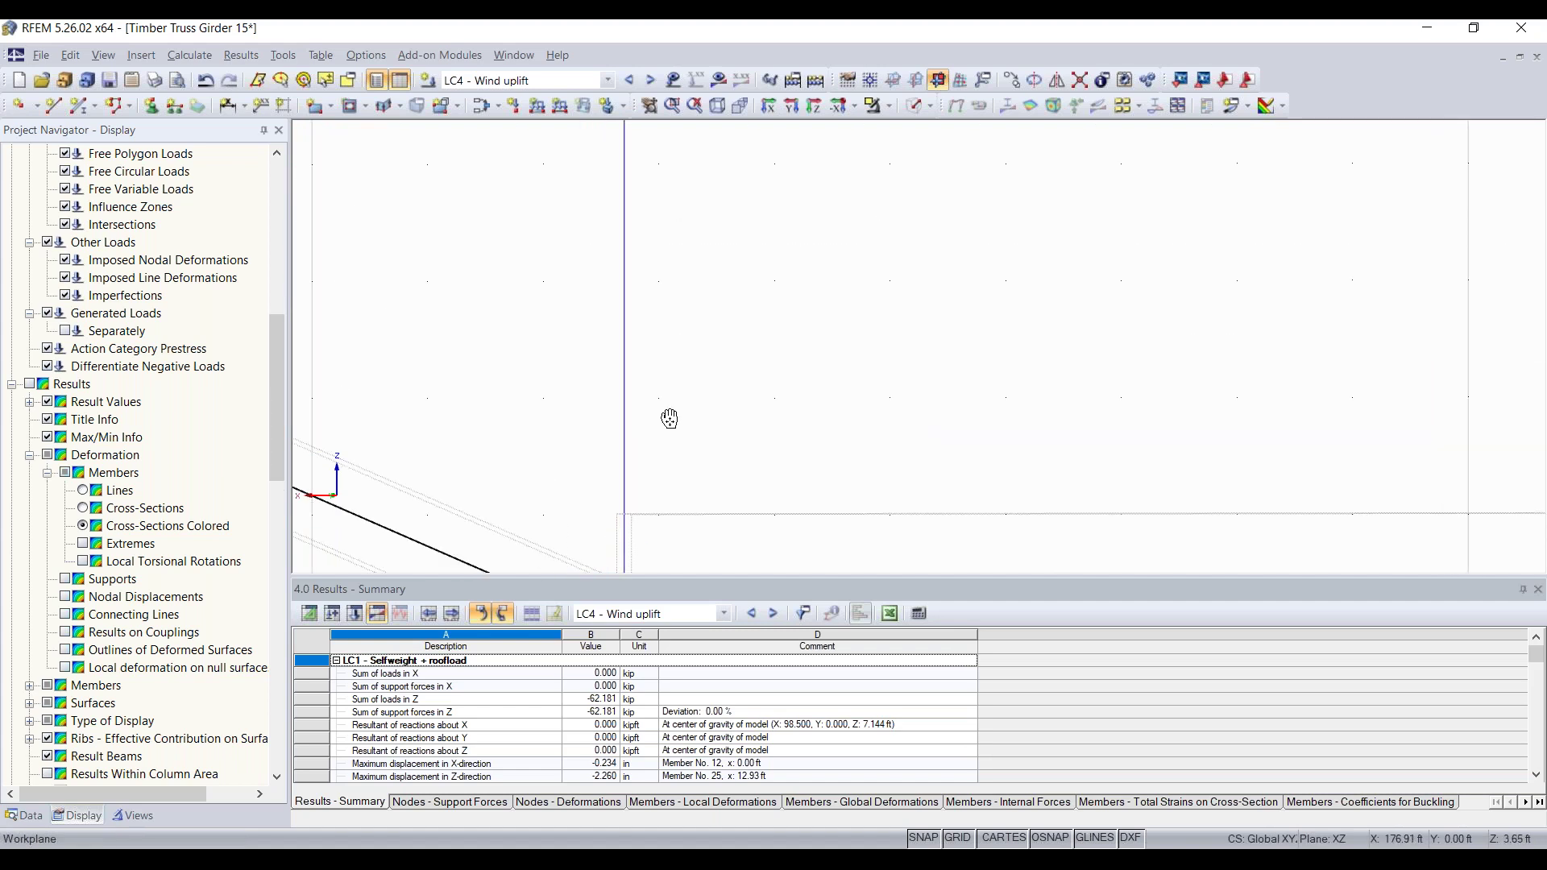
middle_click_drag(684, 298, 680, 452)
scroll(749, 436, "up", 4)
scroll(757, 441, "down", 5)
scroll(752, 443, "up", 6)
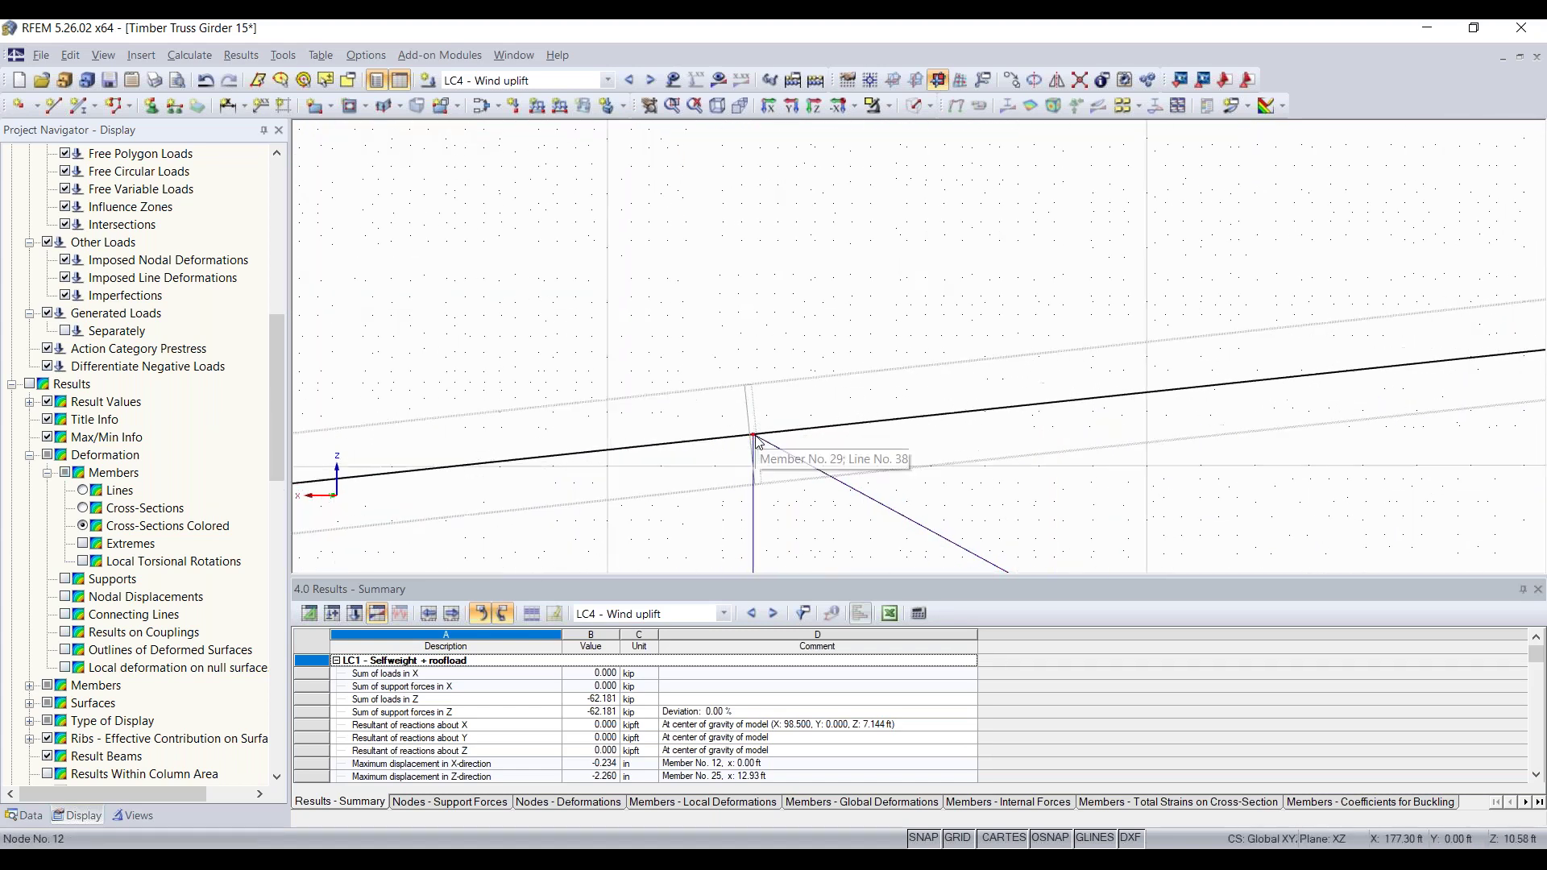
middle_click_drag(683, 423, 766, 349)
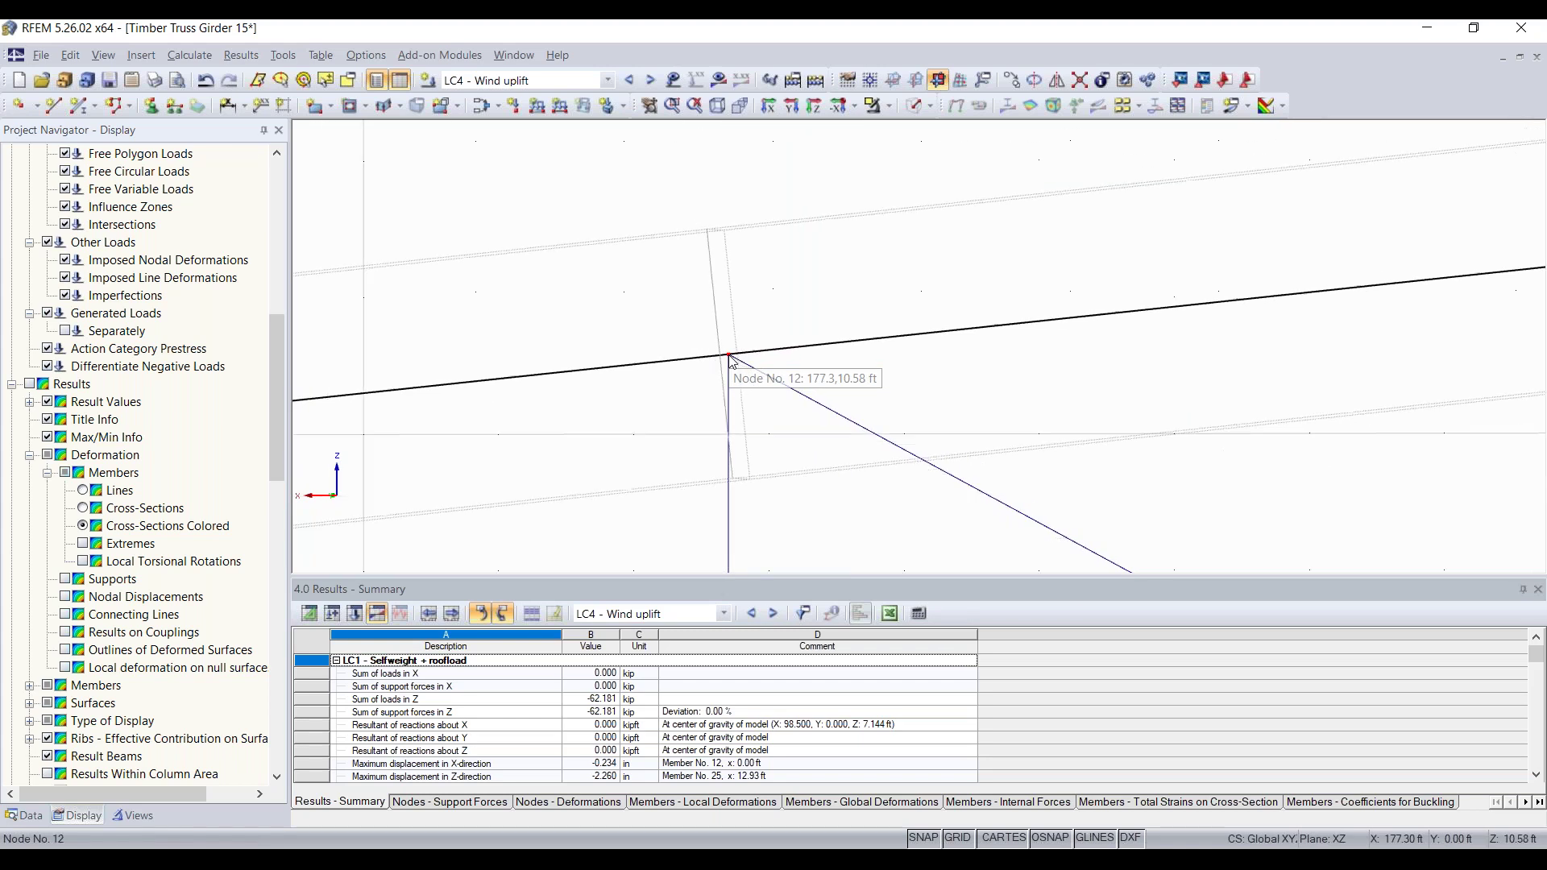
scroll(935, 378, "down", 3)
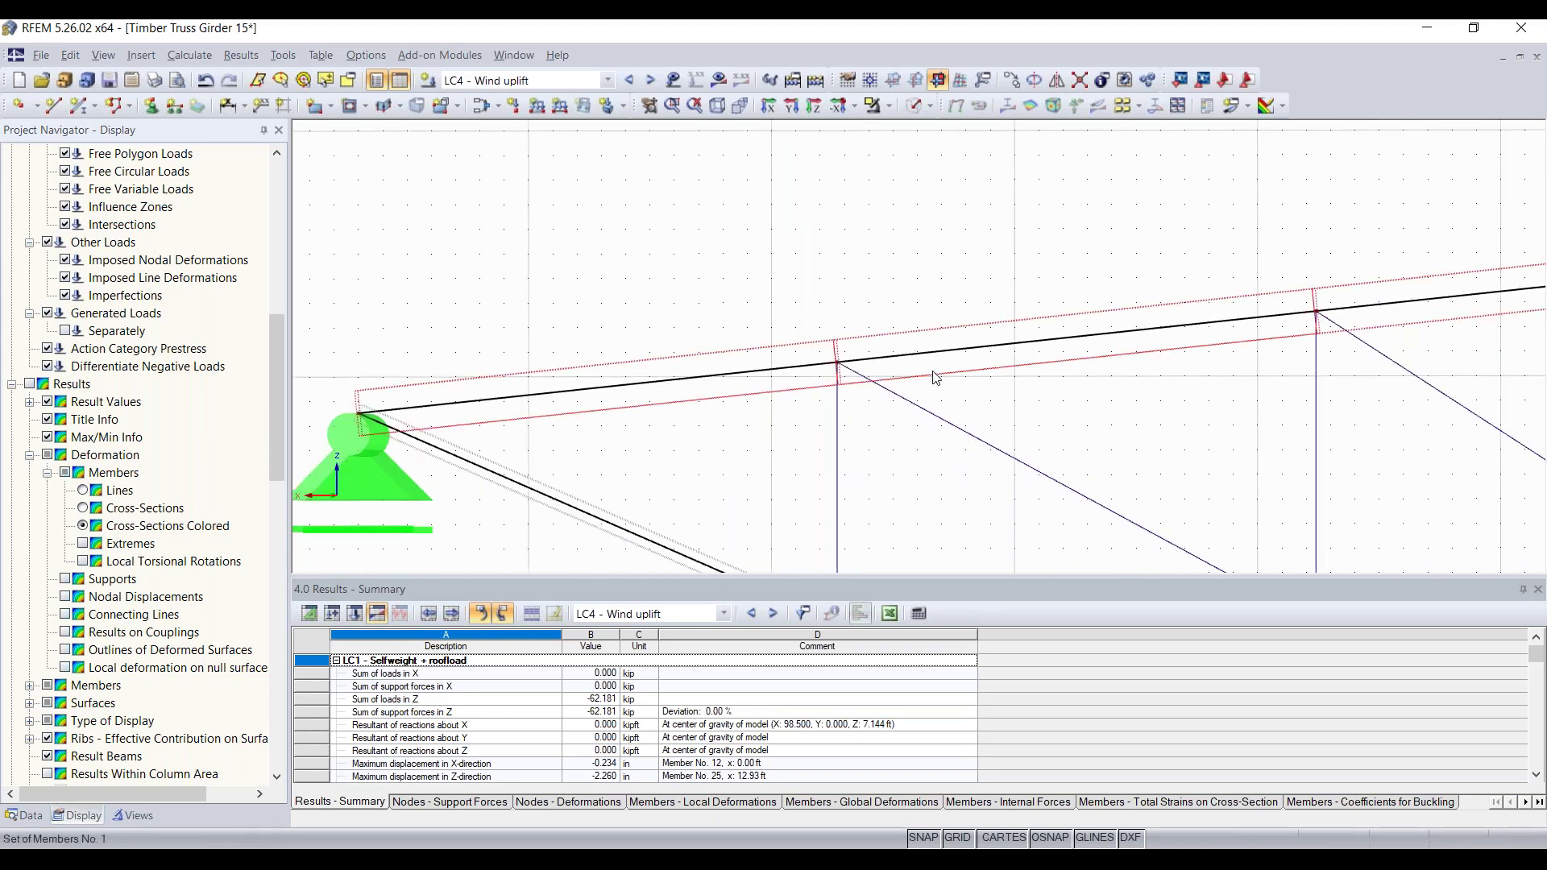
scroll(934, 385, "down", 5)
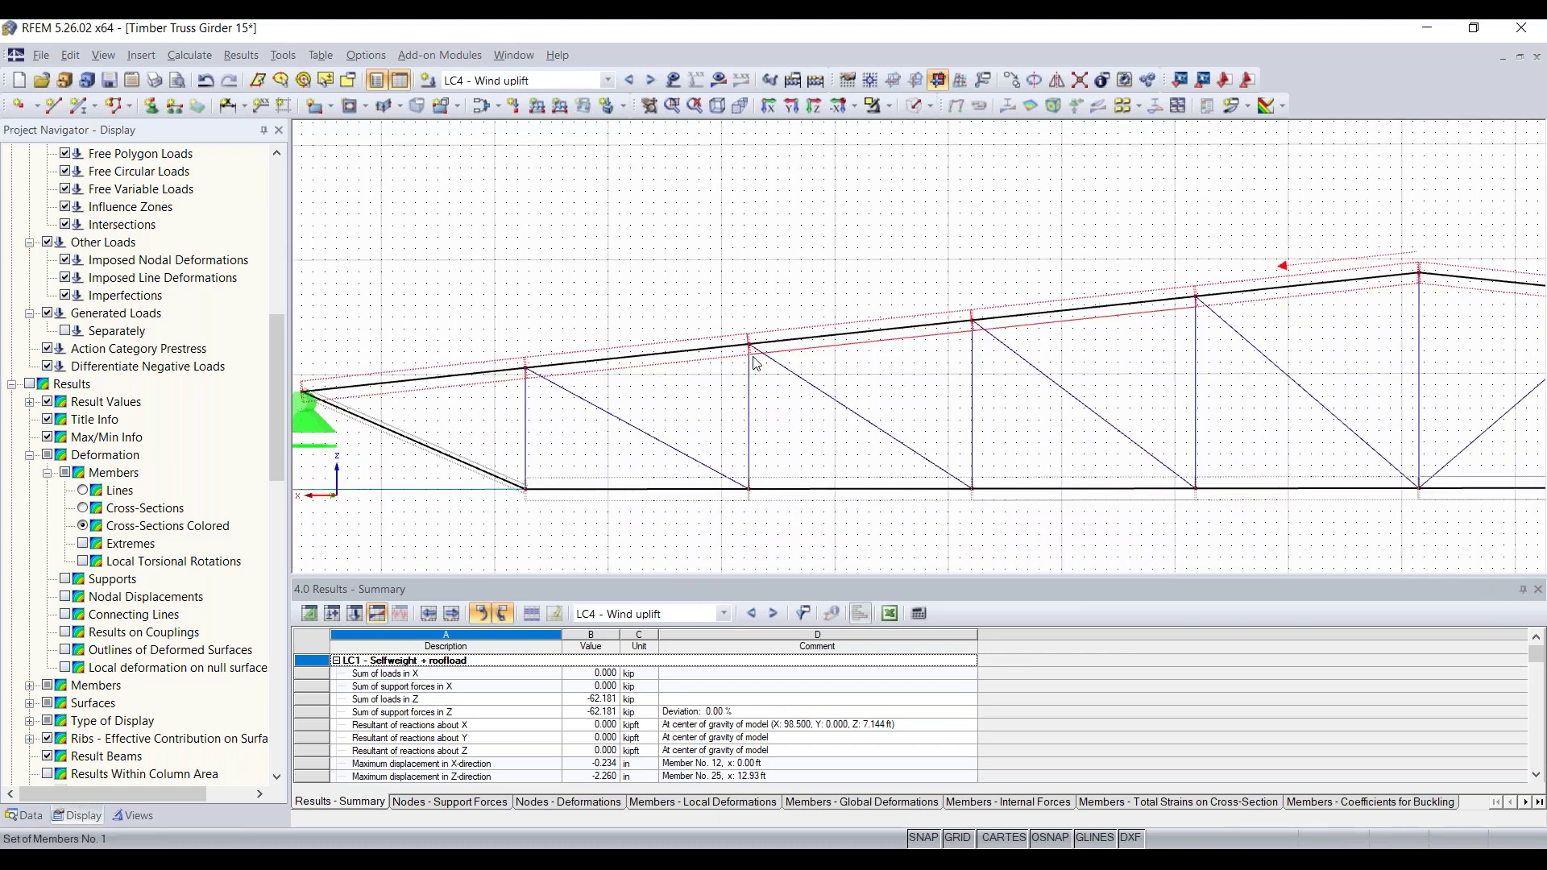
Step: Examine how the second vertical and its diagonal connect to the top chord's centerline, and review the neighbouring truss panels
scroll(755, 354, "up", 5)
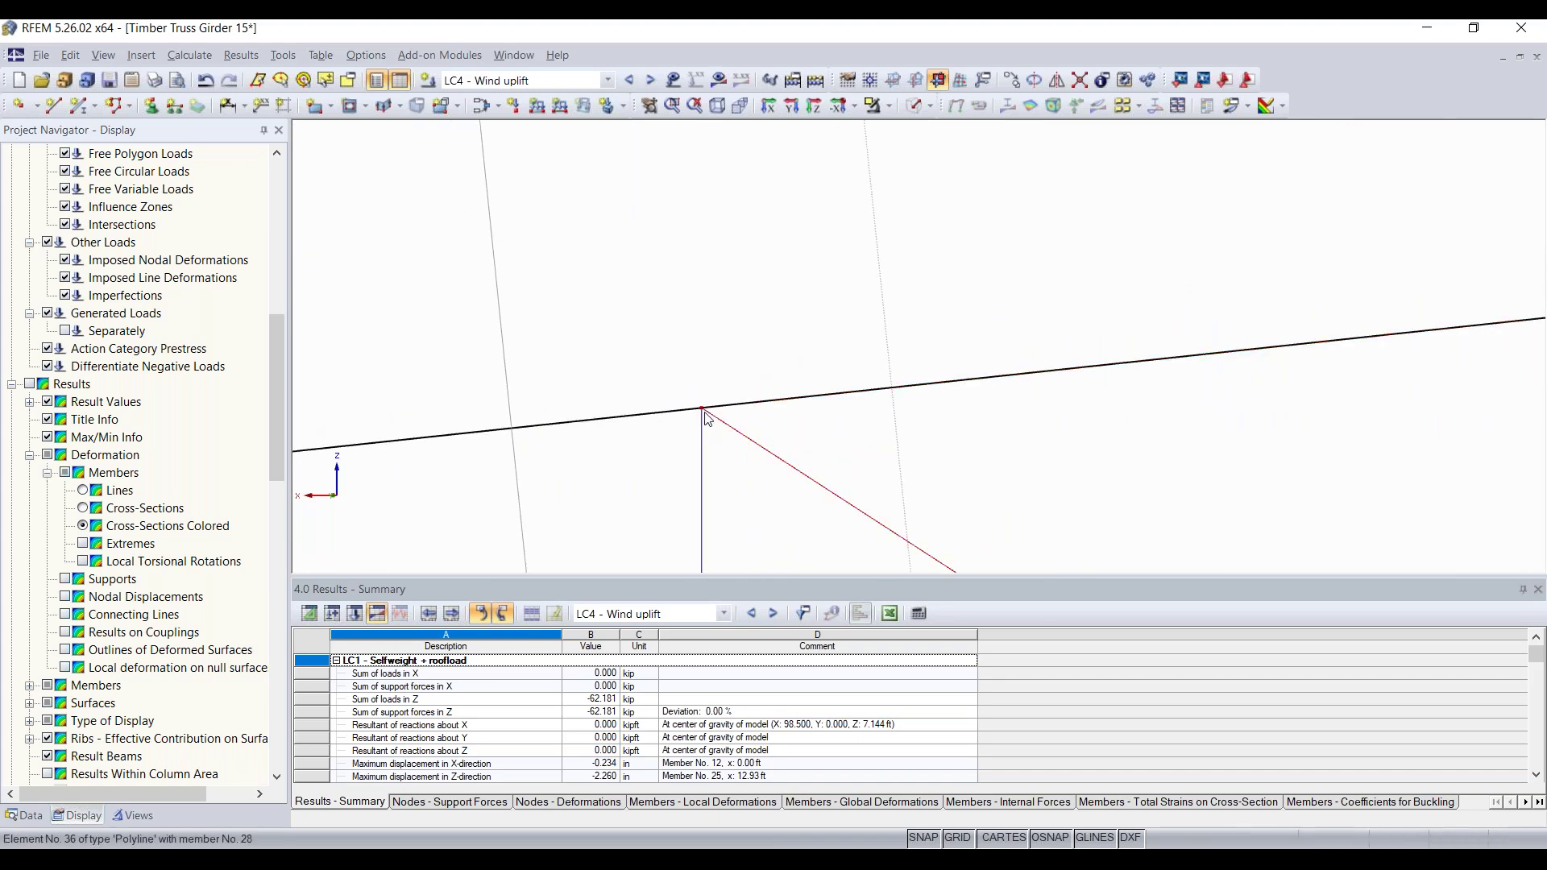
scroll(805, 436, "down", 5)
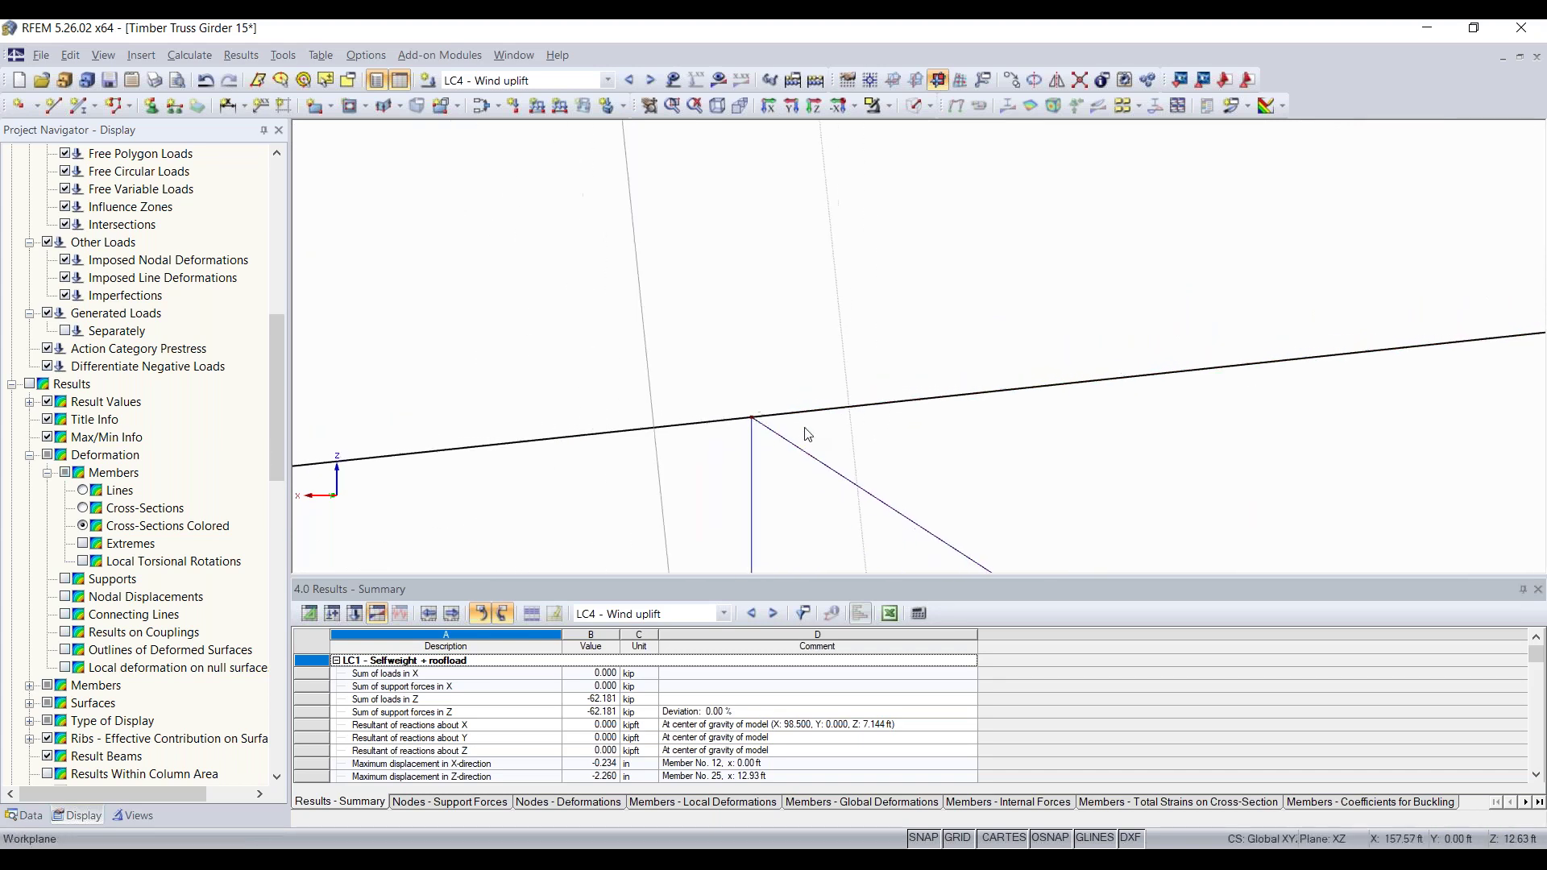
scroll(807, 434, "down", 4)
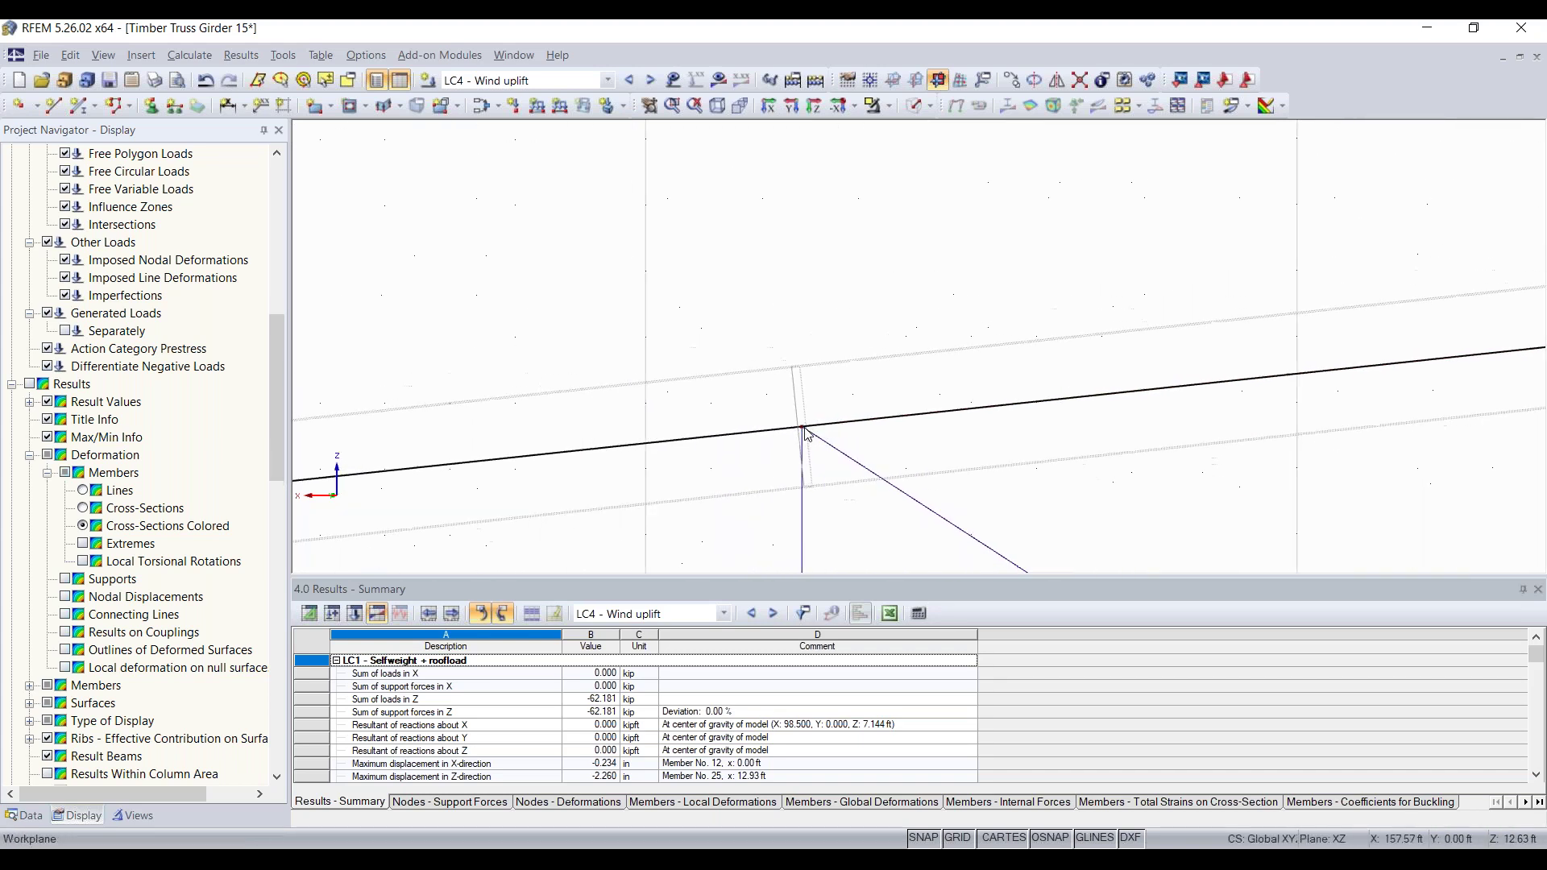
scroll(807, 433, "down", 3)
scroll(798, 370, "up", 4)
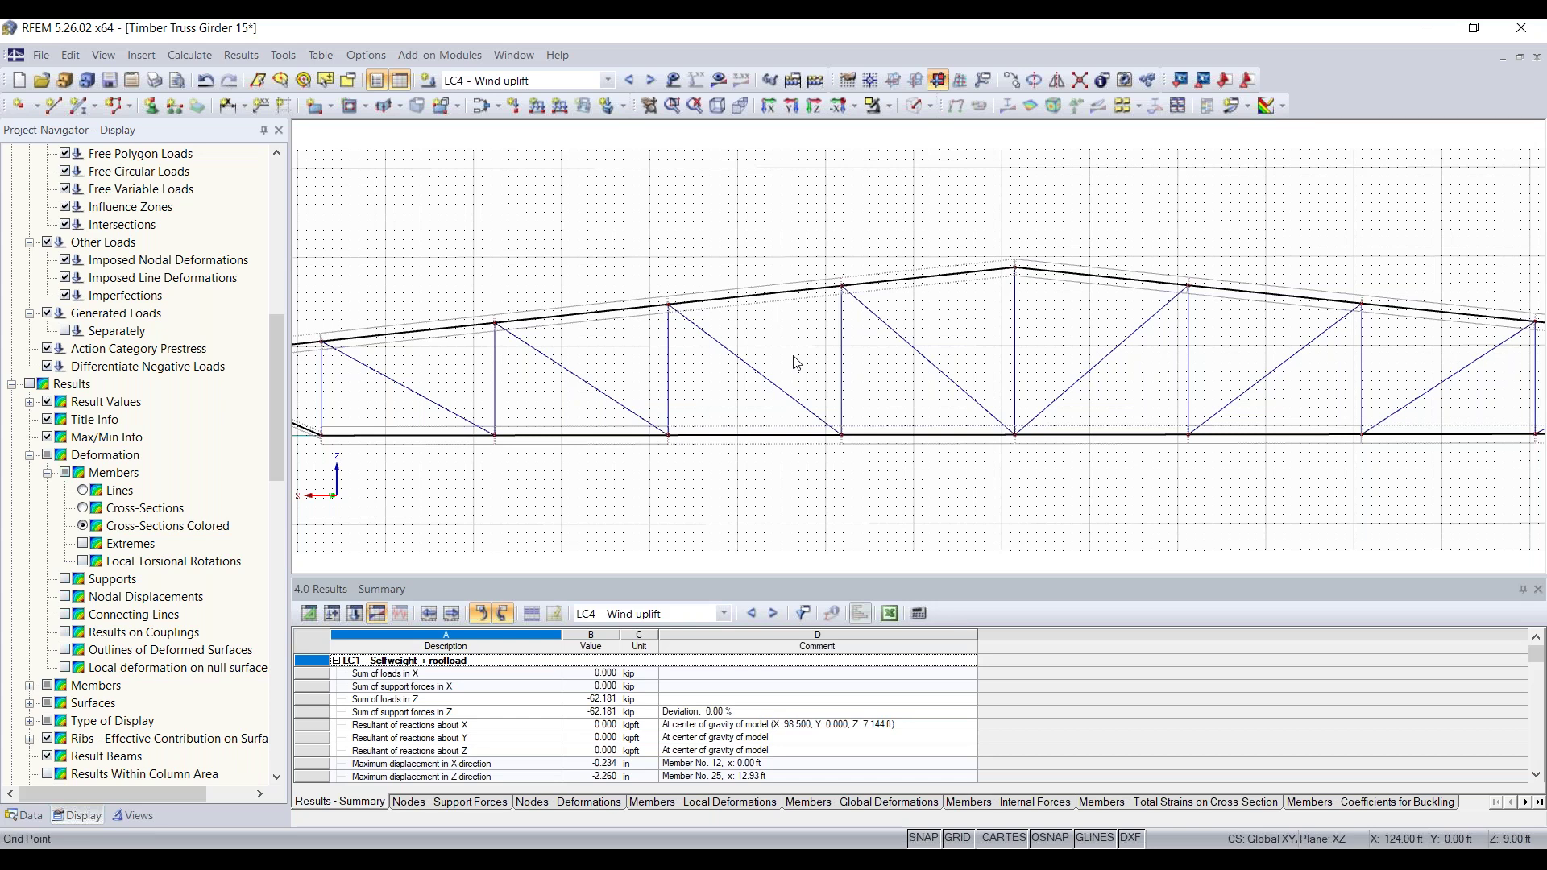
Step: Set the active load case to LC1 - Selfweight + roofload
left_click(583, 85)
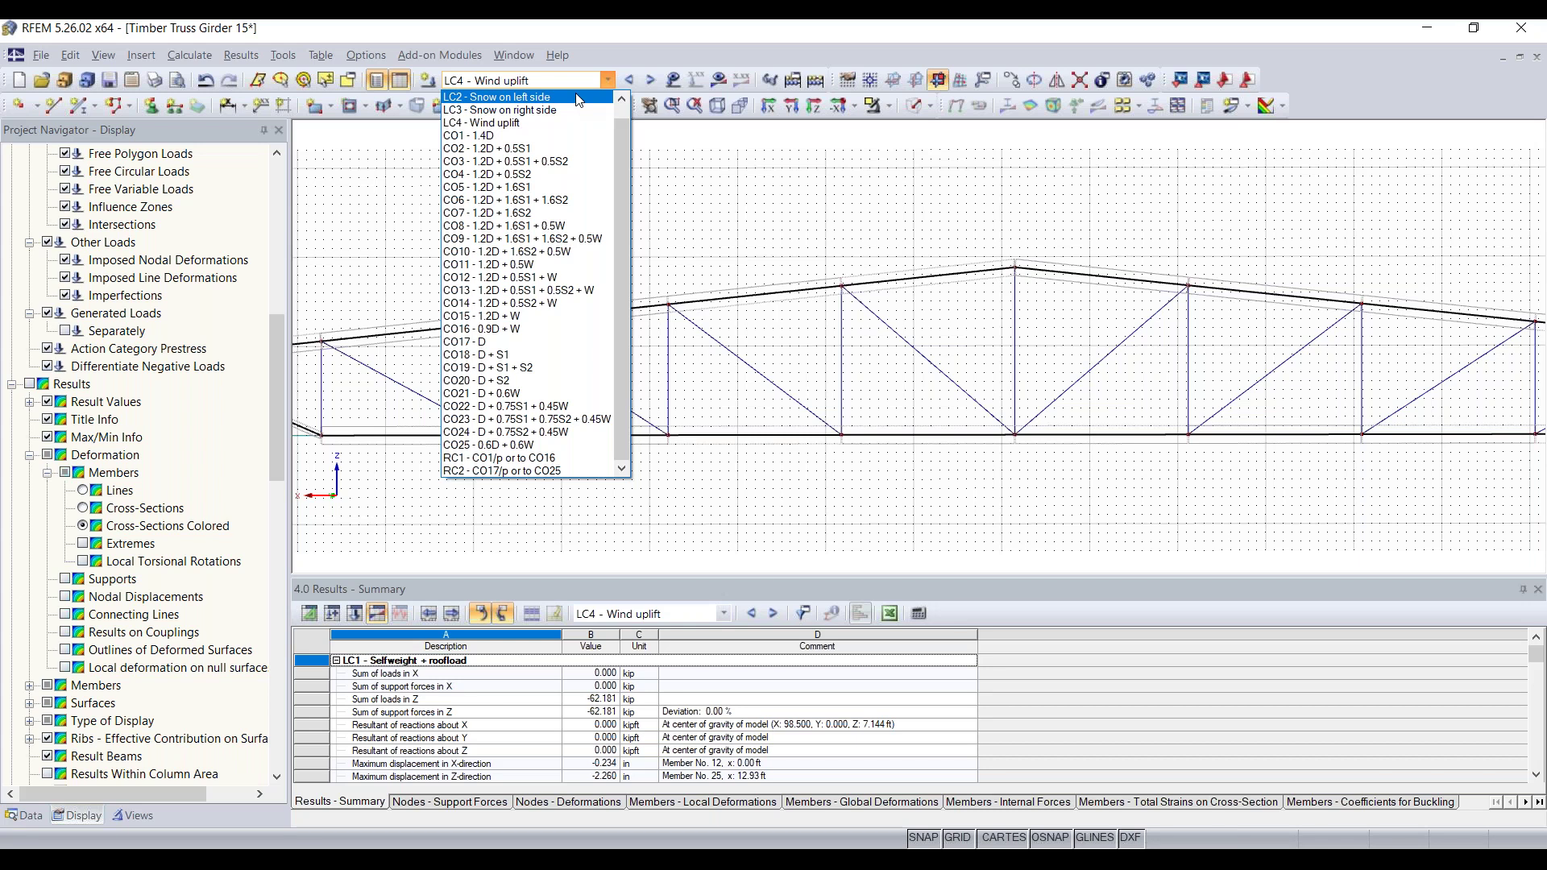
left_click(579, 98)
left_click(570, 81)
scroll(564, 121, "up", 1)
left_click(565, 96)
scroll(642, 204, "down", 3)
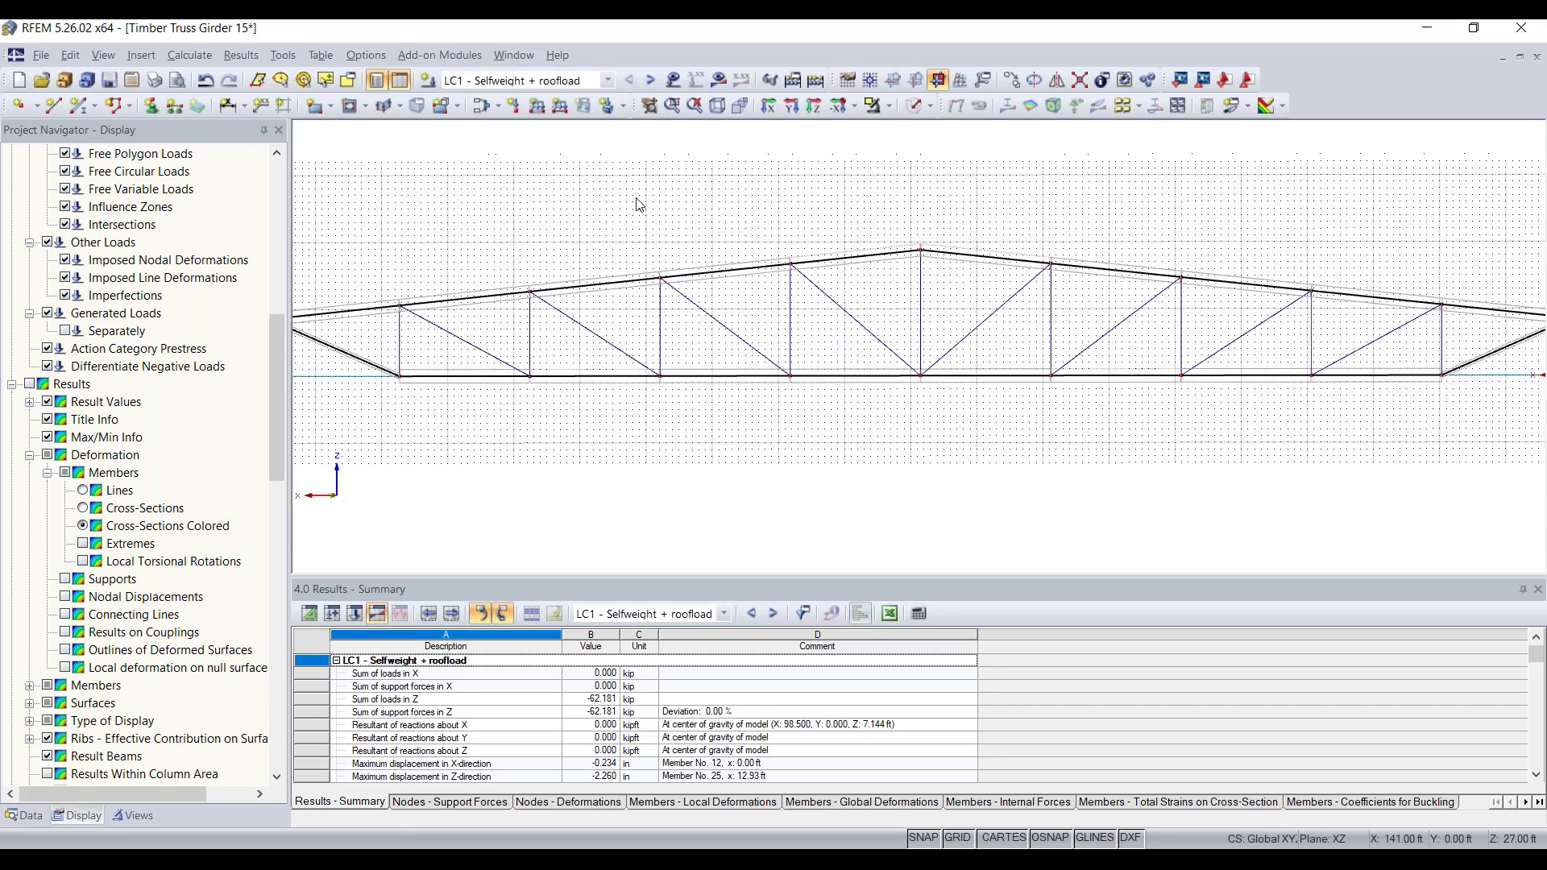
Step: Display the truss girder's global deformations and compare the vertical component uZ with the total deformation u
scroll(153, 701, "up", 7)
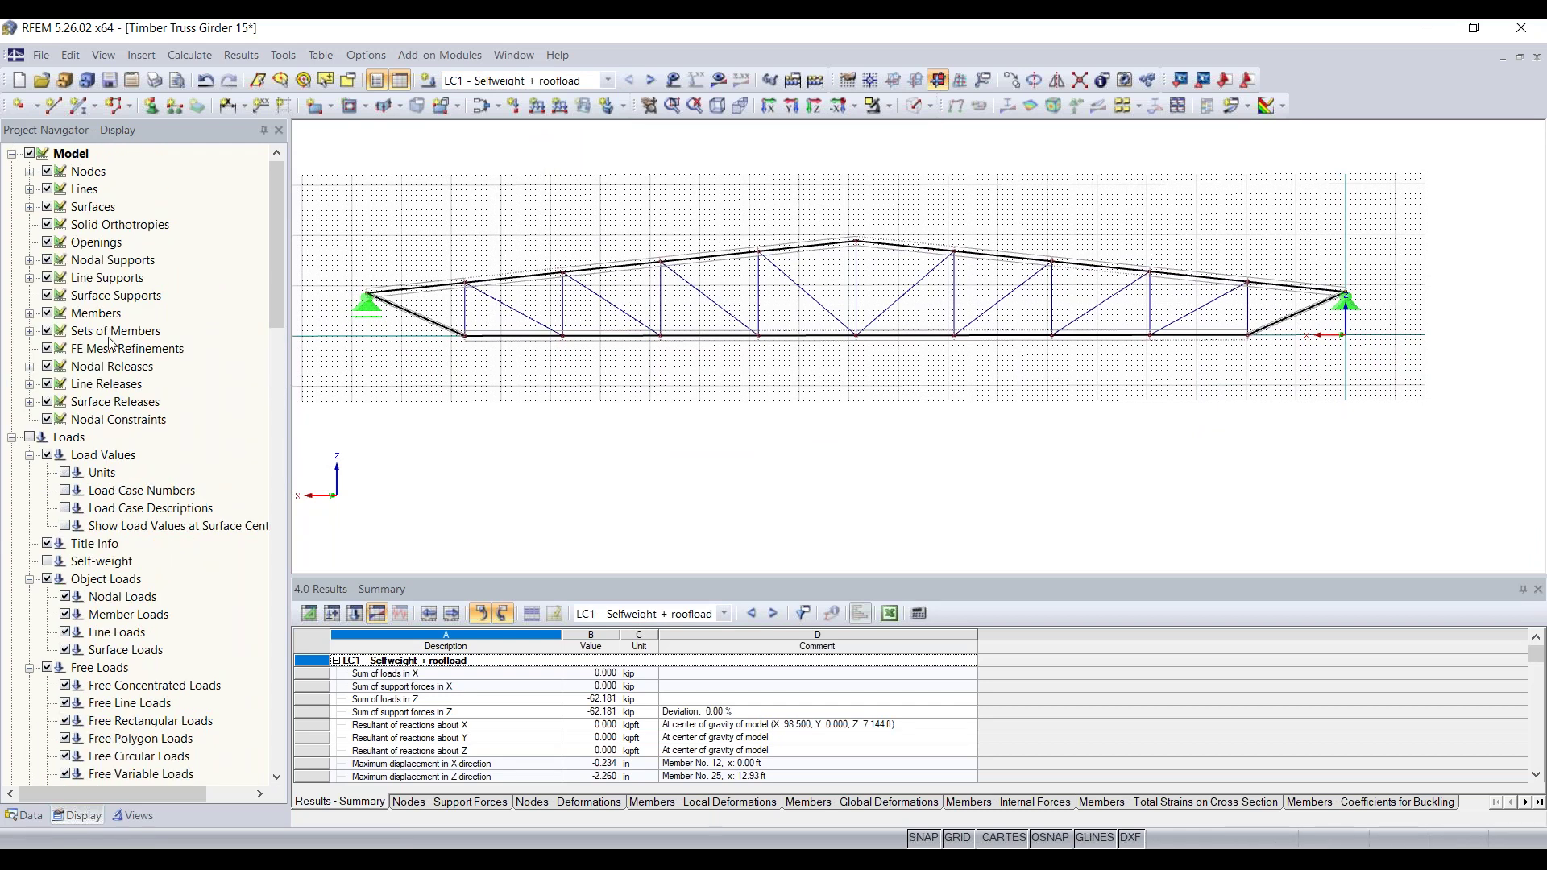
left_click(718, 80)
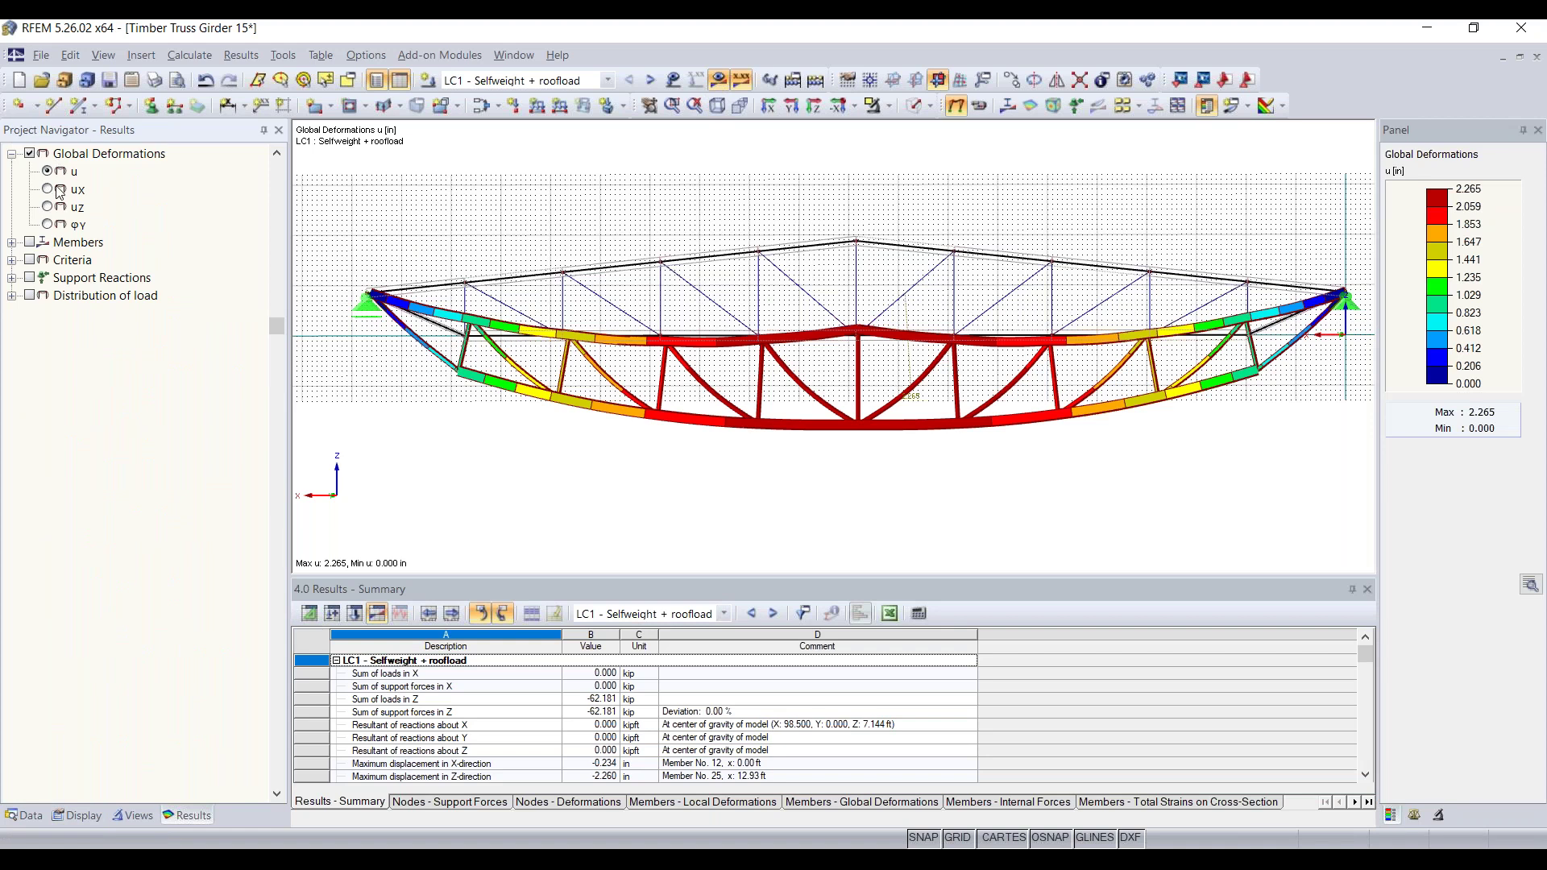
middle_click_drag(935, 473, 883, 471)
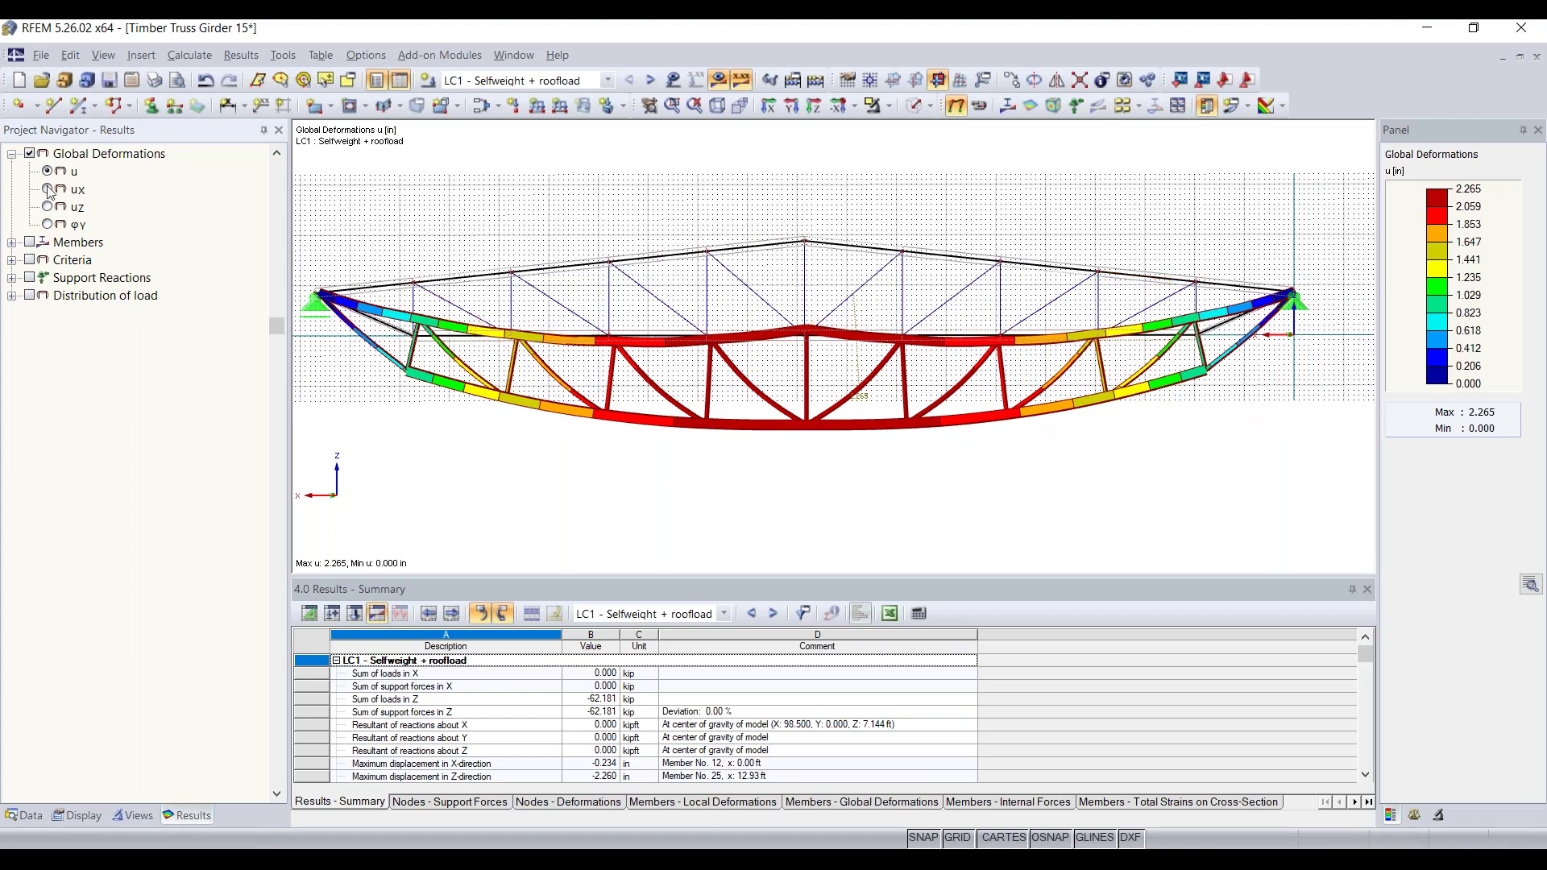
left_click(47, 208)
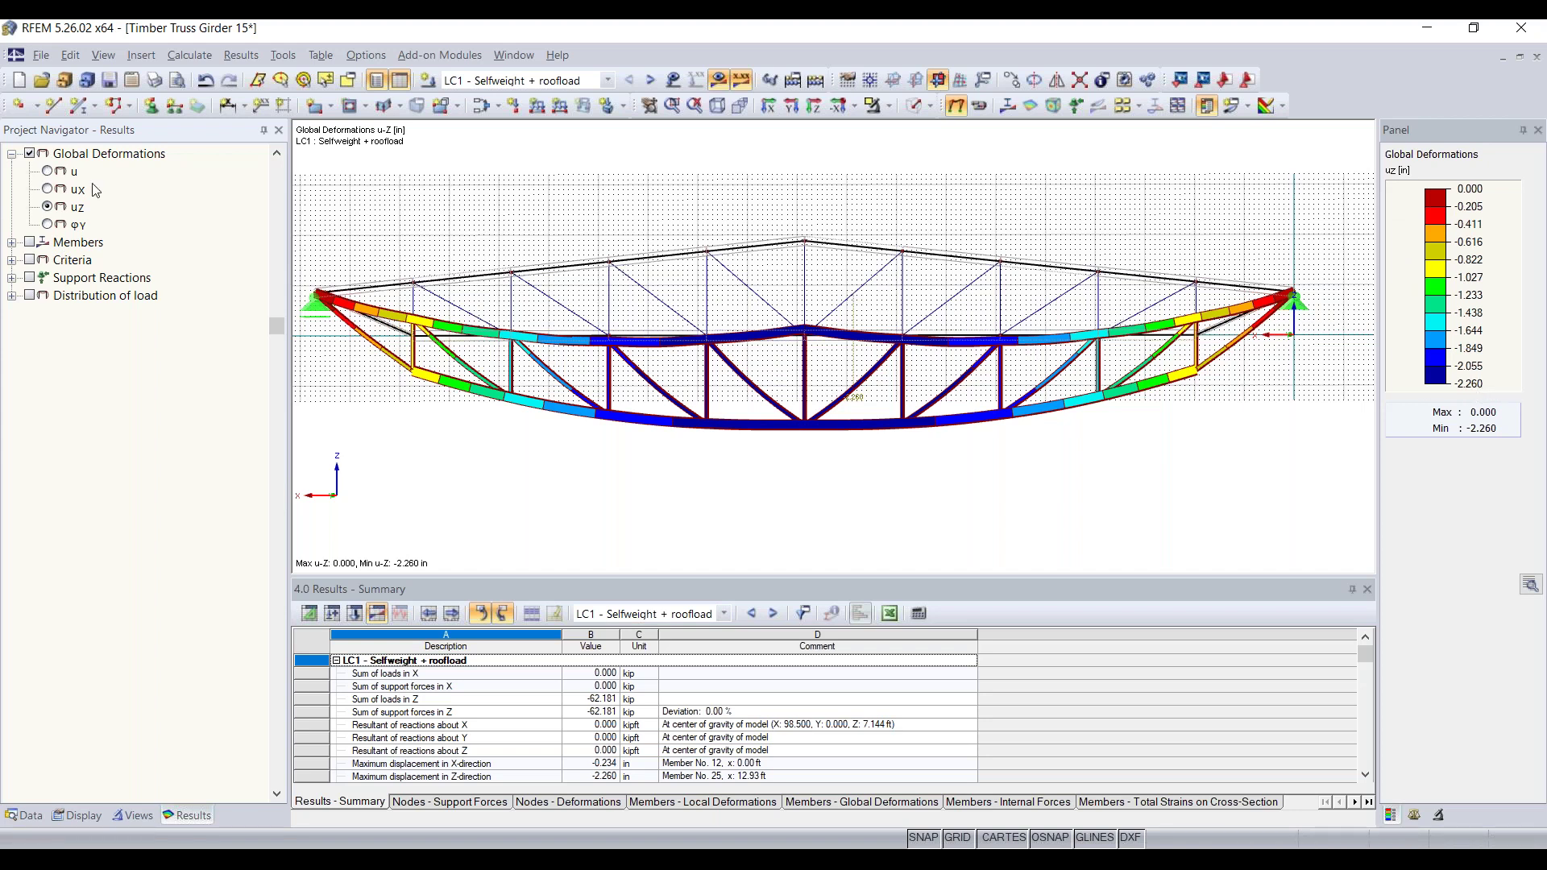
left_click(47, 172)
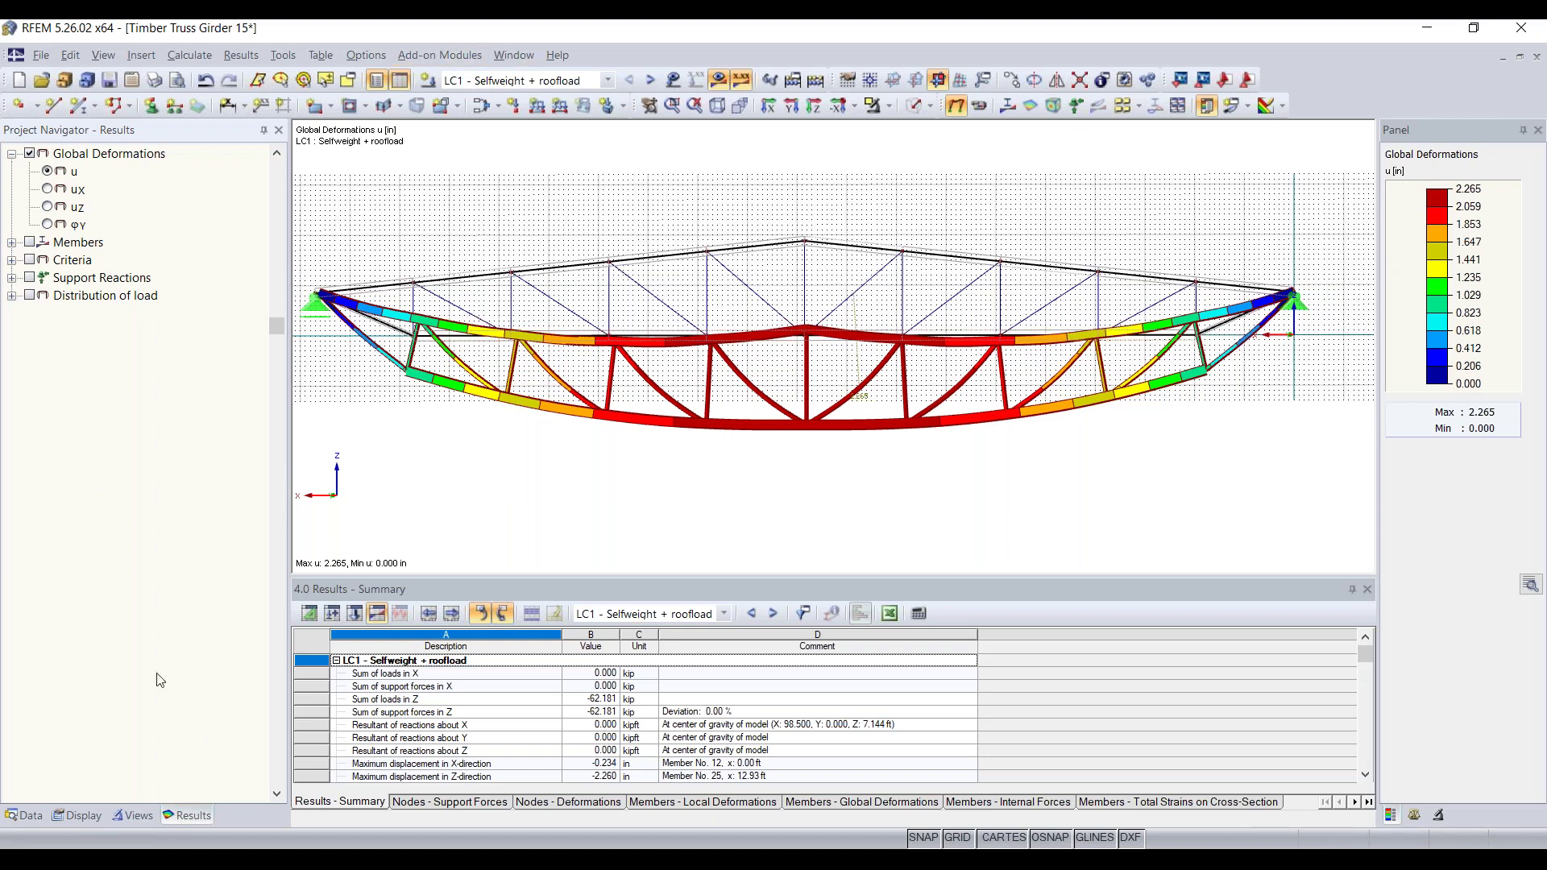
Step: Display the members' internal forces in place of the global deformations, showing the axial force N diagram
left_click(11, 243)
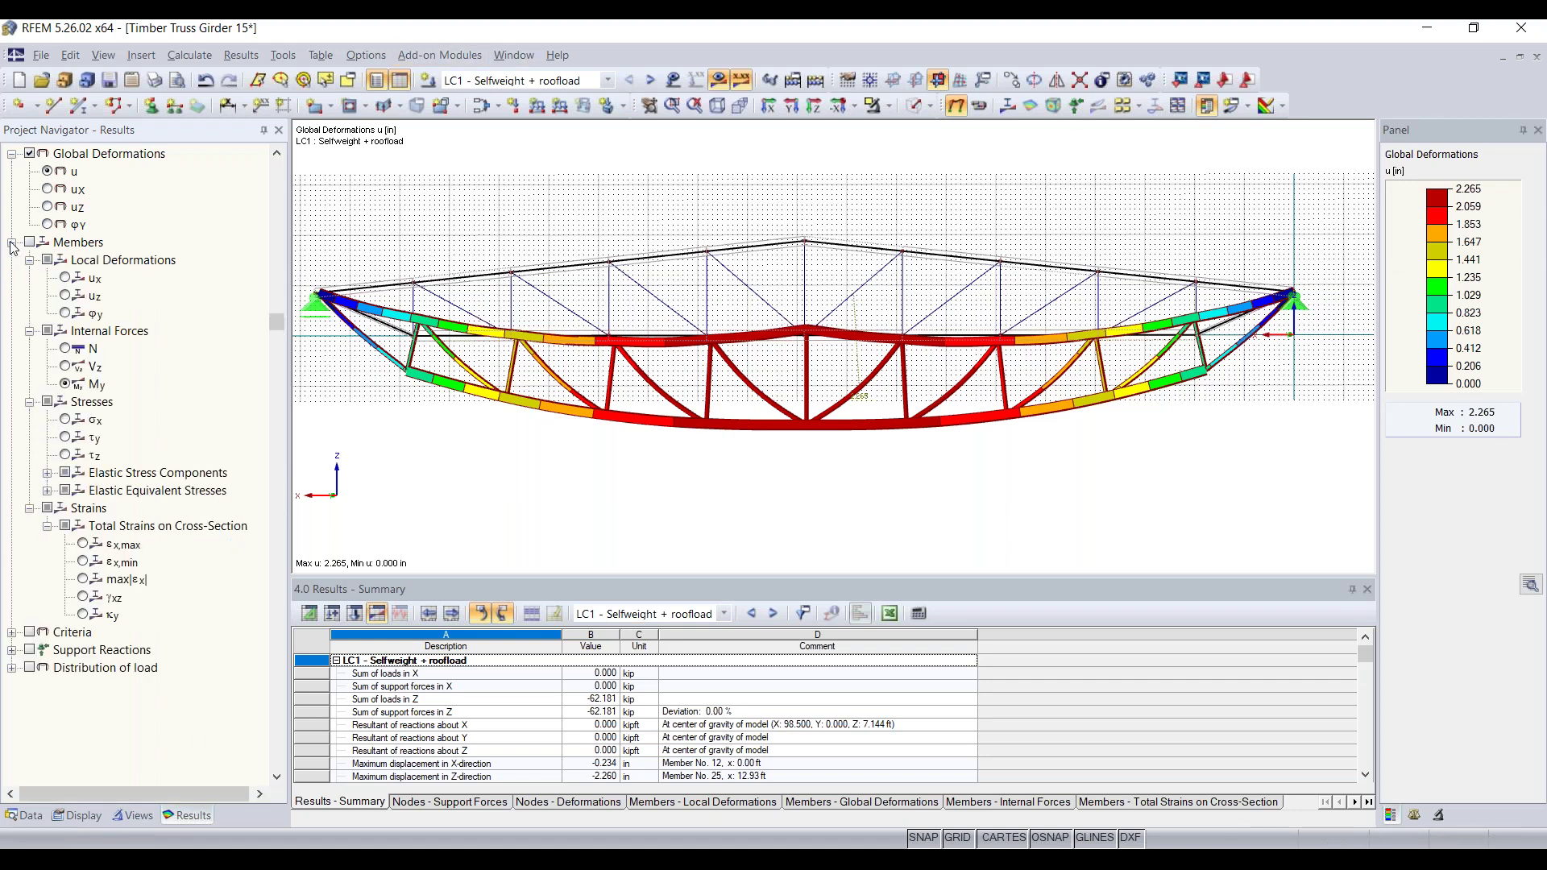
left_click(29, 242)
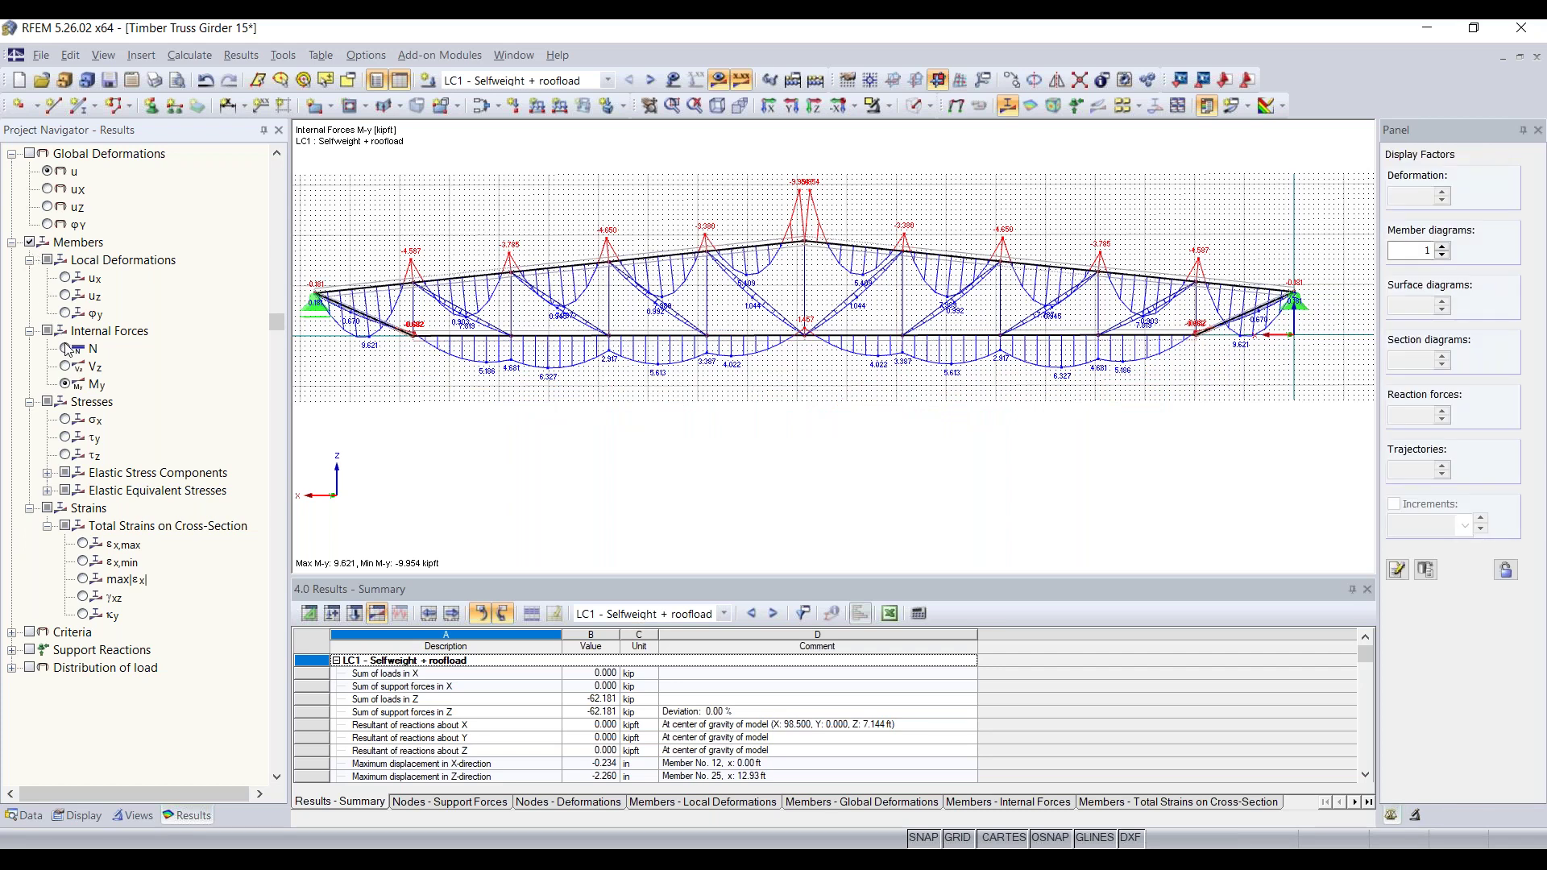
left_click(66, 349)
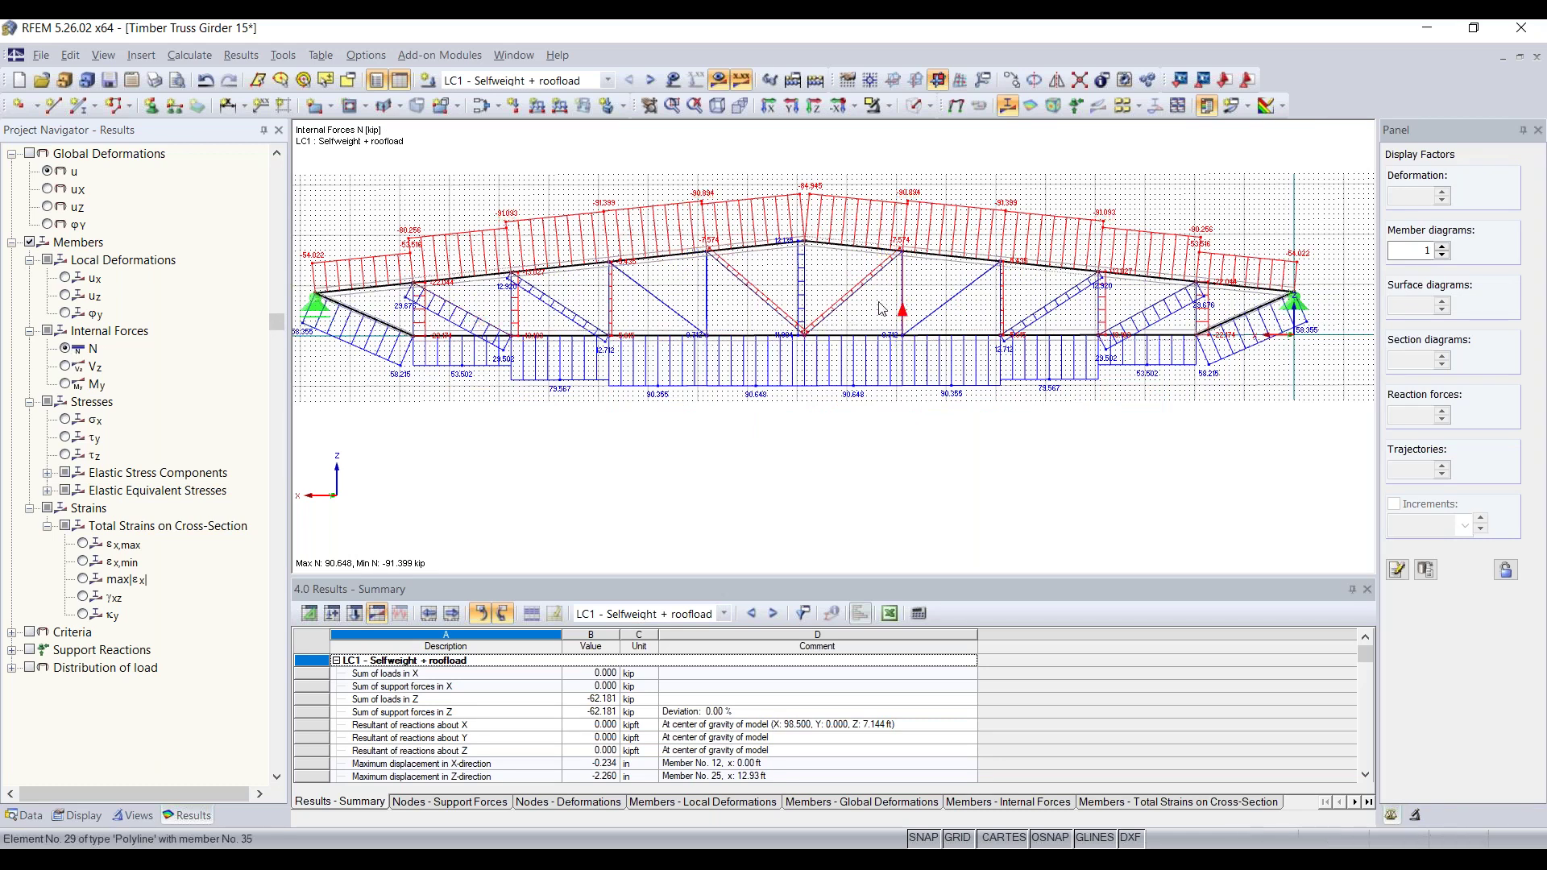
Step: Examine the axial force diagram along the bottom chord around midspan
scroll(681, 225, "down", 2)
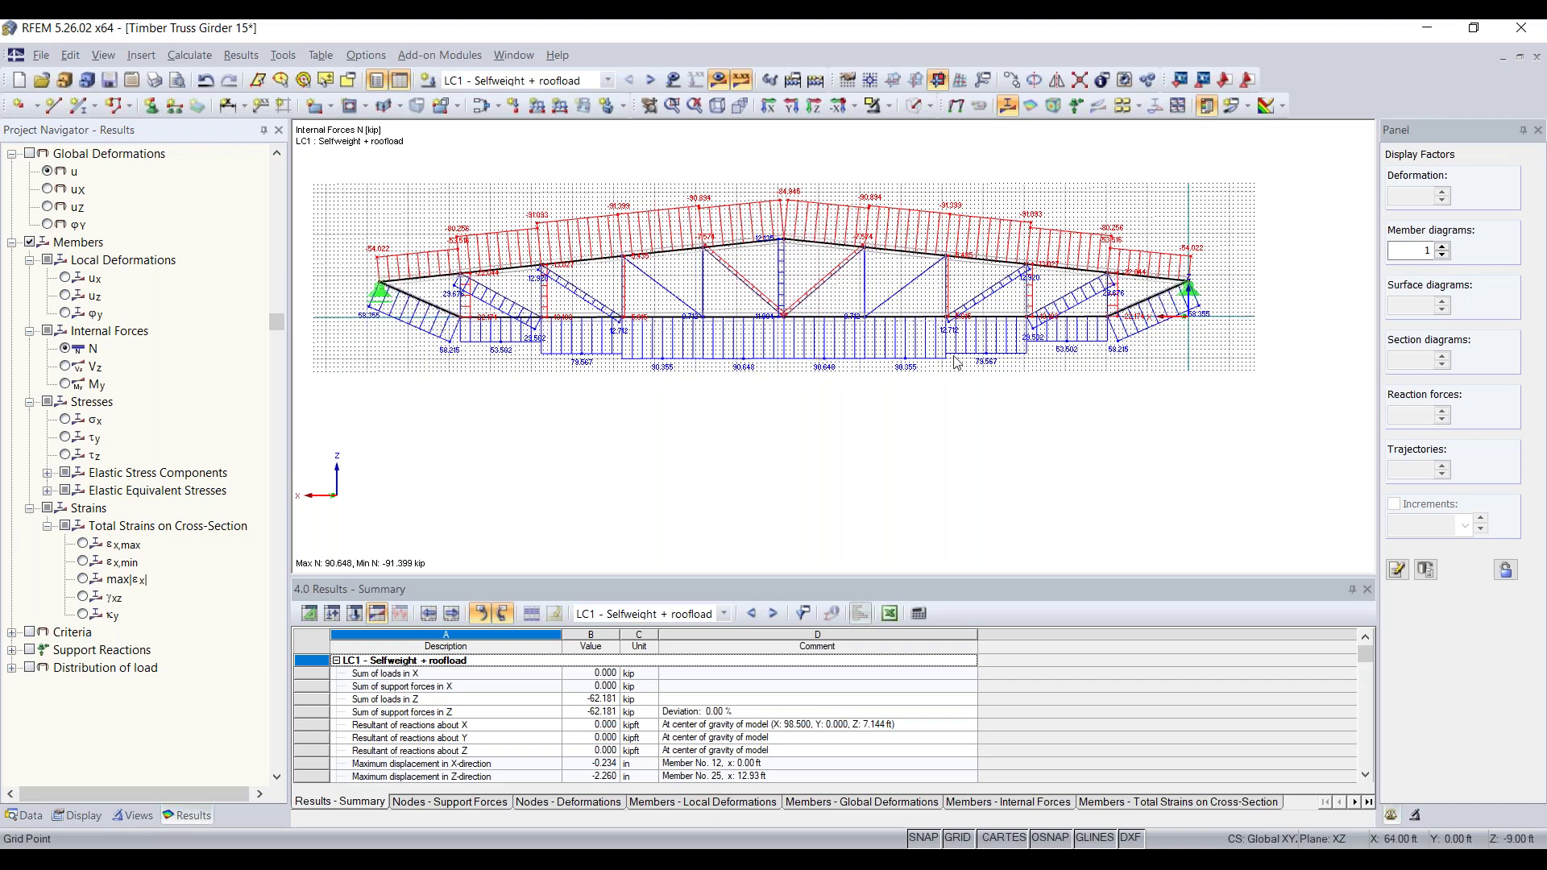
scroll(747, 375, "up", 2)
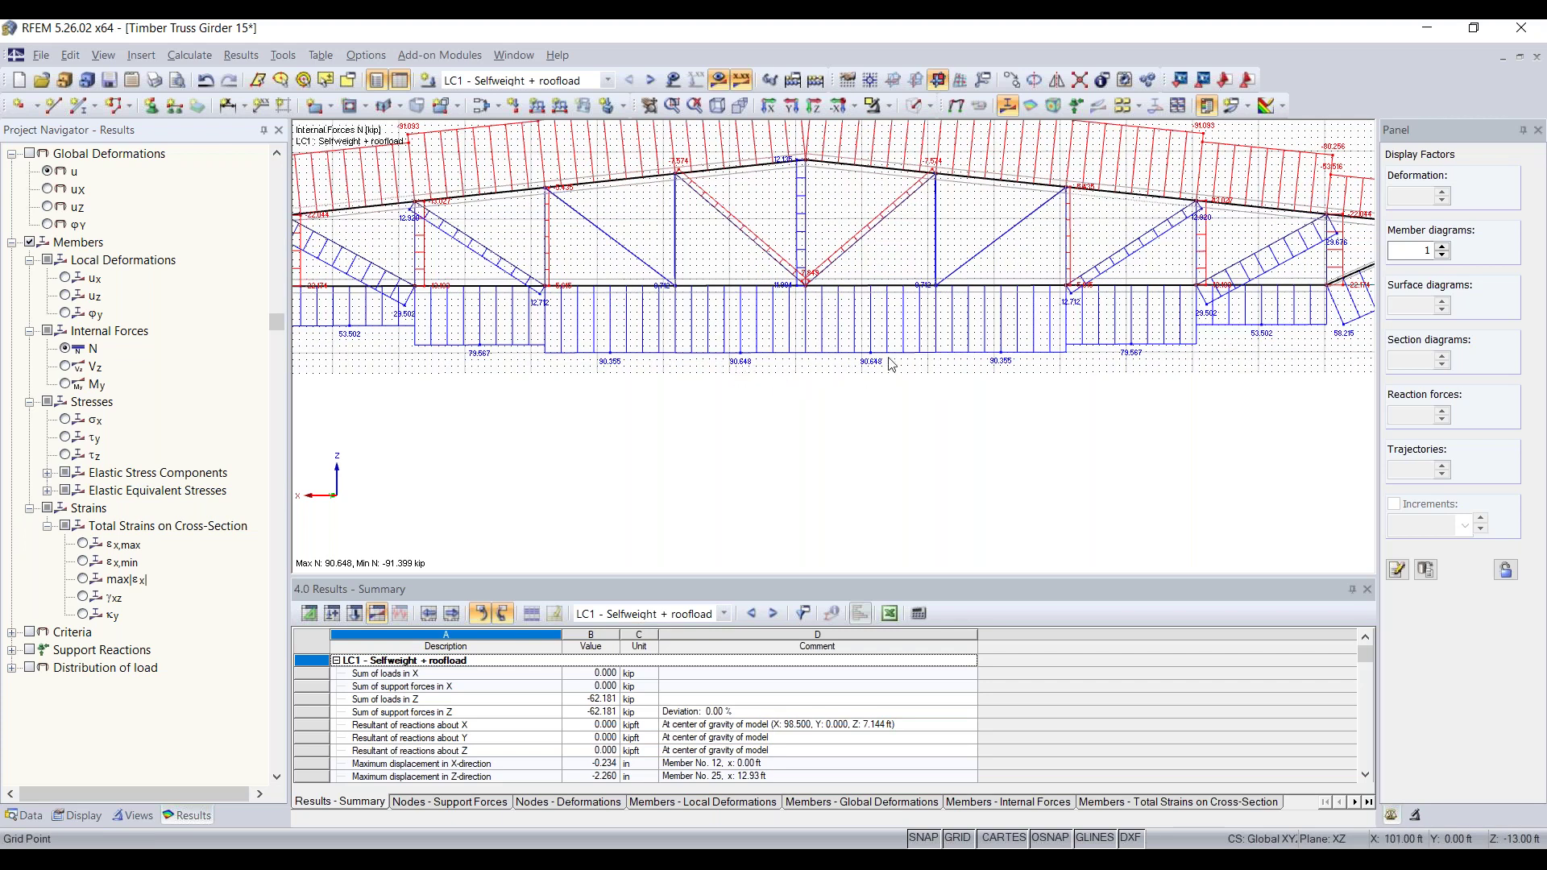
scroll(925, 362, "down", 2)
scroll(924, 364, "down", 1)
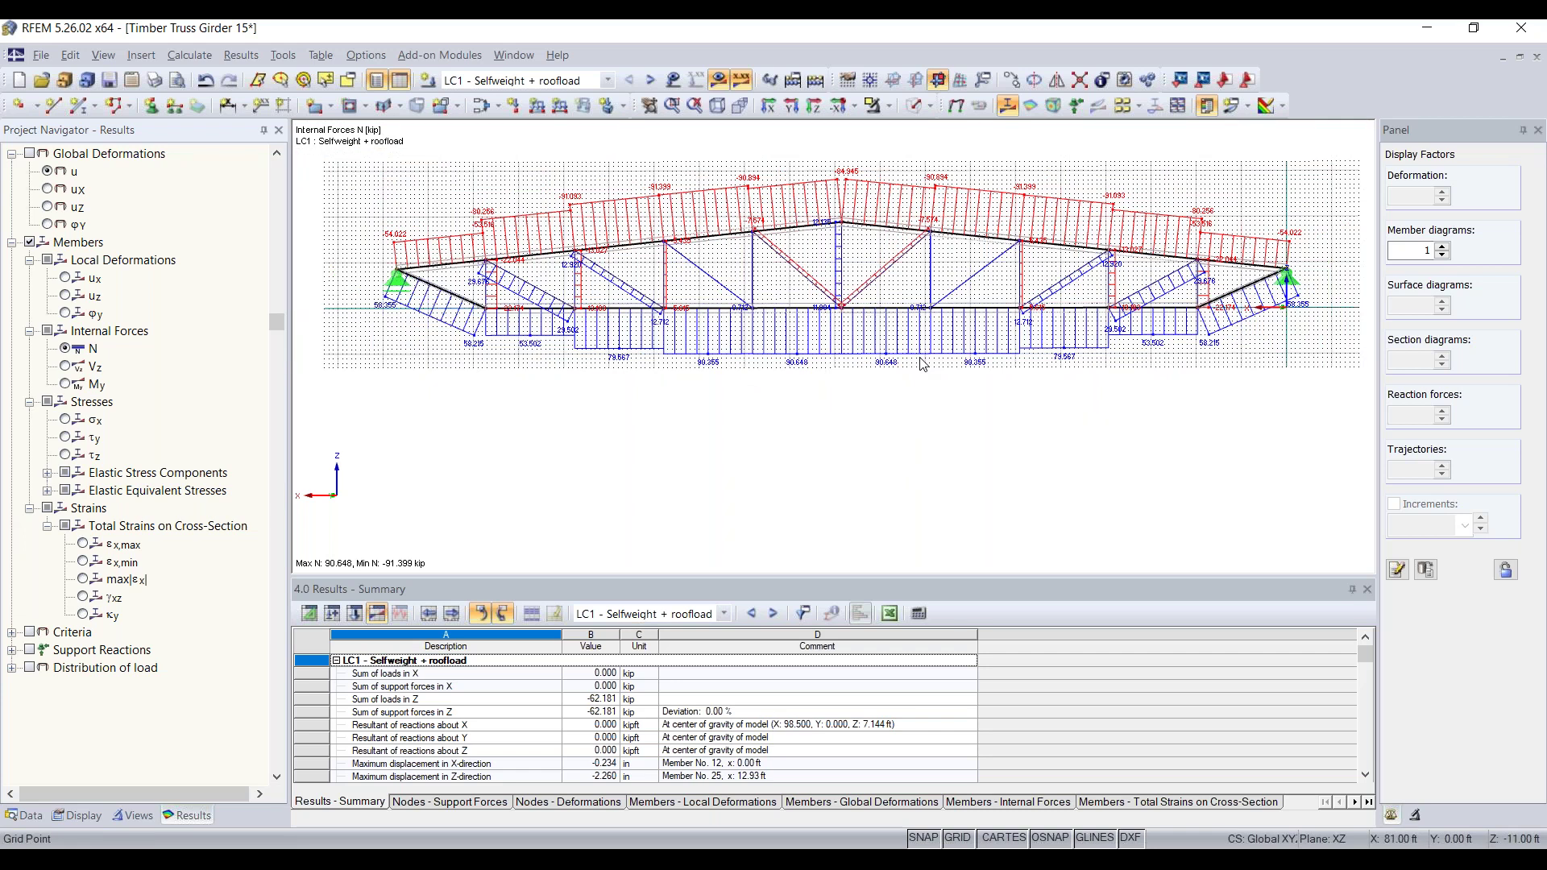
Step: Examine the axial forces in the end diagonals and adjoining bottom chord panels near both supports
scroll(331, 279, "up", 4)
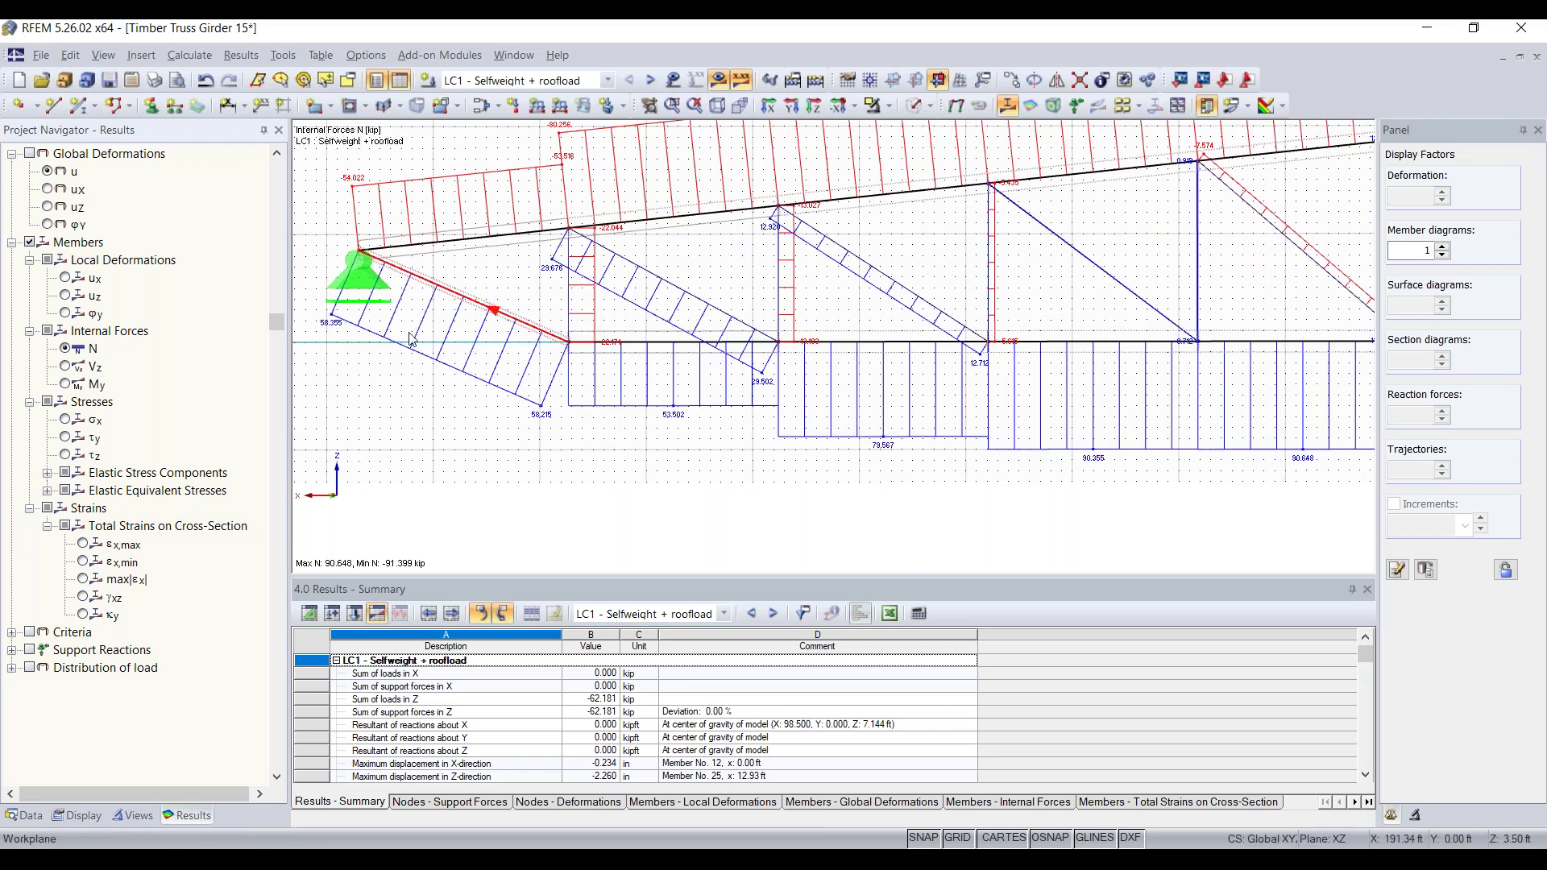
scroll(536, 347, "up", 2)
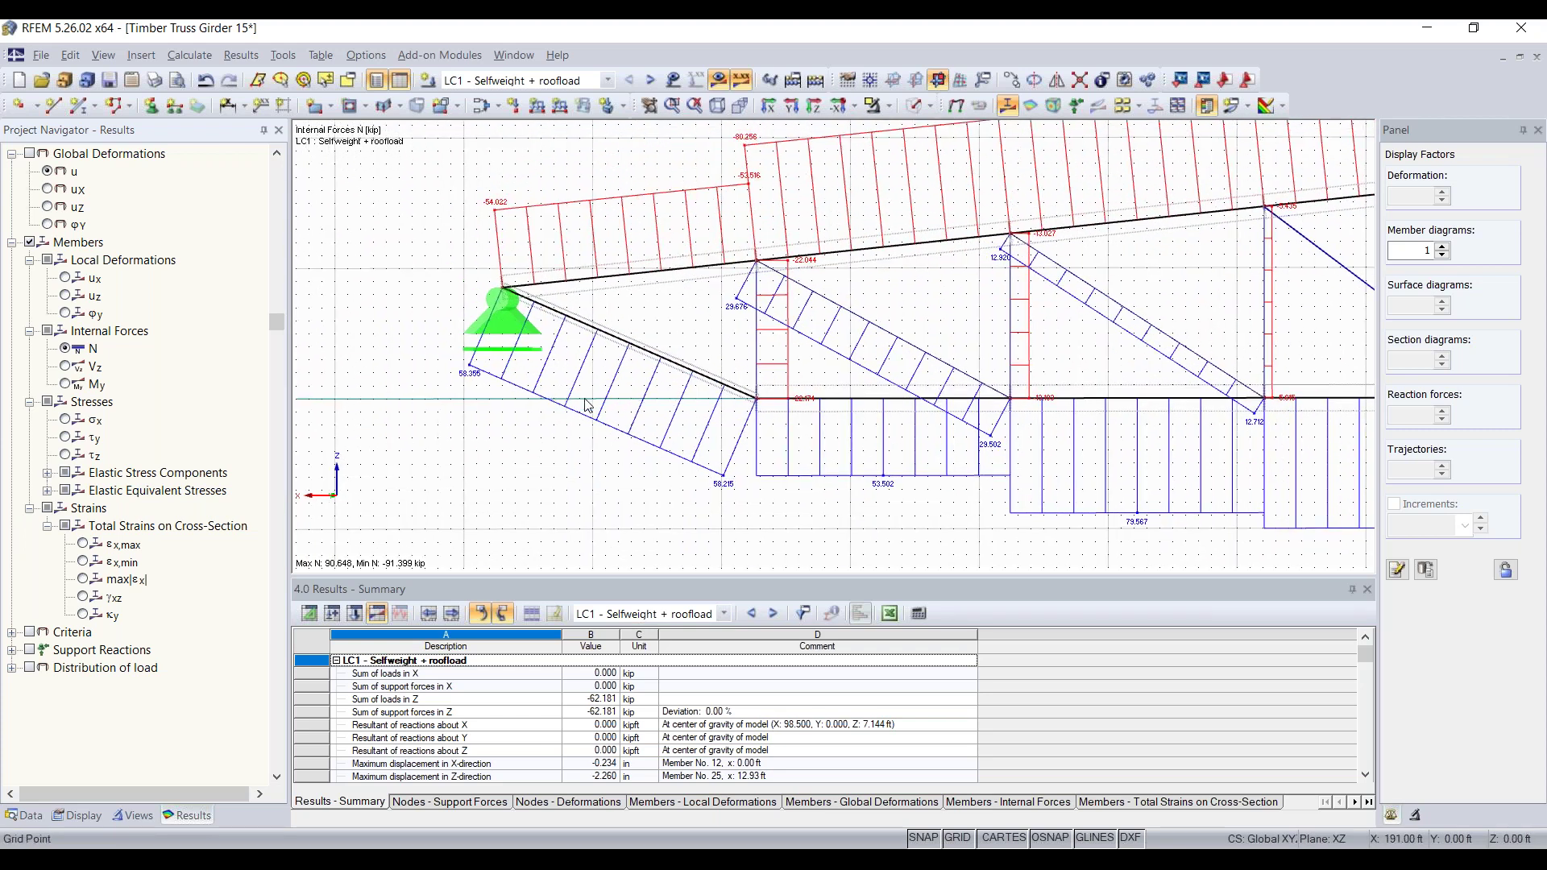
scroll(638, 360, "down", 1)
middle_click_drag(638, 360, 774, 409, "ctrl")
scroll(769, 410, "up", 4)
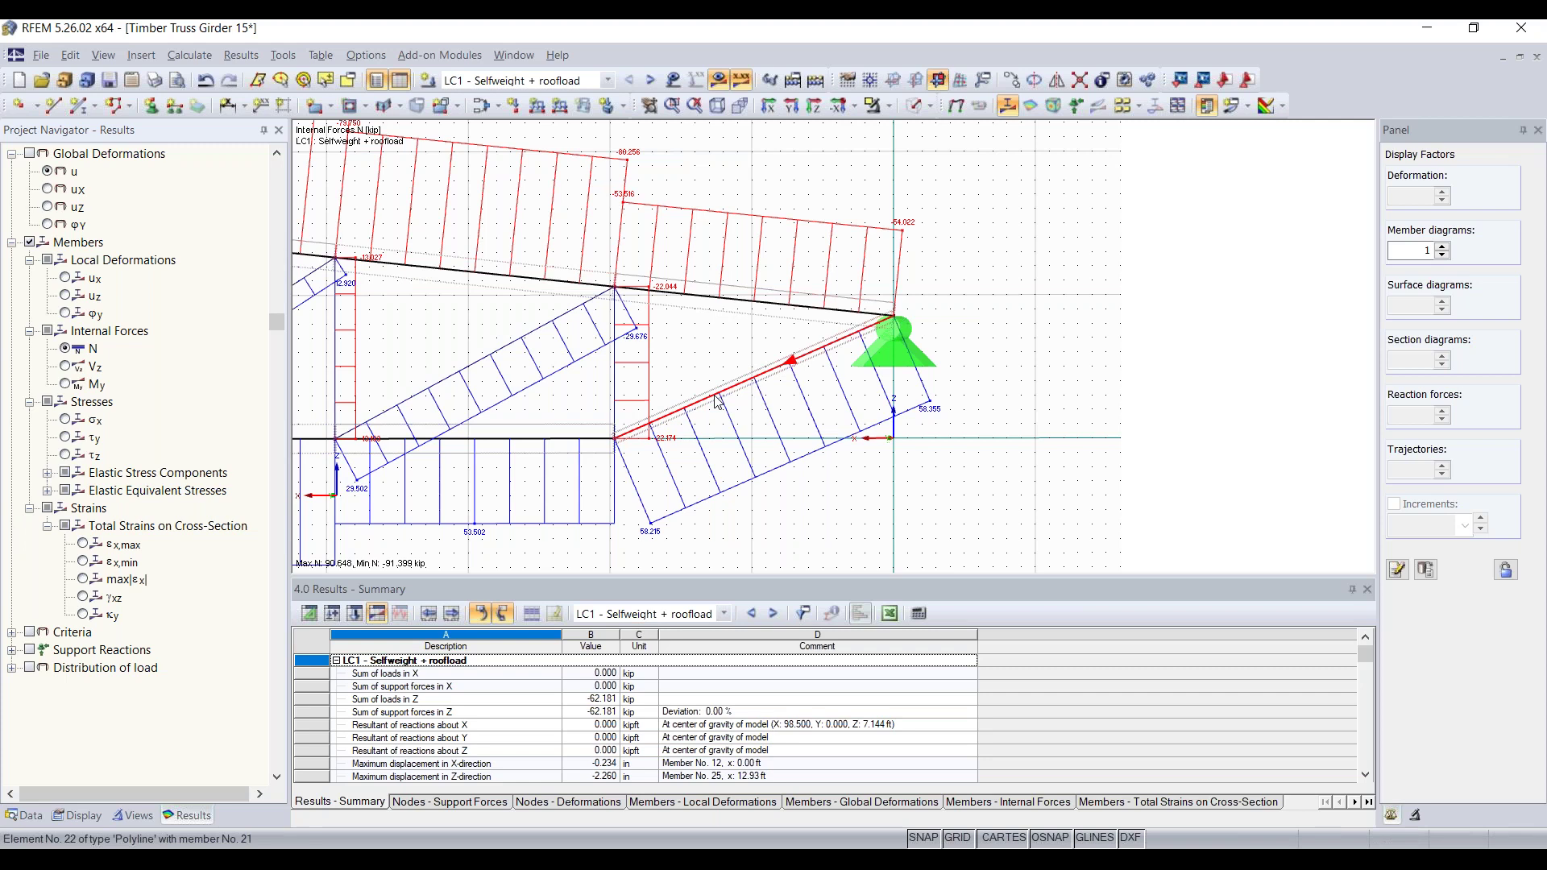
scroll(719, 401, "down", 1)
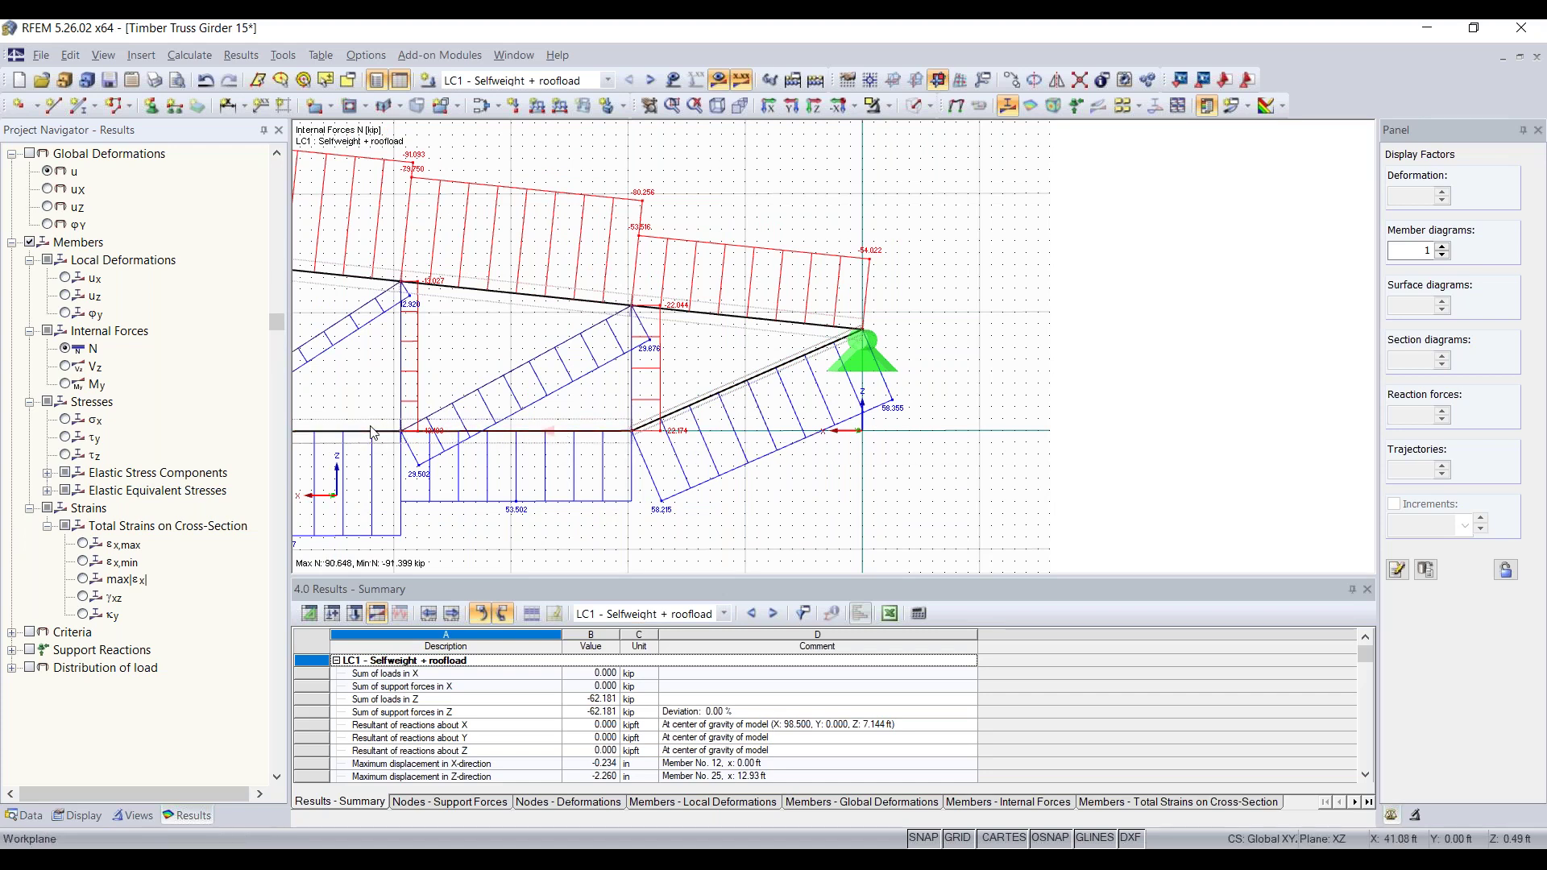
middle_click_drag(407, 435, 1093, 417)
scroll(776, 421, "down", 3)
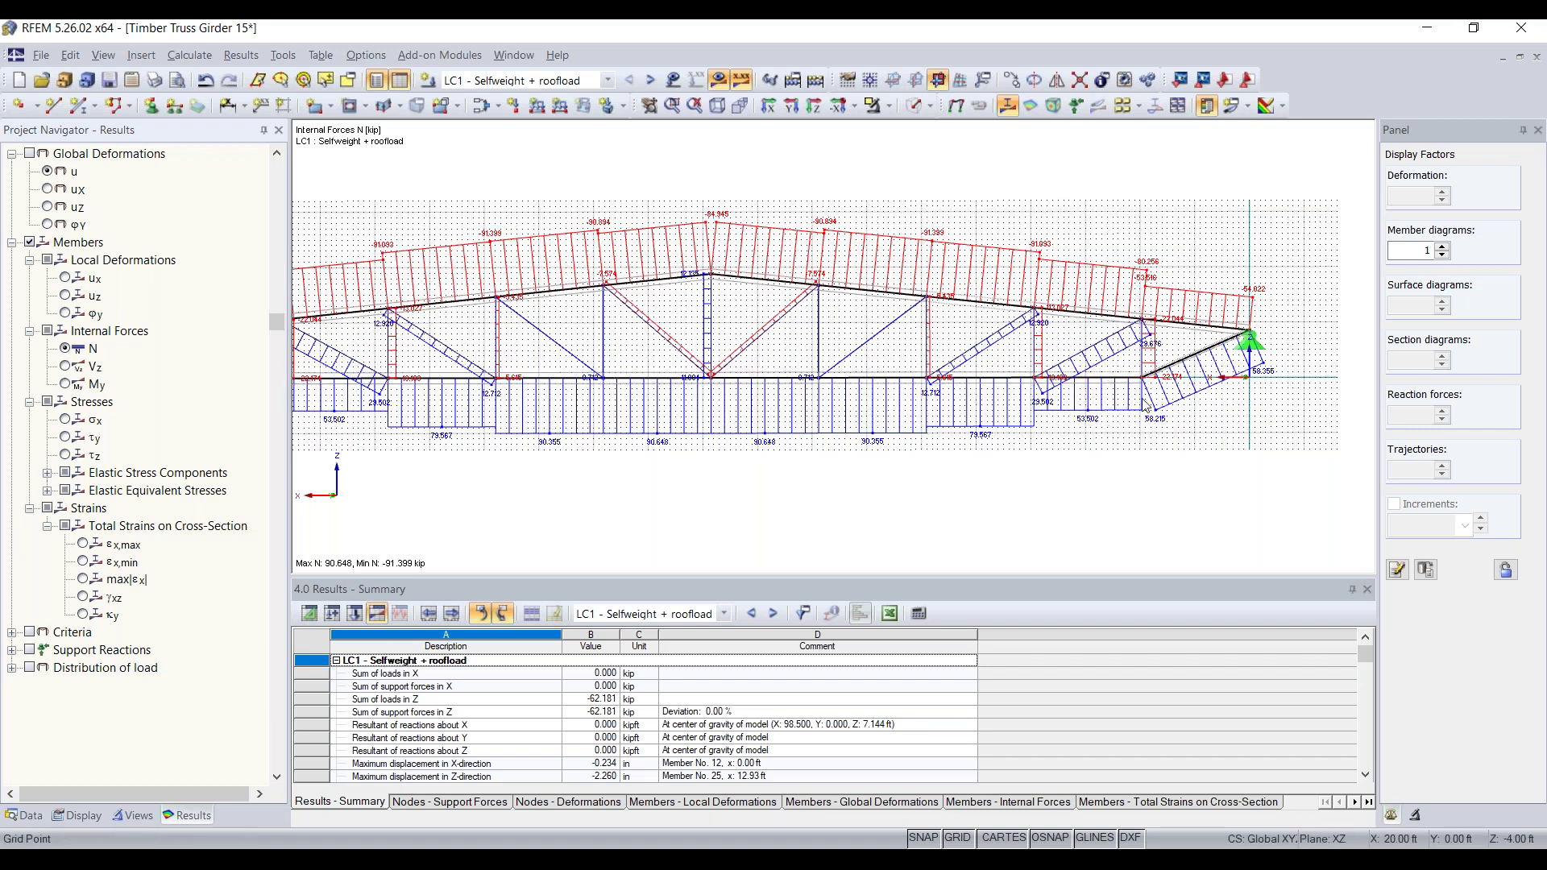
middle_click(1201, 412)
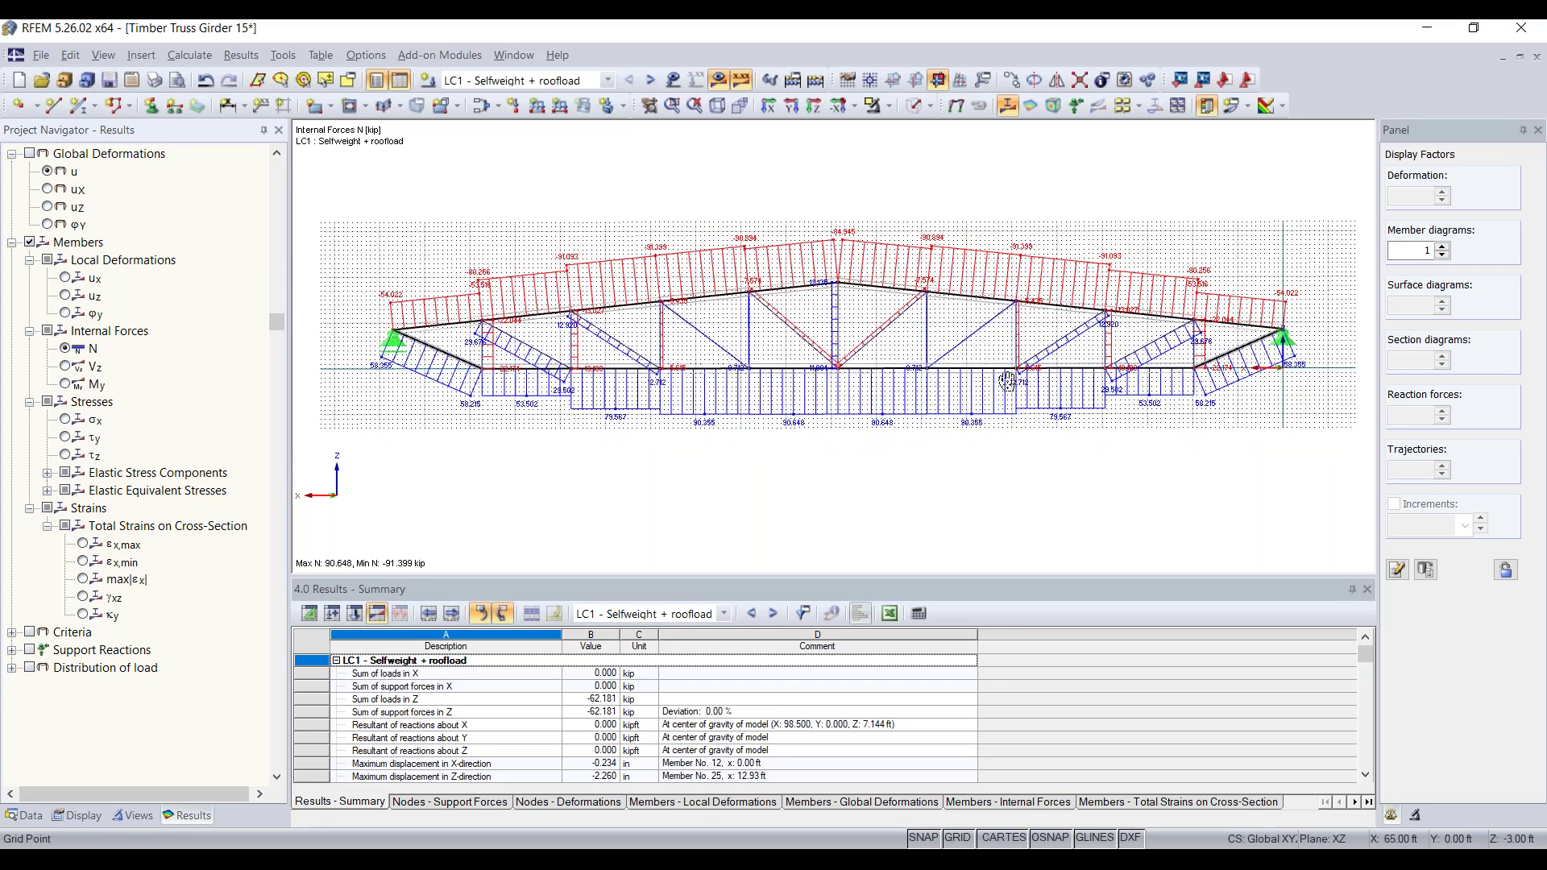
Step: Review the members' shear force Vz diagram followed by the bending moment My diagram
left_click(67, 368)
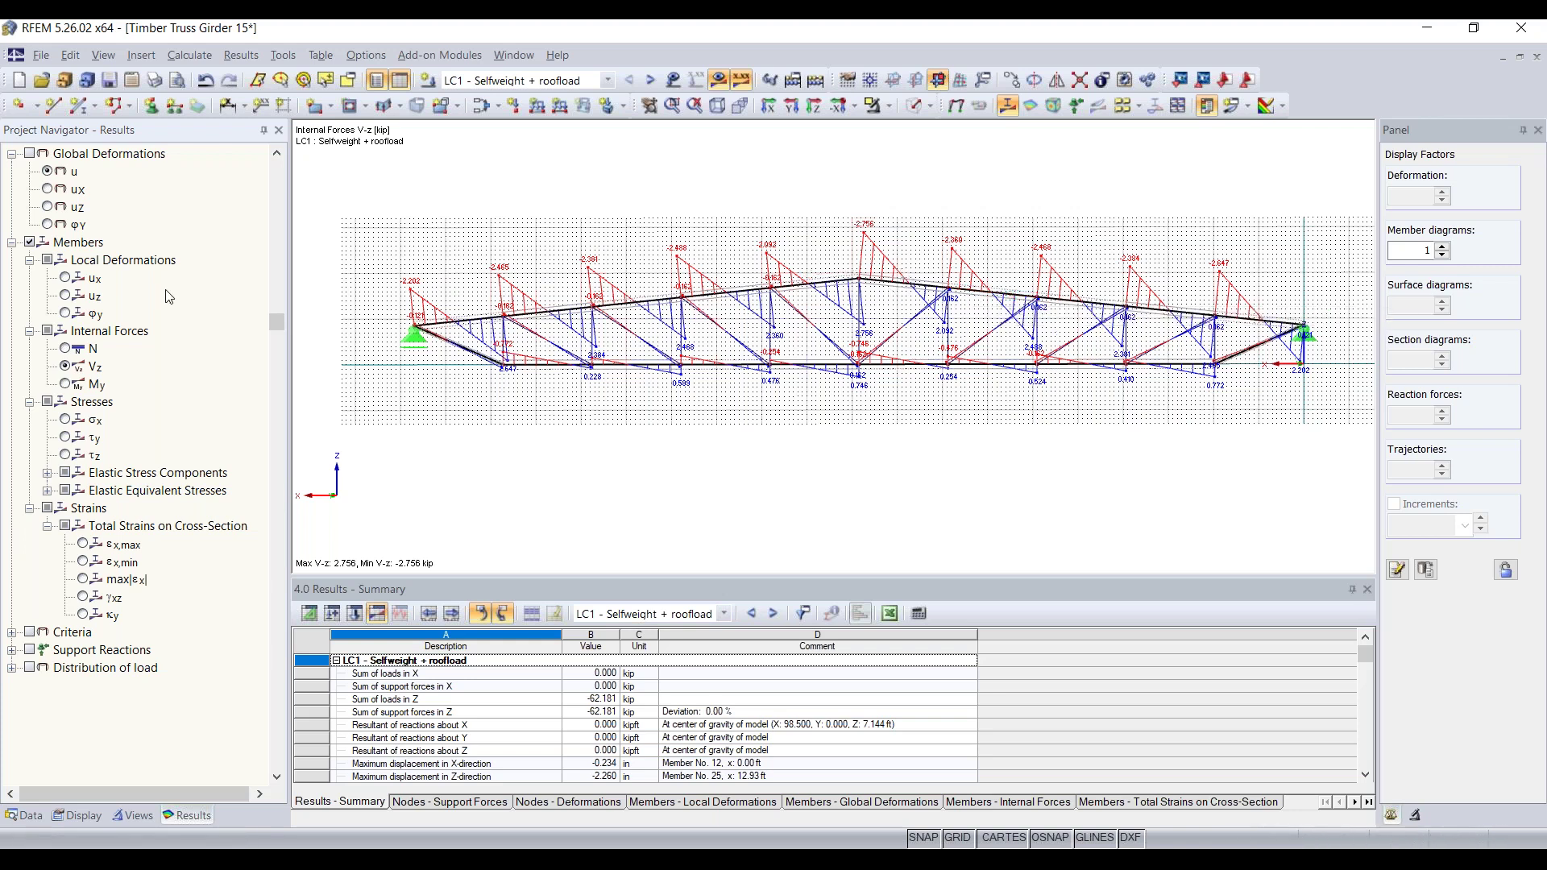
left_click(69, 384)
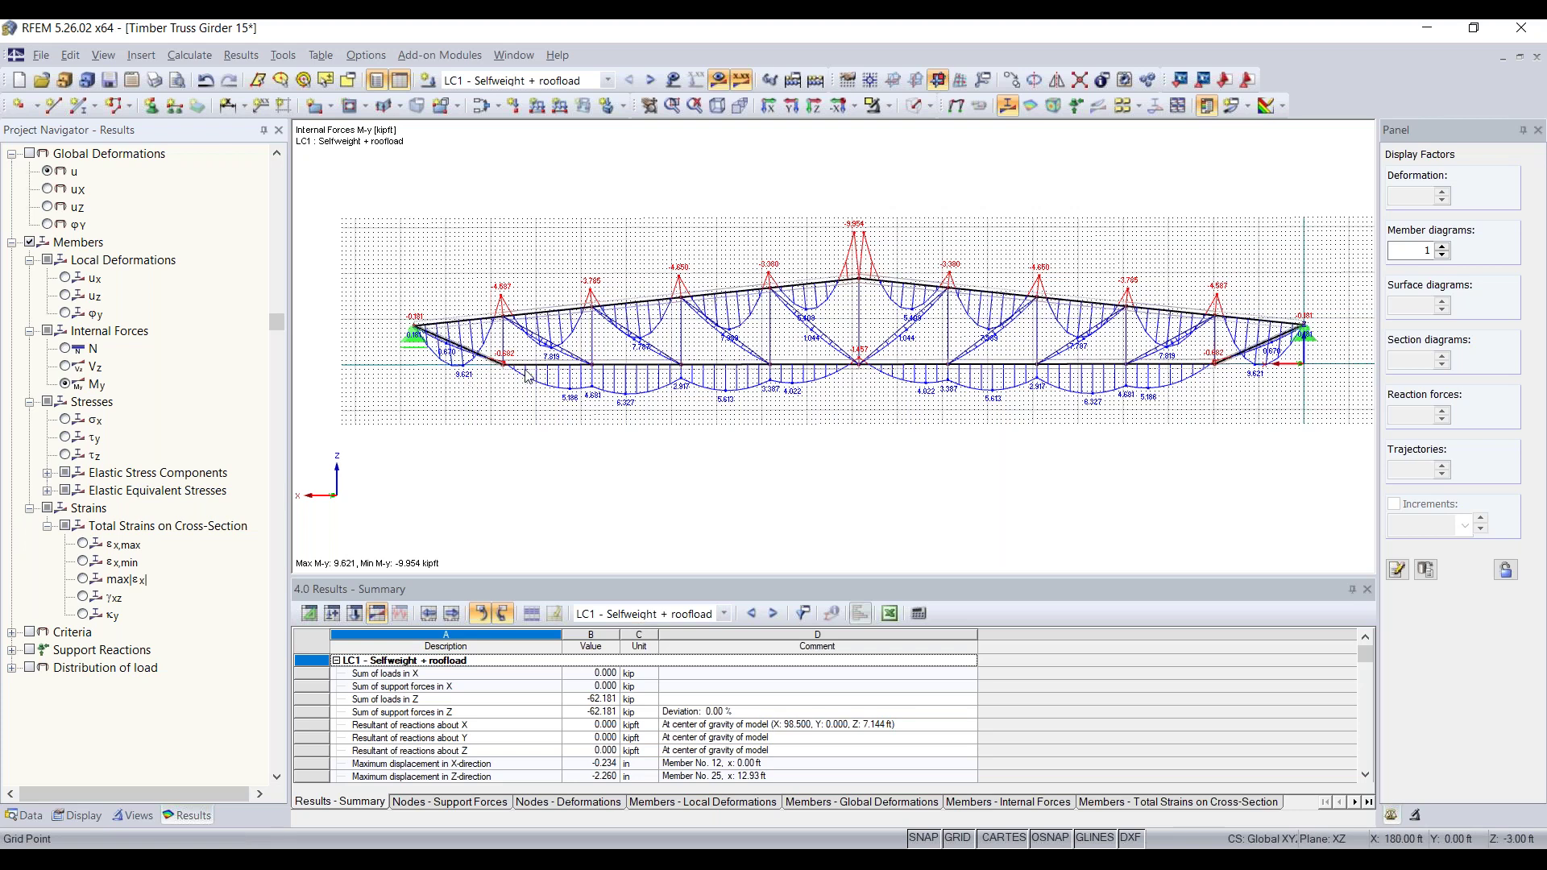
Step: Show the support reactions together with the member diagrams and turn off the background grid
left_click(31, 650)
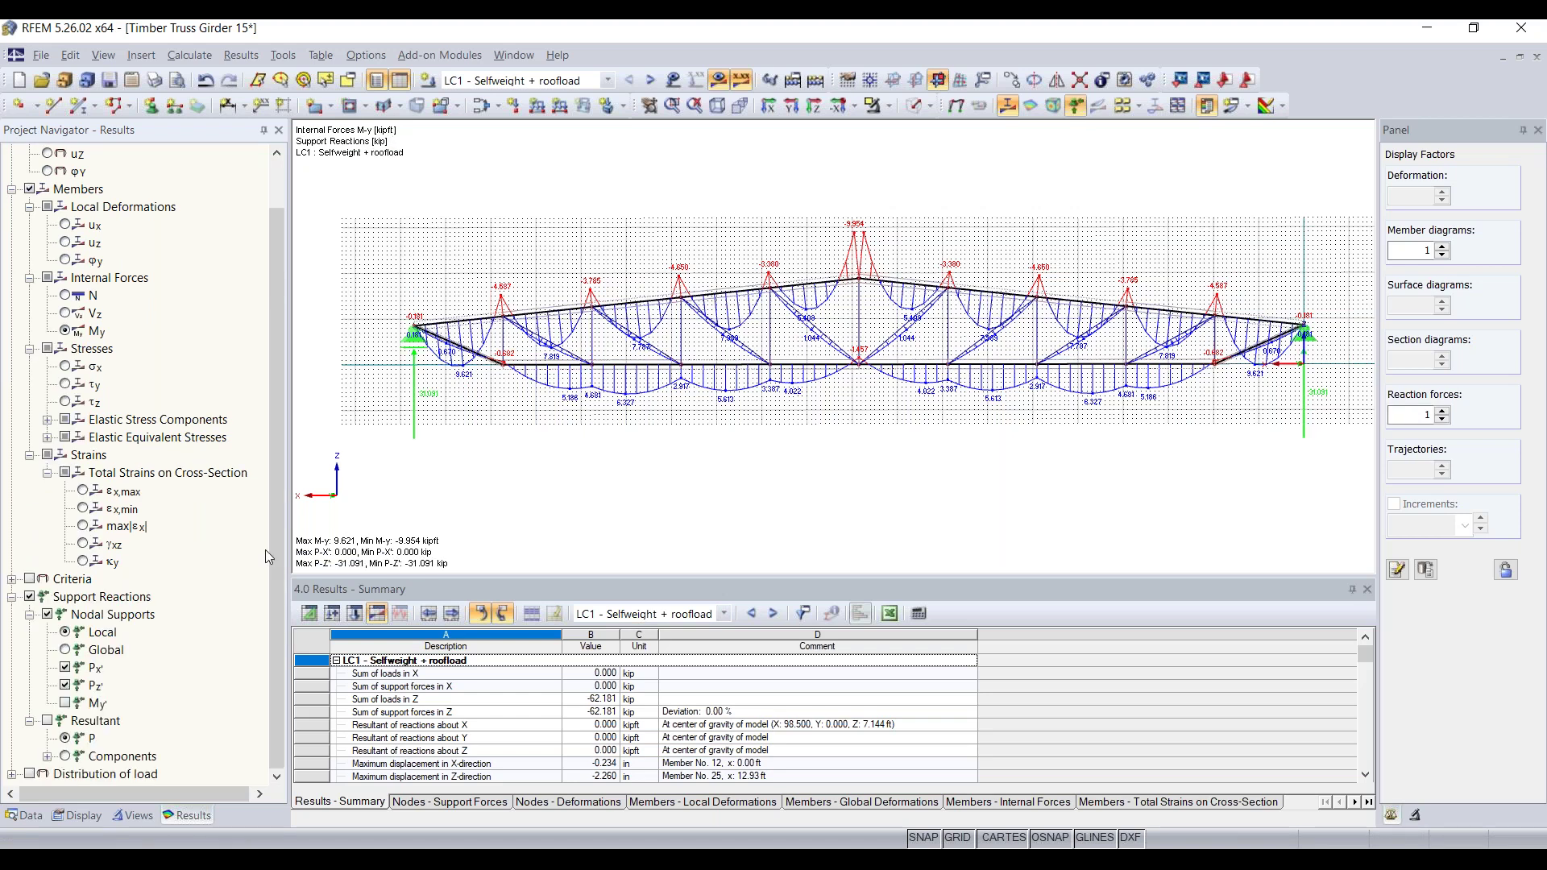
middle_click_drag(473, 431, 386, 437)
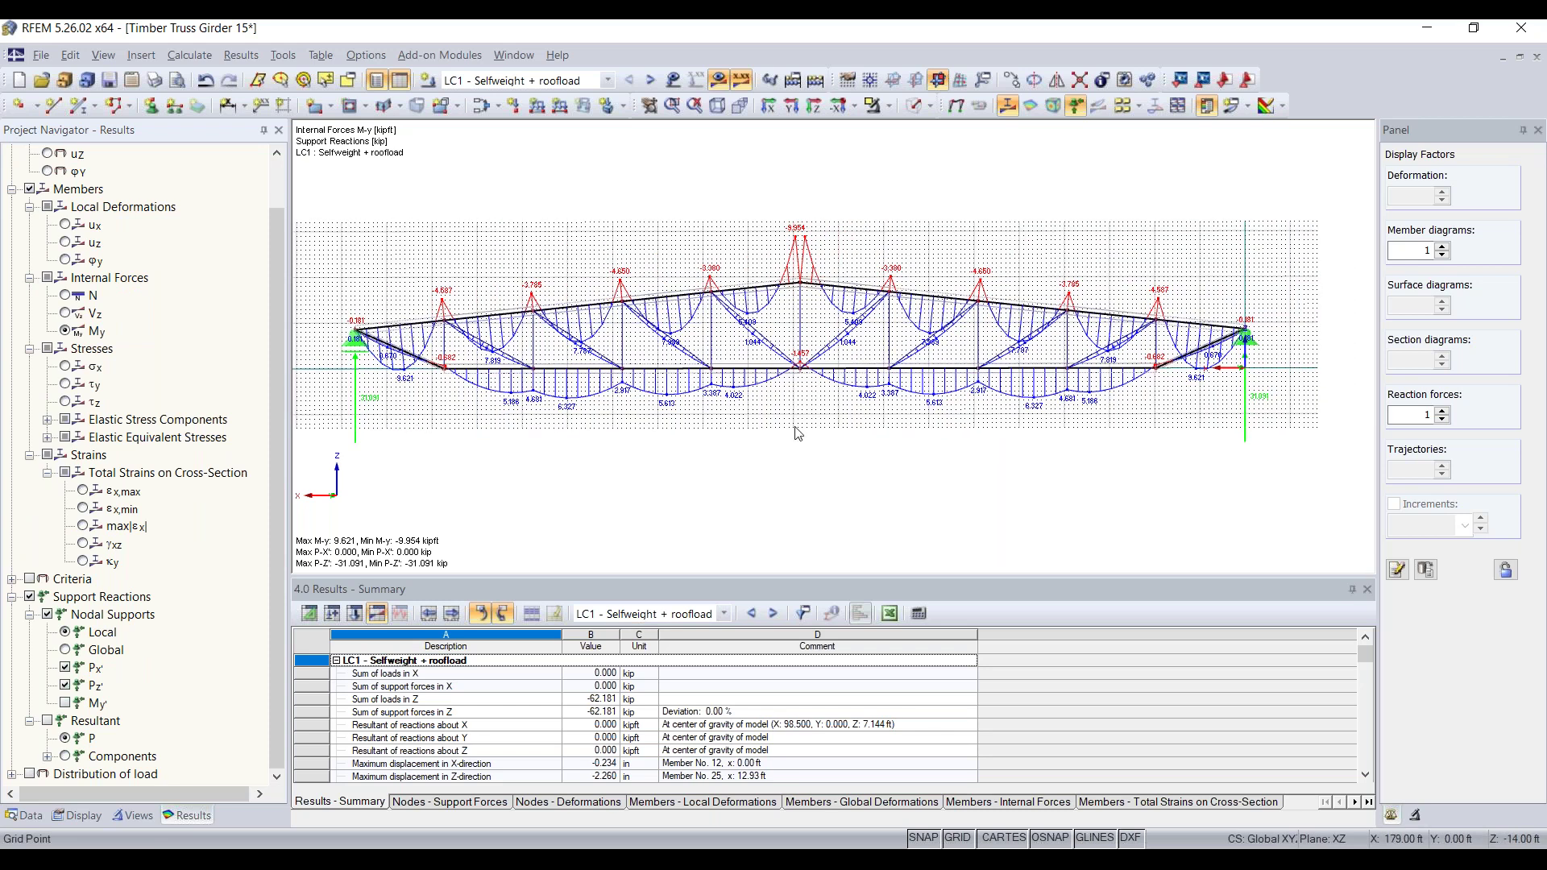
left_click(964, 841)
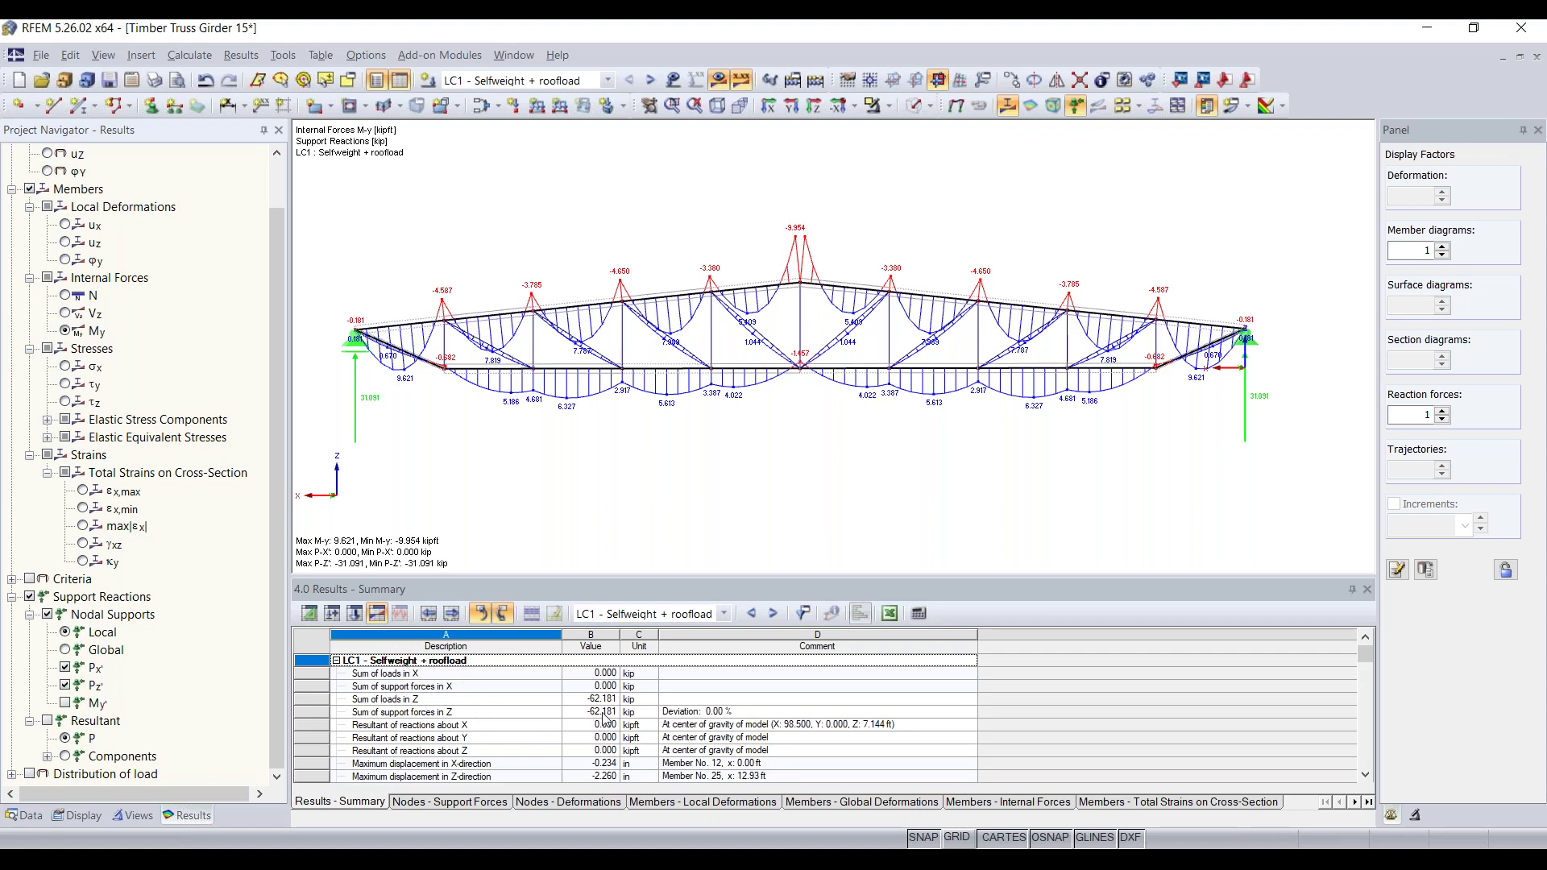
Step: Compare the sum of loads in Z with the sum of support forces in Z and check the deviation in LC1's results summary
left_click(377, 703)
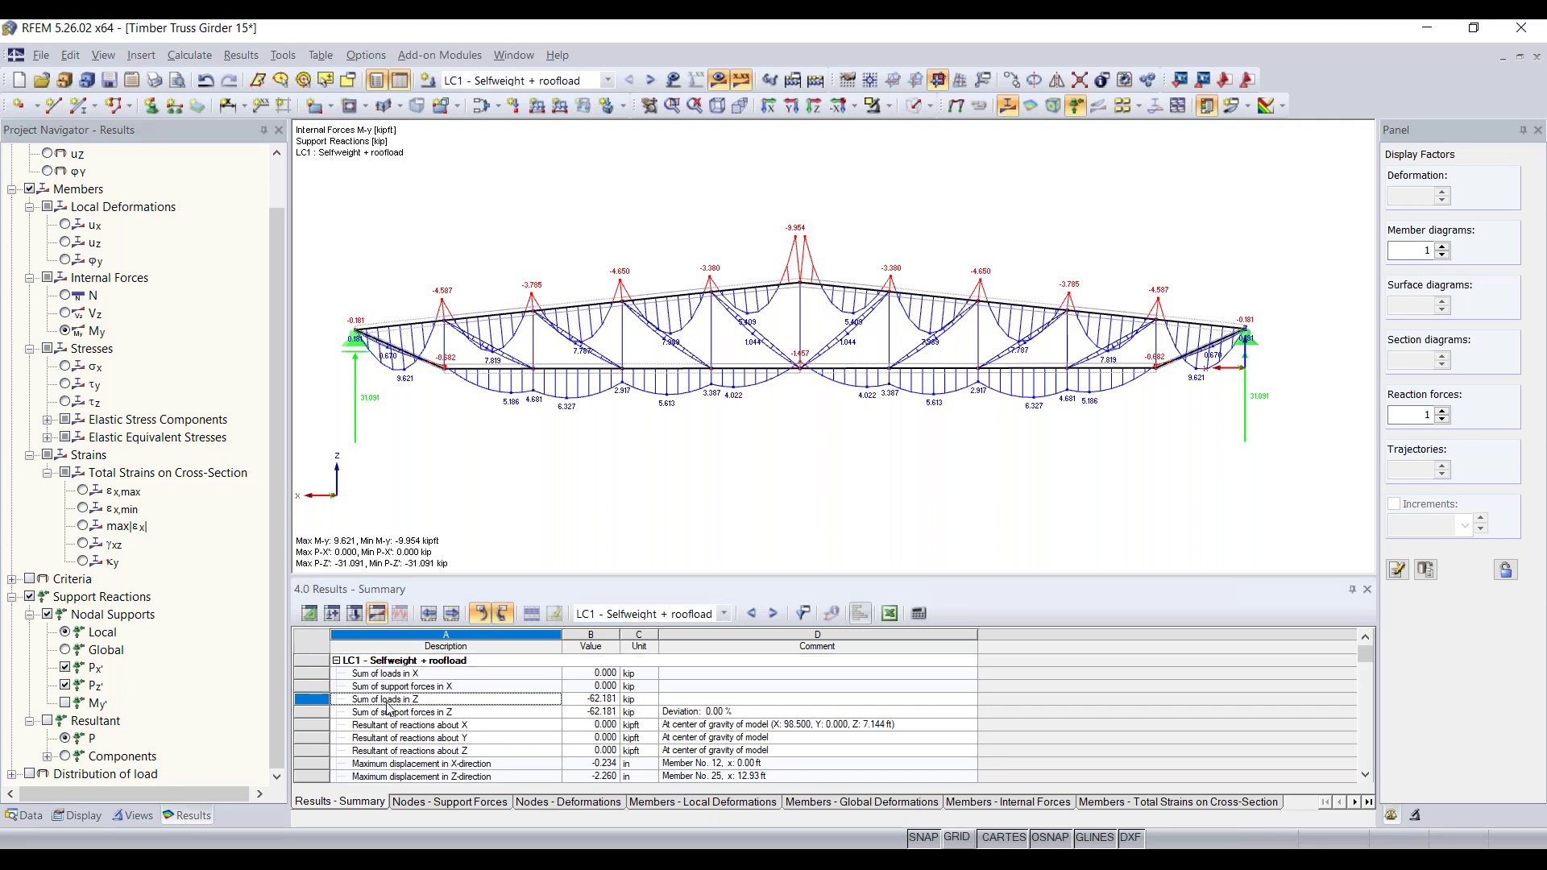
left_click(418, 714)
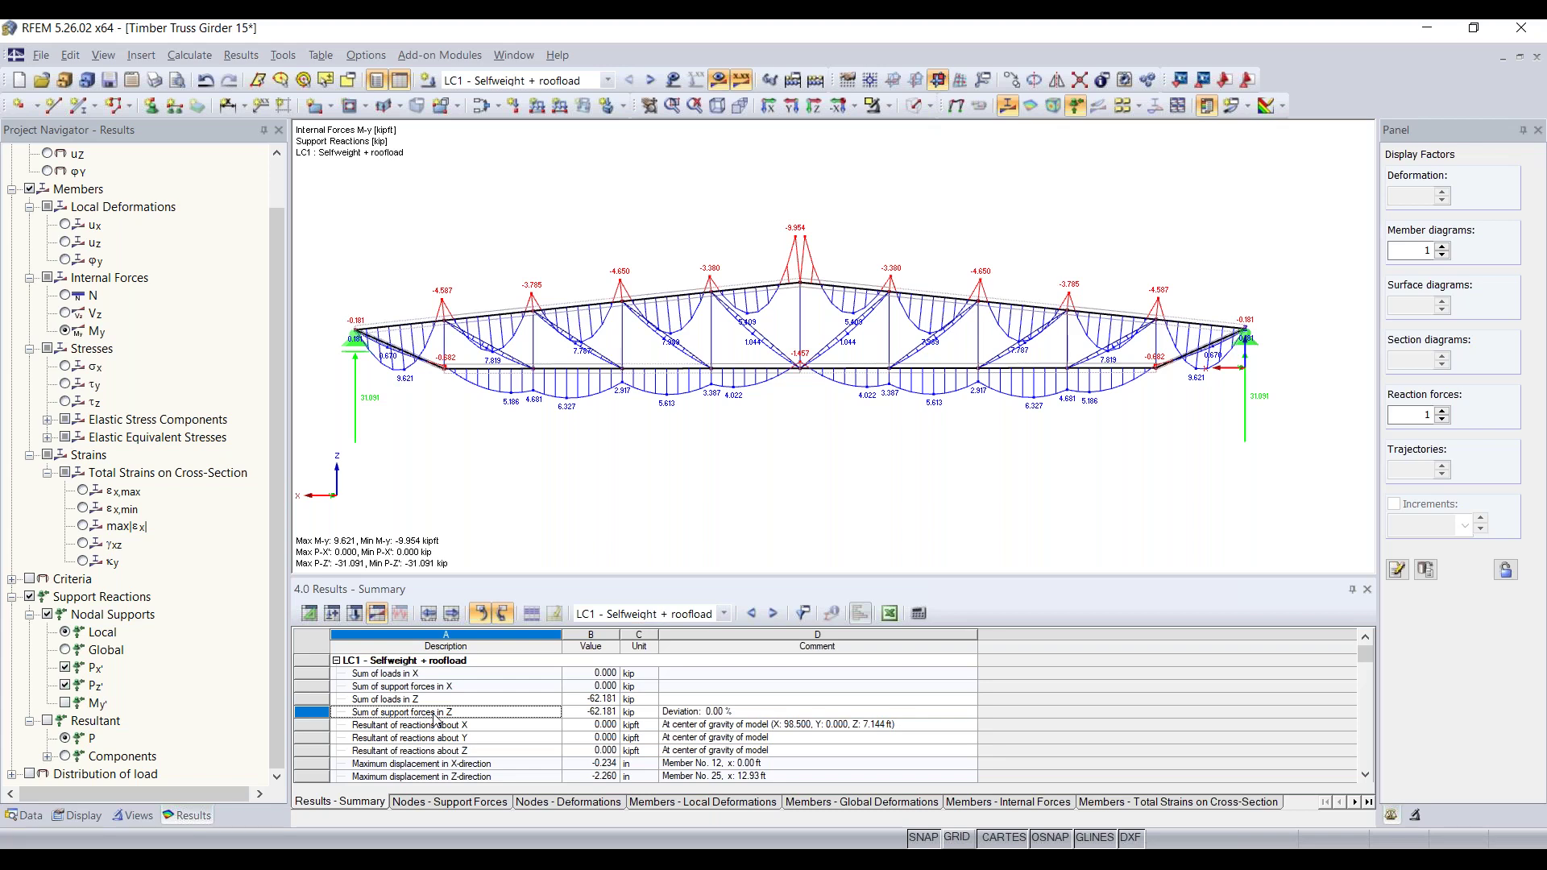
left_click(595, 702)
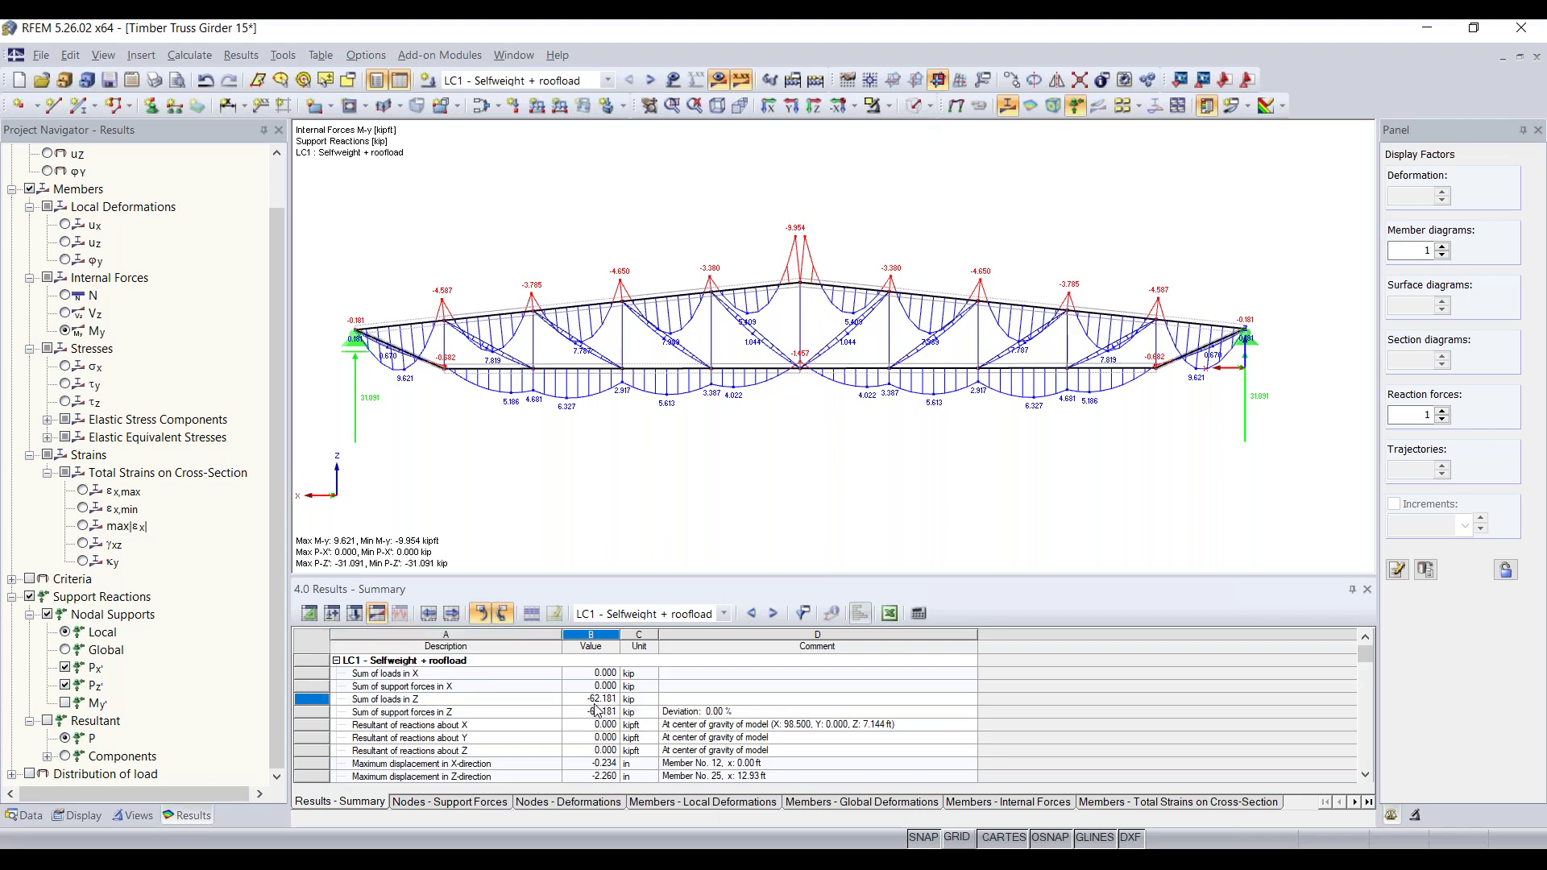
left_click(597, 714)
left_click(710, 712)
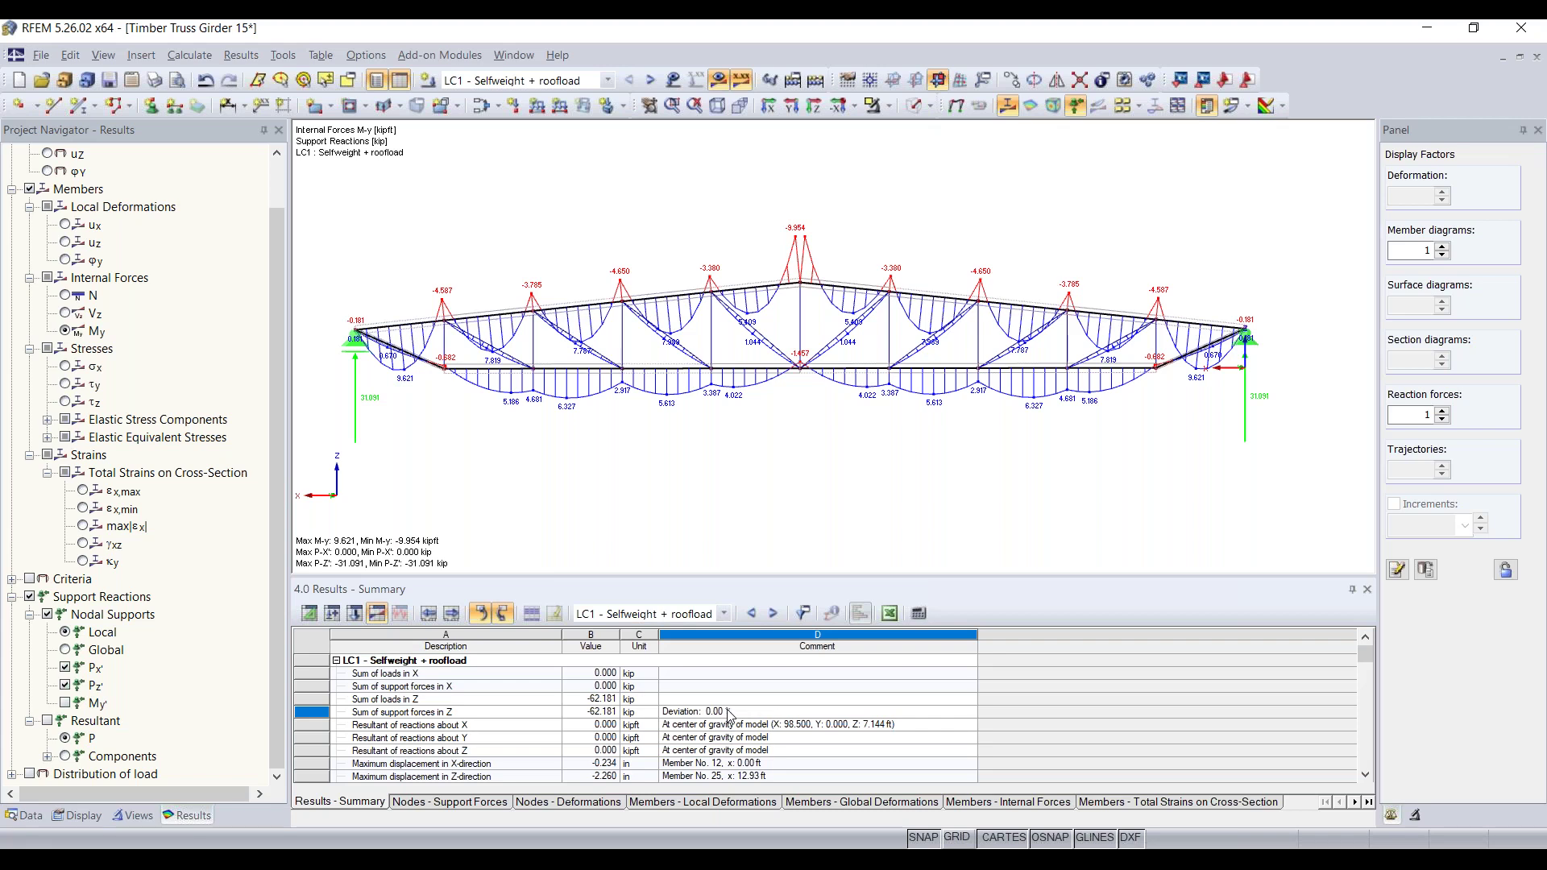
Step: Switch the members' result diagram from bending moment back to axial force N
scroll(105, 326, "up", 1)
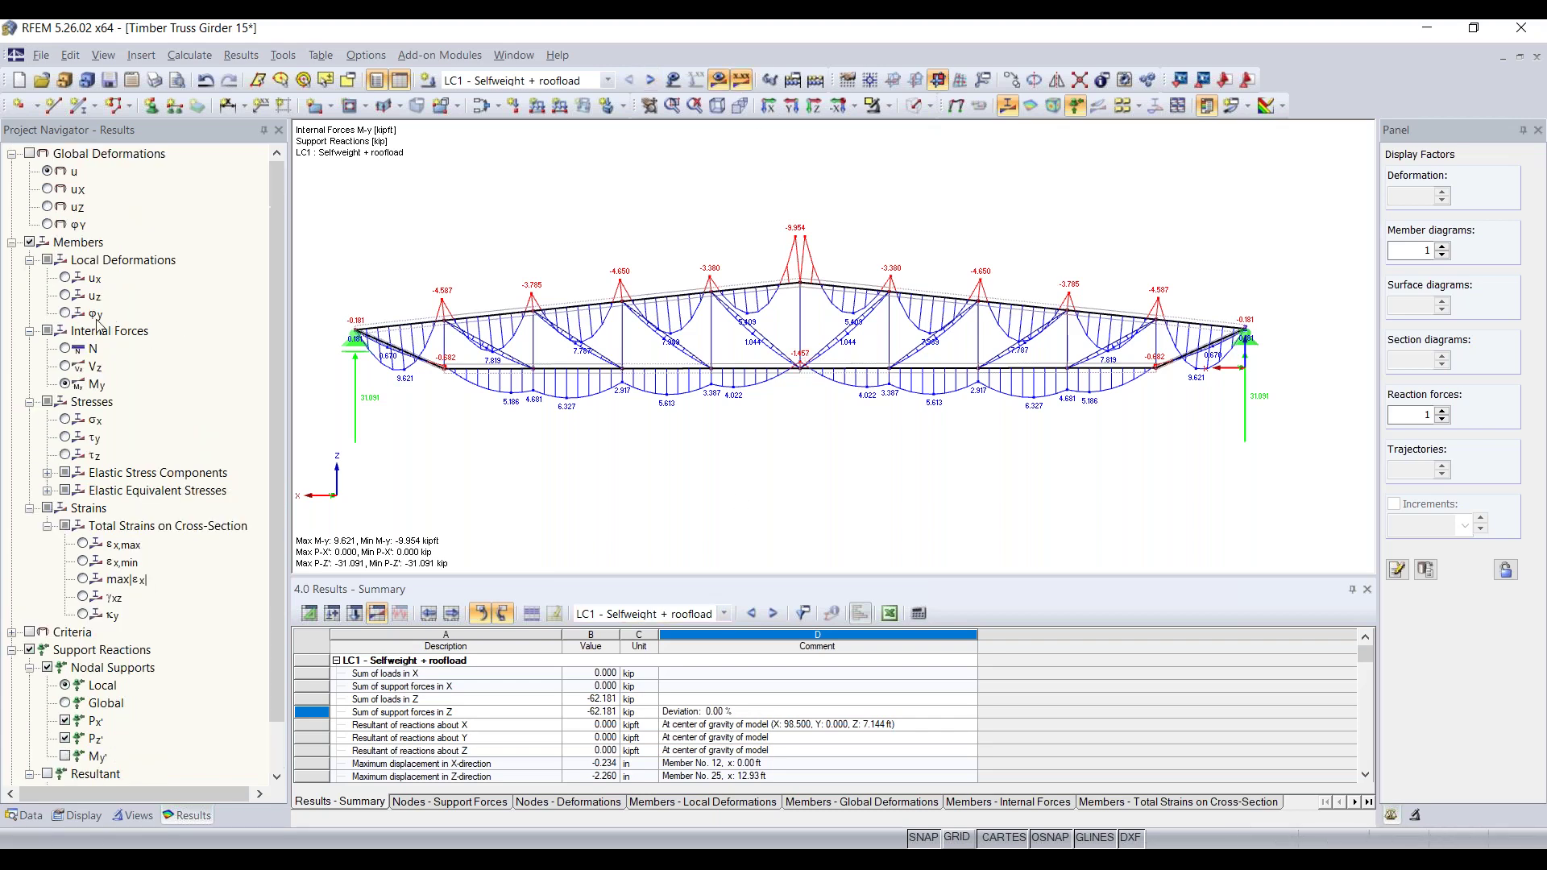
left_click(65, 348)
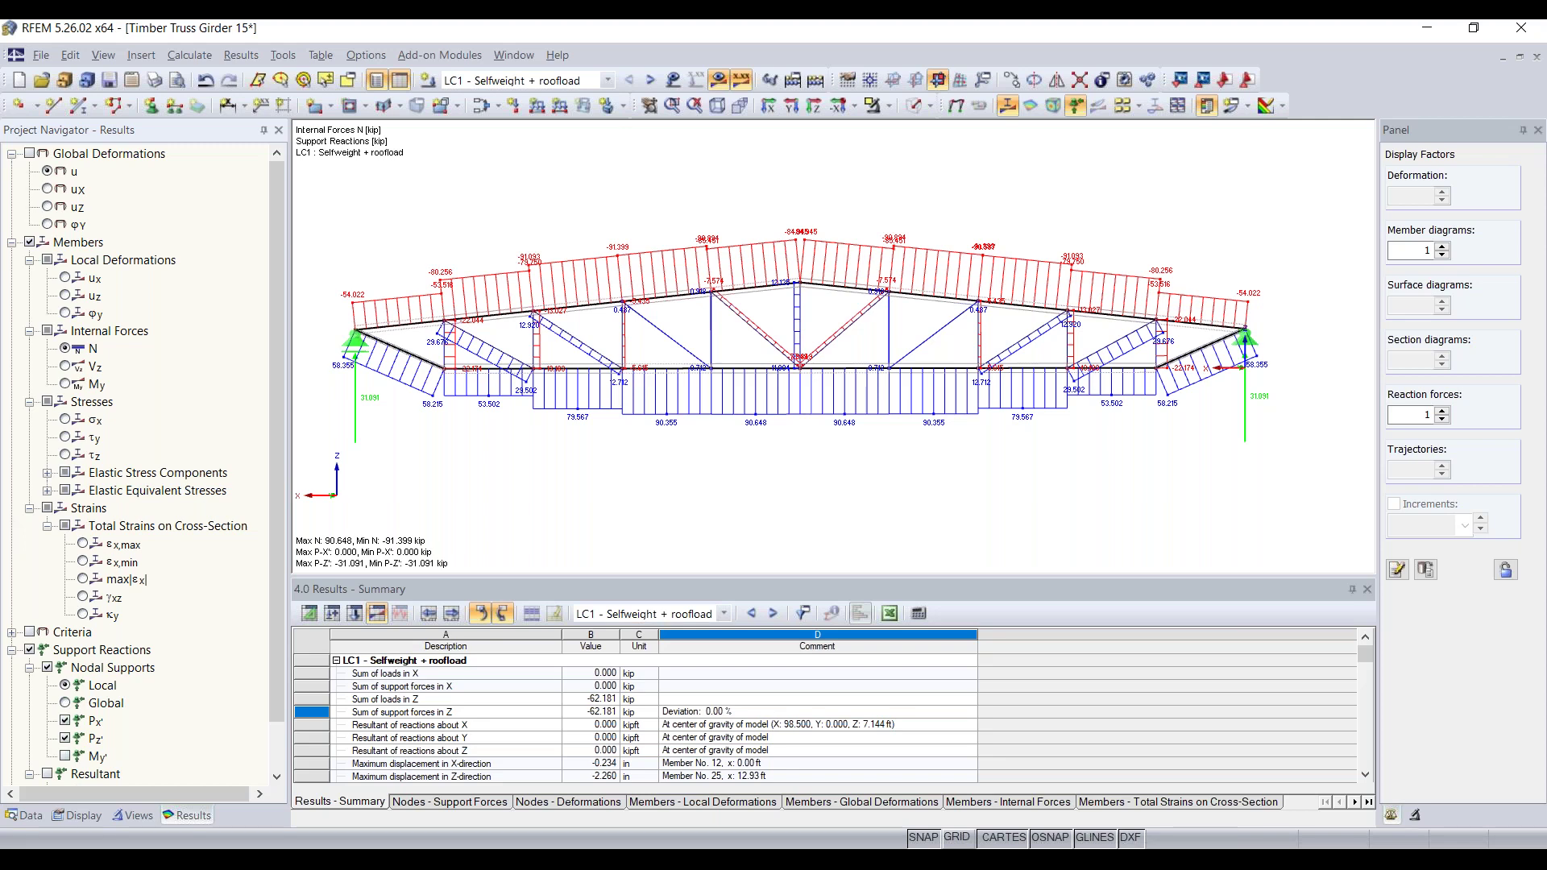
Step: Look through the add-on modules offered for timber design
left_click(434, 59)
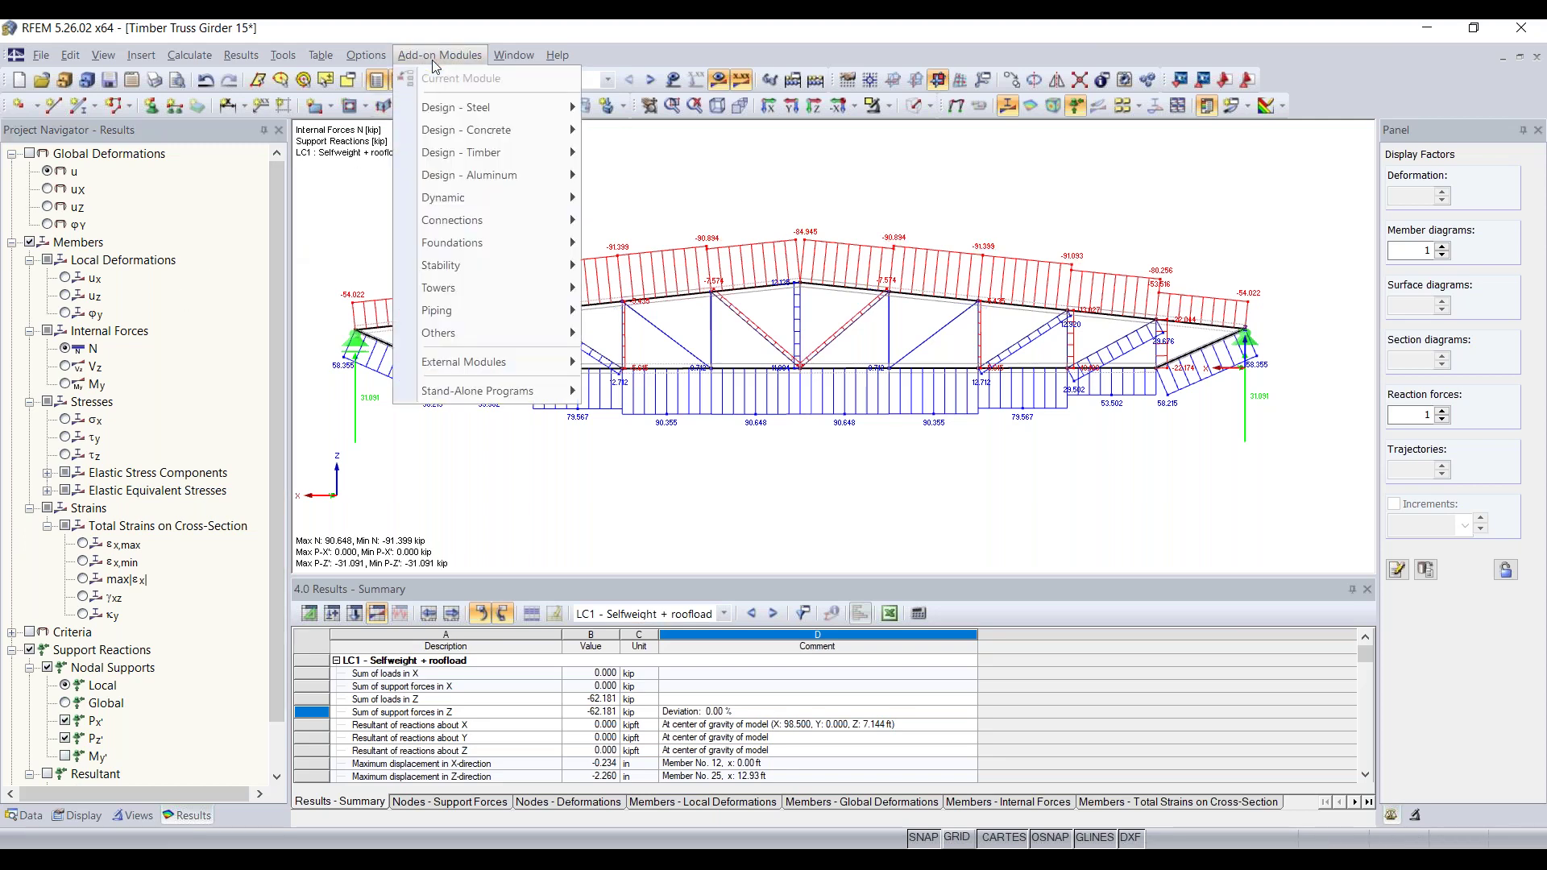
mouse_move(466, 155)
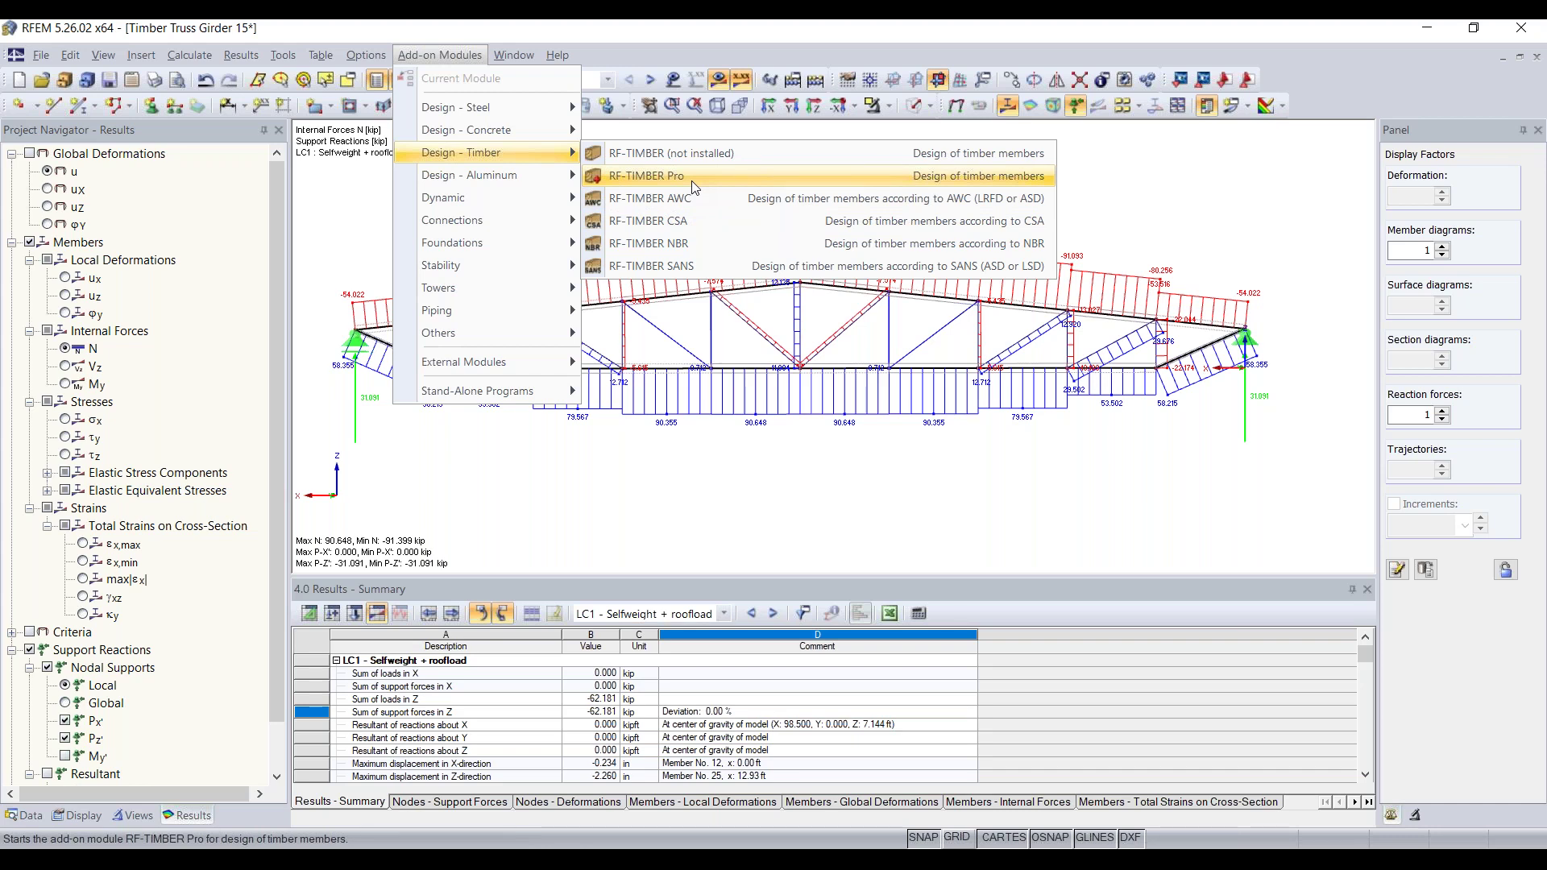
left_click(468, 56)
Step: Browse the add-on modules in the model's project data, from the favorites to the timber design modules
left_click(27, 816)
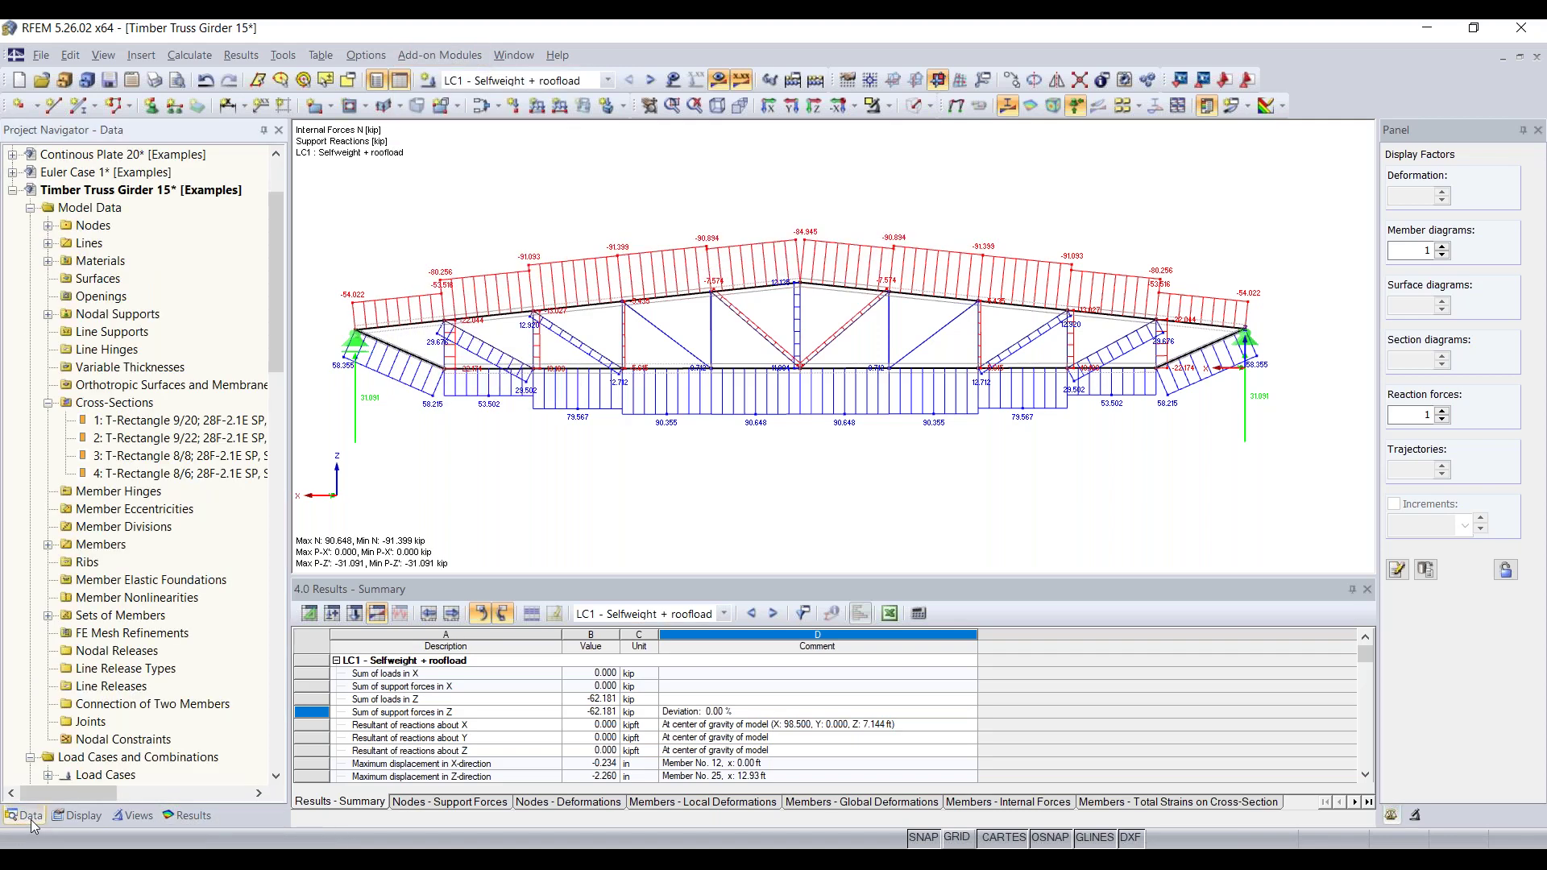
scroll(134, 638, "down", 14)
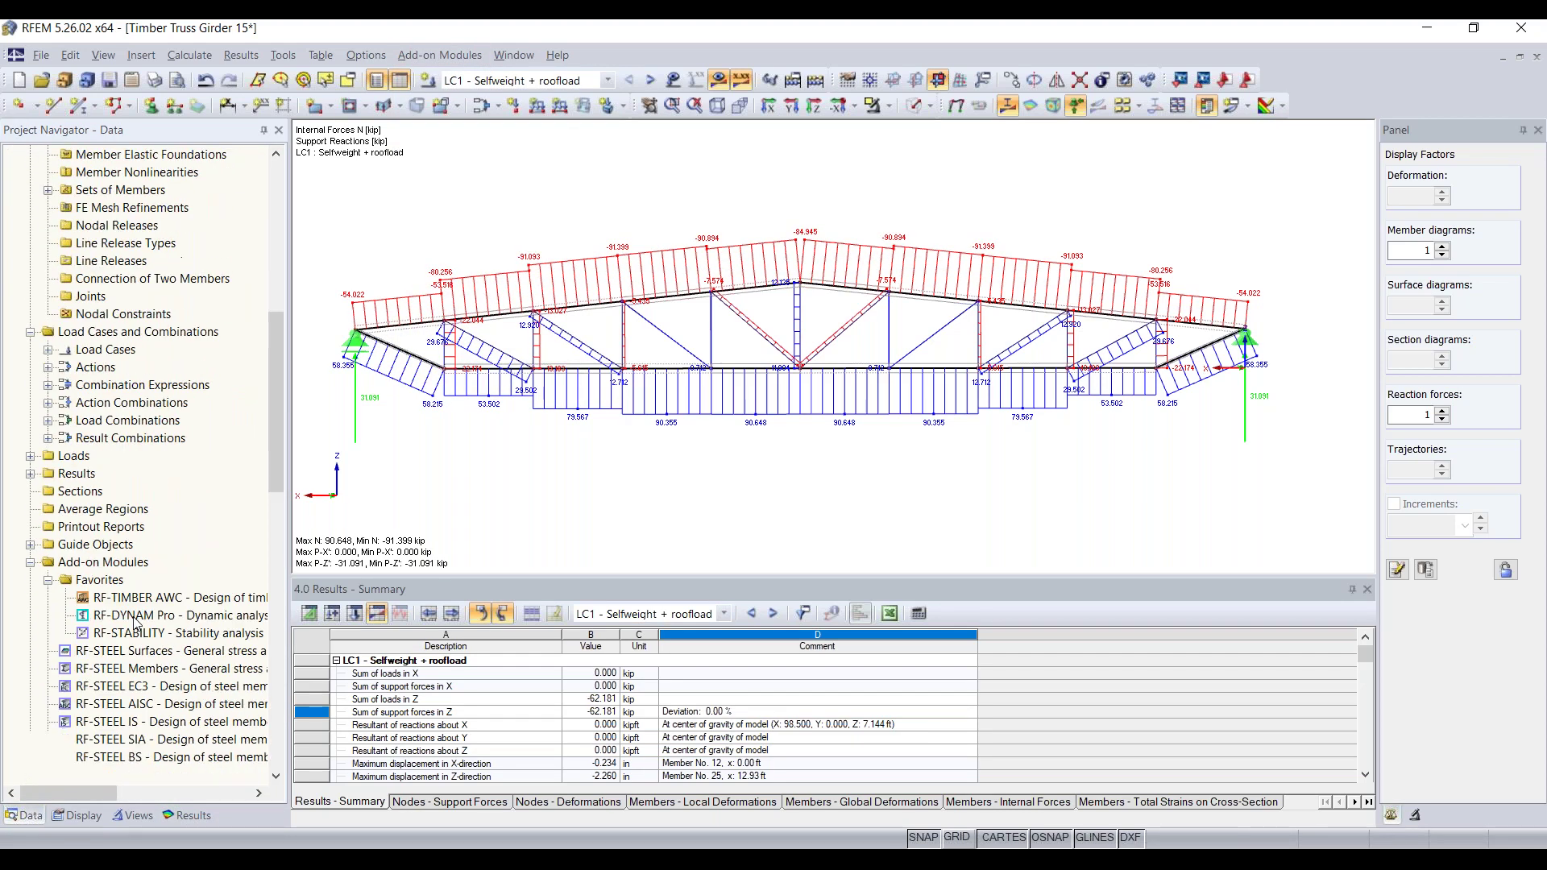
scroll(134, 621, "down", 5)
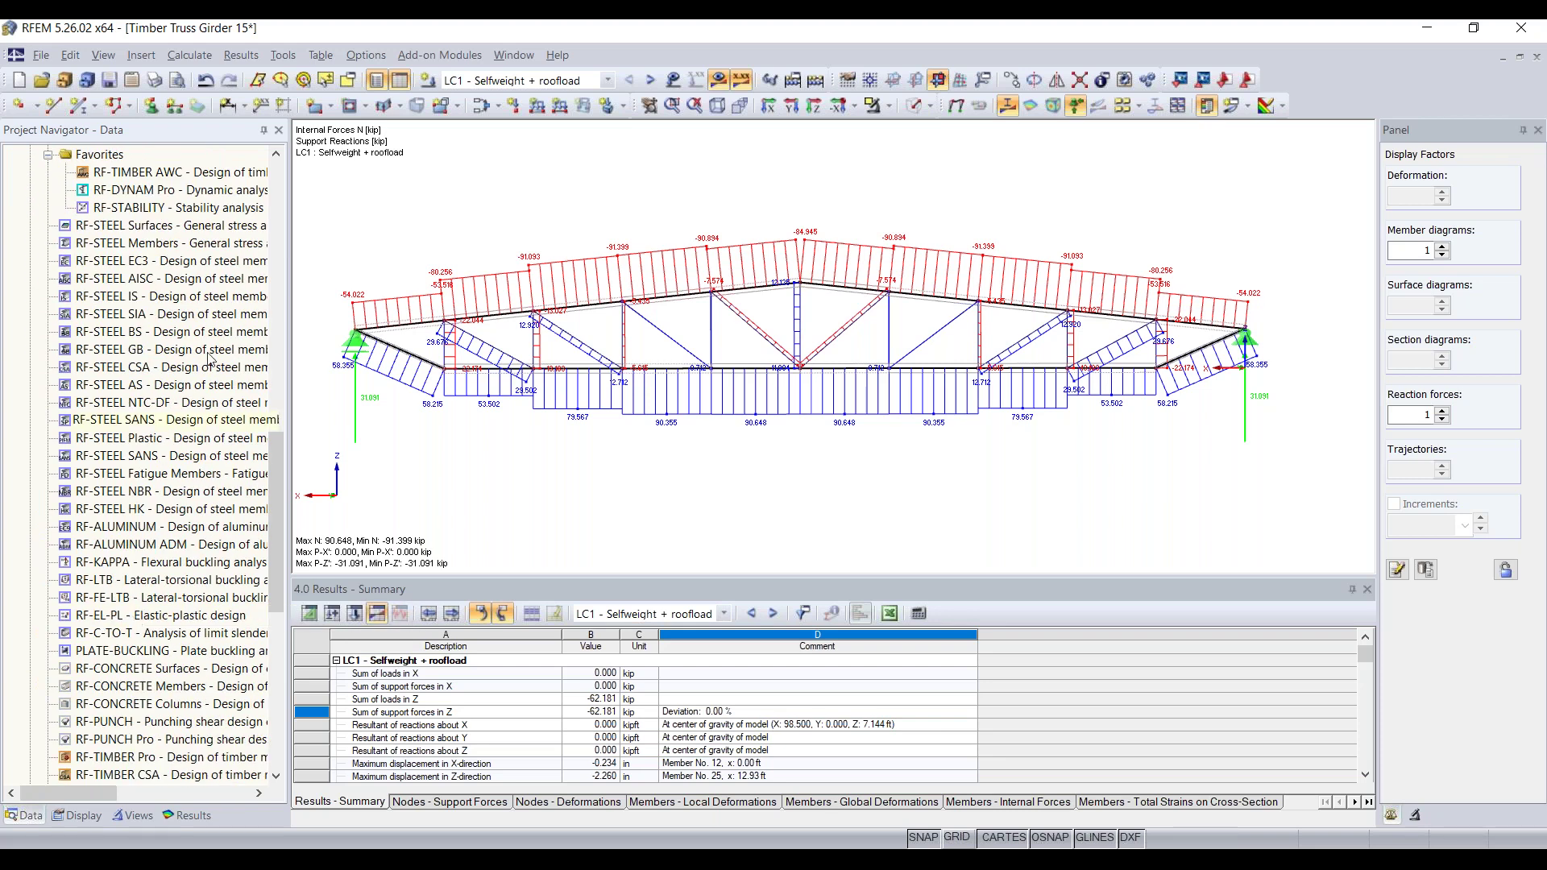
scroll(150, 589, "down", 2)
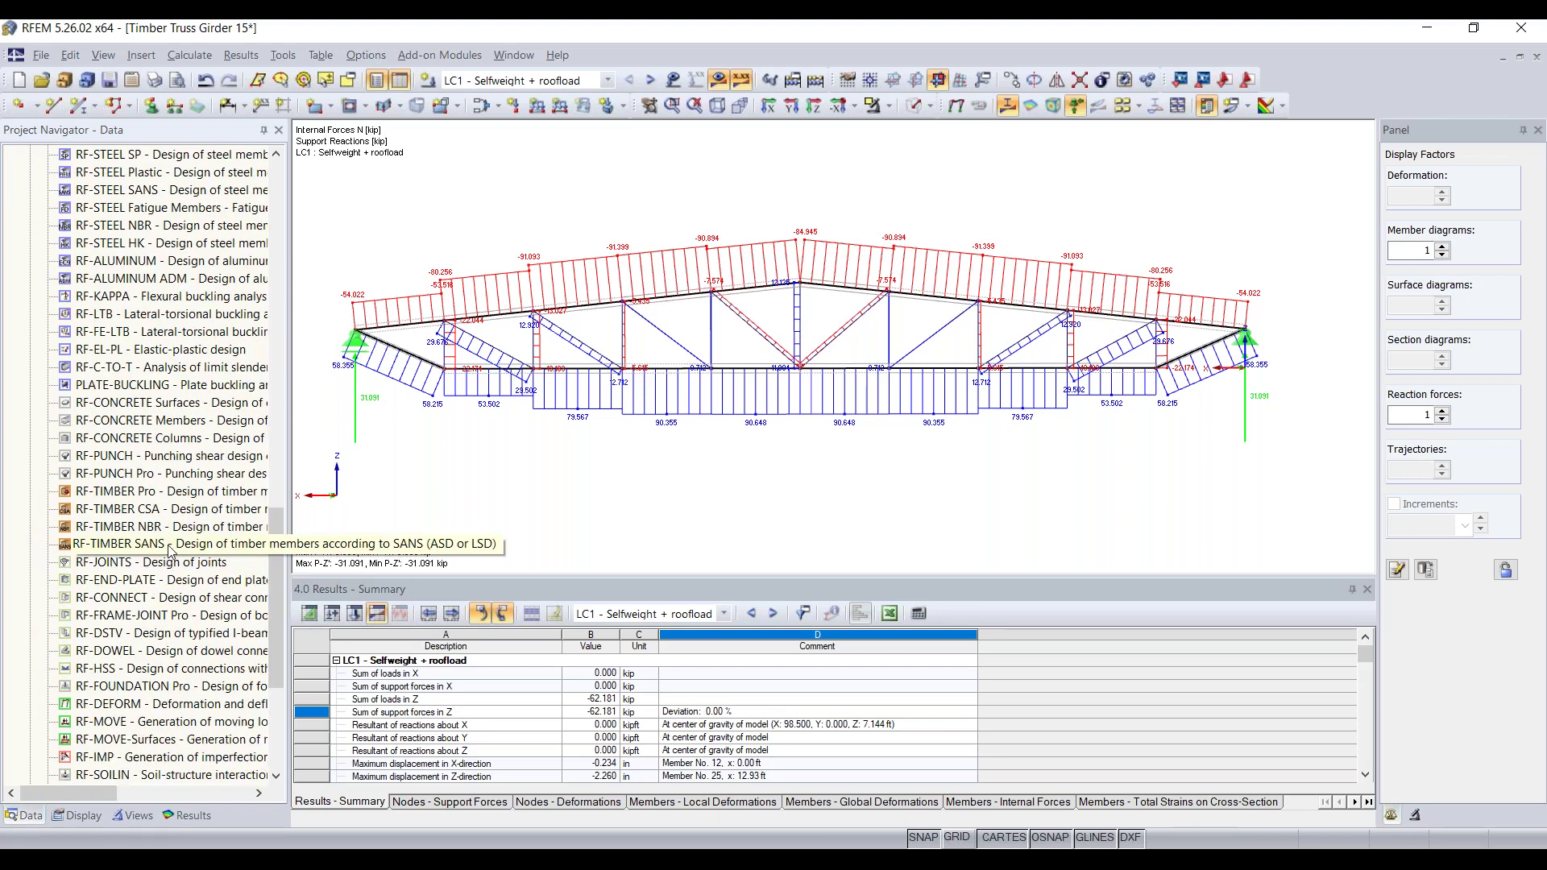
scroll(170, 513, "up", 8)
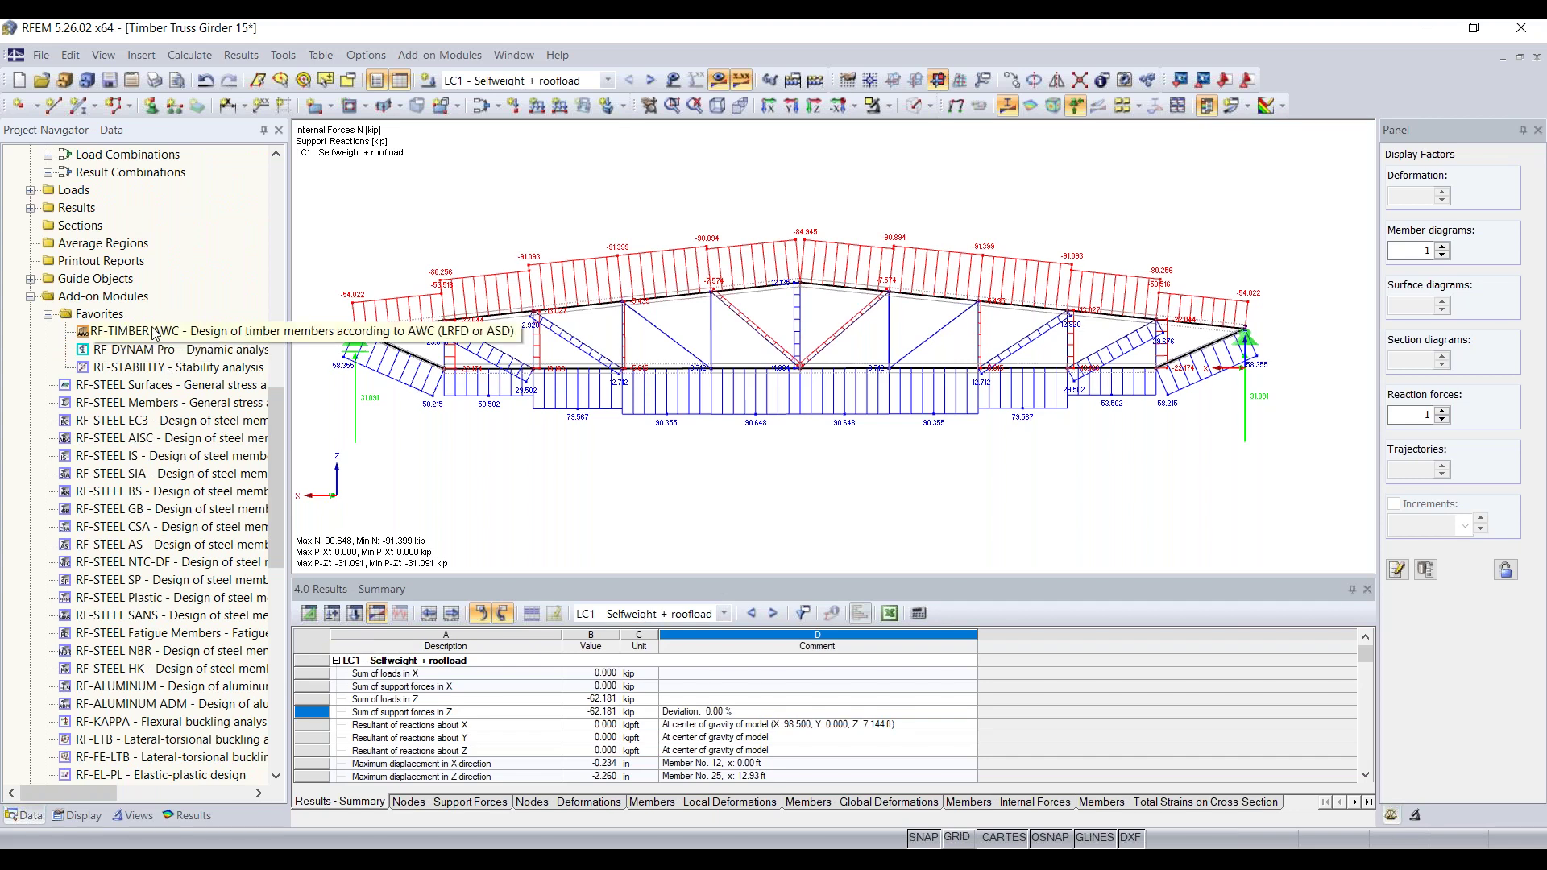
scroll(167, 435, "down", 2)
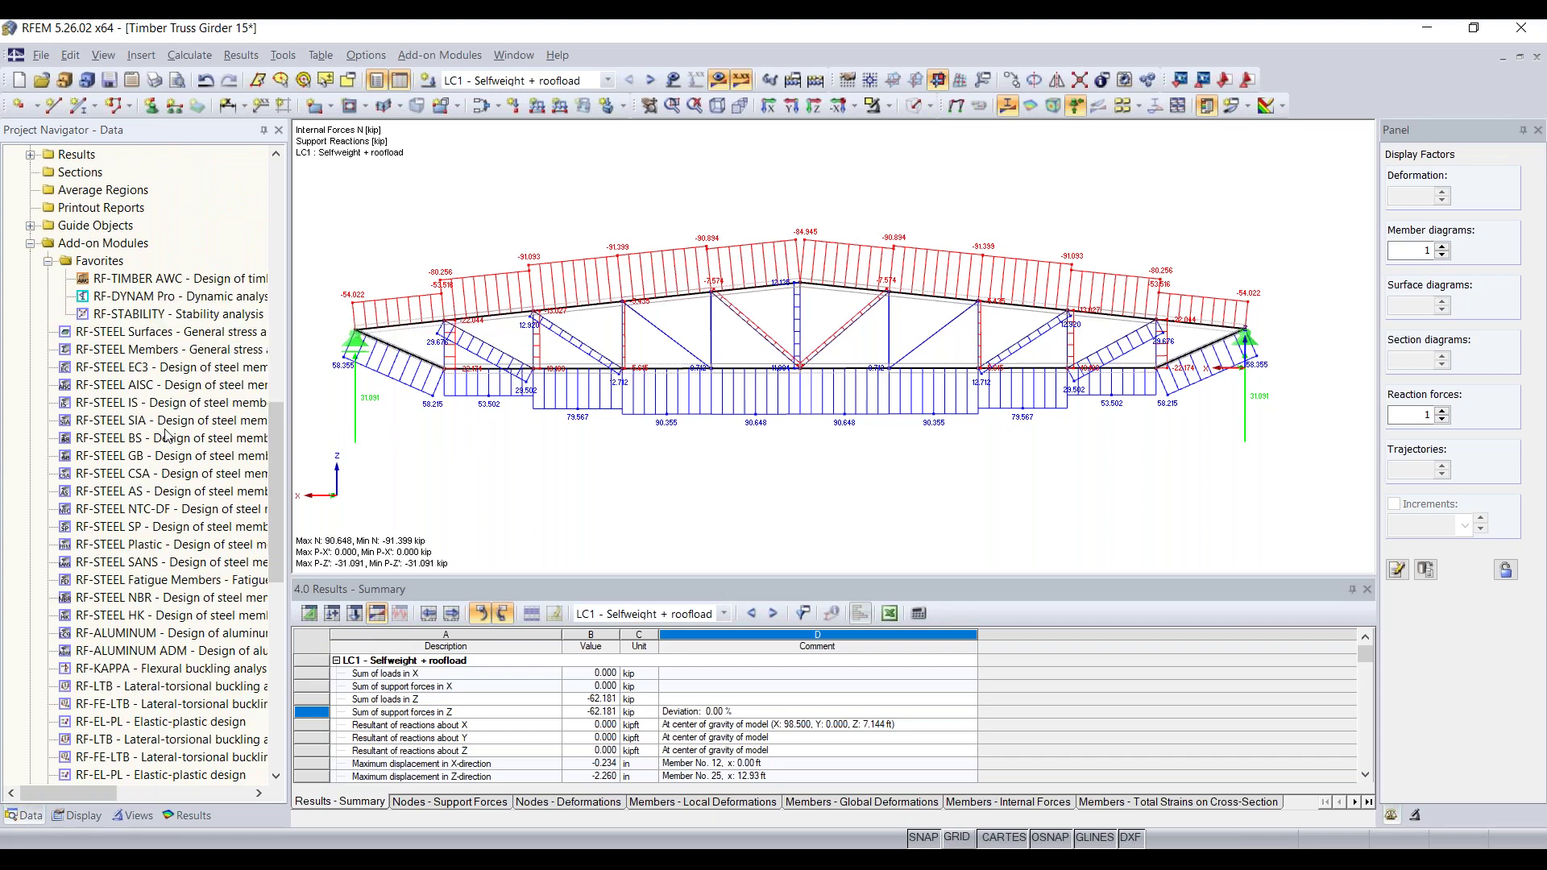
scroll(167, 435, "down", 3)
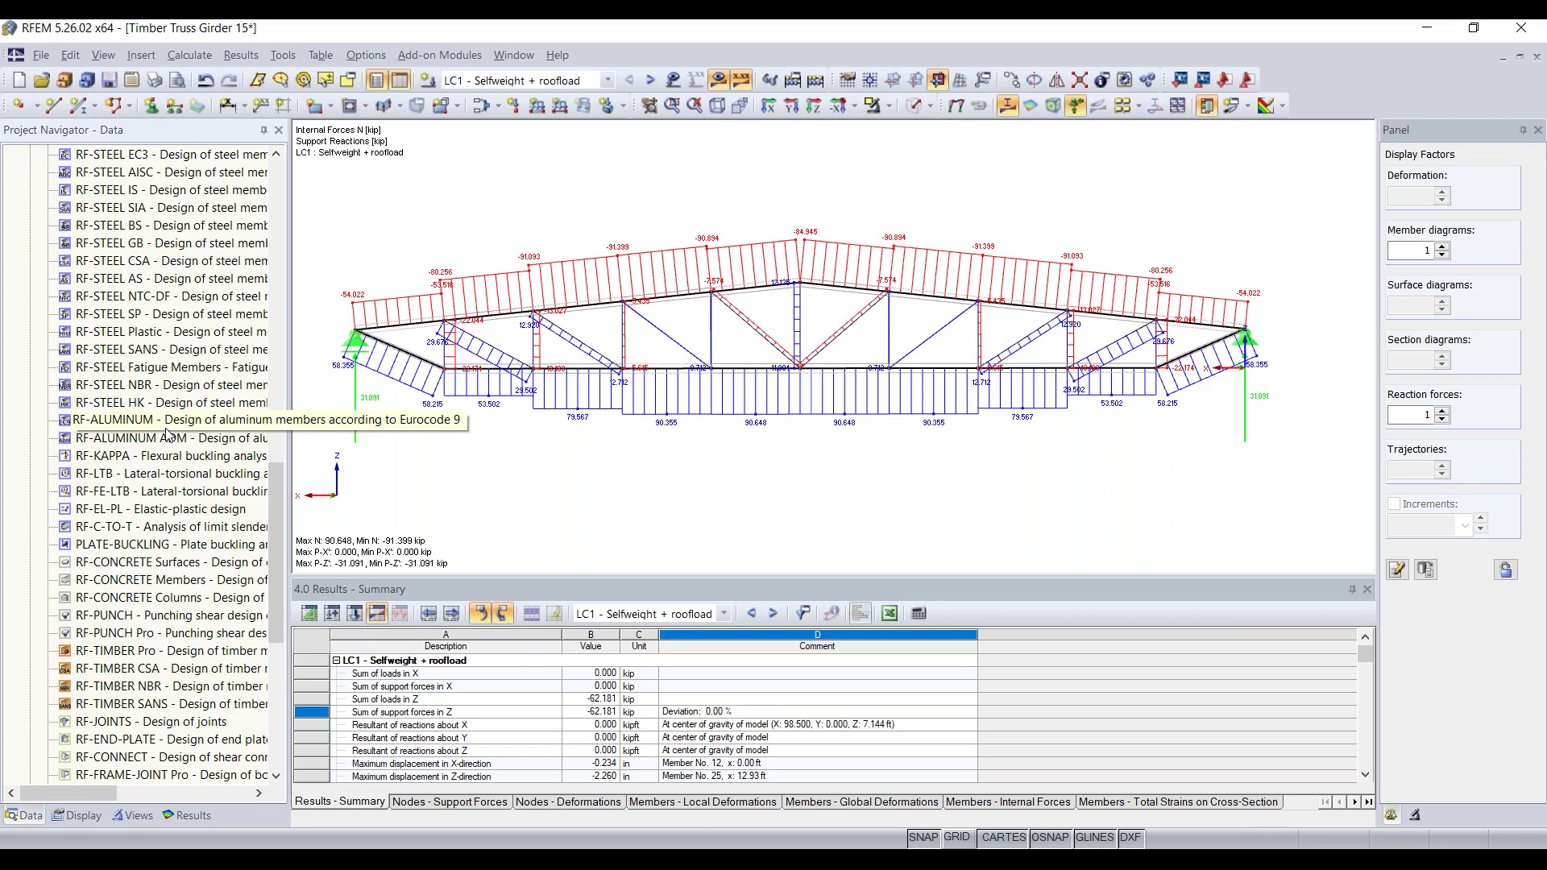
Step: Mark RF-ALUMINUM as a favorite add-on module and remove it from the favorites again
right_click(166, 421)
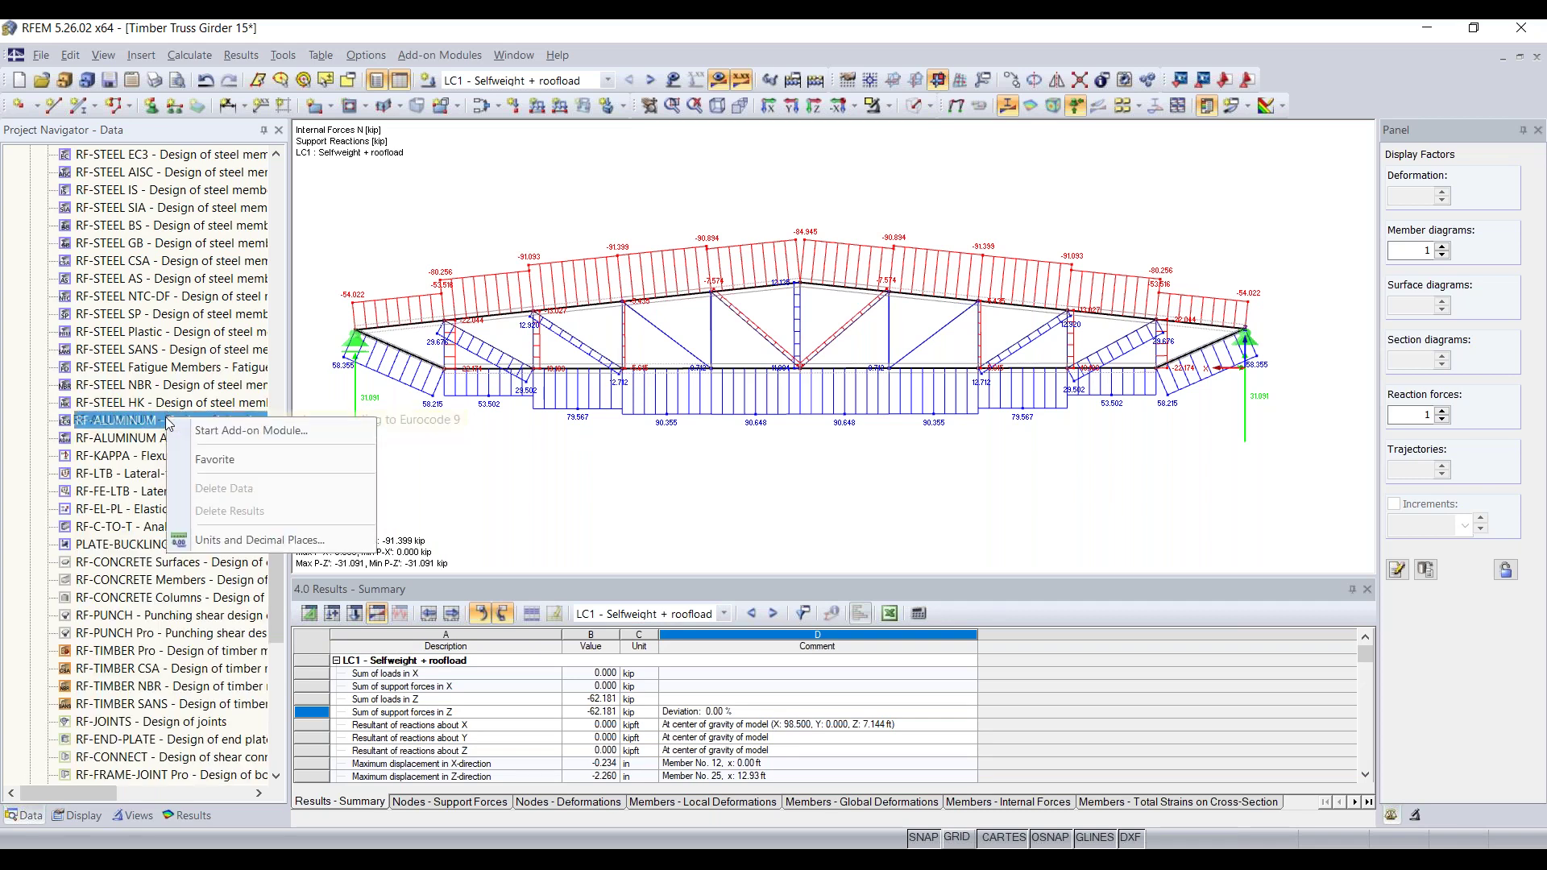
left_click(222, 467)
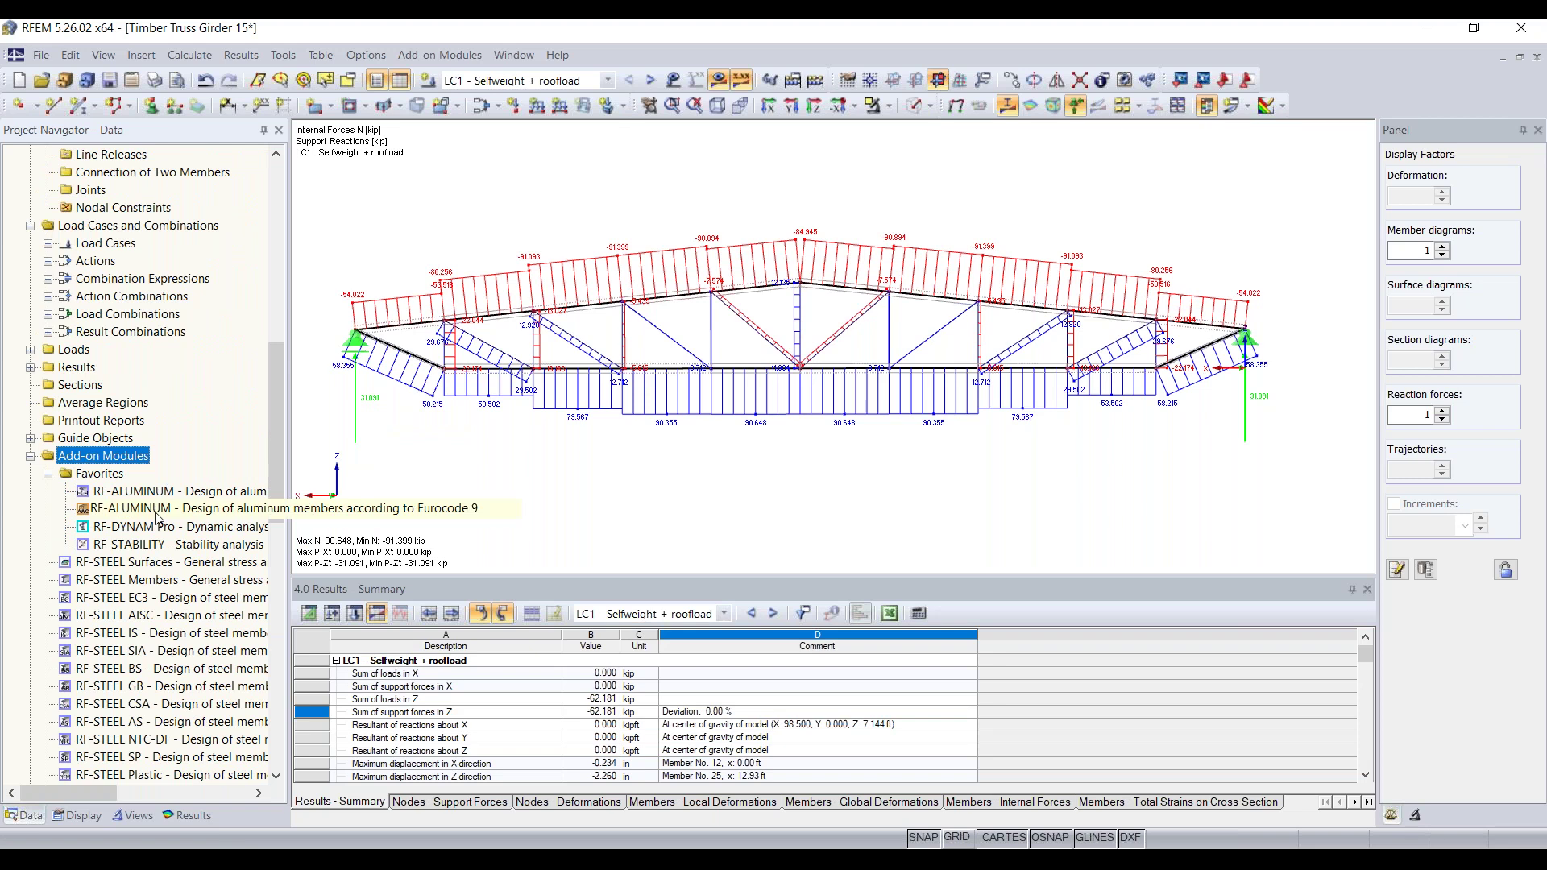
right_click(158, 494)
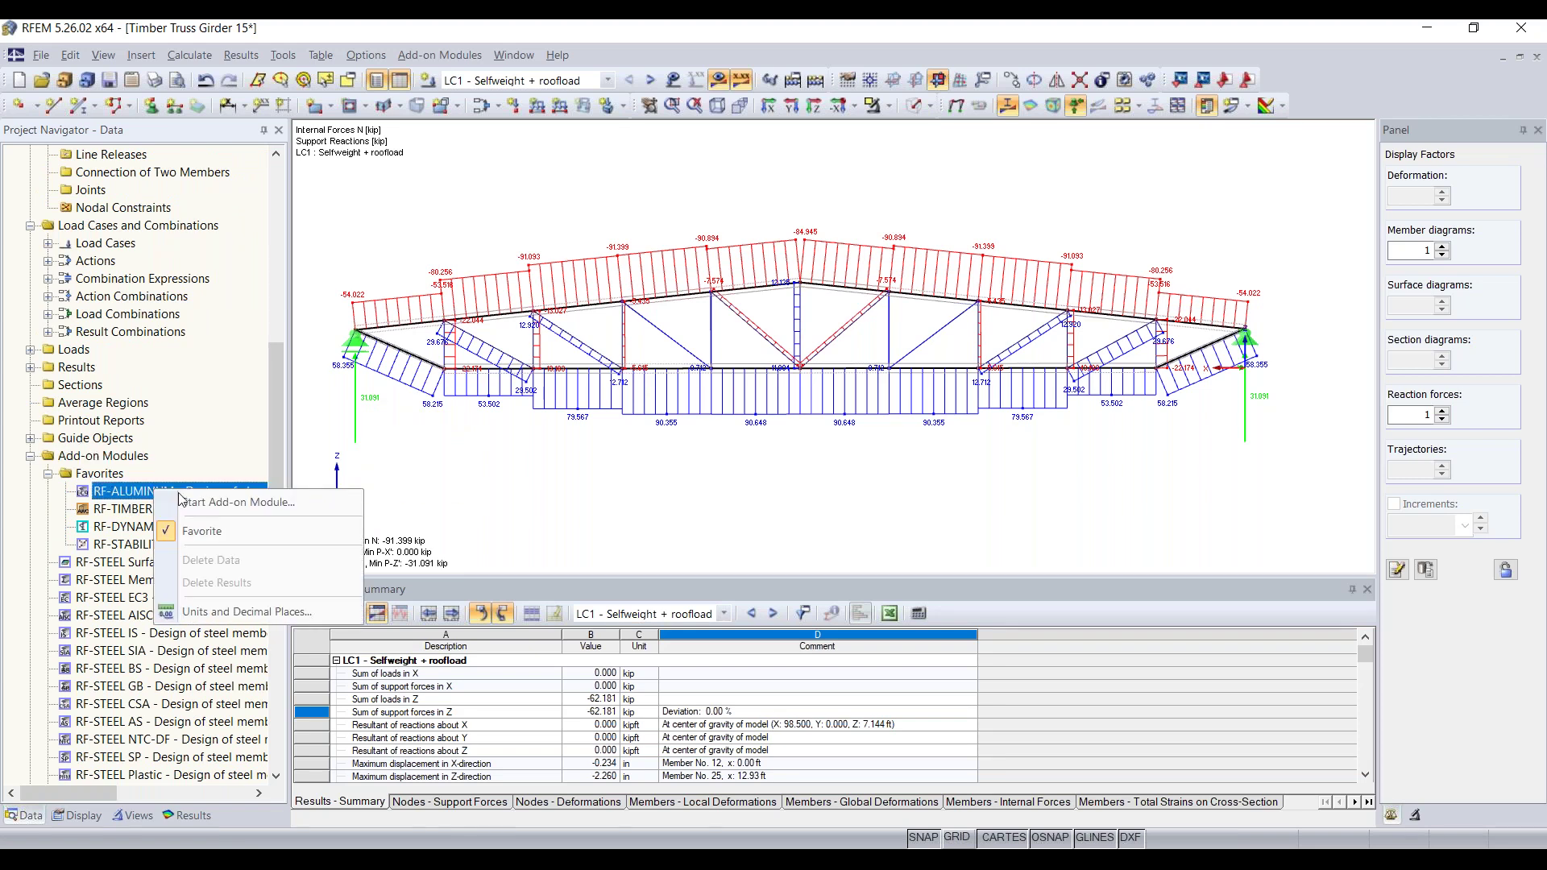
left_click(253, 535)
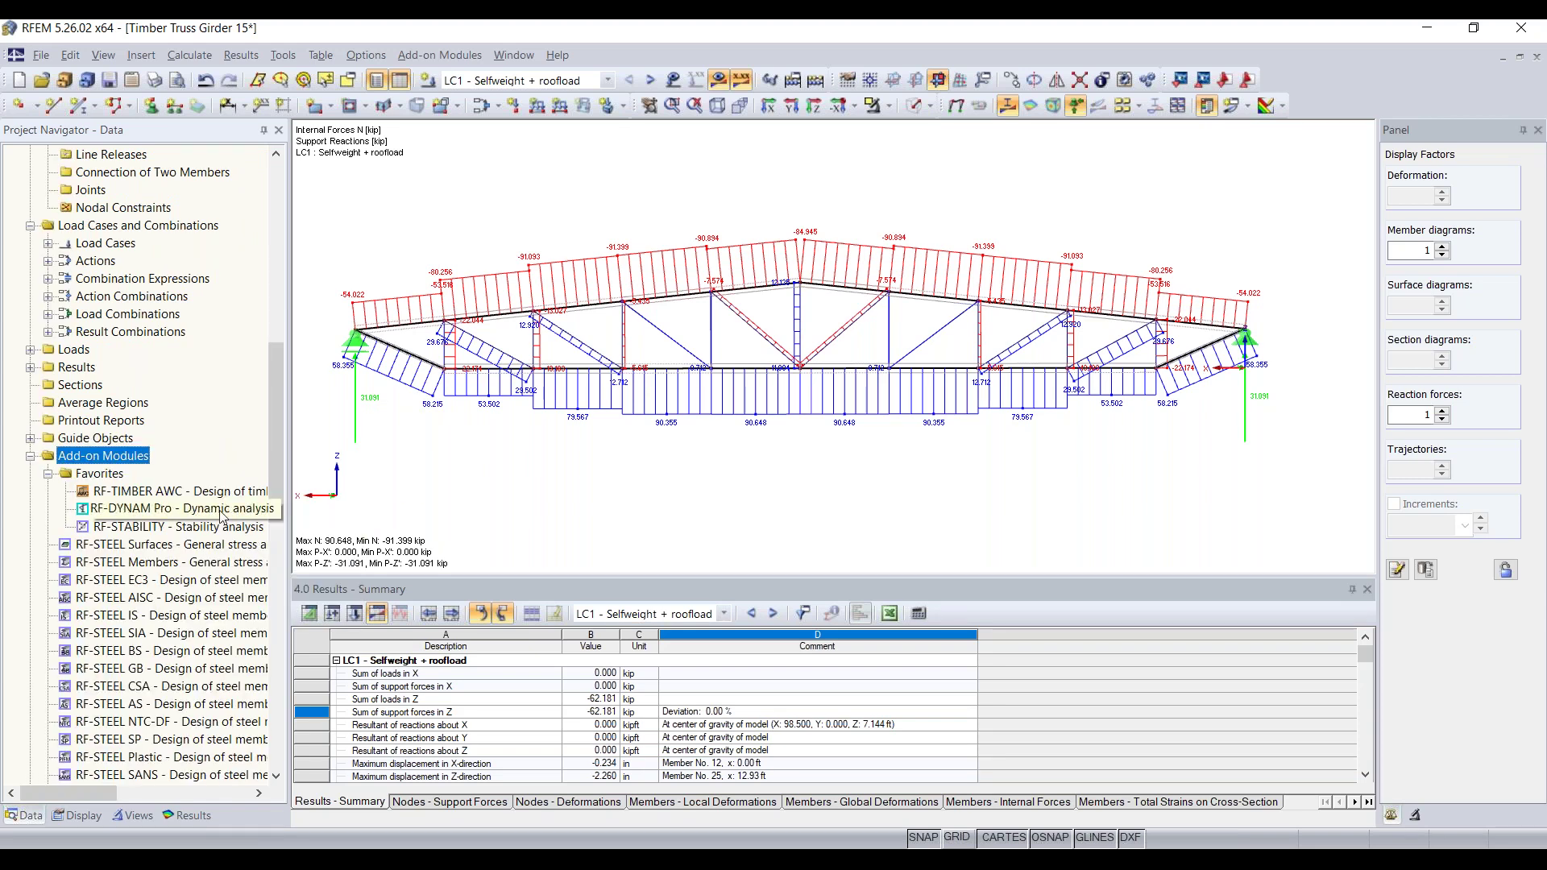
Step: Start the RF-TIMBER AWC add-on module from the favorites and bring up the general data of design case CA1
double_click(163, 496)
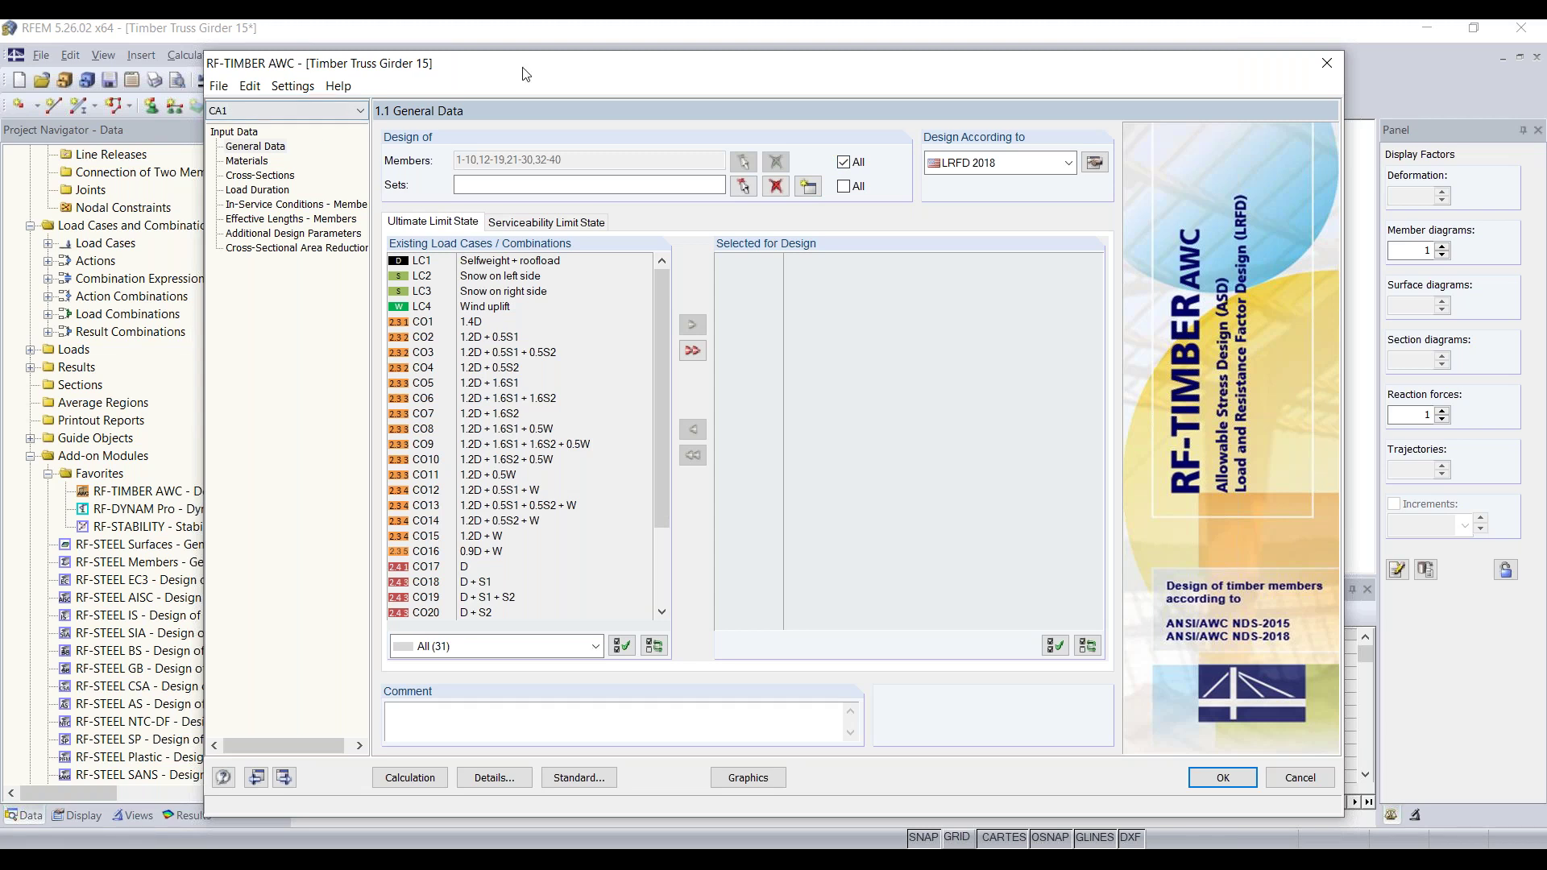
left_click_drag(545, 66, 525, 62)
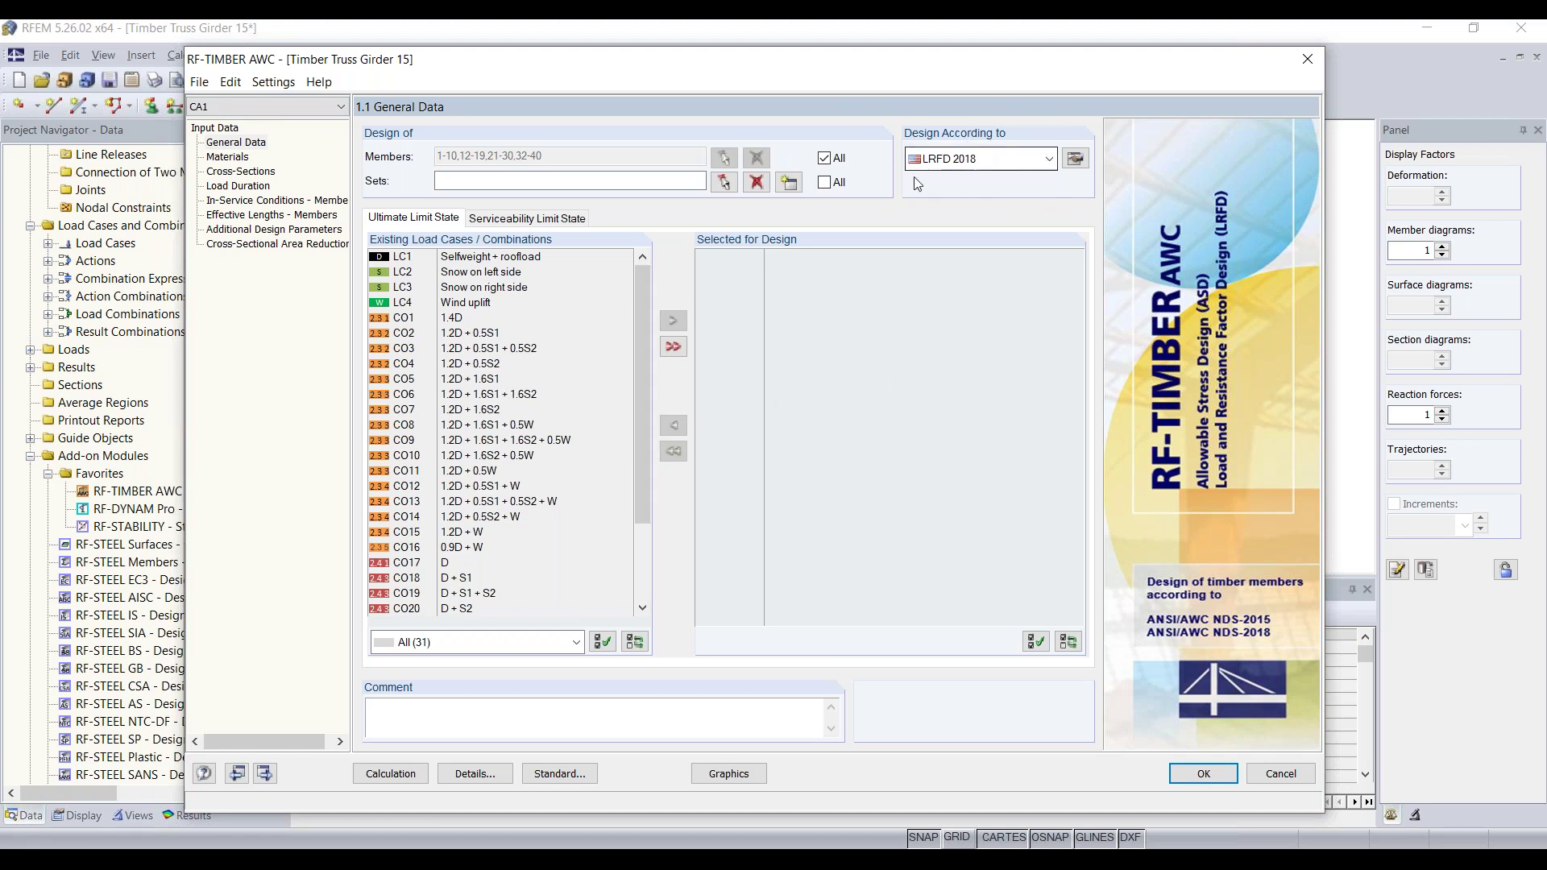
left_click(234, 105)
left_click(251, 142)
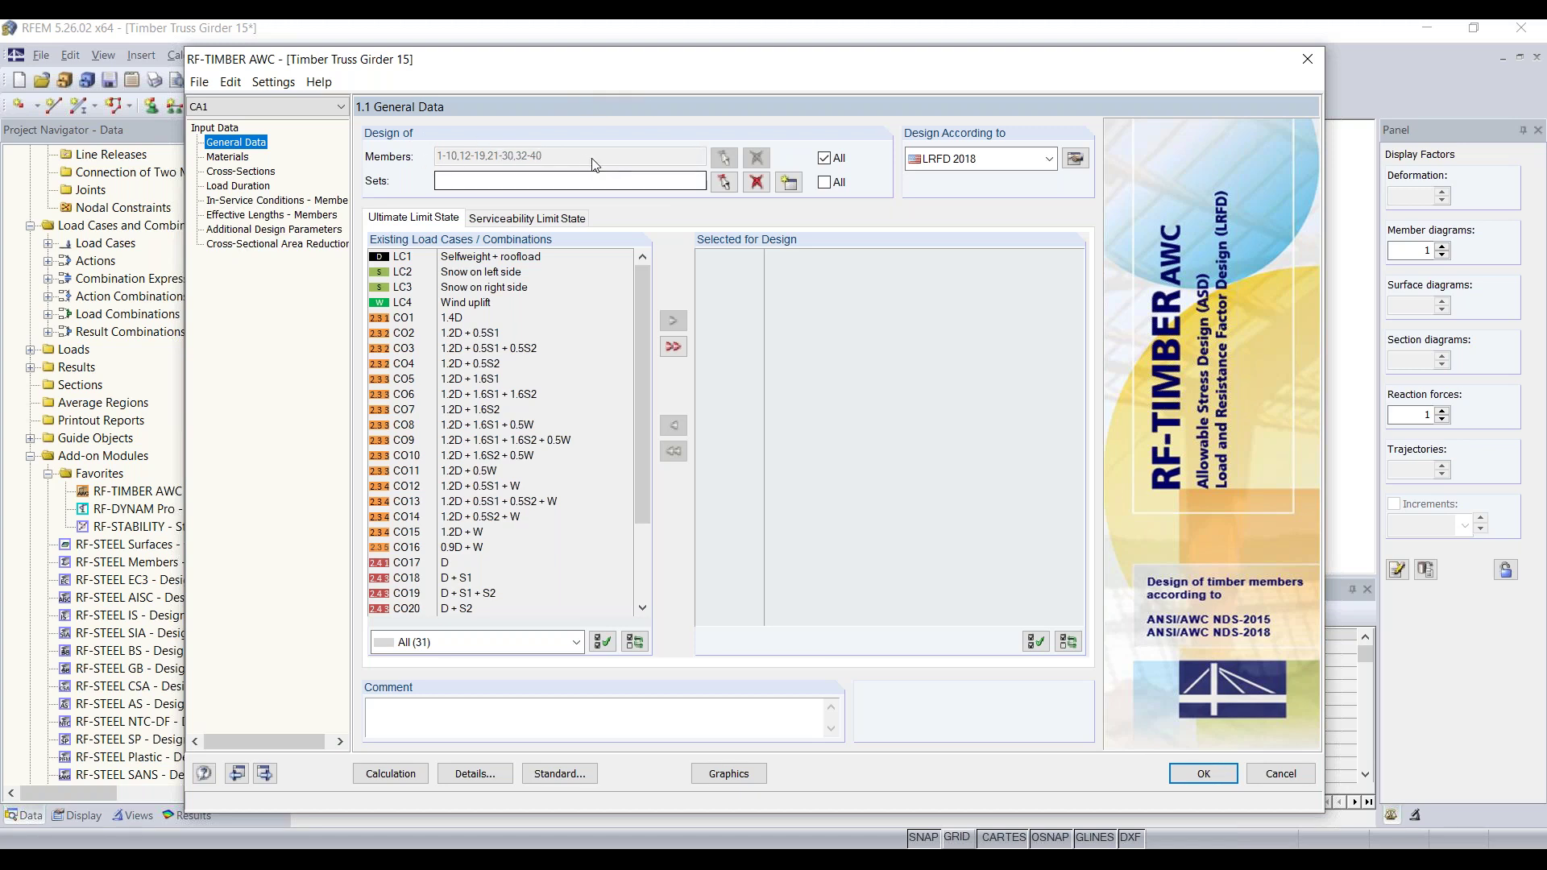
Step: Clear the list of individual members to design and select all sets of members instead
left_click(824, 159)
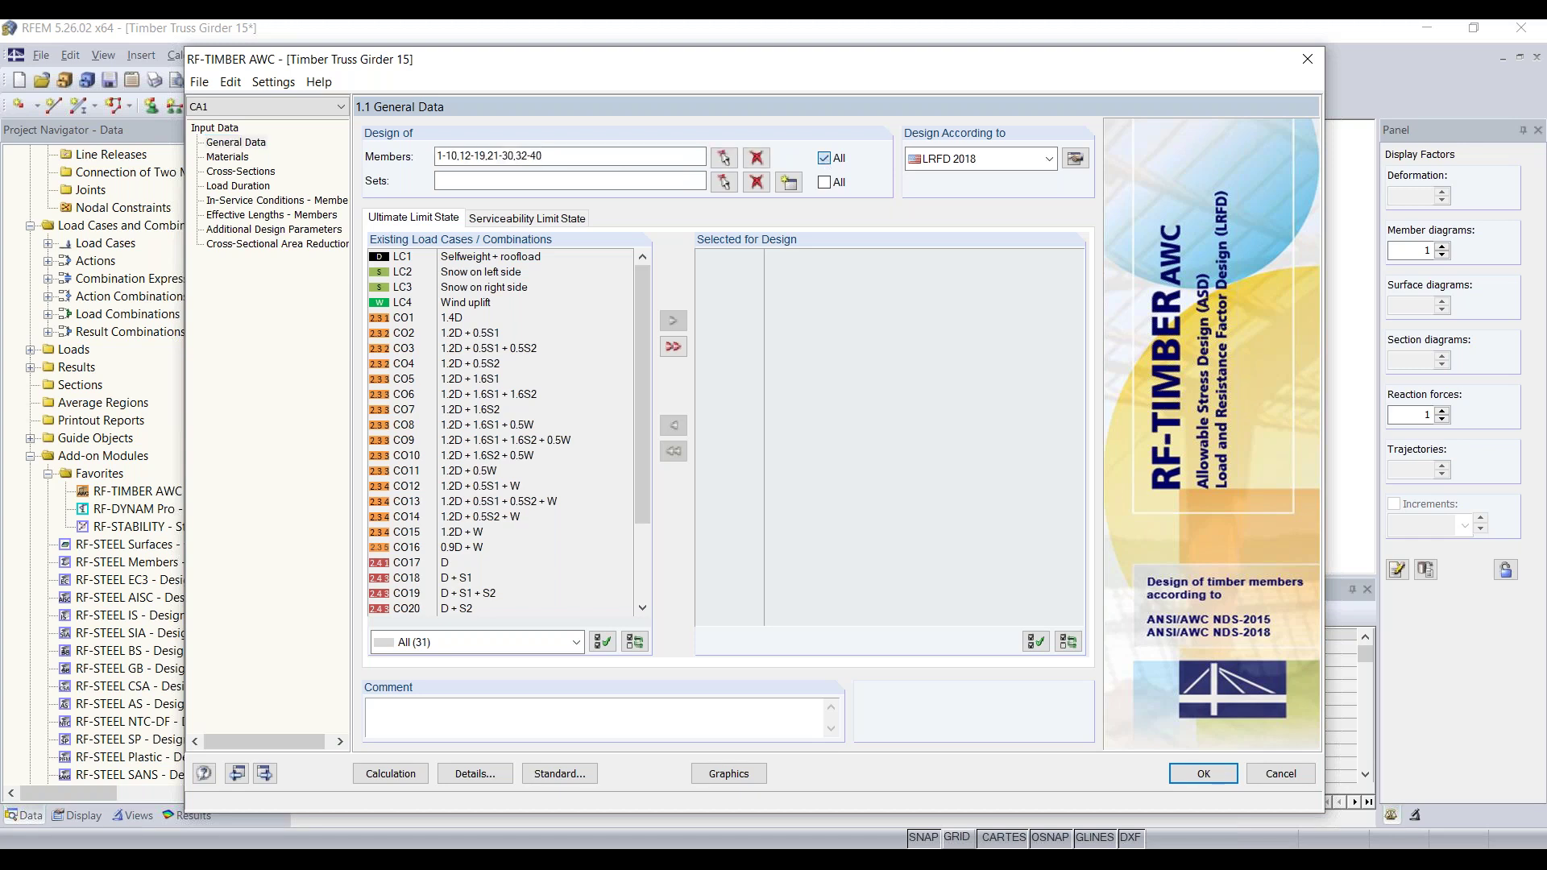
left_click(824, 158)
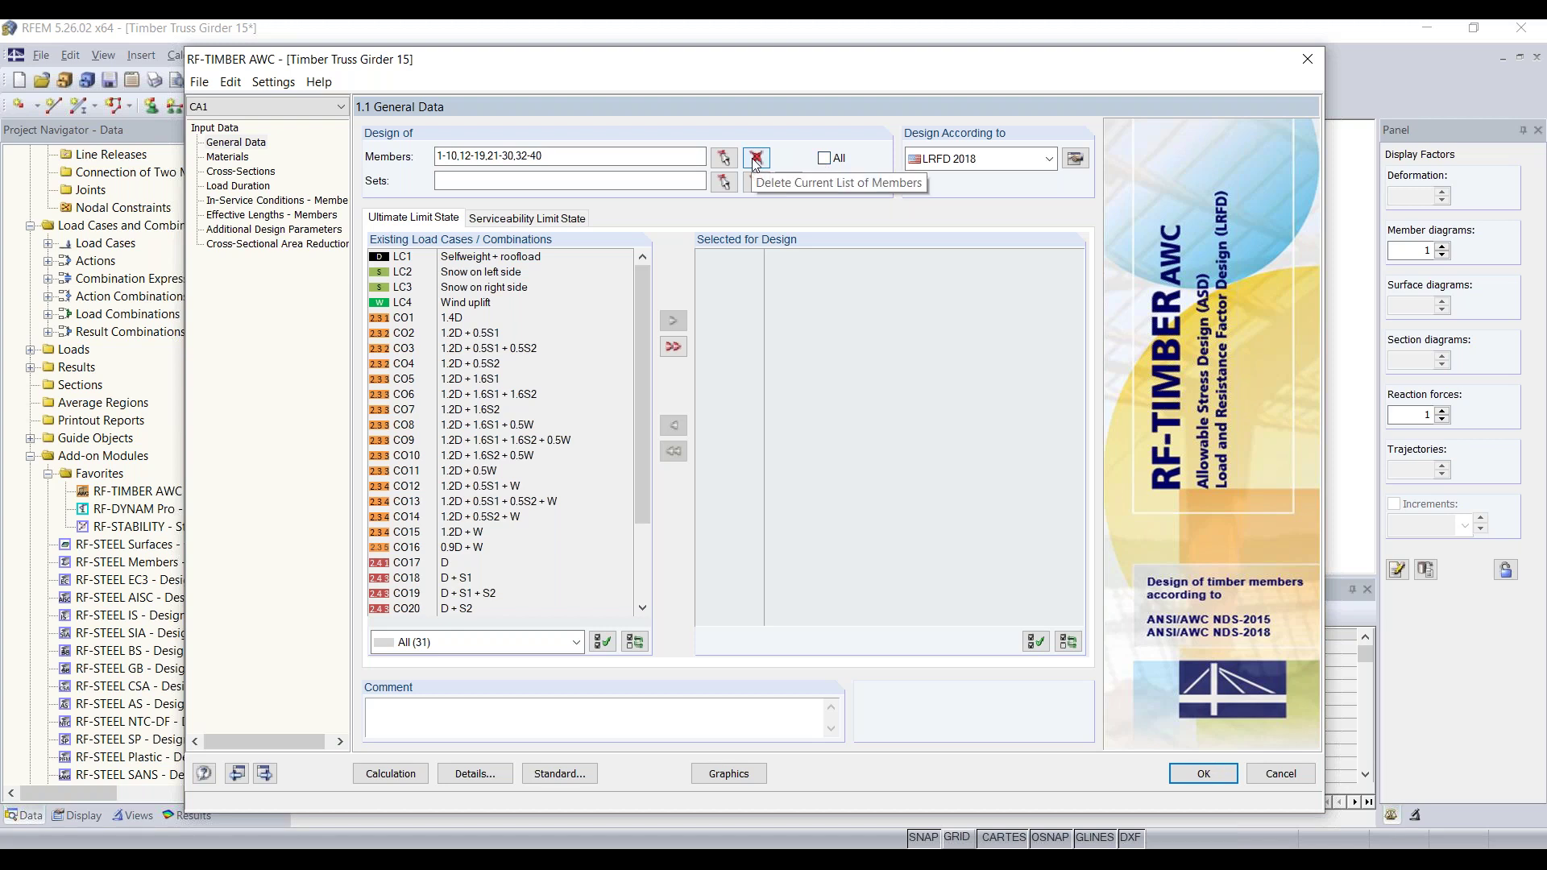
left_click(757, 159)
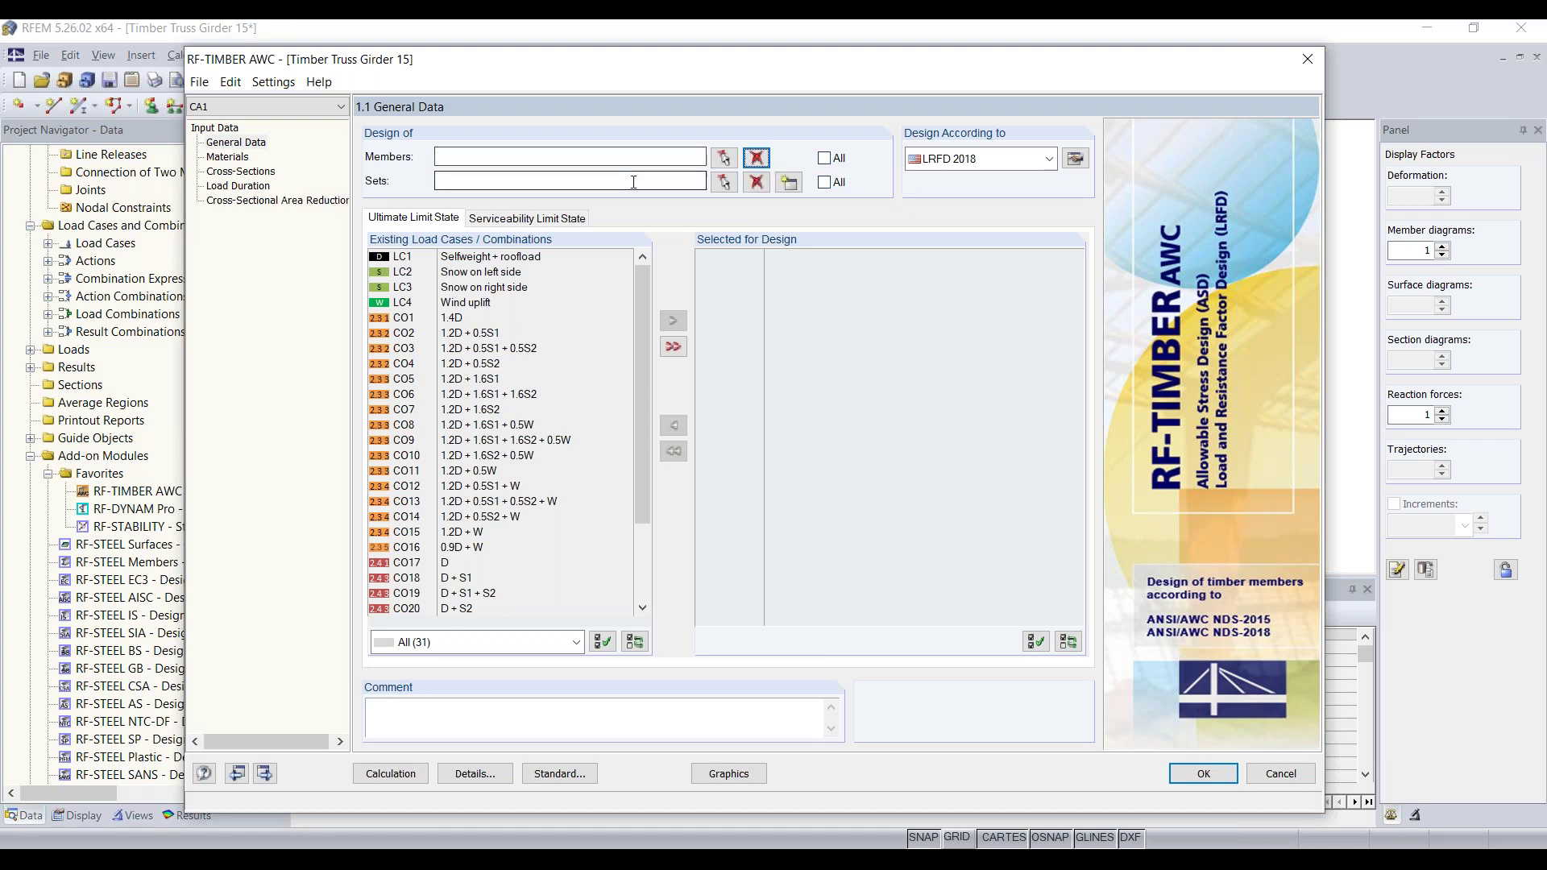
left_click(825, 182)
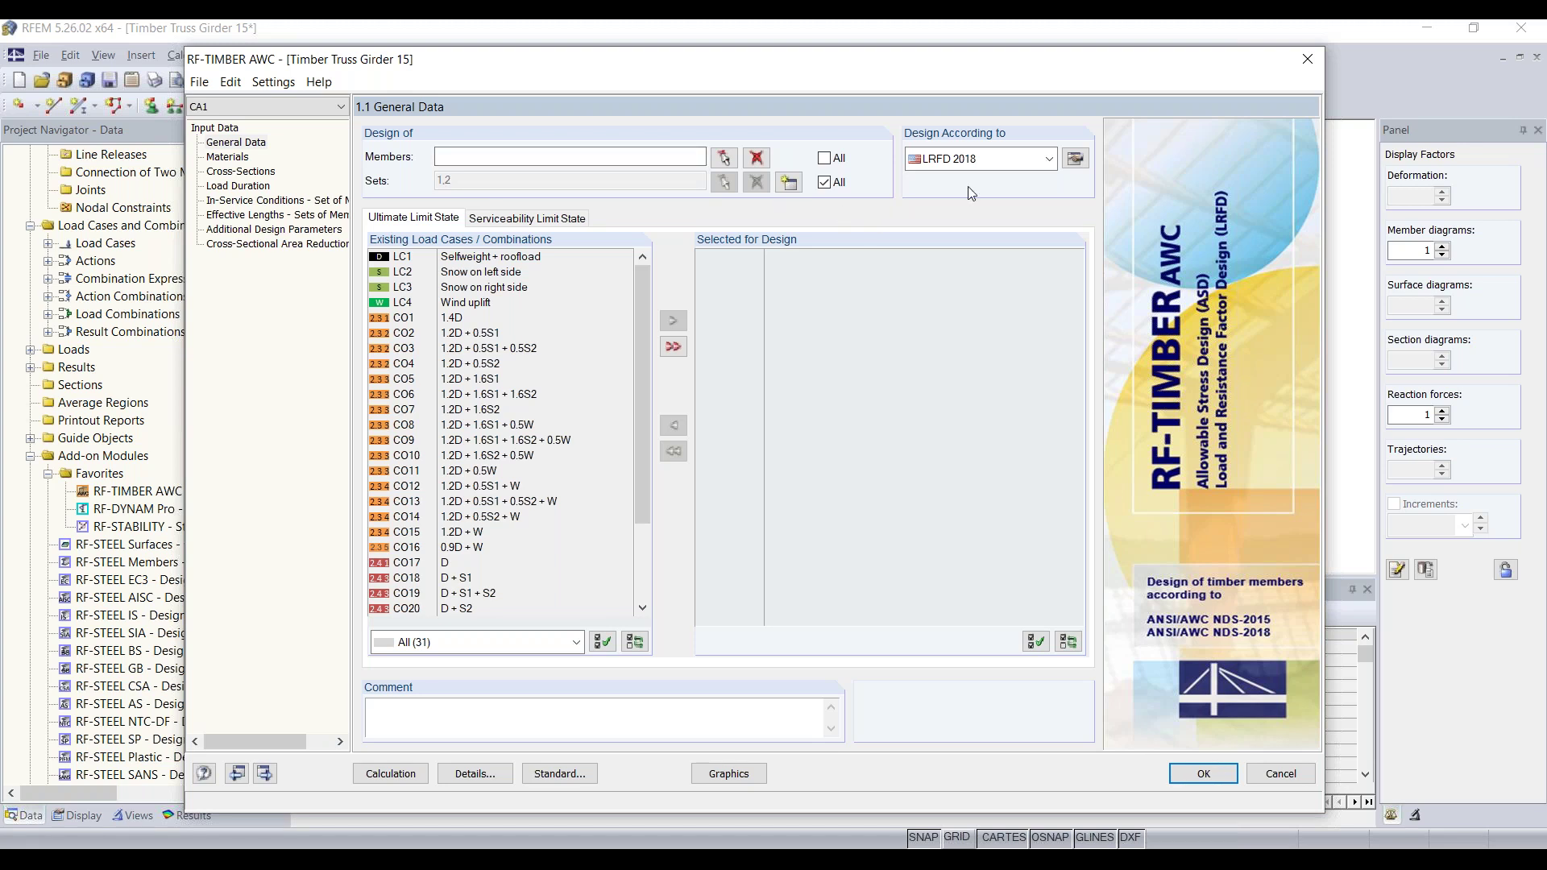
Step: Choose LRFD 2018 as the design standard and select load combinations CO1 to CO16 for the ultimate limit state design
left_click(998, 167)
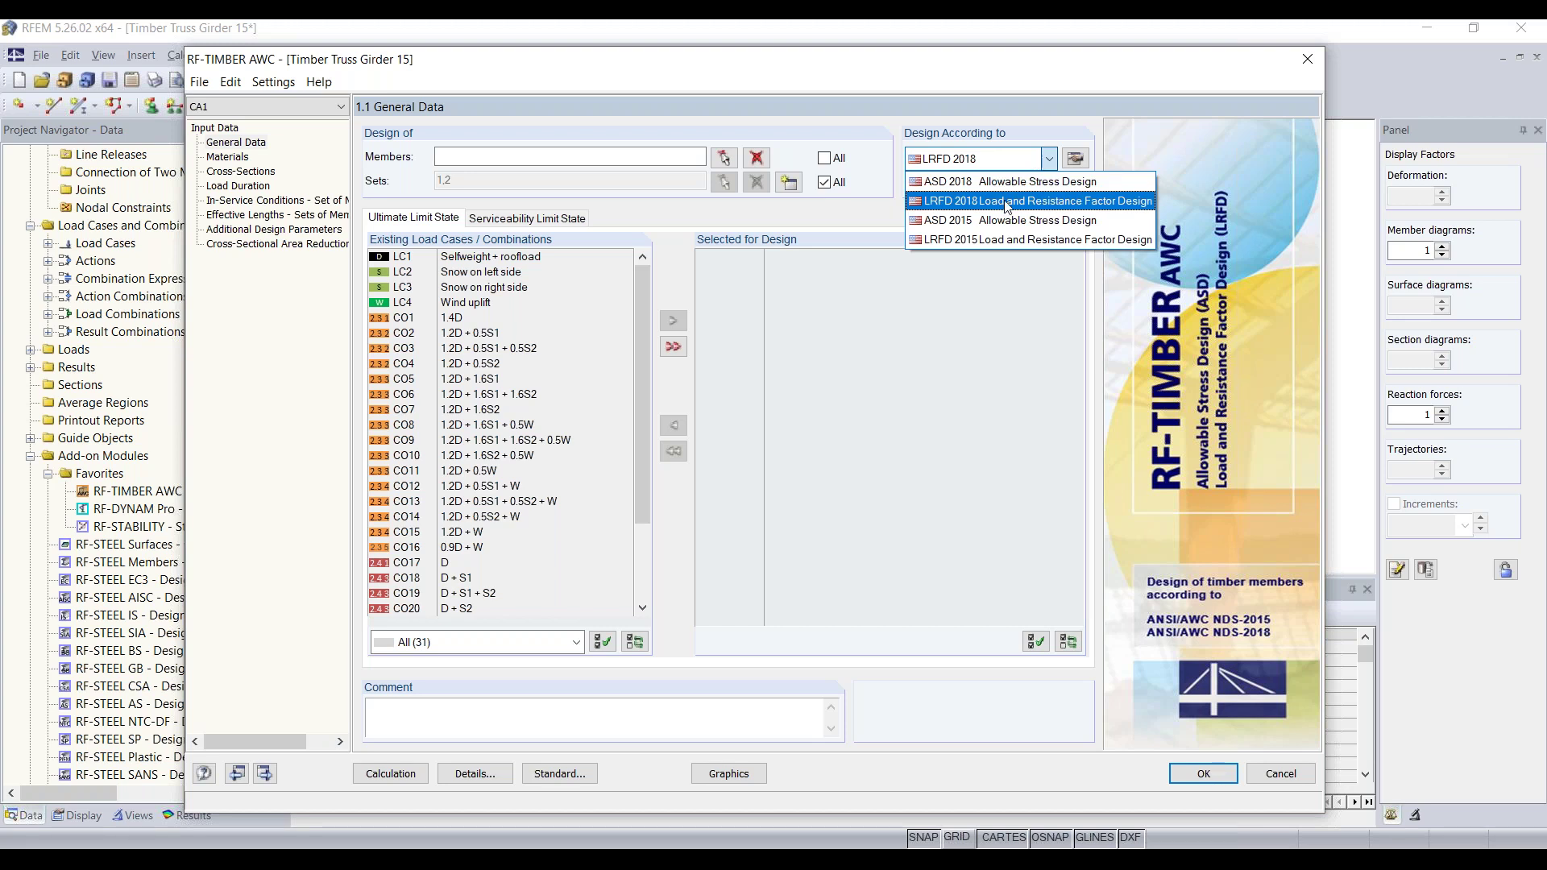
left_click(1005, 202)
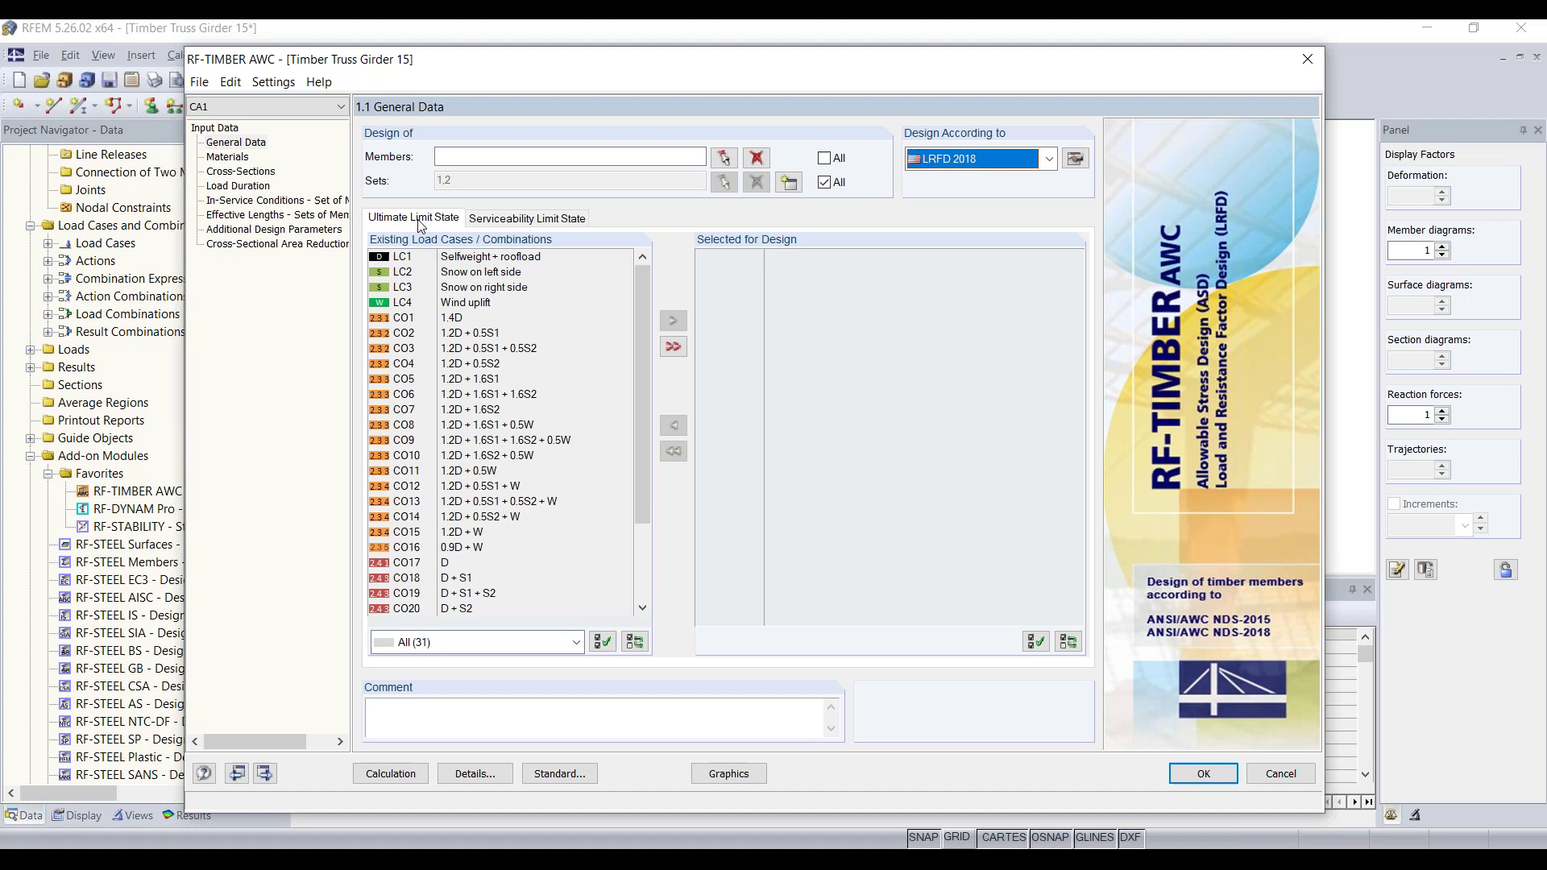
left_click(428, 317)
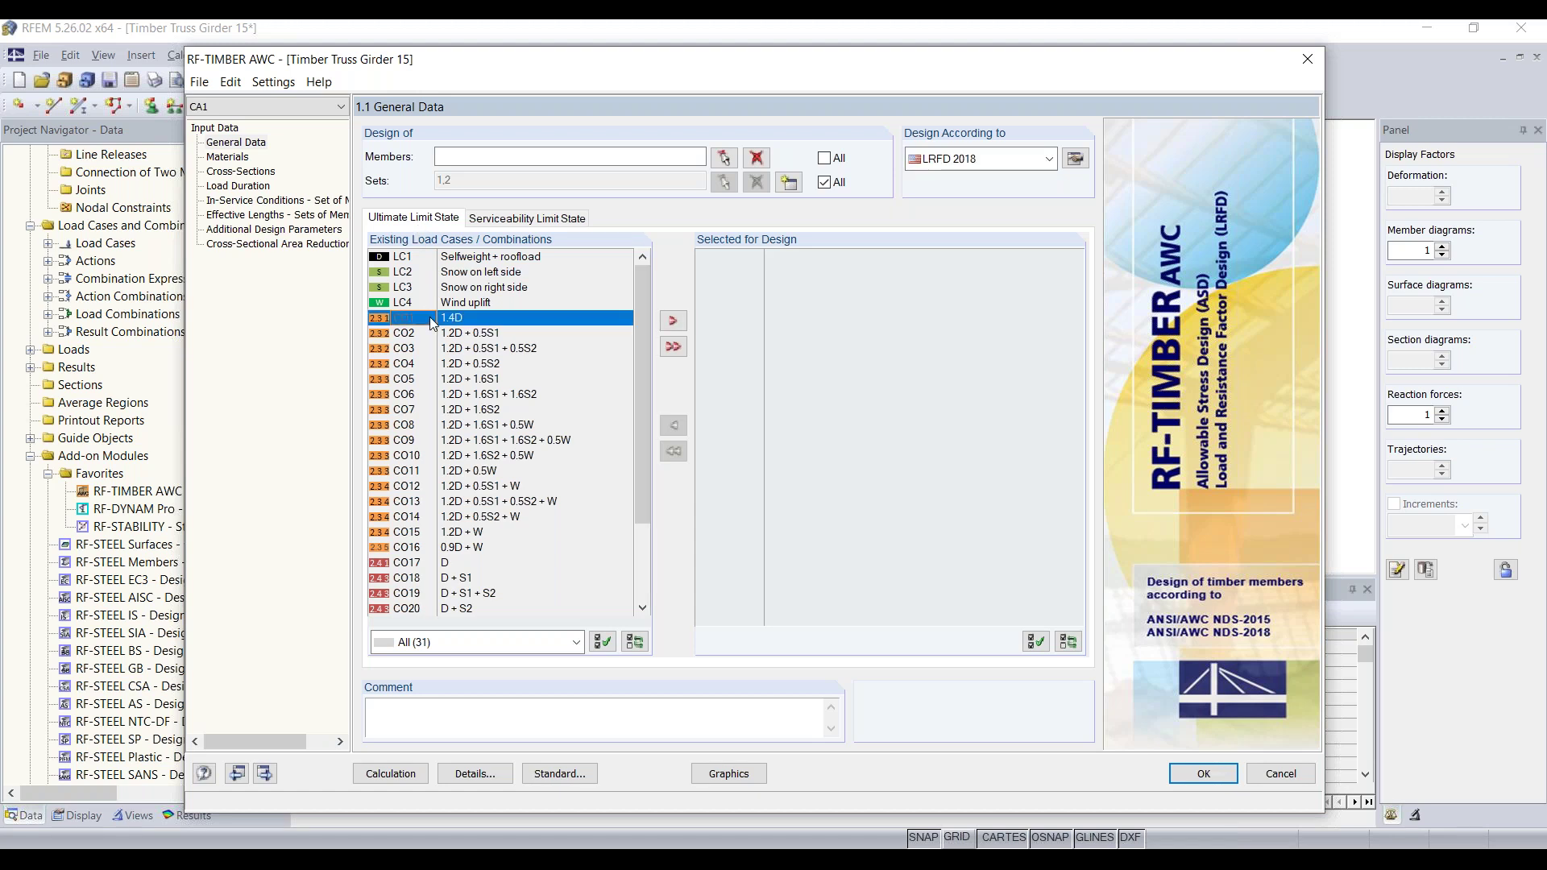
left_click(457, 548, "shift")
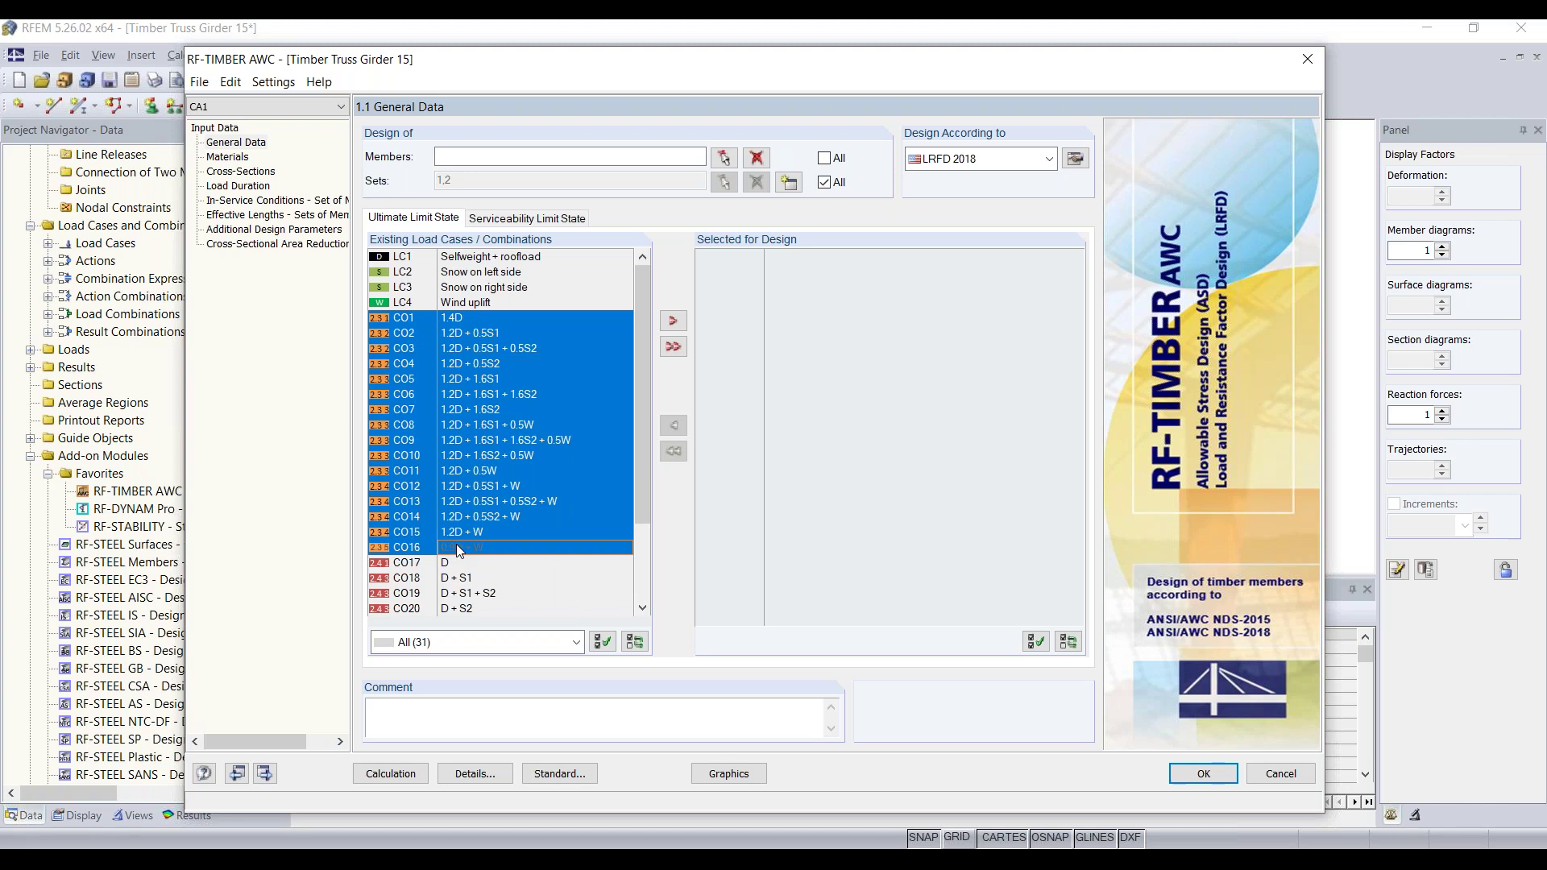
left_click(671, 321)
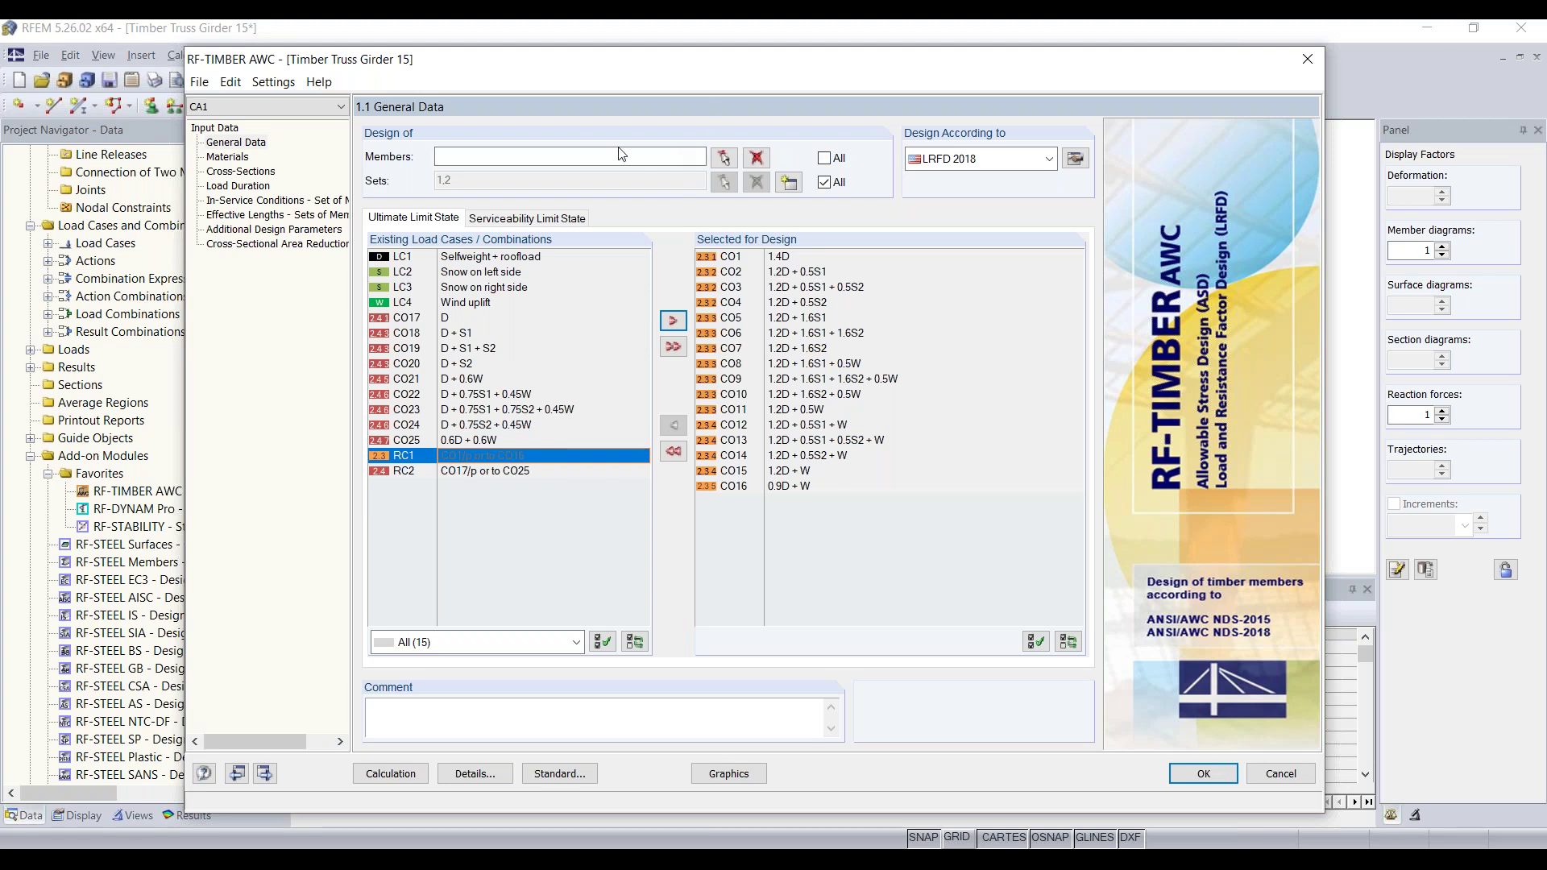
Step: Review the material properties of the 28F-2.1E SP softwood glulam (material 2) and the T-Rectangle 9/20 cross-section
left_click(235, 156)
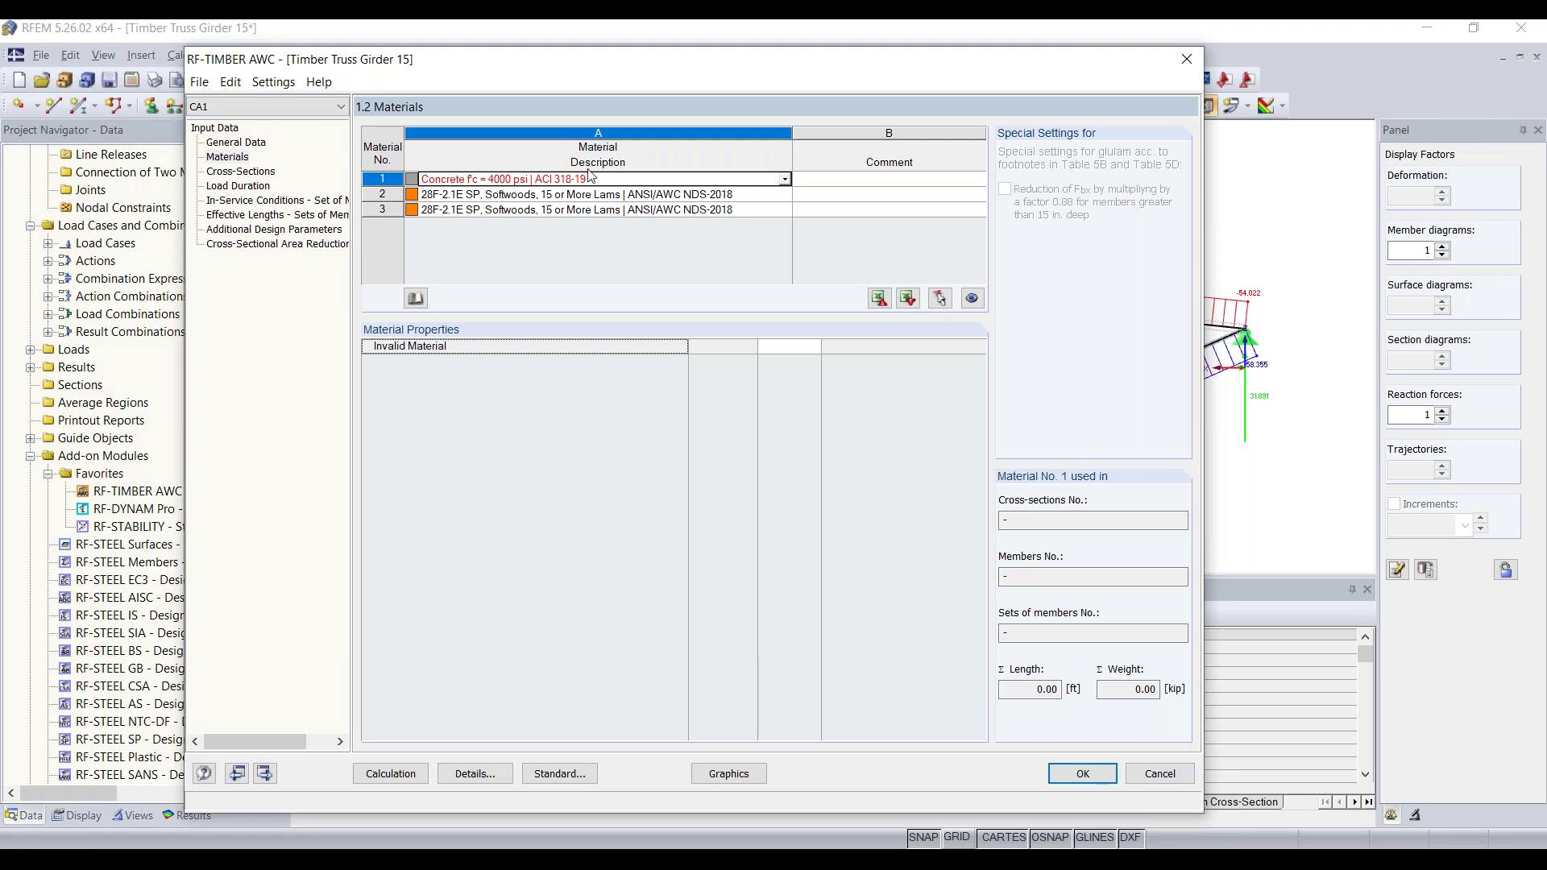
left_click(534, 192)
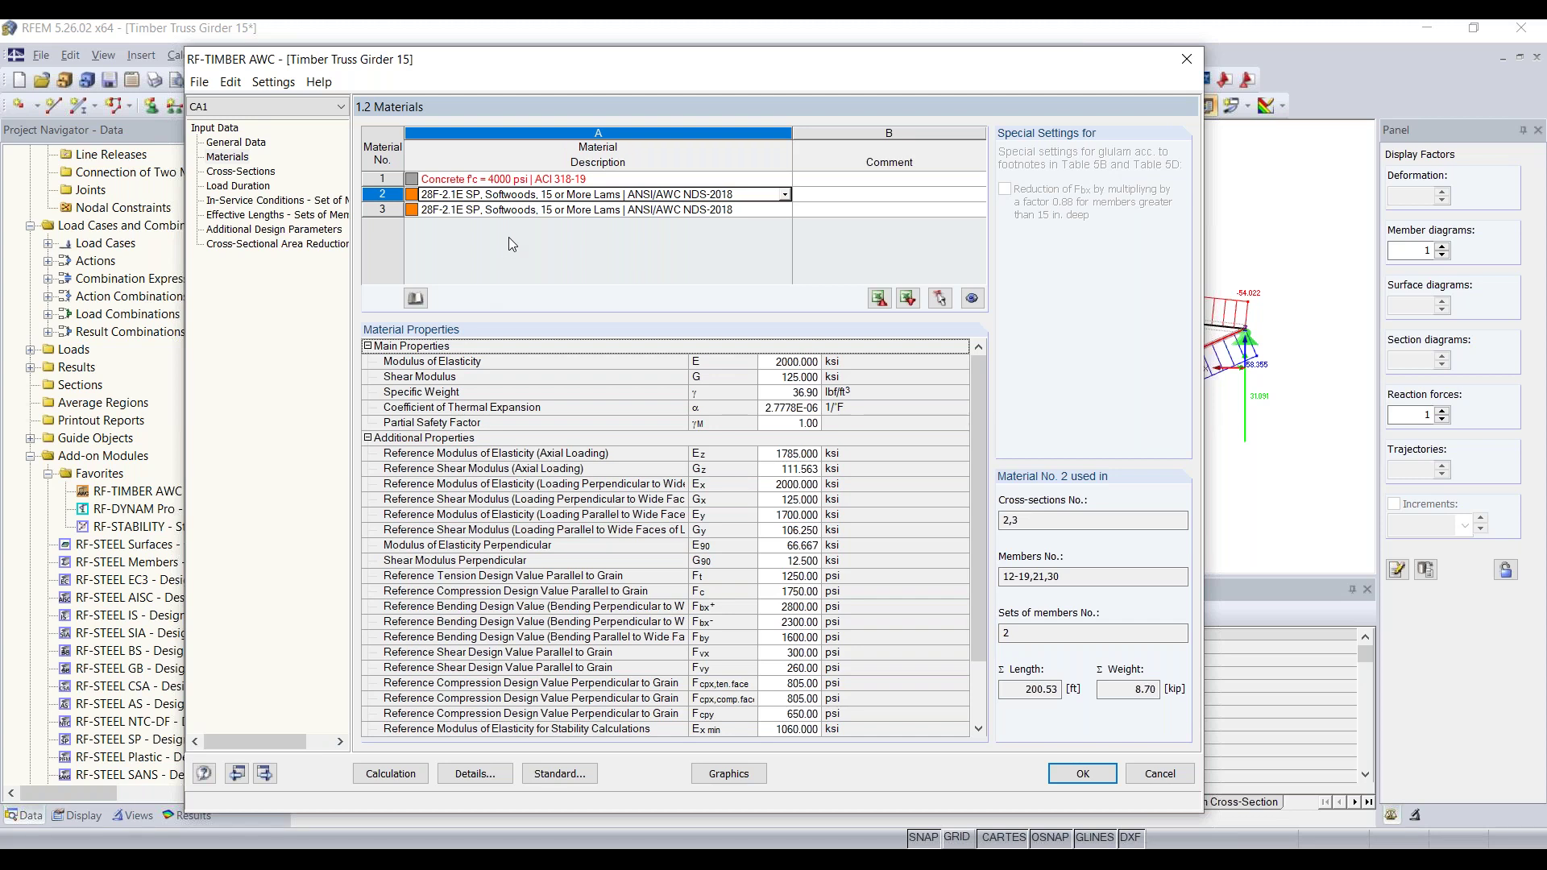
scroll(746, 579, "down", 2)
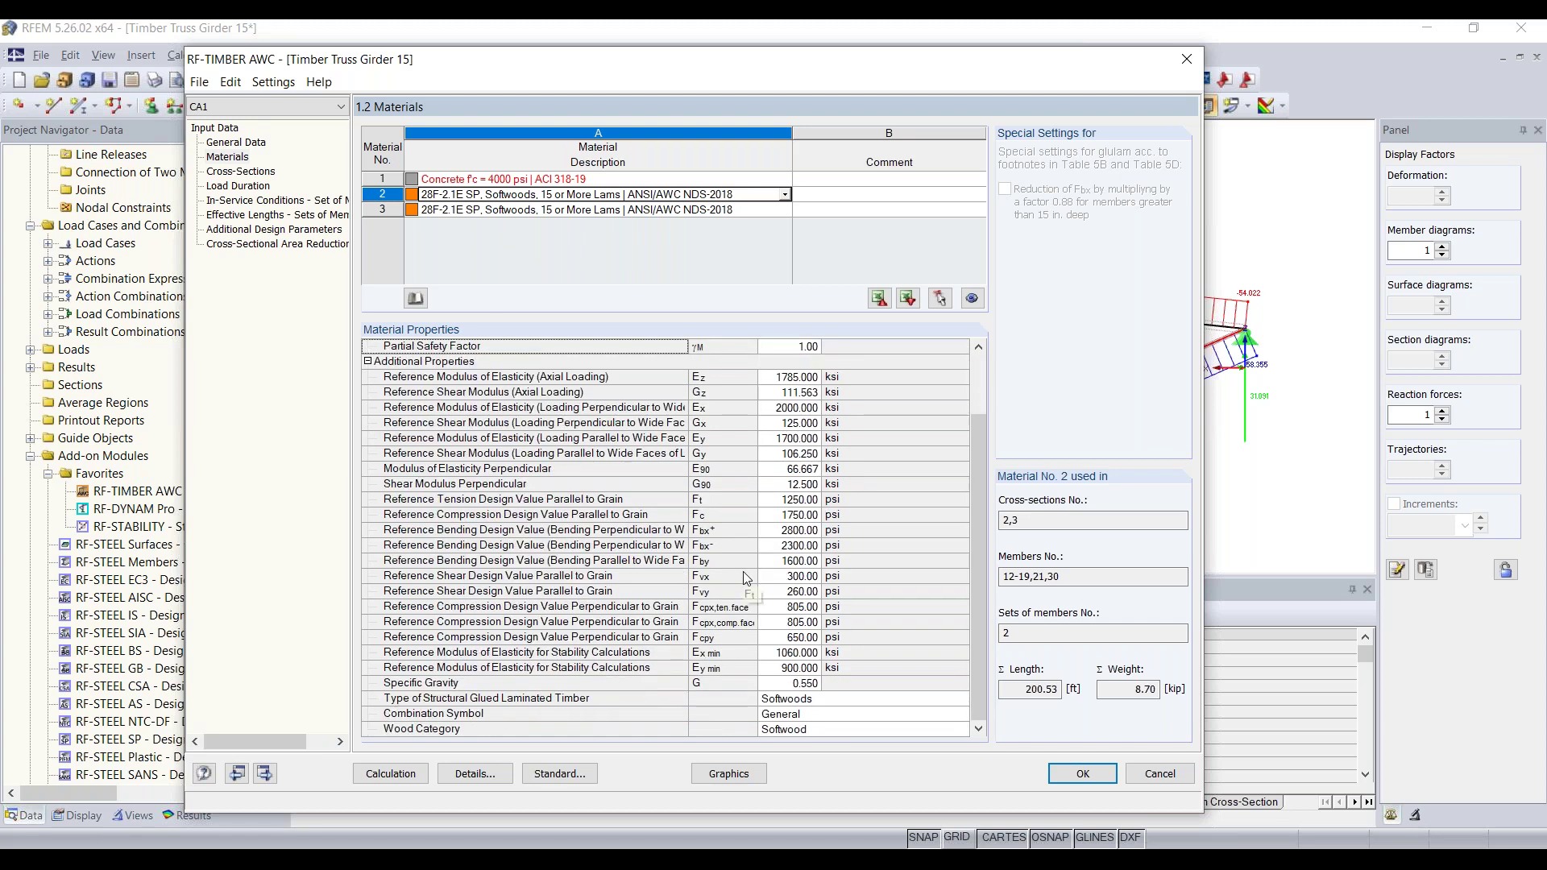
scroll(681, 607, "up", 2)
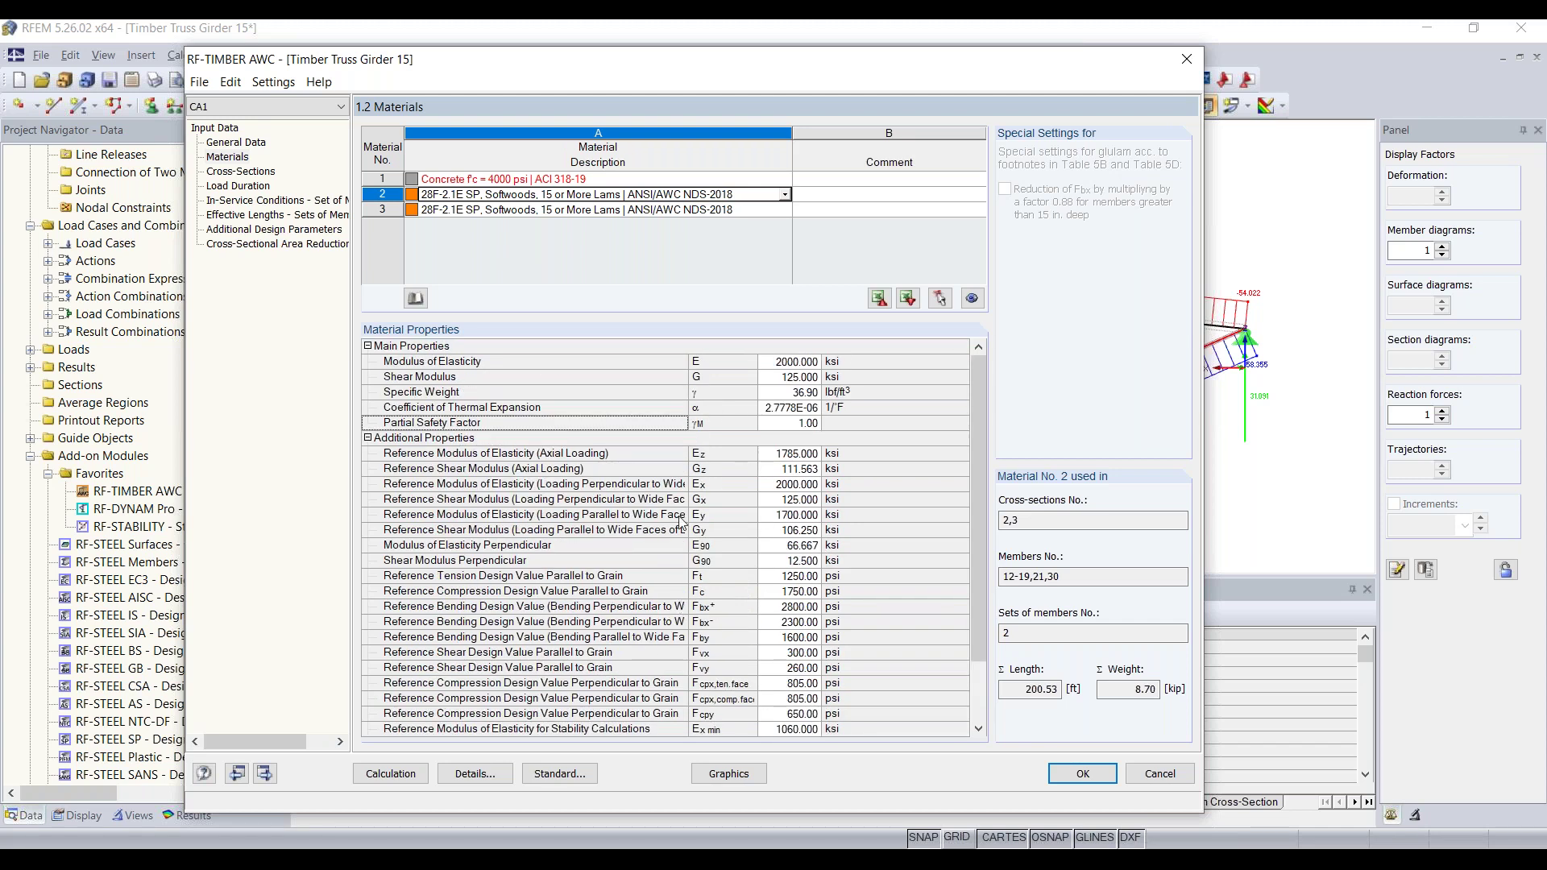
left_click(235, 173)
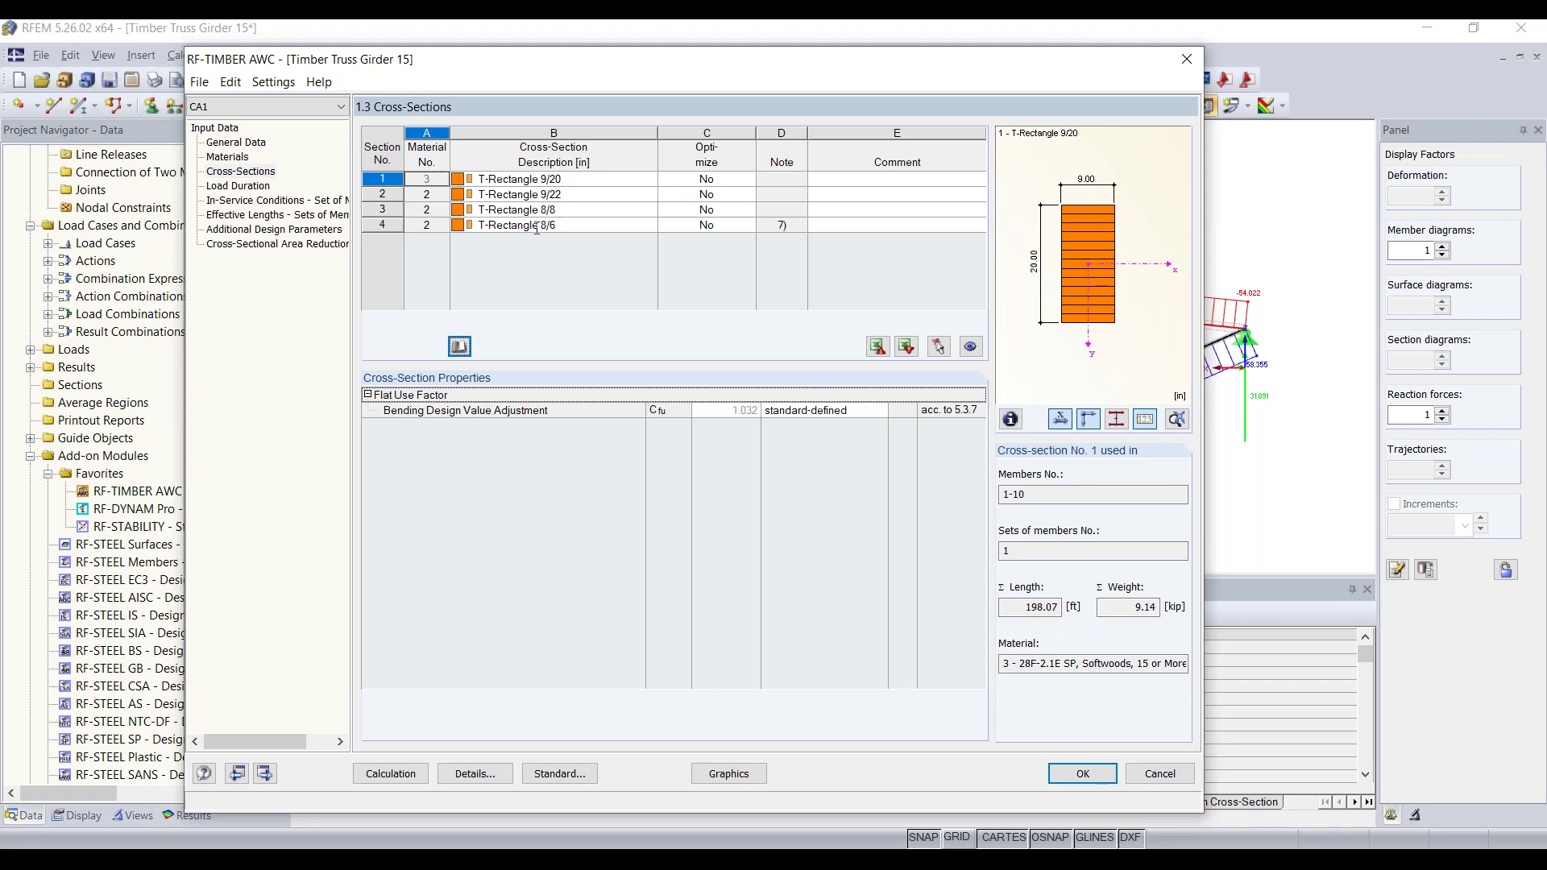
left_click(556, 181)
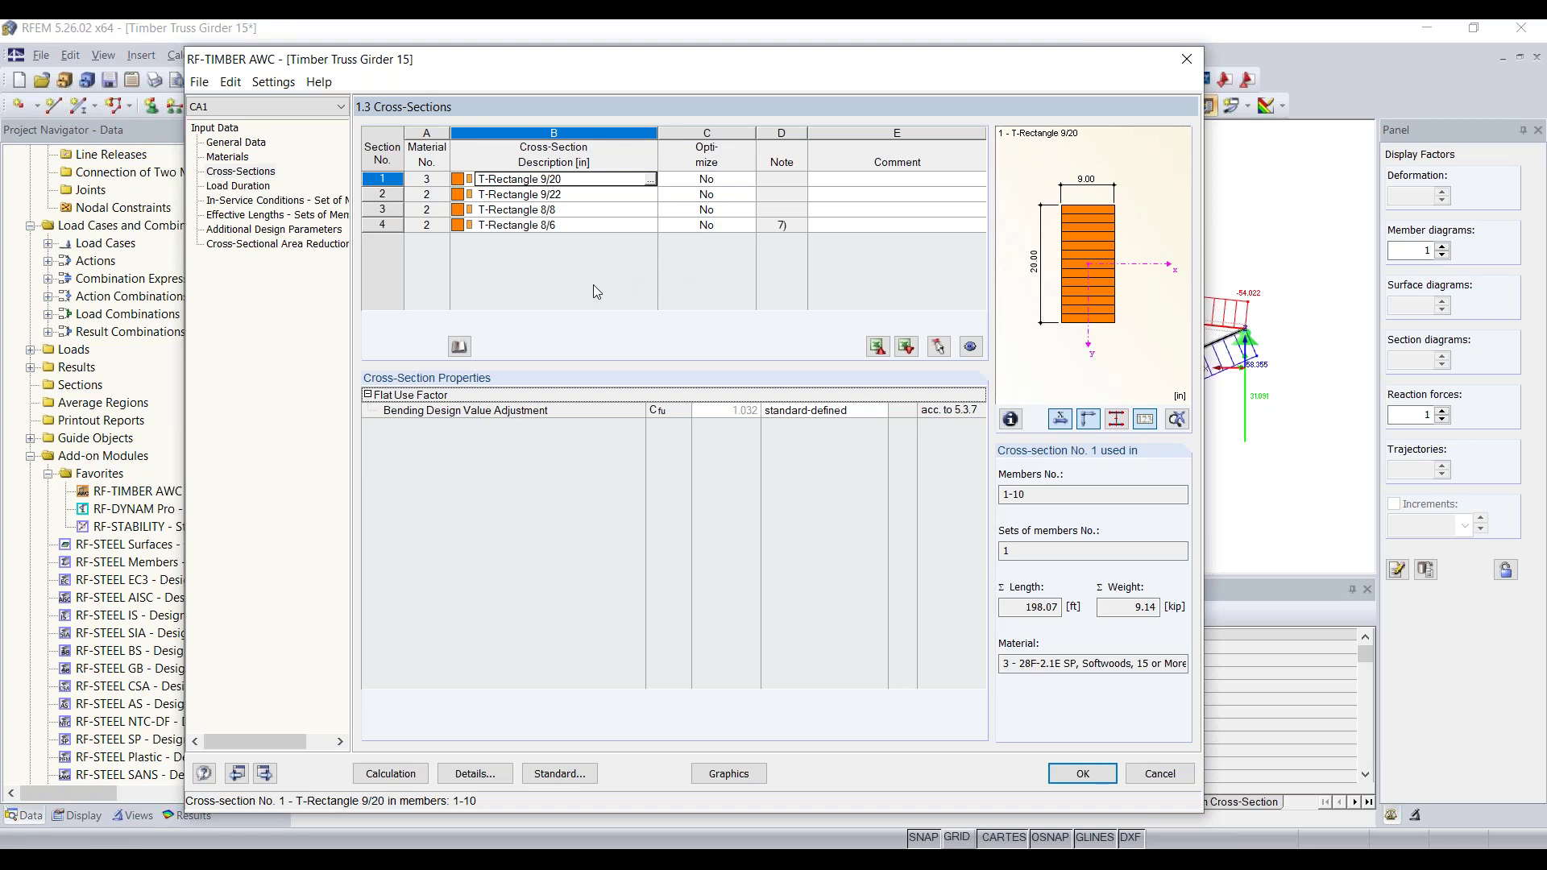
Step: Review the load duration factors, comparing the user-defined settings with the option based on design situation or shortest load duration
left_click(236, 186)
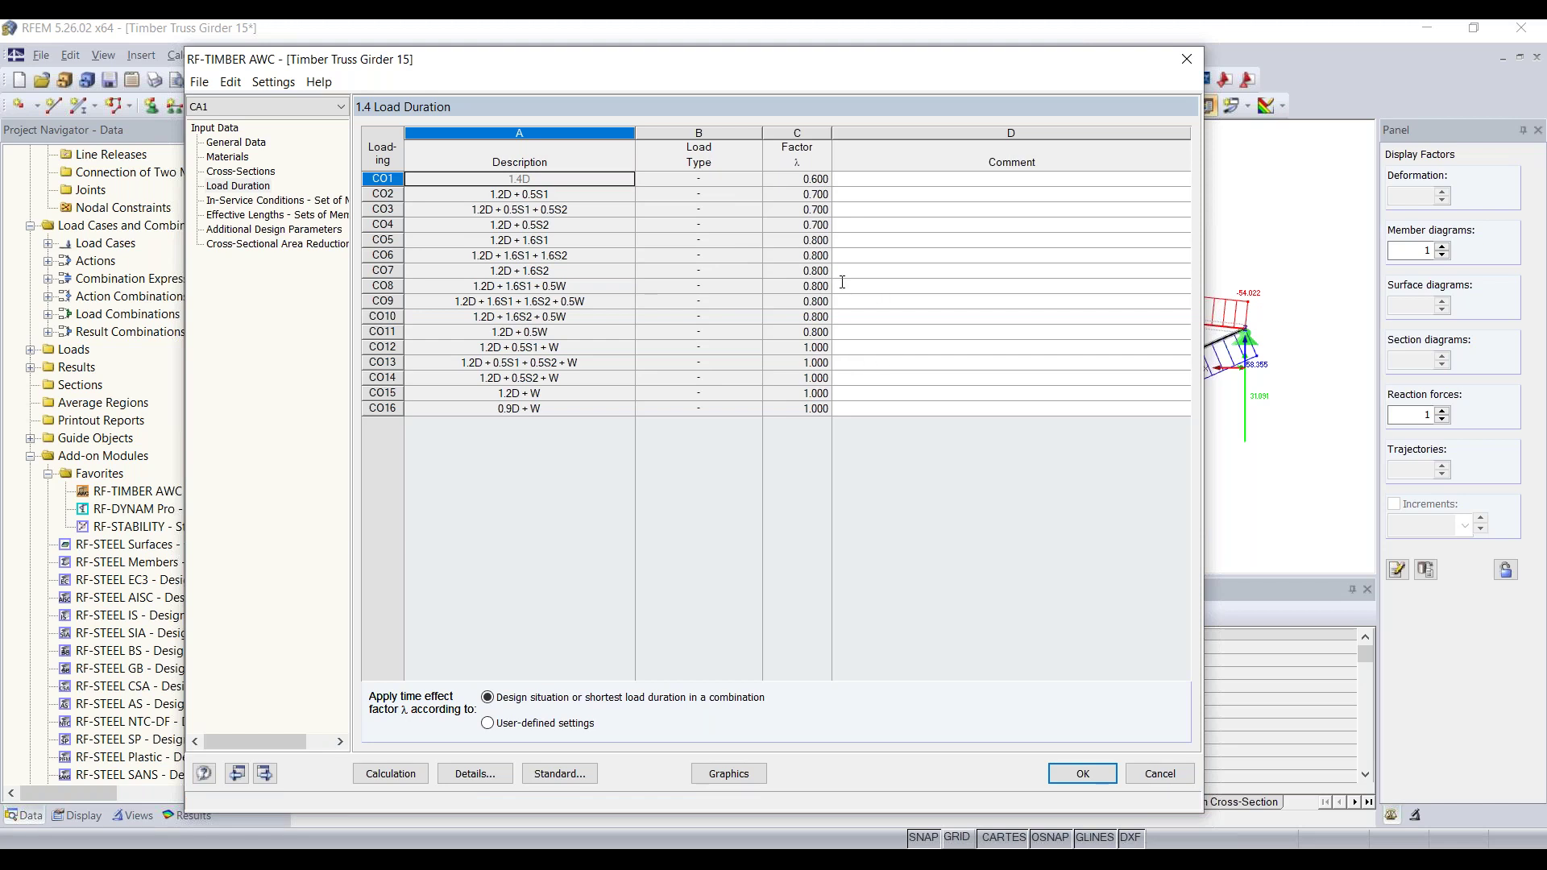
left_click(738, 181)
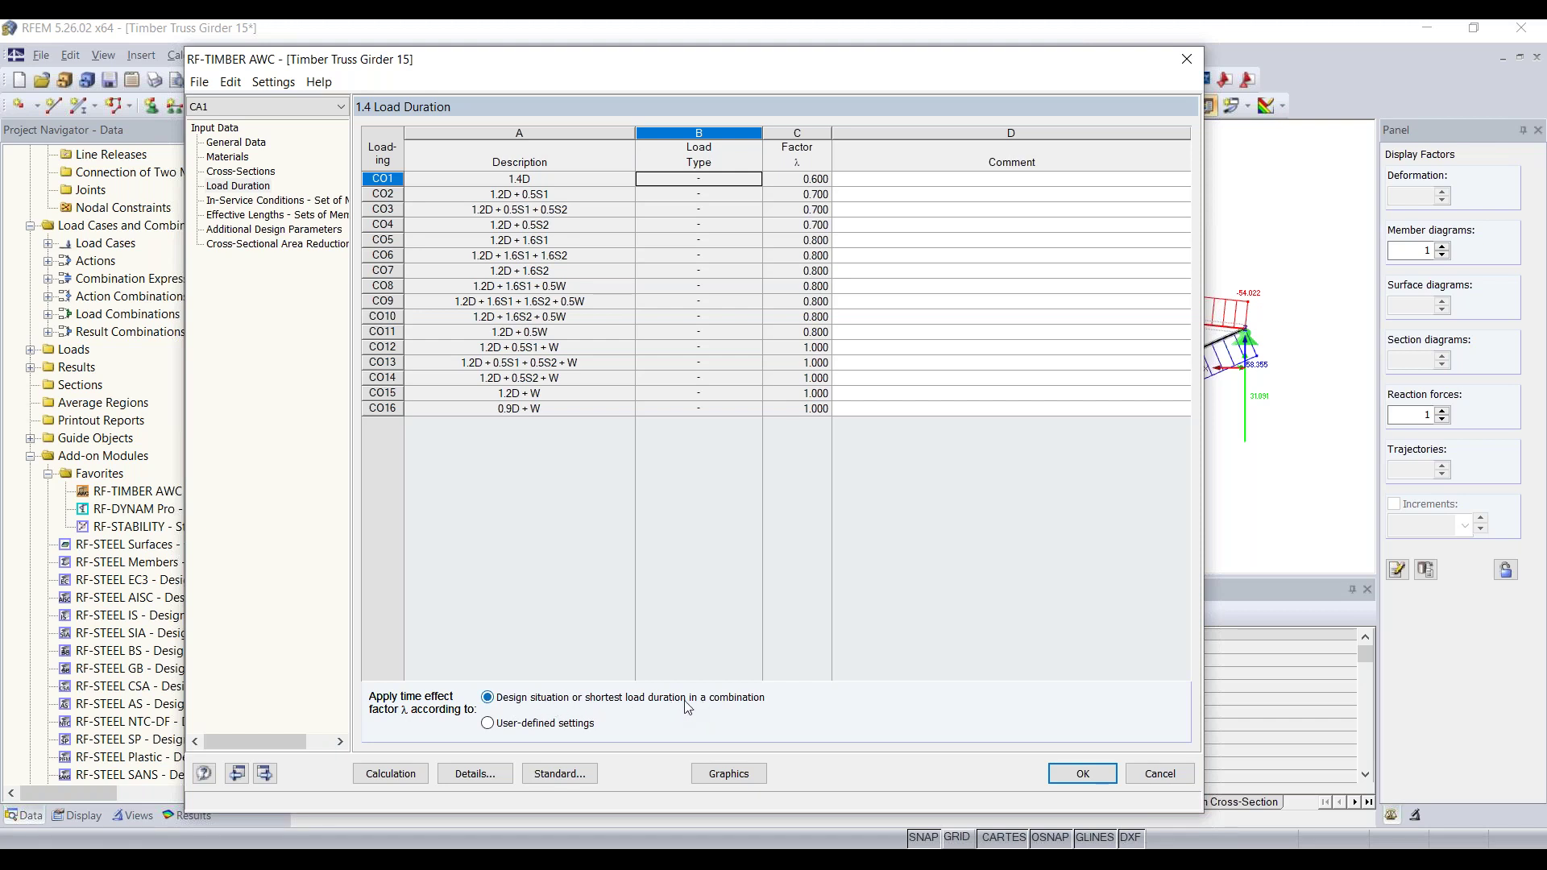
left_click(563, 731)
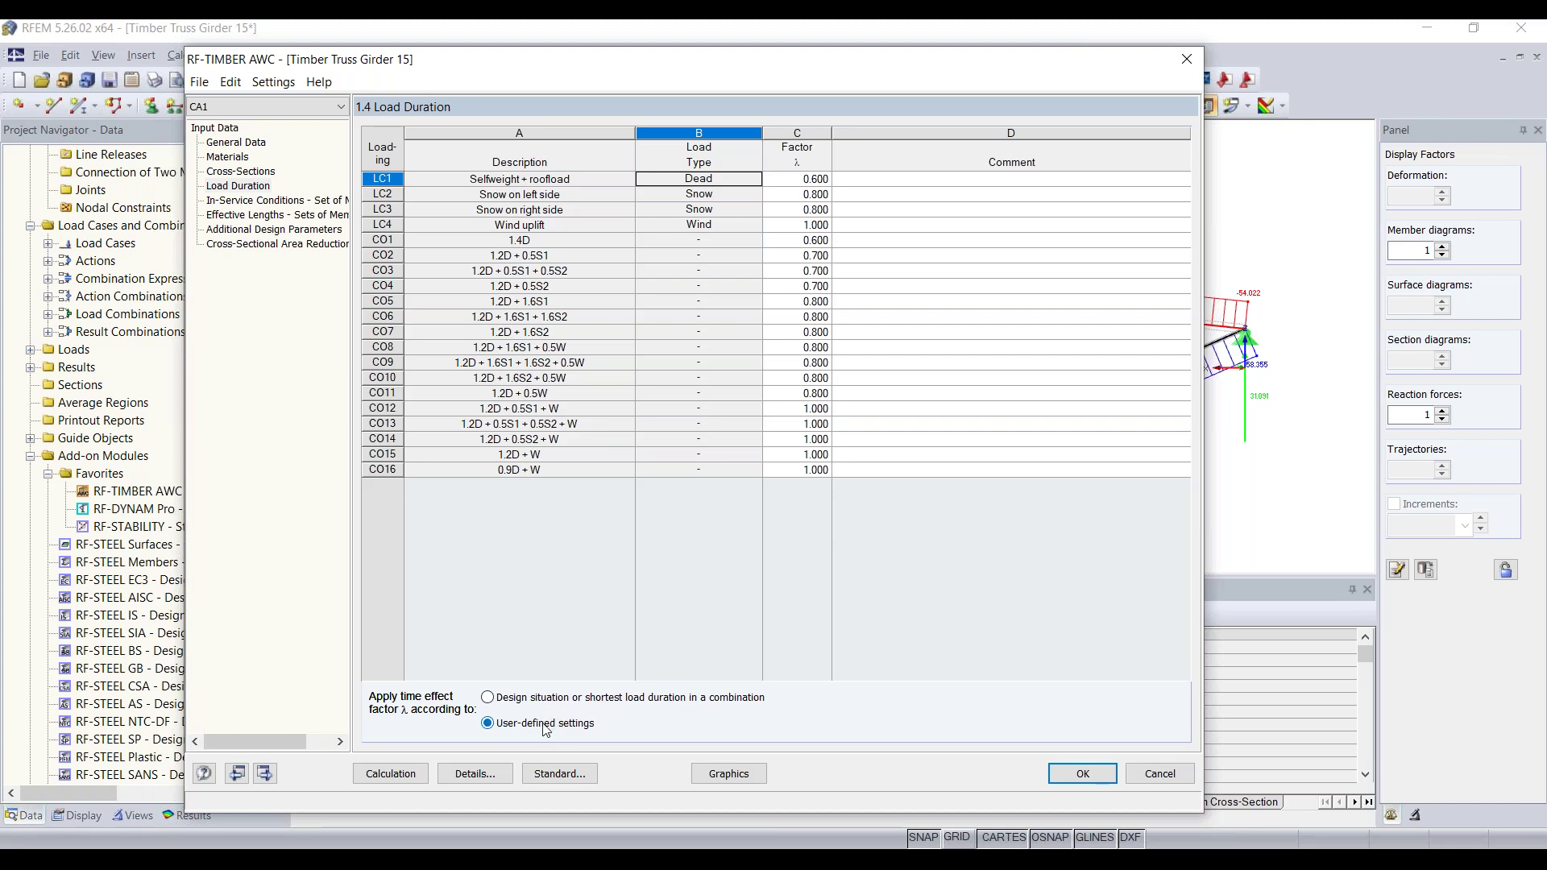
left_click(529, 700)
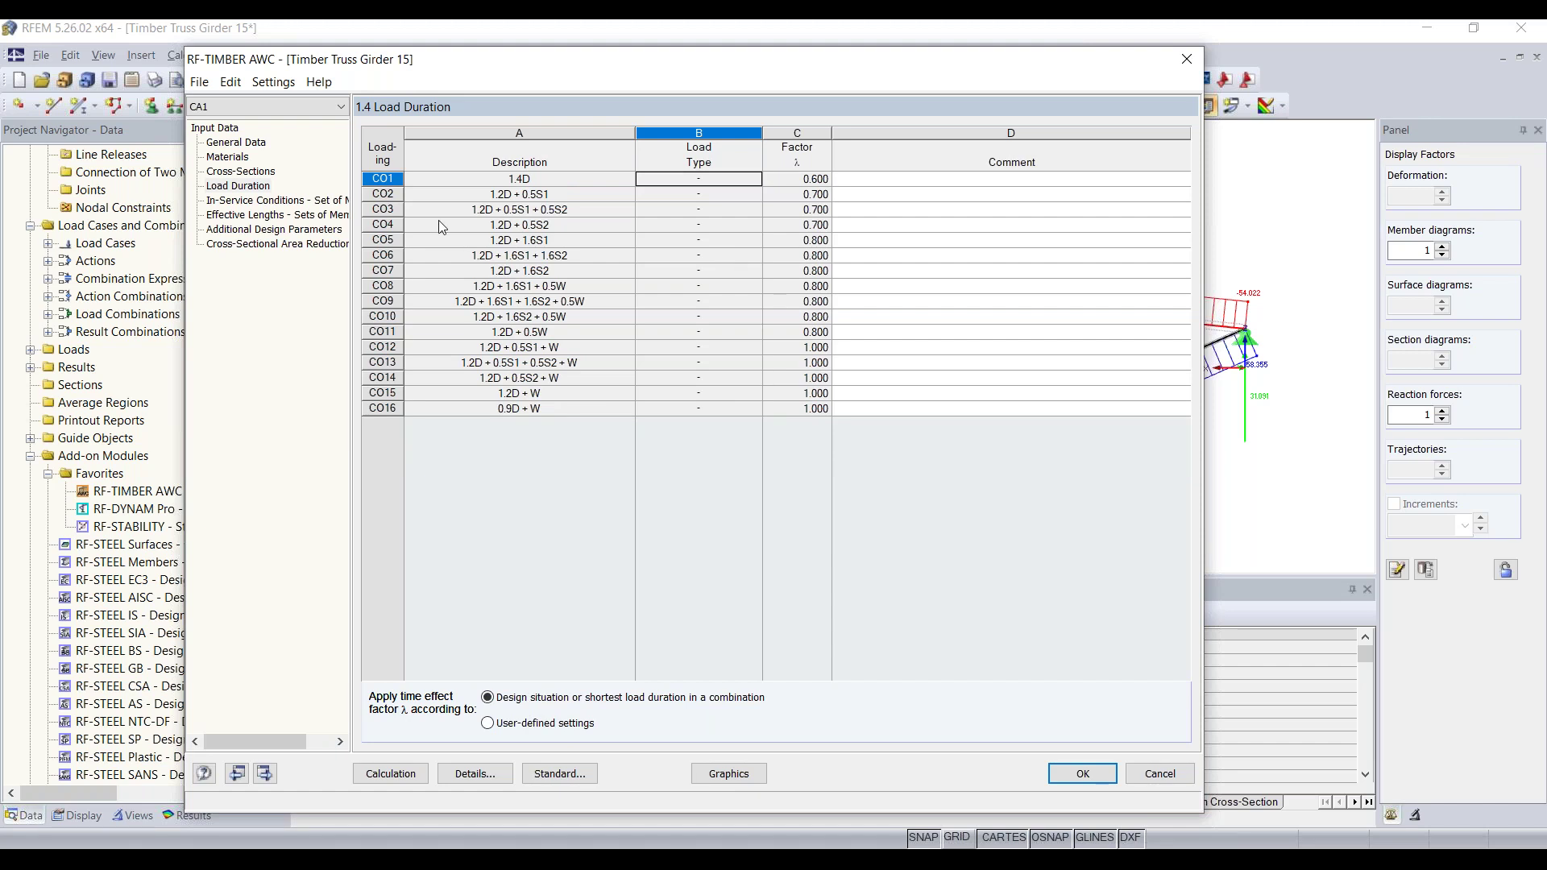
Step: Review the in-service conditions of the member sets, including the moisture service condition and the available temperature ranges
left_click(284, 201)
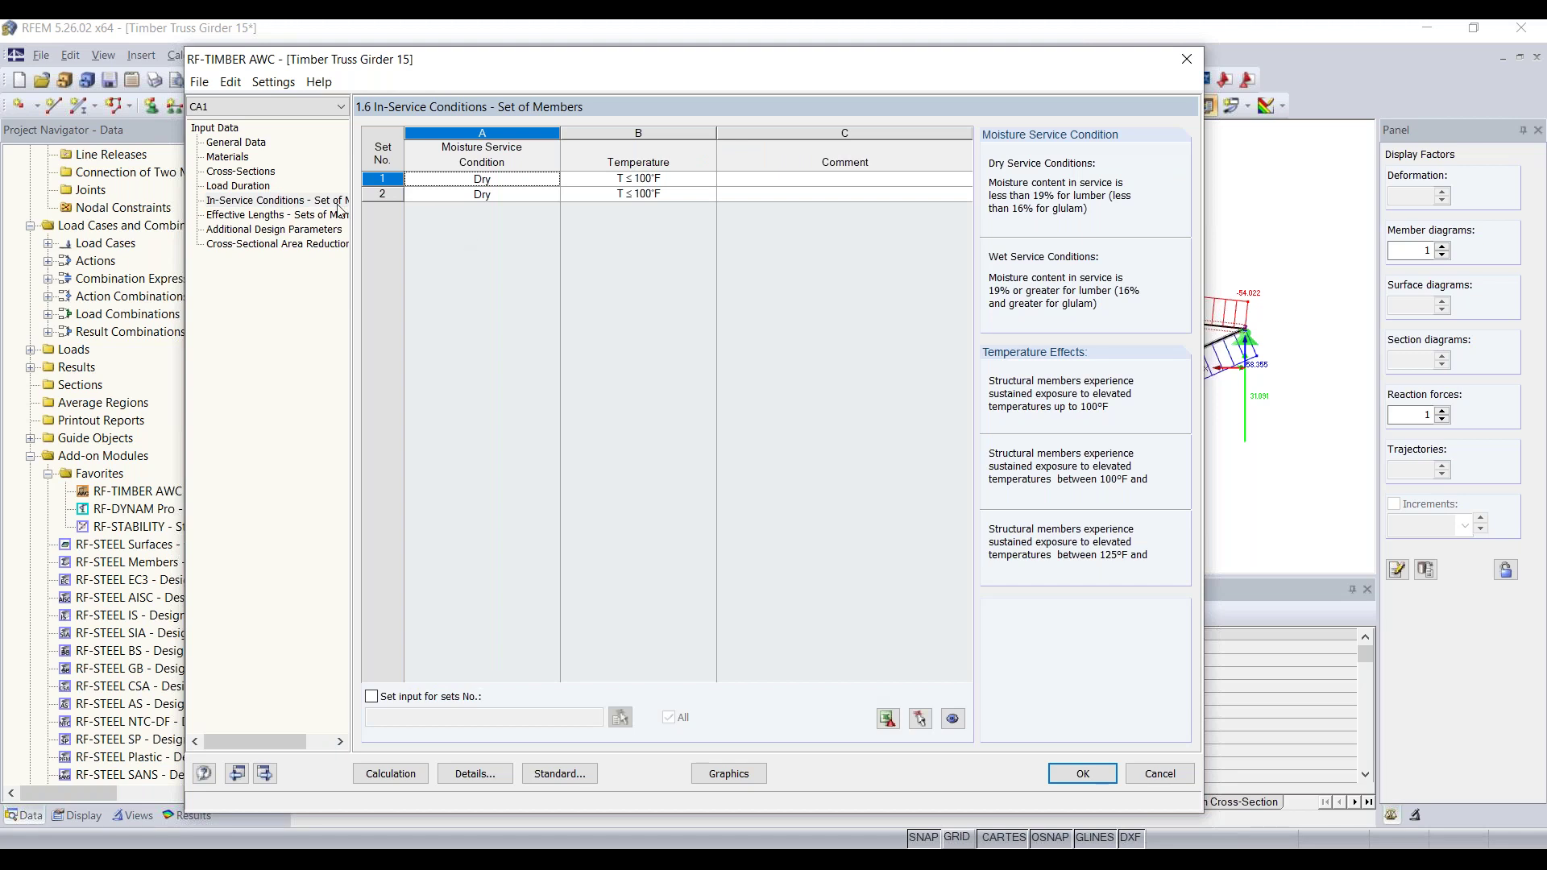
left_click(548, 184)
left_click(552, 180)
left_click(553, 182)
left_click(632, 184)
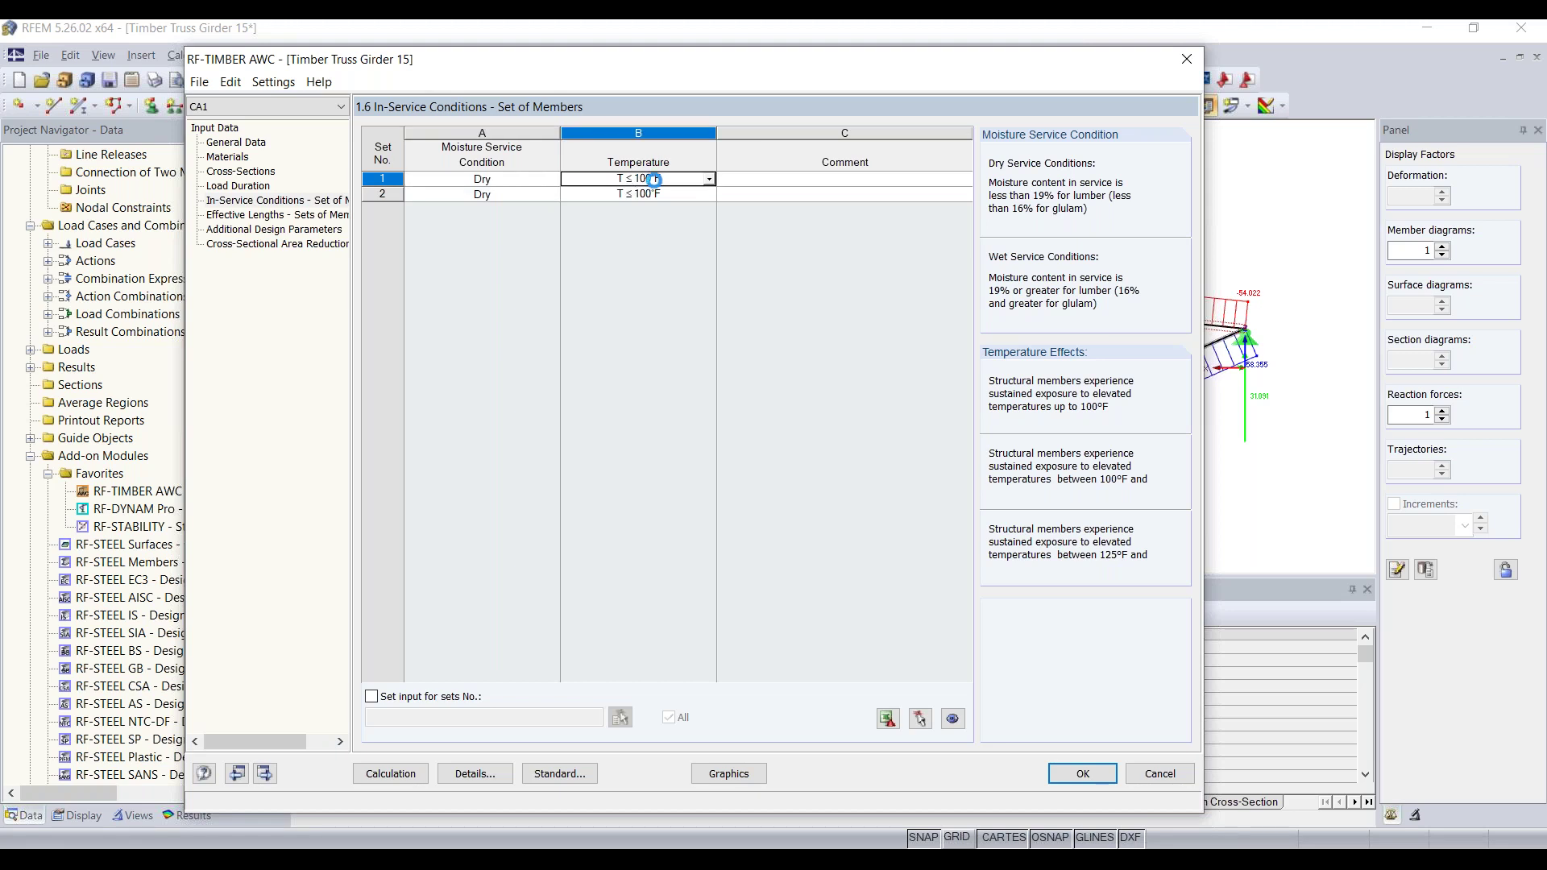
left_click(709, 180)
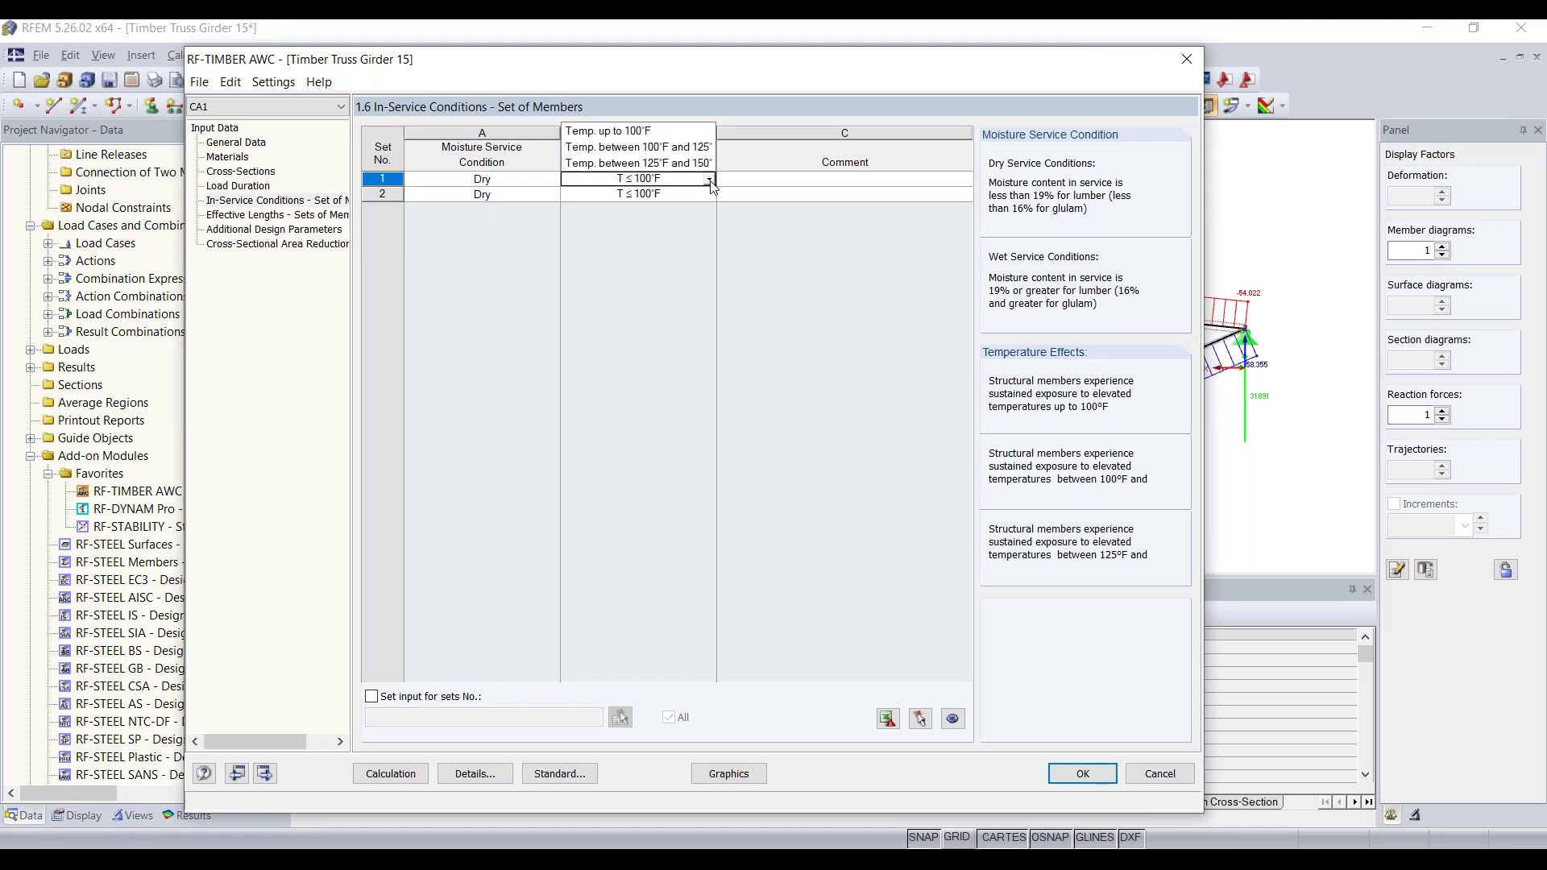
left_click(710, 183)
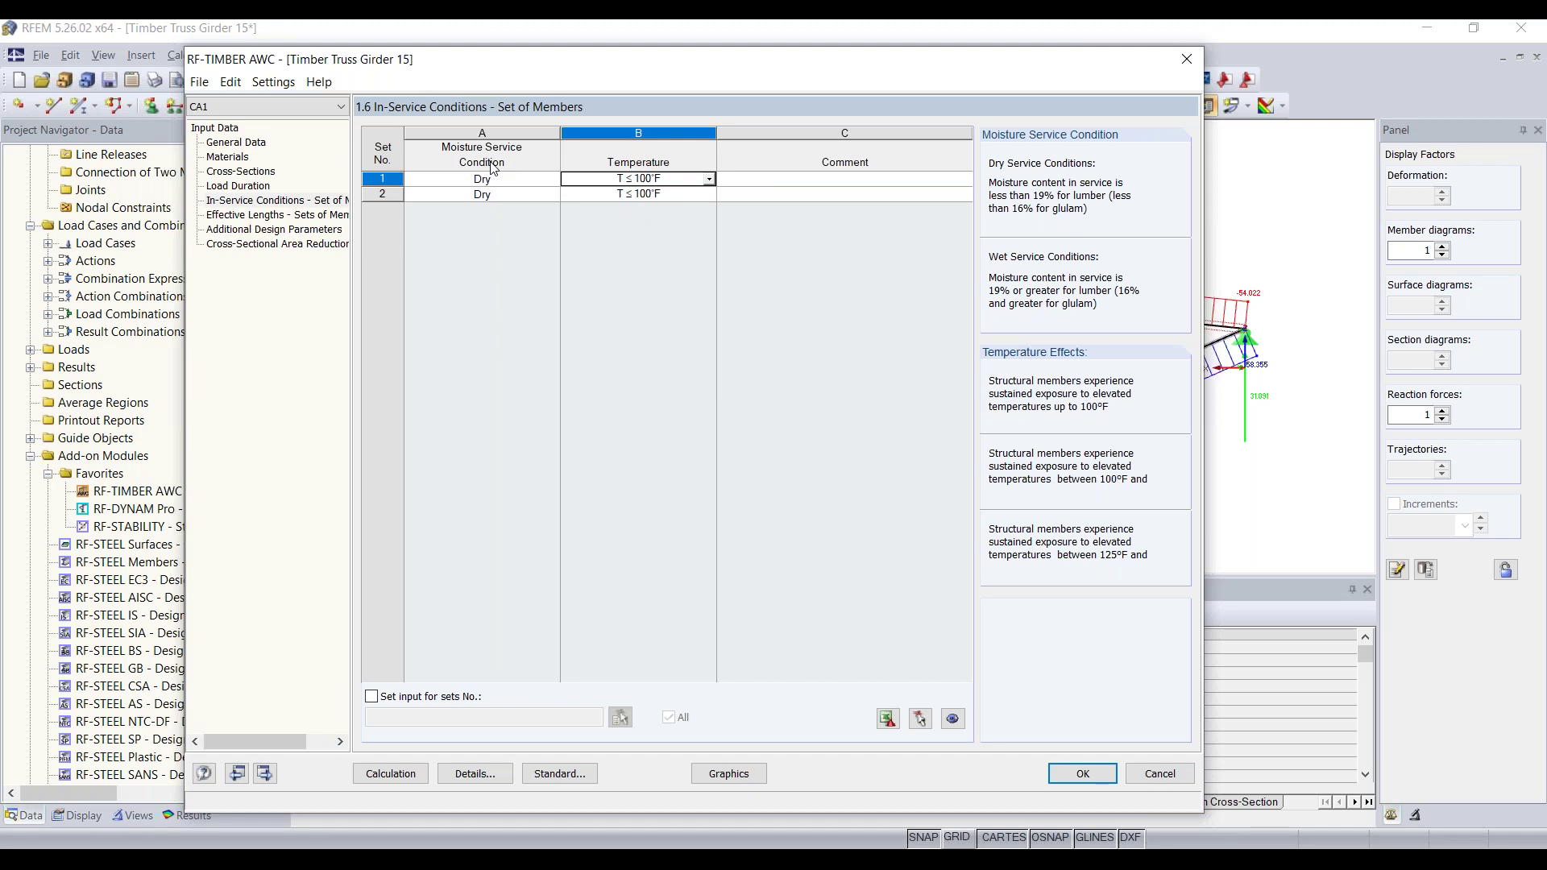
Step: In the effective lengths for sets of members, disable buckling and lateral-torsional buckling for set 1, the upper chord
left_click(246, 218)
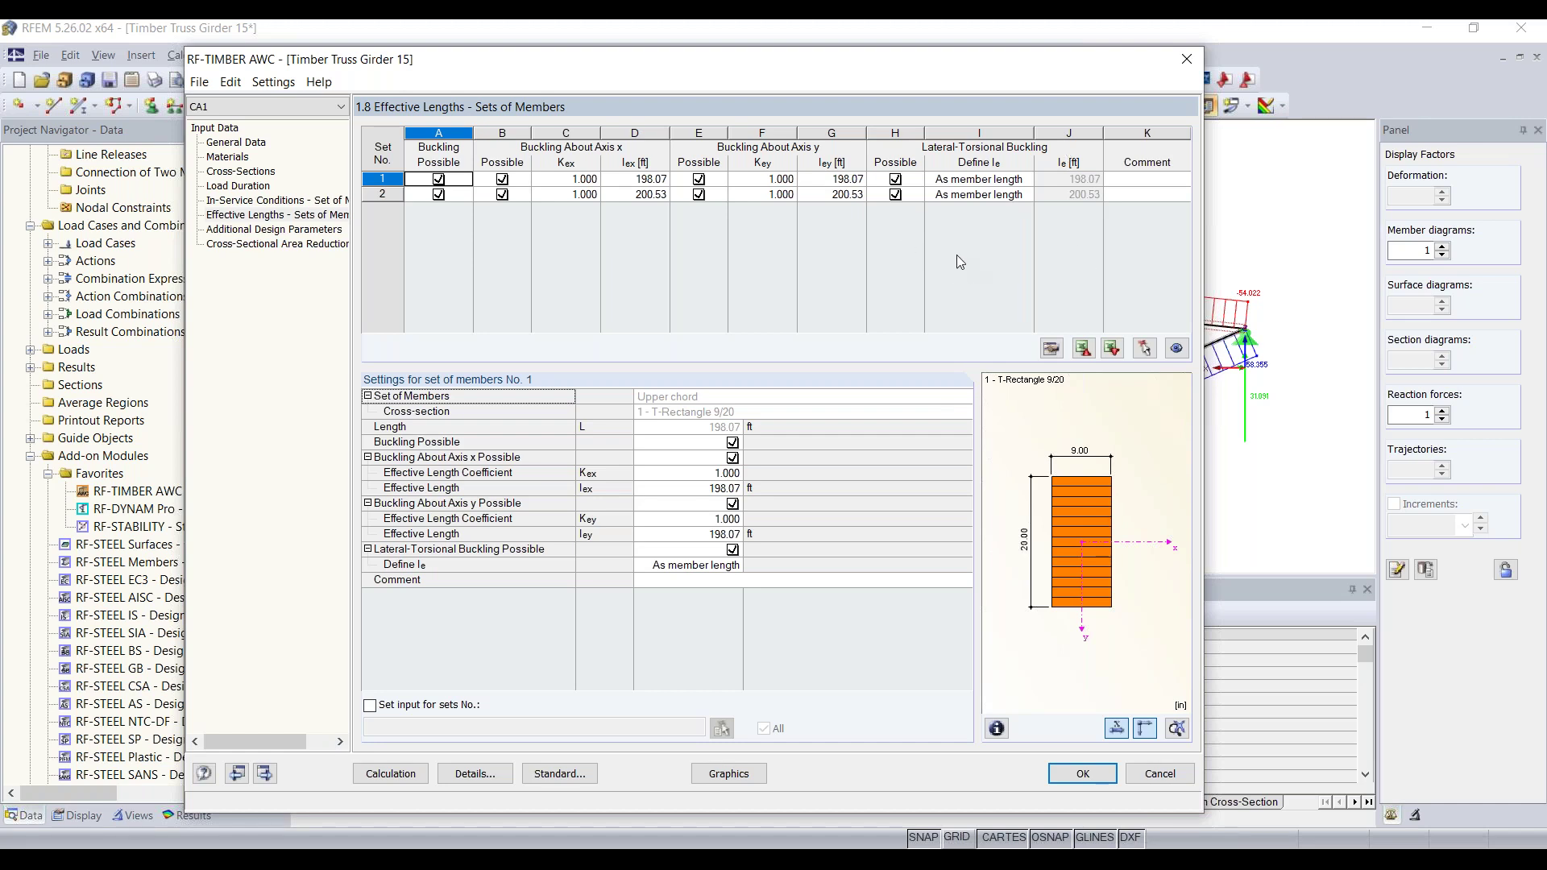
left_click_drag(771, 65, 866, 383)
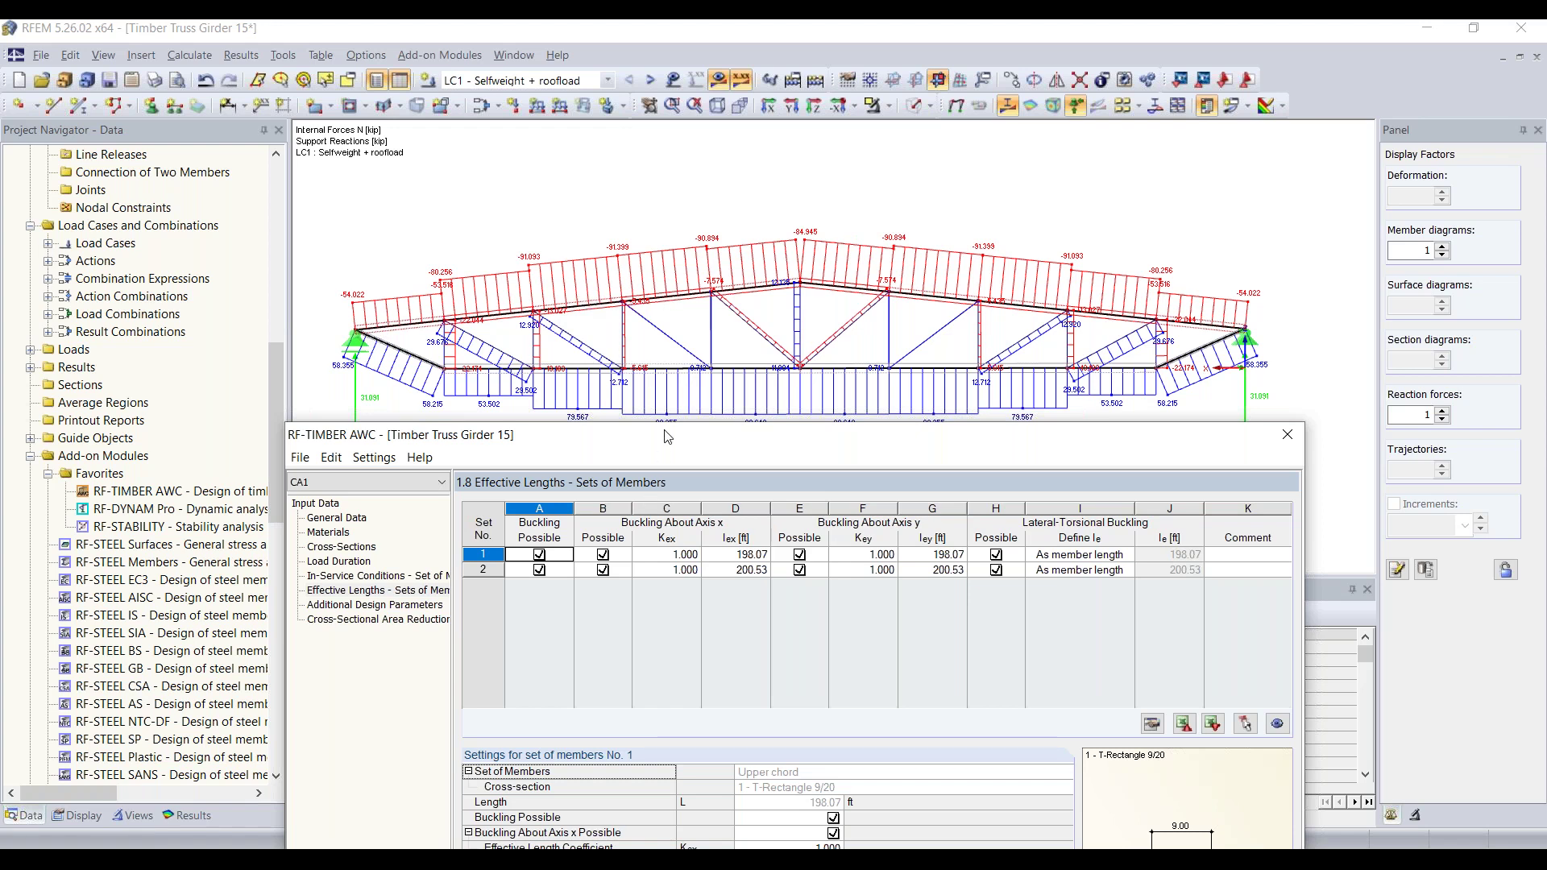
left_click_drag(668, 439, 610, 87)
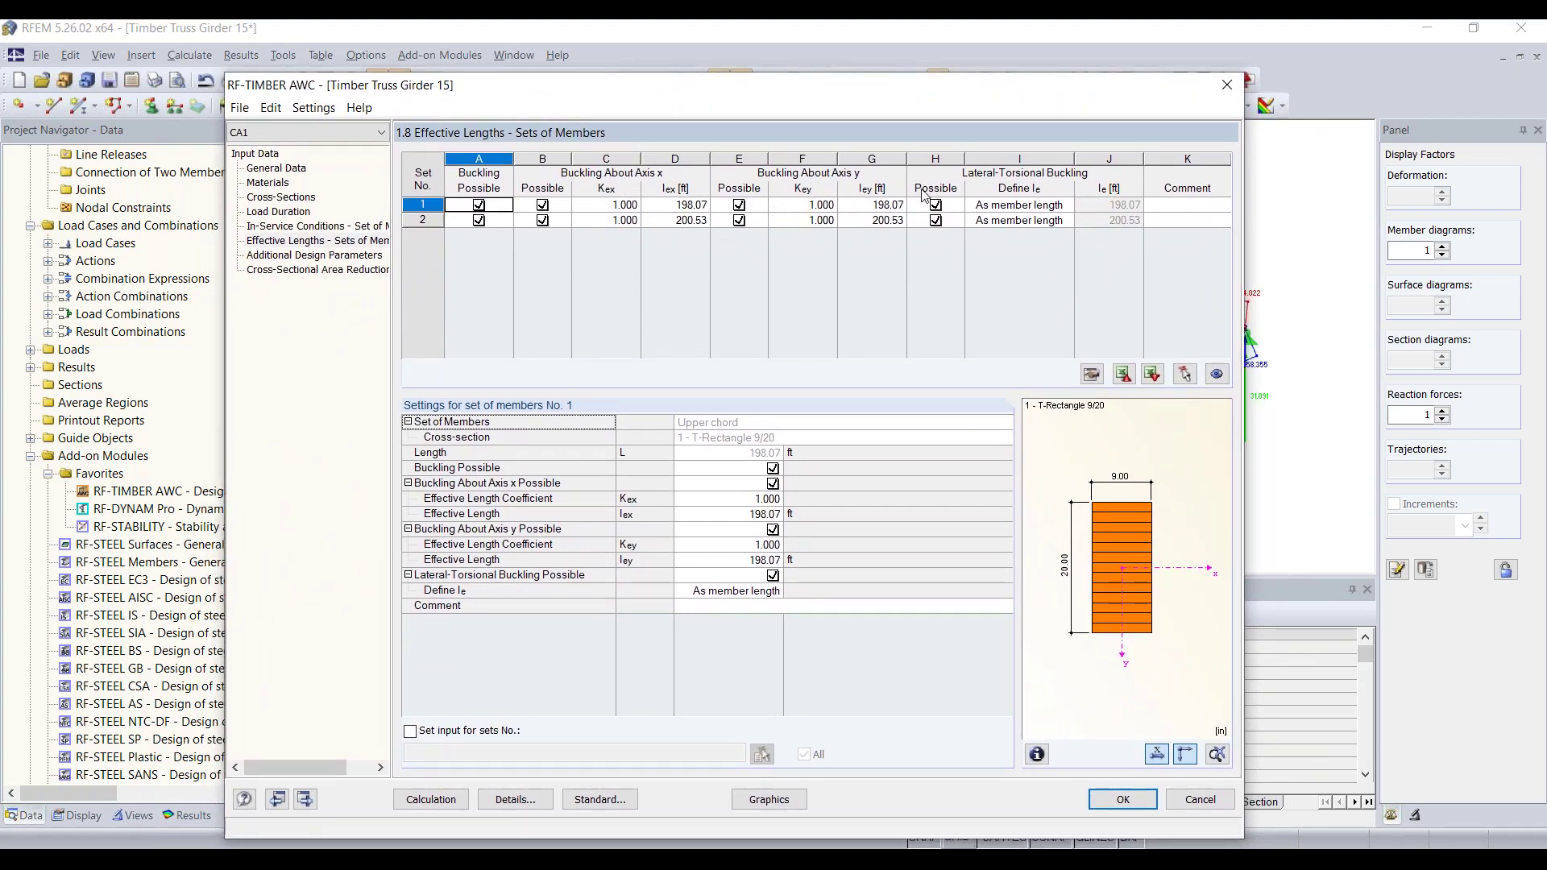
left_click(477, 207)
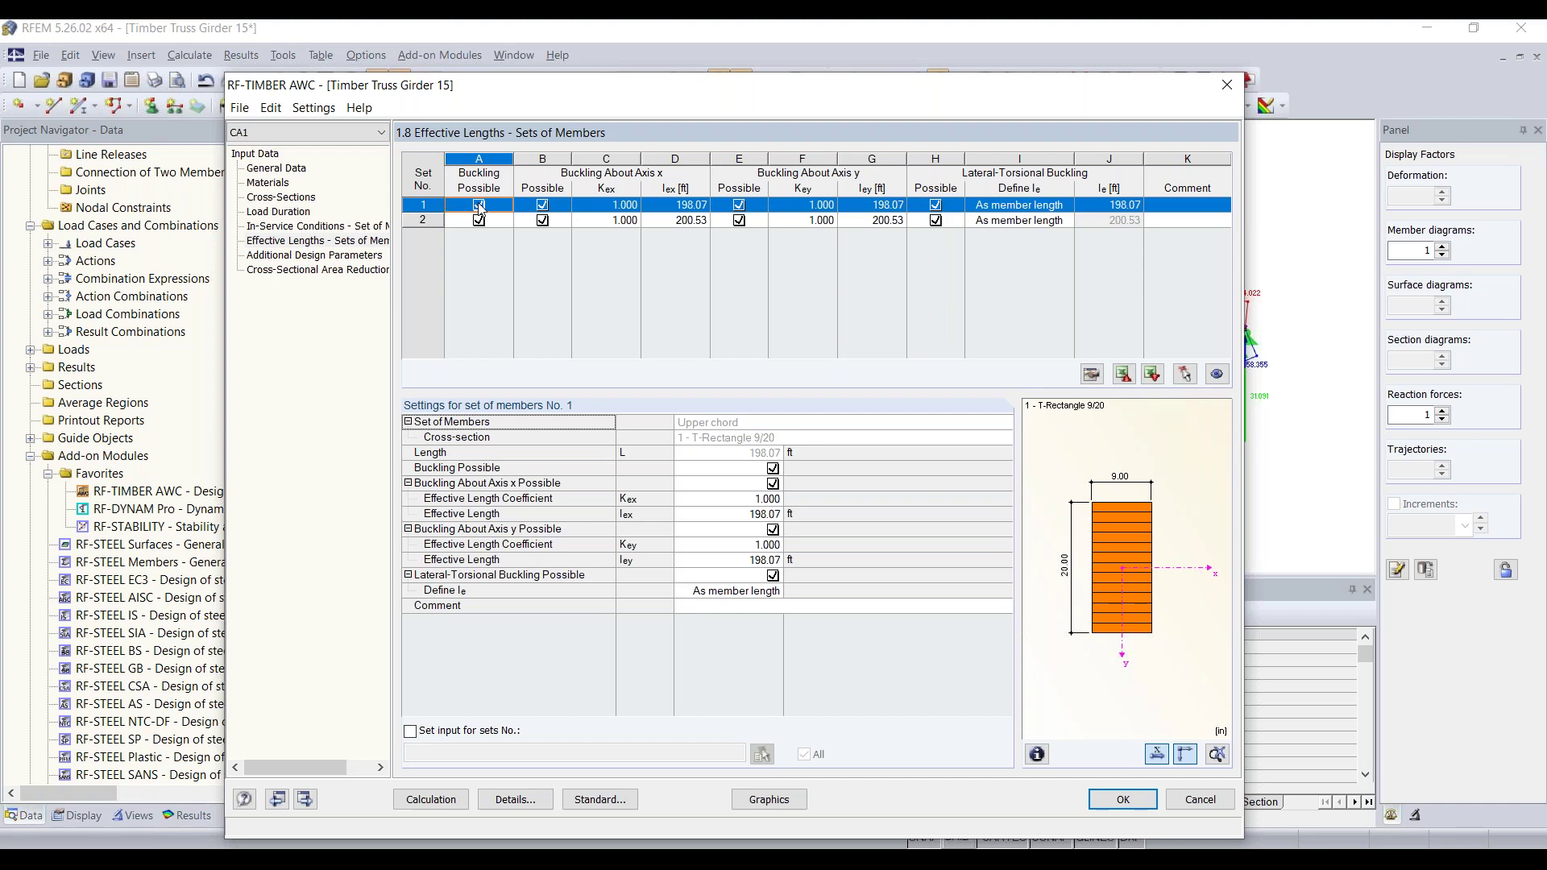
left_click(479, 206)
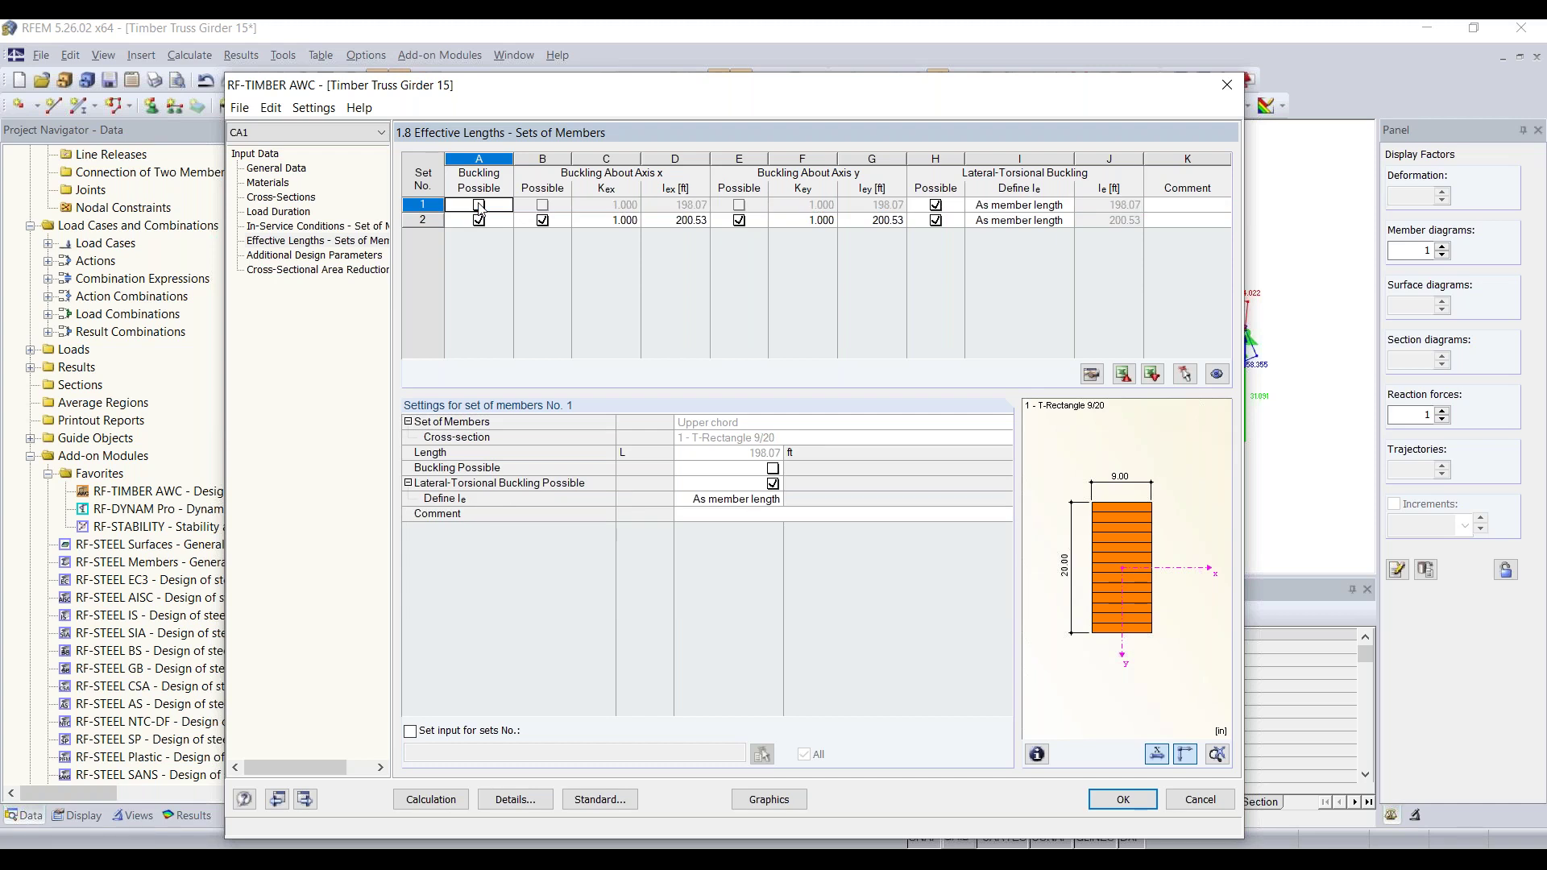
left_click(936, 206)
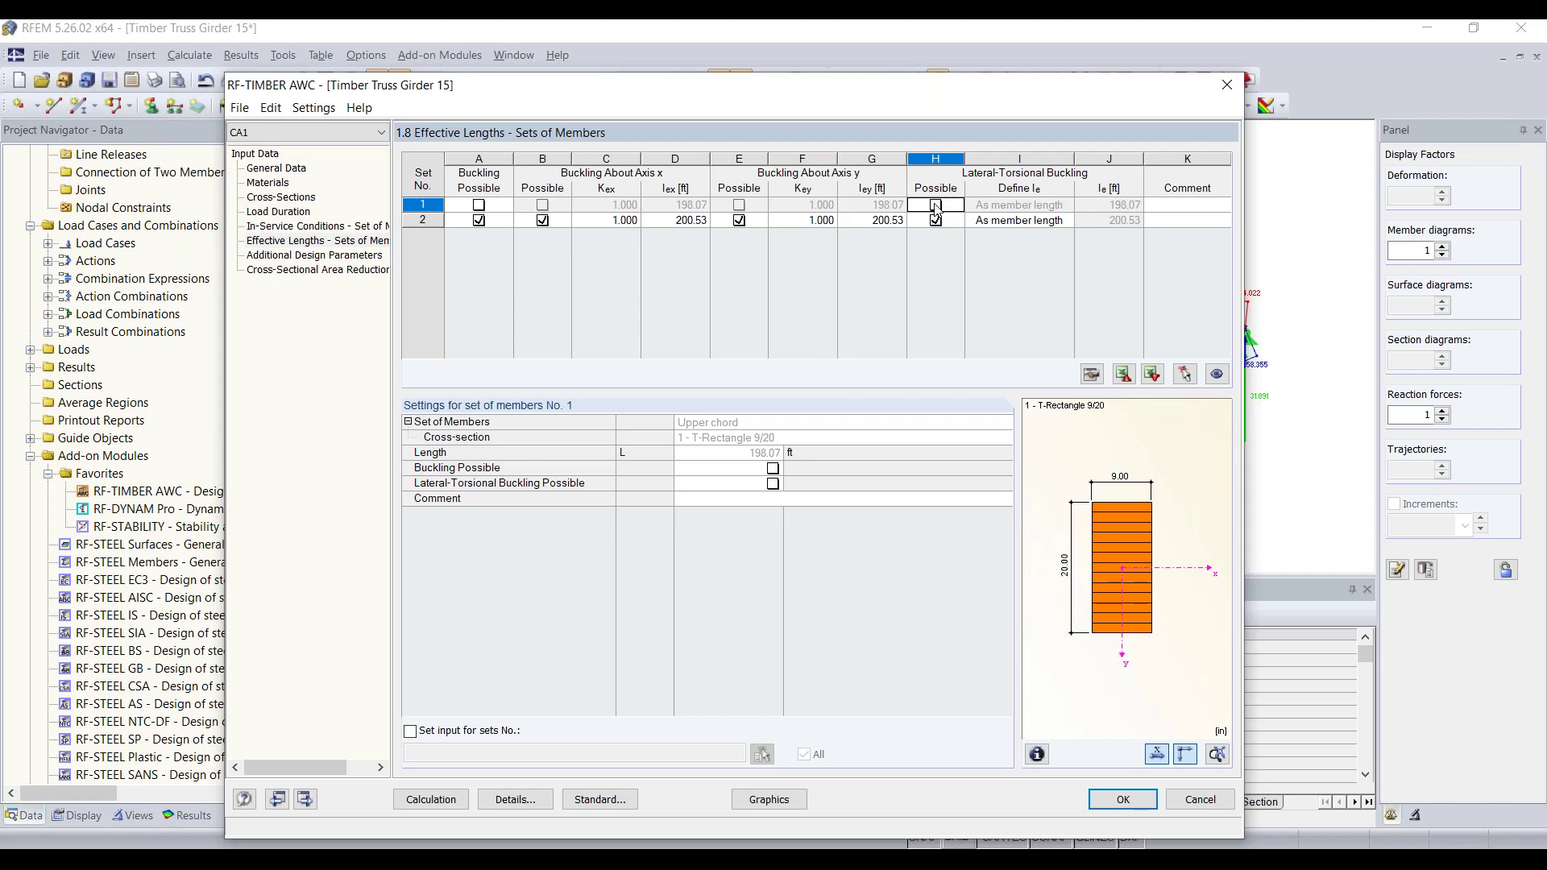
Step: Disable buckling and lateral-torsional buckling for set 2, the lower chord
left_click_drag(789, 100, 850, 481)
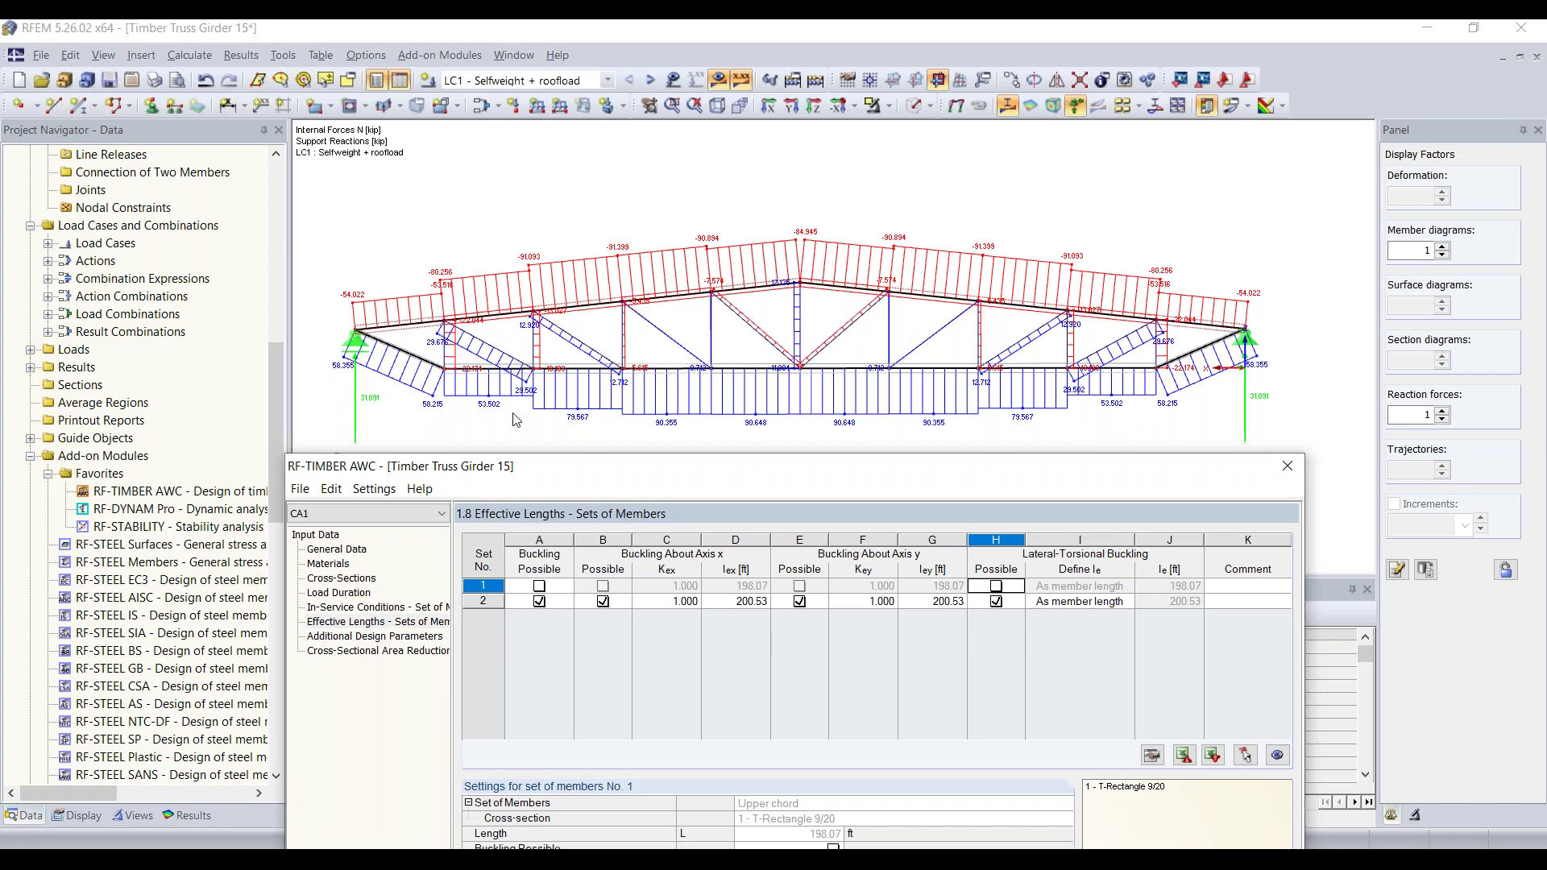
left_click_drag(584, 472, 566, 111)
left_click(519, 240)
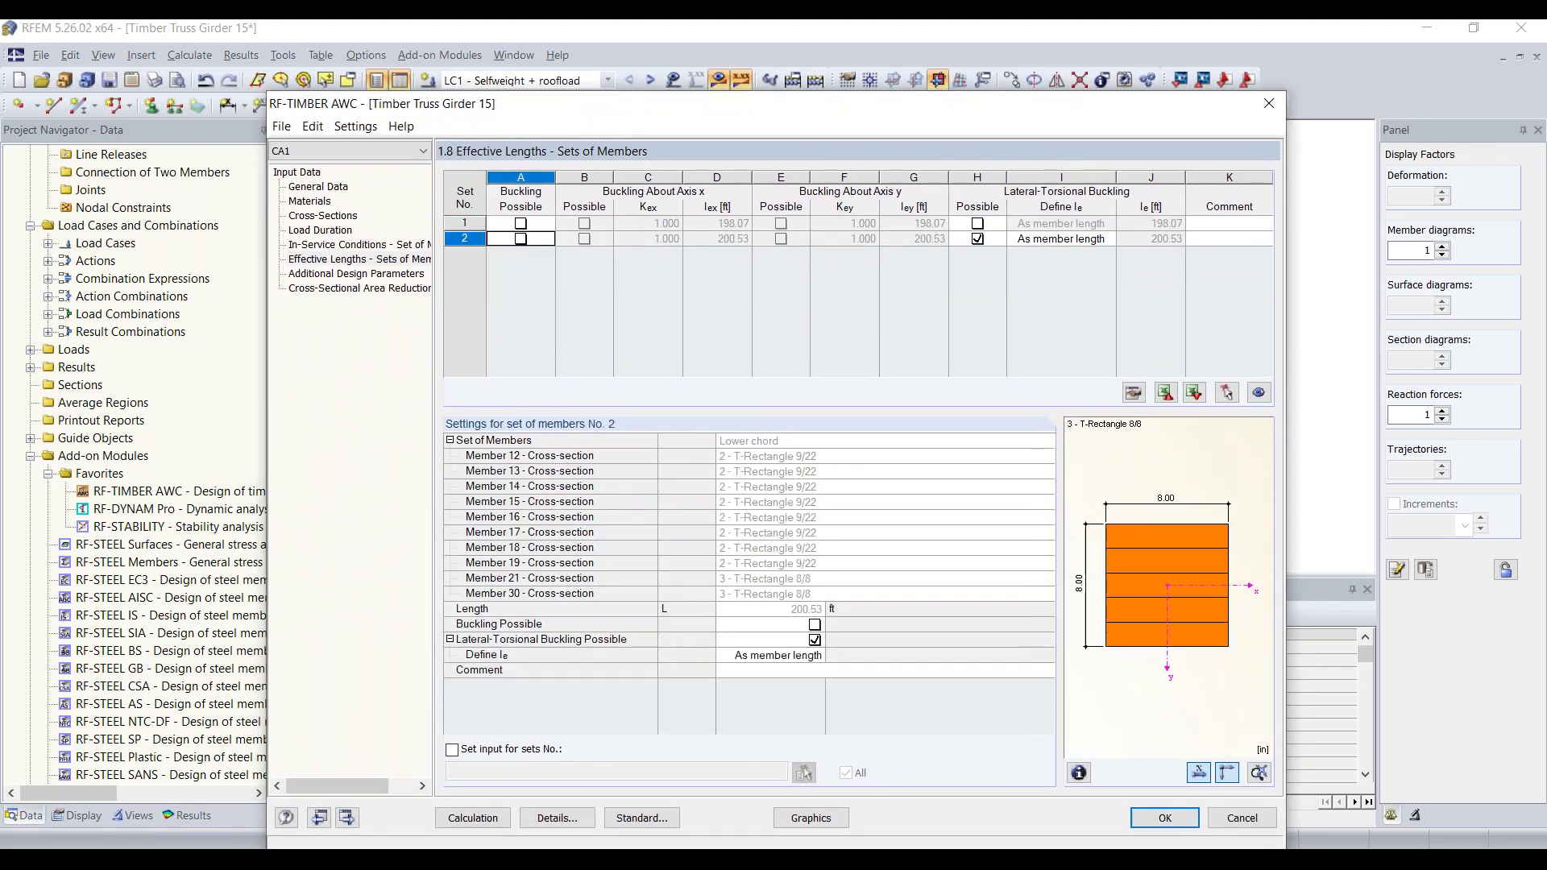
left_click(978, 239)
left_click_drag(859, 105, 853, 63)
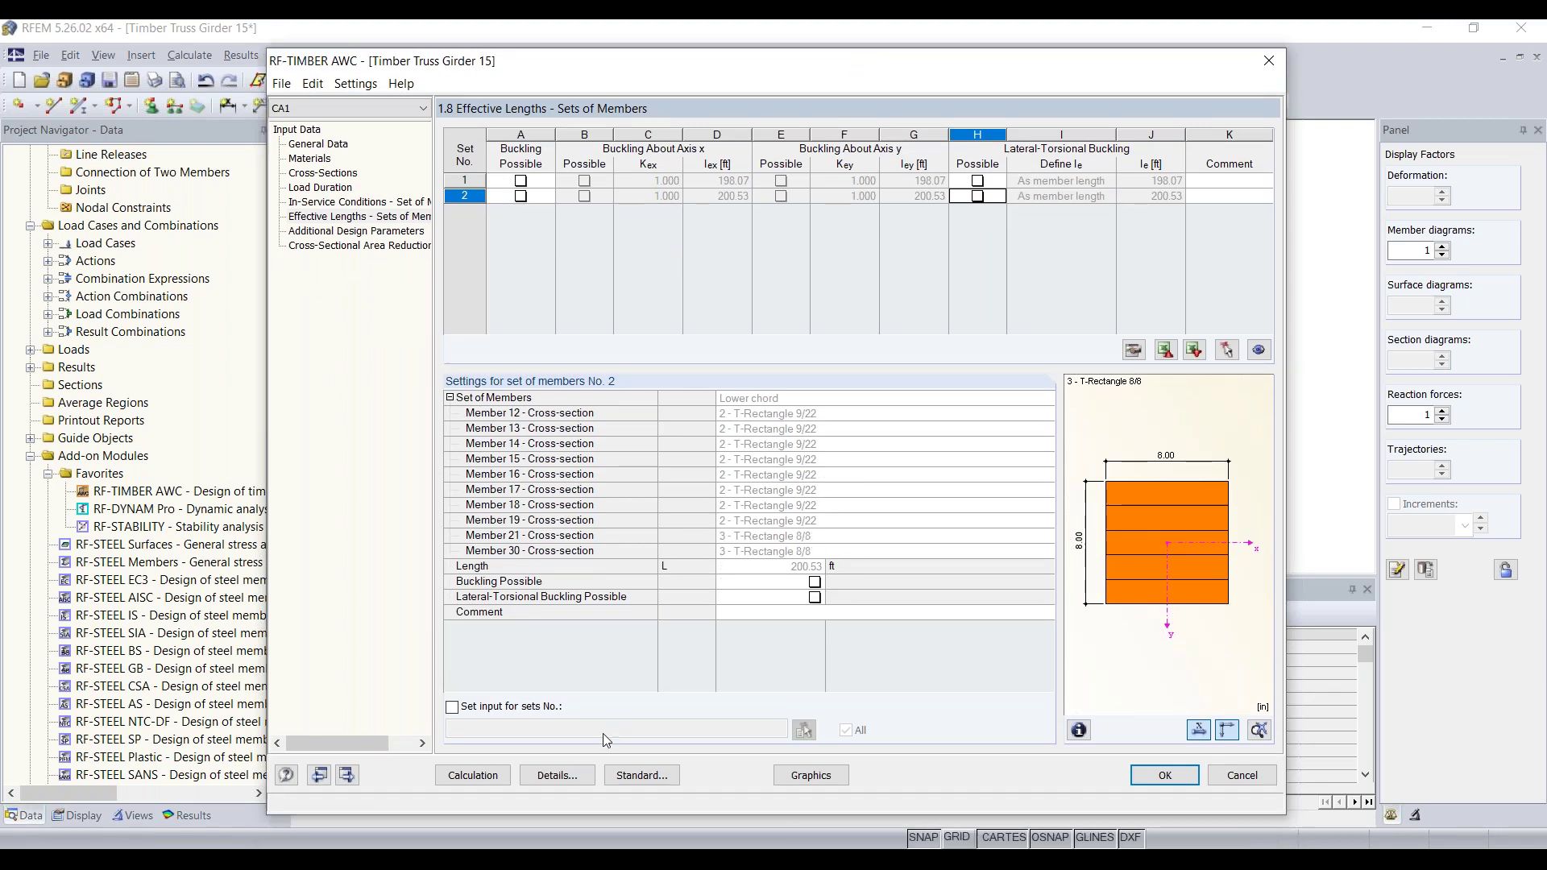
Step: Review the resistance and stability analysis settings in the design details, keeping the equivalent member method
left_click(572, 775)
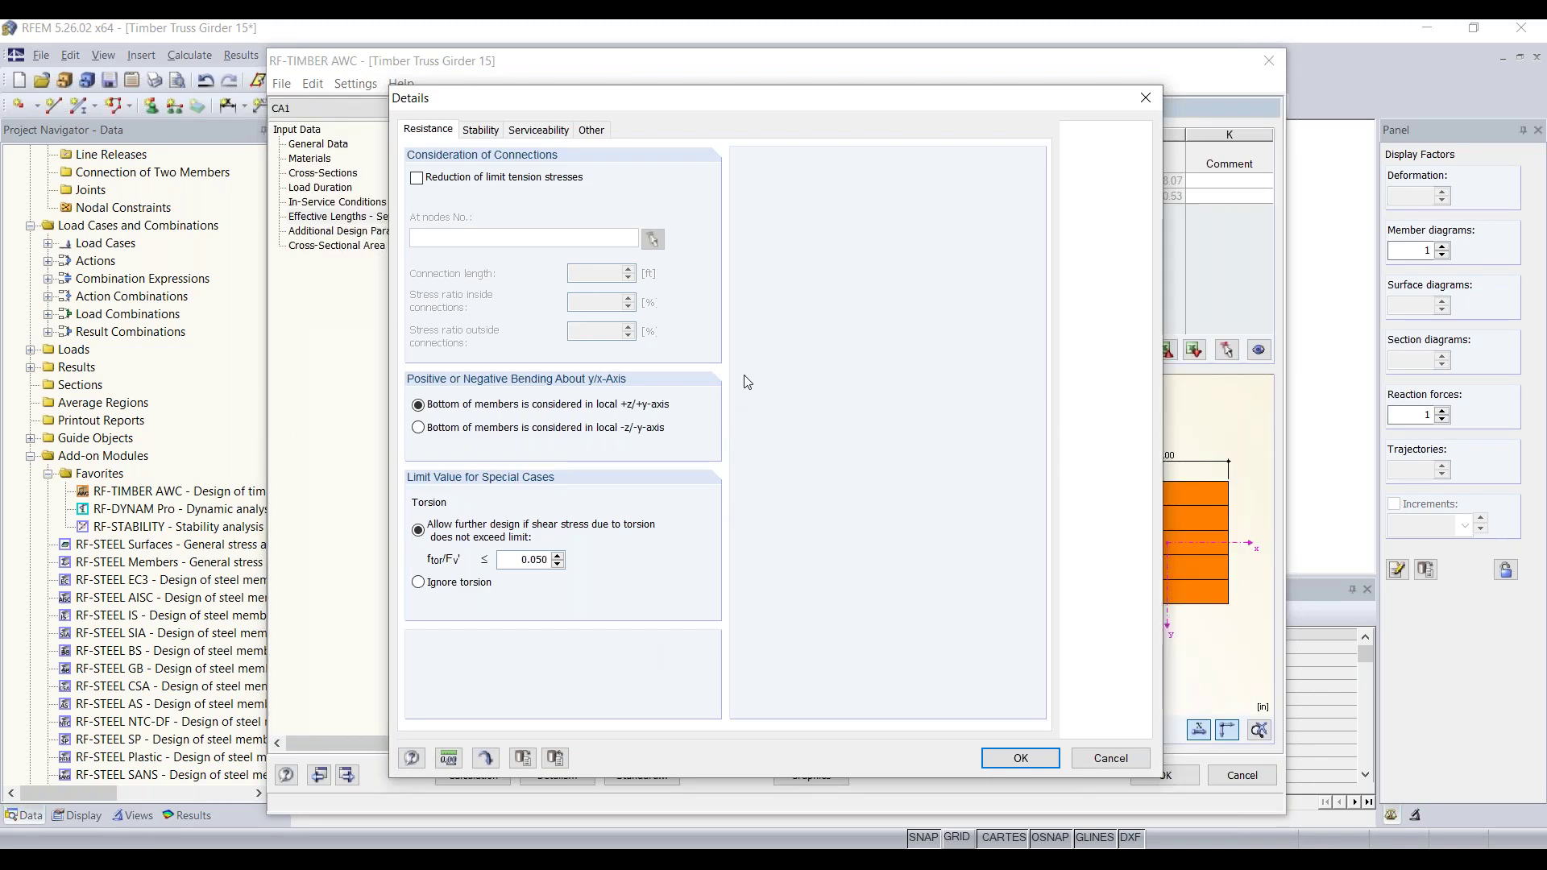
left_click(498, 133)
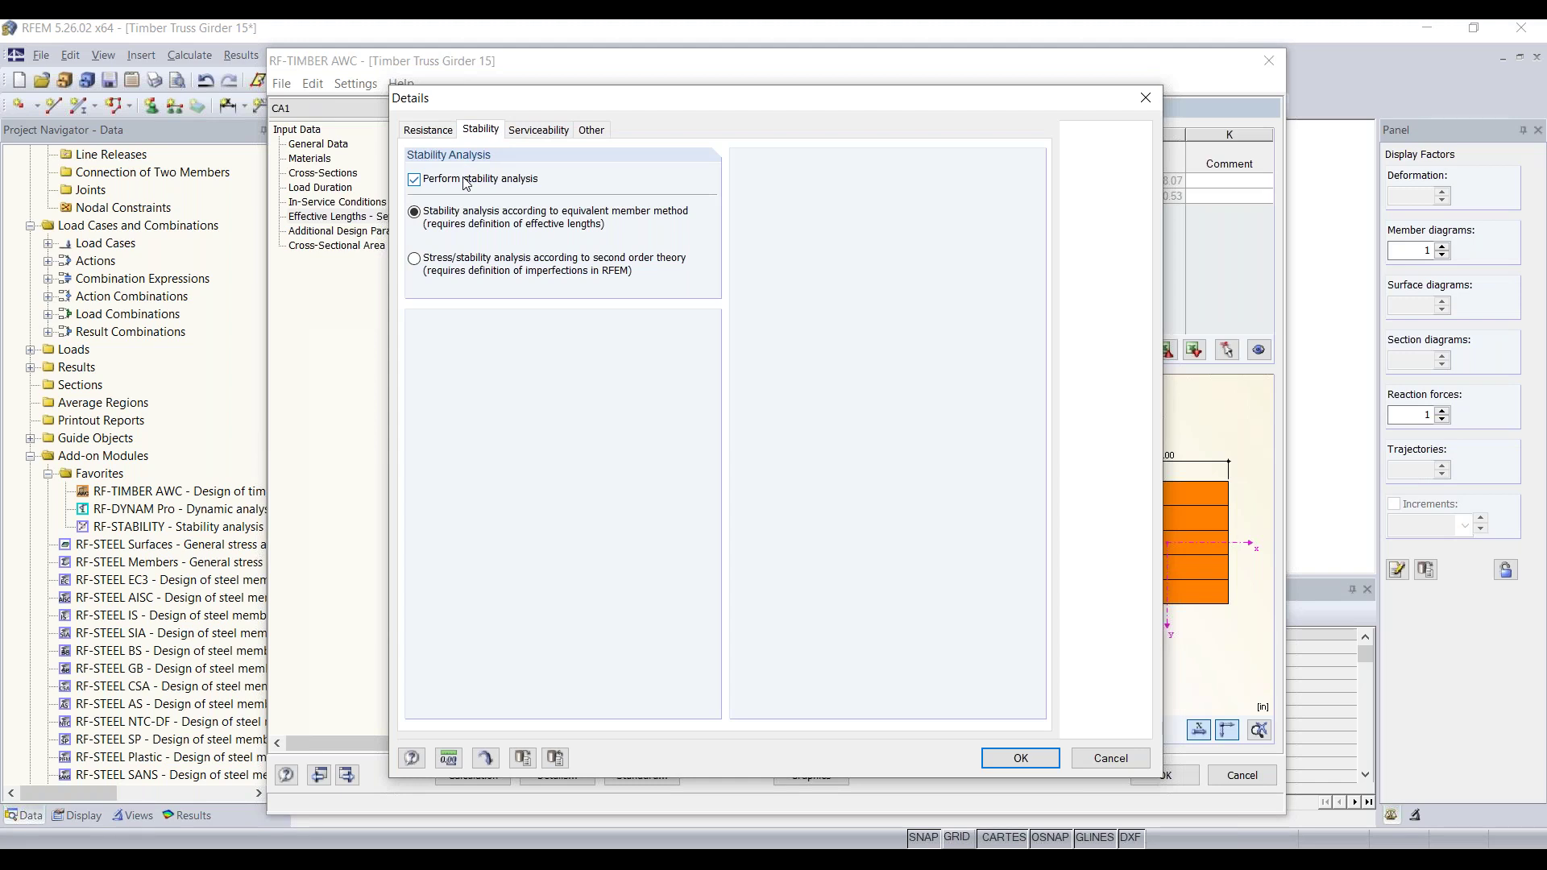
left_click(1020, 759)
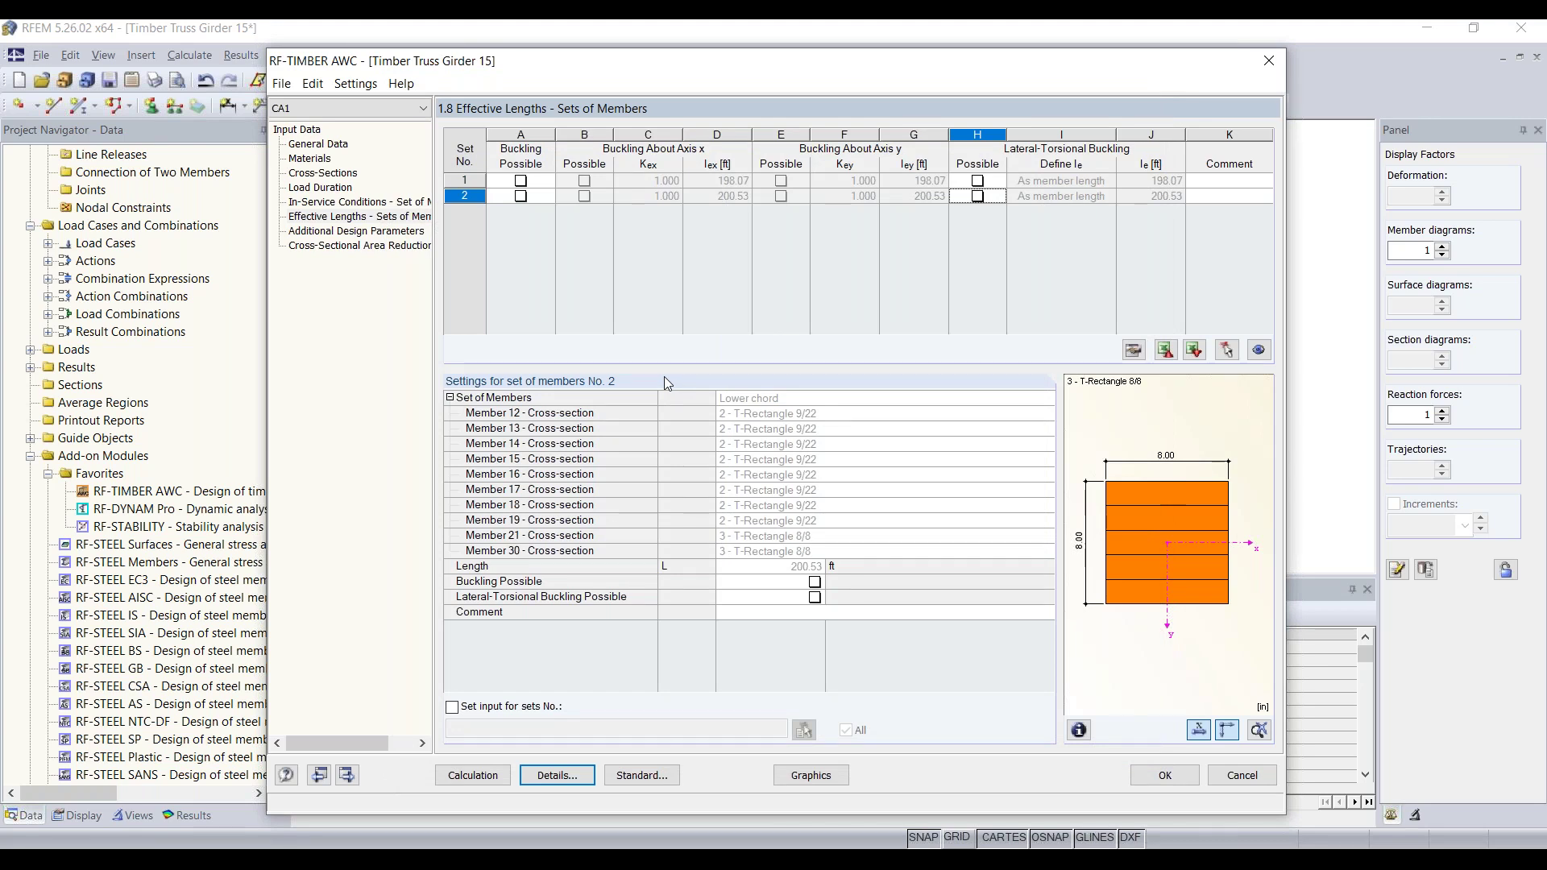
Step: Review the additional design parameters of member 1, examining the options for the shear edge-bonded factor and the shear reduction factor
left_click(383, 234)
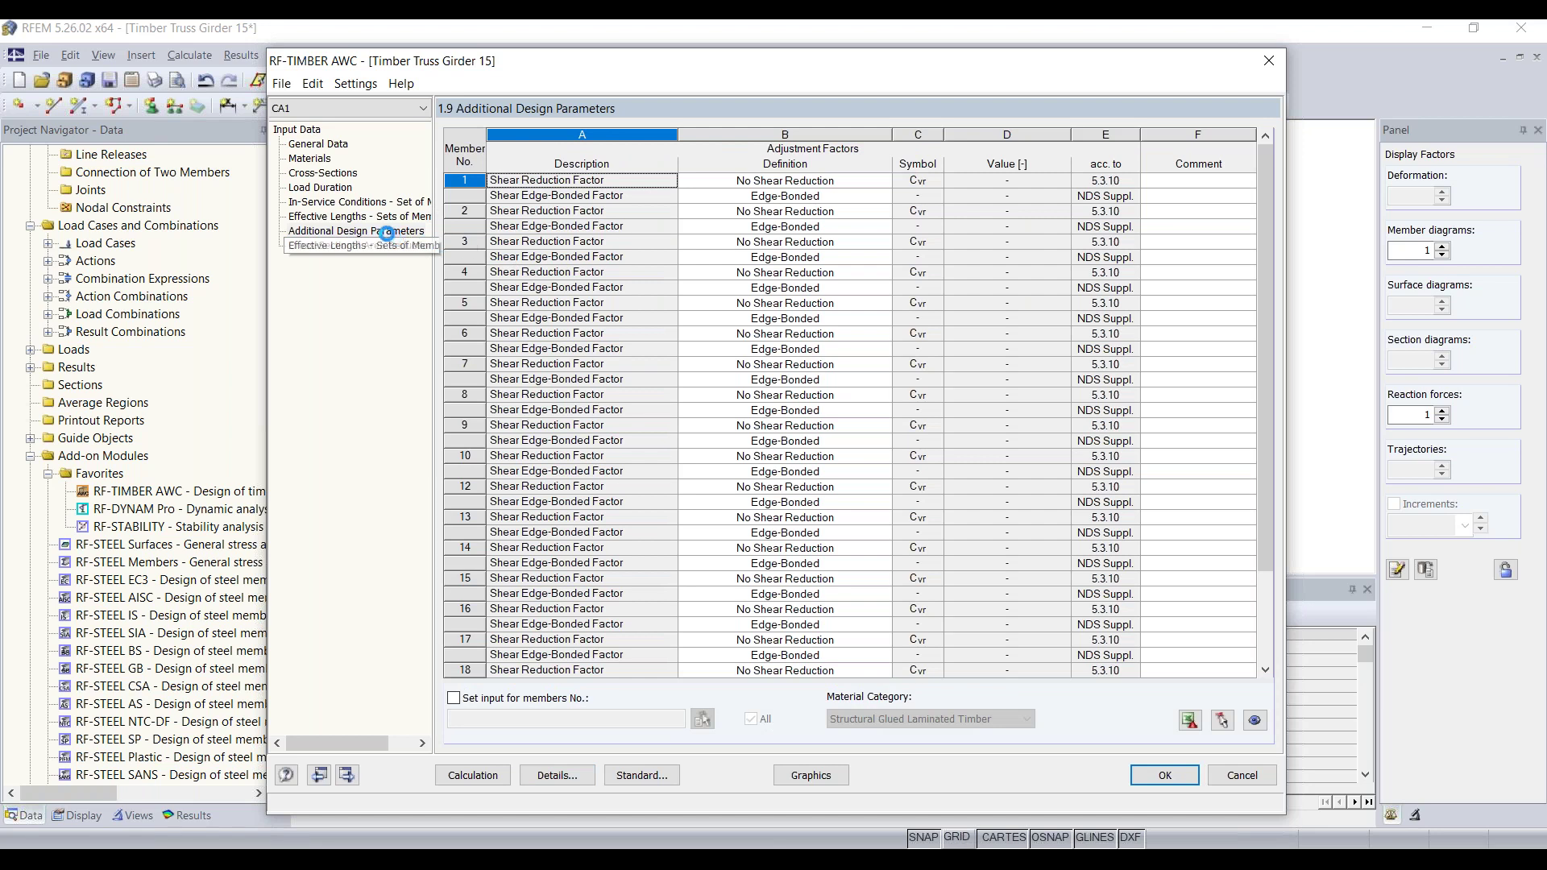
left_click(823, 185)
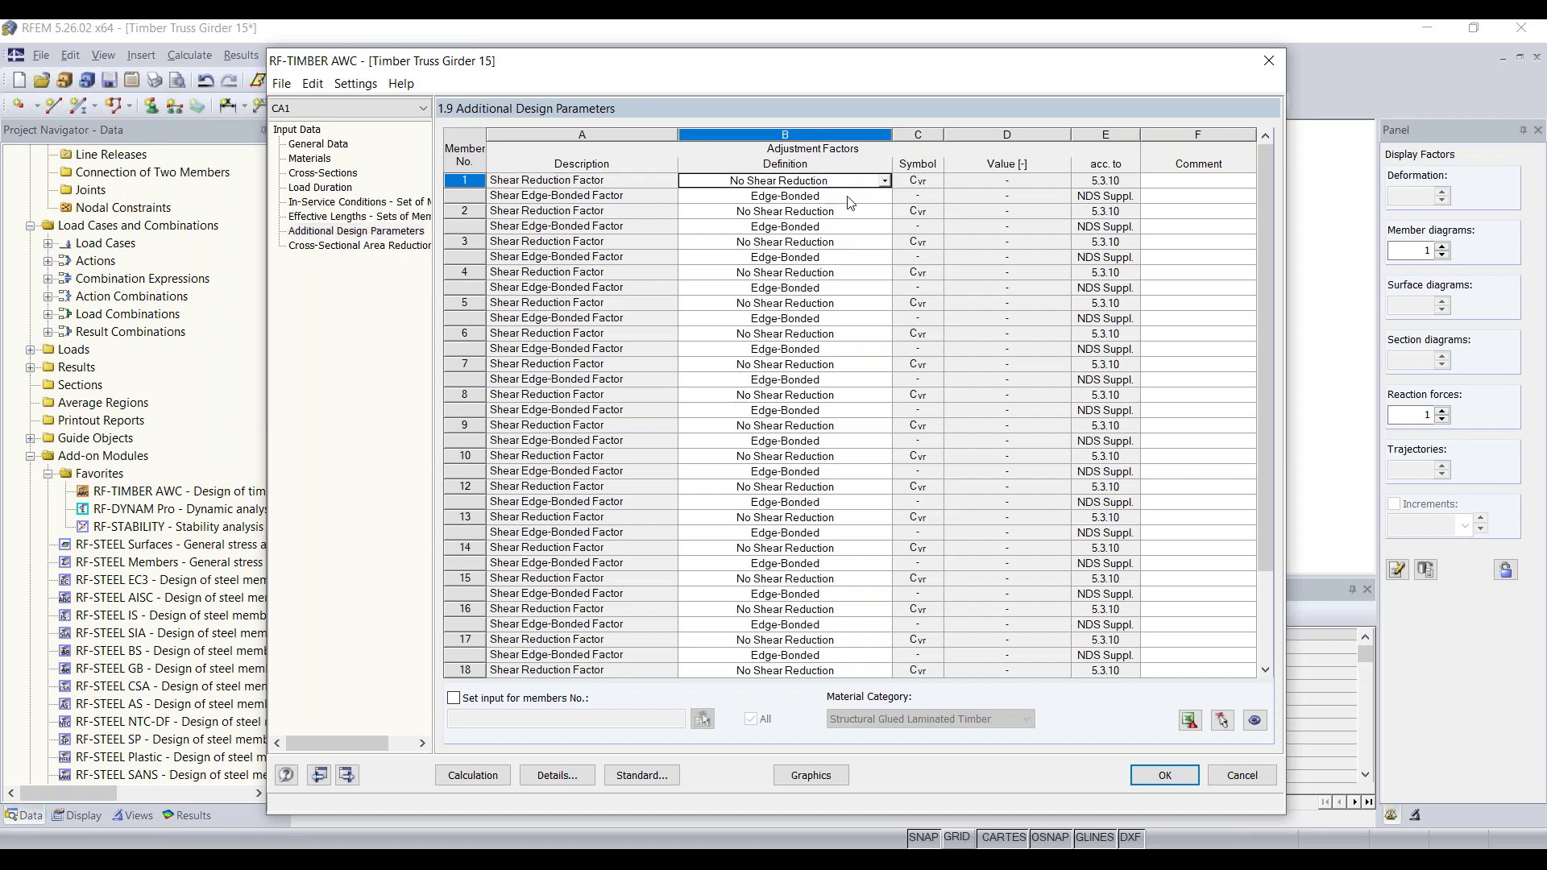
left_click(848, 198)
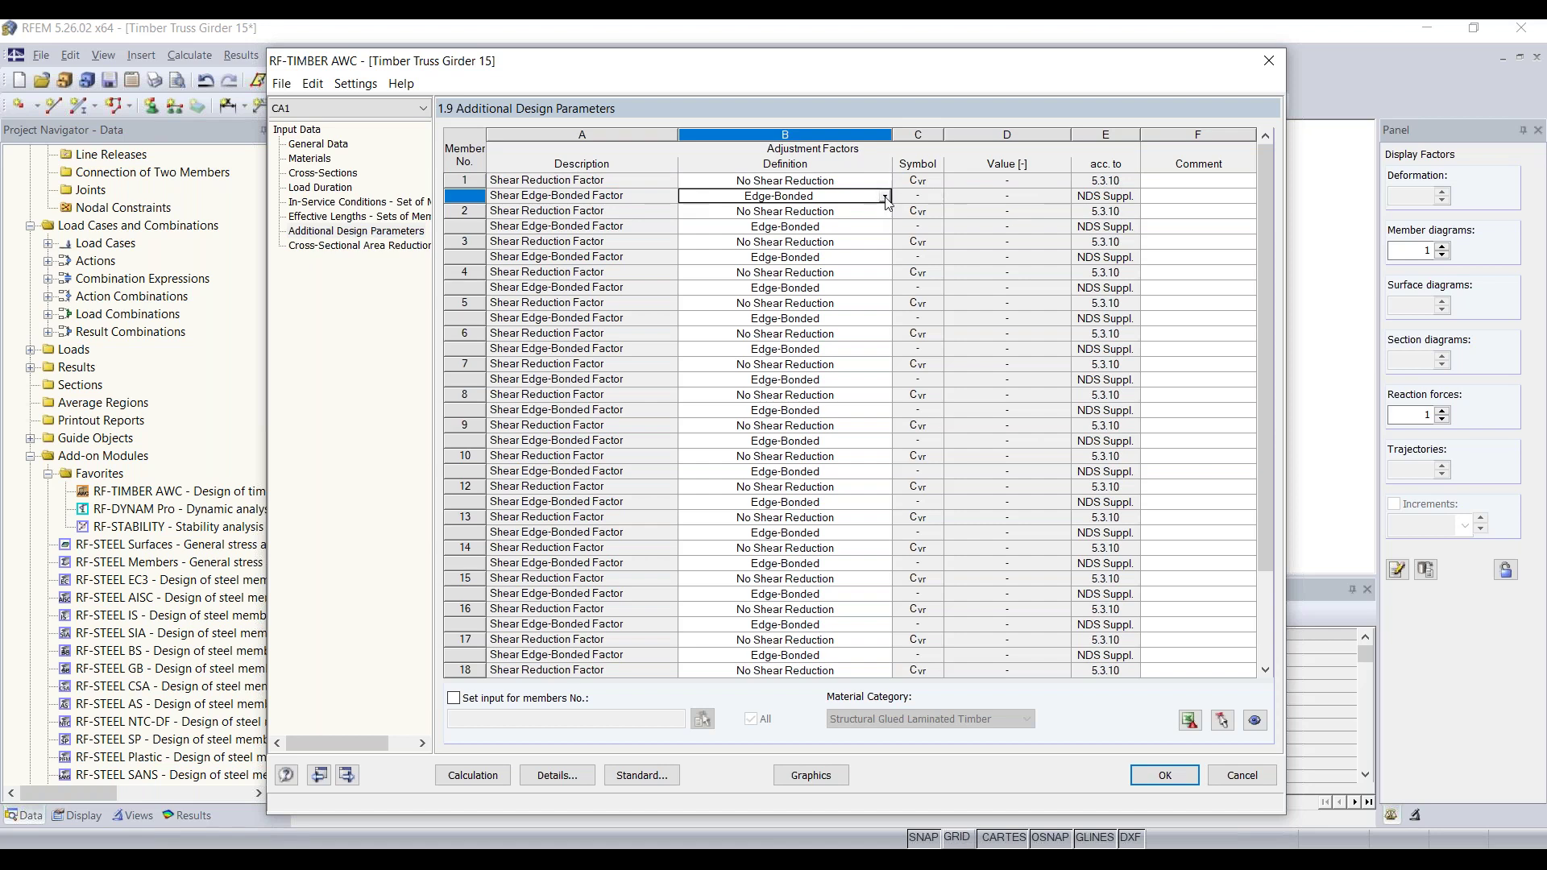
left_click(885, 197)
key("Down")
key("Down")
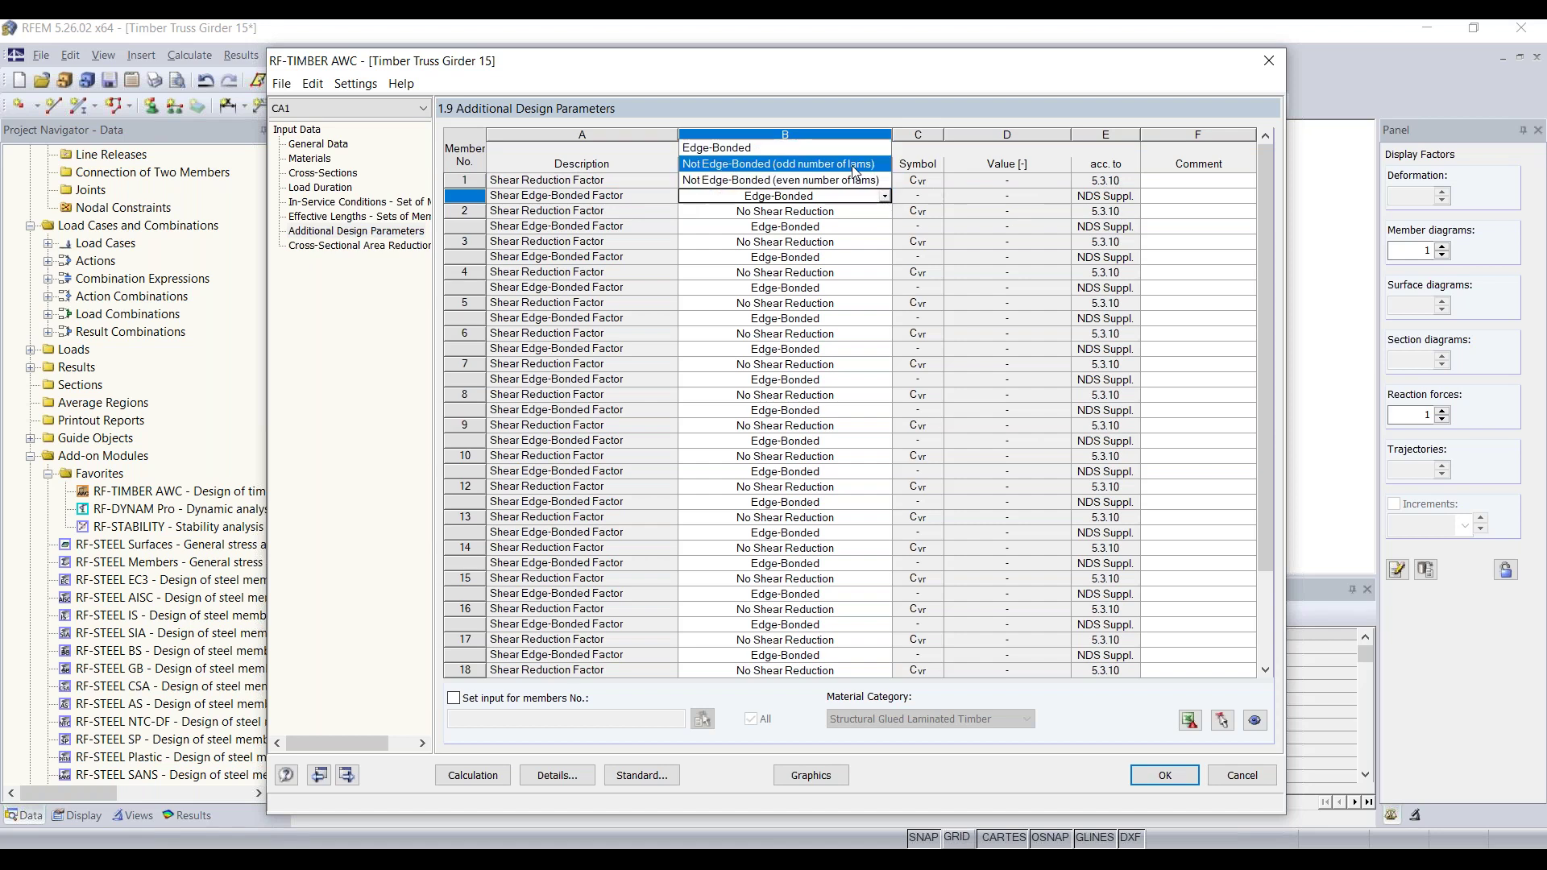
left_click(885, 197)
left_click(884, 182)
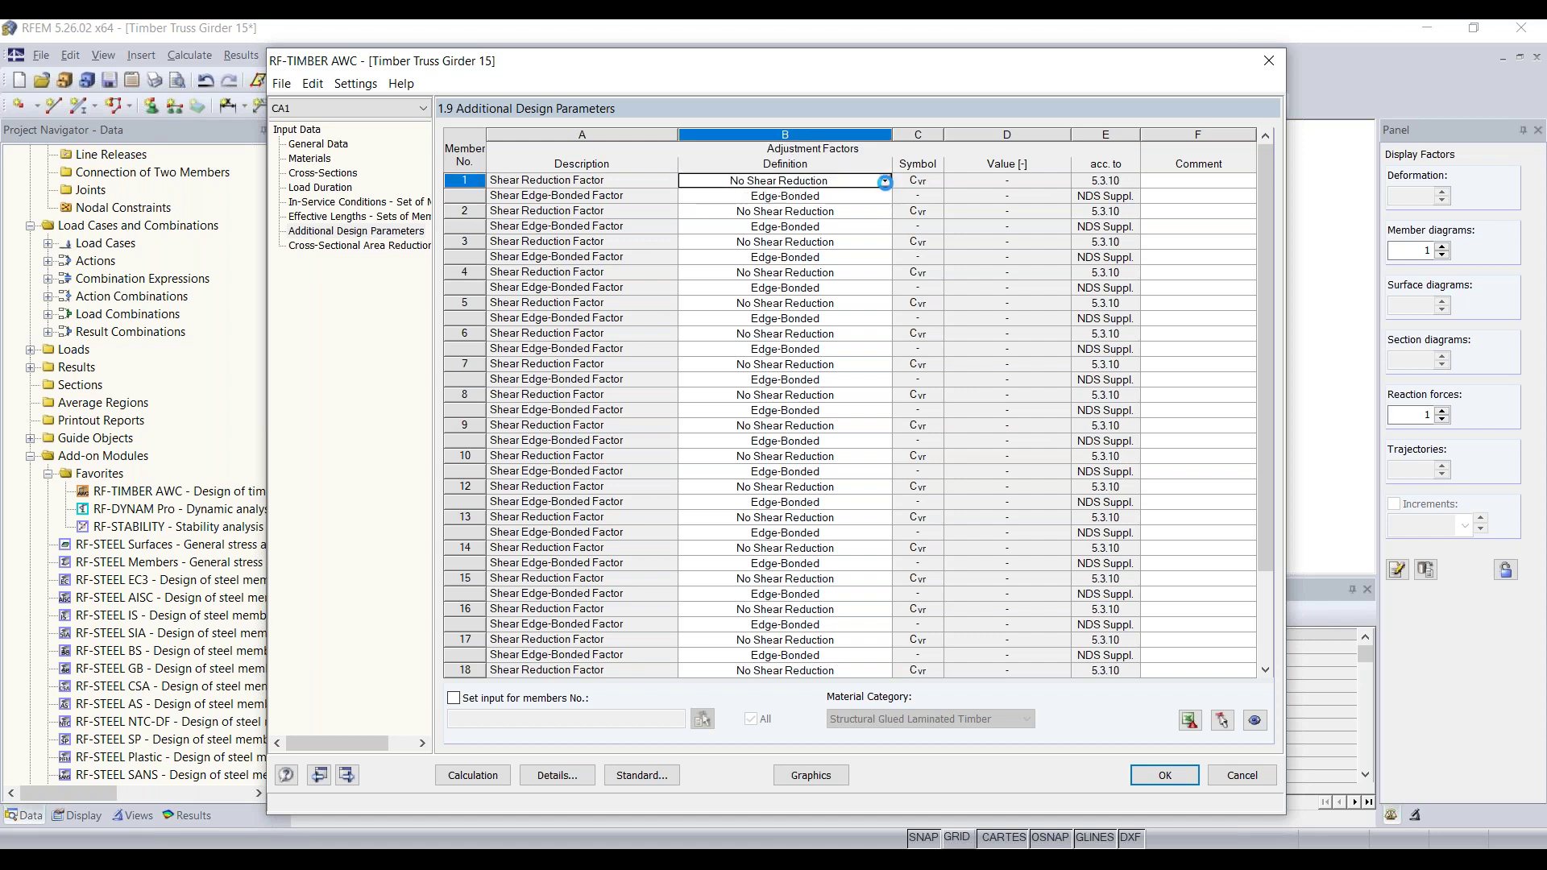
left_click(885, 182)
key("Down")
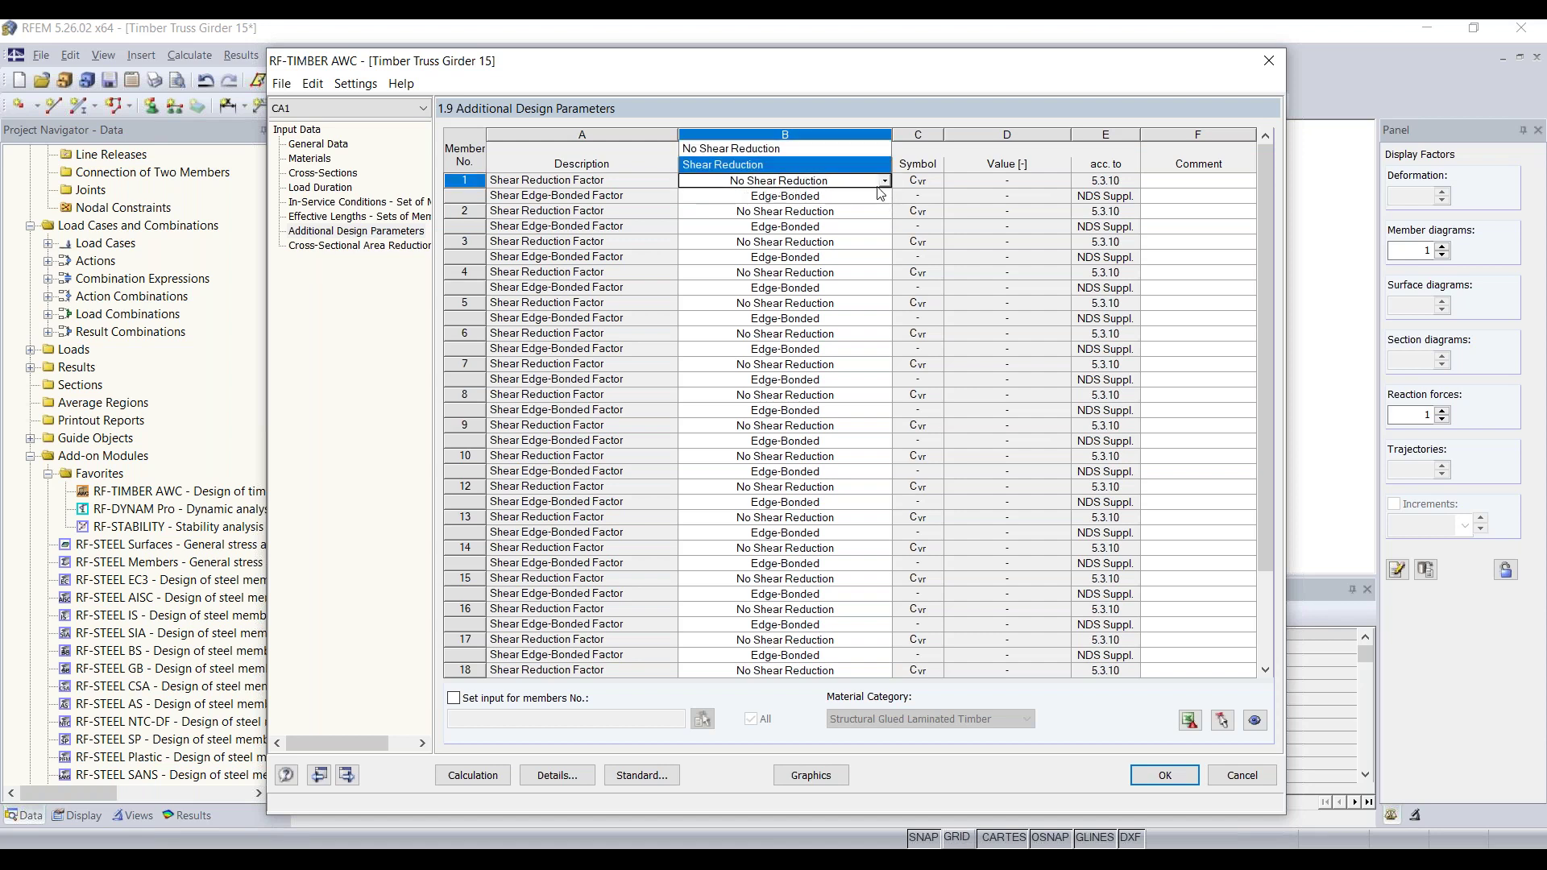
key("Escape")
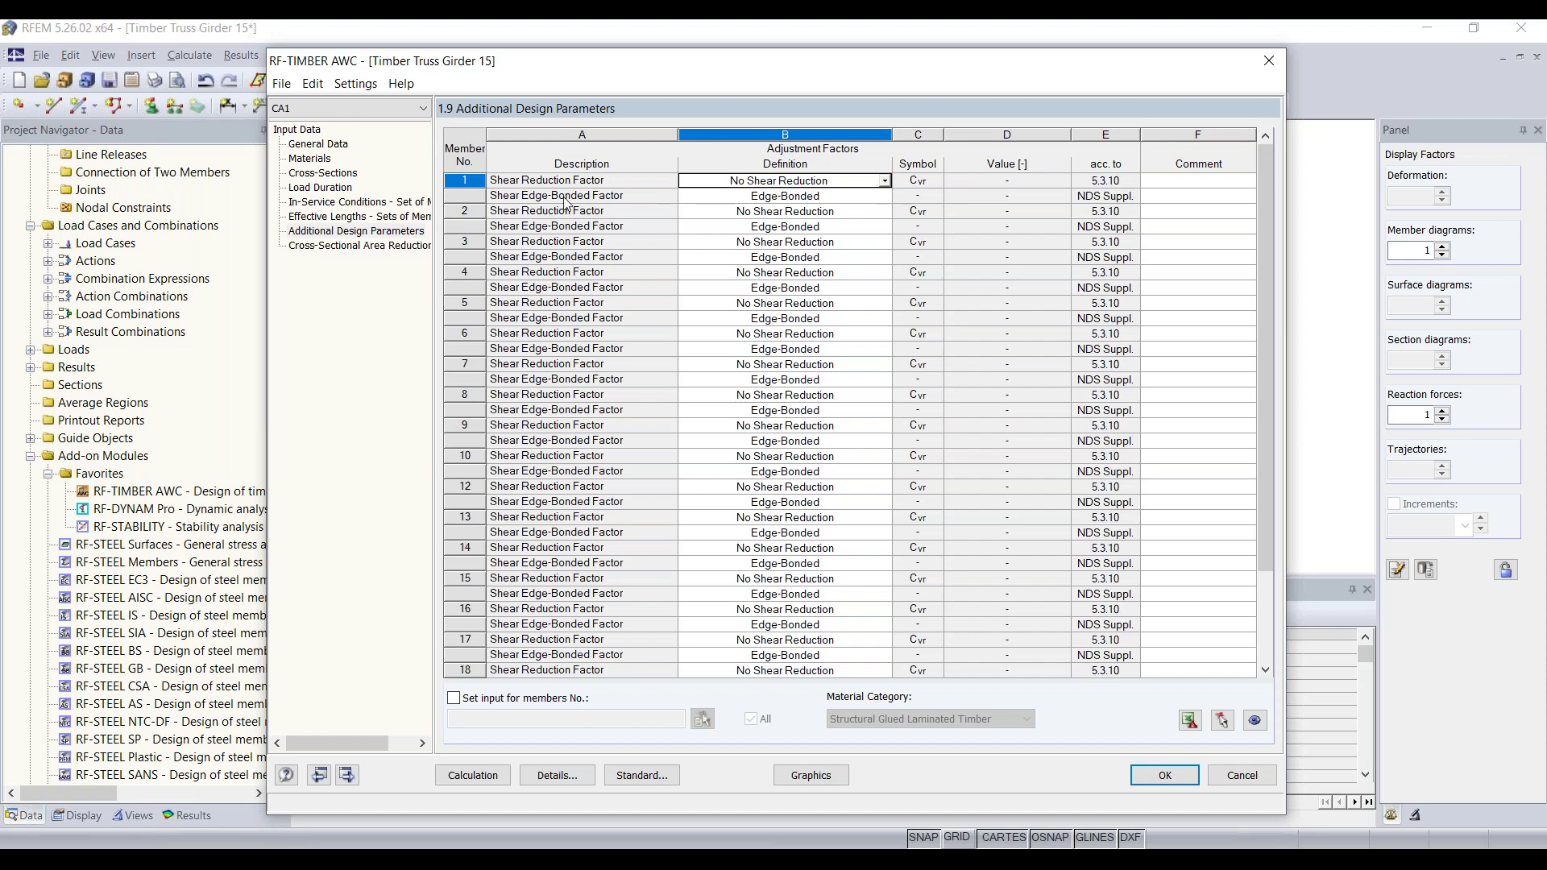
Step: Check the cross-sectional area reduction input, run the timber design calculation and close the add-on module with its results kept
left_click(352, 246)
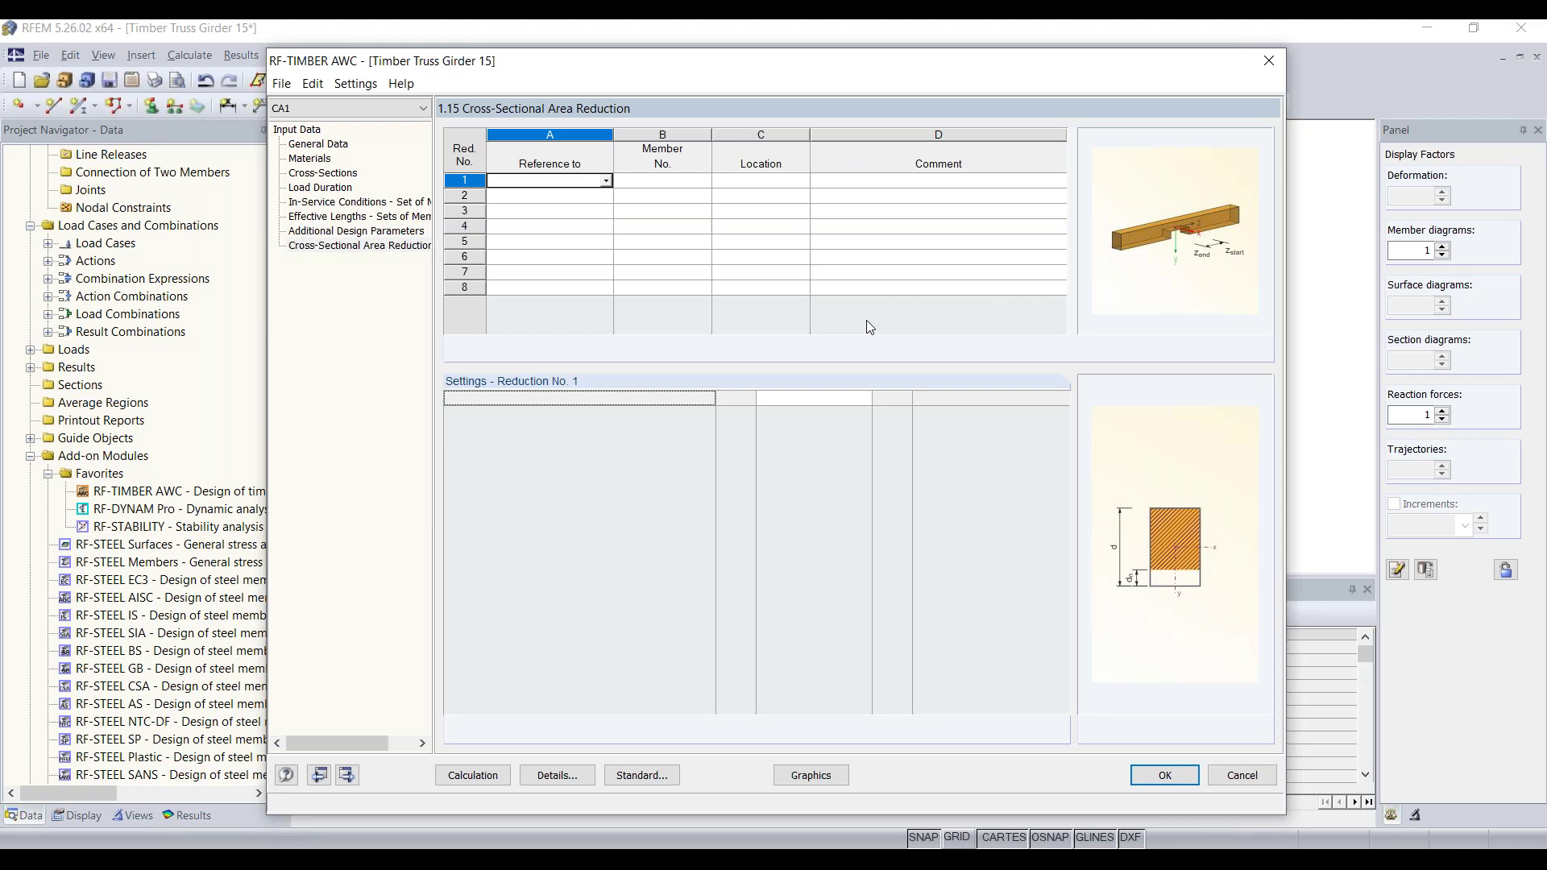
left_click(472, 778)
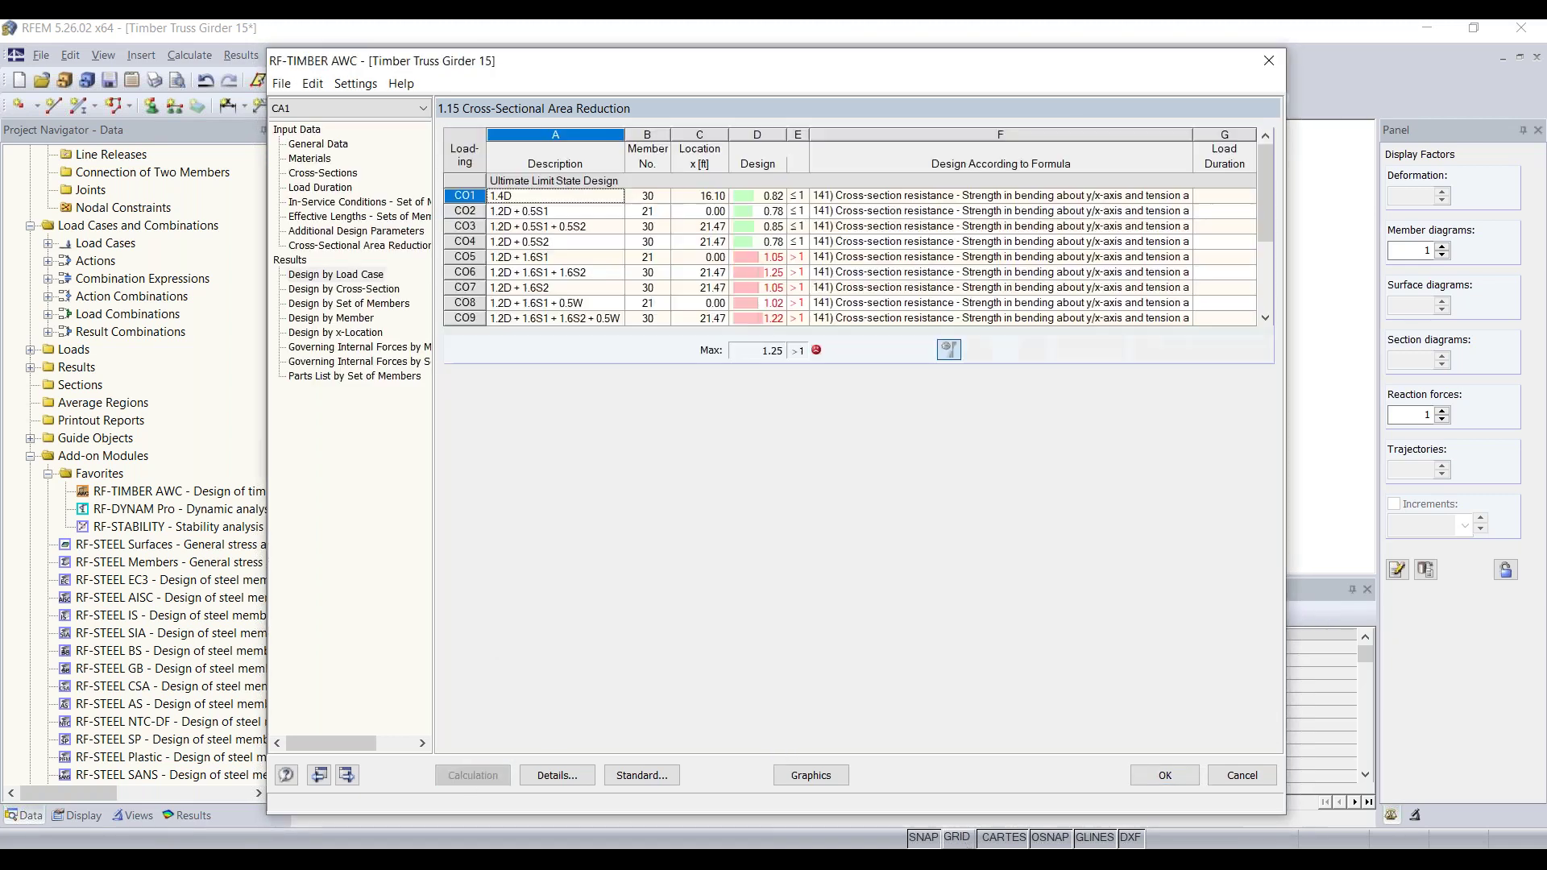
mouse_move(969, 860)
left_click(1182, 786)
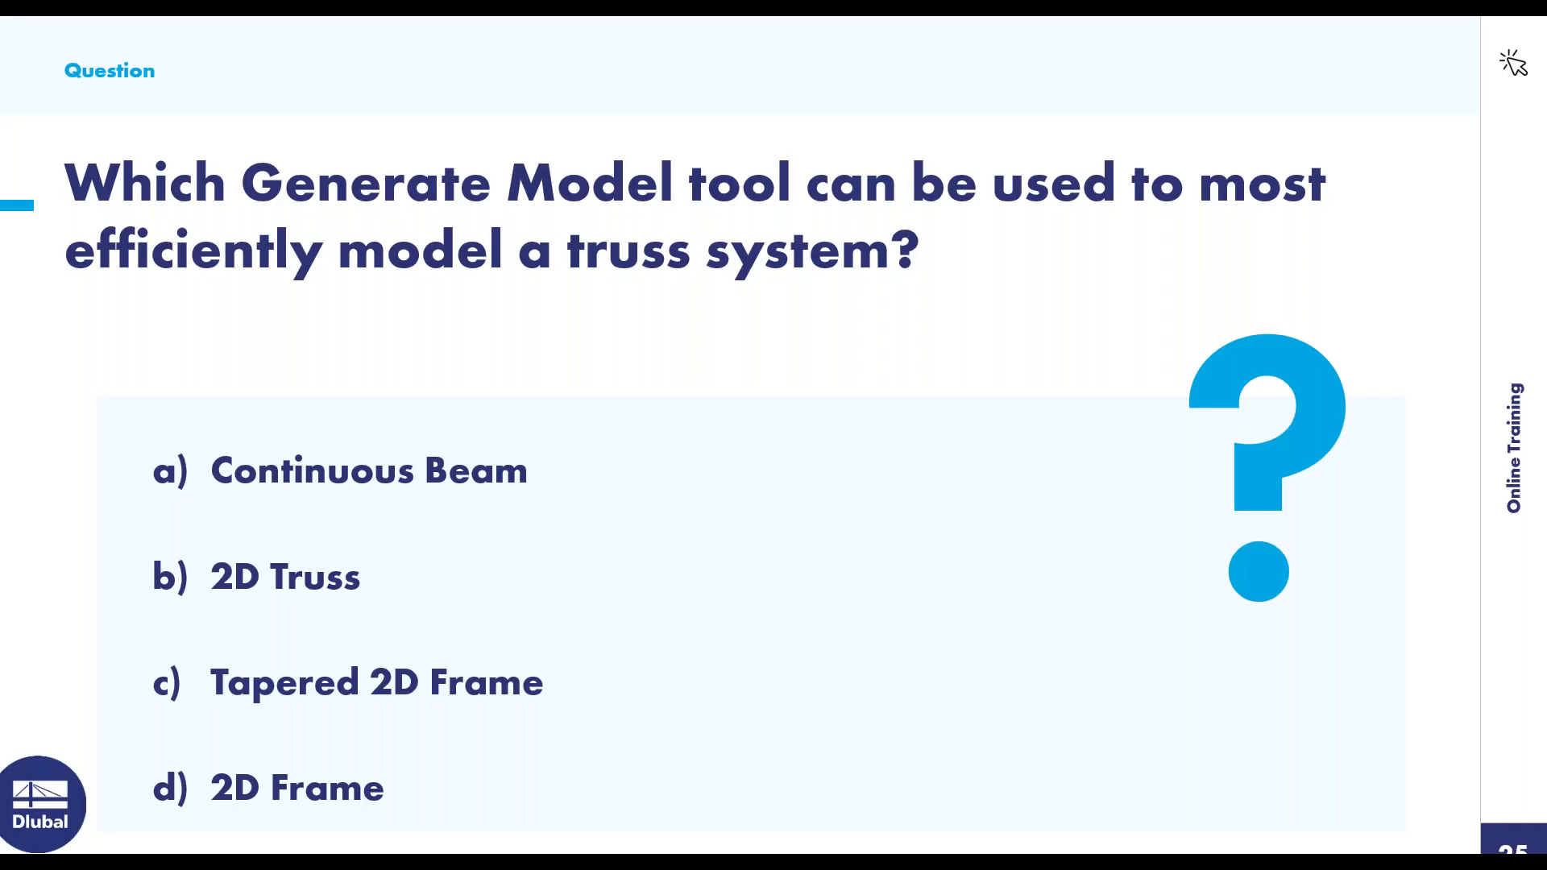
key("Right")
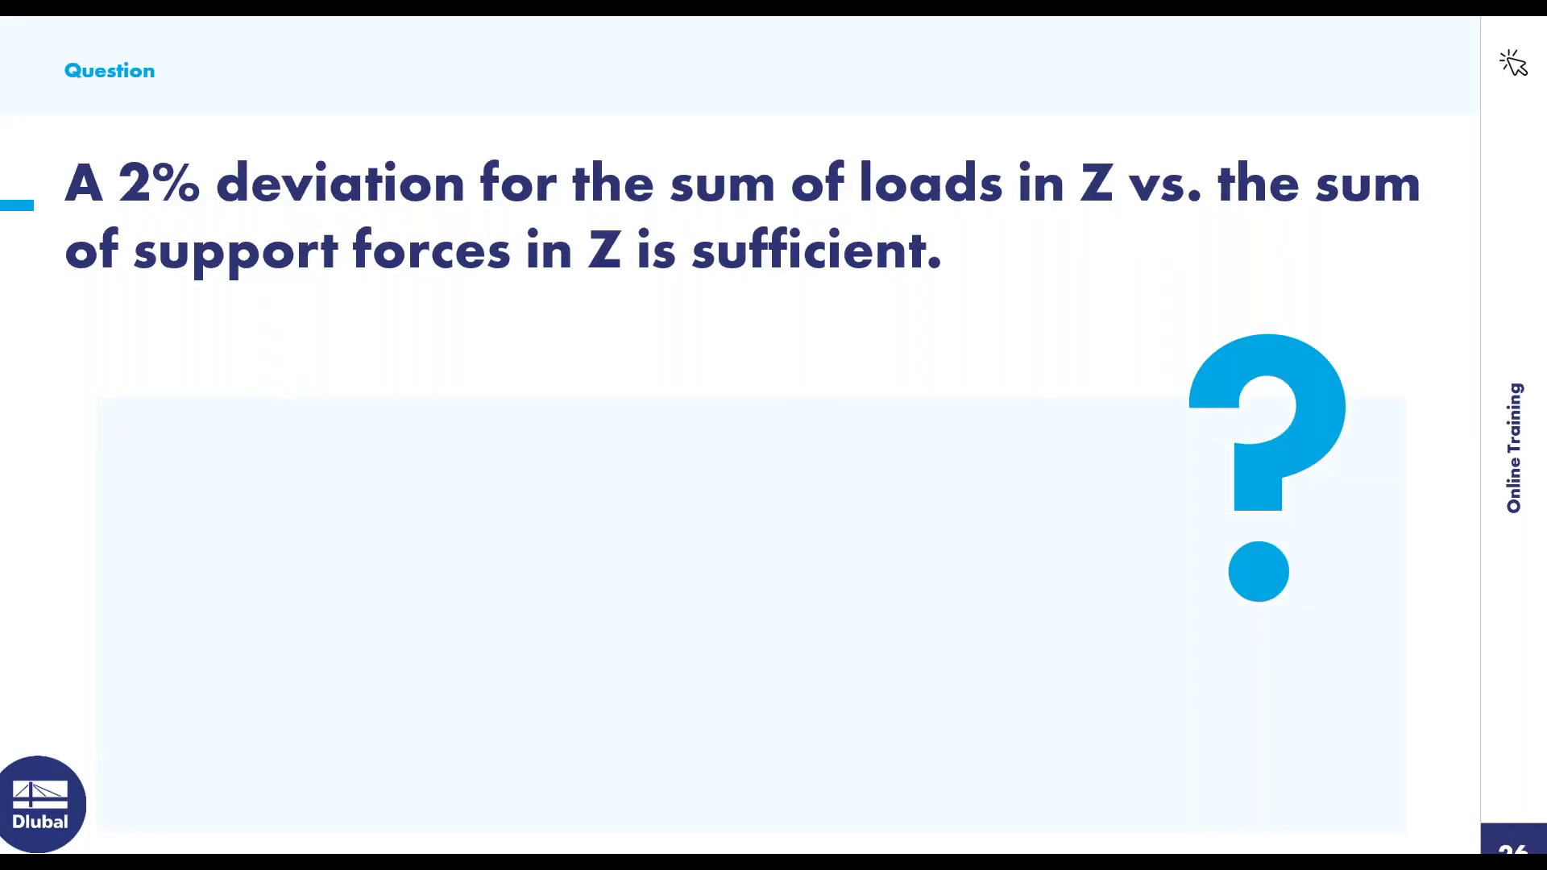
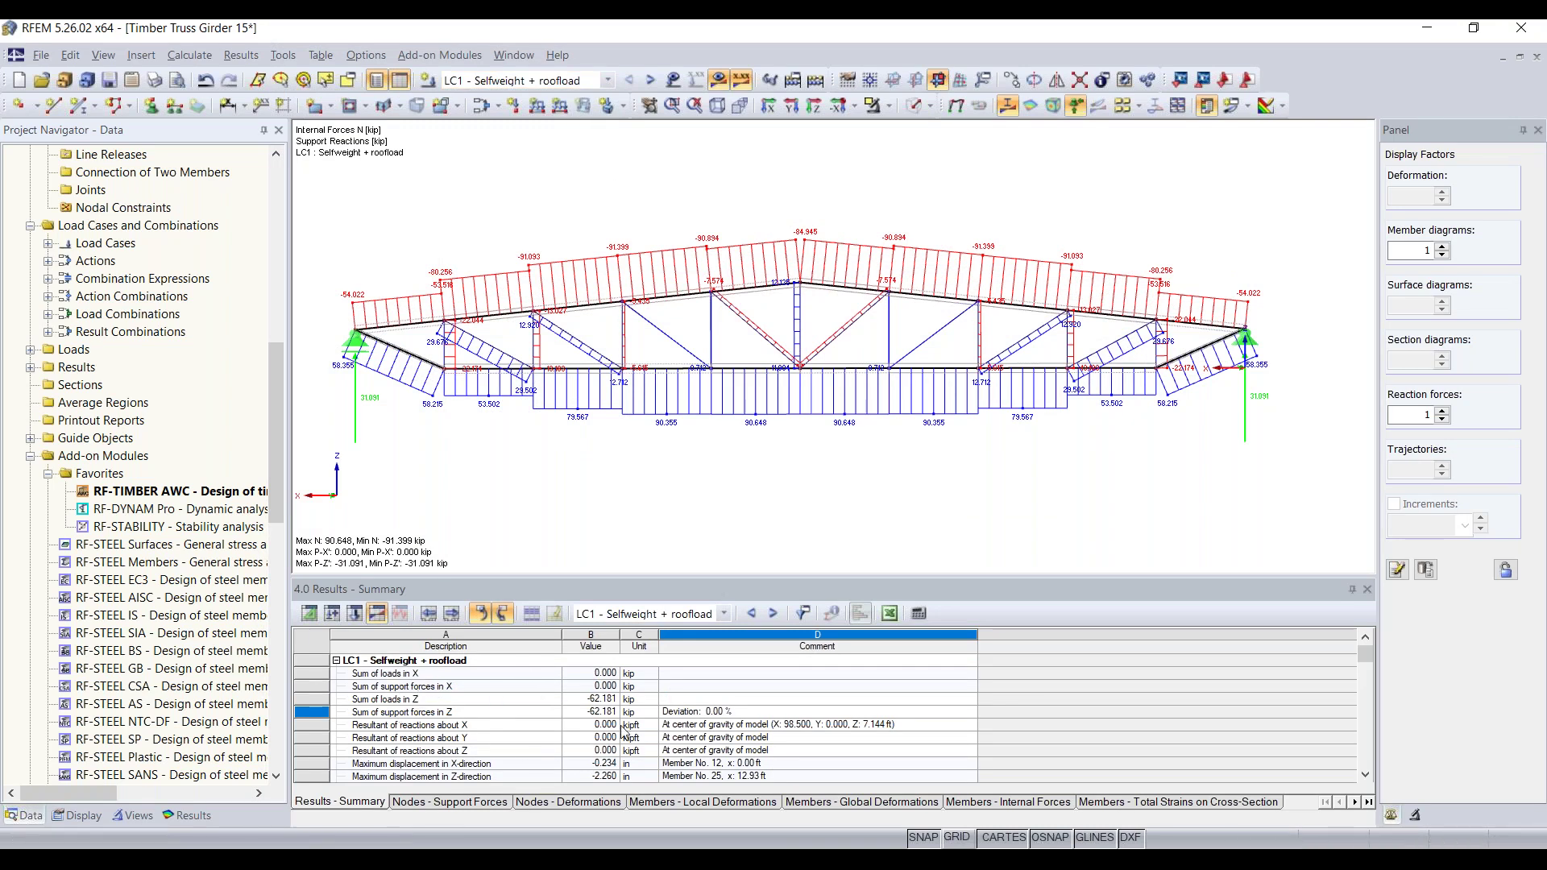
Step: Compare the sum of loads with the sum of support forces in Z for LC1 and check their deviation in the results summary
left_click(528, 701)
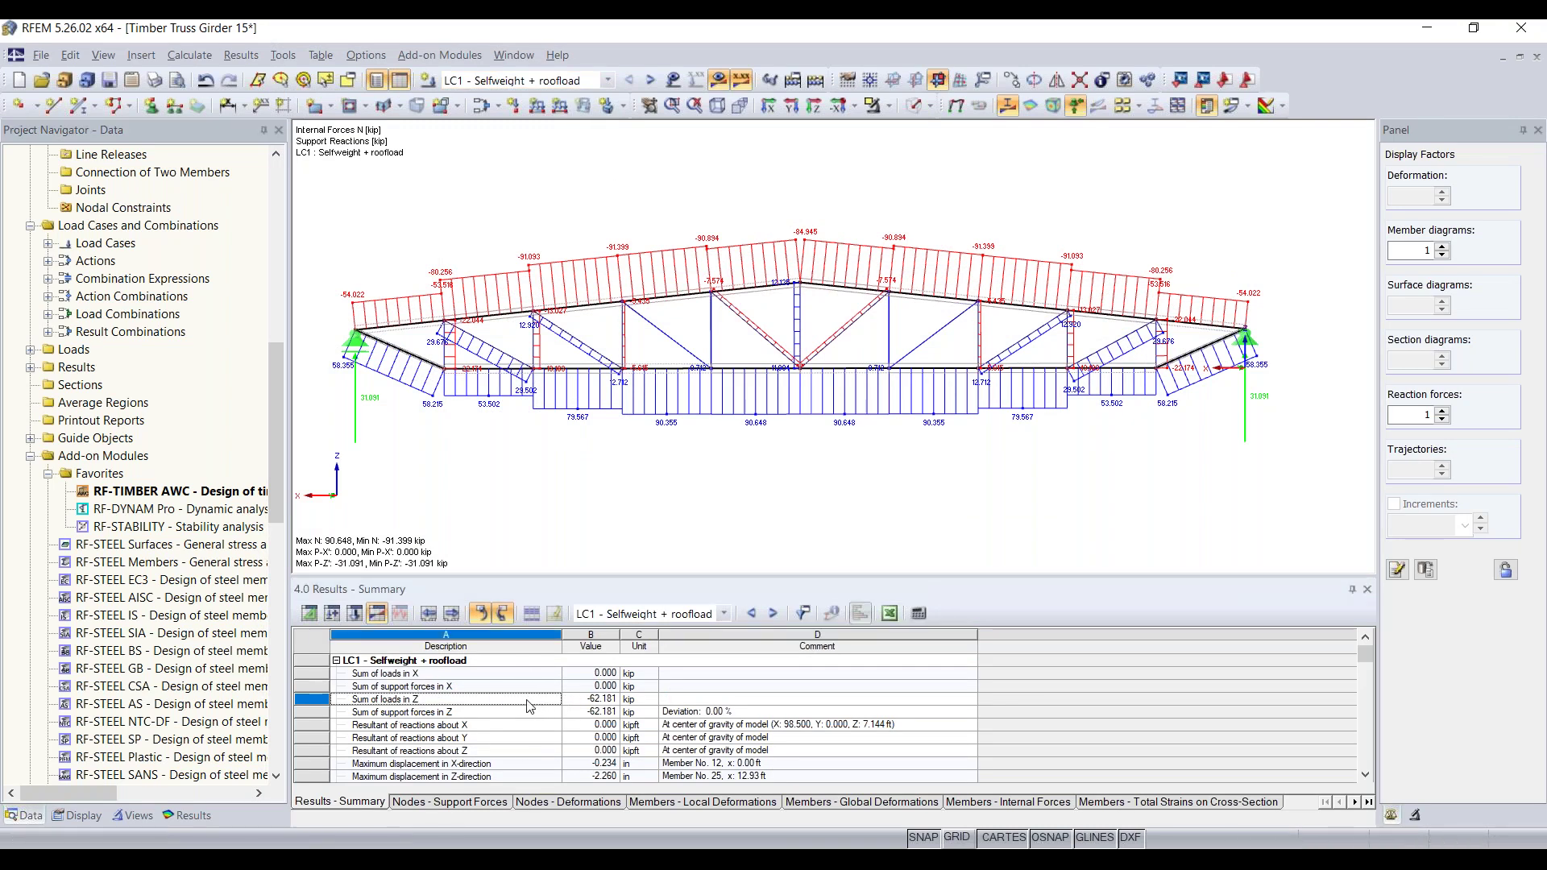
left_click(467, 716)
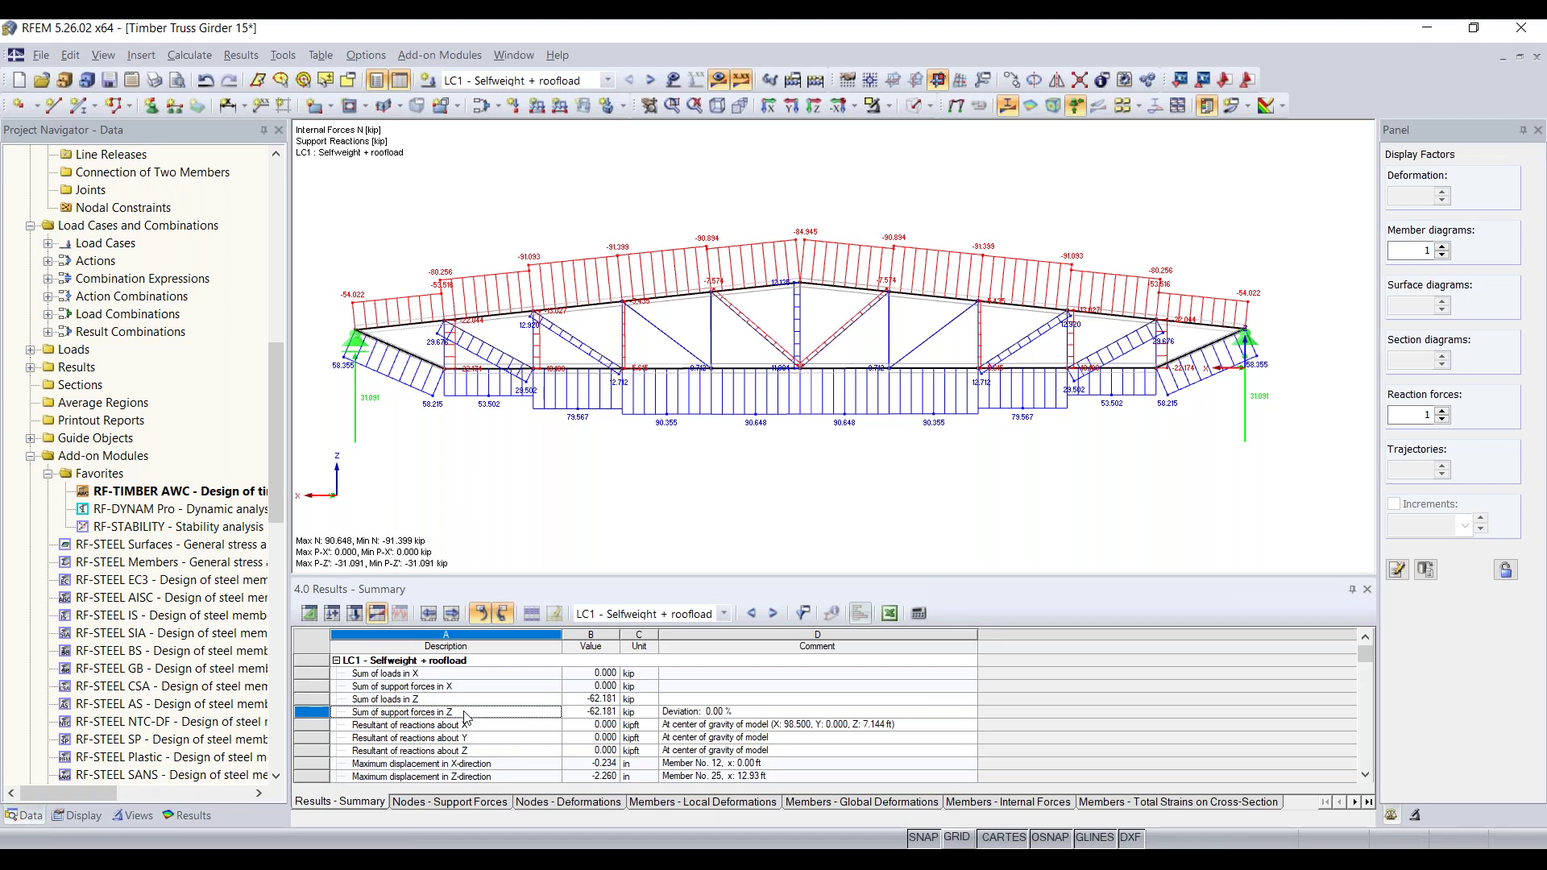
left_click(719, 713)
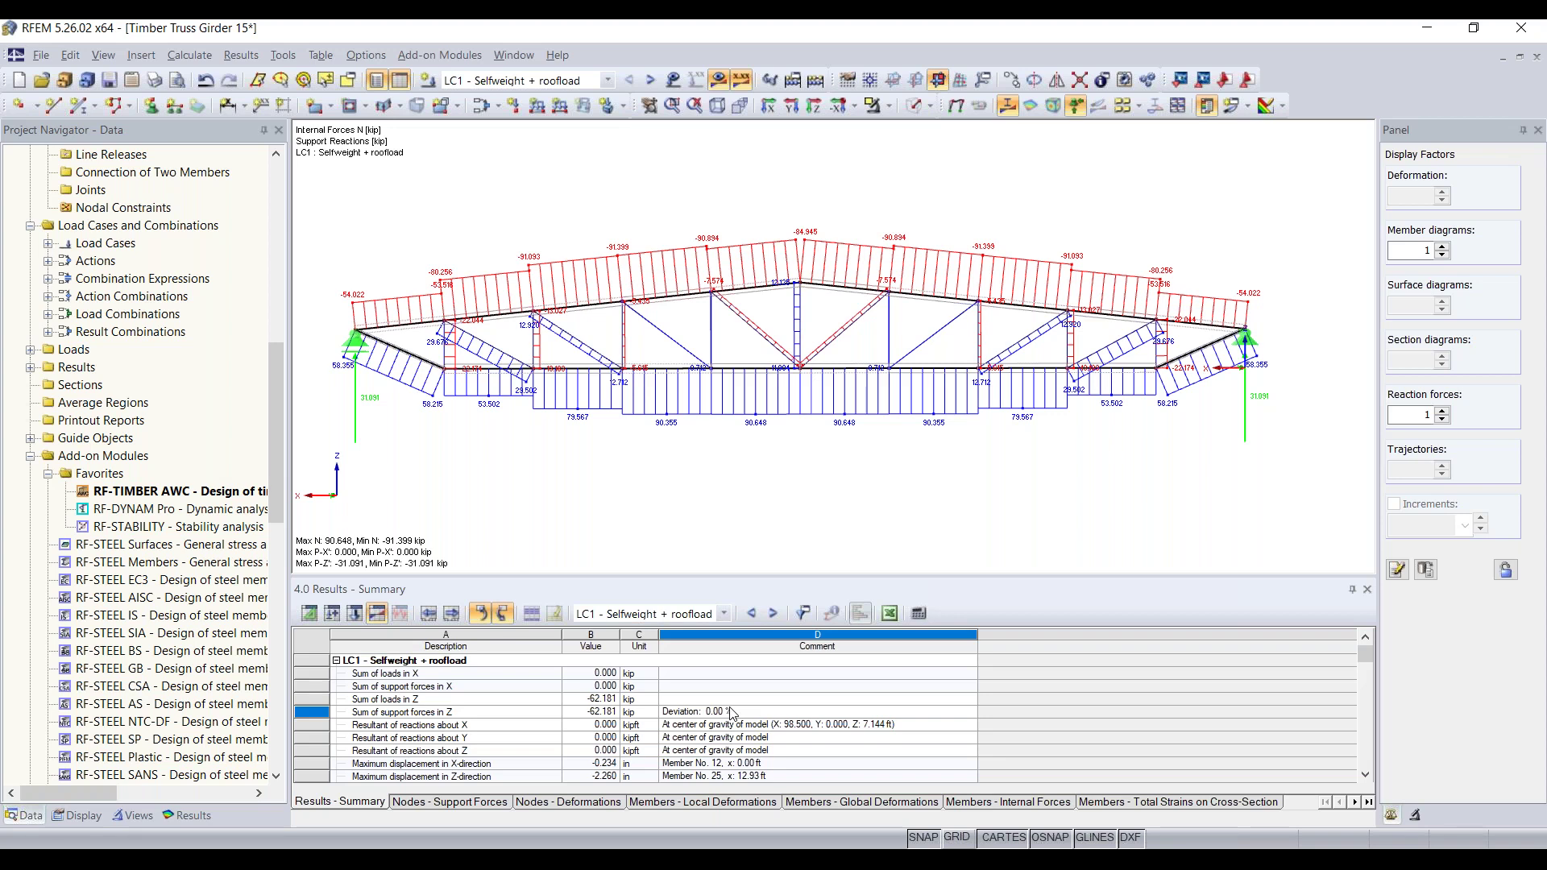
left_click(802, 613)
left_click(384, 701)
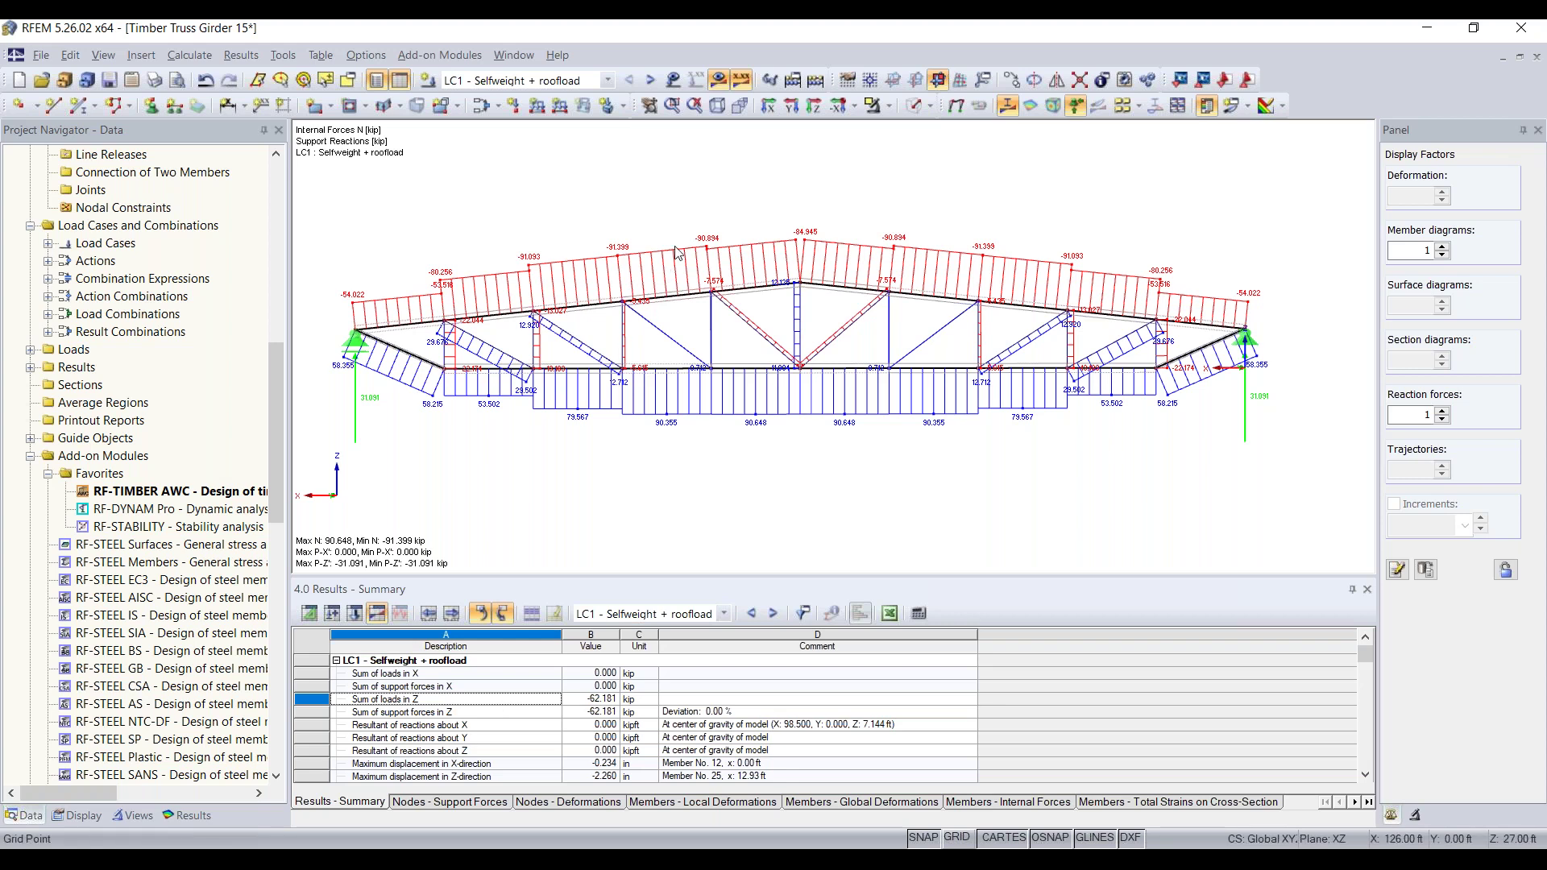
left_click(512, 714)
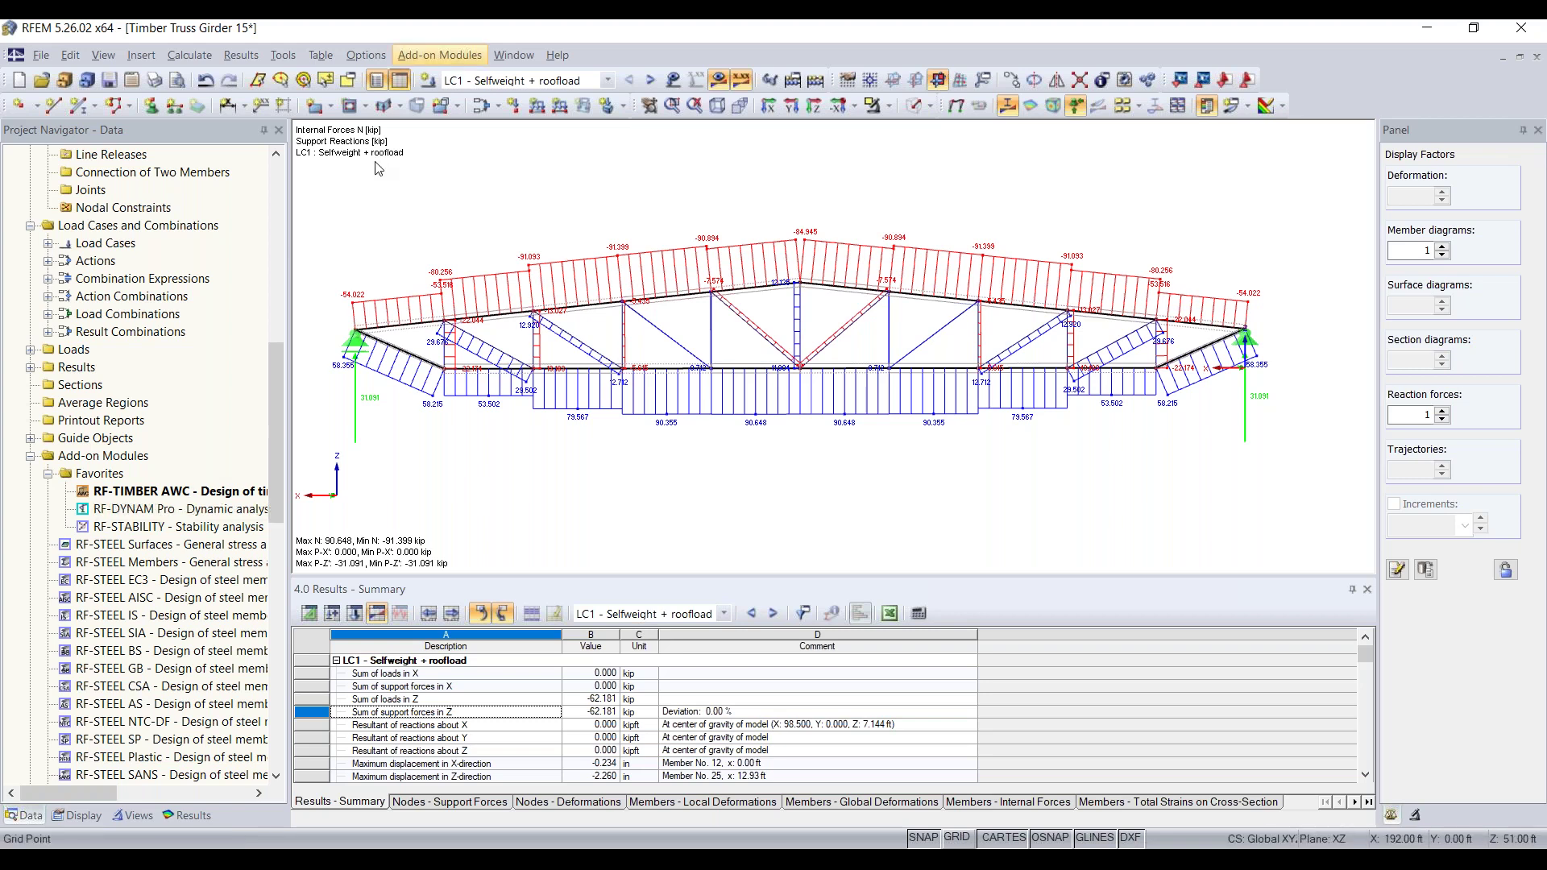
Step: Reopen the RF-TIMBER AWC design results and examine the design ratios by cross-section
double_click(161, 491)
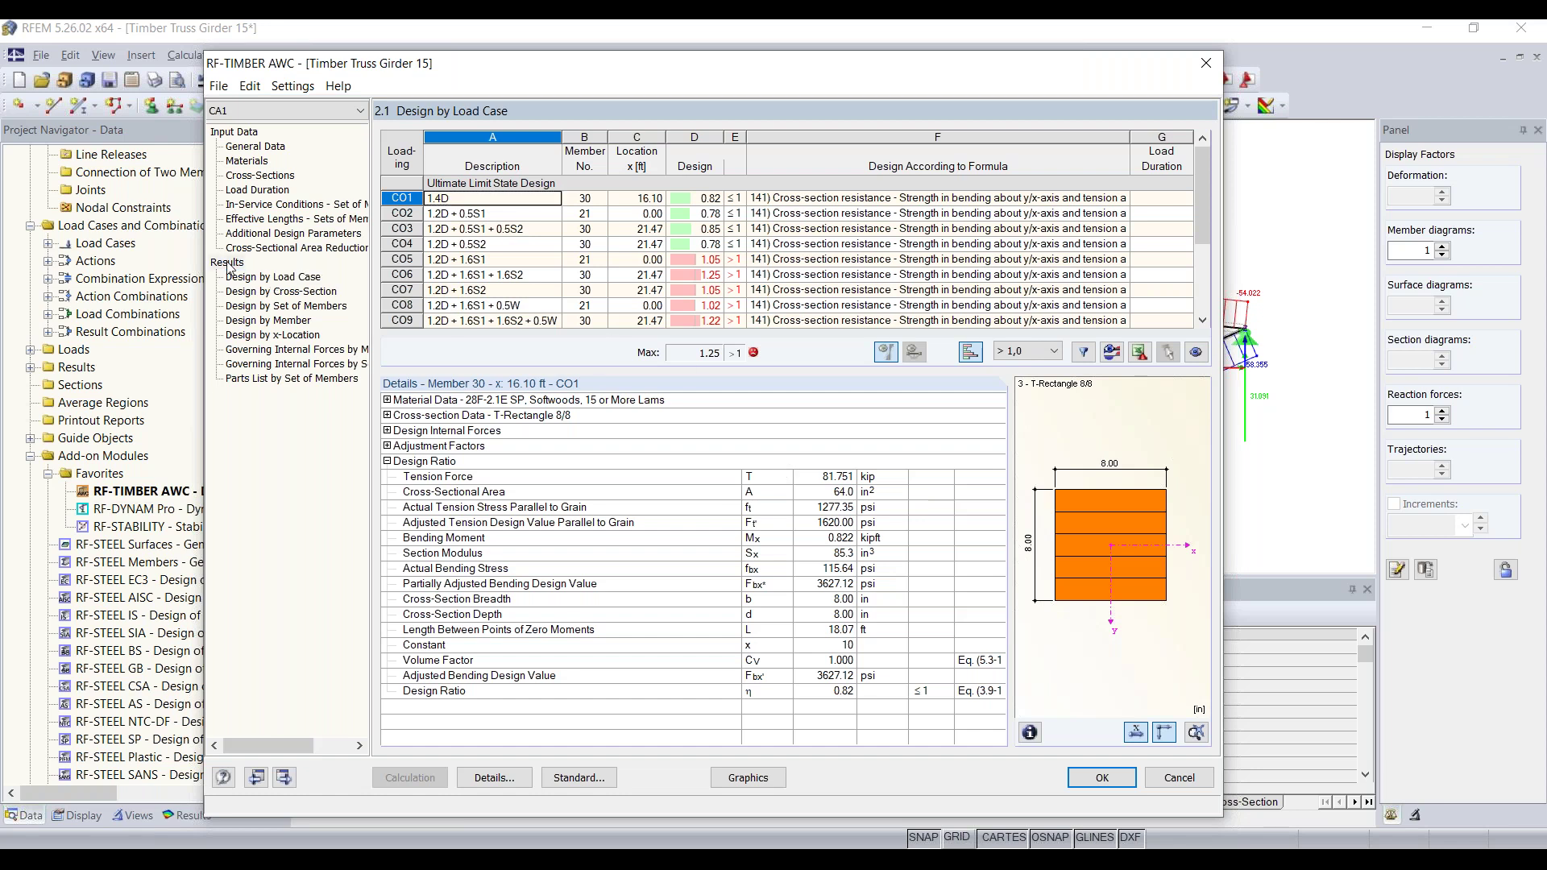
left_click(291, 291)
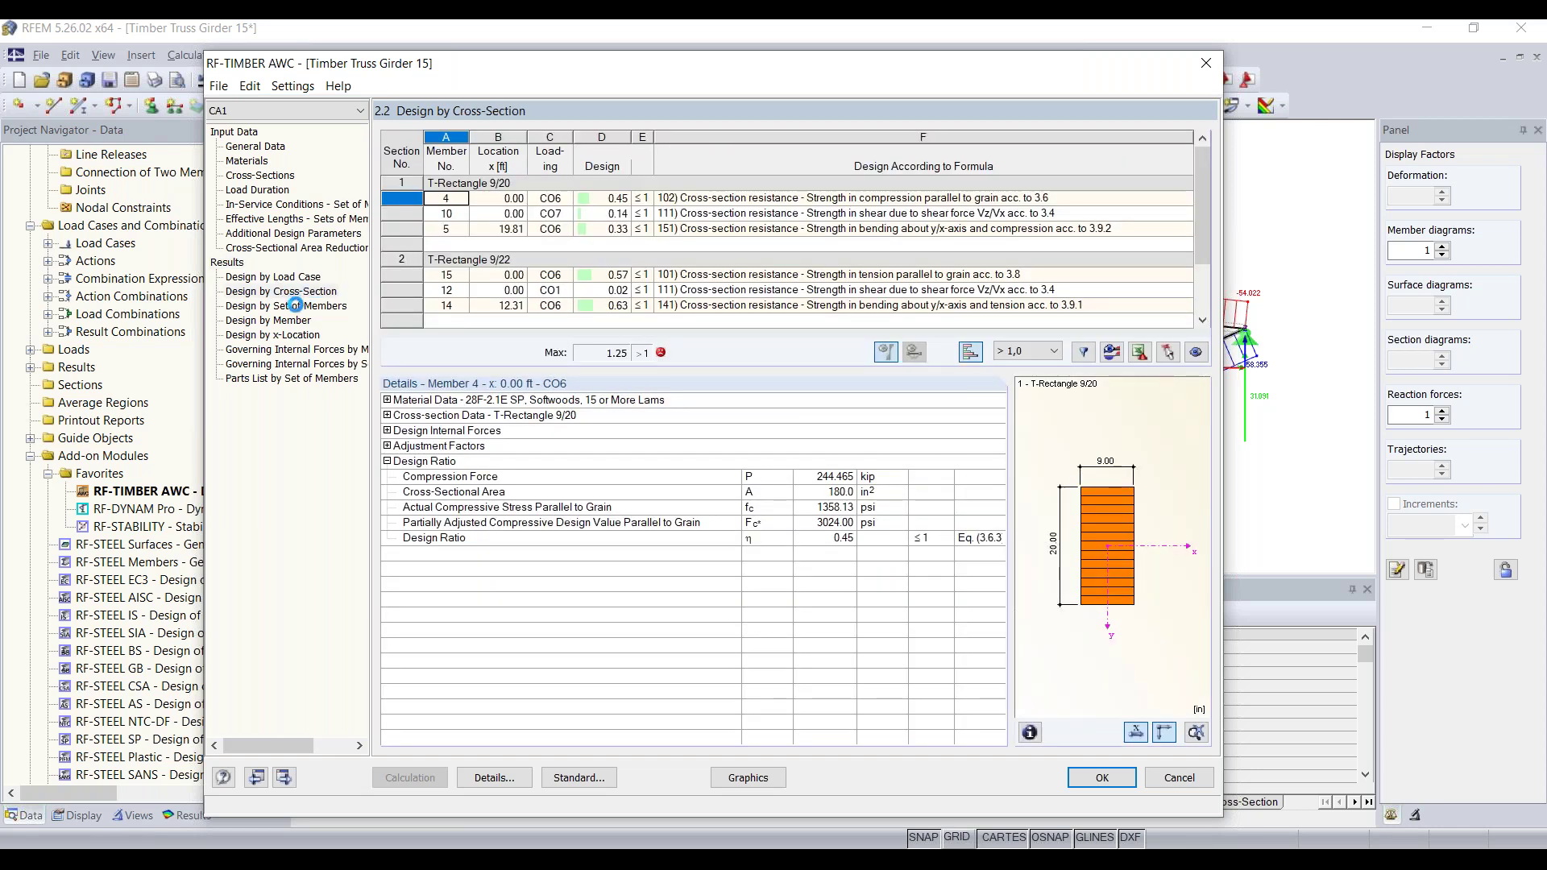
Step: Compare the design ratios by set of members and by cross-section, and examine the tension and combined bending-tension checks of T-Rectangle 8/8
left_click(295, 305)
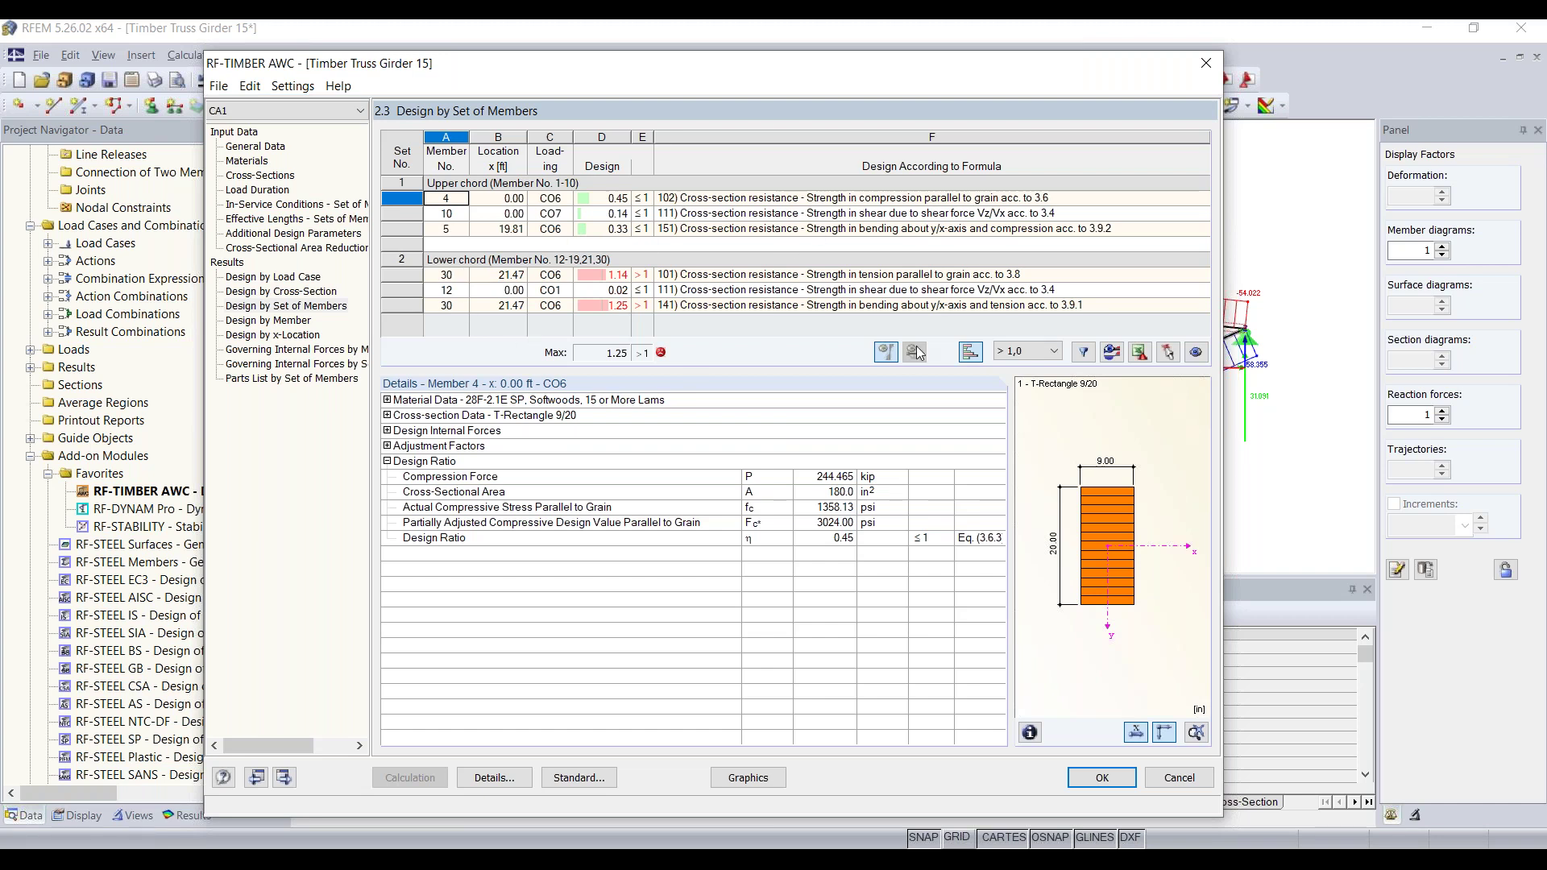
left_click(300, 291)
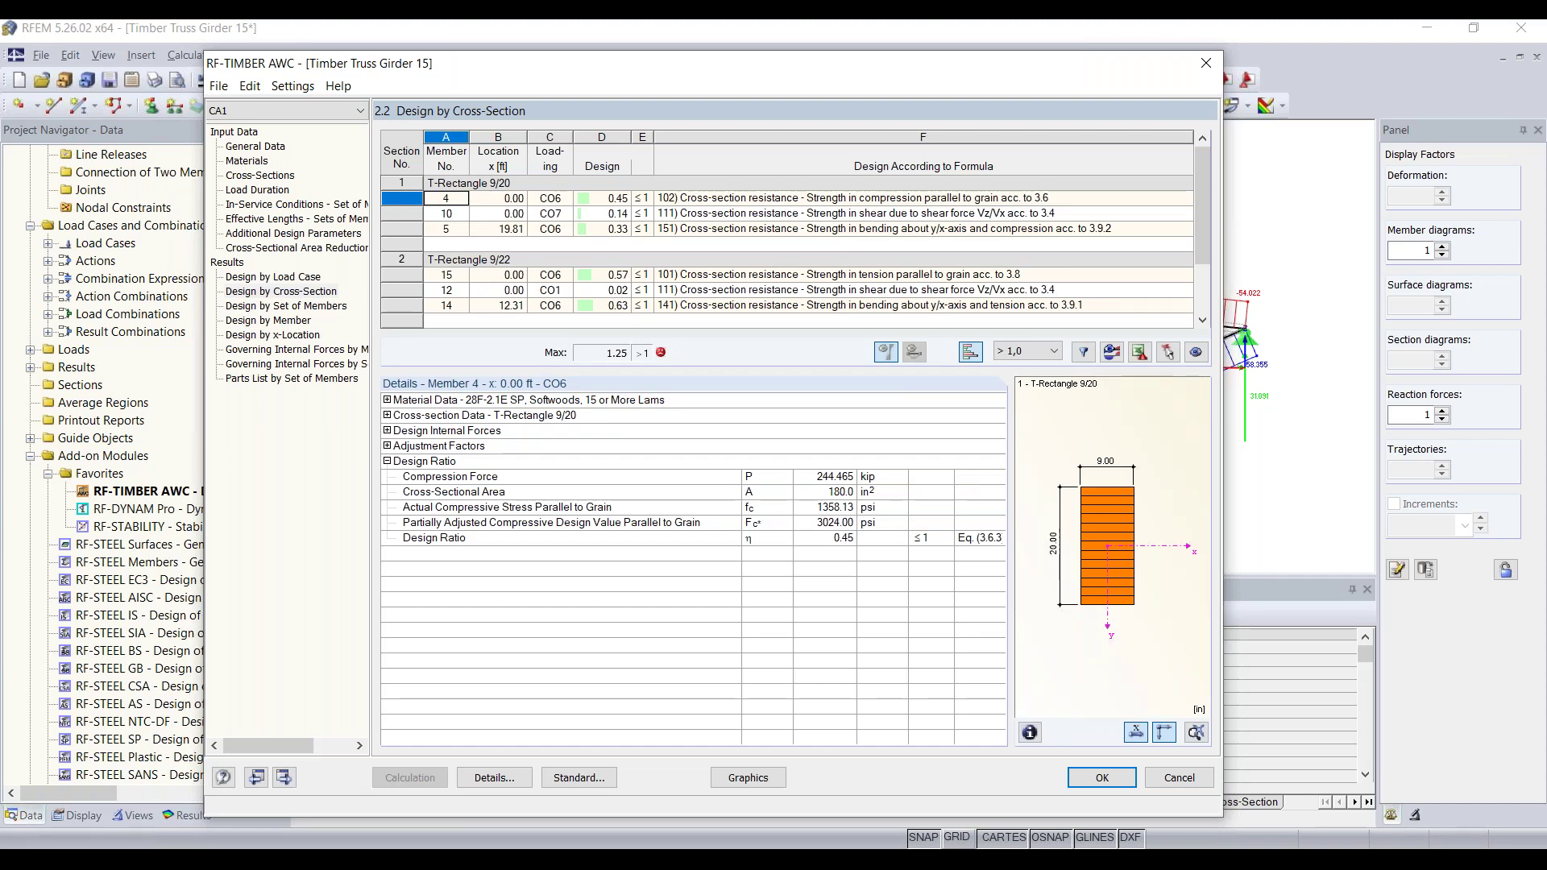
scroll(542, 250, "down", 2)
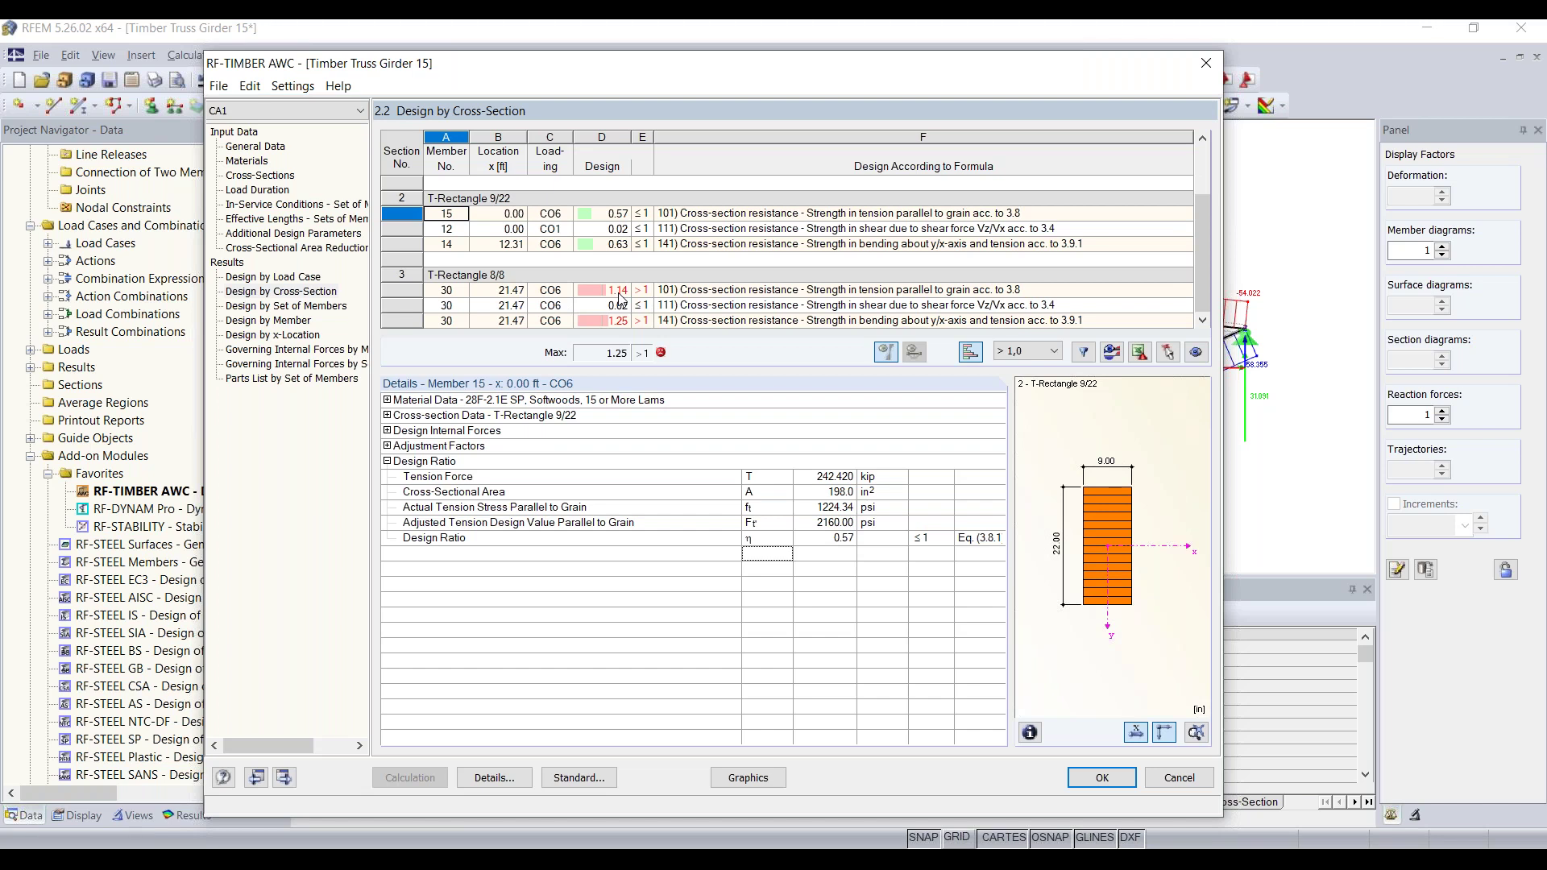
left_click(753, 290)
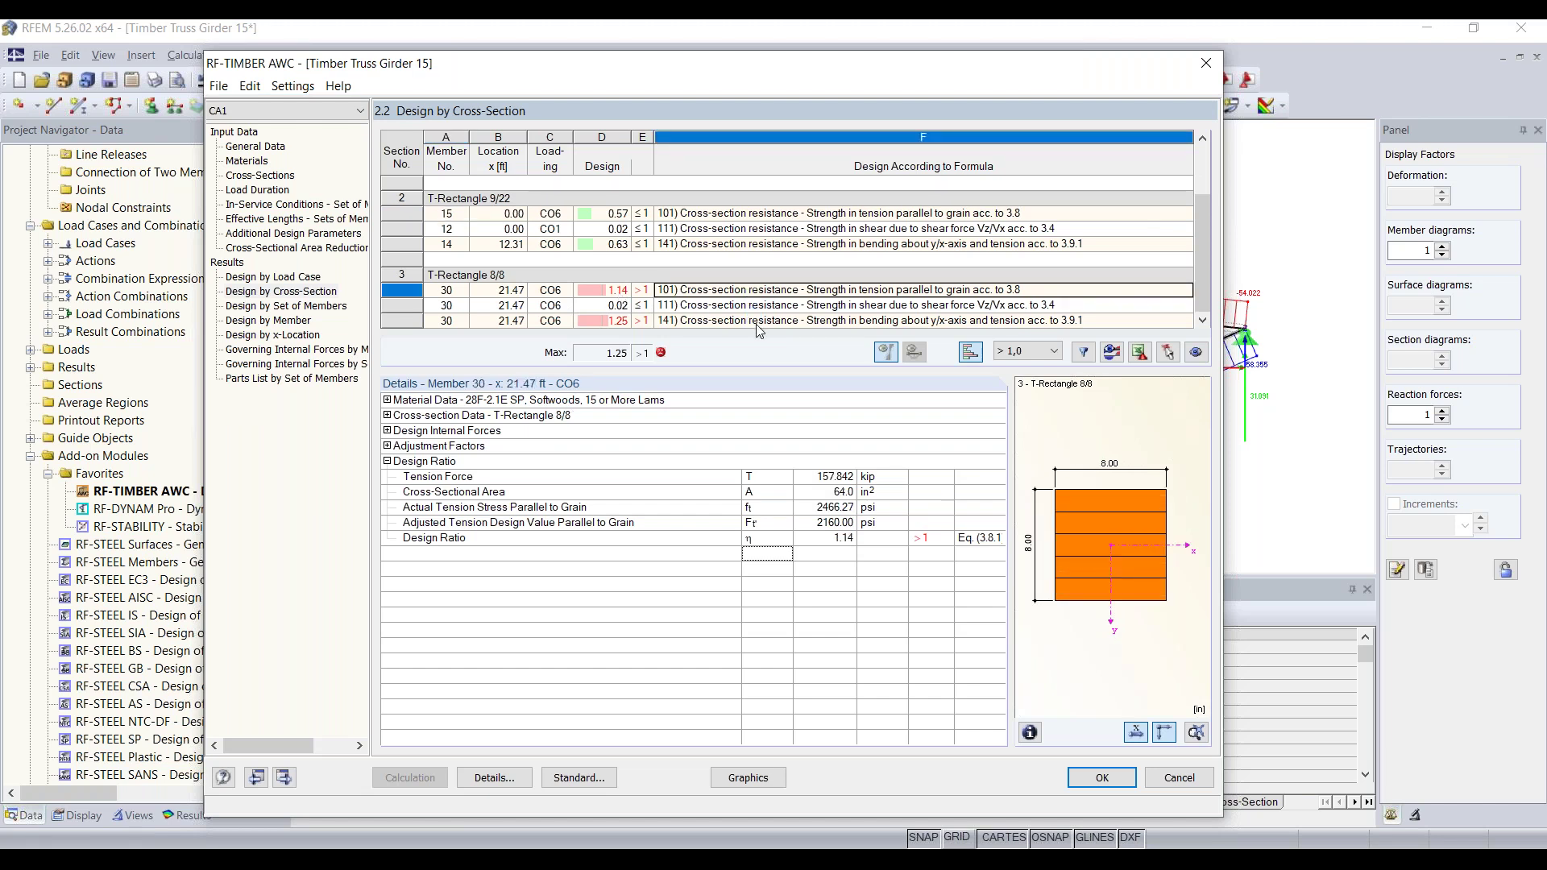
left_click(759, 321)
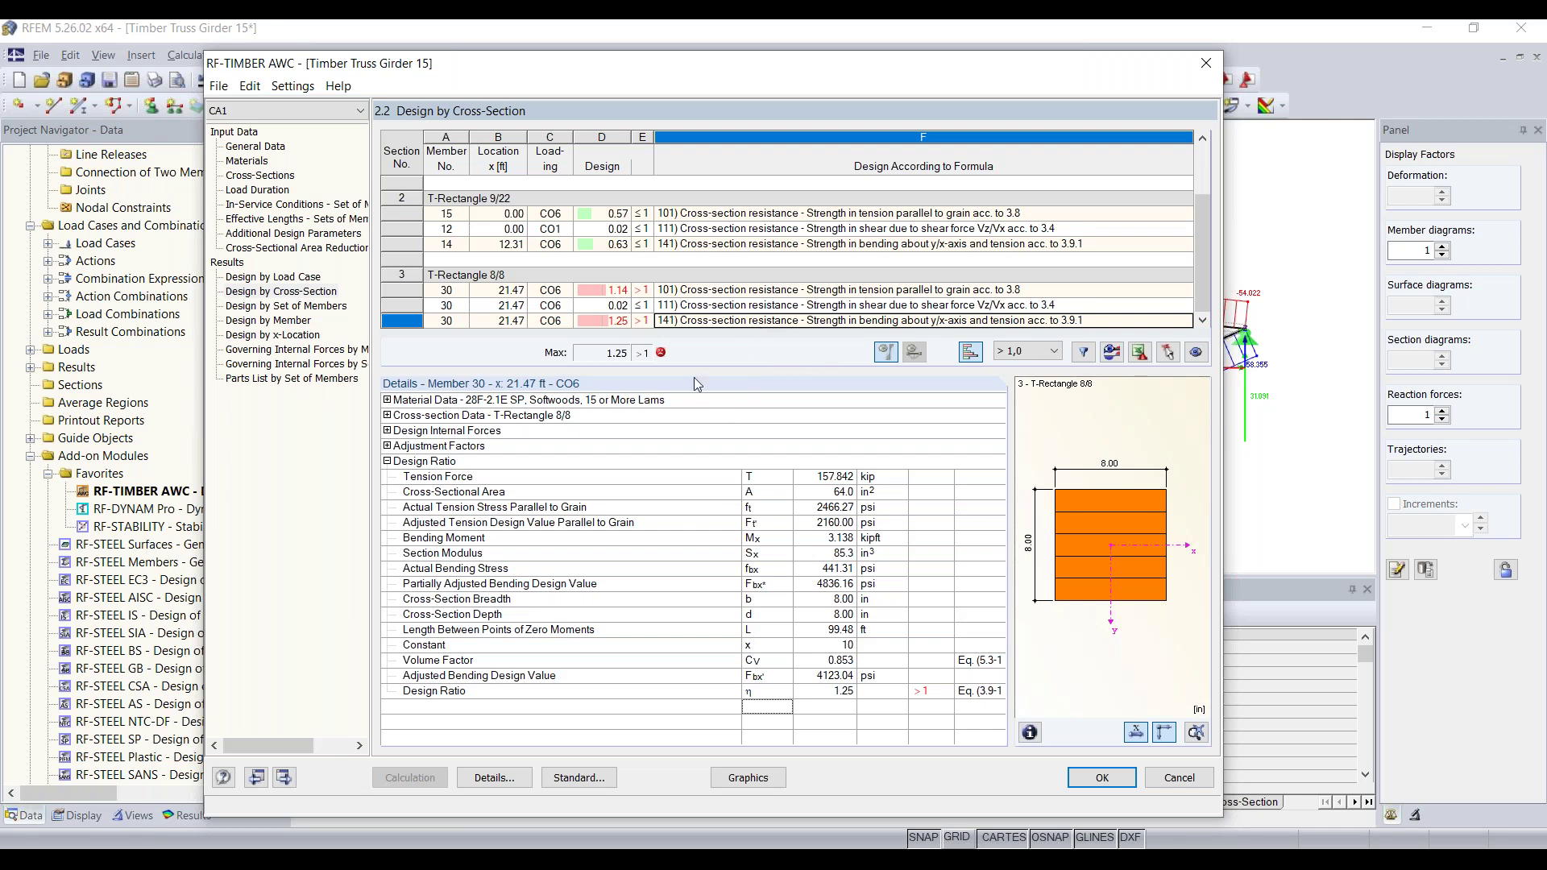
Step: Examine the material data, cross-section data and design internal forces behind member 30's combined bending and tension check
left_click(387, 400)
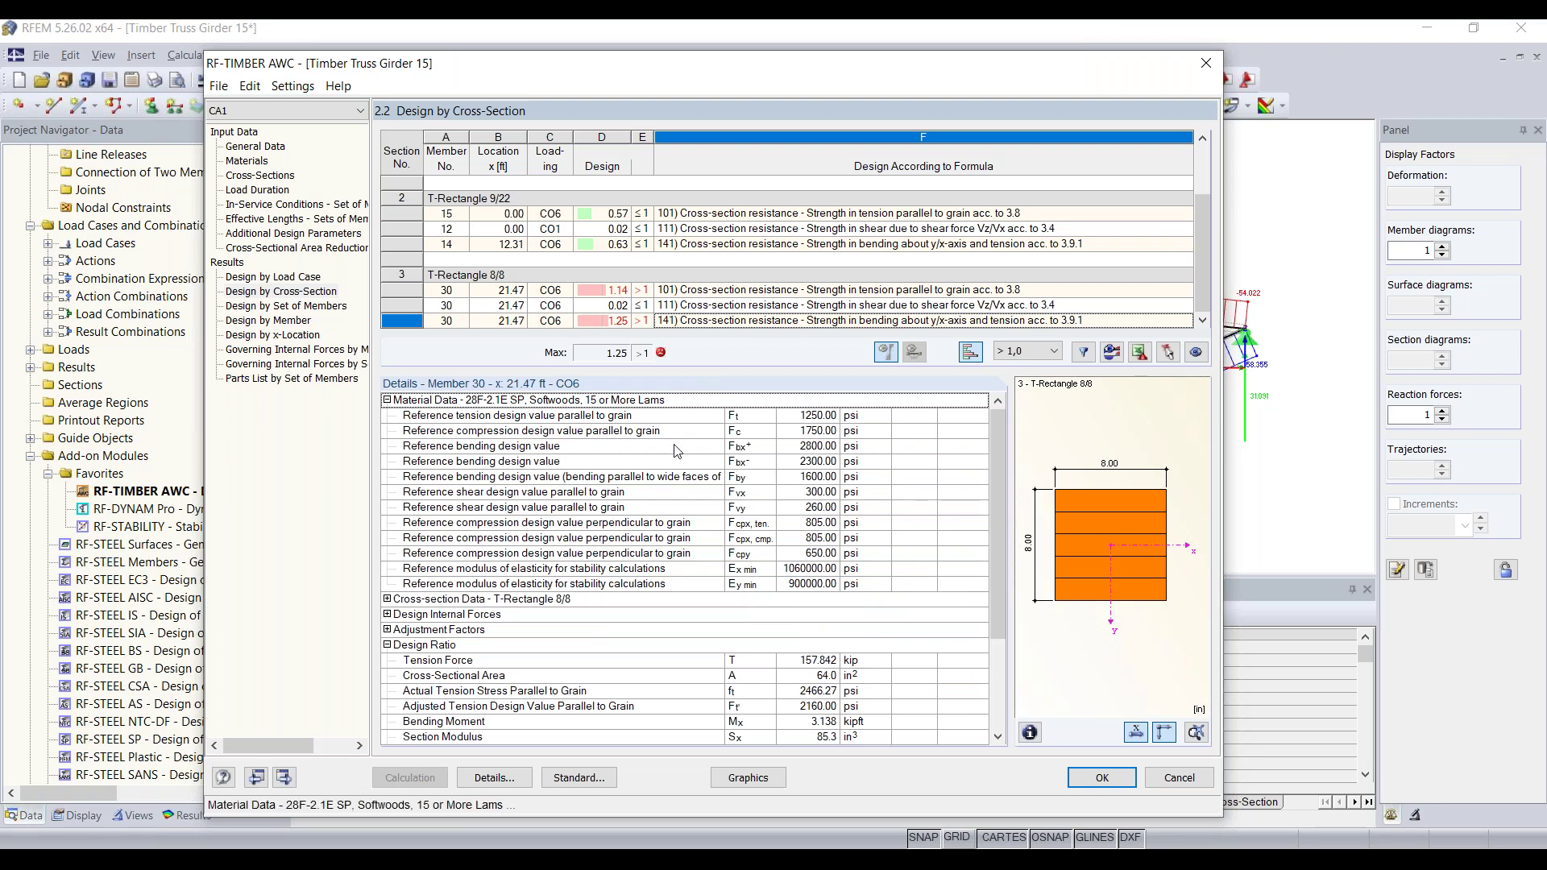
scroll(678, 450, "down", 2)
left_click(387, 507)
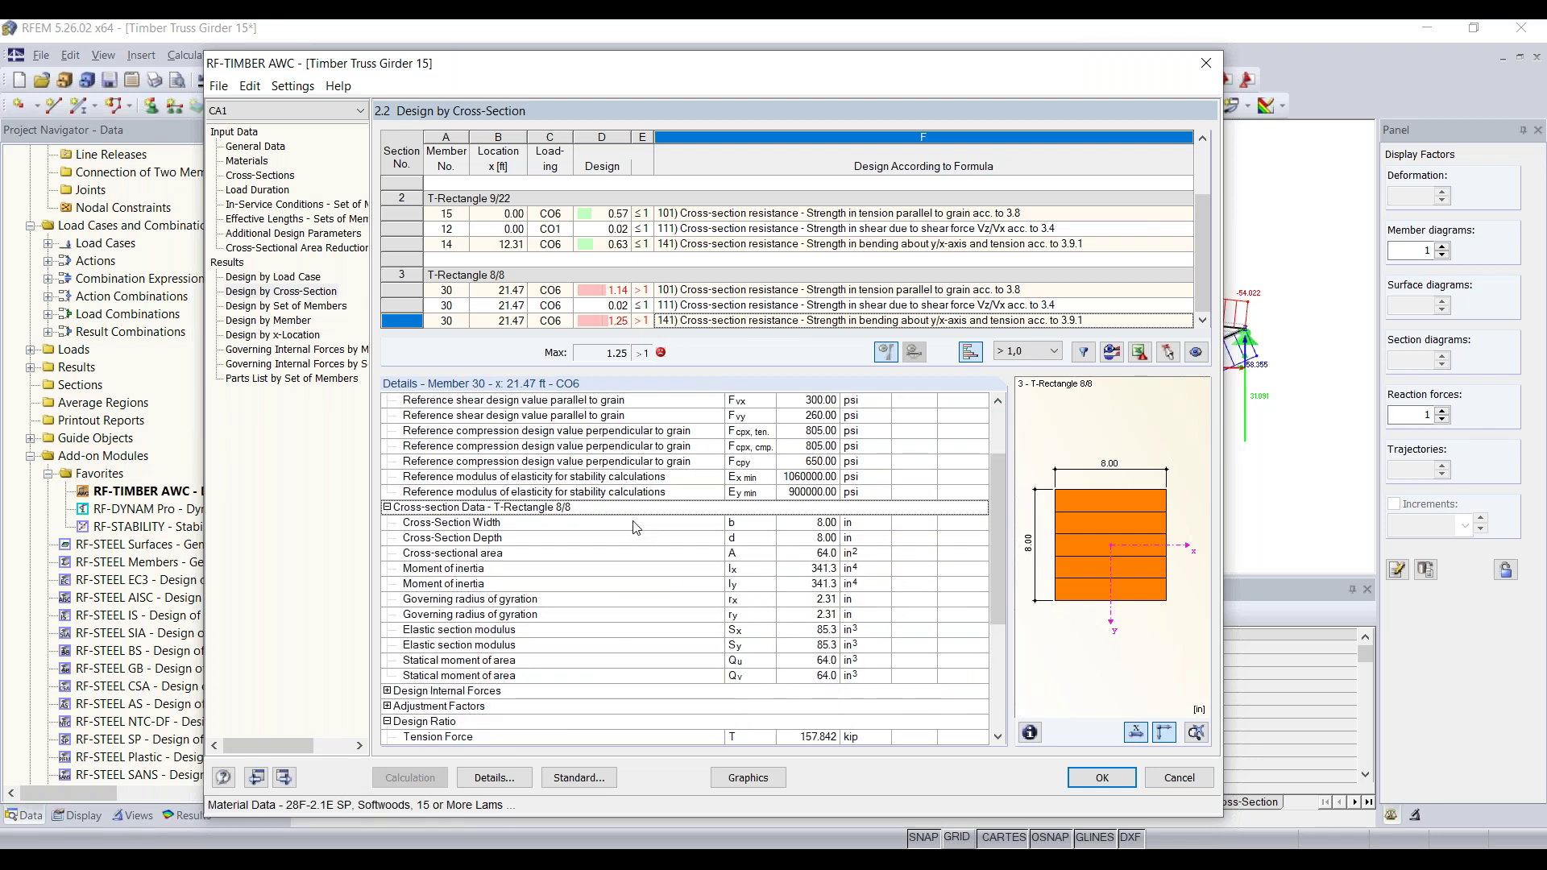
scroll(637, 528, "down", 1)
scroll(698, 535, "down", 3)
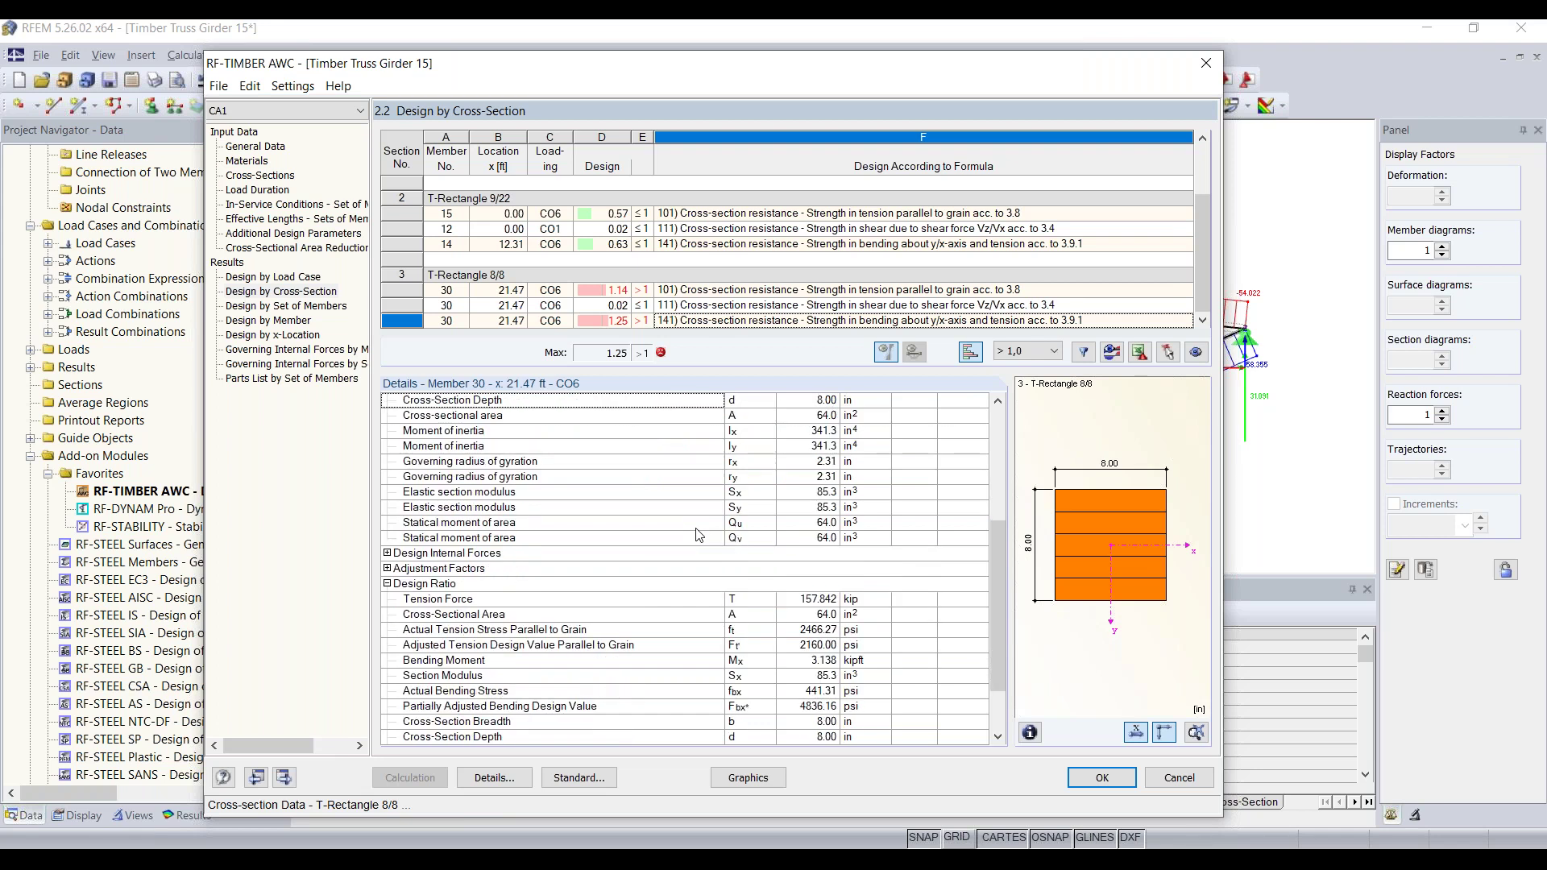
left_click(387, 506)
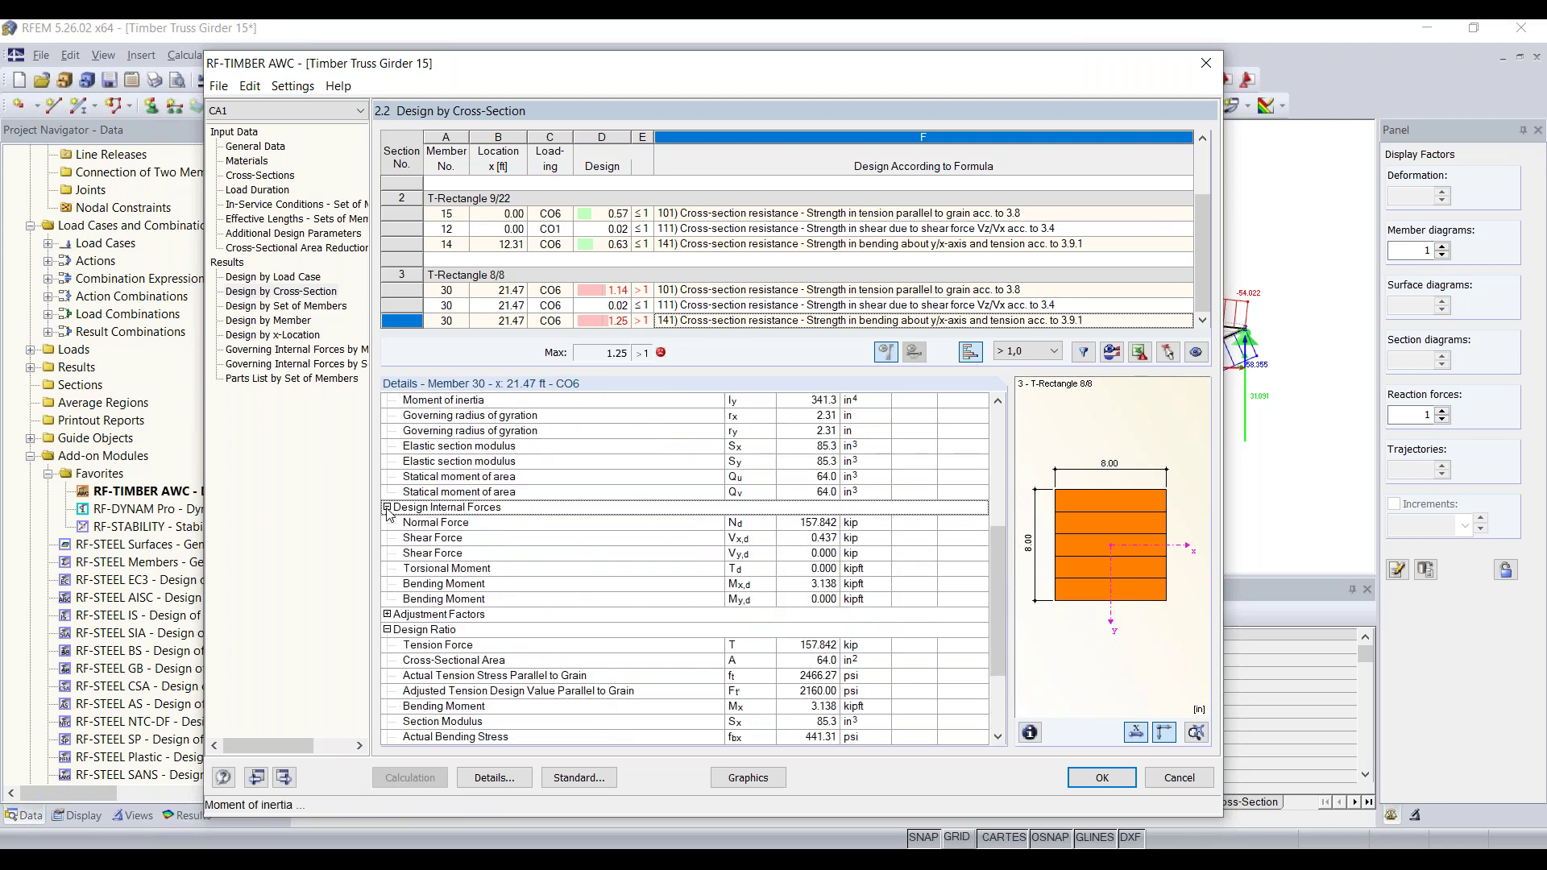
left_click(633, 525)
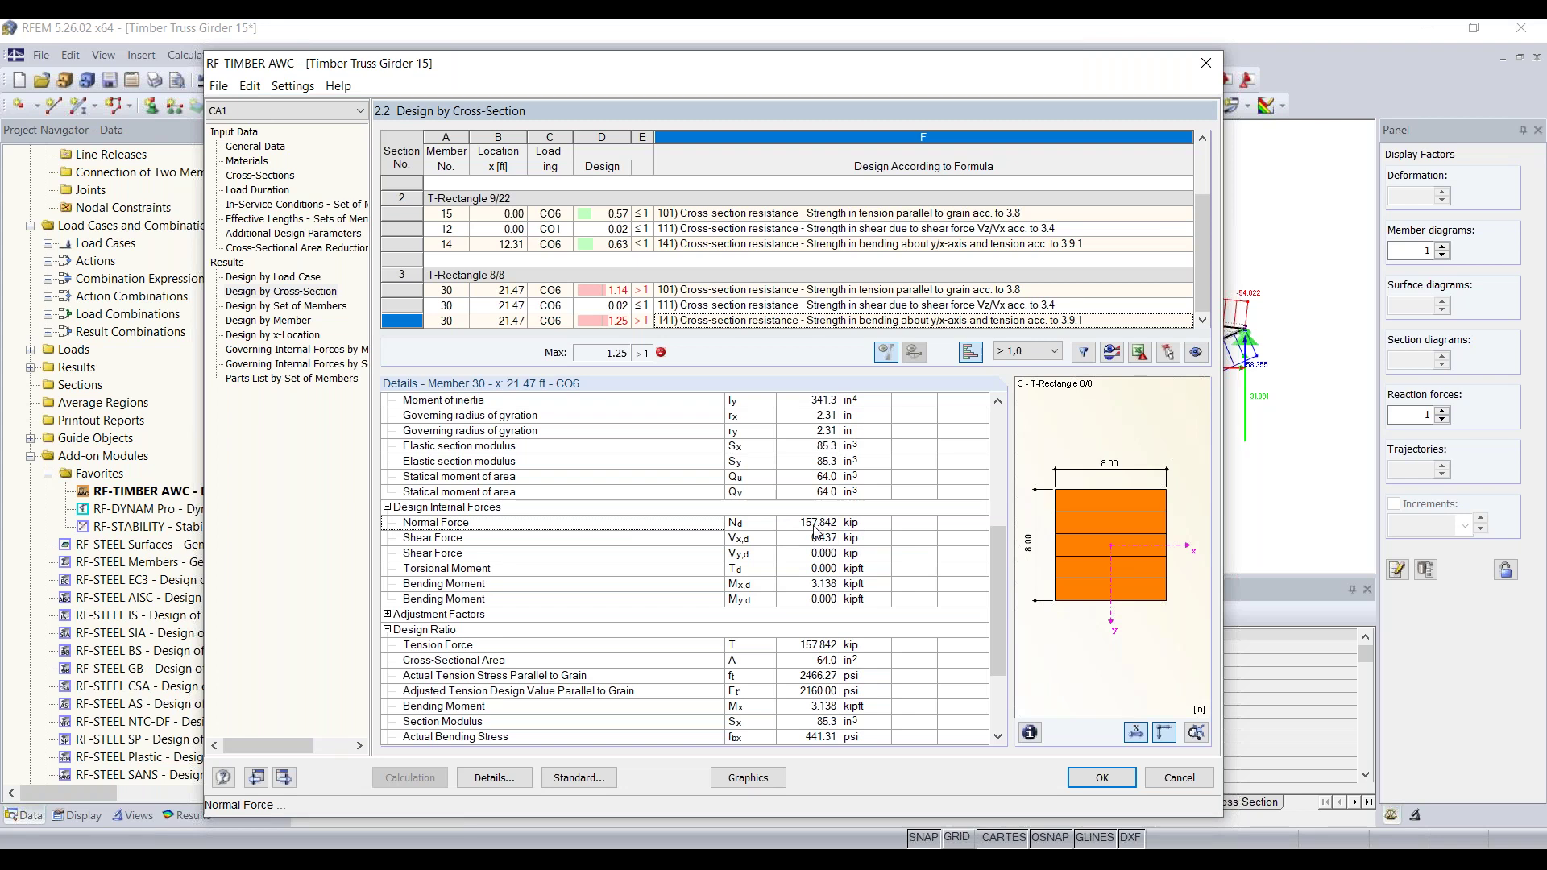
scroll(817, 532, "down", 1)
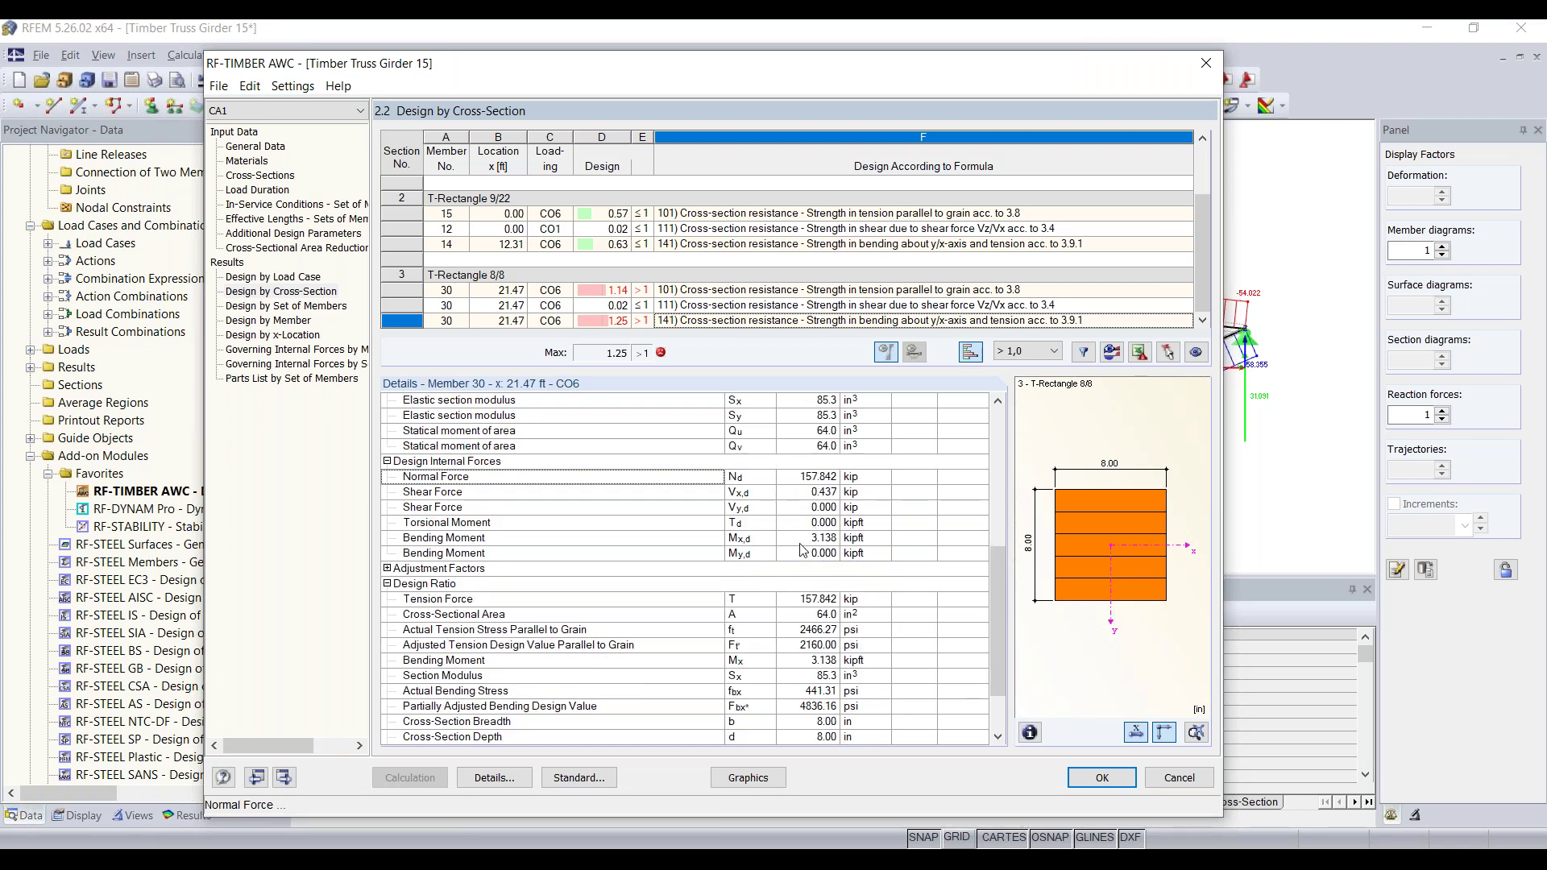
scroll(801, 550, "down", 2)
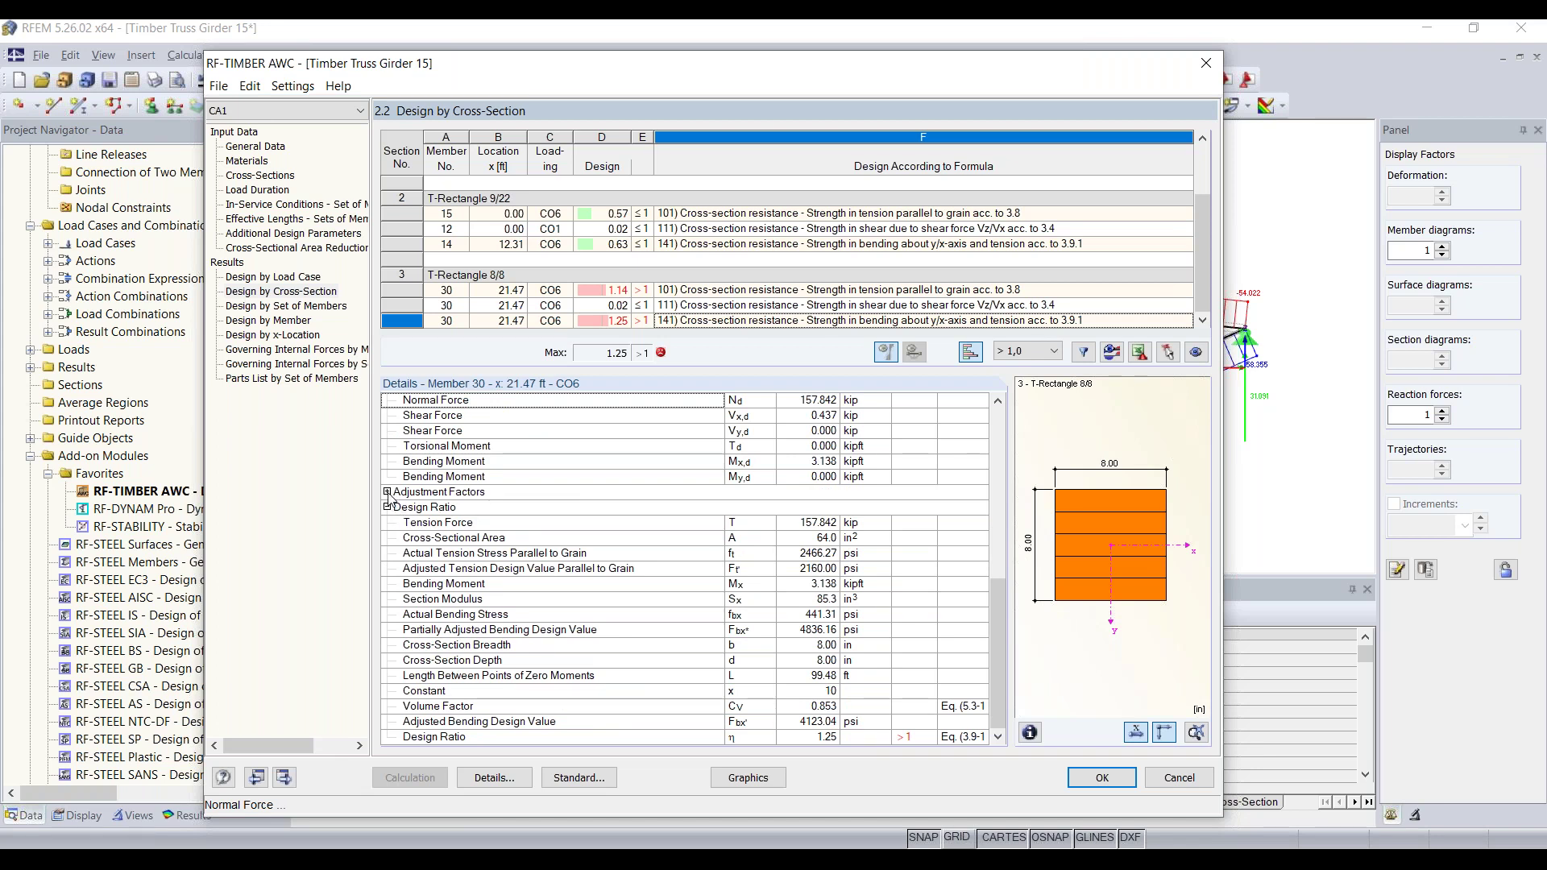
Step: Review the tension and bending adjustment factors of member 30 and how they feed into the design ratio
left_click(387, 493)
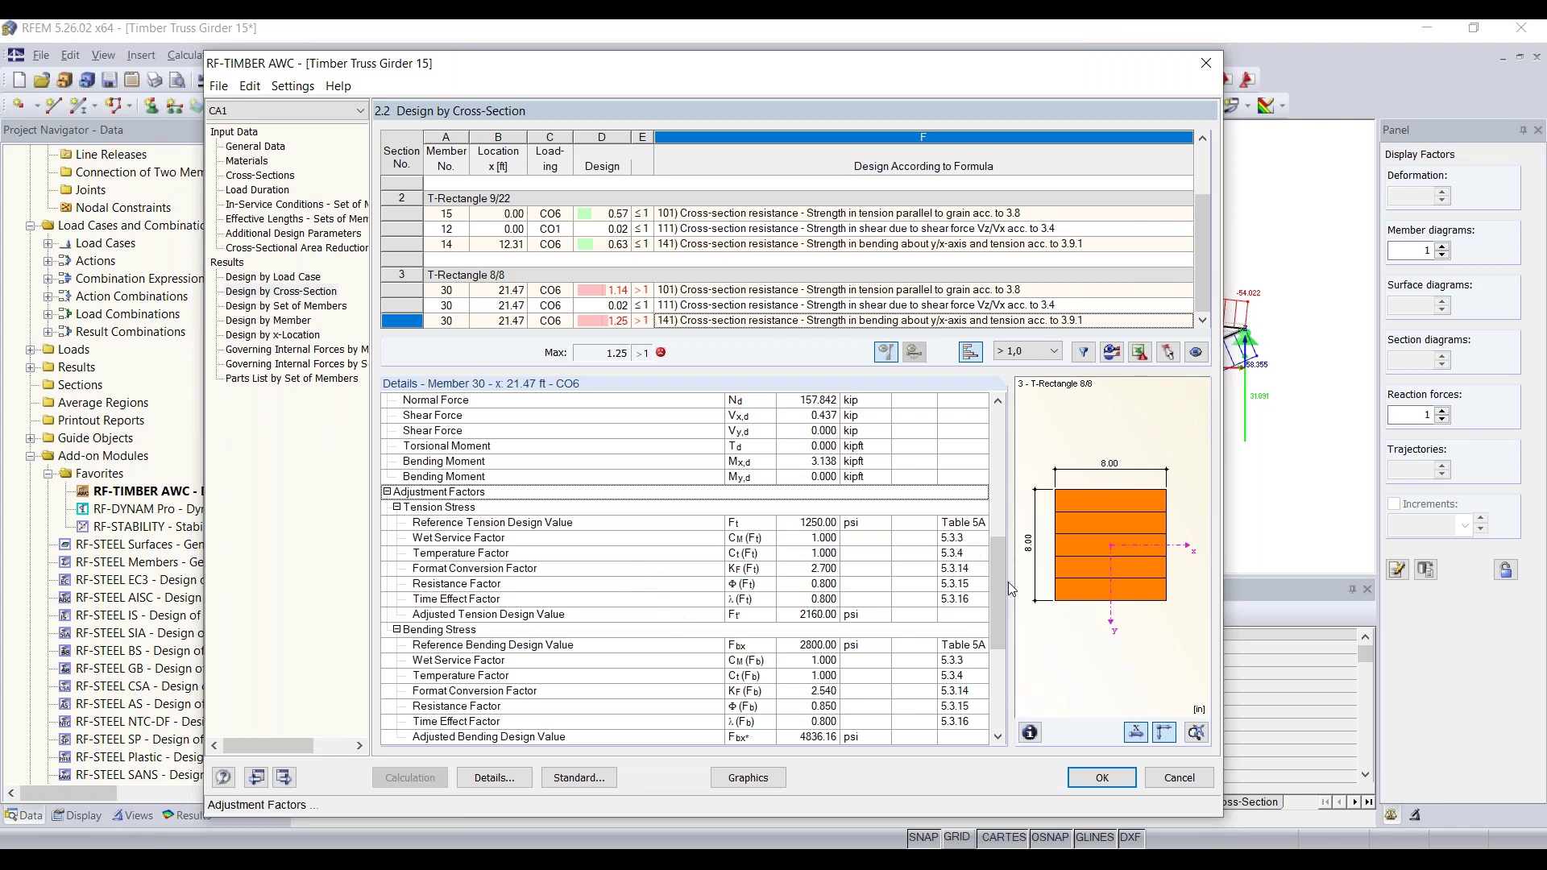
scroll(878, 580, "down", 2)
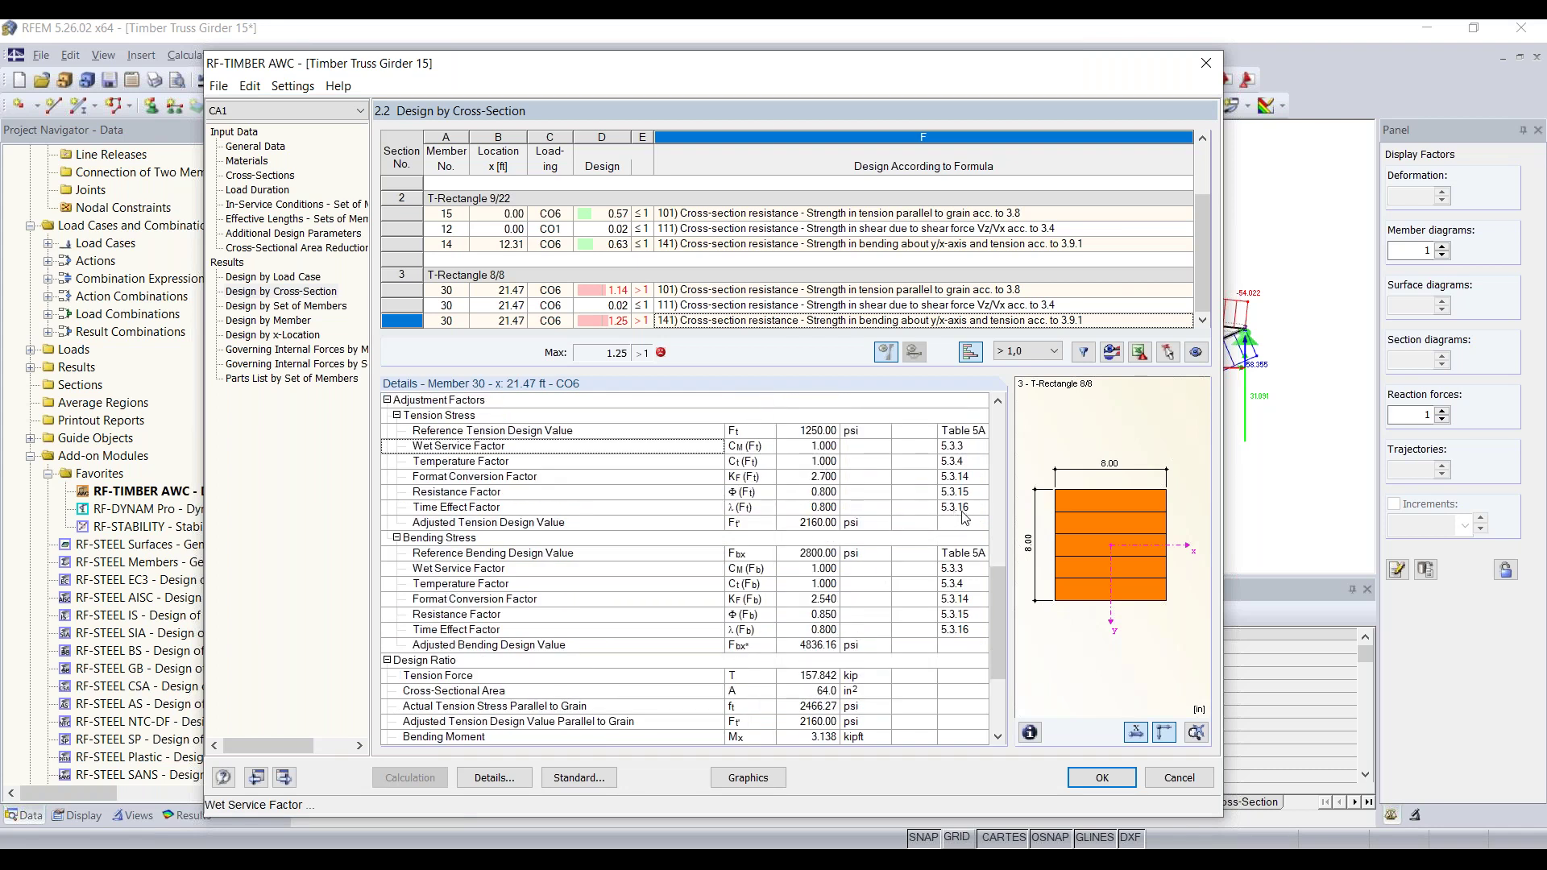
scroll(956, 510, "down", 1)
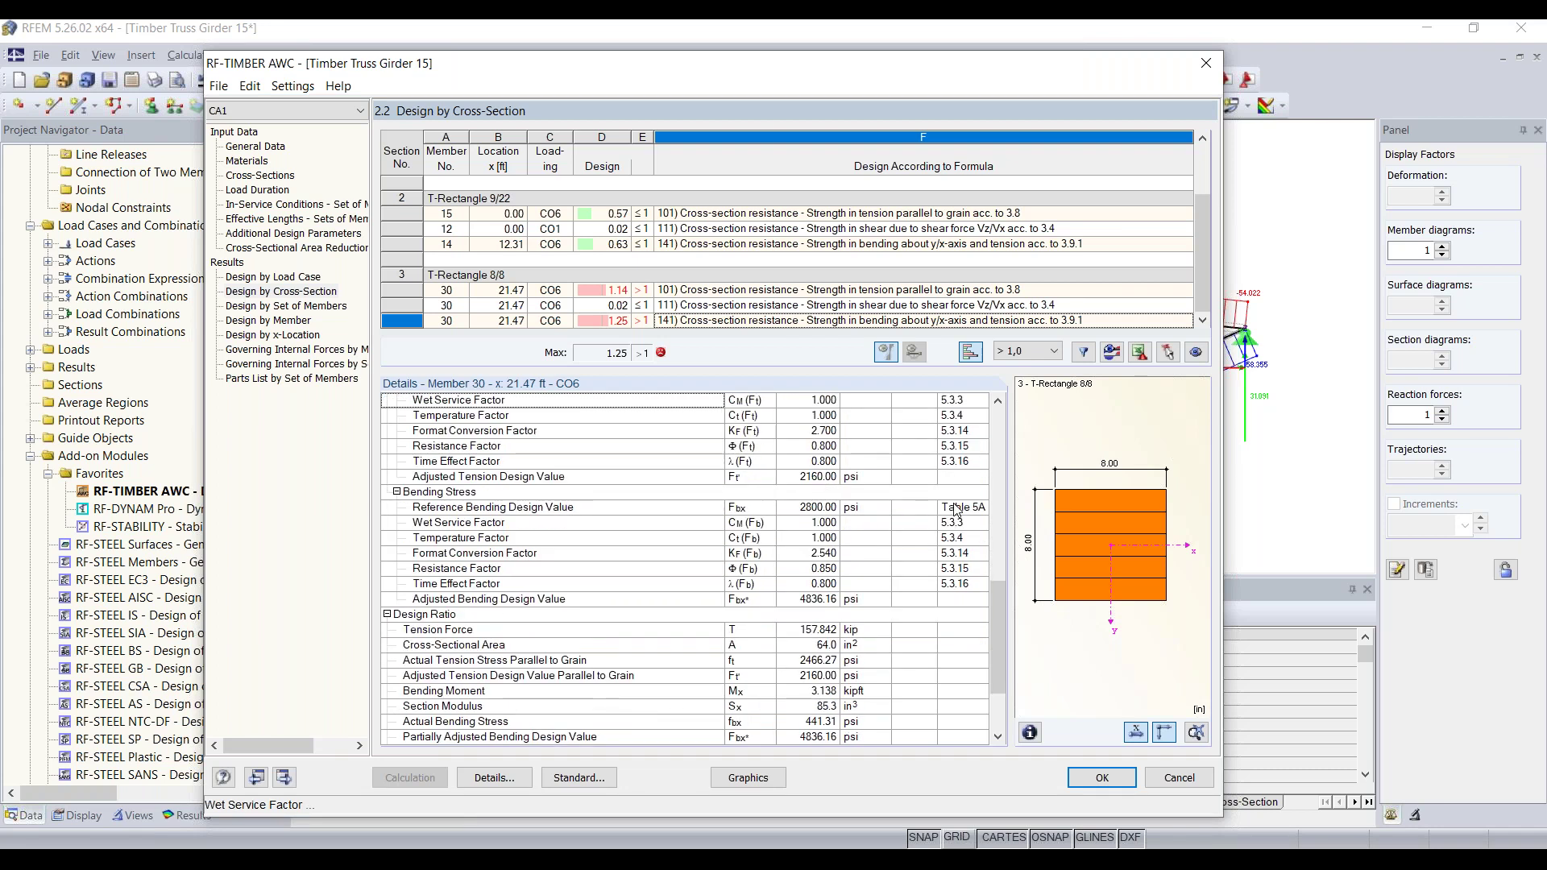
scroll(957, 509, "down", 1)
scroll(725, 504, "up", 3)
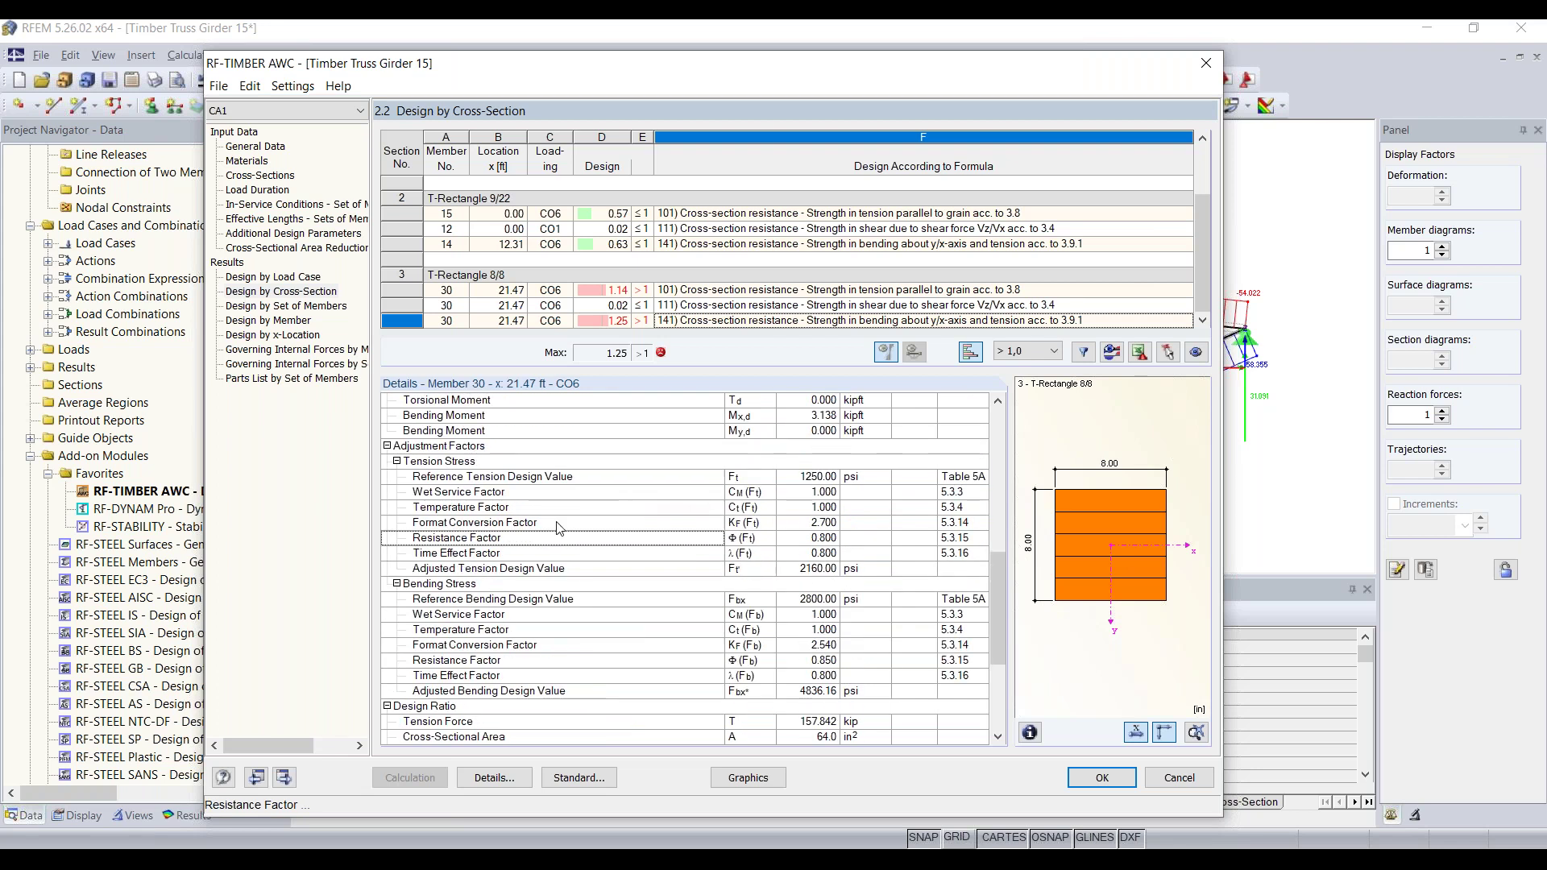
scroll(513, 581, "down", 2)
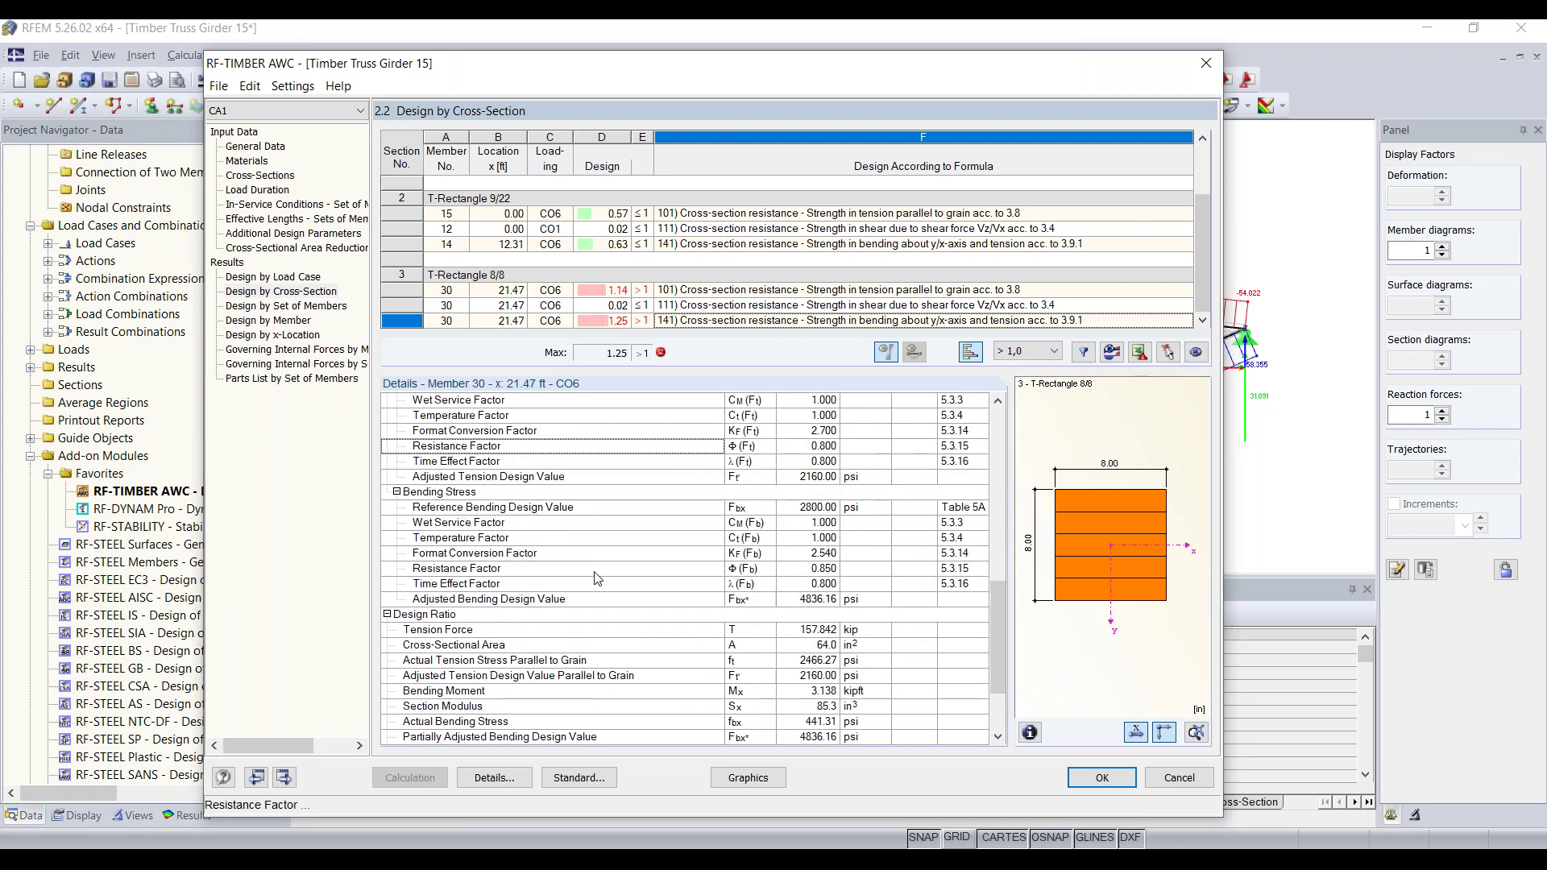
scroll(742, 556, "down", 2)
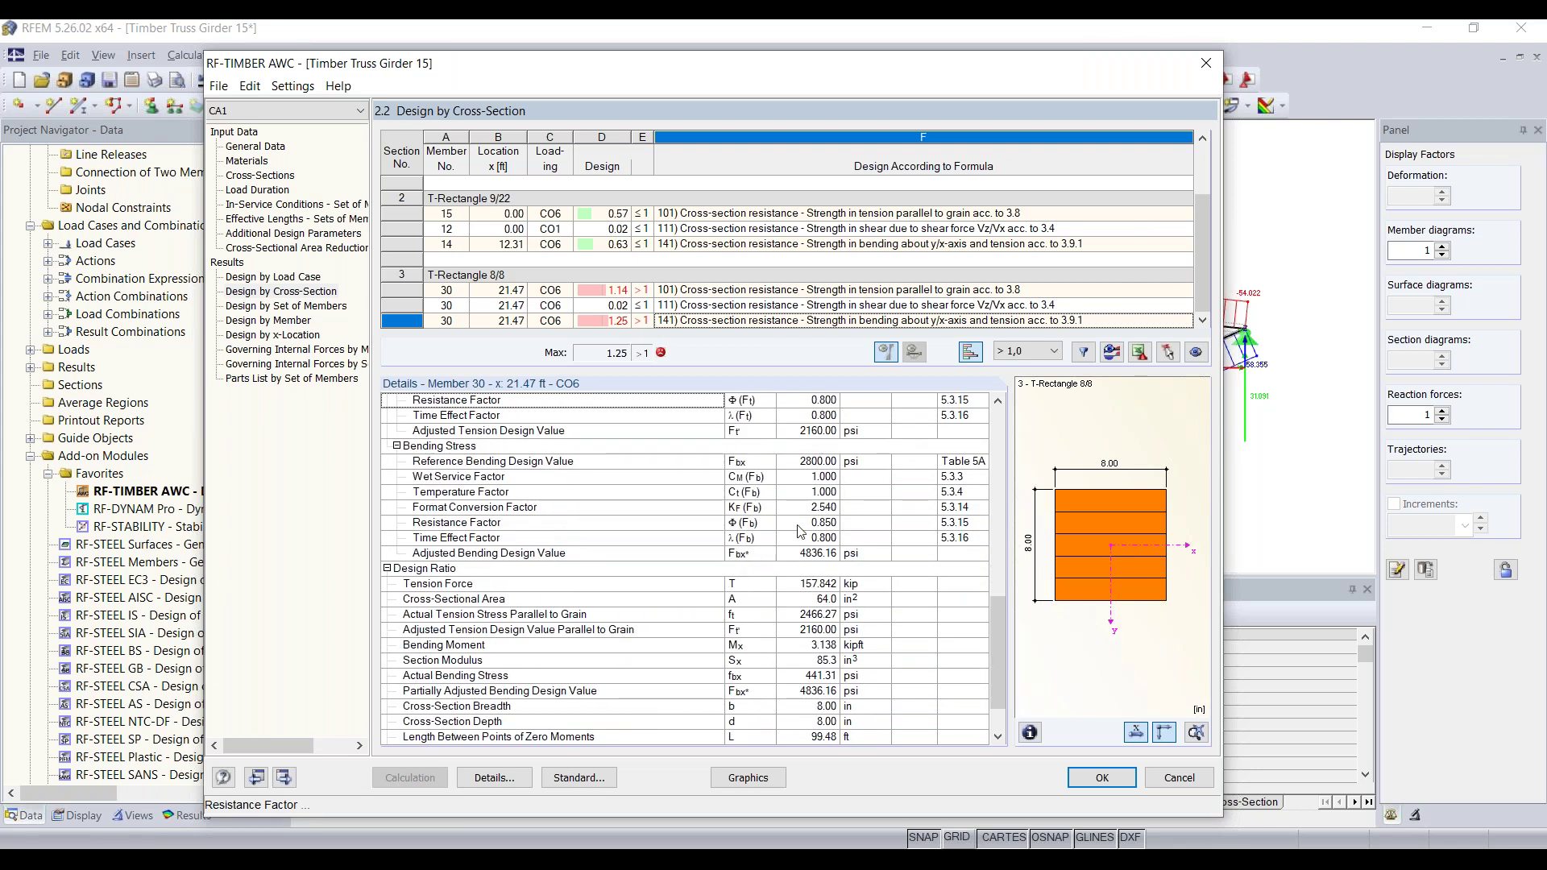
scroll(831, 540, "down", 1)
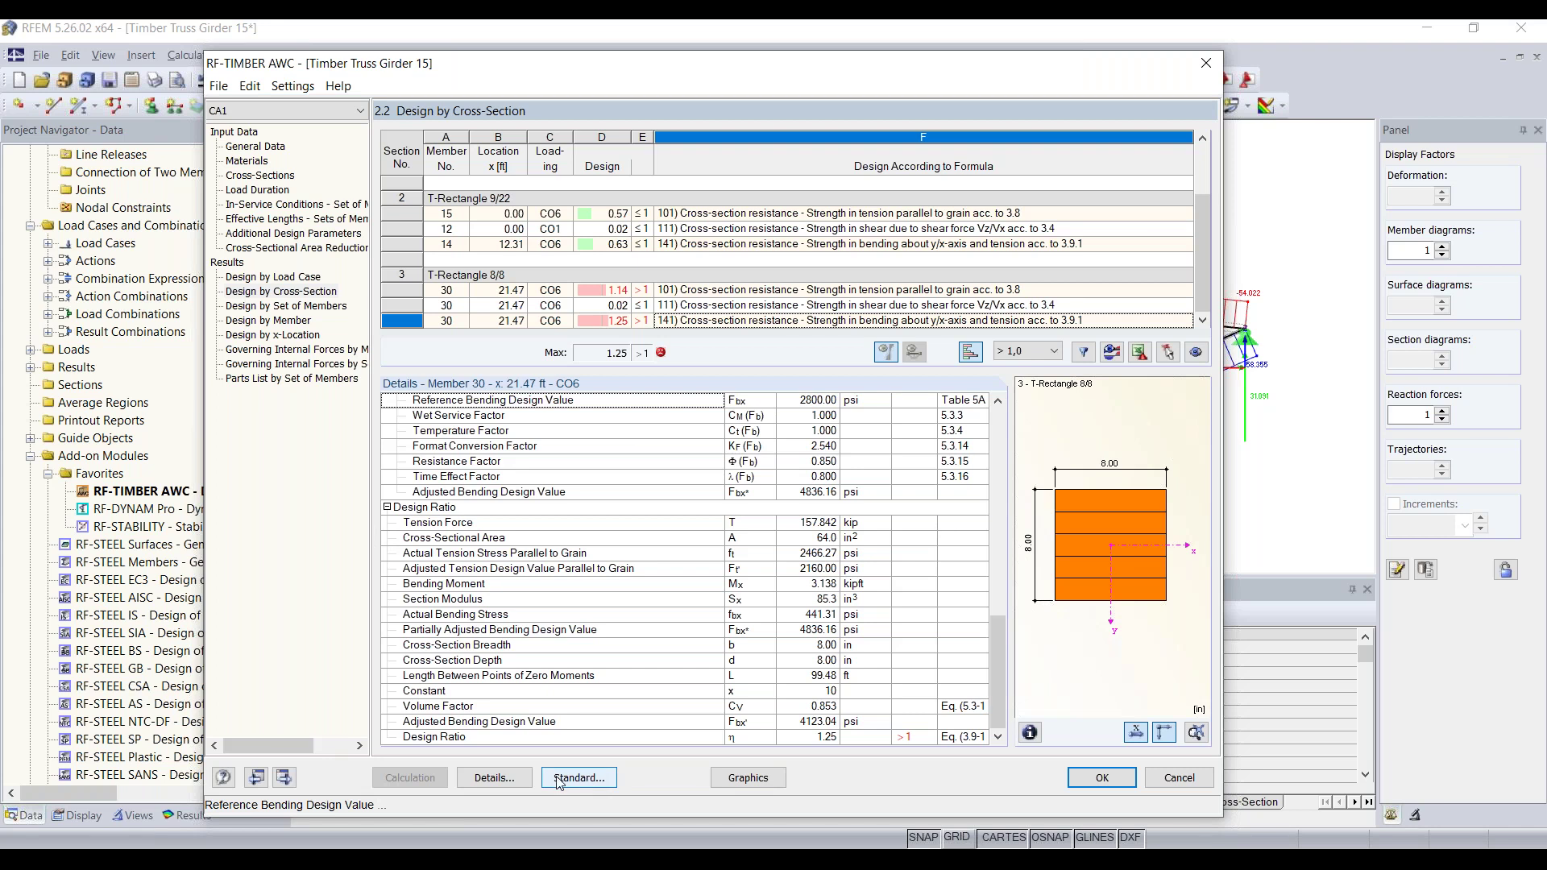
Step: Set the maximum allowable design ratio for cross-section optimization to 0.90 in the design details
left_click(494, 779)
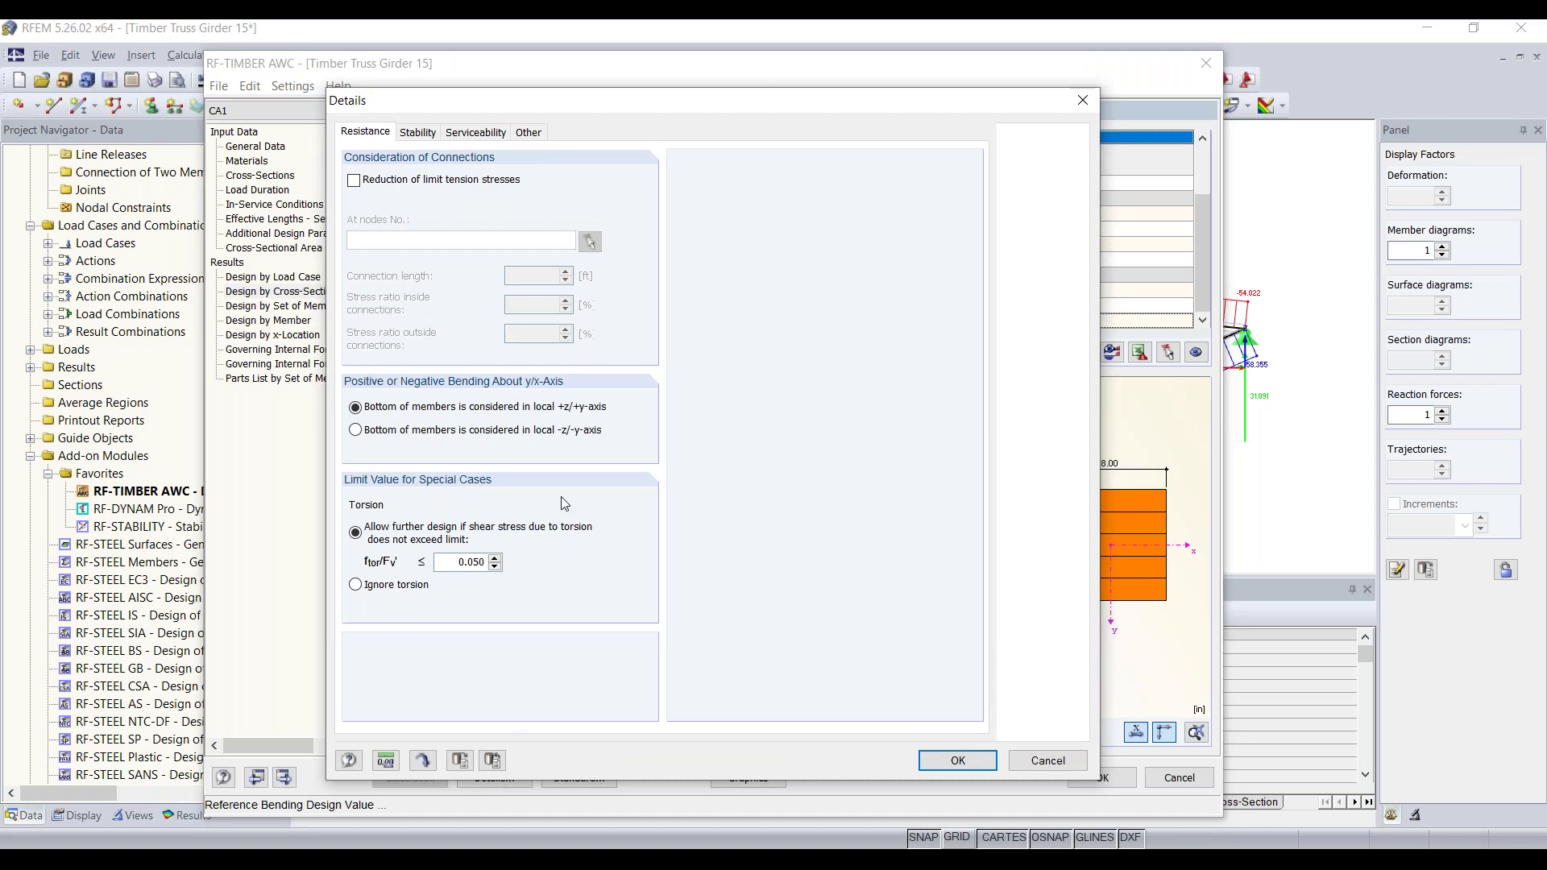
left_click(528, 133)
double_click(515, 186)
type("0.90")
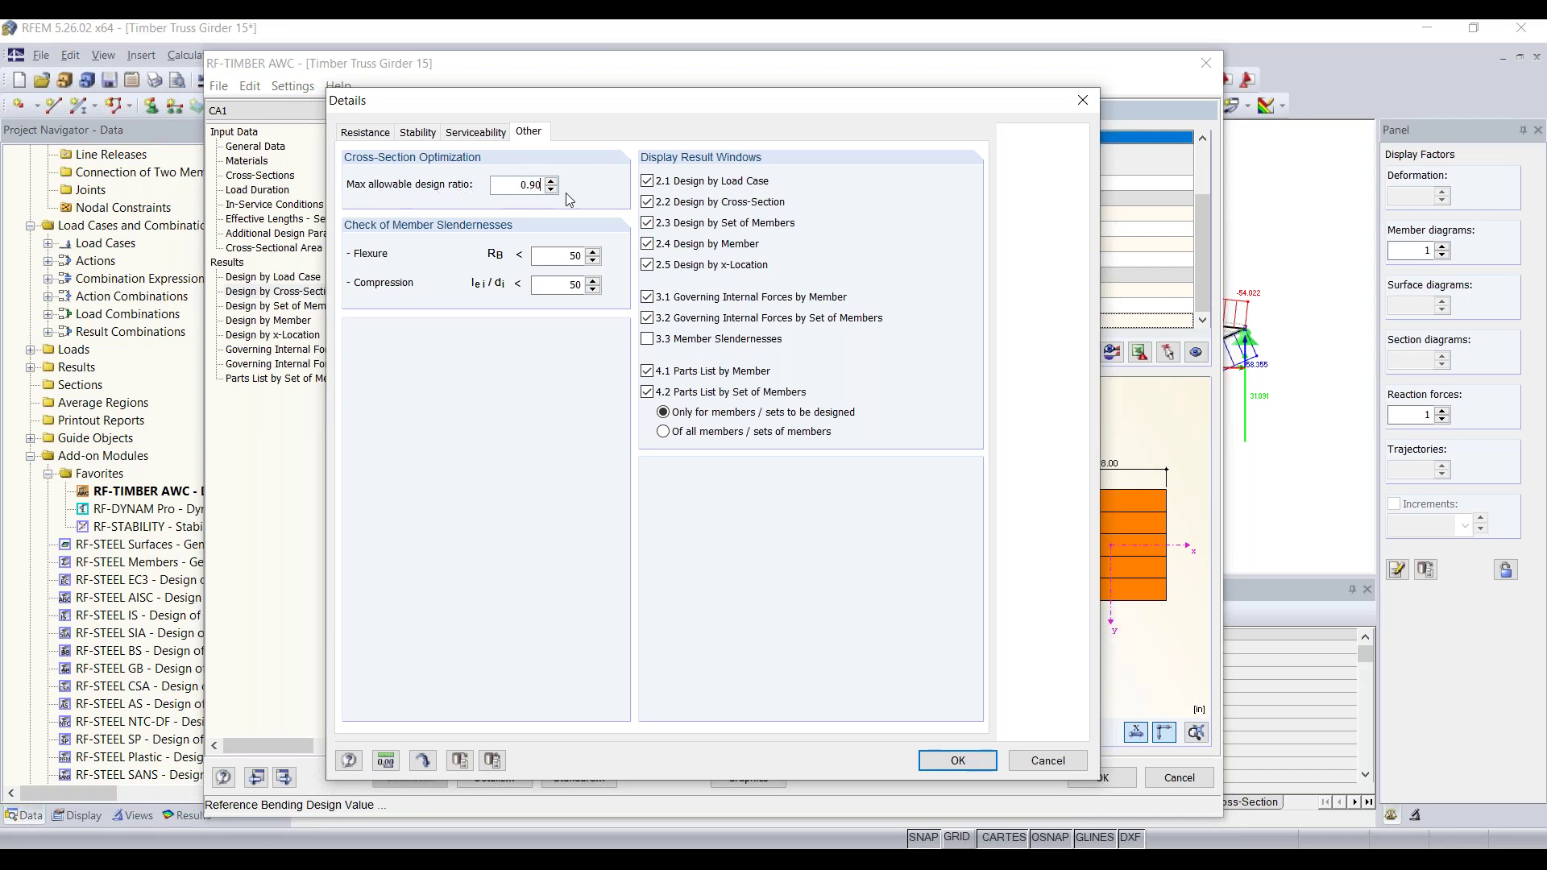
left_click(959, 760)
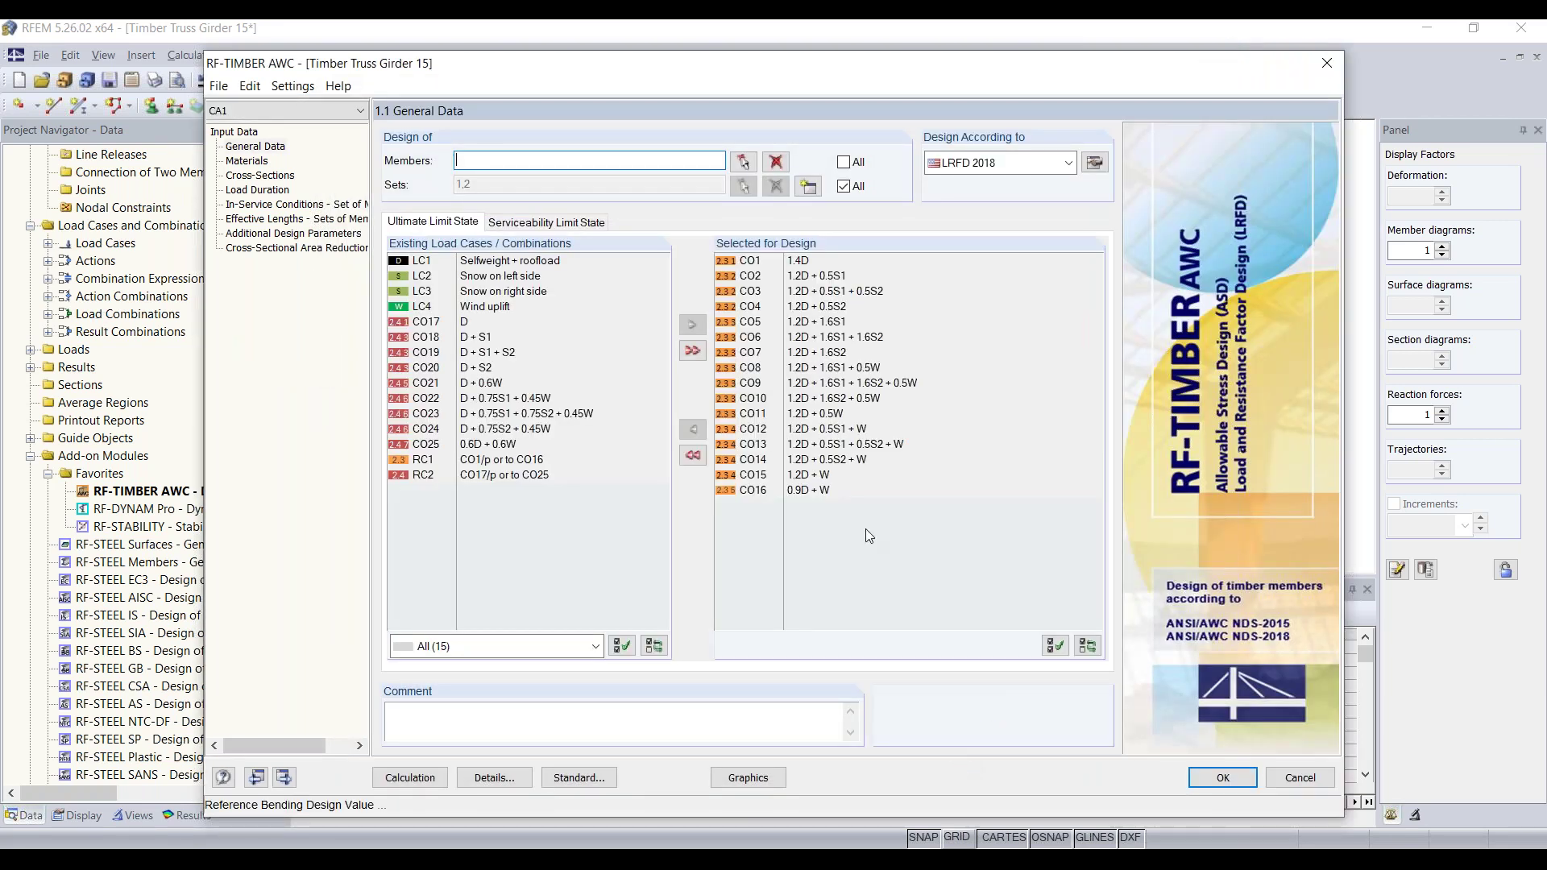
Step: Activate optimization from the current row for cross-section 3, T-Rectangle 8/8, in the cross-section input
left_click(277, 179)
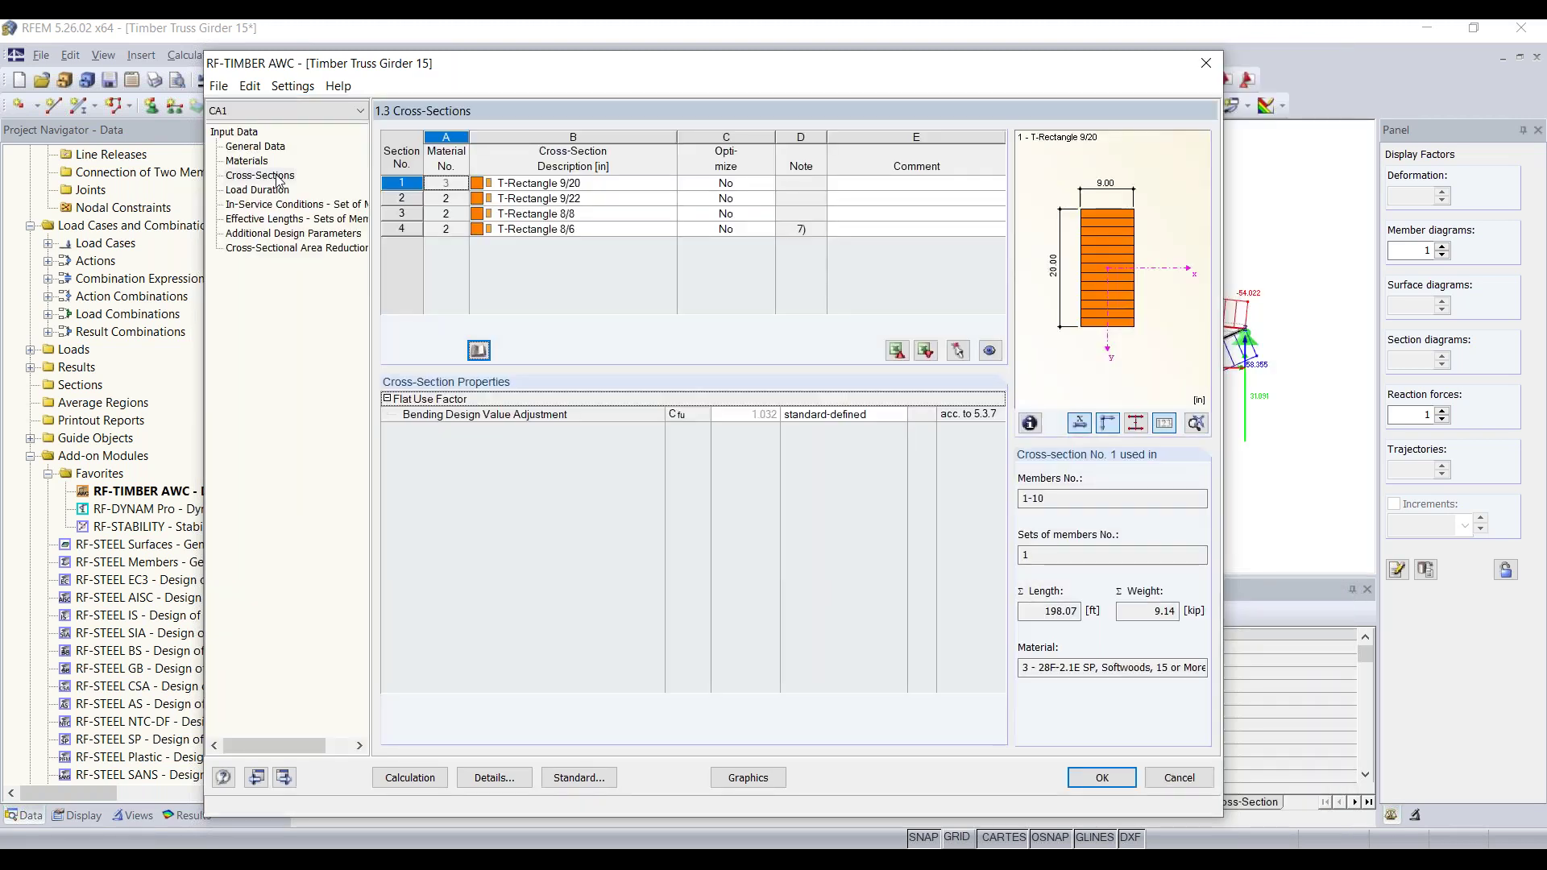
left_click(580, 213)
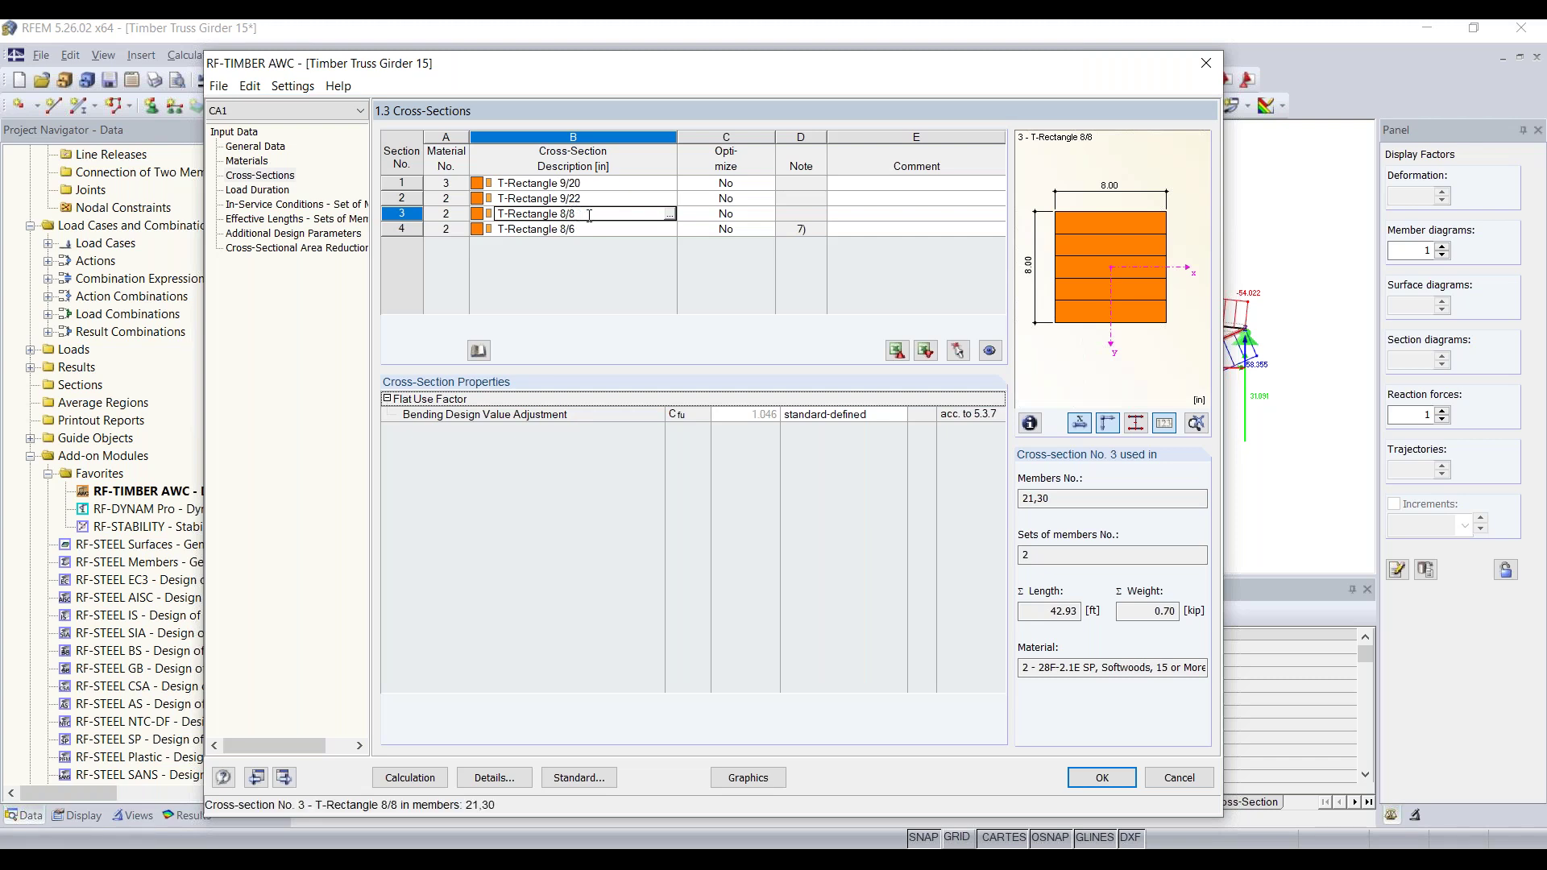
left_click(671, 216)
key("Tab")
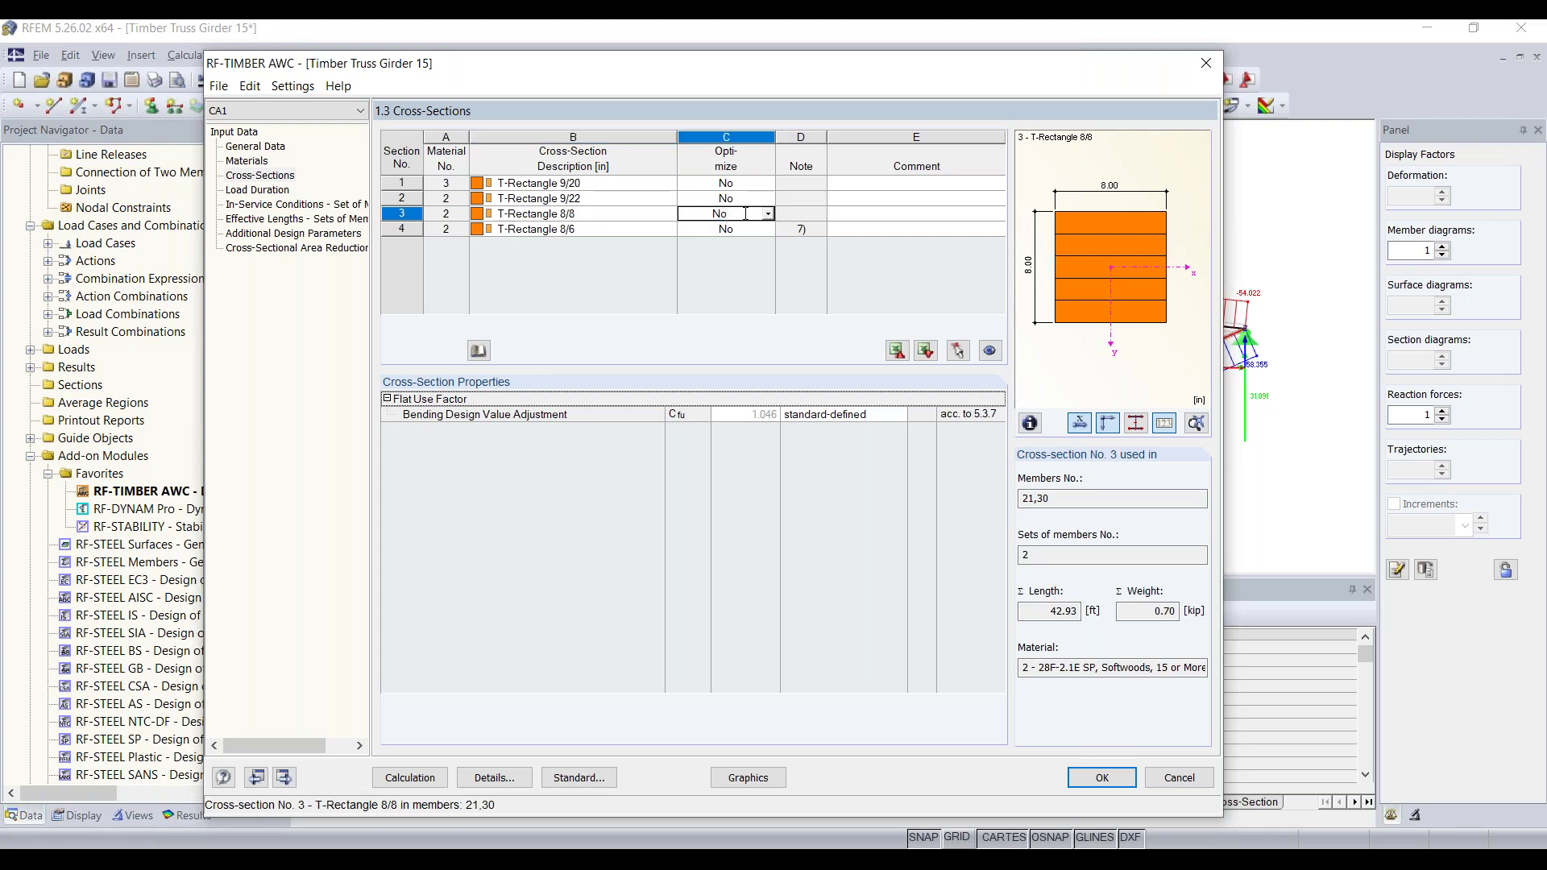
left_click(769, 215)
left_click(724, 199)
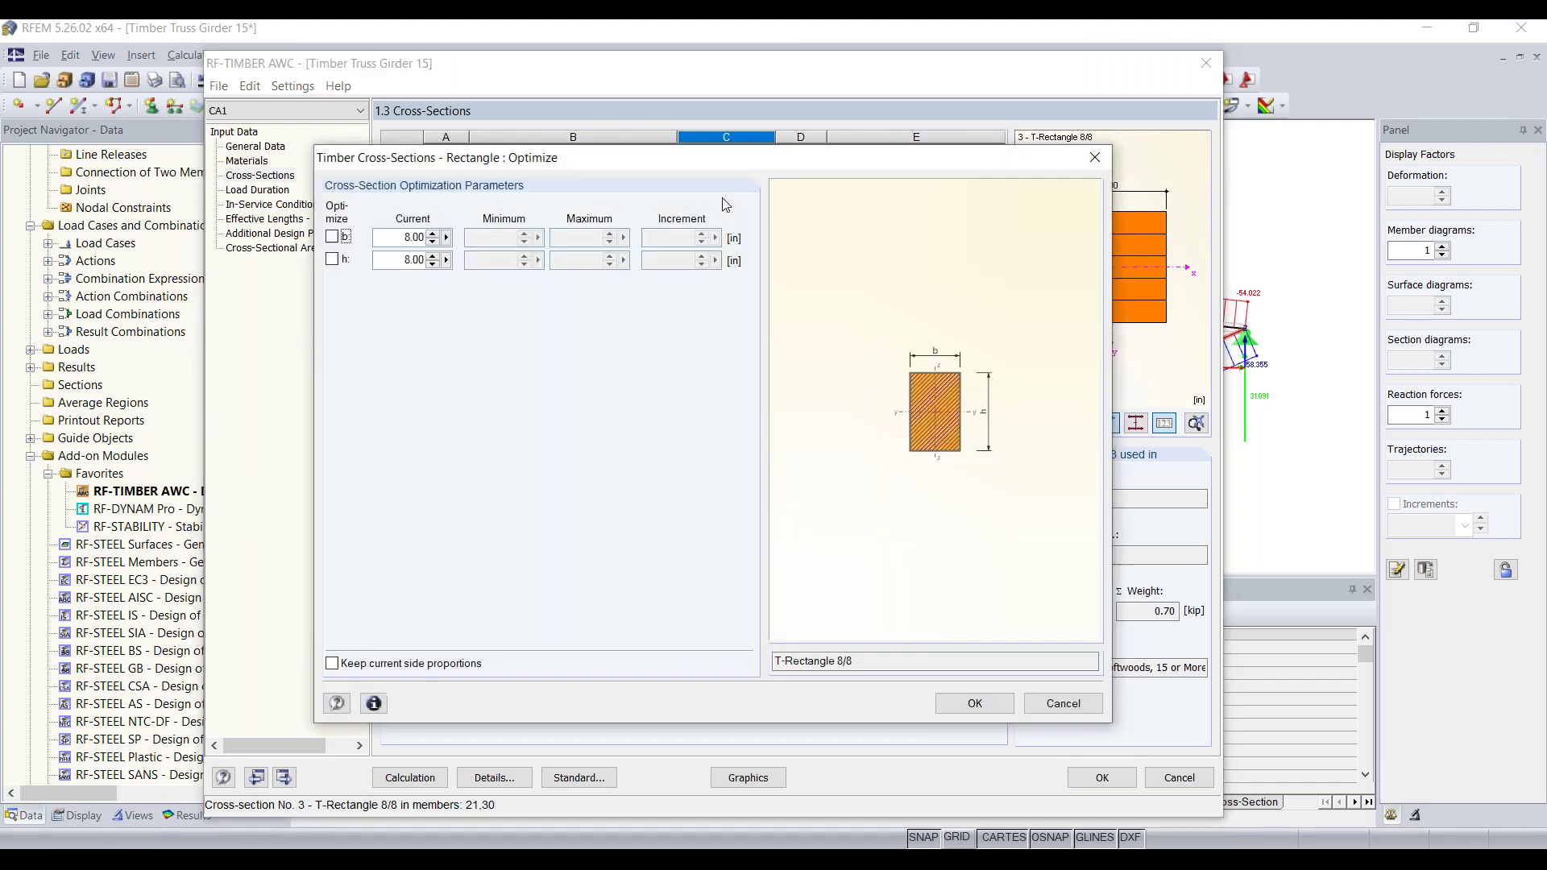
Step: Enable optimization of both width b and height h, keeping the current side proportions
mouse_move(587, 162)
left_mouse_down()
mouse_move(580, 148)
mouse_move(564, 160)
left_mouse_up()
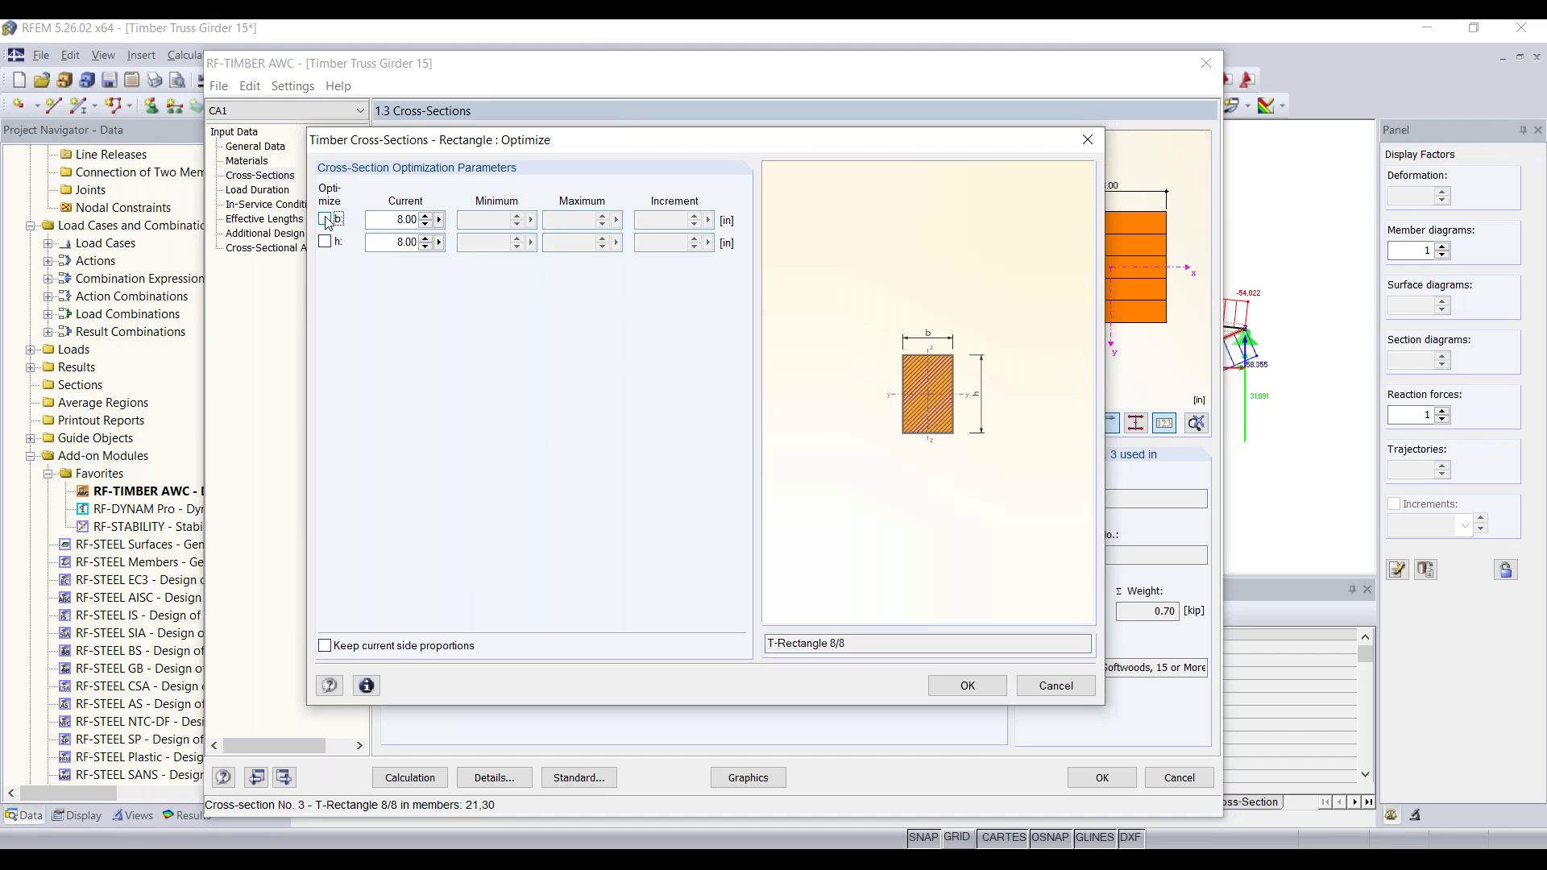
left_click(325, 646)
left_click(325, 220)
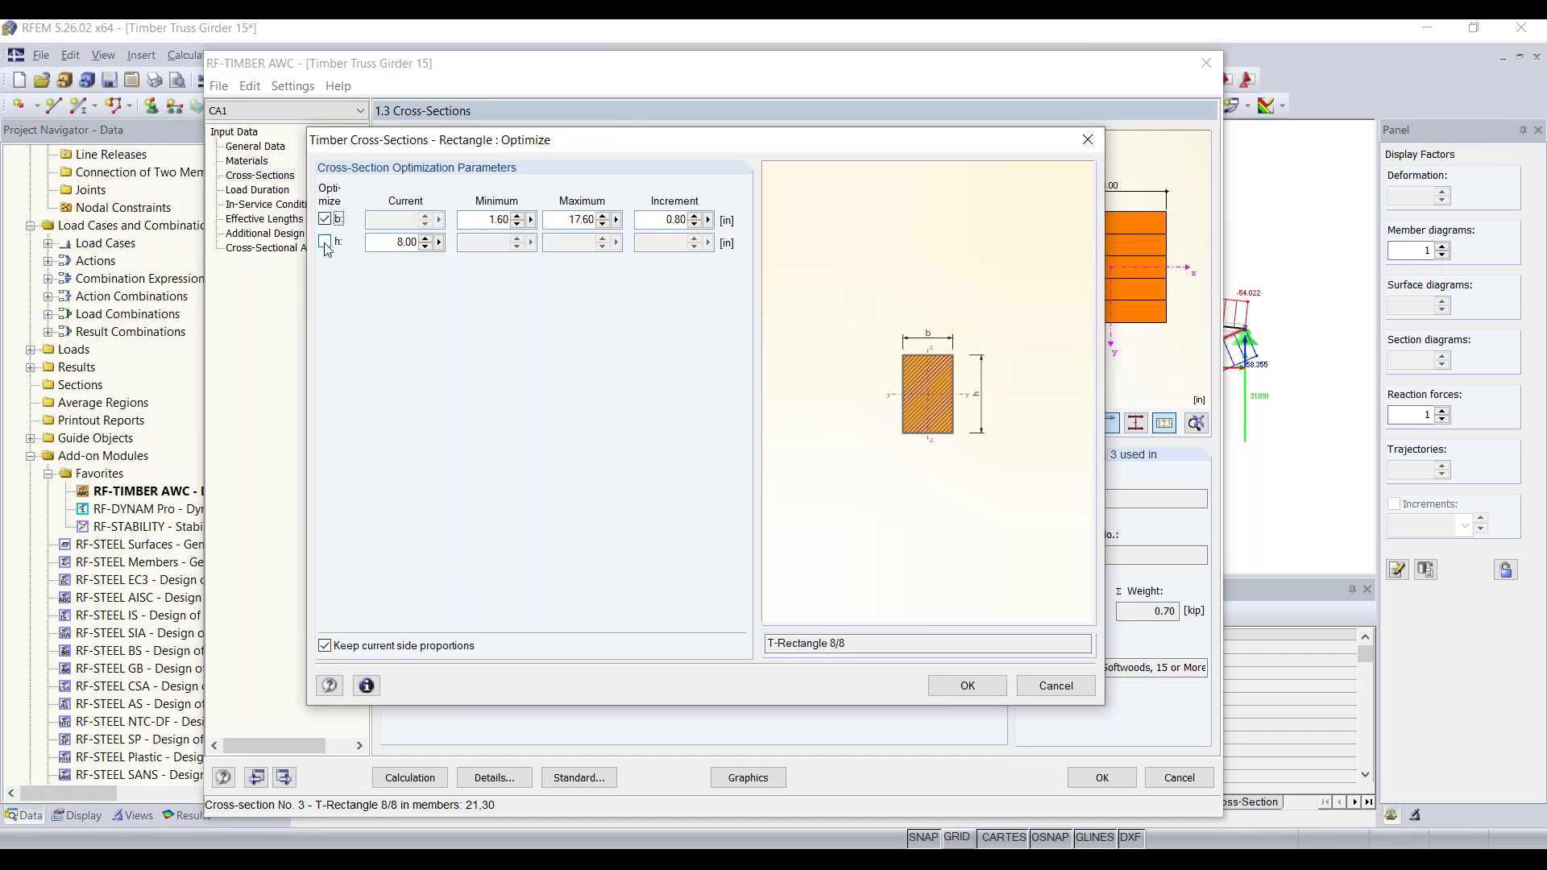
left_click(325, 242)
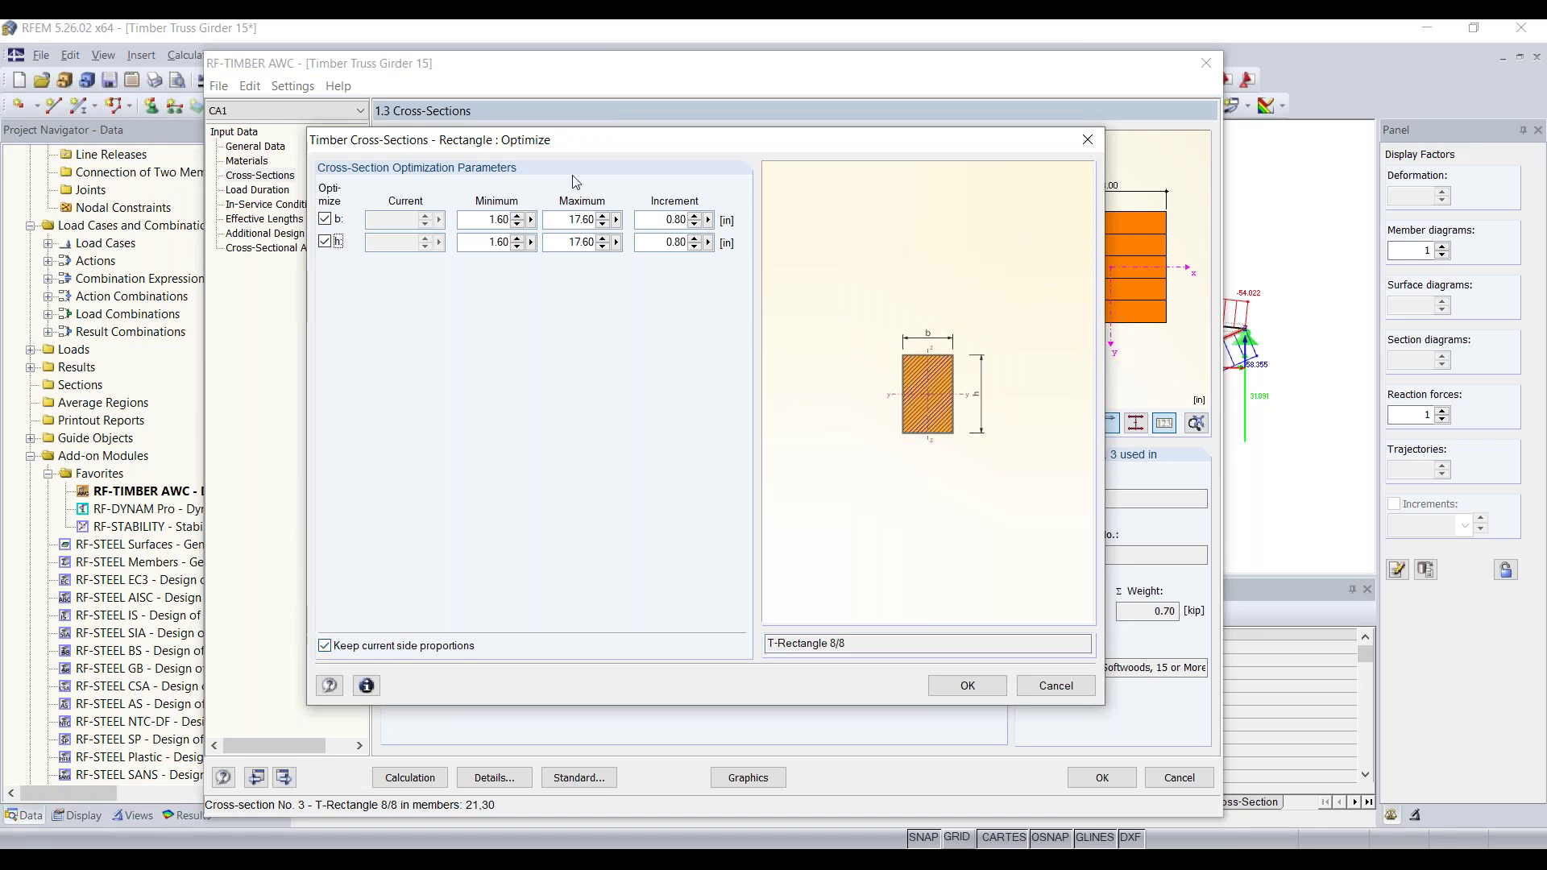
Step: Set the optimization range of b and h to minimum 8 in, maximum 17 in and increment 1 in, and accept the parameters
left_click(494, 219)
type("8")
left_click(461, 246)
type("8")
left_click(567, 220)
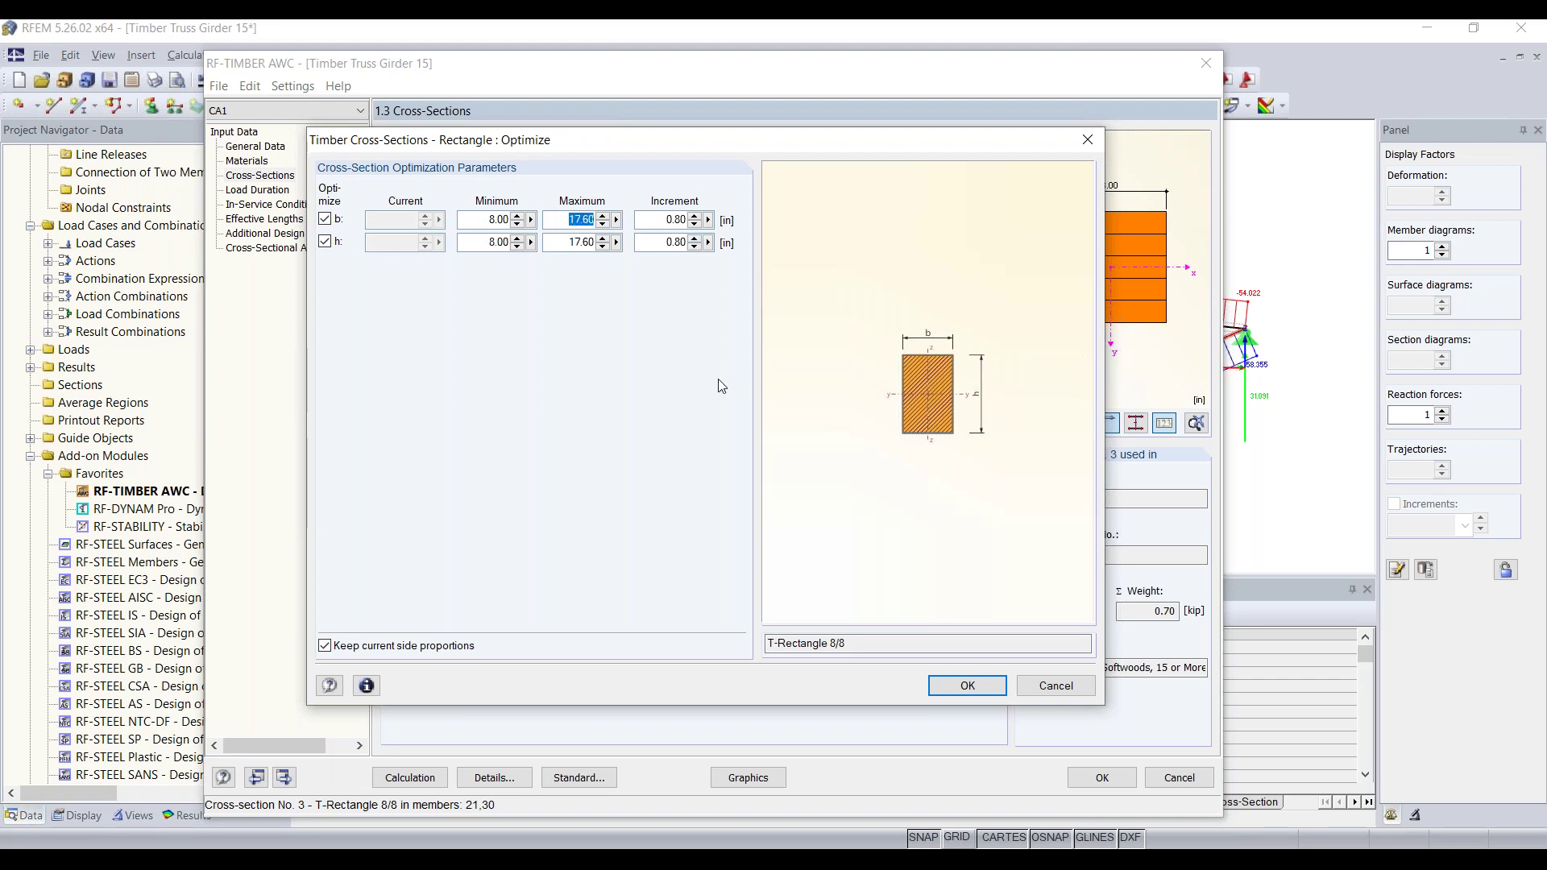
type("17")
left_click(580, 241)
type("17")
left_click_drag(661, 220, 762, 222)
type("1")
double_click(653, 243)
type("1")
left_click(973, 685)
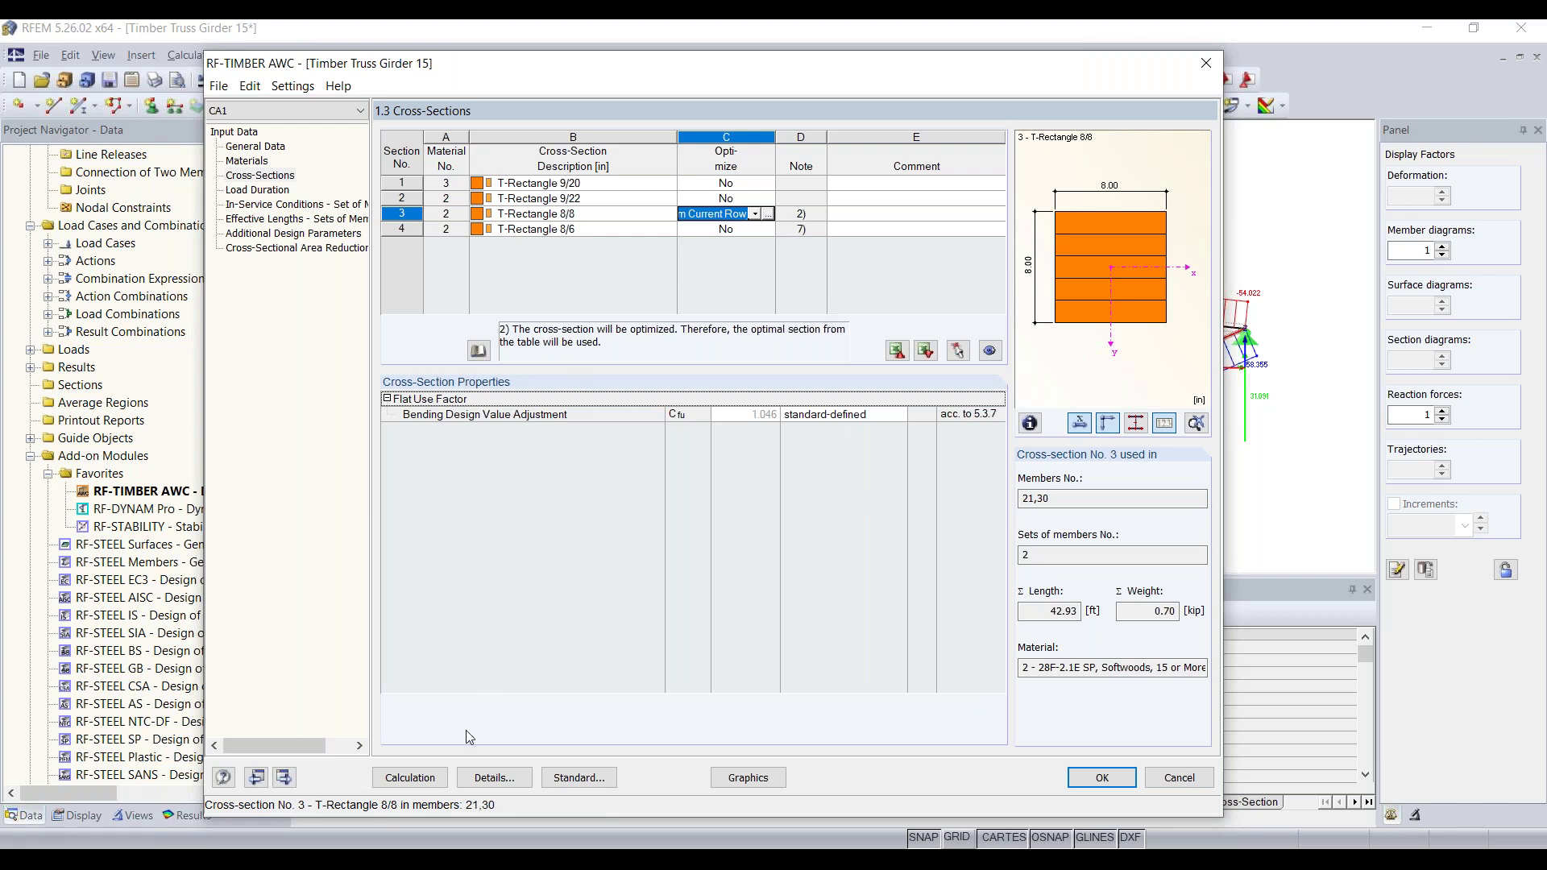
Step: Rerun the timber design calculation with the optimization and review the design ratios by load case and by cross-section
left_click(427, 786)
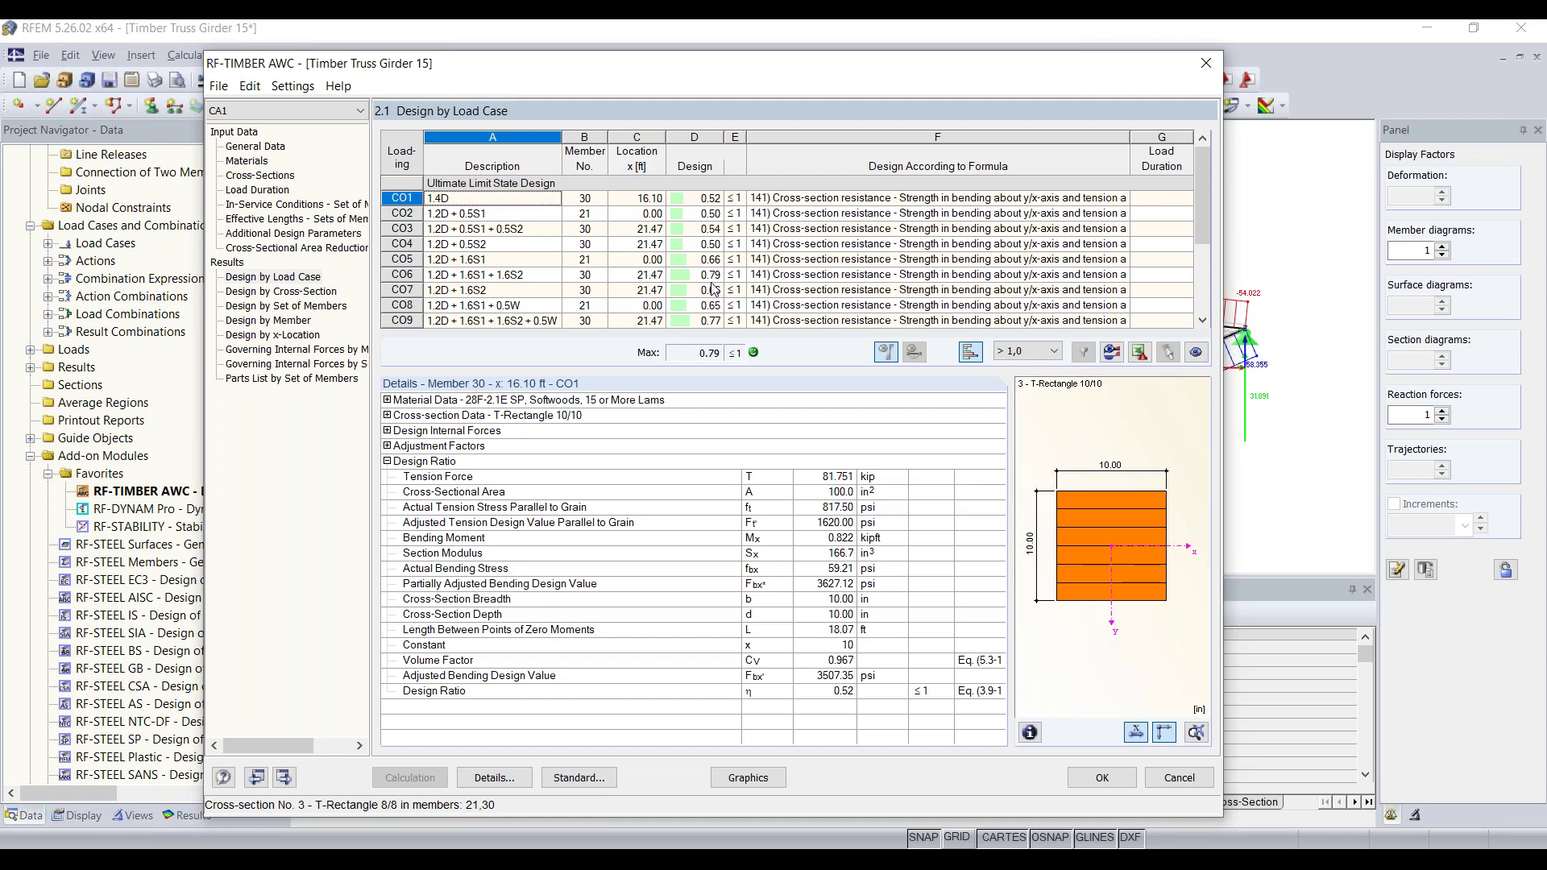
key("Page_Down")
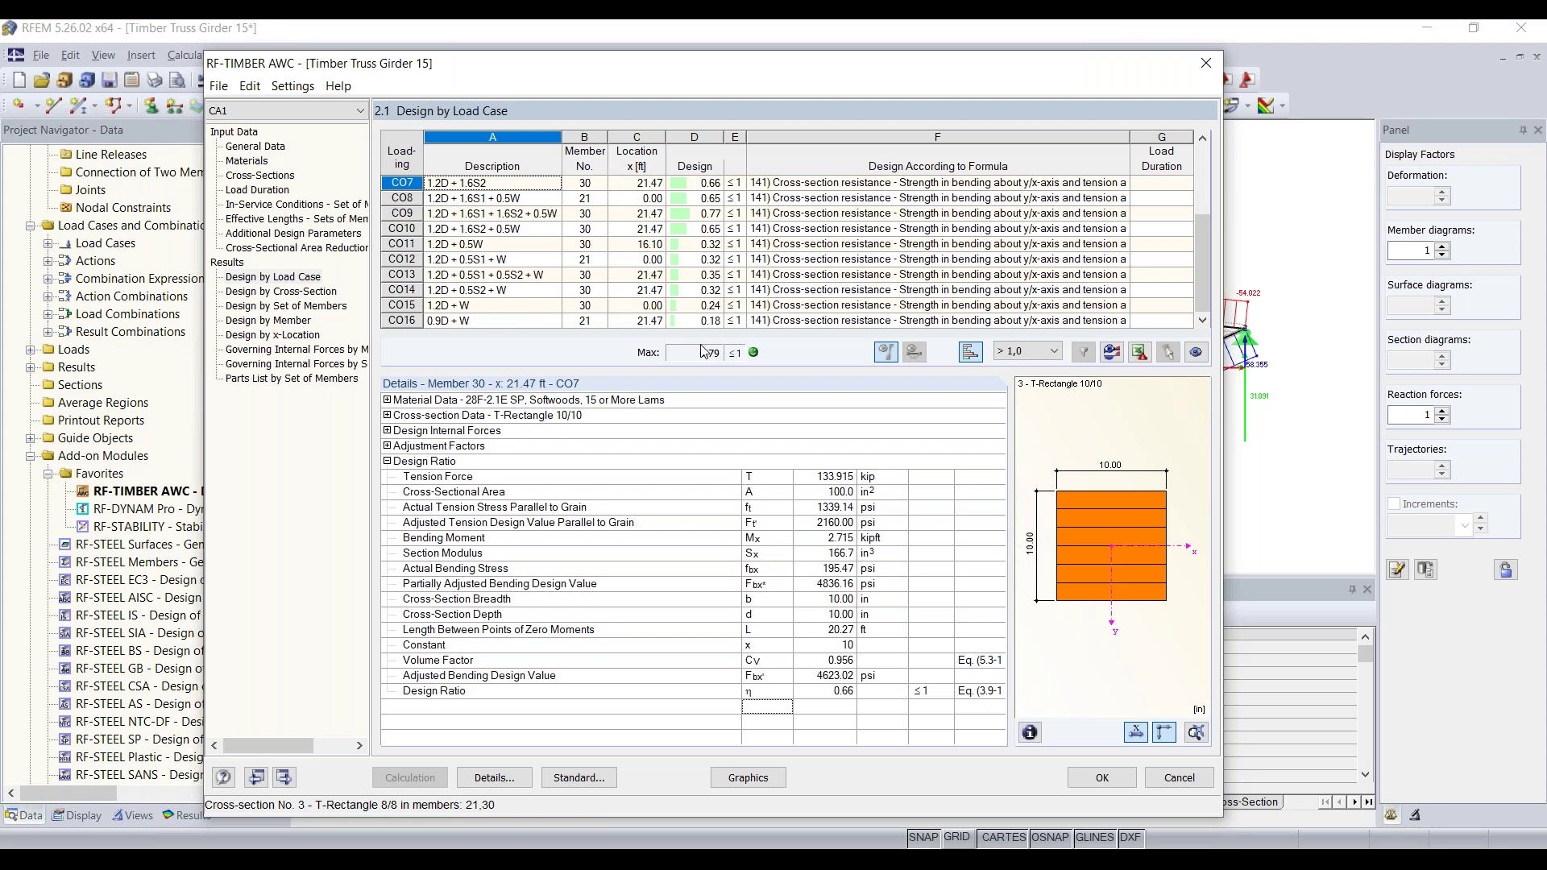
left_click(260, 293)
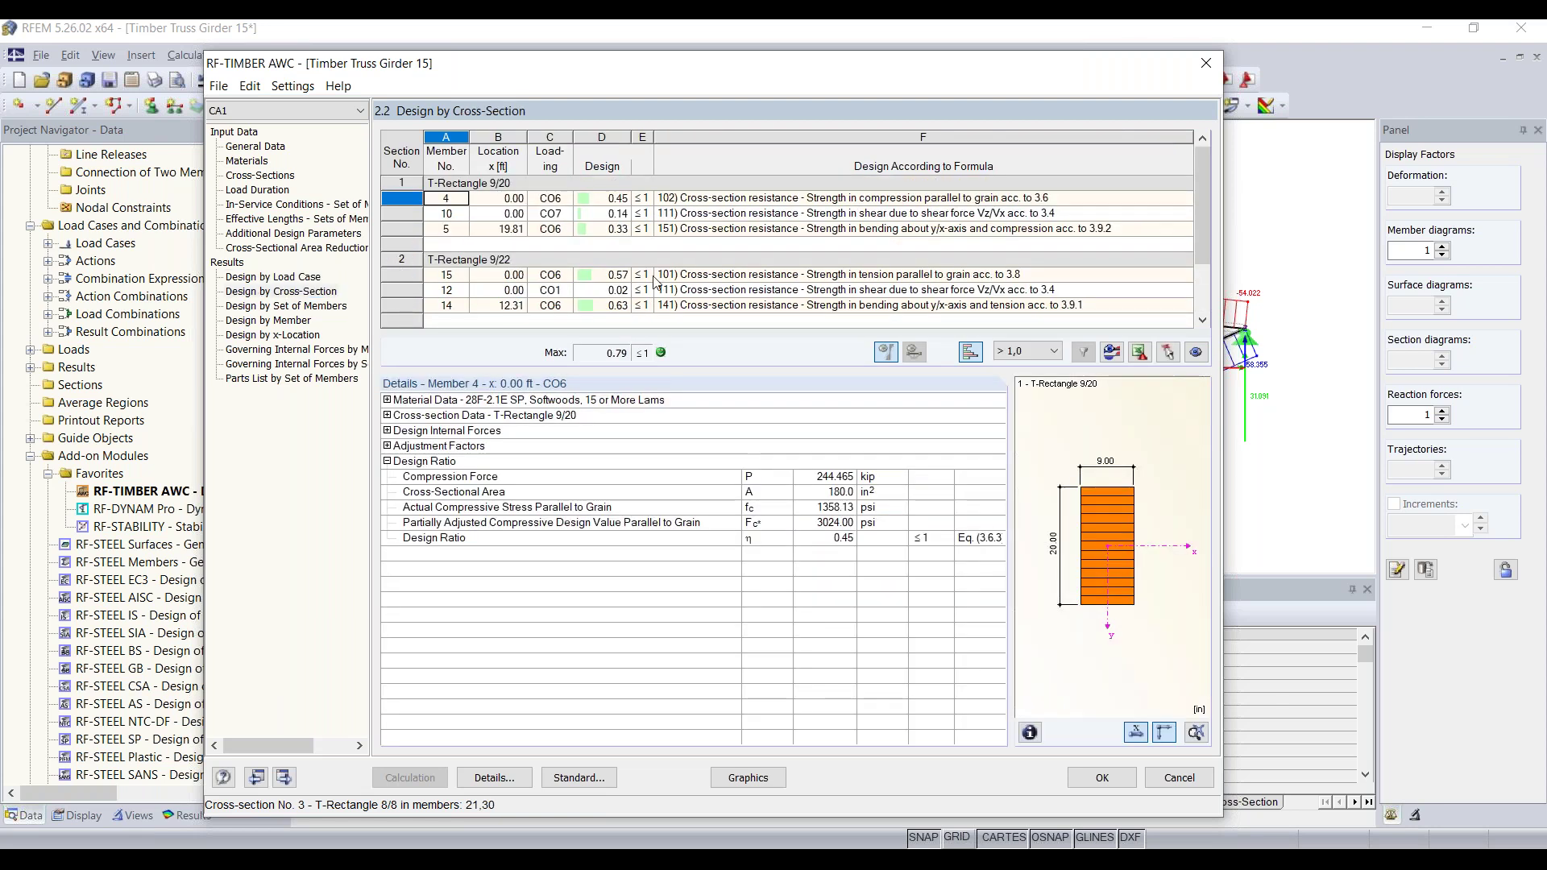
scroll(619, 277, "down", 1)
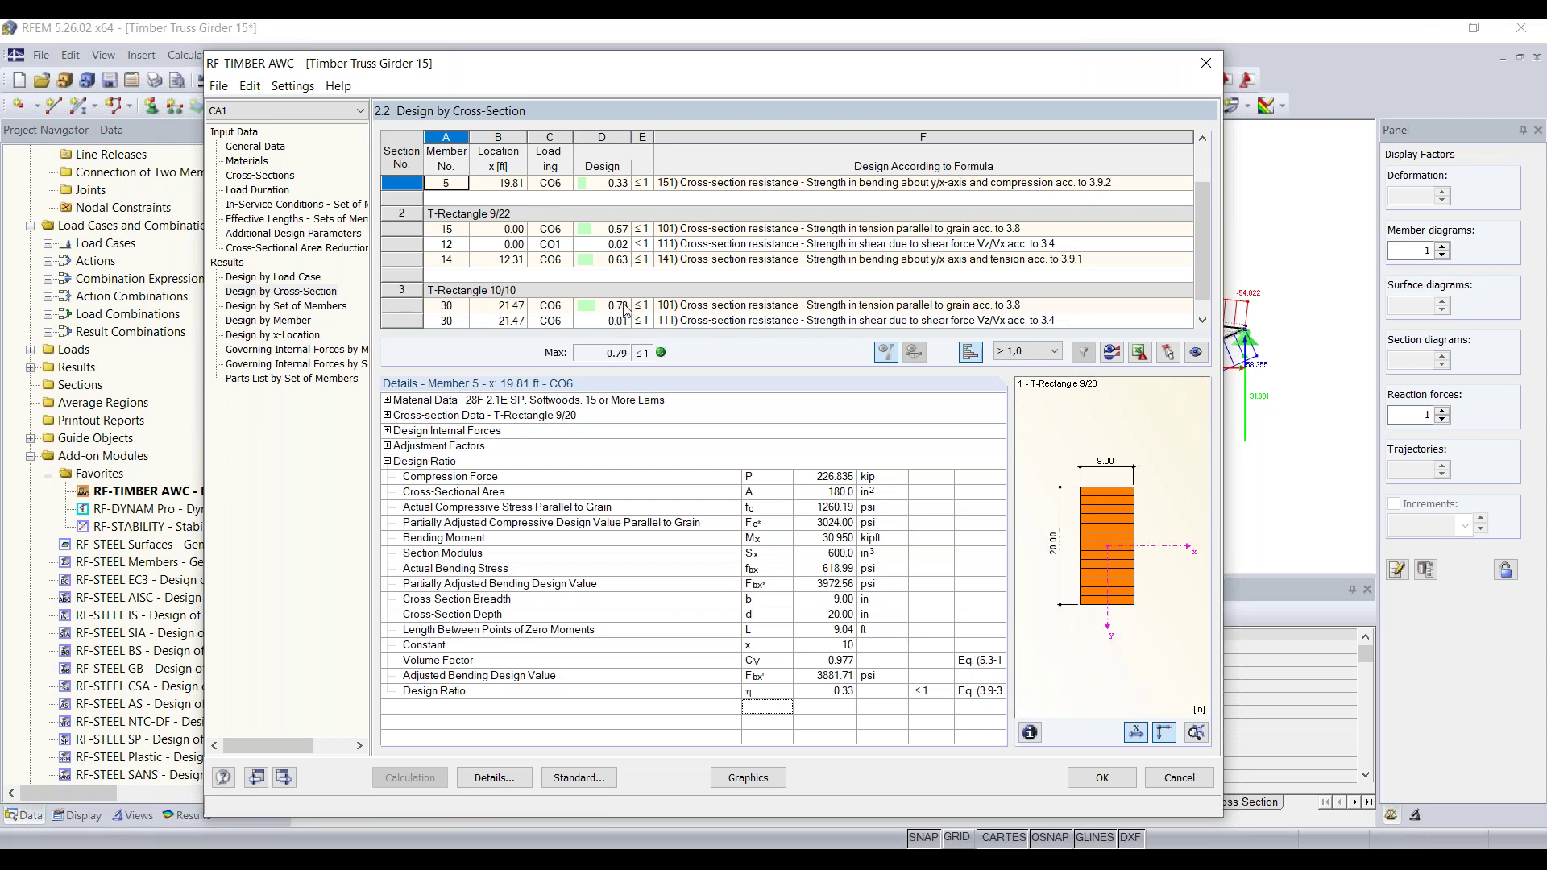
Step: Check the optimized cross-section 3, T-Rectangle 10/10, against the other sections in the cross-section input
scroll(581, 289, "up", 1)
left_click(264, 176)
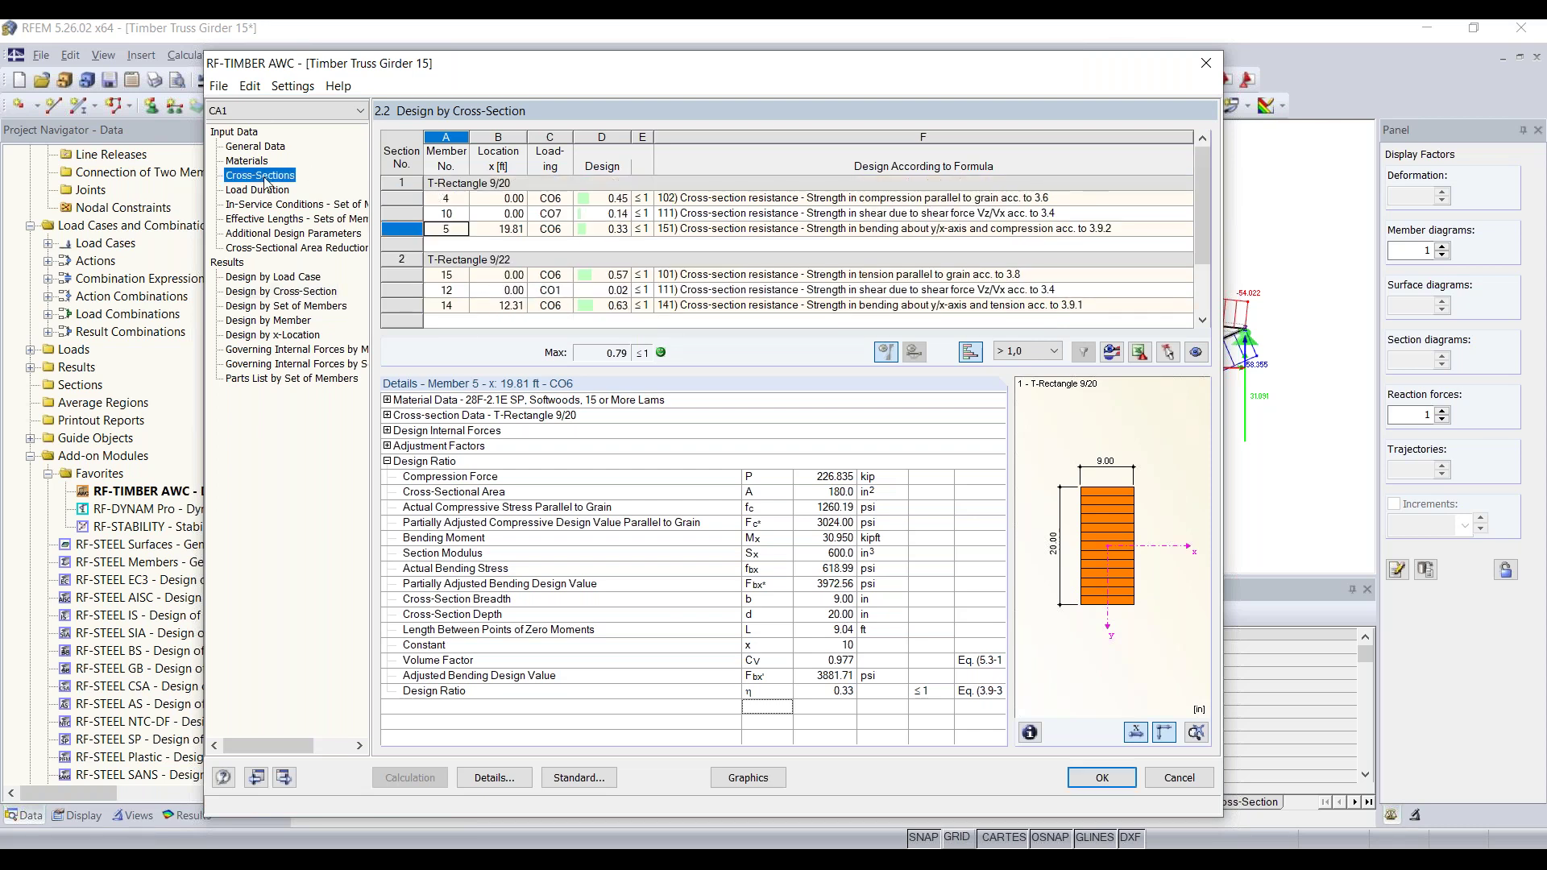
left_click(567, 216)
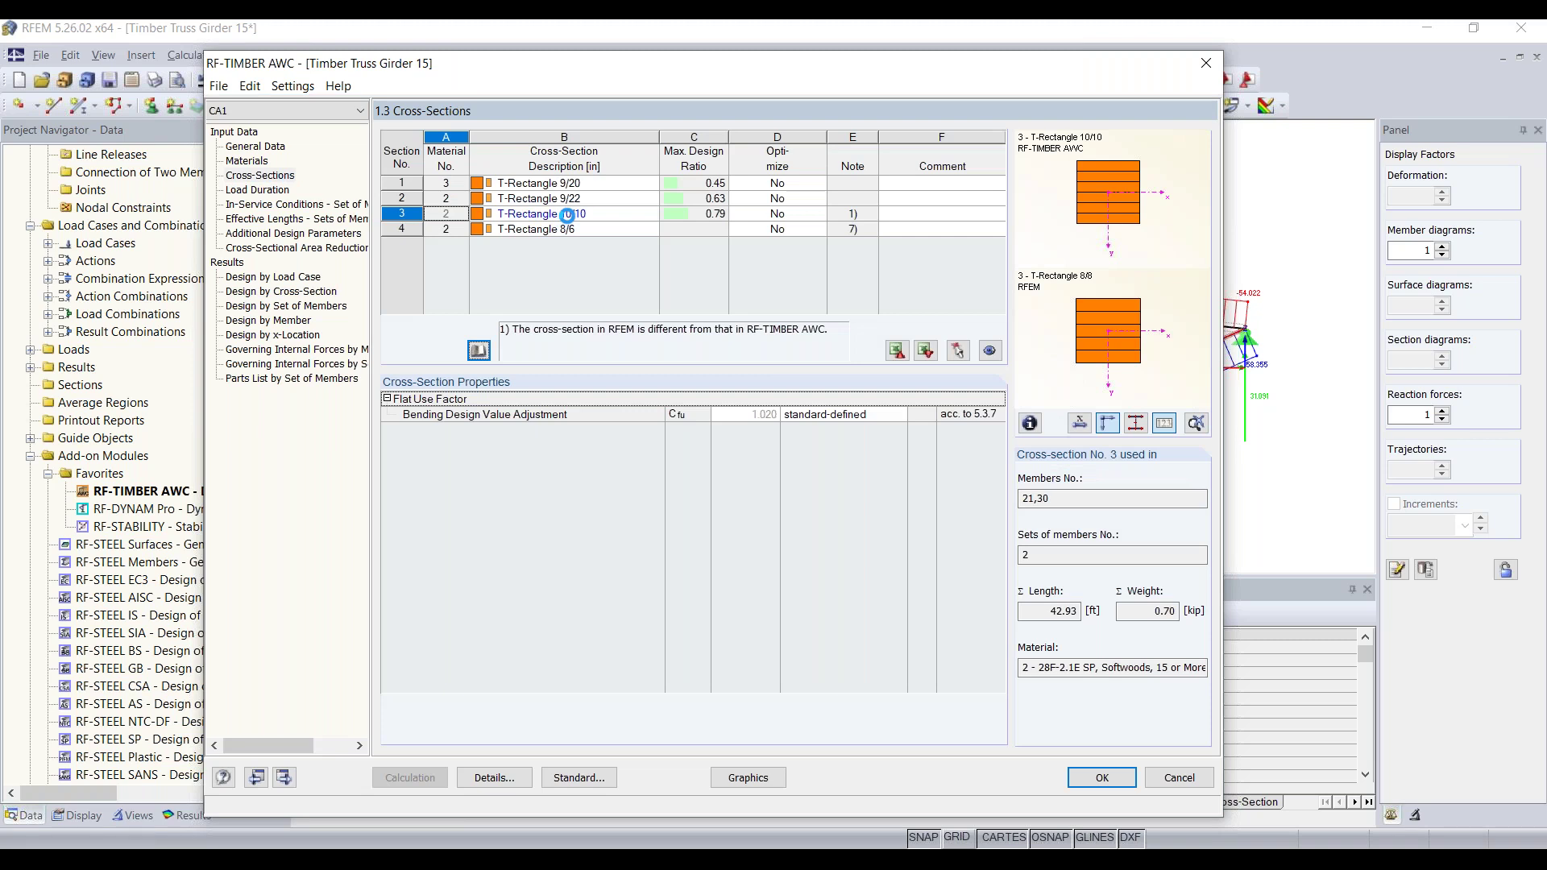
left_click(404, 214)
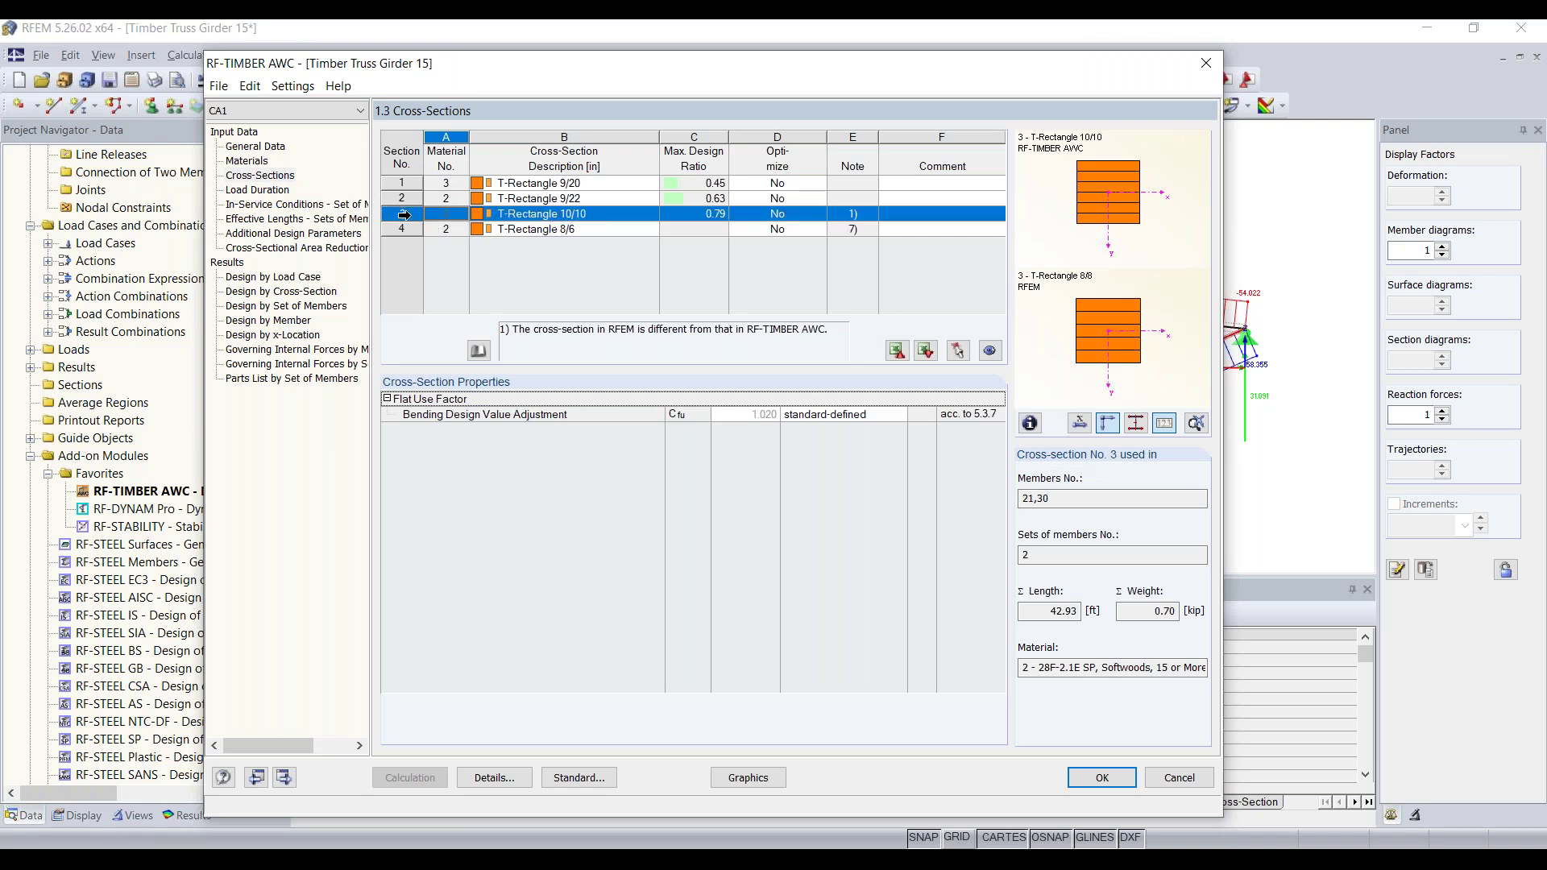
left_click(592, 230)
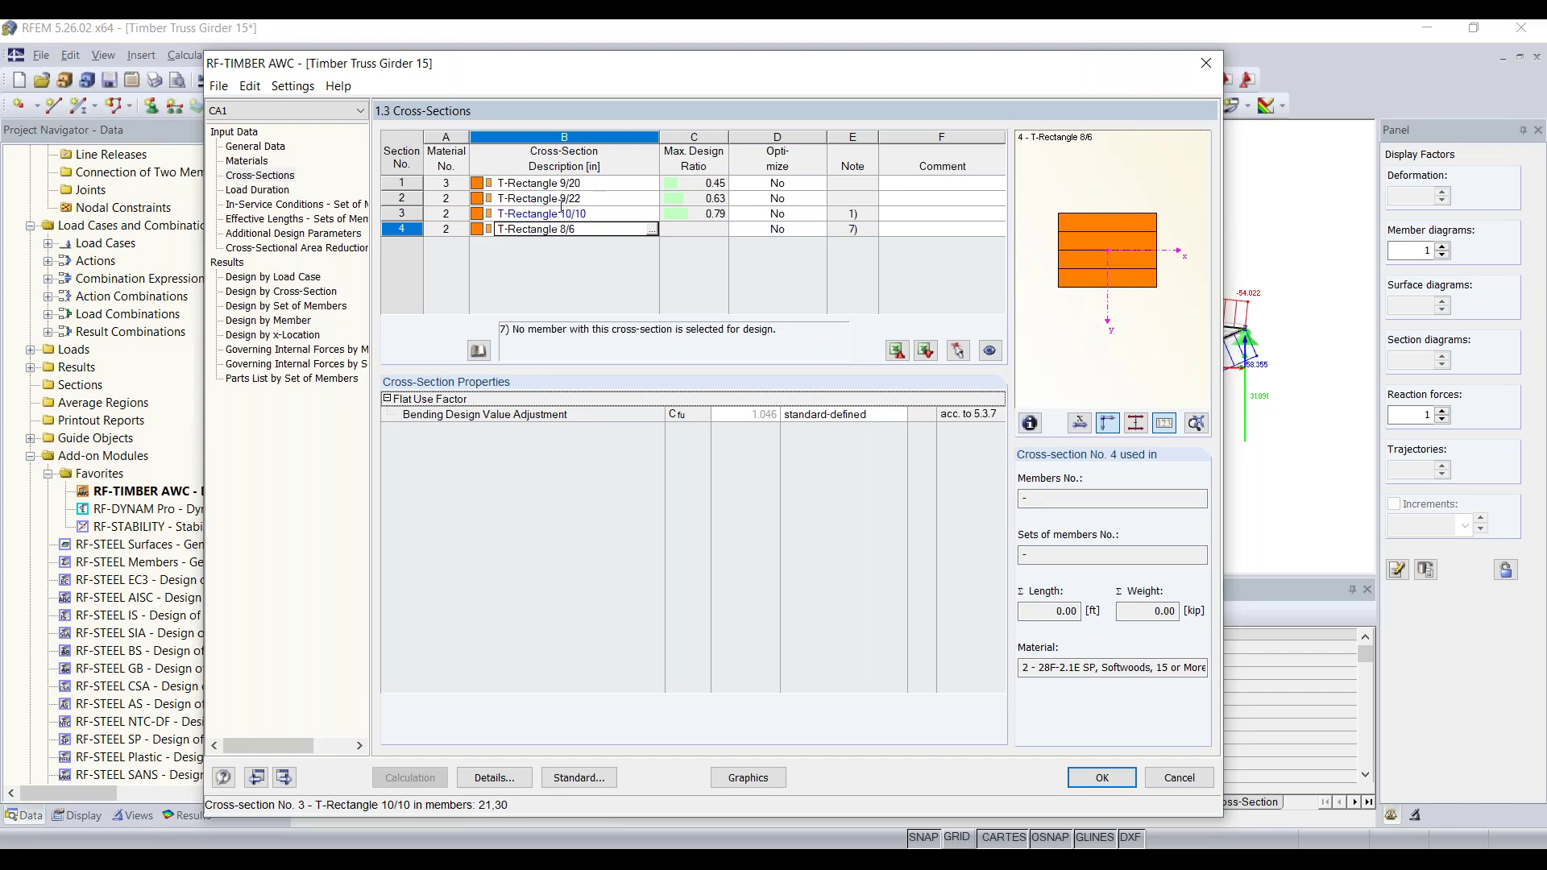
left_click(519, 215)
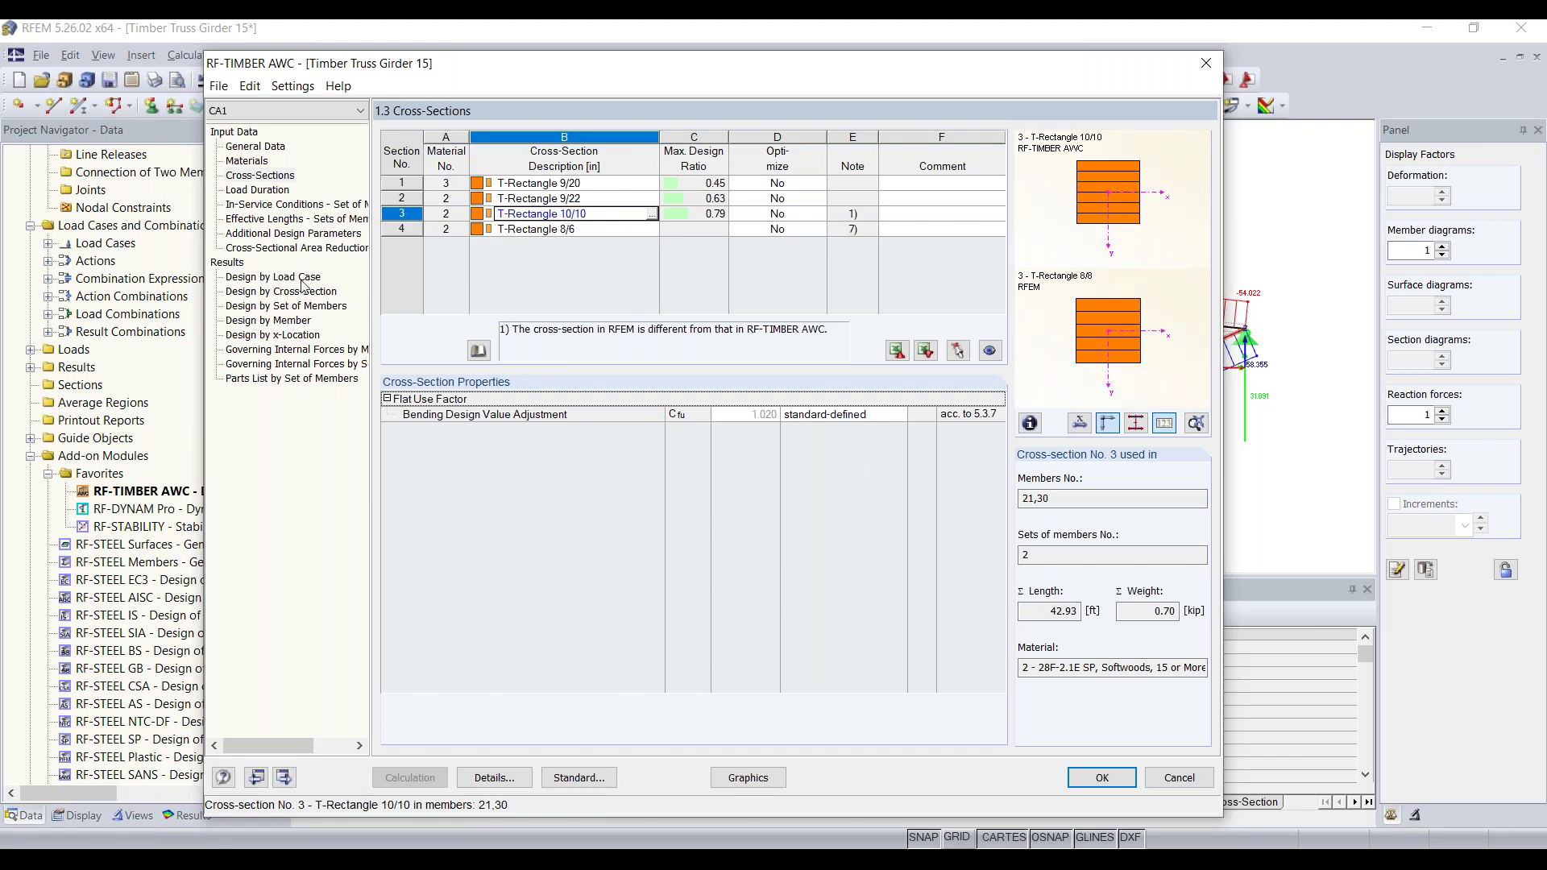
Step: Uncover the truss model briefly, and review the design ratios by set of members and by cross-section
left_click_drag(584, 71, 592, 471)
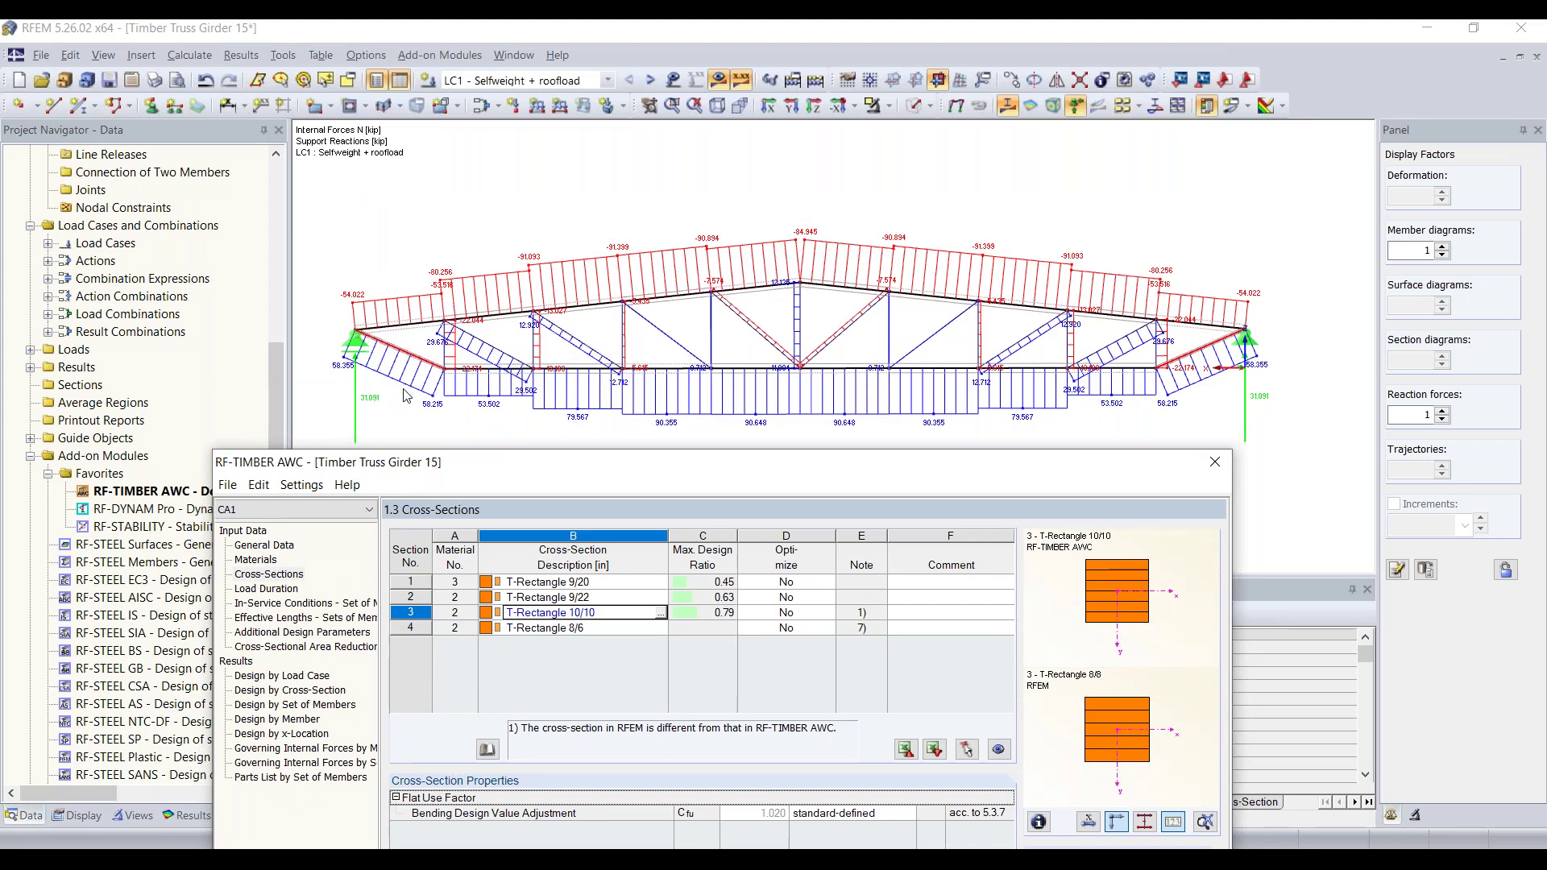
left_click_drag(581, 466, 569, 266)
left_click_drag(544, 163, 530, 93)
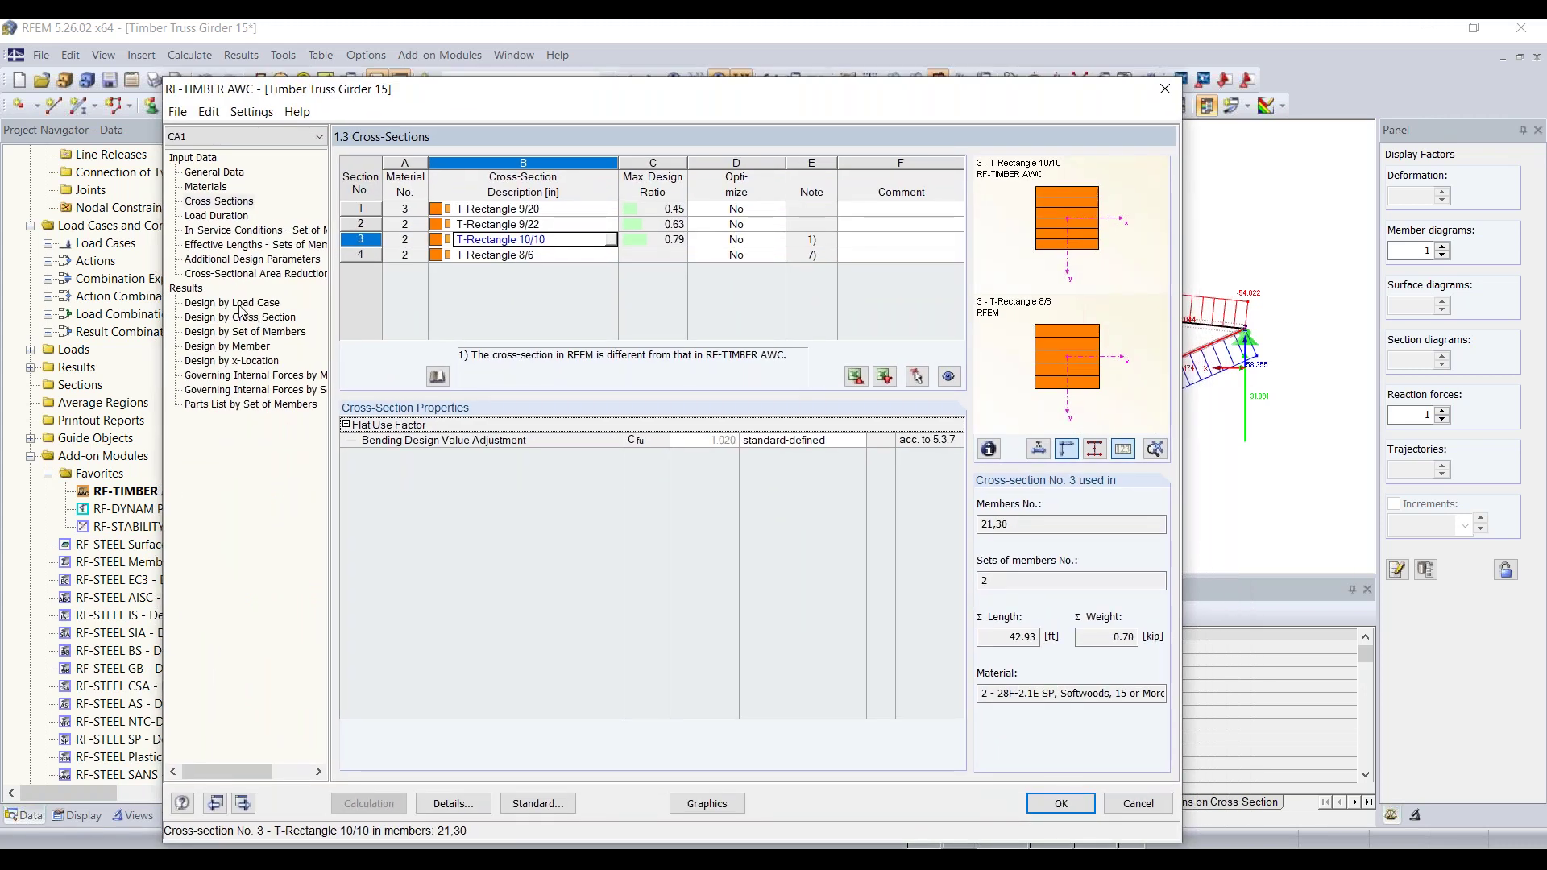
left_click(242, 331)
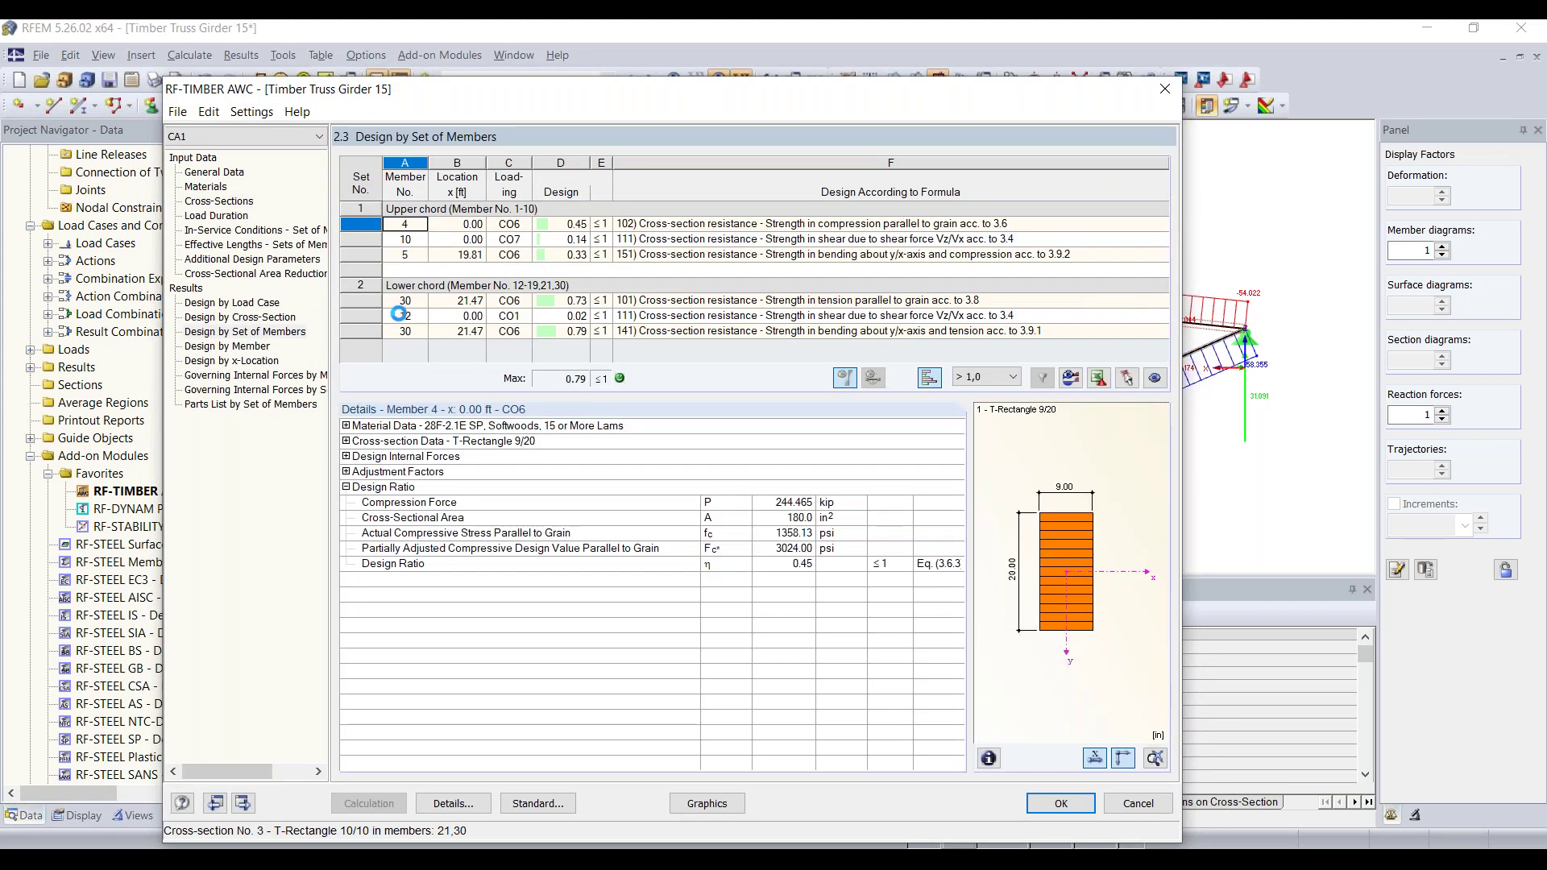
left_click(239, 317)
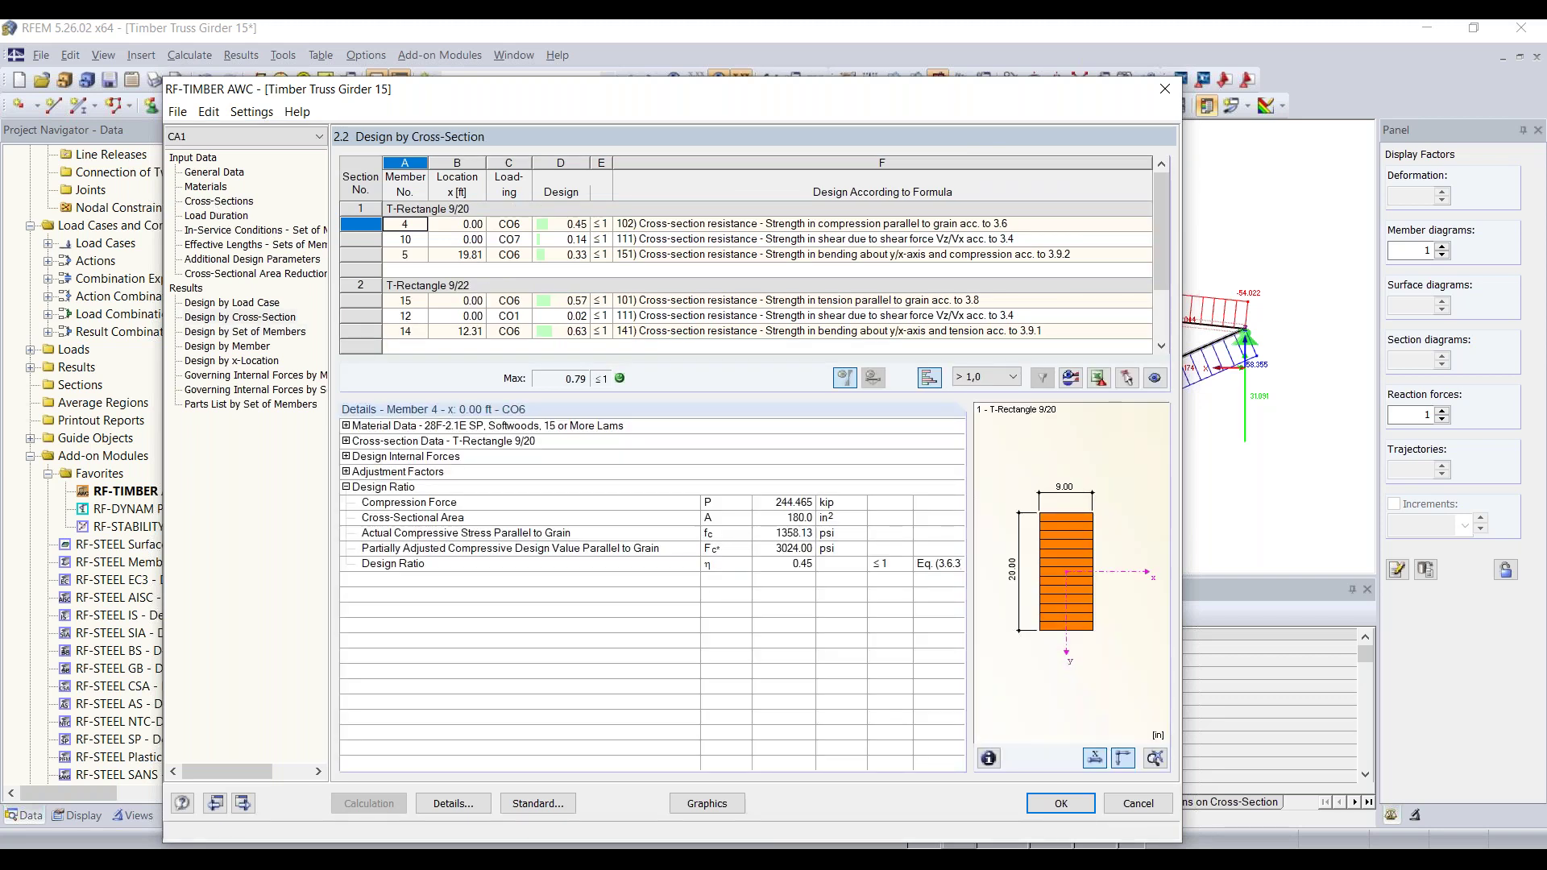
Step: Export all cross-sections to RFEM, accept the deletion of the existing results, and rerun the timber design calculation
left_click(218, 201)
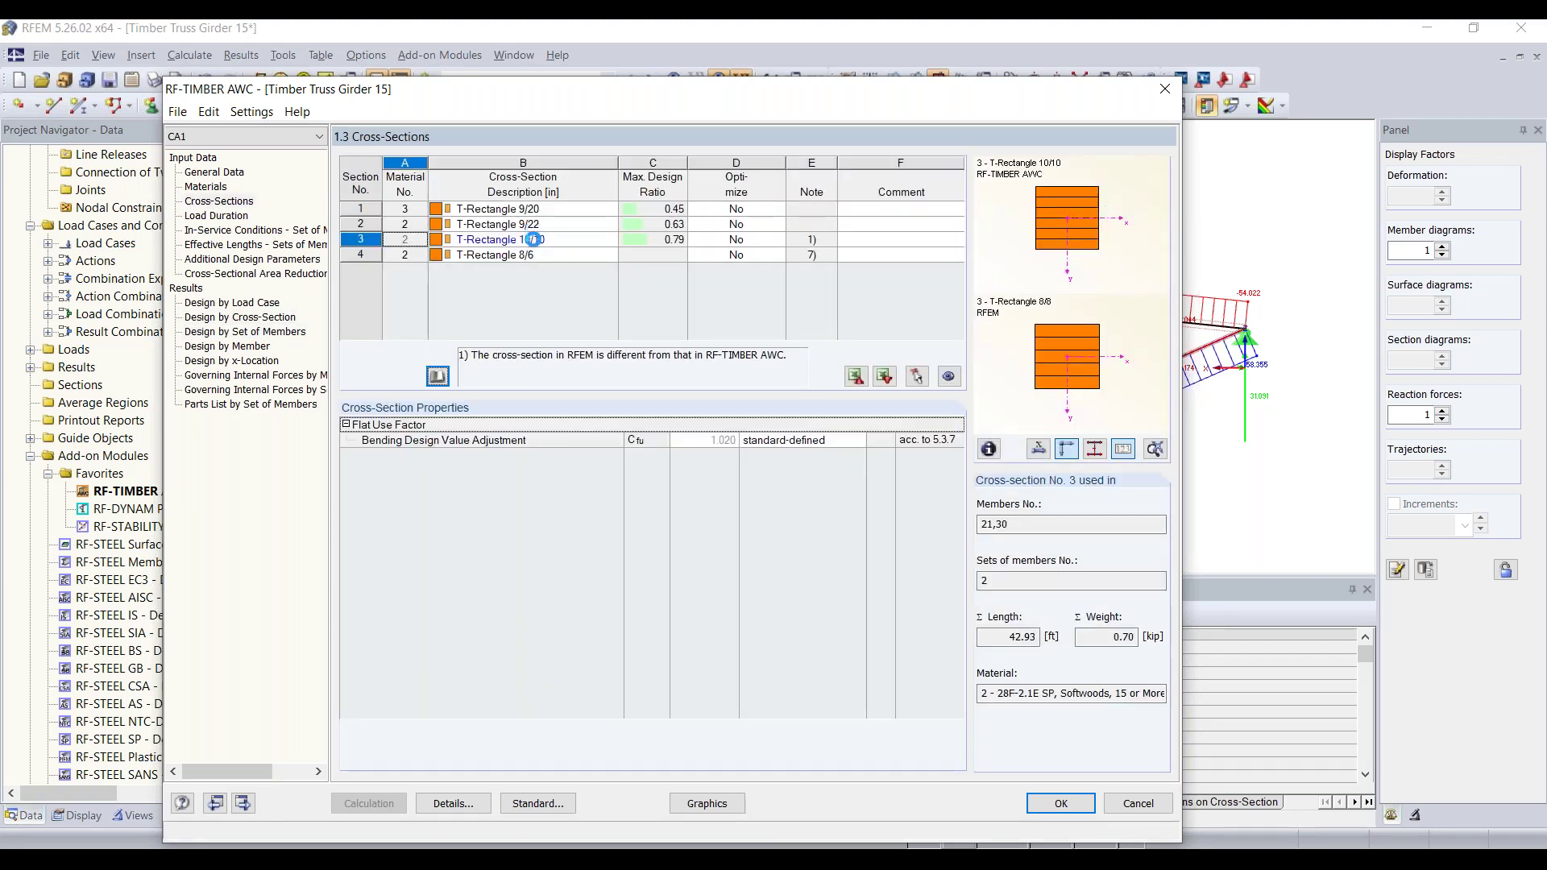
right_click(534, 239)
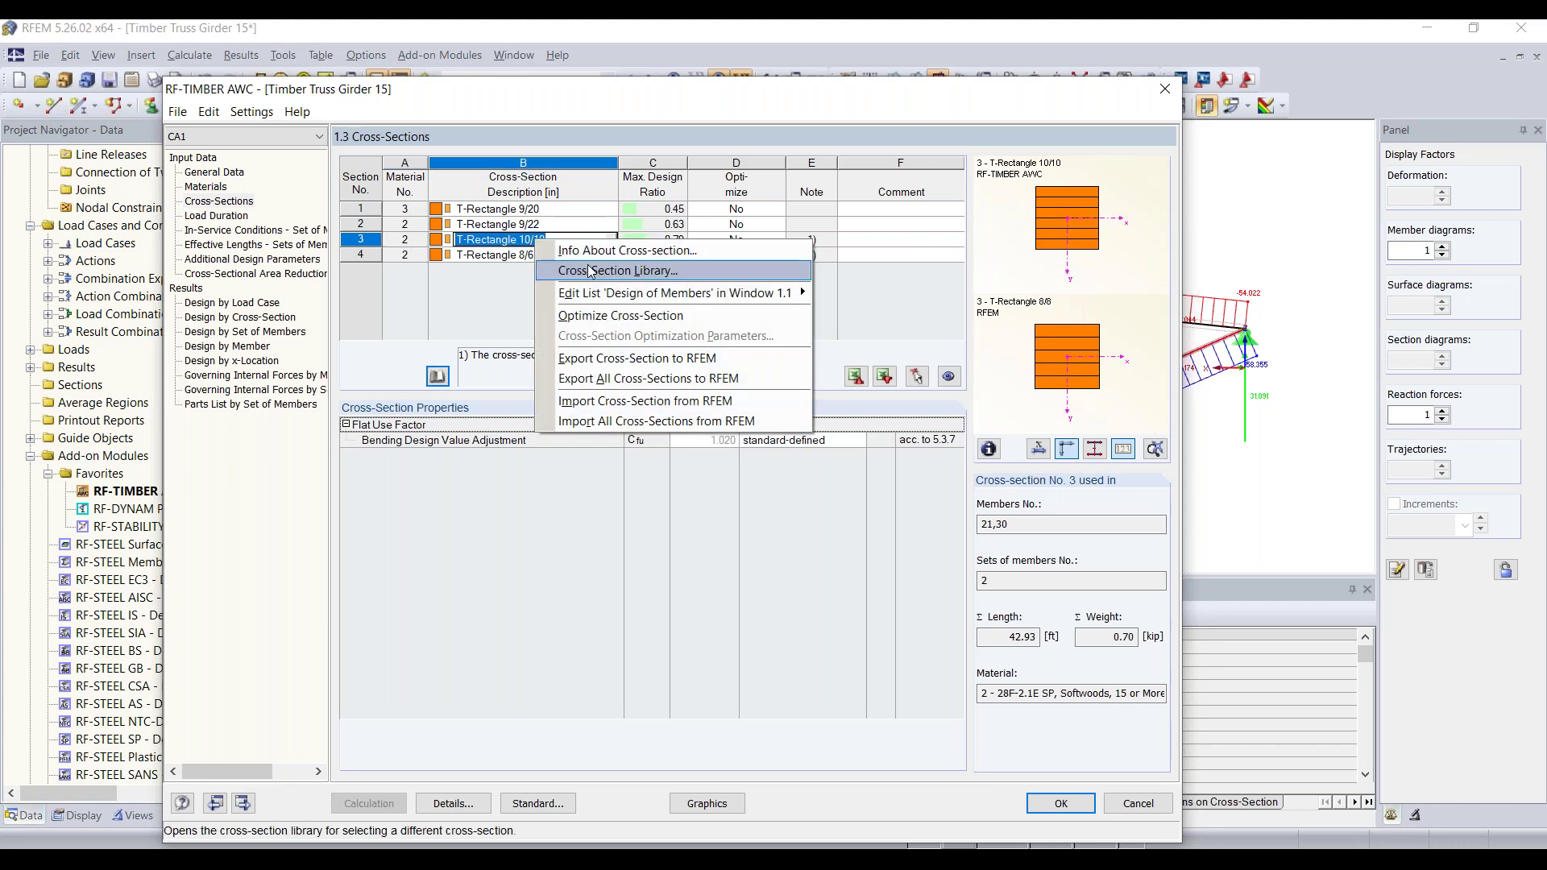
left_click(652, 382)
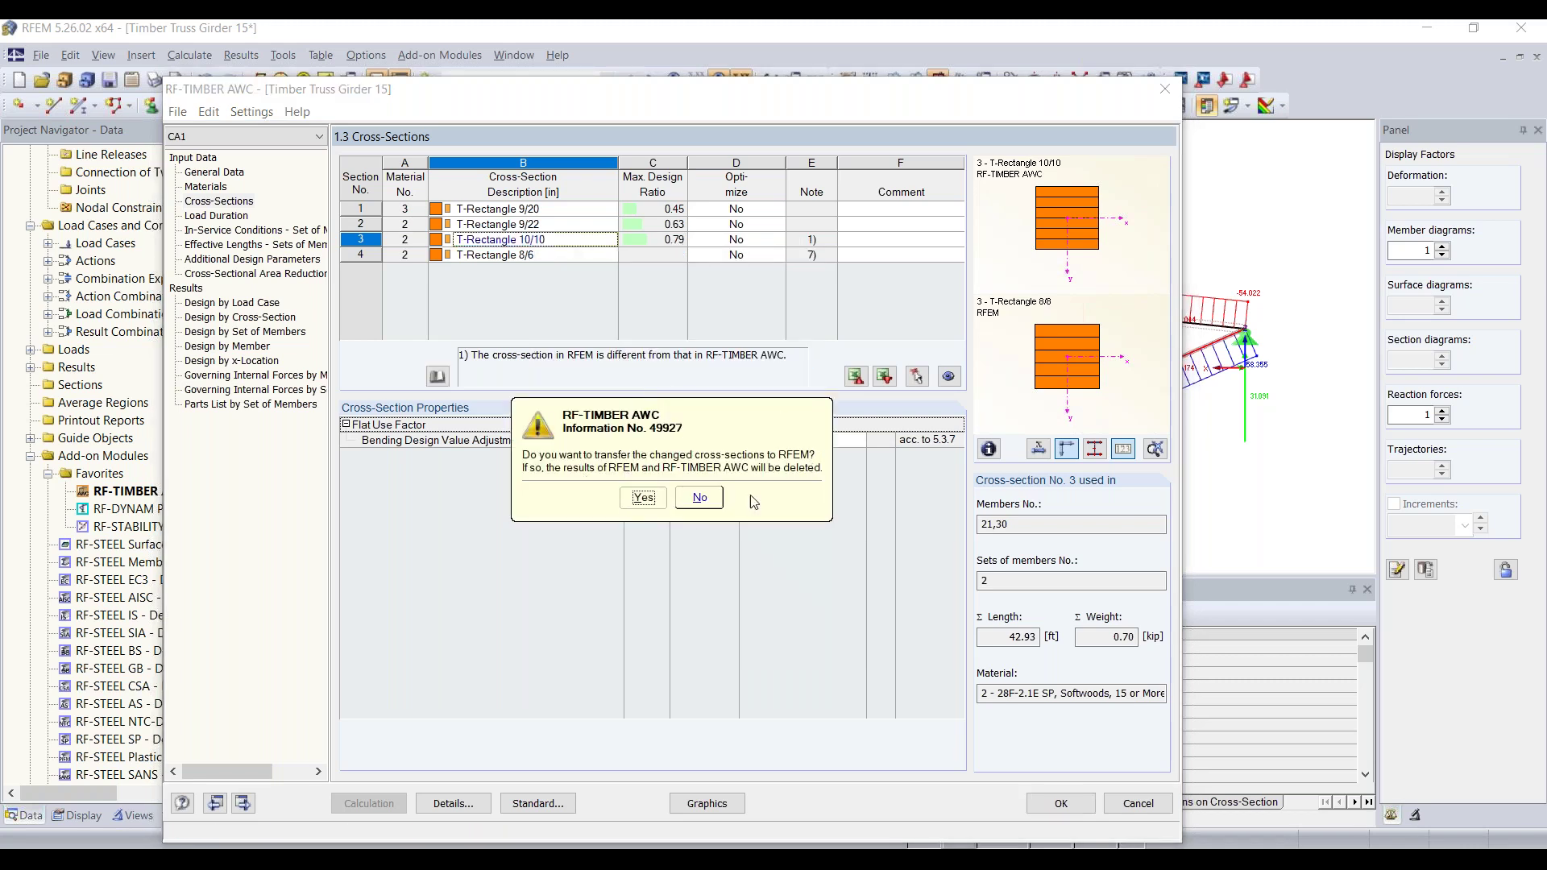
left_click(643, 498)
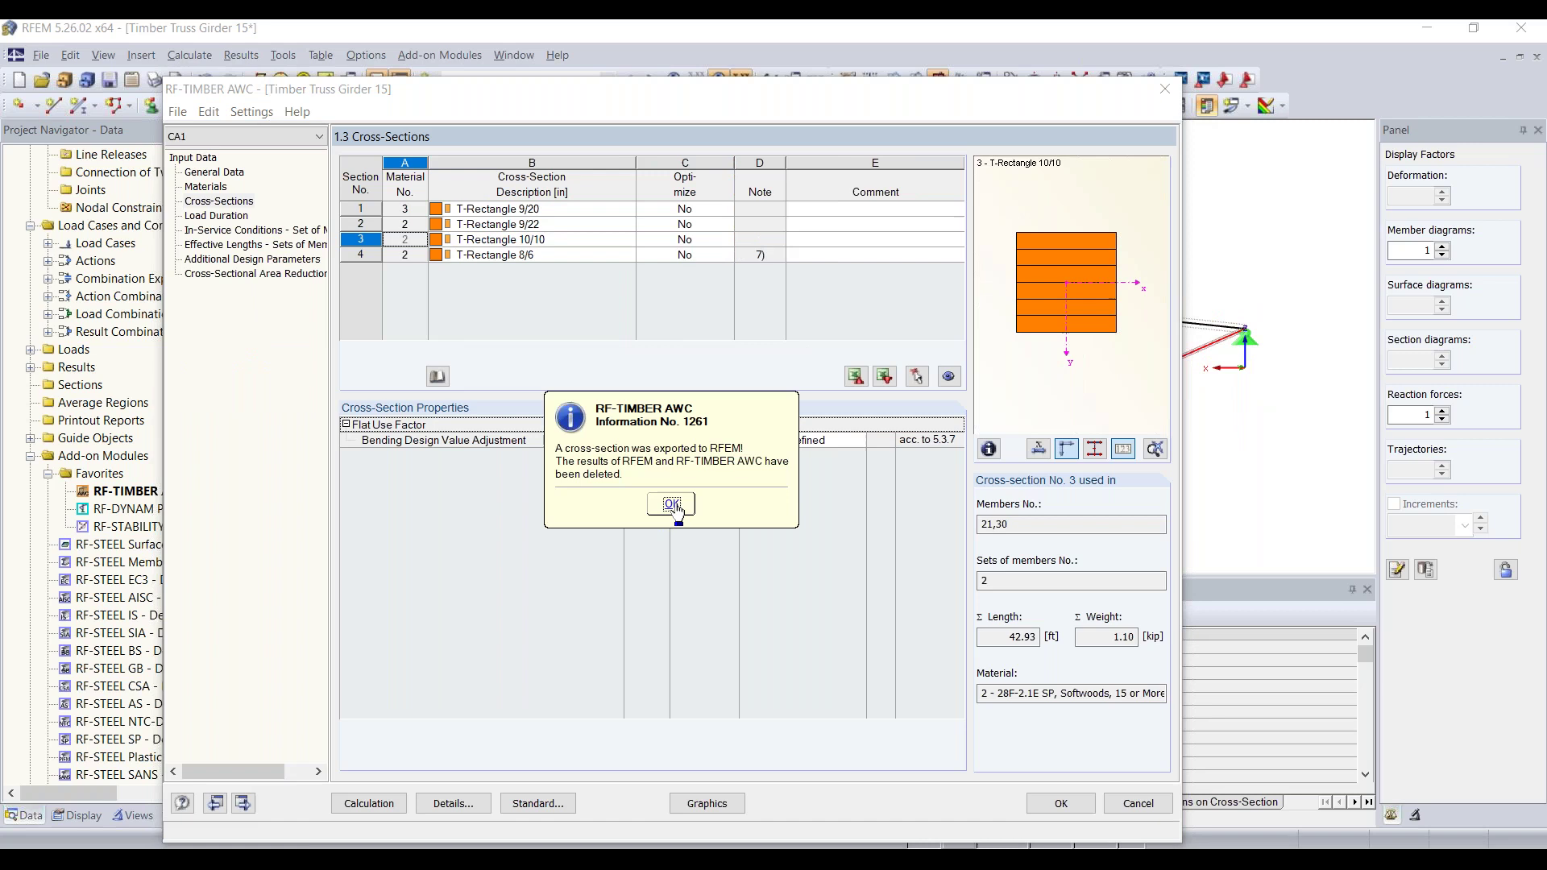
left_click(674, 506)
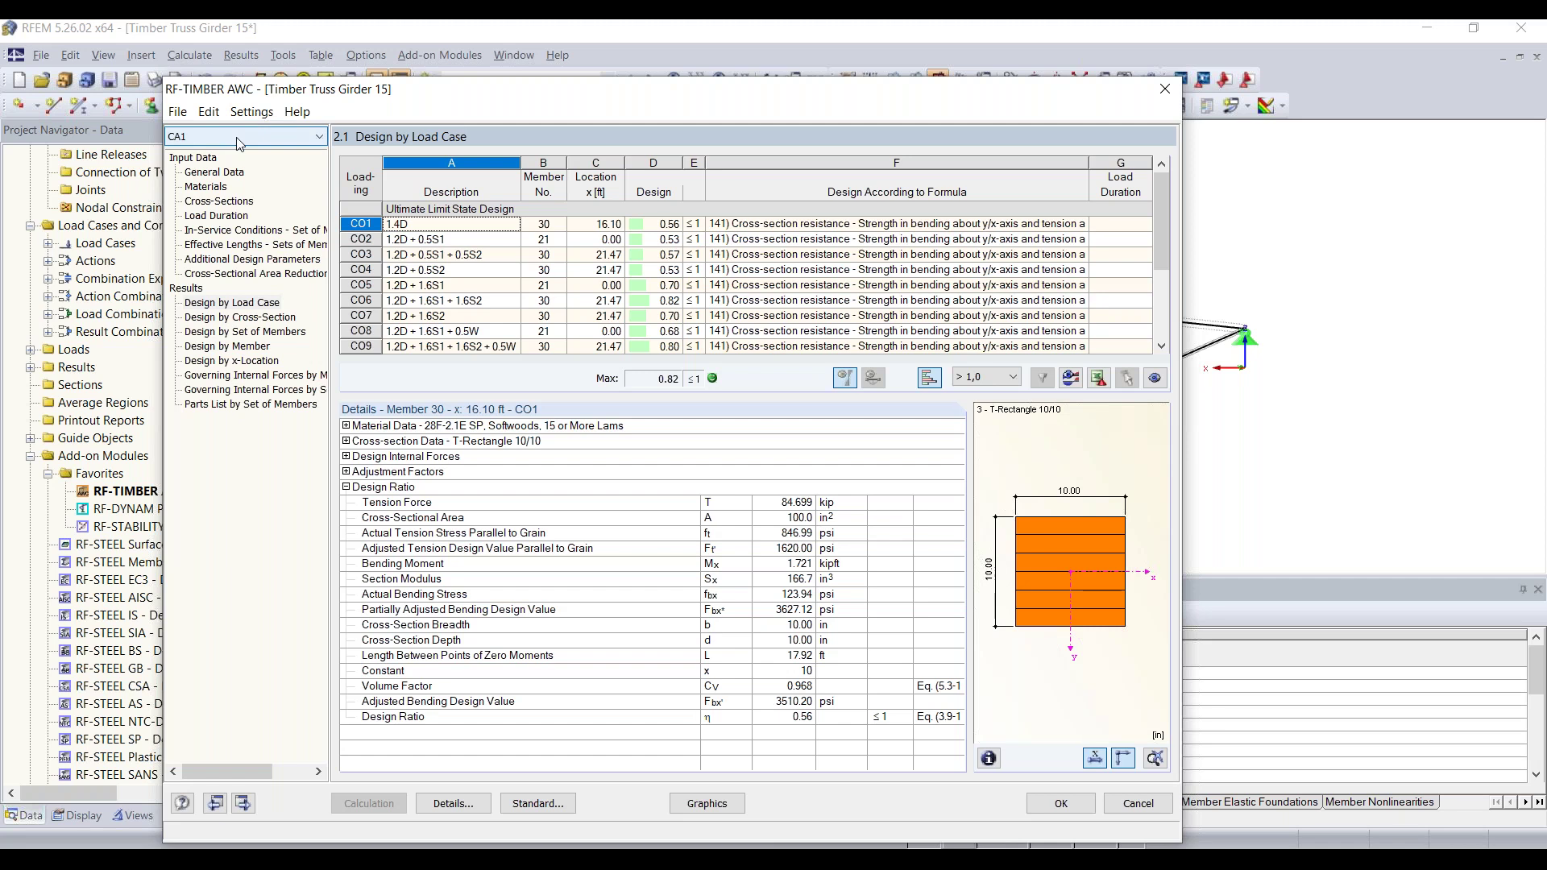
Step: Rename design case 1 as "Upper + lower chords"
left_click(177, 113)
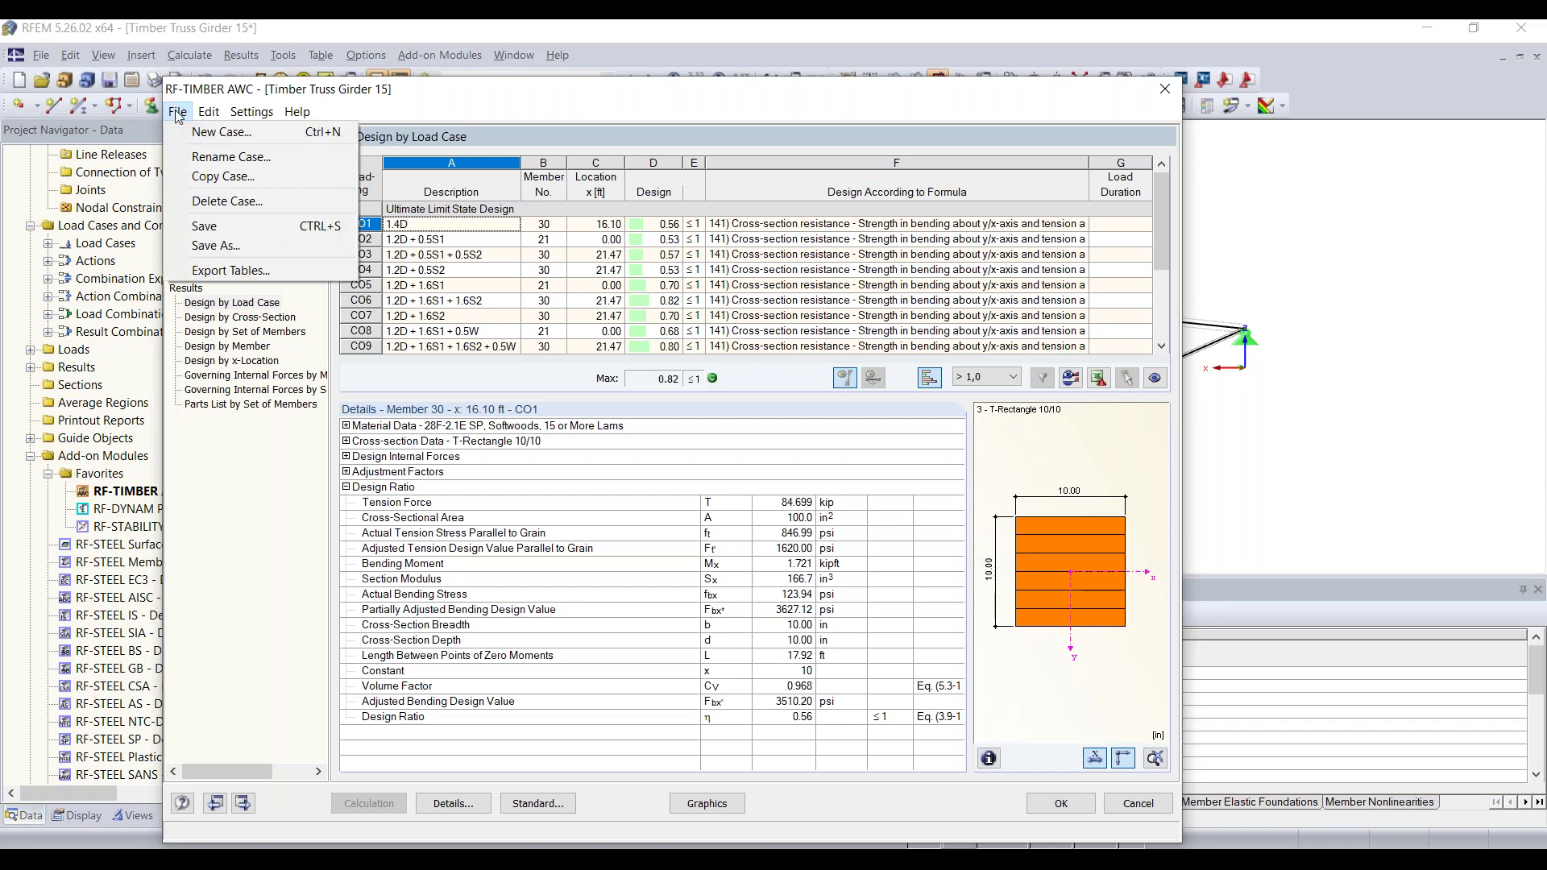
left_click(228, 158)
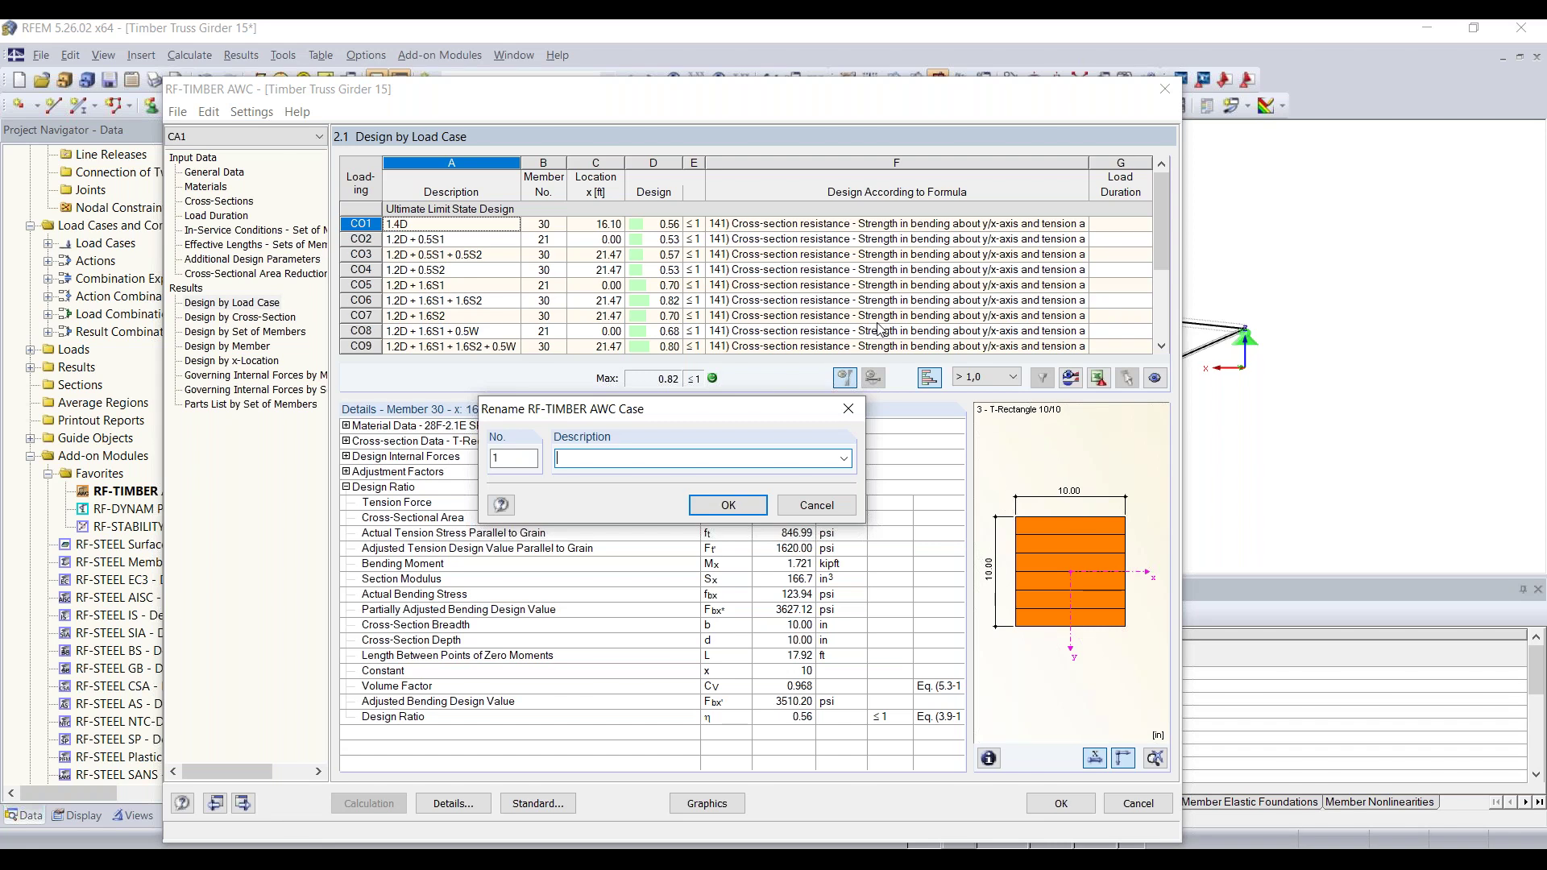
type("Upper + lower chords")
key("Return")
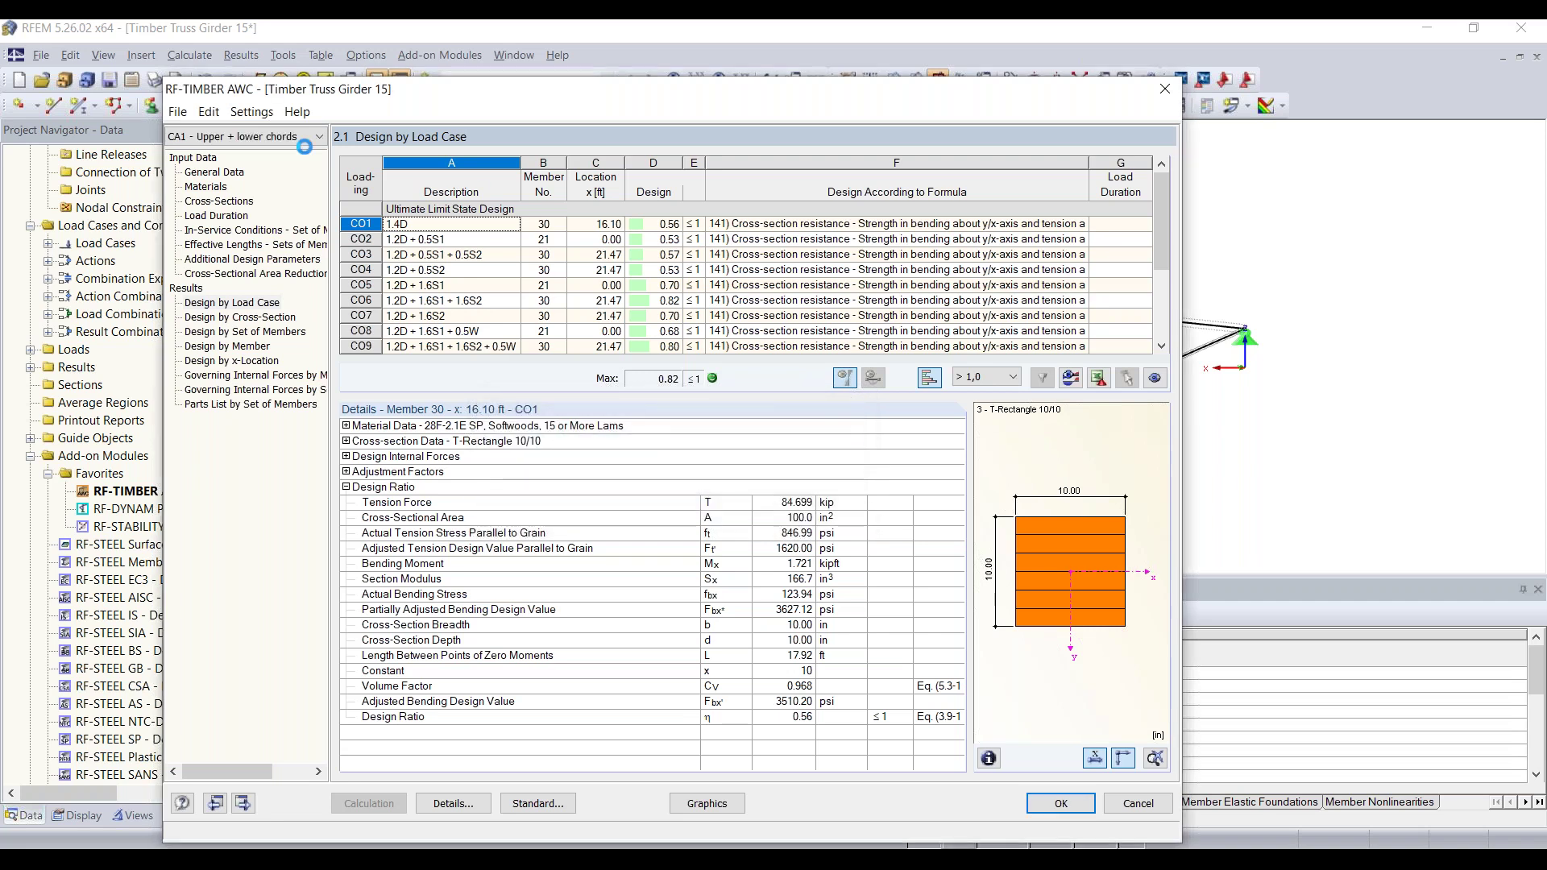
Step: Create a new timber design case No. 2 with the description "Diagonals"
left_click(172, 114)
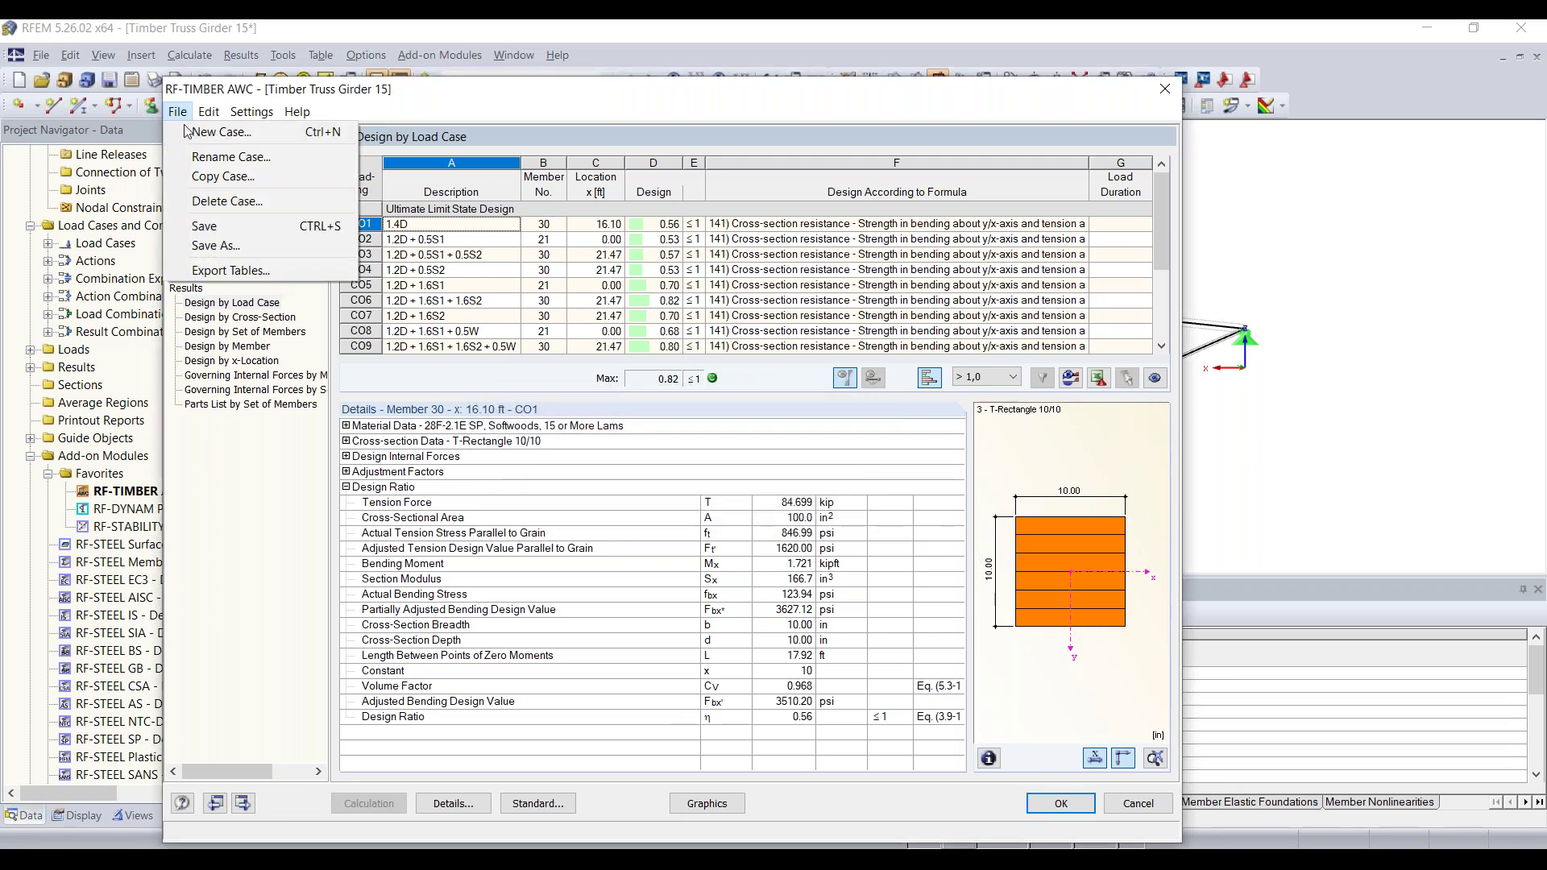
left_click(191, 135)
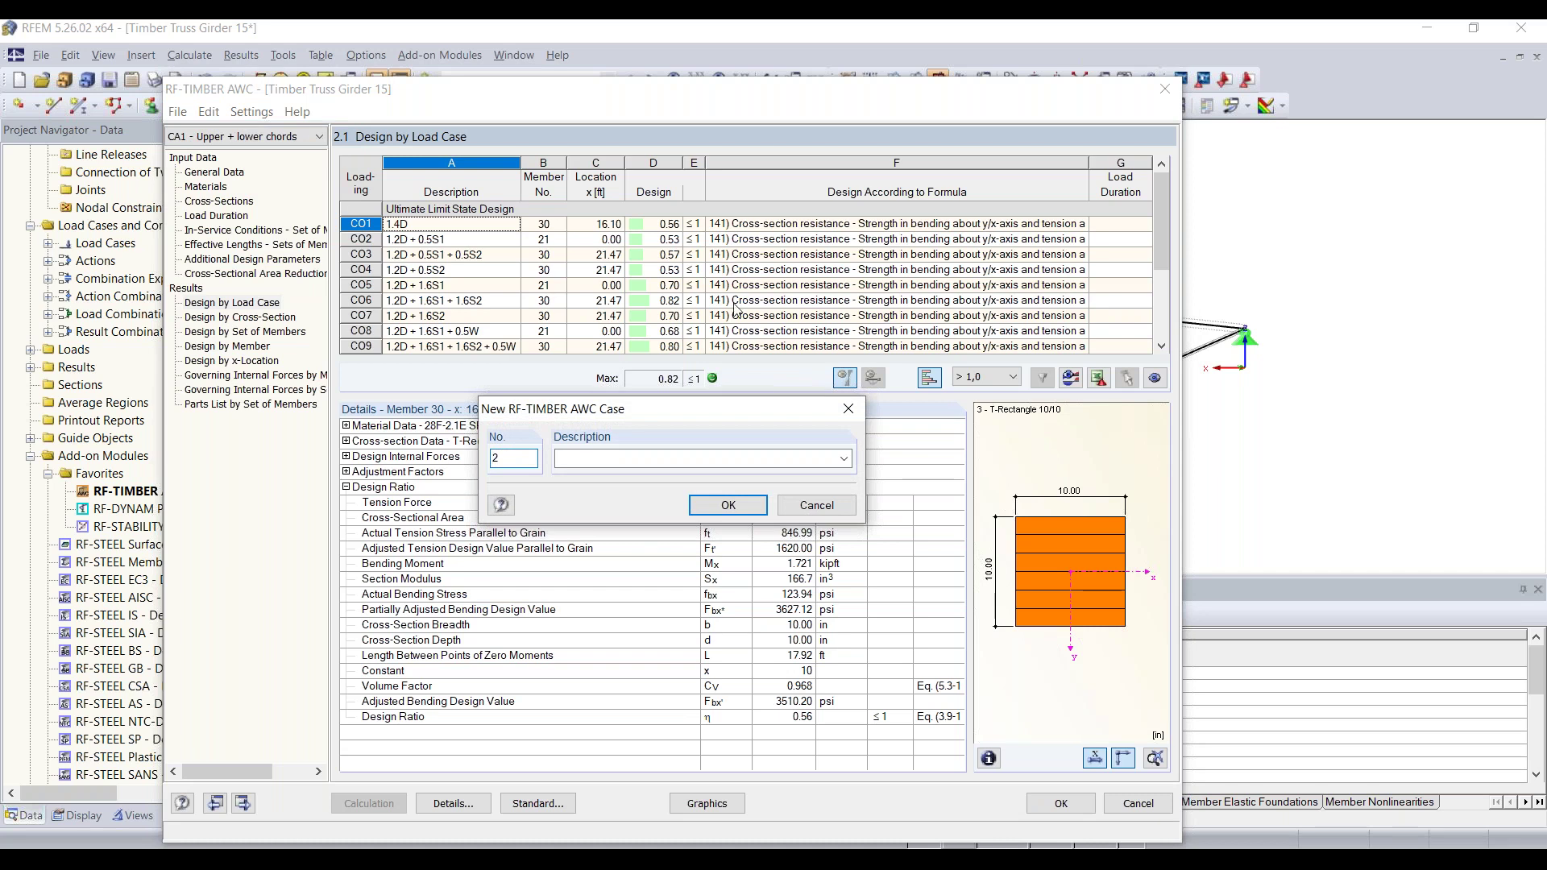
left_click(681, 461)
type("Diag")
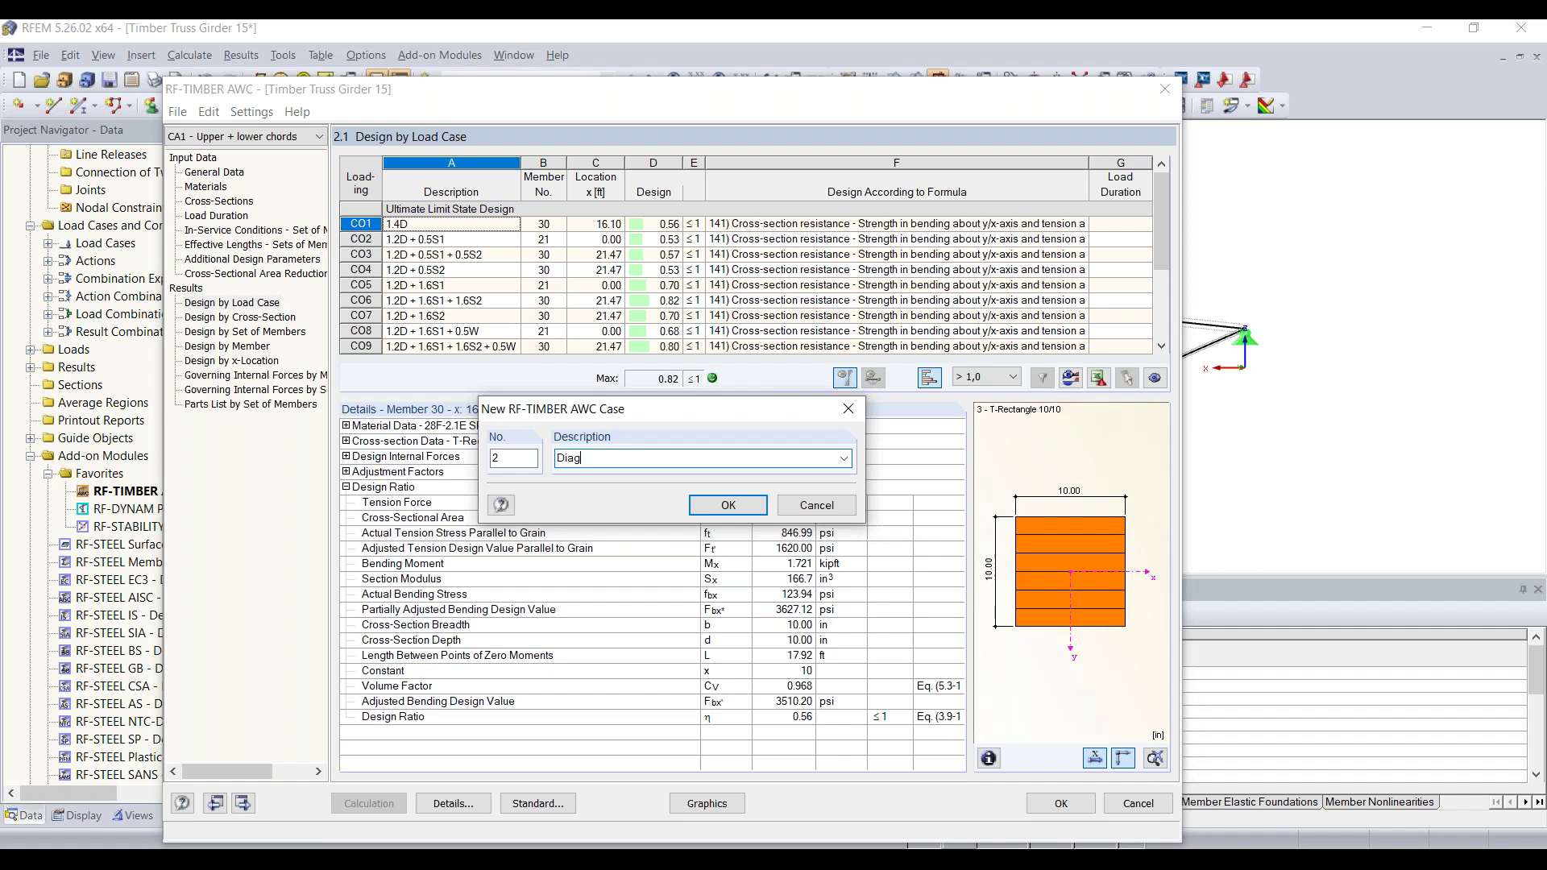
type("onals")
left_click(729, 505)
left_click(615, 493)
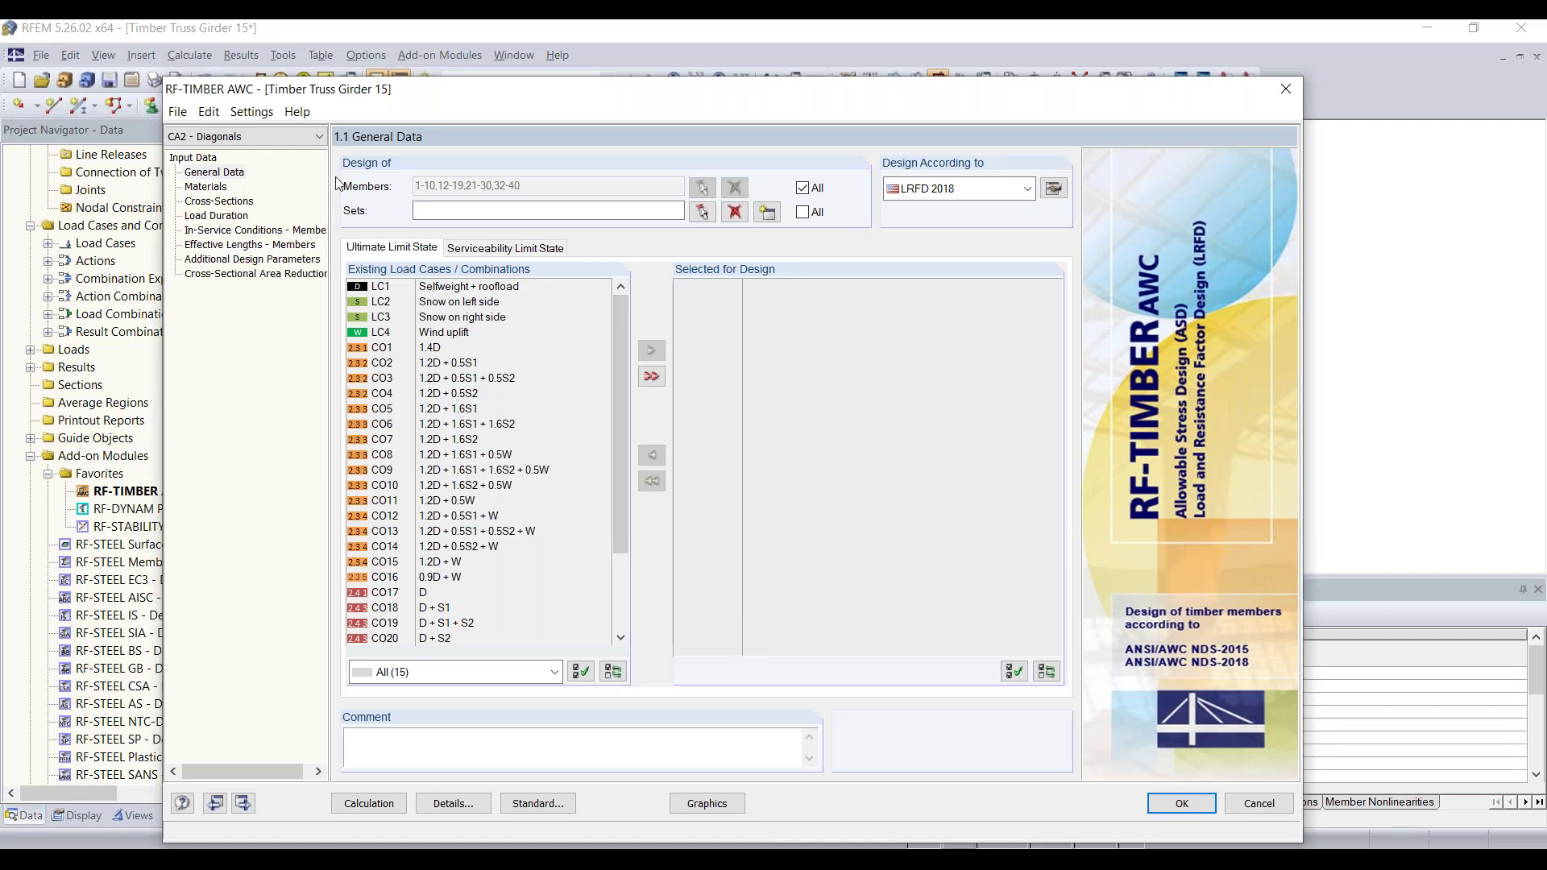
Step: Clear the preset choice of all members for the Diagonals case and open graphical member selection in the model
left_click(803, 190)
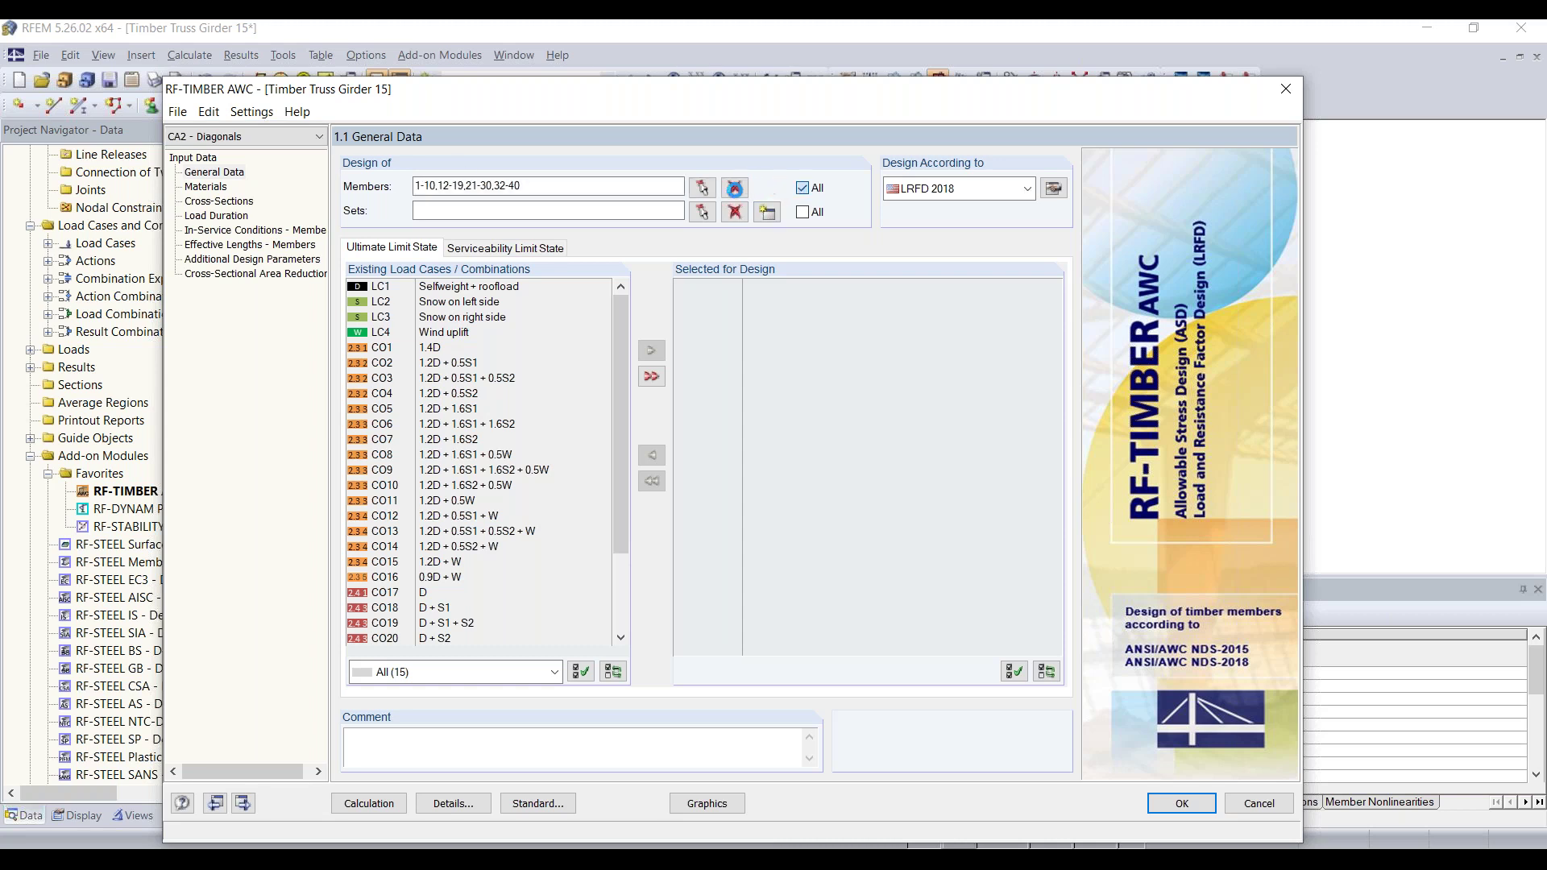
left_click(734, 188)
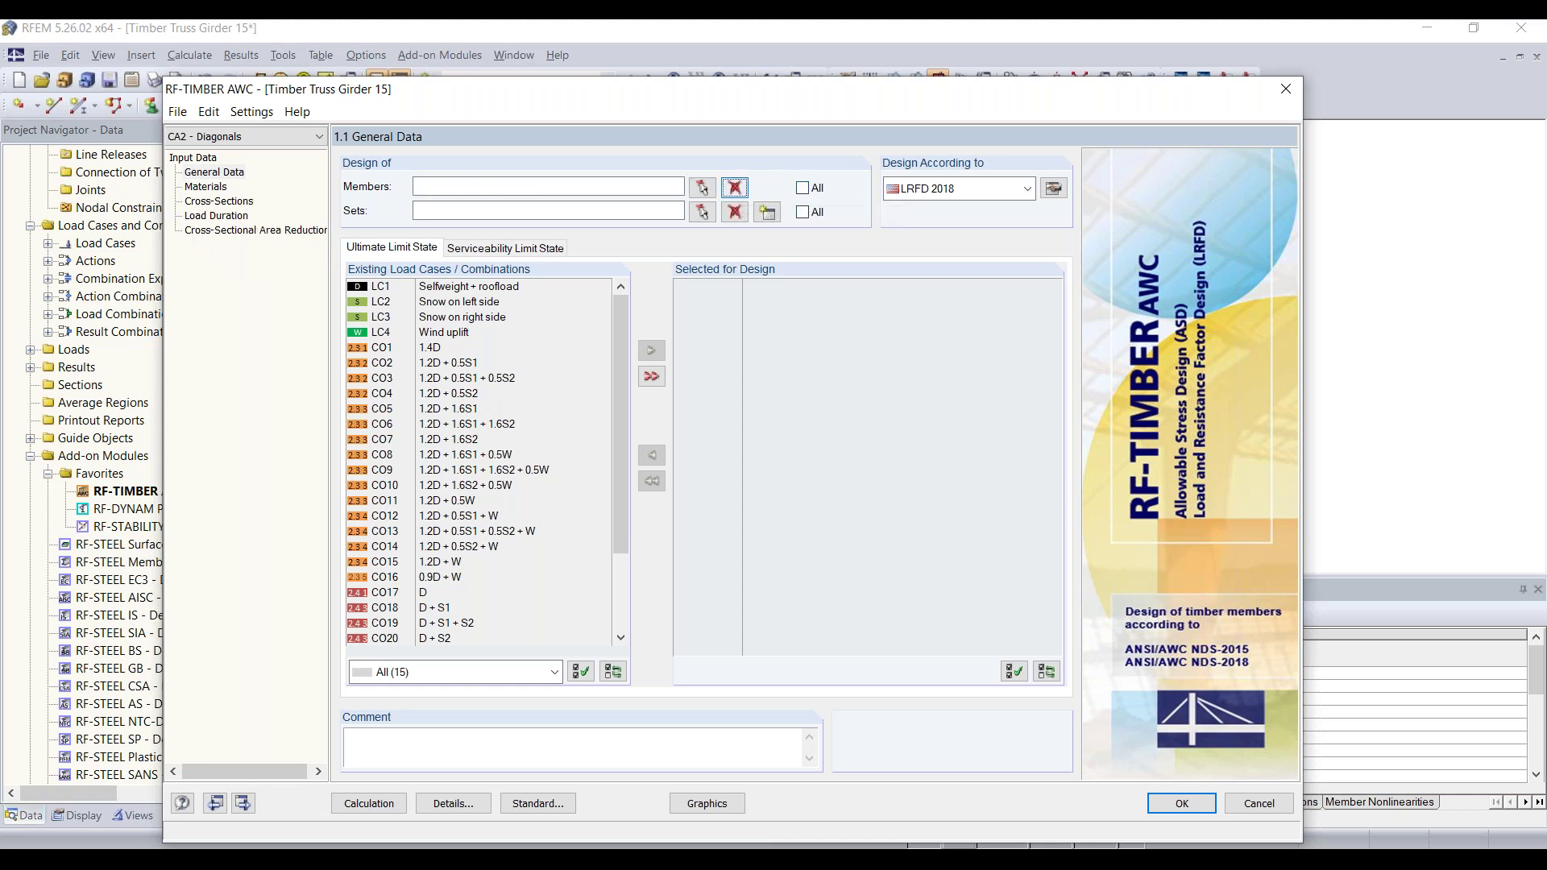
left_click(703, 189)
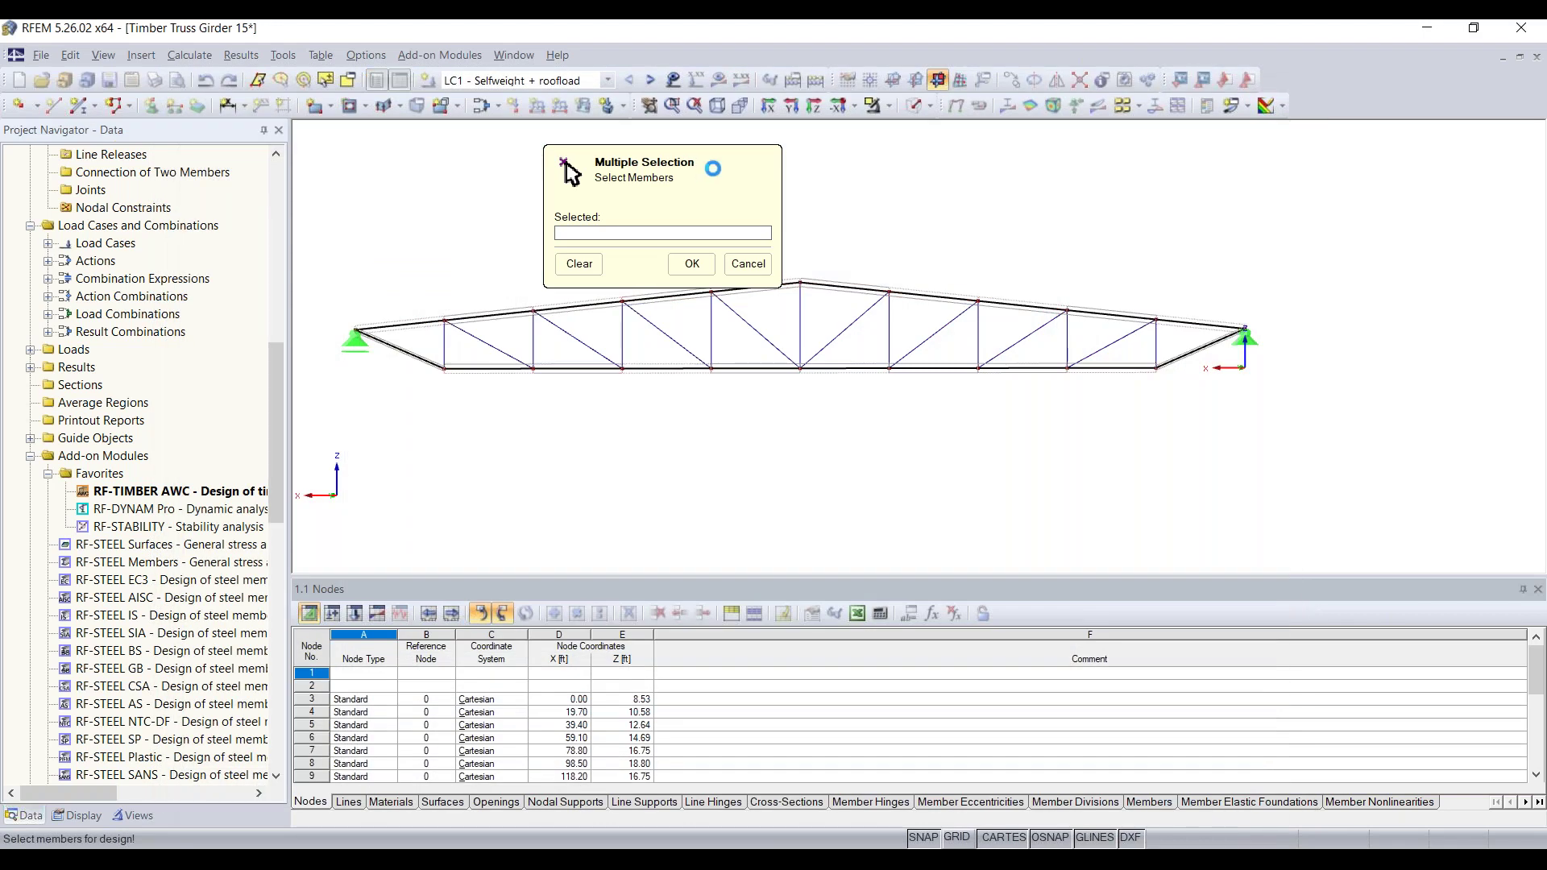
left_click_drag(719, 172, 254, 186)
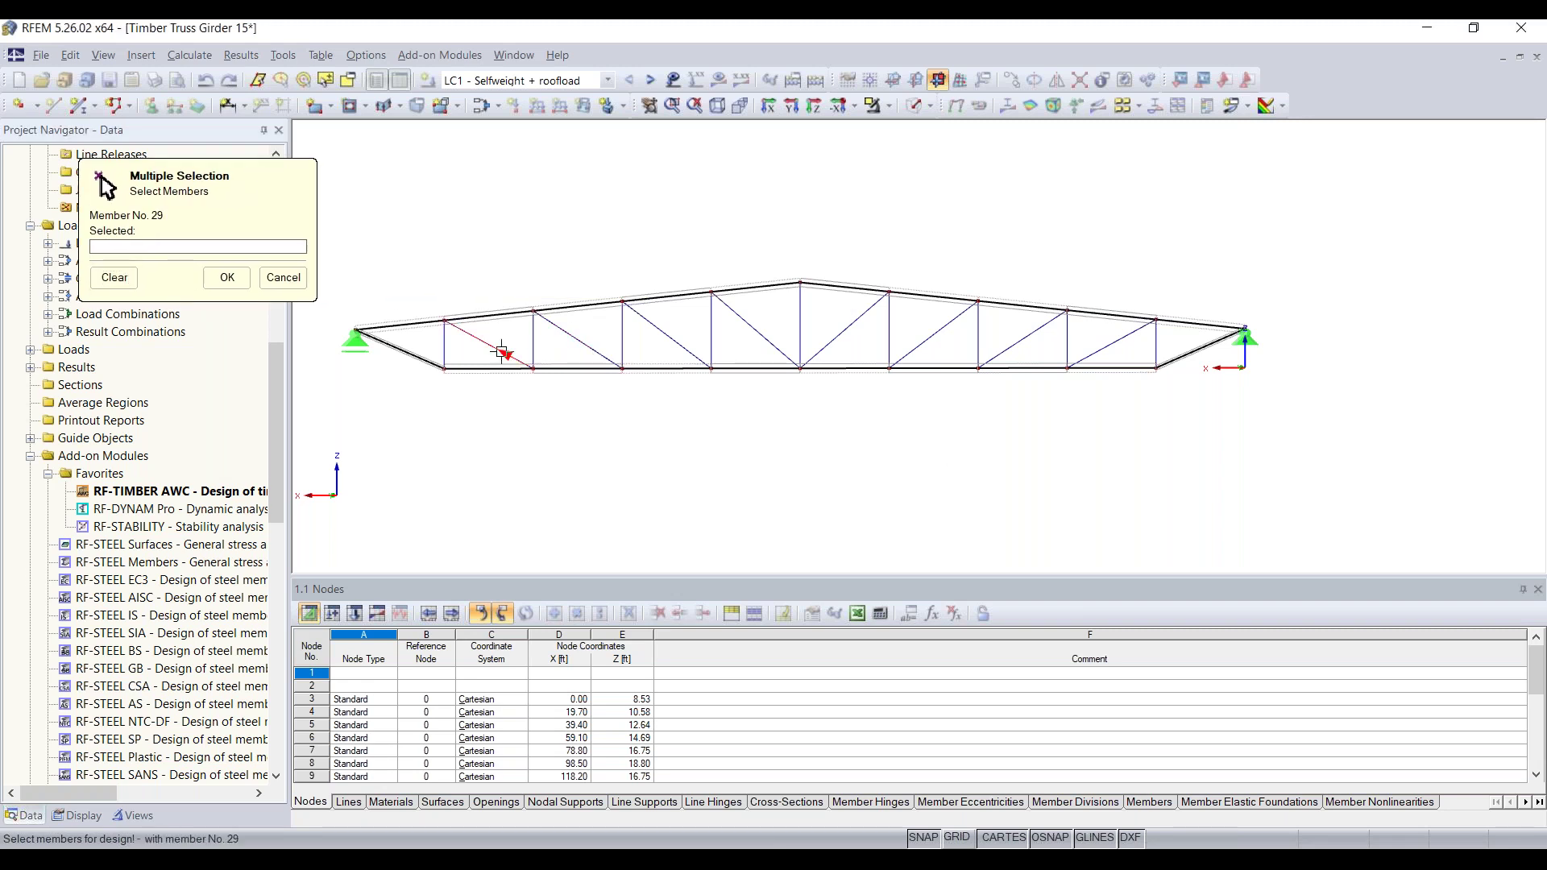
Step: Use Special Selection to pick the members with cross-section 3, T-Rectangle 10/10, and accept members 21-30 for design
left_click(349, 82)
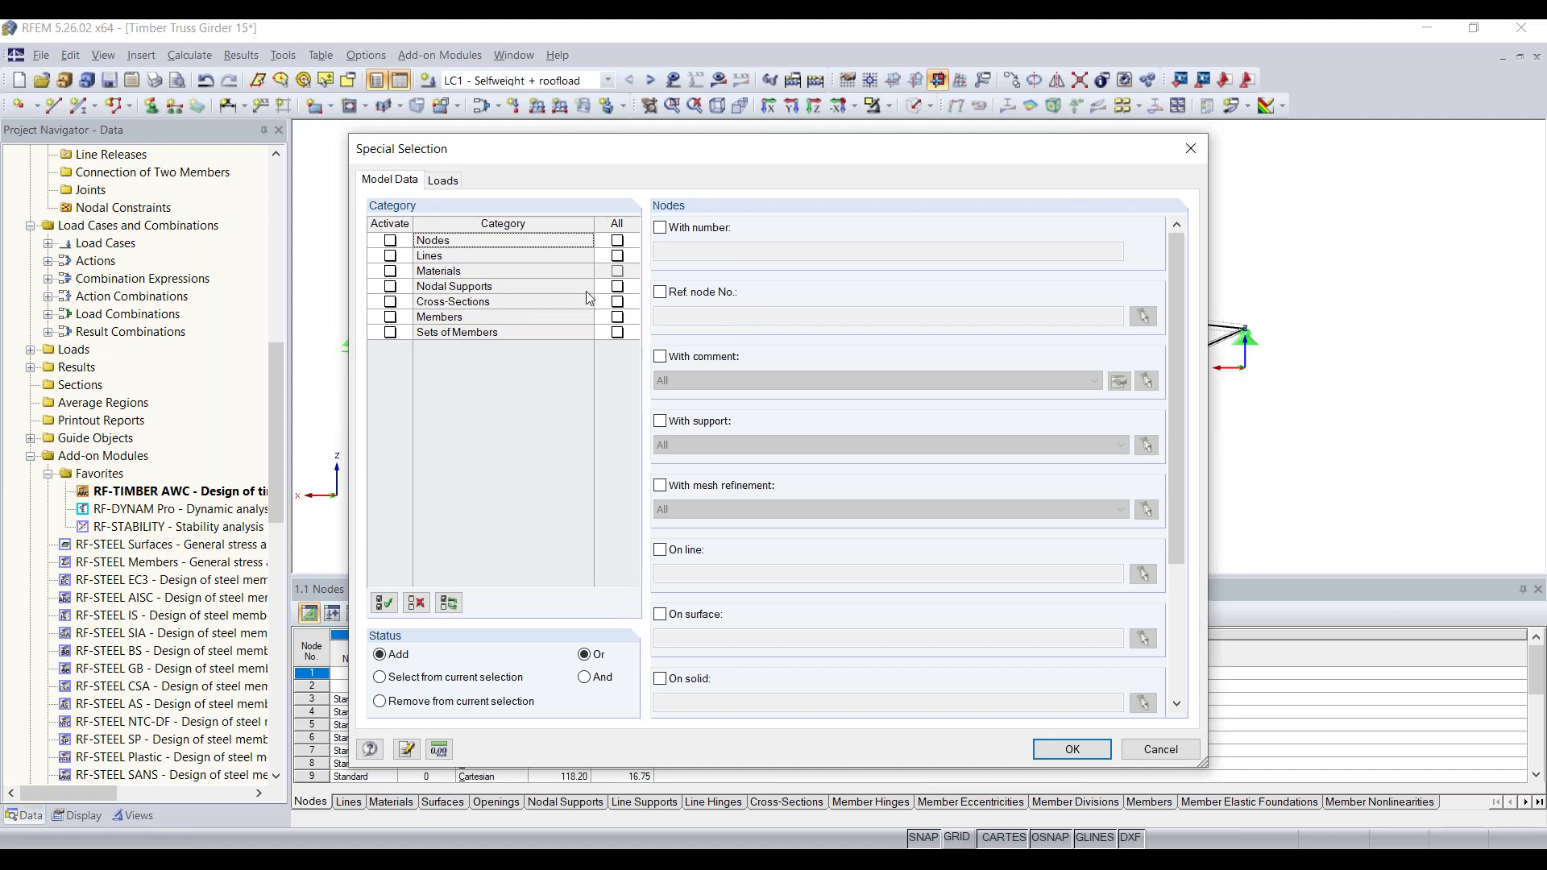
left_click(390, 321)
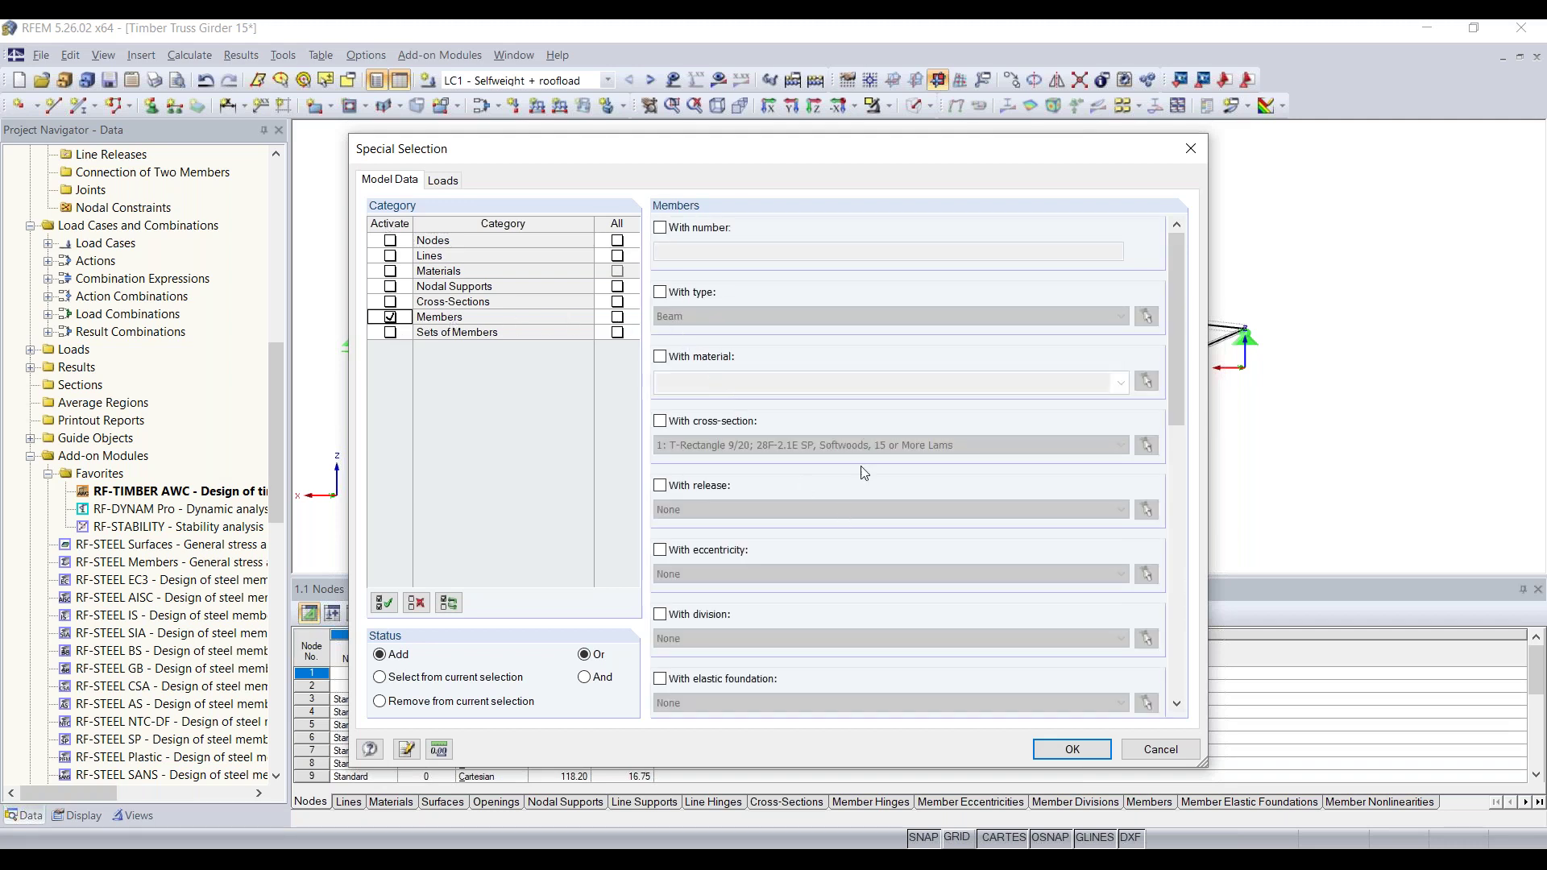
scroll(816, 469, "down", 5)
scroll(816, 469, "up", 5)
left_click(662, 424)
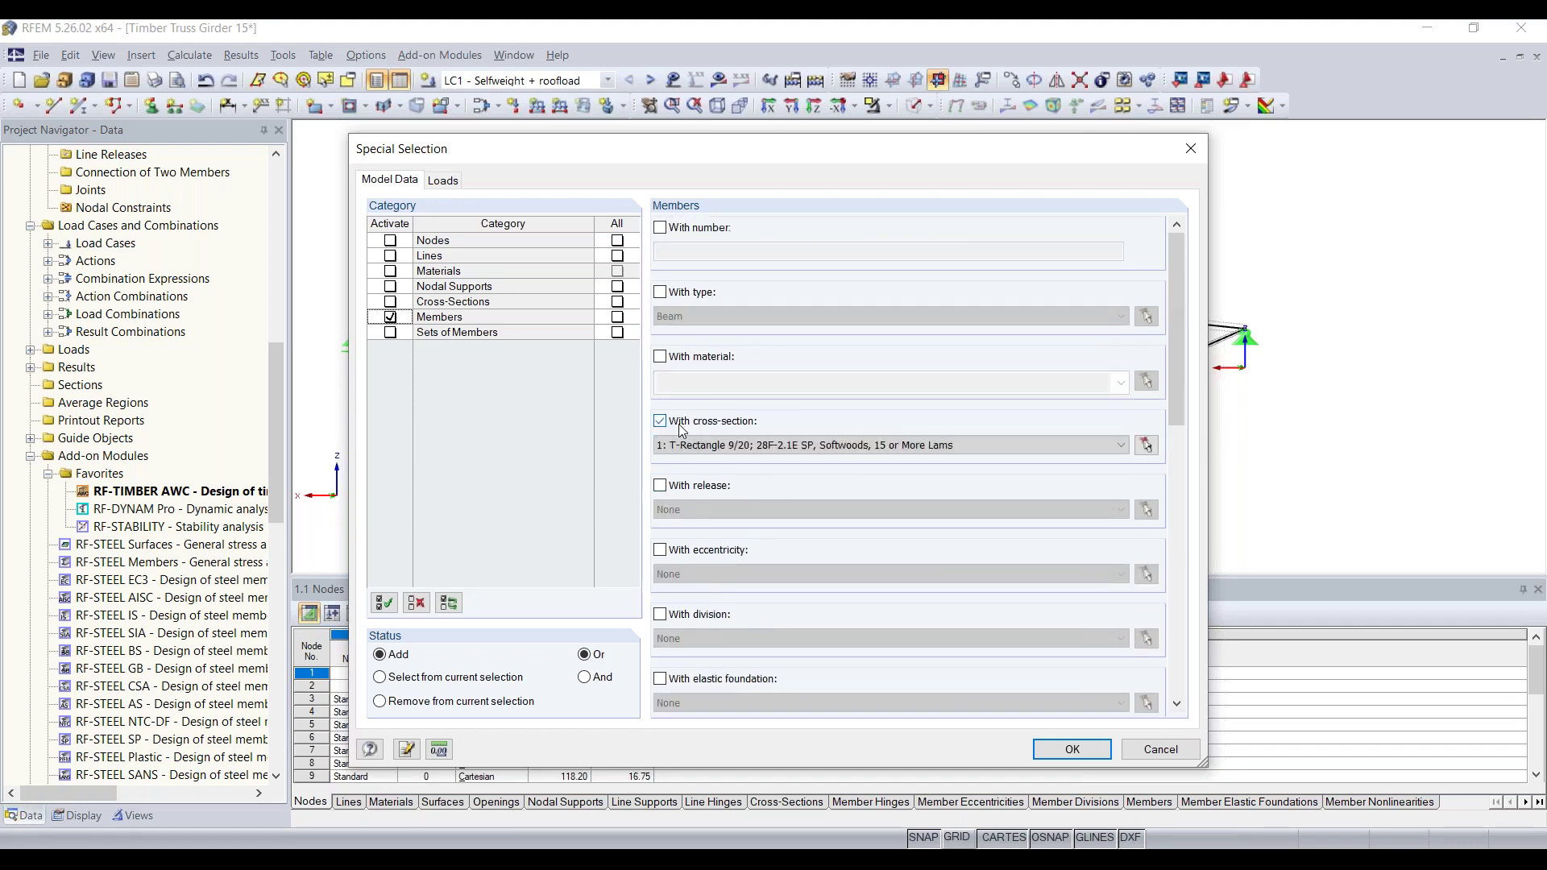
left_click(757, 448)
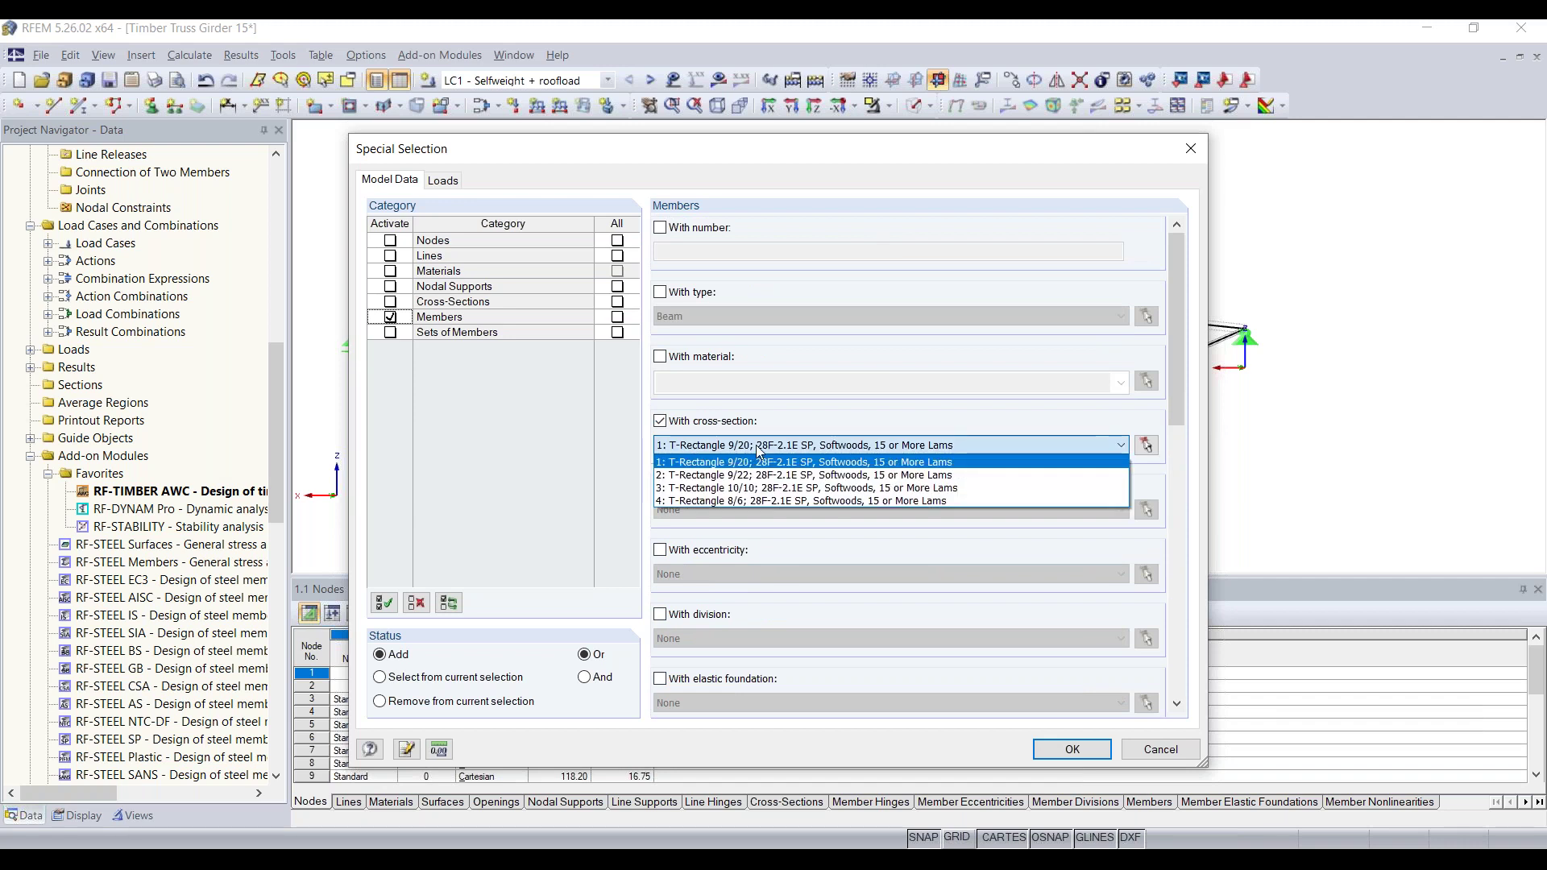
left_click(790, 488)
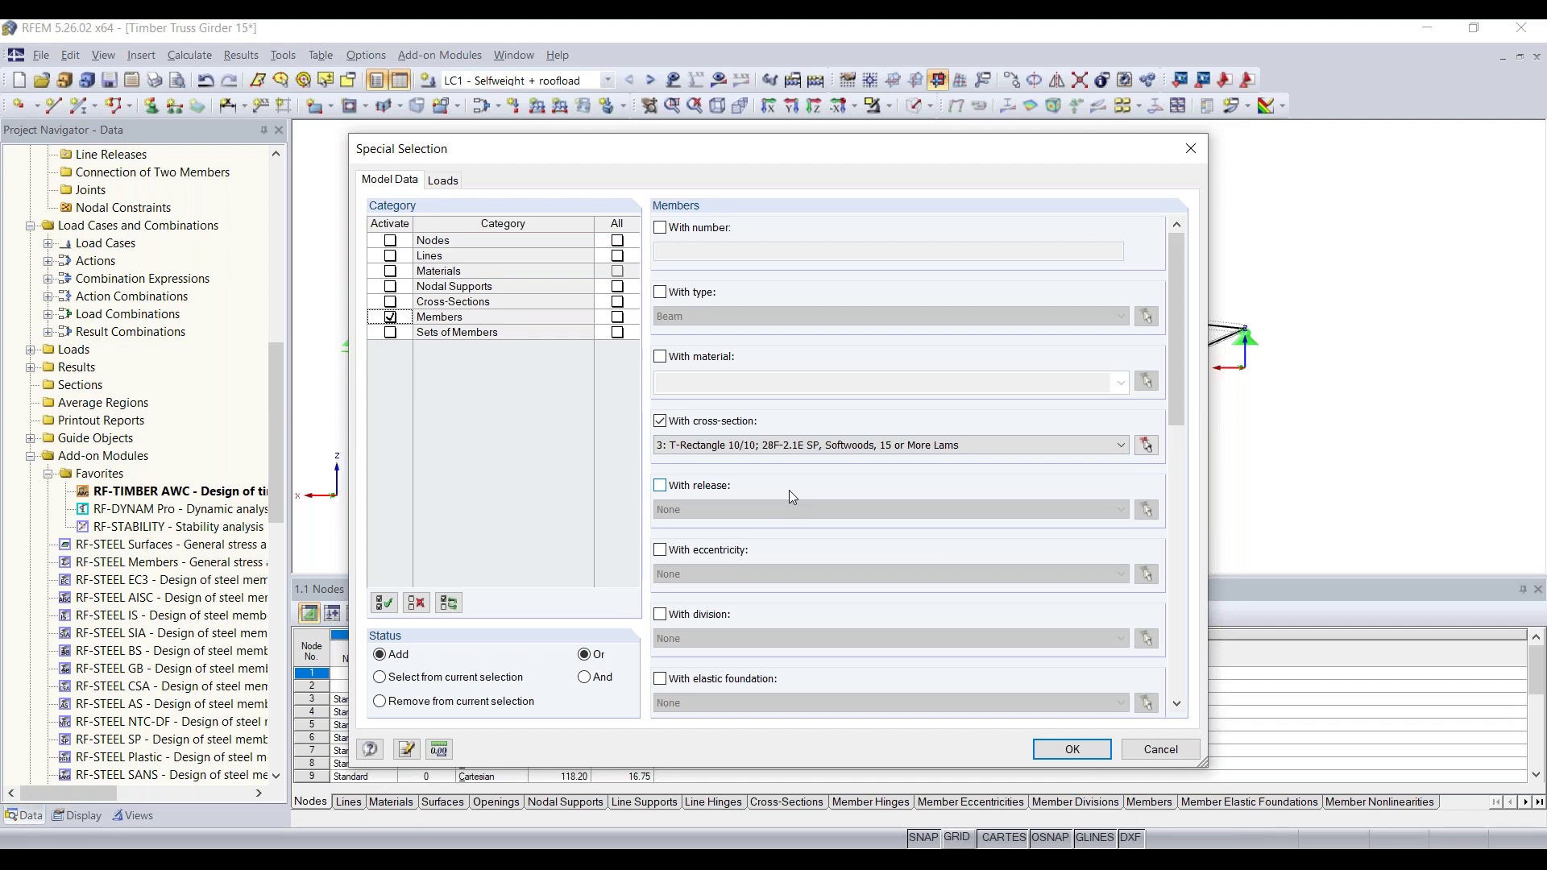
left_click(809, 448)
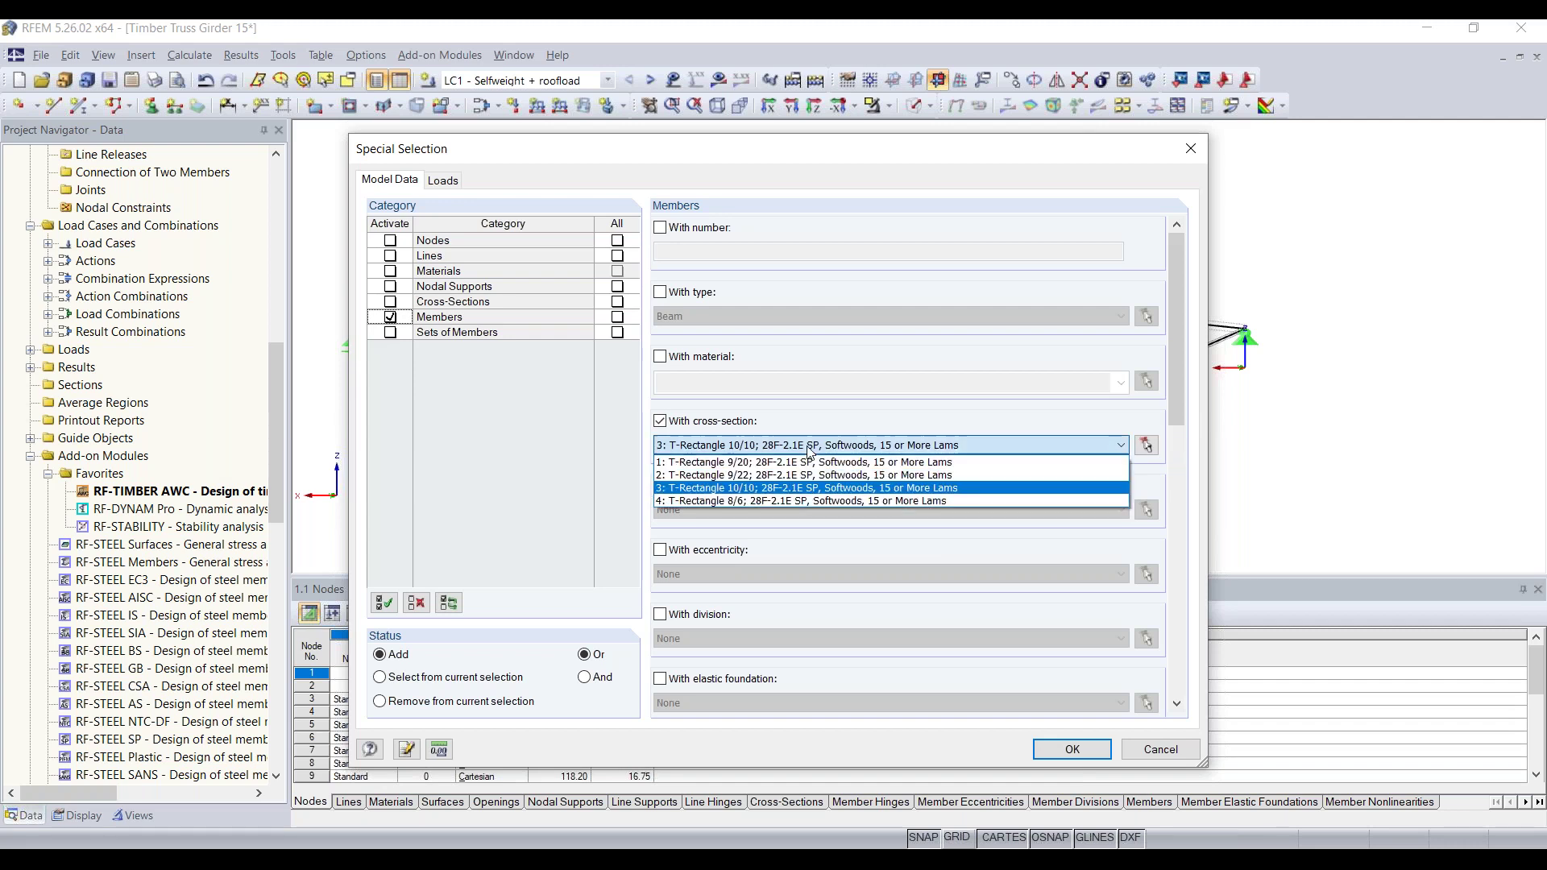
left_click(809, 449)
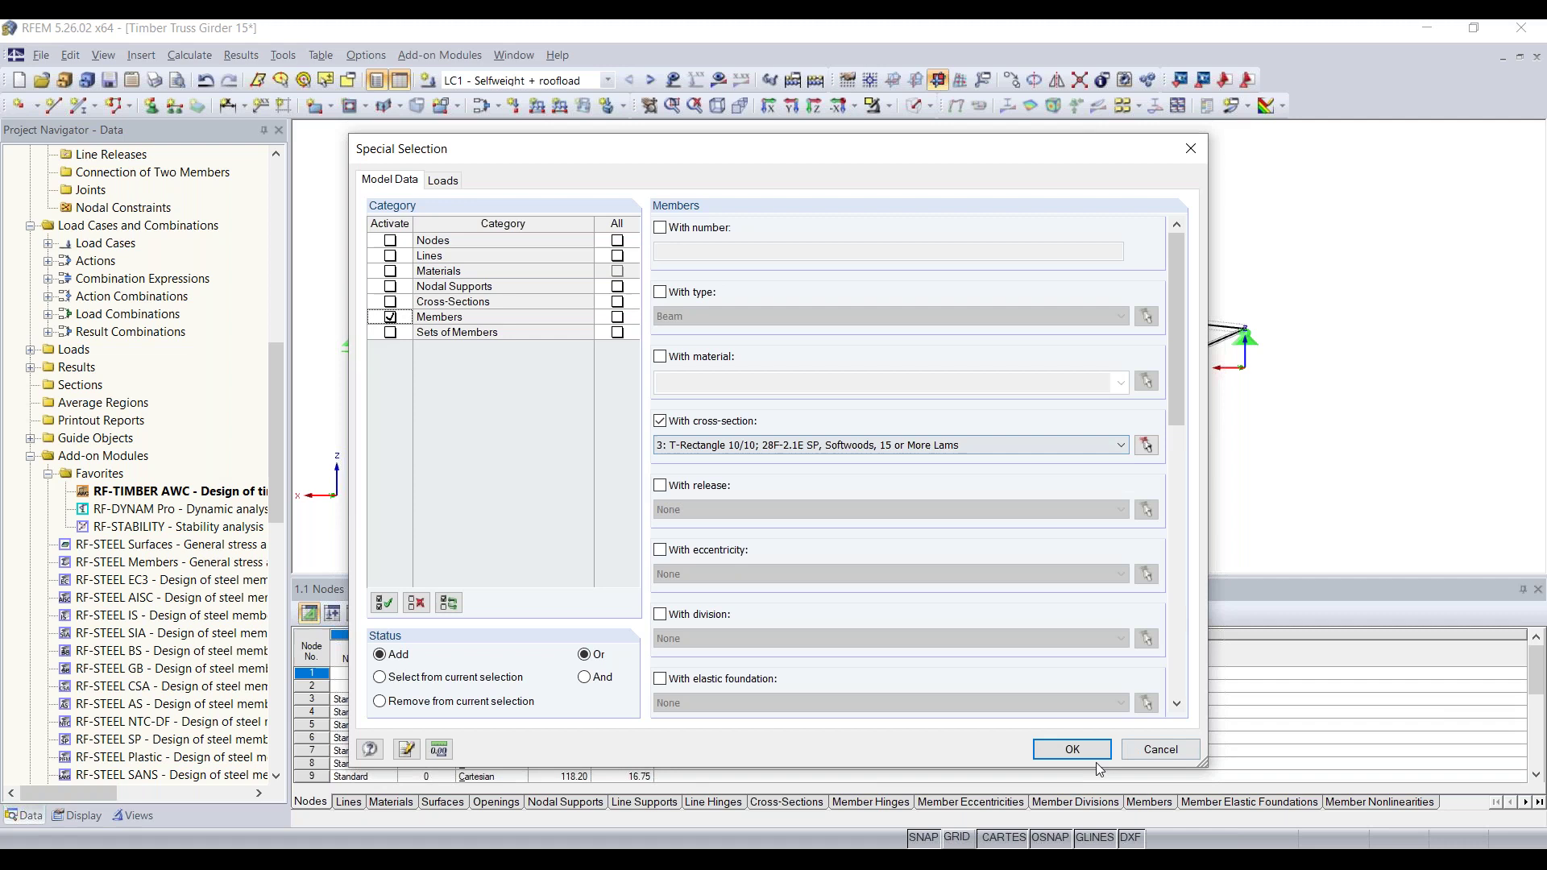
left_click(1072, 748)
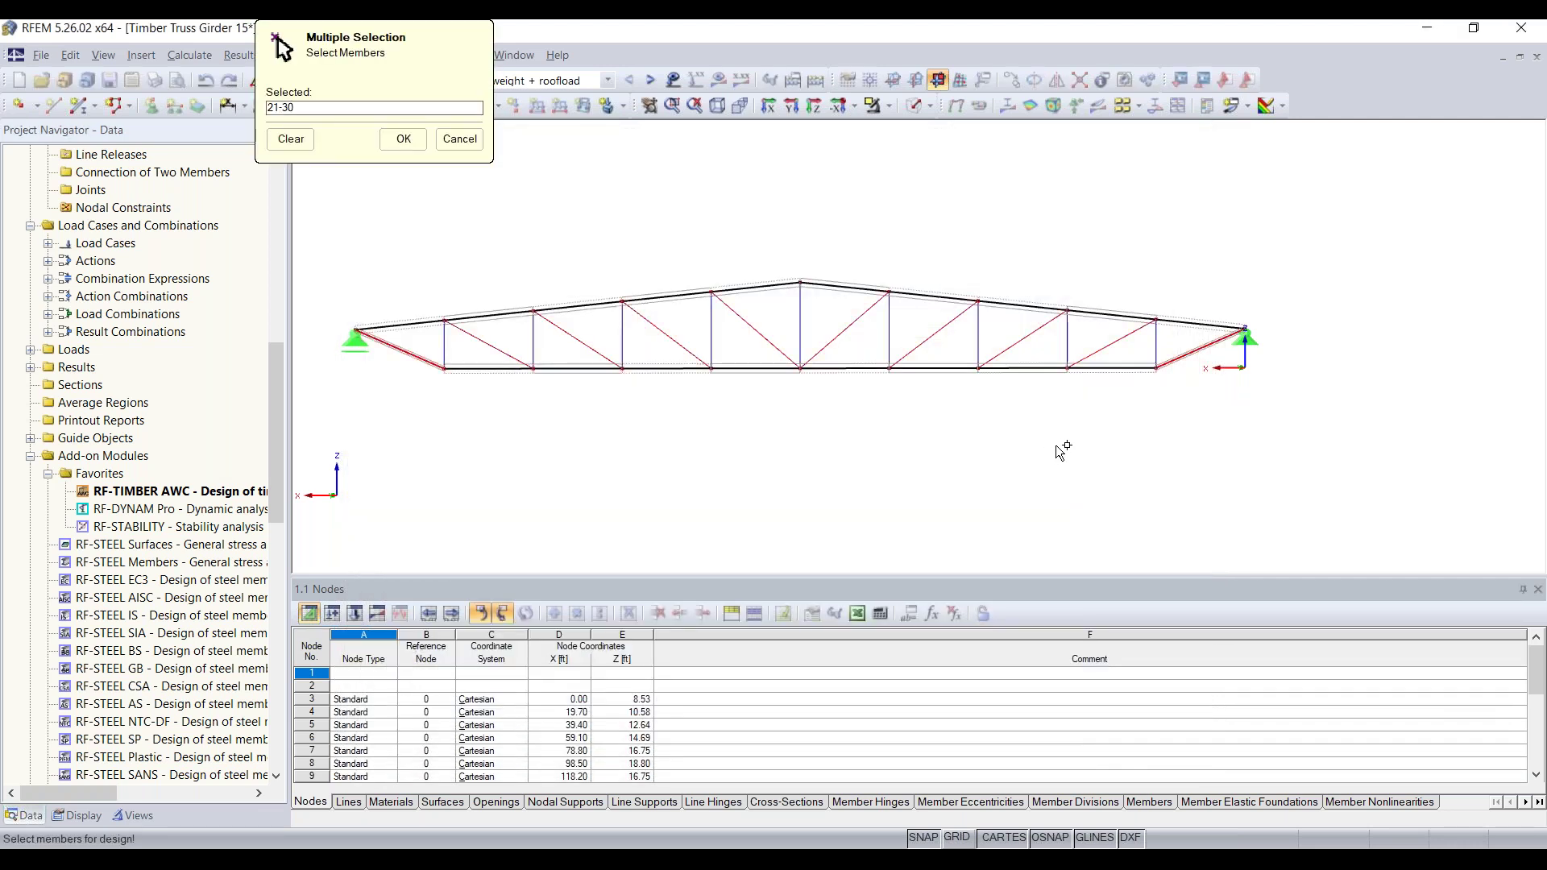
left_click(404, 139)
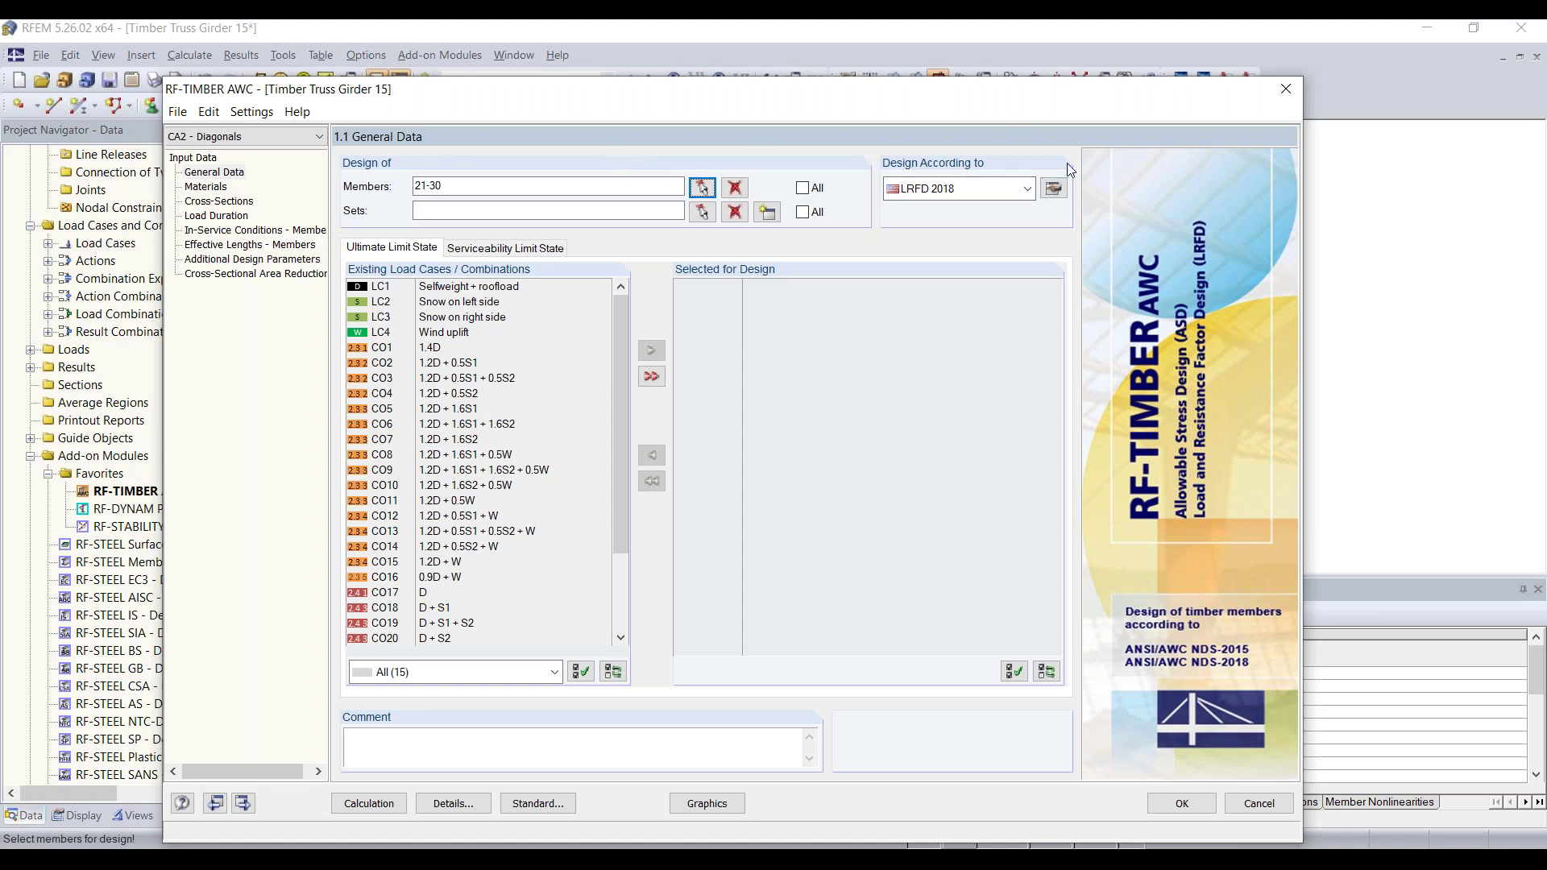
Step: Add load combinations CO1 to CO16 to the ultimate limit state design of the Diagonals case
left_click(447, 348)
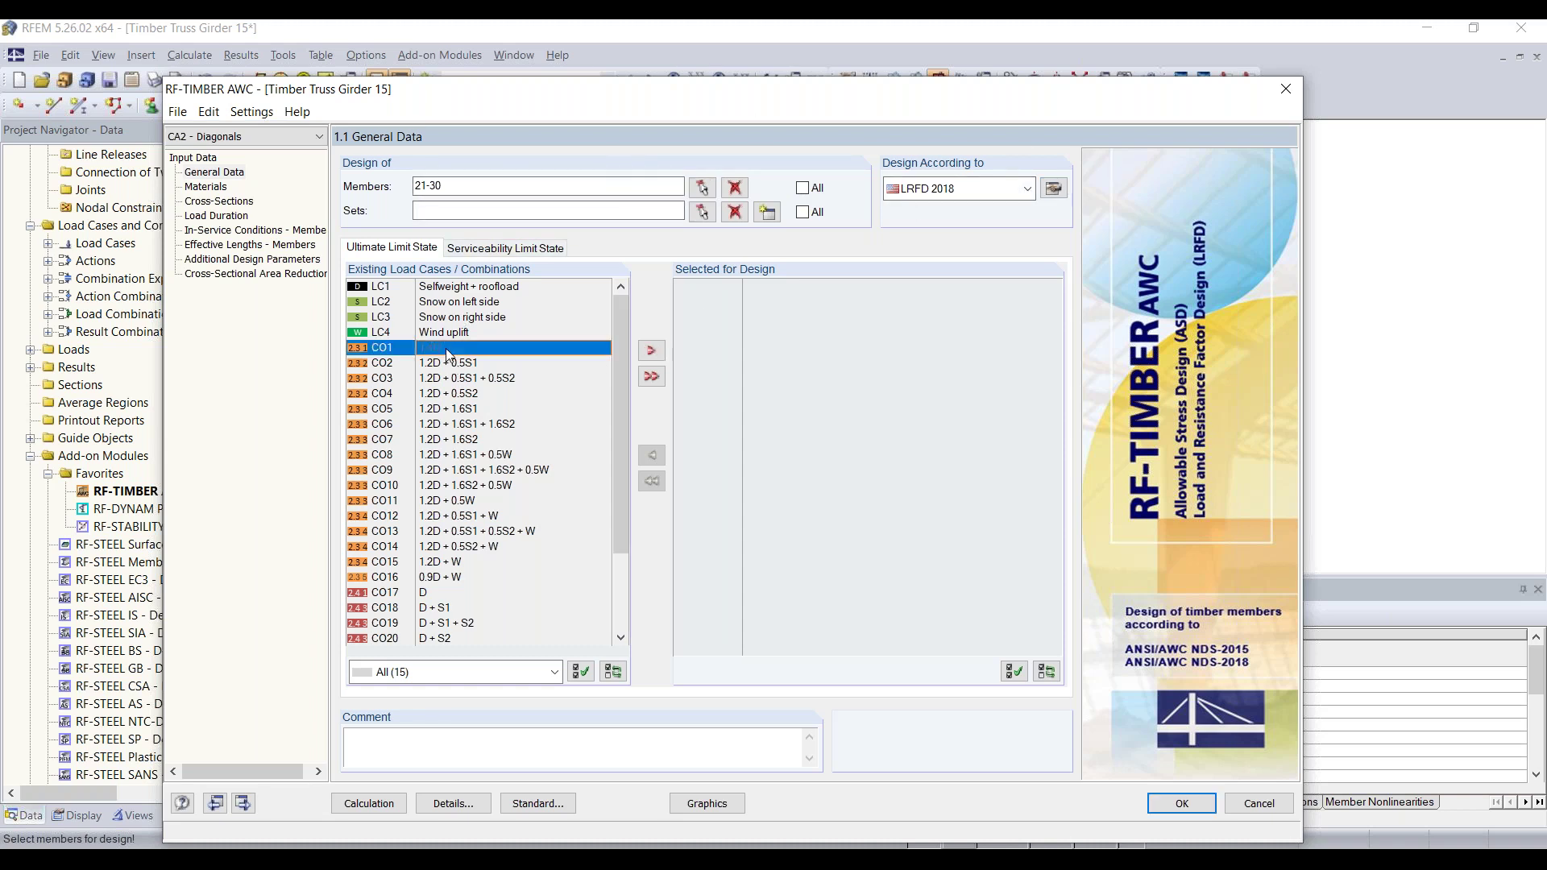
left_click(453, 578, "shift")
left_click(652, 349)
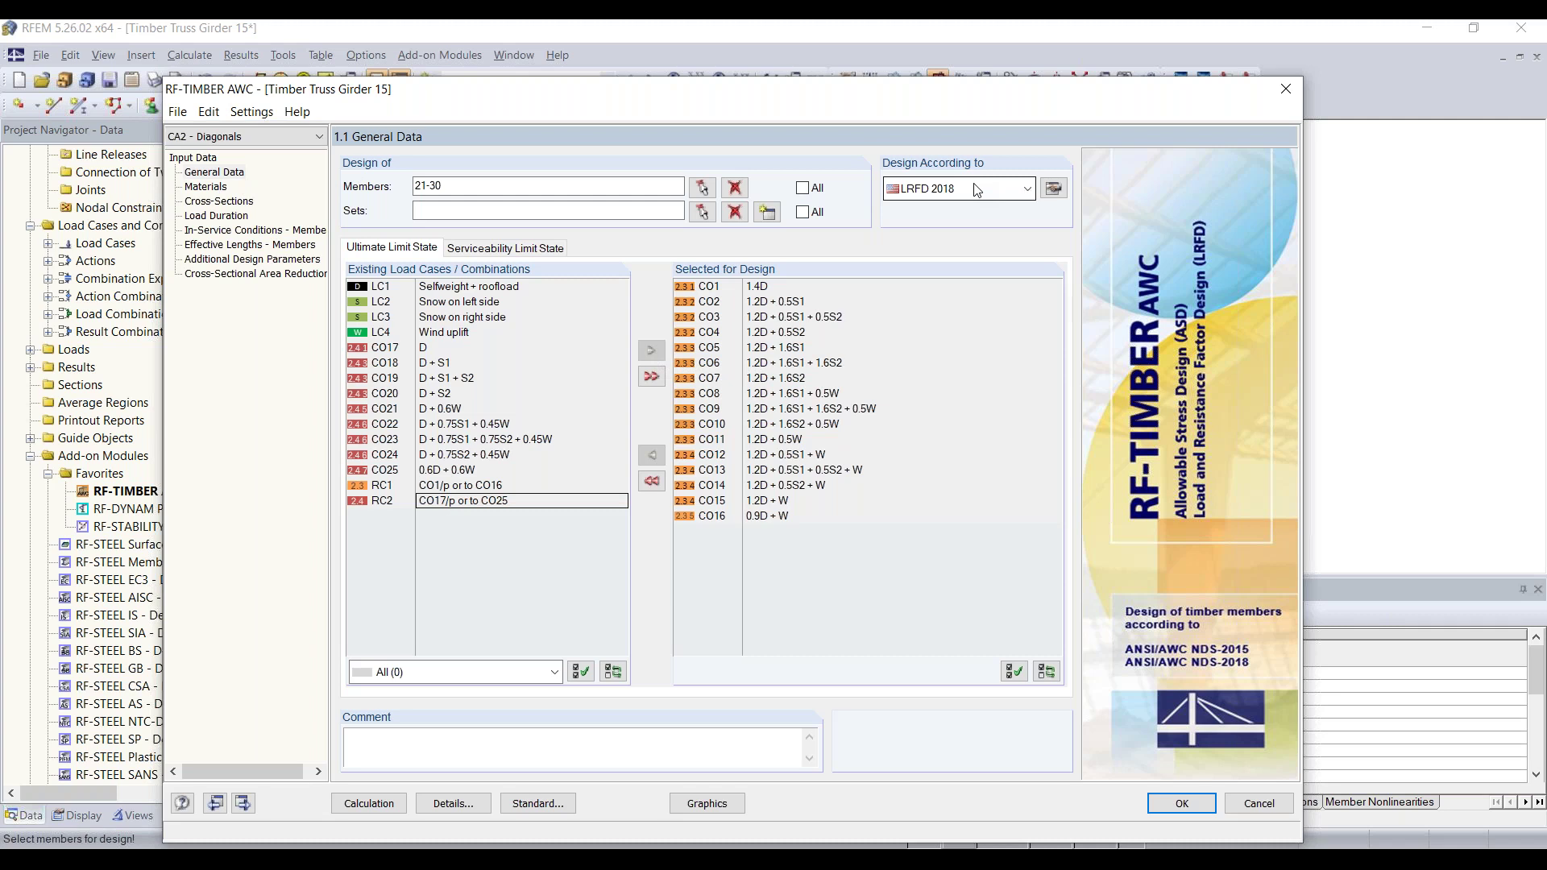
Step: Check the Diagonals case's materials, load duration, service conditions, effective lengths and area reduction inputs, and run the design calculation
left_click(206, 187)
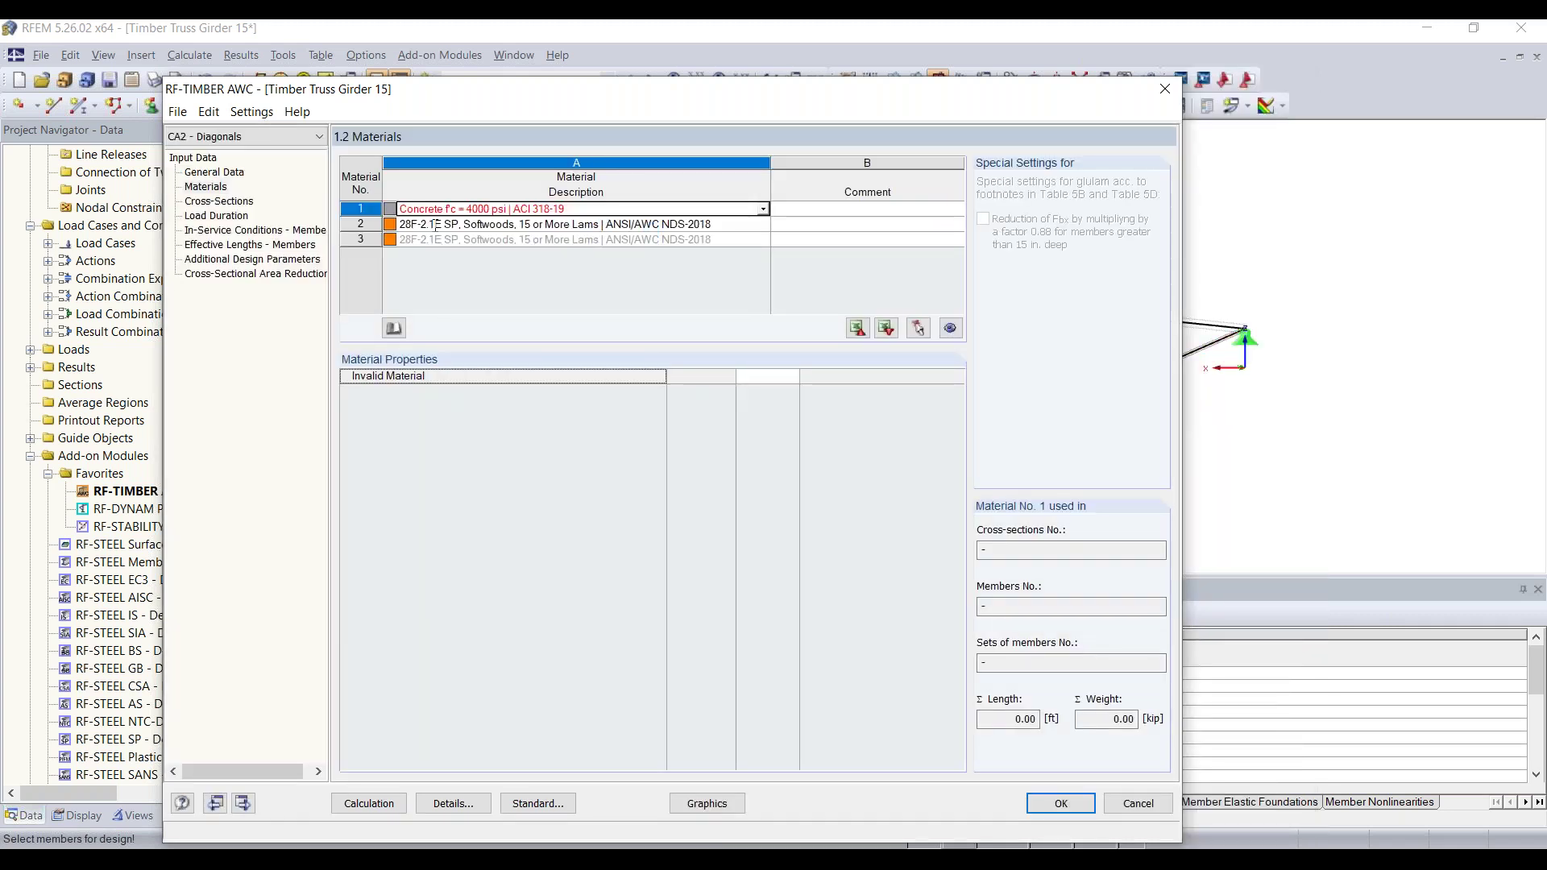
left_click(203, 202)
left_click(214, 216)
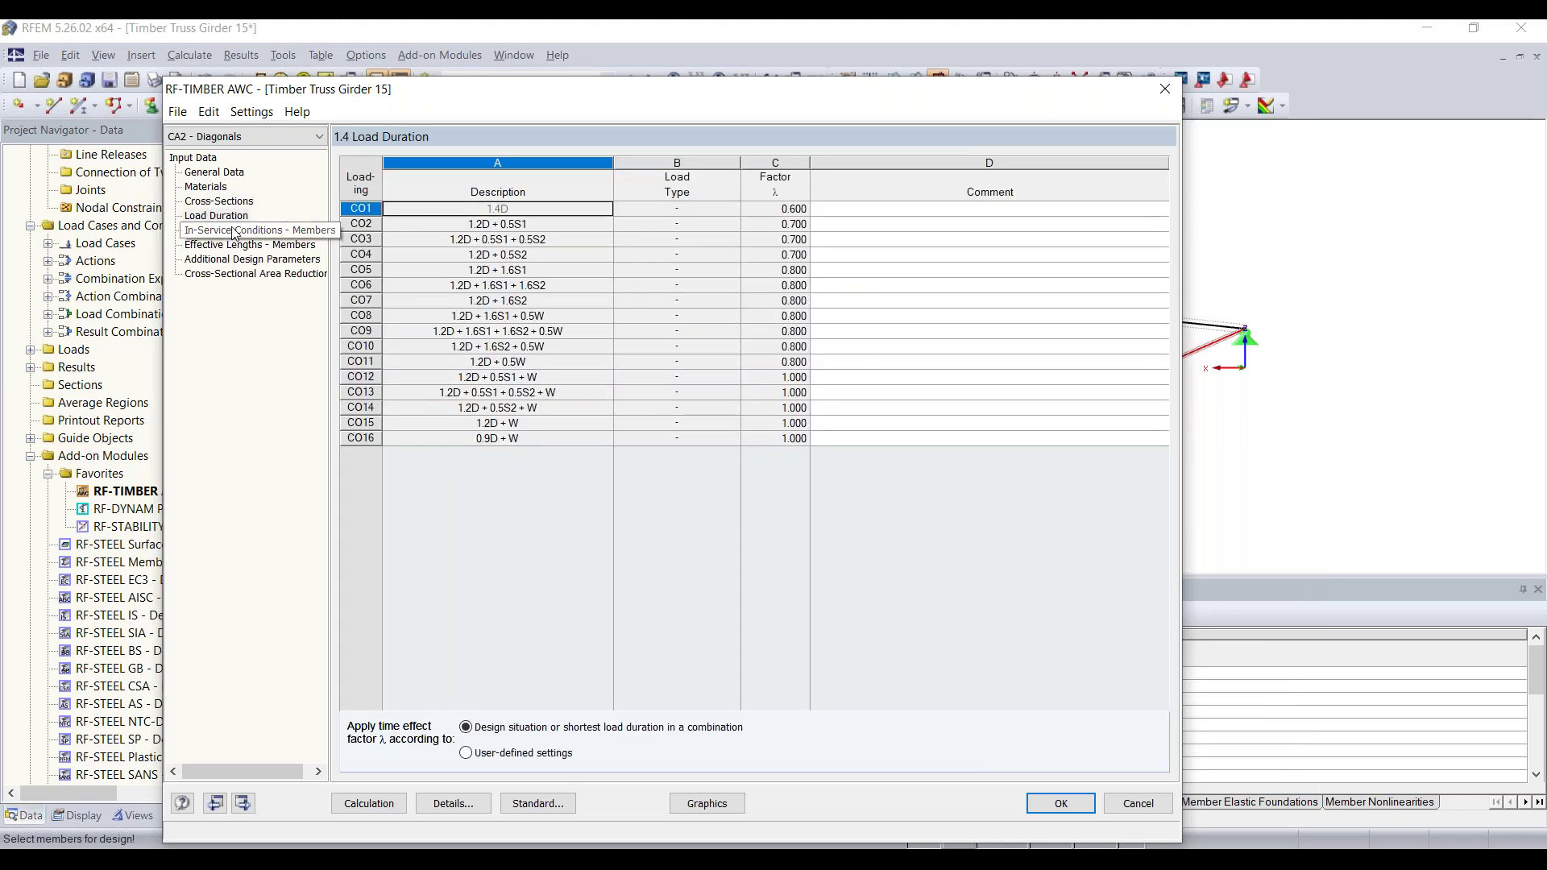
left_click(234, 231)
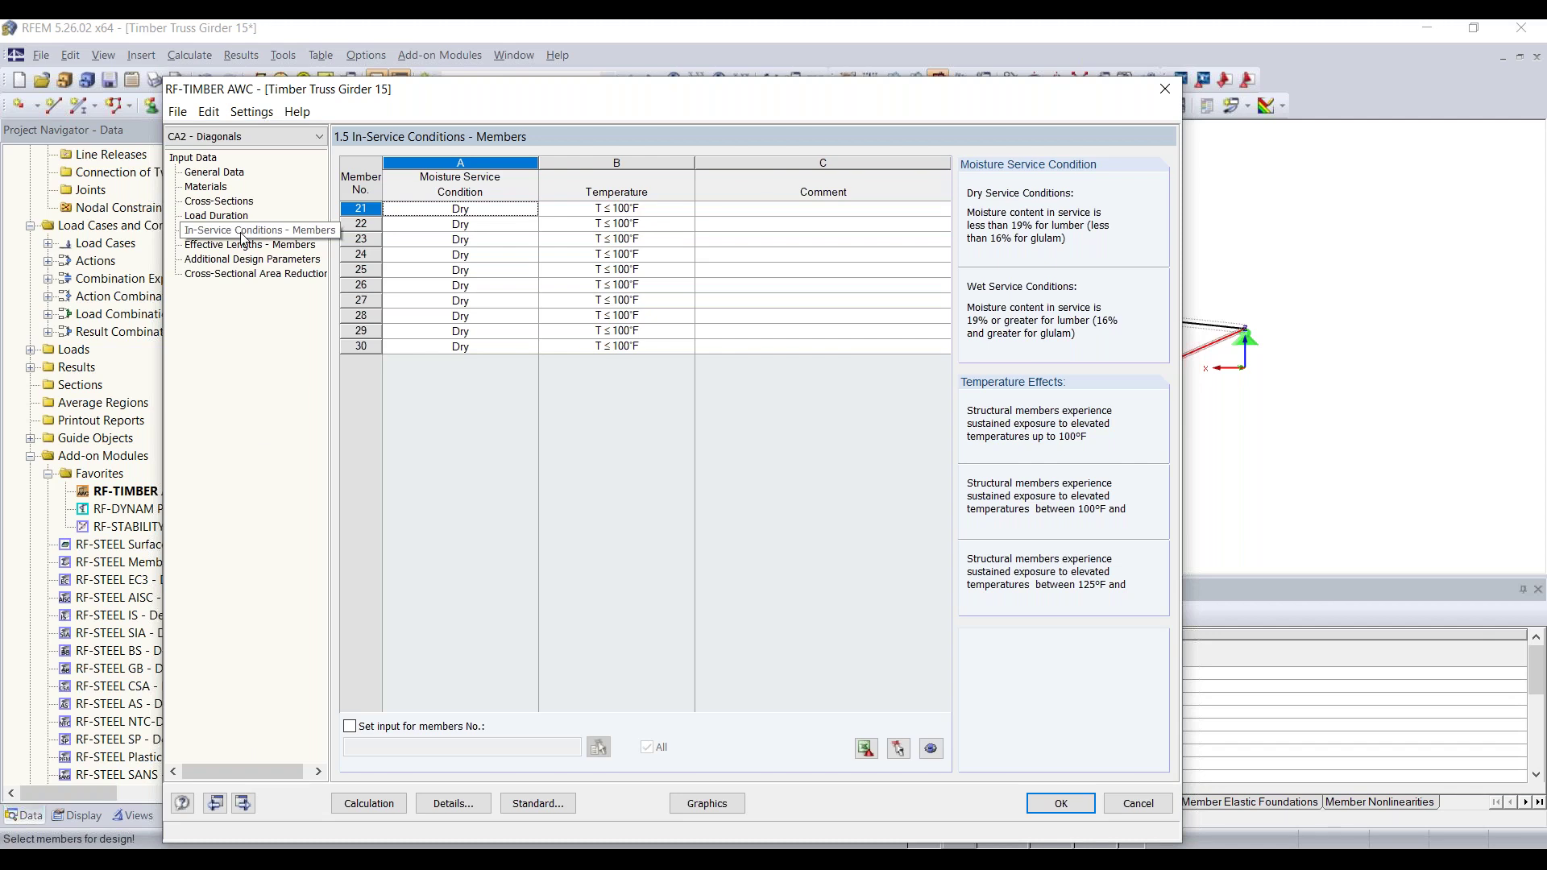
left_click(245, 245)
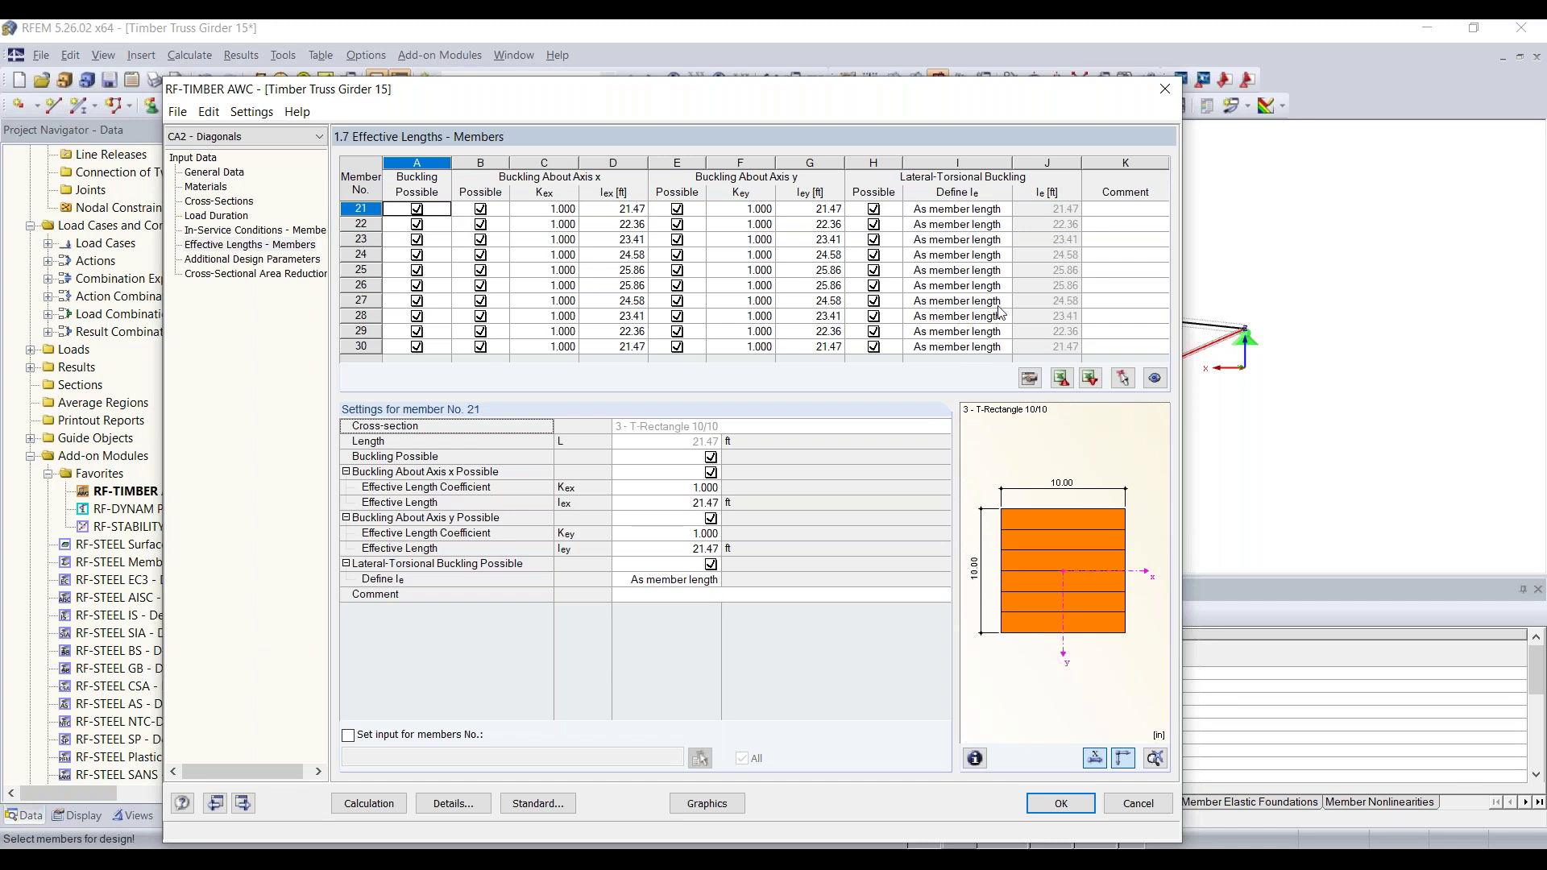
left_click(260, 264)
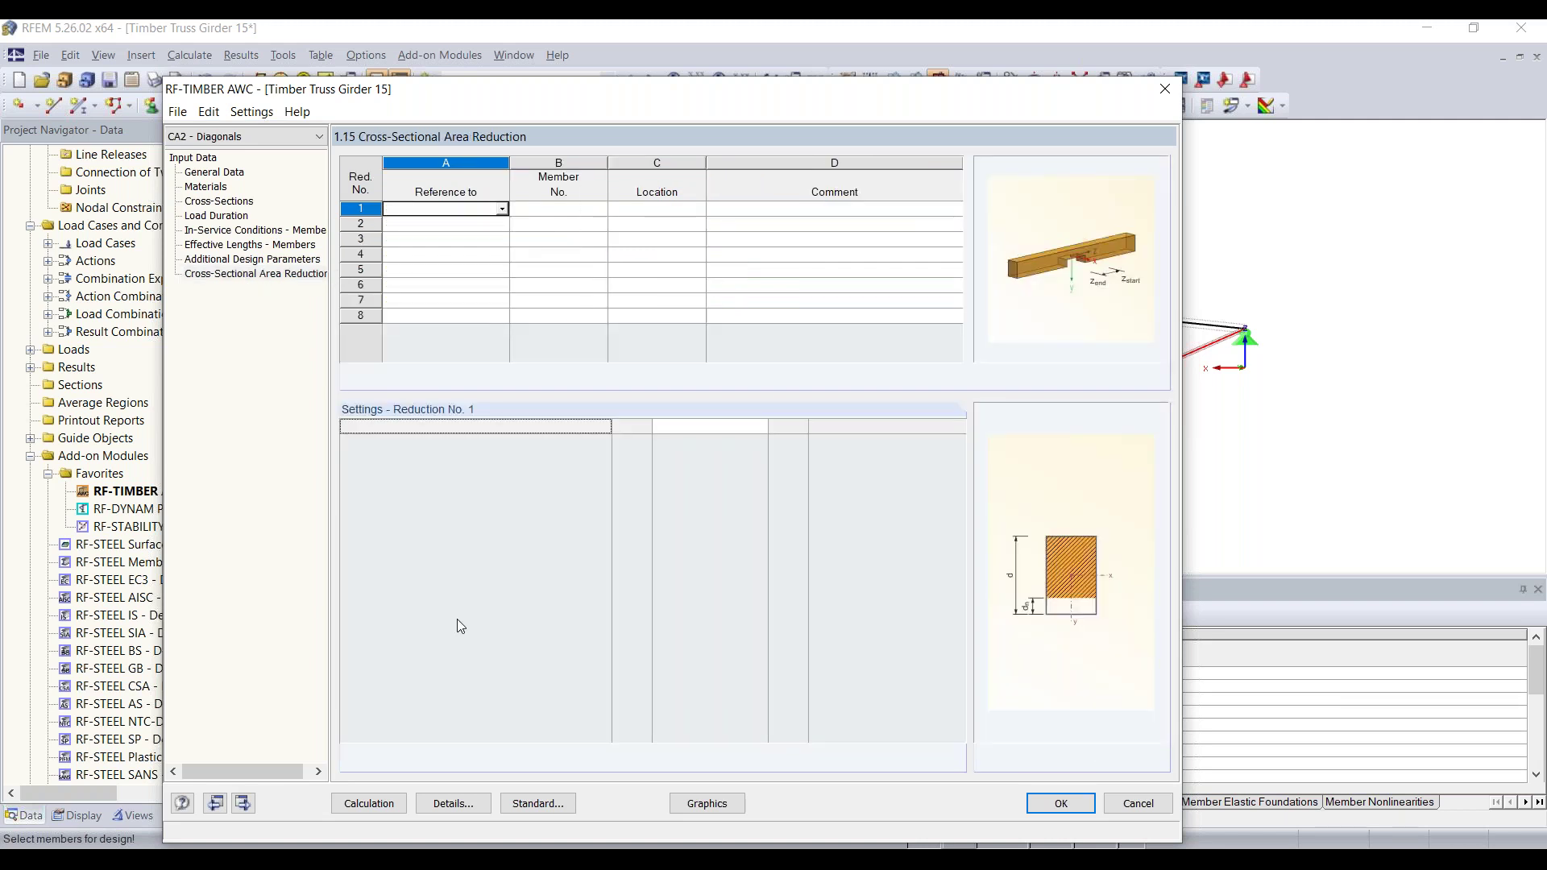
left_click(361, 805)
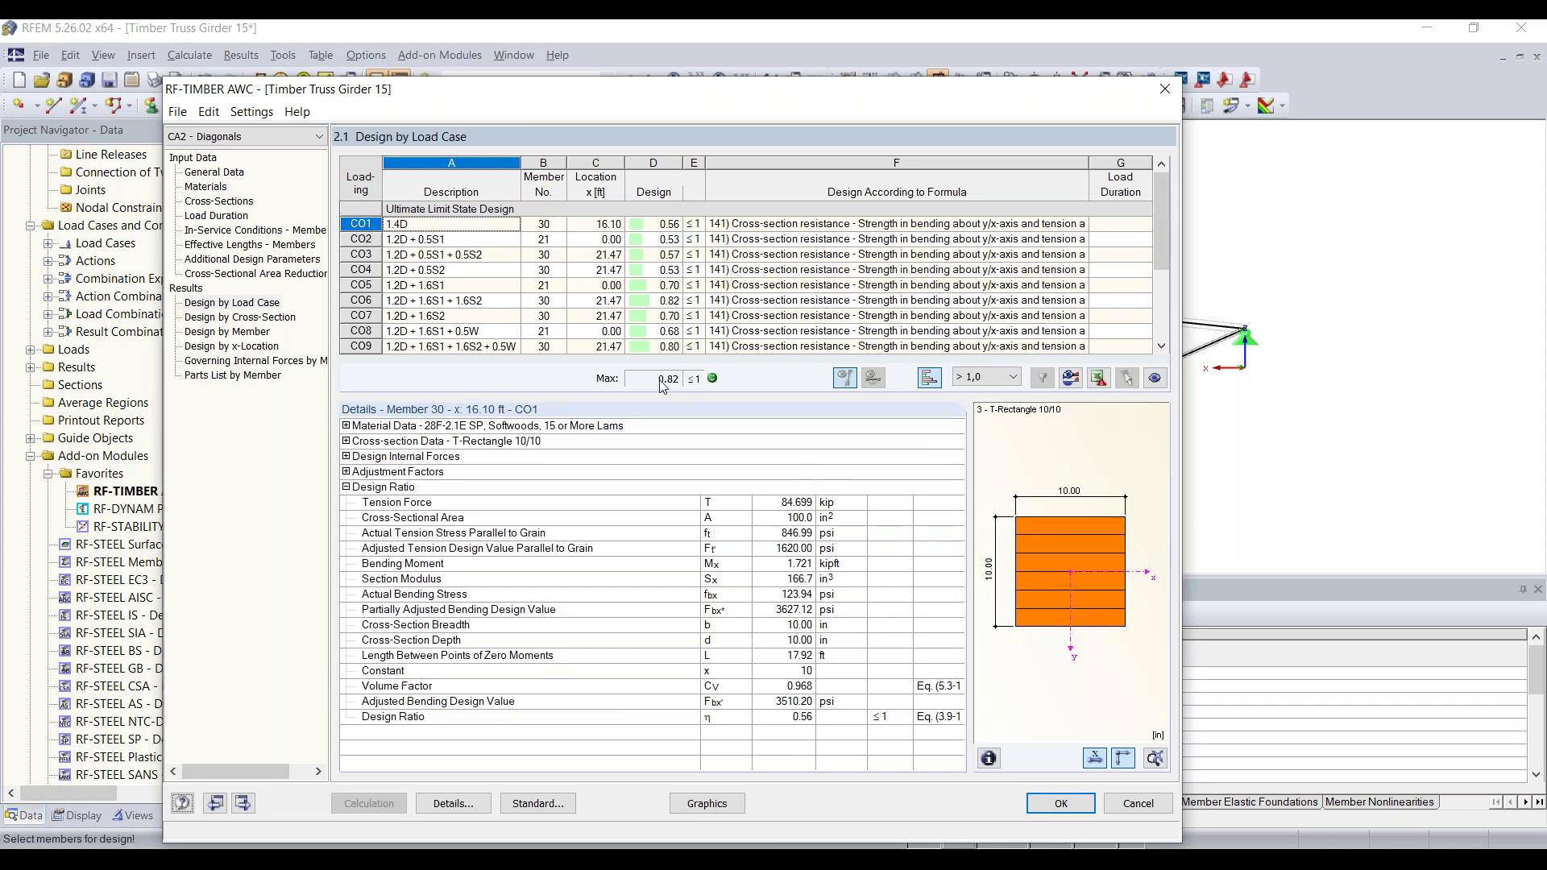
Step: Look through the design ratios by load case and filter the results to the maximum ratio
left_click(693, 386)
scroll(735, 264, "down", 1)
scroll(735, 274, "up", 7)
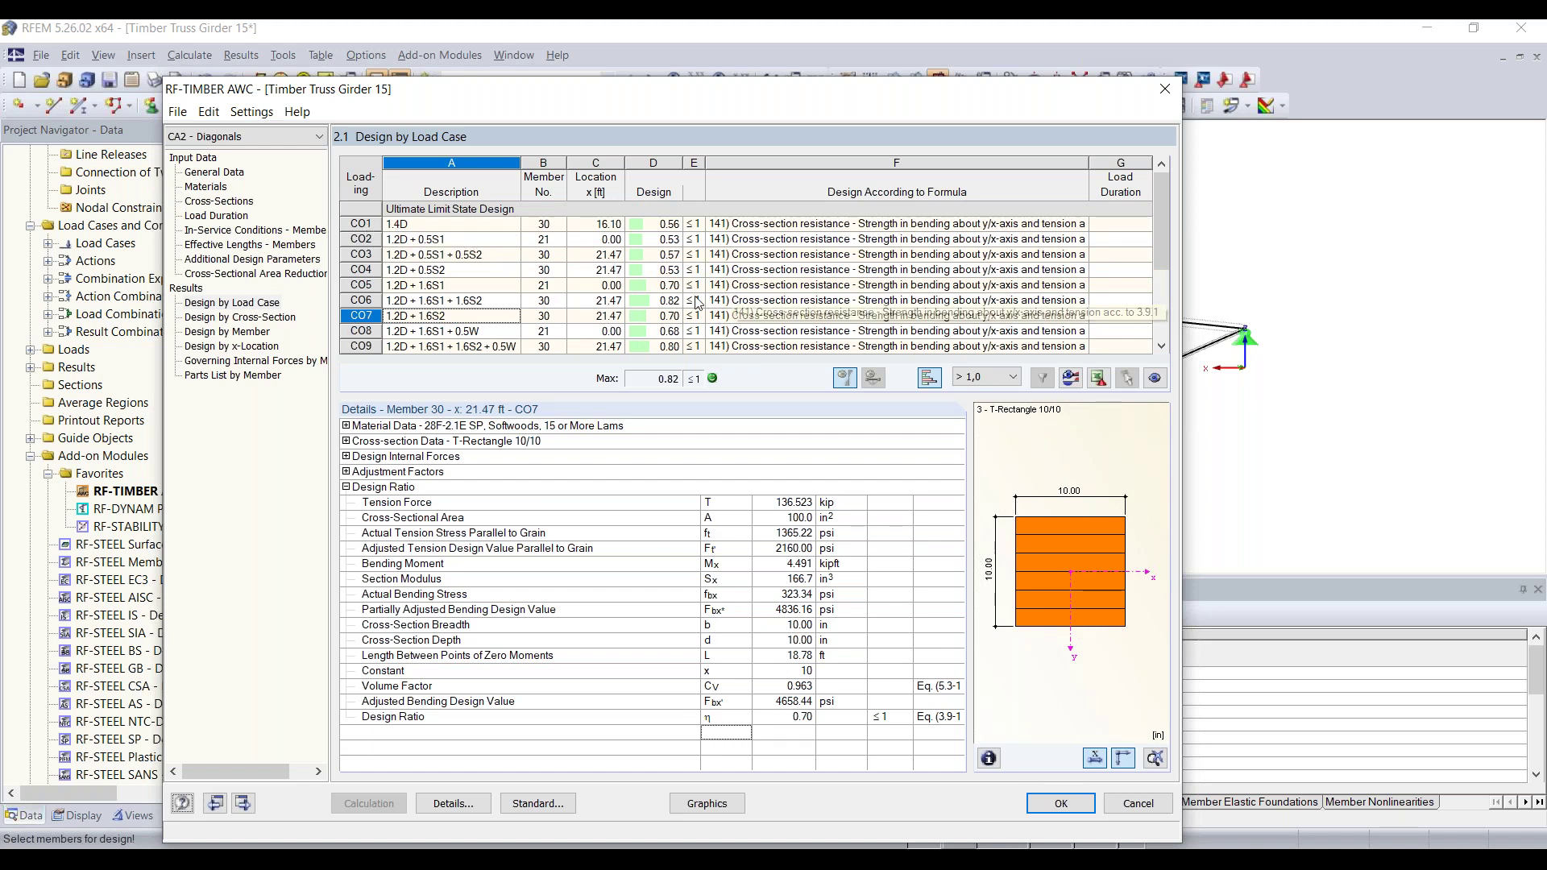
left_click(1001, 379)
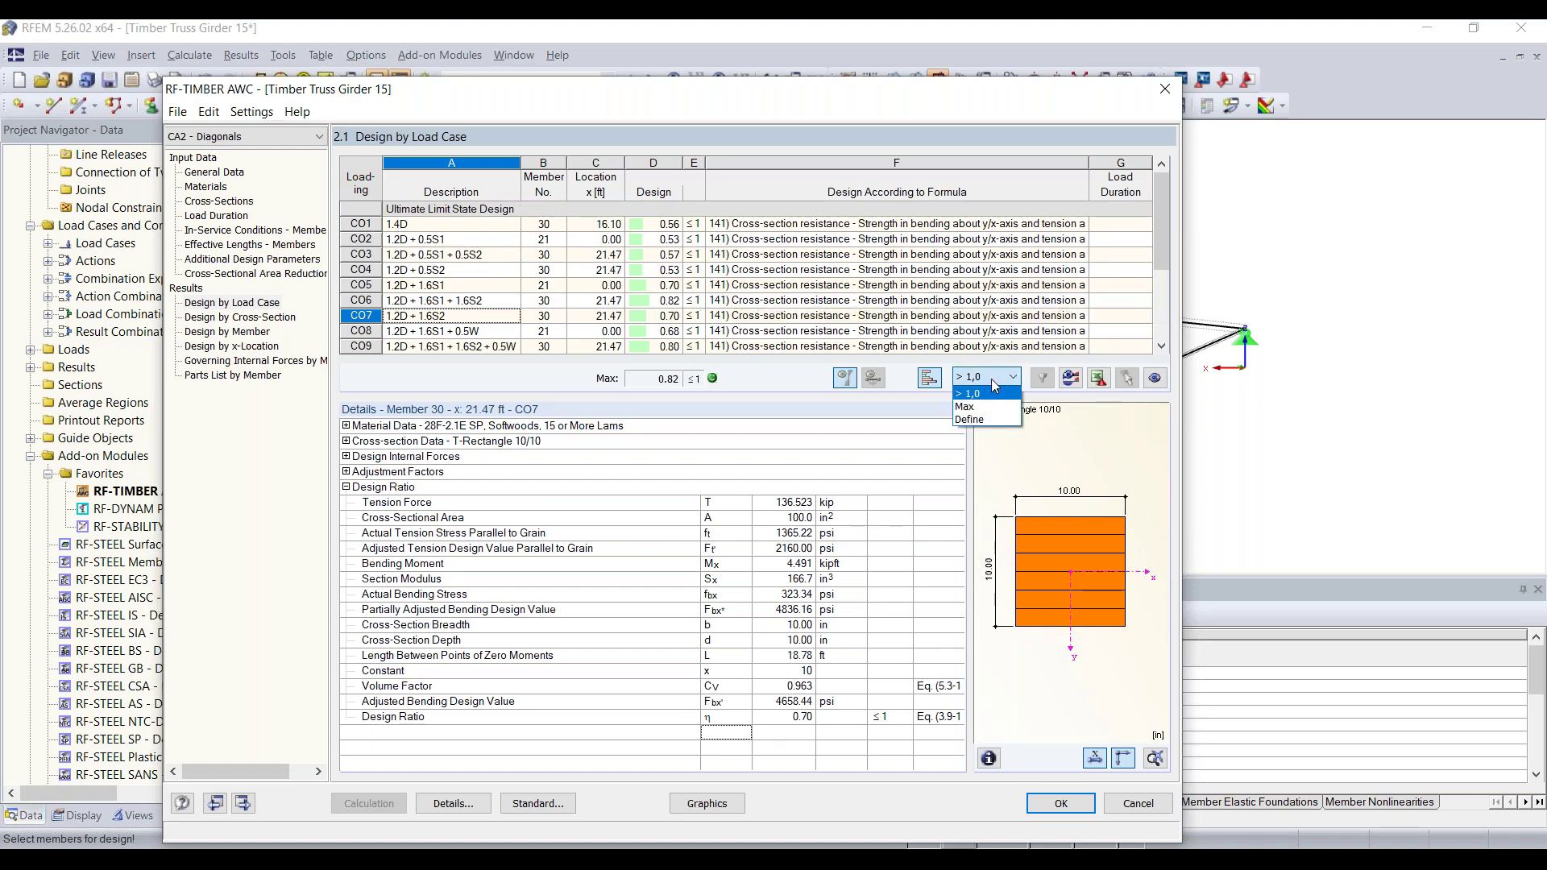
left_click(966, 407)
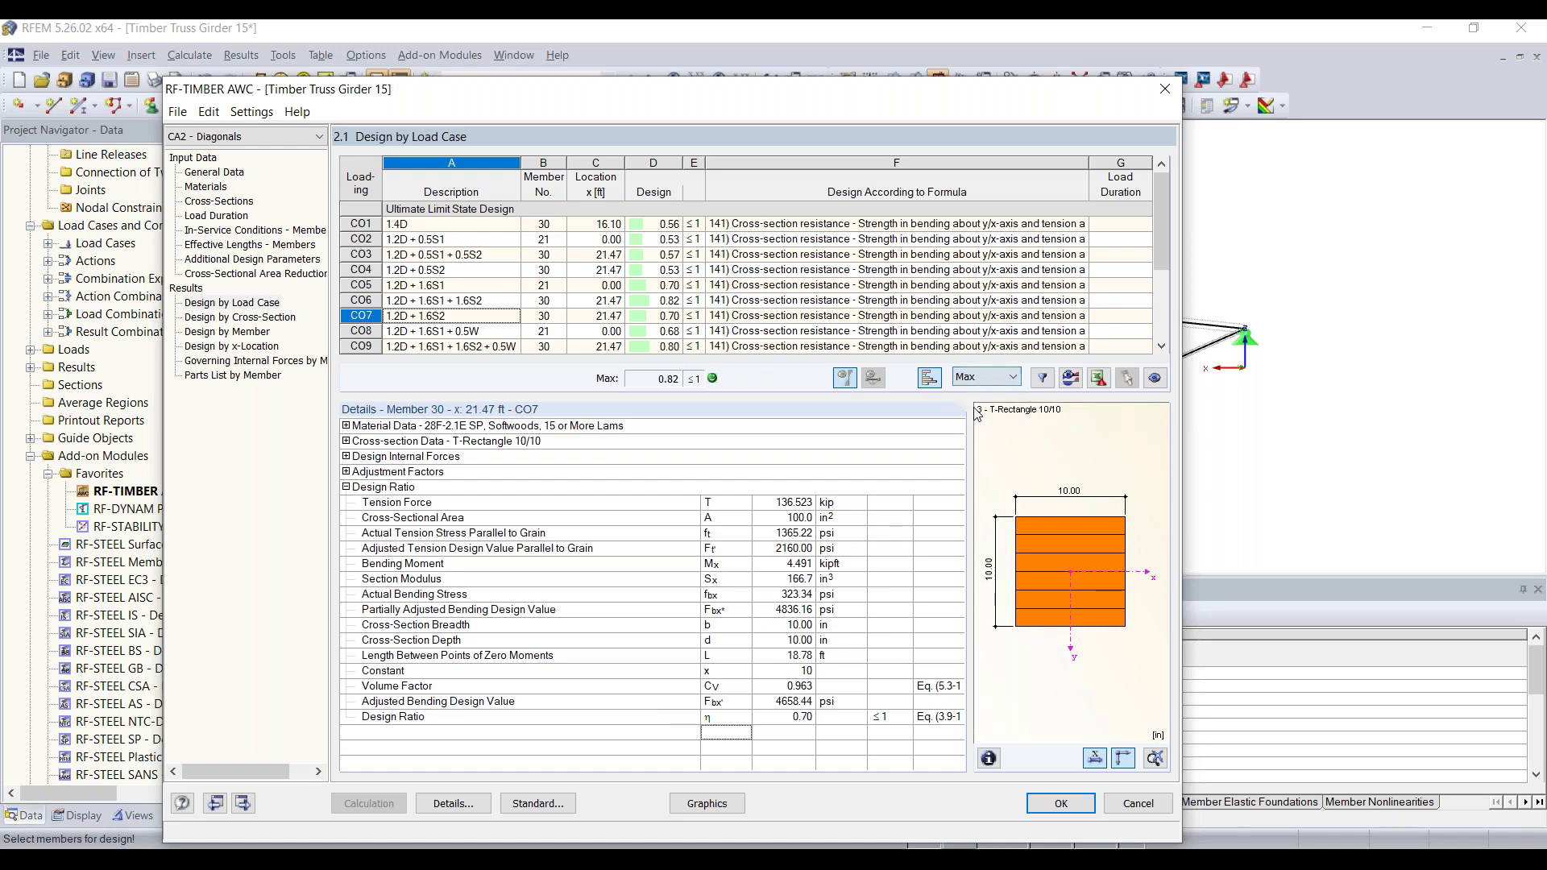
left_click(1042, 378)
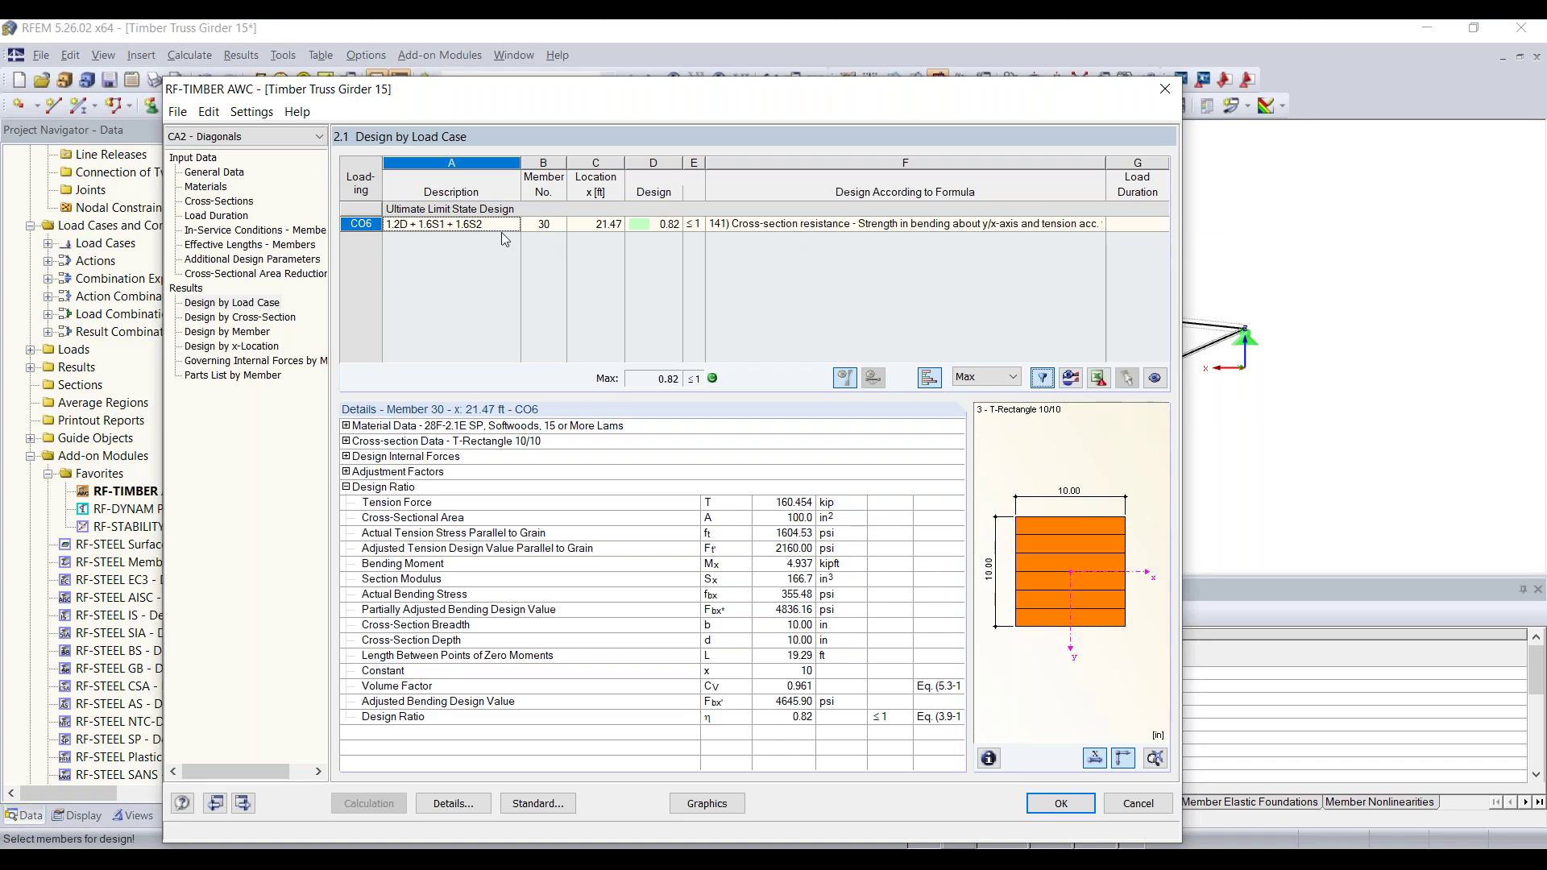
Step: Locate the governing member 30 of combination CO6 in the truss model behind the results window
left_click(357, 224)
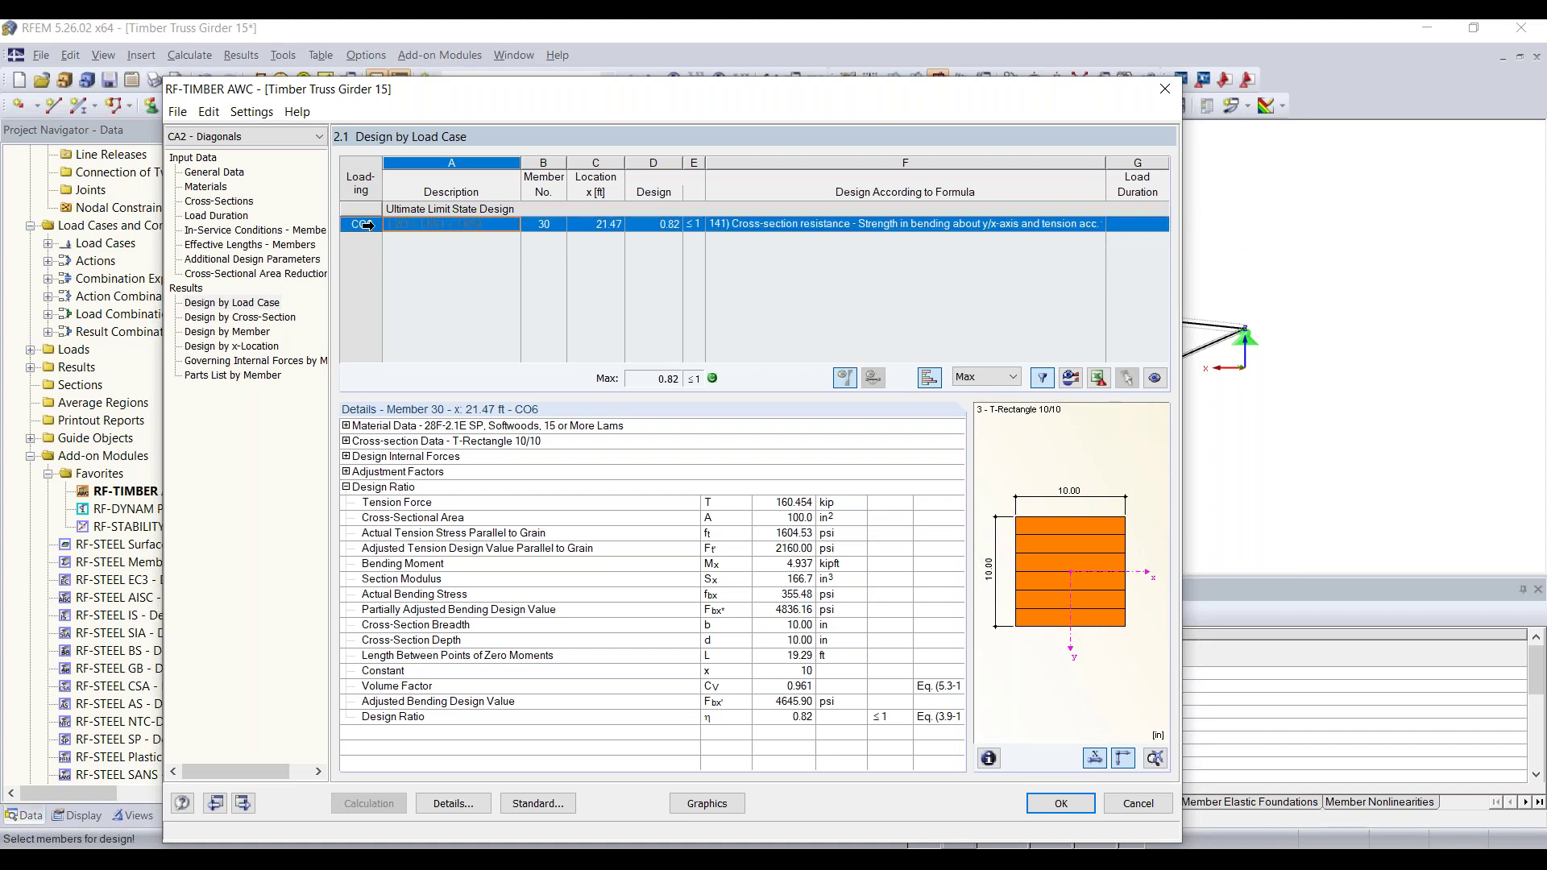
left_click(544, 224)
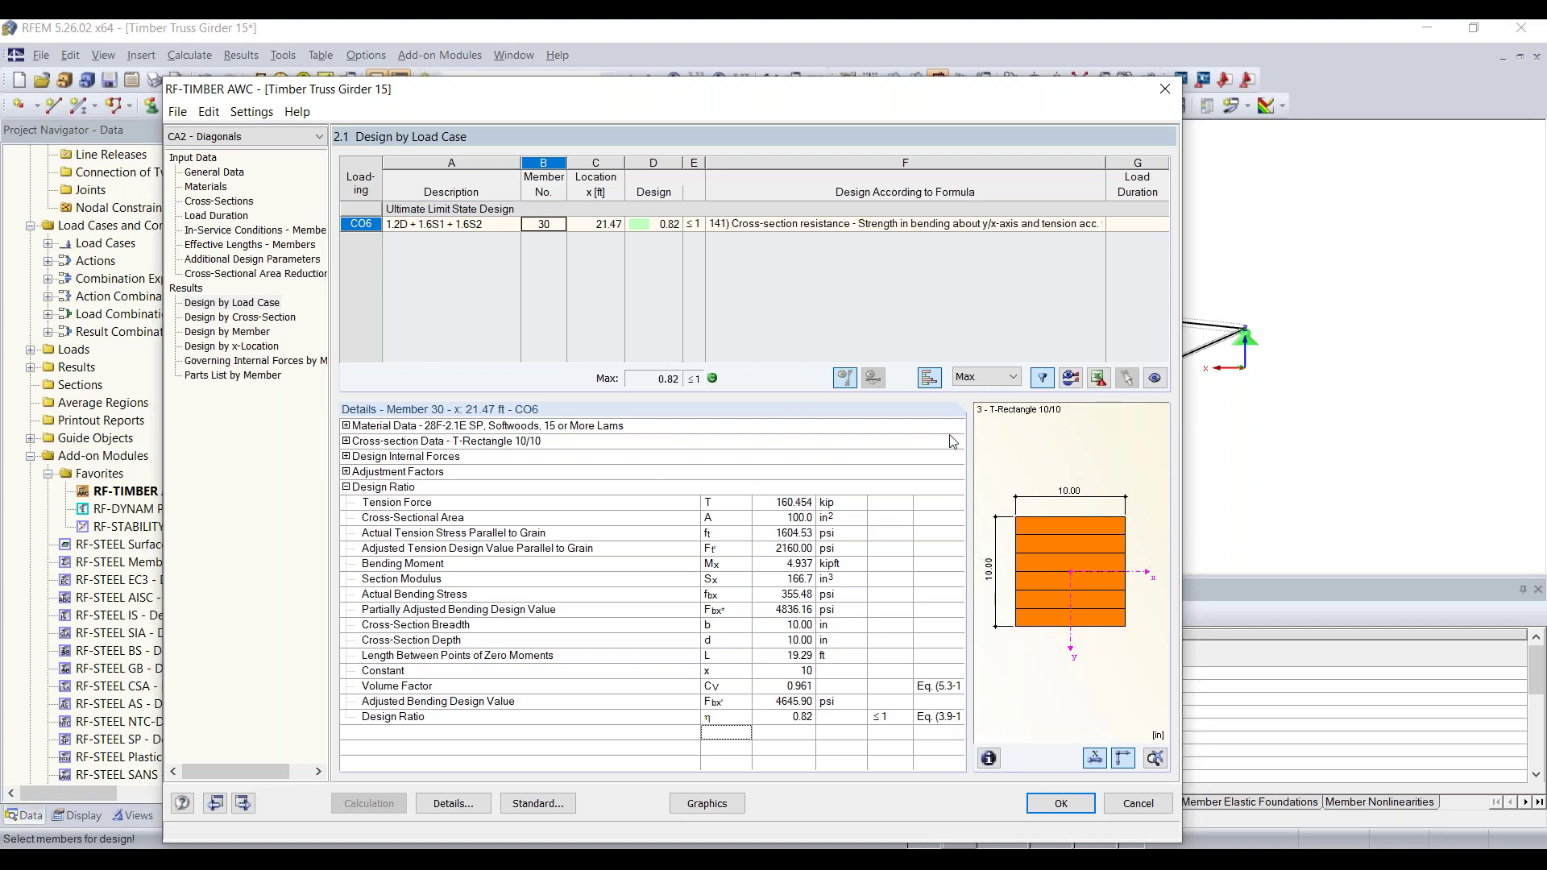
left_click_drag(815, 85, 838, 295)
left_click(659, 431)
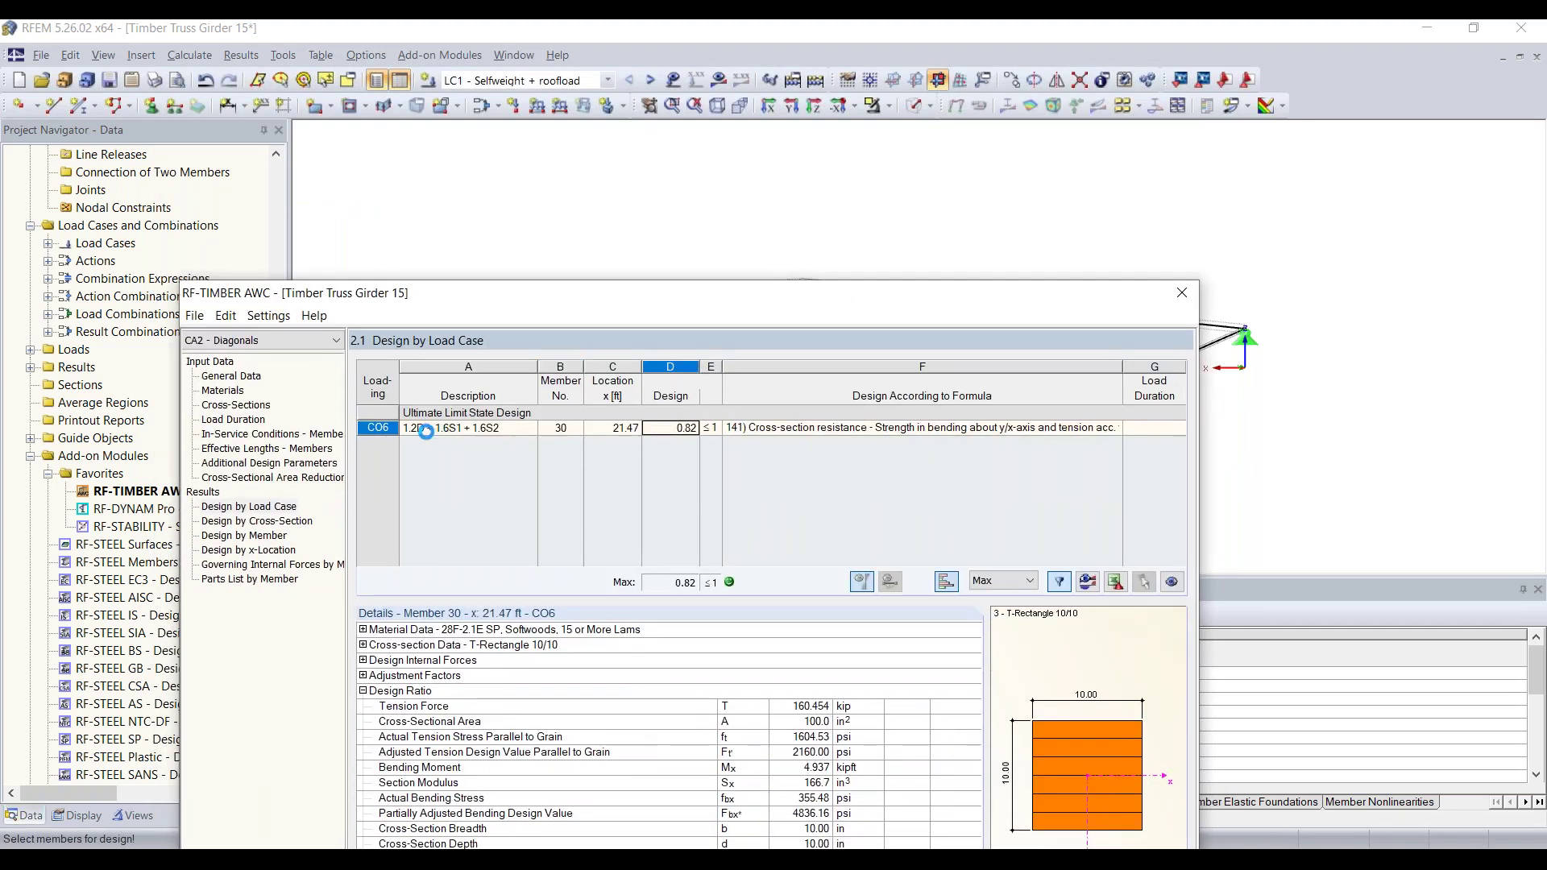
left_click(554, 428)
left_click_drag(663, 293, 659, 481)
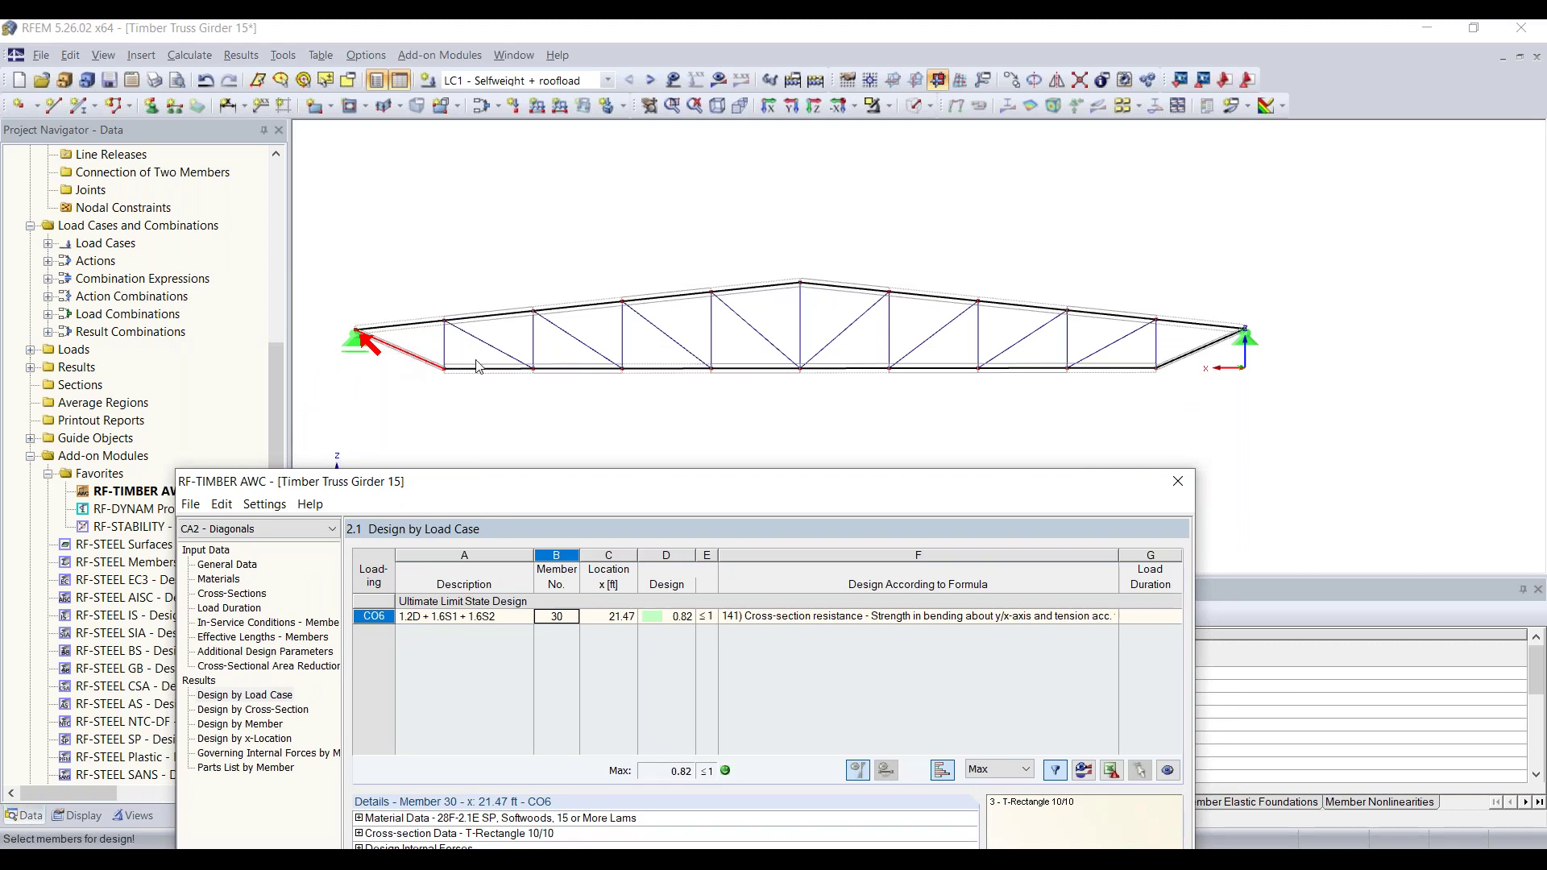
left_click_drag(611, 492, 627, 125)
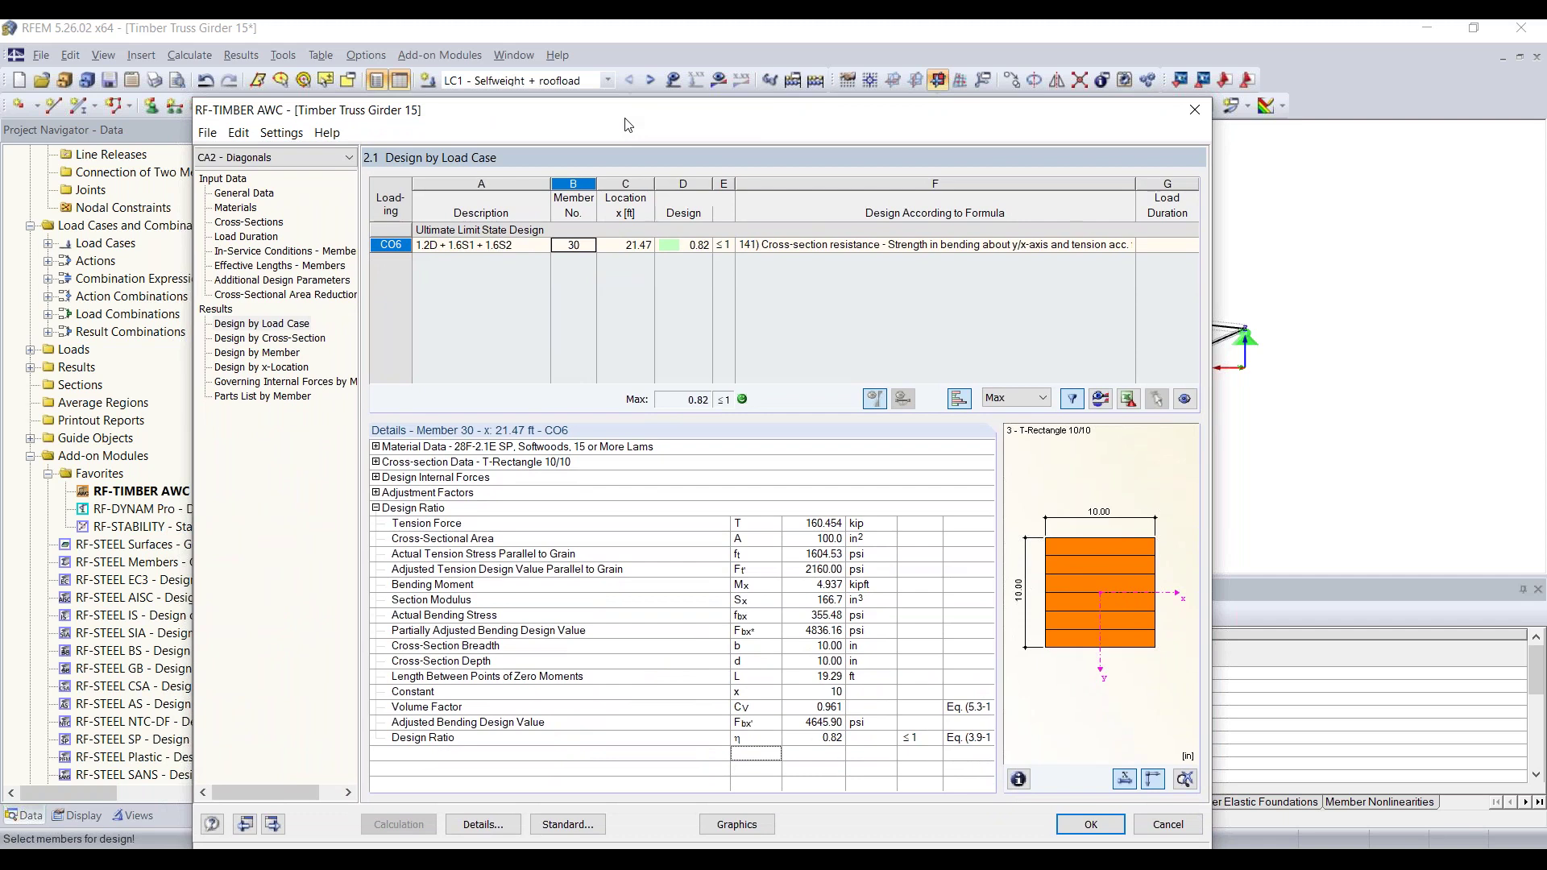
Step: Review the design by cross-section and display the diagonals' design ratios graphically on the truss
left_click(295, 341)
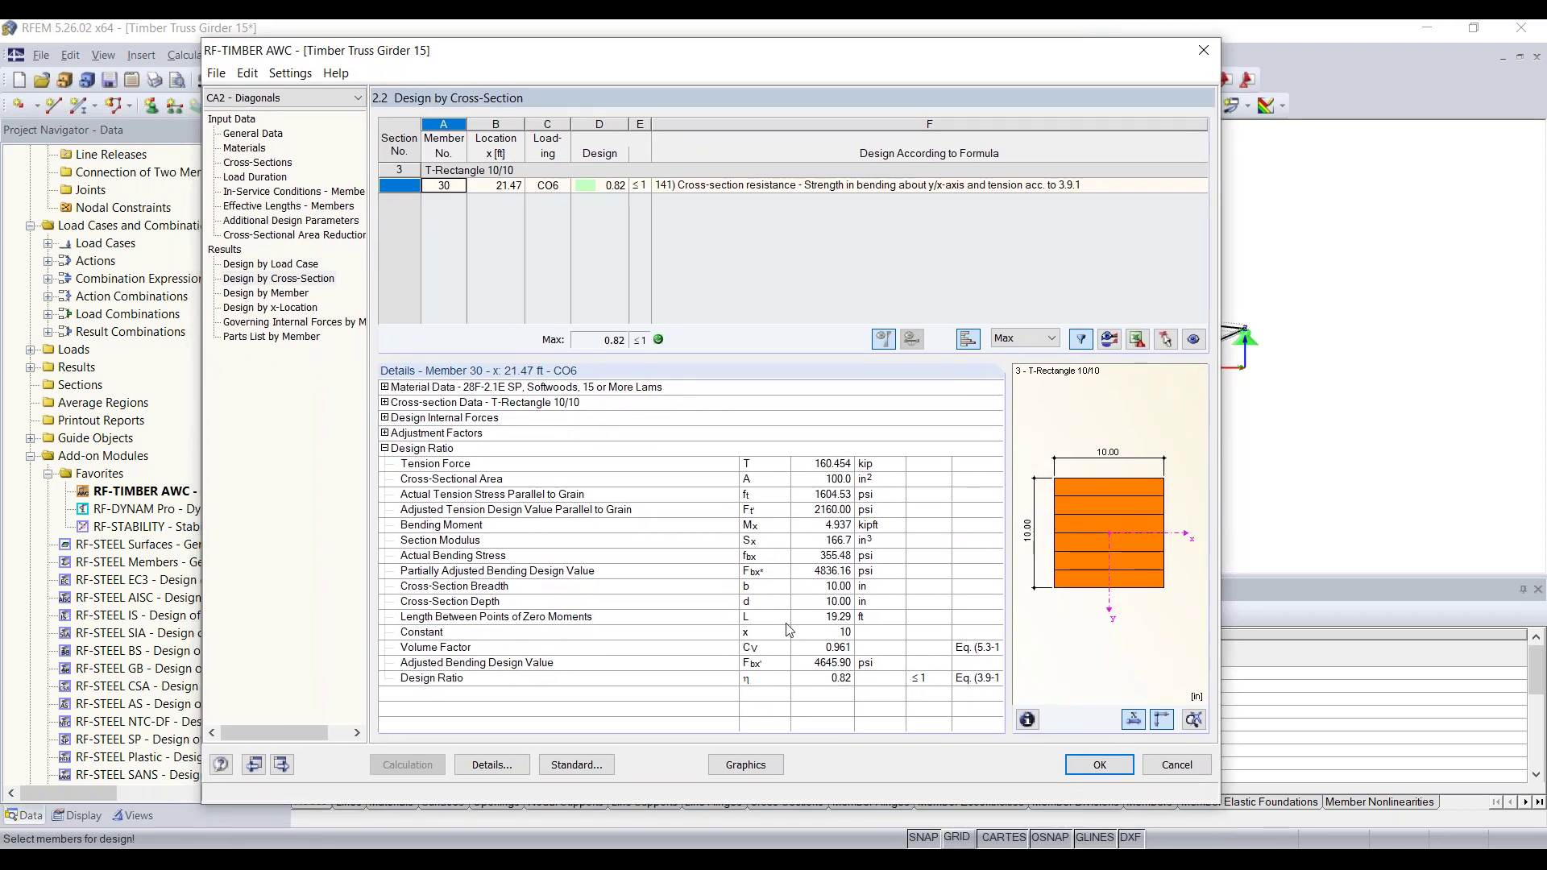
left_click(749, 764)
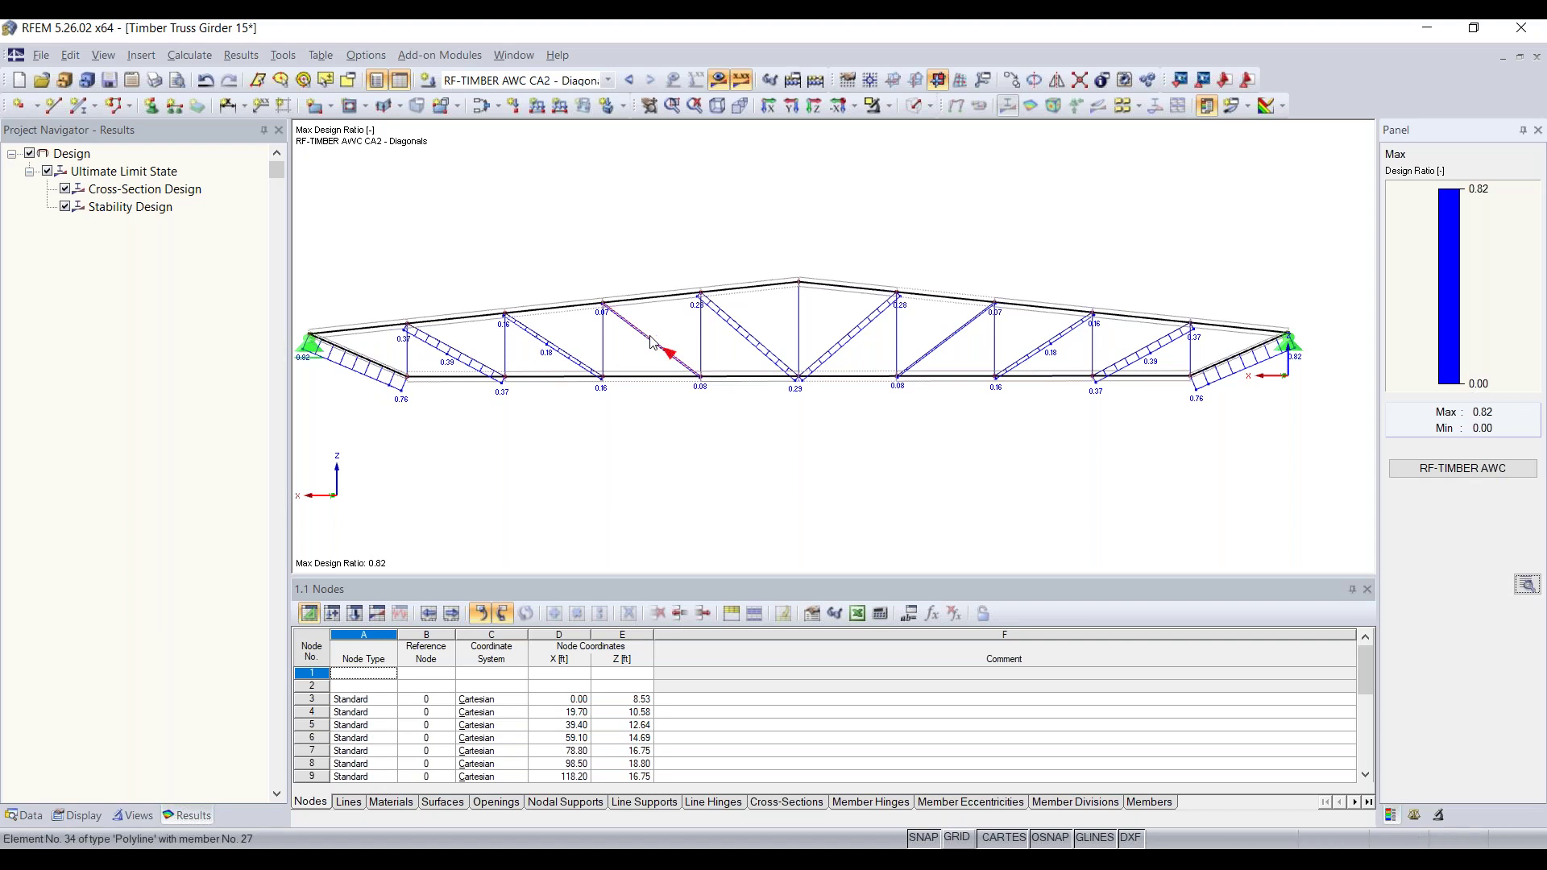
scroll(653, 342, "up", 3)
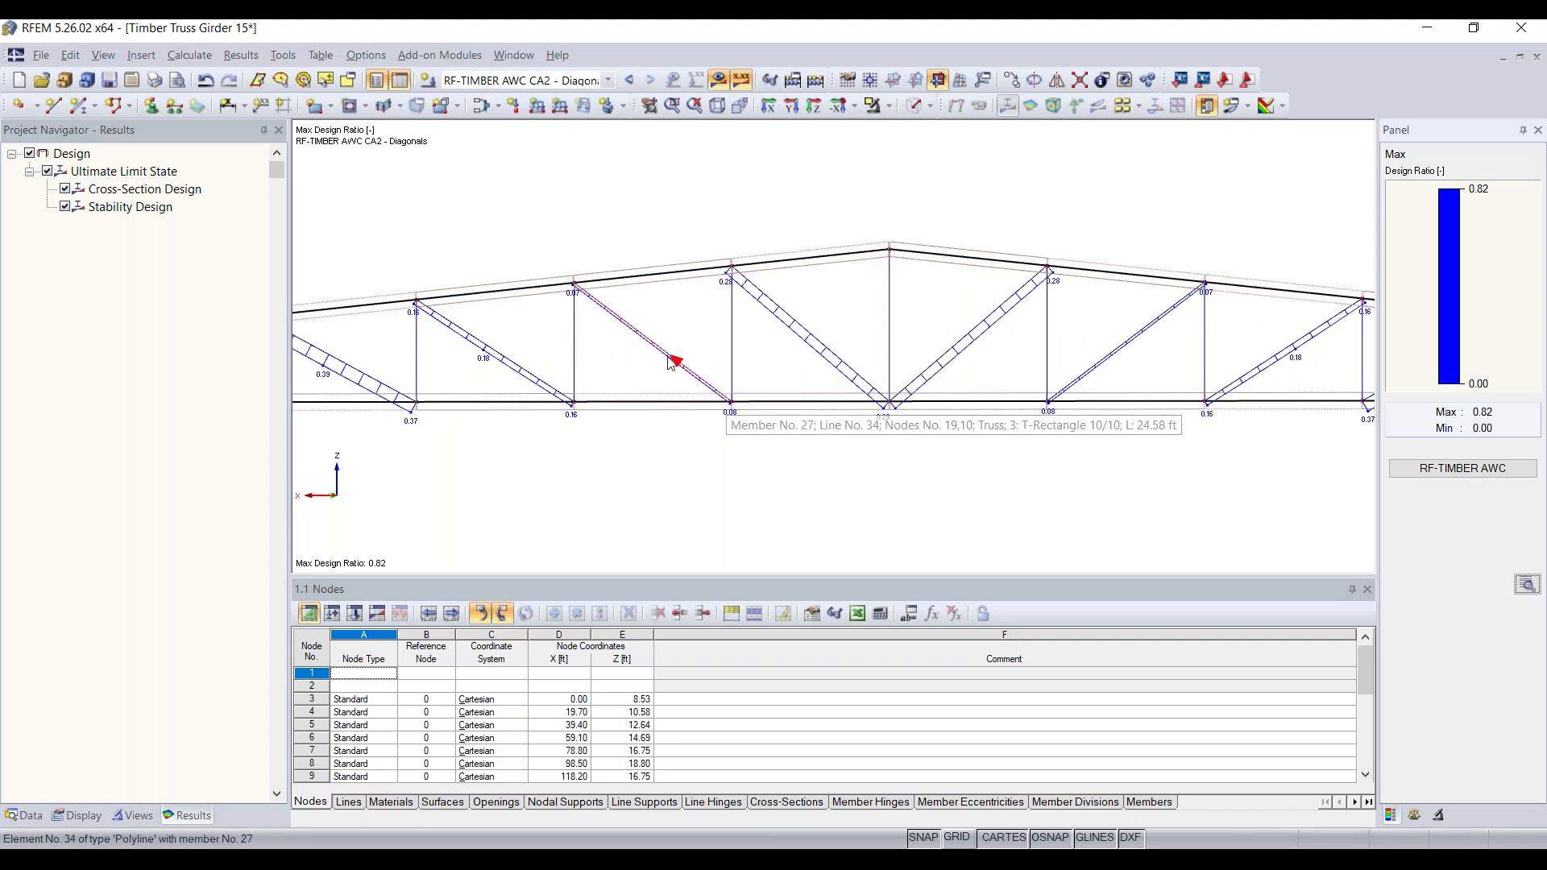
scroll(818, 470, "down", 1)
scroll(818, 471, "down", 1)
middle_click_drag(1030, 496, 880, 441)
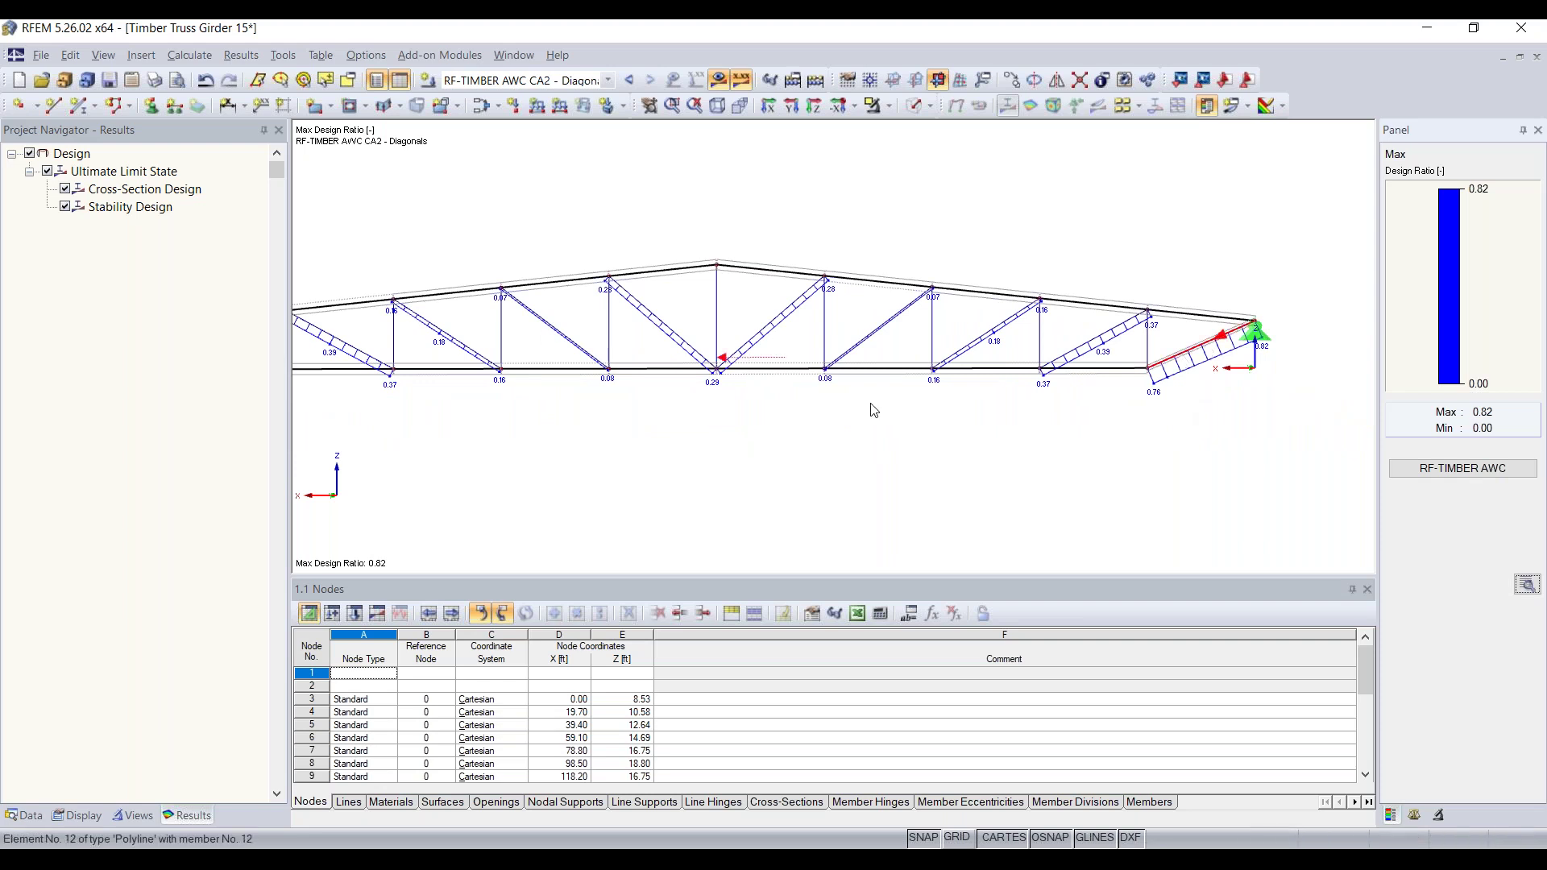
middle_click(873, 443)
Step: Create a new timber design case No. 3 with the description "Verticals"
left_click(1420, 469)
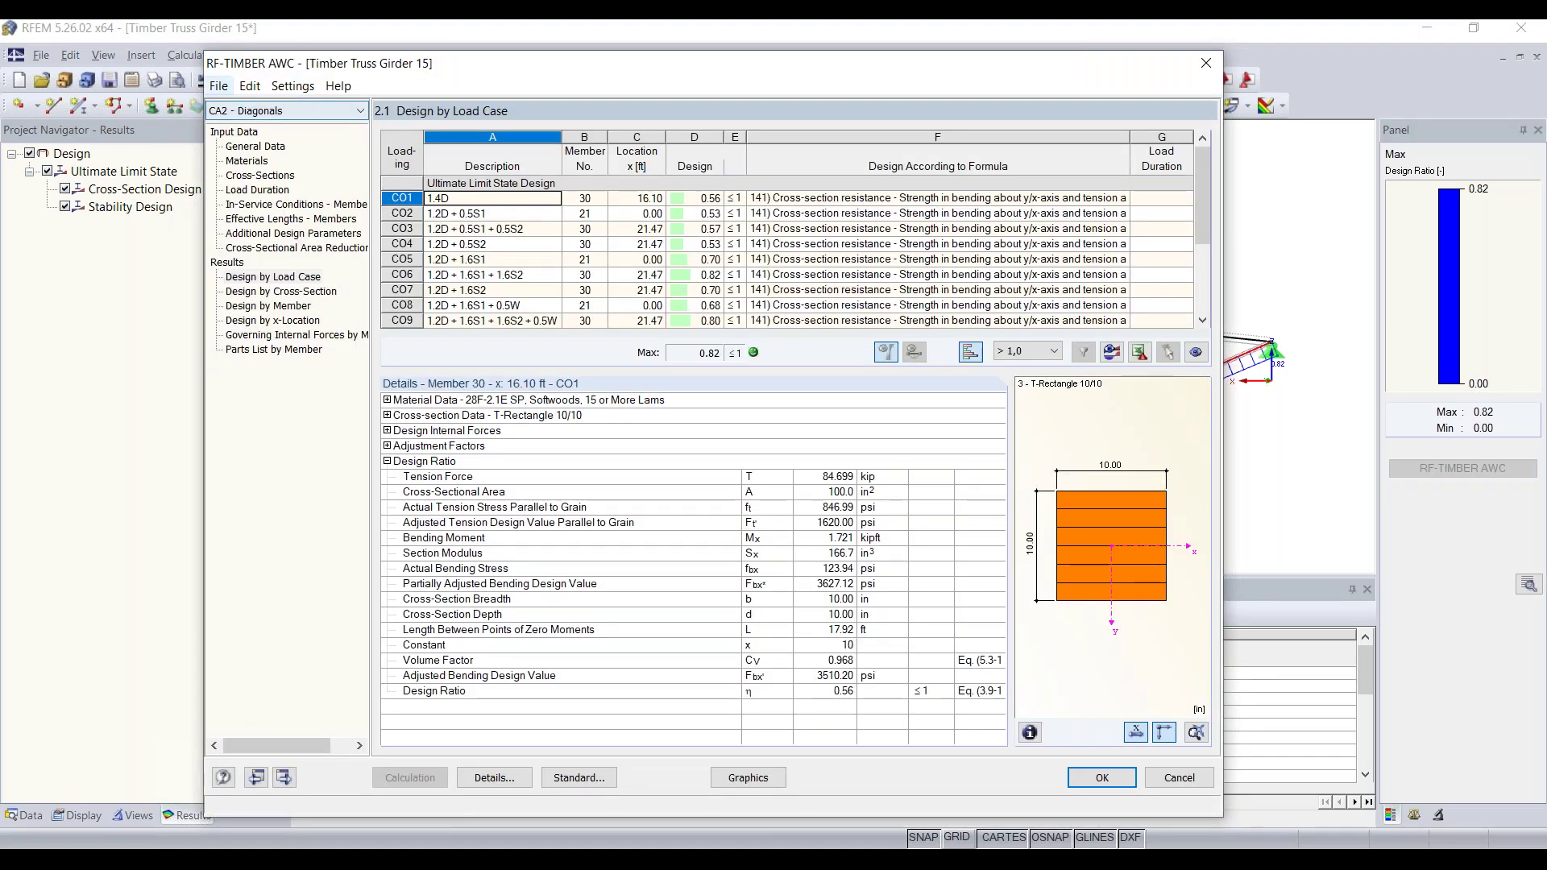
left_click(218, 85)
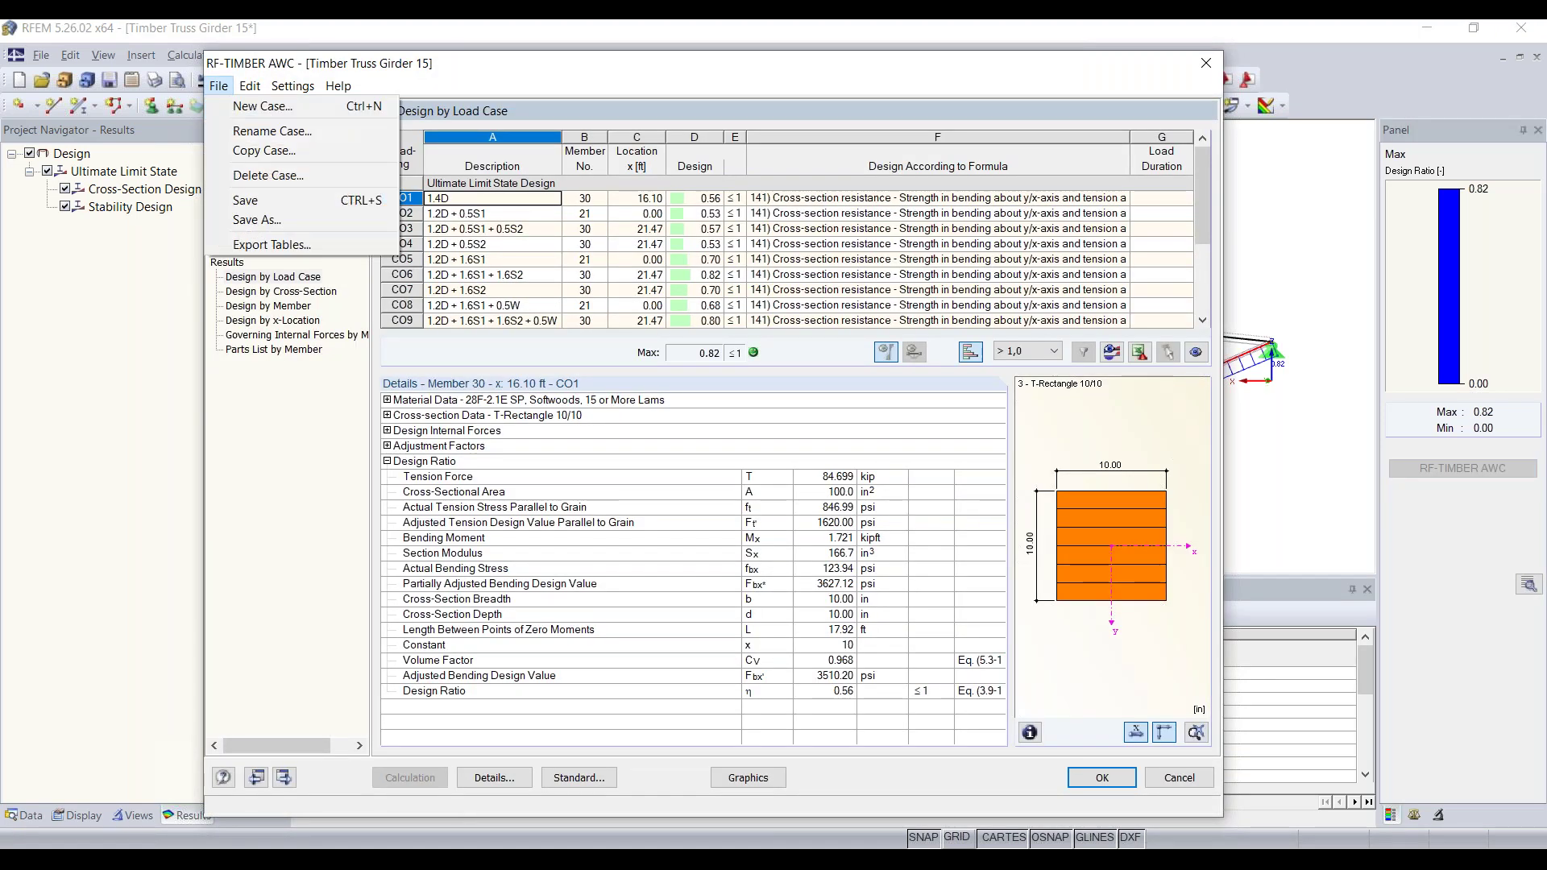
left_click(261, 112)
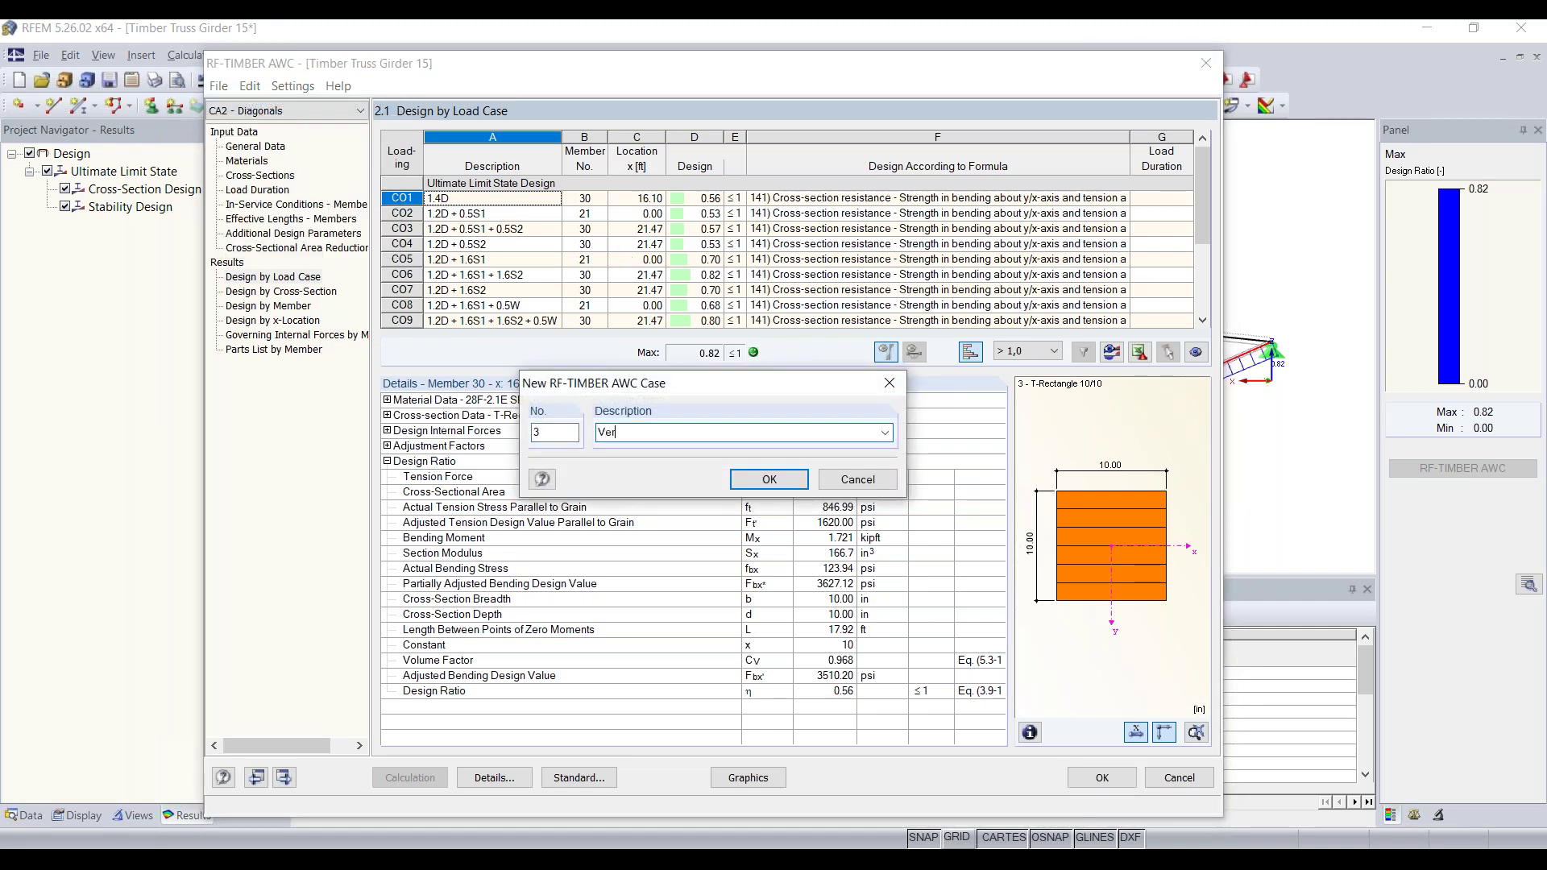
left_click(769, 480)
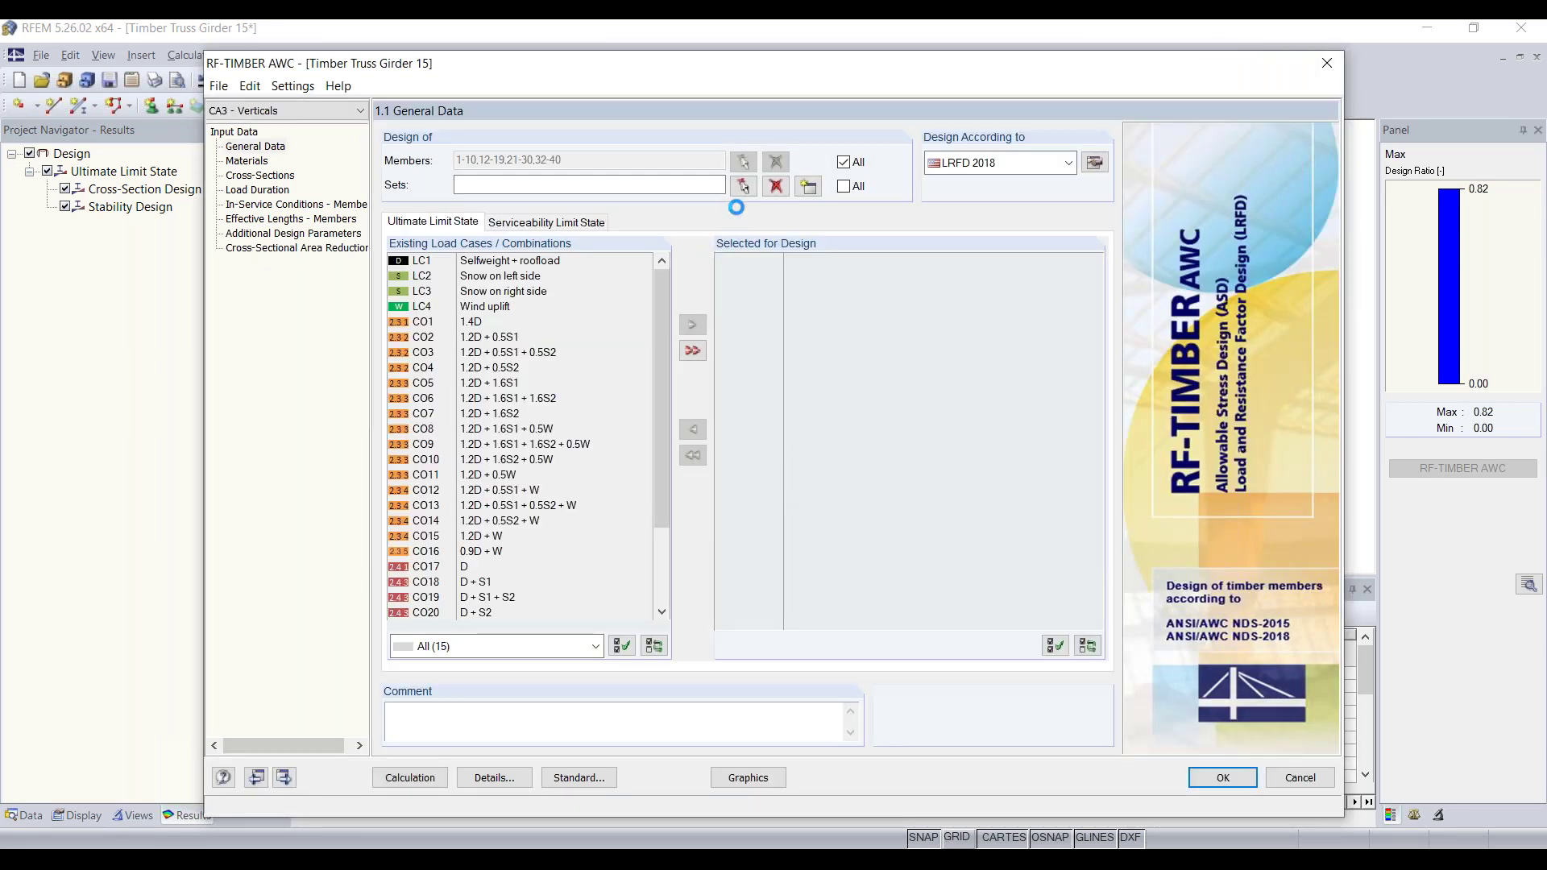
Step: Clear the preset choice of all members for the Verticals case and open graphical member selection in the model
left_click(846, 163)
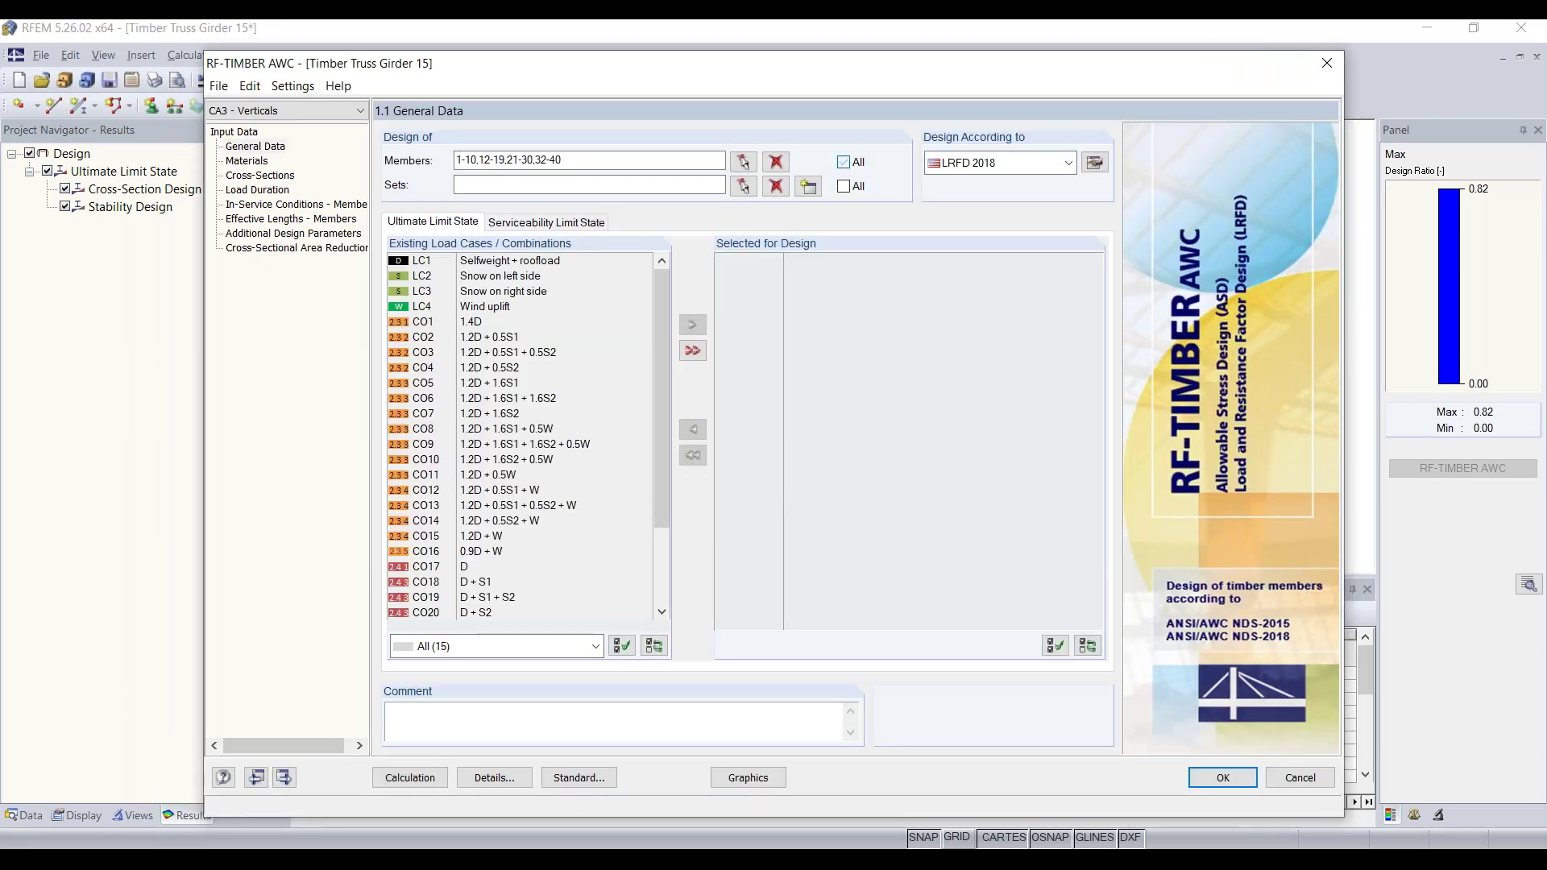
left_click(743, 187)
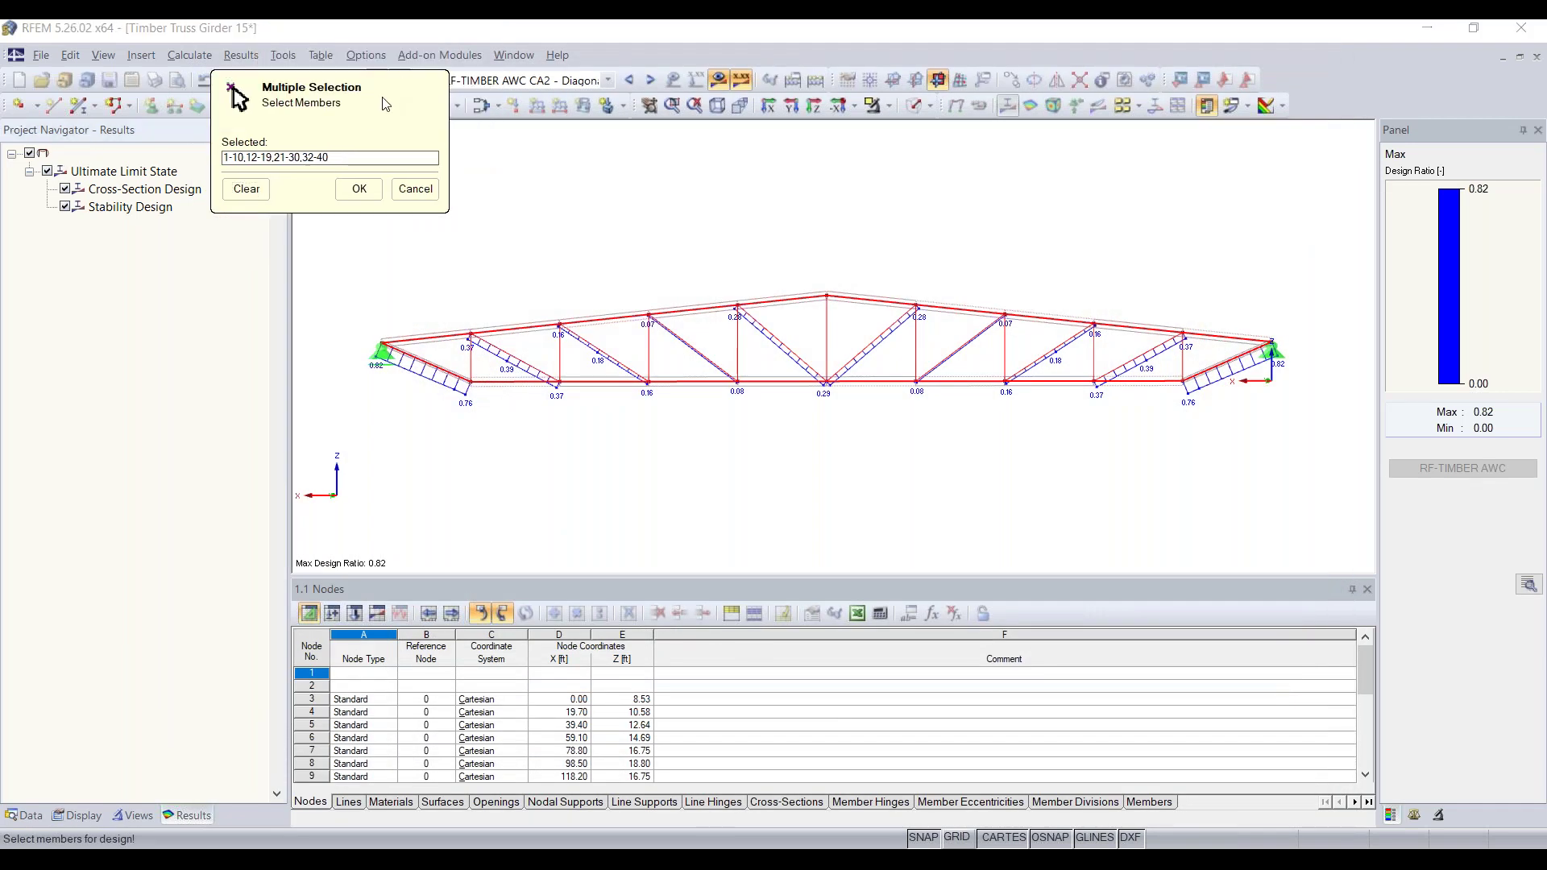
key("Return")
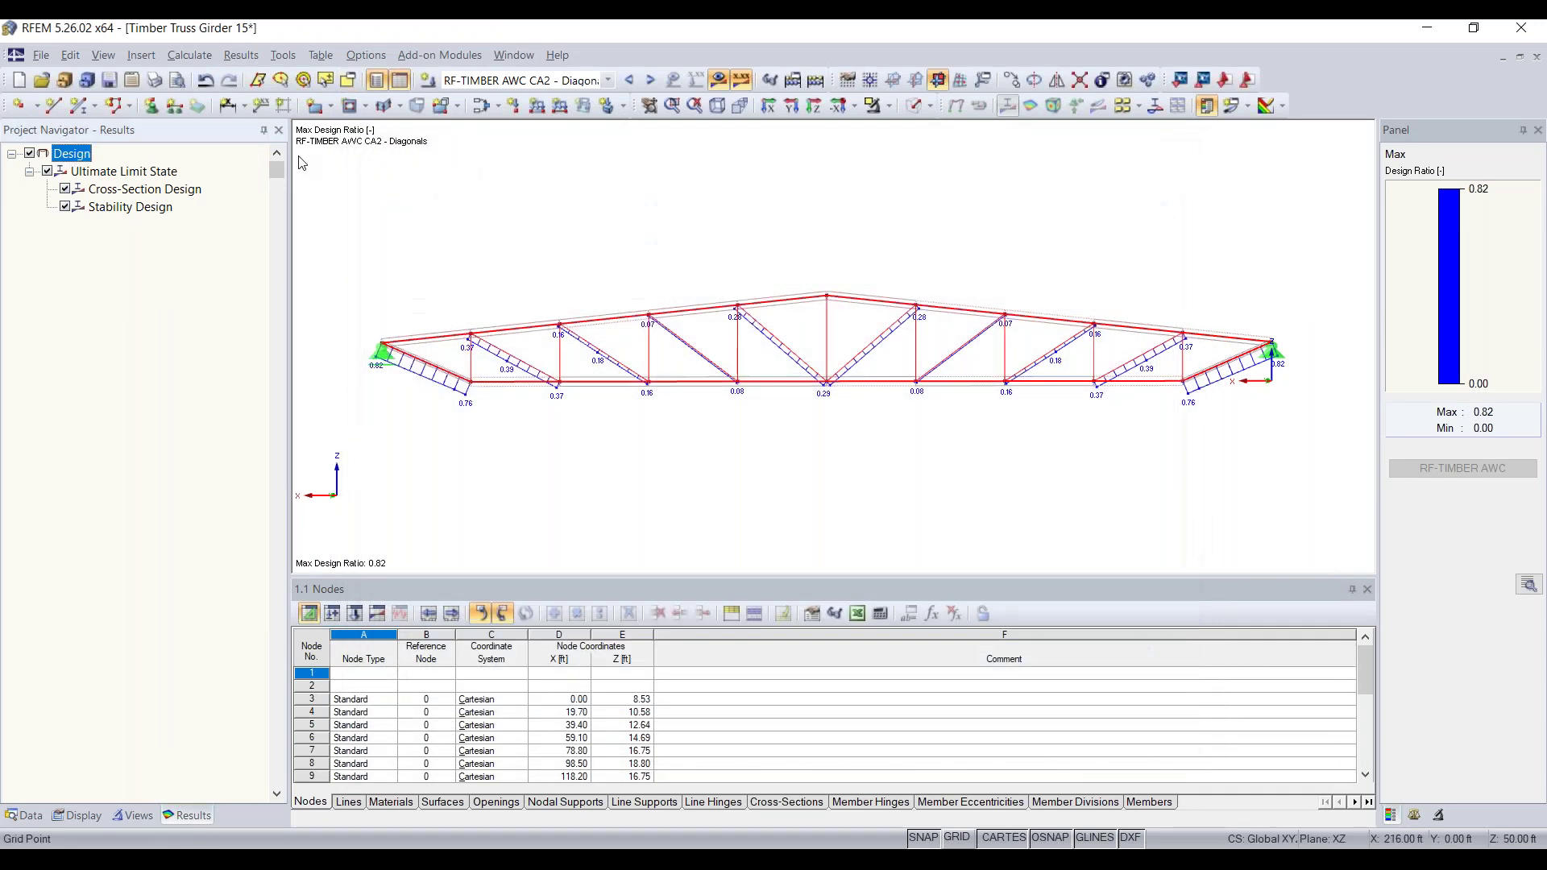
left_click(700, 419)
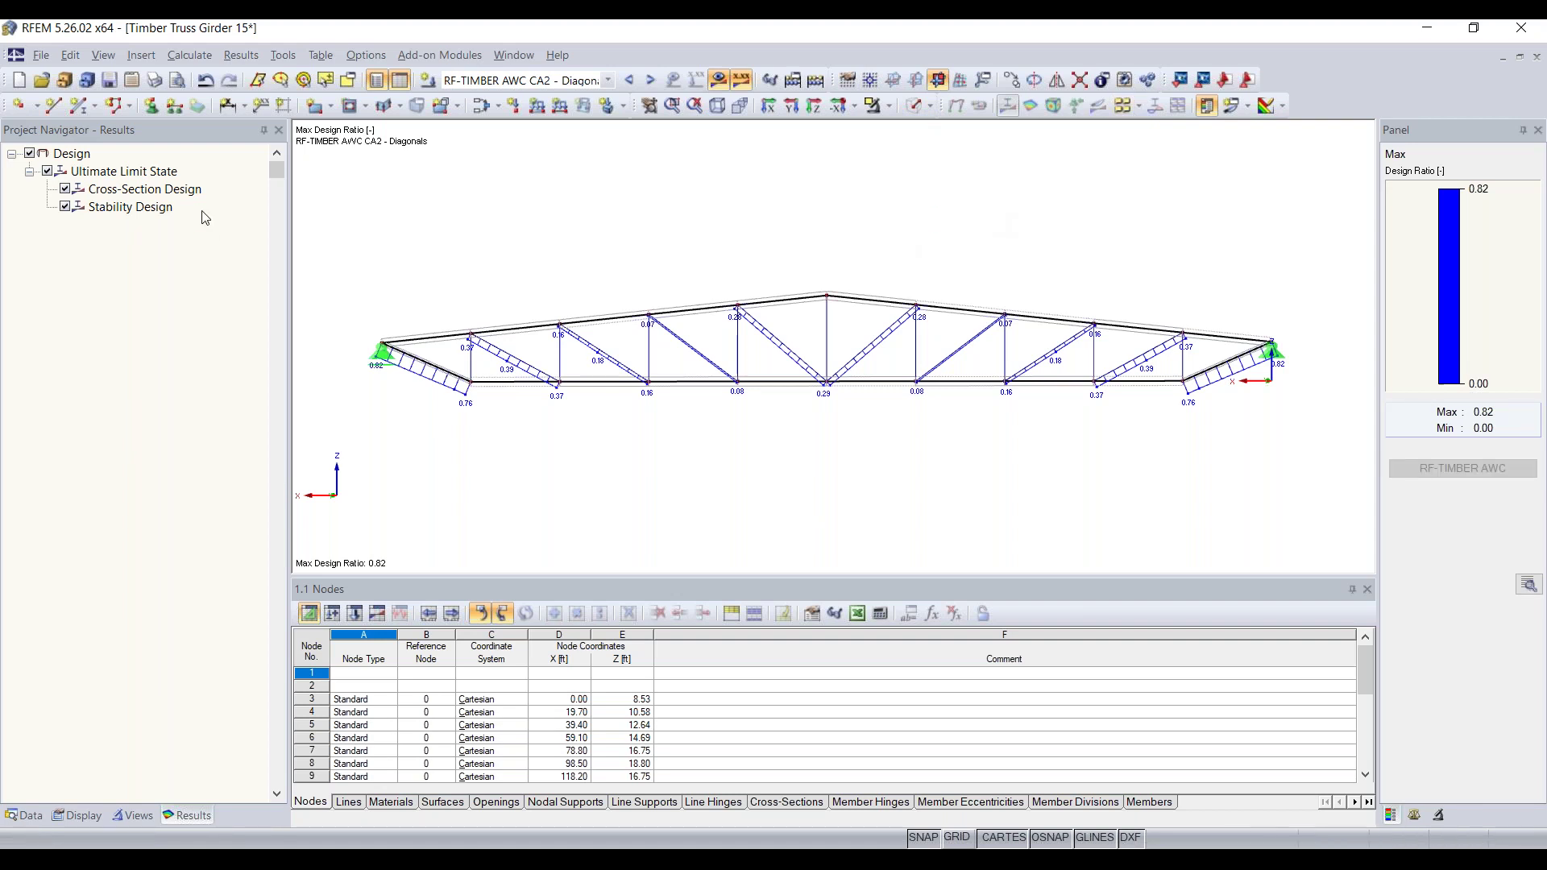
Step: Check the cross-section of vertical member 39 in its member properties and close them without changes
left_click(26, 815)
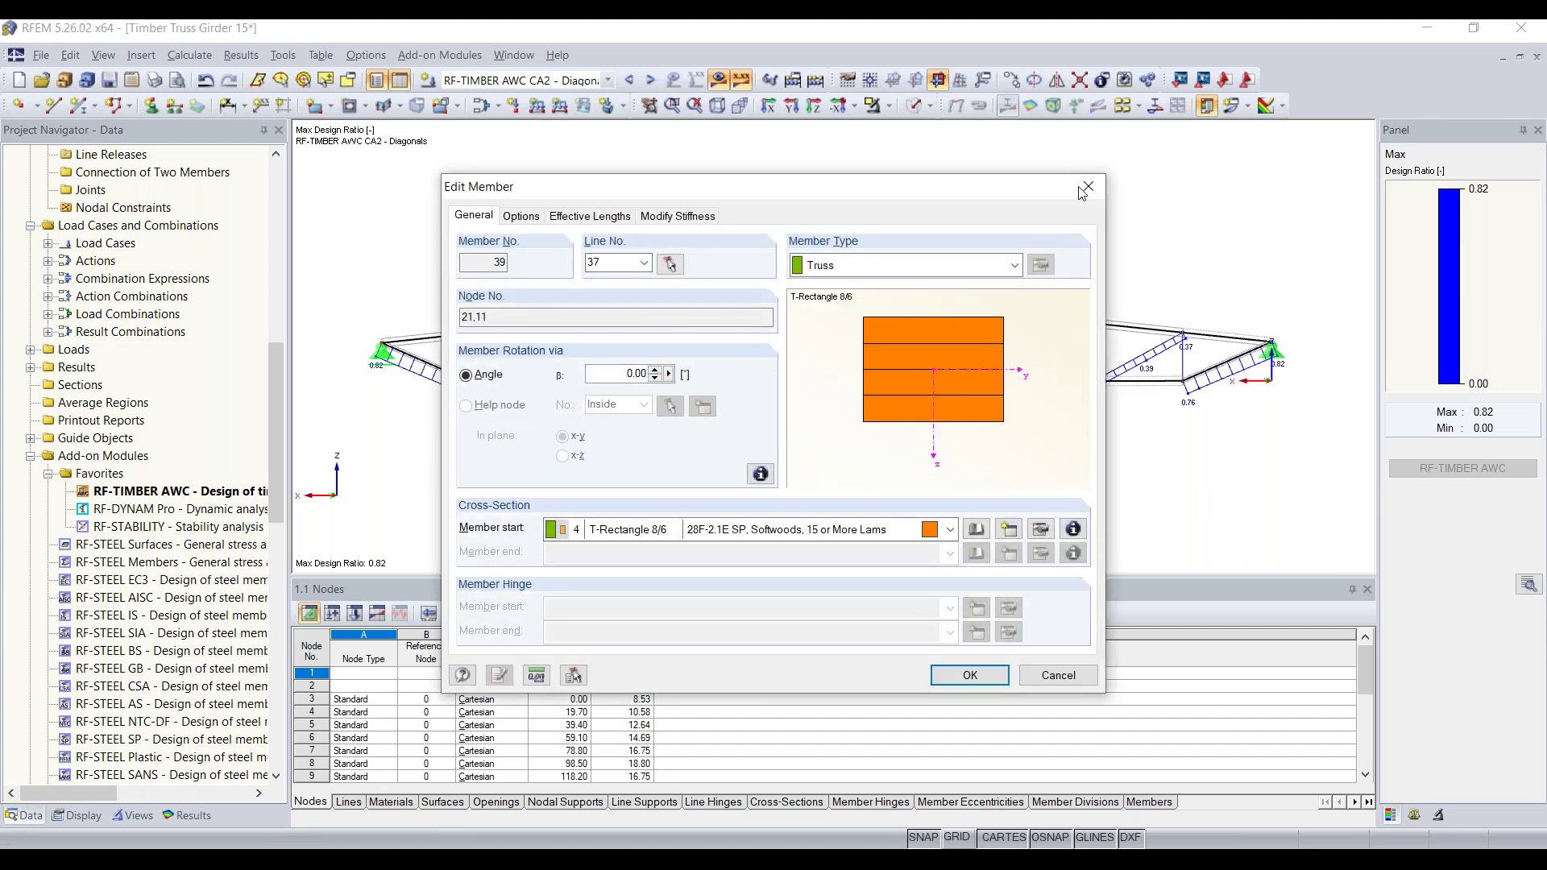
left_click(1086, 188)
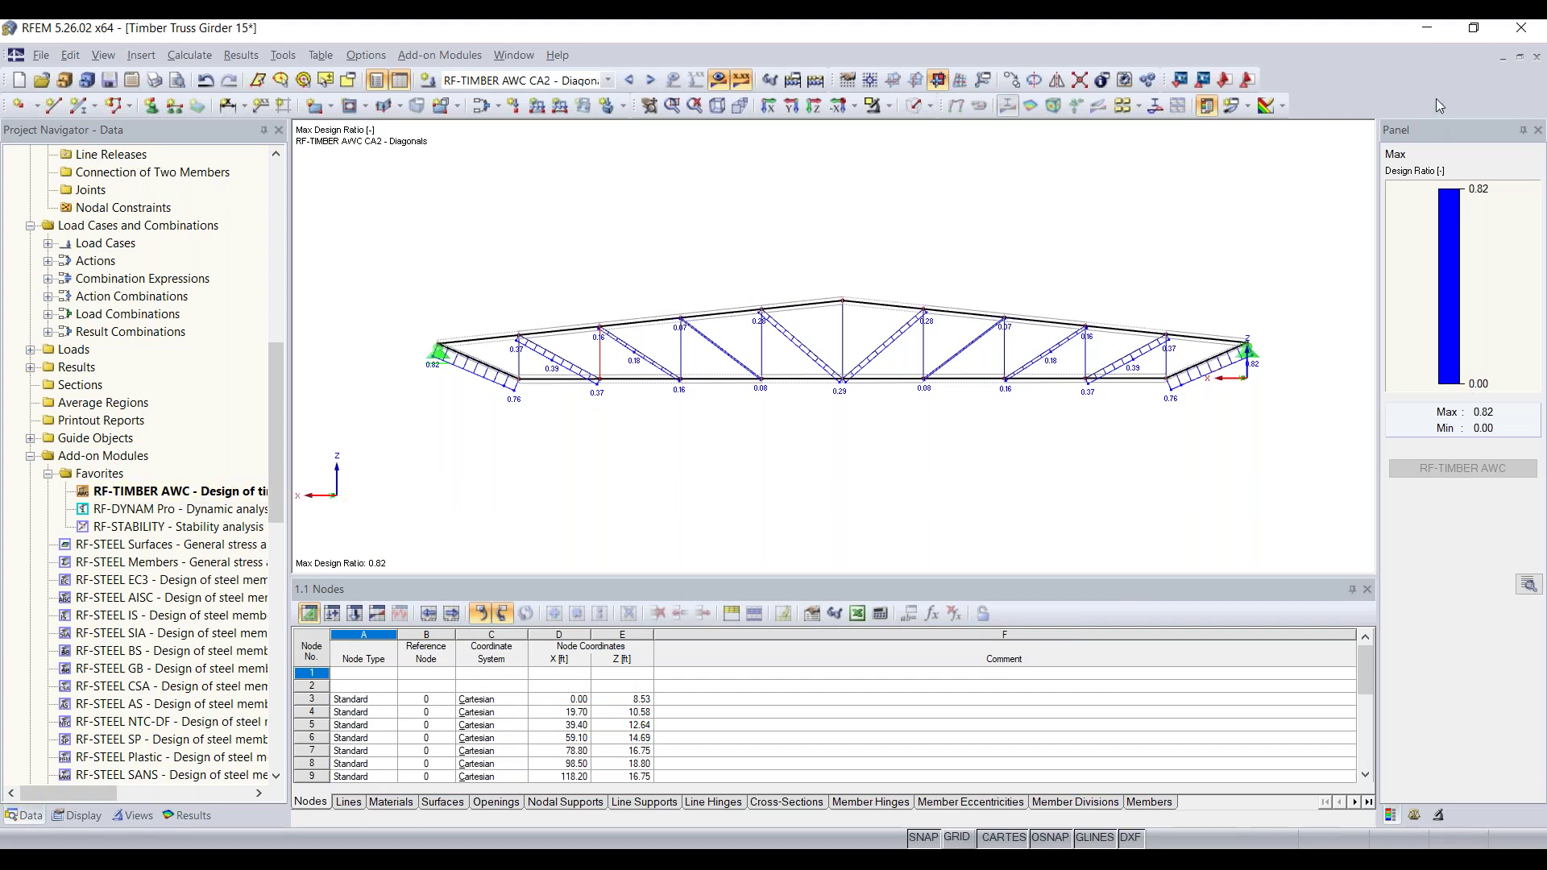
Step: Minimize and restore the model window, and try to reopen the RF-TIMBER AWC add-on module
left_click(1430, 28)
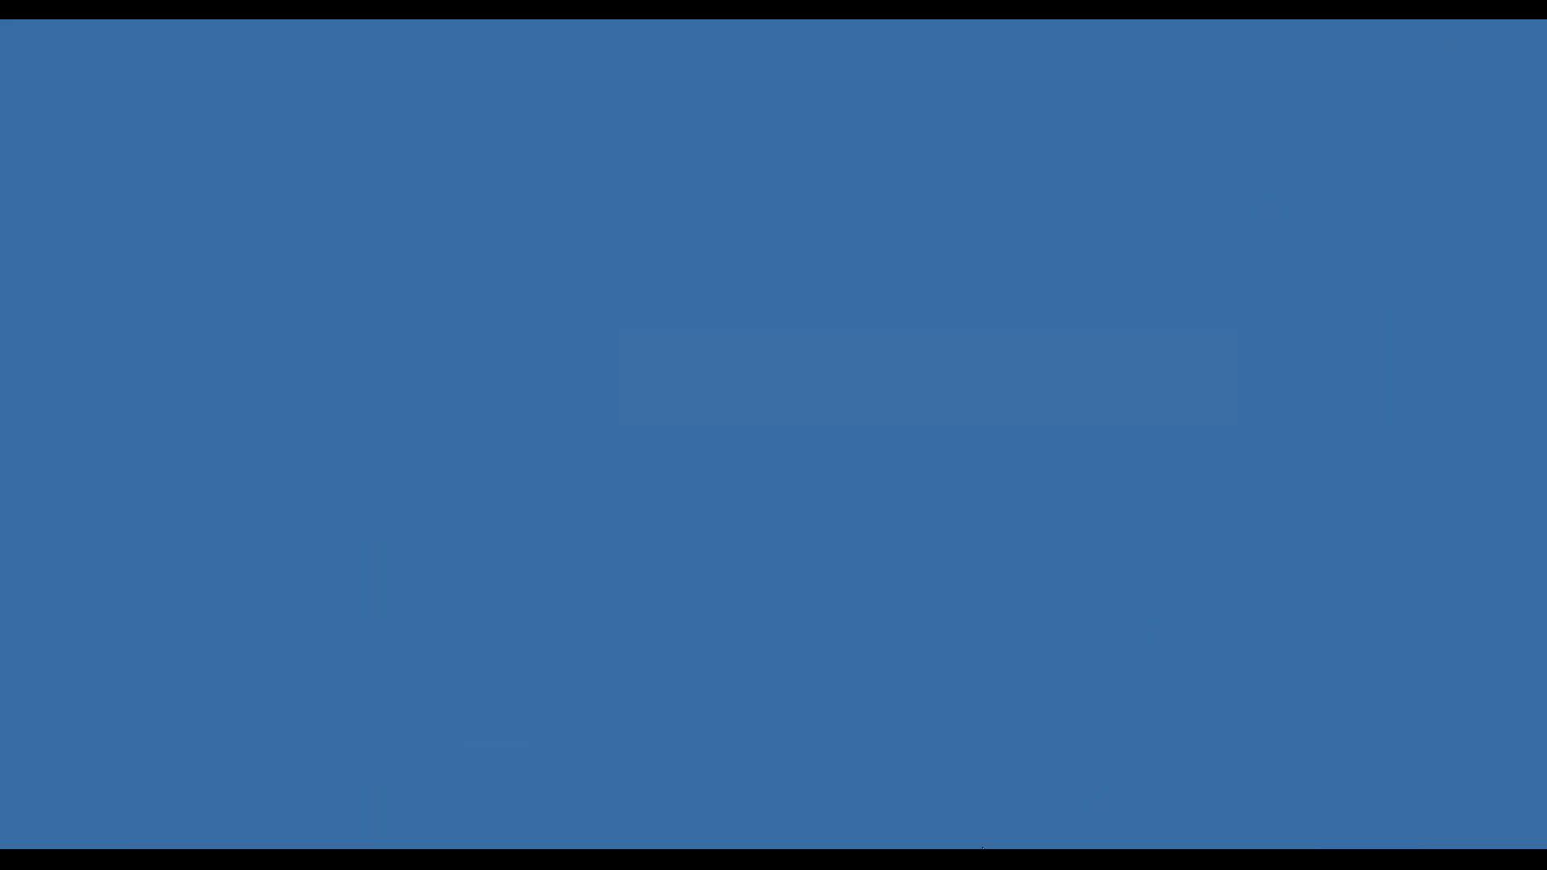
left_click(982, 849)
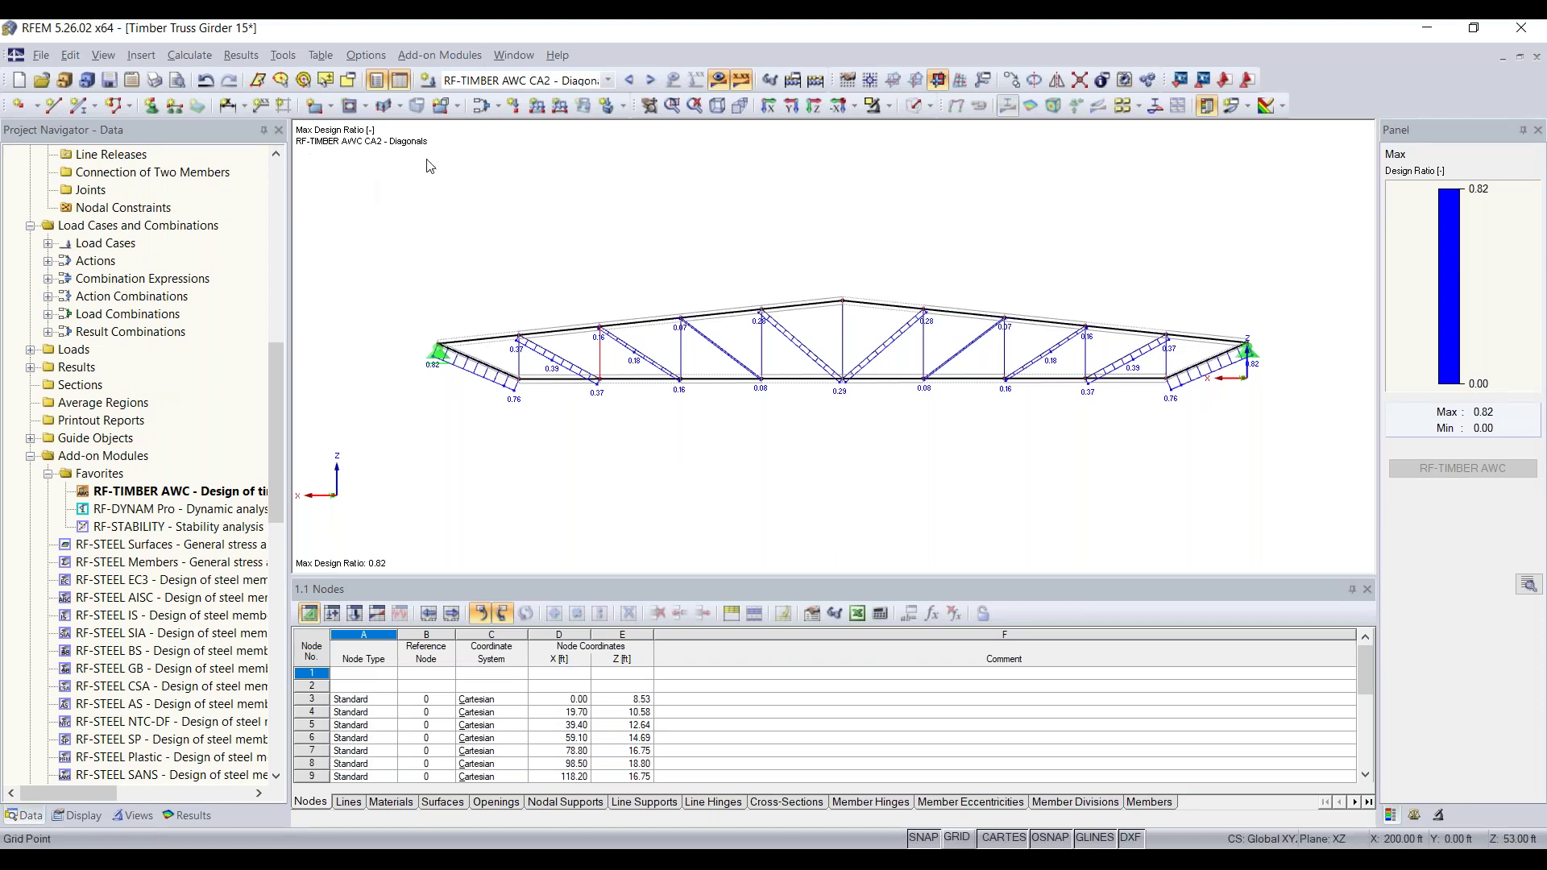
double_click(187, 491)
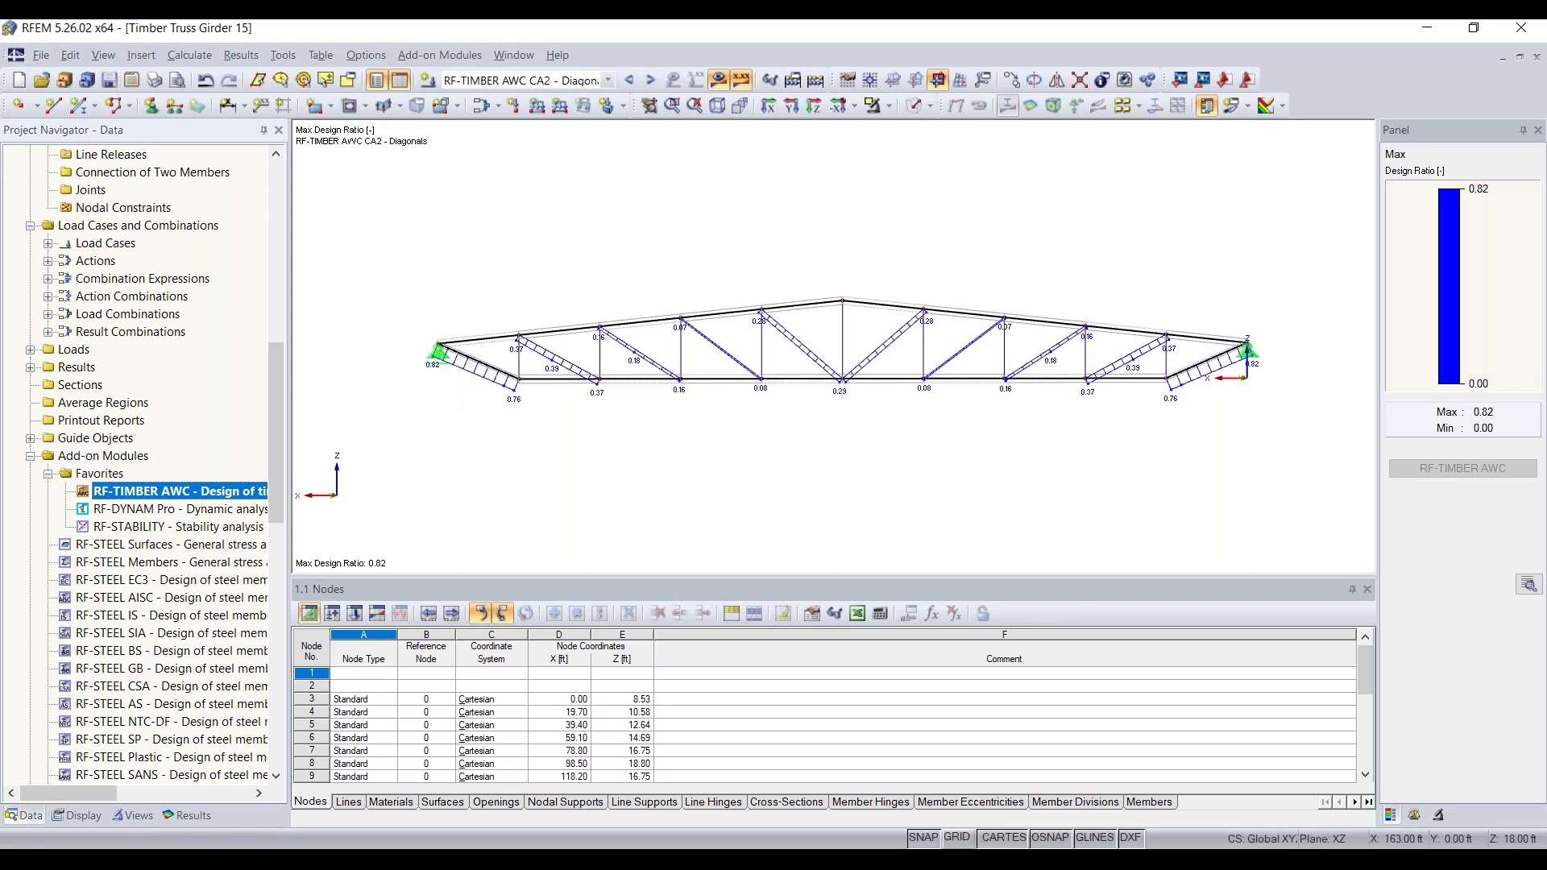
left_click(41, 55)
left_click(107, 267)
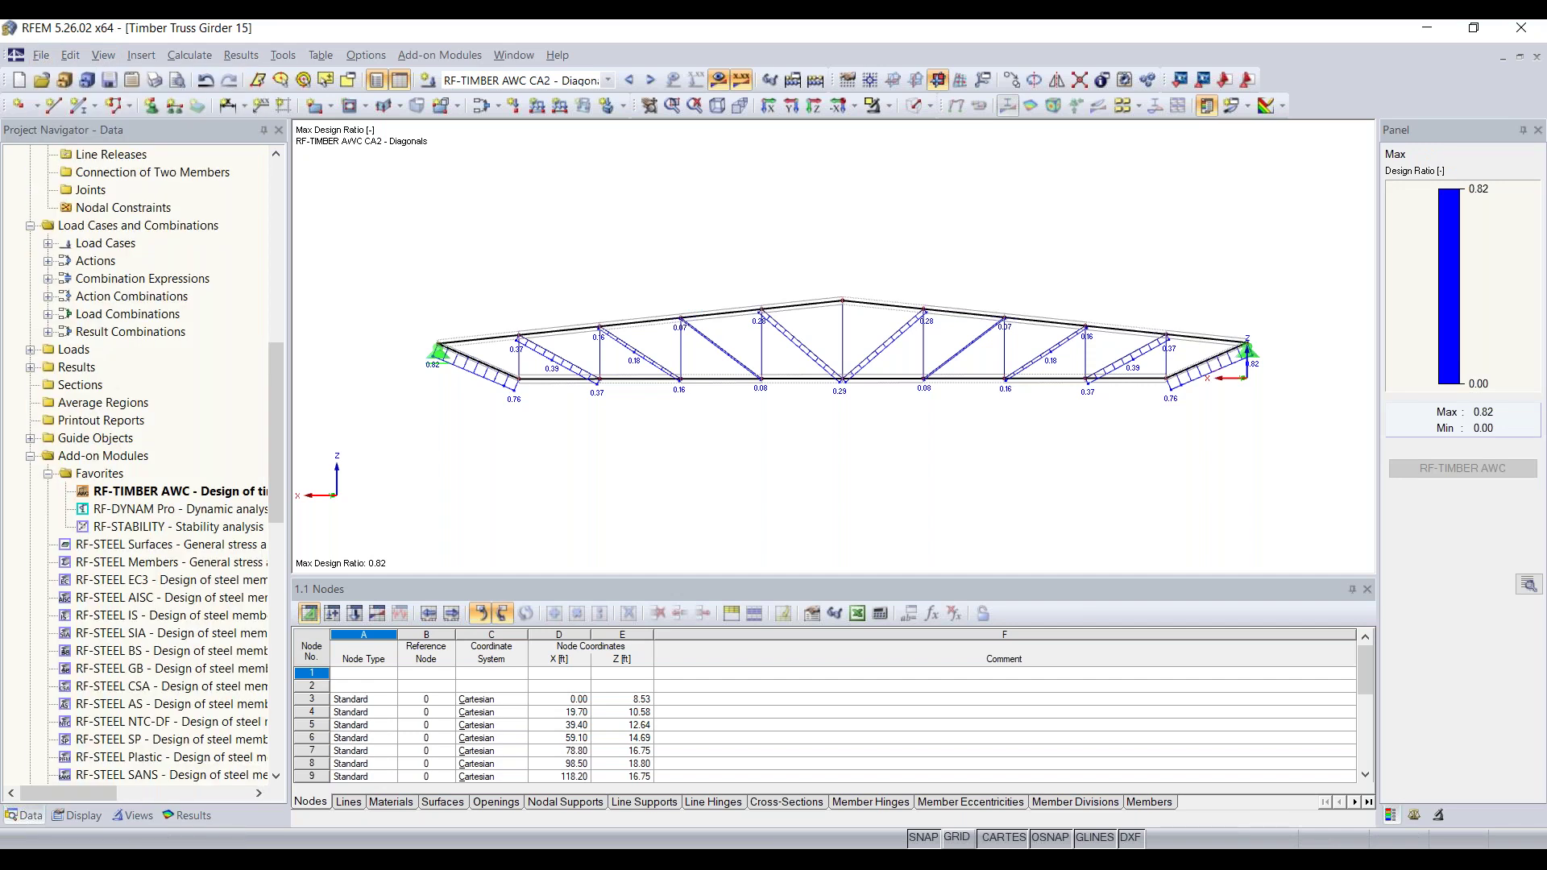